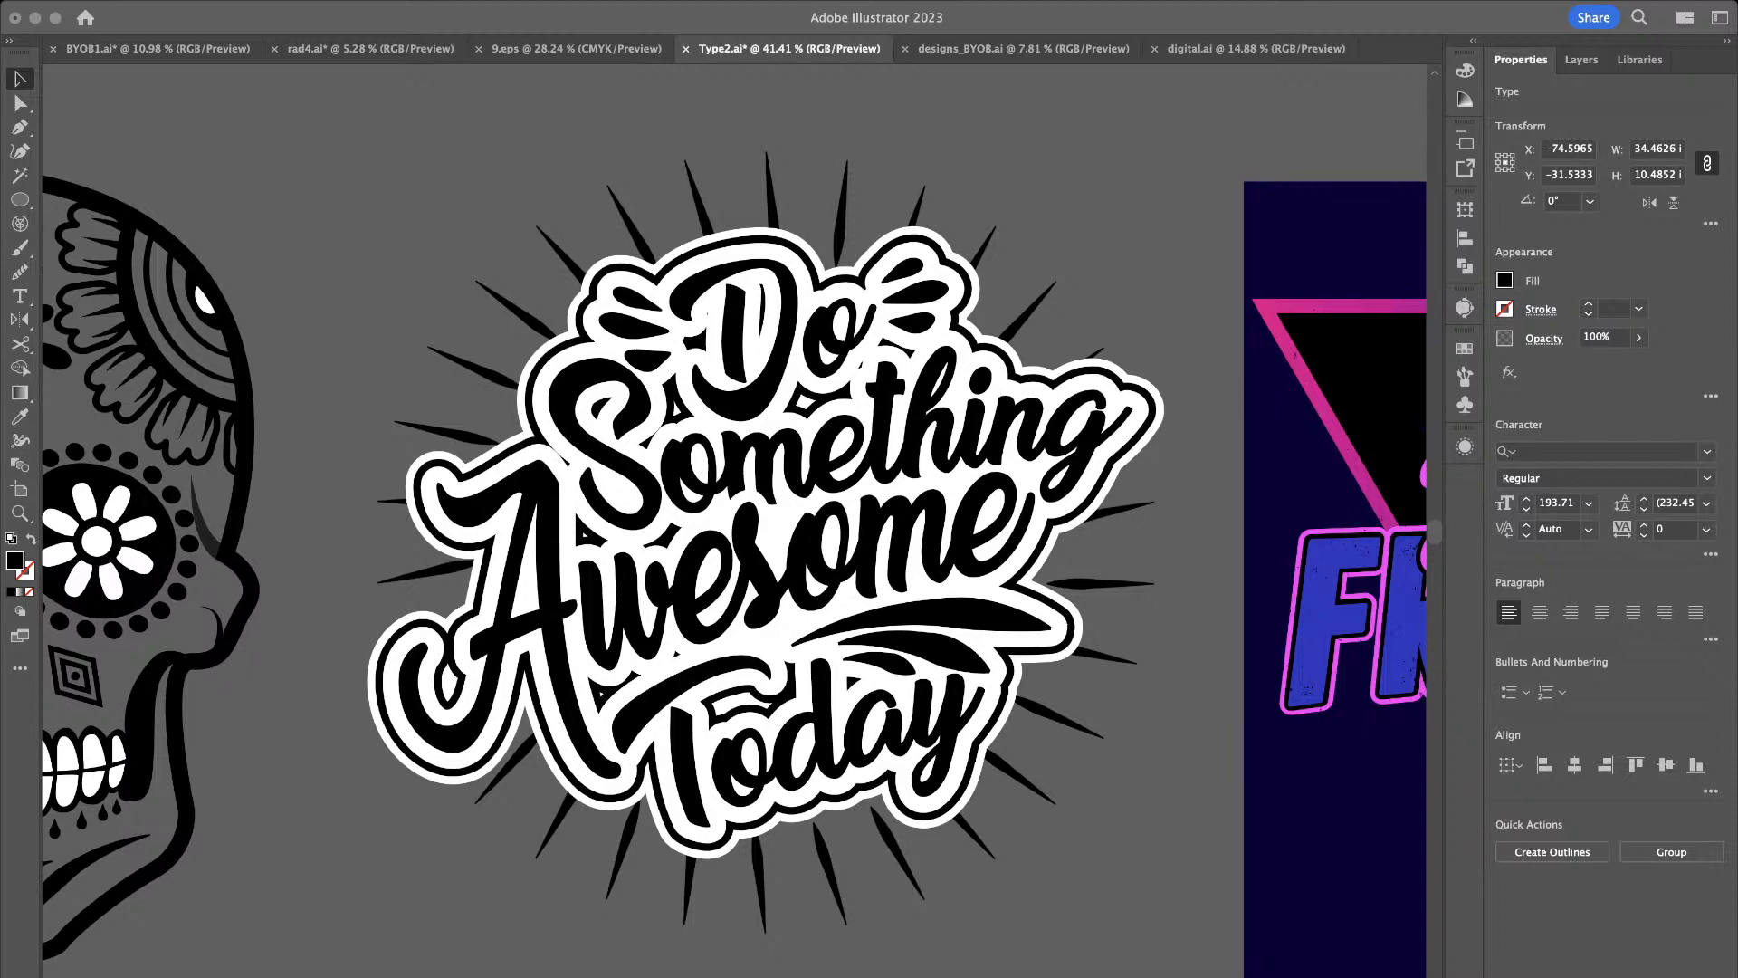
Examine the podcast, sugar skull, Do Something Awesome Today, Digital Frontier and Create Design Repeat artworks in the Type2 document
scroll(735, 520, left, 9)
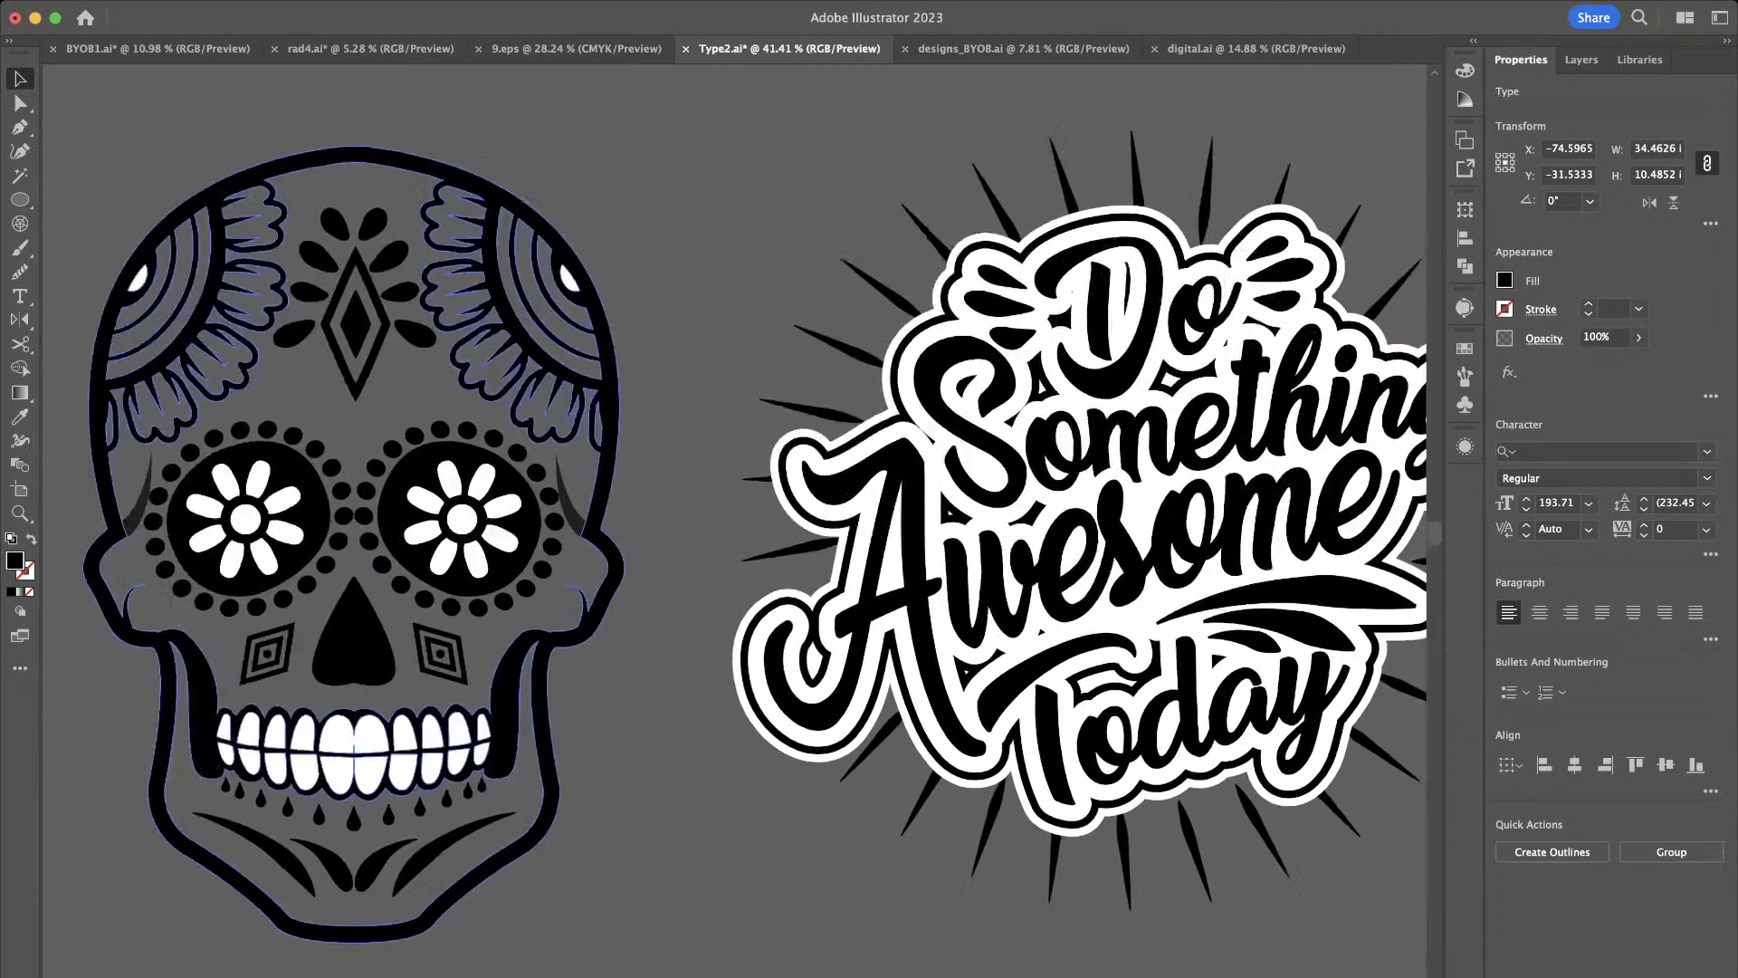
scroll(735, 521, left, 4)
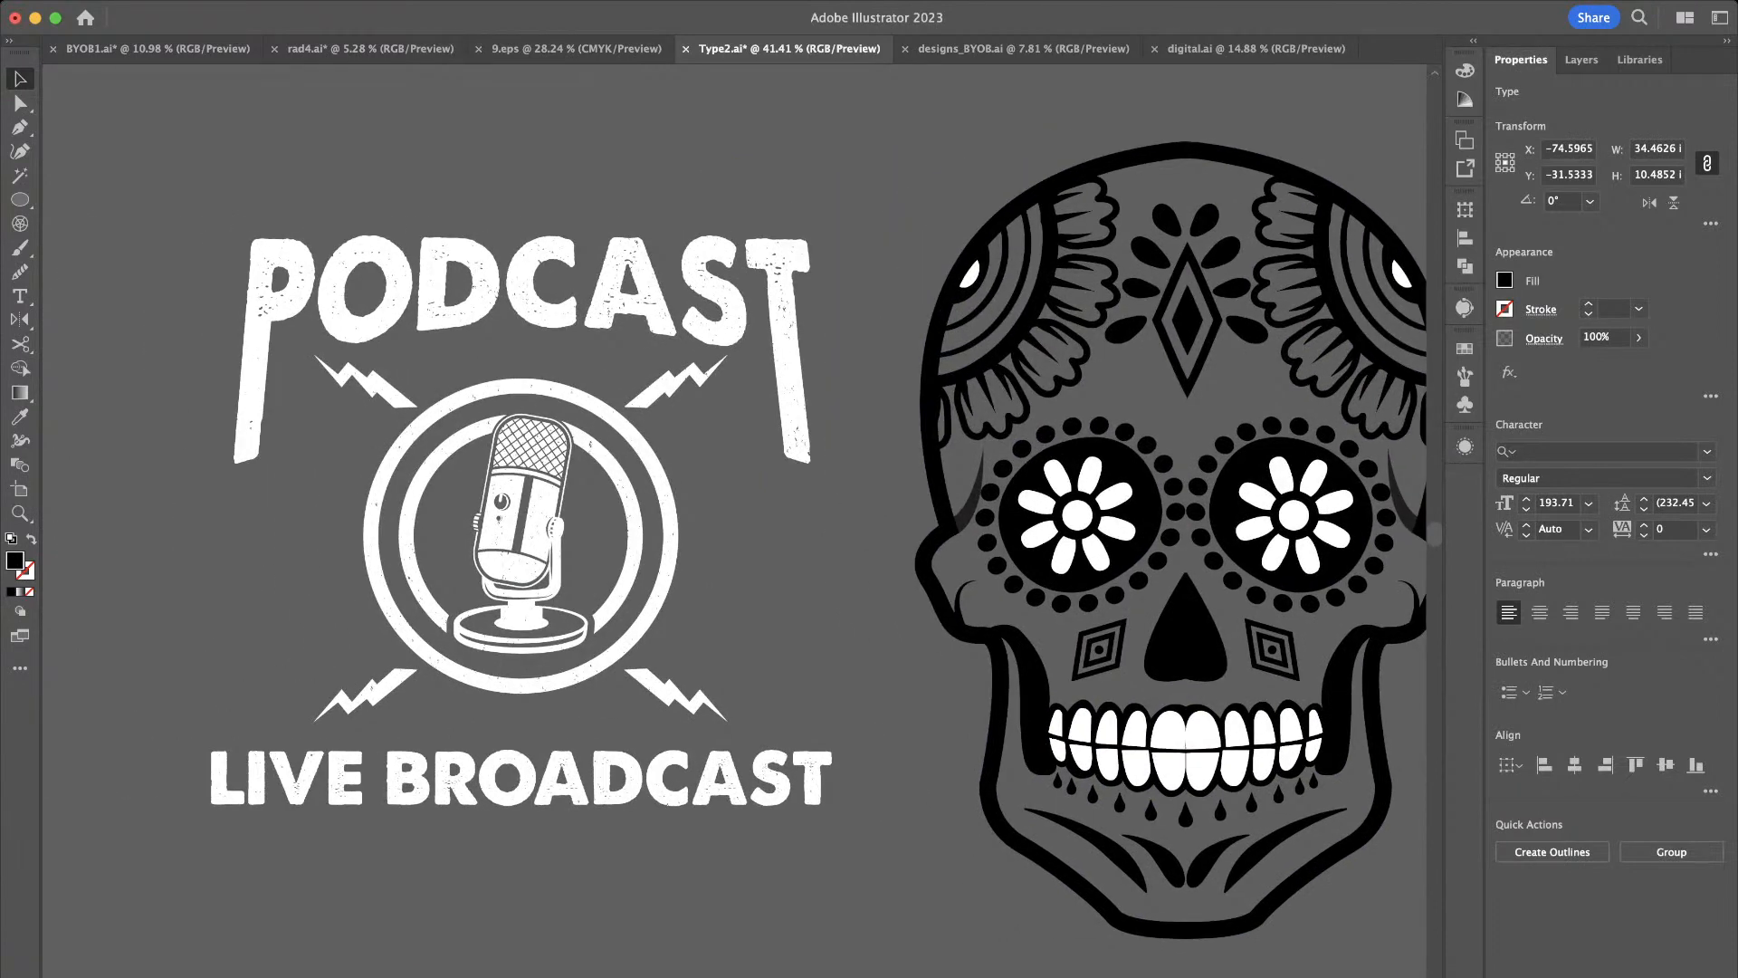
scroll(735, 521, right, 3)
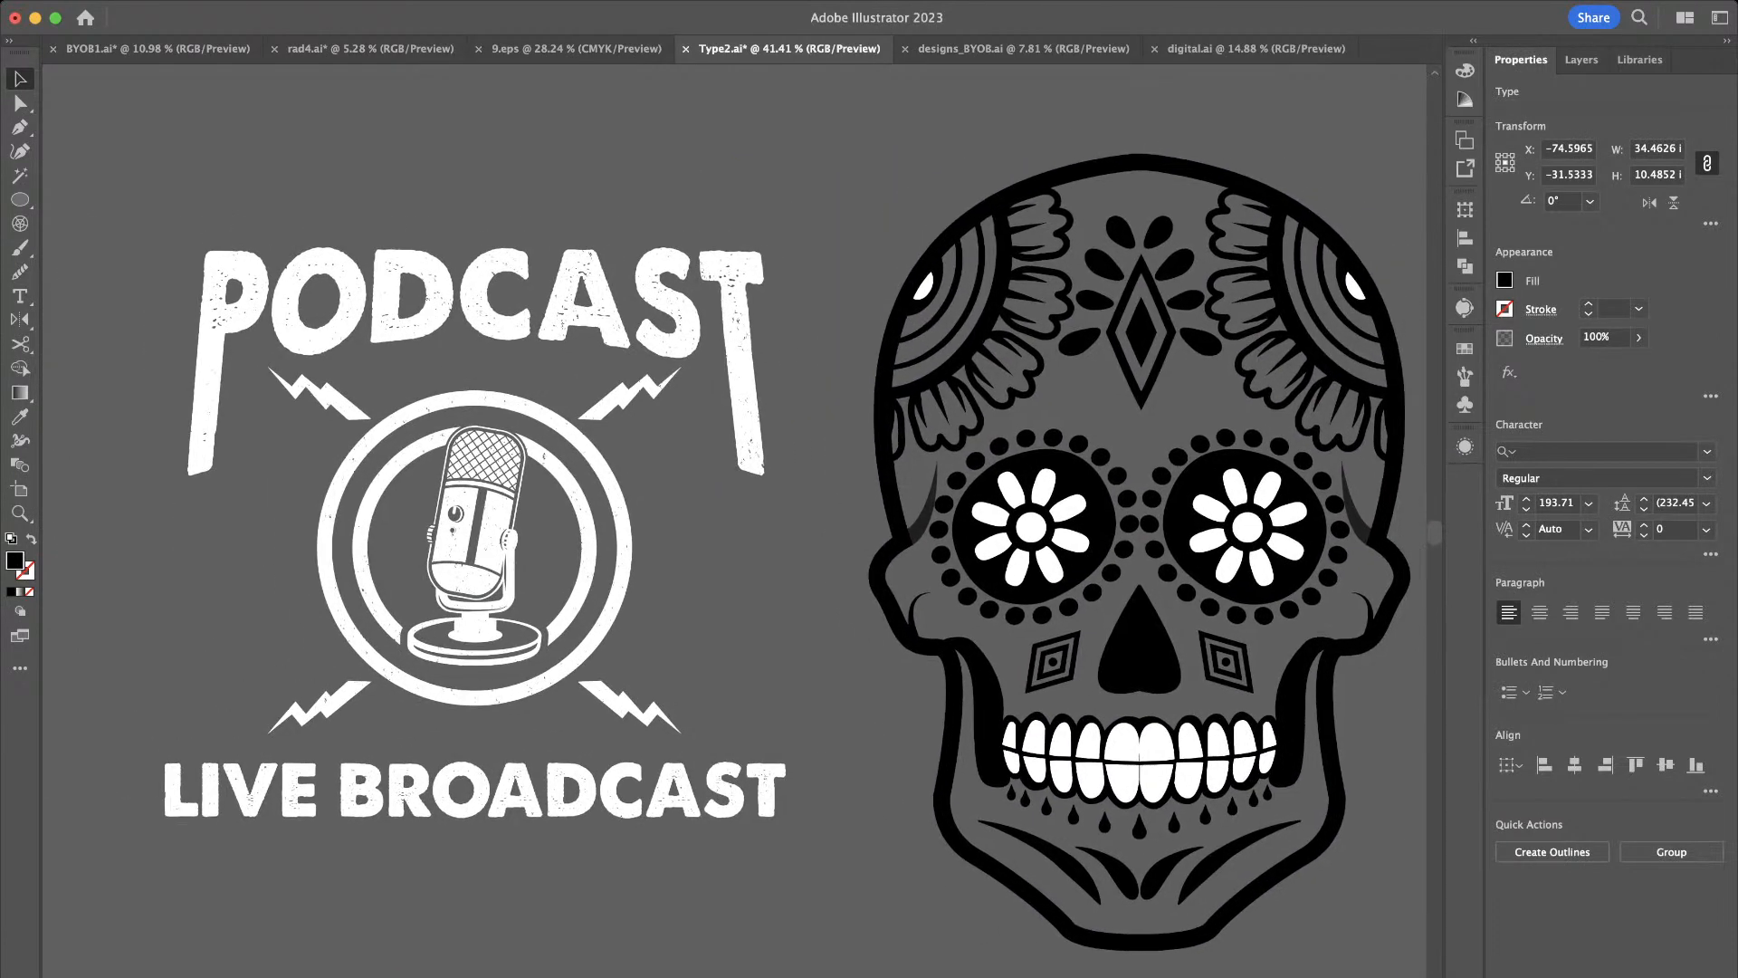
scroll(735, 521, right, 2)
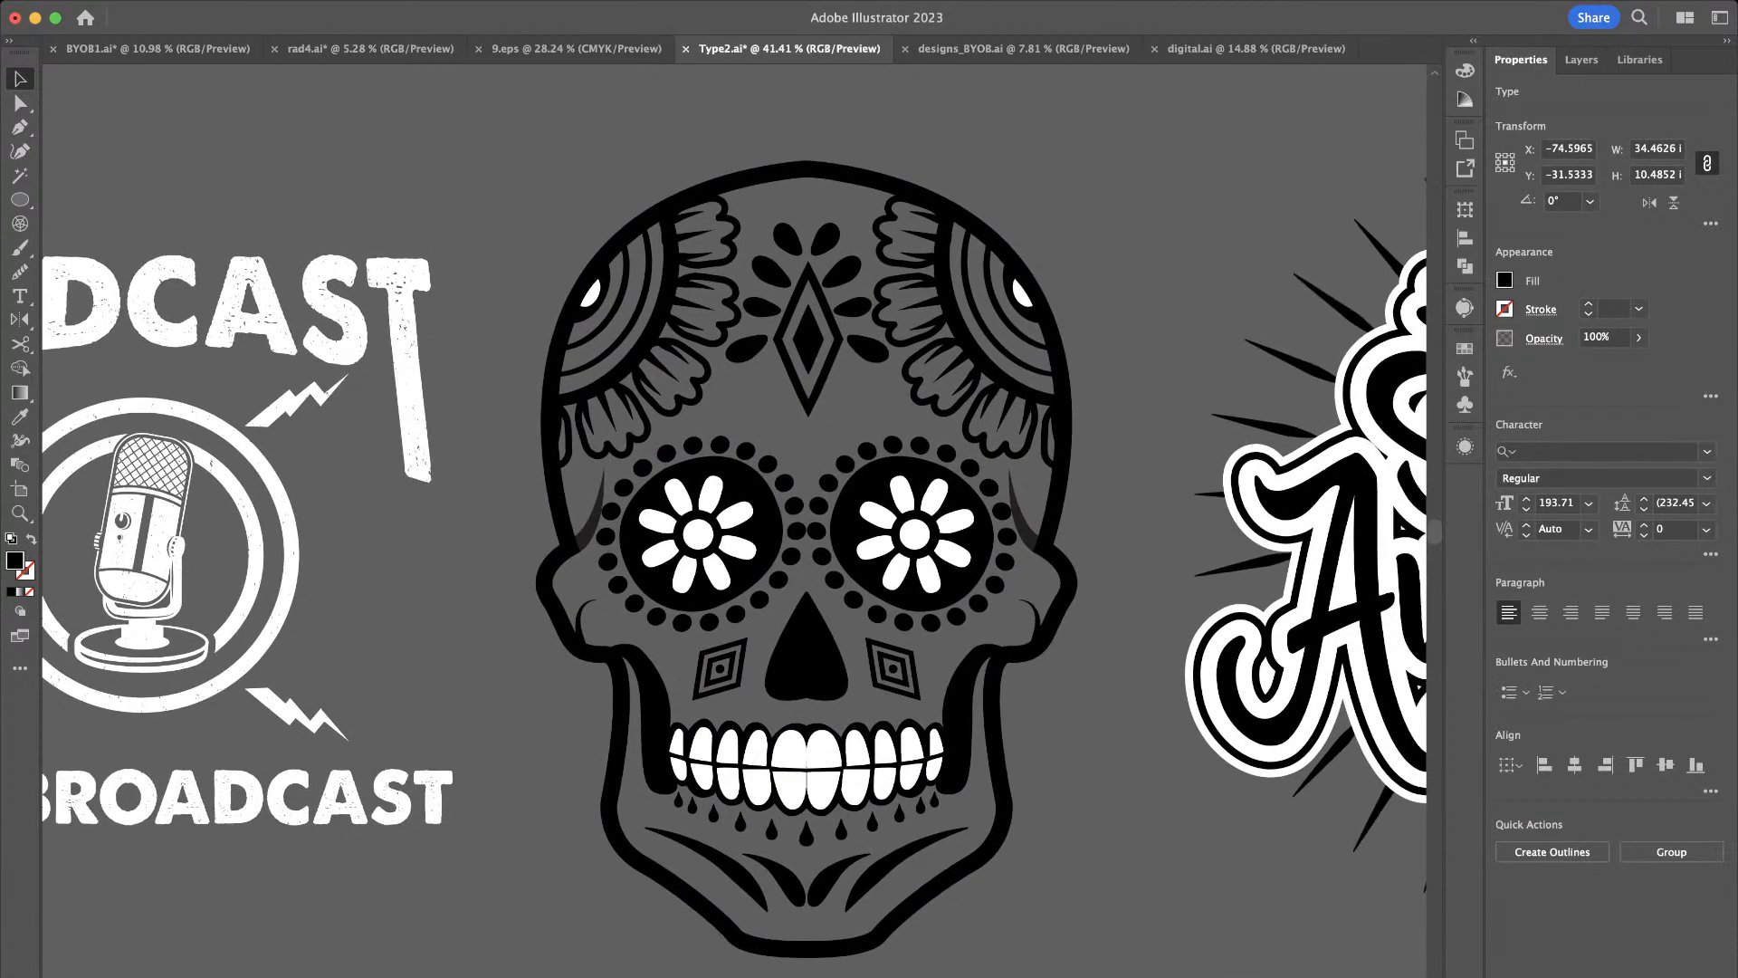
scroll(735, 520, right, 5)
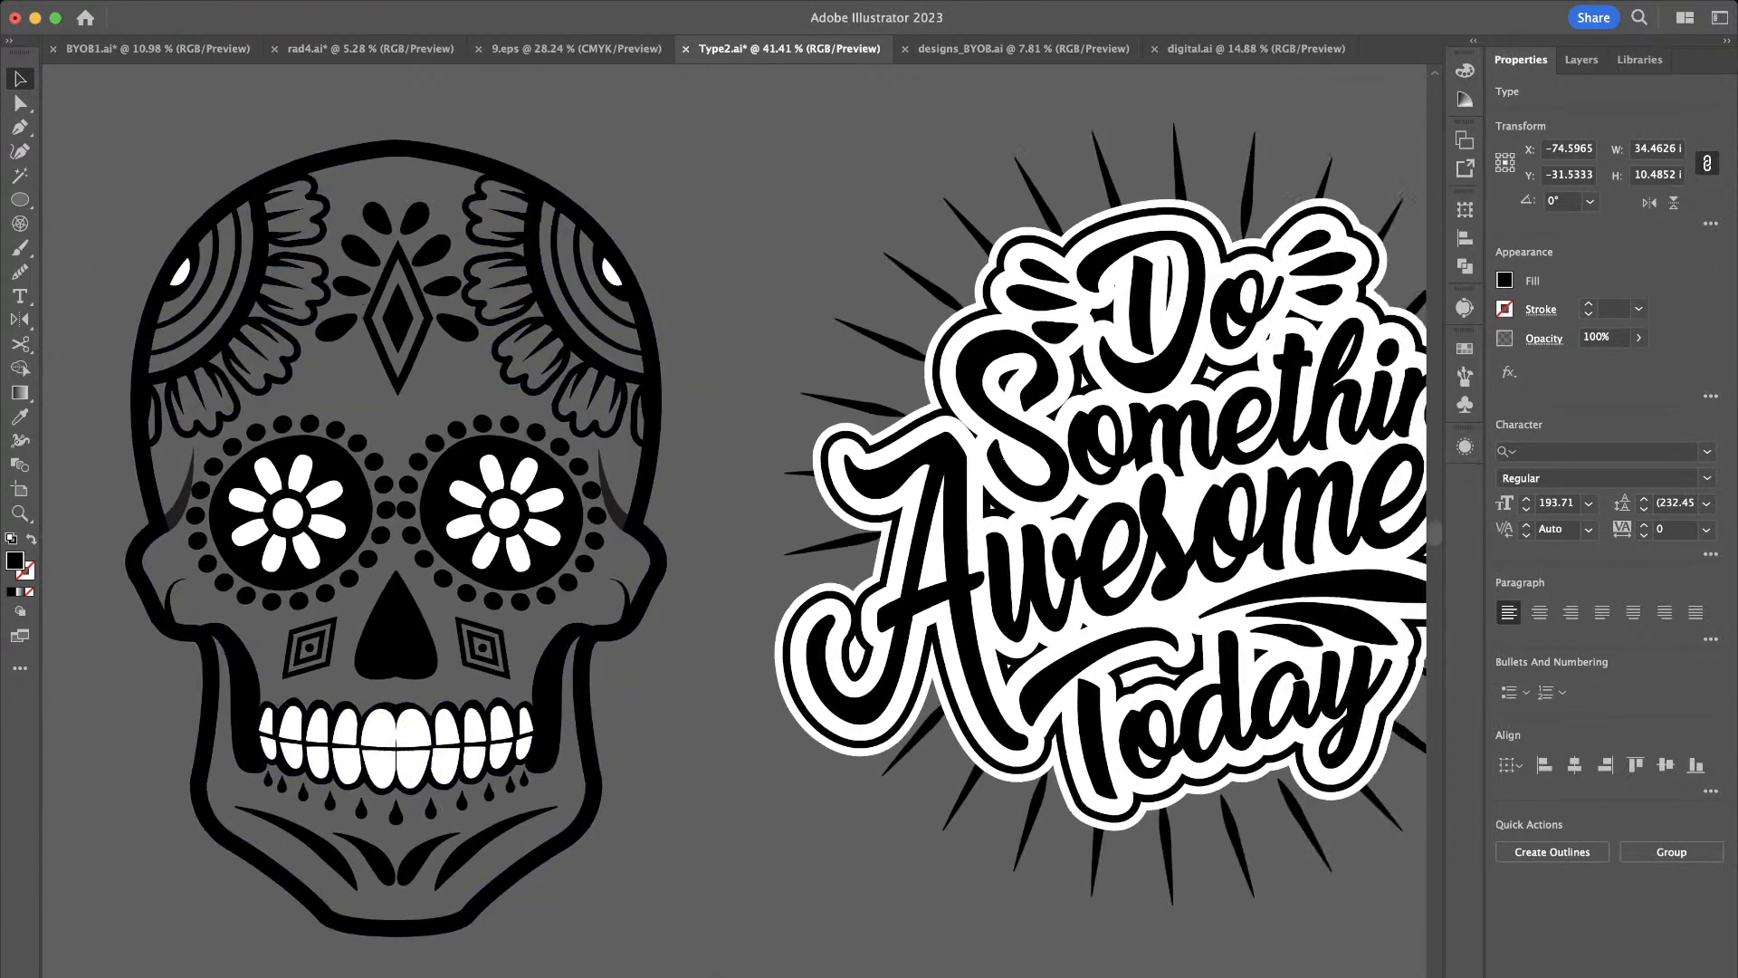
scroll(735, 521, right, 3)
scroll(735, 520, right, 1)
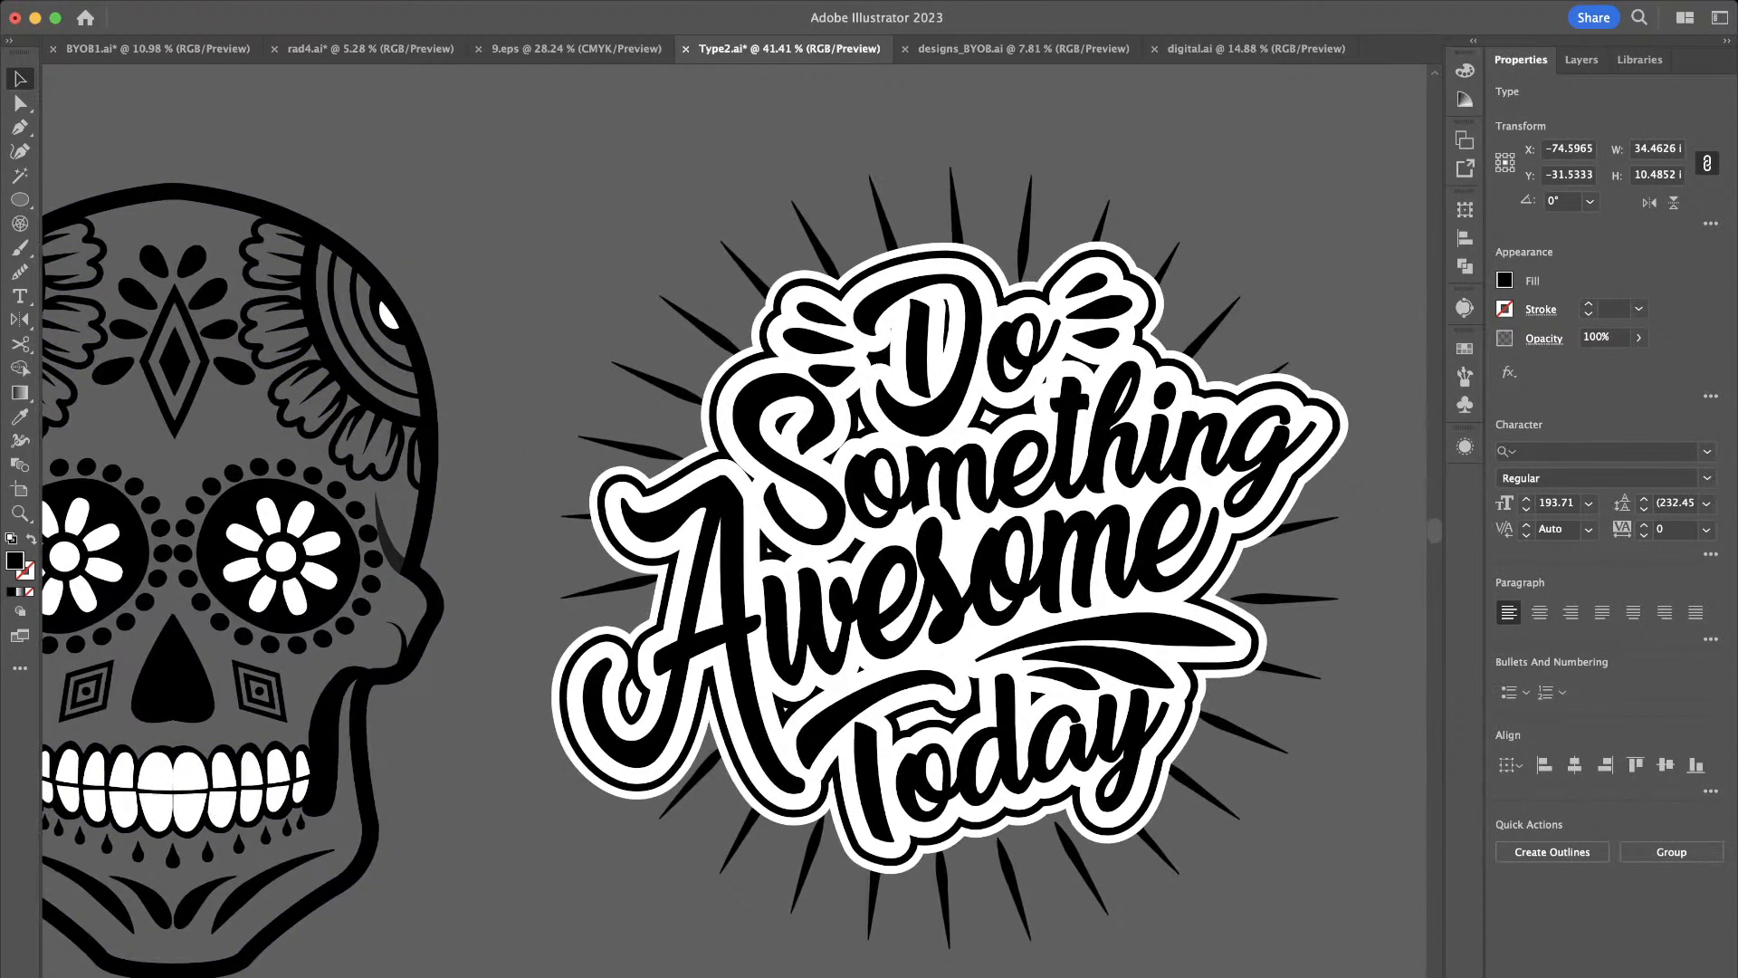
scroll(735, 520, right, 9)
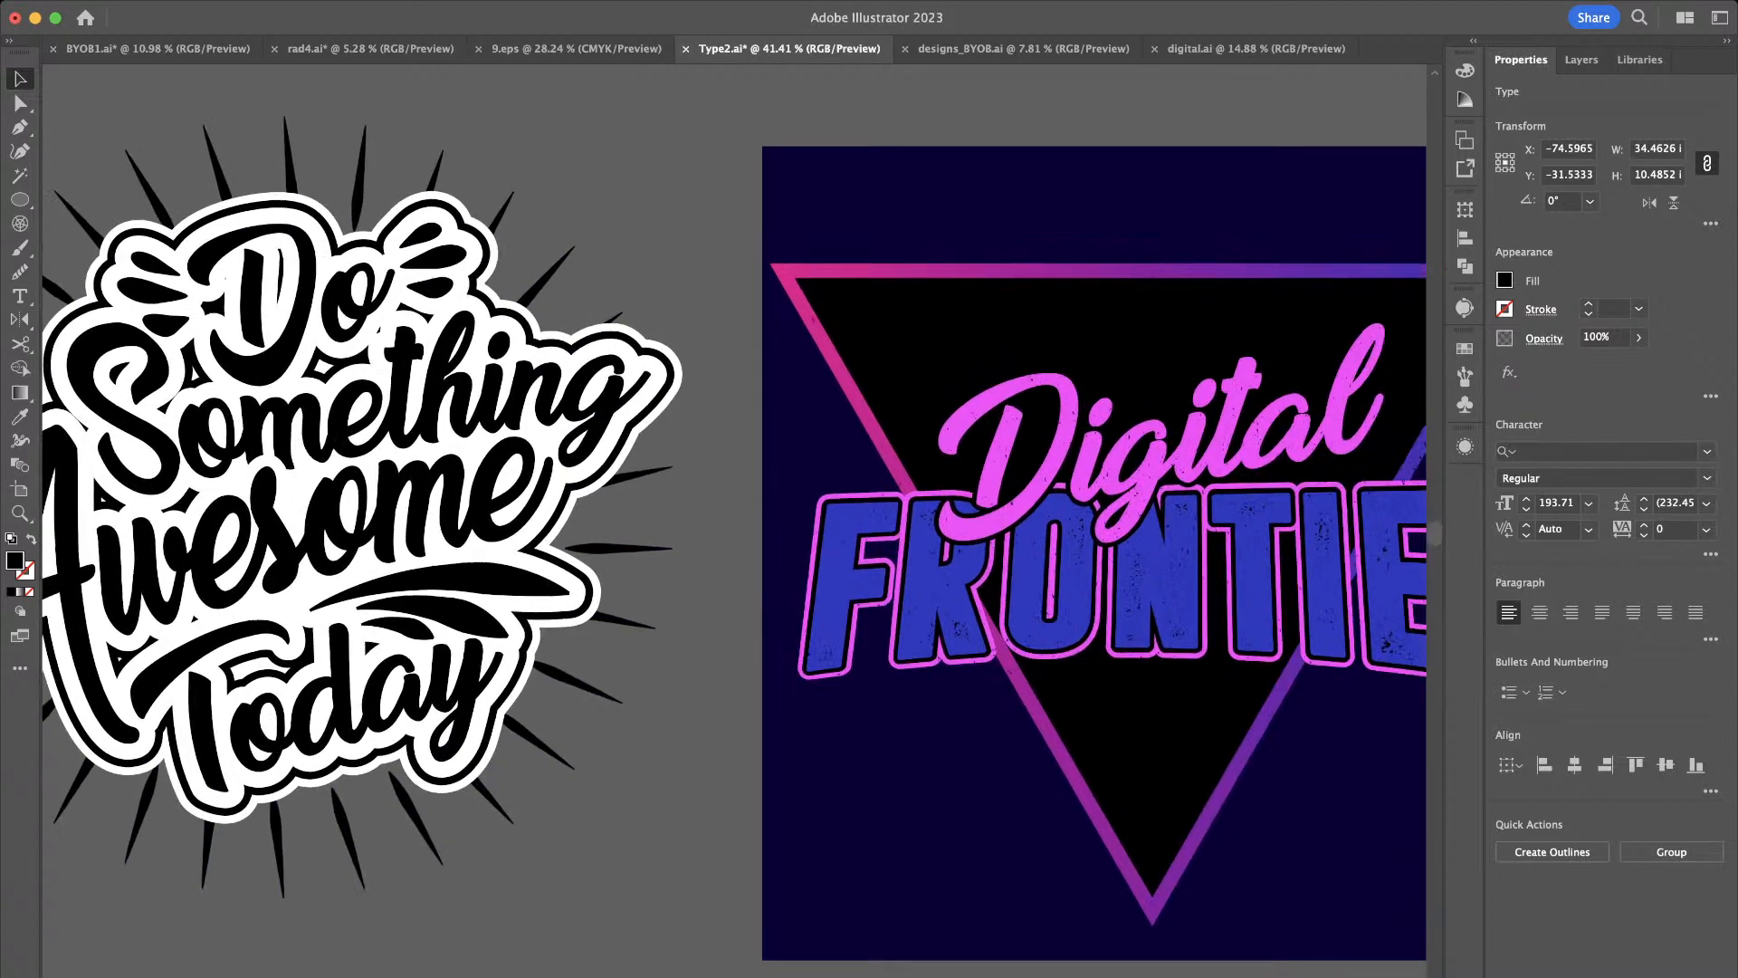
scroll(735, 520, right, 3)
scroll(735, 520, up, 2)
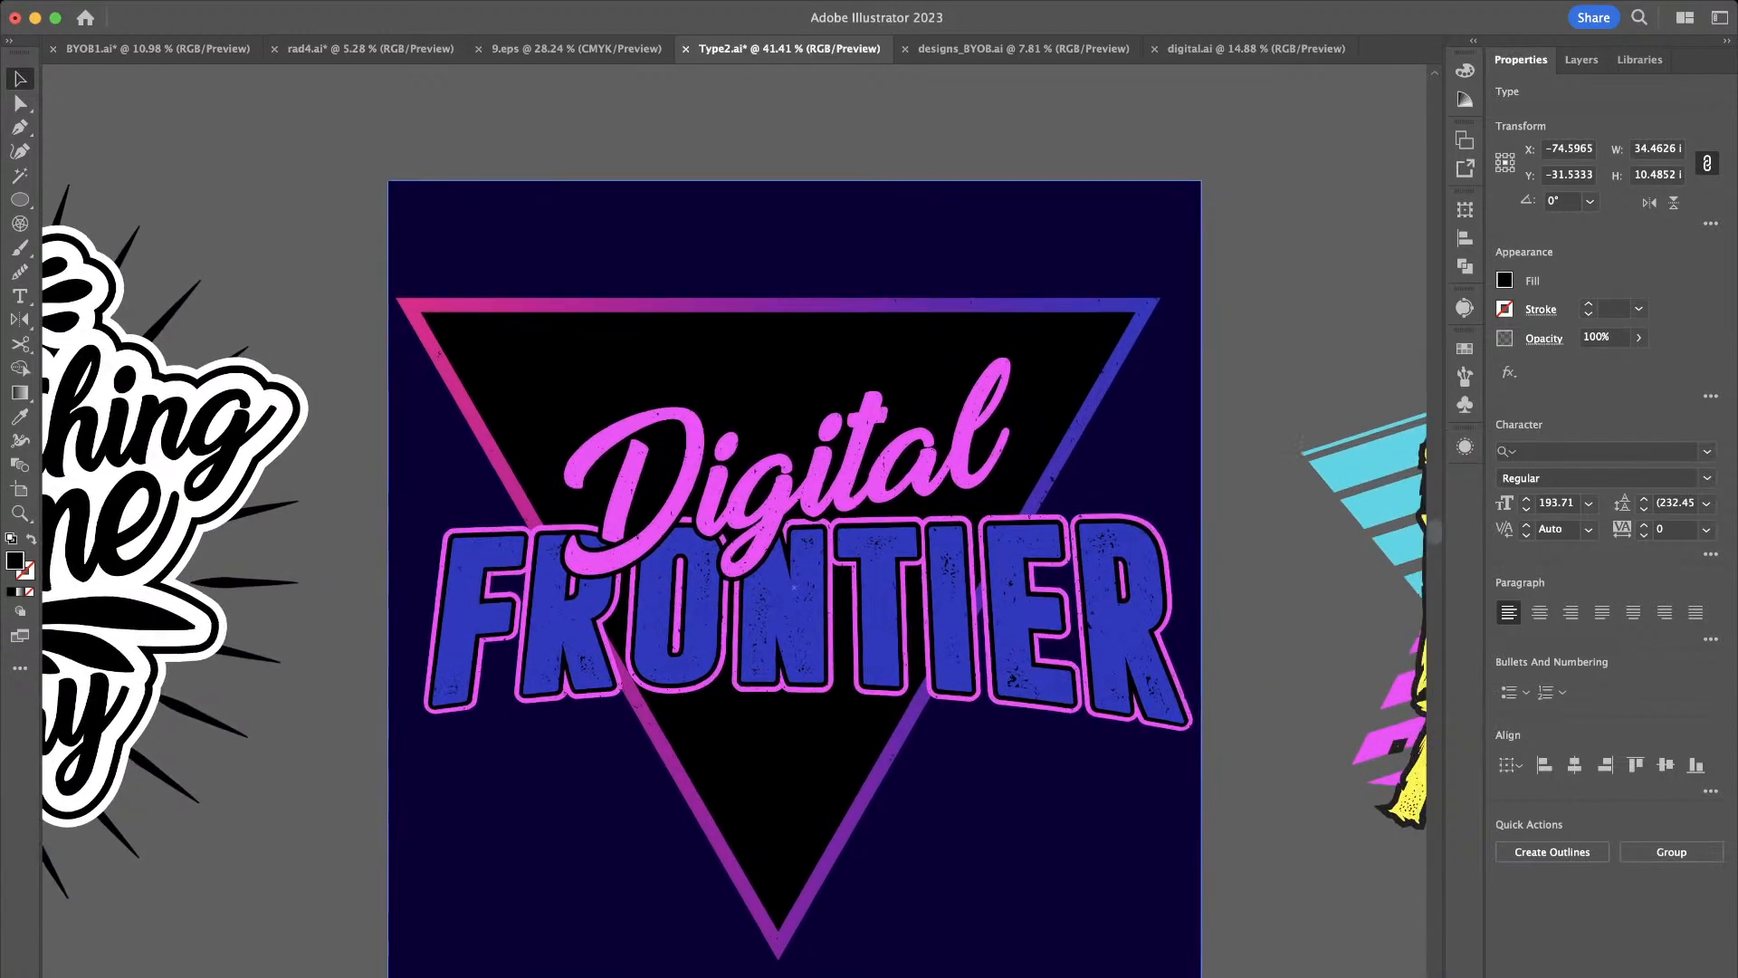
scroll(615, 220, down, 5)
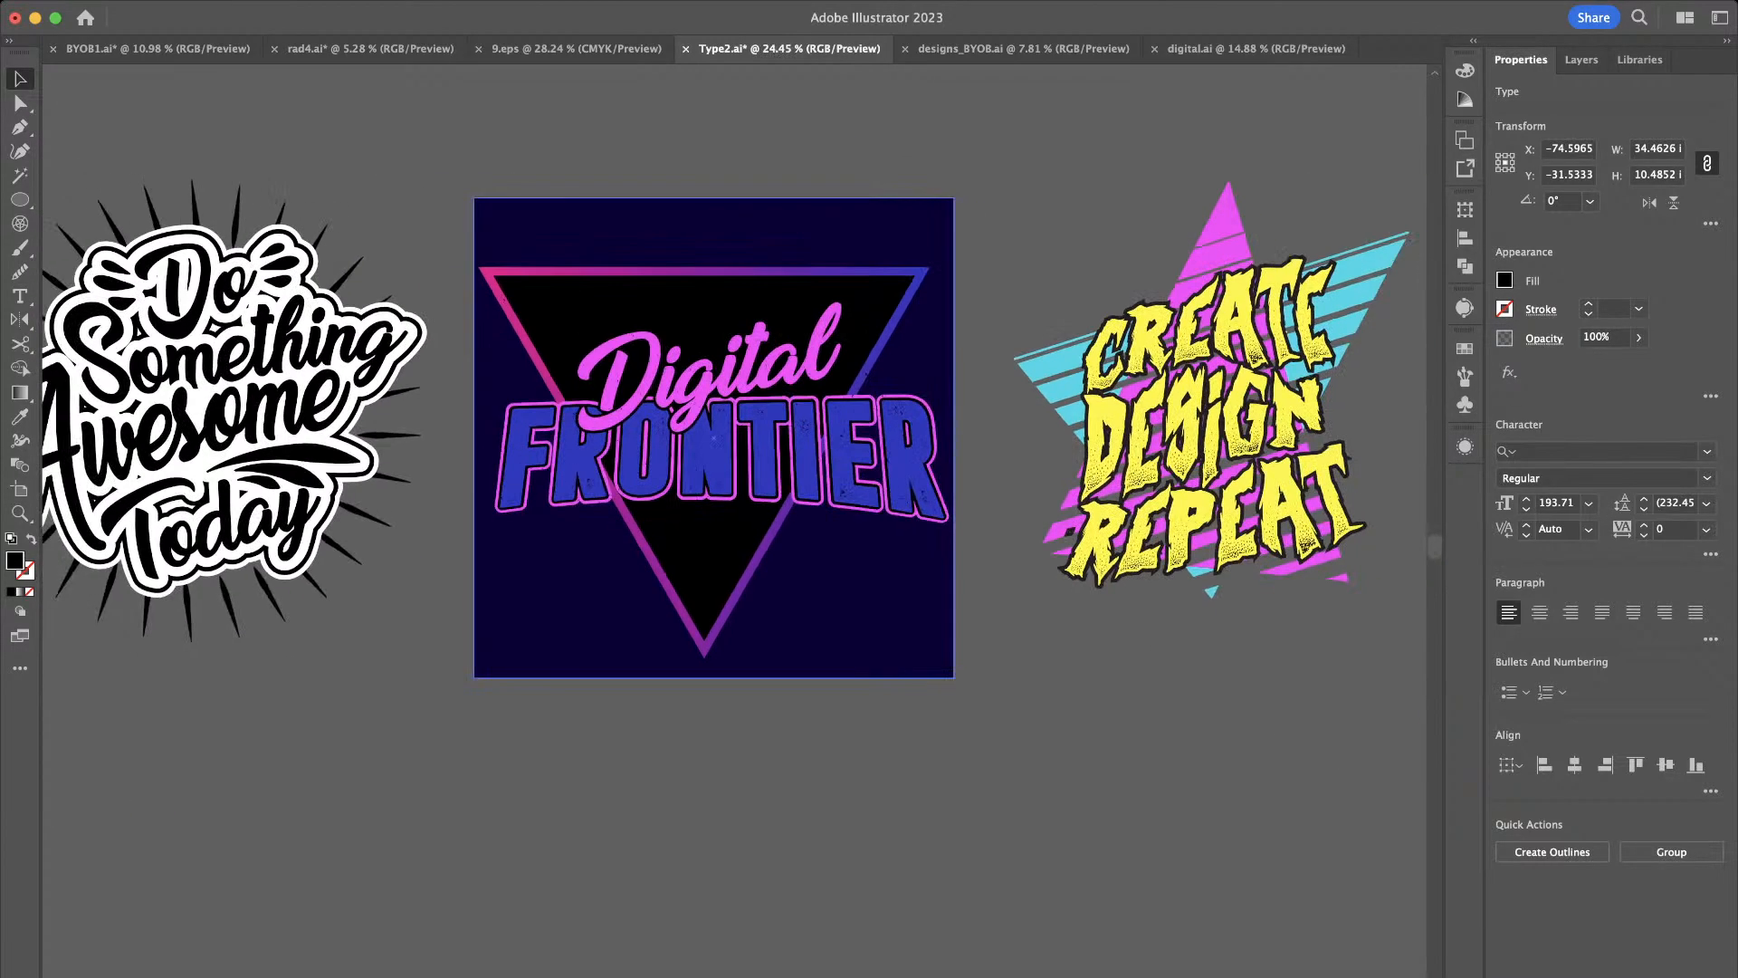
scroll(616, 220, right, 3)
scroll(615, 220, up, 1)
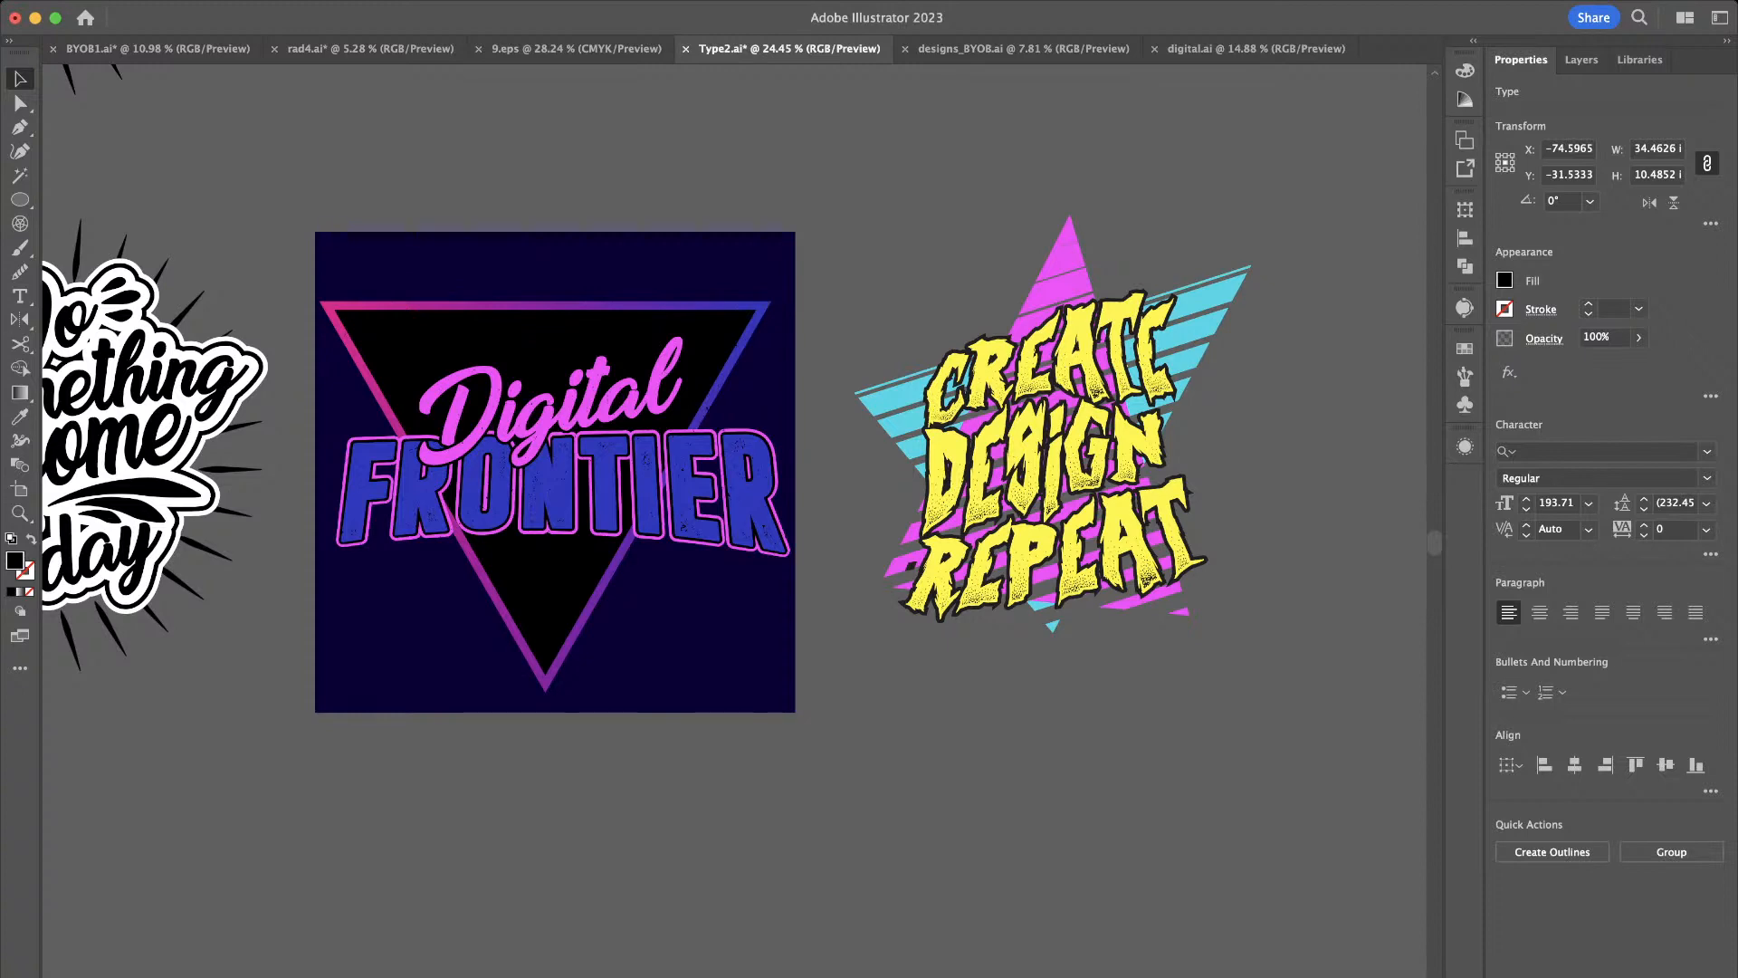
scroll(660, 398, left, 3)
scroll(660, 398, up, 2)
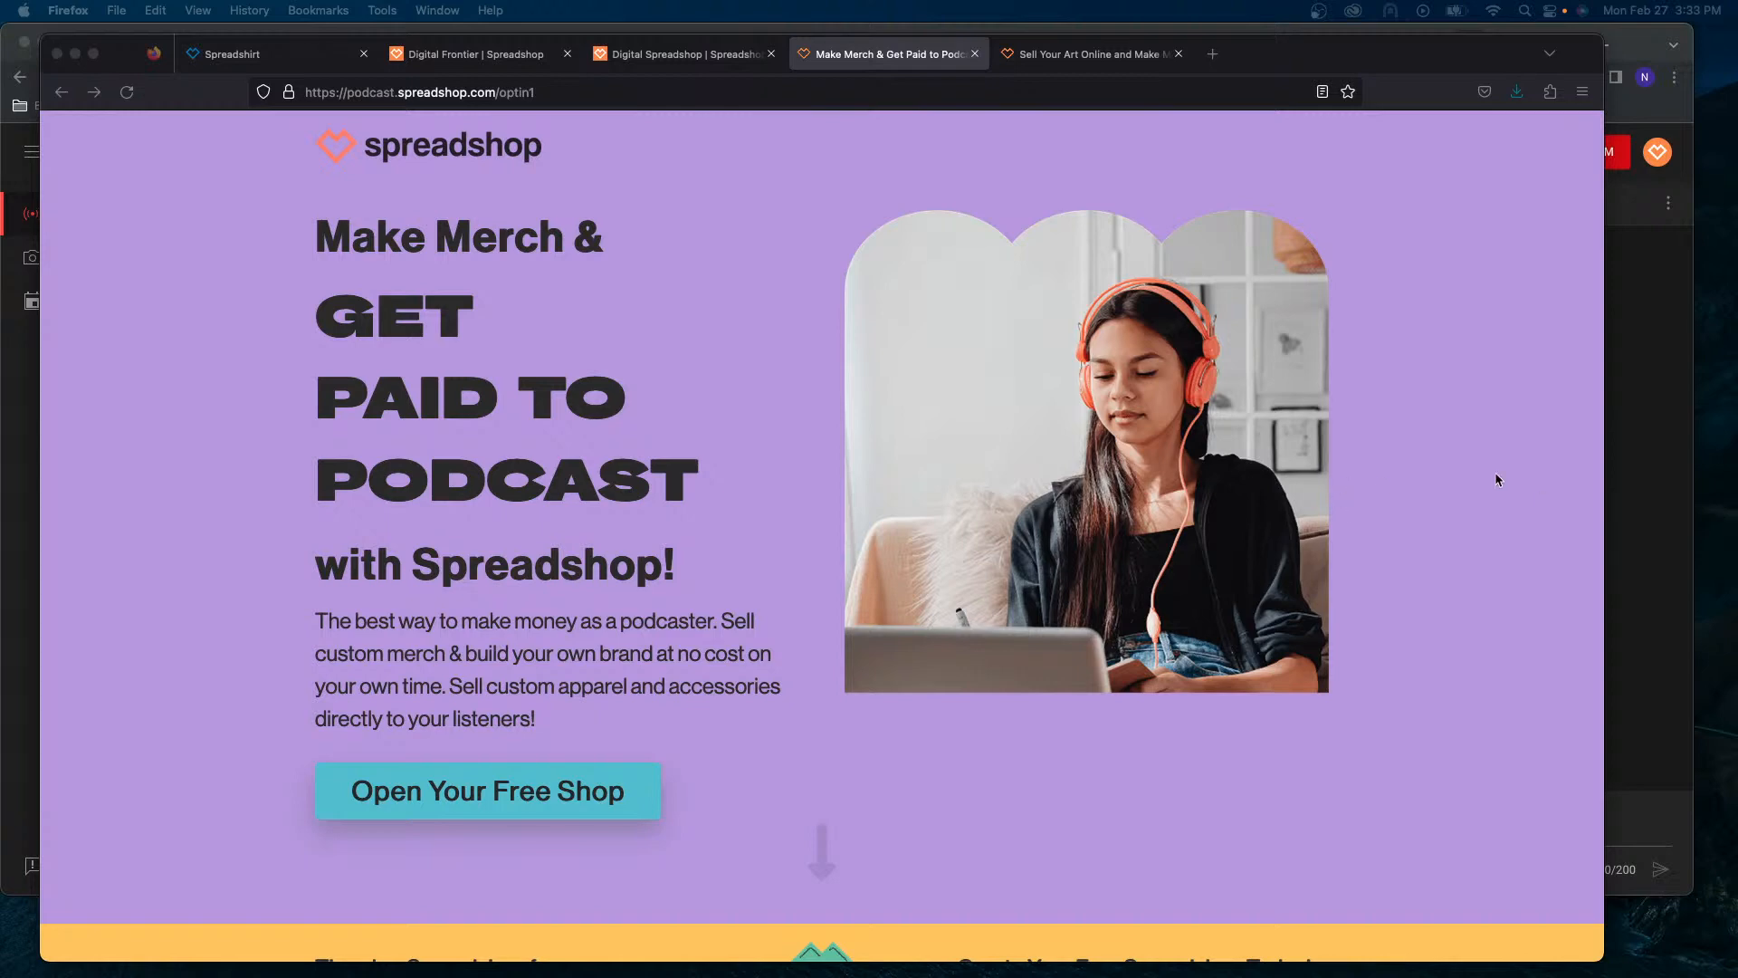
Switch to Firefox and review the Spreadshop podcast landing page down to its ready-to-use design packs
click(1649, 493)
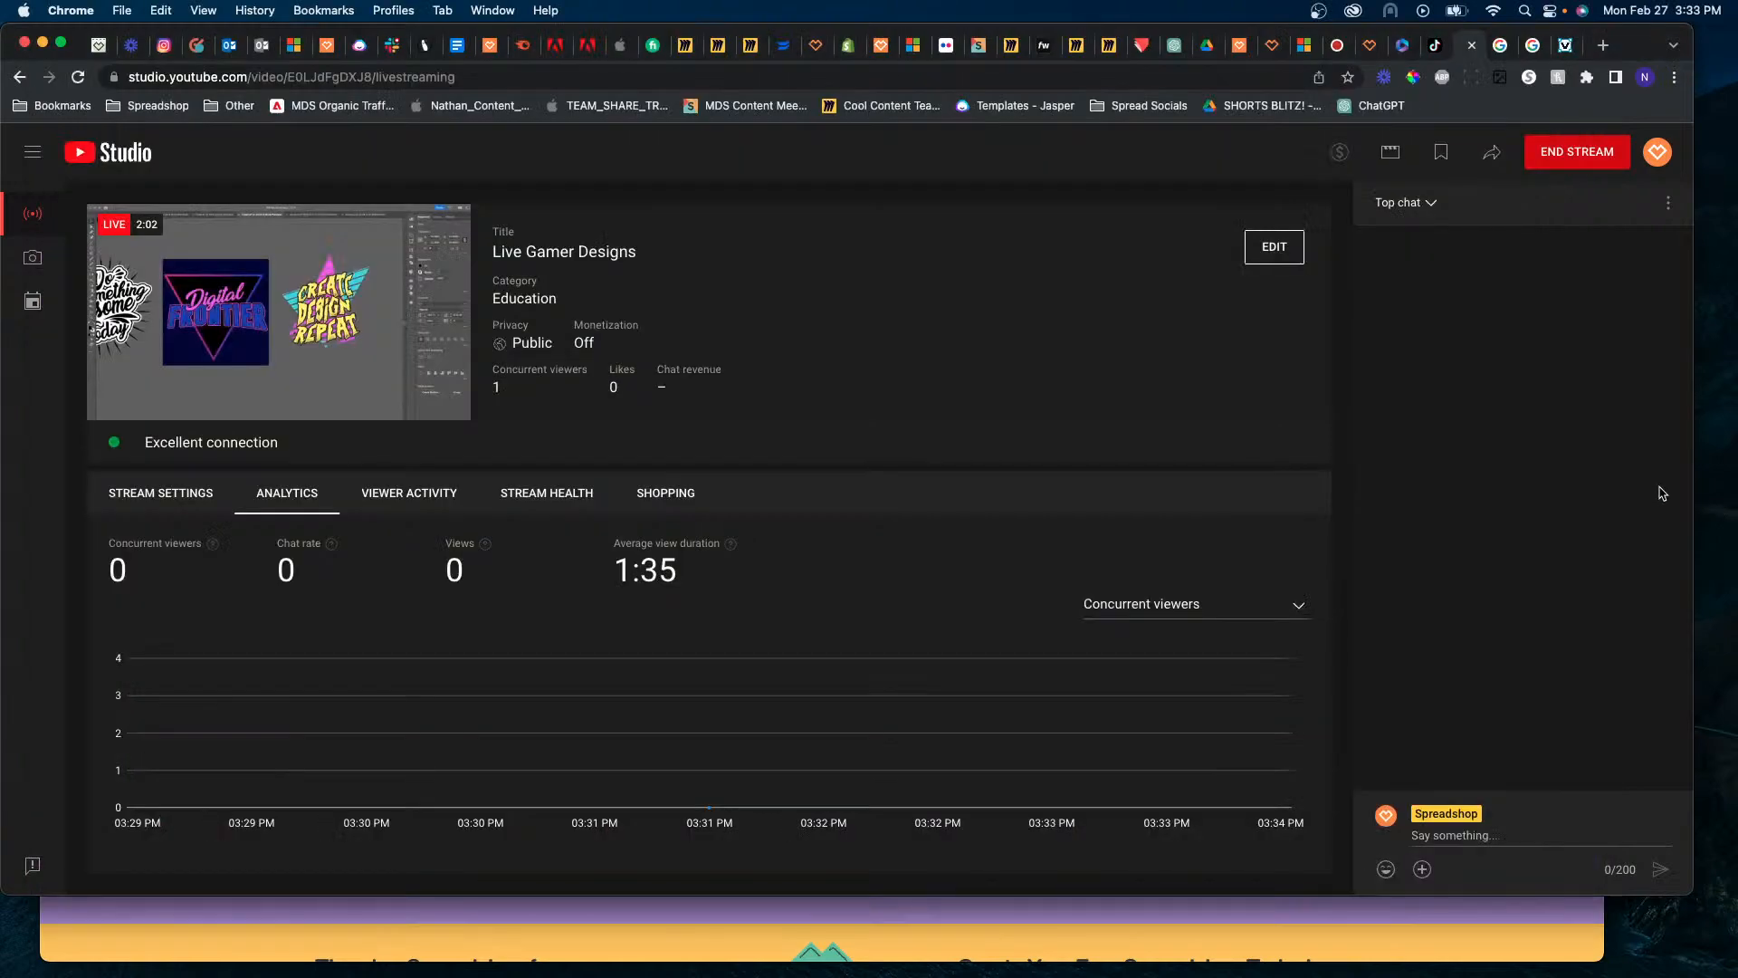
click(1468, 916)
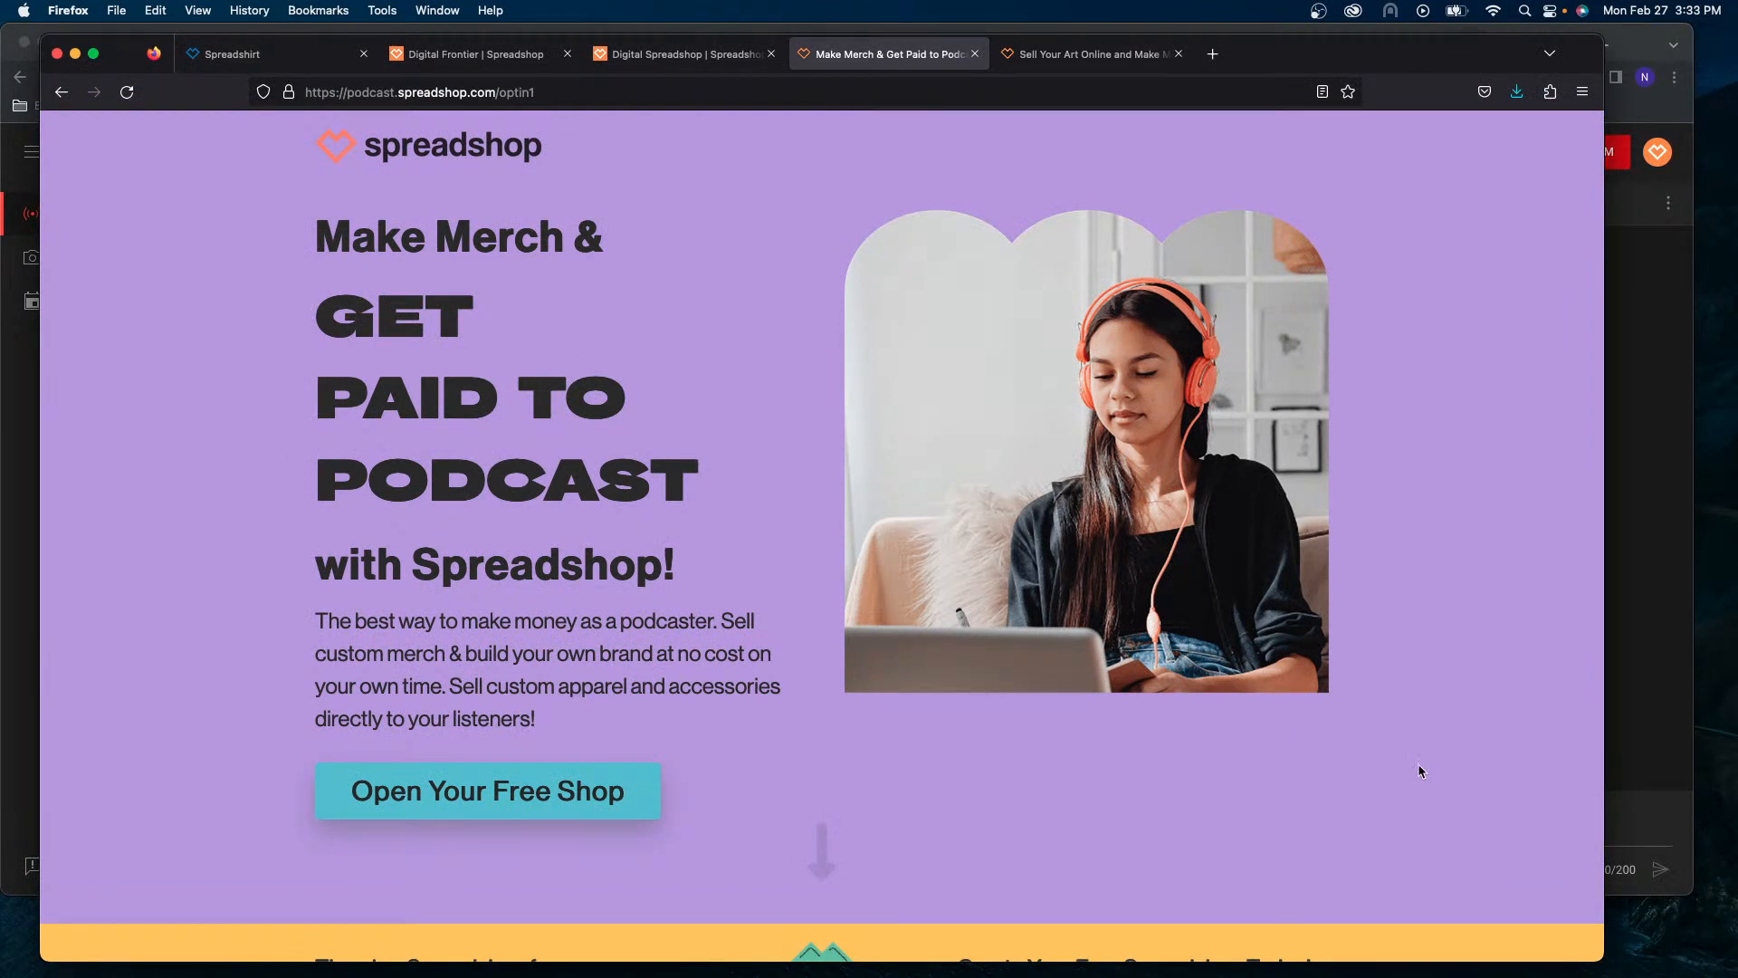
scroll(1187, 661, down, 3)
scroll(1189, 666, down, 15)
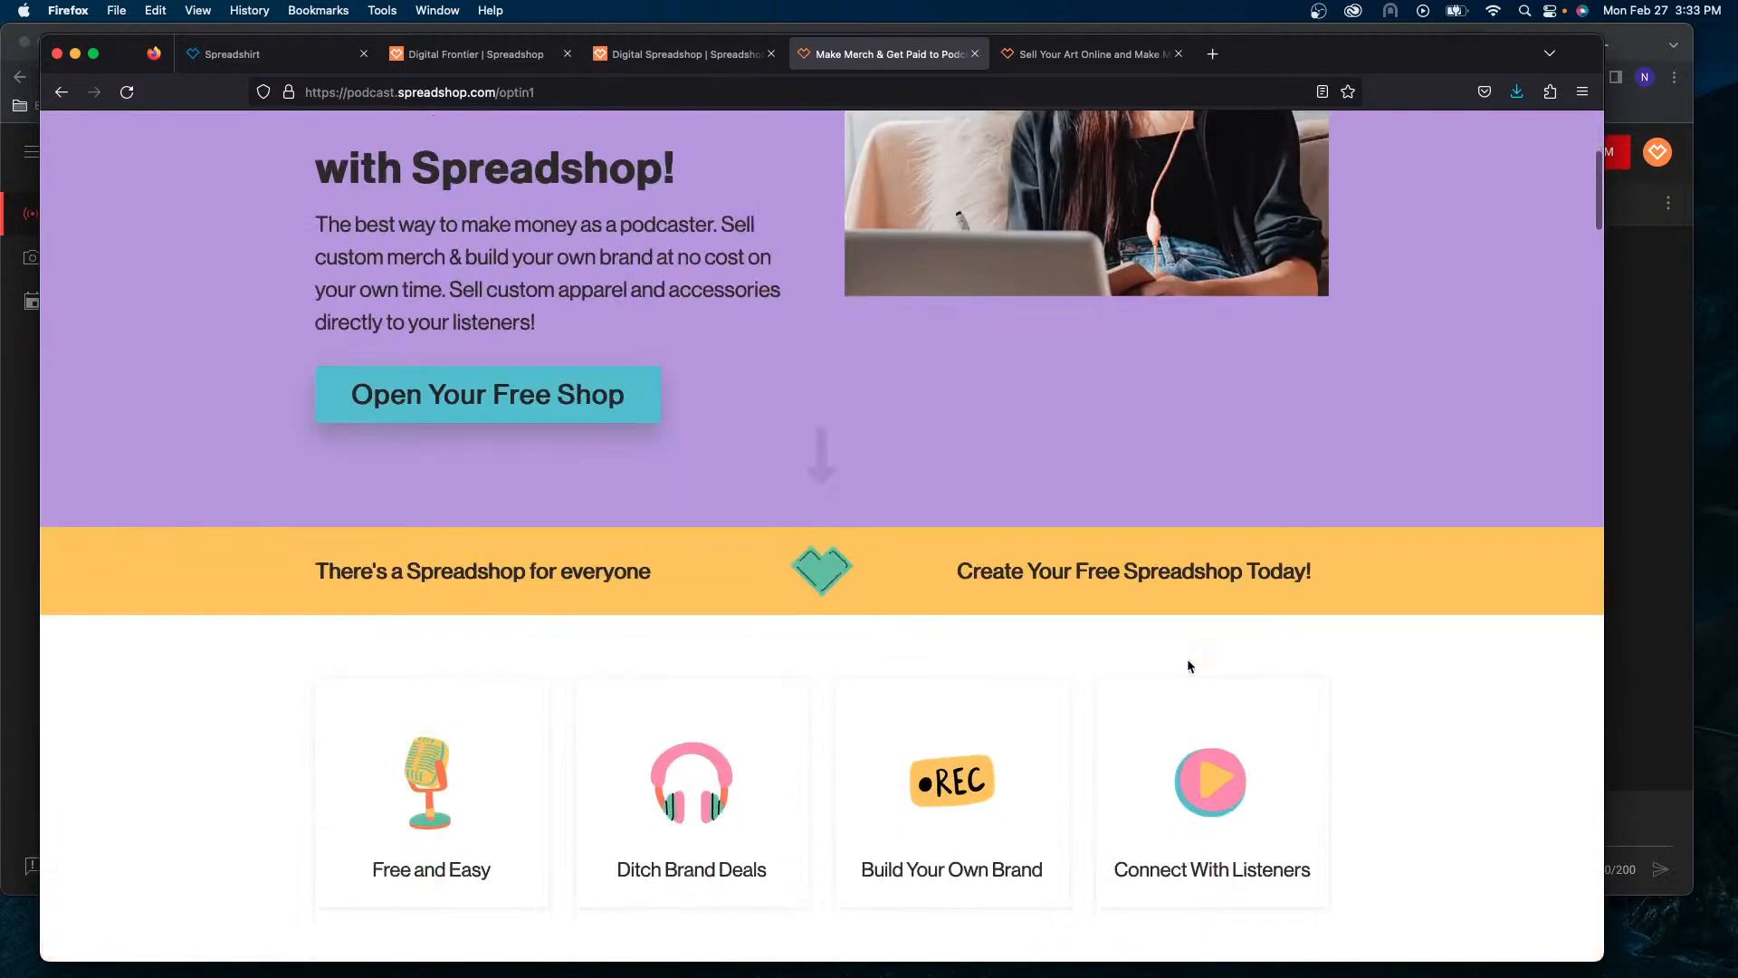
scroll(1188, 665, down, 20)
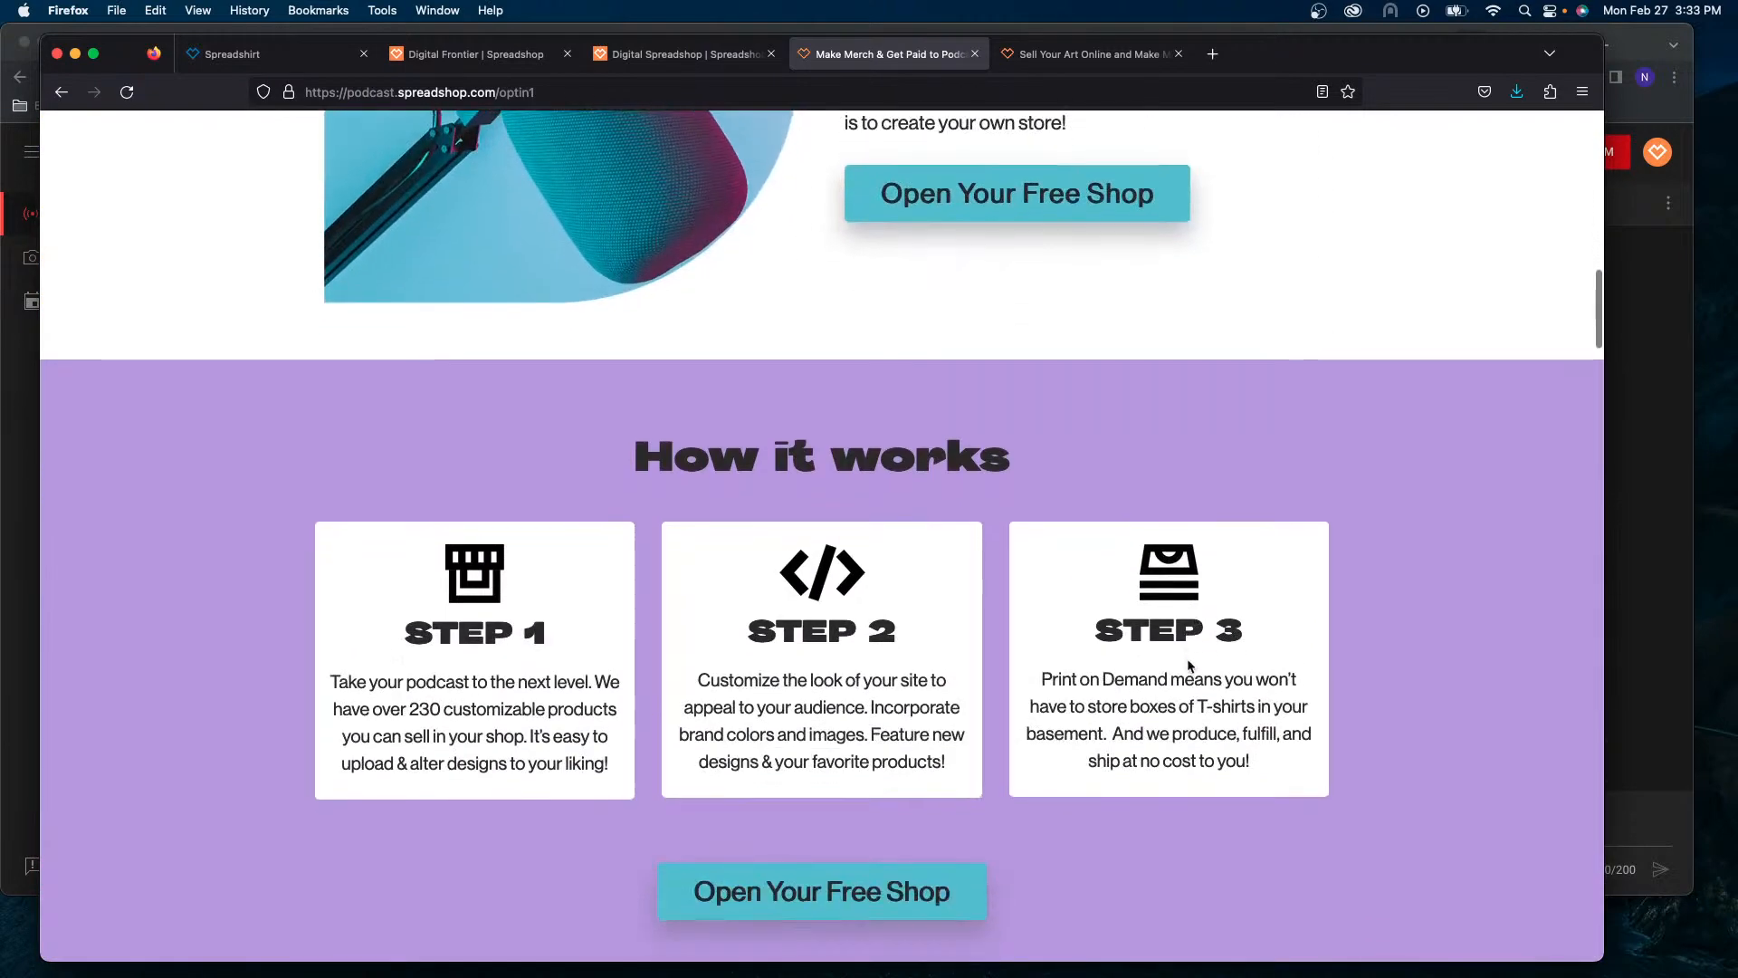
scroll(1188, 665, down, 20)
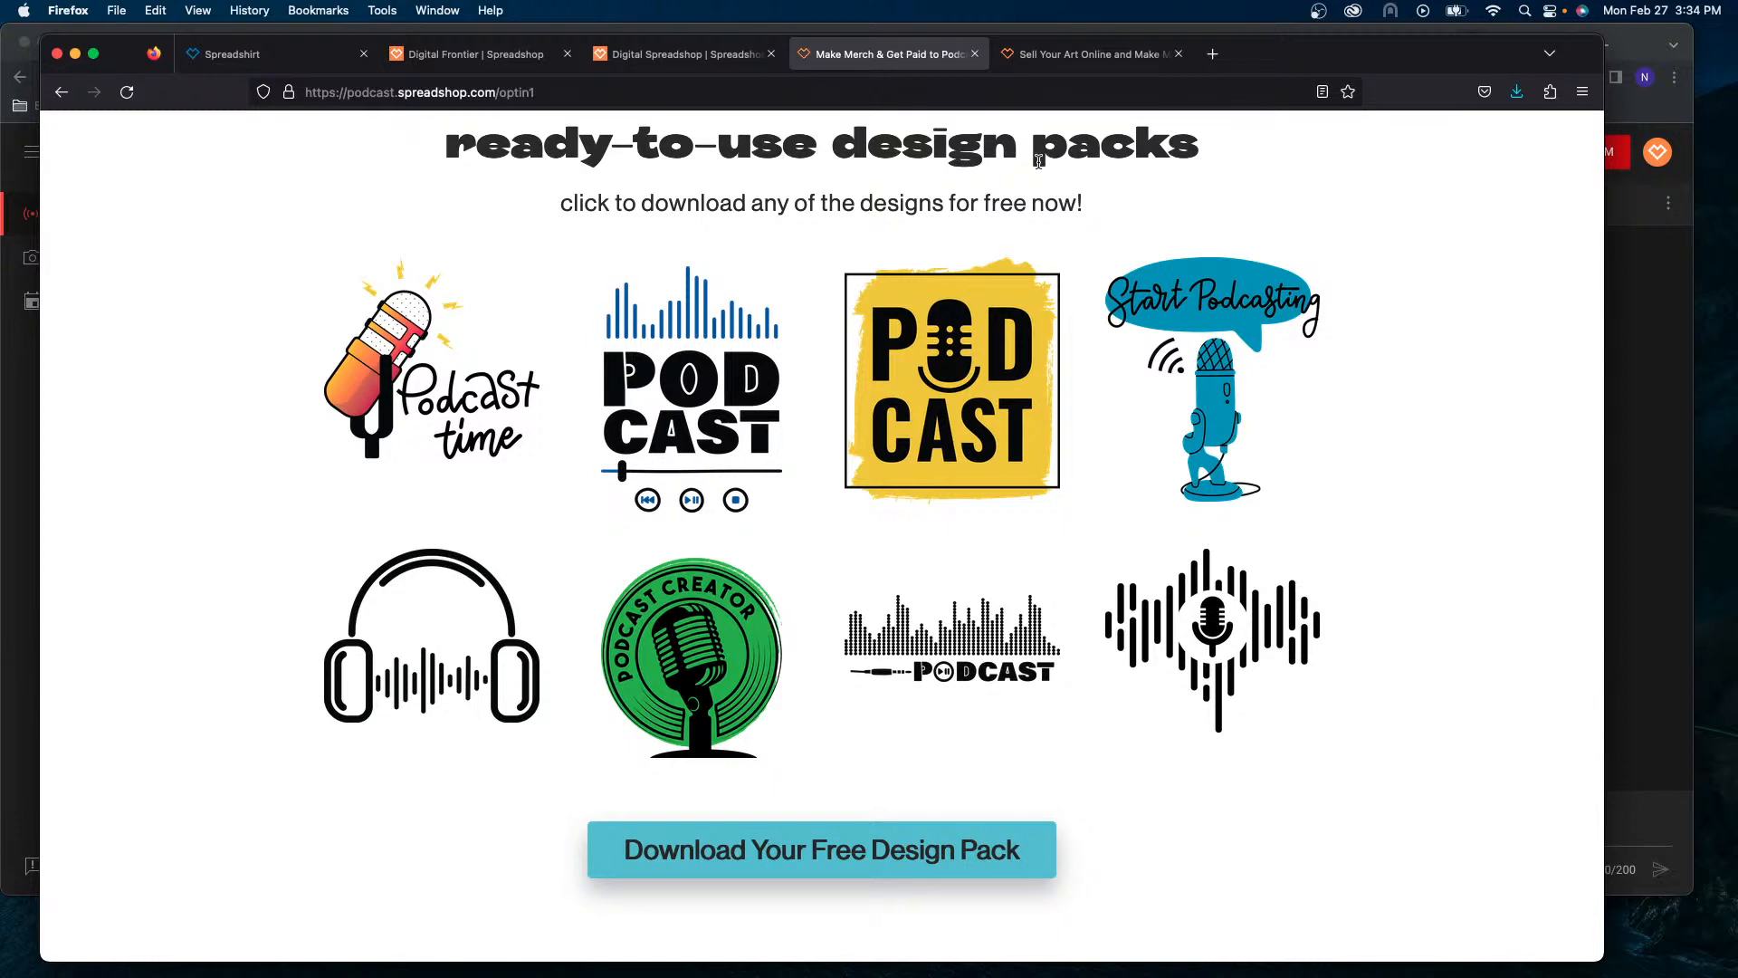
Open the Spreadshop digital artist landing page and review its design packs, questions, merch examples and how-it-works section
click(1088, 56)
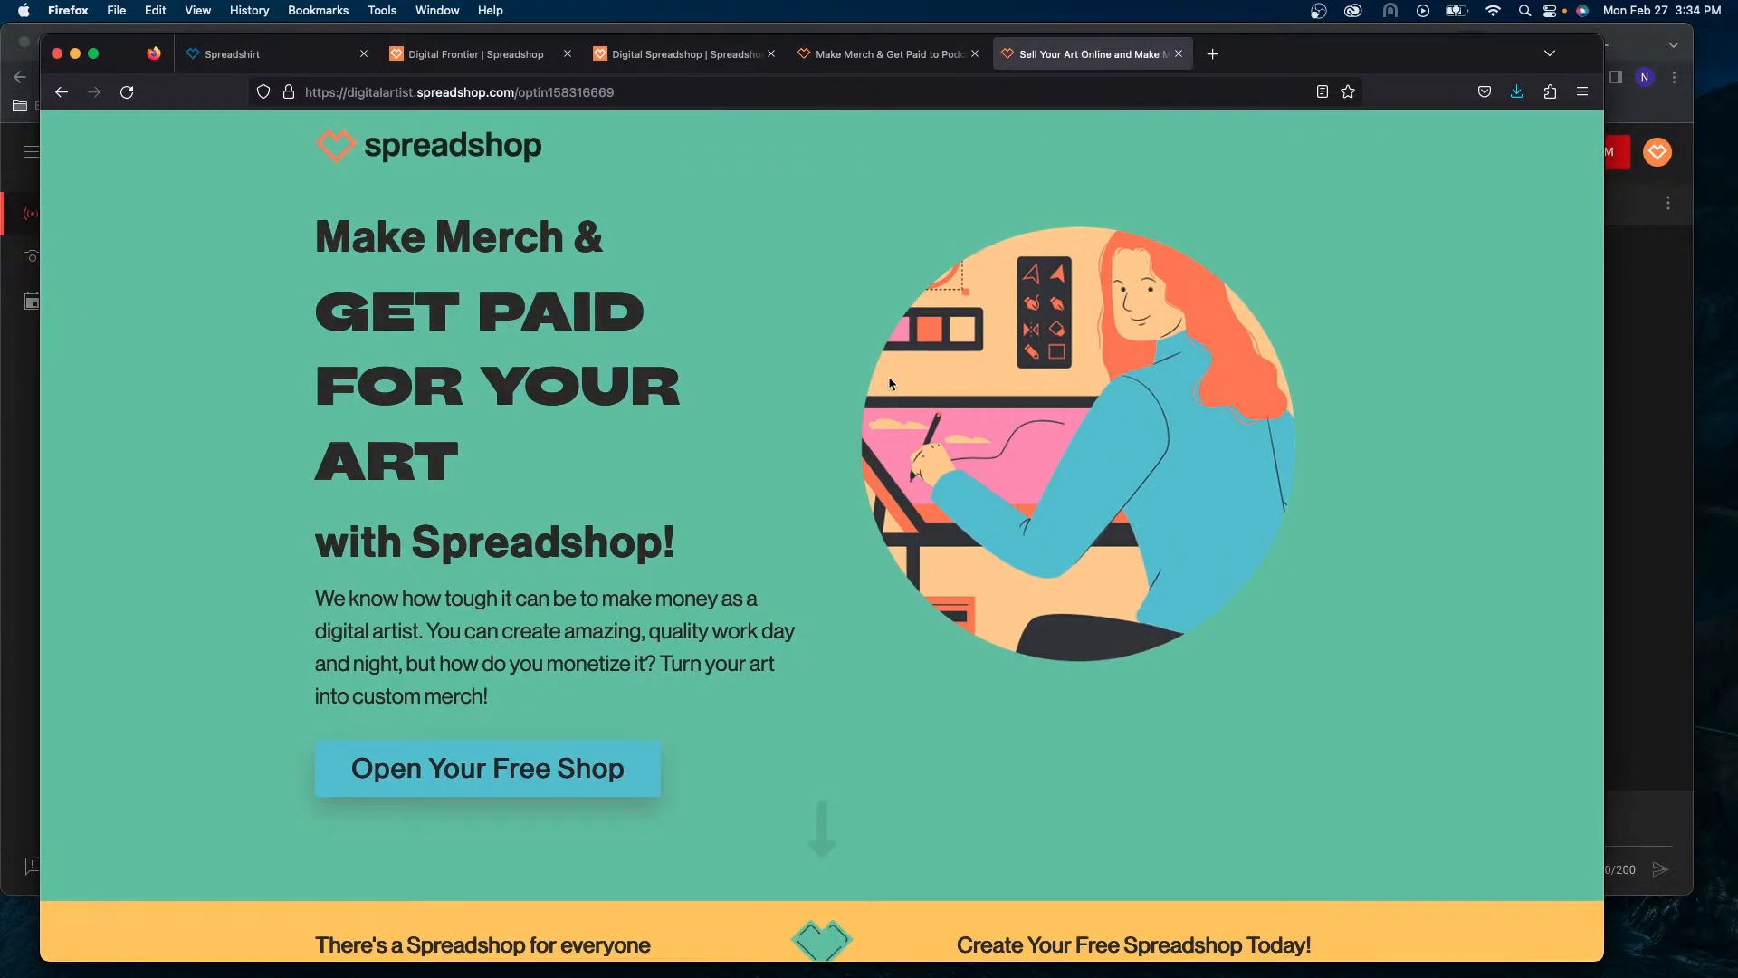
scroll(888, 377, down, 15)
scroll(888, 377, down, 20)
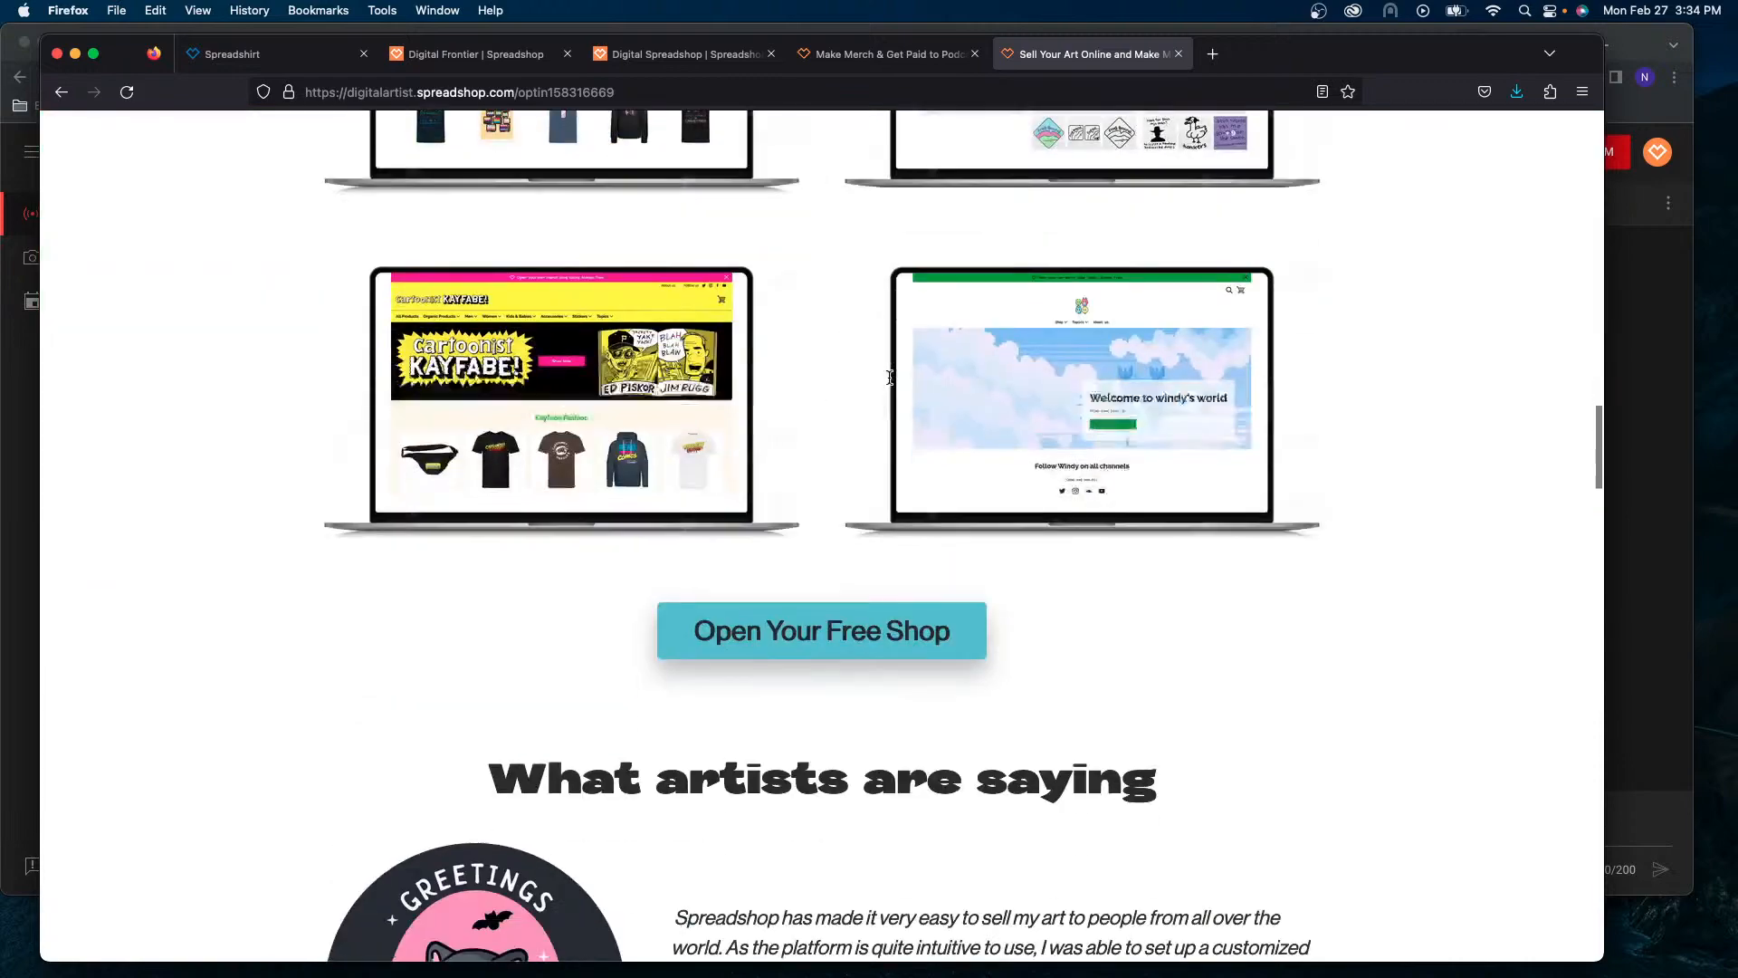
scroll(889, 377, down, 3)
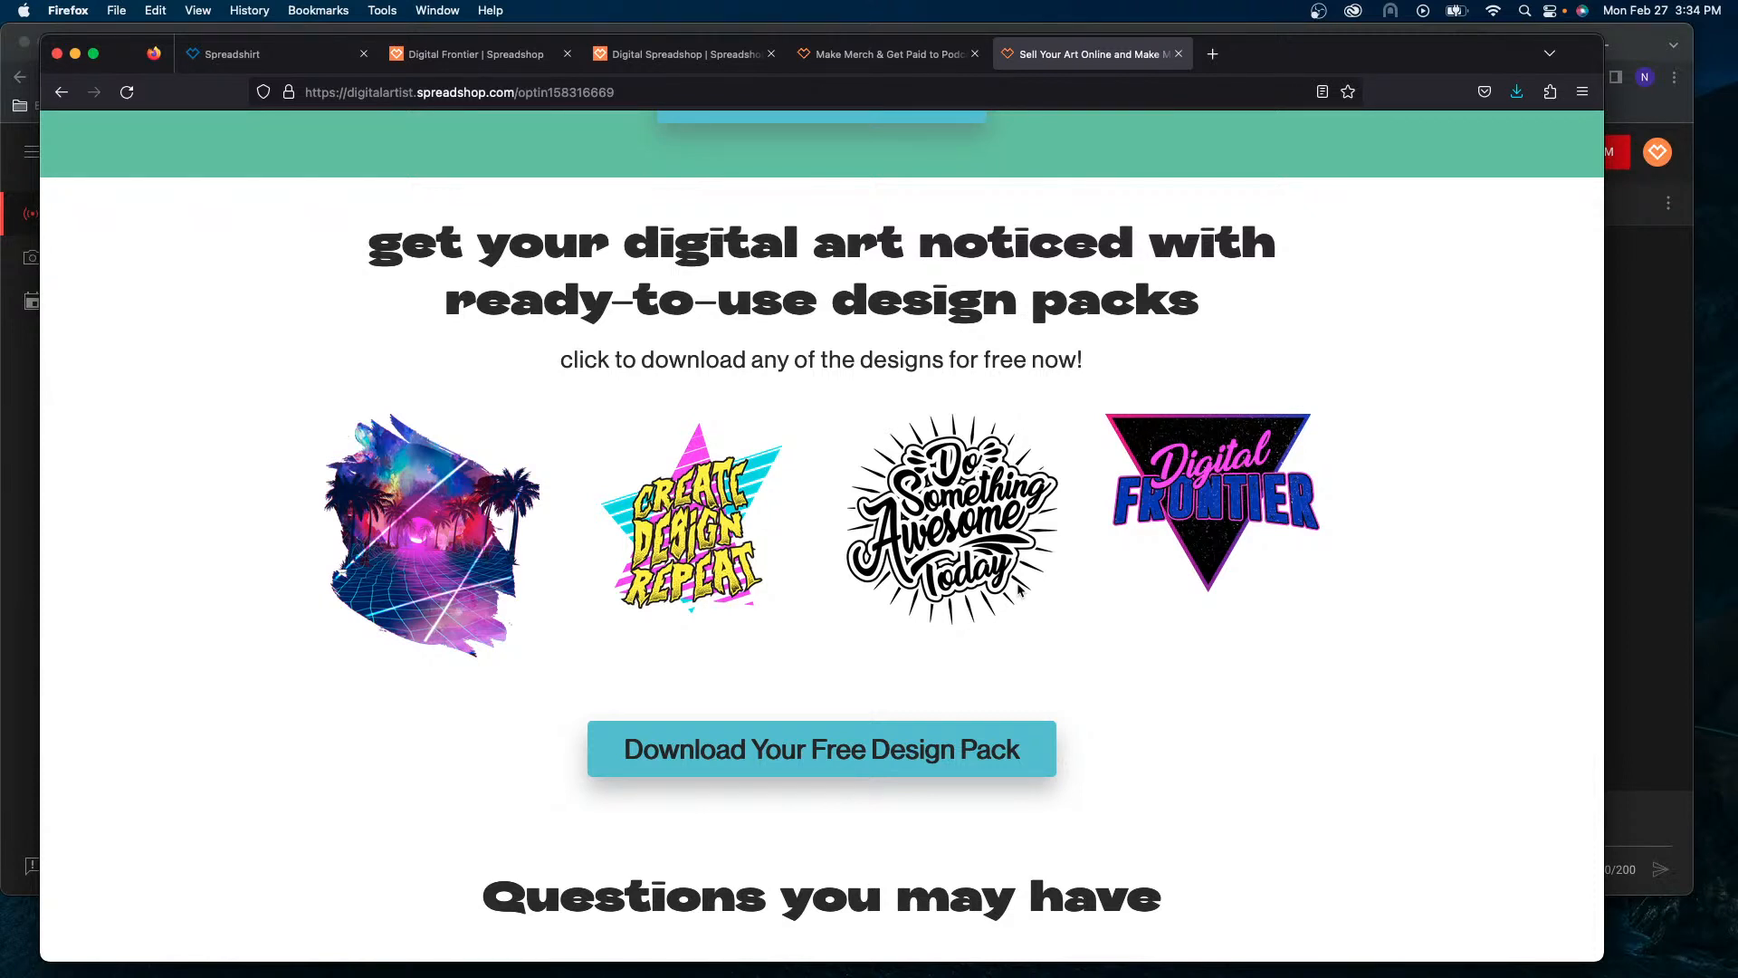
scroll(1017, 589, up, 5)
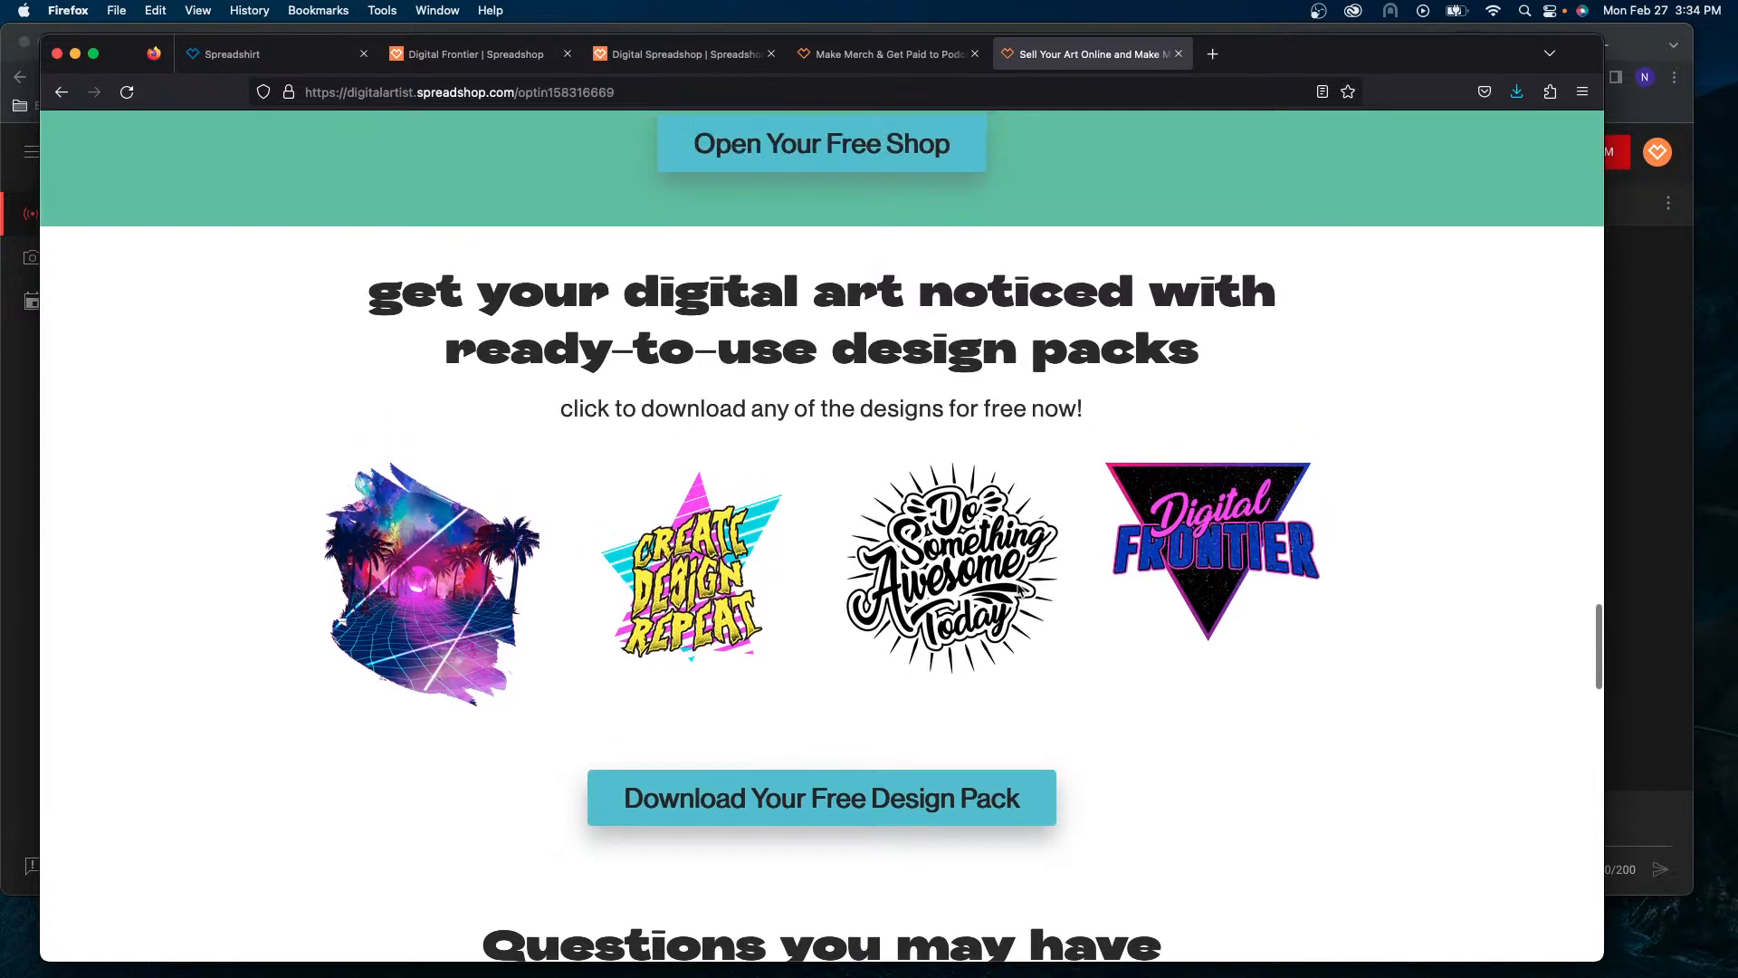
scroll(1017, 589, down, 9)
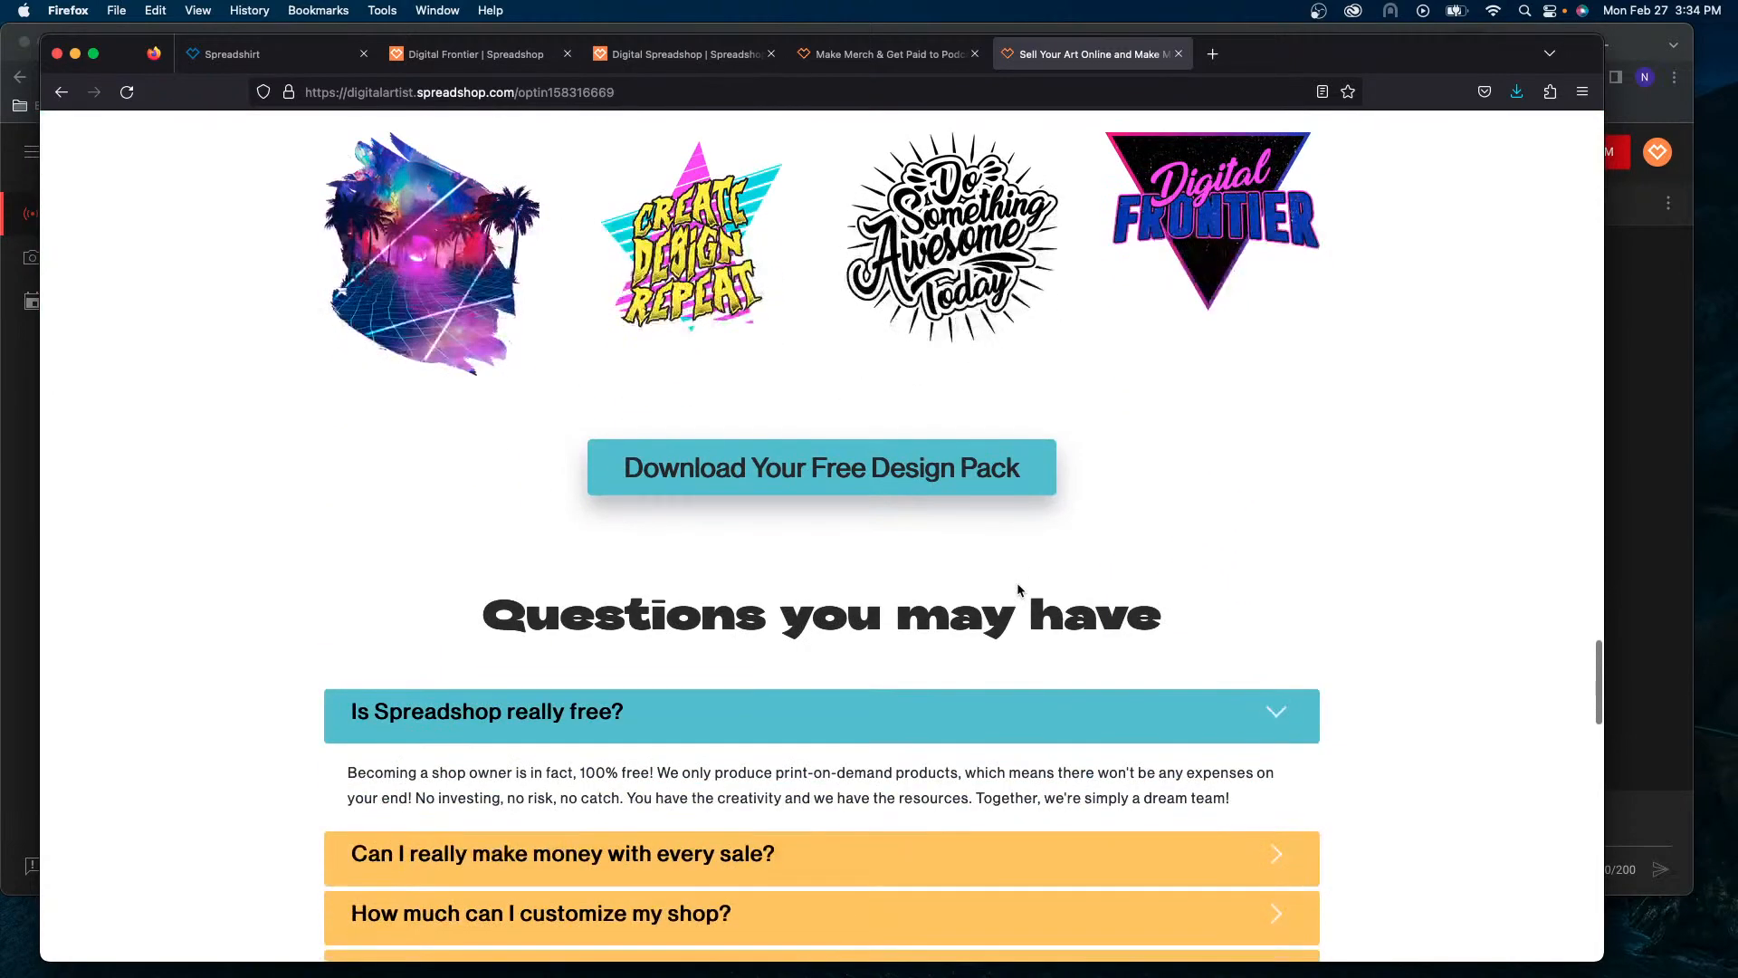
scroll(1017, 589, up, 10)
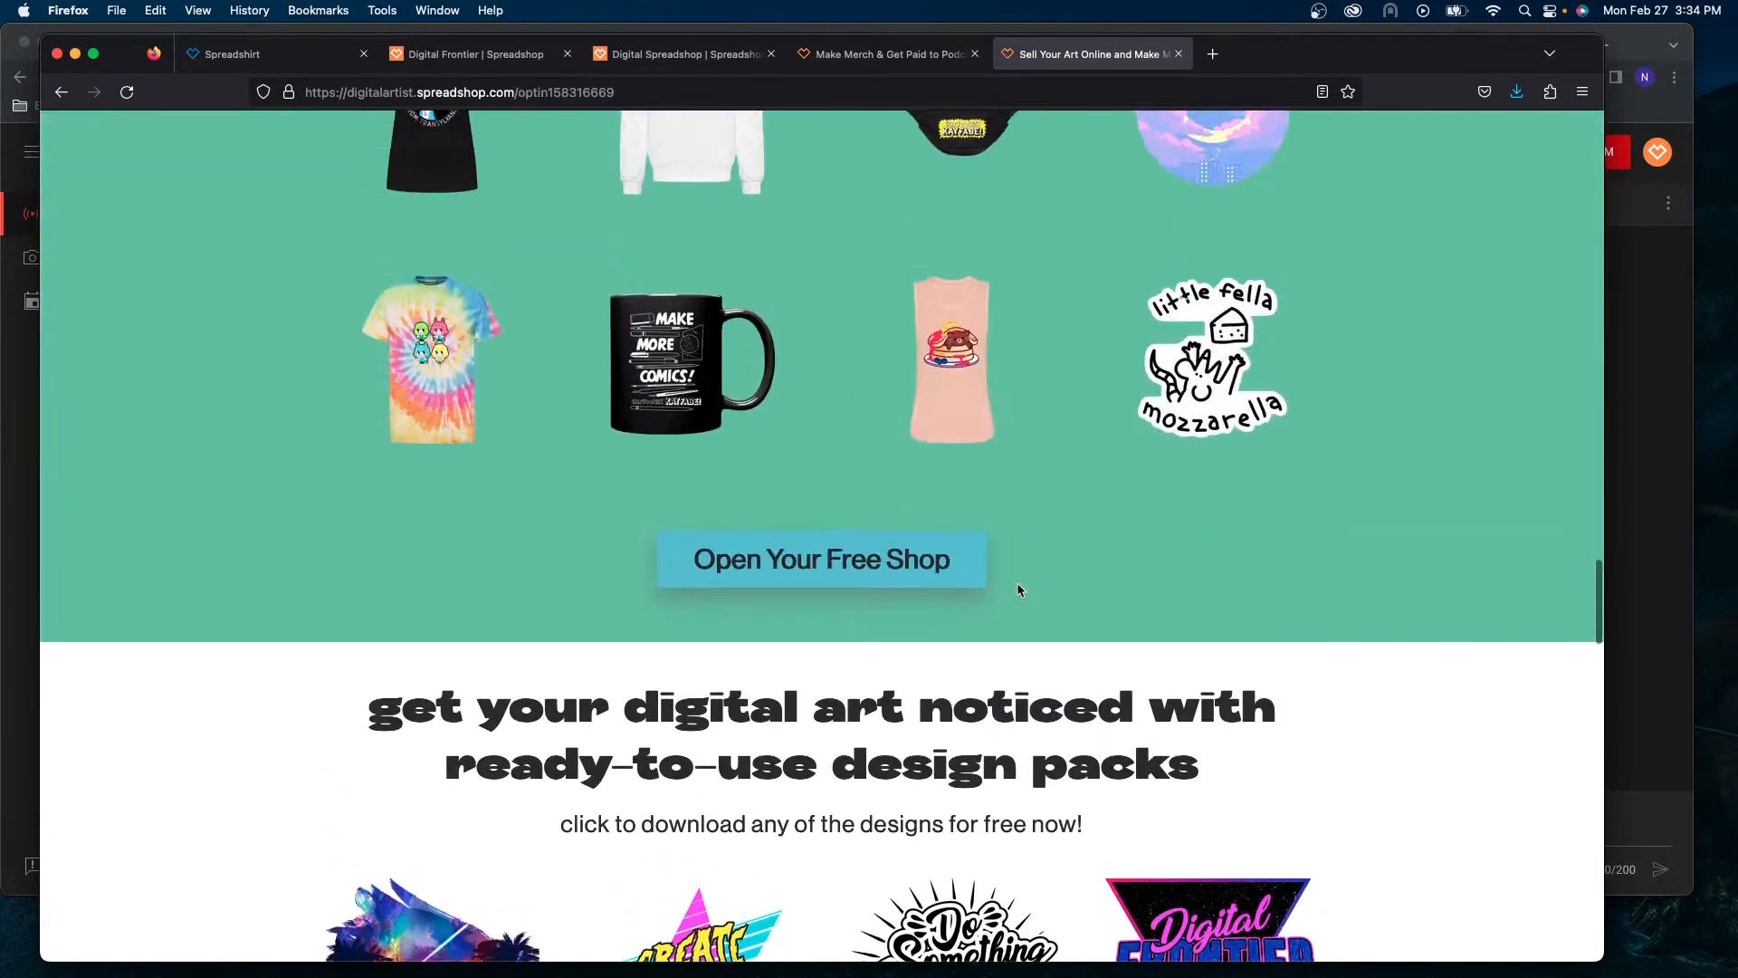
scroll(1017, 590, up, 15)
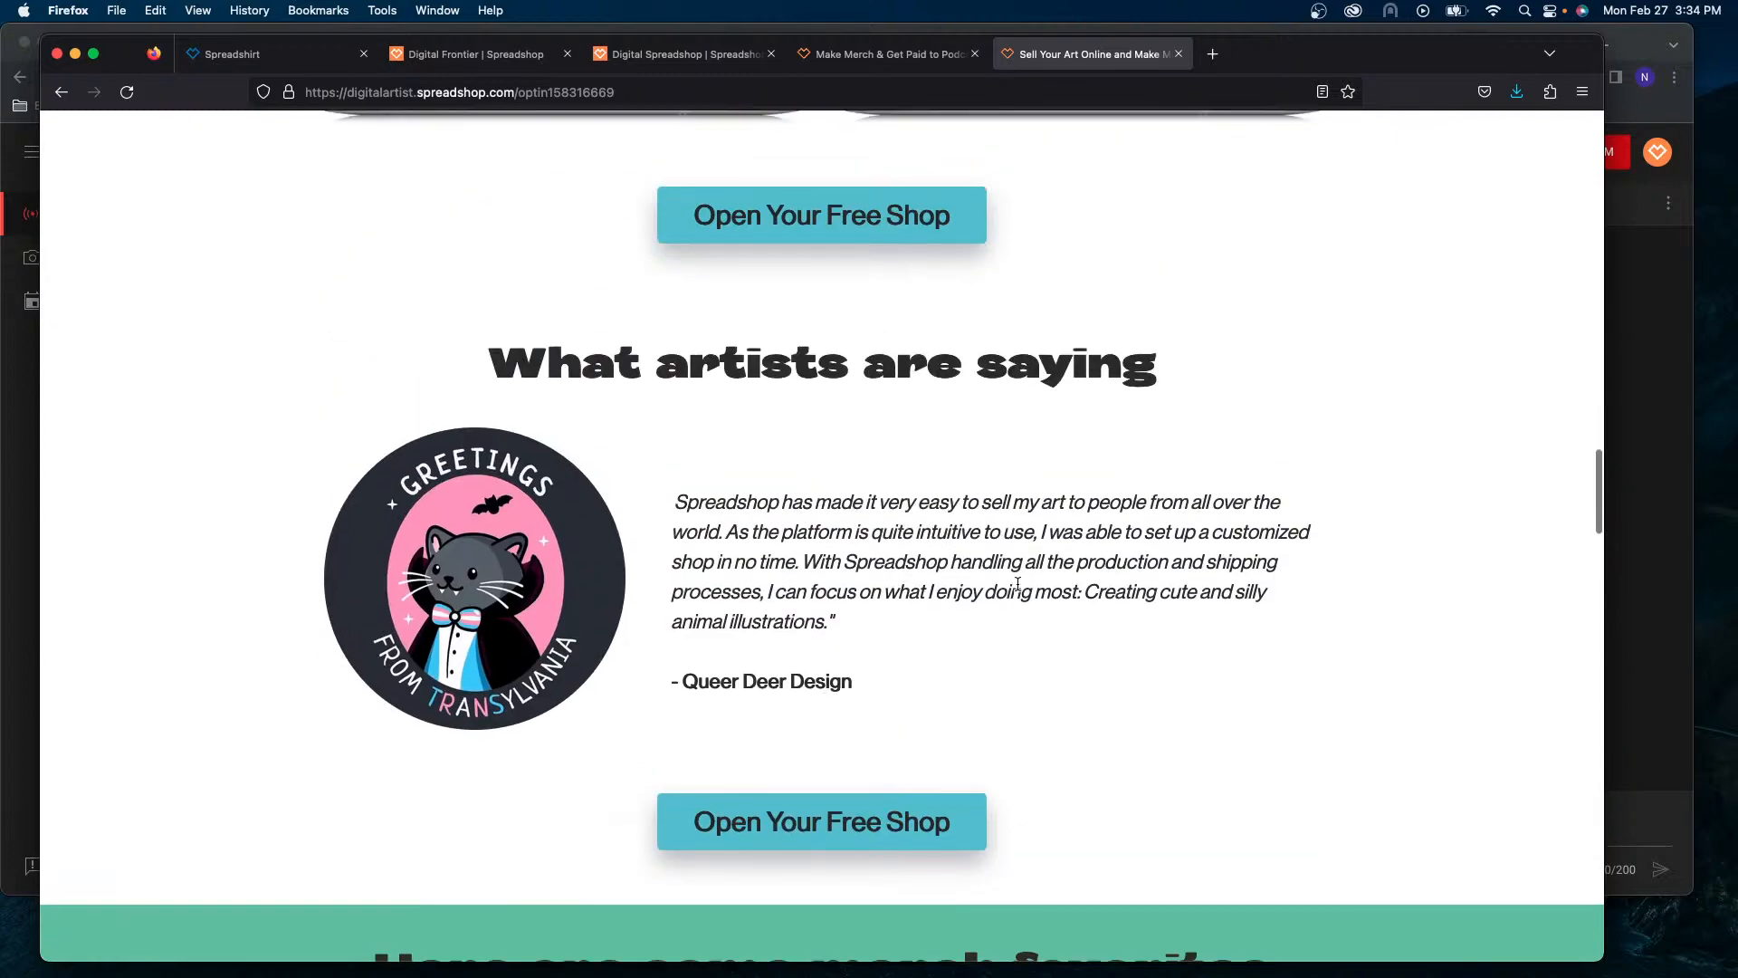
scroll(1017, 584, up, 15)
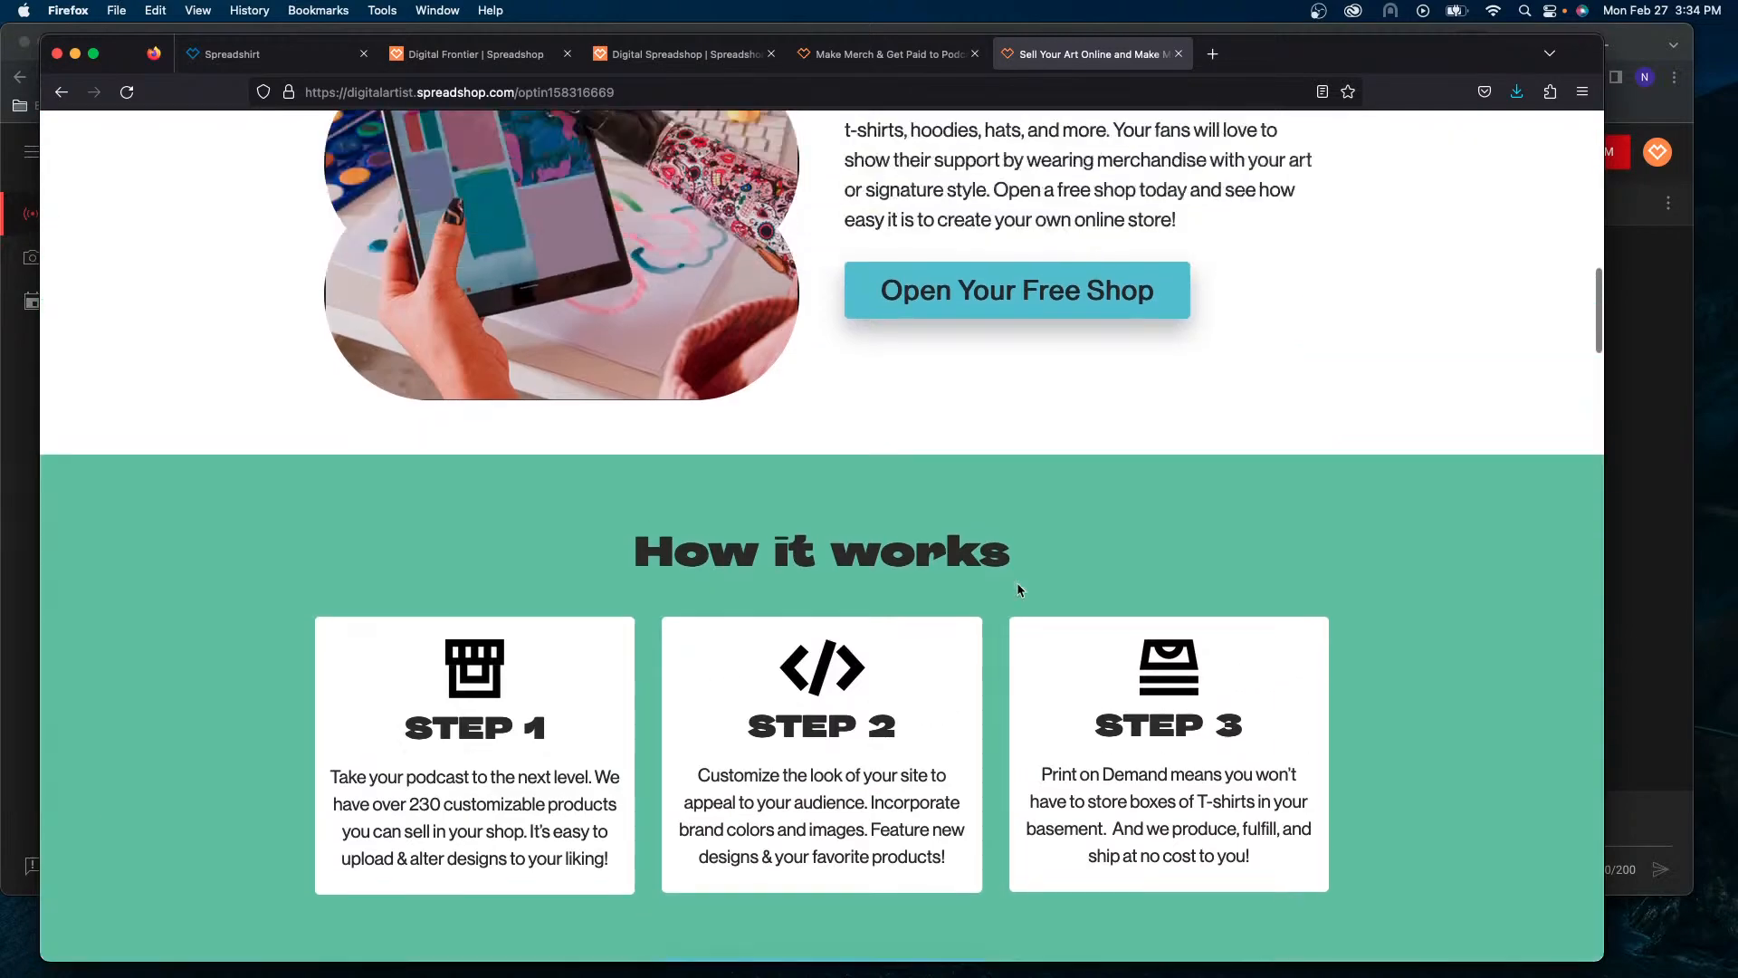
scroll(1017, 583, up, 15)
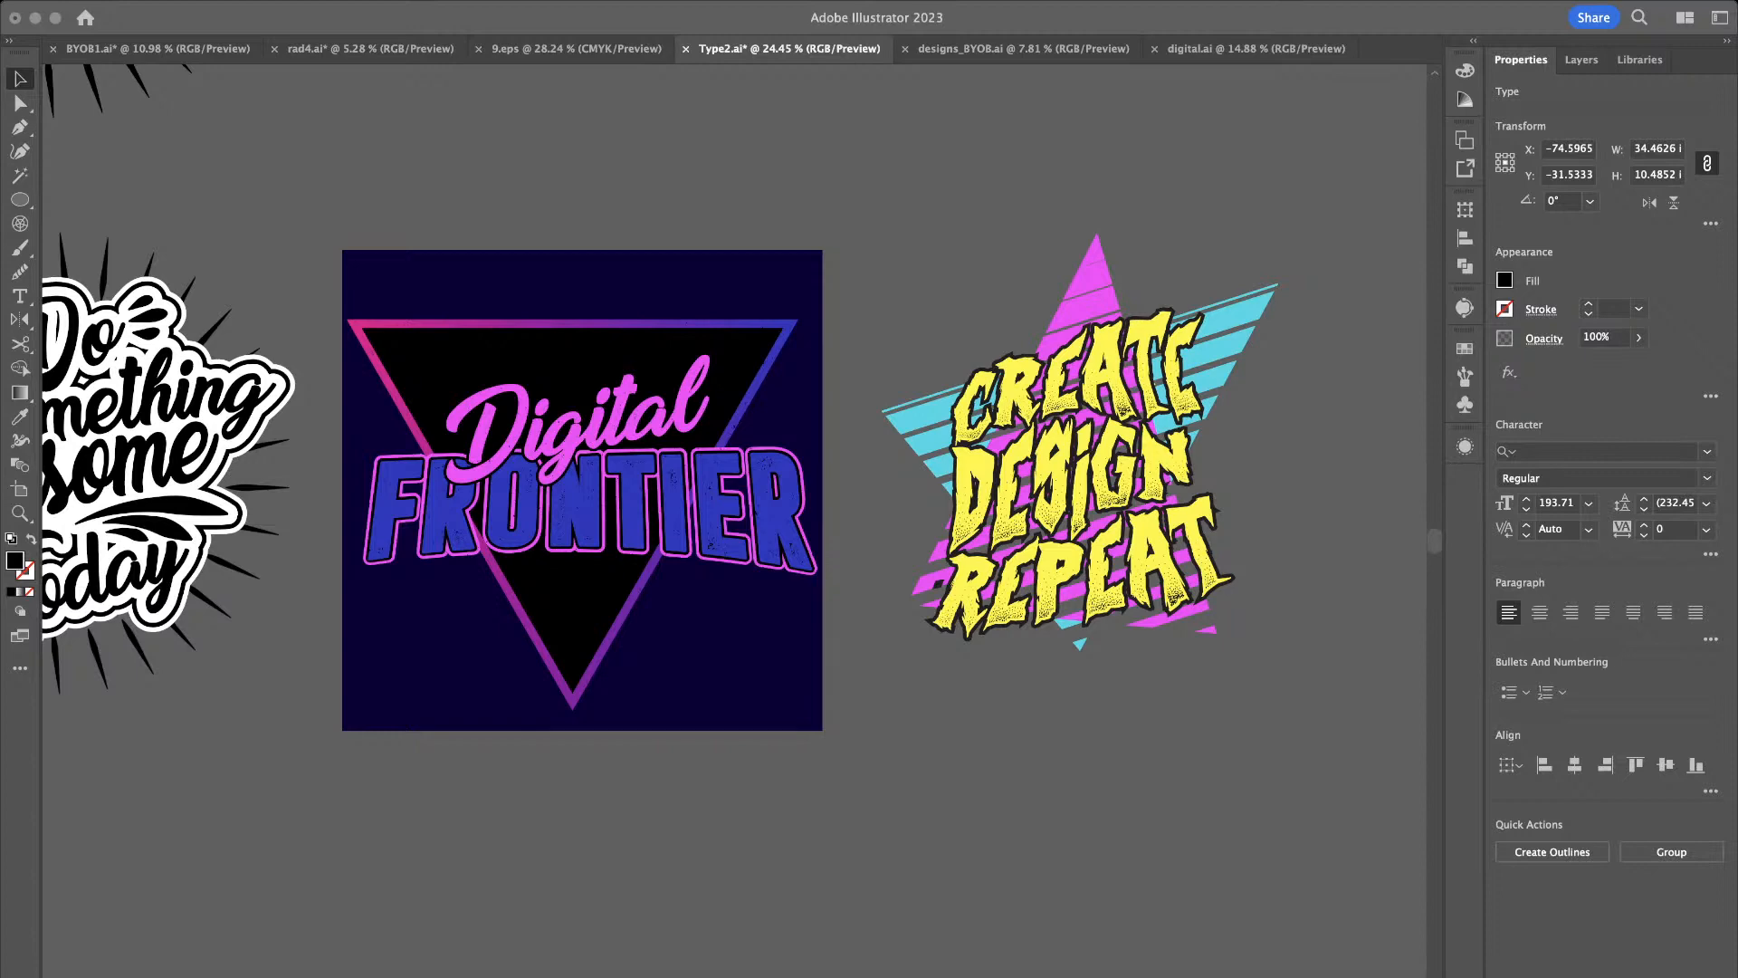
Switch to Illustrator and examine the Create font samples, colour swatches, slogan list and blank artboard beside the finished designs
scroll(734, 489, right, 10)
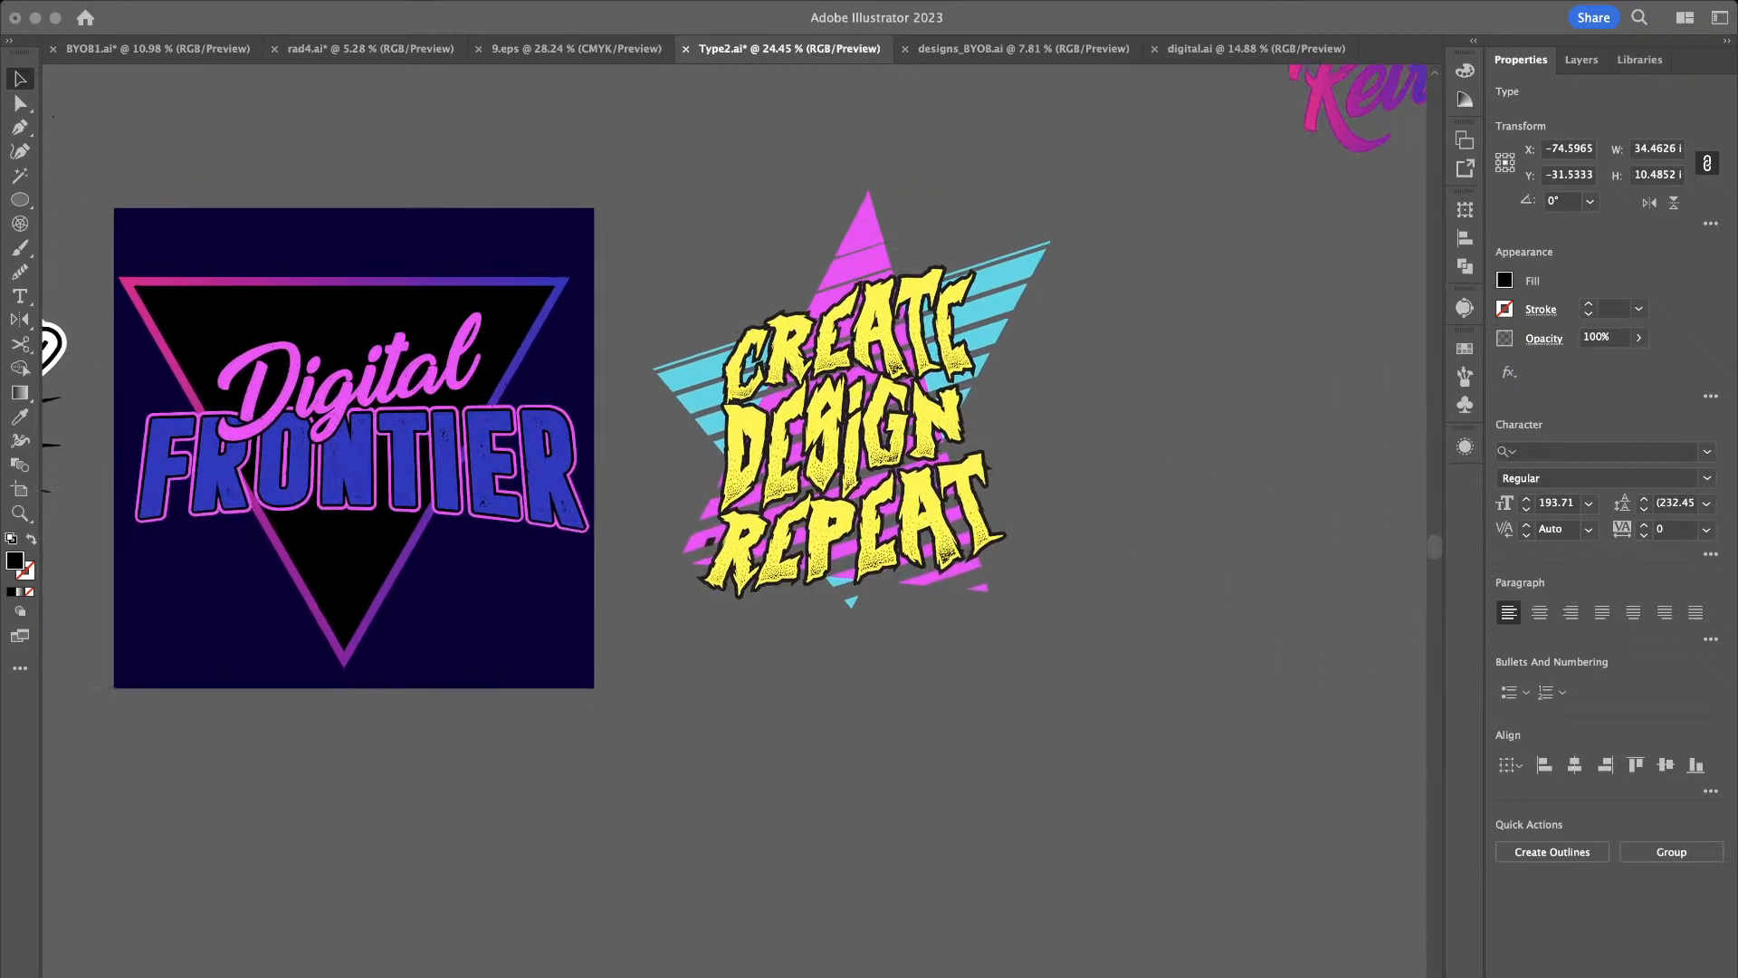
scroll(733, 489, right, 3)
scroll(734, 489, up, 1)
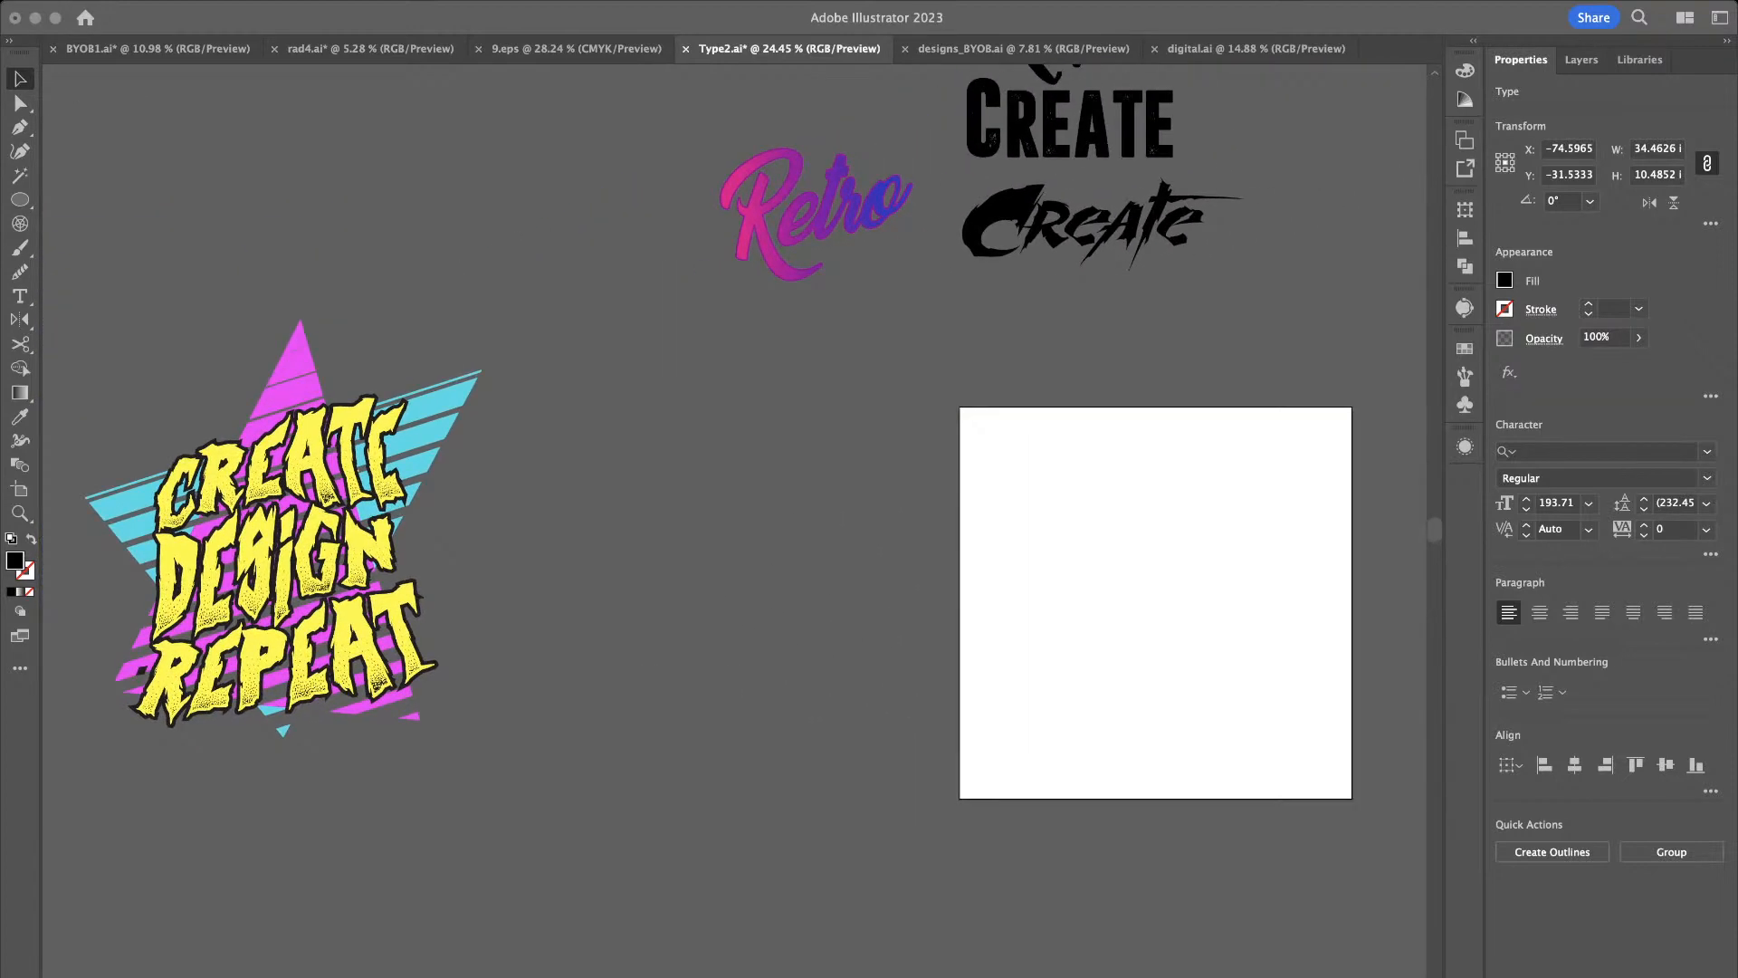
scroll(734, 488, right, 5)
scroll(733, 489, up, 3)
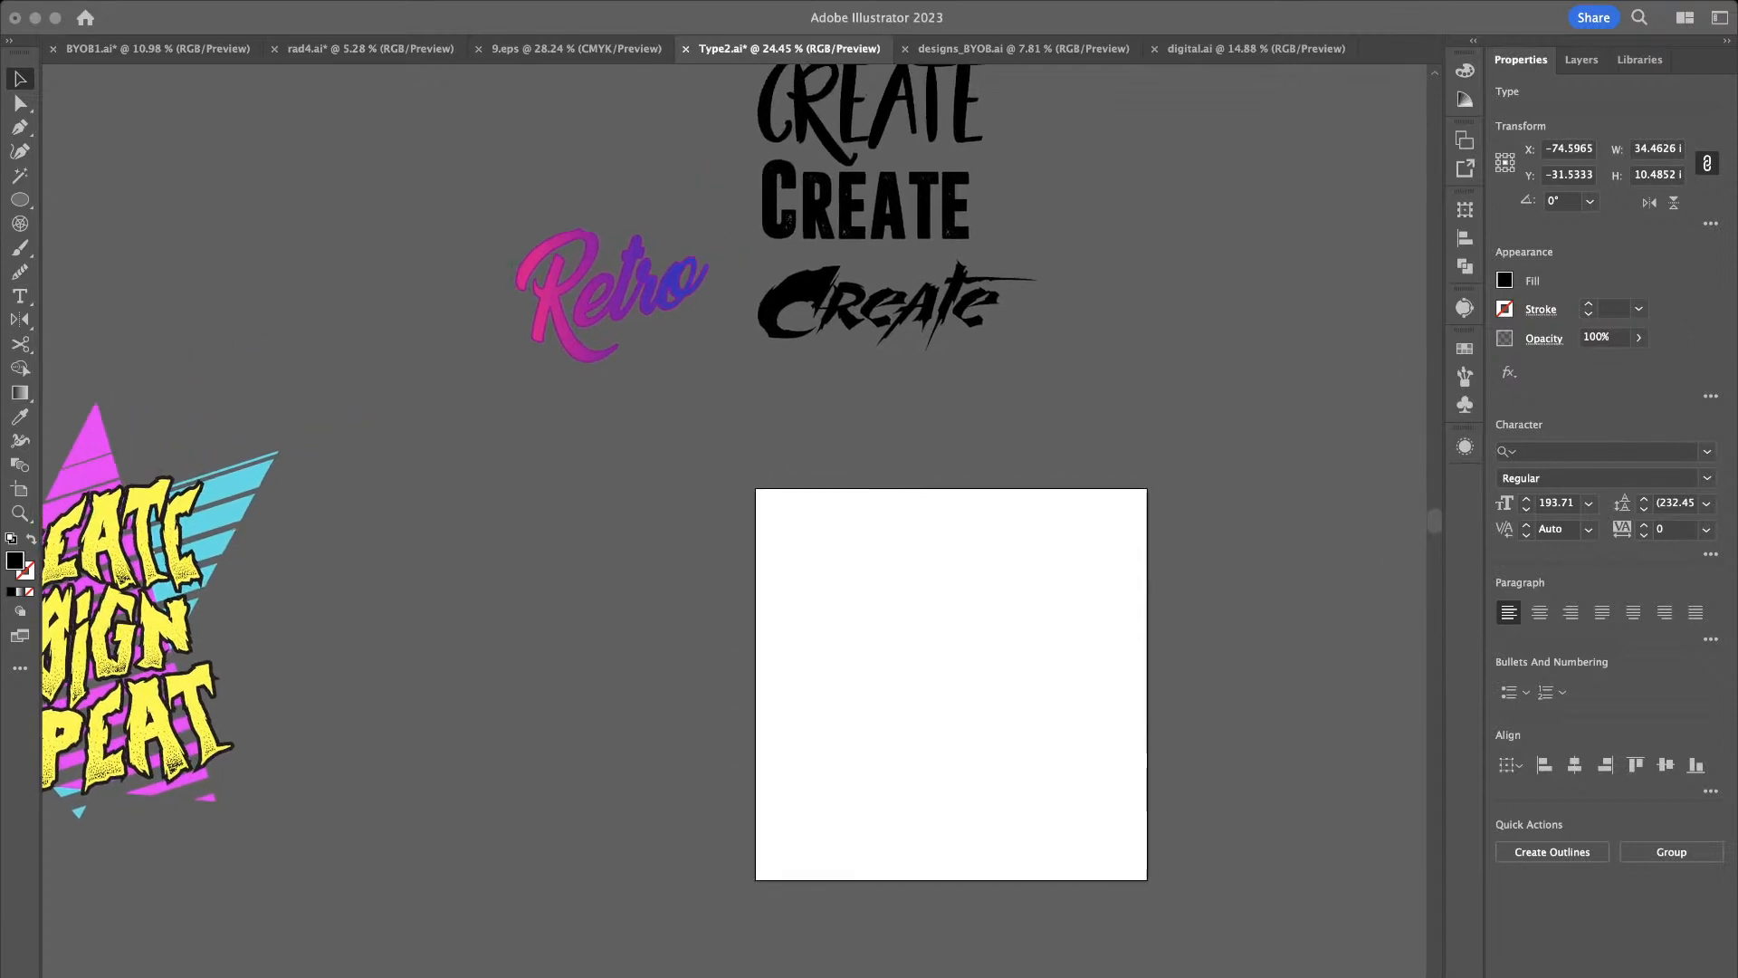
scroll(733, 489, right, 2)
scroll(733, 489, up, 1)
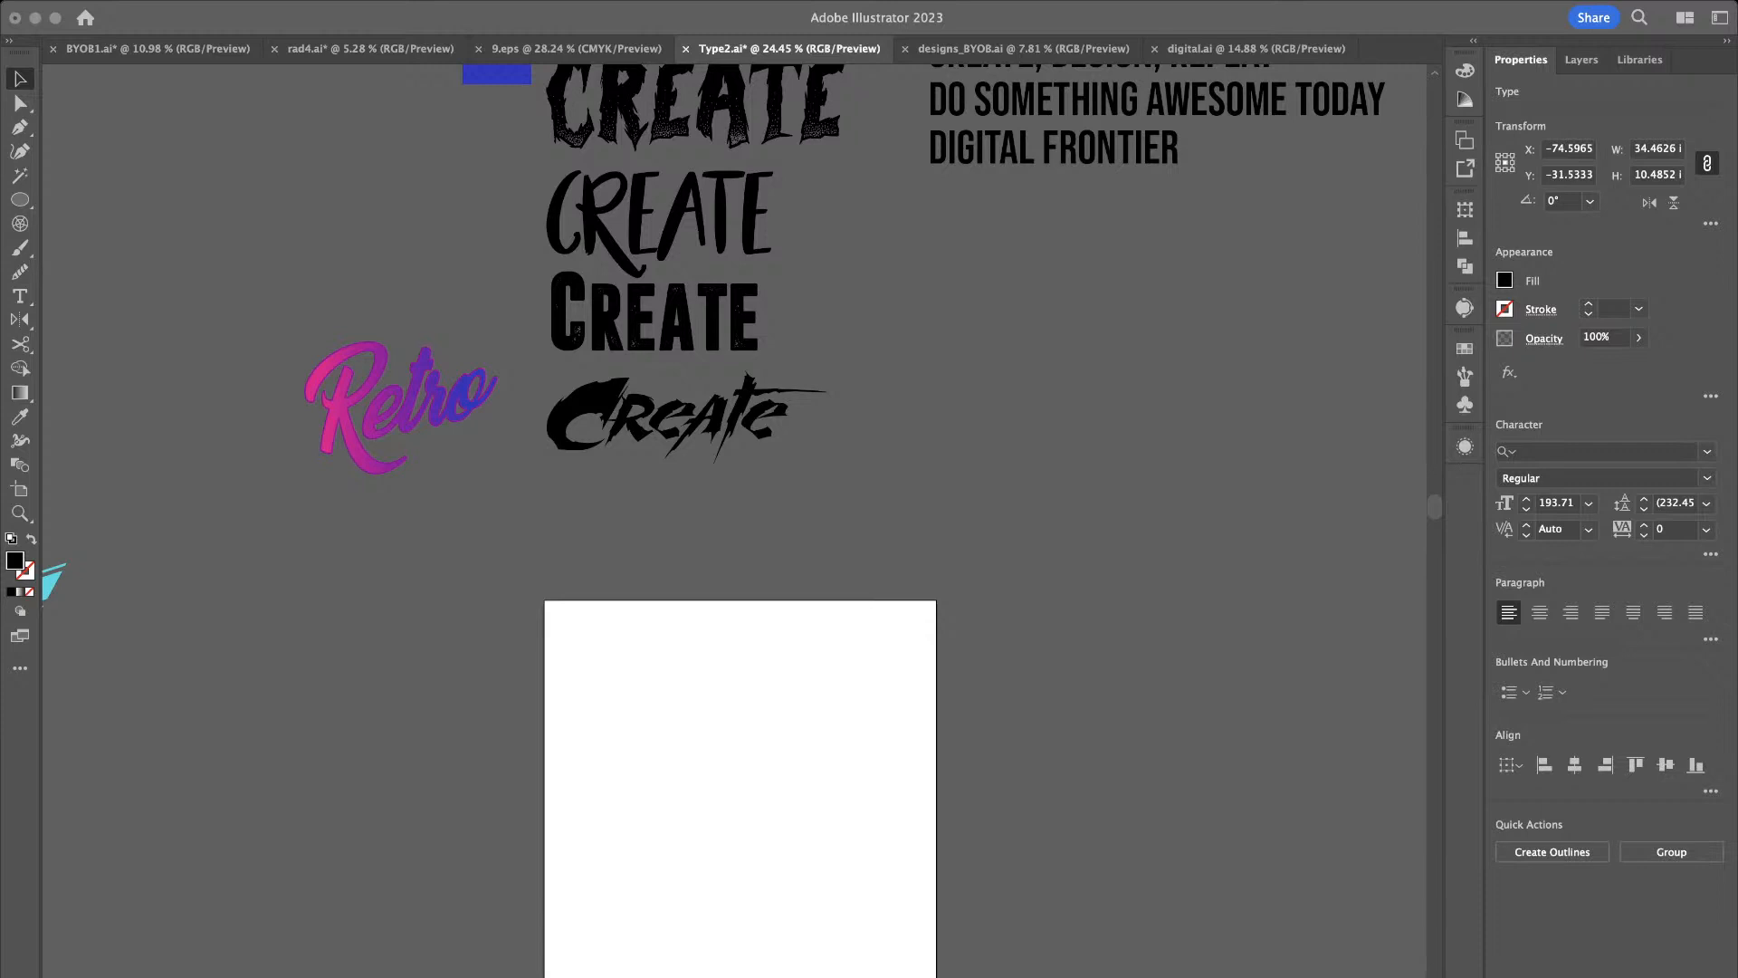
scroll(951, 479, down, 3)
scroll(953, 480, up, 2)
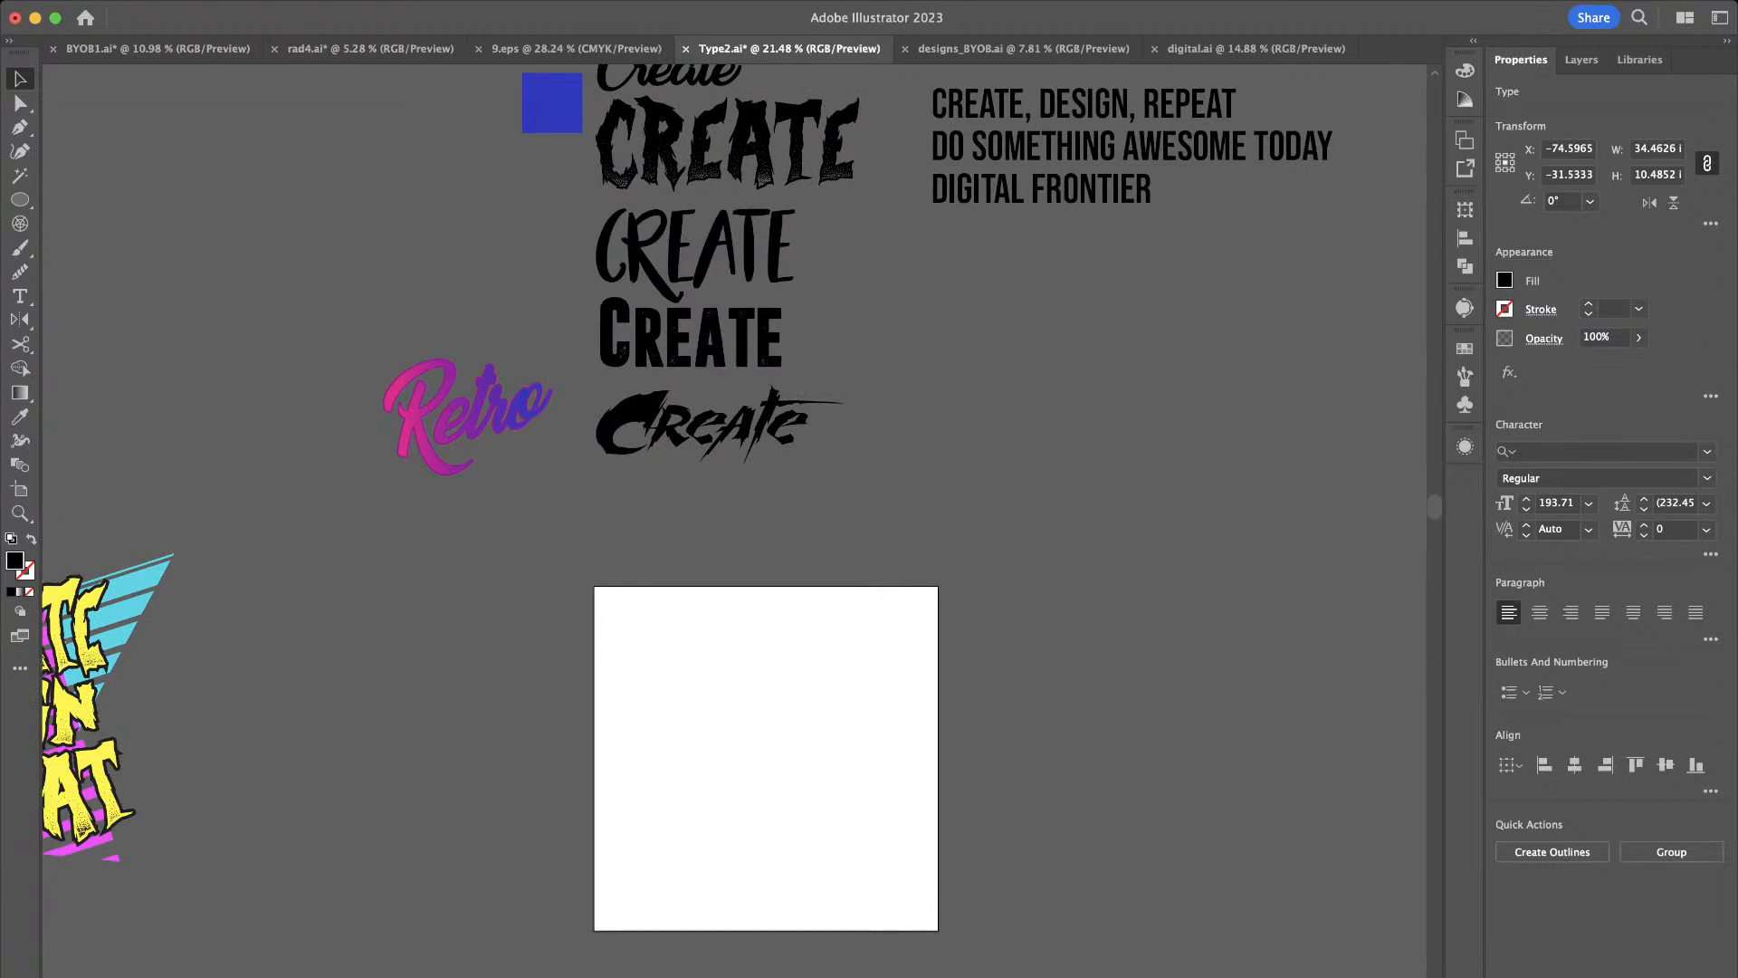
scroll(724, 475, up, 5)
scroll(724, 475, right, 4)
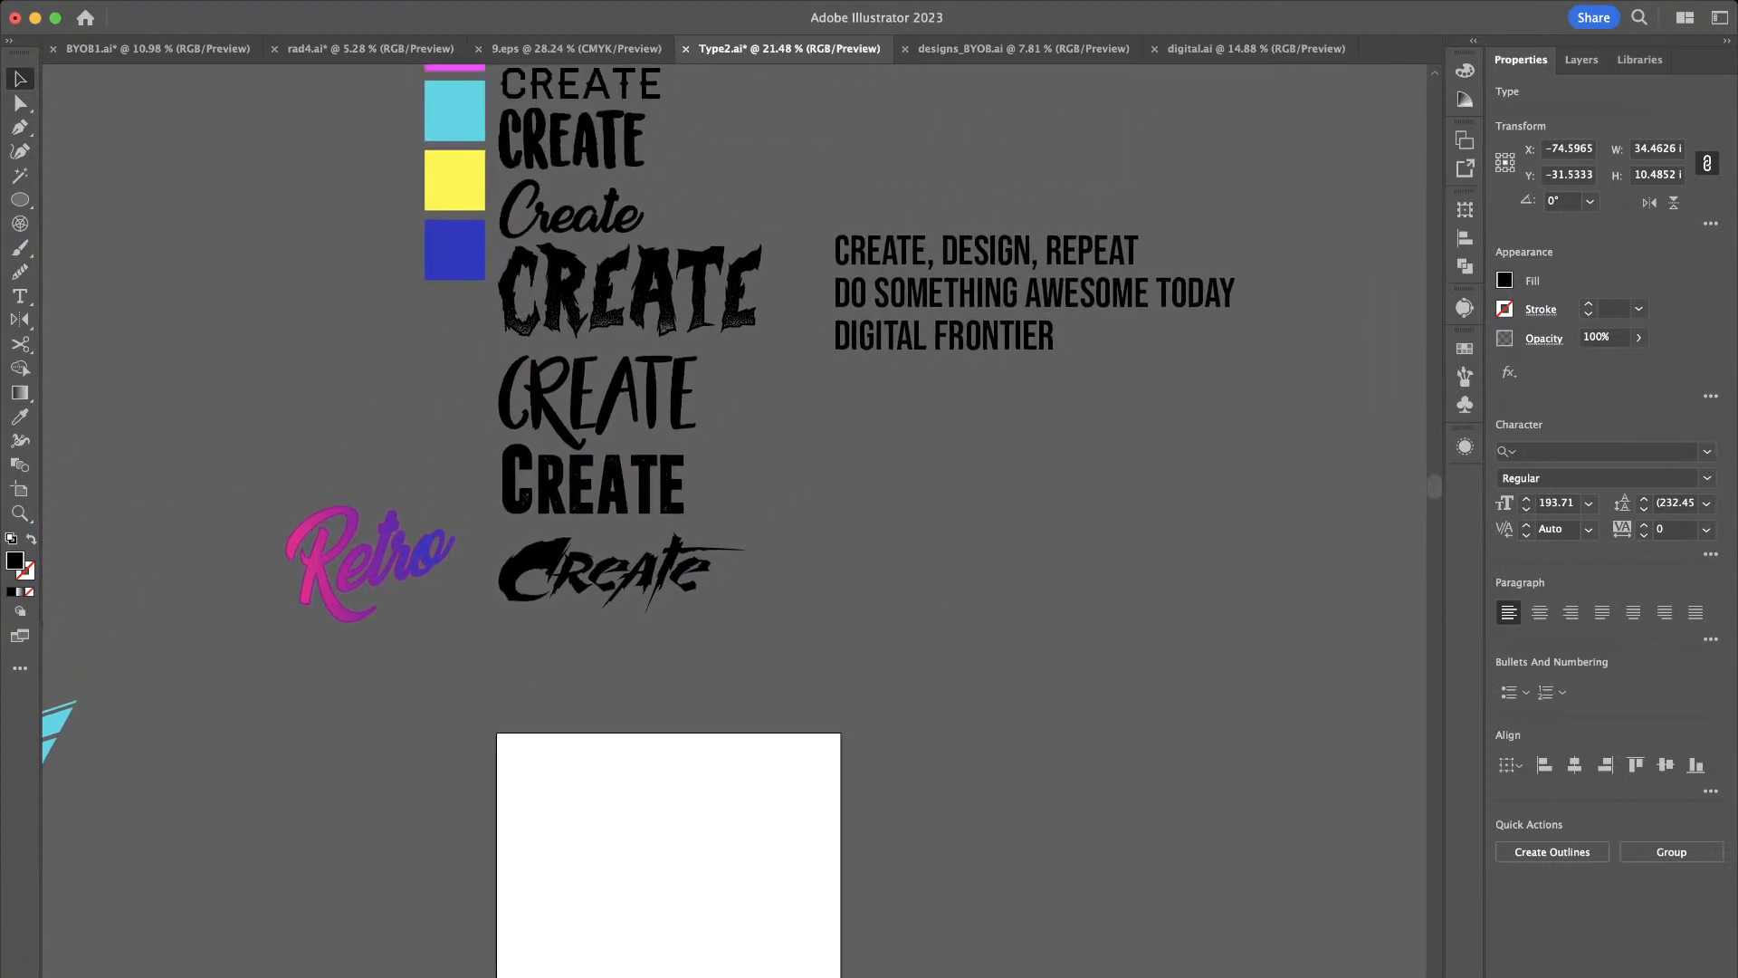
scroll(1066, 456, down, 2)
scroll(1066, 457, down, 5)
scroll(1066, 456, left, 2)
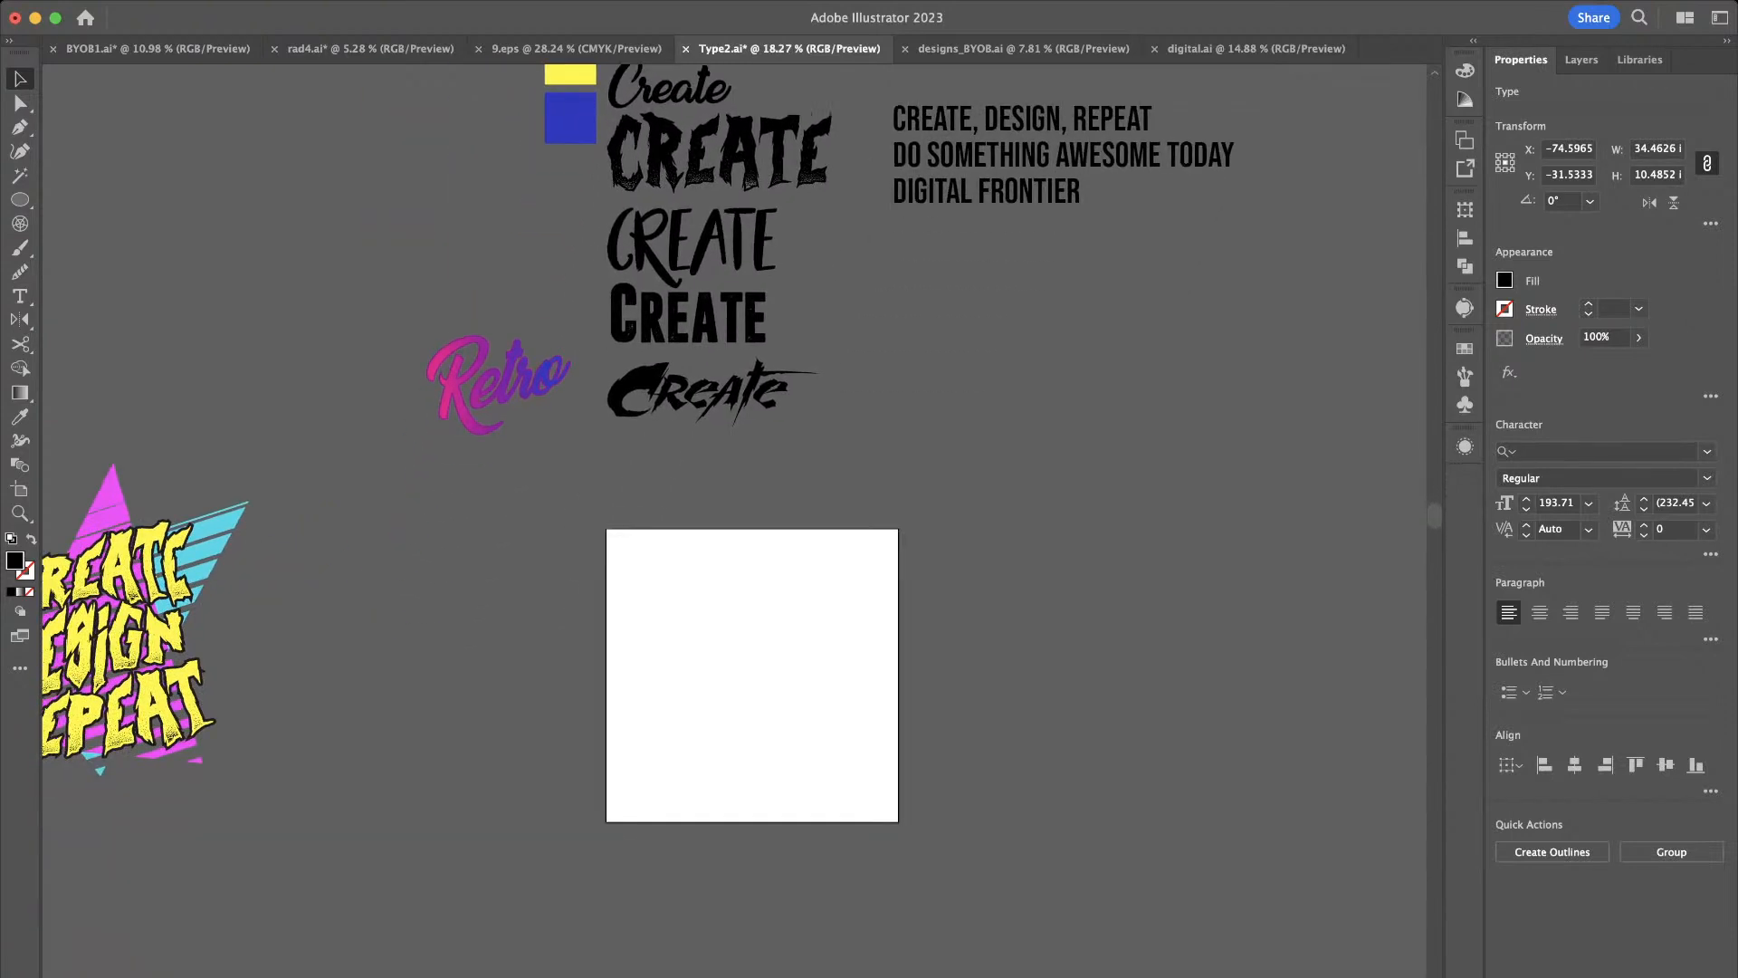
scroll(1066, 456, down, 5)
scroll(1066, 452, up, 2)
scroll(1066, 453, up, 1)
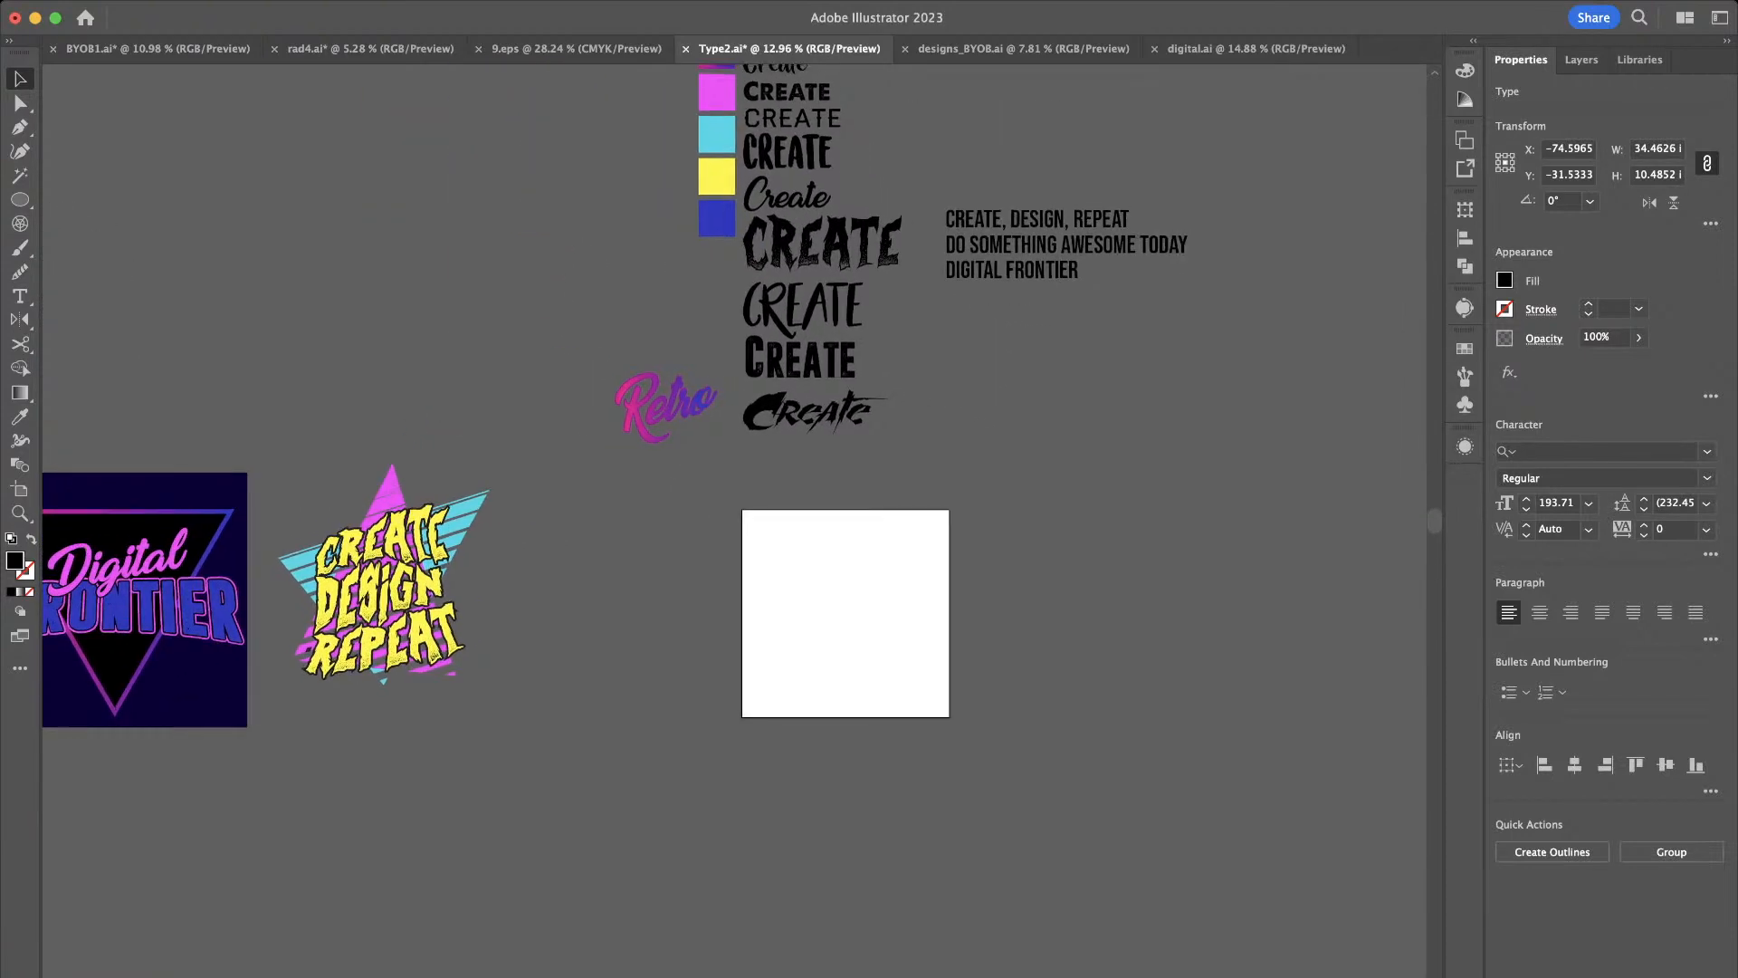
Place a copy of the script-style Create sample above the CREATE horror lettering near the upper edge of the blank artboard, then deselect it
scroll(1066, 453, up, 1)
scroll(1066, 452, right, 1)
scroll(733, 515, up, 2)
scroll(733, 516, right, 1)
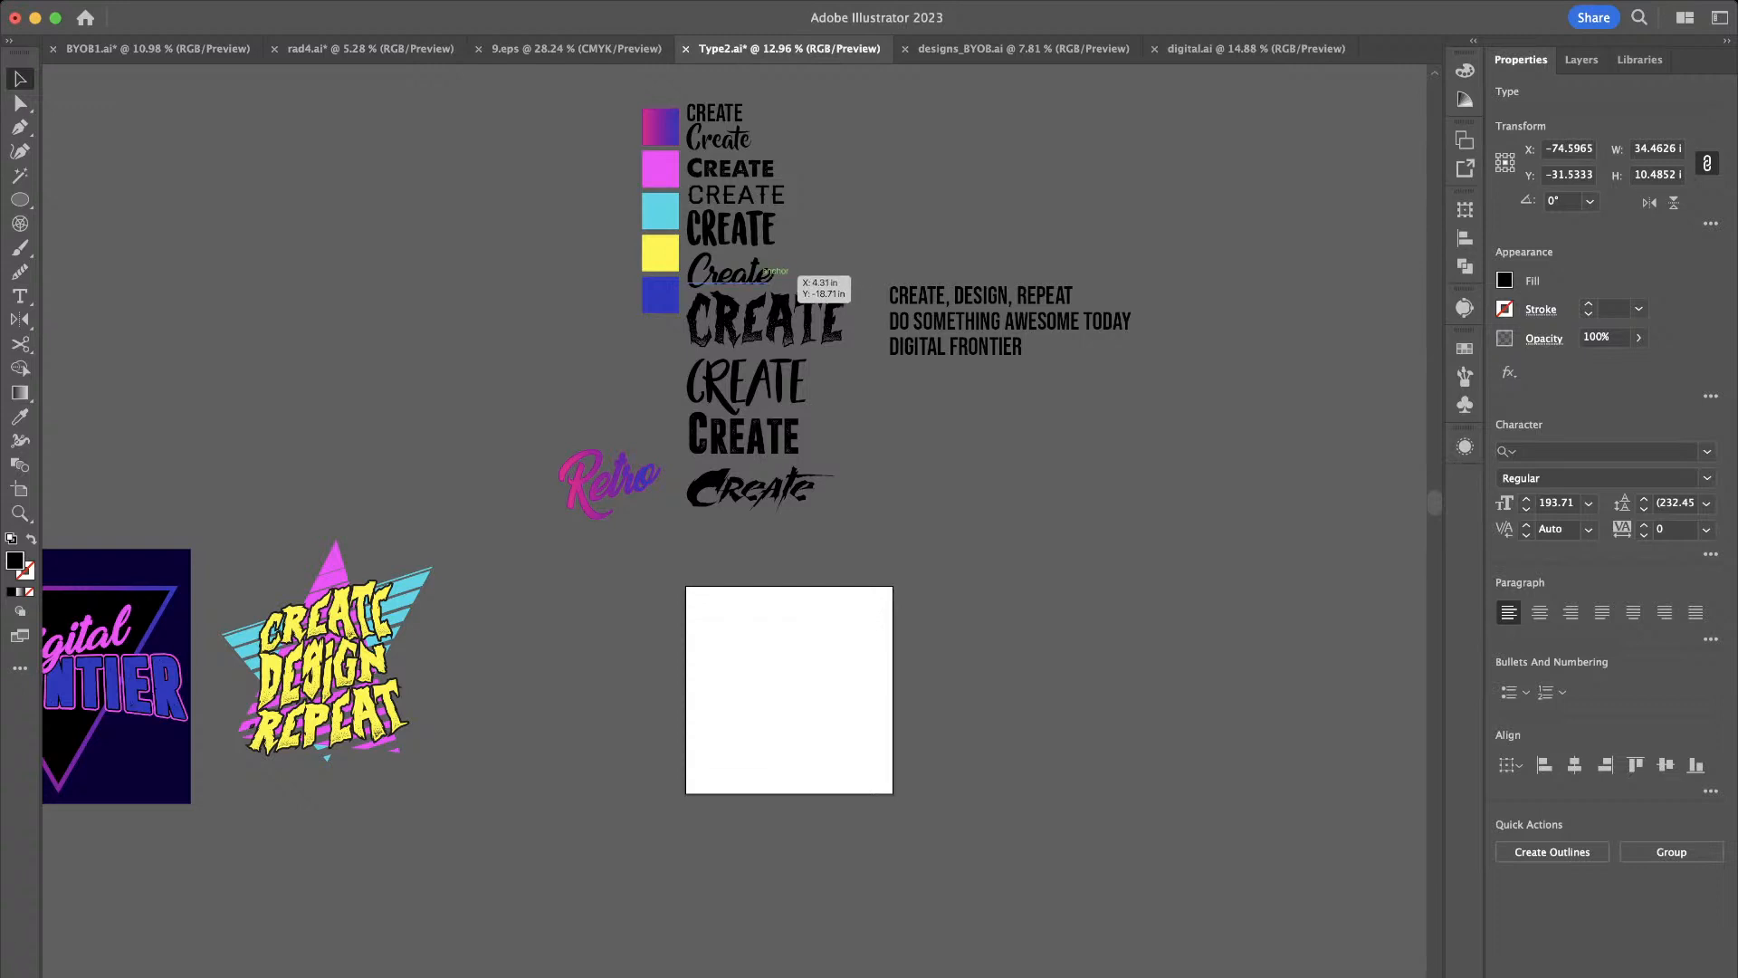
drag(769, 273, 826, 605)
click(849, 549)
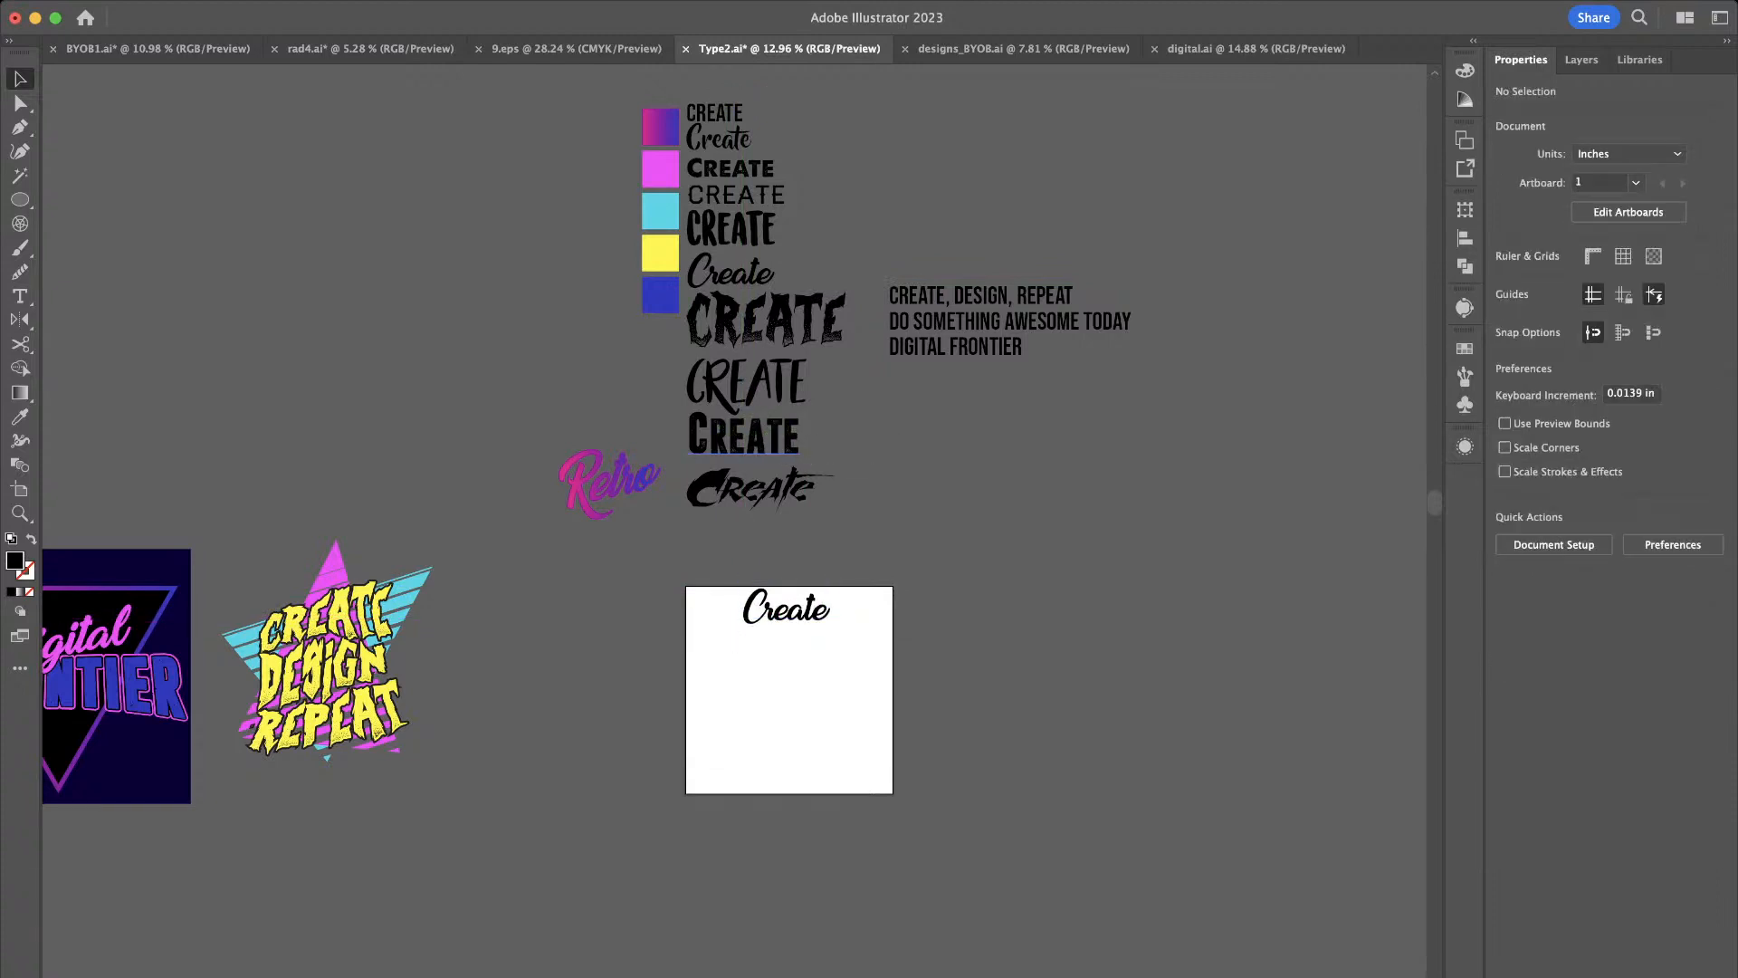
Move the Dreamwalker "Create" font sample onto the artboard, directly beneath the script-style Create
drag(769, 436, 850, 659)
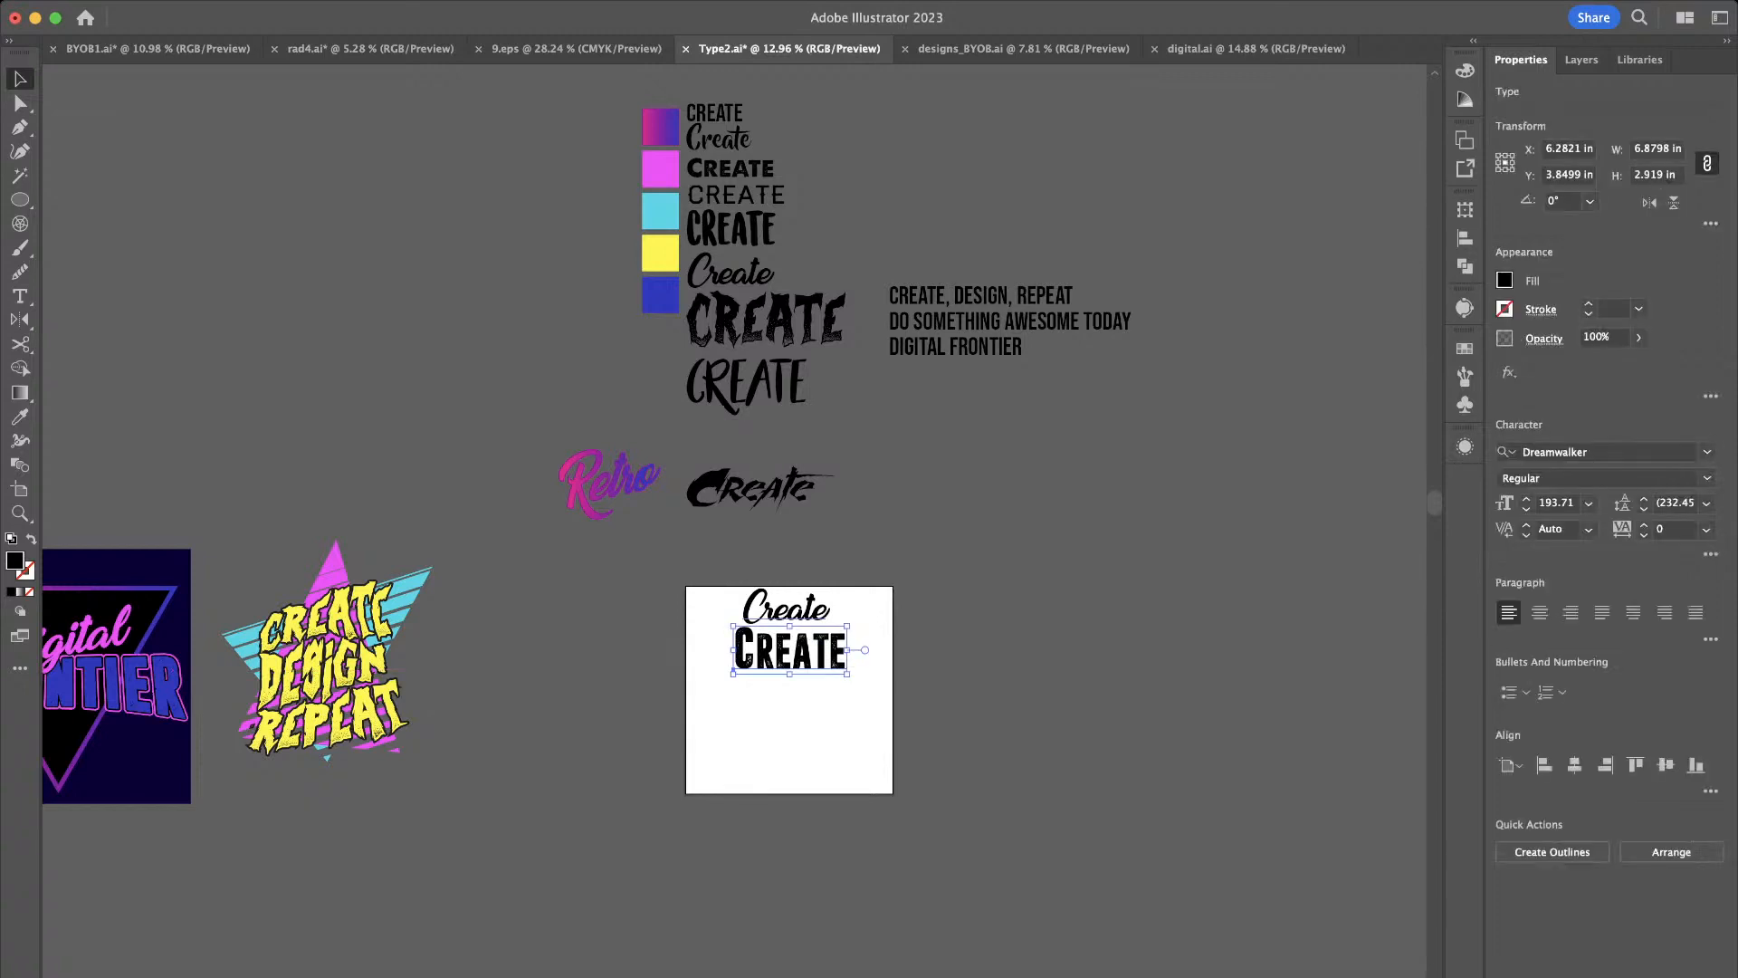
scroll(826, 621, up, 3)
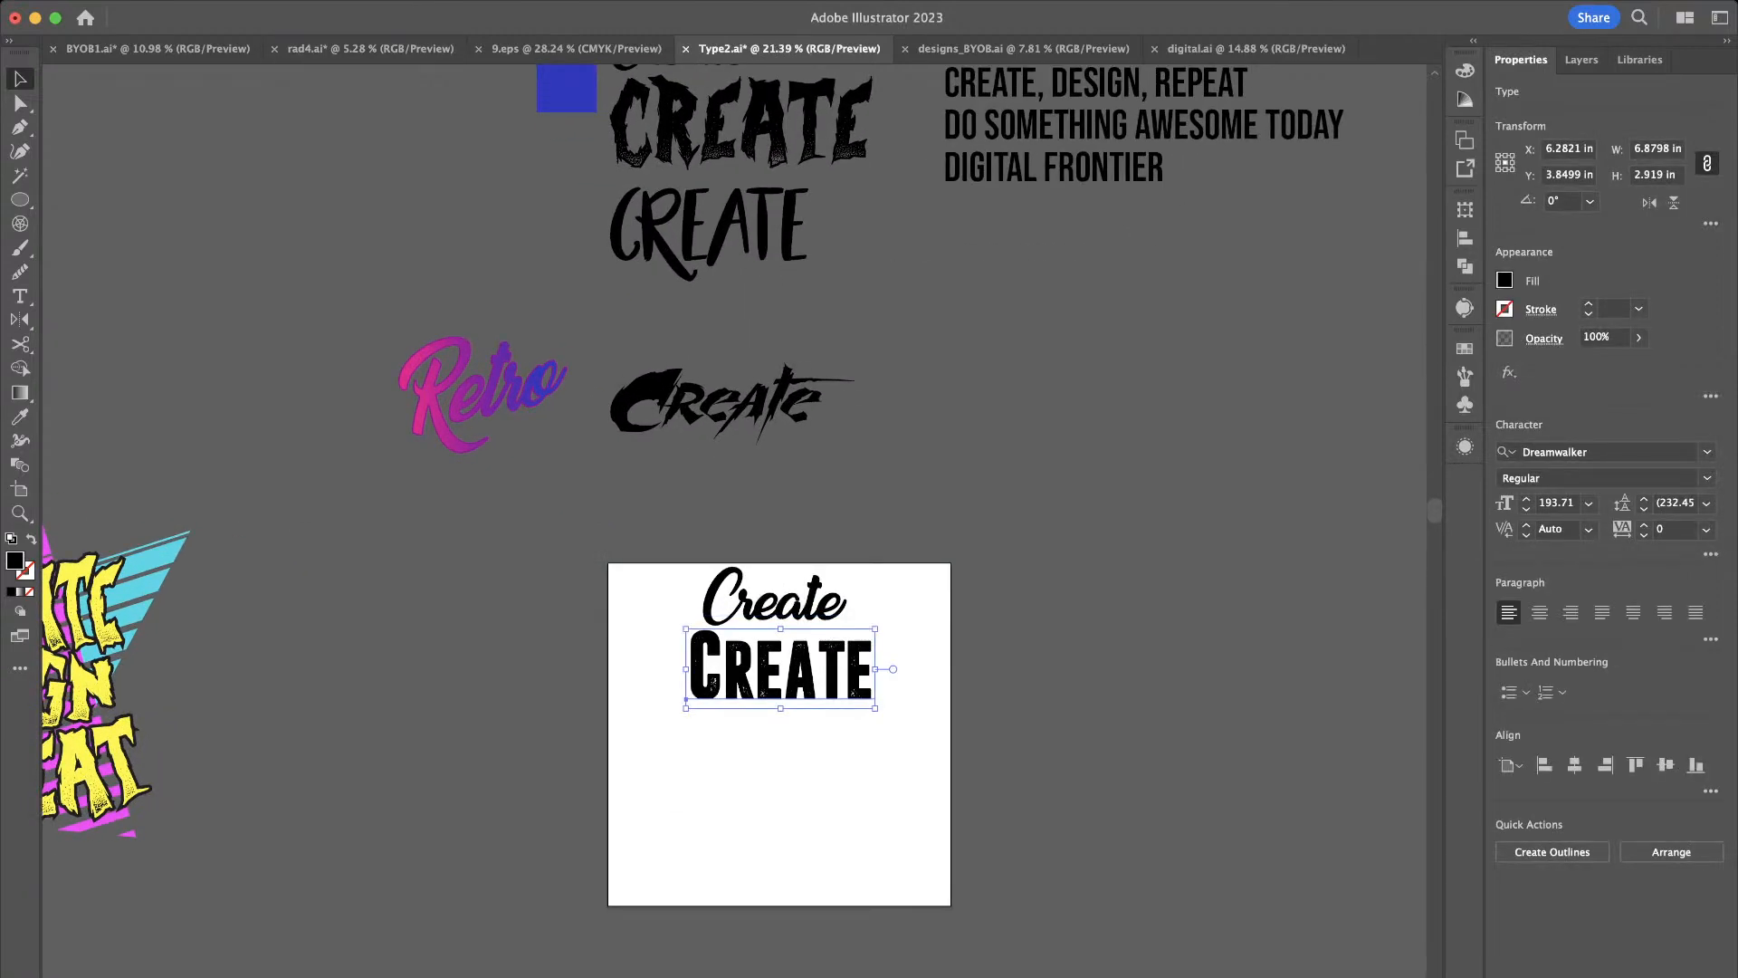
key(super+Tab)
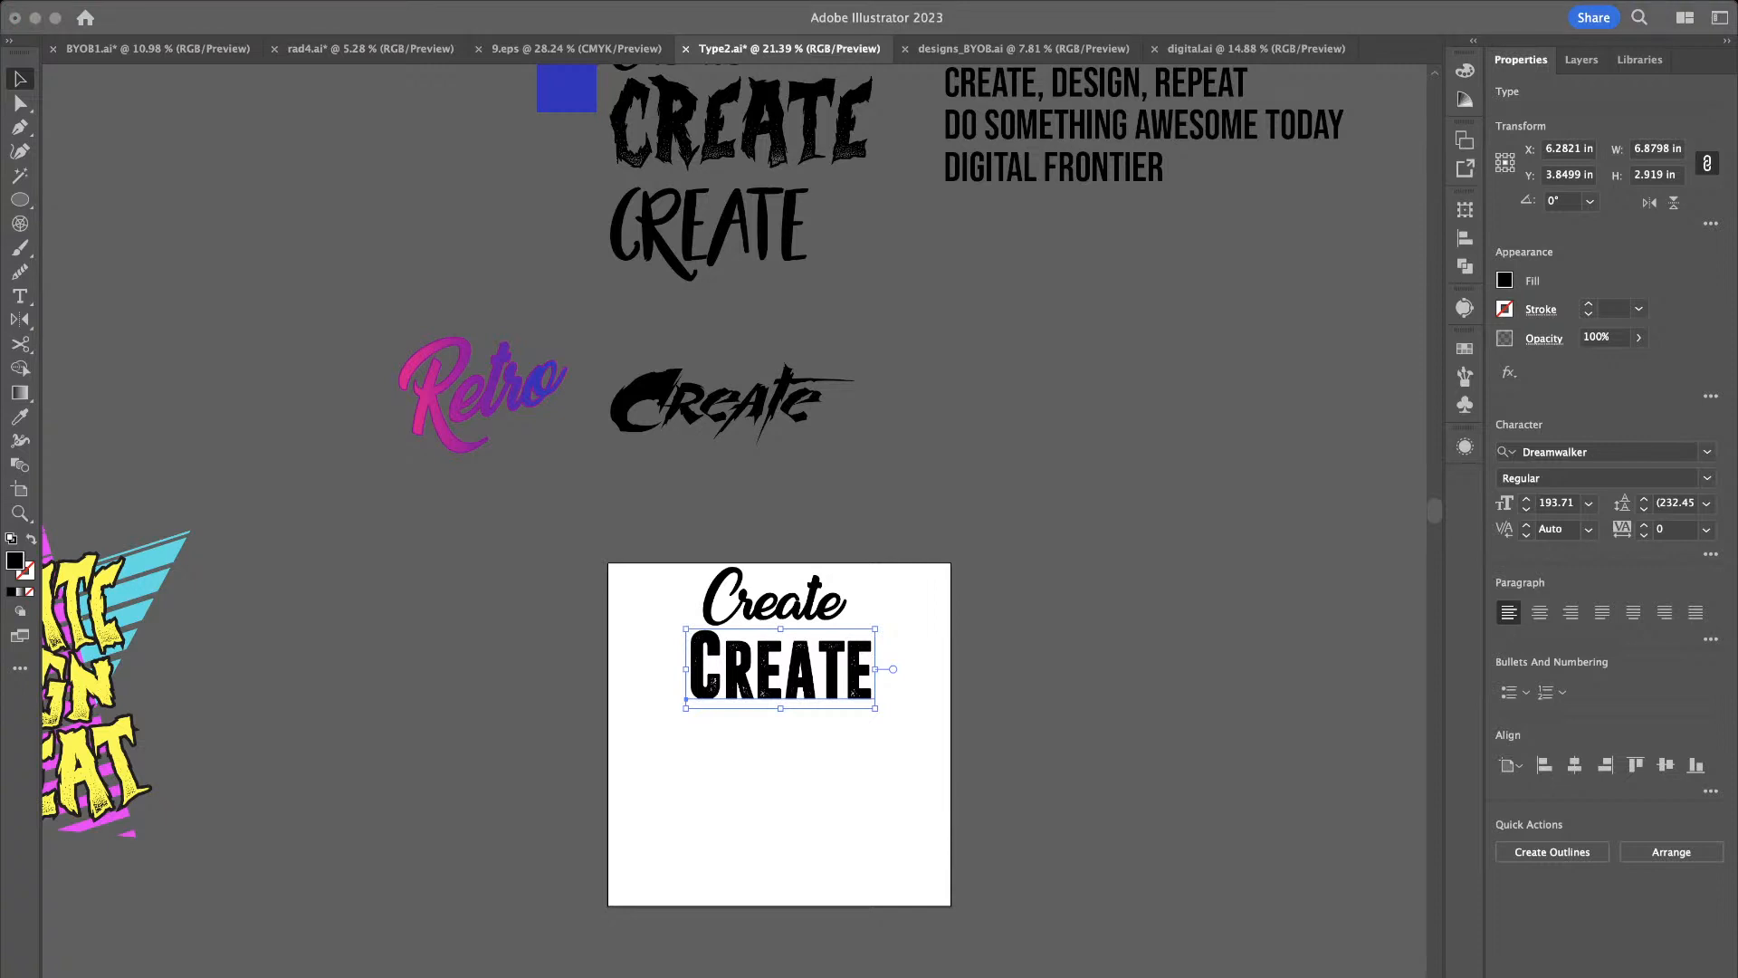
Replace the script-style Create text on the artboard with "Oldschool"
click(767, 599)
click(760, 599)
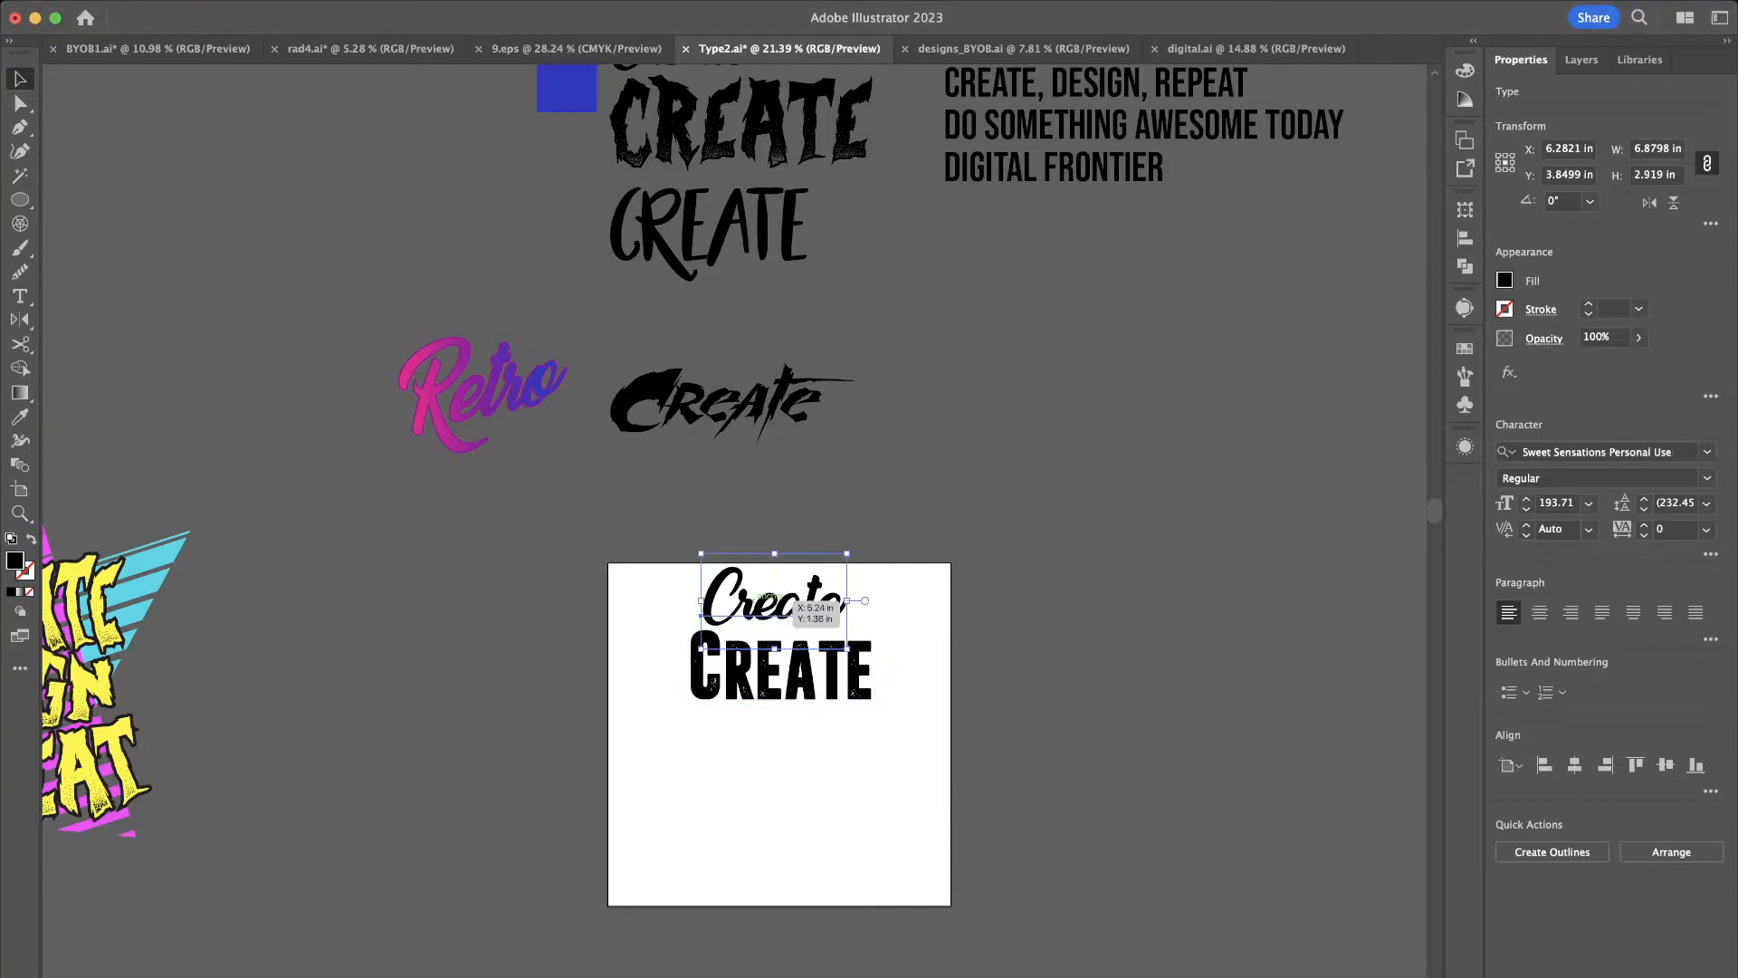
double_click(817, 601)
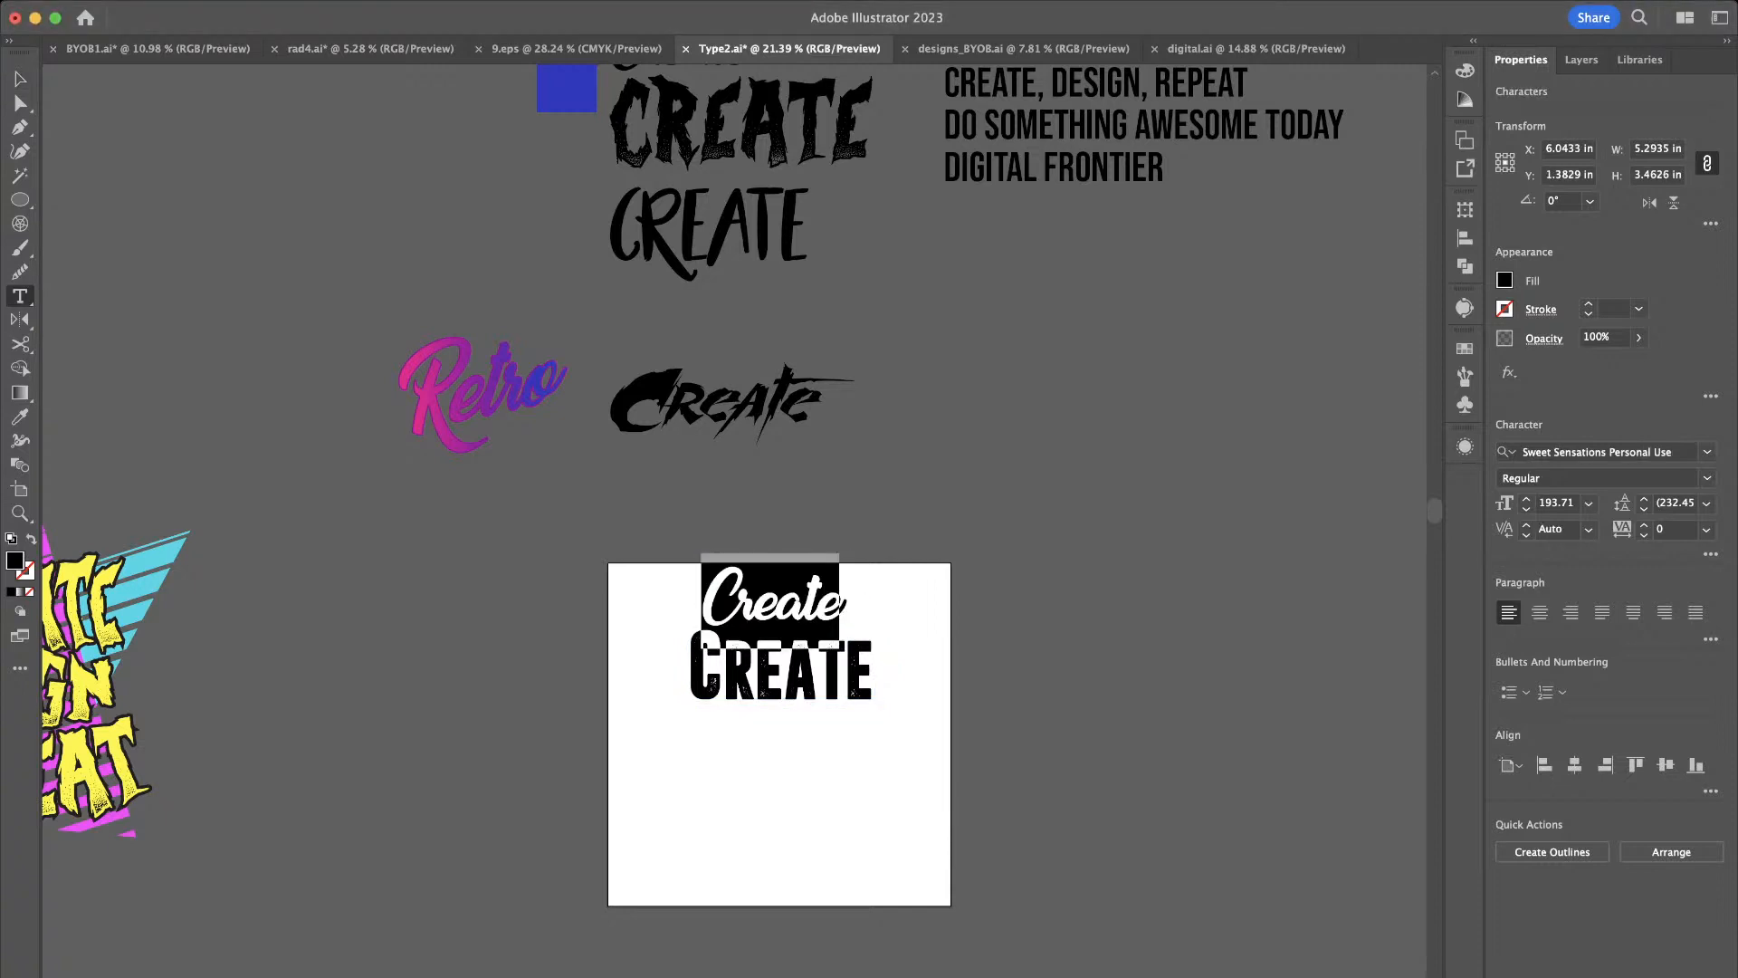
text(Olds)
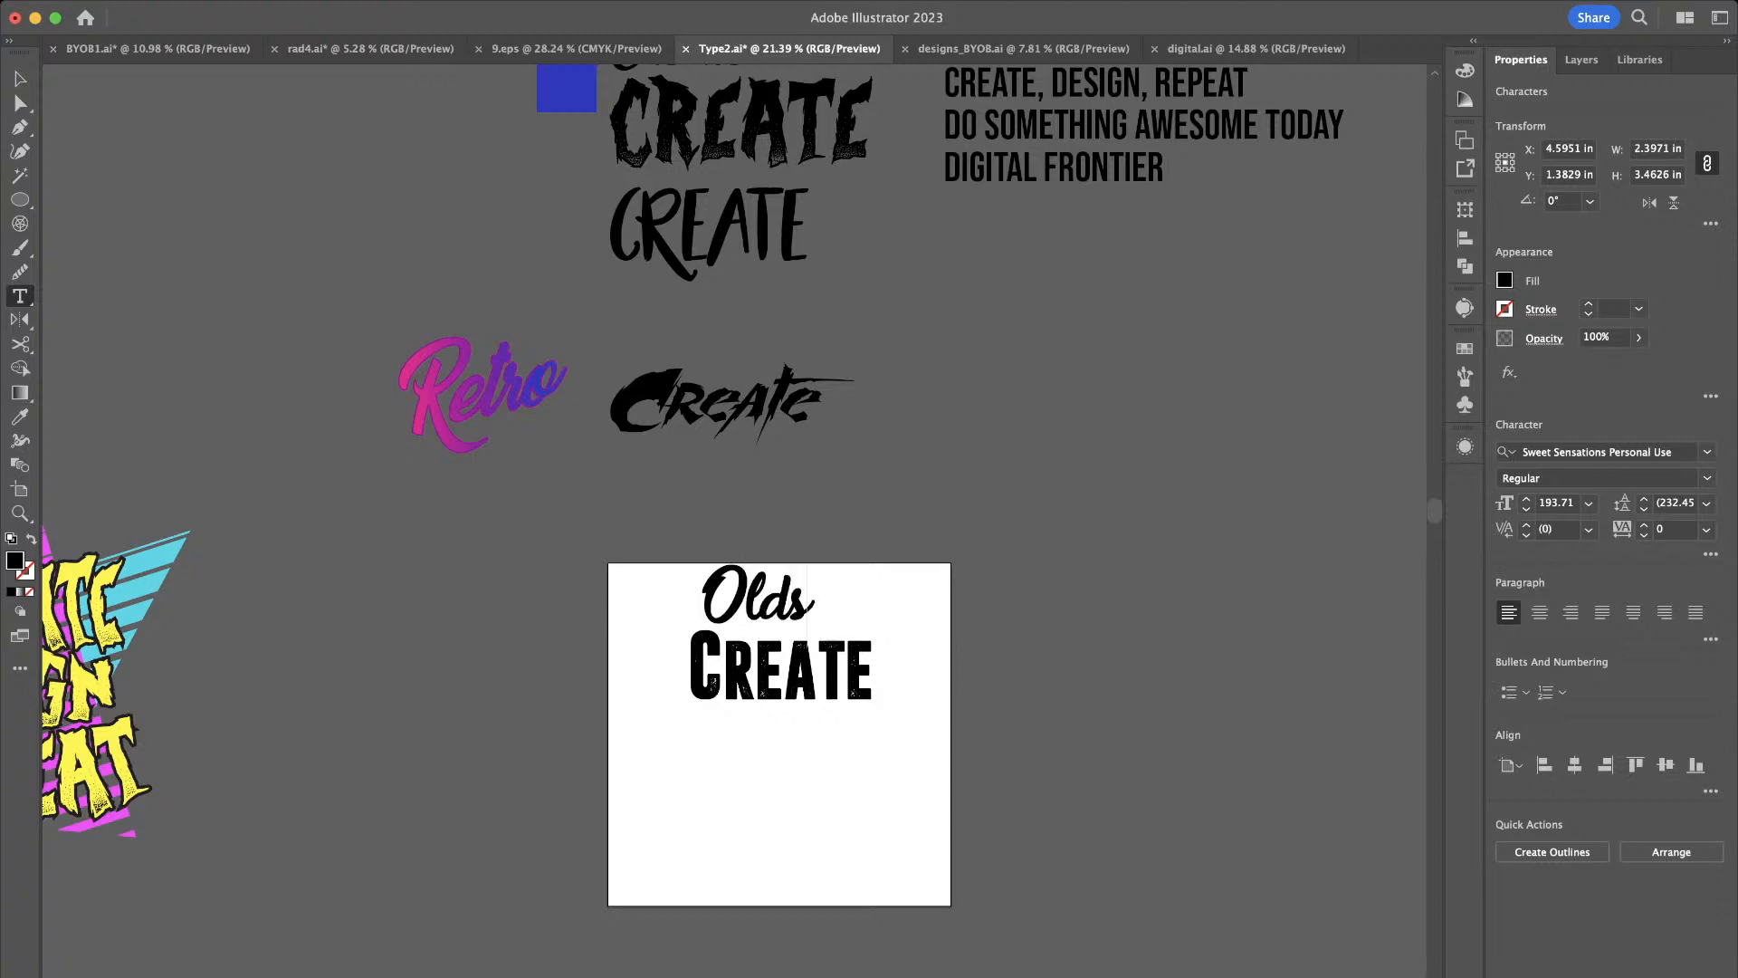
text(chool)
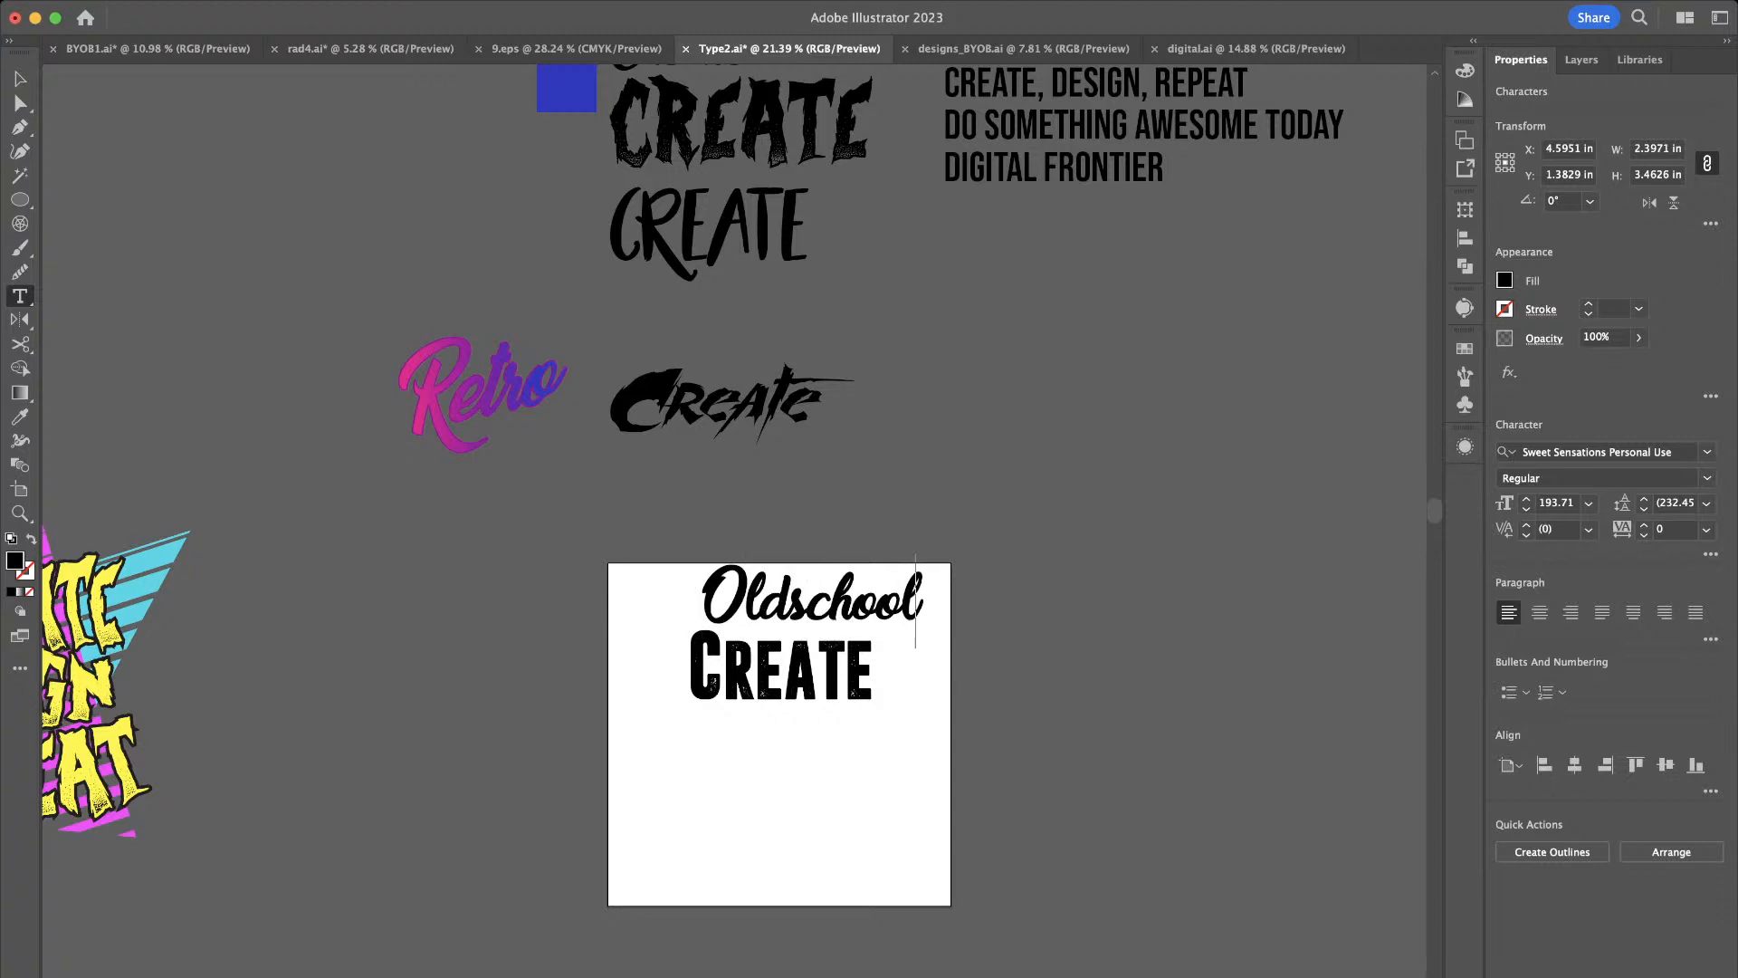
Replace the Dreamwalker word under Oldschool with "Gamer", using a capital G and a full-height A, and finish text editing
double_click(781, 670)
text(Gam)
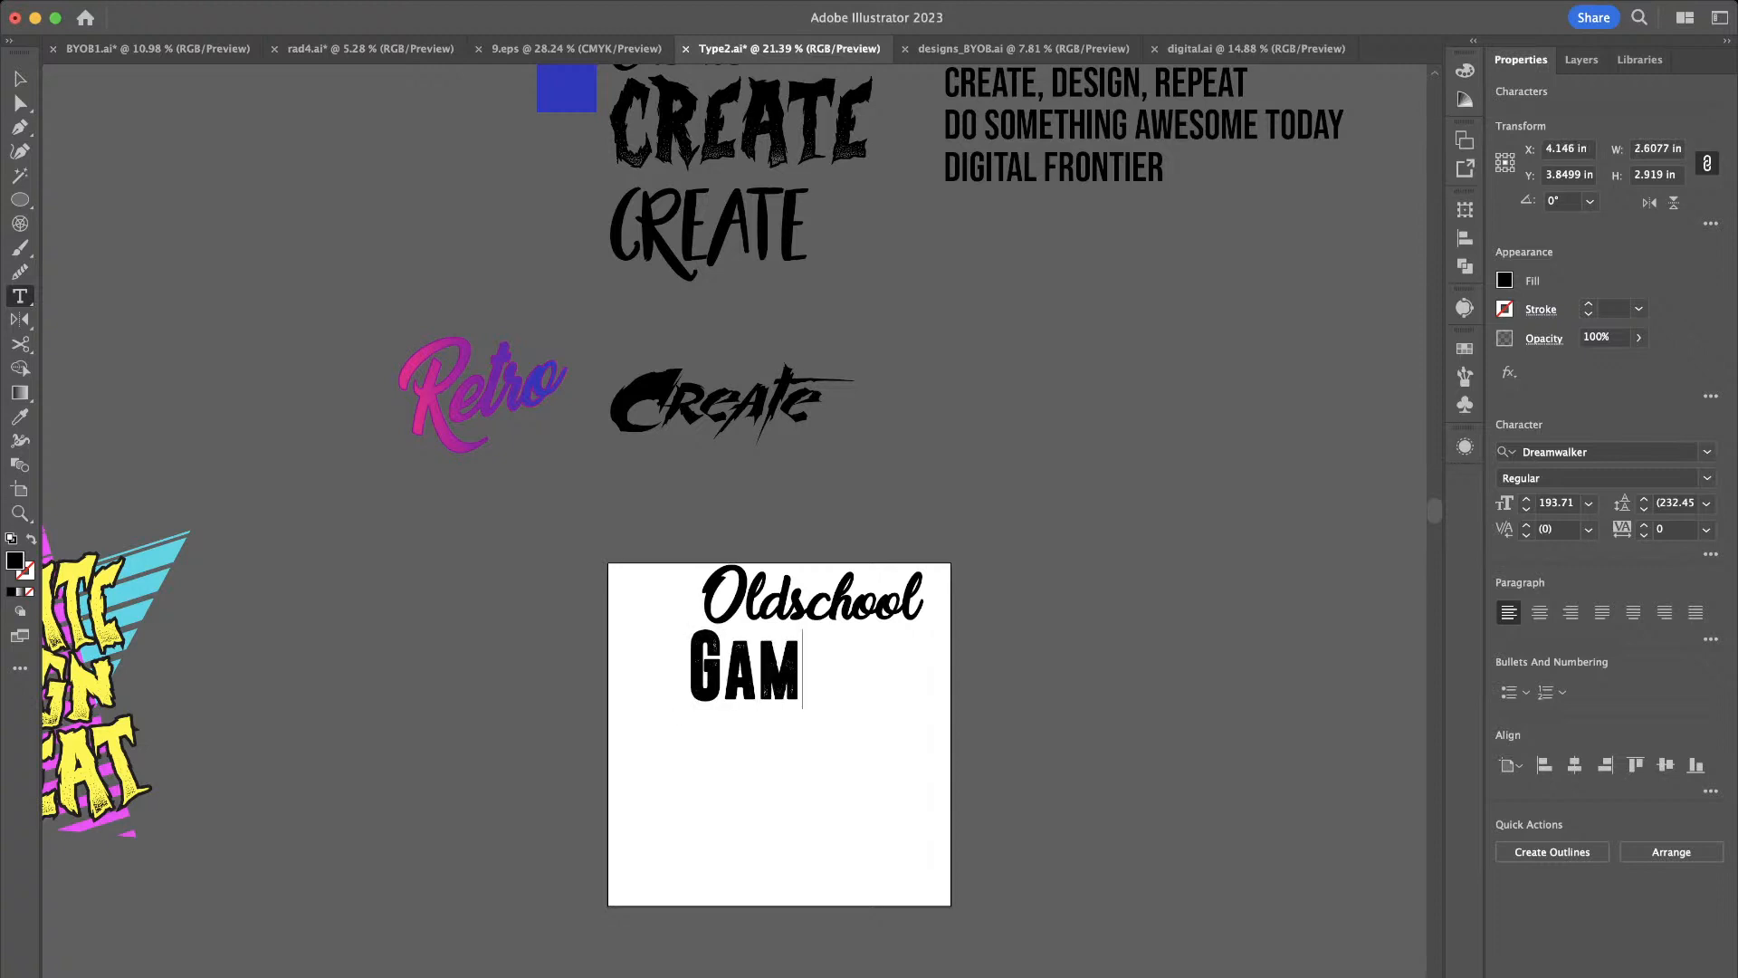
text(er)
key(BackSpace)
key(BackSpace)
key(BackSpace)
key(BackSpace)
text(a)
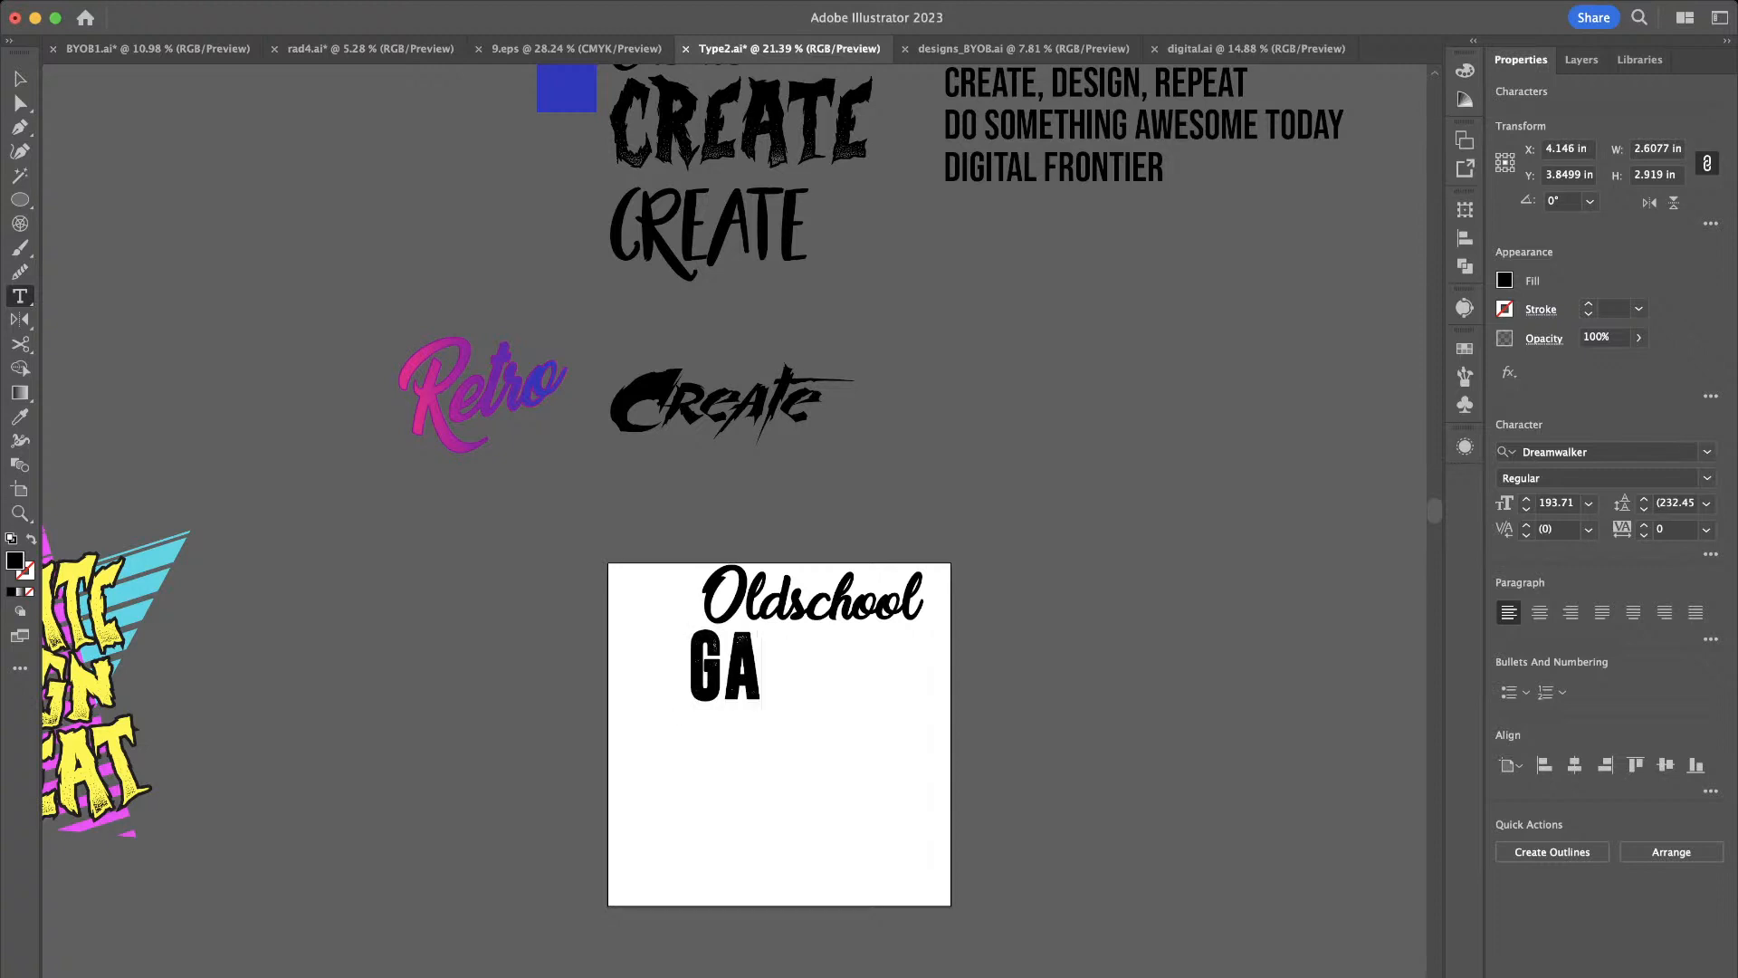
text(mer)
key(Escape)
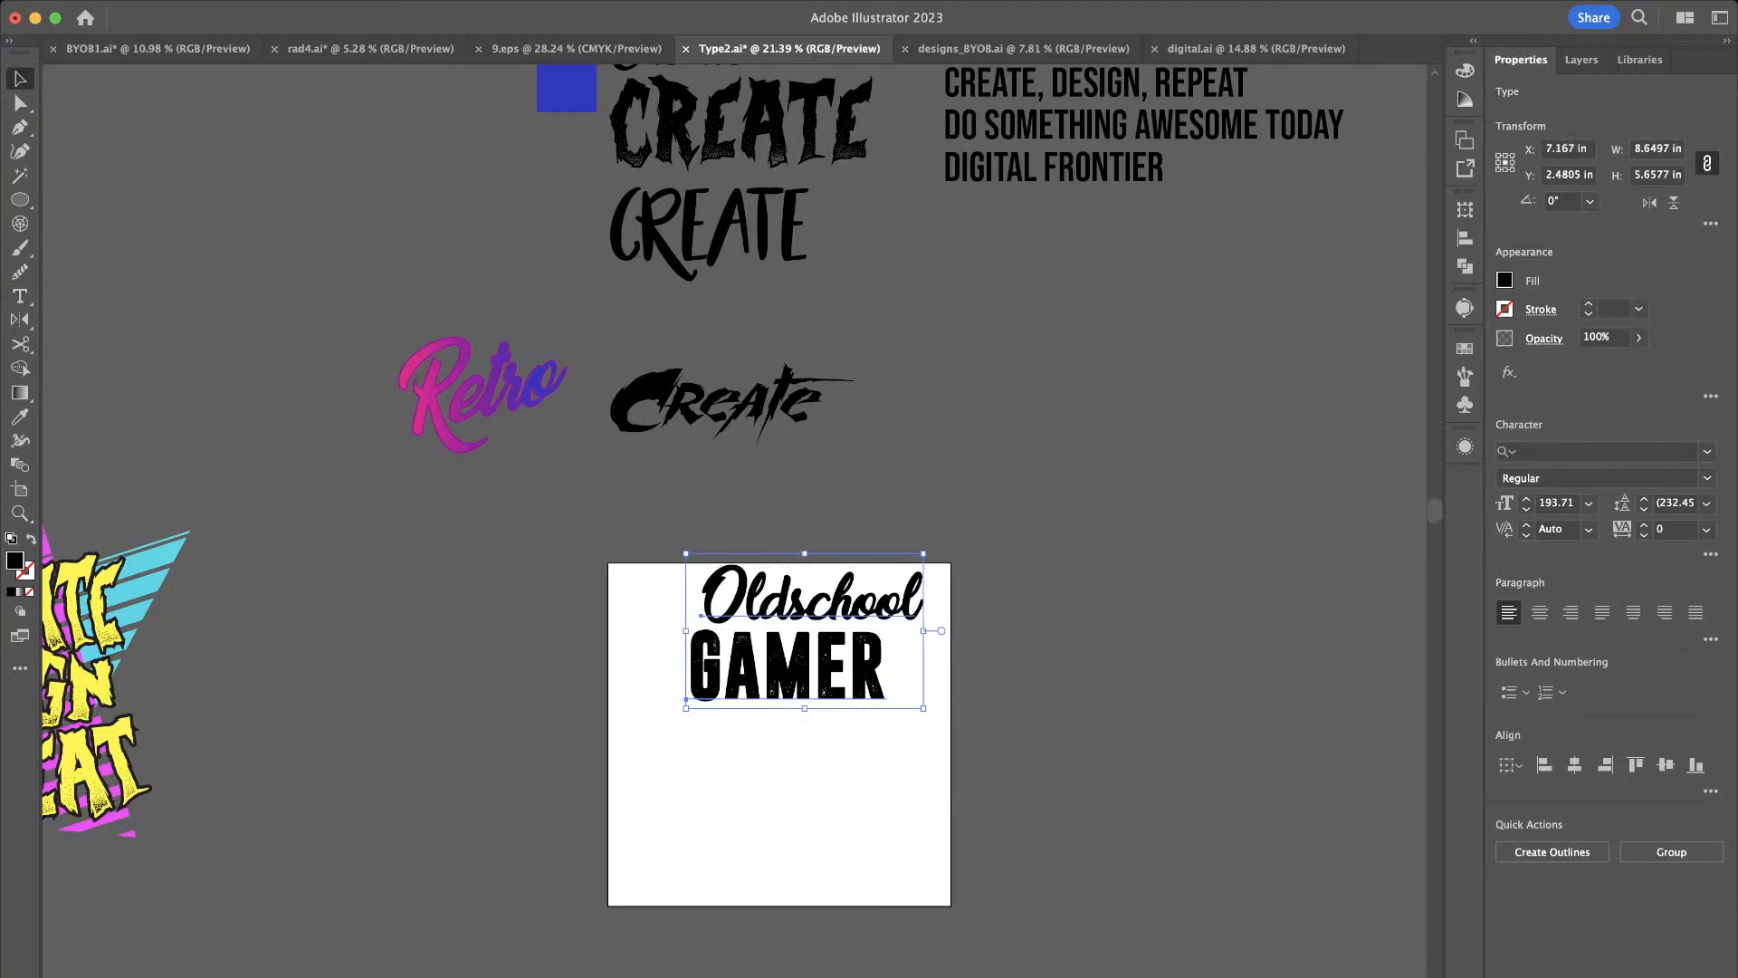
Align the Oldschool and Gamer words to each other on their horizontal centers, then deselect them
click(1573, 765)
click(1041, 706)
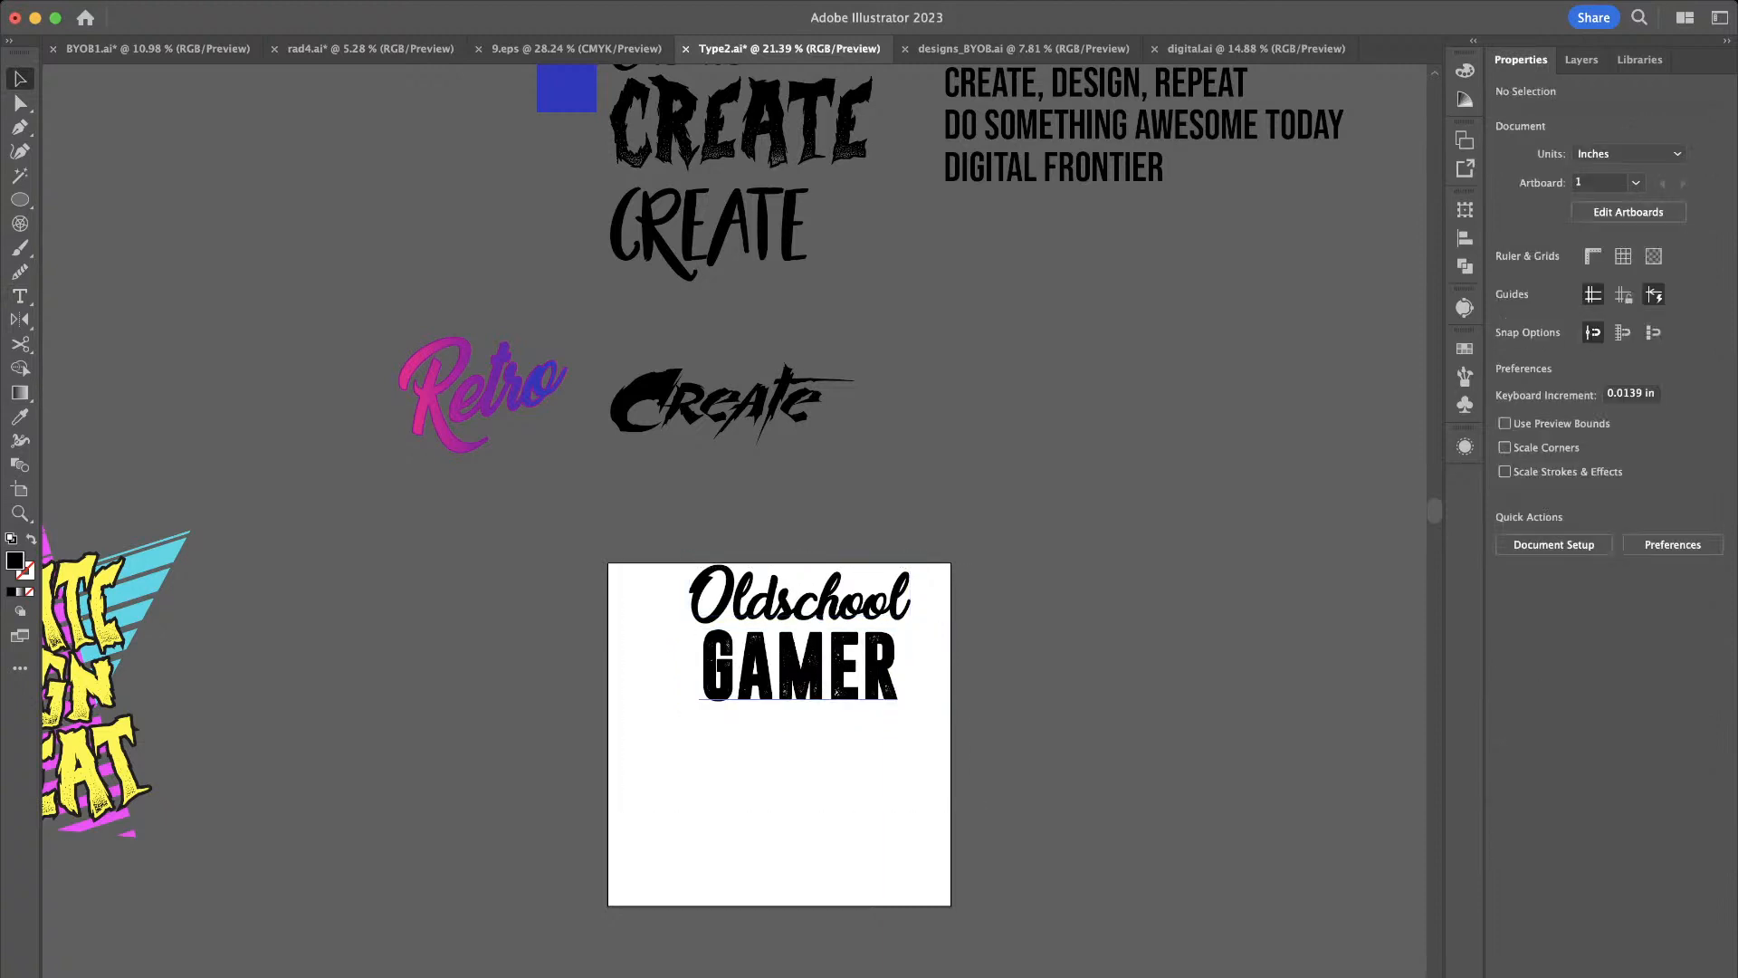
scroll(806, 690, up, 5)
scroll(815, 683, right, 3)
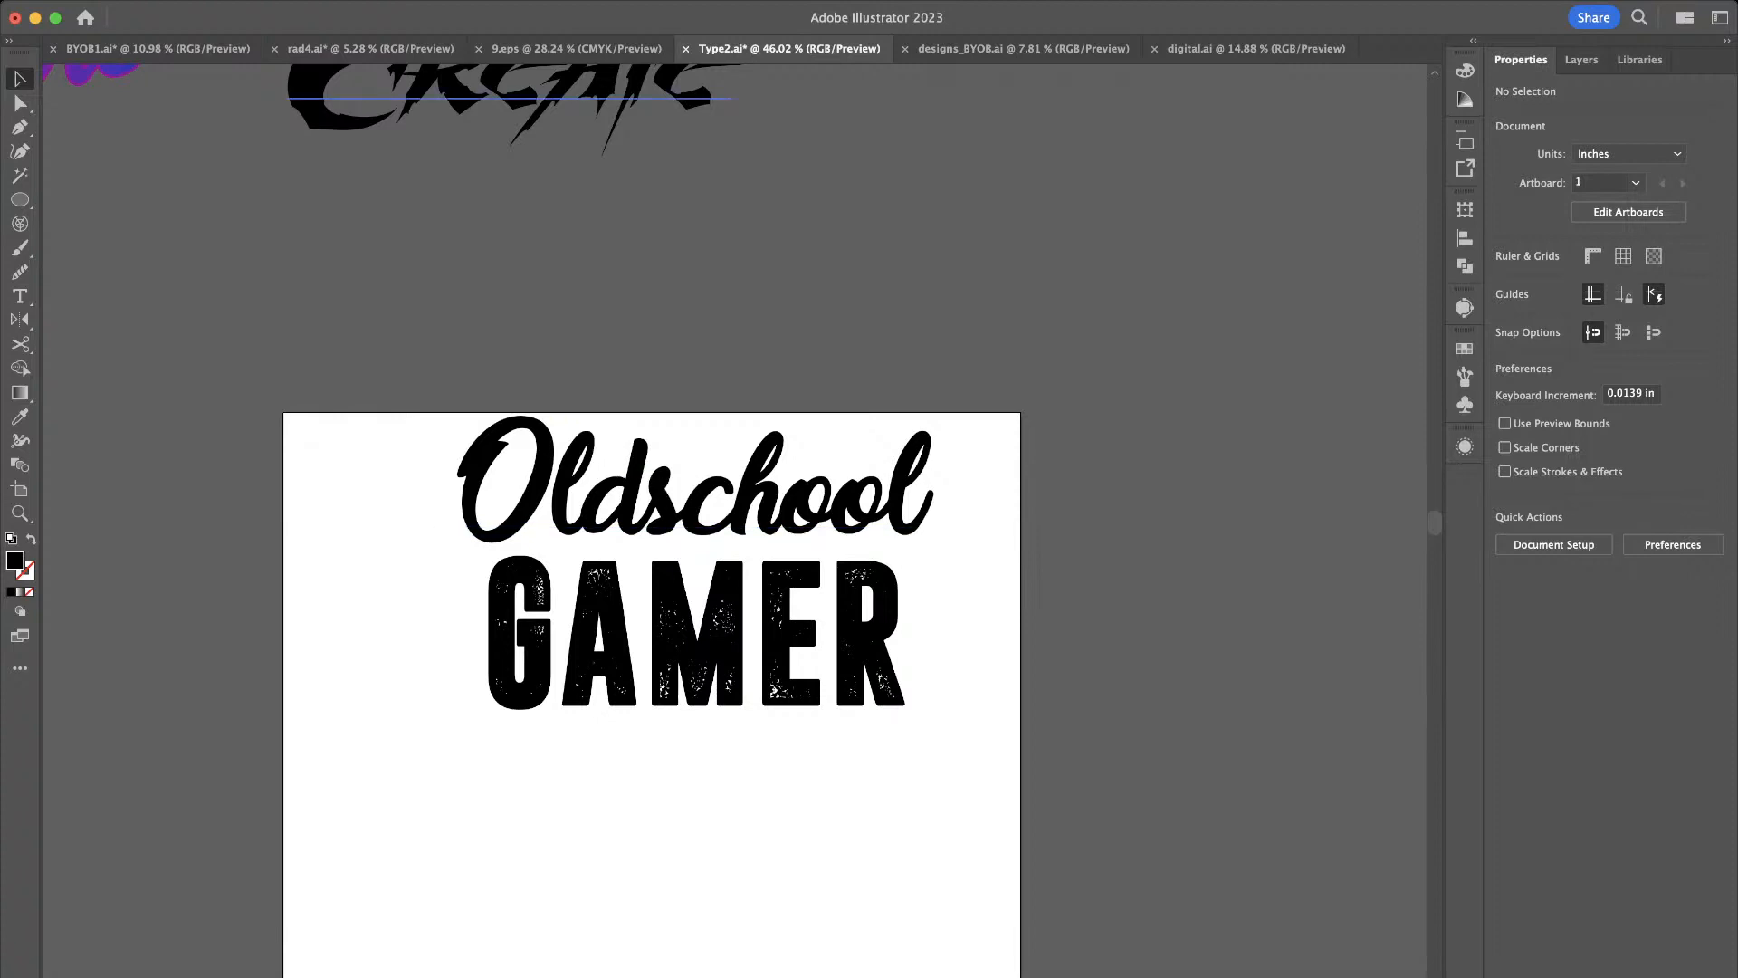
Draw a black-filled rectangle about 6.6 in wide and 2.66 in high below the word GAMER
key(super+Tab)
key(l)
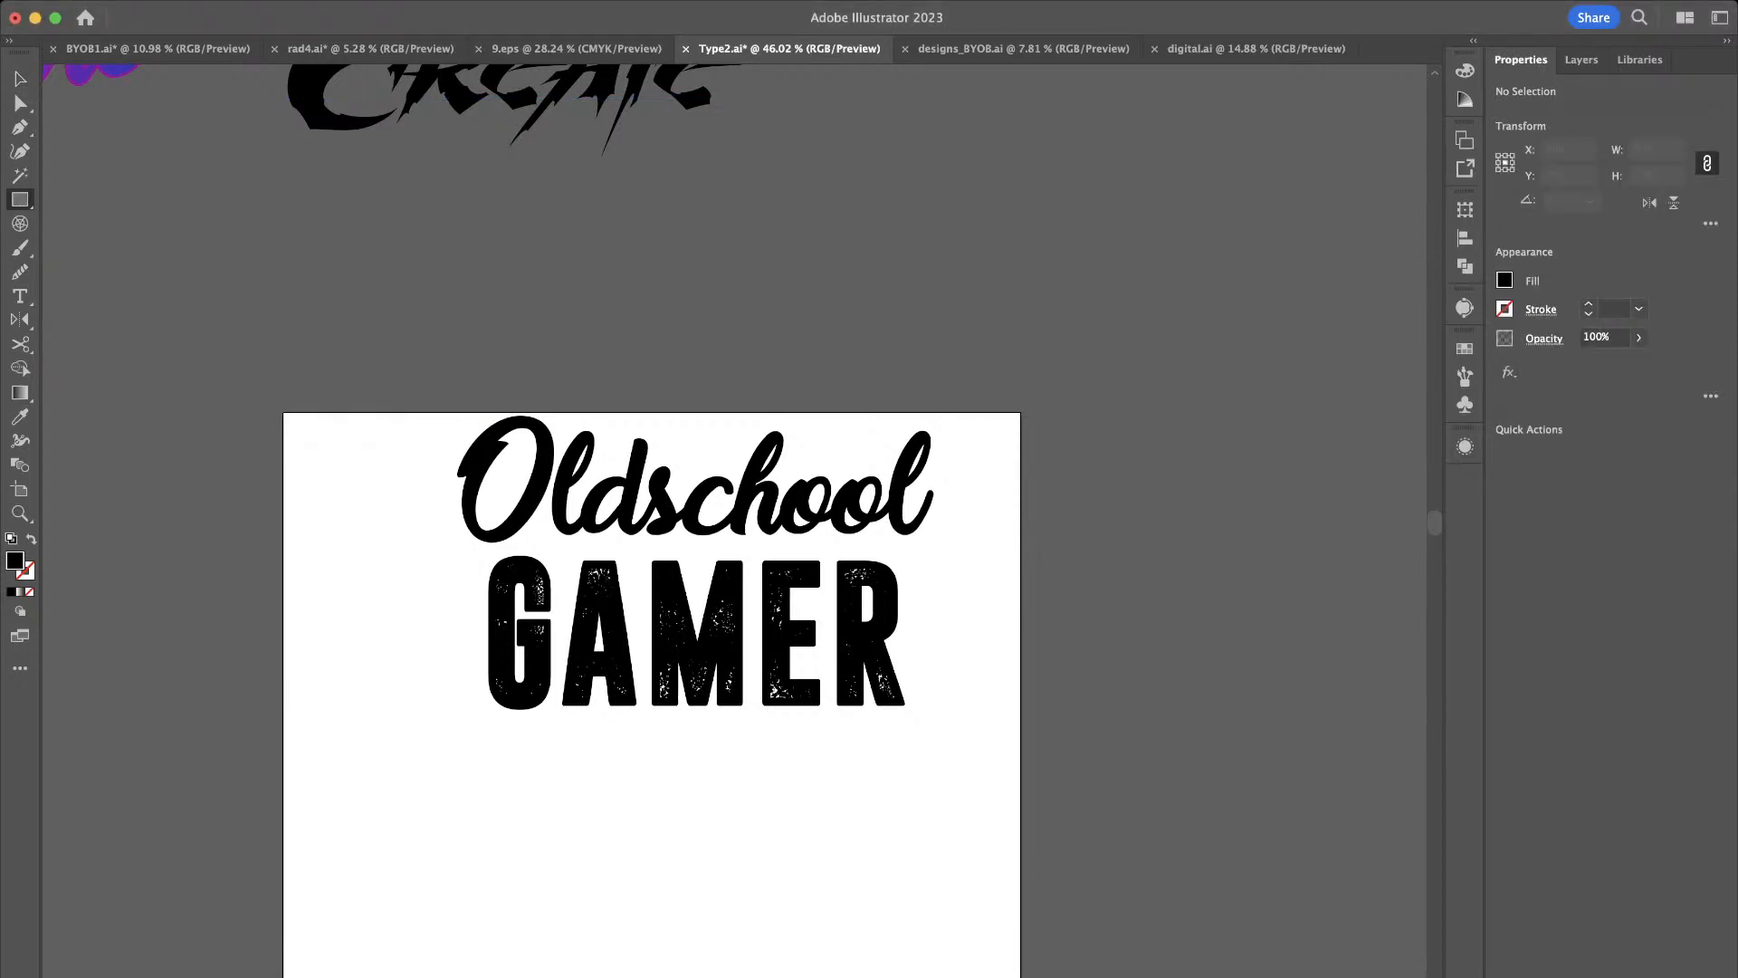
scroll(652, 597, down, 5)
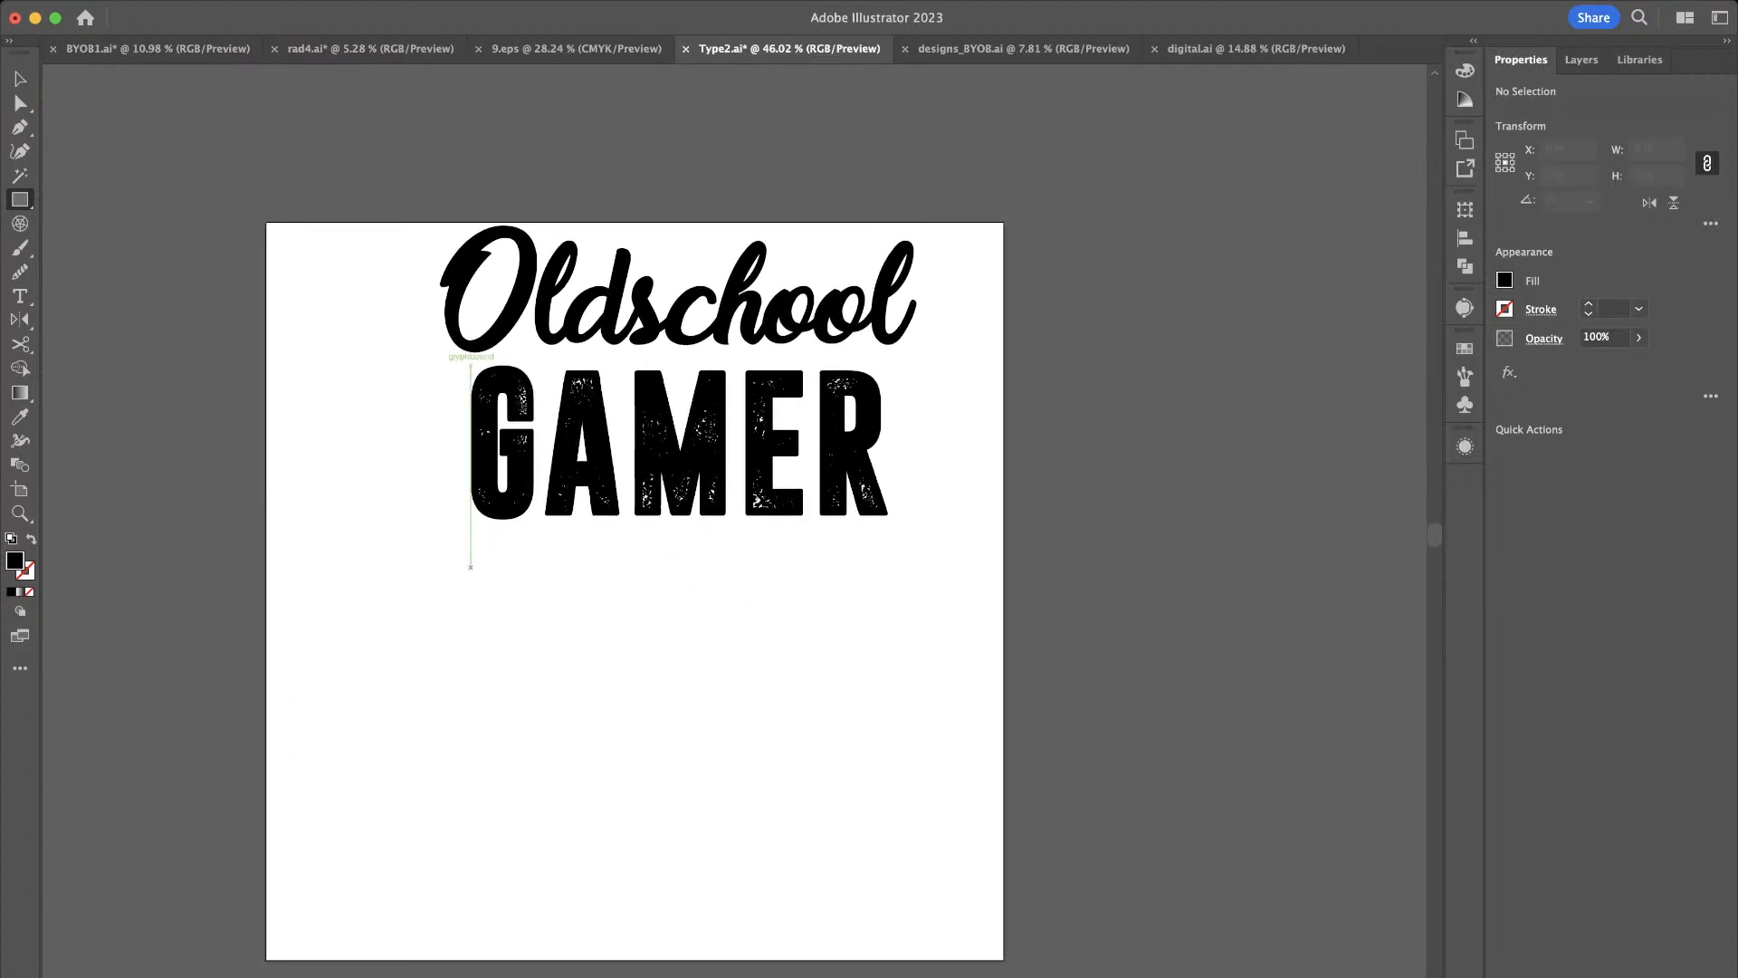
drag(471, 566, 861, 723)
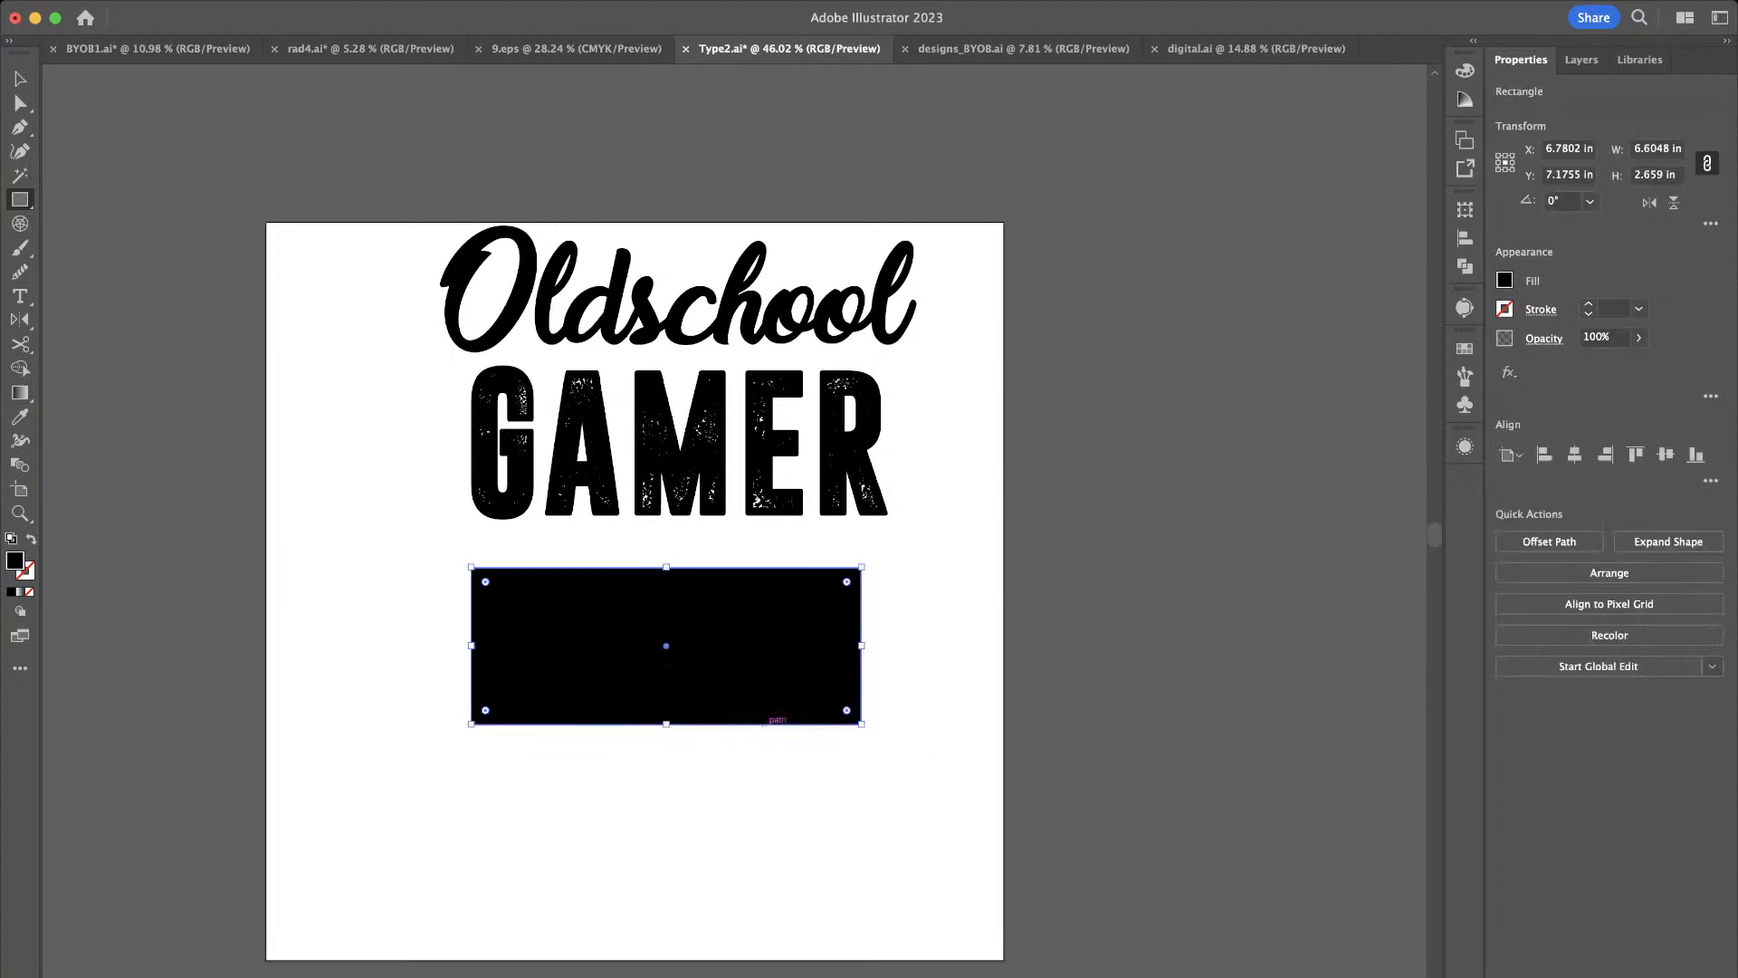
Align the rectangle and both words on their horizontal centers, then deselect them
key(v)
drag(841, 810, 426, 208)
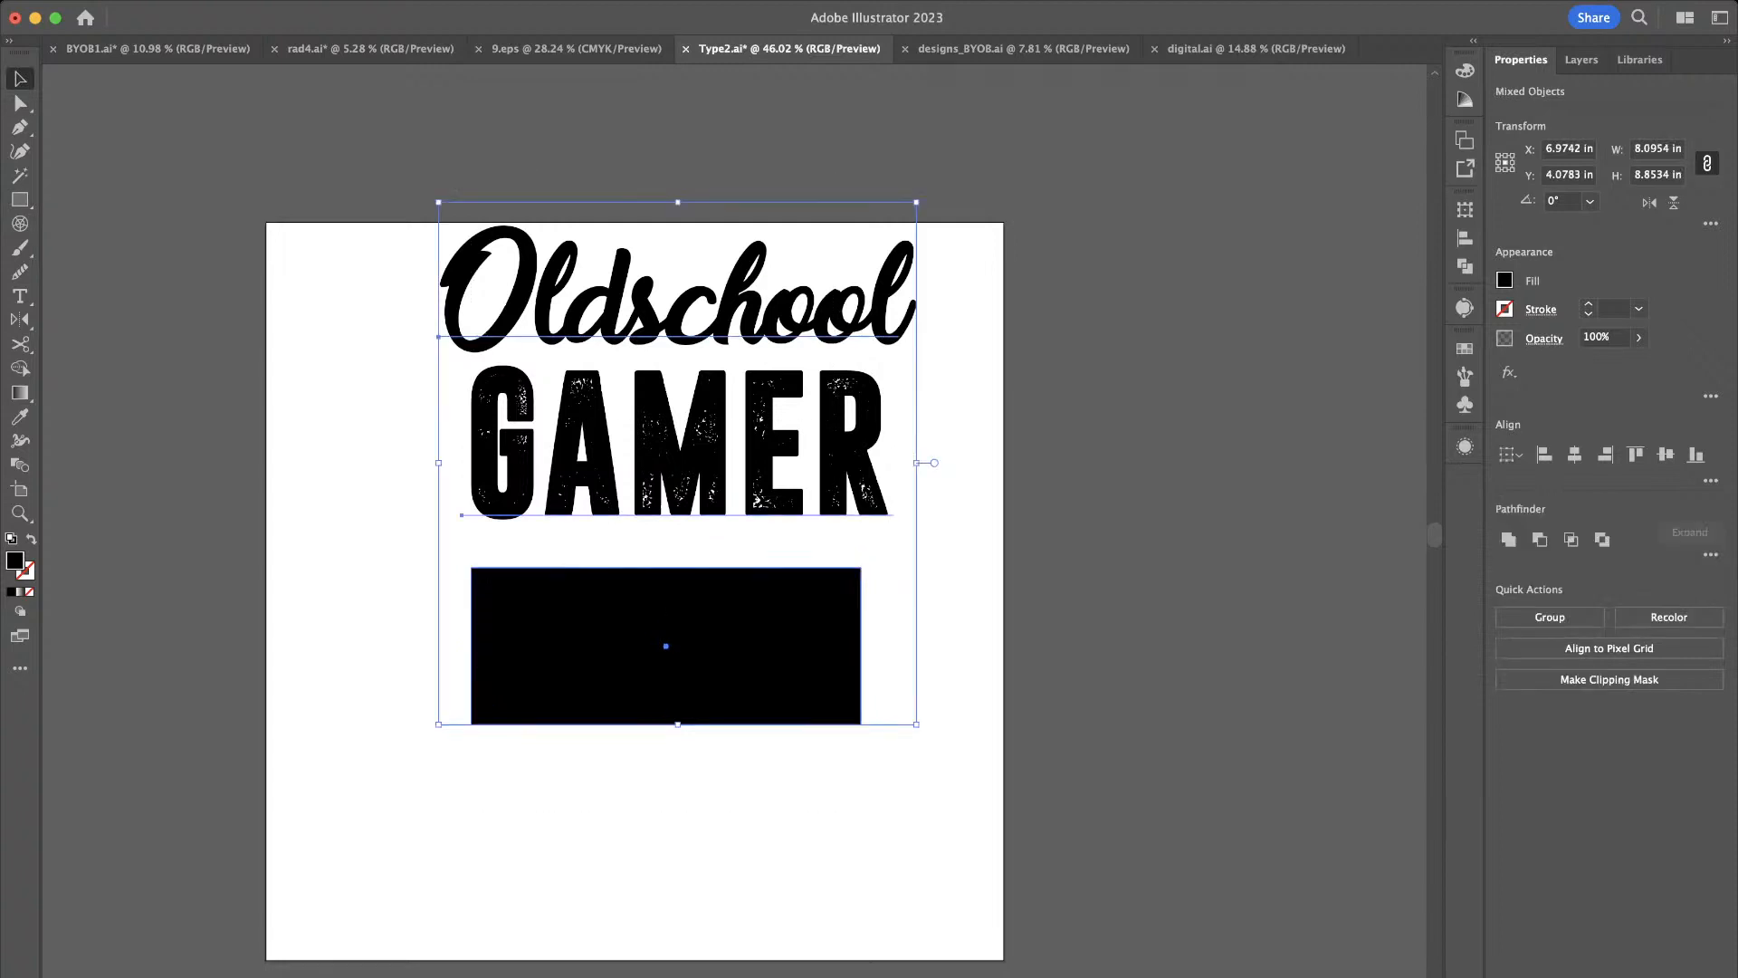
click(1574, 453)
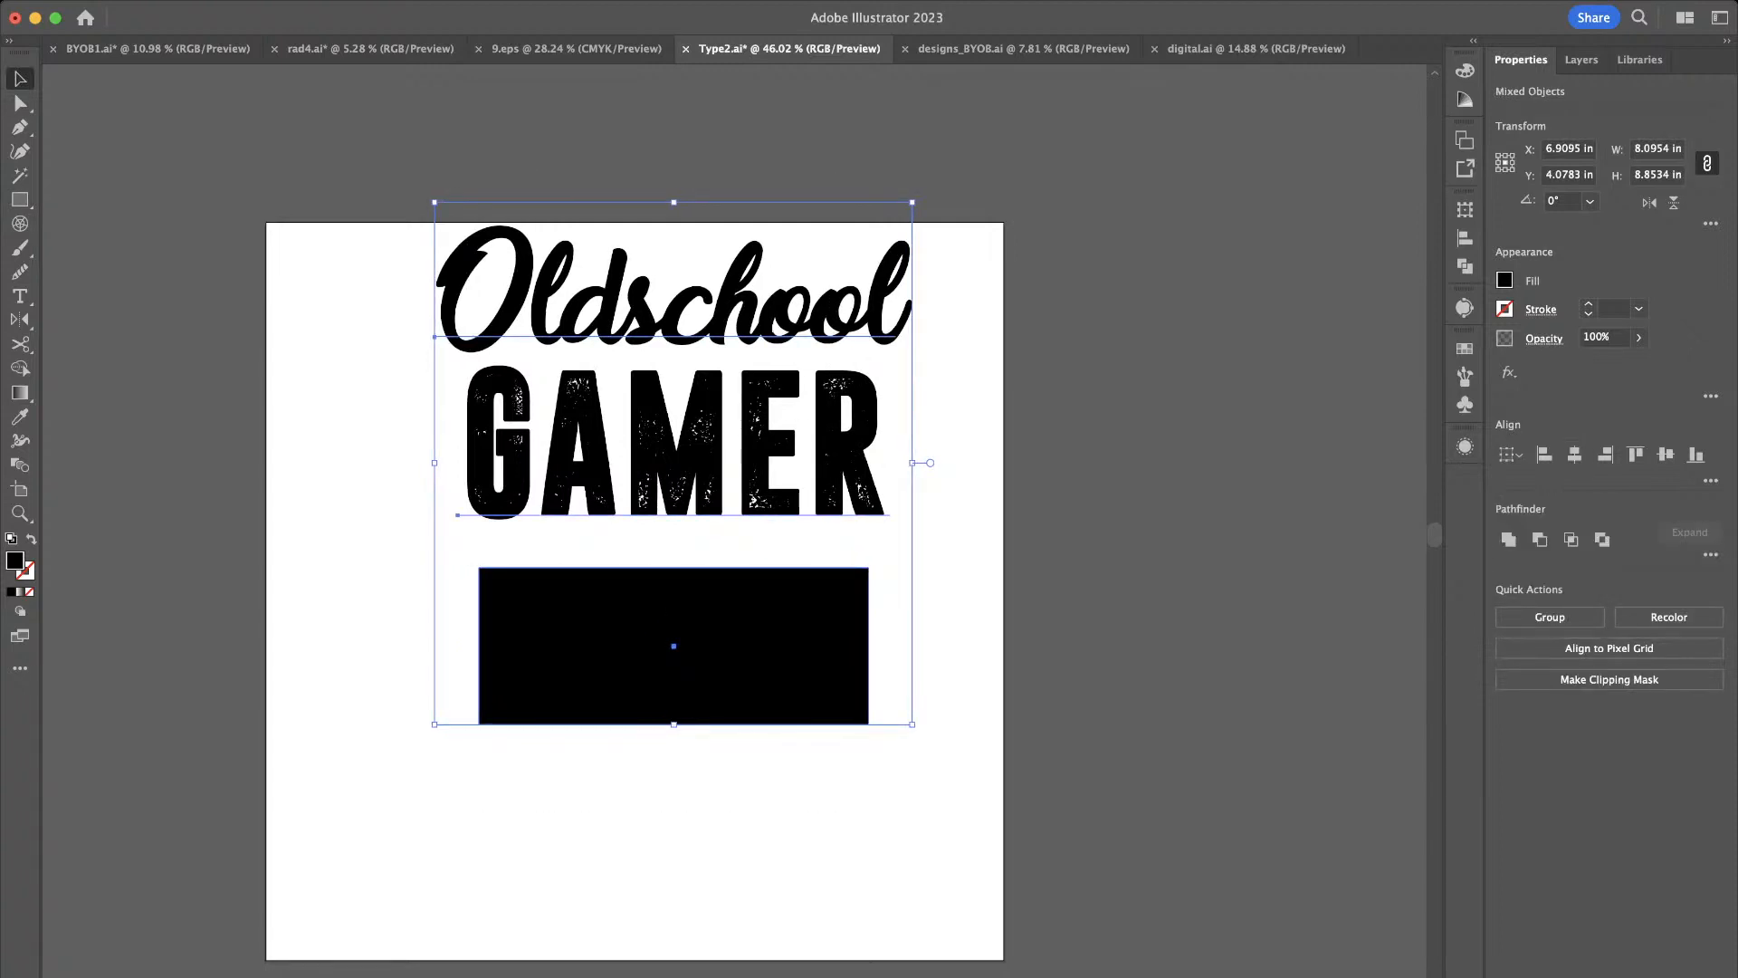
click(789, 729)
scroll(790, 715, up, 2)
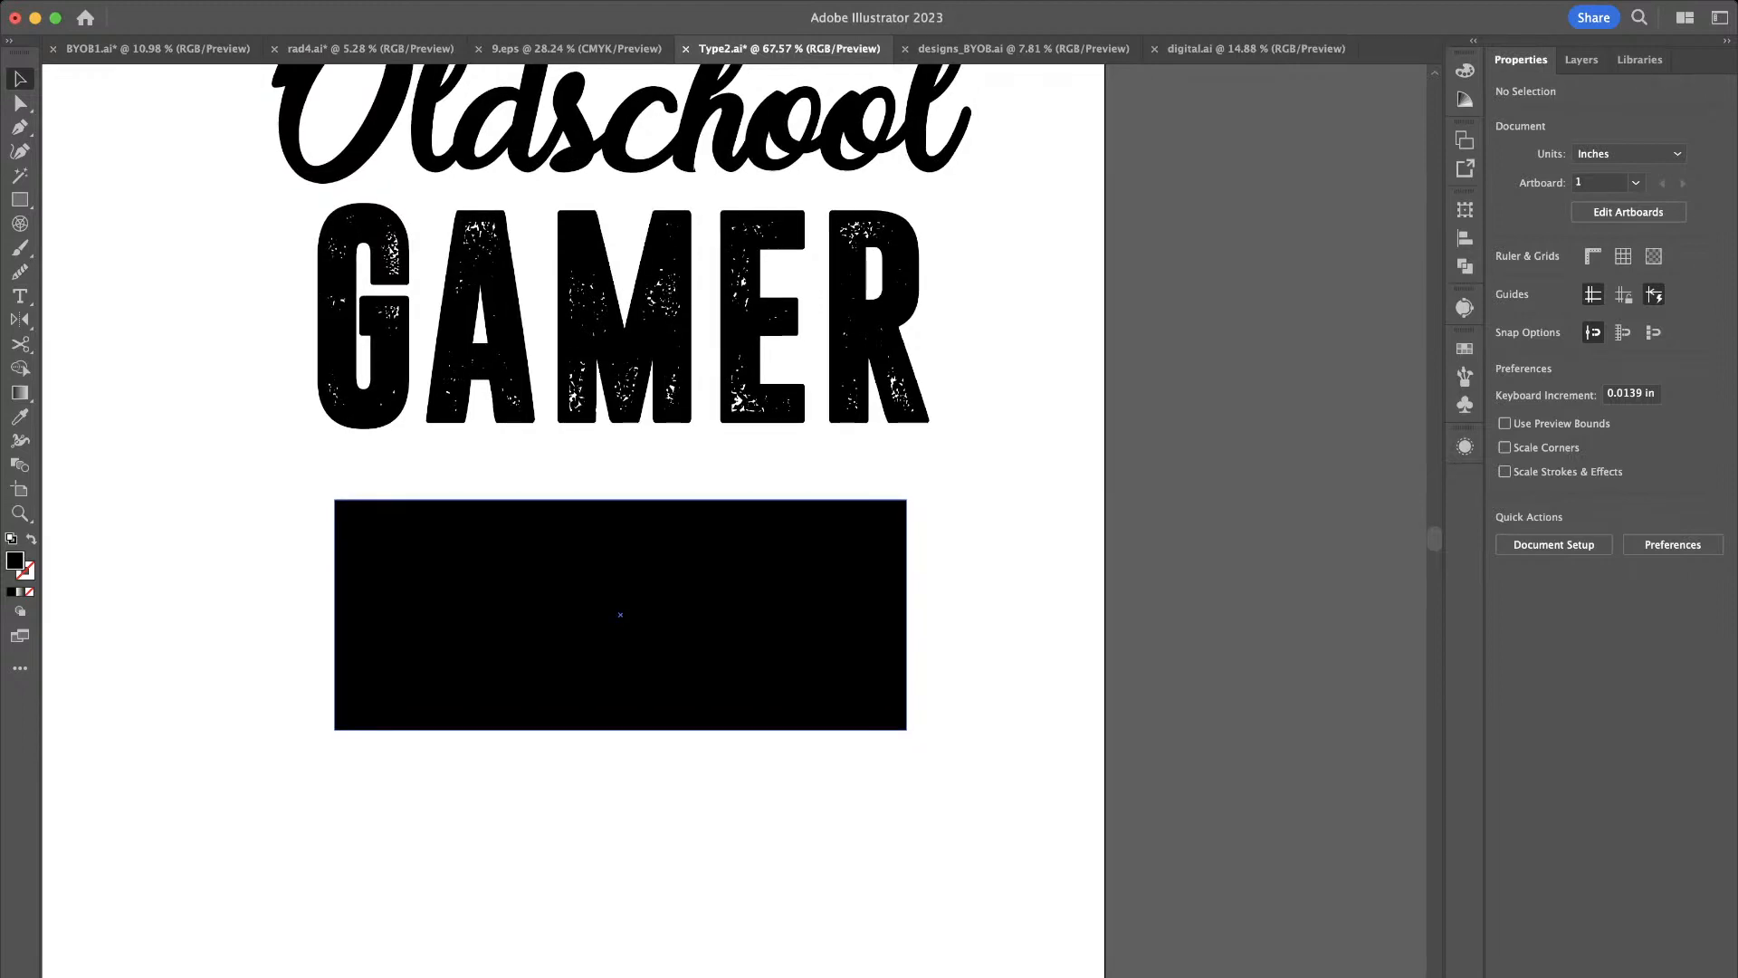
Narrow the black rectangle evenly from both sides to about 6.49 in wide, then deselect it
click(620, 615)
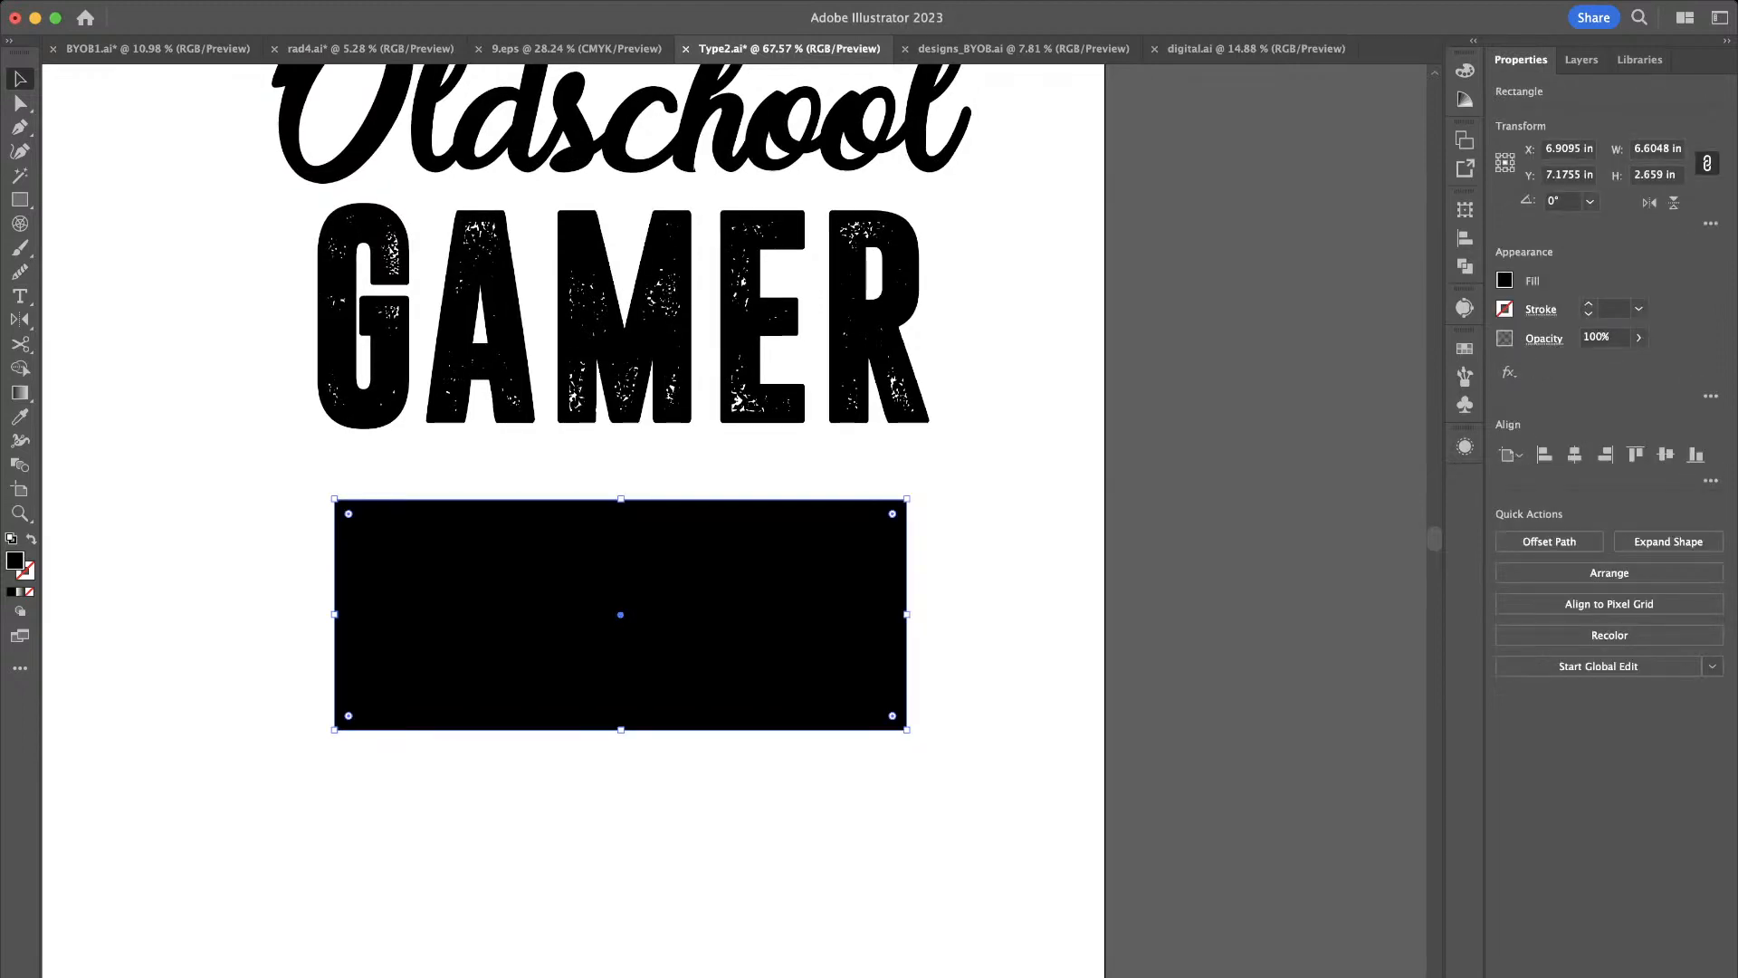
drag(906, 614, 902, 613)
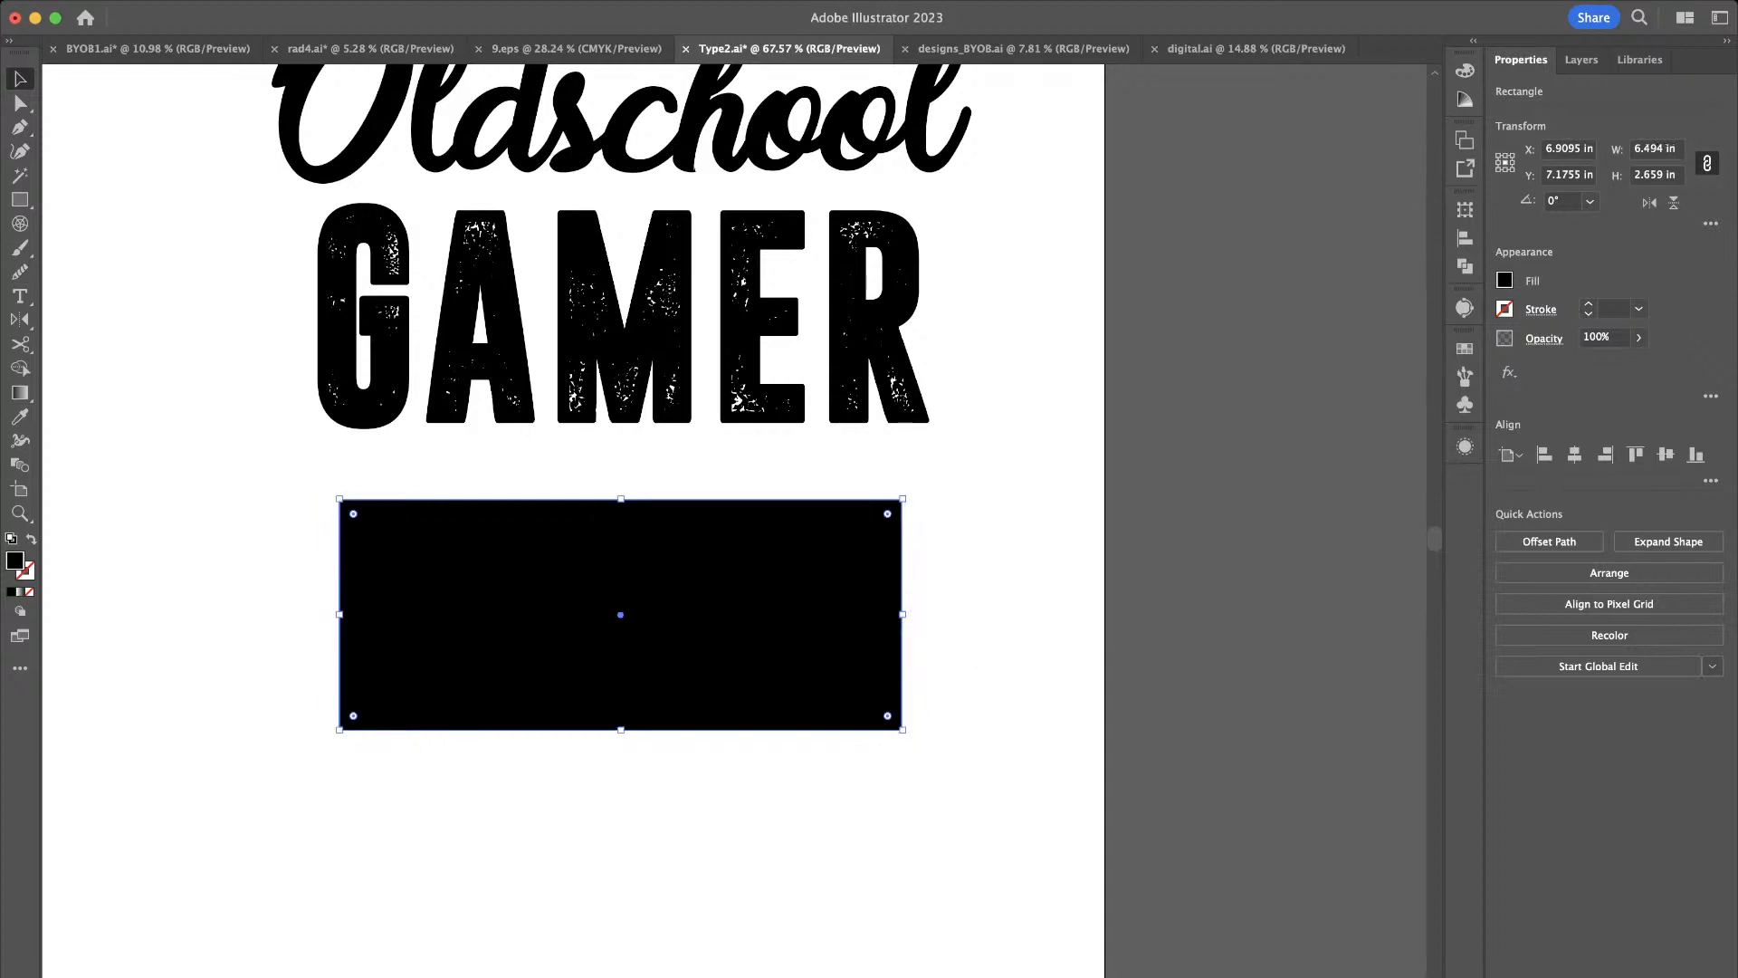
click(976, 624)
scroll(975, 624, up, 2)
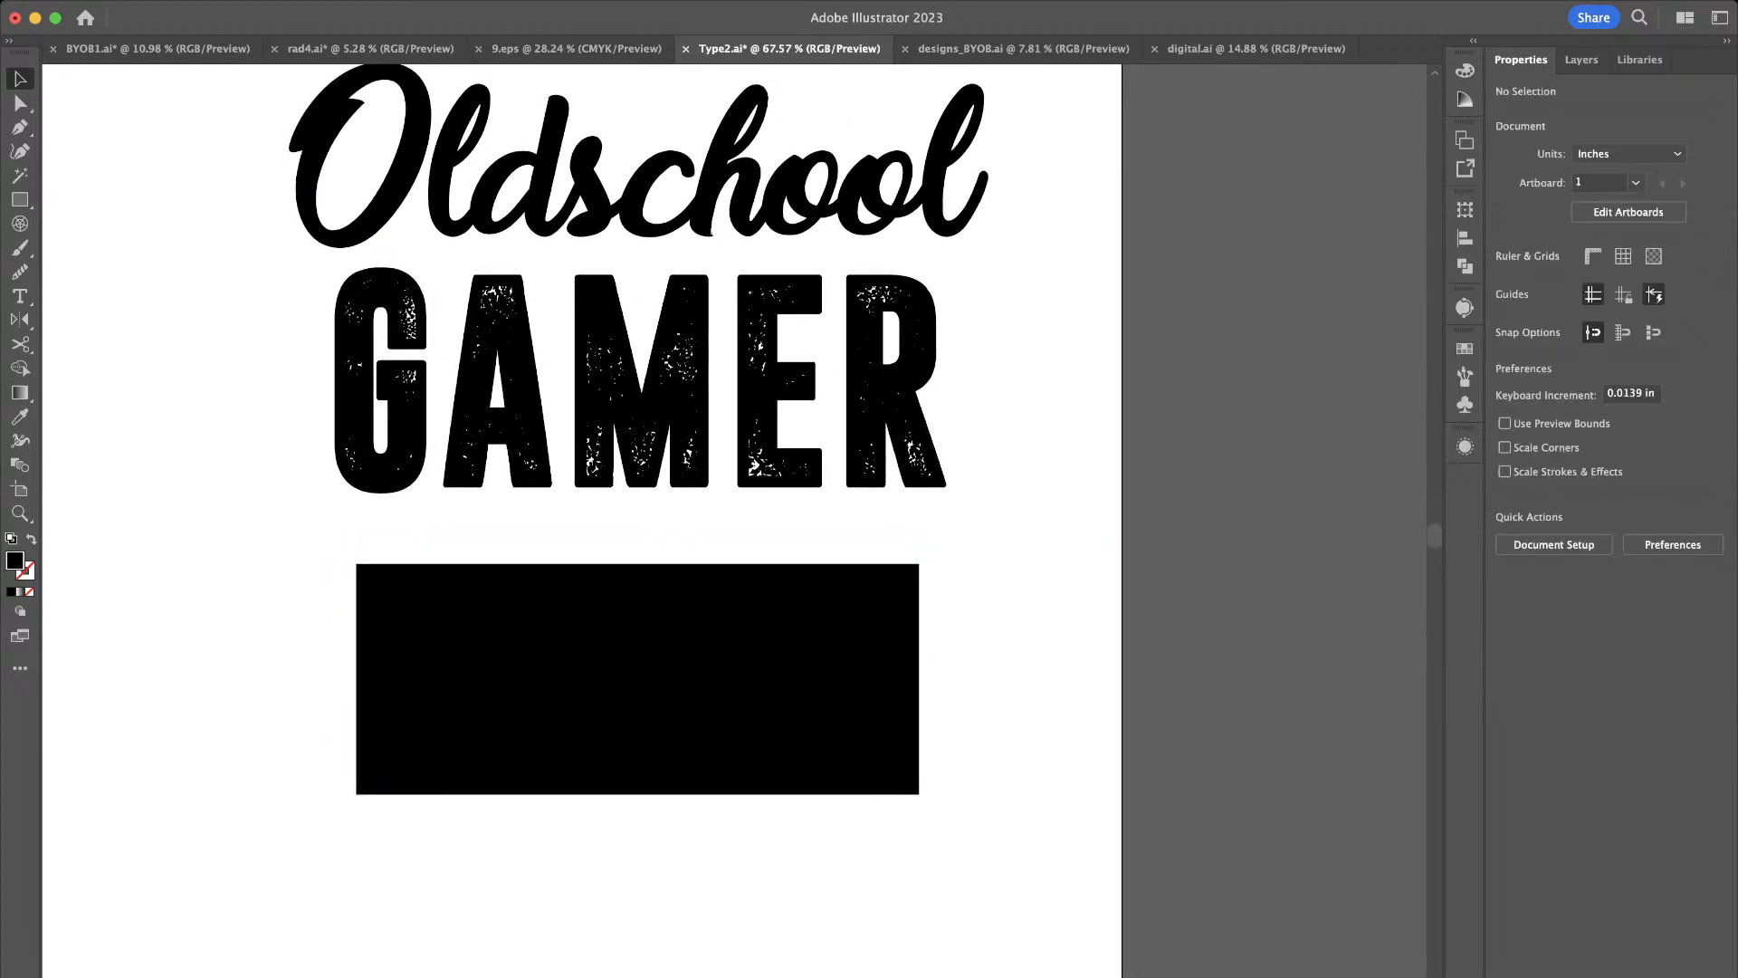
scroll(633, 543, up, 2)
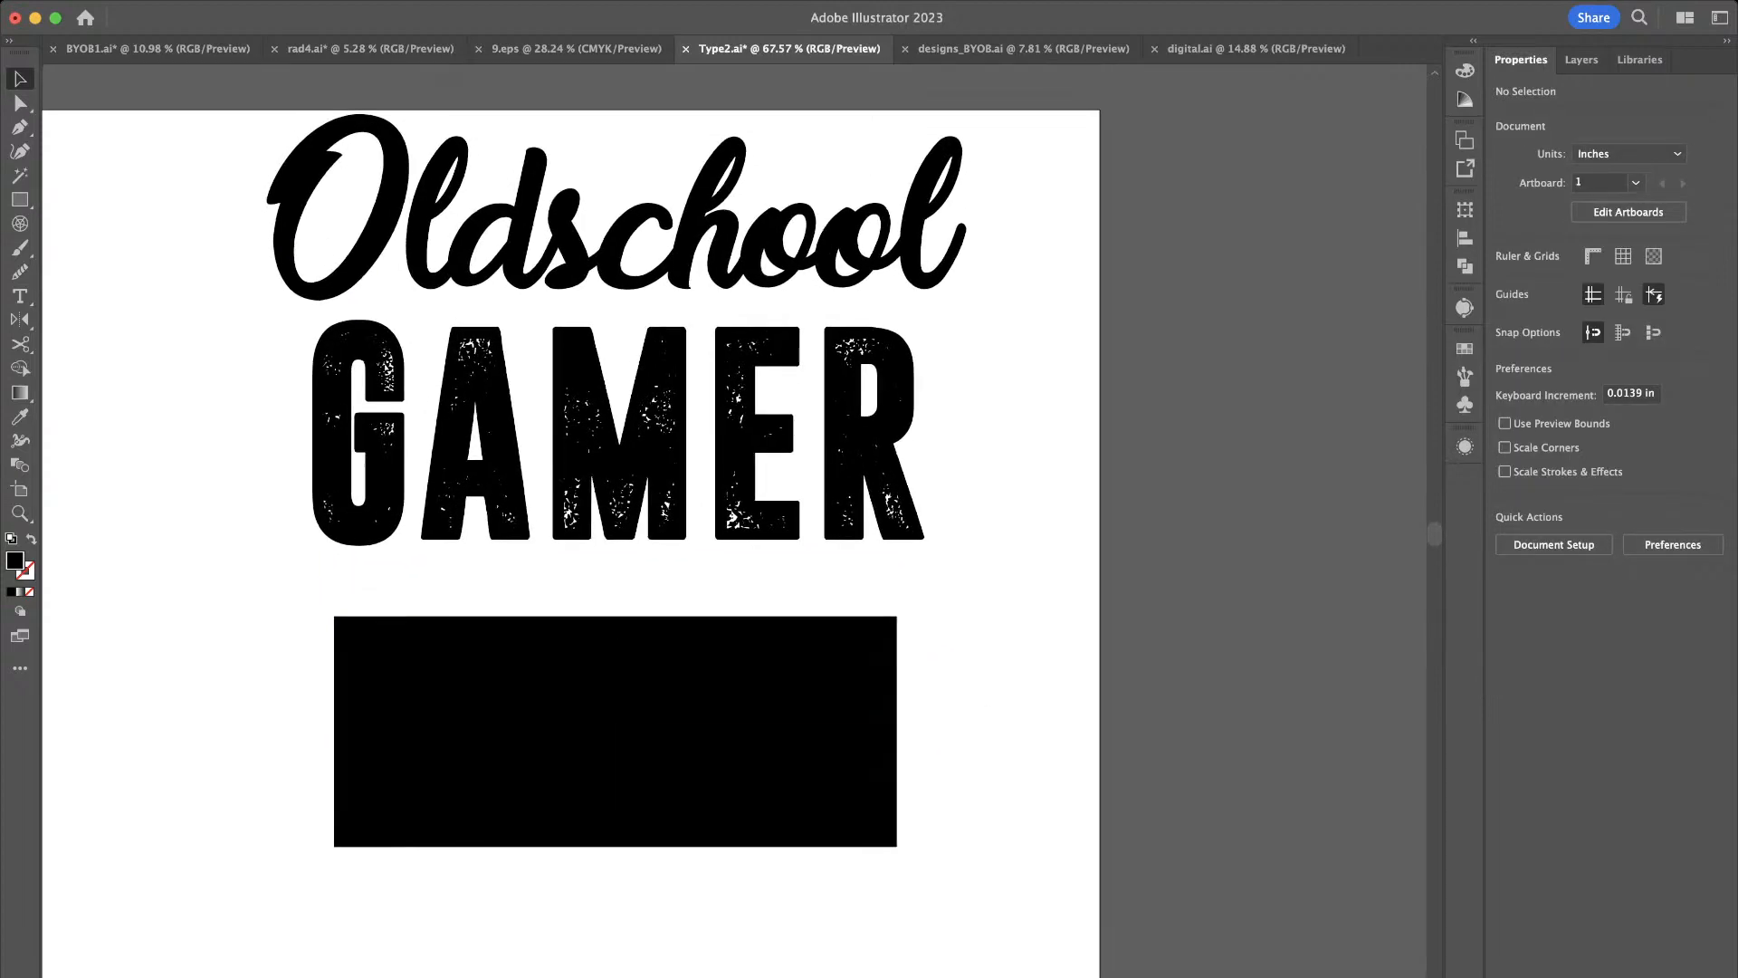
Swap the rectangle's black fill to its stroke, set the stroke weight to 10 pt and deselect it
click(615, 732)
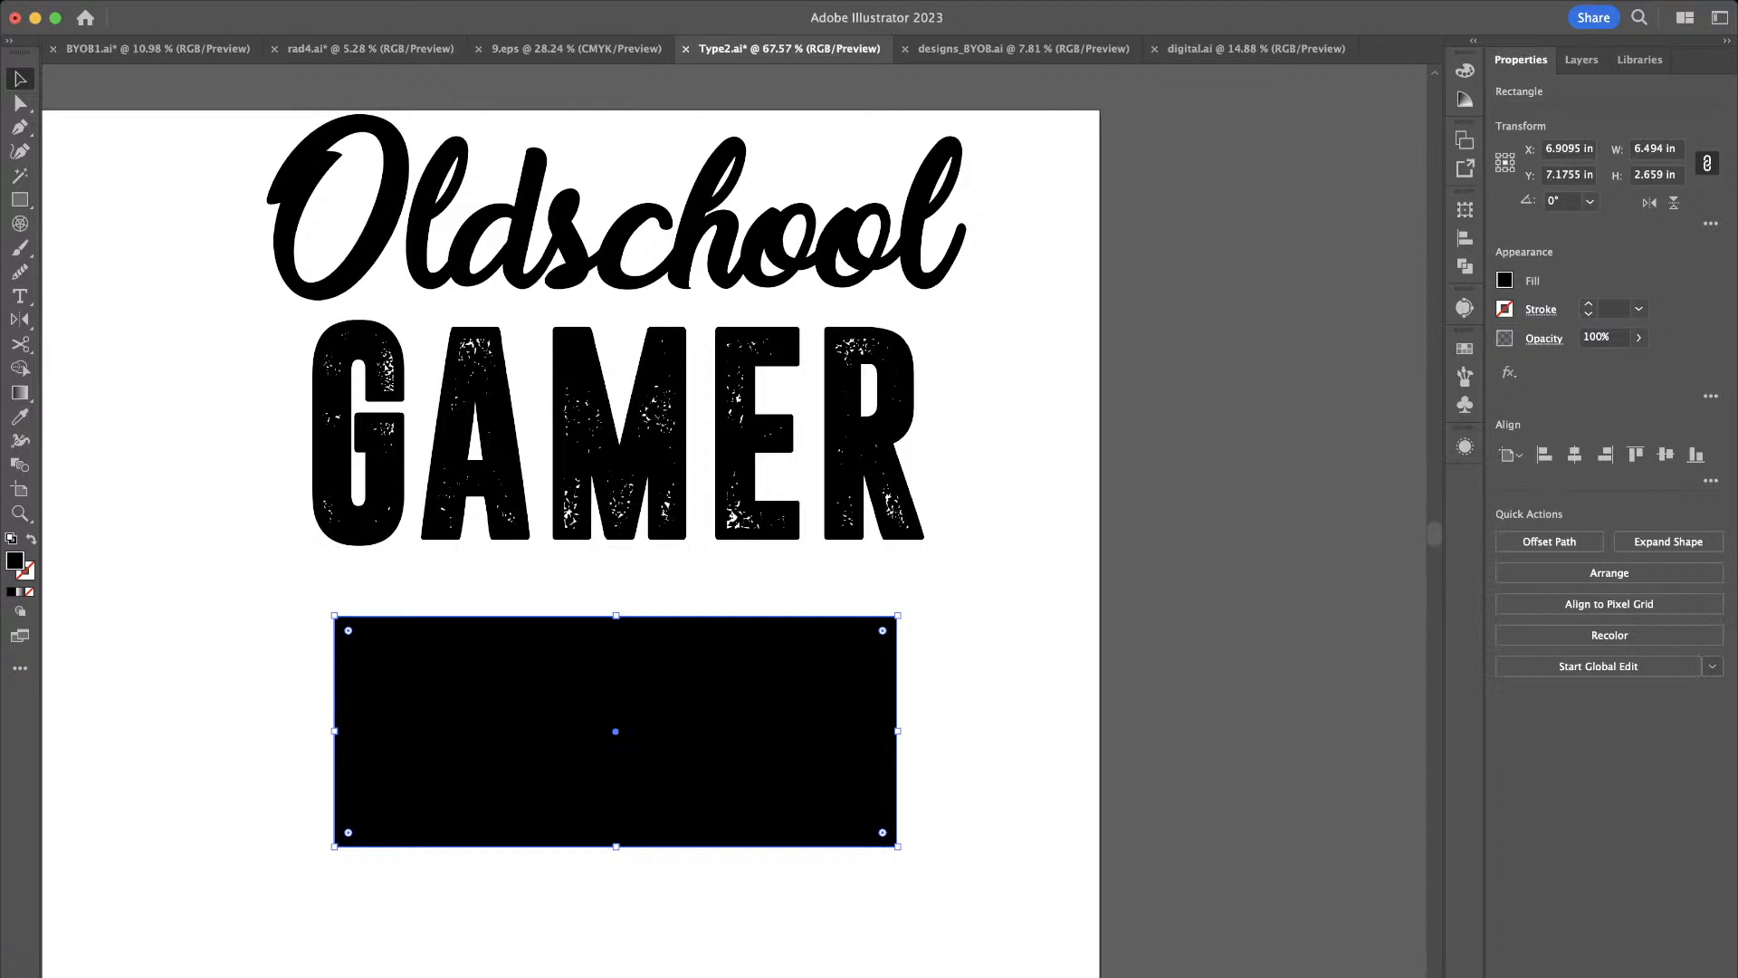
key(shift+x)
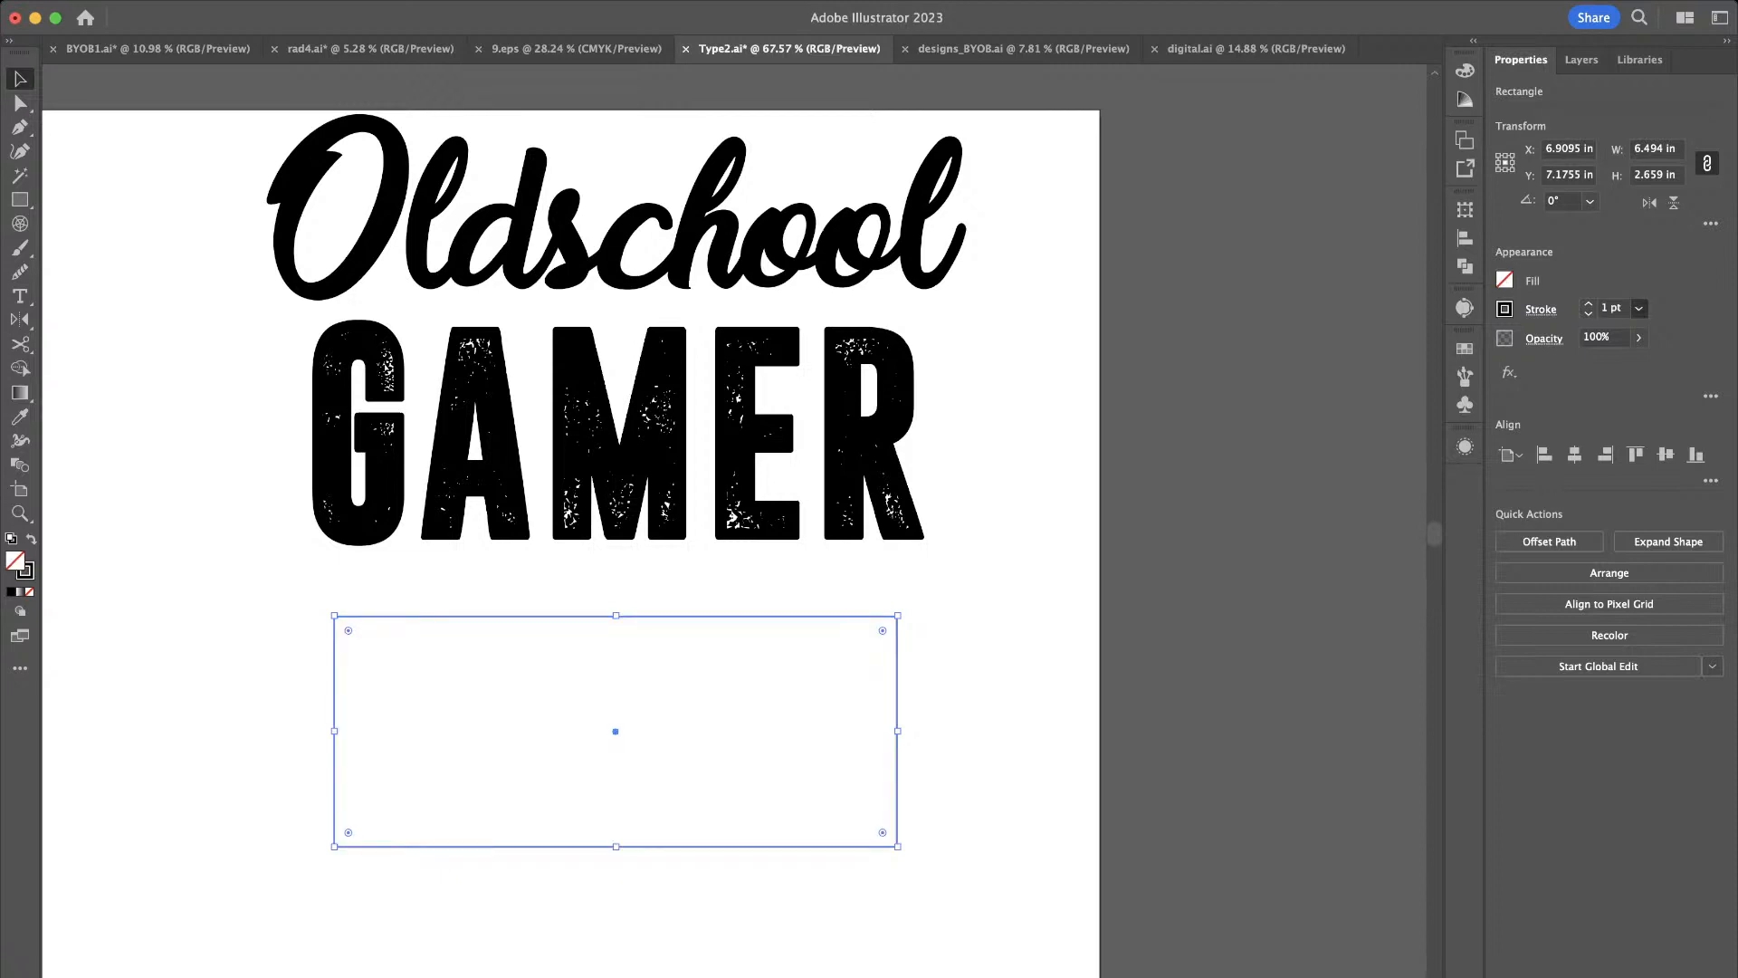
click(1636, 603)
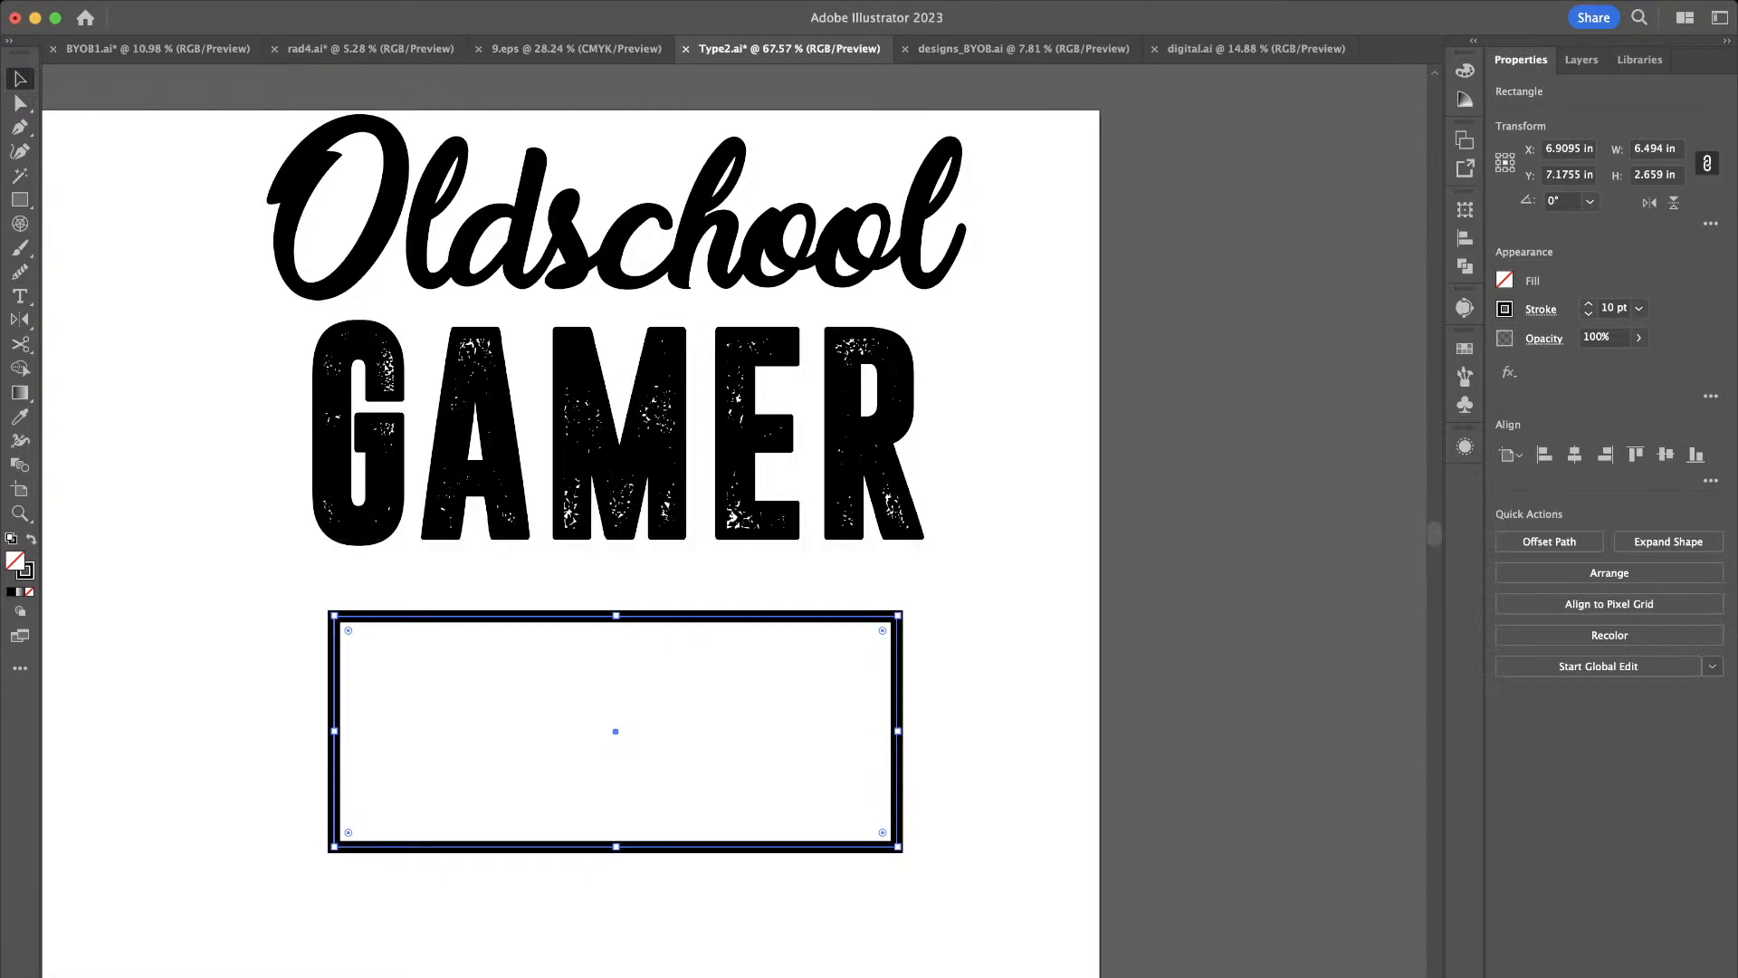
key(super+shift+a)
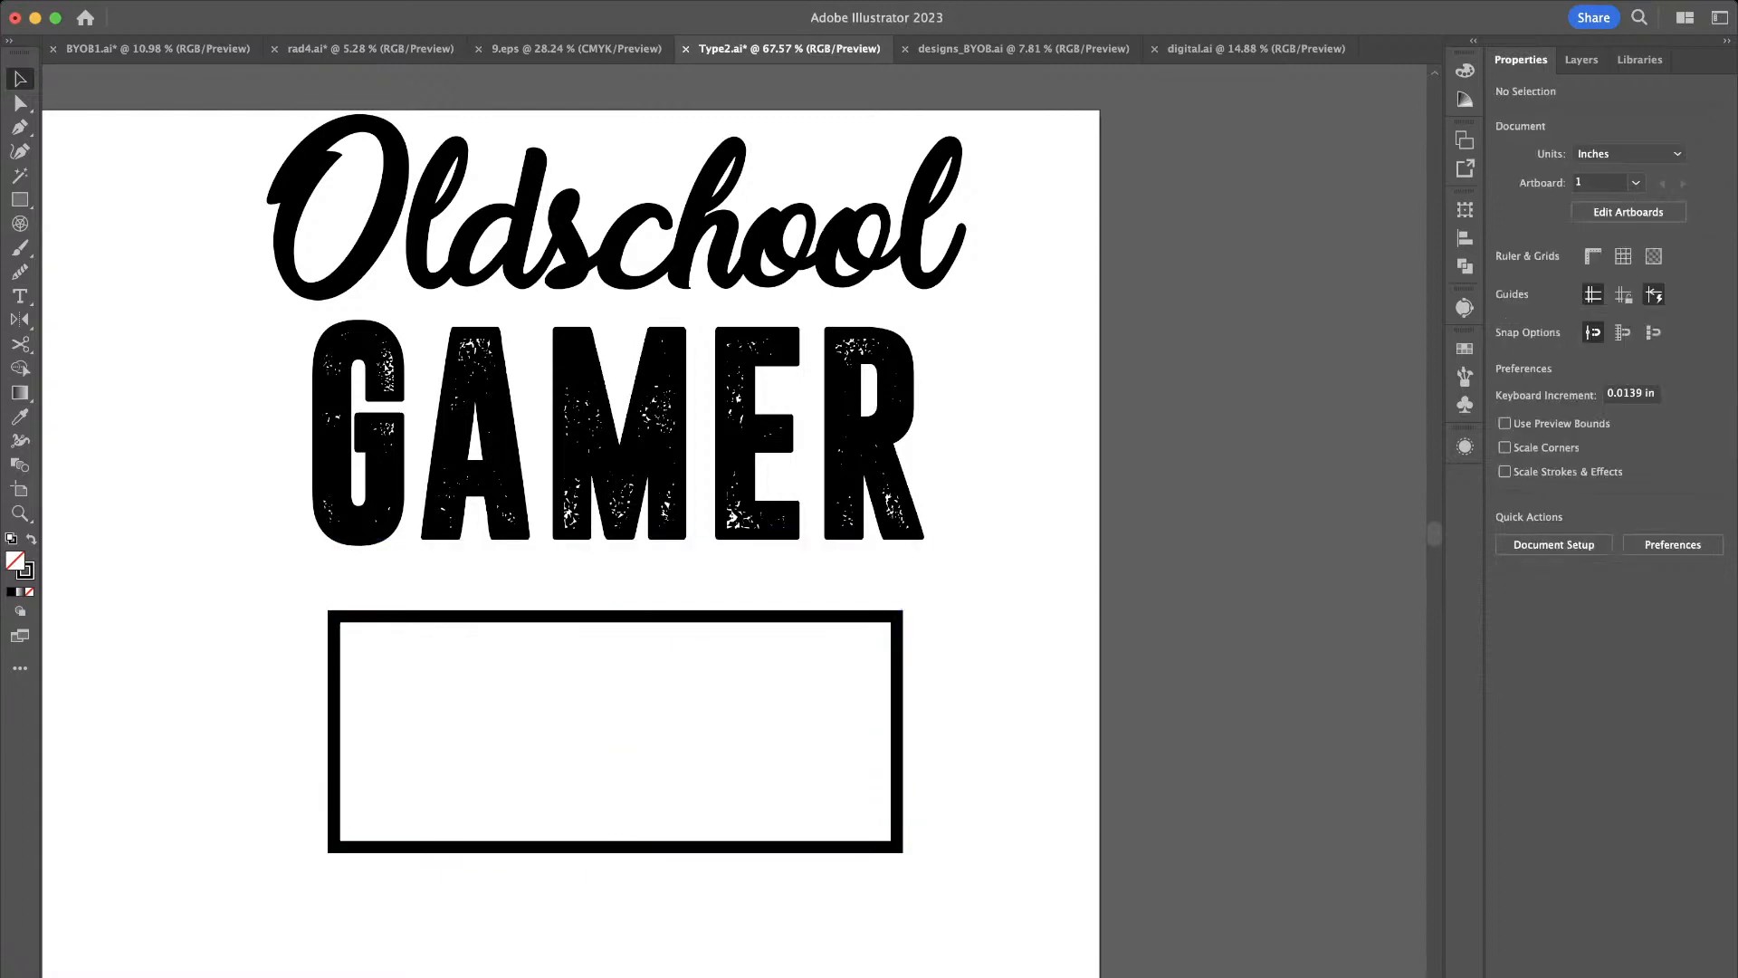
Duplicate the outlined rectangle in place and shrink the copy around its center to about 4.77 by 1.95 in
click(766, 615)
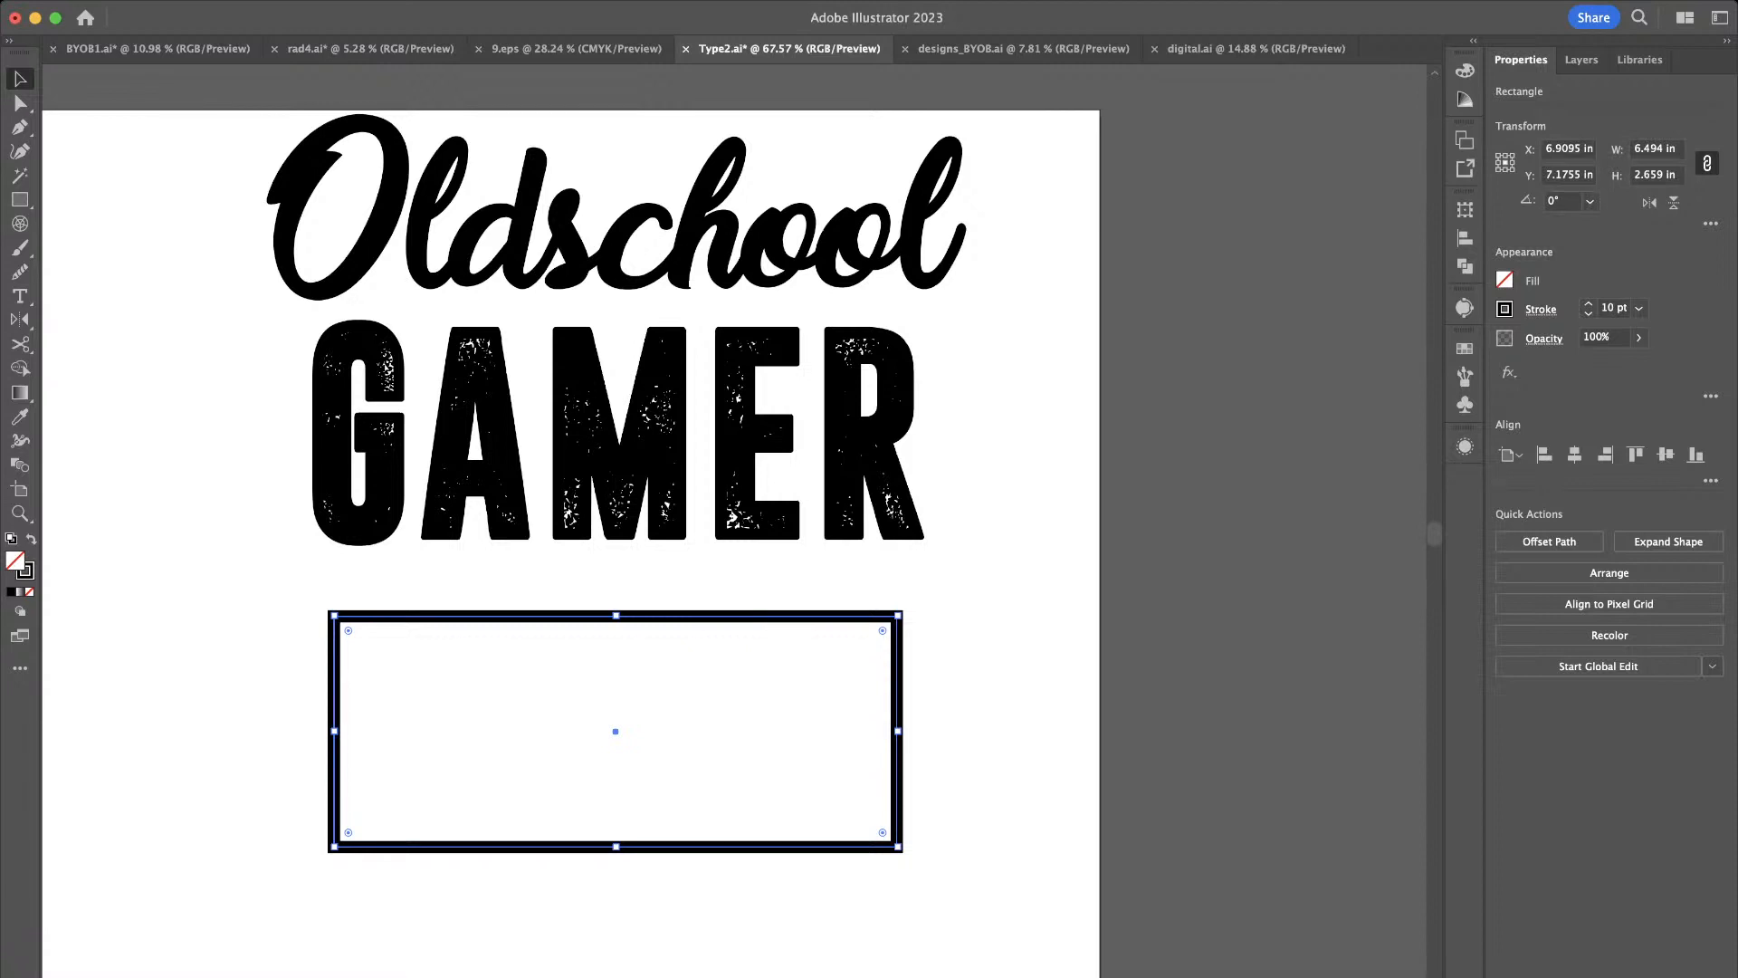
key(super+c)
key(super+f)
drag(897, 616, 844, 647)
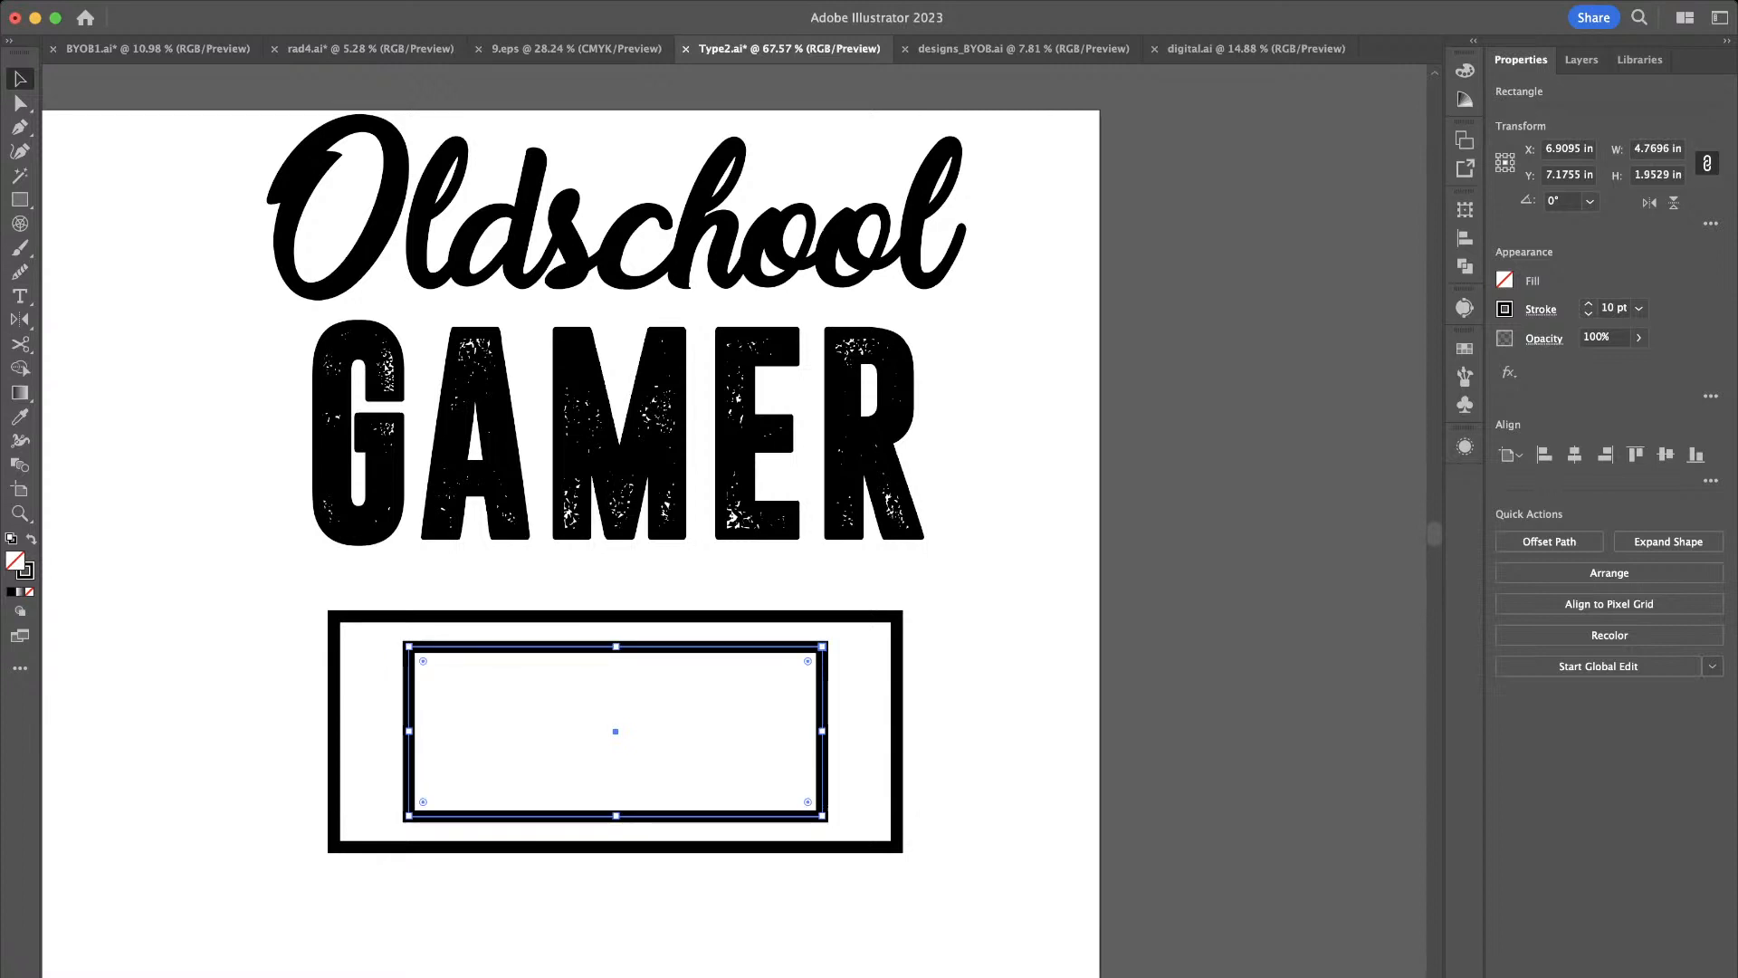
Shift the inner rectangle slightly down, widen it evenly to about 5.92 in and swap its stroke to a black fill
scroll(730, 755, up, 2)
drag(674, 843, 675, 856)
drag(865, 734, 936, 734)
key(shift+x)
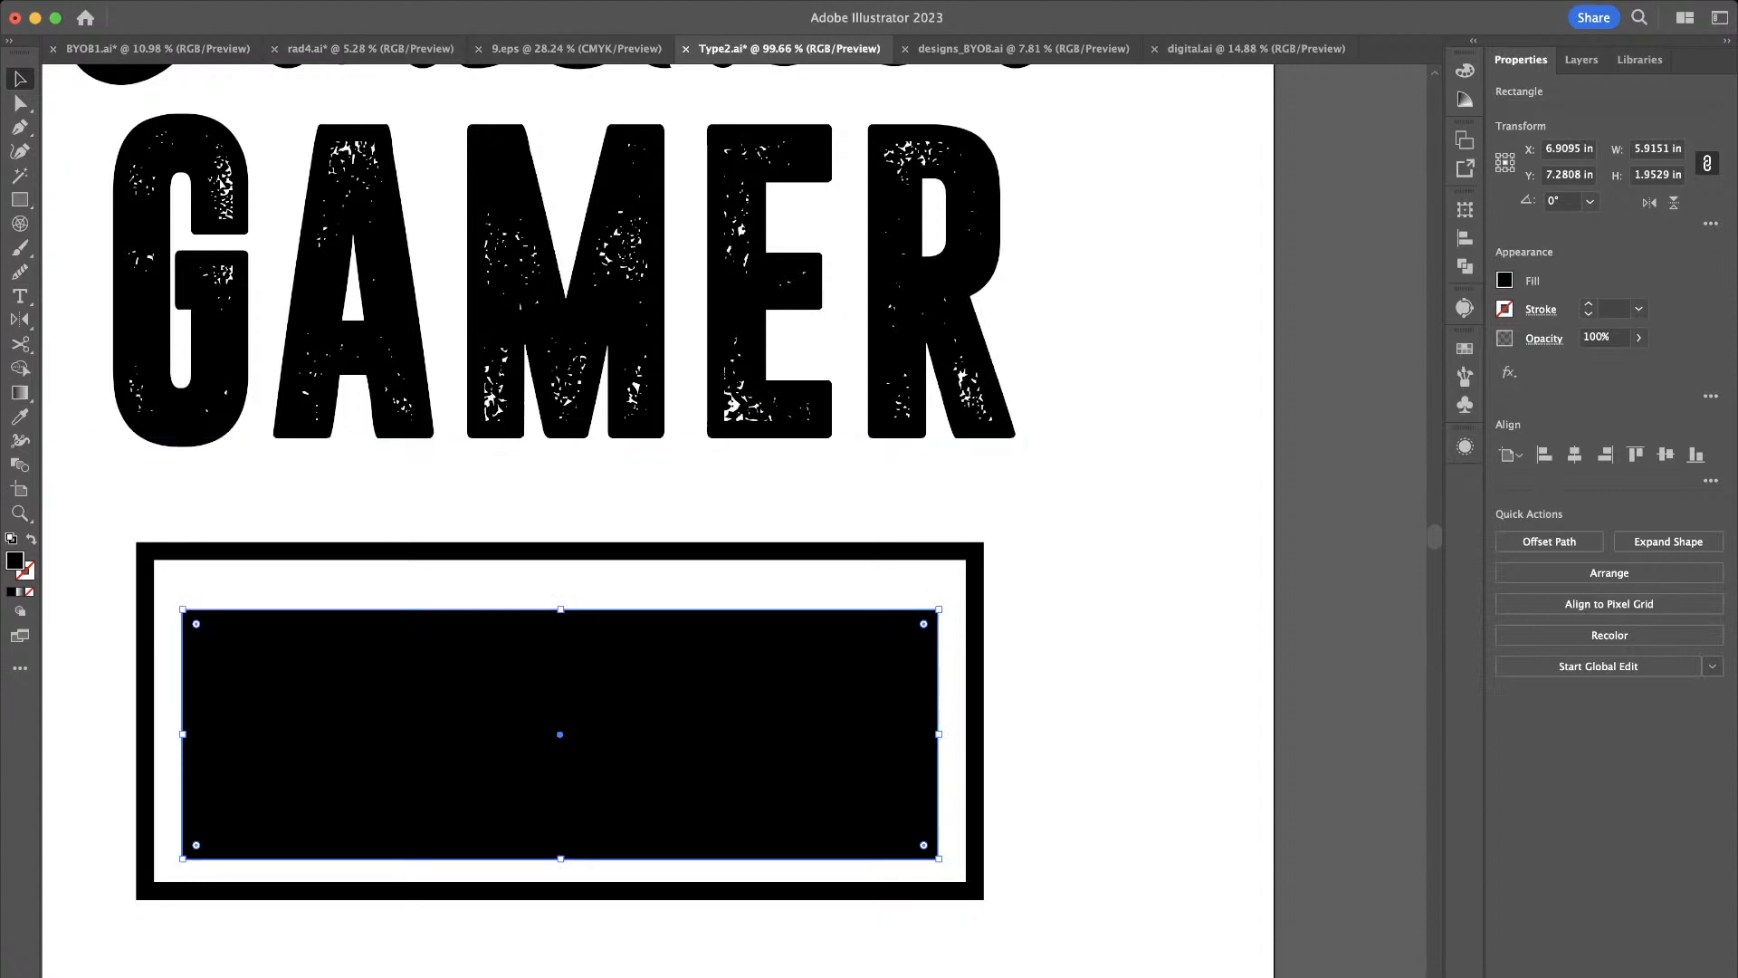
Extend the inner black rectangle's top edge upward to a height of about 2.01 in, then deselect it
drag(560, 609, 560, 602)
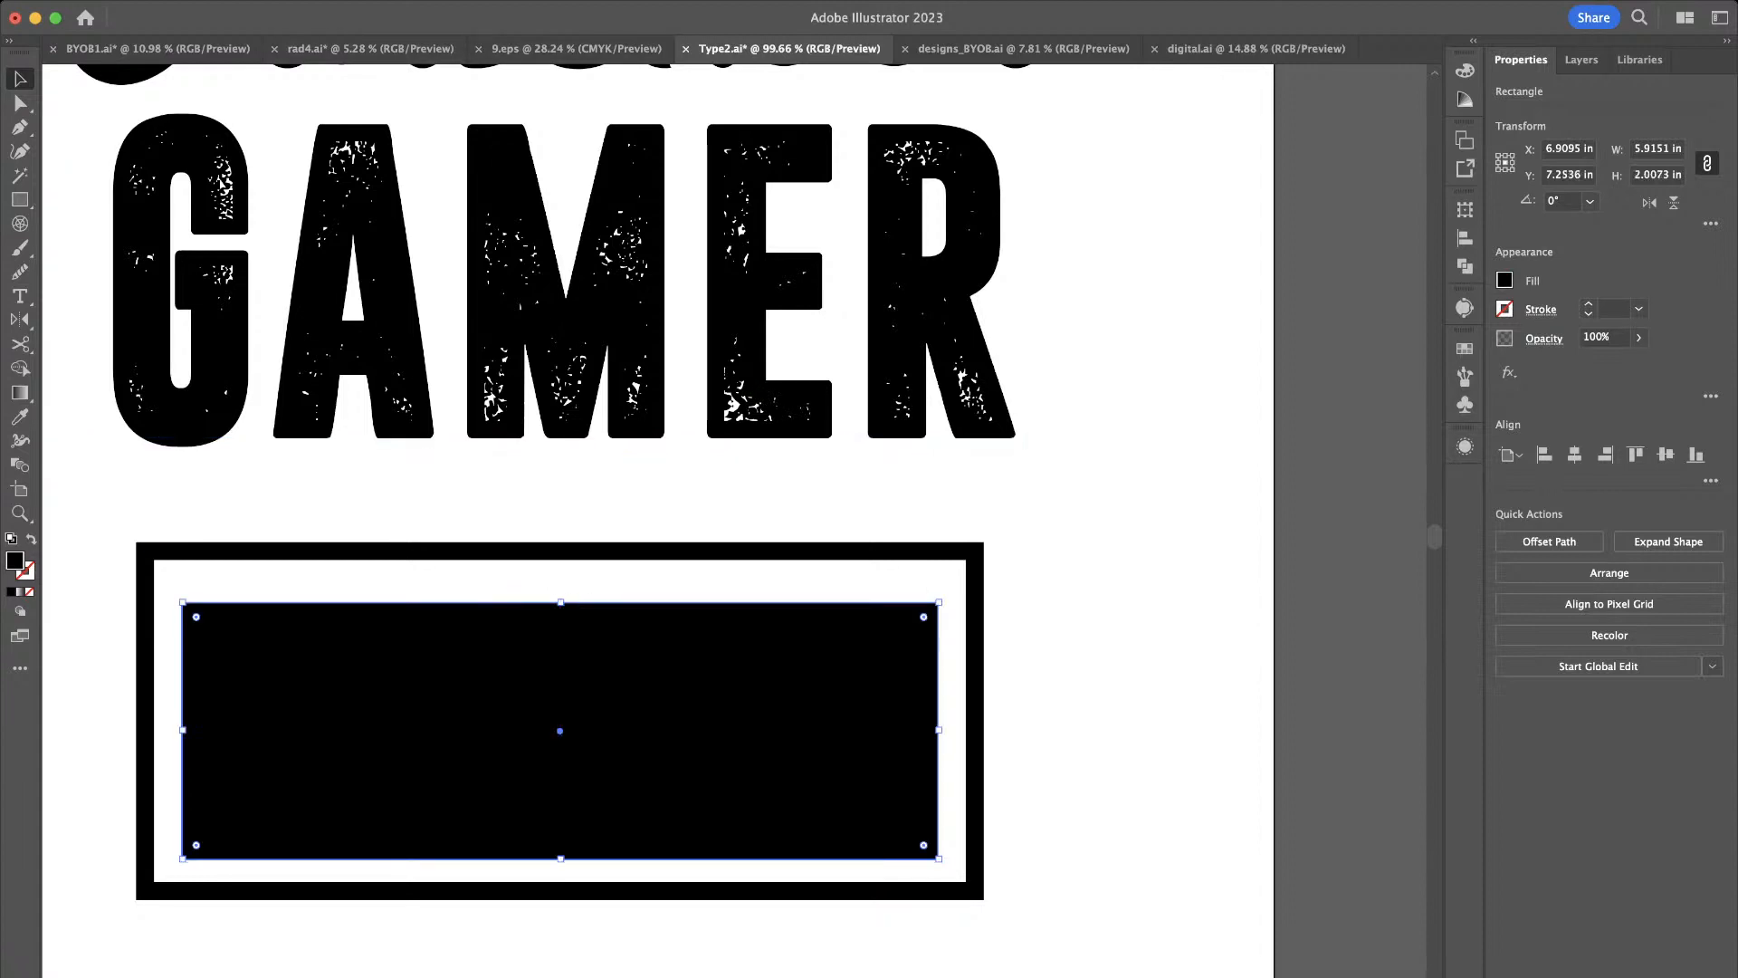
drag(560, 858, 560, 872)
key(super+x)
key(super+b)
scroll(670, 521, up, 2)
scroll(670, 520, up, 2)
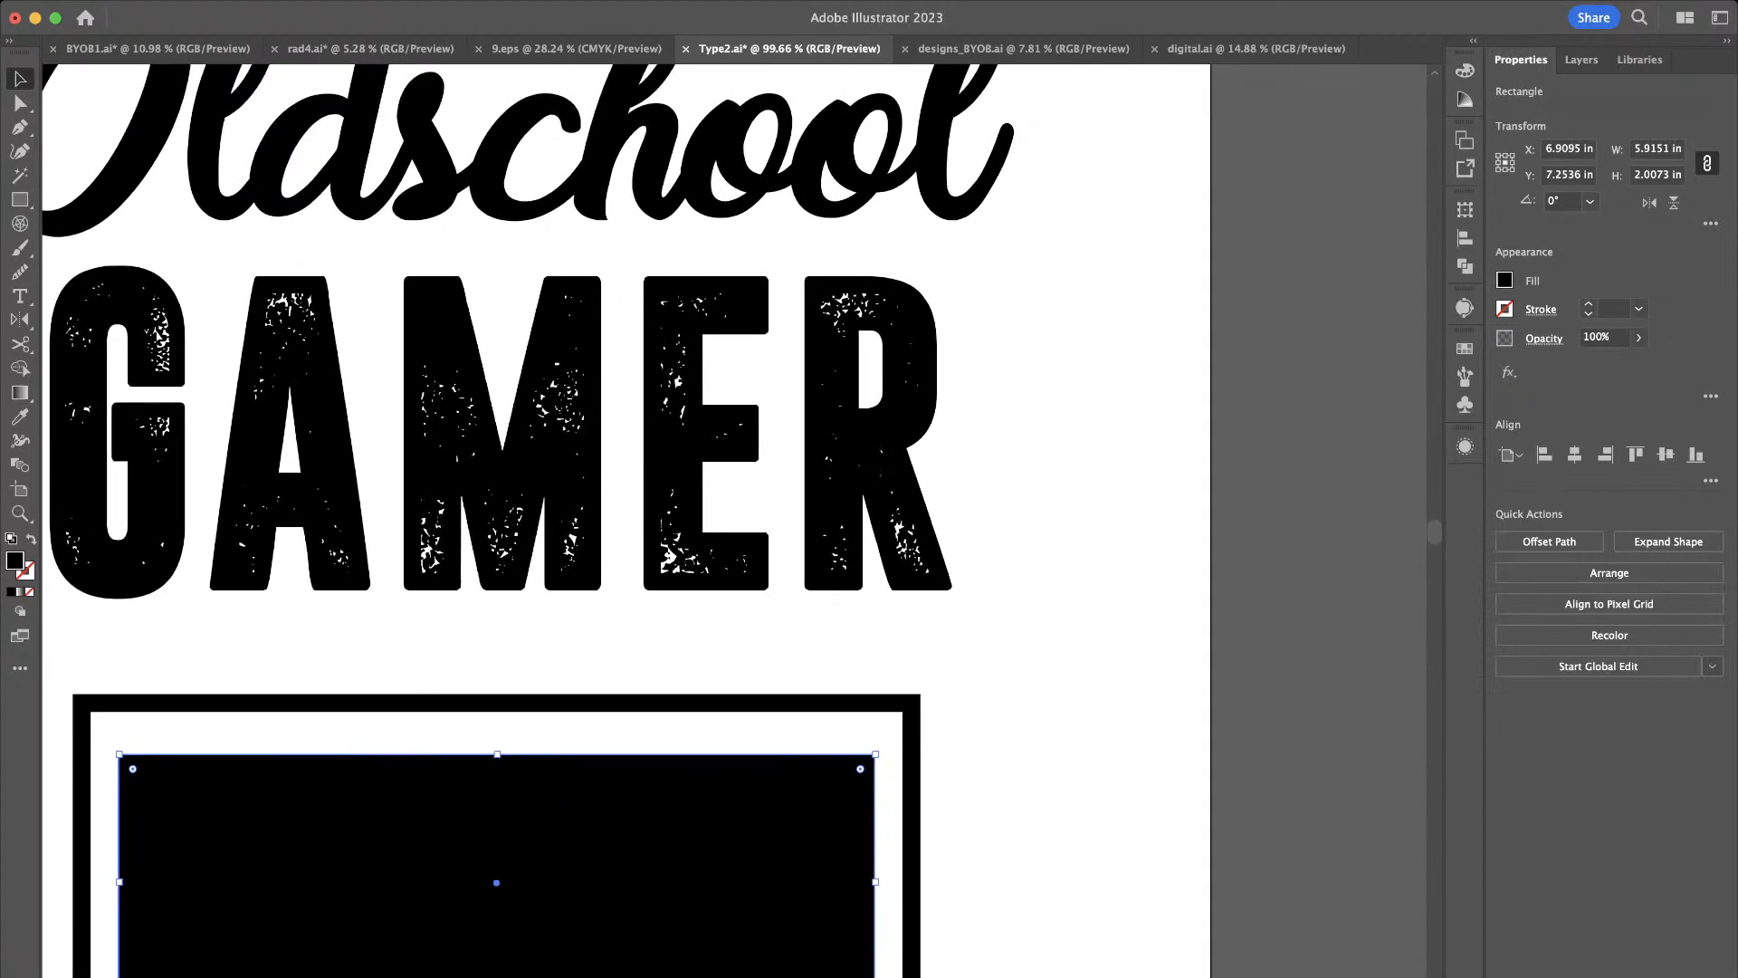
scroll(670, 521, left, 2)
scroll(670, 520, down, 5)
scroll(670, 521, left, 2)
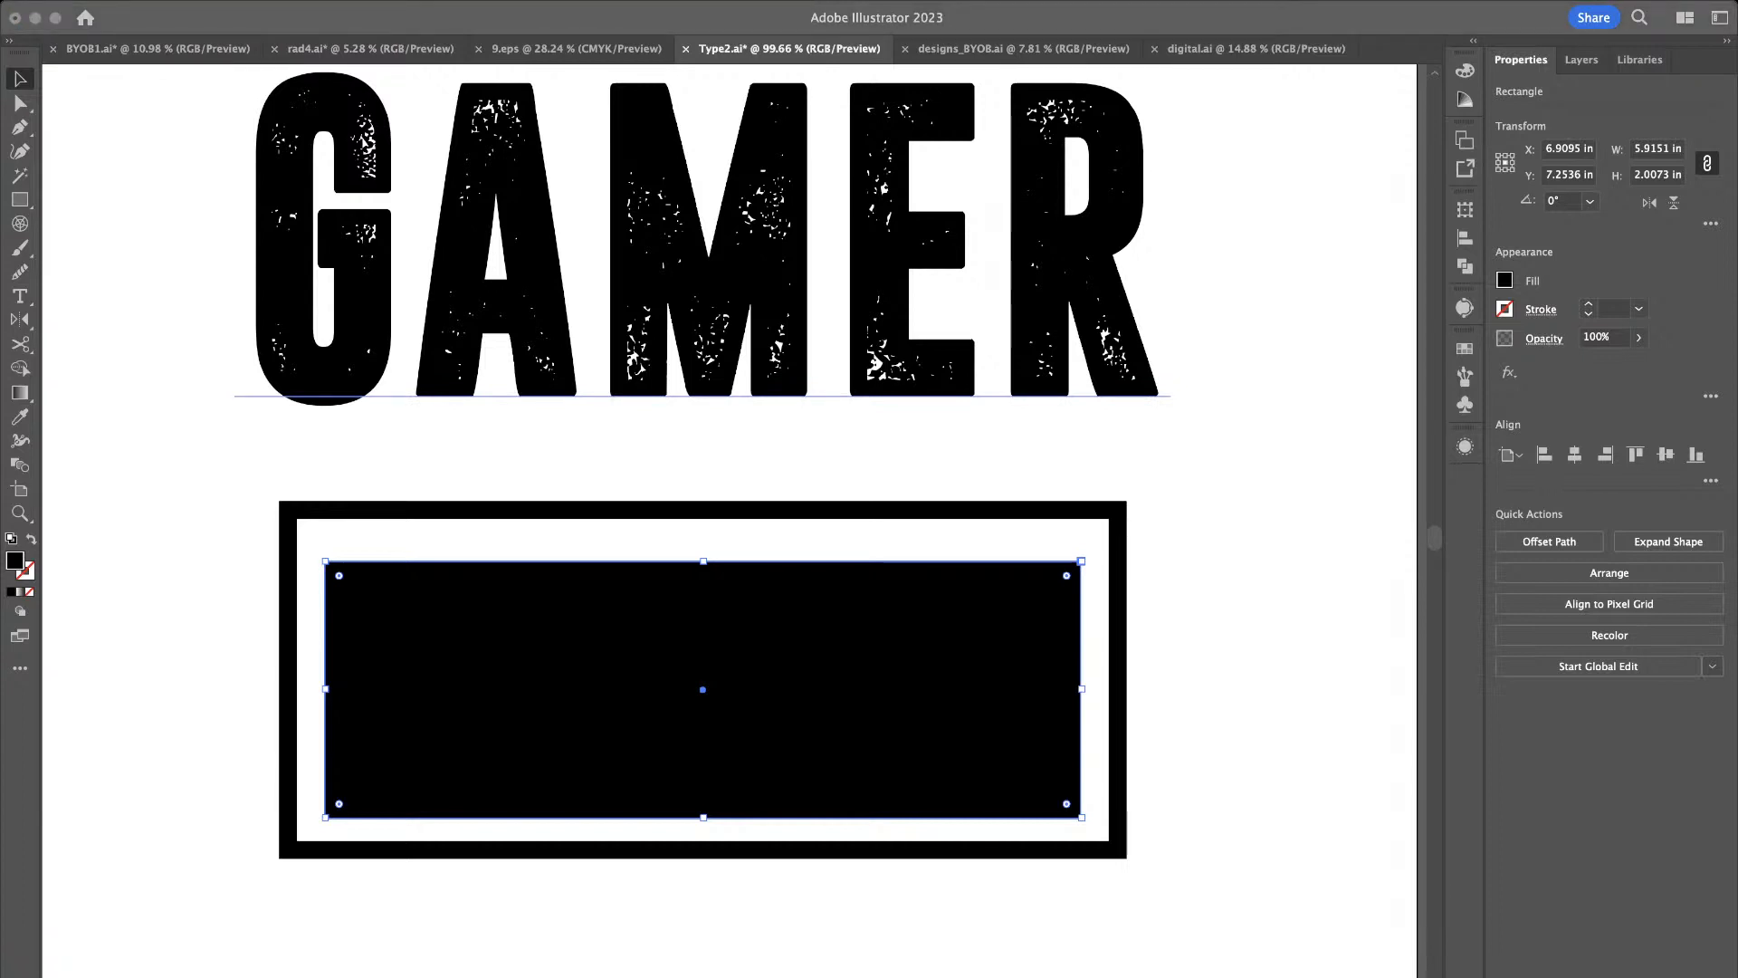
click(765, 900)
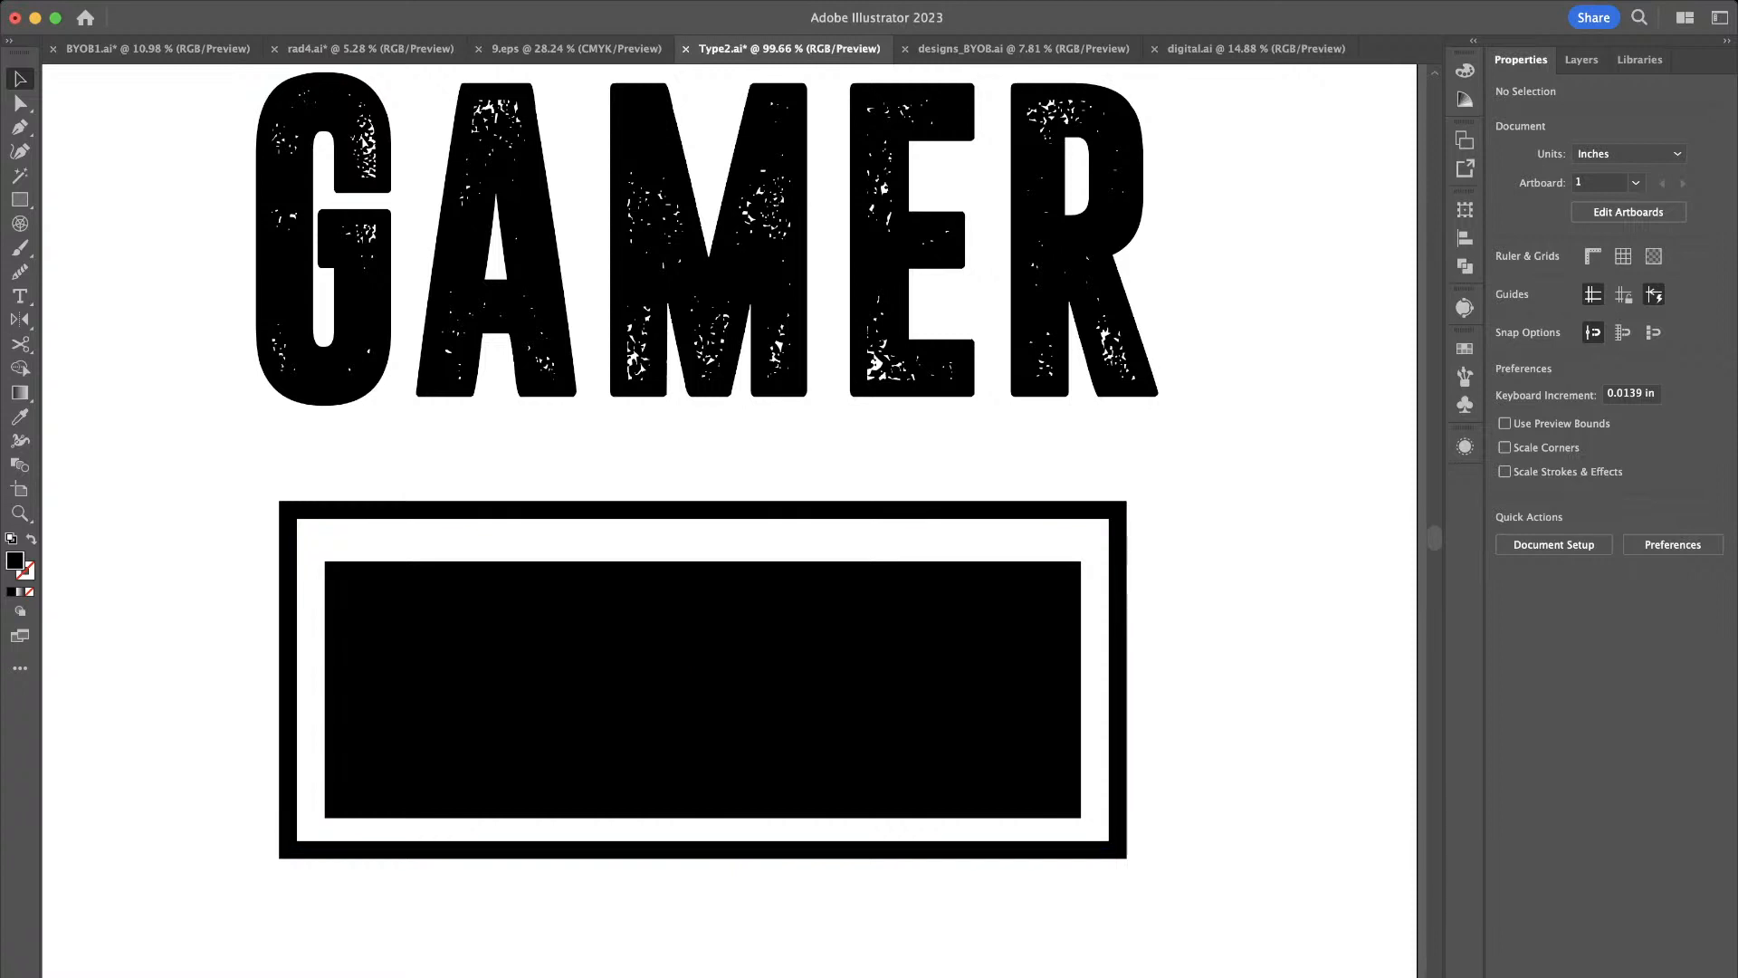
Stretch the outer frame and inner black rectangle slightly downward together from the lower edge, then deselect them
click(703, 851)
mouse_move(702, 849)
mouse_down()
mouse_move(702, 889)
mouse_move(702, 873)
mouse_up()
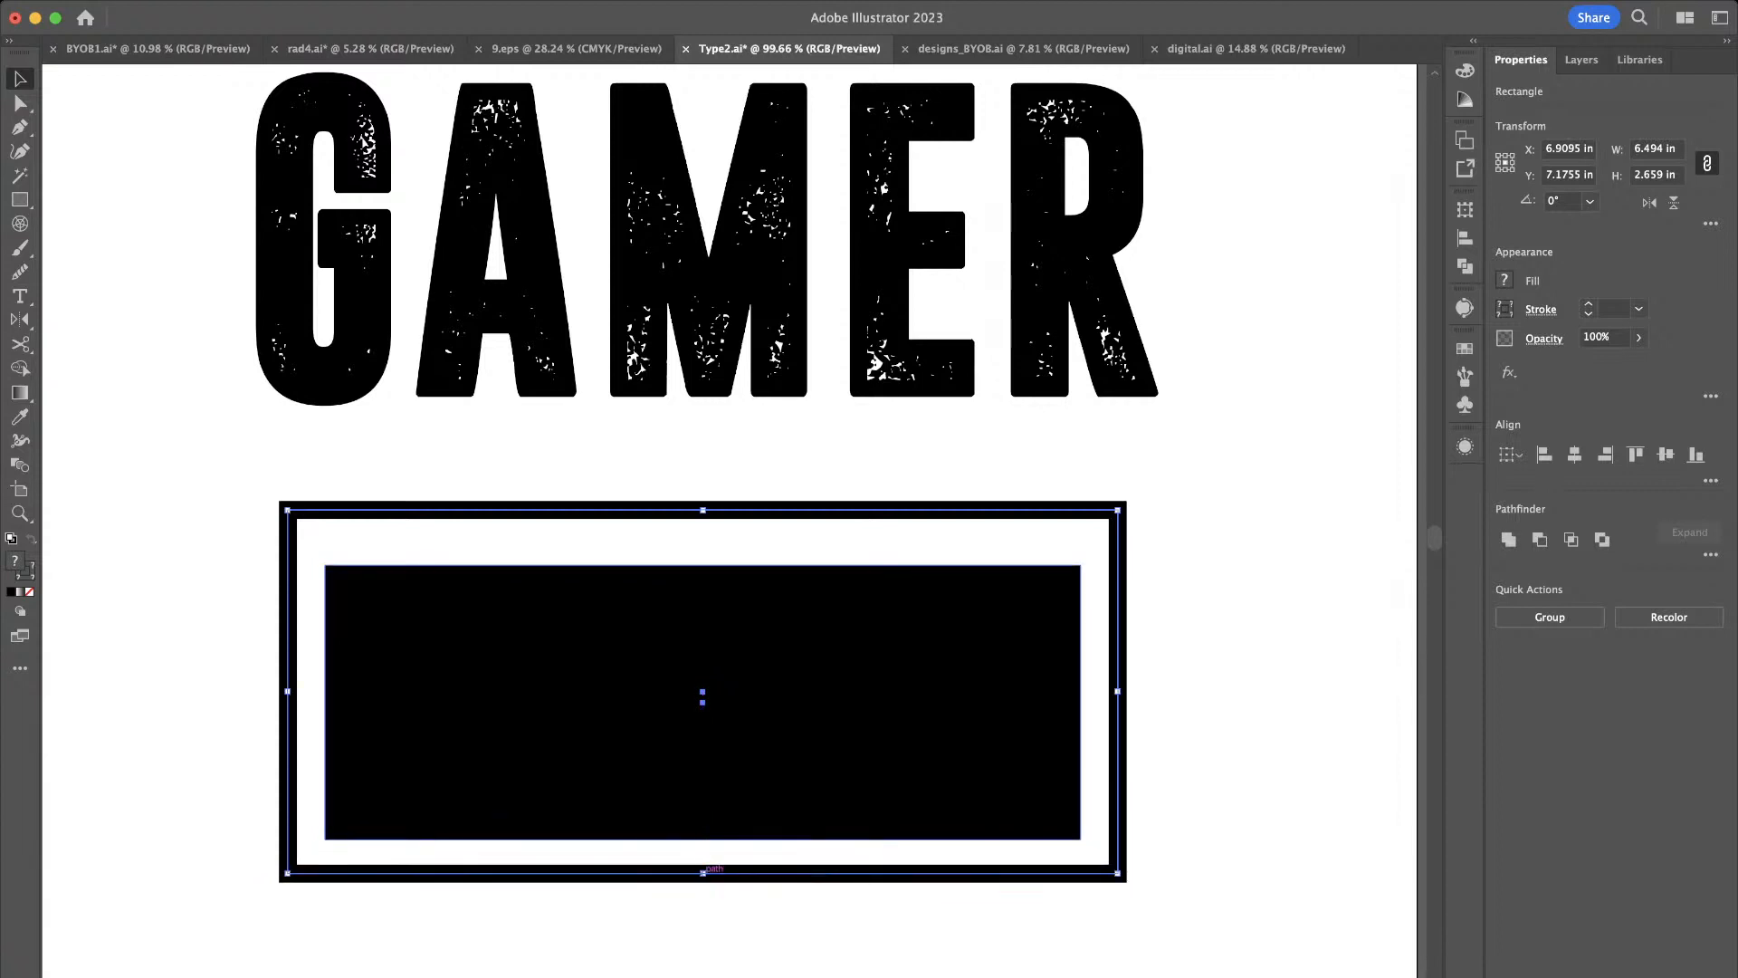
click(706, 912)
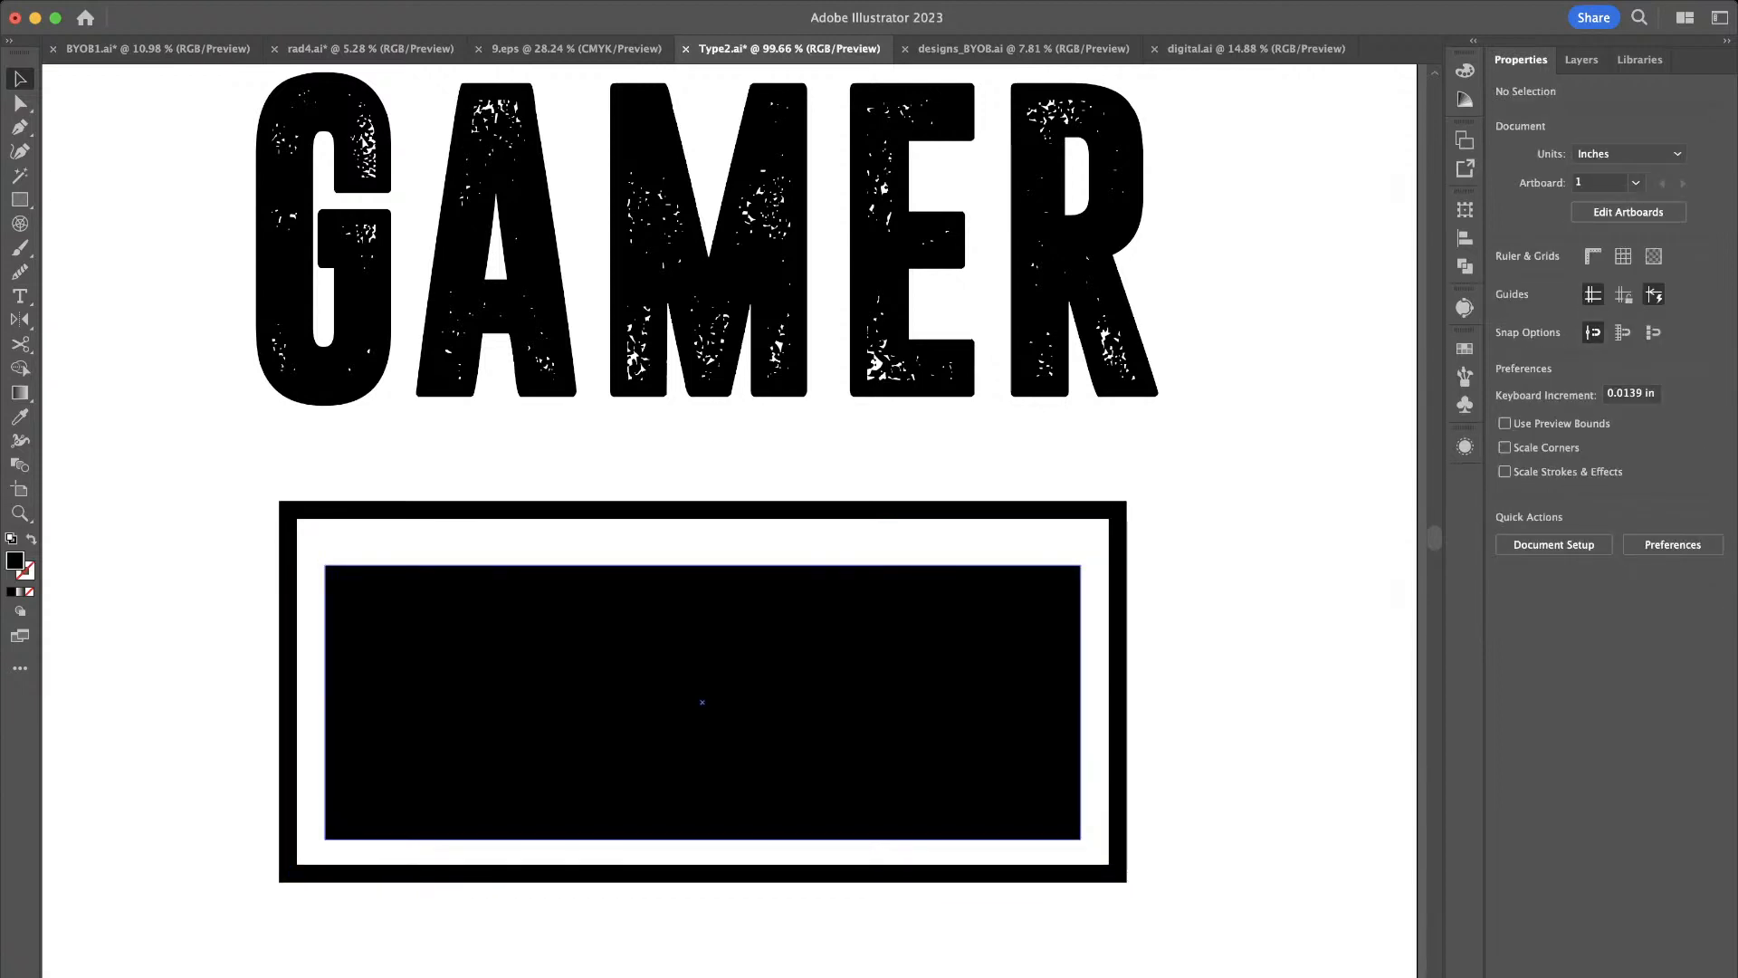
Round all four corners of the outer black frame slightly and deselect it
scroll(1052, 507, up, 1)
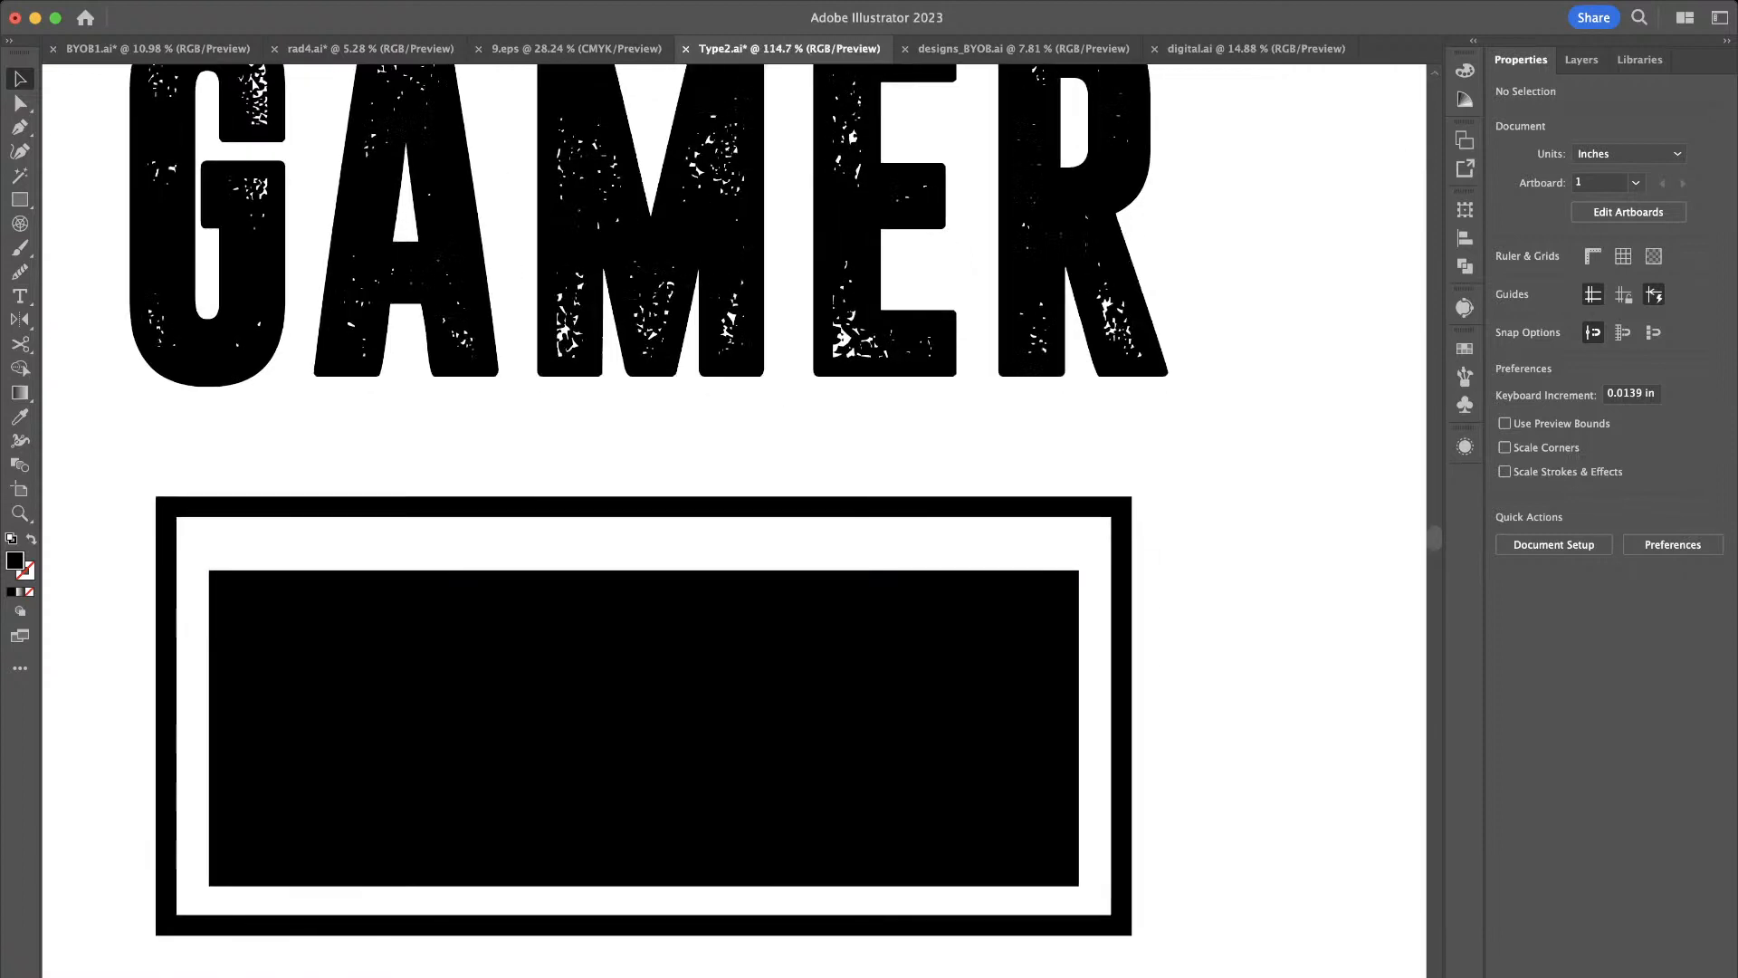
click(1053, 507)
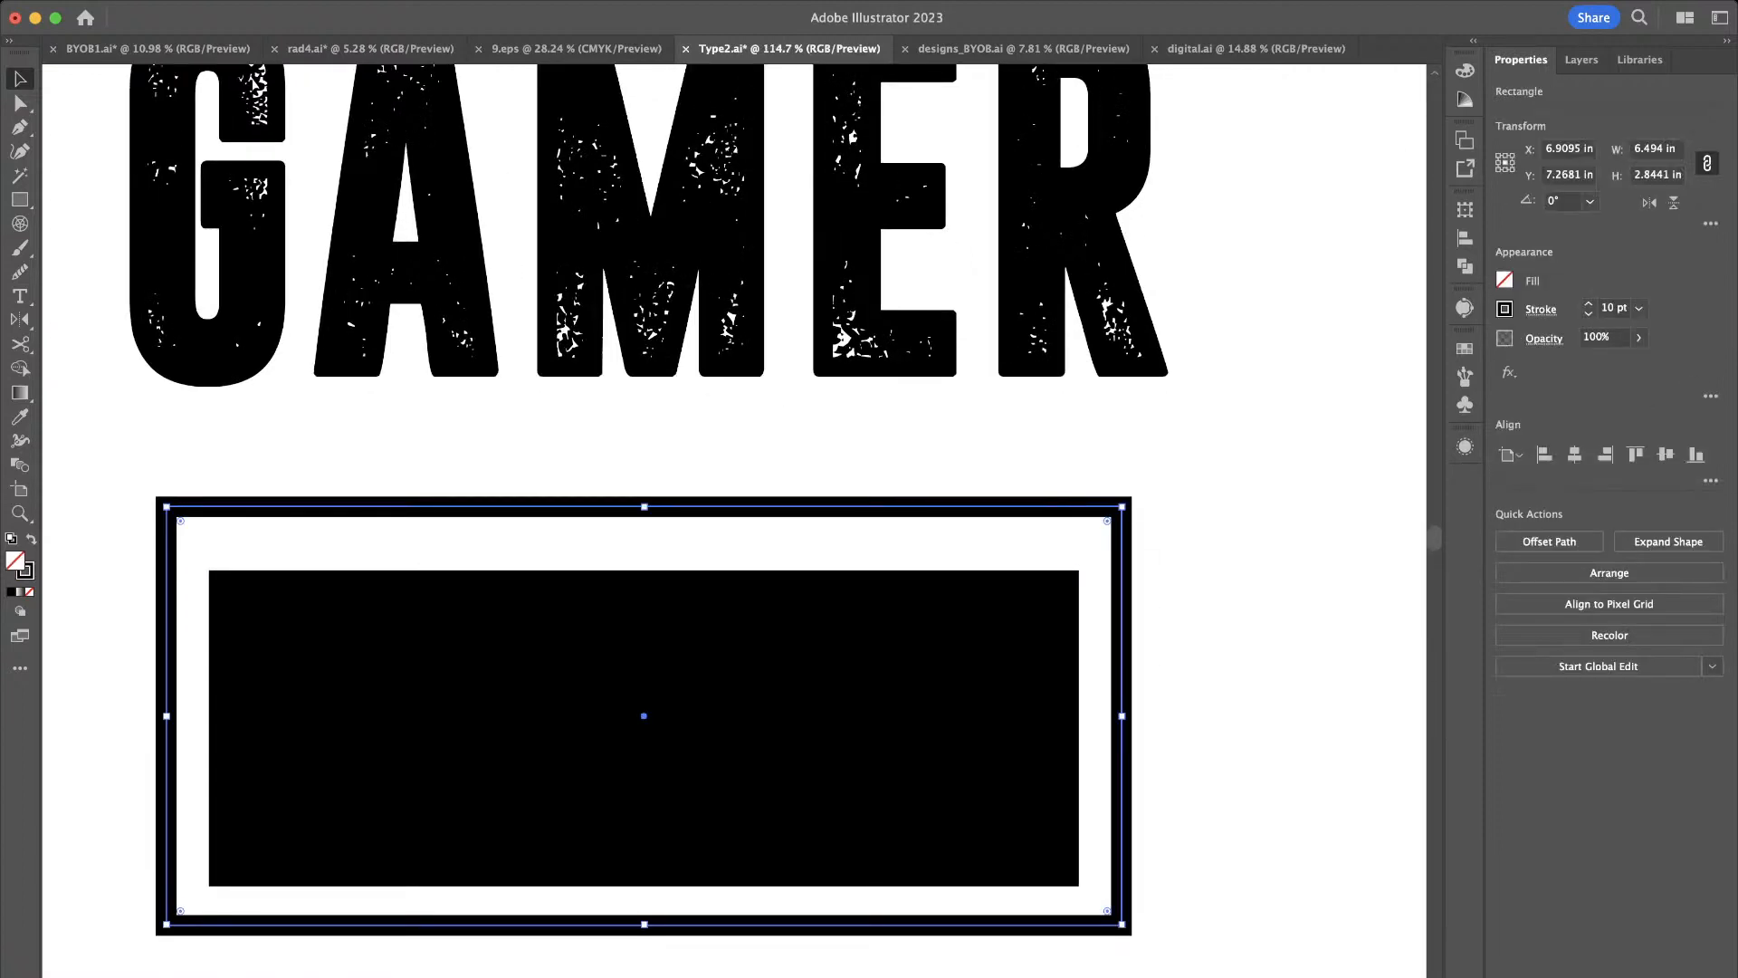
drag(1107, 521, 1080, 546)
click(1217, 512)
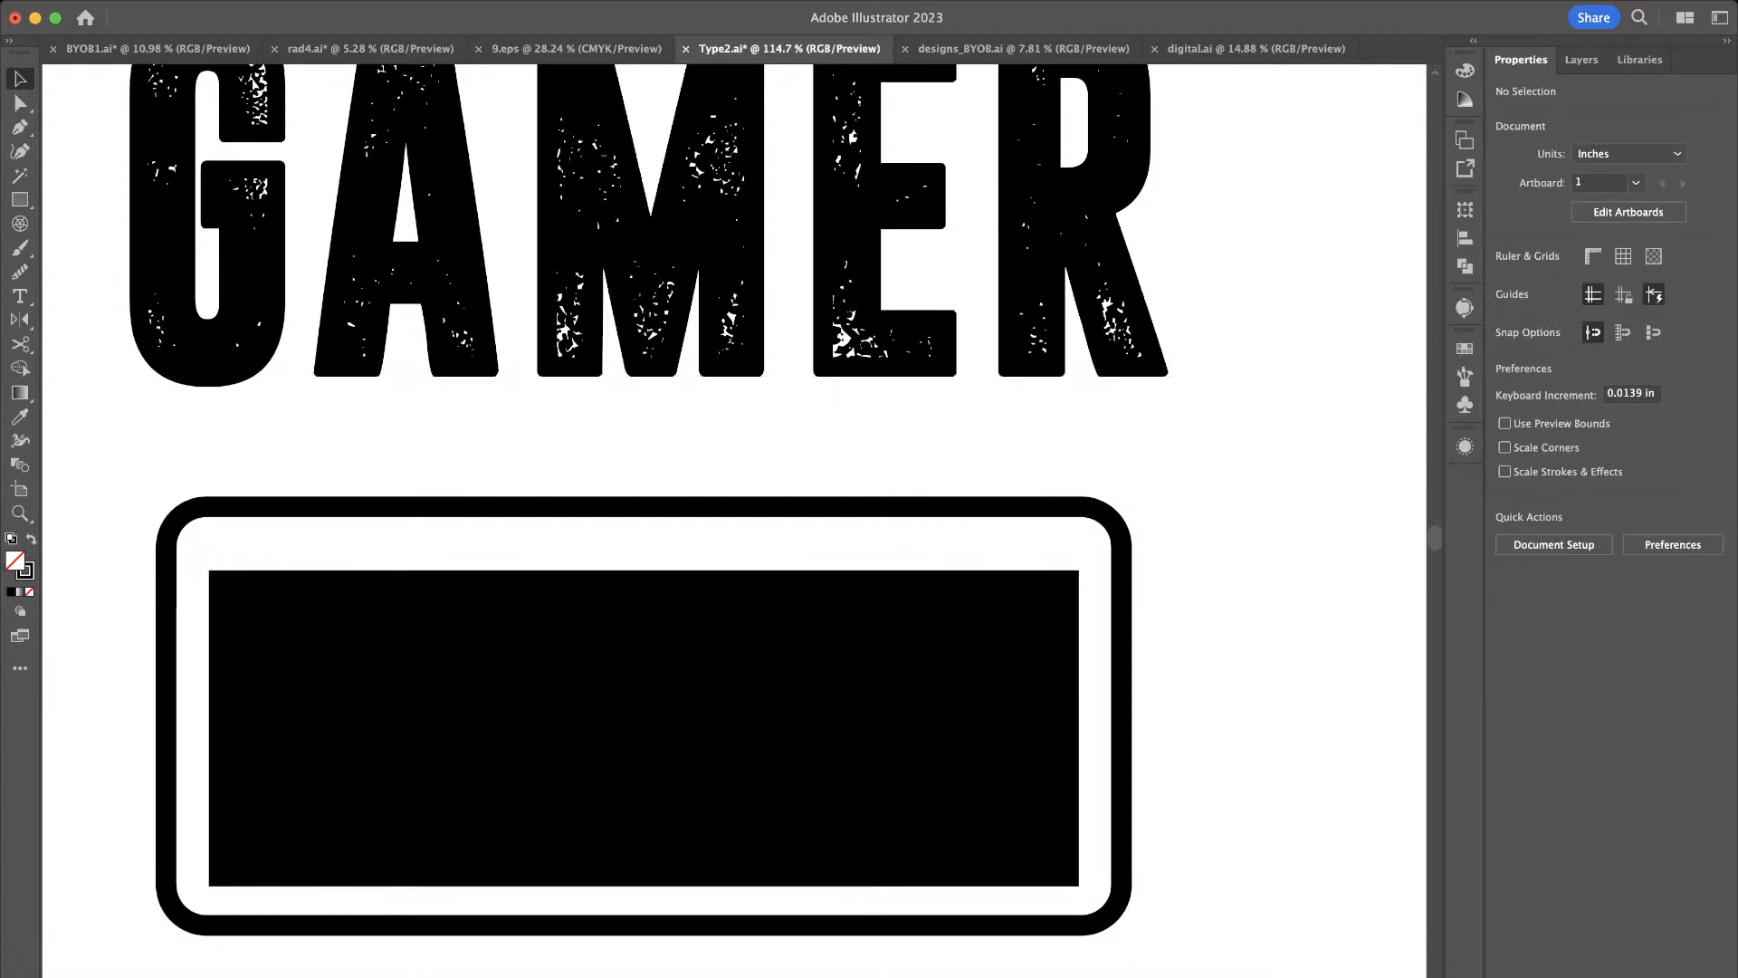
Draw a narrow vertical rectangle about 0.26 by 0.83 in near the black rectangle's left end and give it a white fill without stroke
key(m)
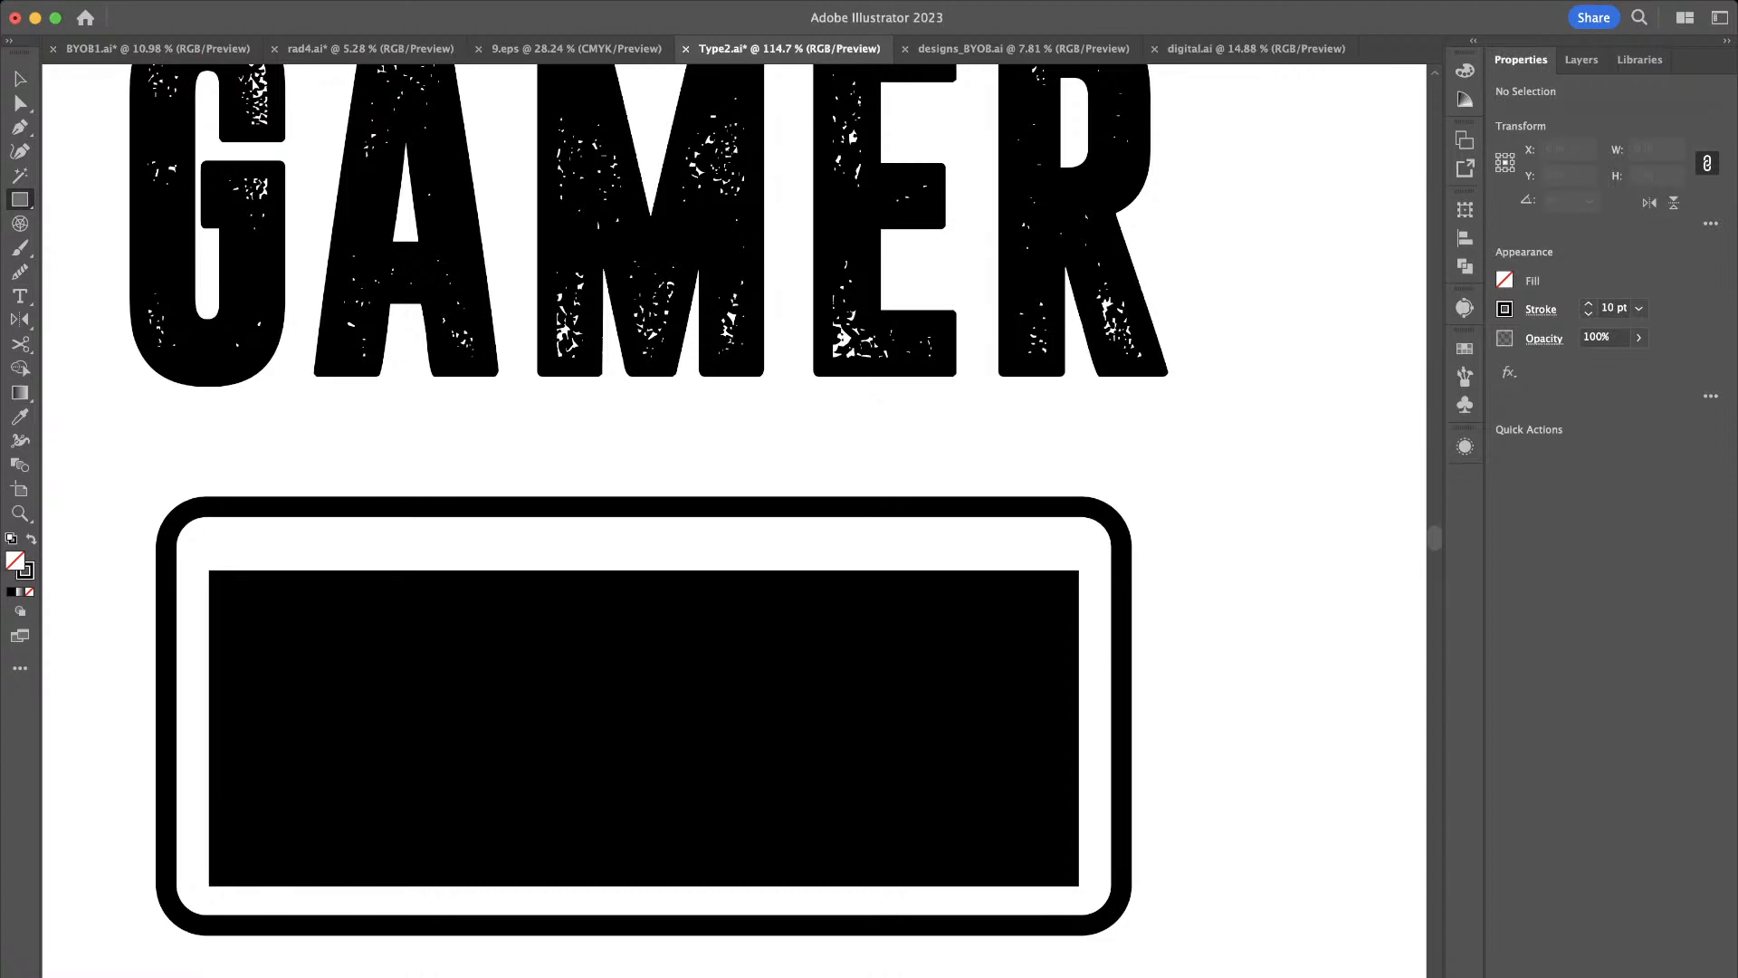
mouse_move(290, 631)
mouse_down()
mouse_move(329, 695)
mouse_move(329, 755)
mouse_up()
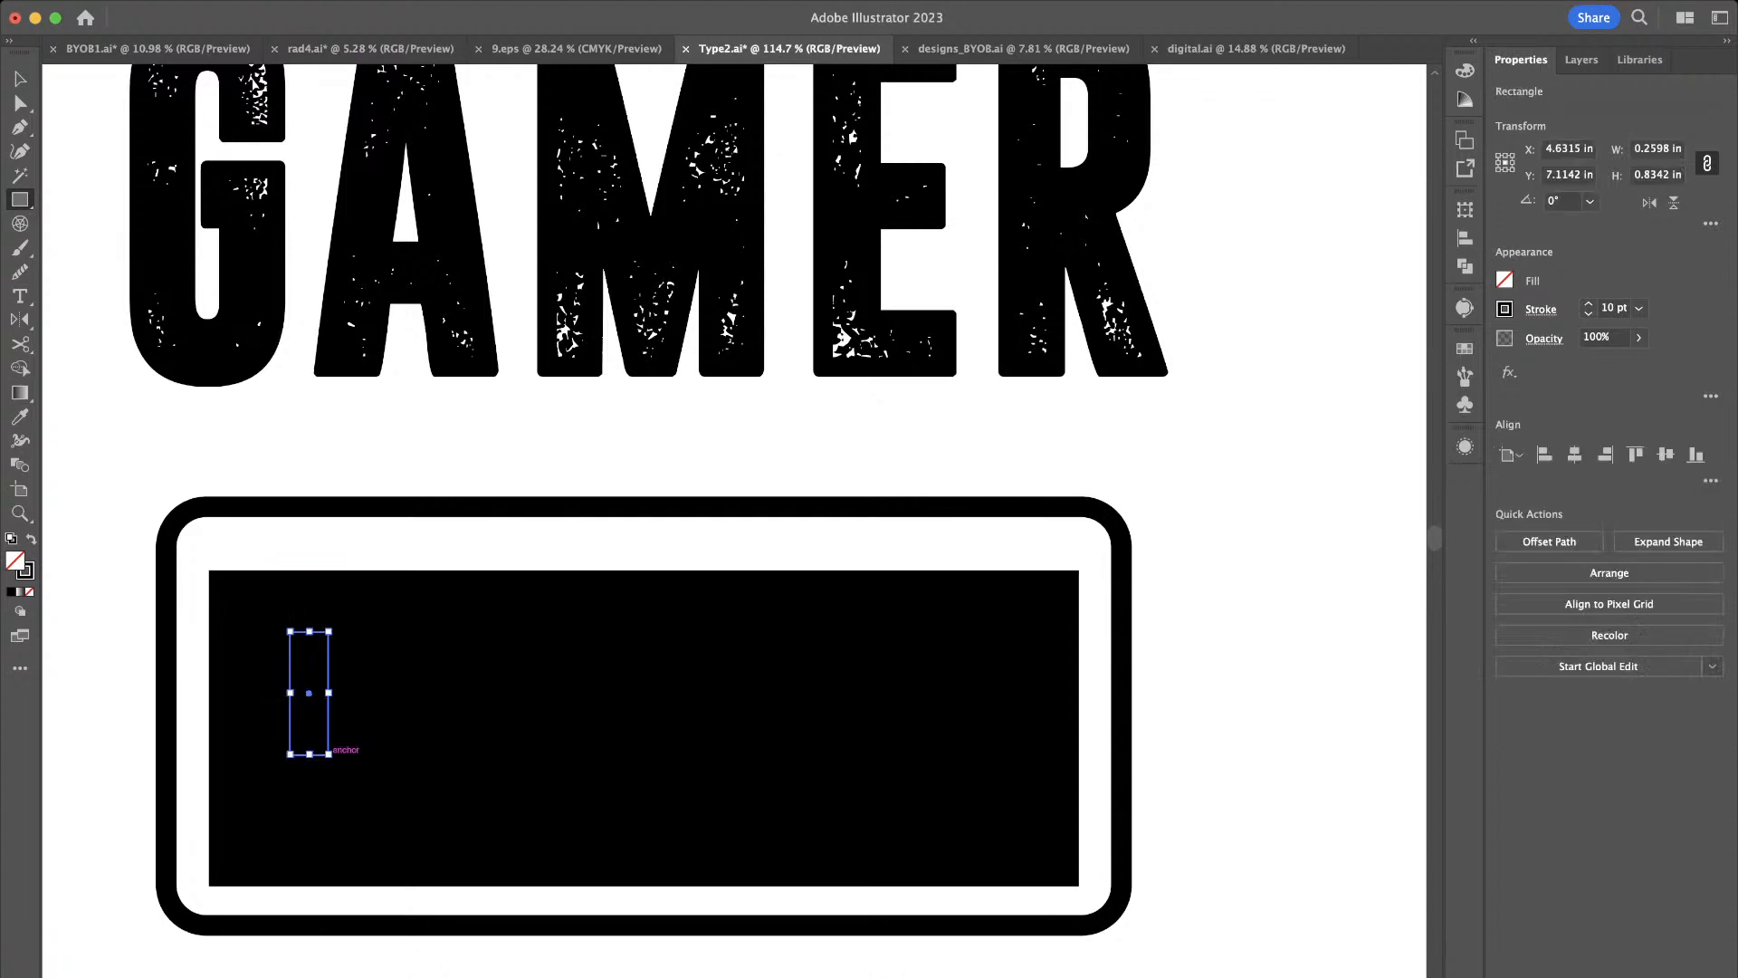
key(shift+x)
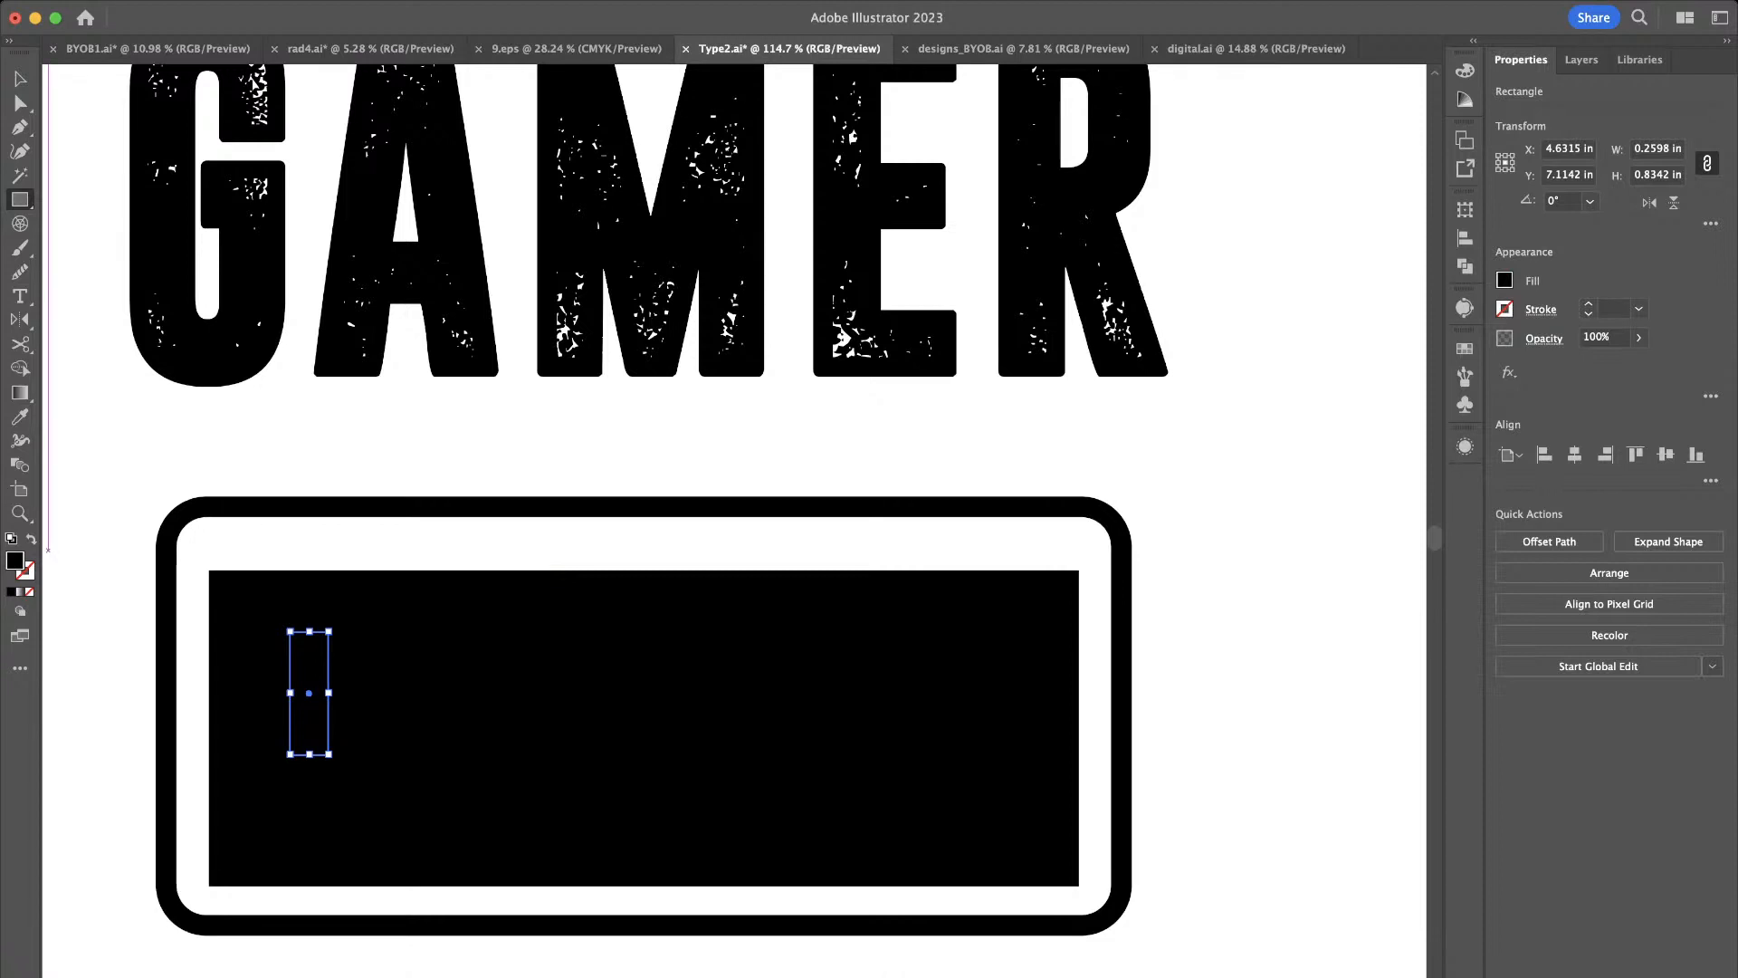
key(Return)
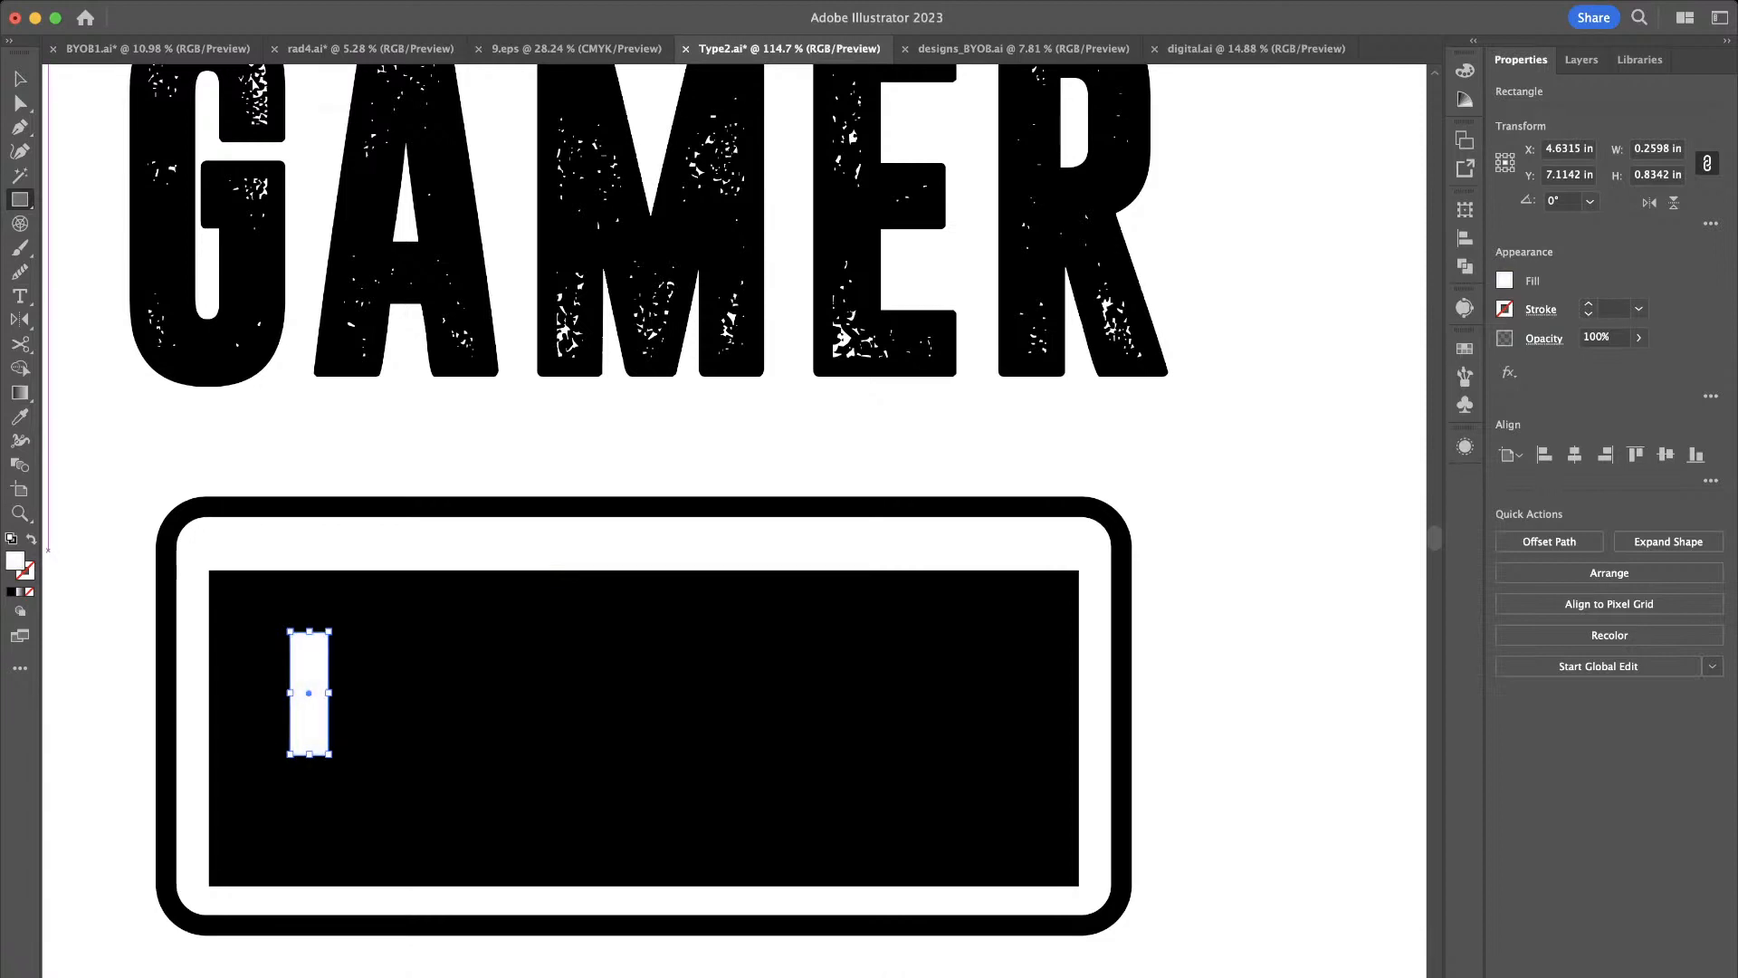
Move the white bar straight down to the black rectangle's vertical center and deselect it
key(v)
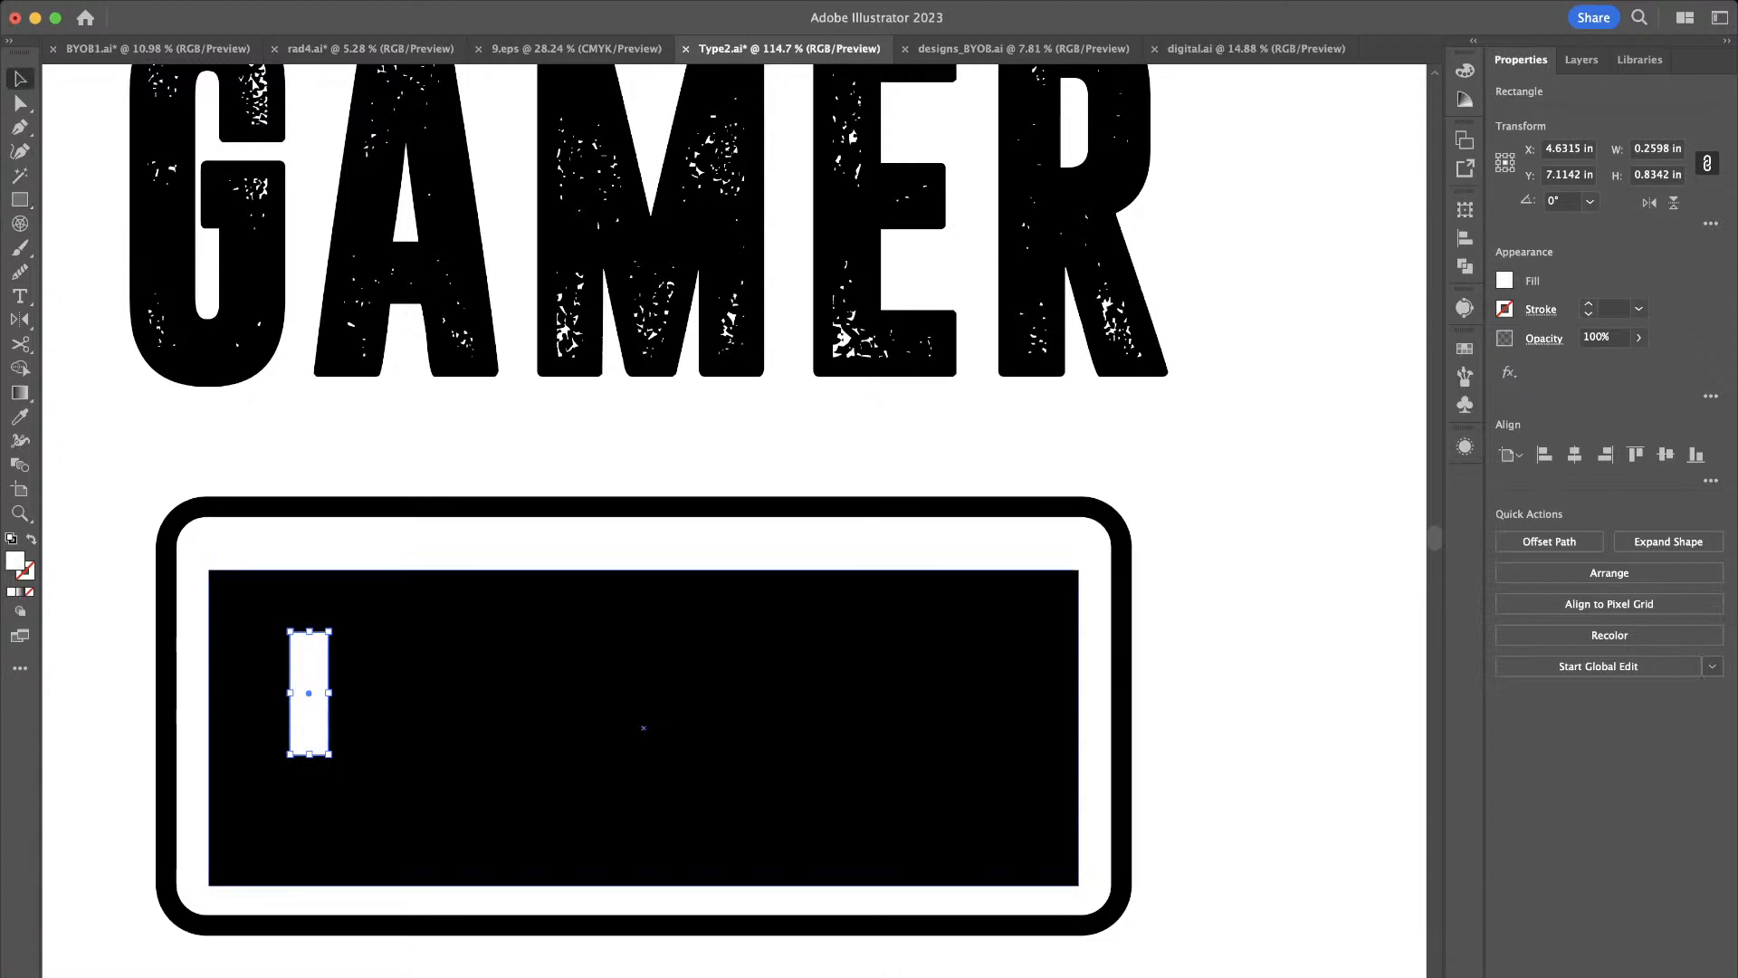
scroll(338, 643, up, 5)
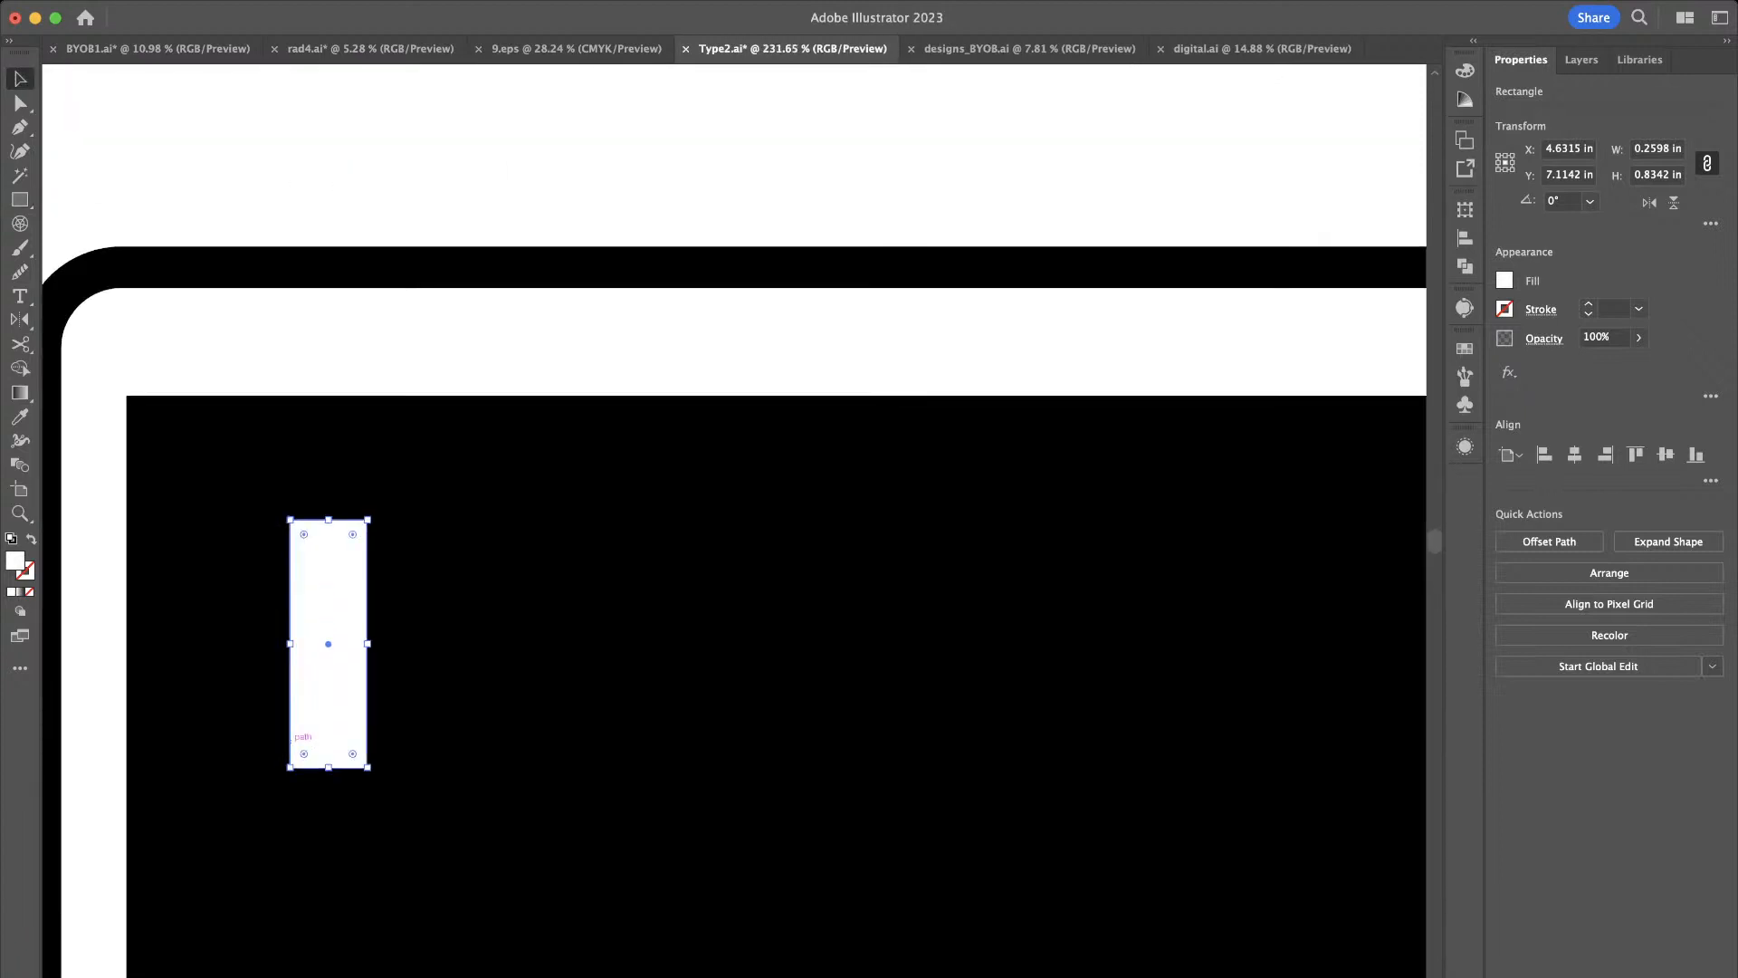
drag(348, 624, 349, 673)
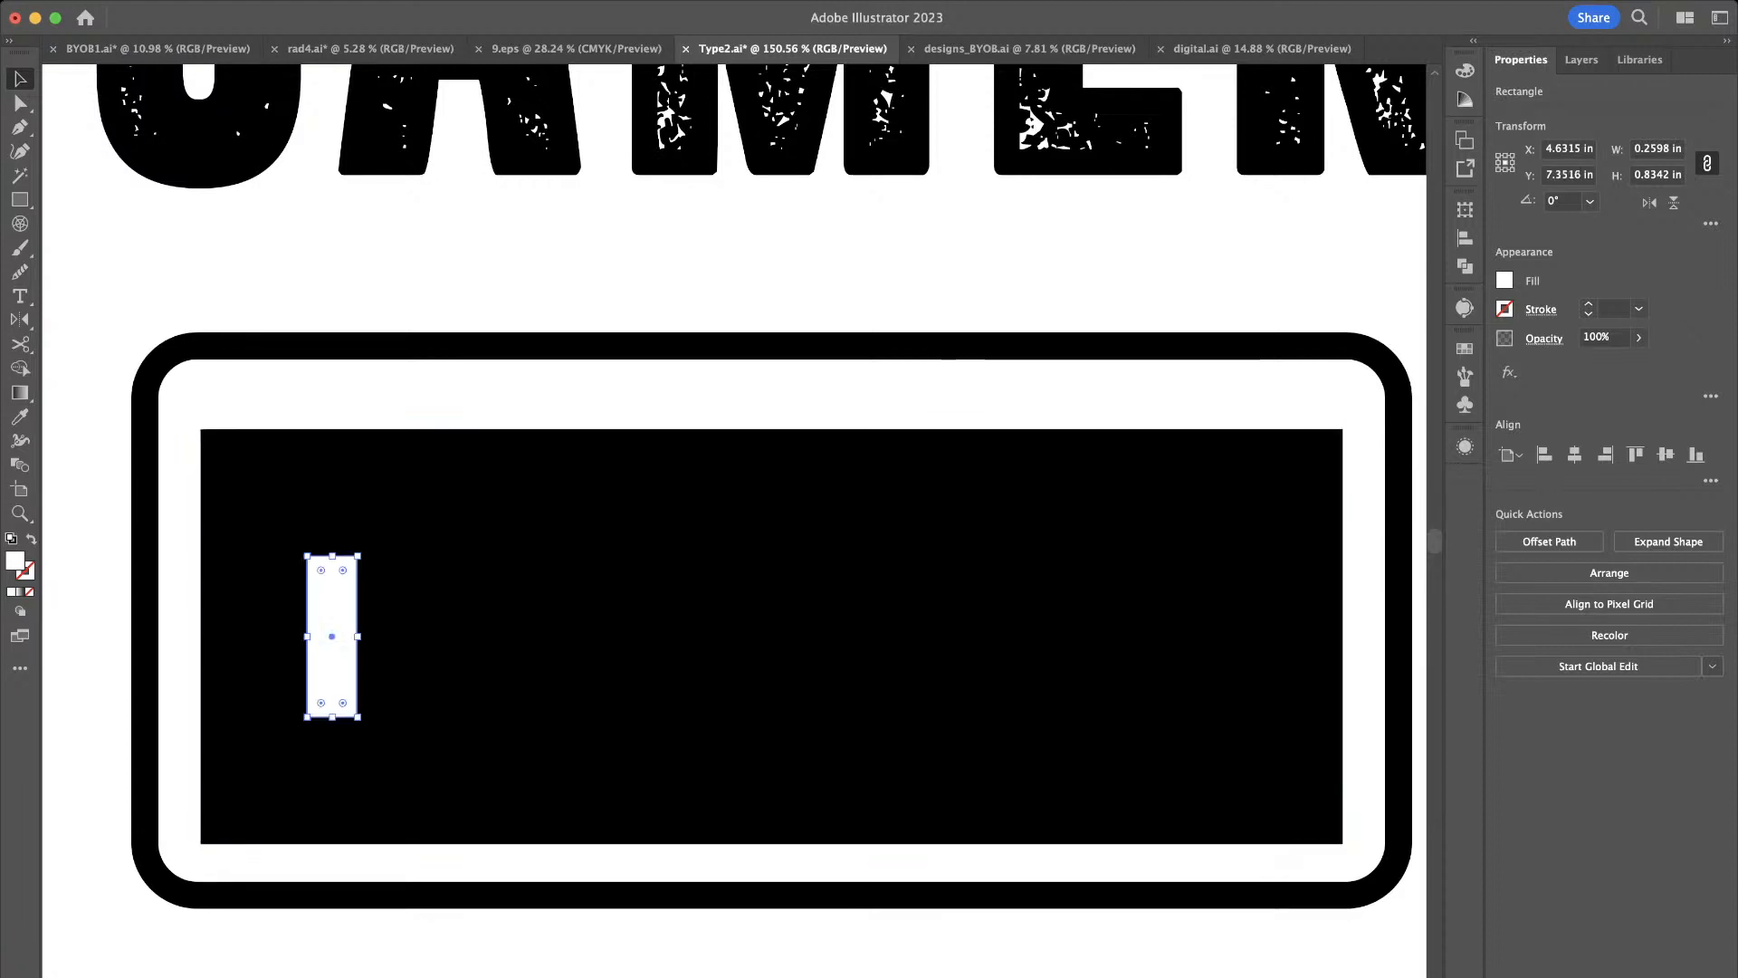
click(452, 262)
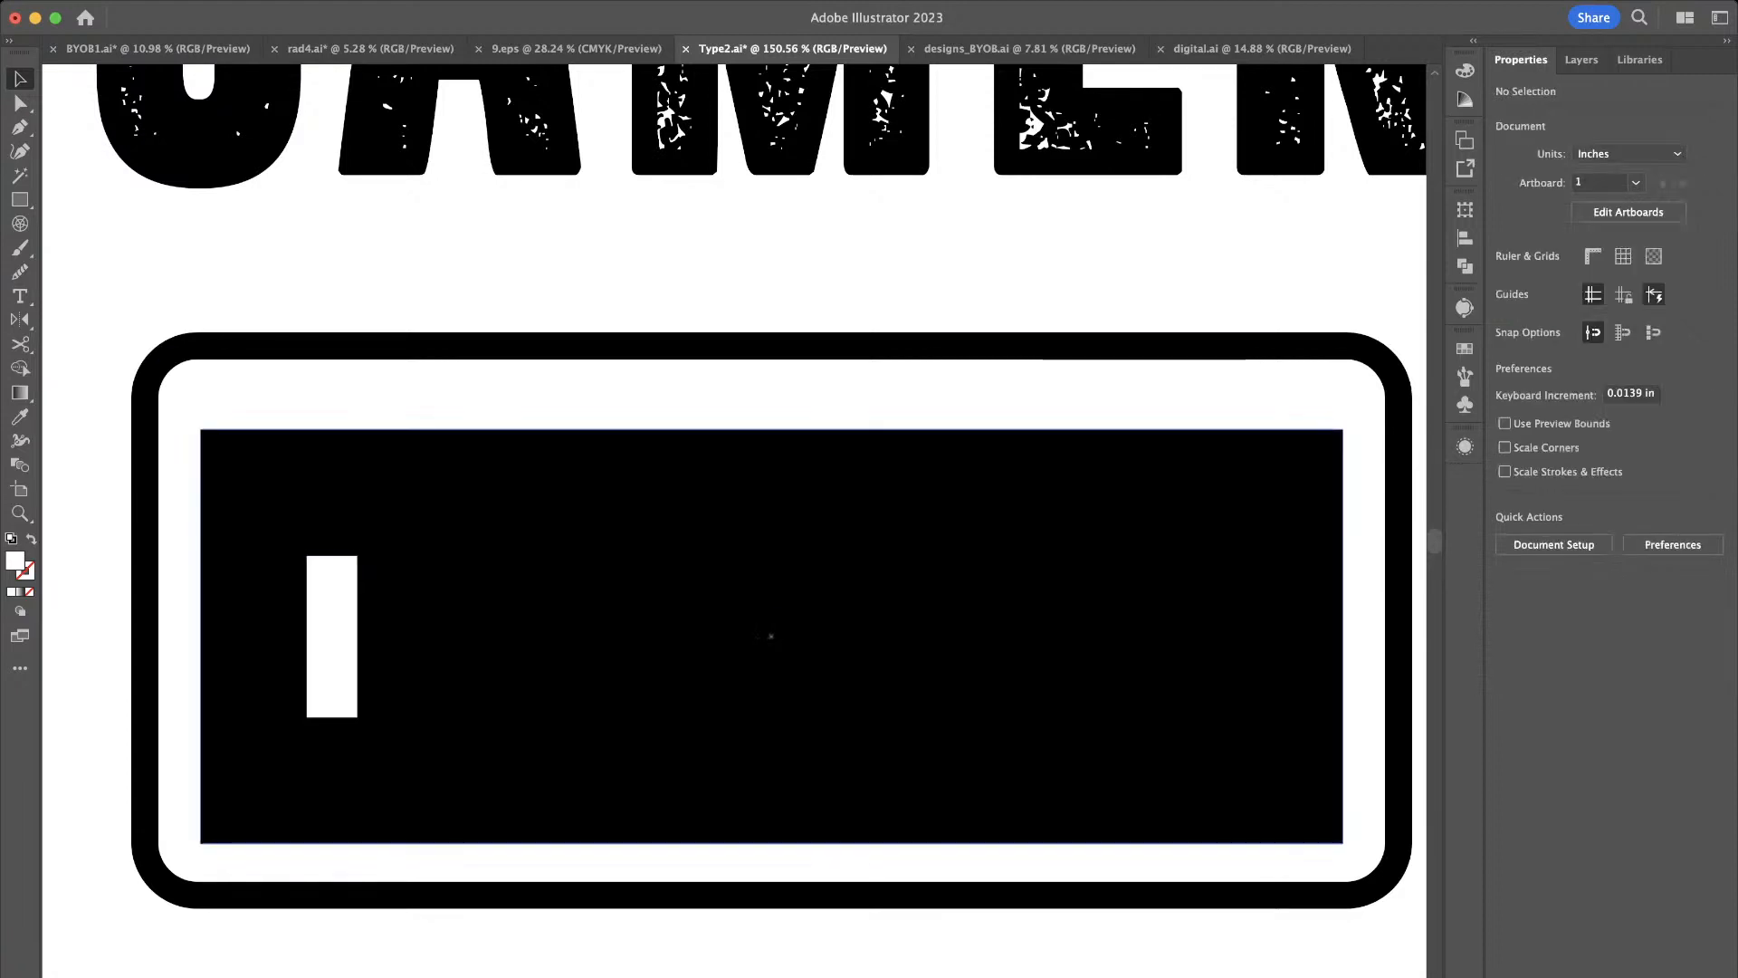
Form a plus by adding a copy of the white bar rotated 90 degrees, and try narrowing the vertical bar before undoing that
click(333, 643)
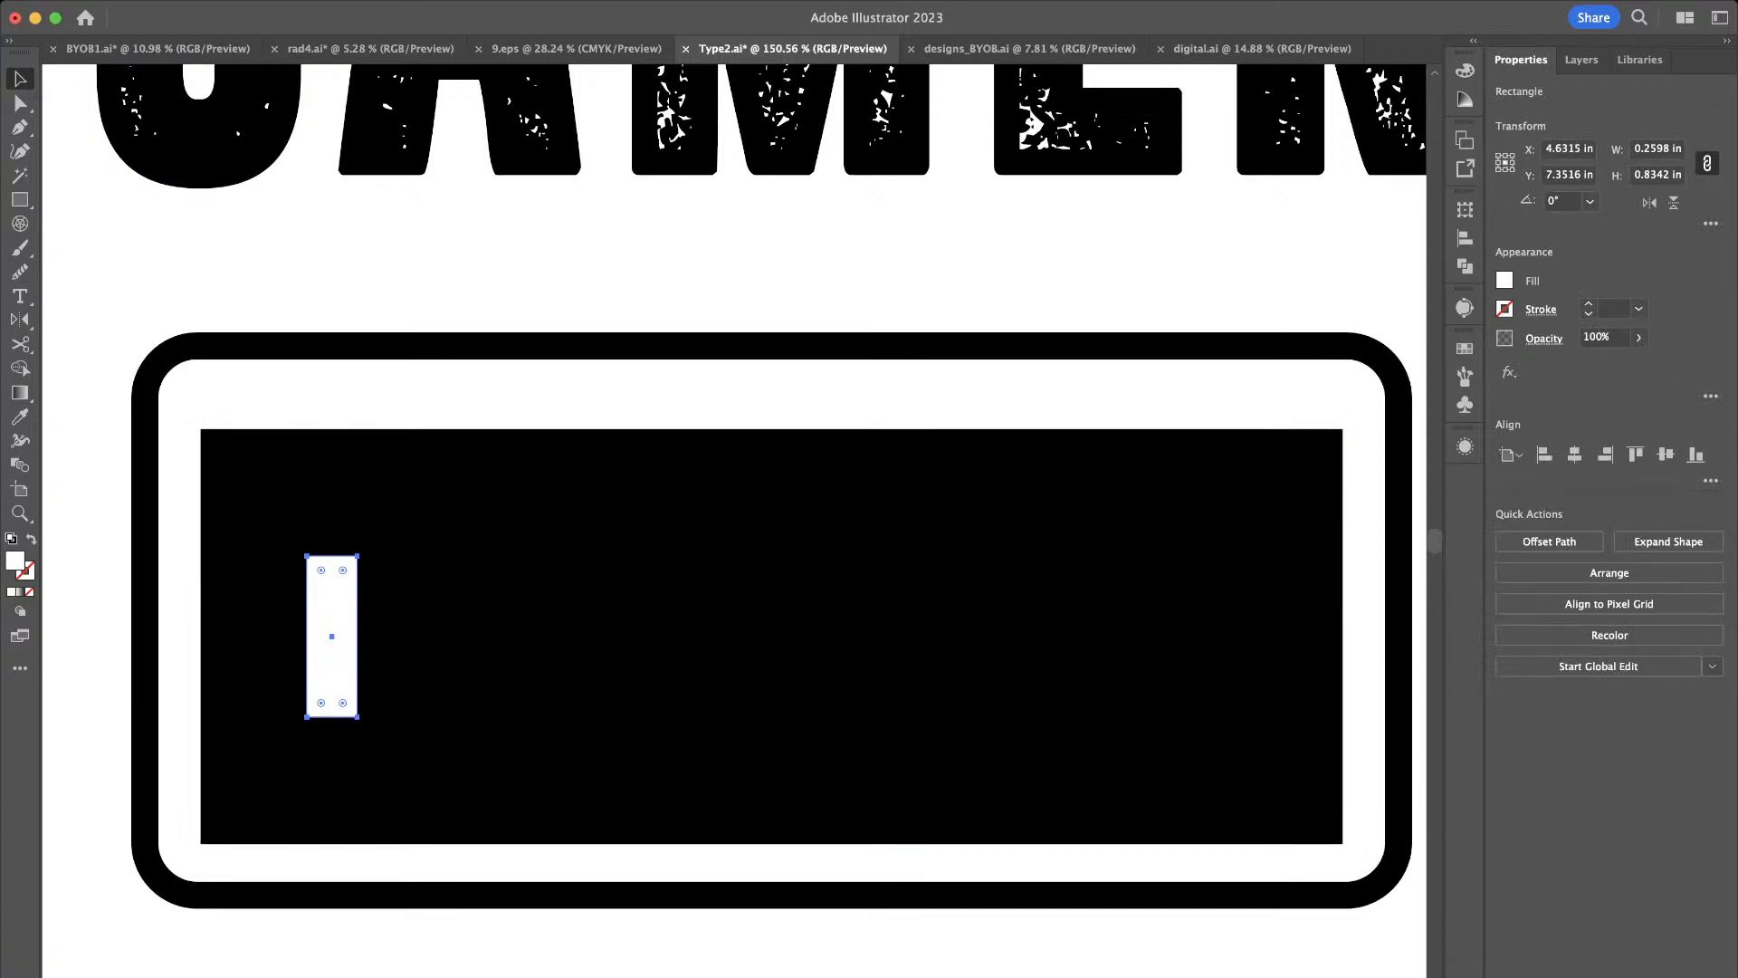
drag(392, 579, 411, 660)
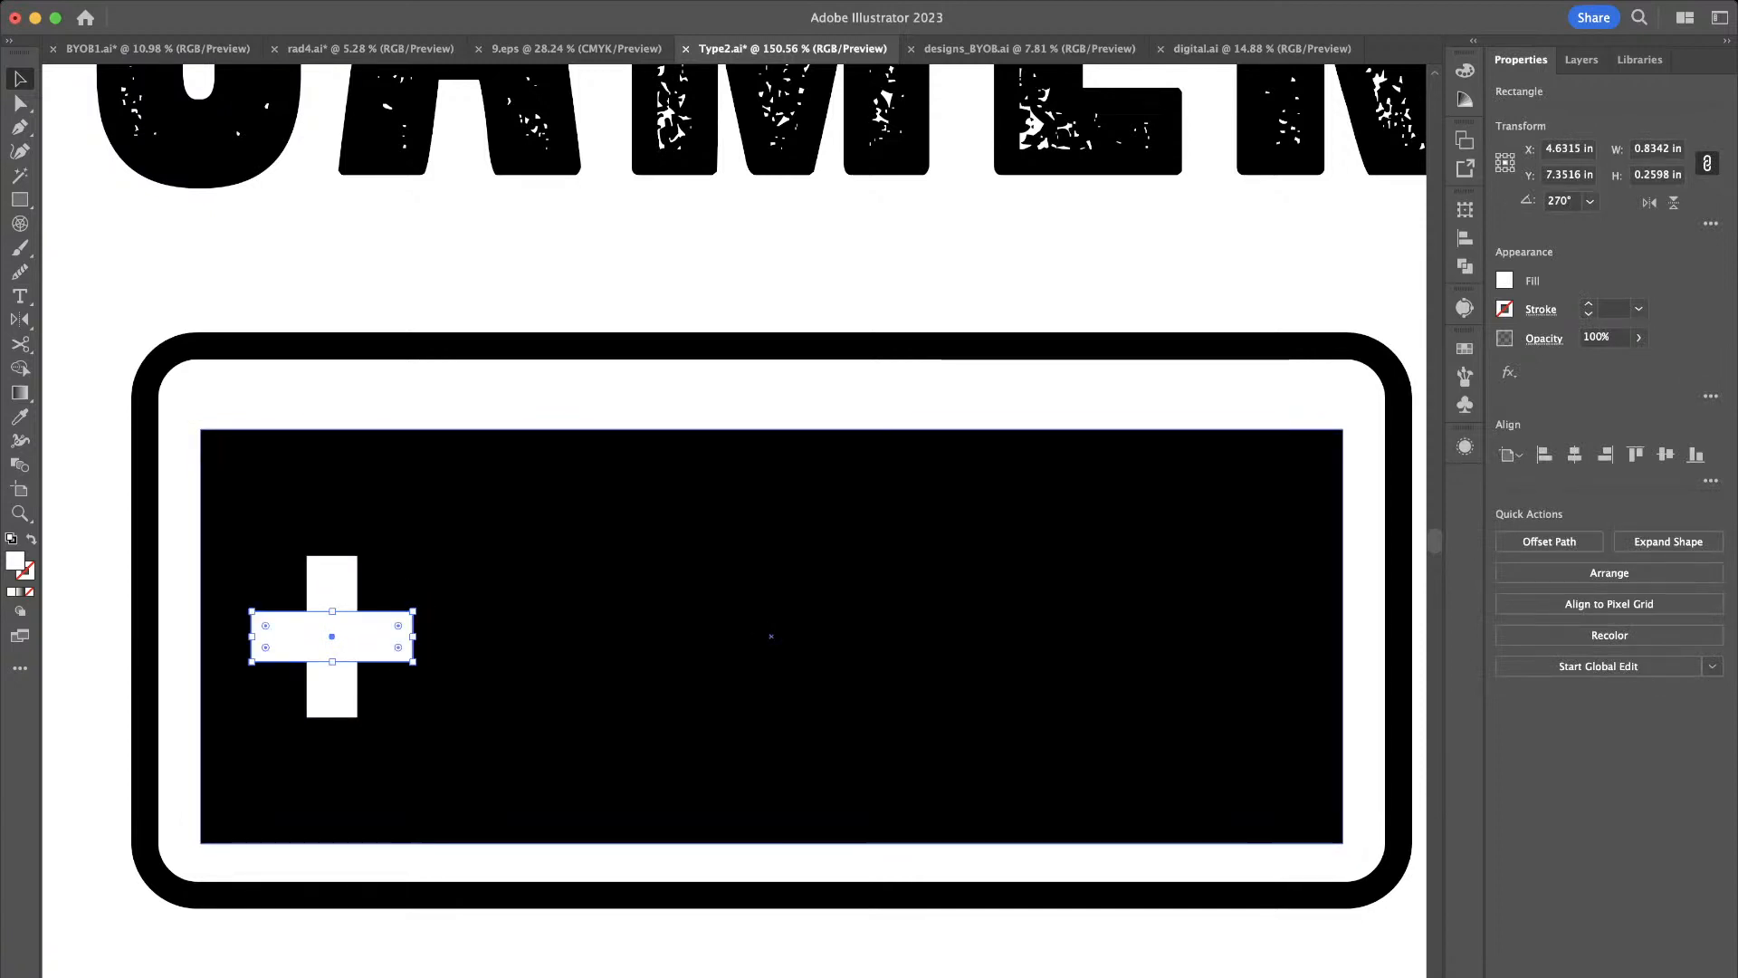
click(337, 588)
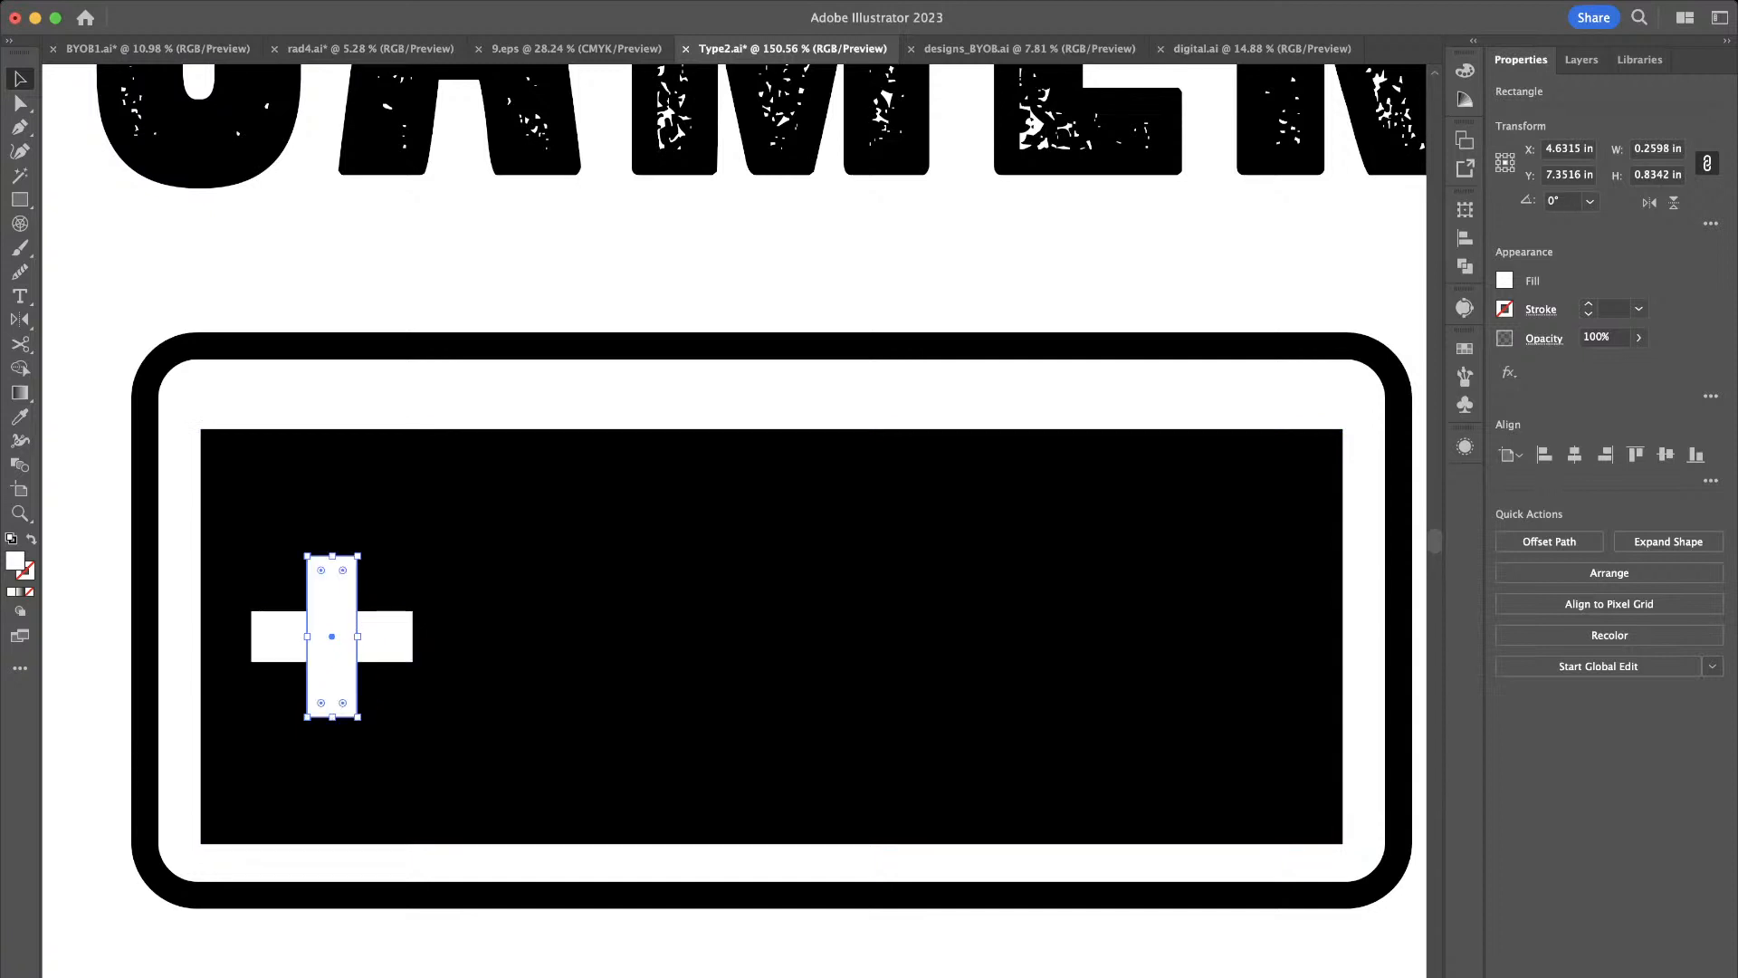
drag(358, 636, 352, 636)
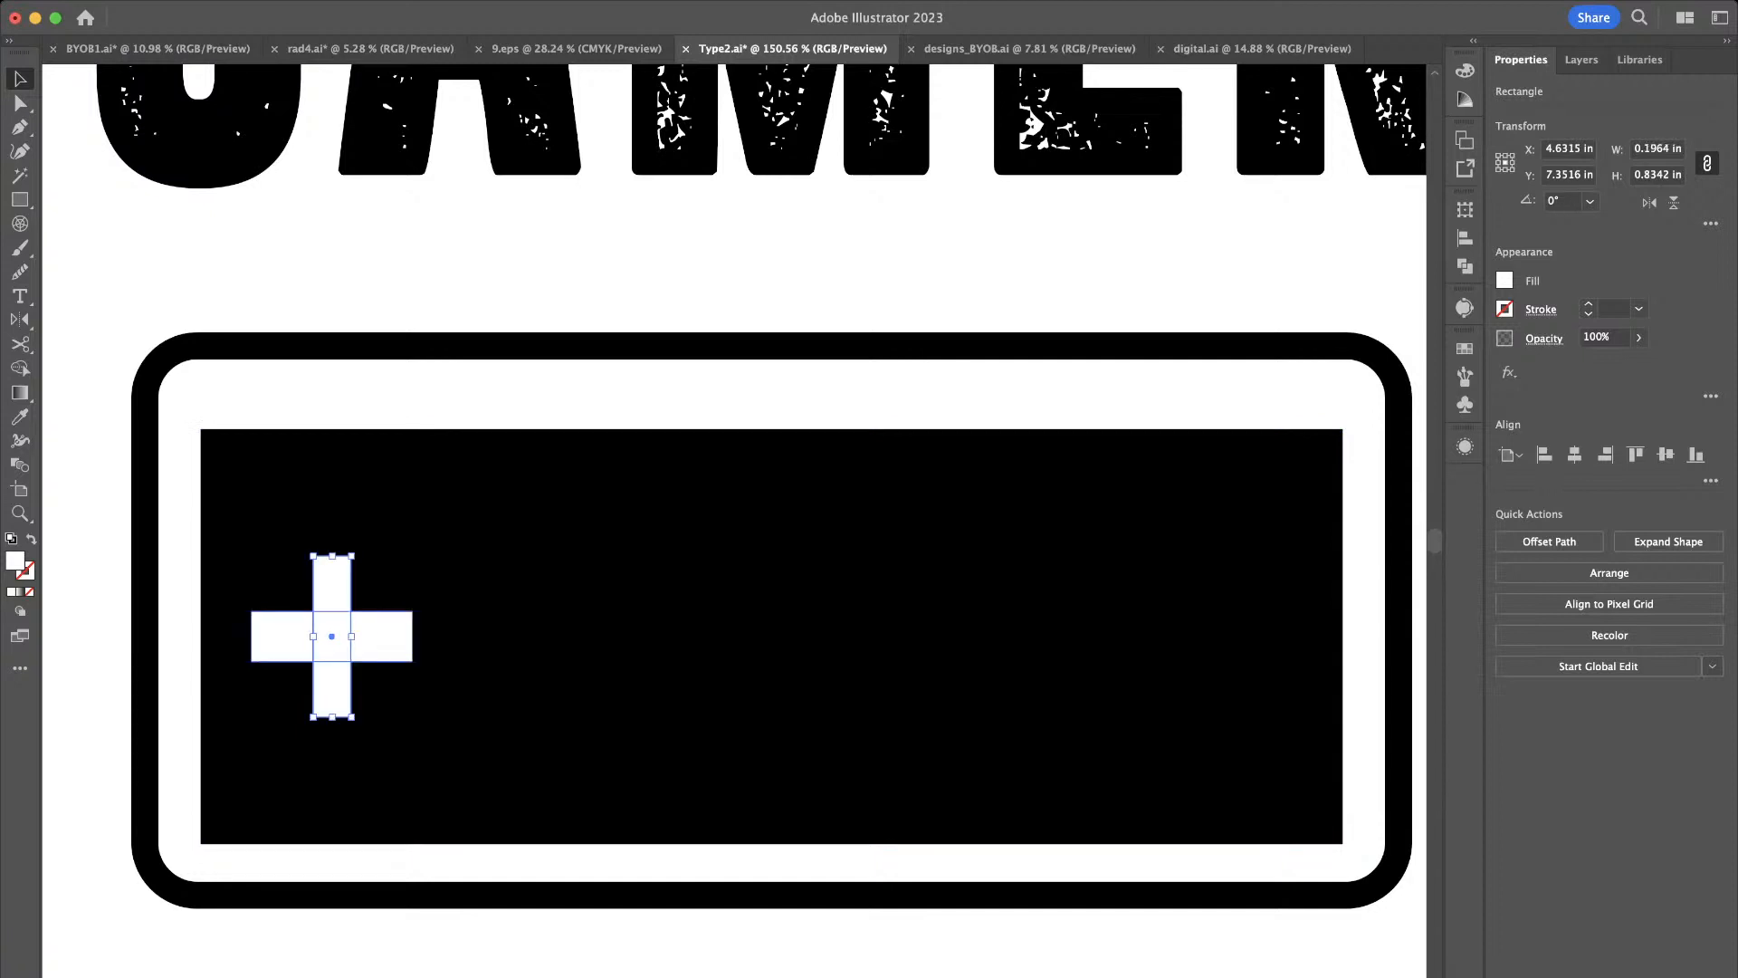
key(super+z)
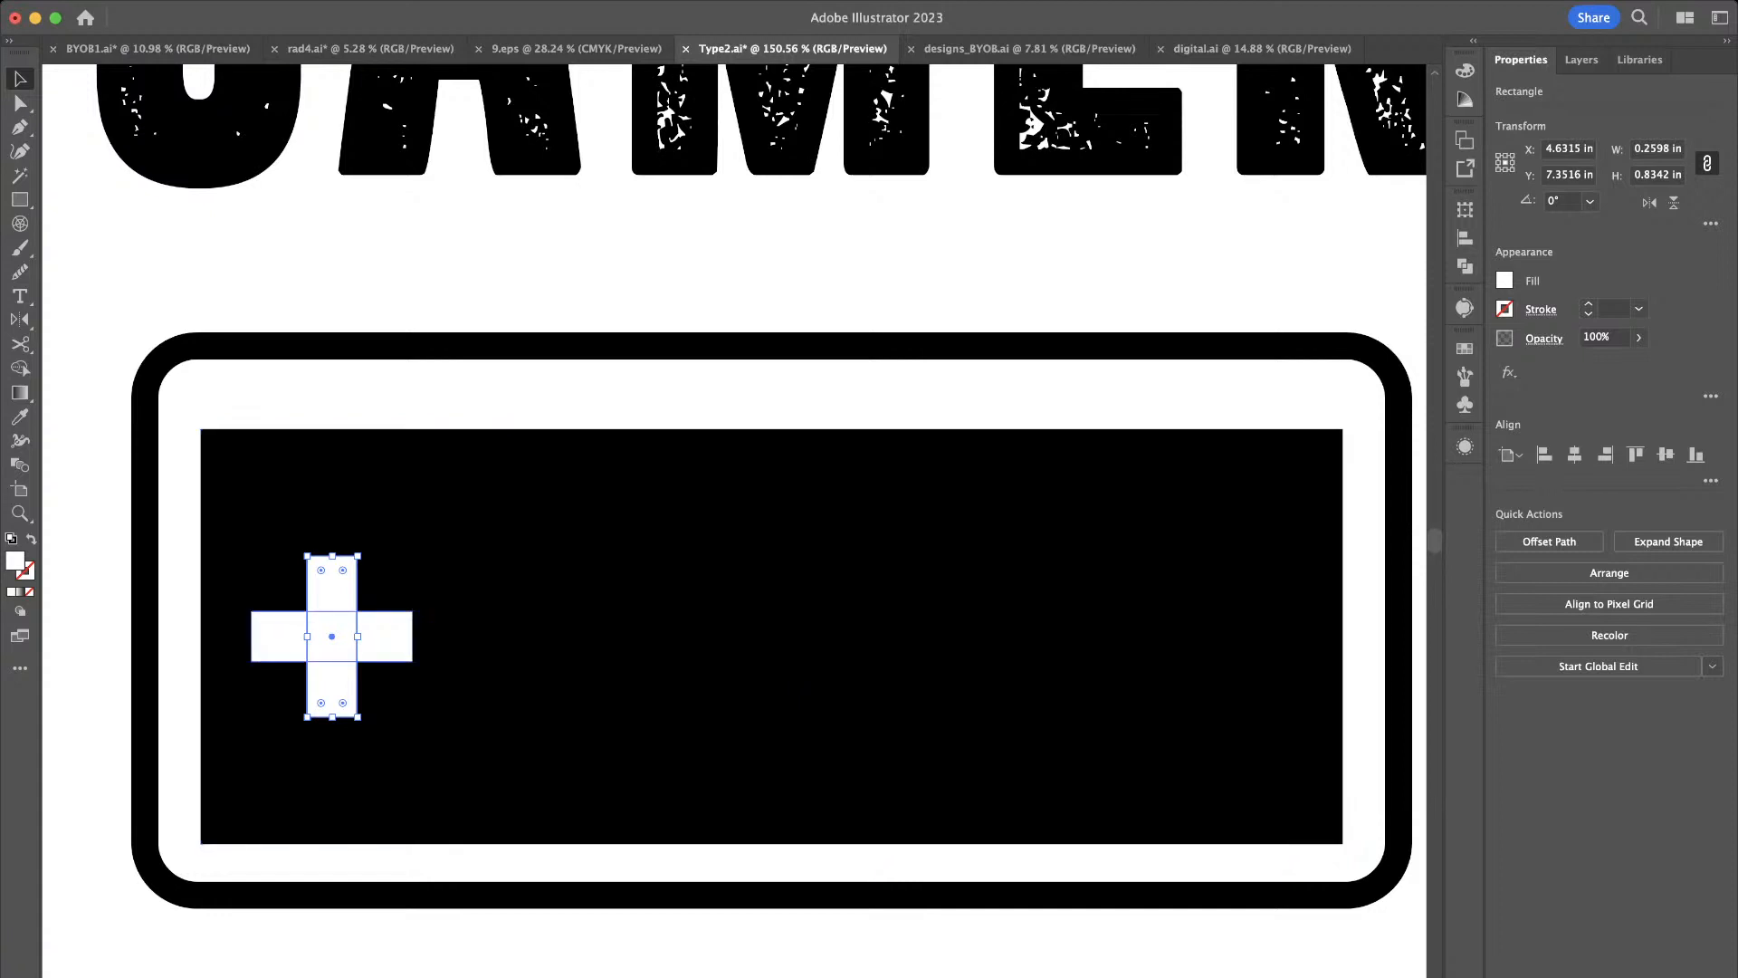
Group the vertical and horizontal white bars of the plus
shift+click(383, 637)
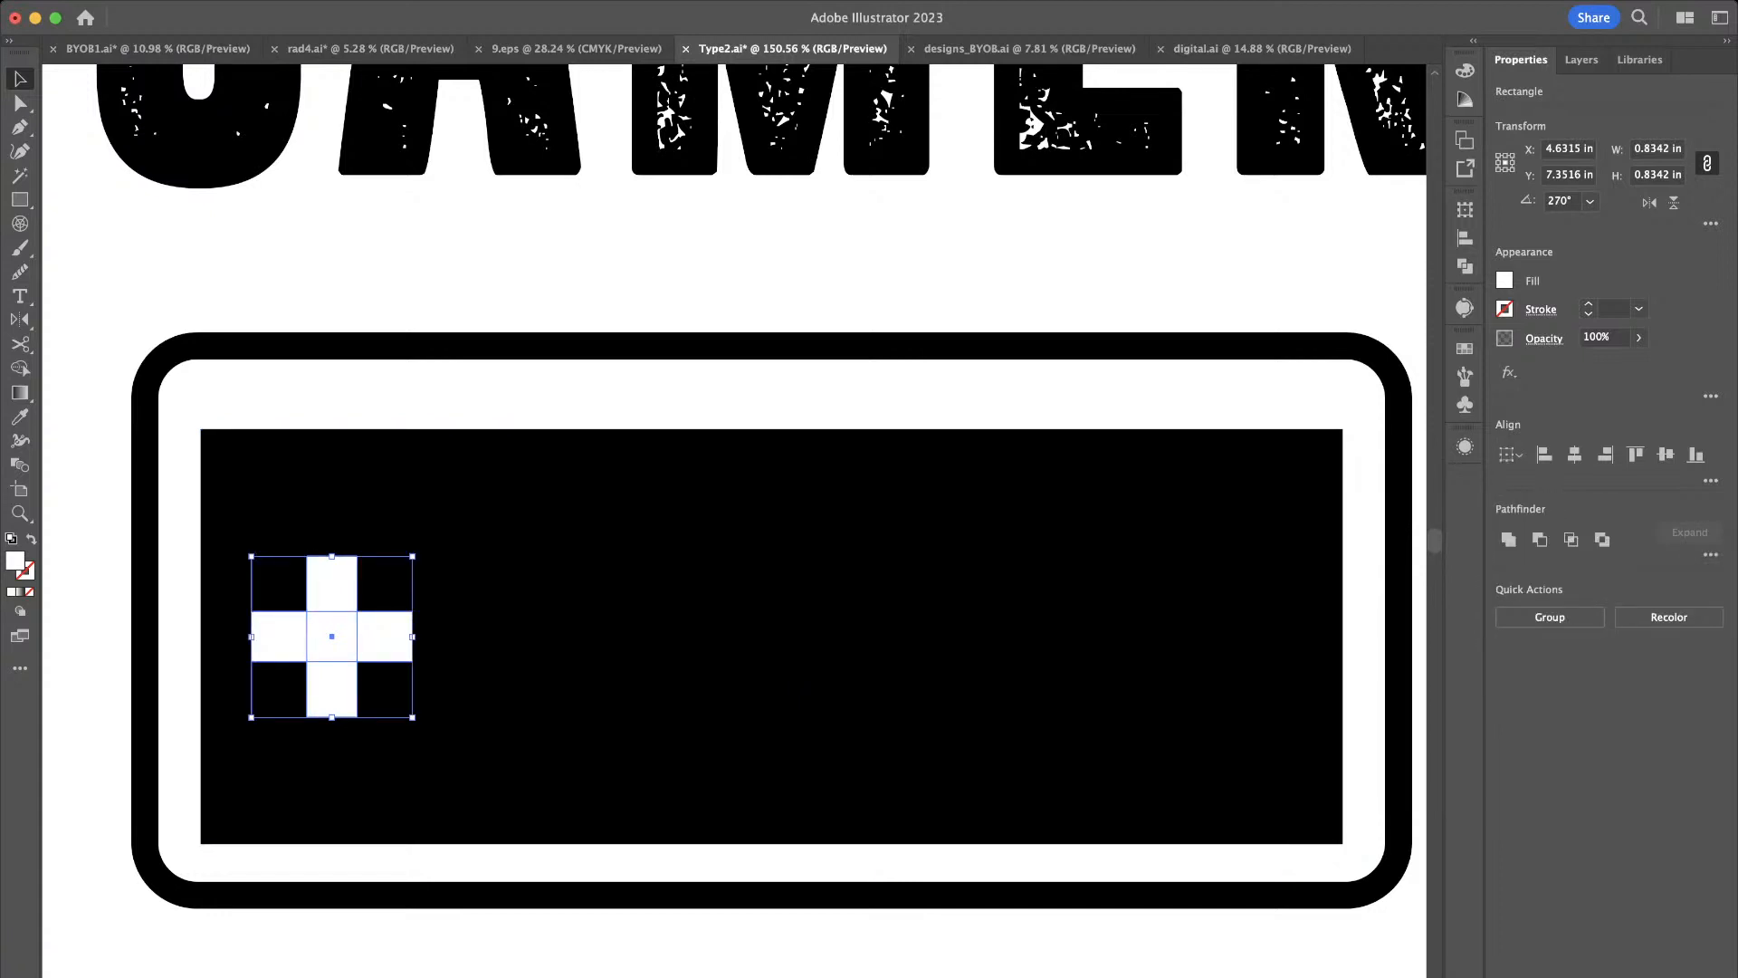
key(super)
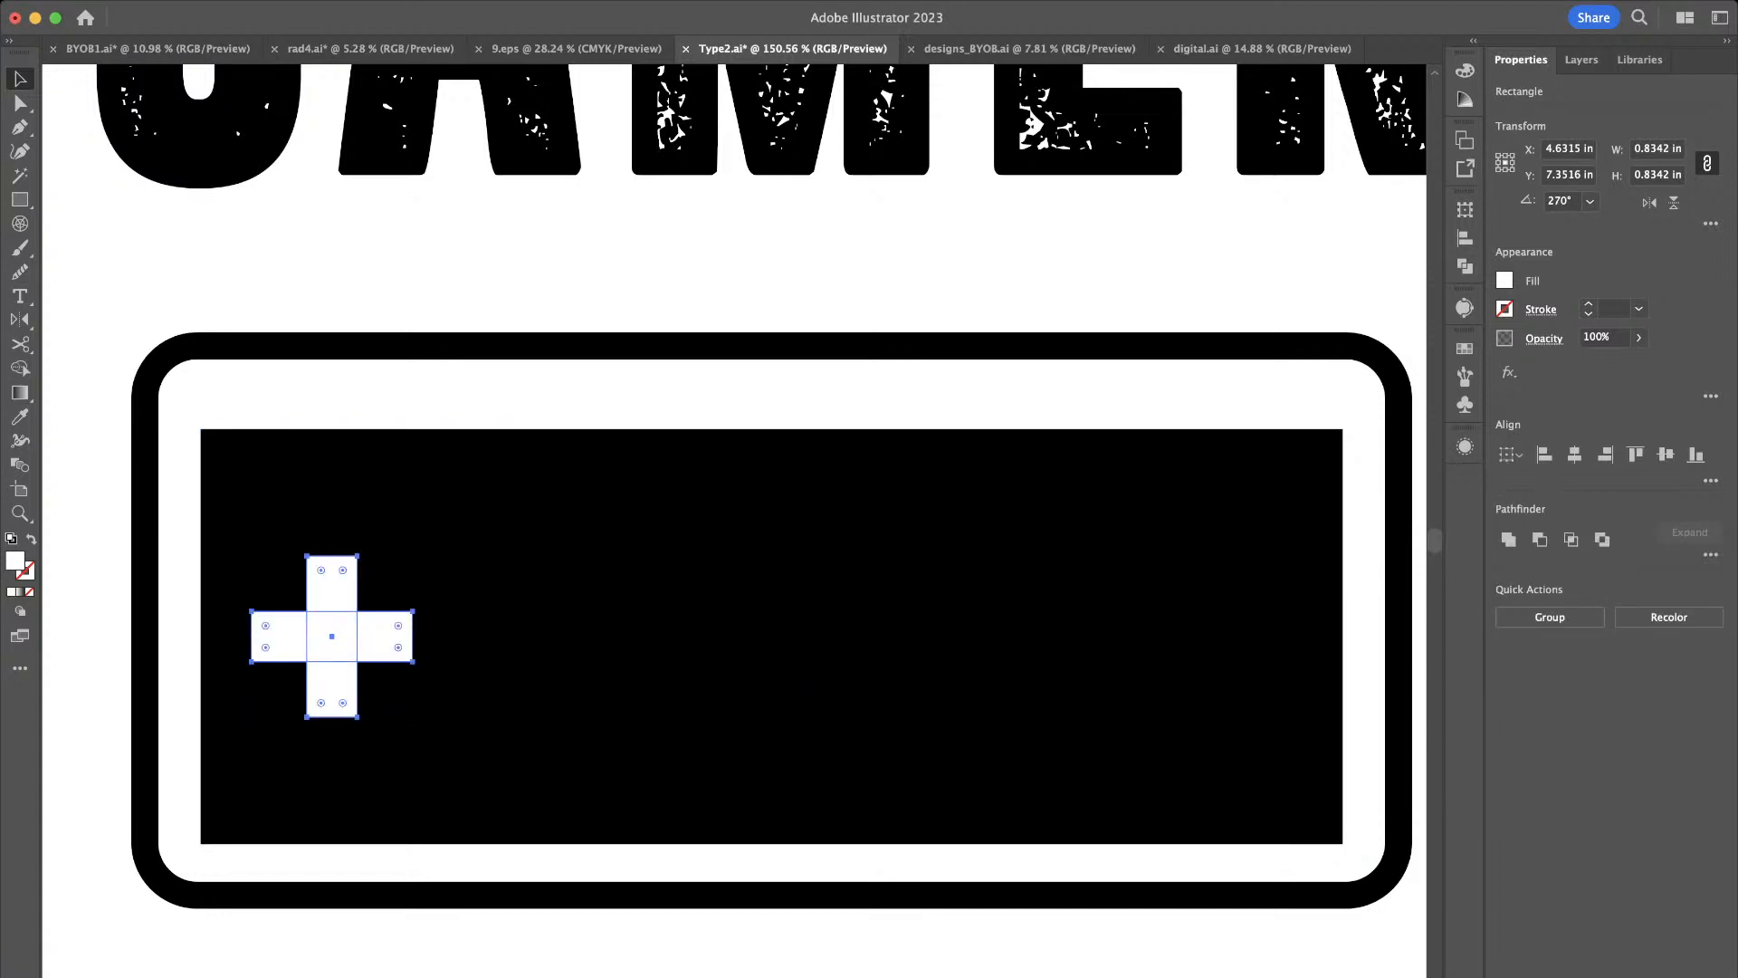
key(super+g)
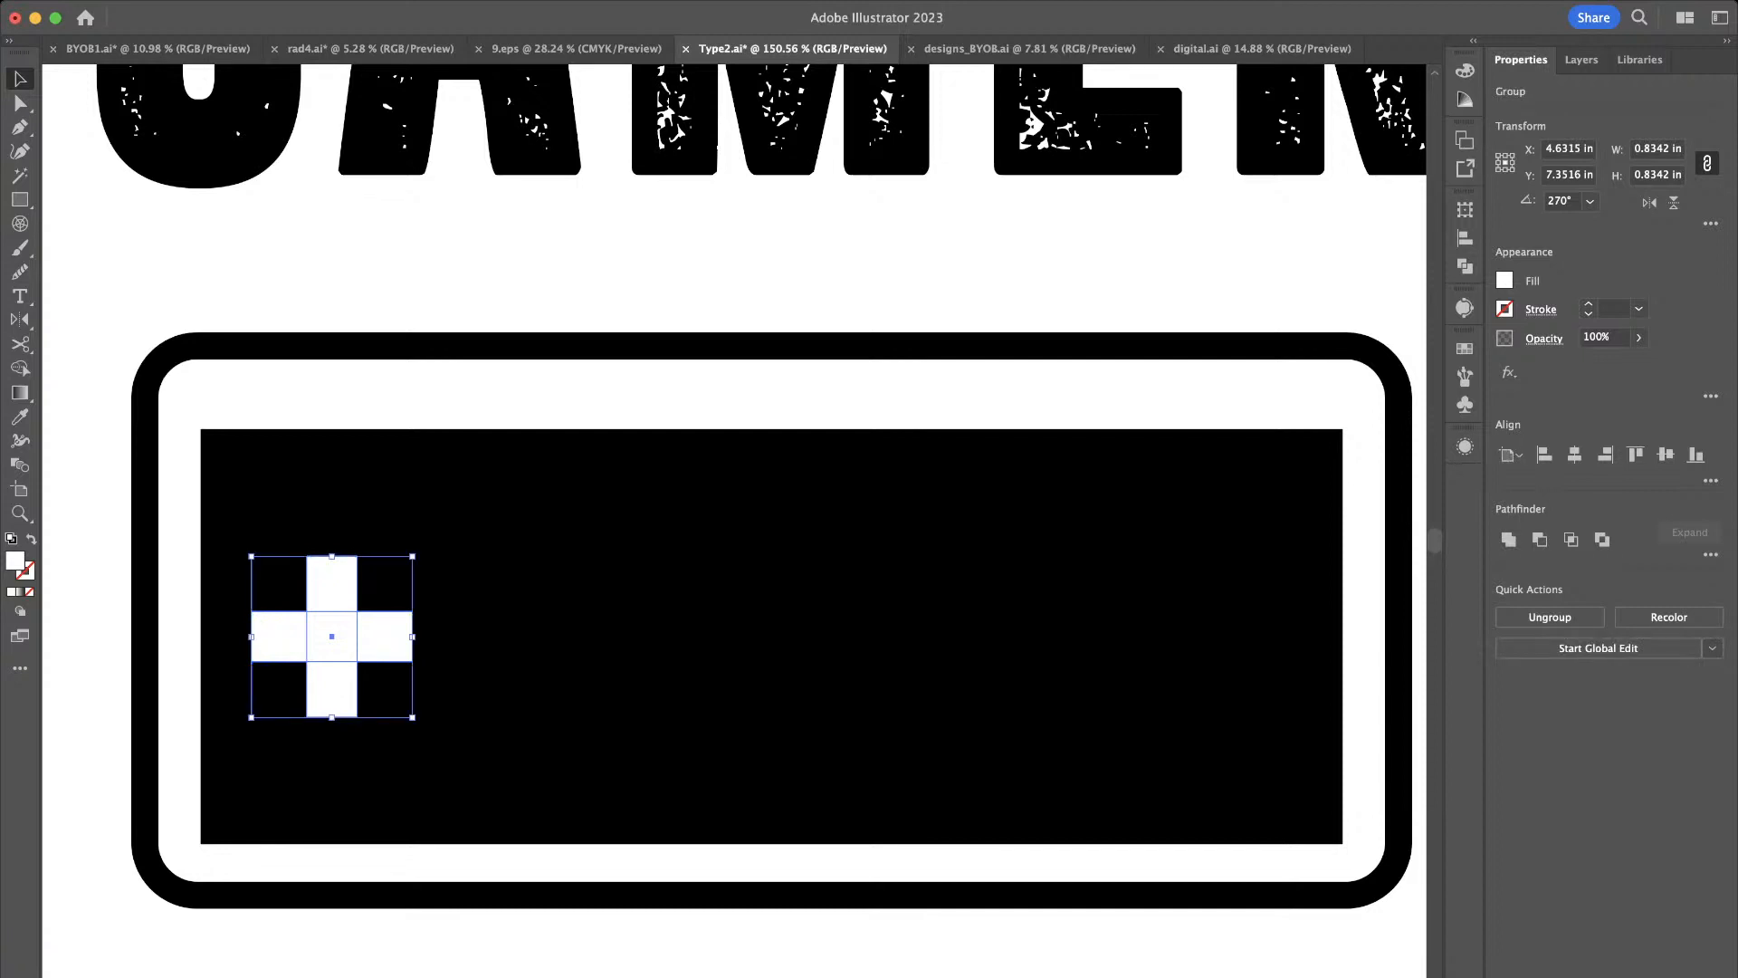
Shift the white plus slightly right and enlarge it around its center to about 0.93 in, then deselect it
drag(407, 636, 432, 636)
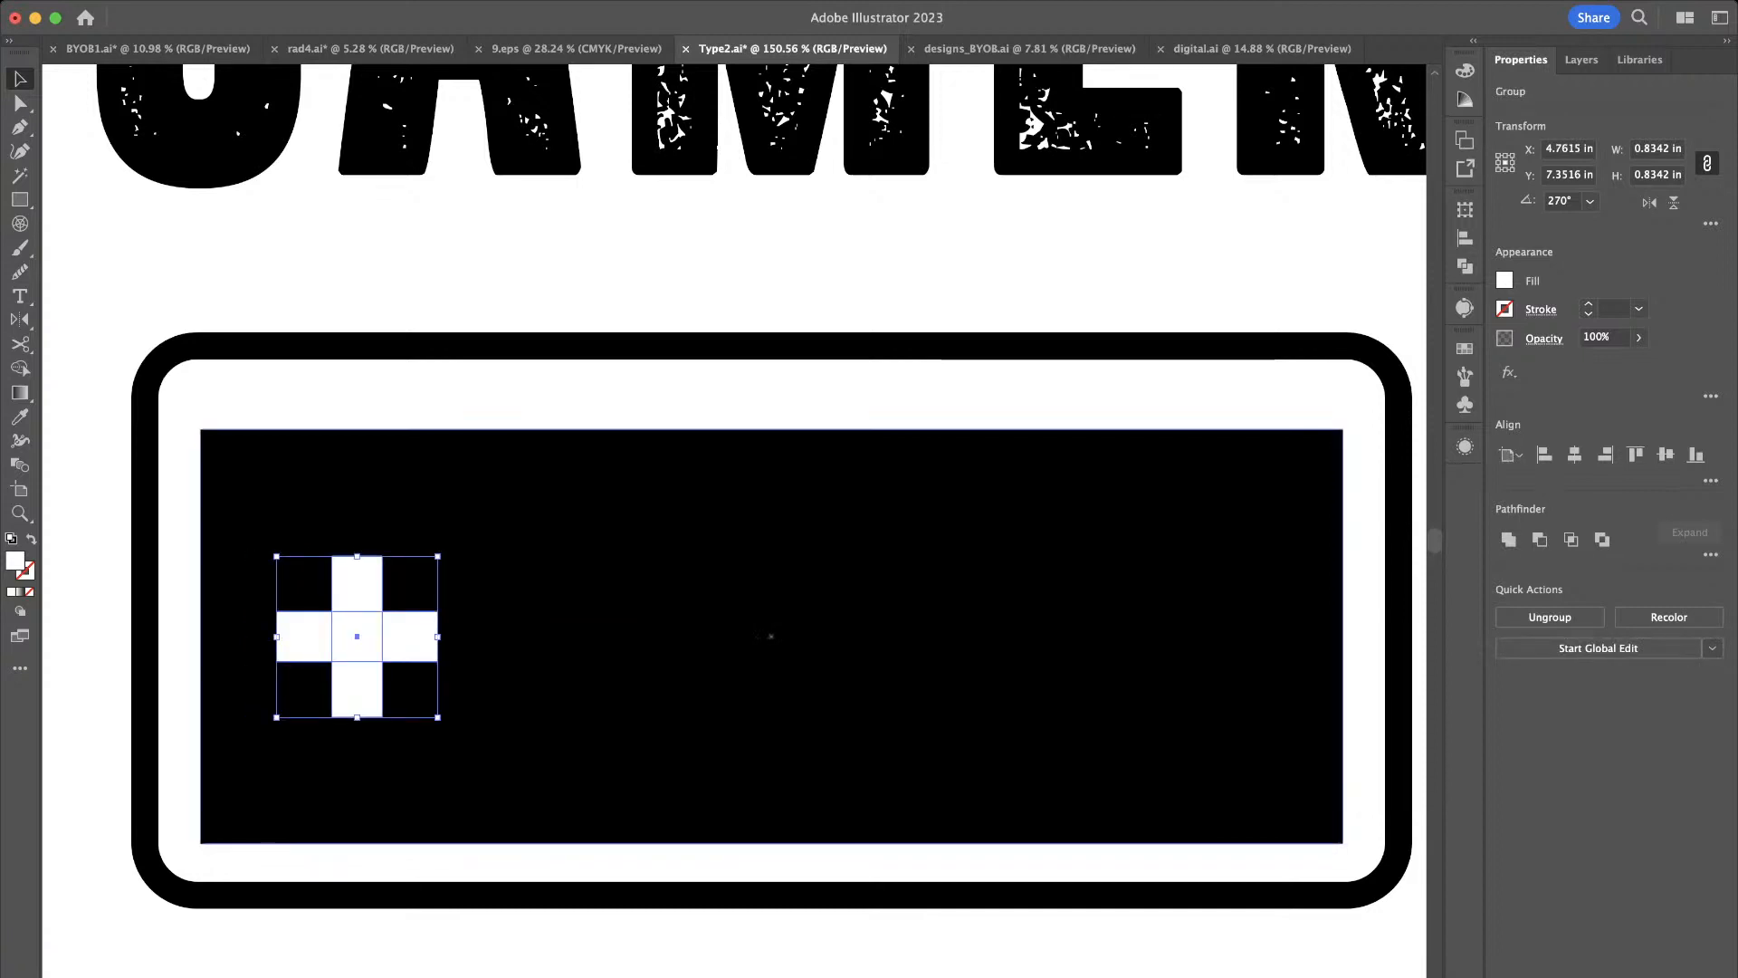
drag(437, 556, 447, 546)
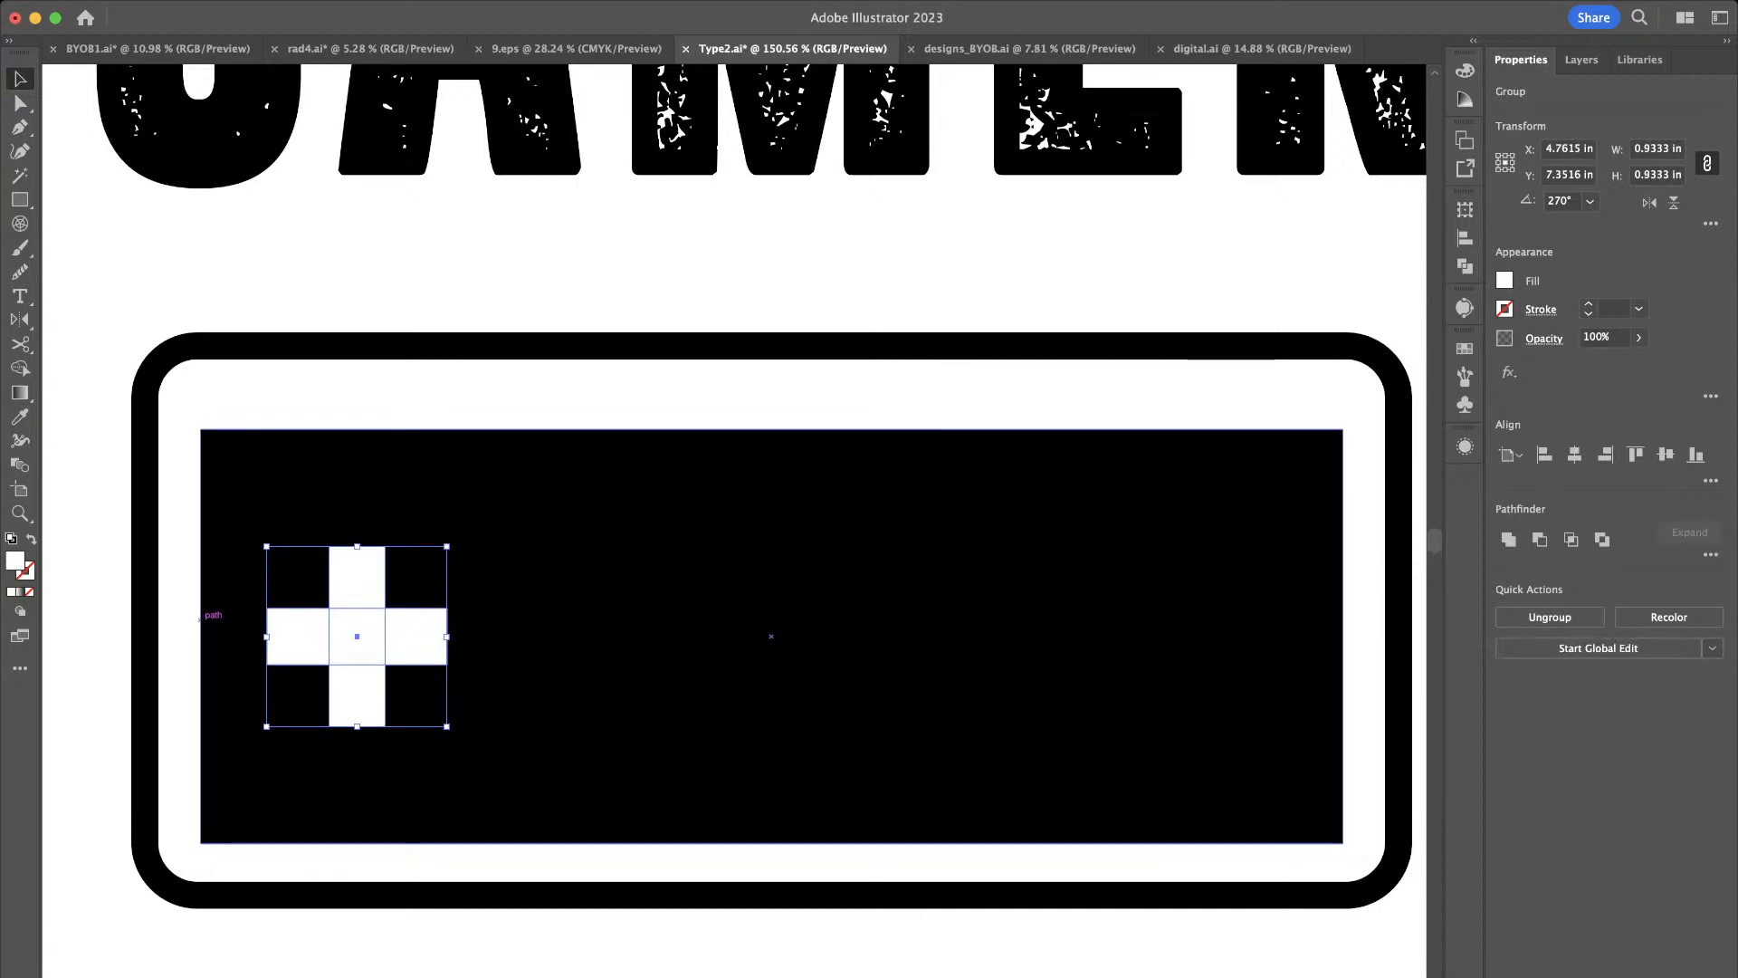
click(181, 614)
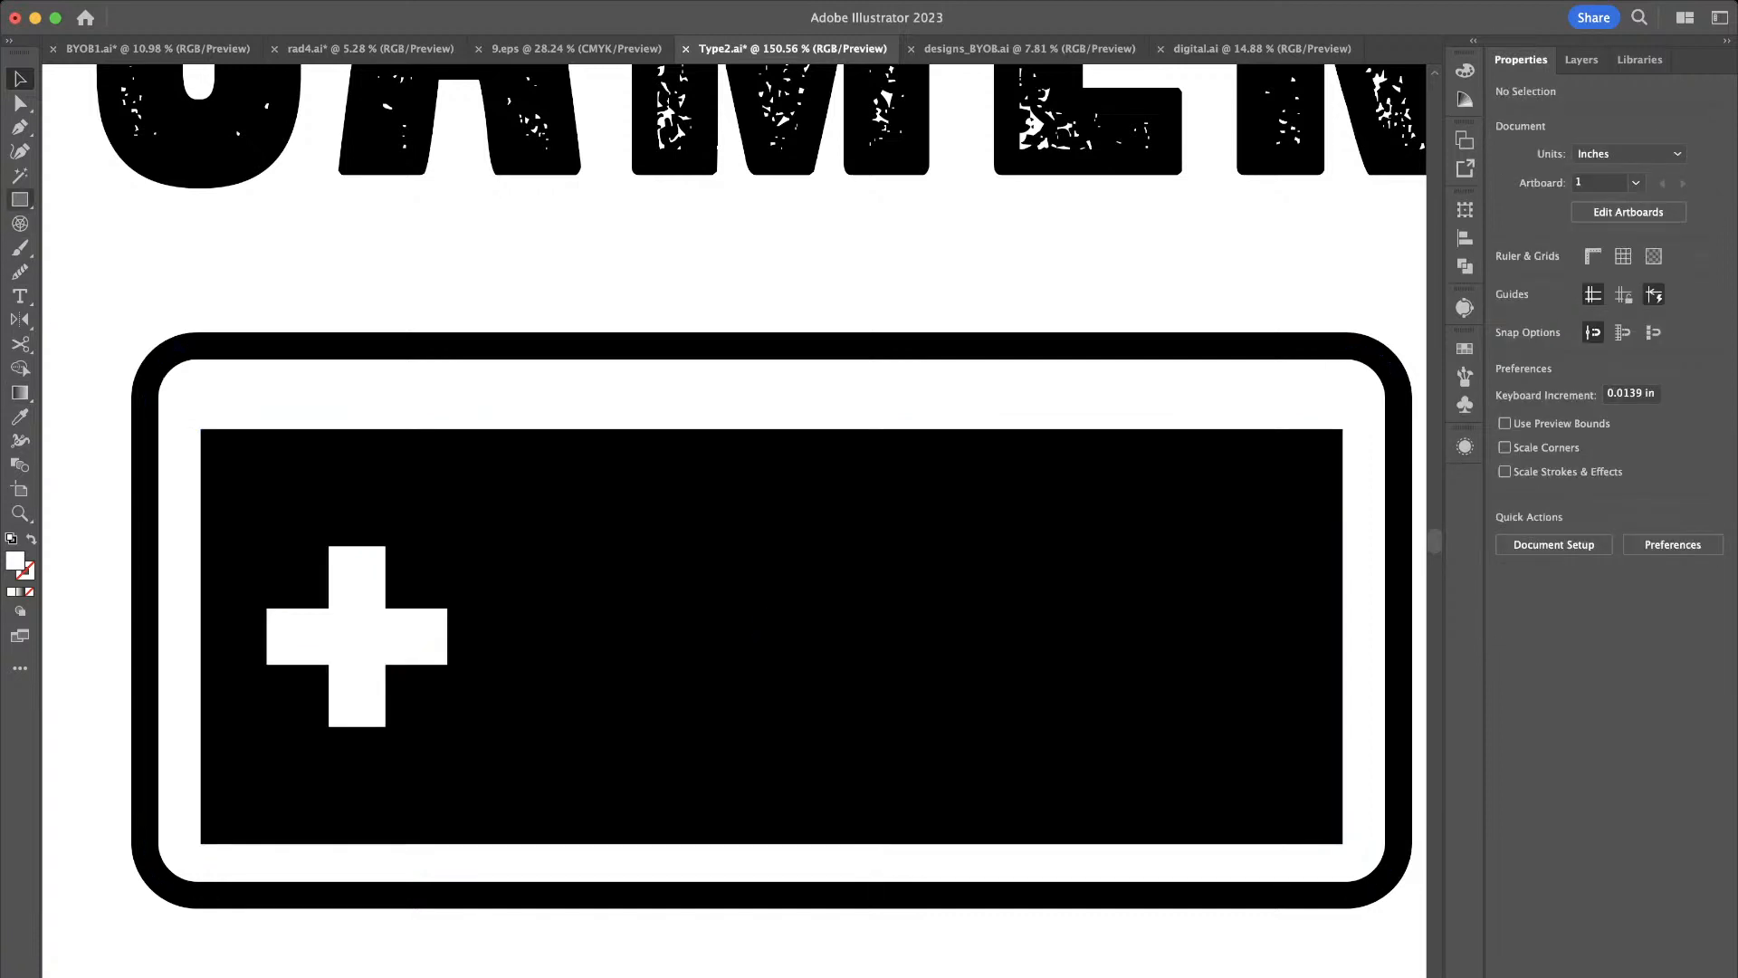
Draw a circle about 0.12 in across in the middle of the plus with the Ellipse tool and sample the black fill onto it
drag(20, 199, 90, 245)
scroll(429, 678, up, 5)
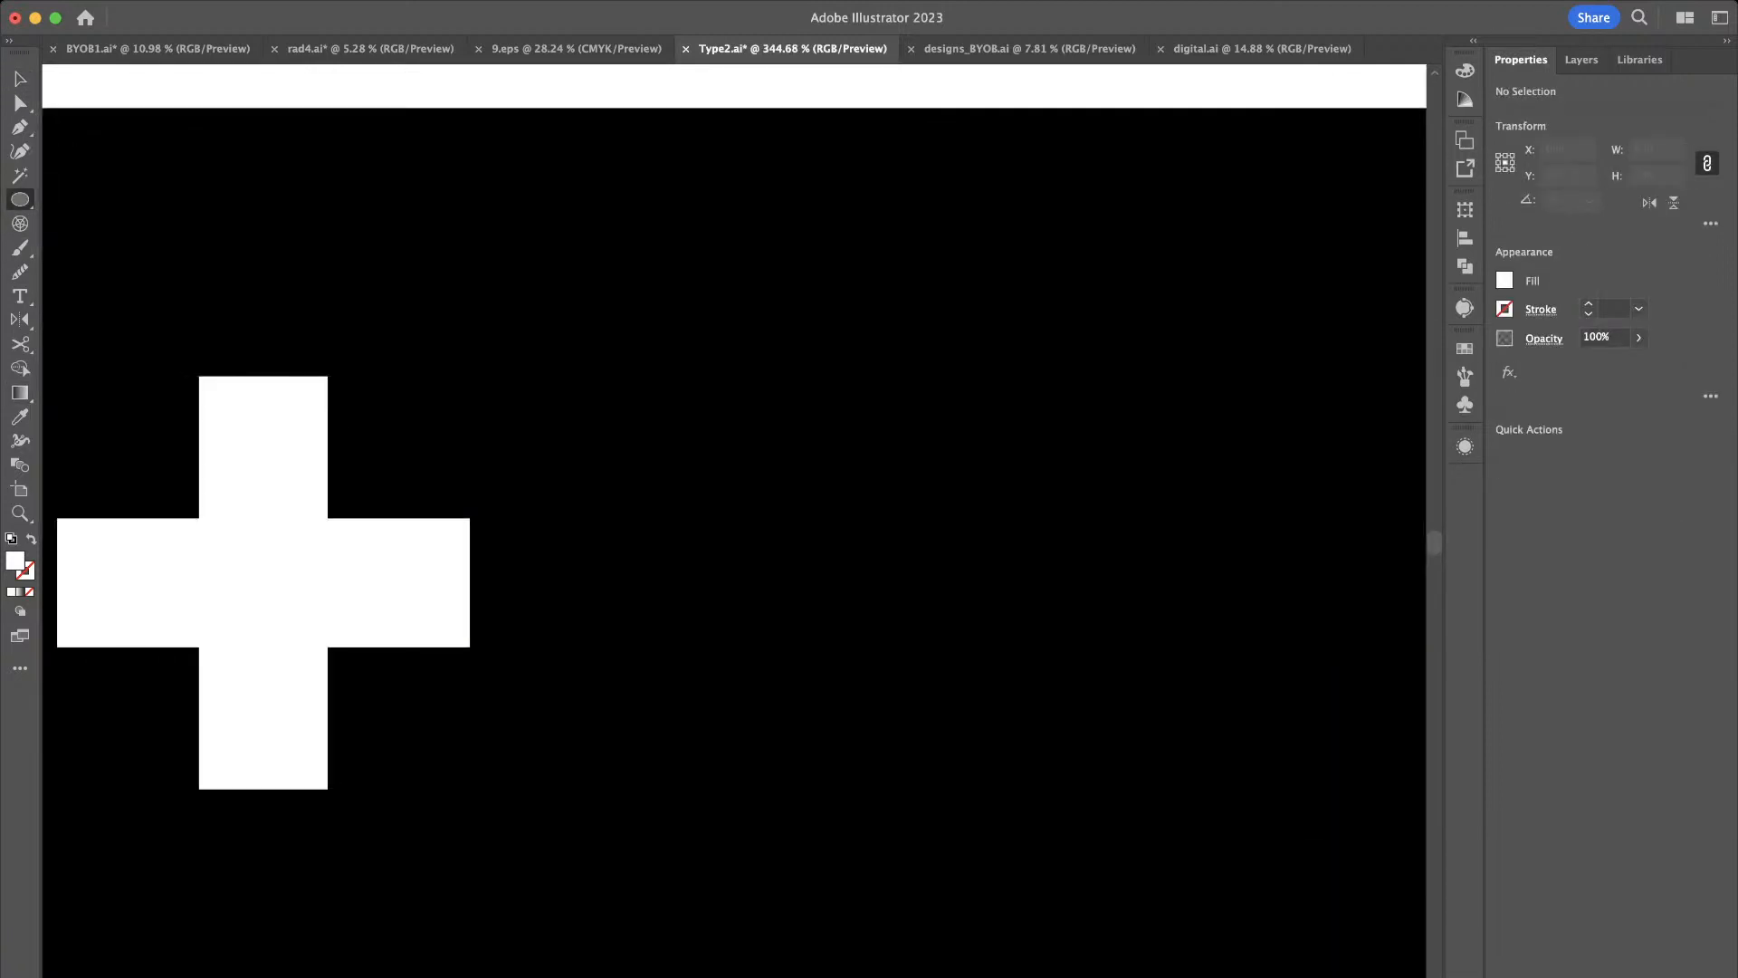
drag(241, 555, 293, 607)
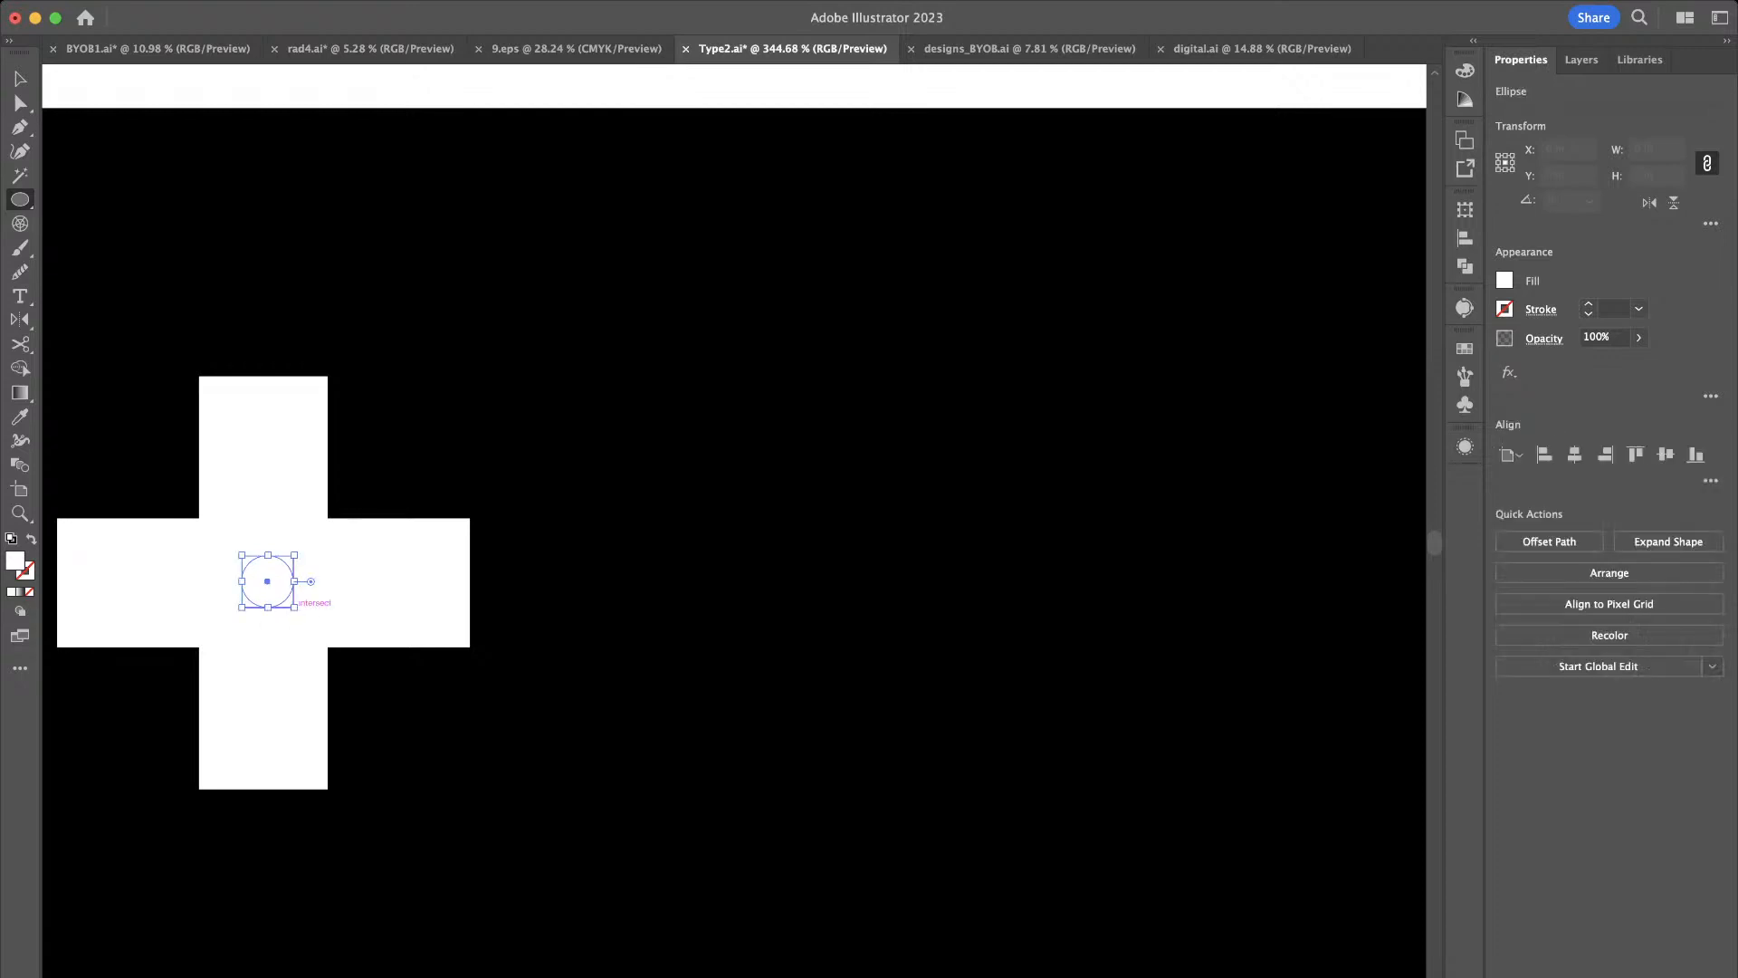
key(i)
click(1213, 582)
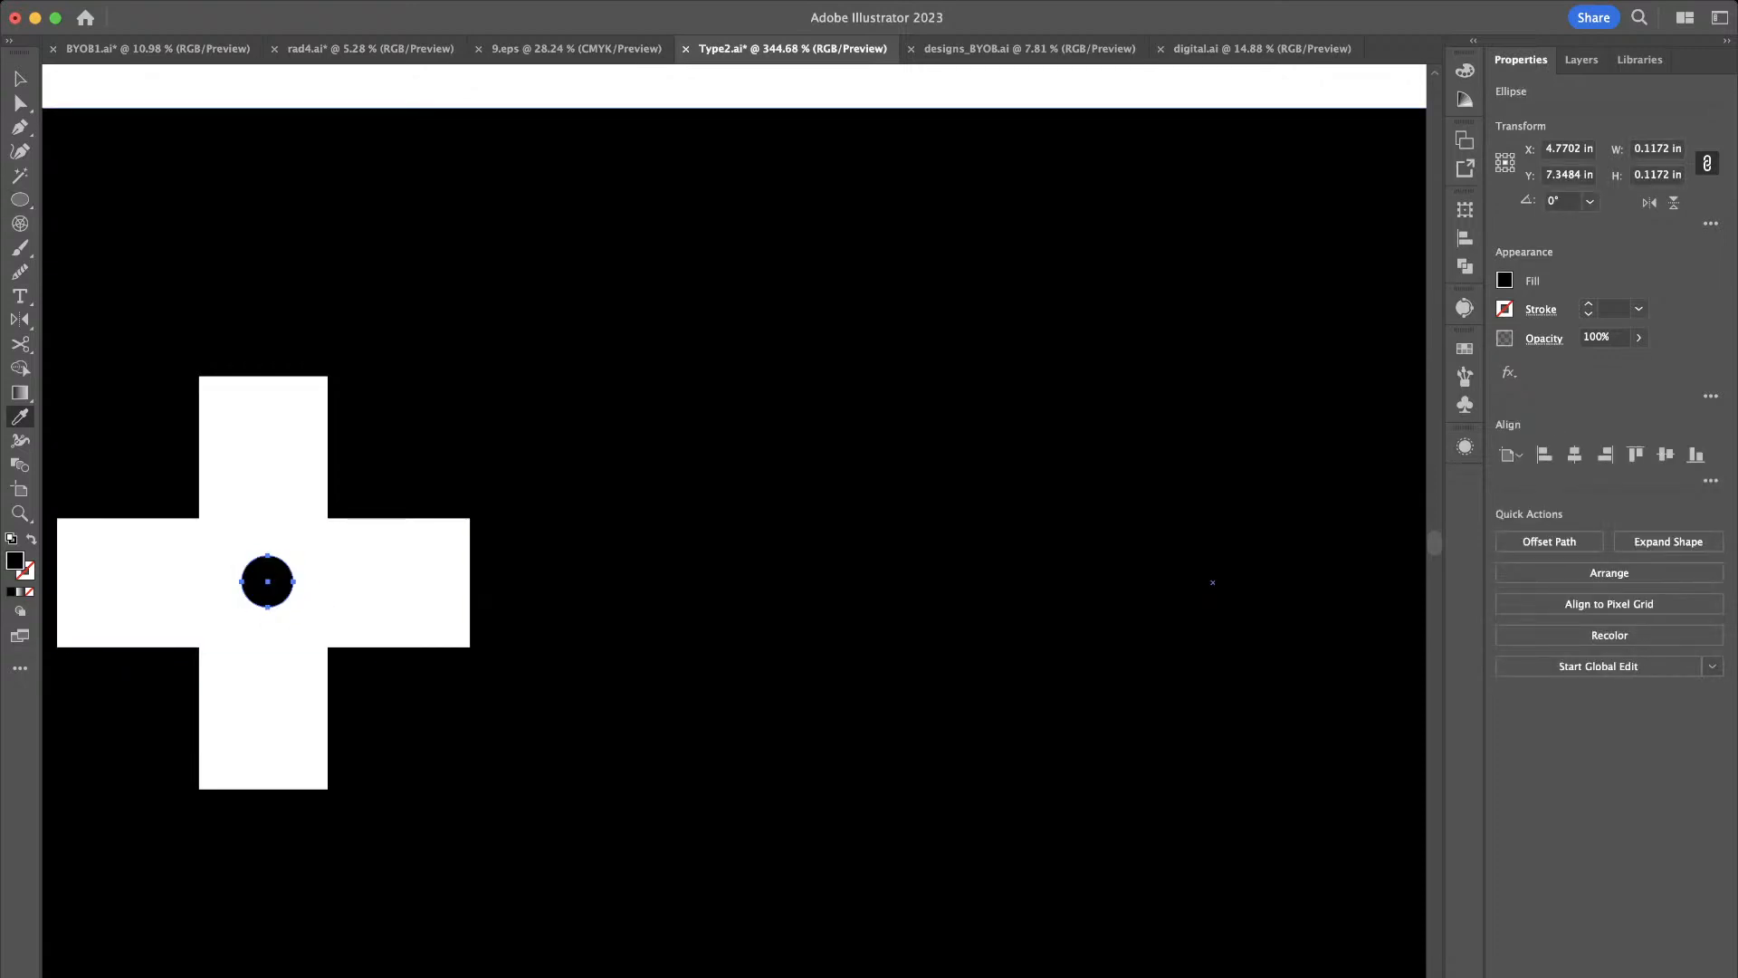
Center the black circle and the white plus on each other horizontally and vertically, then deselect them
key(v)
key(super+a)
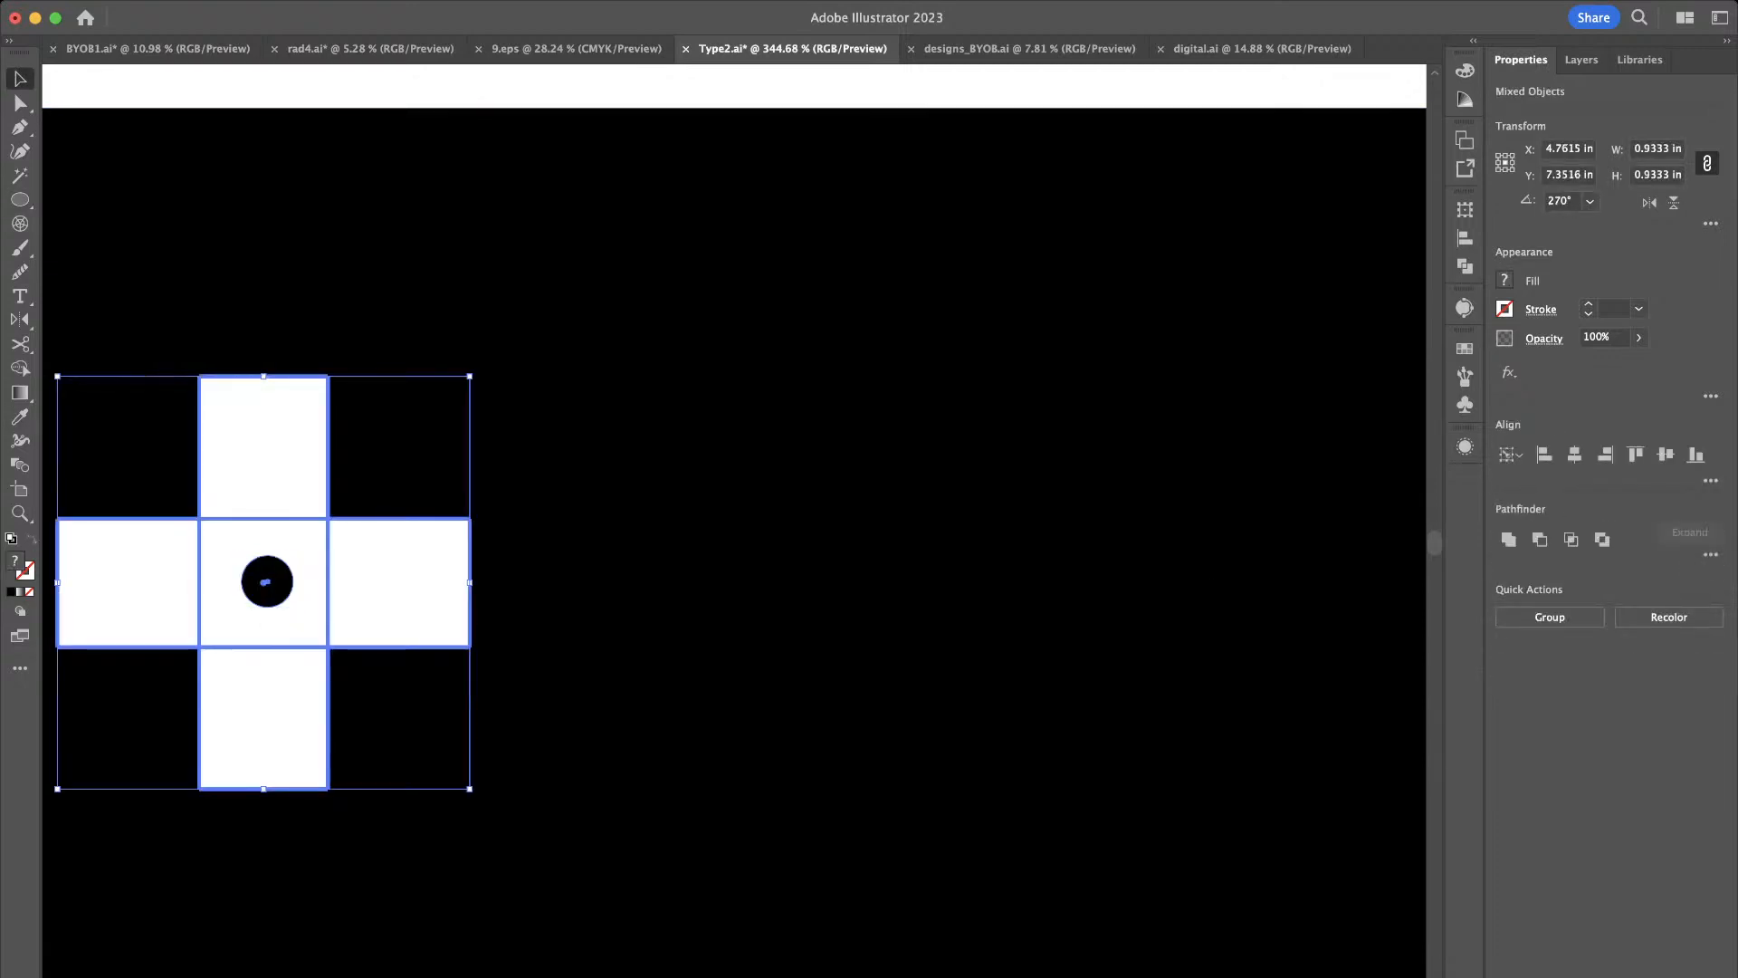
click(1574, 453)
click(1665, 453)
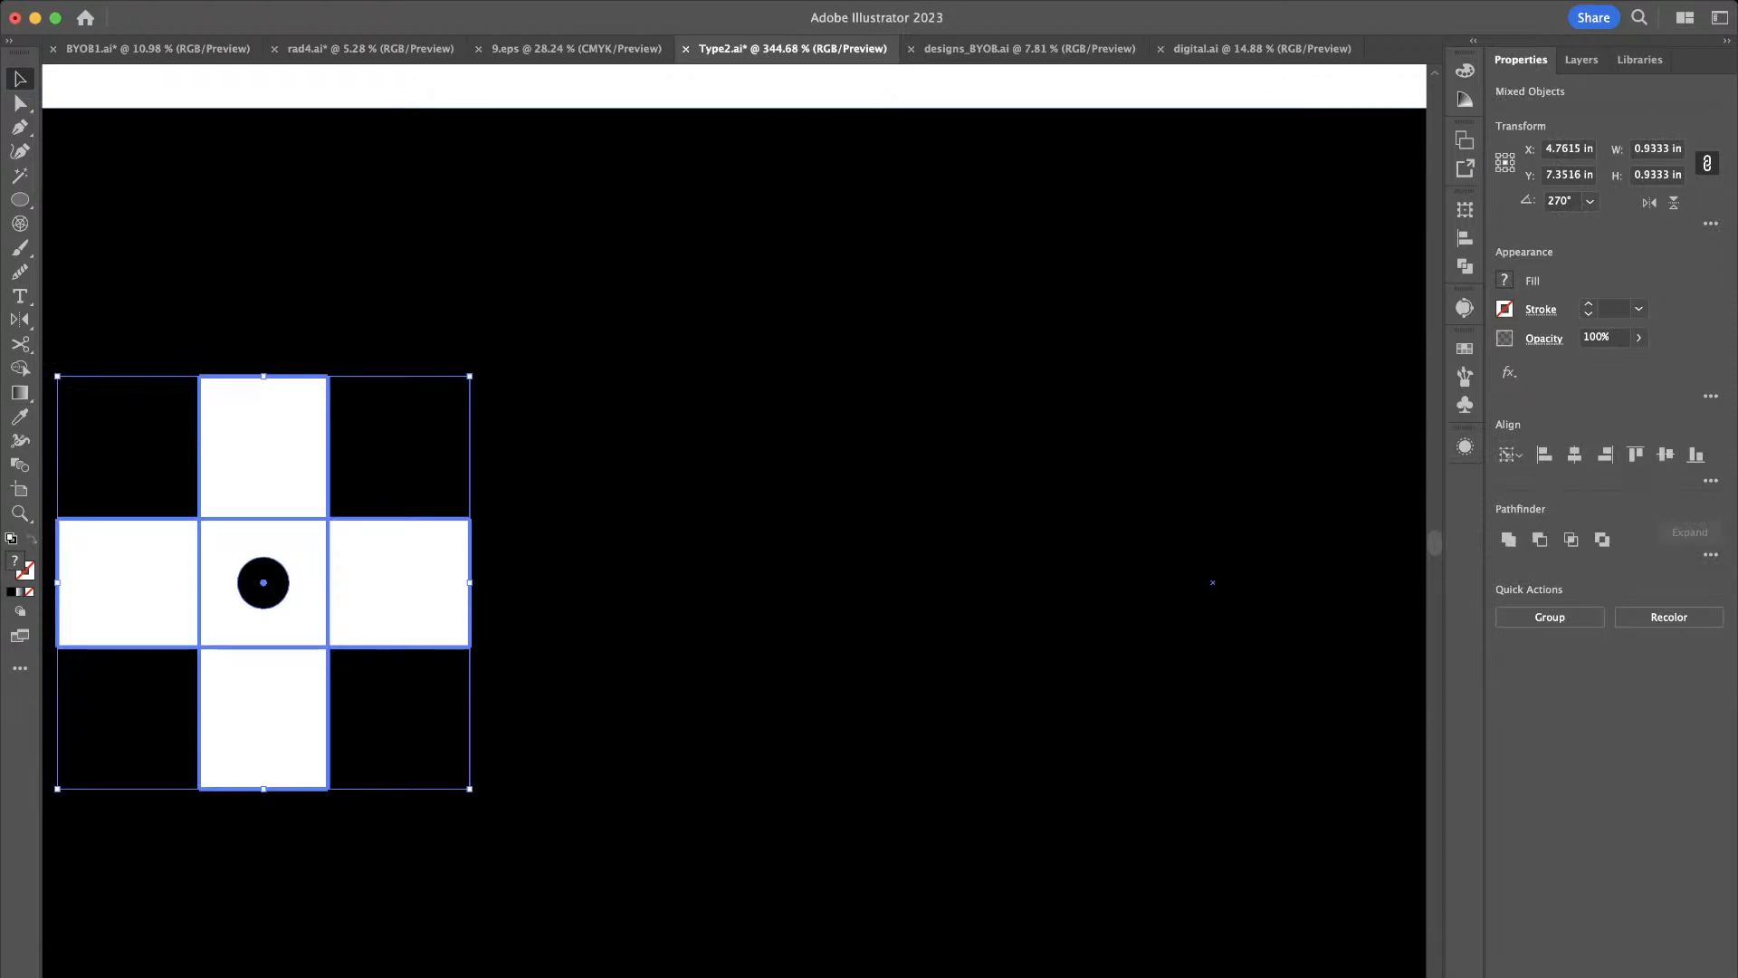
scroll(241, 742, down, 5)
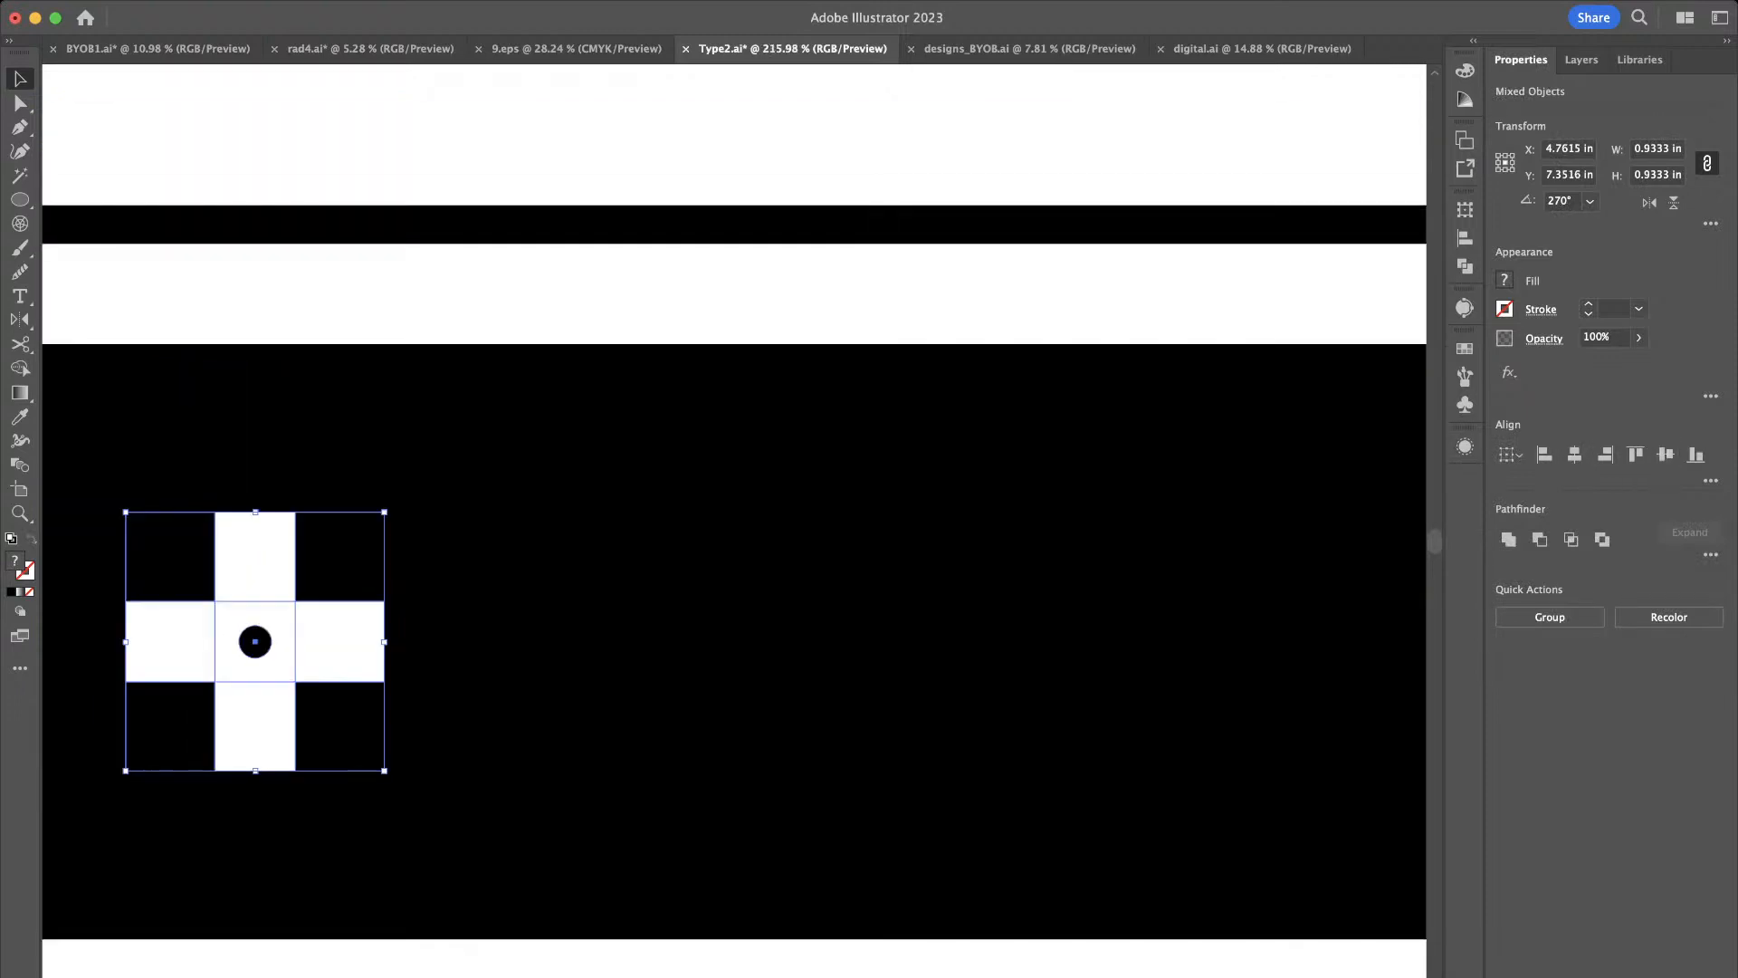
key(super+shift+a)
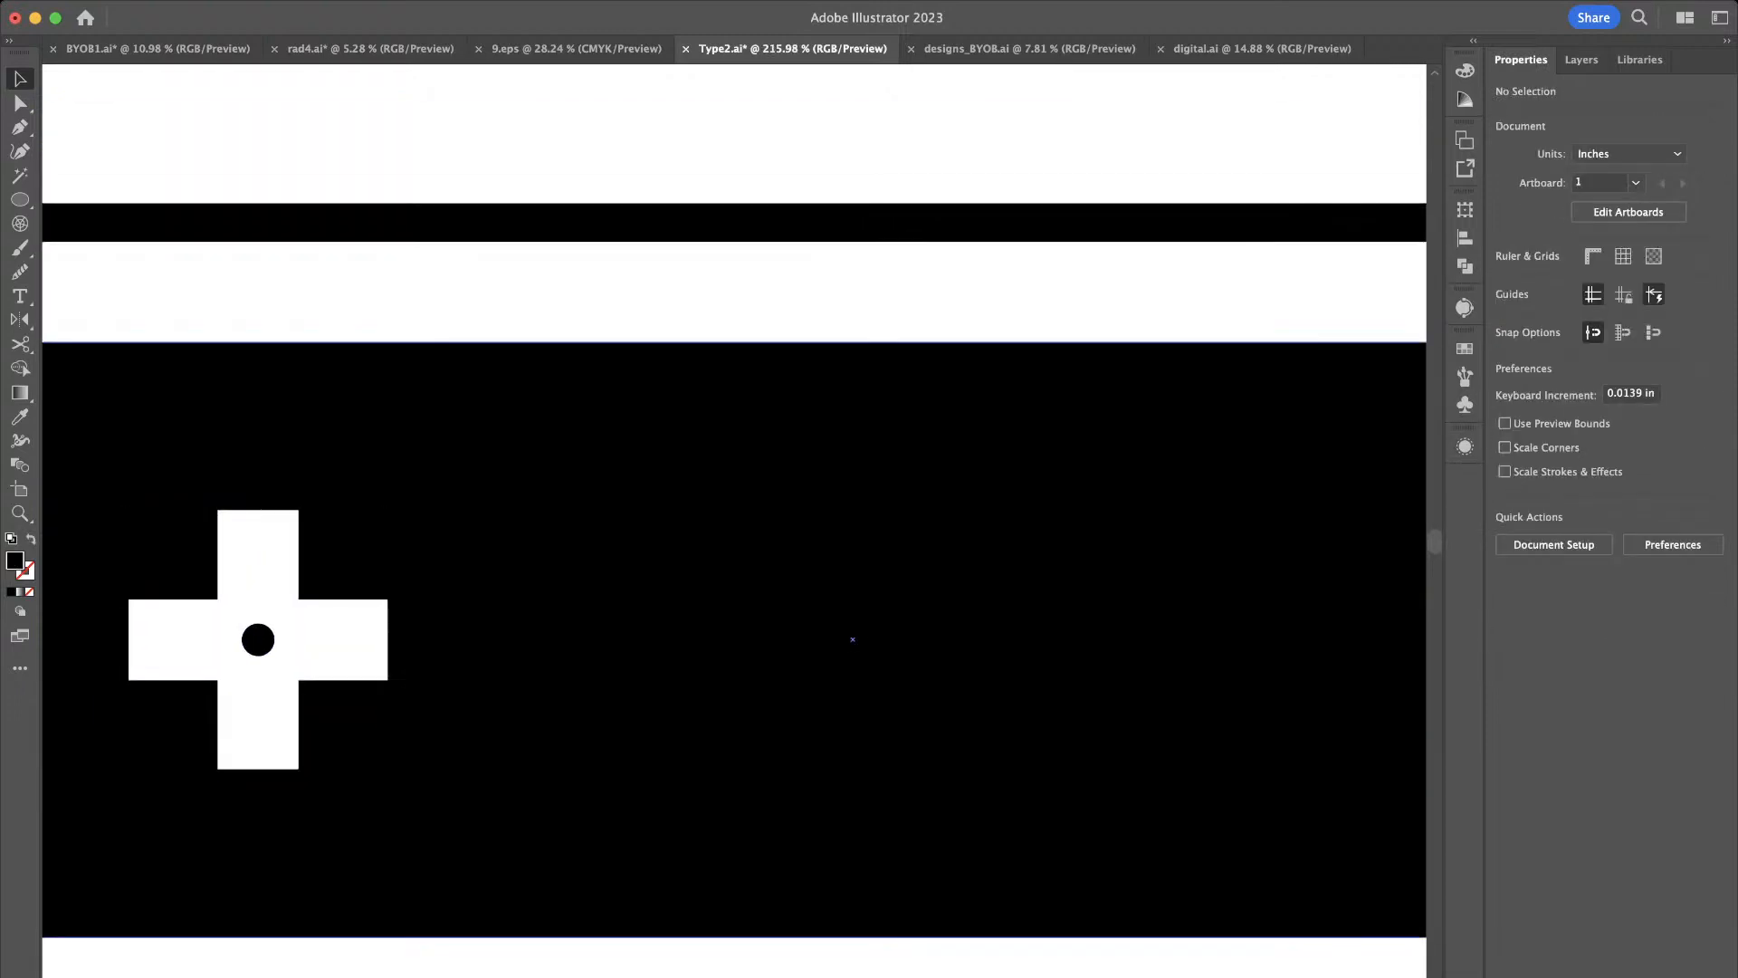
Enlarge the black circle around its center to a bit over half the width of the plus's arms
drag(850, 633, 1008, 504)
scroll(452, 464, up, 5)
scroll(371, 528, up, 4)
click(373, 530)
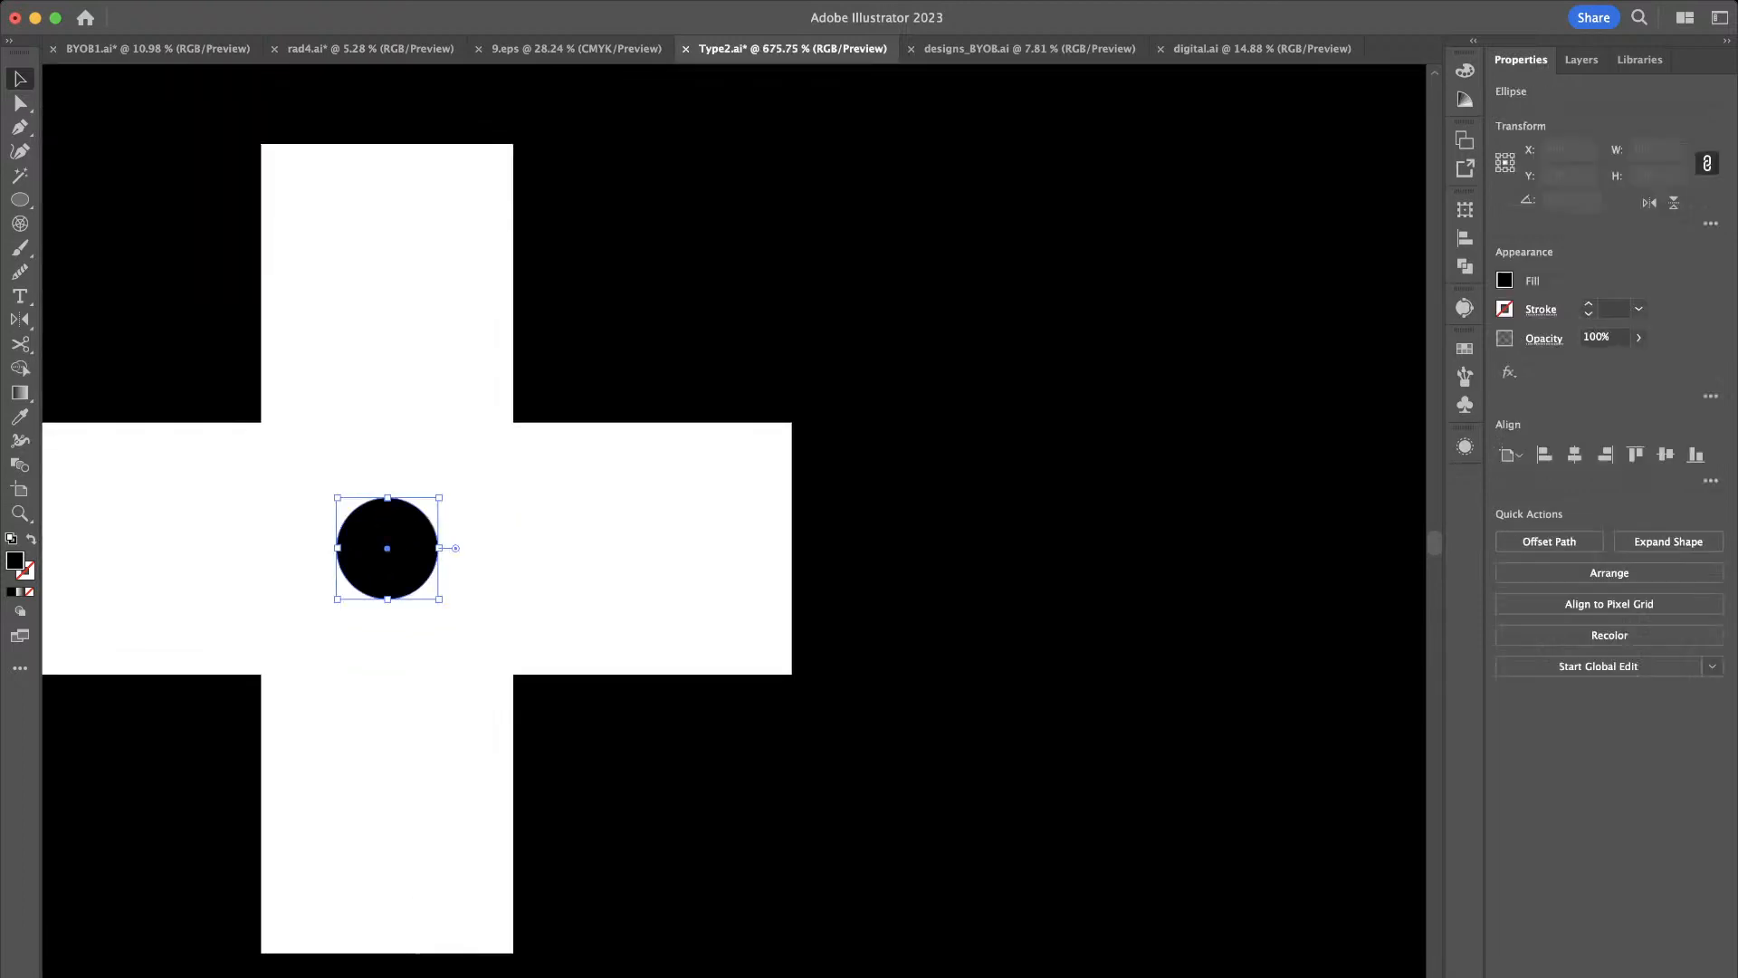
drag(439, 497, 459, 477)
click(608, 324)
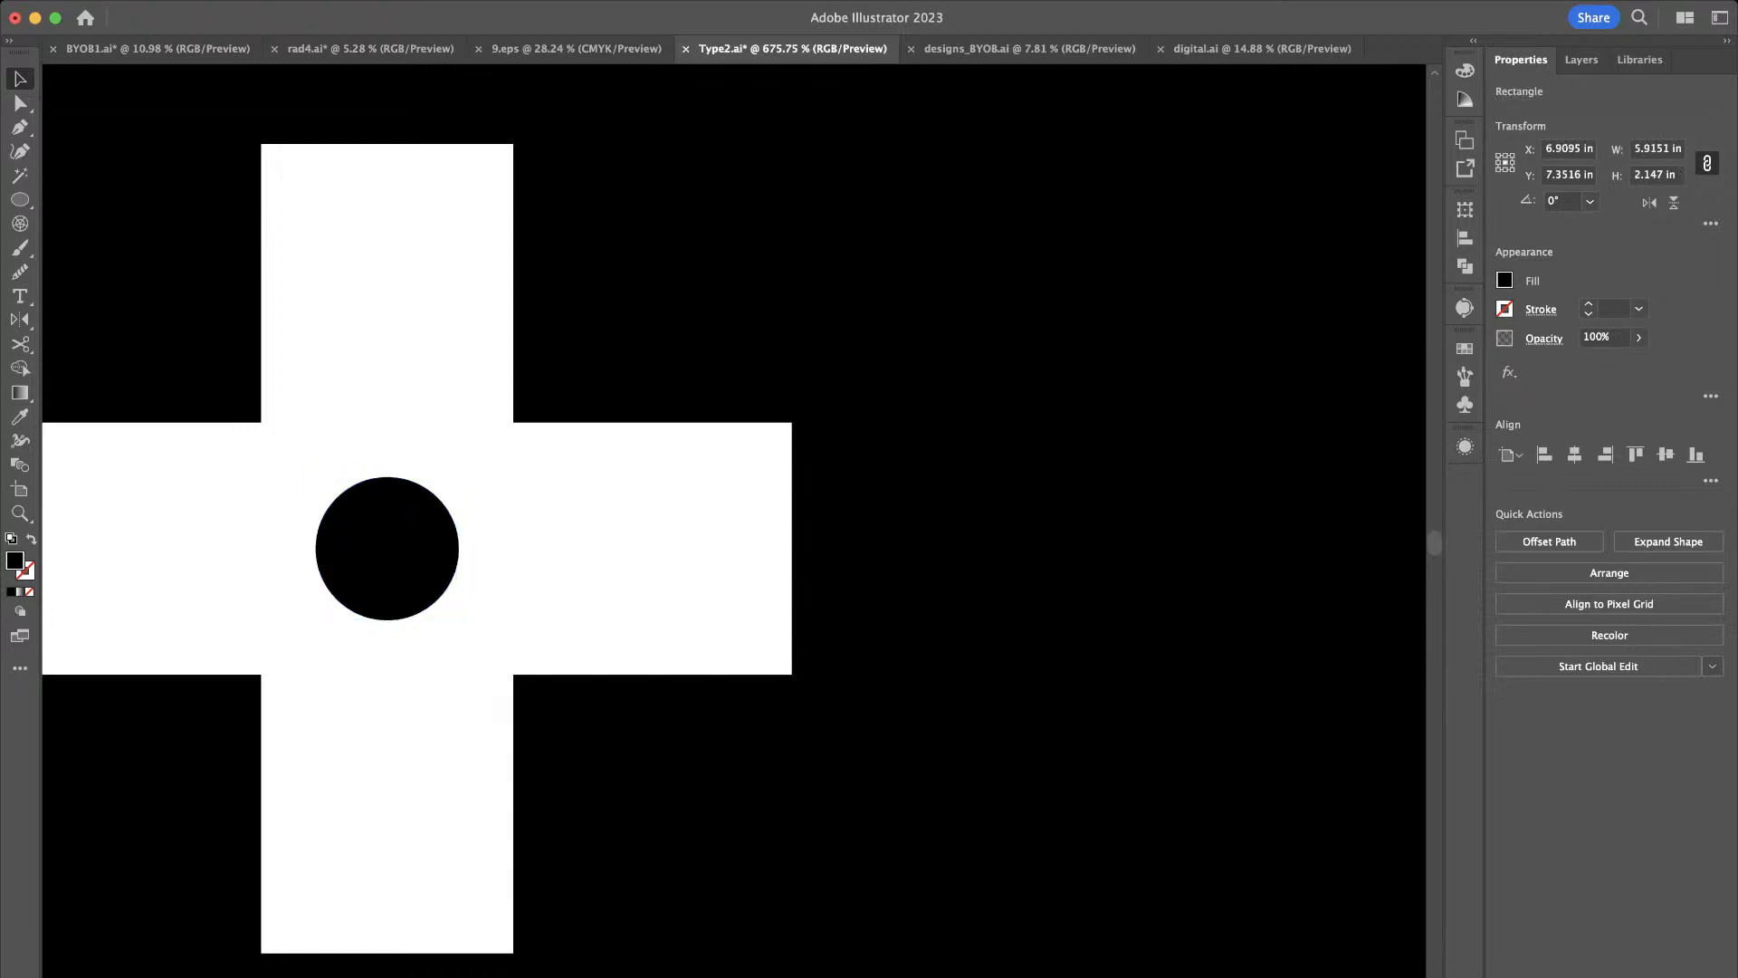
scroll(607, 323, down, 5)
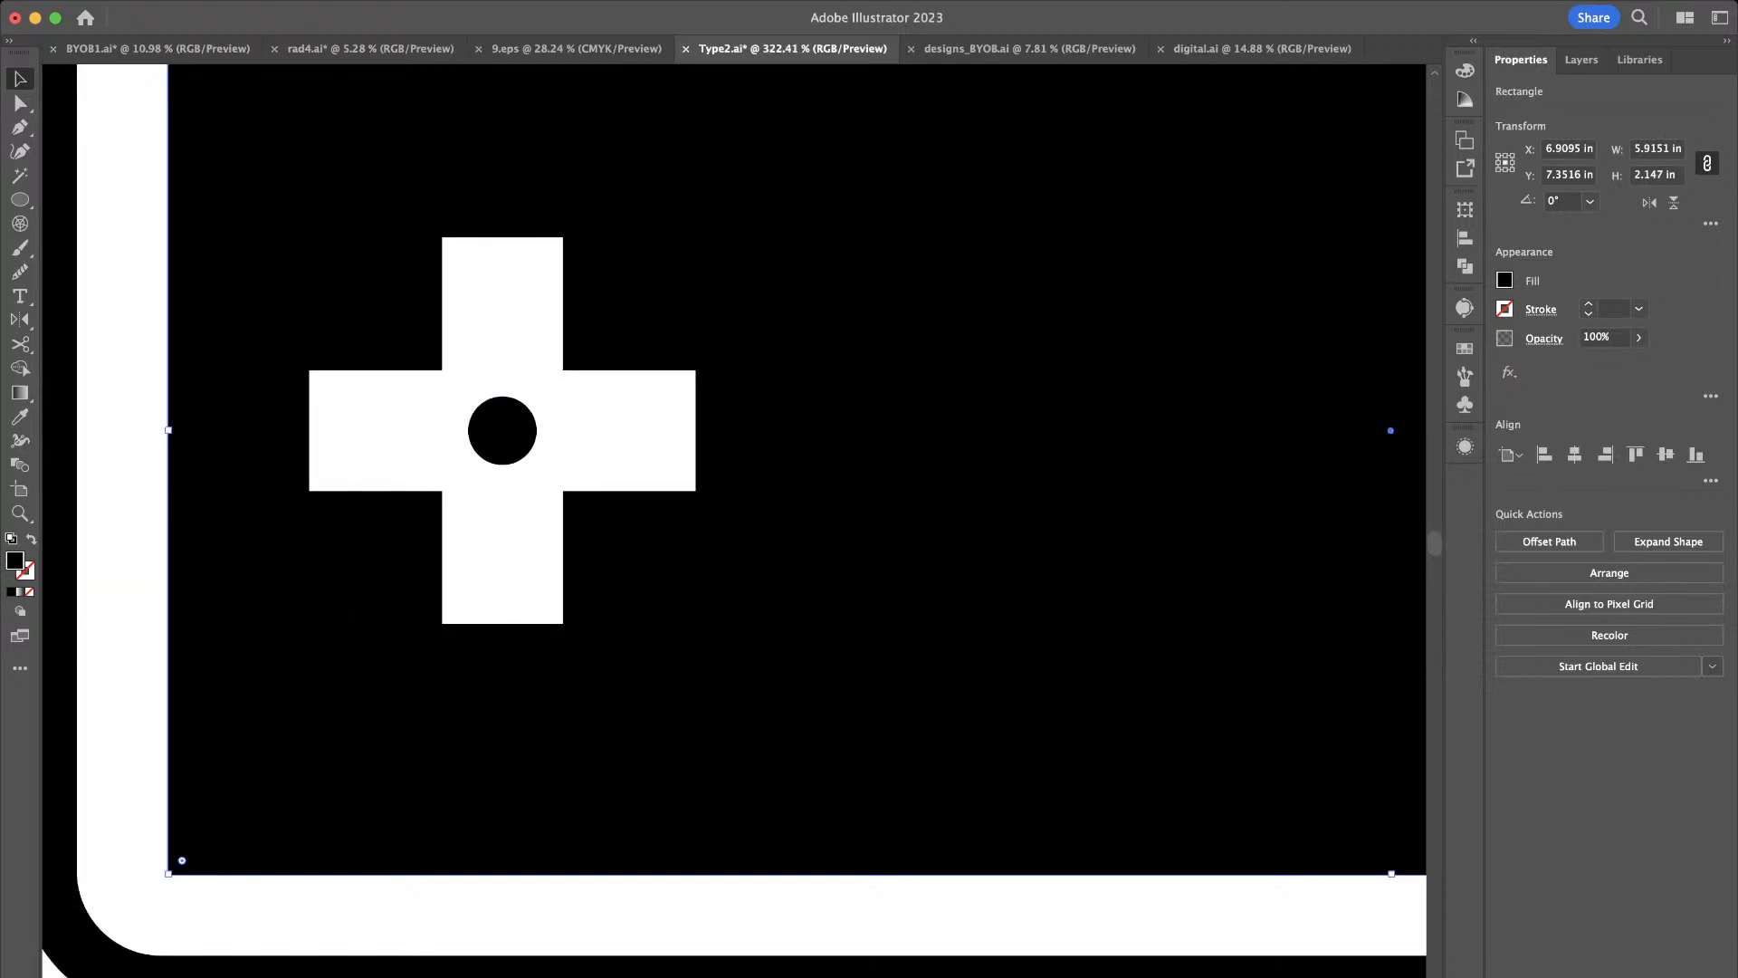
key(super+Tab)
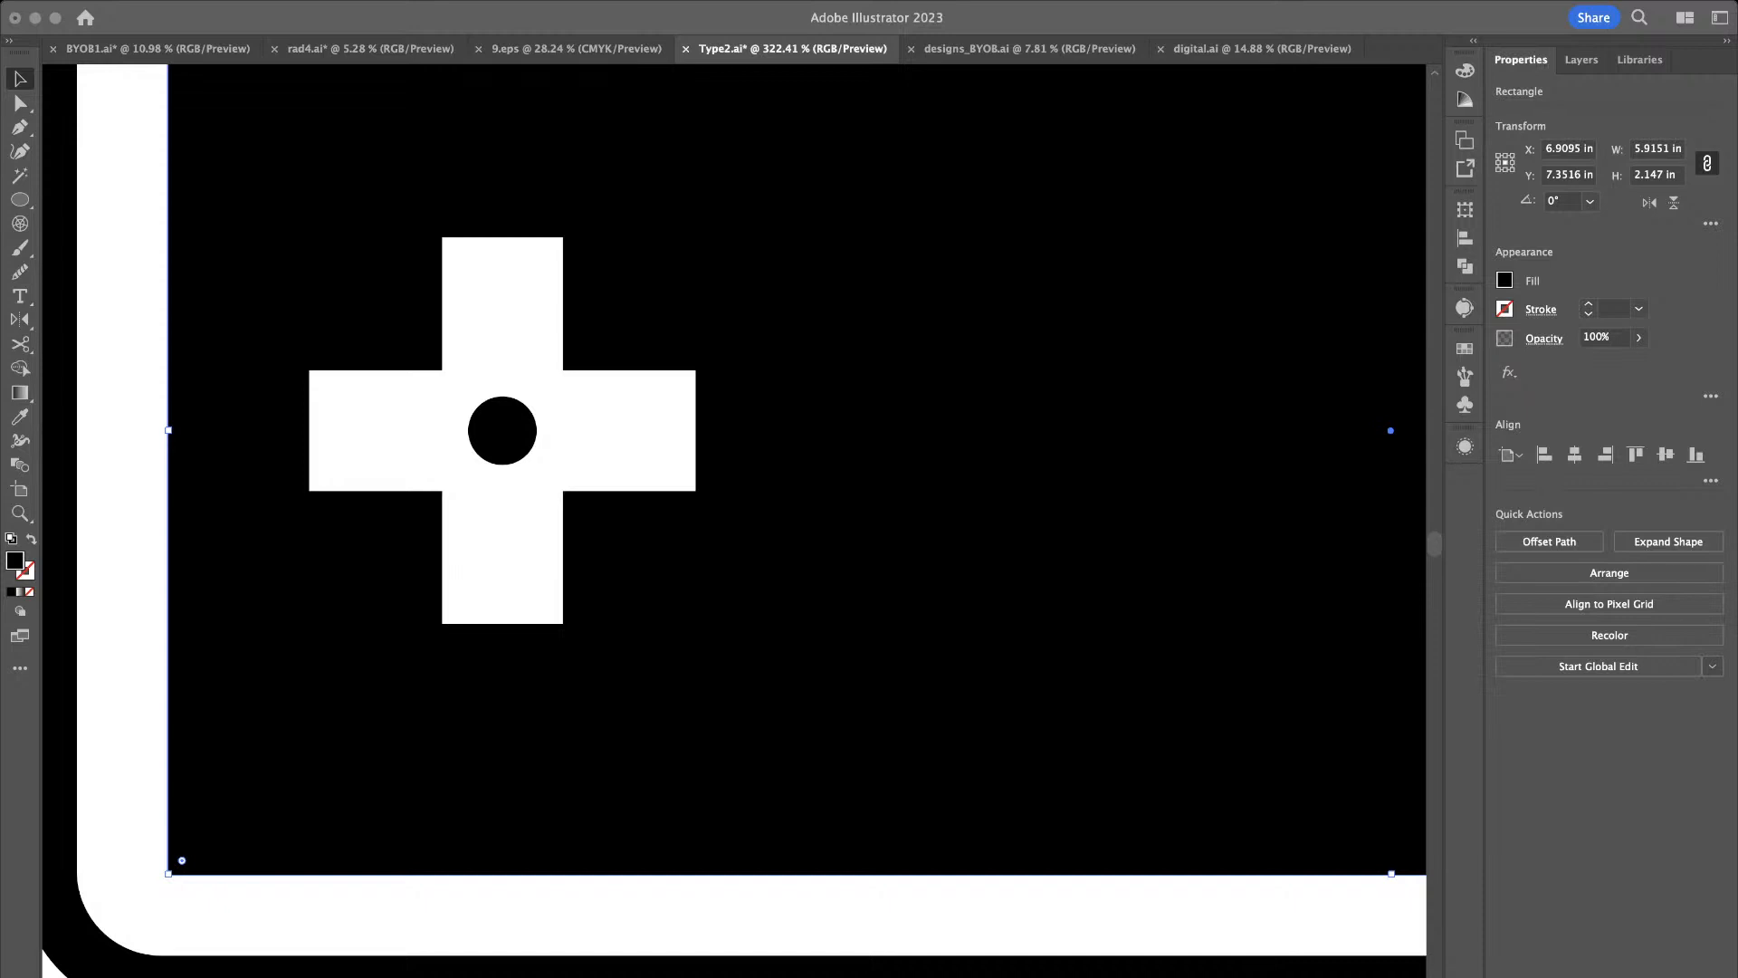
scroll(341, 912, down, 4)
scroll(341, 912, right, 4)
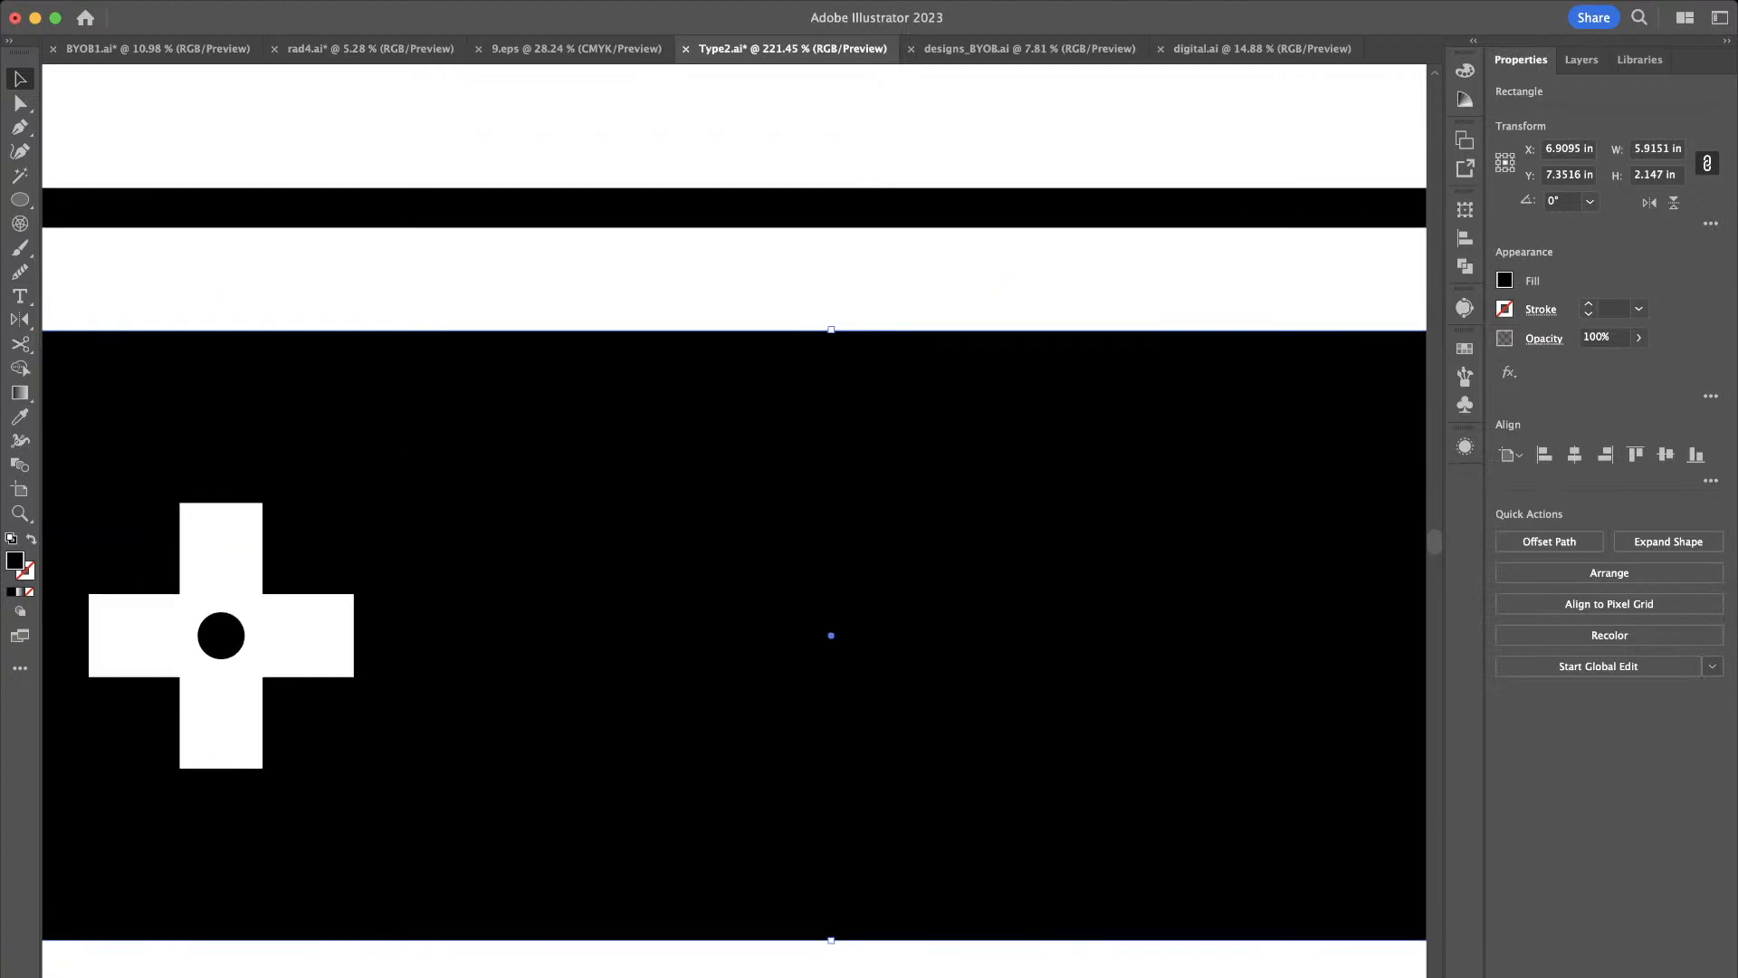
scroll(547, 787, down, 9)
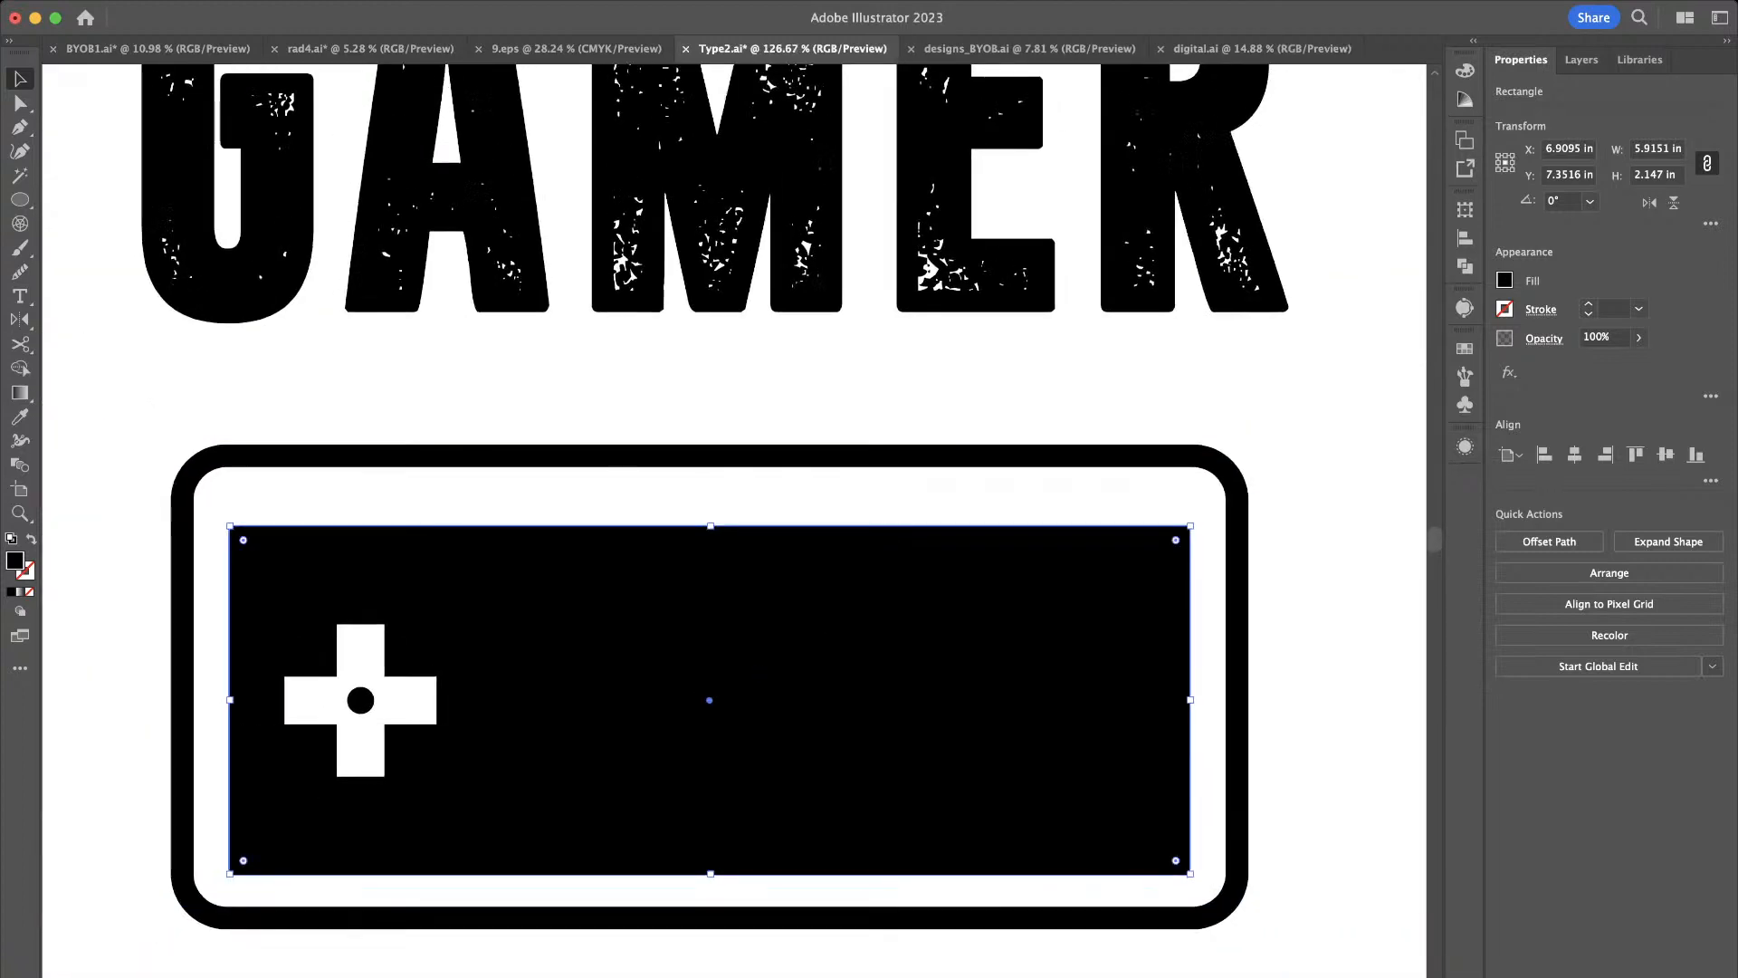
scroll(548, 780, up, 7)
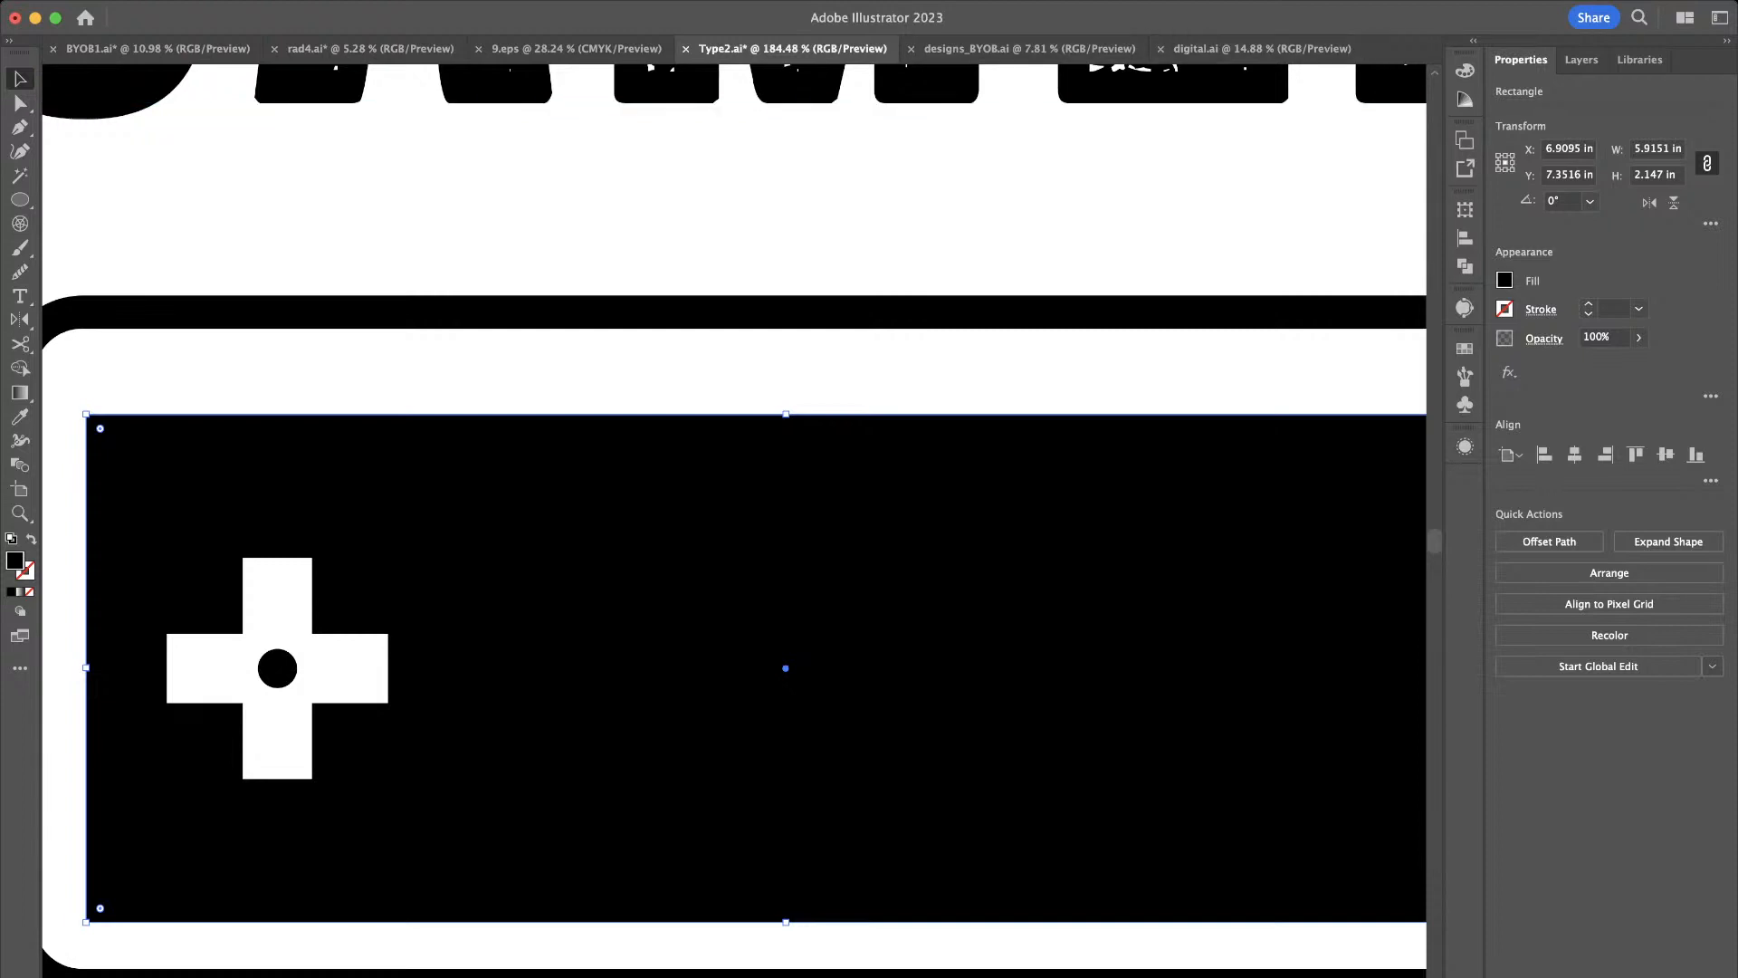
scroll(548, 550, down, 2)
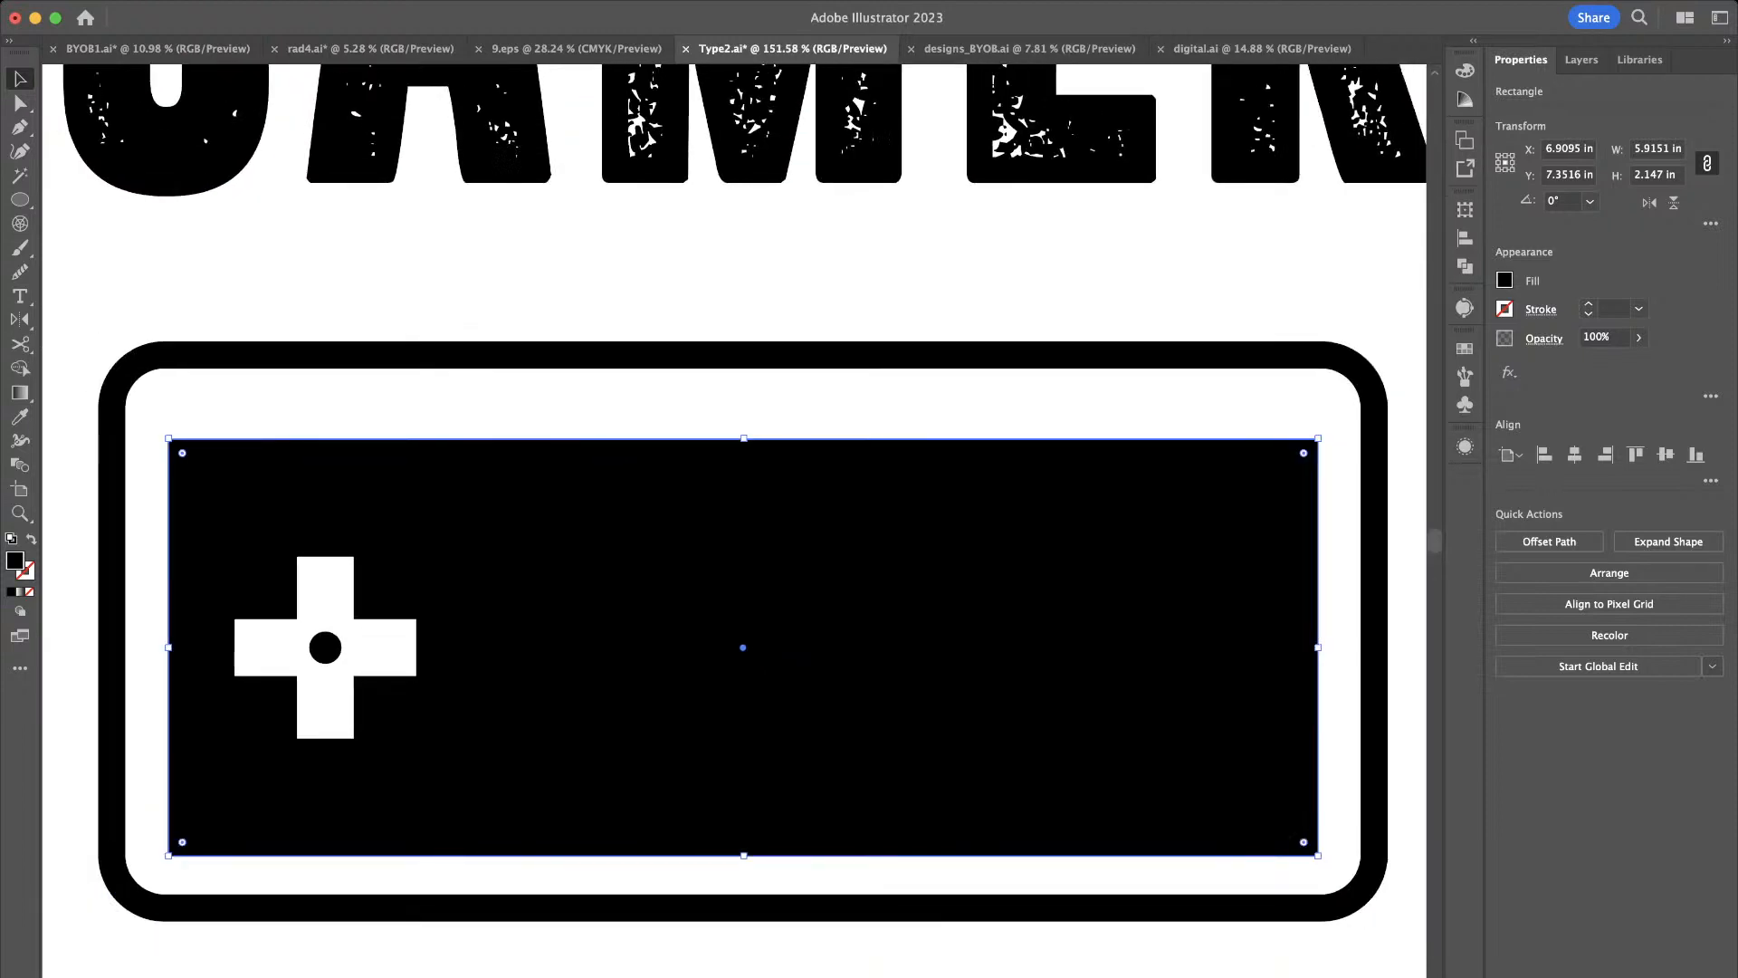
drag(340, 639, 361, 639)
key(super+z)
scroll(326, 653, up, 3)
key(super+shift+a)
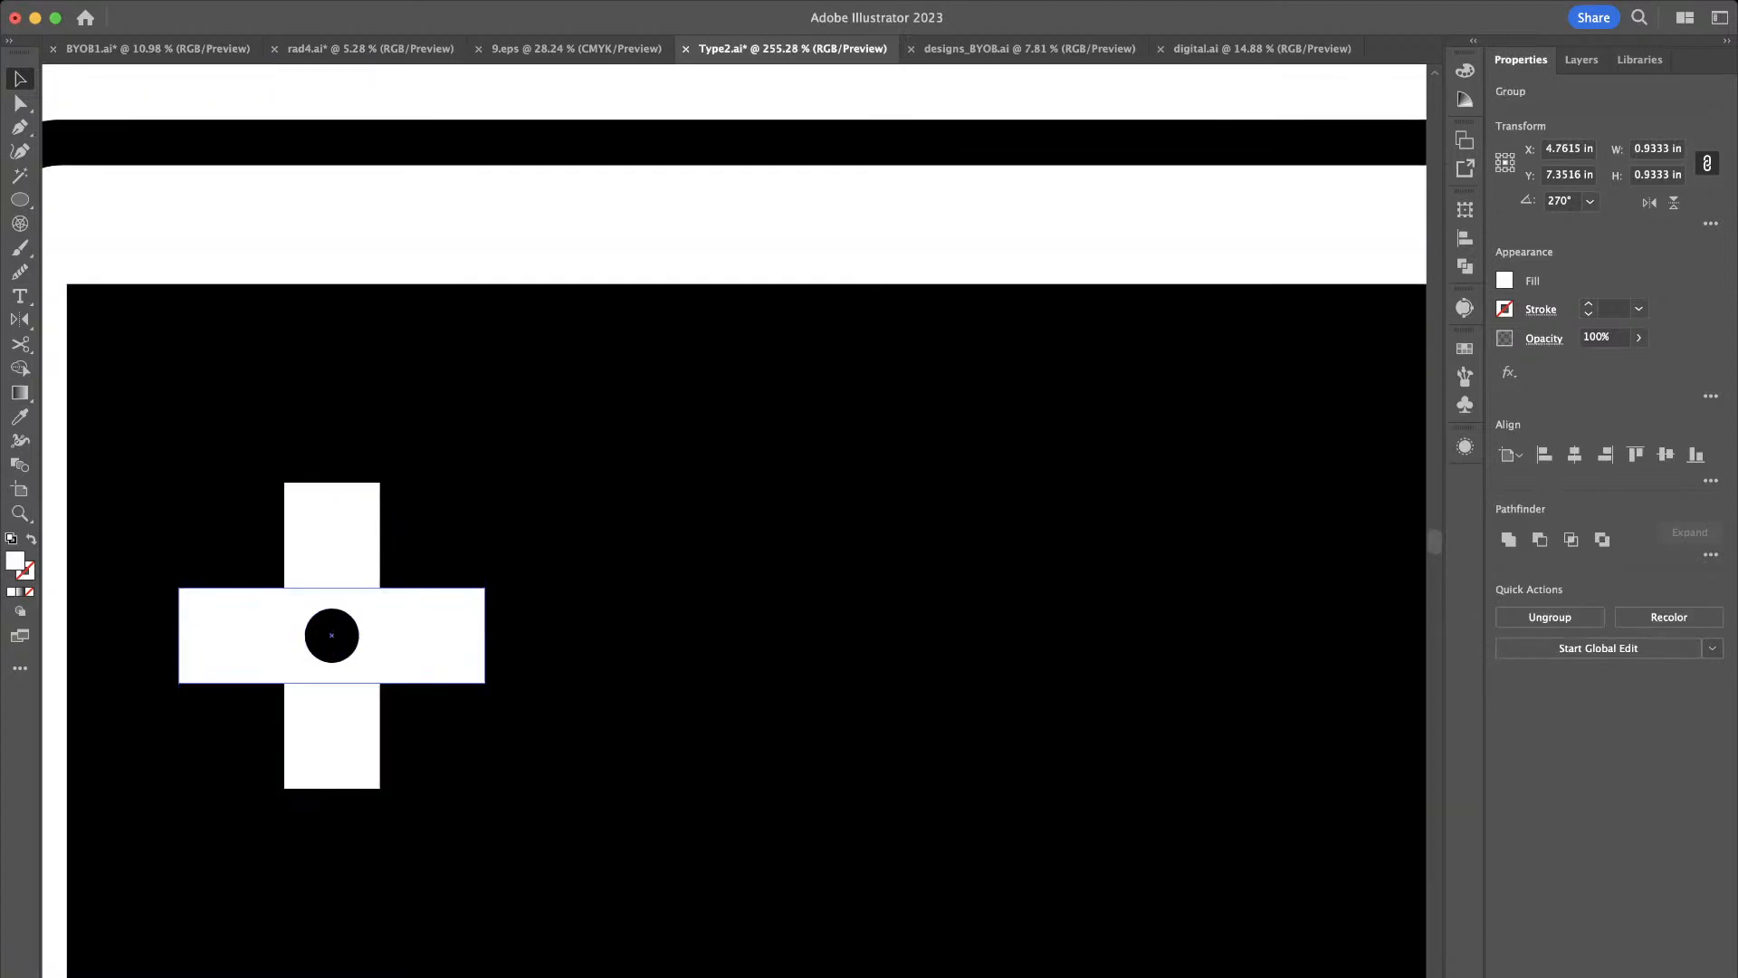
Group the white plus together with the black circle at its center
click(331, 697)
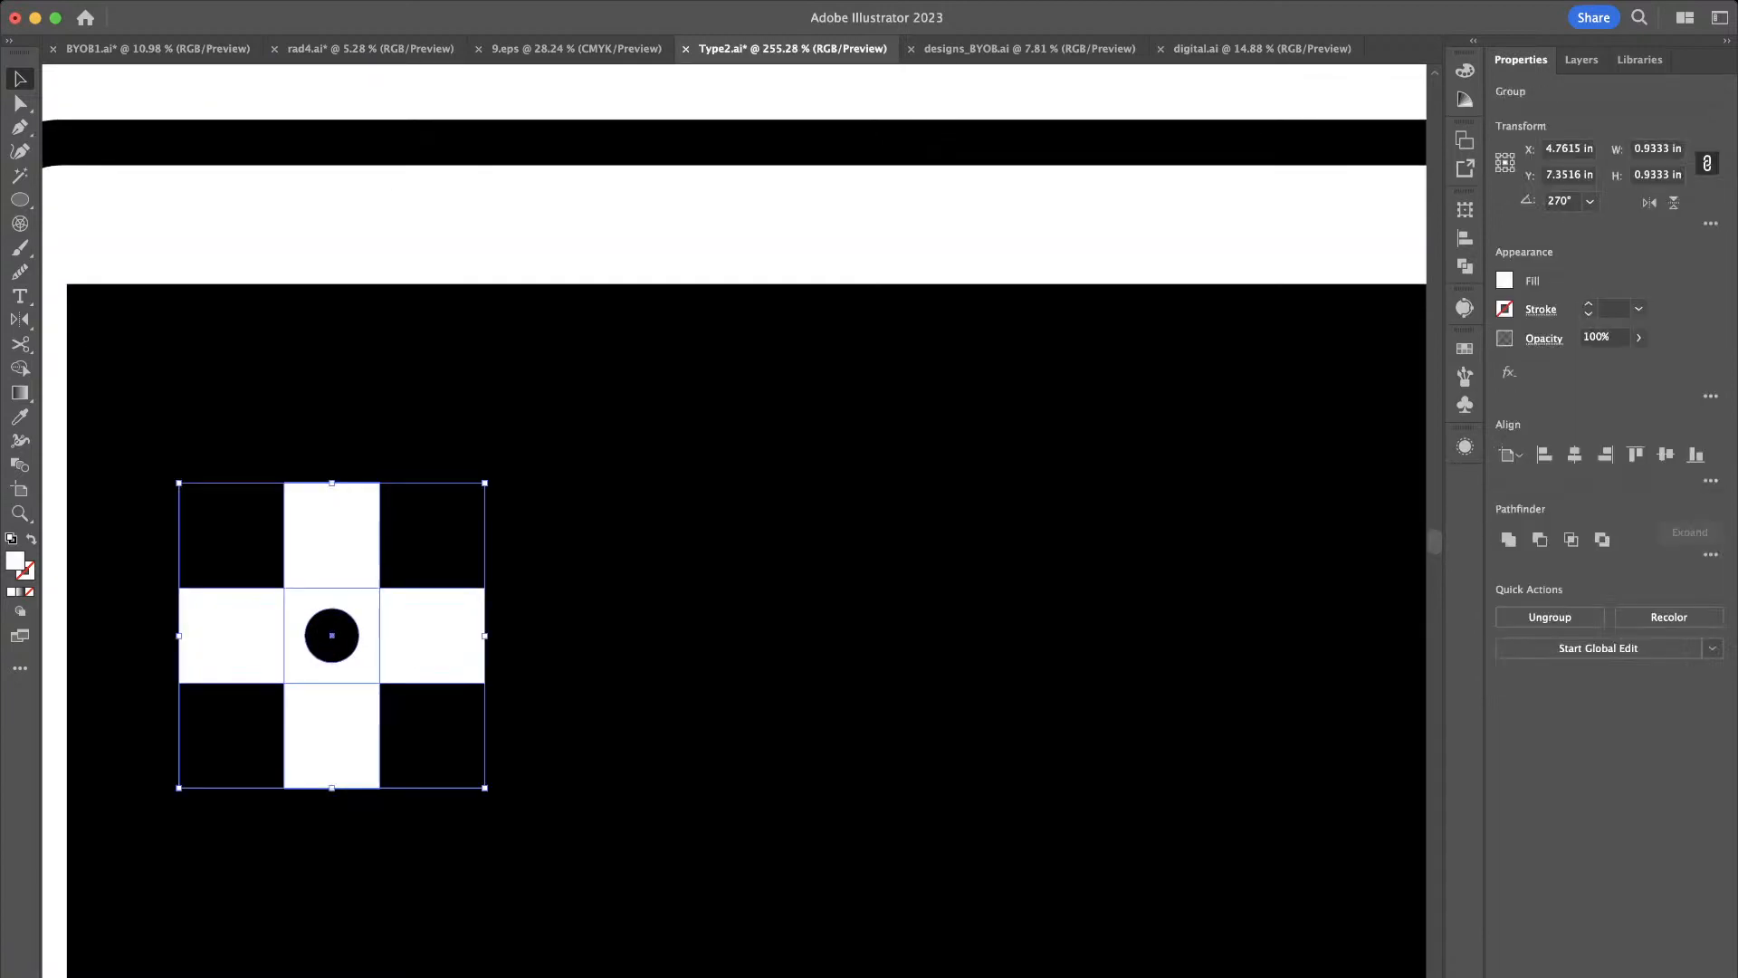
key(super+shift+g)
key(super+g)
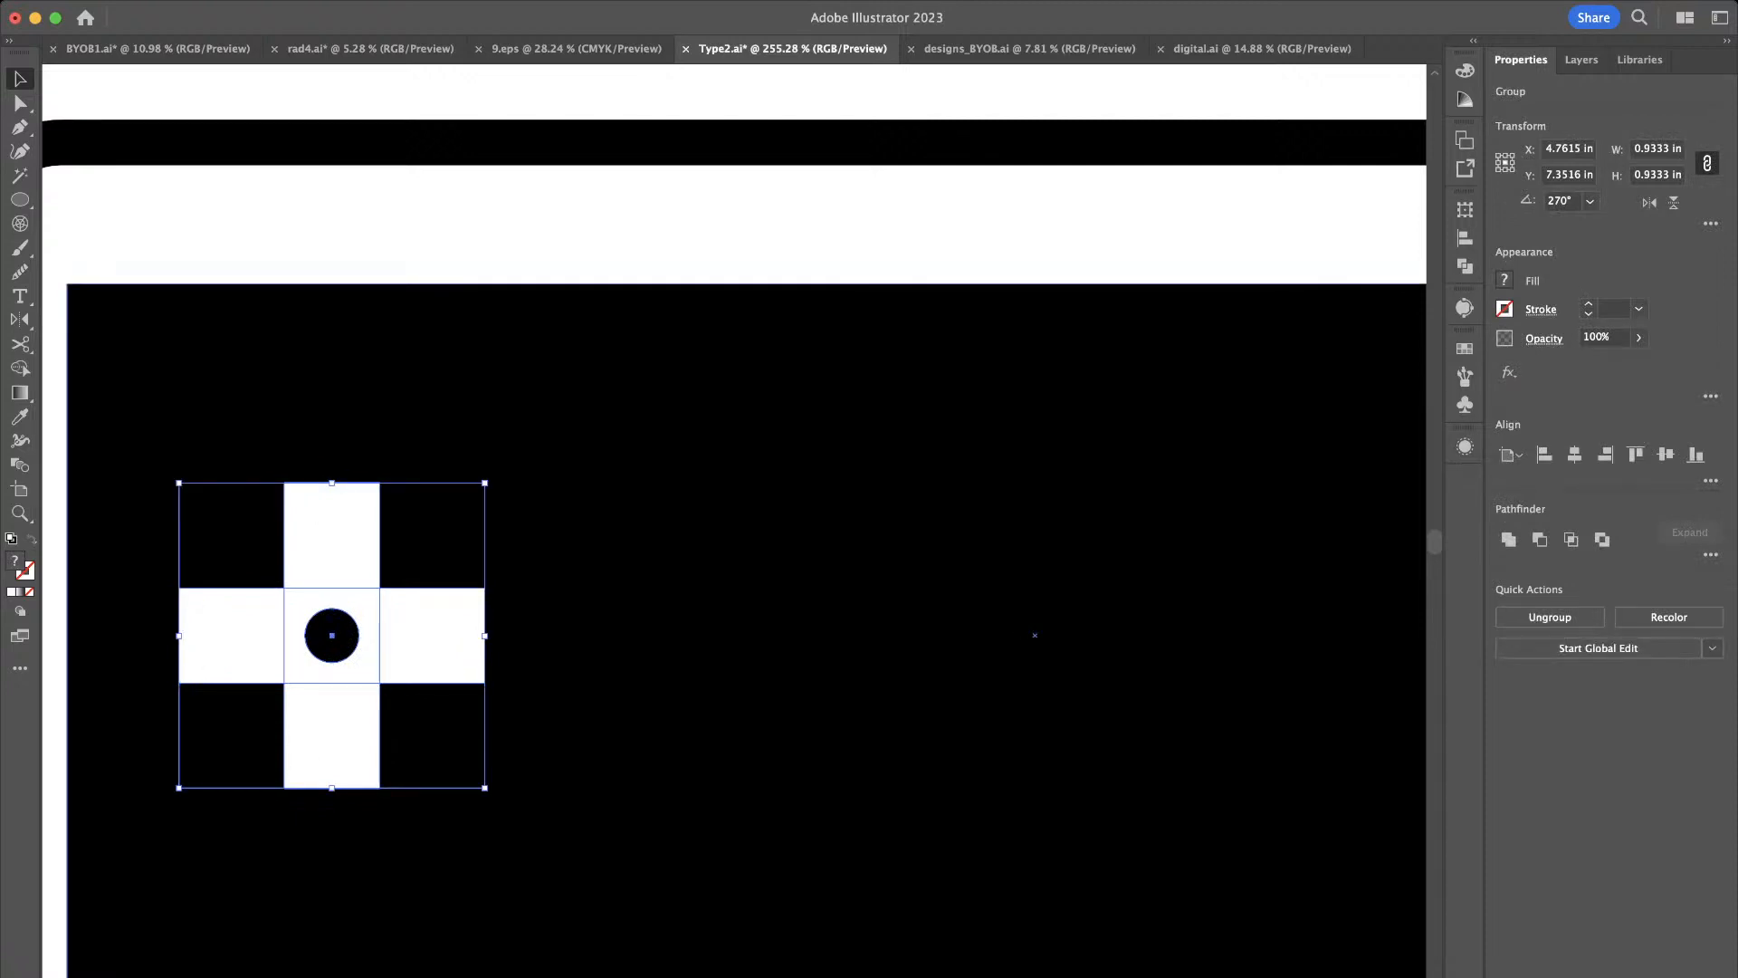
Center the plus group vertically on the black rectangle, using the rectangle as the key object, and deselect
shift+click(614, 659)
scroll(613, 659, down, 6)
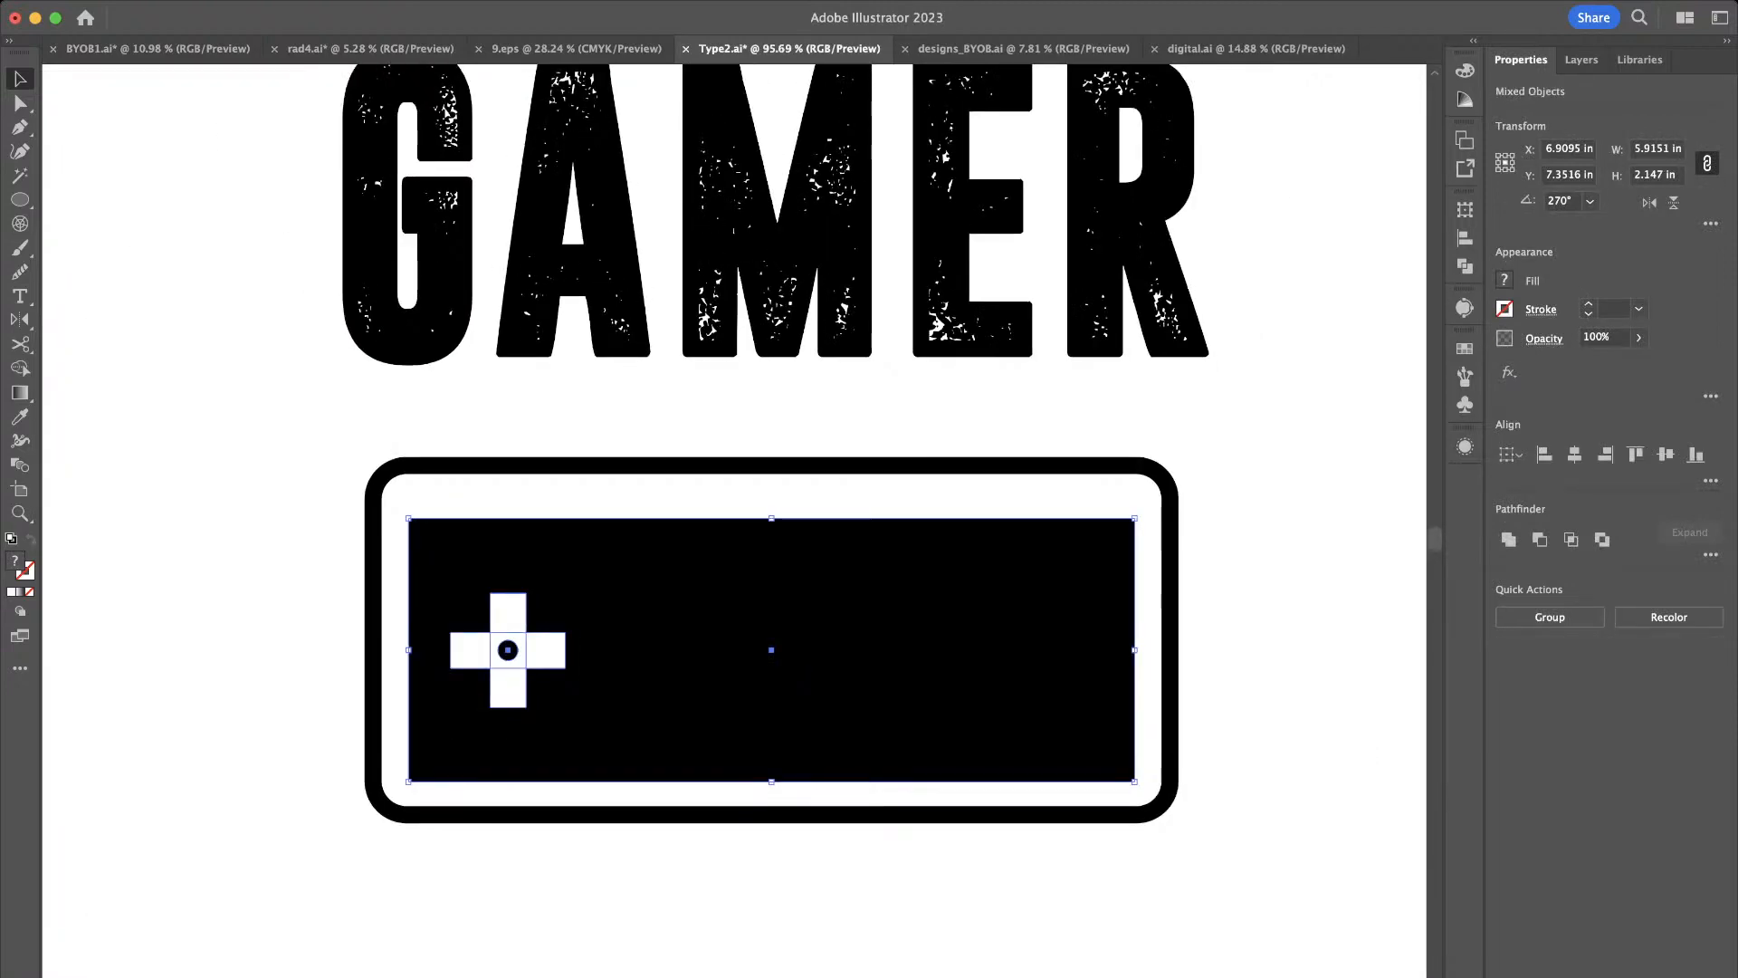
click(614, 659)
click(1665, 454)
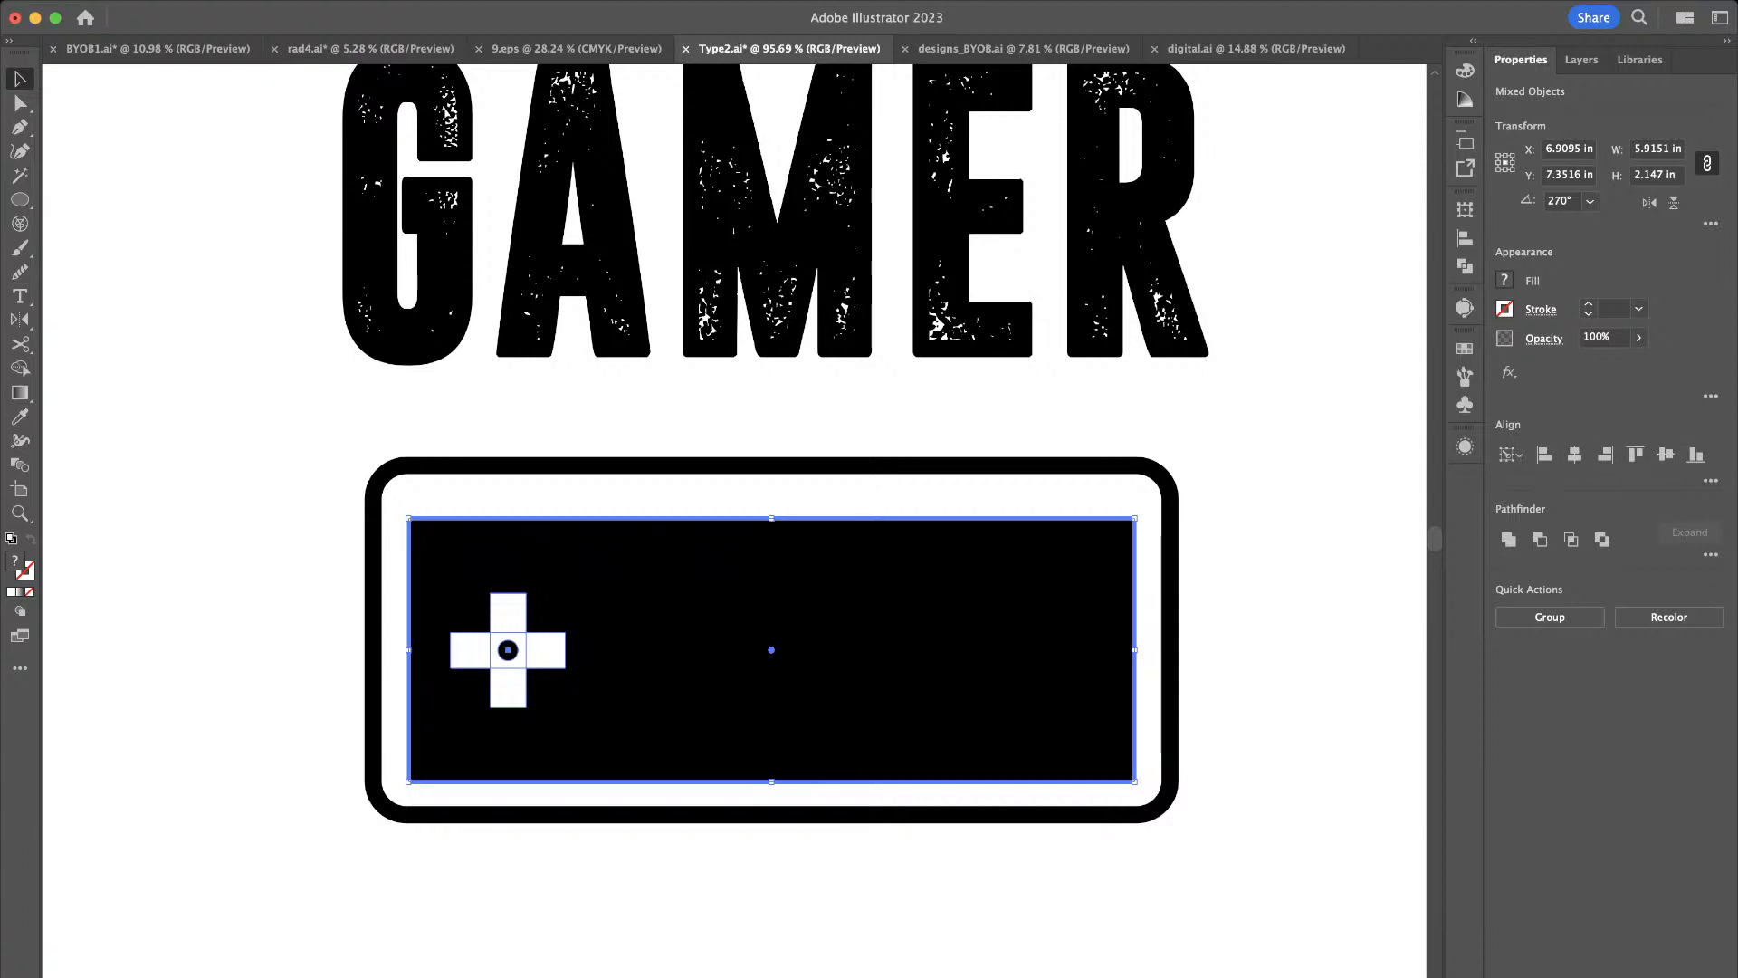
click(815, 412)
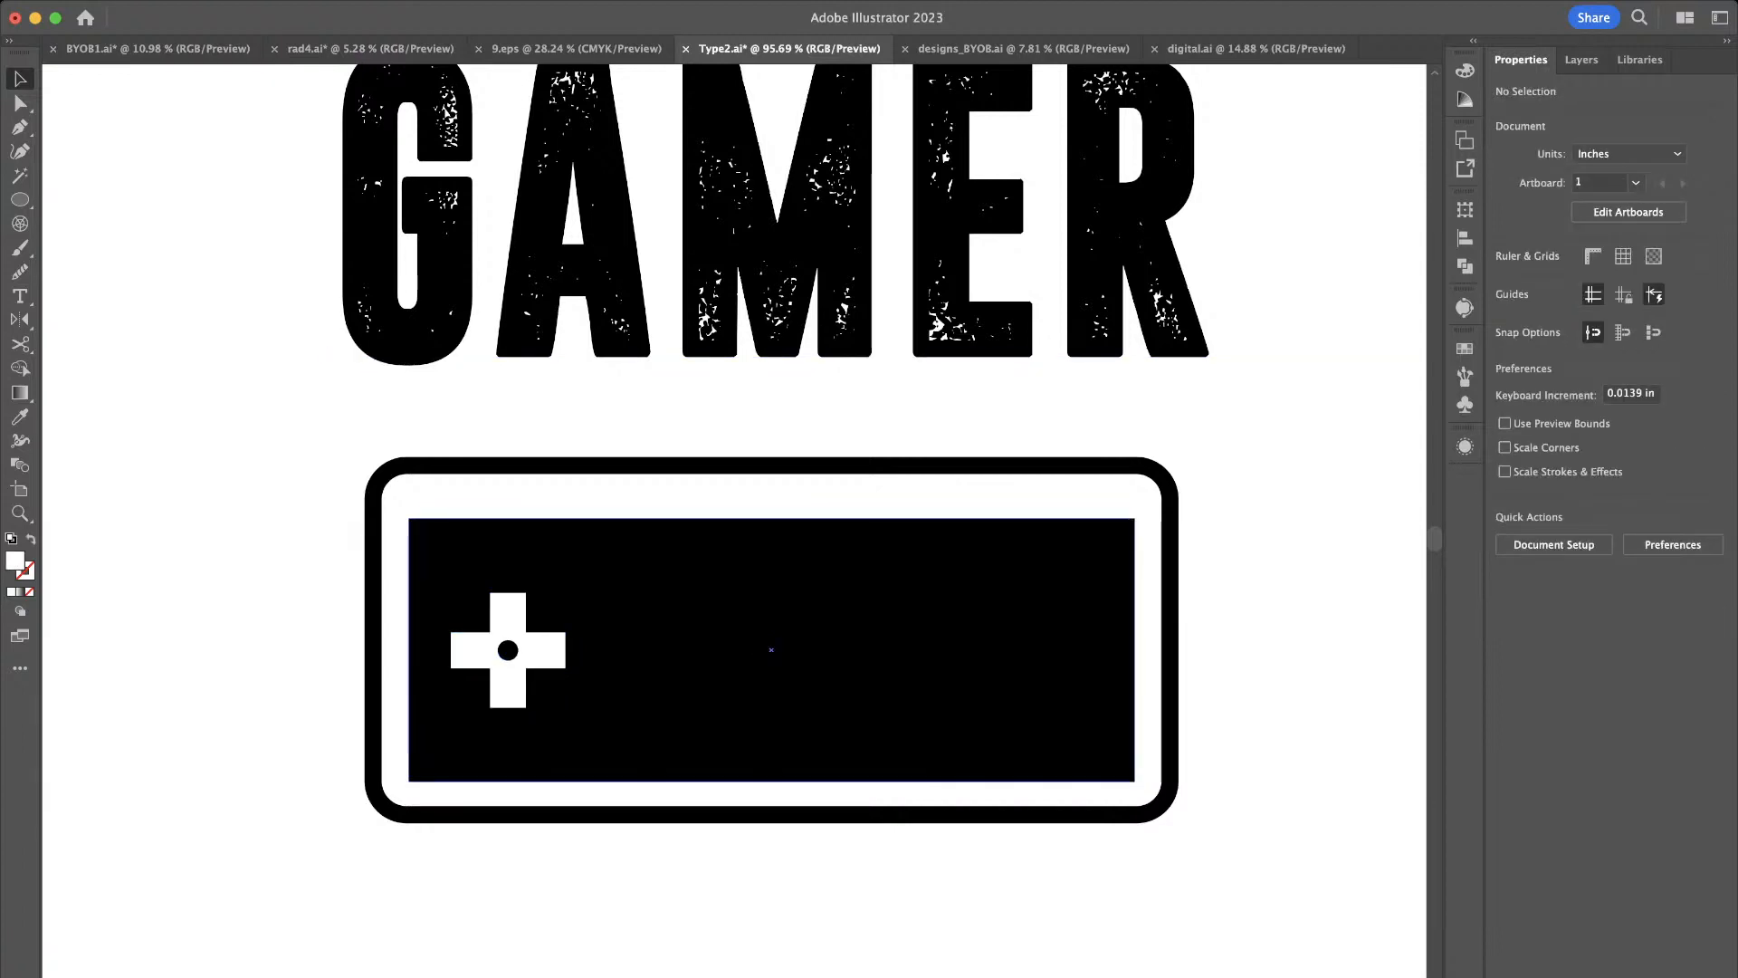
Move the plus group horizontally about 0.15 in to the right inside the black rectangle
scroll(481, 653, up, 3)
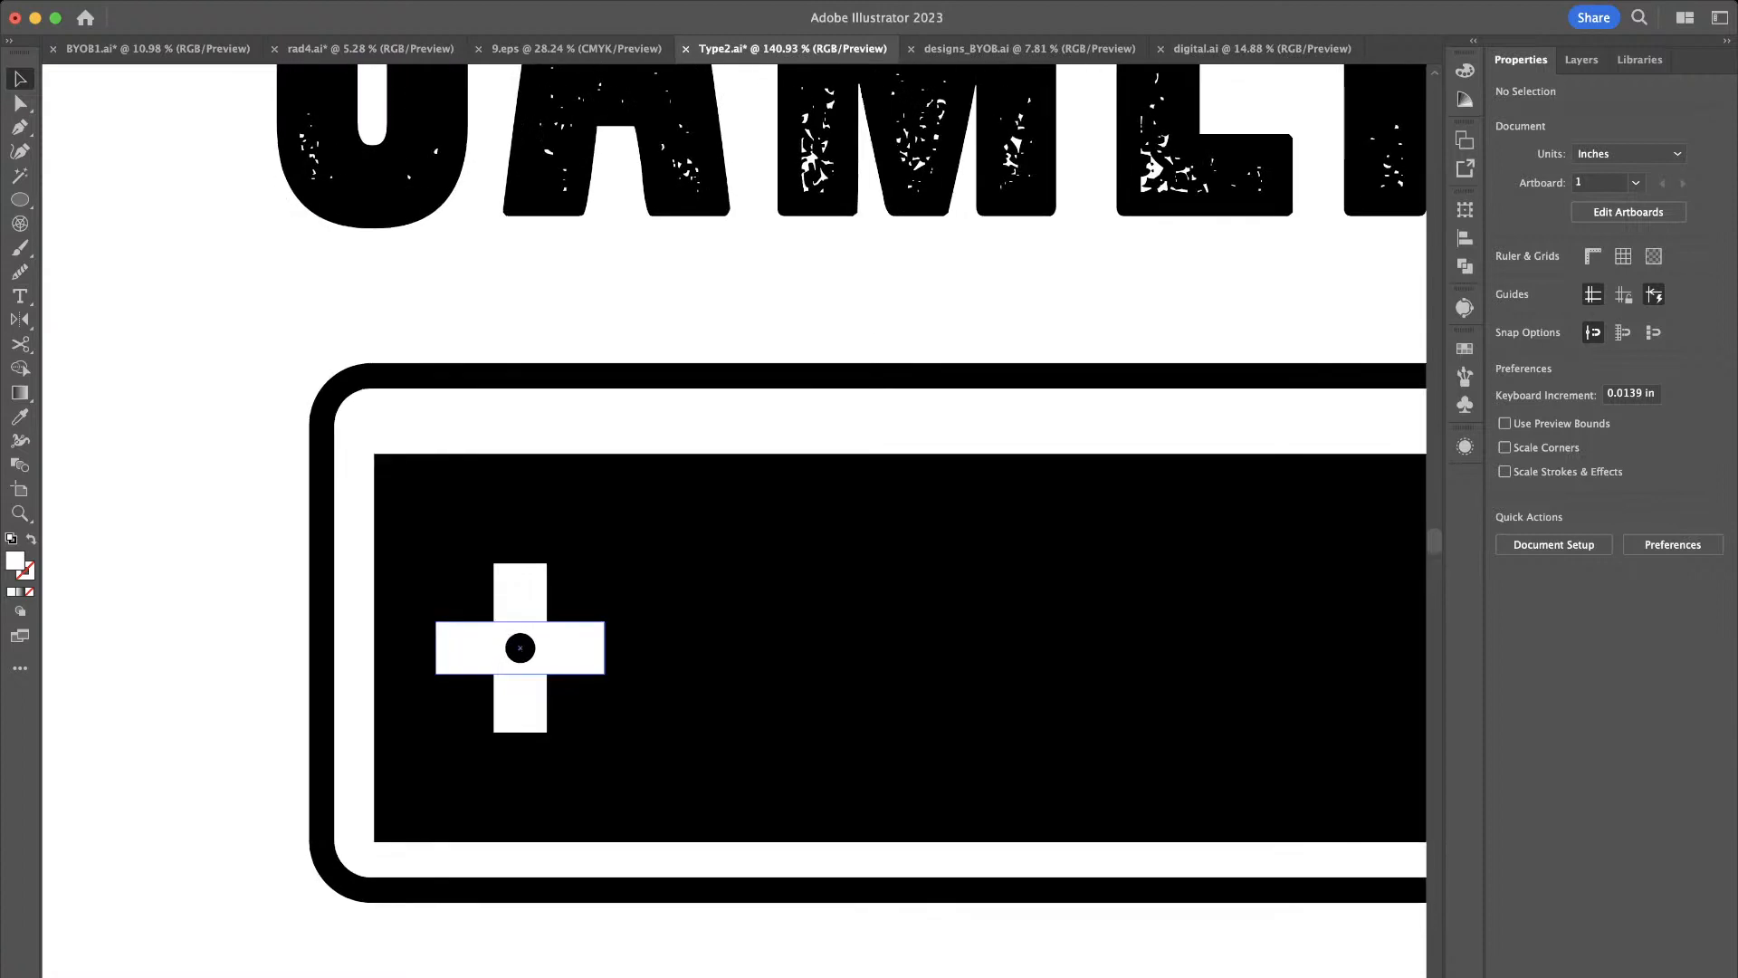
click(574, 648)
shift+click(683, 648)
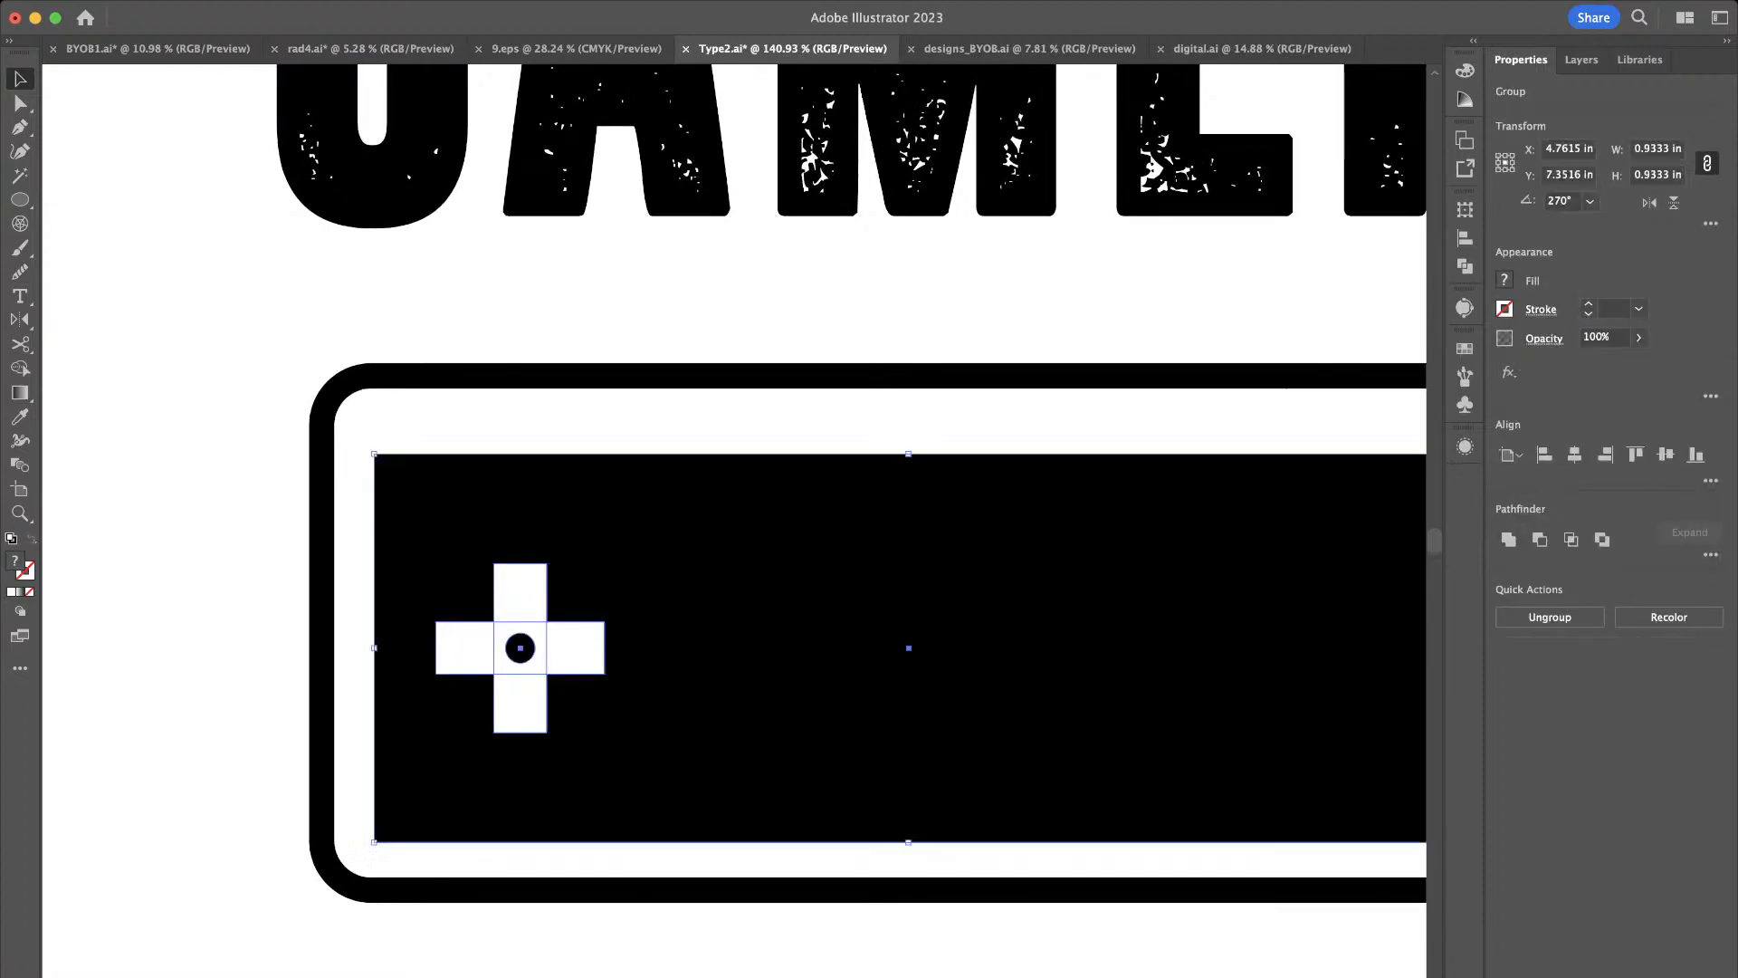
click(683, 648)
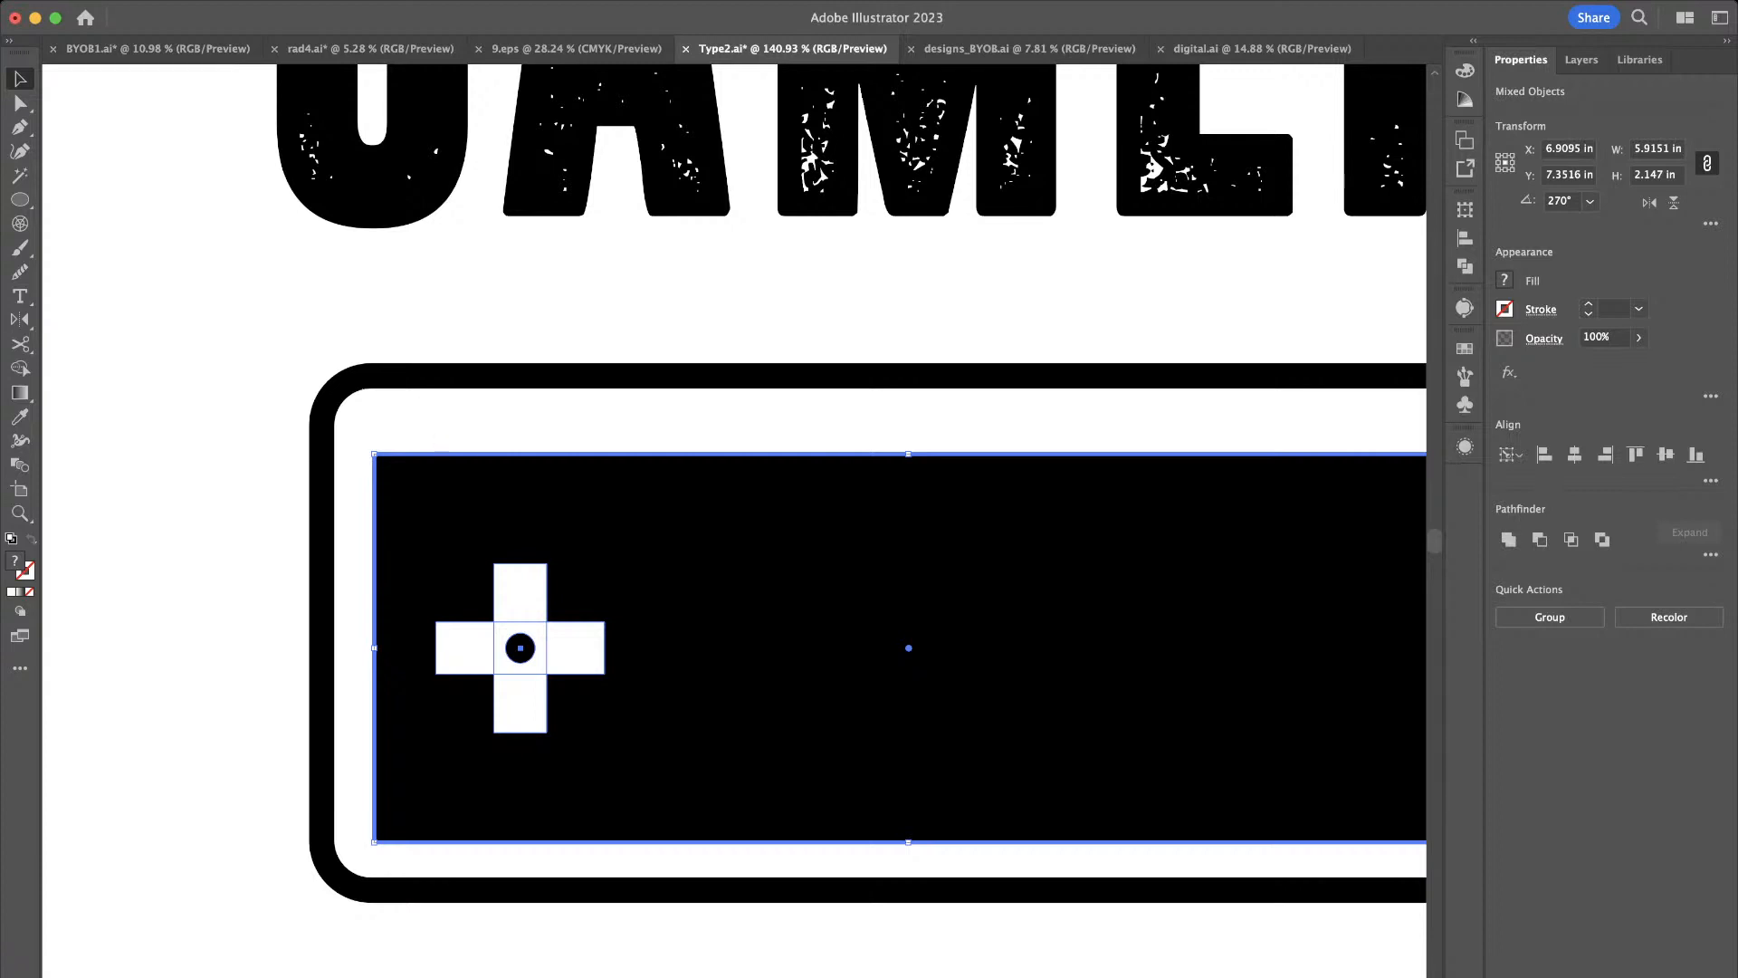
scroll(507, 648, up, 2)
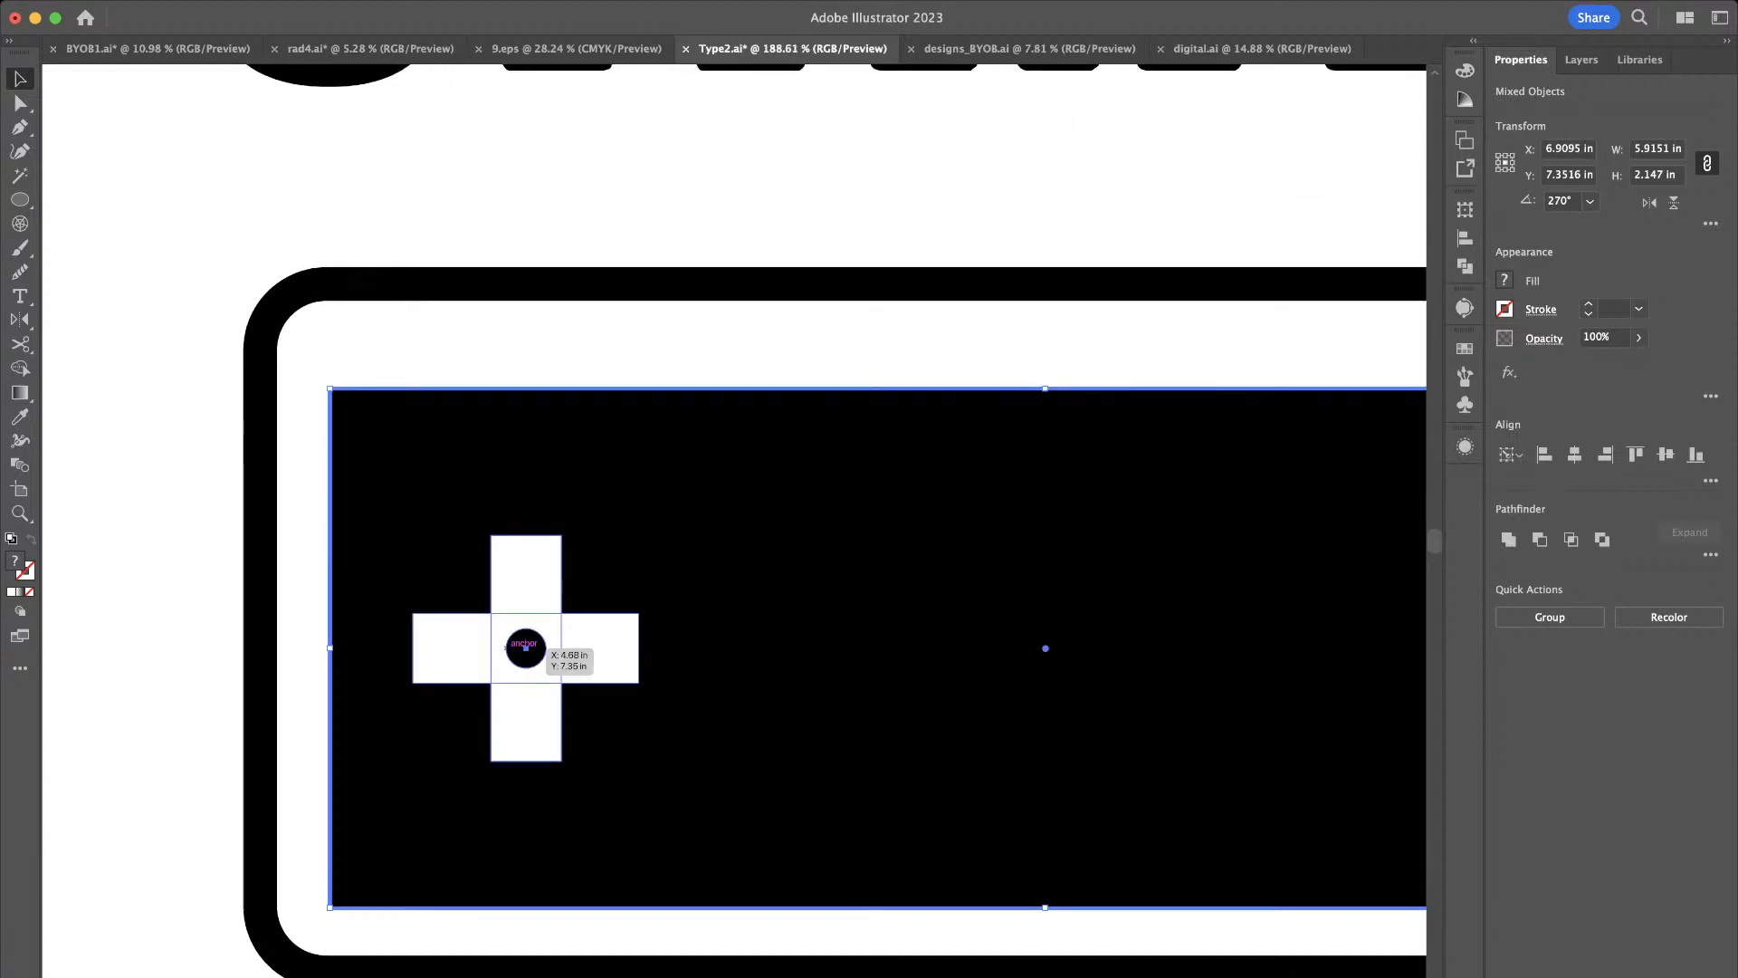
drag(526, 648, 561, 648)
key(super+shift+a)
scroll(551, 659, down, 5)
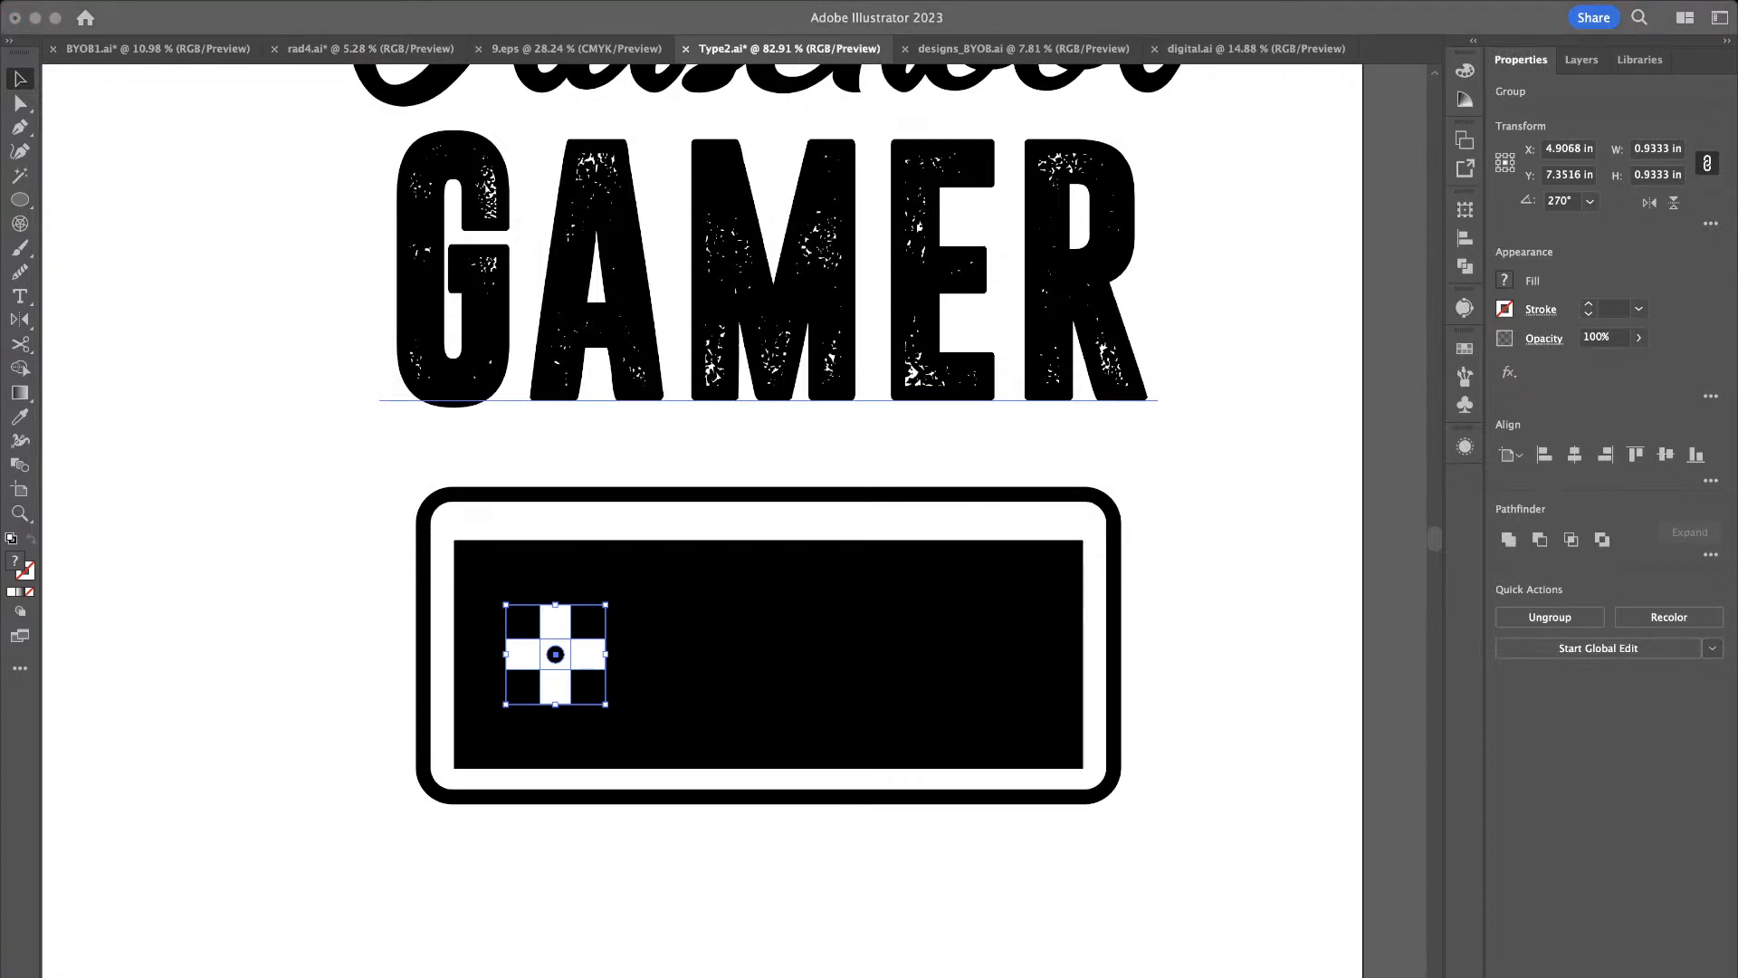
Draw a white rectangular bar about 1.53 × 0.35 in near the lower middle of the black rectangle
scroll(647, 859, up, 4)
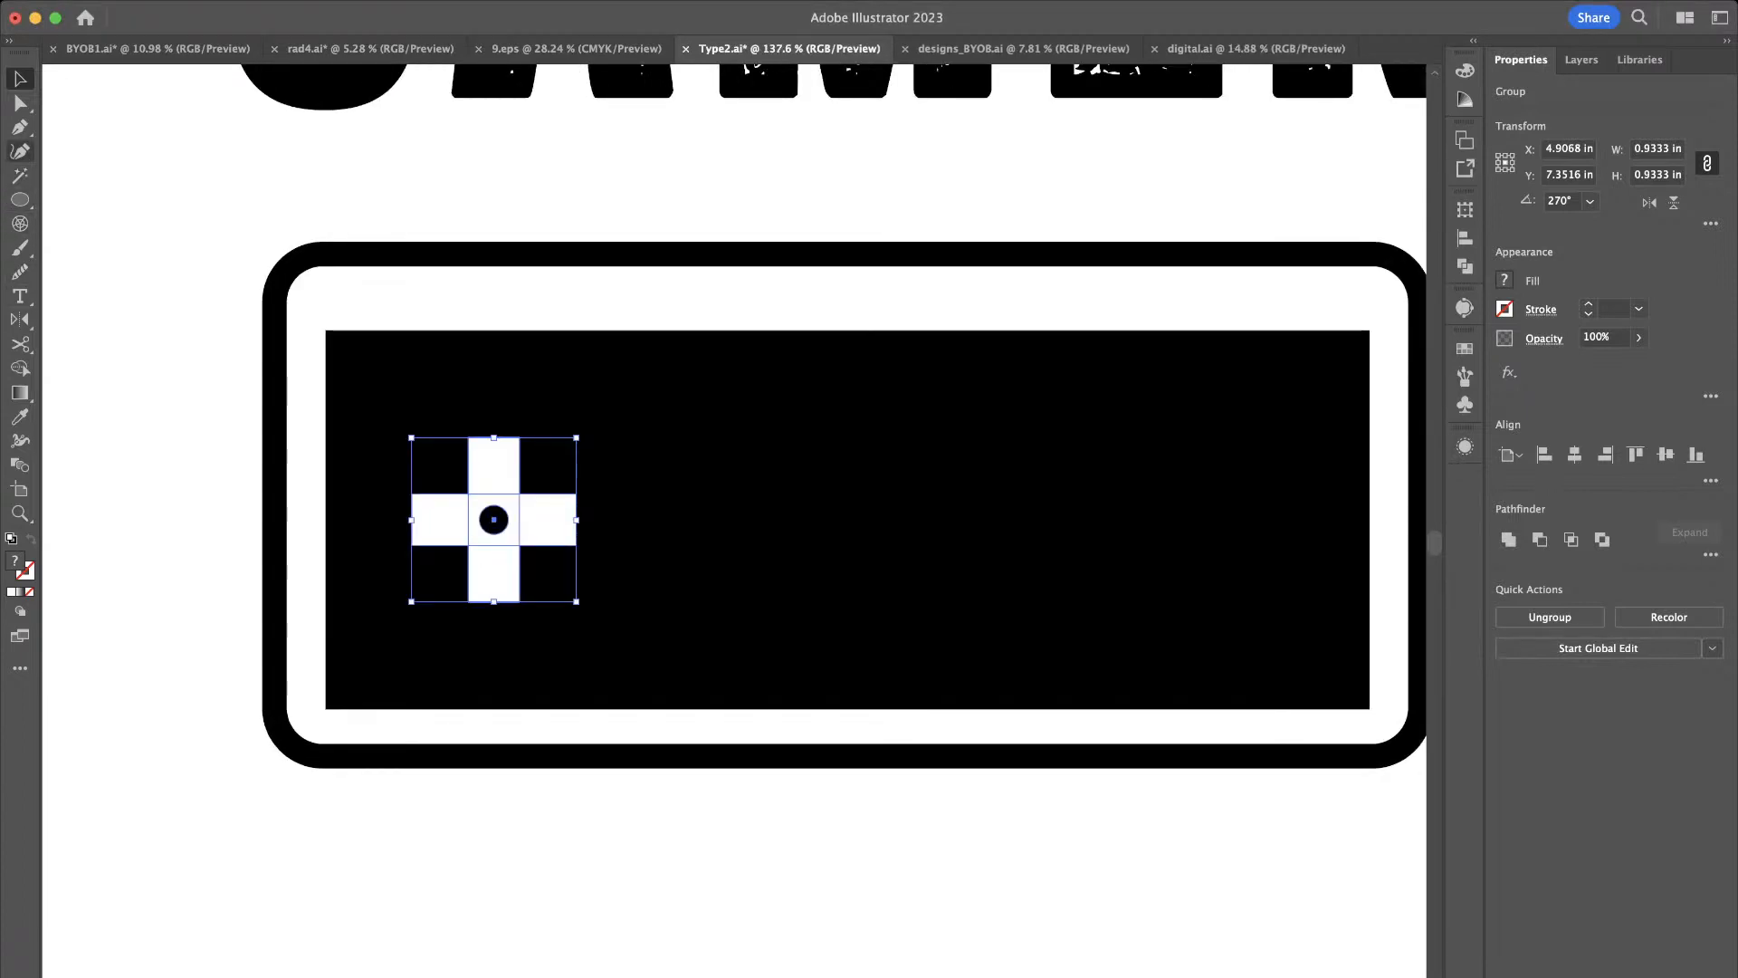
click(20, 199)
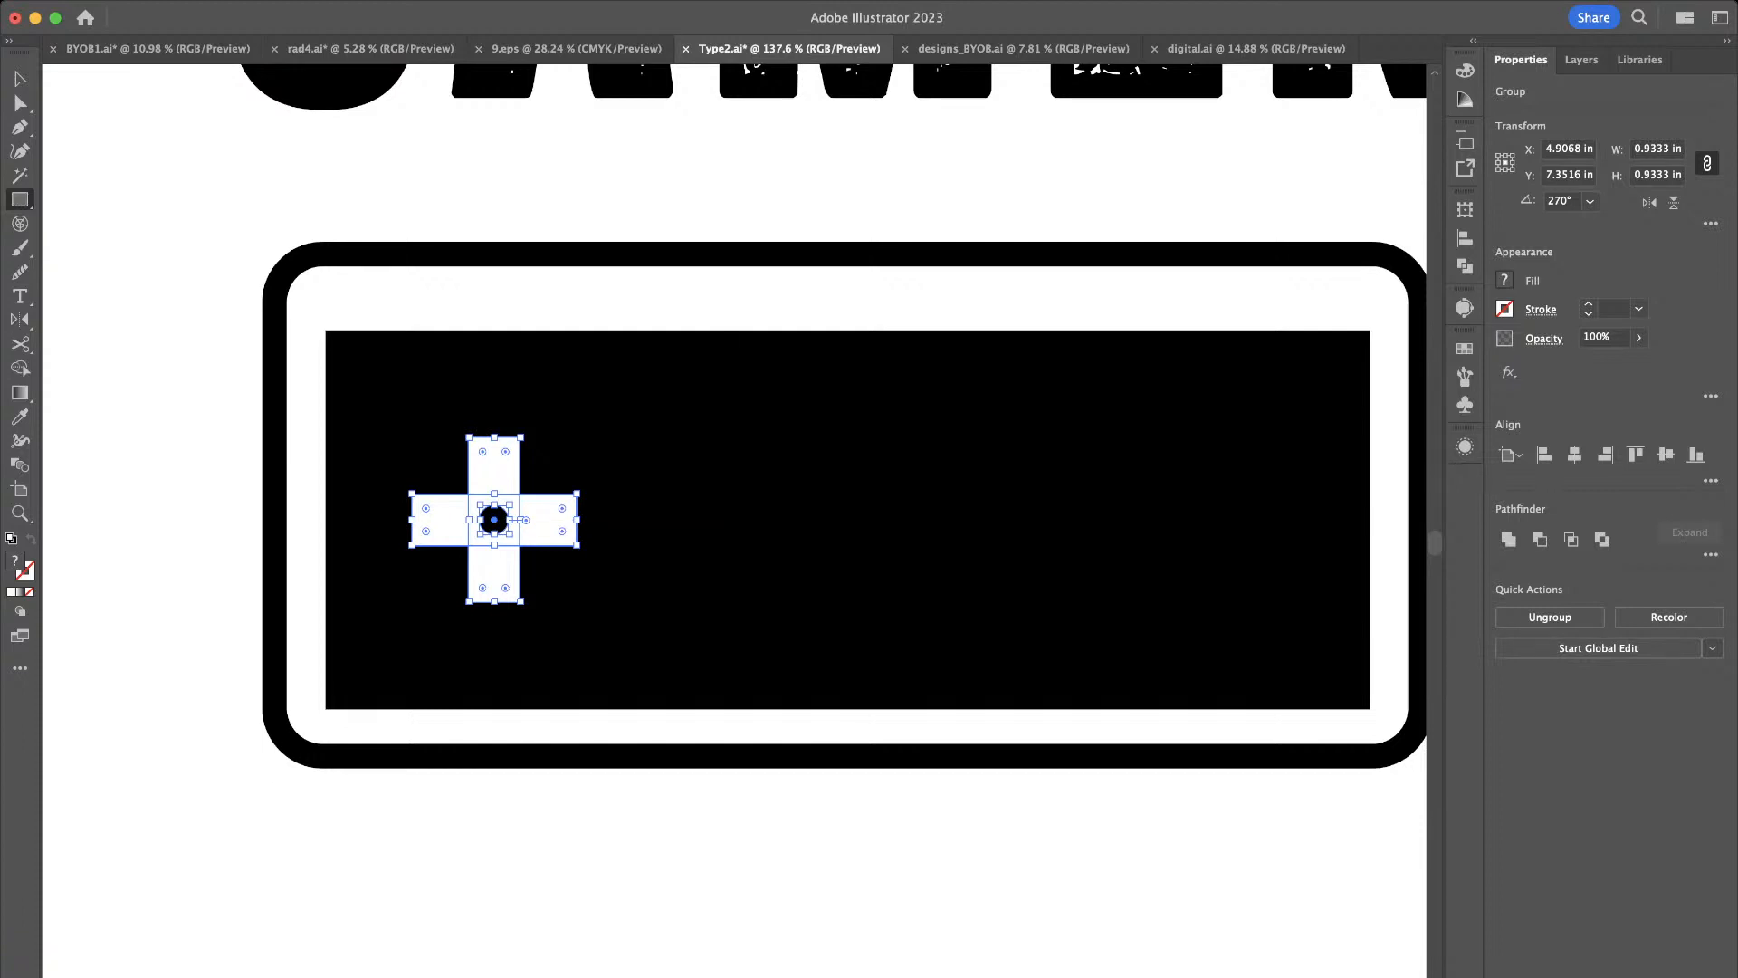
drag(696, 609, 968, 672)
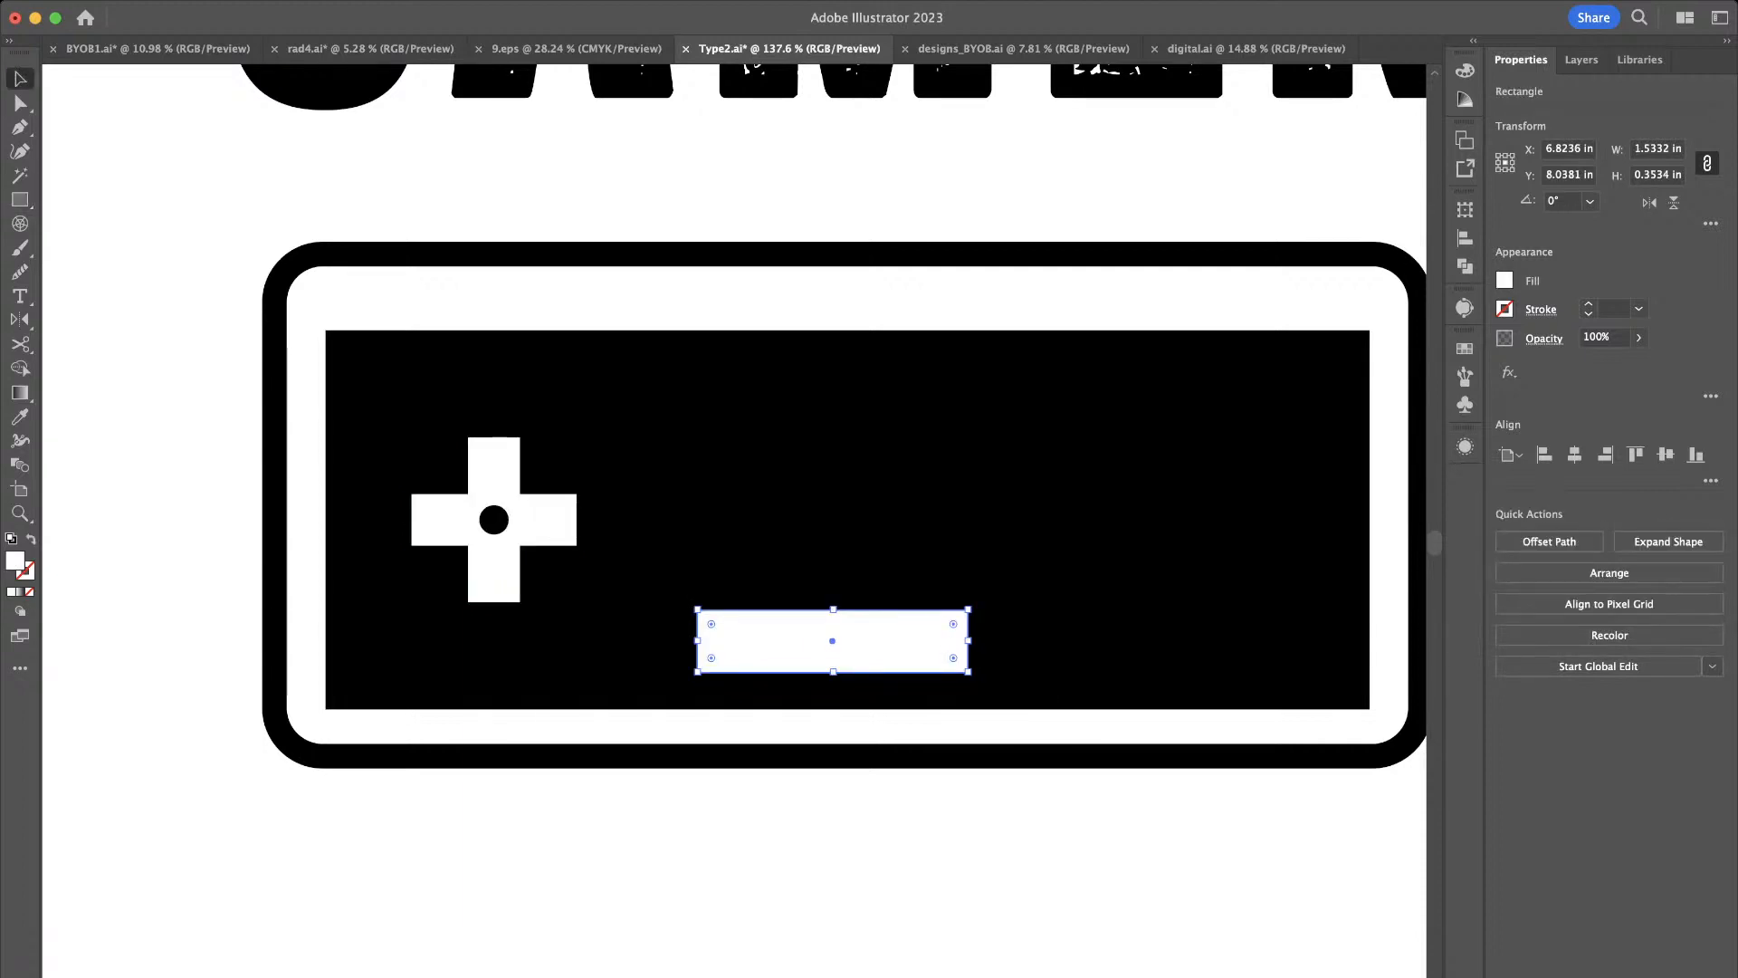
Align the white bar's bottom edge with the bottom of the plus group, keeping the plus as key object
scroll(813, 658, up, 2)
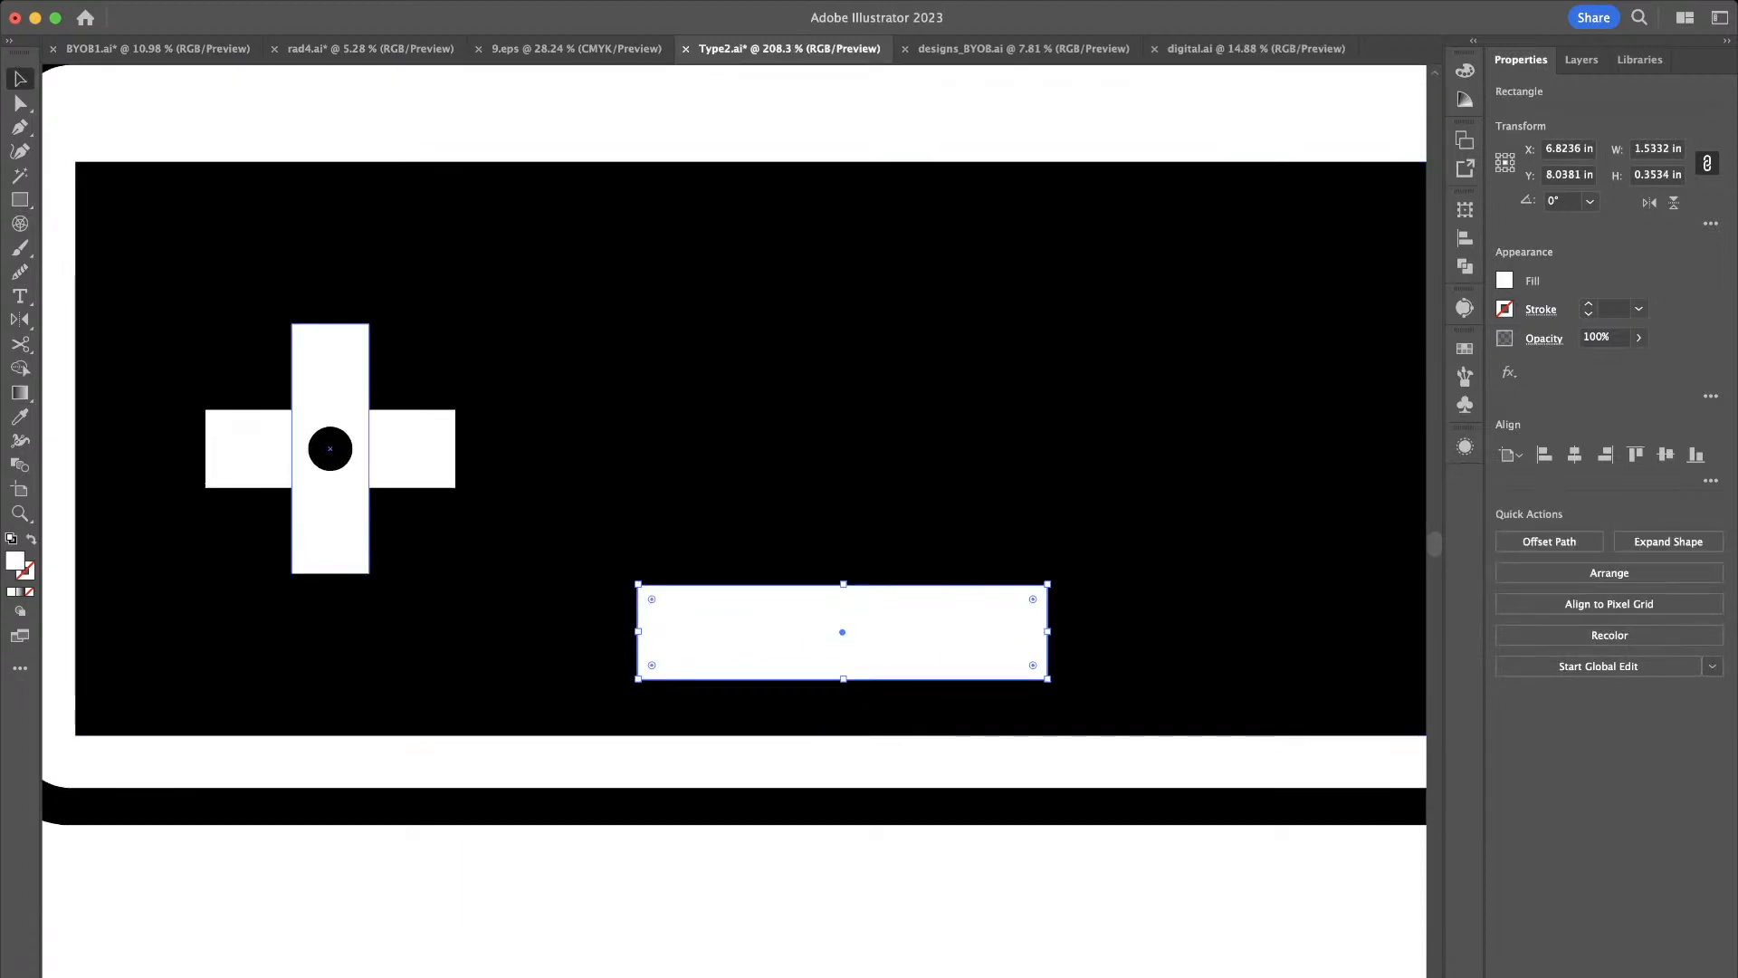
shift+click(331, 523)
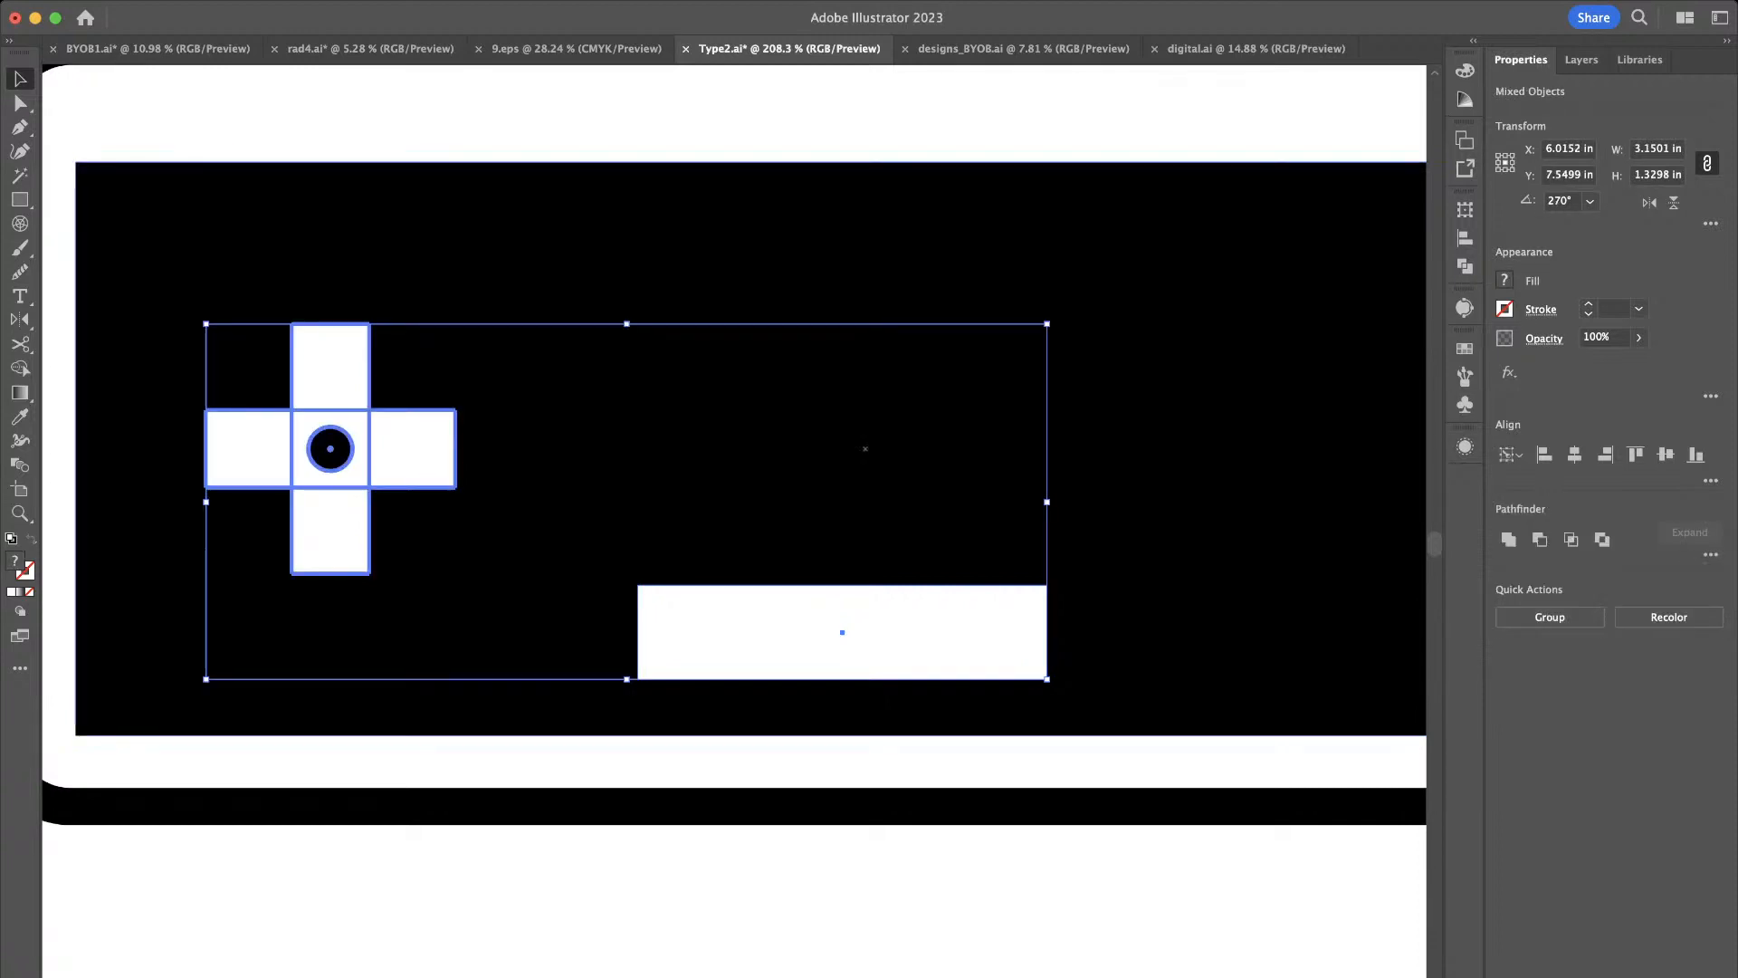
click(1695, 454)
click(919, 653)
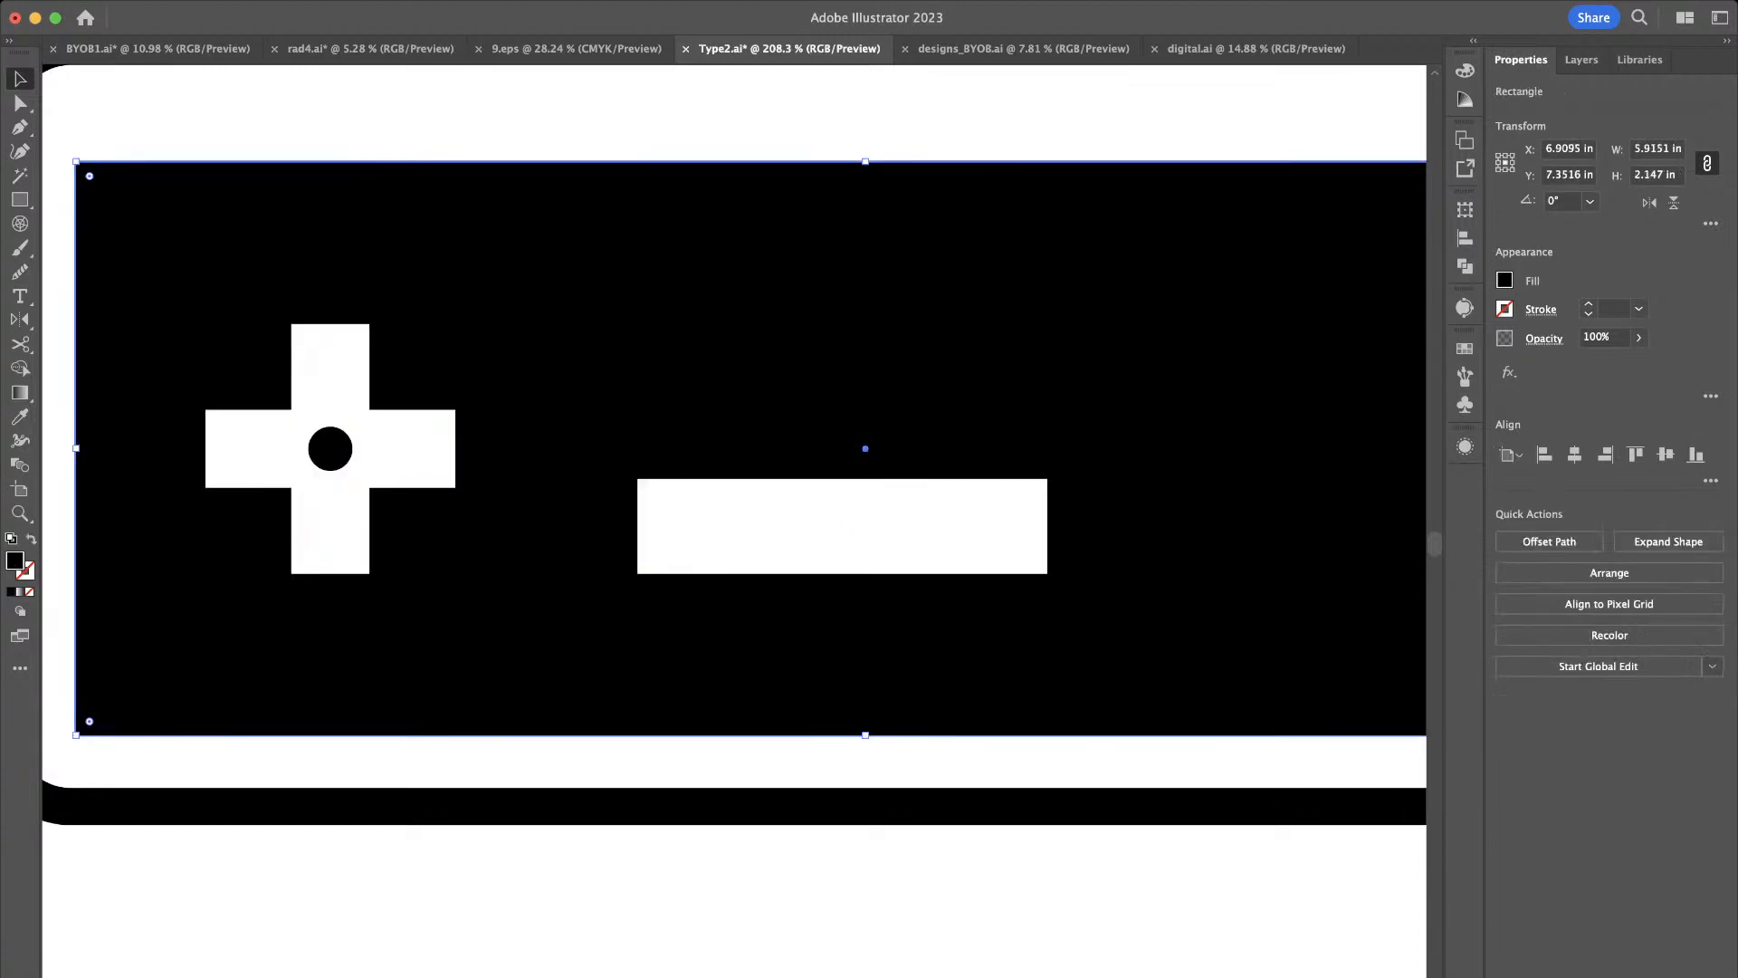
Nudge the white bar down about 0.26 in within the black rectangle
scroll(920, 652, up, 3)
scroll(919, 652, down, 3)
click(909, 536)
key(shift+Down)
key(shift+Down)
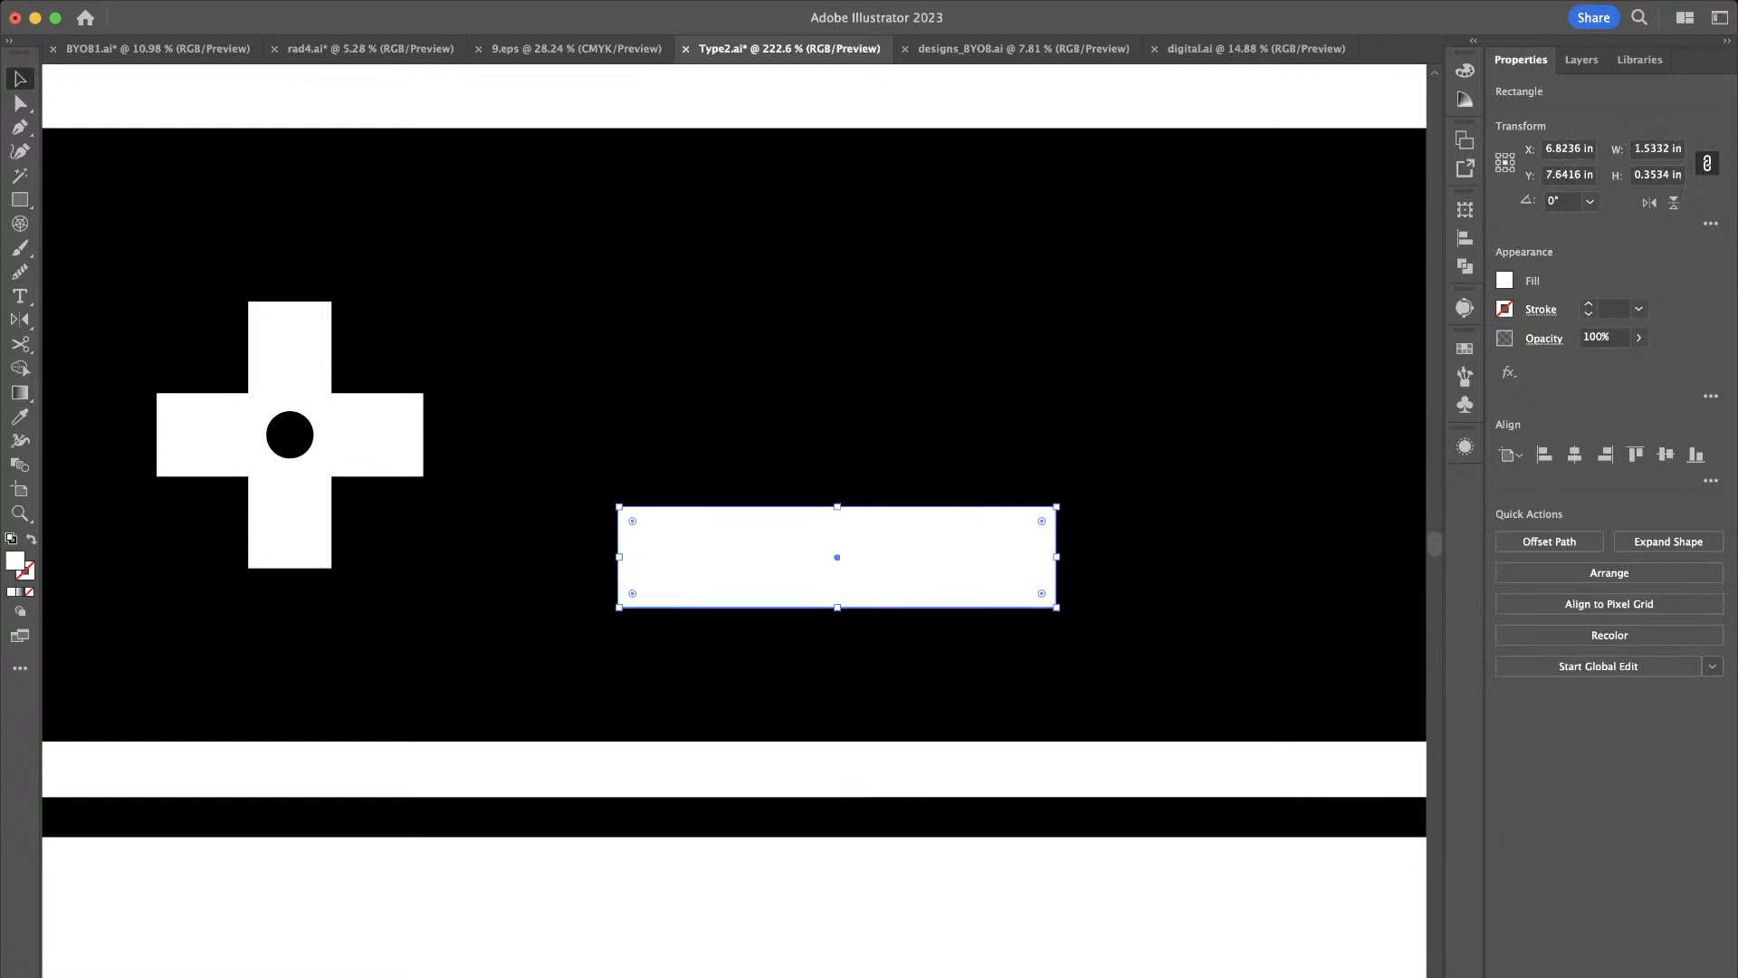
key(Up)
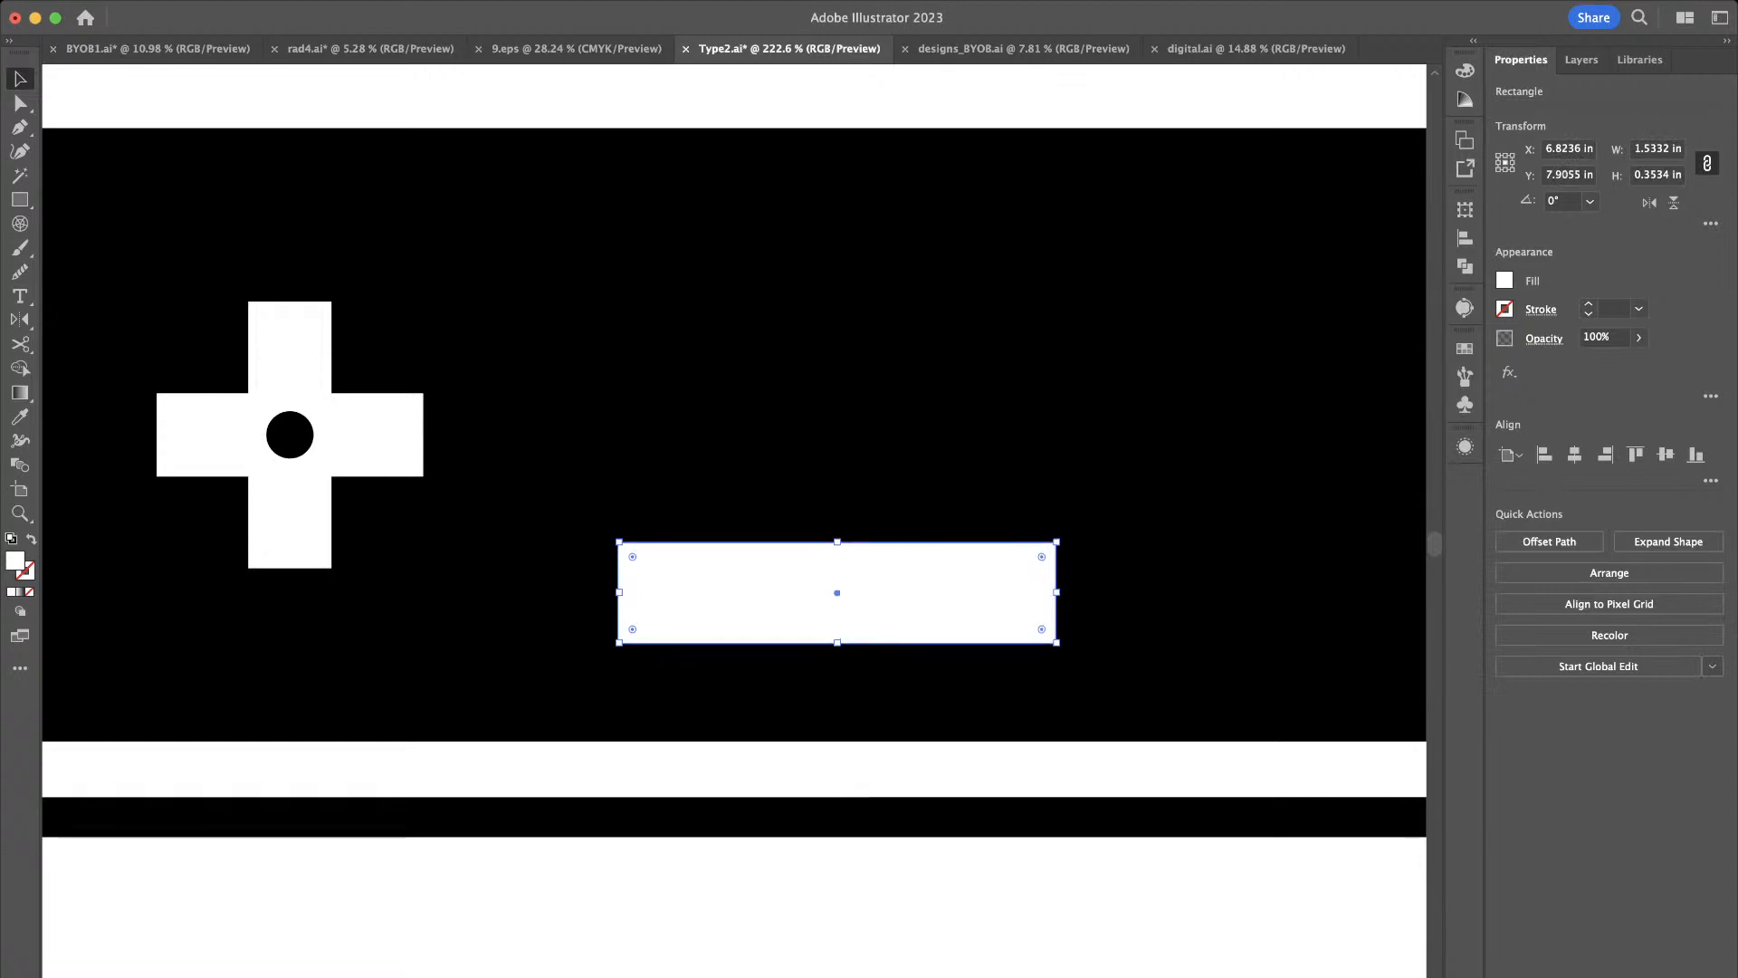
Center the white bar horizontally on the black rectangle as key object, and deselect
scroll(884, 551, down, 4)
shift+click(891, 516)
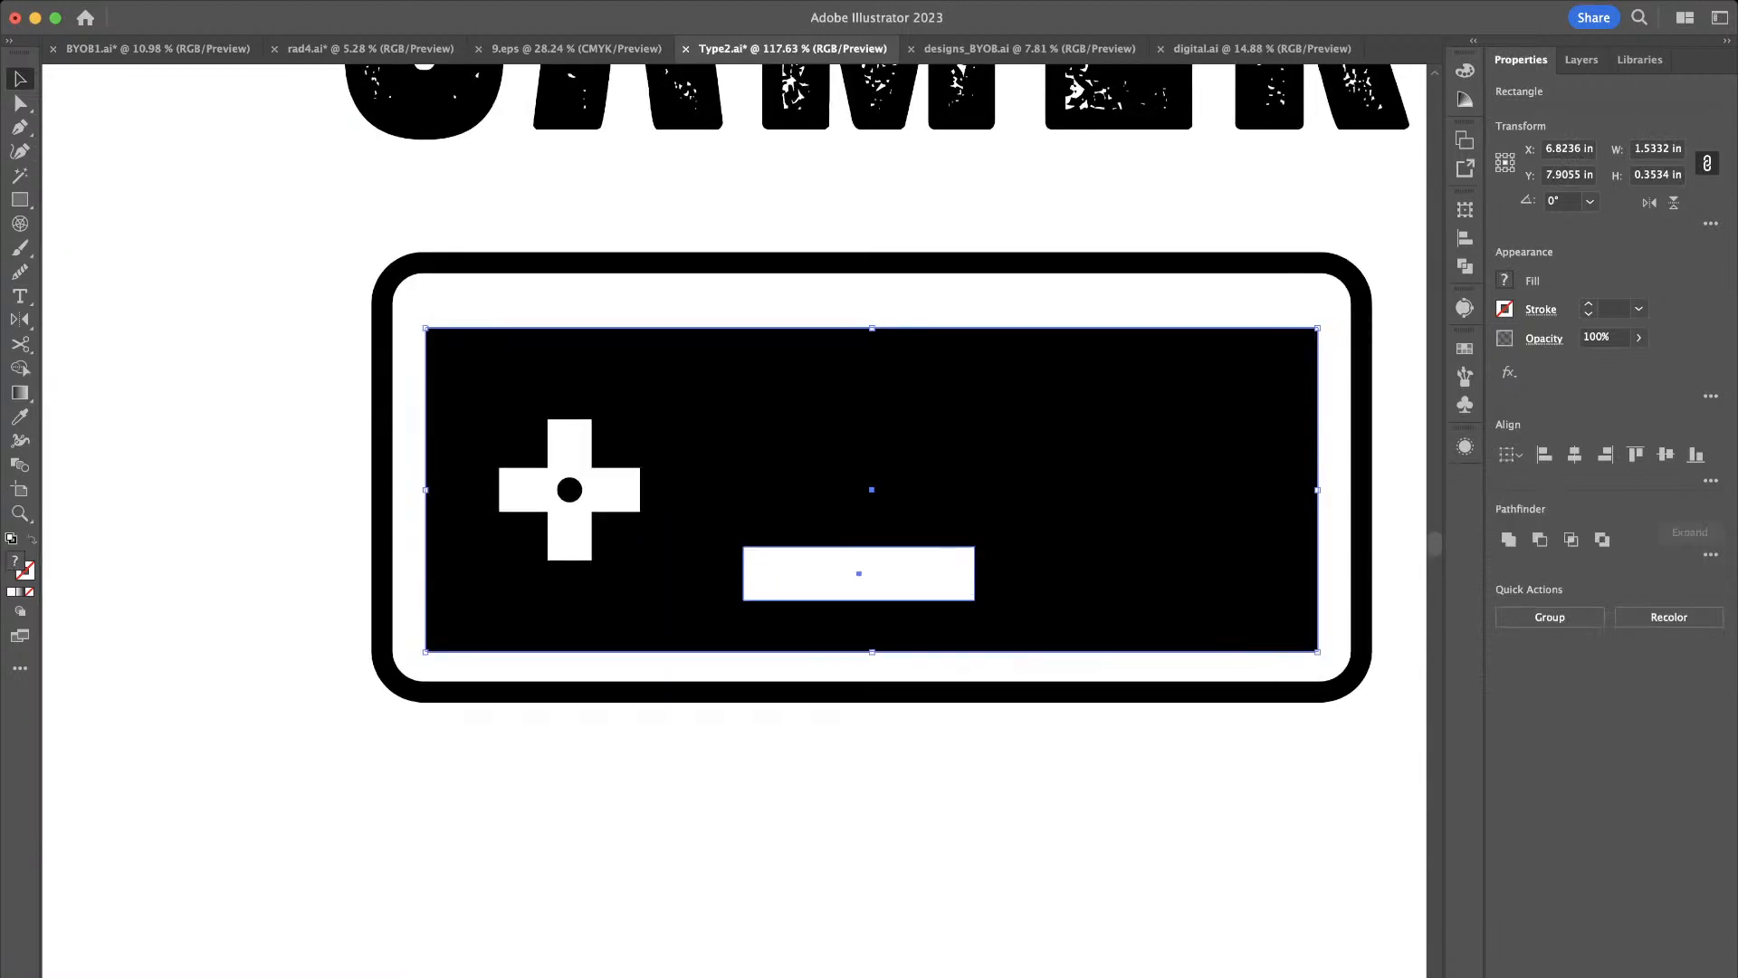
click(891, 516)
click(1575, 454)
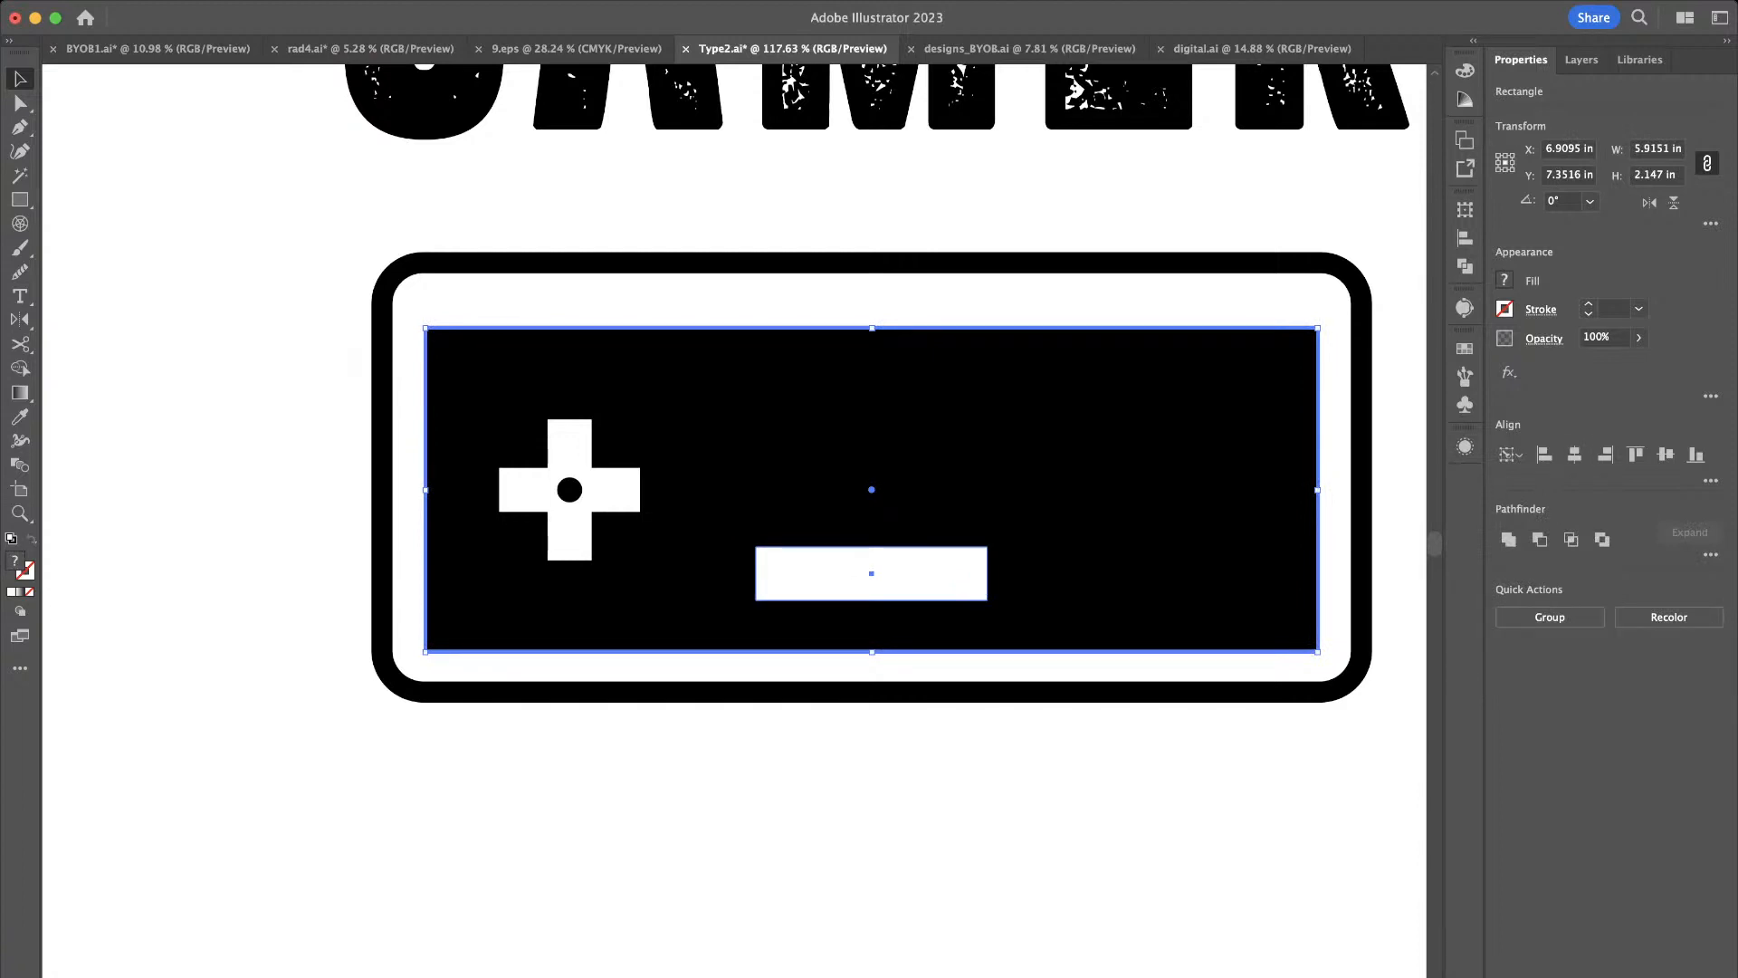
key(super+shift+a)
Nudge the plus group about 0.14 in to the right and deselect it
scroll(647, 572, up, 4)
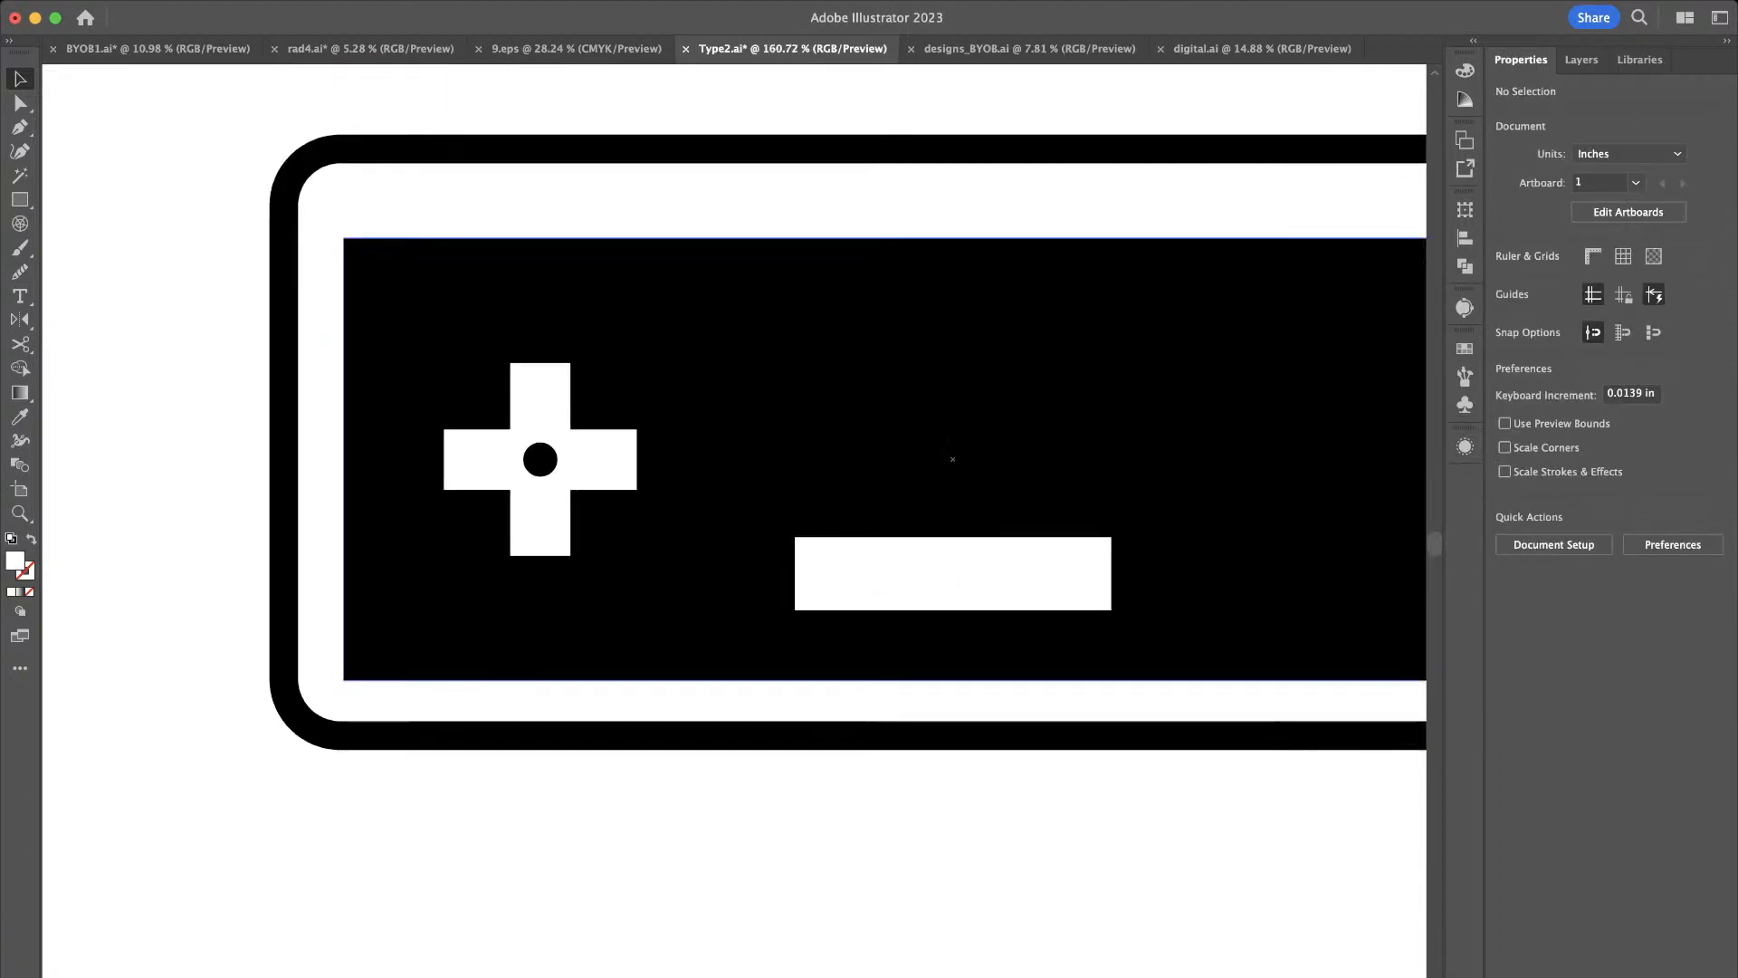
click(597, 466)
key(shift+Right)
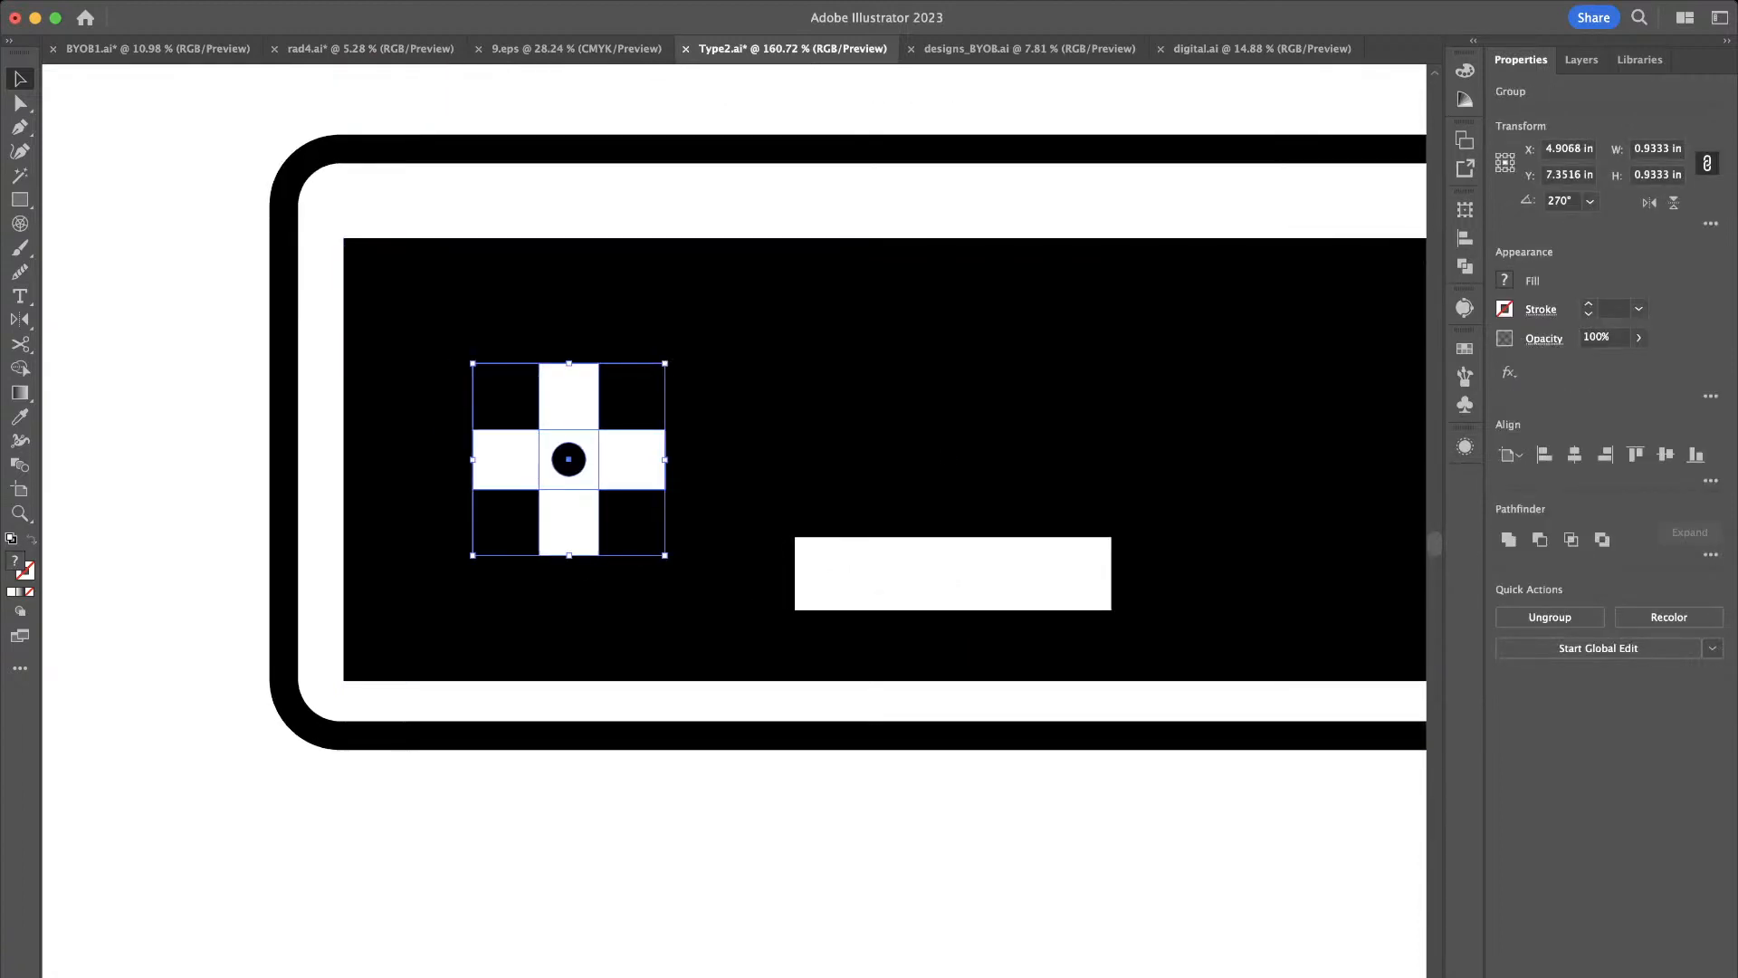
key(super+shift+a)
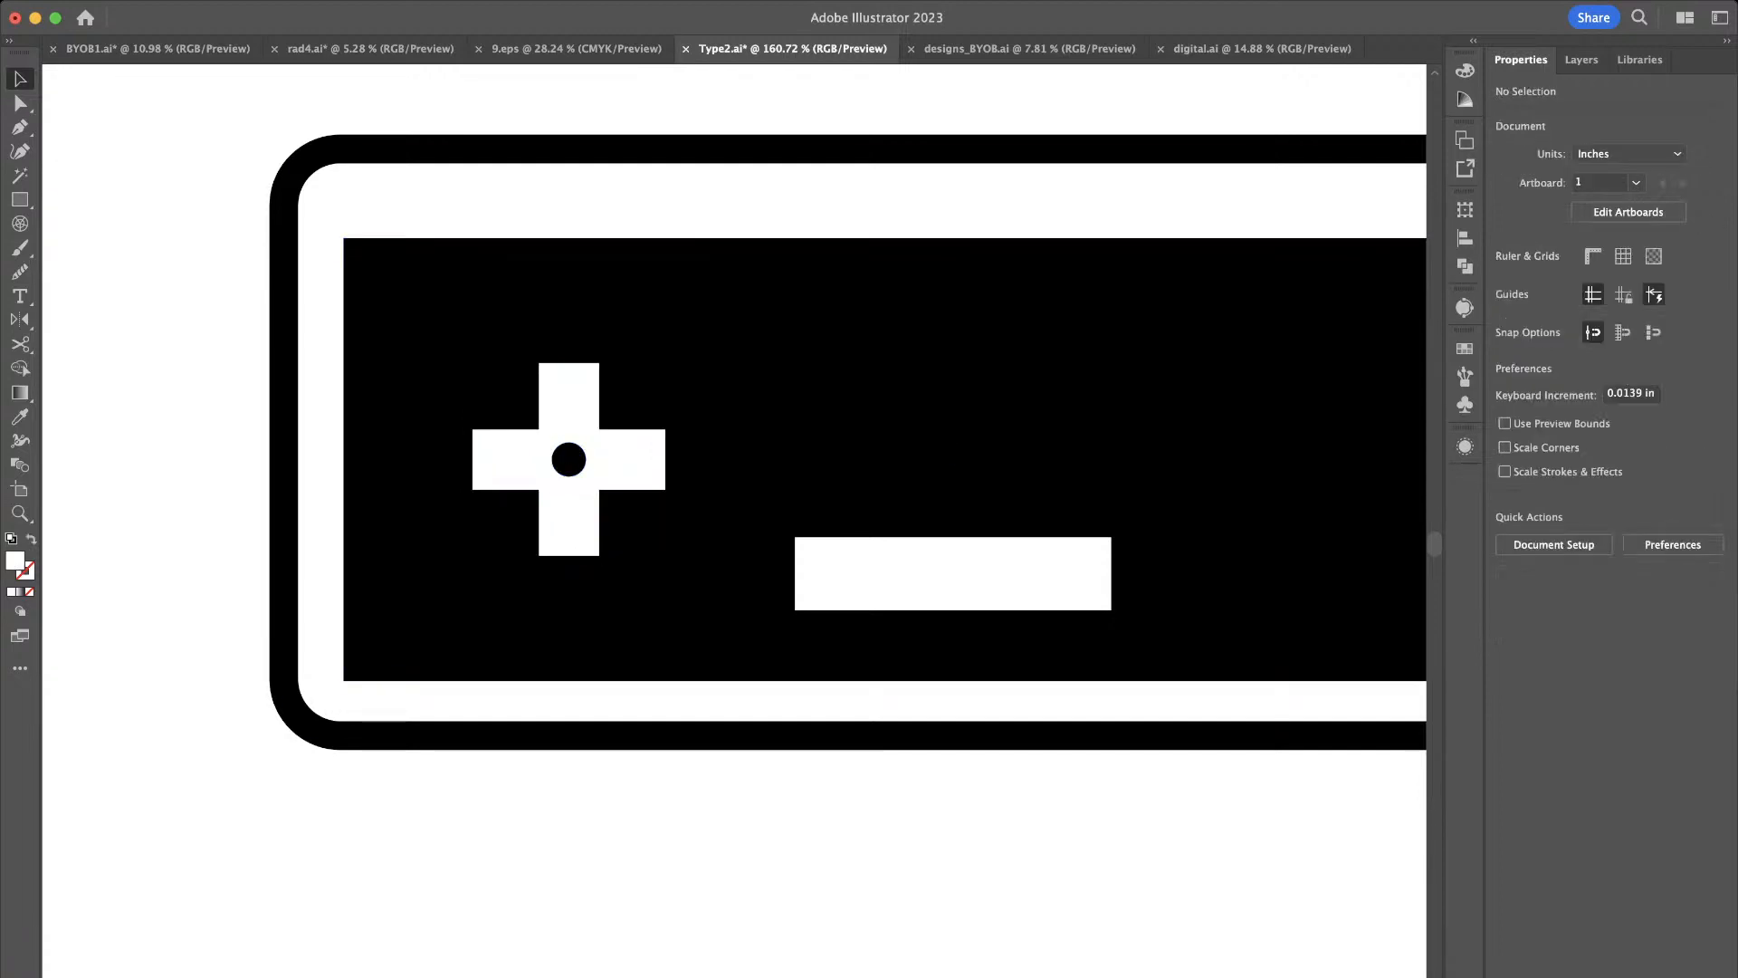
Draw a small rectangle about 0.40 × 0.09 in inside the white bar's left half and sample the black fill onto it
scroll(677, 774, down, 3)
scroll(740, 715, up, 1)
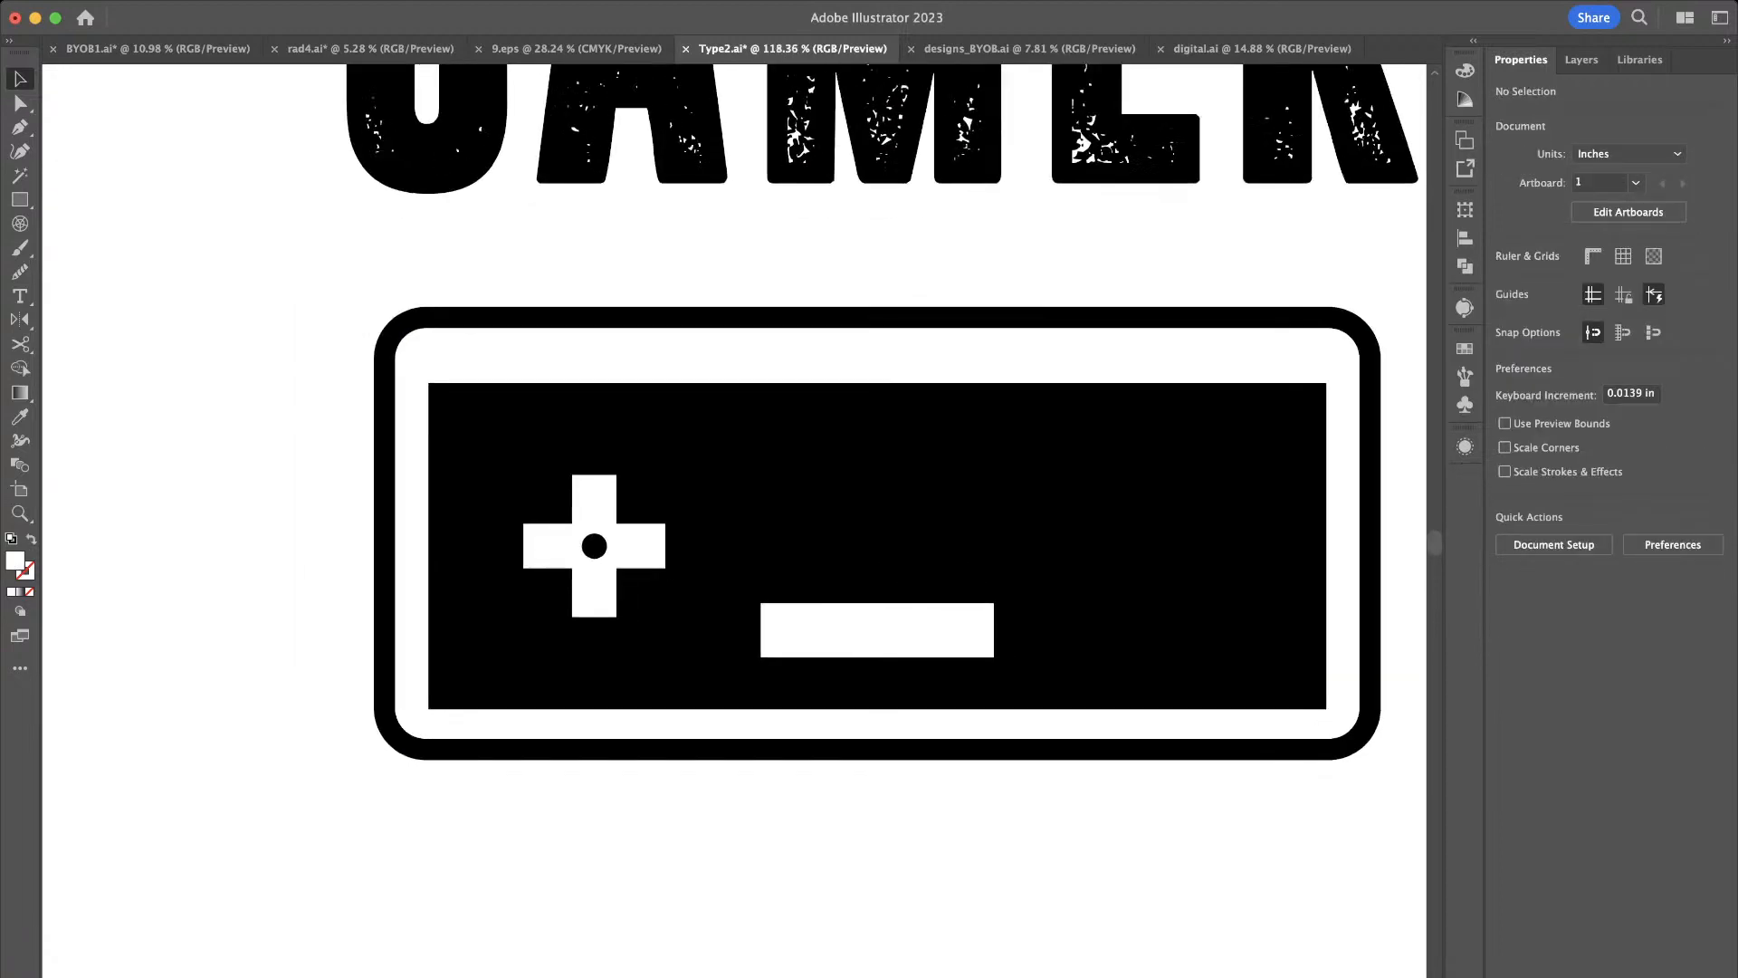
scroll(873, 579, up, 3)
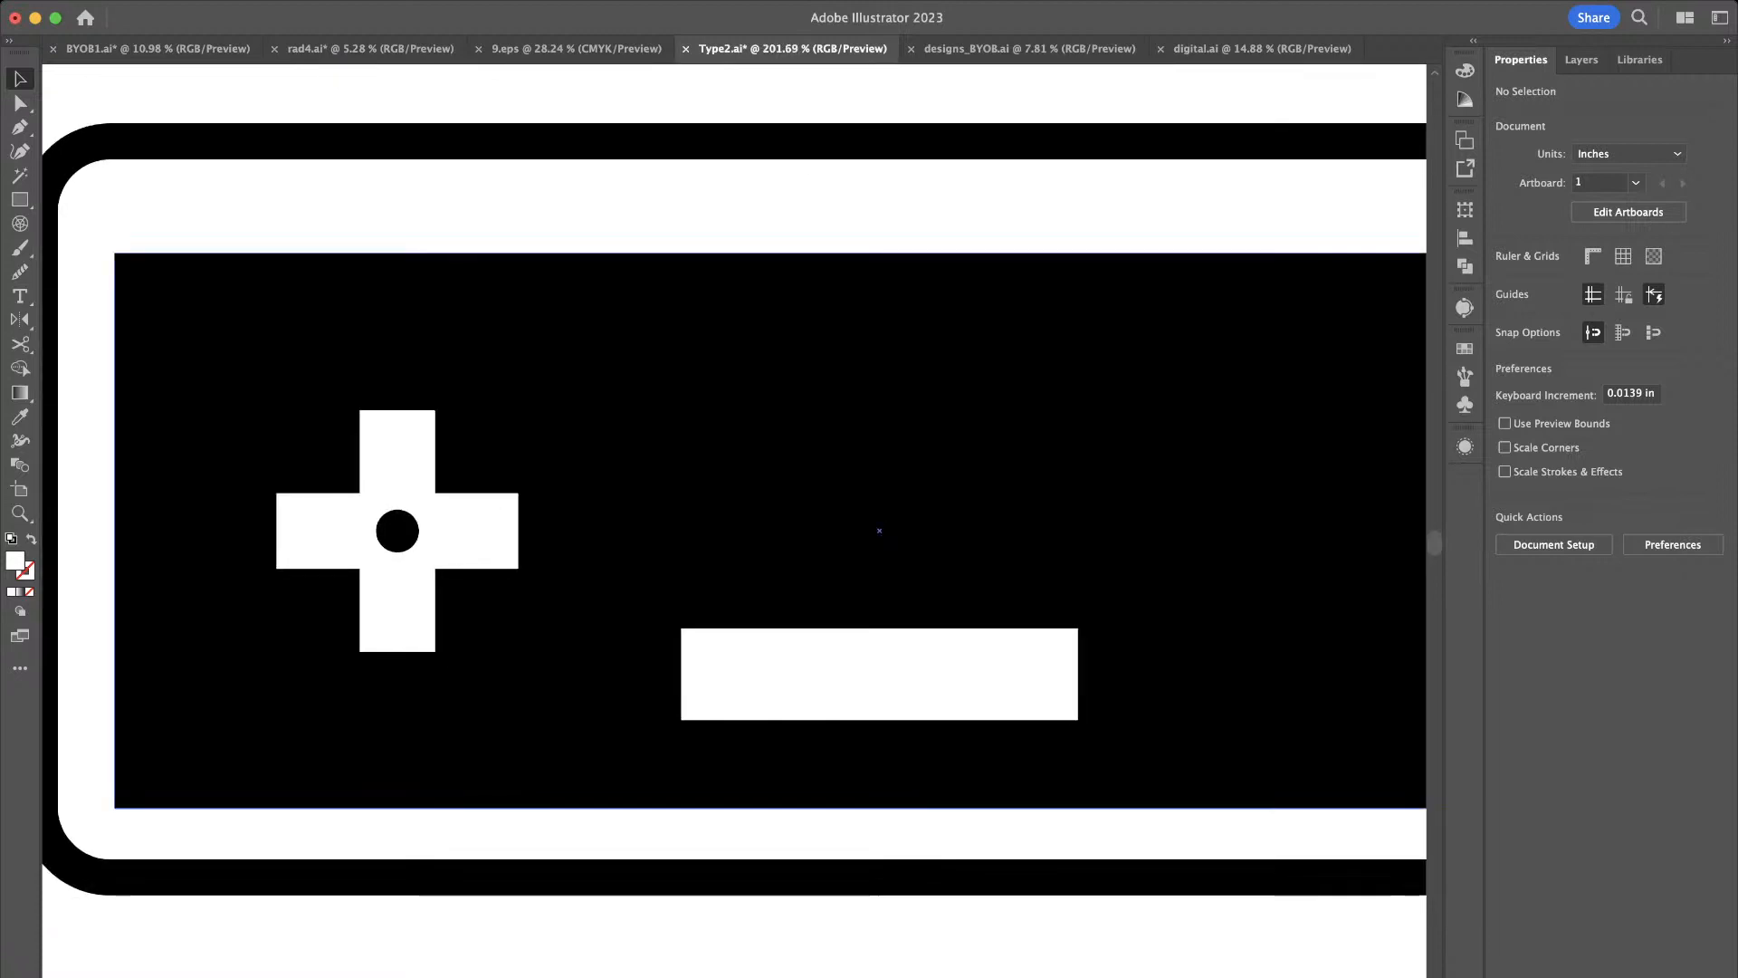
key(m)
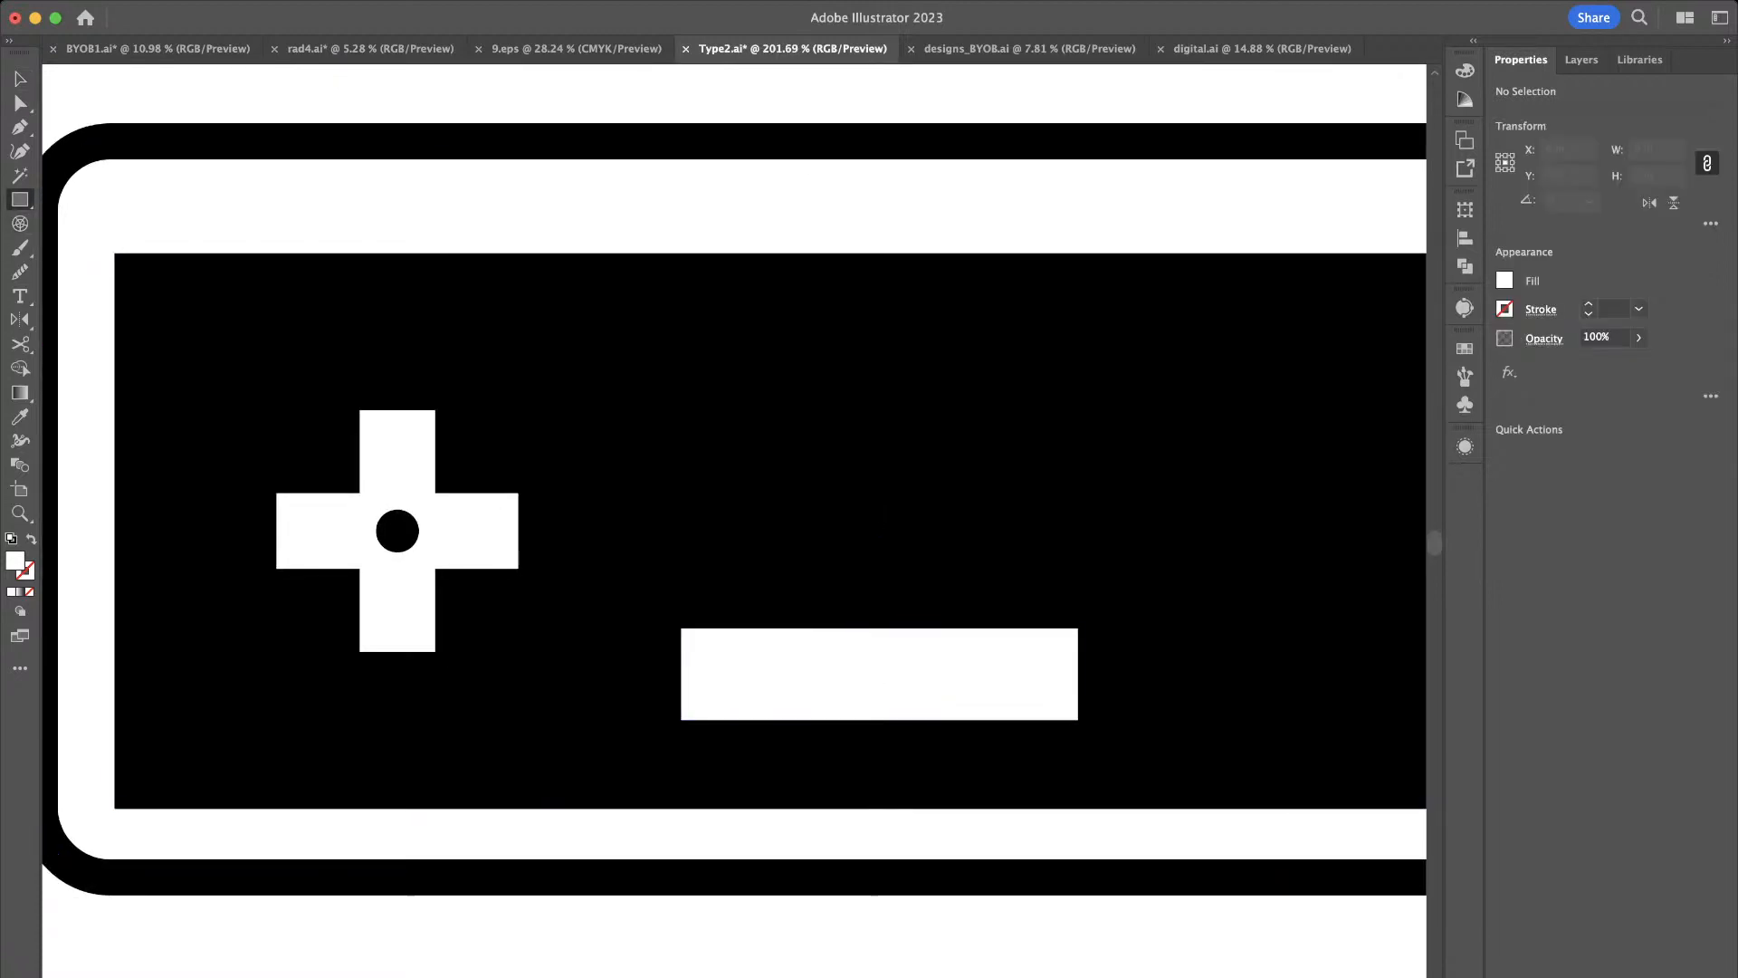
drag(740, 663, 844, 687)
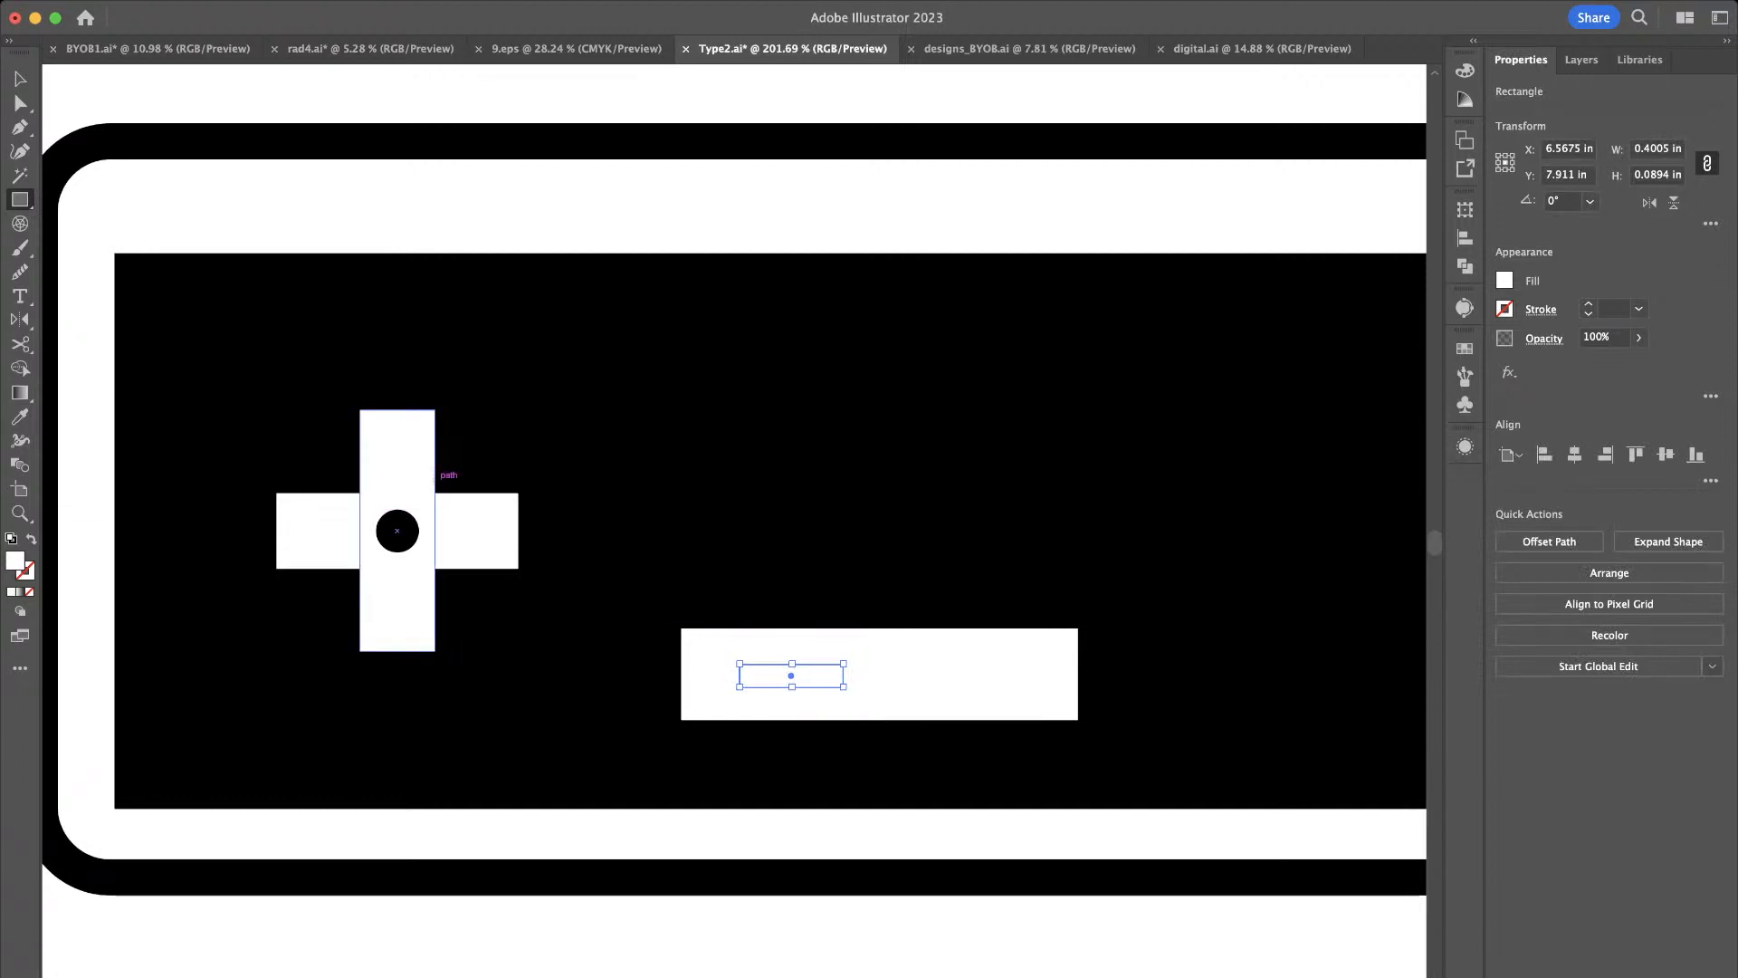
key(i)
click(879, 531)
key(v)
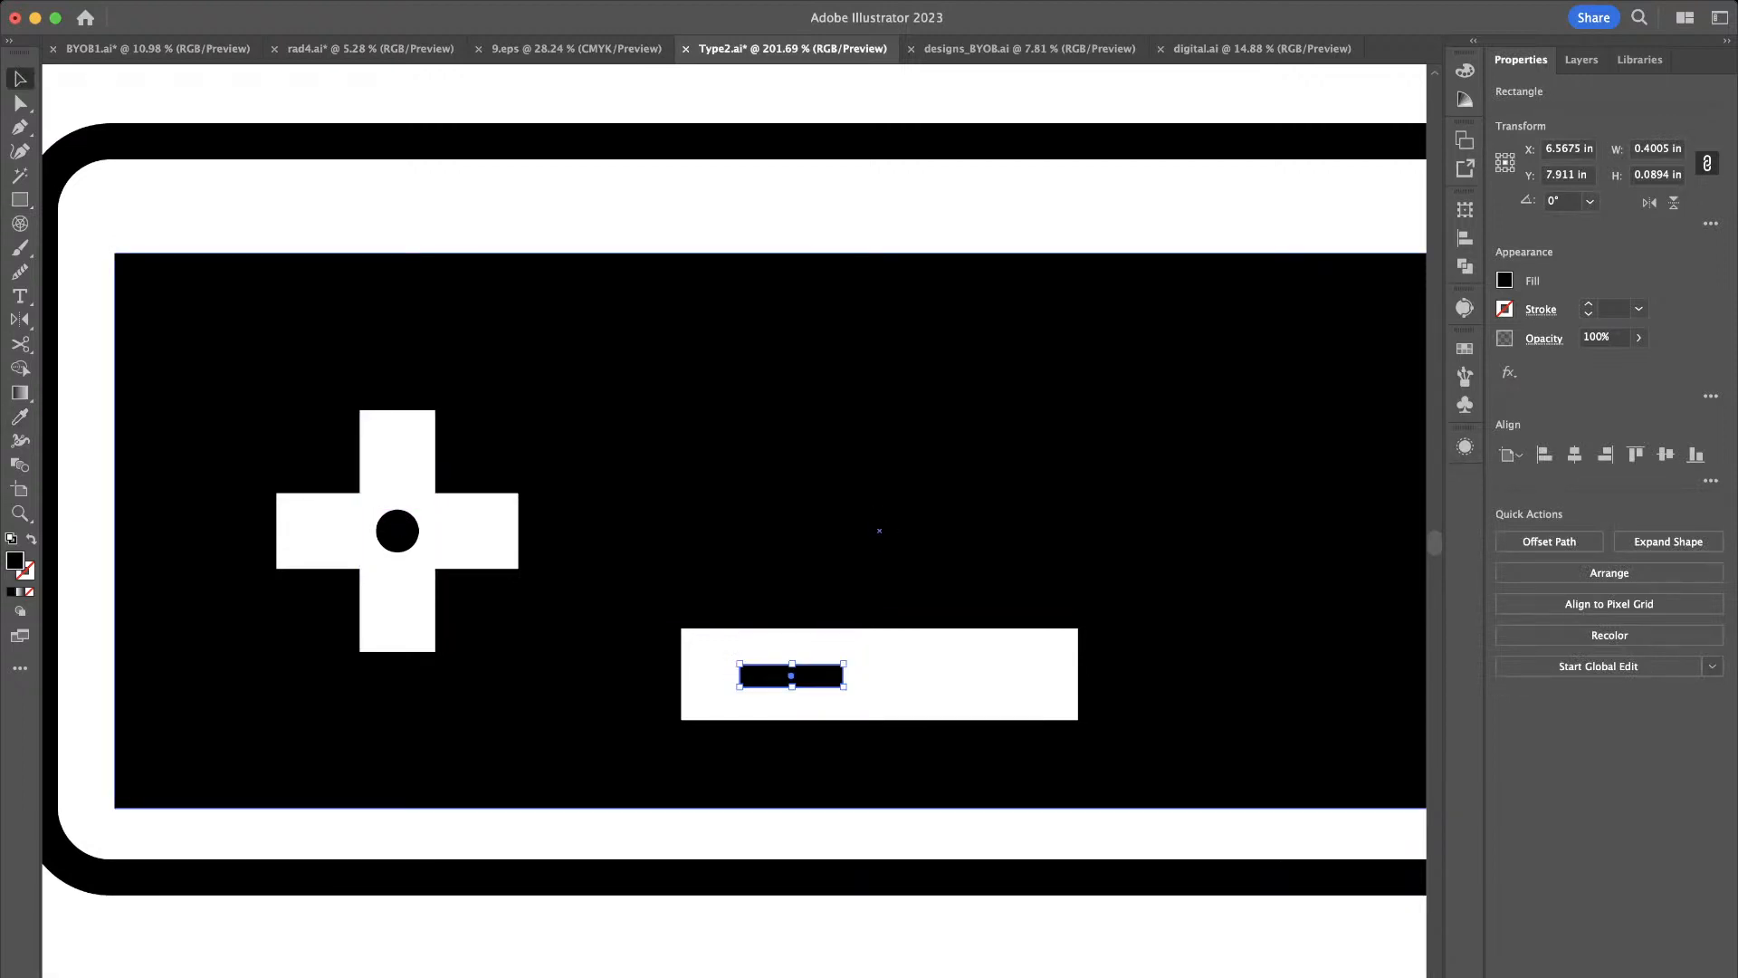
Duplicate the small black rectangle about 0.69 in to the right inside the white bar and group the two copies
drag(847, 690, 1024, 676)
key(ctrl+z)
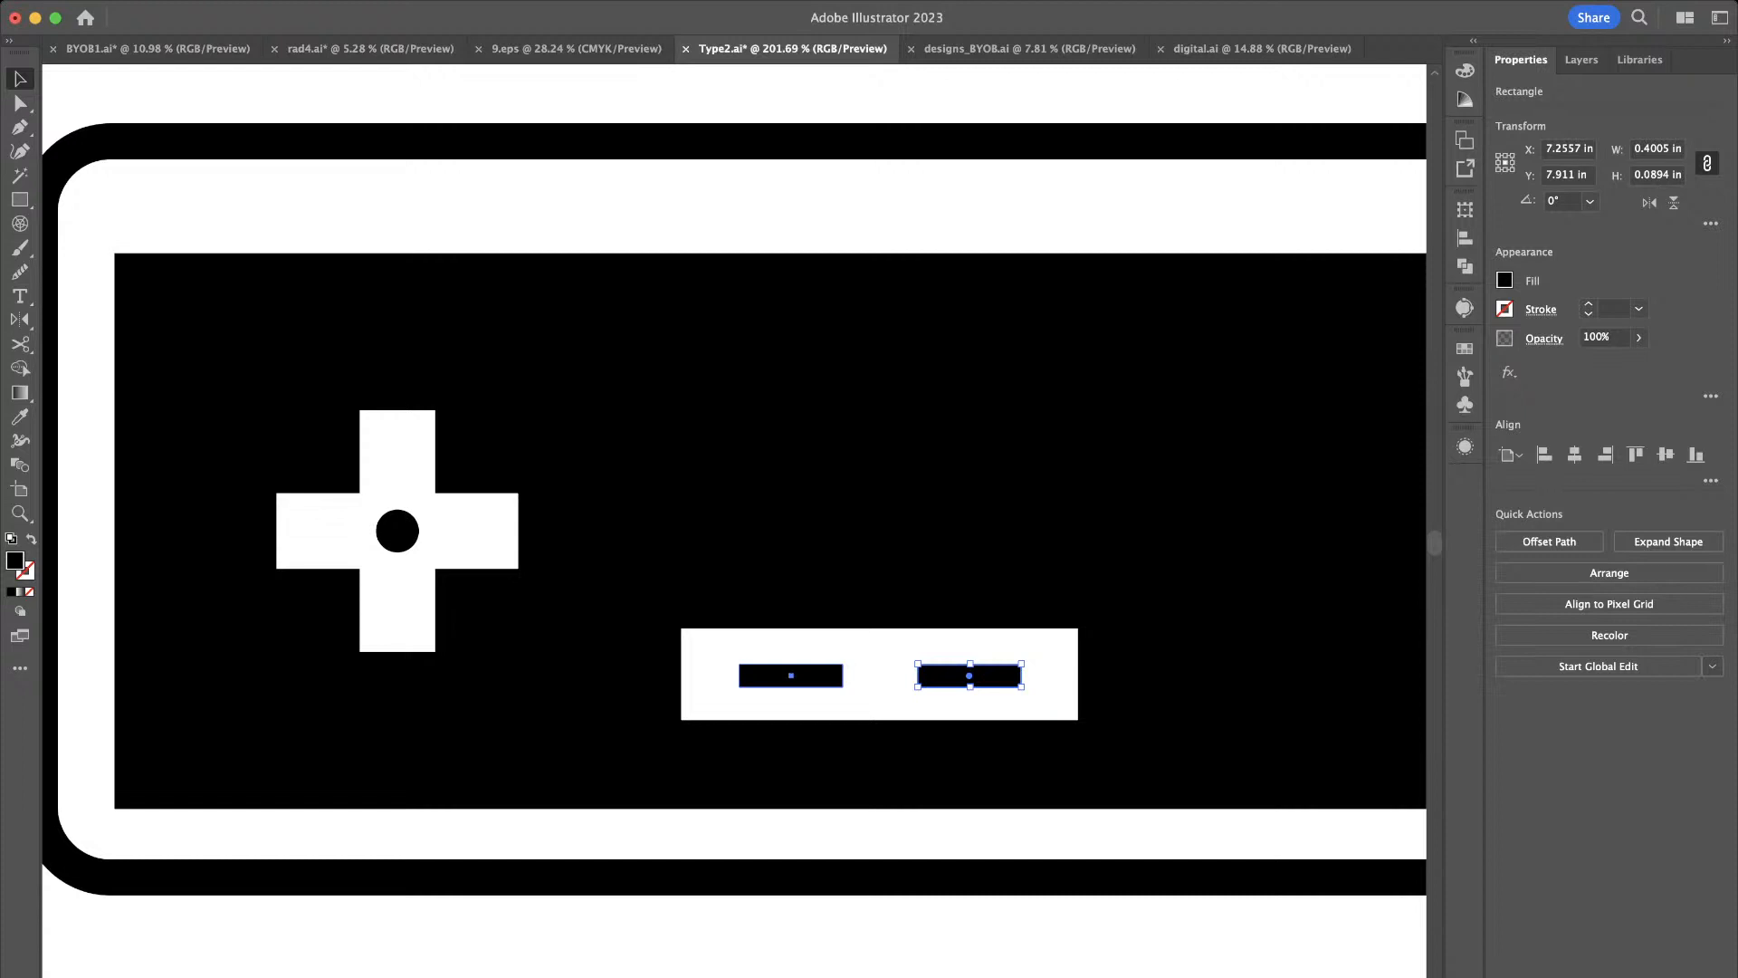
shift+click(797, 675)
key(super+g)
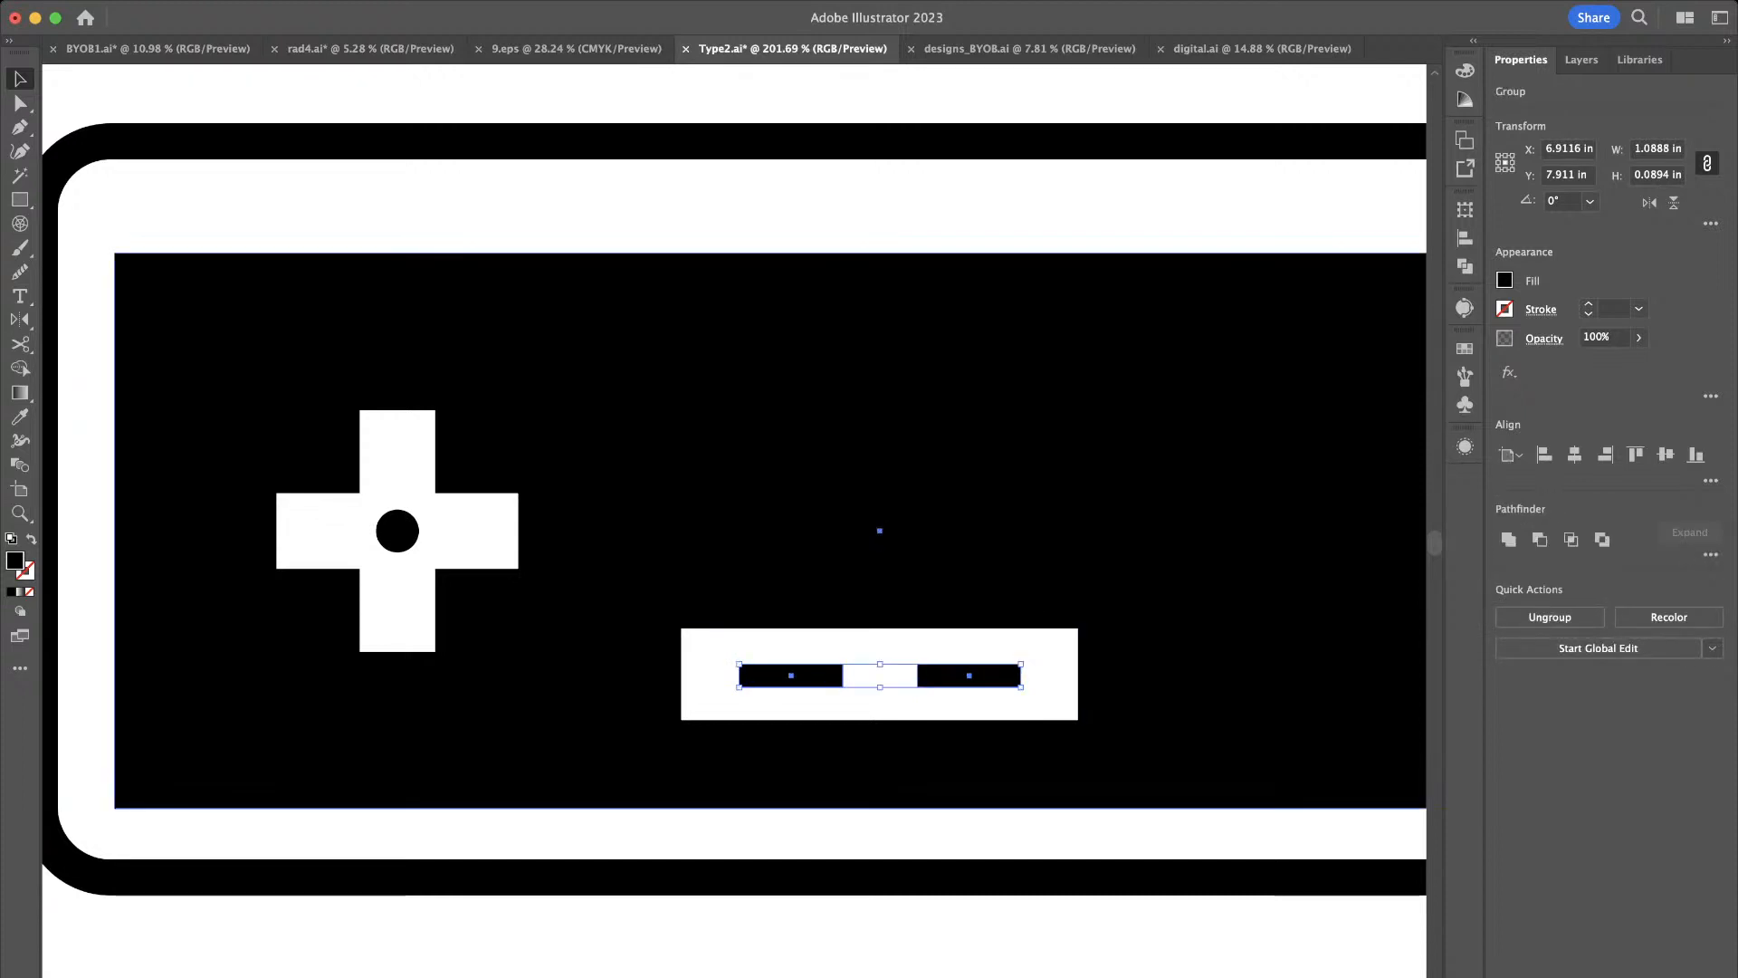
Center the pair of small black rectangles horizontally on the large black rectangle as key object, and deselect
shift+click(896, 561)
click(897, 561)
click(1574, 455)
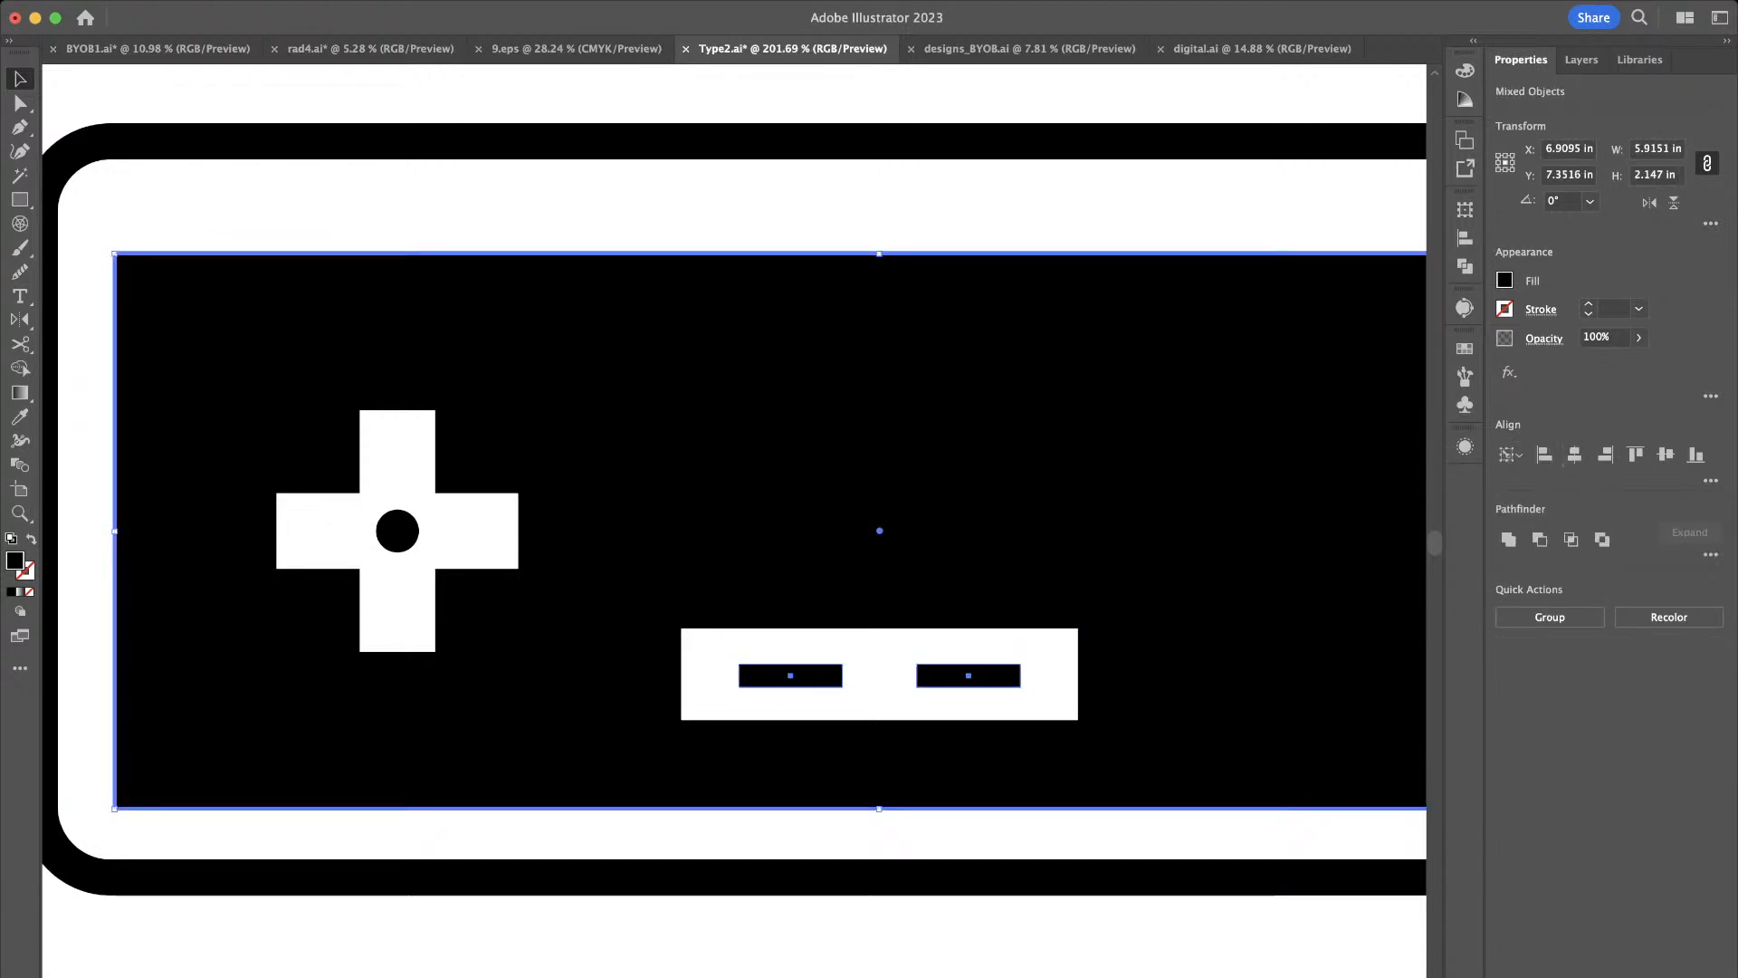
key(super+shift+a)
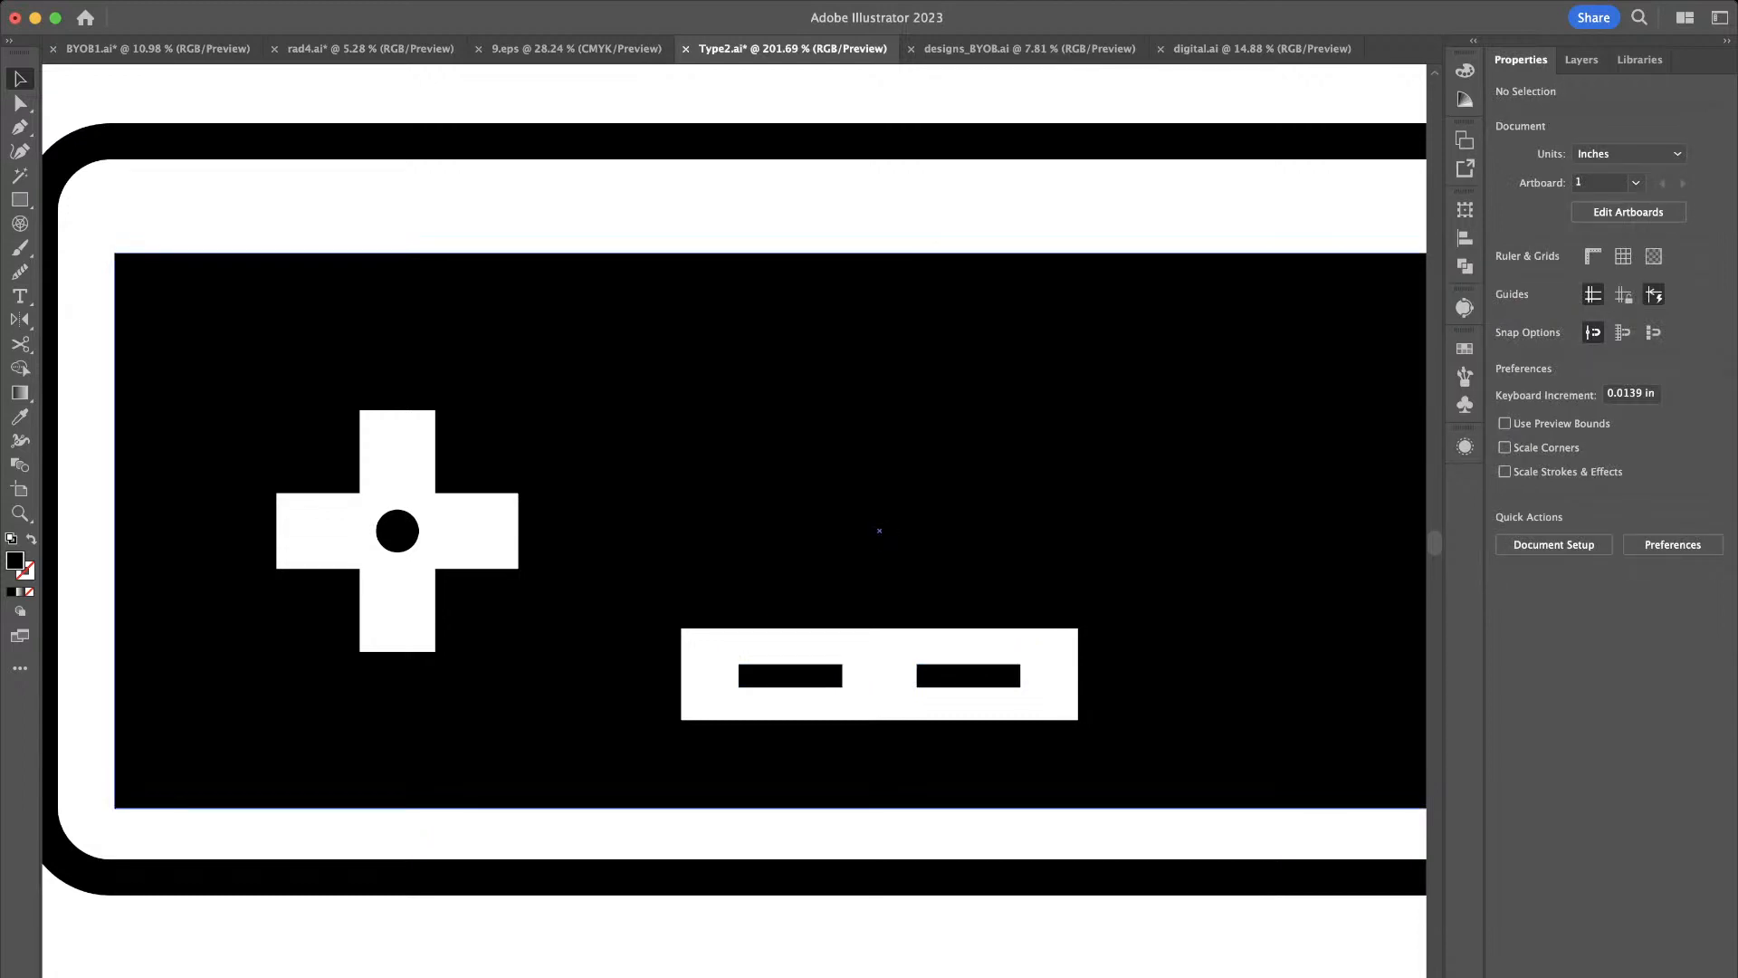
Duplicate the white bar in place behind the original and enlarge the copy around its center to about 1.61 × 0.38 in
scroll(797, 765, up, 2)
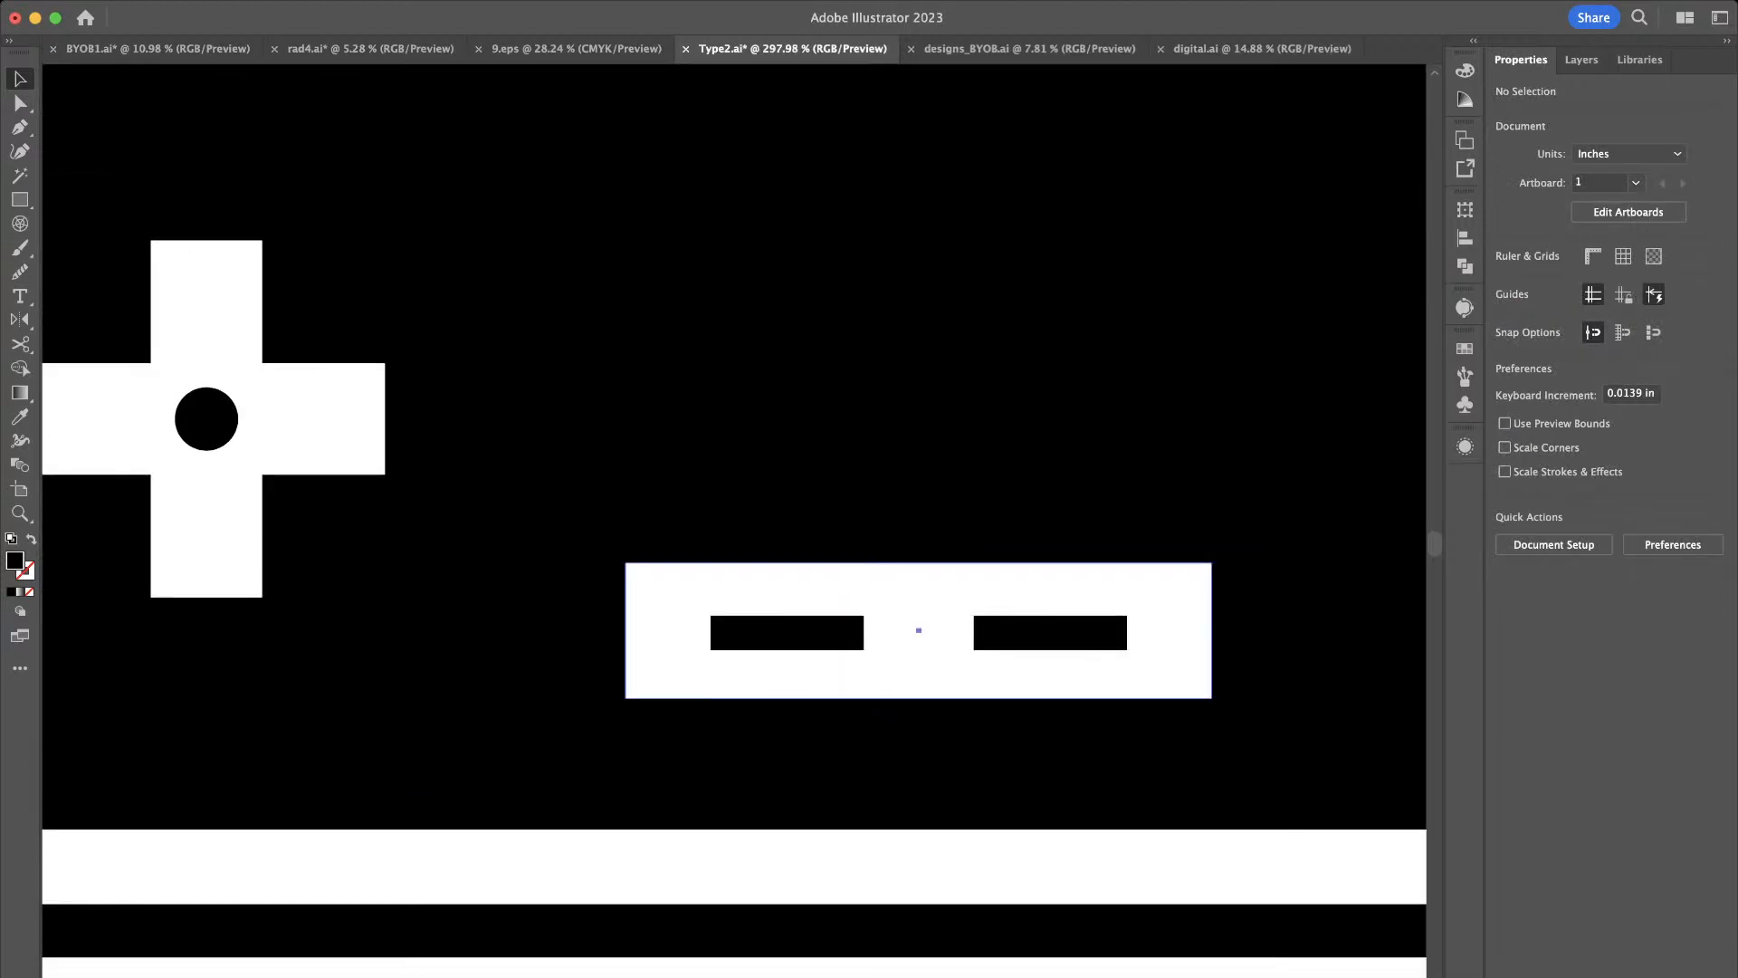
click(876, 673)
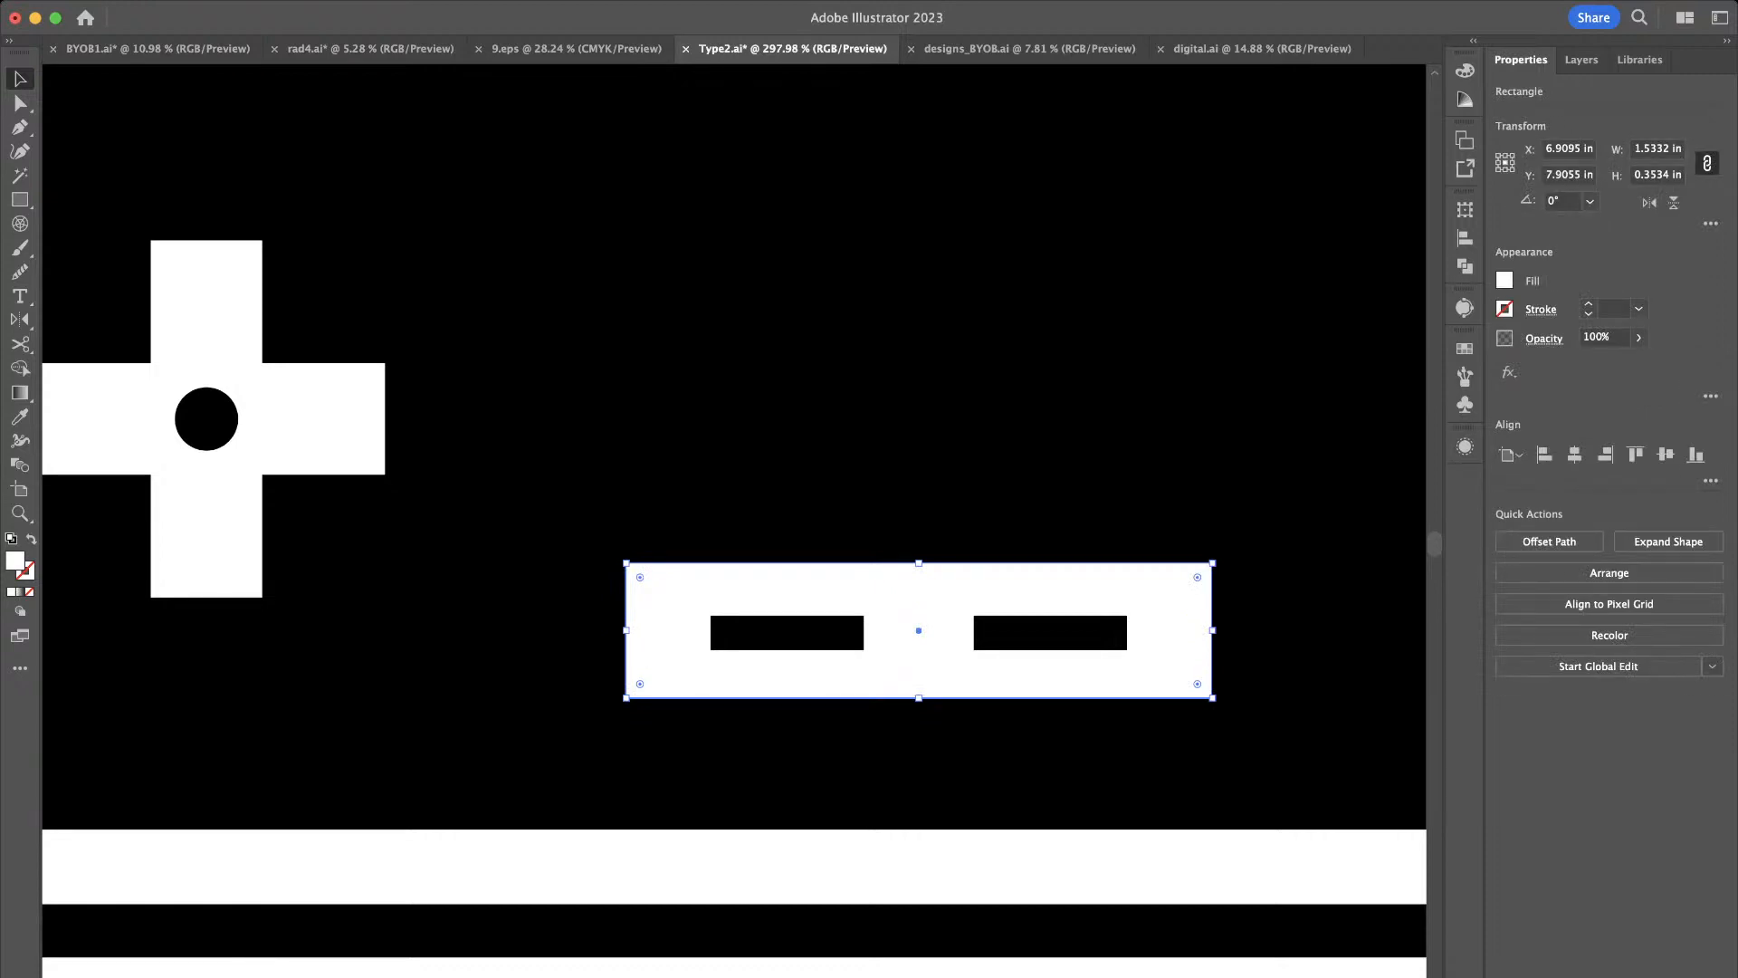
key(super+c)
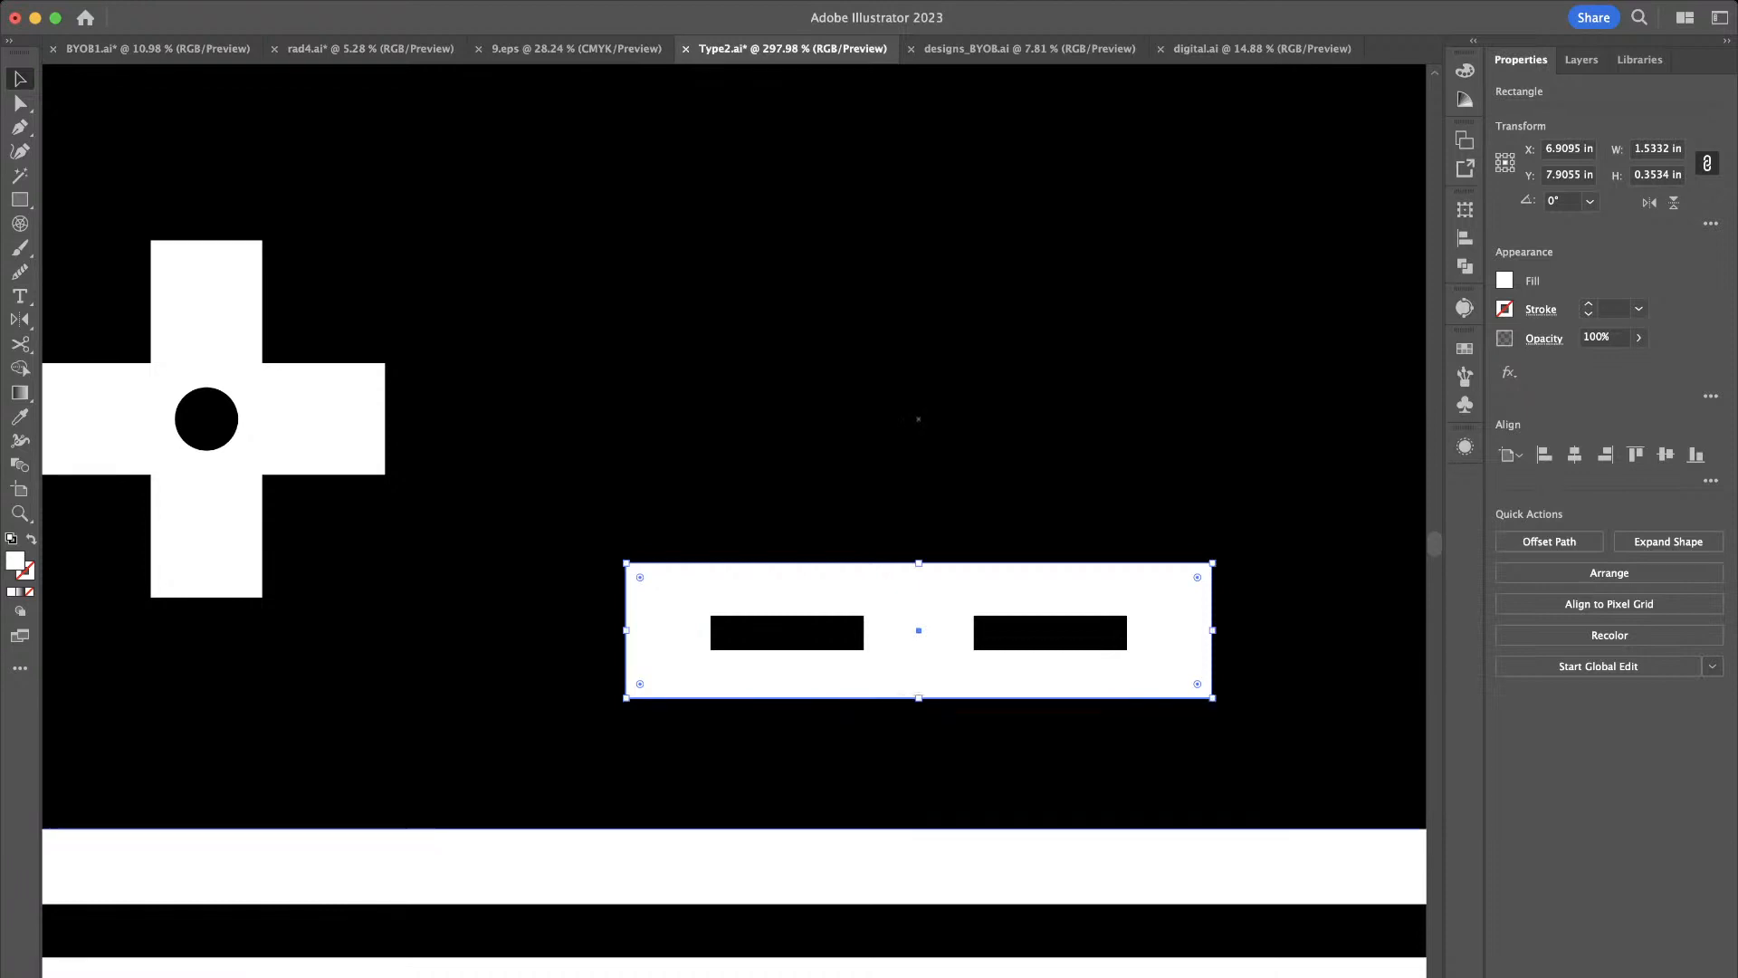
drag(1212, 563, 1235, 557)
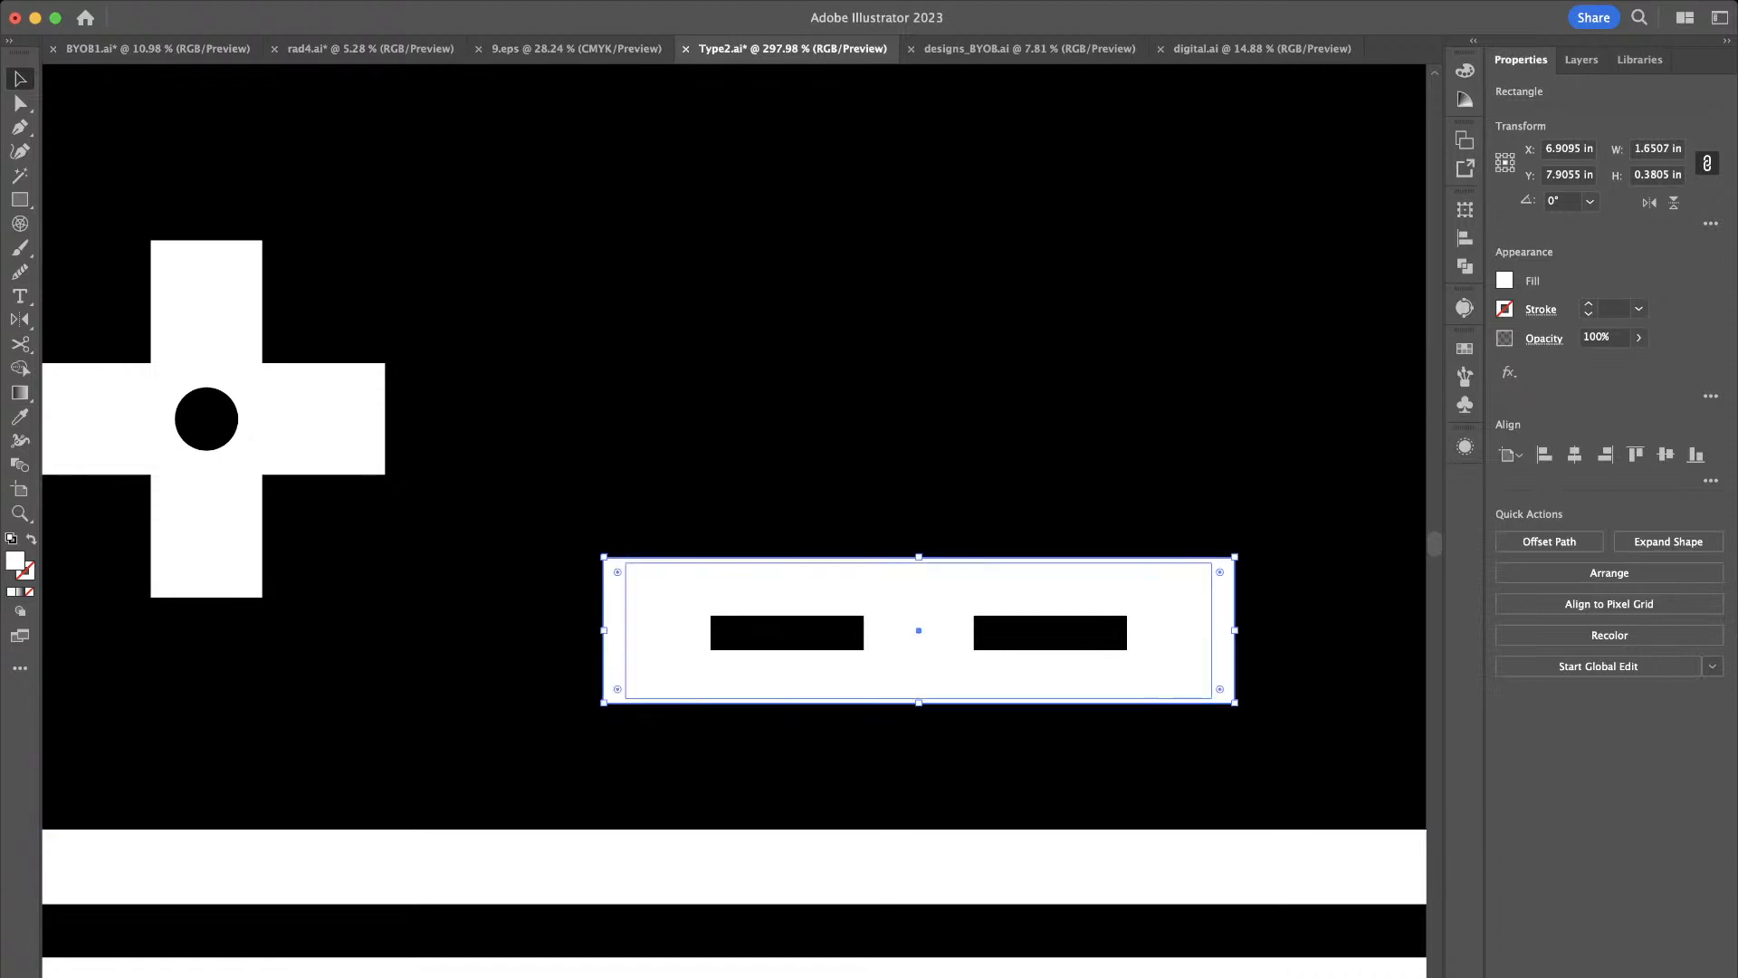
scroll(1151, 623, up, 5)
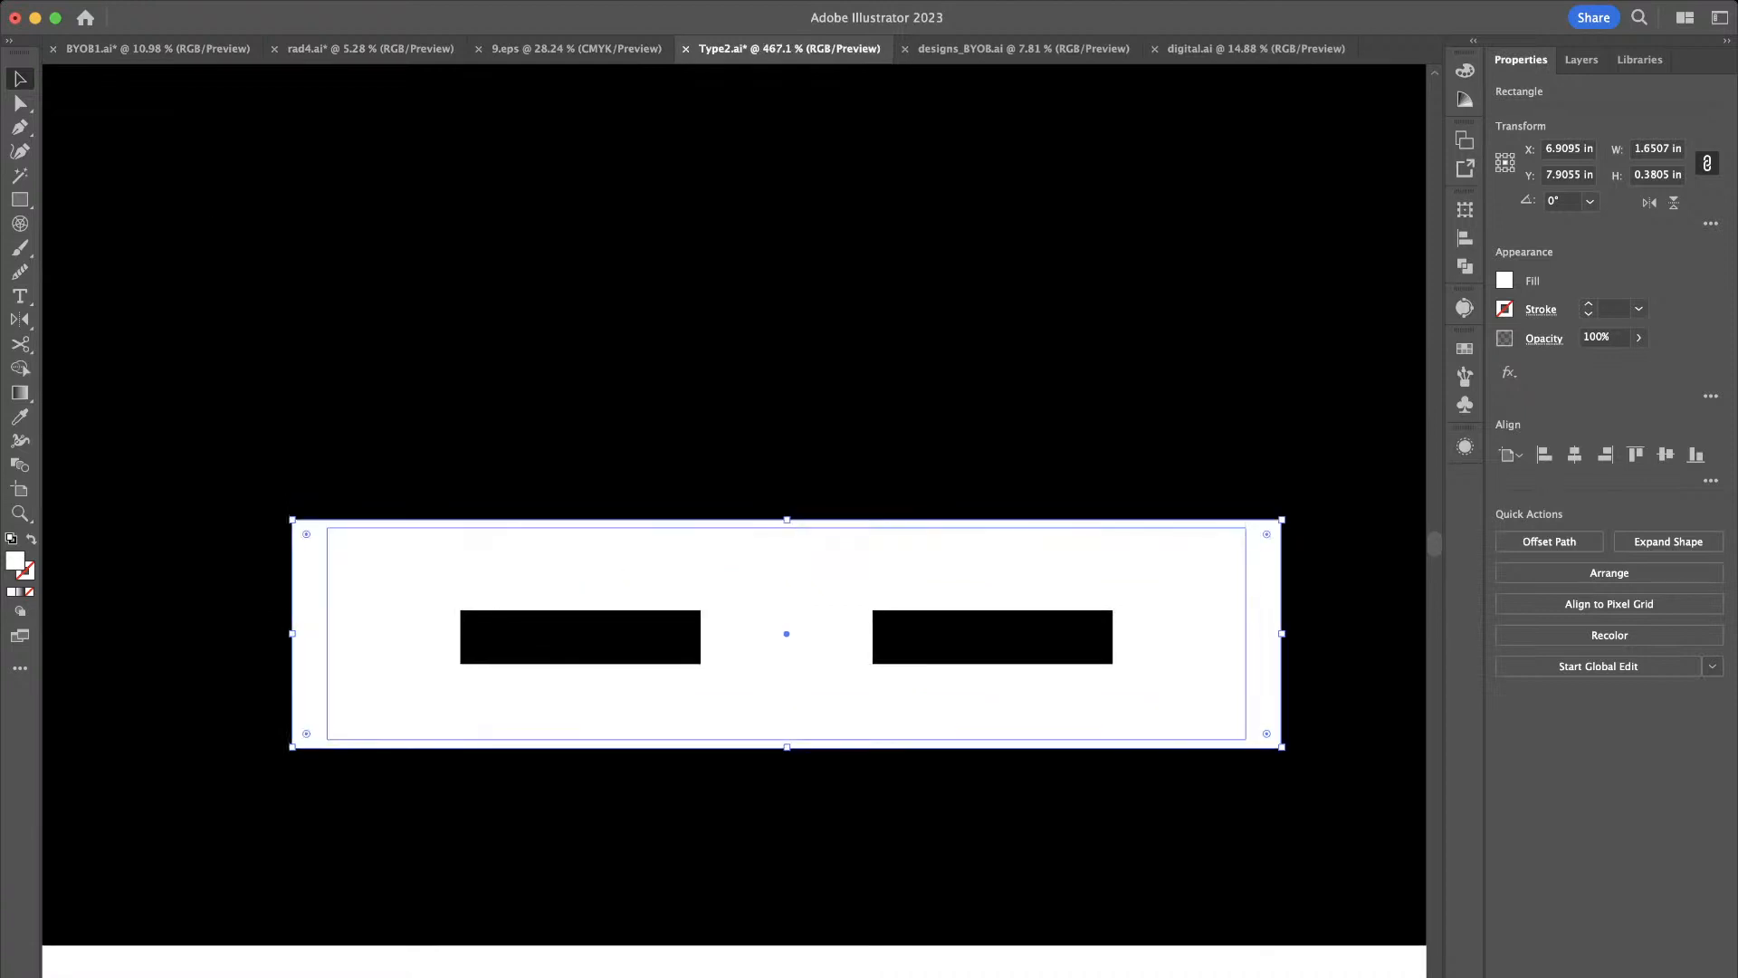
drag(1281, 633, 1269, 633)
key(super+z)
Give the inner white bar a 2 pt black stroke and increase the outer bar's height to about 0.43 in around its center
click(1177, 692)
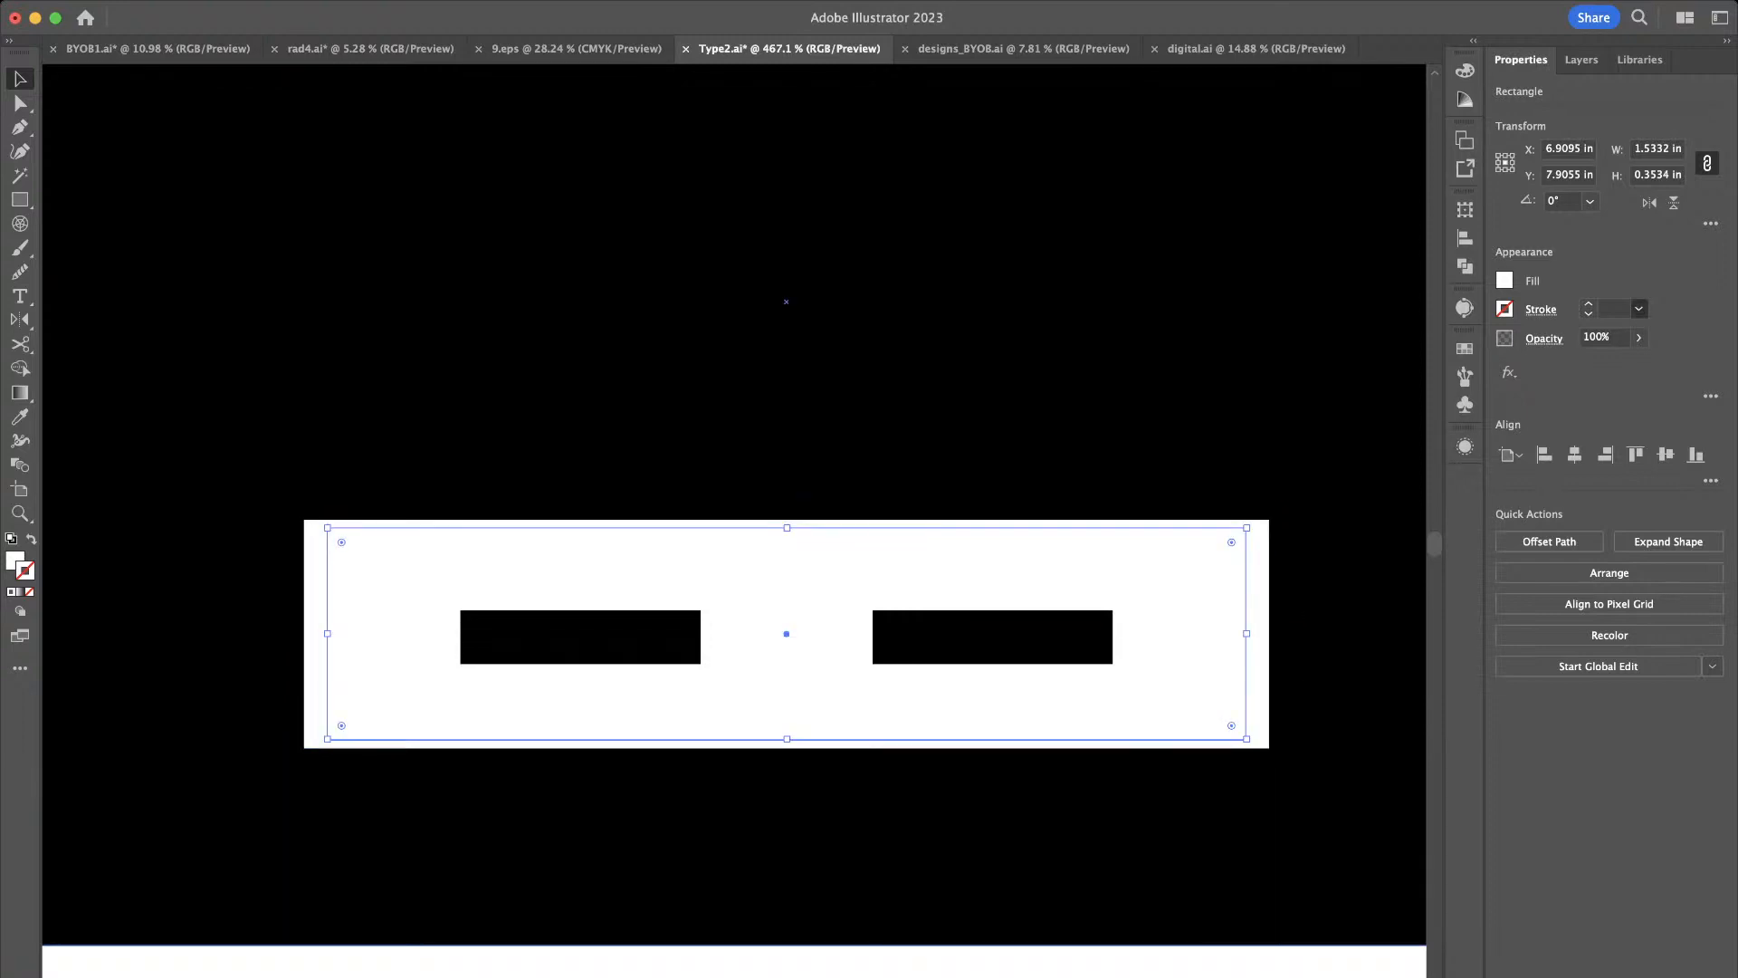
click(1618, 402)
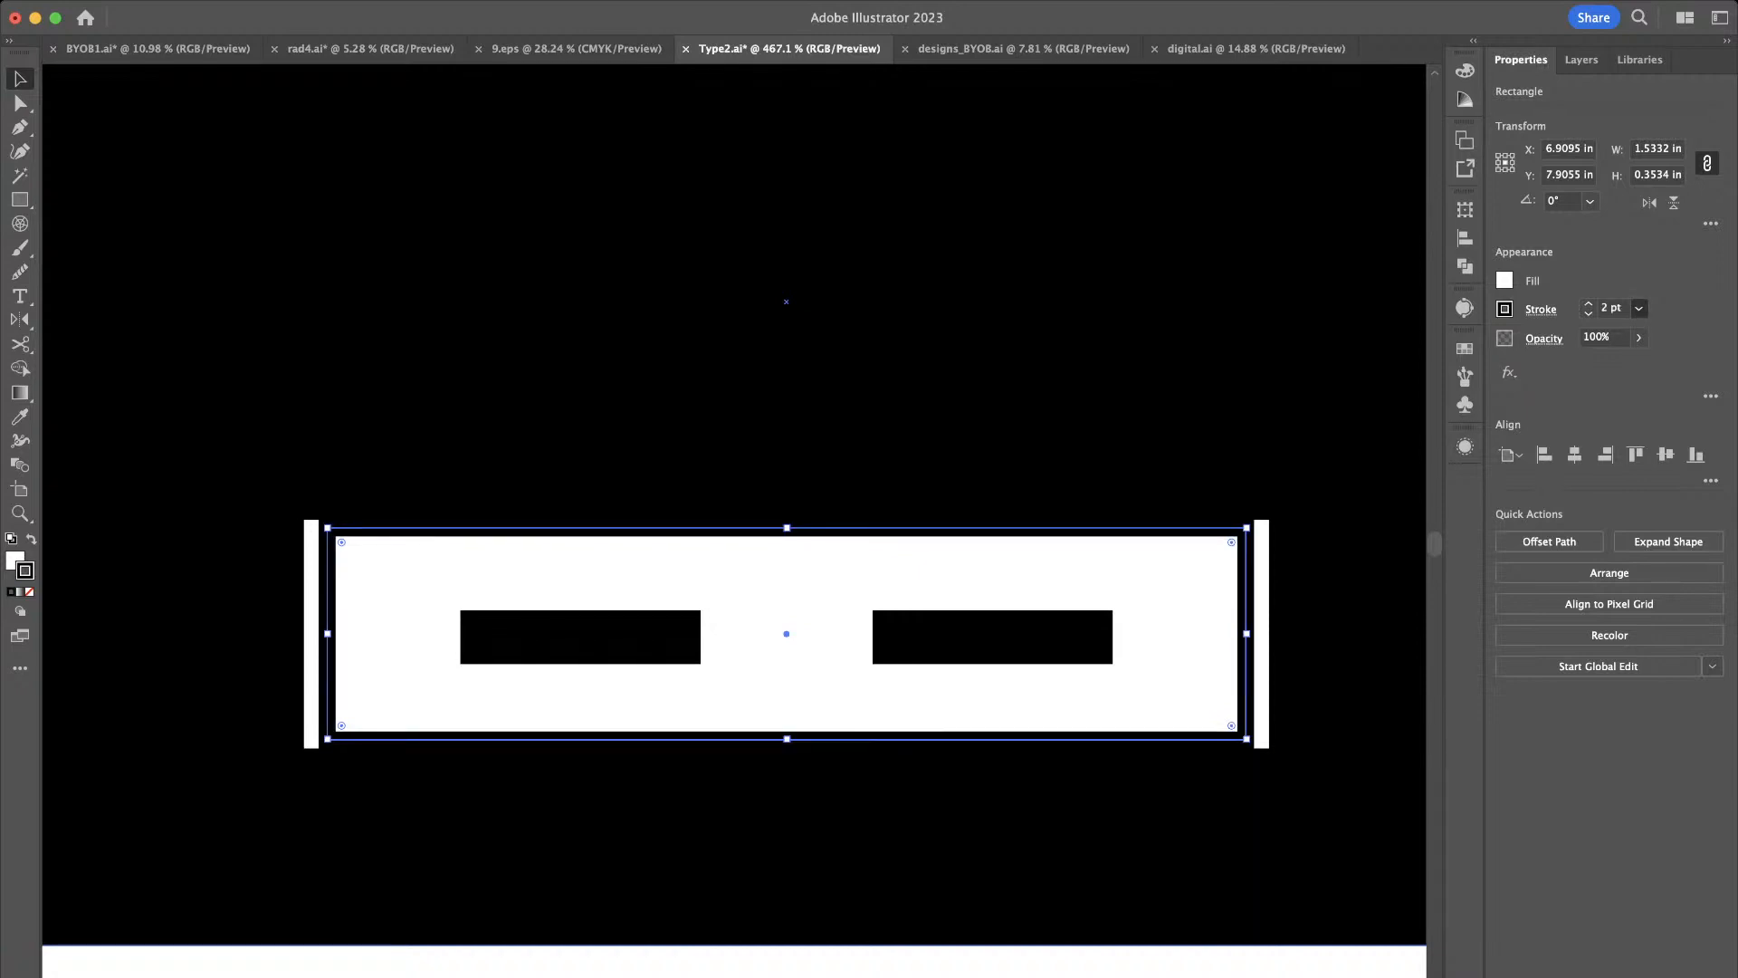
click(1261, 579)
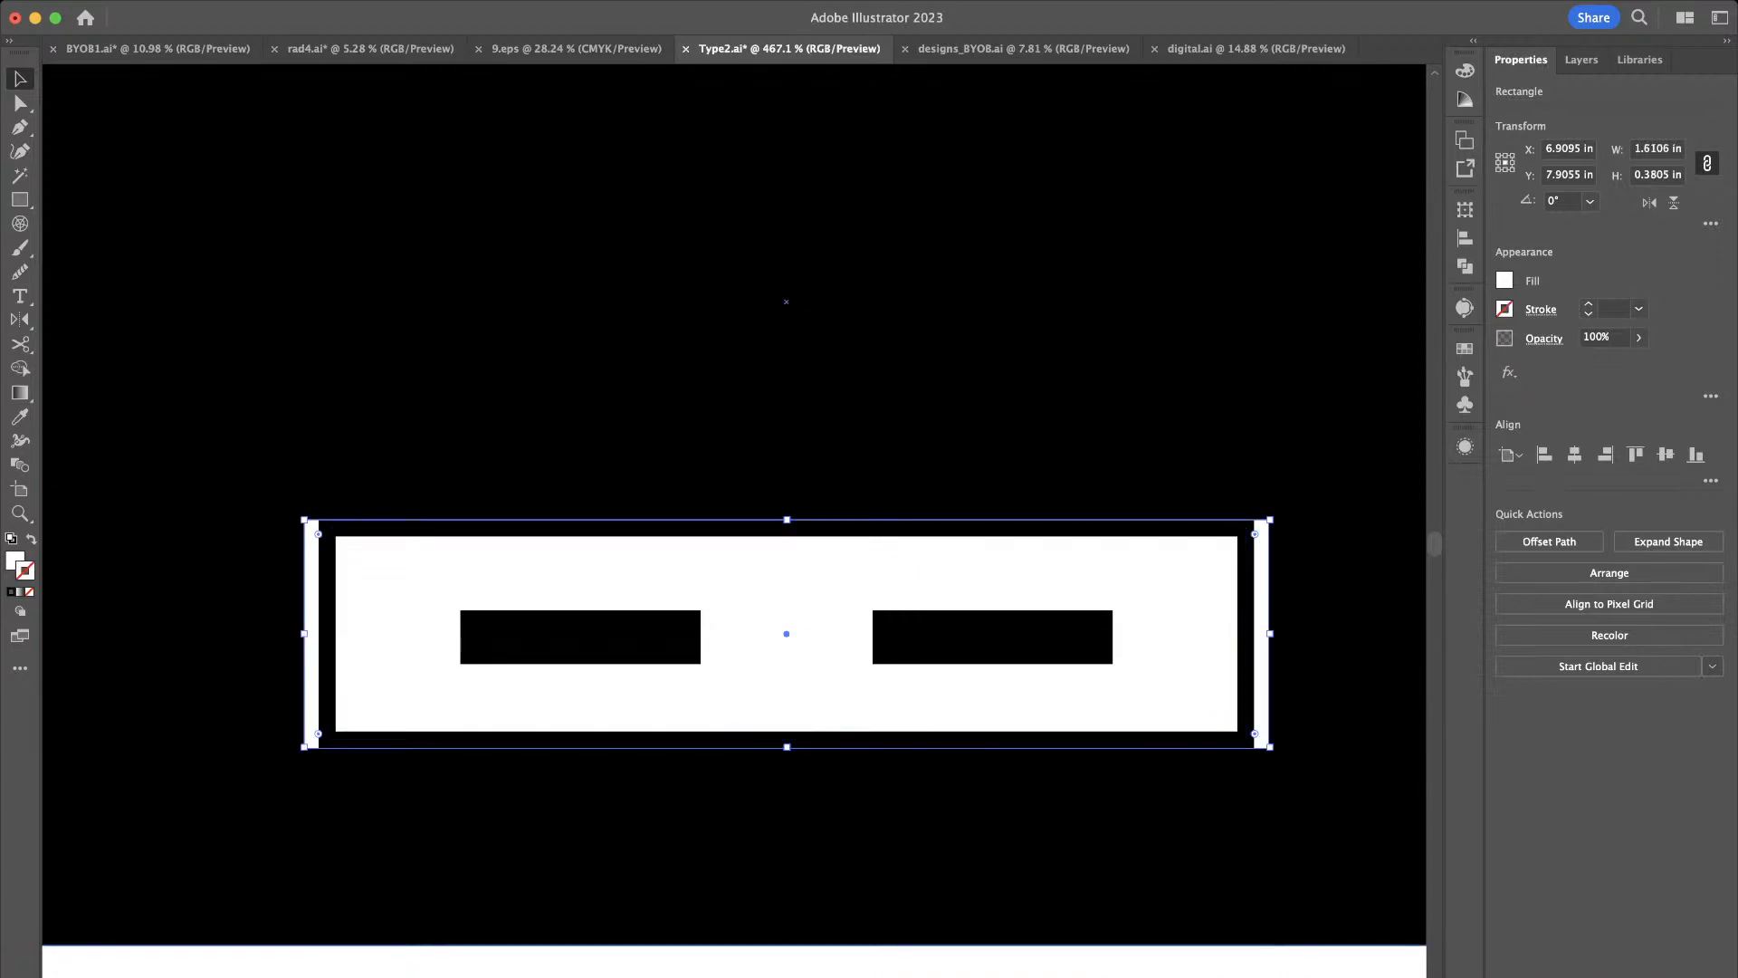
drag(787, 519, 786, 506)
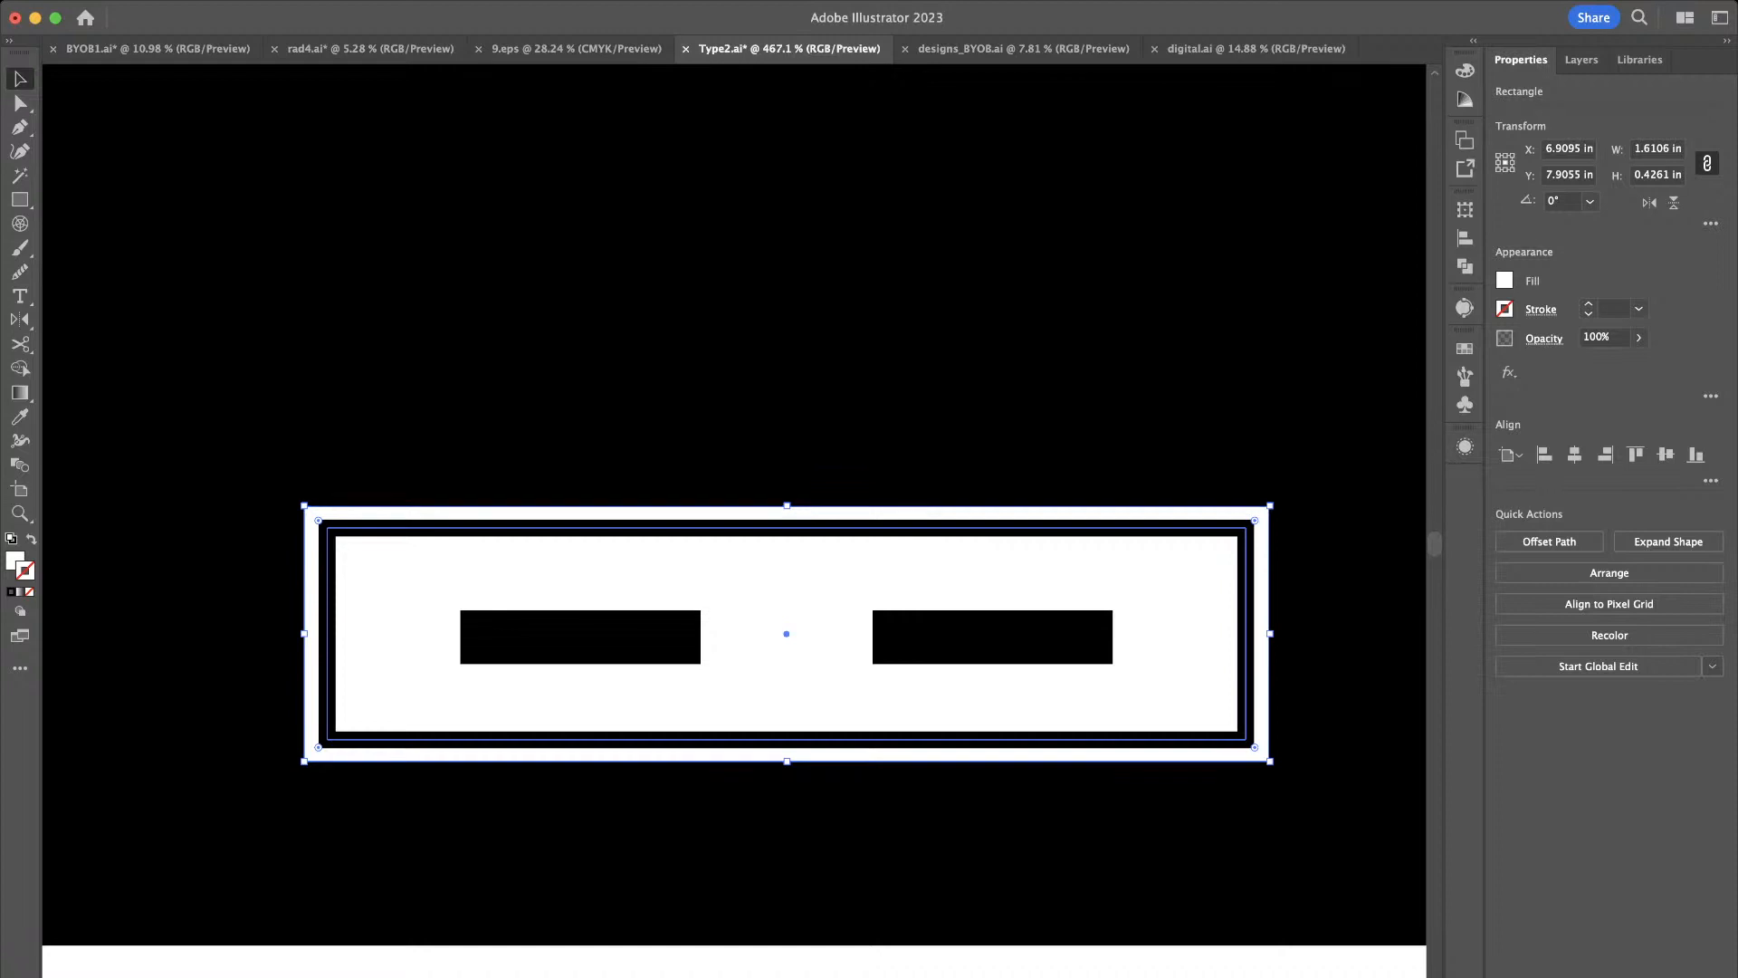
Round the corners of the inner stroked bar and the outer white bar to form a matching rounded frame
click(799, 530)
mouse_move(1231, 541)
mouse_down()
mouse_move(1221, 555)
mouse_move(1244, 525)
mouse_move(1227, 548)
mouse_up()
click(1261, 534)
Ungroup the two small black rectangles and fully round the corners of the right one into a pill shape
click(1014, 637)
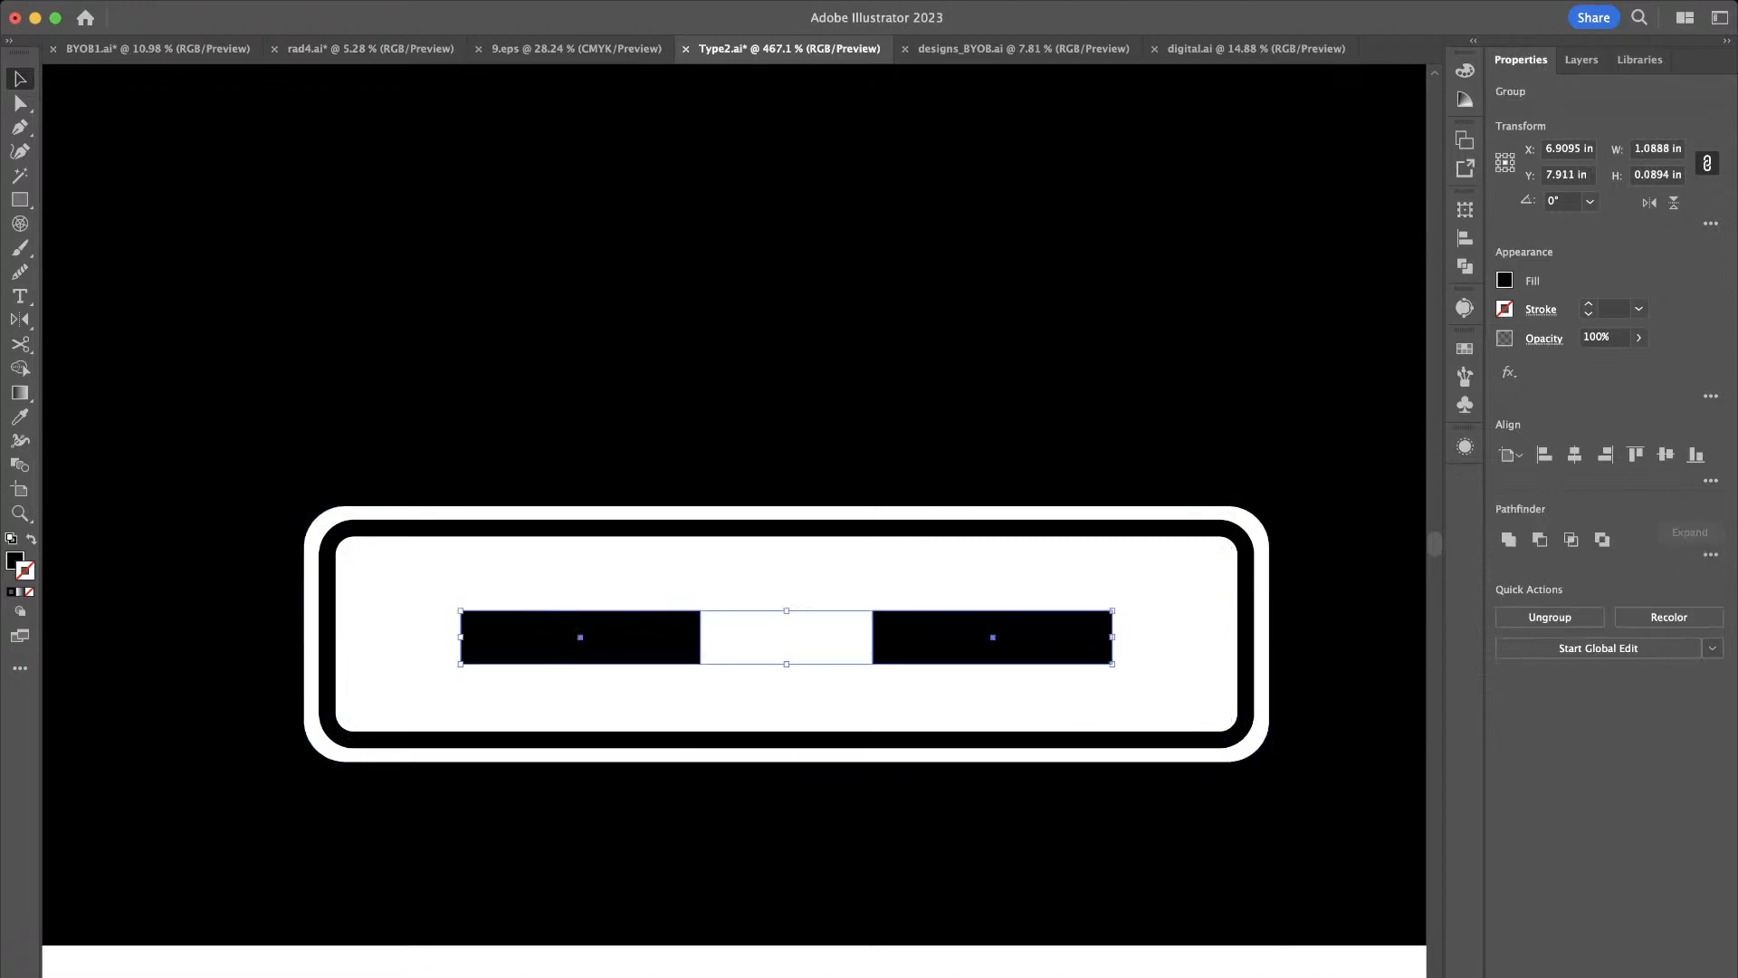
key(super+shift+g)
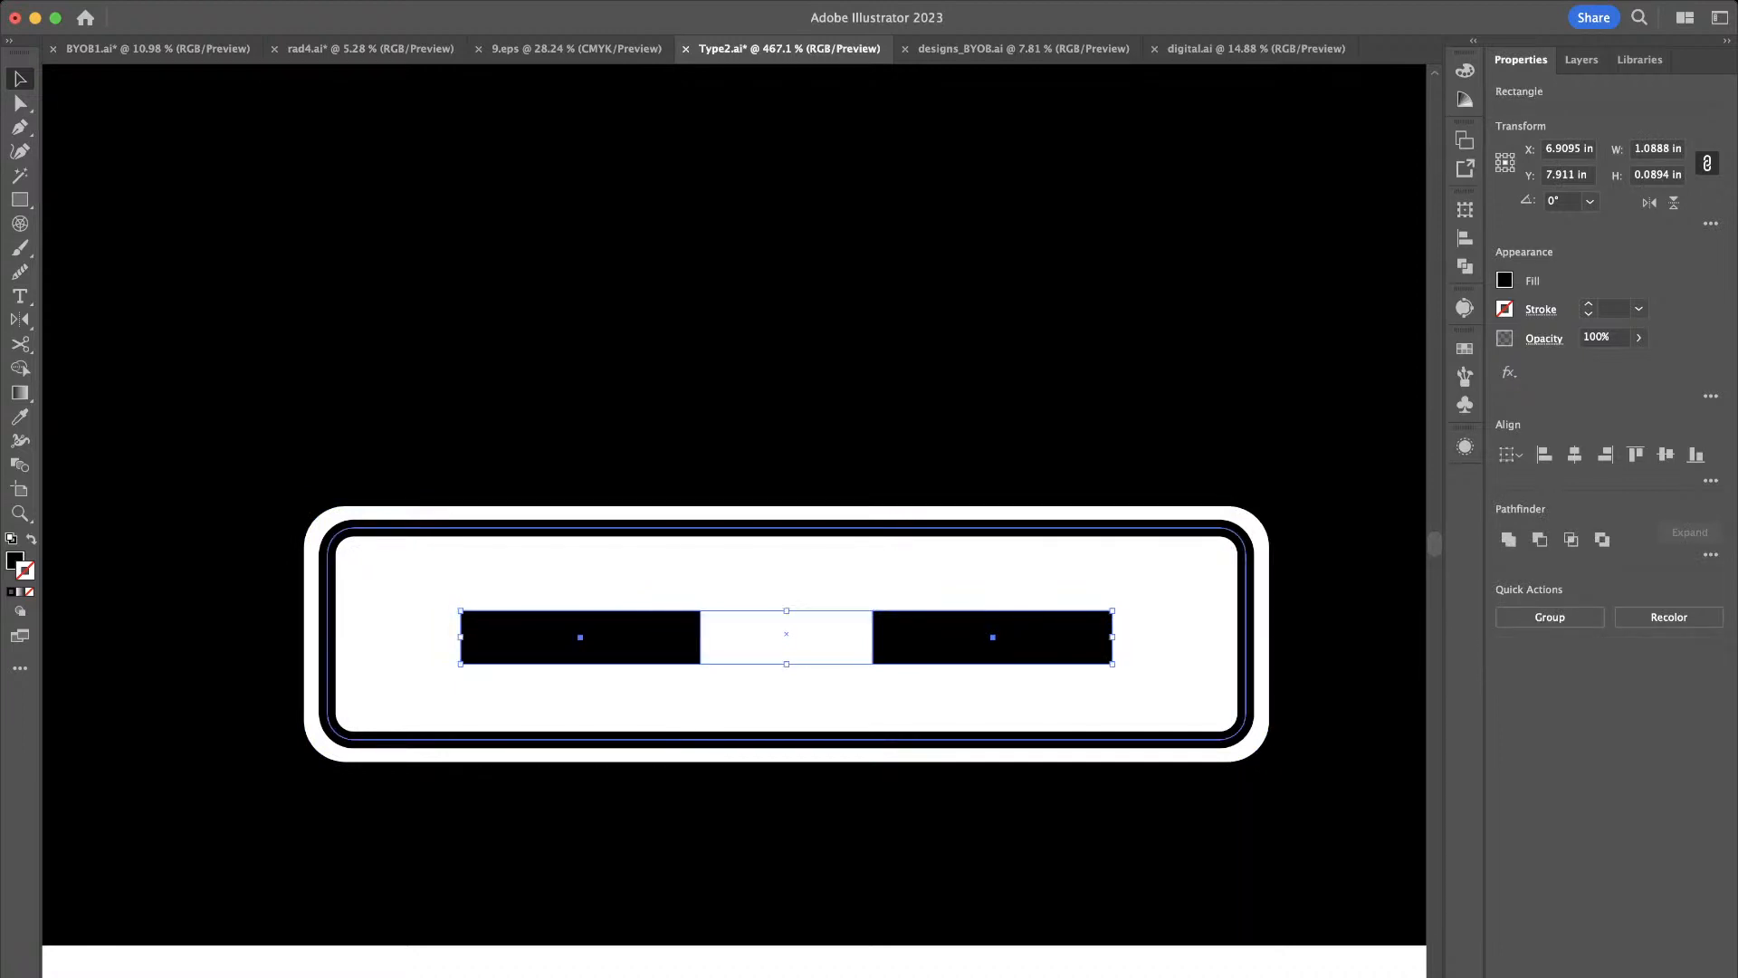
click(1014, 587)
click(1010, 819)
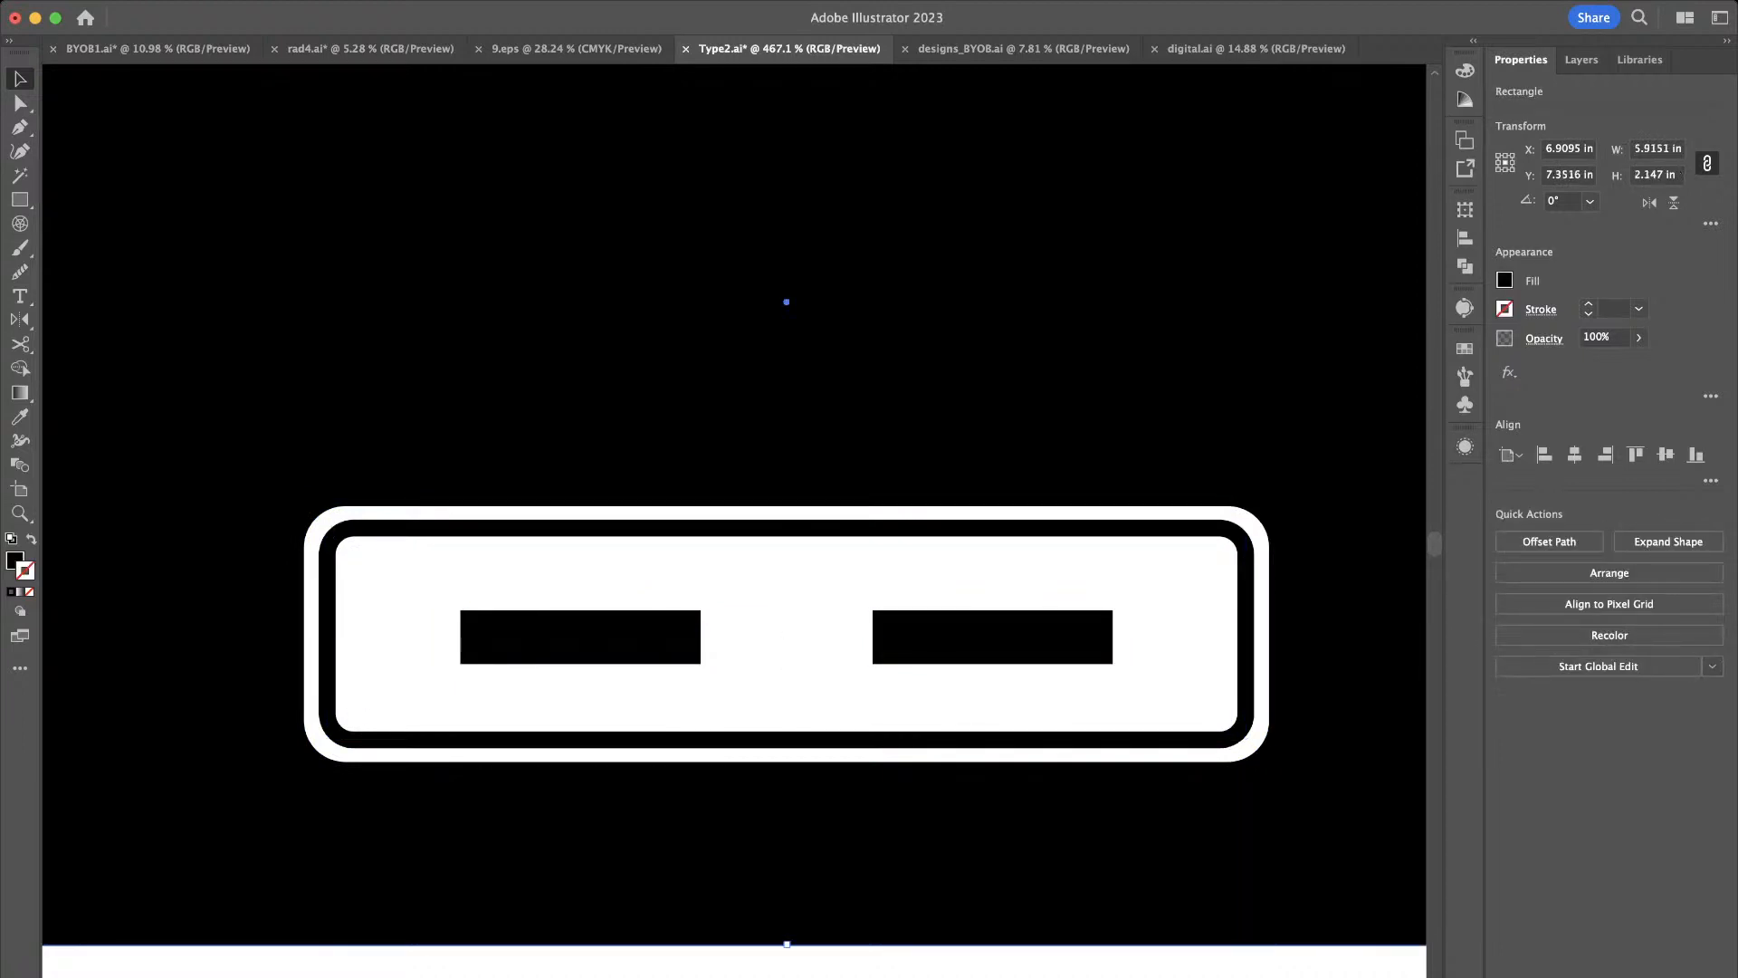
click(996, 637)
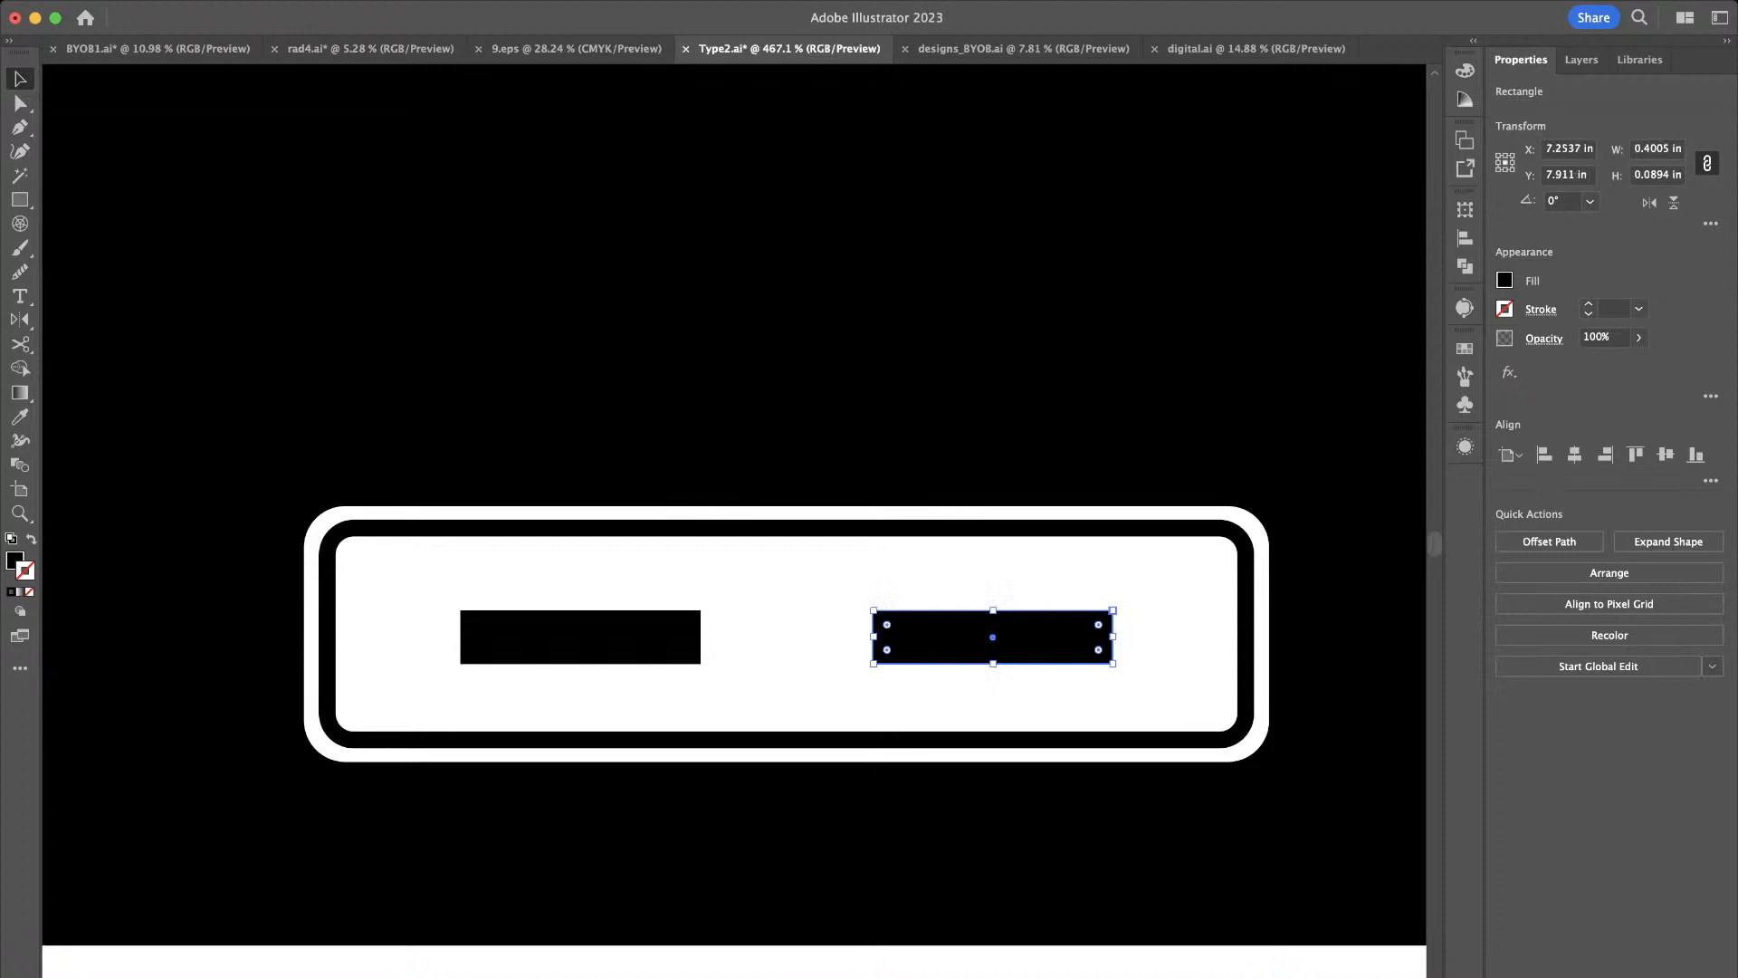
drag(1098, 624, 1086, 635)
click(788, 628)
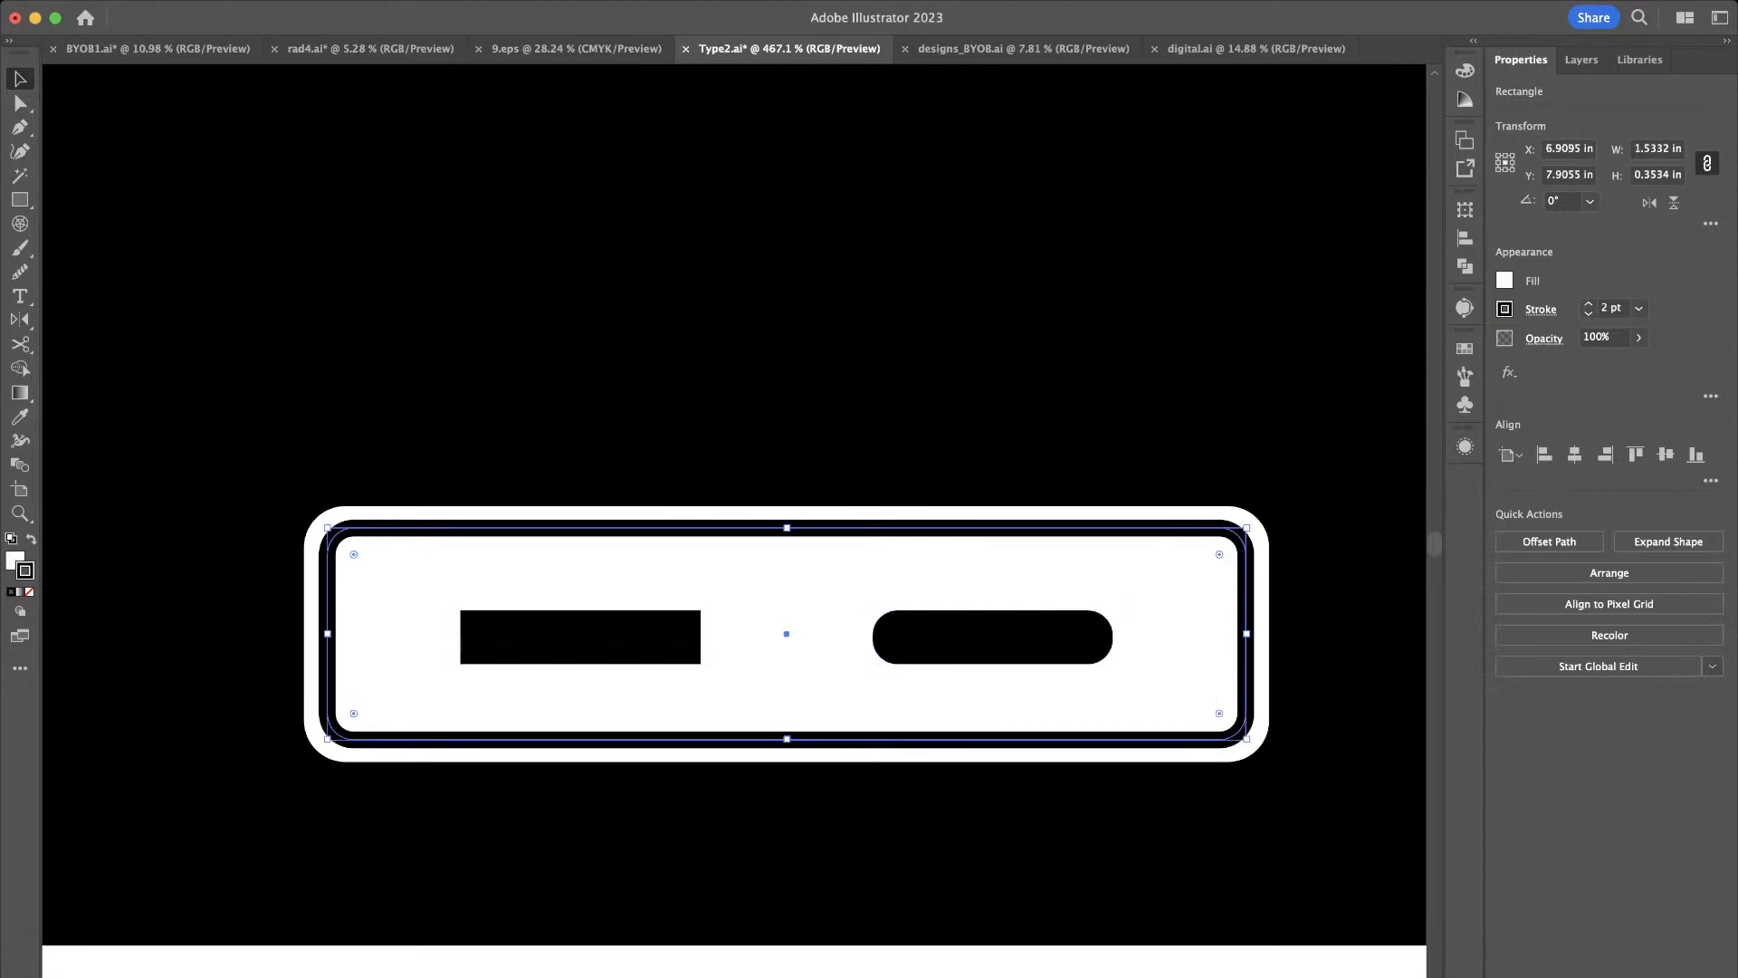
click(579, 637)
key(Delete)
key(super+z)
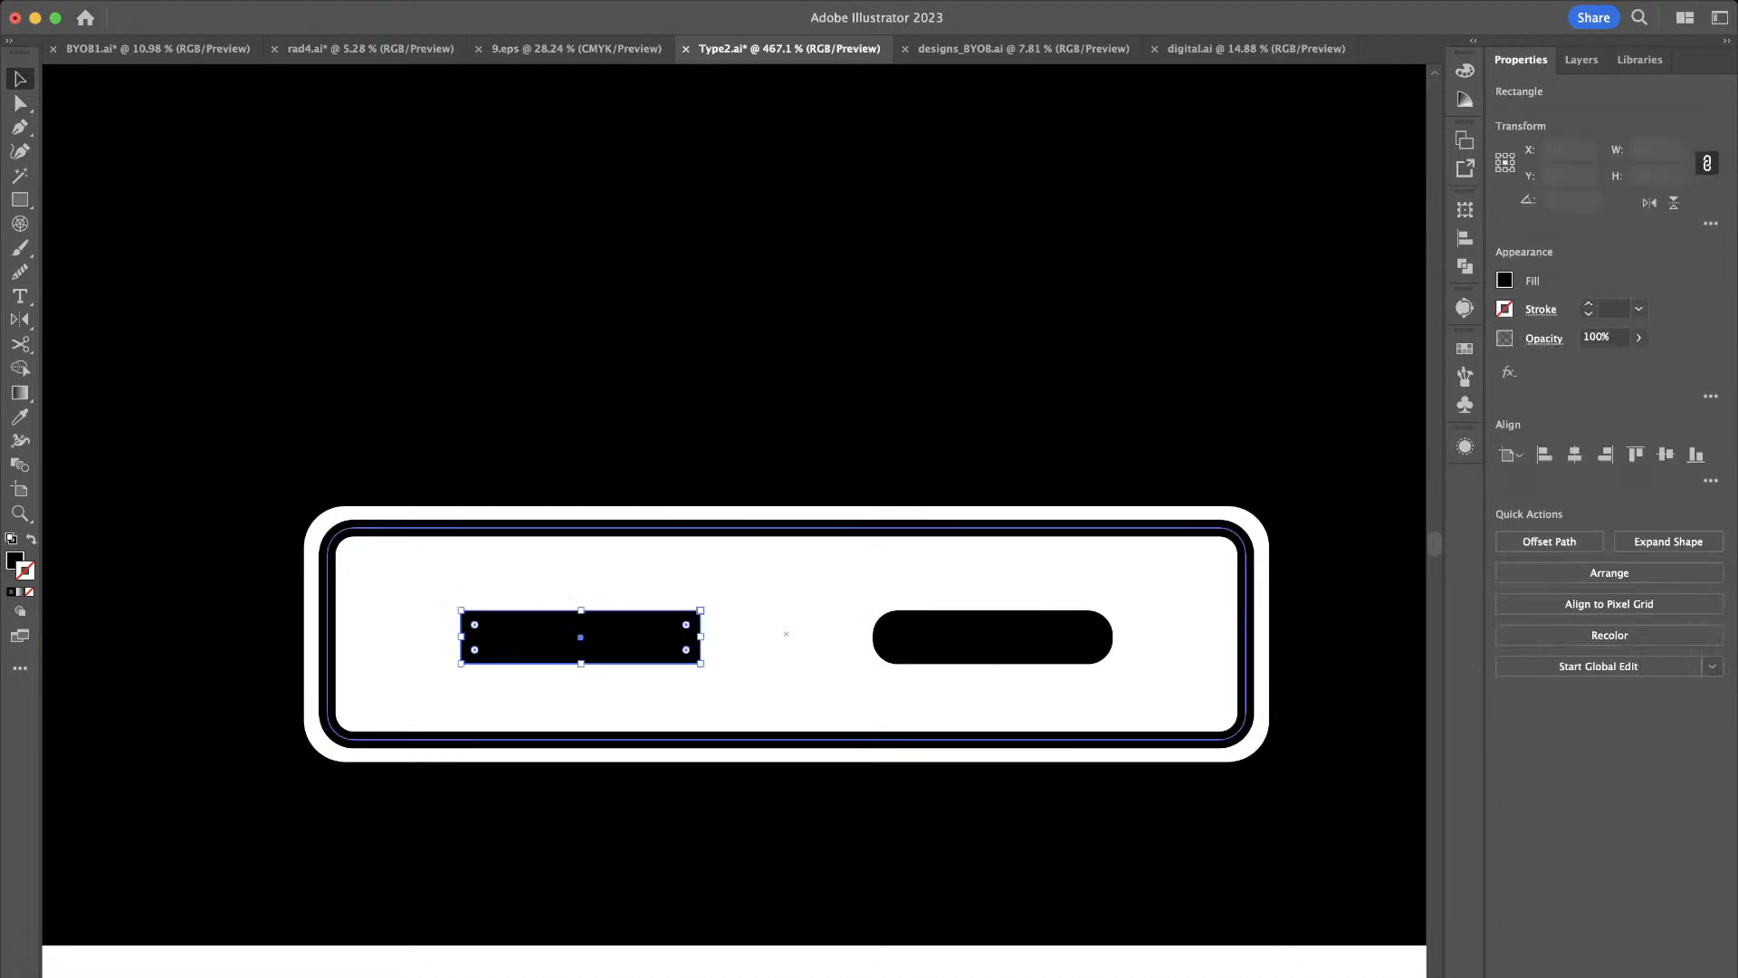
Copy the black pill about 0.69 in left over the square-cornered rectangle and delete the original rectangle there
click(992, 637)
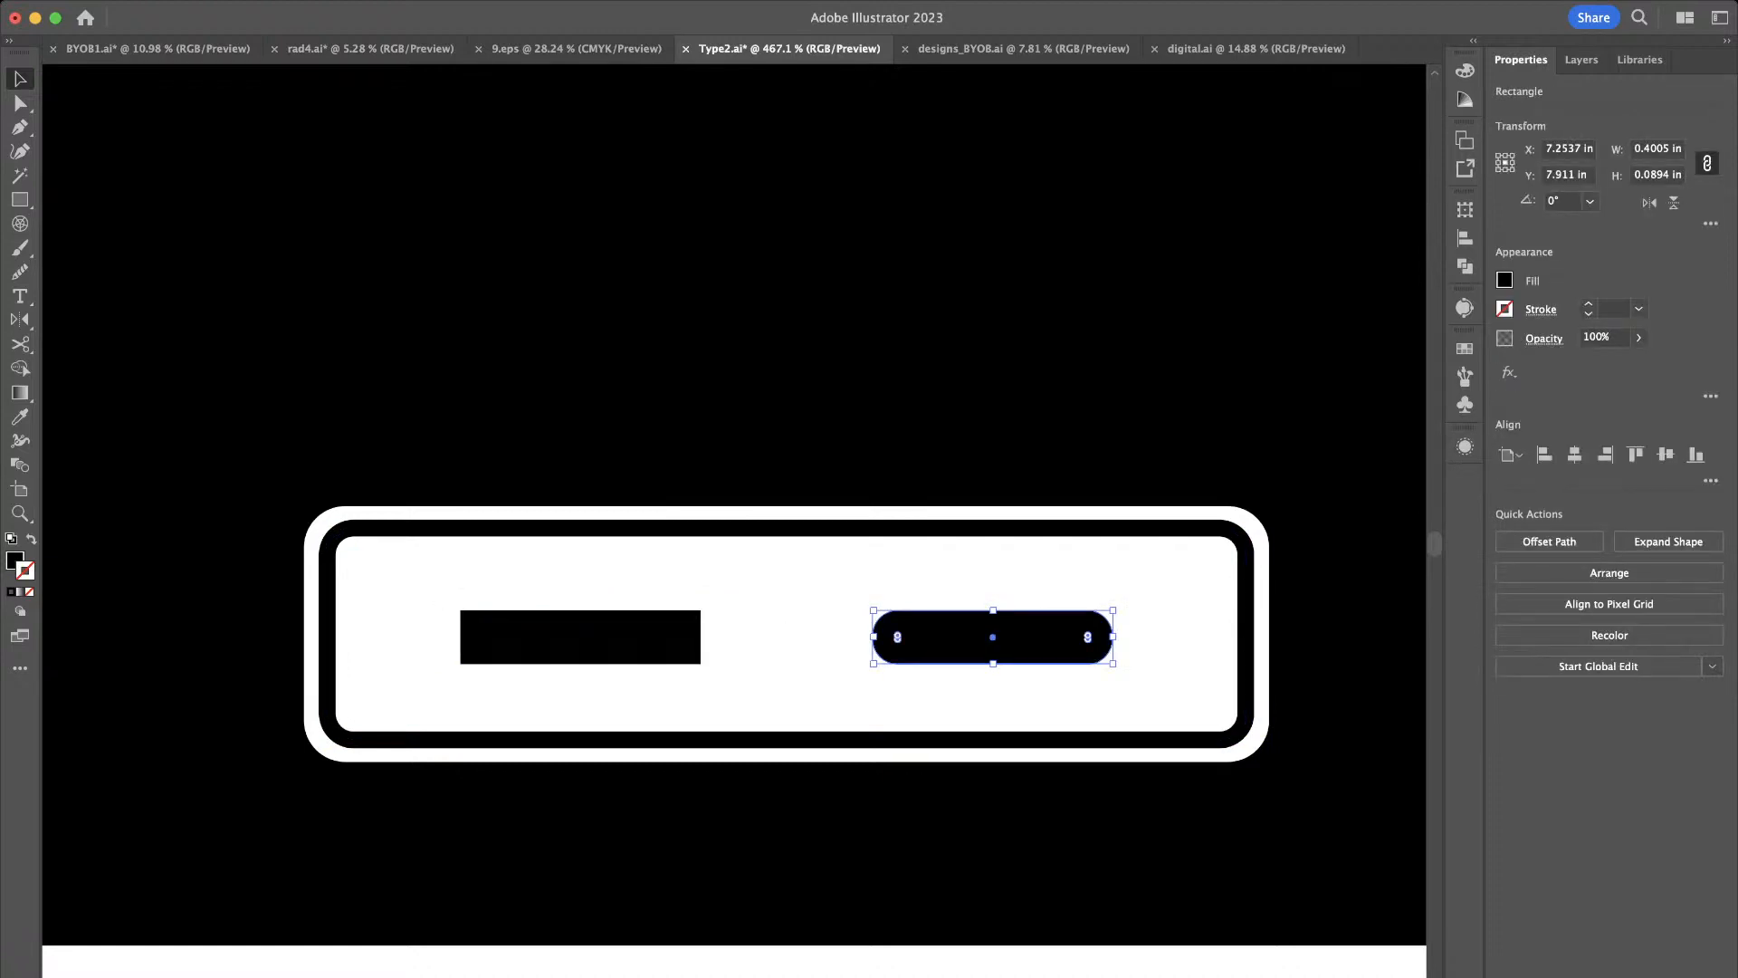
click(788, 633)
click(973, 634)
drag(974, 625, 562, 624)
scroll(706, 659, up, 5)
click(729, 671)
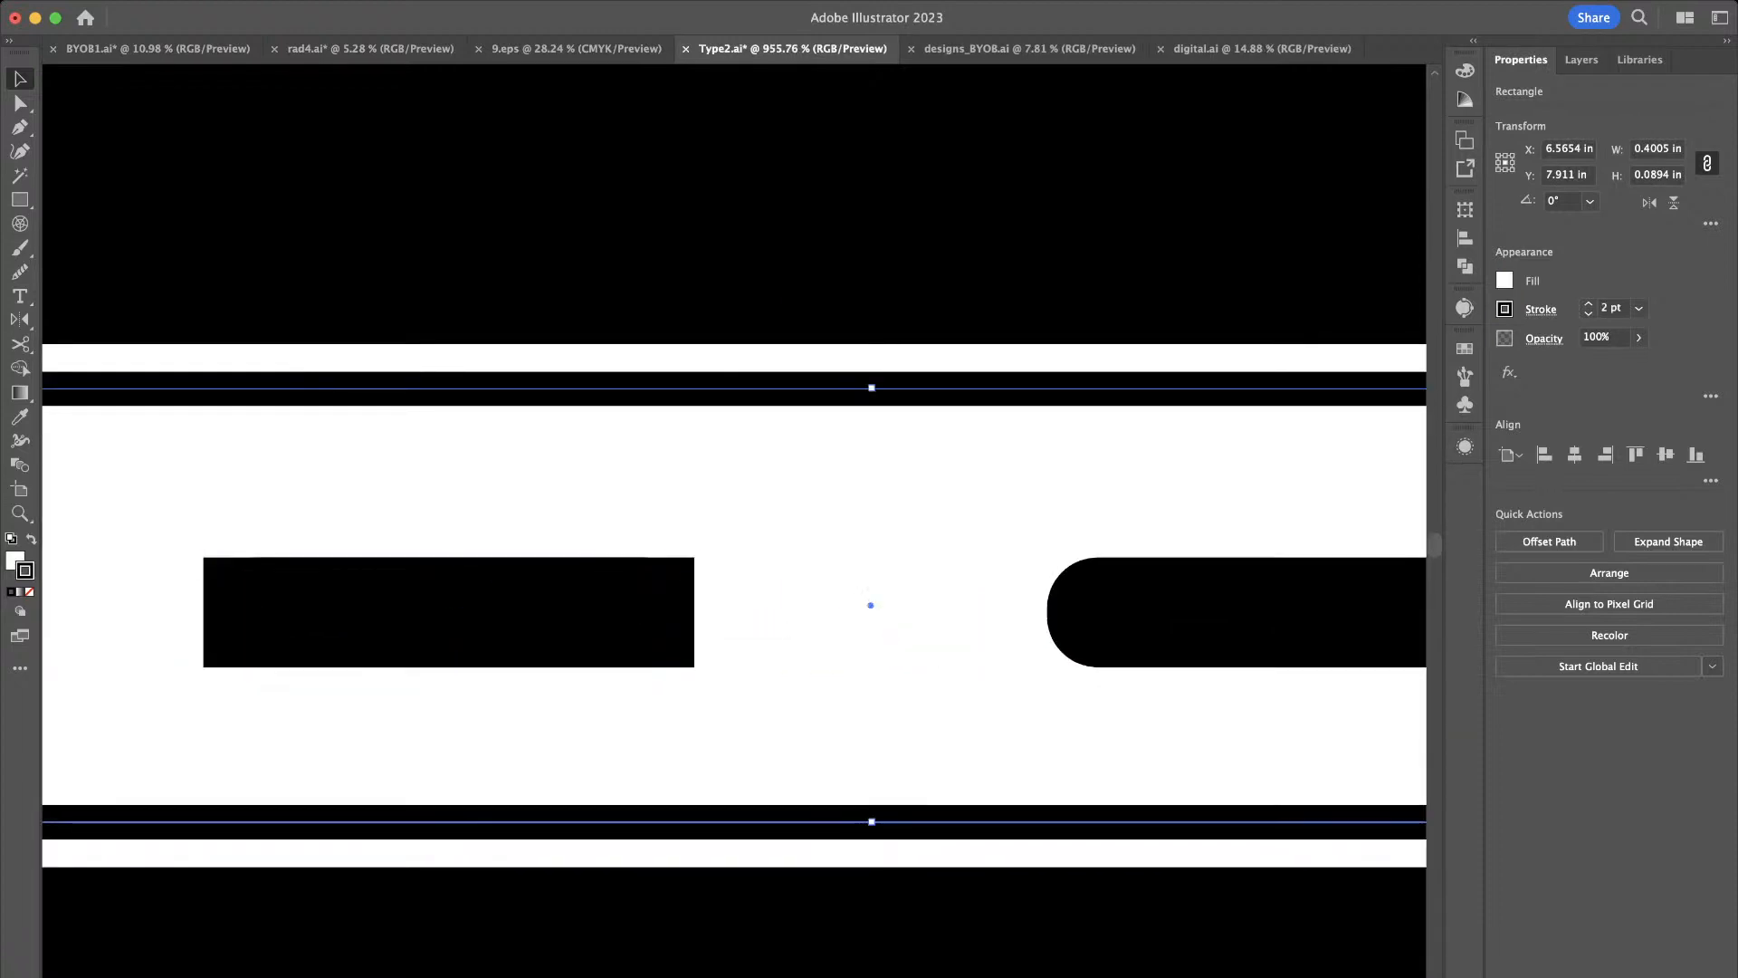
click(686, 658)
key(Delete)
scroll(688, 658, down, 8)
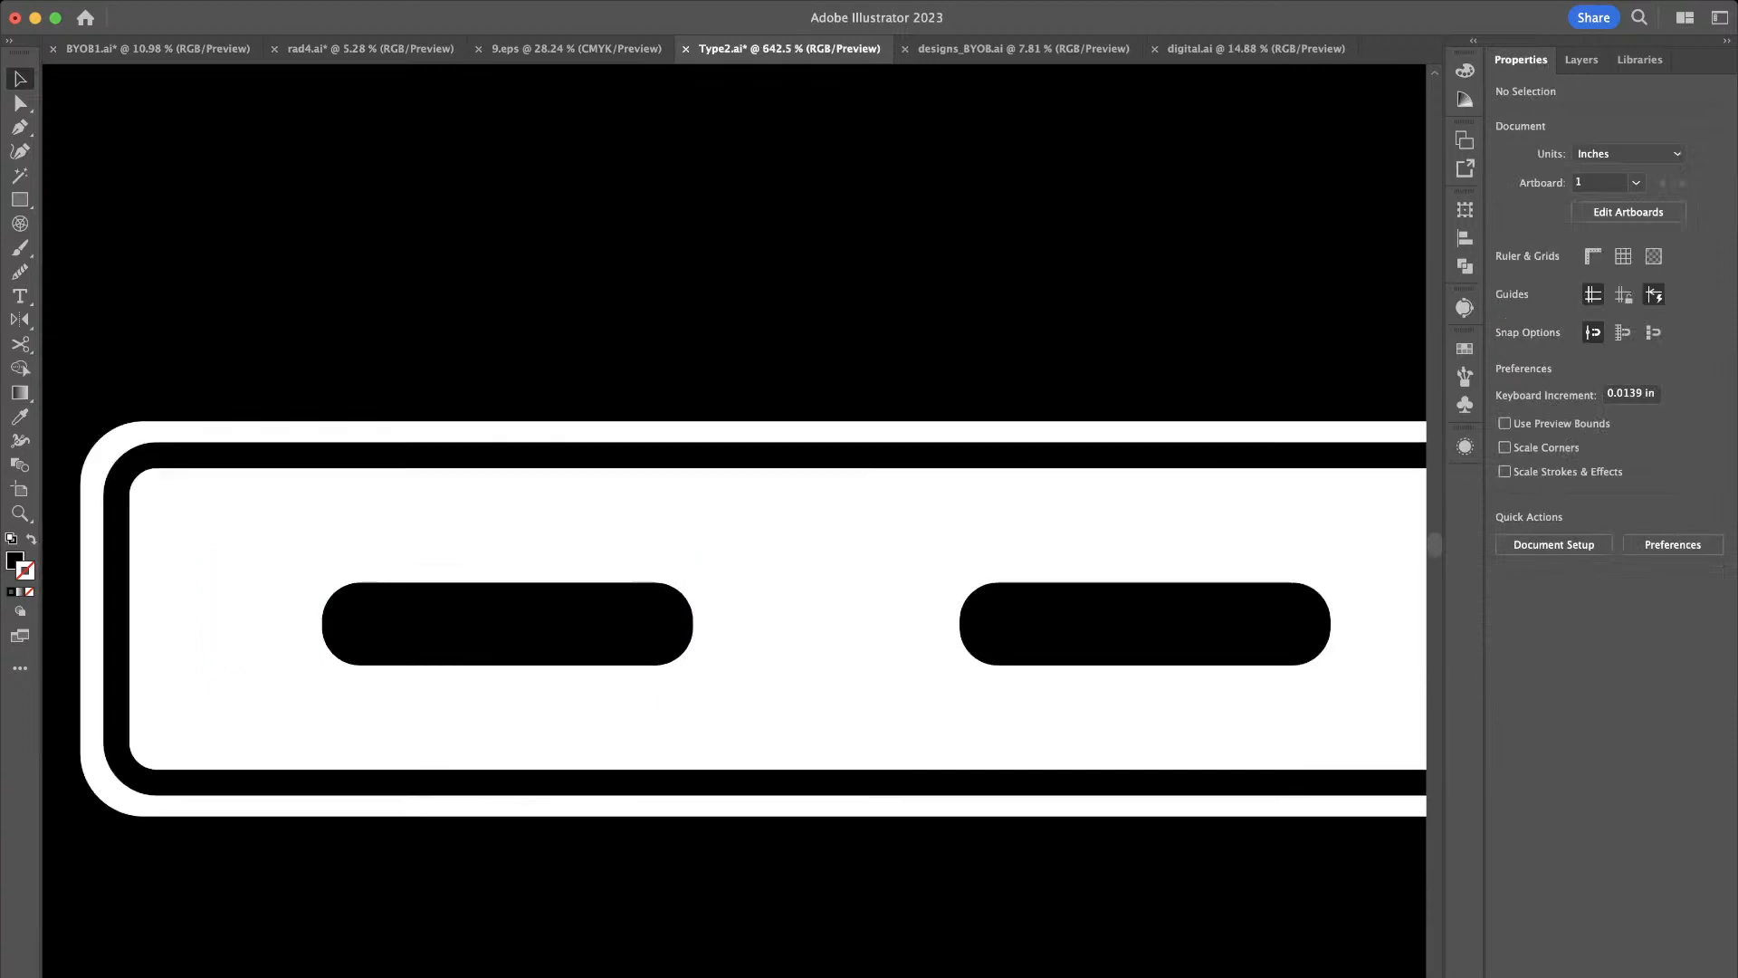
Draw a circle about 0.31 in wide in the black panel's upper right area and sample the inner bar's white fill and 2 pt stroke onto it
scroll(689, 660, down, 3)
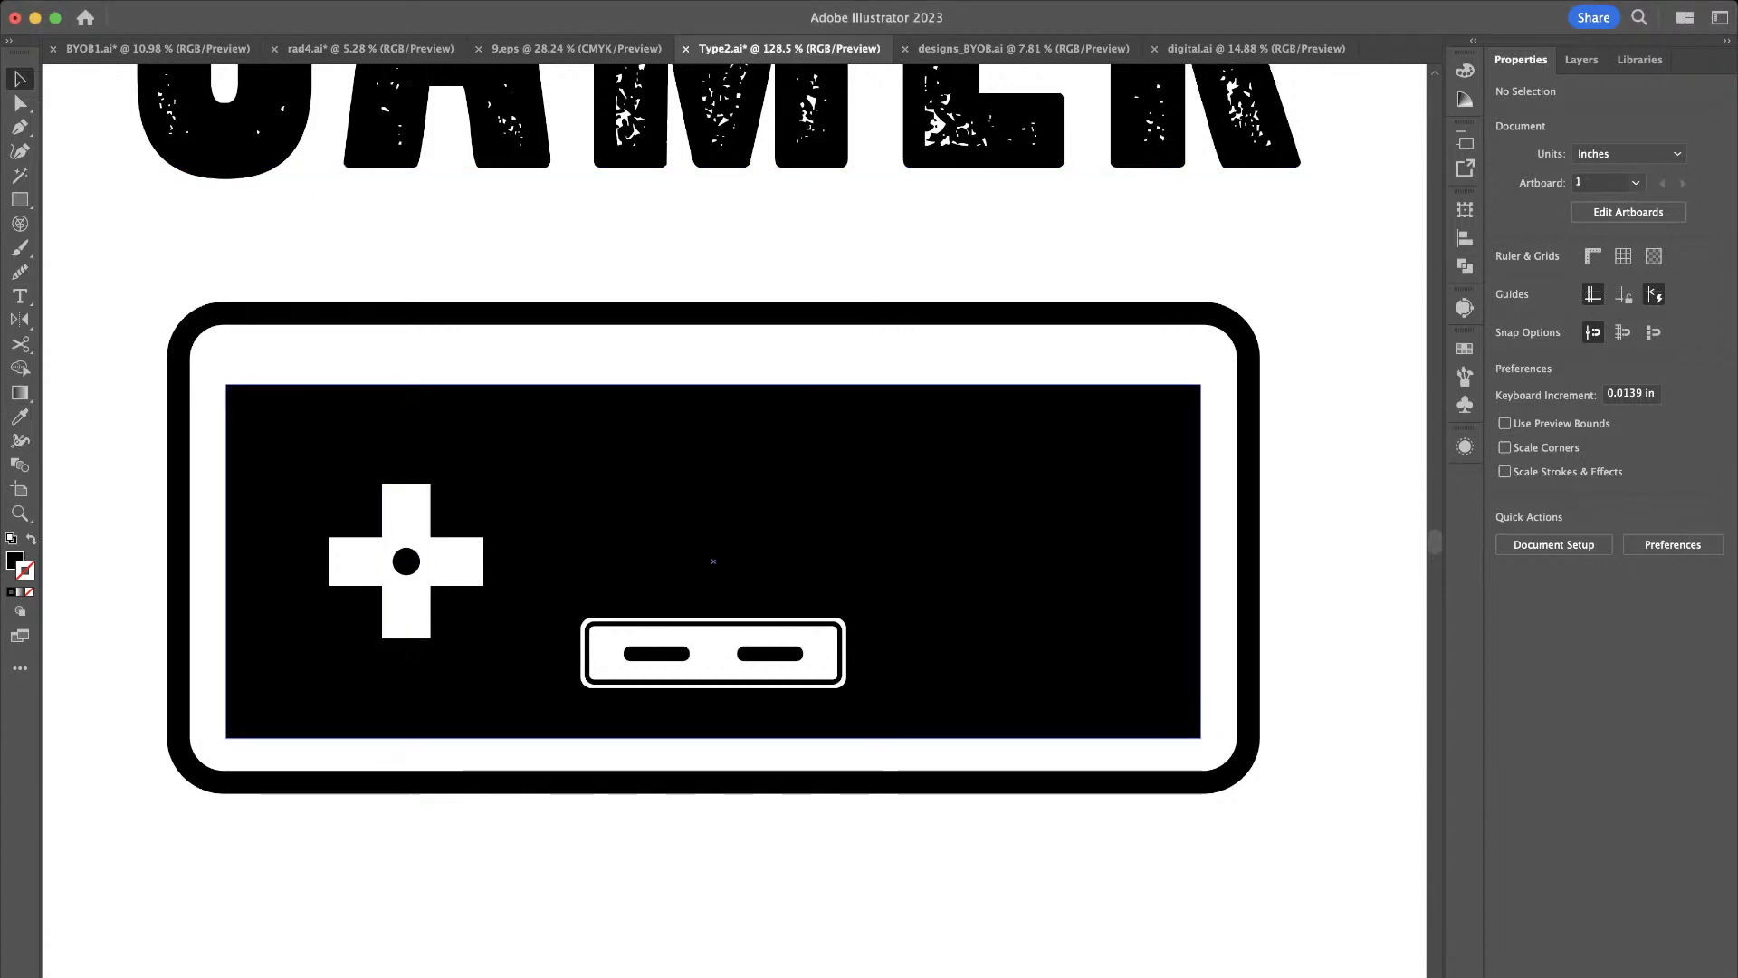
key(m)
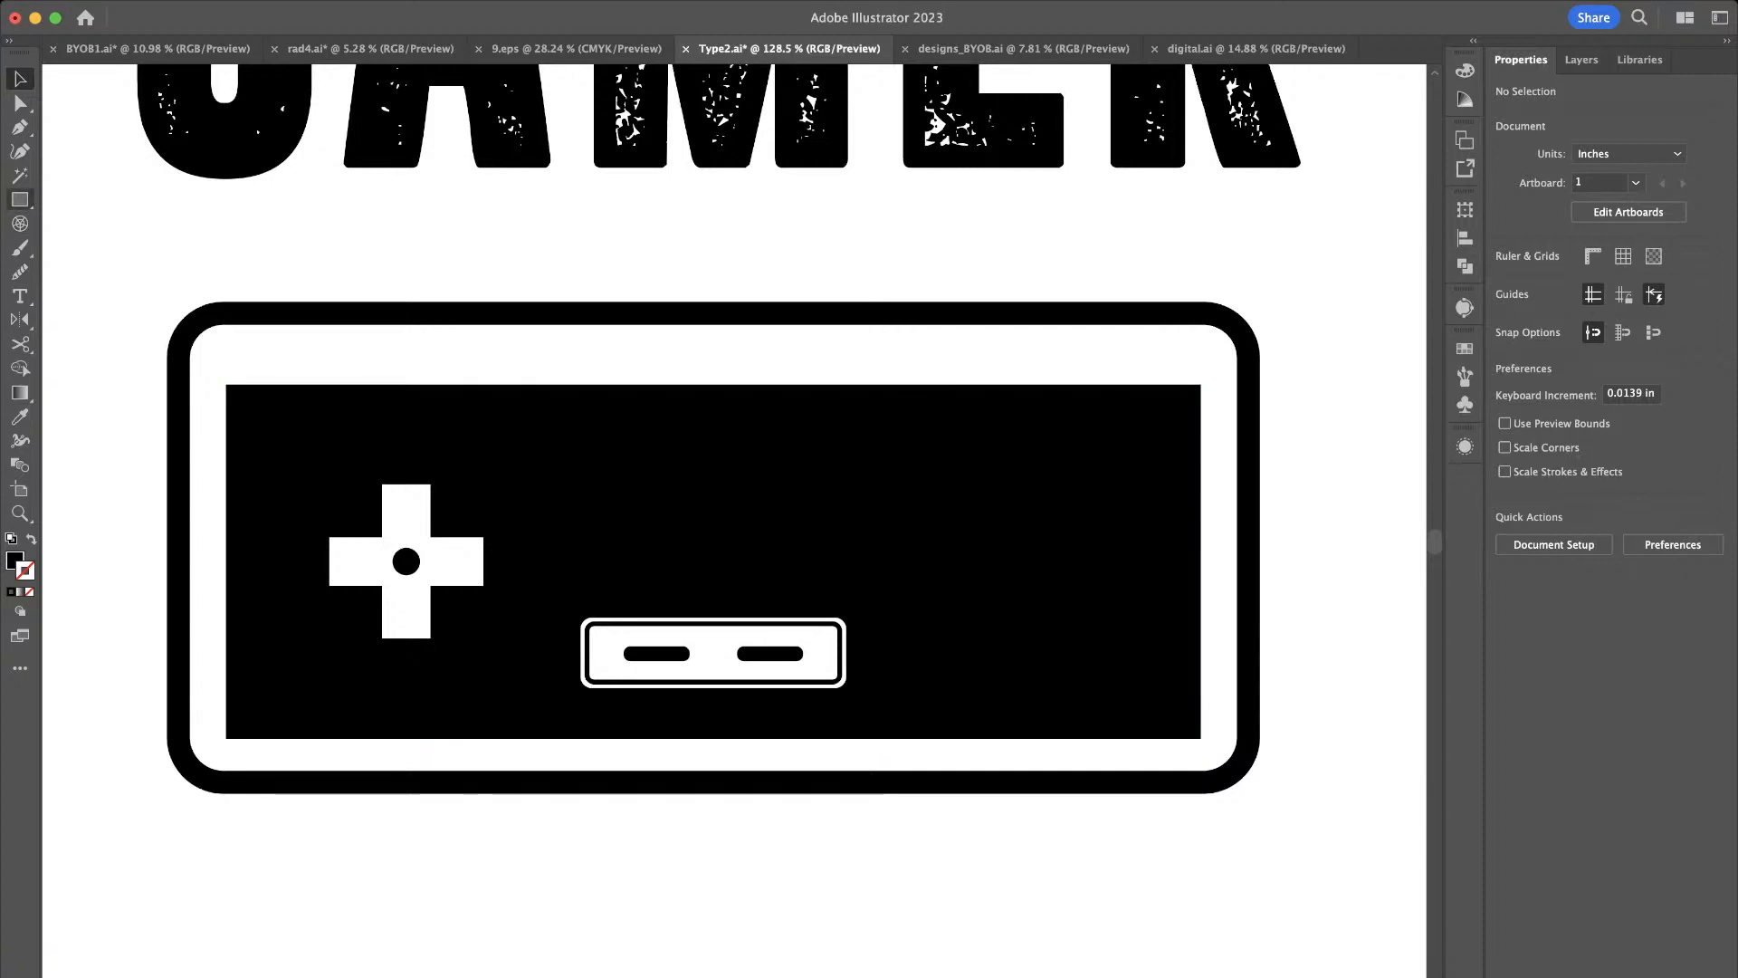
click(20, 199)
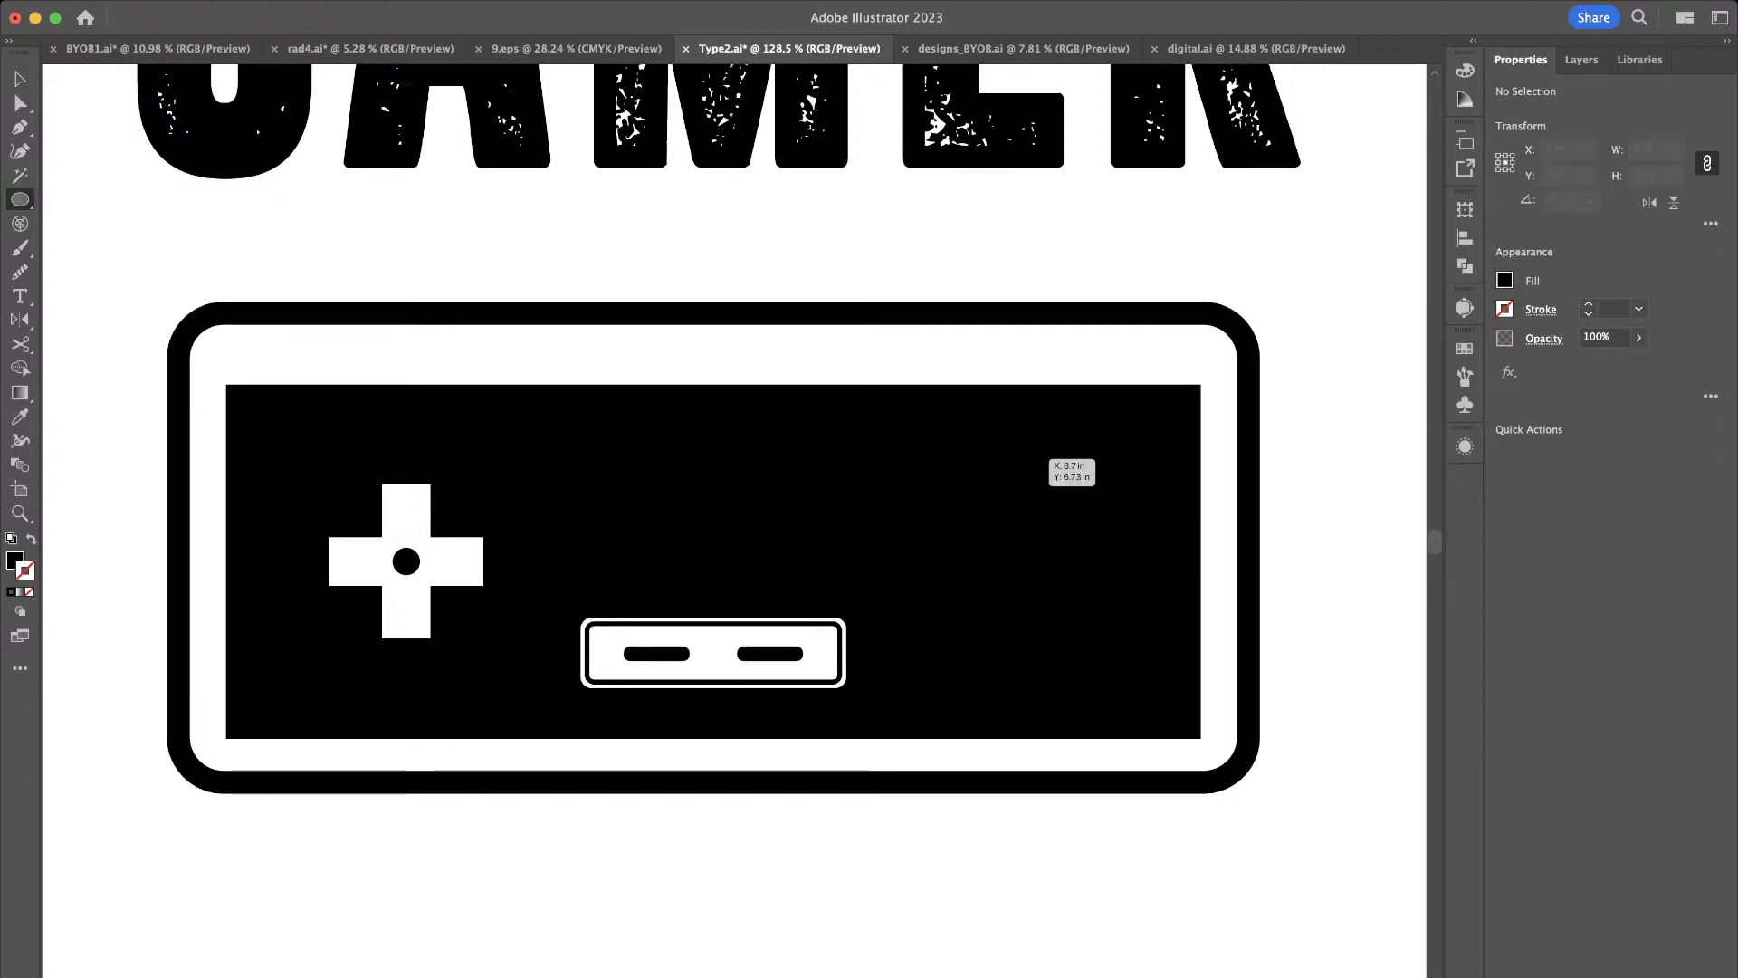
drag(1009, 458, 1034, 485)
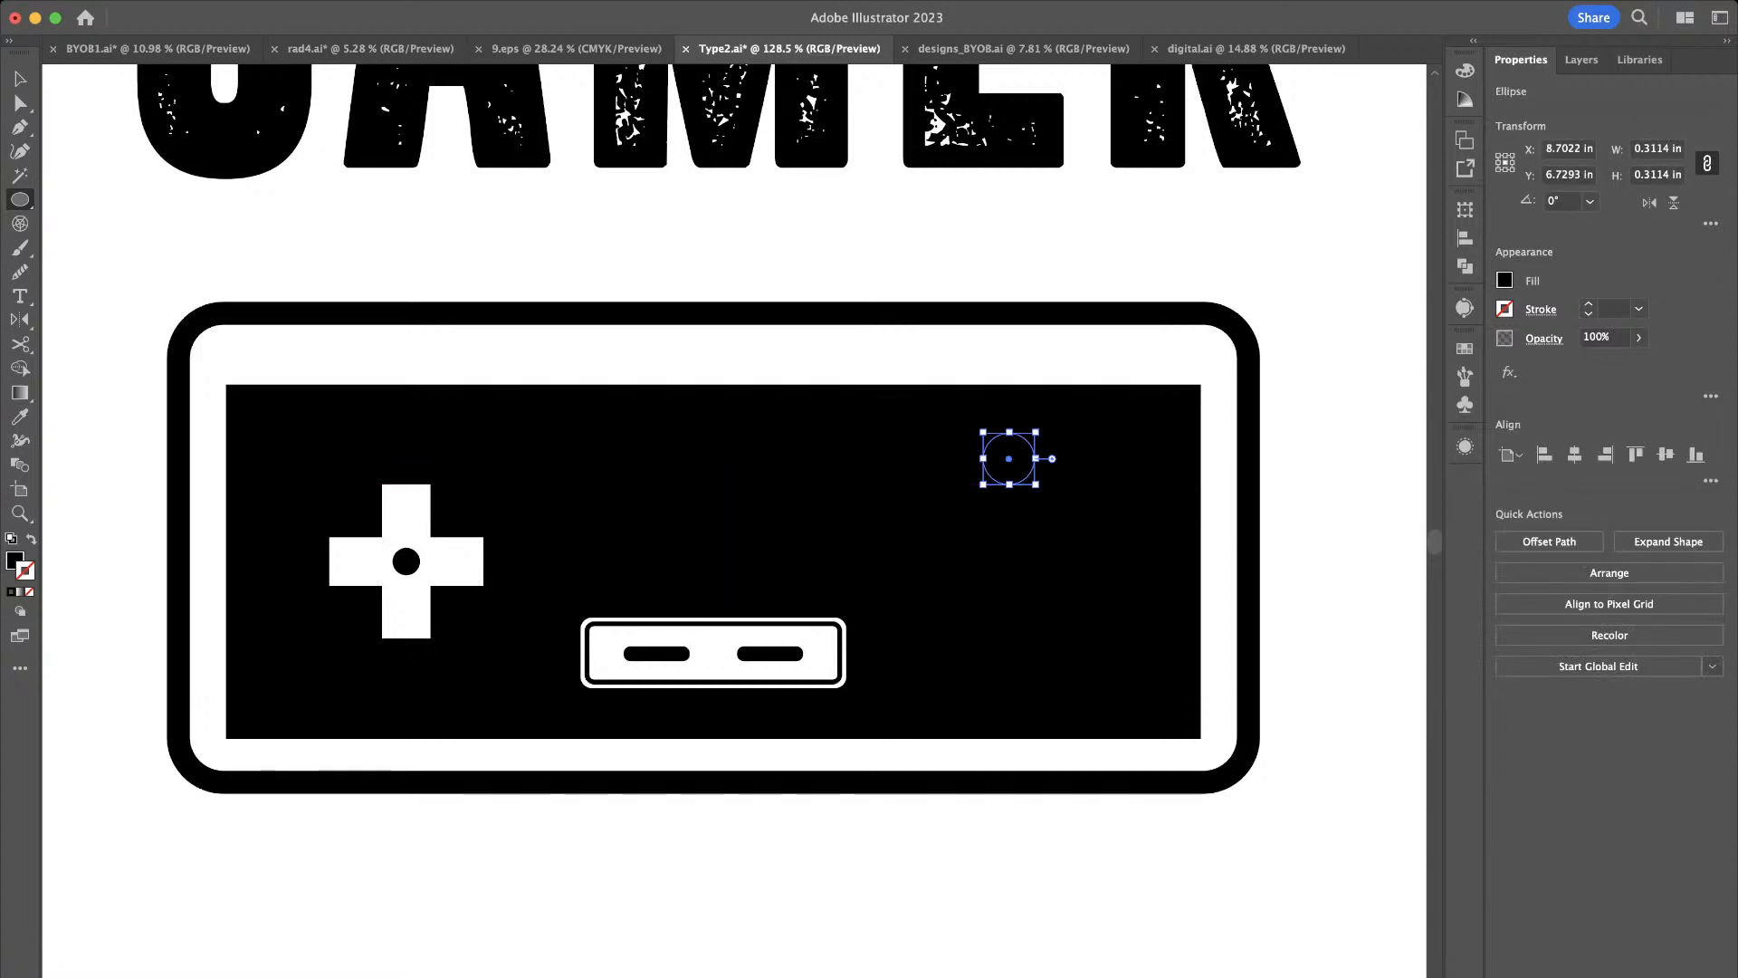
key(i)
click(713, 633)
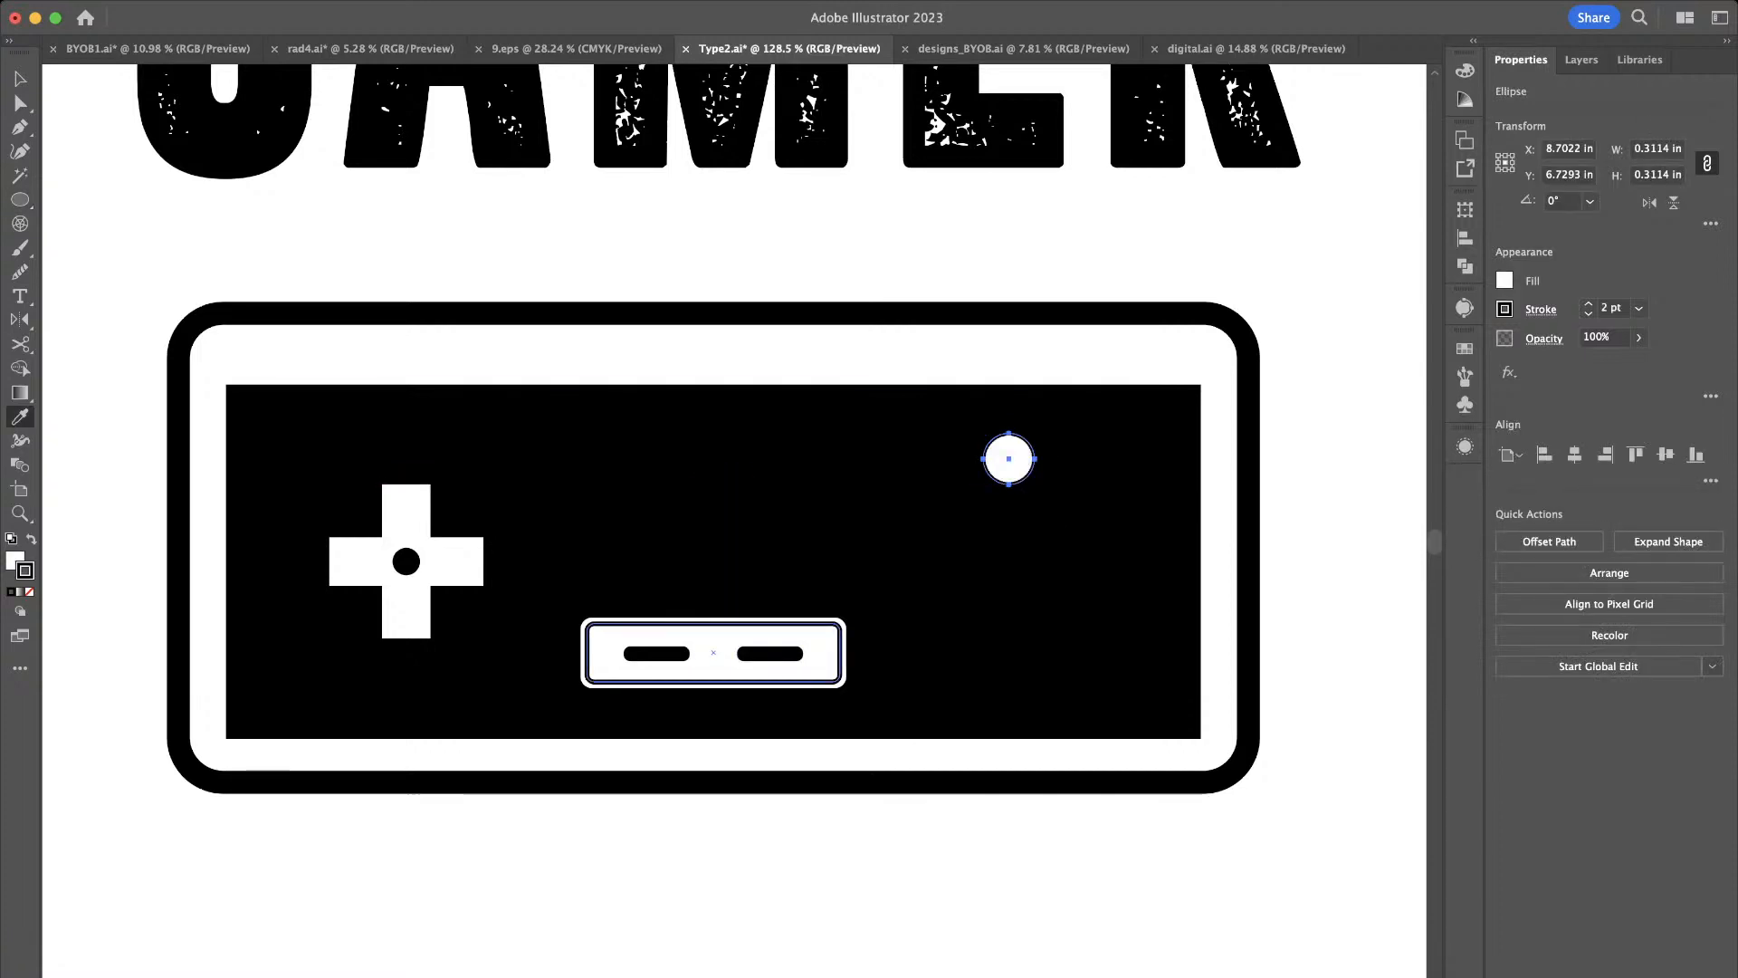
key(v)
Move the white circle about 0.21 in right and 0.16 in down, and duplicate it about 0.61 in straight below
scroll(1070, 530, up, 5)
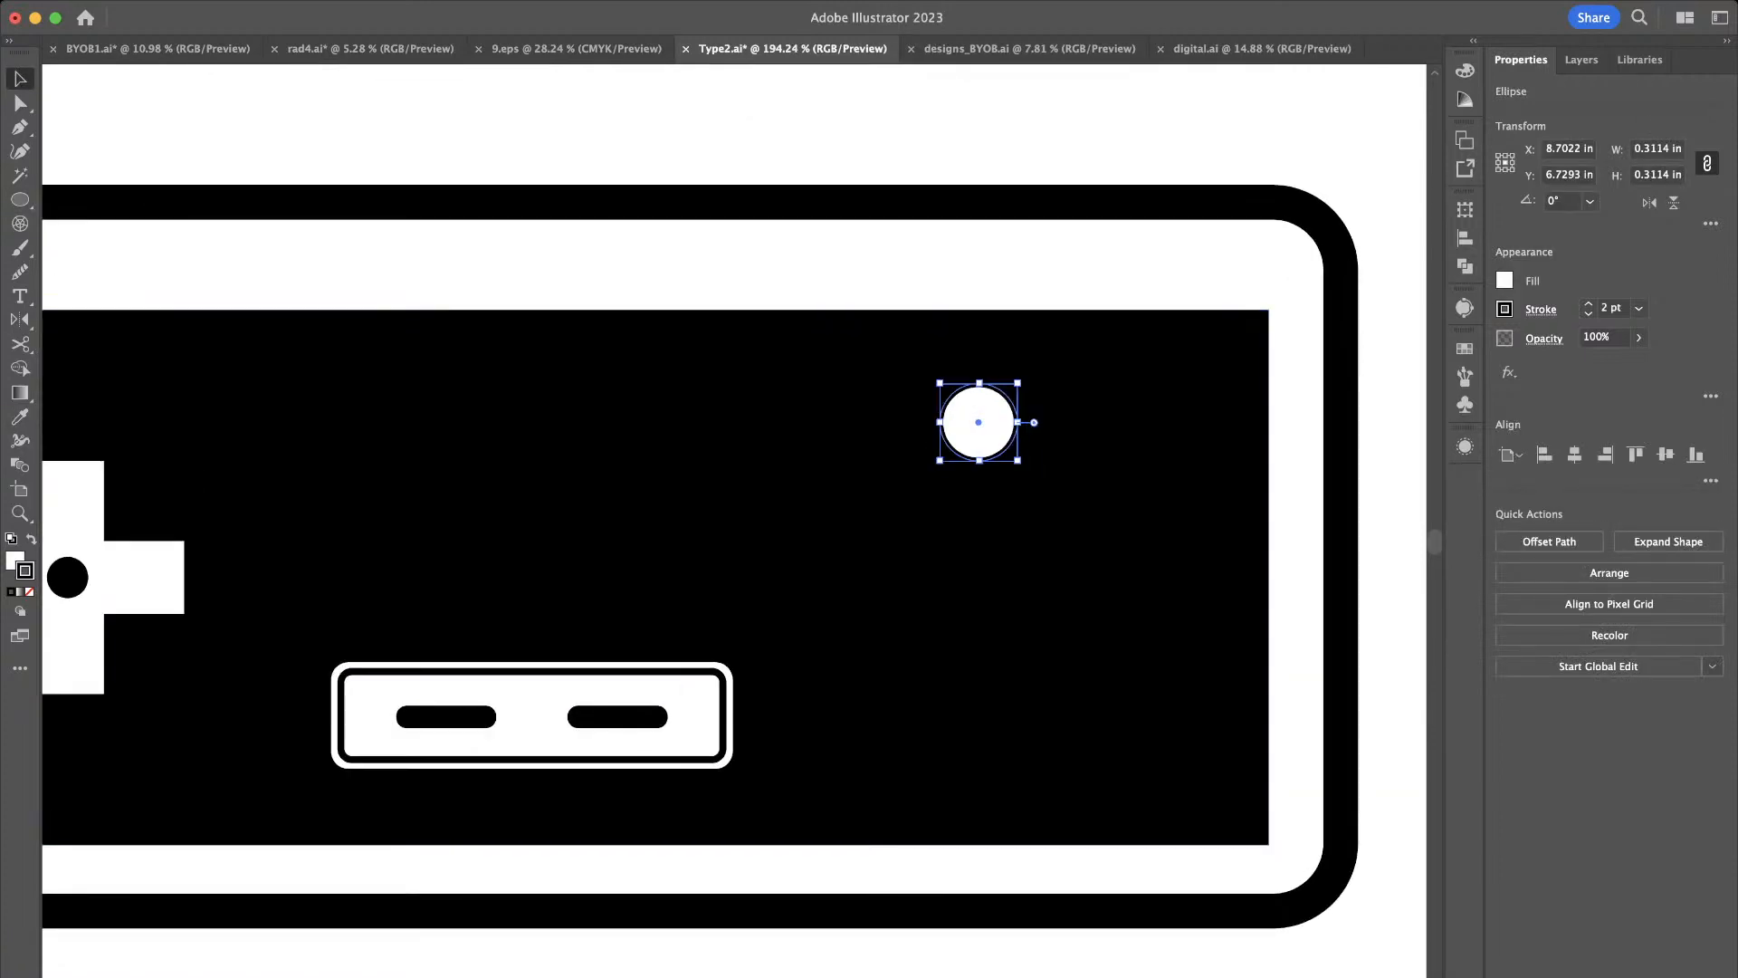
drag(1003, 420, 1032, 616)
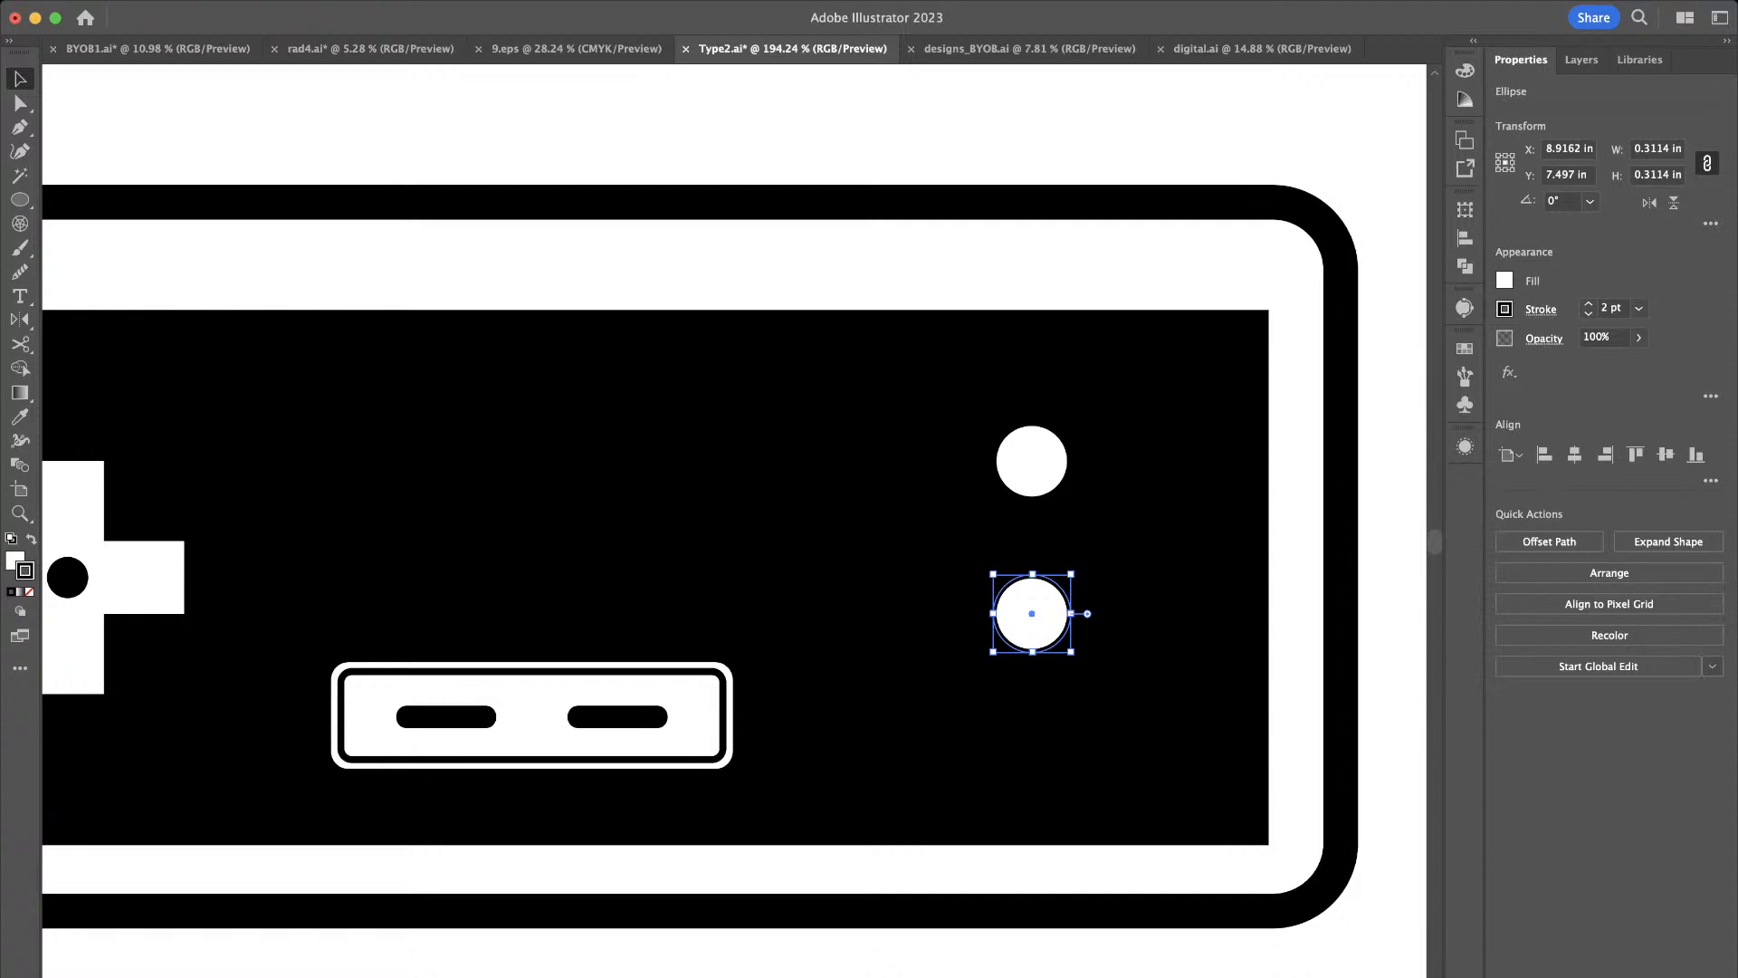
Align the lower white circle's bottom edge to the bottom of the plus group, using the plus as key object
scroll(735, 520, left, 3)
scroll(735, 521, down, 1)
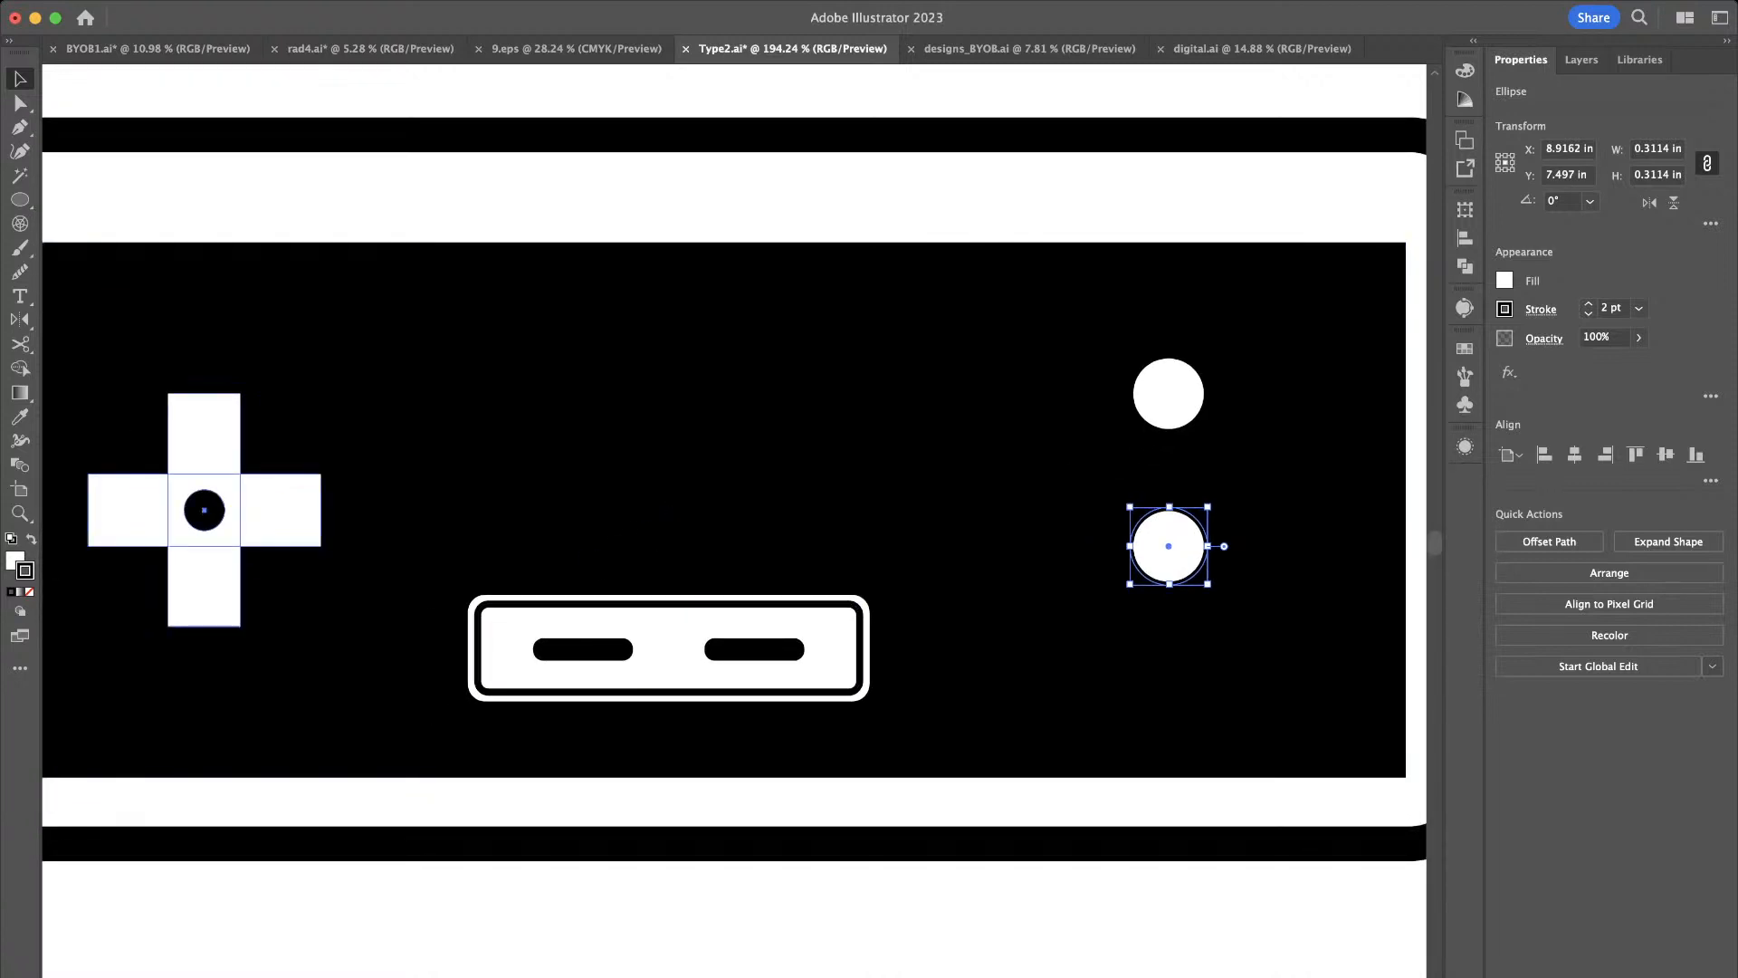
shift+click(257, 511)
click(257, 511)
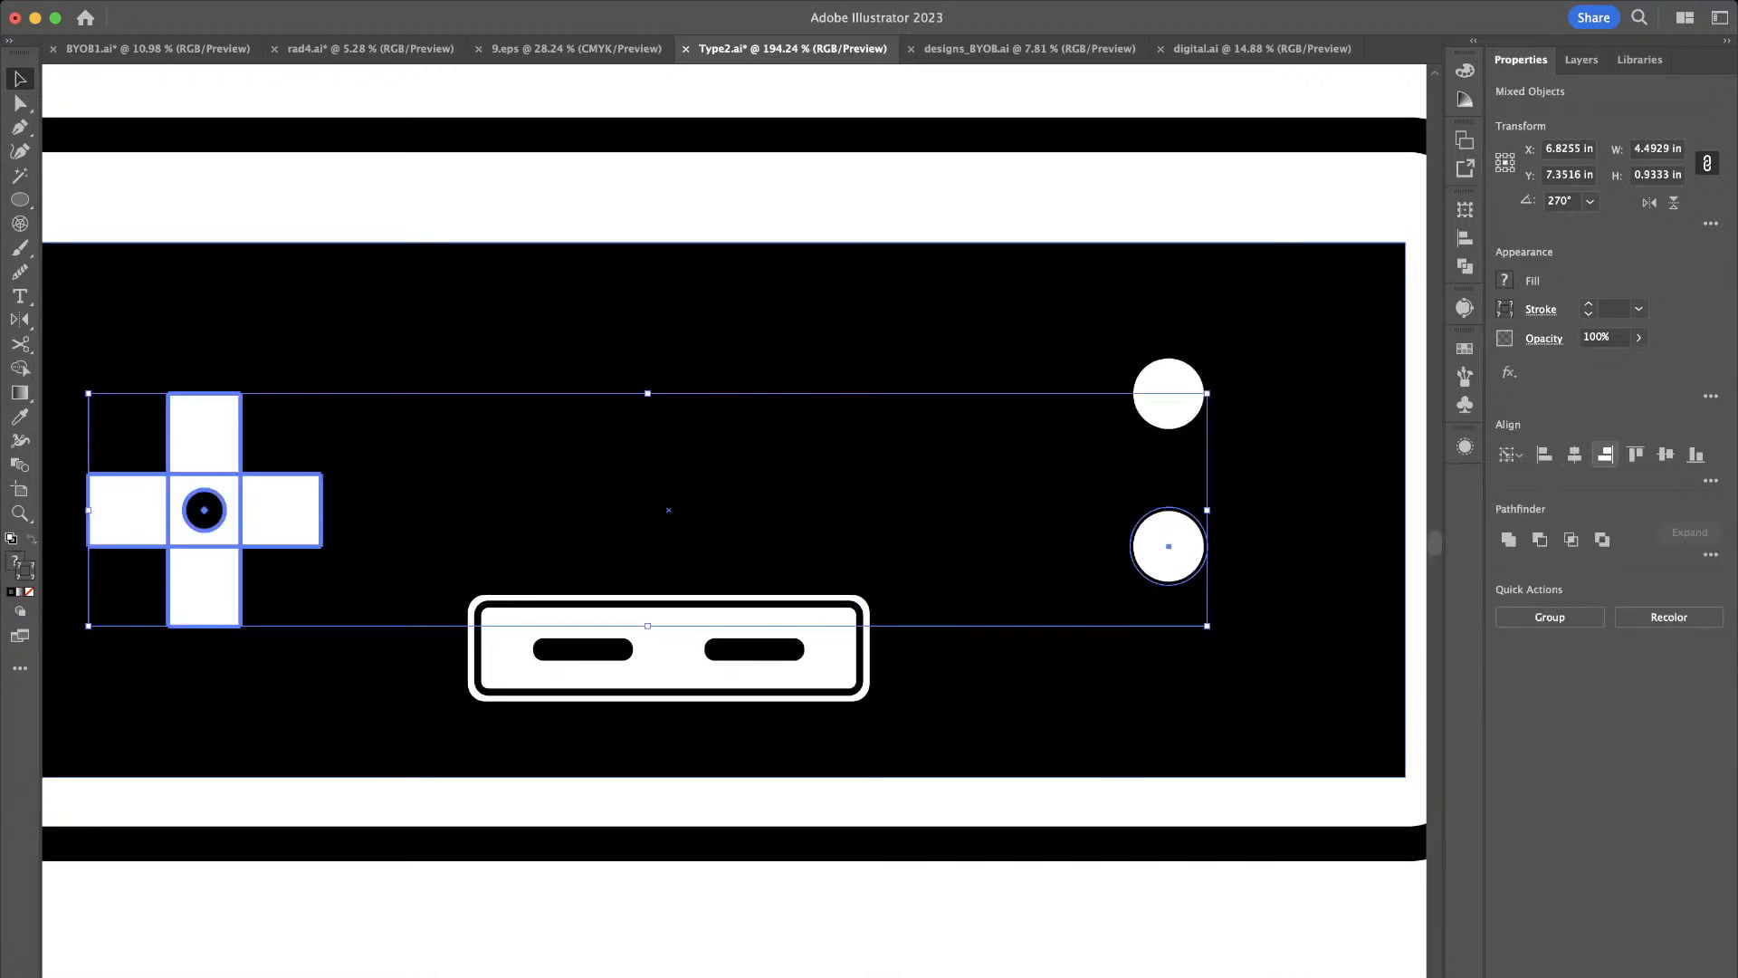
click(1695, 454)
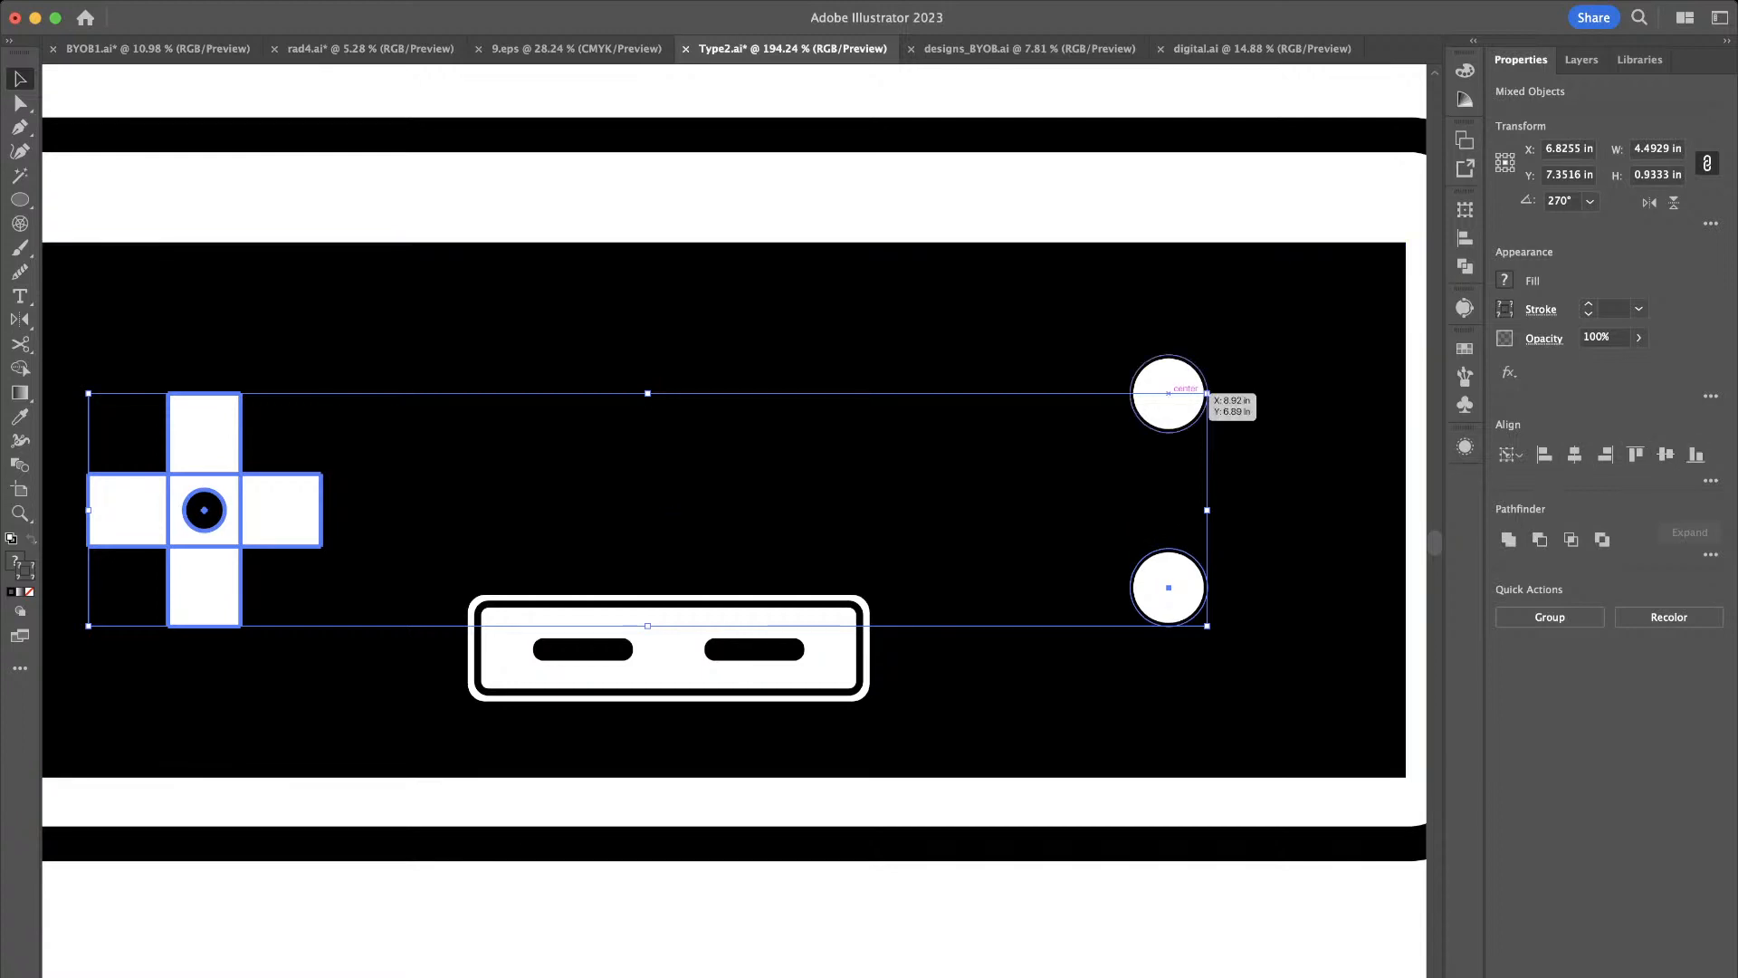
click(1087, 434)
click(1168, 393)
shift+click(275, 511)
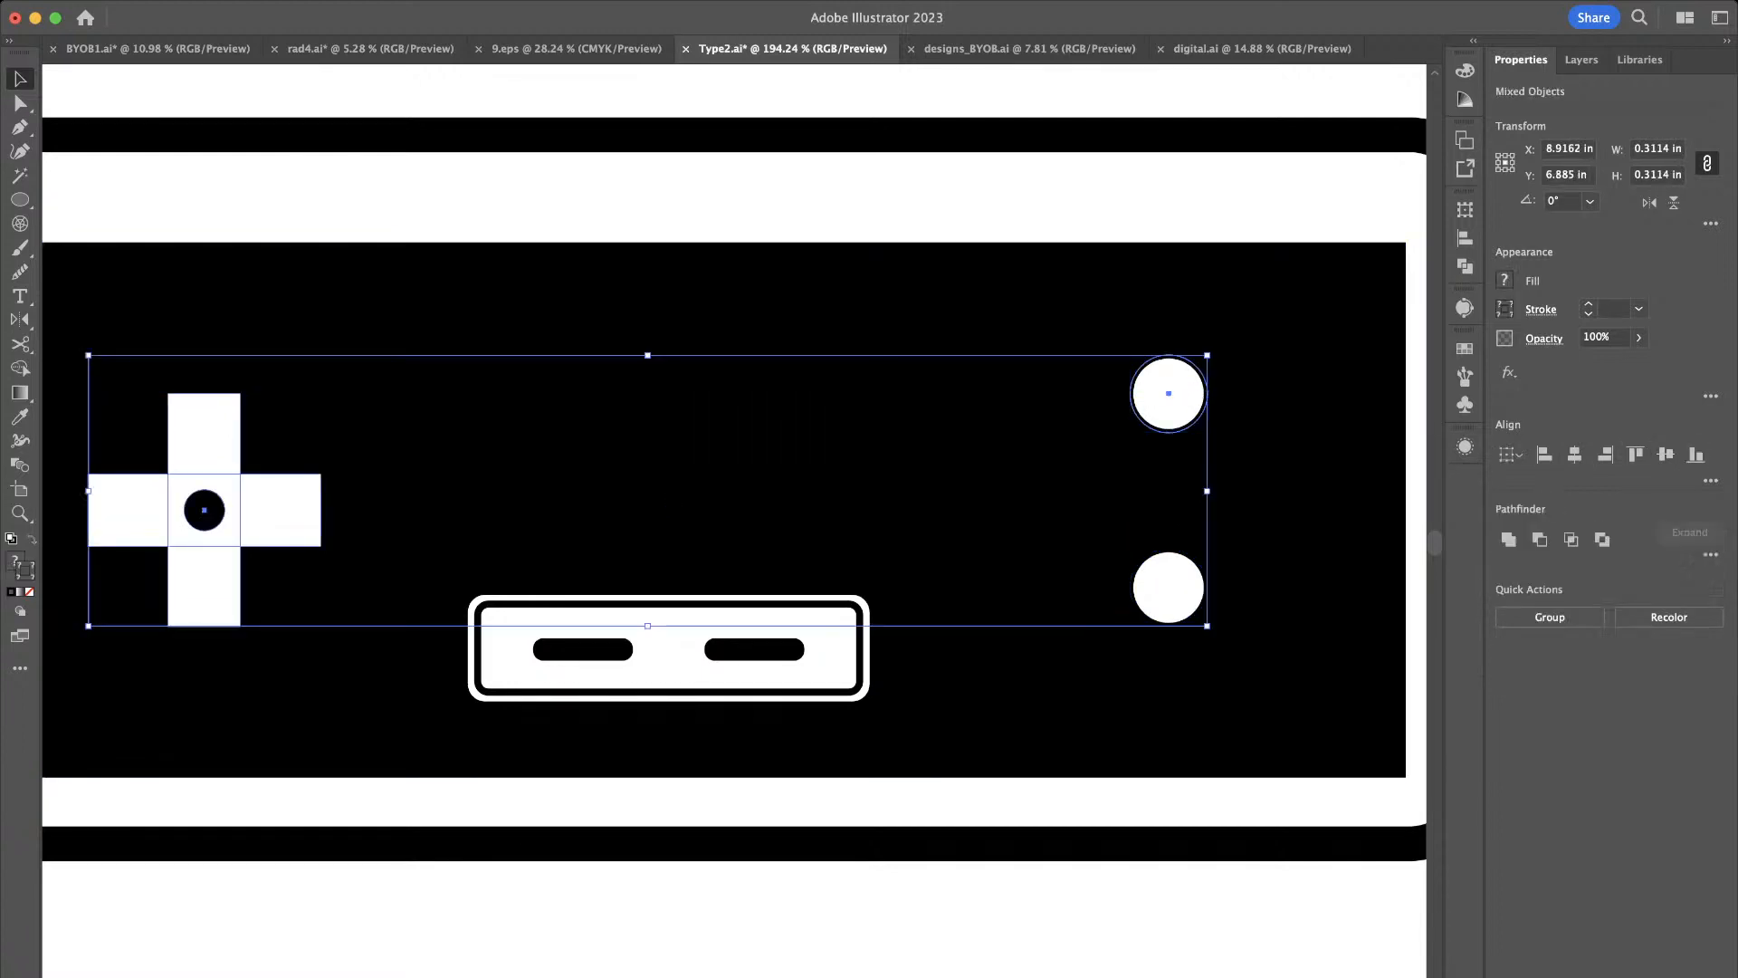
click(275, 512)
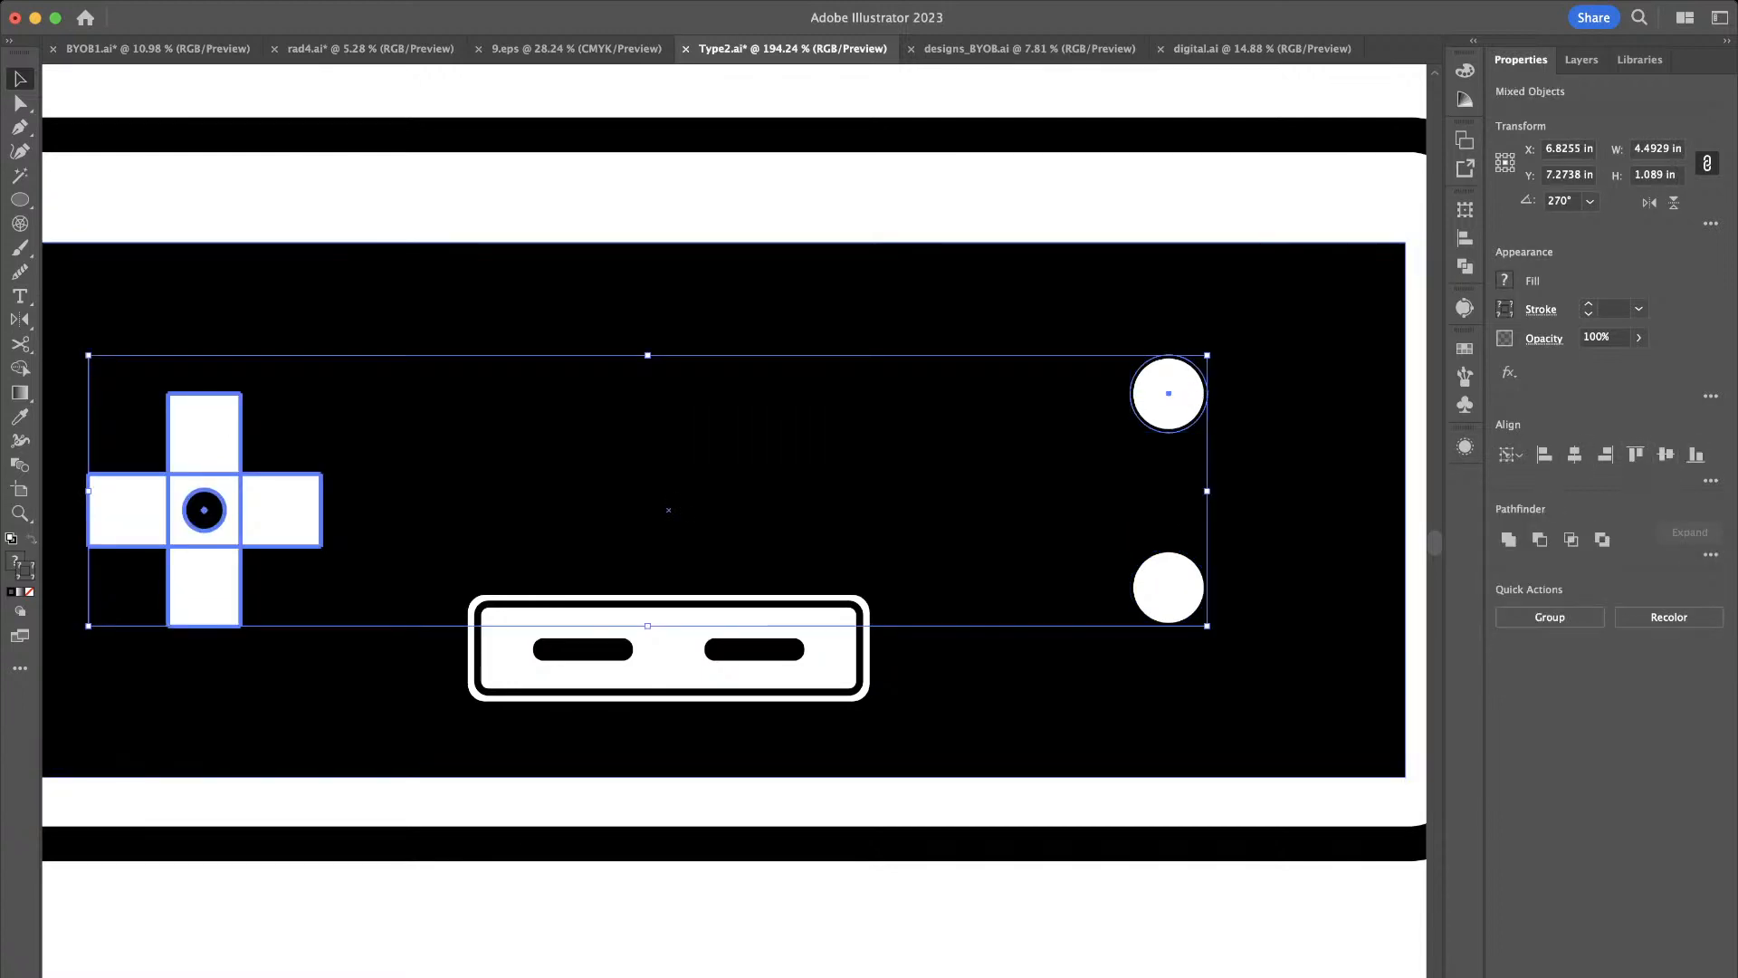
click(1327, 476)
Enlarge the plus group around its center to about 1.18 in square and move it up about 0.03 in
scroll(1327, 476, down, 3)
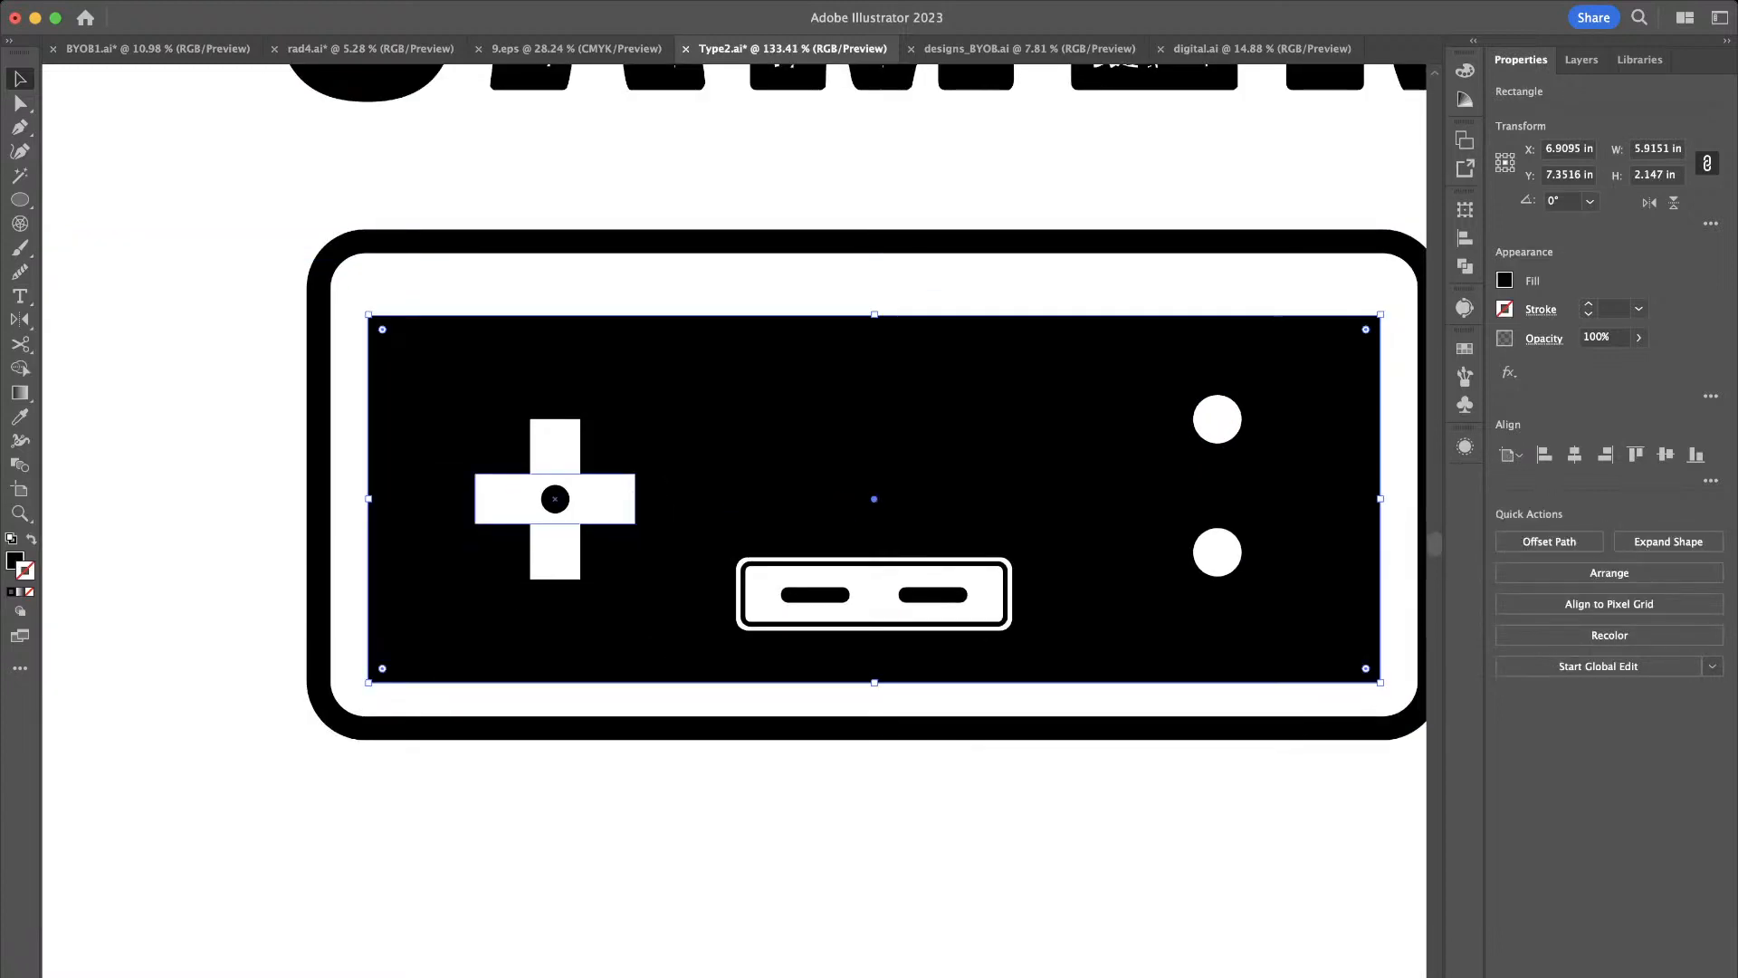
click(598, 499)
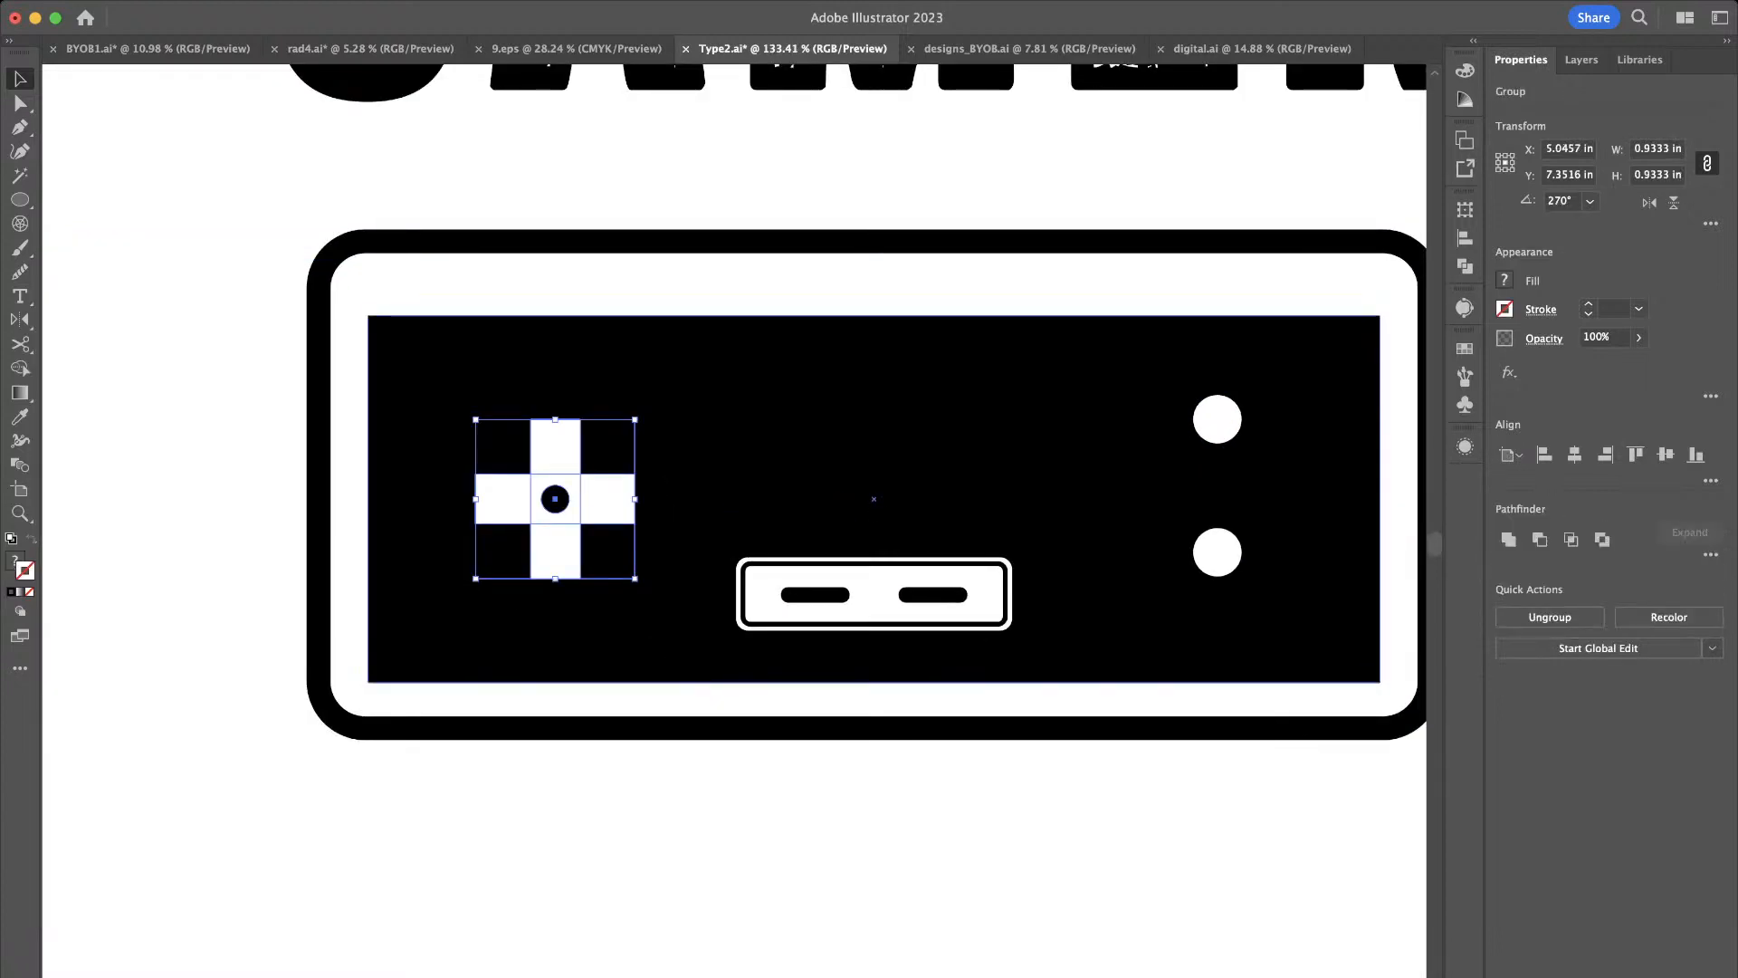
scroll(606, 438, up, 5)
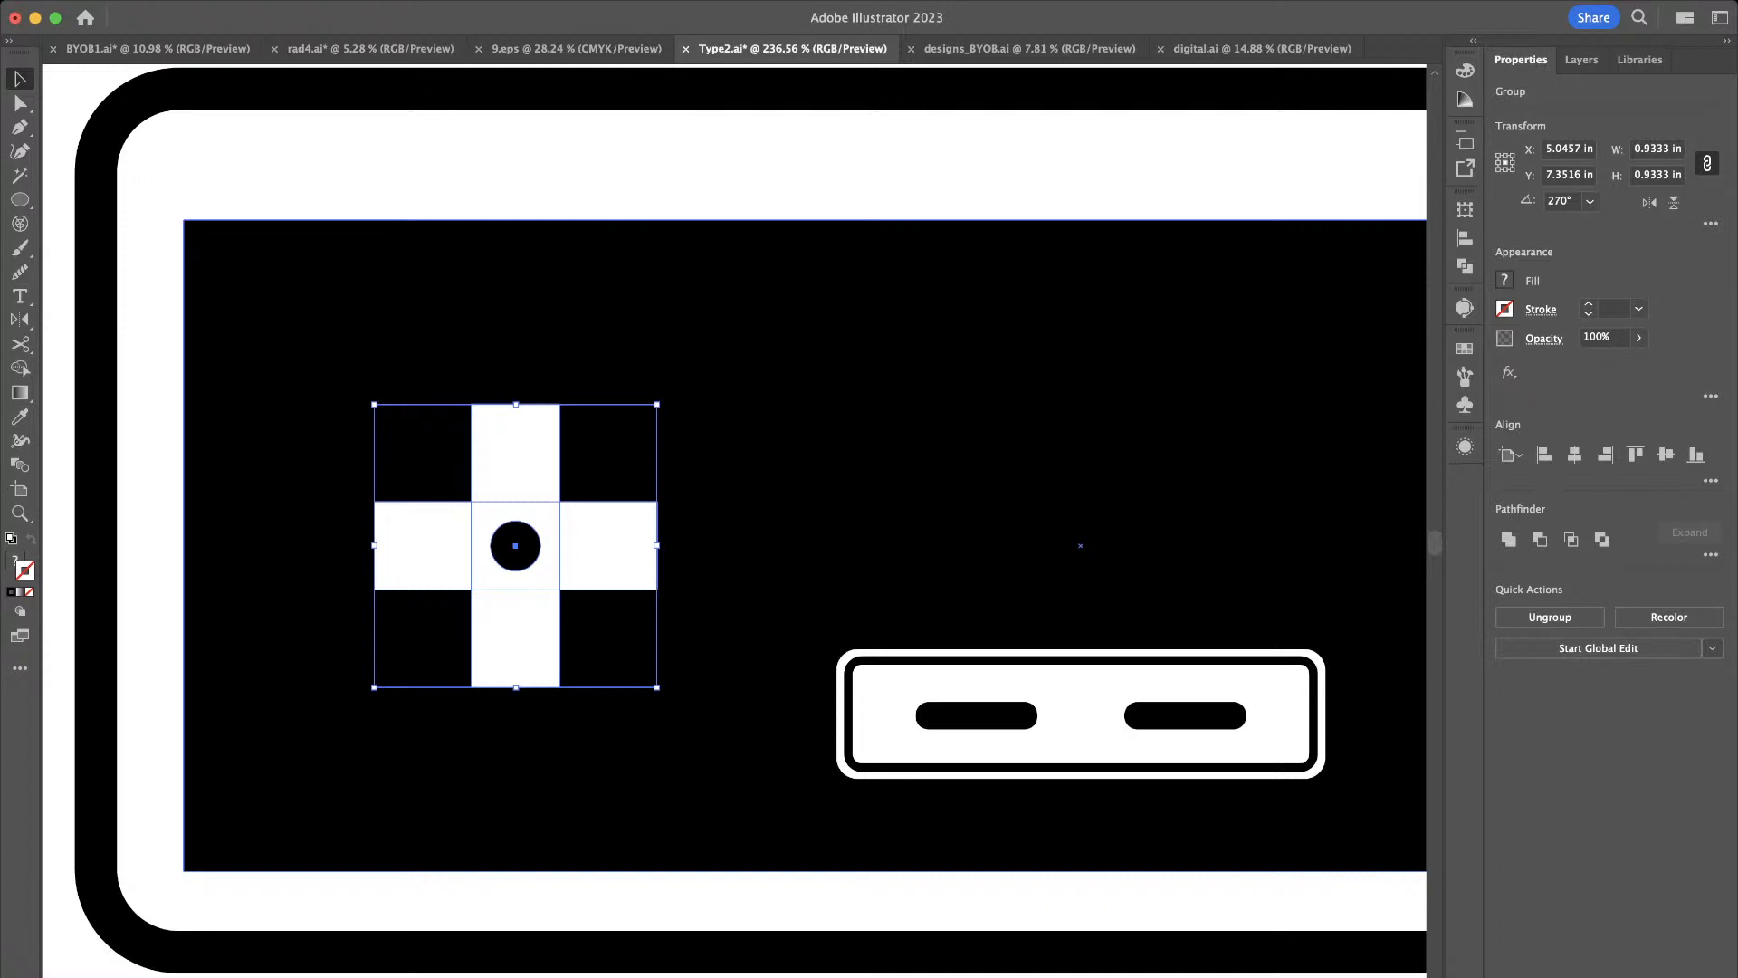
drag(658, 405, 694, 366)
scroll(694, 366, down, 3)
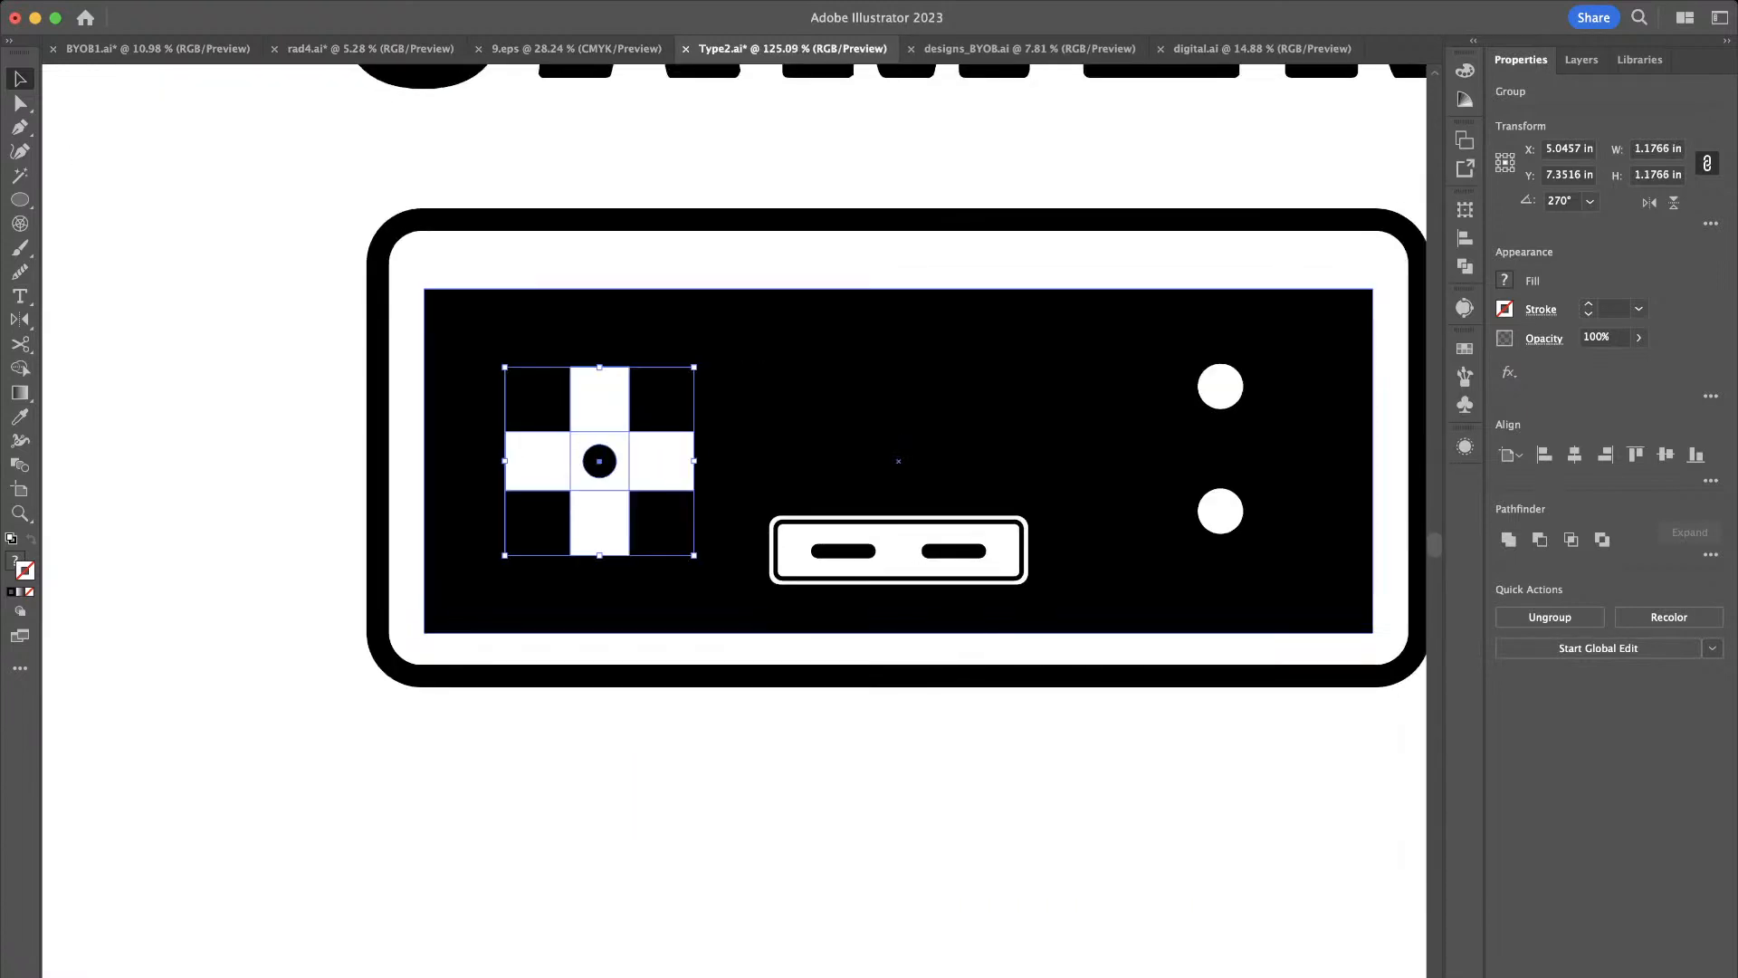
drag(599, 461, 599, 455)
click(600, 455)
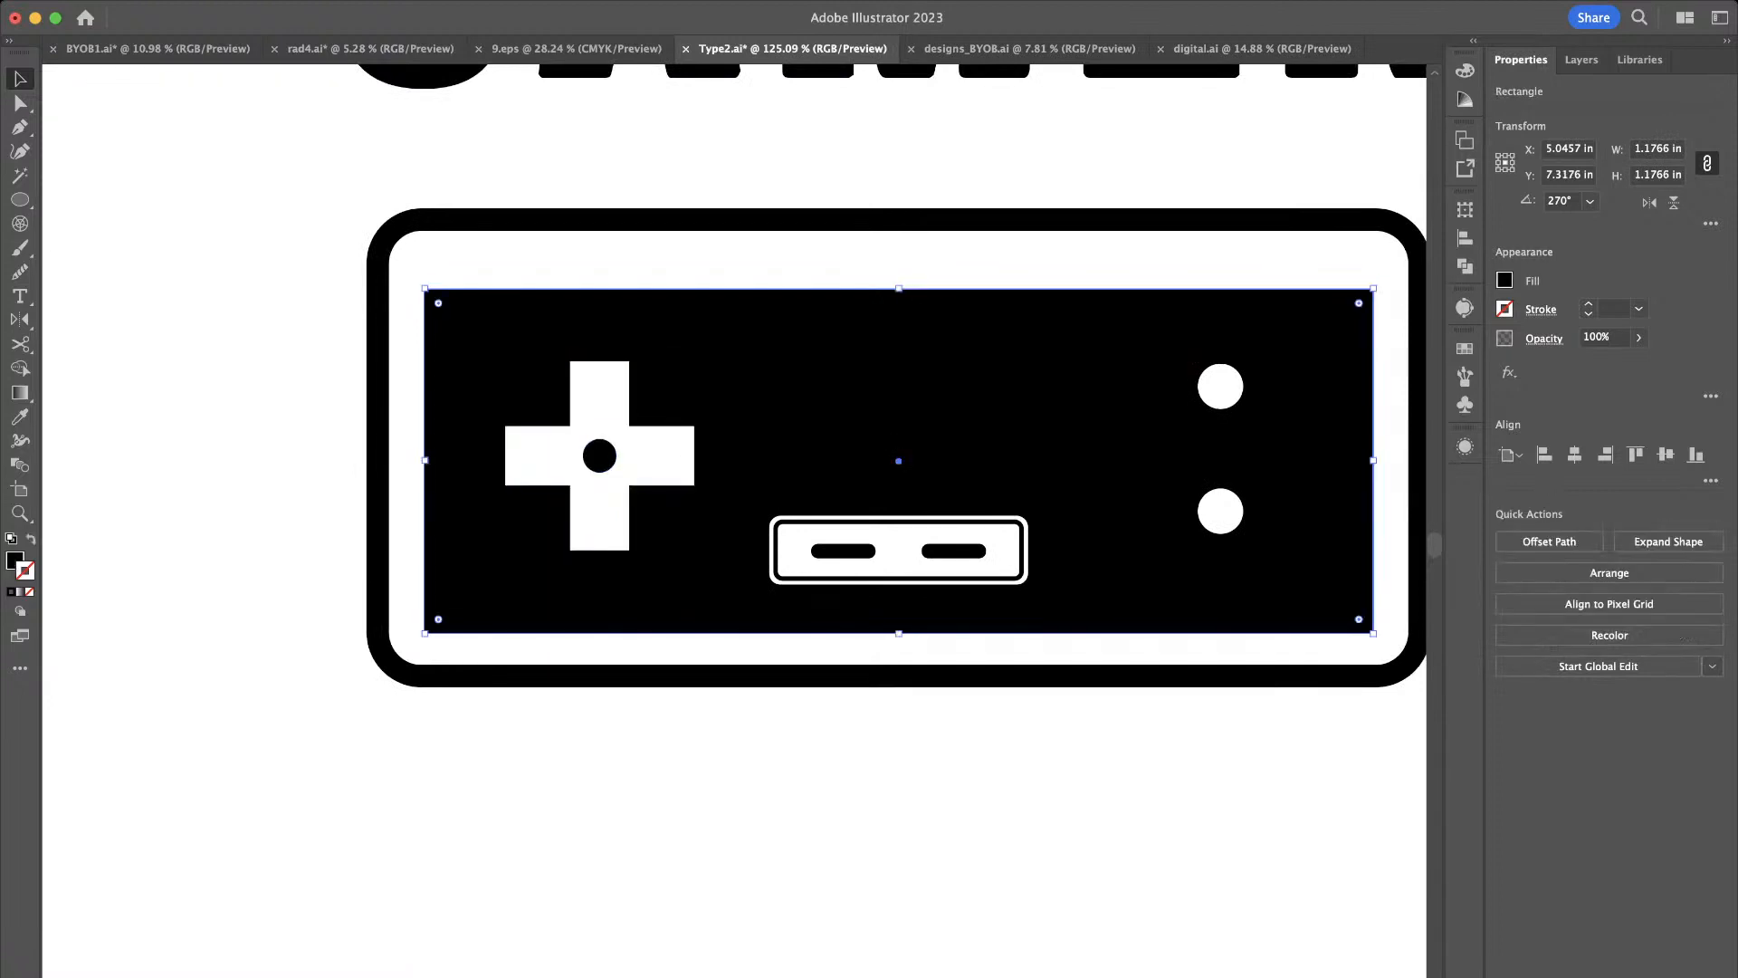
Ungroup the plus down to its separate bars and narrow the vertical bar around its center to about 0.33 in wide
scroll(614, 539, up, 2)
scroll(614, 540, down, 5)
scroll(614, 540, up, 5)
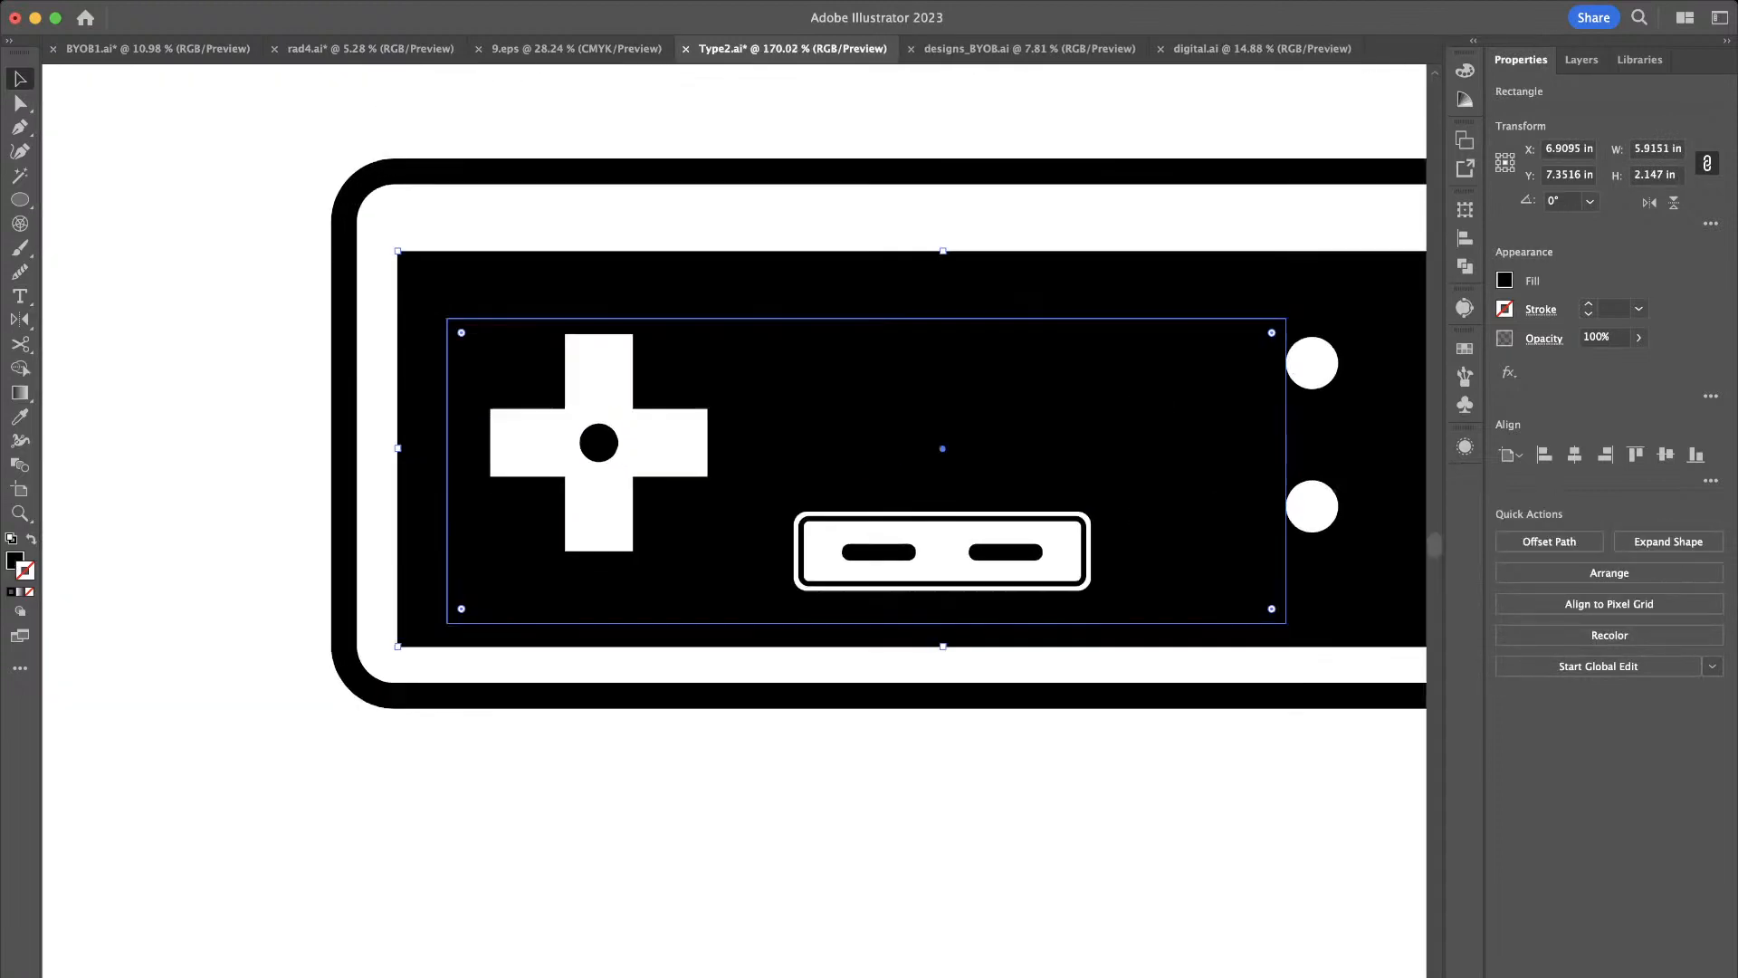
scroll(614, 542, up, 2)
click(614, 542)
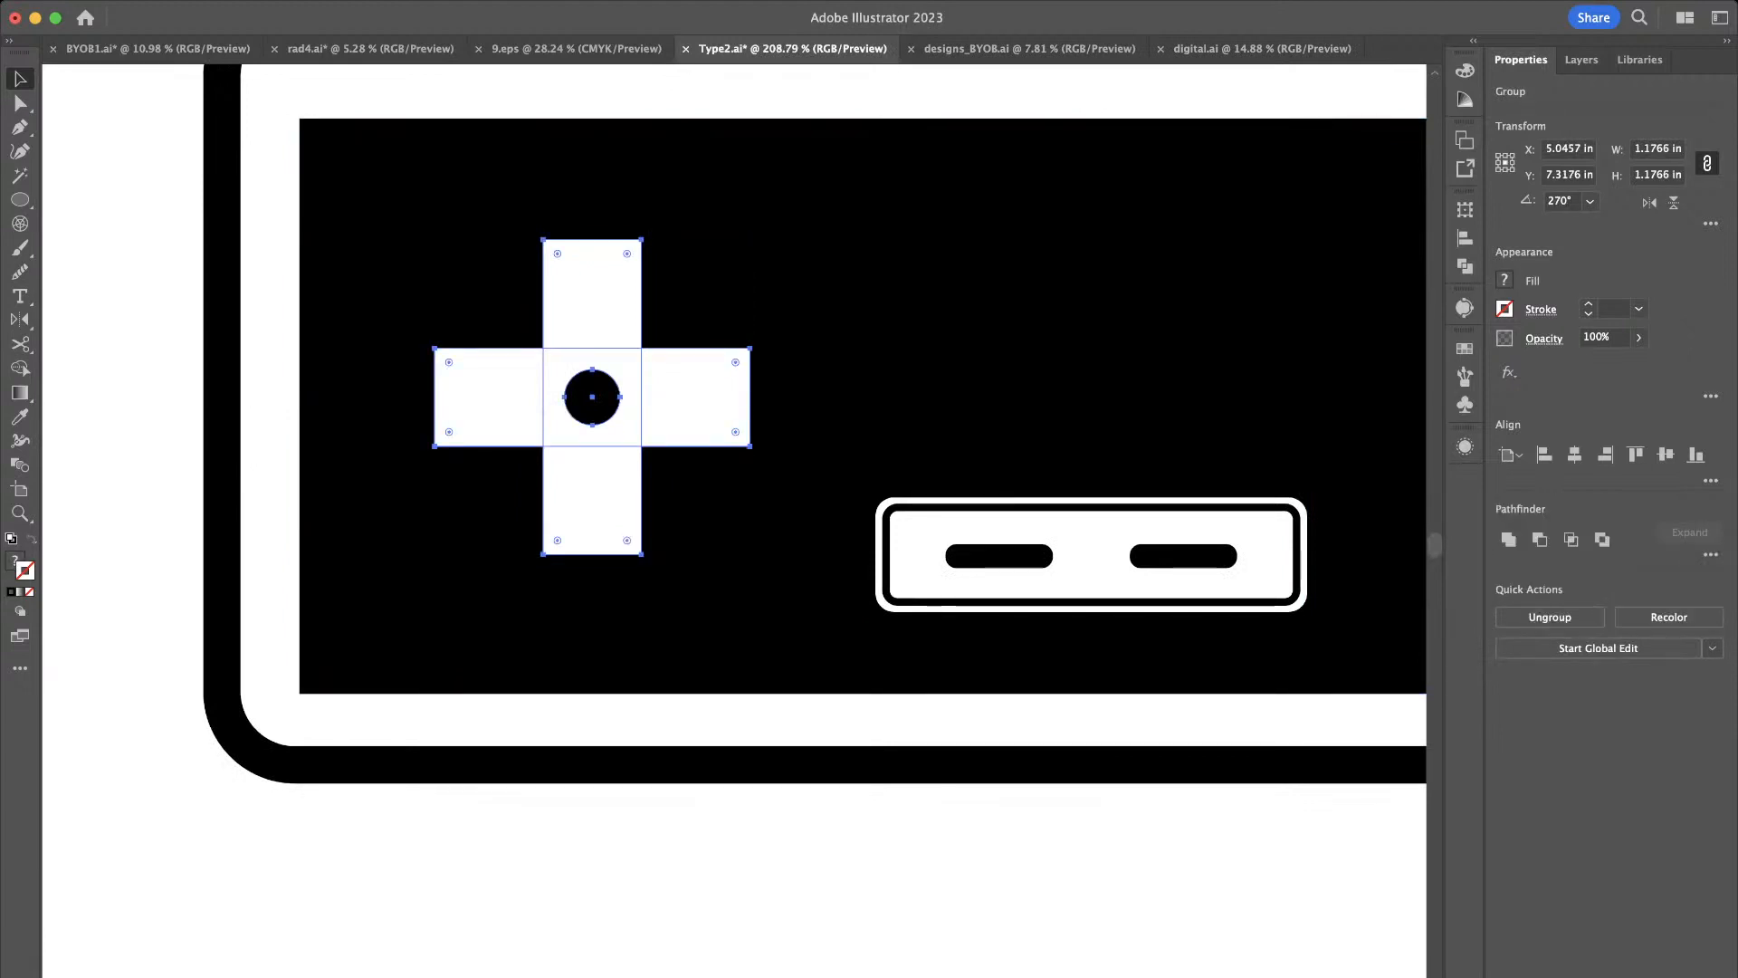
key(super+shift+g)
click(697, 507)
click(629, 427)
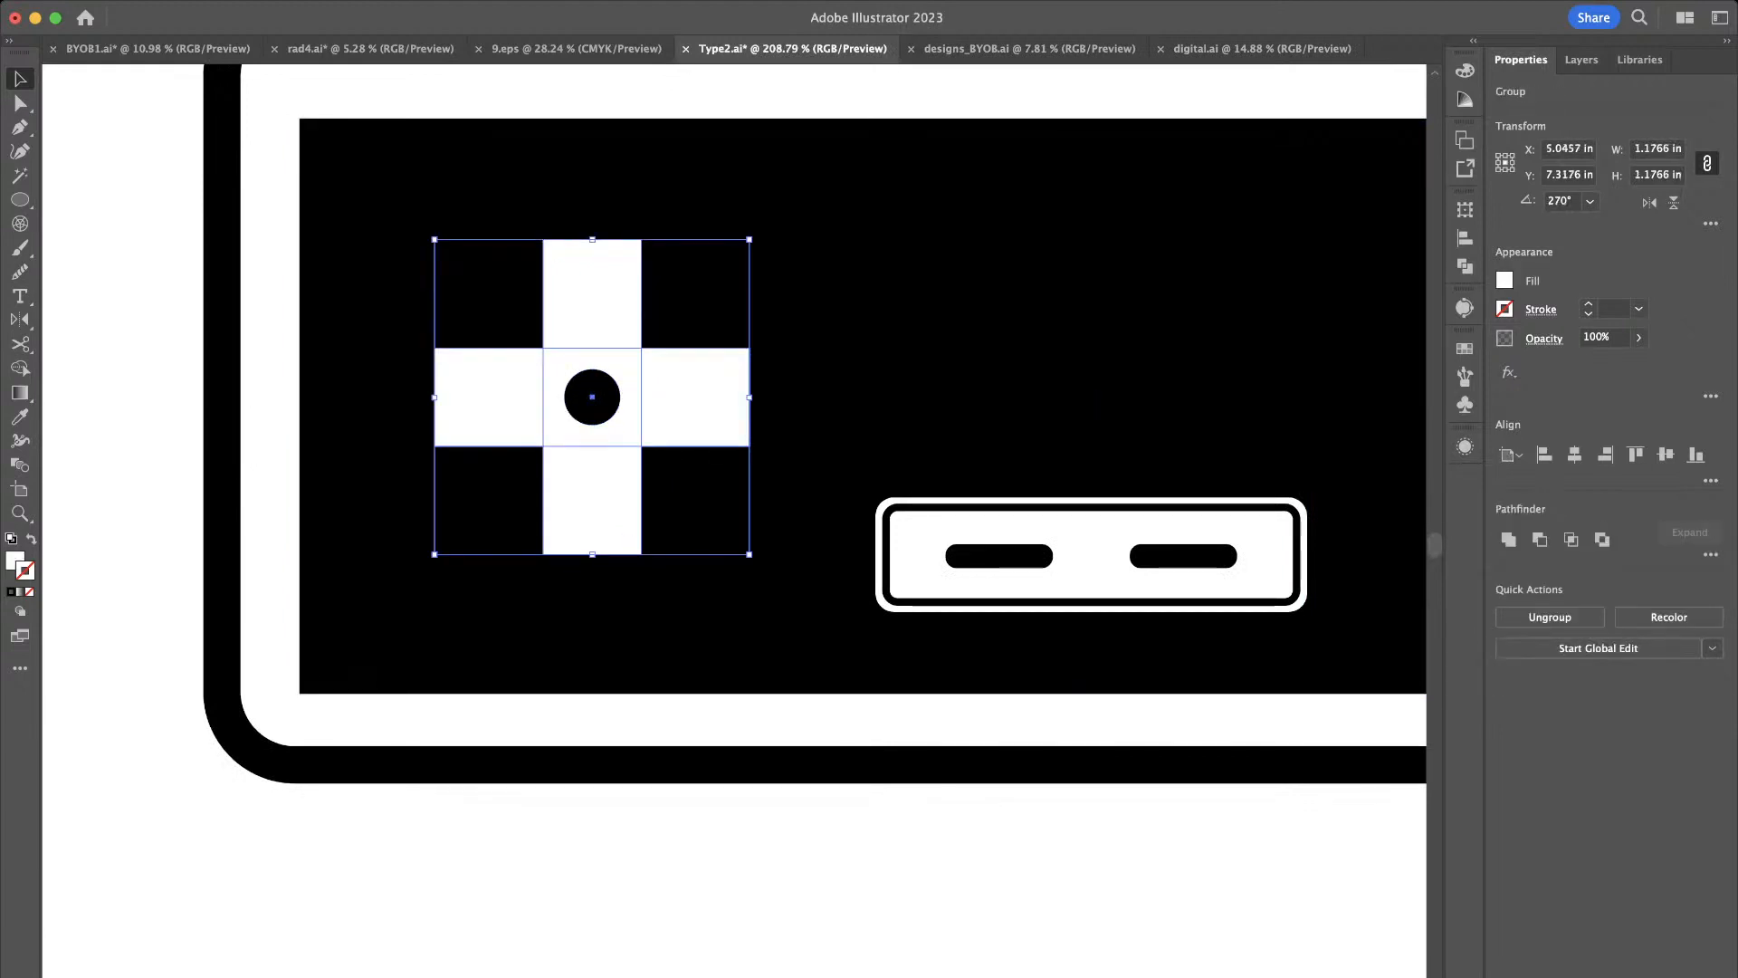
key(super+shift+g)
click(613, 528)
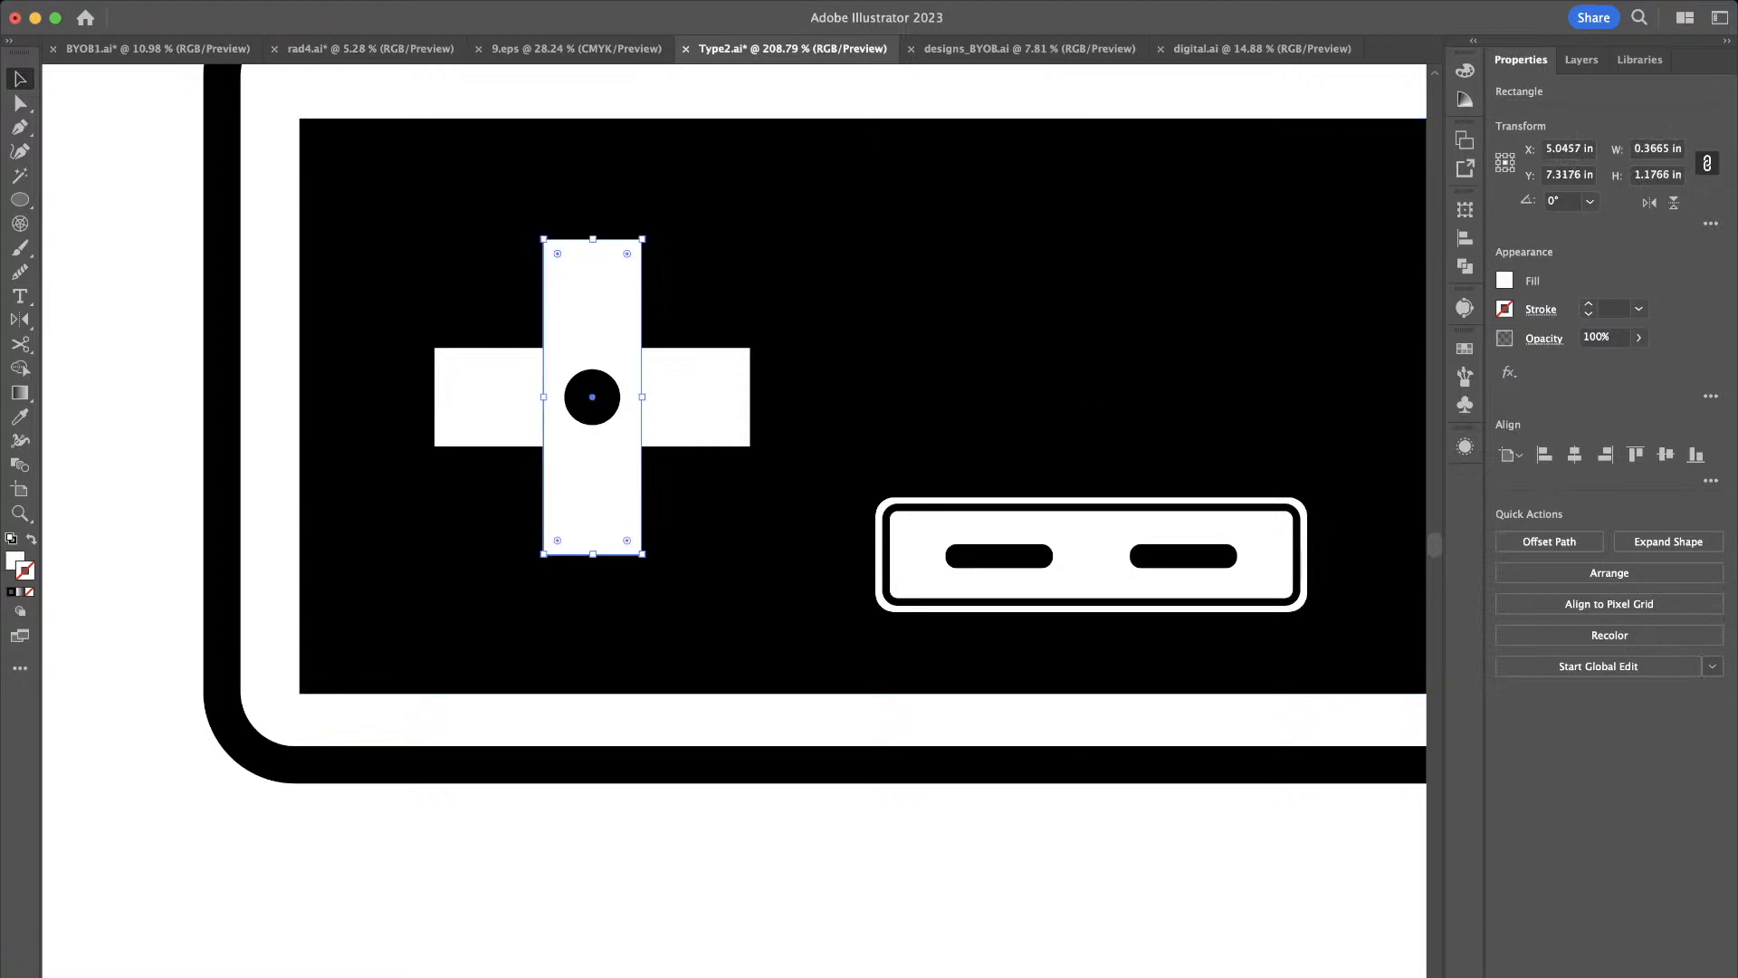
scroll(613, 528, up, 3)
drag(652, 348, 644, 348)
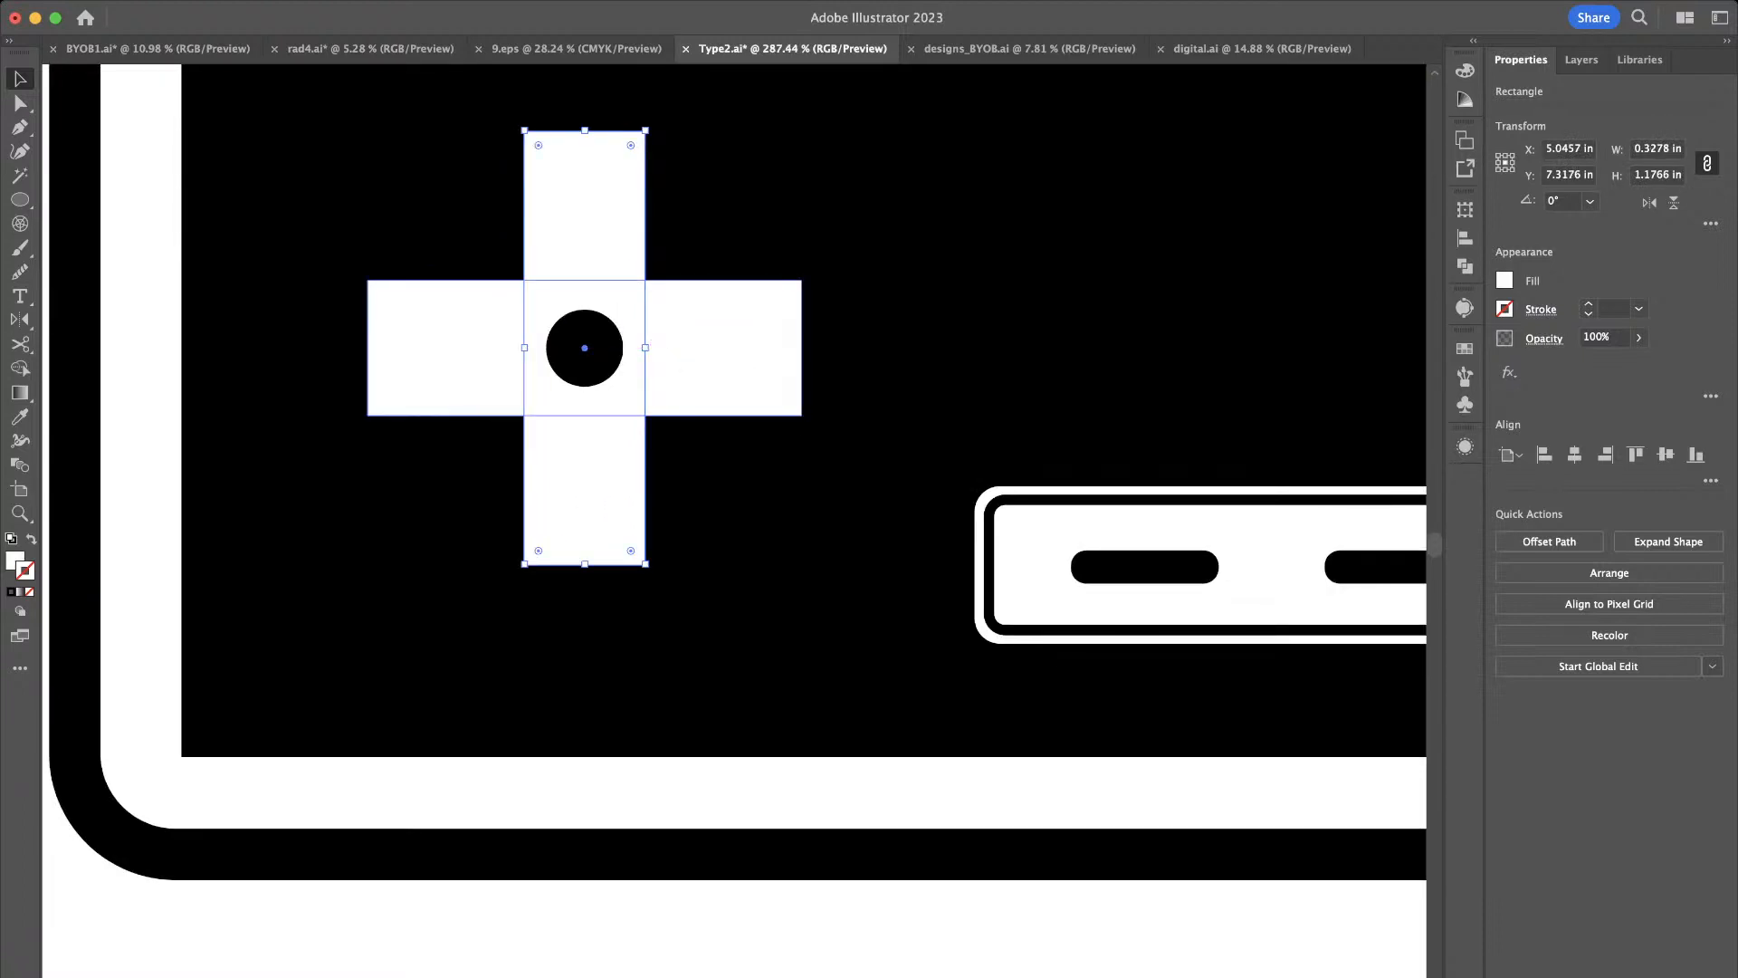
Delete the plus's horizontal bar and replace it with a copy of the vertical bar rotated 90° about its center
click(715, 353)
key(Delete)
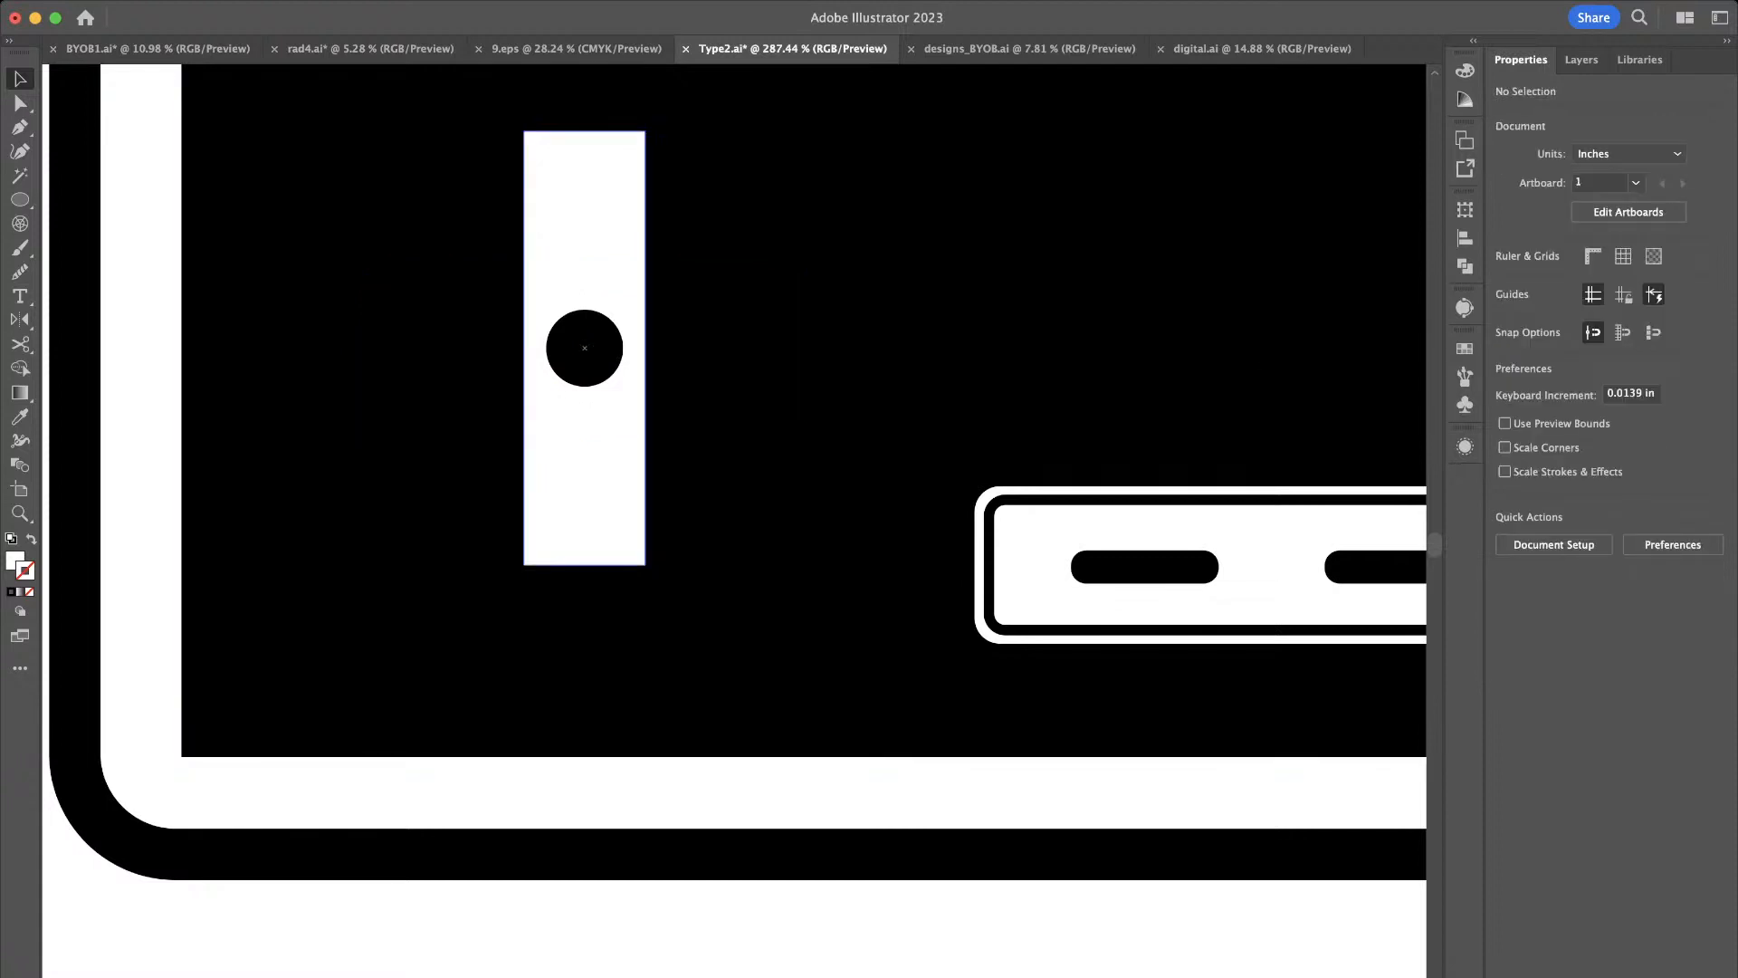
click(598, 471)
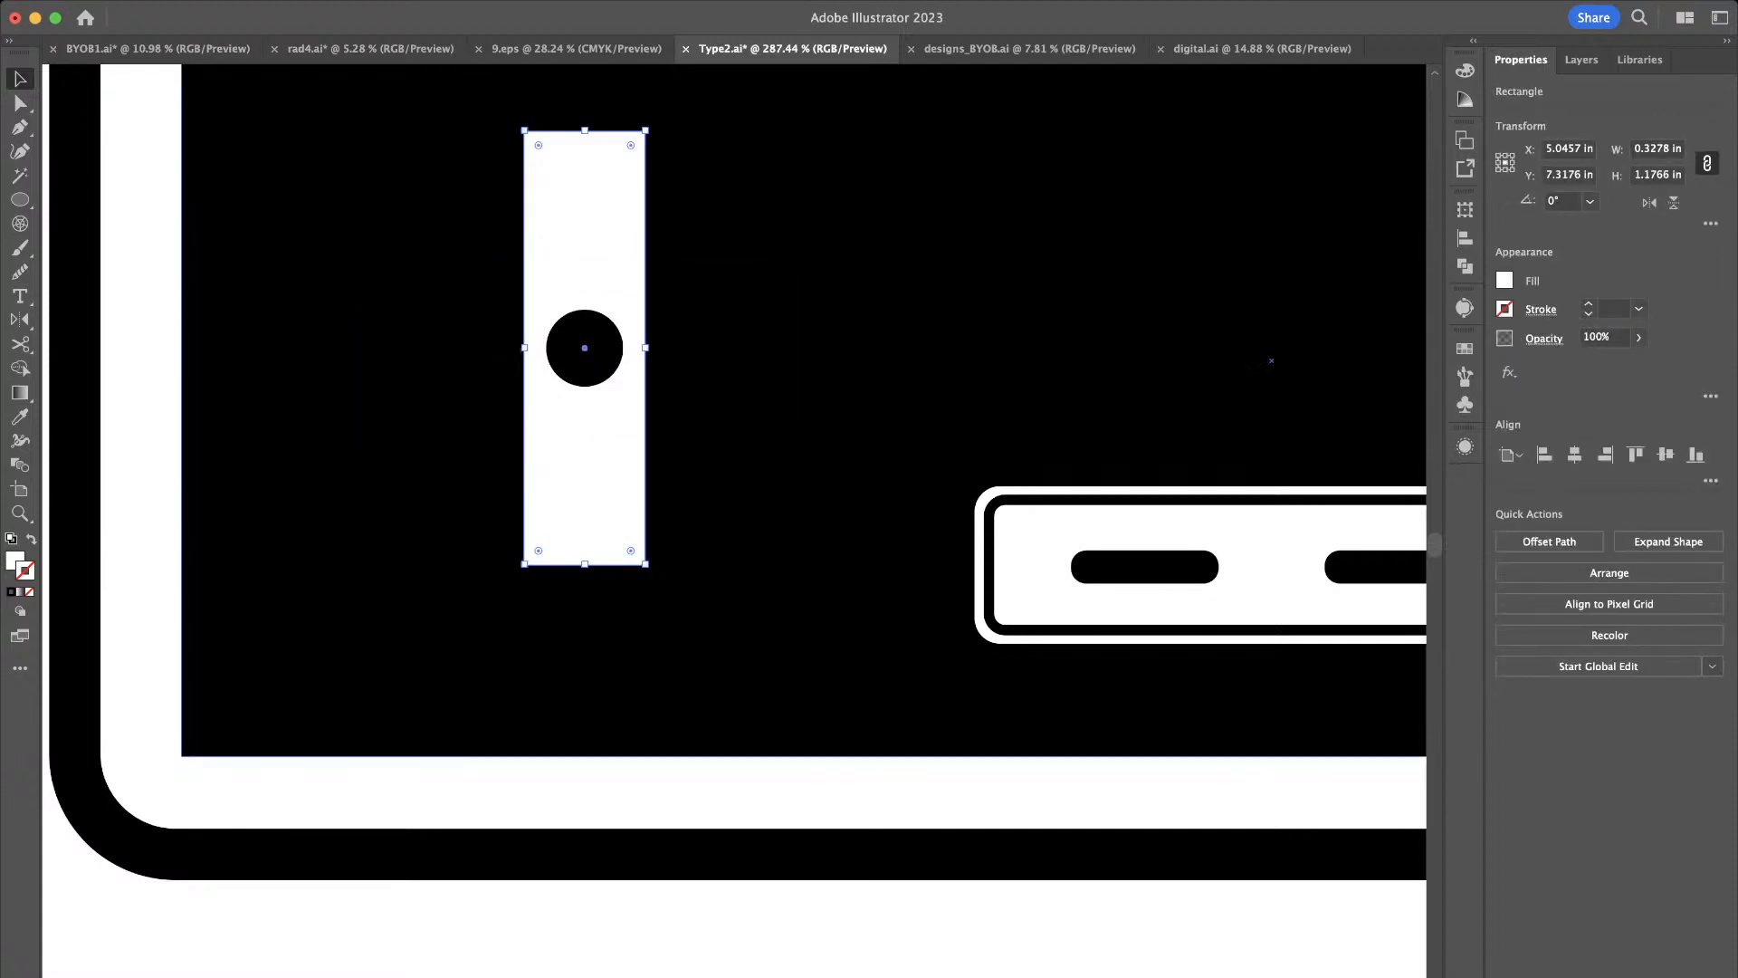
drag(652, 122, 718, 350)
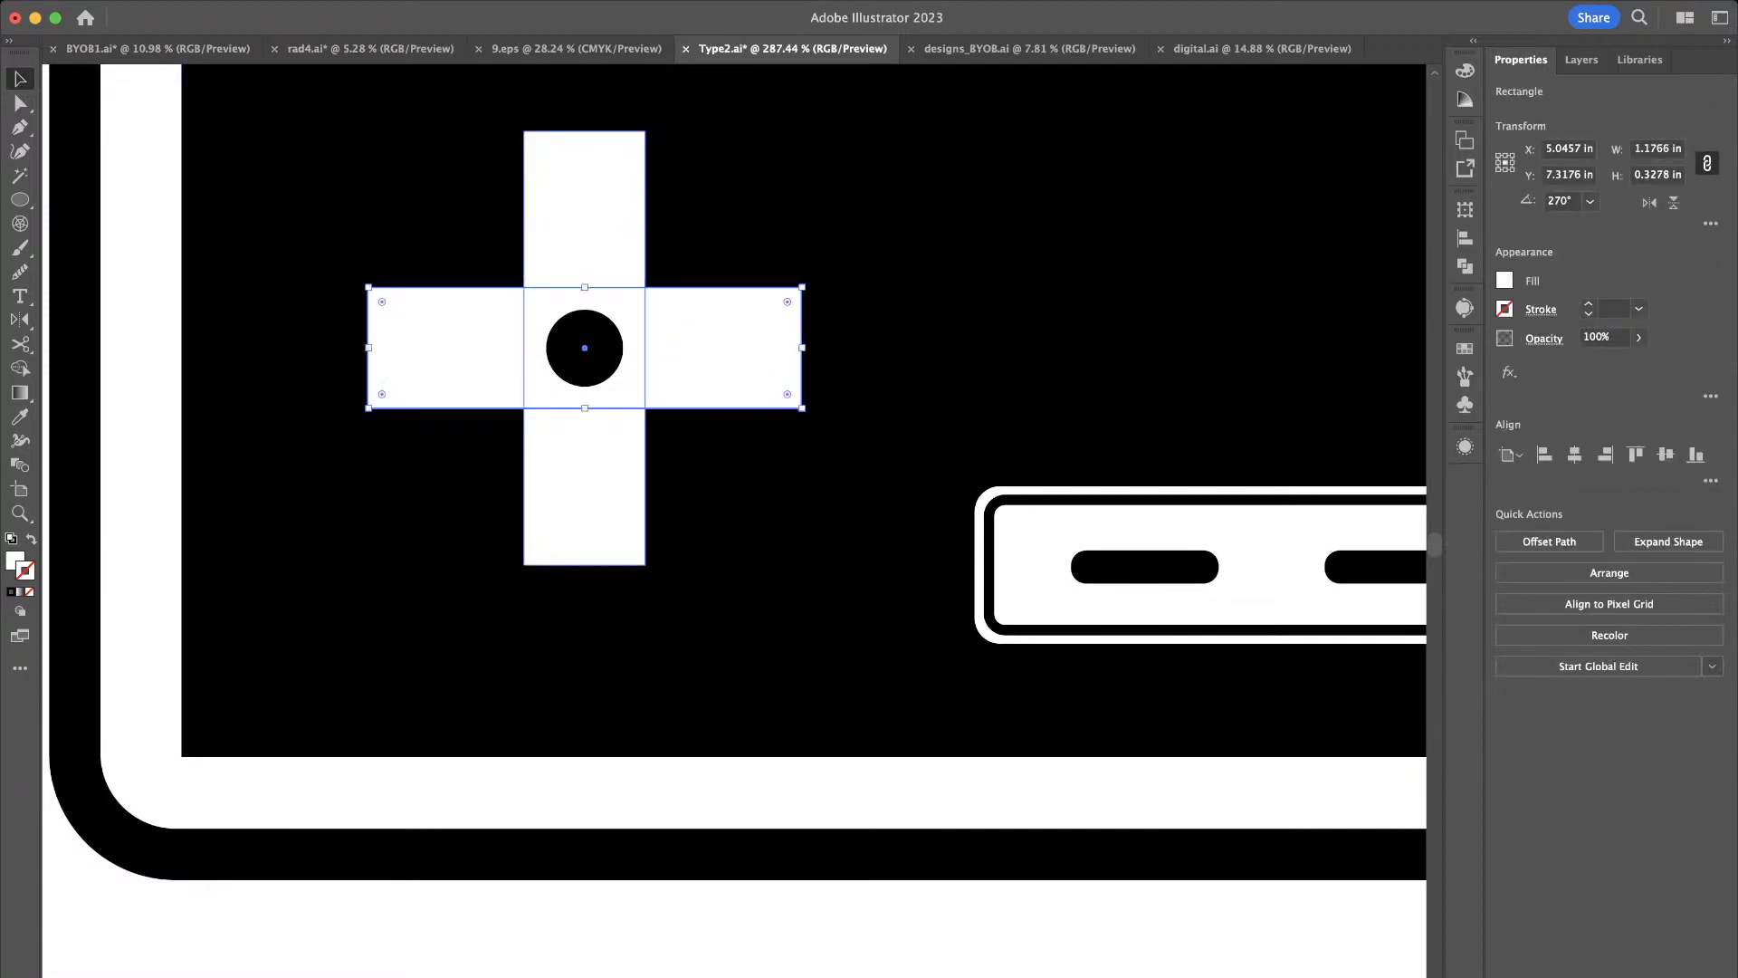
Group the two crossed bars together with the black center dot
shift+click(605, 462)
shift+click(583, 370)
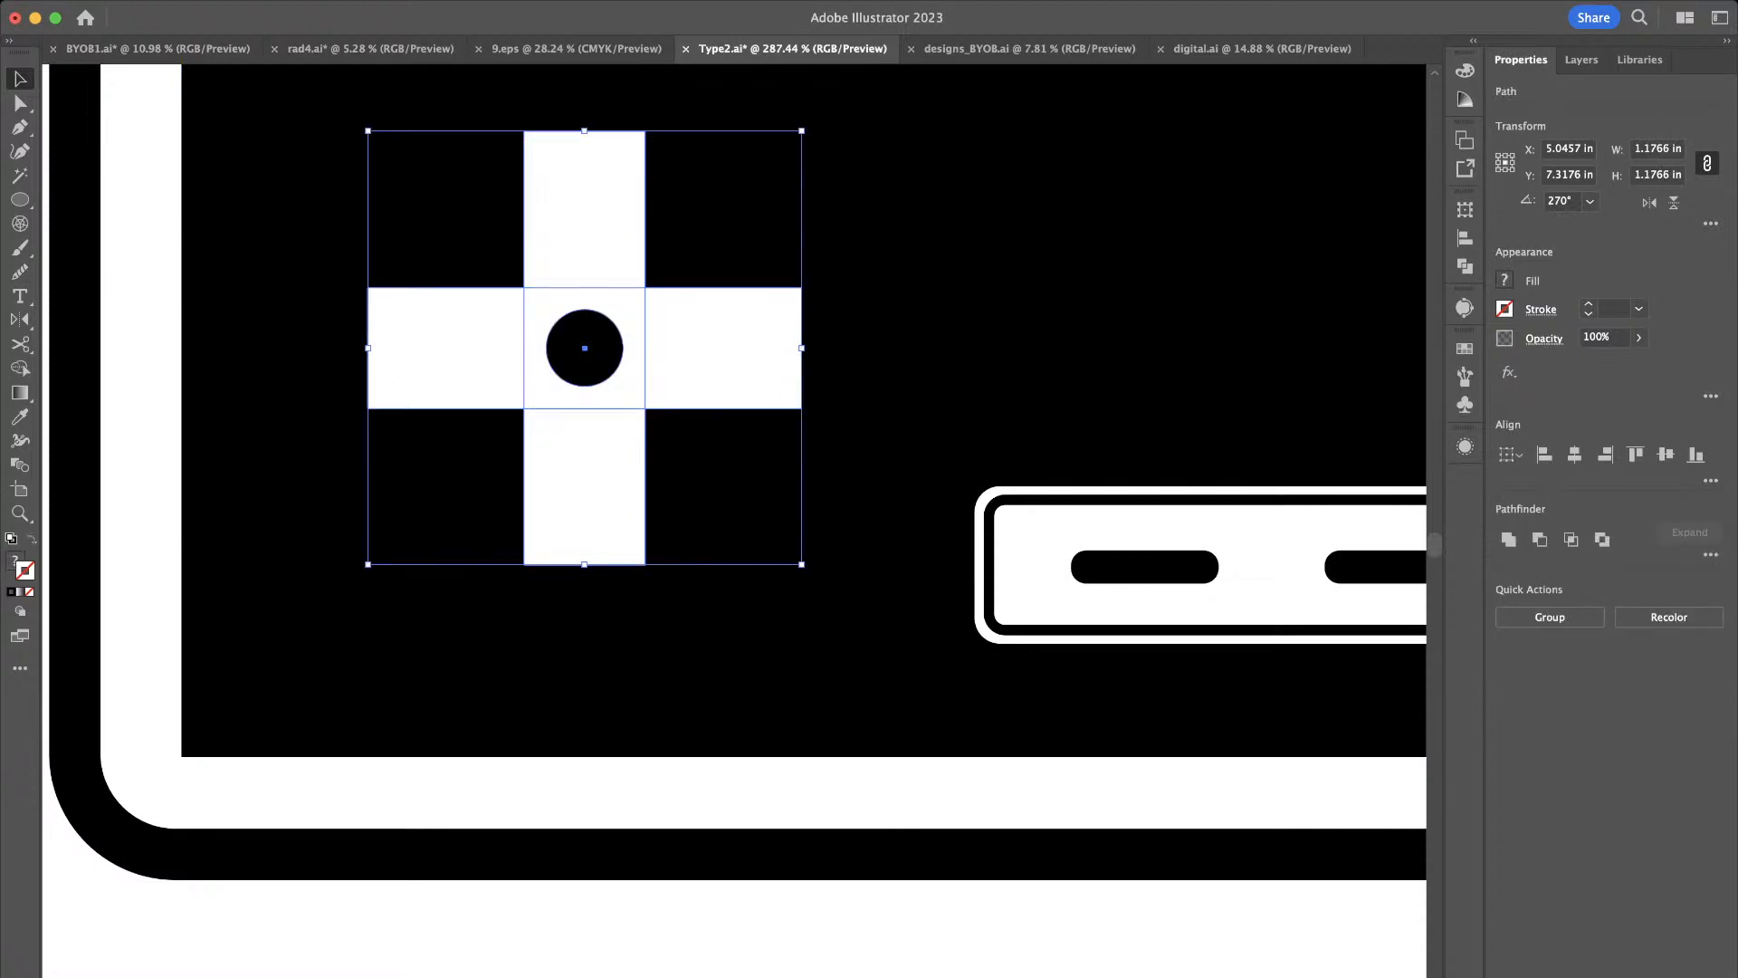
key(super+g)
scroll(493, 478, down, 5)
click(556, 706)
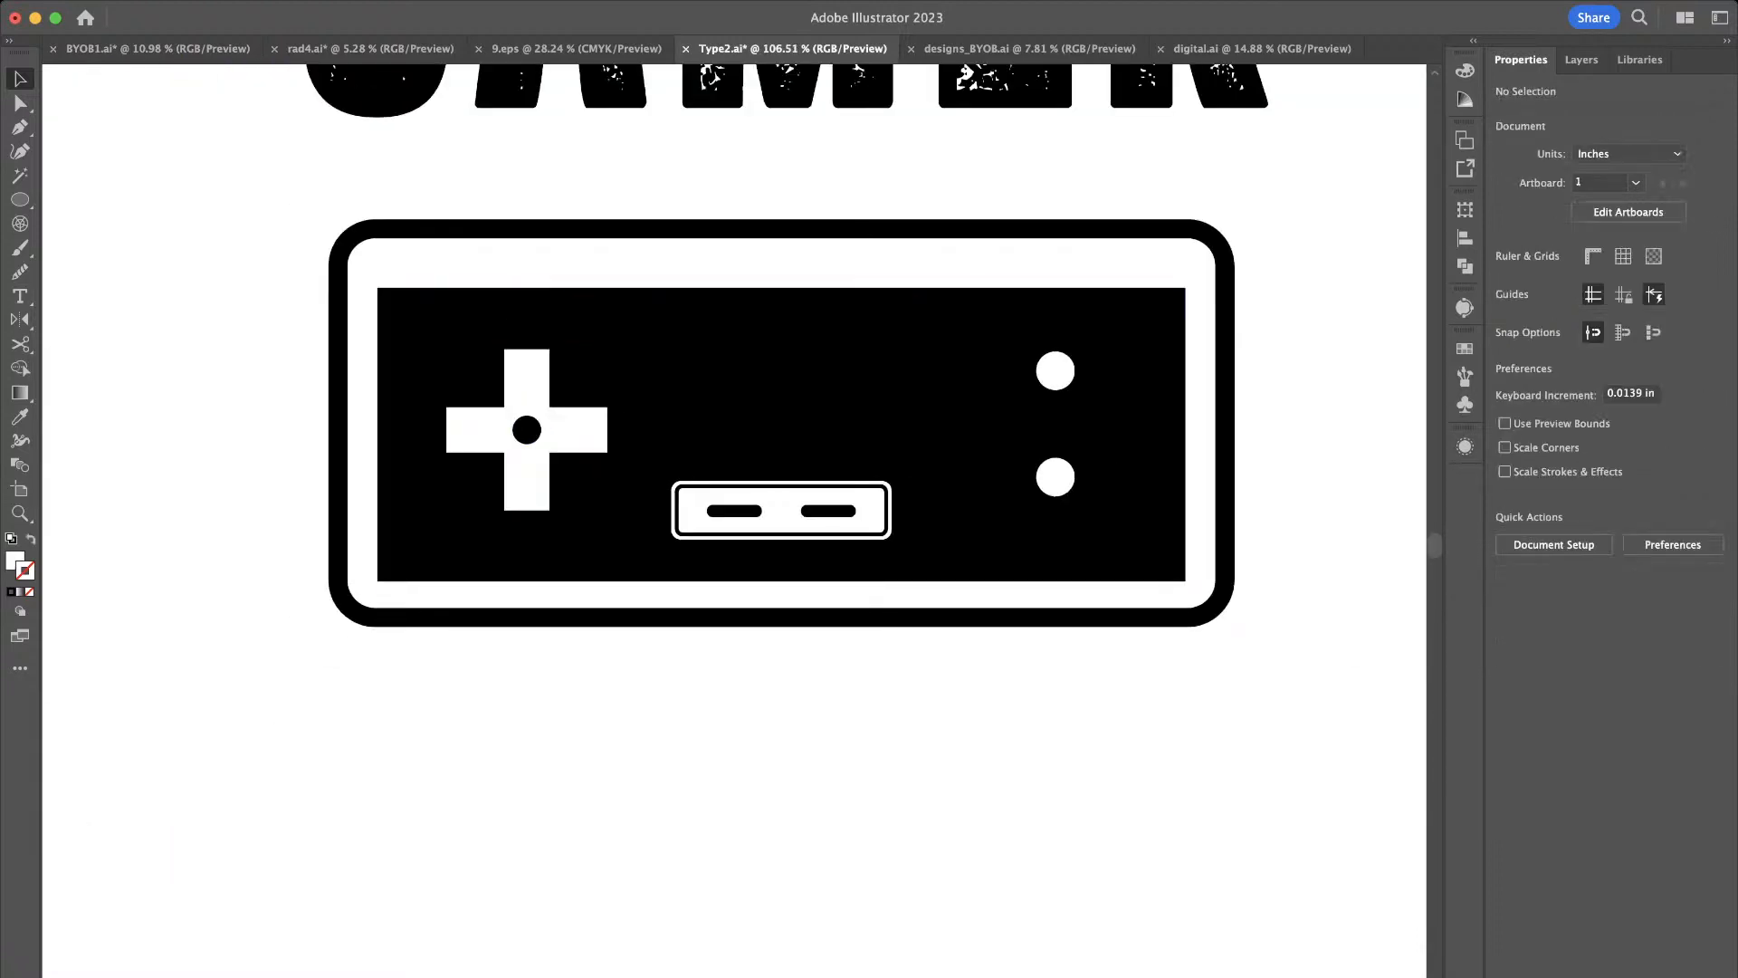
Ungroup the plus and group only its two white bars, leaving the black center dot separate
scroll(557, 706, up, 3)
scroll(547, 720, up, 2)
scroll(547, 706, up, 1)
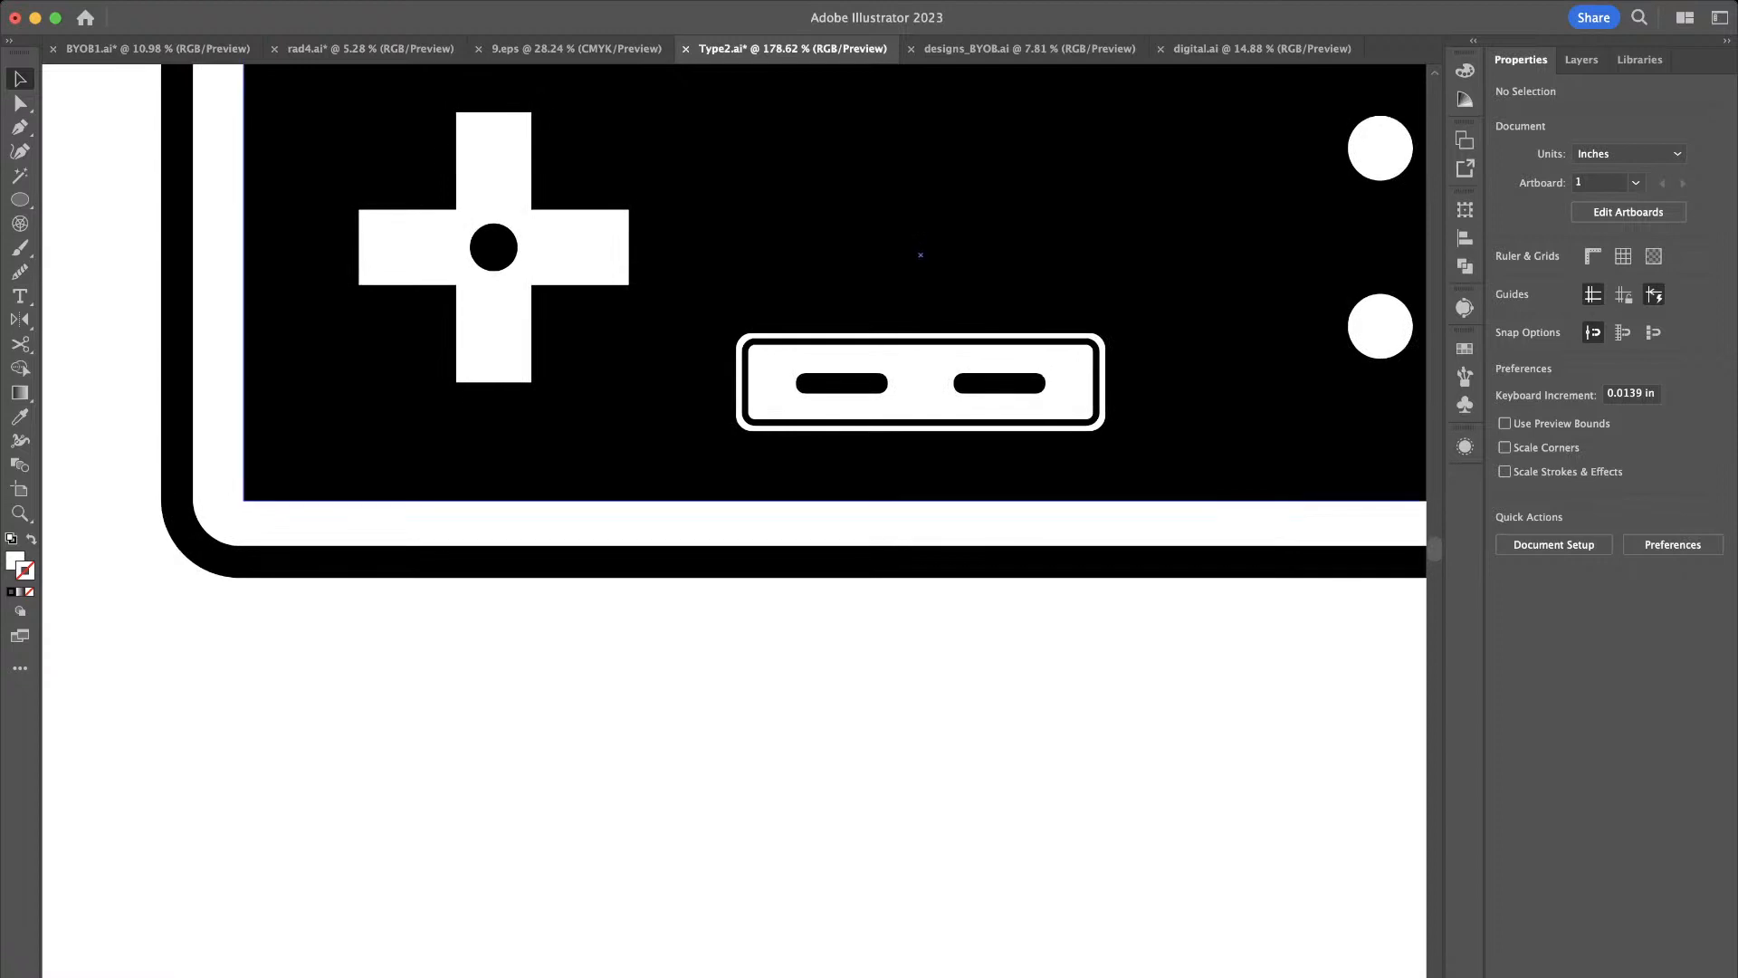
scroll(523, 324, up, 1)
scroll(485, 330, up, 2)
click(487, 328)
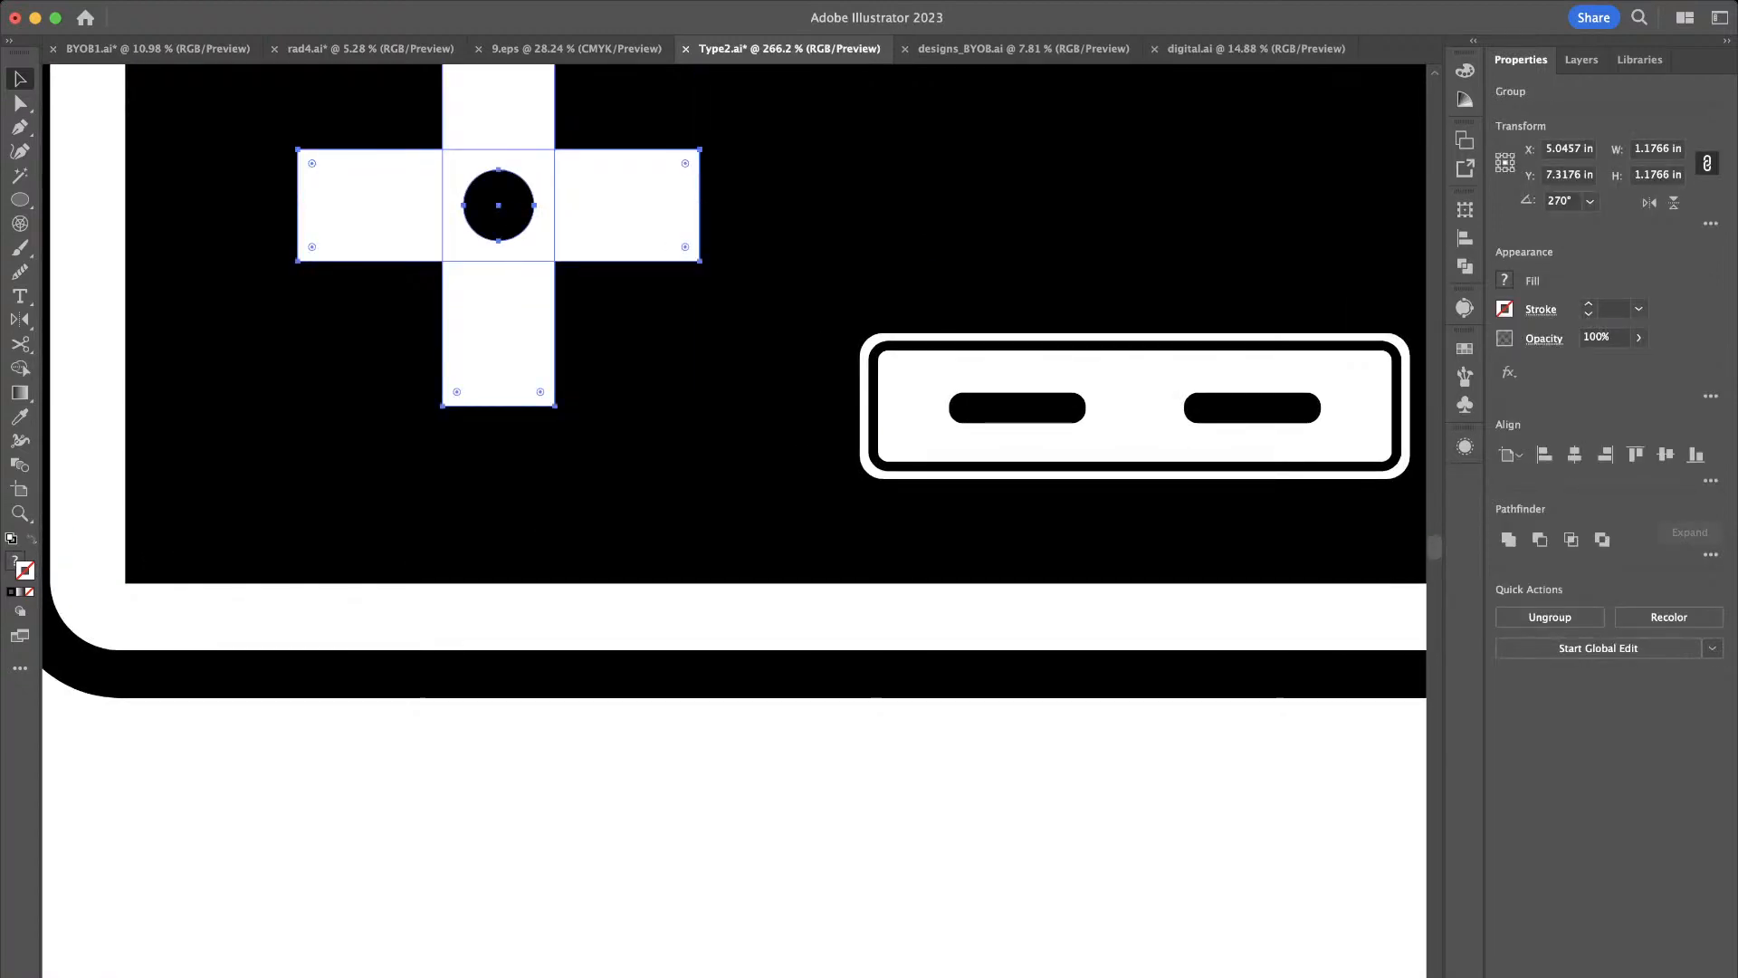
key(super+shift+g)
click(624, 362)
click(498, 335)
shift+click(616, 206)
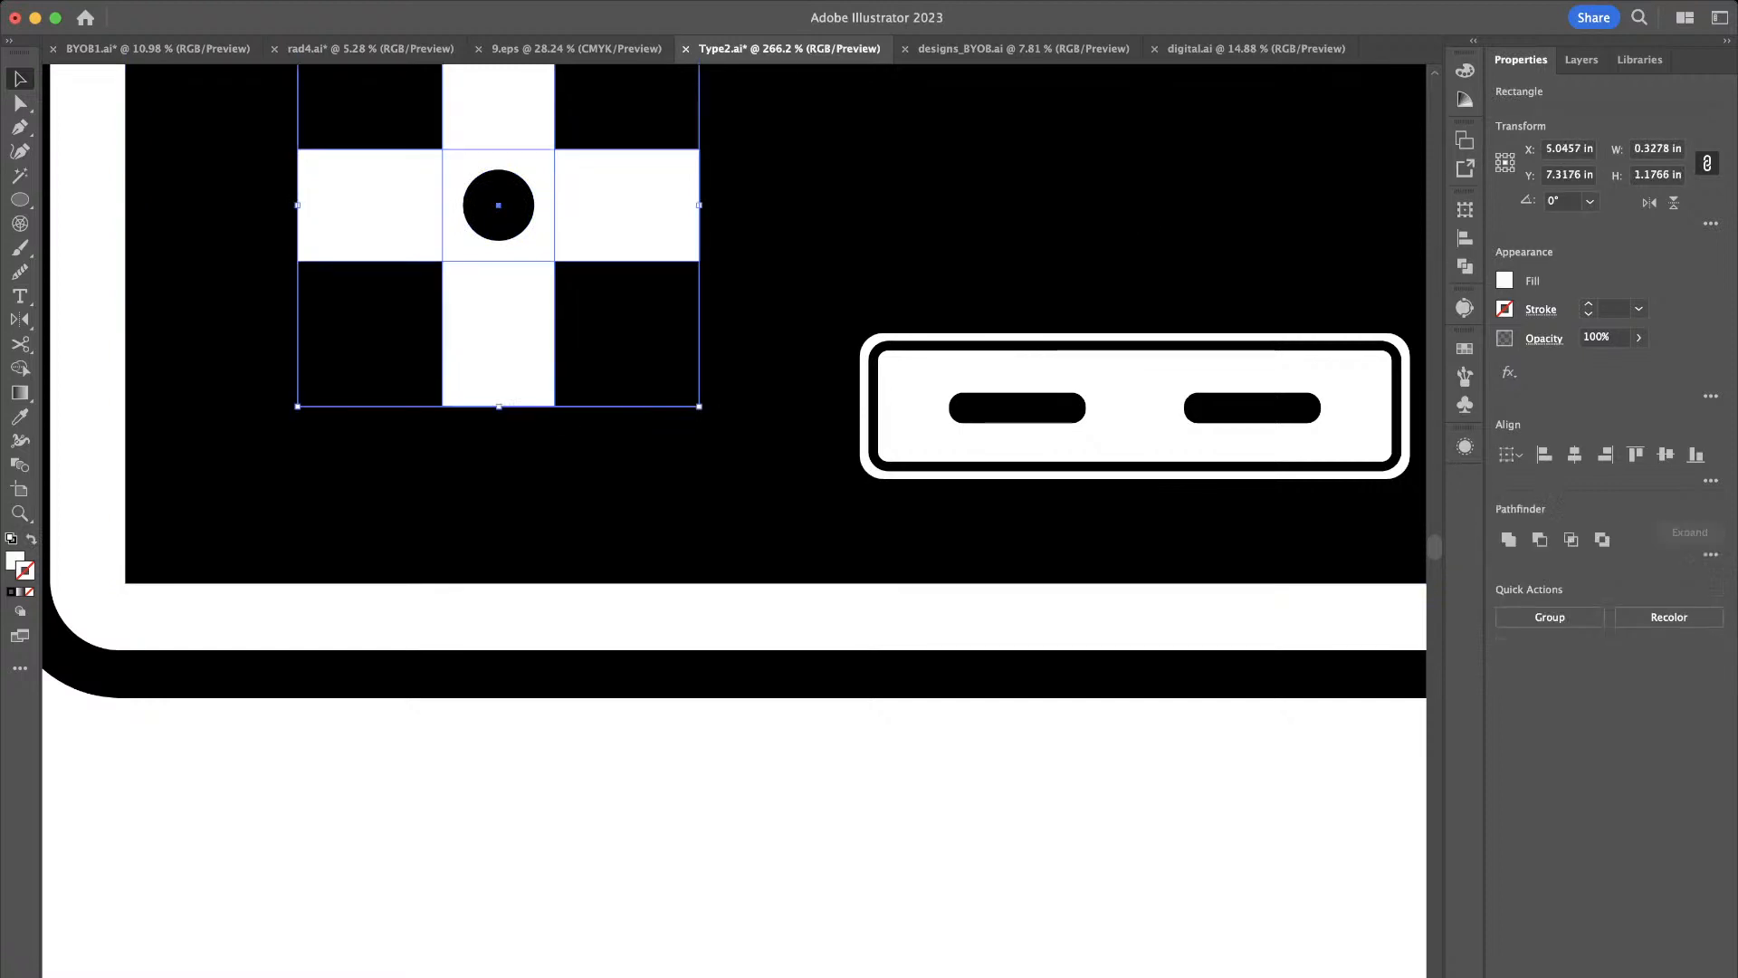
key(super+g)
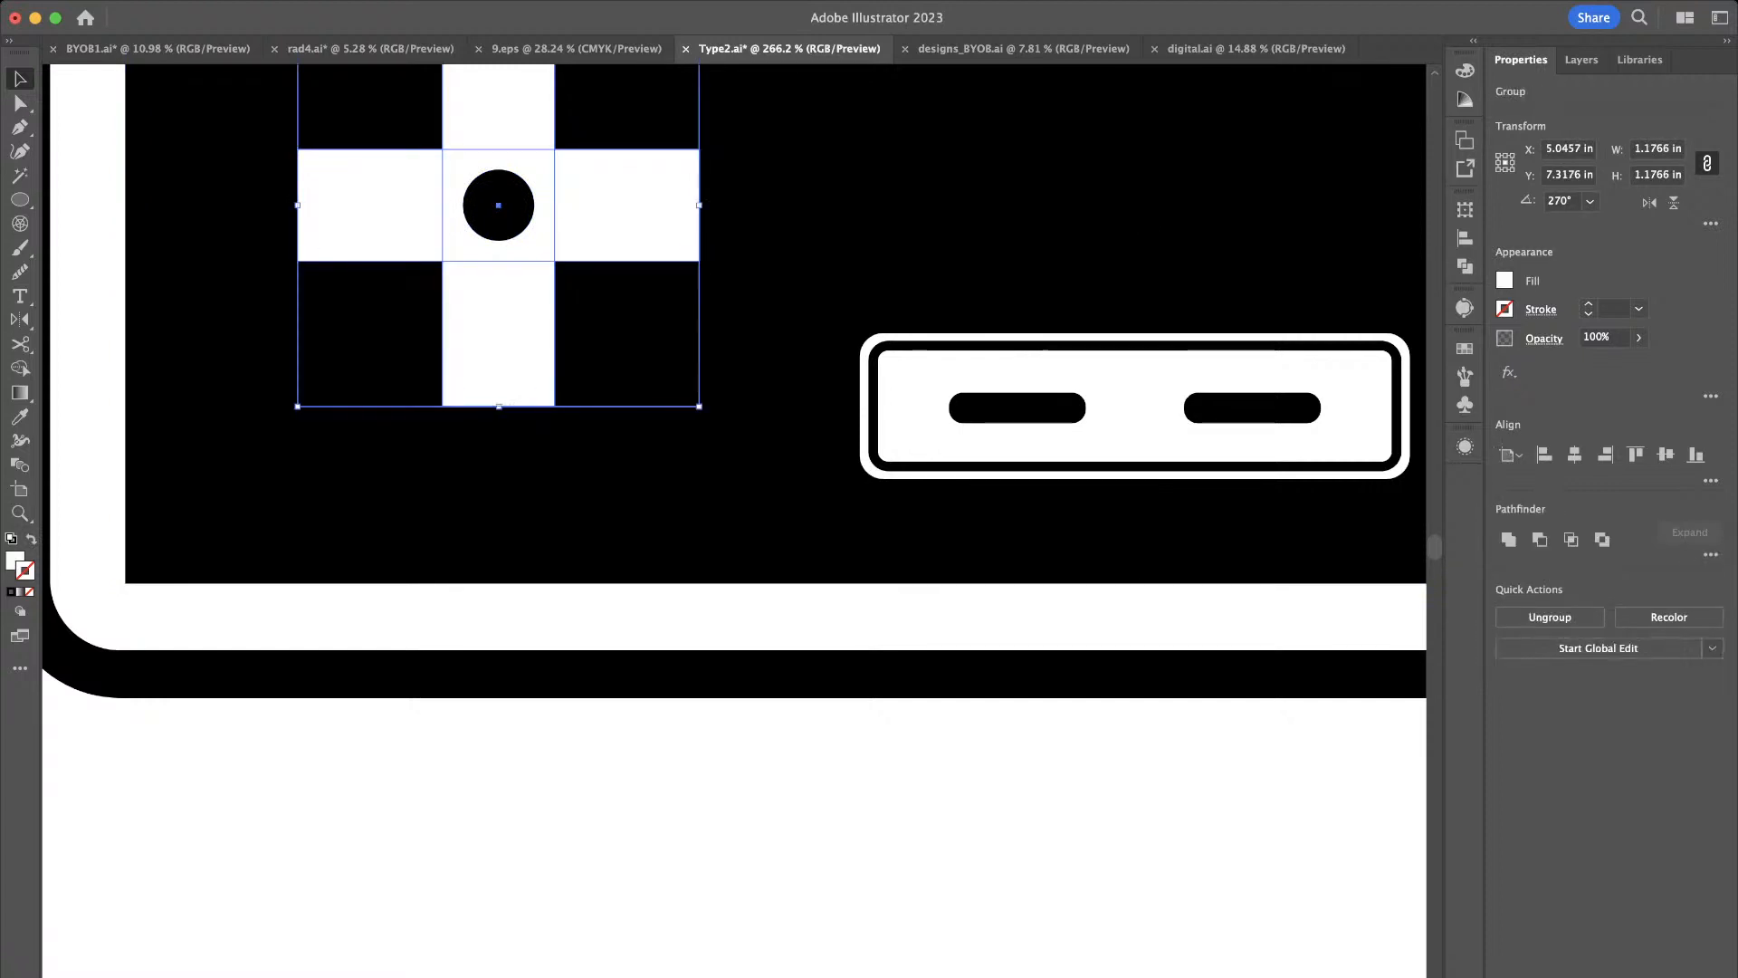
Try giving the two-bar group a 5 pt black stroke, expanding it and uniting it into one plus shape
scroll(524, 651, down, 2)
scroll(504, 297, up, 2)
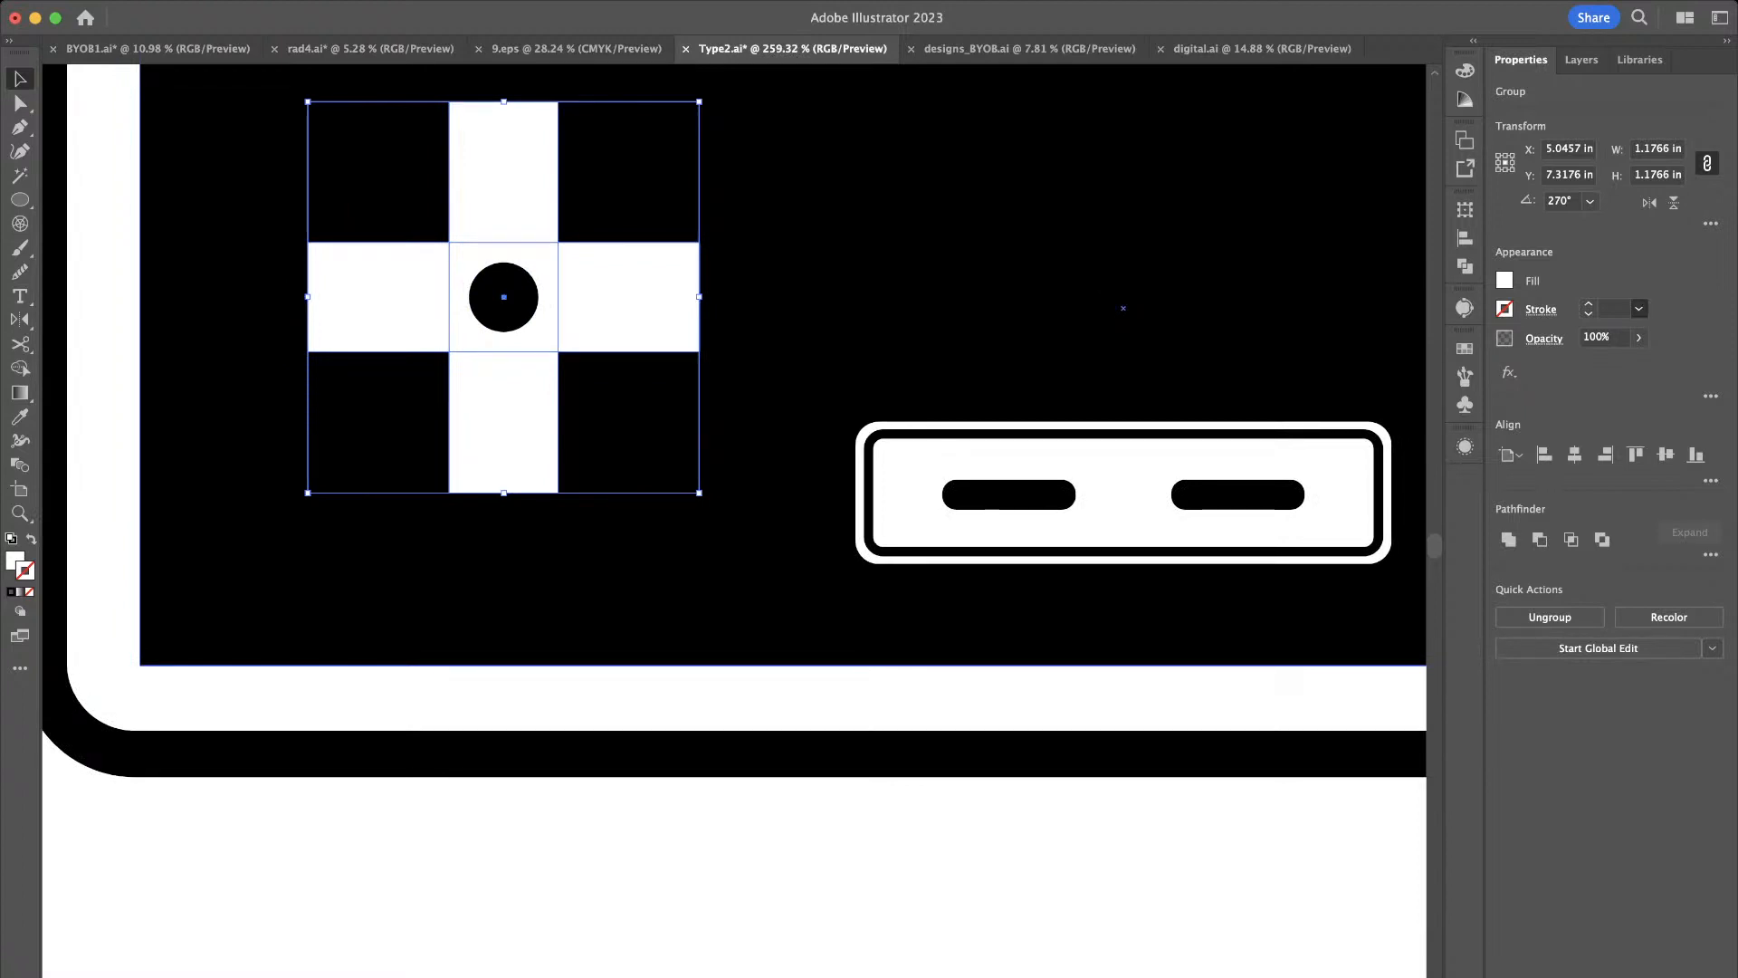
click(1616, 462)
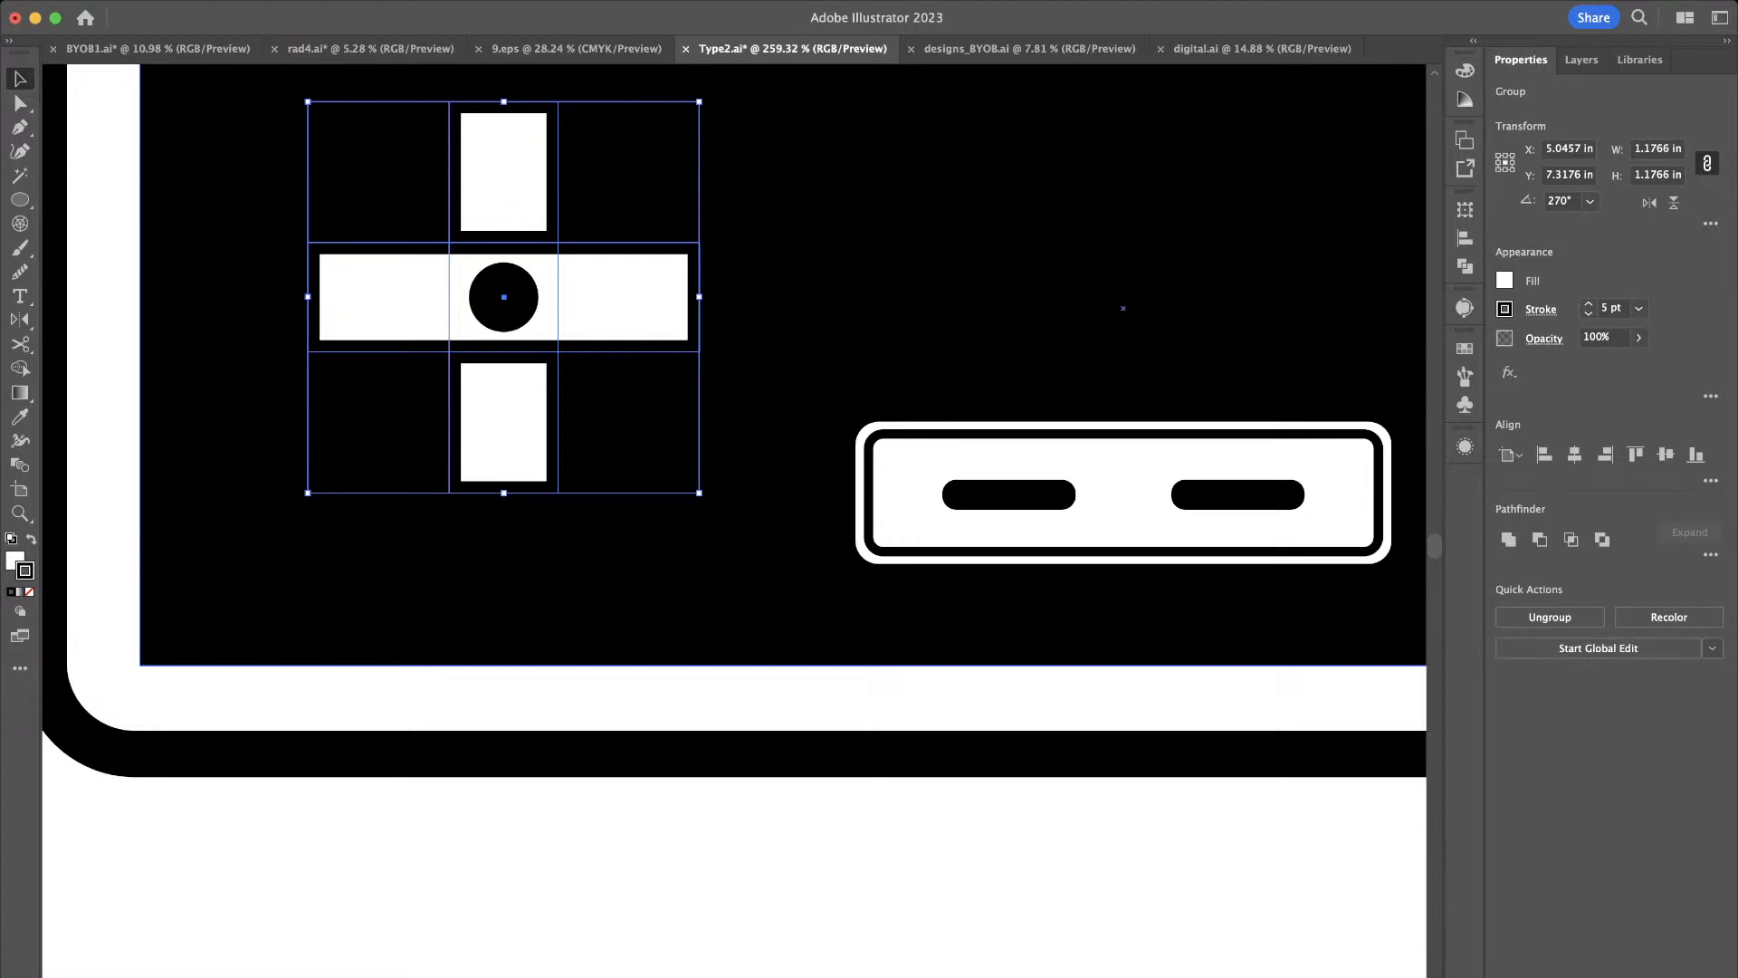
key(Return)
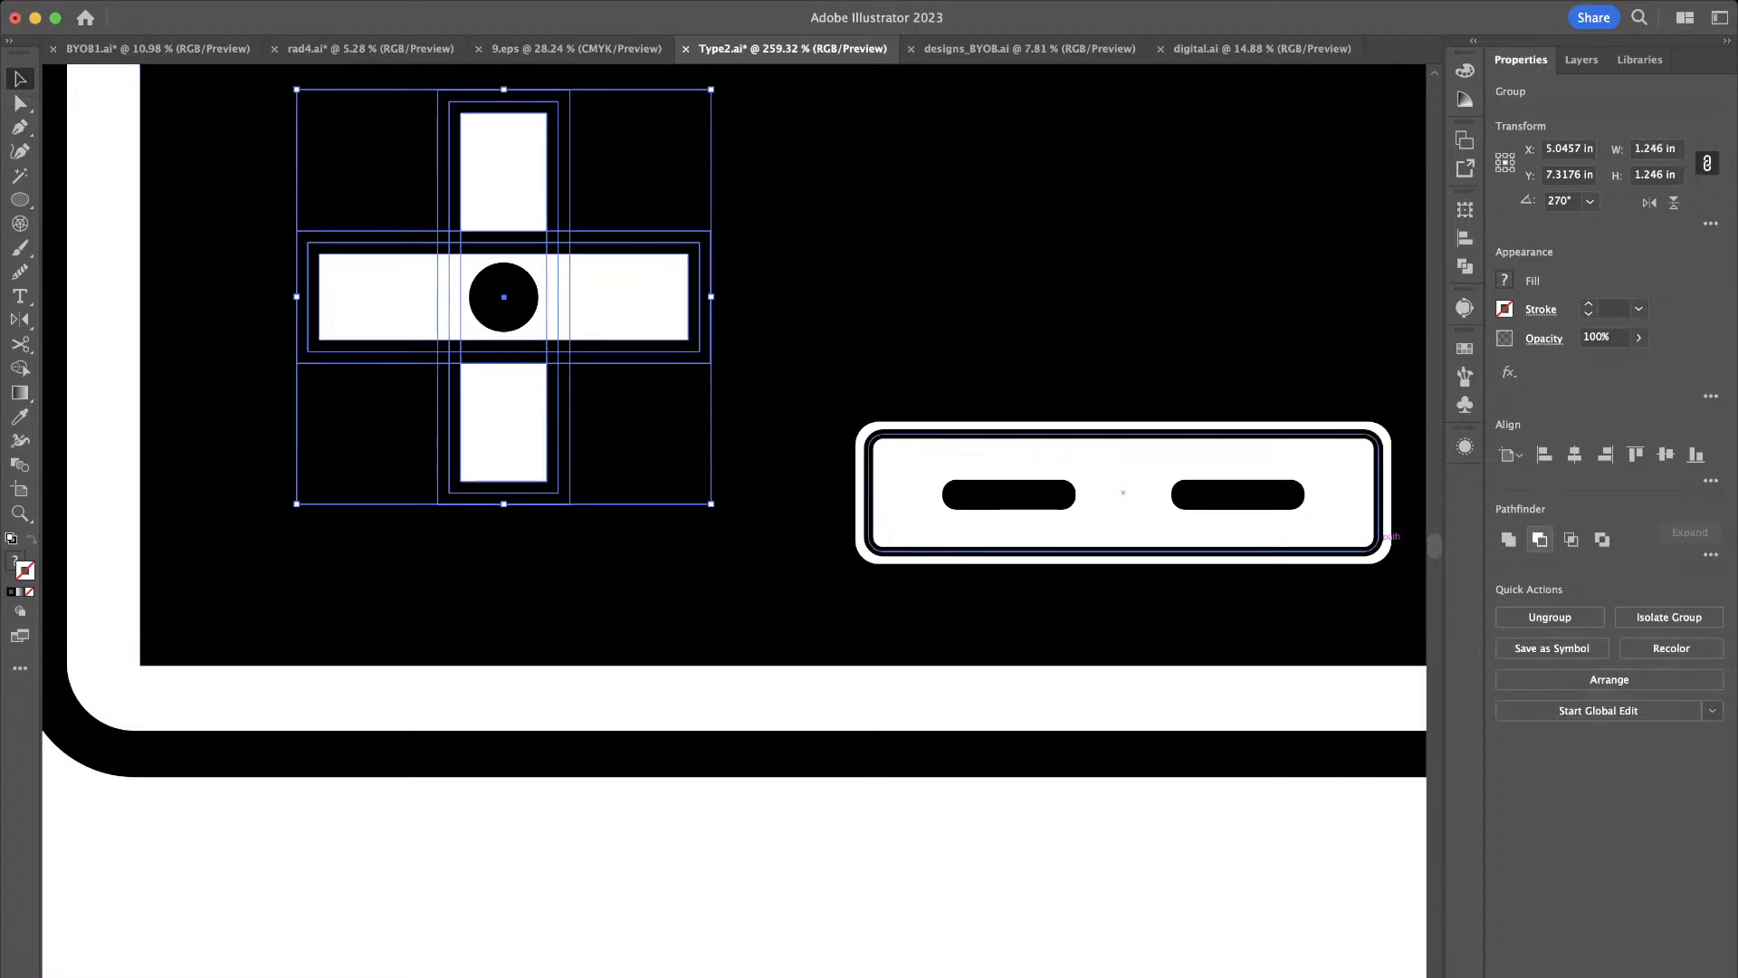
click(1508, 539)
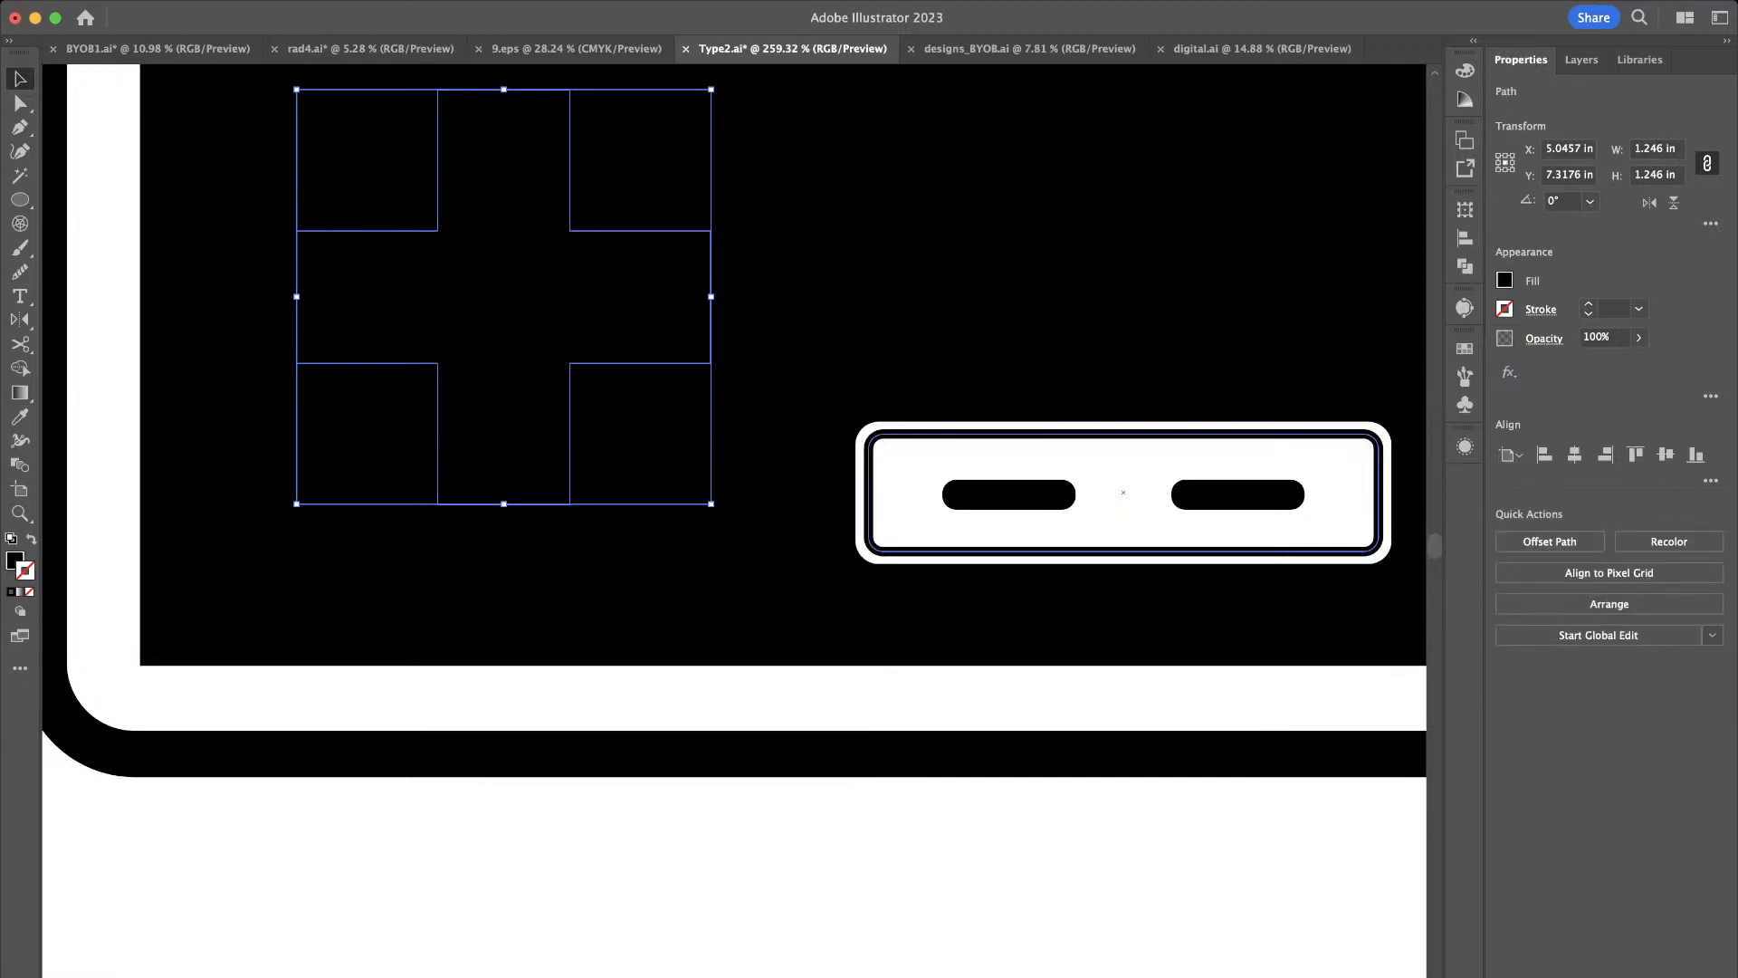
Sample the inner bar's white fill and 2 pt black stroke onto the united plus, and try sending it backward
key(i)
click(1124, 494)
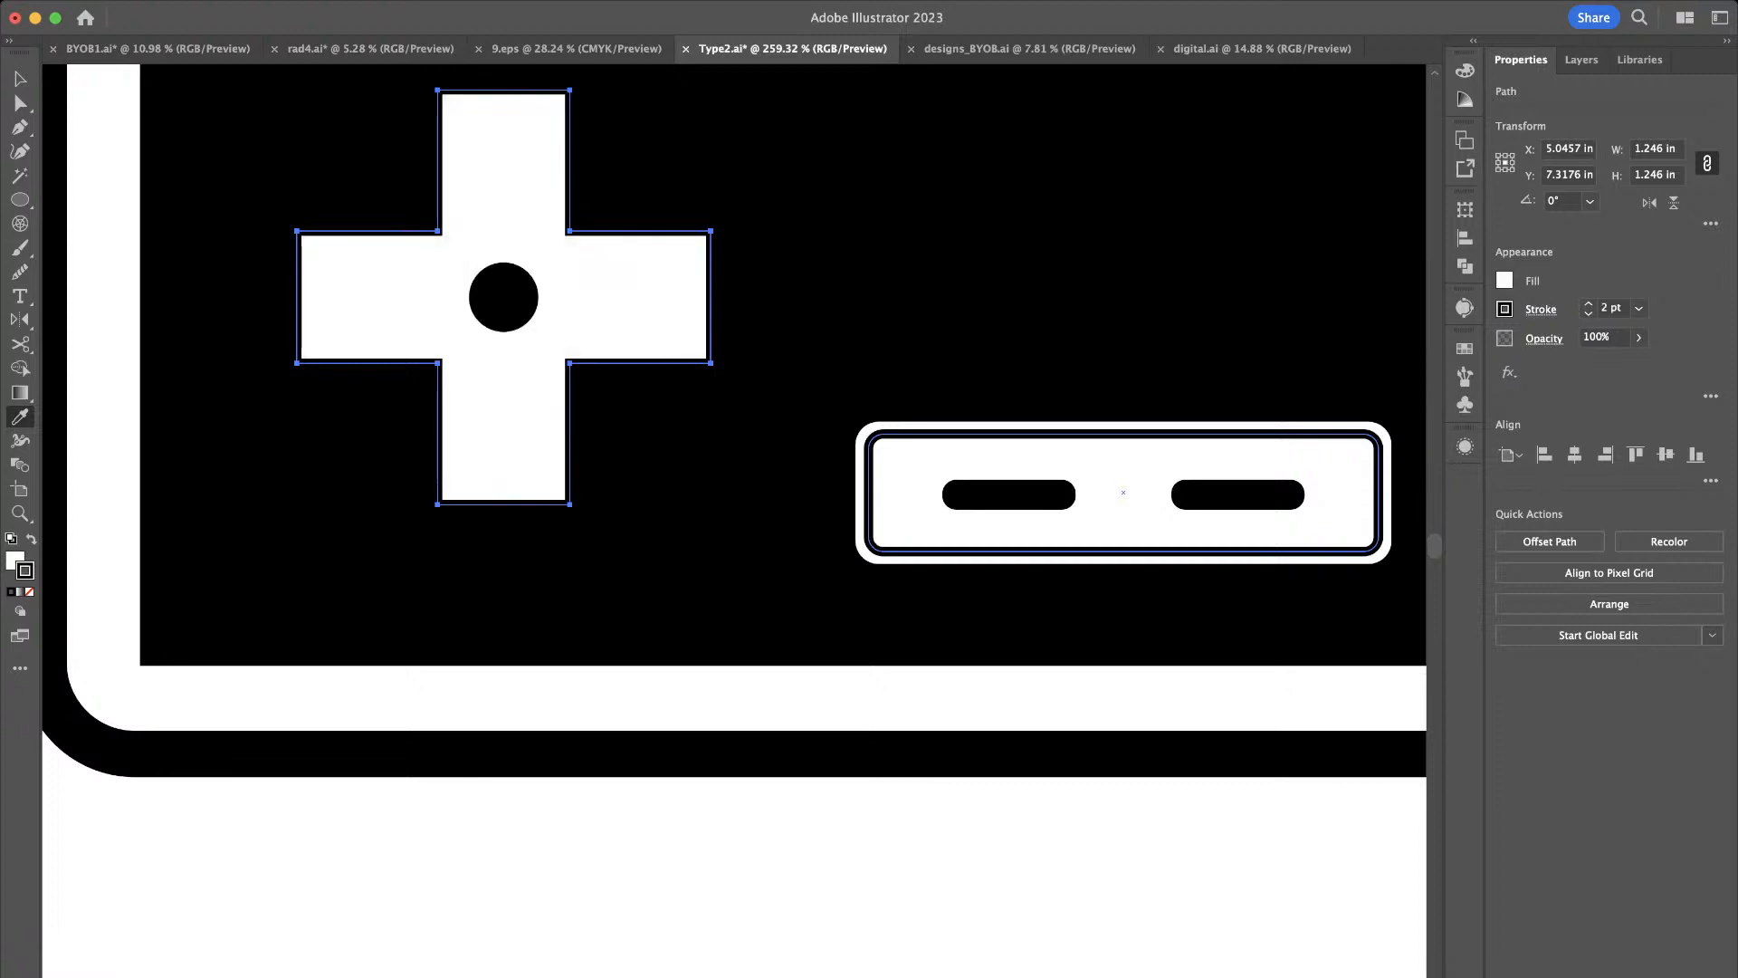
key(super+bracketleft)
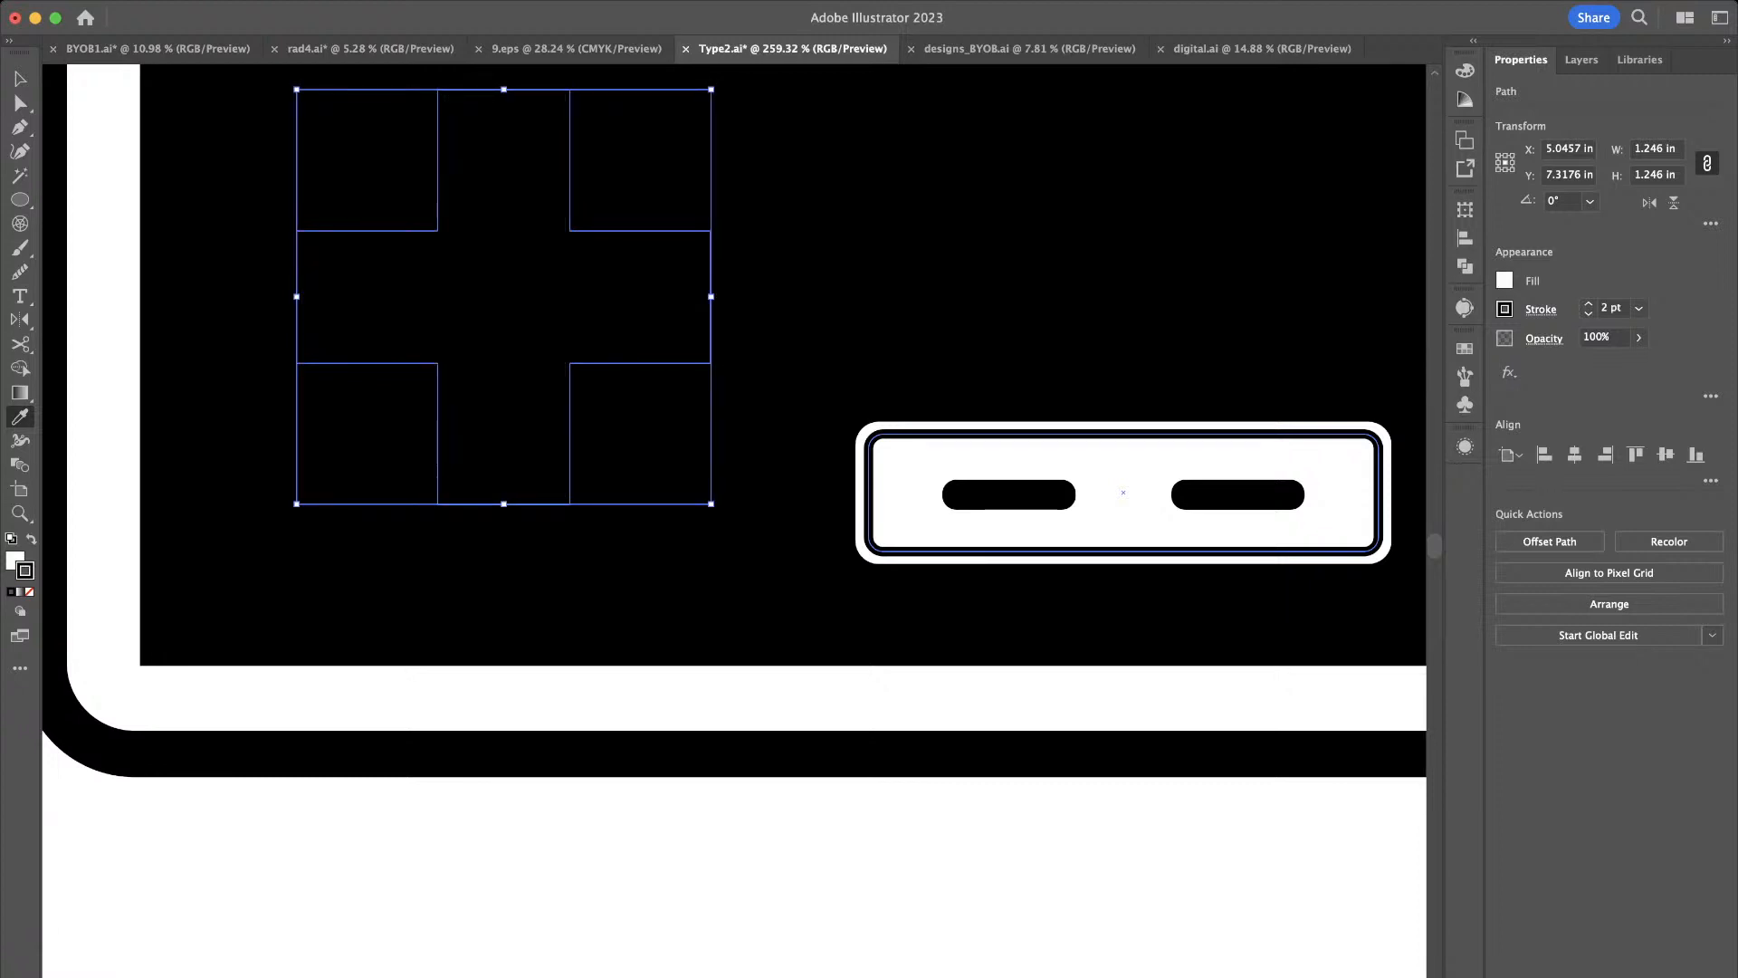
key(super+z)
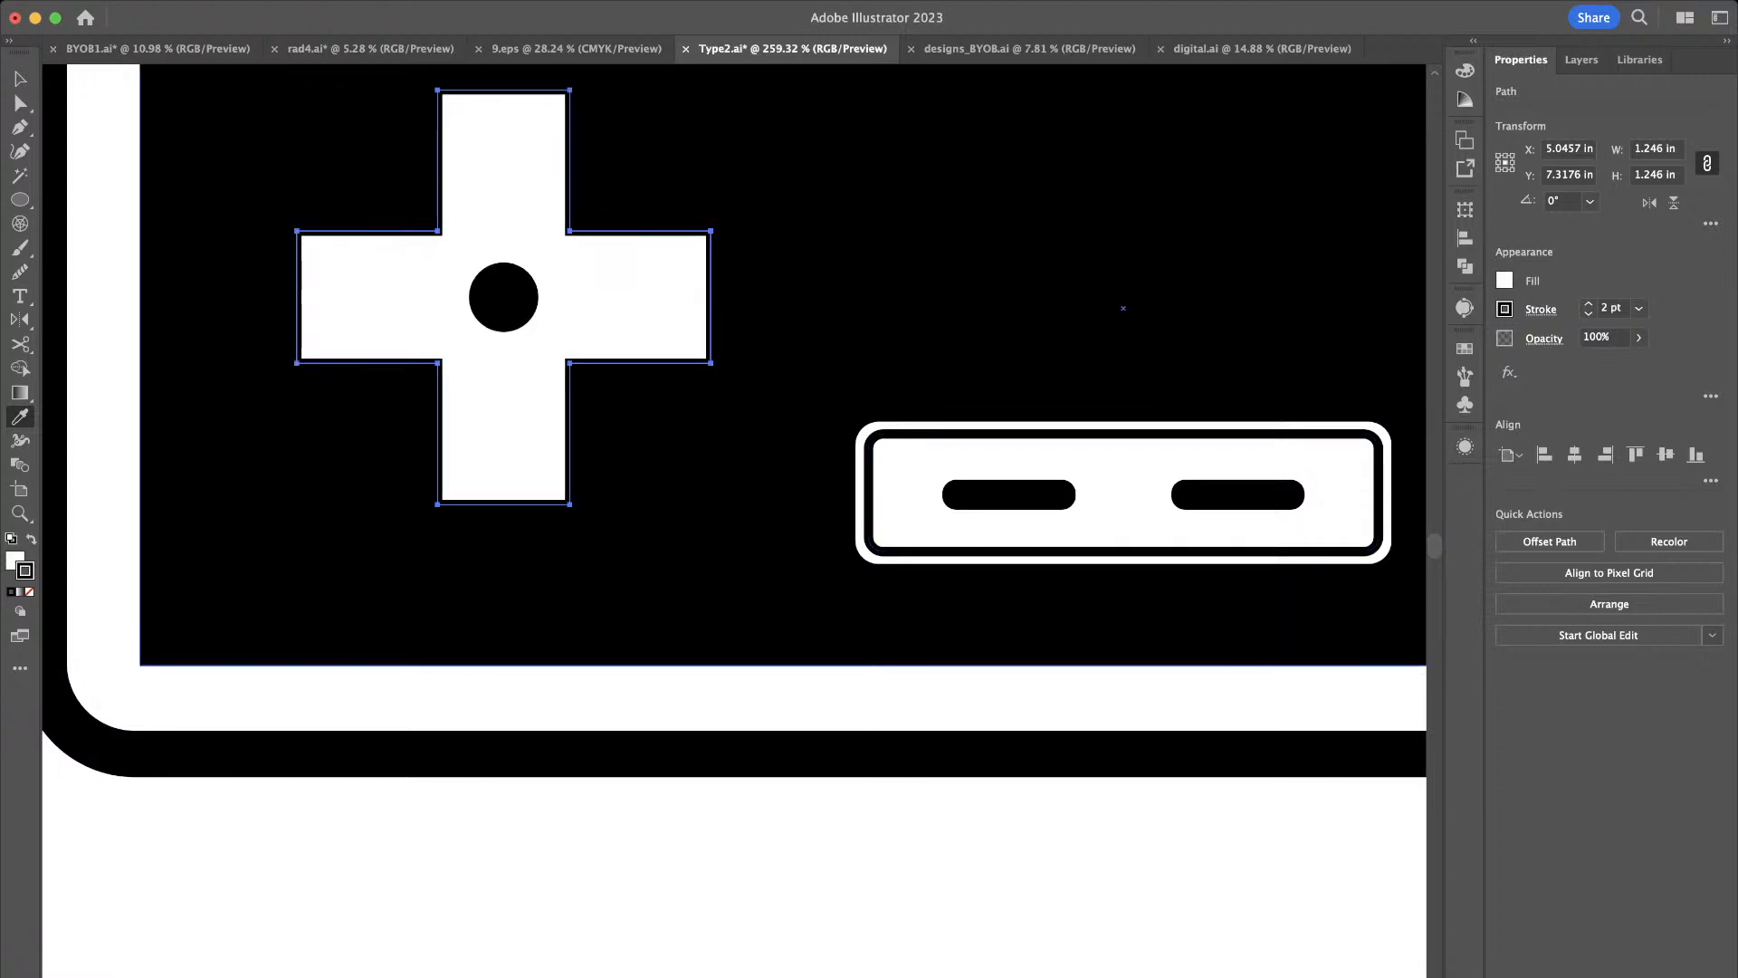
key(v)
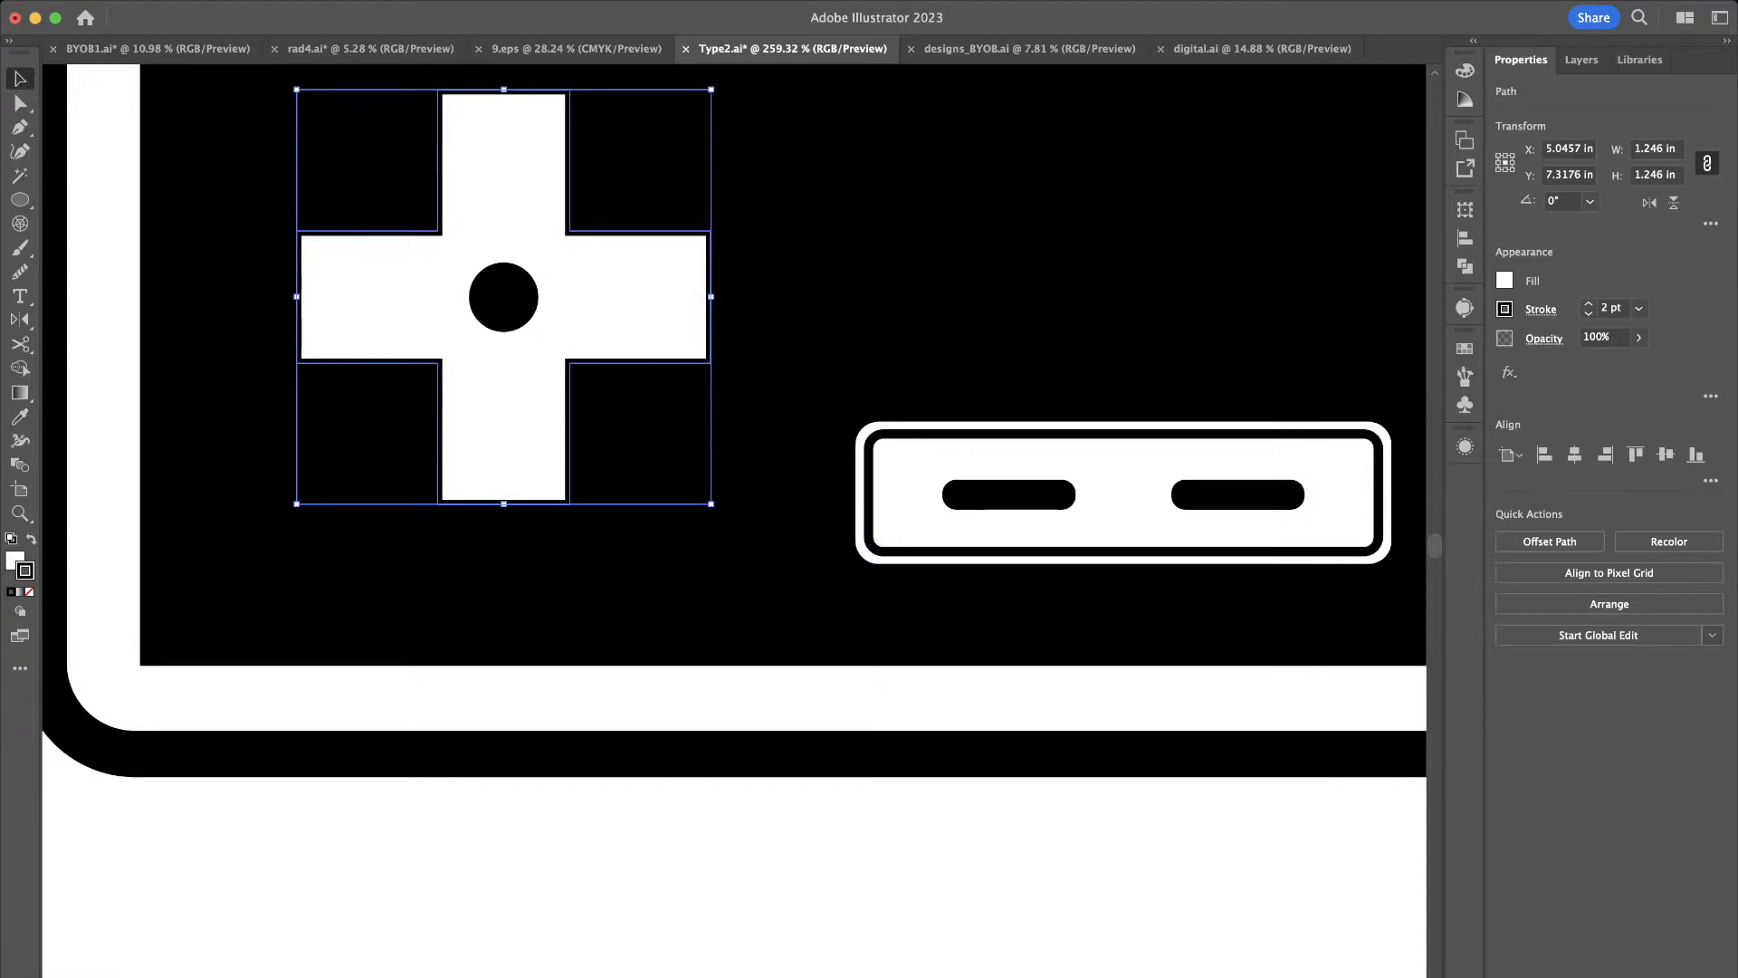
Try moving the united plus aside, and undo everything back to the two-bar group without a stroke
drag(612, 302, 805, 294)
click(959, 294)
key(super+z)
key(super+z)
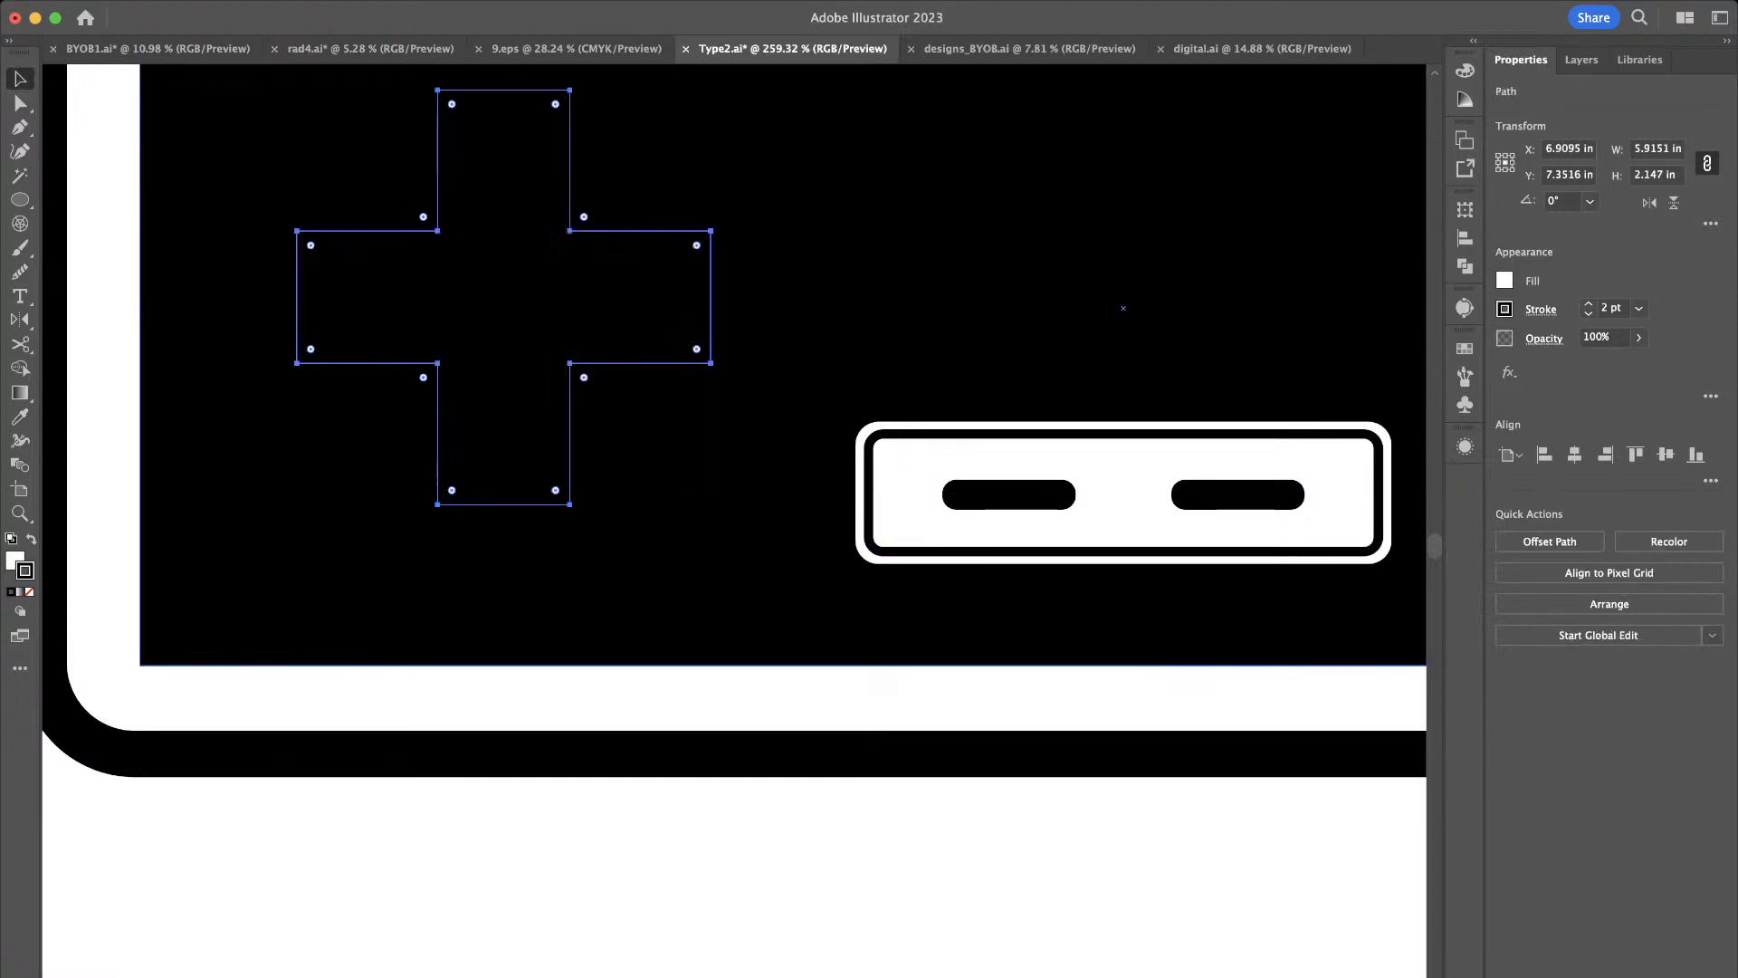
key(super+z)
key(super+z)
key(super+z)
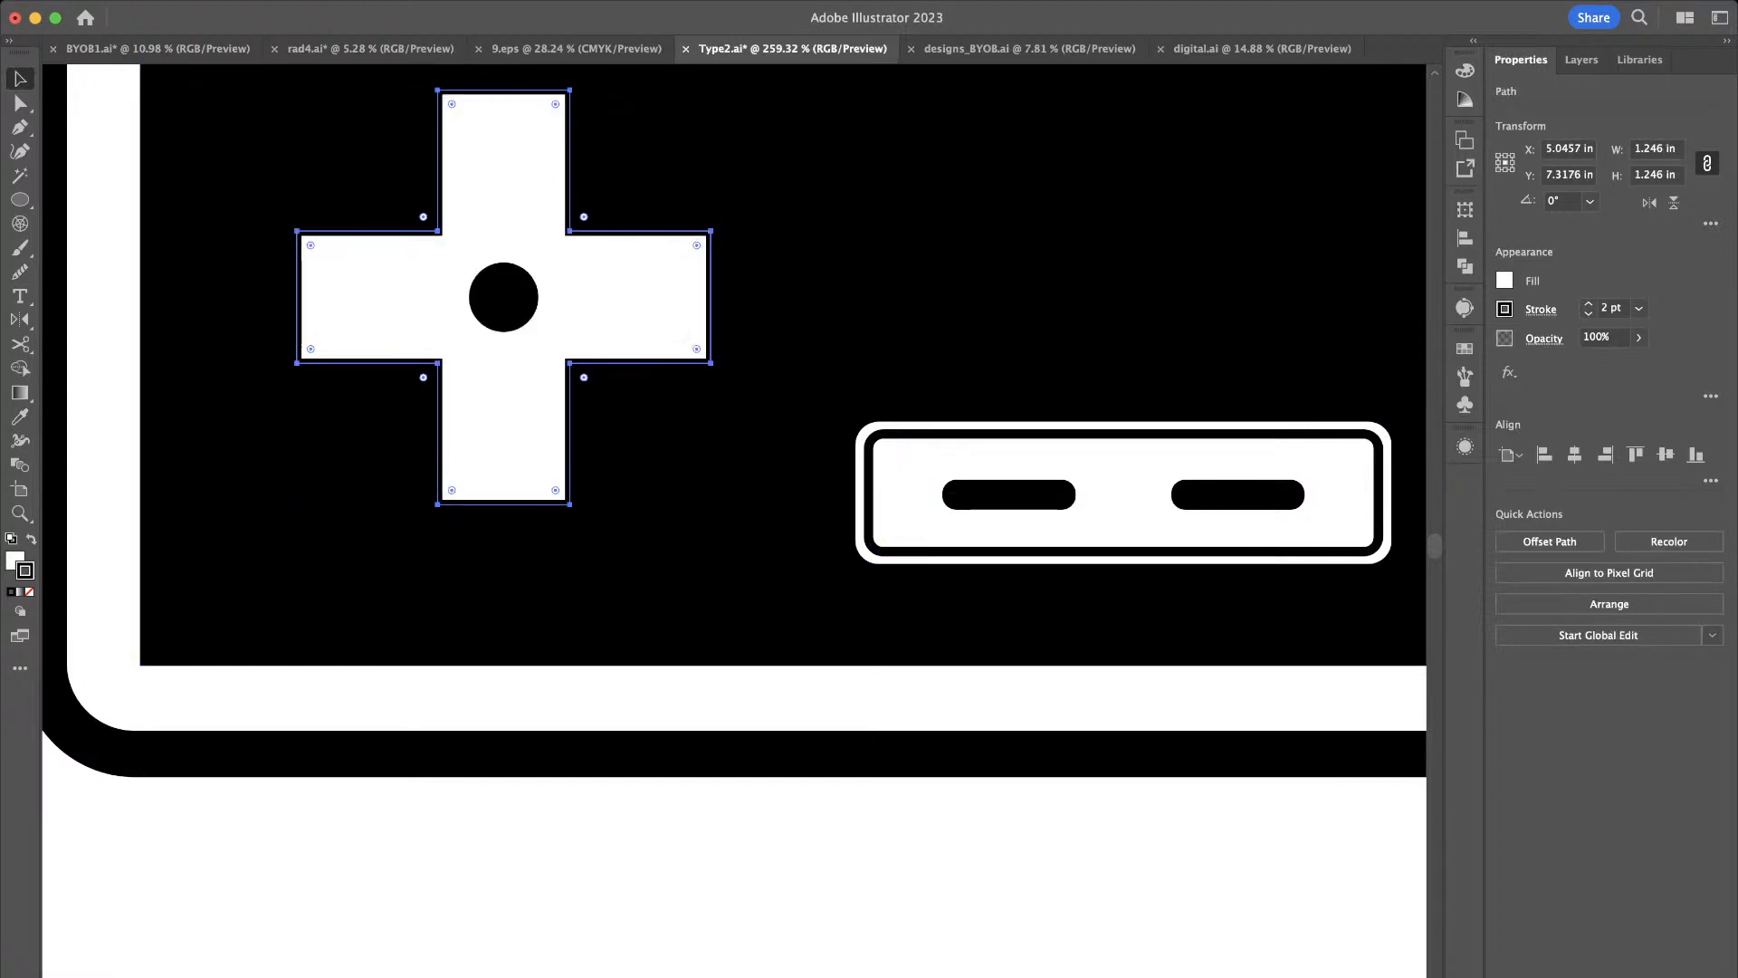
key(super+z)
key(super+z)
key(super+z)
key(super+z)
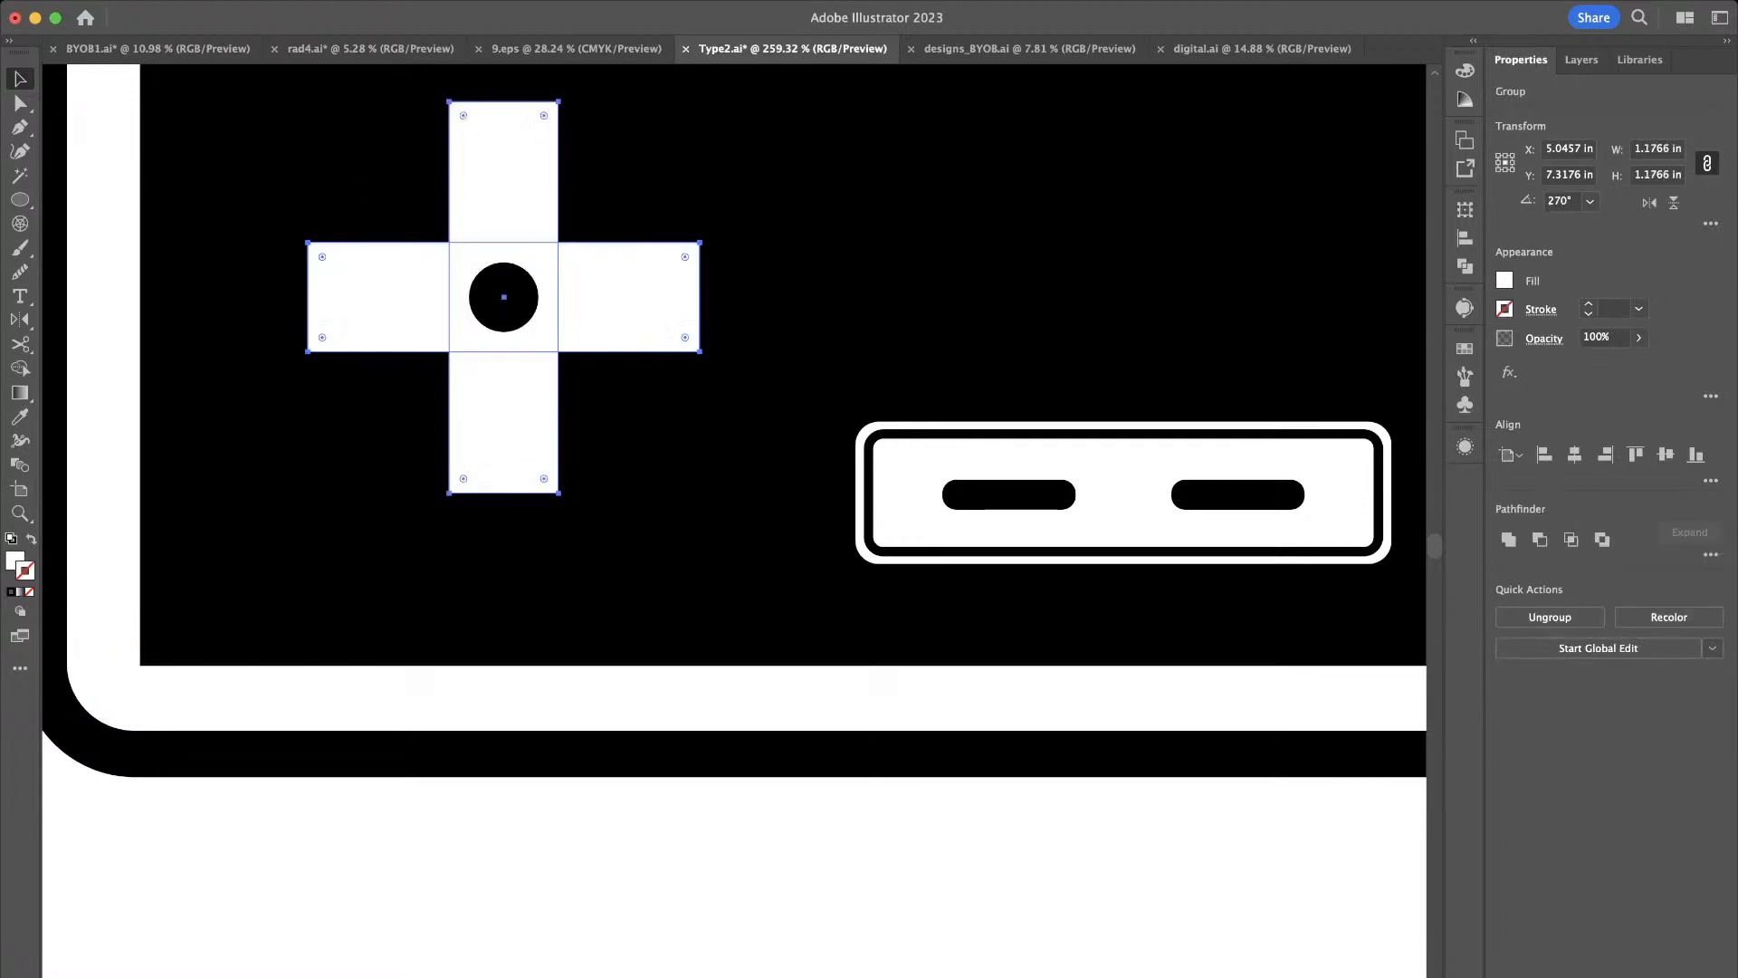
key(super+z)
key(super+z)
key(super+z)
key(super+z)
key(super+z)
key(super+z)
key(super+z)
key(super+z)
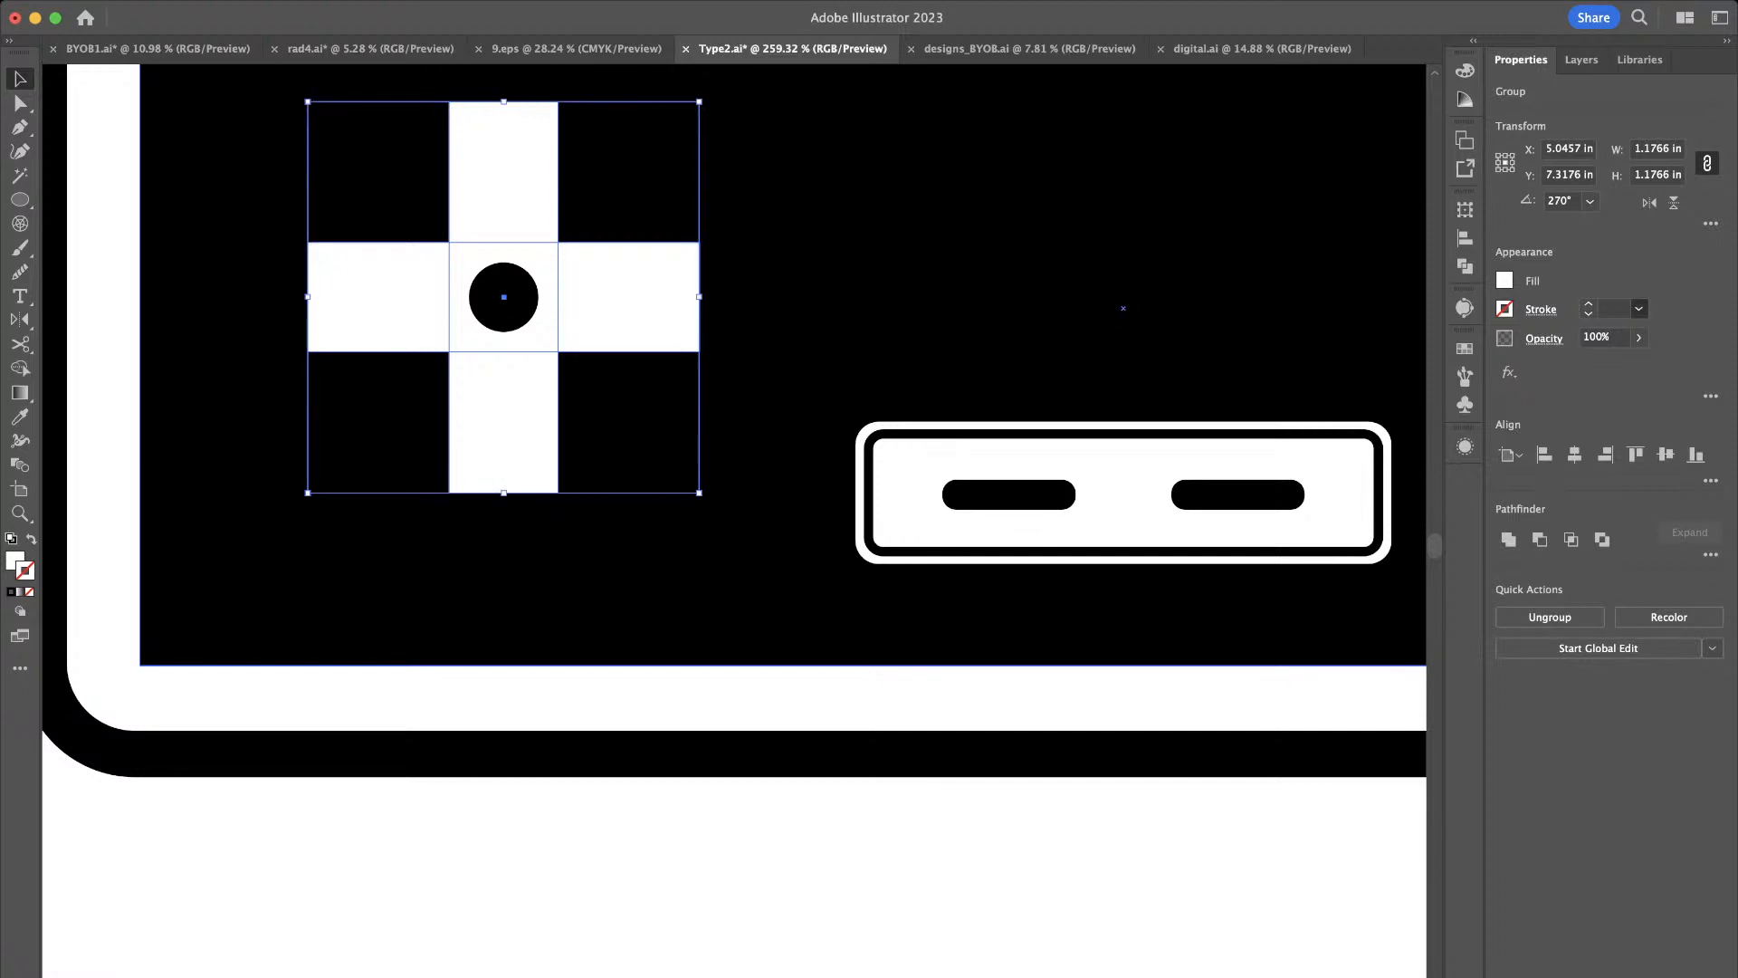
Give the copied two-bar group a 5 pt light gray stroke, expand it and unite it into a single plus about 1.25 in square
click(1618, 479)
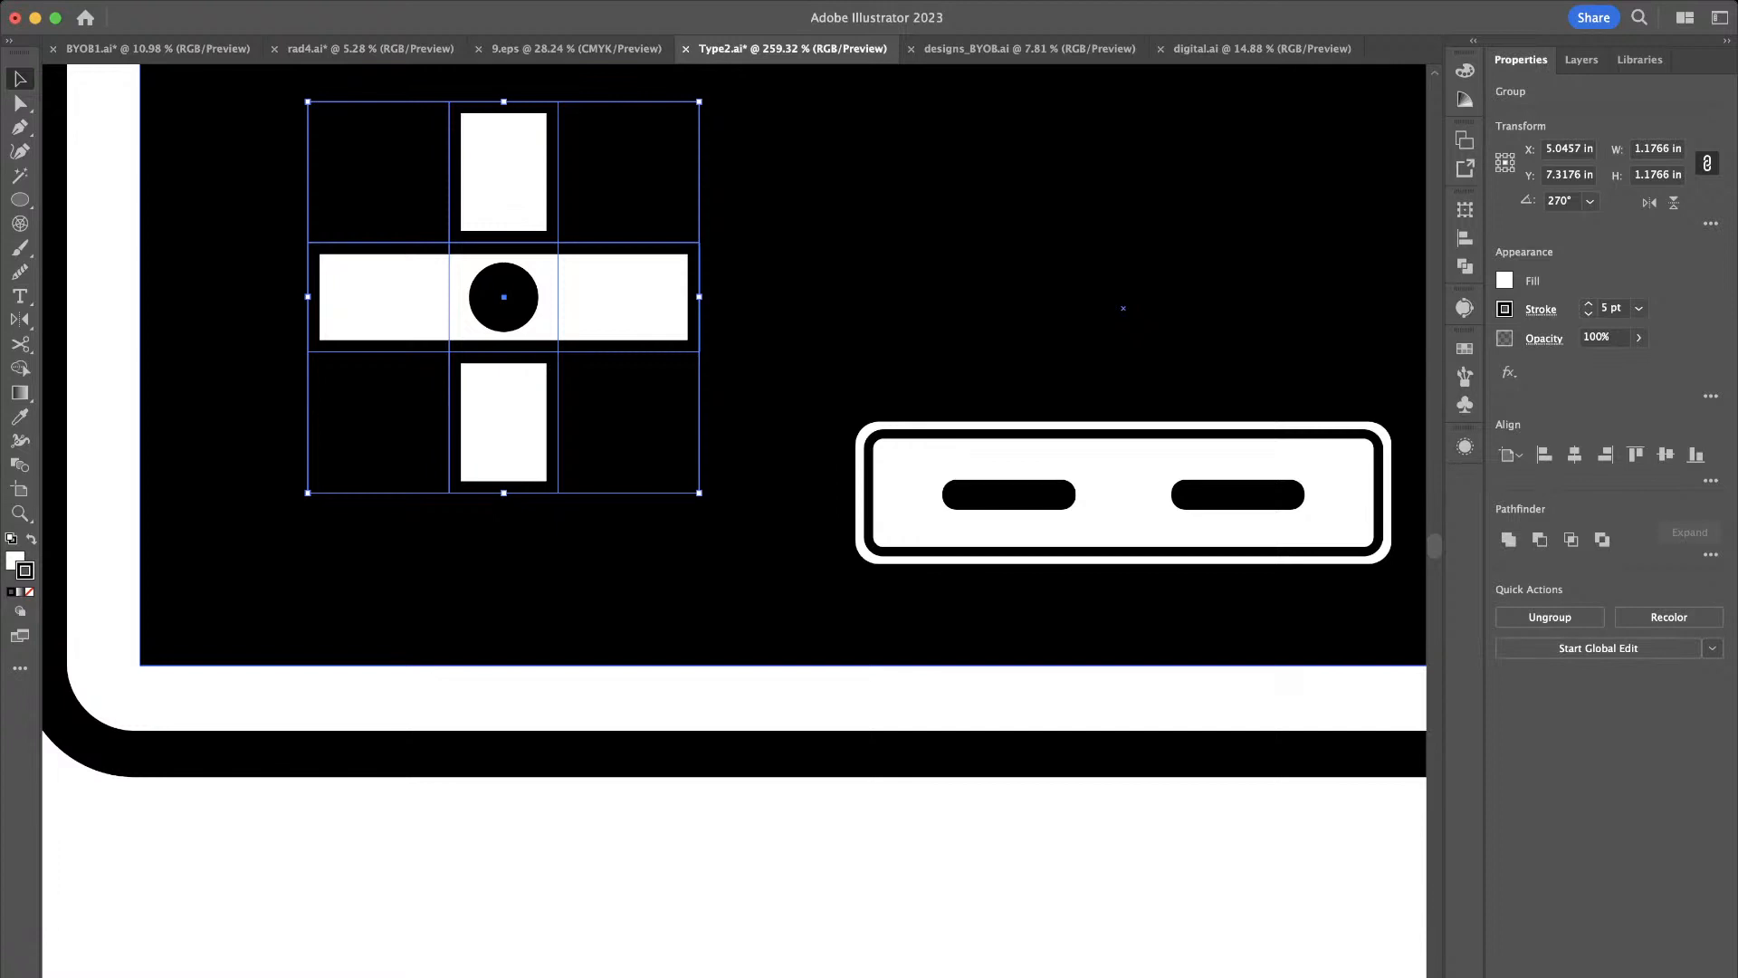
click(1448, 453)
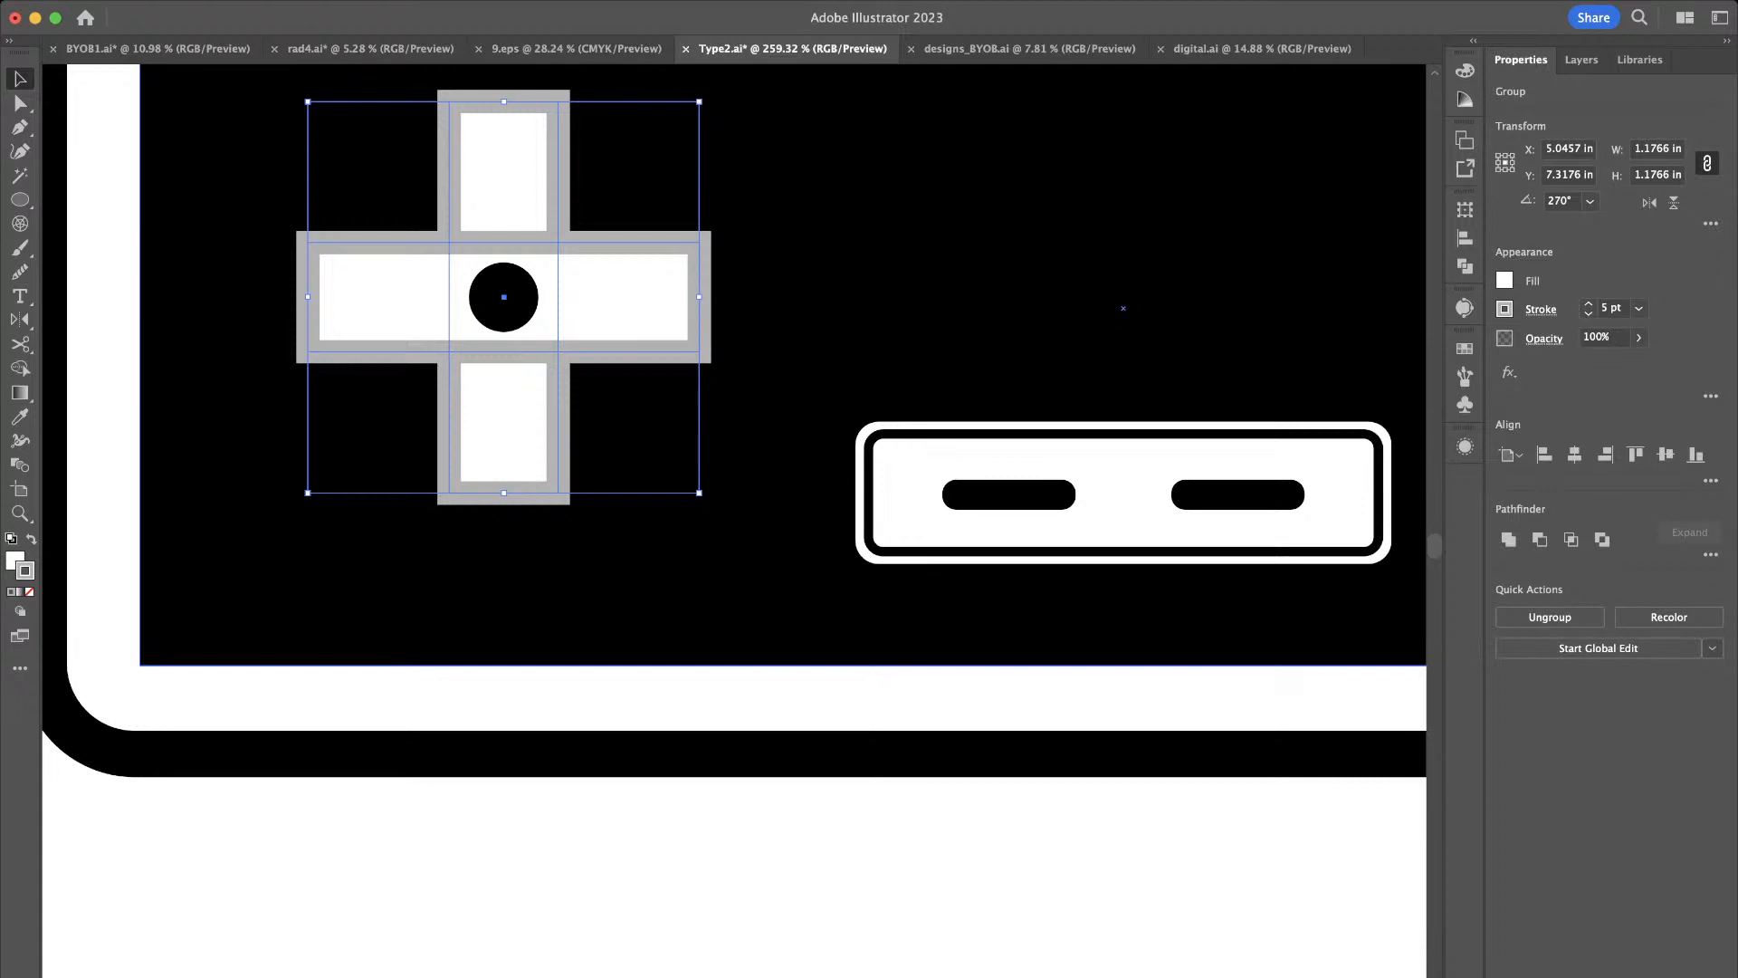
key(Return)
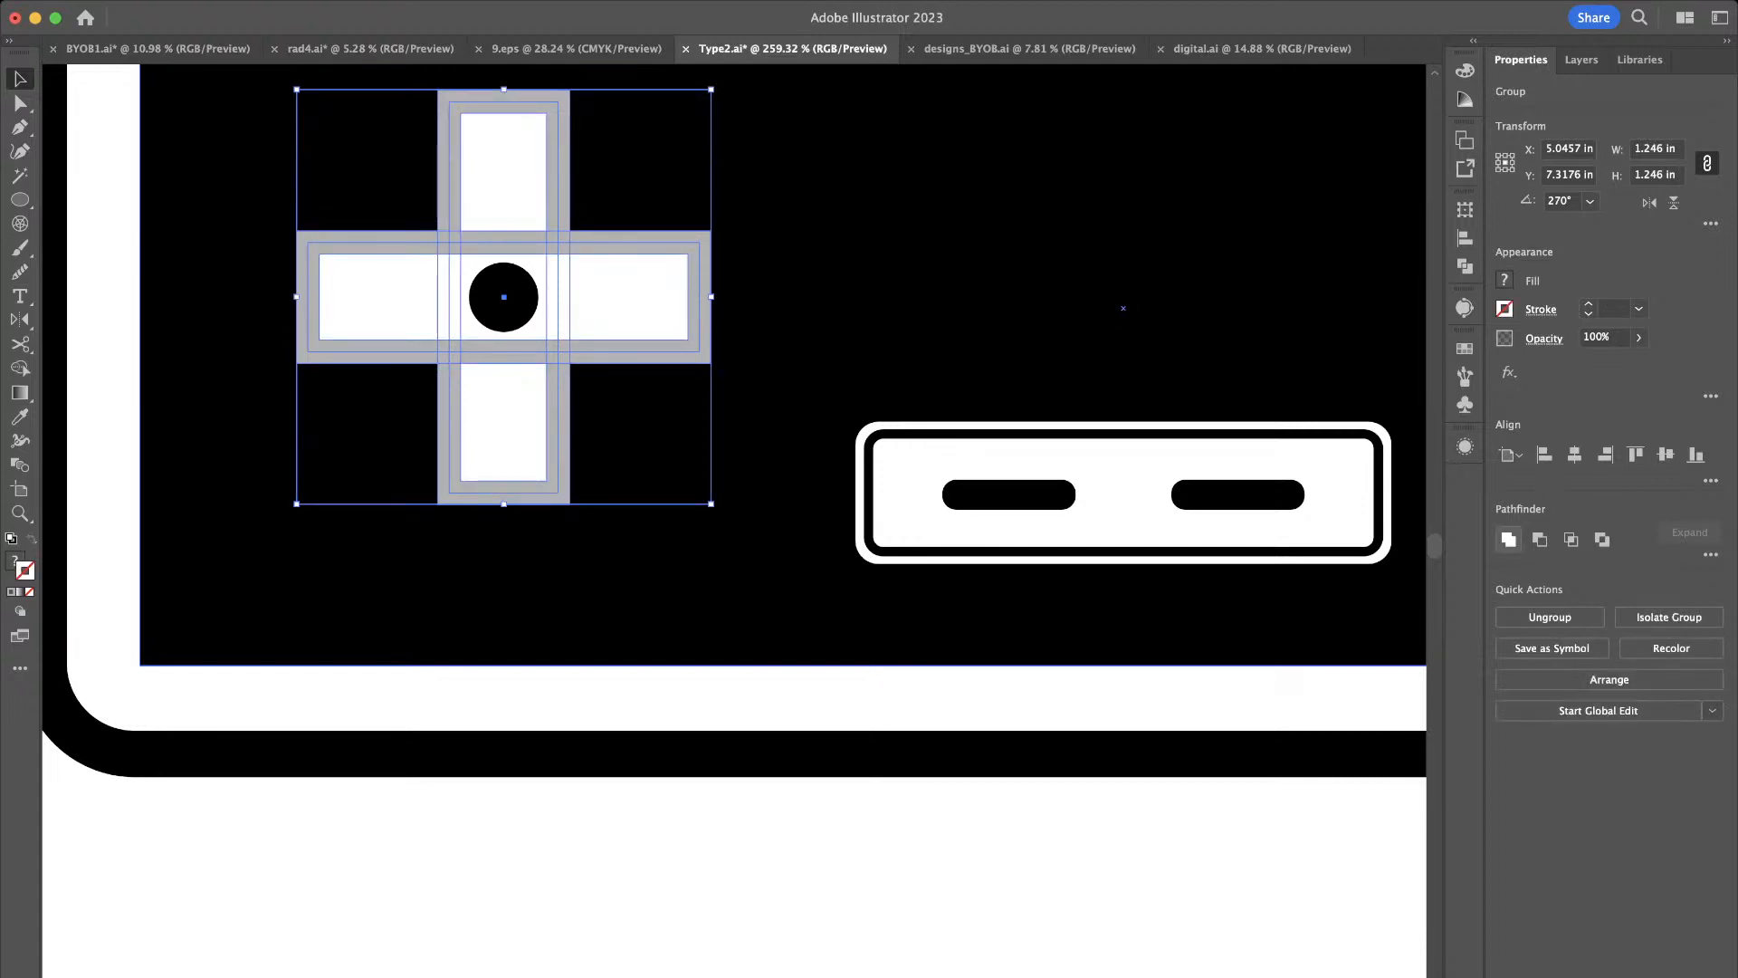
click(1508, 539)
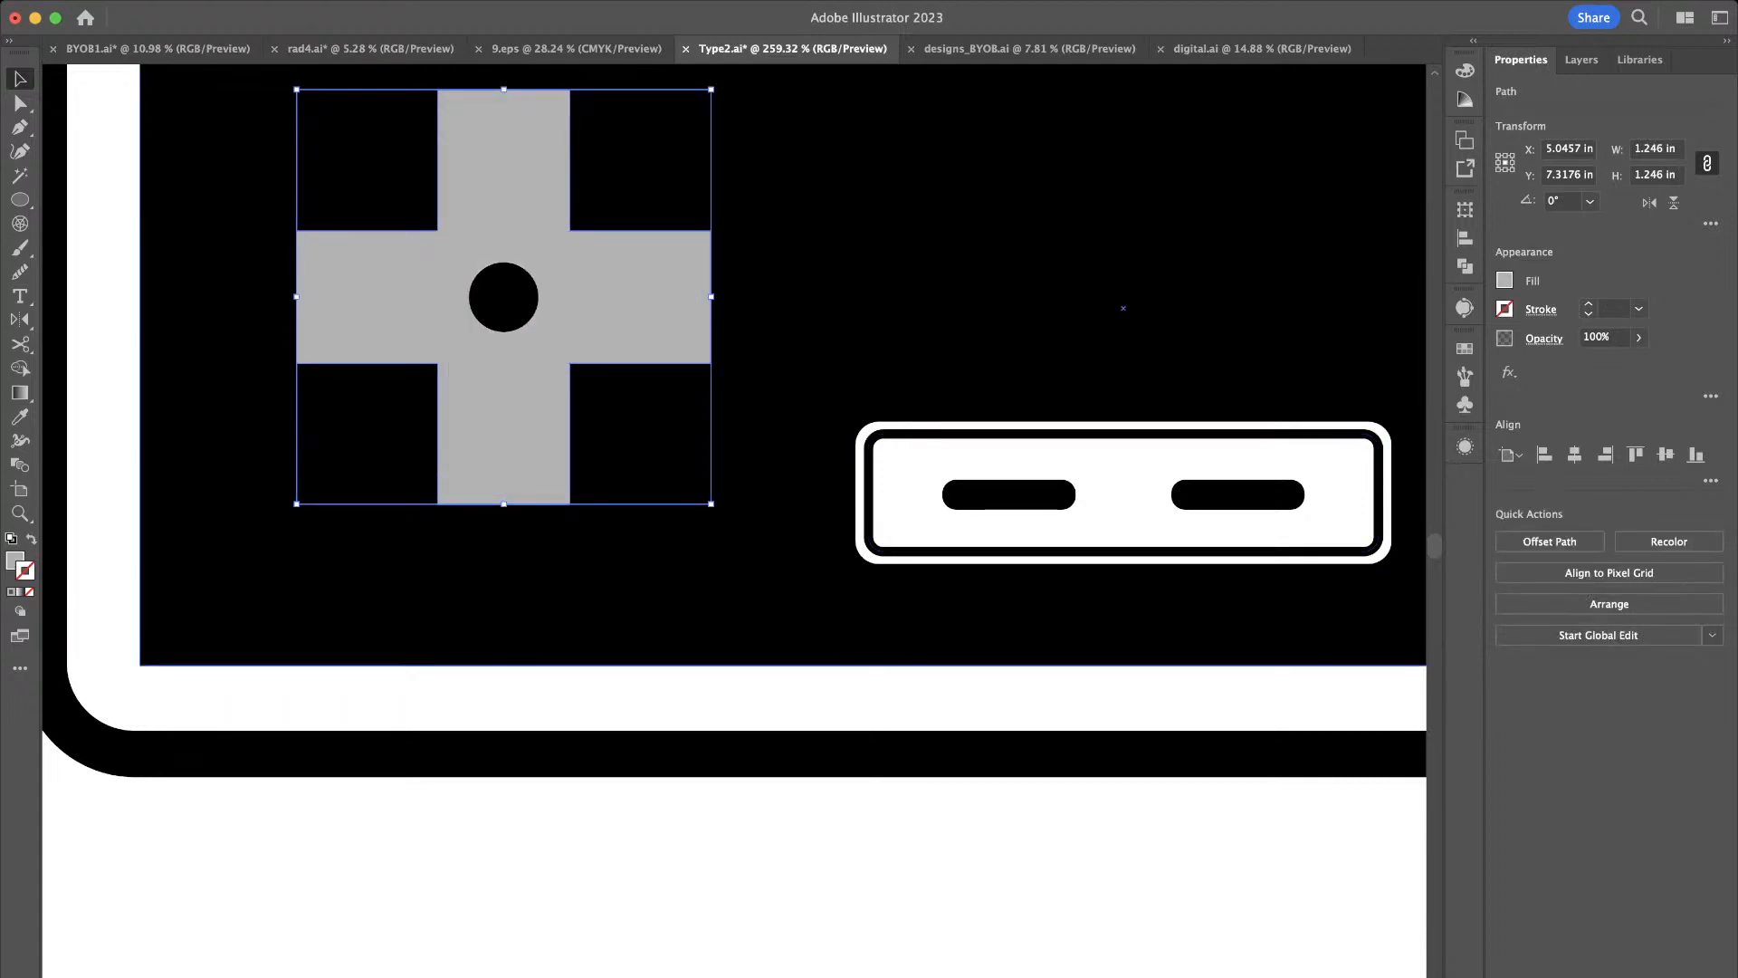
Send the larger gray plus behind the white bars and sample the inner bar's white fill and 2 pt black stroke onto it
key(a)
key(super+[)
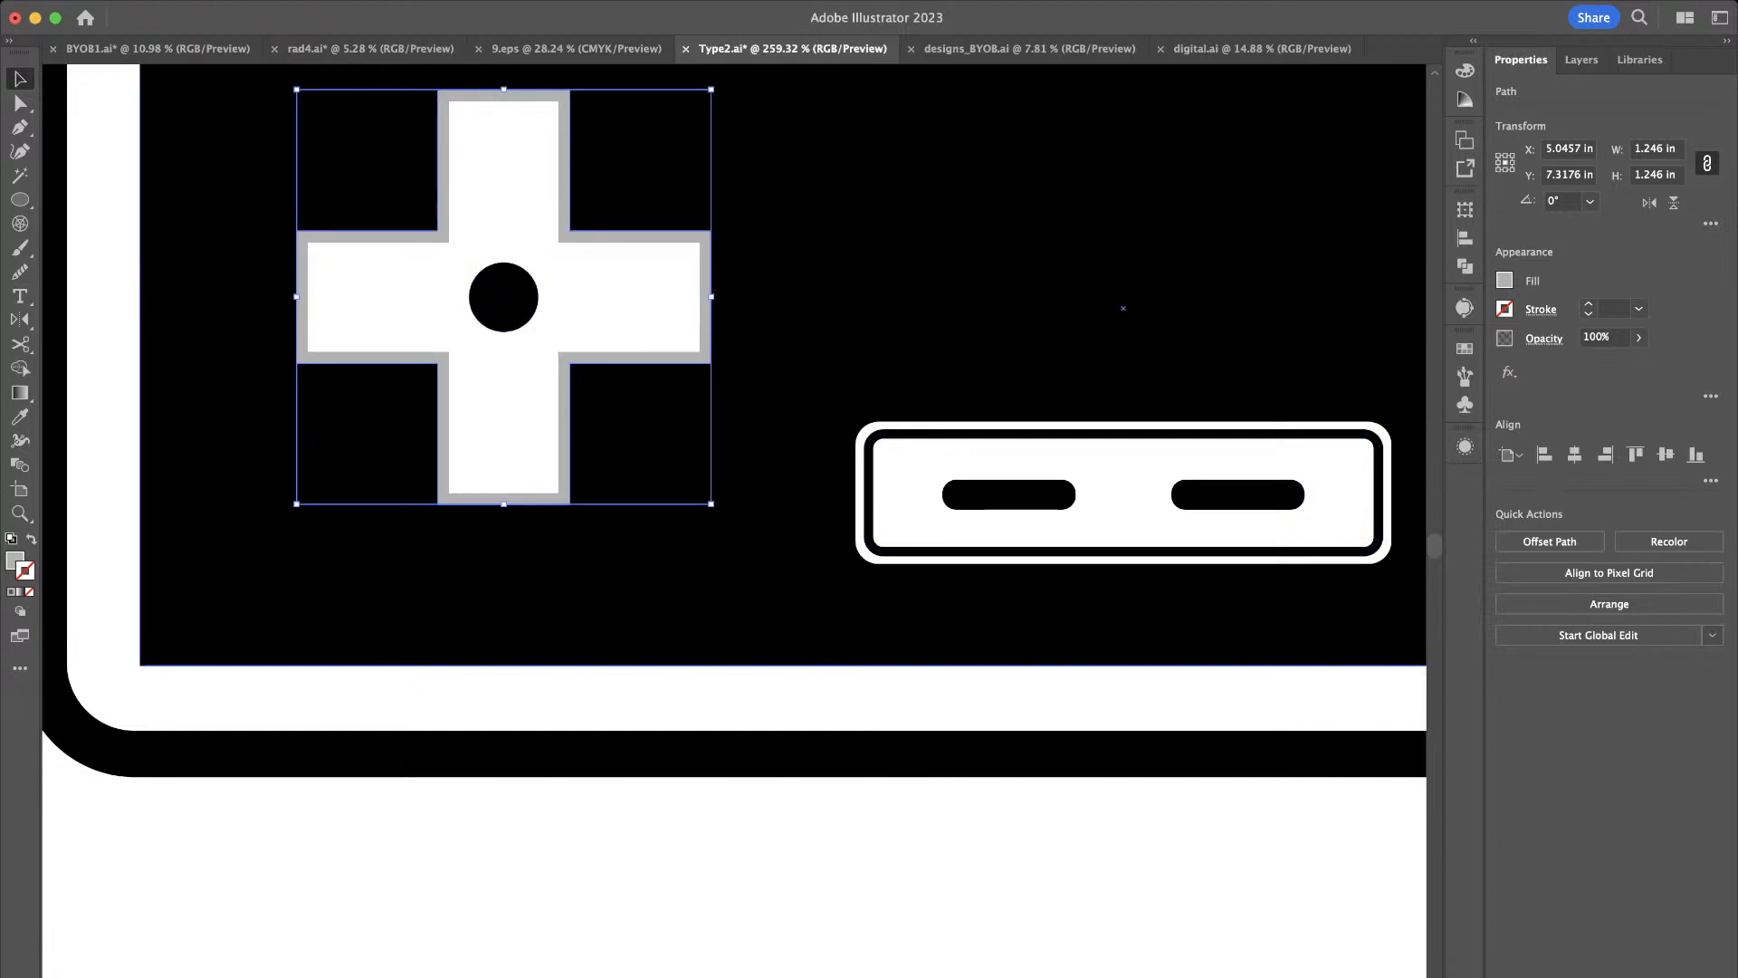
key(i)
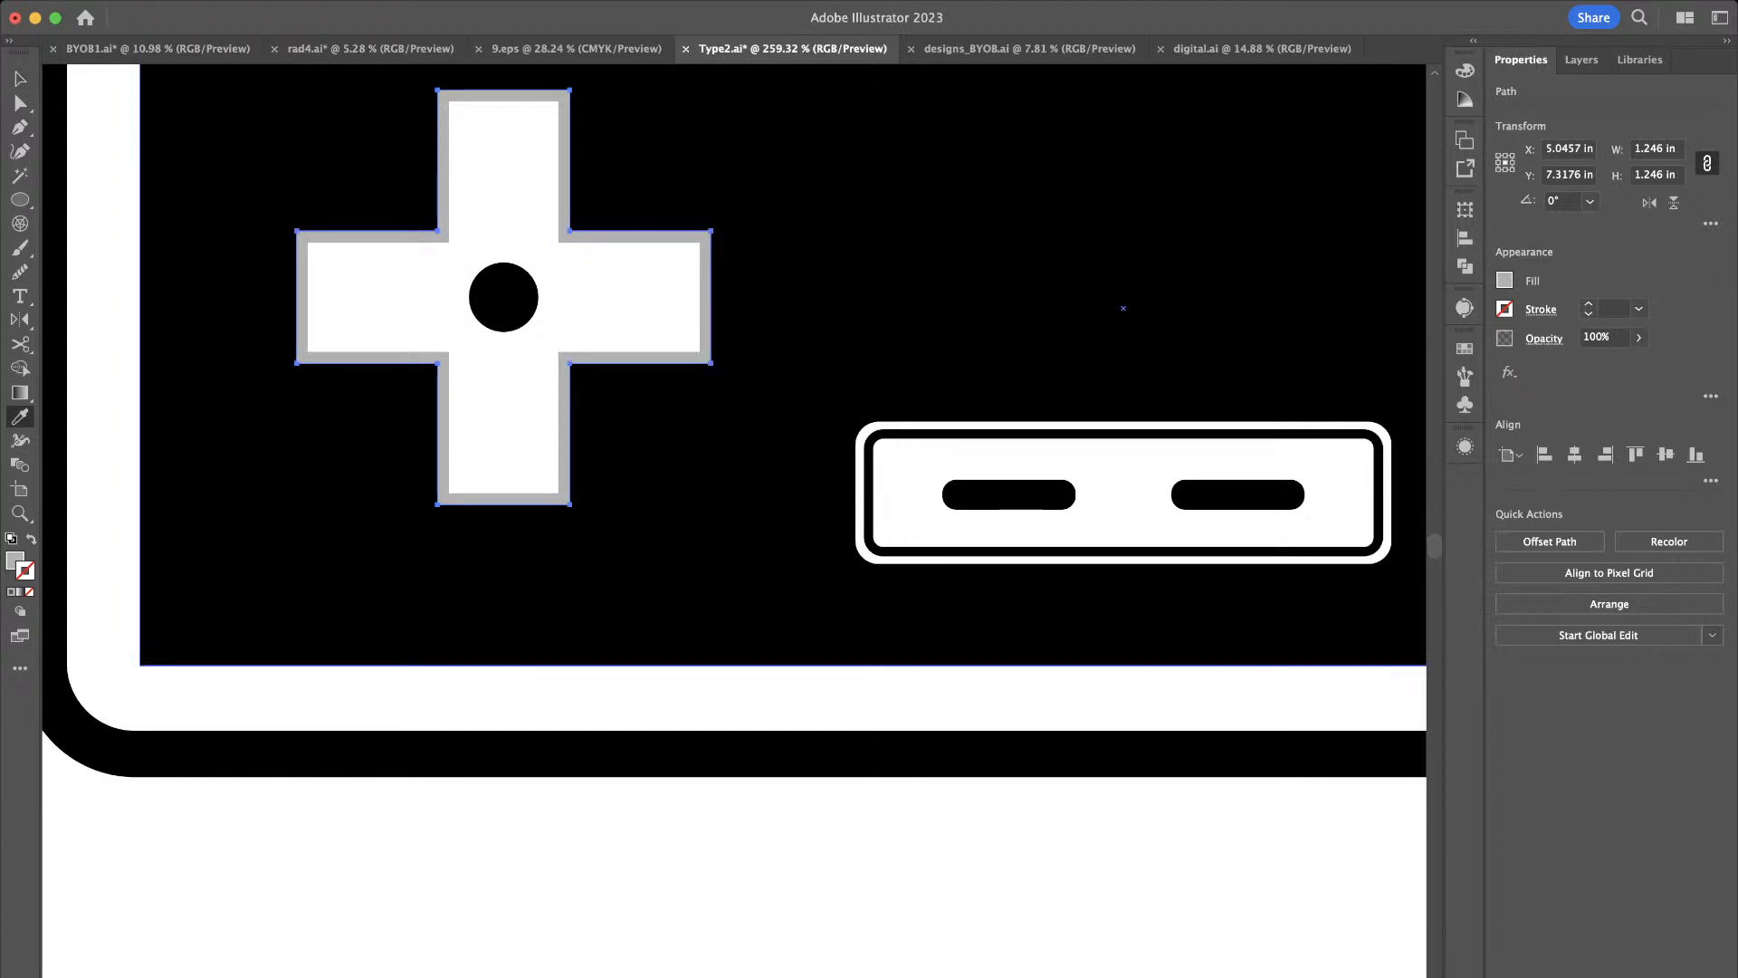
click(1123, 492)
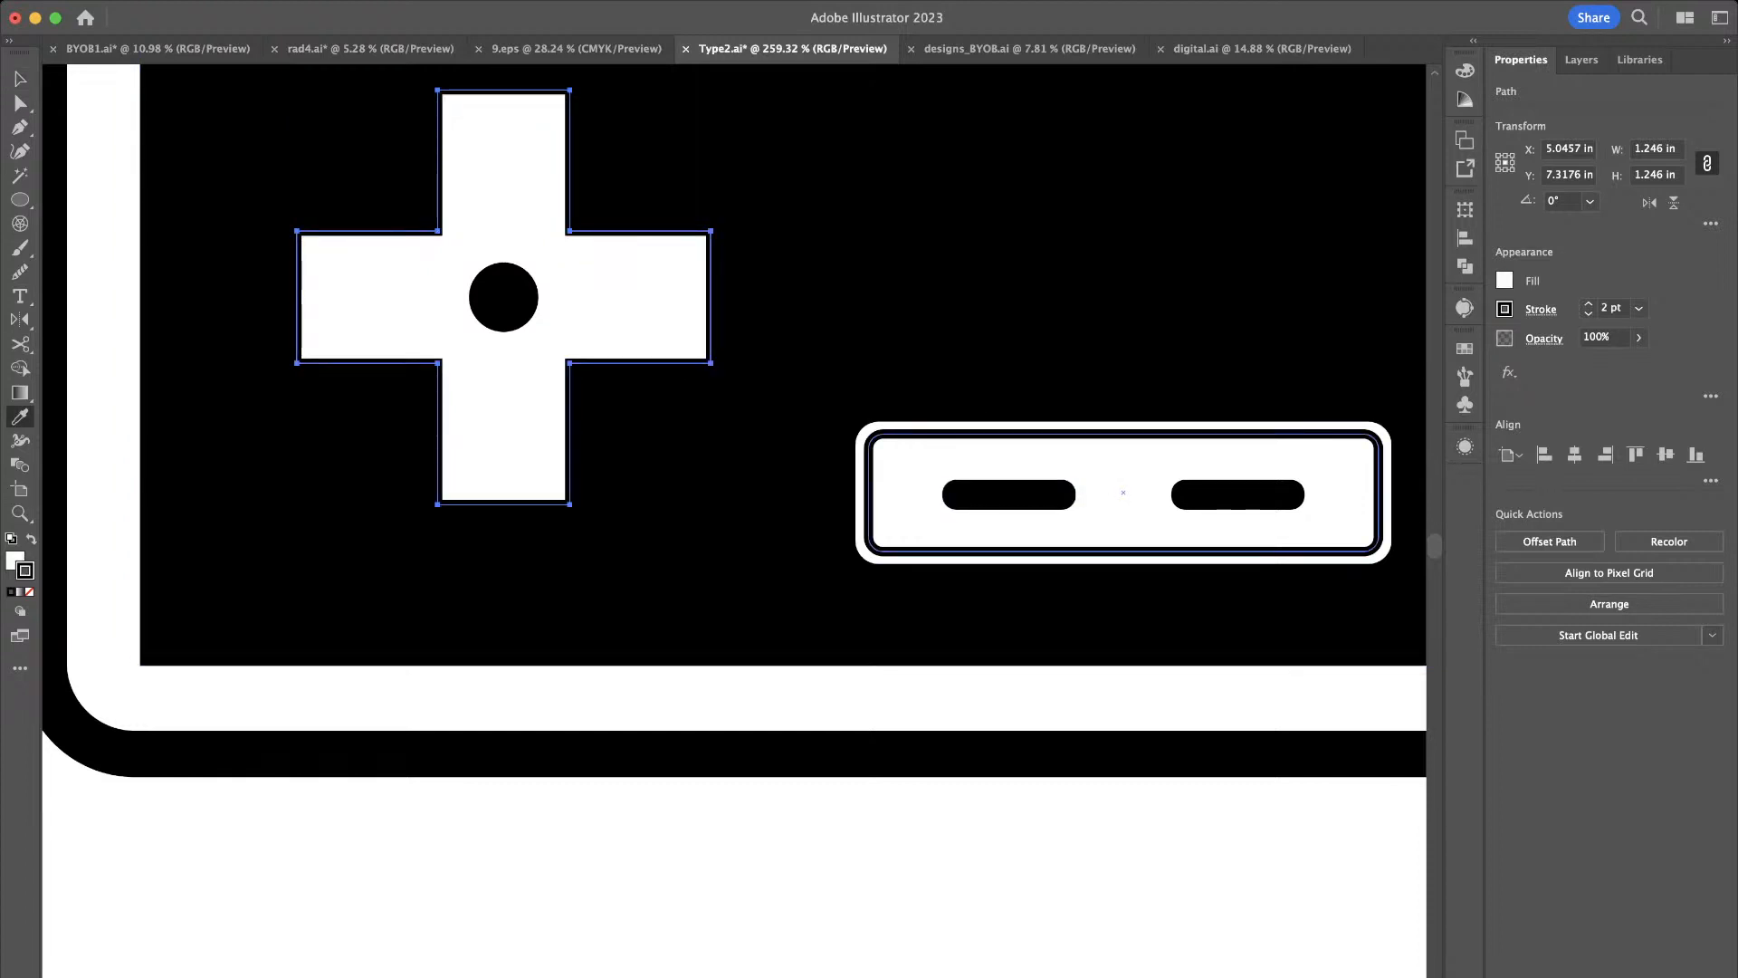
Unite the front group of two white bars into a single plus shape
key(v)
click(580, 298)
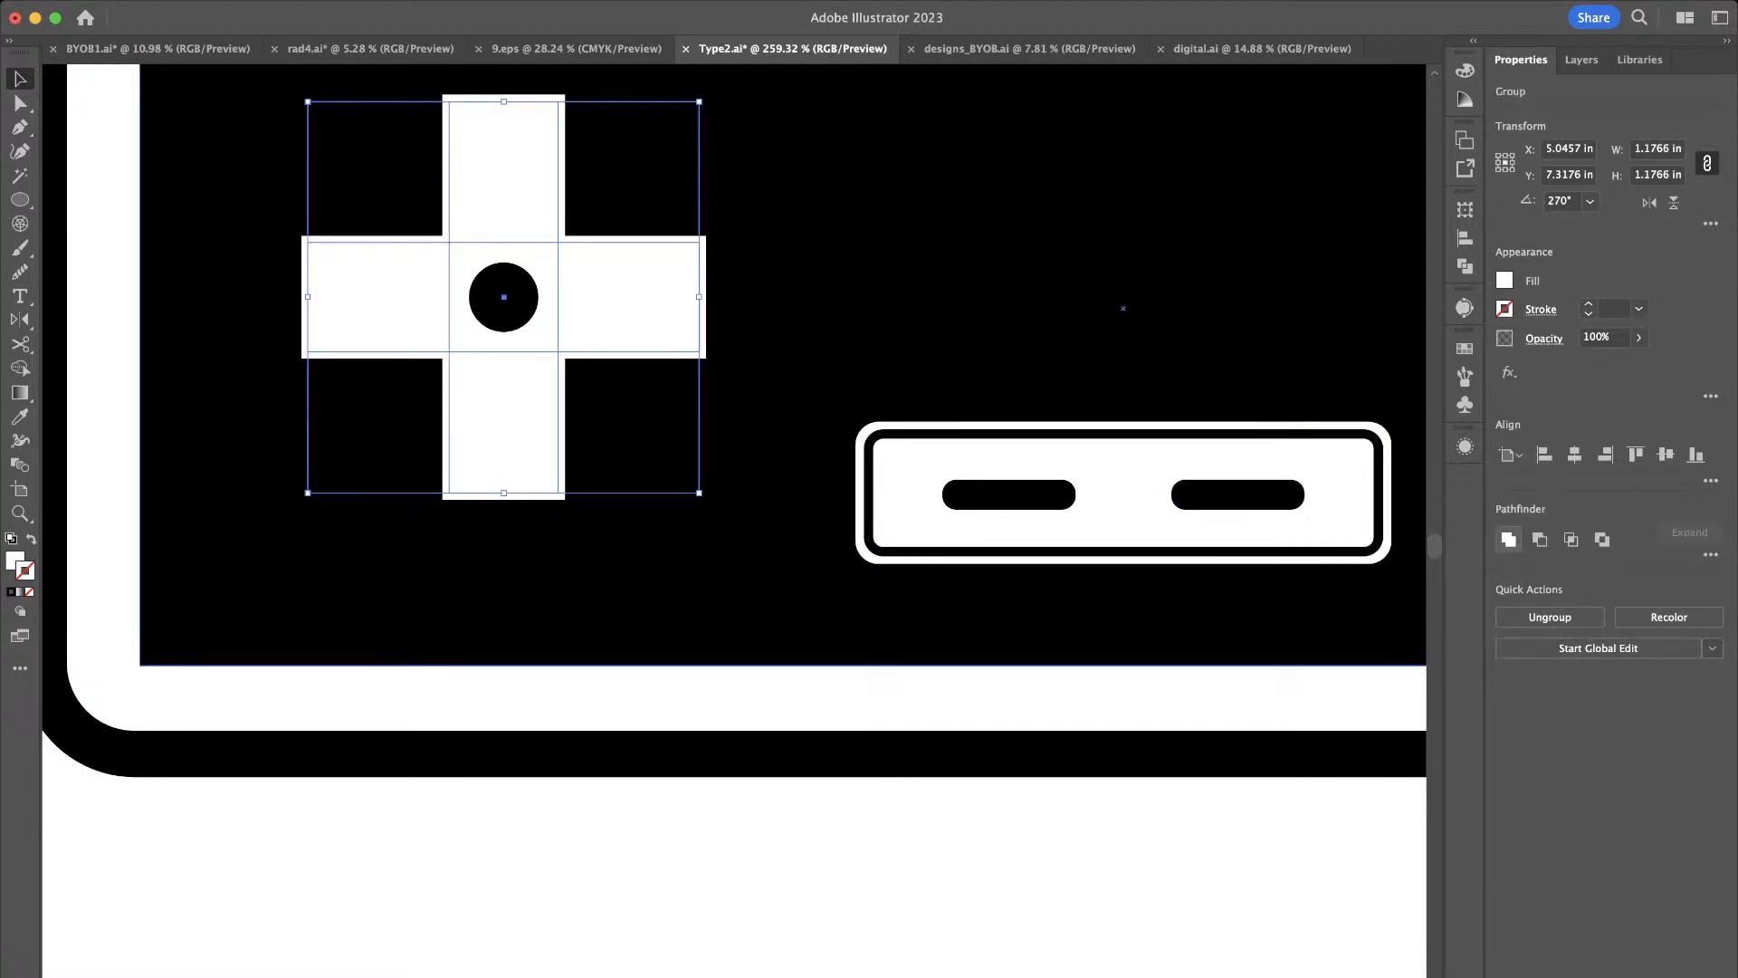
click(1508, 538)
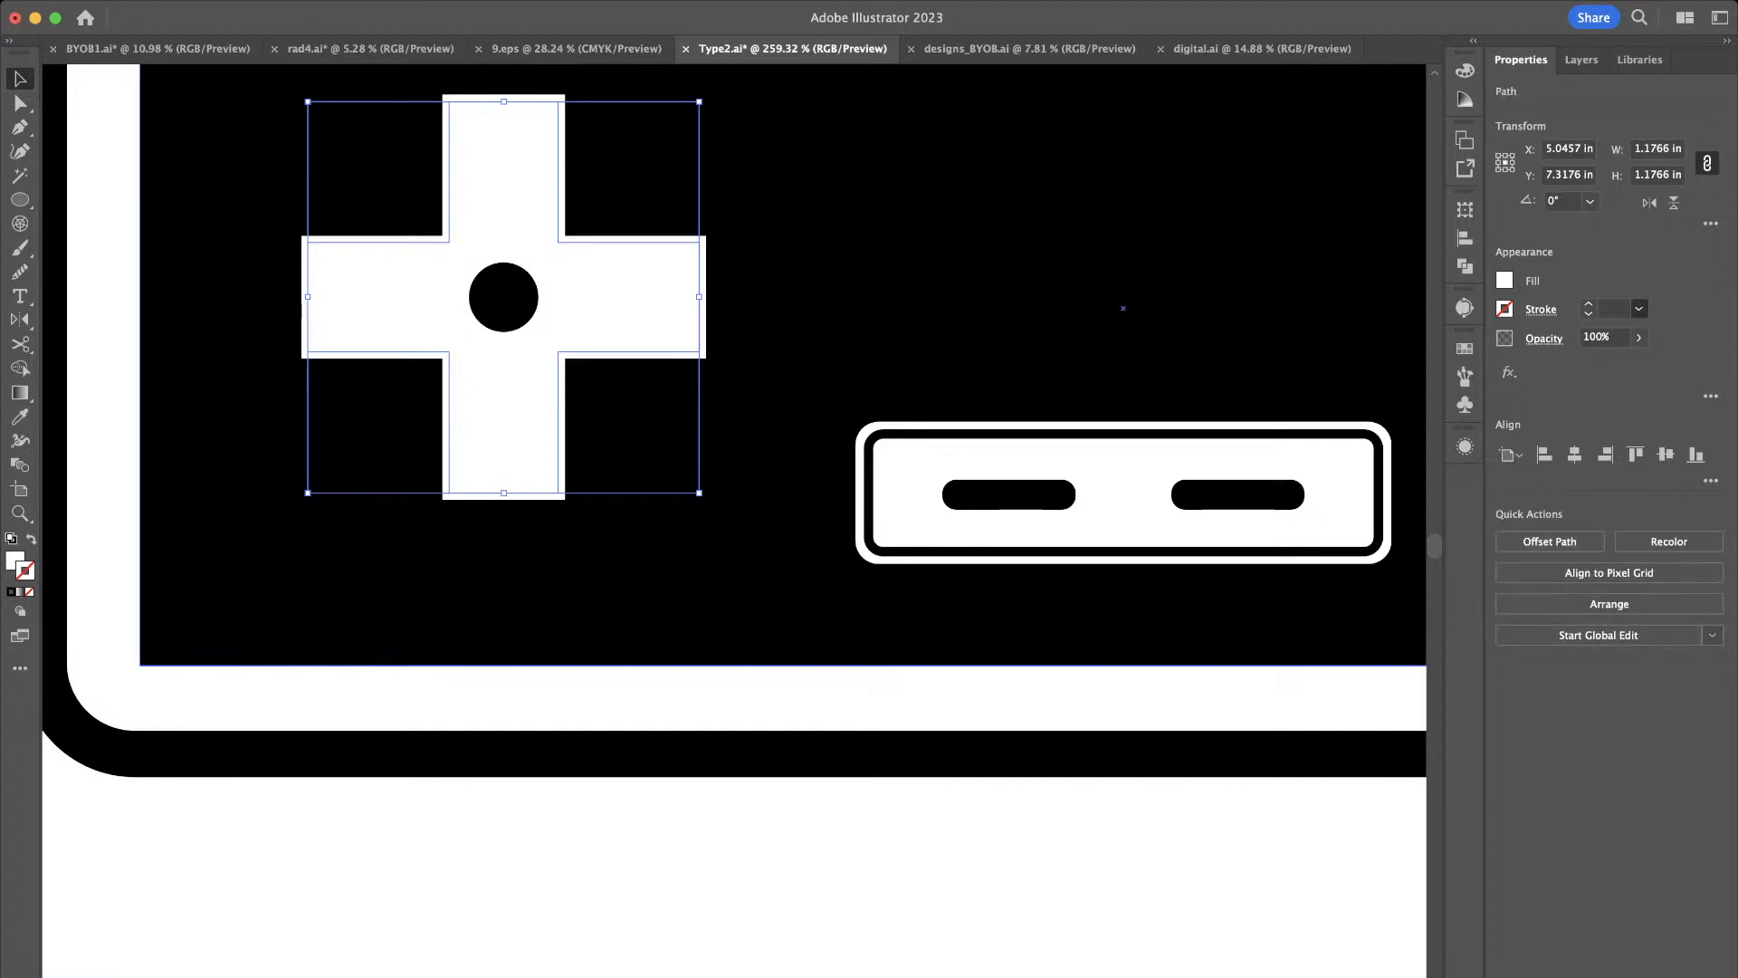
Give the smaller front plus a 2 pt black stroke aligned to the inside of its path
click(1617, 405)
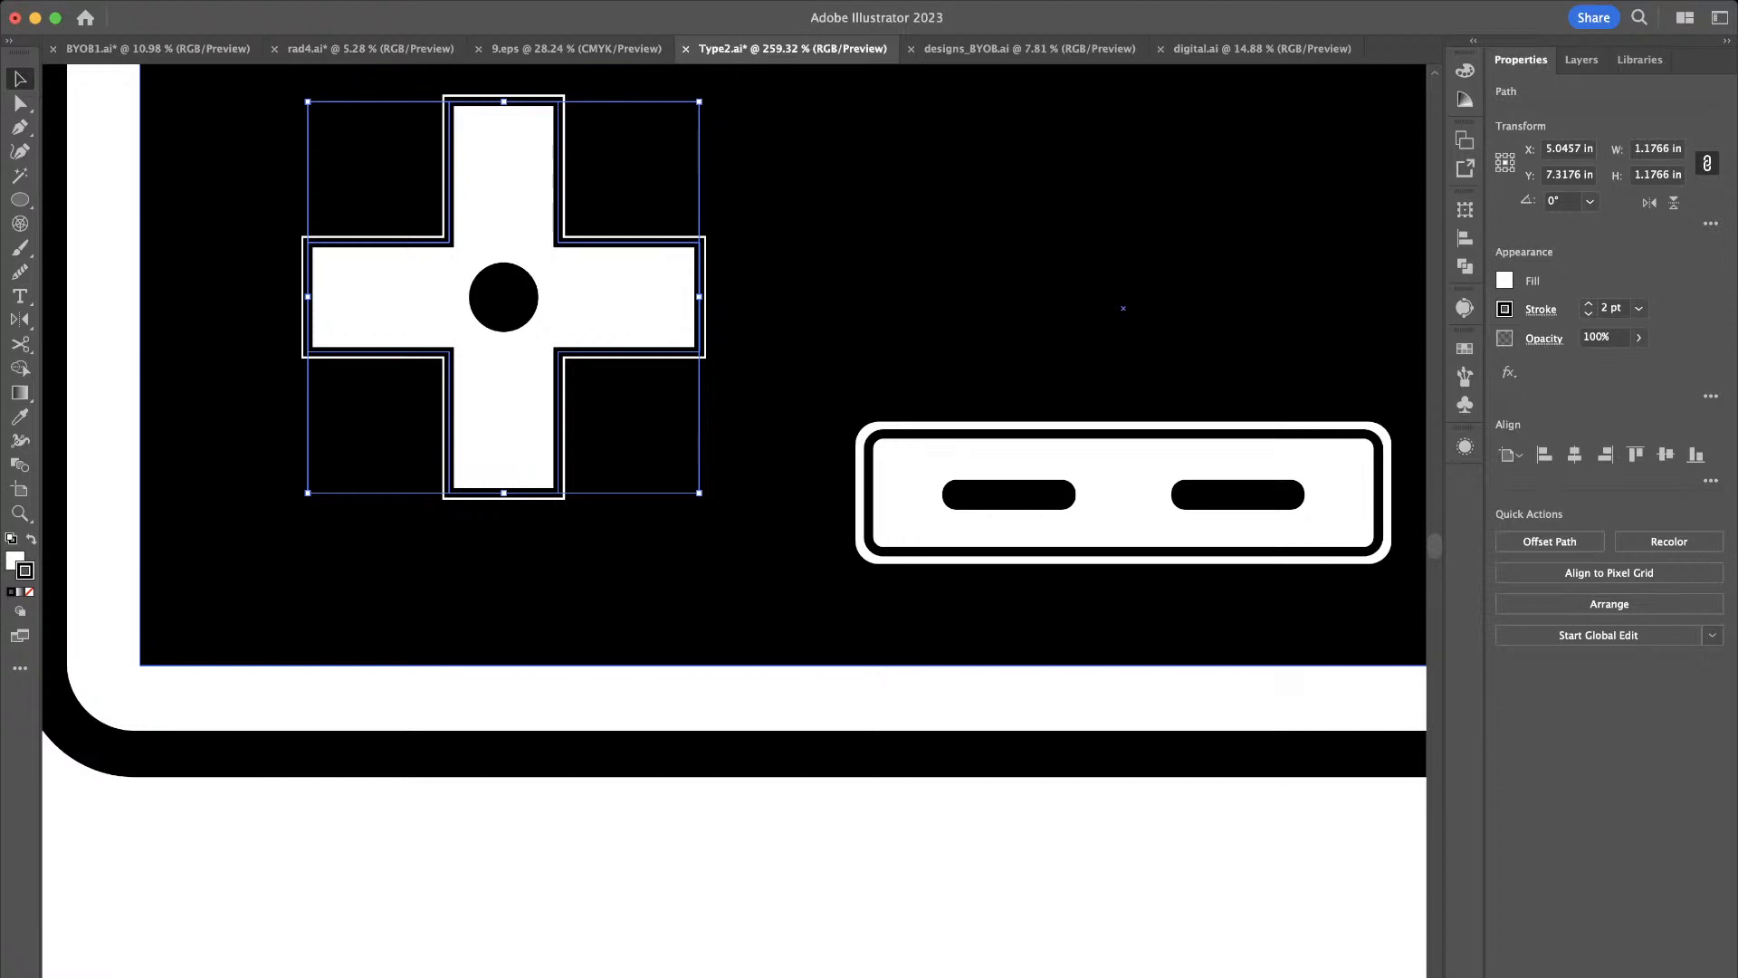
click(1607, 421)
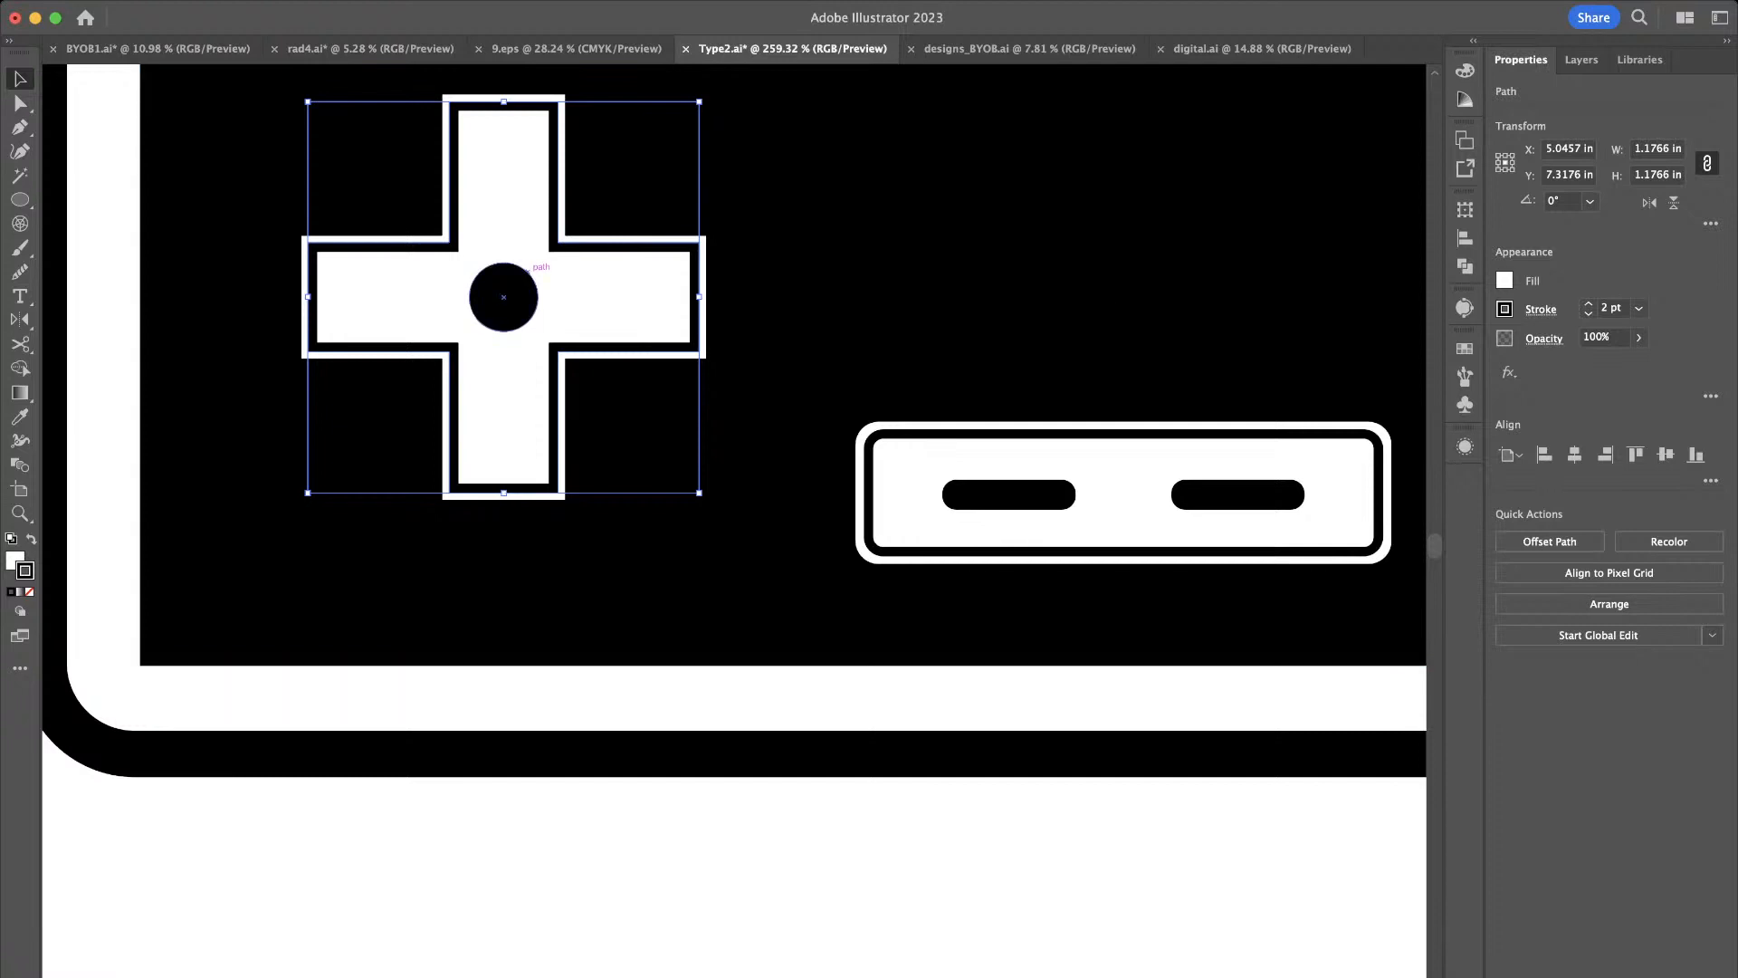
scroll(584, 324, up, 3)
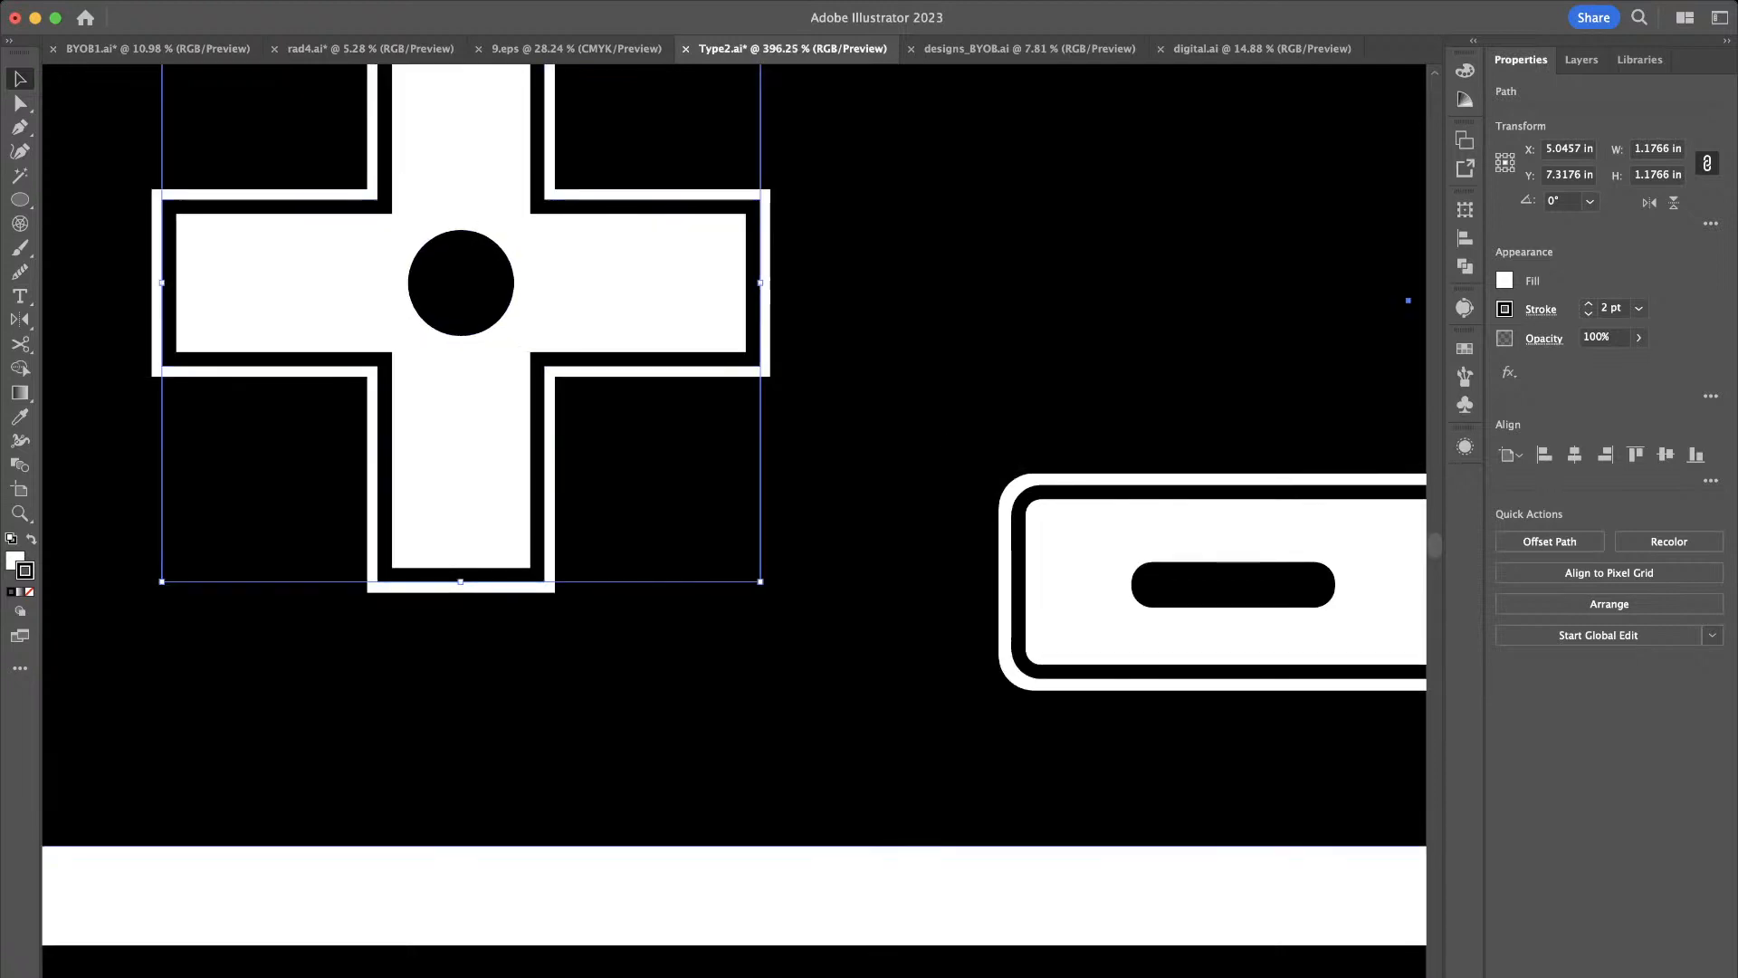
click(808, 419)
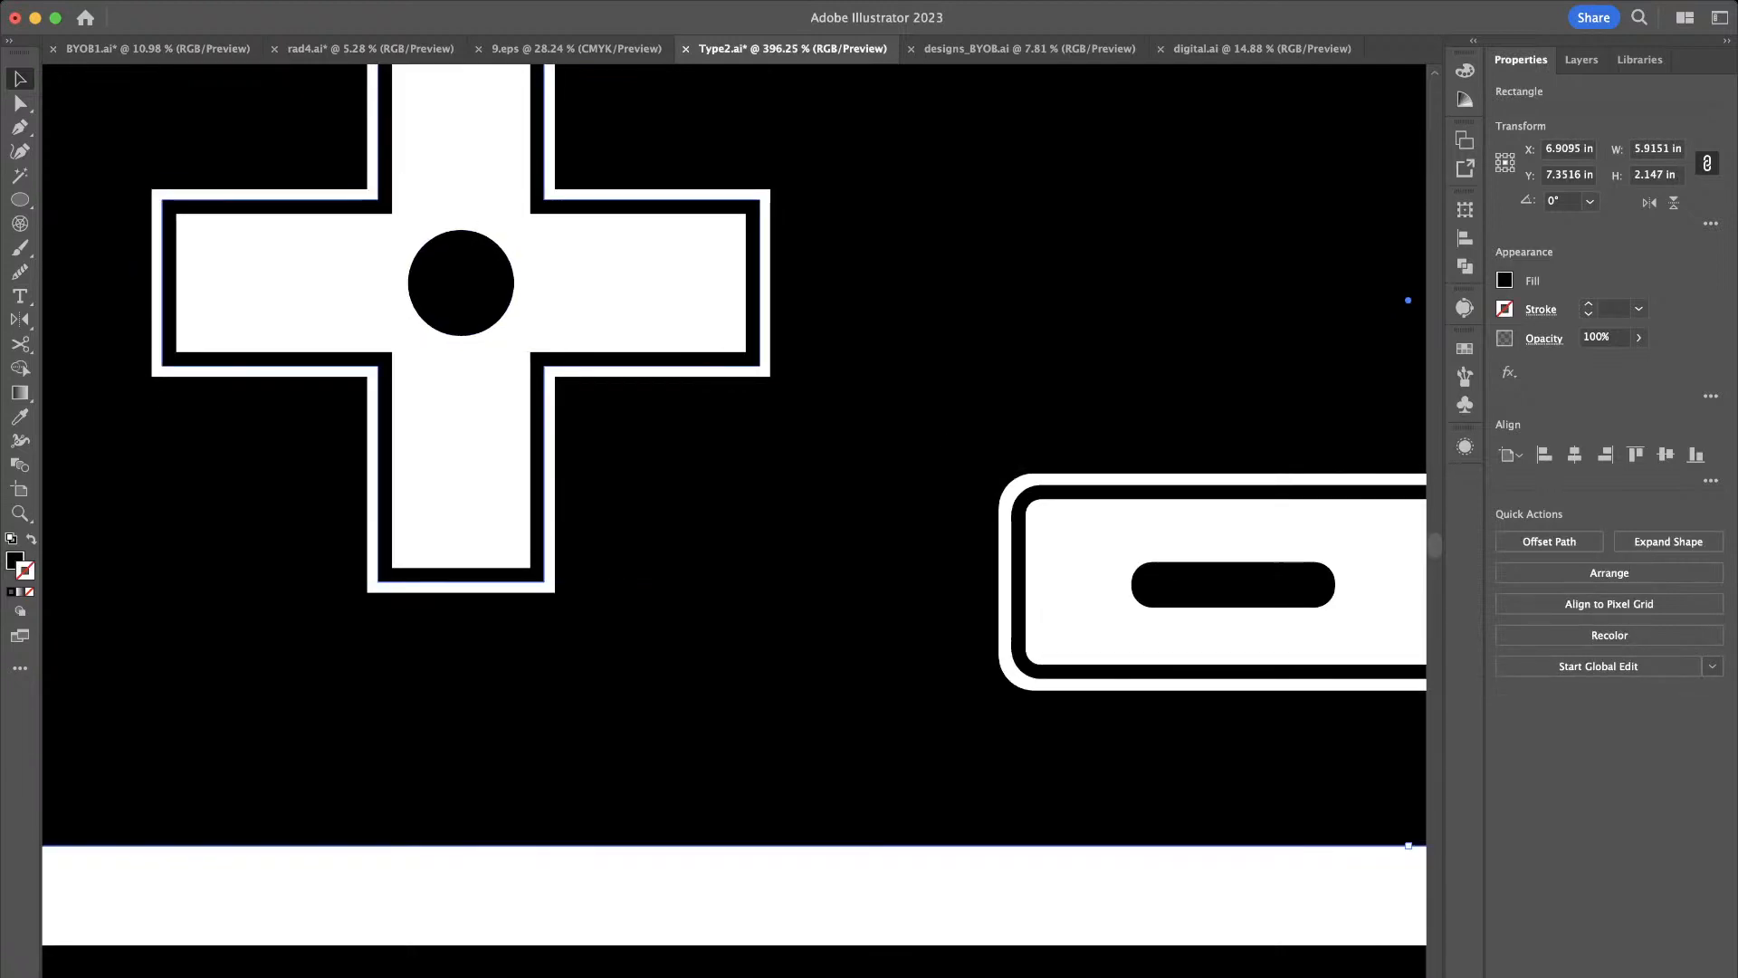
Remove the black stroke from the larger white plus behind, leaving only its white fill
scroll(734, 209, up, 5)
click(734, 209)
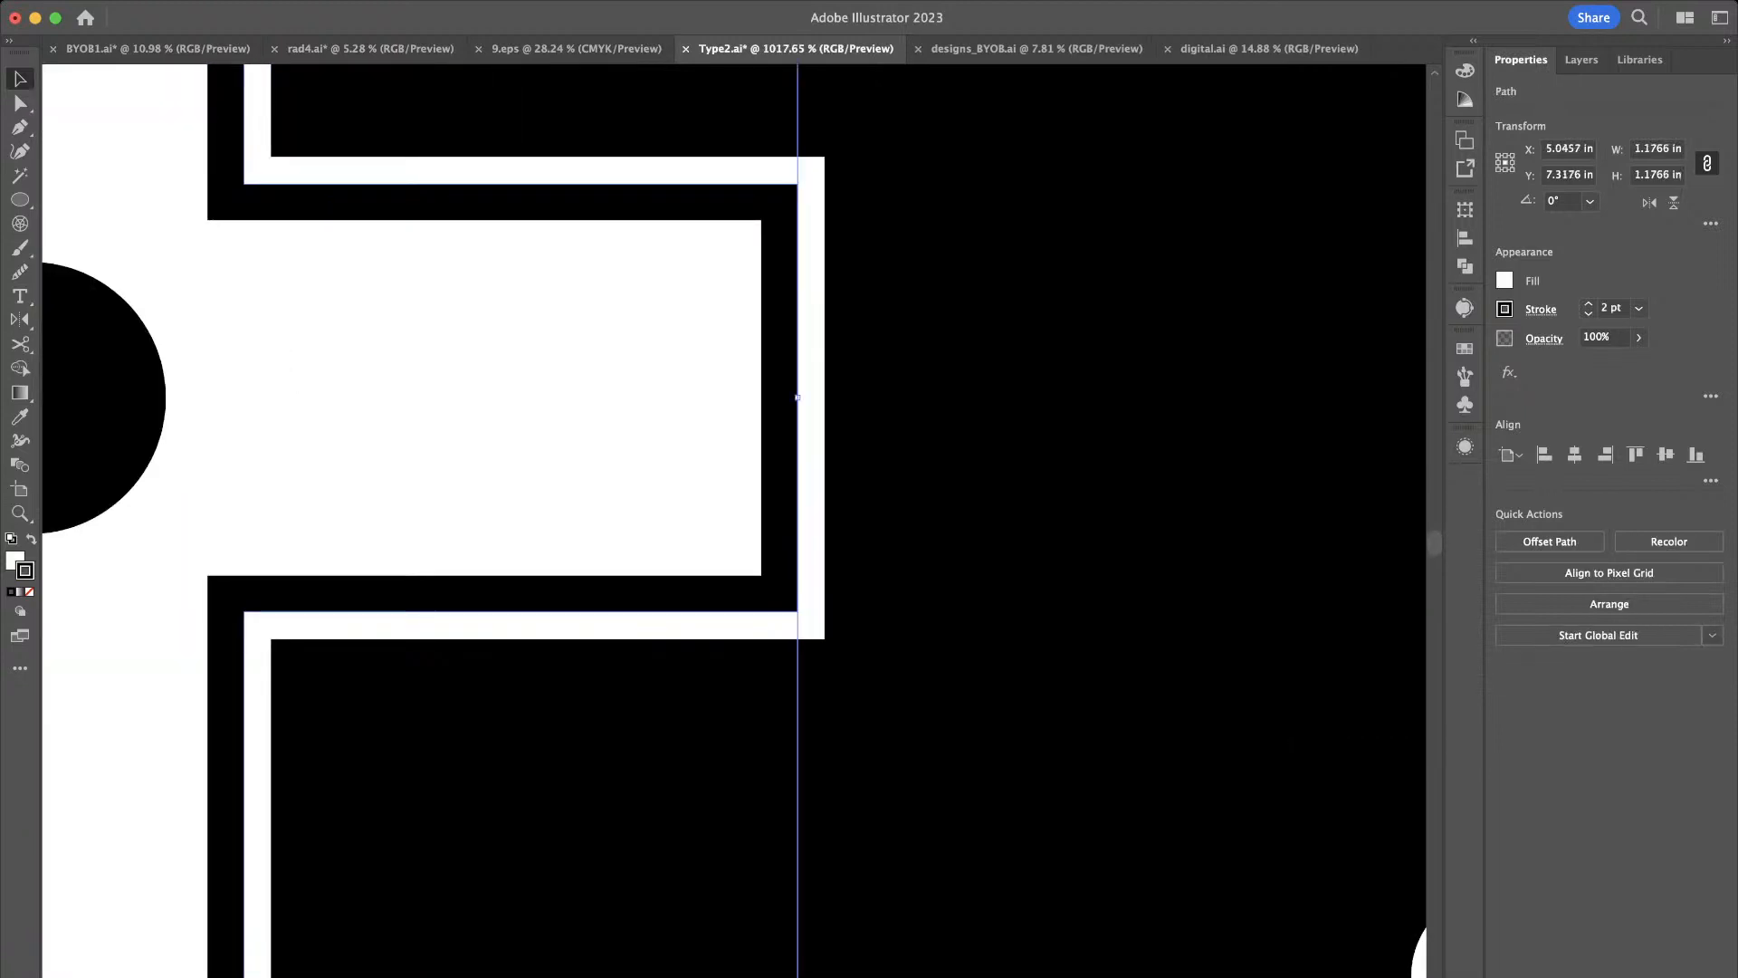
drag(797, 396, 842, 396)
scroll(814, 178, down, 4)
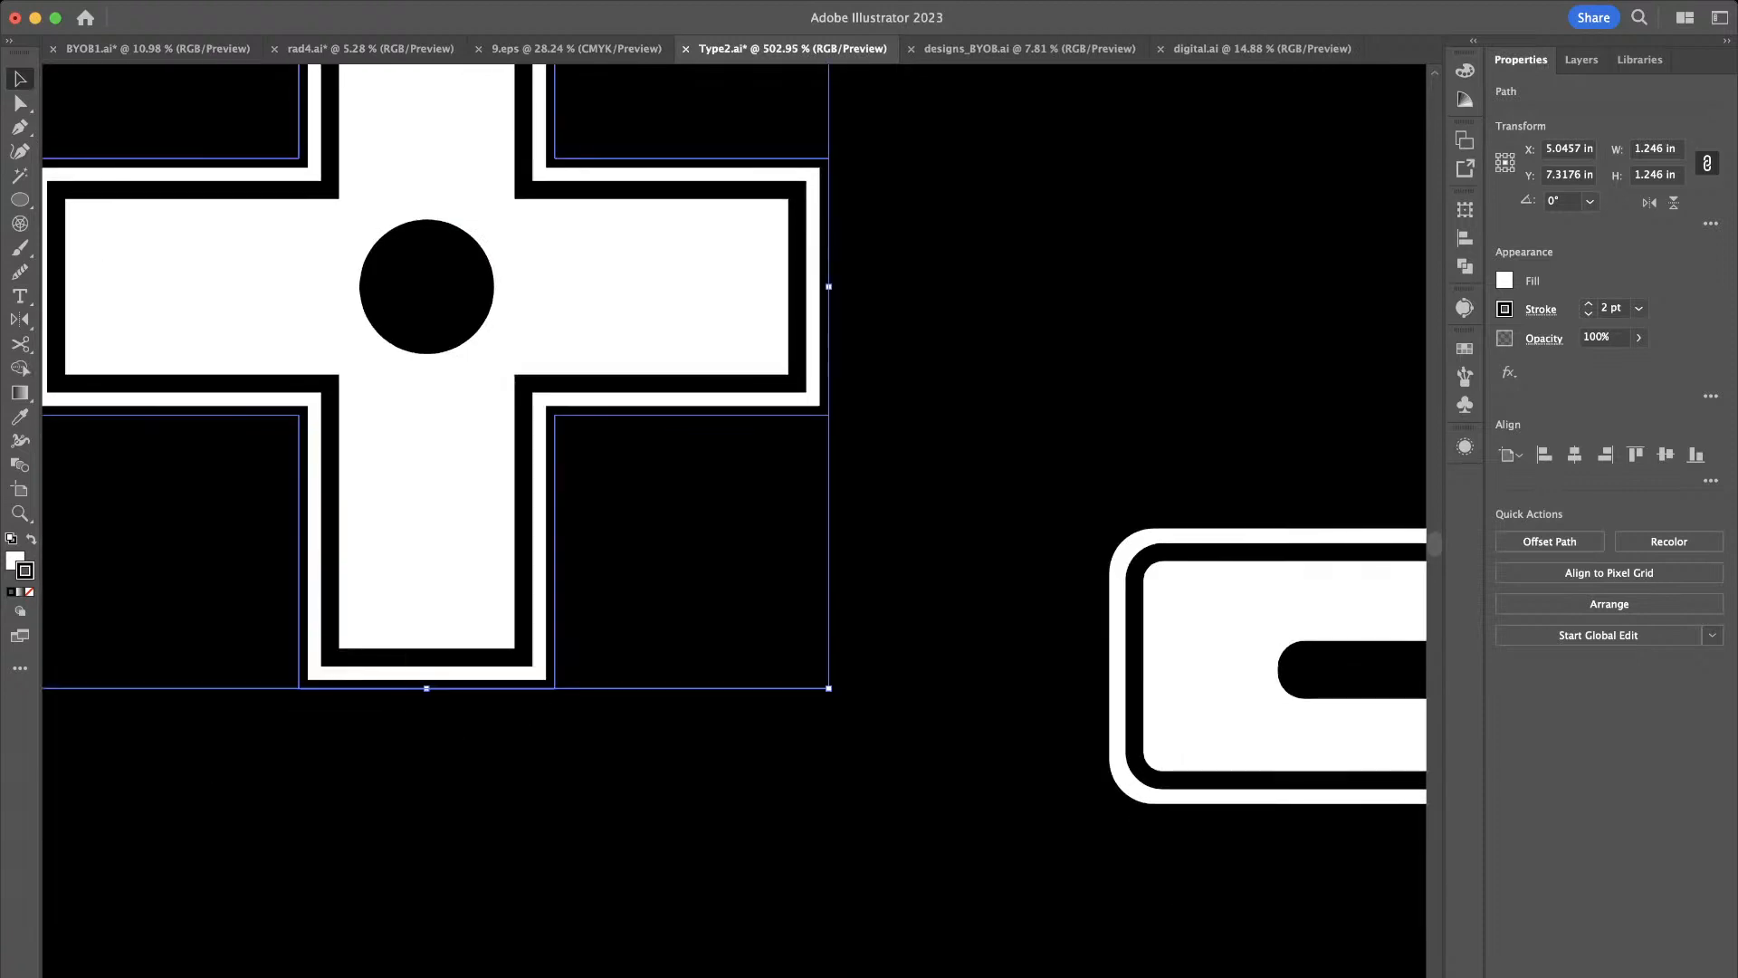
scroll(734, 445, up, 1)
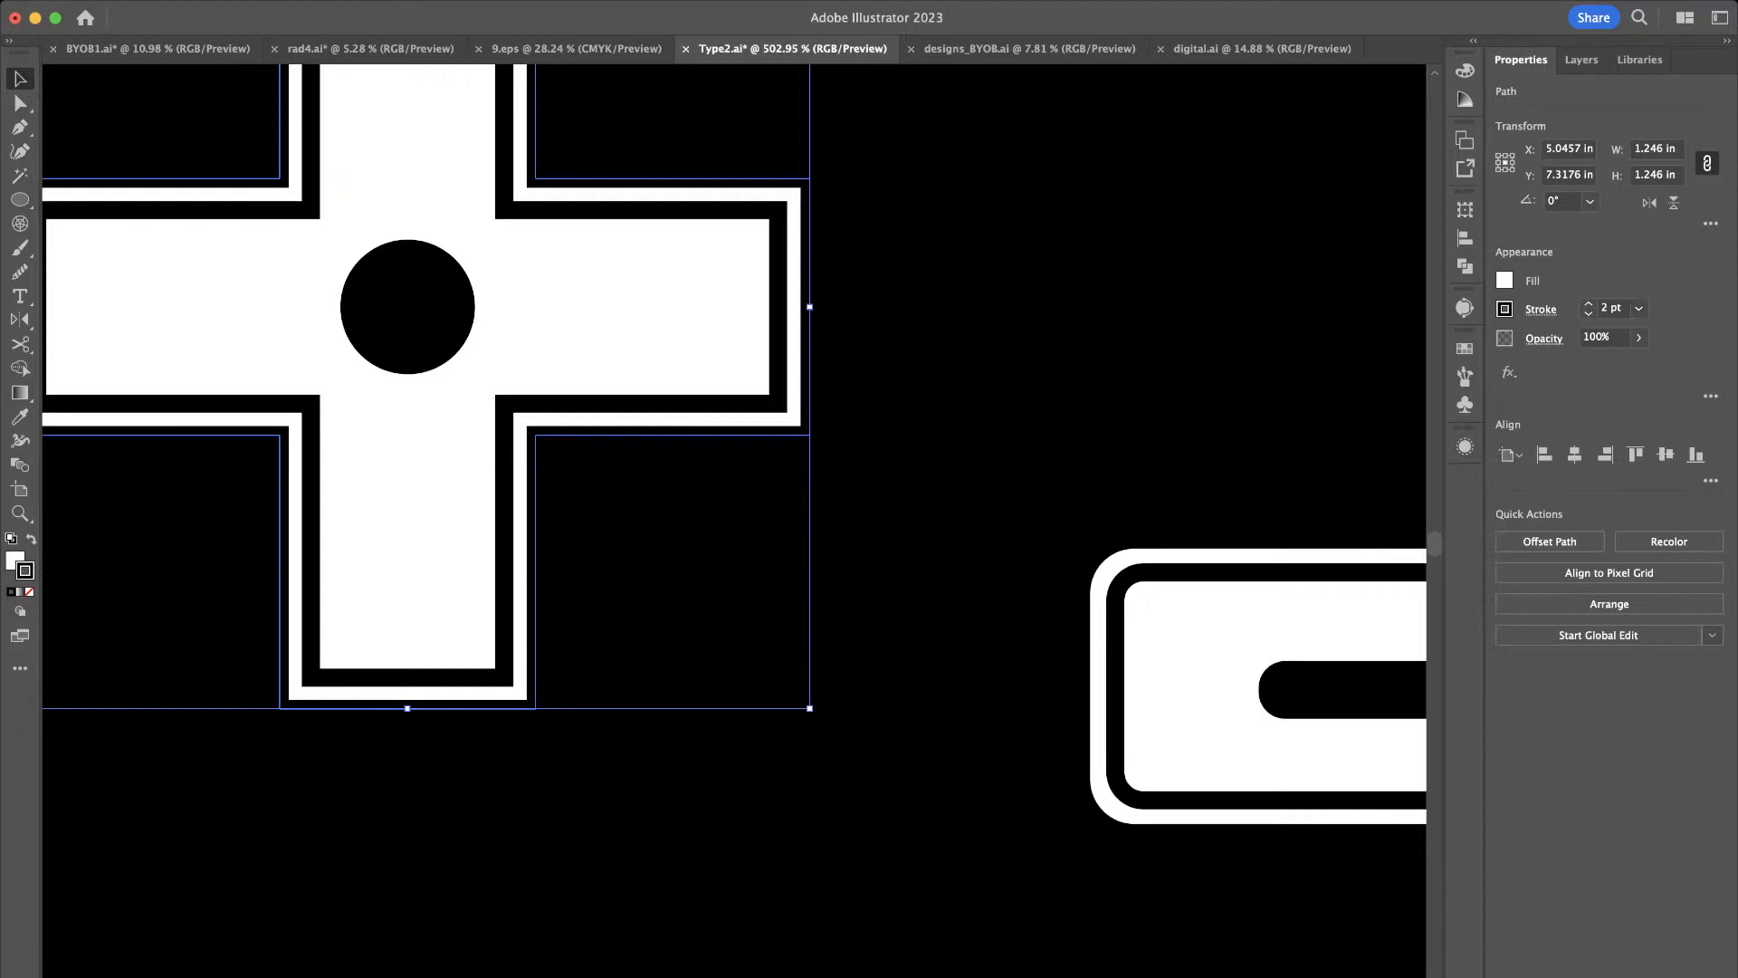
click(1589, 313)
click(1588, 313)
click(1589, 313)
click(1589, 313)
click(1588, 313)
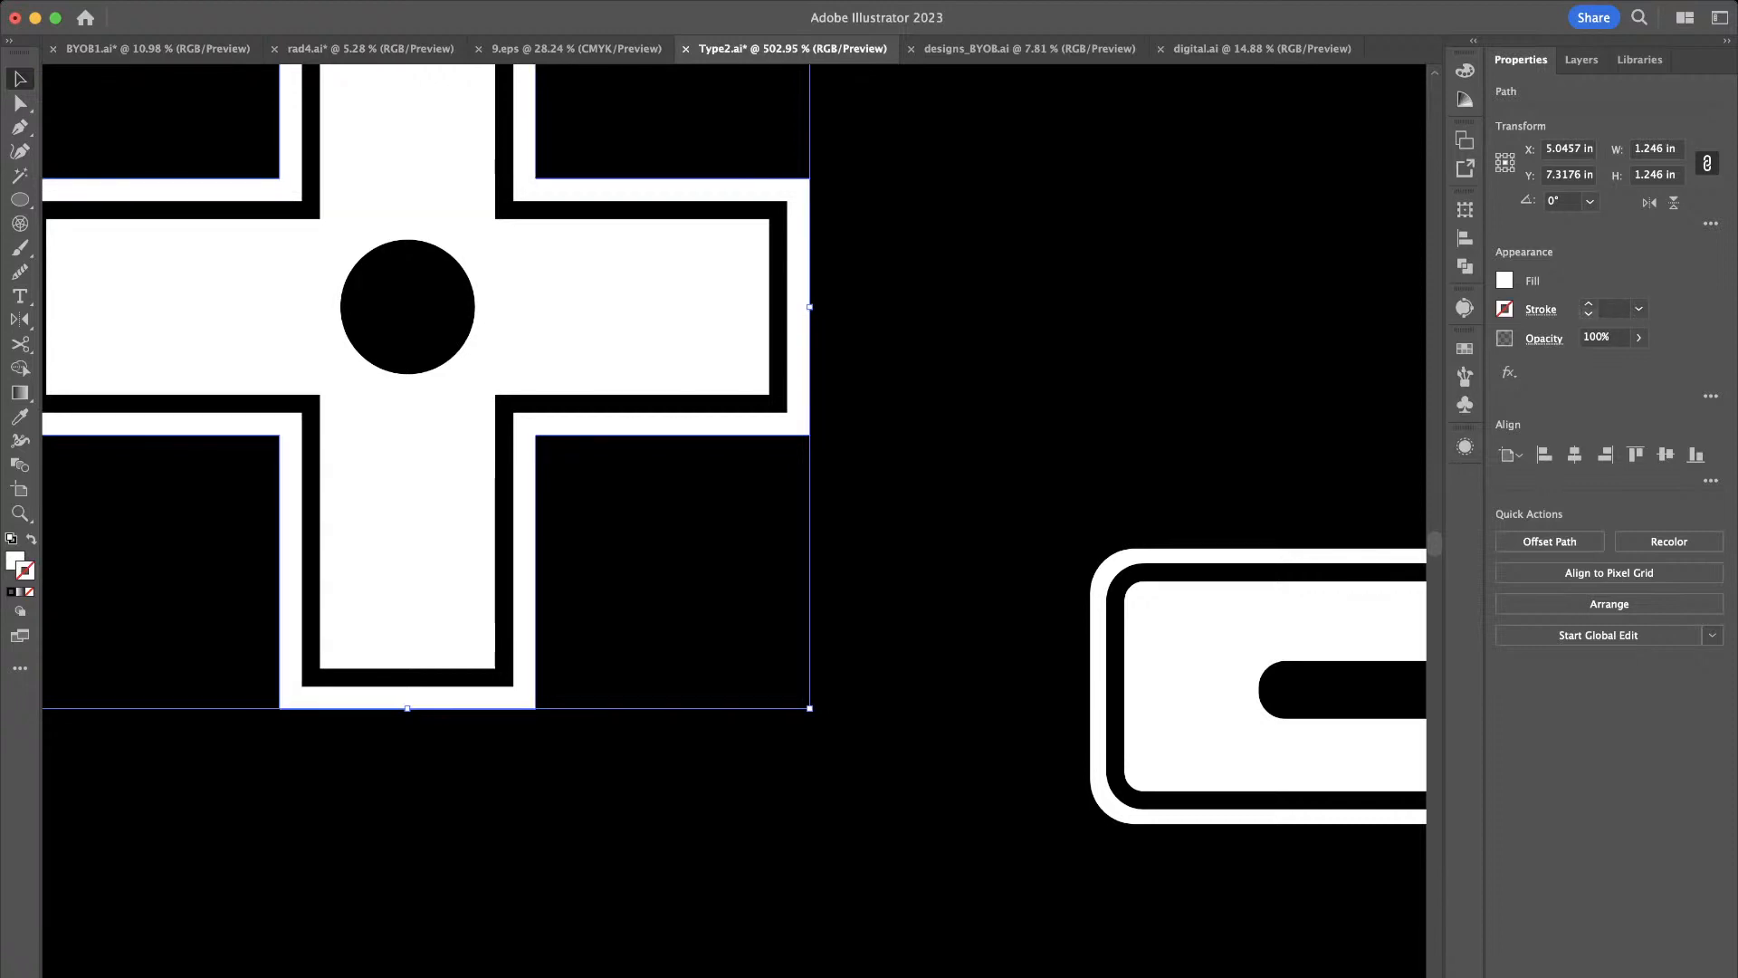
scroll(977, 397, down, 5)
scroll(841, 396, up, 5)
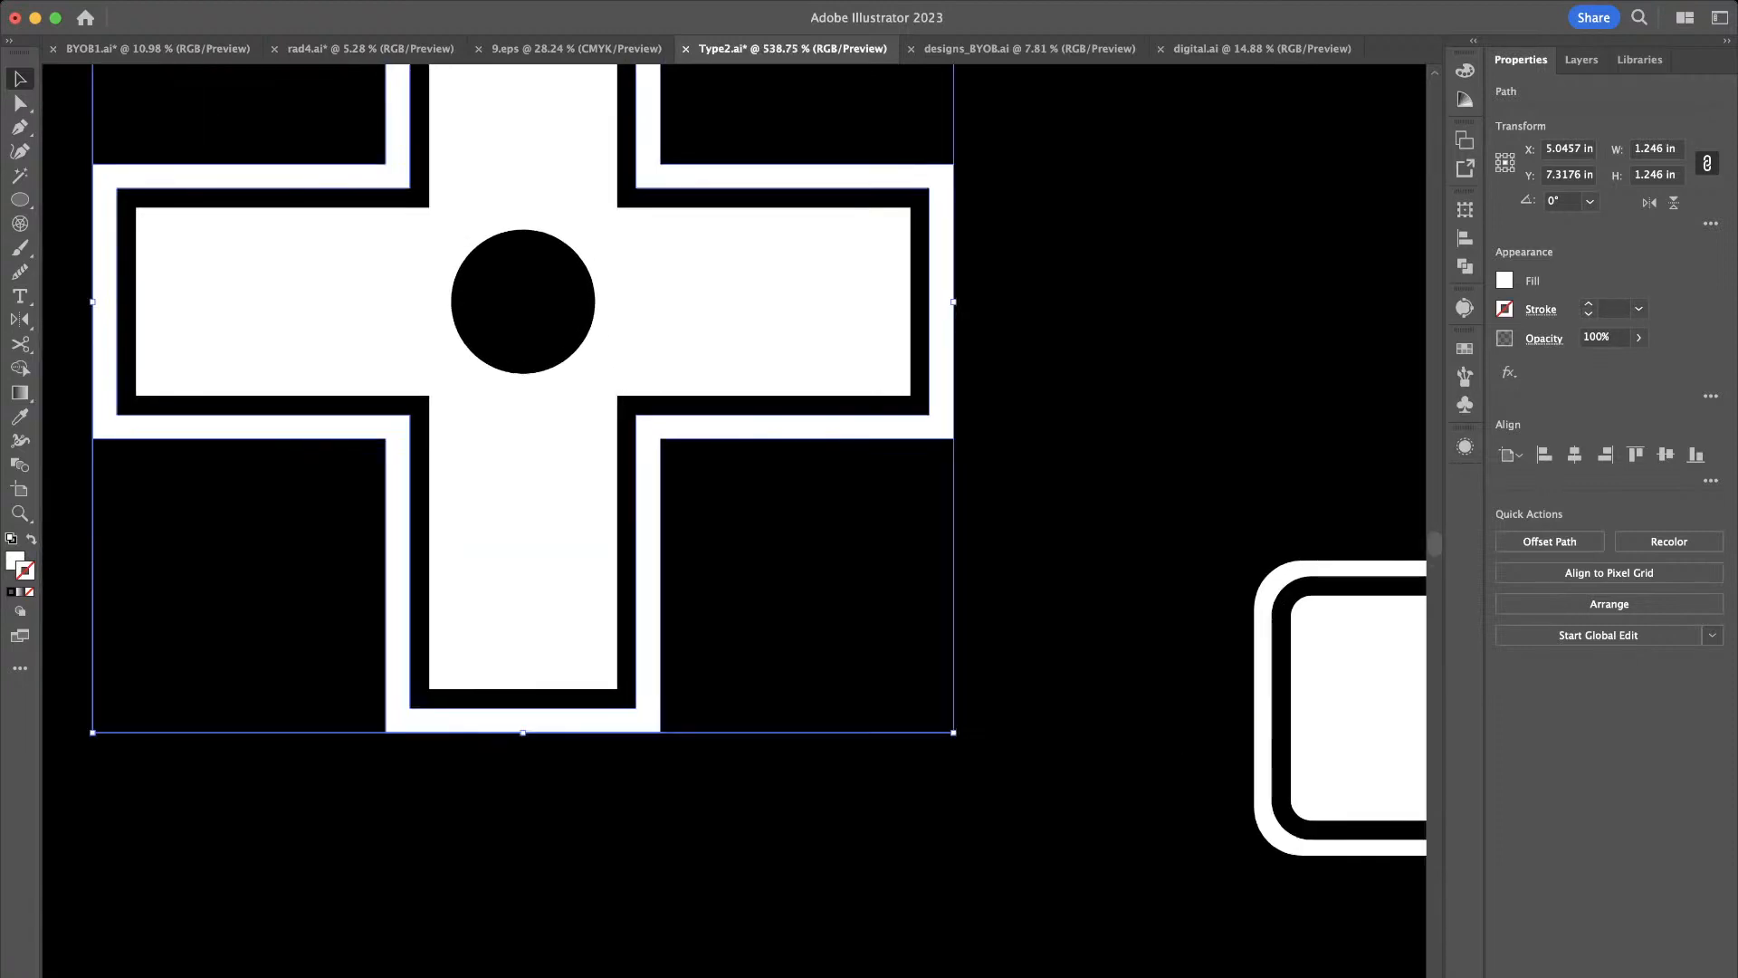
Center the front plus's black stroke on its path, try a 3 pt weight and set it back to 2 pt
click(842, 395)
scroll(844, 399, down, 3)
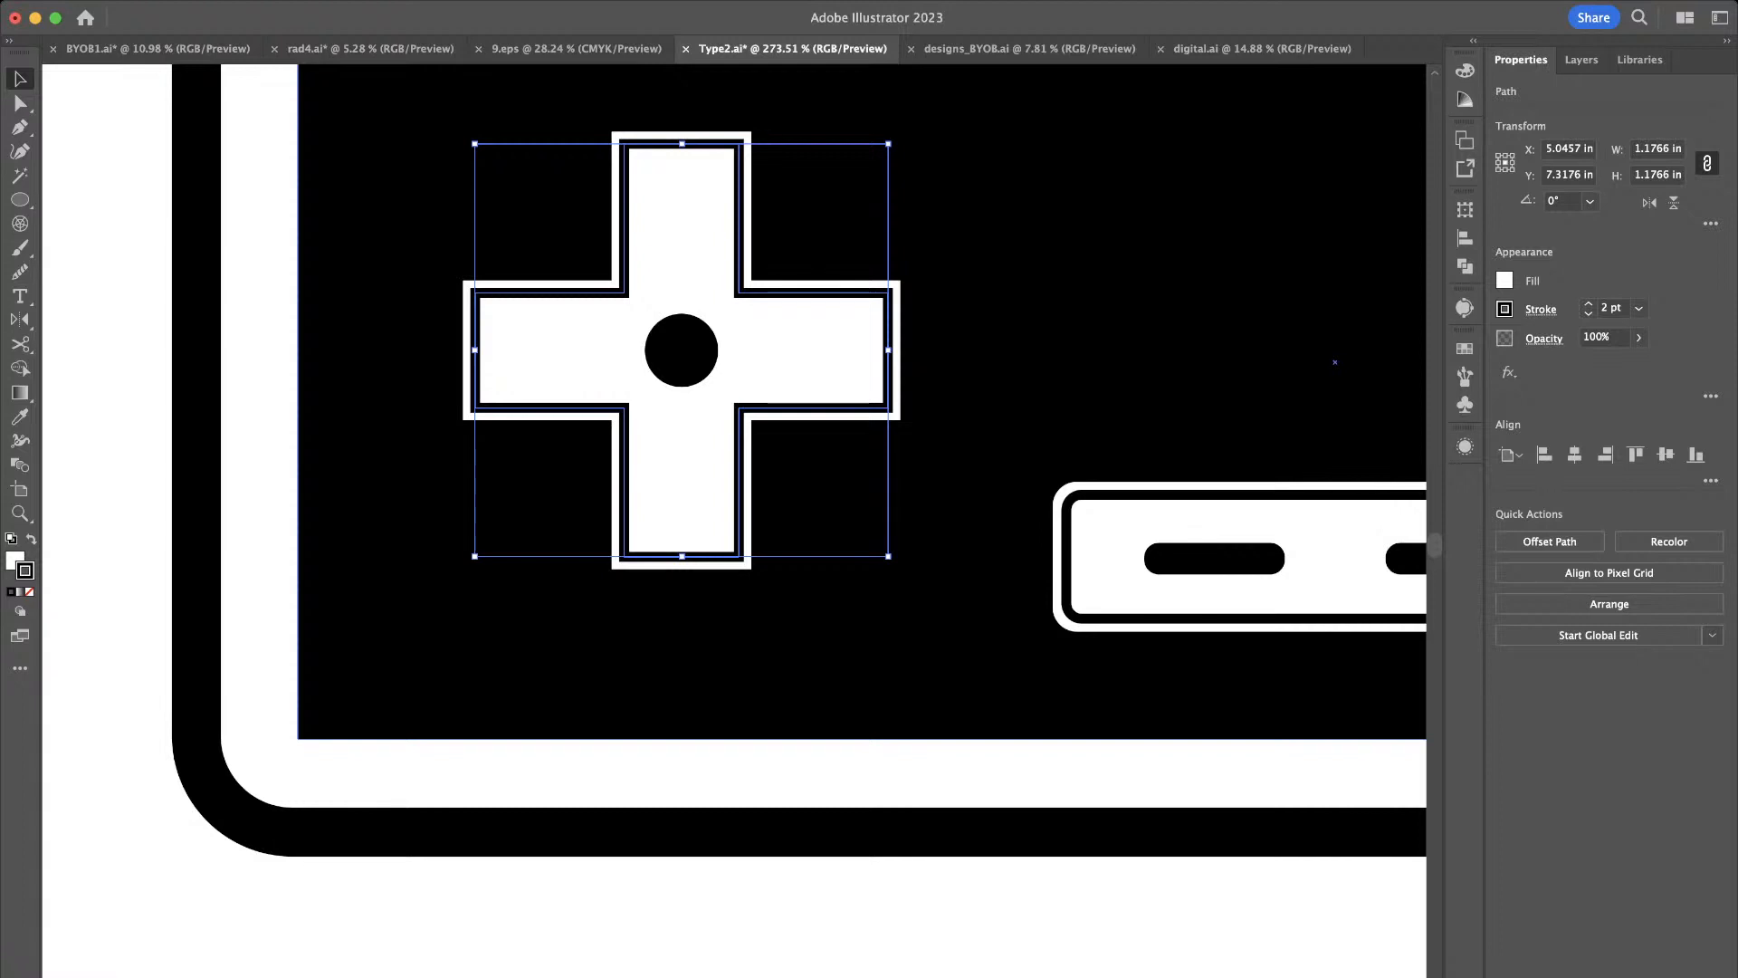
click(1588, 303)
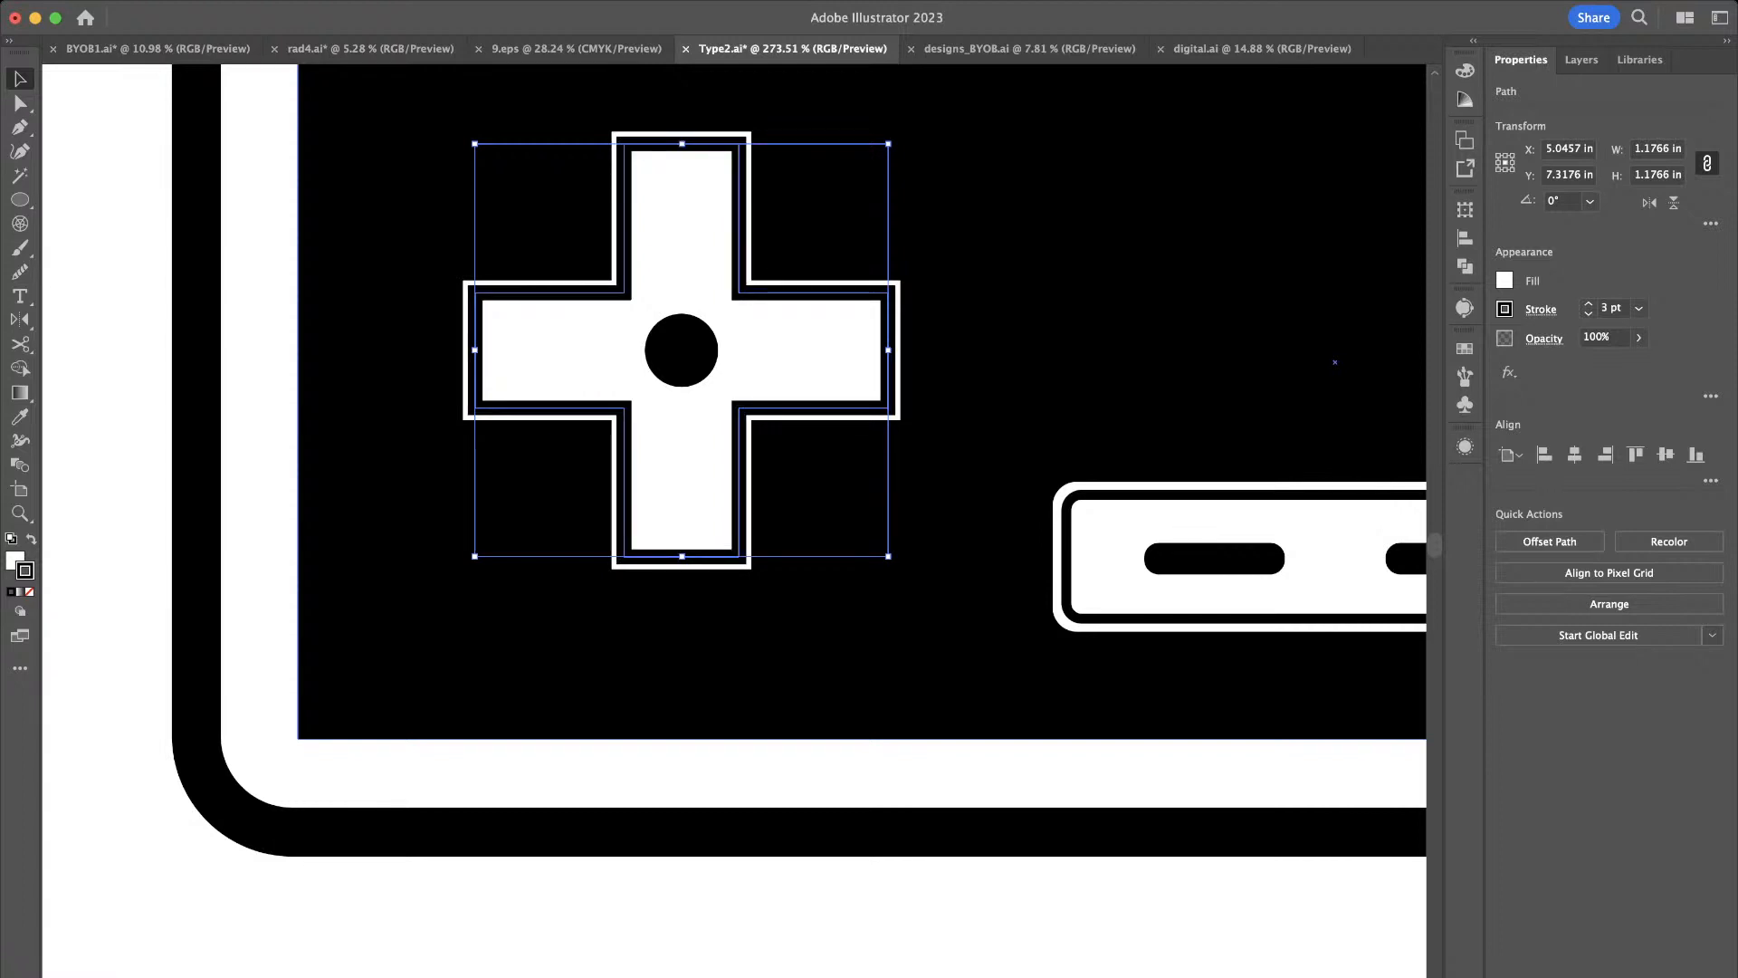
click(1588, 314)
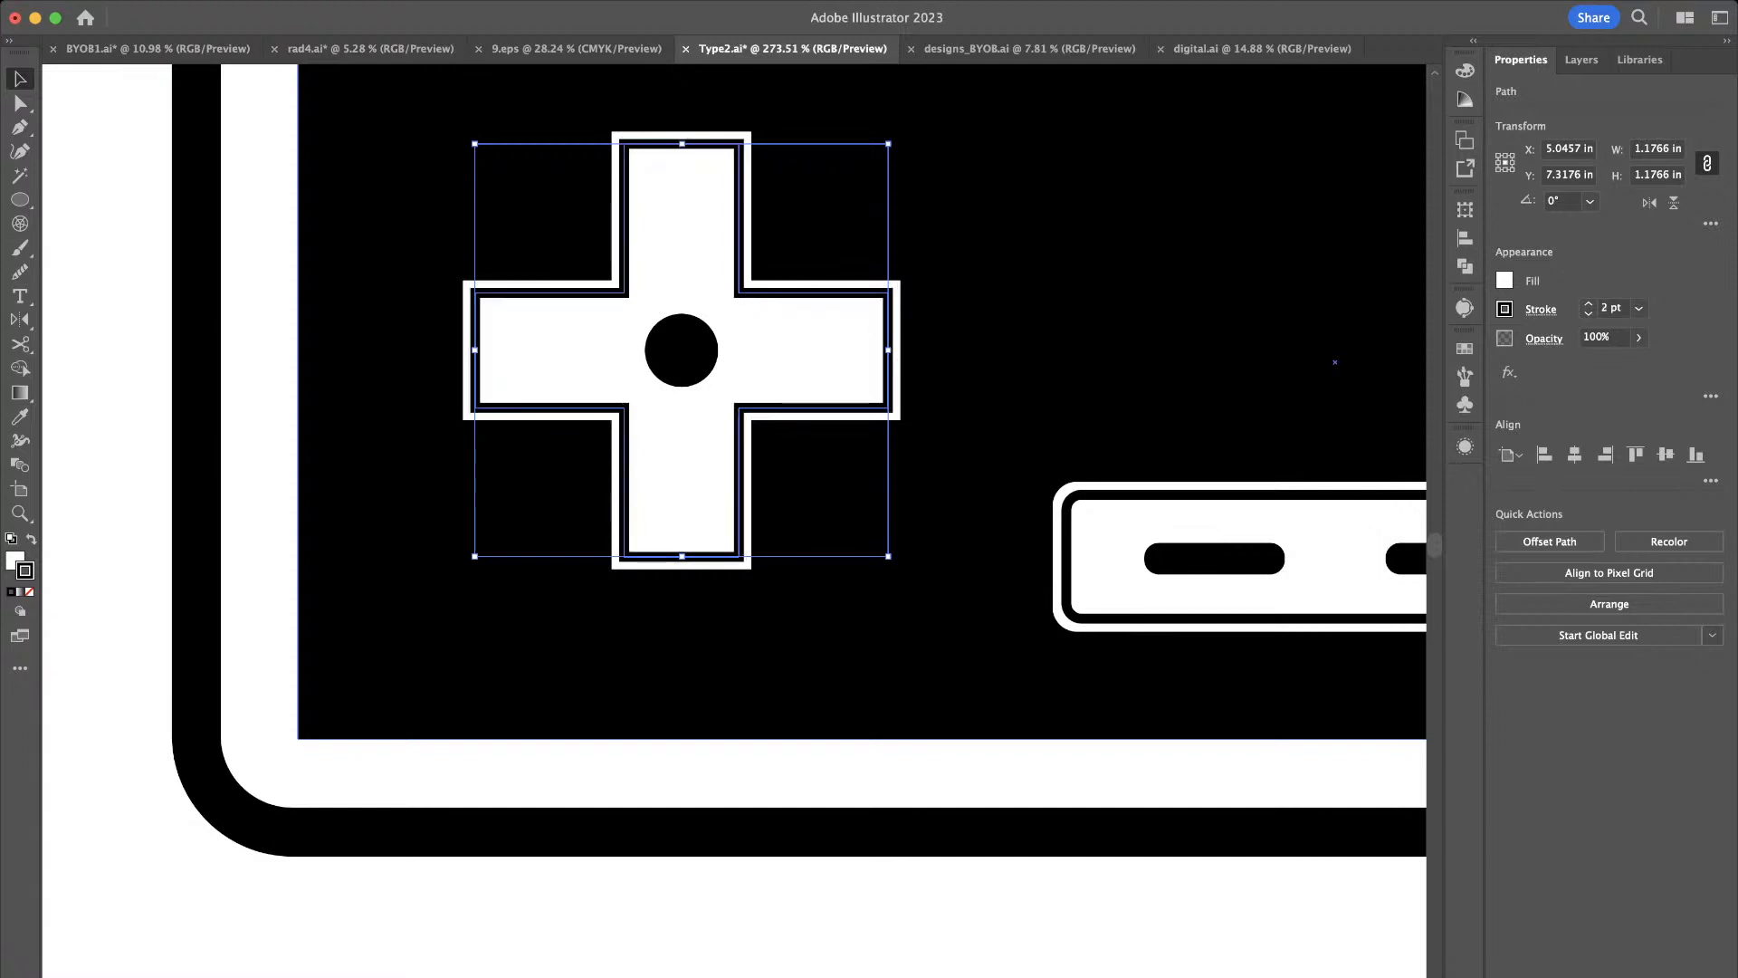
click(1028, 449)
scroll(1028, 448, up, 1)
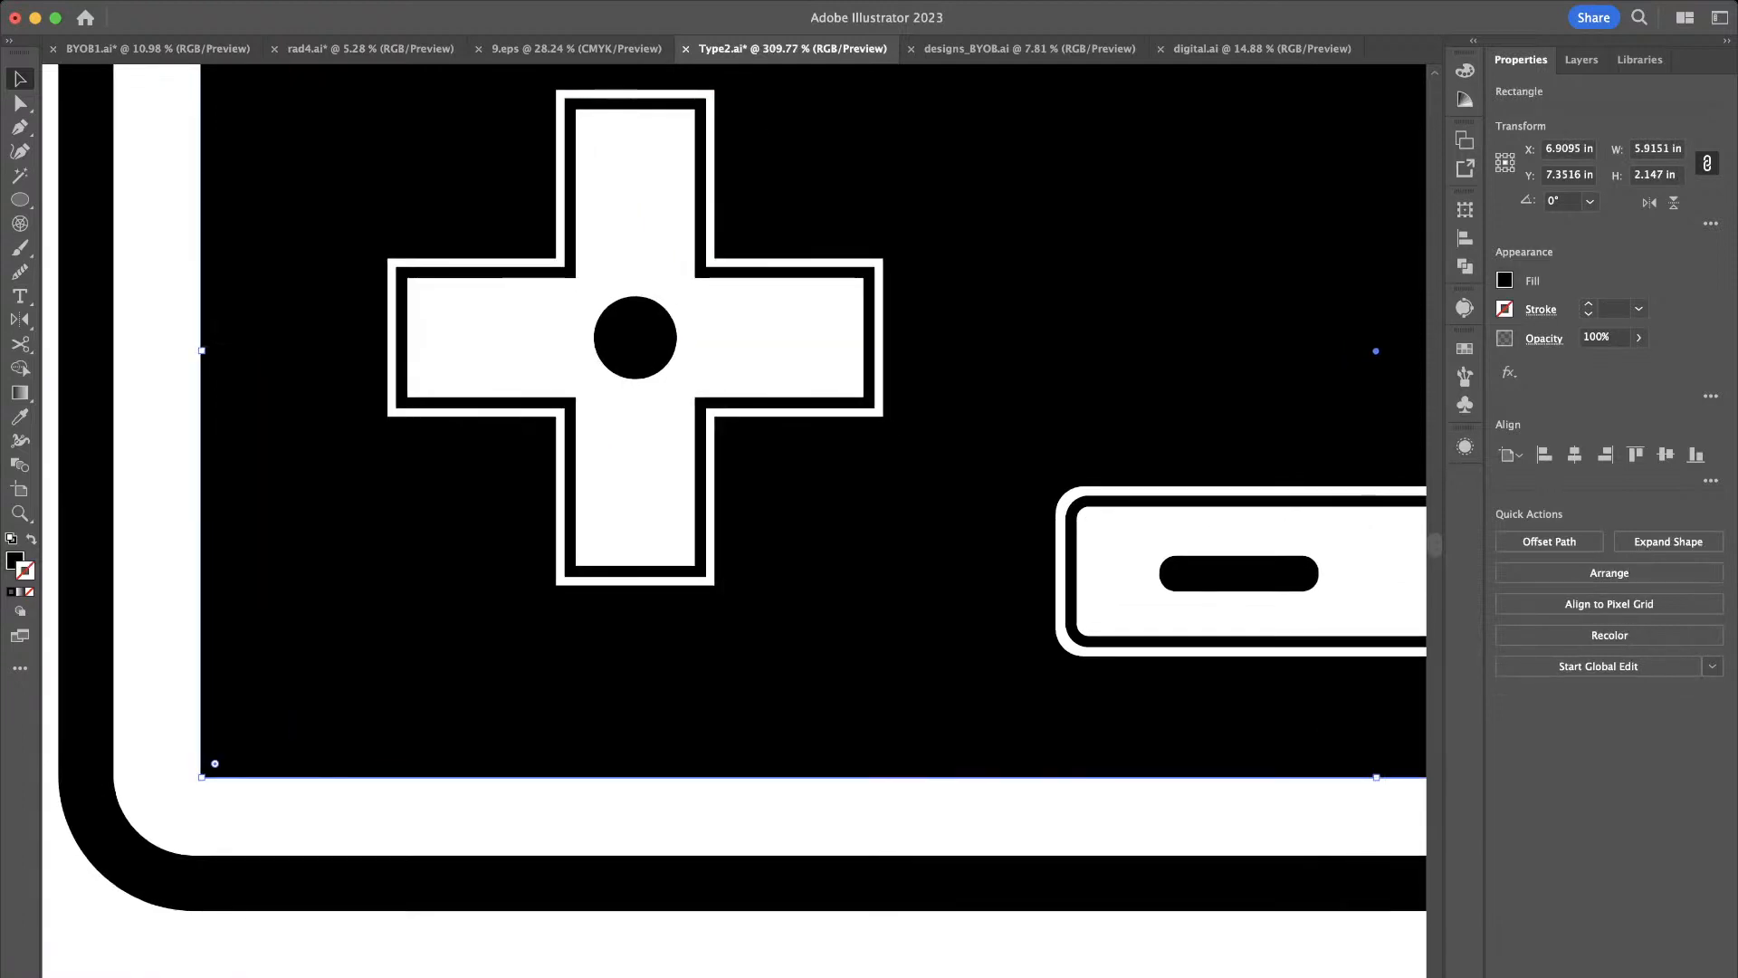
Slightly round all corners of the larger back plus with the Direct Selection tool
scroll(896, 297, up, 5)
click(866, 225)
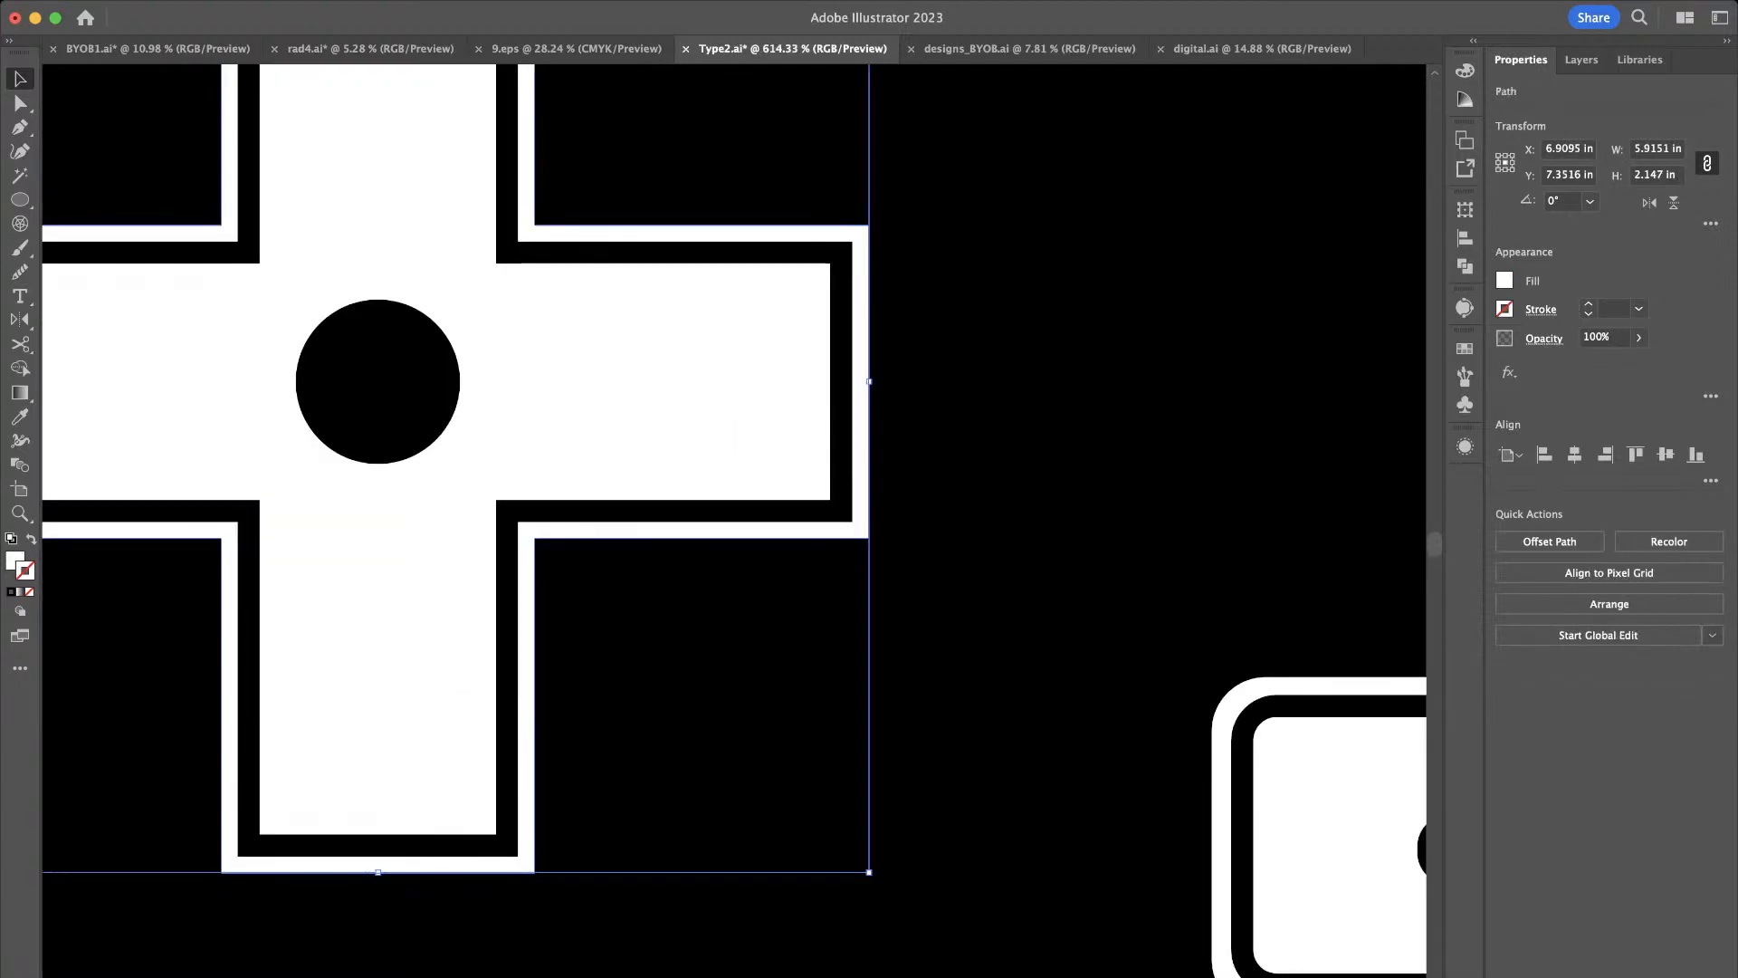
scroll(862, 228, up, 2)
scroll(856, 241, up, 4)
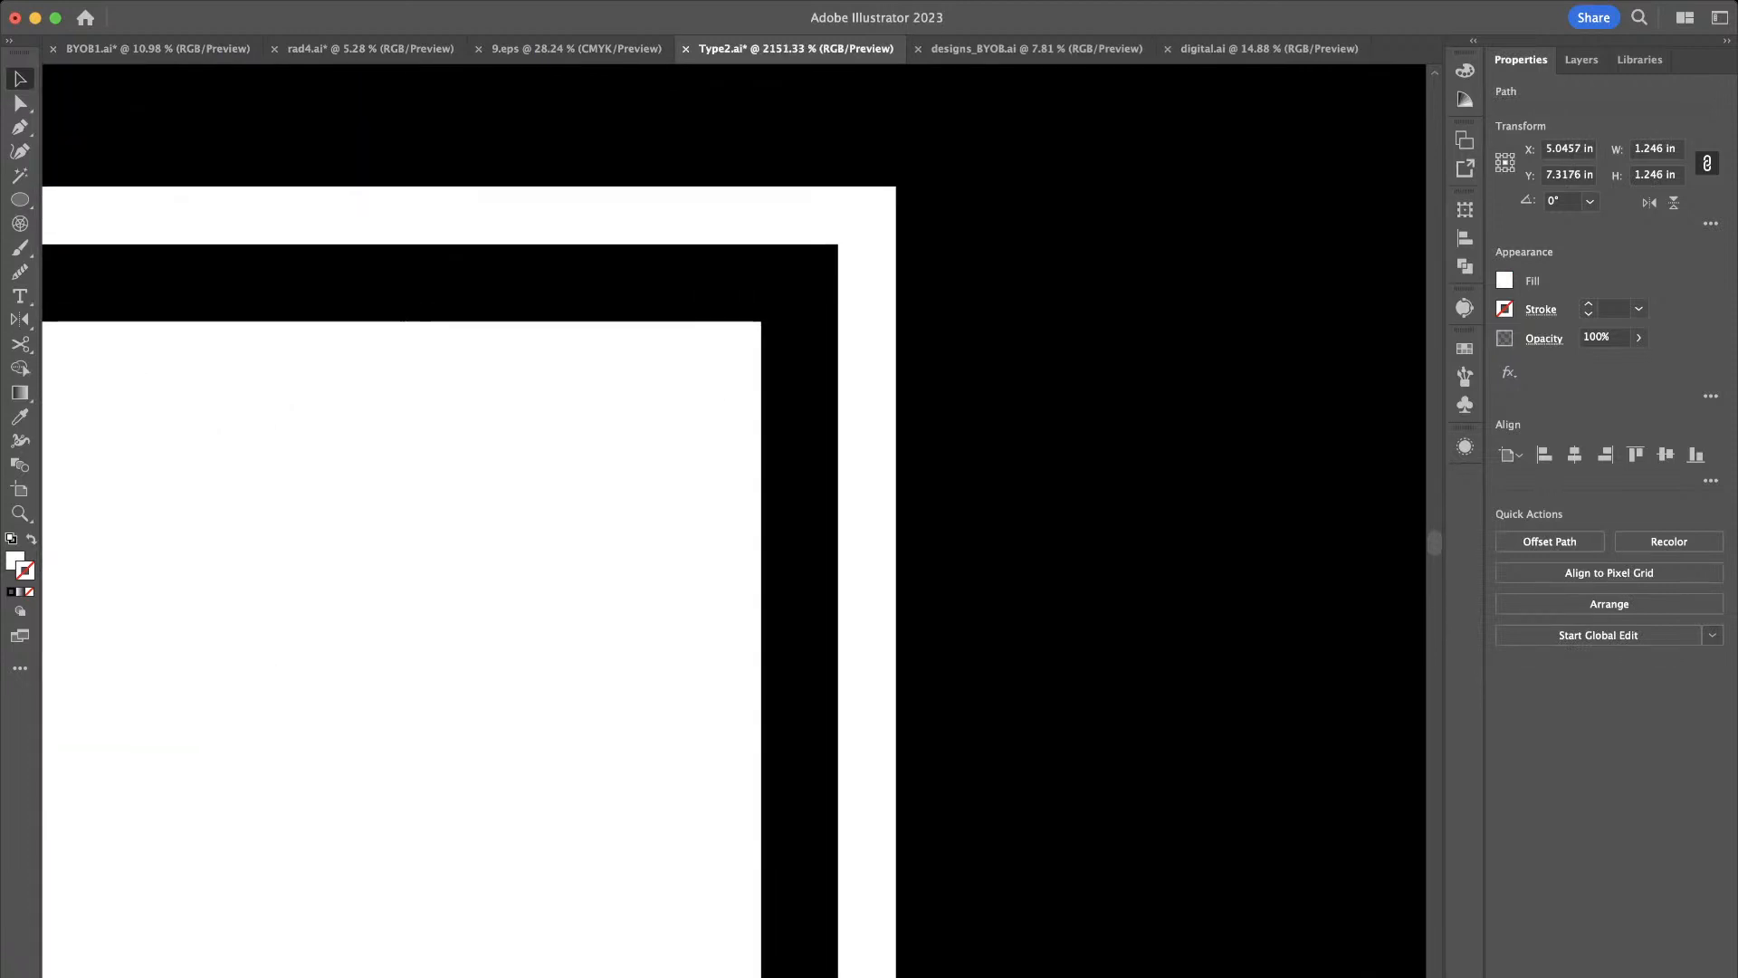
scroll(856, 226, down, 2)
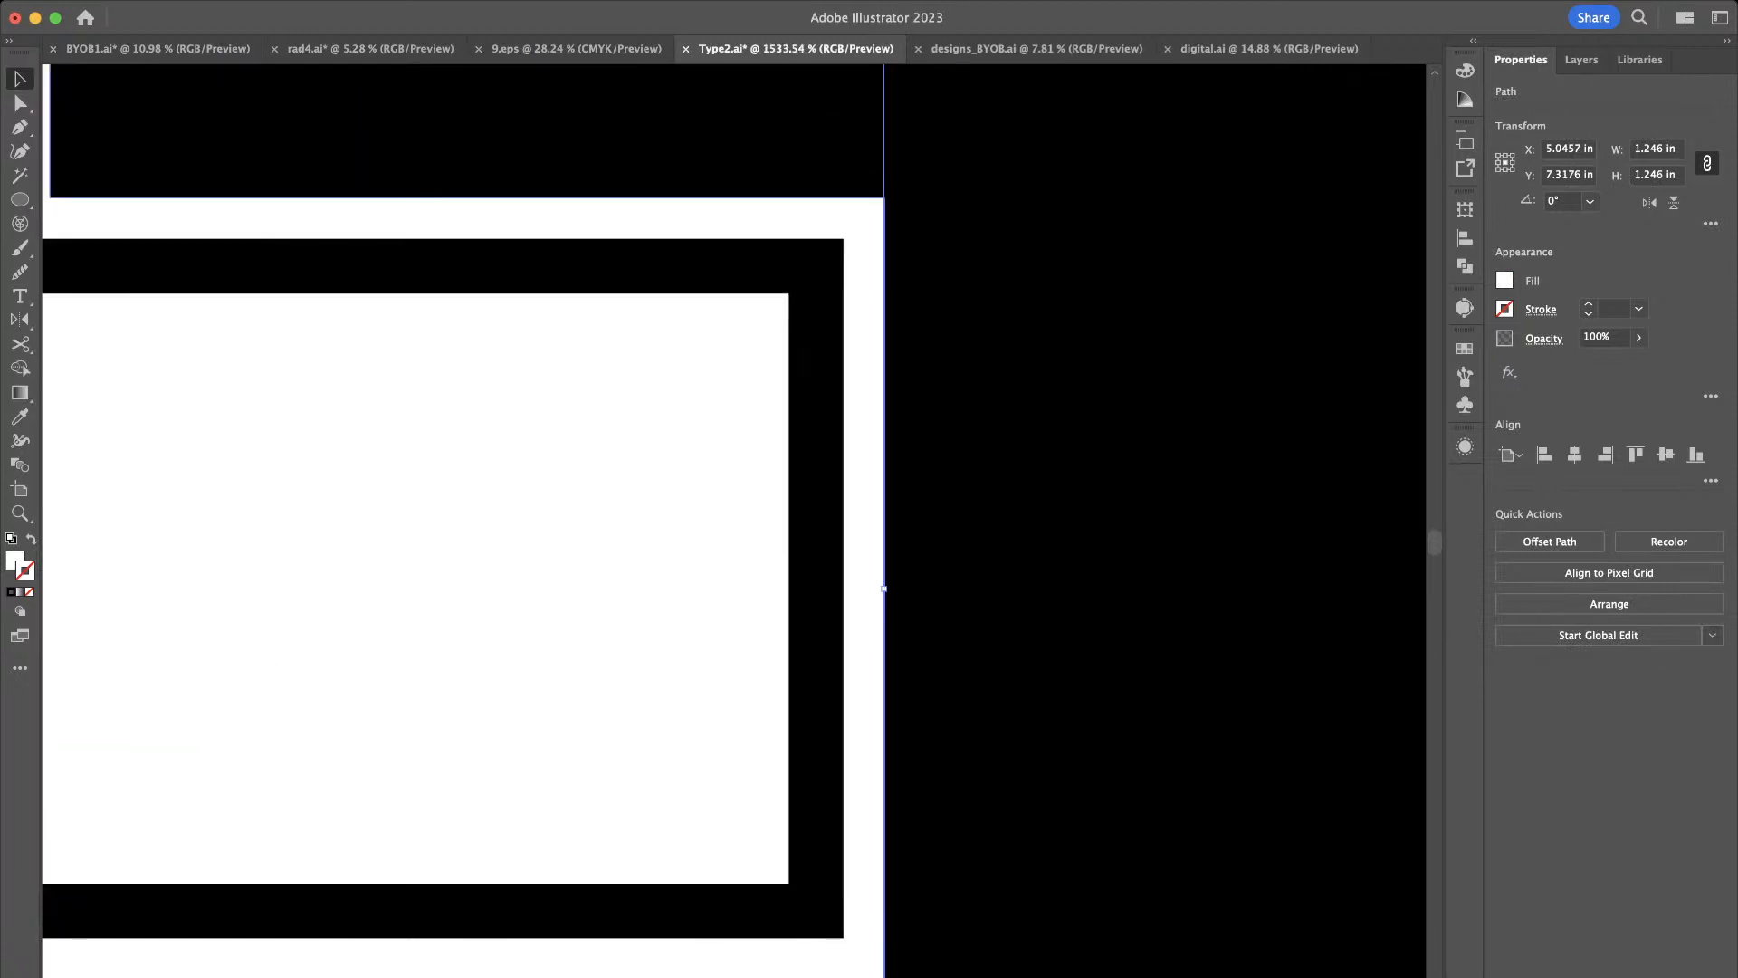
scroll(932, 226, down, 4)
scroll(932, 226, up, 3)
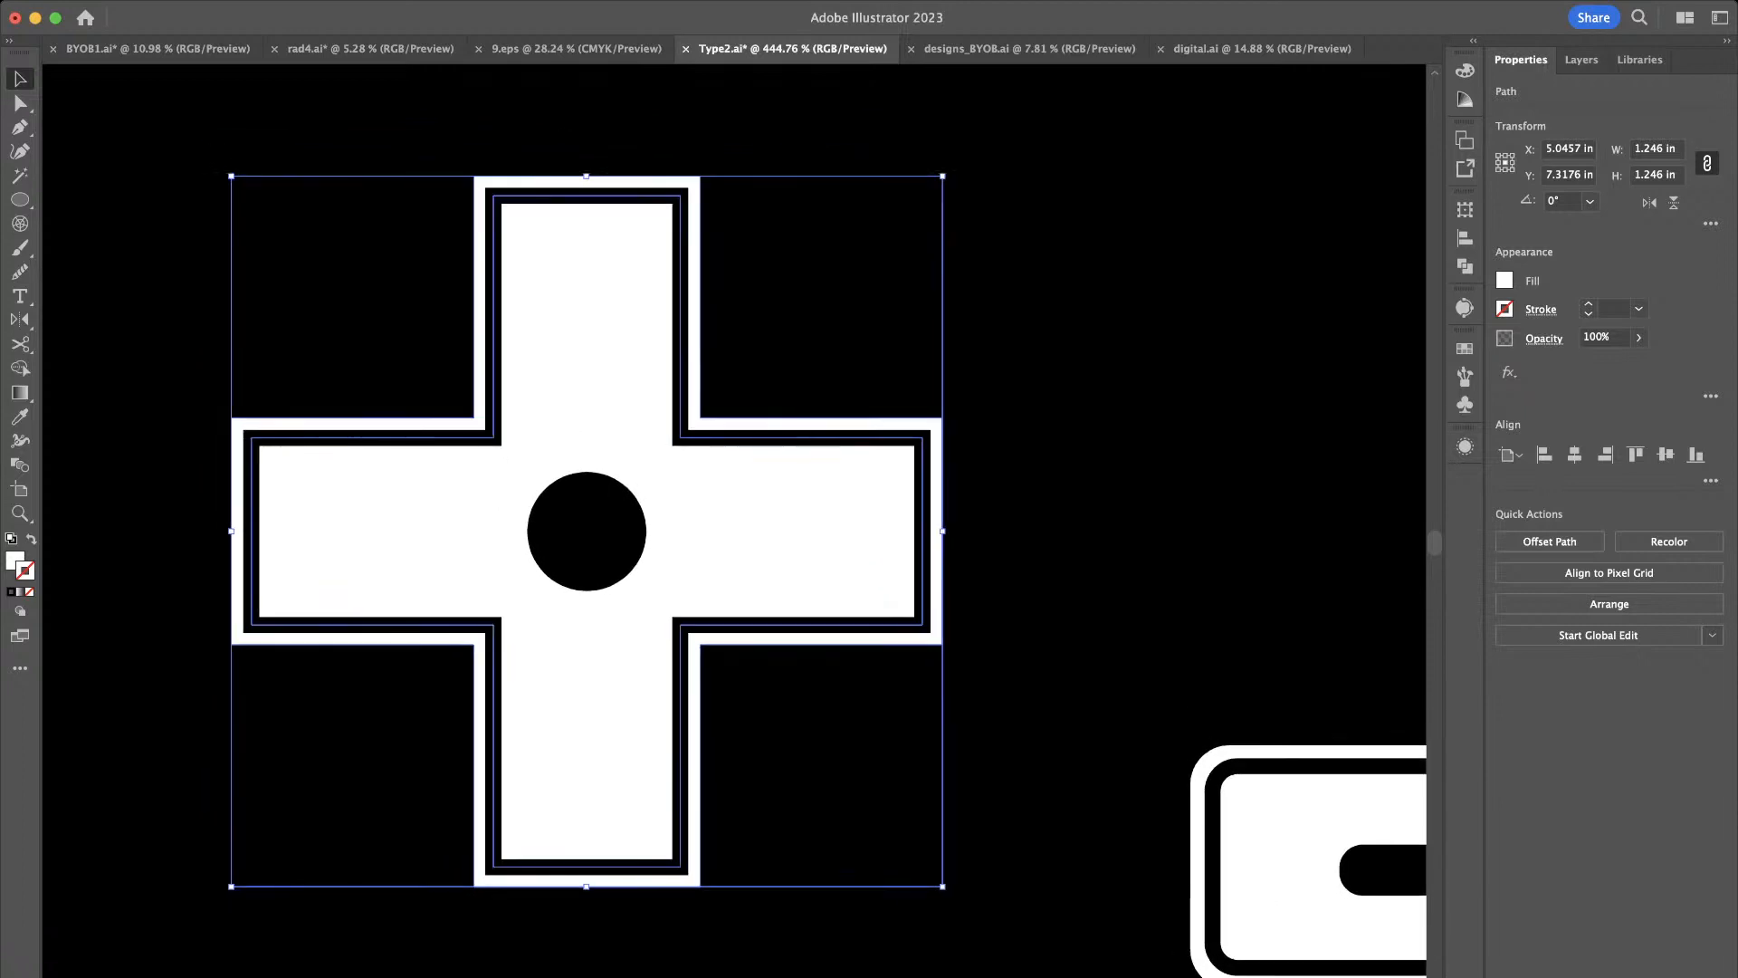
scroll(460, 140, up, 3)
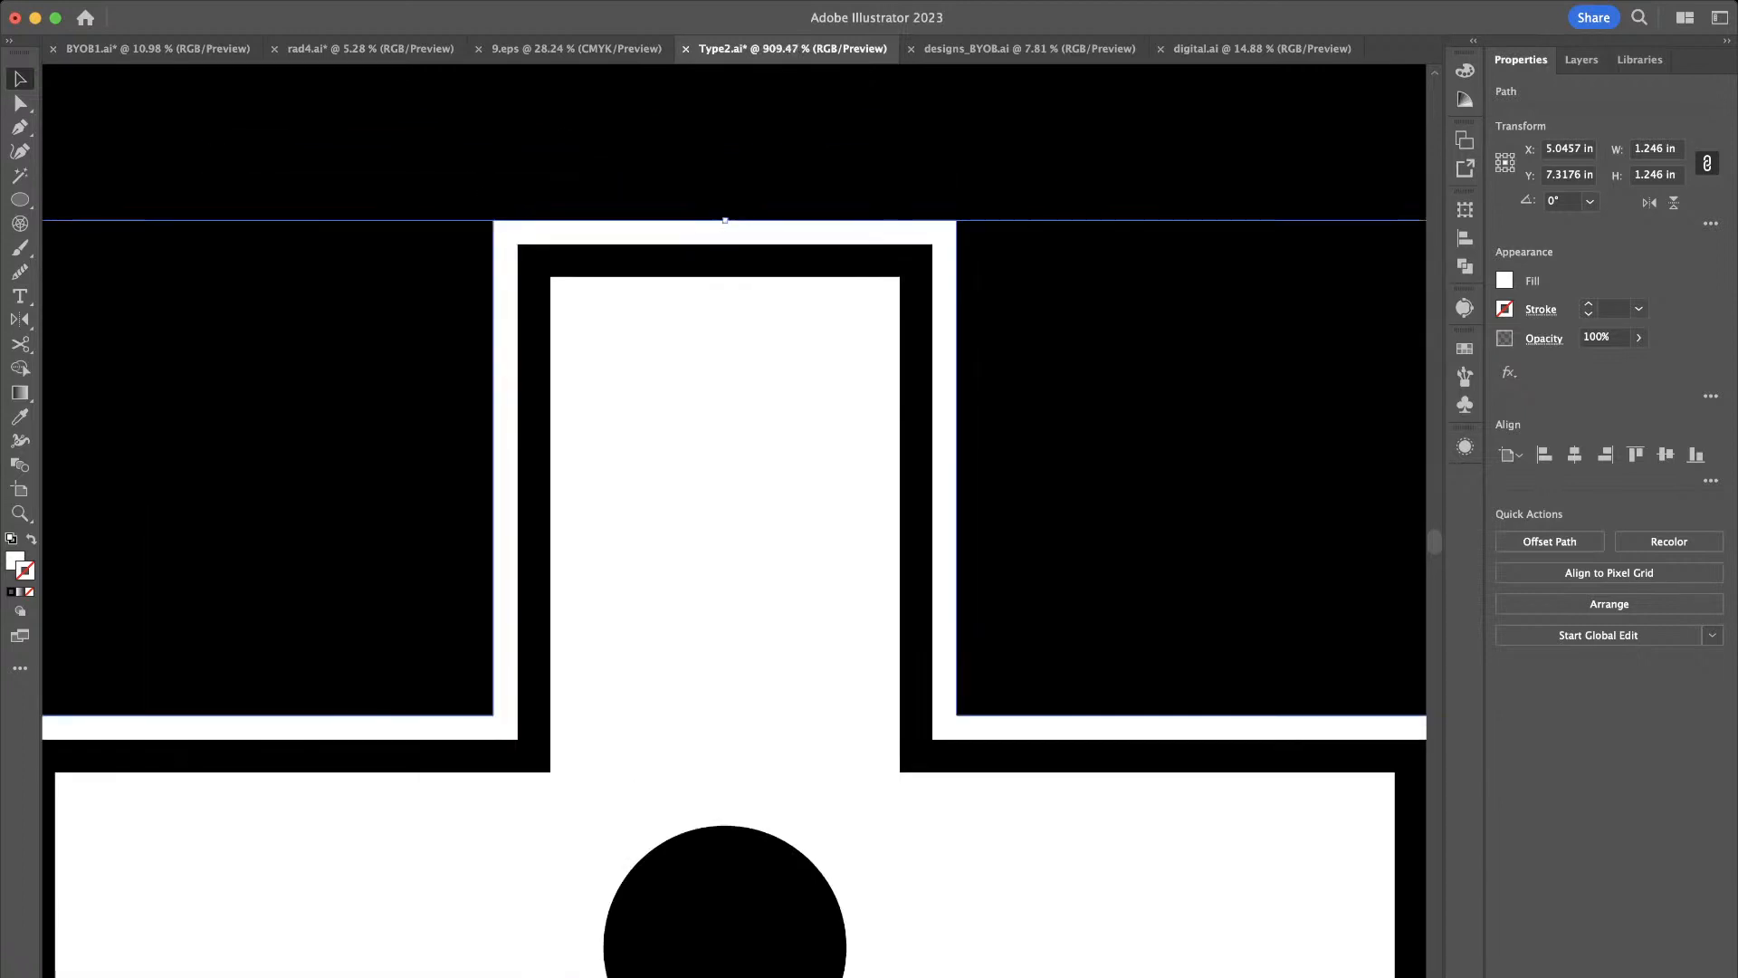
key(a)
scroll(498, 226, up, 1)
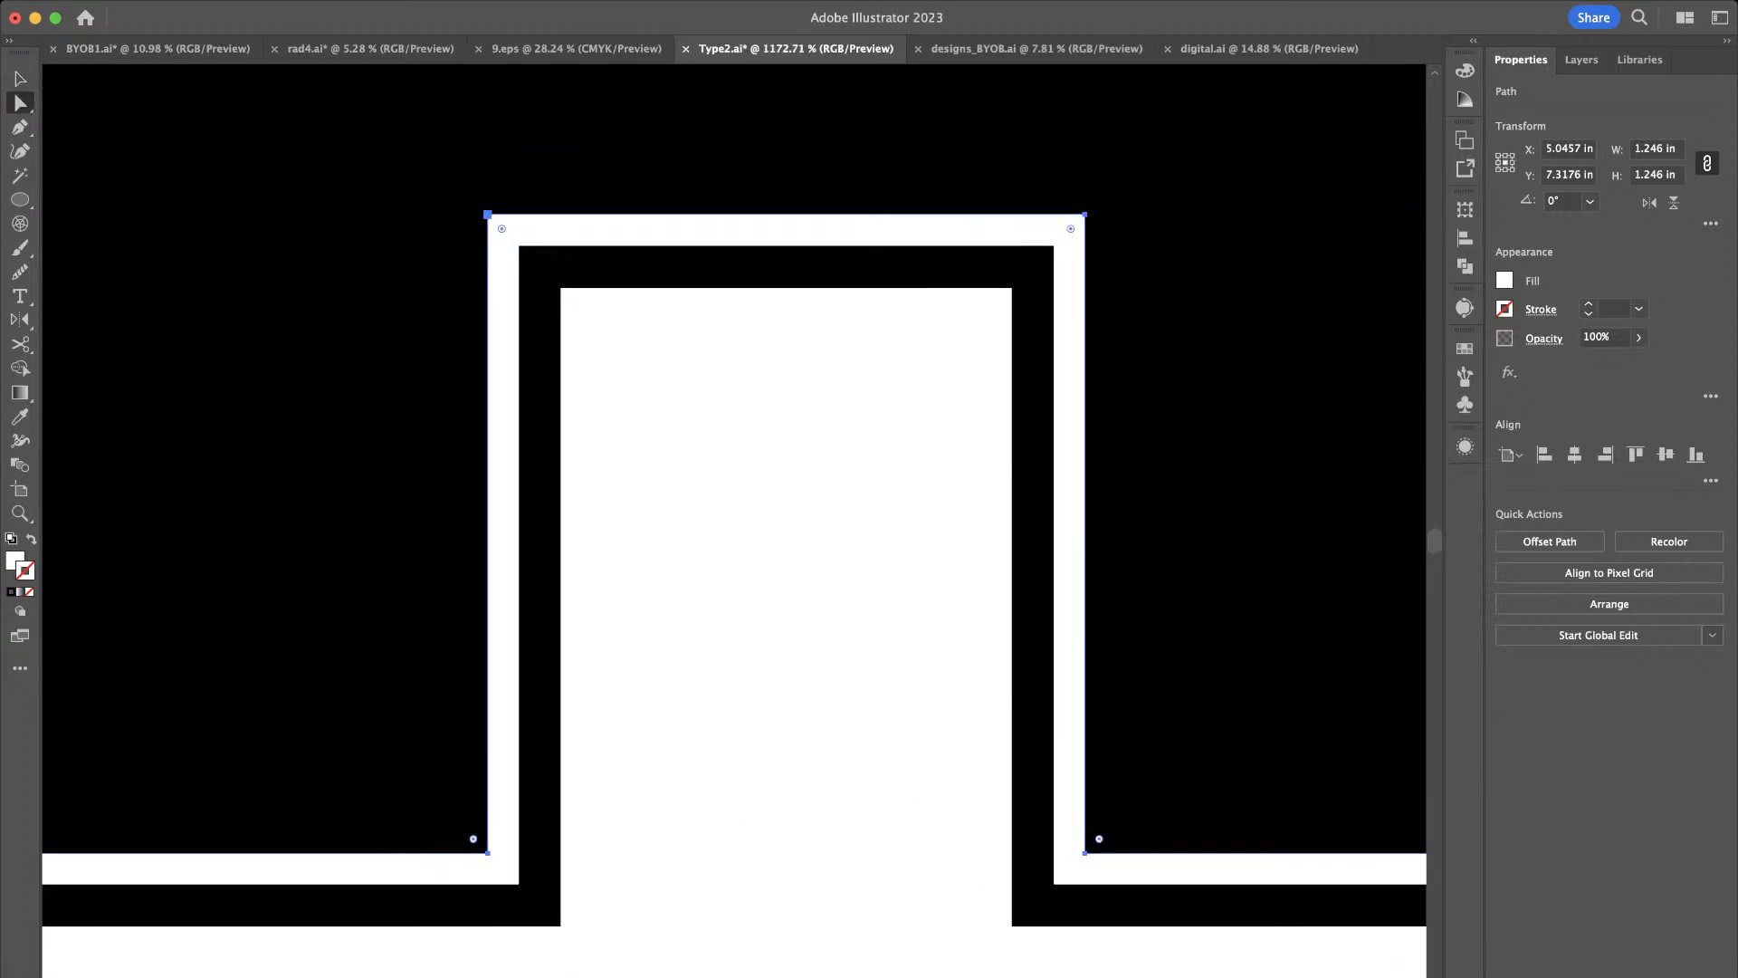
mouse_move(502, 228)
mouse_down()
mouse_move(541, 270)
mouse_move(520, 247)
mouse_up()
Round all corners of the front plus's black outline to follow the rounded back plus
click(596, 267)
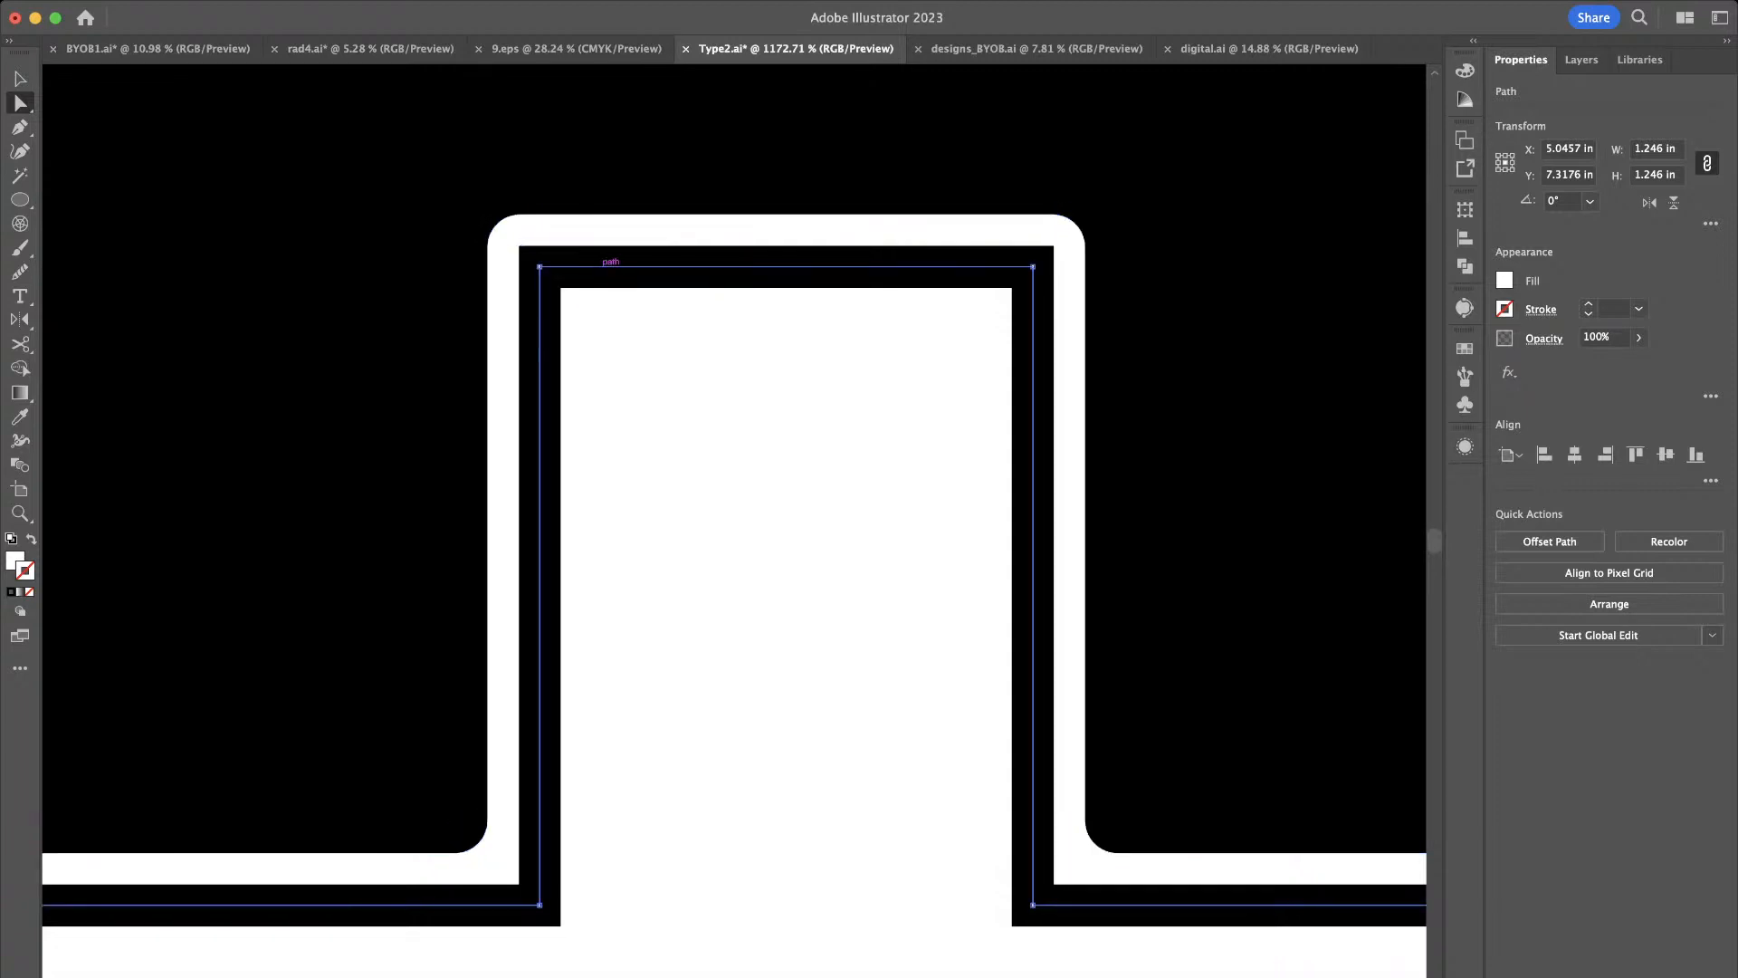
scroll(623, 374, down, 7)
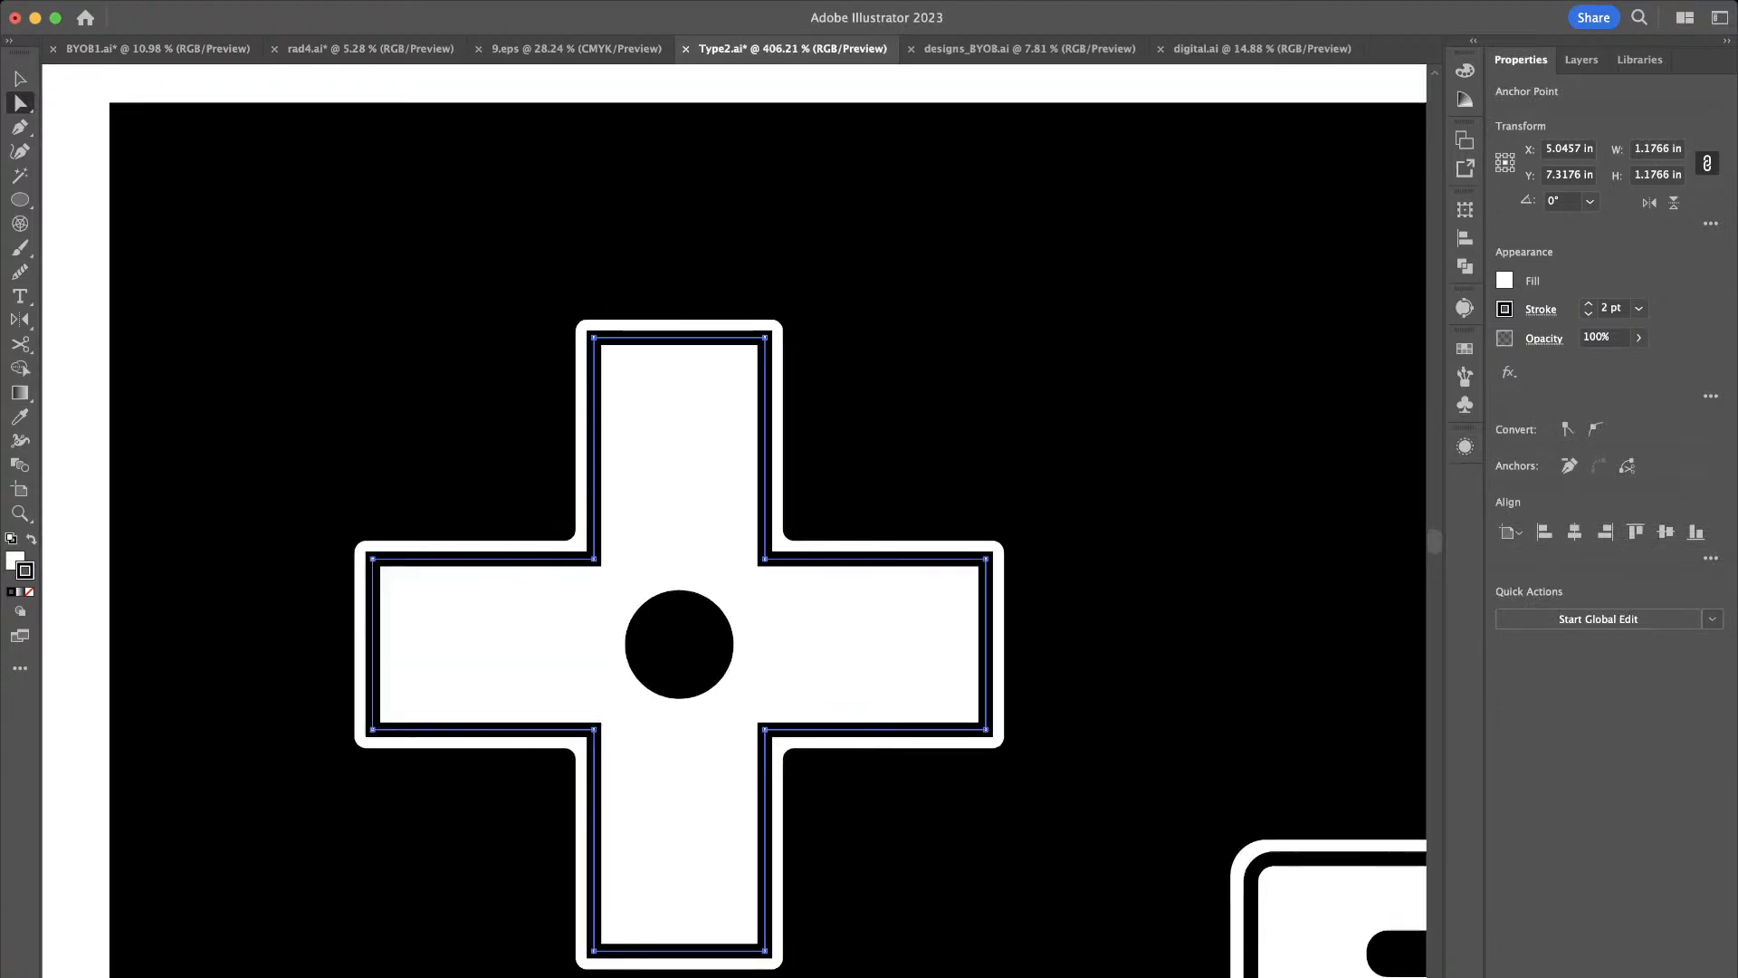
scroll(624, 370, up, 1)
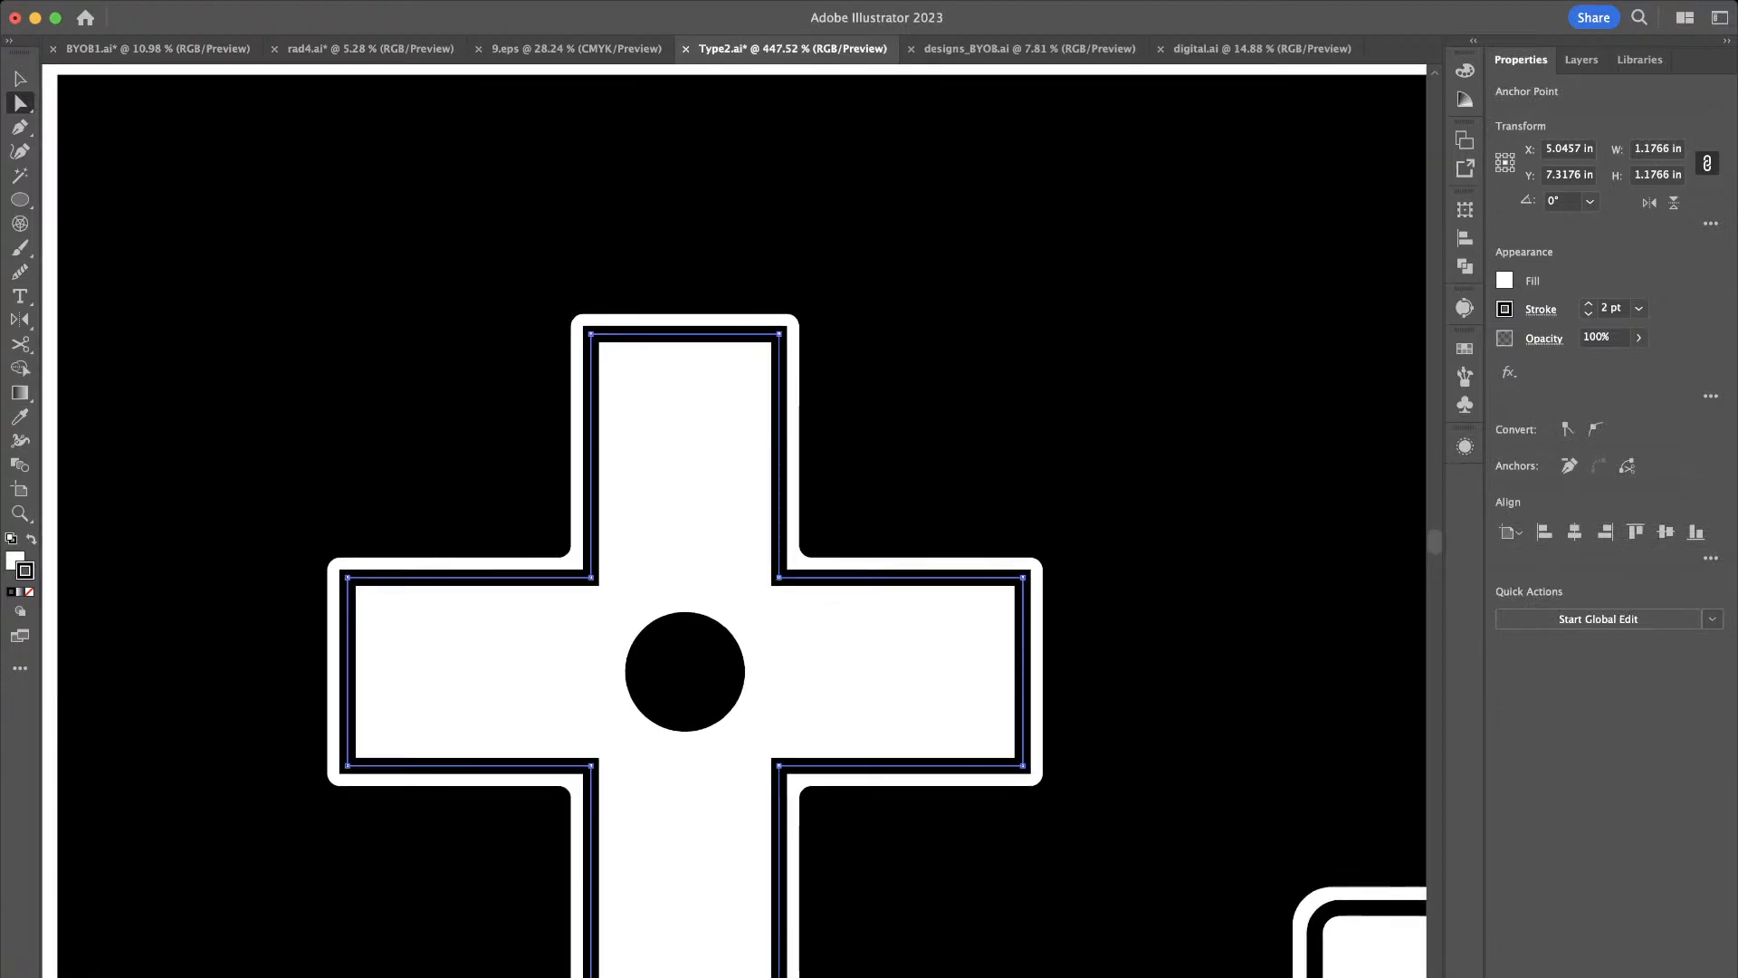
click(625, 369)
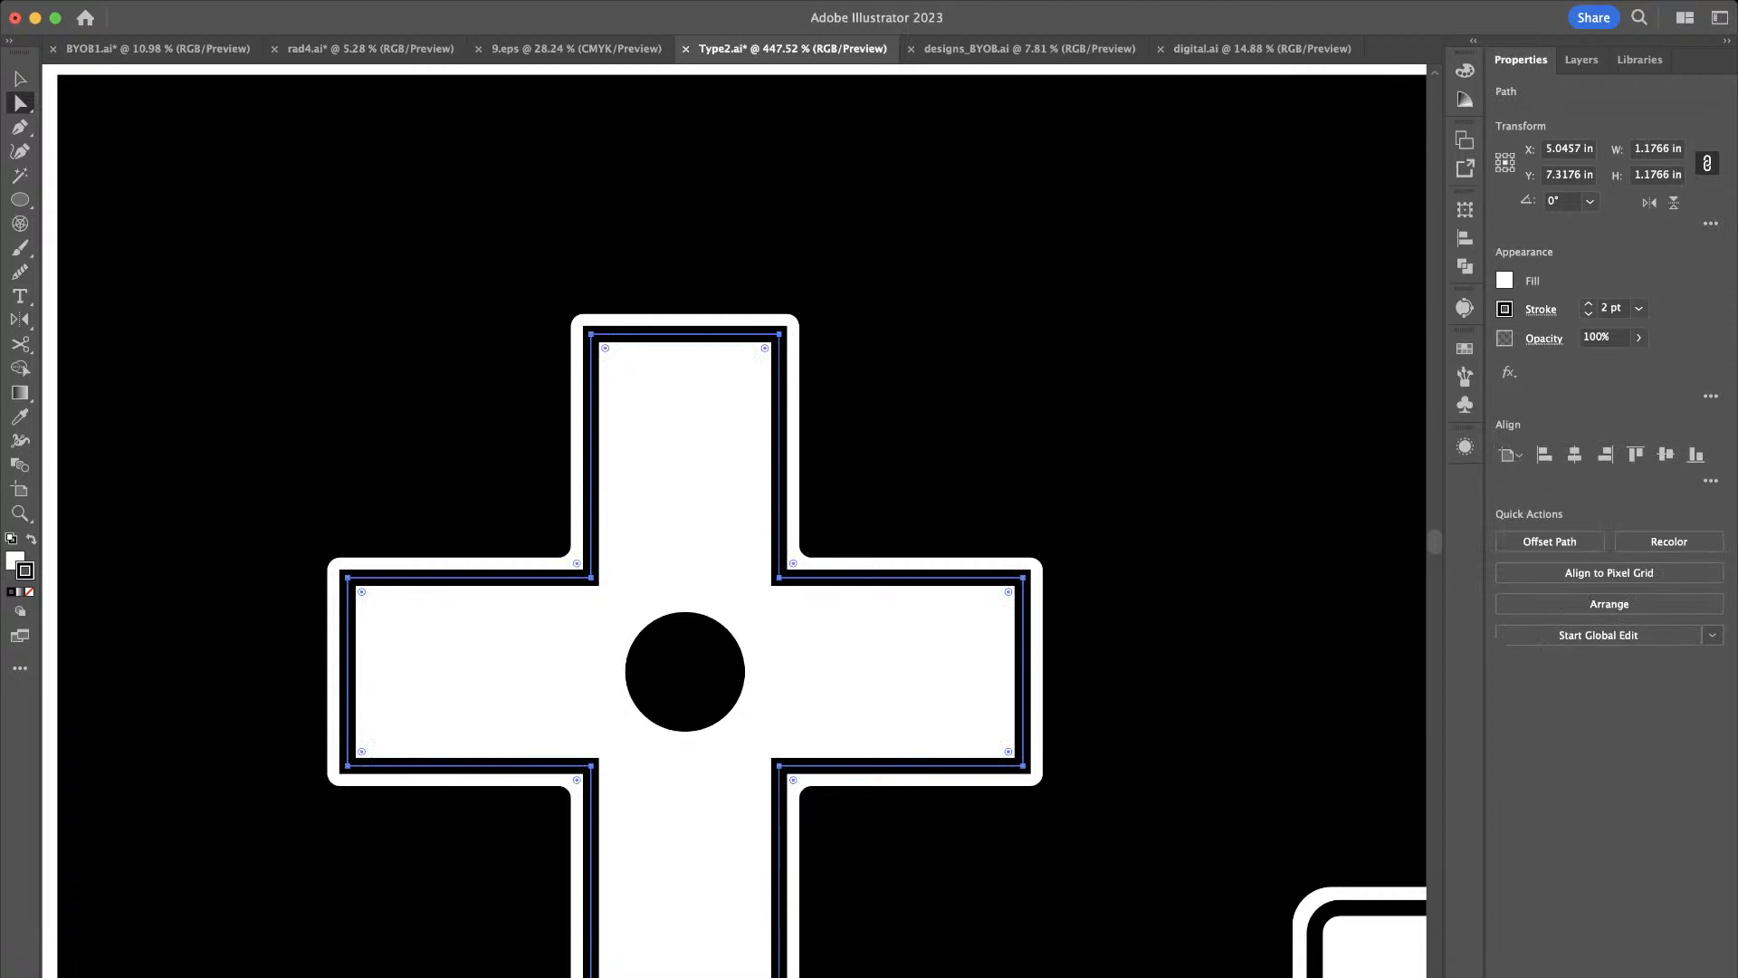
scroll(615, 345, up, 6)
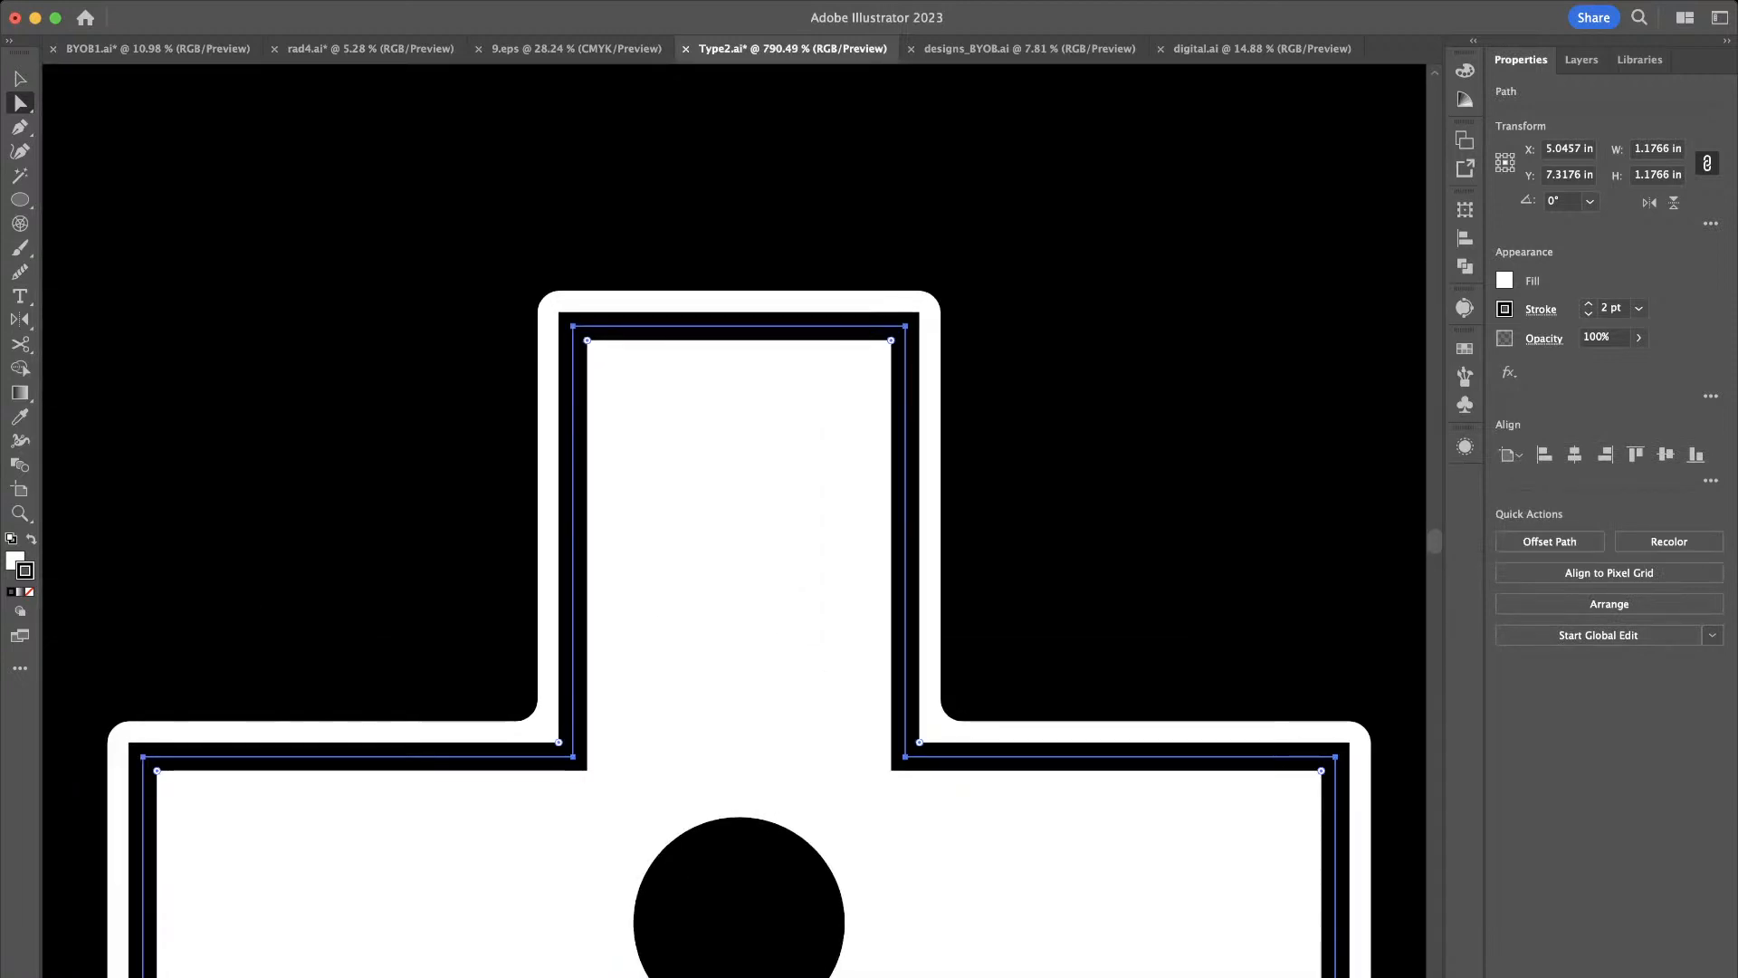
mouse_move(587, 340)
mouse_down()
mouse_move(609, 363)
mouse_move(587, 340)
mouse_up()
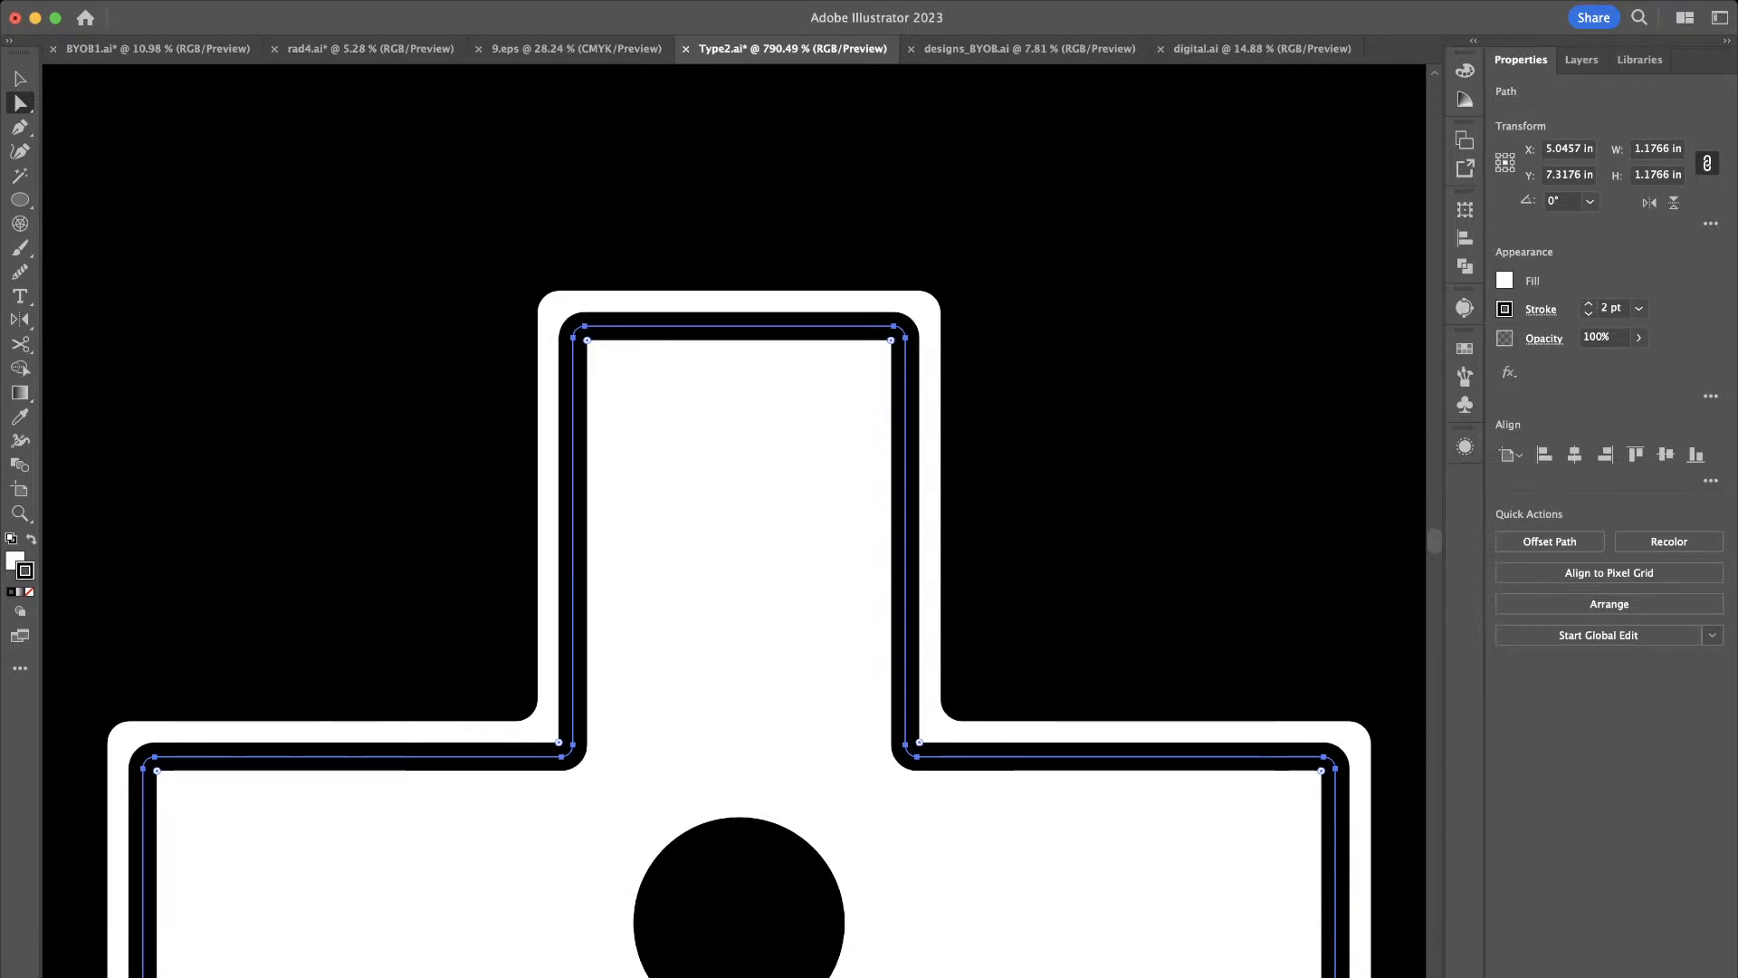
click(453, 461)
scroll(453, 462, down, 10)
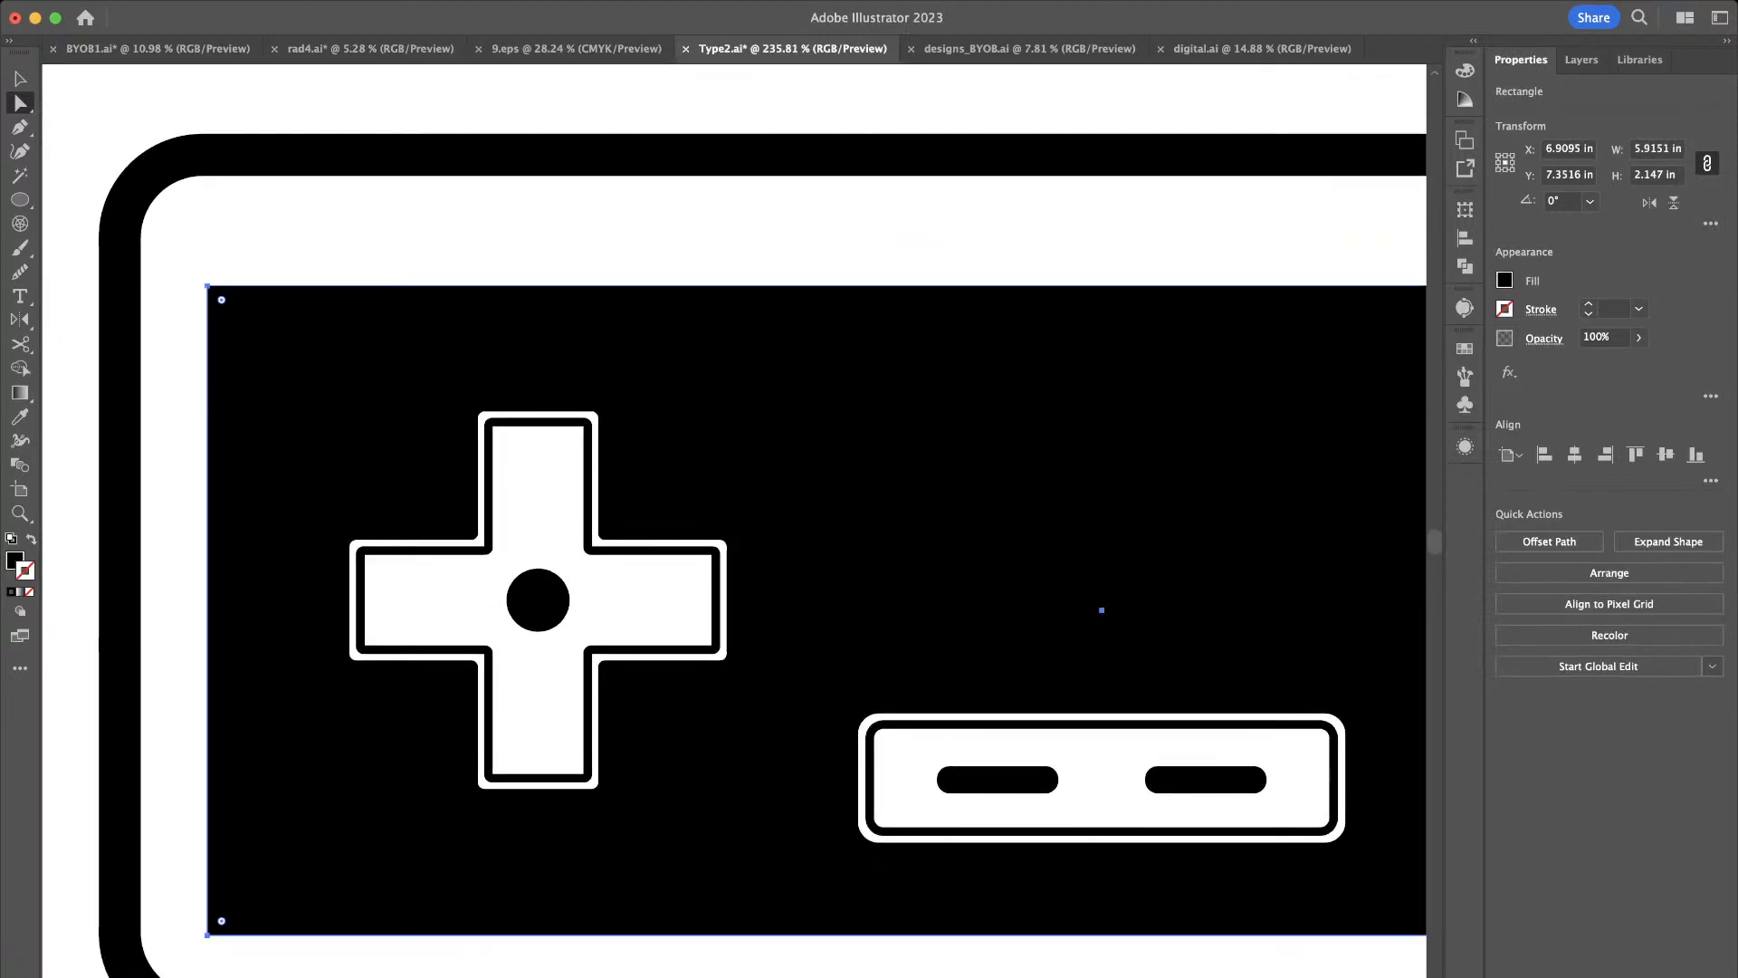
Increase the corner radius of the larger back plus to about 0.04 in
scroll(499, 455, up, 5)
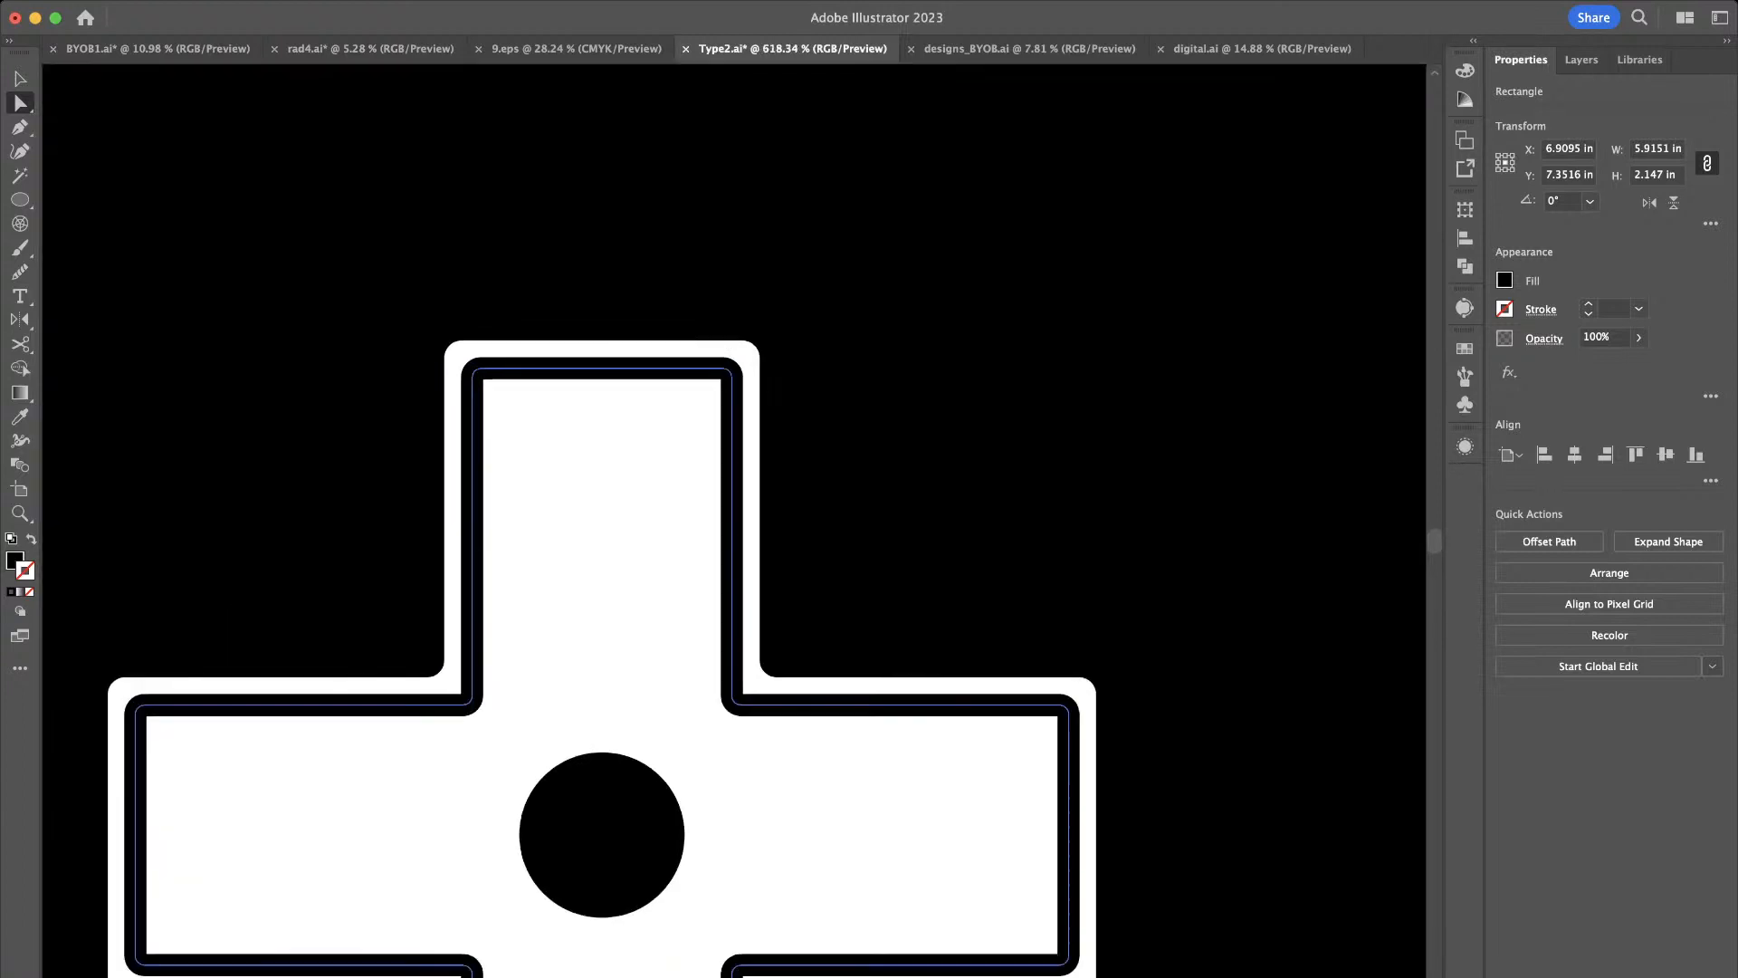
click(455, 354)
scroll(454, 355, up, 3)
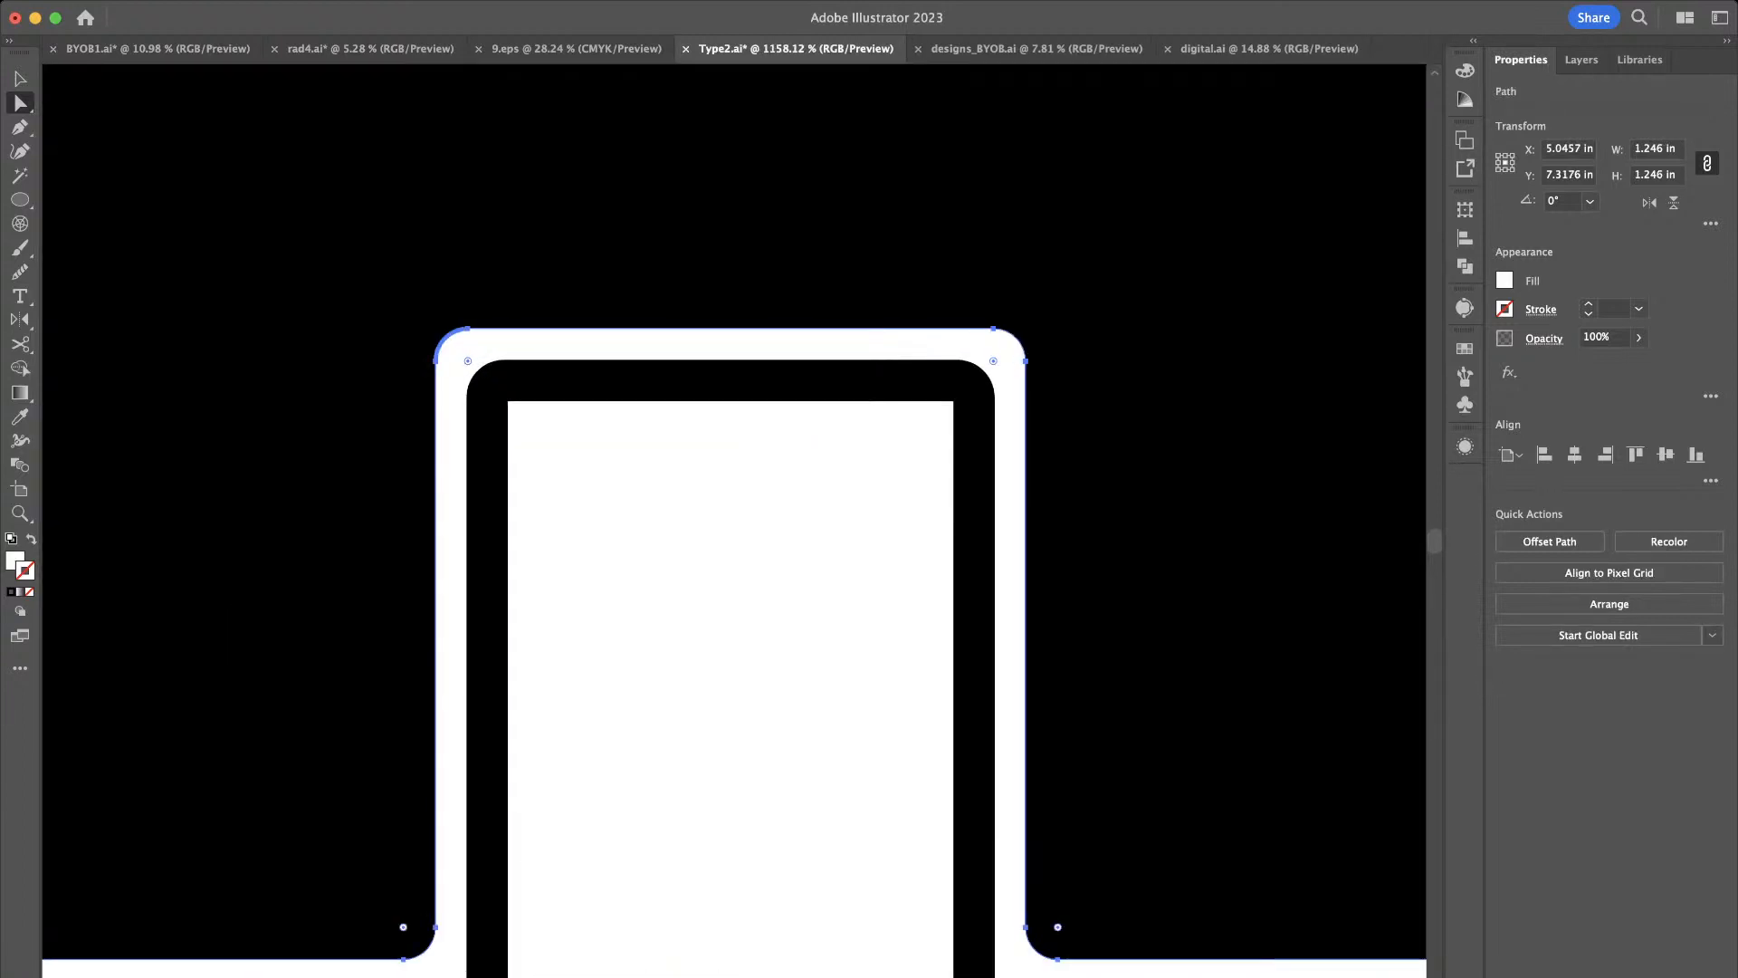
drag(467, 360, 495, 388)
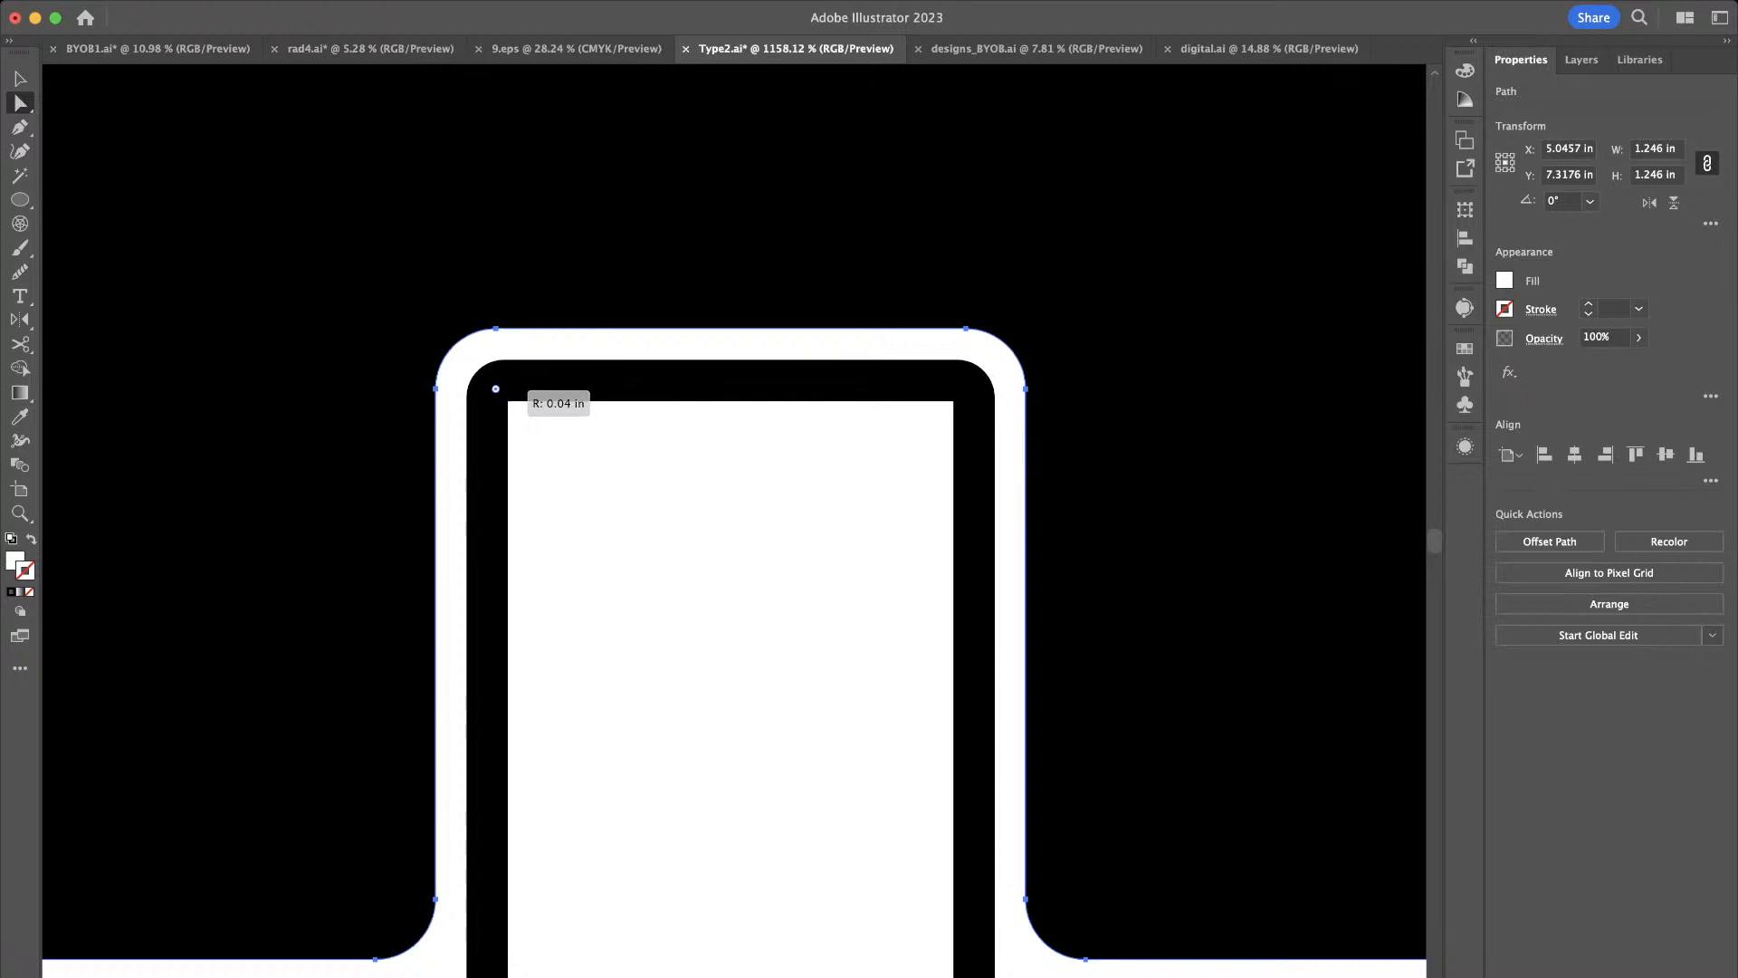
click(667, 227)
scroll(667, 226, down, 3)
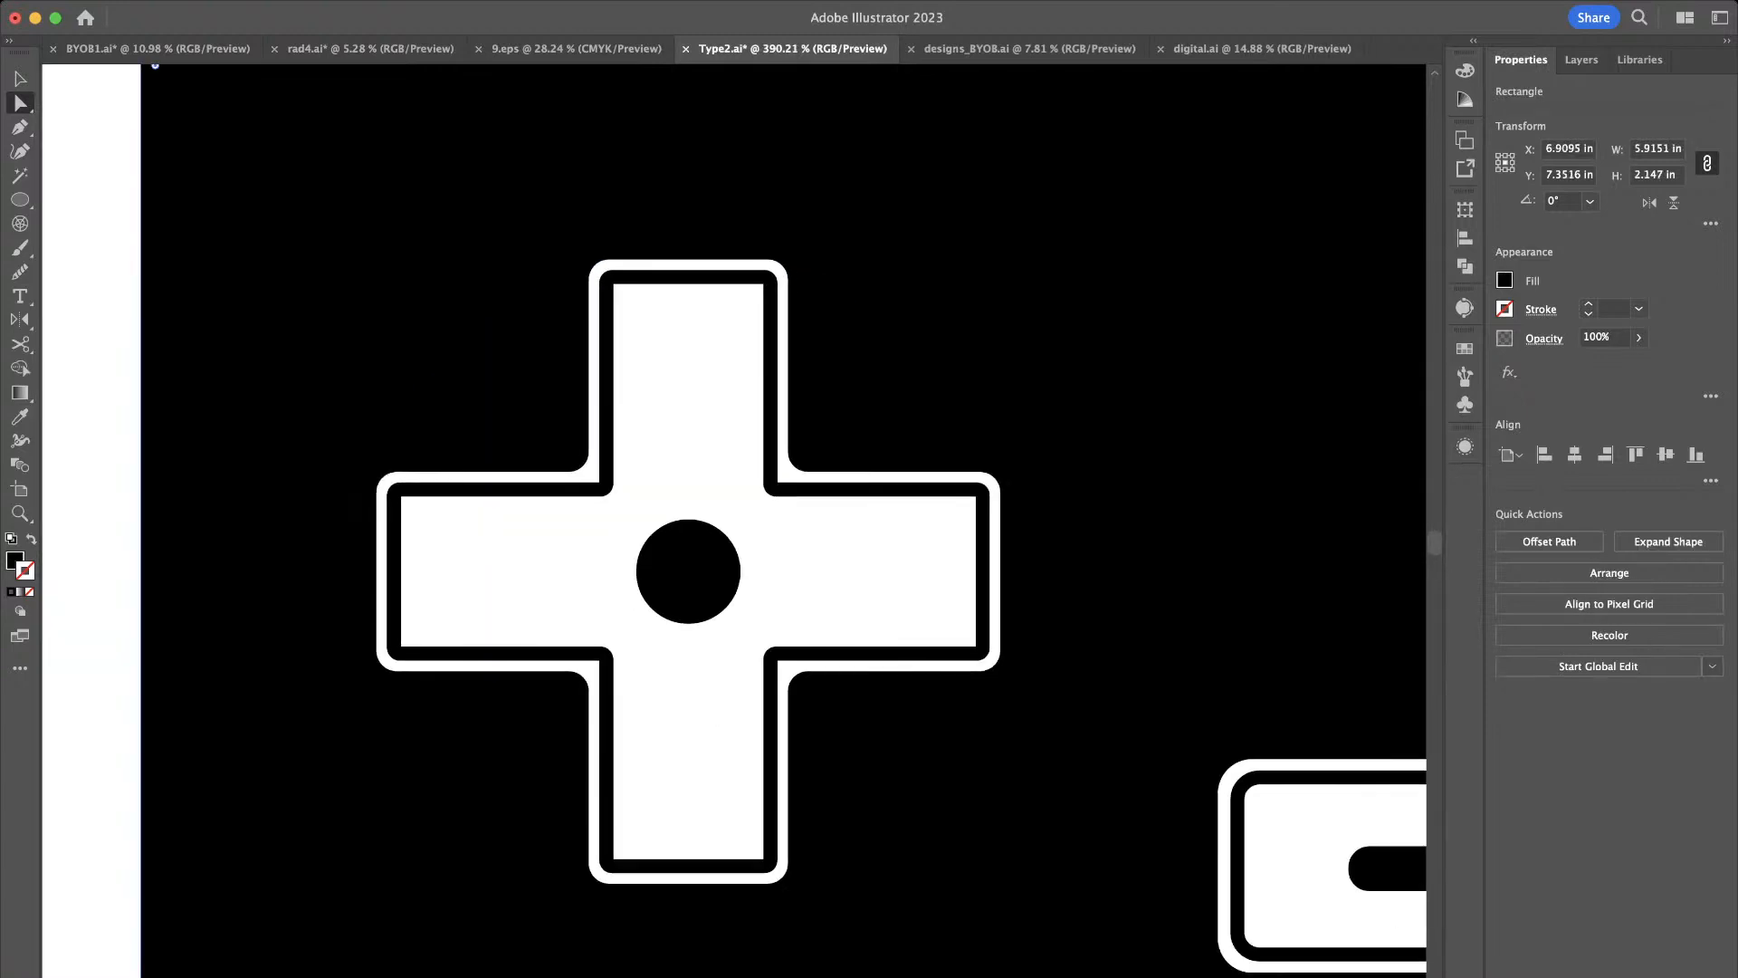
scroll(667, 226, down, 2)
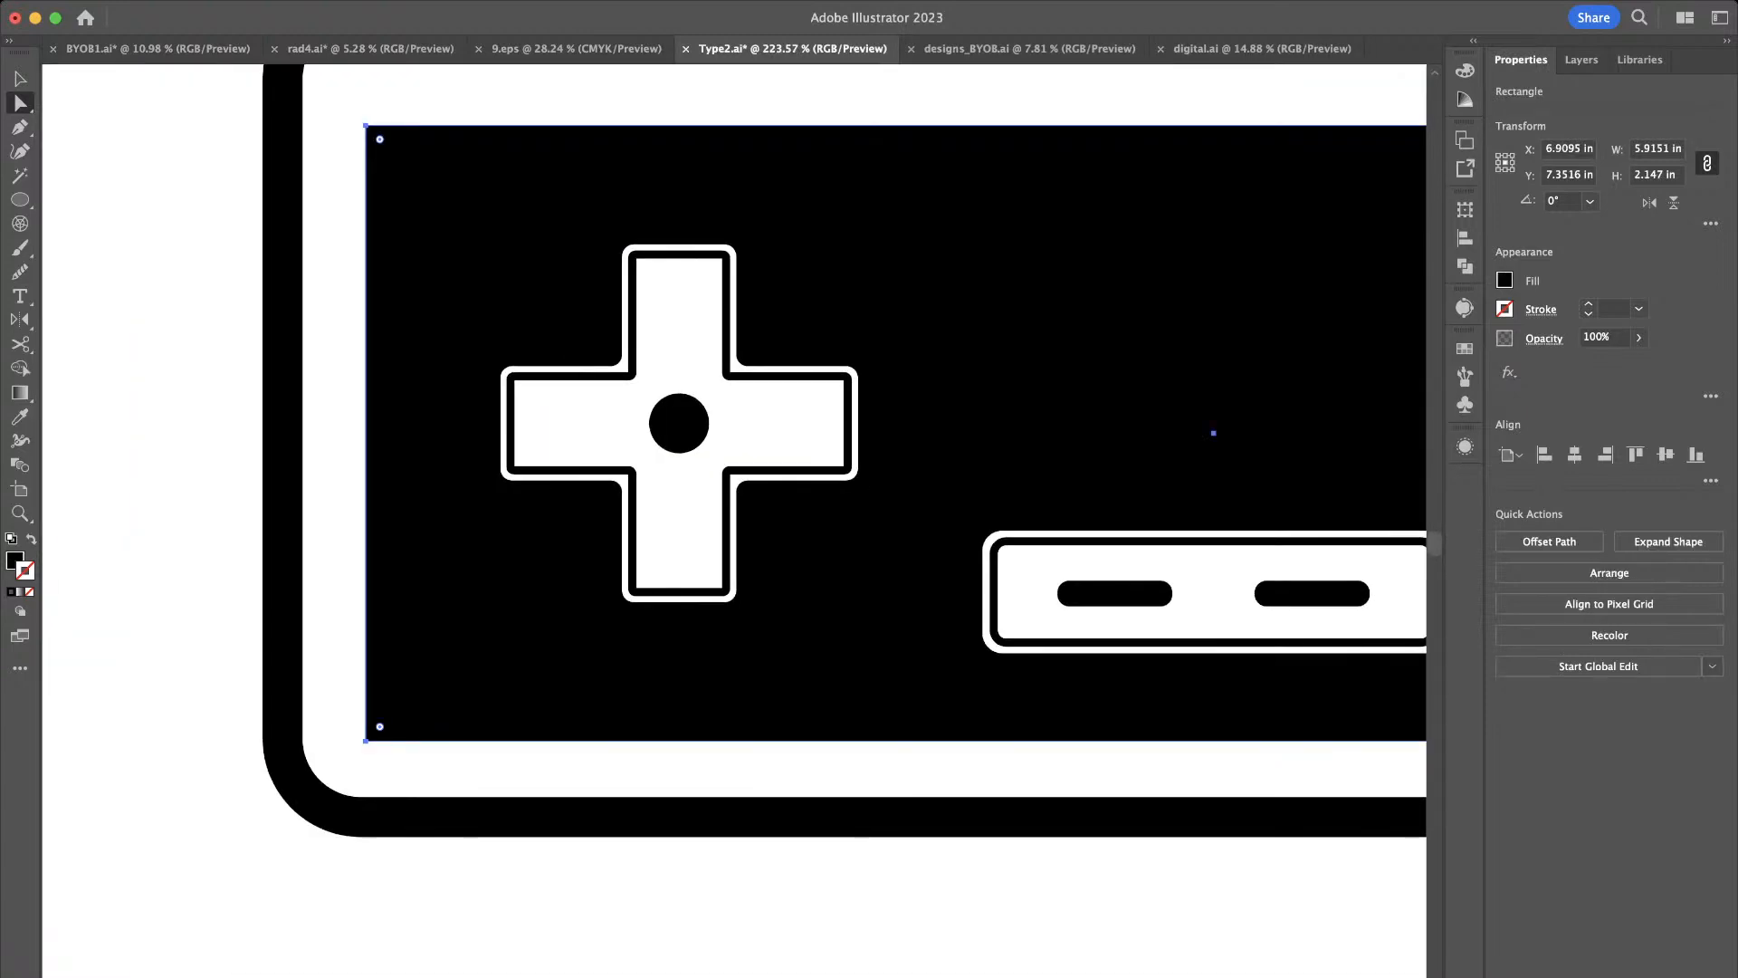
Create an outlined, enlarged circle about 0.38 in wide from the upper round button and unite it into one shape behind the button
scroll(679, 221, down, 3)
scroll(1056, 376, up, 2)
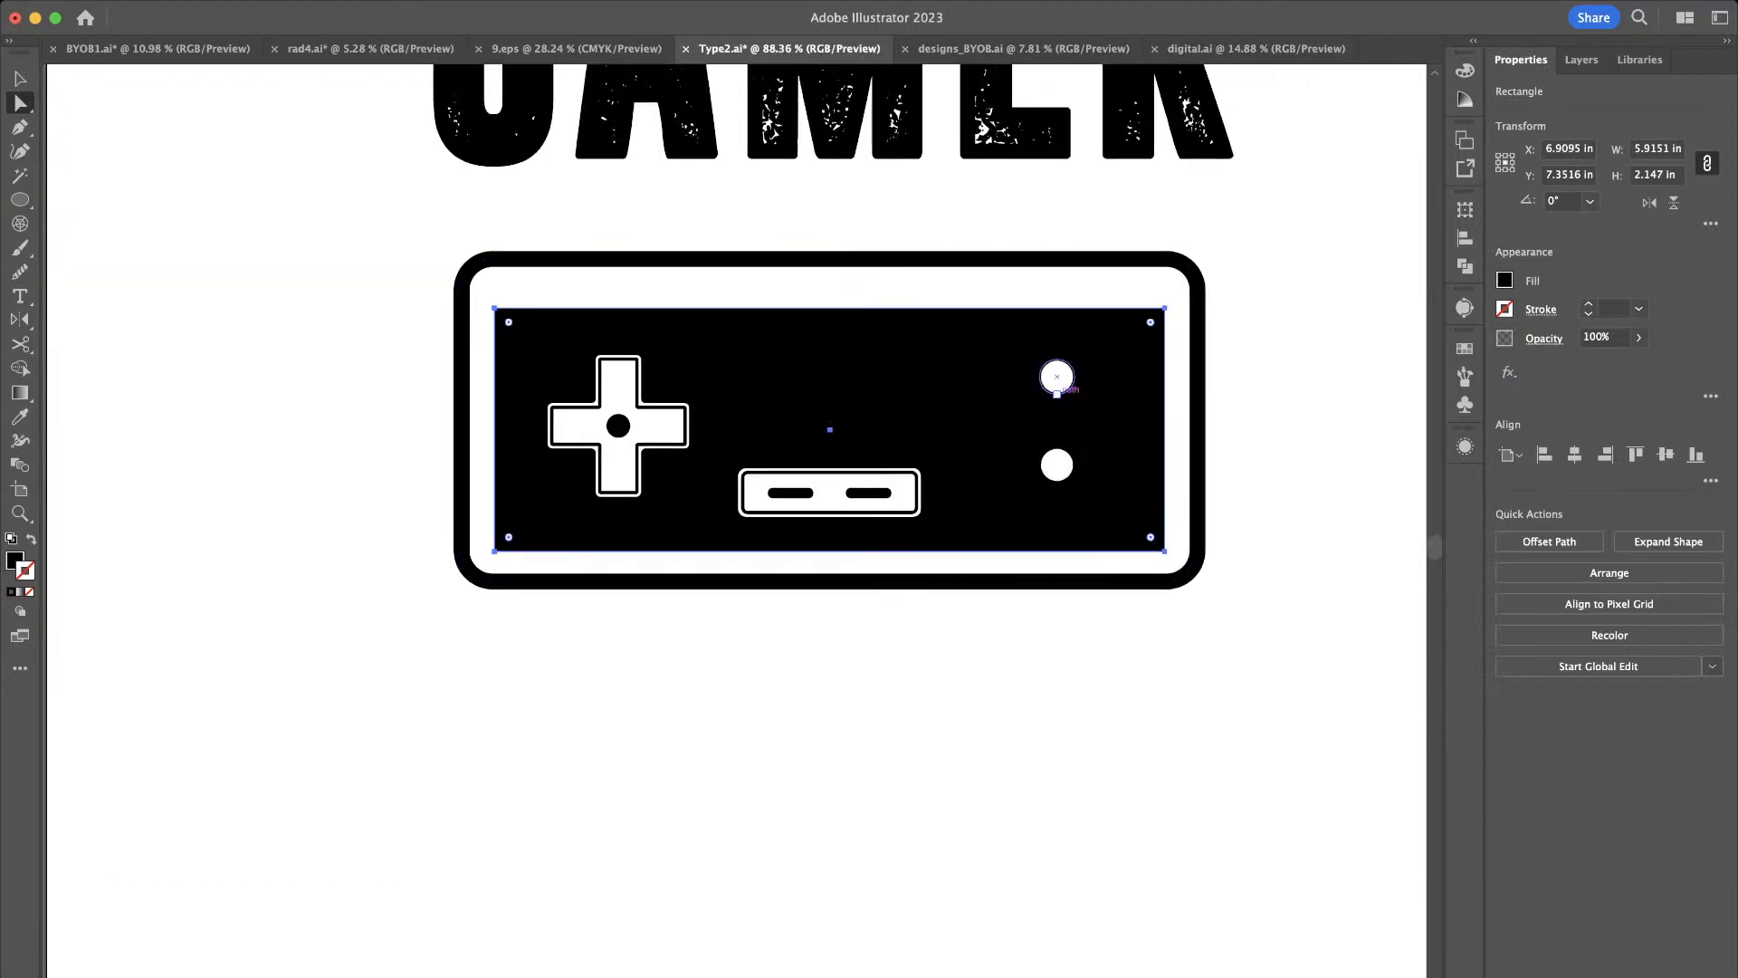
scroll(1056, 377, up, 2)
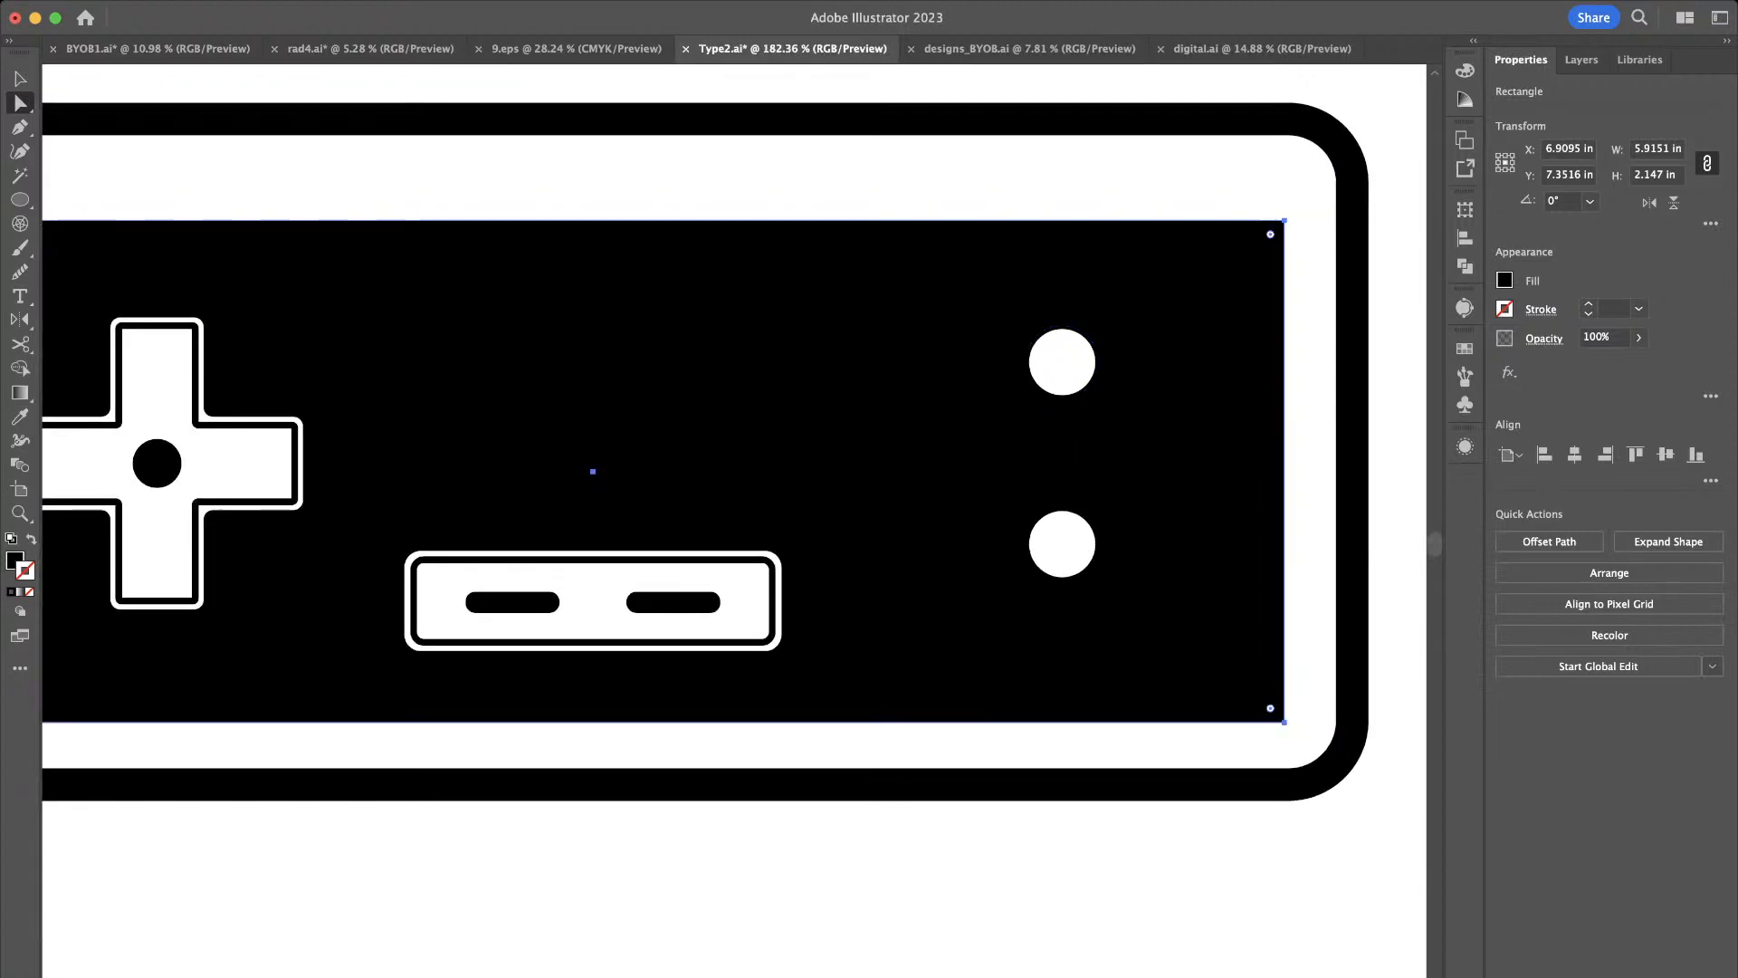
scroll(1036, 429, up, 3)
click(1093, 285)
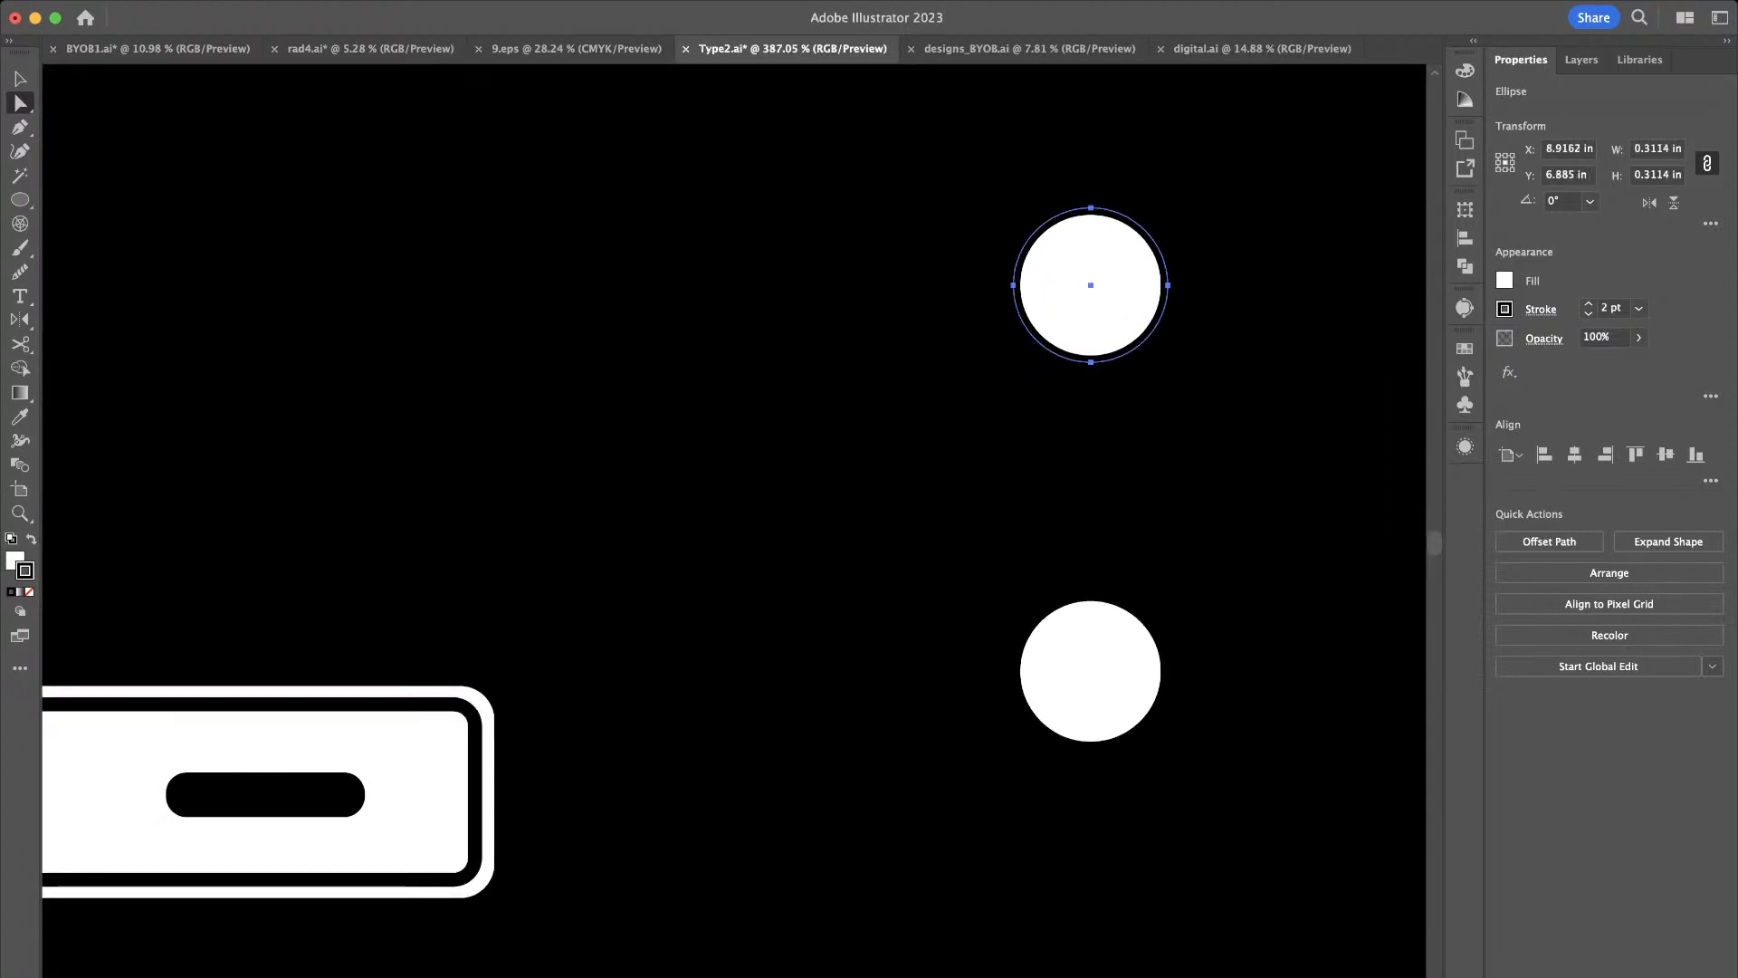
scroll(733, 515, right, 2)
scroll(733, 515, up, 1)
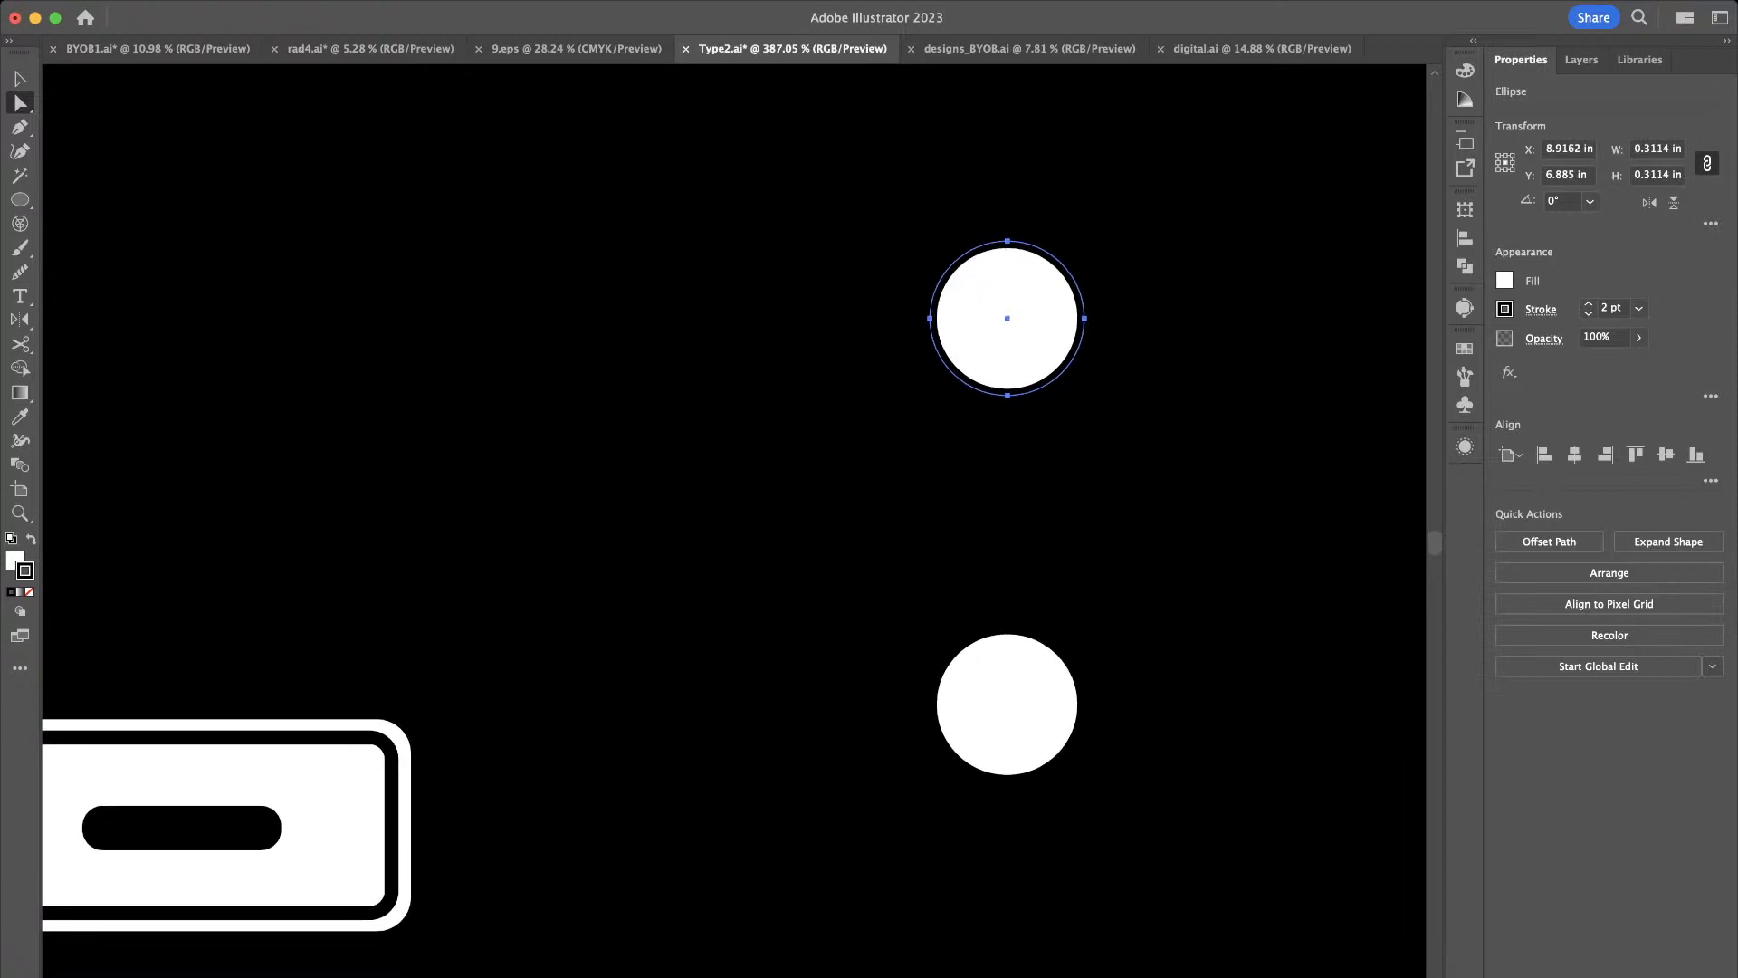
key(v)
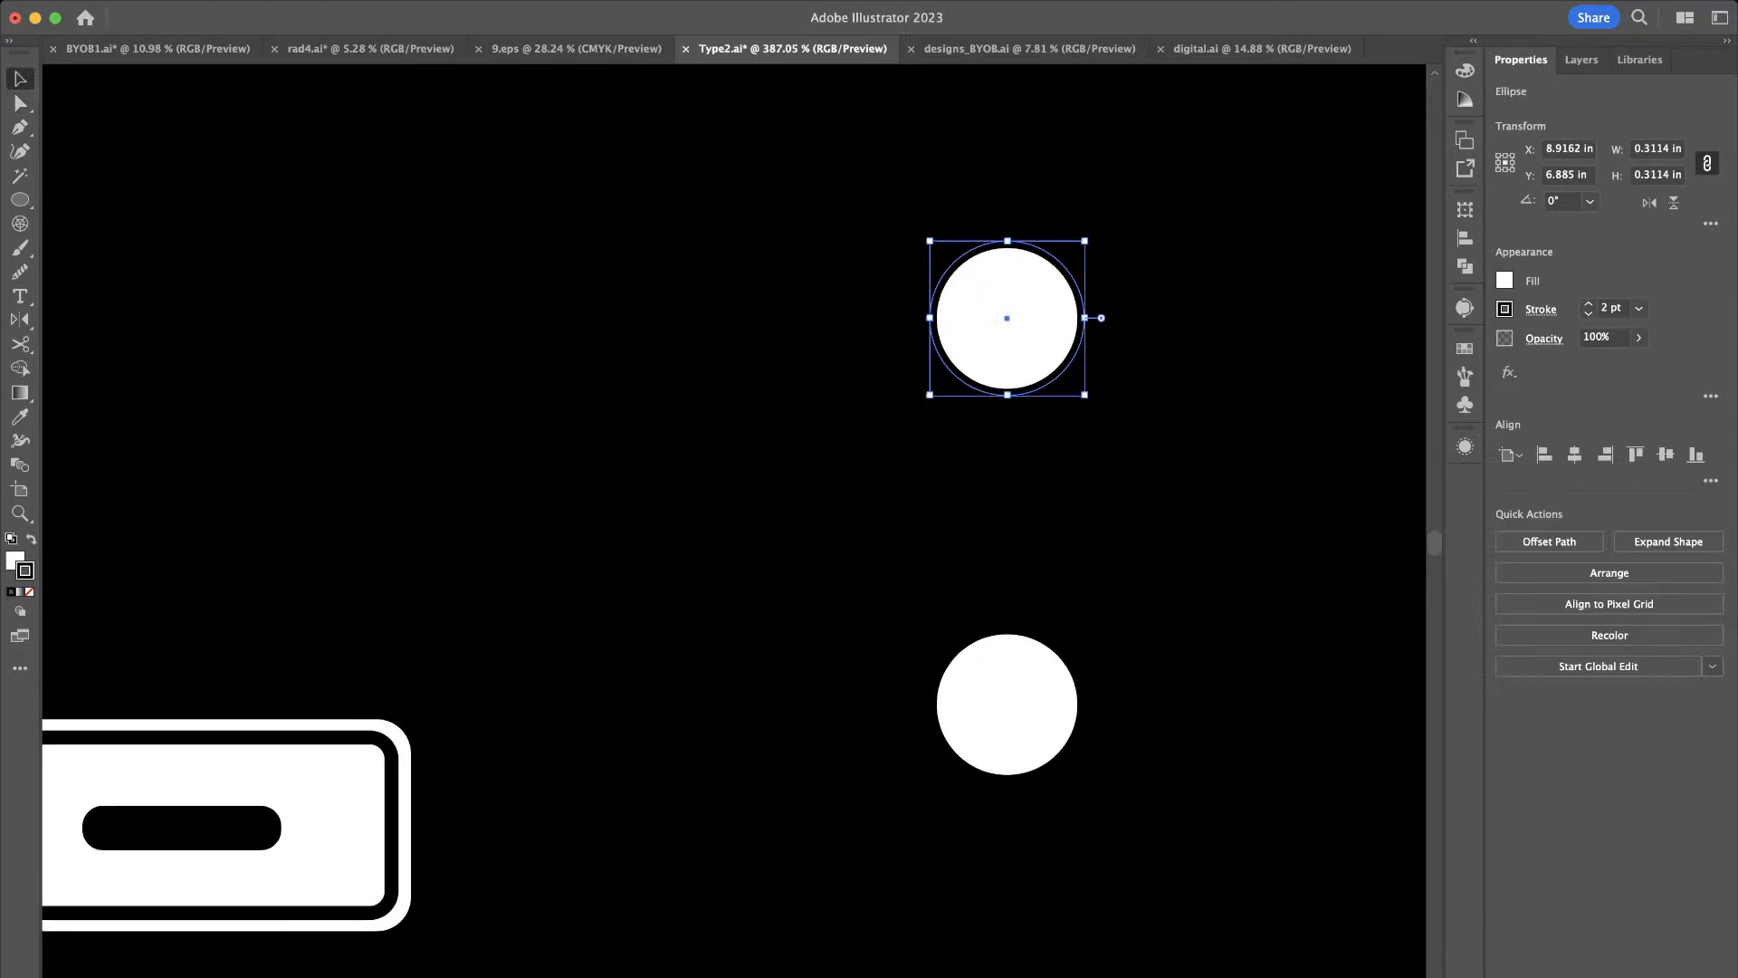
click(1122, 398)
click(1006, 318)
click(1620, 366)
key(Return)
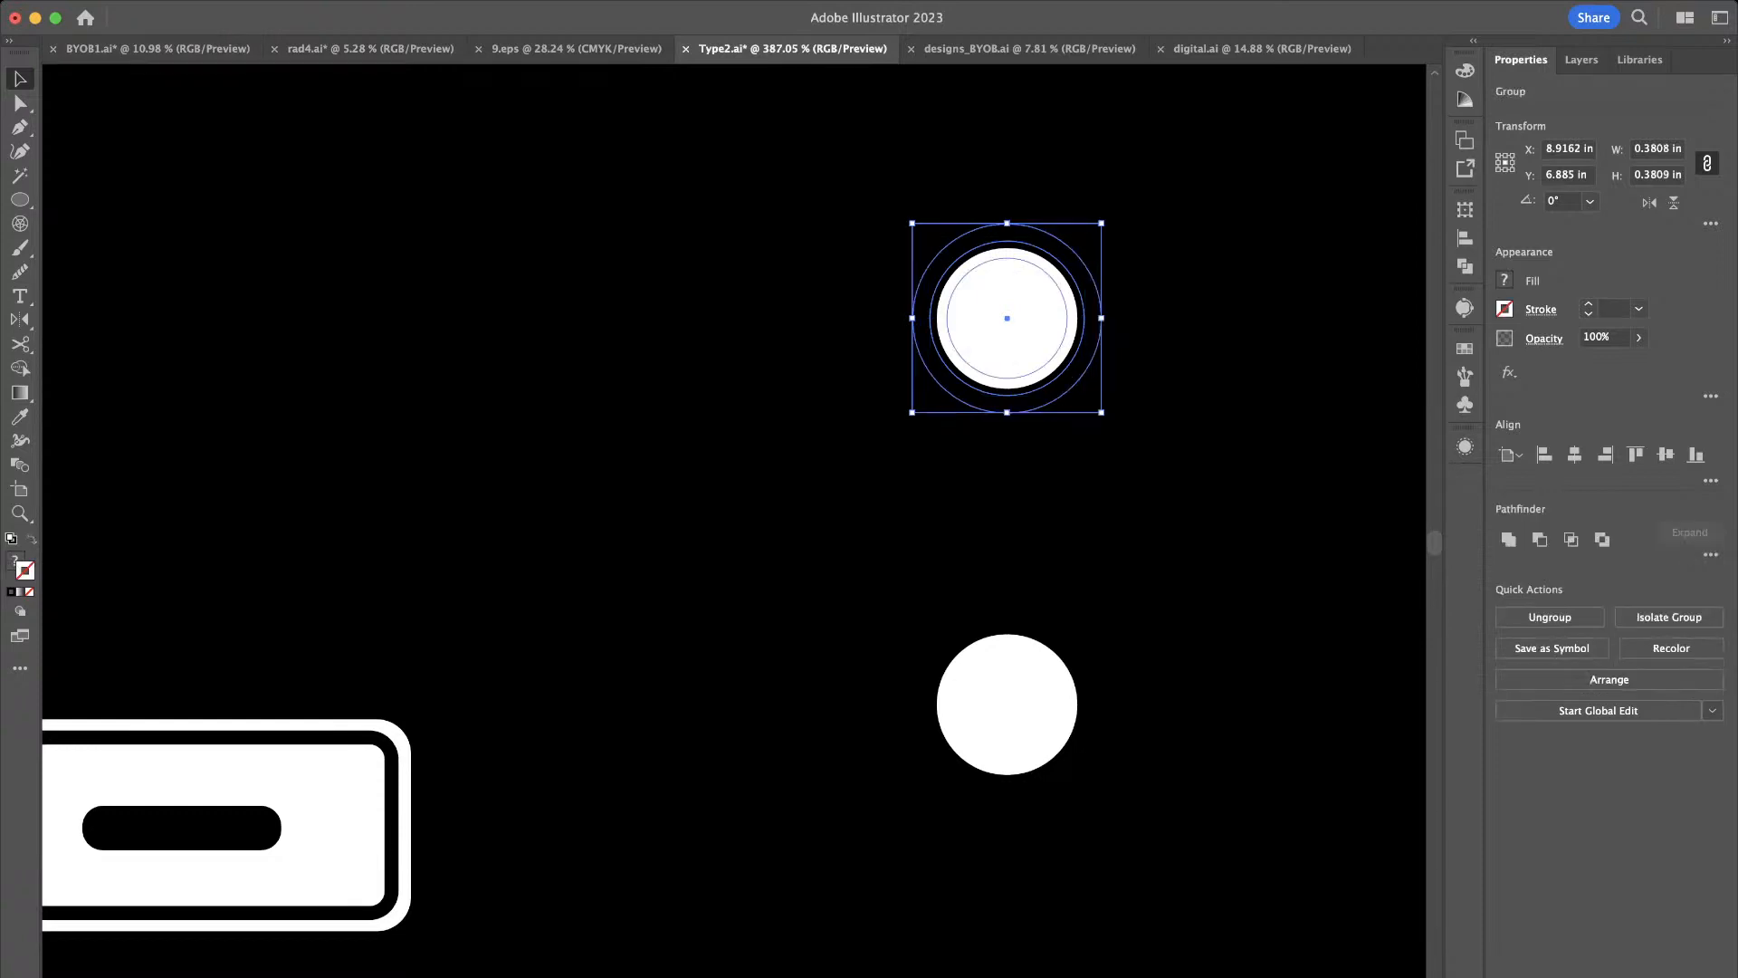
click(1508, 540)
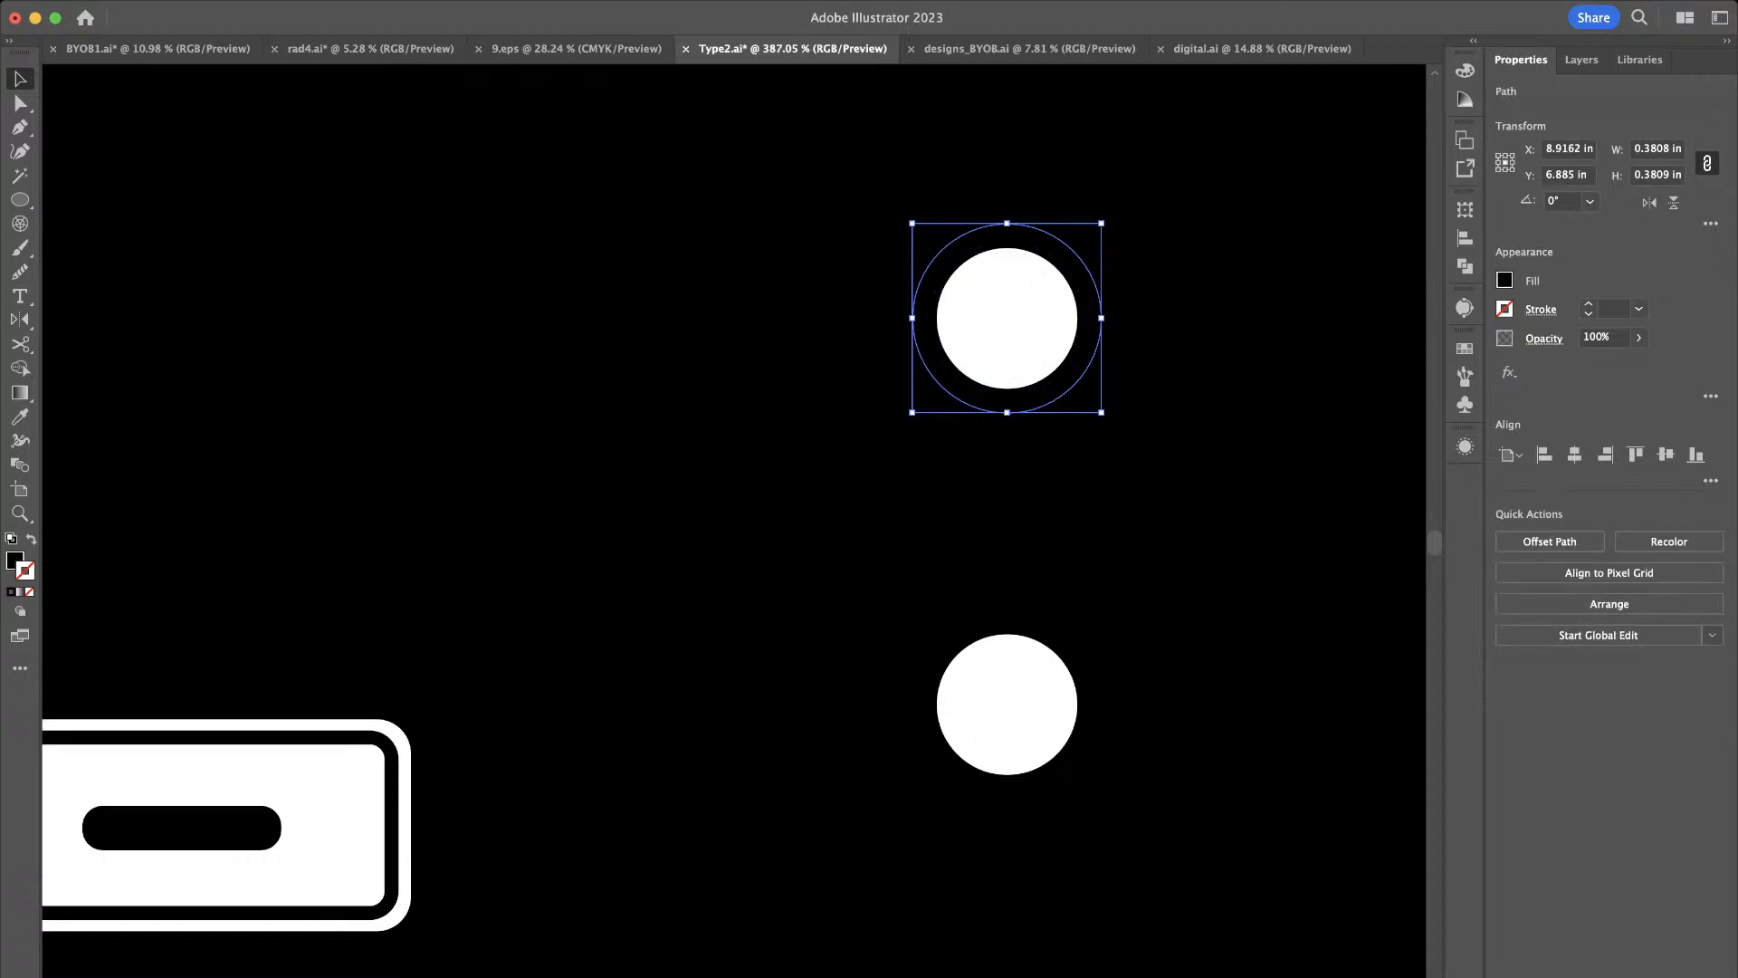
Copy the round button's white fill and 2 pt black stroke onto the larger back circle with the Eyedropper
key(i)
click(965, 364)
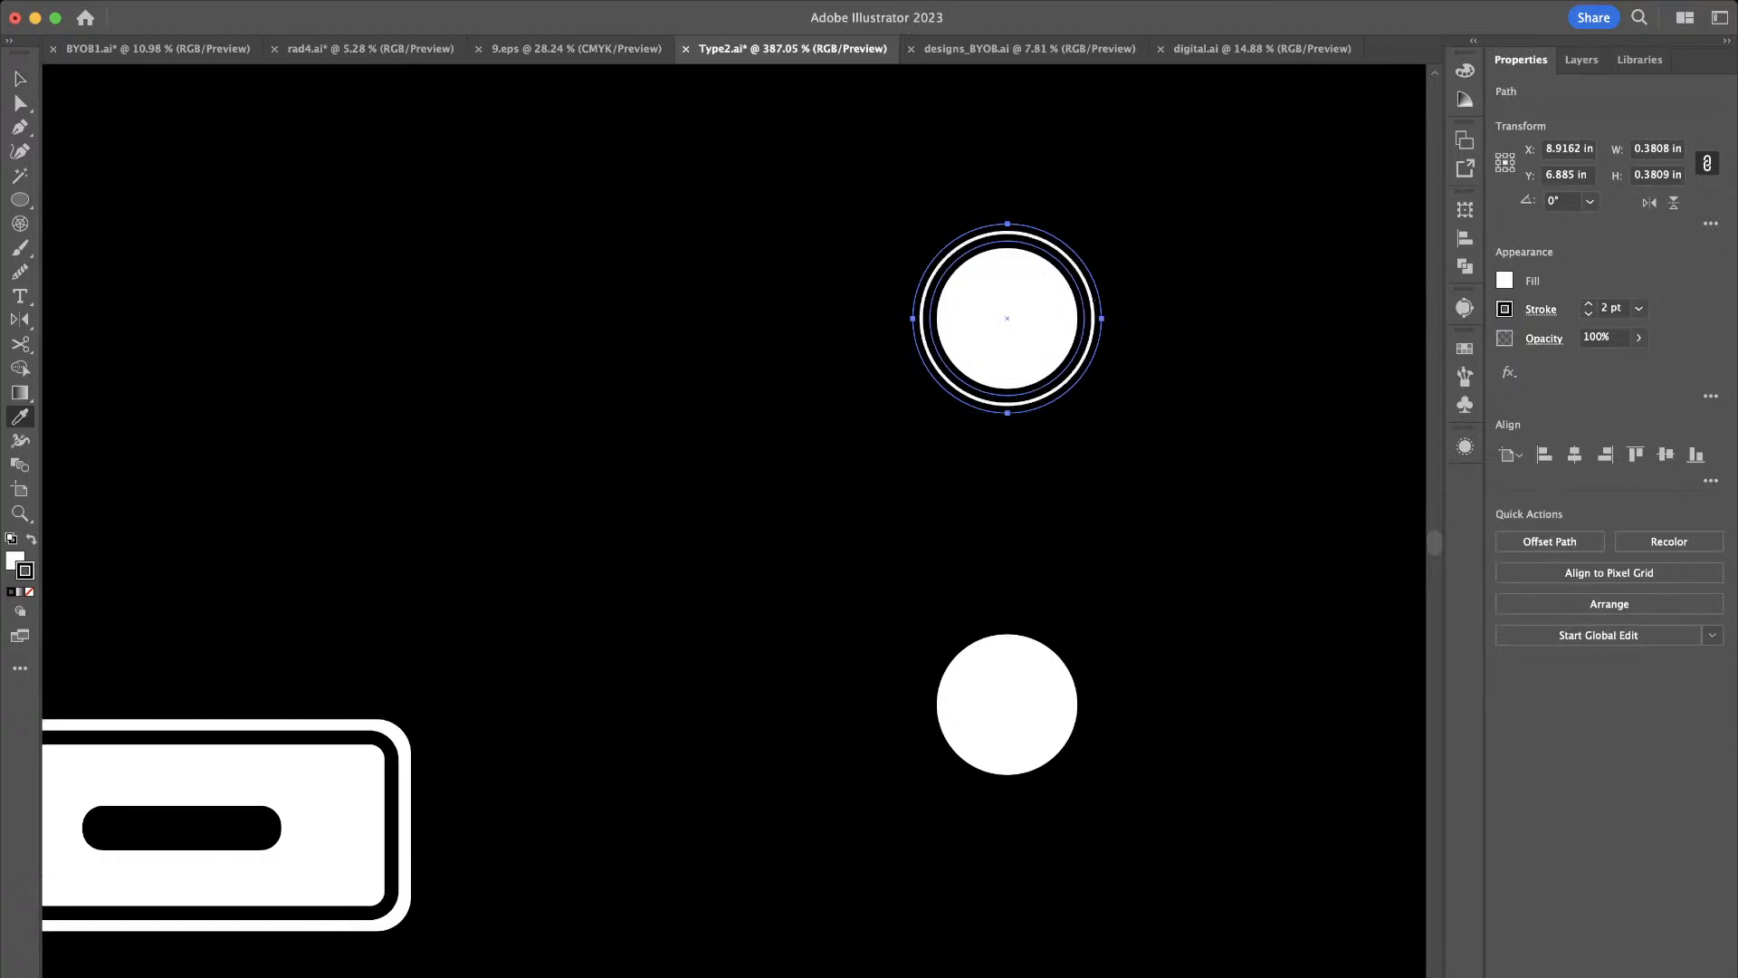
key(v)
click(1099, 347)
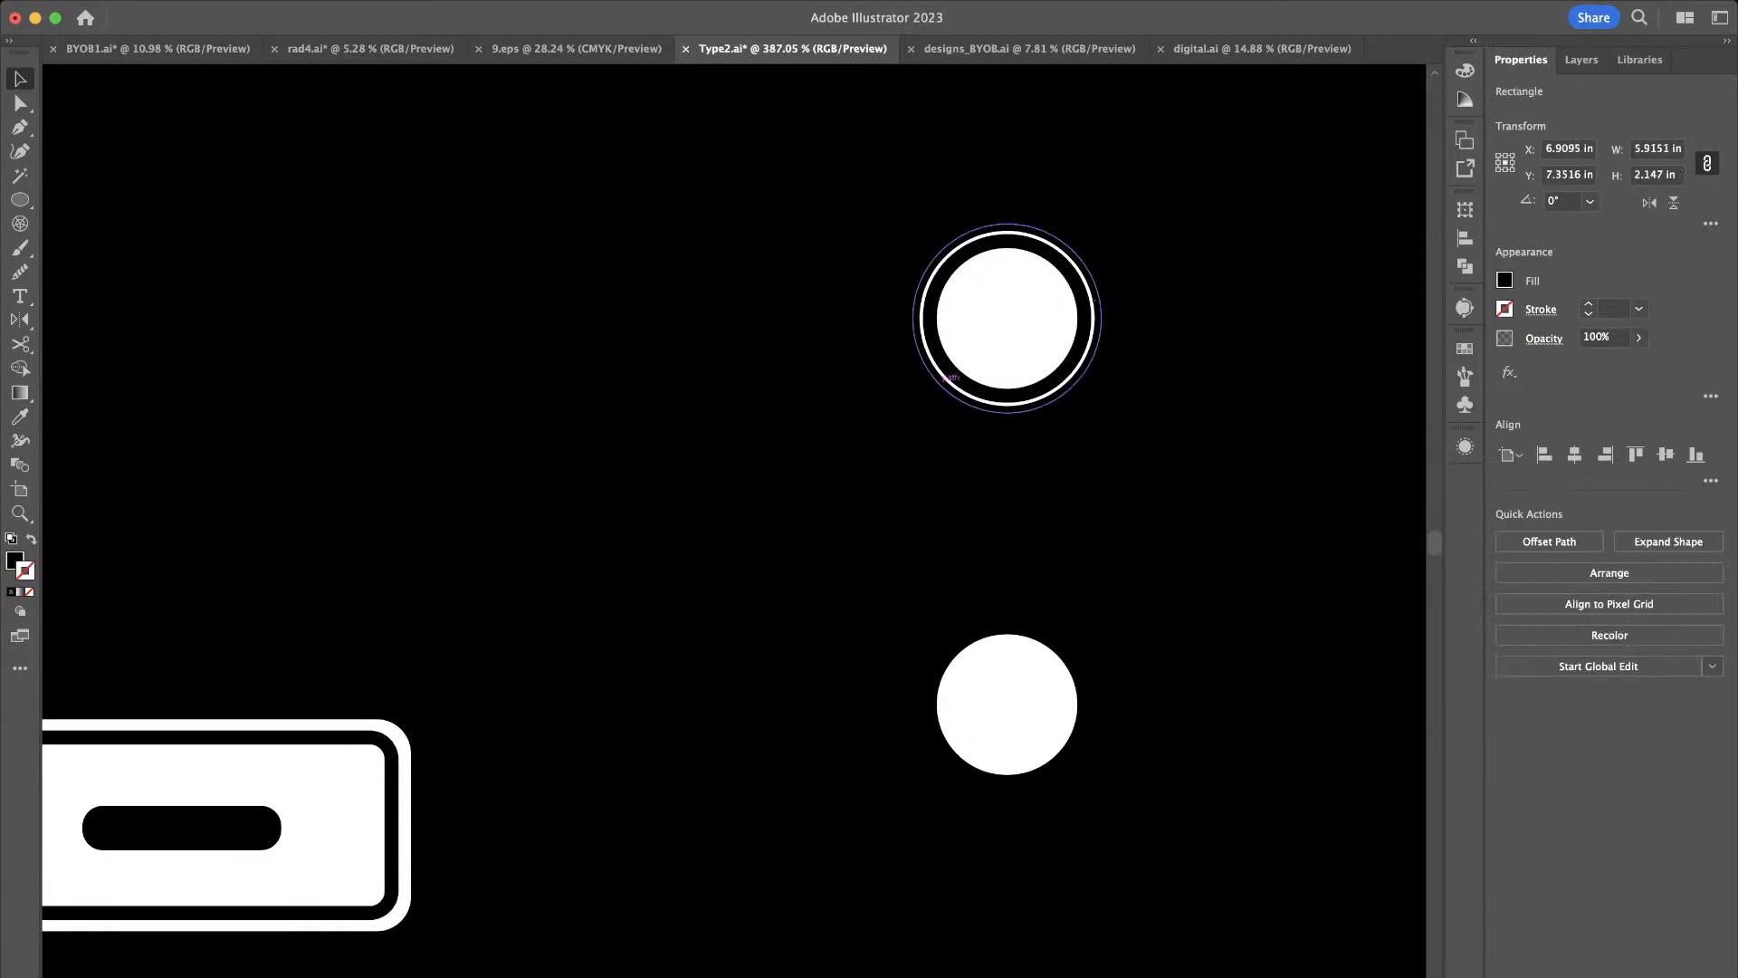
Remove the stroke from the larger white circle behind the upper round button
scroll(1098, 347, up, 3)
click(1096, 343)
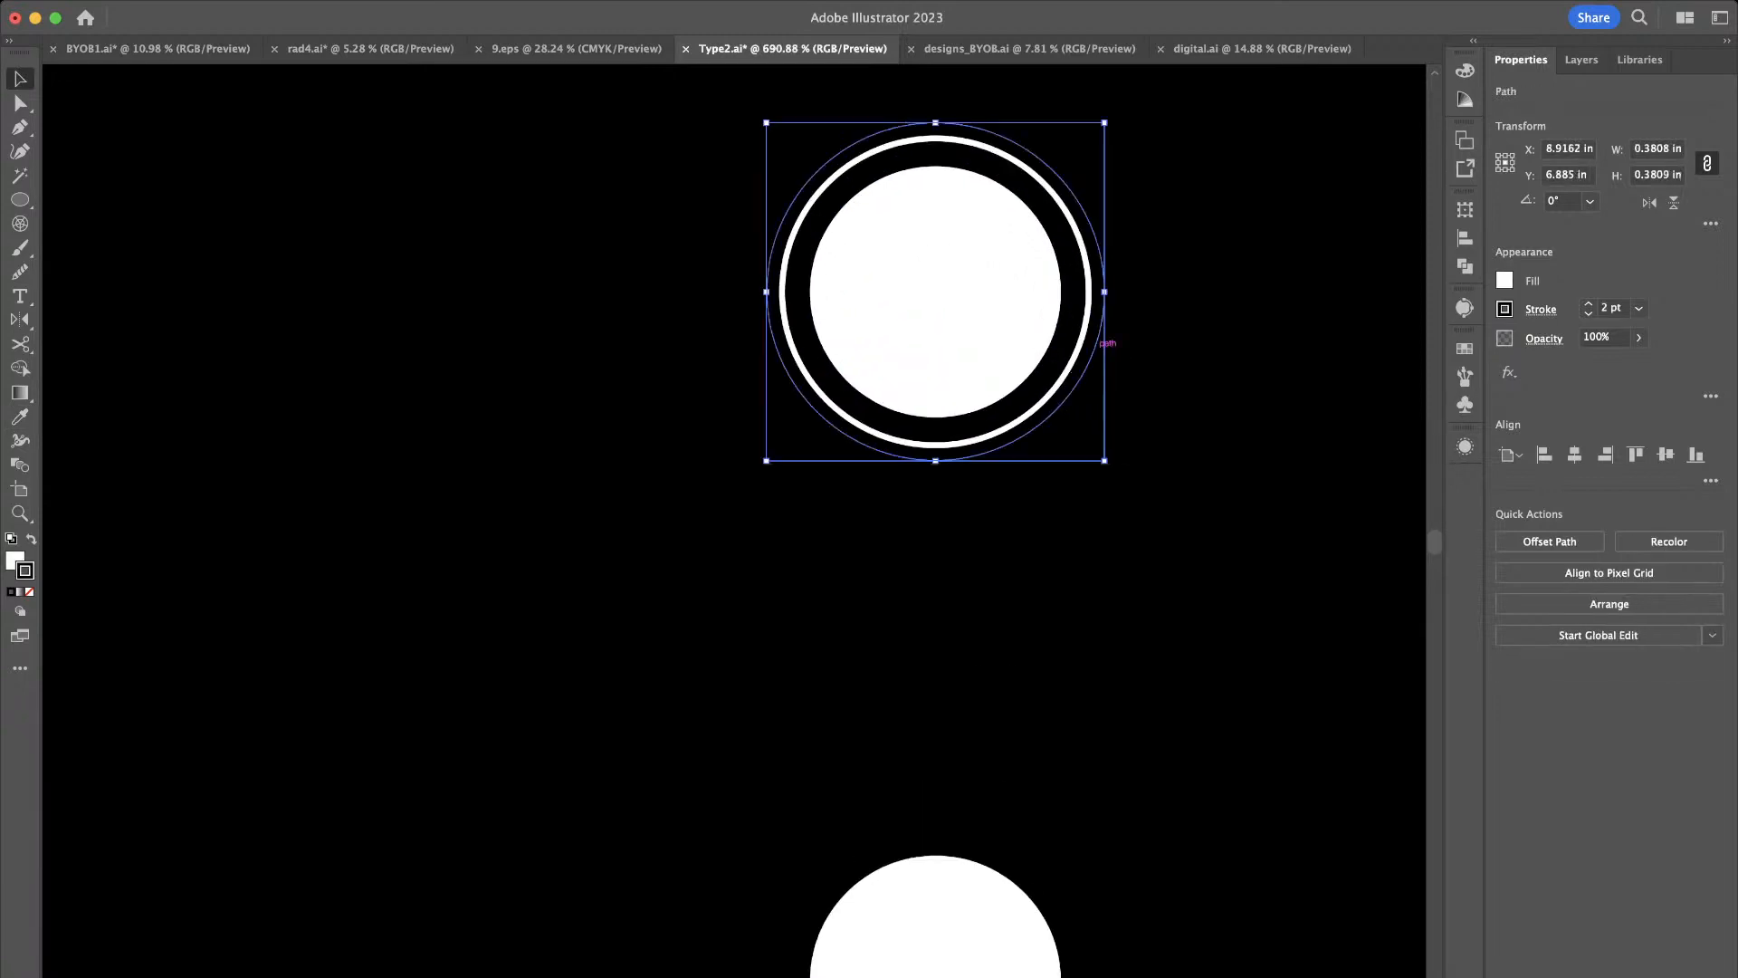
click(1588, 314)
click(1589, 314)
click(1588, 314)
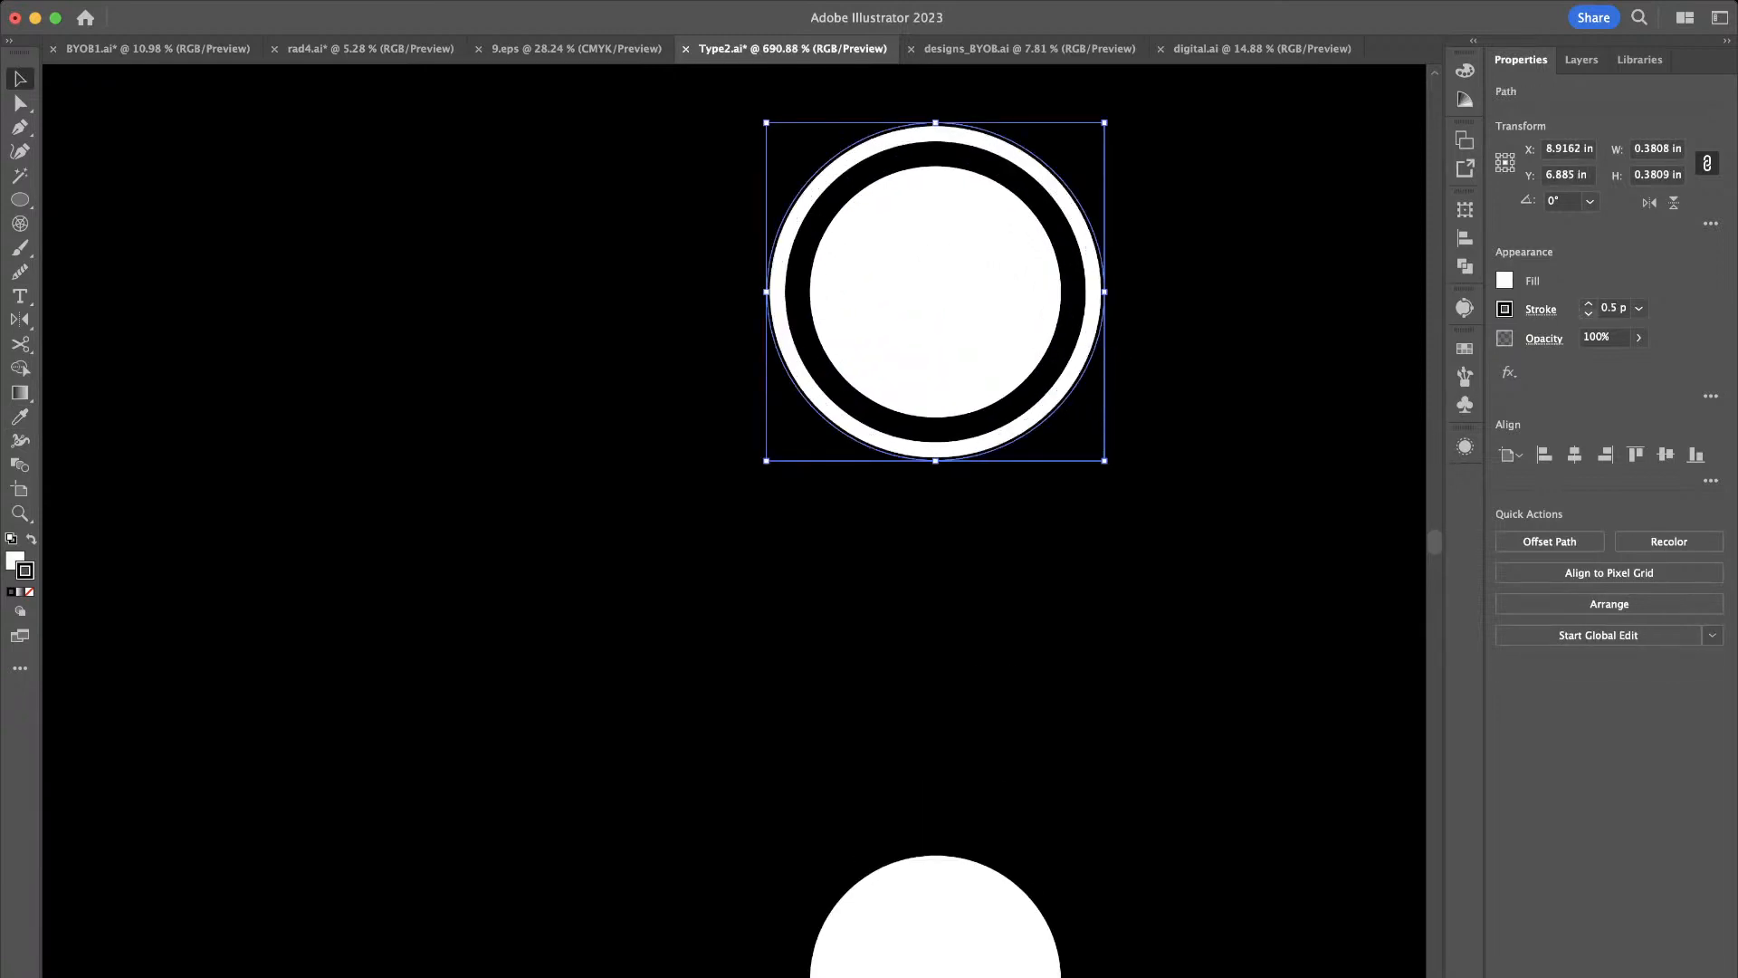
click(1588, 314)
click(1589, 314)
click(1256, 444)
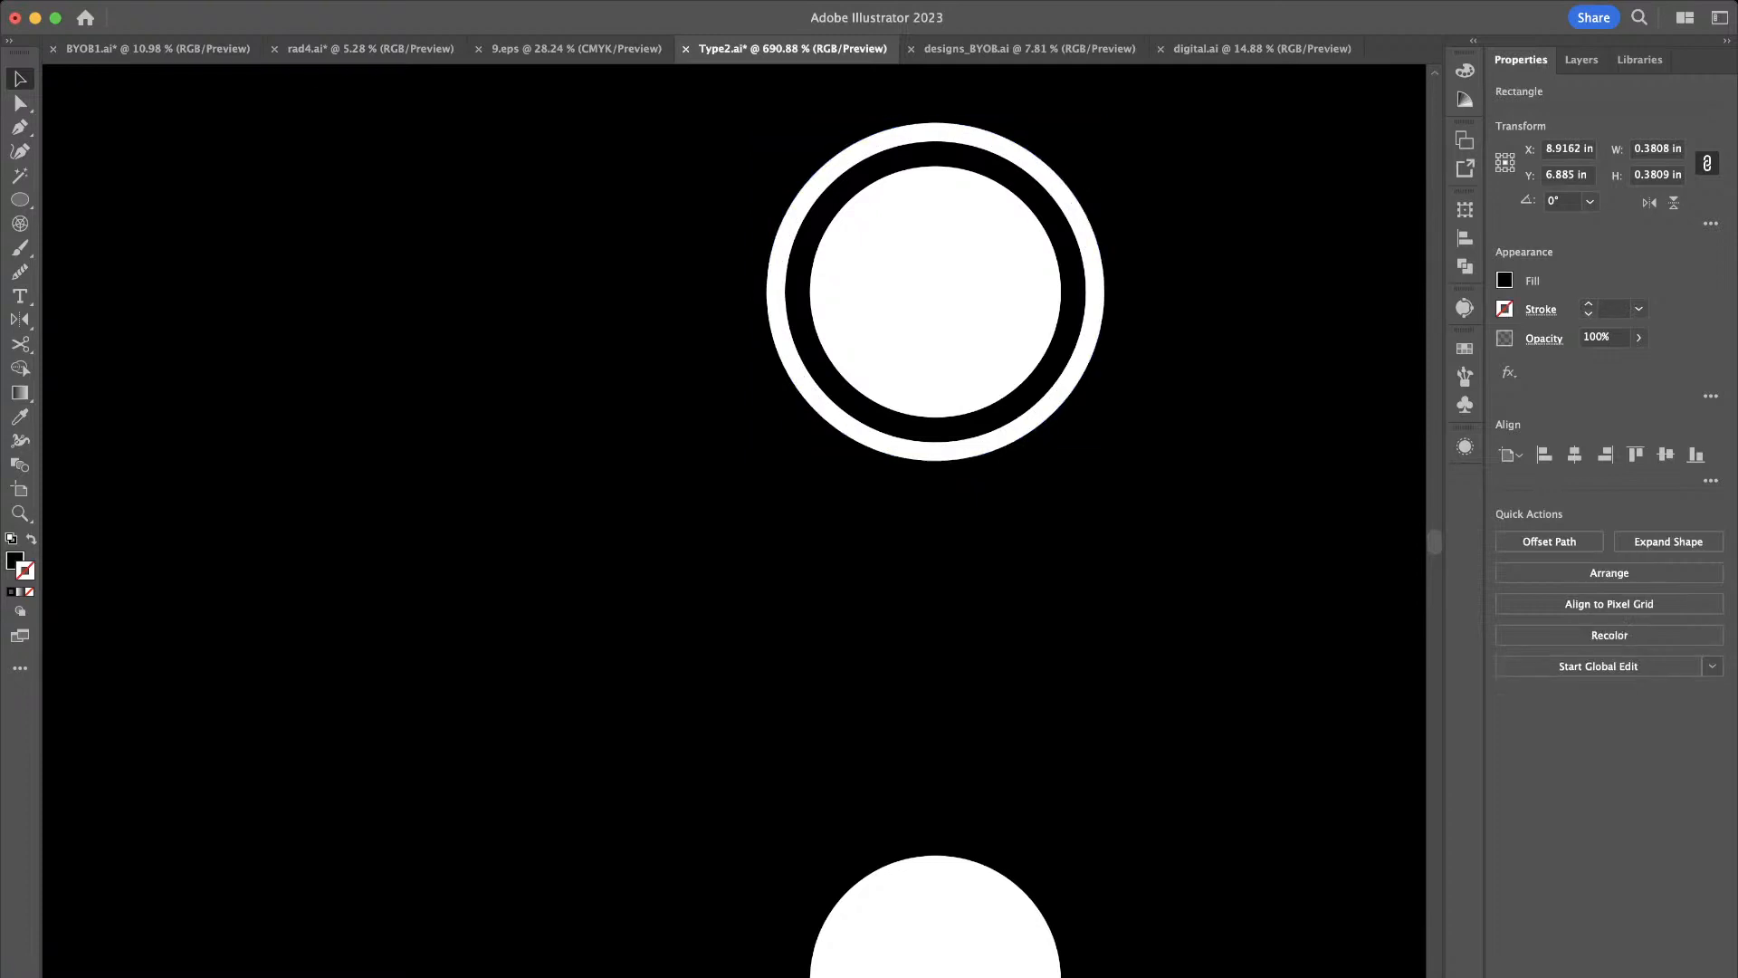
Group the upper round button with the larger white circle behind it
scroll(1255, 444, down, 5)
scroll(1255, 410, up, 3)
click(1147, 384)
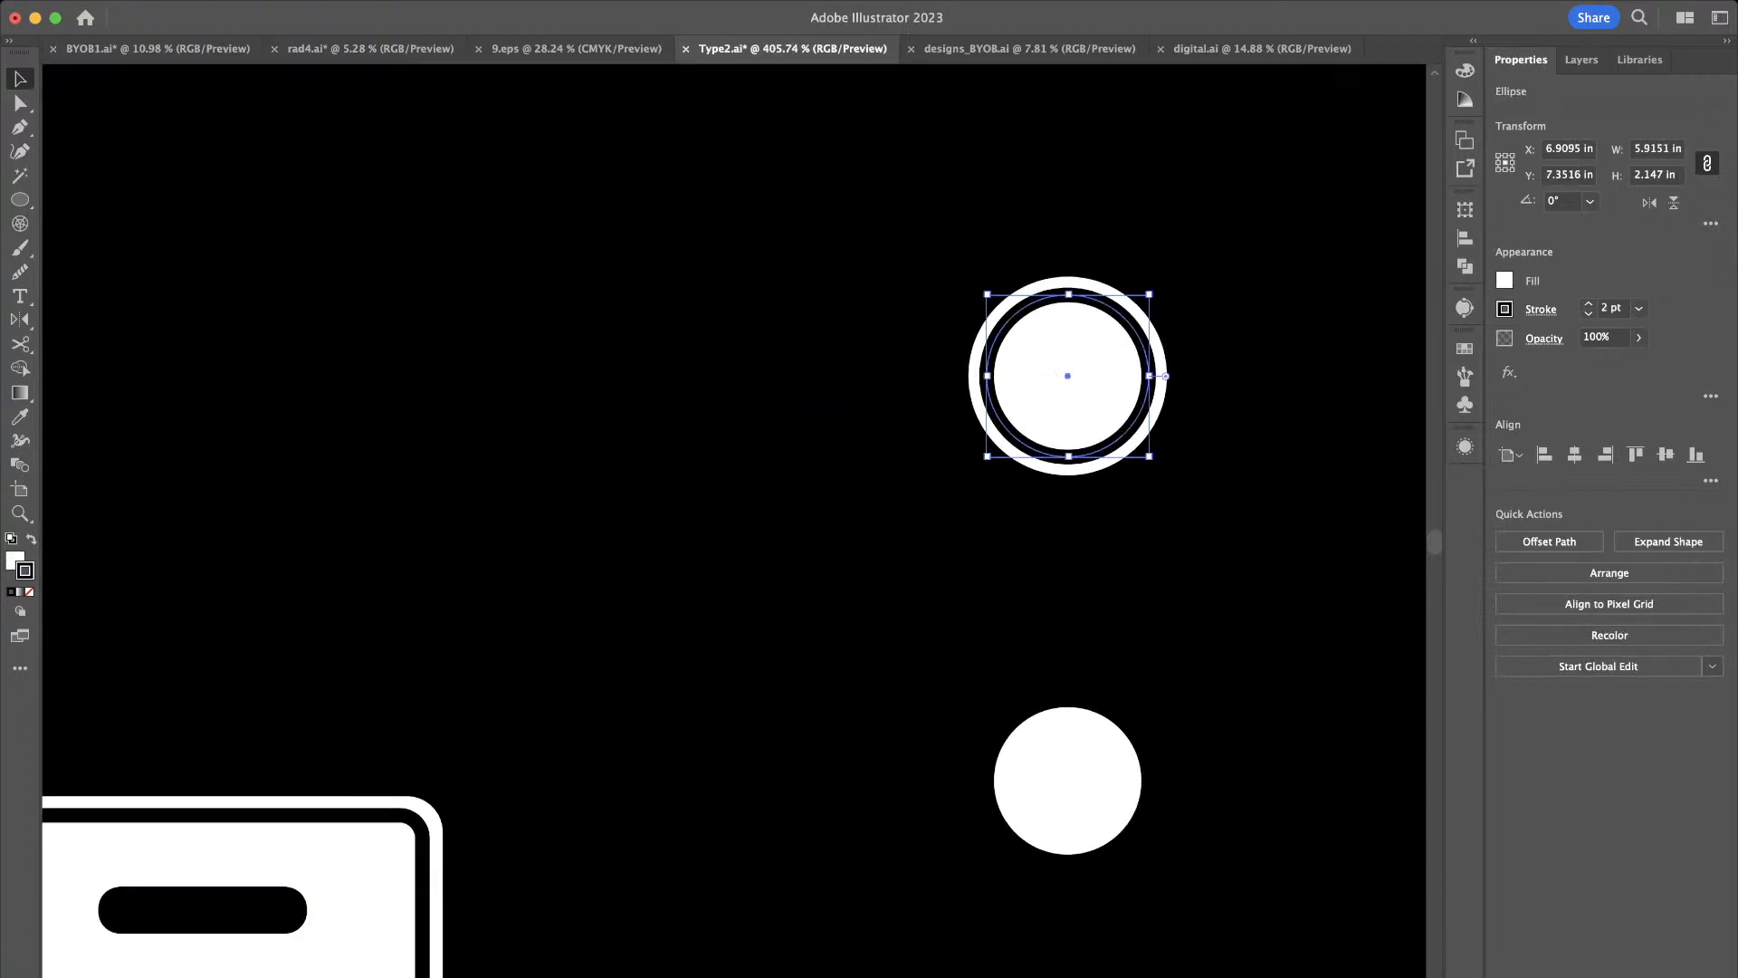
scroll(1147, 385, up, 5)
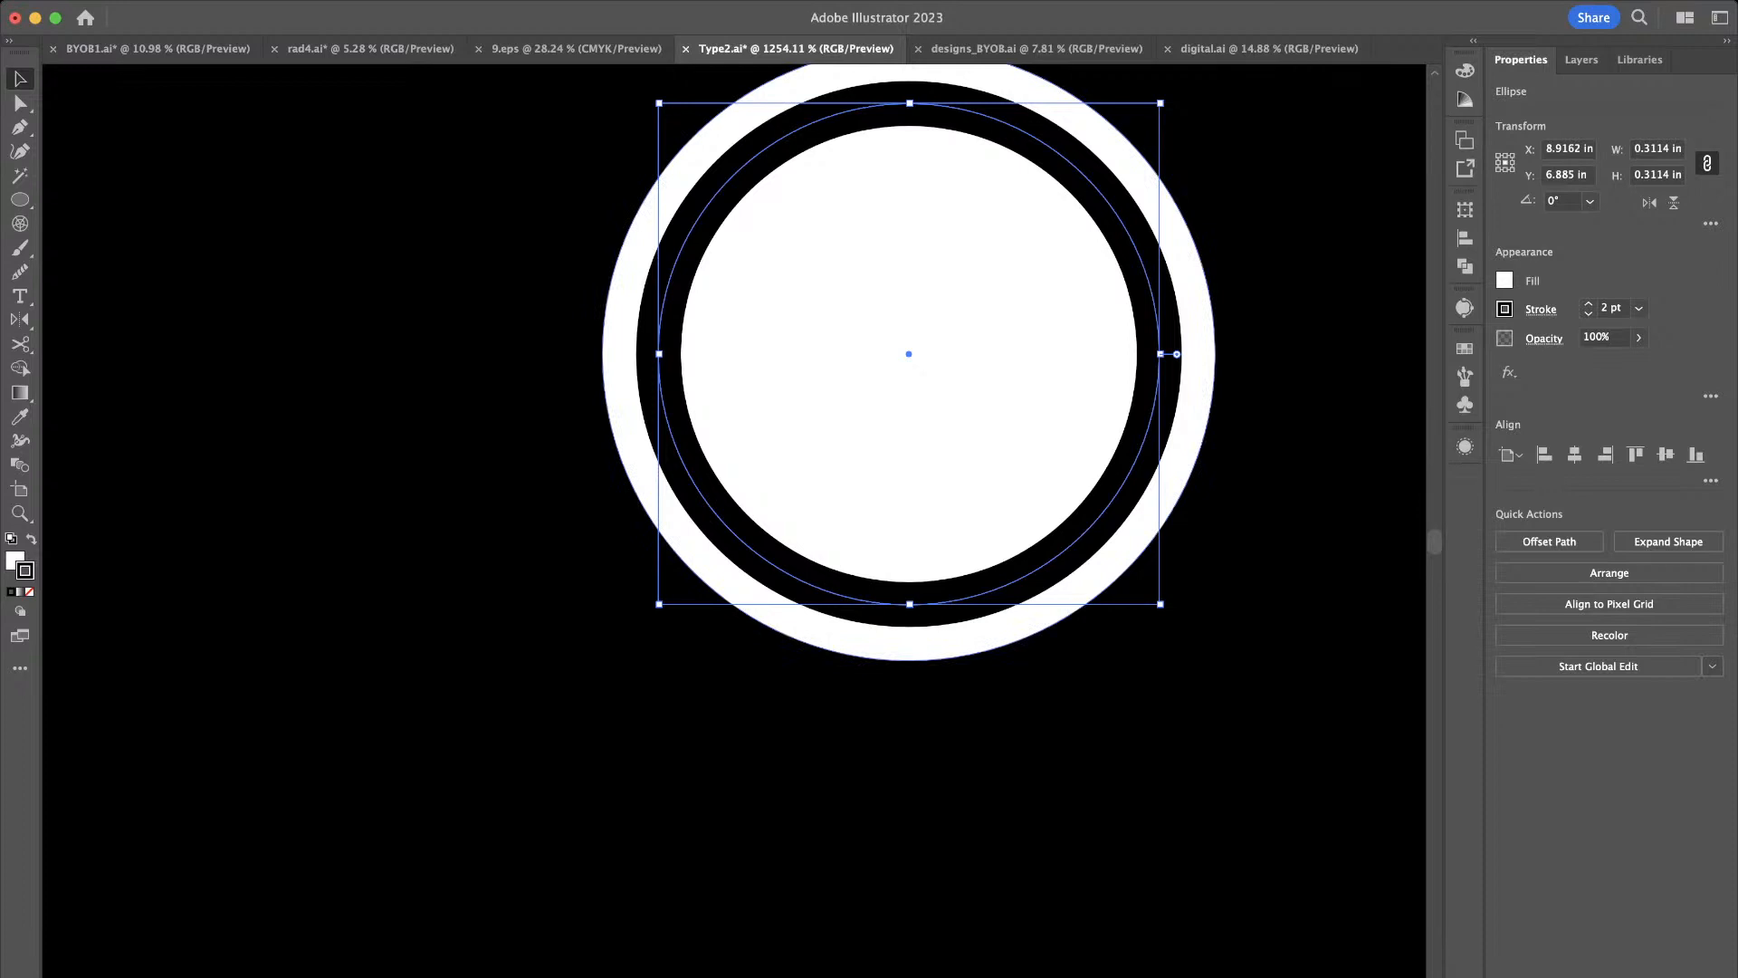
shift+click(1213, 336)
key(super+g)
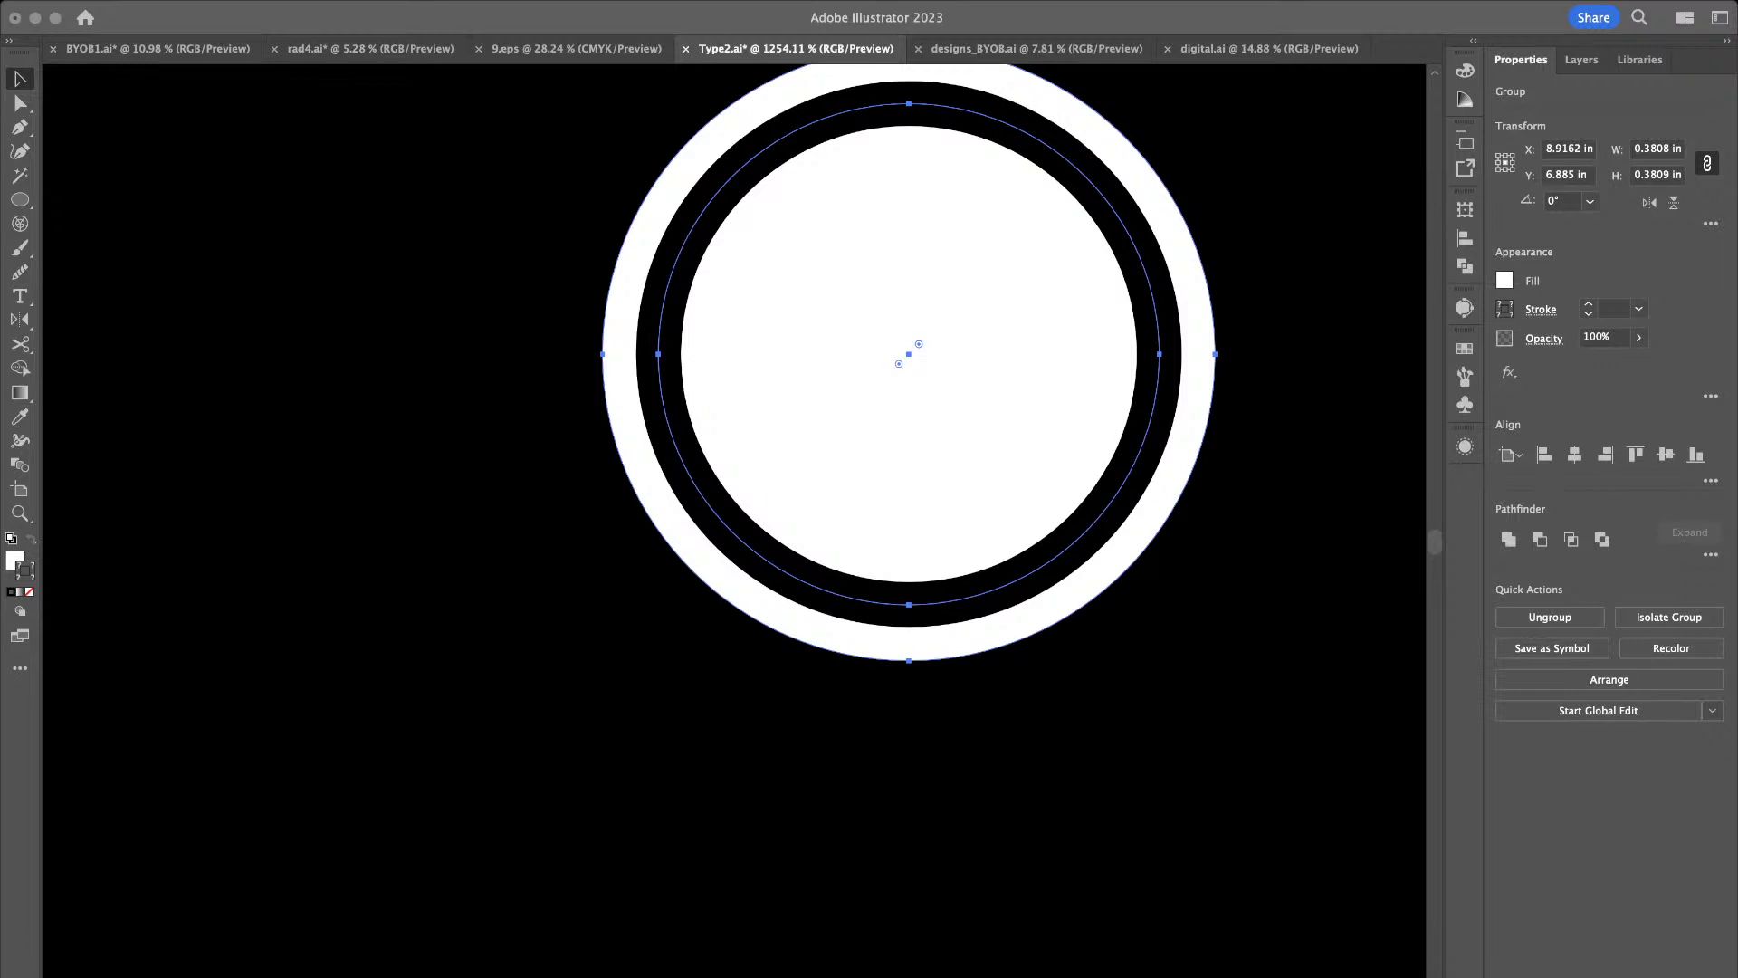
Delete the plain lower round button and place a copy of the ringed button group straight below the upper one
scroll(904, 706, down, 10)
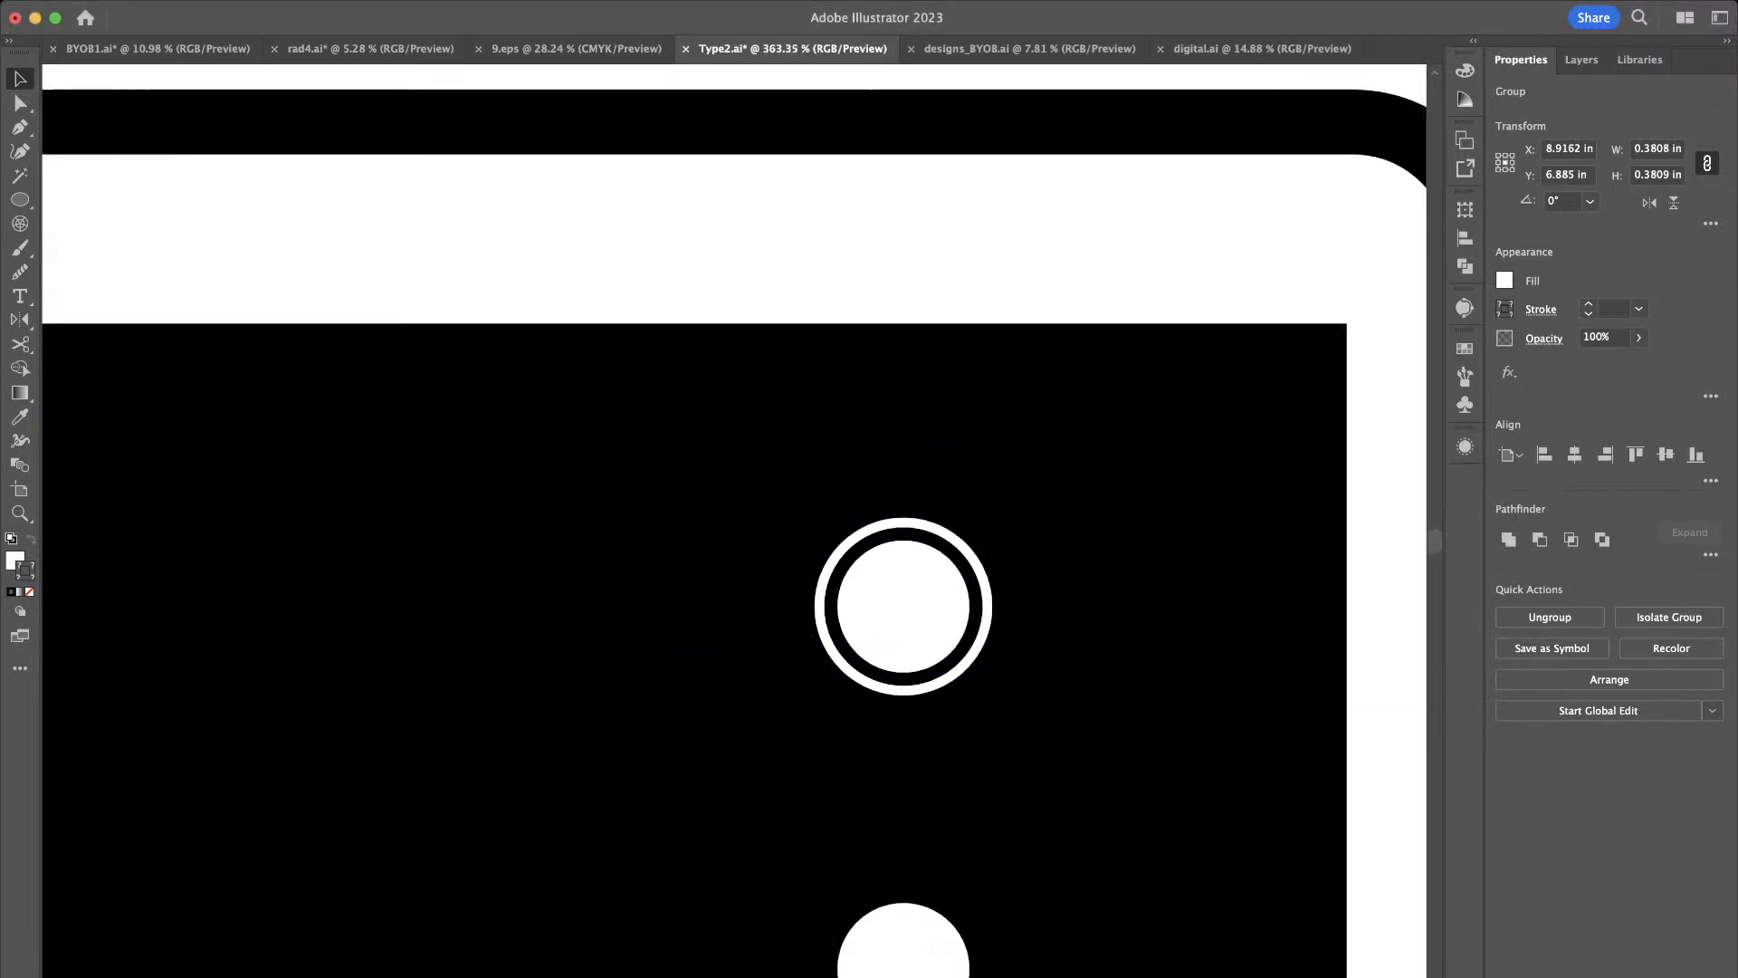
scroll(904, 705, down, 2)
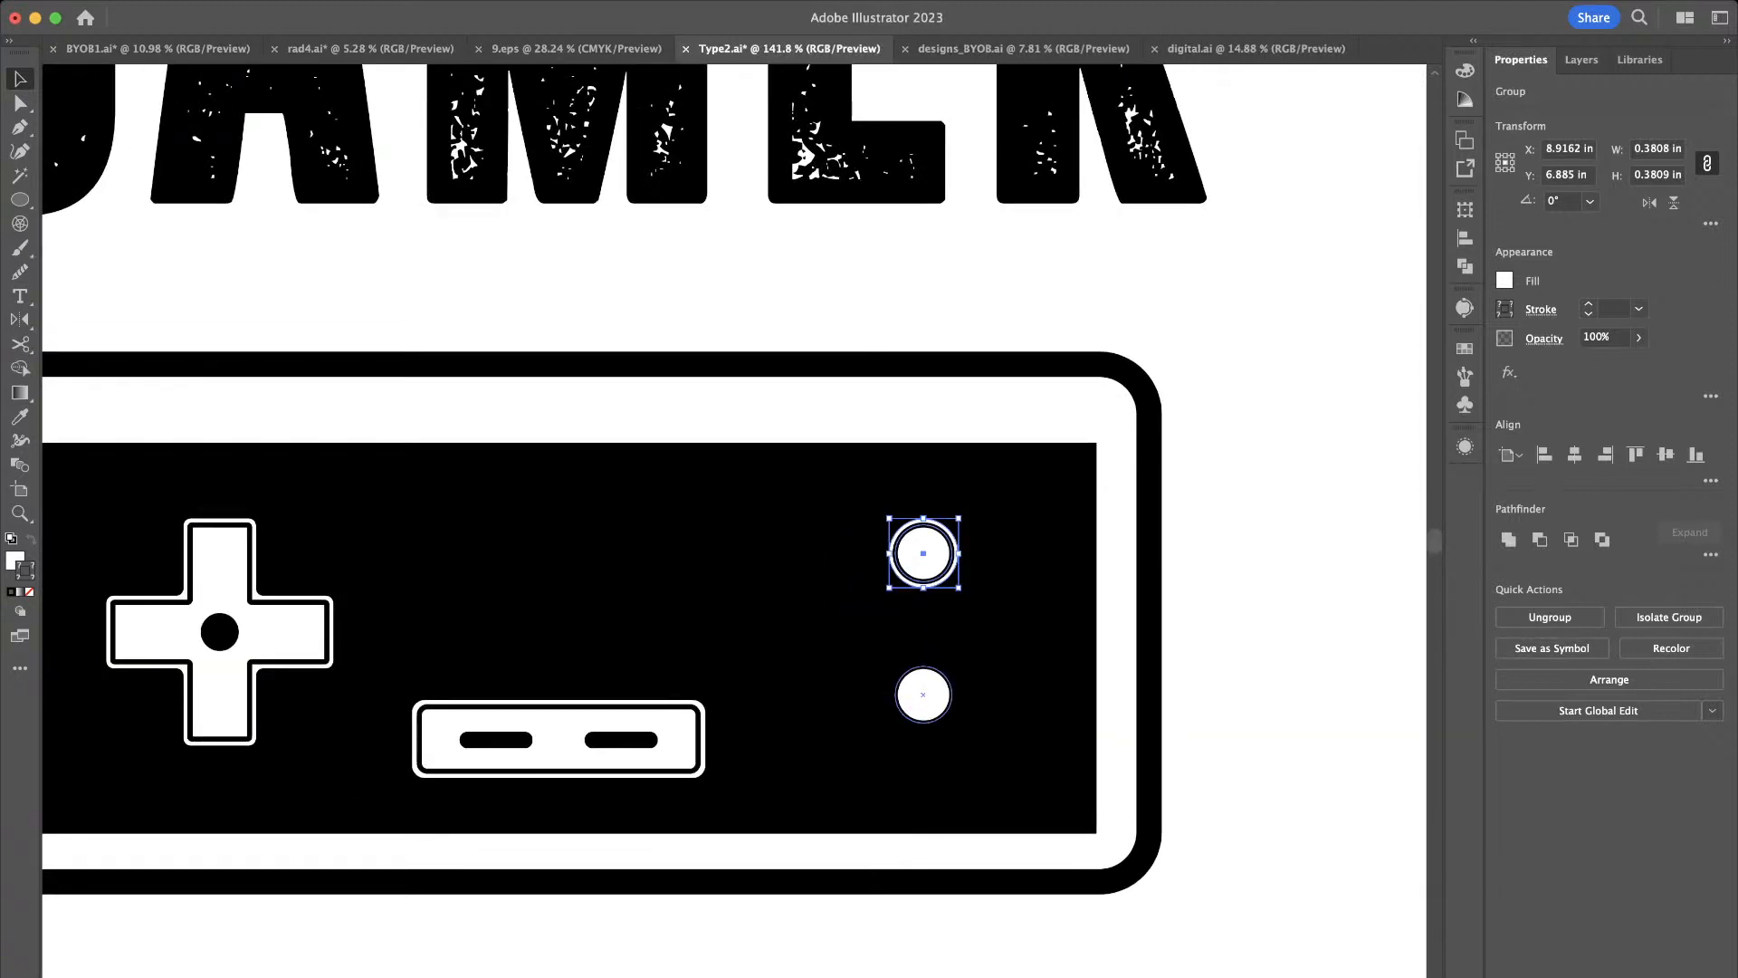
scroll(914, 706, up, 4)
click(914, 706)
key(Delete)
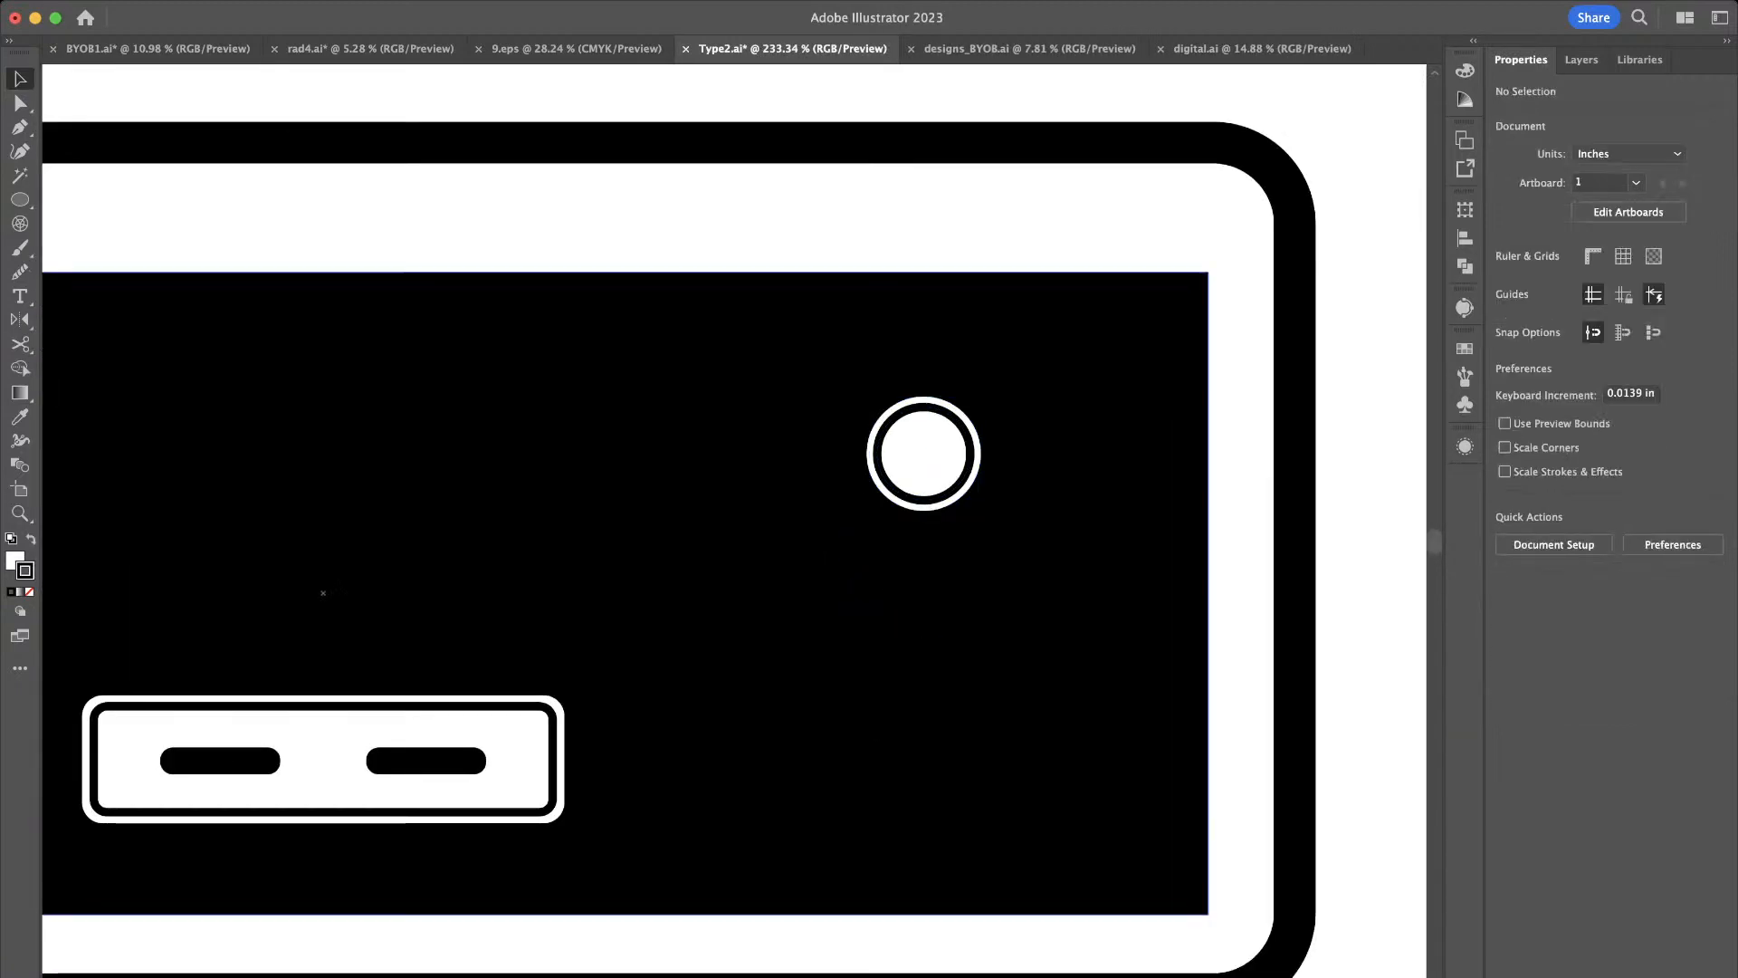
click(923, 469)
drag(923, 469, 923, 666)
Align the copied lower button's bottom edge with the bottom of the D-pad's front plus
scroll(923, 667, down, 3)
scroll(989, 760, up, 3)
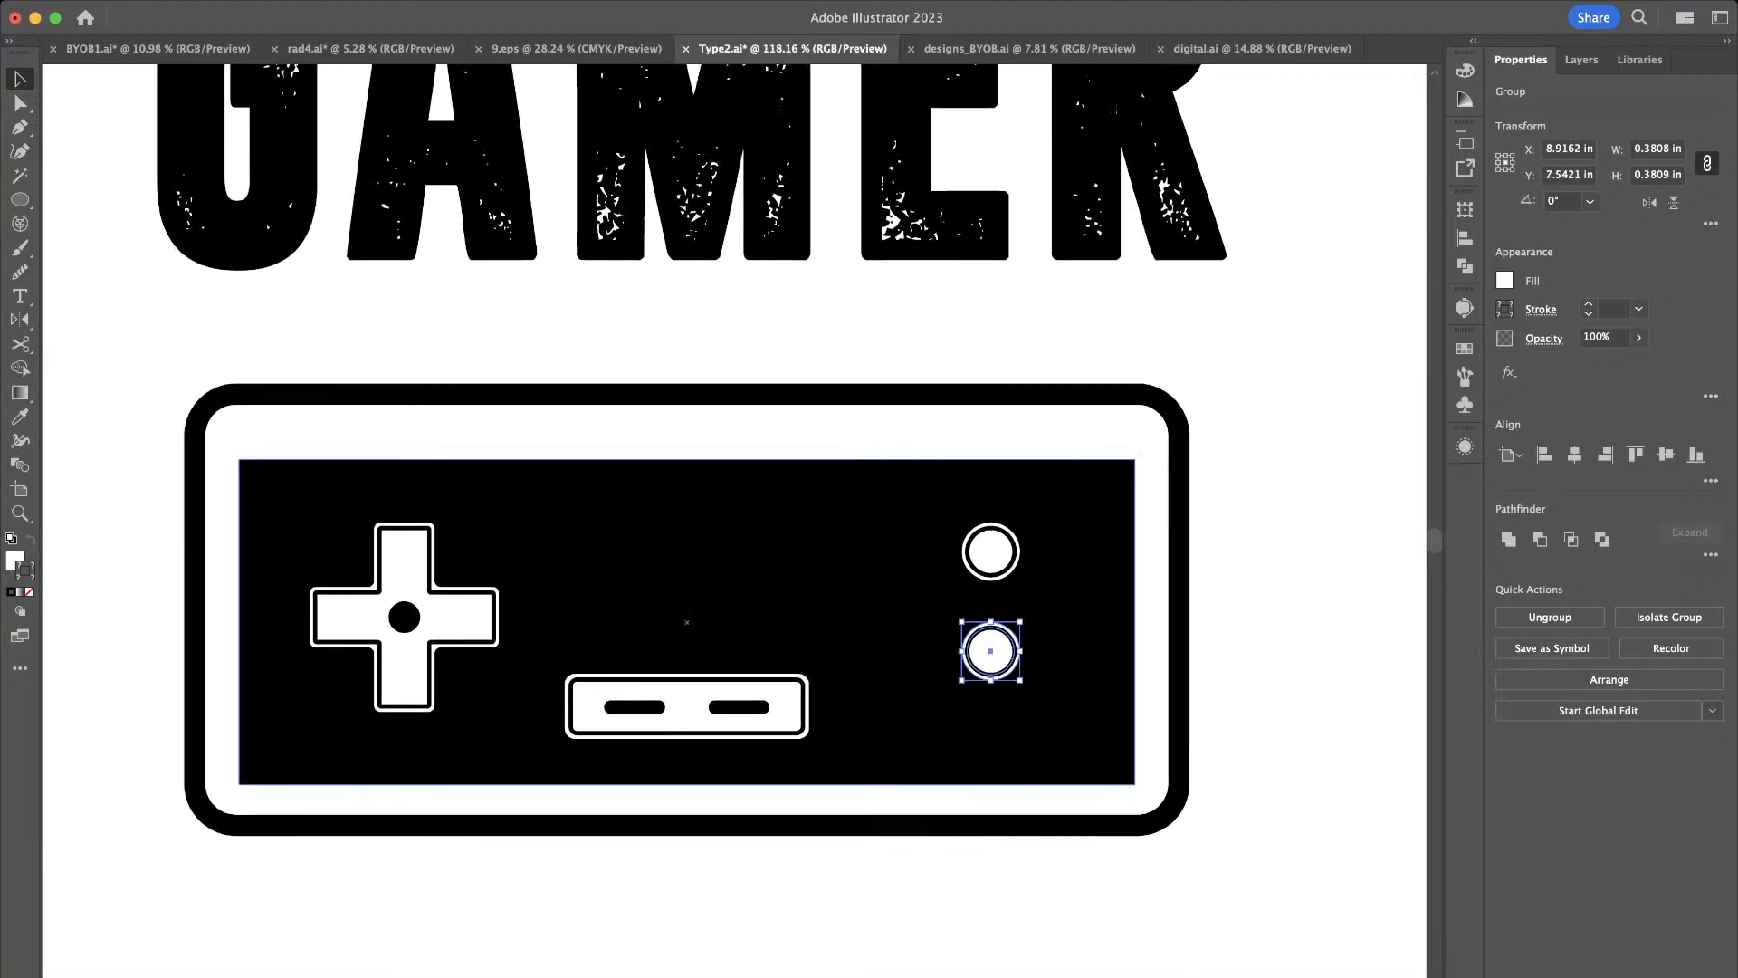
scroll(929, 661, up, 1)
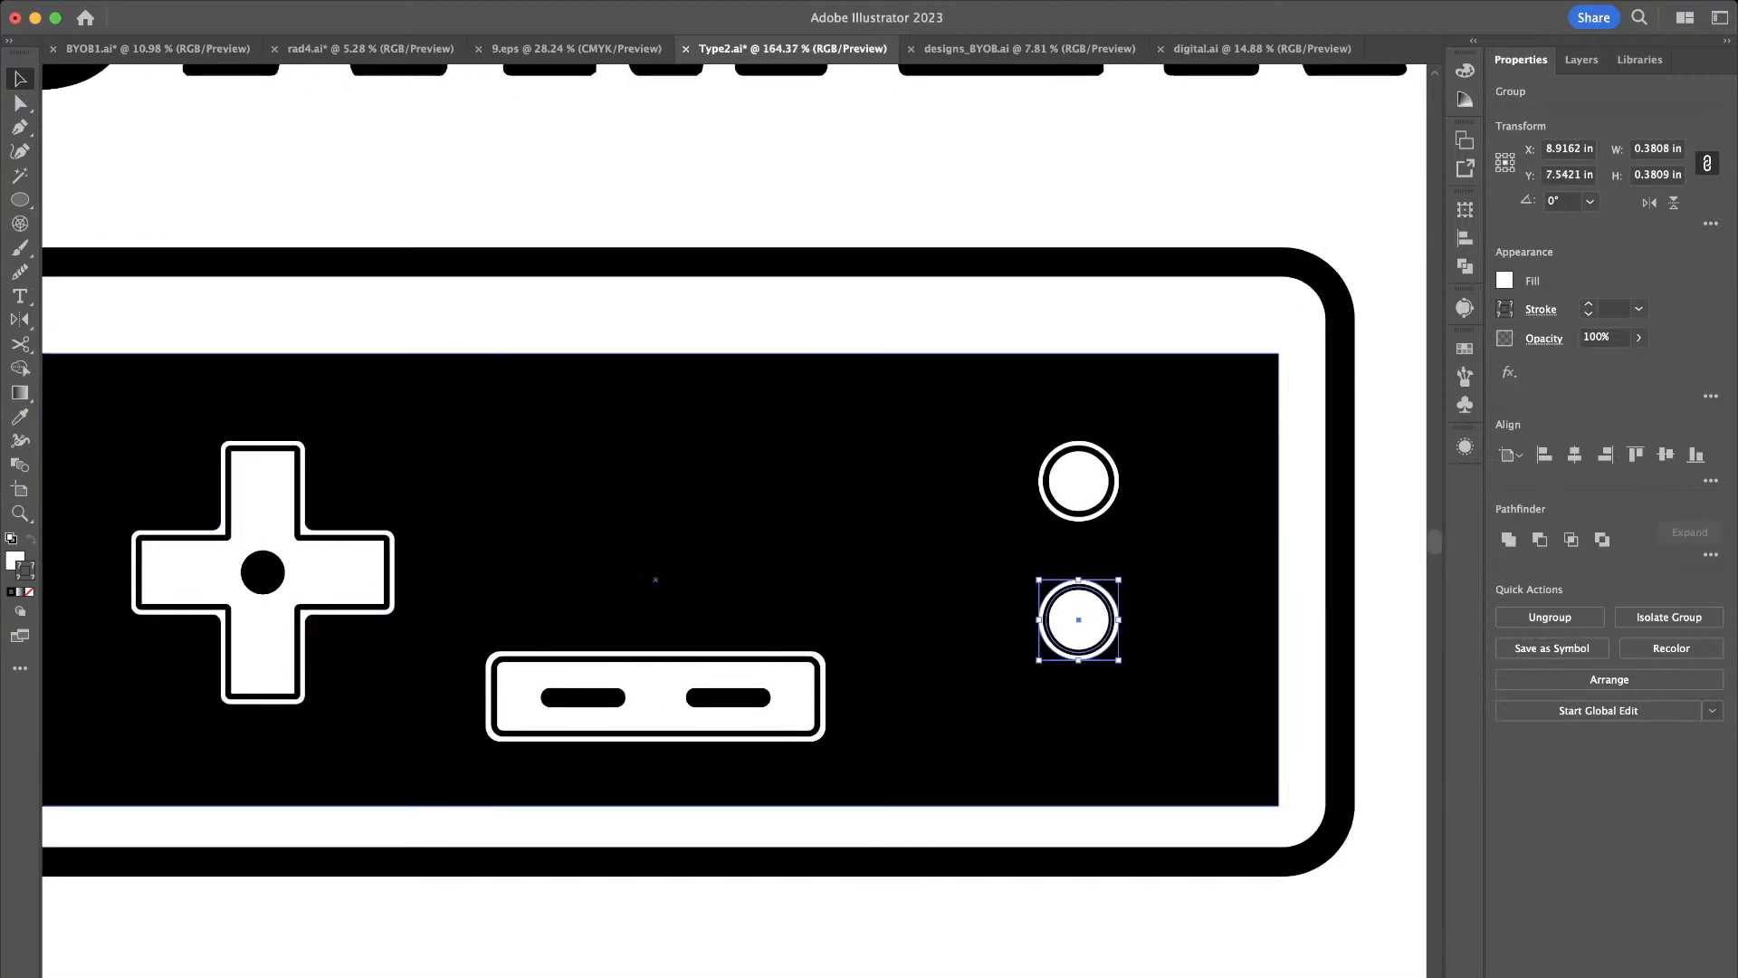
shift+click(296, 626)
click(297, 626)
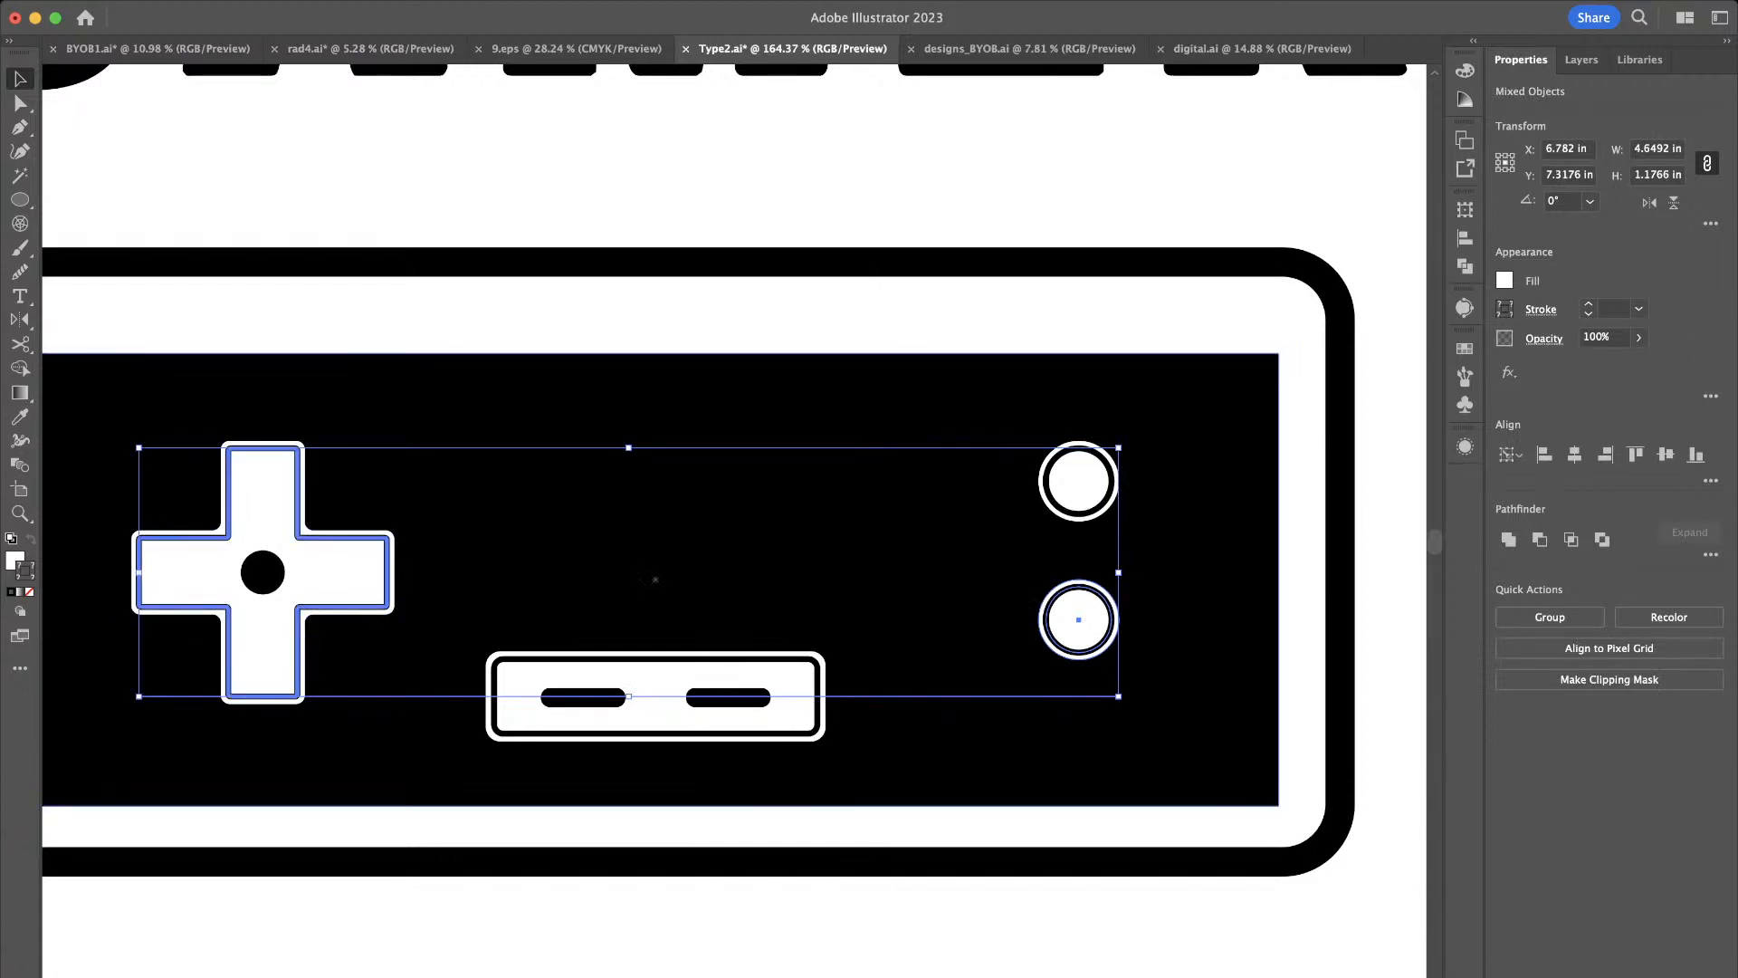
click(1695, 455)
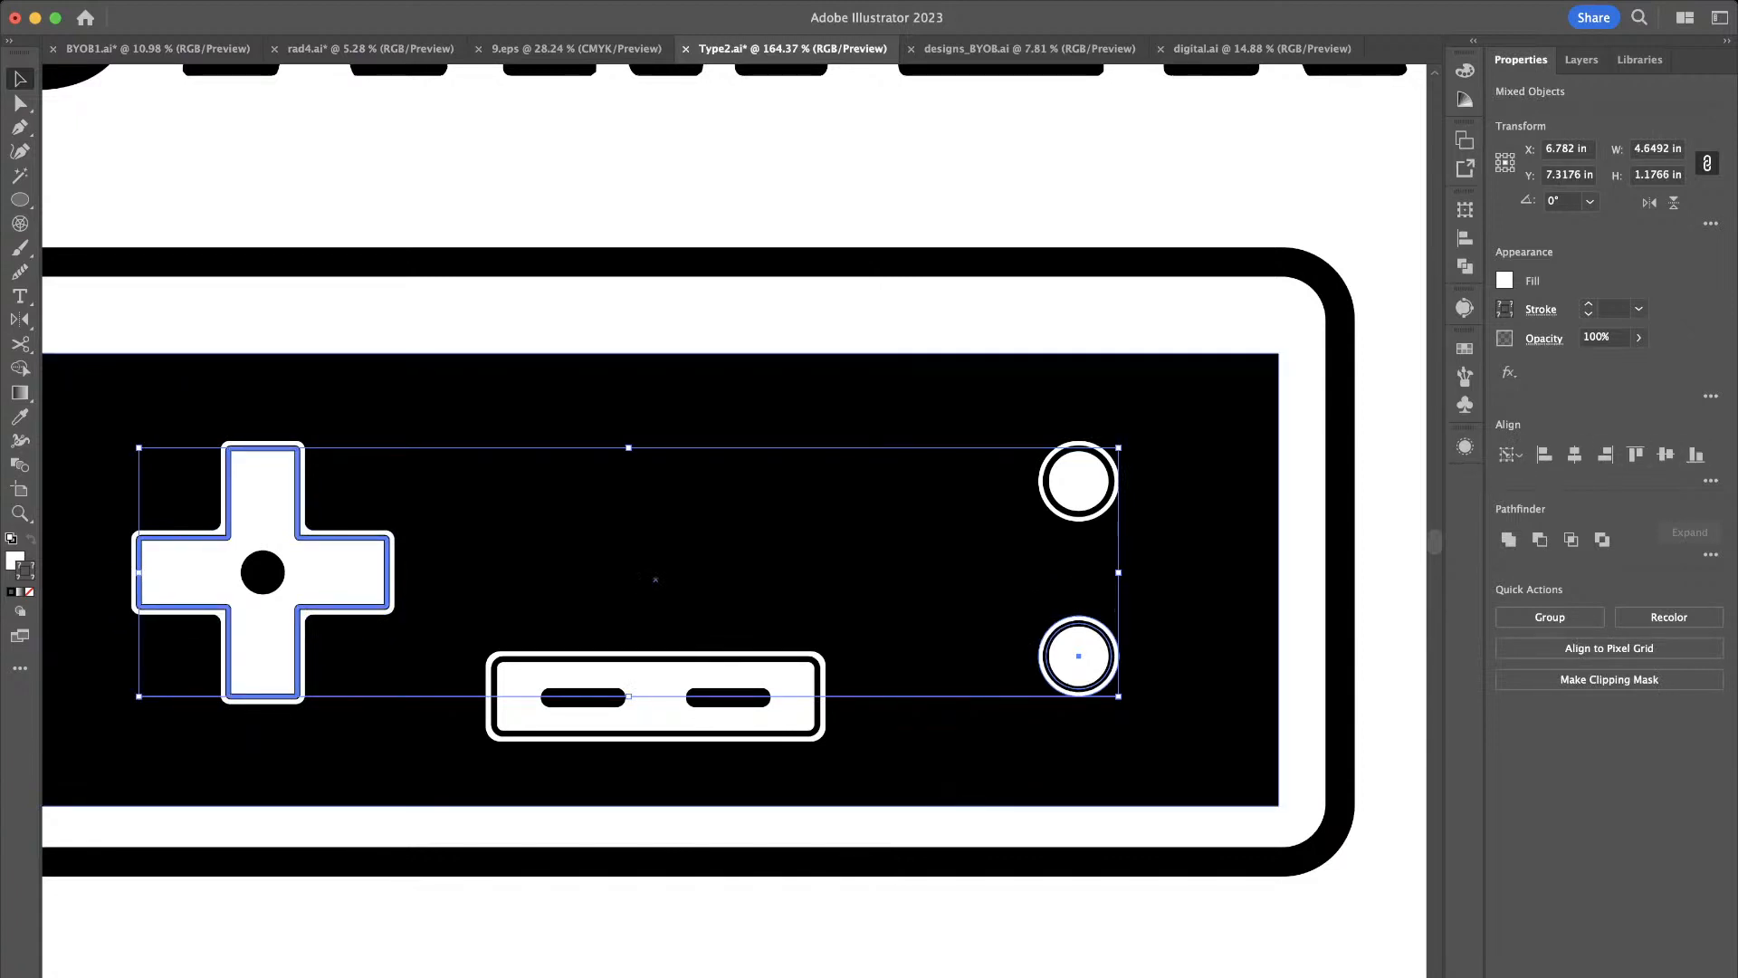
Group the two ringed buttons and rotate a copy of the pair 90° about its center to form a four-button diamond
click(1175, 581)
click(1078, 656)
shift+click(1099, 499)
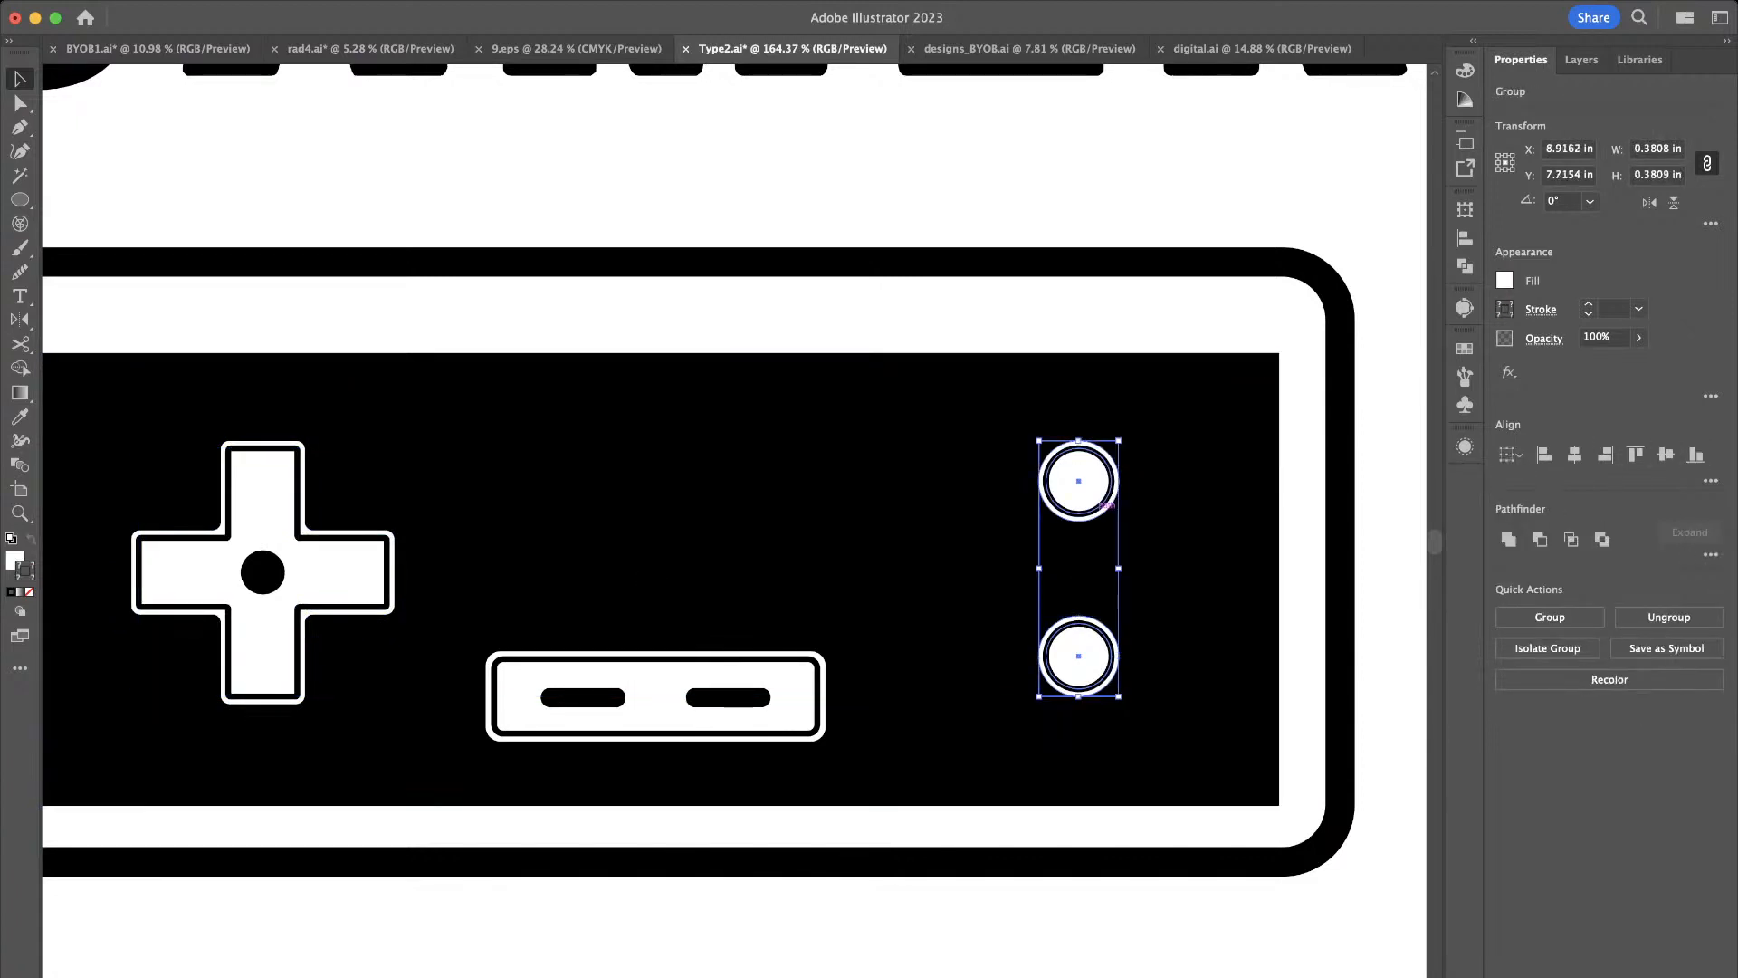
key(super+g)
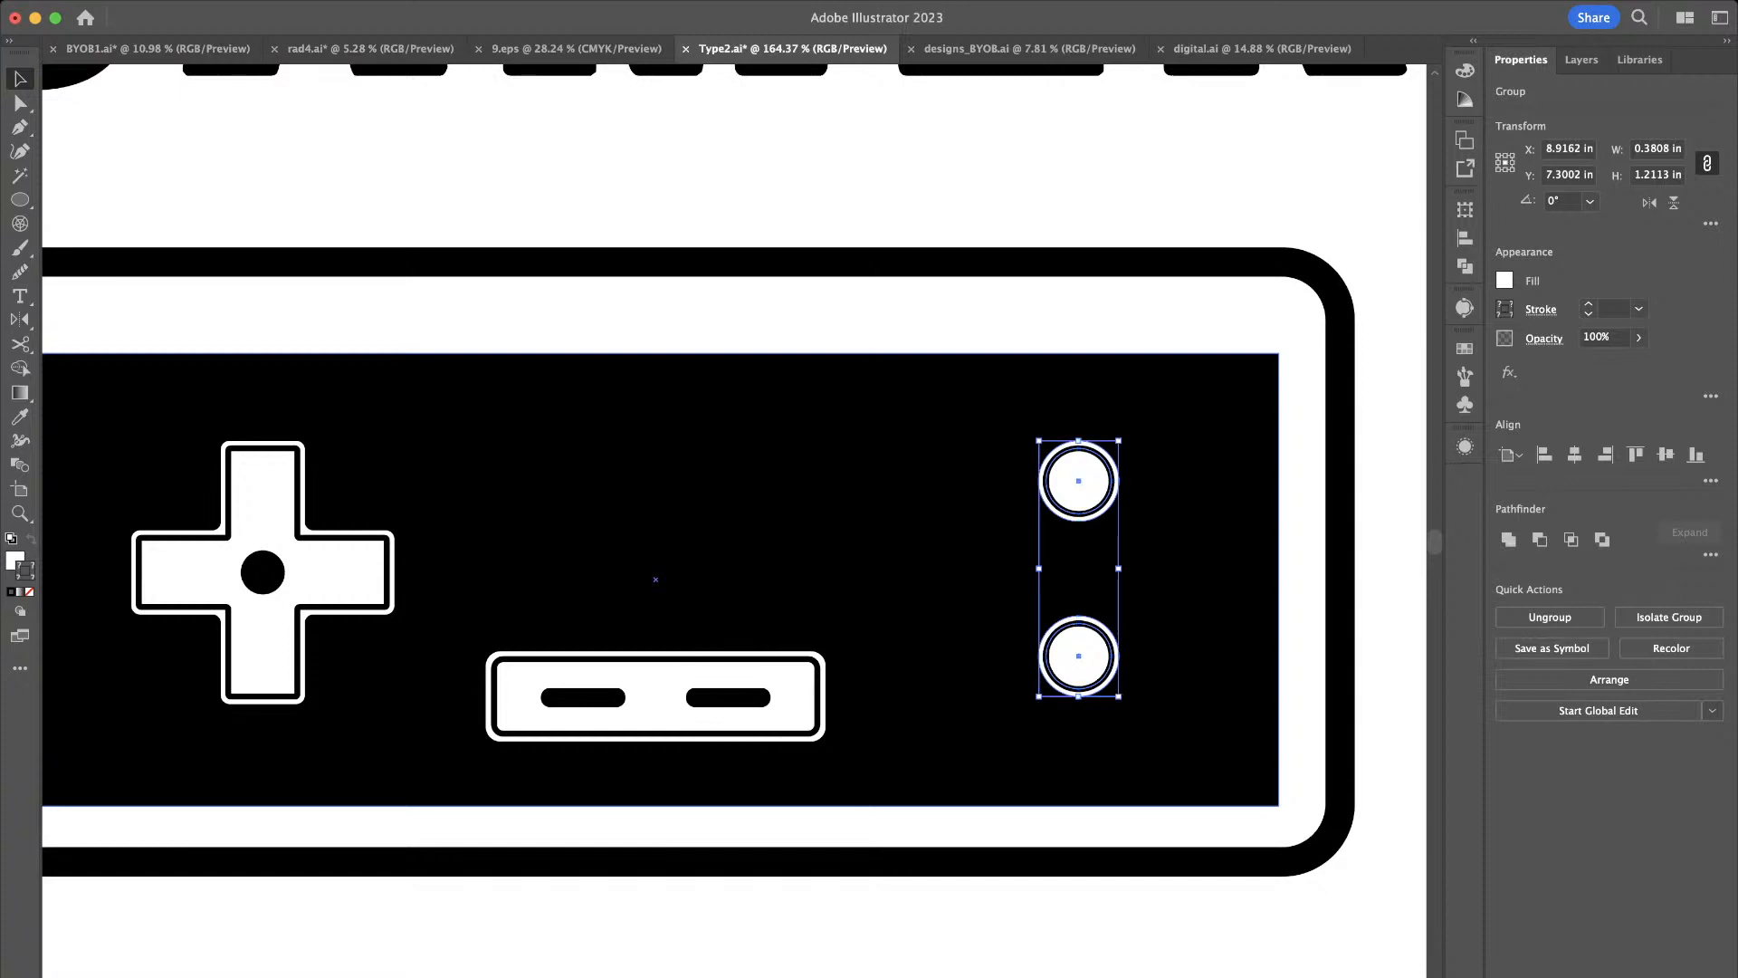
drag(1125, 435, 1190, 593)
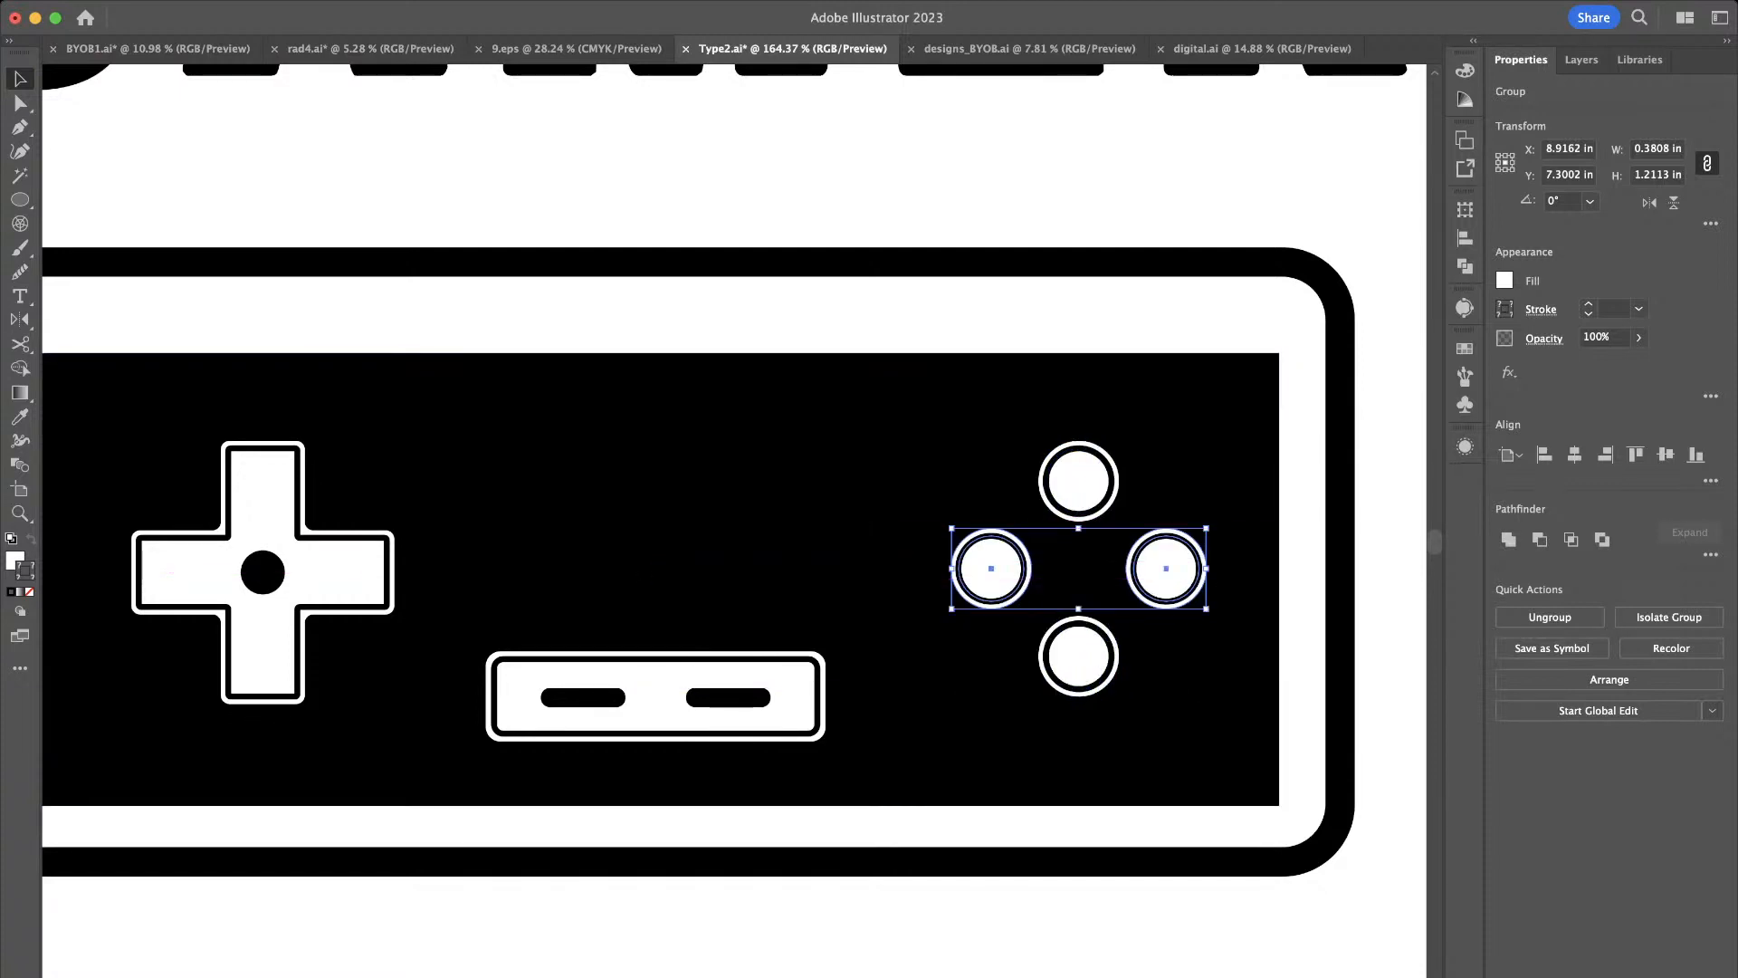
click(914, 561)
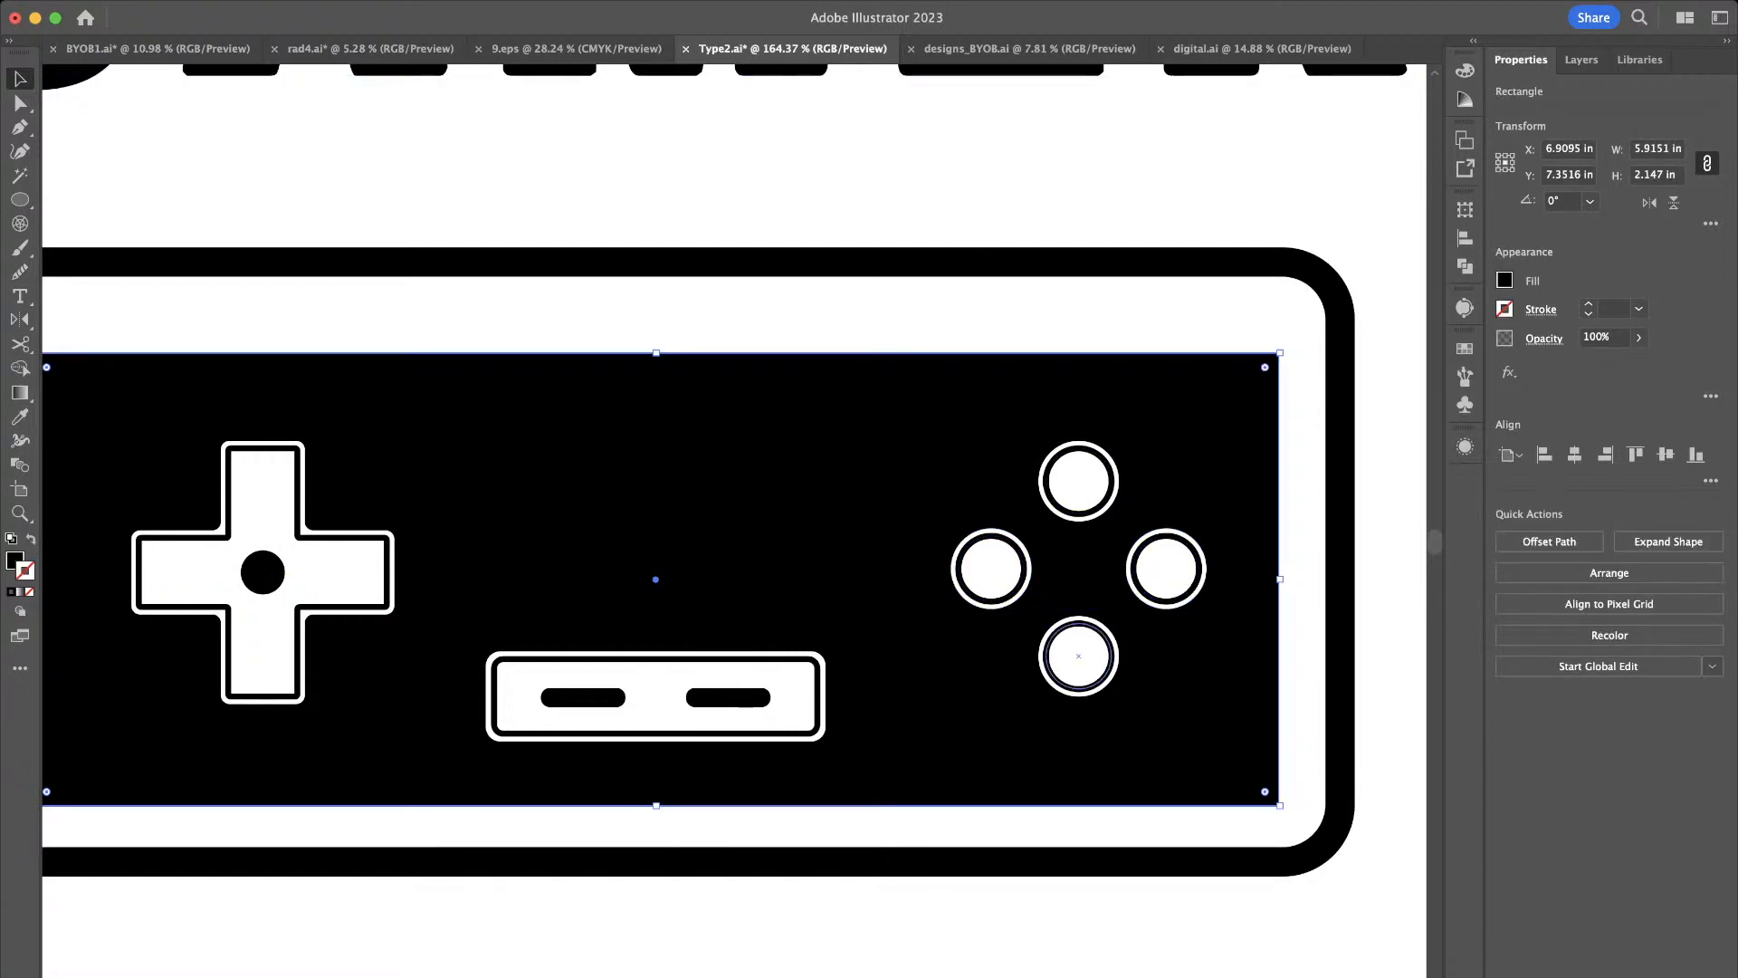
Move both button pairs of the four-button diamond together about 0.14 in to the left, away from the faceplate's edge
click(1078, 660)
shift+click(997, 584)
scroll(997, 584, down, 5)
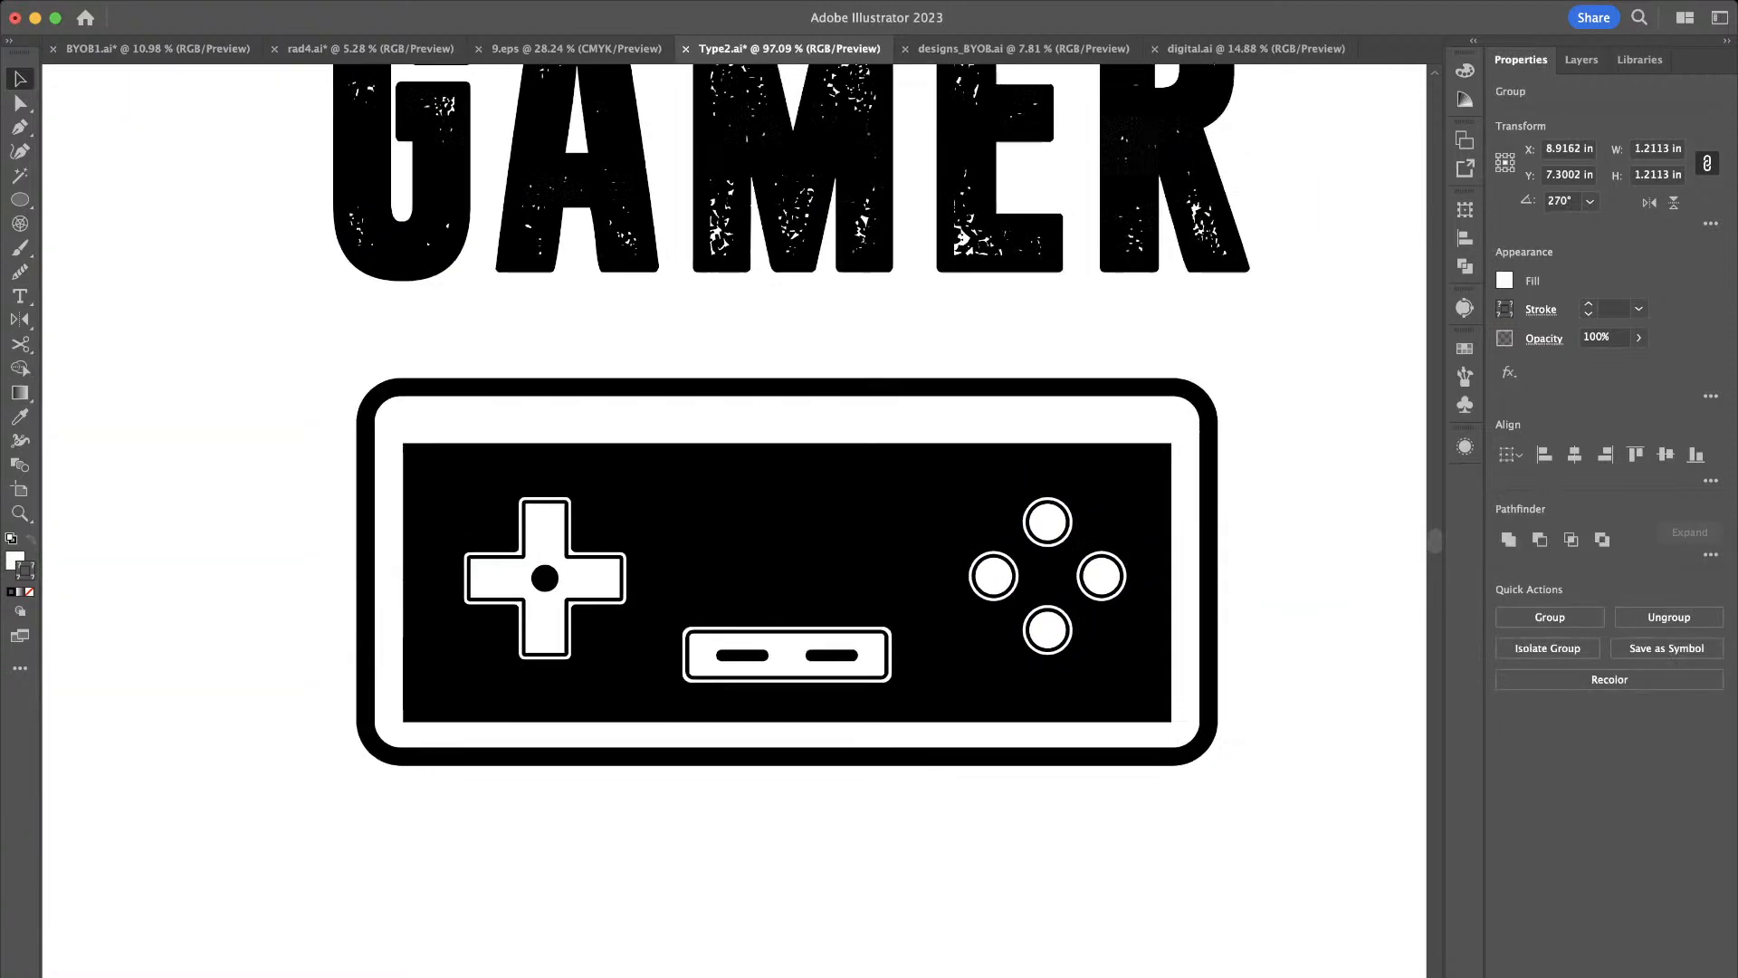
scroll(998, 585, up, 3)
scroll(996, 586, up, 1)
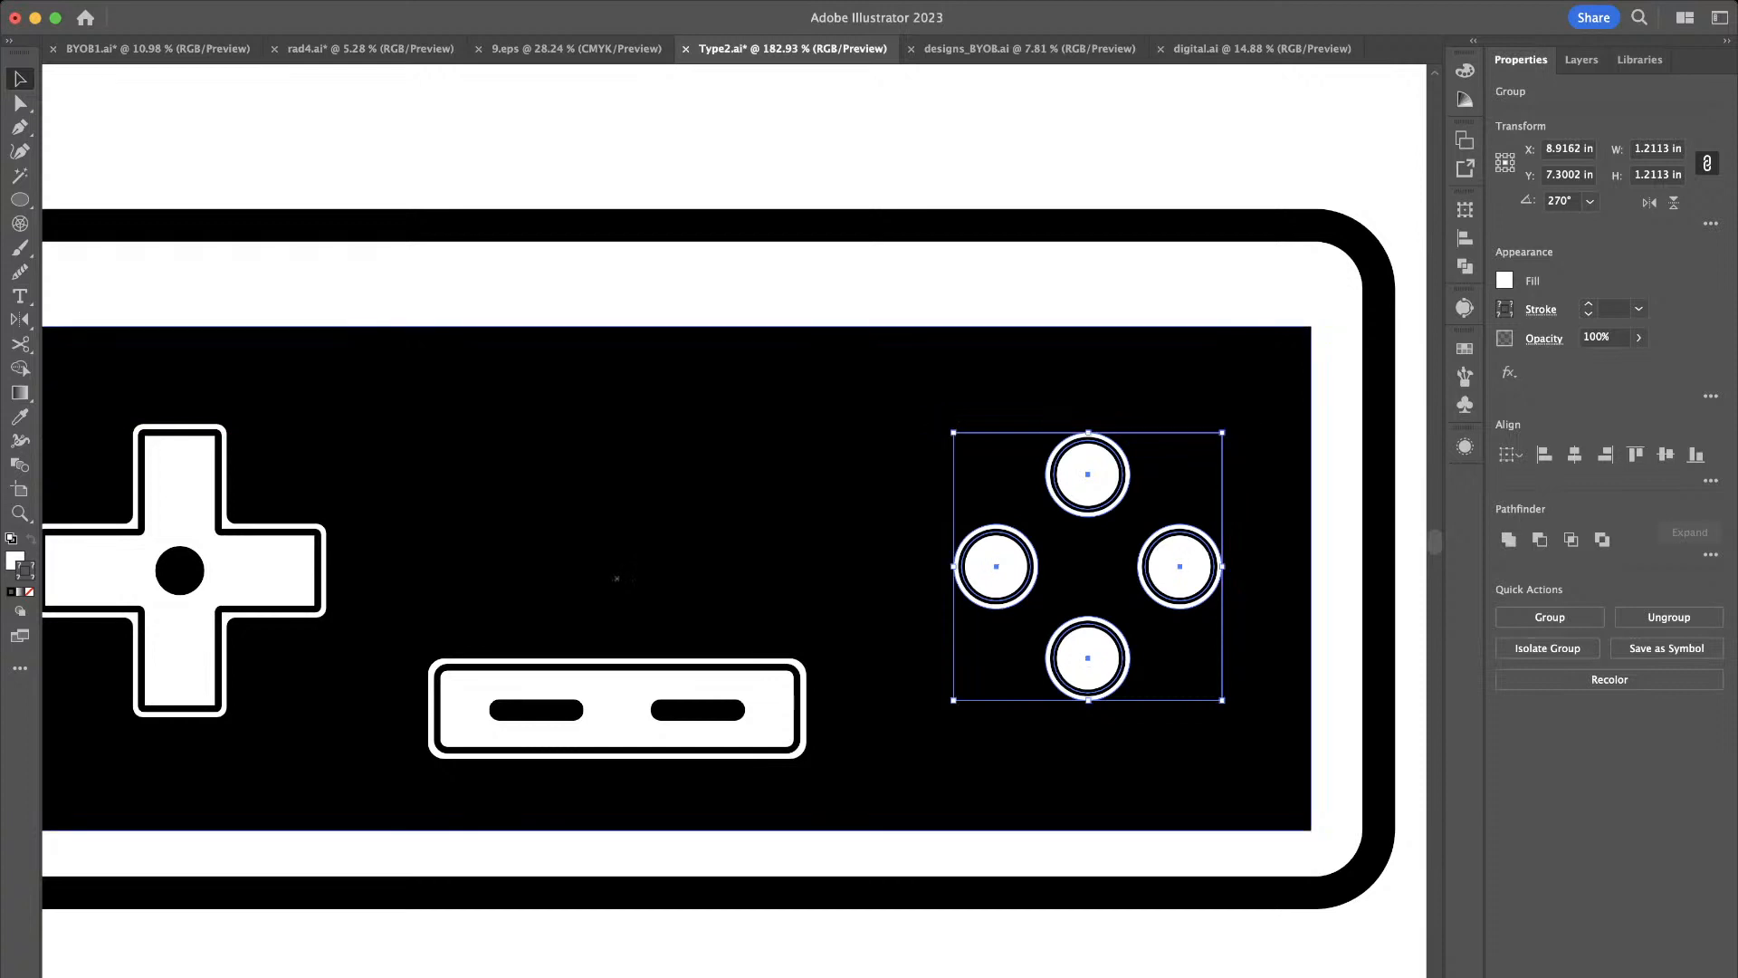
click(1275, 396)
scroll(1275, 396, down, 5)
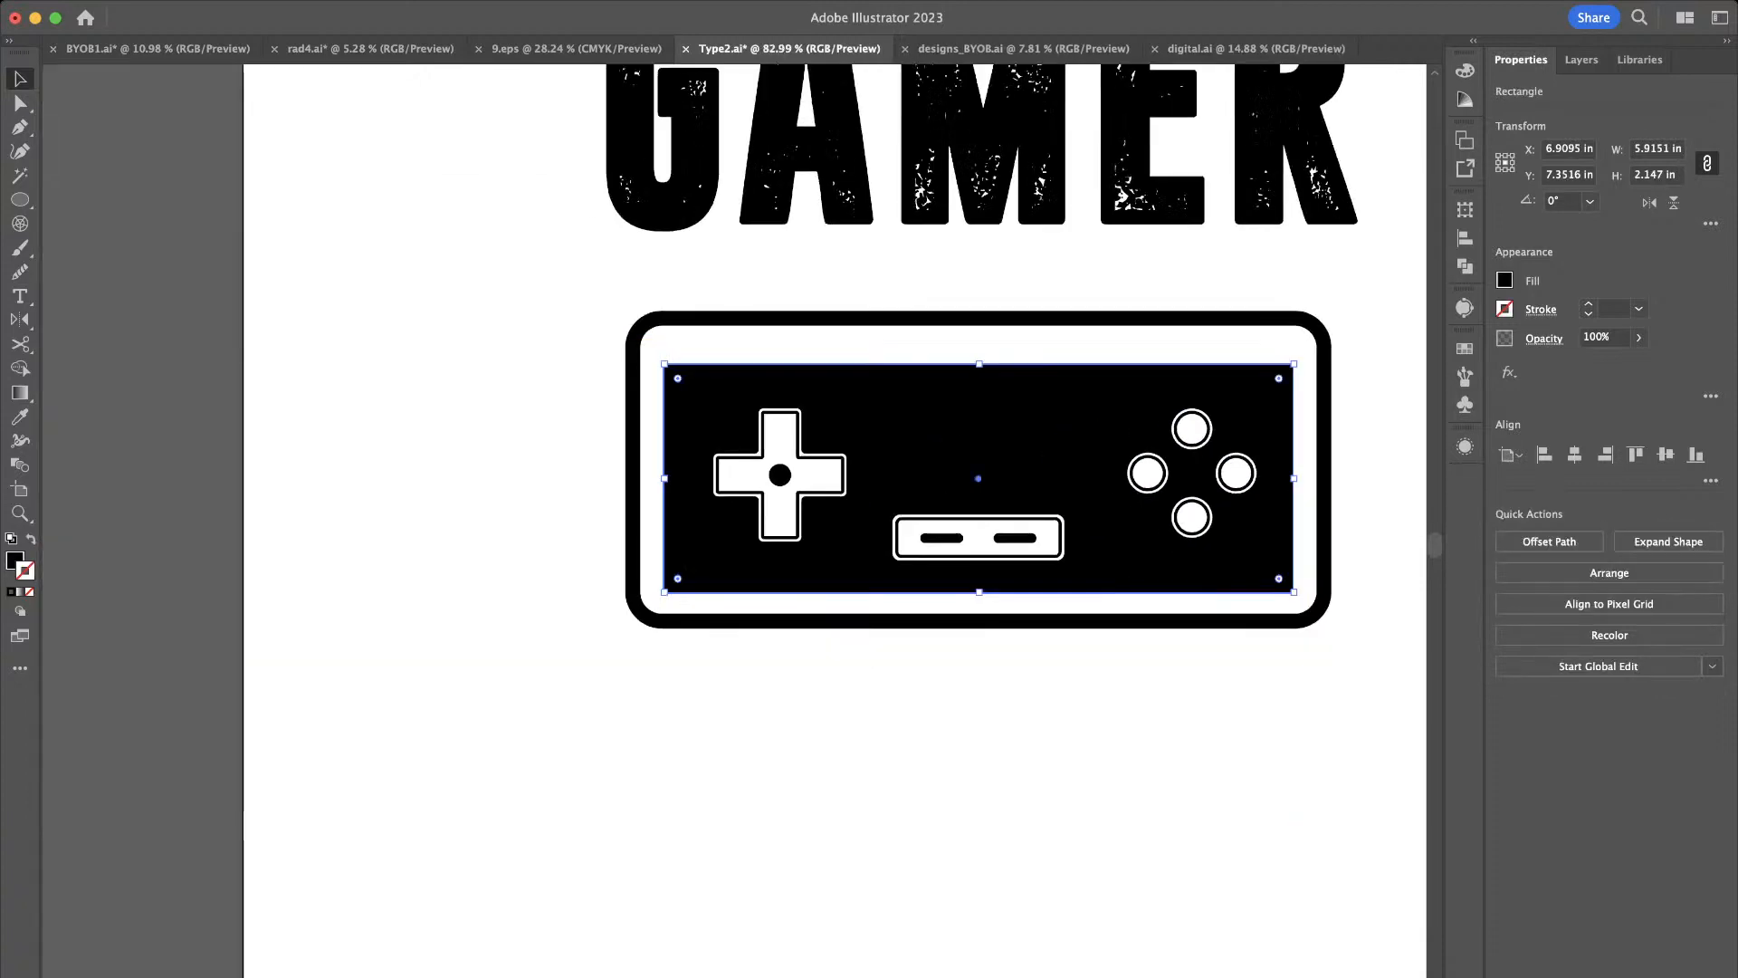
scroll(1276, 396, up, 2)
scroll(1275, 395, right, 2)
click(1145, 542)
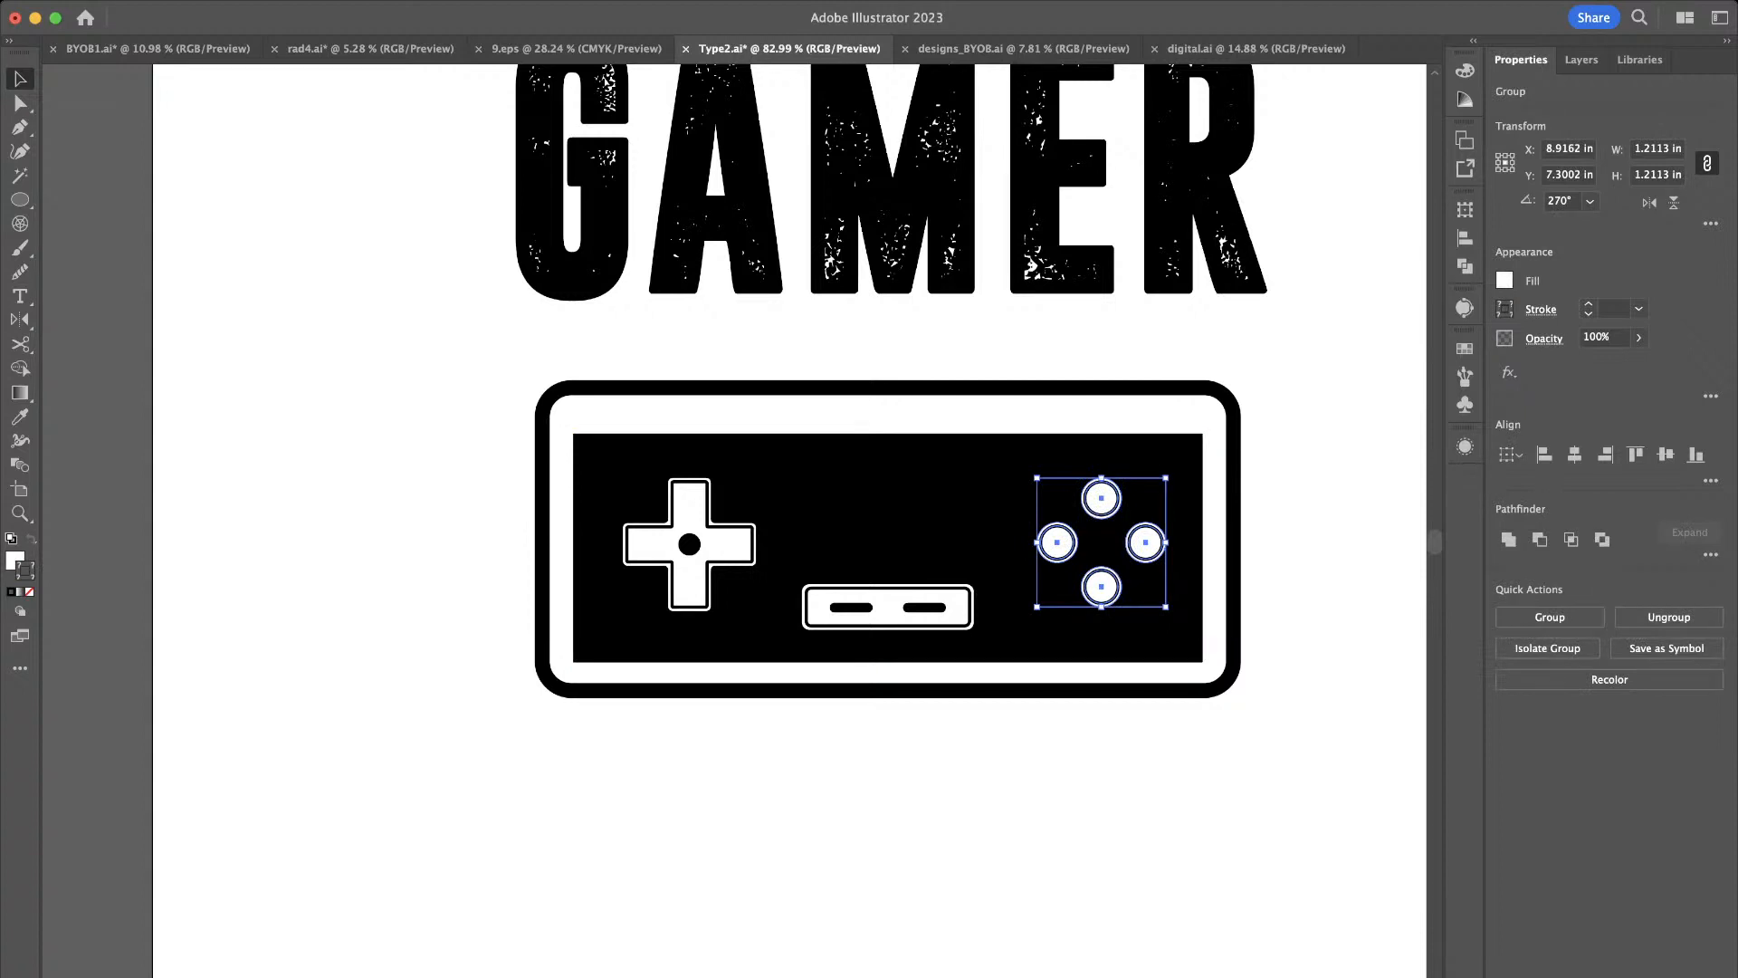
key(shift+Left)
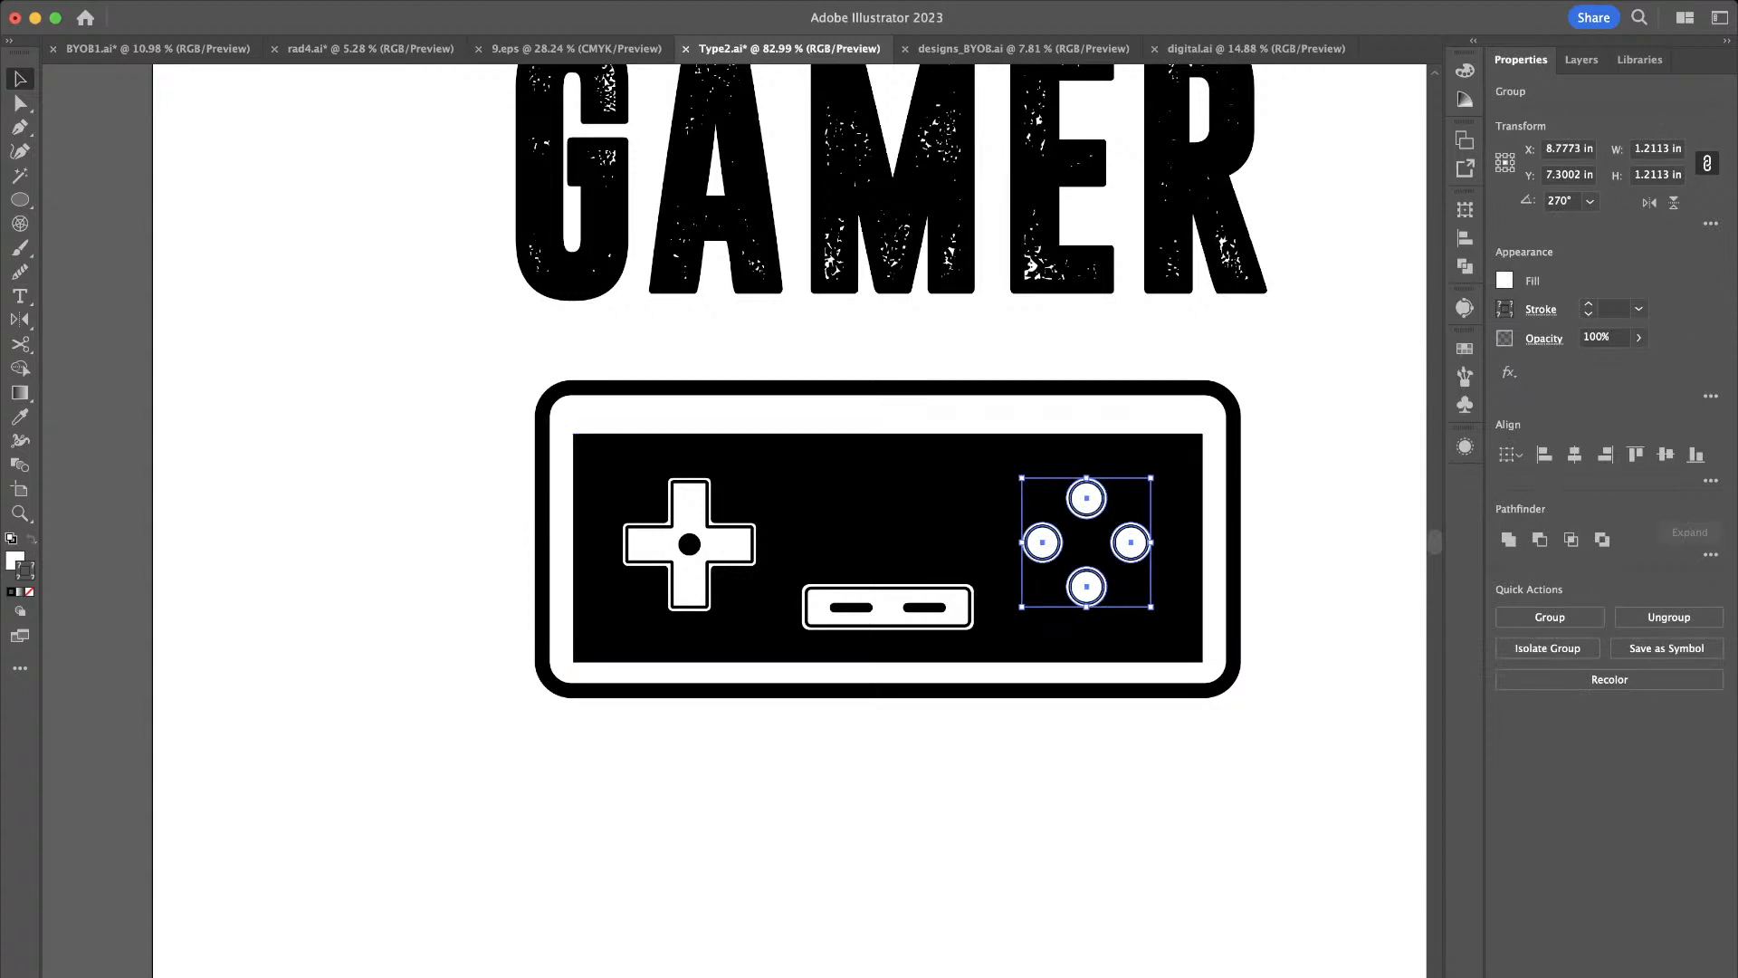
click(1262, 515)
Slightly round all corners of the black faceplate rectangle with its live corner widgets
scroll(1241, 515, up, 3)
click(1086, 424)
scroll(1086, 425, up, 3)
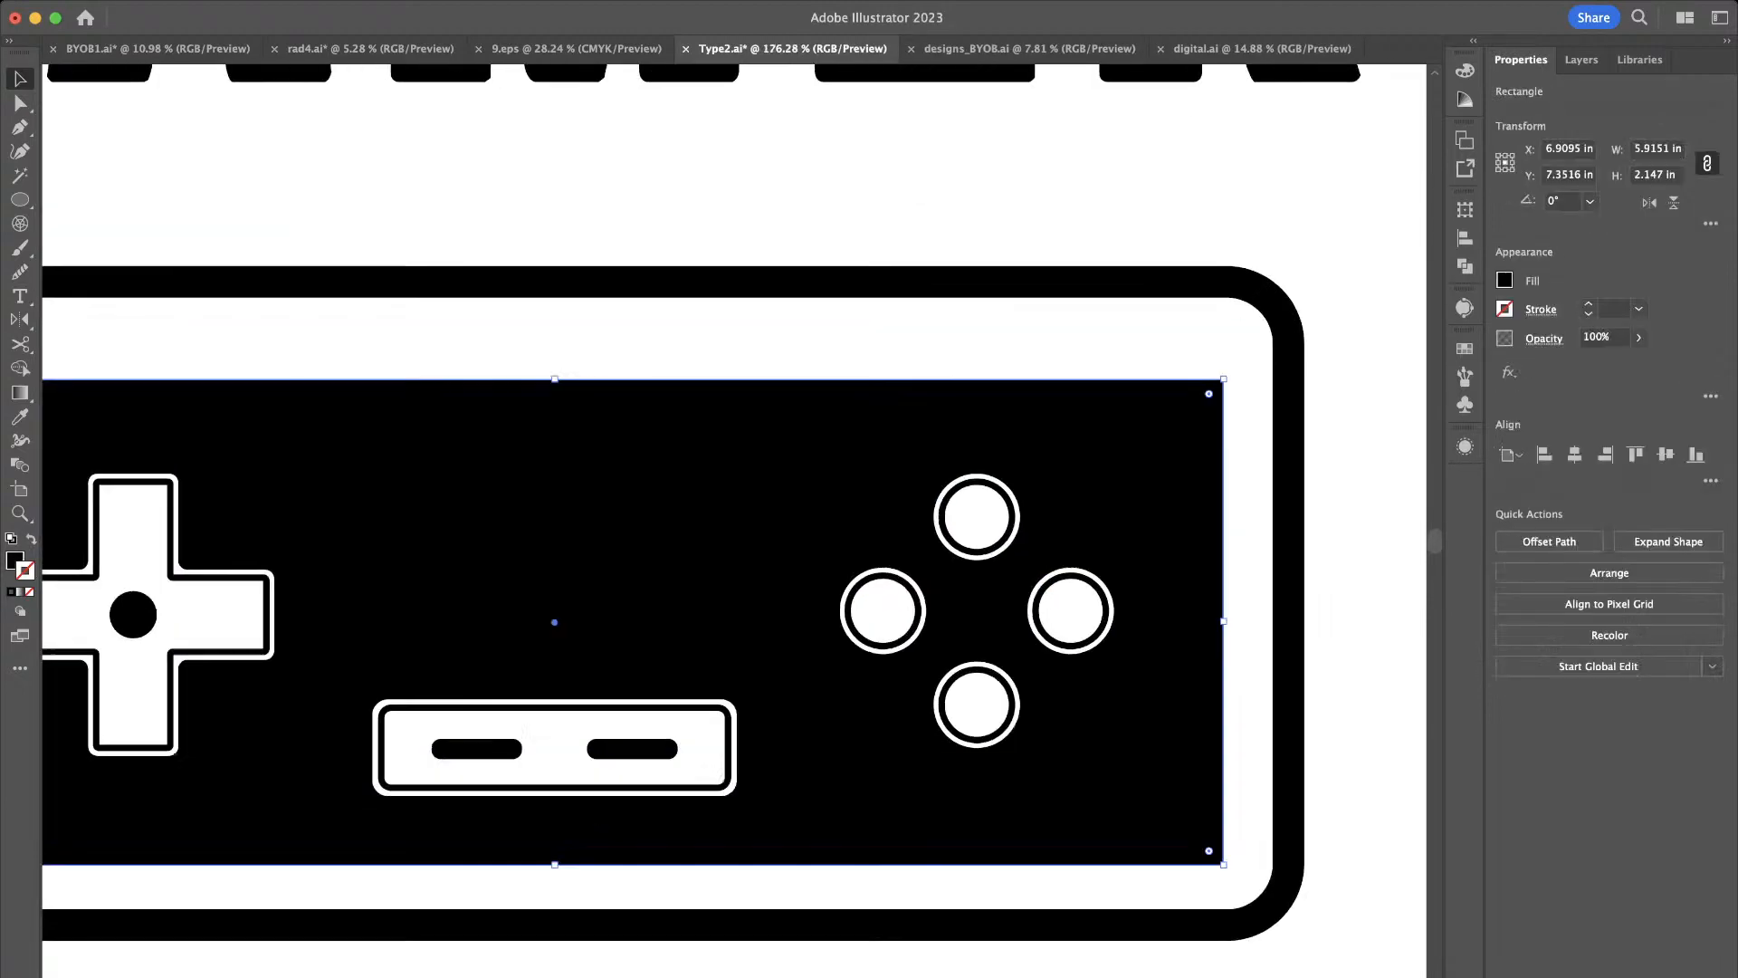
drag(1209, 393, 1192, 410)
click(1352, 430)
scroll(1352, 430, down, 5)
scroll(871, 489, right, 3)
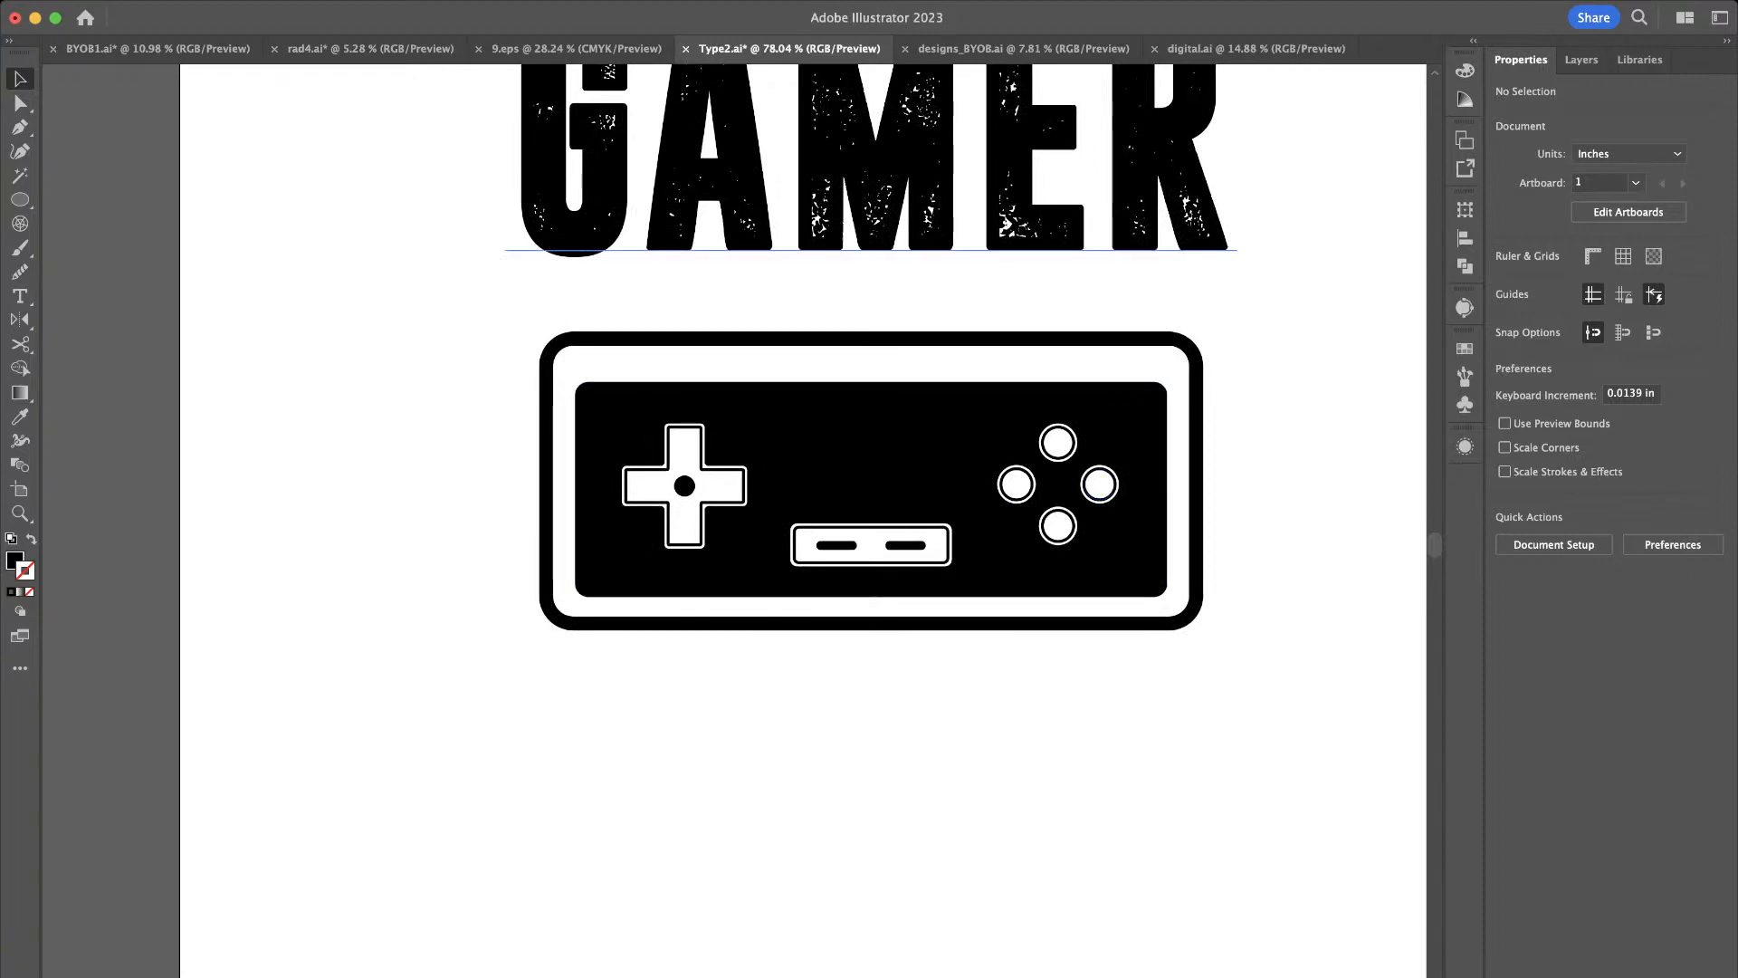
key(super+Tab)
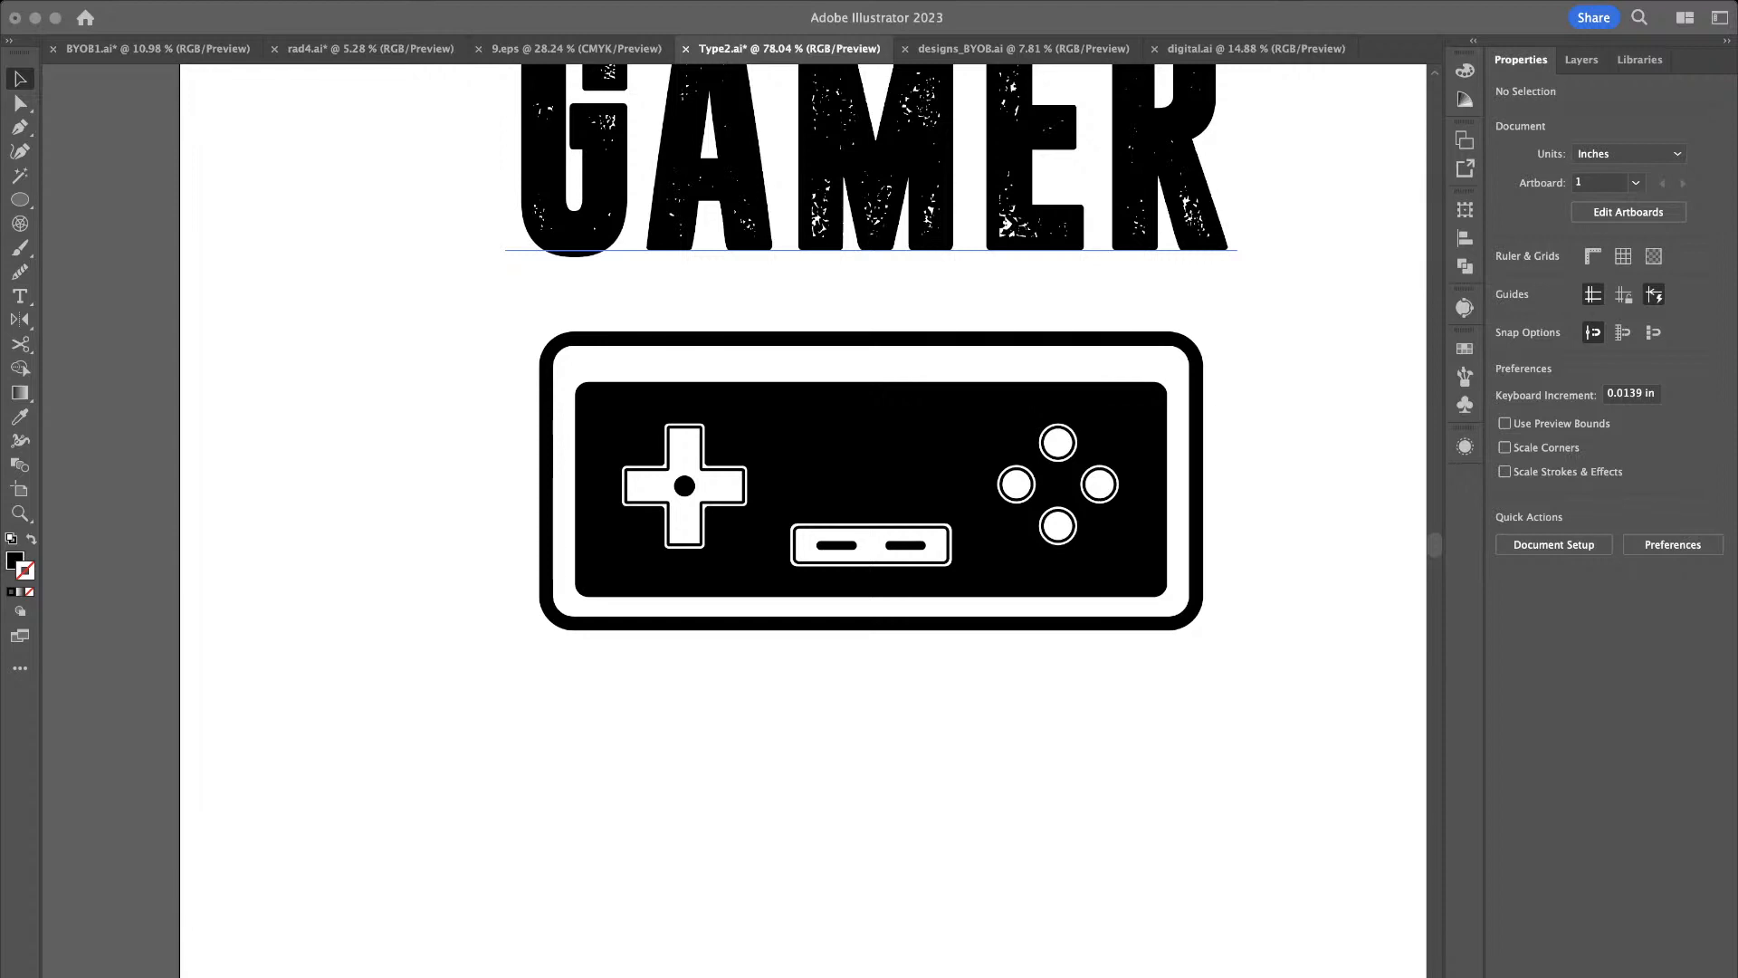
key(super+Tab)
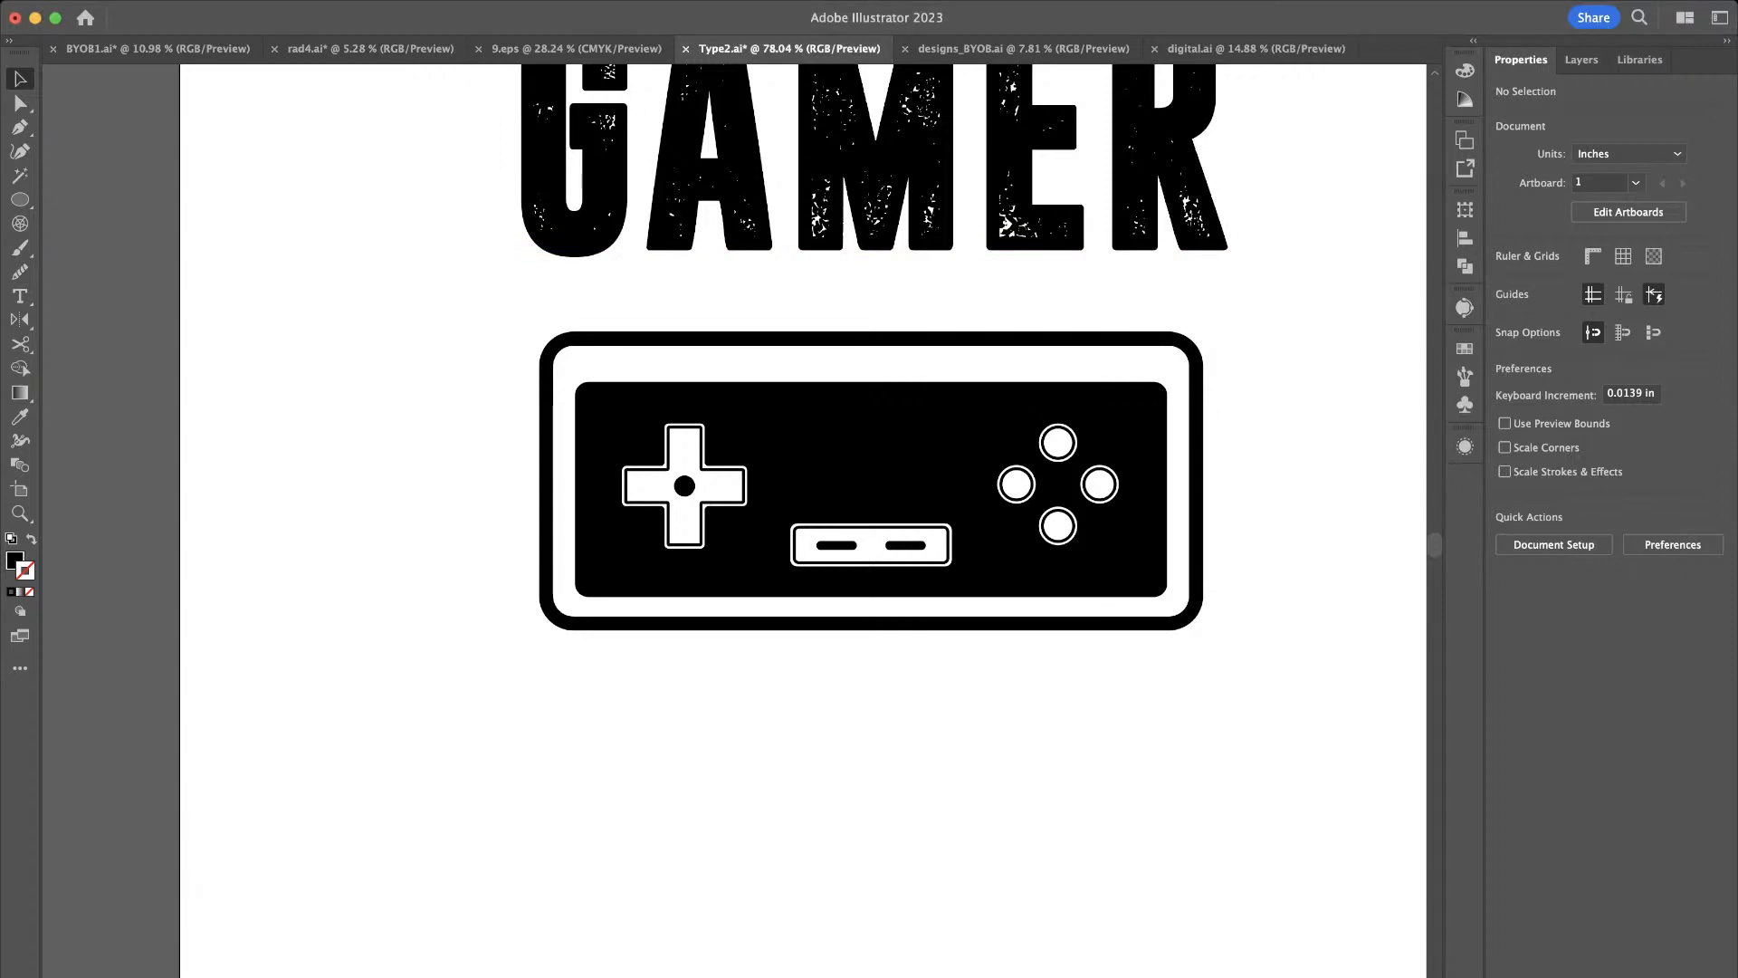
Draw a black circle about 0.34 in across just above the controller's upper edge, between the D-pad and the four buttons
key(l)
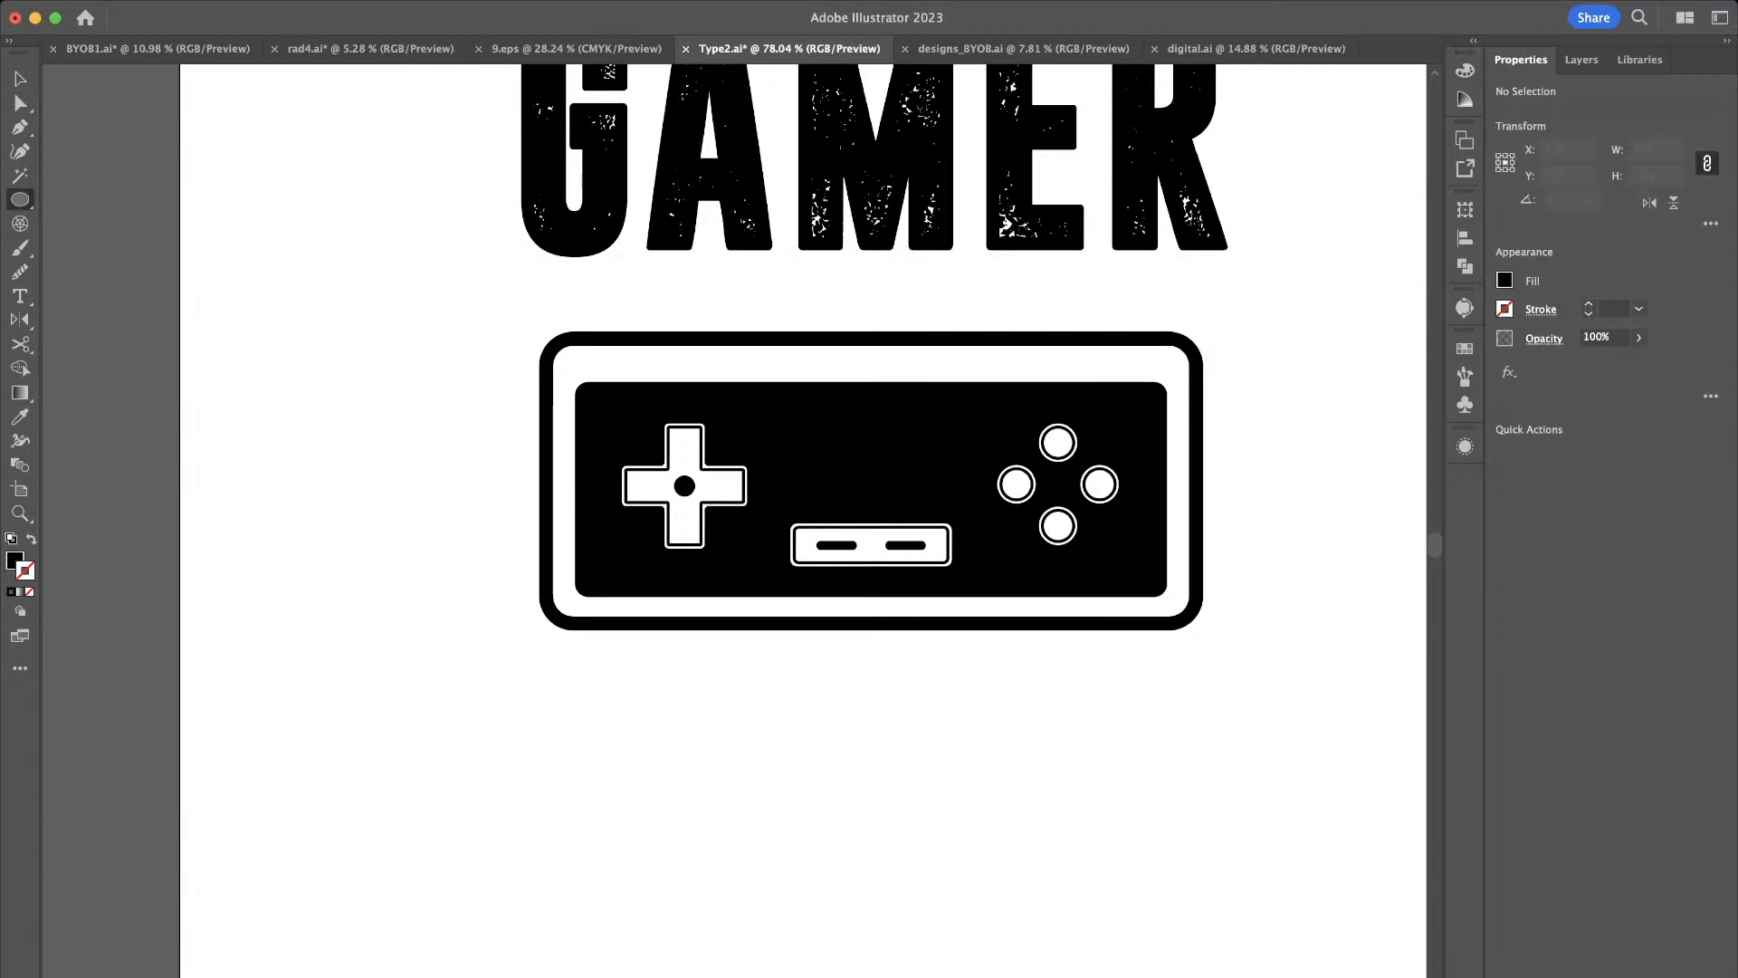
scroll(739, 325, up, 5)
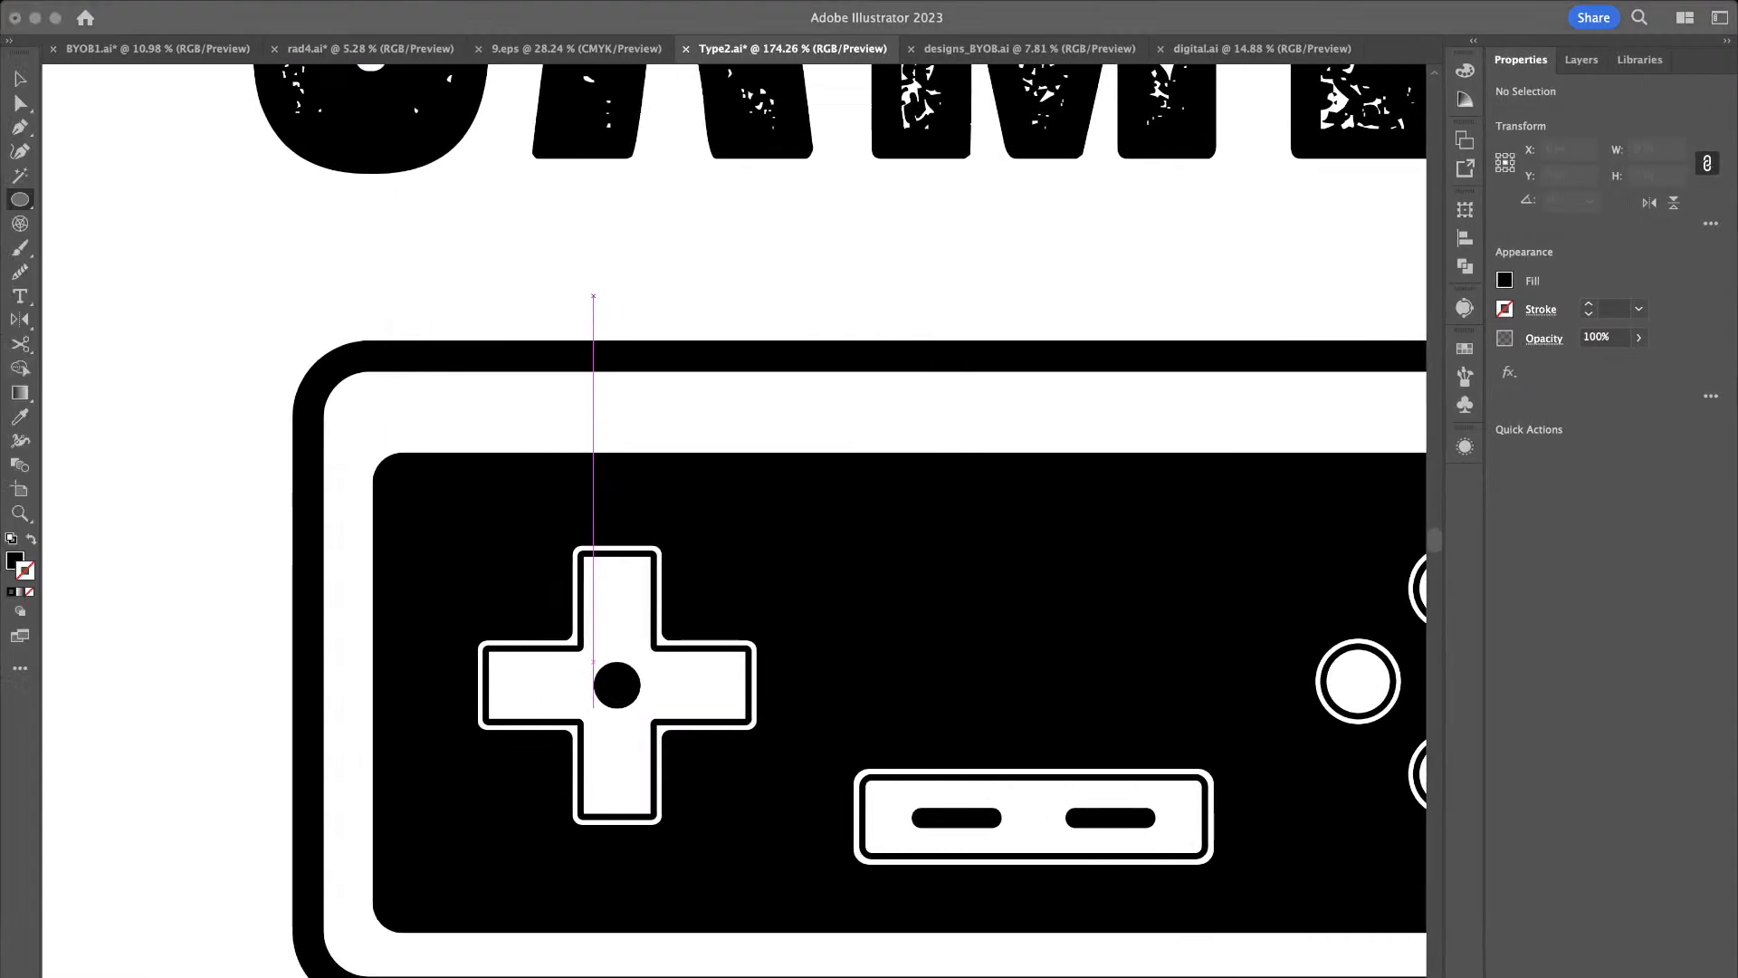
scroll(593, 708, right, 5)
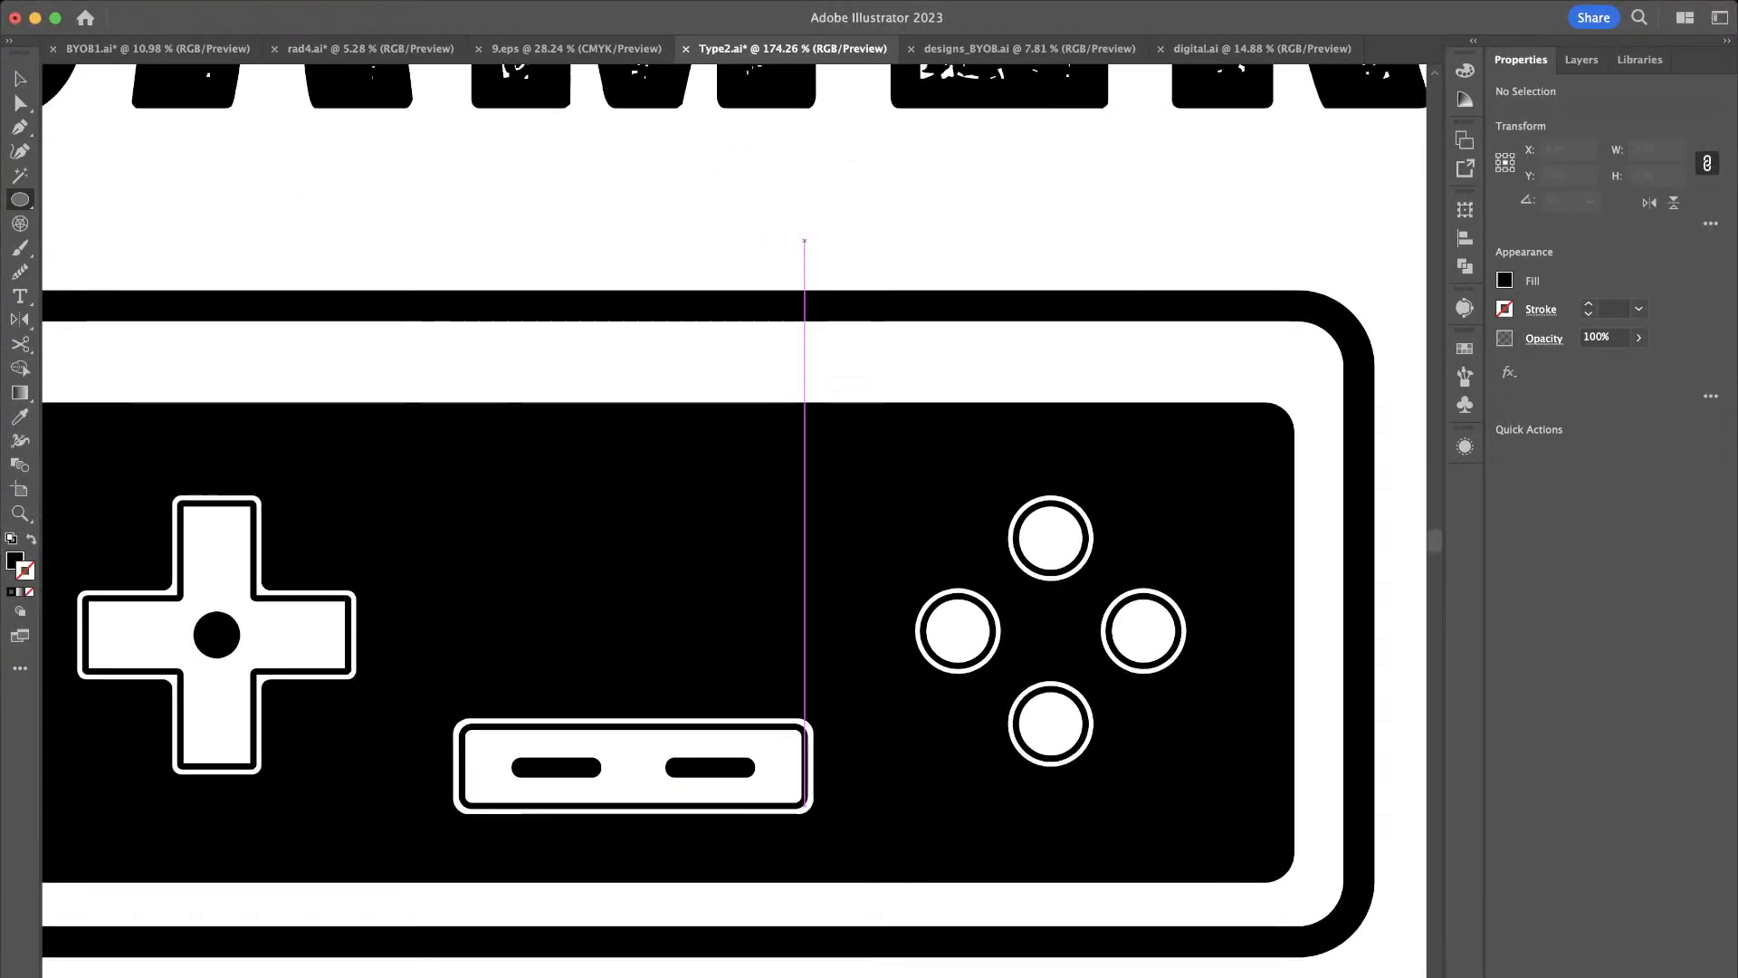
drag(595, 210, 671, 286)
Cut the circle's path at its bottom anchor point and delete both lower segments to make a half circle
key(a)
scroll(620, 280, up, 3)
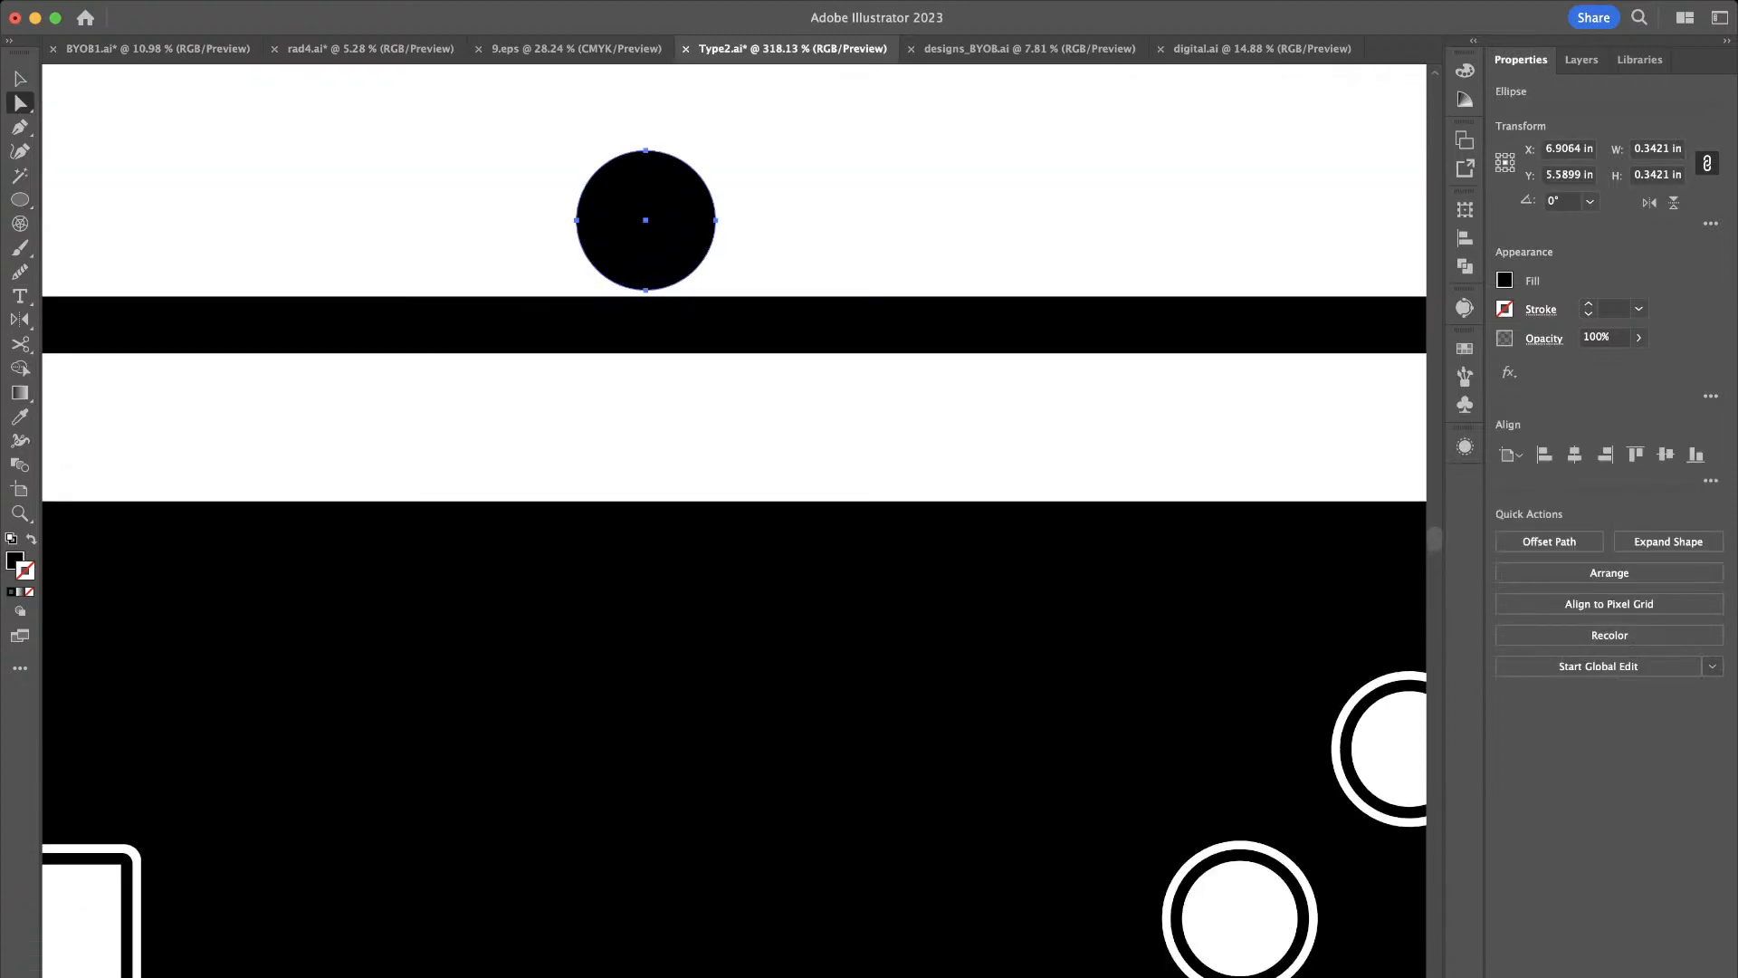
click(646, 290)
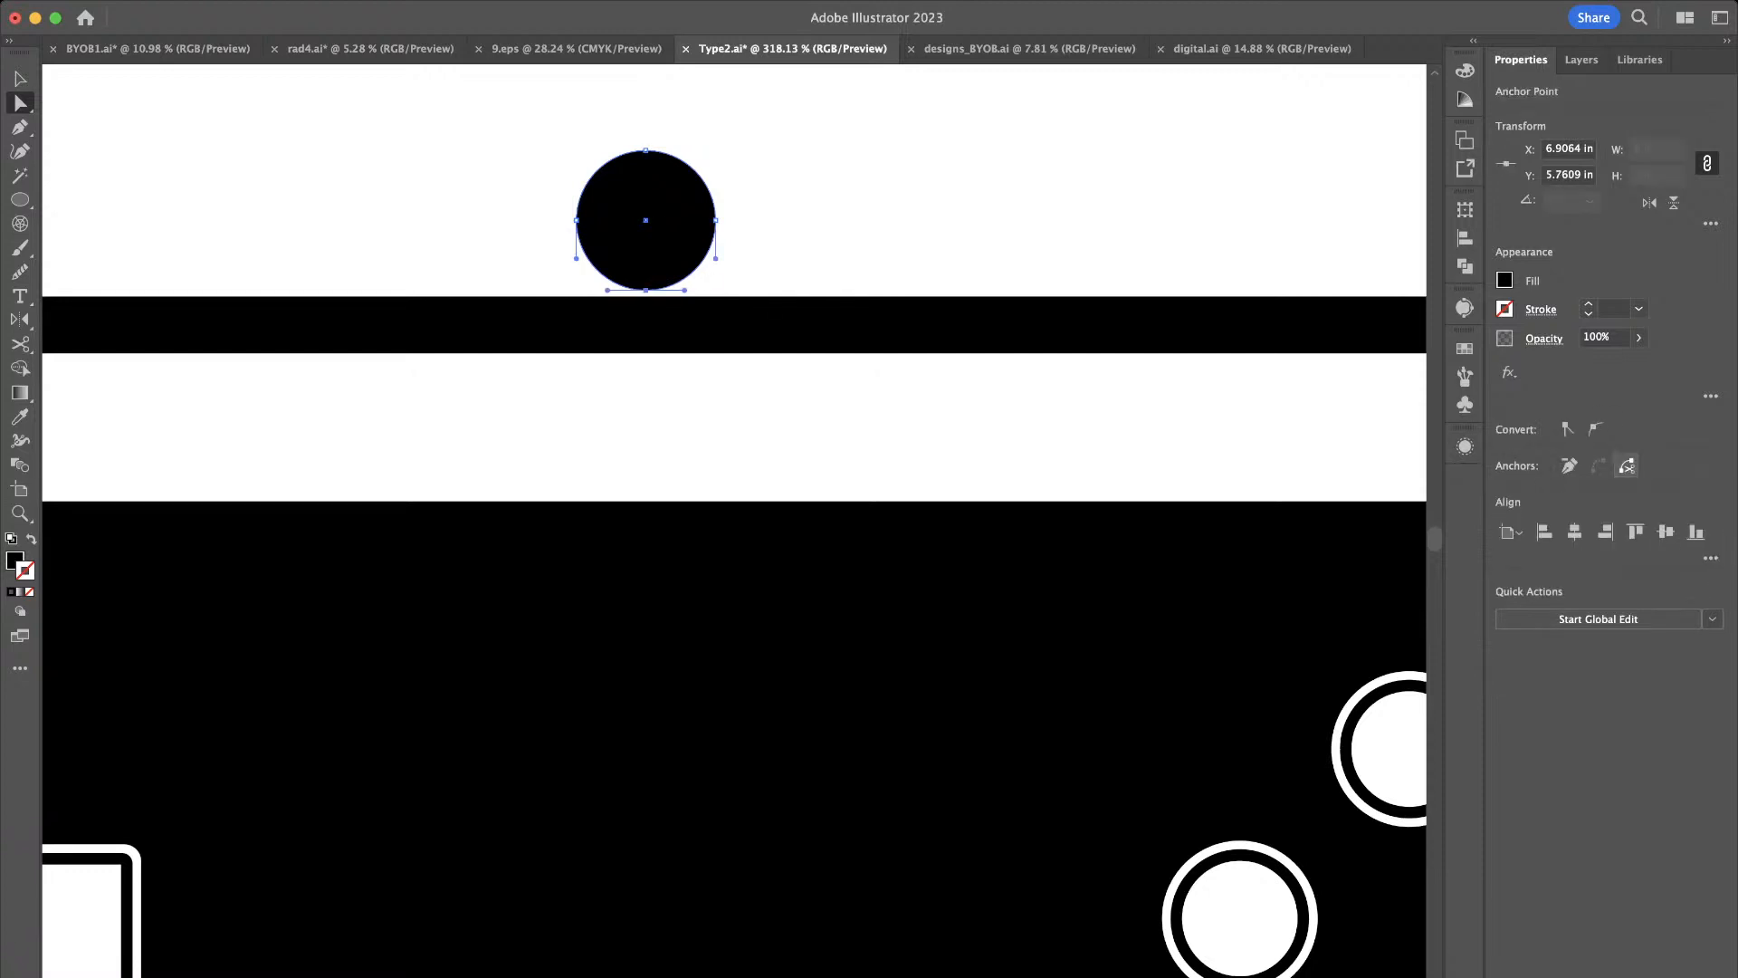
click(1627, 466)
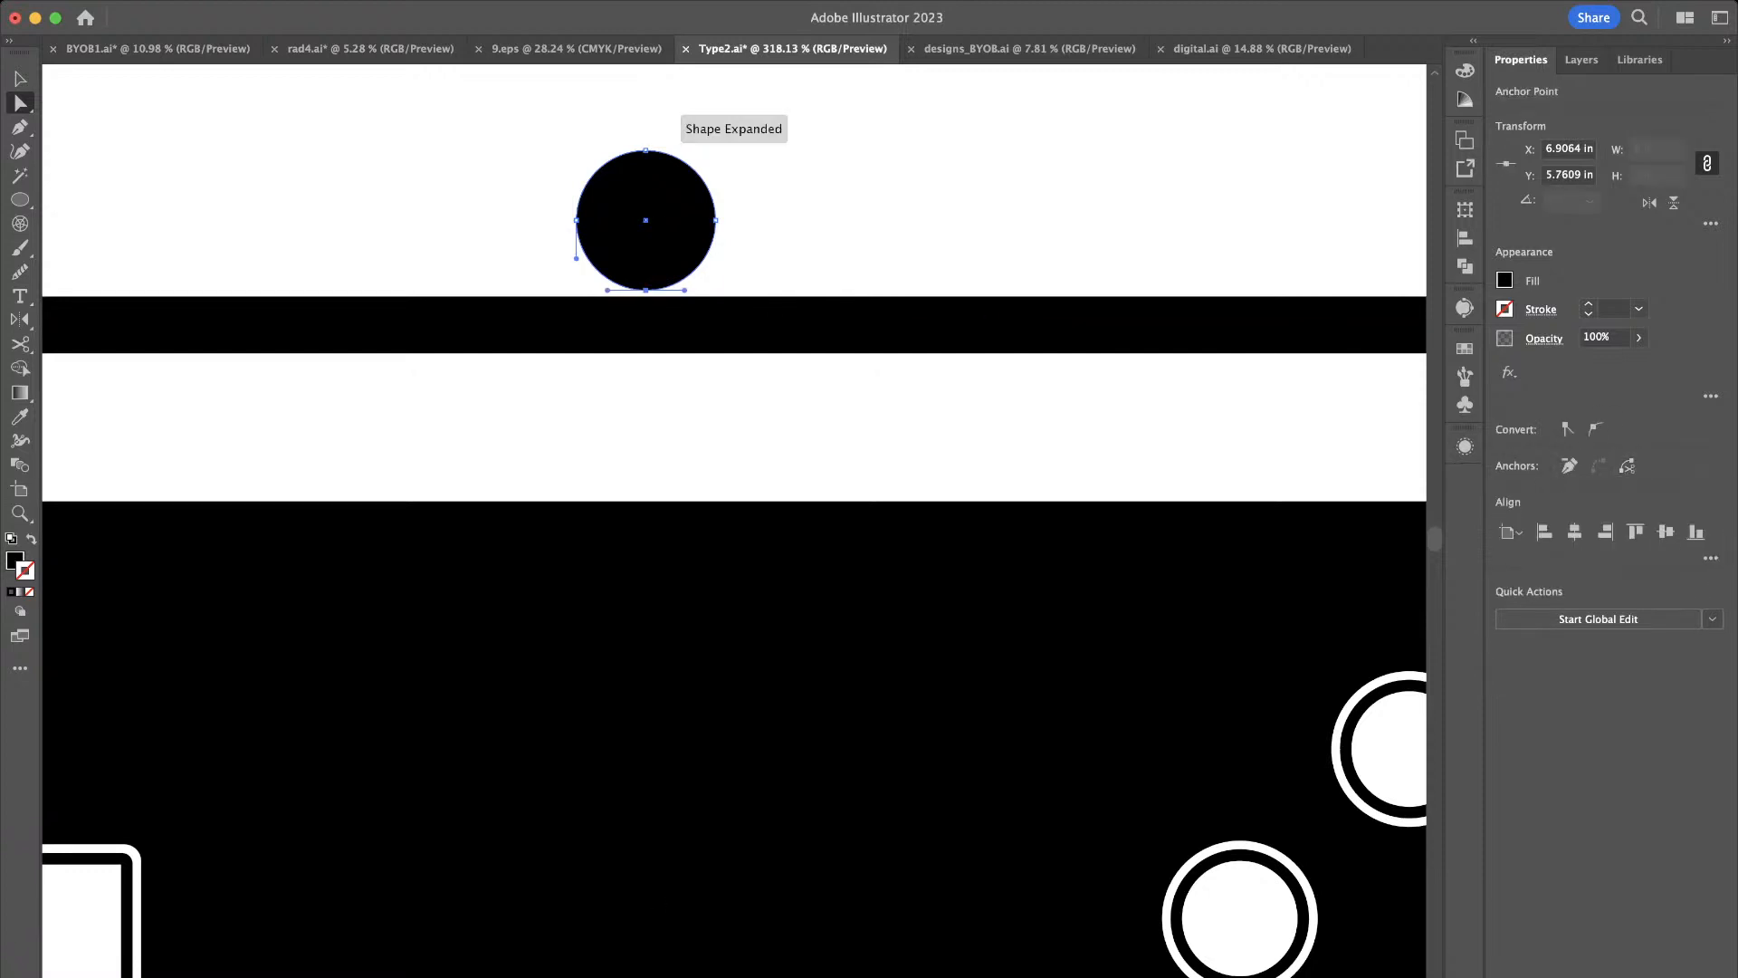
key(Delete)
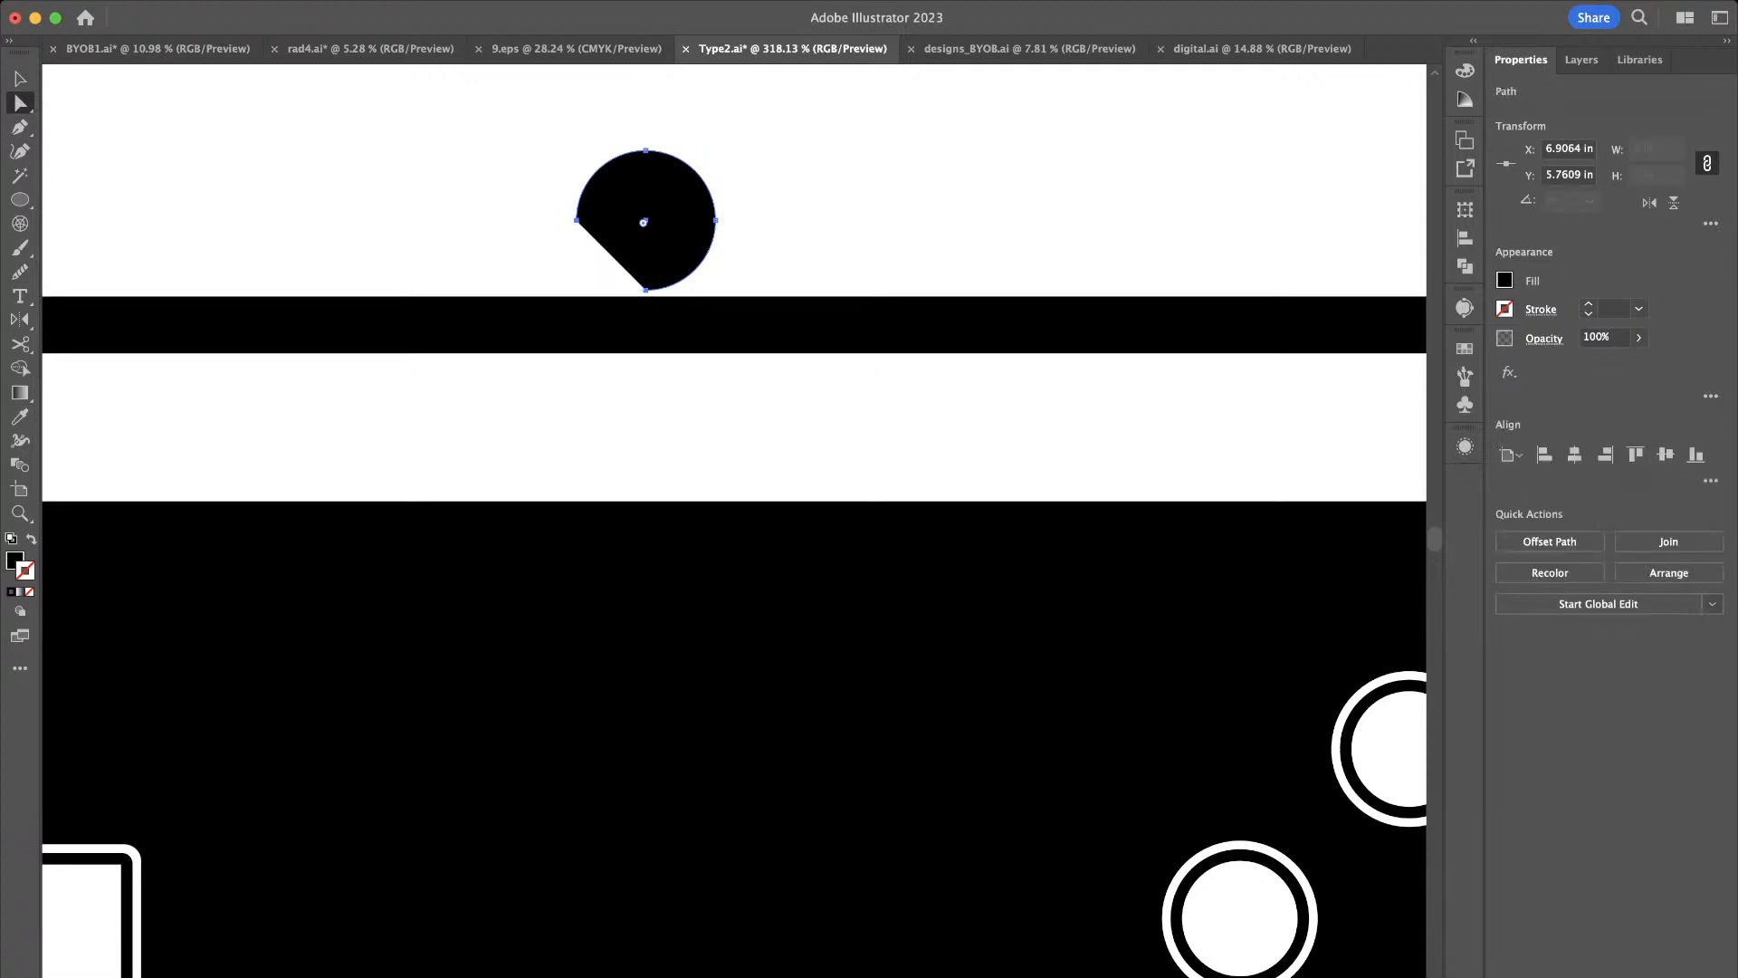
key(Delete)
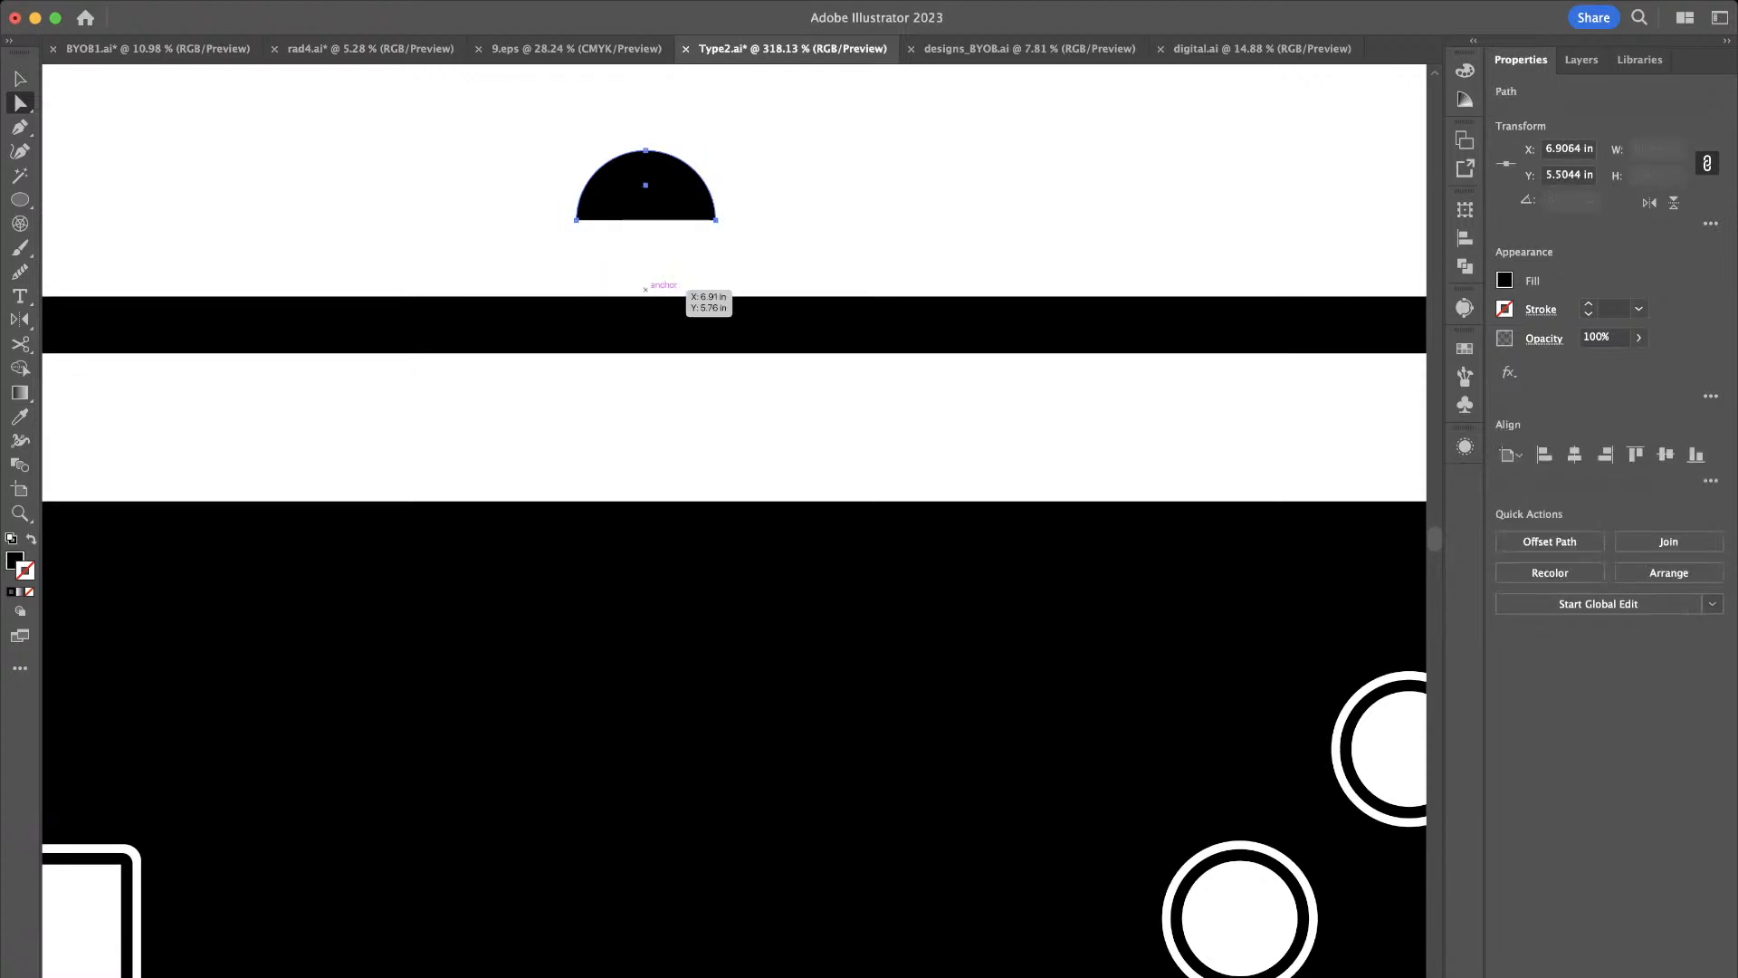
Join the two open lower anchors of the black half-circle to close its flat base
drag(768, 204, 529, 237)
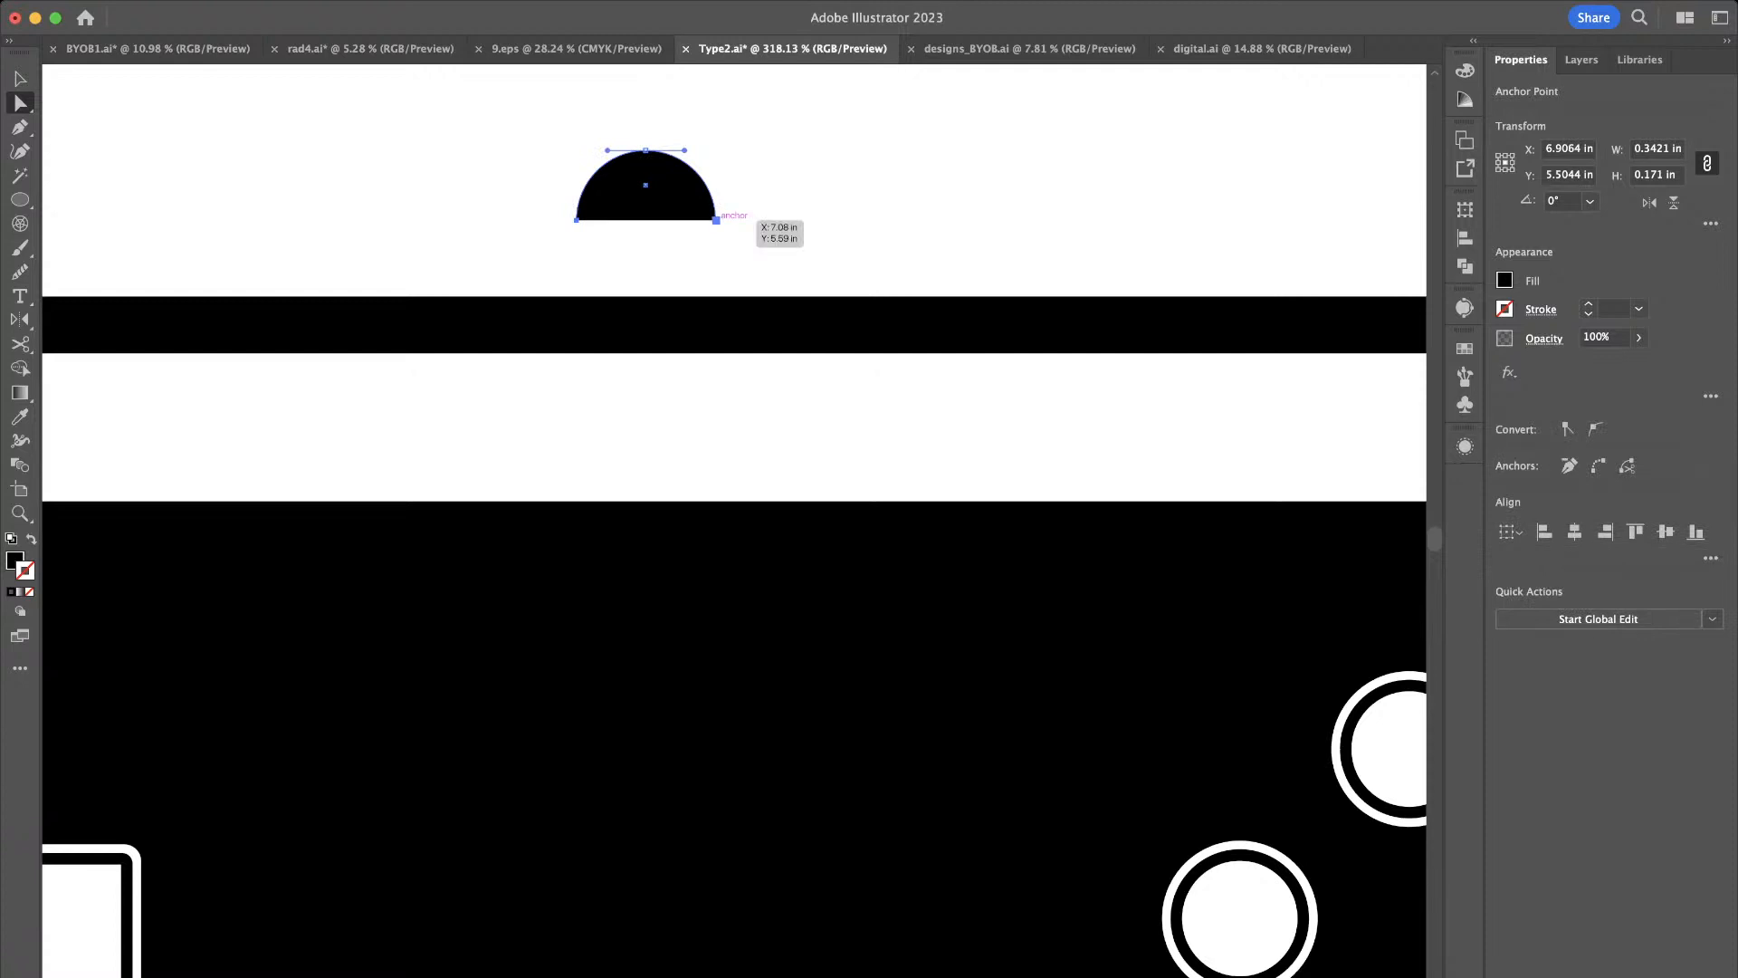
key(super+j)
key(v)
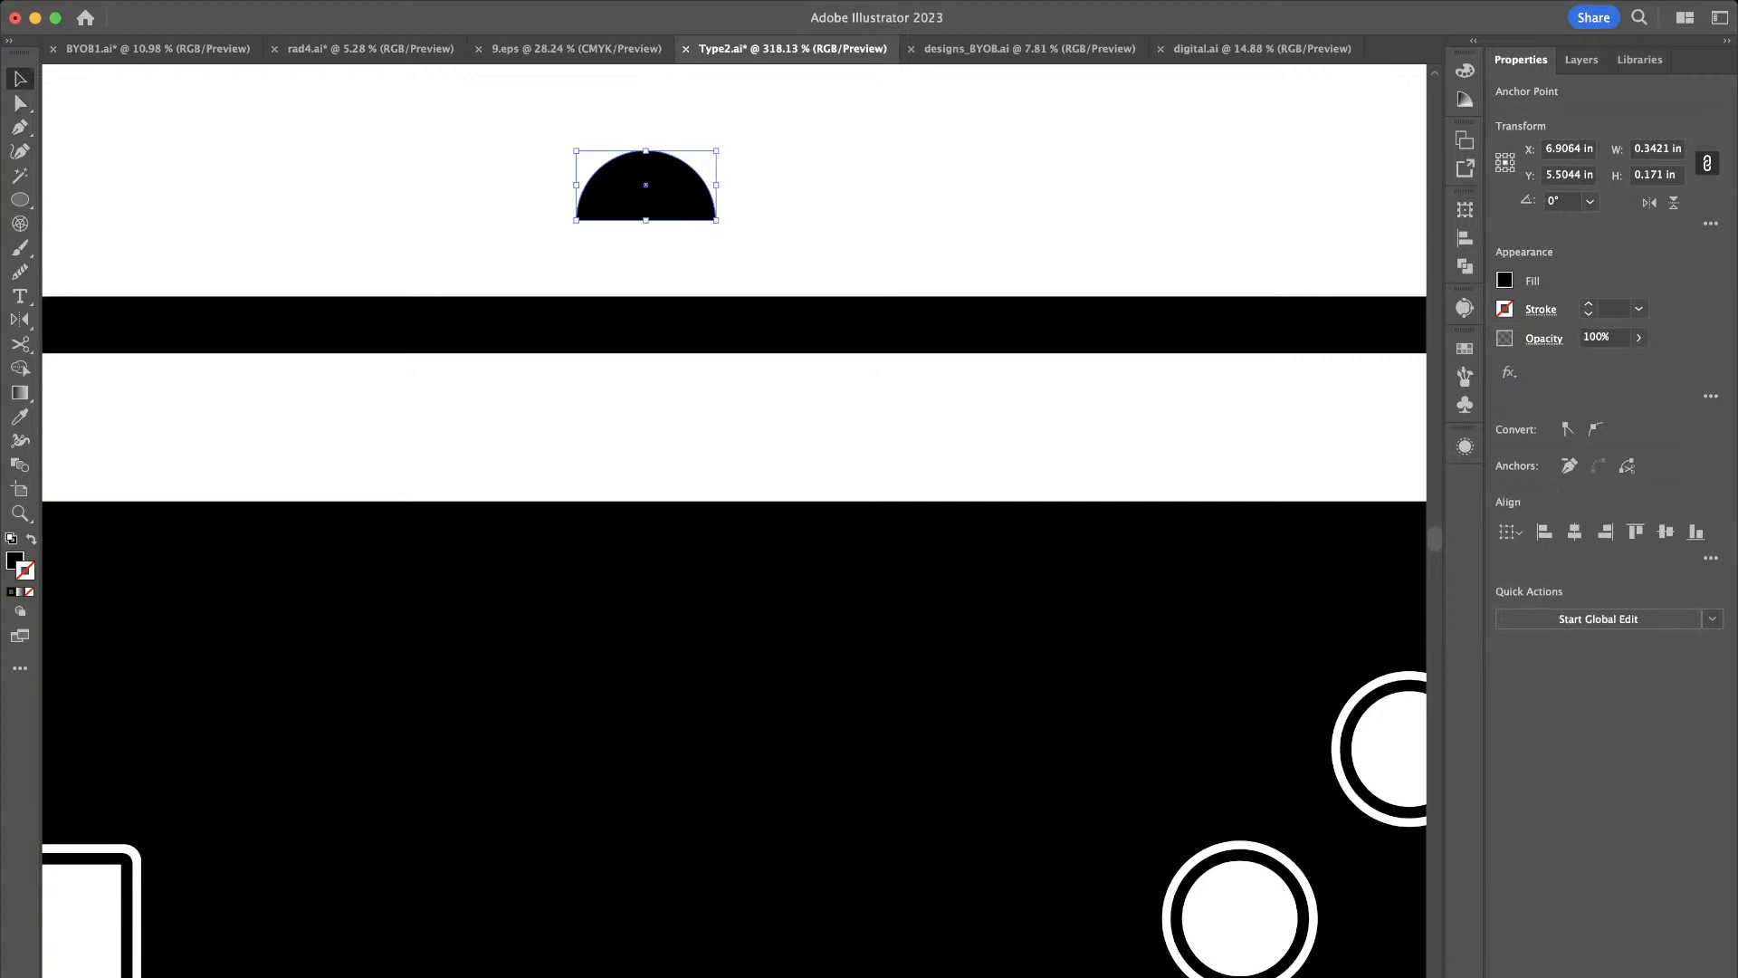
click(764, 255)
Move the half-circle down to just above the controller's outer outline and centre the two horizontally on each other
scroll(764, 255, down, 5)
scroll(707, 239, up, 3)
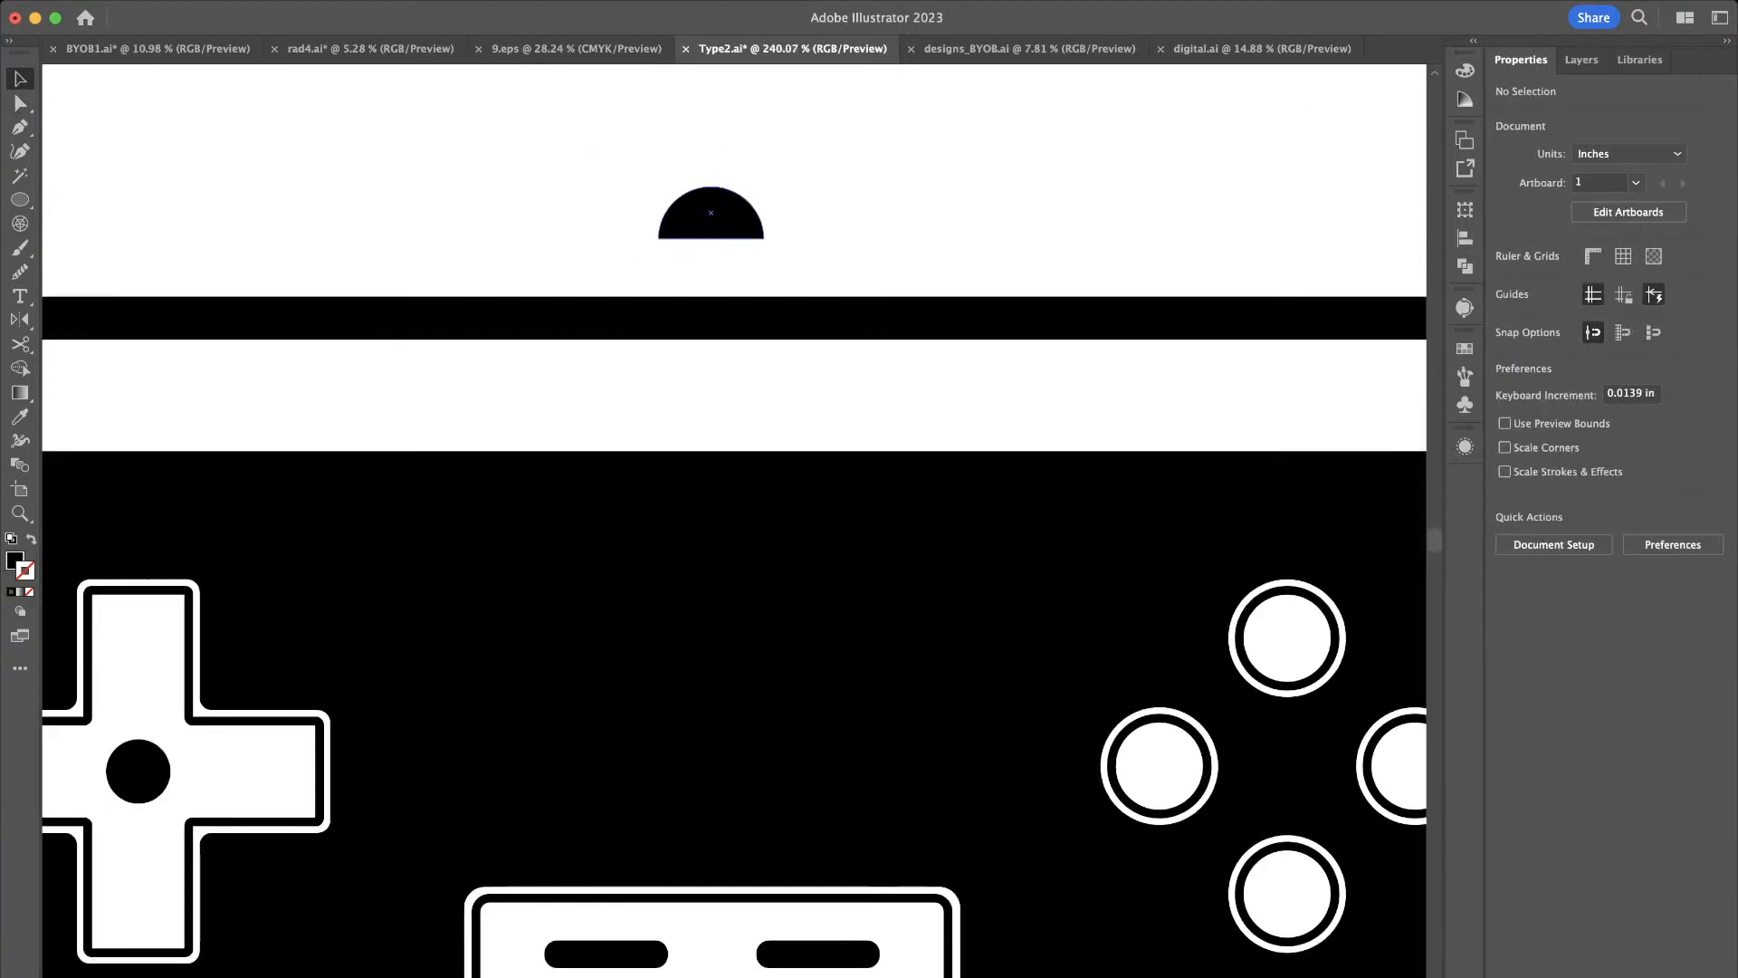
drag(711, 213, 713, 268)
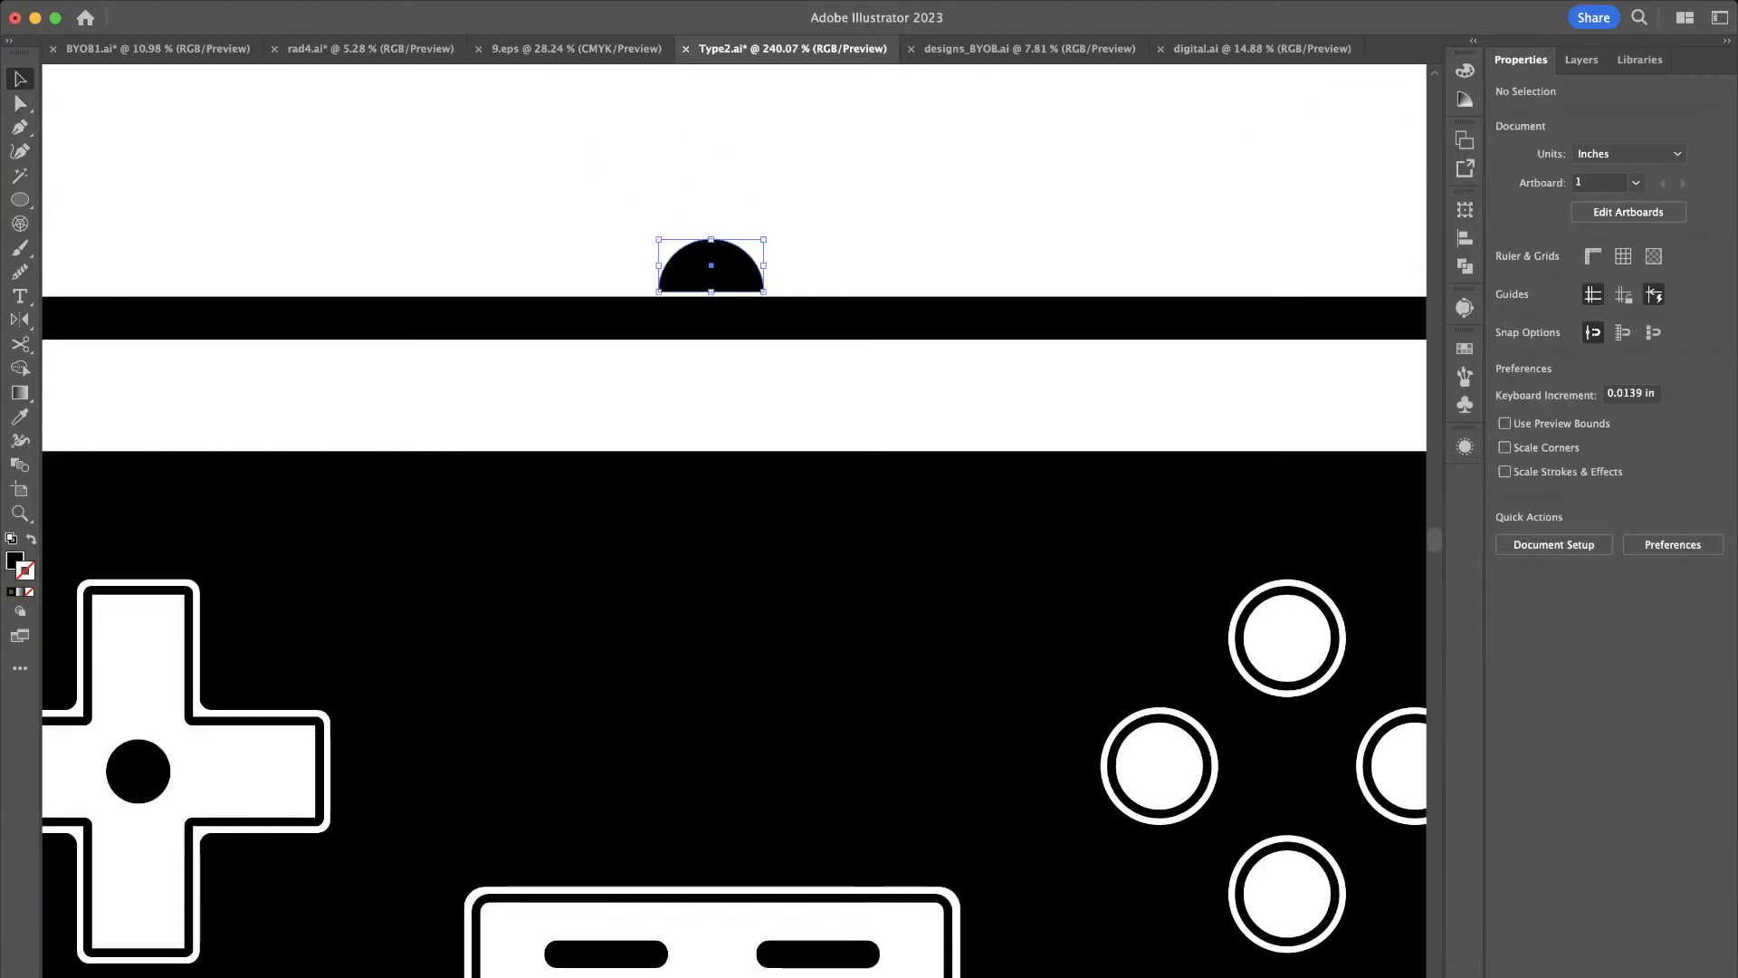
scroll(725, 272, down, 5)
scroll(724, 272, down, 1)
shift+click(801, 288)
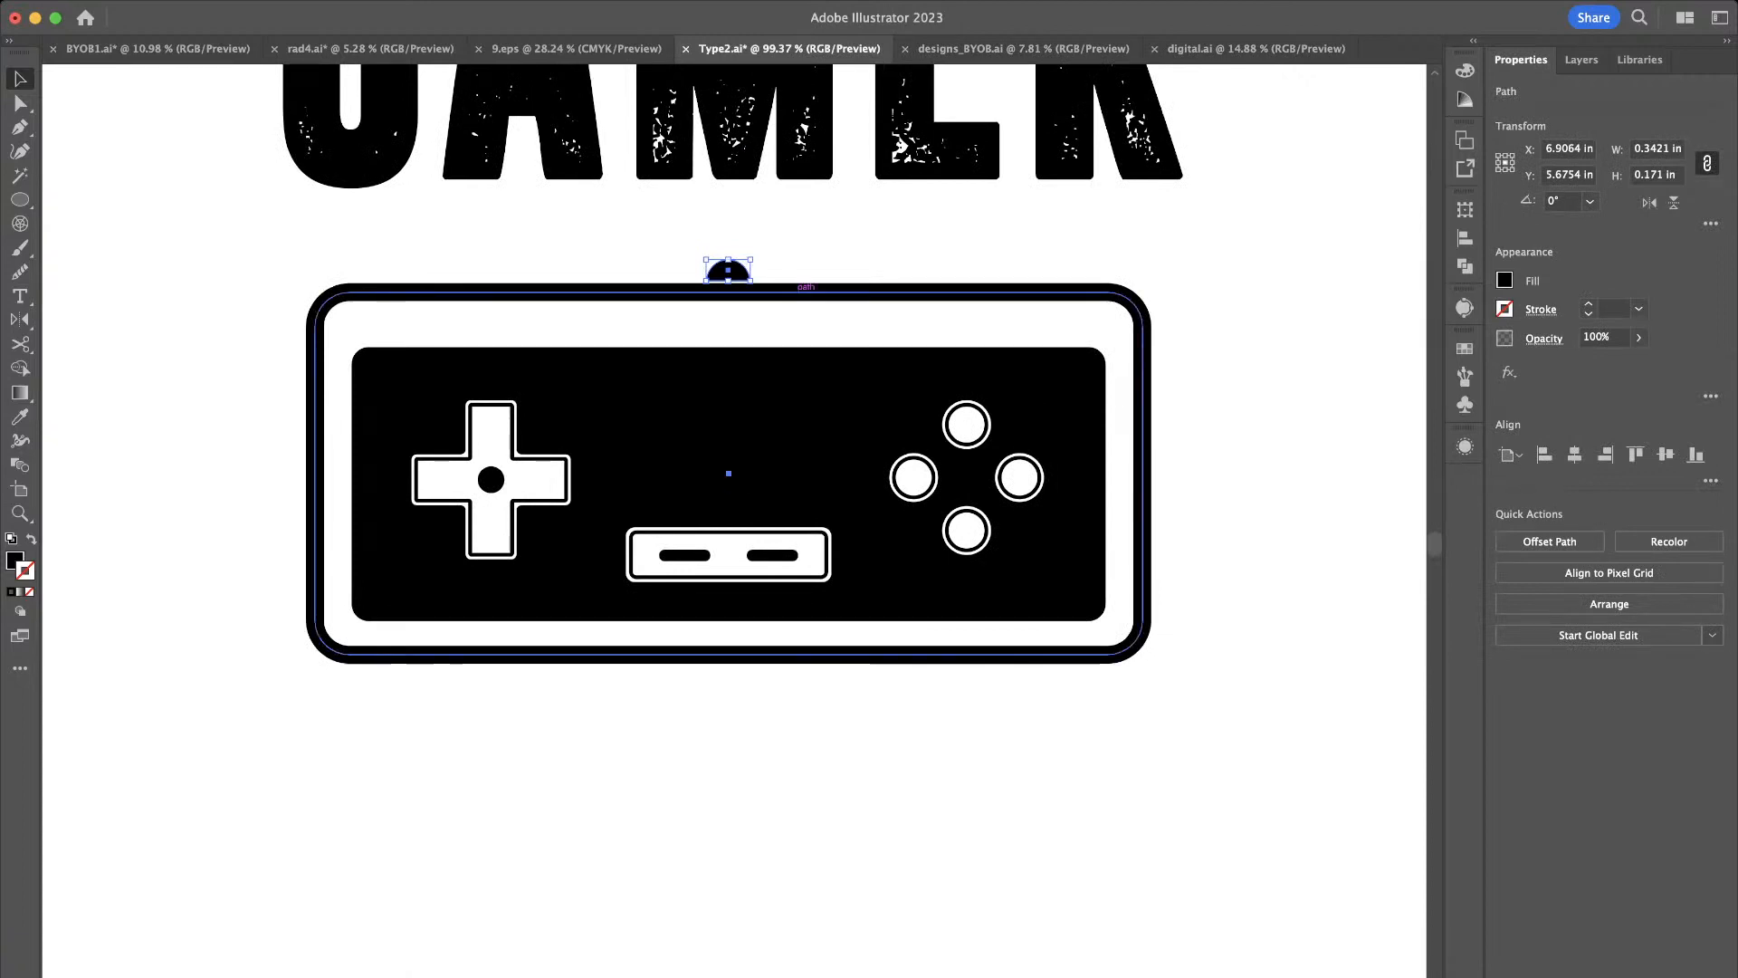
click(1574, 454)
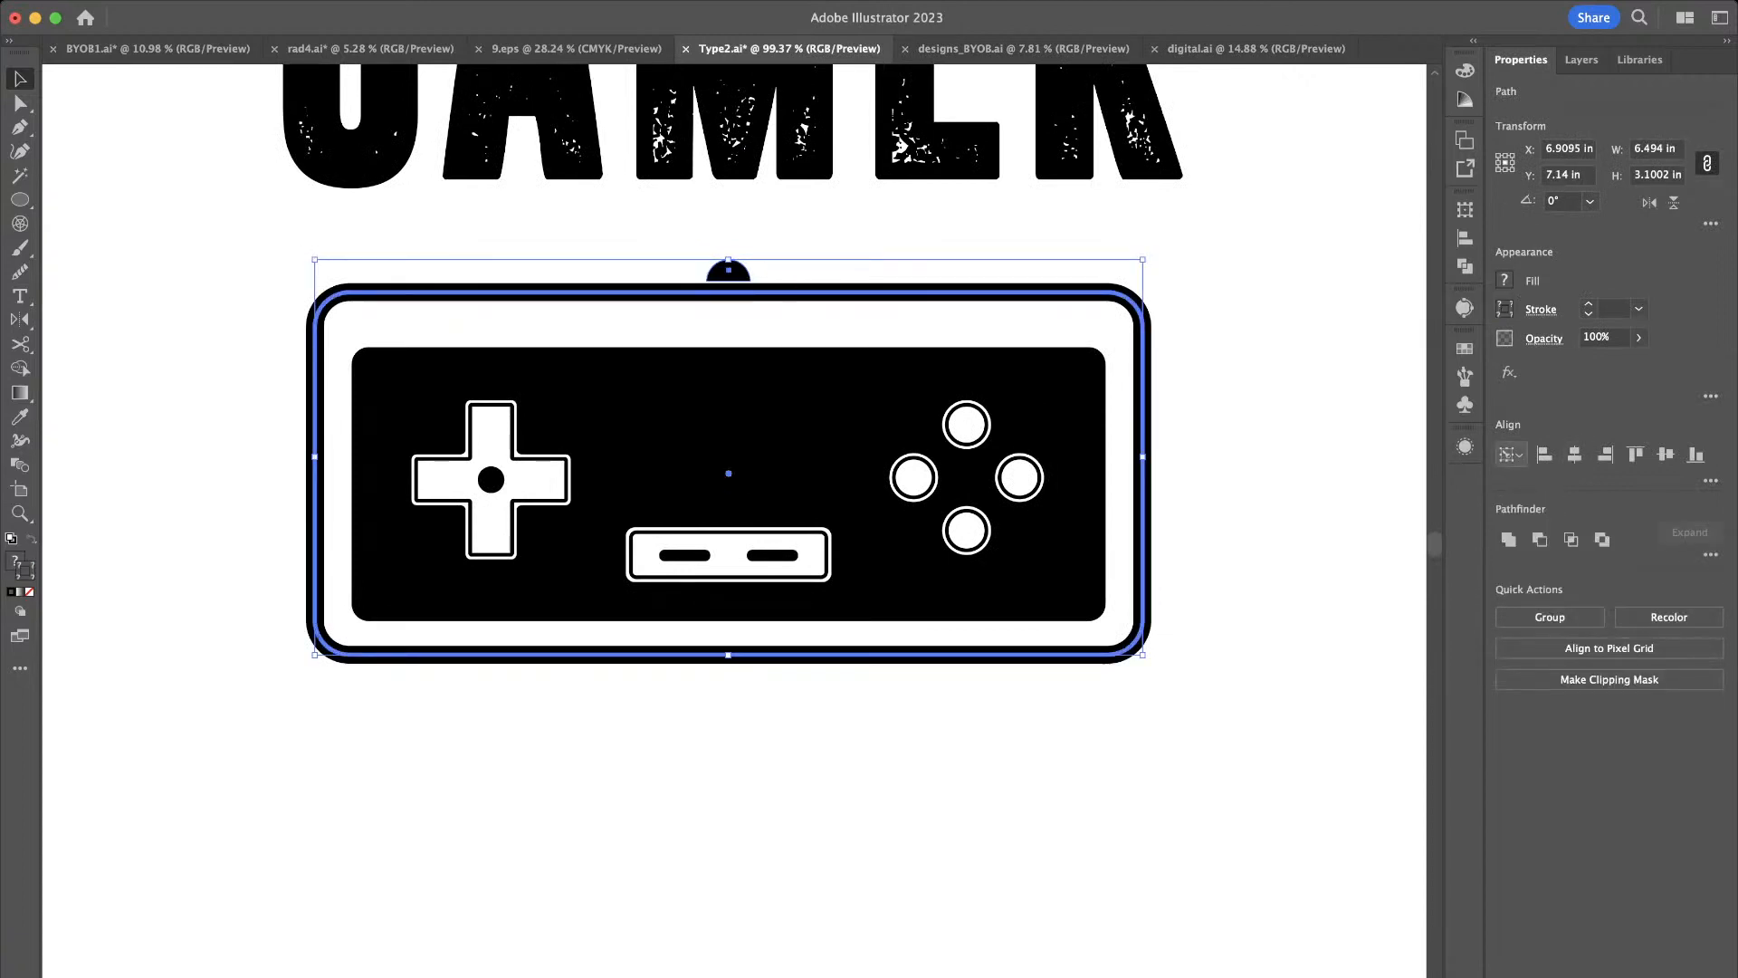
Group the half-circle with all the parts of the game controller
click(1285, 439)
drag(239, 240, 1228, 732)
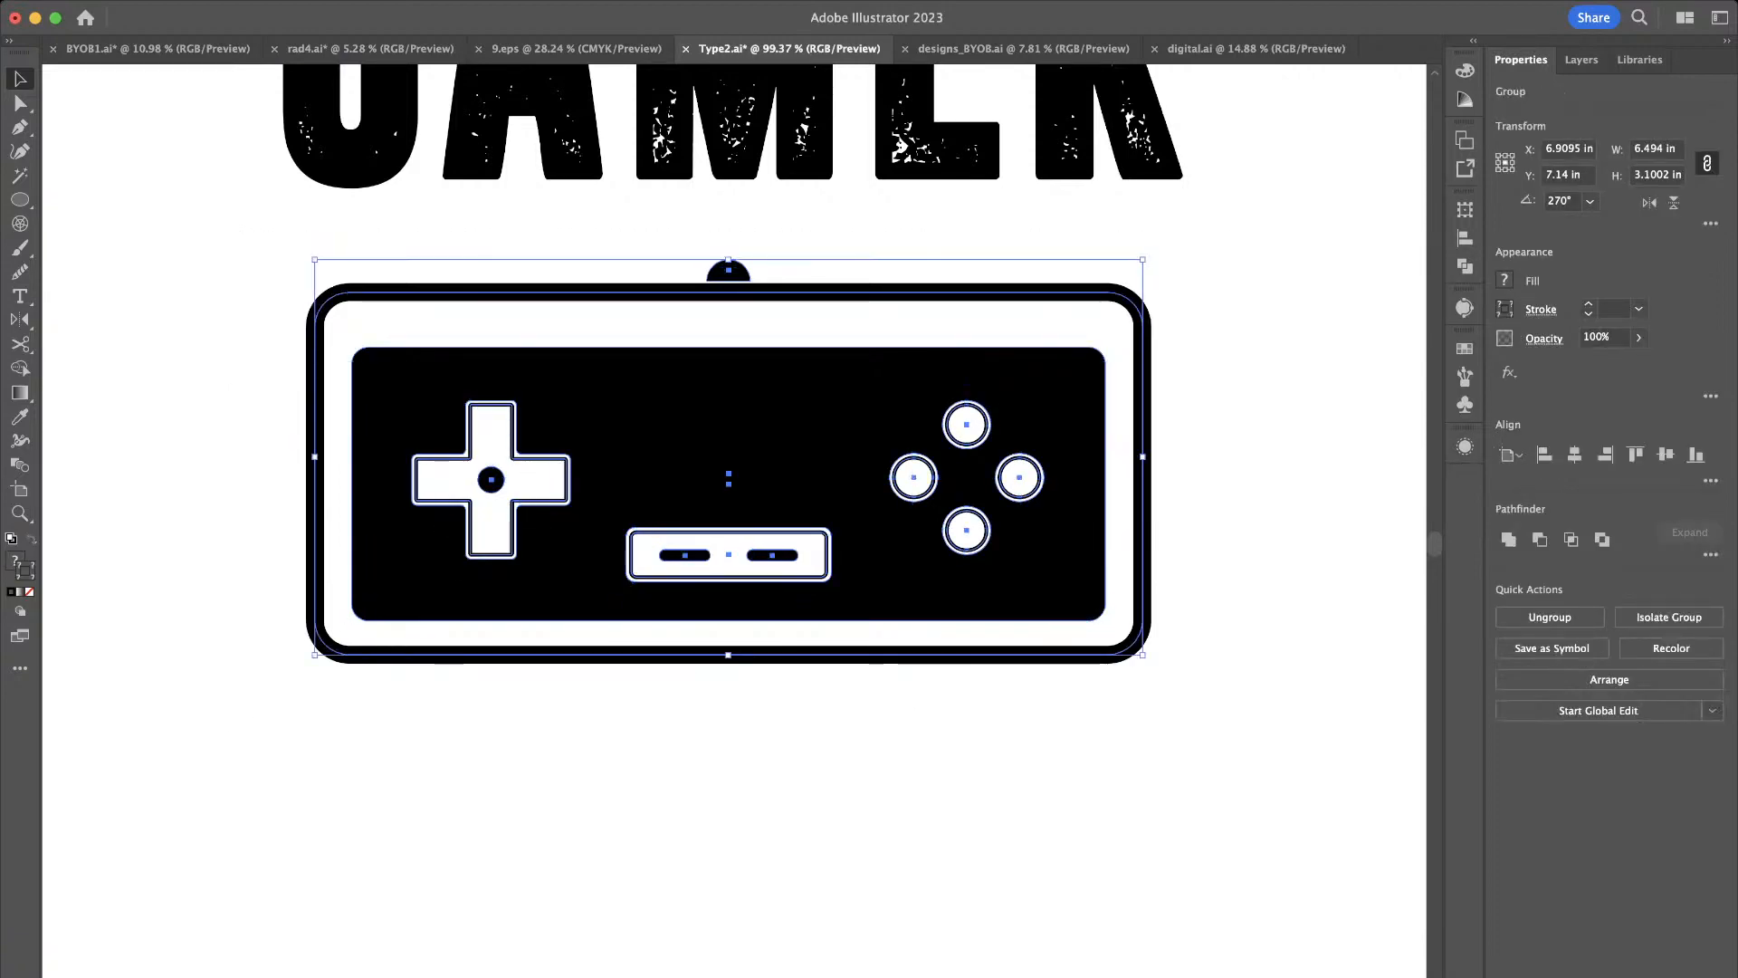
scroll(914, 529, up, 3)
scroll(914, 530, down, 5)
scroll(915, 530, up, 3)
scroll(914, 529, right, 2)
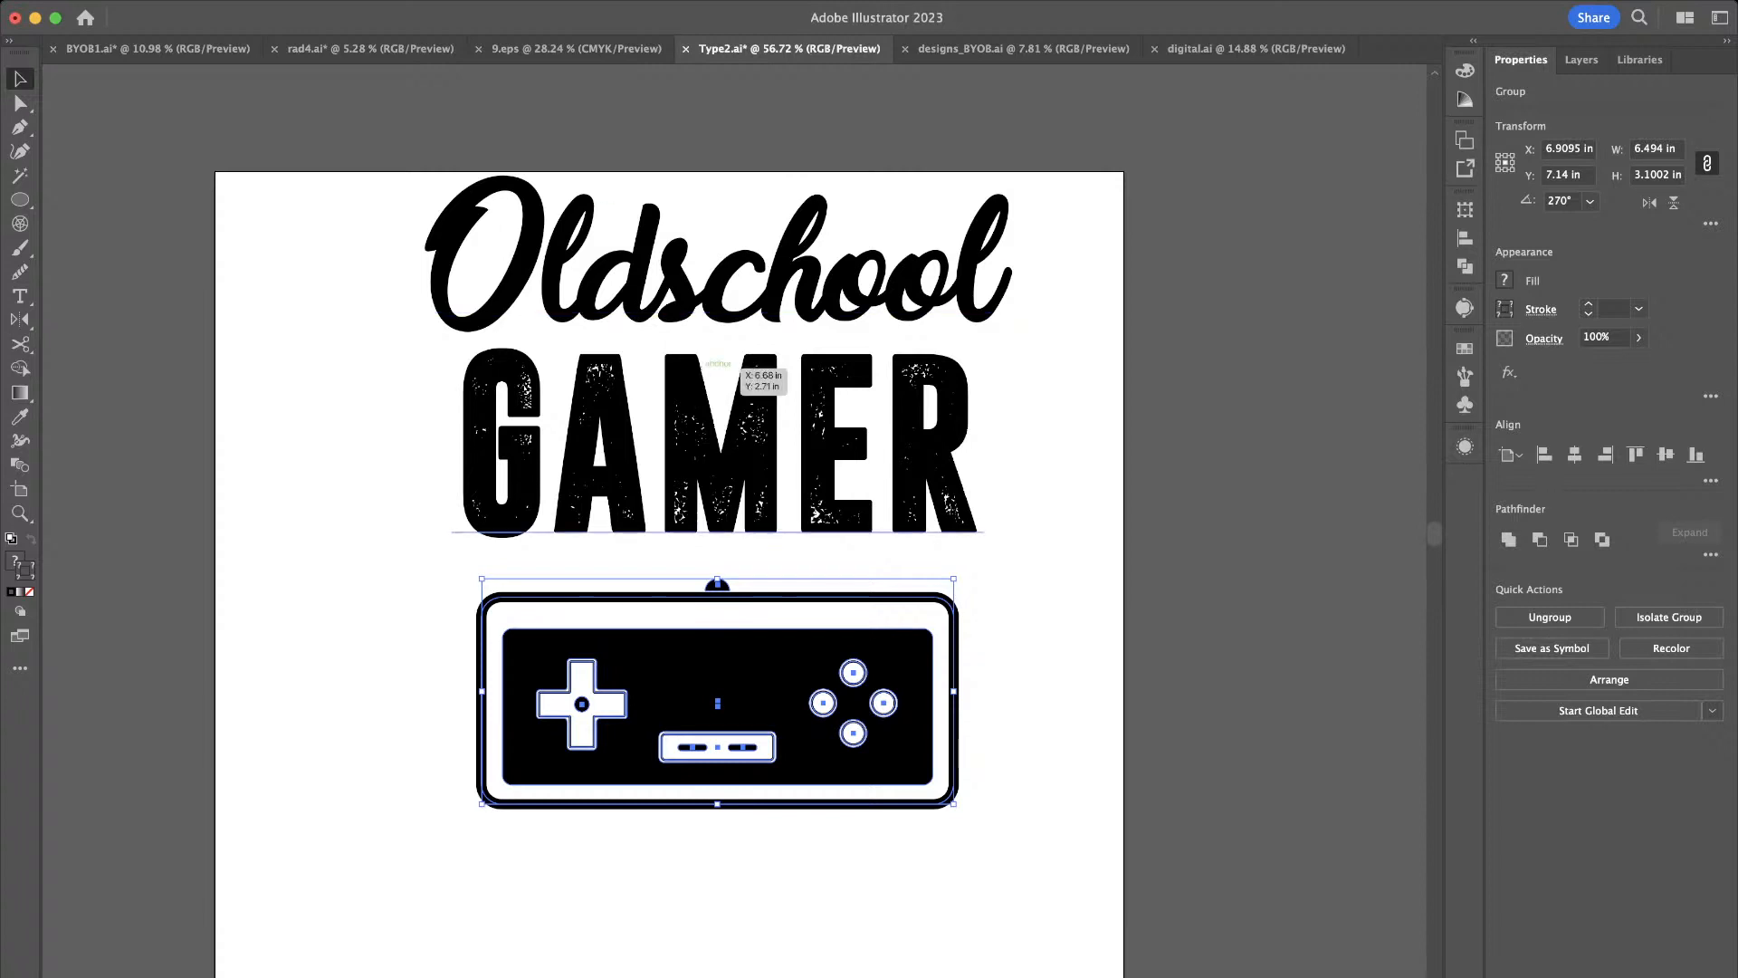
Move the controller group straight down about 1.05 in to widen the gap below GAMER
key(super+shift+a)
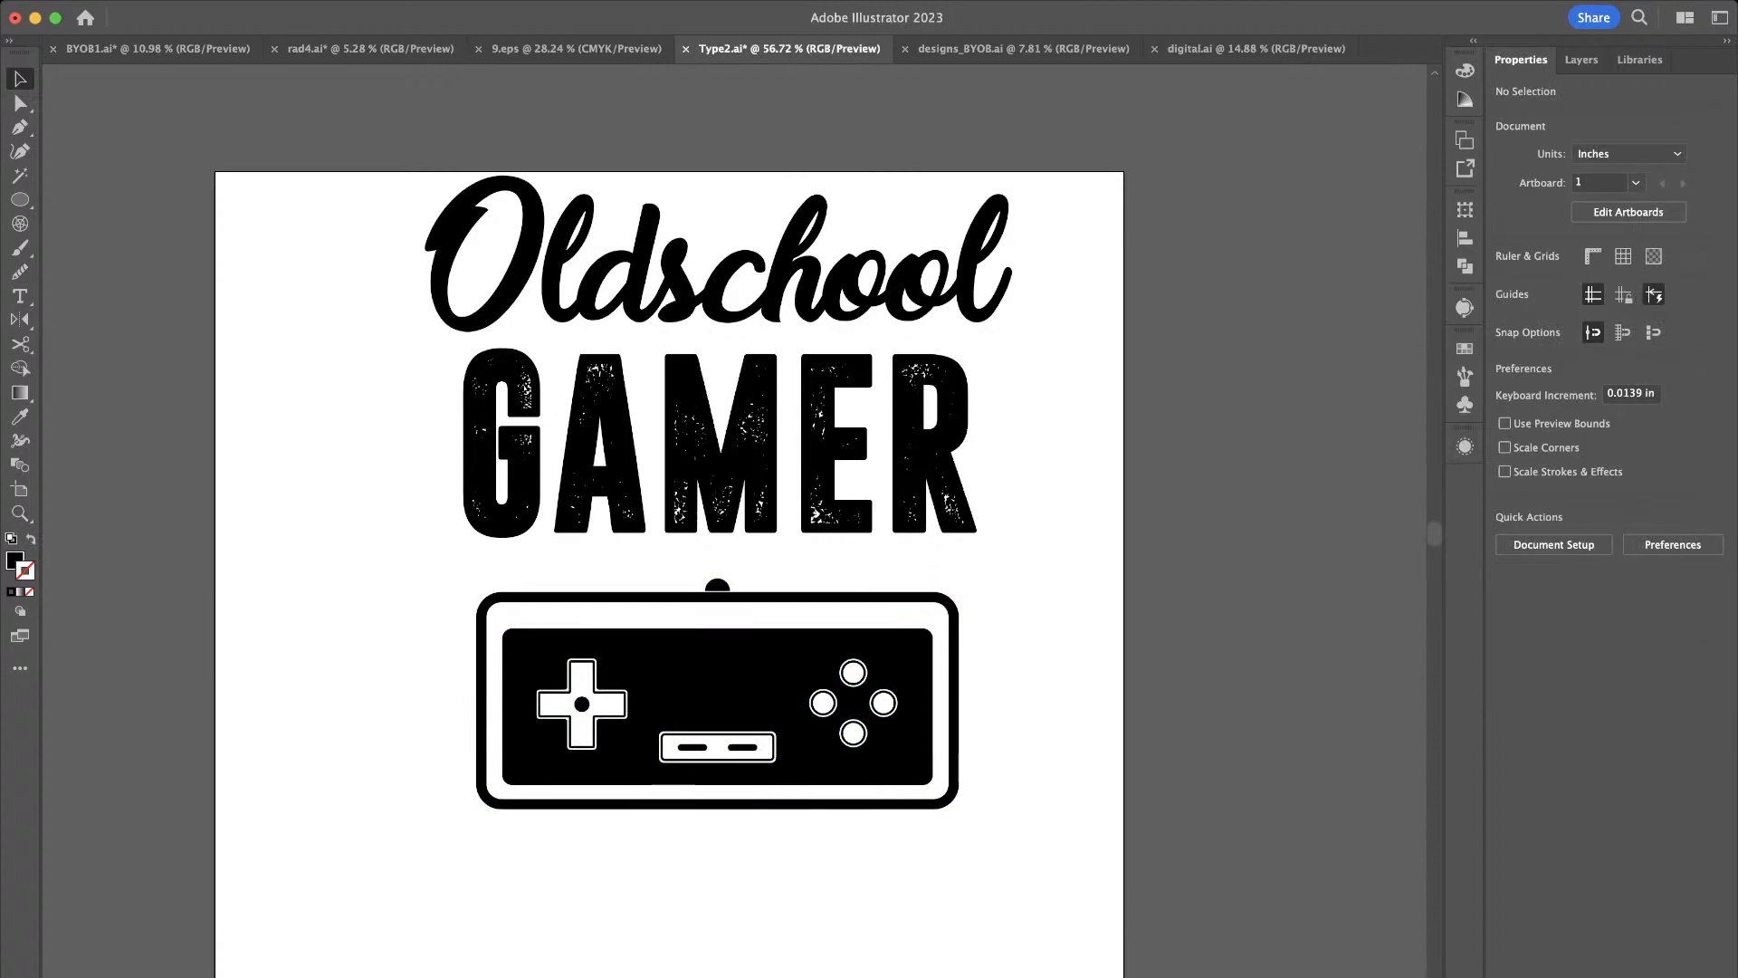
scroll(670, 462, down, 3)
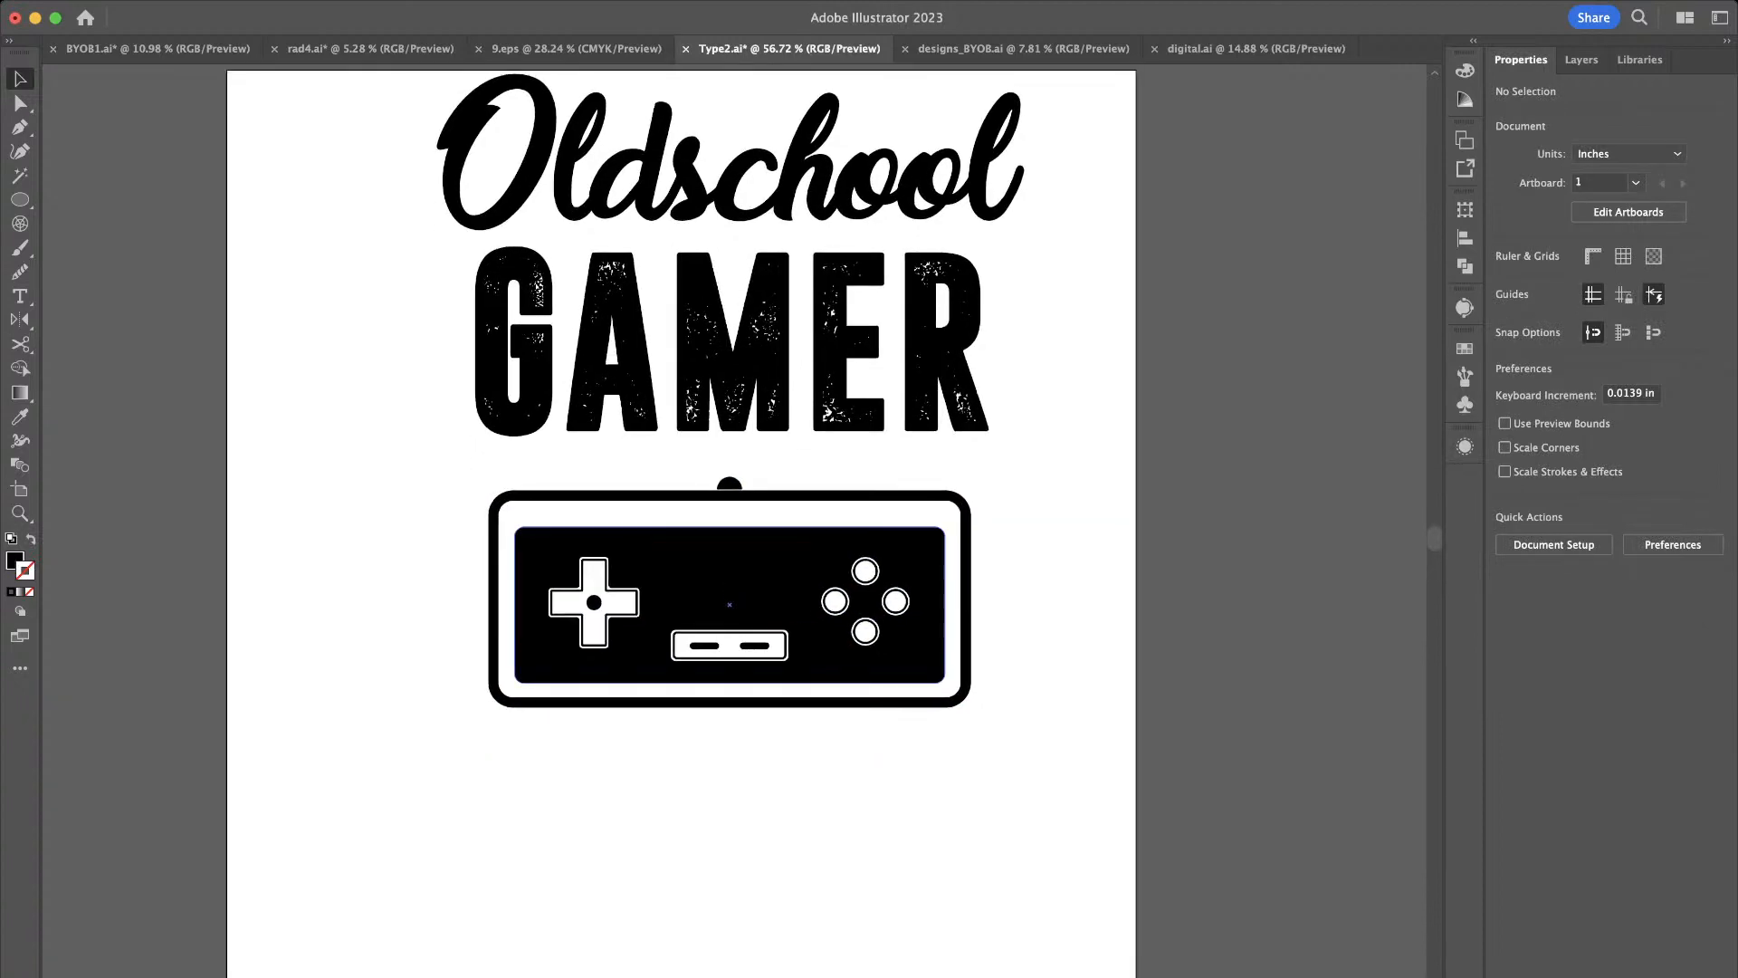
drag(784, 589, 784, 664)
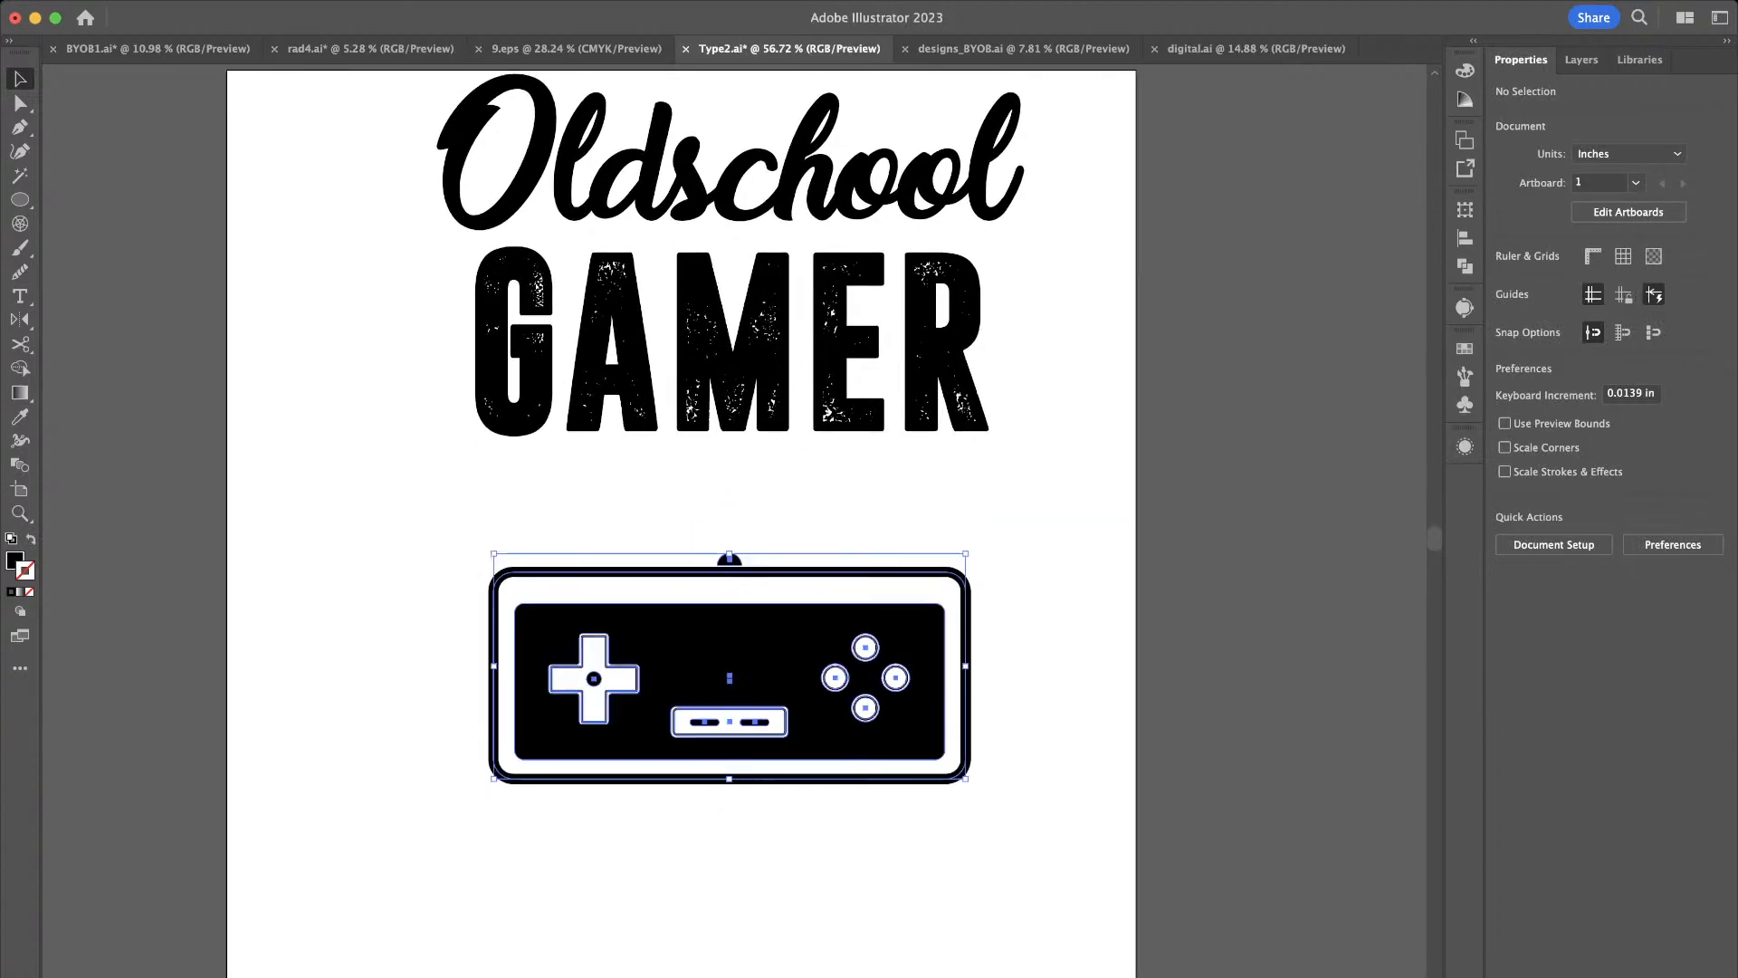
Draw a curved cable with the Pen tool from below the M of GAMER, looping right and left to the half-circle, as an unfilled black stroke
key(p)
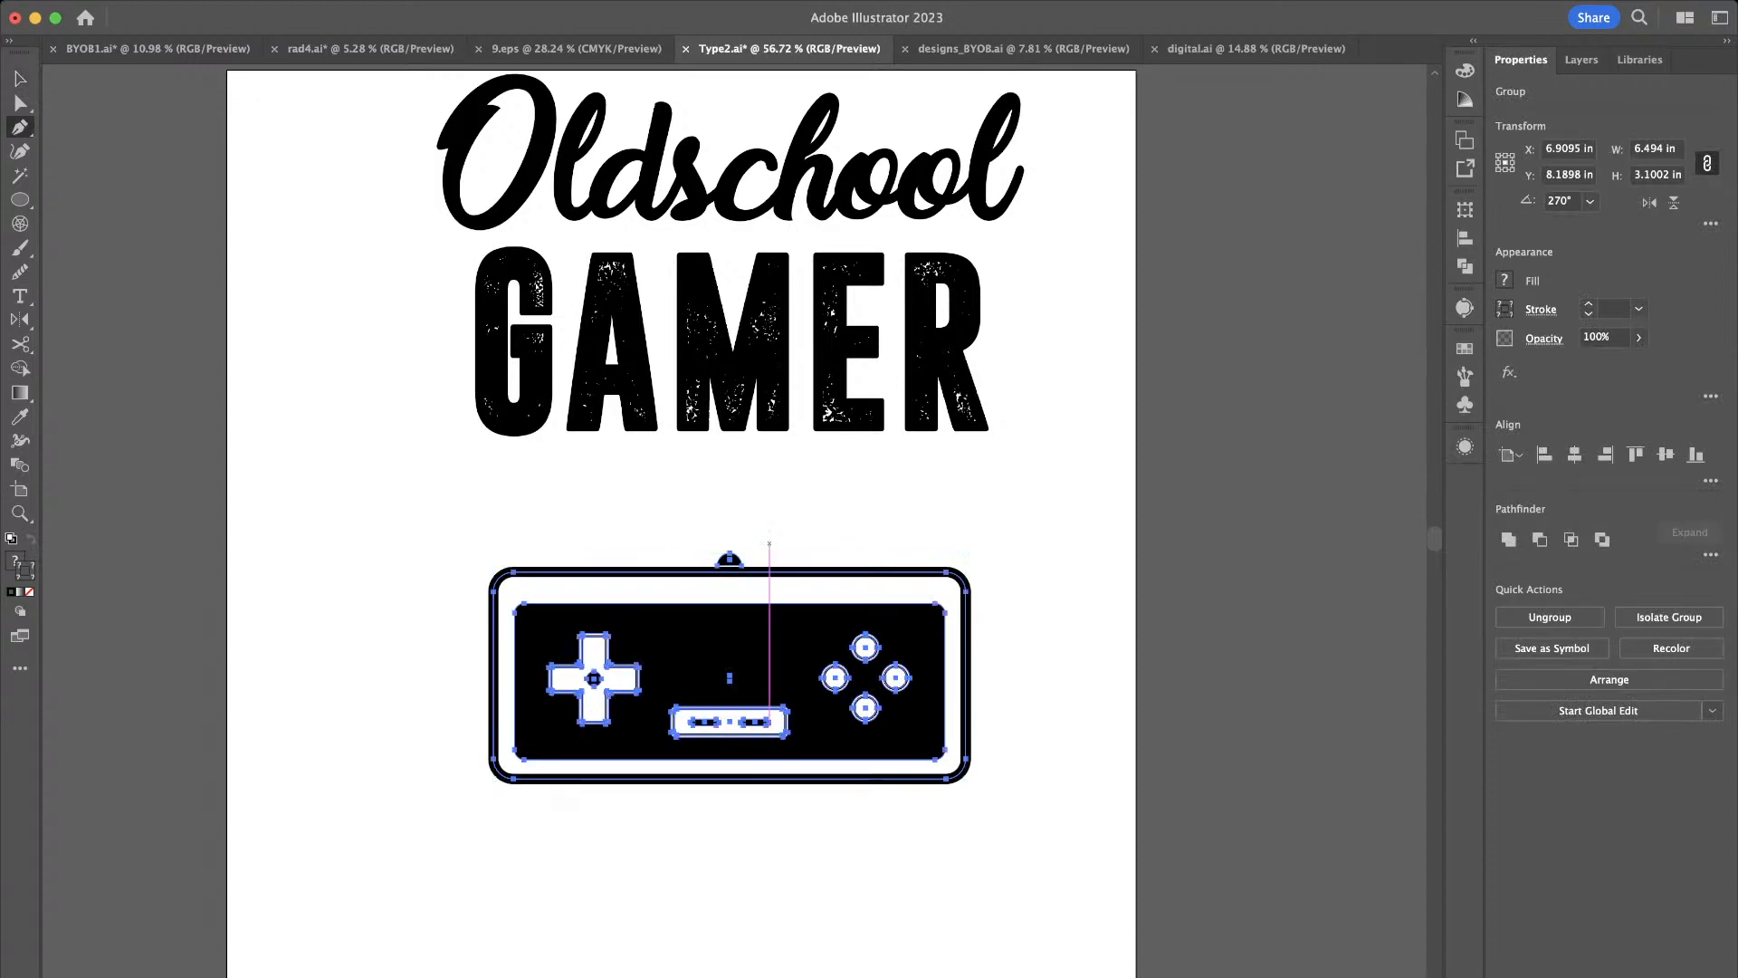
scroll(721, 535, up, 5)
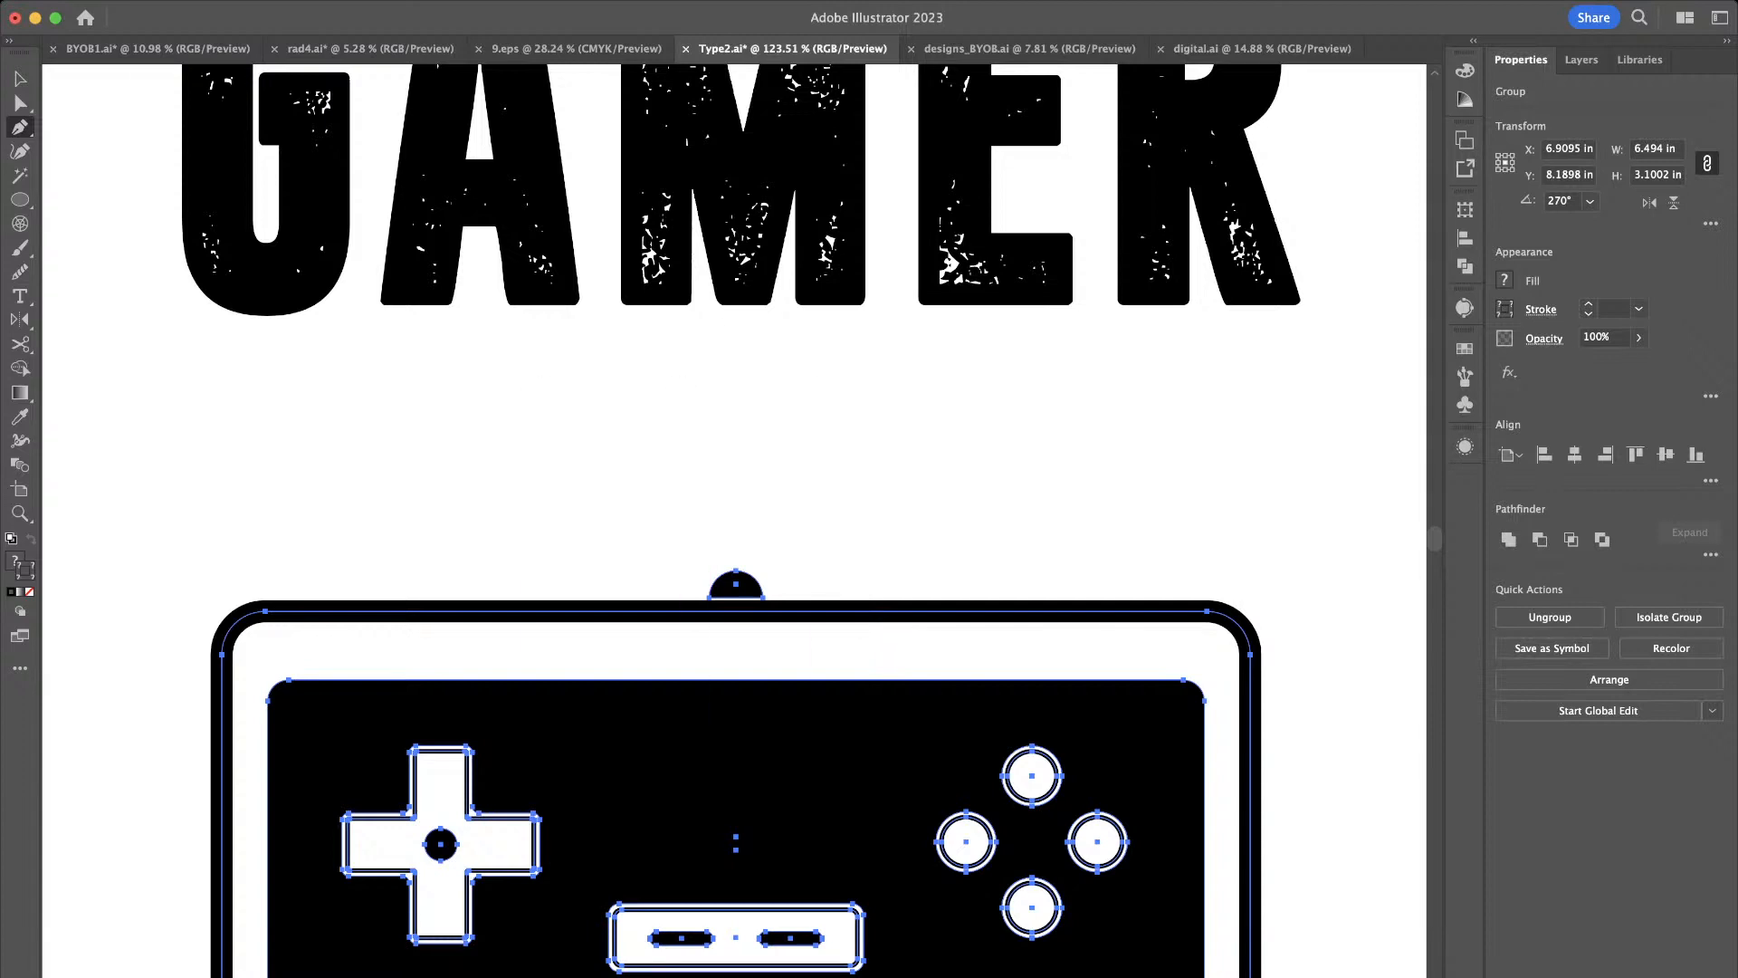
drag(697, 332, 784, 419)
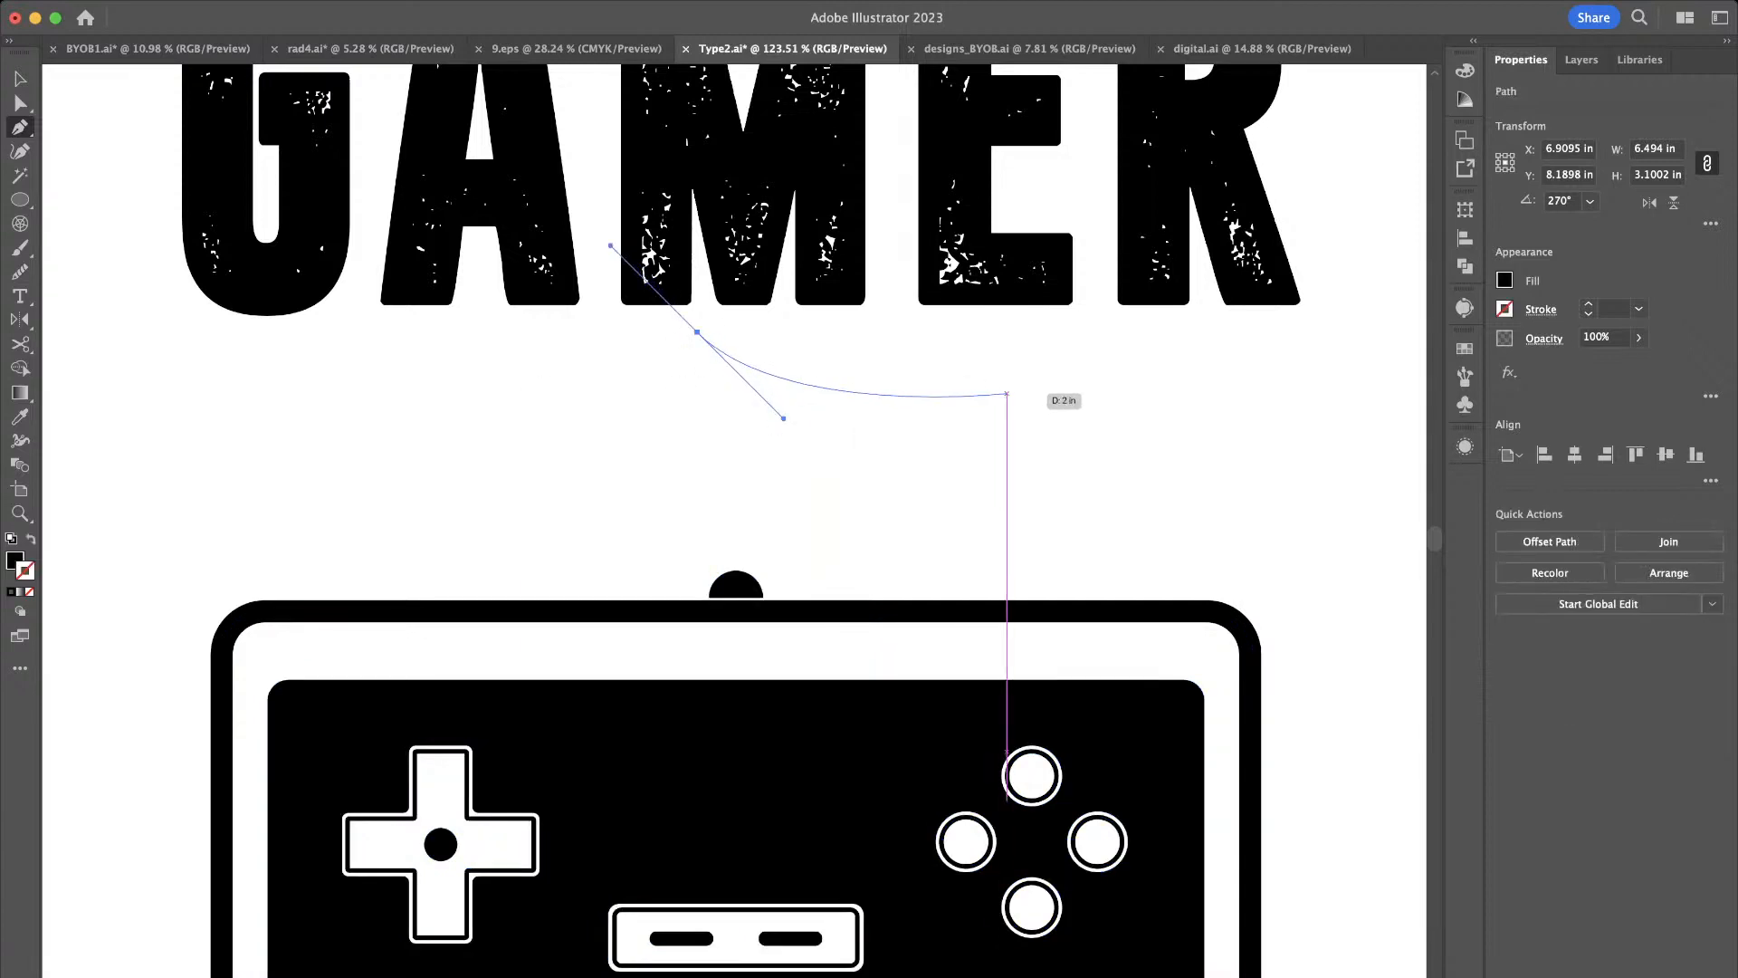
drag(1072, 372, 1139, 429)
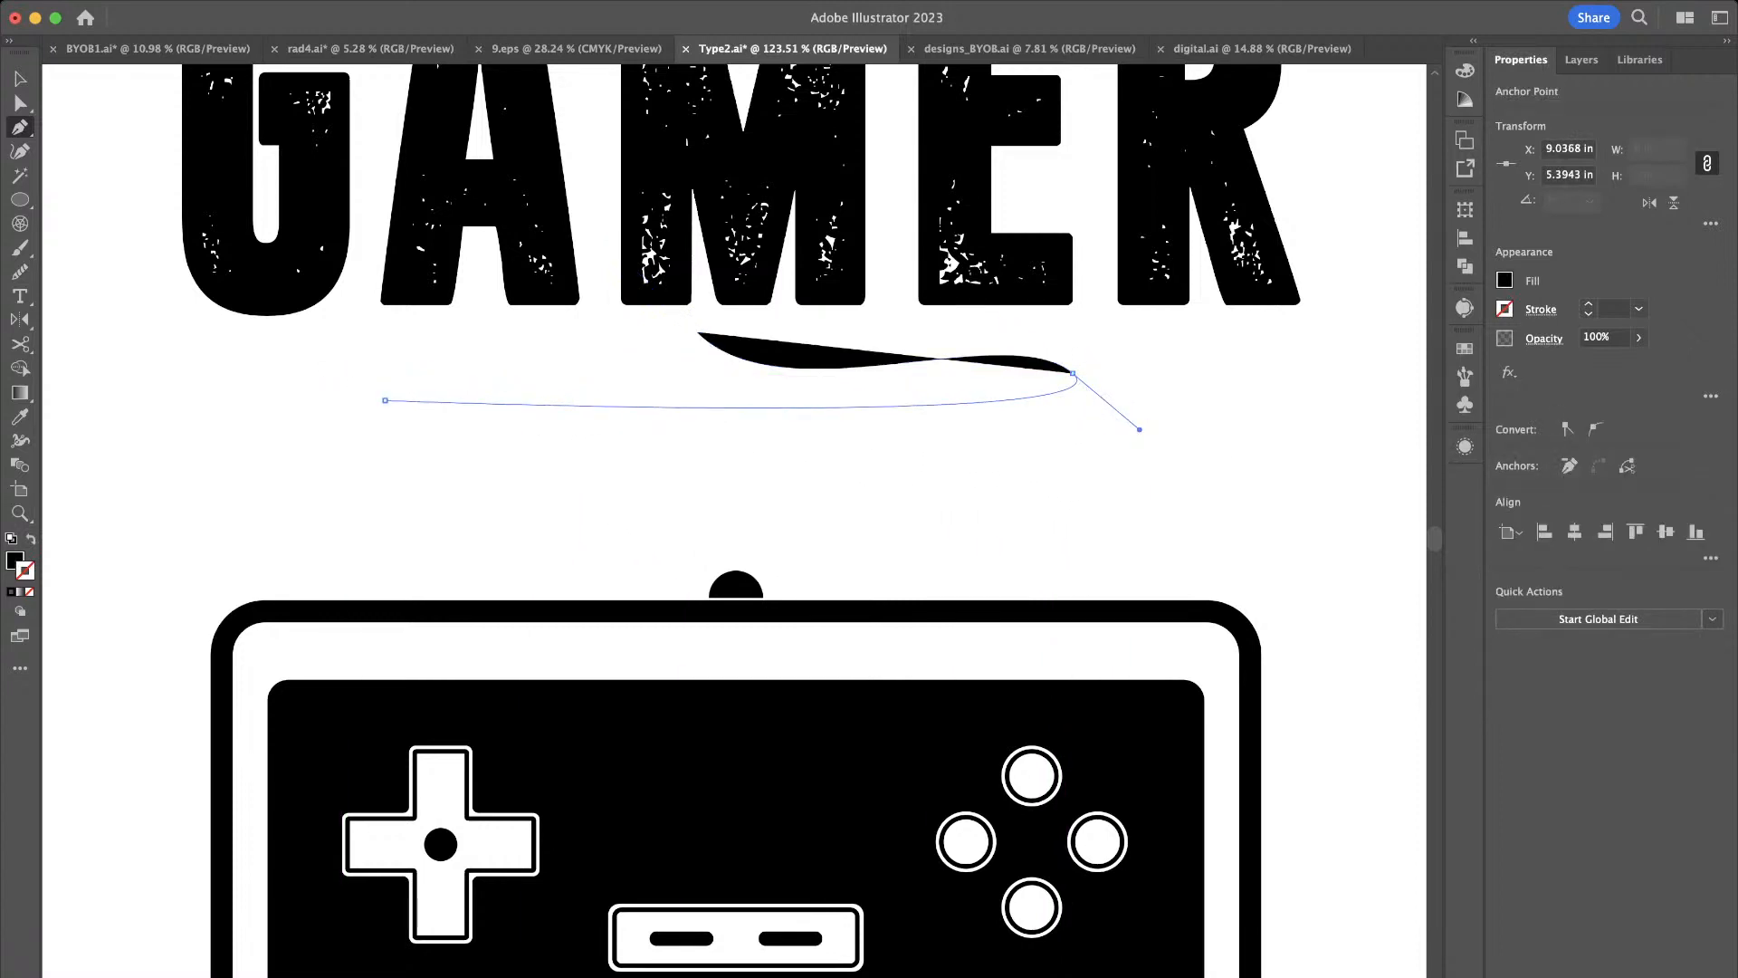
drag(385, 400, 90, 466)
key(super+z)
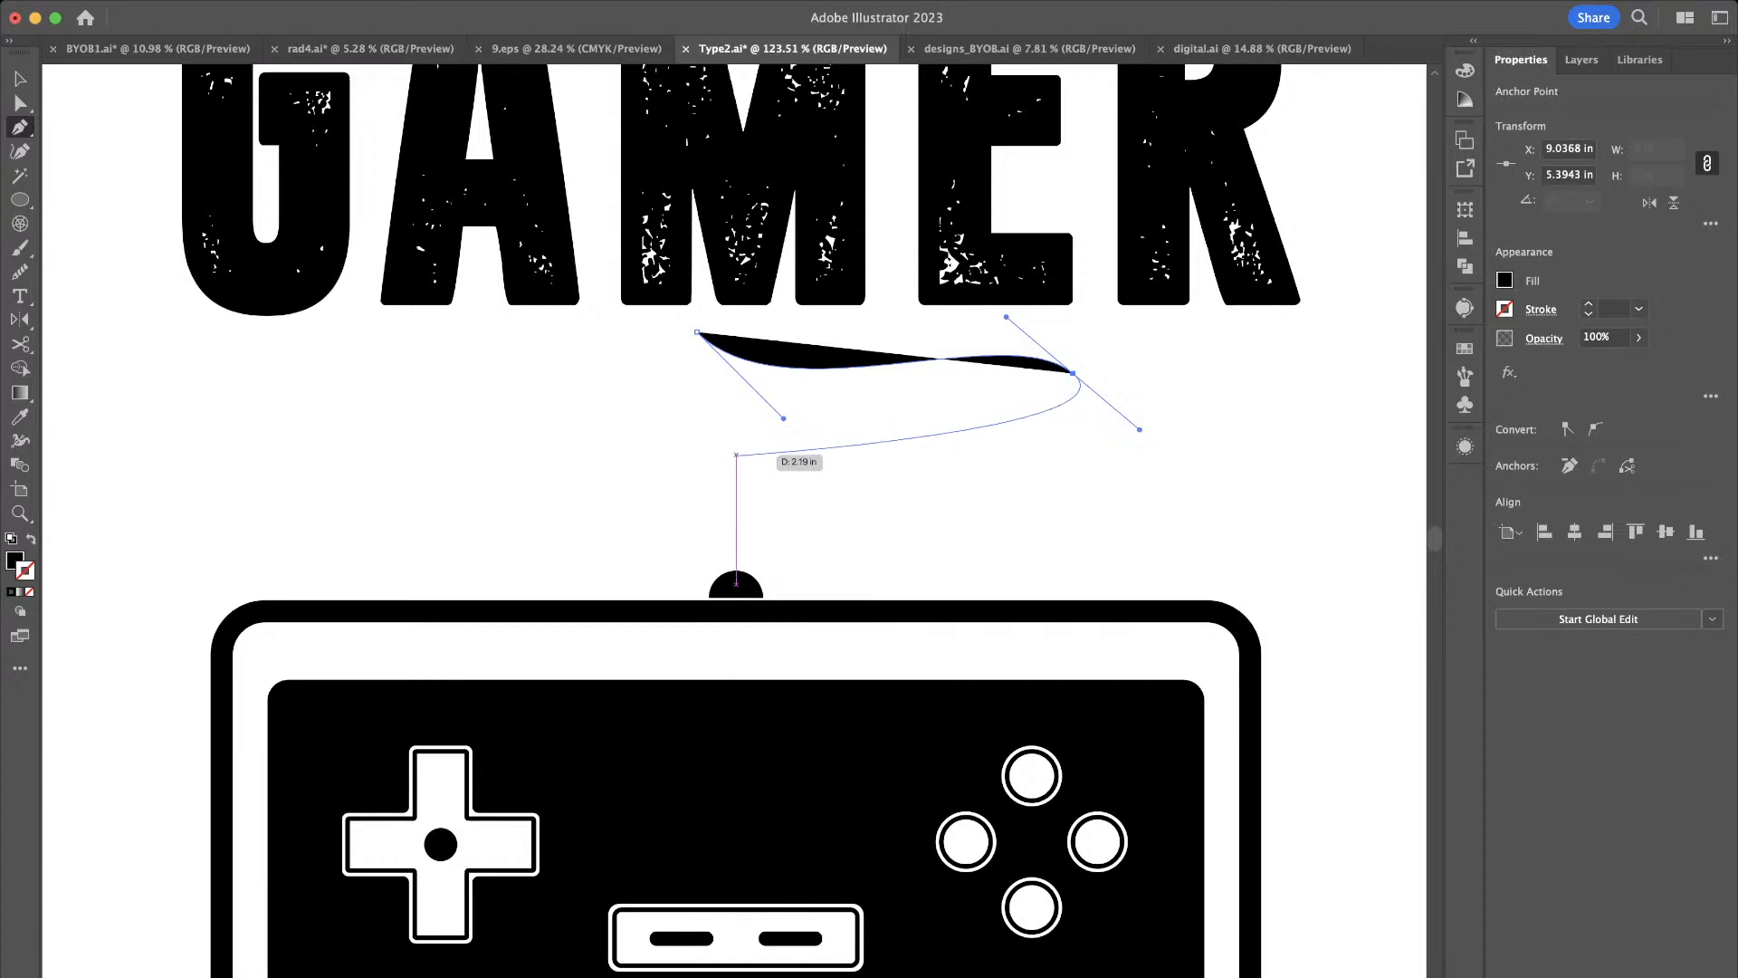
drag(729, 438, 854, 477)
drag(398, 384, 473, 319)
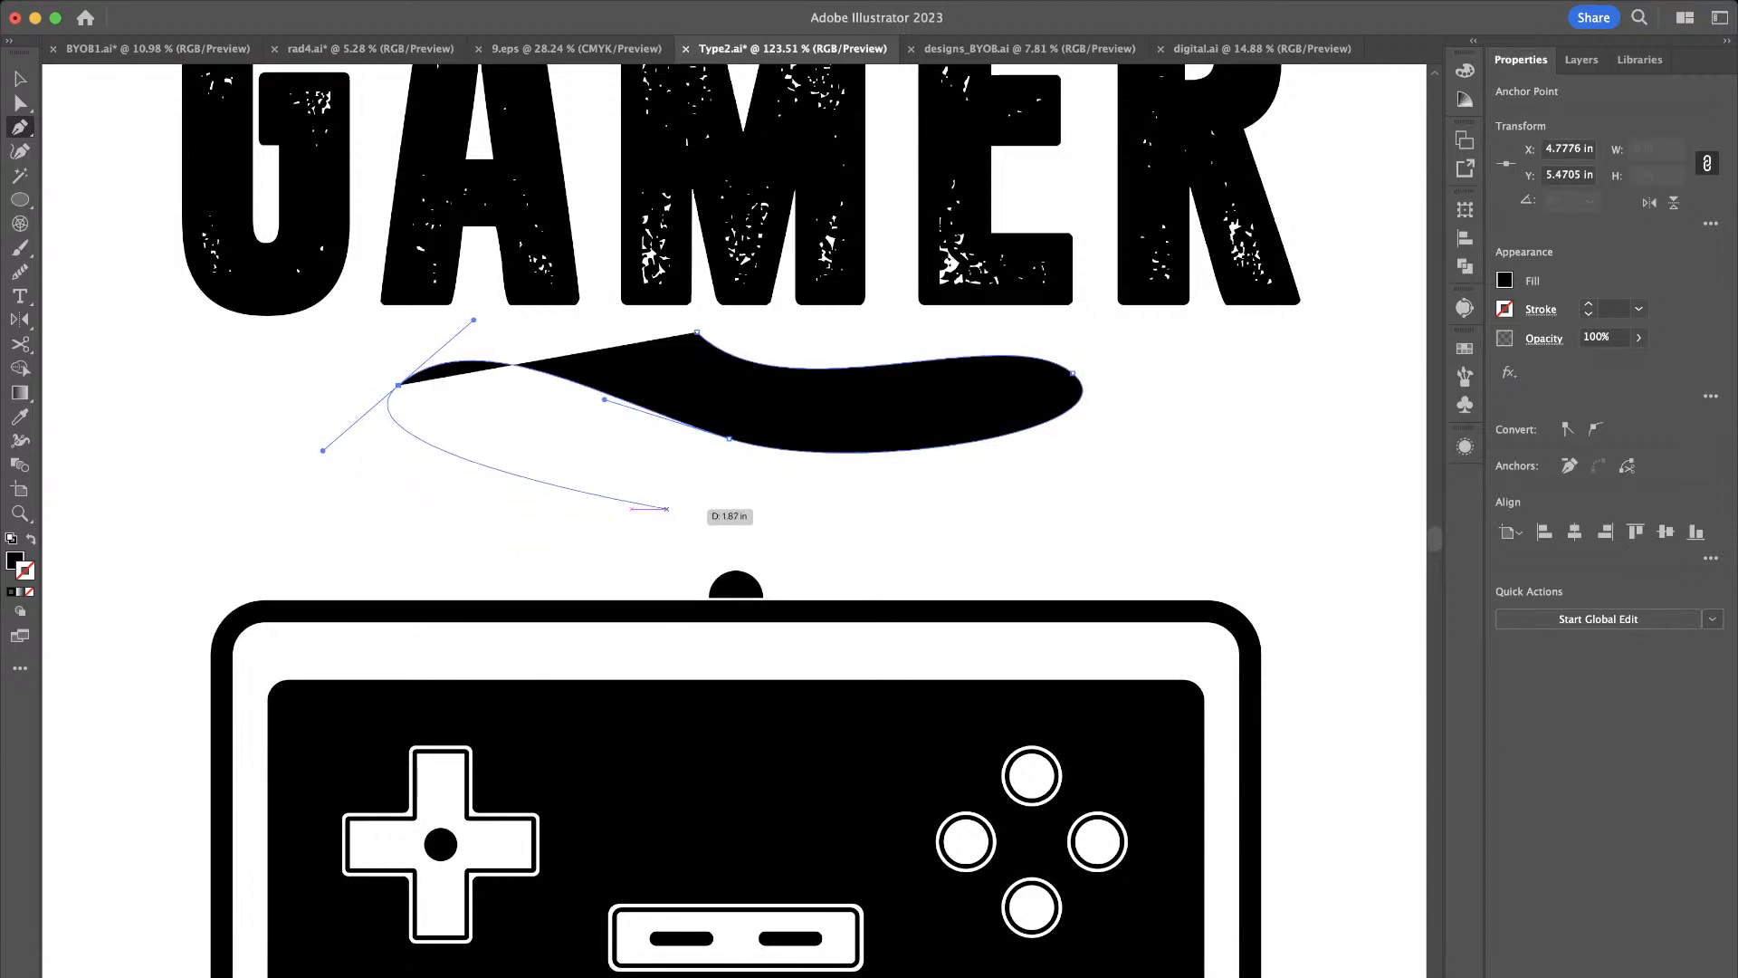
mouse_move(722, 508)
mouse_down()
mouse_move(806, 557)
mouse_move(737, 581)
mouse_move(805, 554)
mouse_move(27, 511)
mouse_move(734, 584)
mouse_up()
key(shift+x)
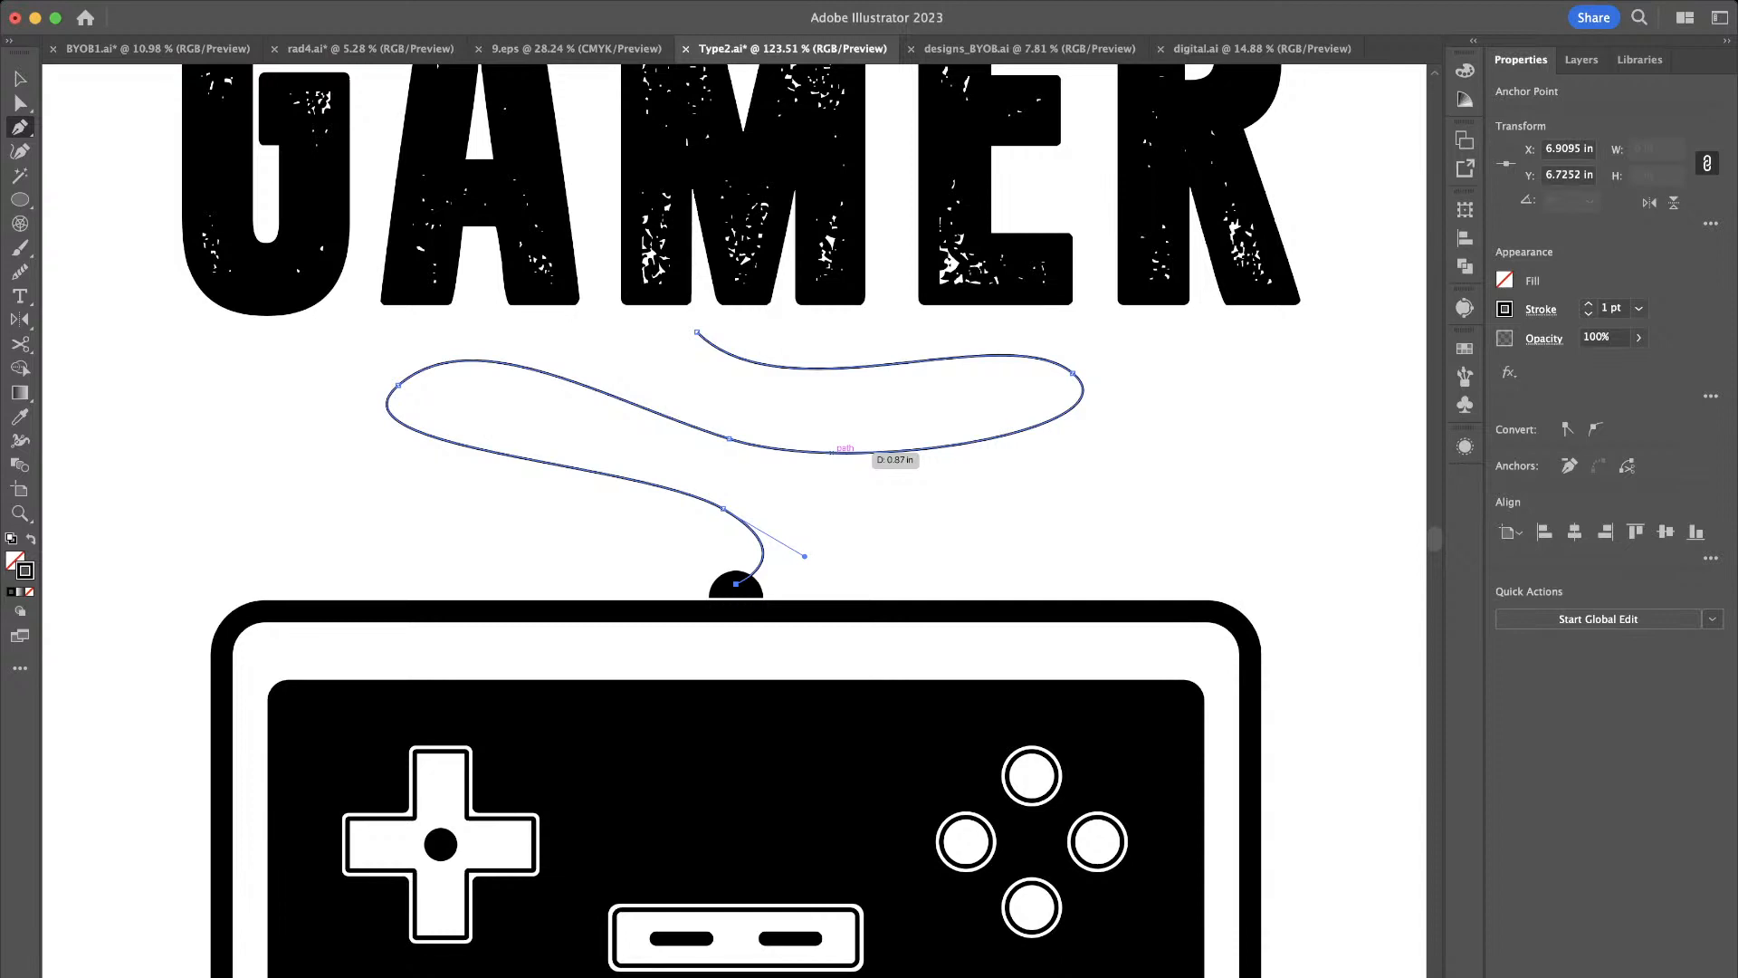
Tighten the cable's last bend above the half-circle and set the cable's stroke weight to 9 pt
key(a)
drag(804, 555, 759, 525)
key(v)
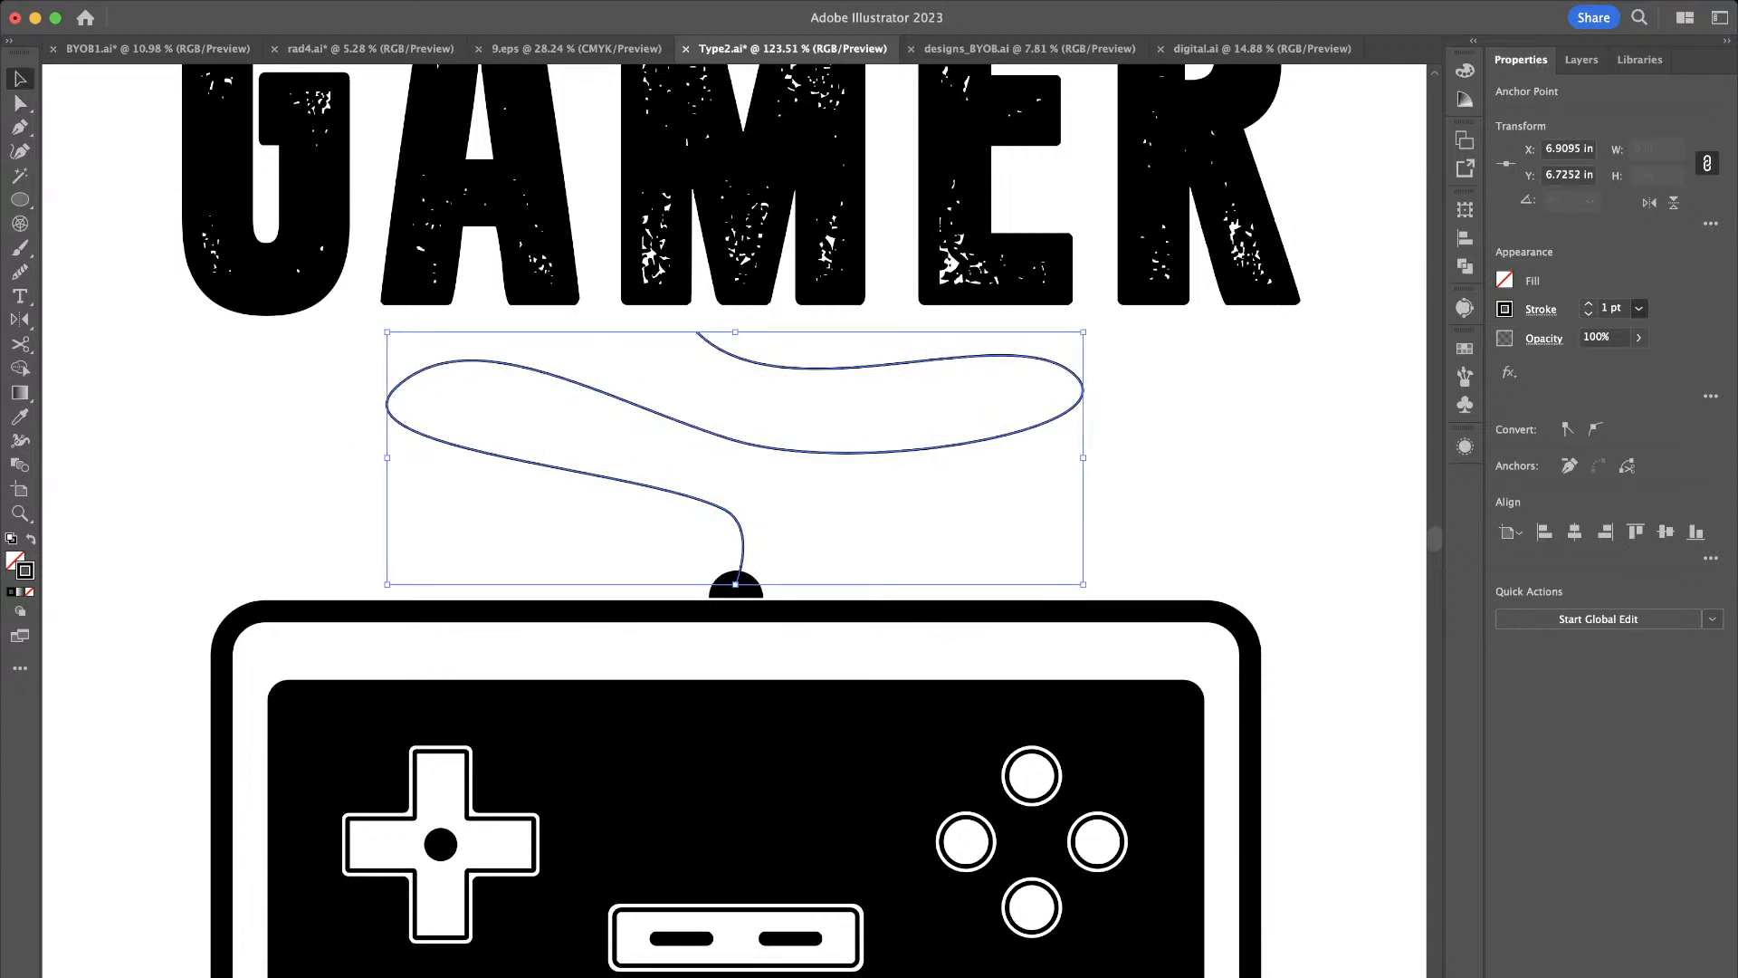
click(1616, 557)
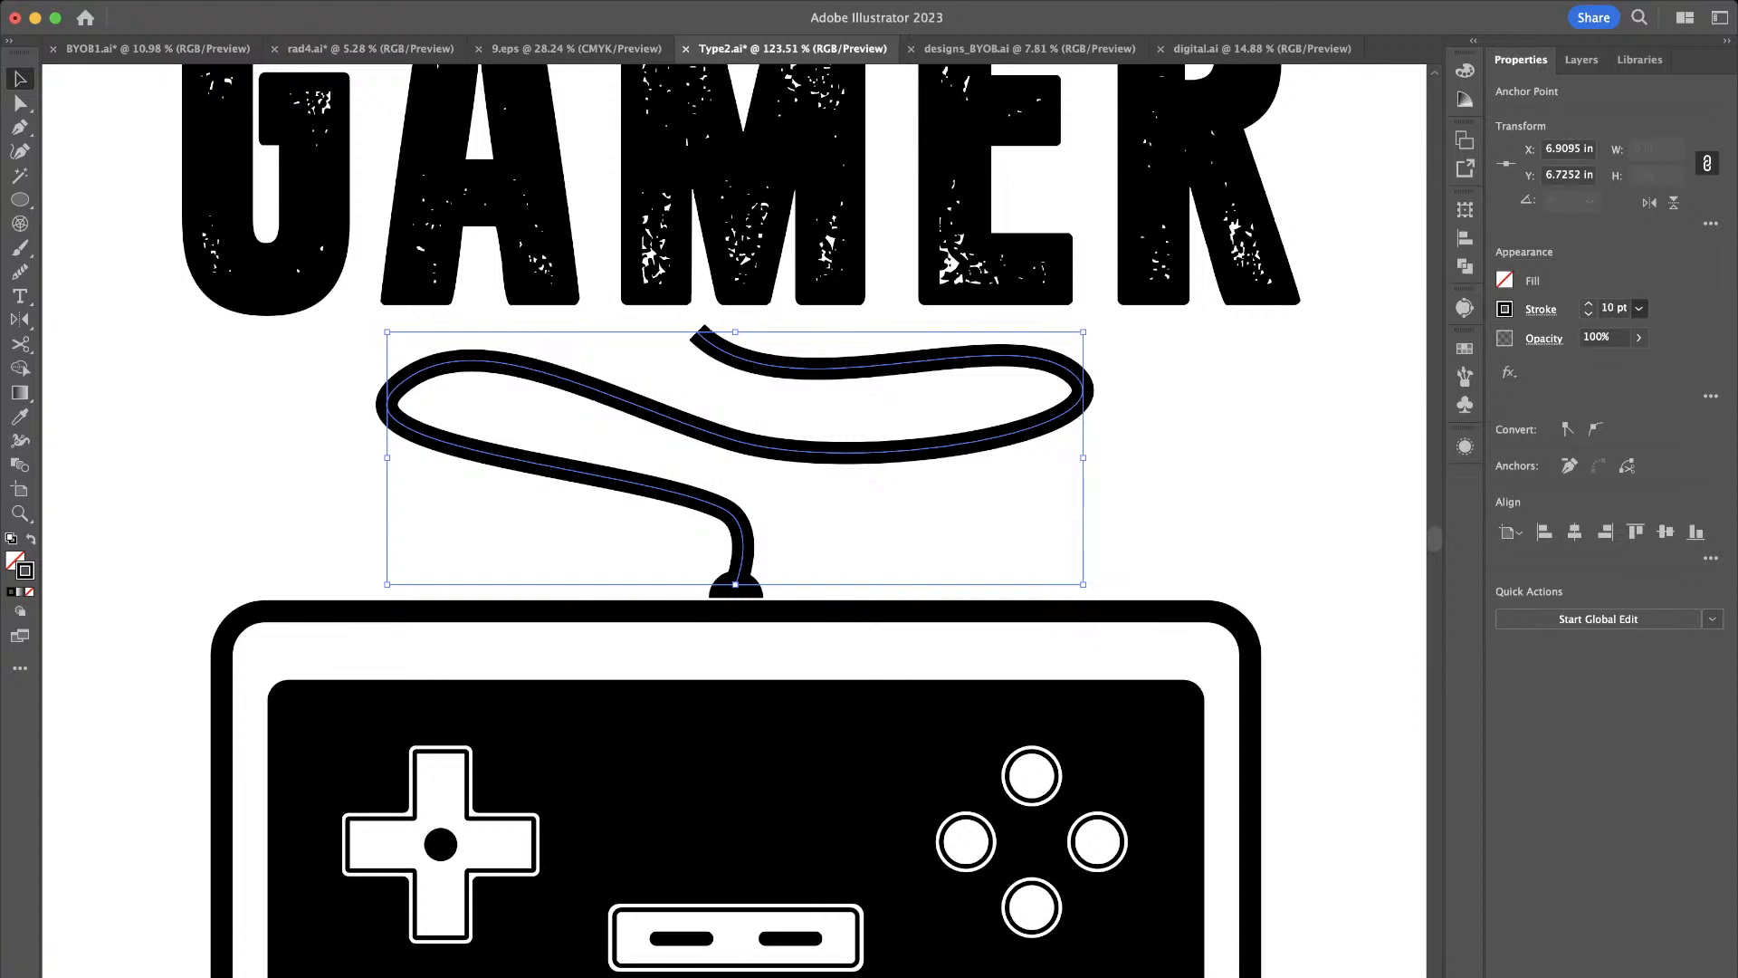
click(1589, 314)
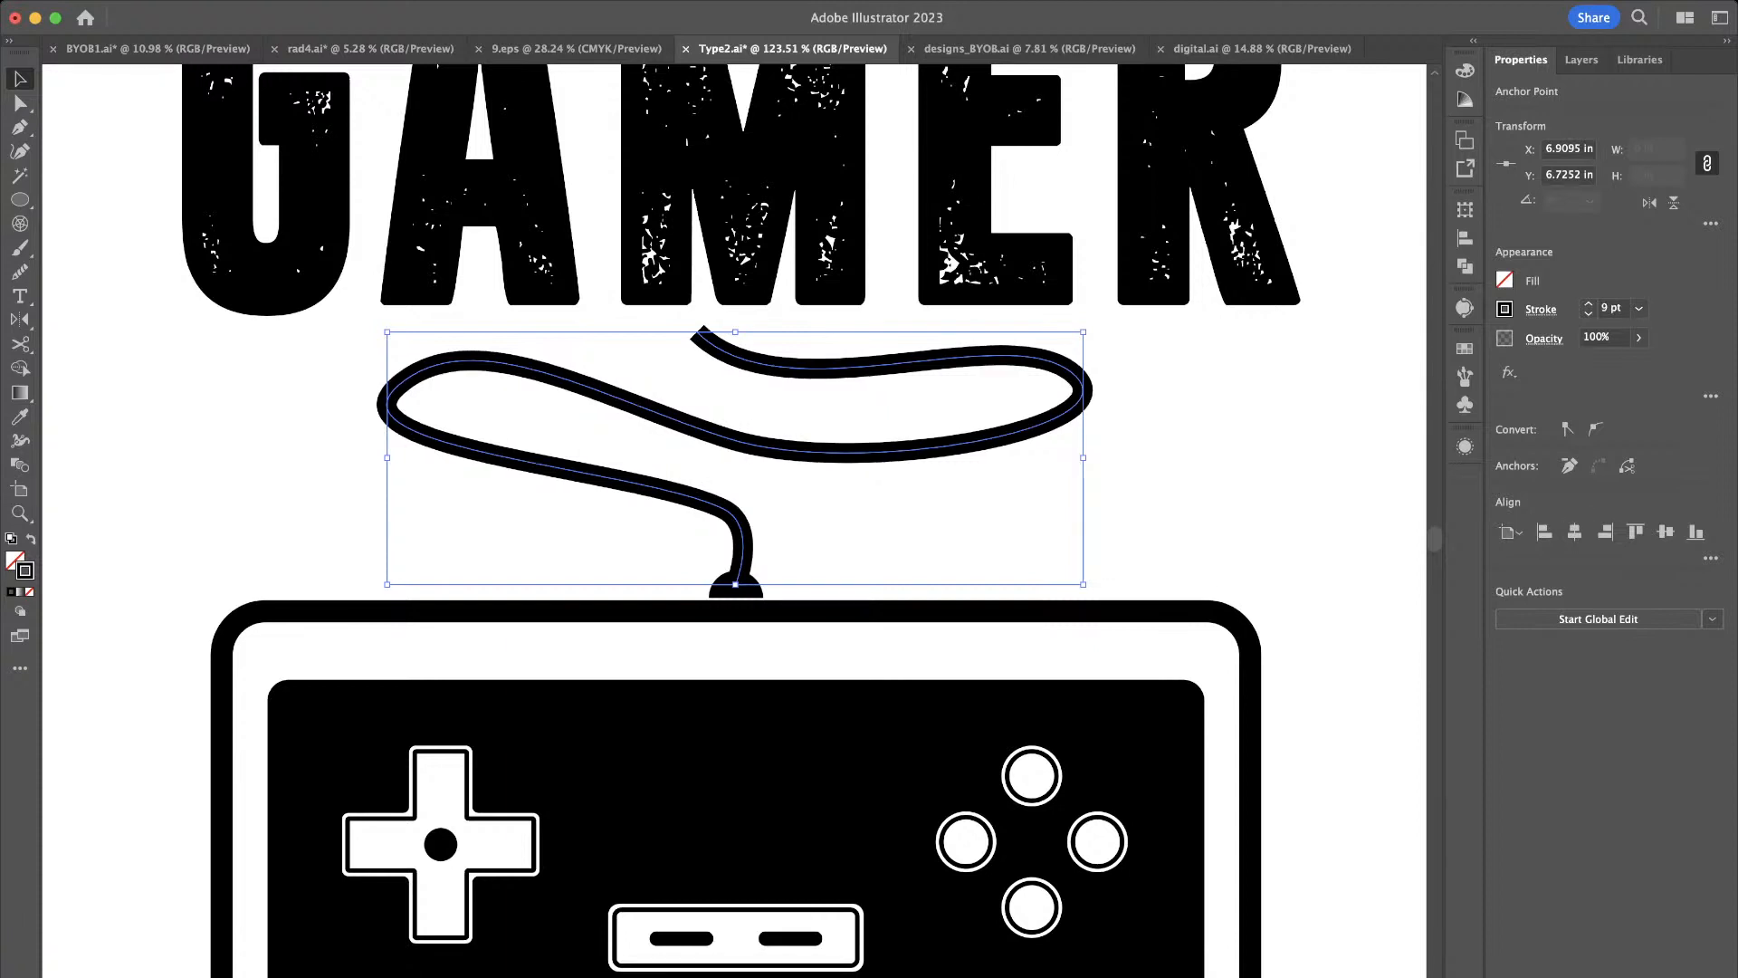
Redirect the curve handle at the cable's upper end so that it points almost straight down
key(a)
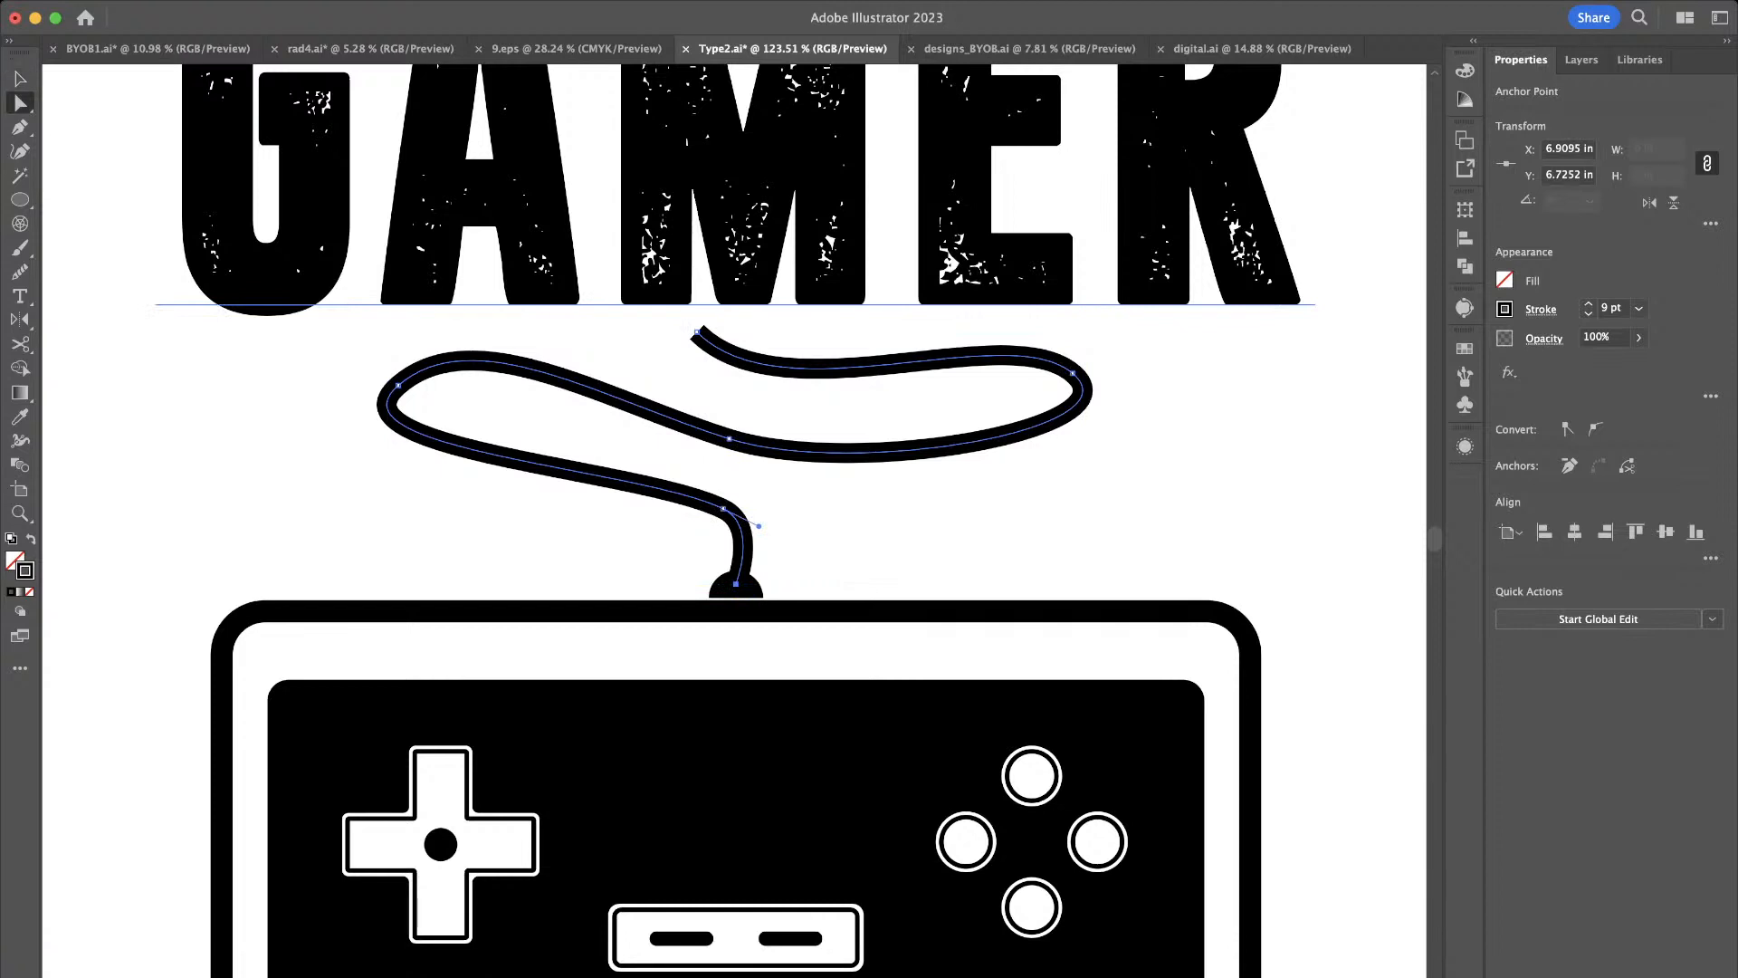
scroll(707, 305, up, 5)
click(690, 354)
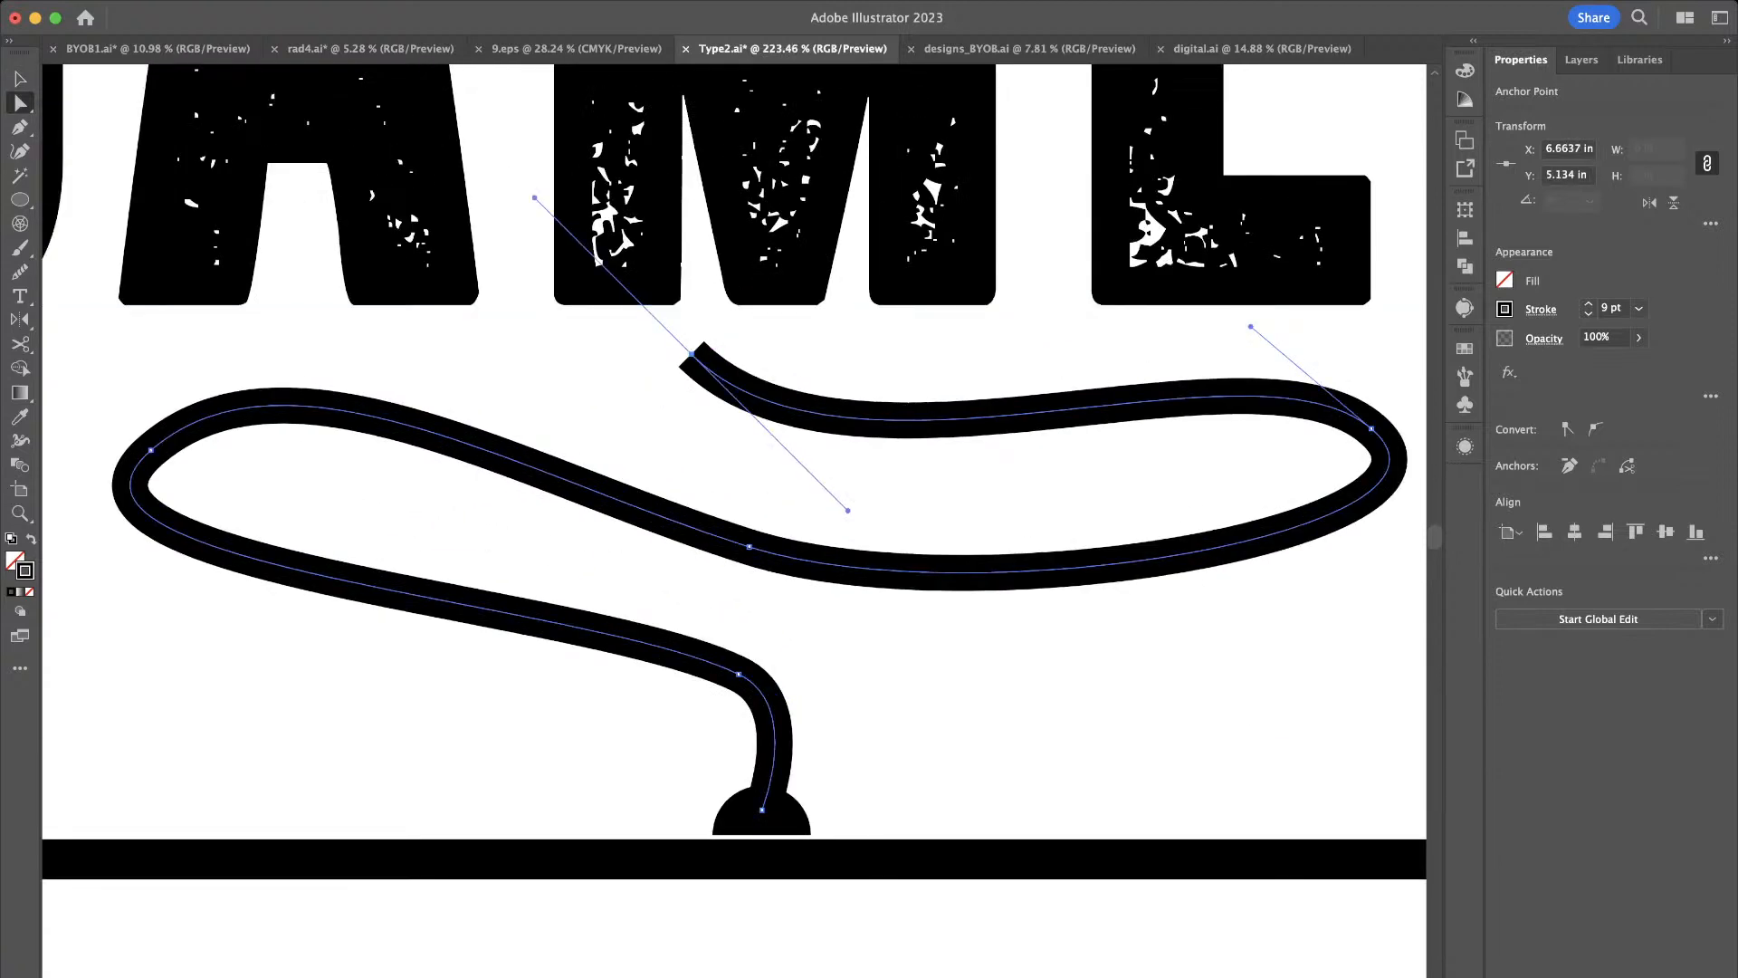
drag(849, 509, 688, 461)
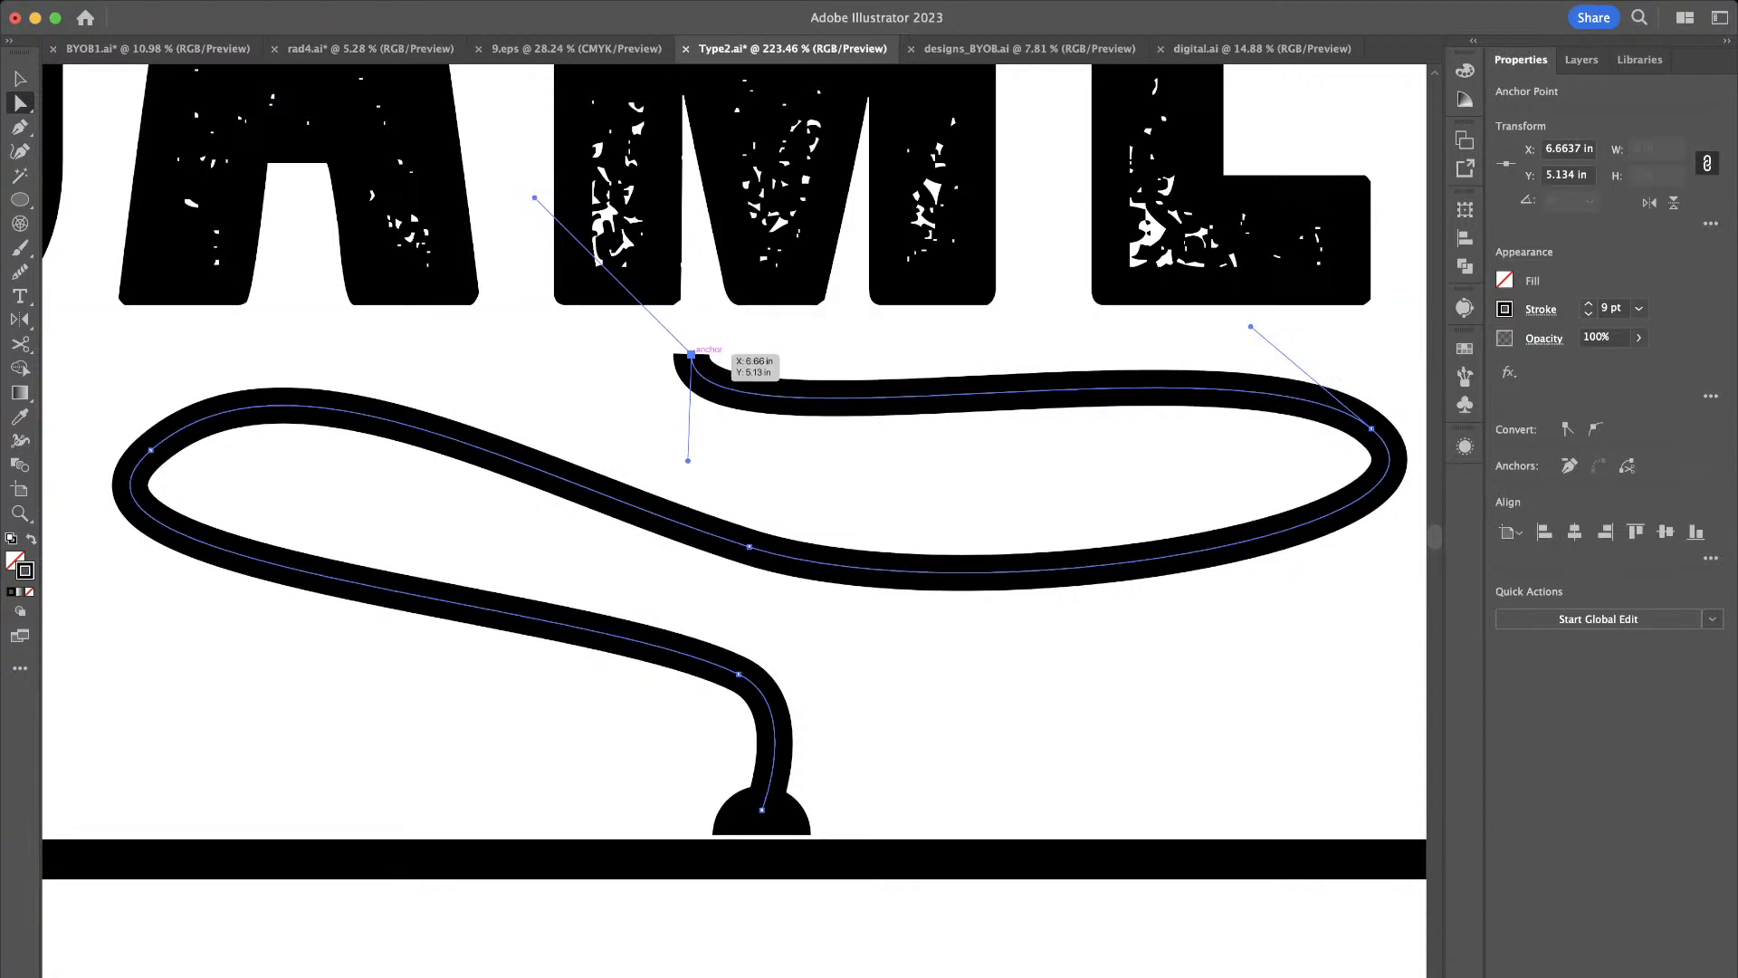
Extend the cable's upper end with a short straight vertical segment towards the letter M and deselect the path
key(p)
click(692, 354)
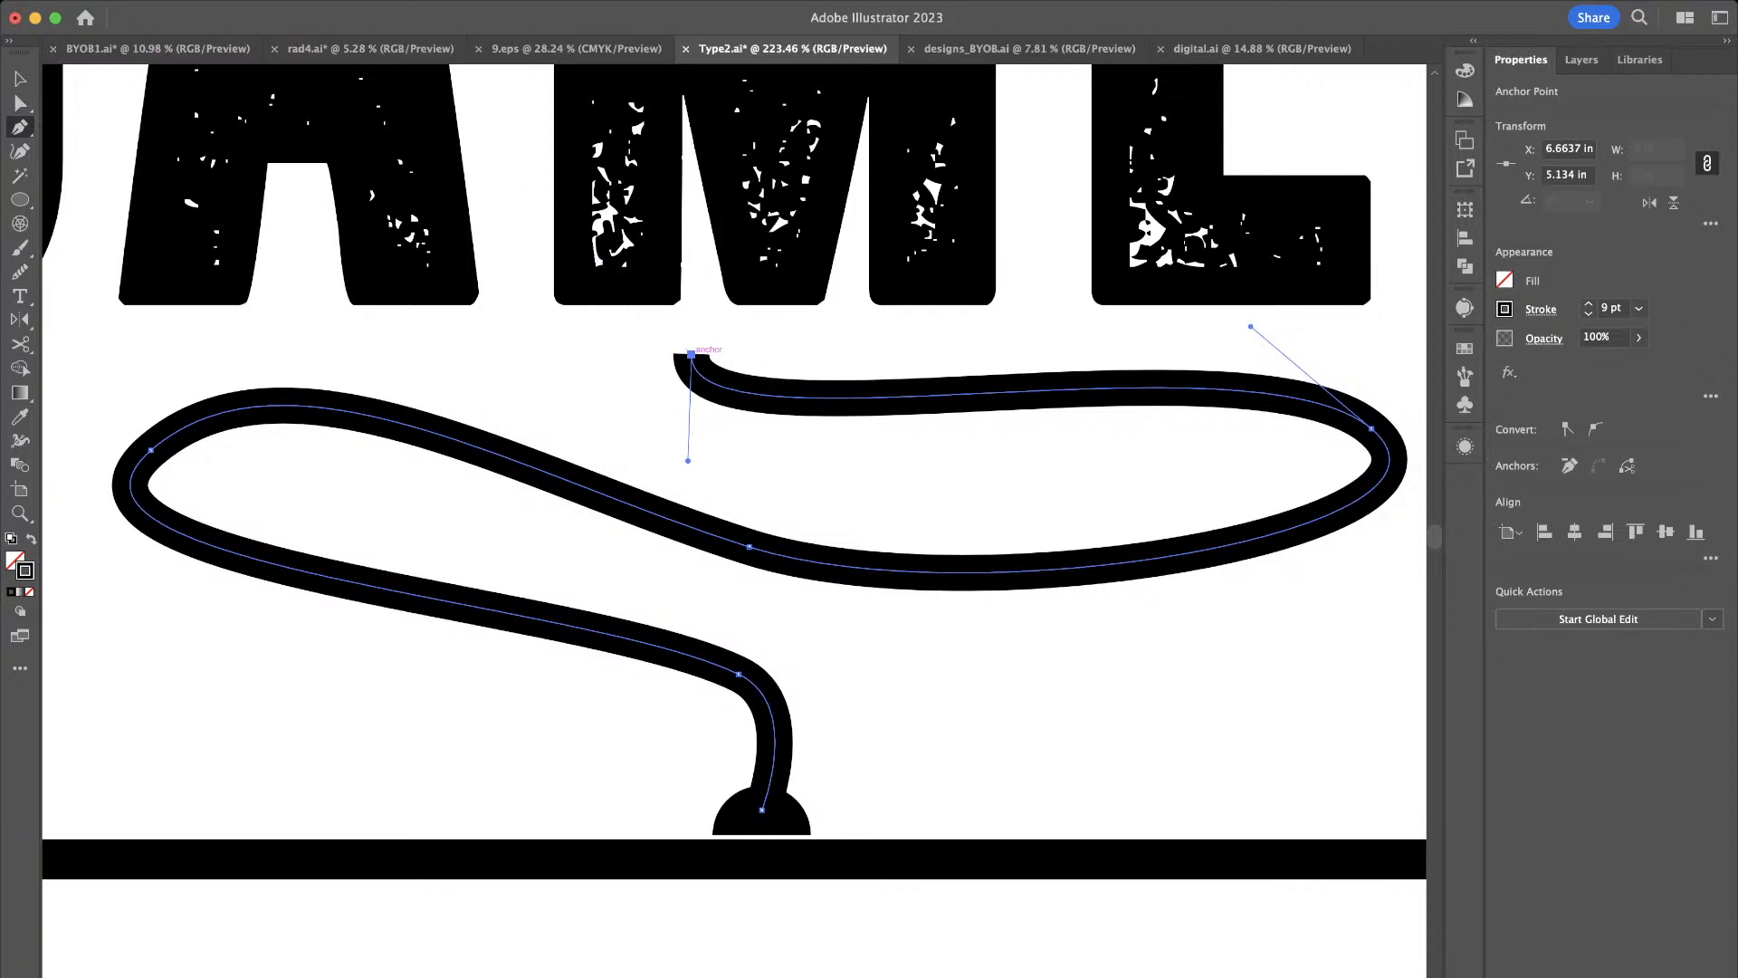
click(692, 318)
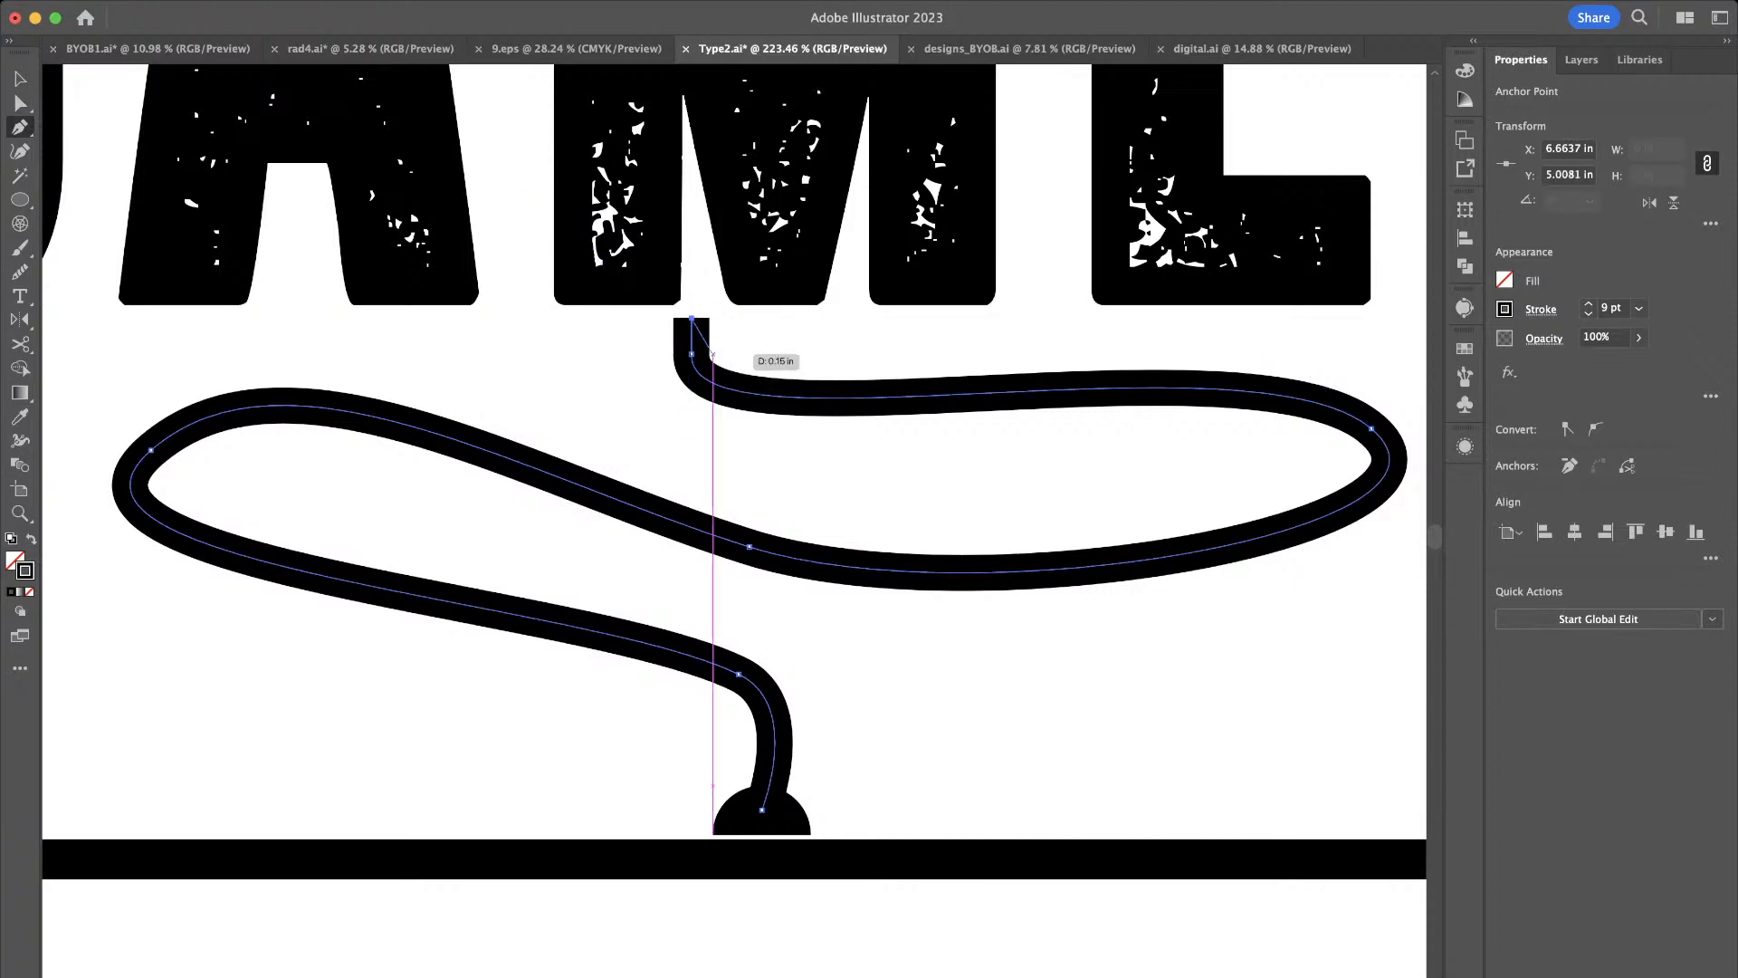
key(v)
key(super+shift+a)
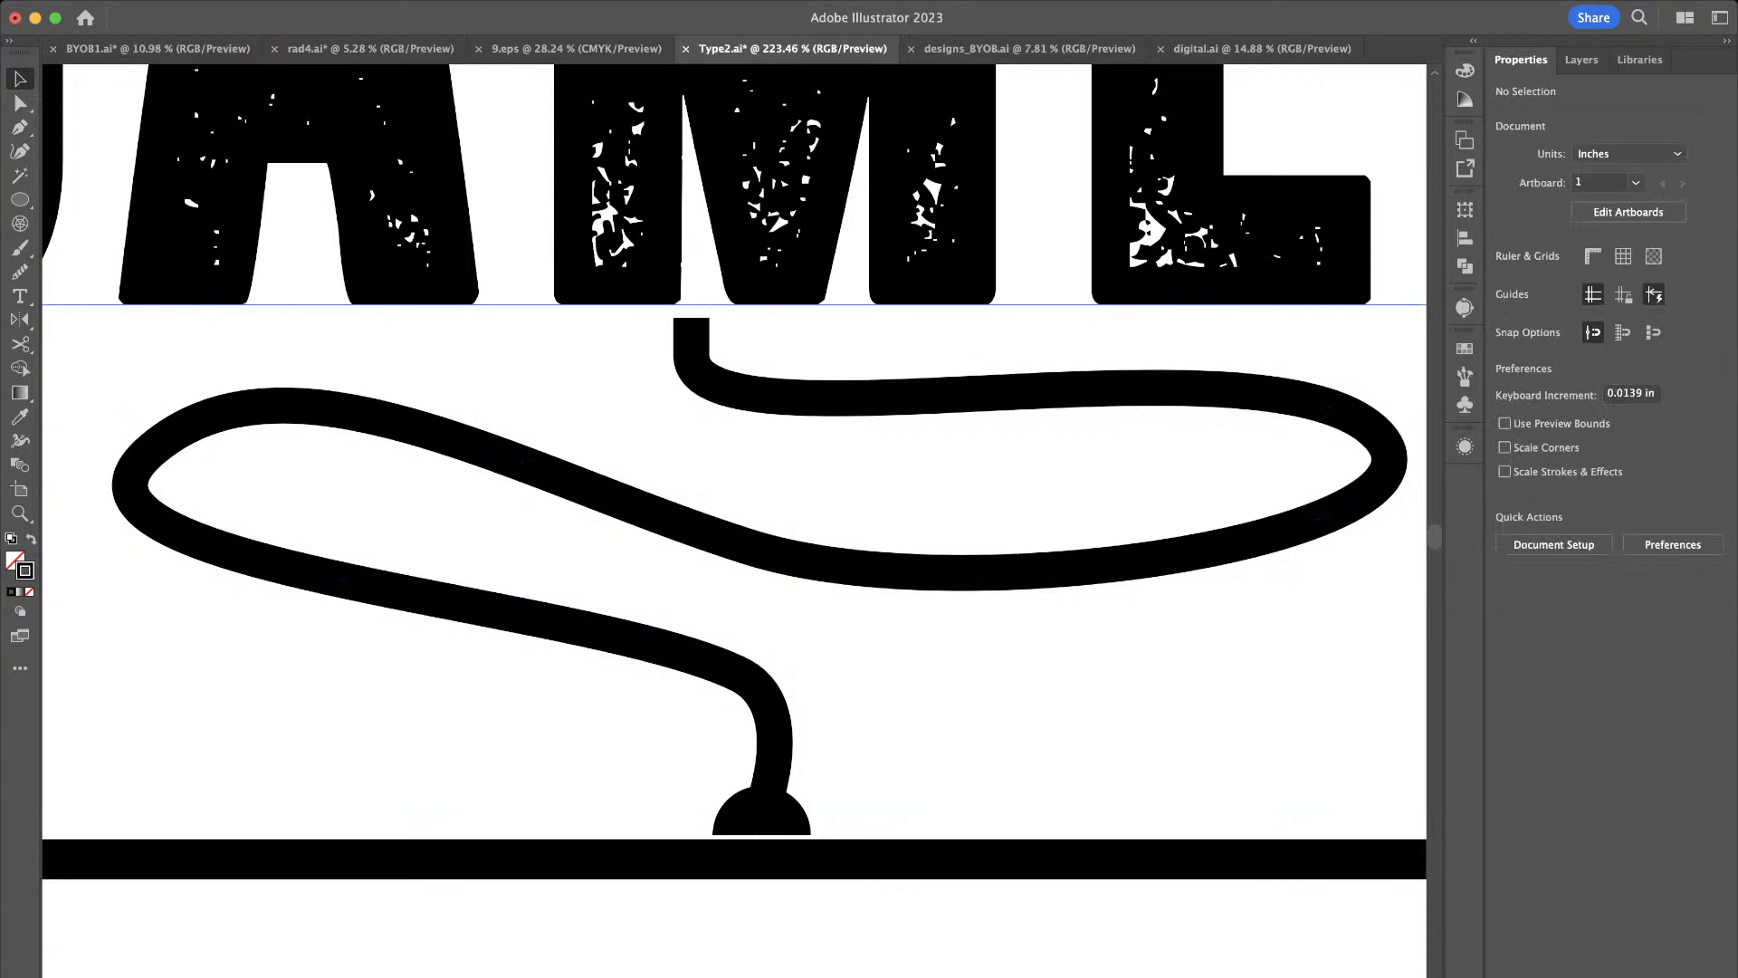
Fine-tune the downward curve handle of the anchor where the cable's vertical end meets the curve
scroll(708, 371, up, 3)
click(695, 369)
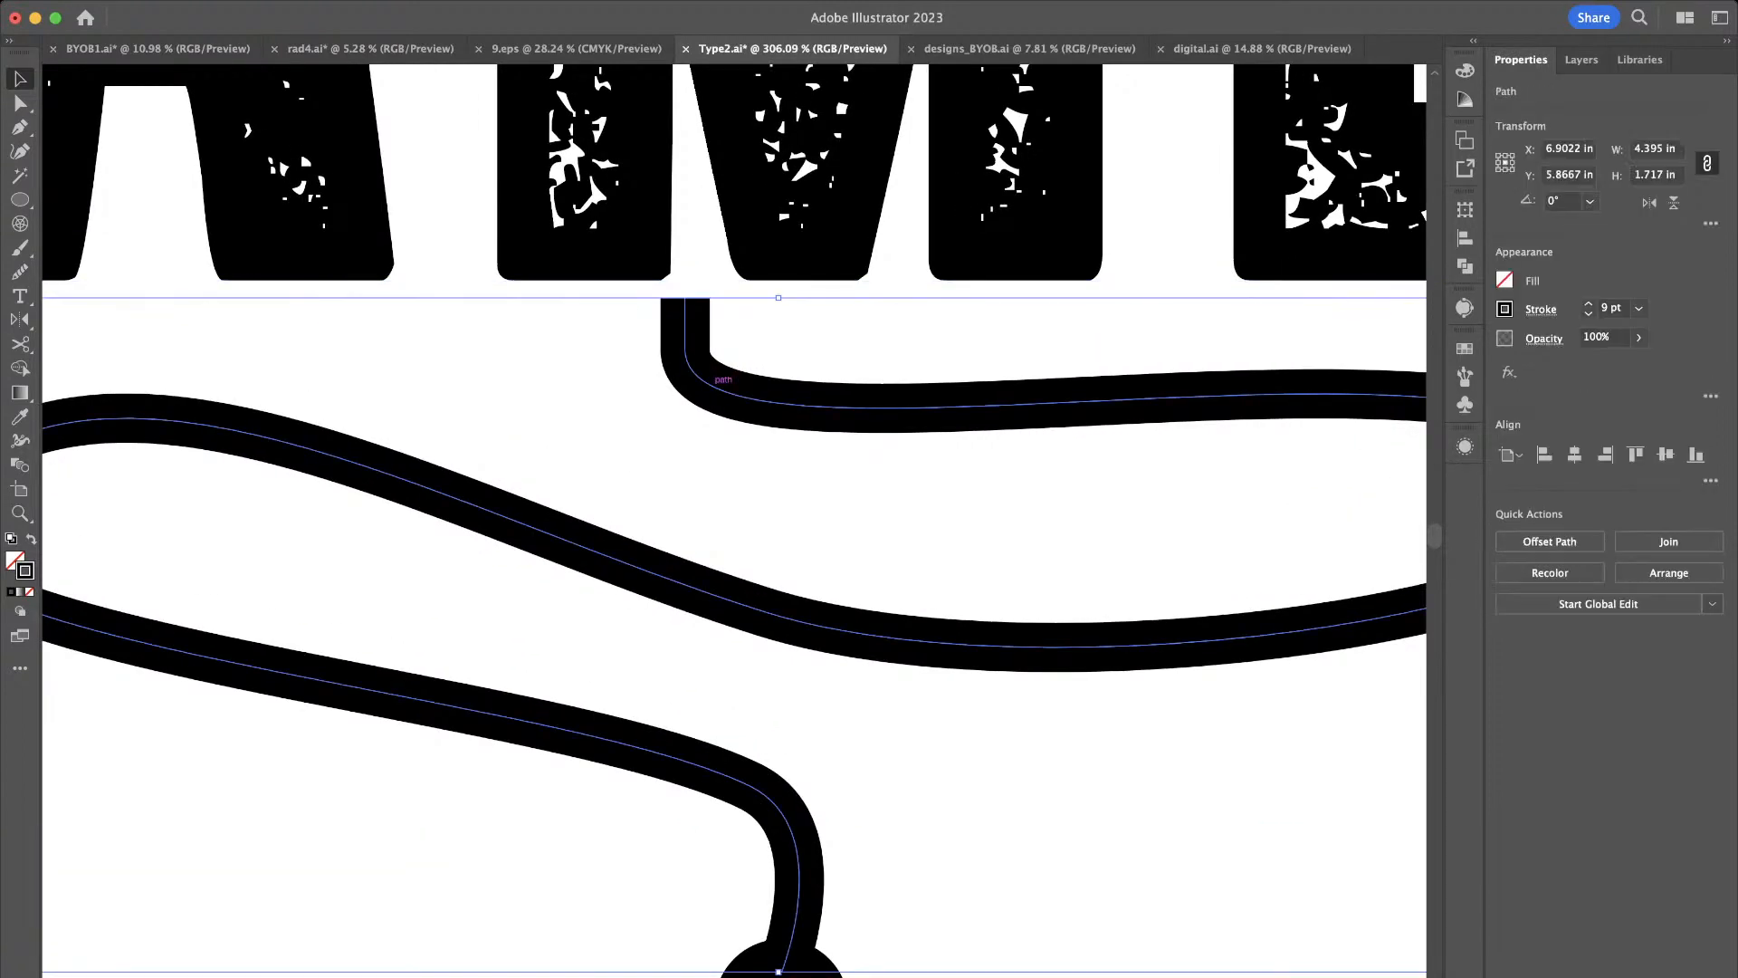
key(a)
click(685, 348)
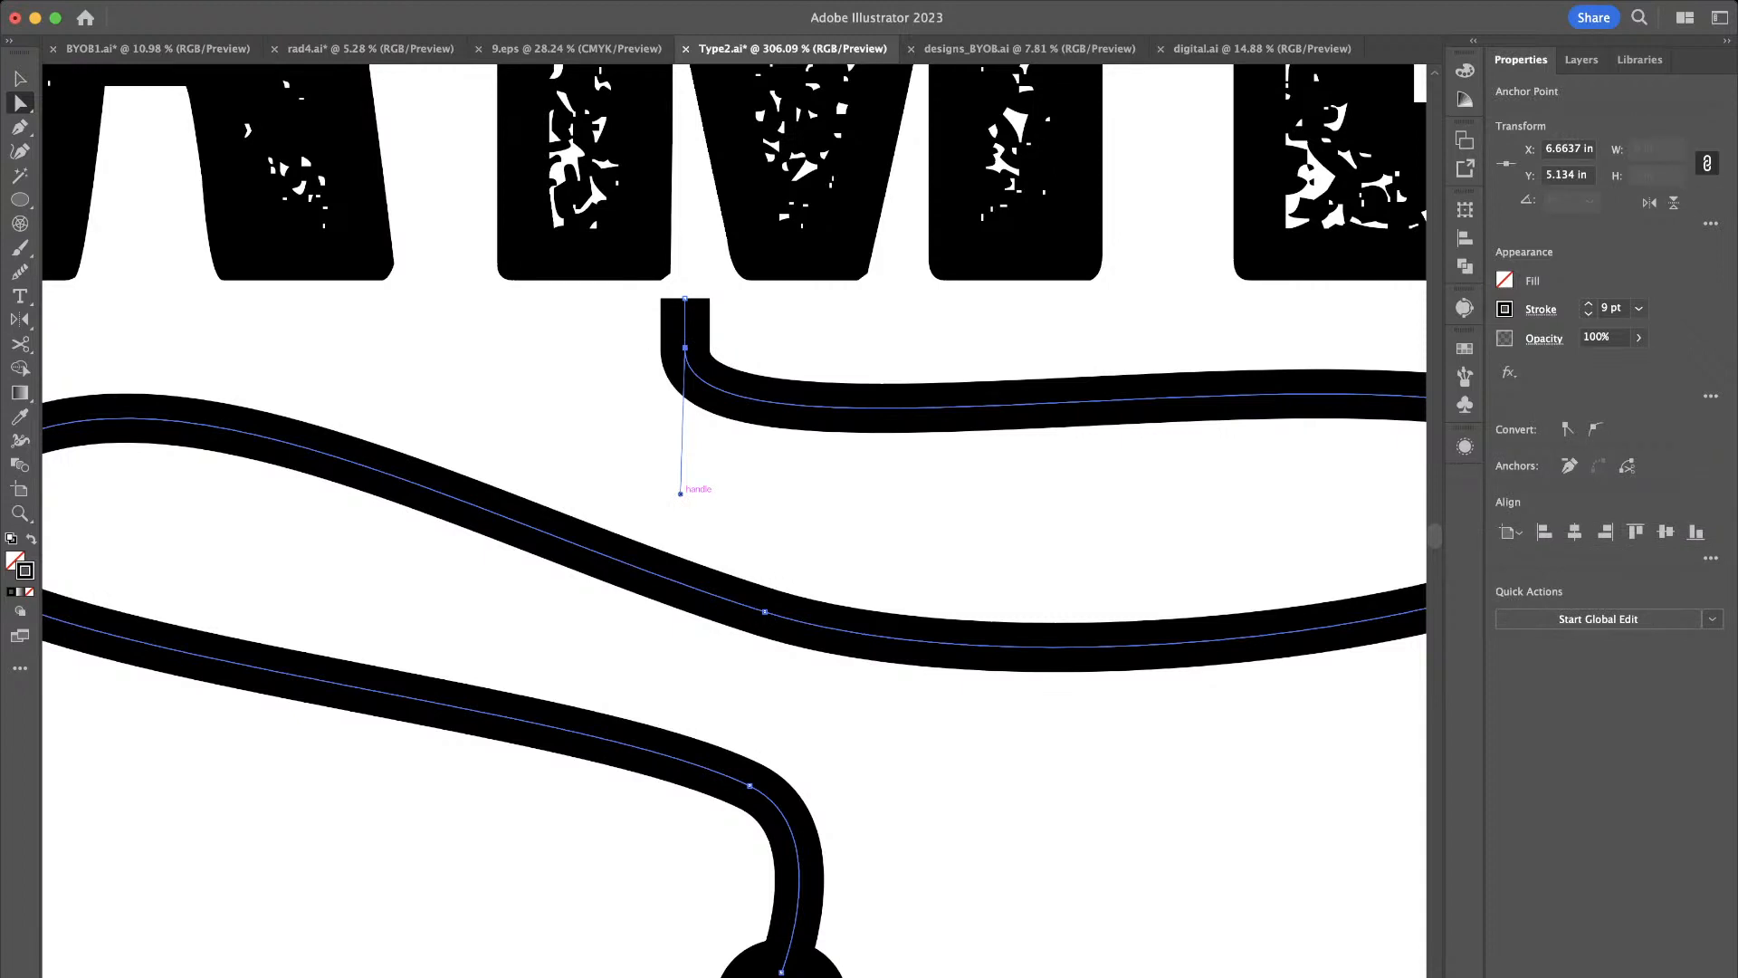
mouse_move(681, 494)
mouse_down()
mouse_move(706, 492)
mouse_move(691, 495)
mouse_up()
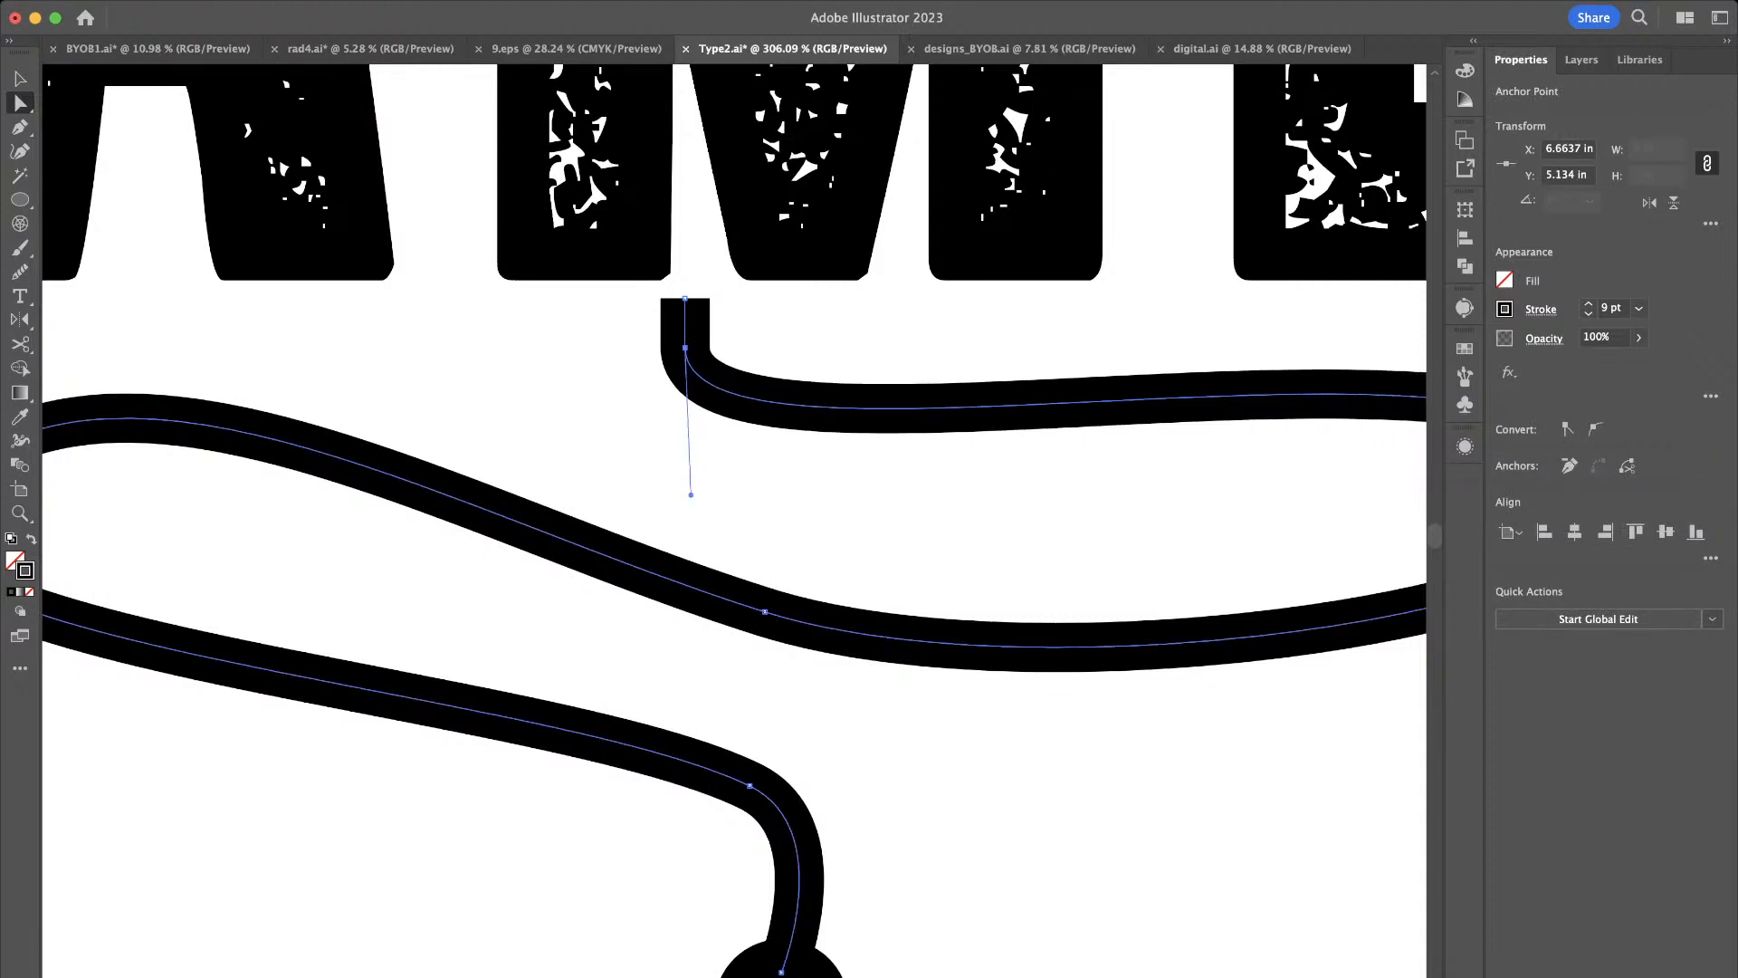
Replace the anchor at the cable's upper bend with one farther along the curve, and round the bend by lengthening its handle
key(p)
click(805, 405)
key(a)
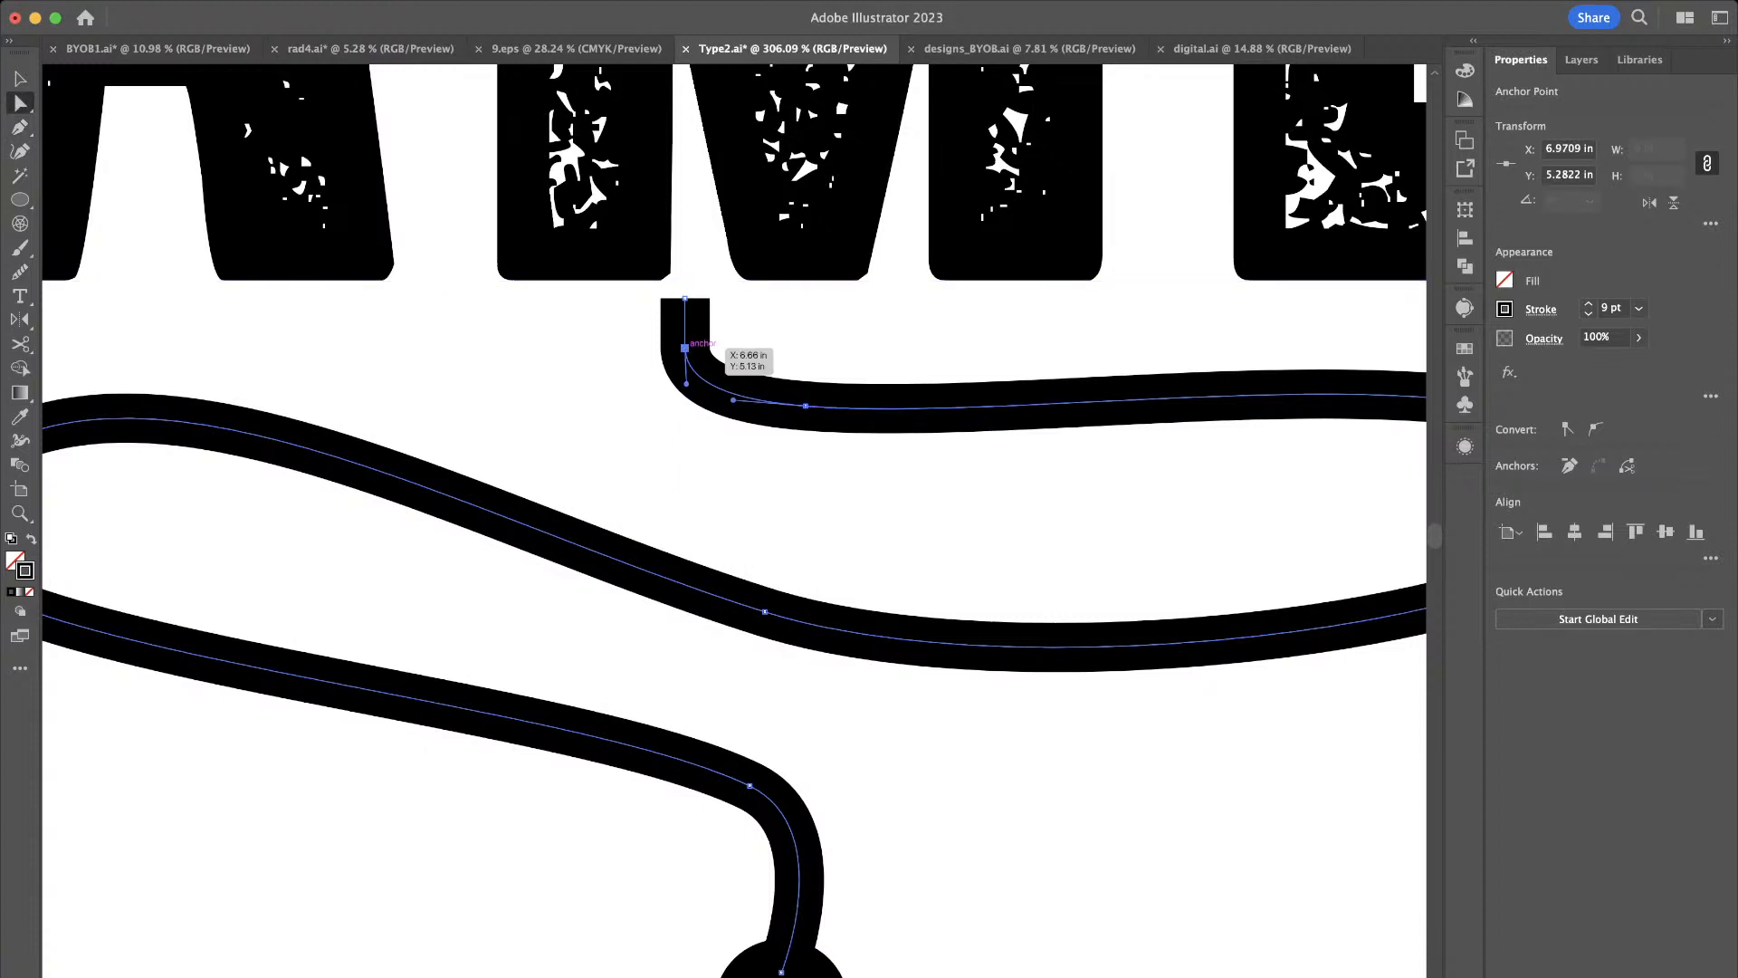
click(1568, 465)
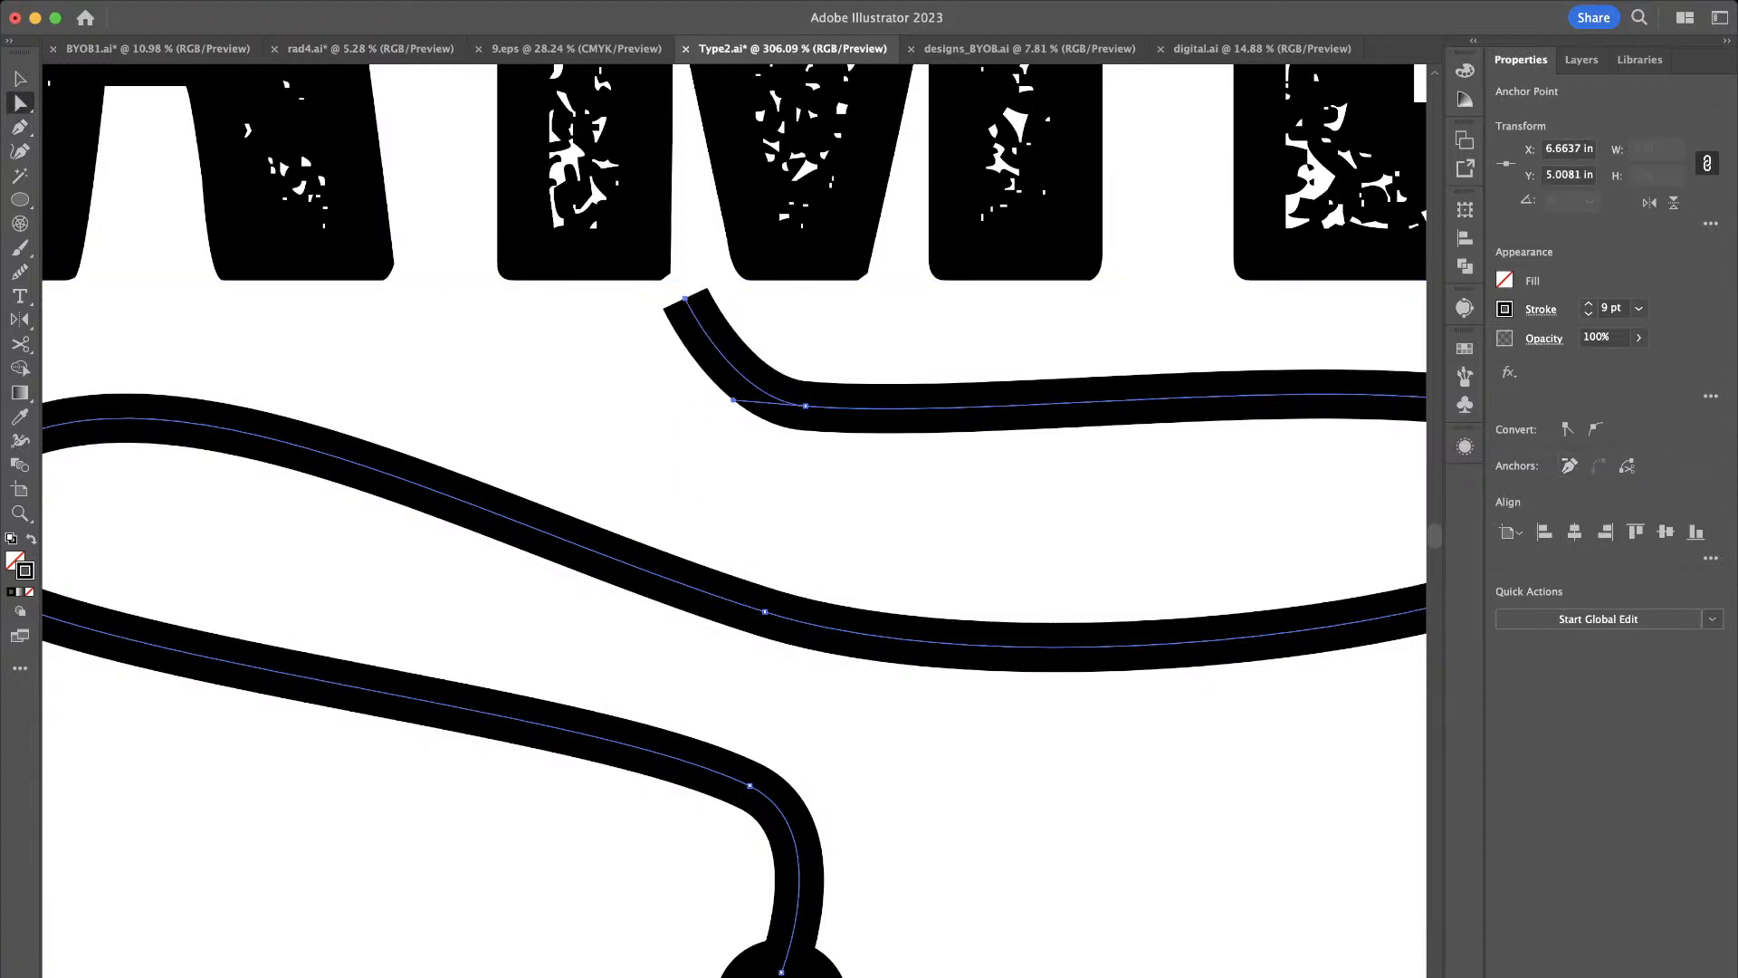
drag(733, 399, 683, 399)
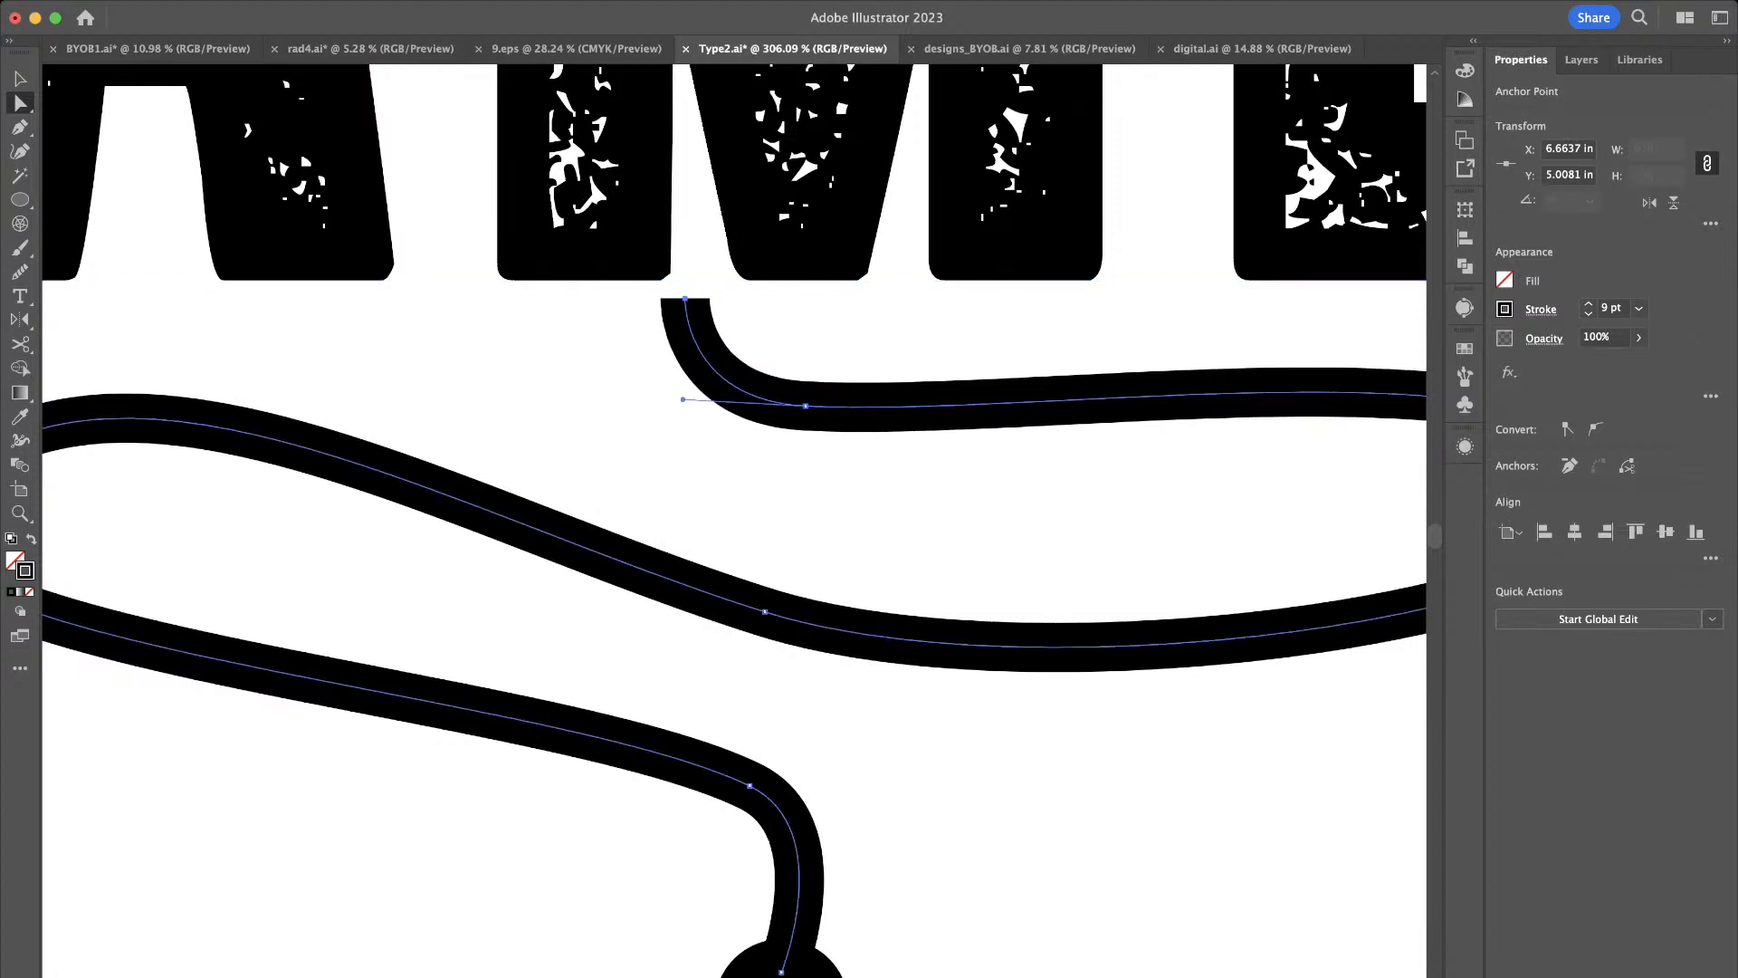
Try to even out the cable's loops and bends with repeated Smooth tool strokes along the path
click(708, 500)
scroll(708, 500, down, 10)
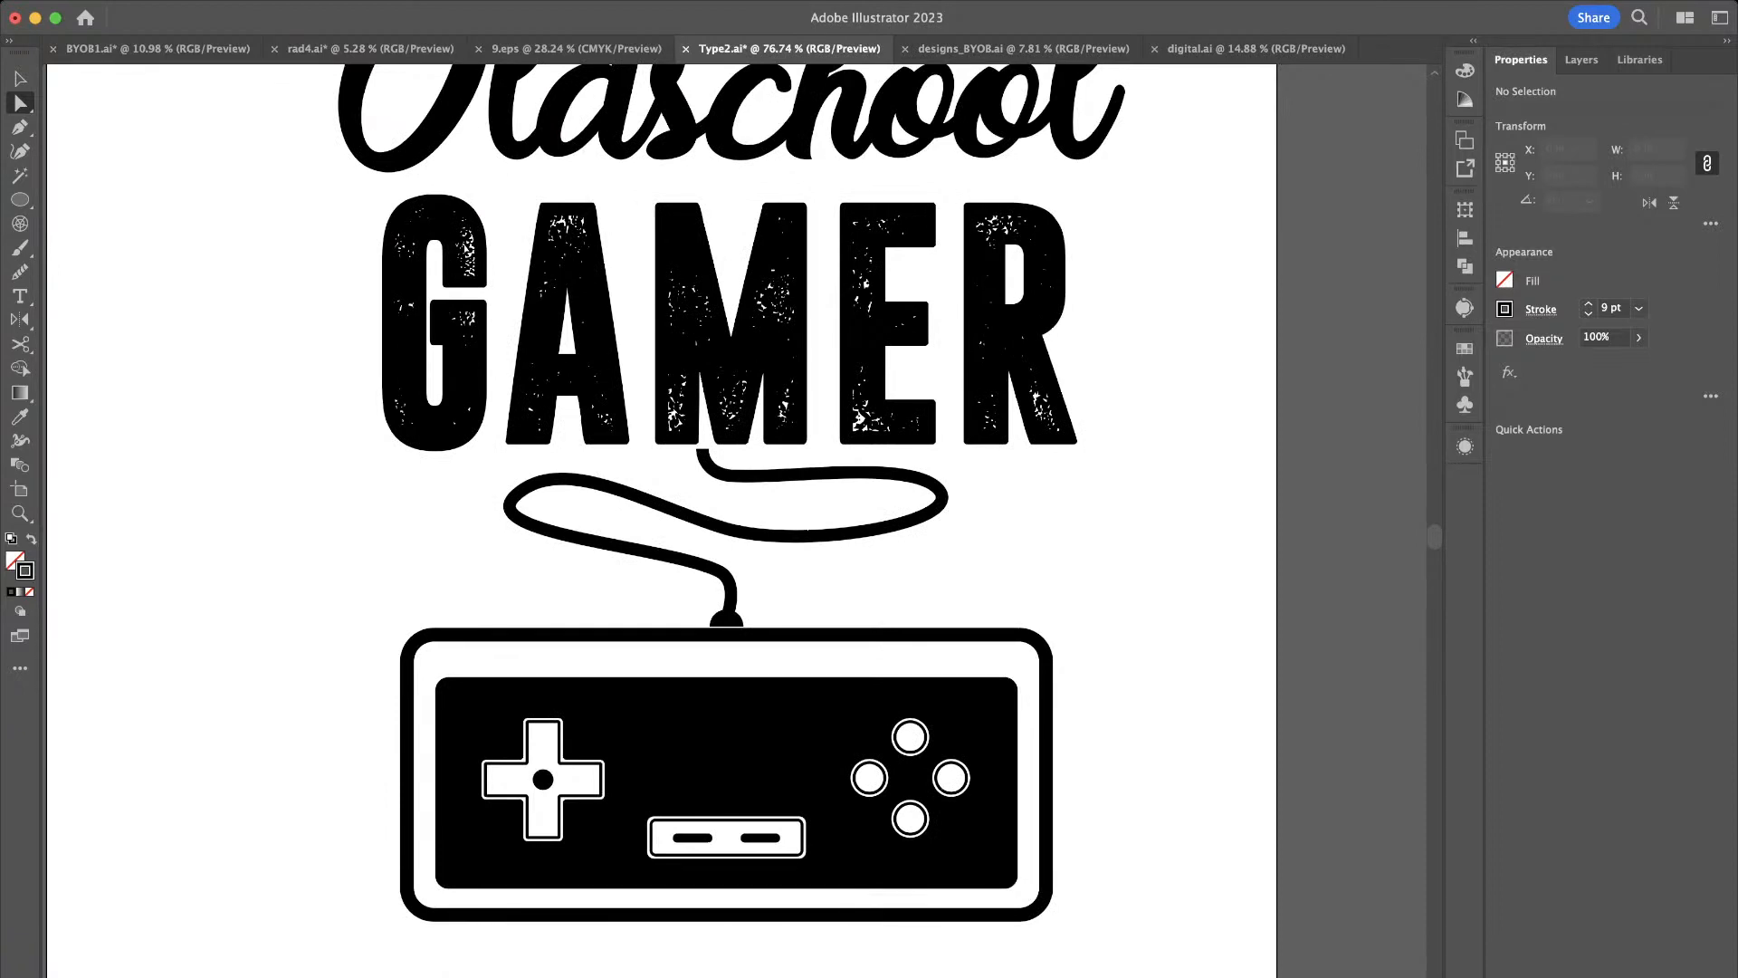
click(607, 484)
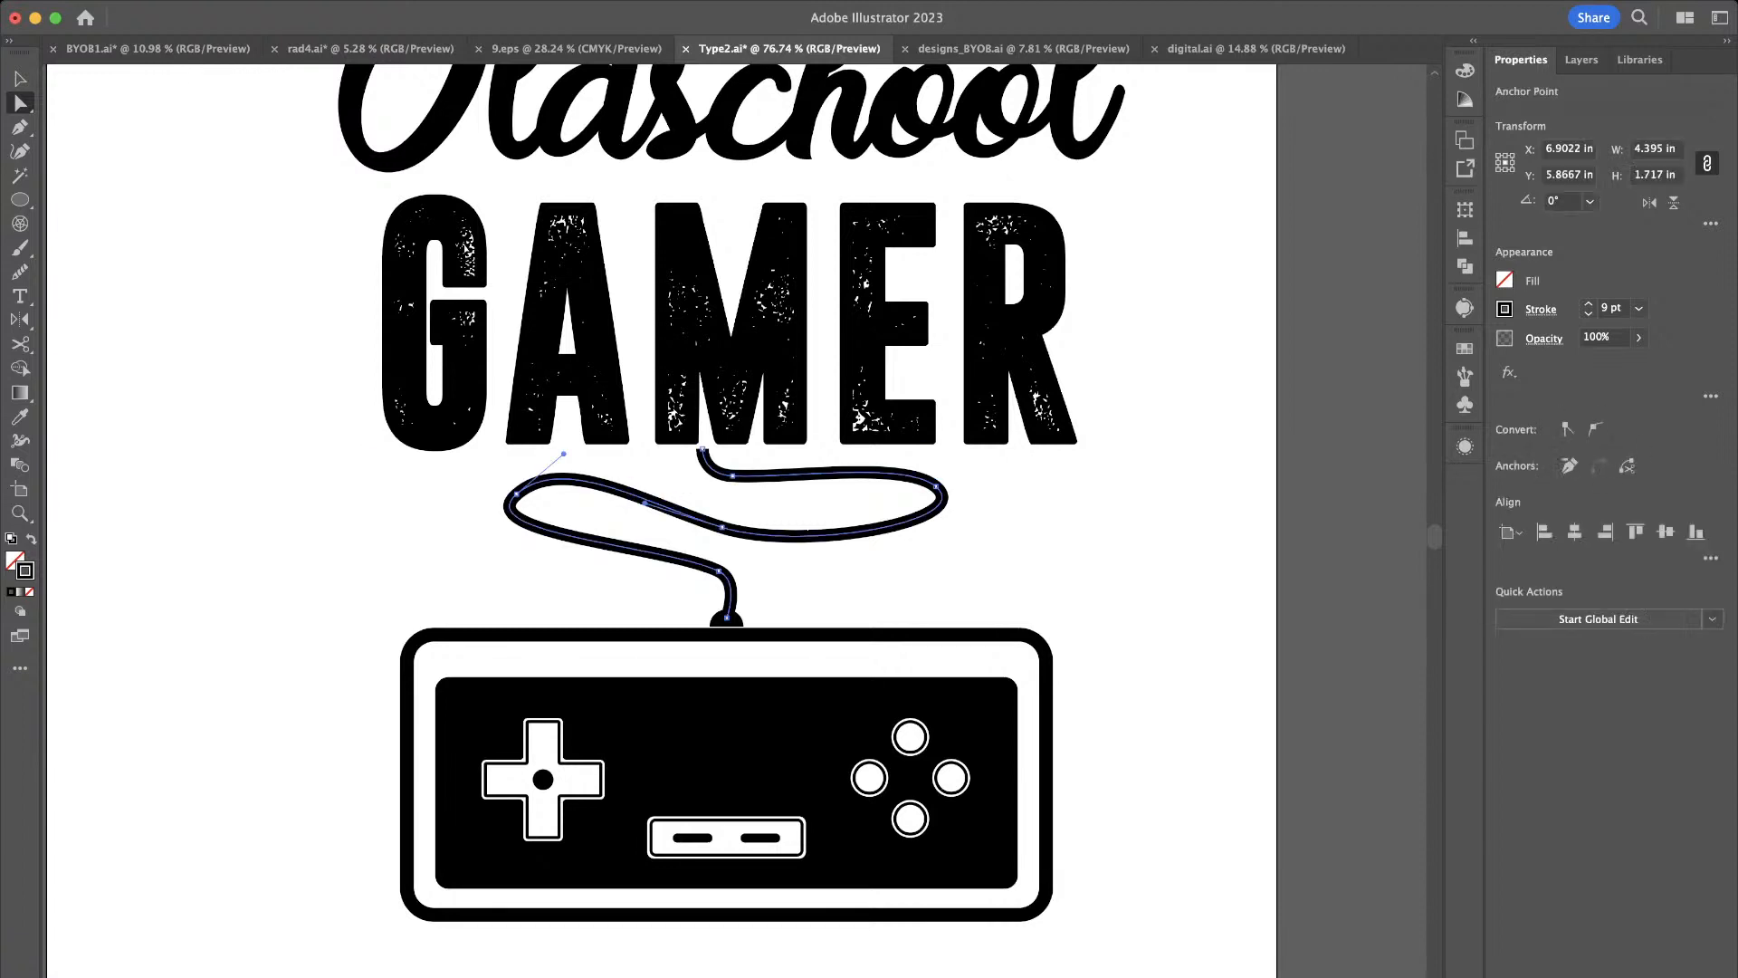
click(20, 272)
mouse_move(507, 496)
mouse_down()
mouse_move(528, 549)
mouse_move(579, 551)
mouse_up()
drag(561, 477, 605, 571)
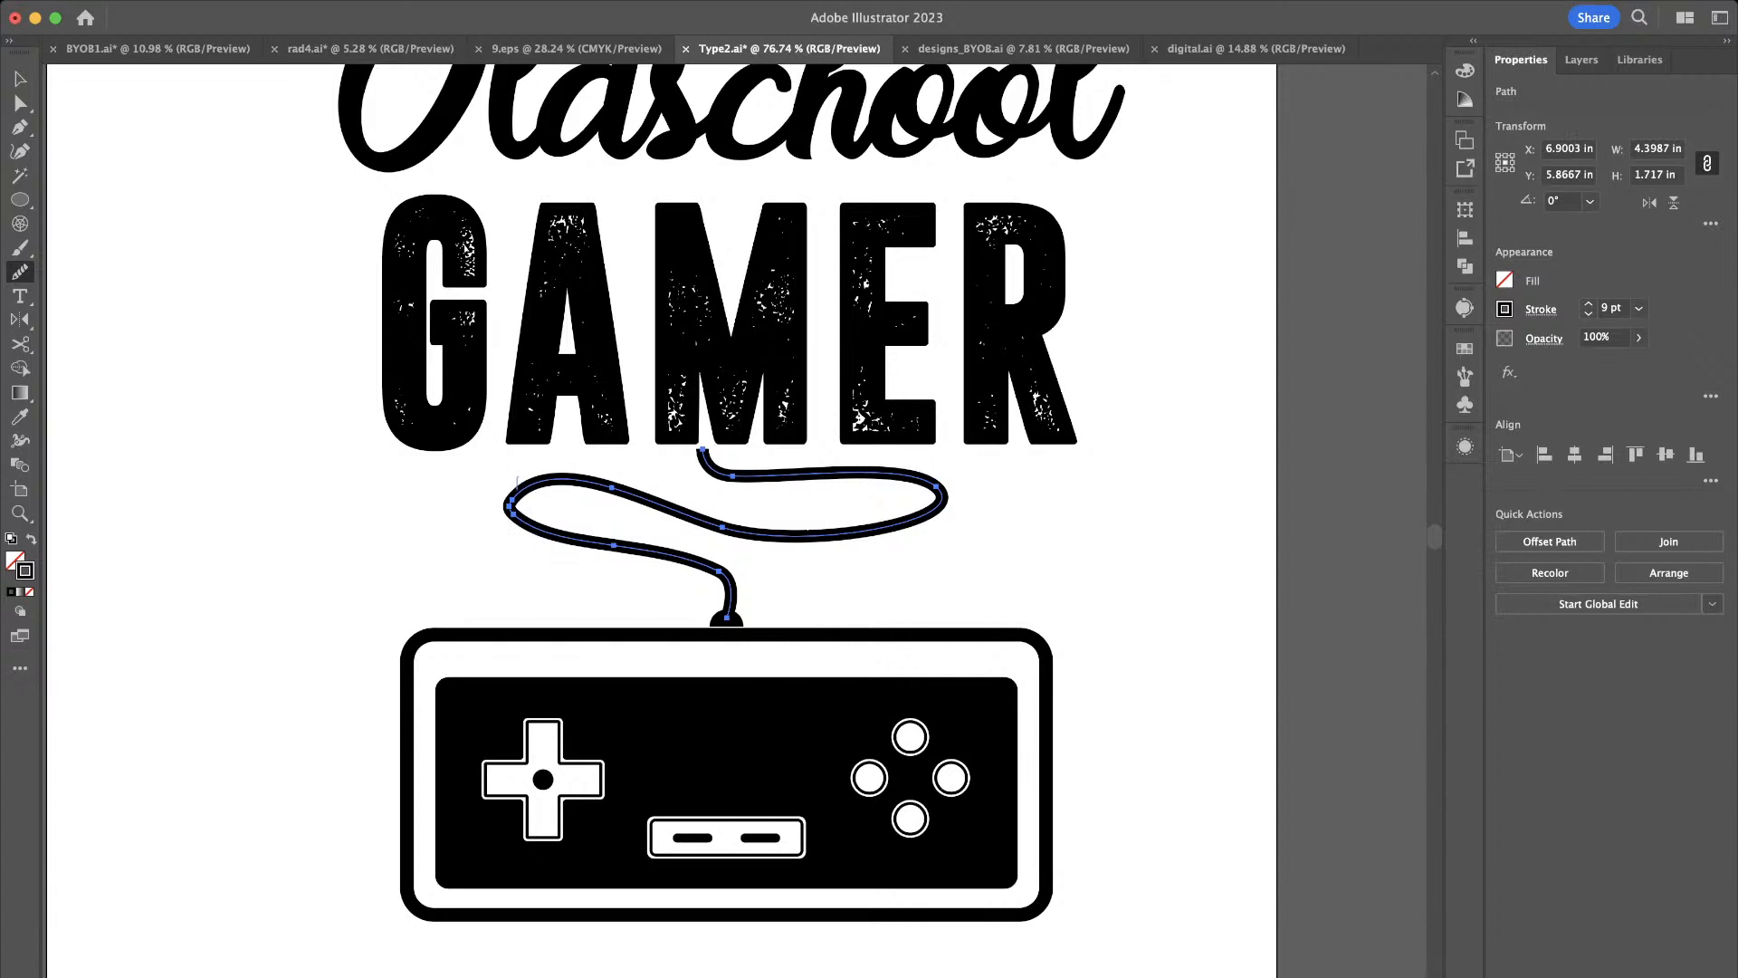
mouse_move(535, 483)
mouse_down()
mouse_move(509, 520)
mouse_move(542, 536)
mouse_move(522, 536)
mouse_up()
drag(916, 475, 742, 534)
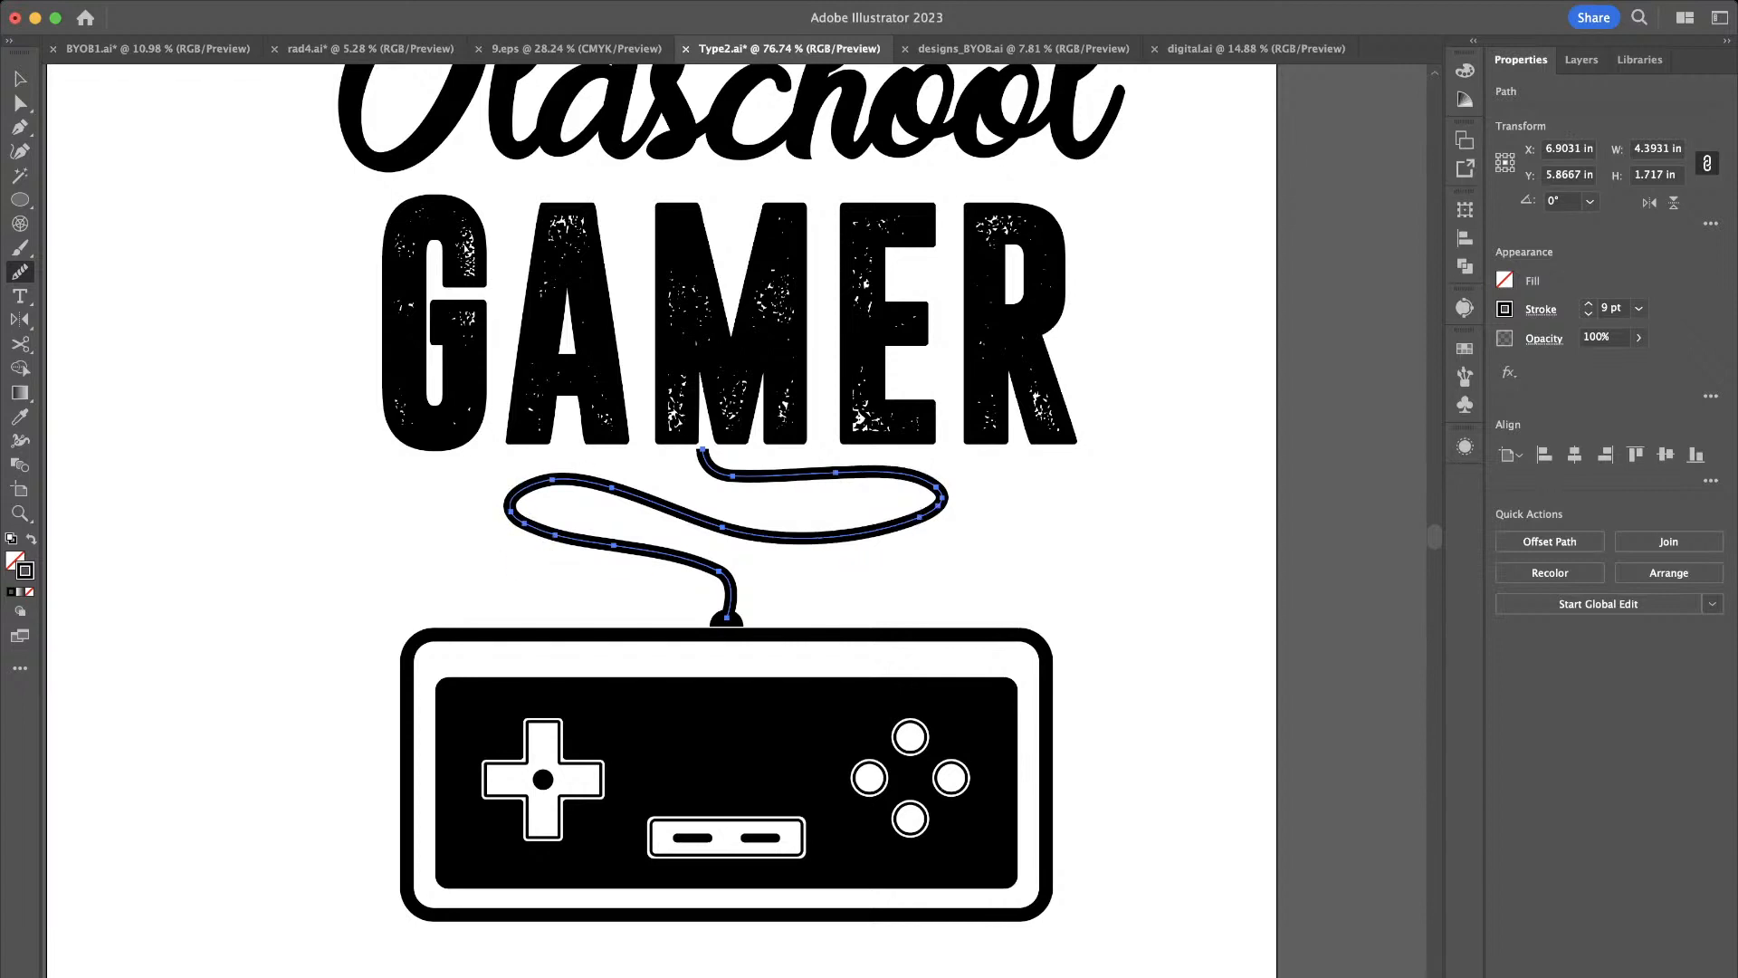
mouse_move(711, 452)
mouse_down()
mouse_move(739, 474)
mouse_move(855, 471)
mouse_up()
drag(731, 590, 511, 507)
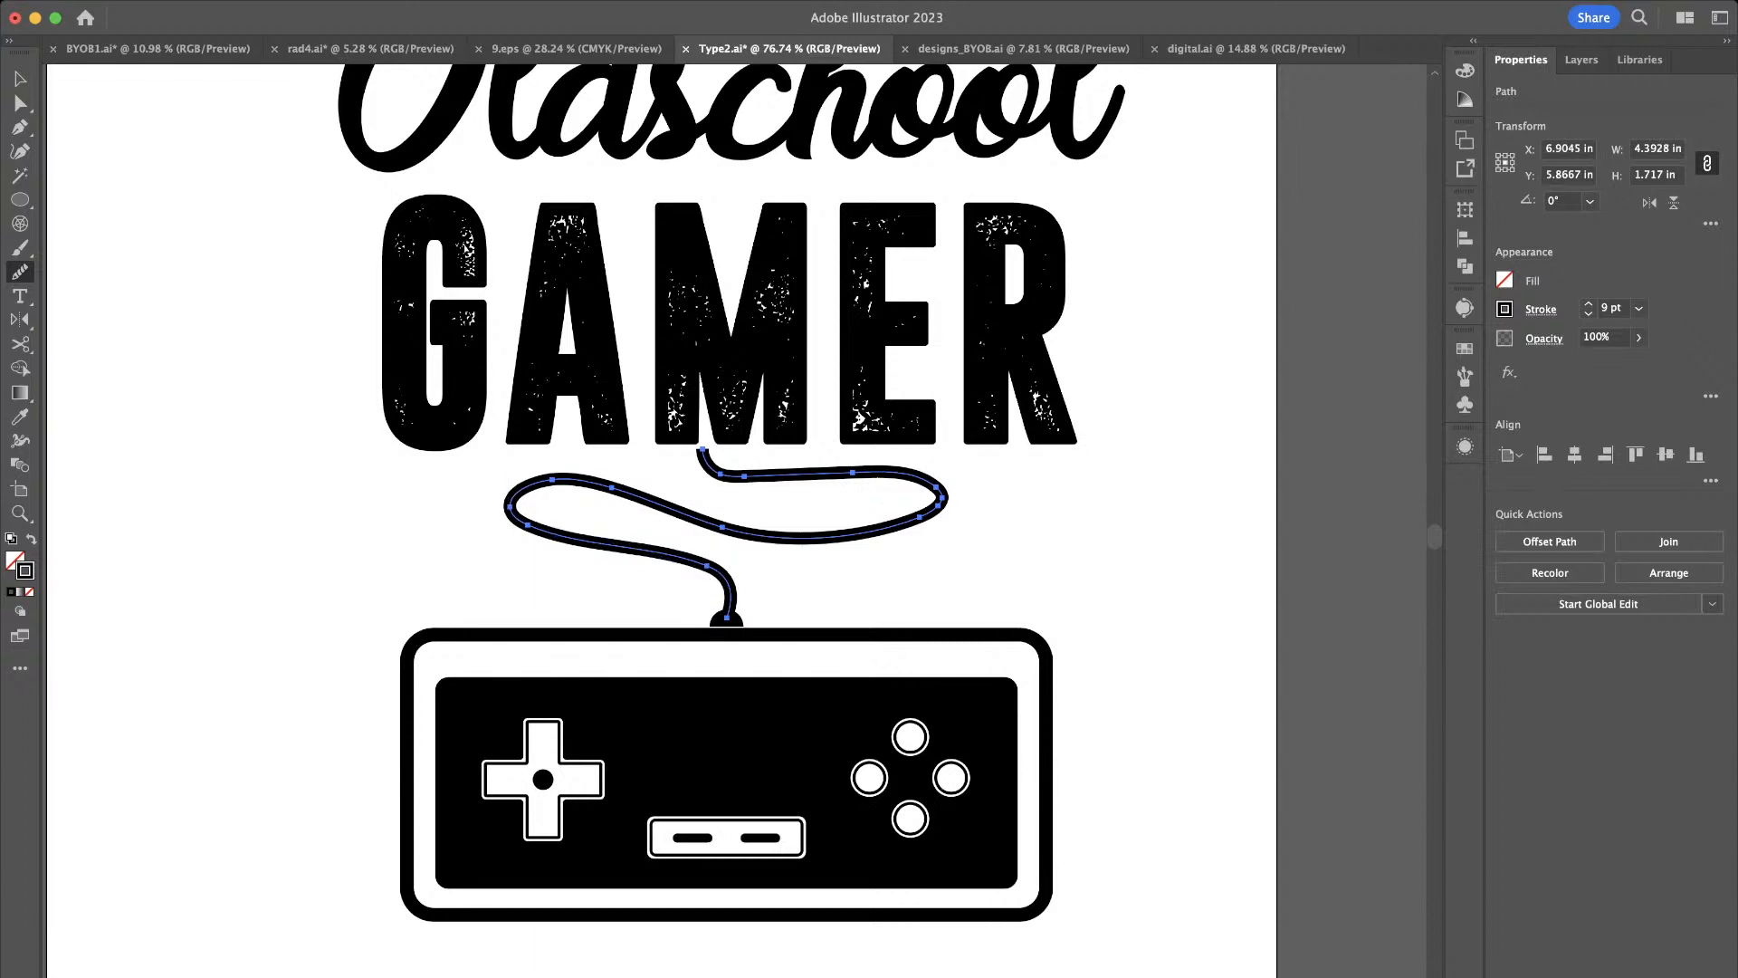
mouse_move(714, 520)
mouse_down()
mouse_move(920, 503)
mouse_move(805, 459)
mouse_up()
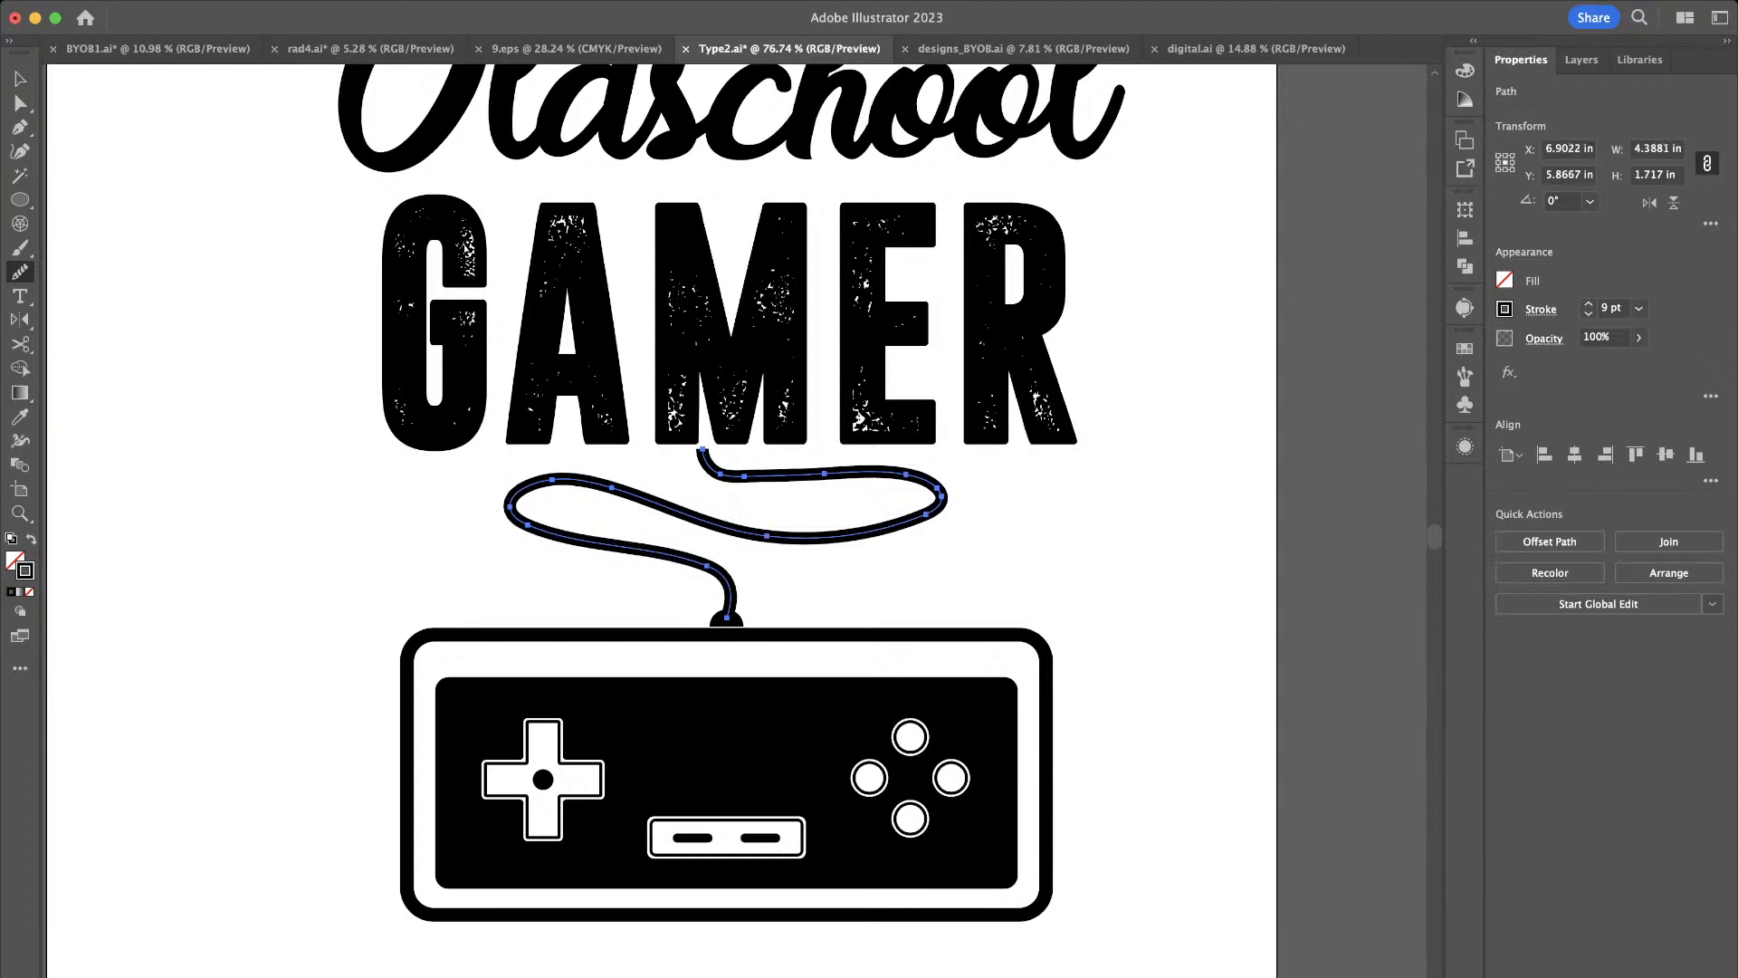
mouse_move(634, 497)
mouse_down()
mouse_move(533, 487)
mouse_move(544, 536)
mouse_up()
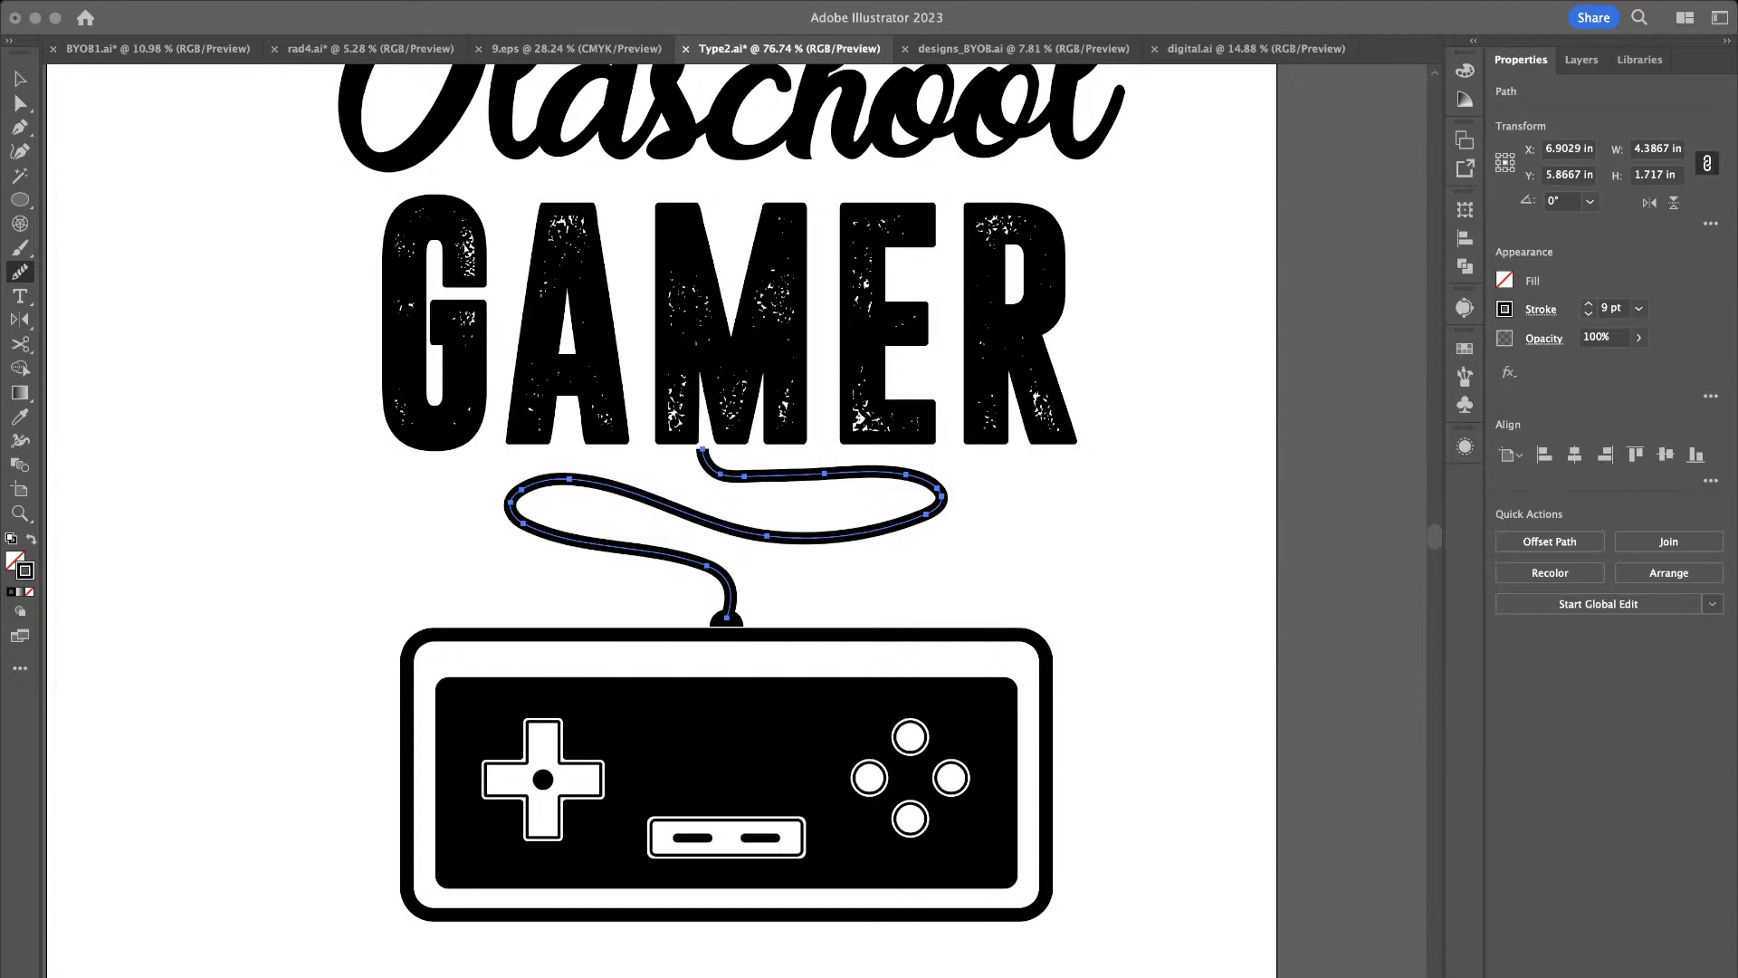
Undo all the smoothing strokes on the cable to restore its earlier shape
scroll(755, 508, up, 5)
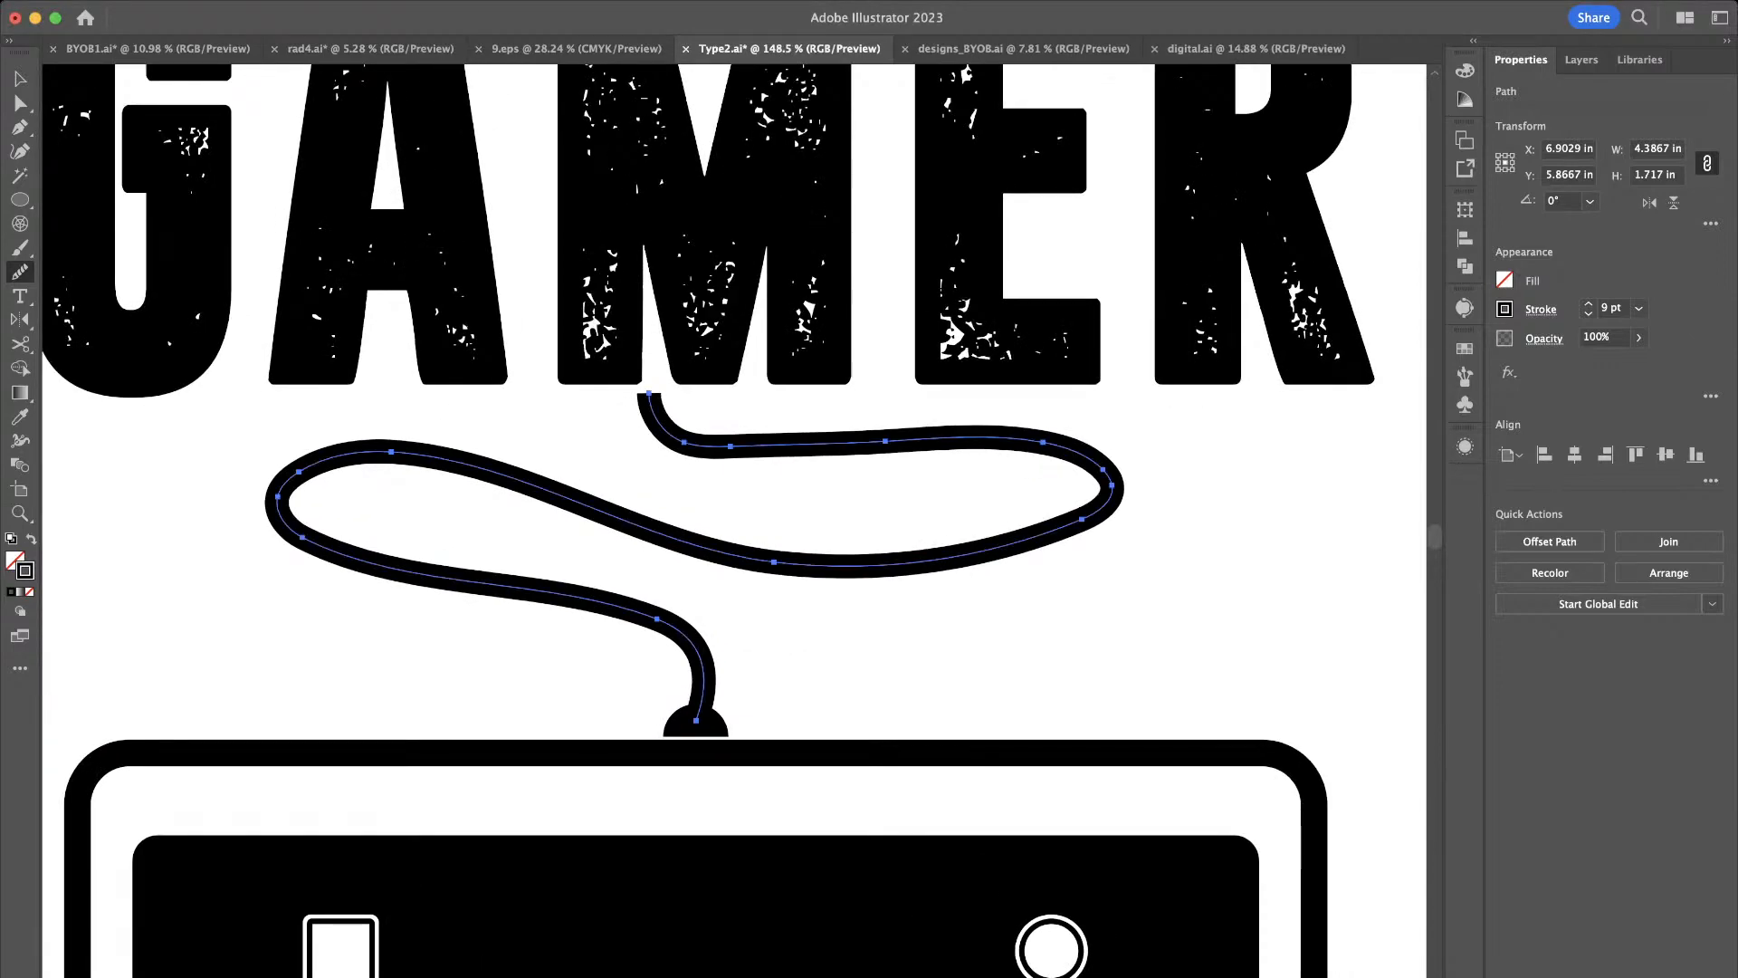
key(a)
click(729, 446)
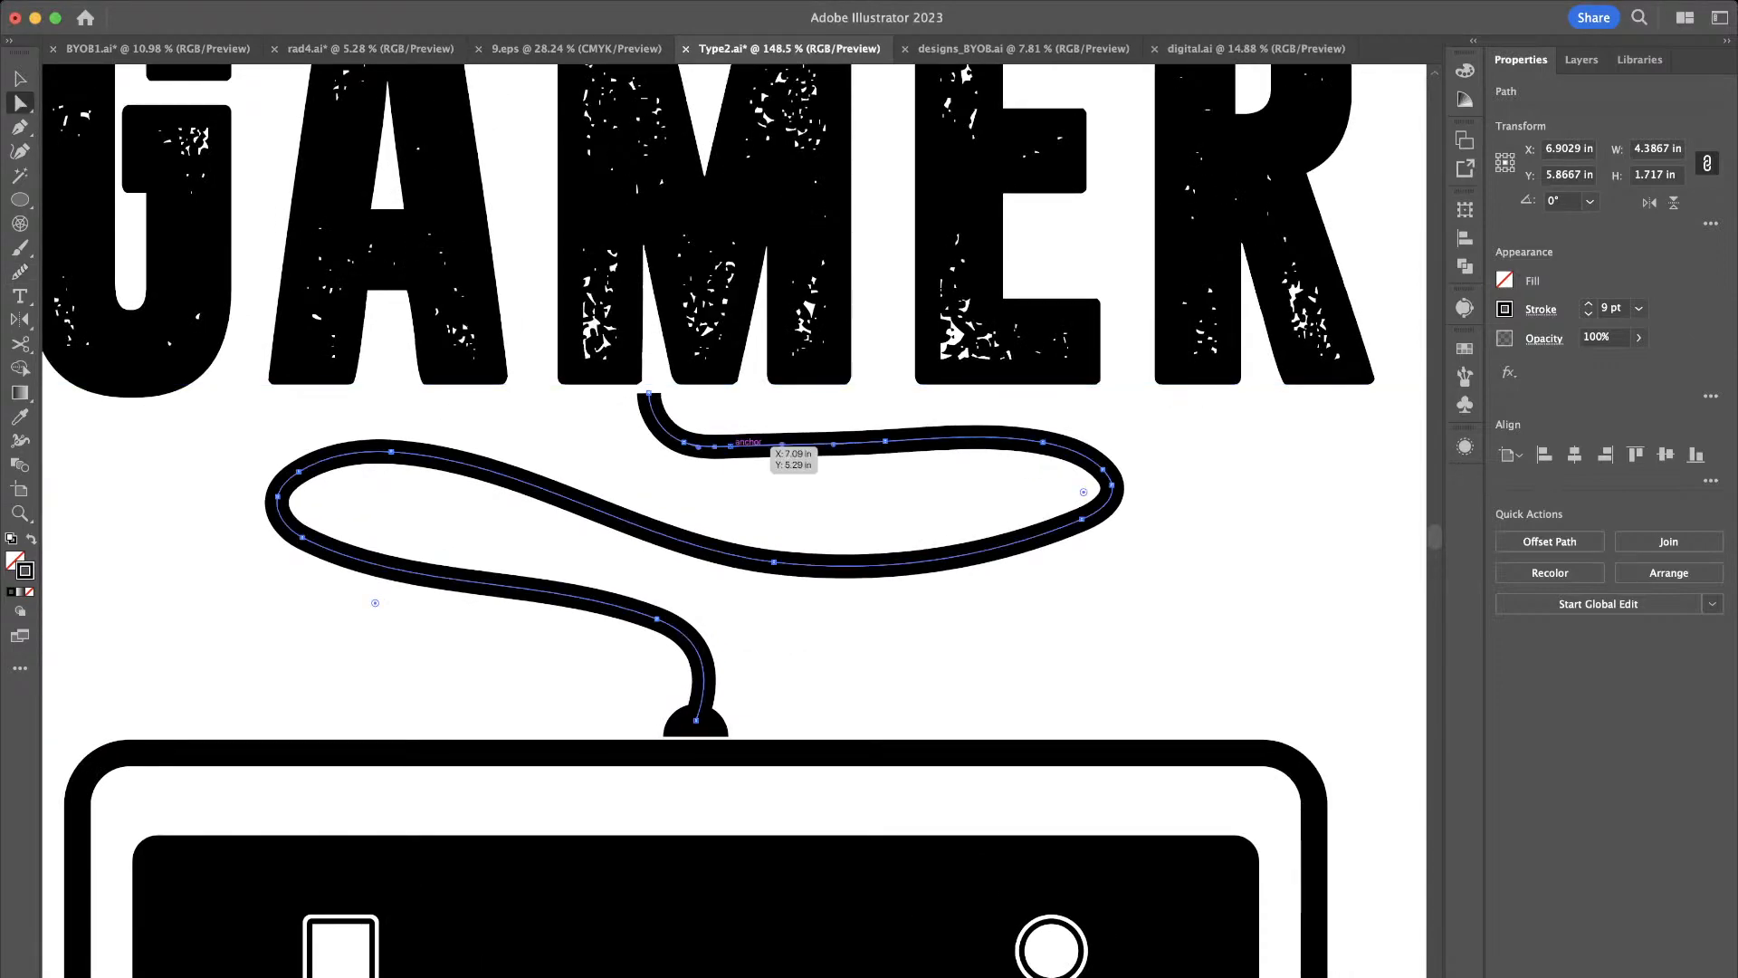
key(super+z)
key(super+z)
key(super+z)
key(super+z)
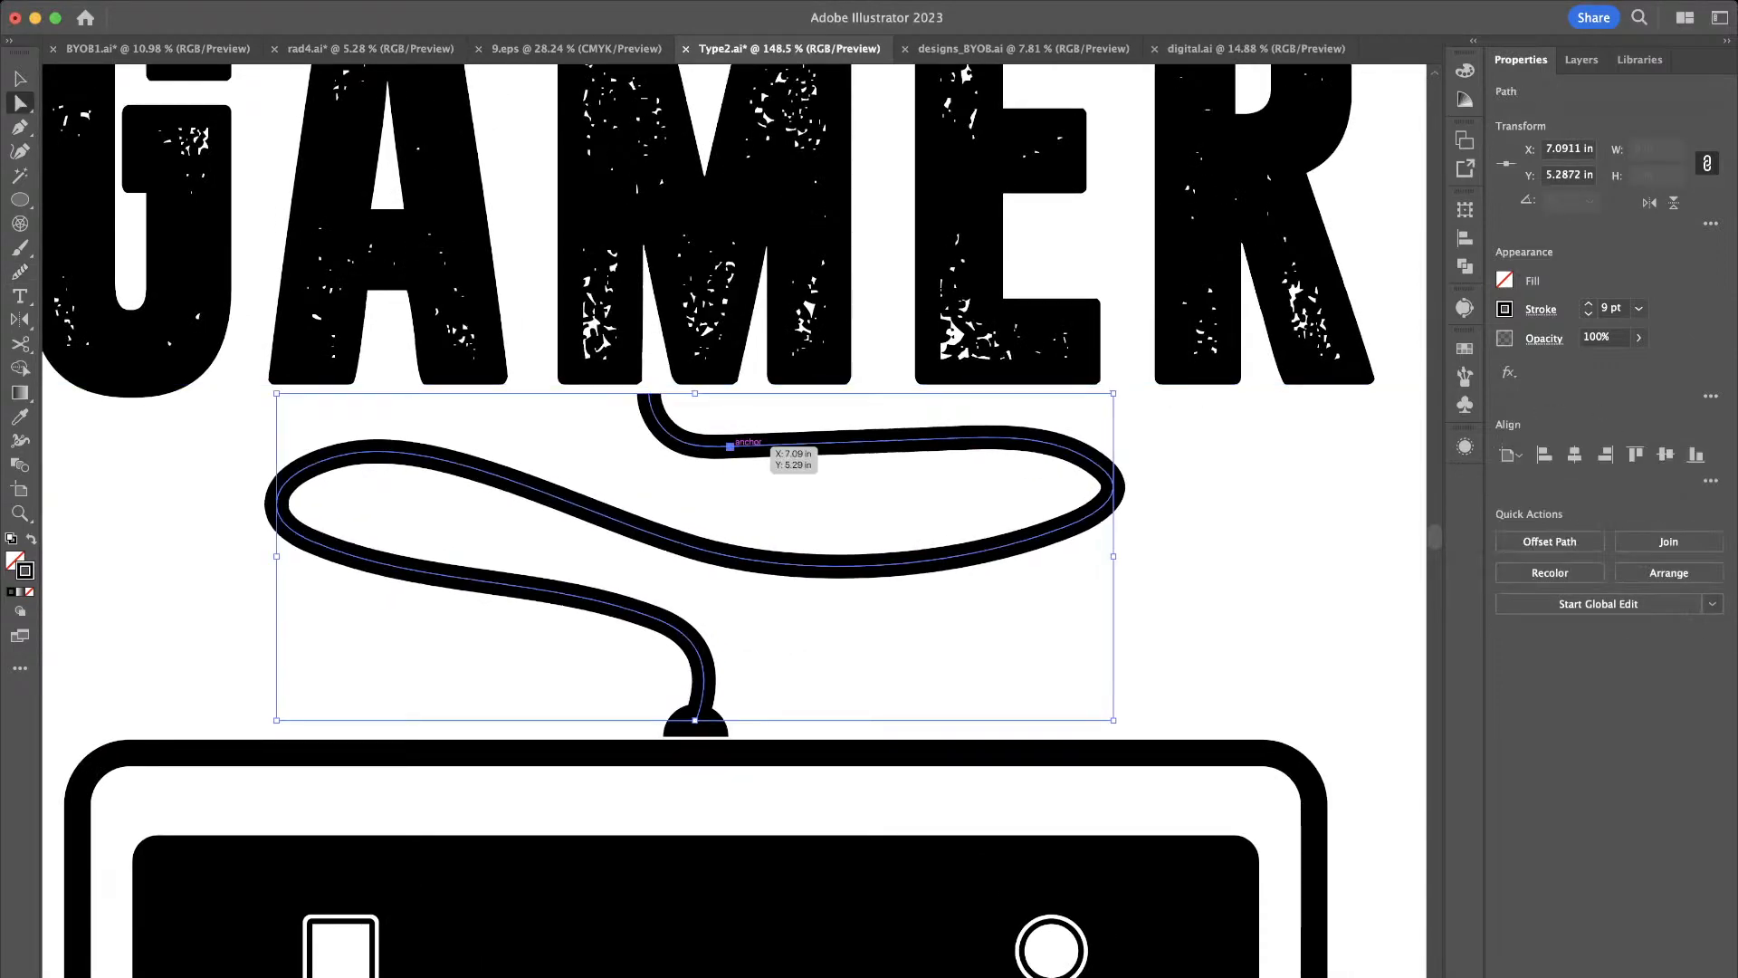
key(super+z)
key(super+z)
key(super+z)
key(super+z)
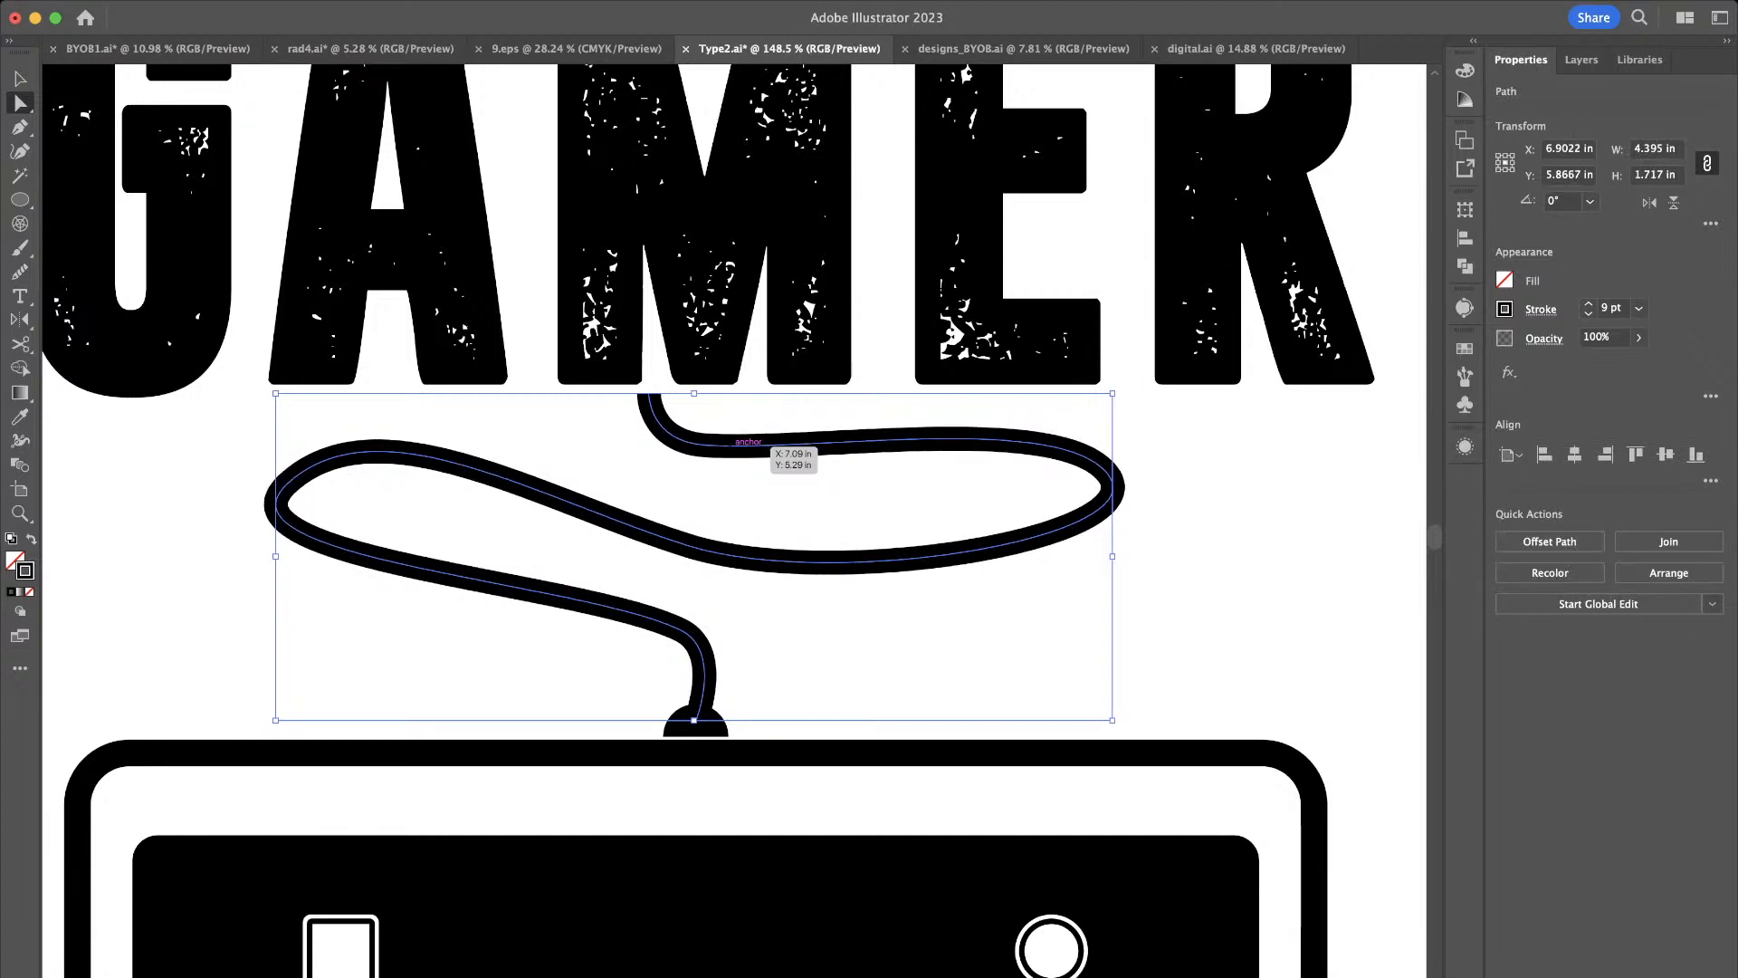
key(super+z)
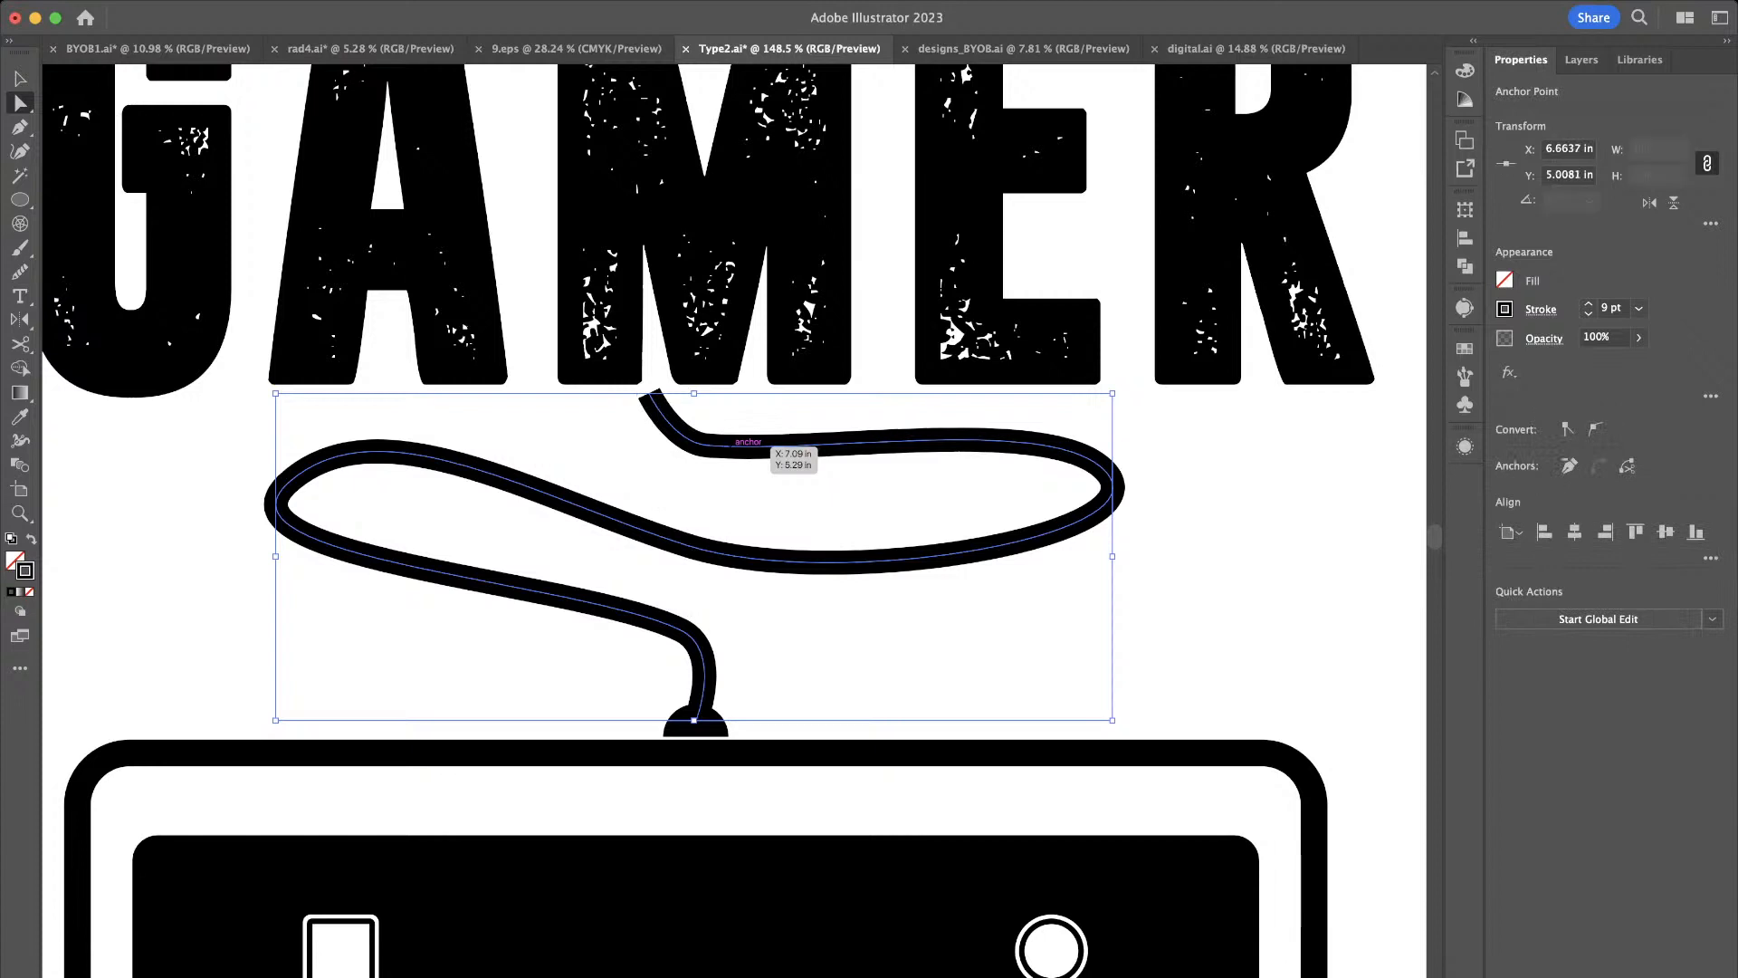
key(super+z)
key(super+z)
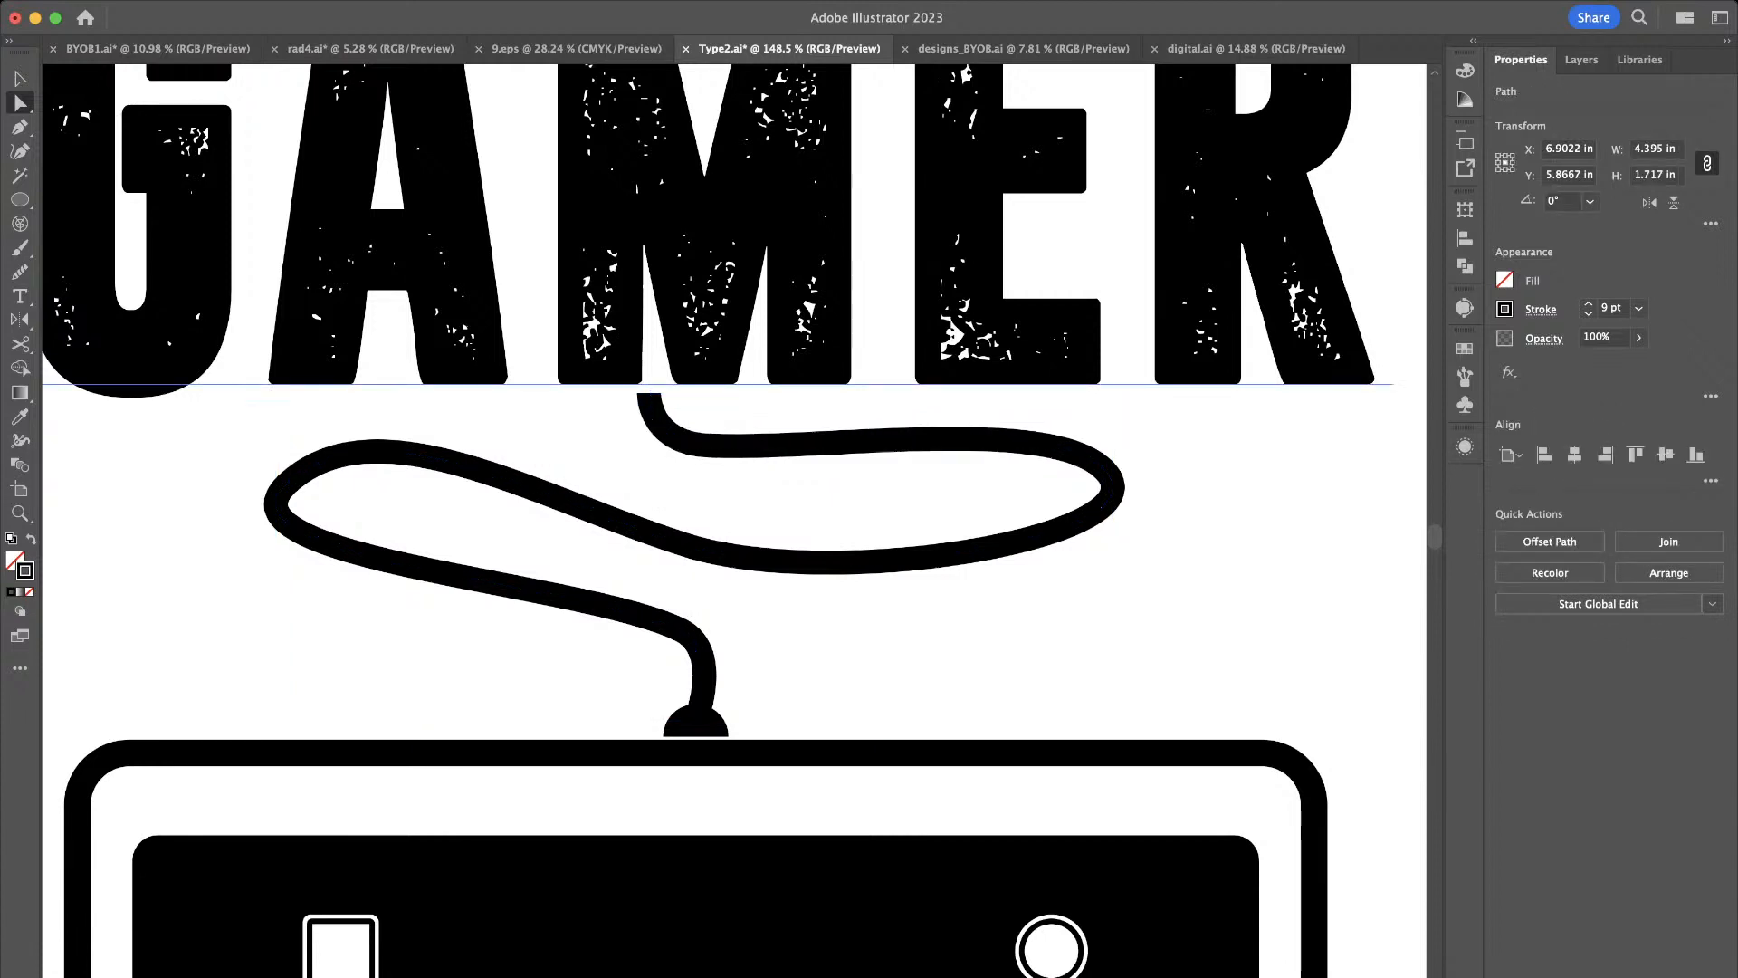
key(super+z)
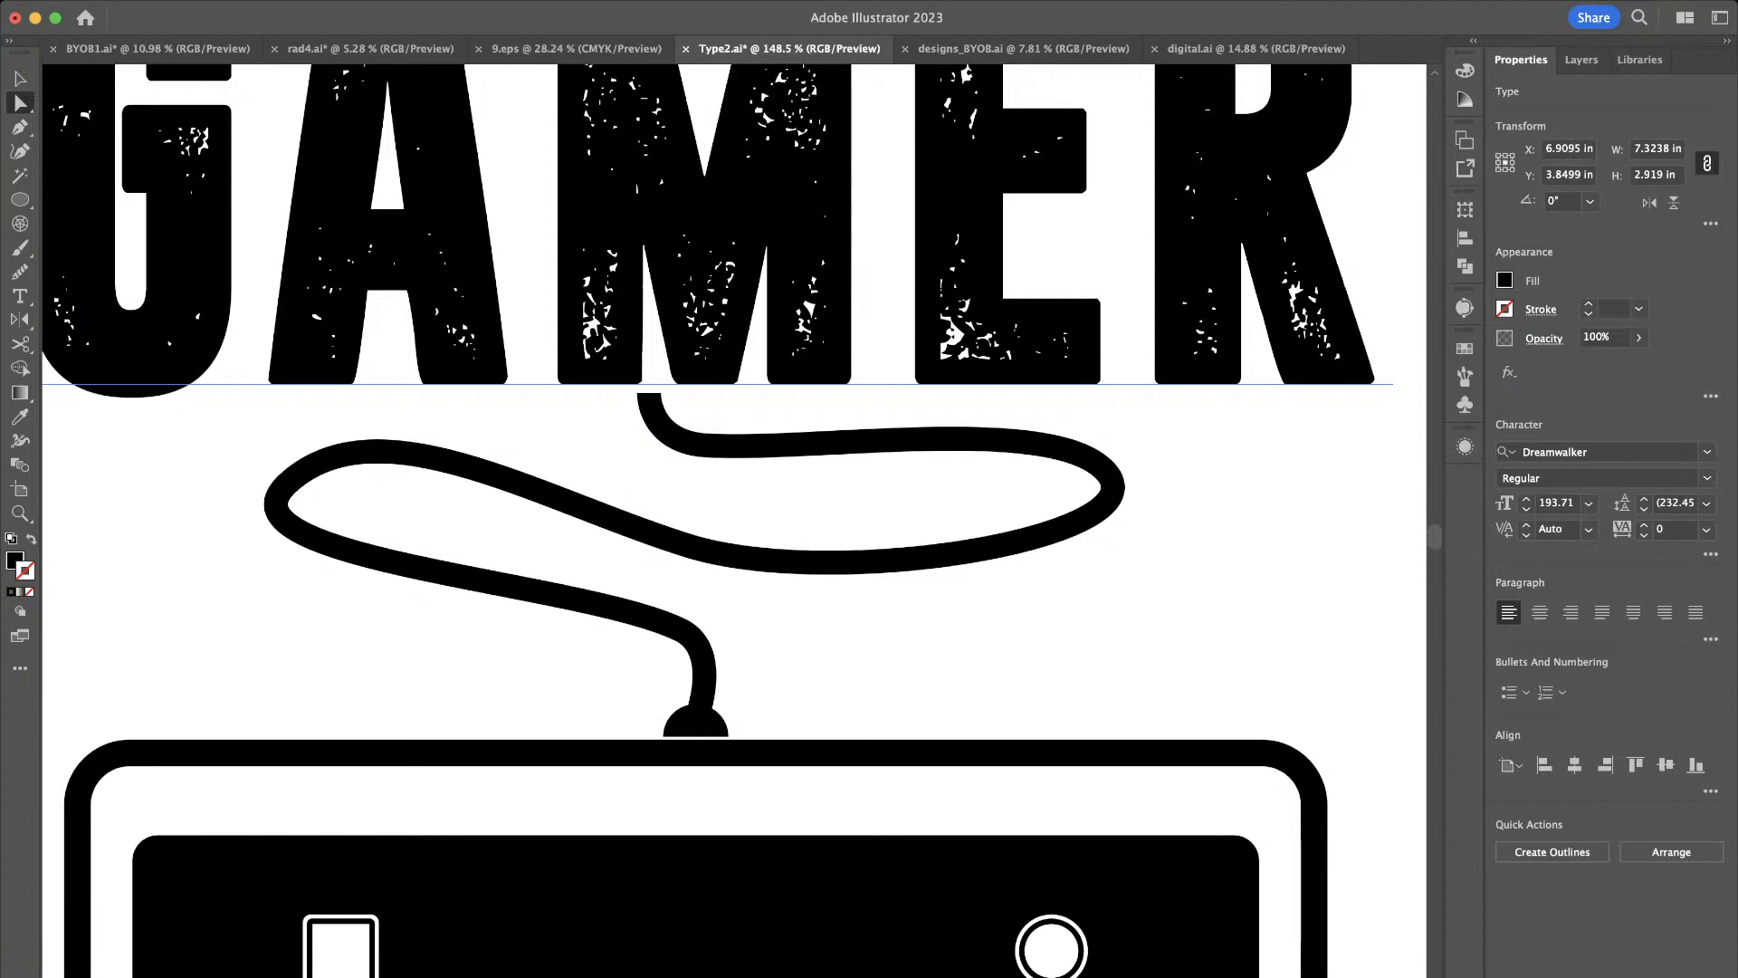
Examine the other finished lettering designs beside the Oldschool Gamer artboard
scroll(330, 387, down, 10)
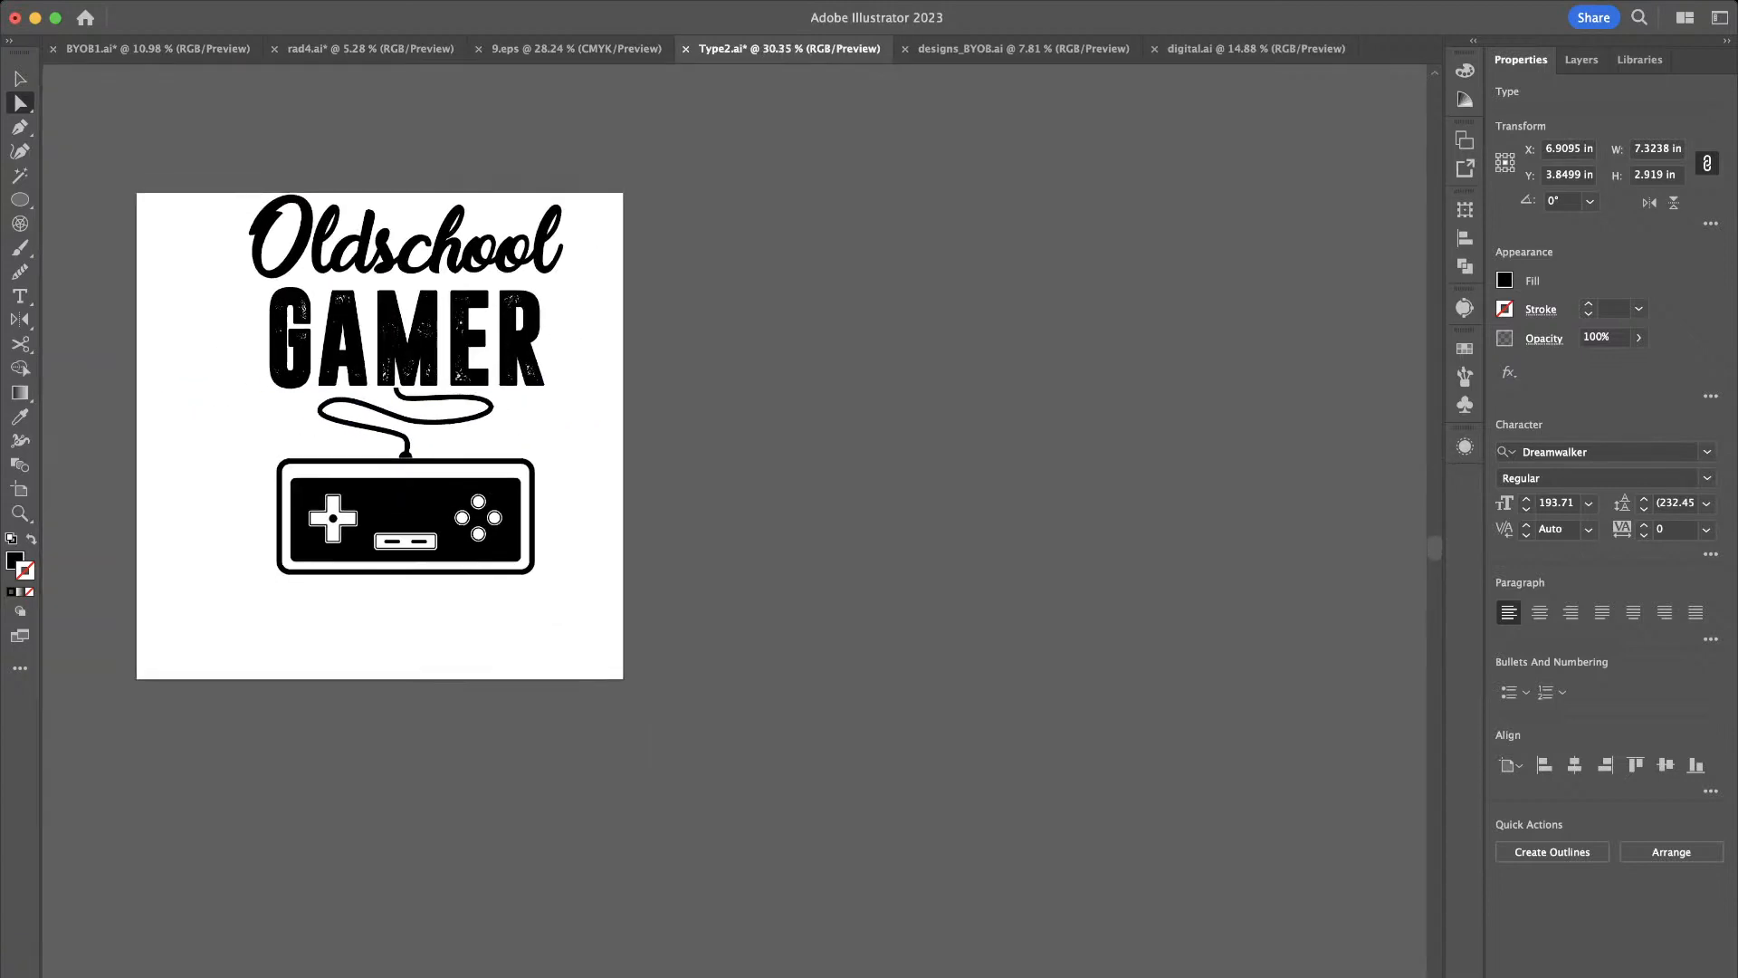
scroll(323, 403, left, 10)
scroll(327, 400, down, 5)
scroll(327, 400, left, 15)
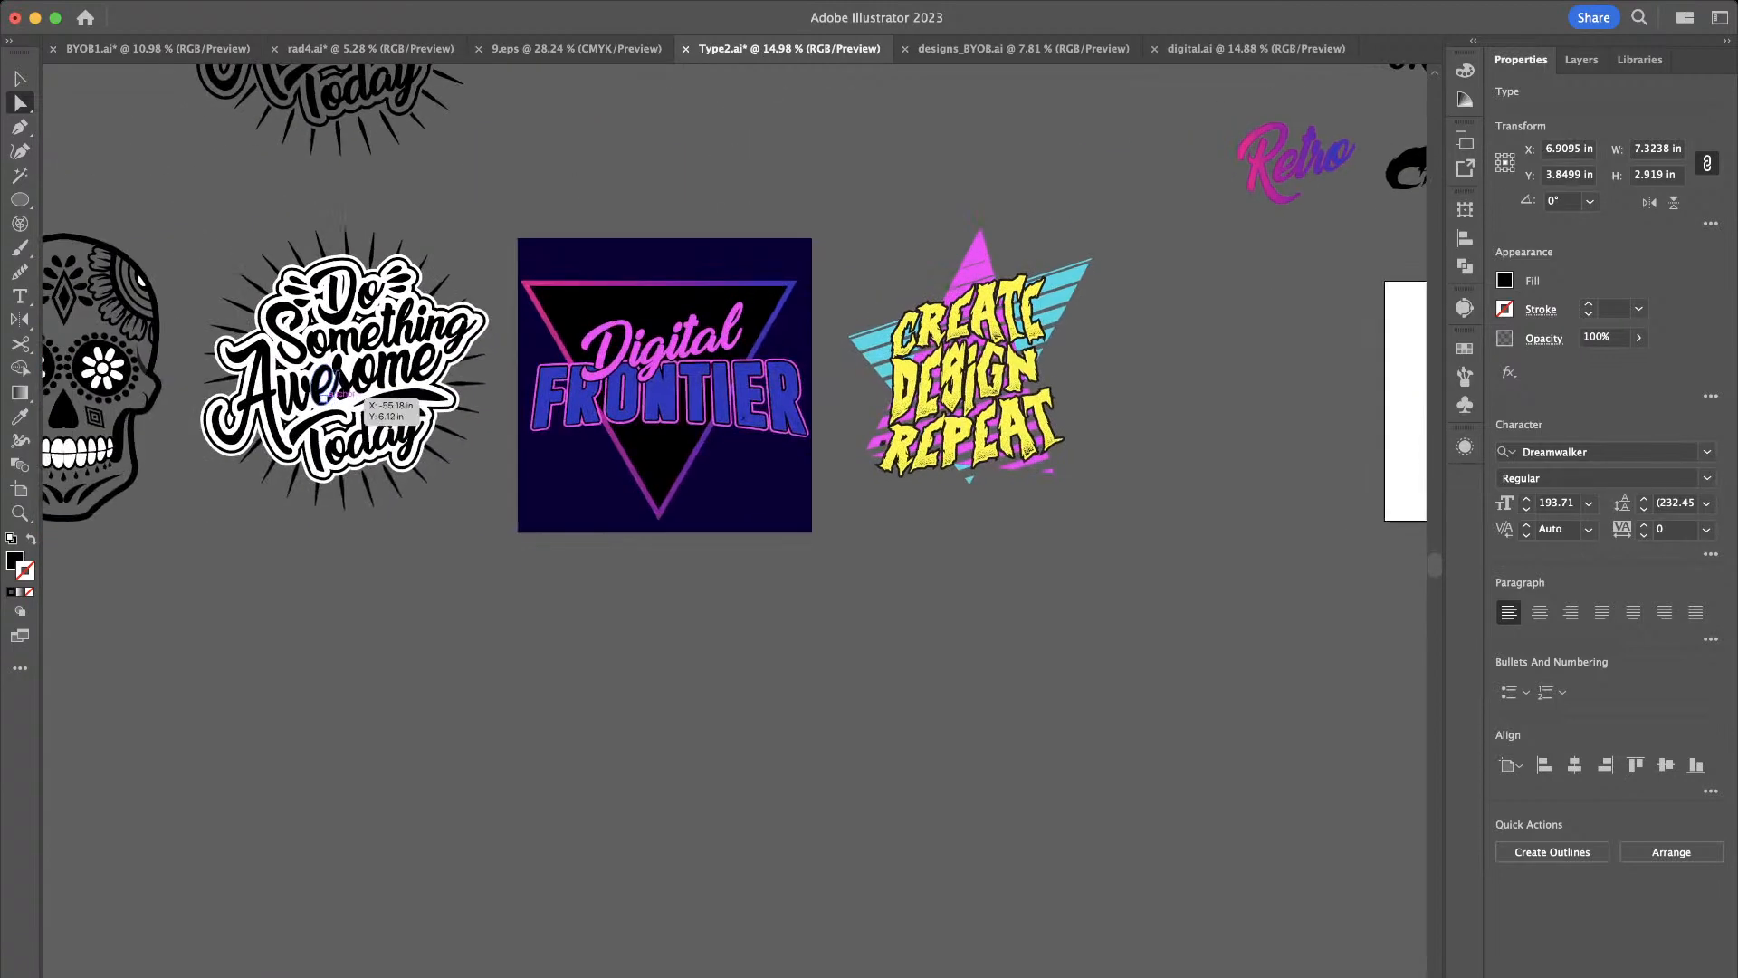
scroll(362, 401, right, 5)
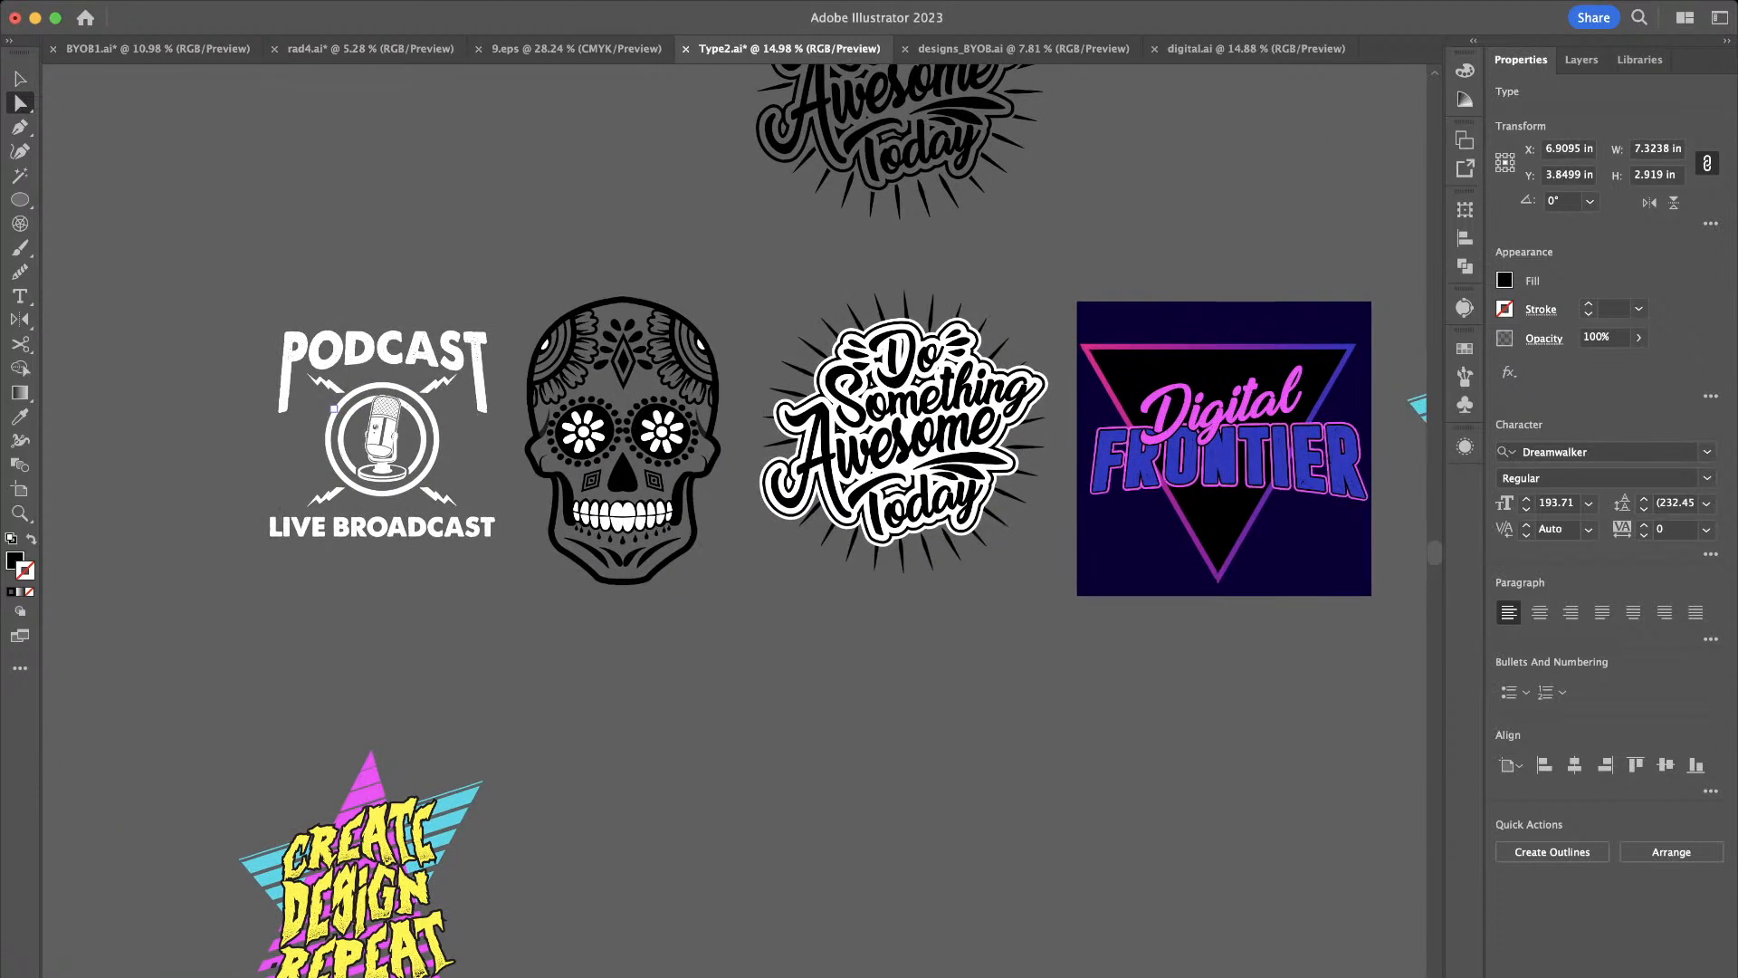
scroll(335, 398, right, 18)
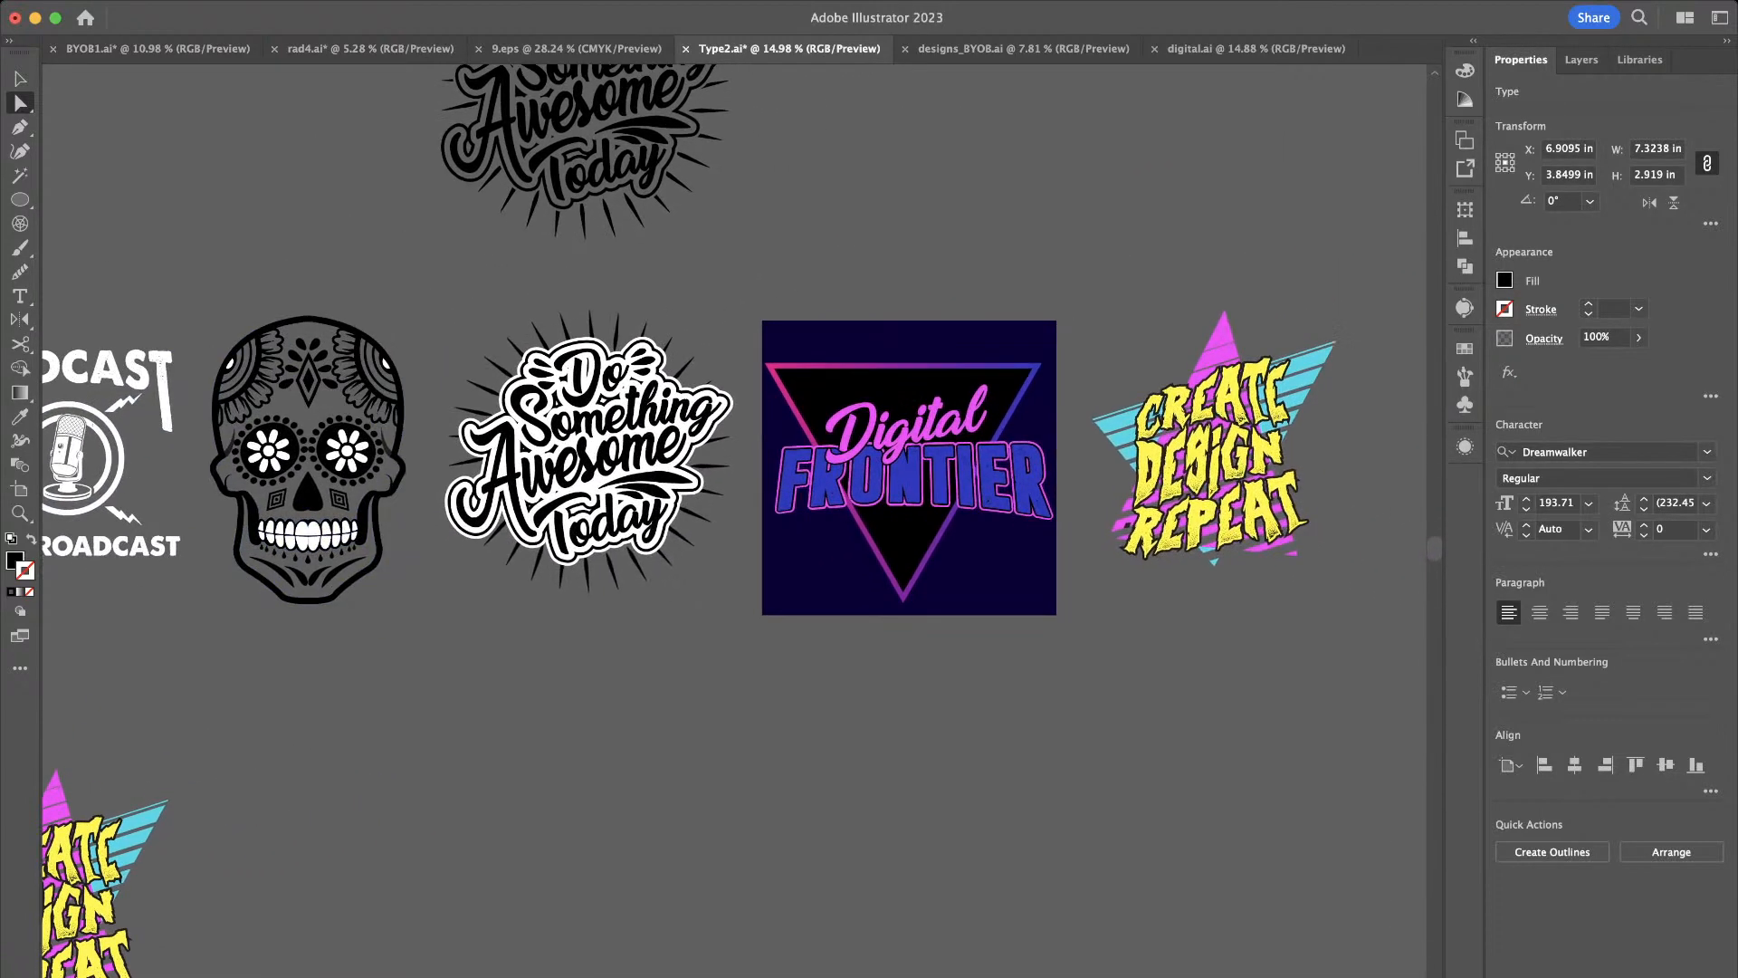
scroll(326, 399, down, 2)
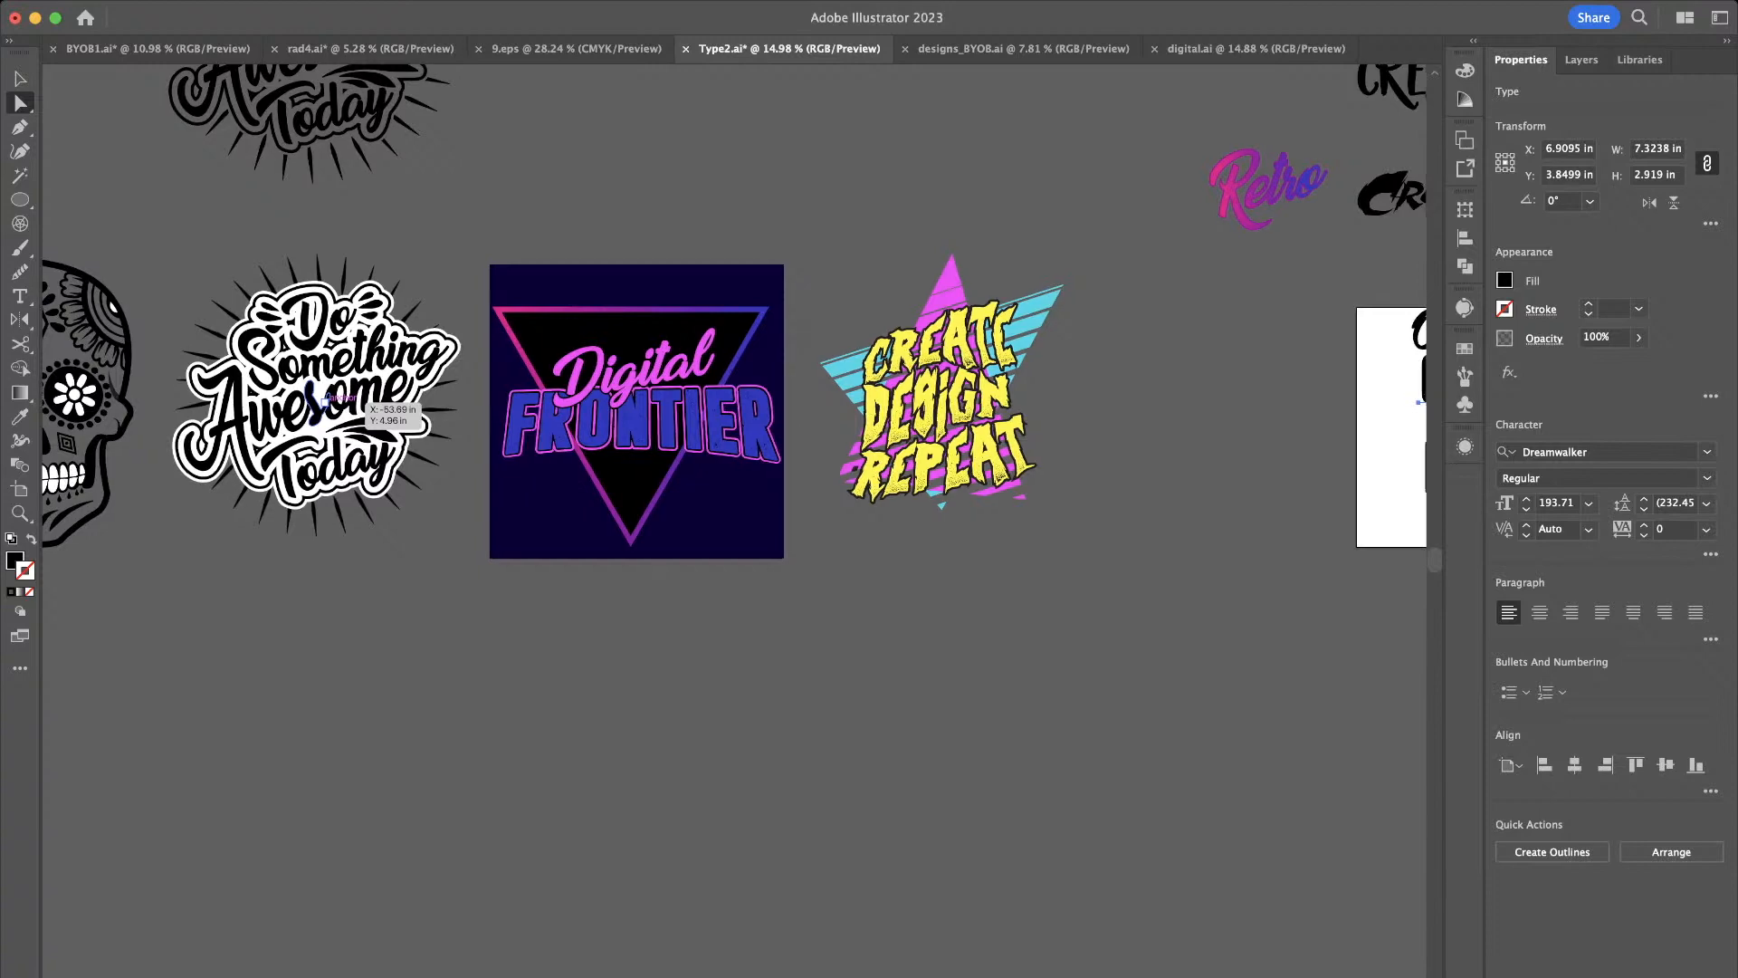
scroll(326, 401, right, 7)
scroll(326, 401, up, 3)
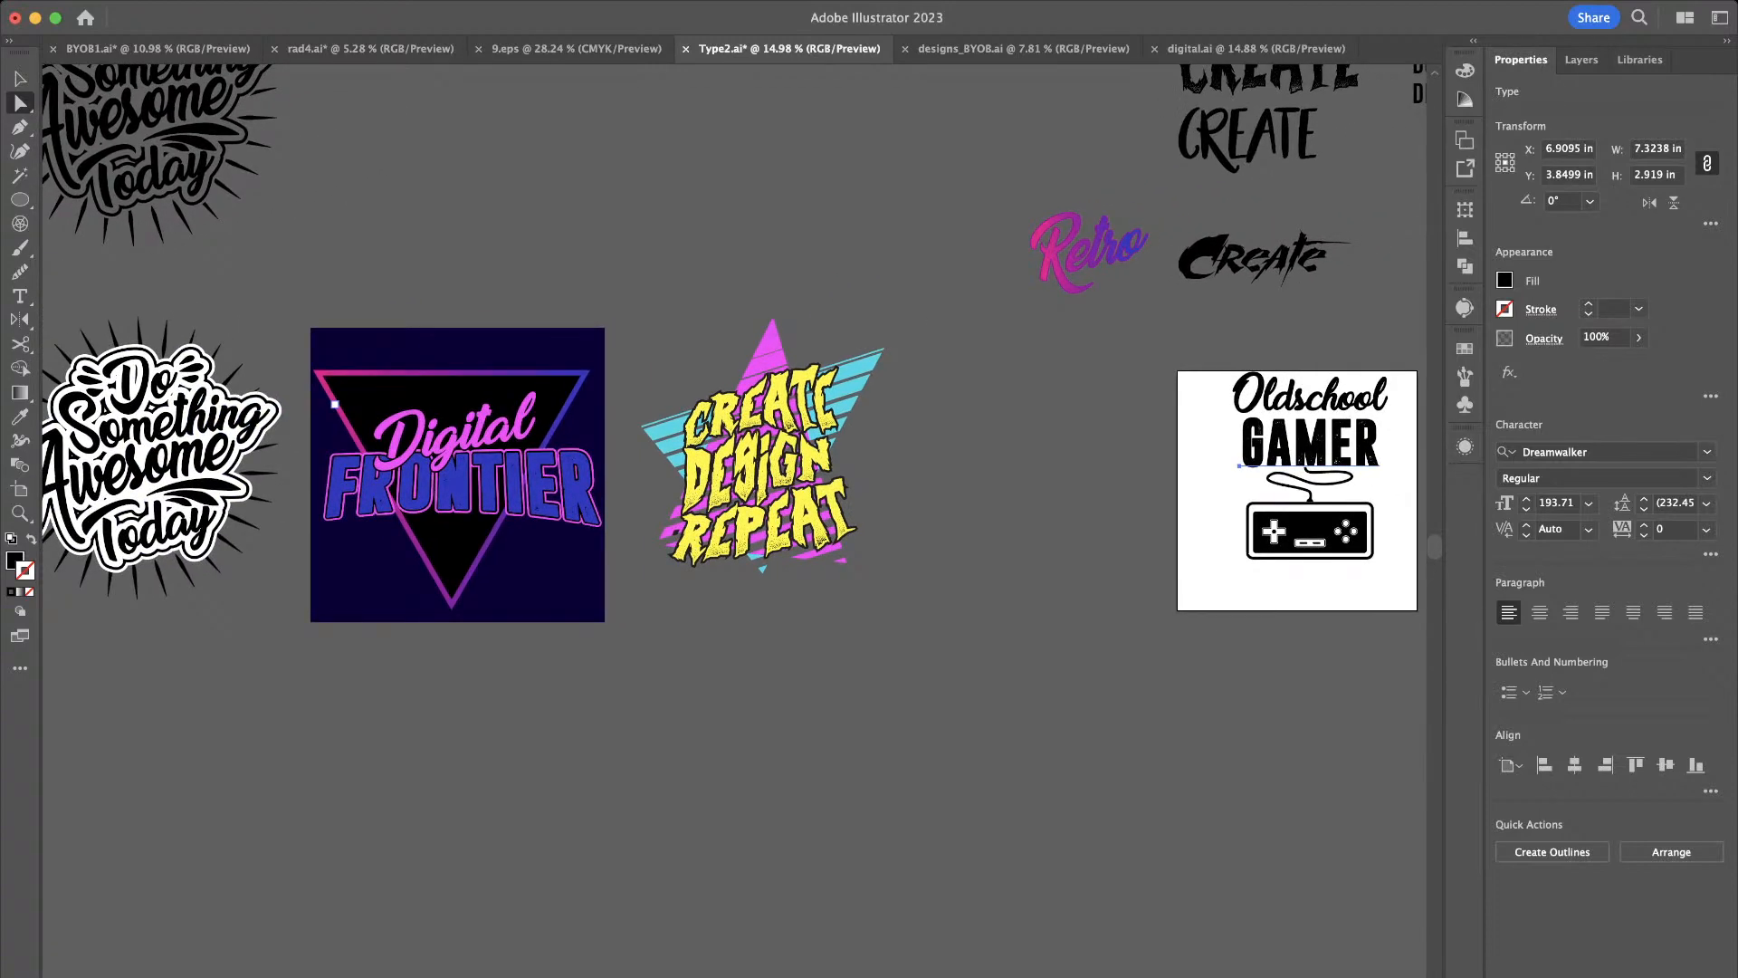
scroll(334, 403, right, 13)
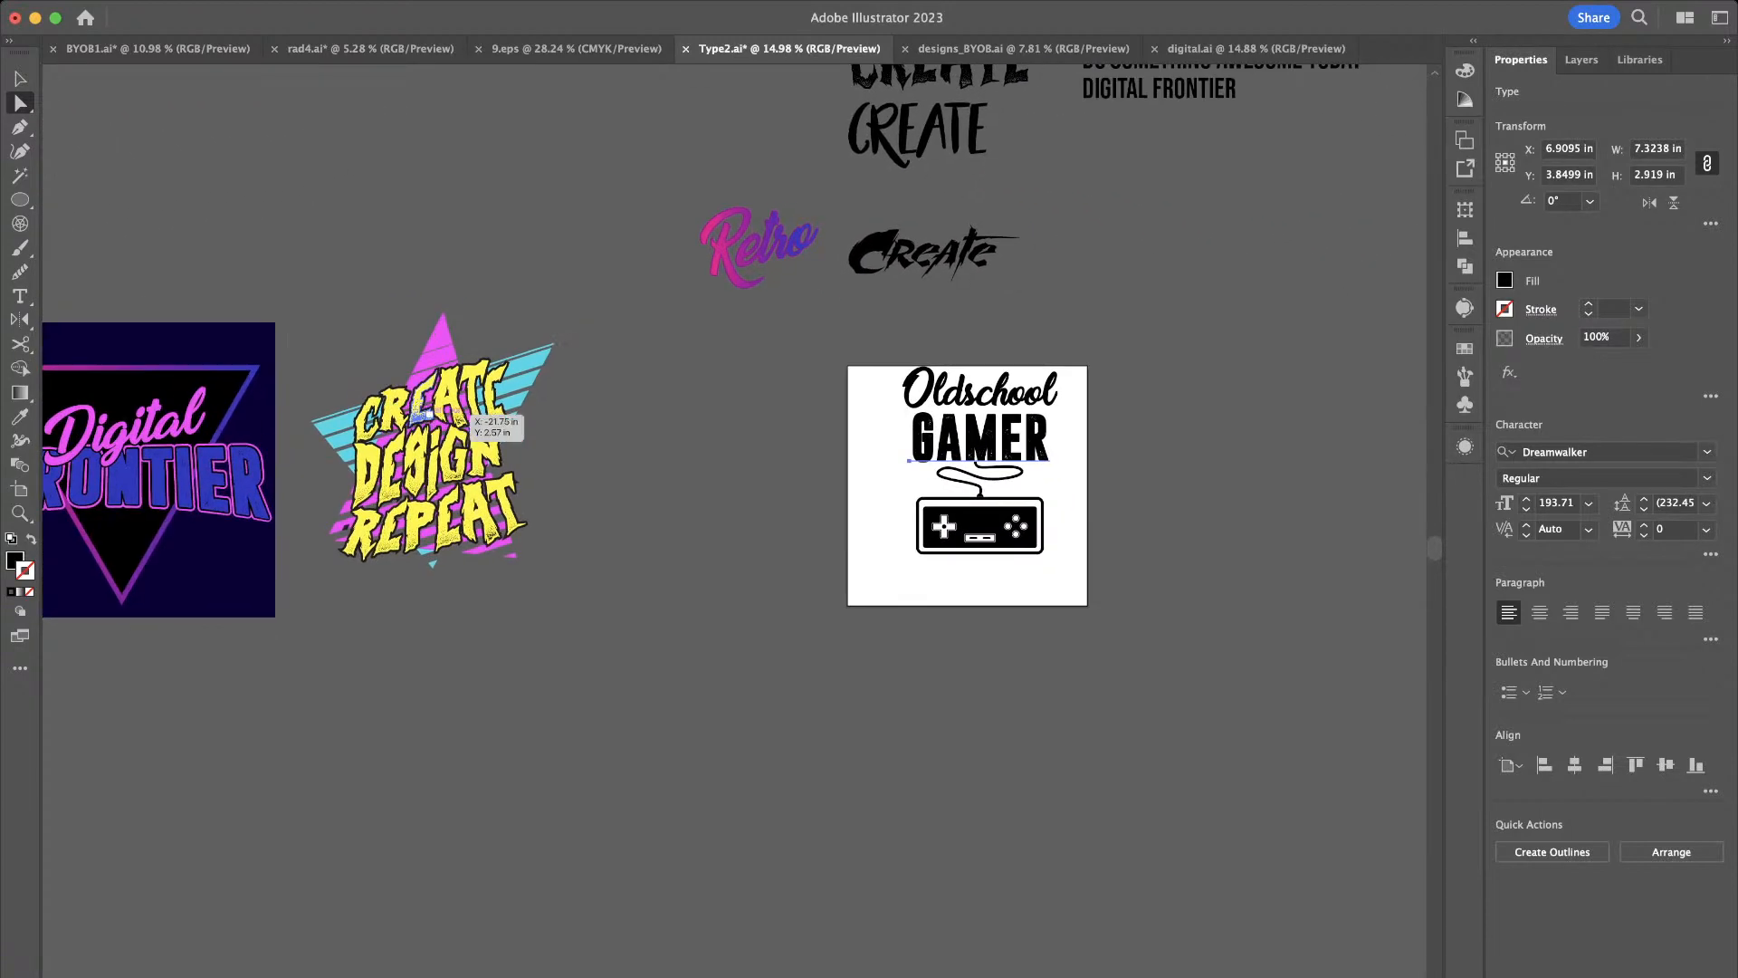
scroll(1020, 482, up, 10)
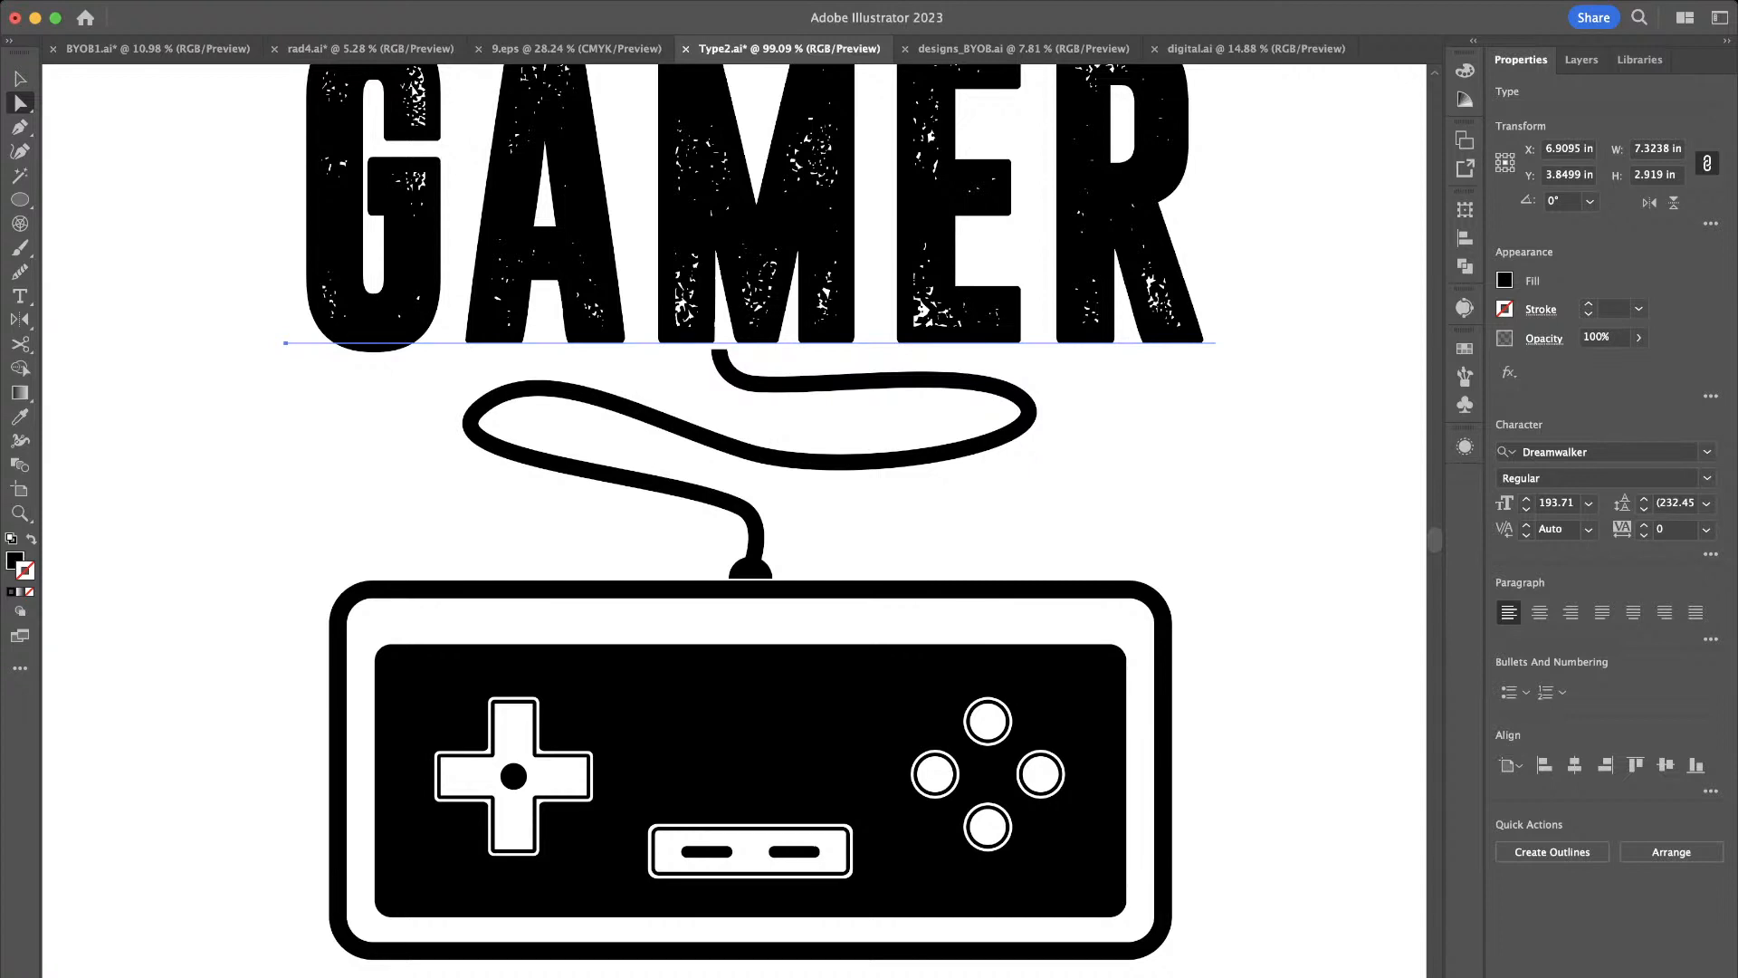
key(l)
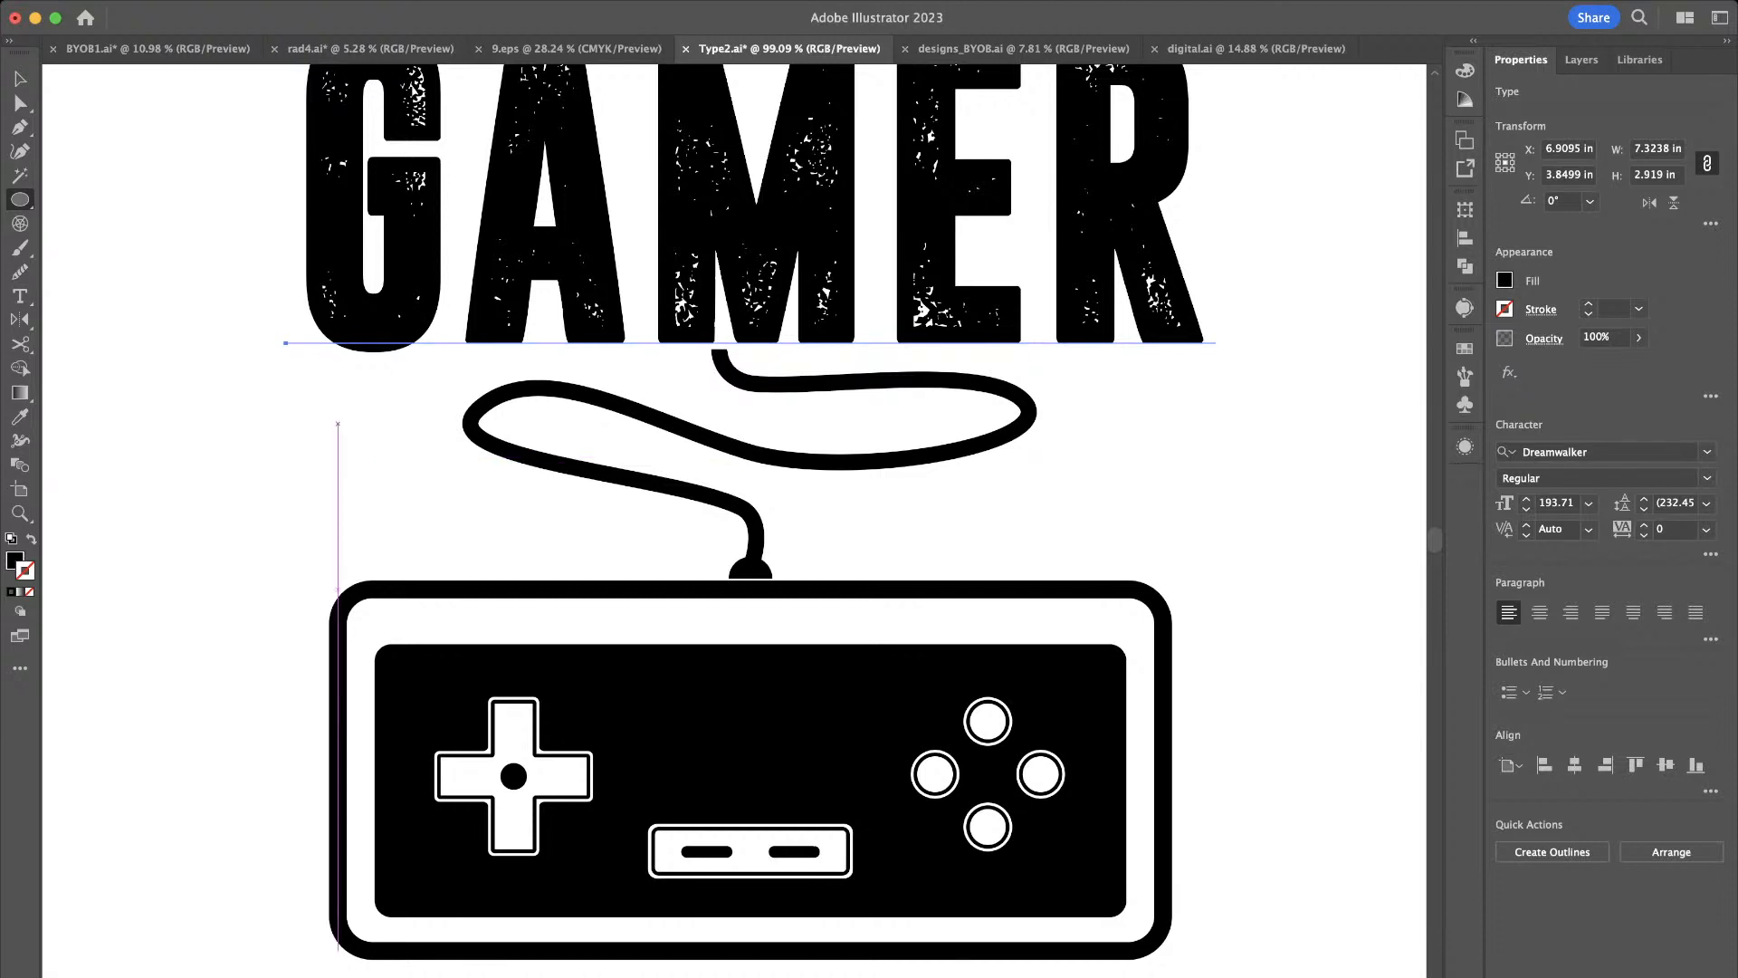
key(super+Tab)
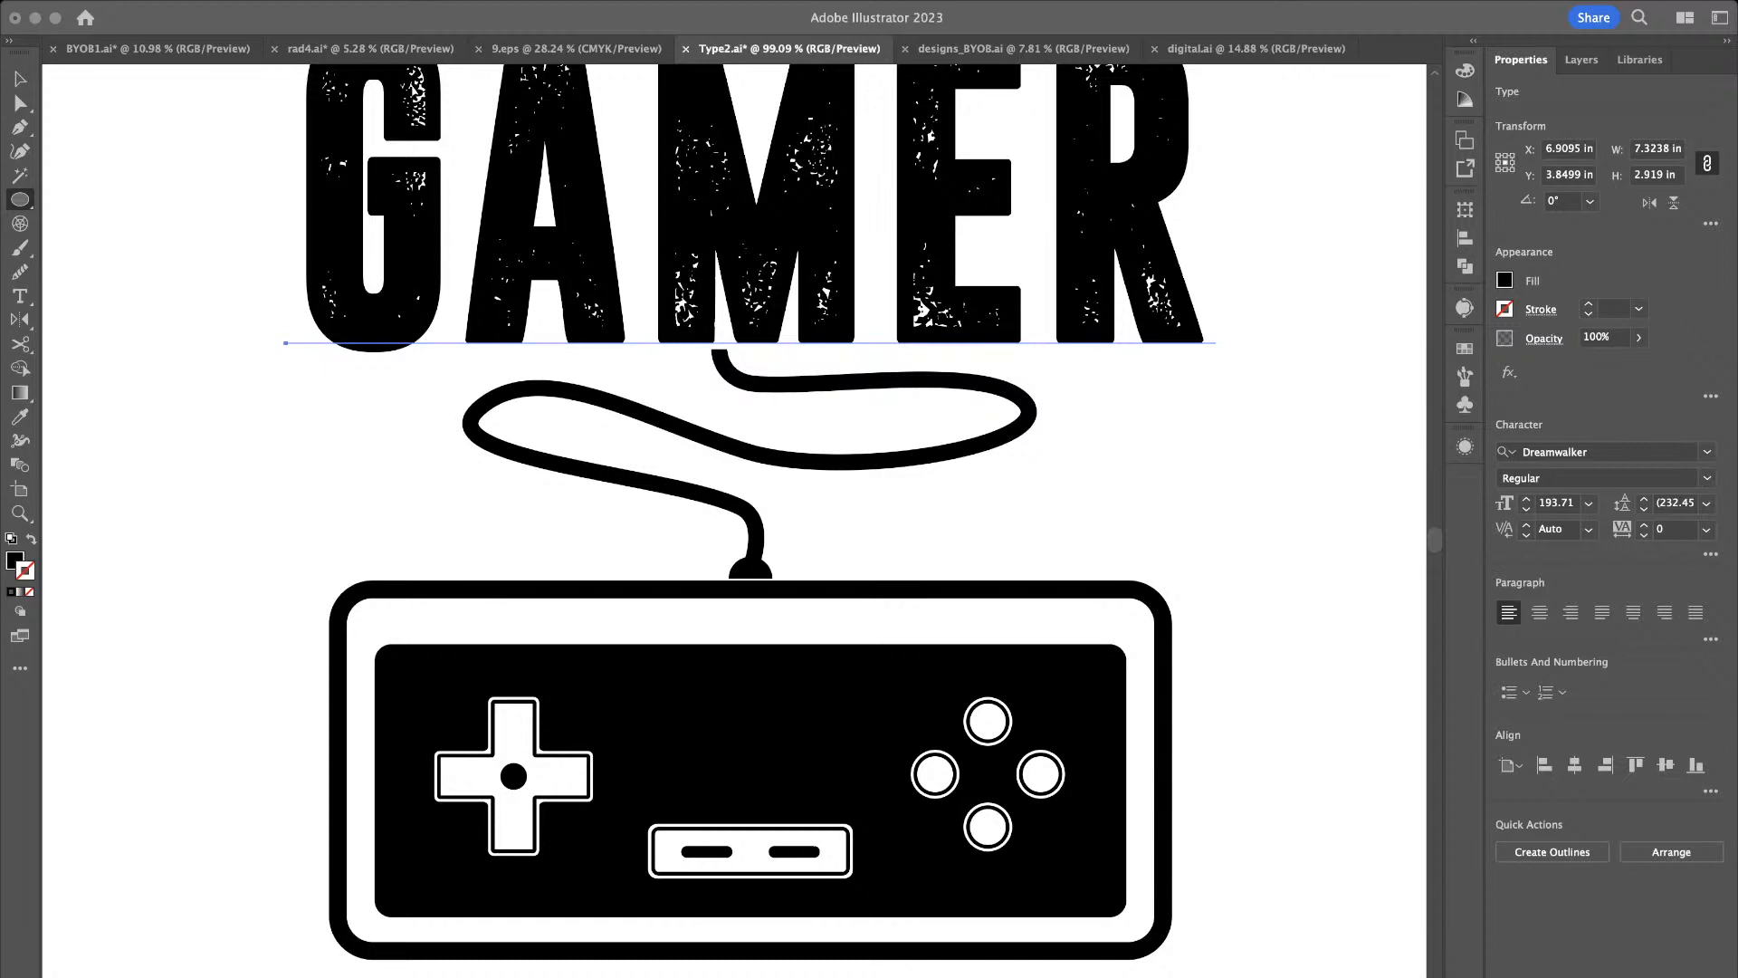
scroll(735, 520, right, 2)
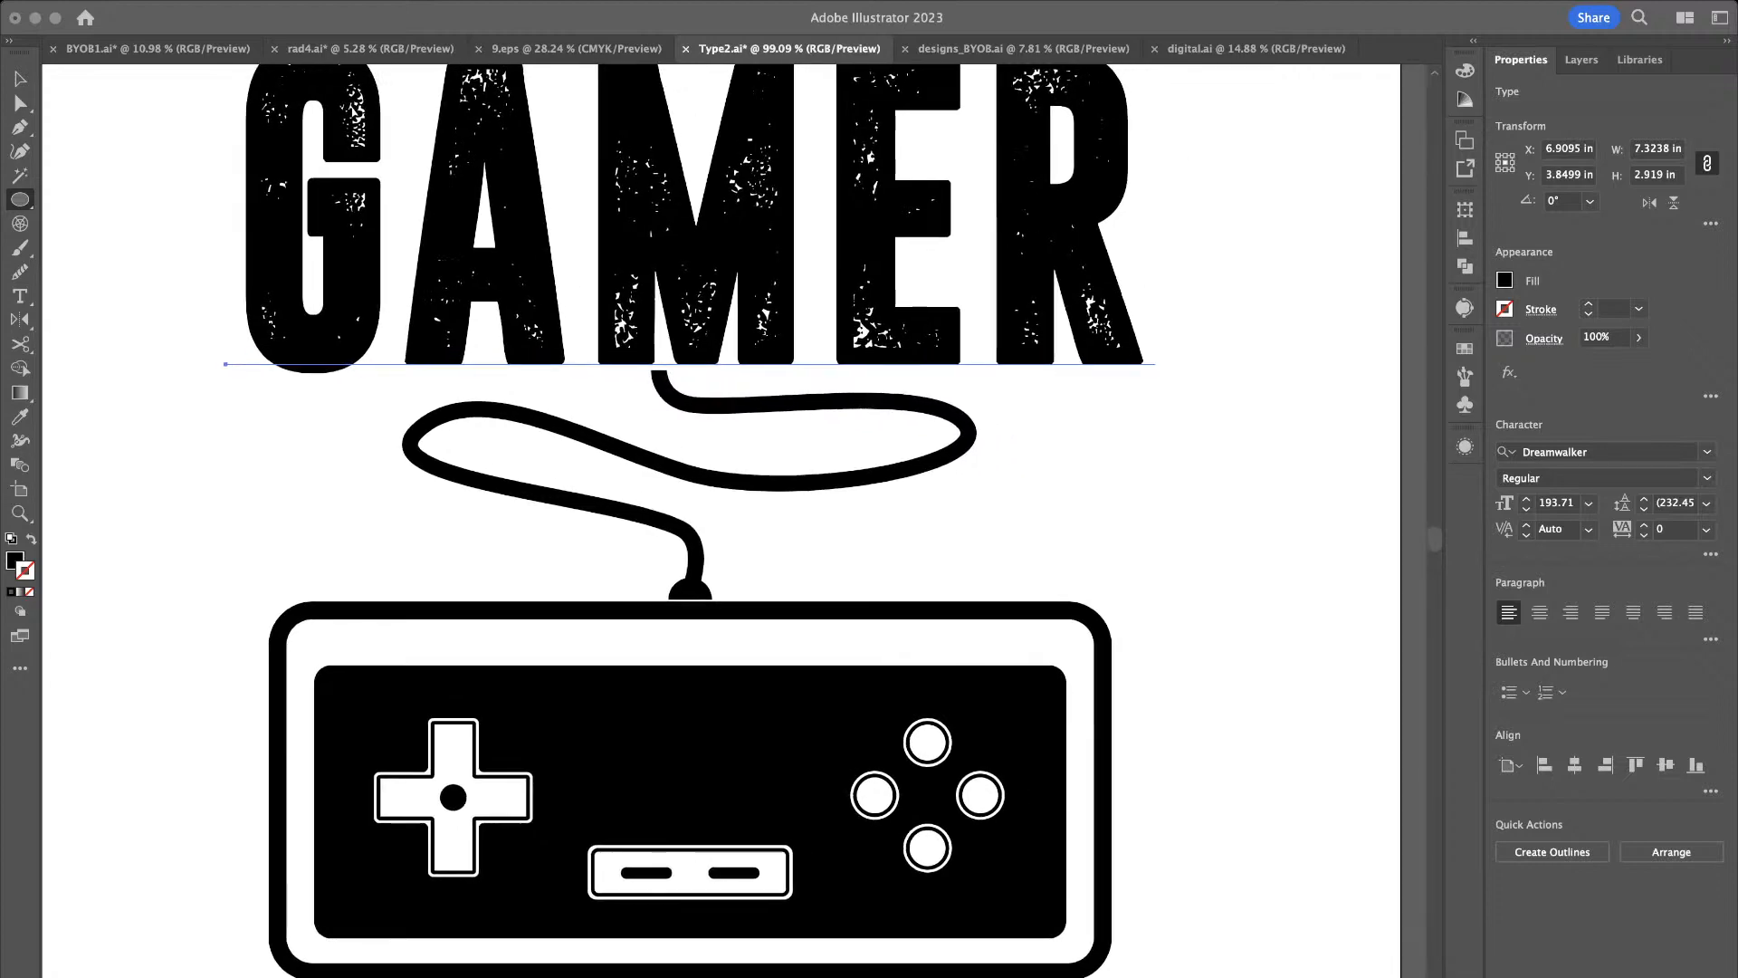
scroll(735, 521, right, 5)
scroll(735, 521, left, 5)
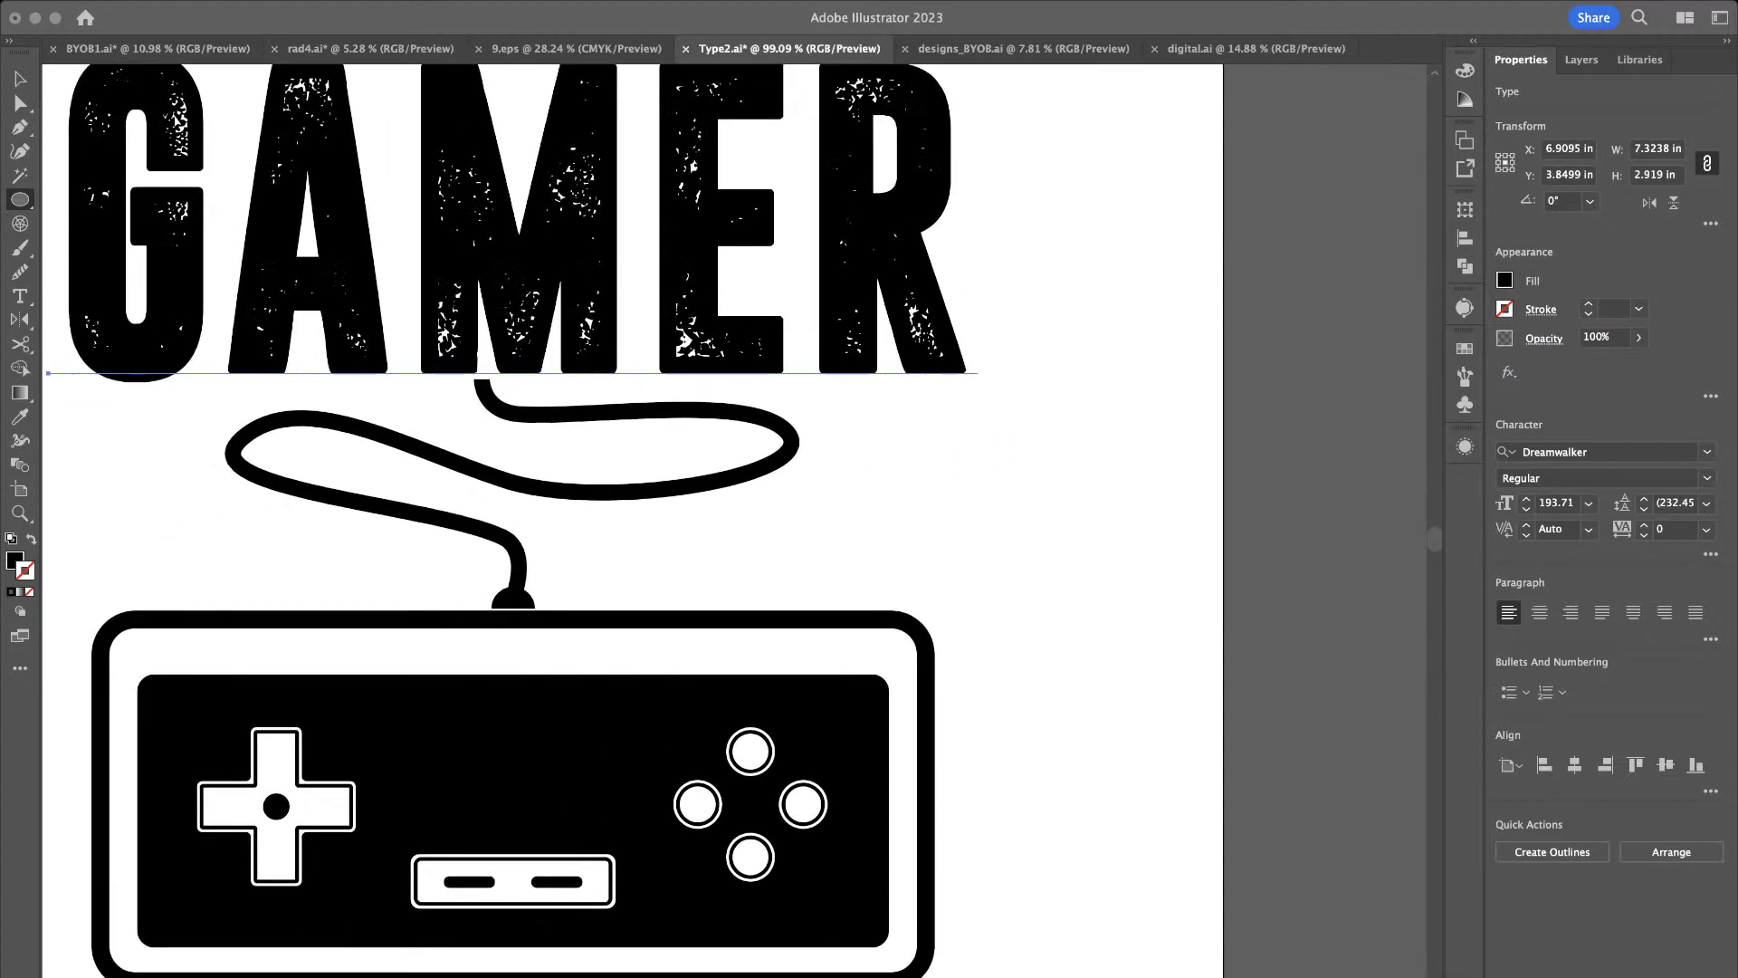
scroll(735, 520, right, 2)
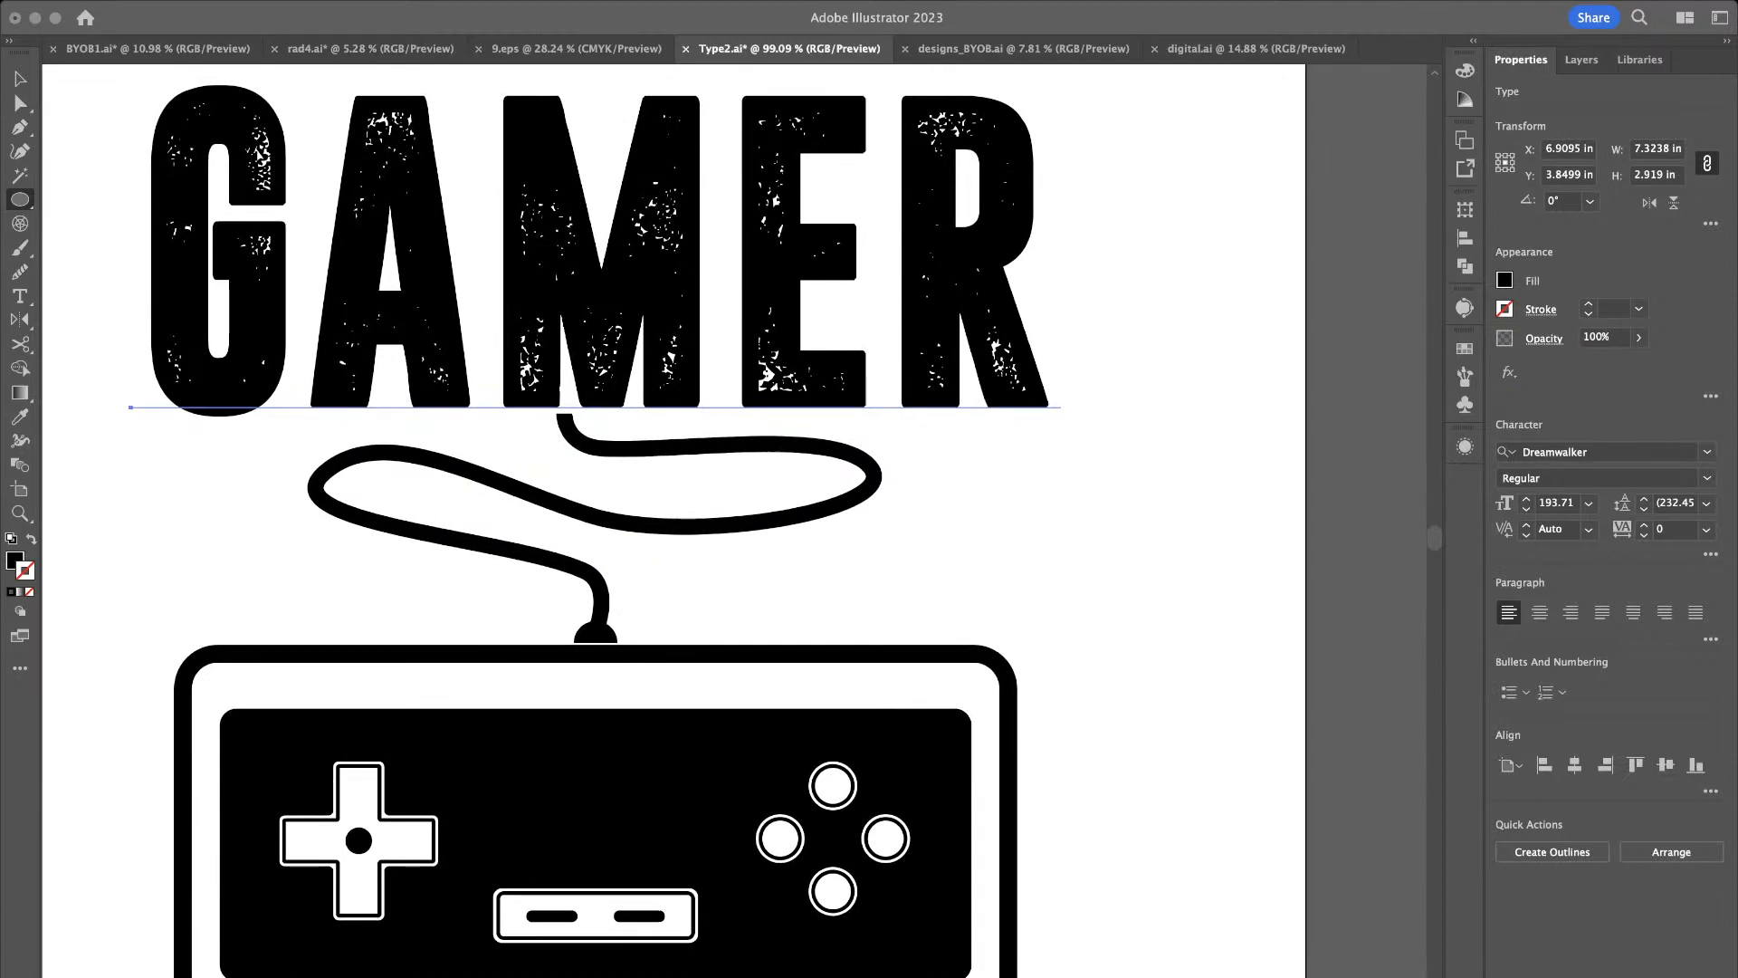
click(577, 568)
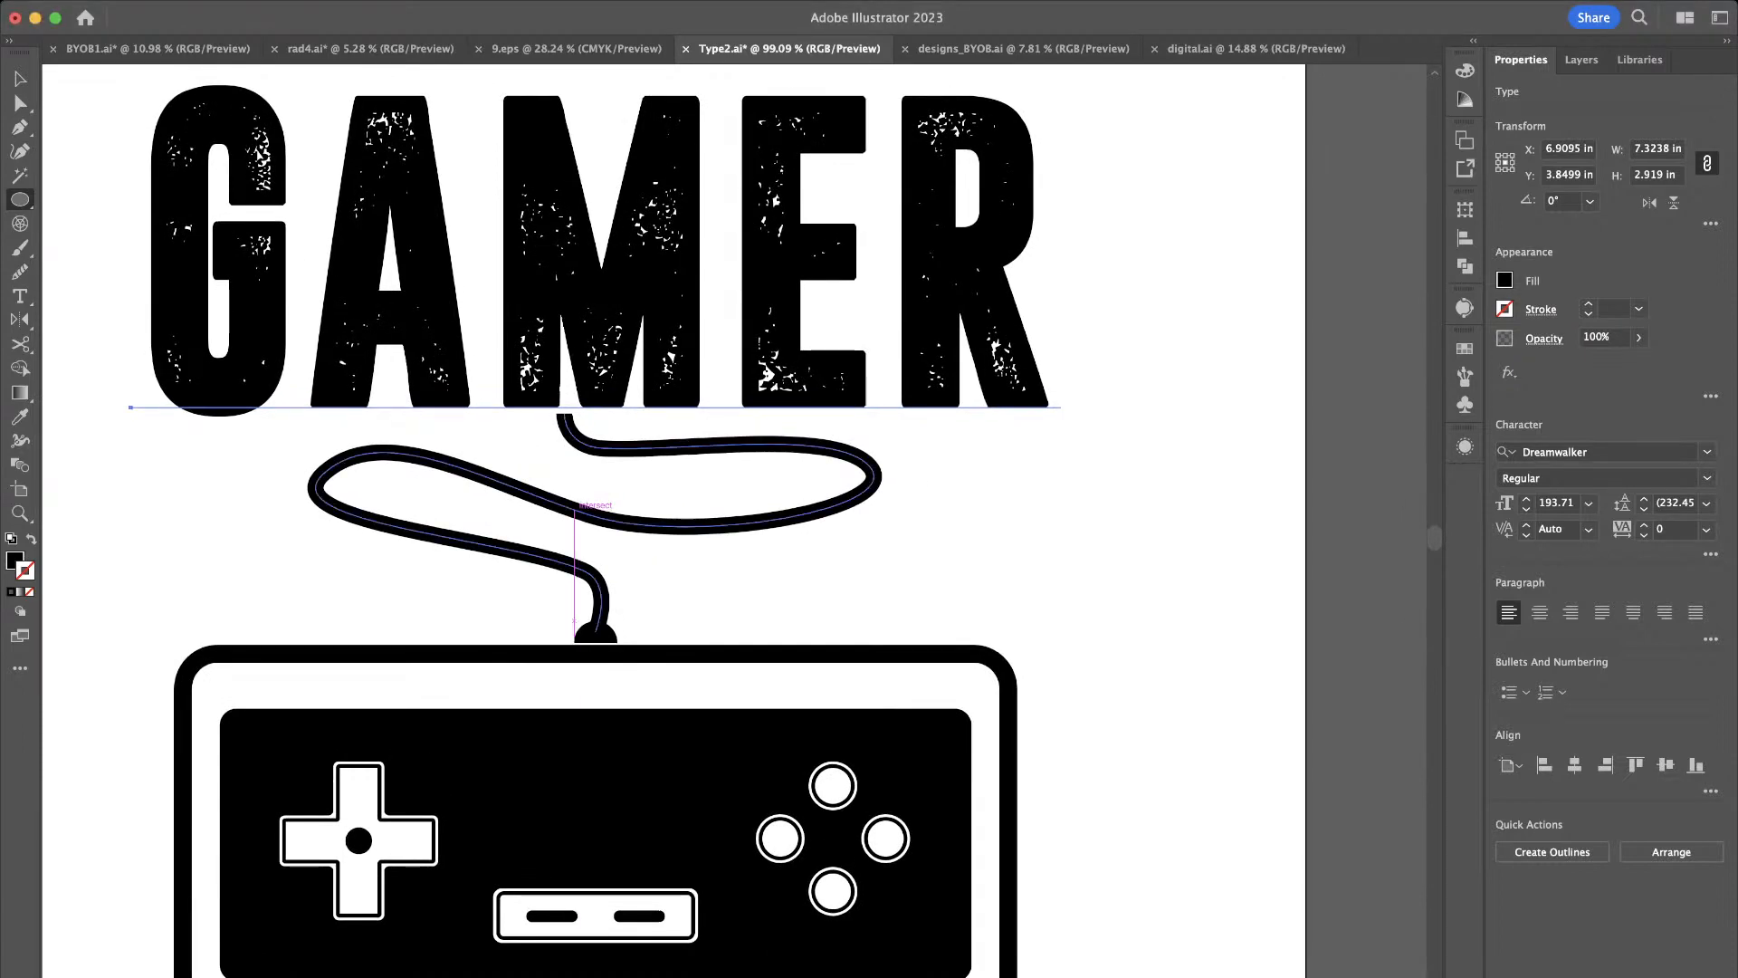
Round the cable's left and right loops by turning the curve handles of their outer anchors closer to vertical
key(a)
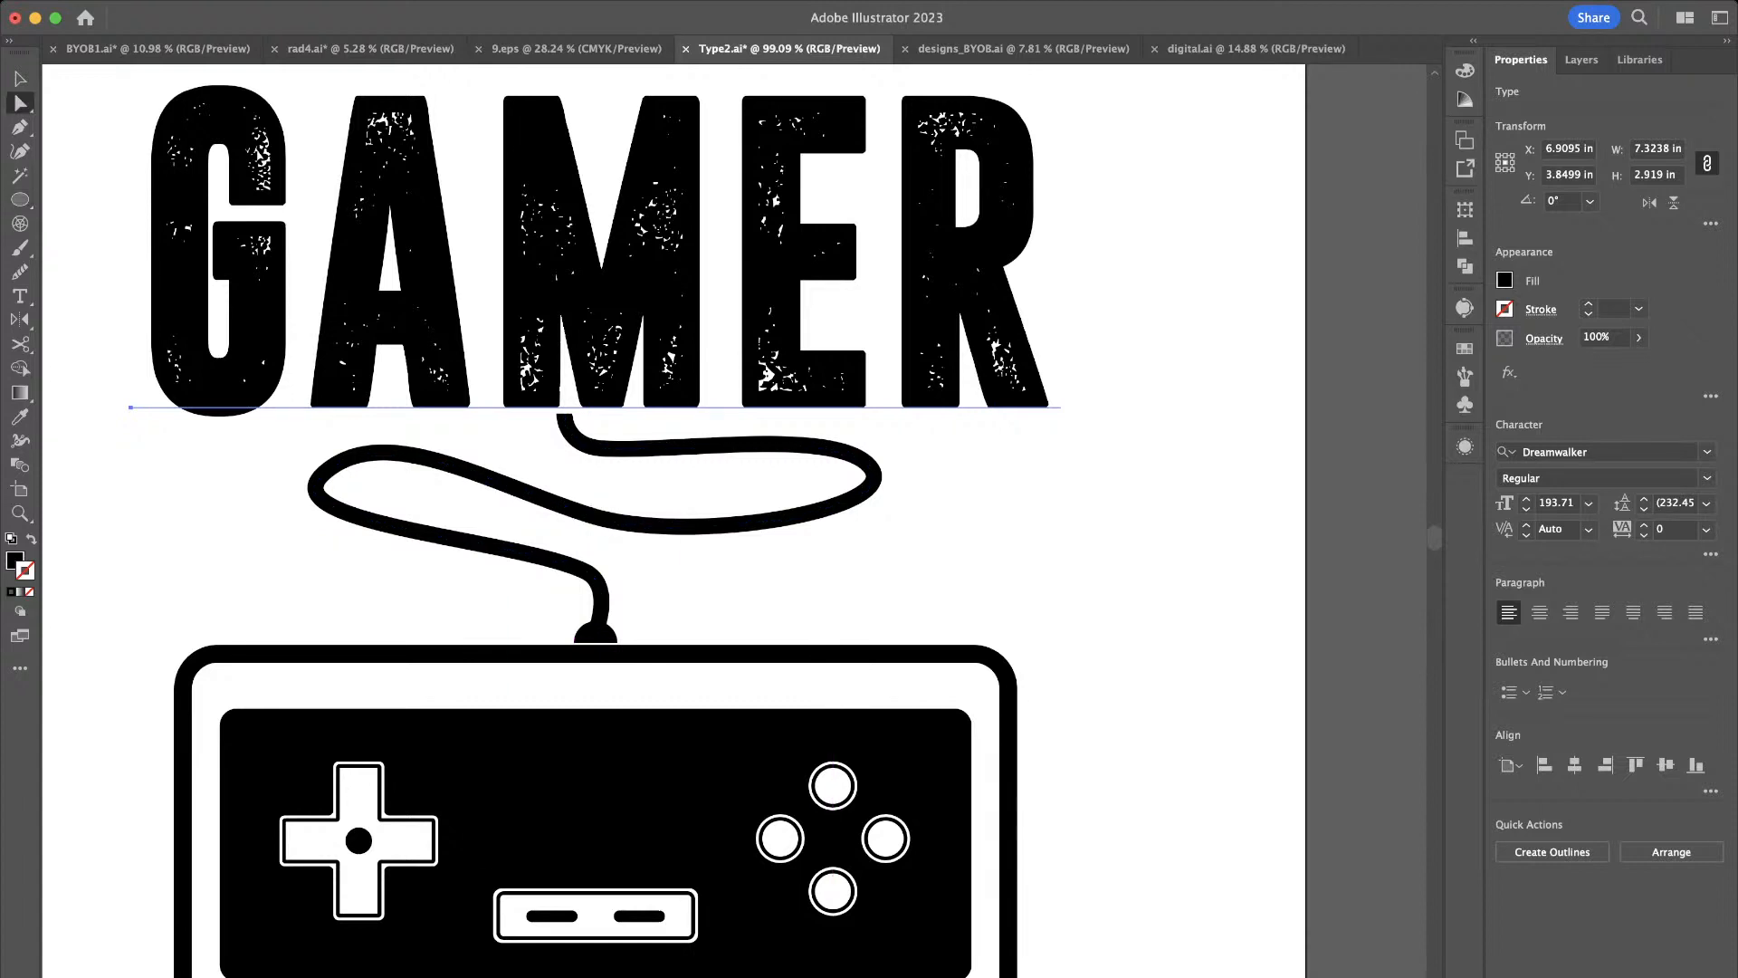
click(460, 467)
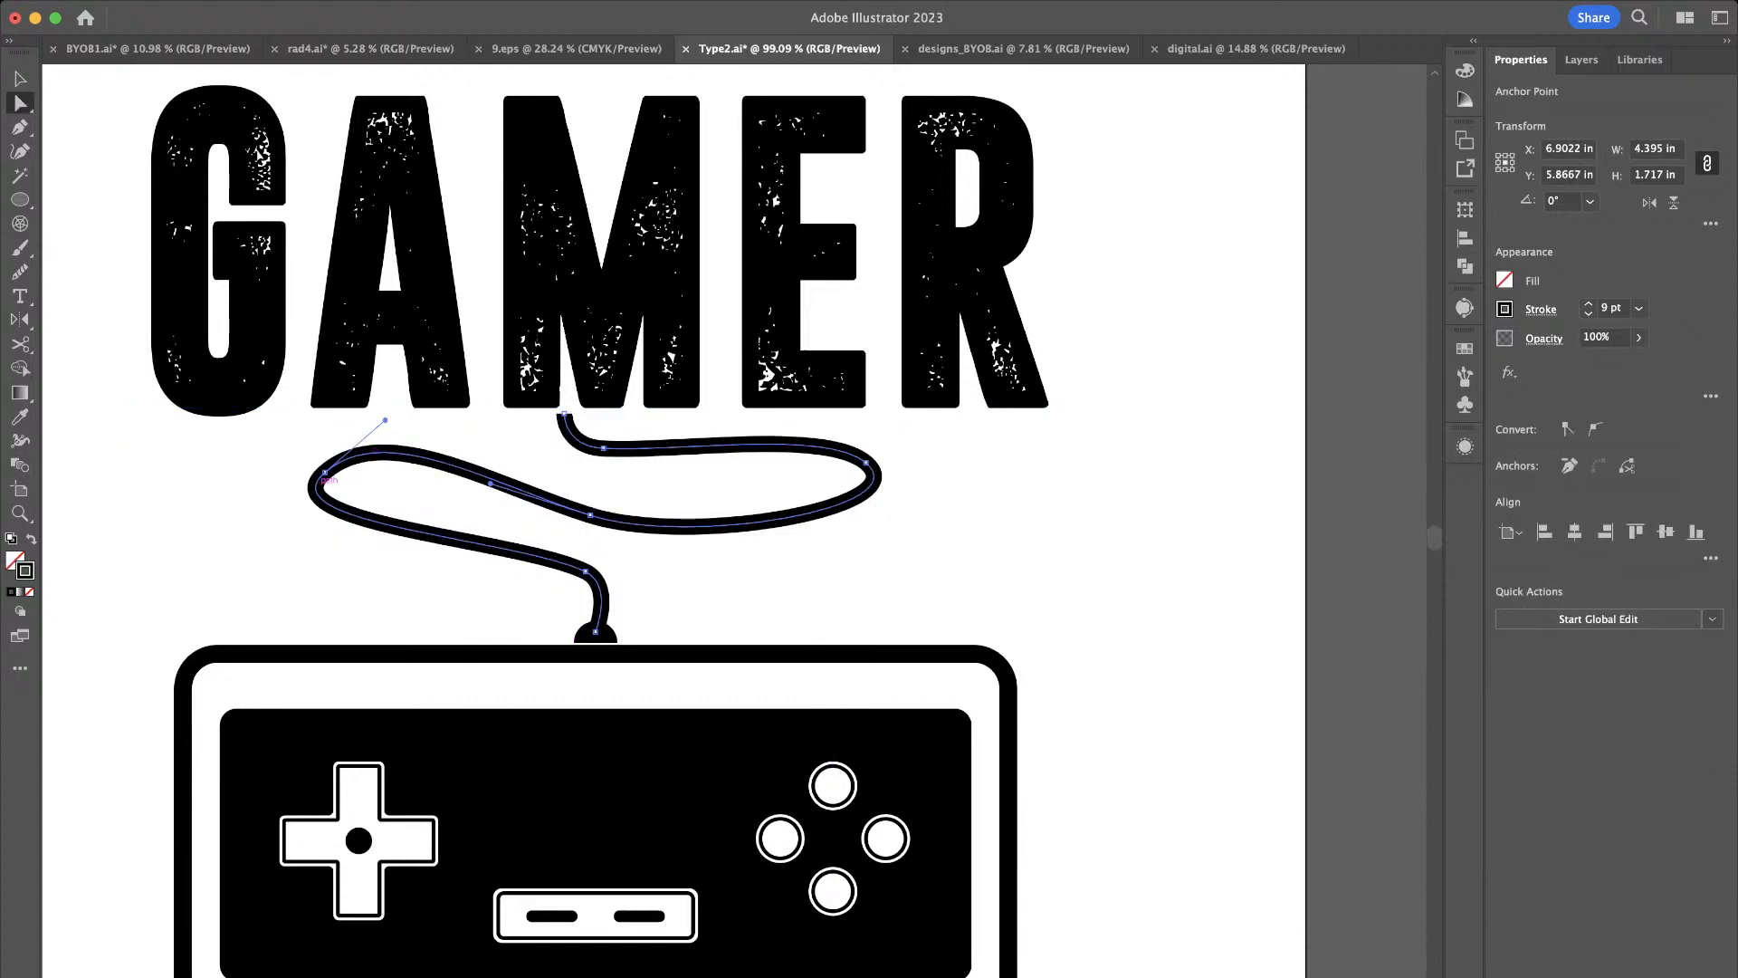
drag(385, 420, 346, 417)
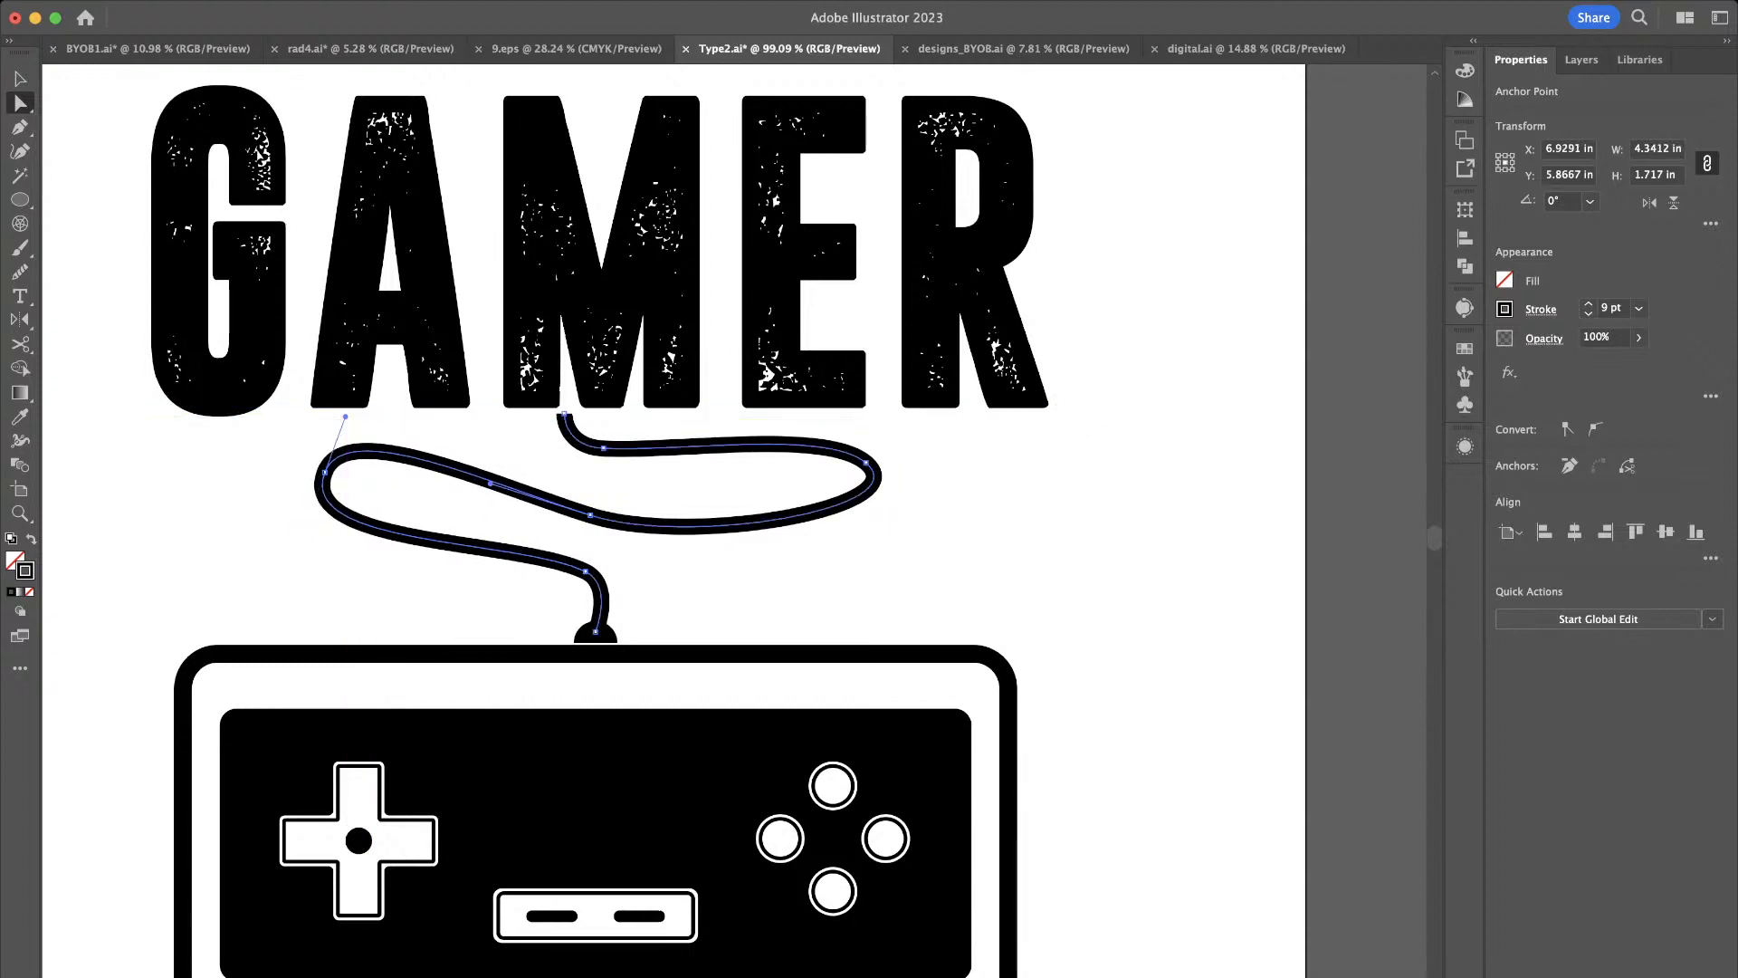
click(865, 462)
drag(918, 508, 873, 539)
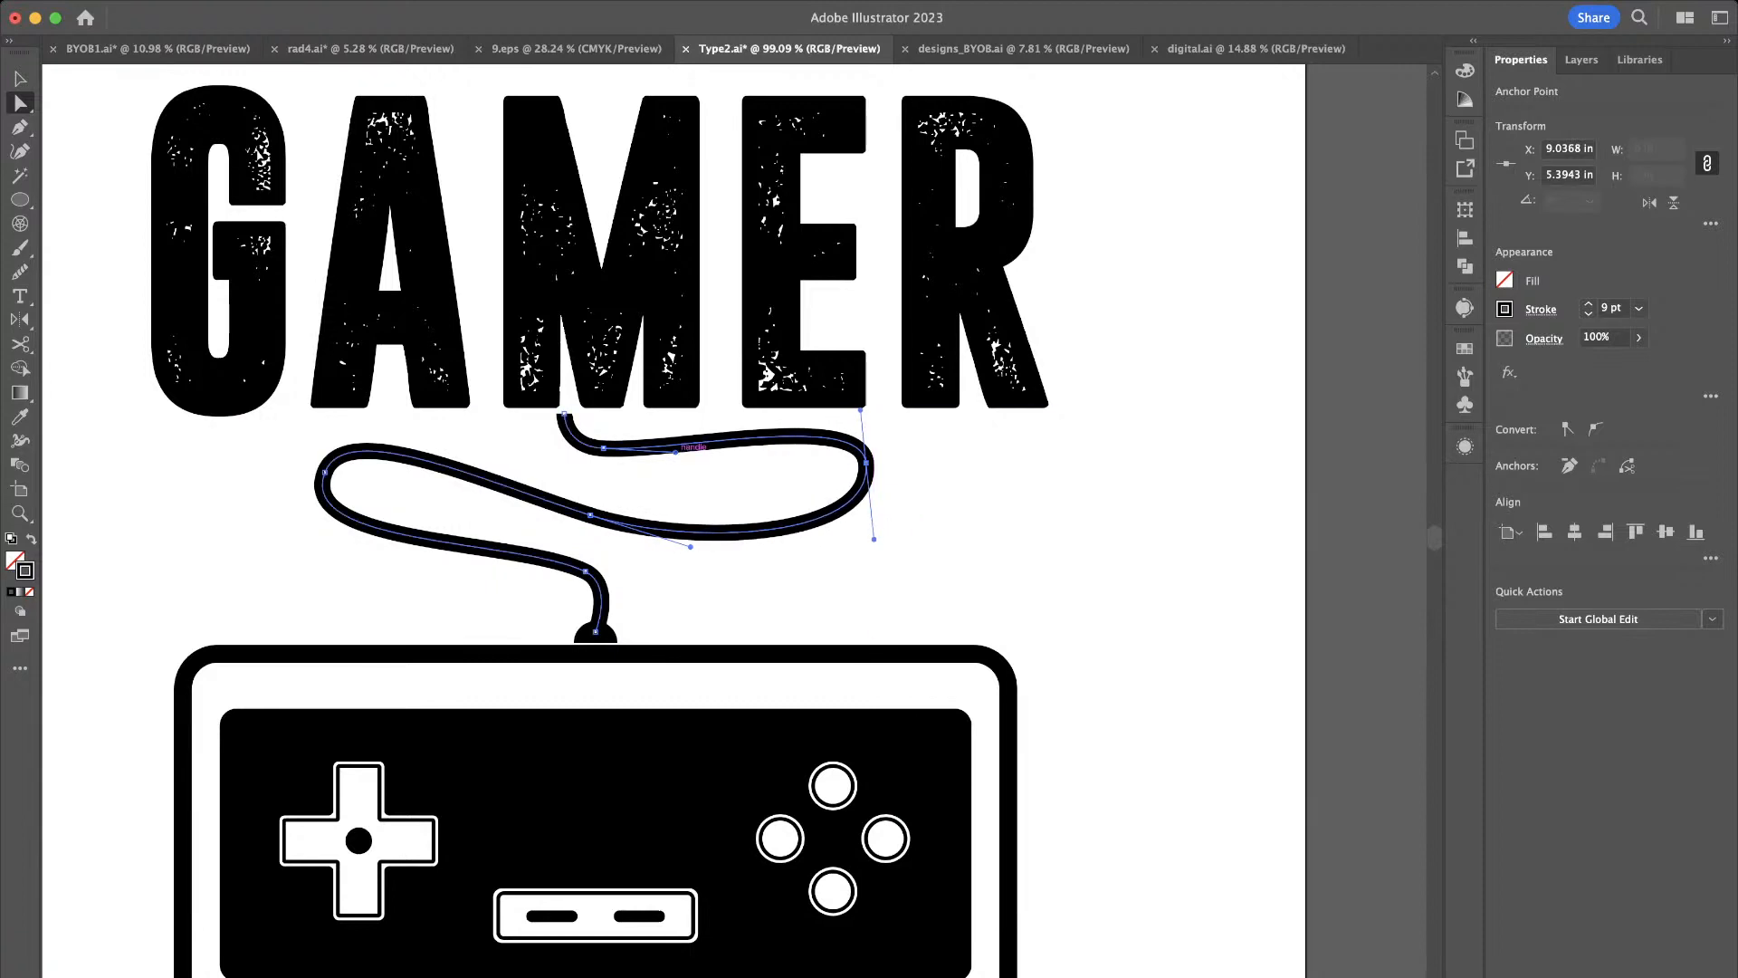
Adjust the curve handle beside the cable's upper bend below the M, and soften the lower bend just above the controller's plug
mouse_move(674, 451)
mouse_down()
mouse_move(719, 453)
mouse_move(668, 428)
mouse_move(650, 470)
mouse_move(664, 457)
mouse_up()
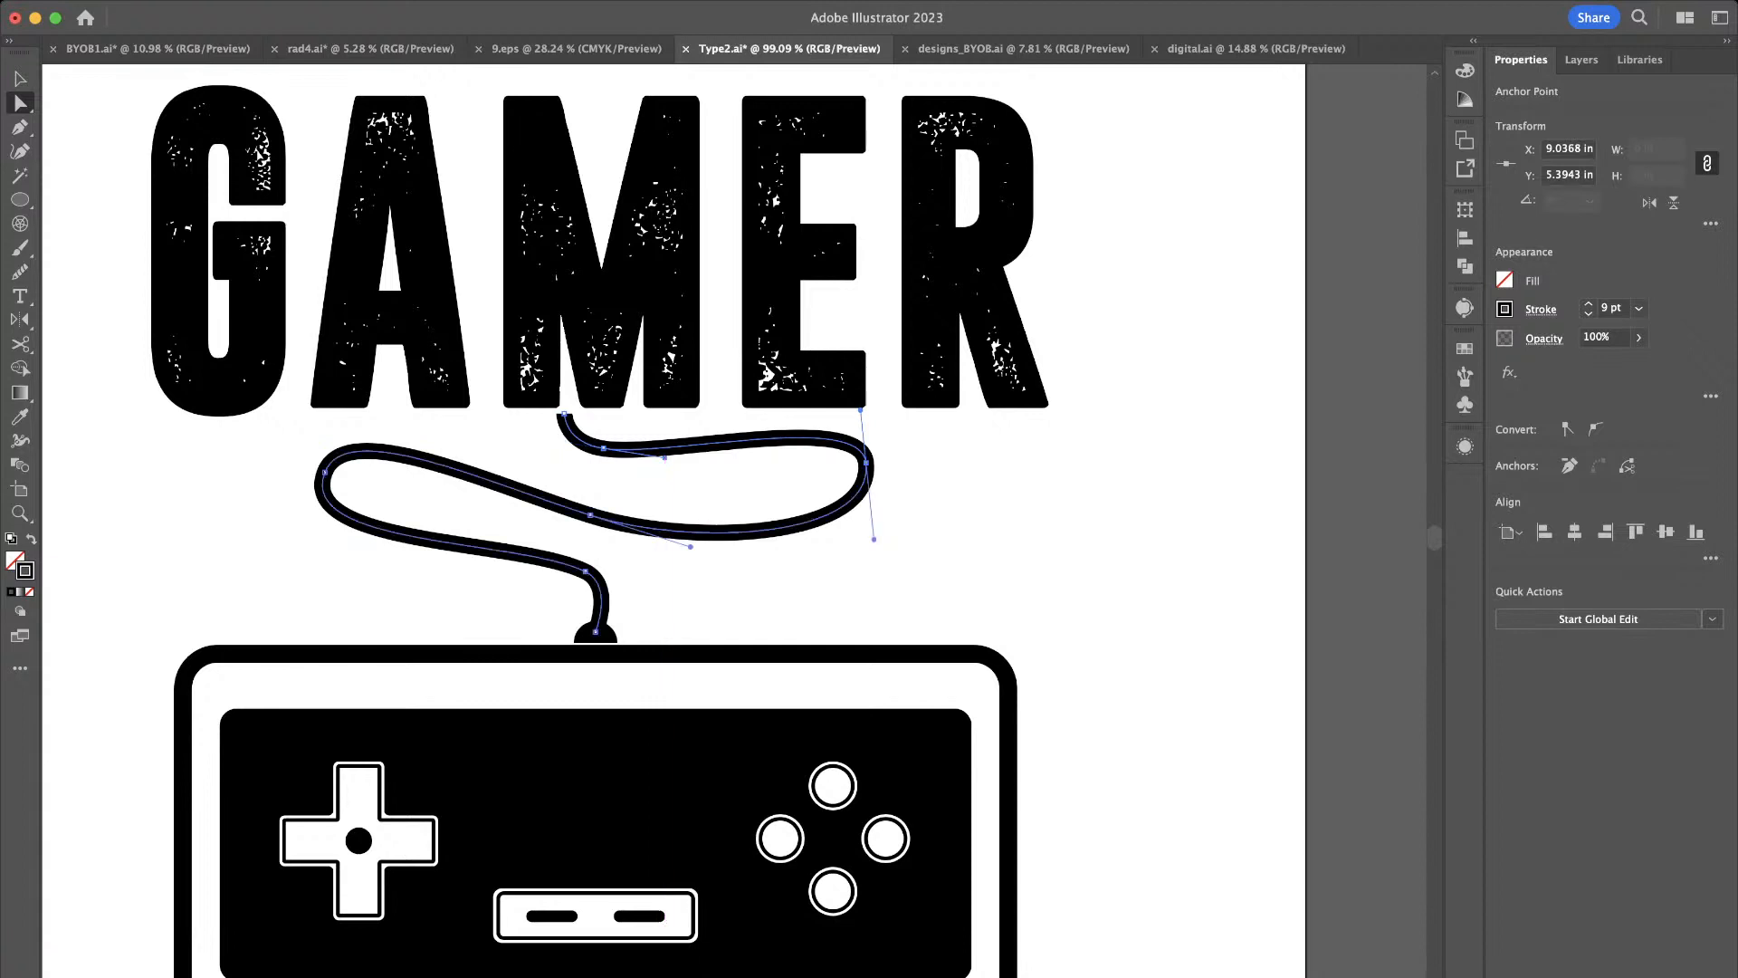
click(585, 571)
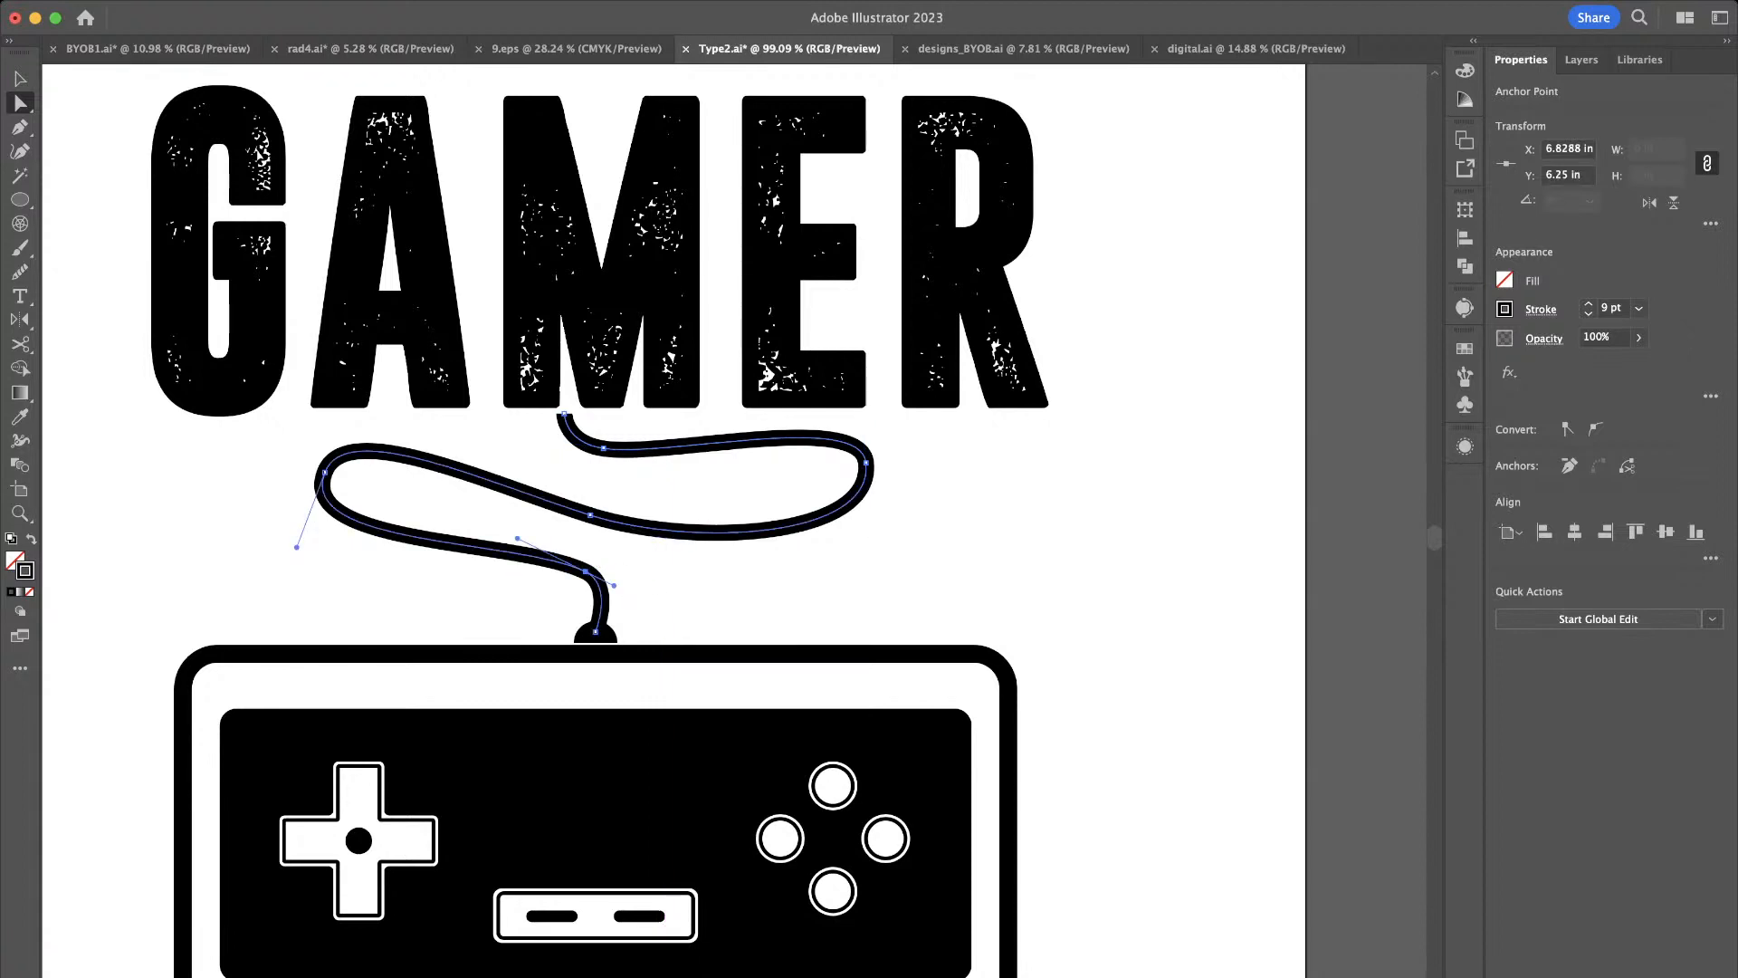
mouse_move(614, 585)
mouse_down()
mouse_move(638, 593)
mouse_move(624, 614)
mouse_up()
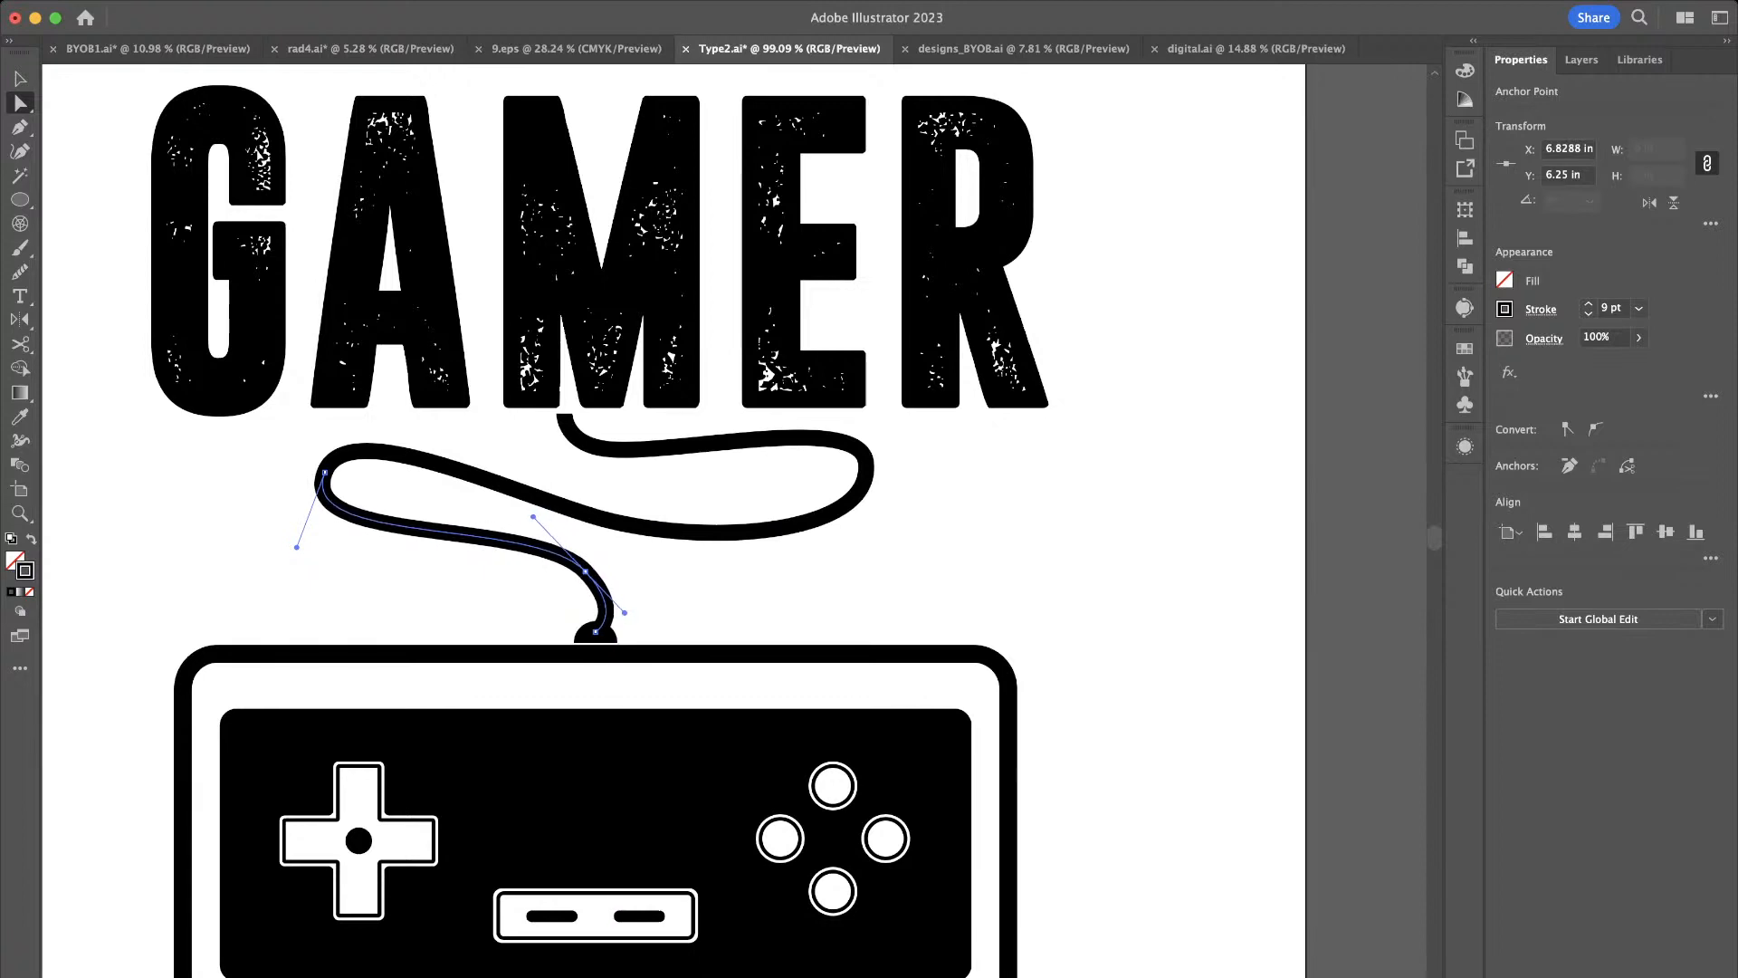
Scale the Oldschool lettering down proportionally about its centre to about 4.9 in wide, narrower than the GAMER lettering
key(shift+super+a)
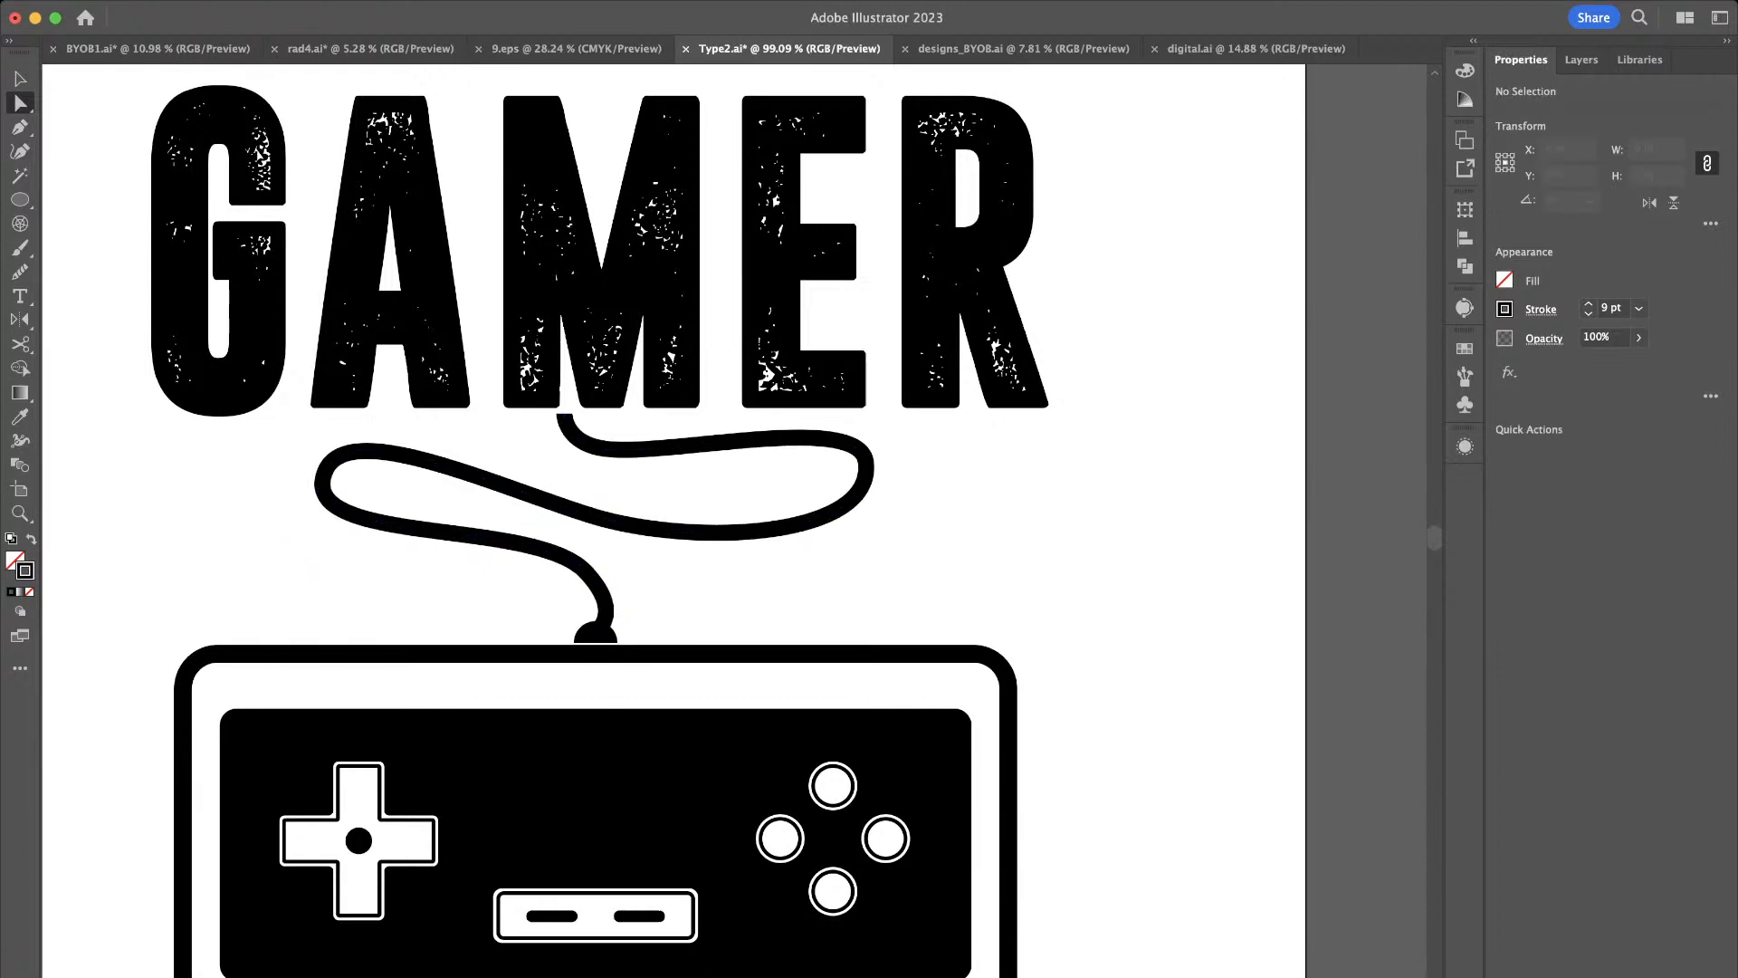
scroll(718, 638, down, 5)
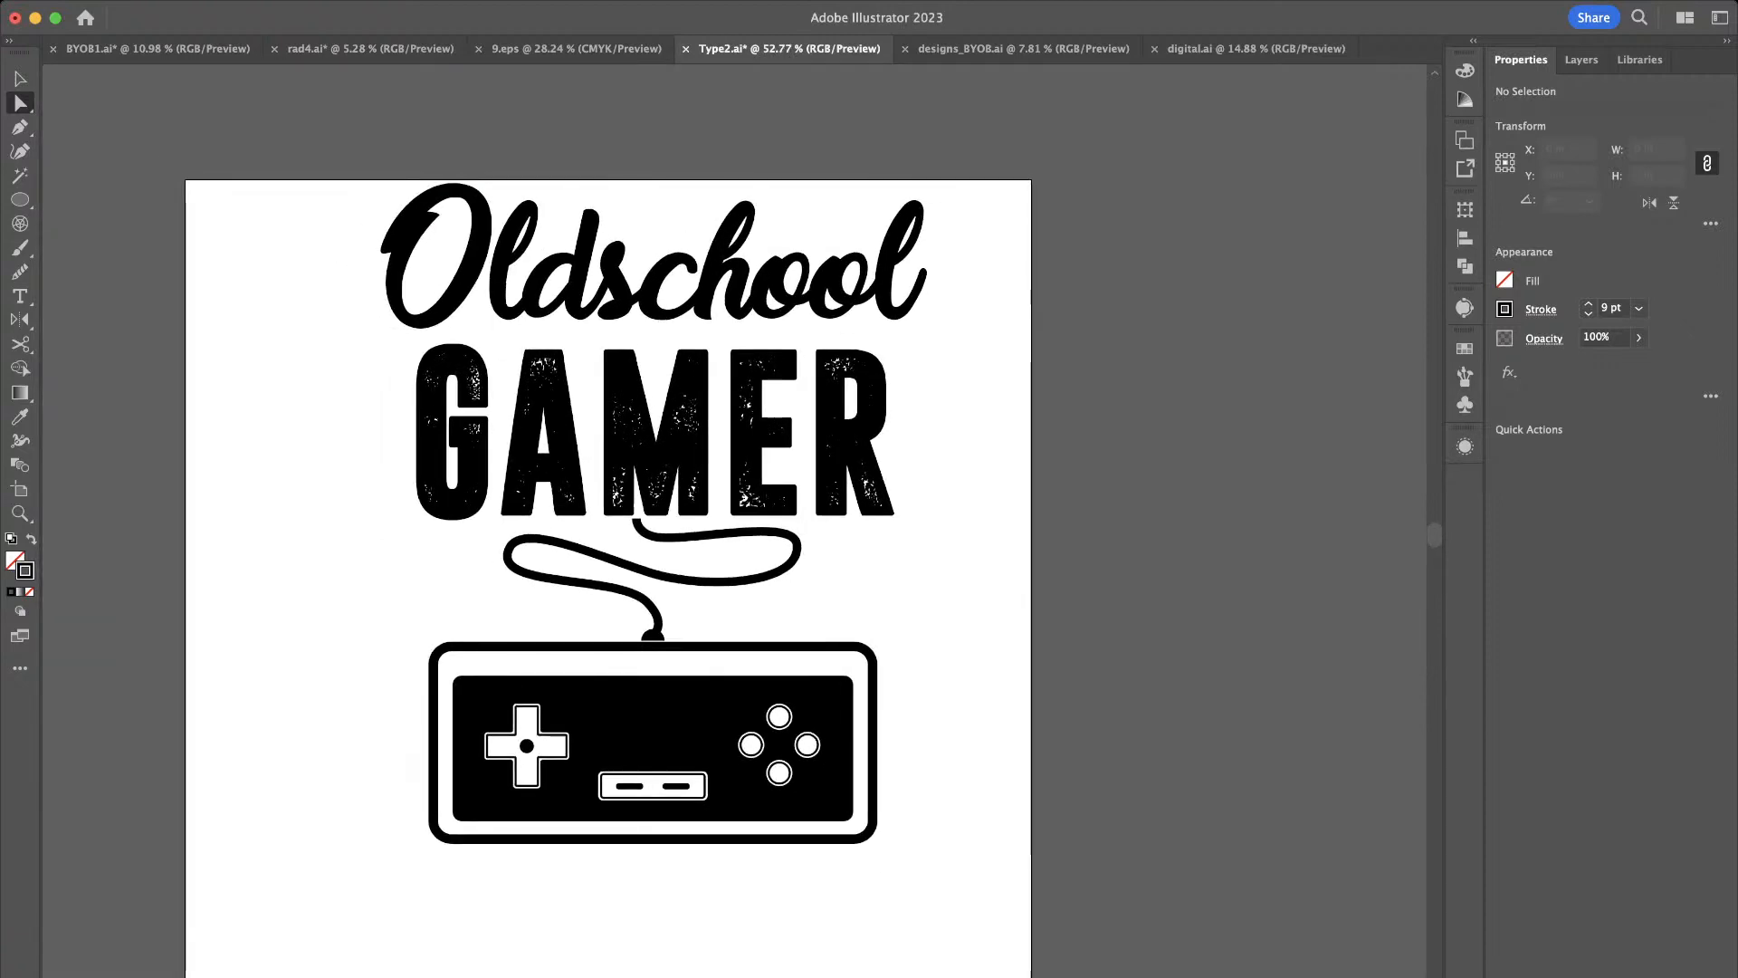
scroll(710, 632, up, 4)
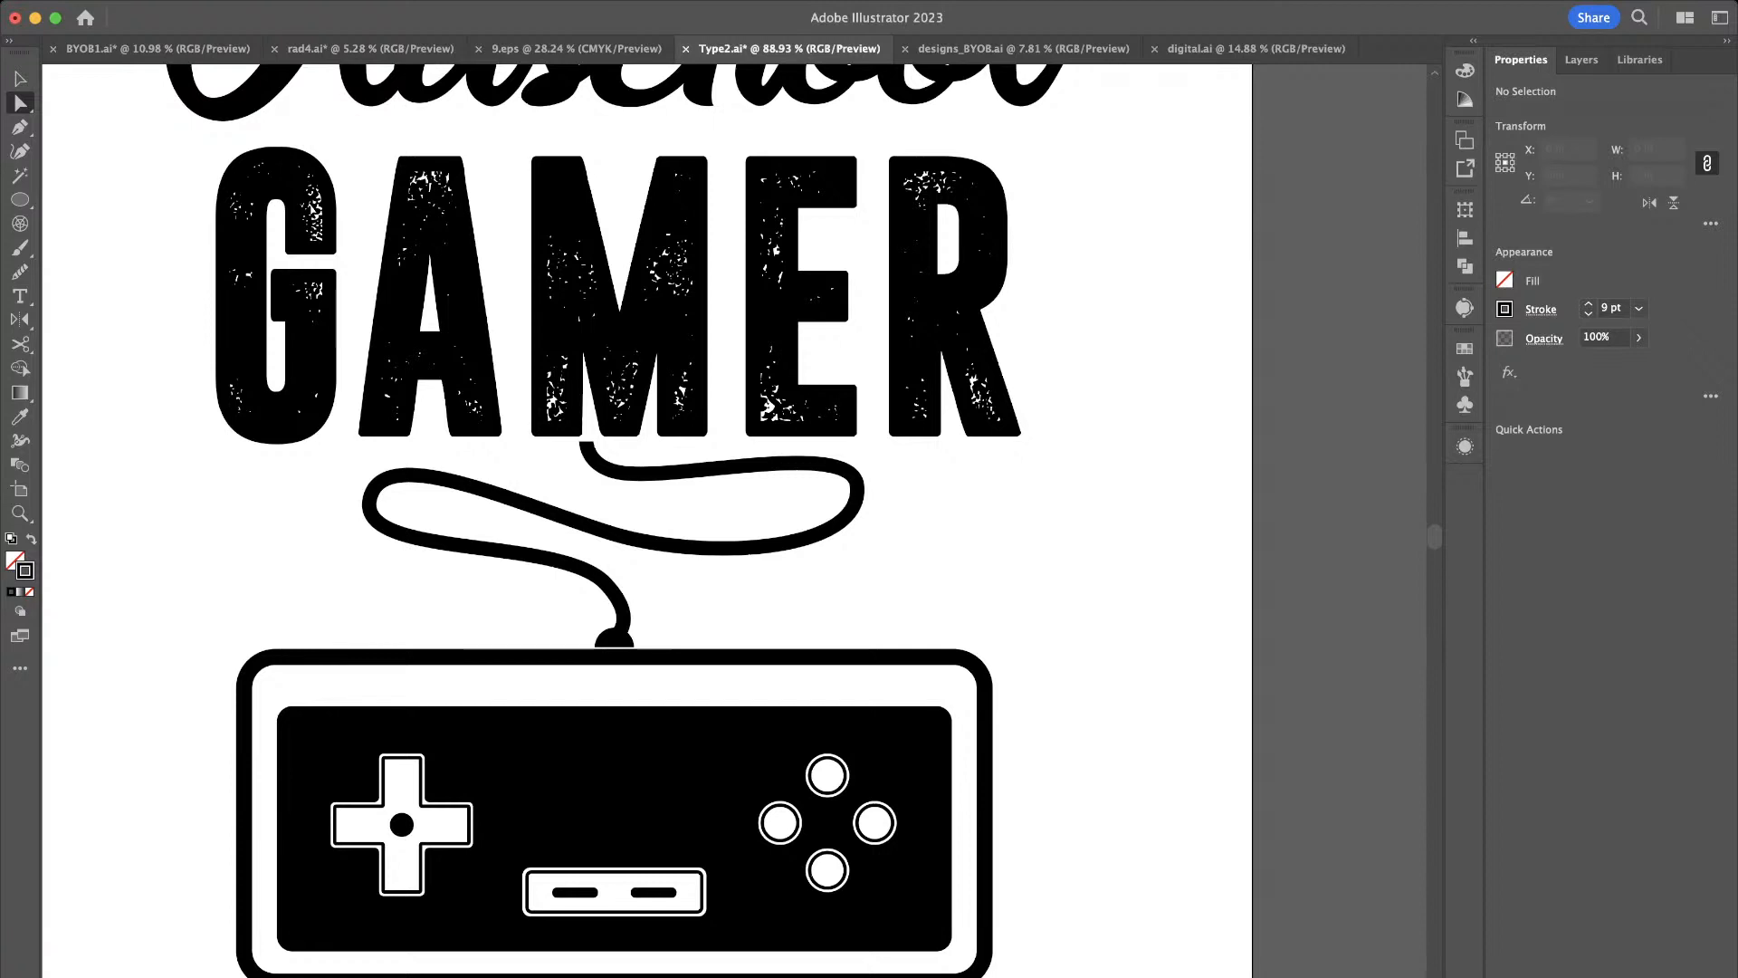
key(v)
scroll(704, 557, down, 5)
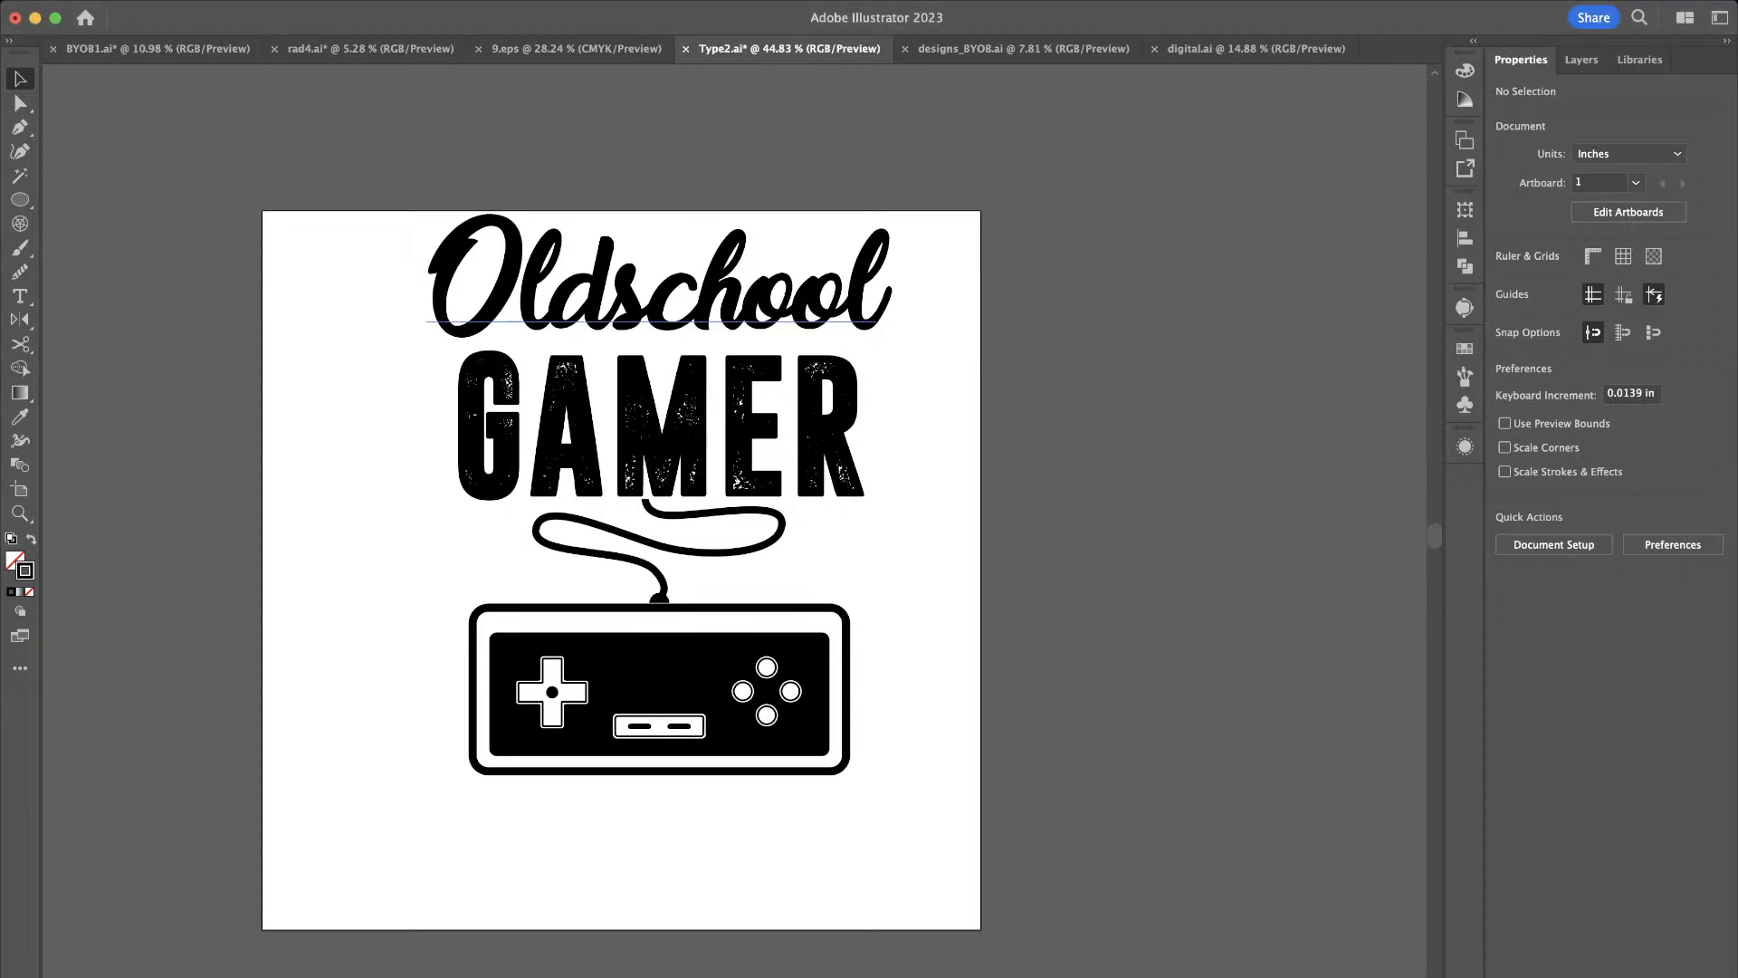
scroll(688, 269, up, 5)
click(688, 291)
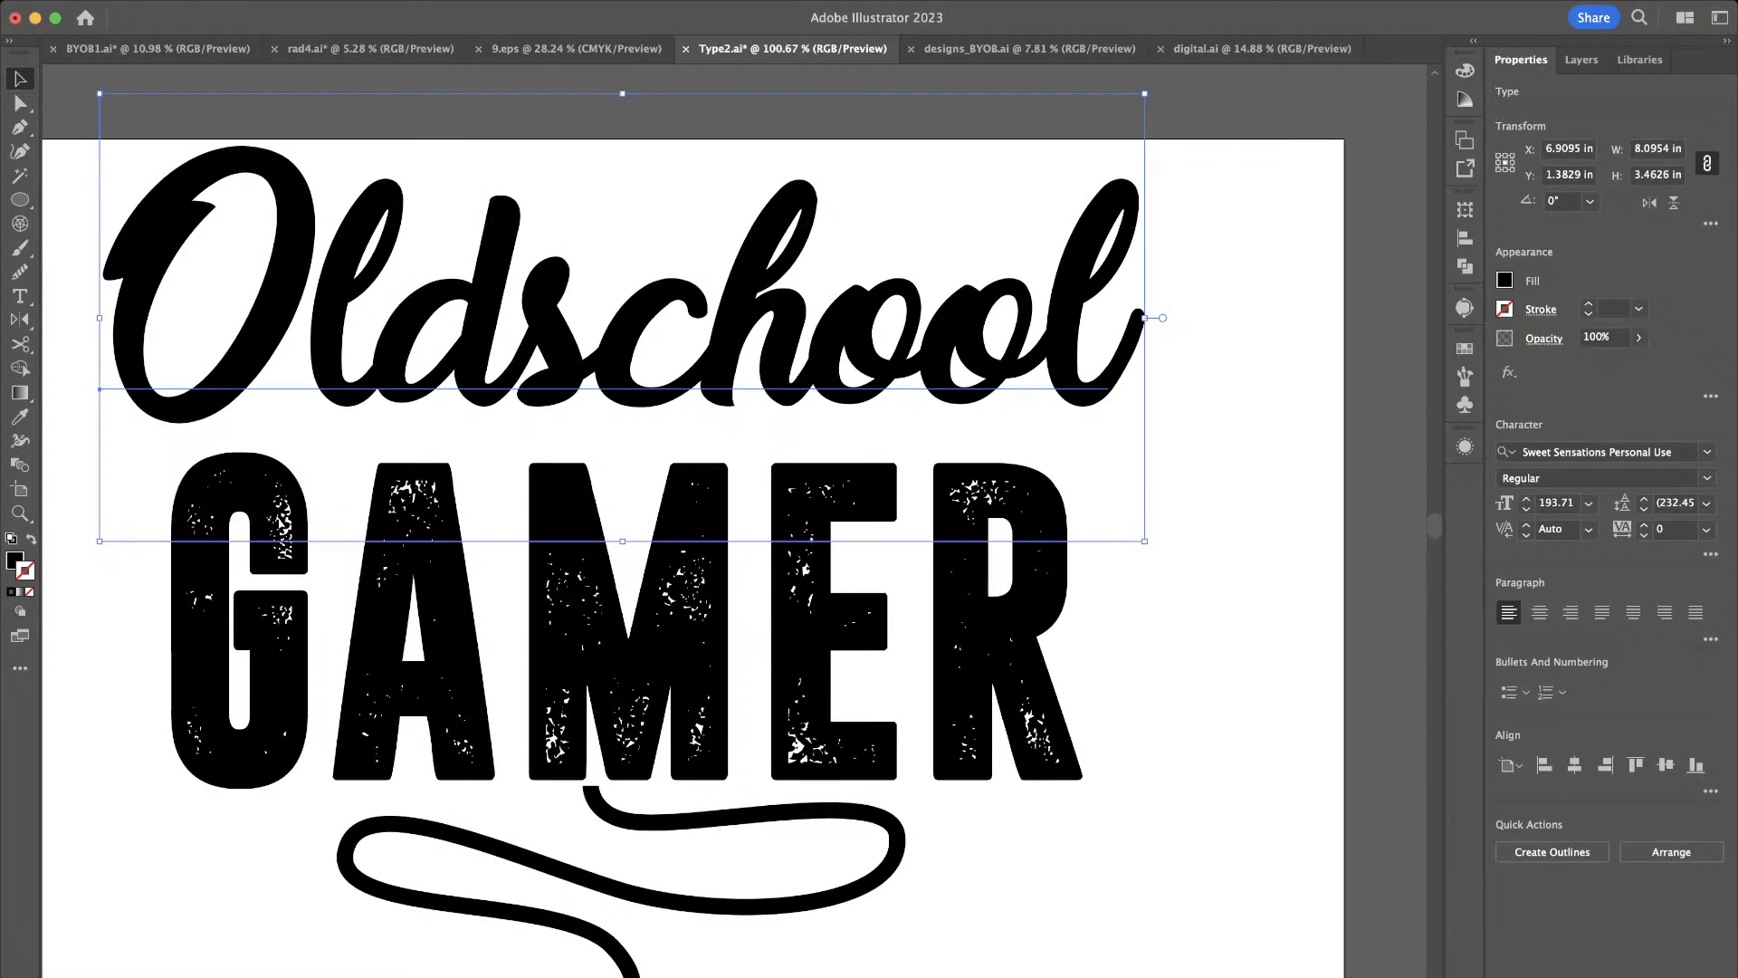
drag(1145, 93, 1079, 179)
click(1079, 182)
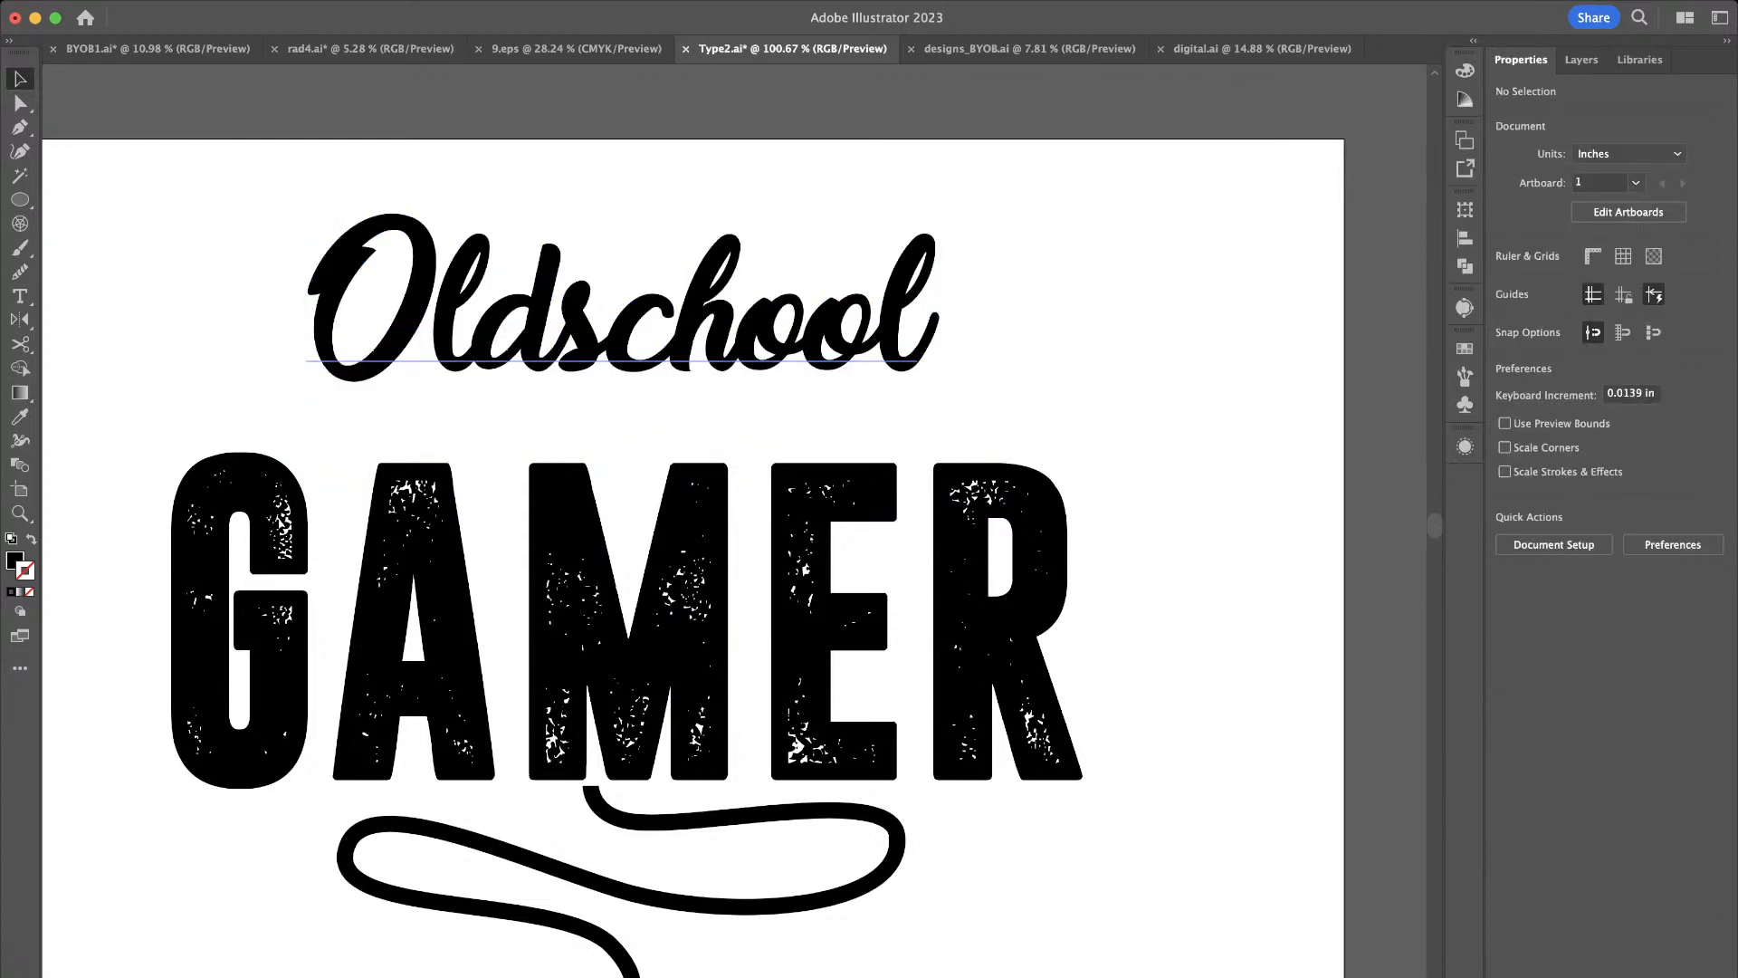
Place a duplicate of the live Oldschool and GAMER text straight across on the empty canvas beside the artboard
click(778, 331)
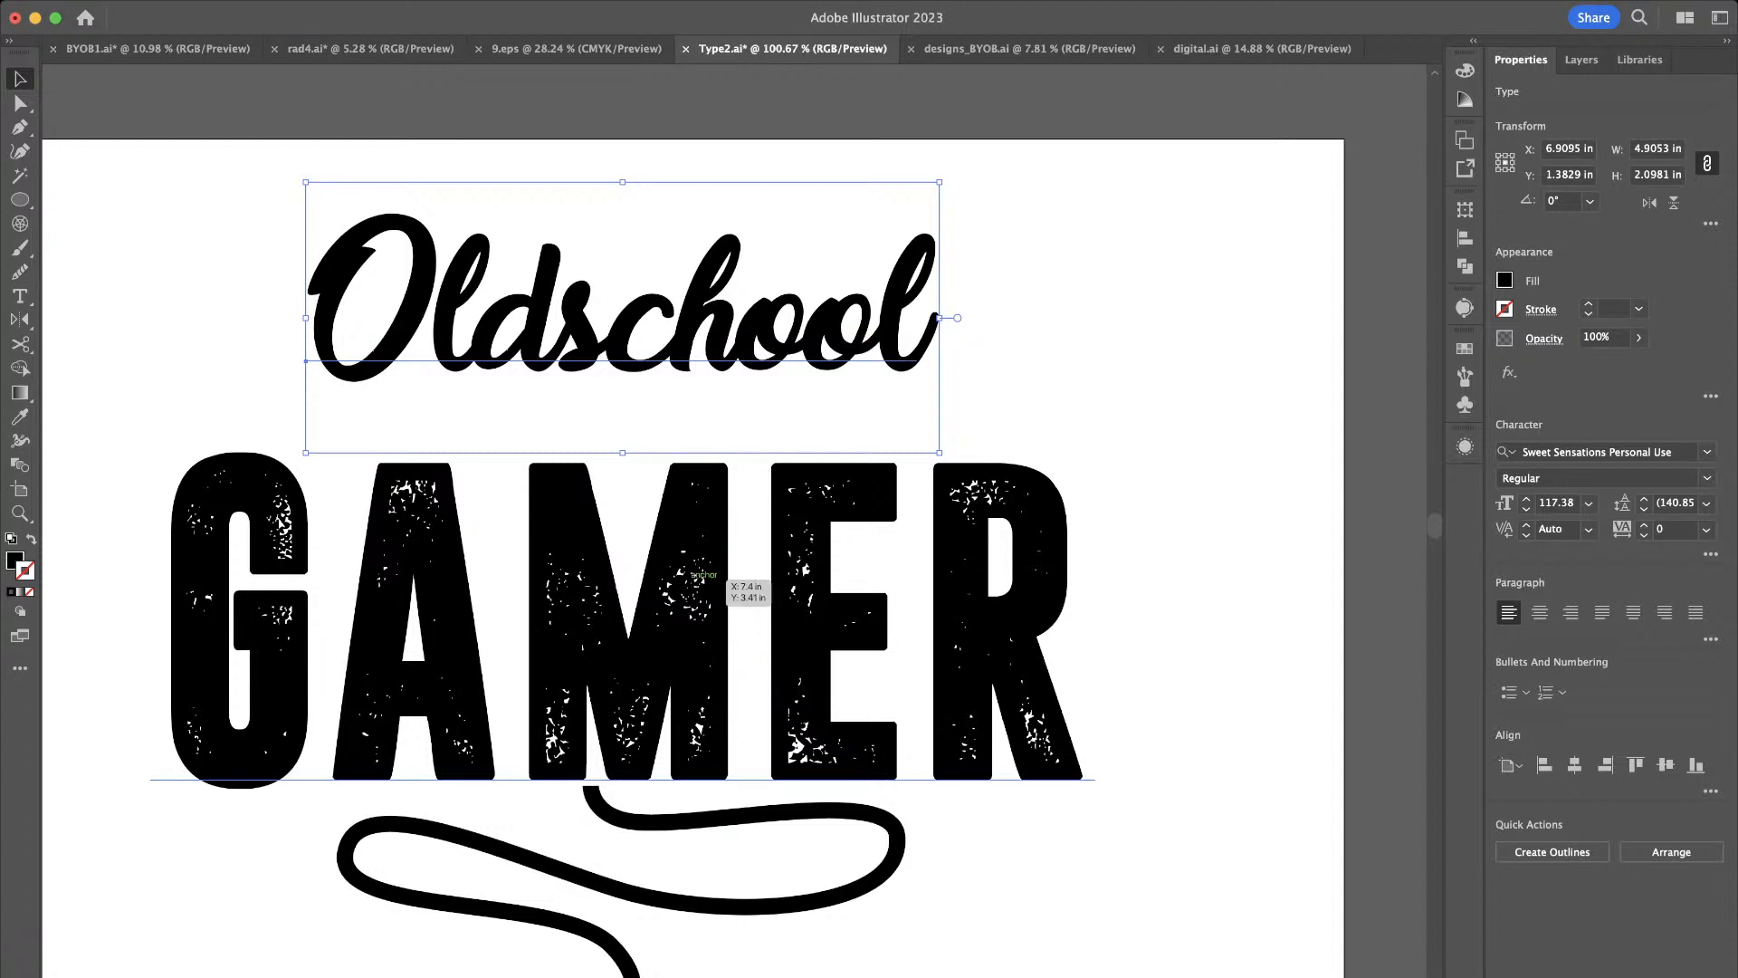
scroll(688, 616, down, 5)
shift+click(688, 620)
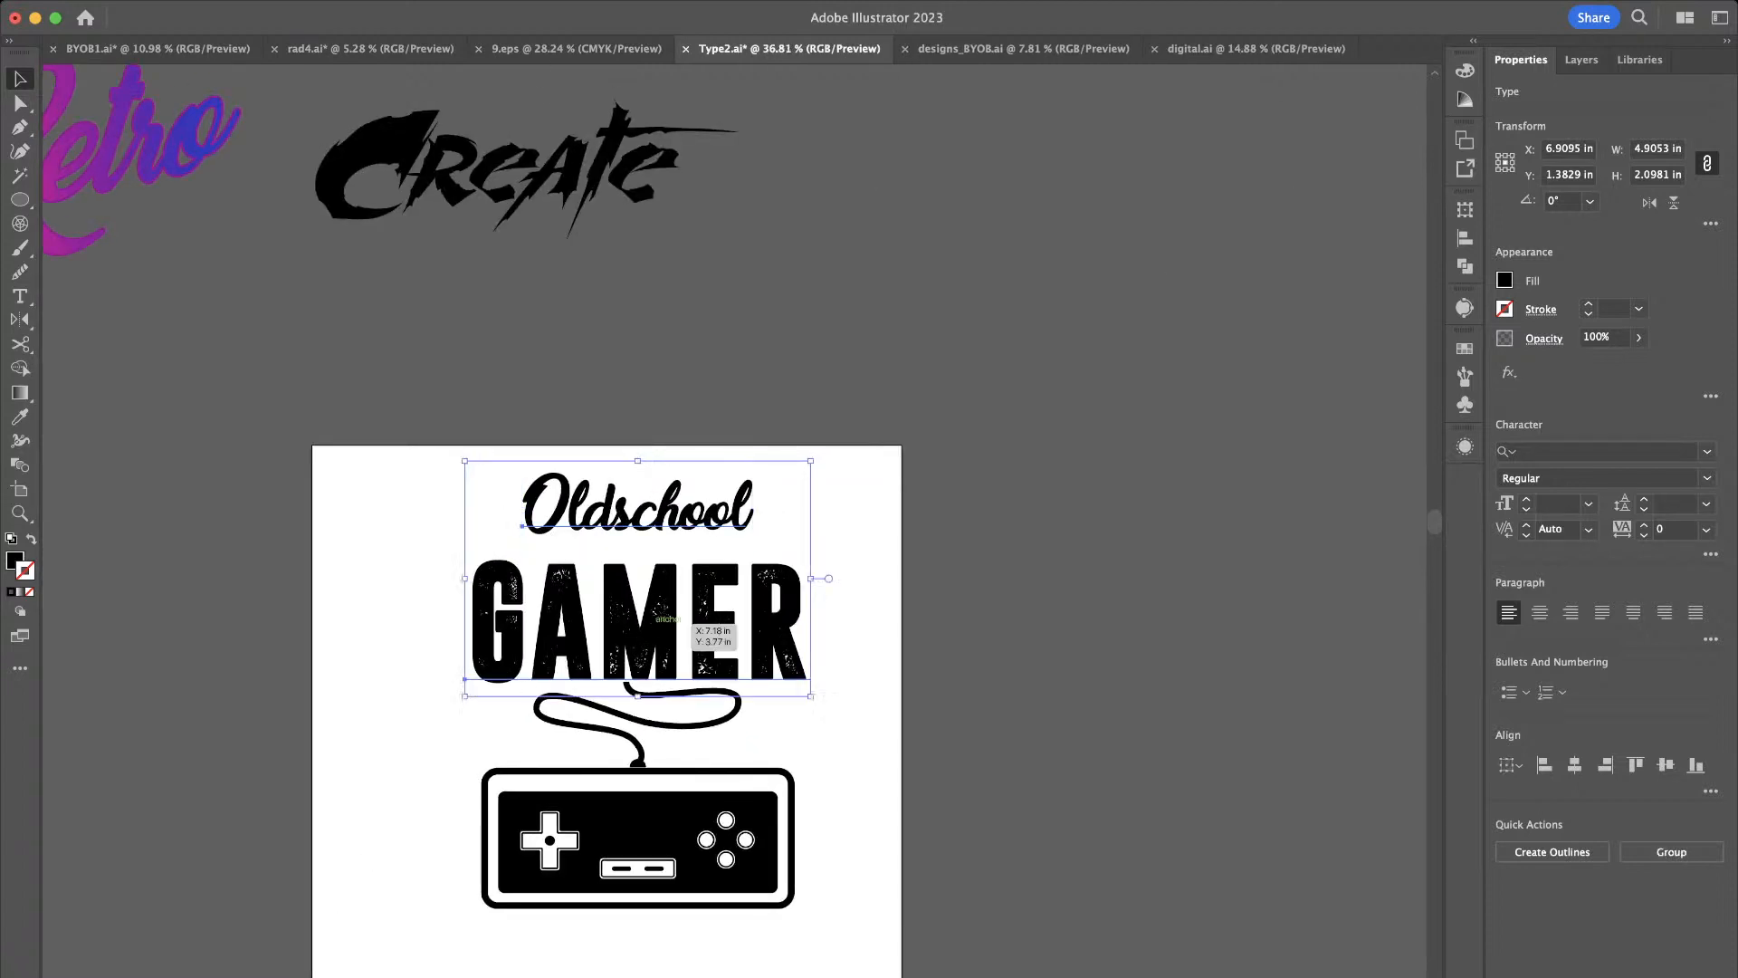
drag(699, 624, 1267, 625)
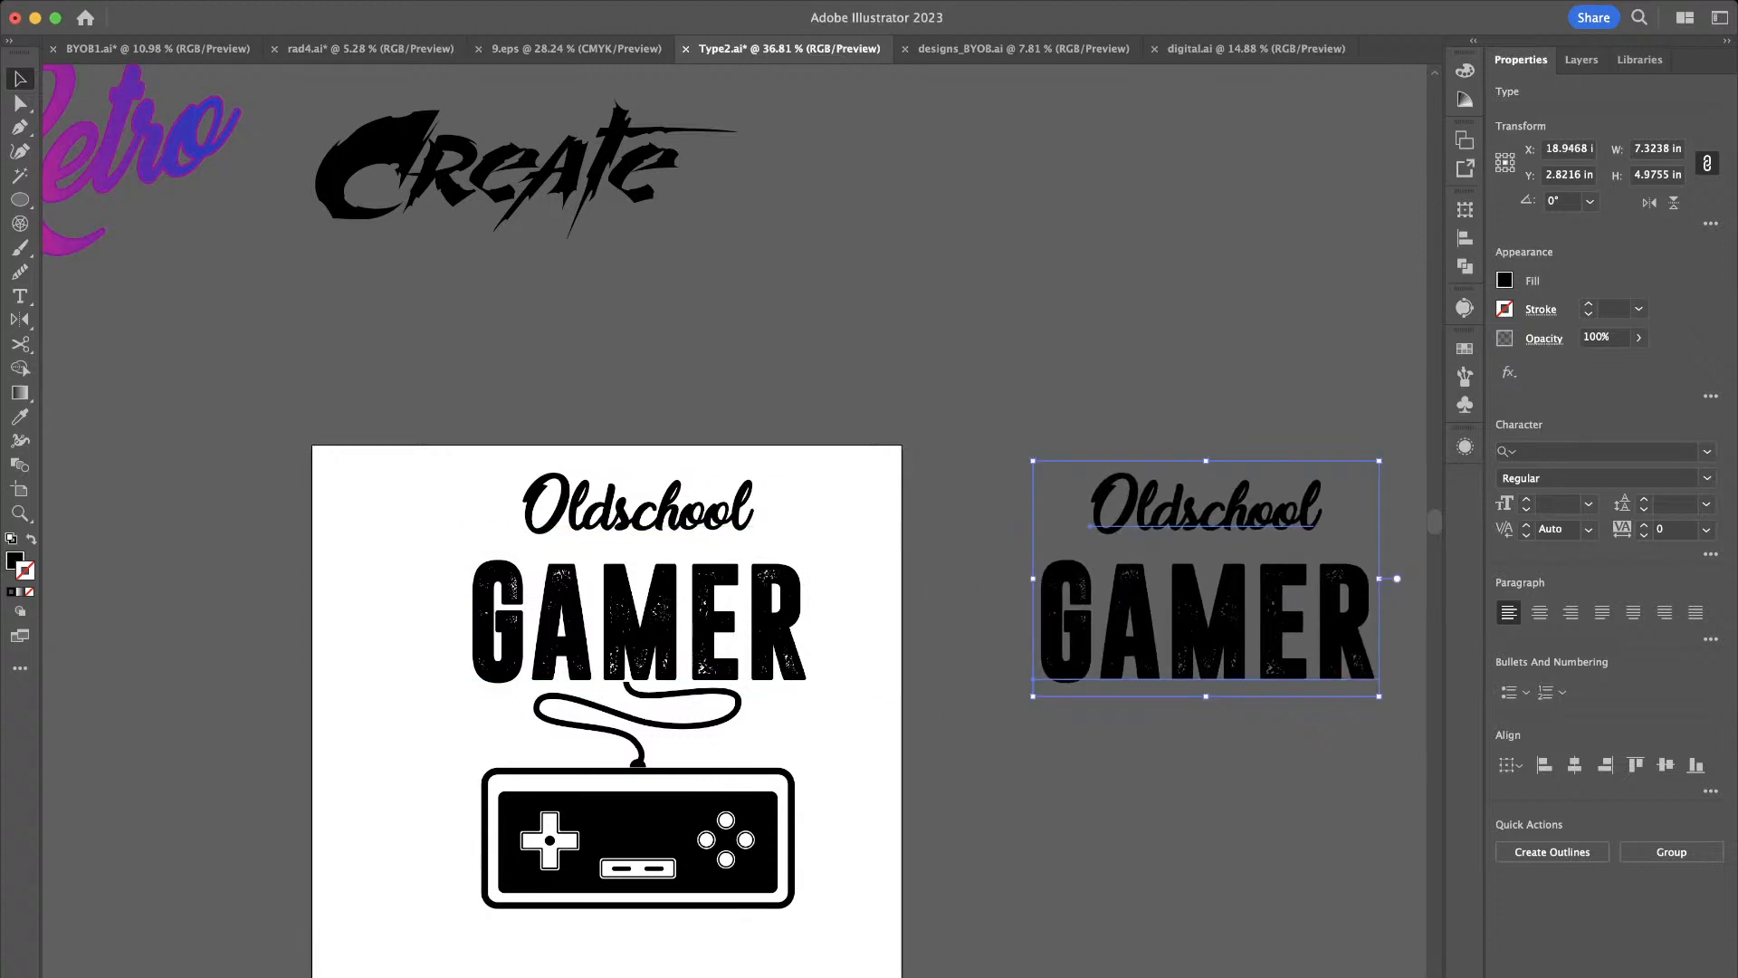
Convert the Oldschool and GAMER text on the artboard to outlines
scroll(795, 621, up, 3)
click(735, 625)
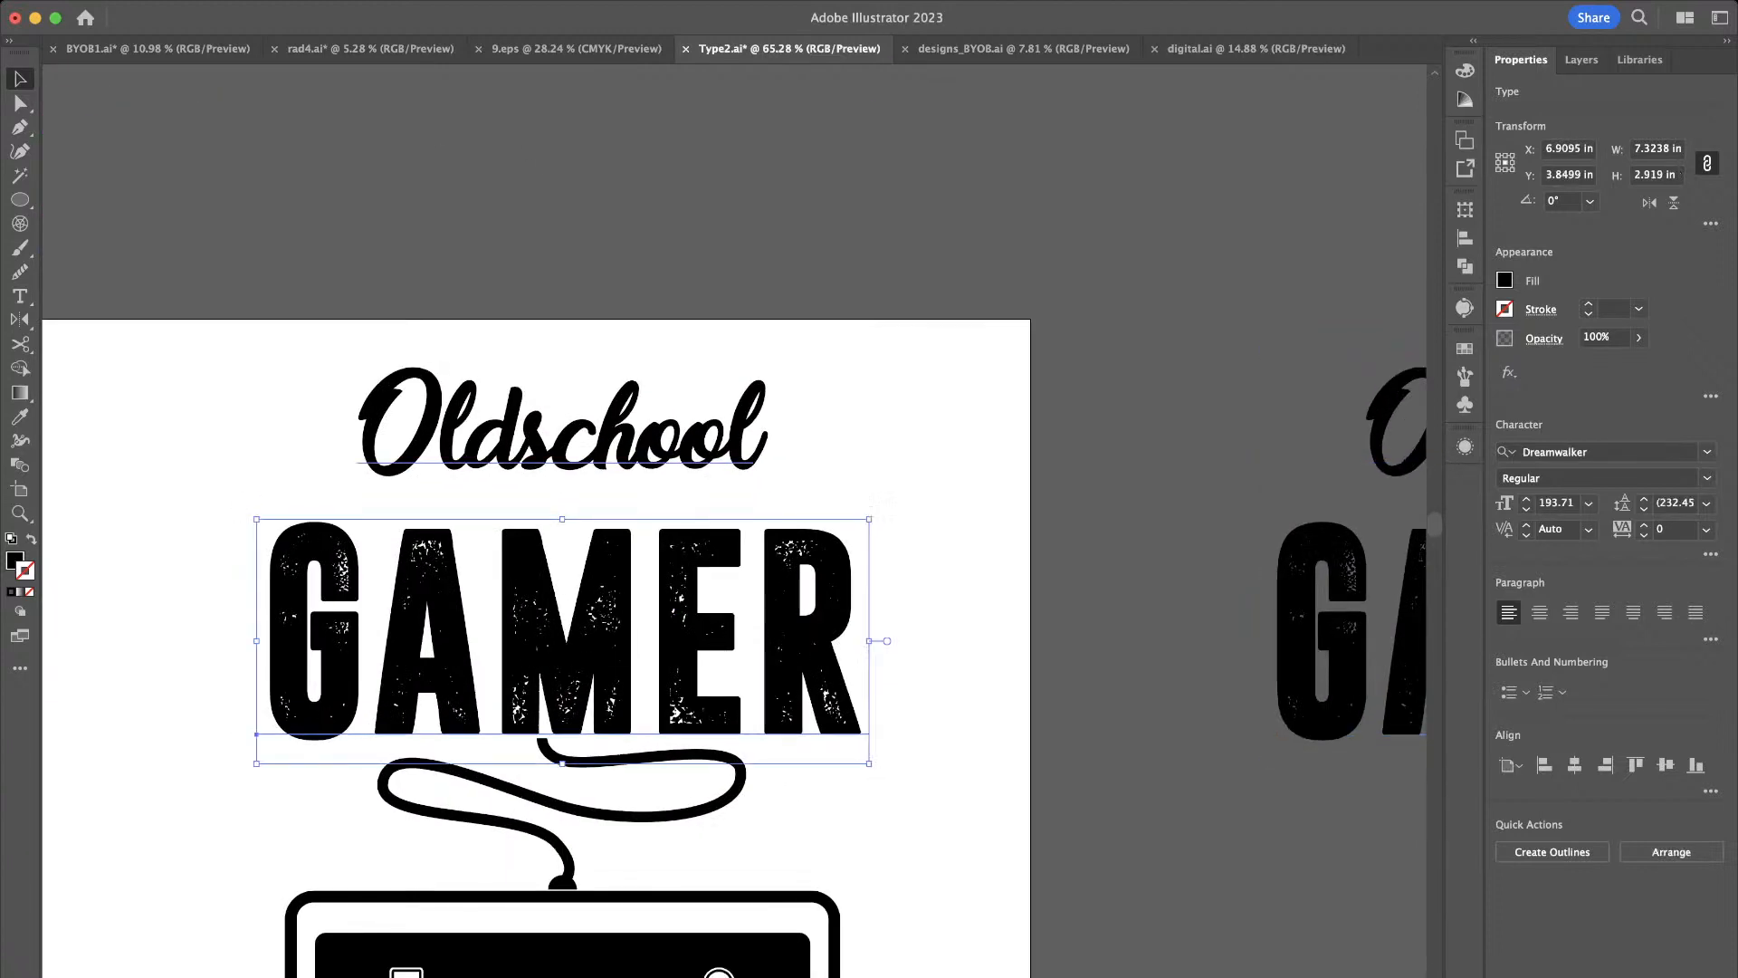
shift+click(557, 430)
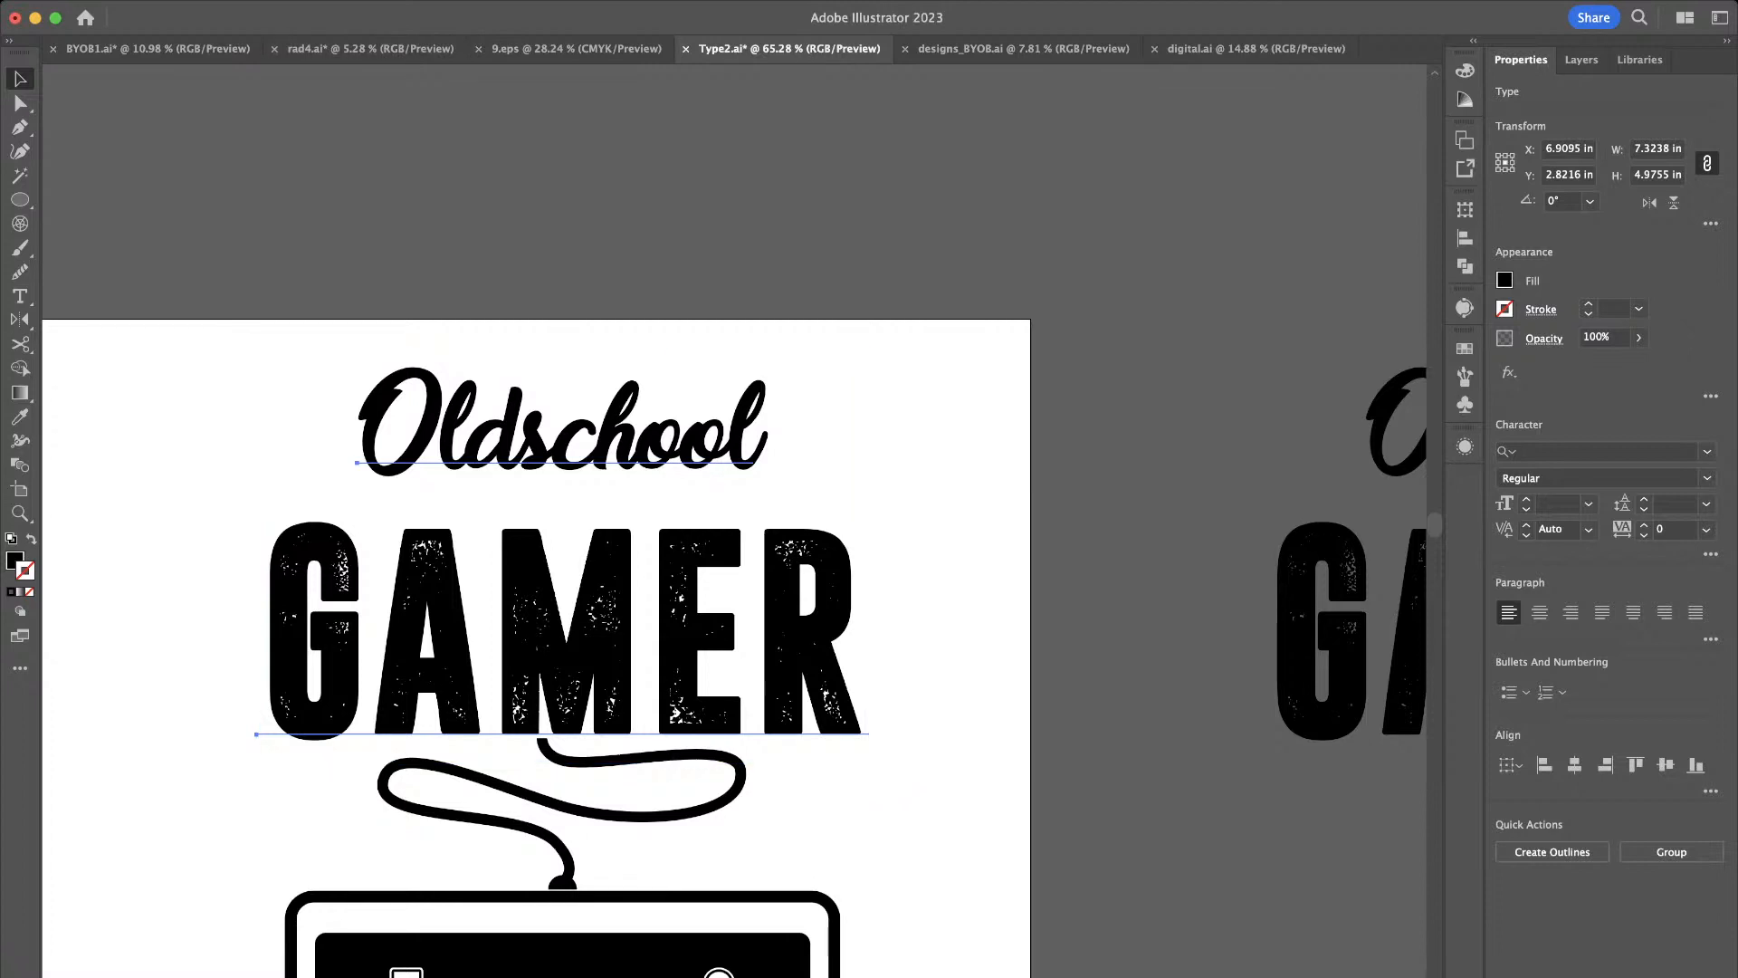
key(super+shift+o)
click(509, 498)
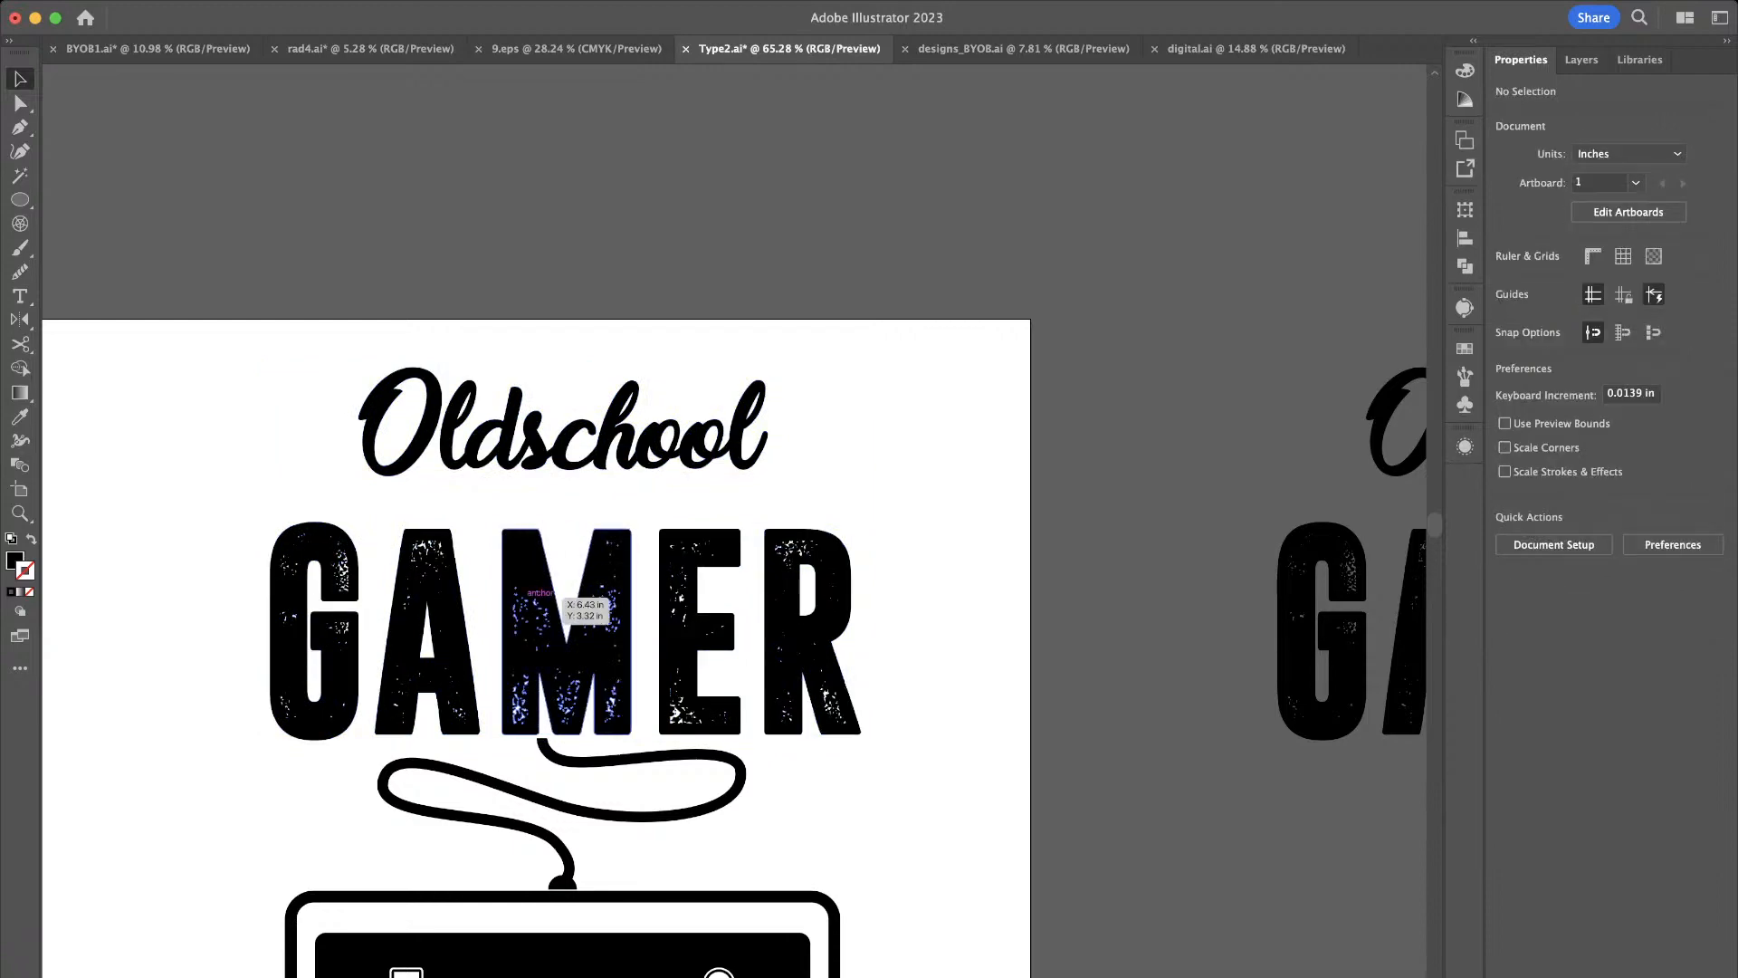
Move the outlined Oldschool lettering straight down until it sits just above the GAMER letters
scroll(561, 599, up, 3)
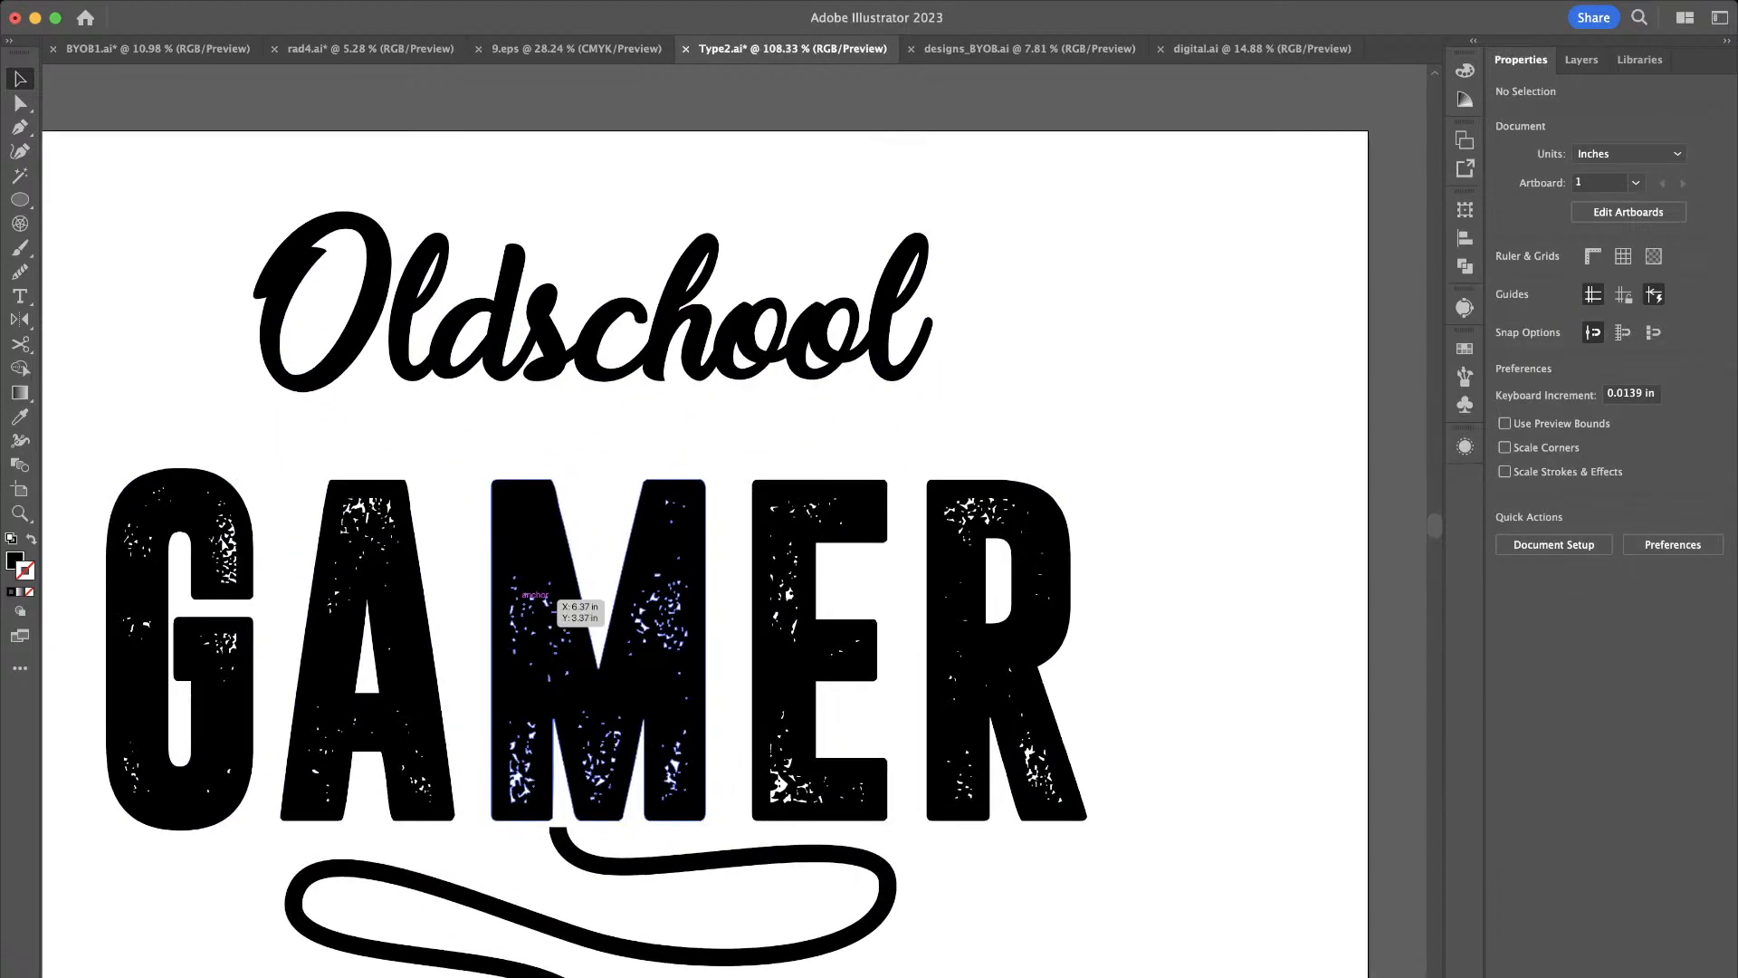
scroll(555, 599, left, 3)
scroll(555, 599, down, 1)
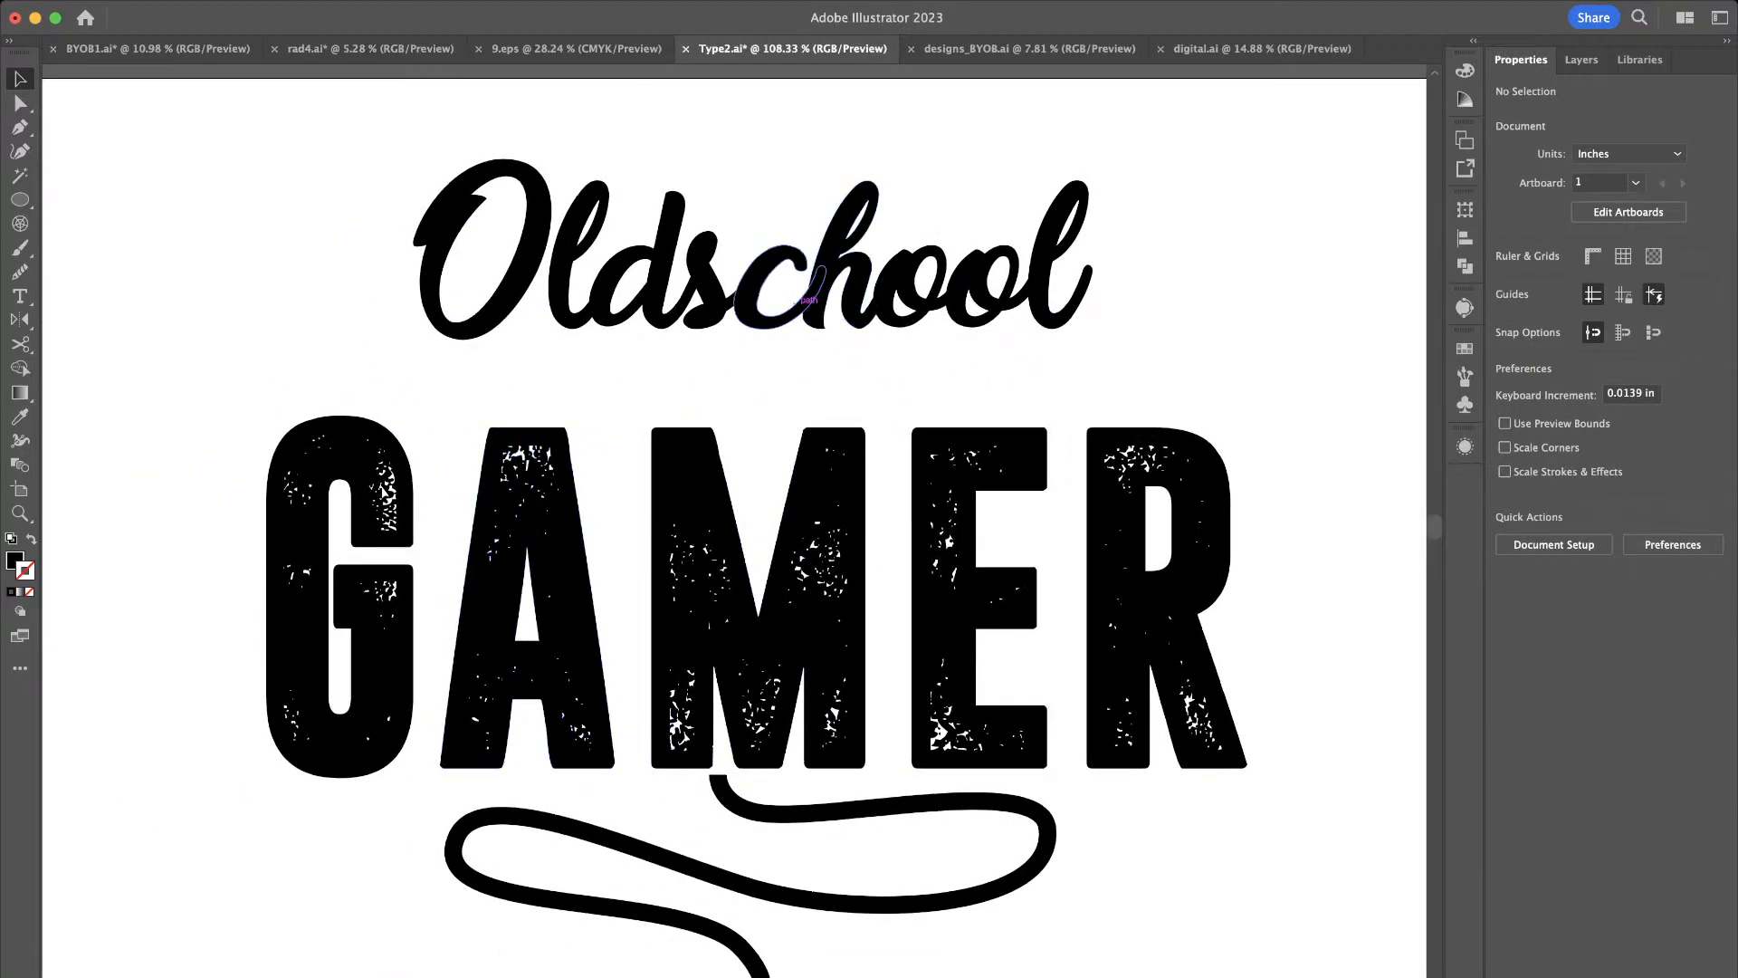
click(771, 310)
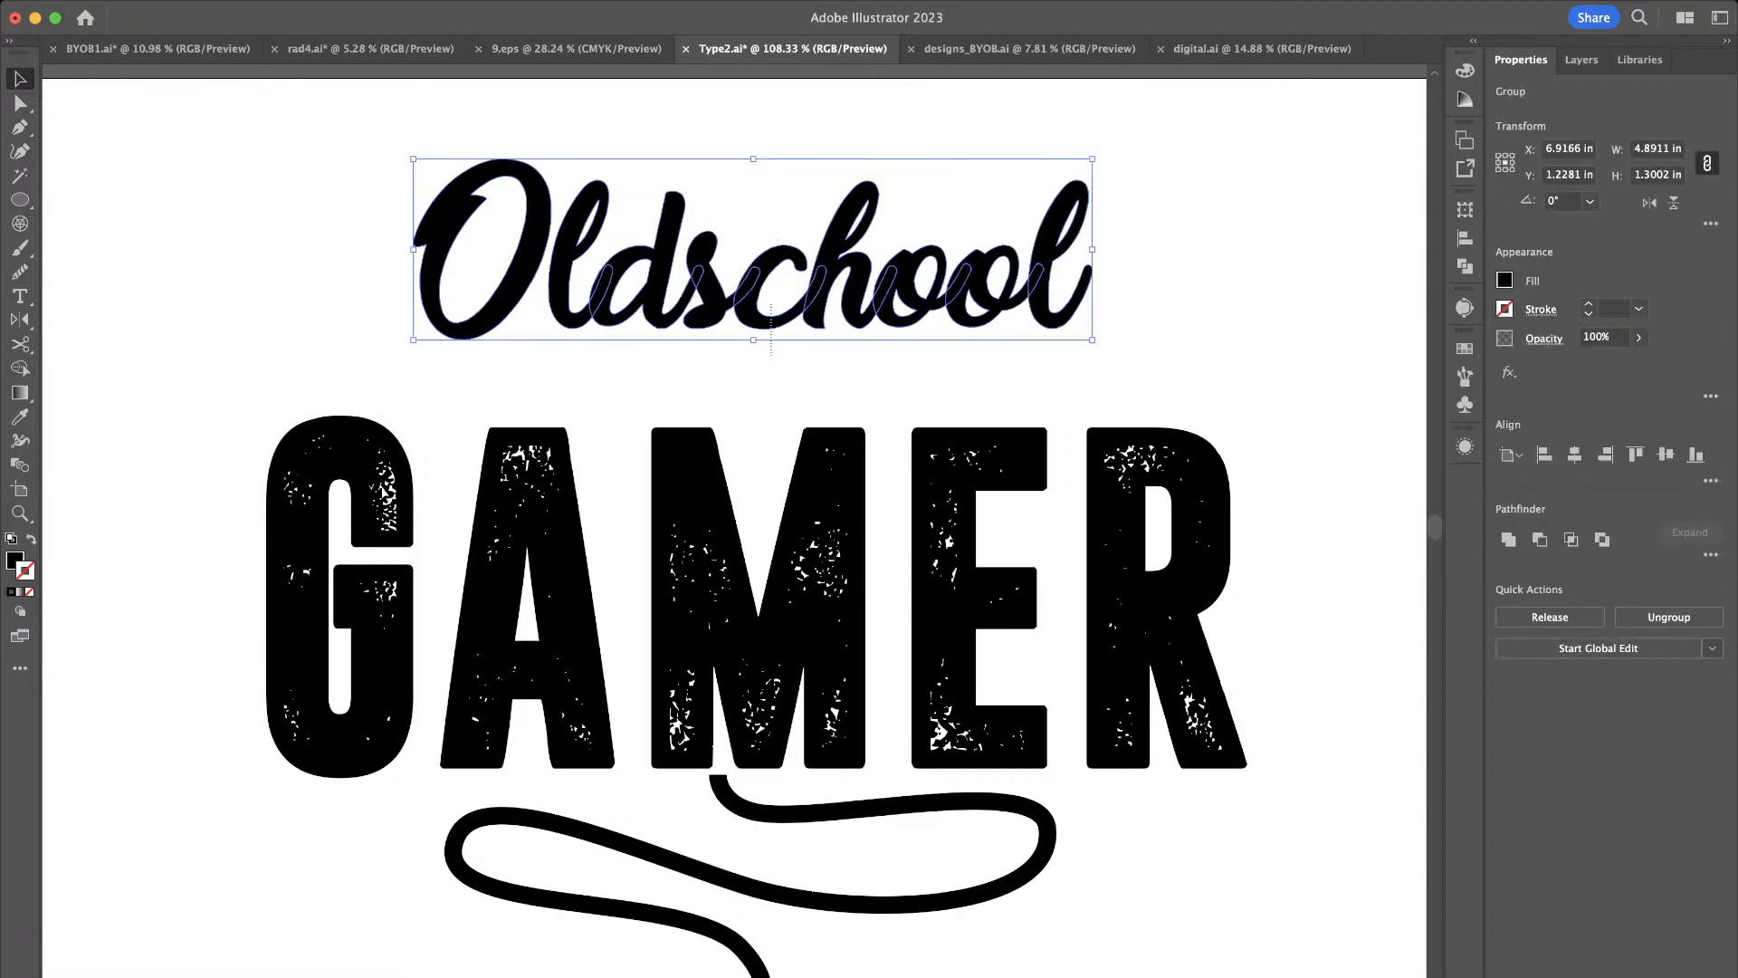
drag(771, 310, 771, 389)
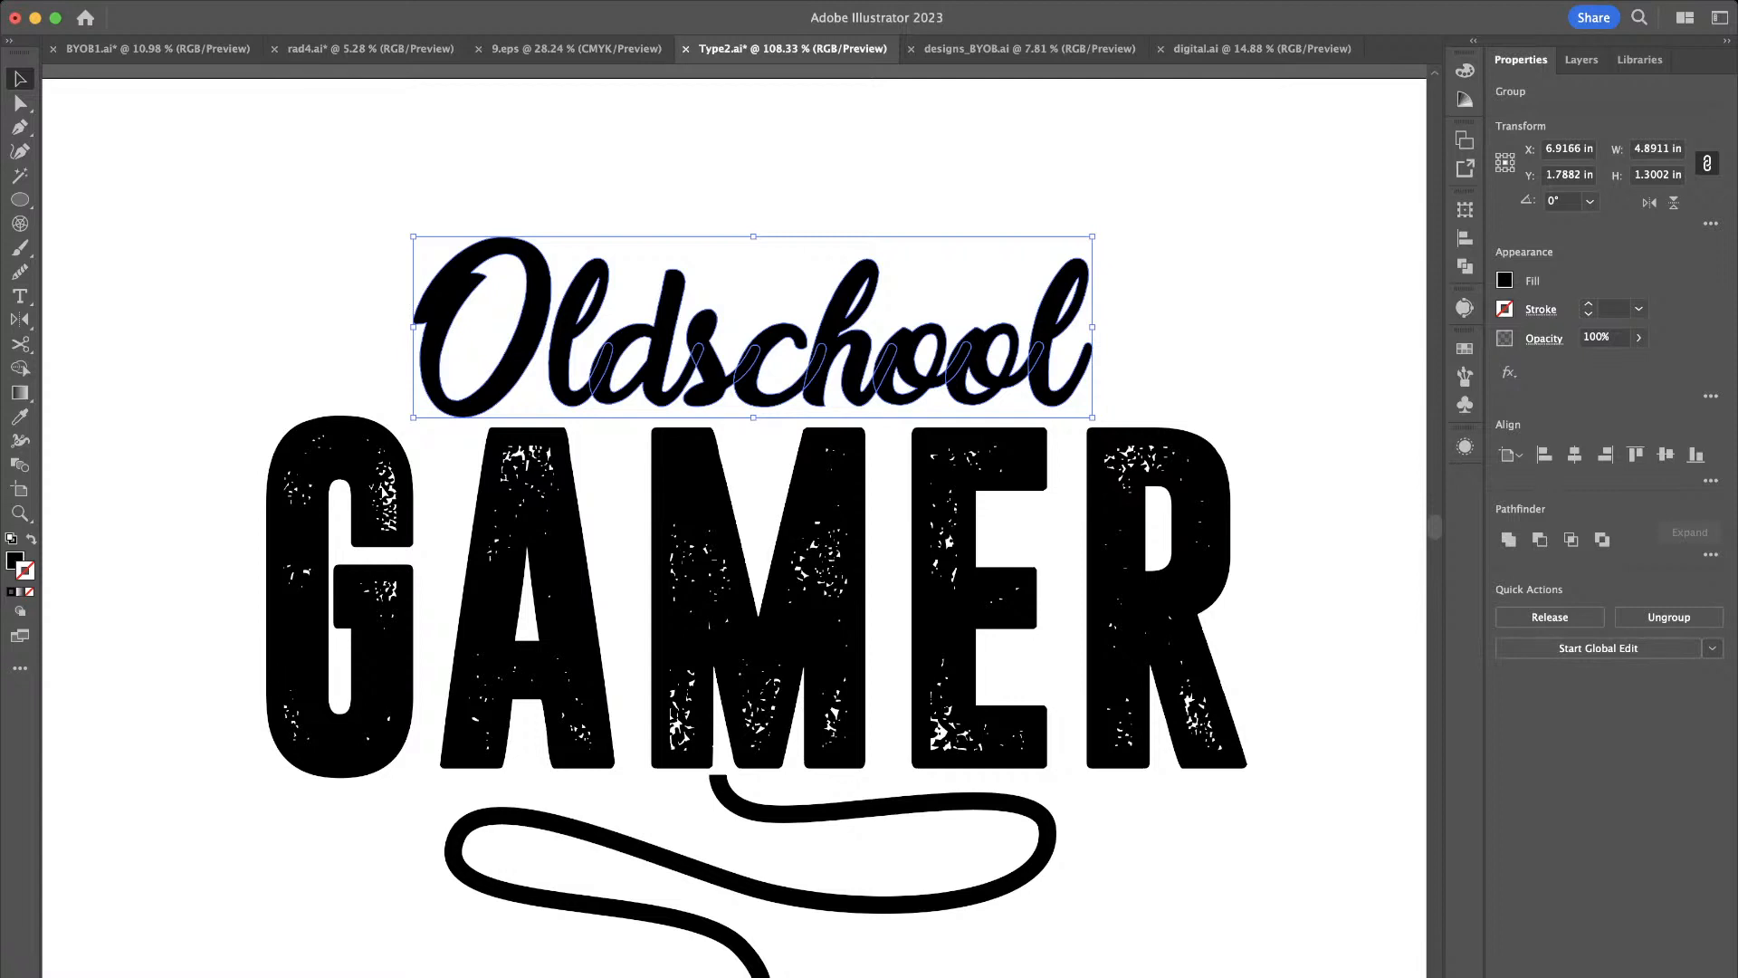
Shear the Oldschool lettering by 10° so it slants further forward
text(10)
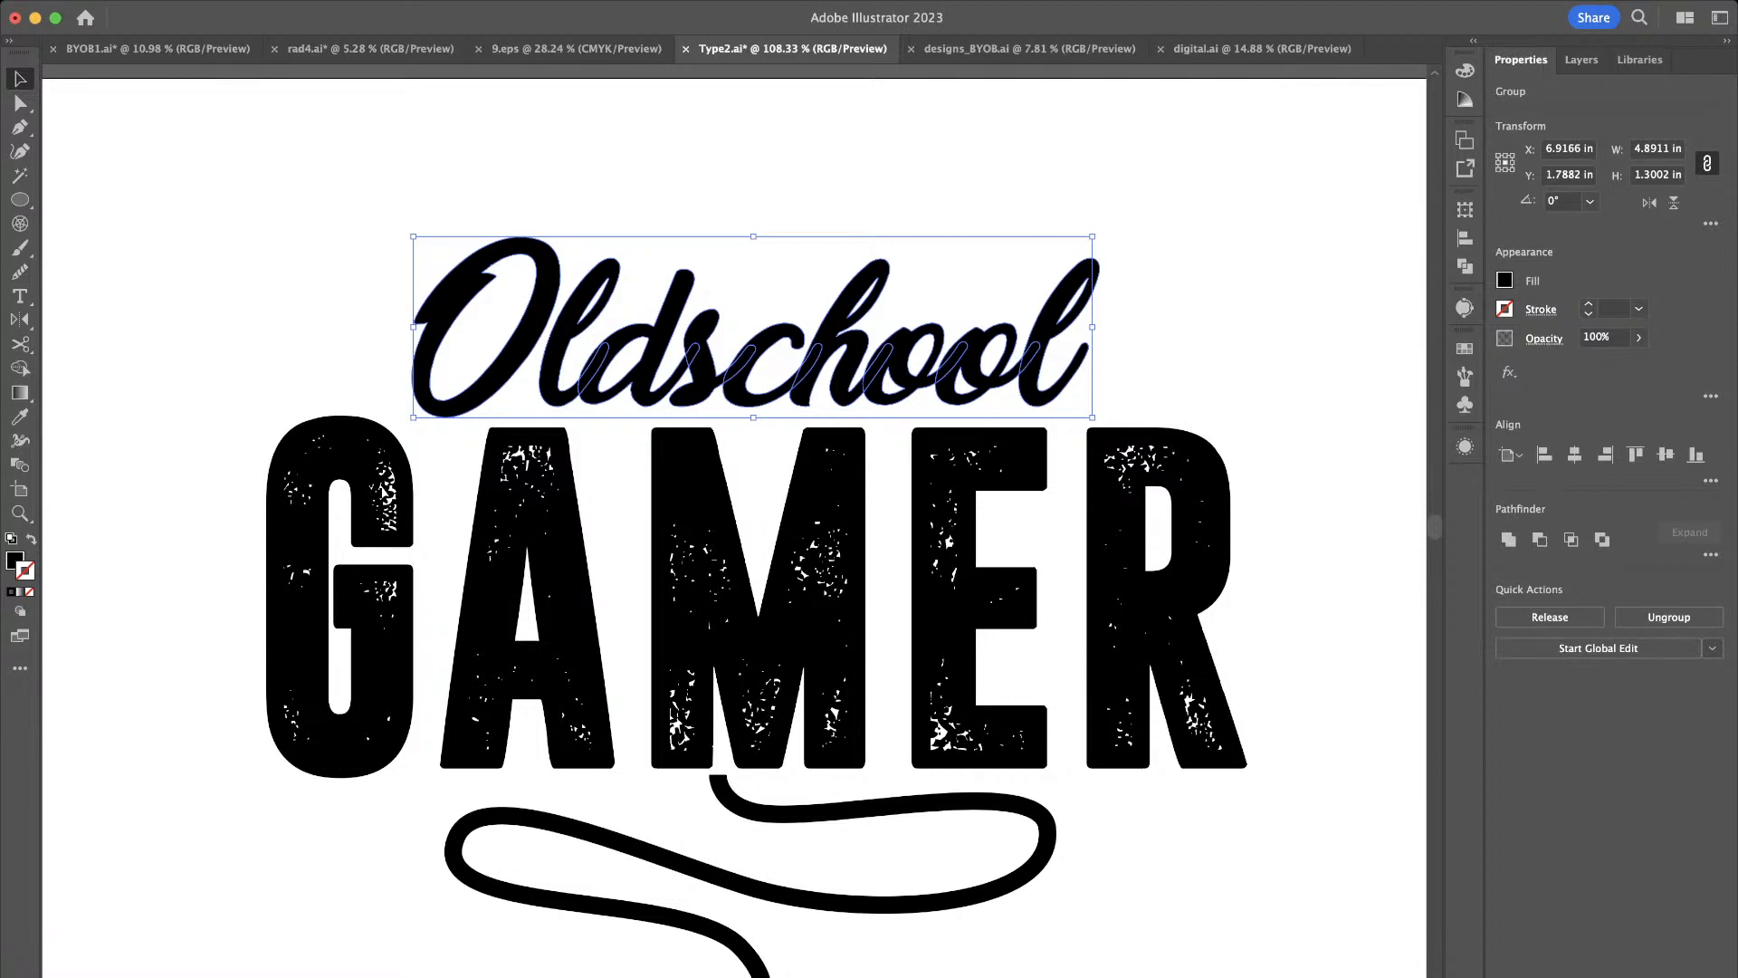
key(Return)
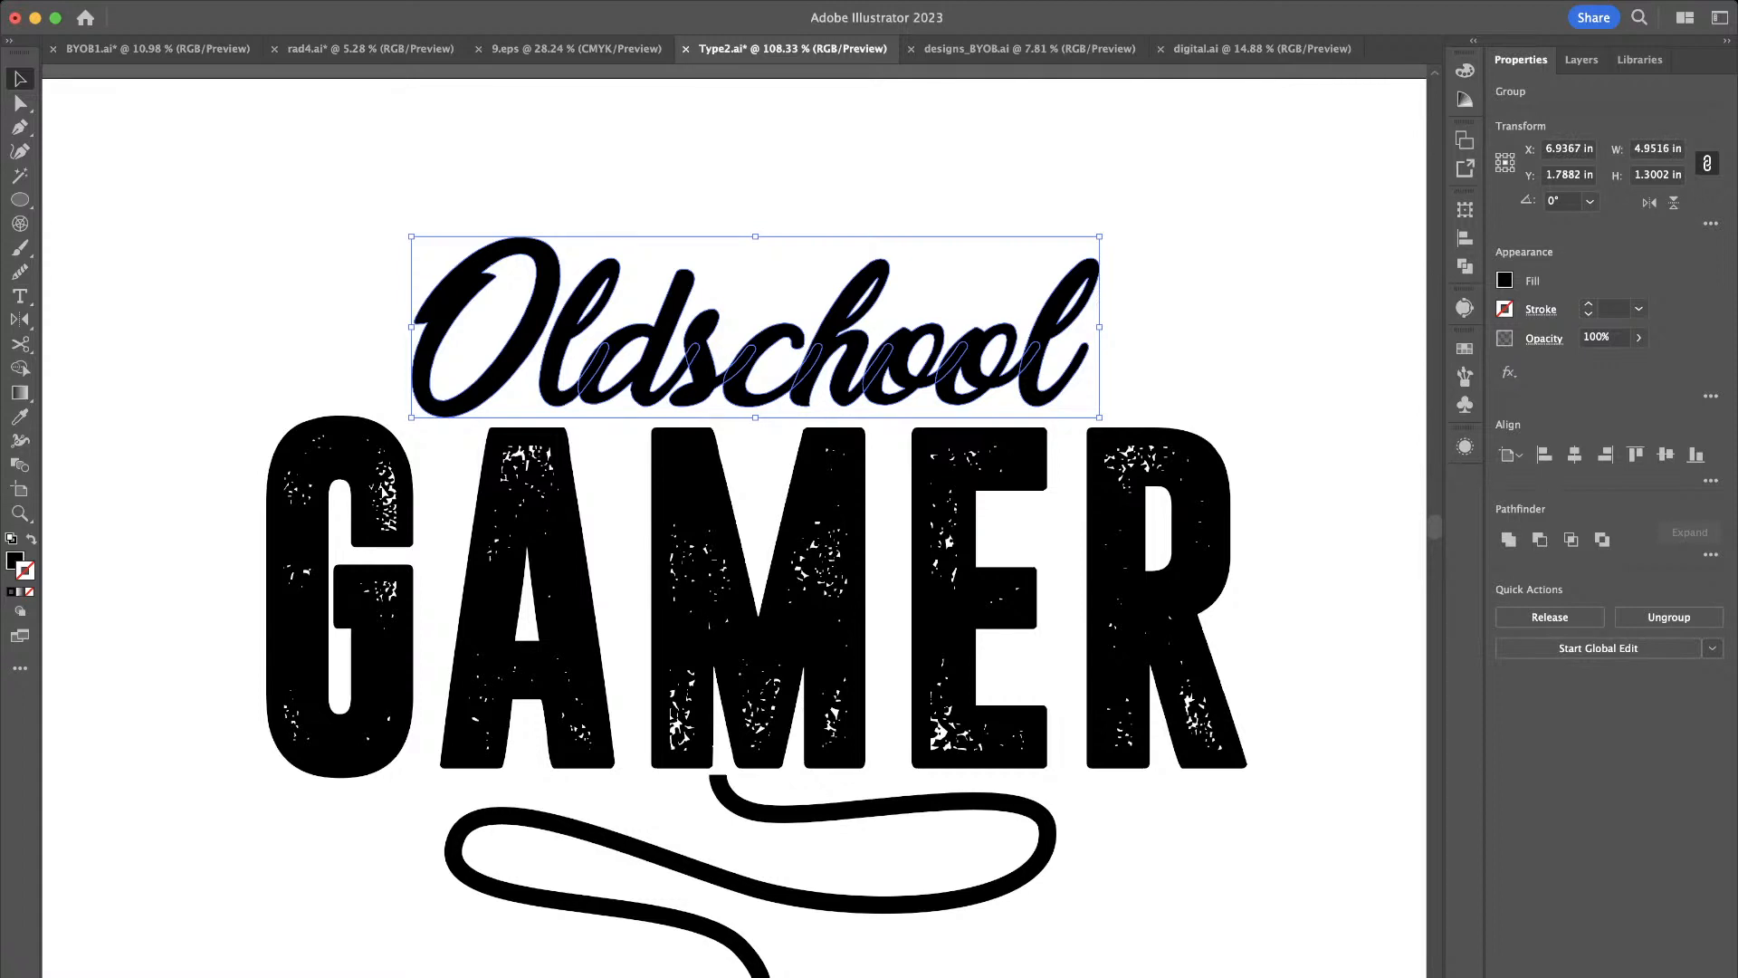
click(916, 220)
scroll(916, 220, down, 5)
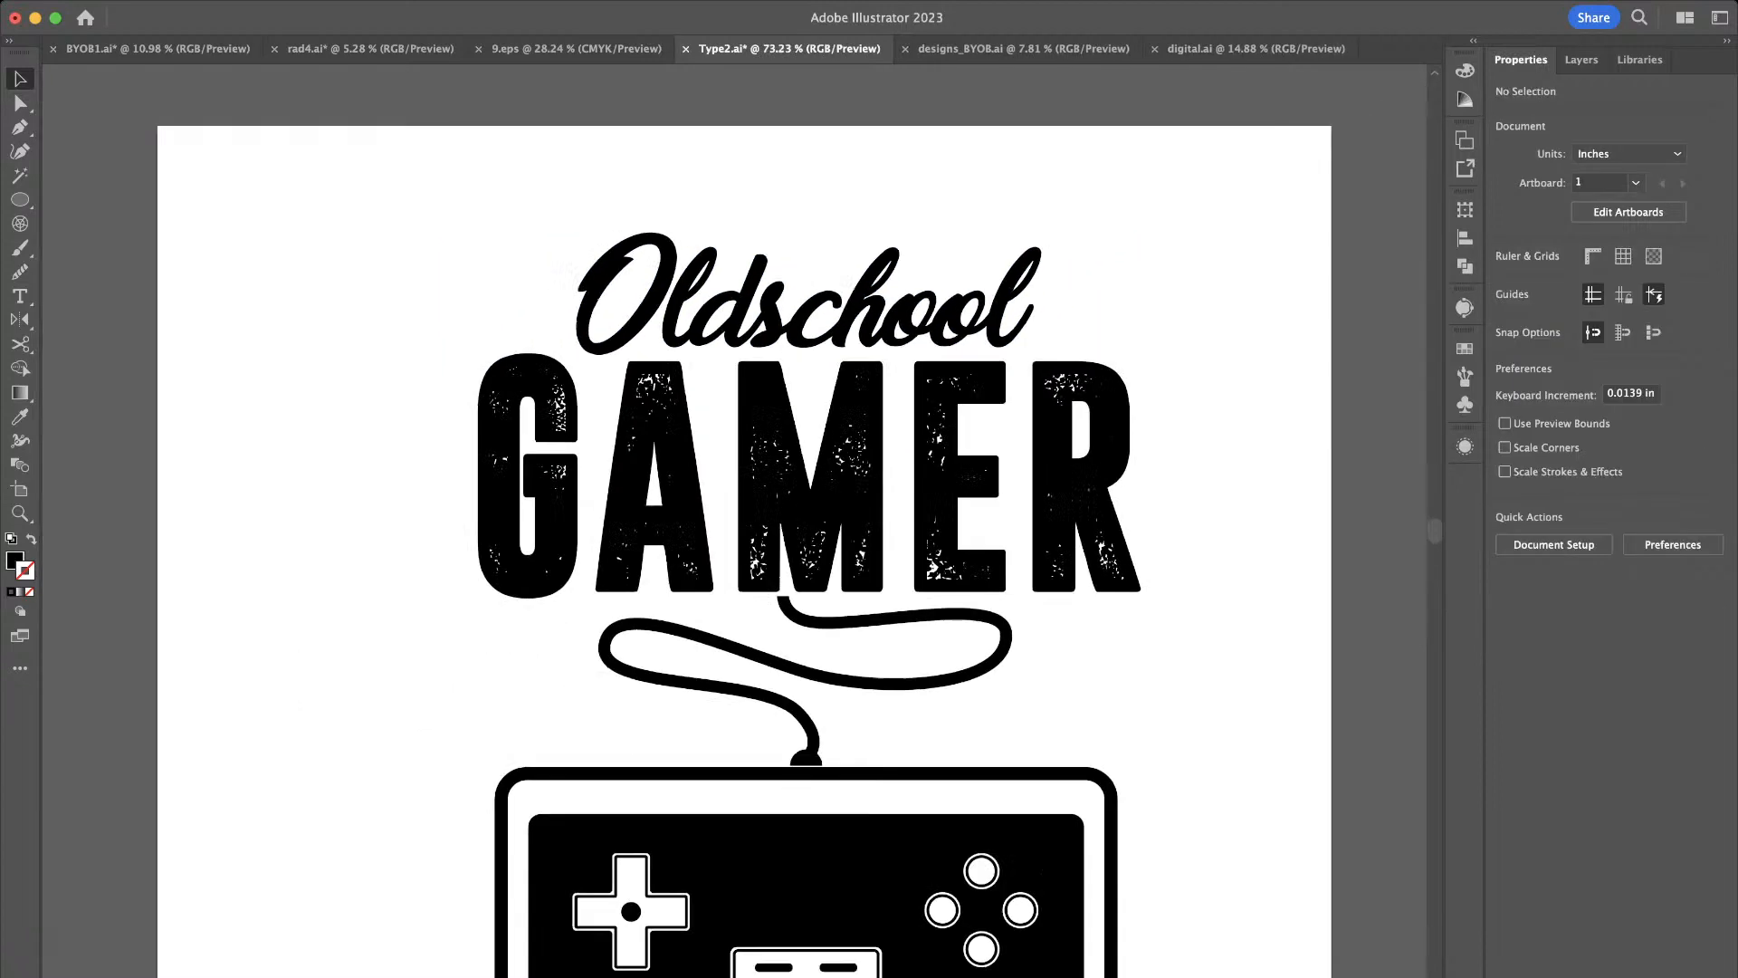
scroll(916, 220, up, 4)
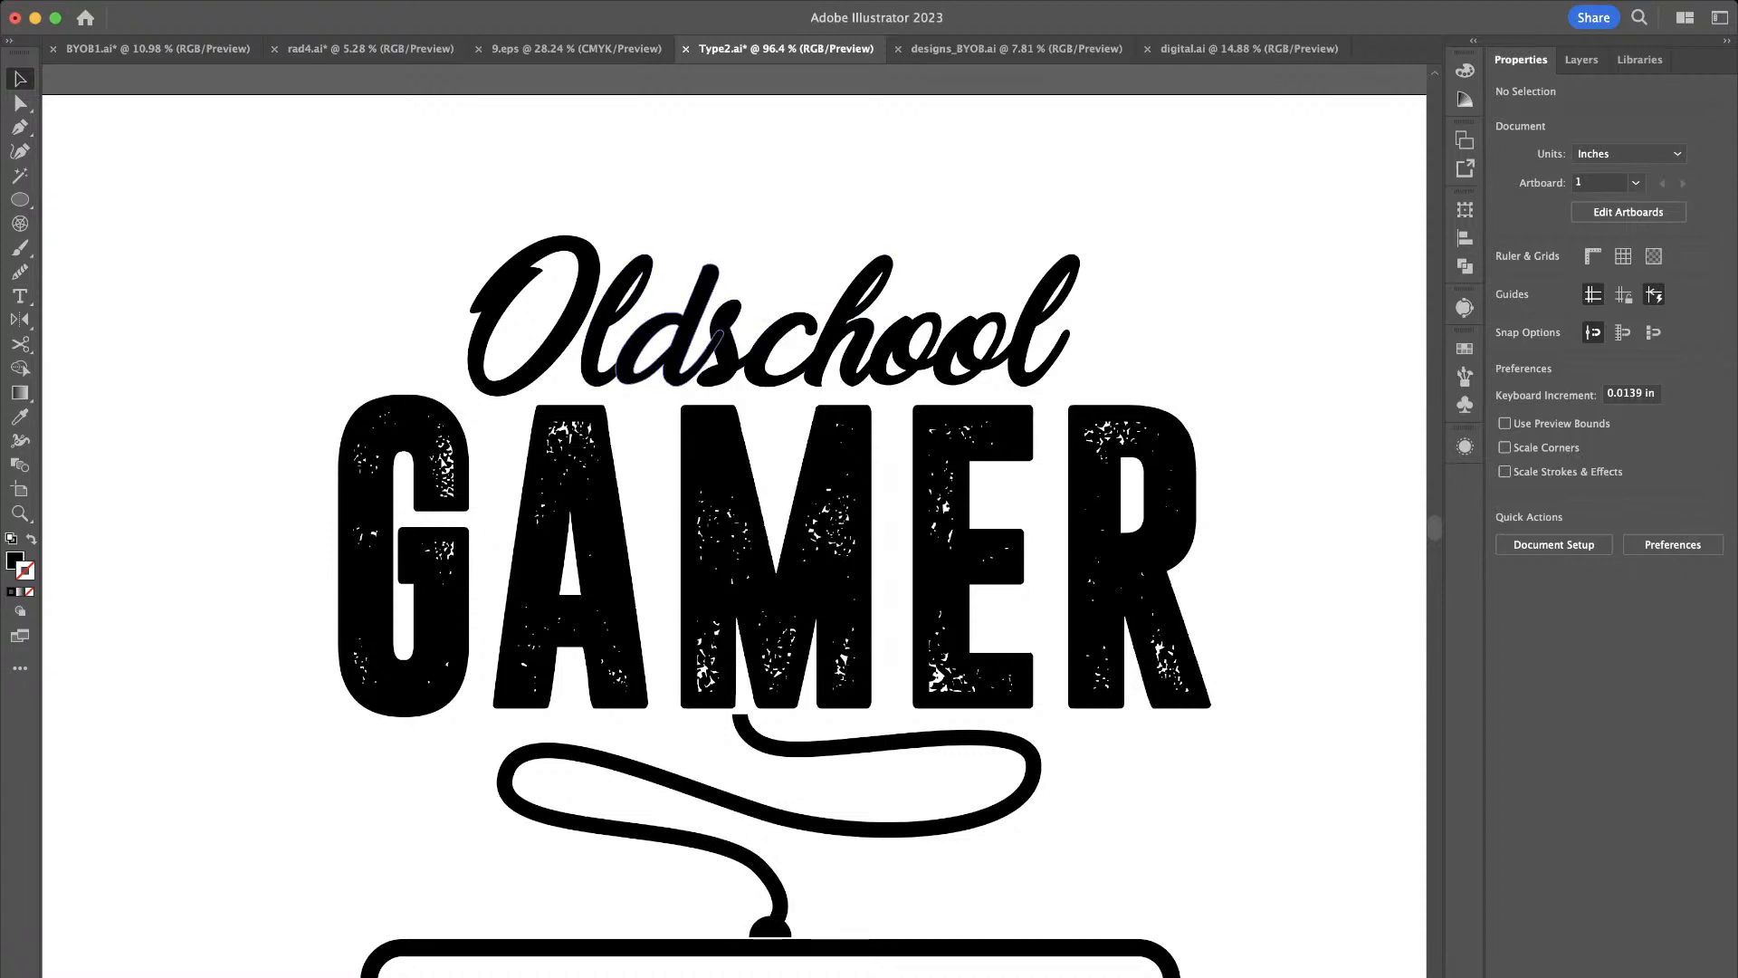
Warp the GAMER lettering so its lower edge arches upward in the middle while its upper edge stays level
click(871, 490)
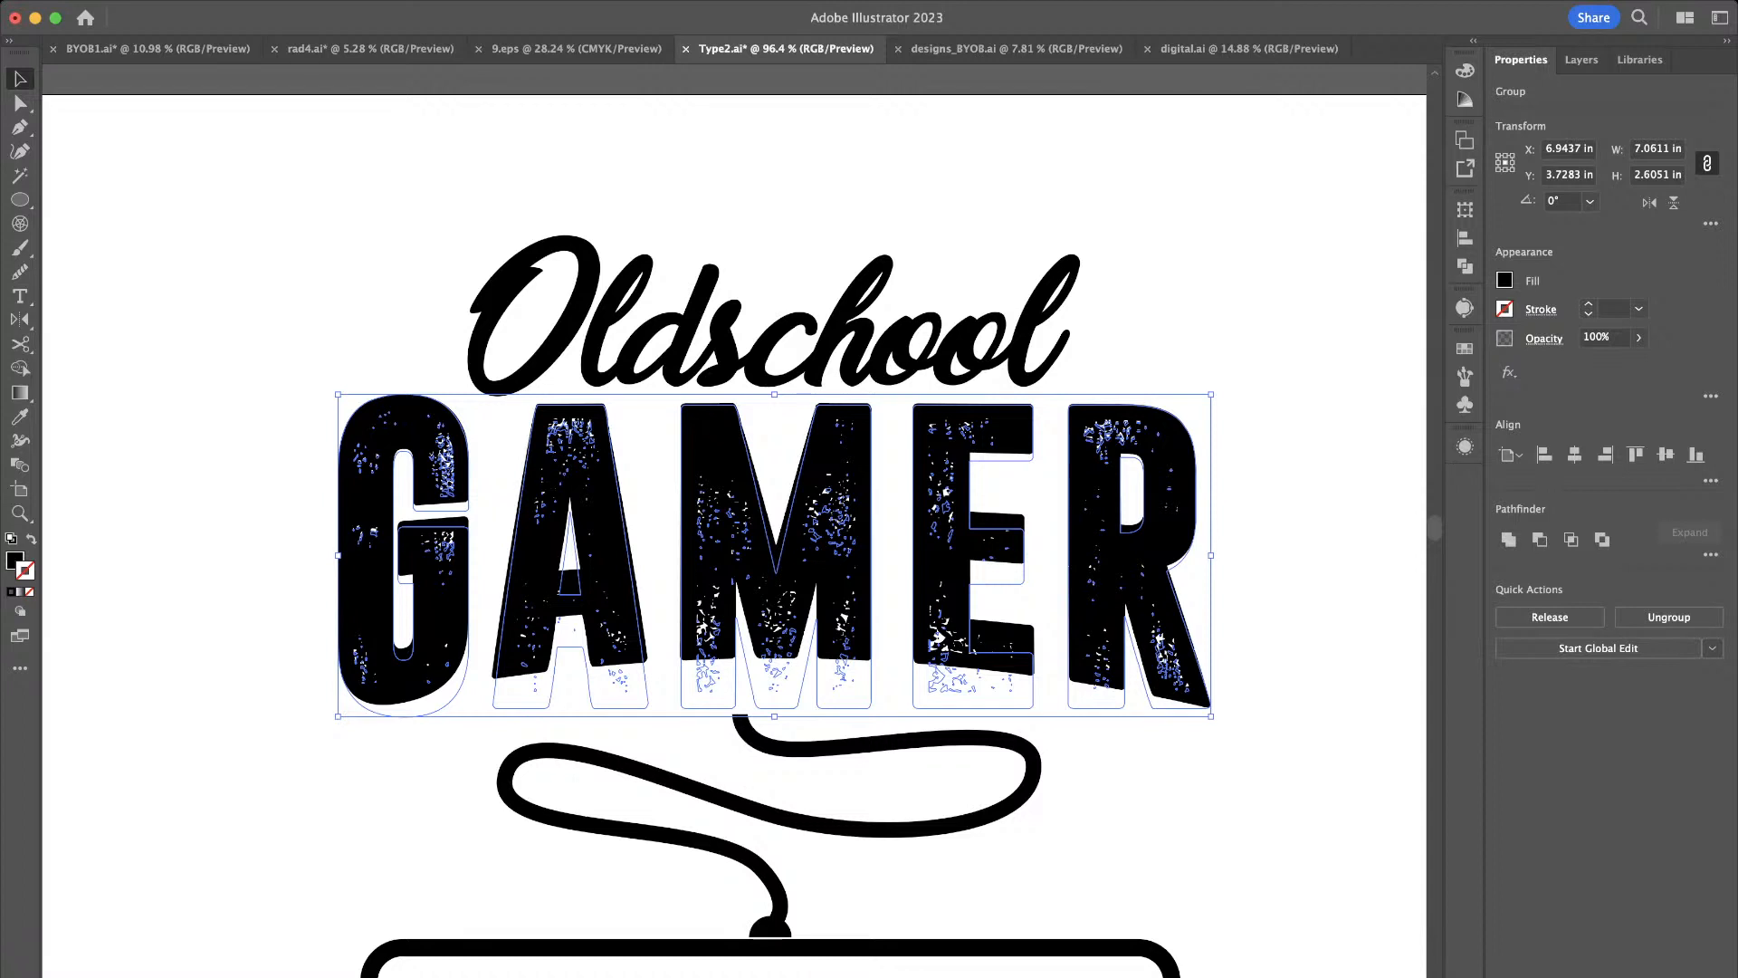
key(shift+Down)
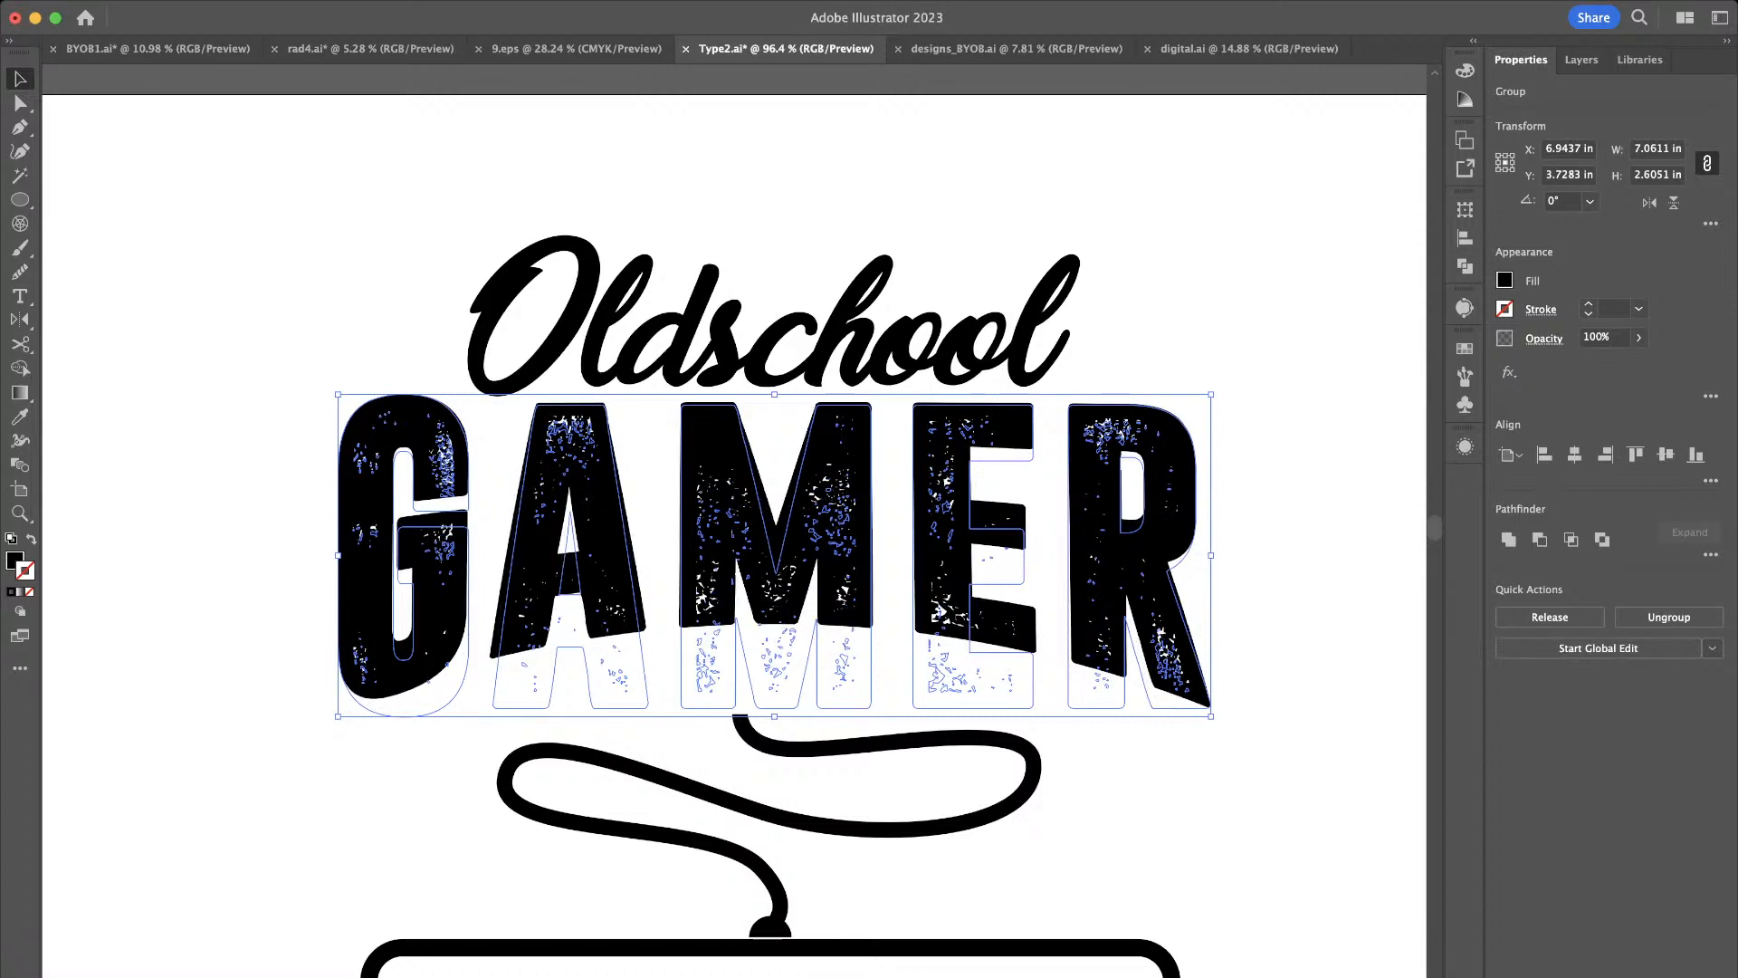
key(Return)
key(super+shift+a)
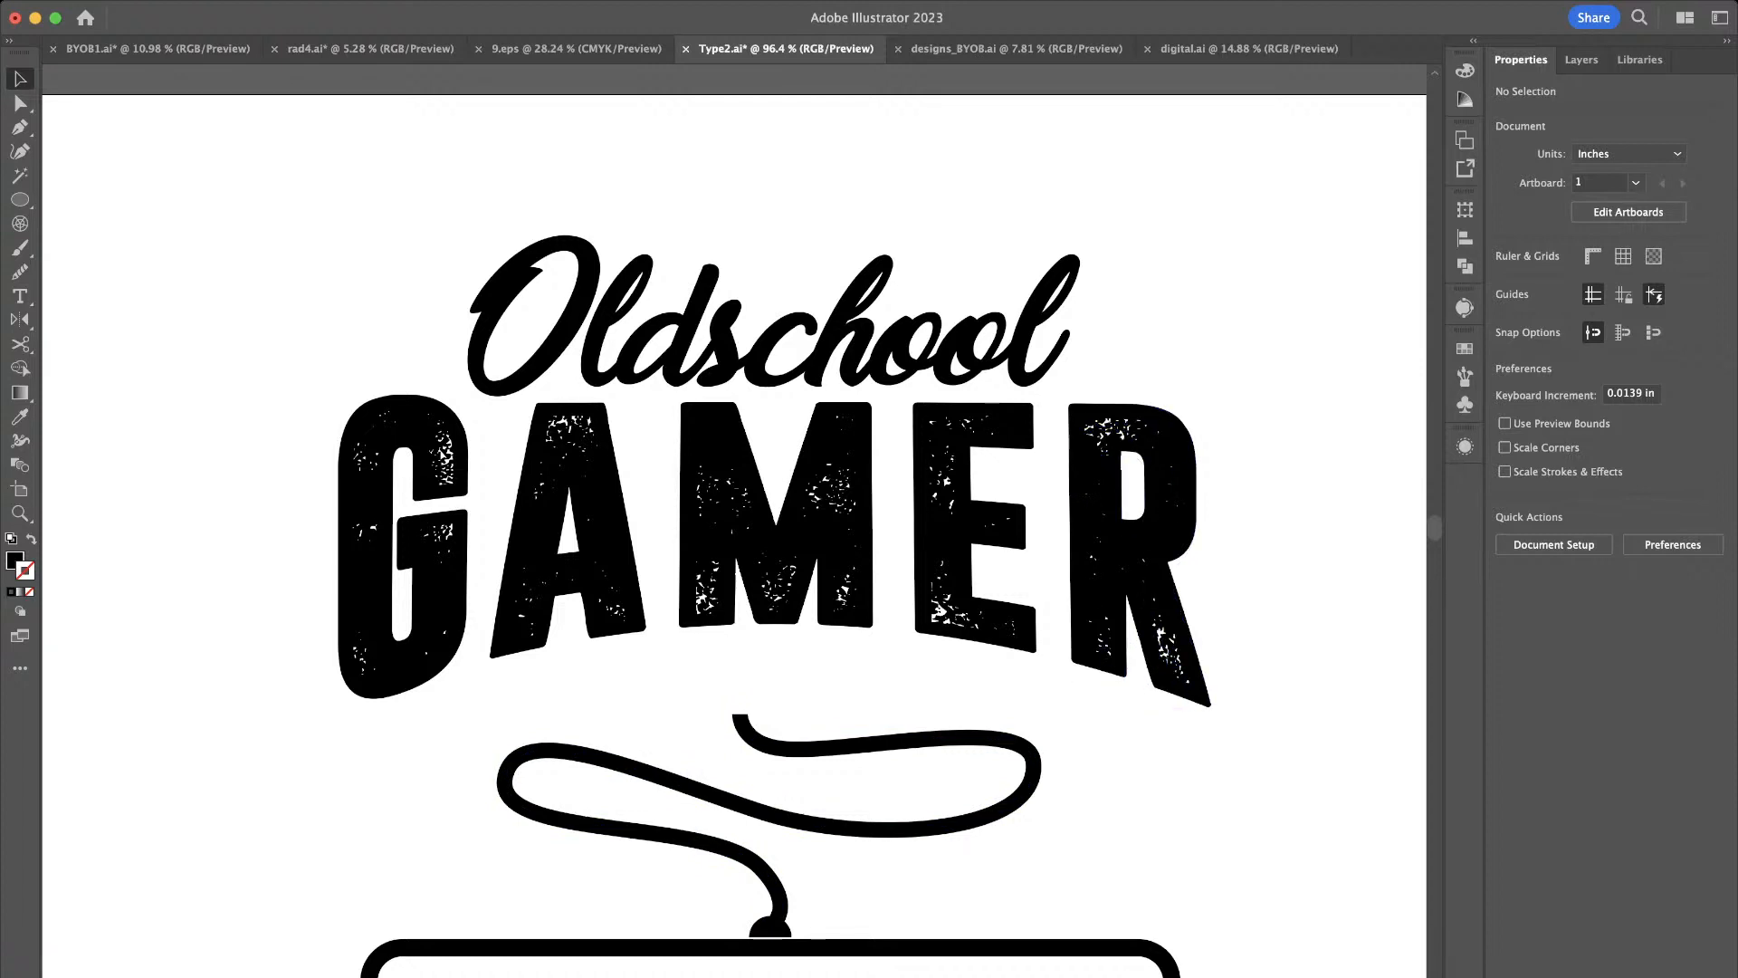
Move the Oldschool and GAMER lettering straight down together until the M sits just above the cable's upper end
drag(1298, 562, 600, 324)
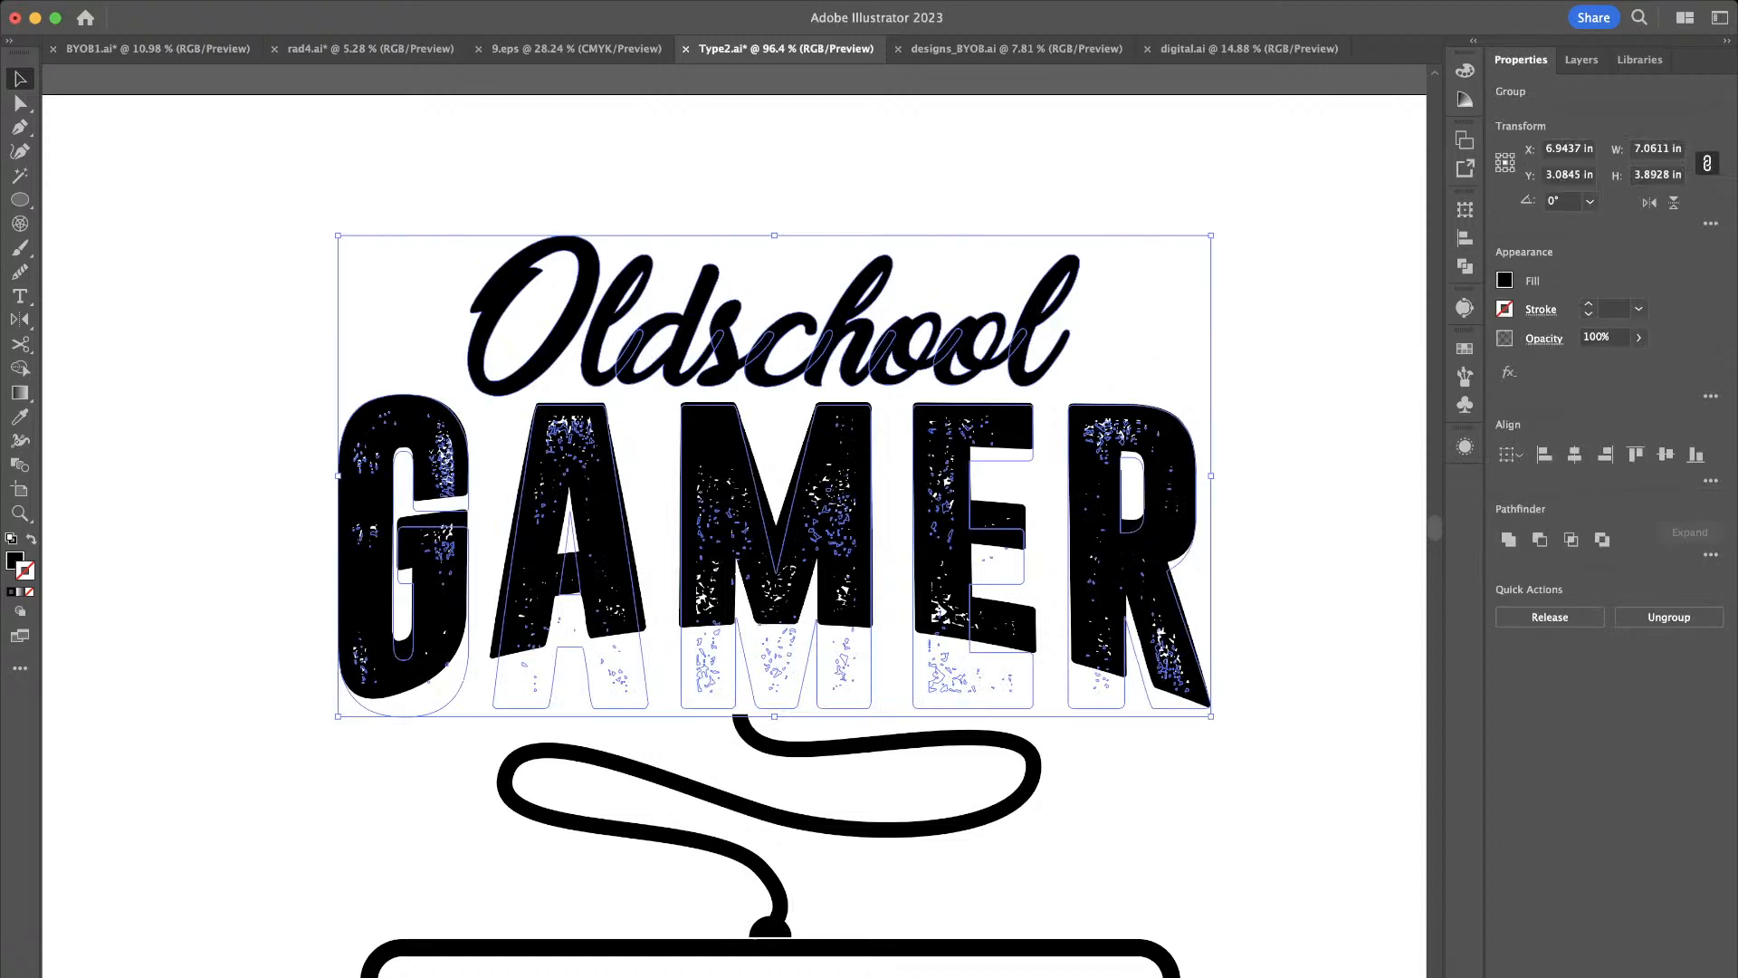
key(super+shift+a)
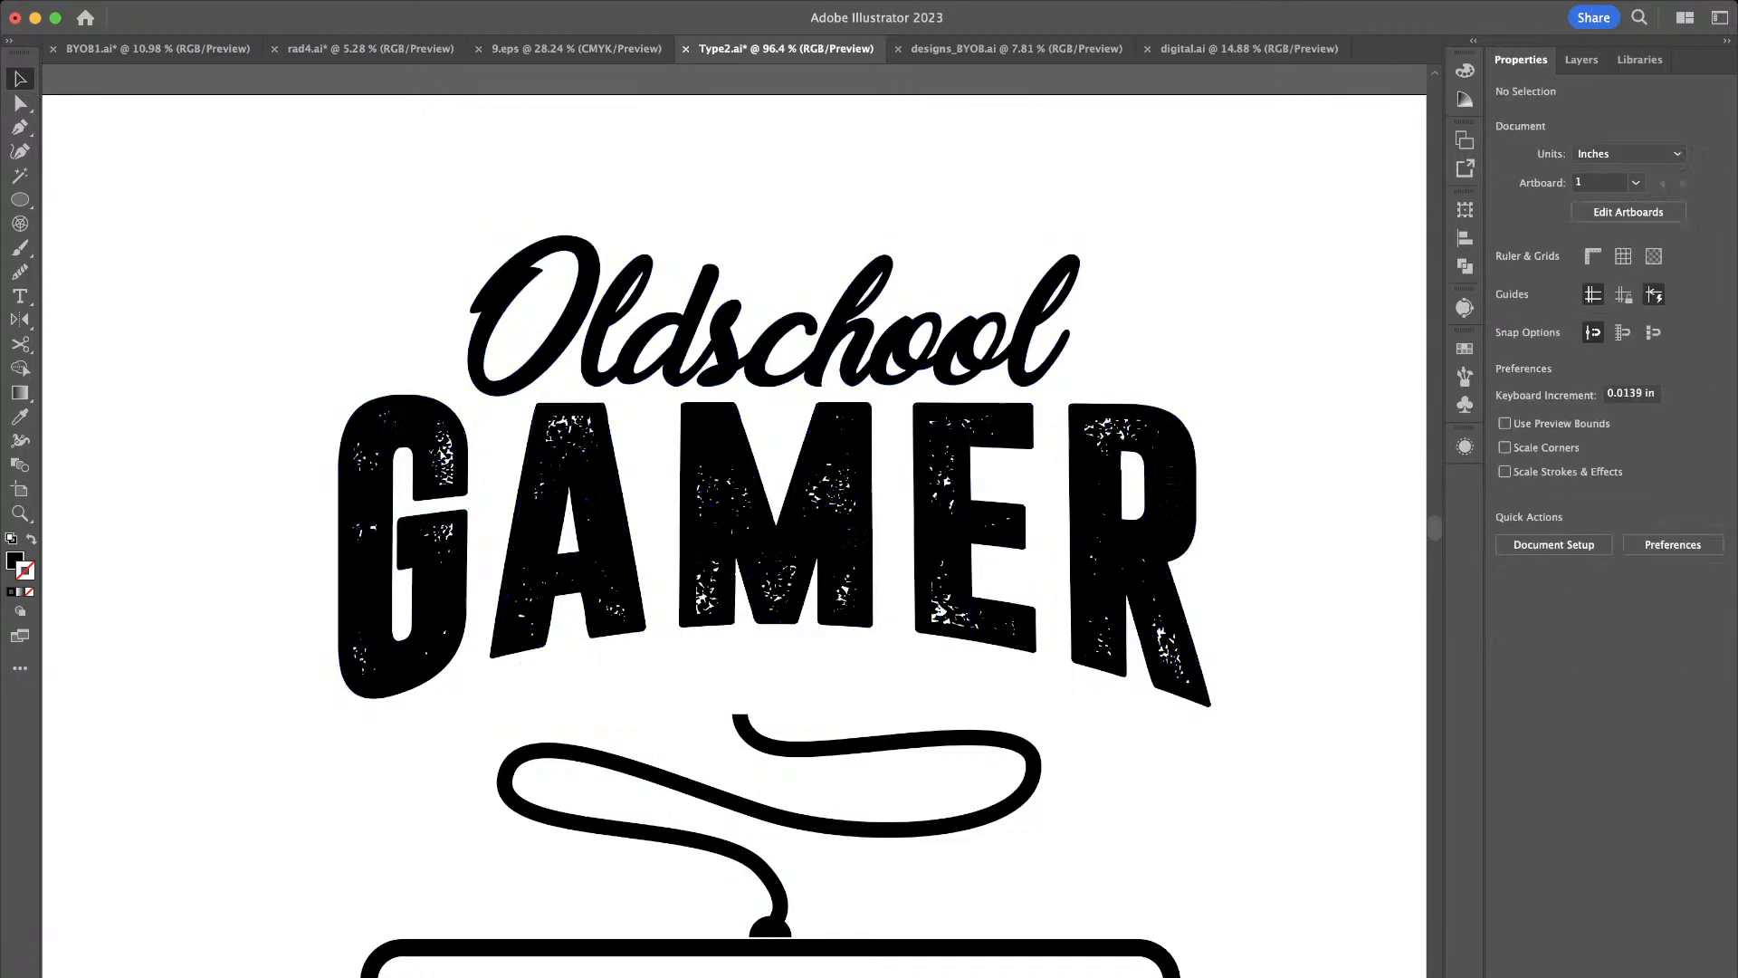
drag(715, 441, 715, 526)
key(shift+Up)
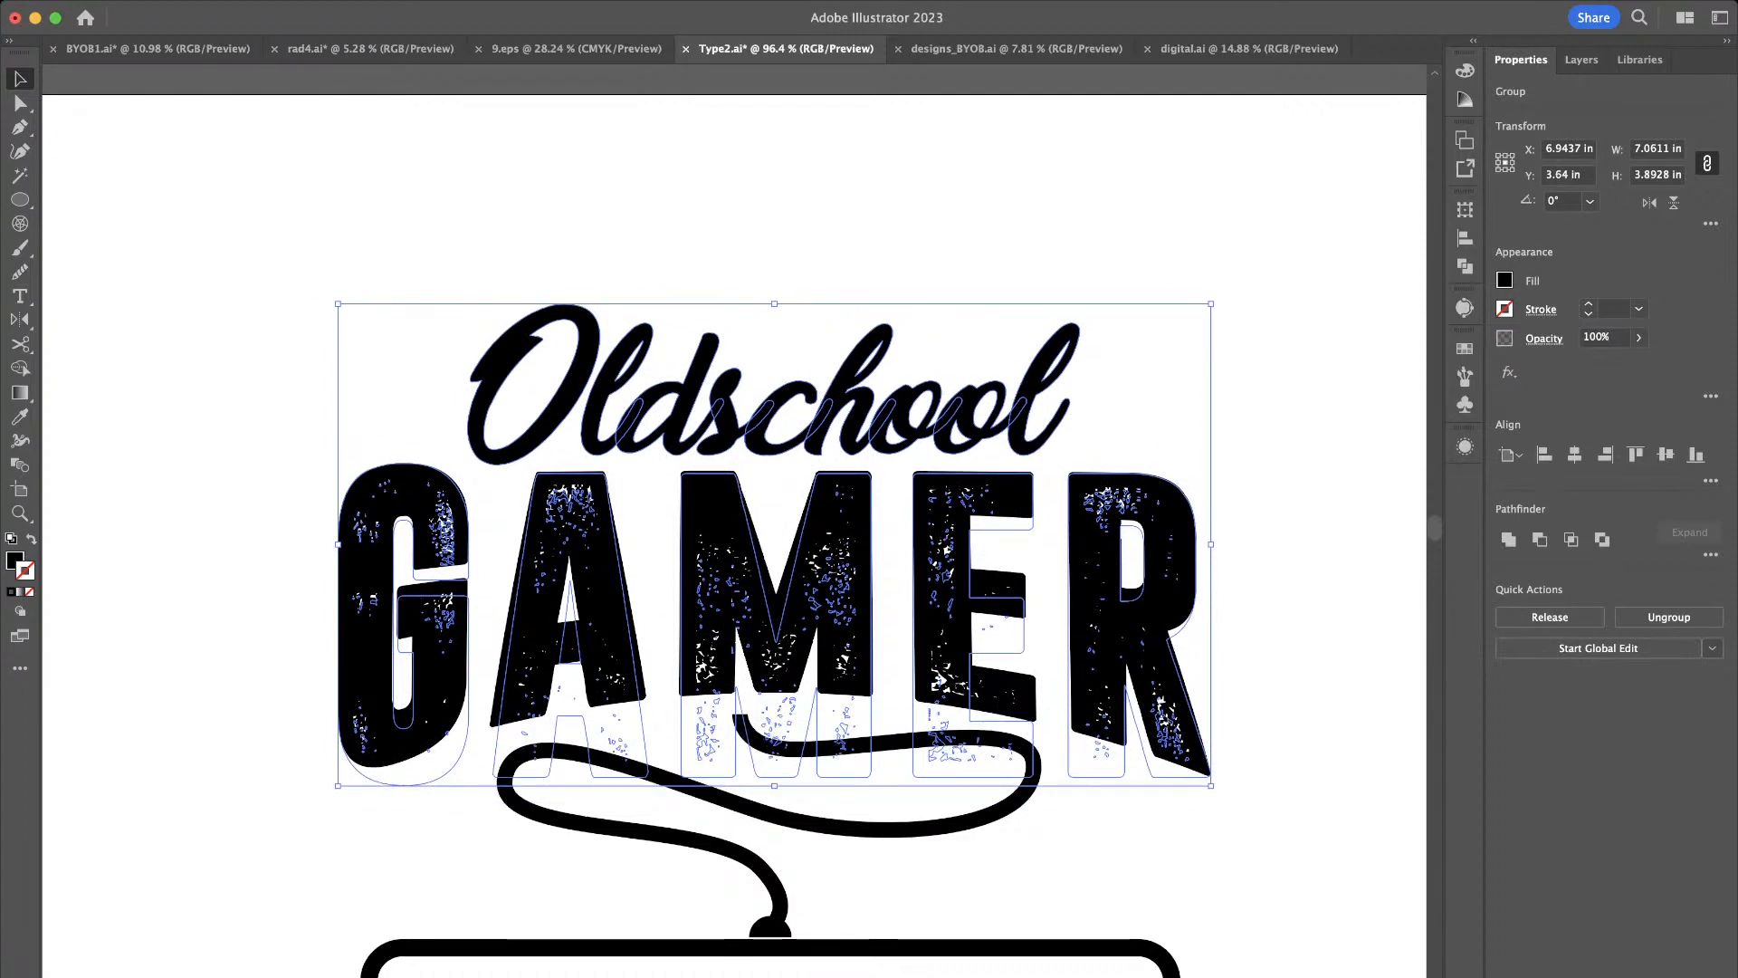
key(super+shift+a)
Examine the slanted and arched lettering up close and together with the cable and controller to judge the composition
scroll(1256, 575, down, 2)
scroll(1256, 575, down, 4)
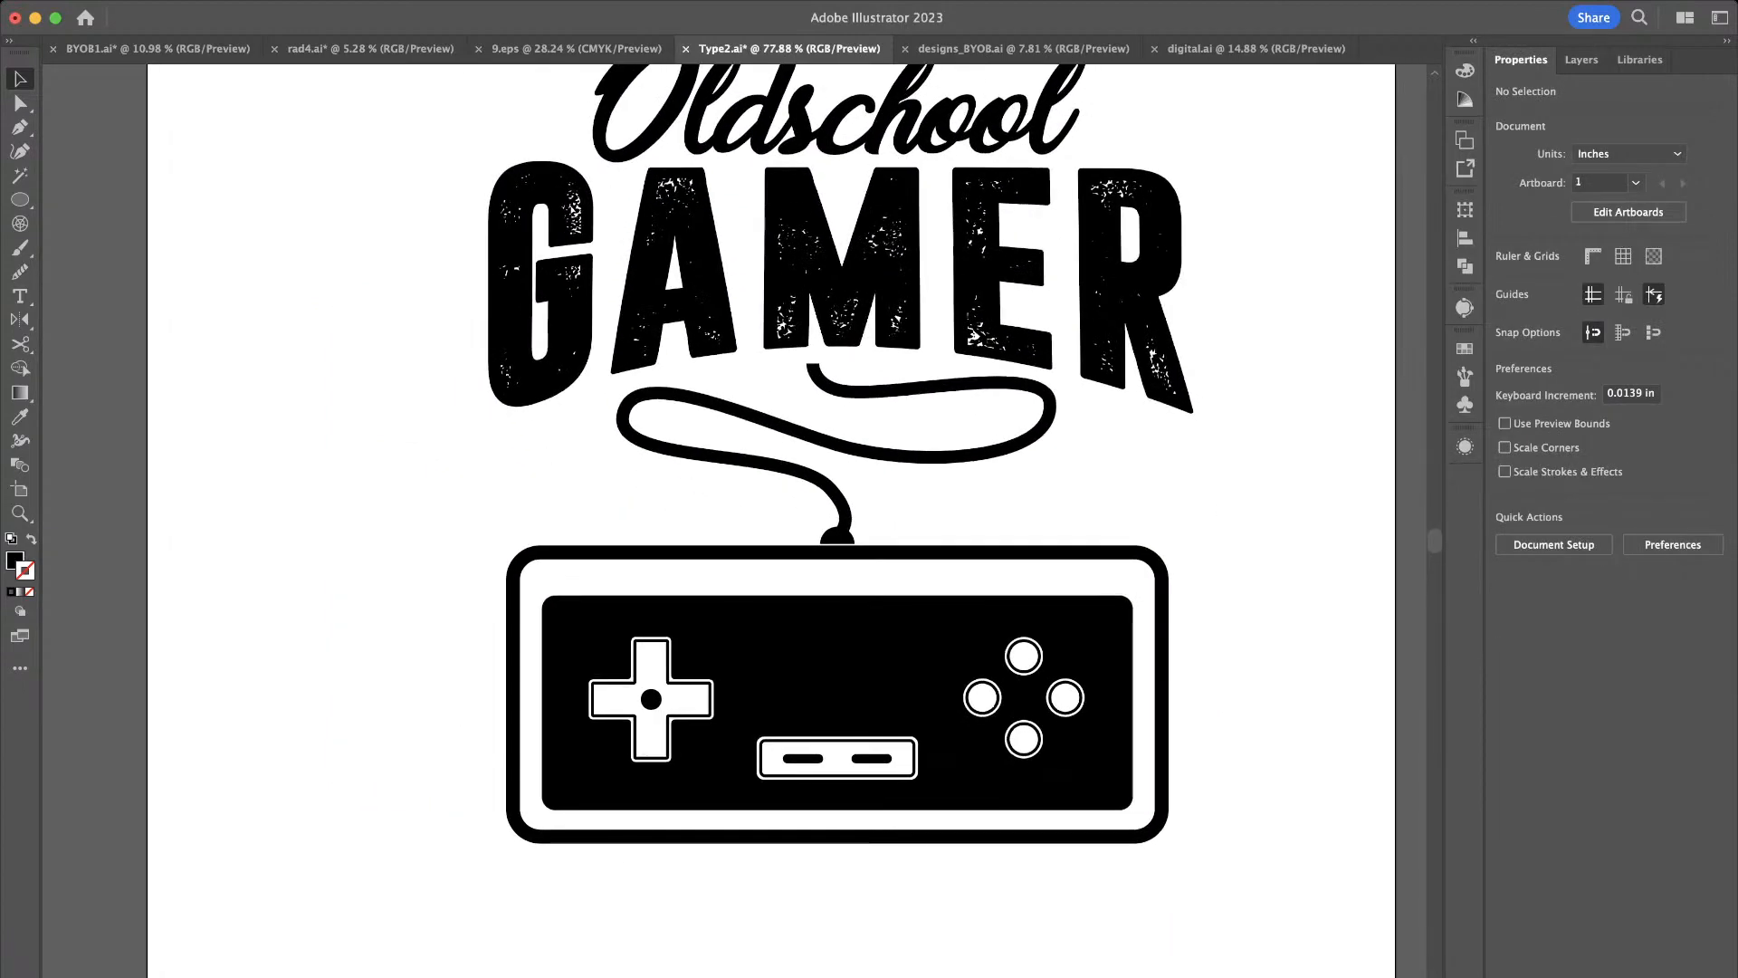
scroll(760, 520, up, 2)
scroll(815, 520, up, 3)
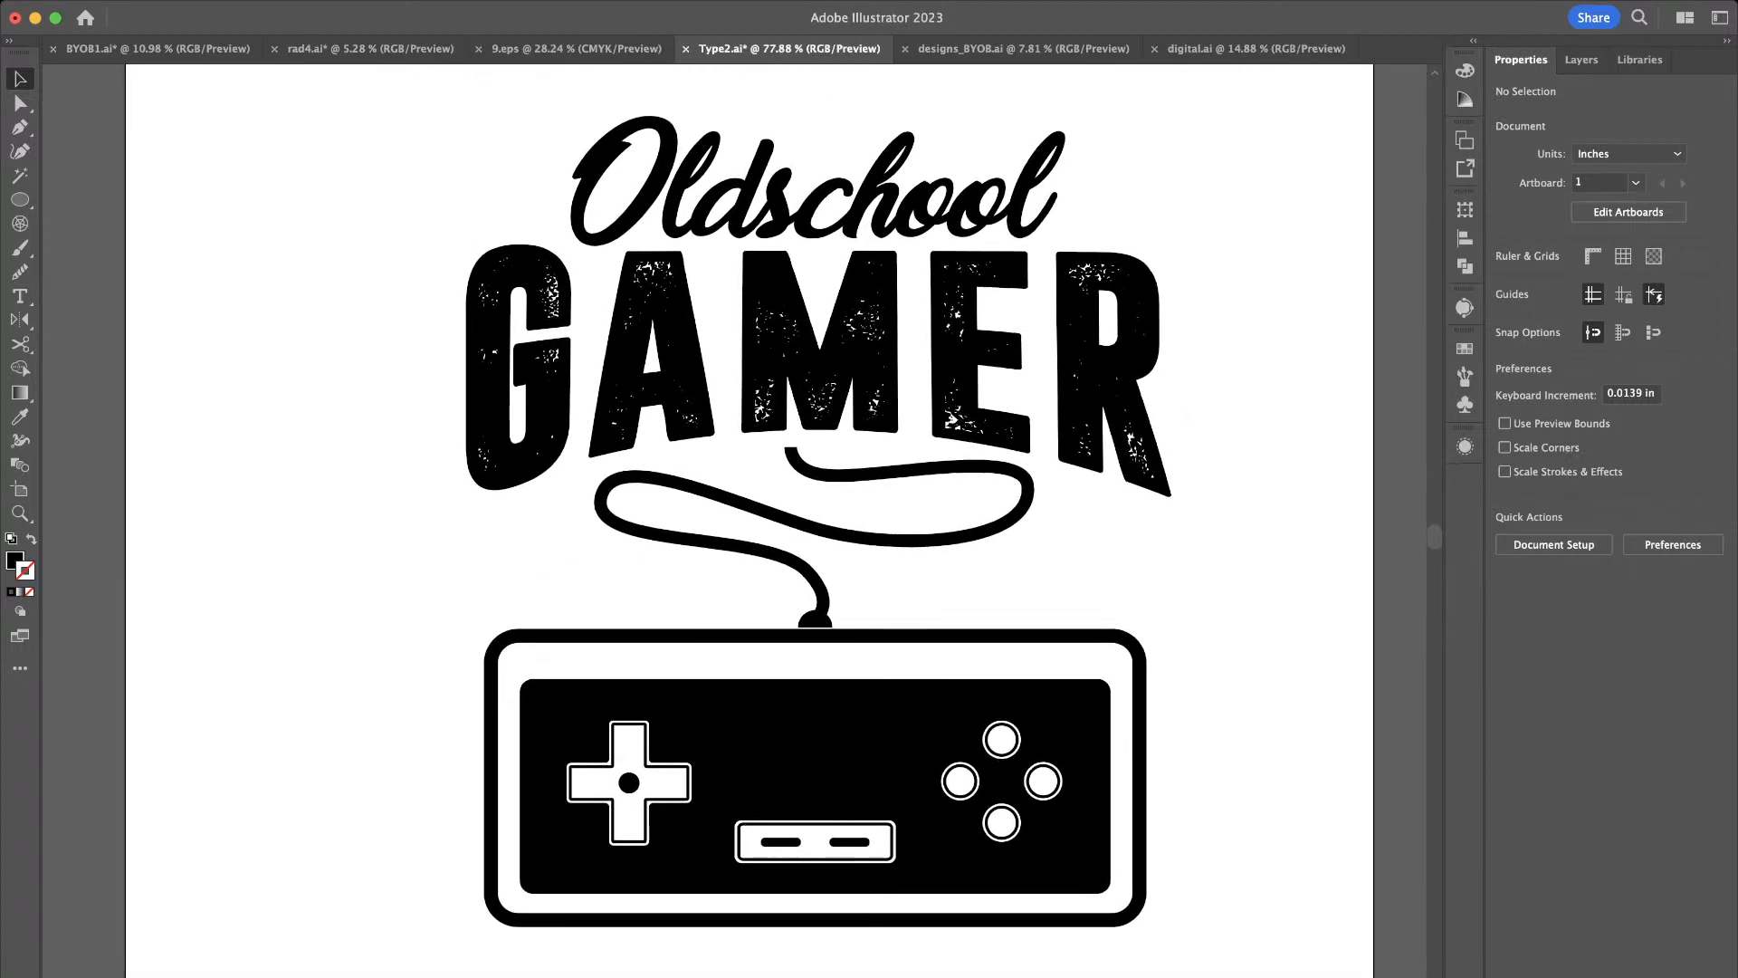
scroll(815, 521, right, 2)
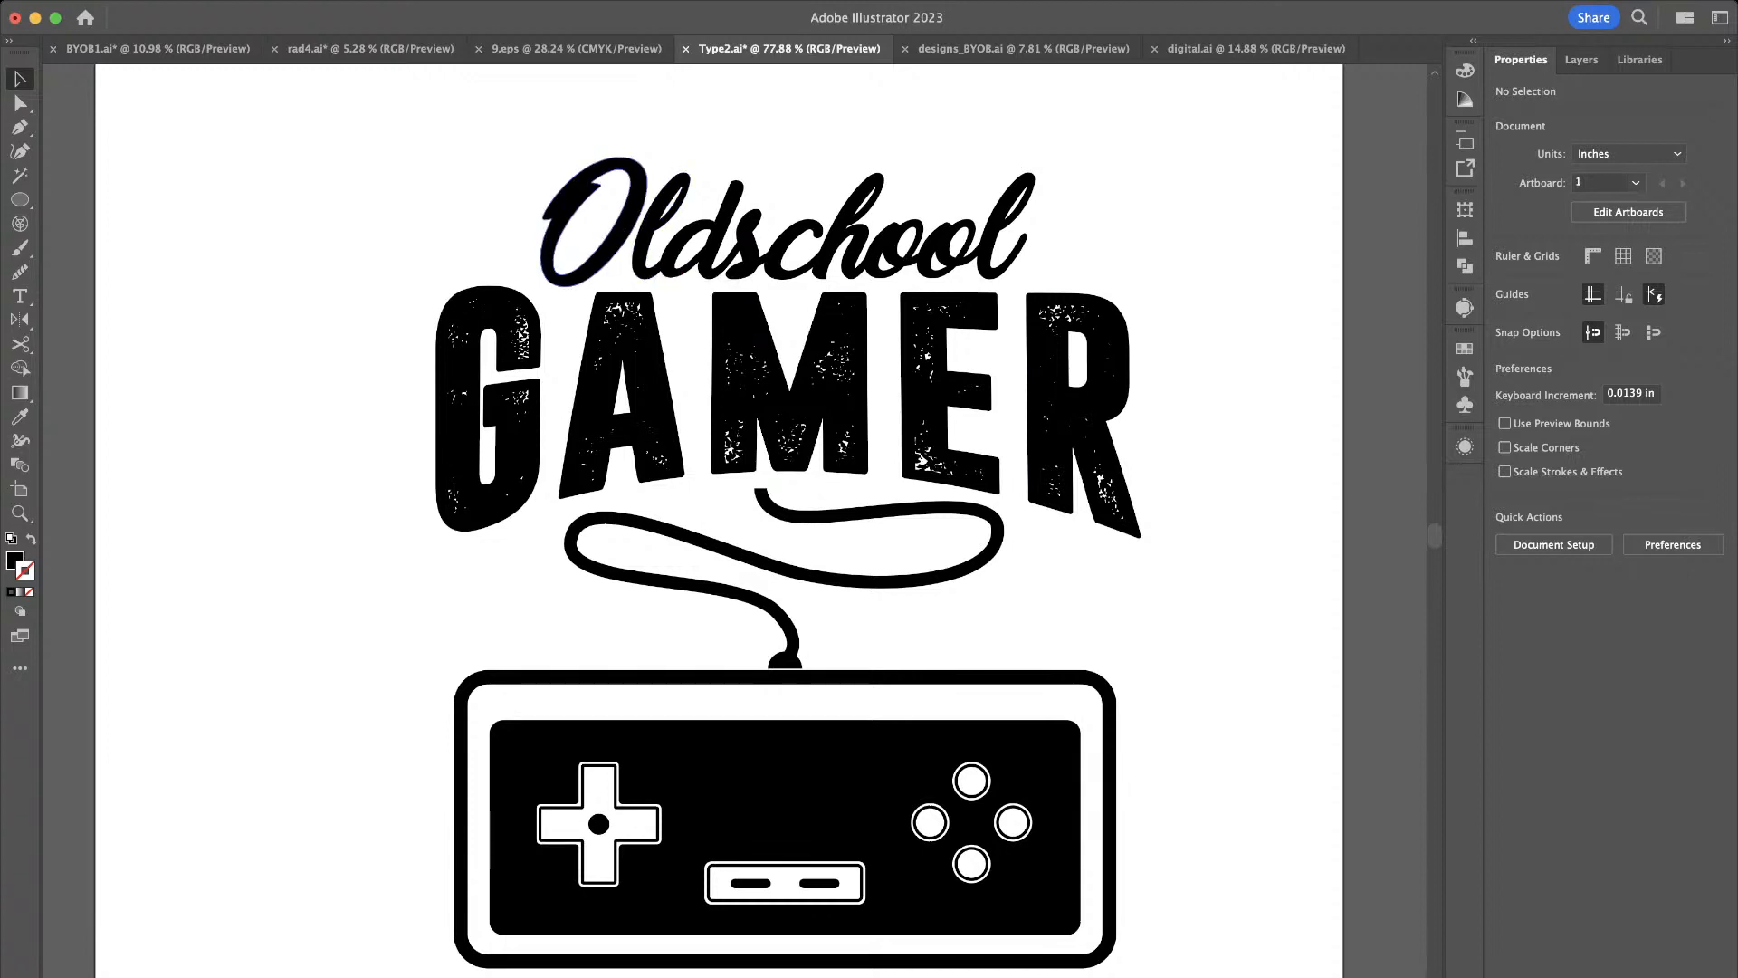
scroll(579, 194, up, 3)
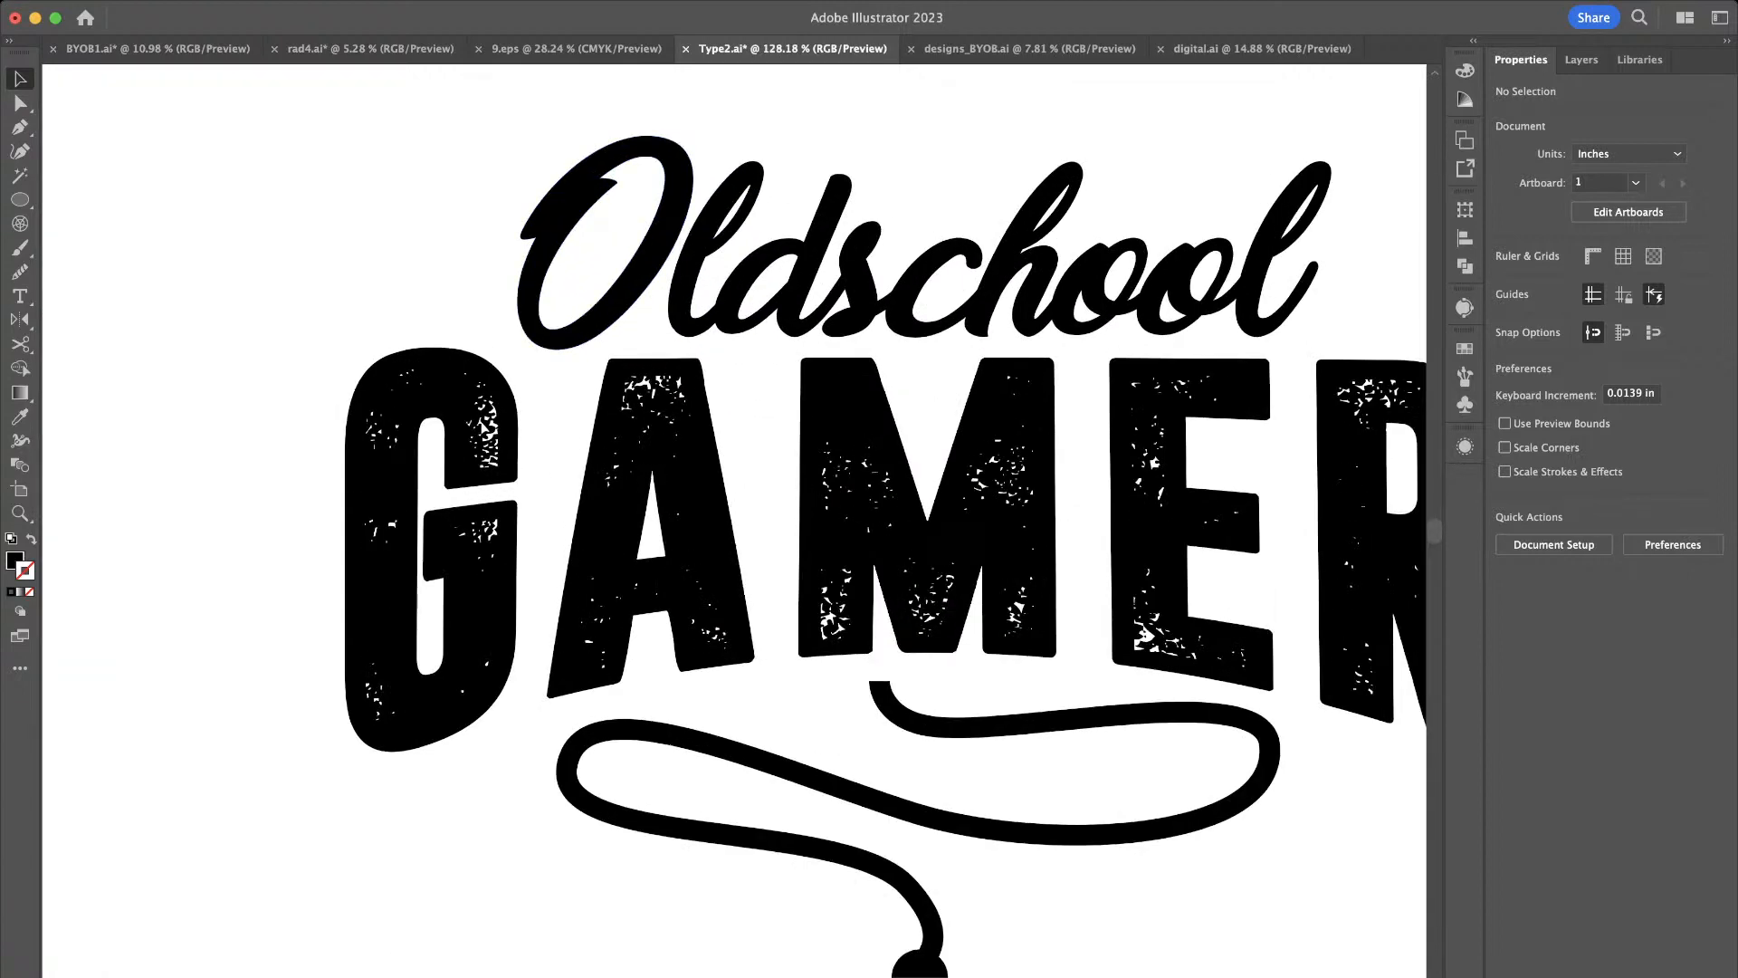
scroll(733, 520, right, 3)
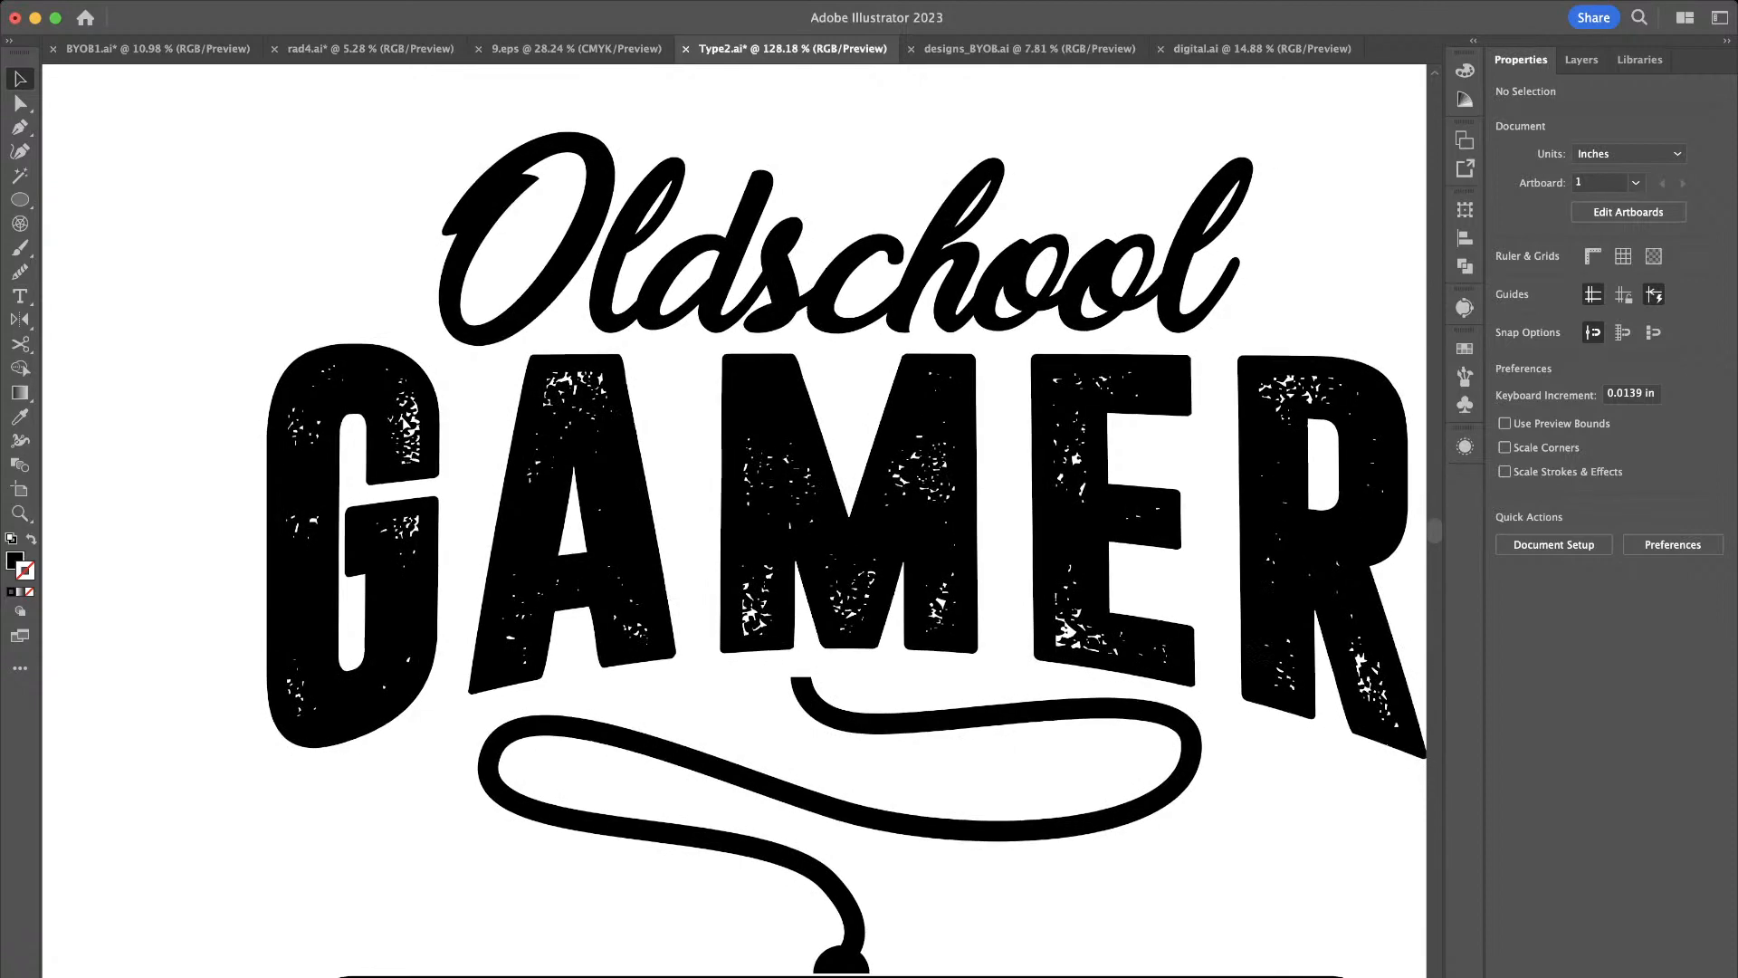
scroll(242, 306, down, 4)
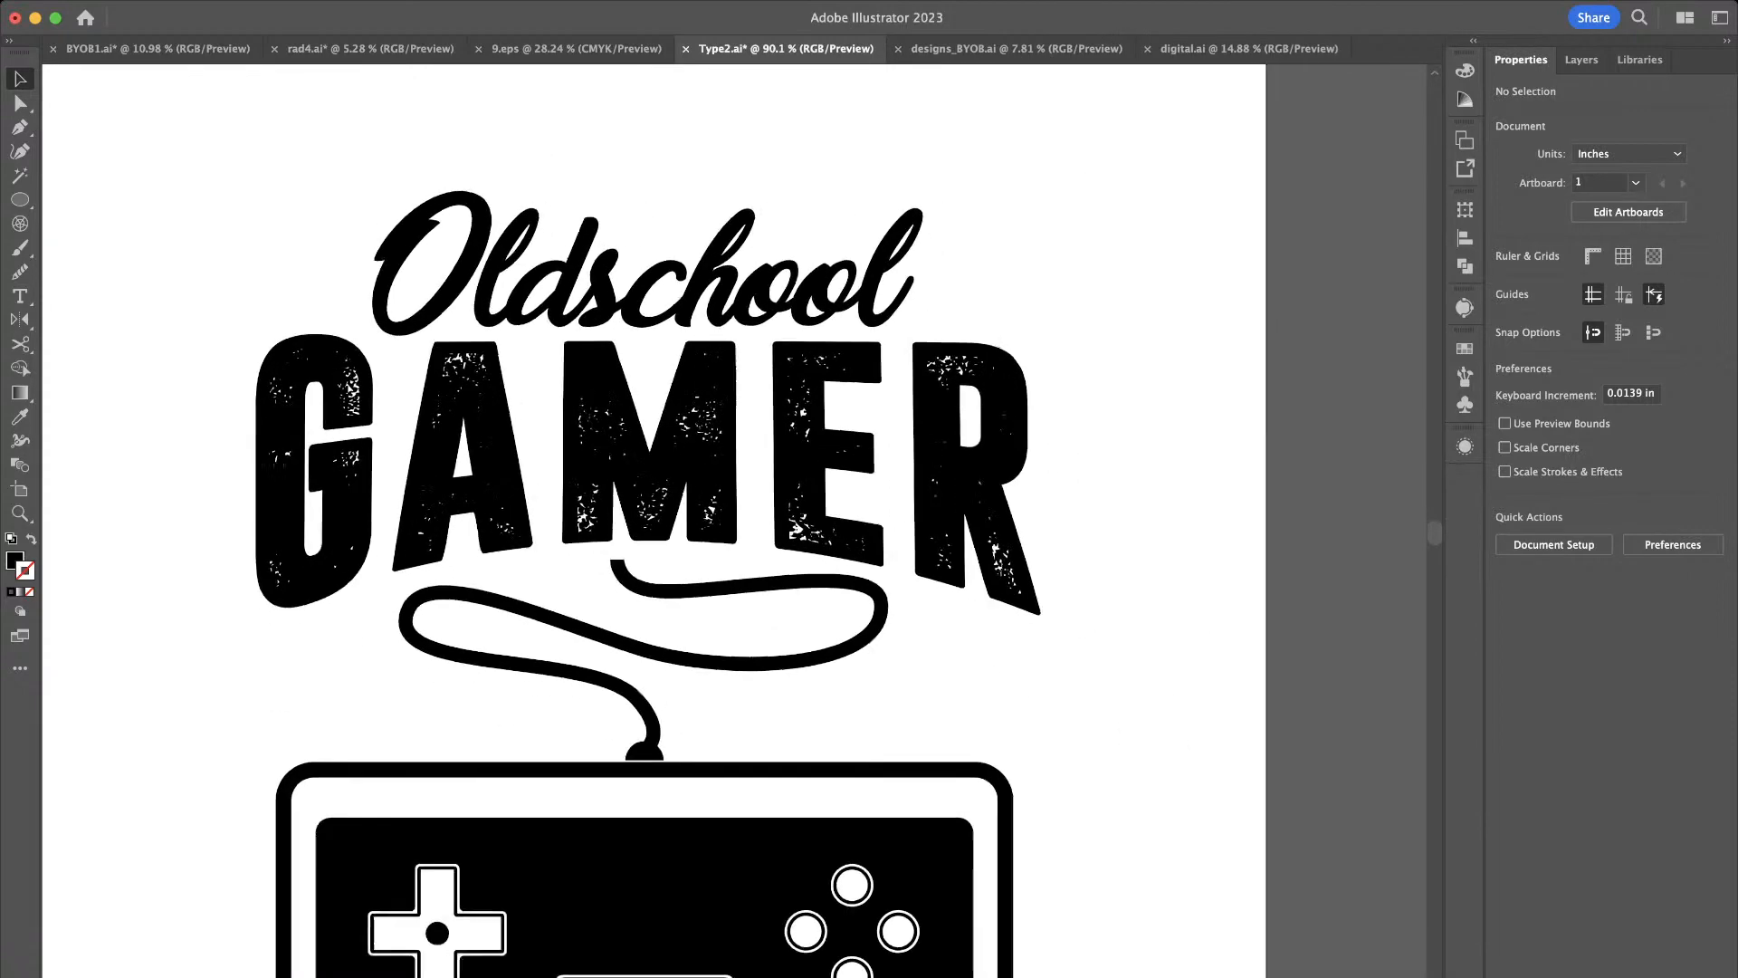
scroll(734, 531, left, 2)
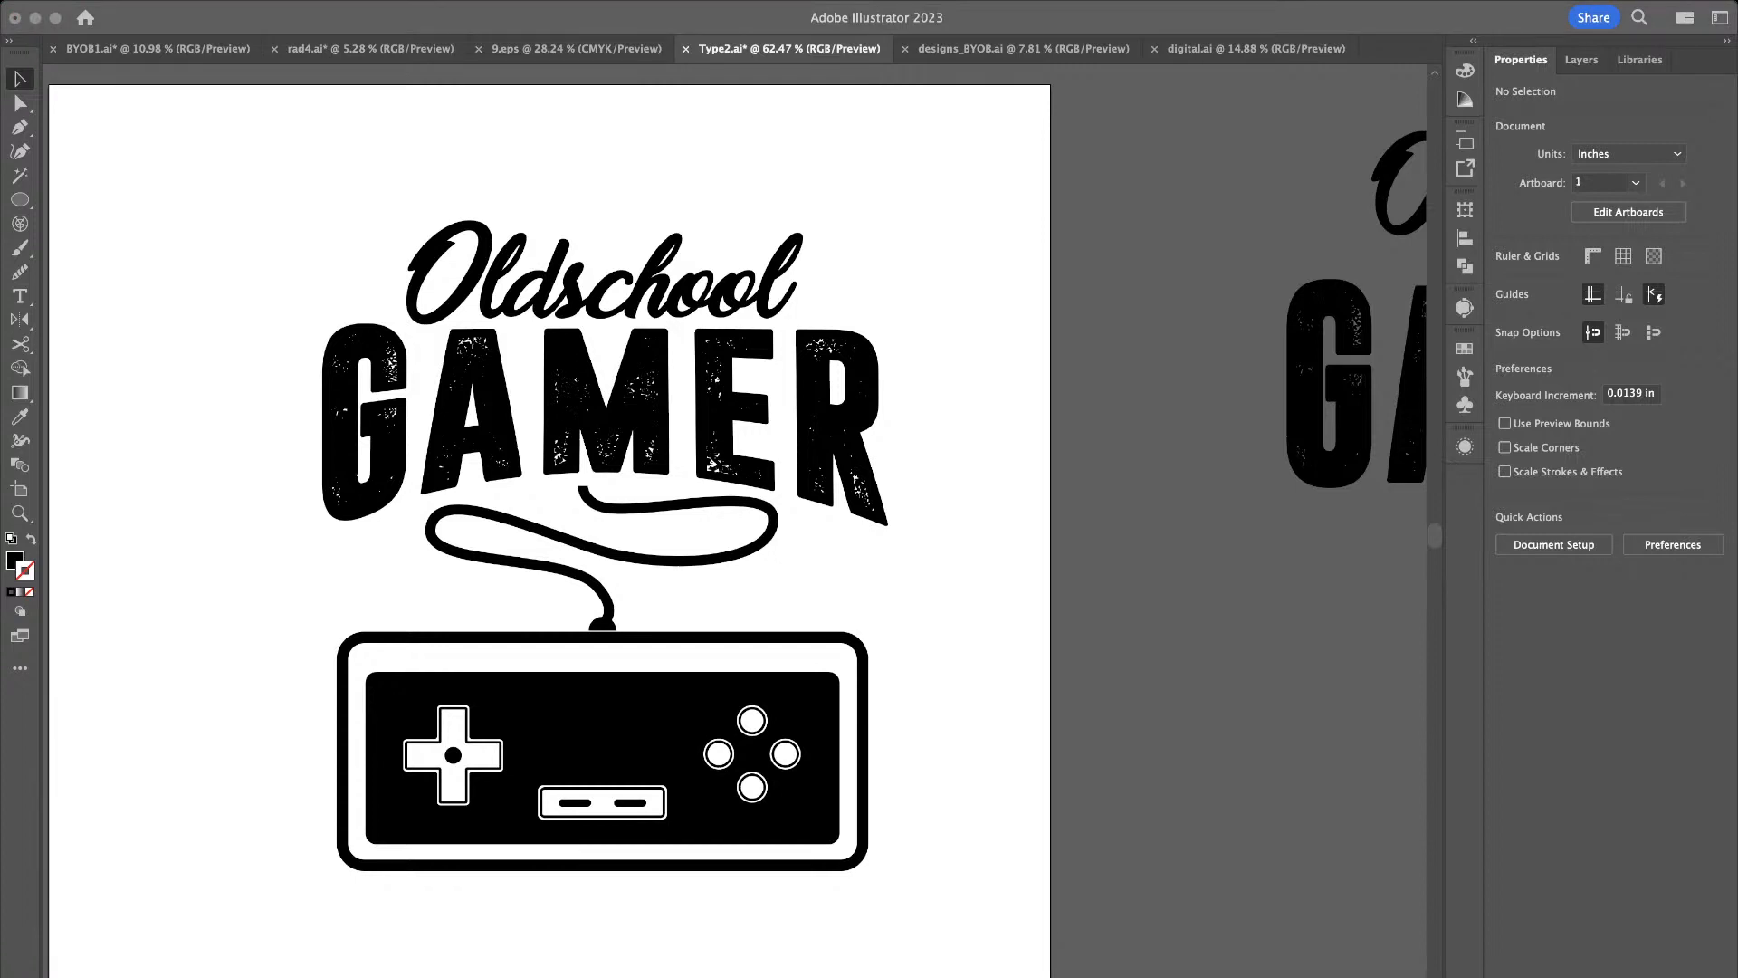
Draw a thin vertical black rectangle about 0.12 by 1.19 in above the middle of the Oldschool lettering
key(l)
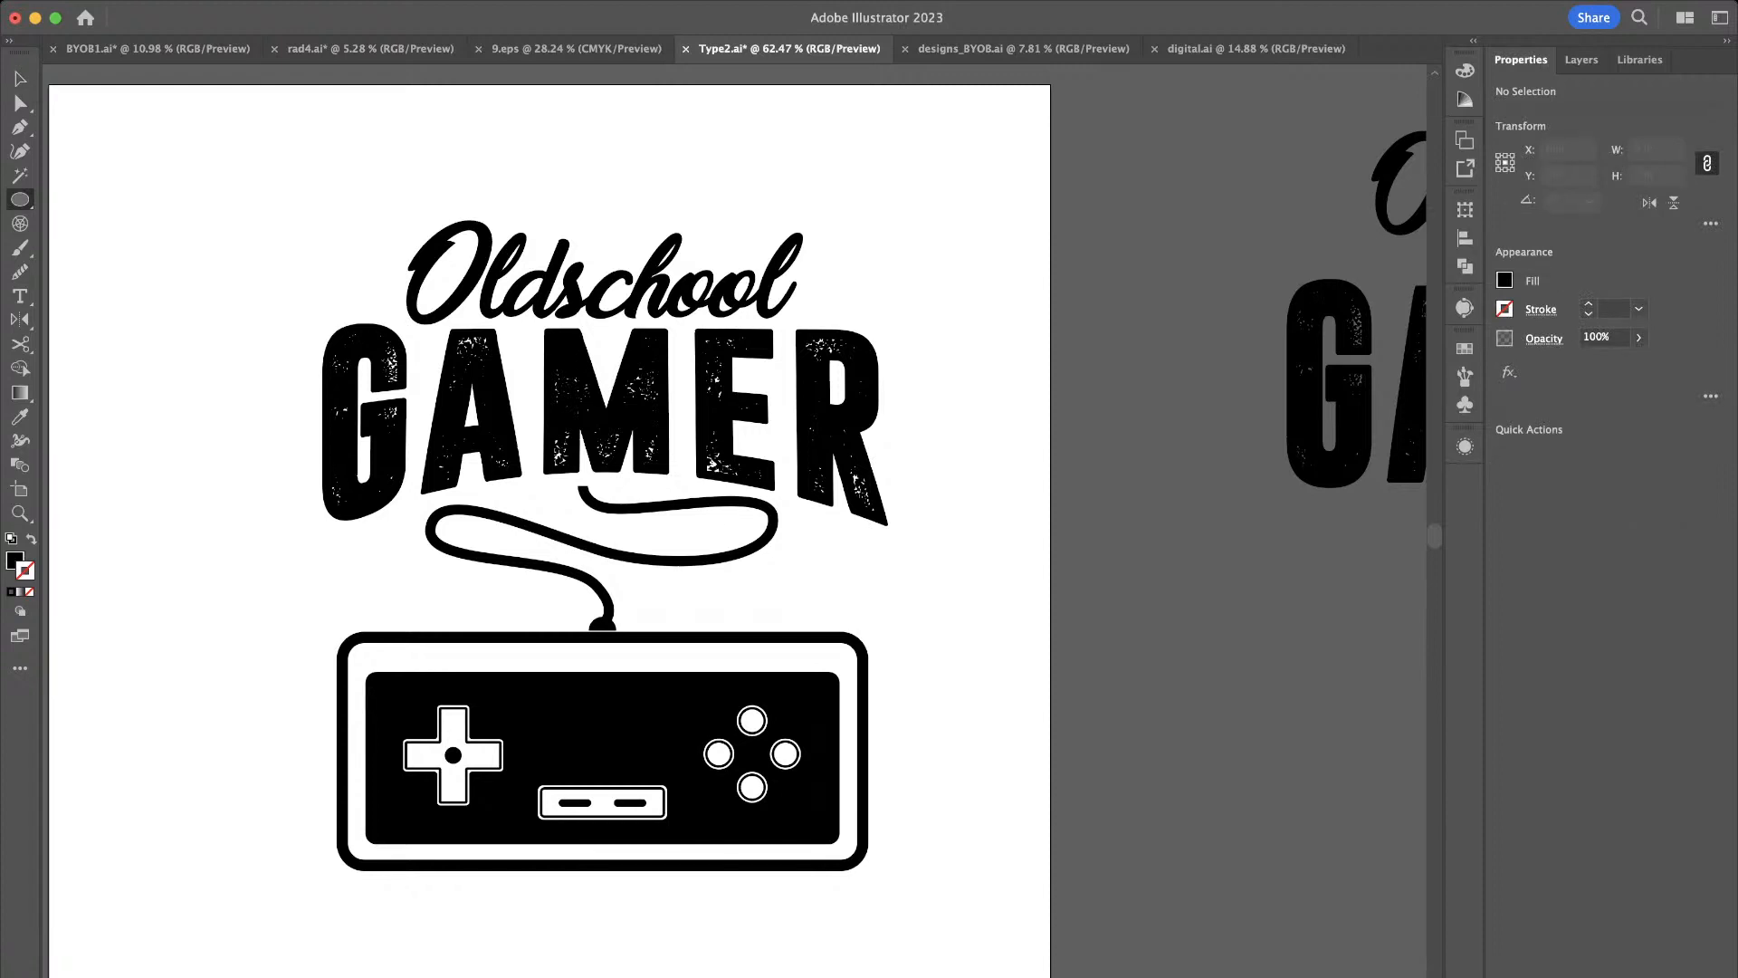
key(m)
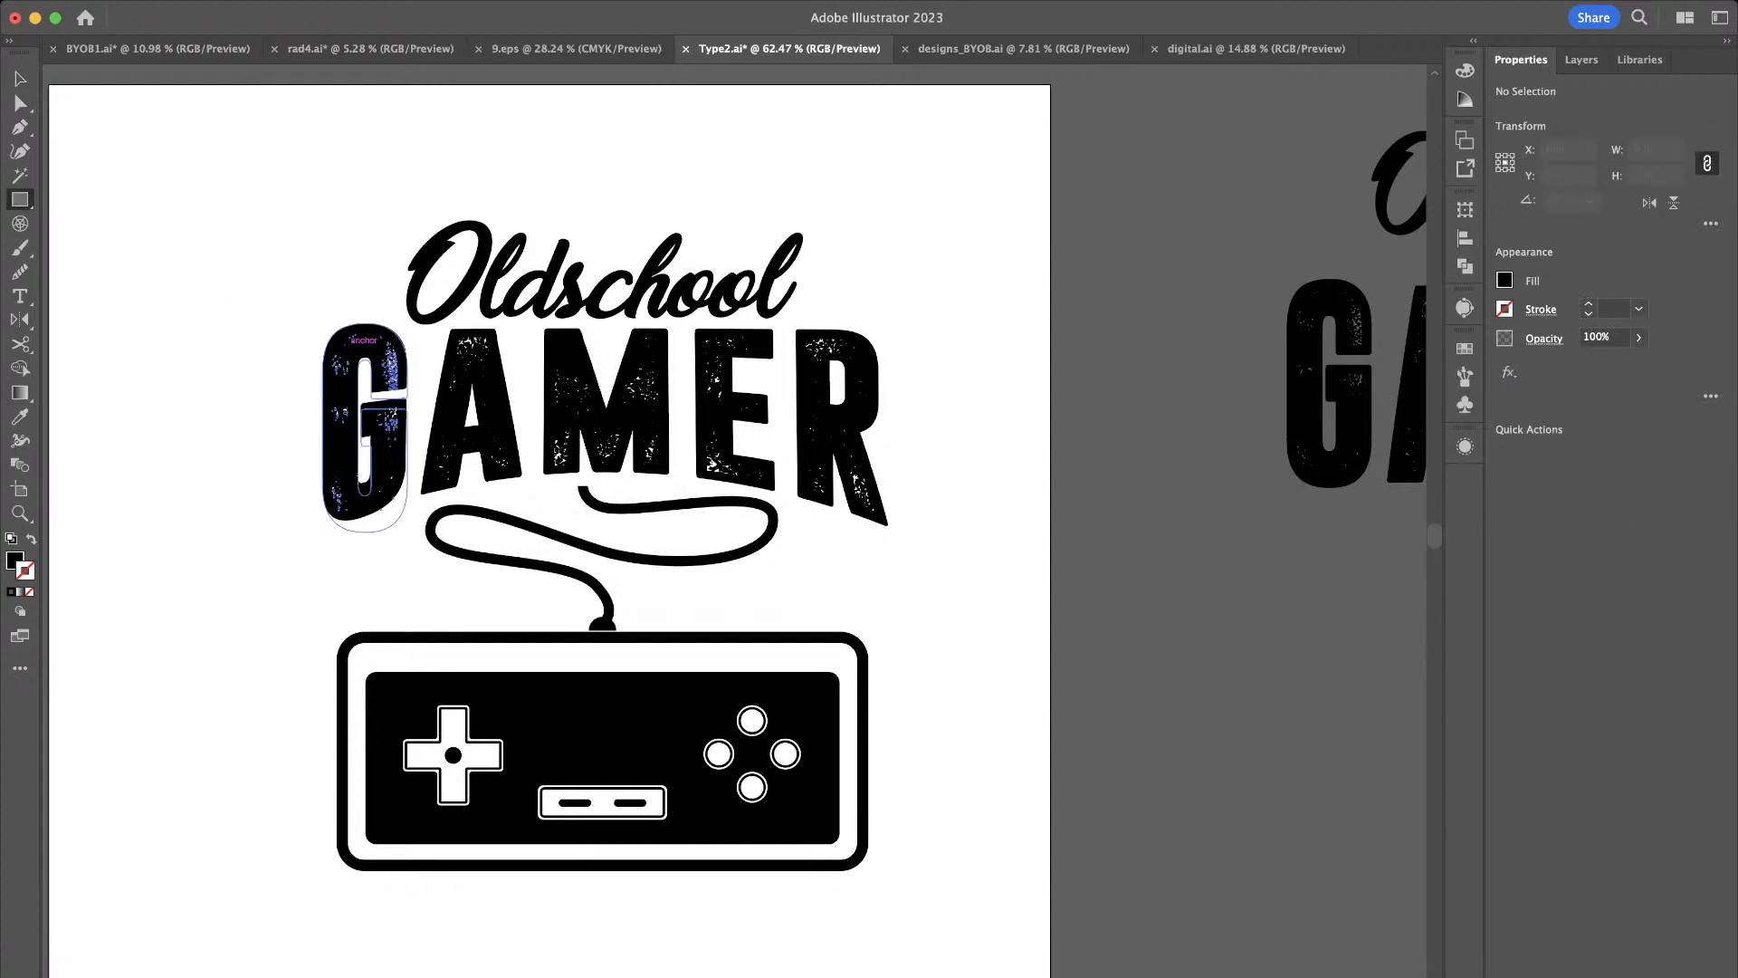
scroll(569, 255, up, 2)
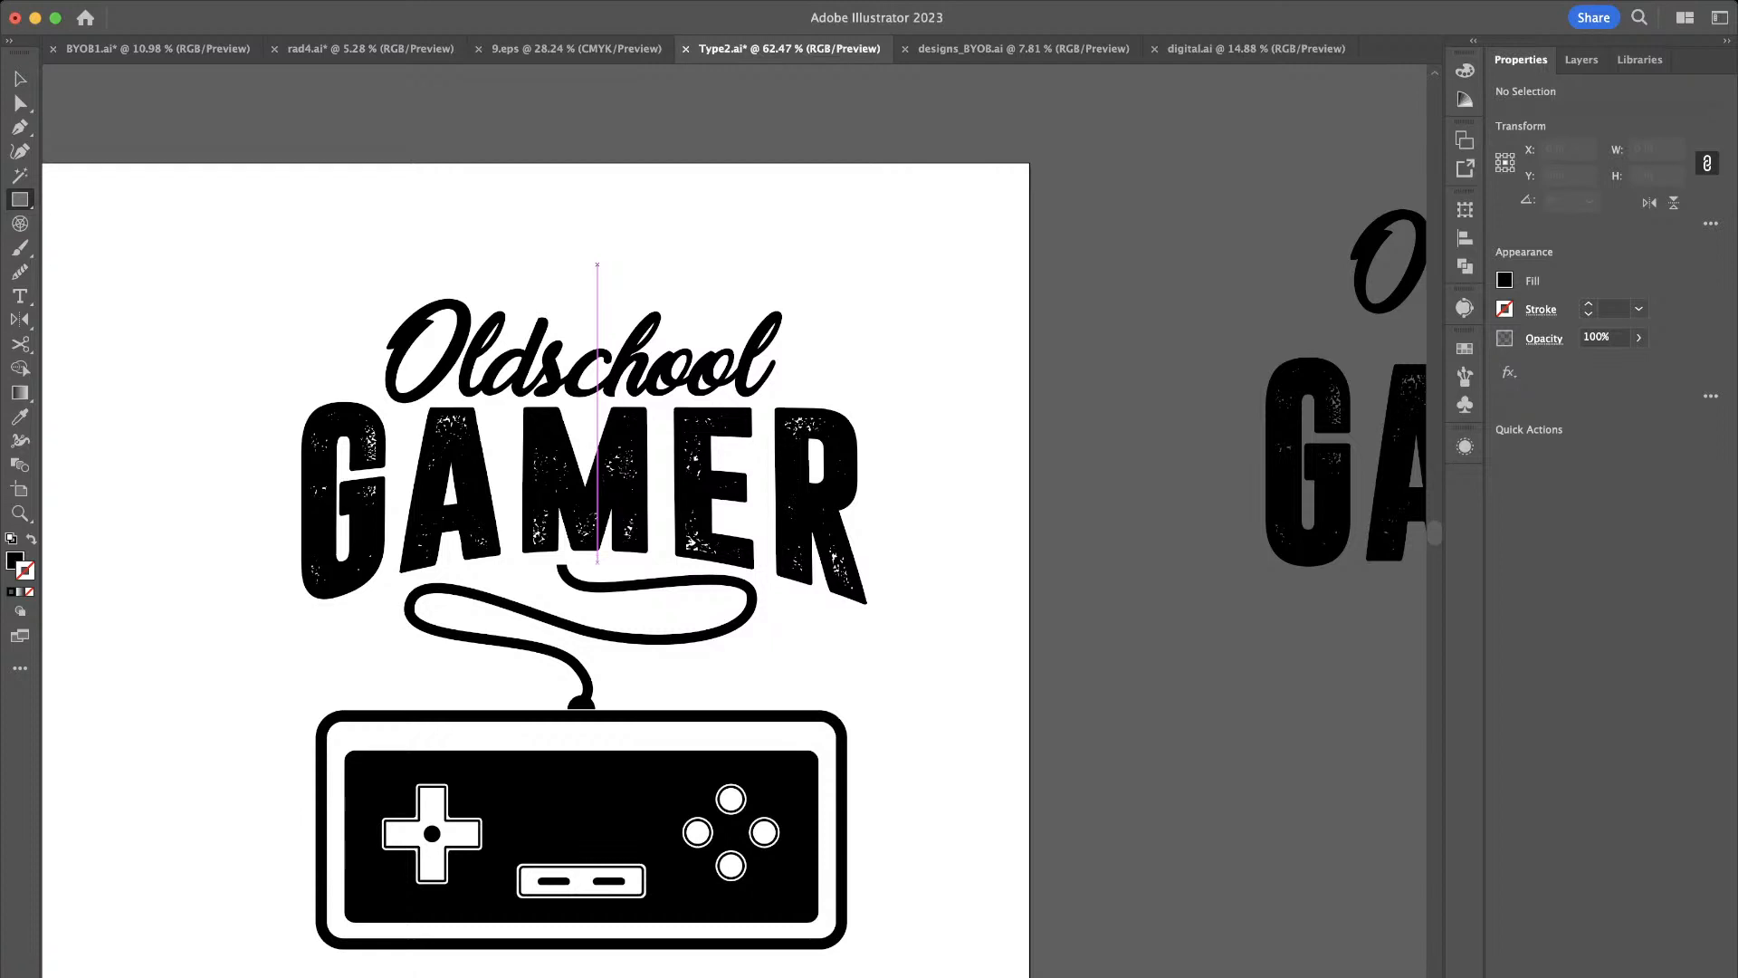
mouse_move(597, 264)
mouse_down()
mouse_move(558, 165)
mouse_move(583, 150)
mouse_move(588, 169)
mouse_up()
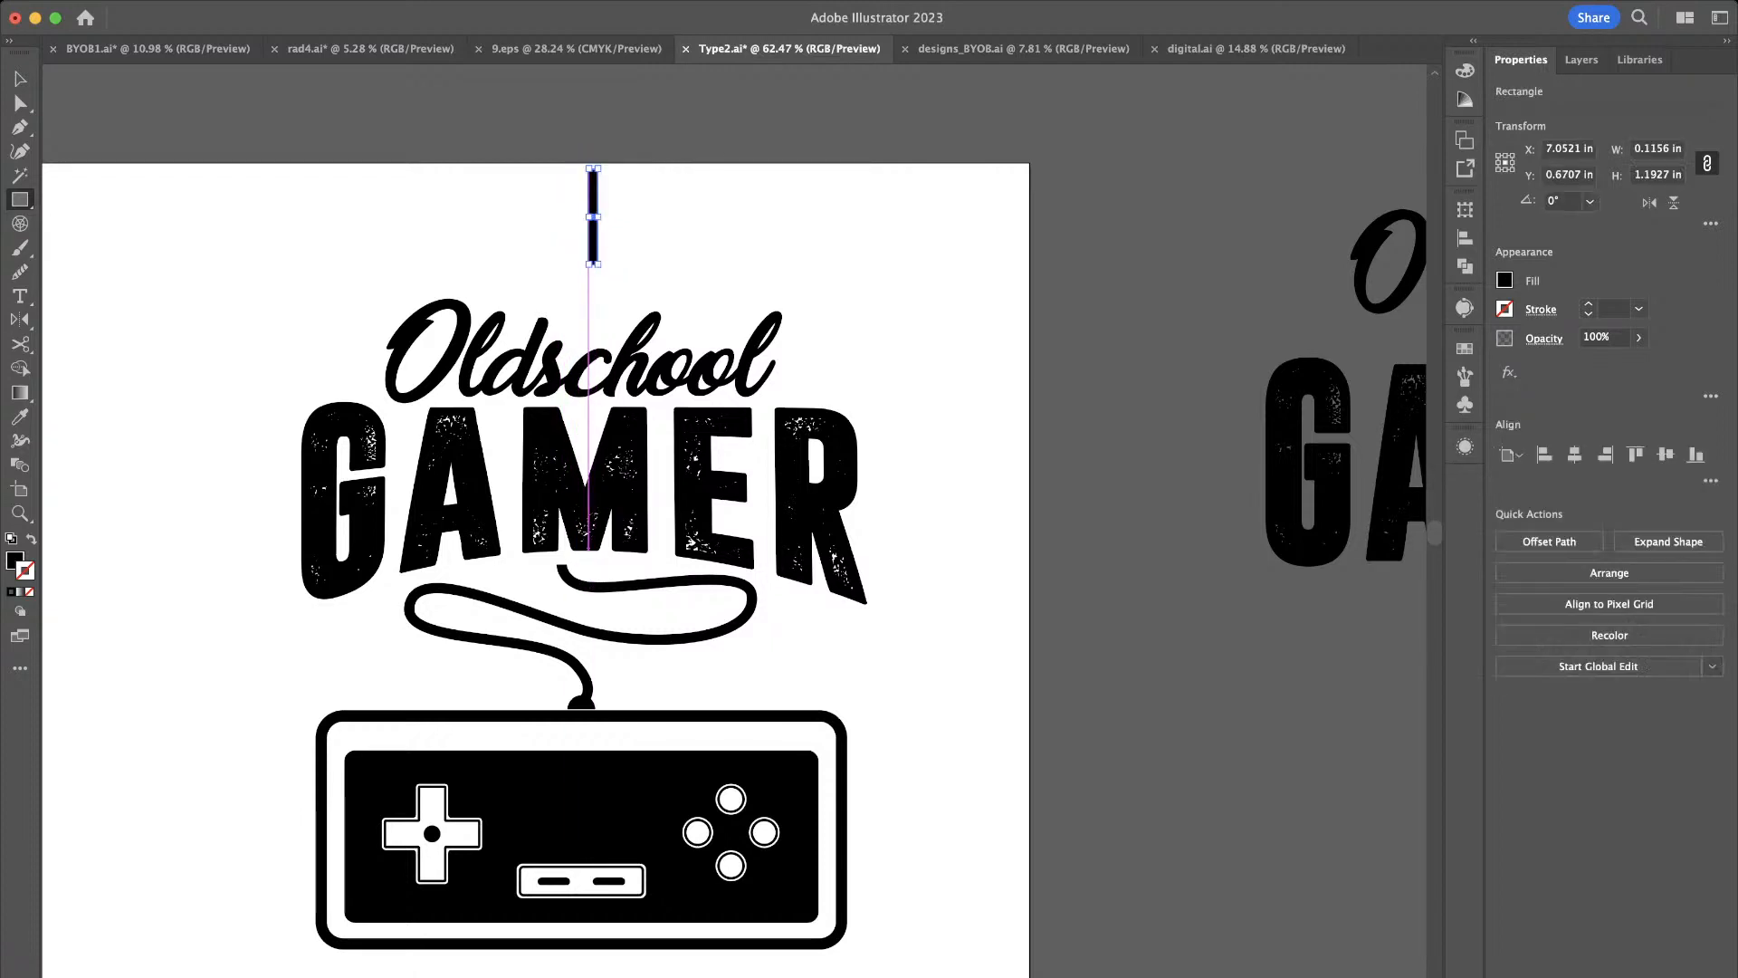
key(v)
click(602, 229)
click(594, 255)
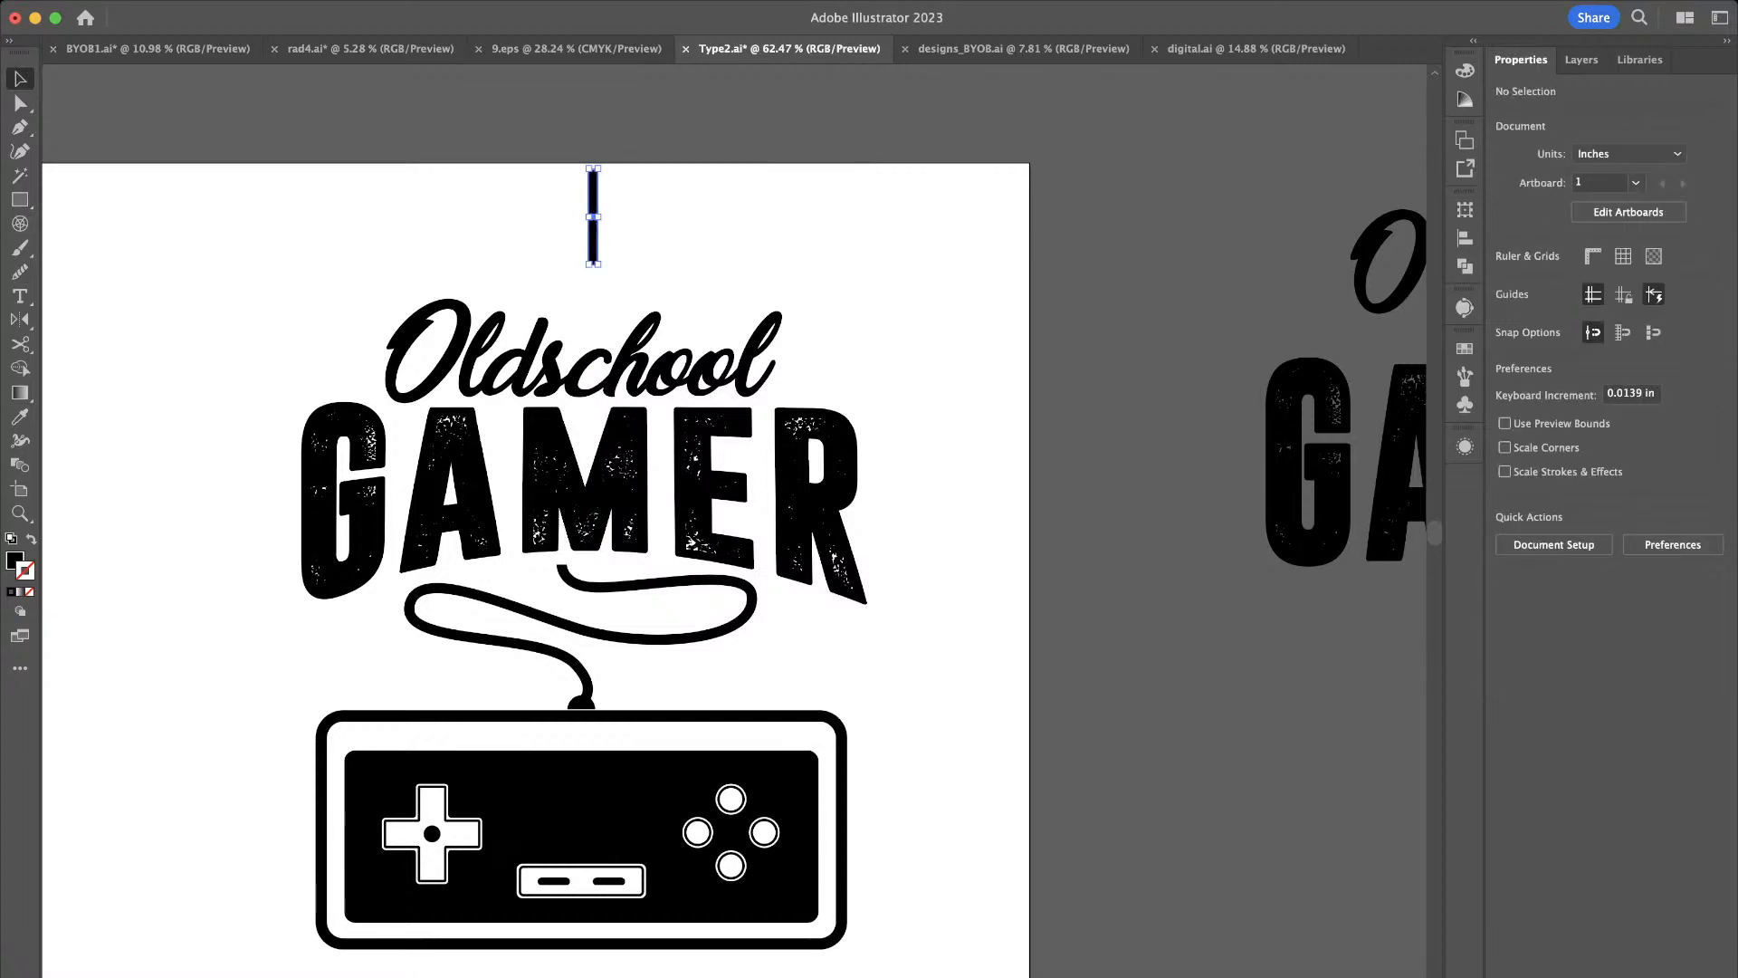
Try a slightly narrower version of the vertical rectangle, judge it above the lettering, and delete it
scroll(601, 269, up, 4)
scroll(597, 158, up, 6)
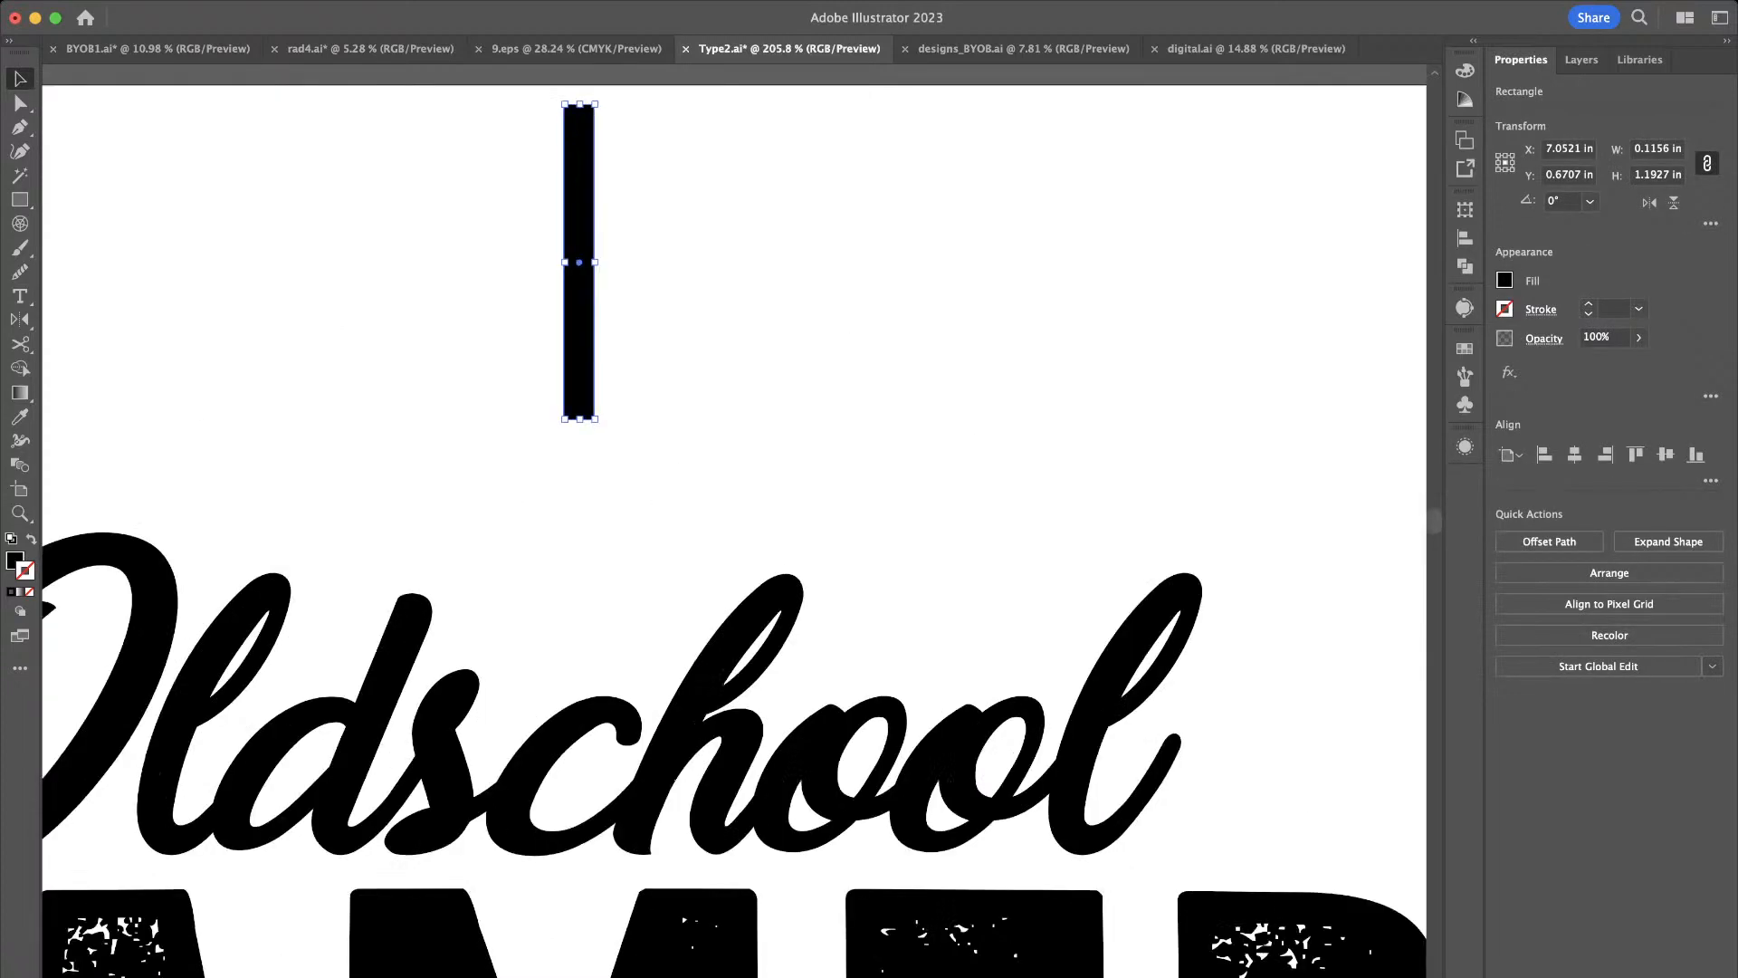
drag(594, 261, 587, 262)
scroll(699, 338, down, 6)
click(699, 338)
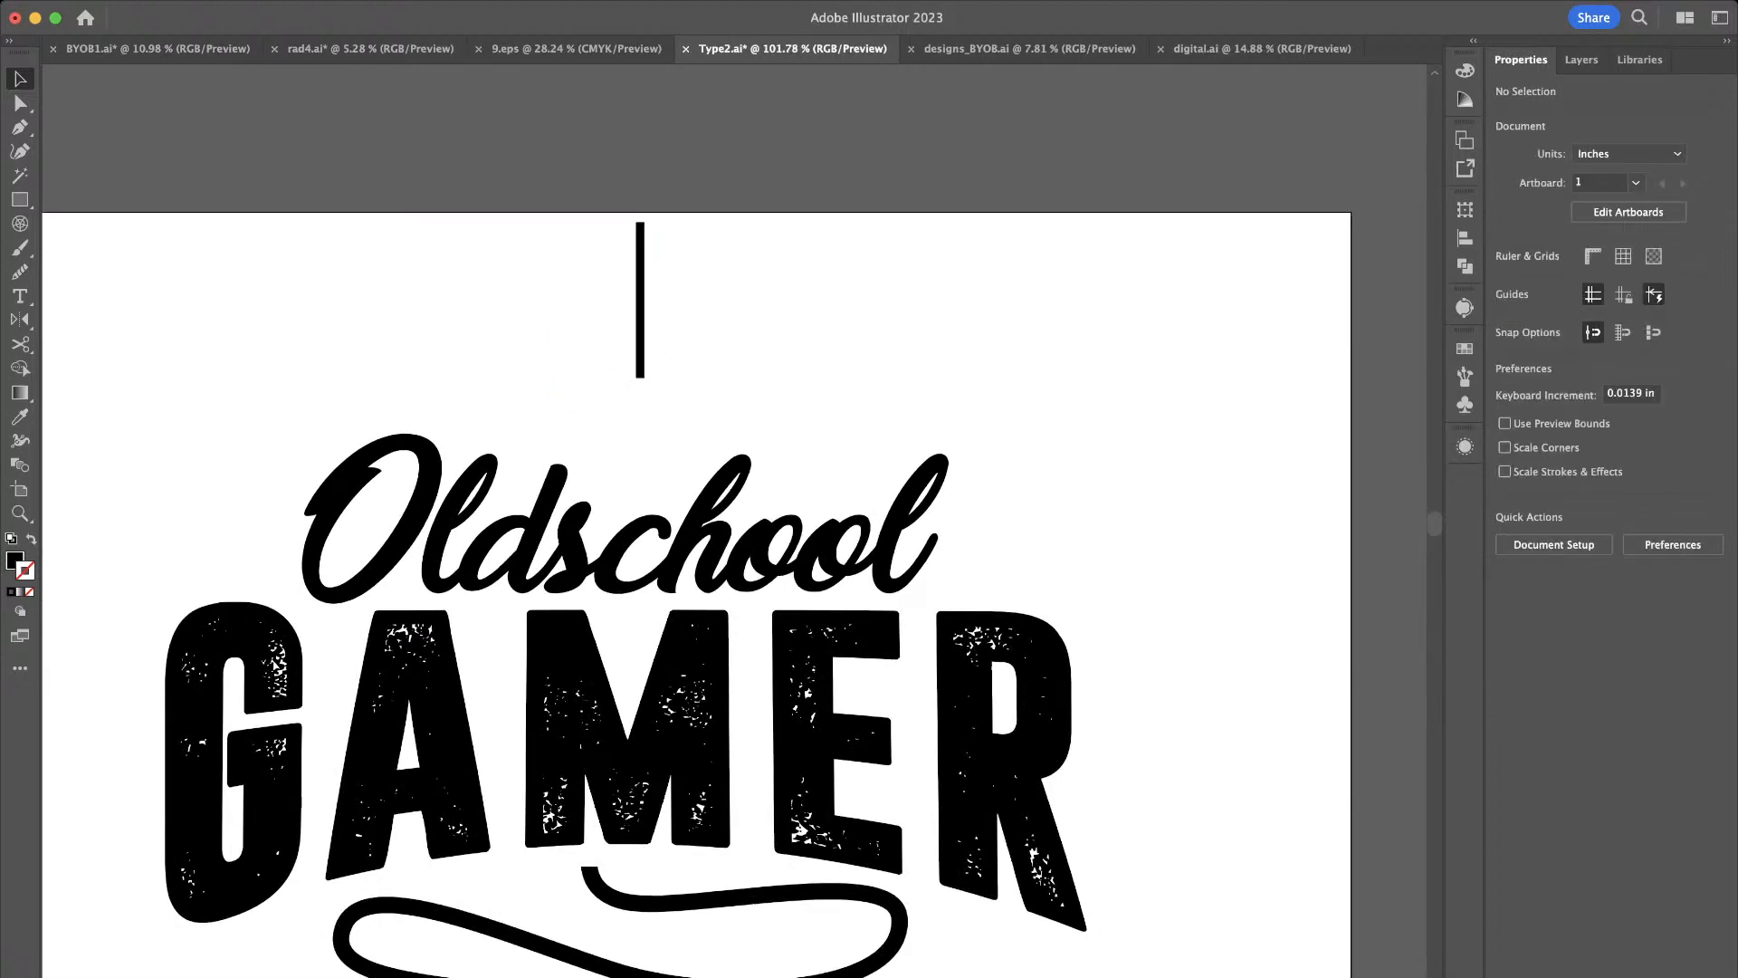
scroll(697, 543, down, 4)
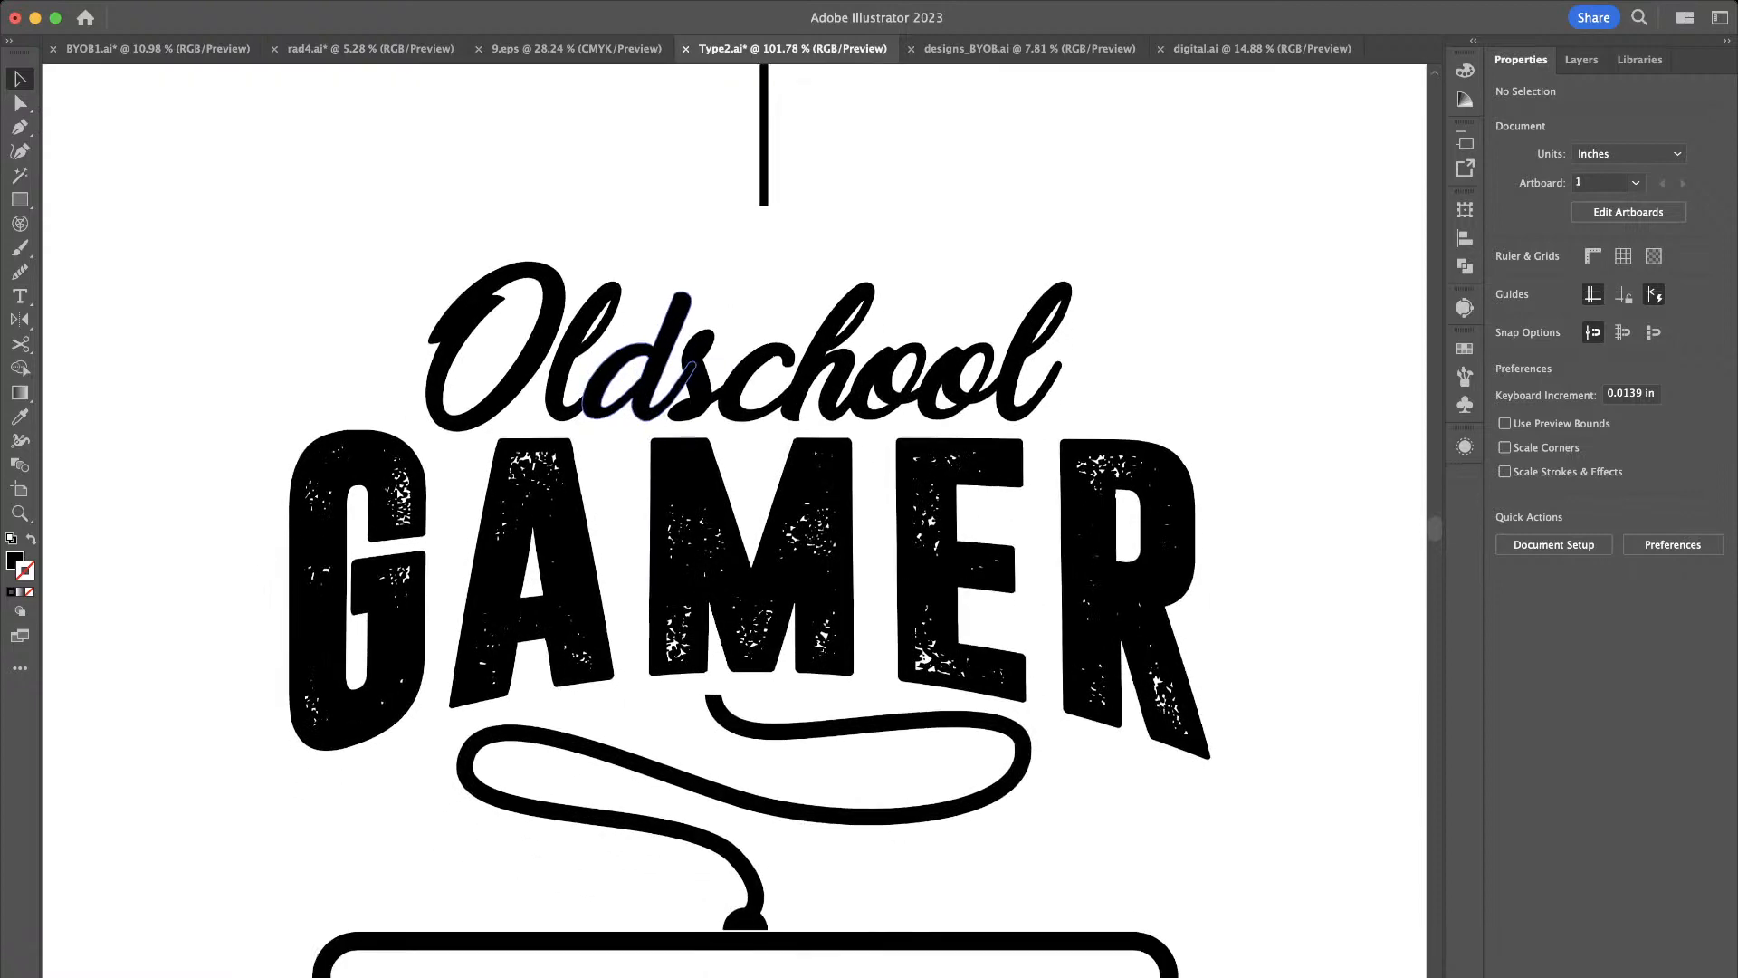
scroll(641, 410, up, 5)
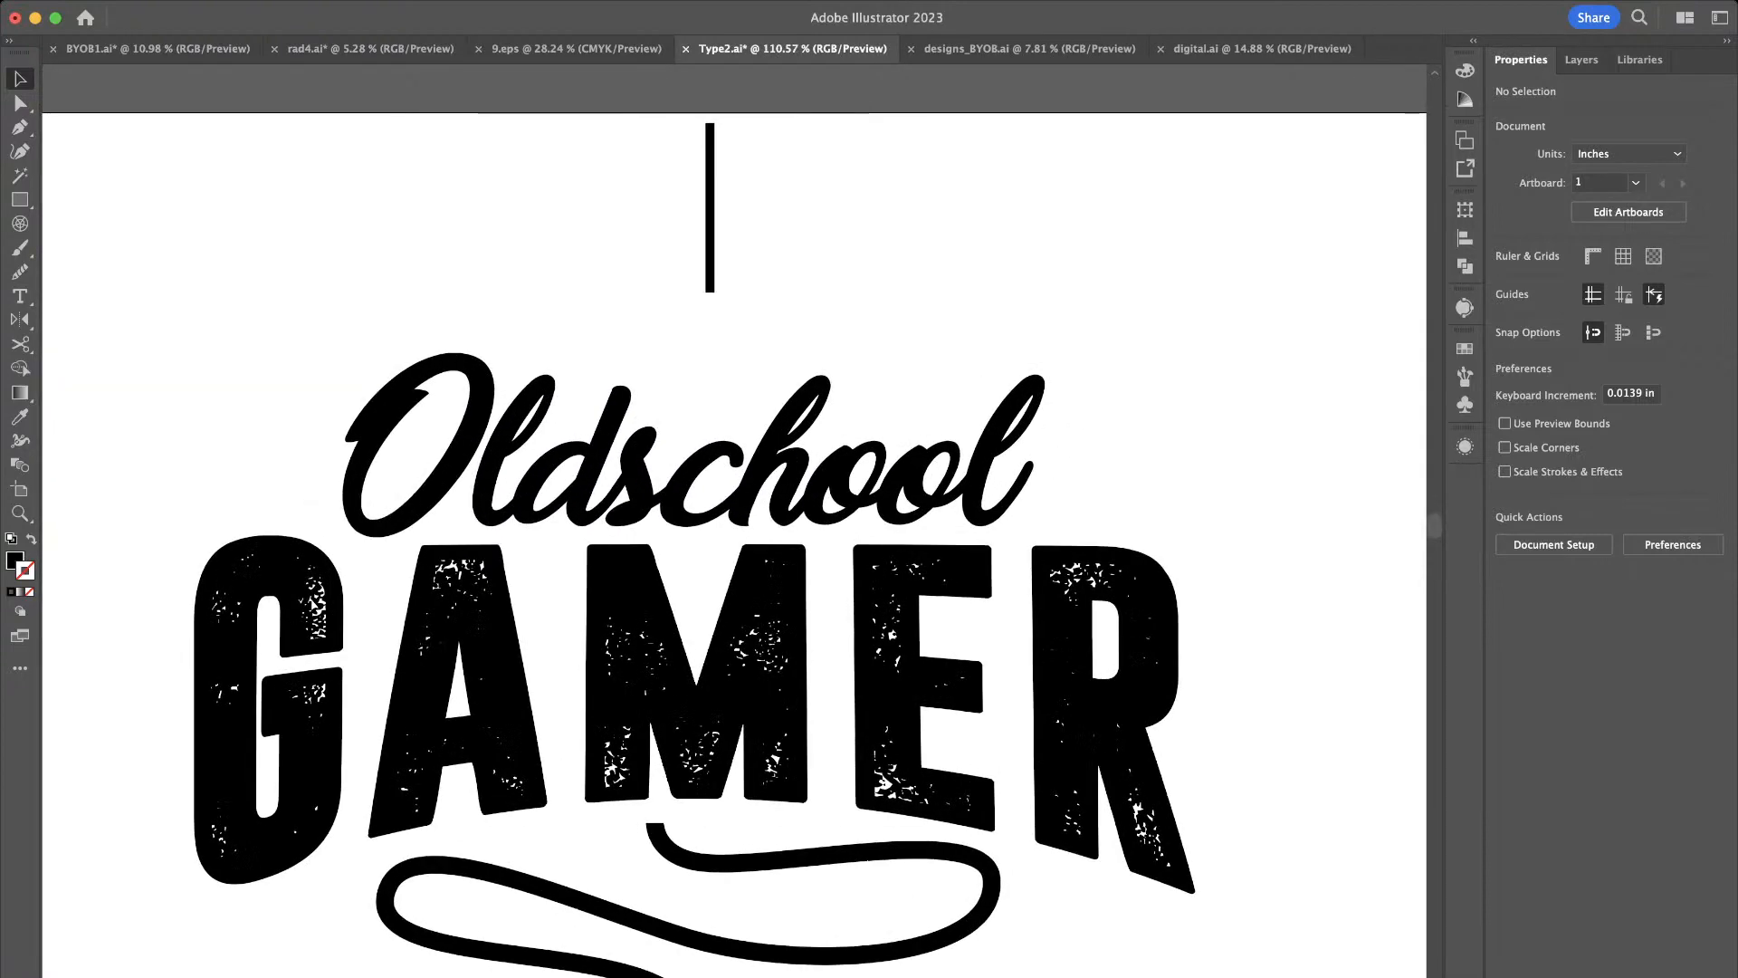
click(707, 271)
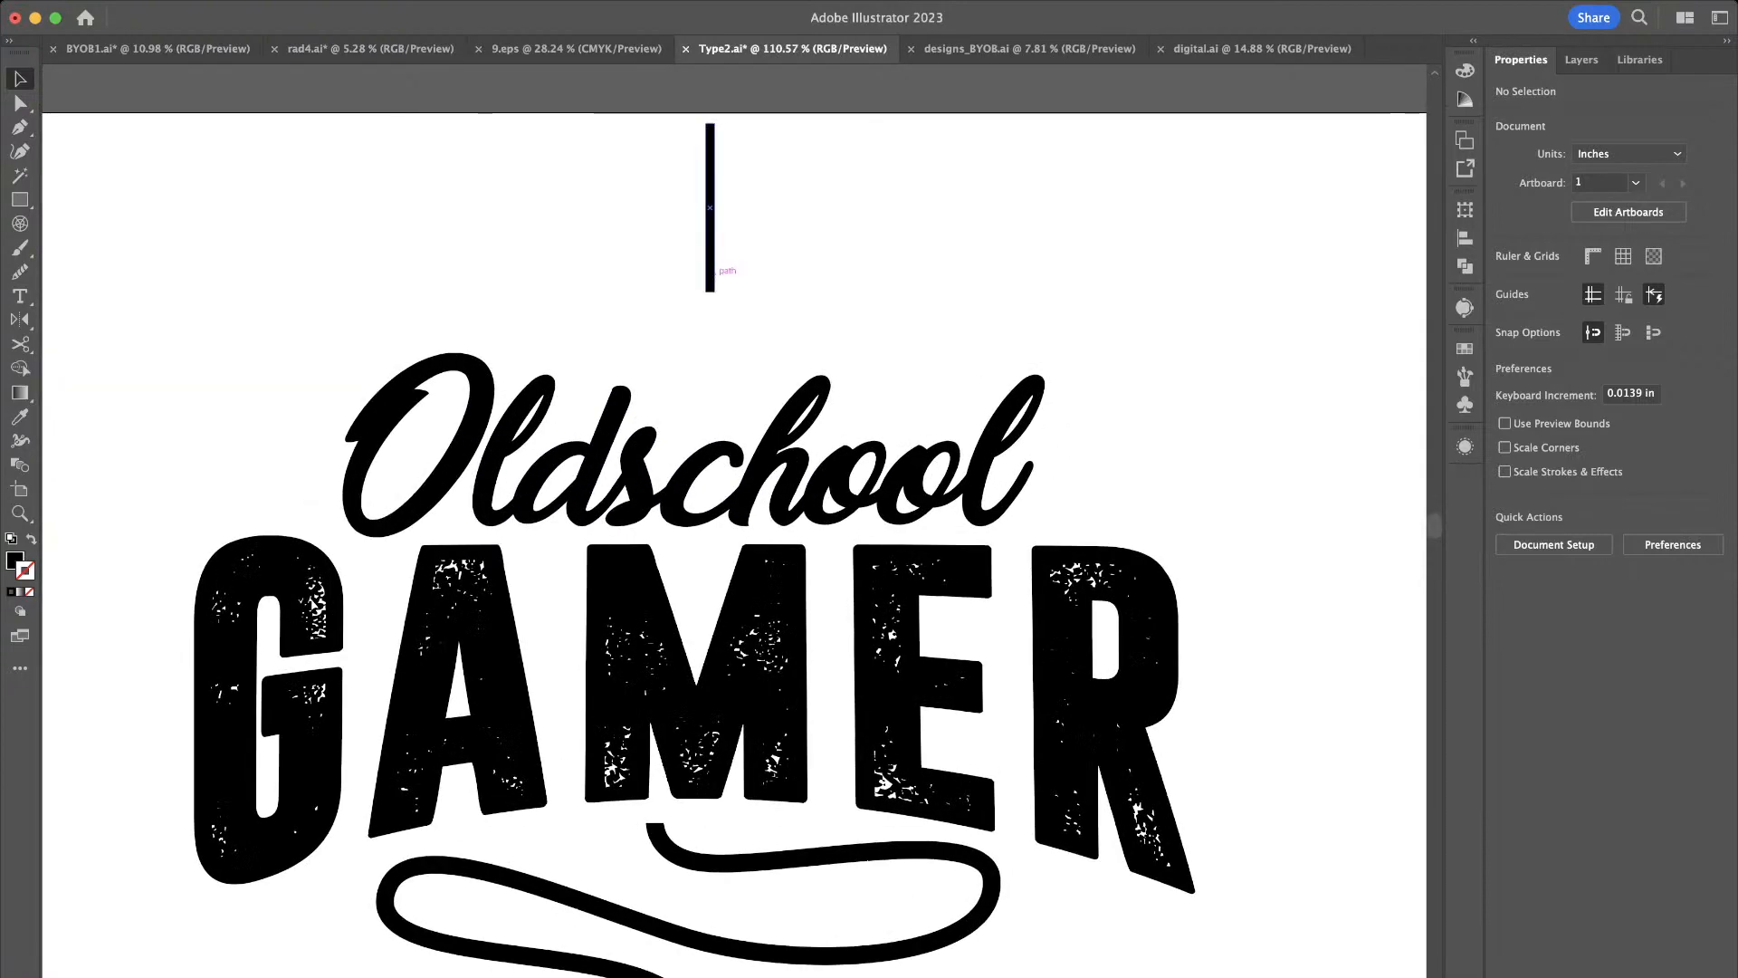
key(Delete)
Draw a vertical line about 1.13 in long with the Pen tool above the Oldschool lettering, using a 5 pt black stroke
key(p)
click(710, 298)
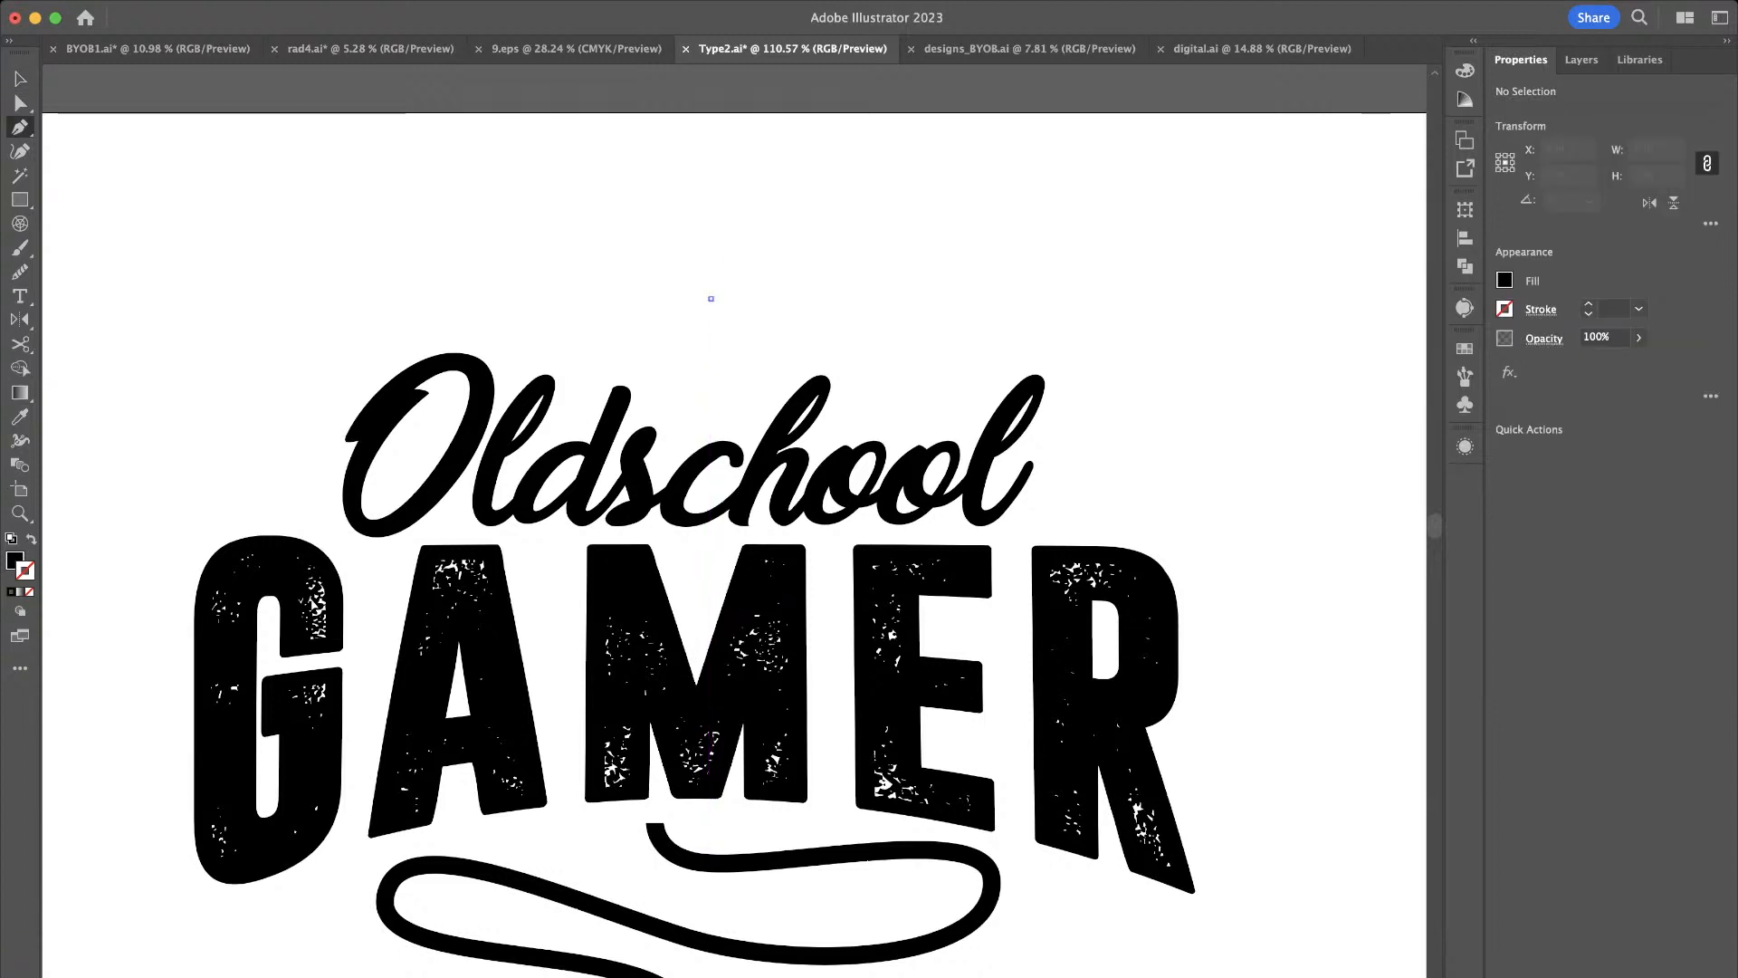
click(711, 138)
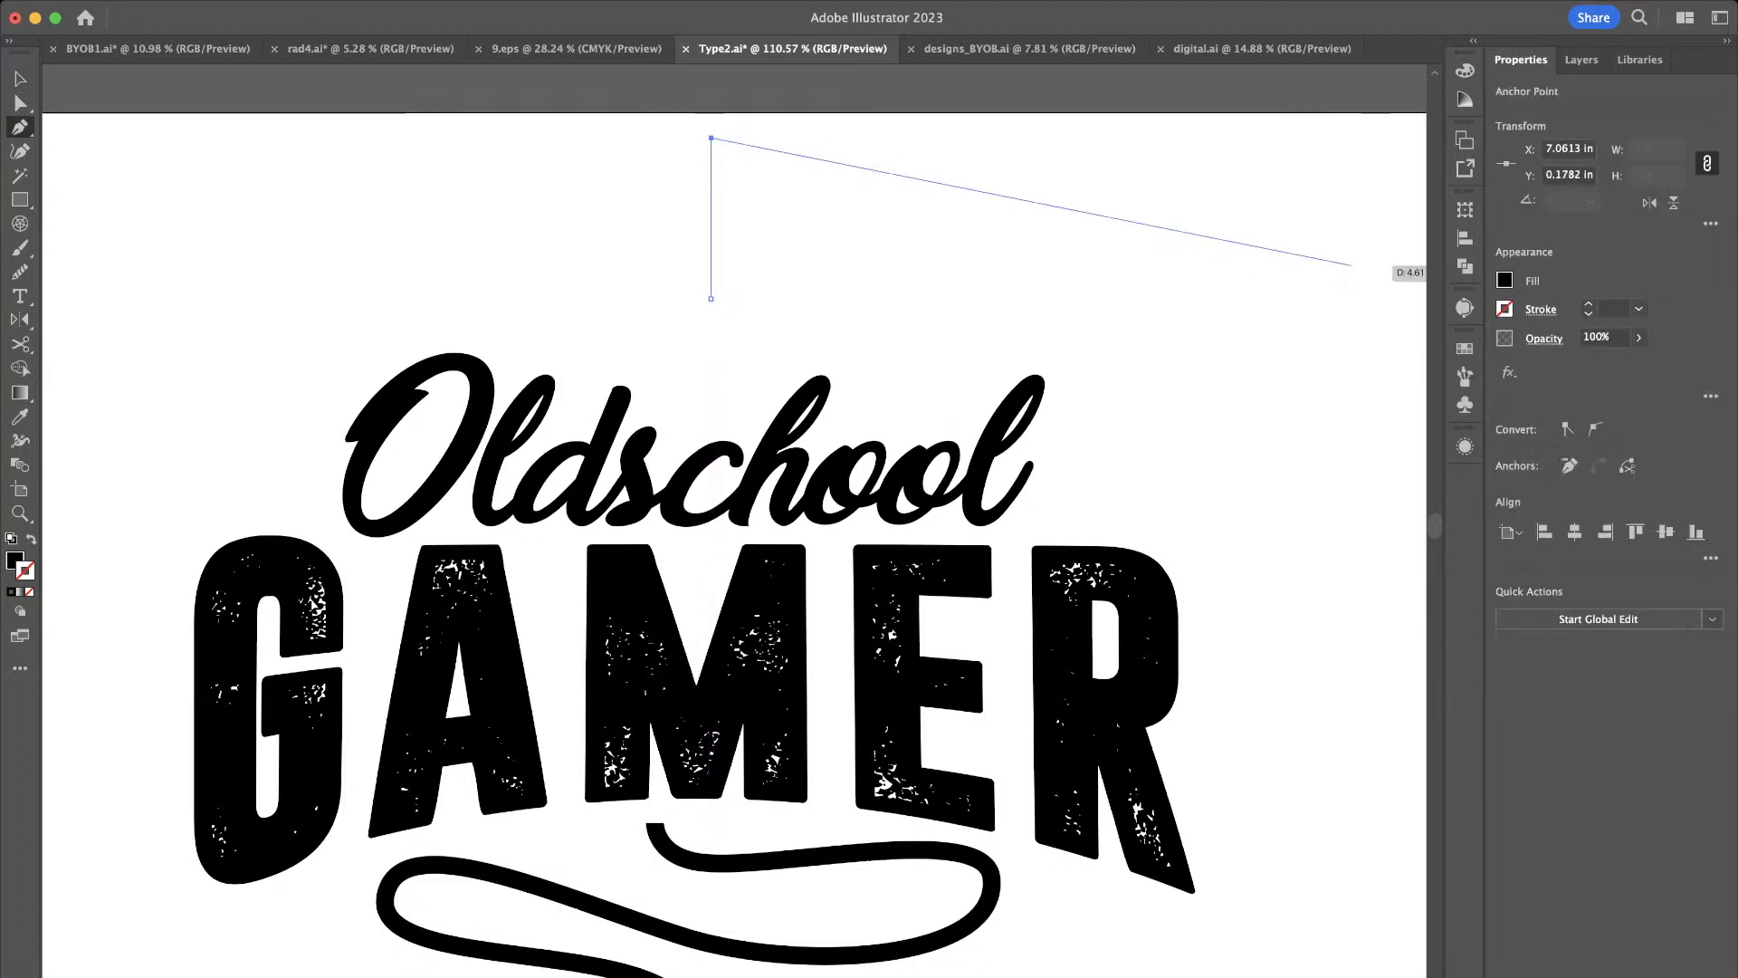
click(1615, 464)
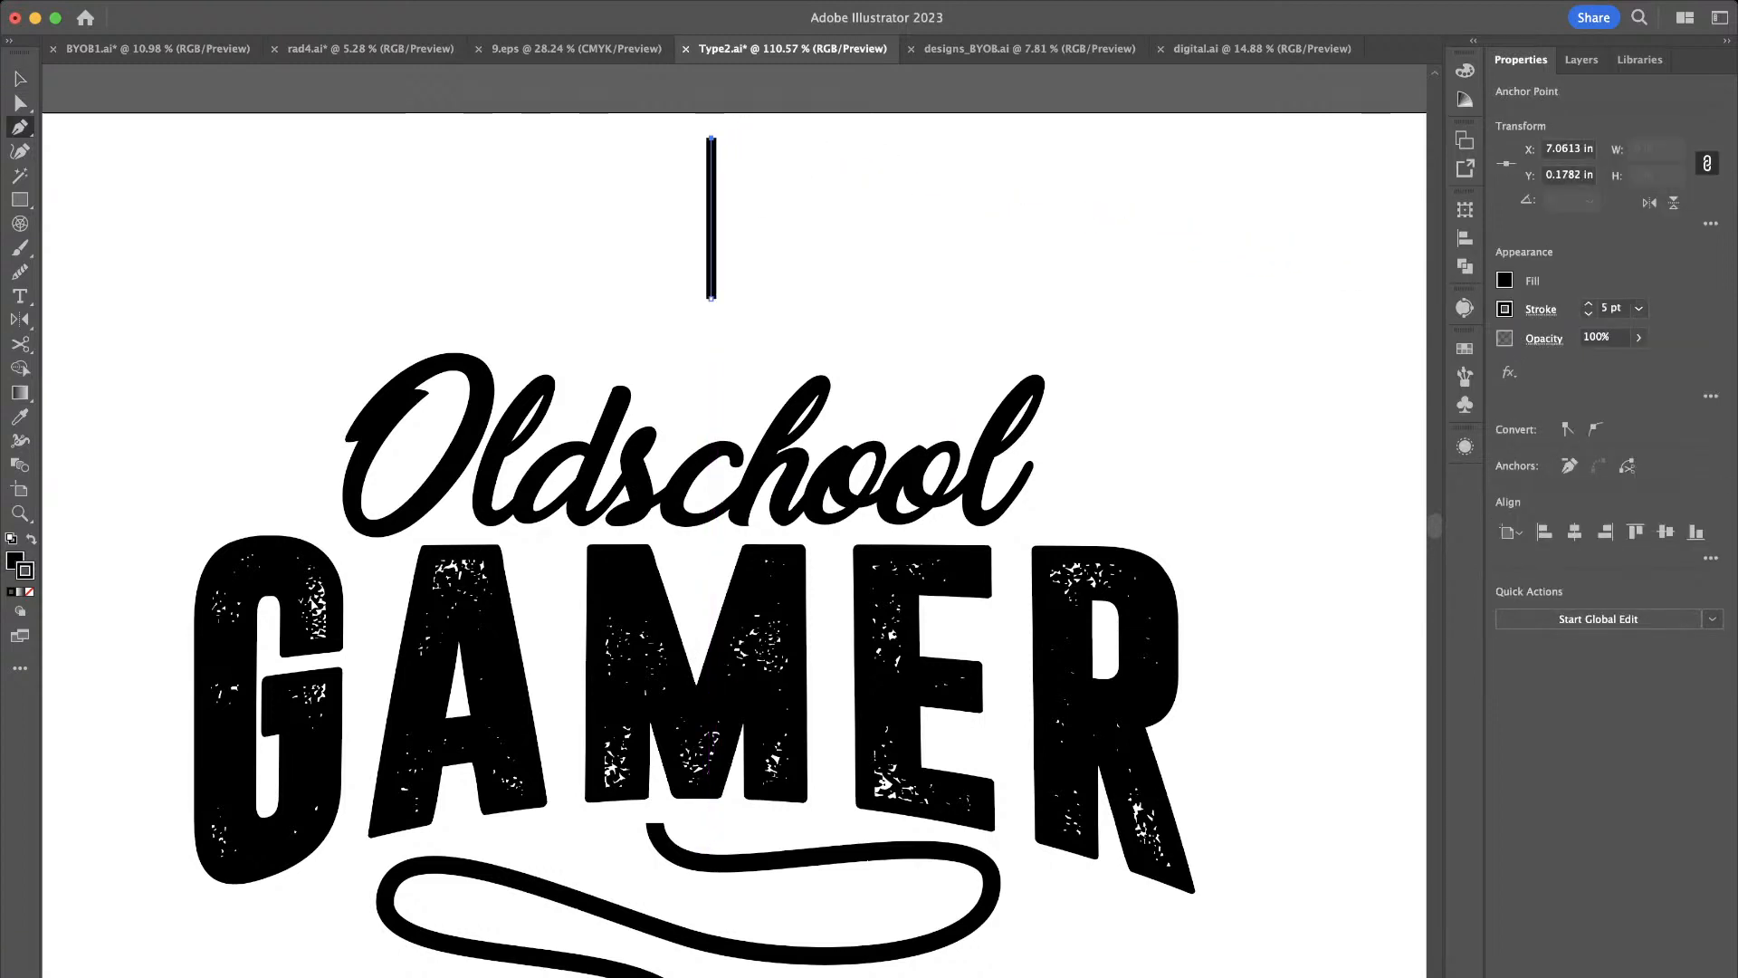
key(v)
click(713, 313)
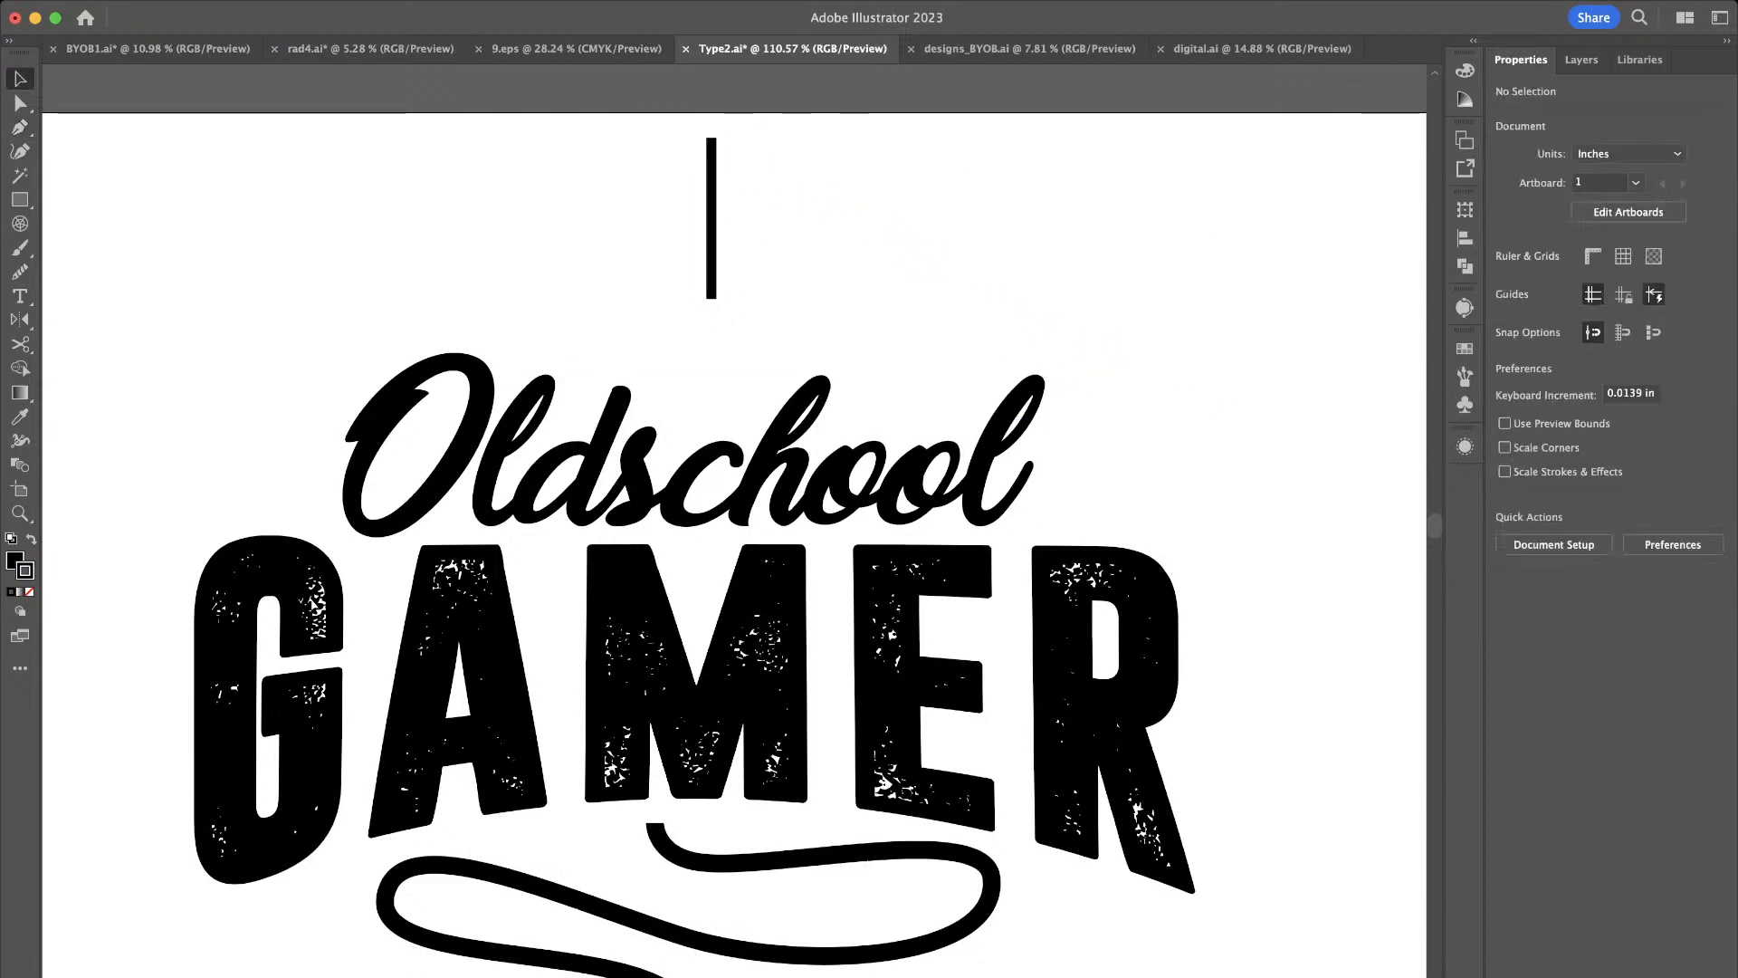
Turn the vertical line into a radial repeat and enlarge its radius to about 2.48 in
scroll(712, 311, down, 5)
click(711, 279)
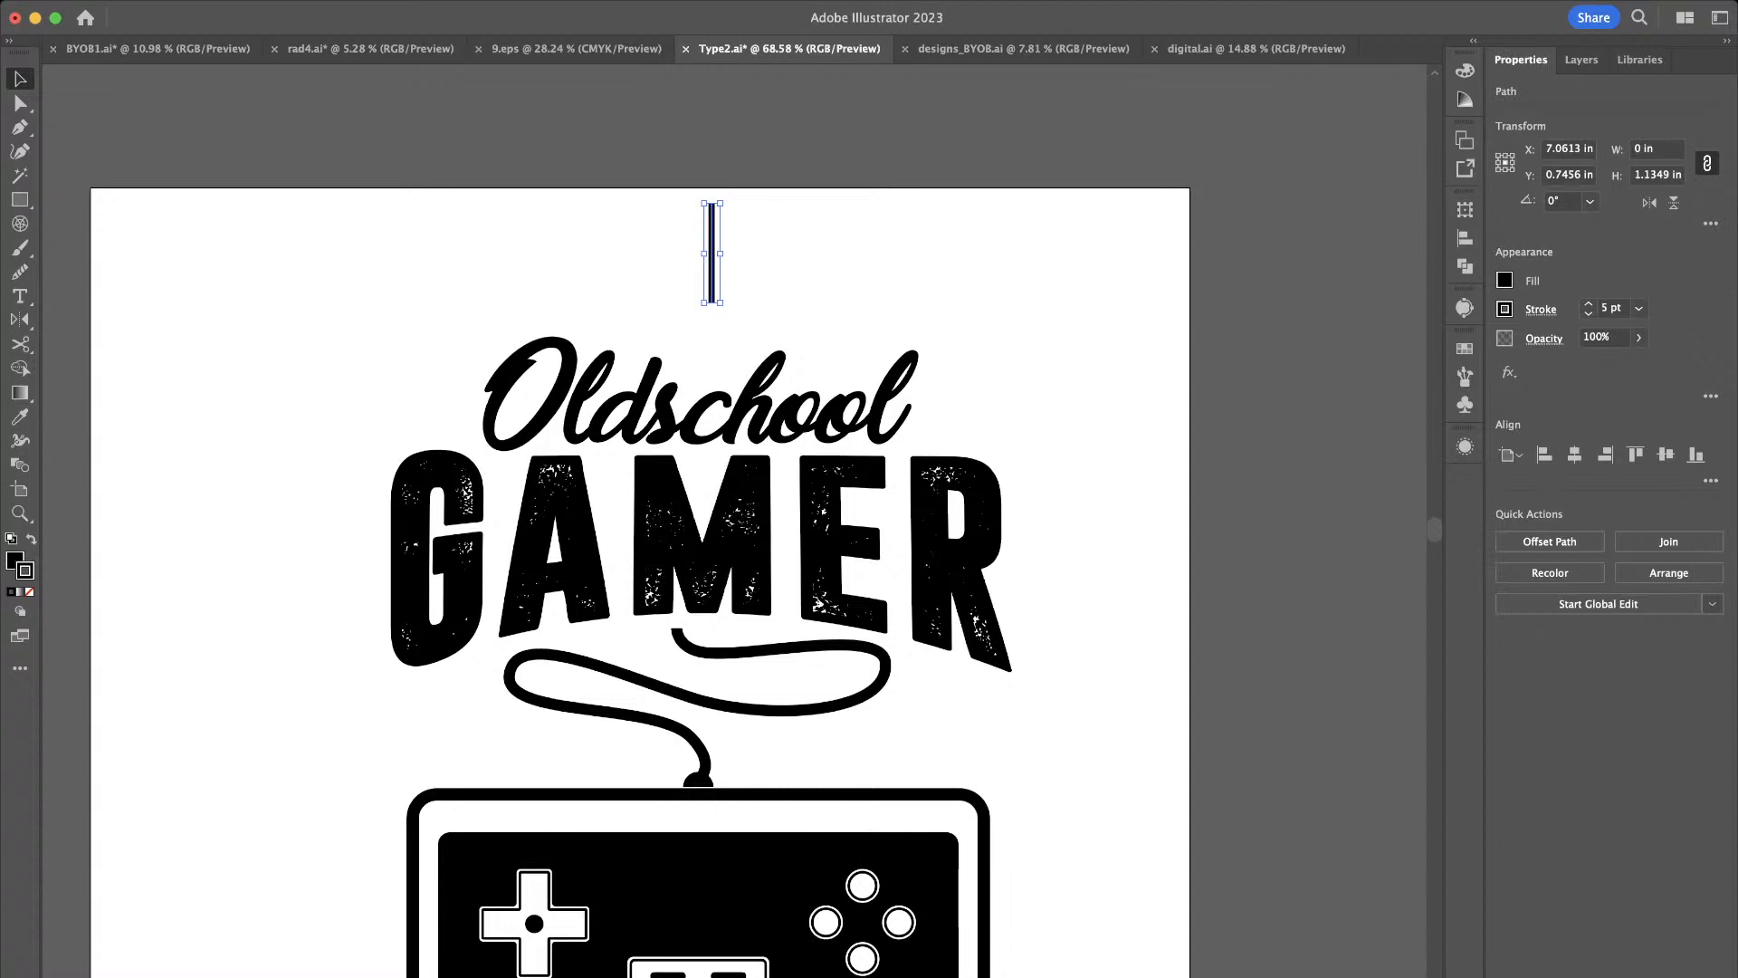
click(606, 679)
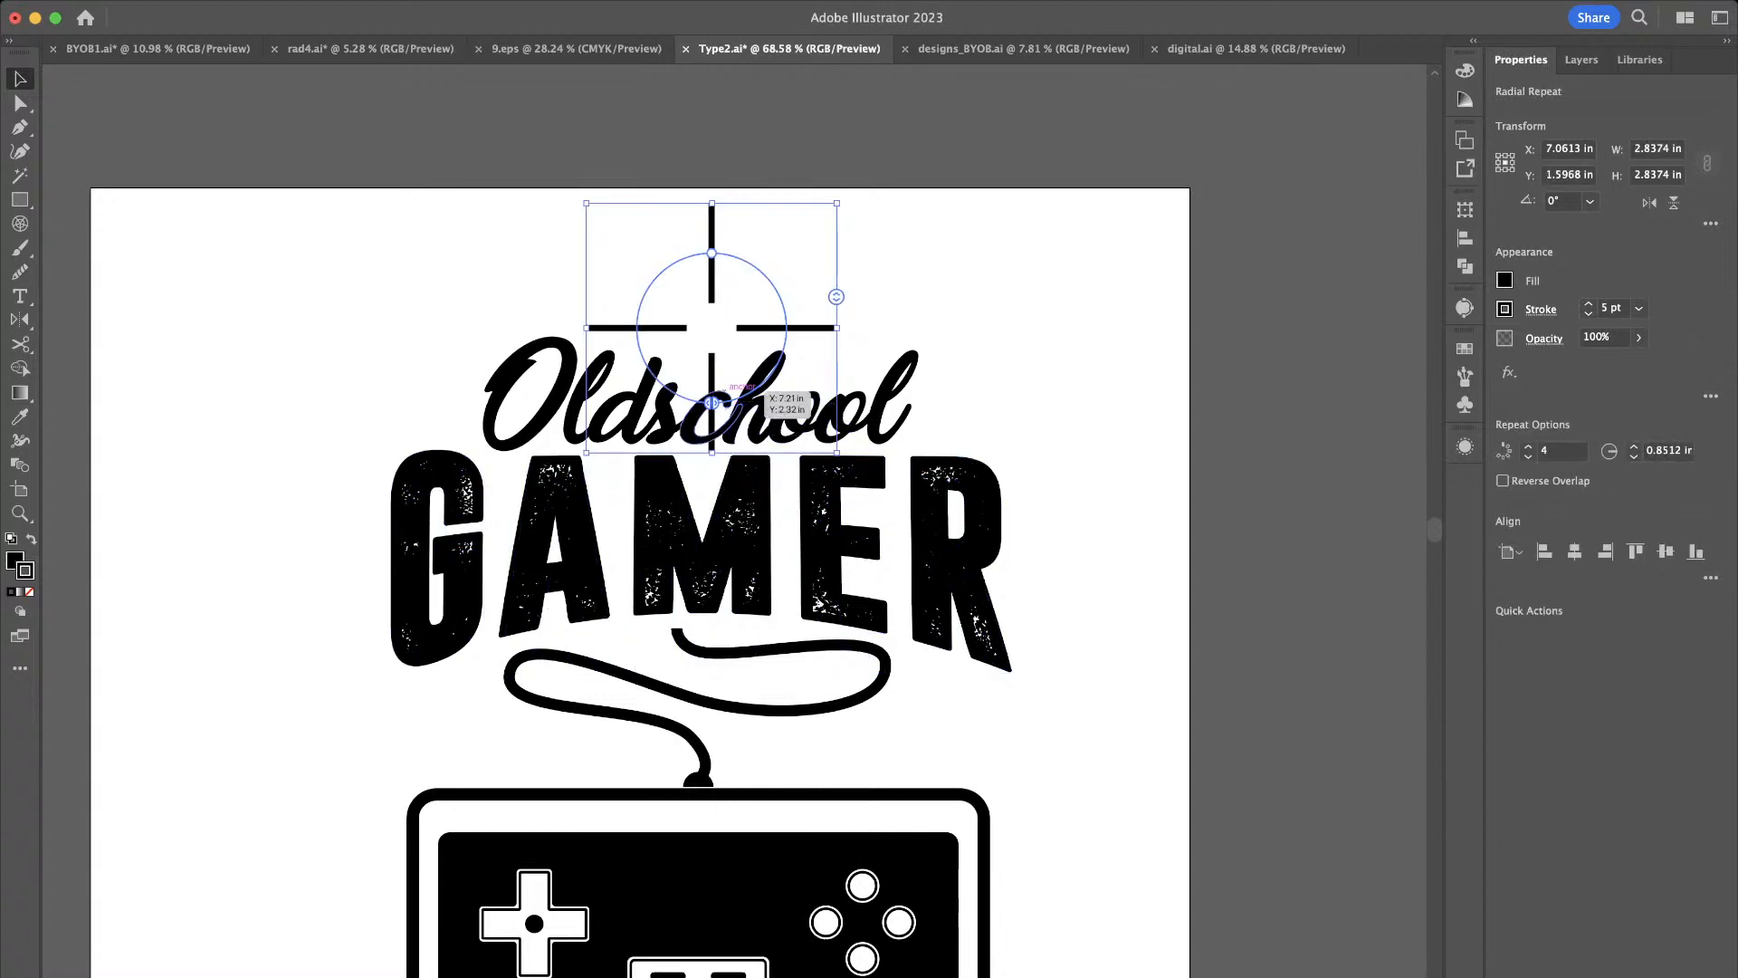
drag(711, 252, 712, 110)
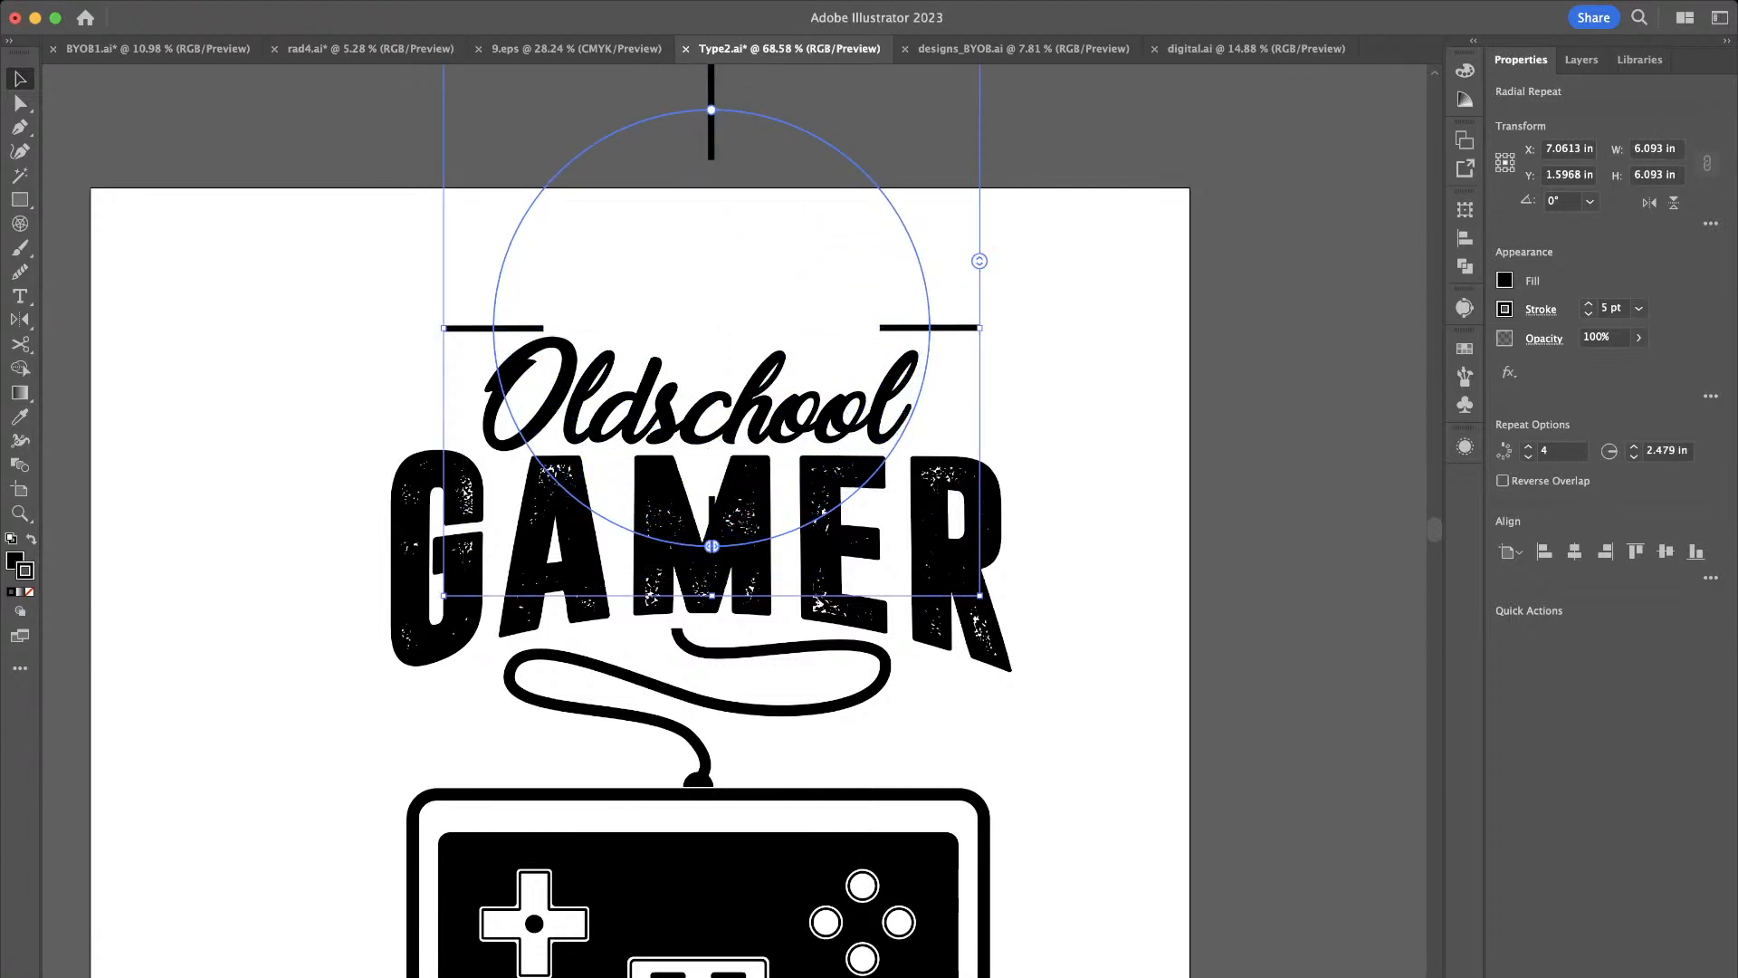
Move the radial repeat down around the GAMER lettering and enlarge its radius to about 3.69 in
drag(838, 163, 860, 256)
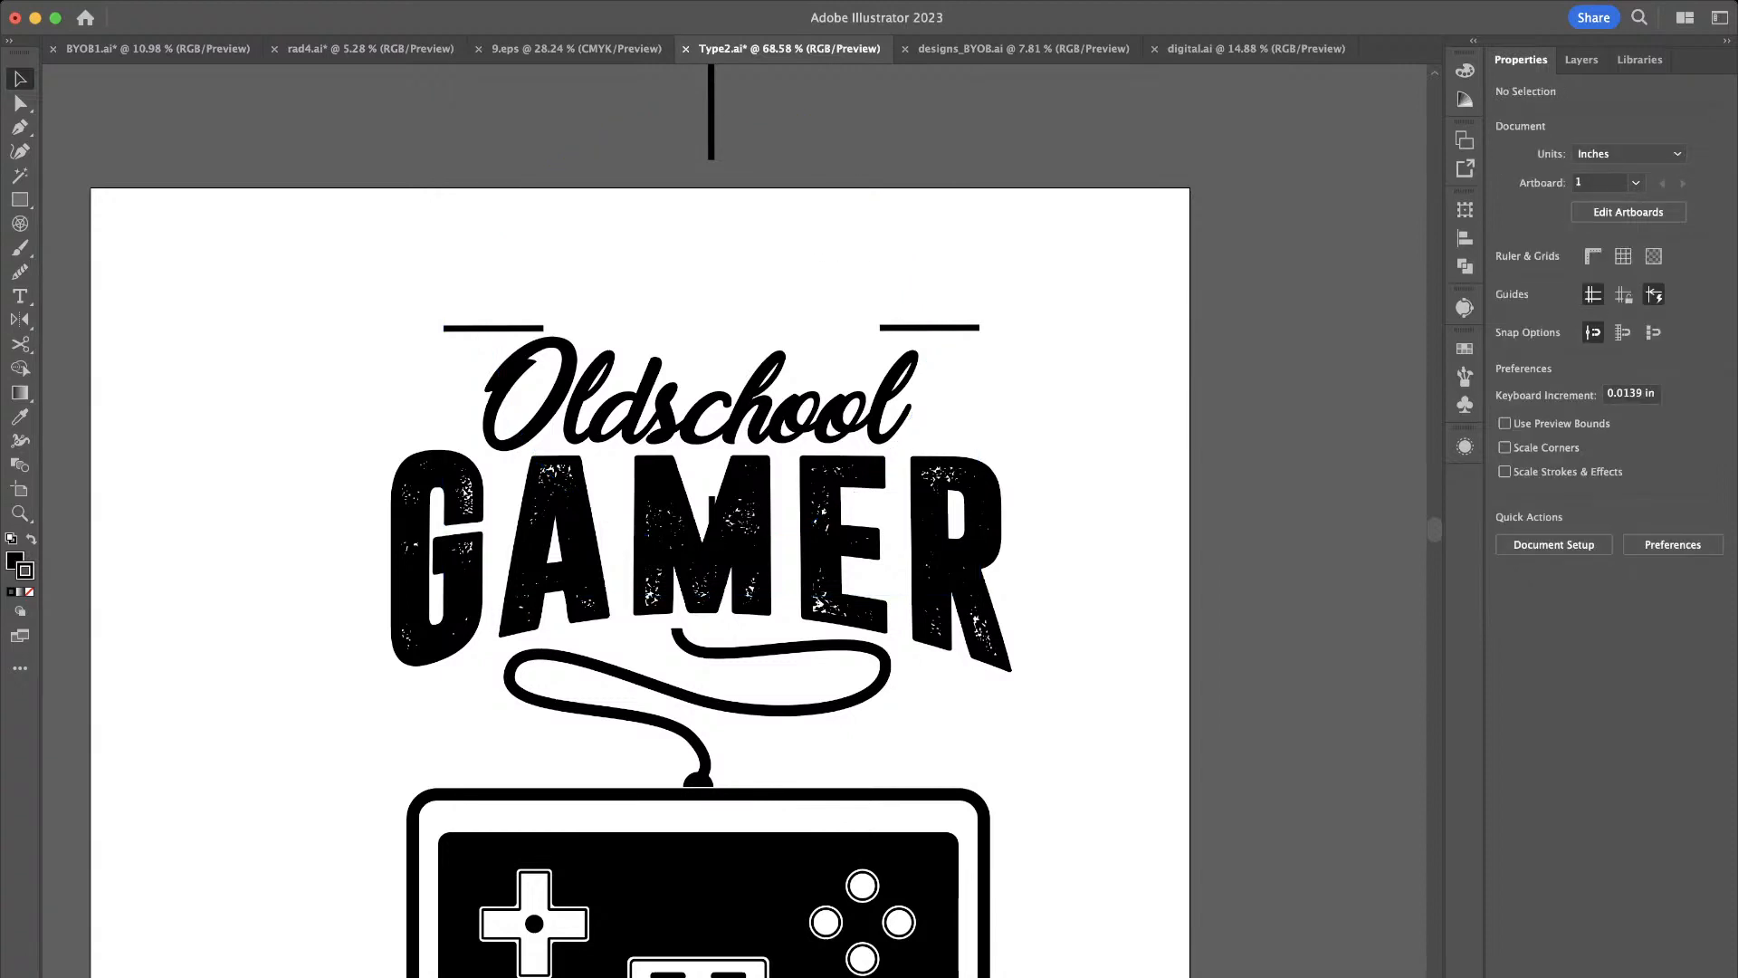
drag(711, 134, 704, 288)
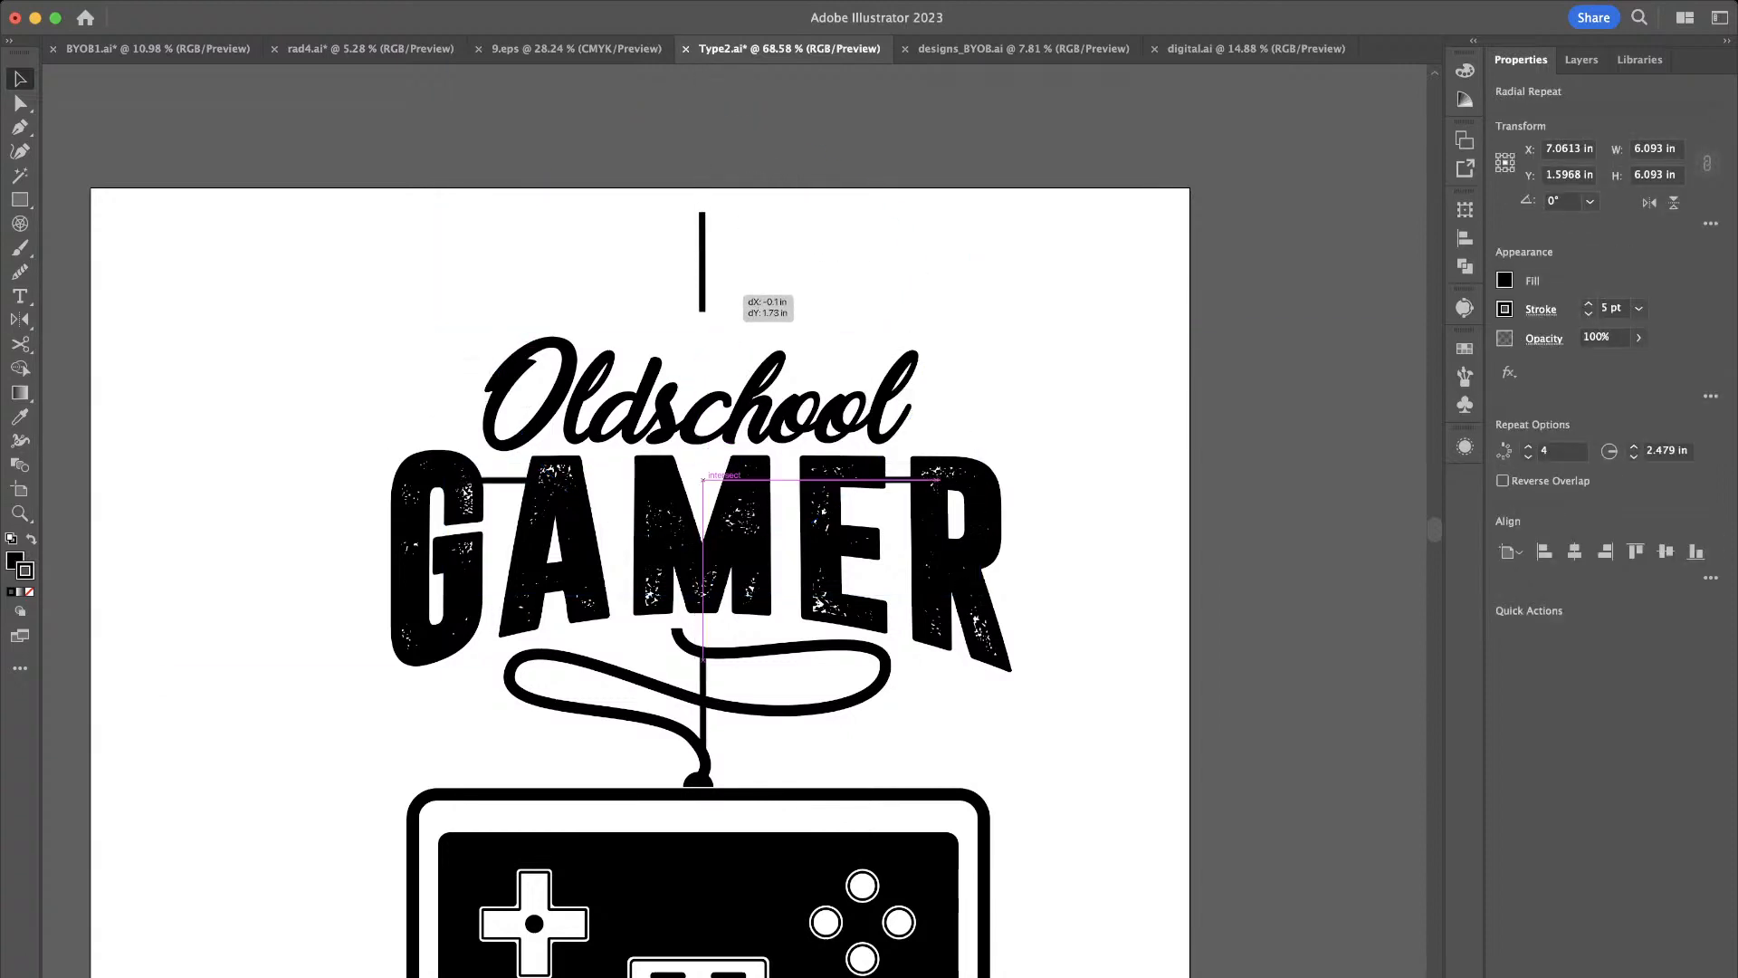
drag(703, 480, 704, 491)
drag(971, 223, 1102, 271)
scroll(1086, 154, up, 5)
scroll(760, 525, down, 8)
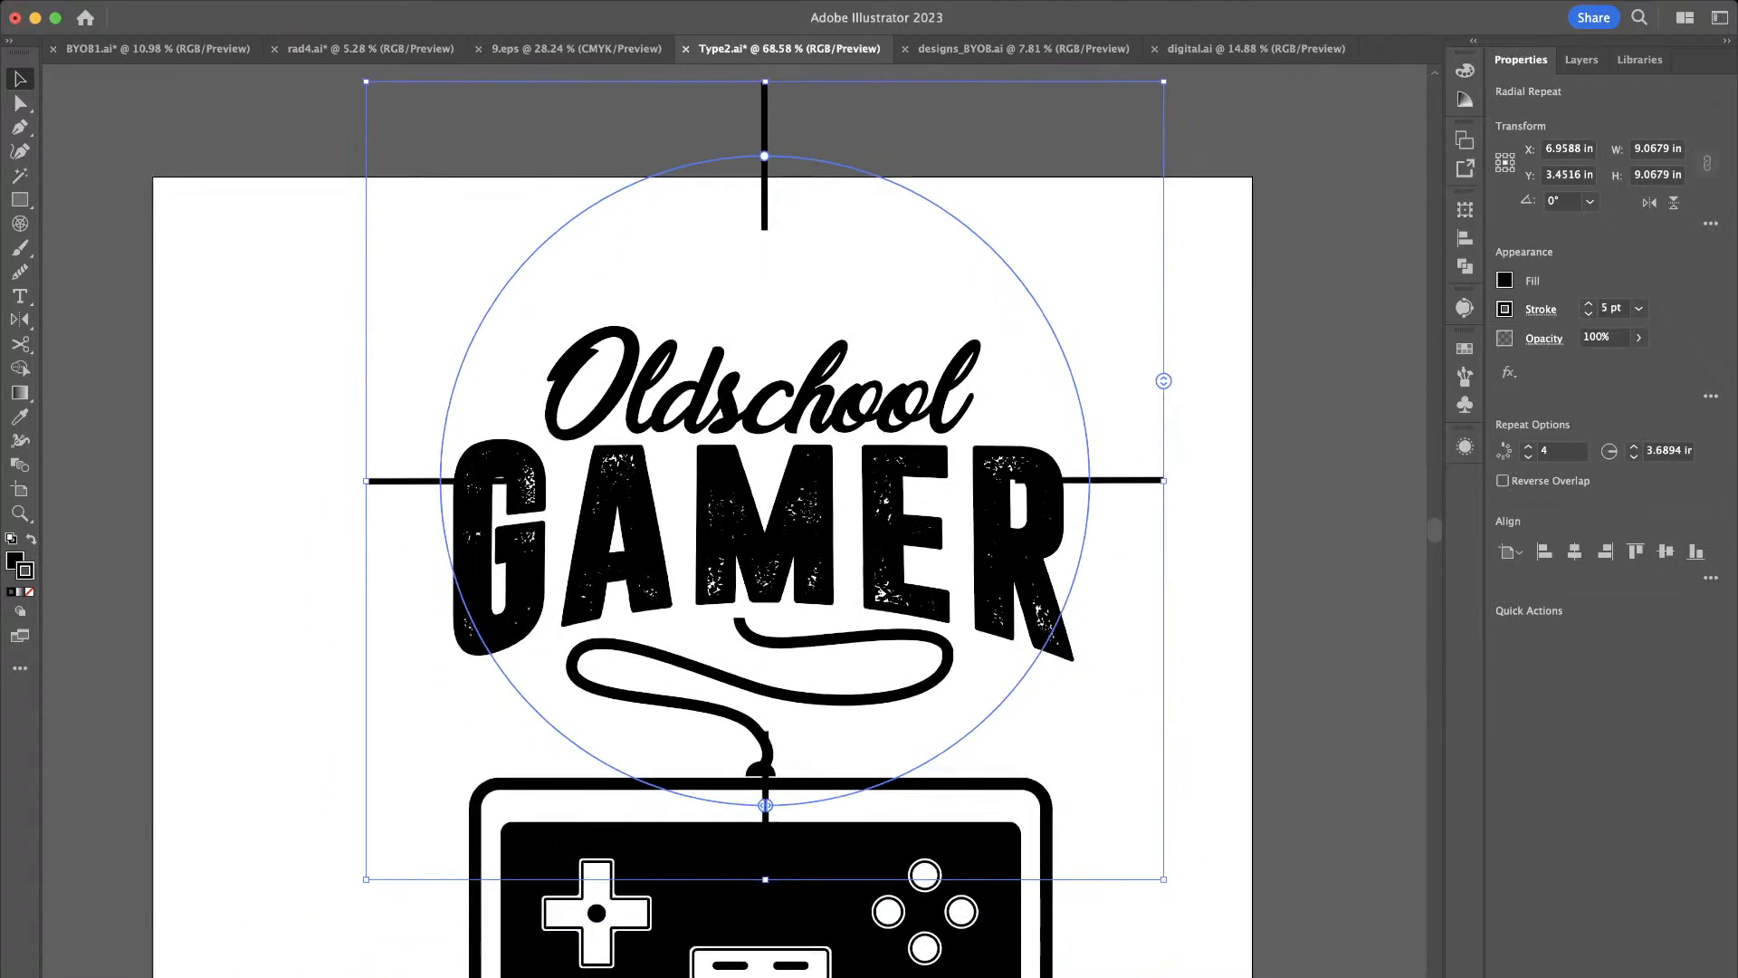
click(805, 489)
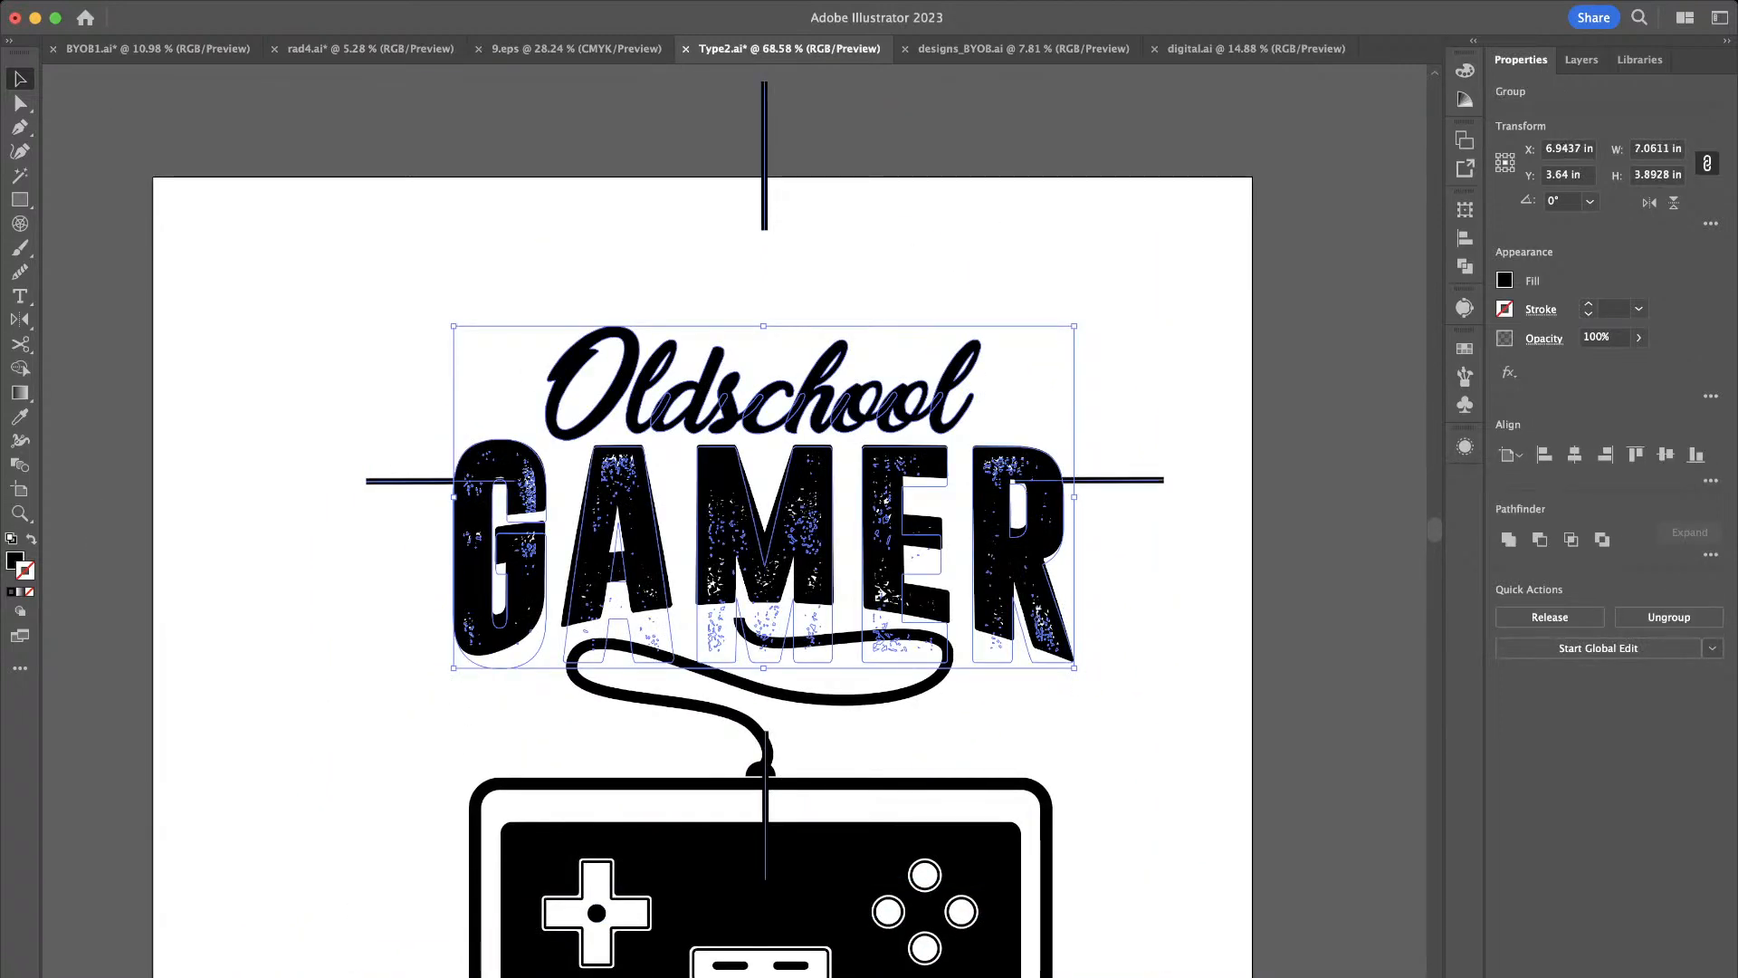
drag(766, 192, 766, 276)
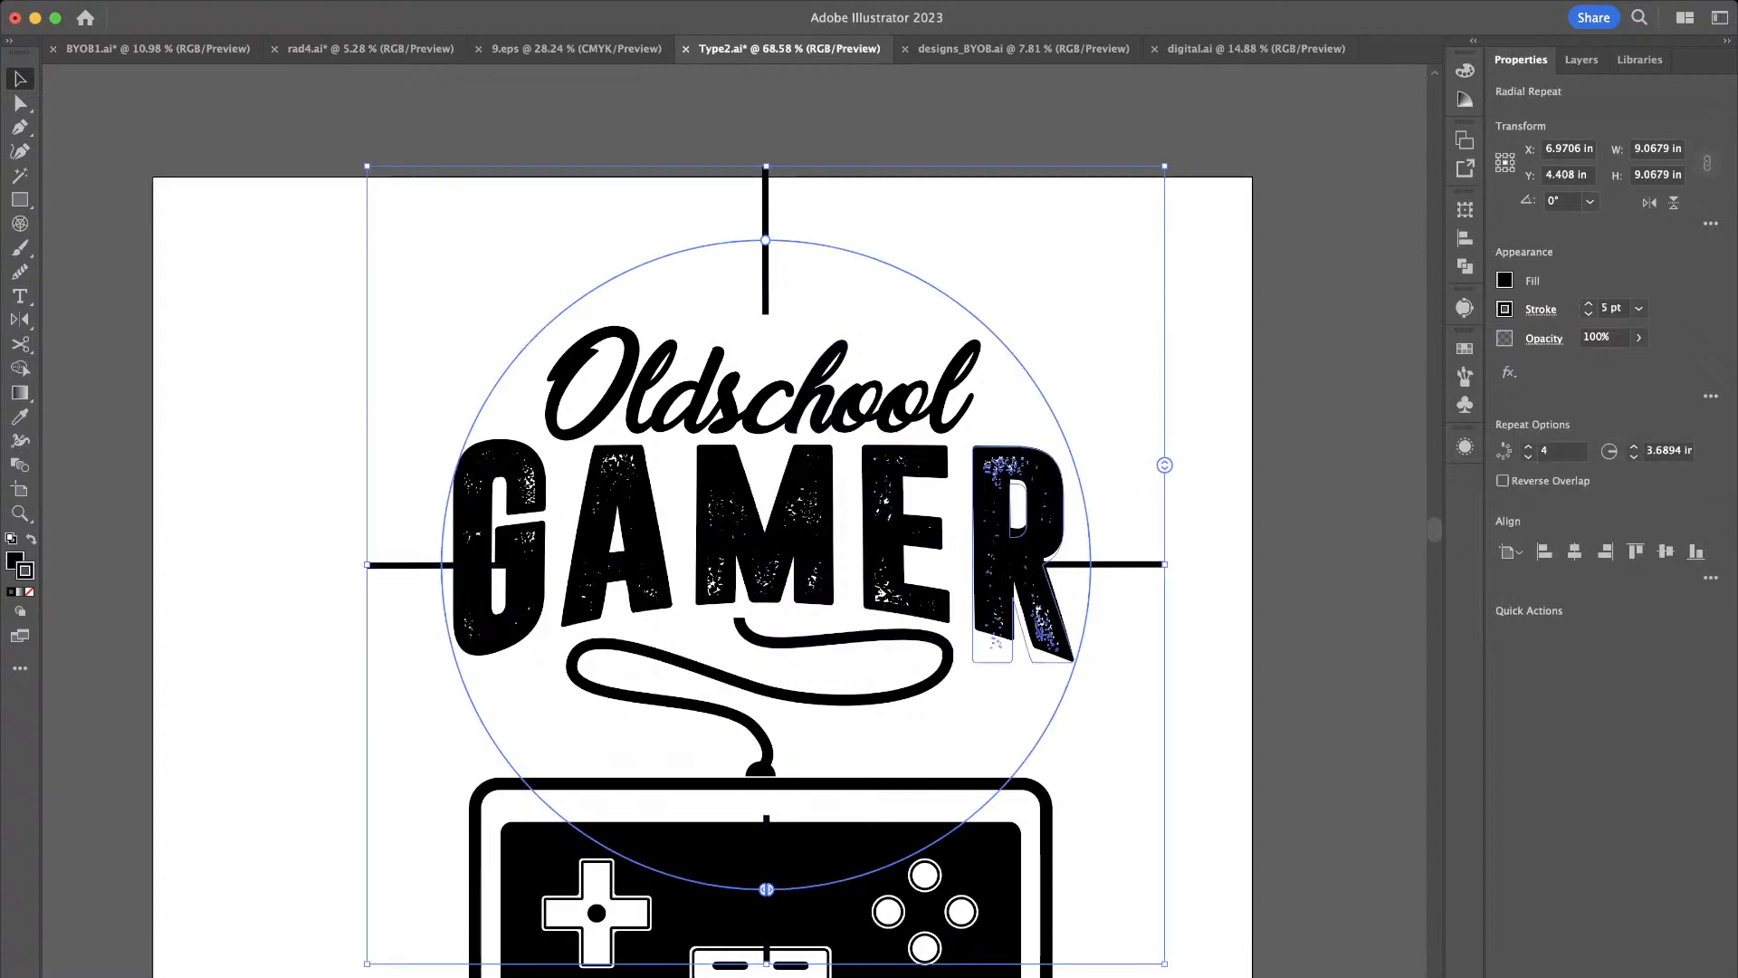
Limit the radial repeat to the upper half of its circle and increase it to 13 rays
drag(766, 889, 1090, 562)
drag(764, 889, 441, 563)
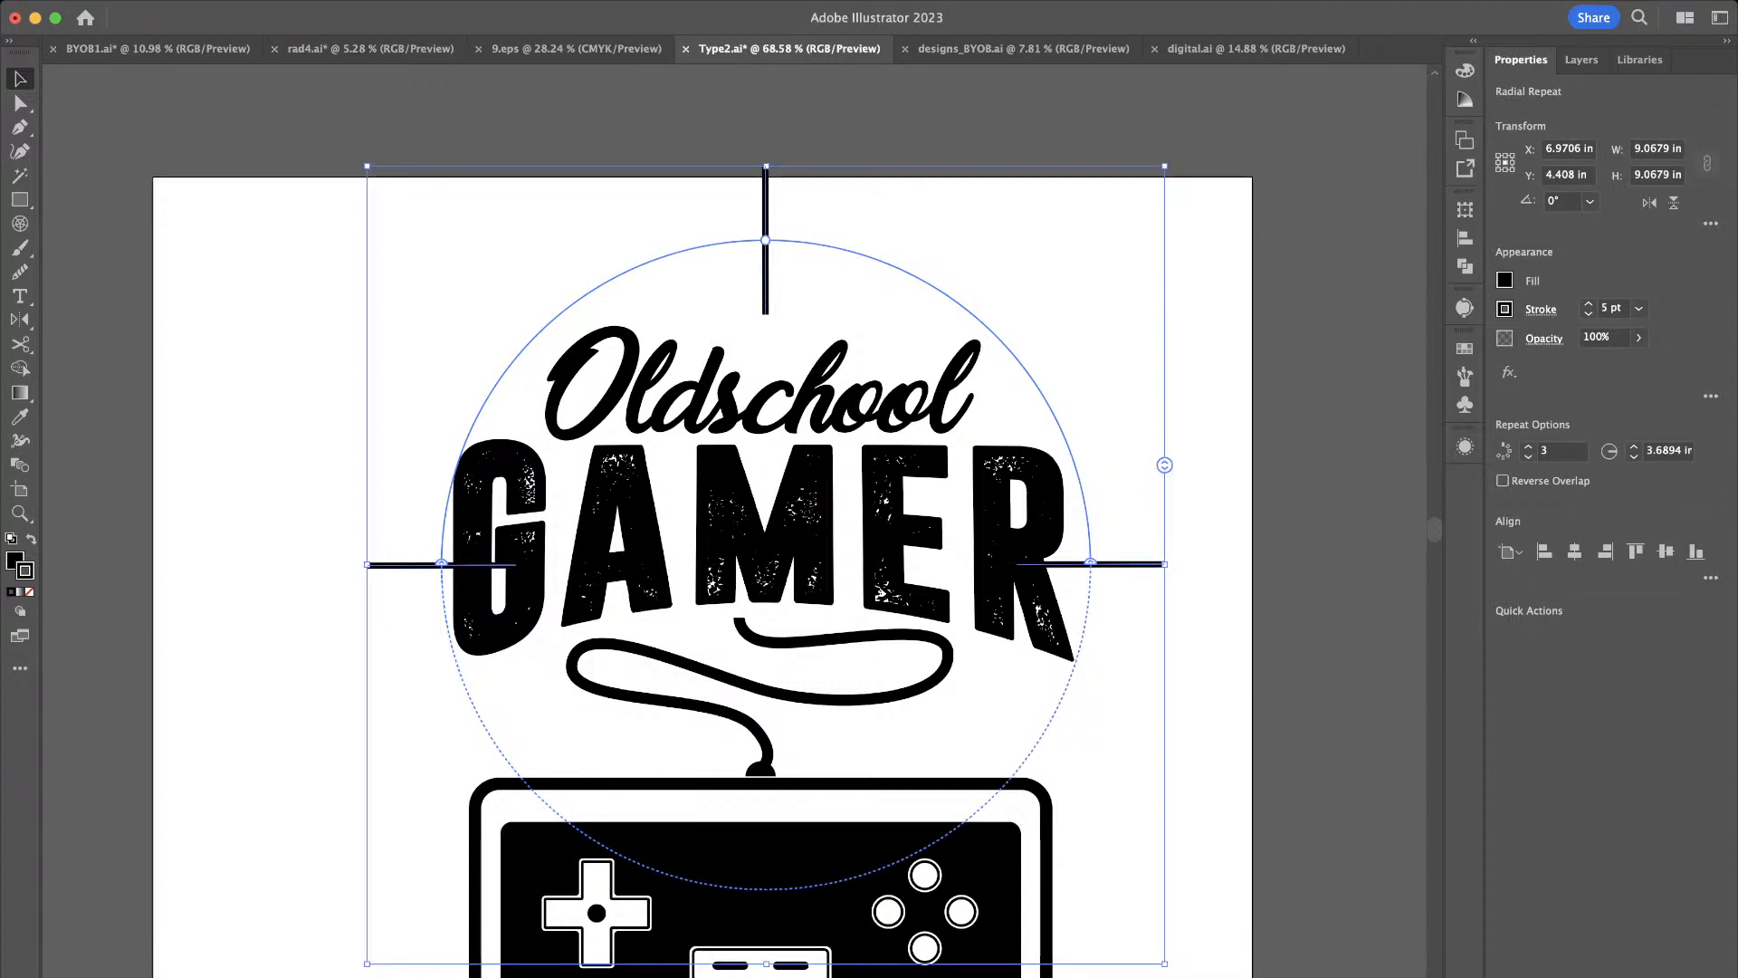
drag(1165, 464, 1164, 362)
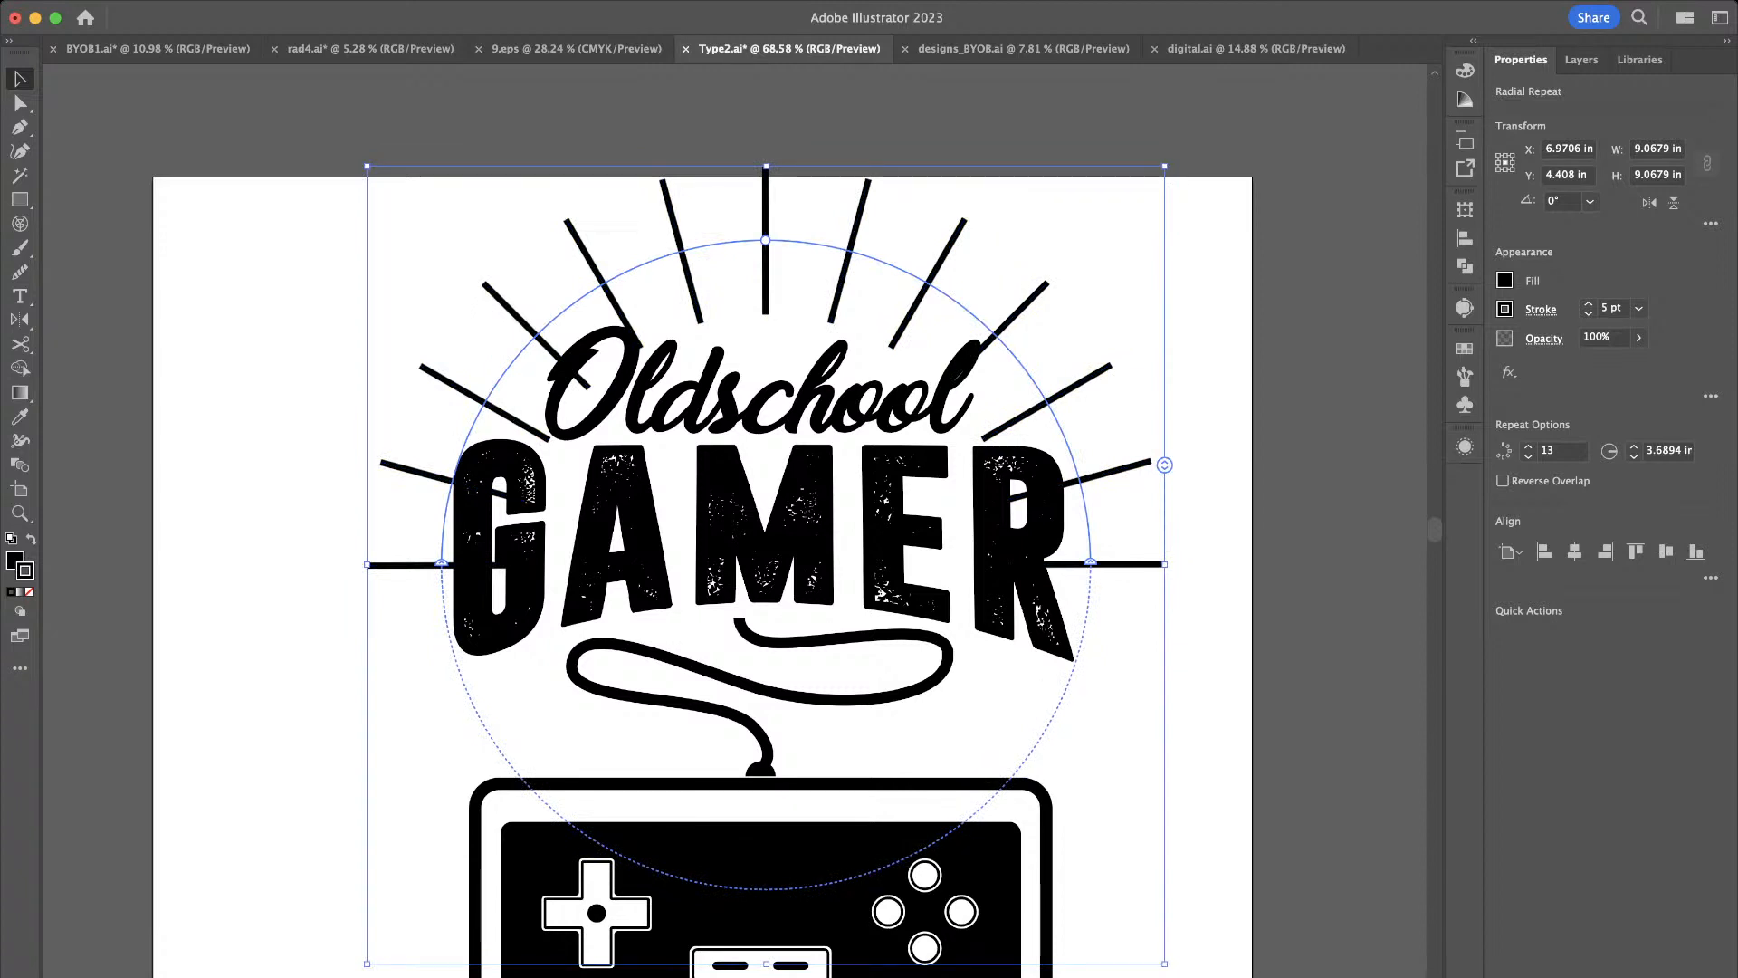
click(1208, 371)
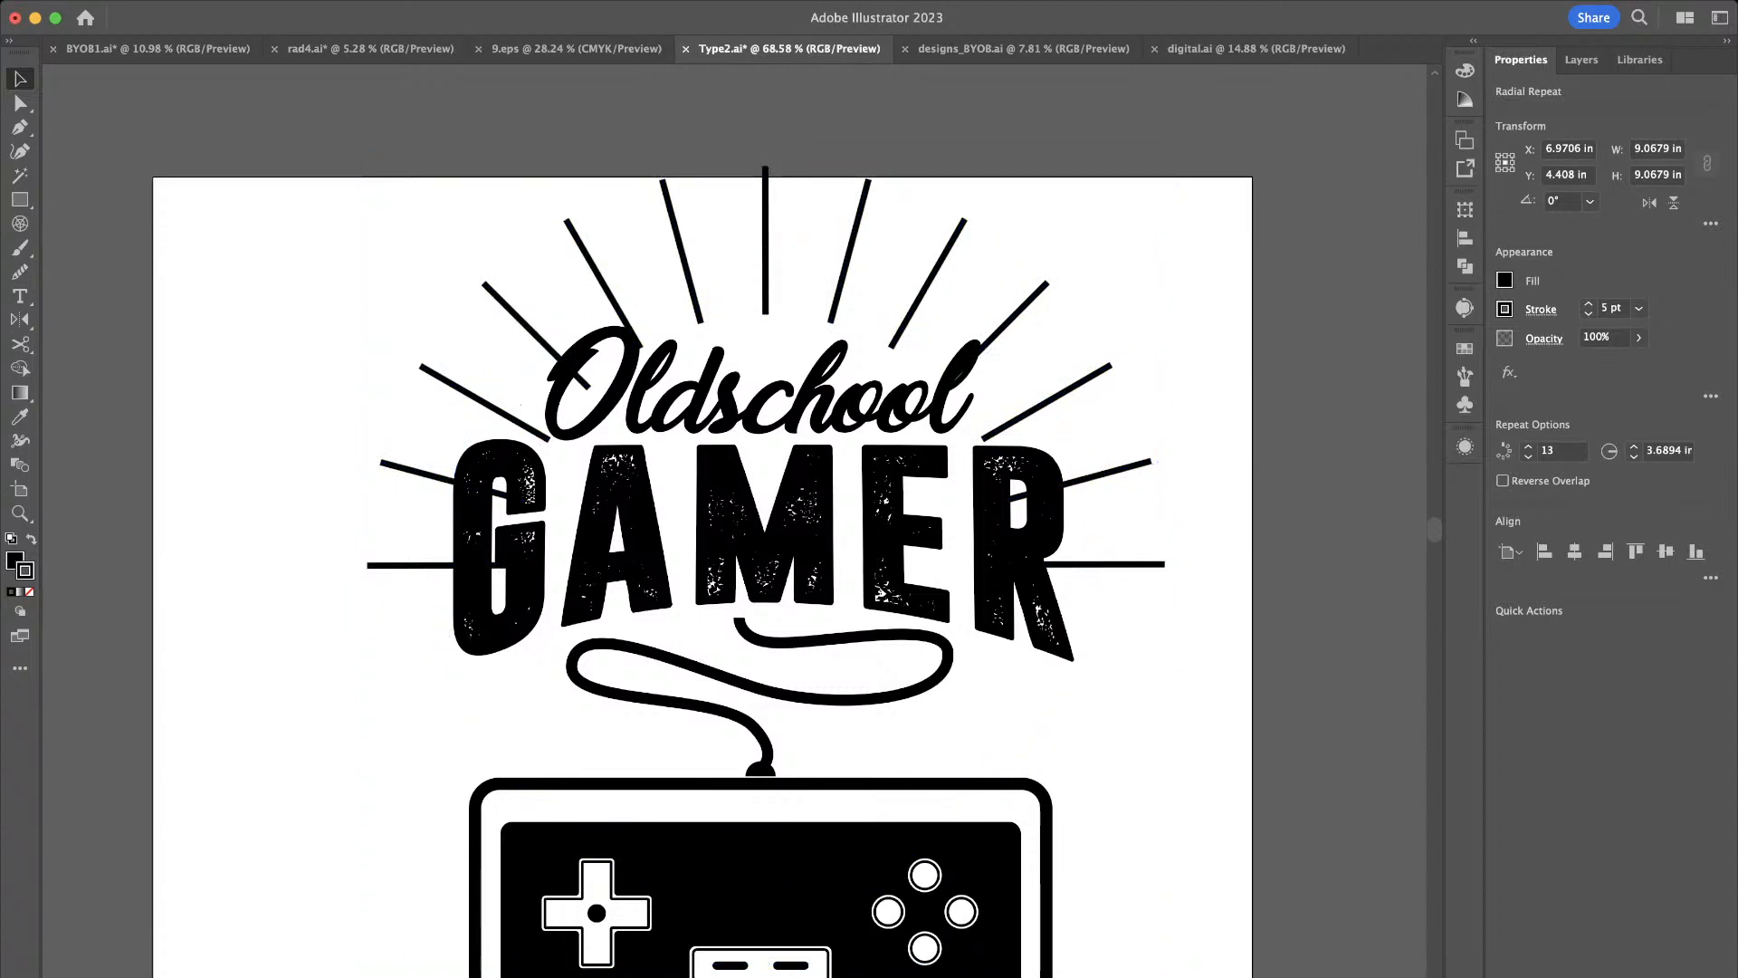
Convert the radial repeat into a group of rays about 10.2 in wide and give their strokes a width profile tapered at one end
click(1077, 386)
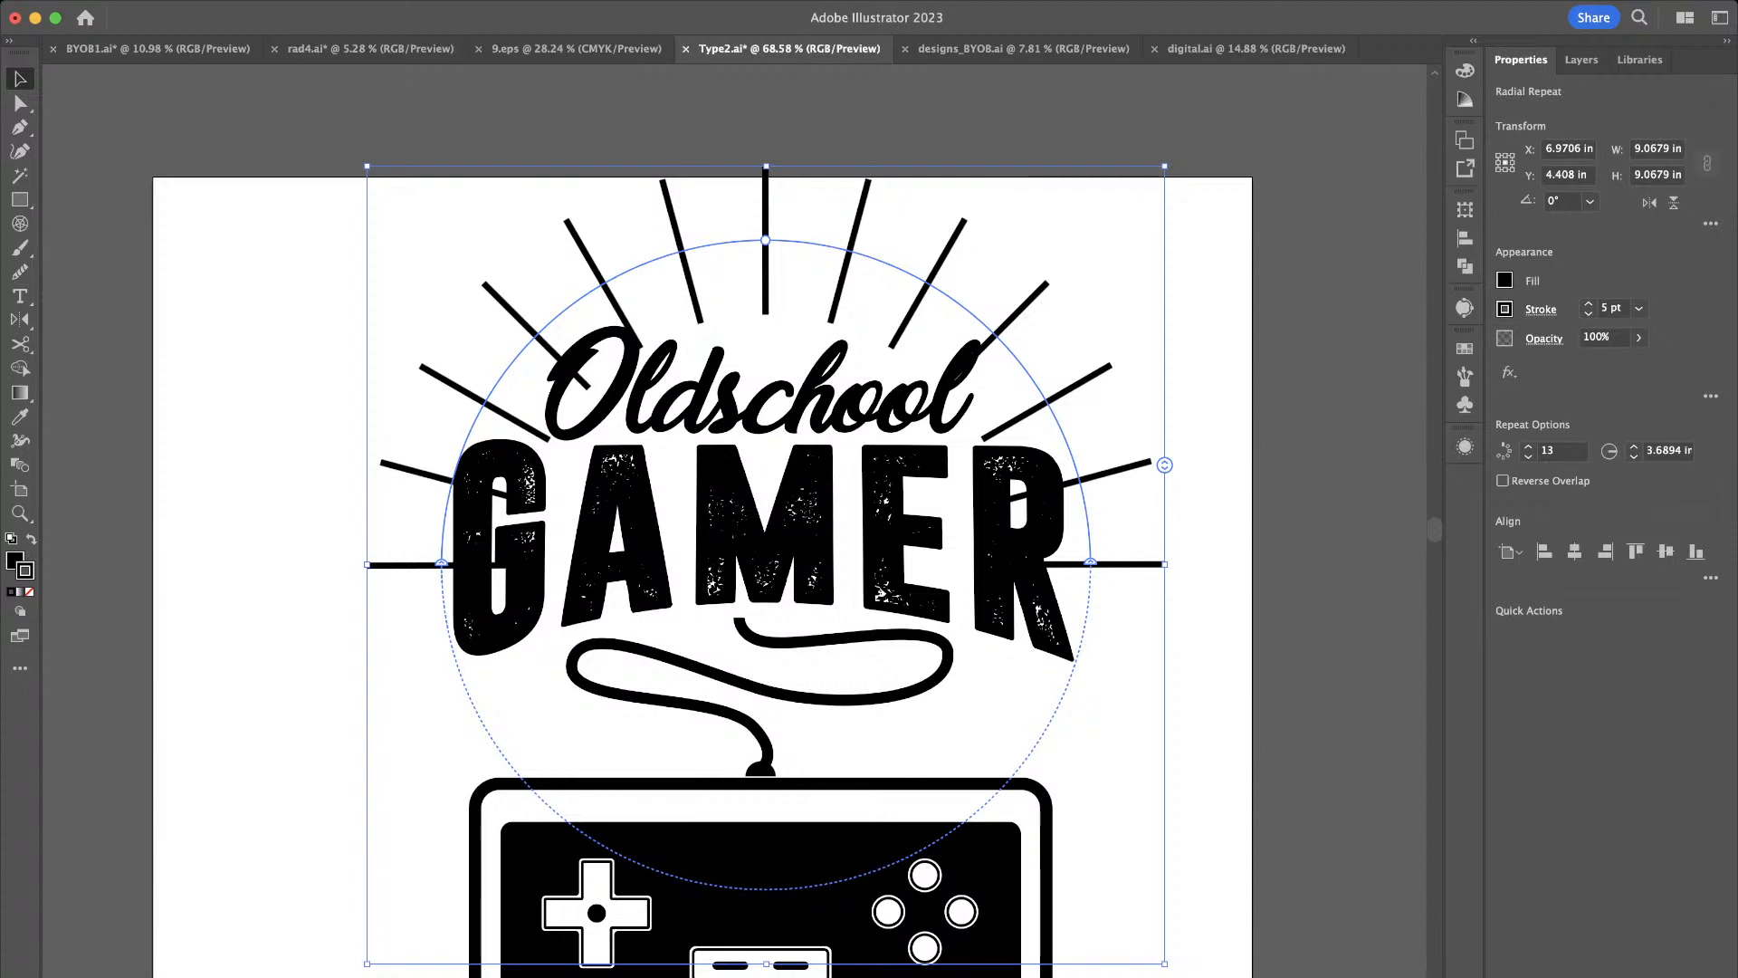
scroll(1152, 413, down, 3)
scroll(1152, 414, up, 4)
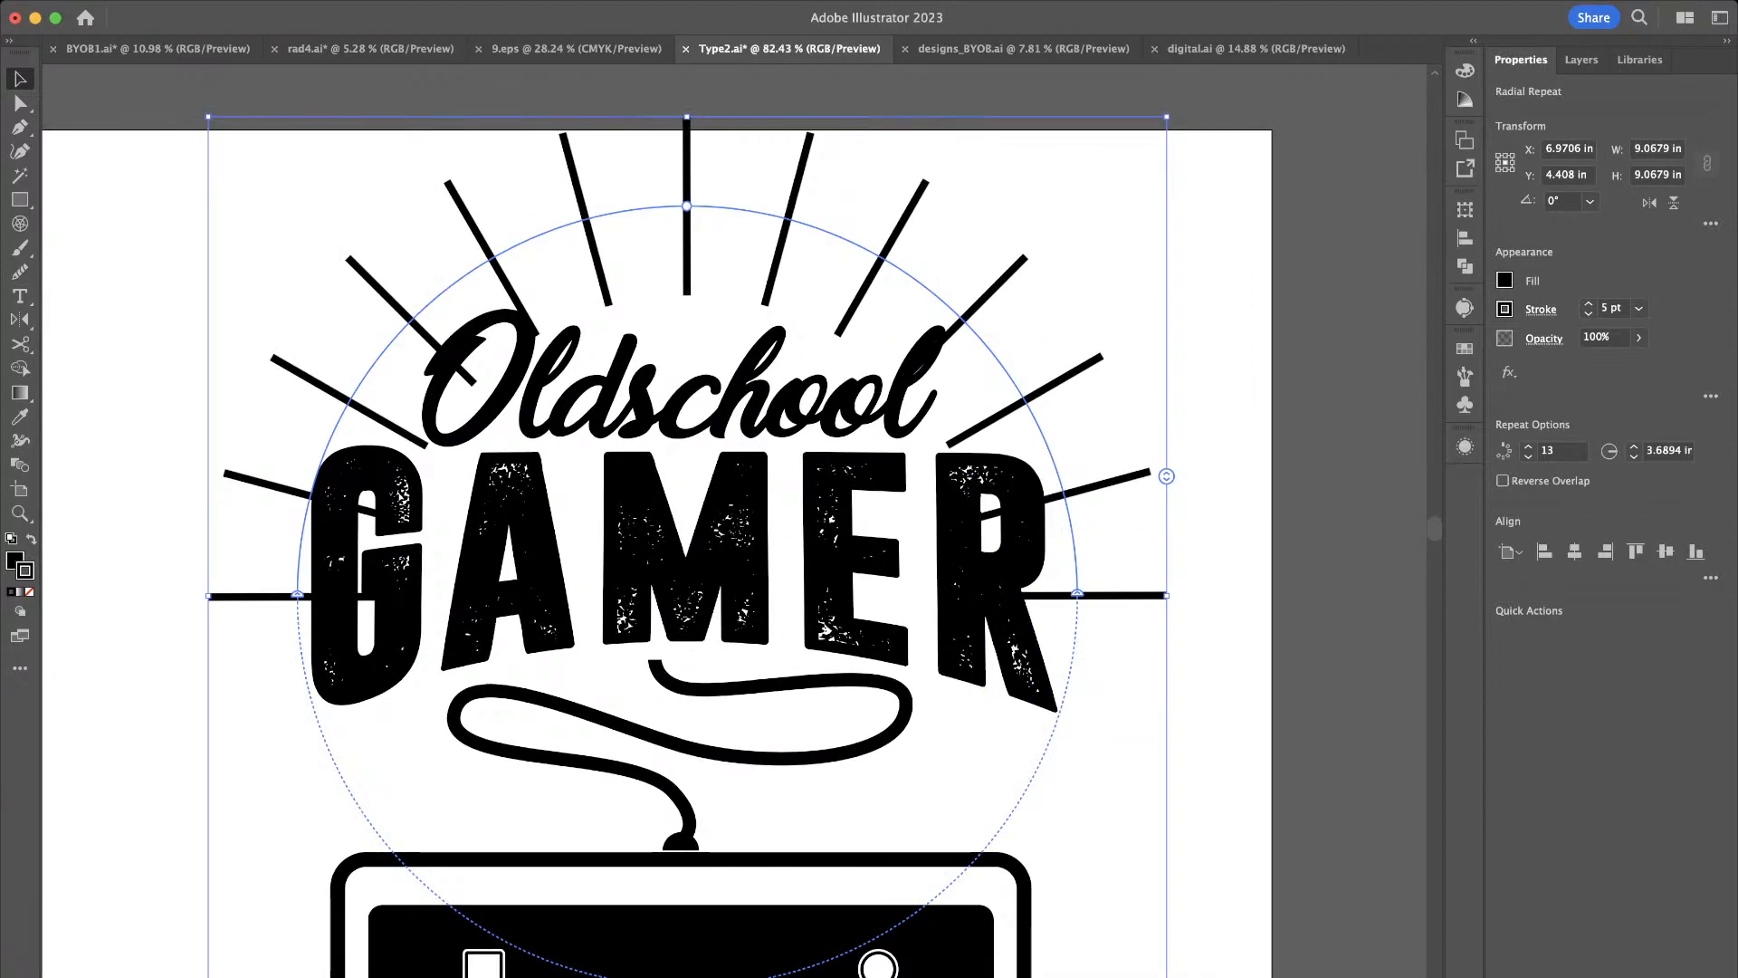
scroll(785, 215, down, 3)
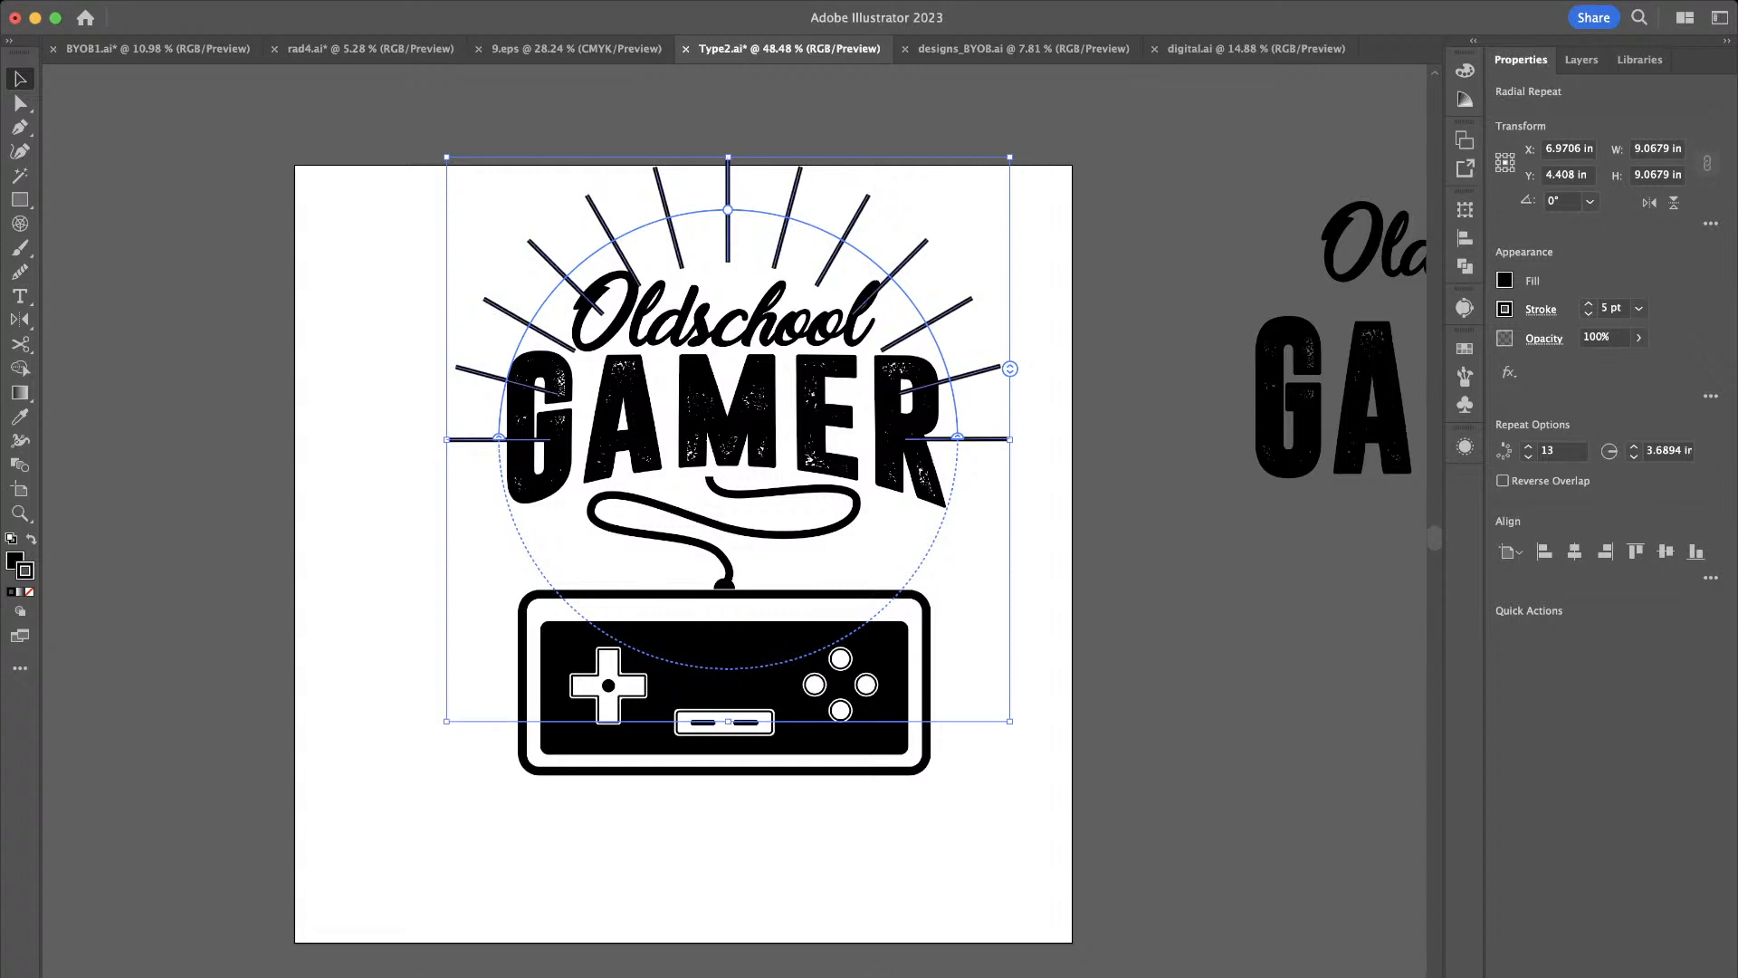
mouse_move(728, 209)
mouse_down()
mouse_move(728, 167)
mouse_move(721, 213)
mouse_up()
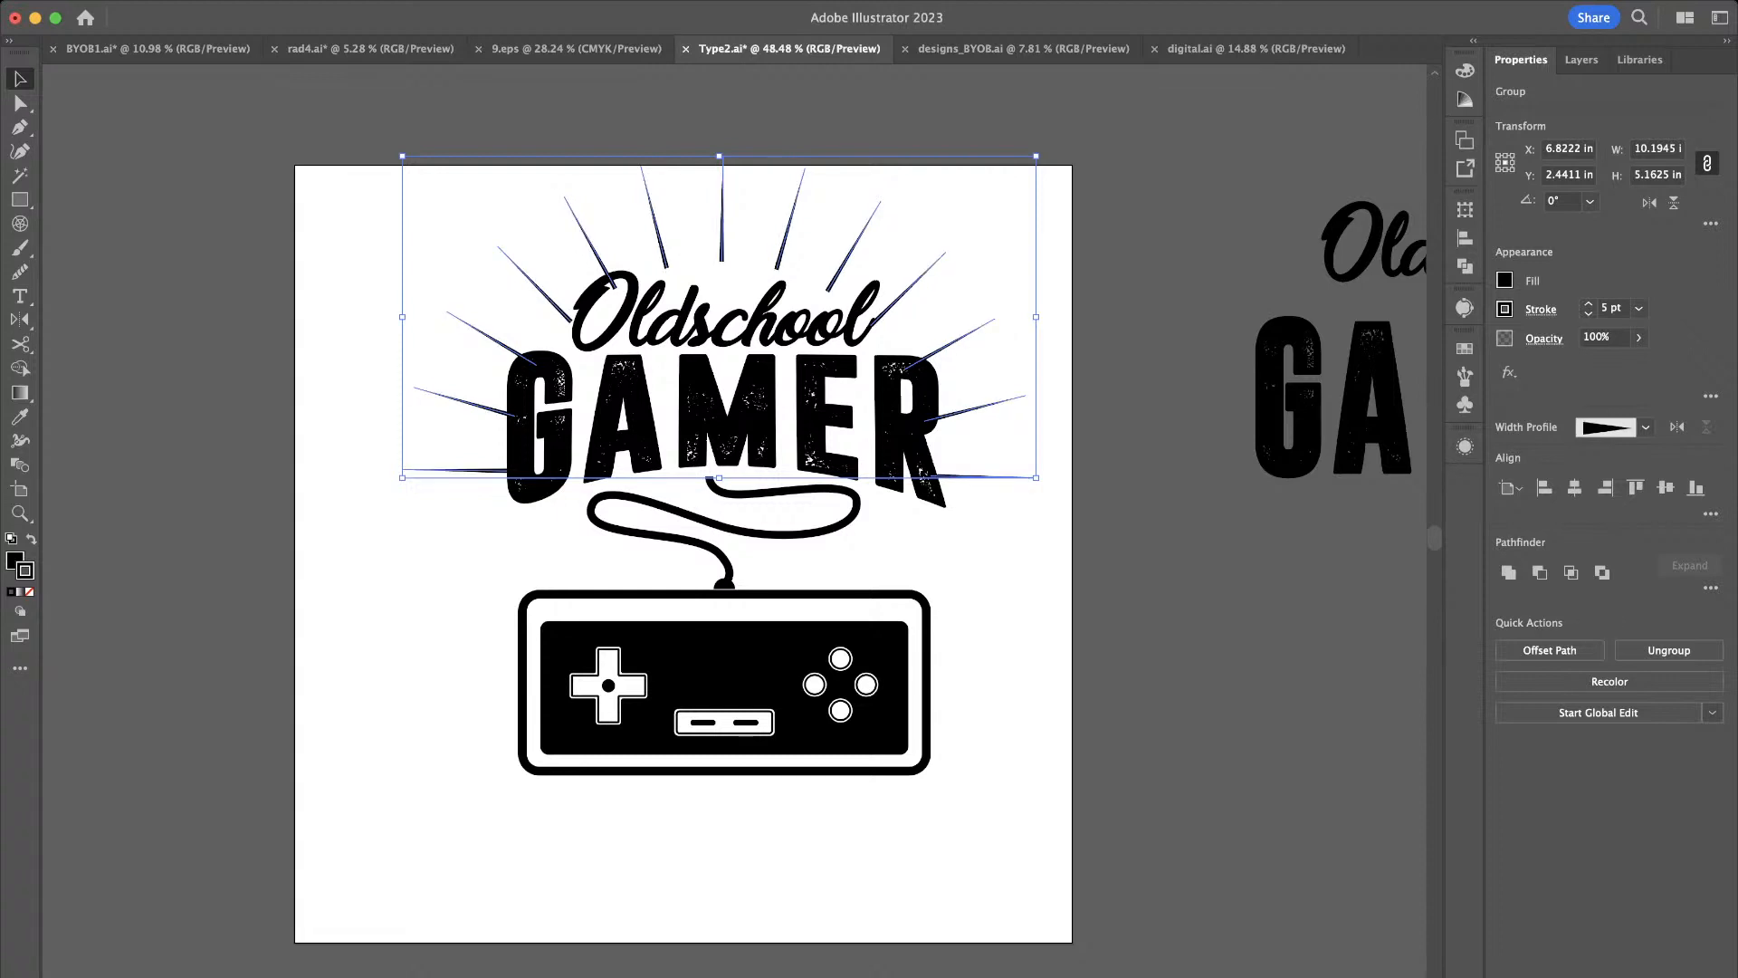
Compare the one-ended taper with the profile pointed at both ends, and keep the rays pointed at both ends
key(super+z)
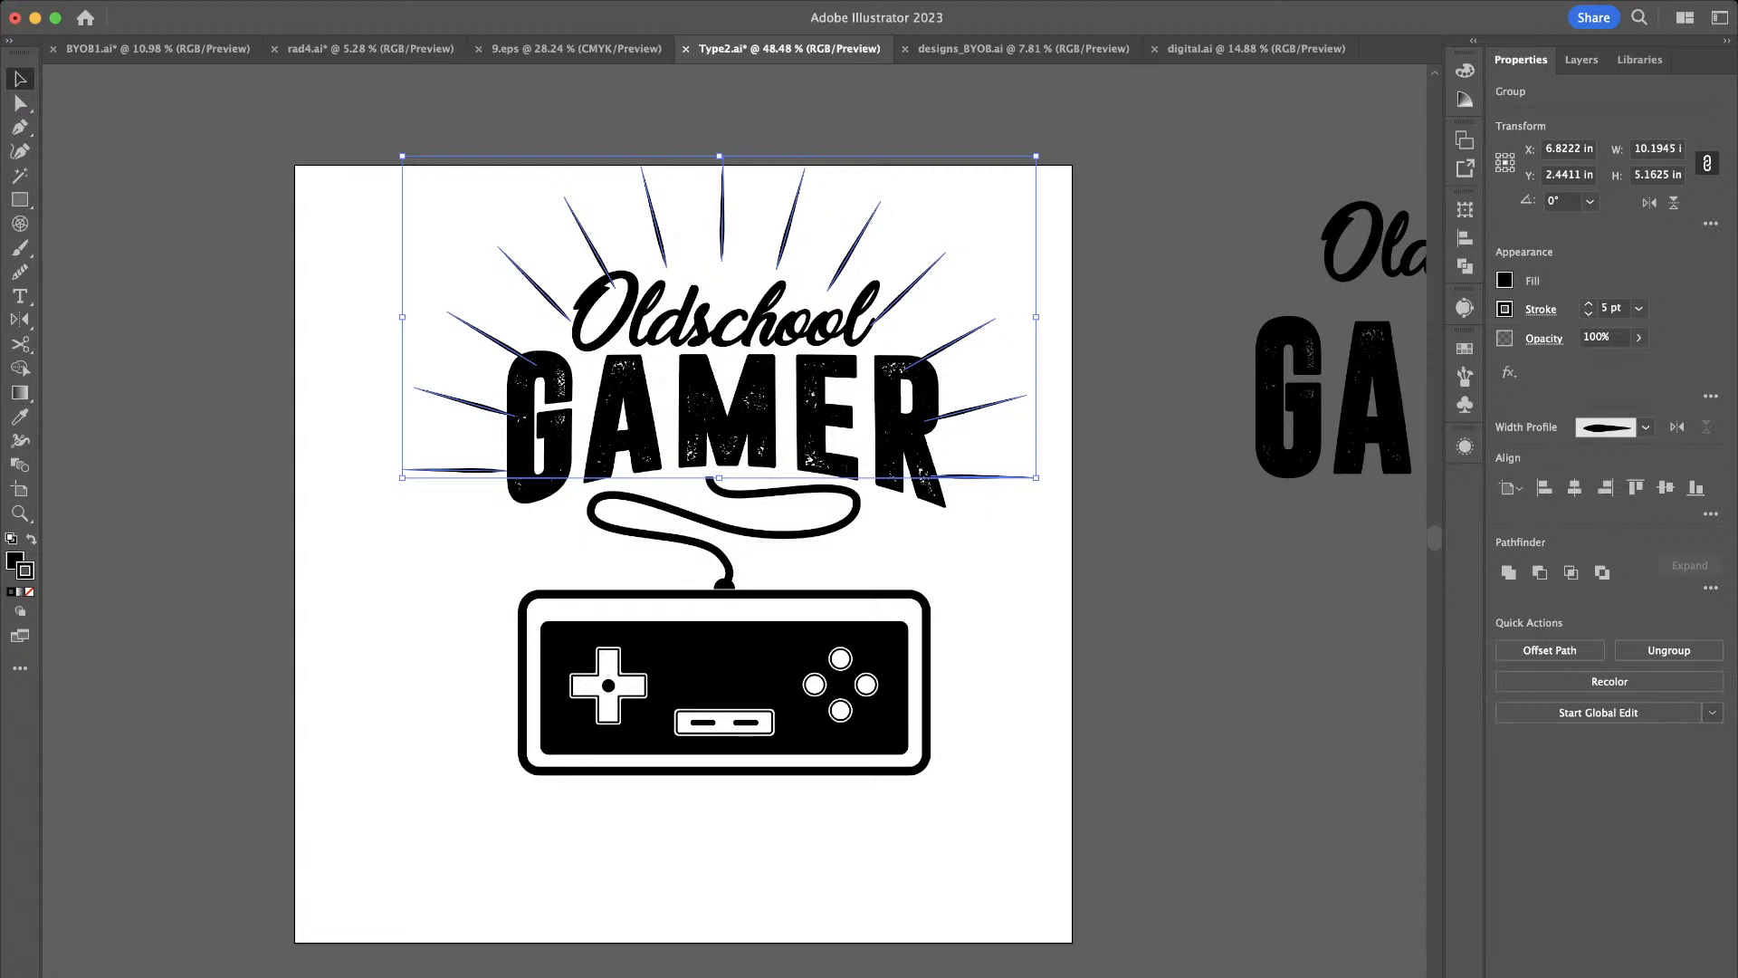
key(super+shift+z)
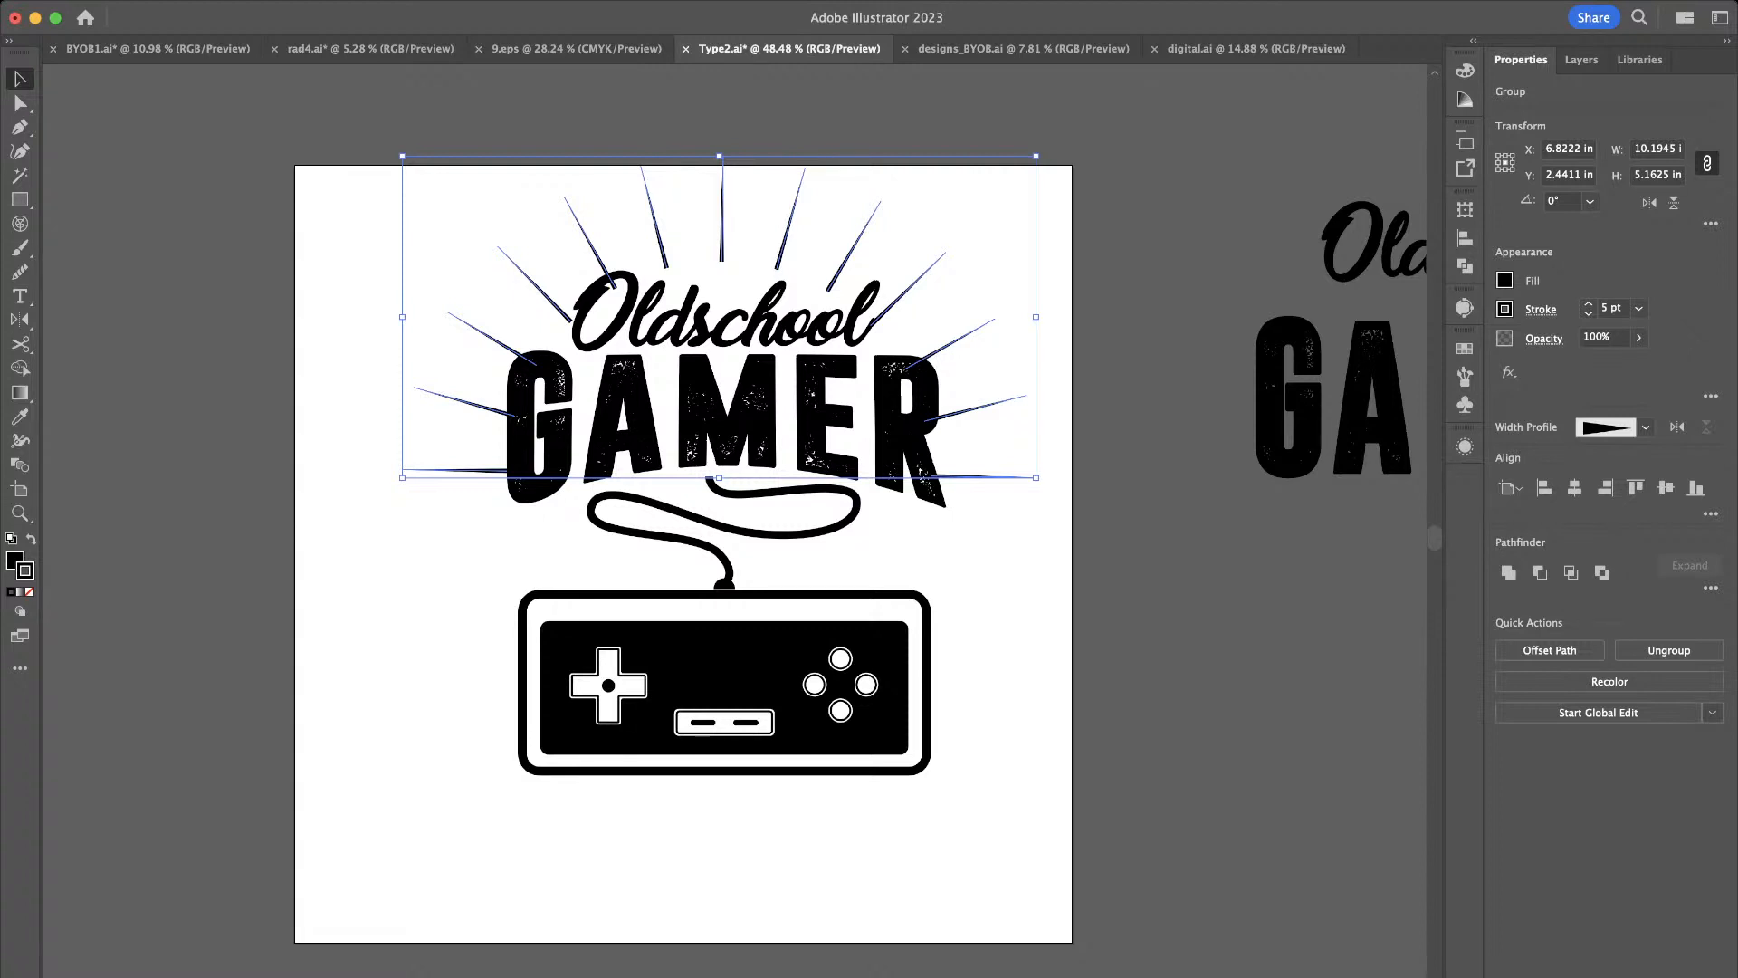
key(super+z)
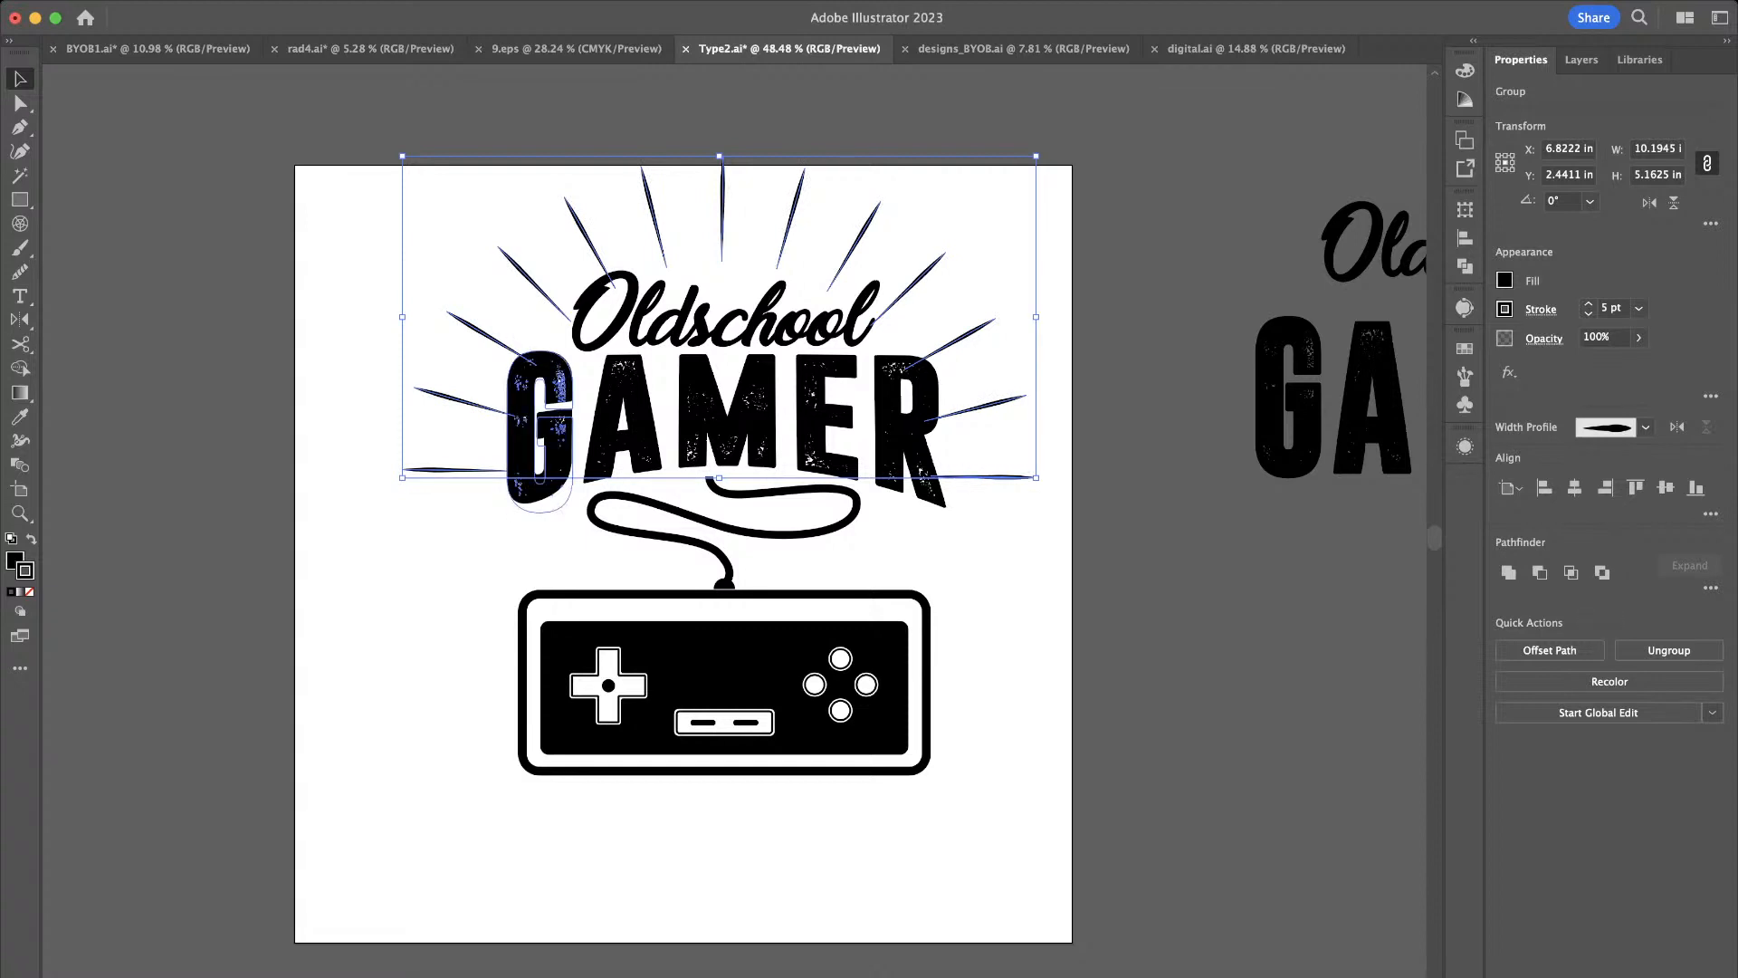
Center the group of rays horizontally on the Oldschool GAMER lettering, keeping the lettering as the fixed key object
shift+click(567, 441)
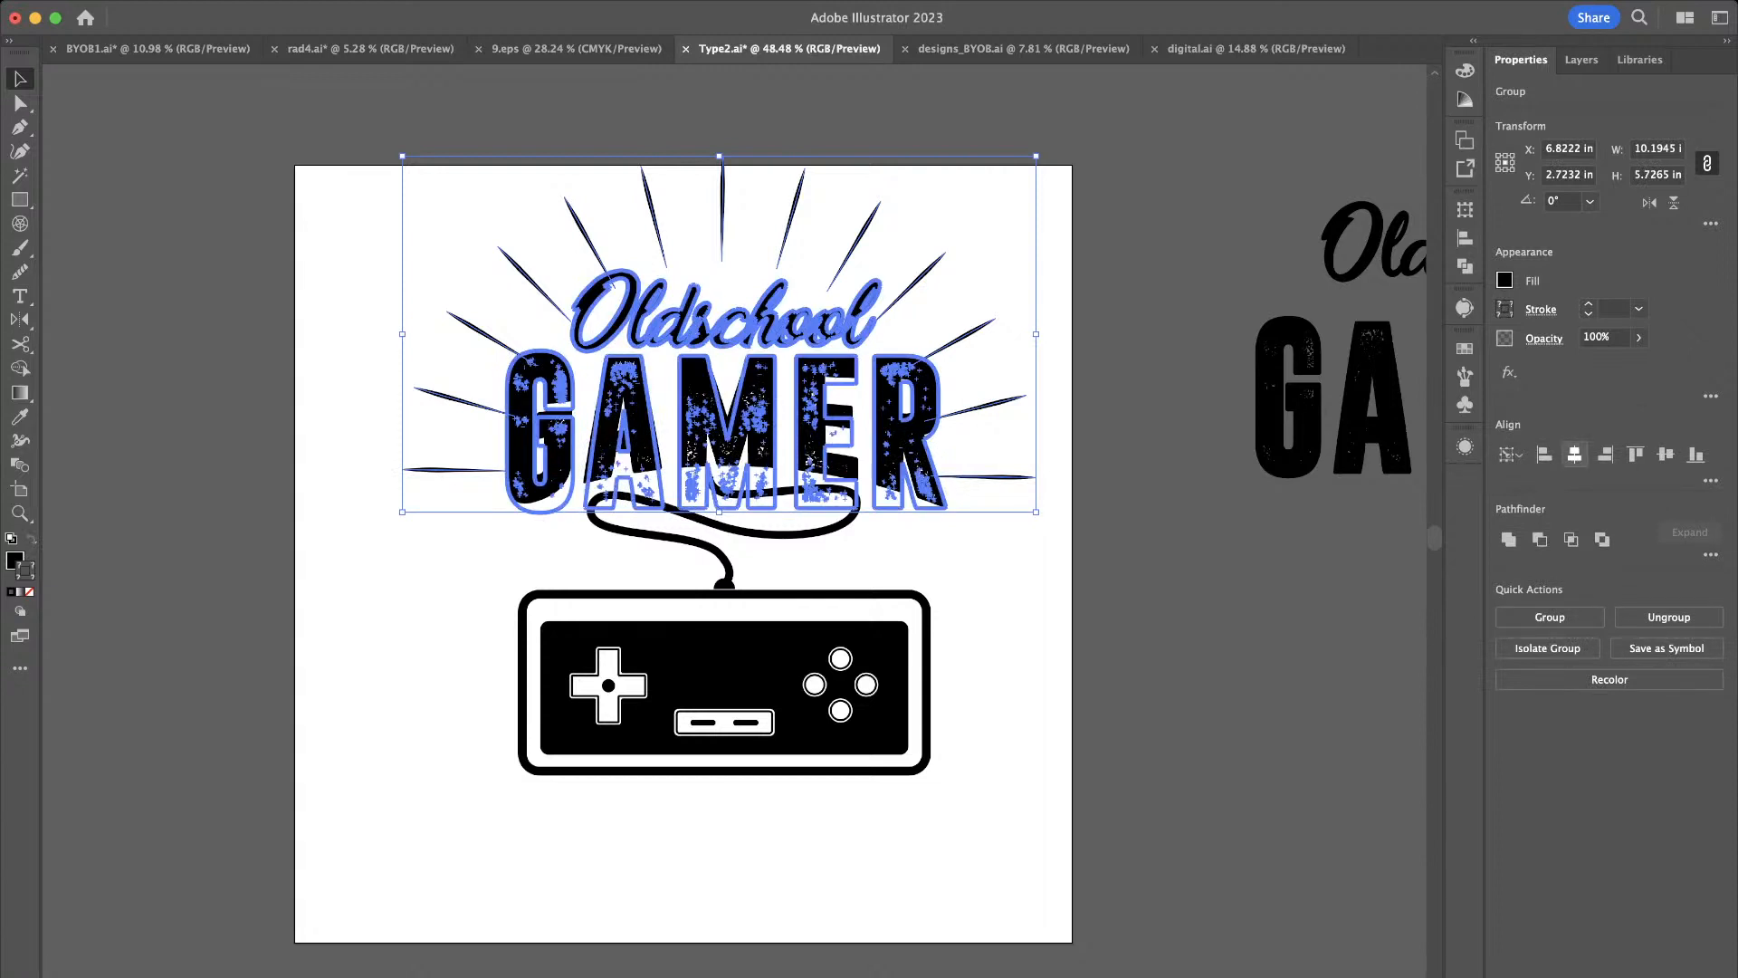
click(1575, 455)
key(super+shift+a)
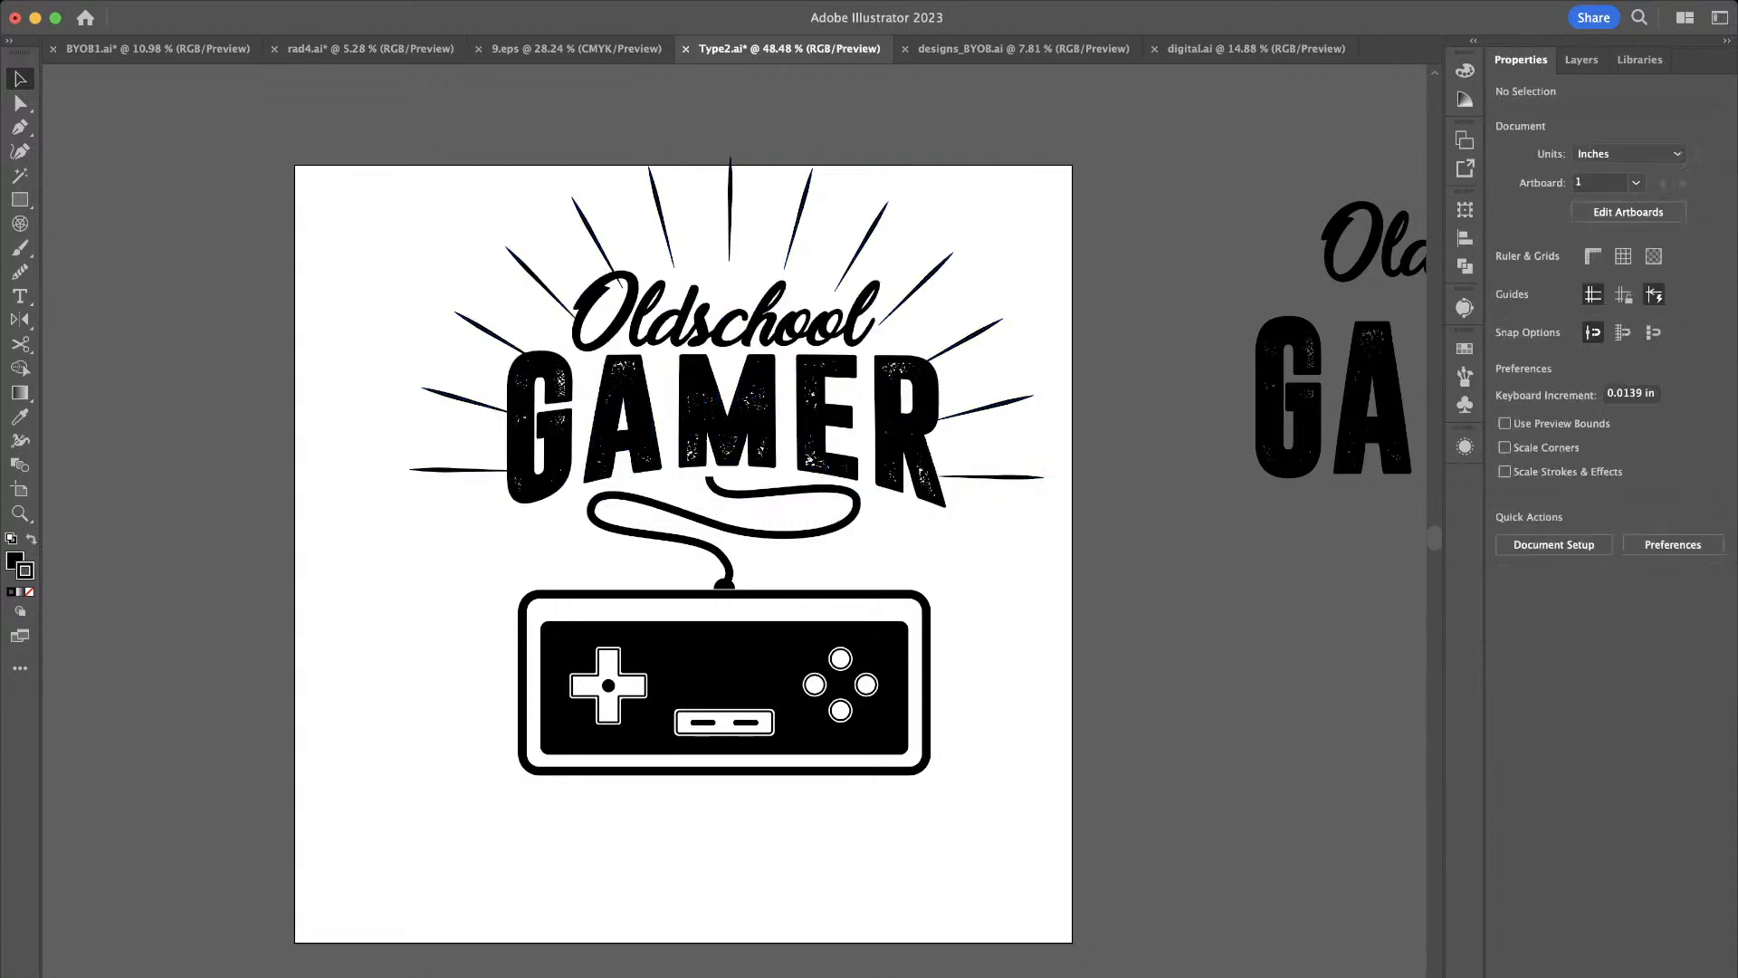
scroll(921, 501, up, 3)
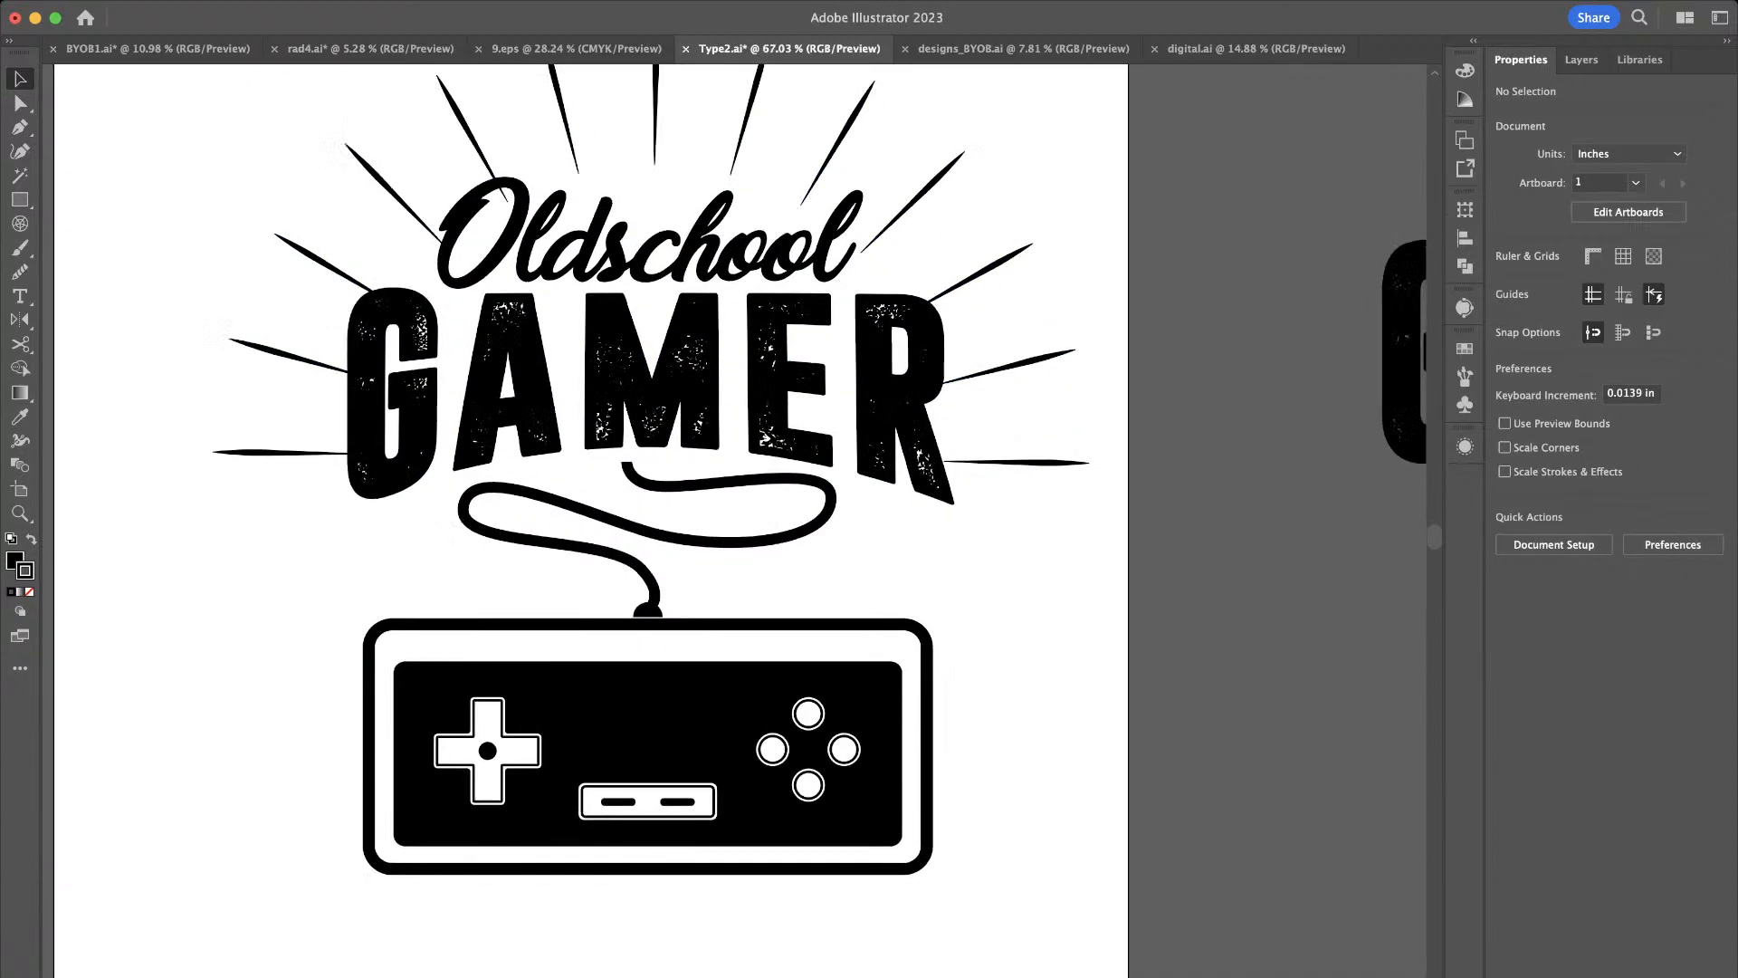
Ungroup the lettering, nudge the Oldschool script down three increments toward GAMER, and group both words again
scroll(920, 500, left, 2)
click(704, 290)
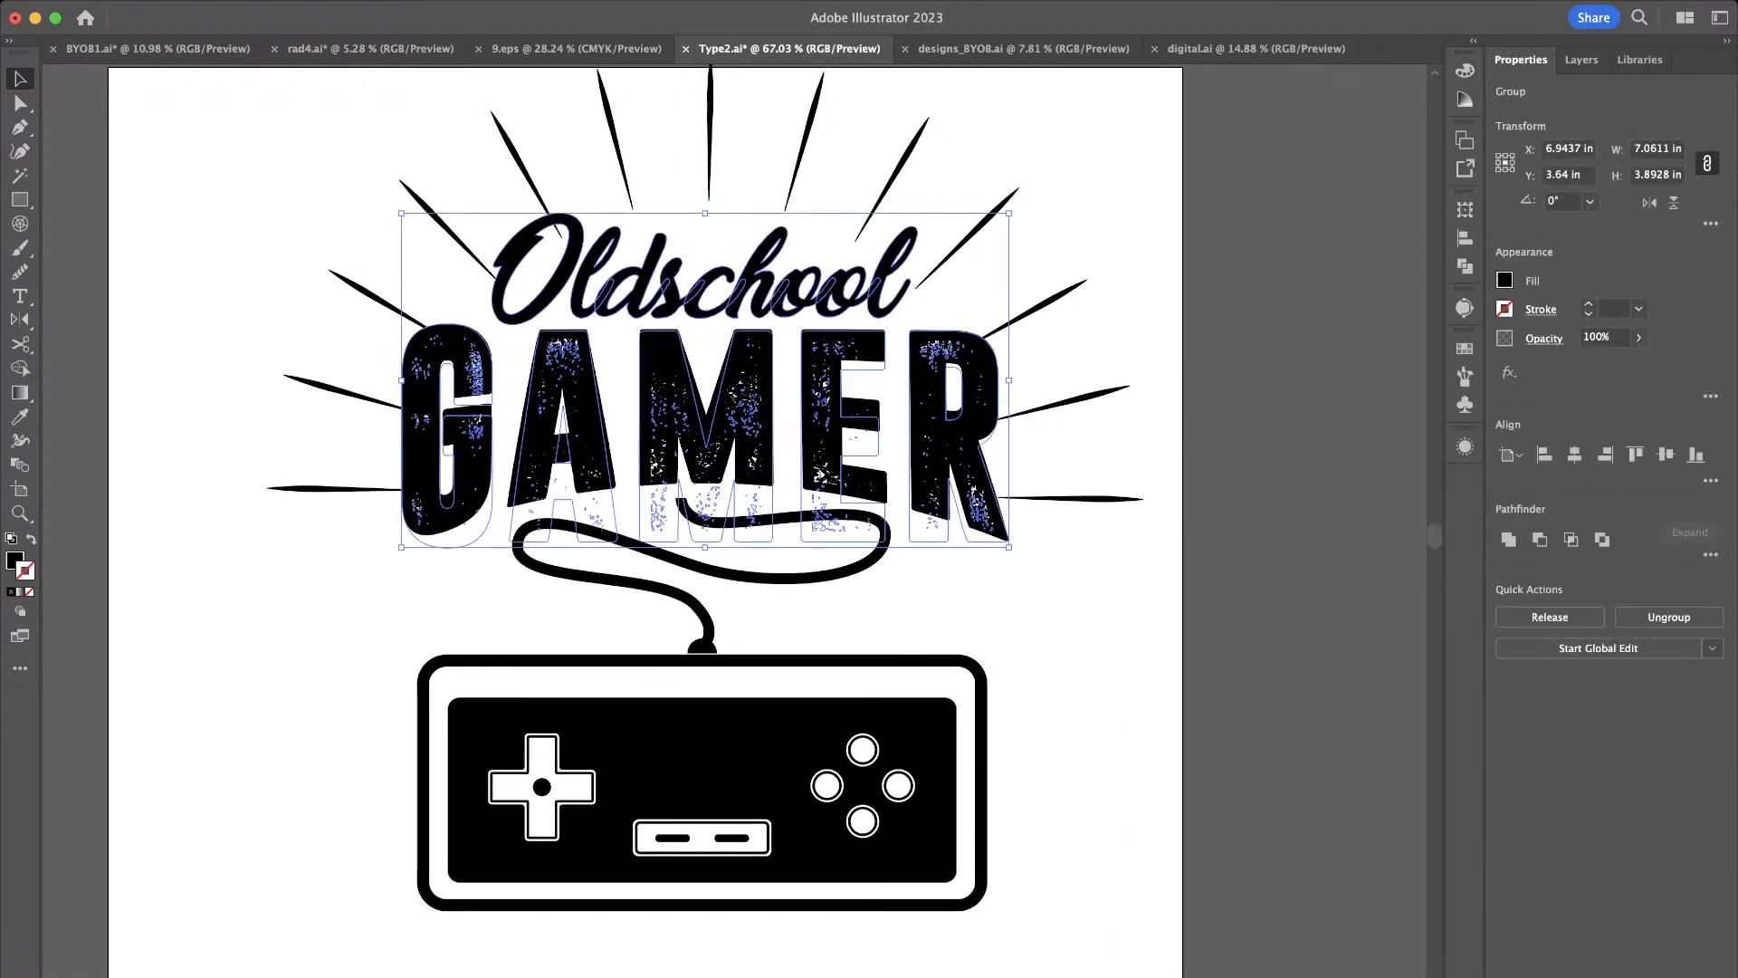
key(super+shift+a)
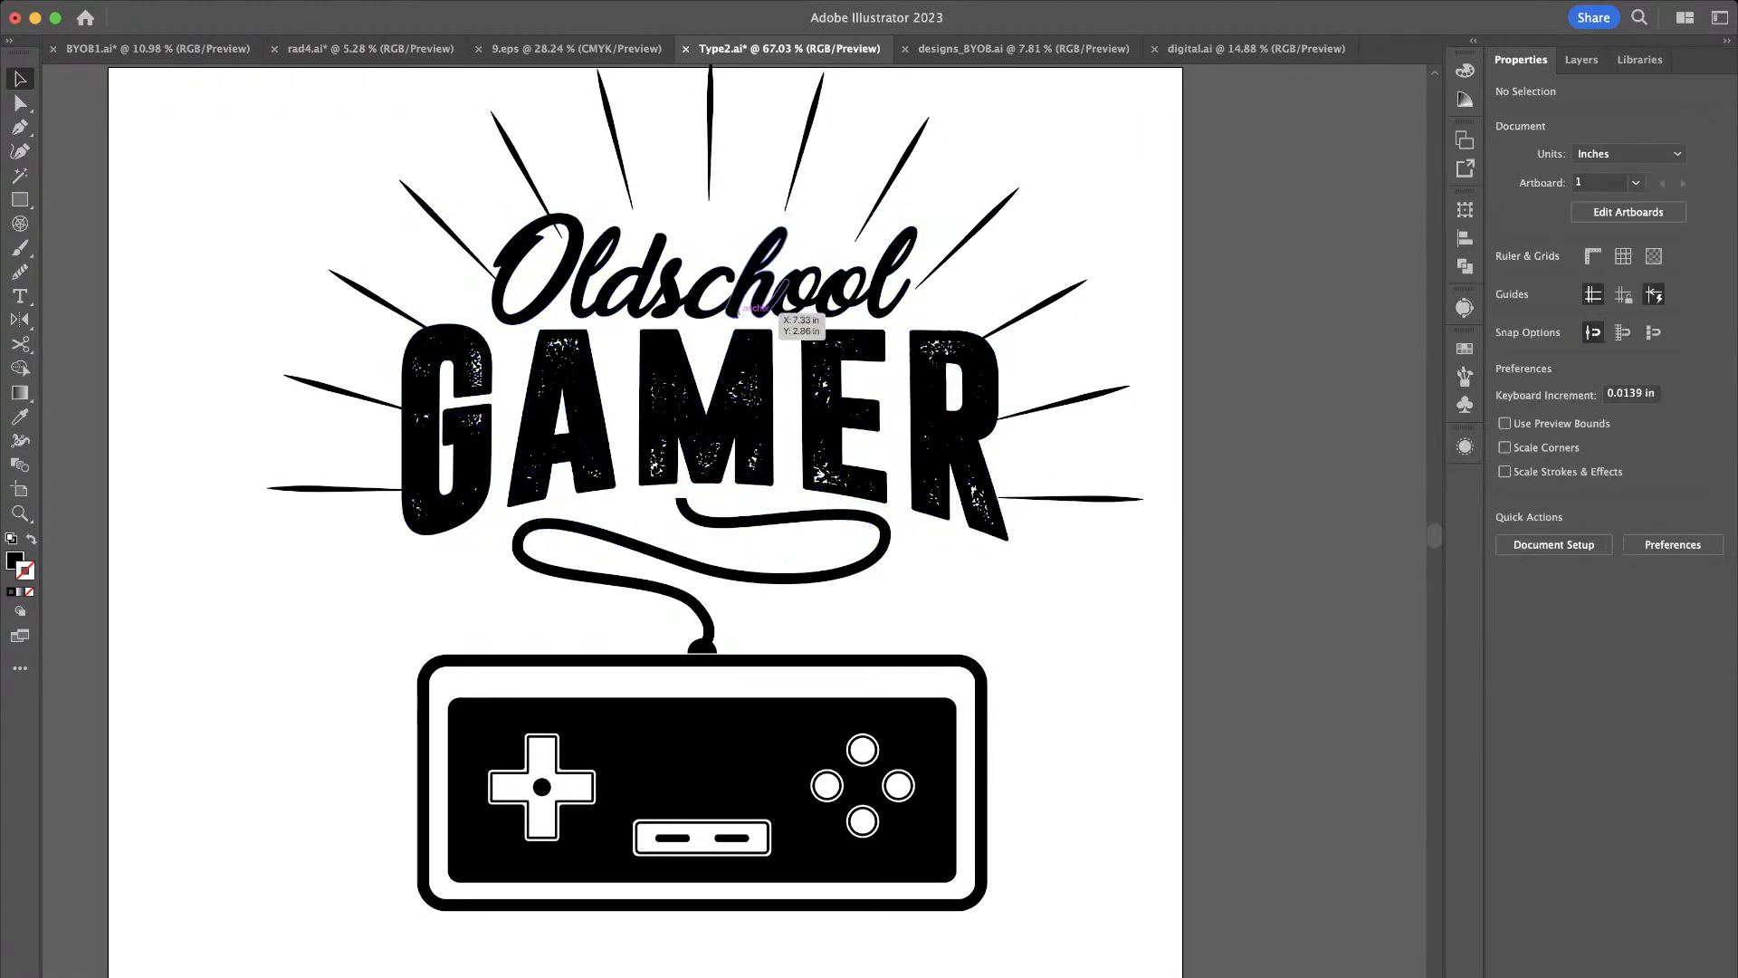
click(796, 342)
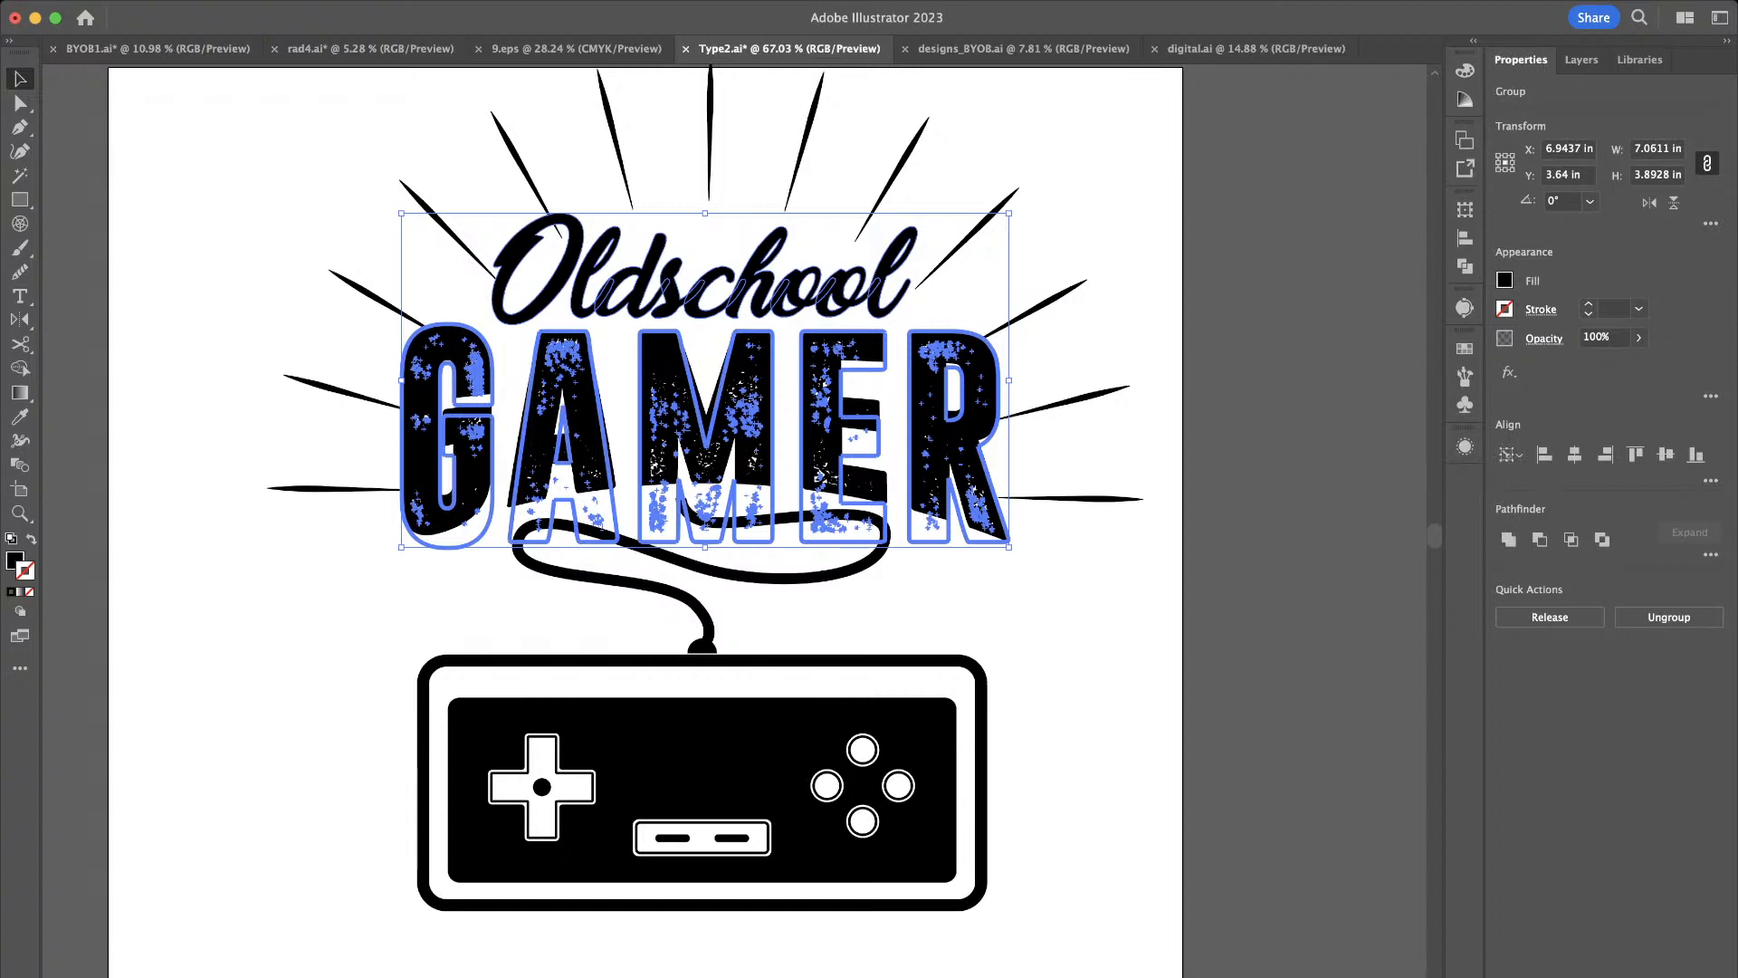
key(super+shift+a)
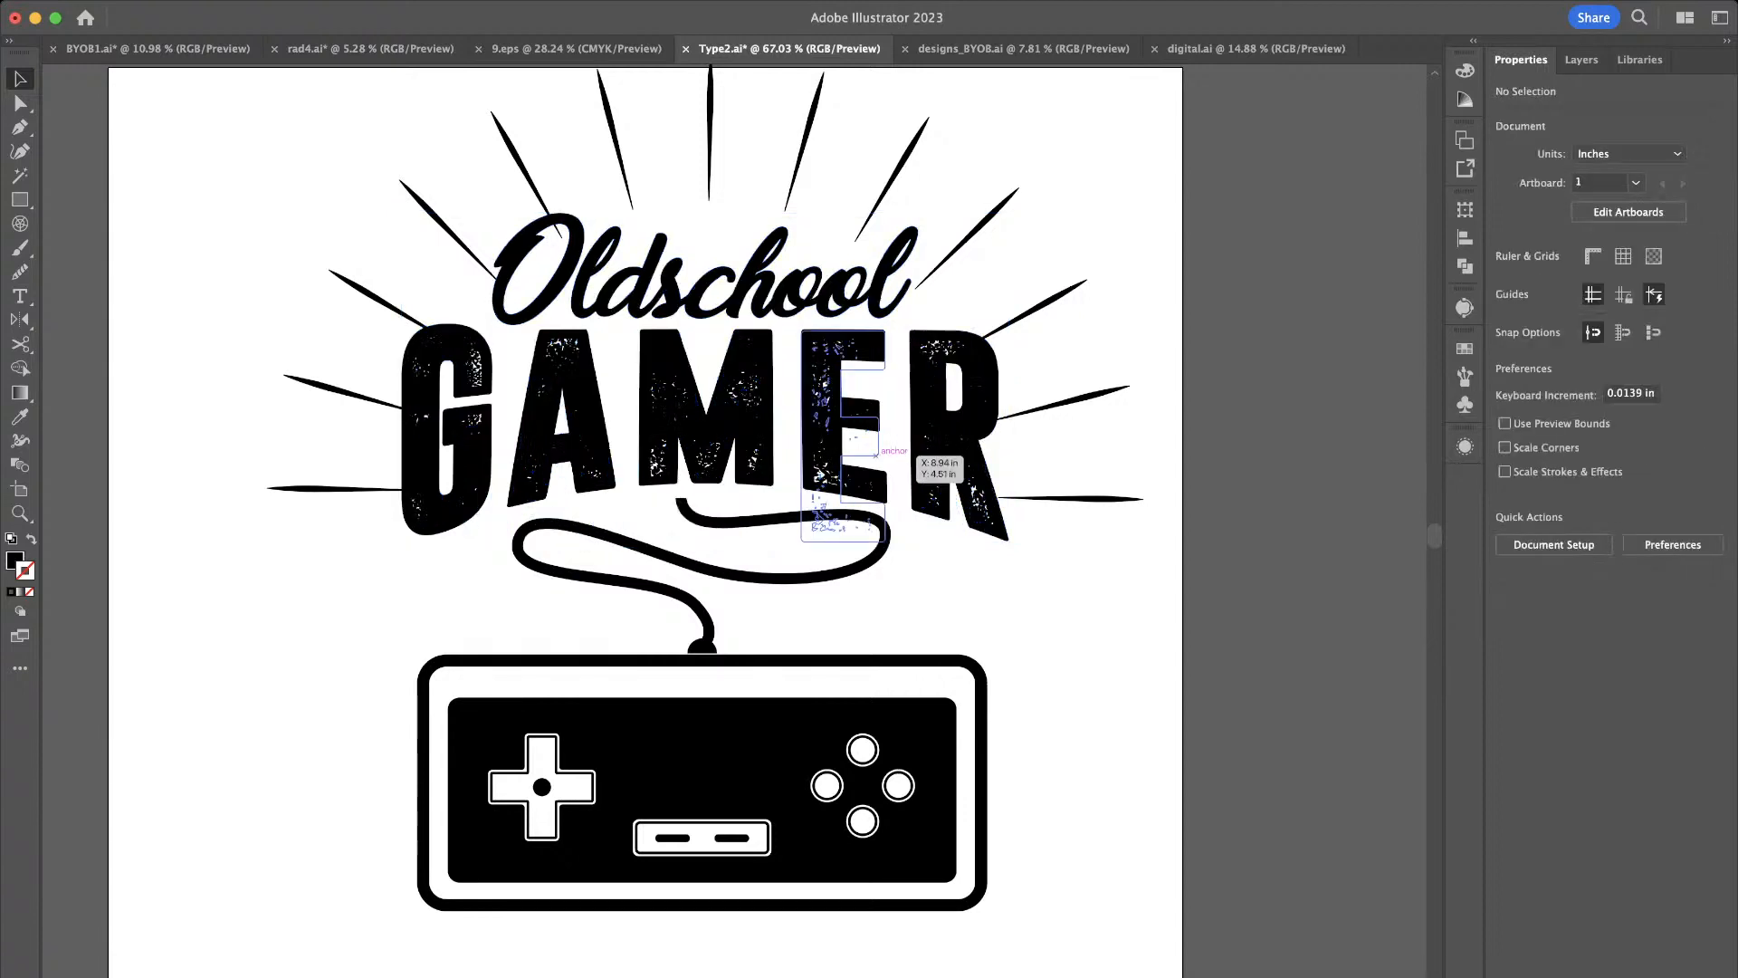
click(879, 454)
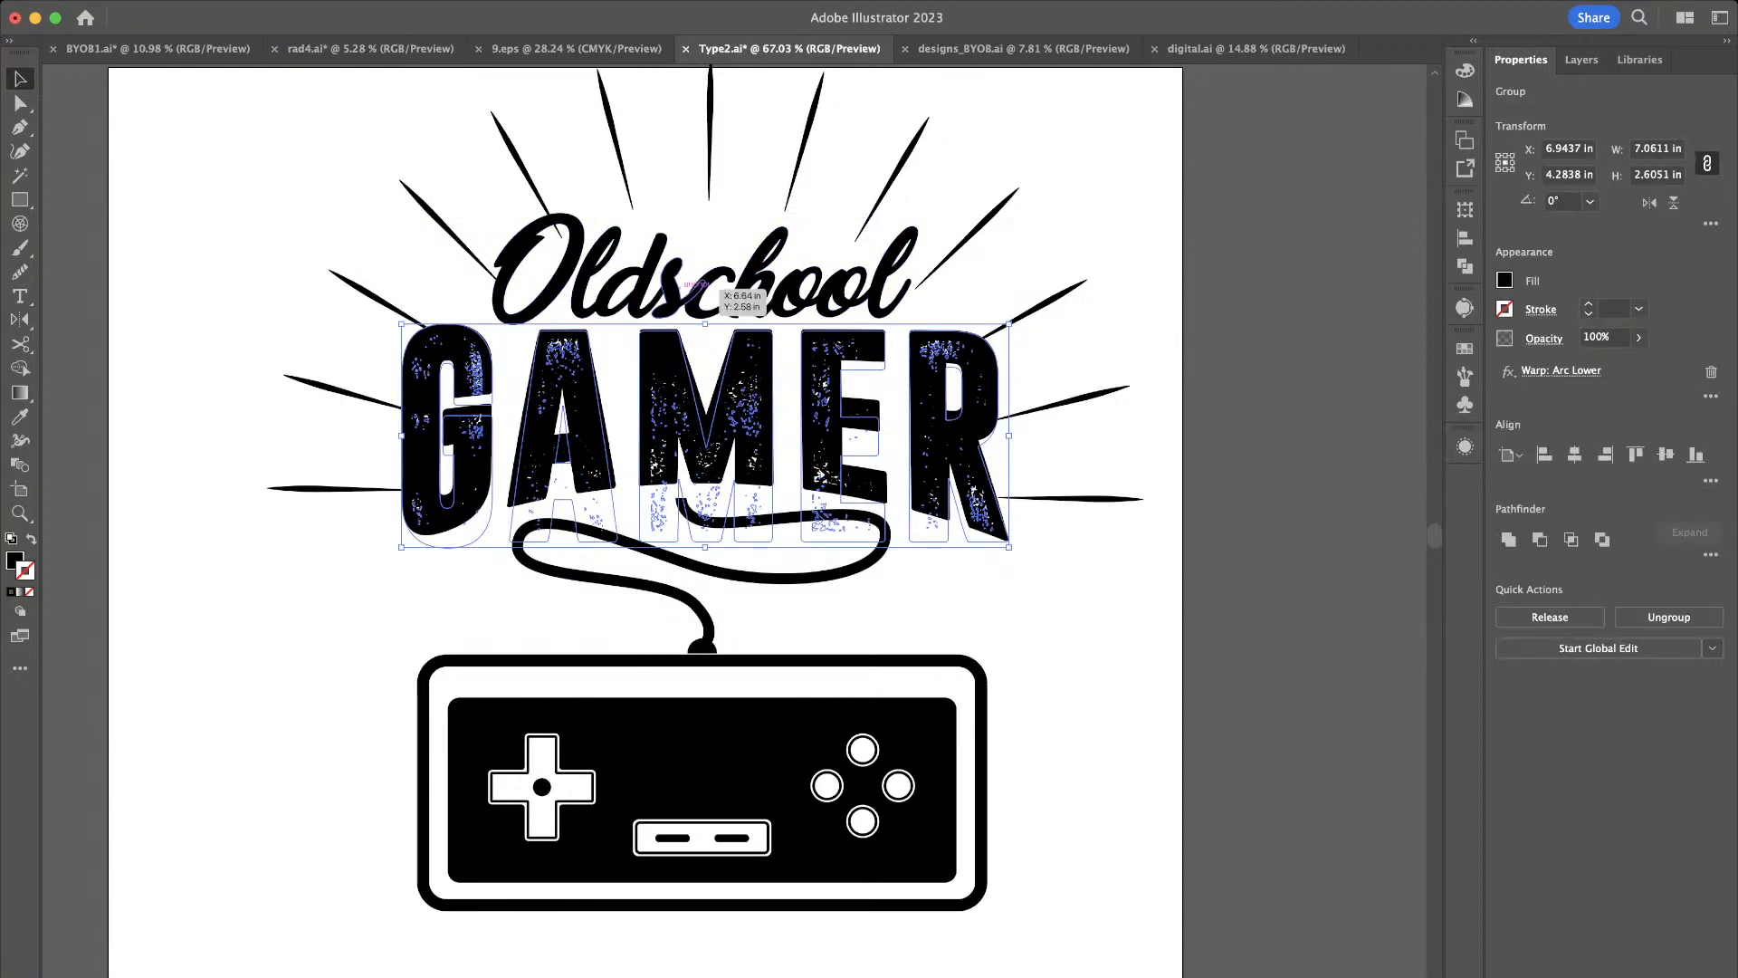
click(693, 288)
key(Down)
key(Down)
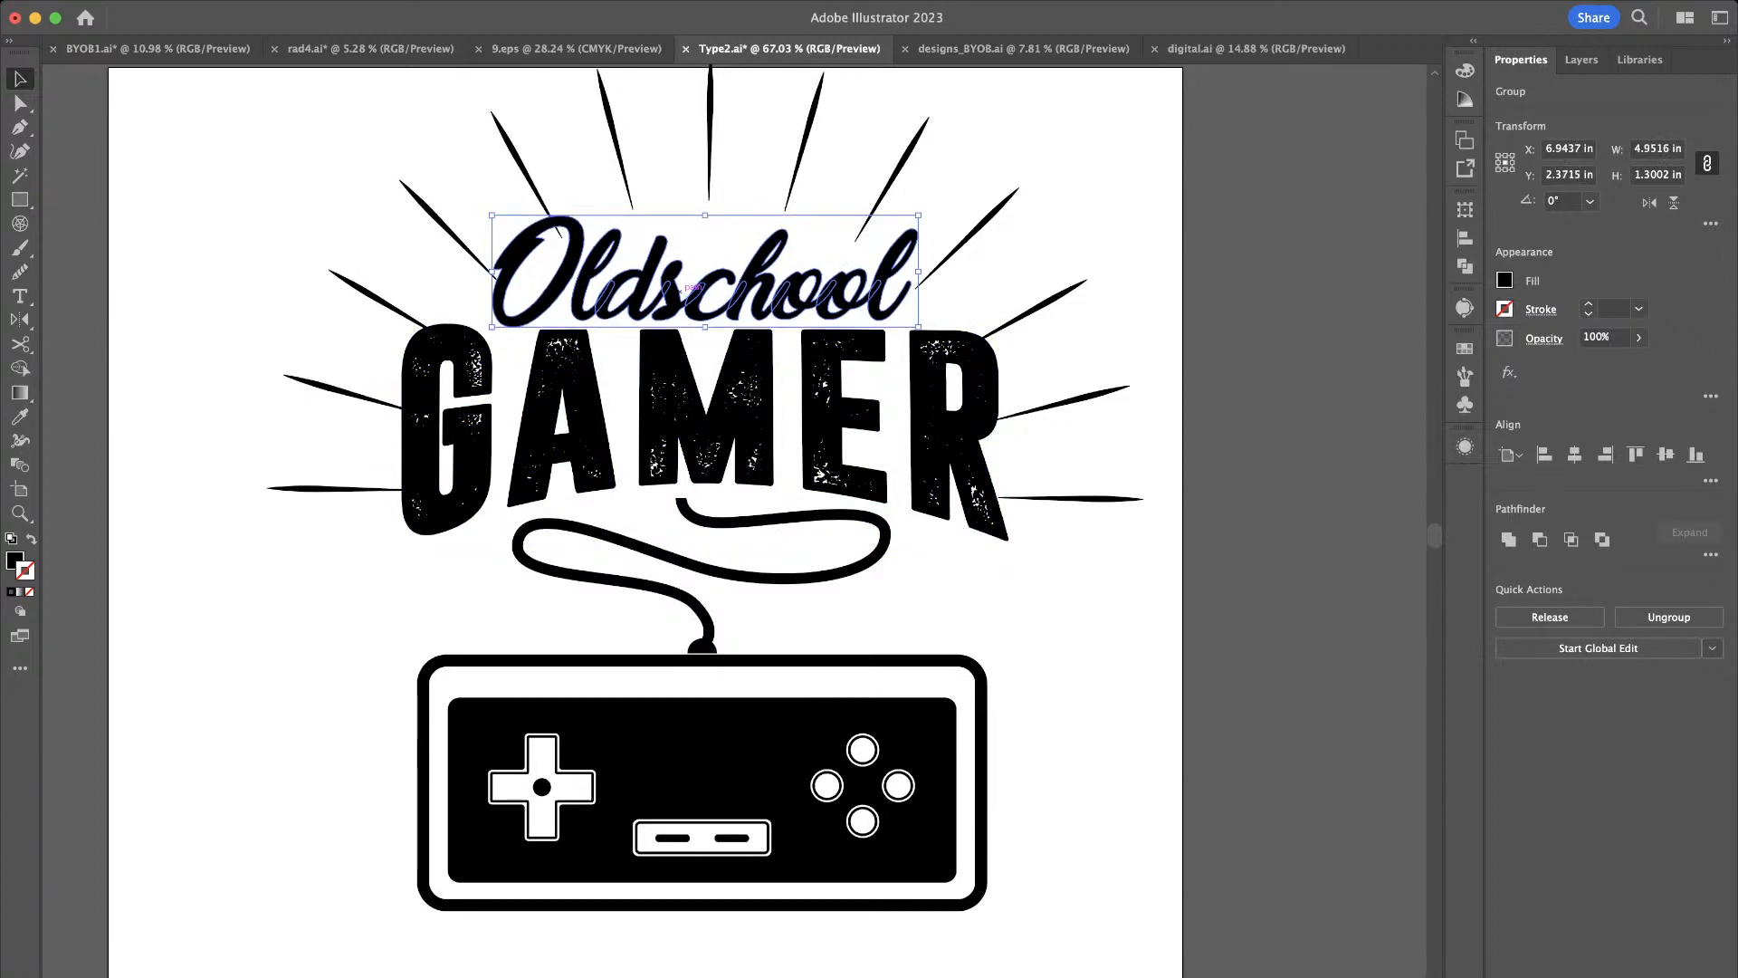
key(Down)
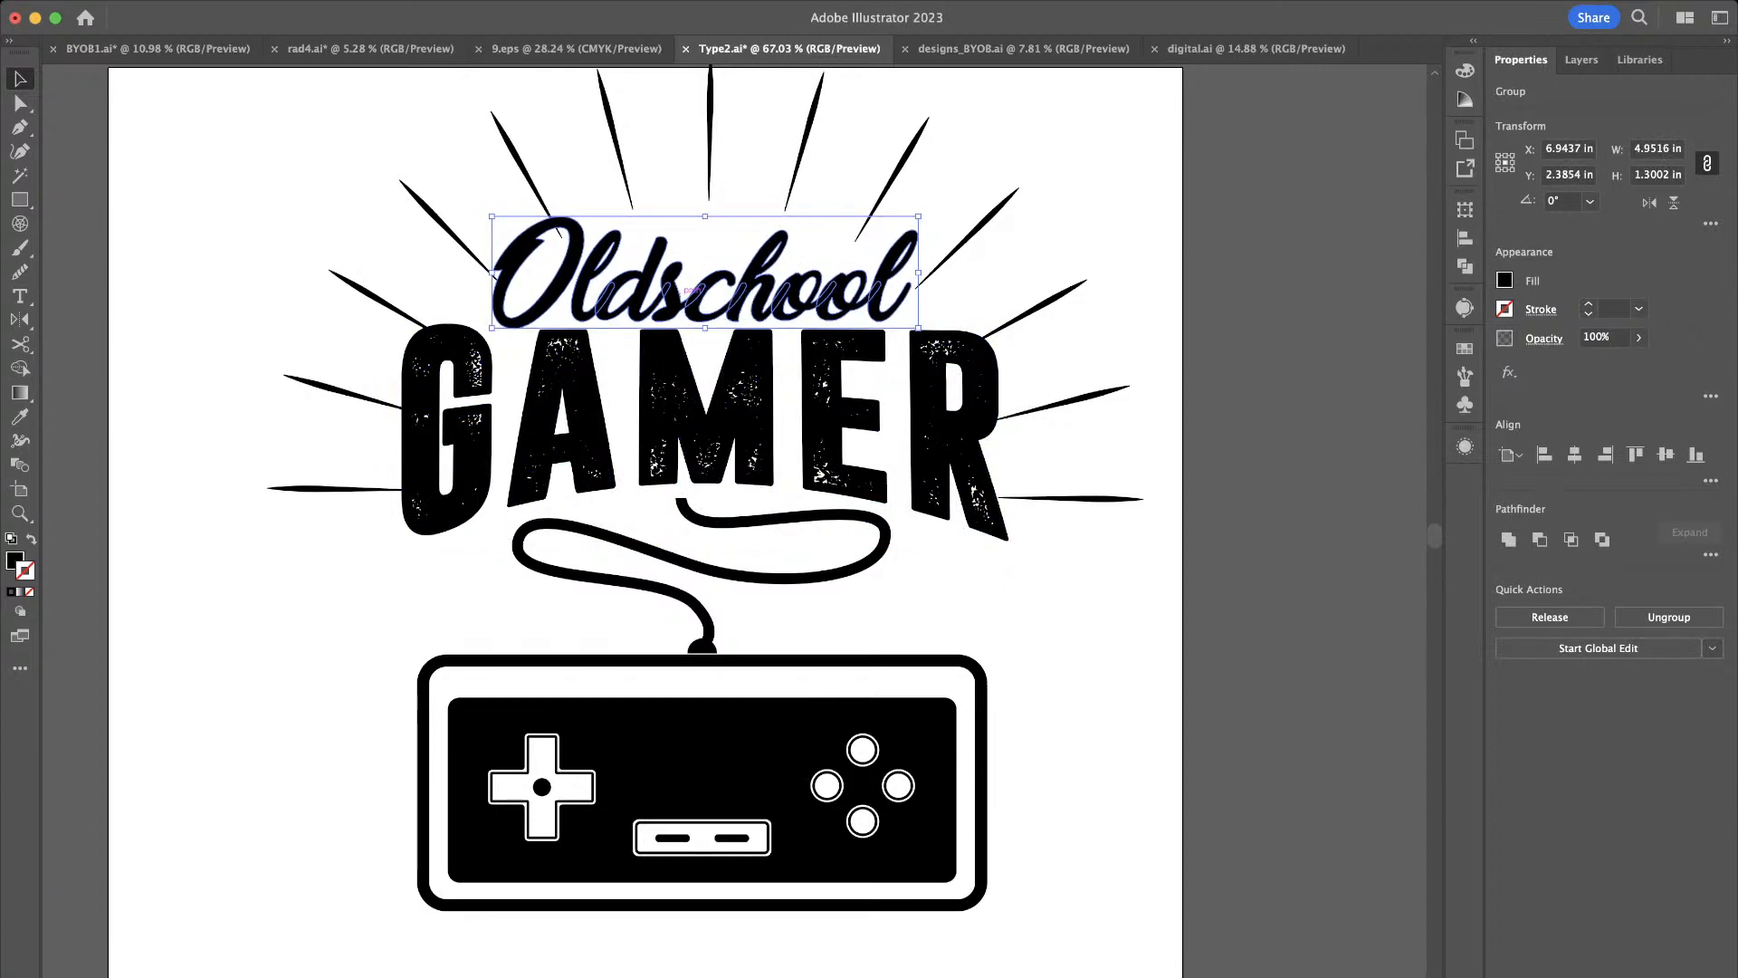
shift+click(675, 387)
key(super+g)
click(1309, 477)
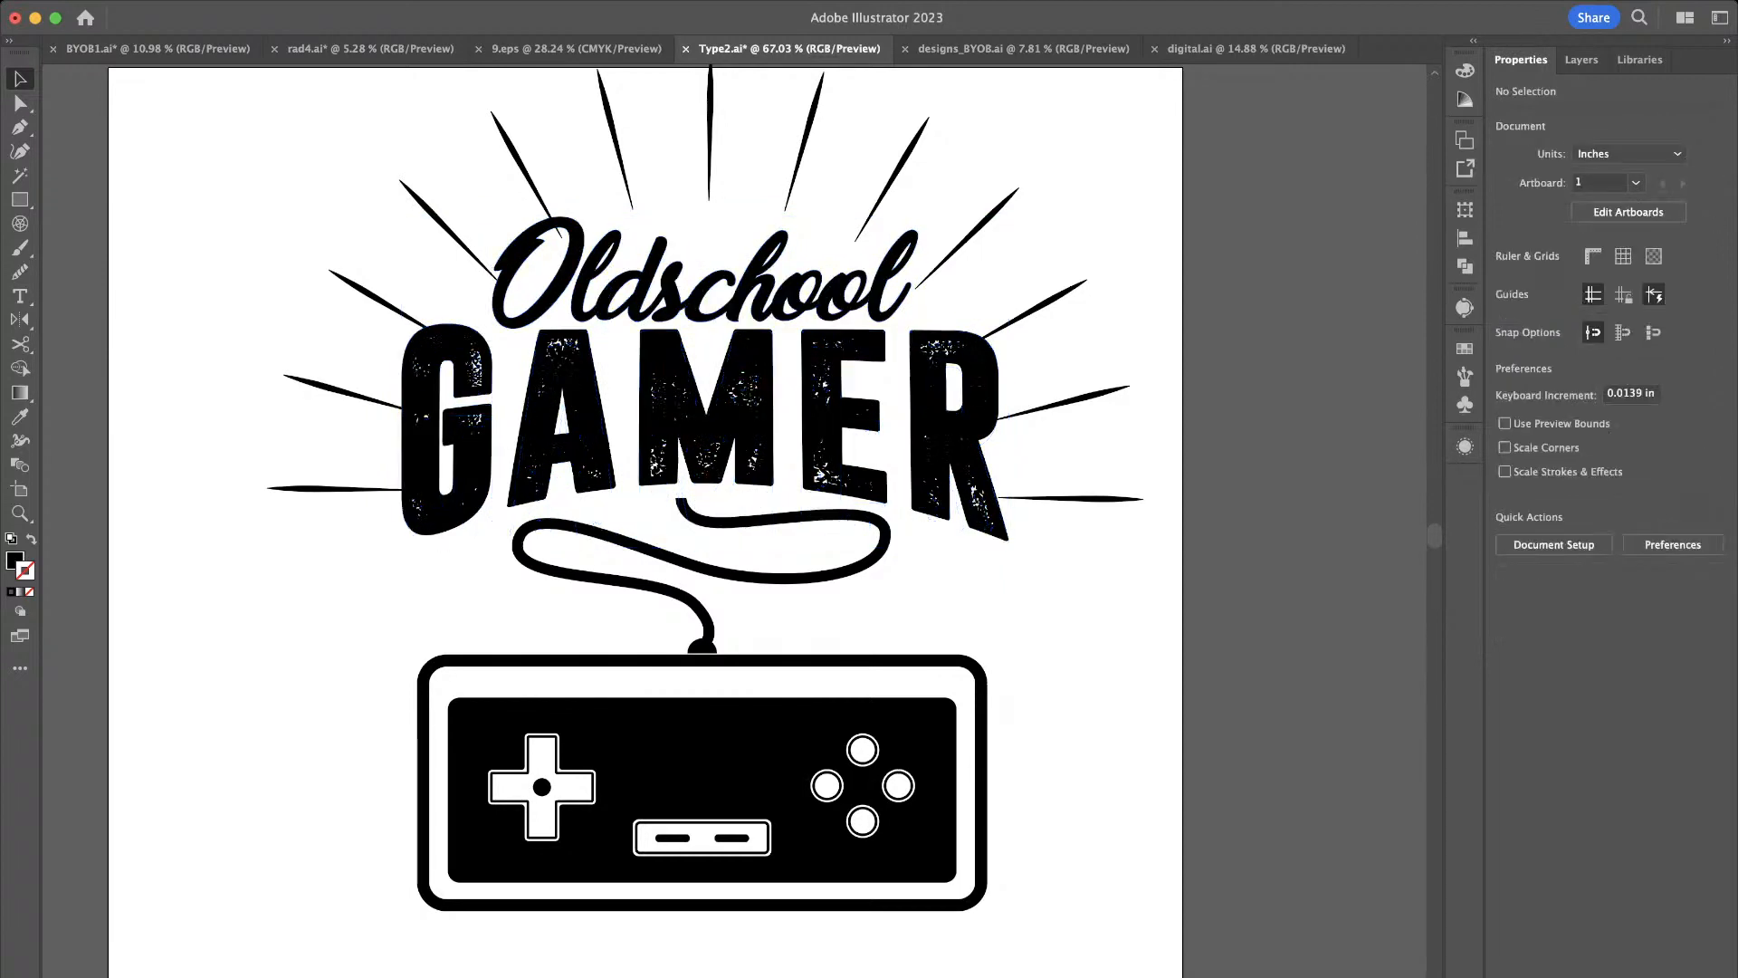
Ungroup the lettering again, nudge the Oldschool script up two increments, and regroup it with GAMER
scroll(1310, 477, down, 4)
click(1068, 435)
key(super+shift+g)
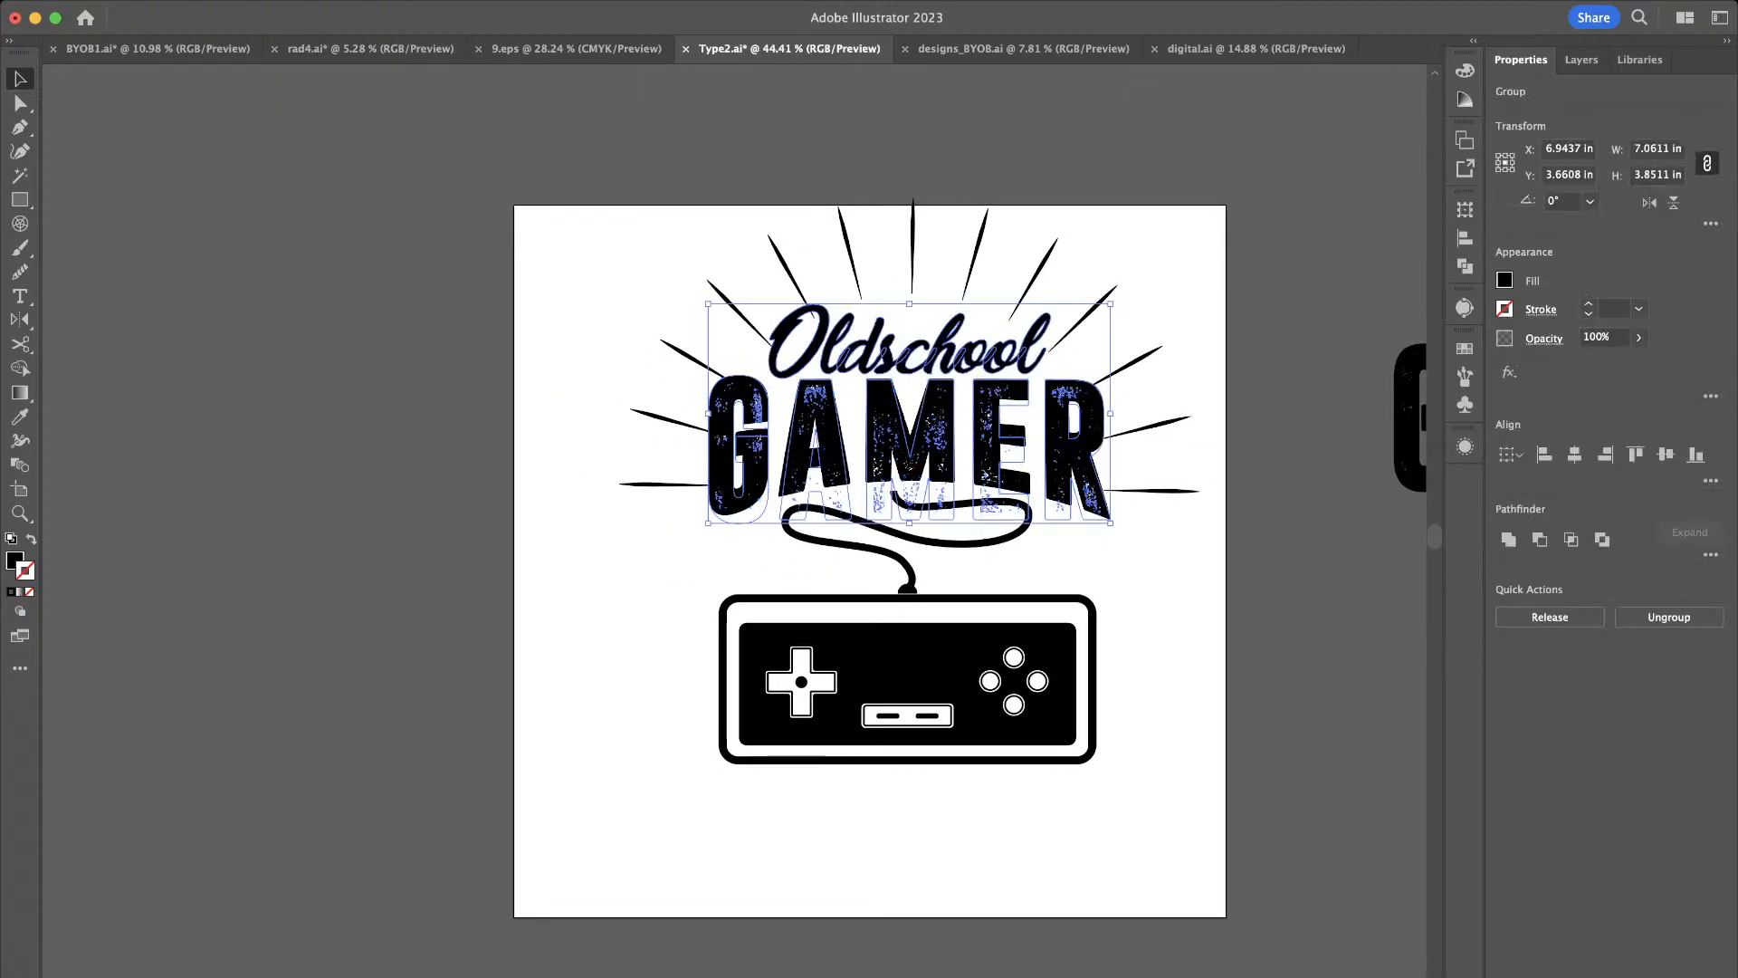
shift+click(1068, 434)
key(Up)
key(Up)
click(1310, 477)
click(927, 430)
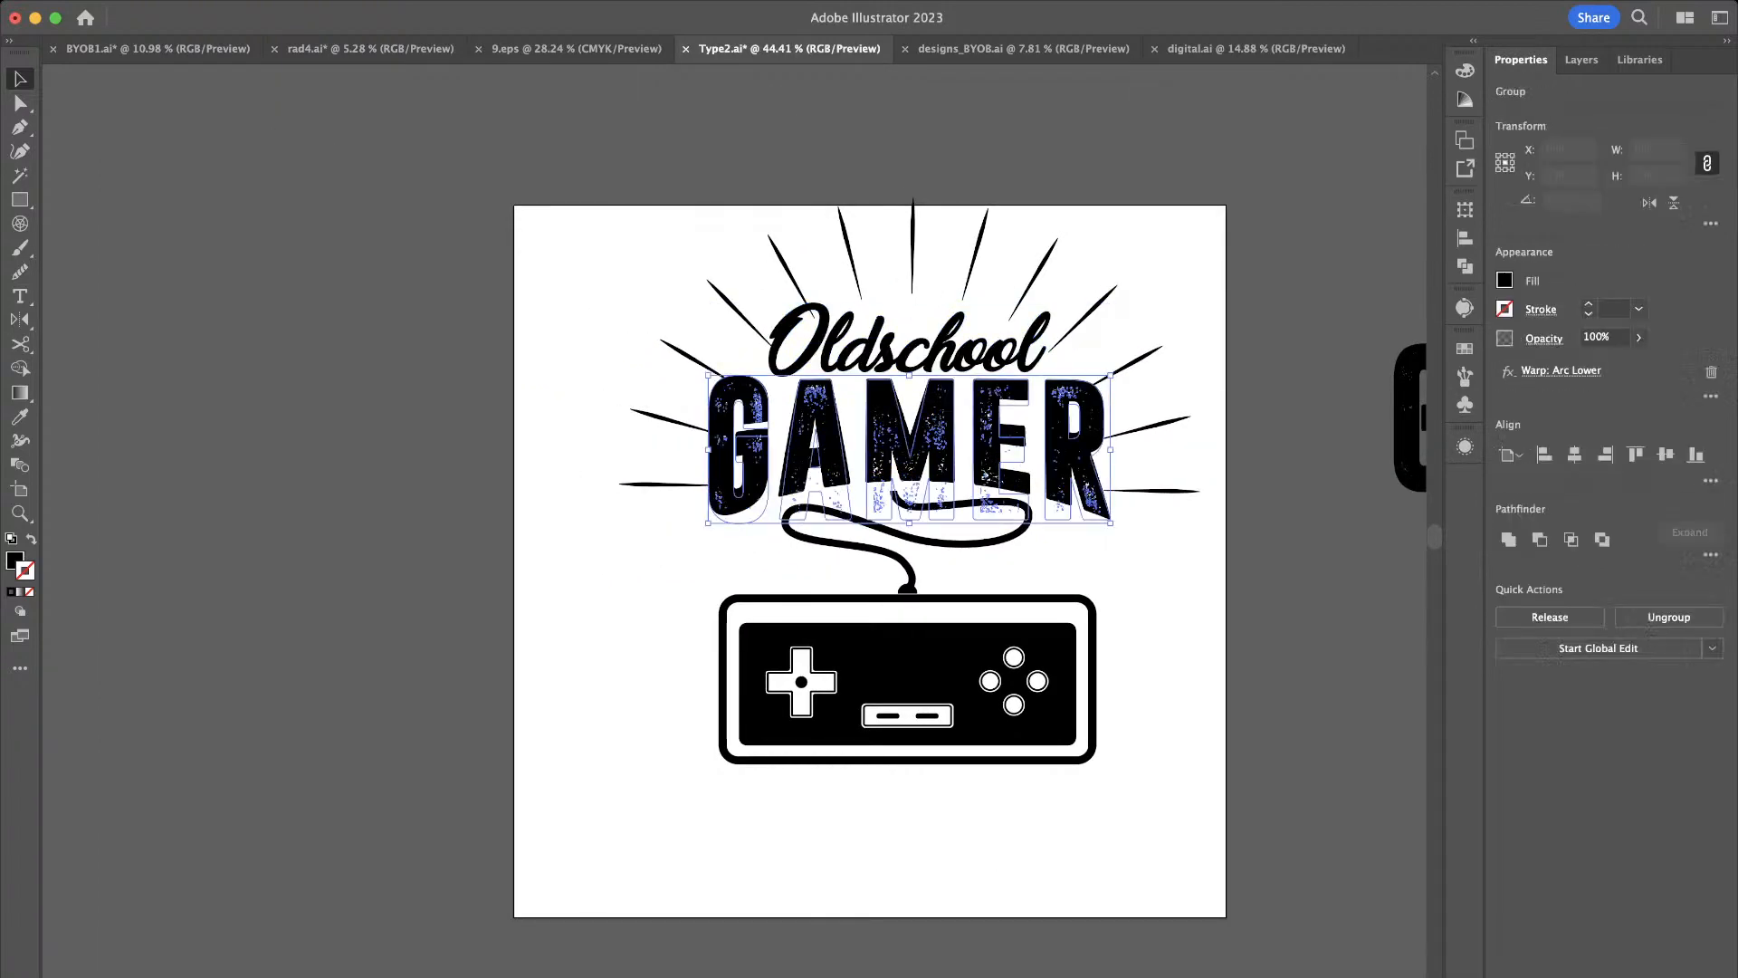
shift+click(914, 348)
key(super+g)
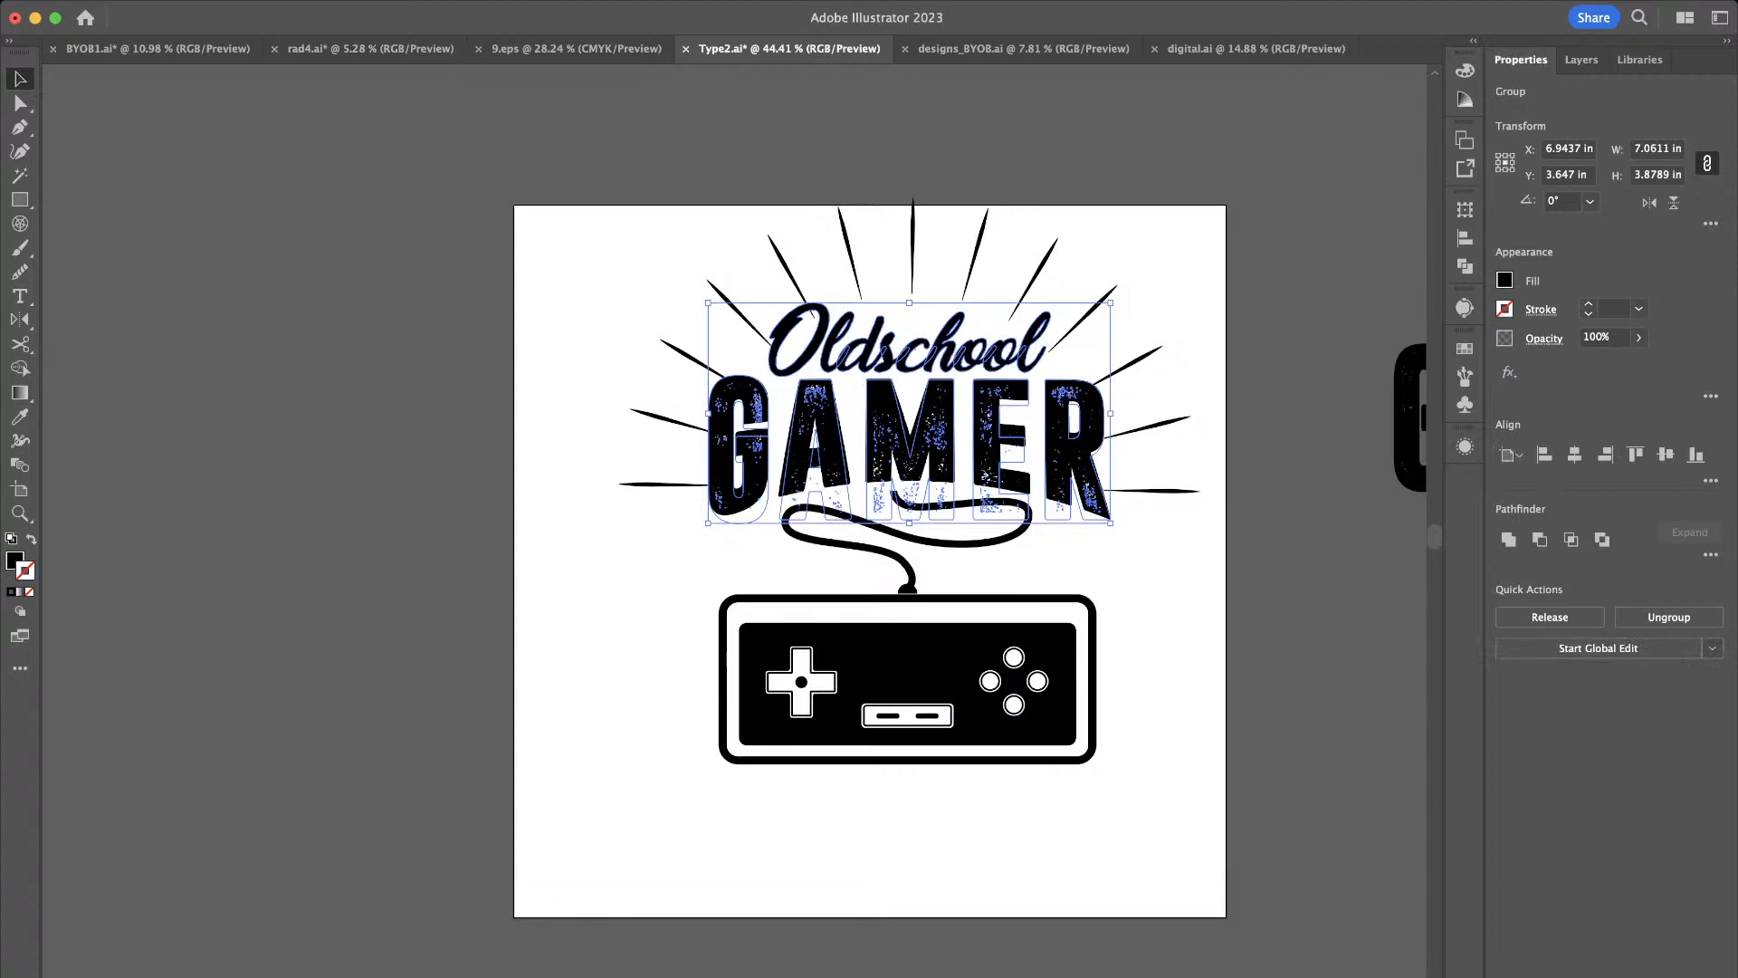
click(1310, 477)
Expand the appearance of the Oldschool GAMER group so the arc warp becomes real shapes, and copy the group
drag(1310, 477, 1208, 447)
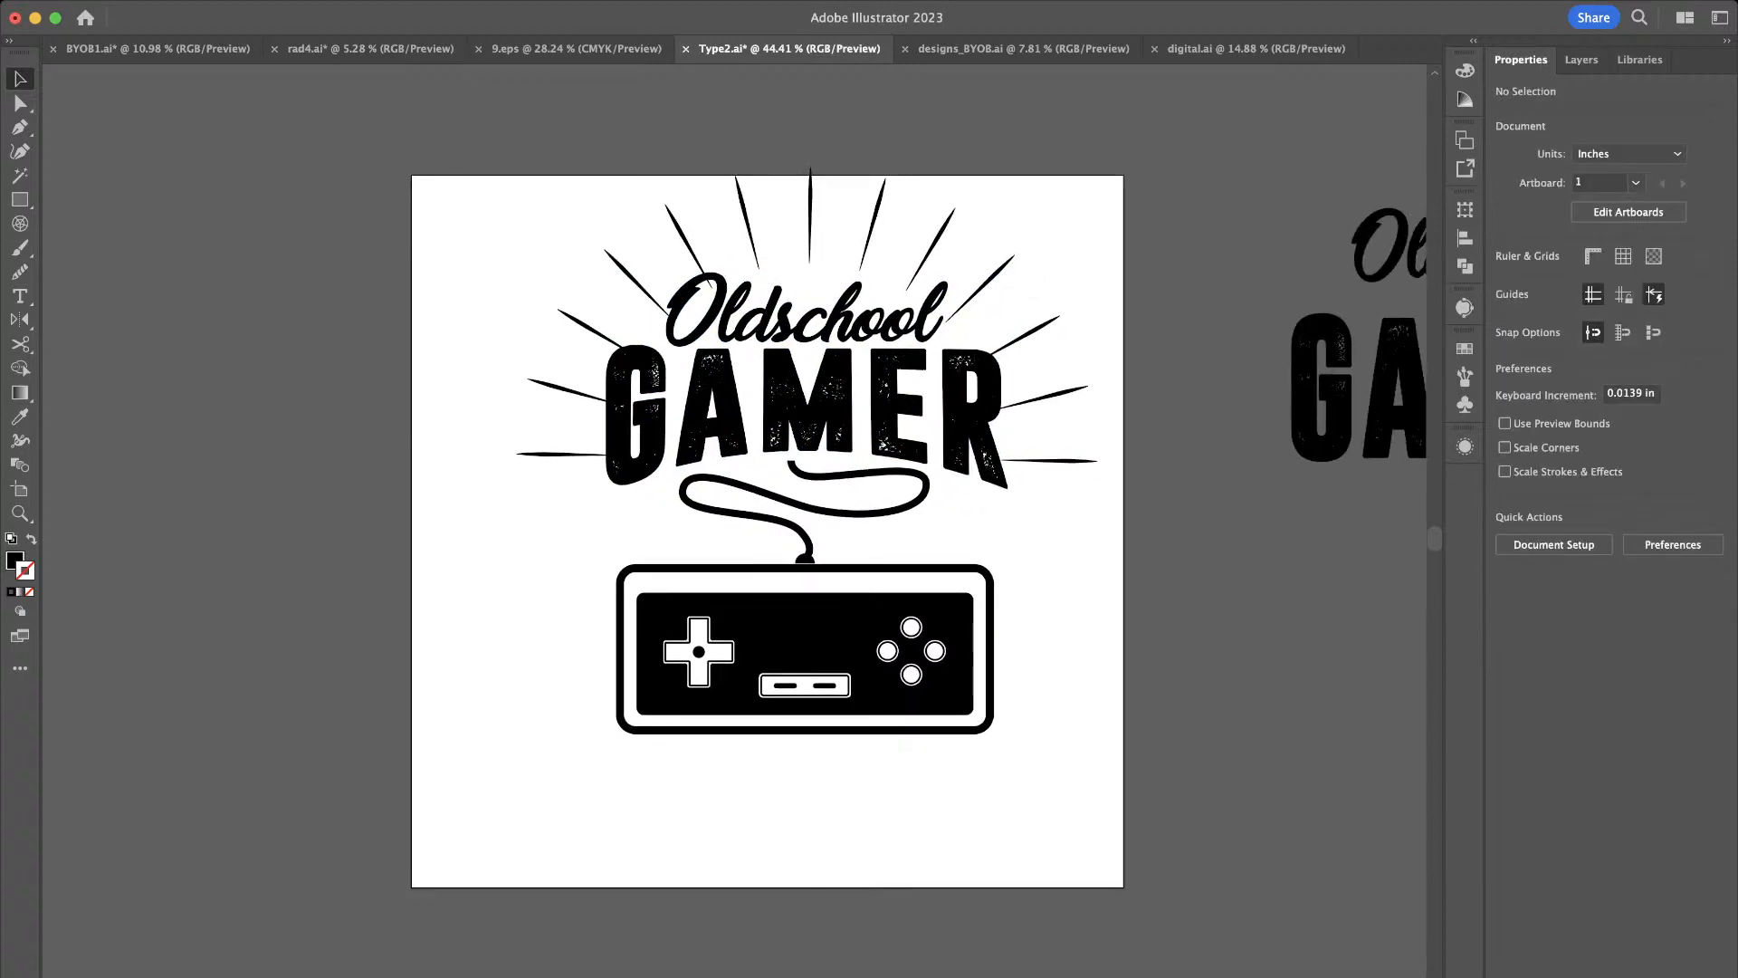
drag(1100, 410, 987, 434)
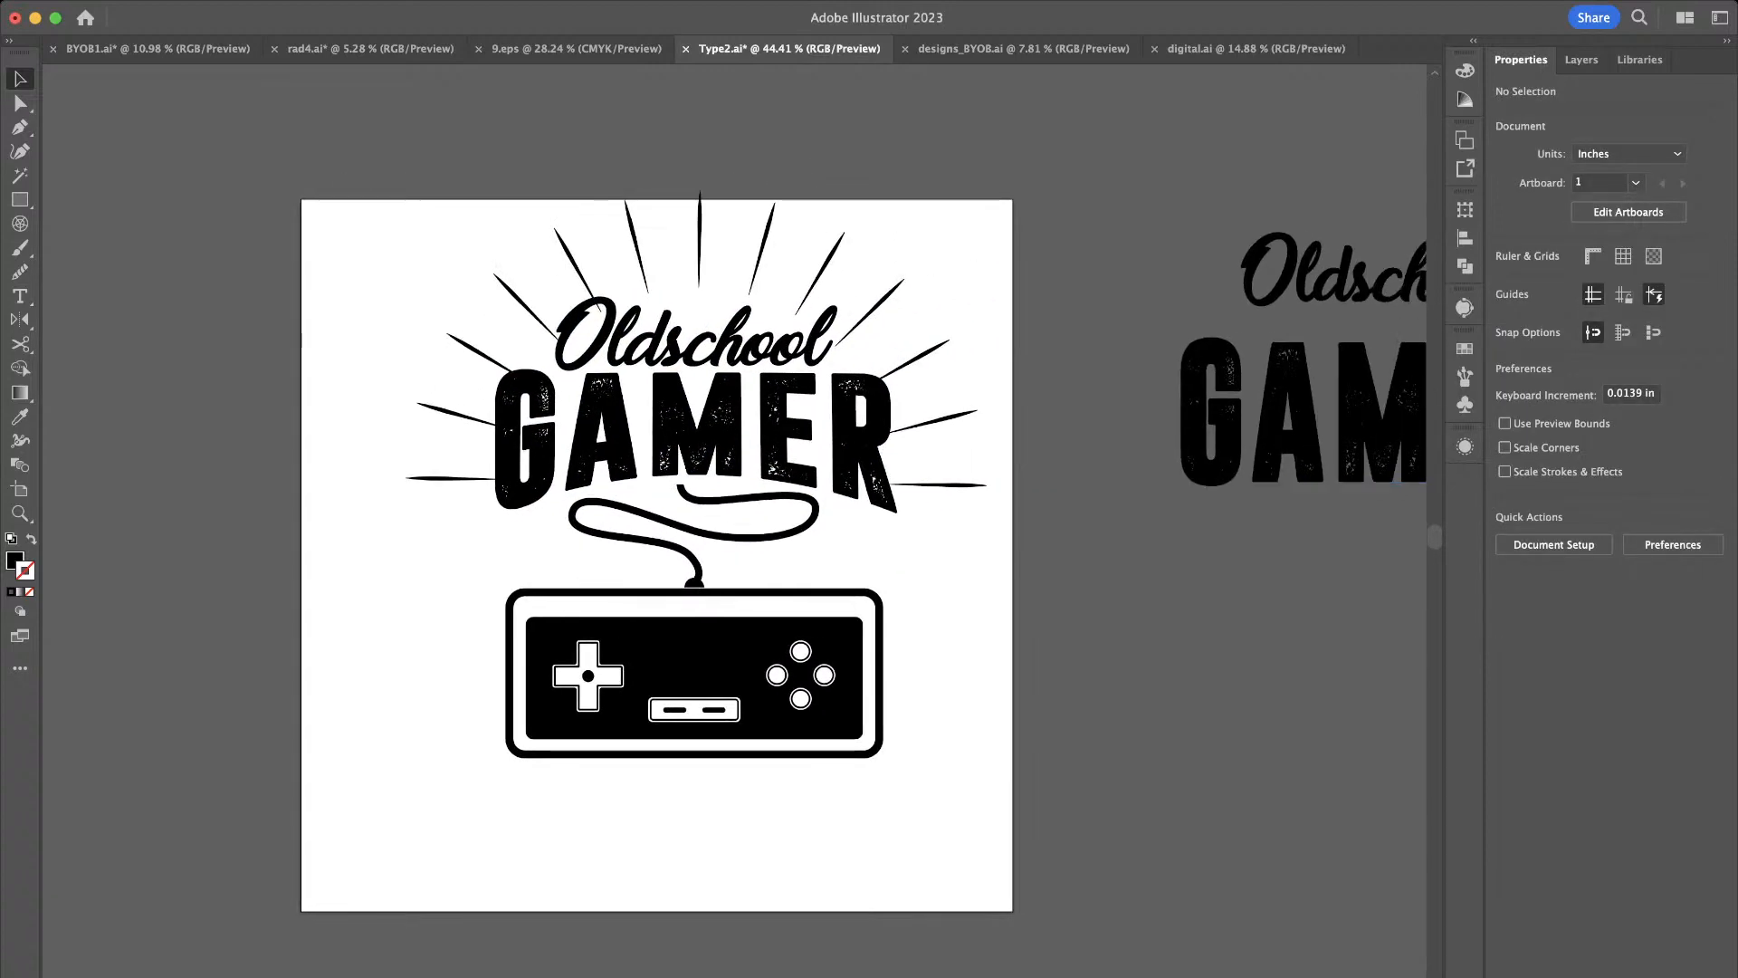
scroll(987, 433, up, 2)
scroll(1006, 441, up, 2)
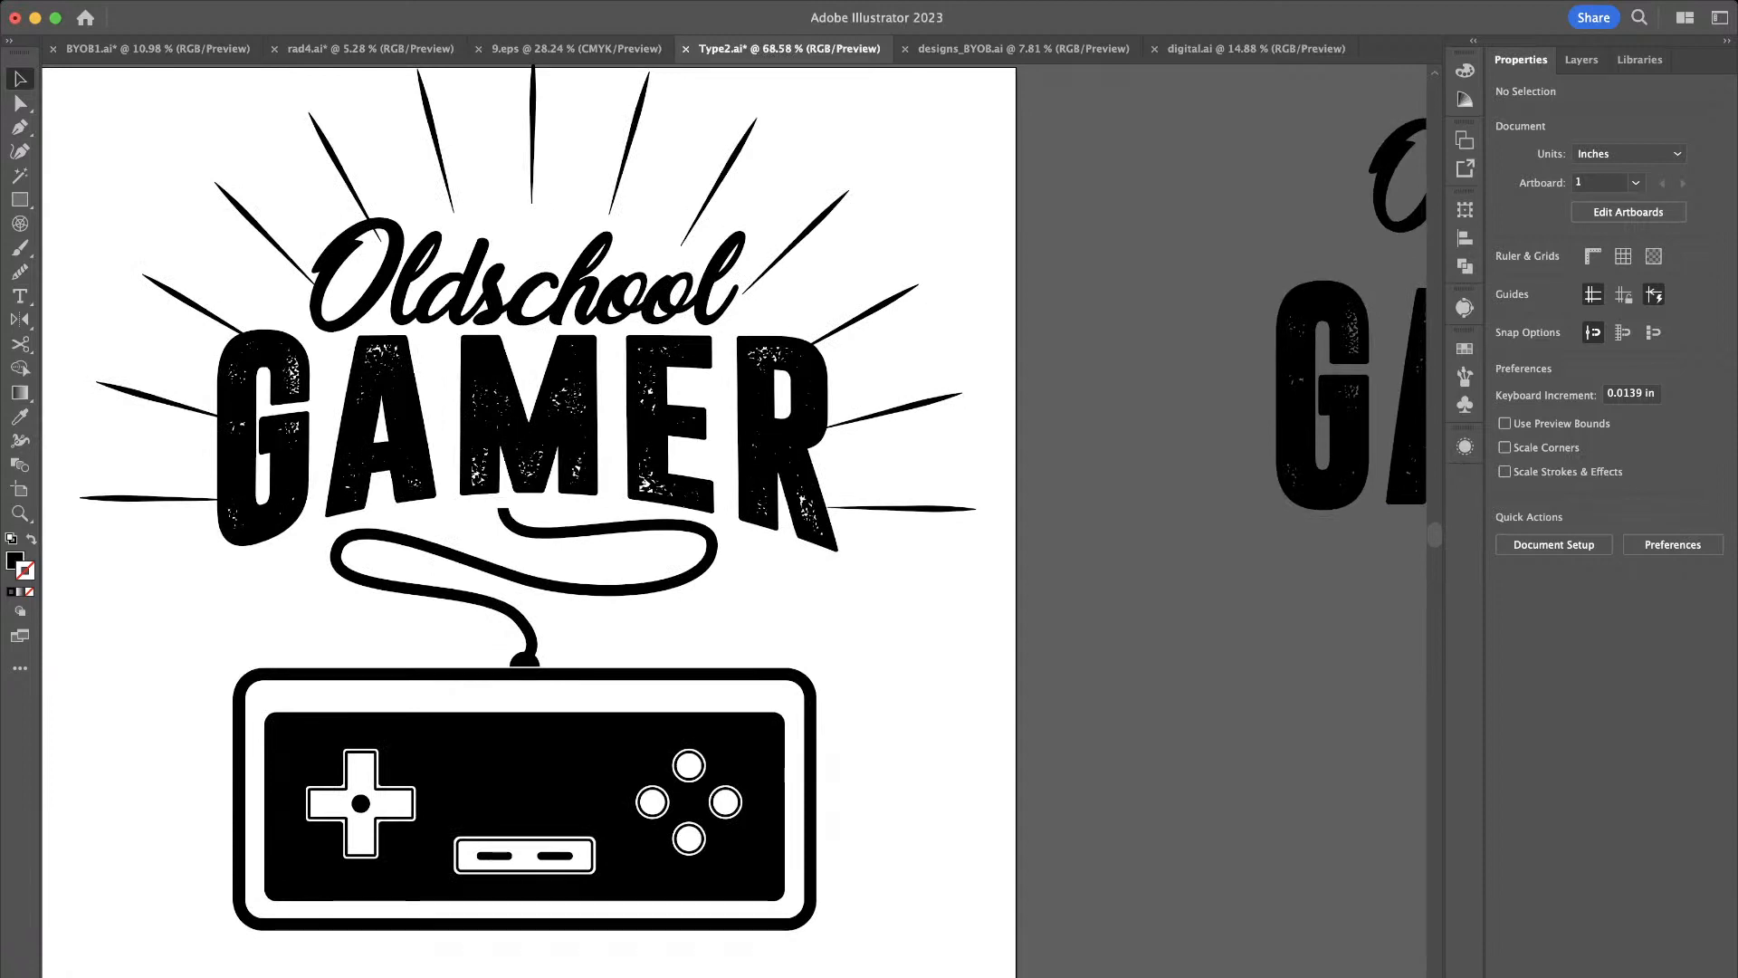
click(550, 409)
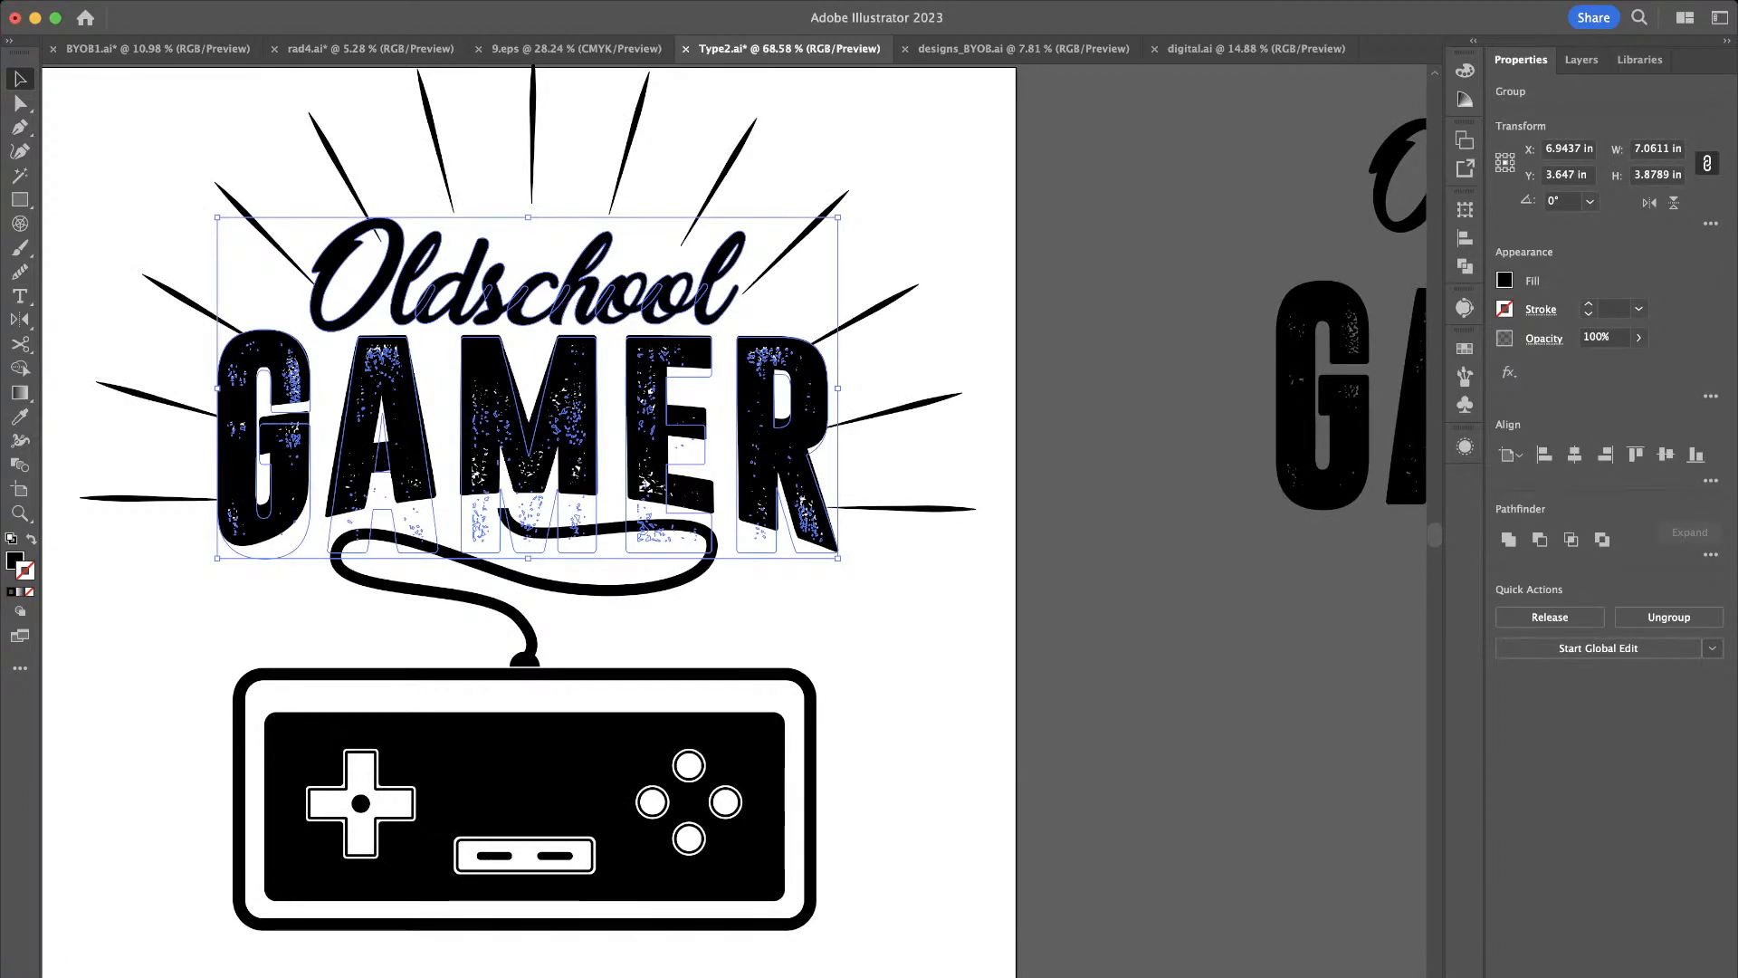
click(443, 369)
click(463, 372)
key(super+c)
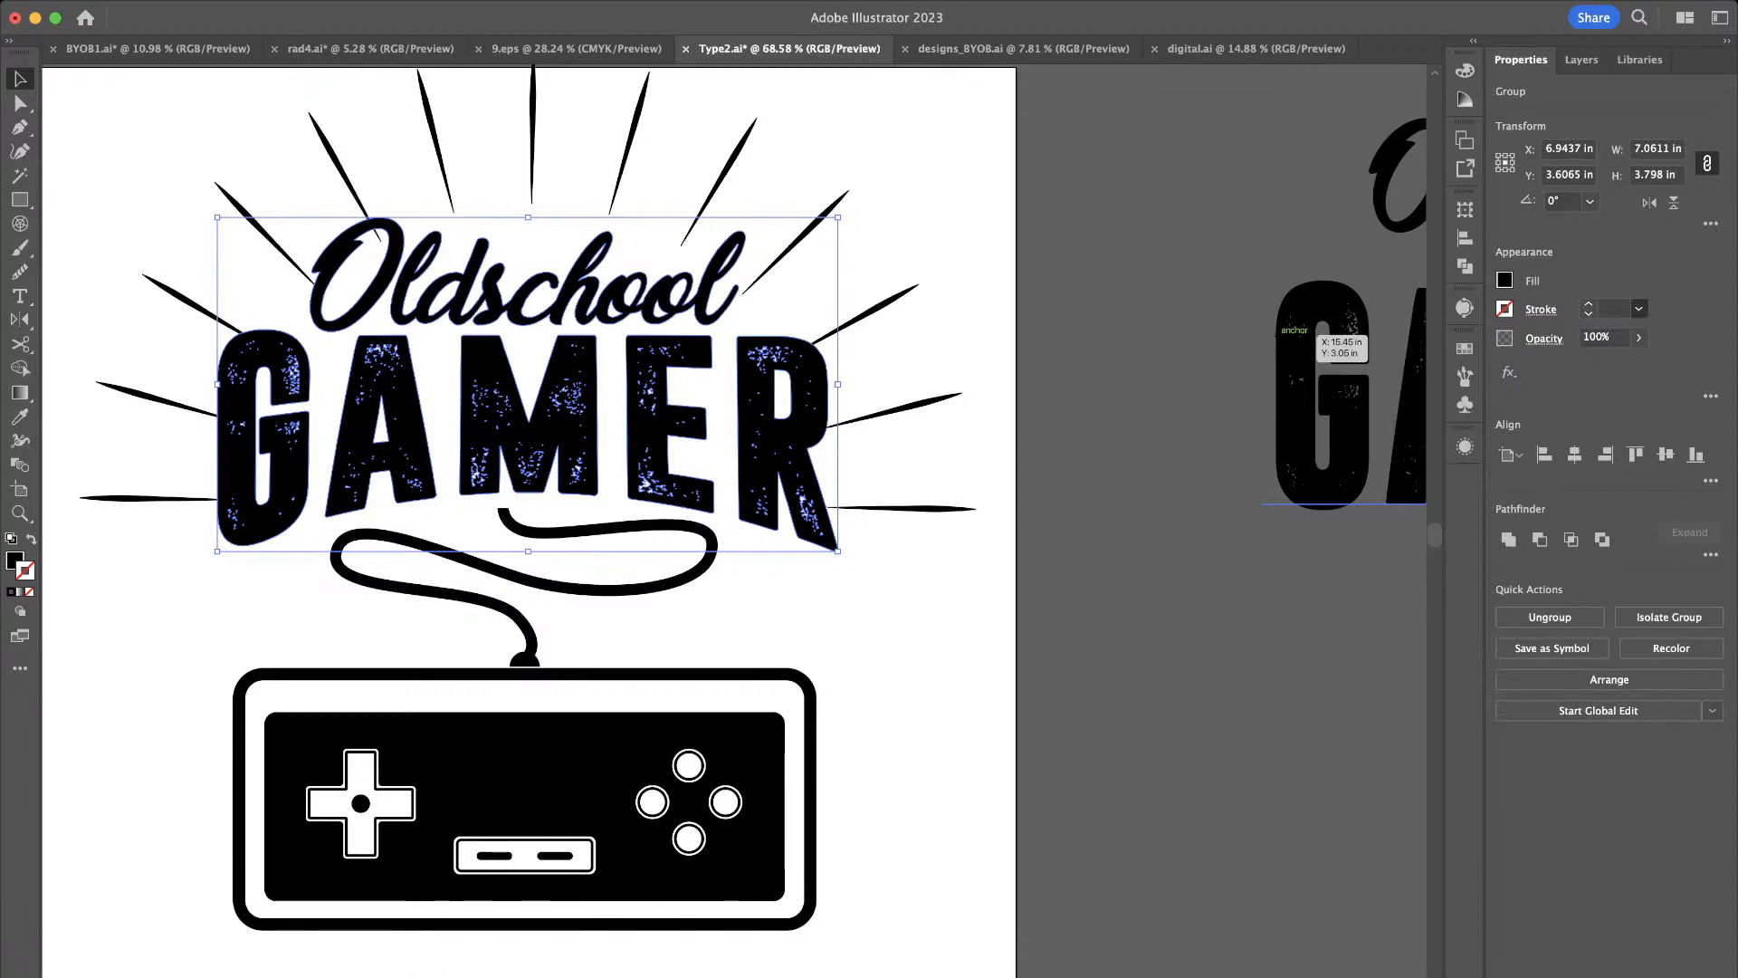
Thicken the lettering copy with a 14 pt black stroke converted to outlines, and unite everything into one silhouette
click(1620, 709)
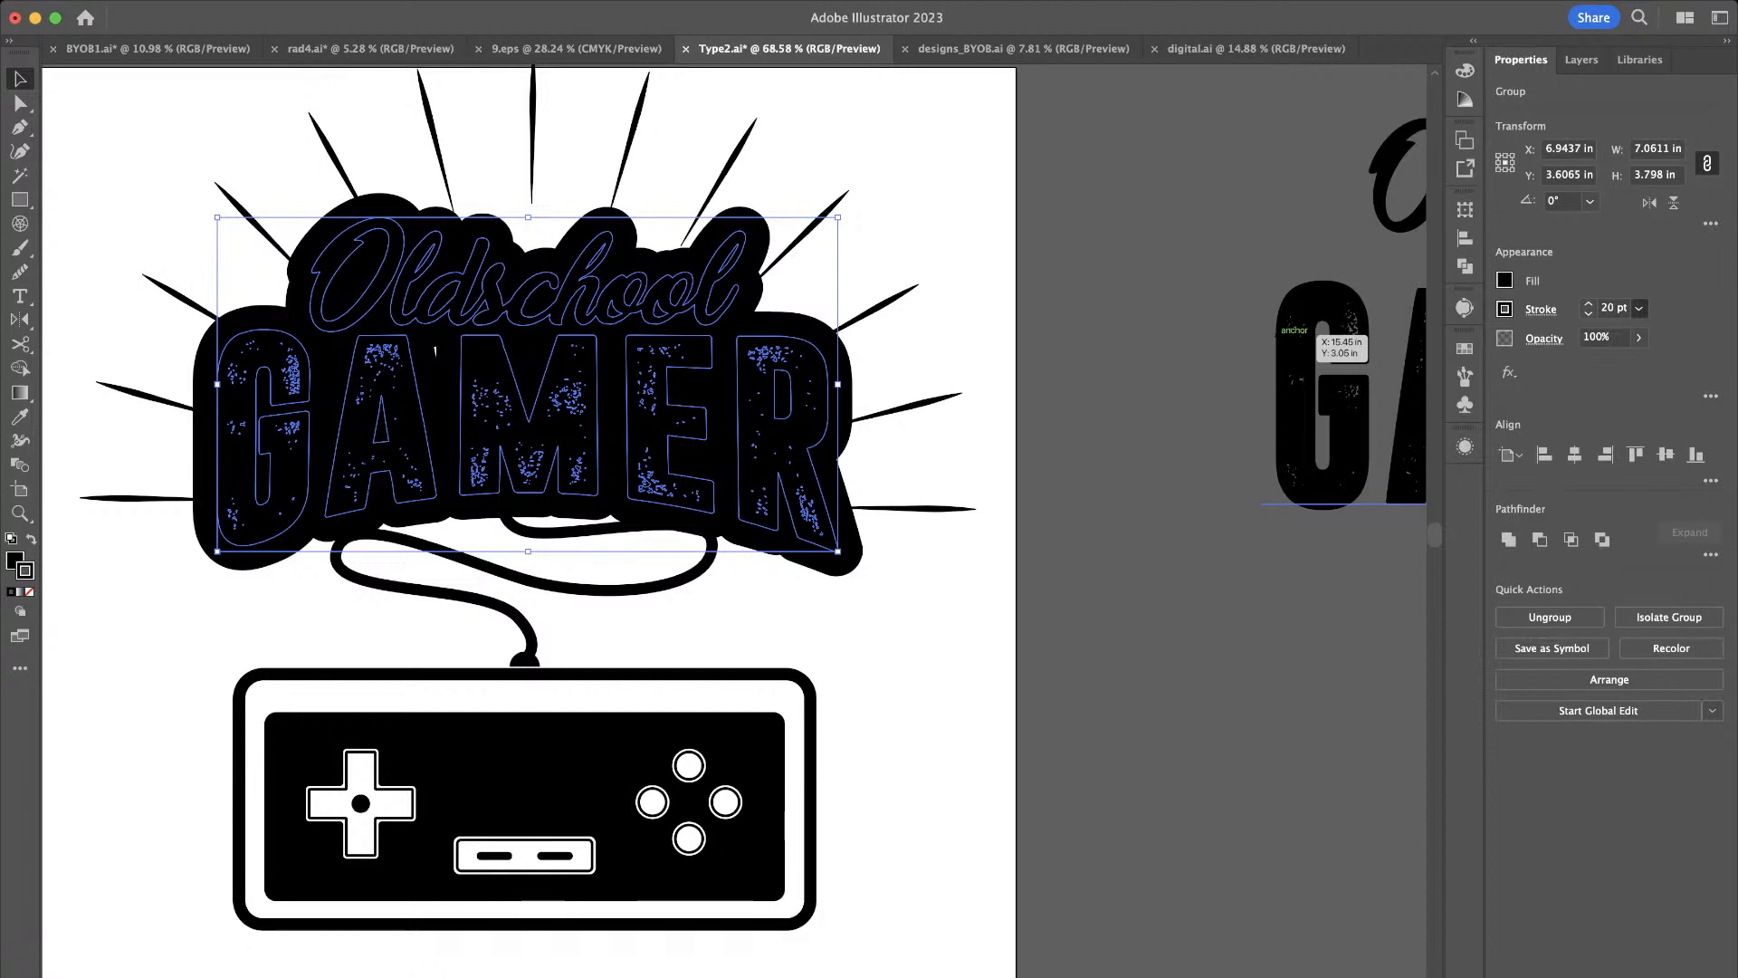
click(1620, 309)
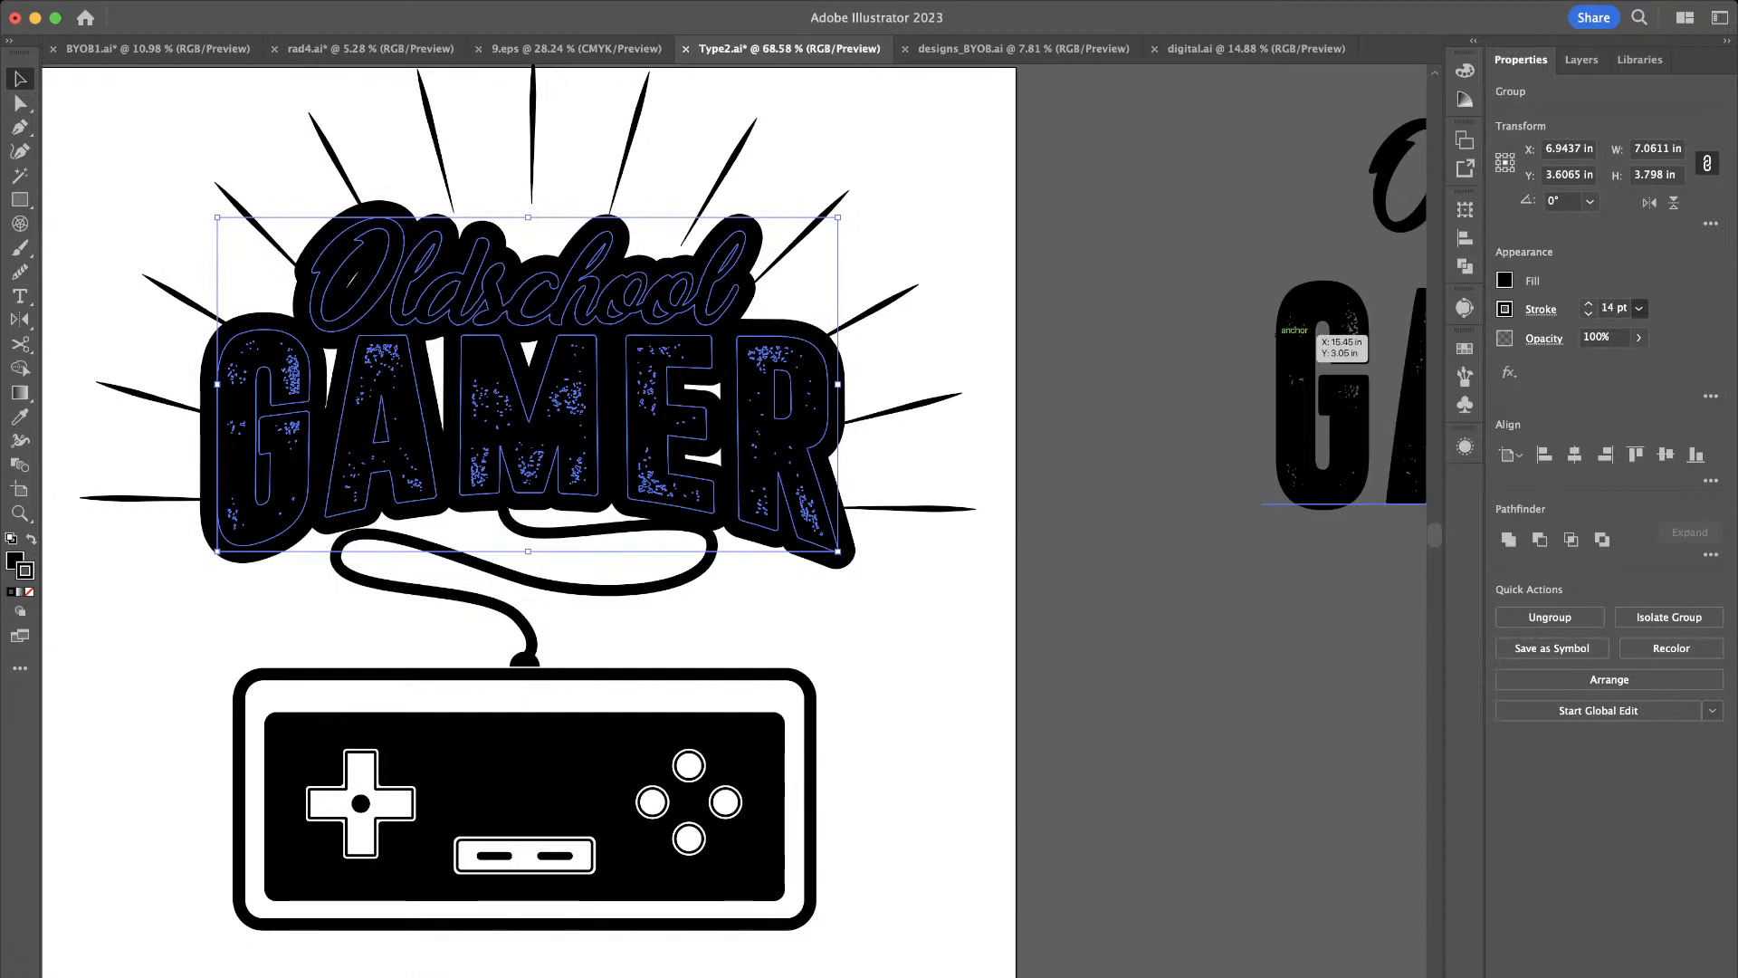
click(1616, 541)
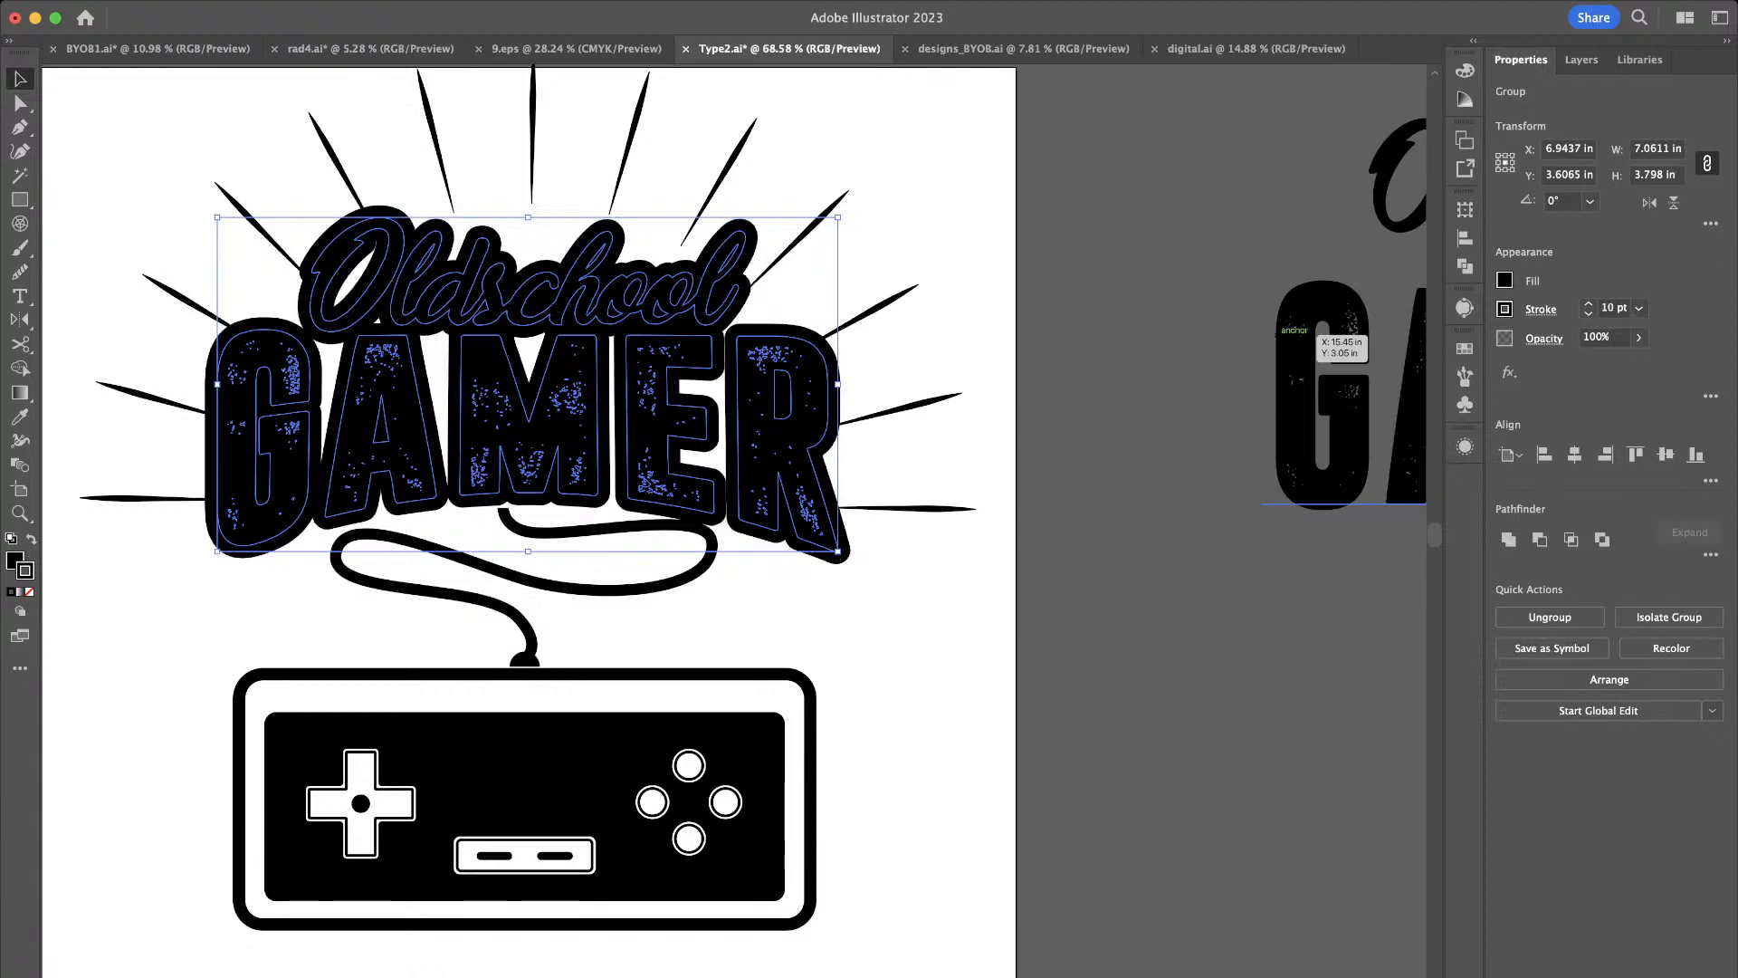
click(1638, 309)
click(1616, 576)
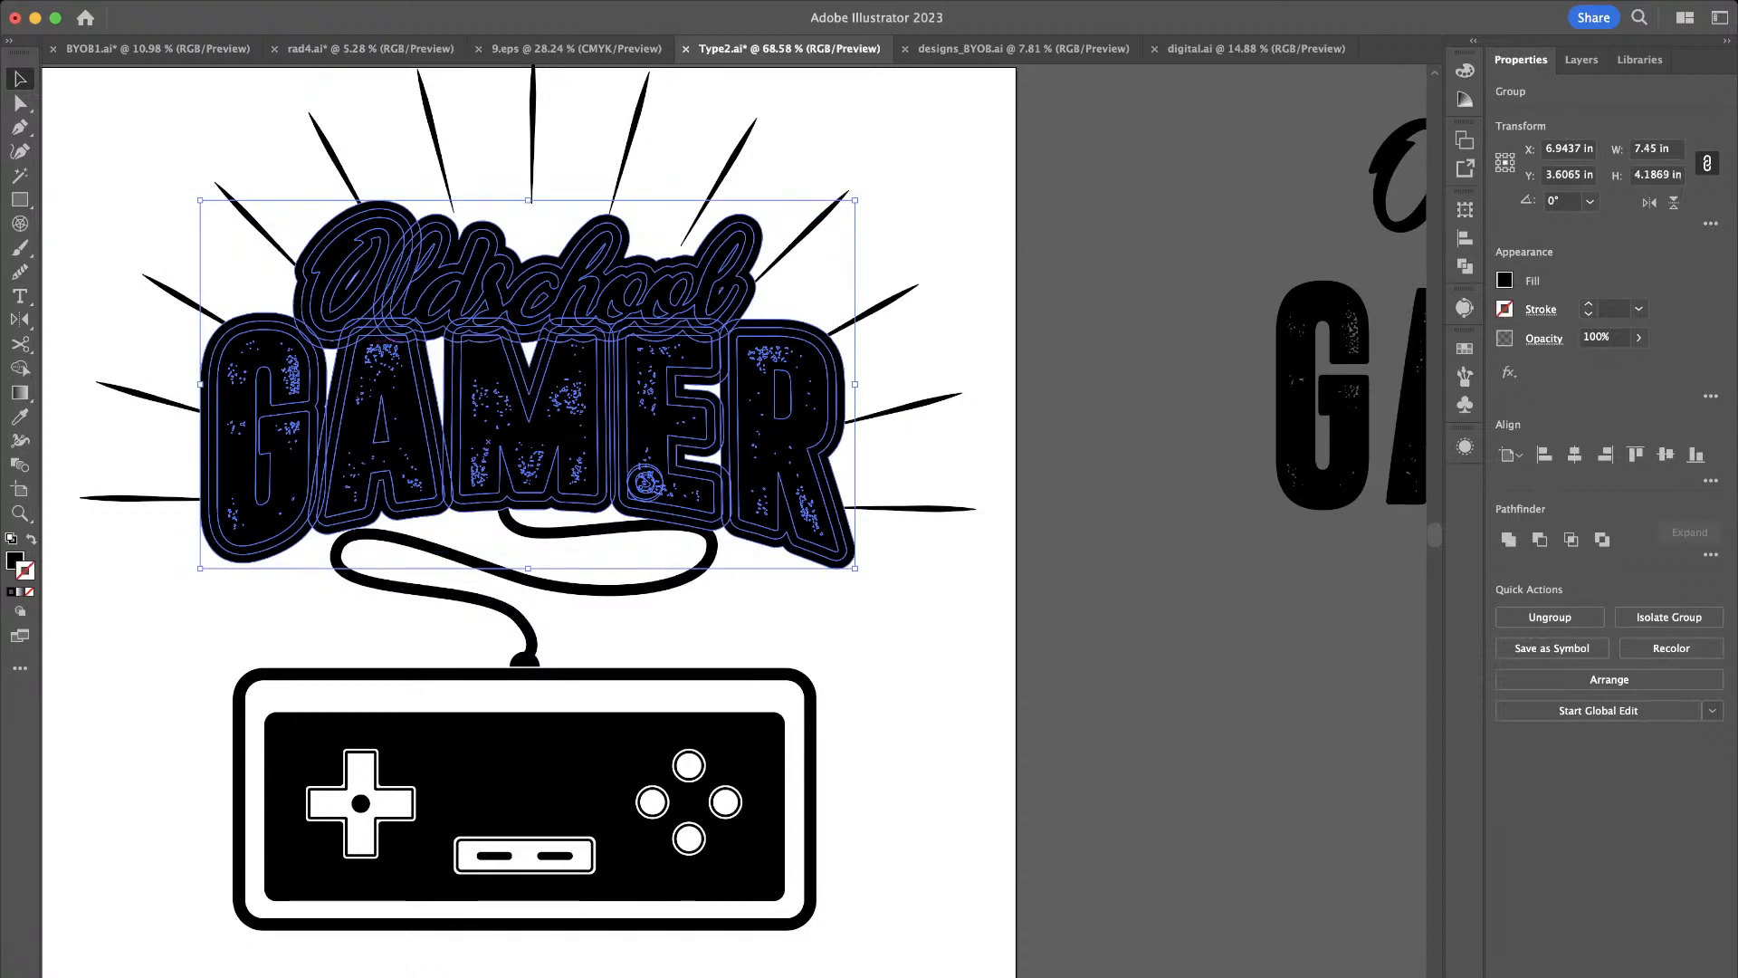
click(1508, 539)
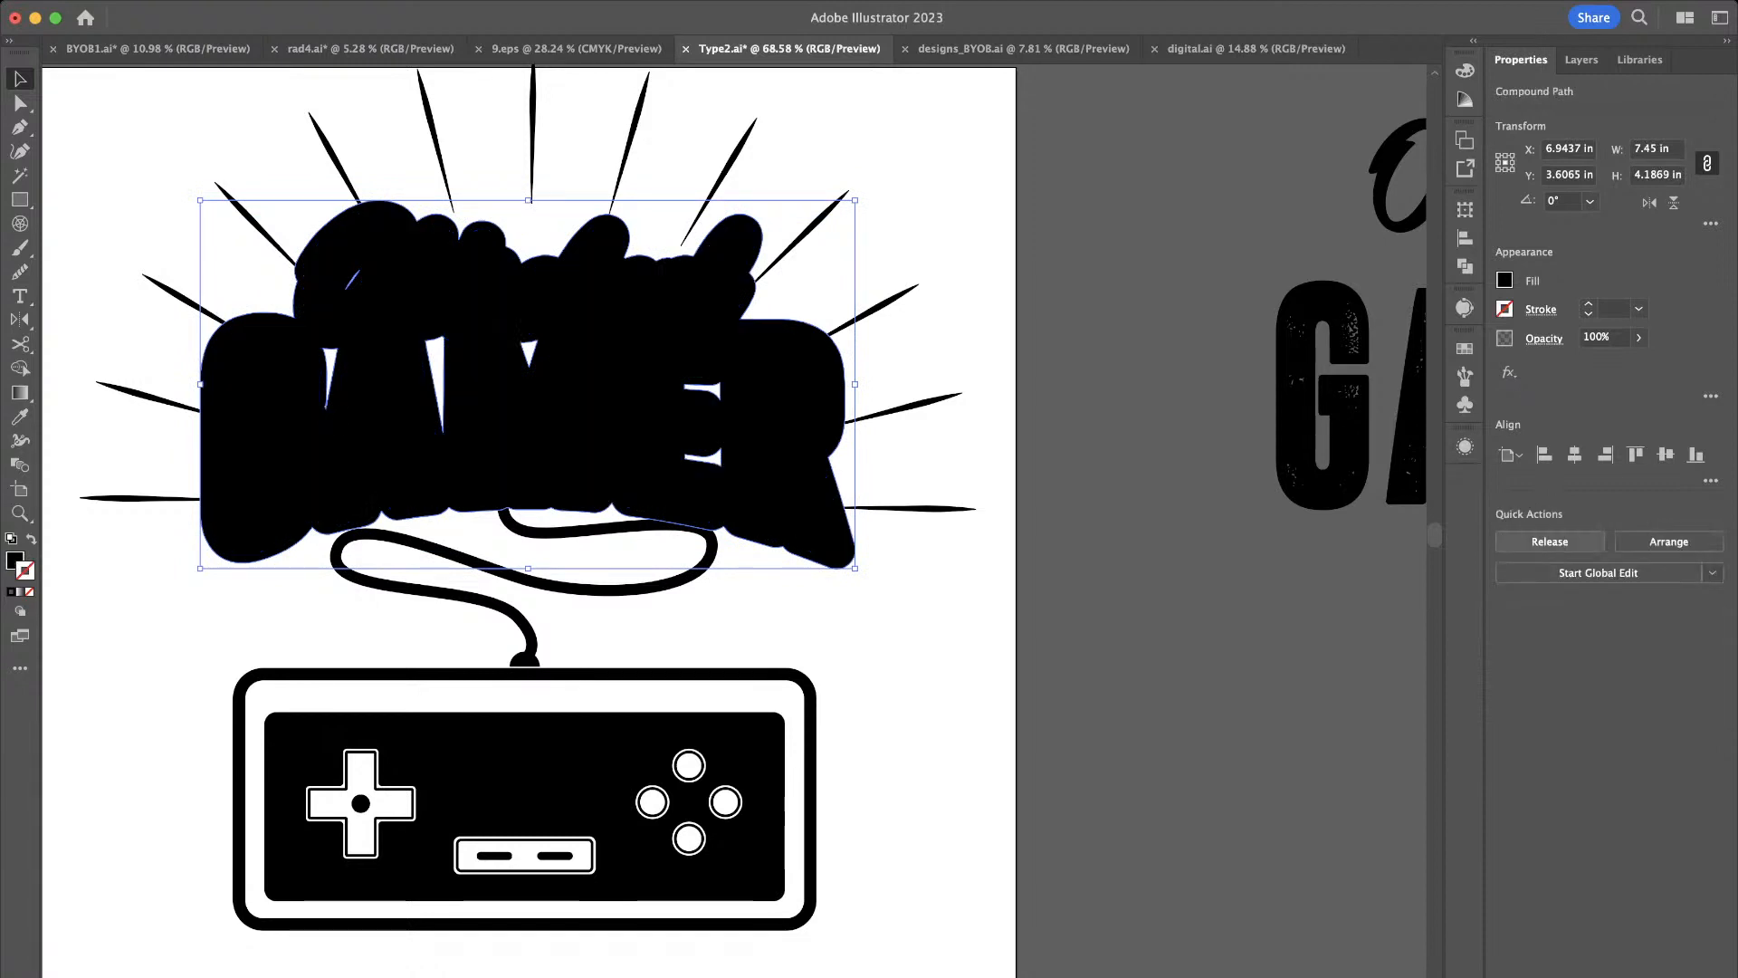
Fill the united silhouette with the white sampled from the controller body and place it behind the lettering
key(i)
click(688, 695)
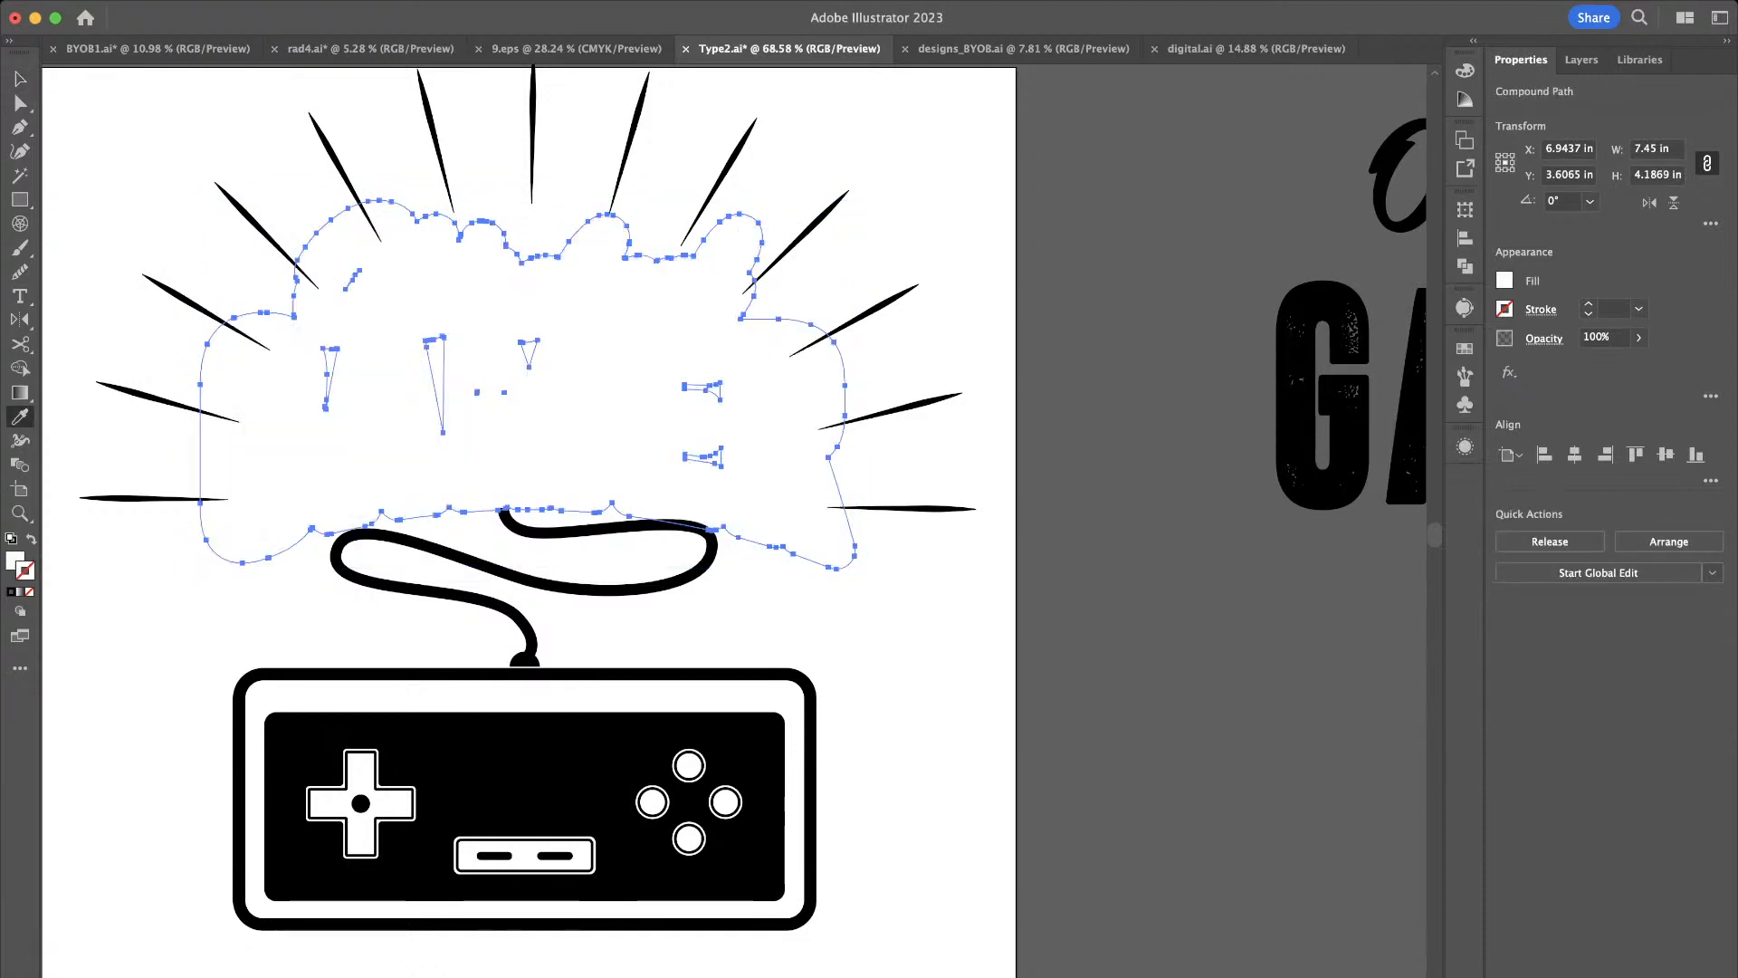
key(super+[)
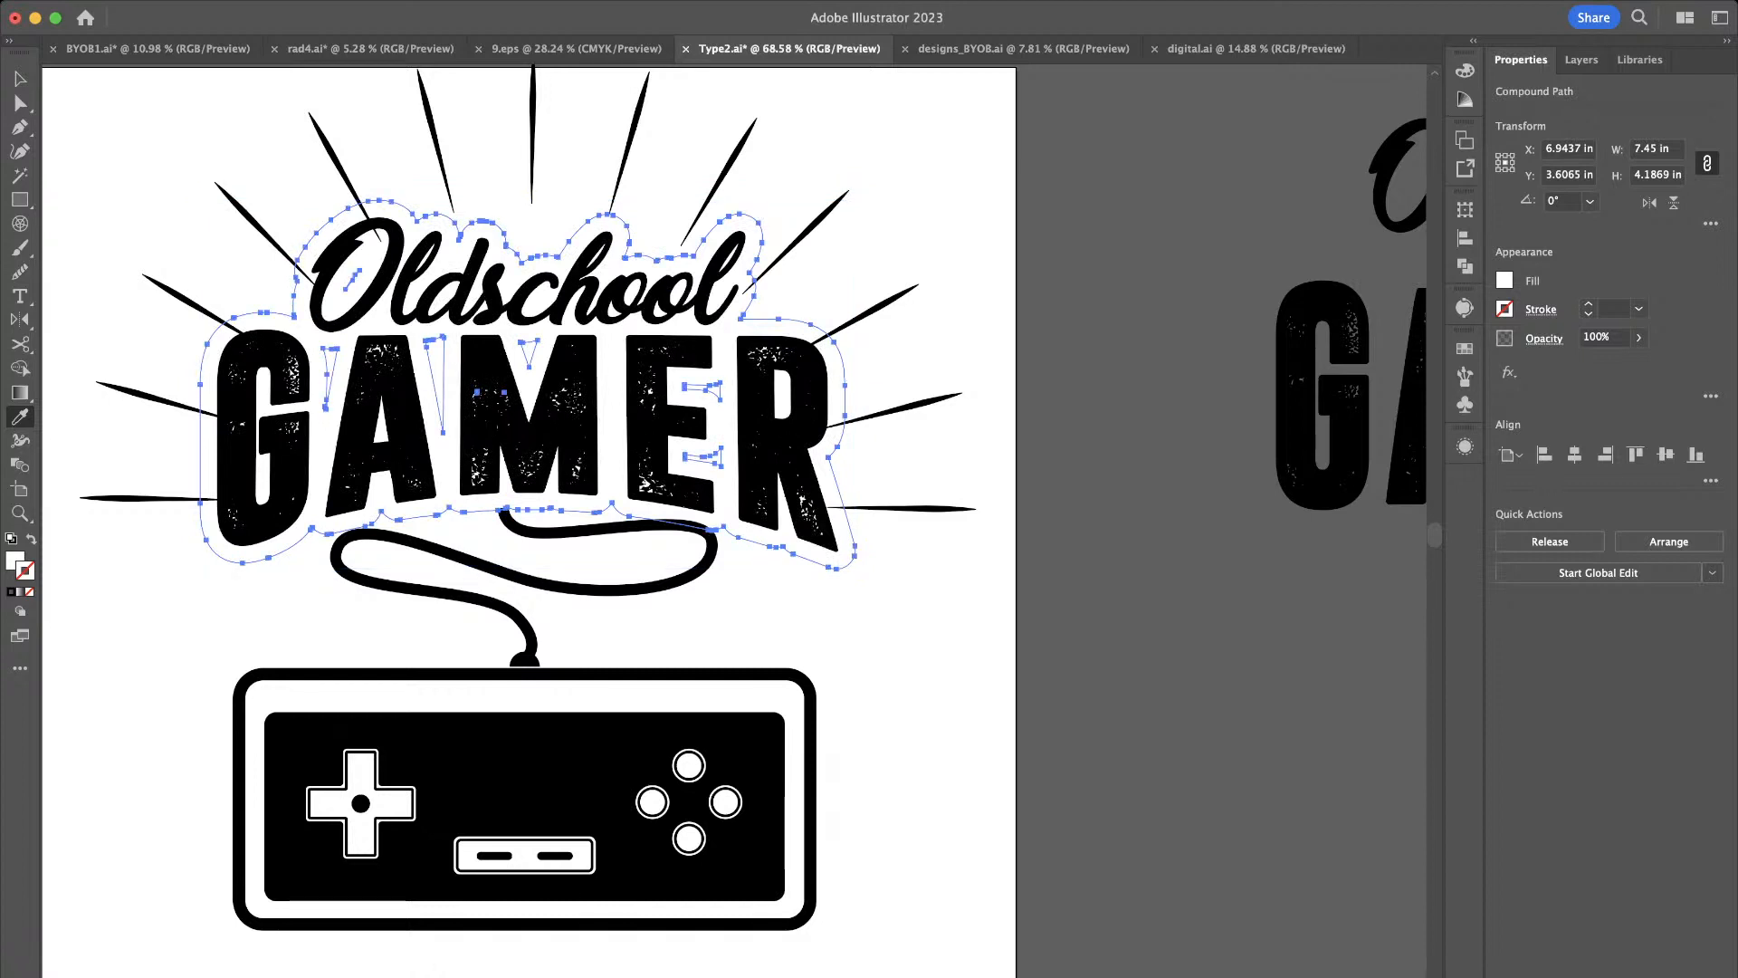
key(v)
key(super+shift+a)
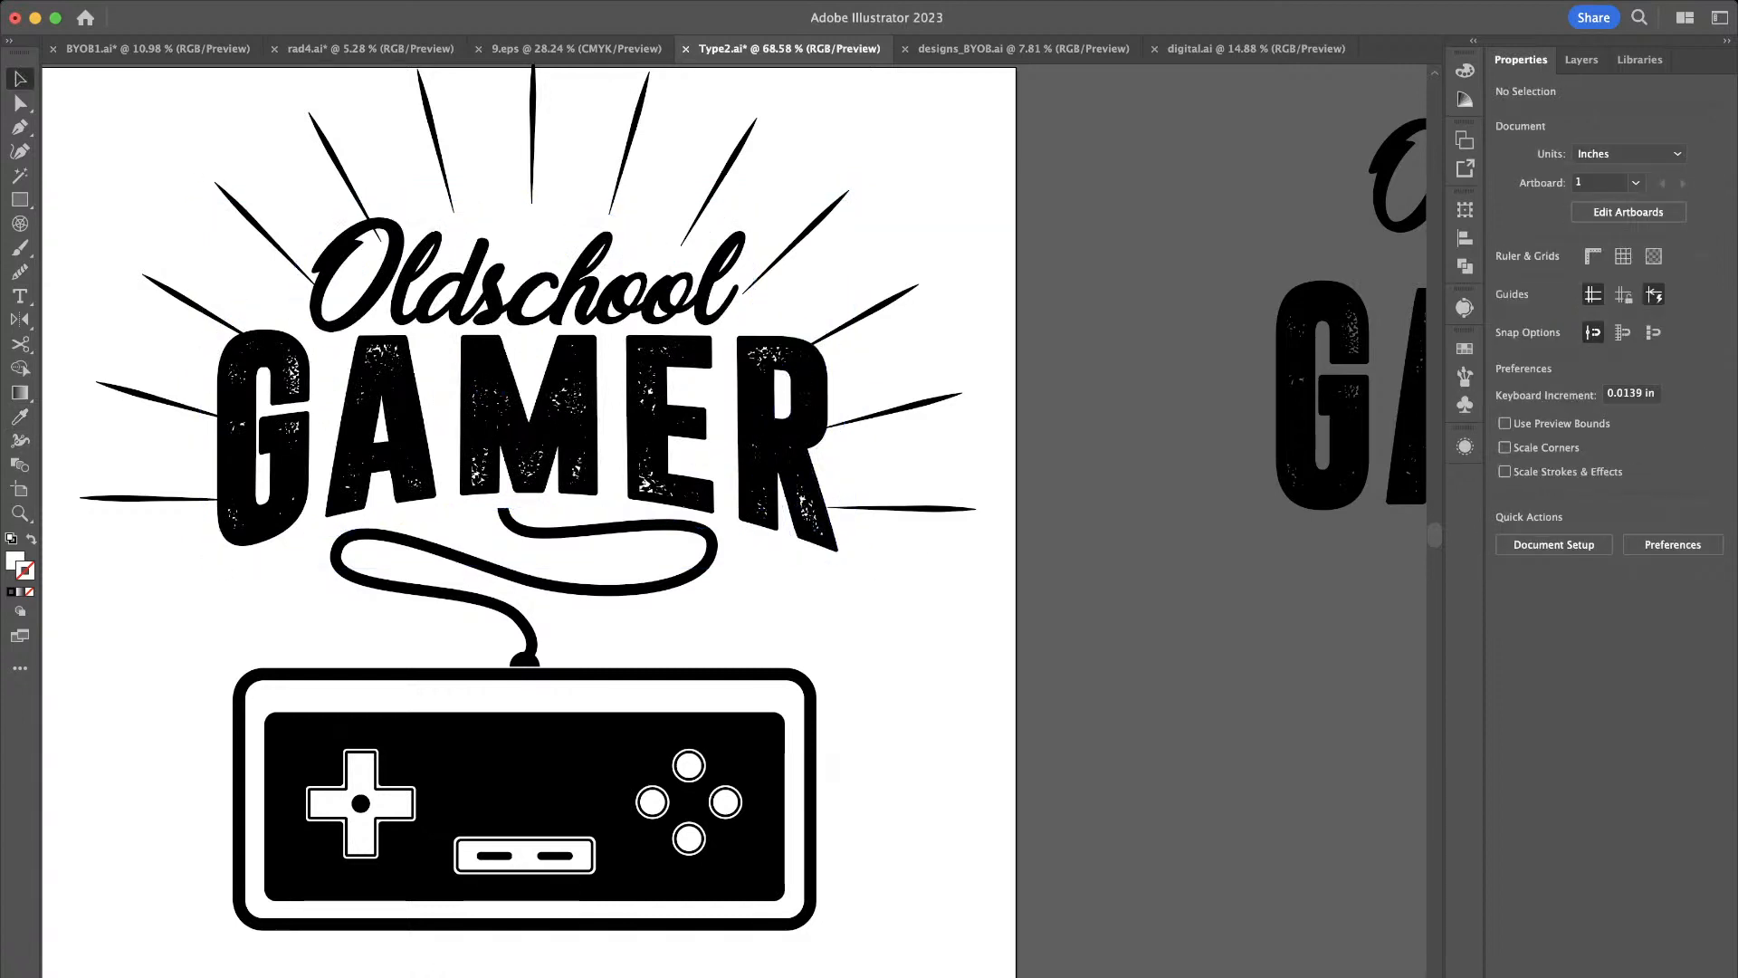
Send the group of rays to the back, behind the white silhouette
click(892, 412)
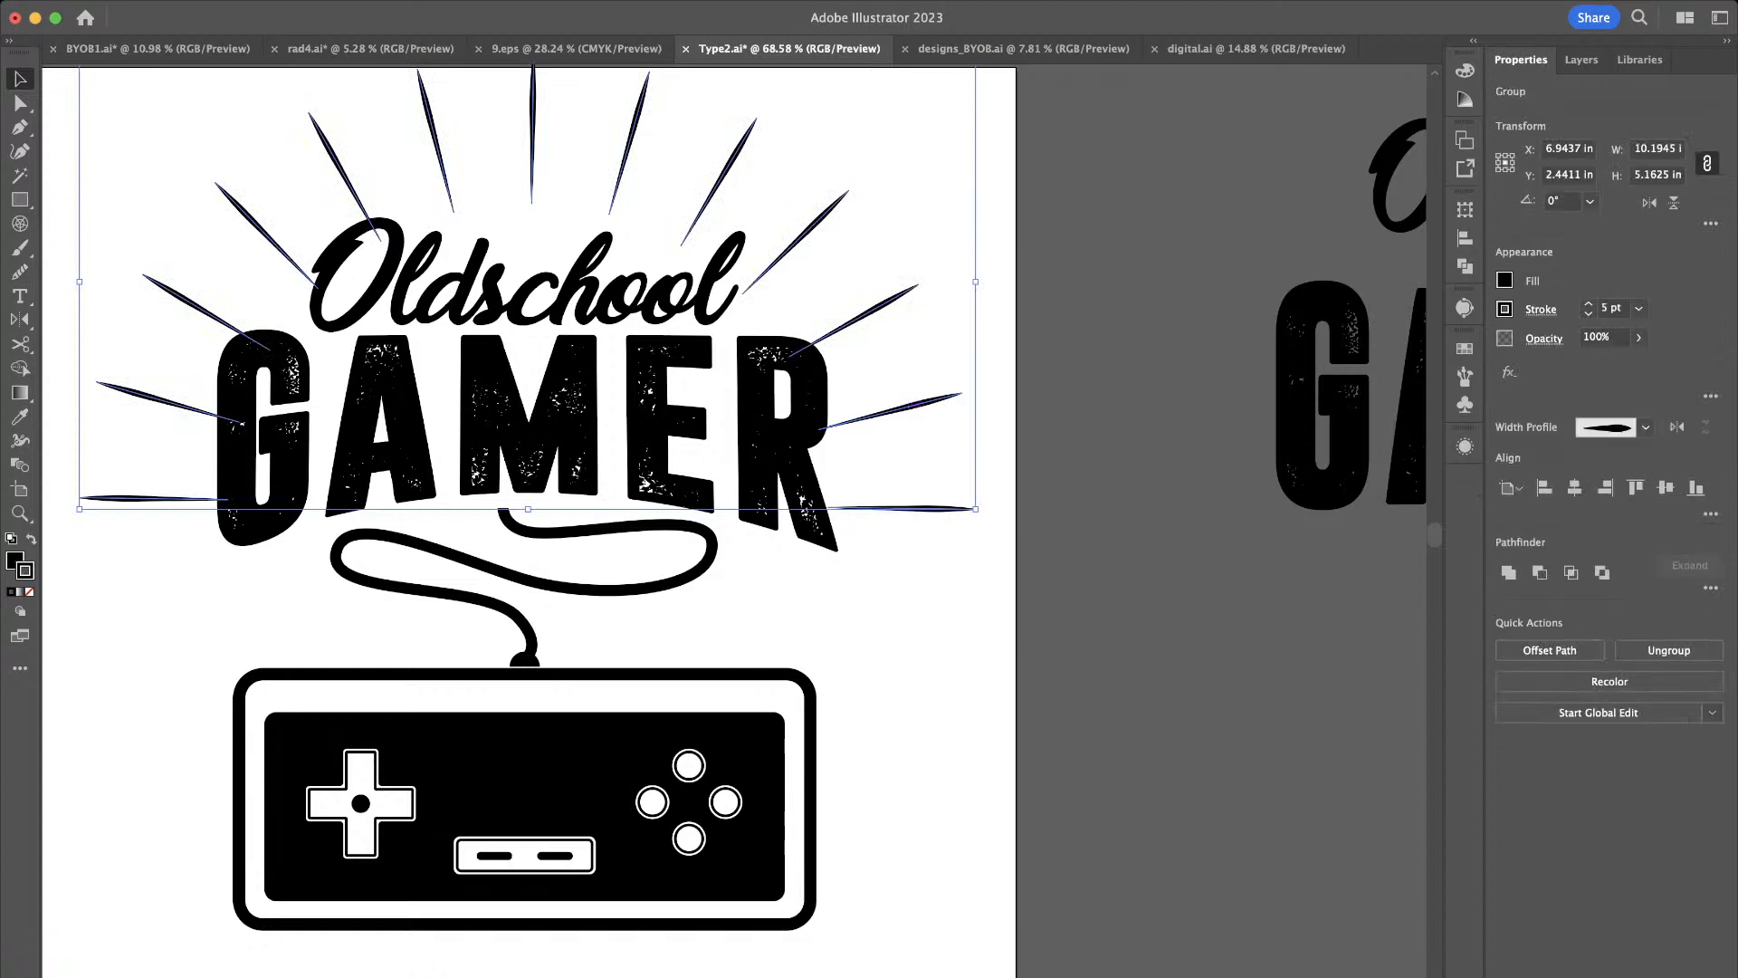
key(super+shift+[)
key(super+shift+a)
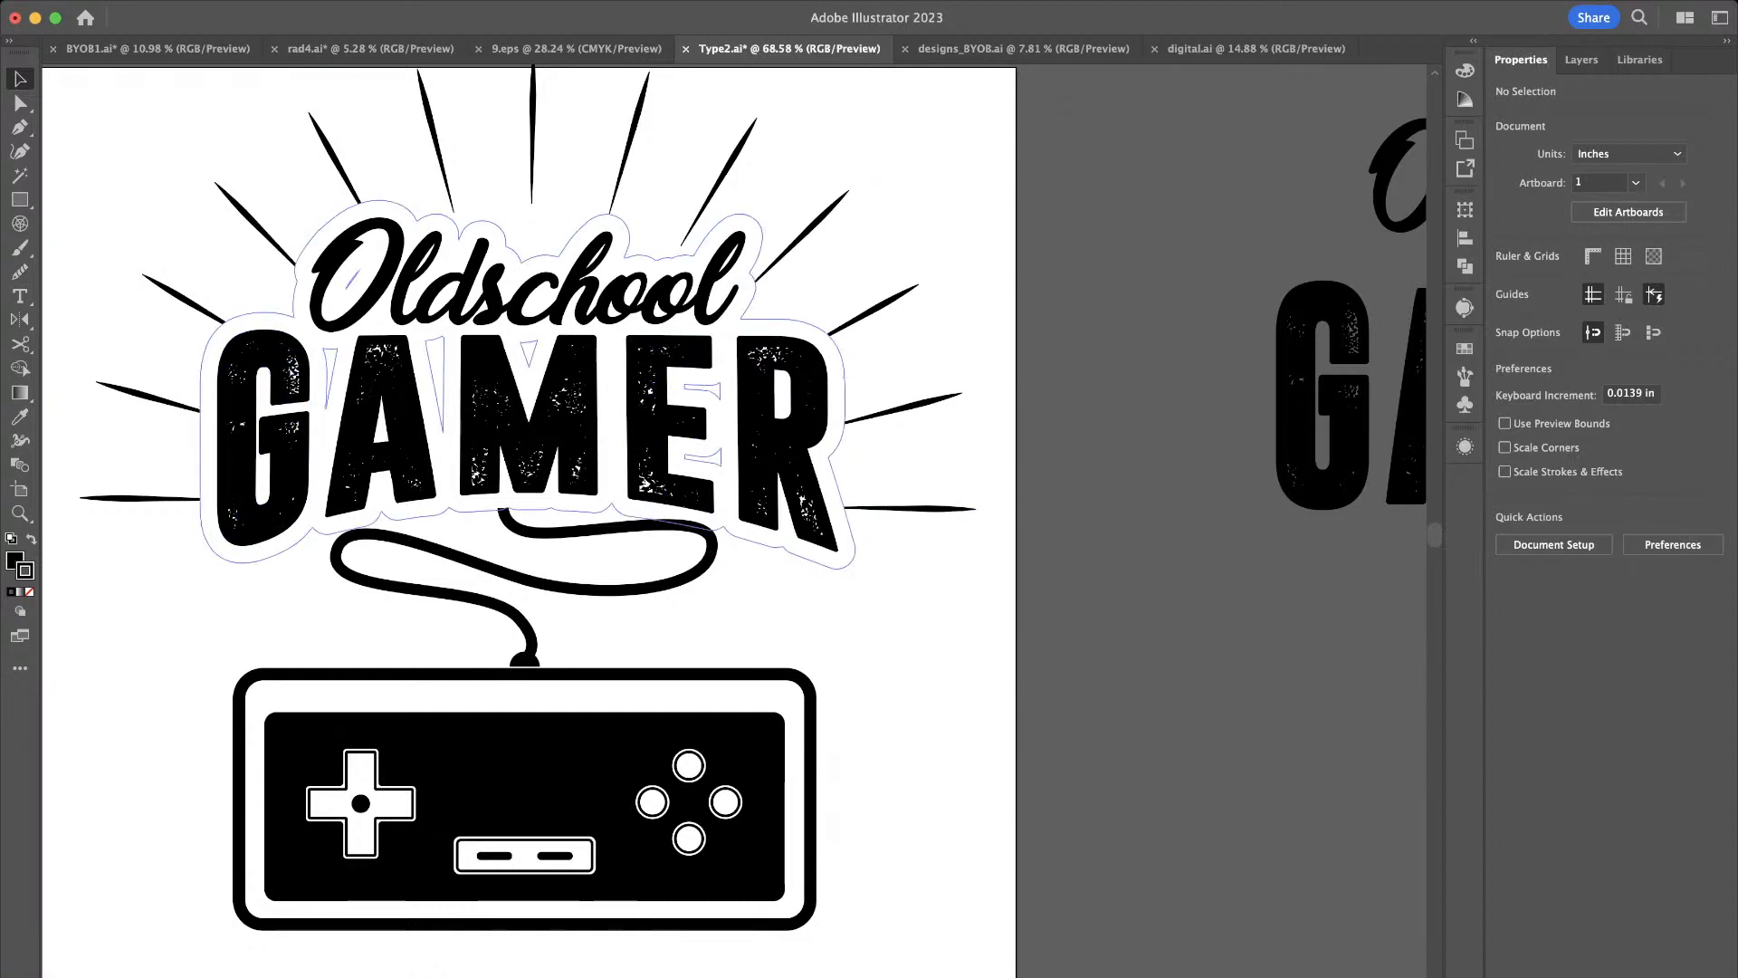
Give the white silhouette behind the lettering a 10 pt black stroke
click(844, 380)
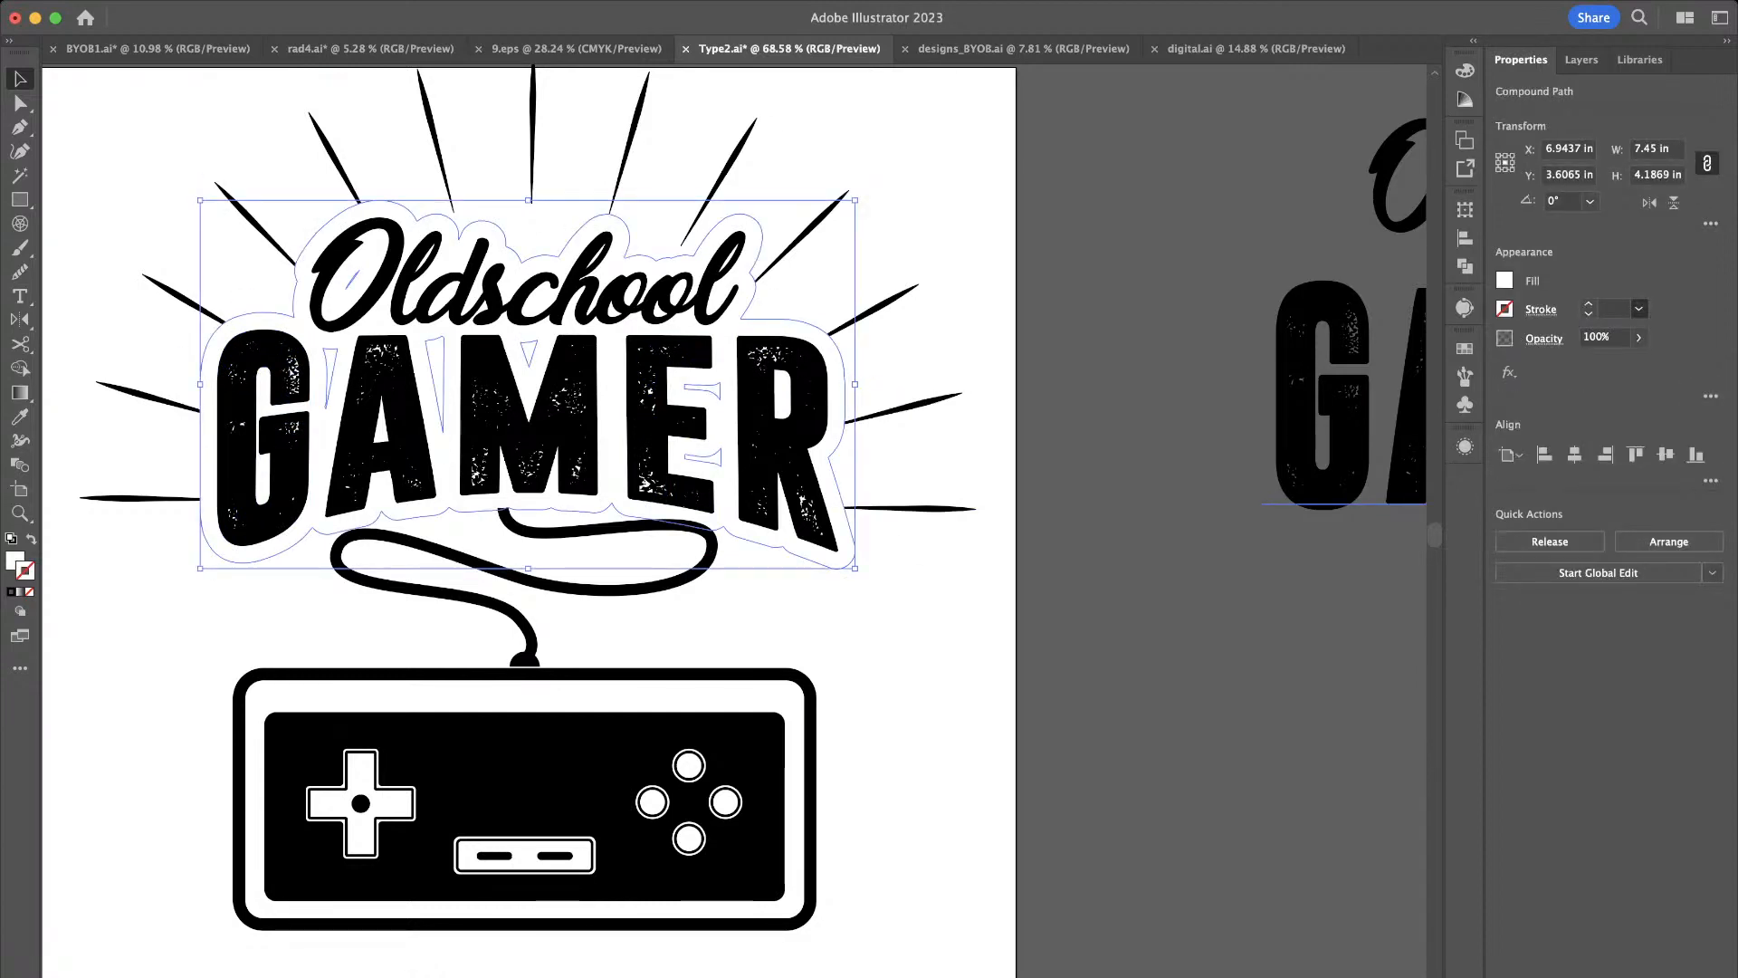
click(1616, 543)
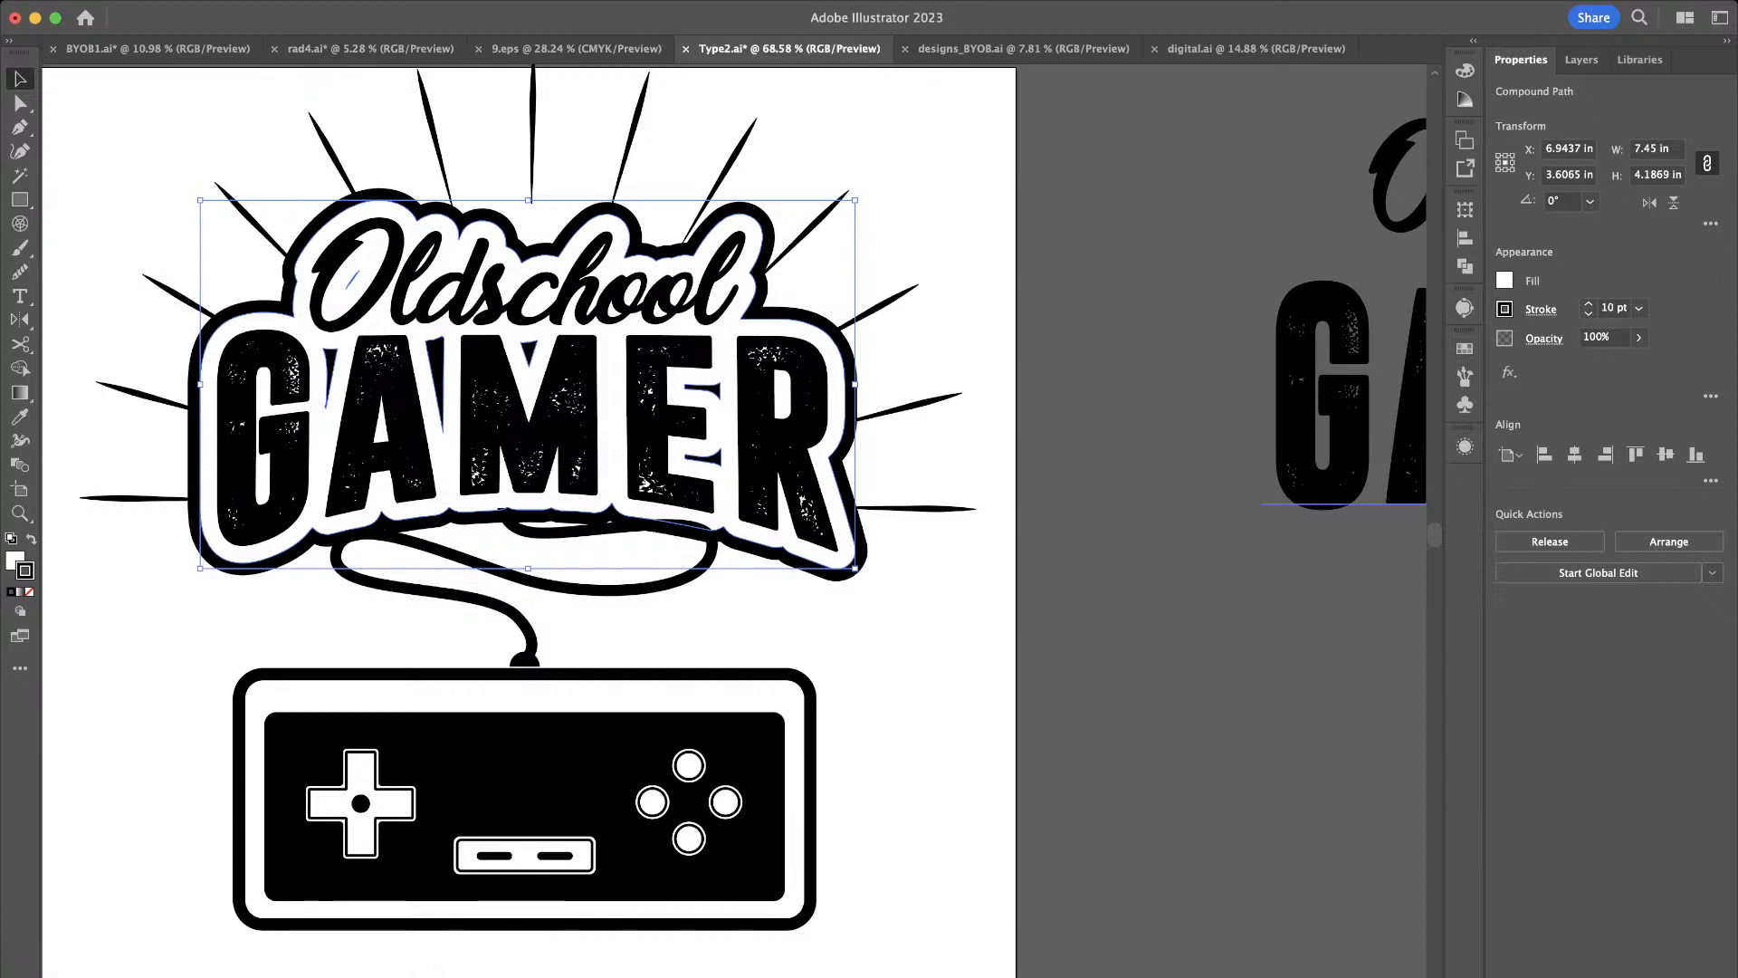
key(super+shift+a)
scroll(1007, 572, down, 5)
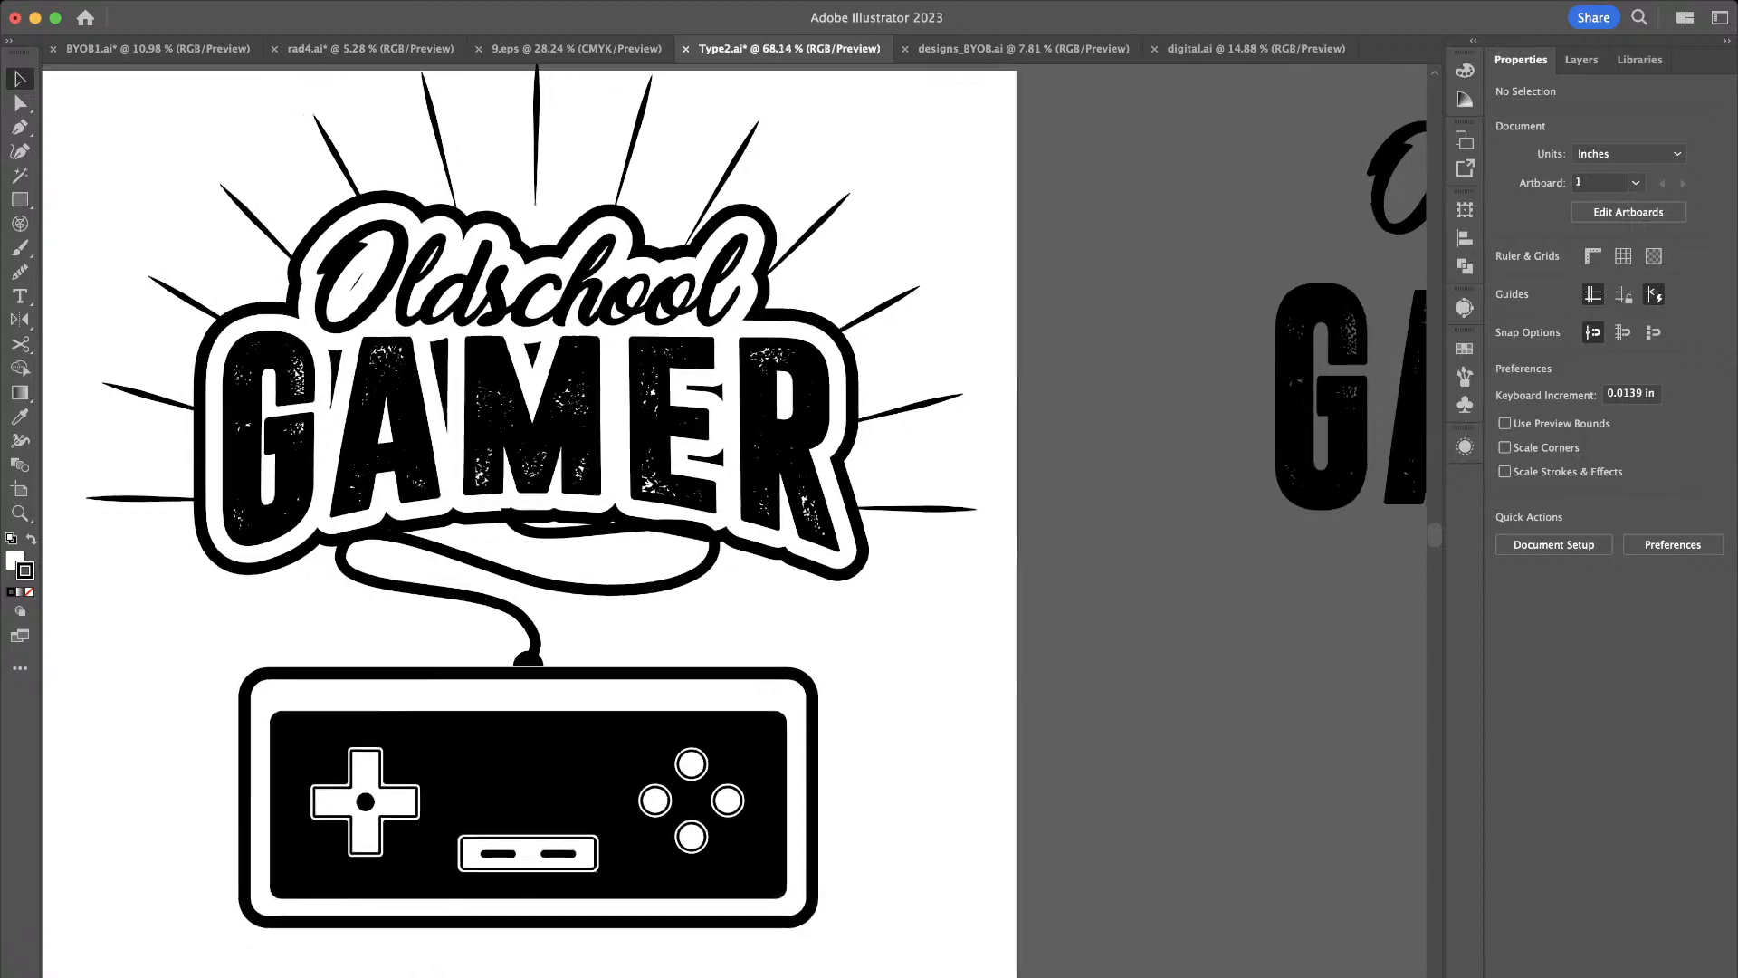
scroll(1006, 572, up, 6)
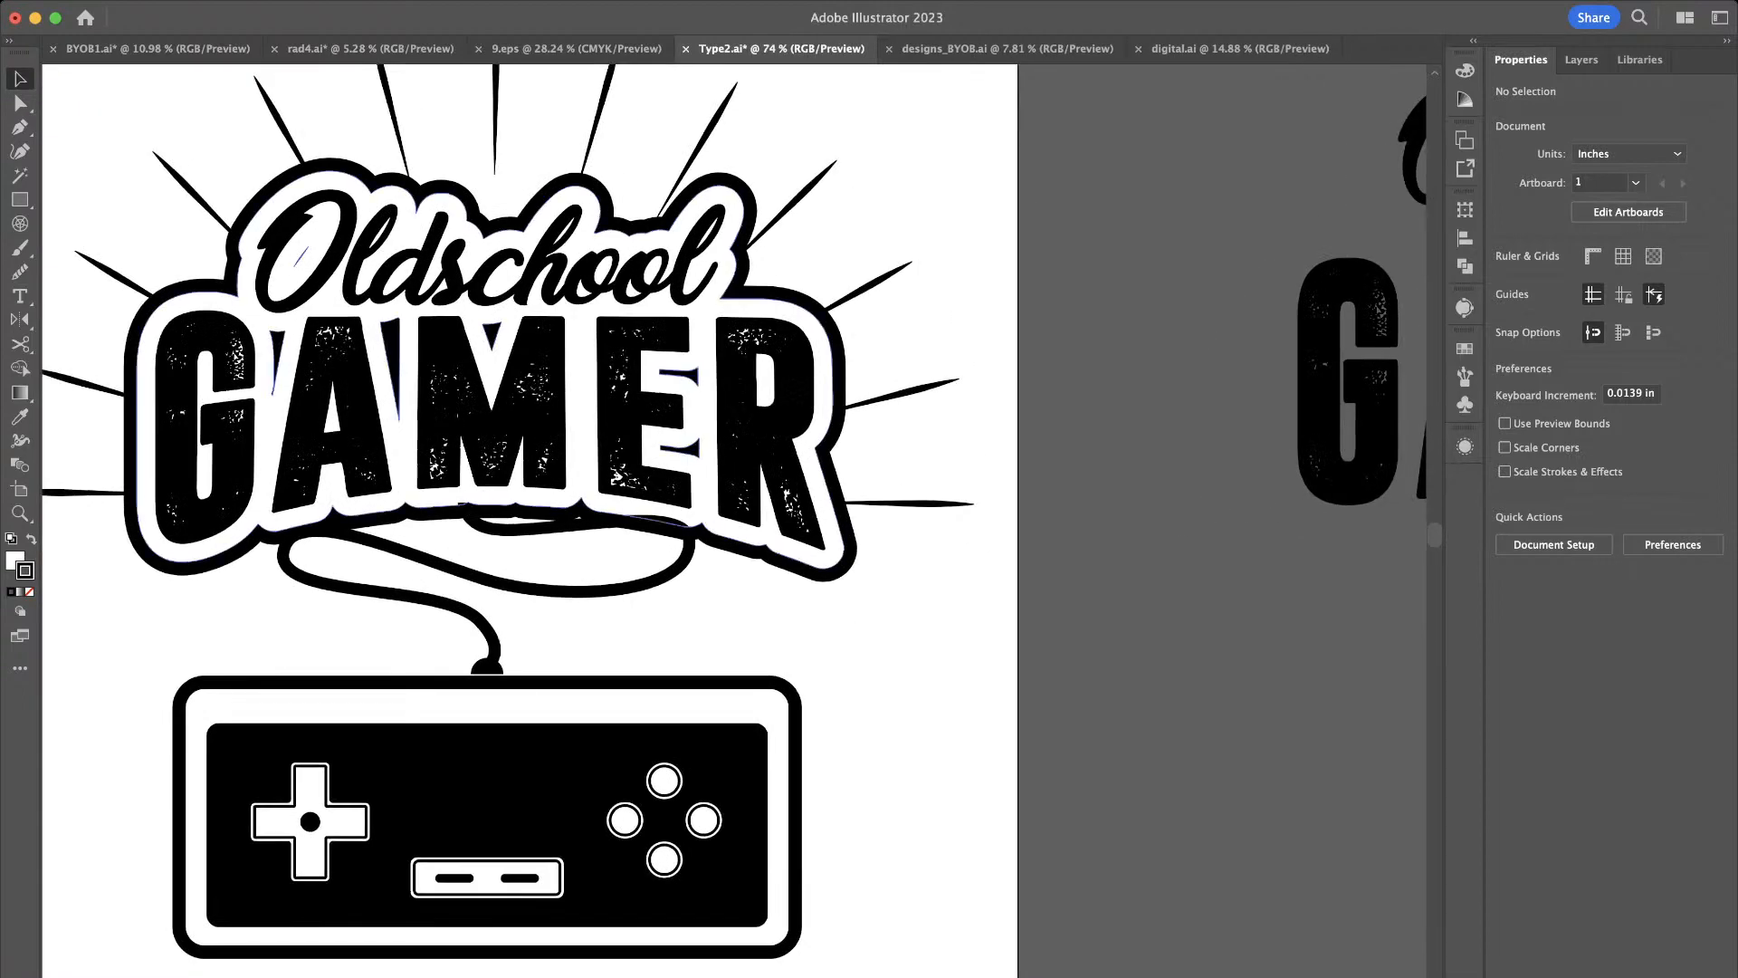
scroll(815, 508, down, 4)
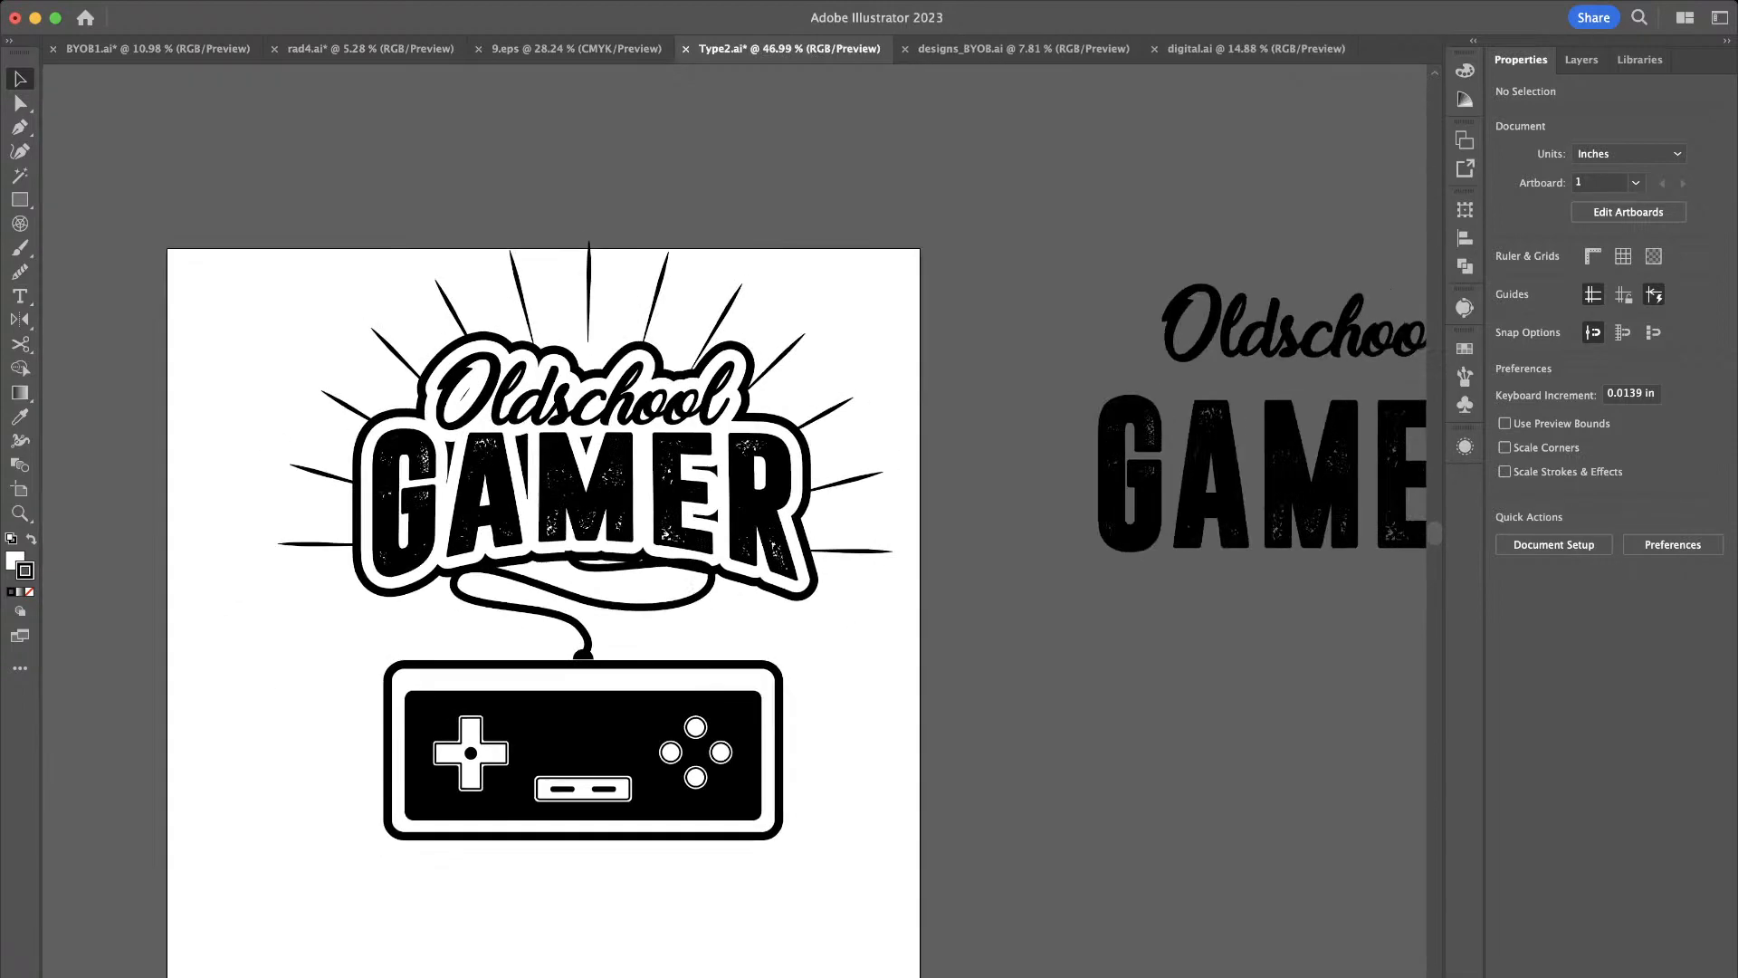
scroll(815, 509, up, 4)
Increase the white silhouette's black stroke to 20 pt and convert the stroke to outlines
click(822, 512)
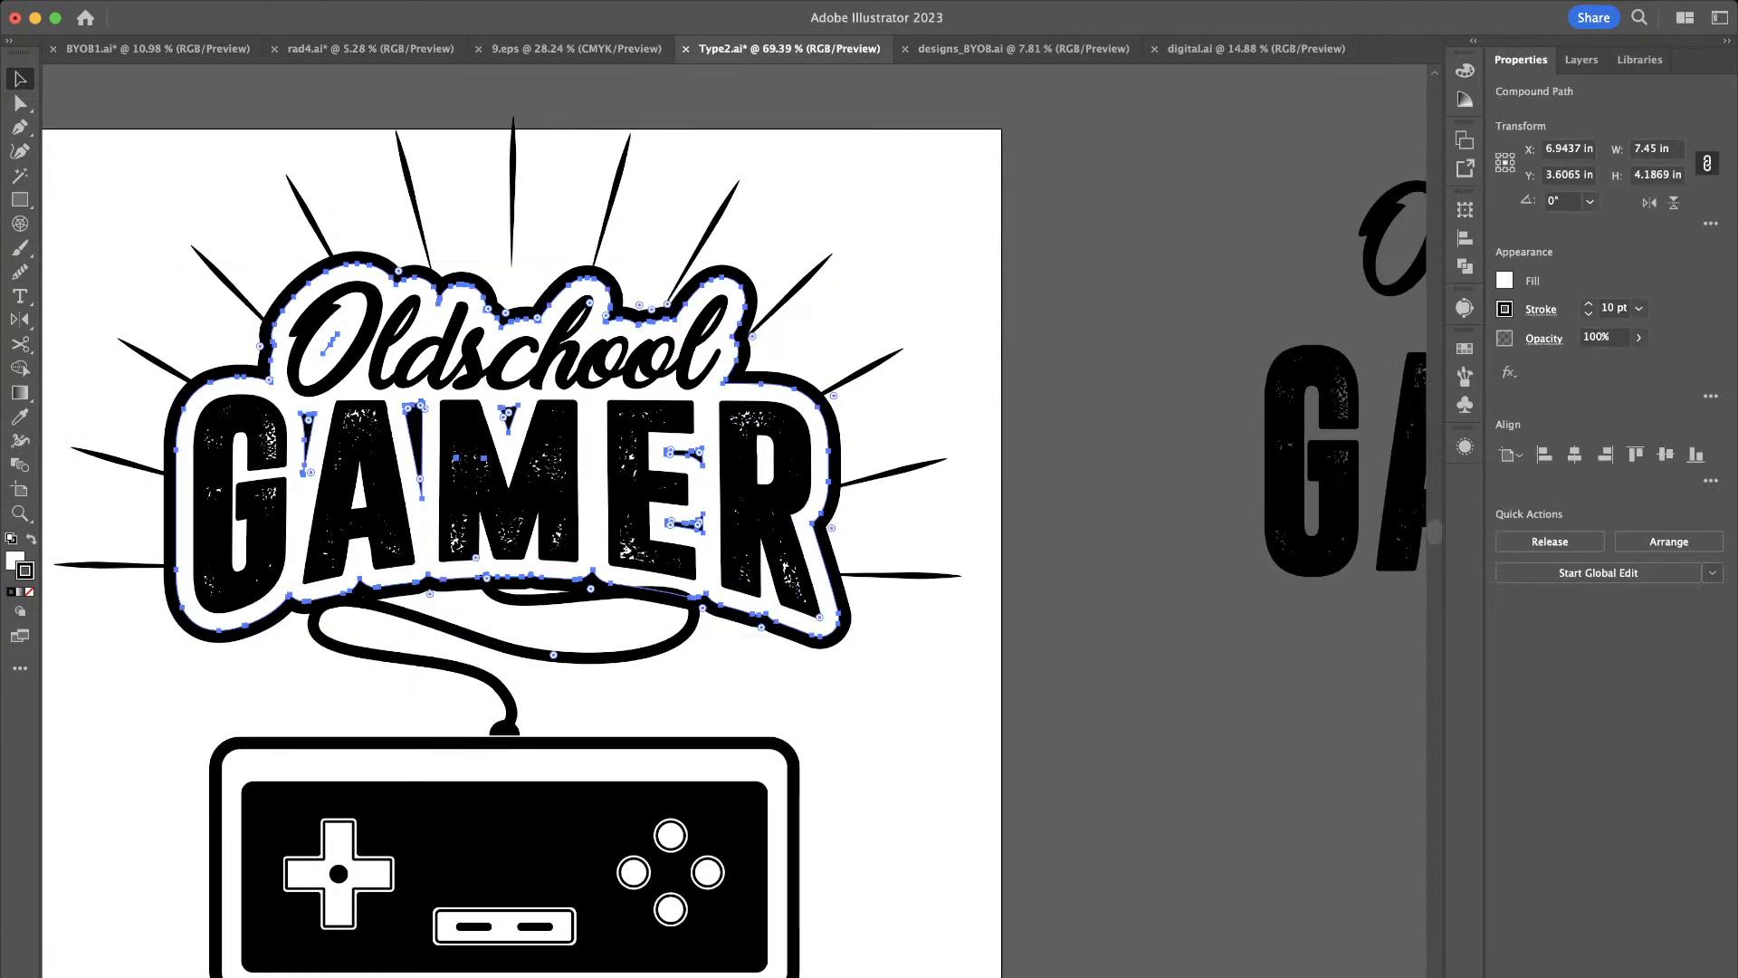
key(v)
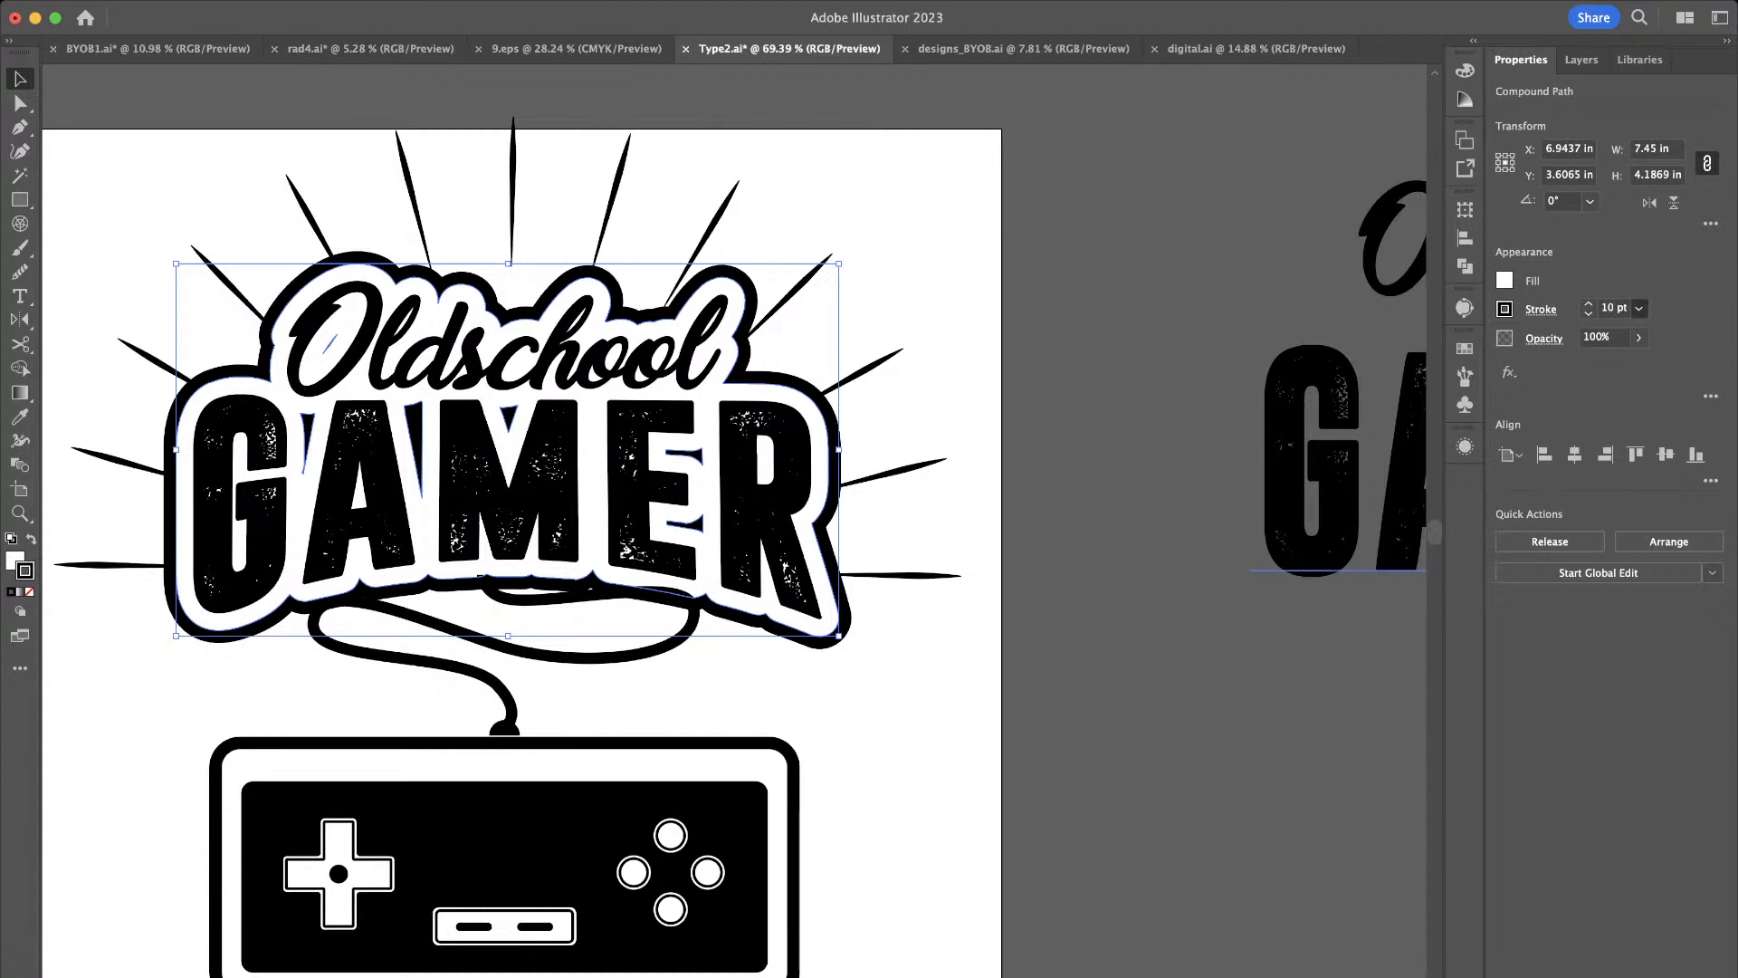
click(1620, 327)
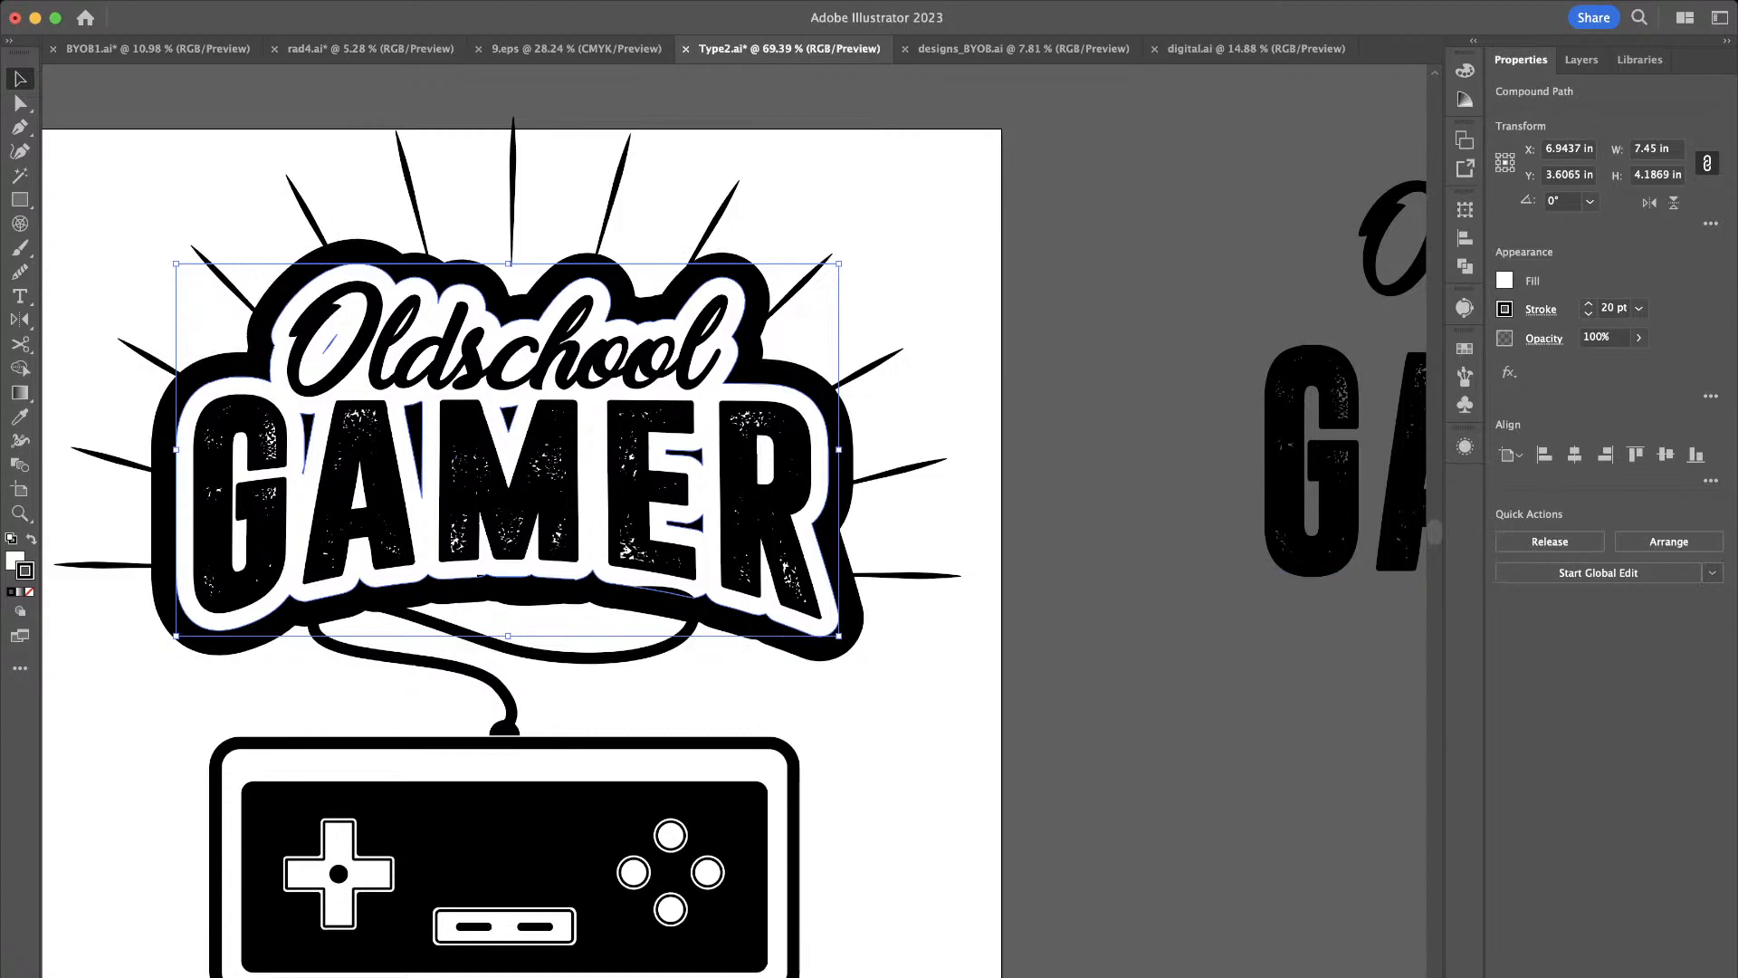
click(507, 565)
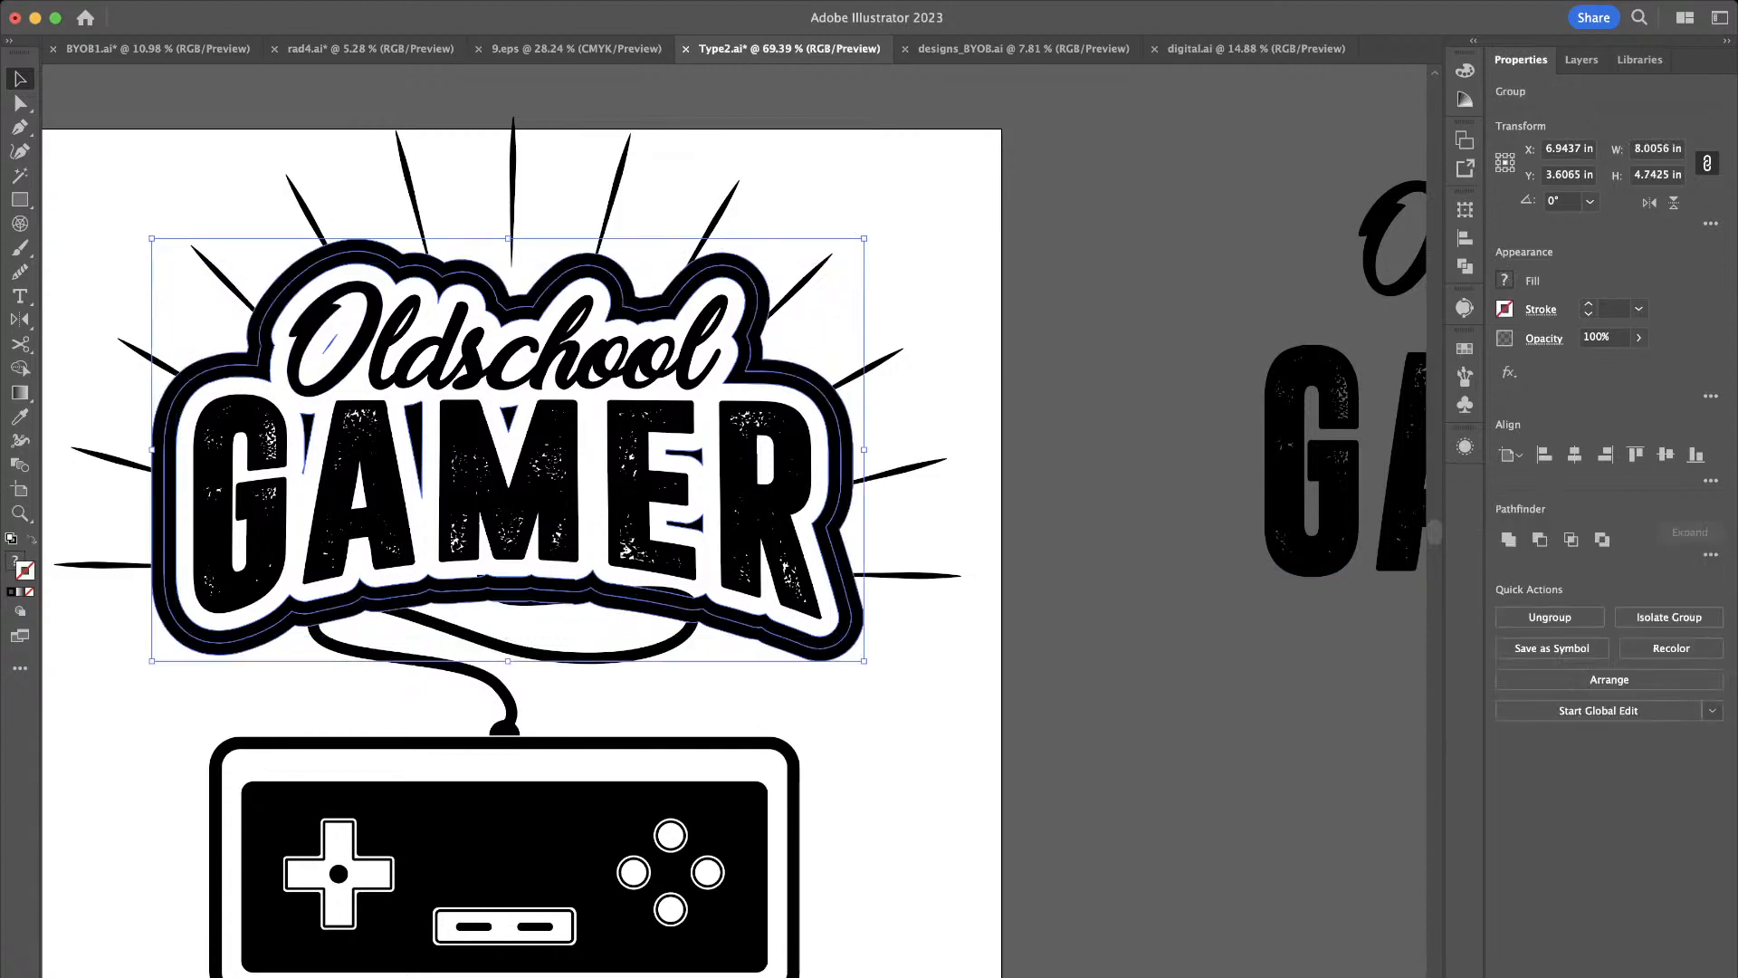
Unite the backing and its outlined stroke into one shape and fill it with the white sampled from the backing
click(1508, 537)
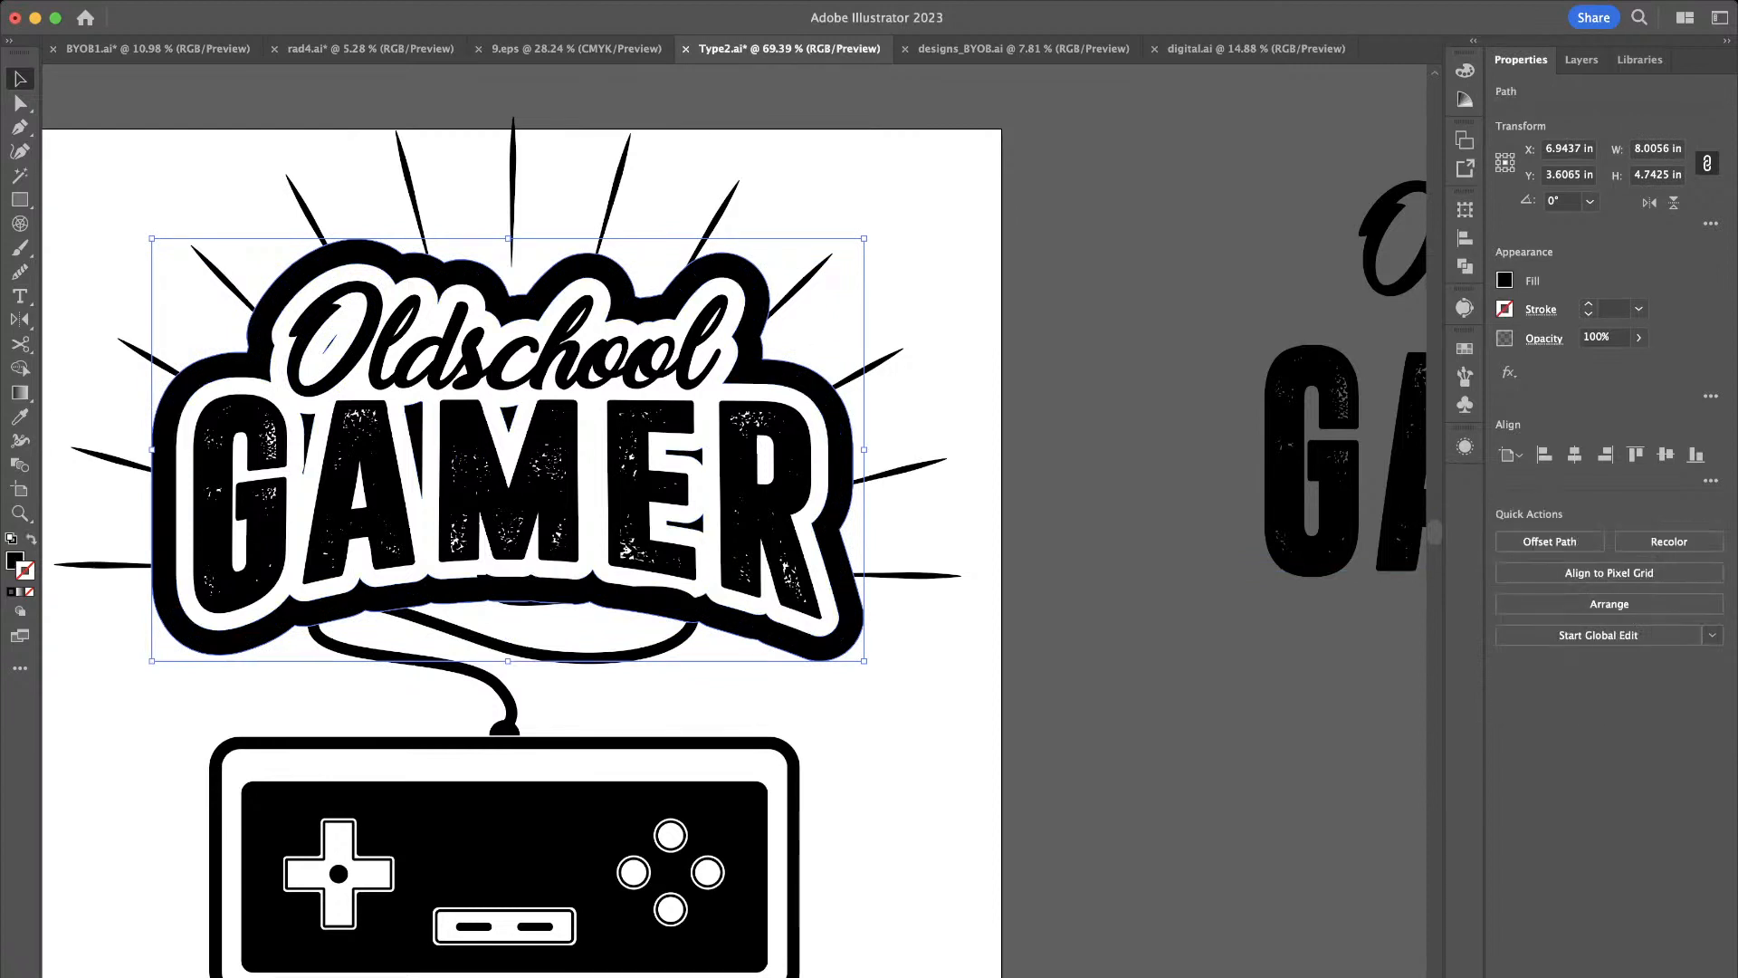
key(i)
click(593, 480)
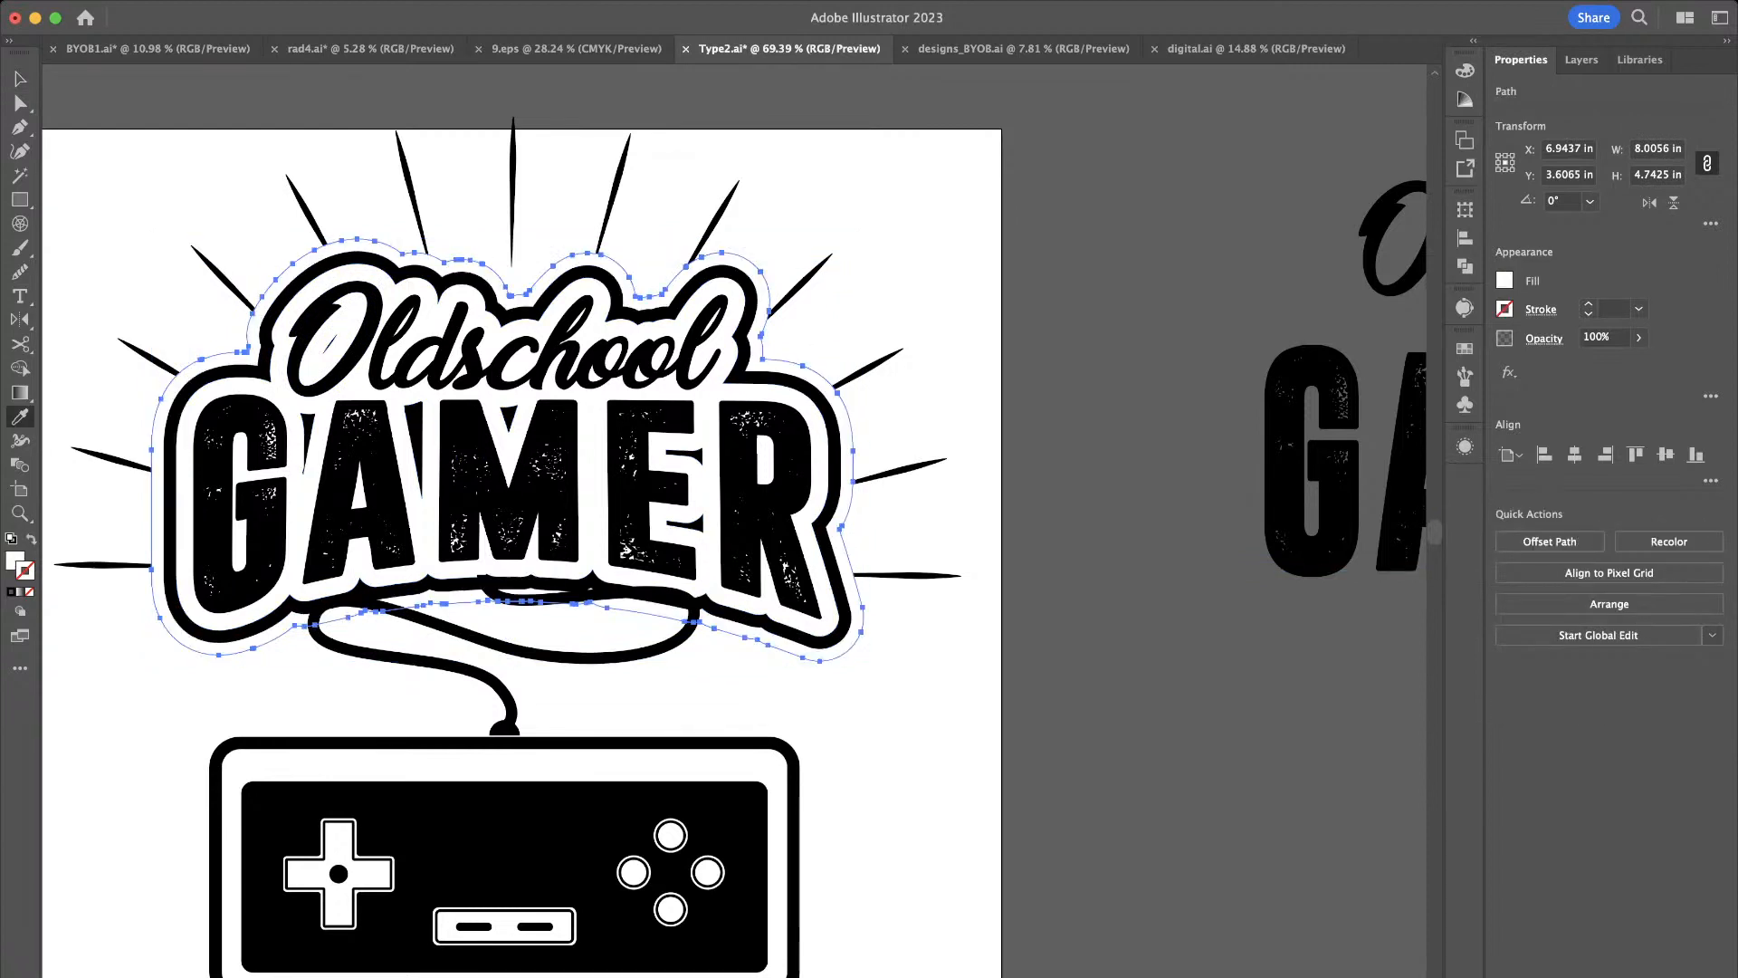
key(v)
key(super+shift+a)
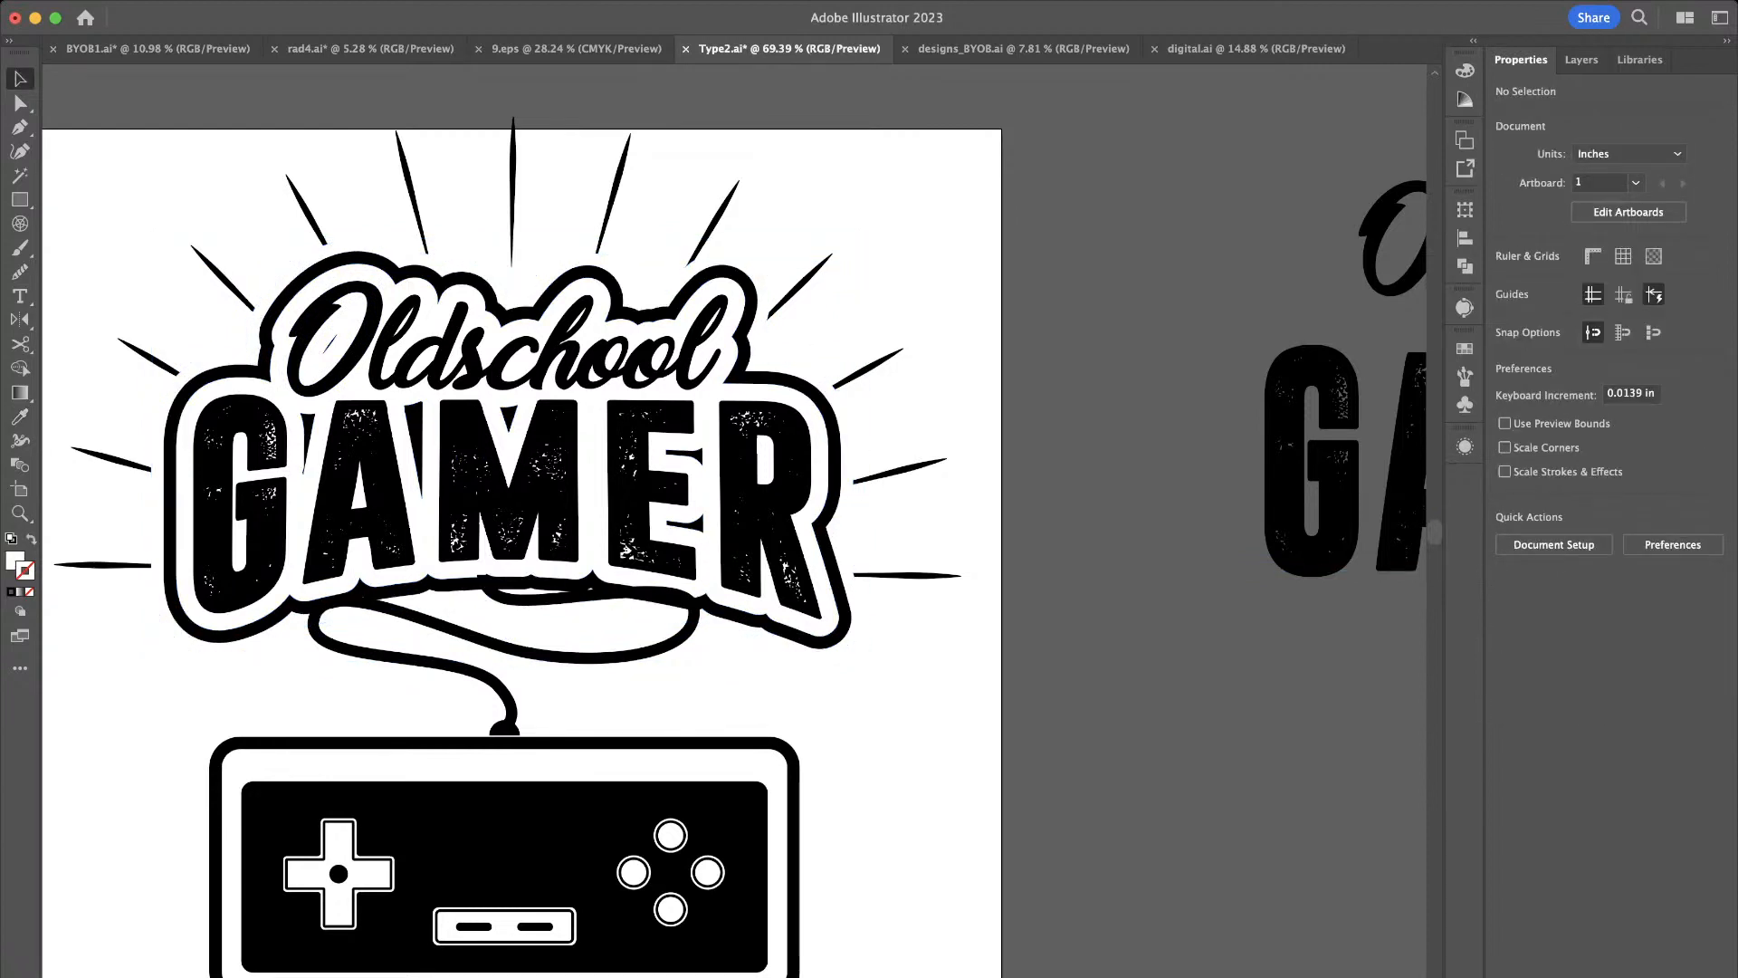
Move the game controller together with its cable slightly down, away from the lettering
scroll(734, 521, down, 1)
scroll(834, 375, down, 3)
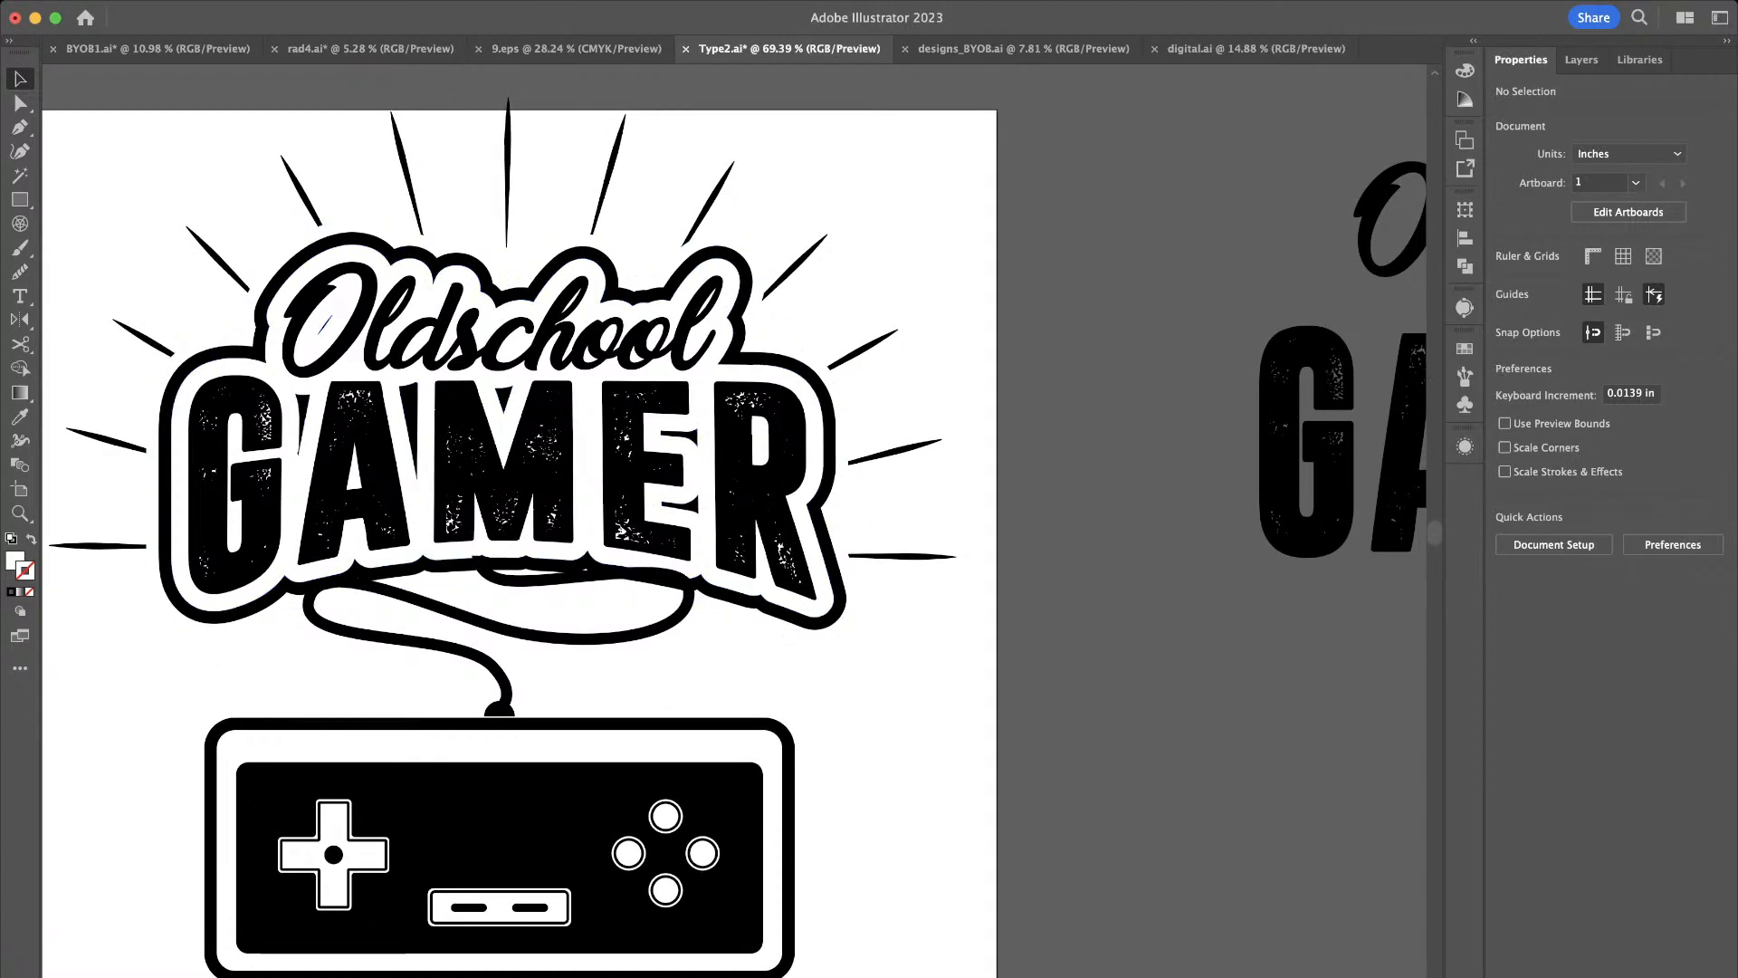
scroll(833, 375, down, 5)
drag(882, 866, 411, 608)
key(shift+Down)
key(shift+Down)
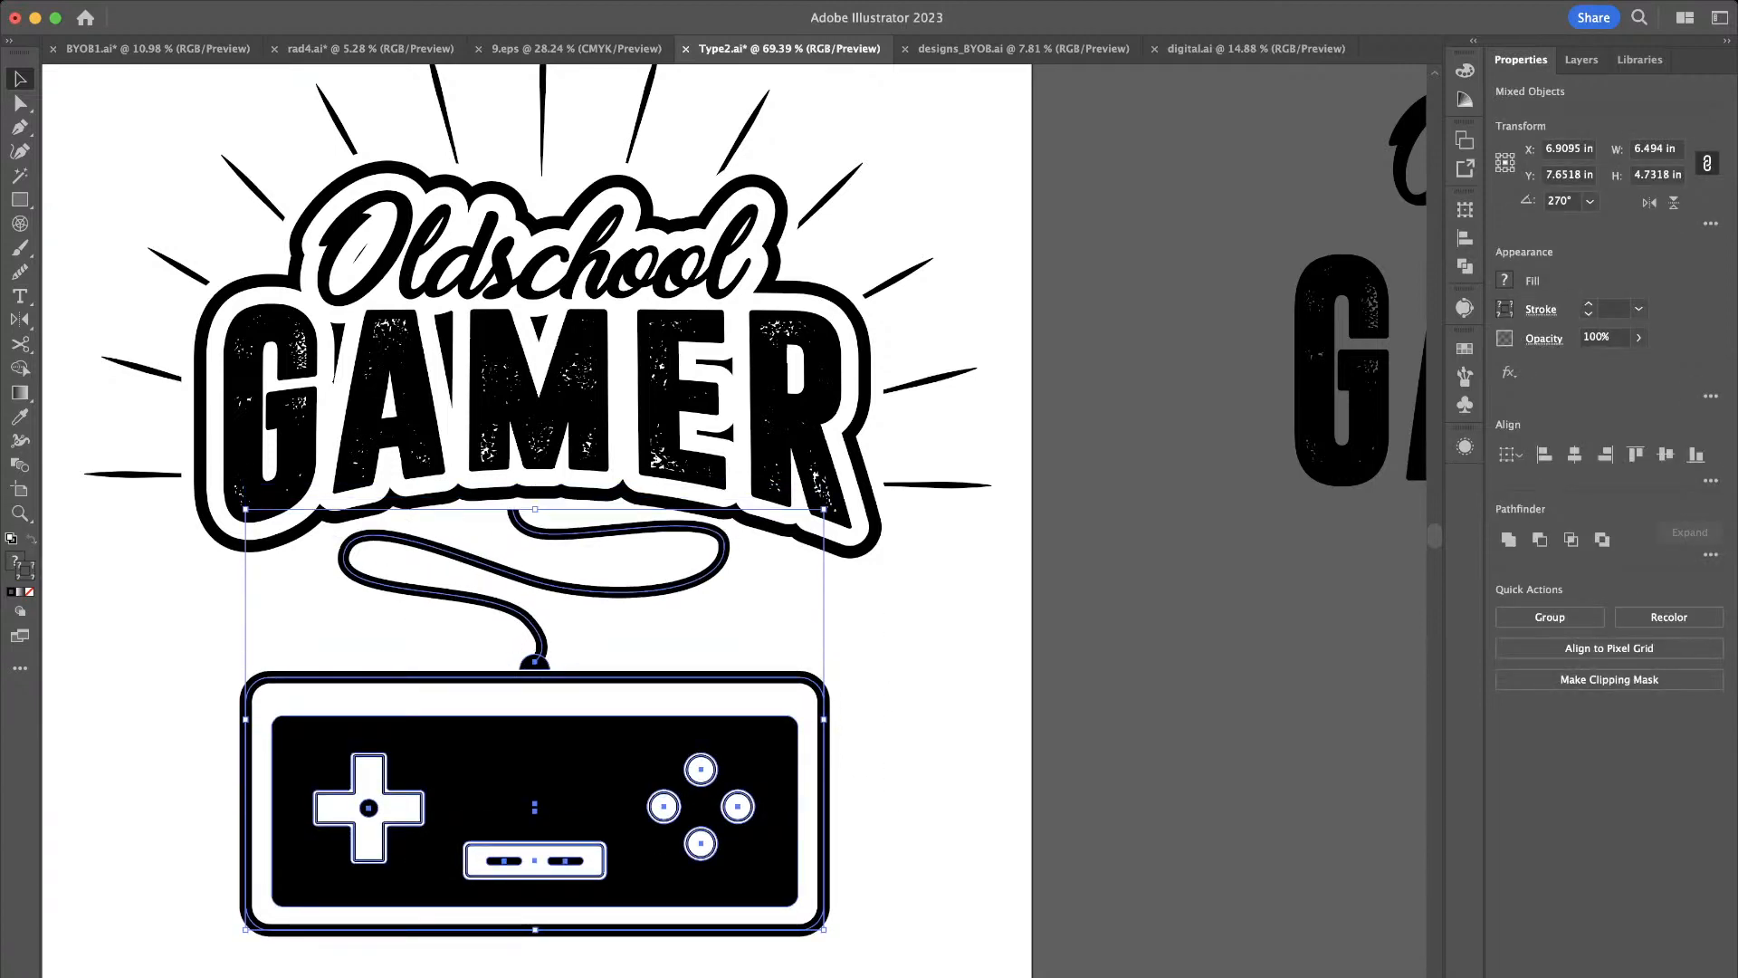
click(978, 597)
Examine the whole composition and the free space around the game controller on the artboard
scroll(977, 597, down, 5)
scroll(978, 598, up, 5)
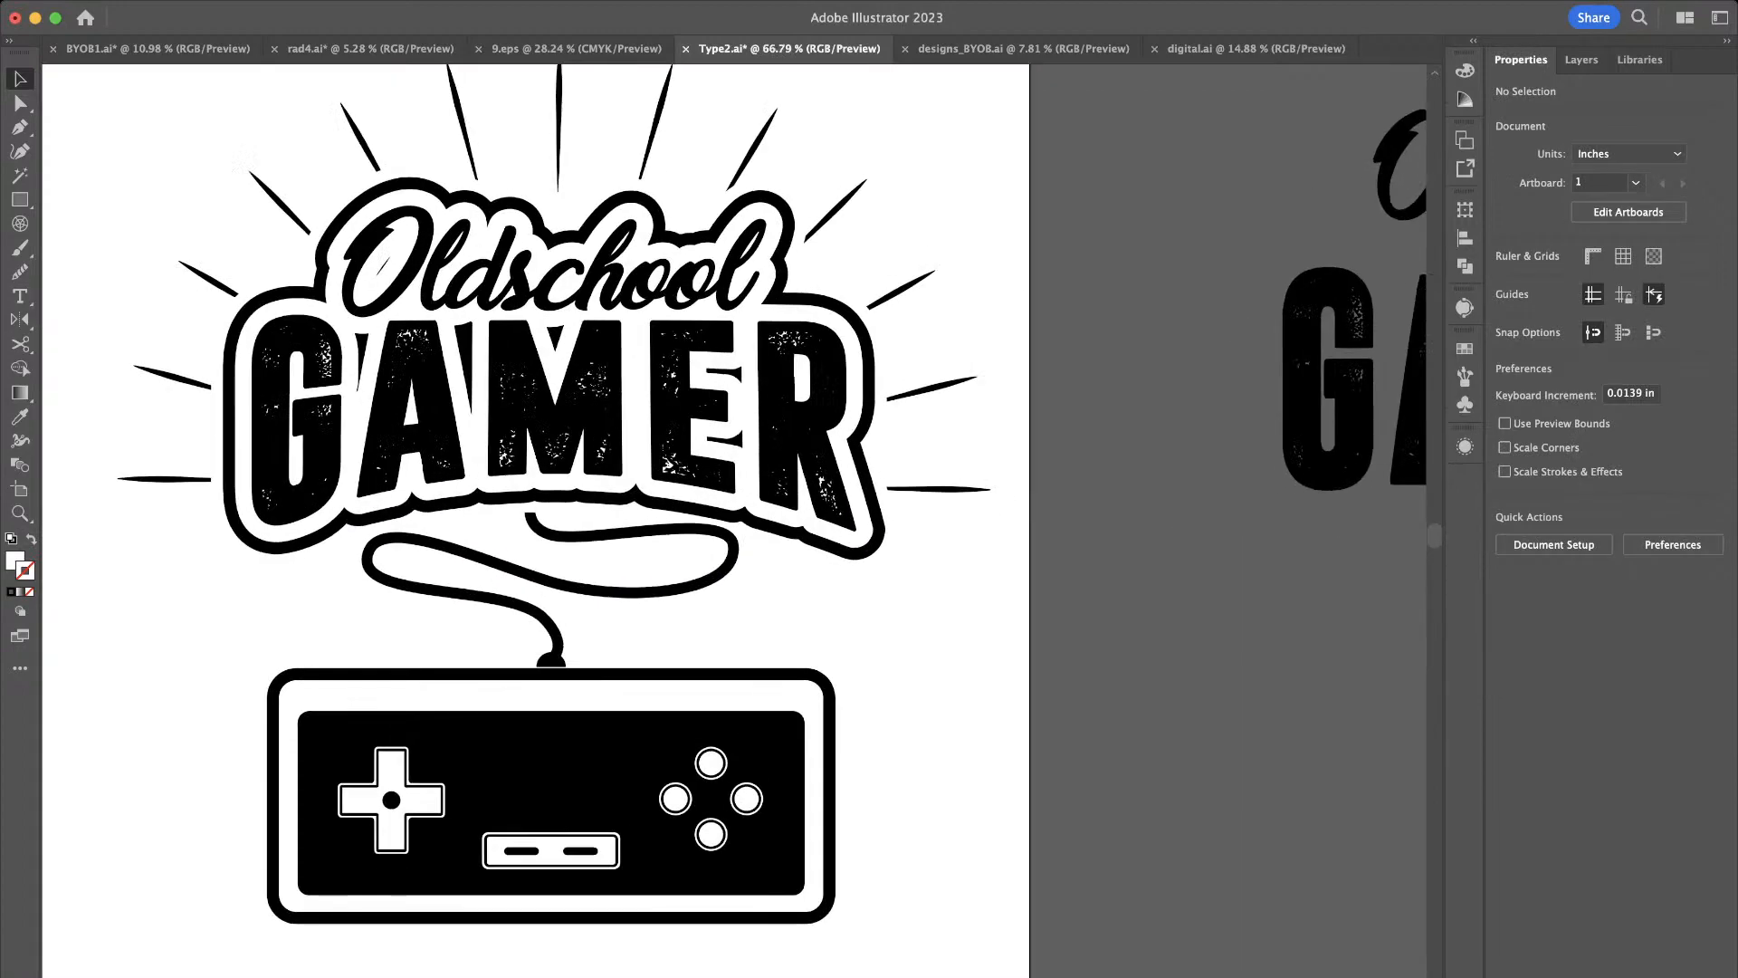
scroll(769, 520, down, 3)
scroll(769, 520, left, 3)
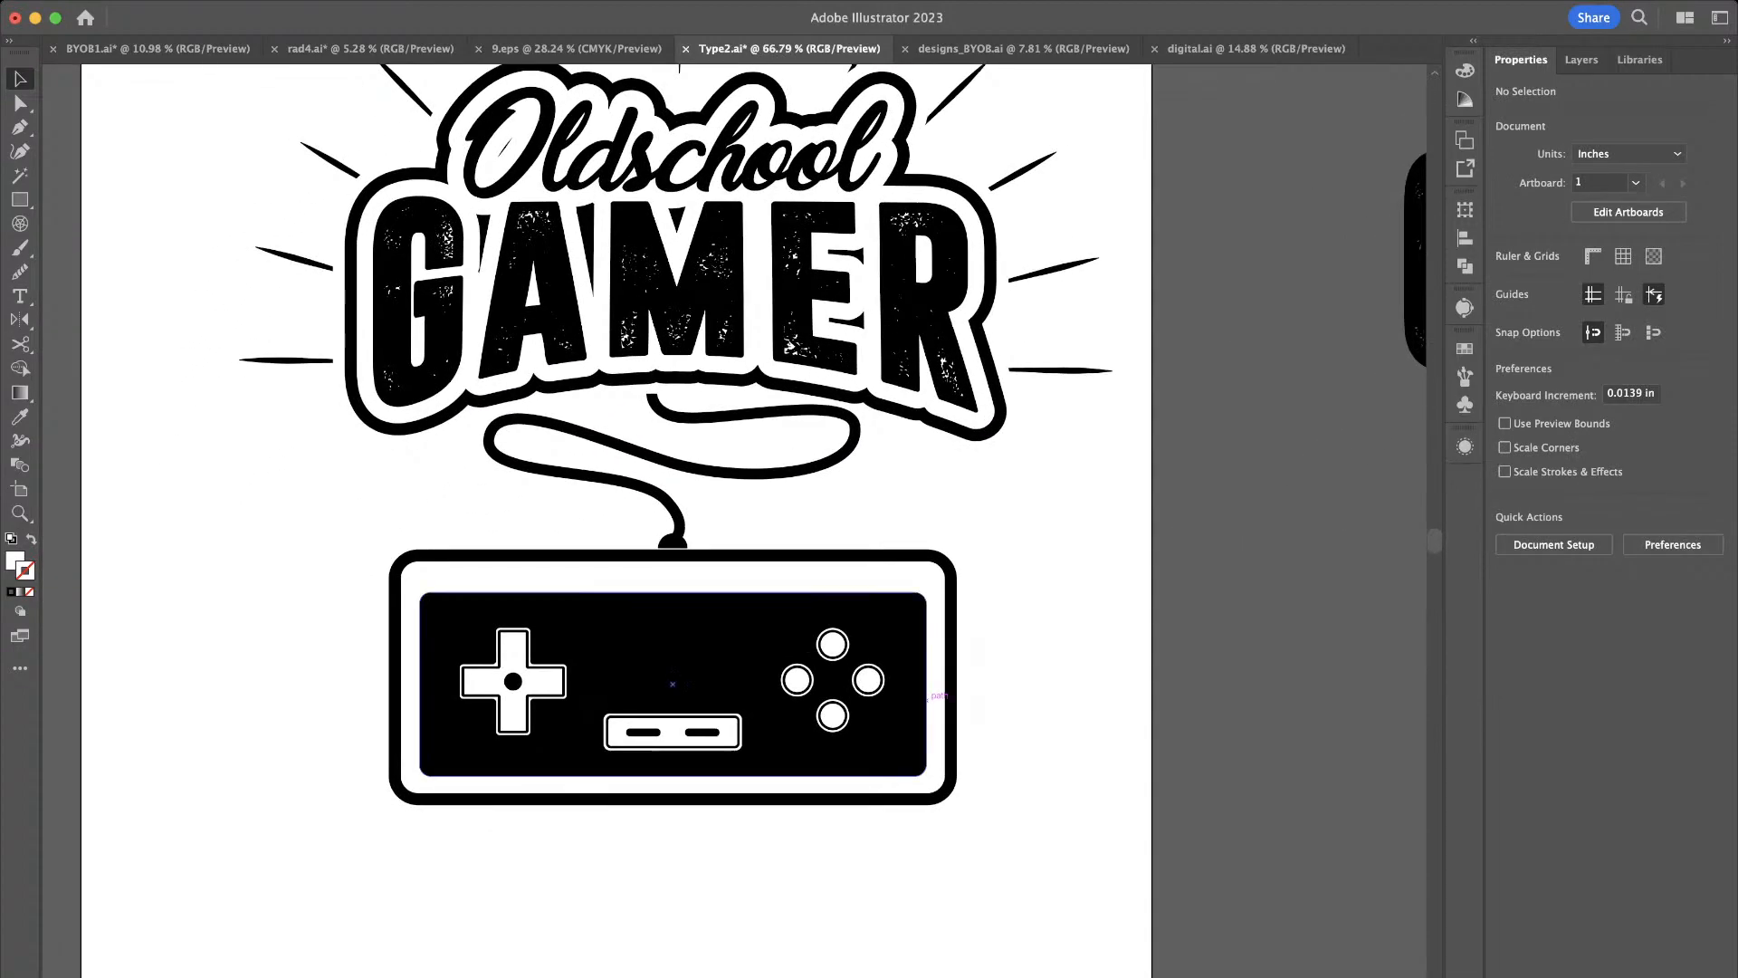
scroll(815, 683, down, 4)
scroll(814, 683, right, 2)
scroll(815, 683, up, 3)
scroll(601, 639, down, 5)
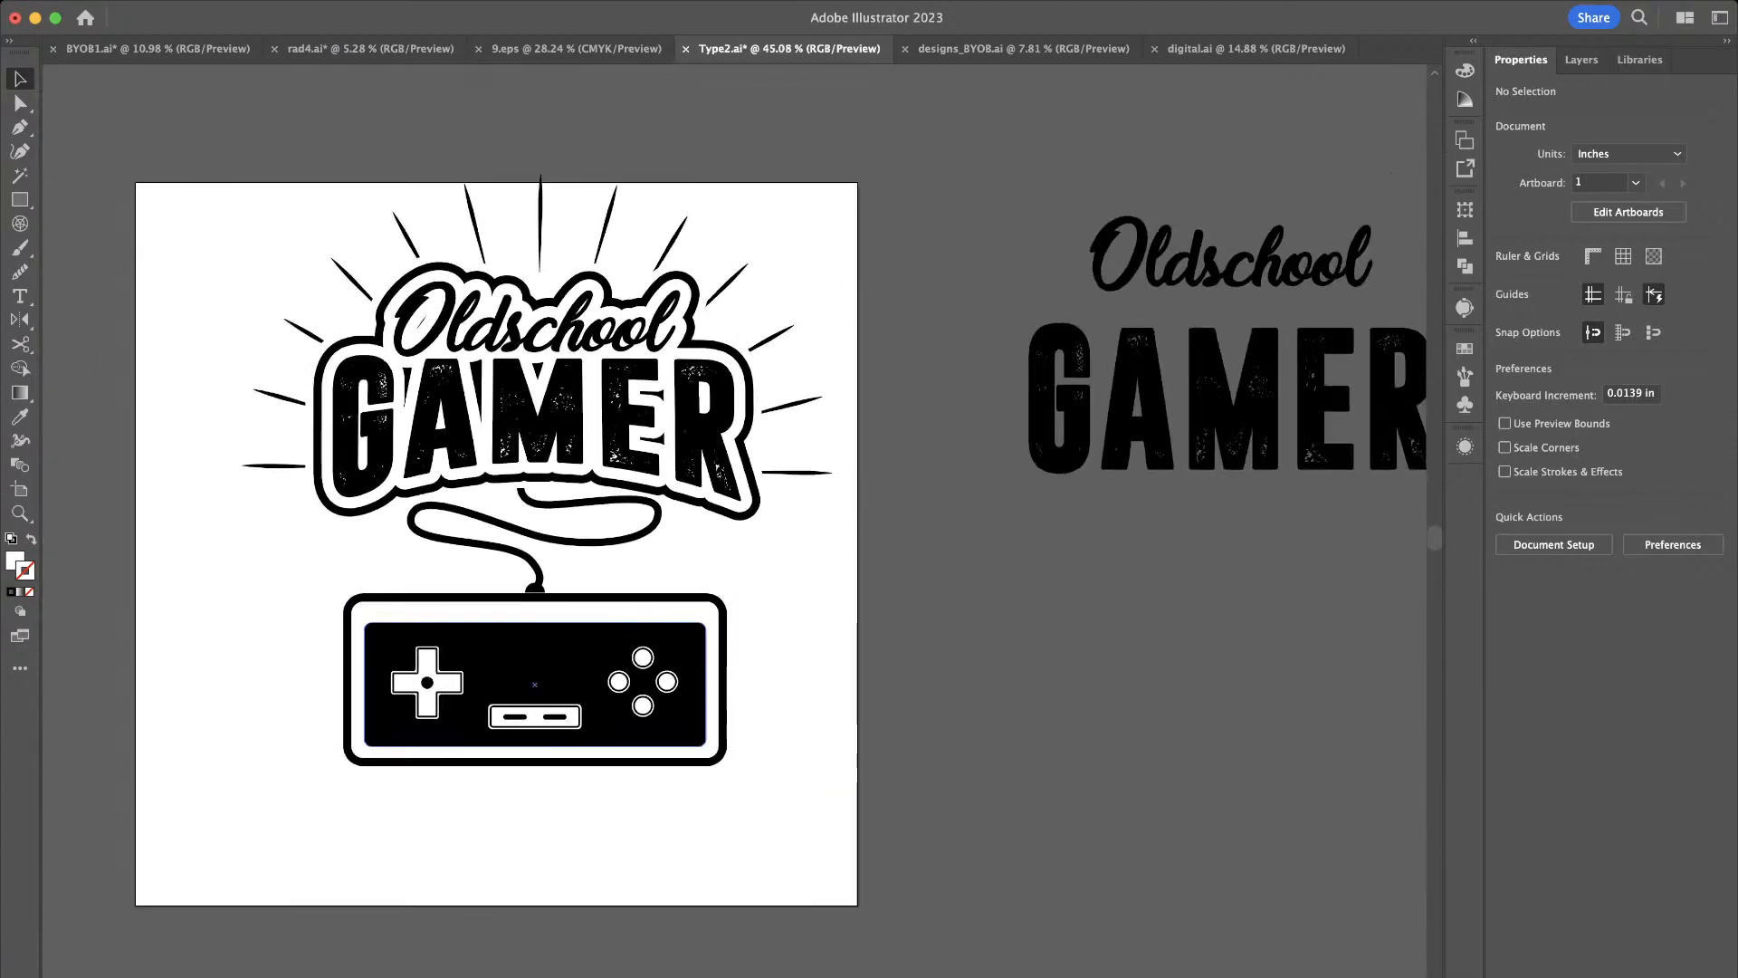
Duplicate the loose, unwarped GAMER text beside the artboard and place the copy over the artboard's lower-left area
scroll(399, 720, up, 6)
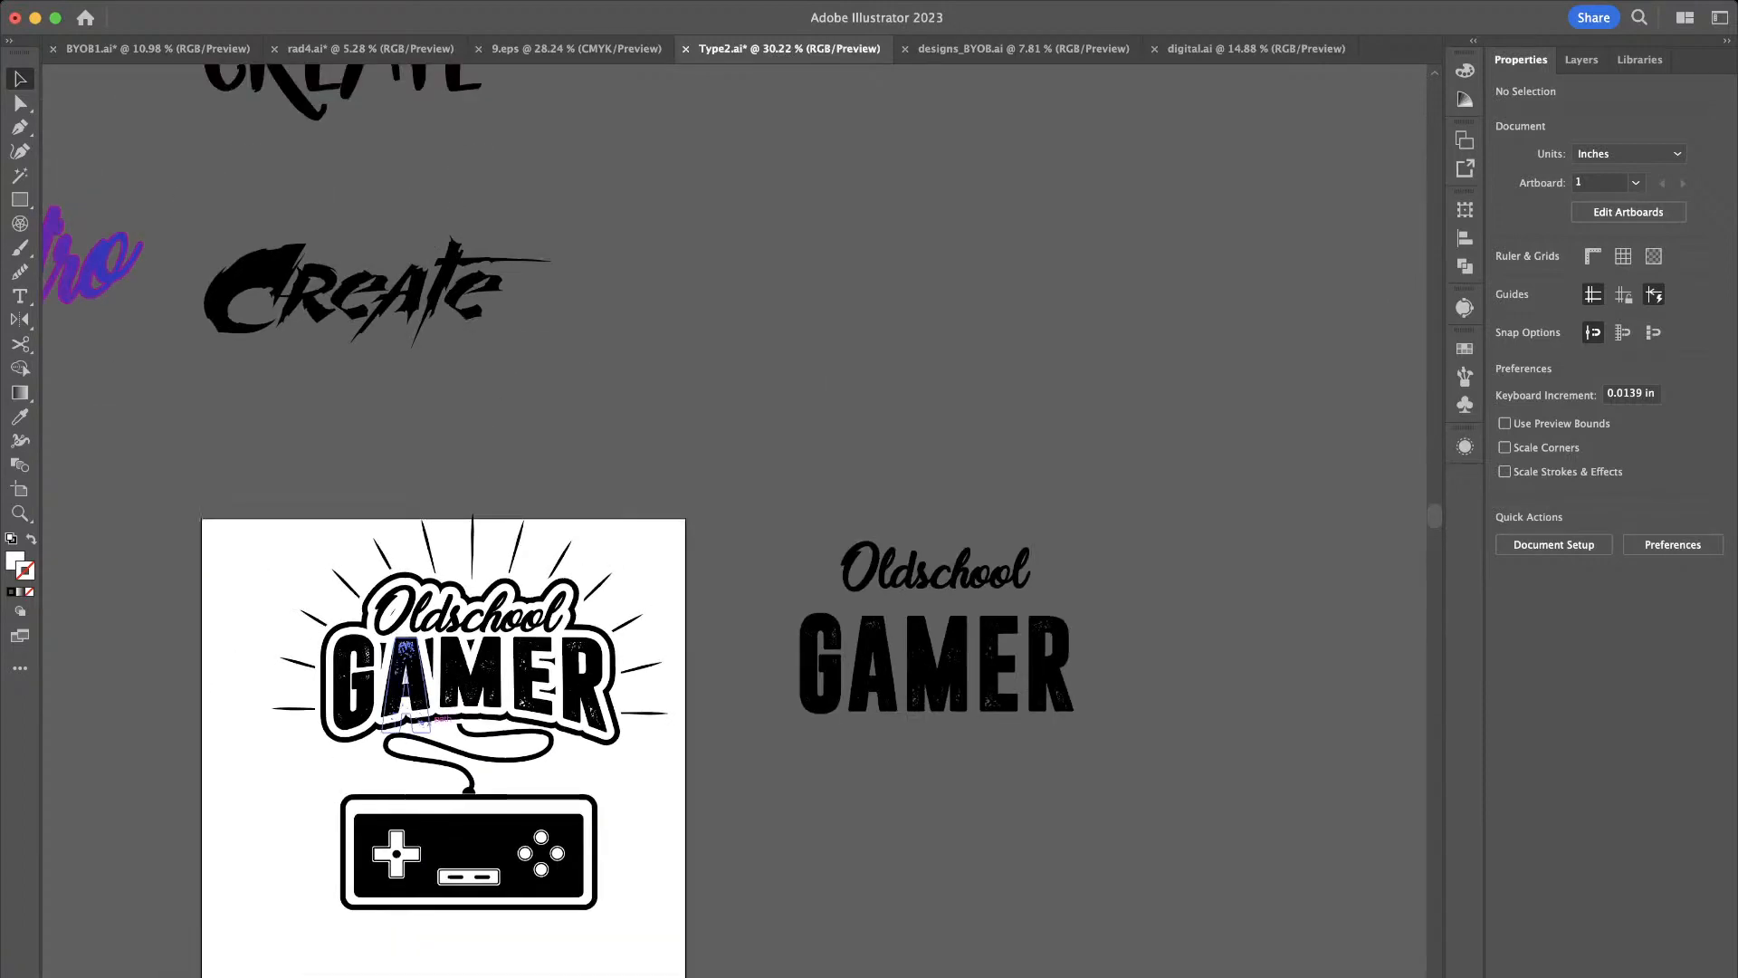
scroll(905, 543, down, 4)
scroll(905, 543, left, 2)
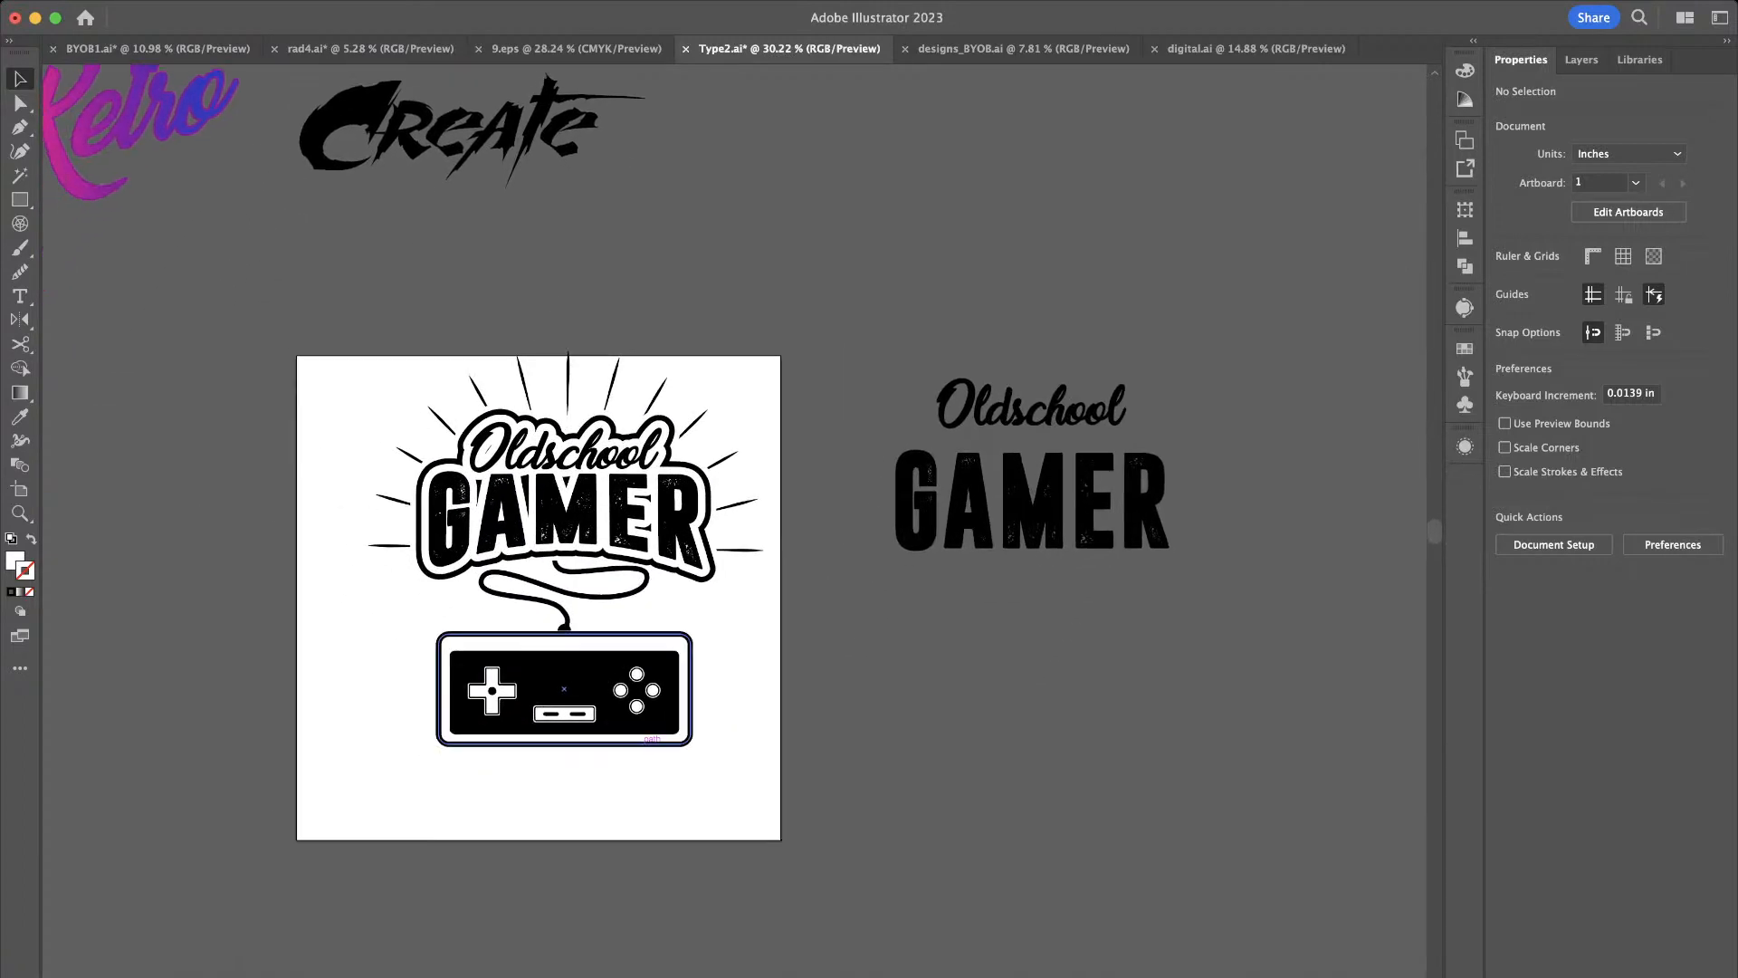
drag(1033, 525, 404, 811)
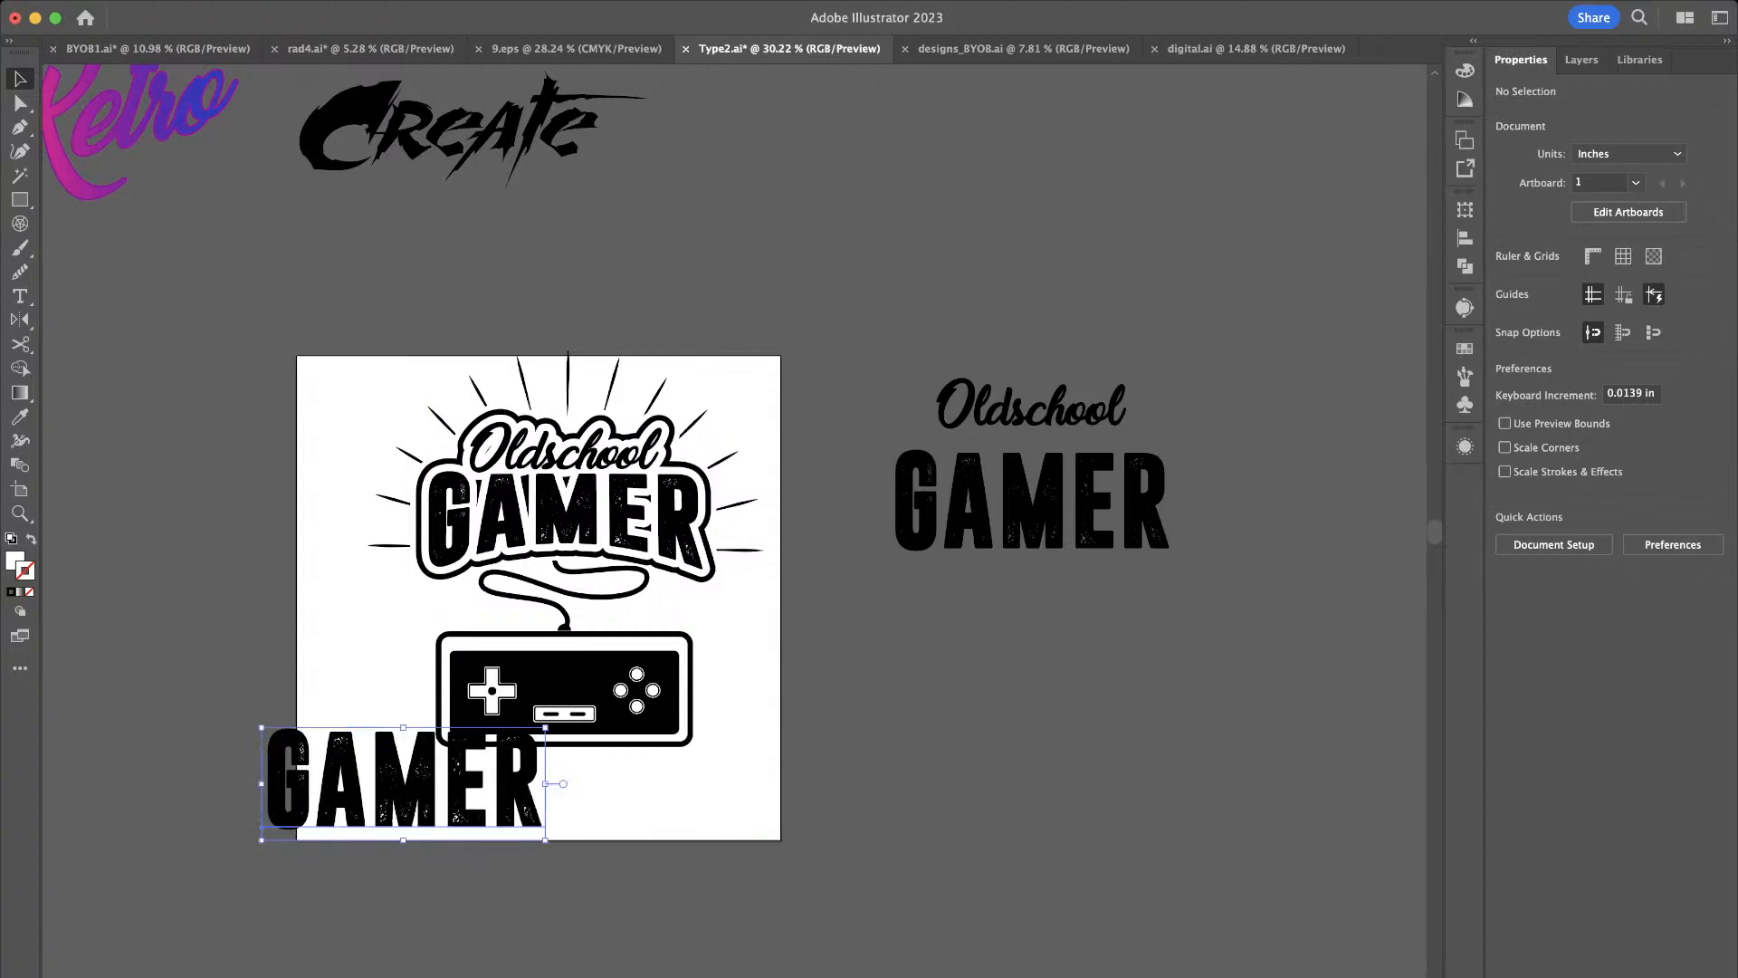
scroll(404, 811, up, 4)
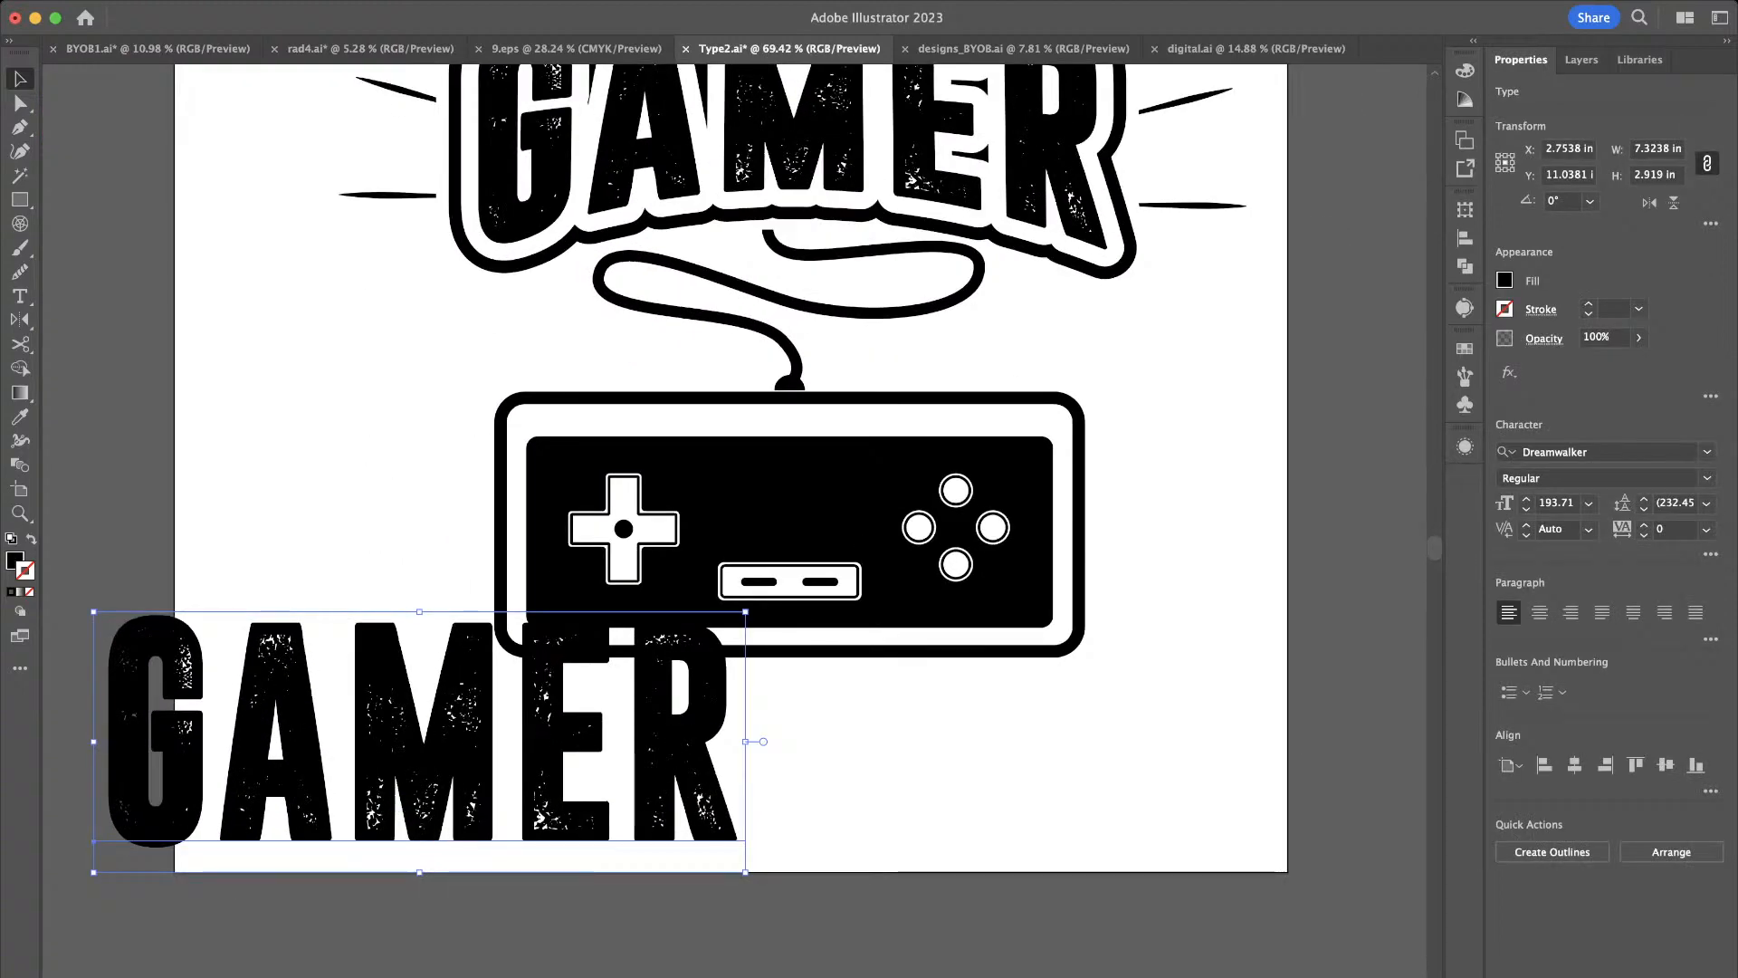
Replace the wording of the copied GAMER text with "ALWAYS A CLASSIC"
triple_click(404, 769)
text(AL)
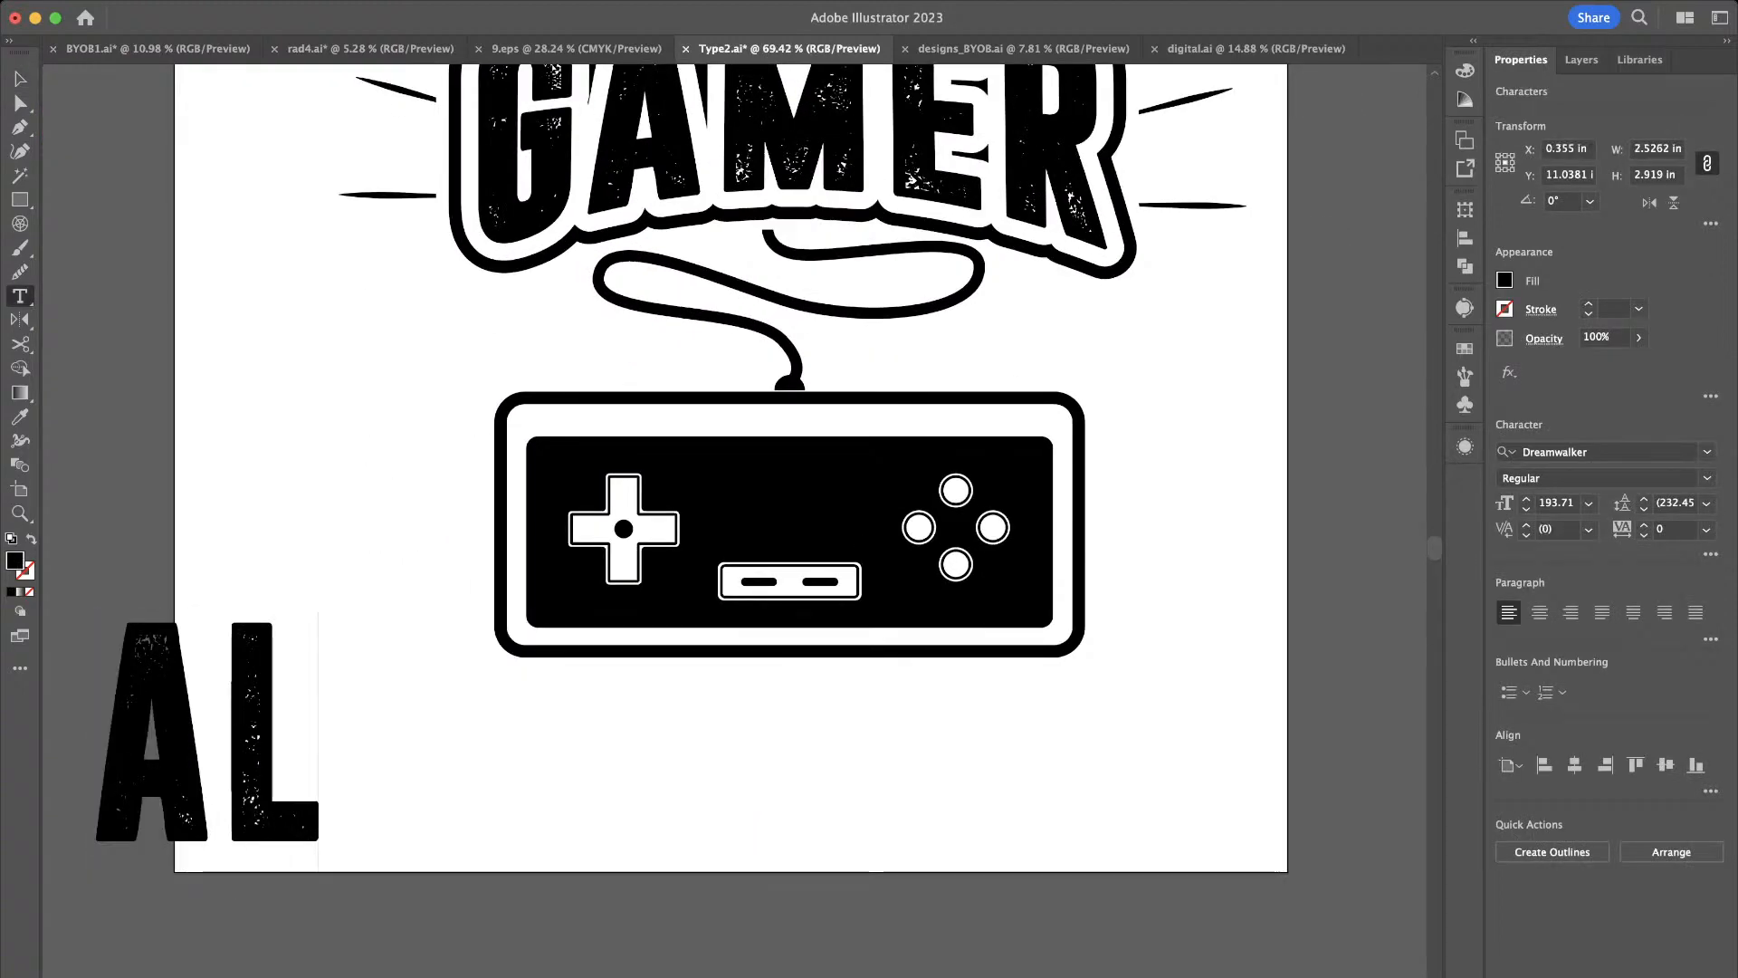
text(q)
key(BackSpace)
text(w)
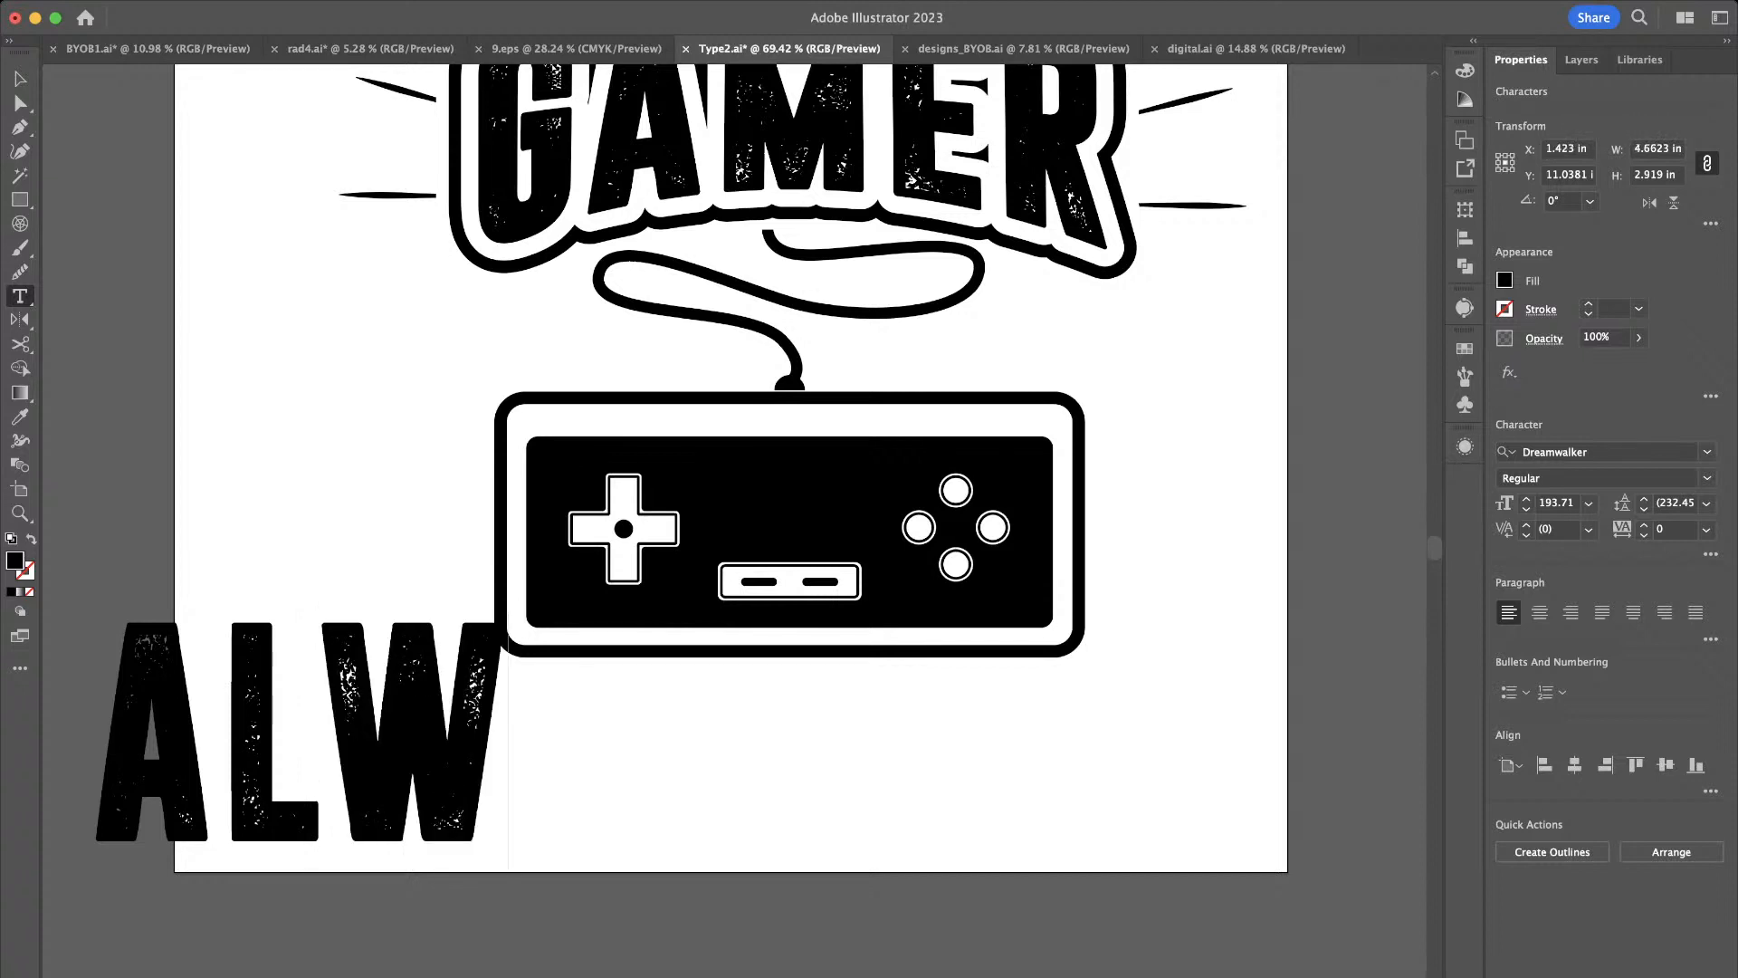
text(ays a)
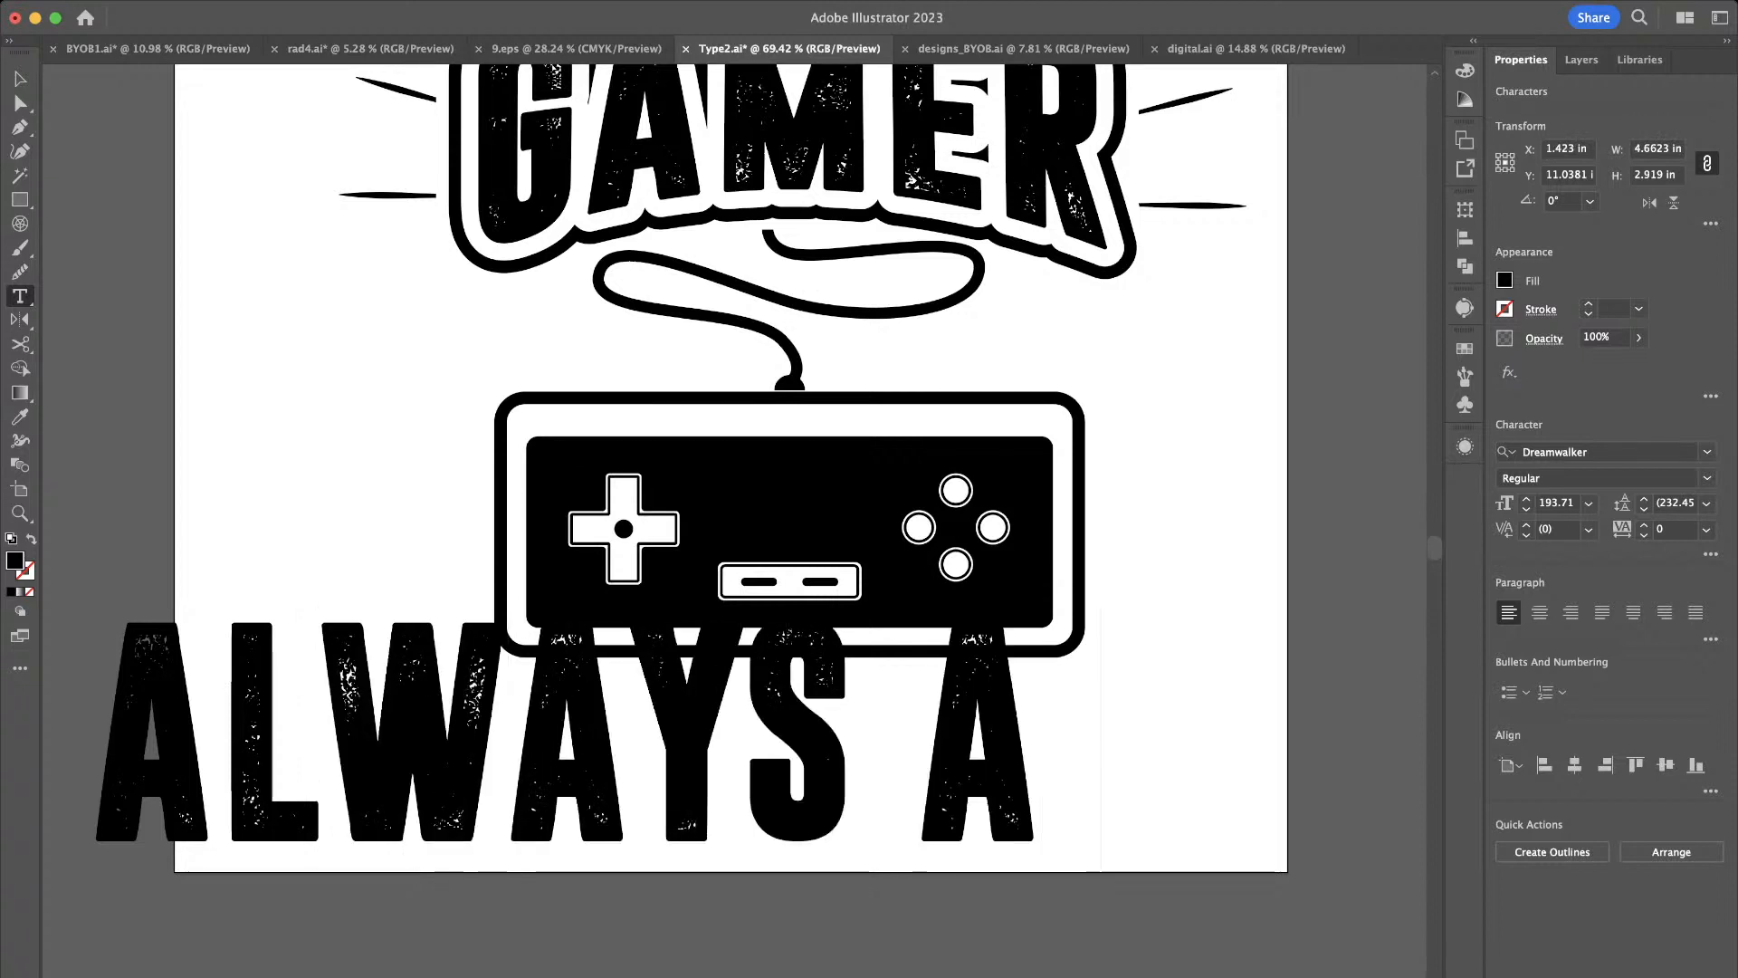
text( classic)
scroll(256, 747, down, 3)
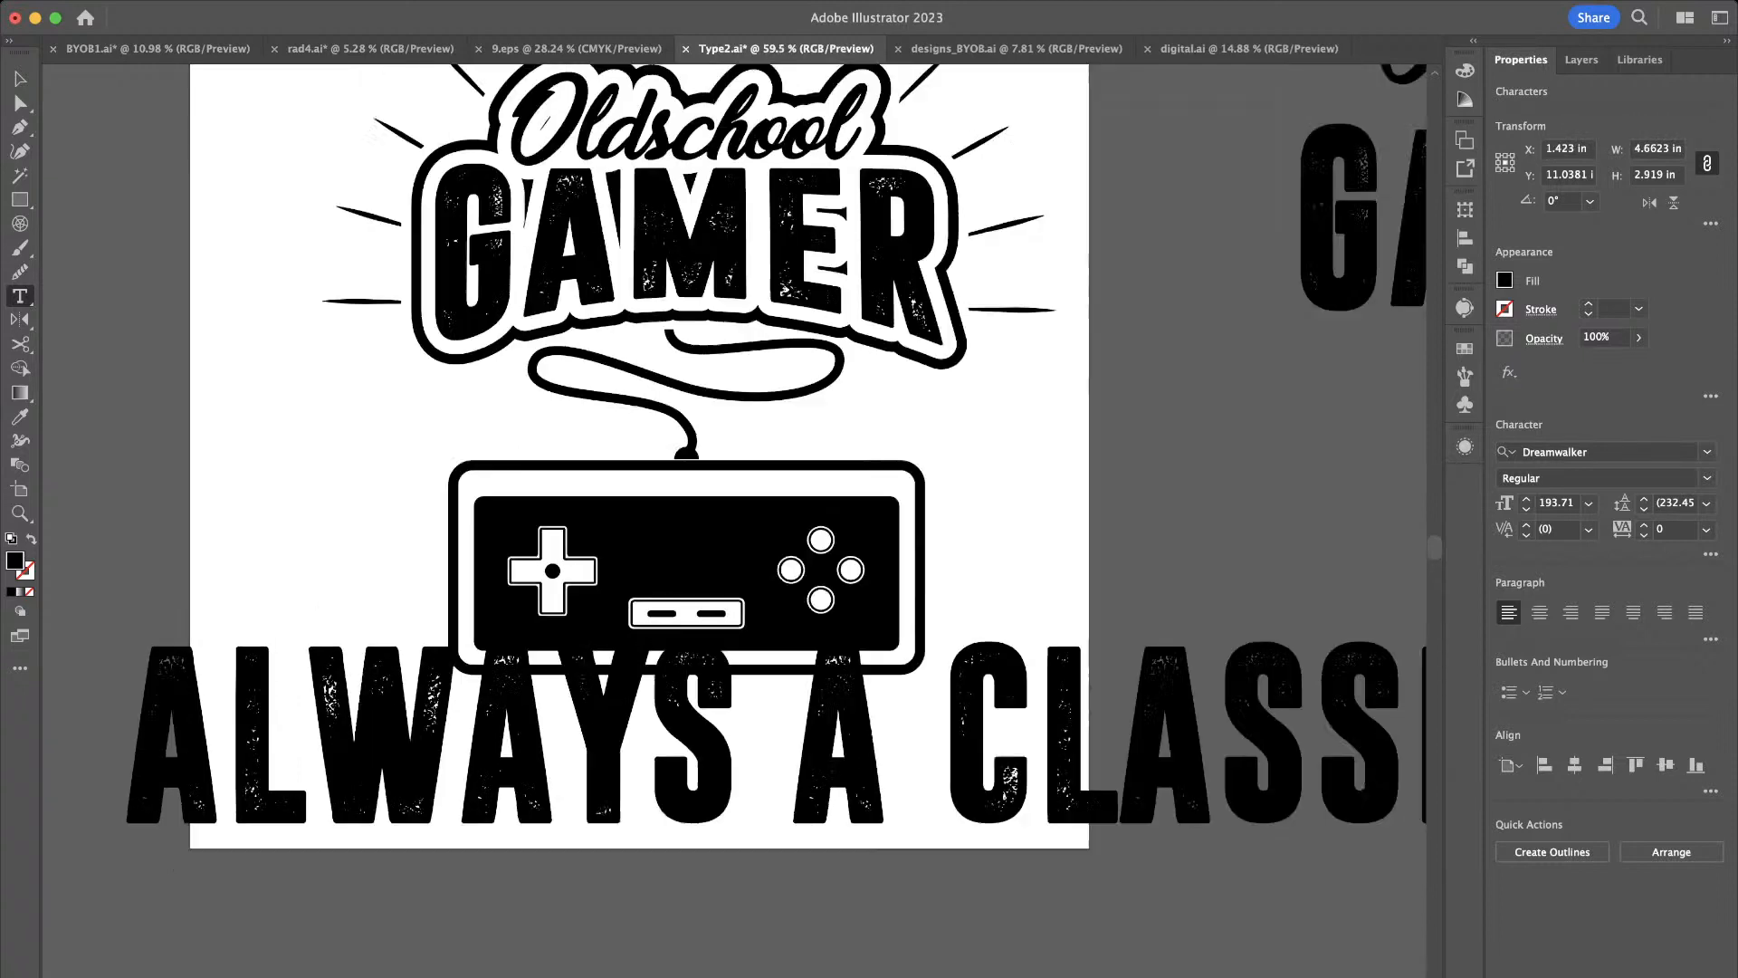
key(Escape)
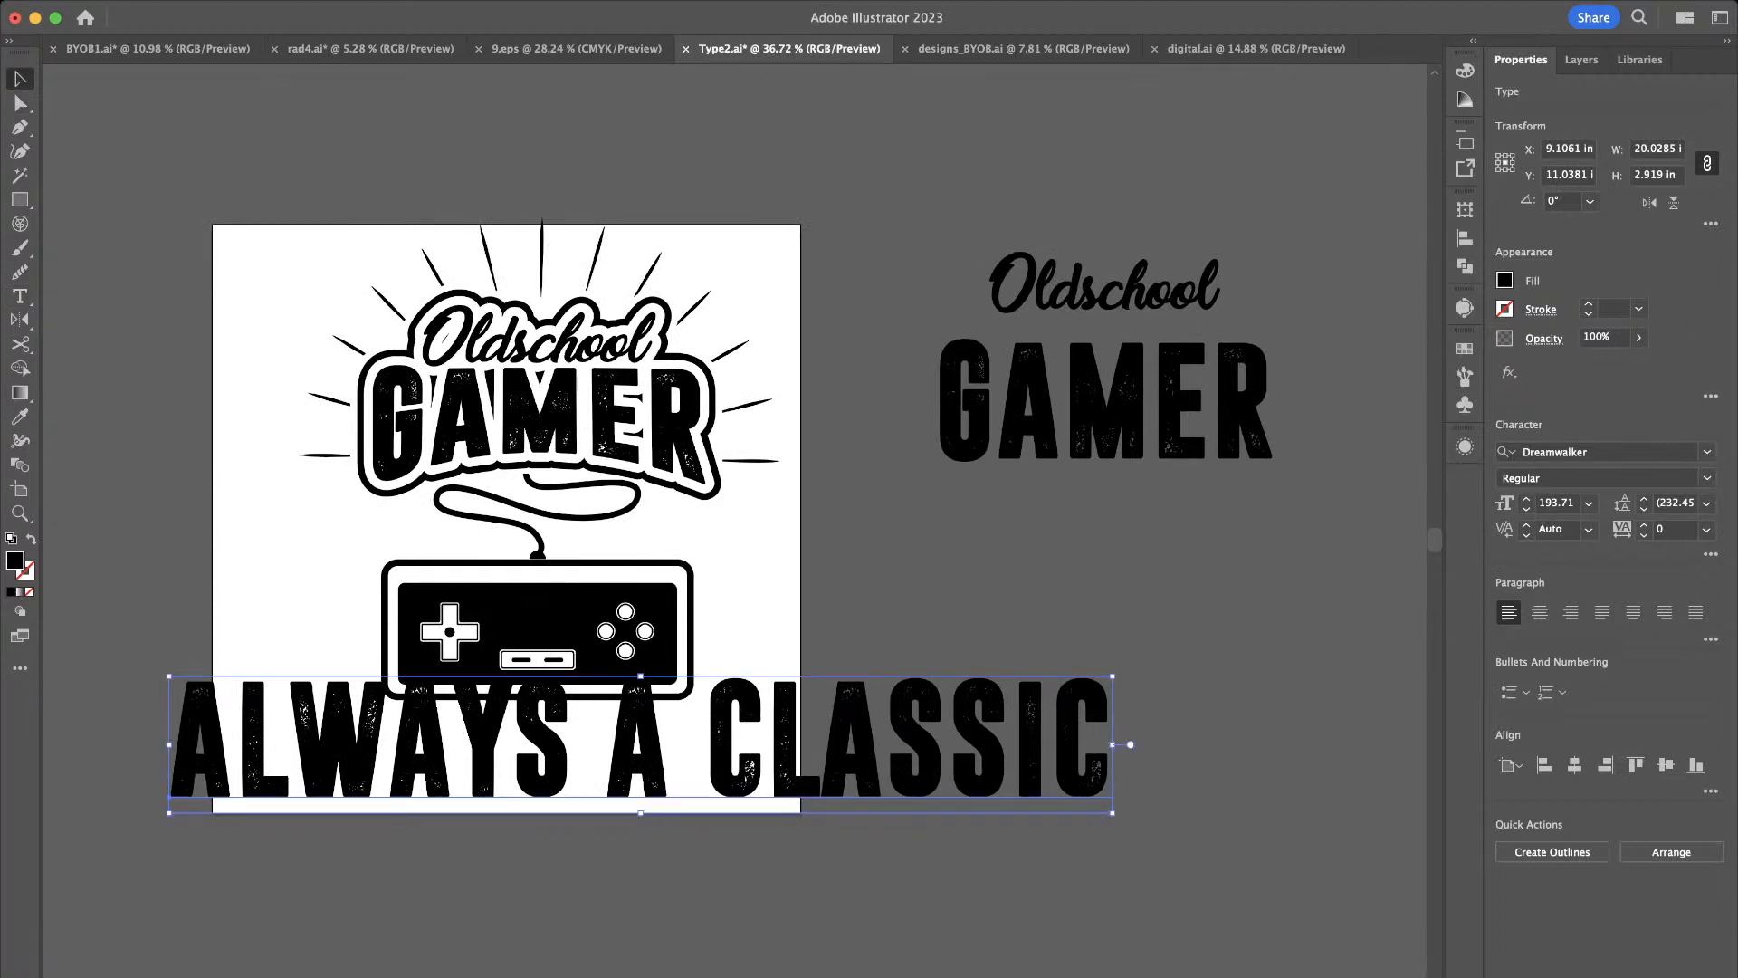
Scale ALWAYS A CLASSIC to about 14 in wide, place it below the controller and bend it strongly downward with an Arc warp
drag(1112, 676, 1068, 692)
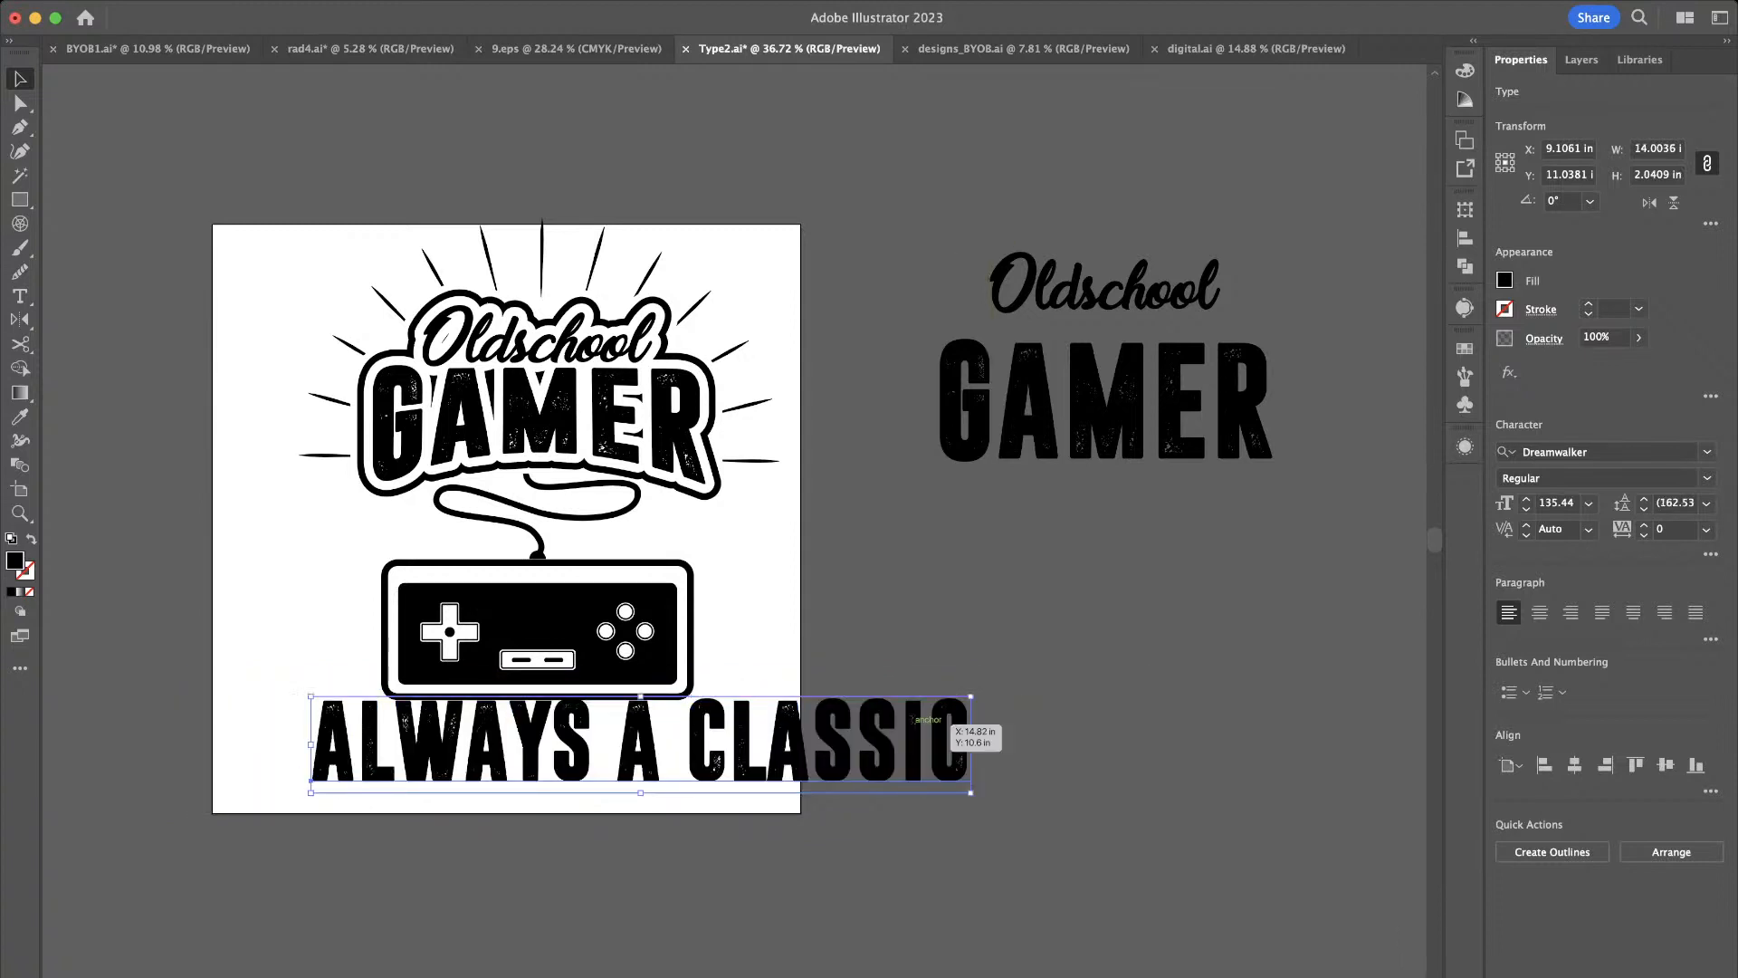
drag(781, 729, 670, 784)
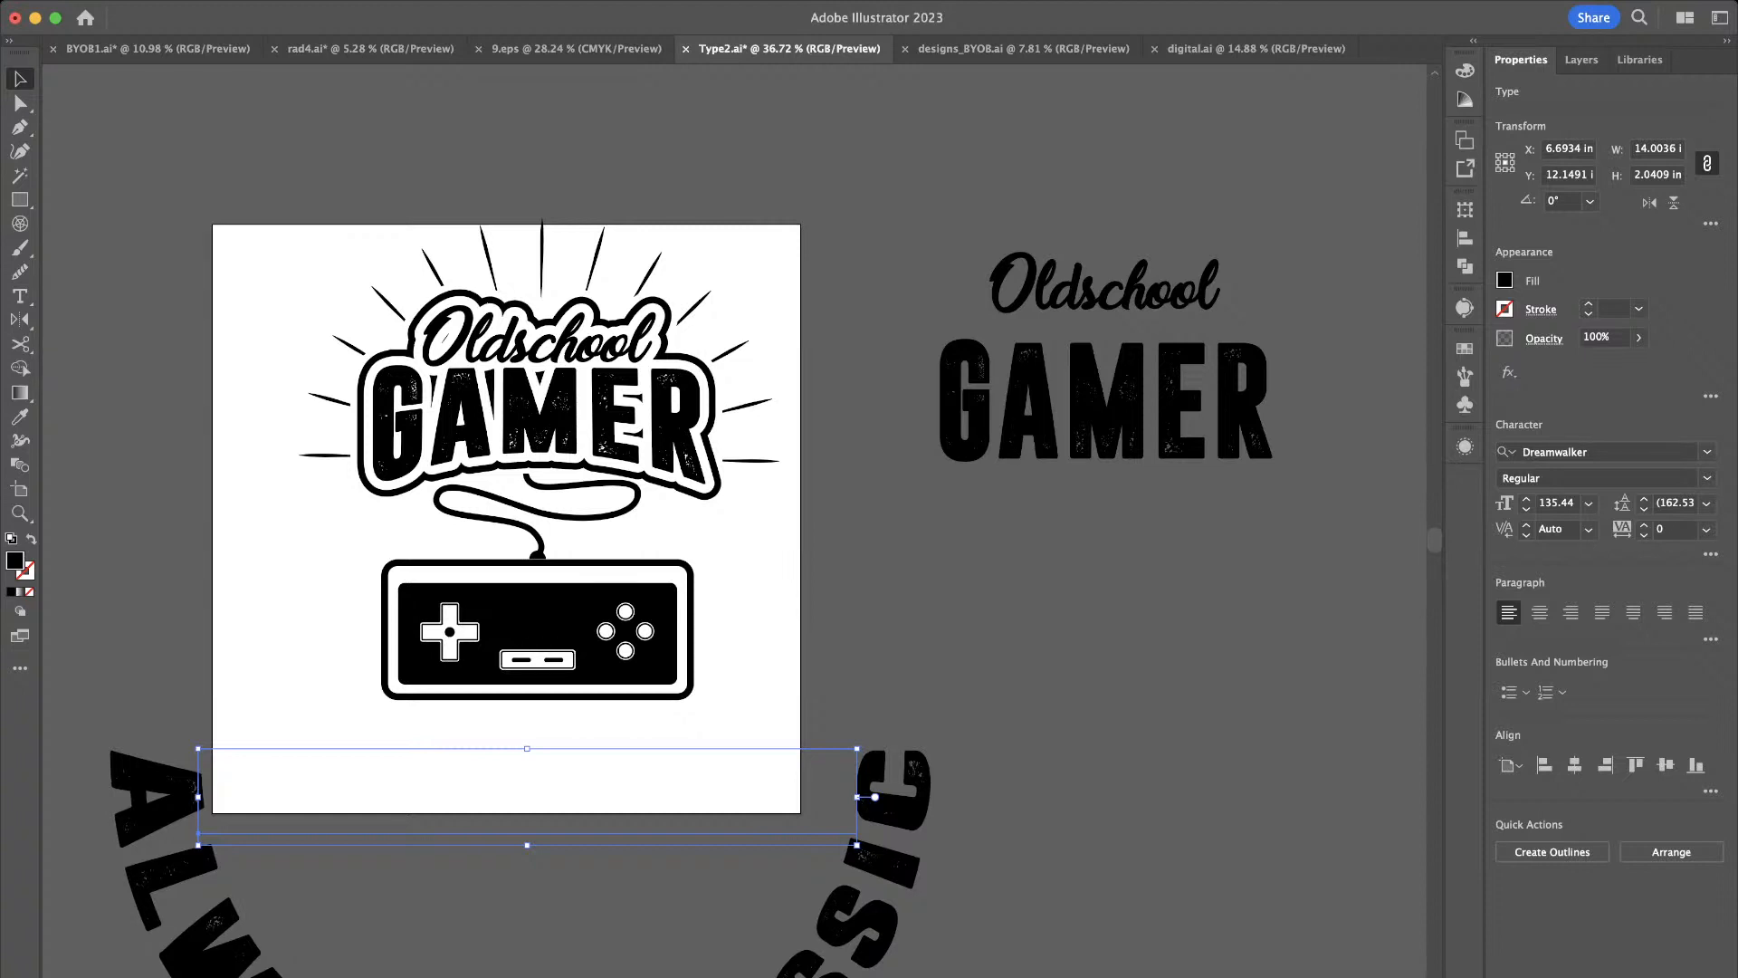
text(80)
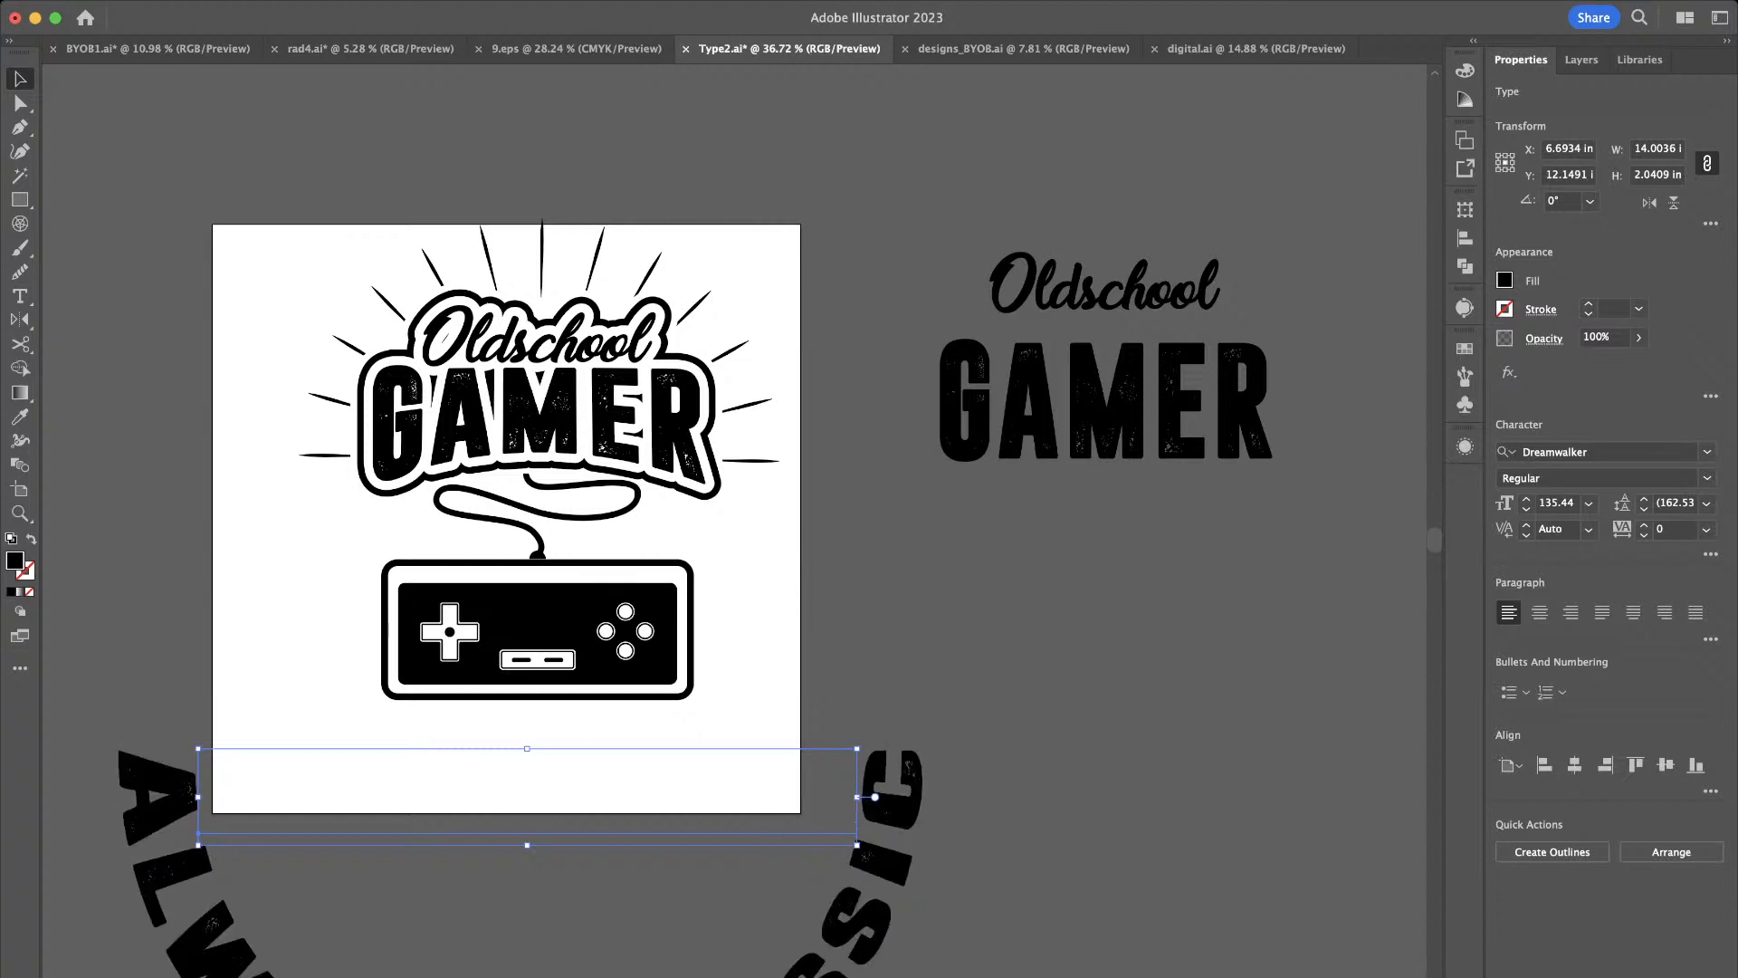
key(shift+Down)
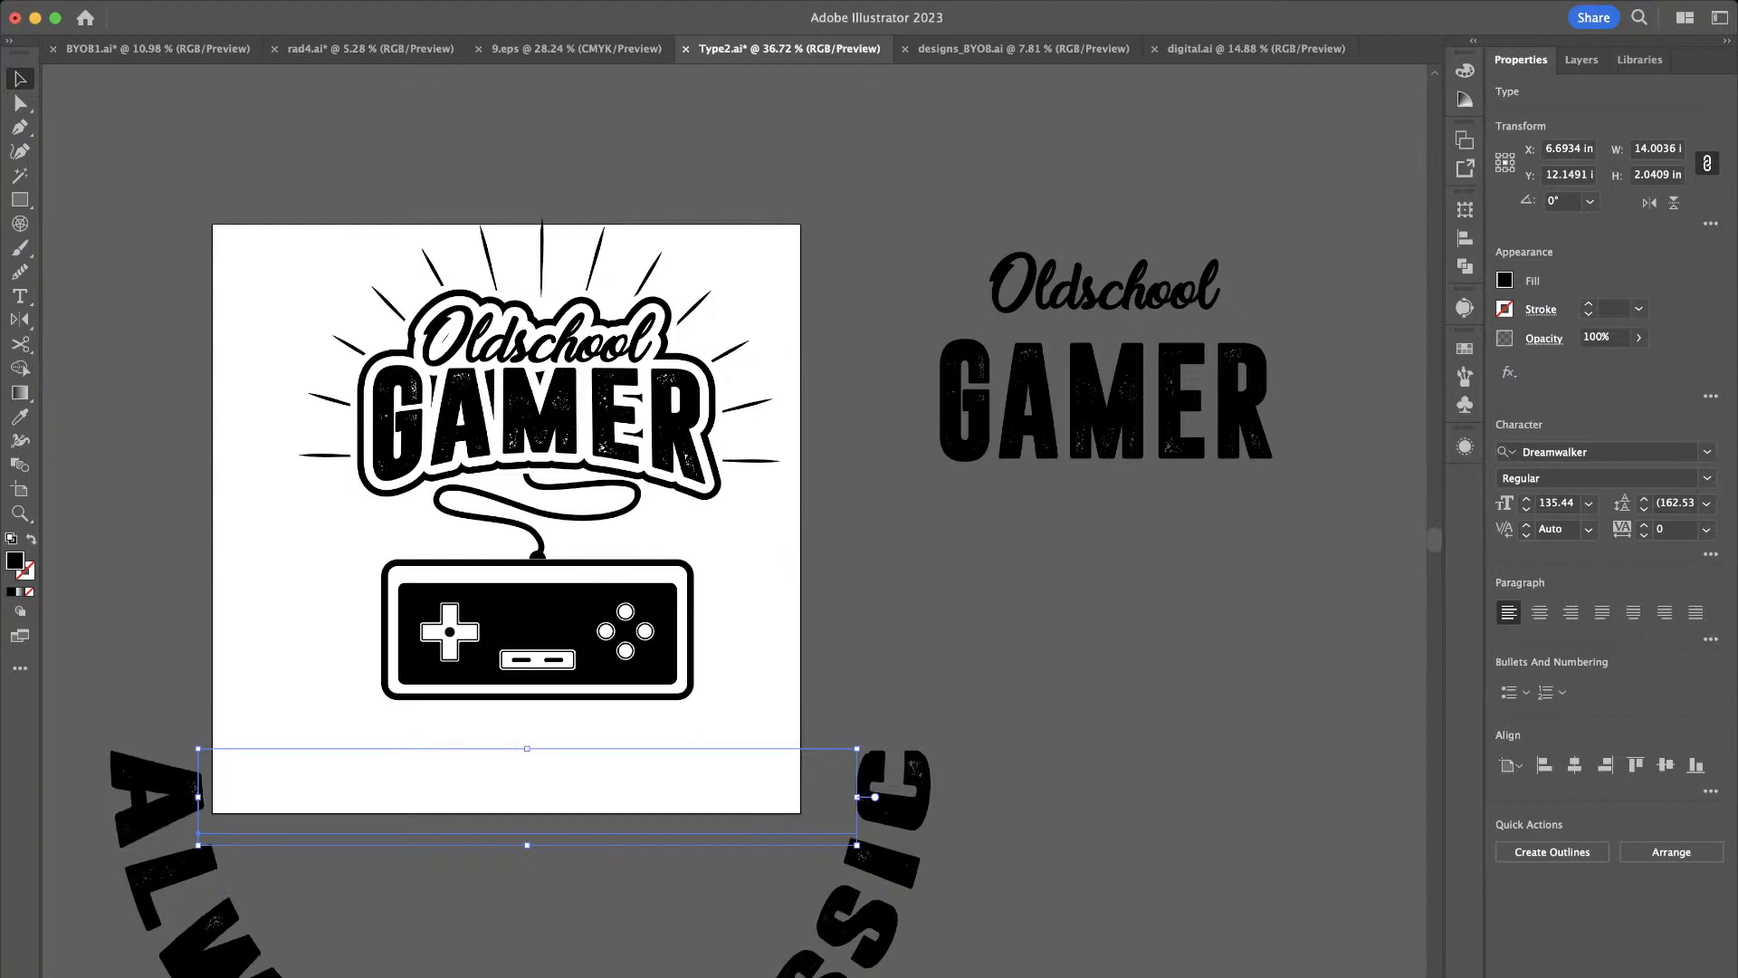
key(Return)
scroll(800, 900, down, 6)
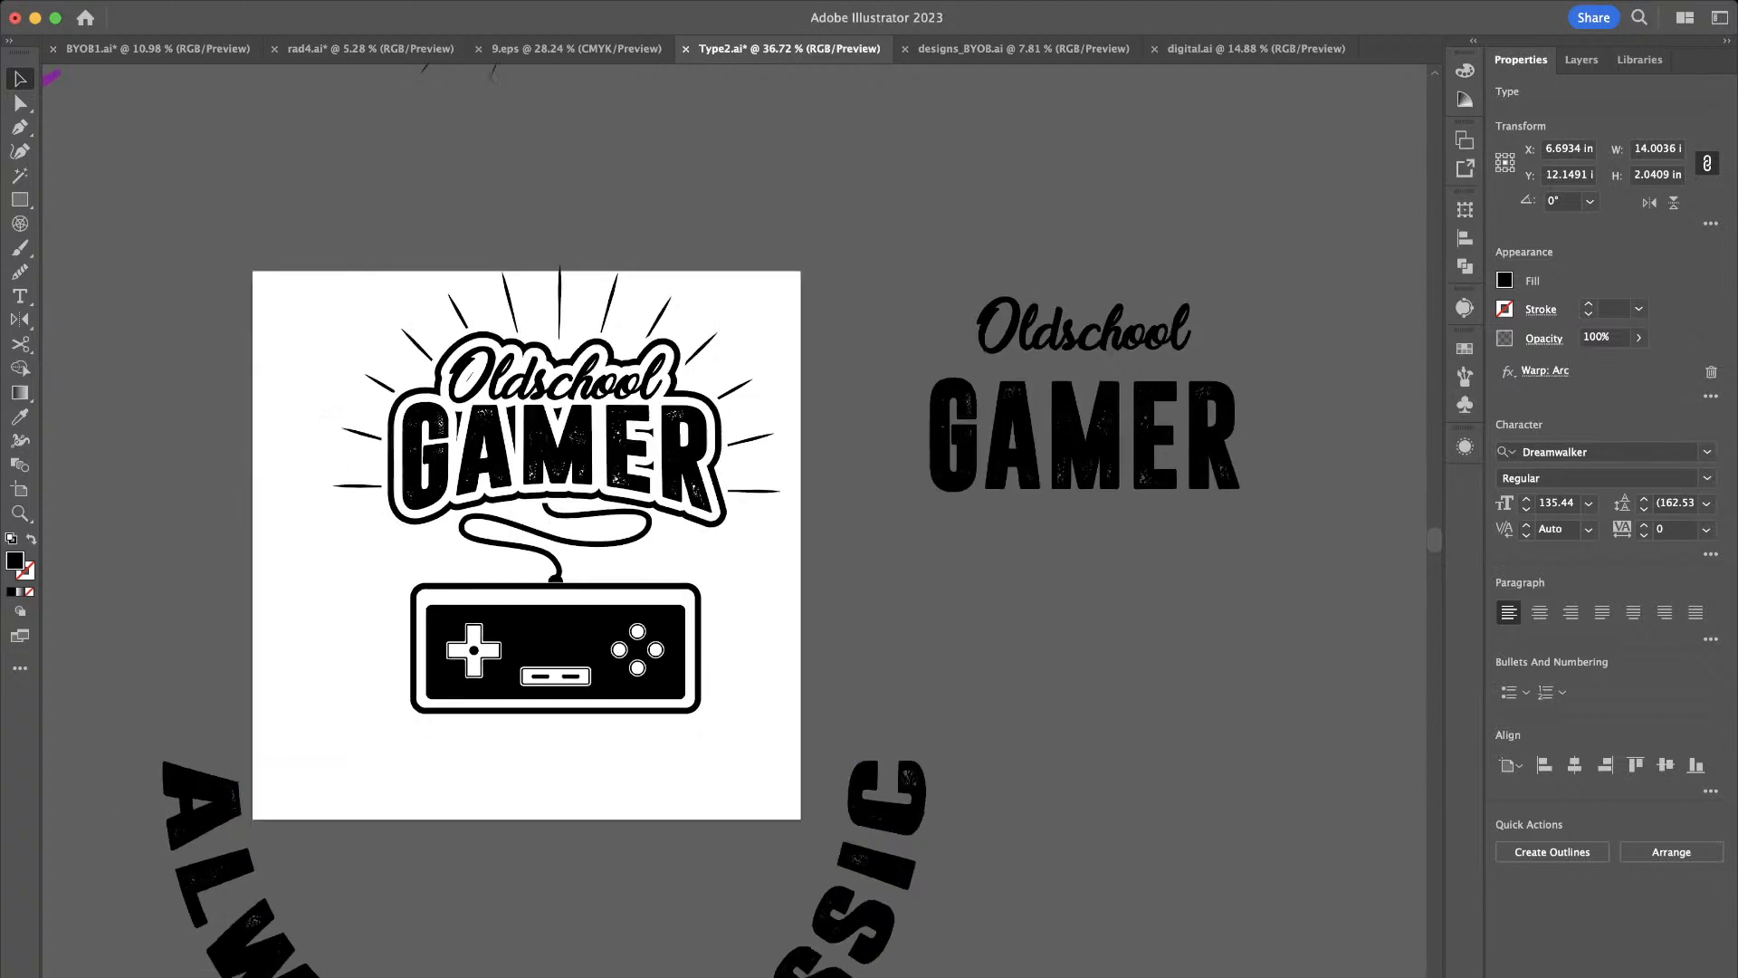
click(800, 900)
Move the curved ALWAYS A CLASSIC text up around the controller and scale it proportionally to about 9.77 in wide
scroll(871, 842, down, 3)
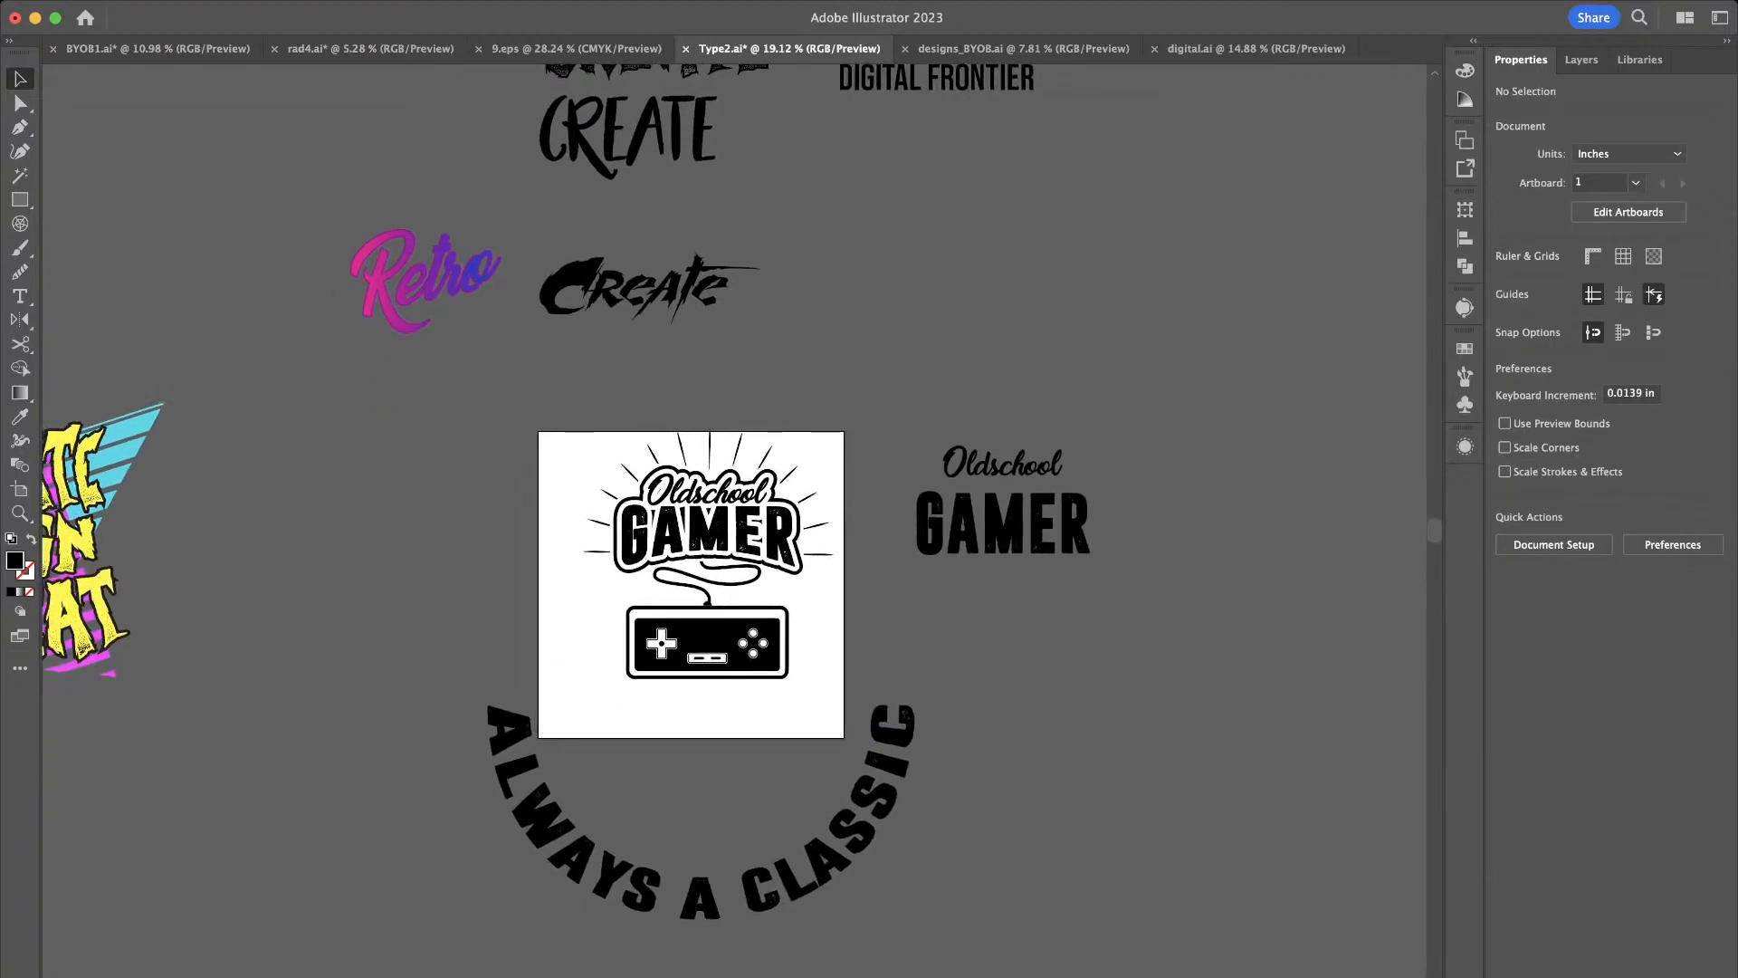
scroll(871, 842, up, 4)
scroll(783, 904, up, 3)
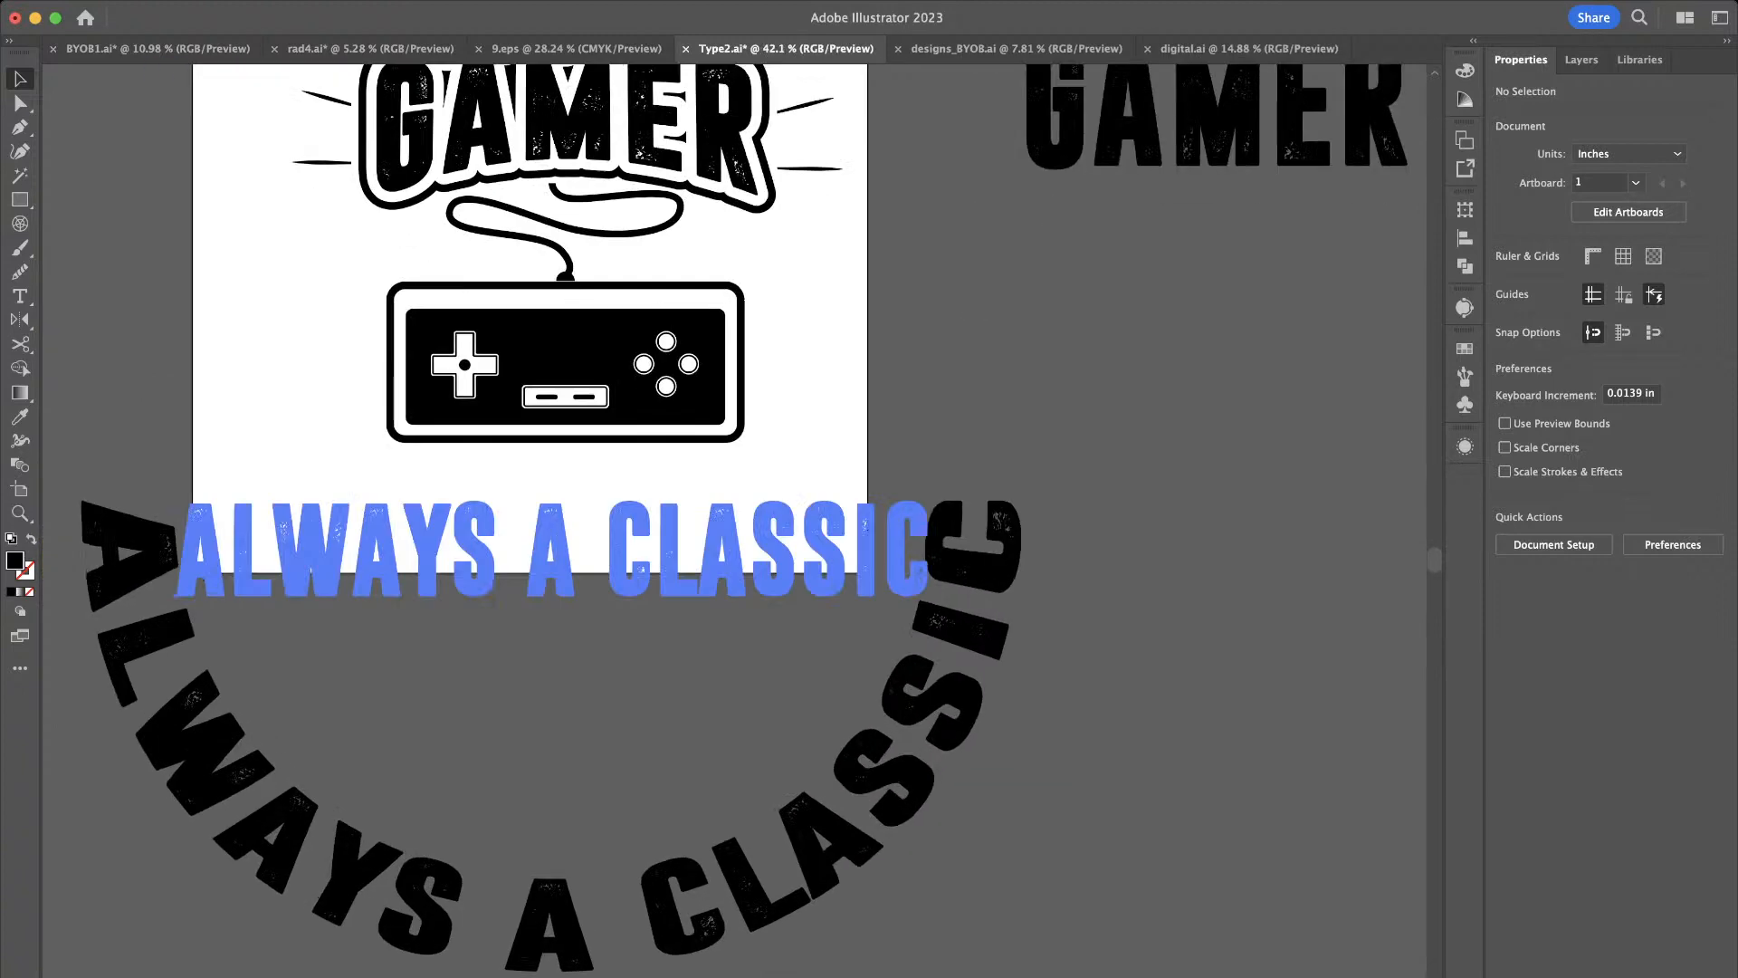
drag(805, 889, 814, 751)
drag(837, 660, 835, 635)
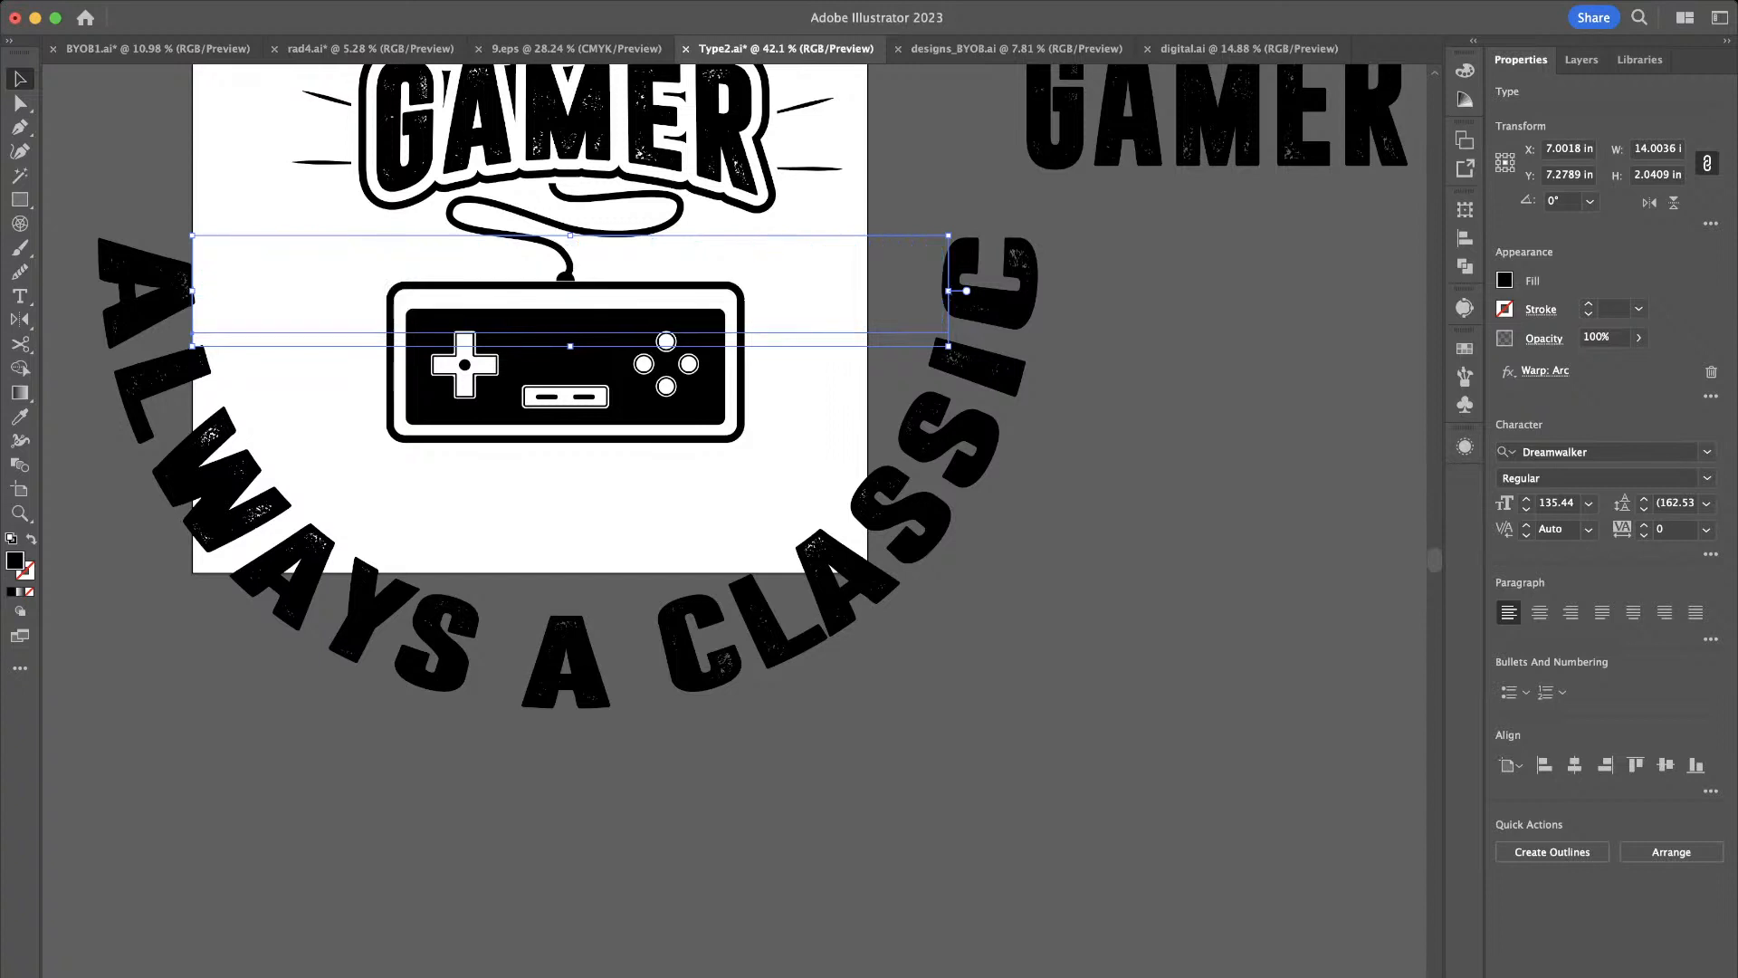
drag(949, 235, 948, 252)
Centre the curved ALWAYS A CLASSIC text horizontally with the game controller
scroll(948, 252, up, 1)
scroll(670, 317, up, 2)
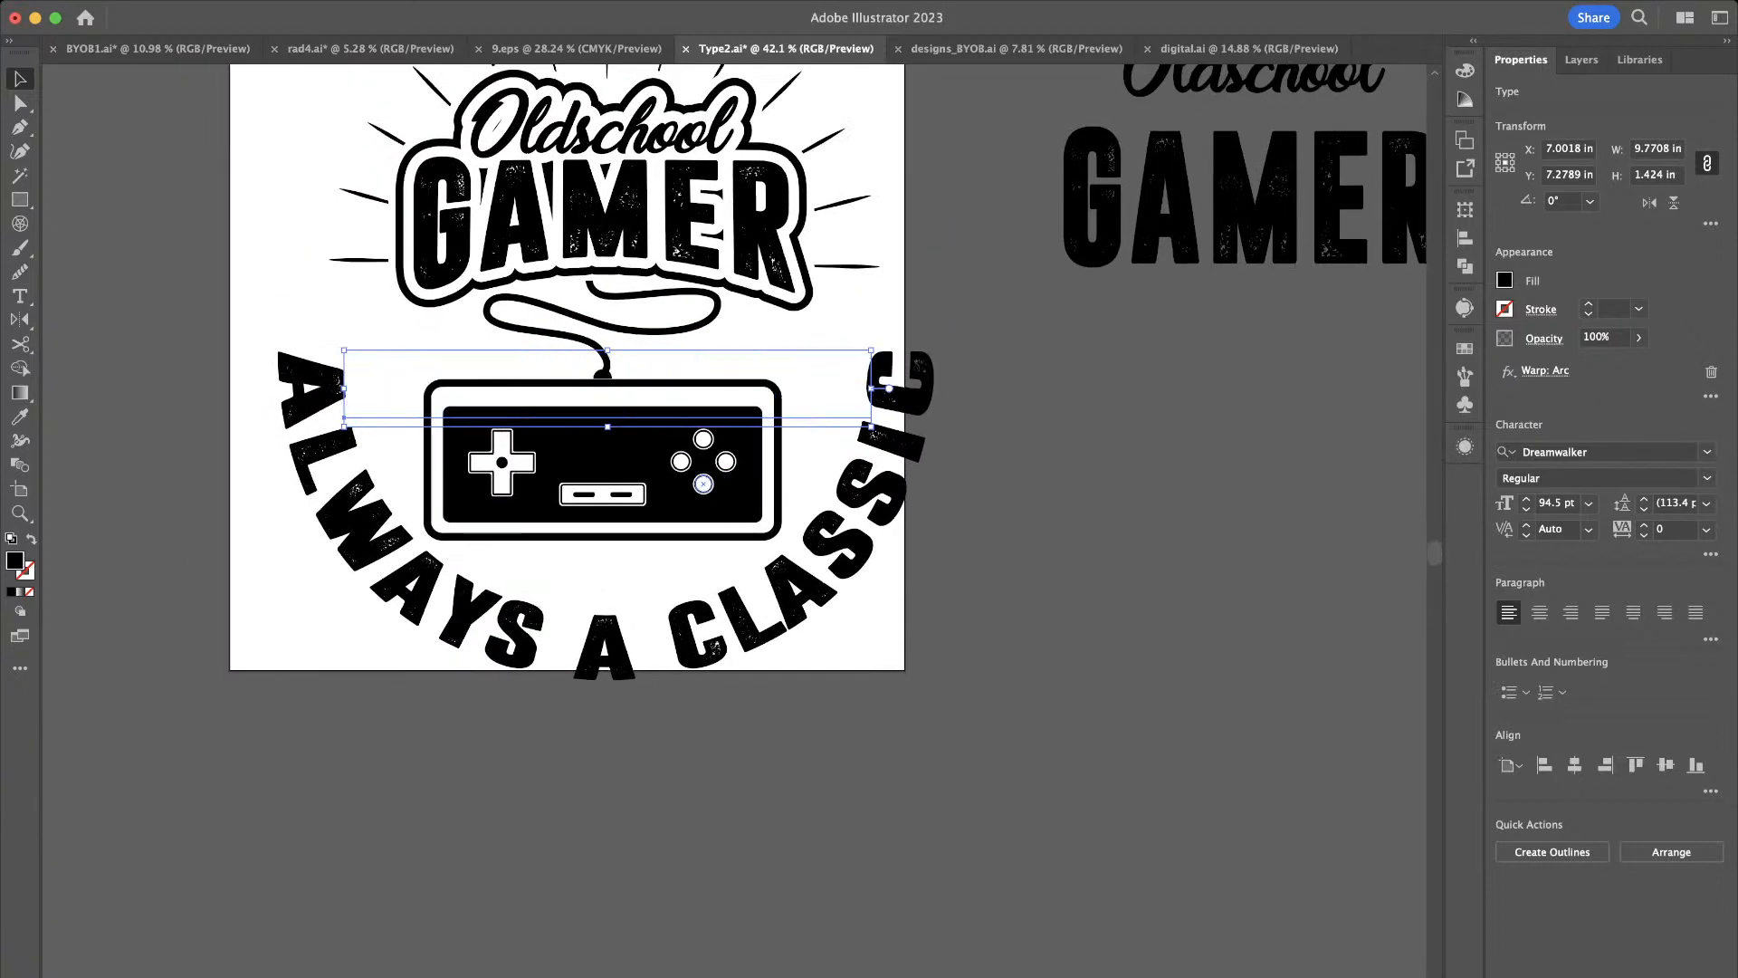
shift+click(651, 444)
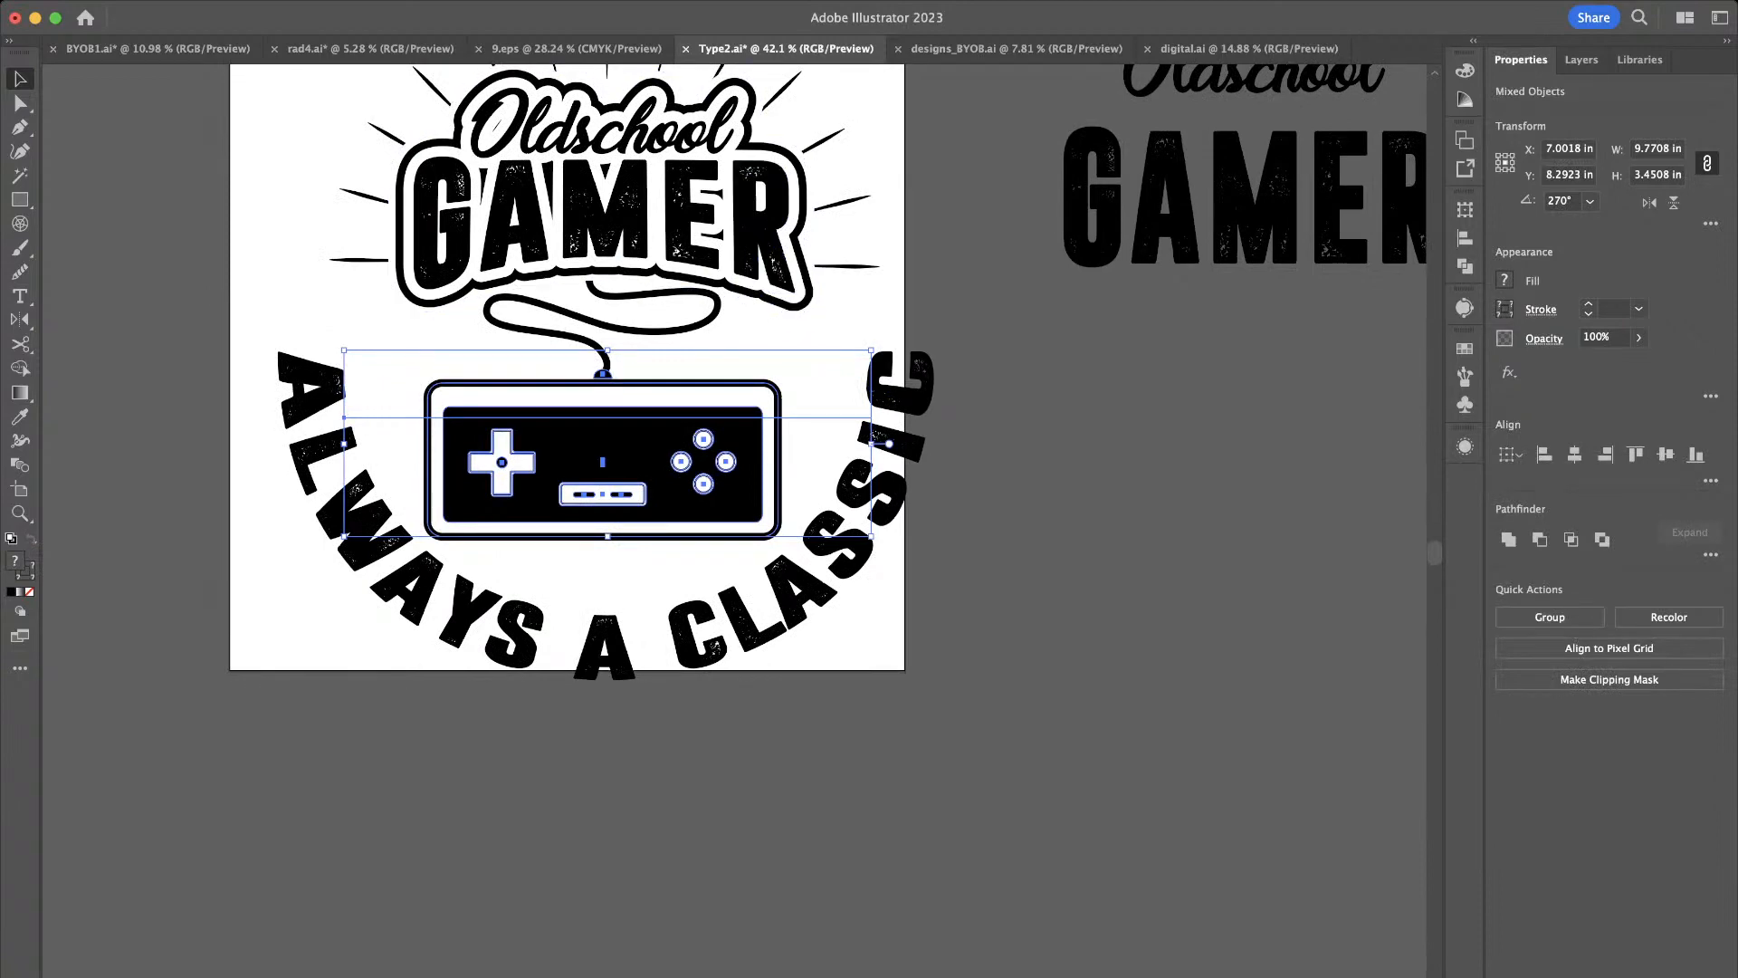
click(1575, 454)
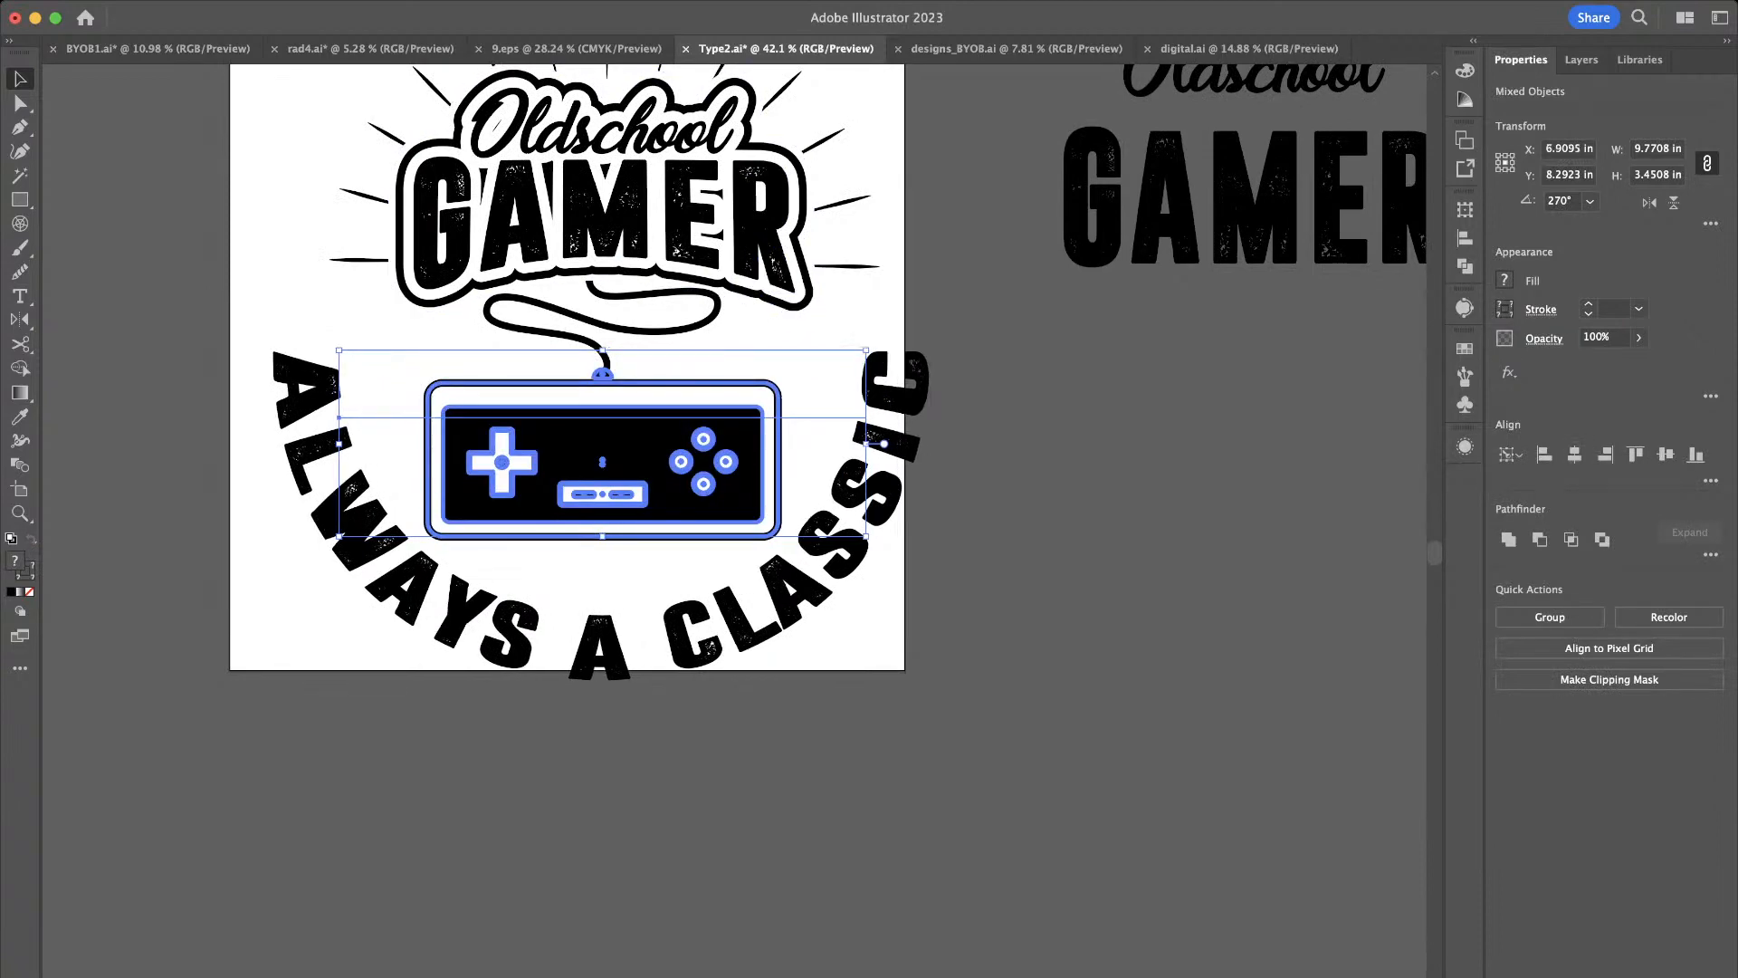
click(1131, 452)
Shrink the curved ALWAYS A CLASSIC text to about 9.57 in wide and move it down about 1.25 in
scroll(1131, 453, up, 2)
scroll(735, 506, up, 1)
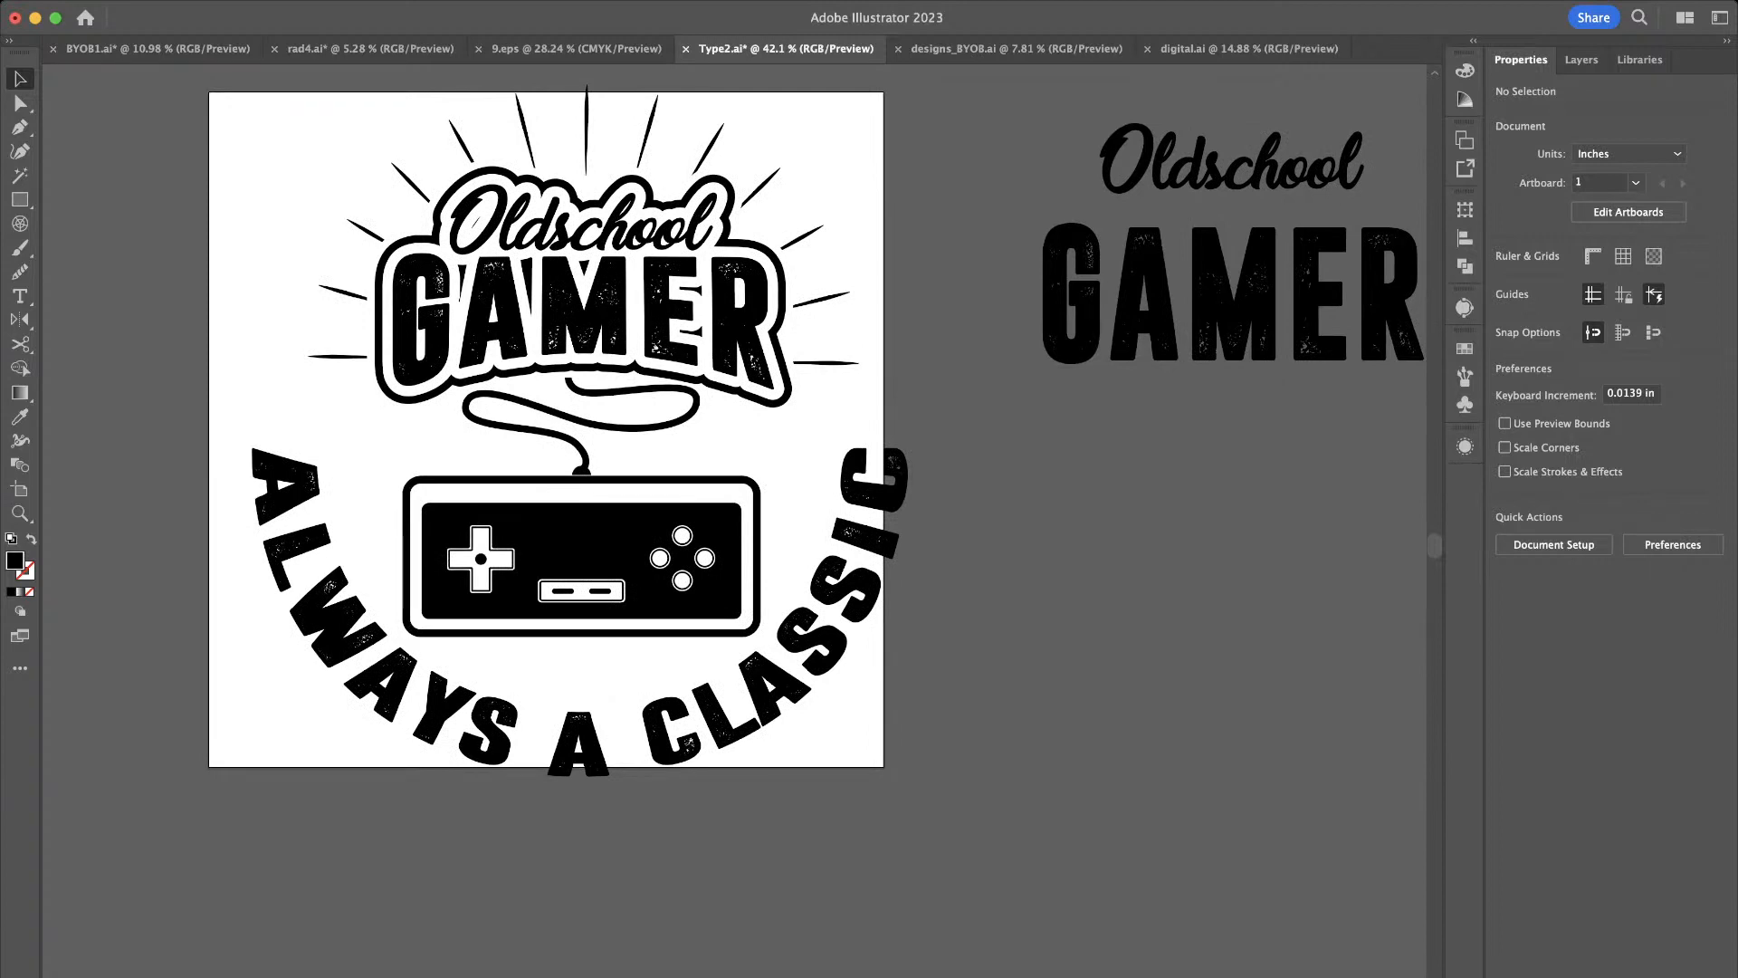
click(581, 485)
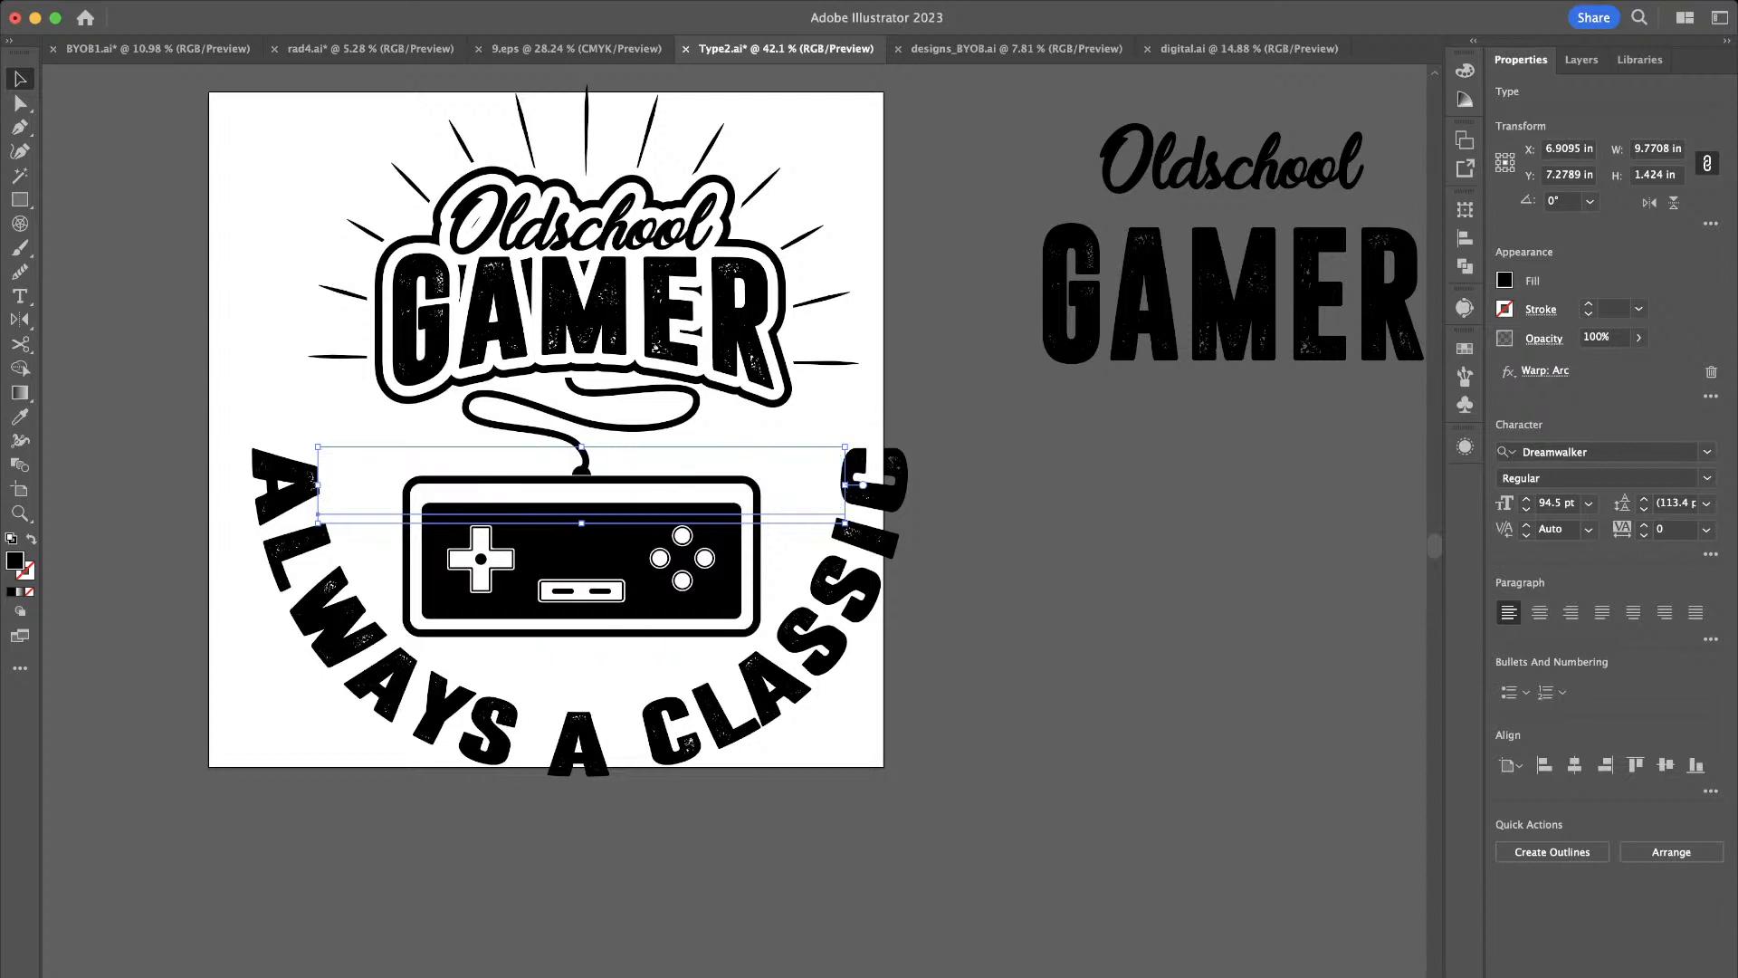
mouse_move(845, 446)
mouse_down()
mouse_move(823, 458)
mouse_move(840, 447)
mouse_up()
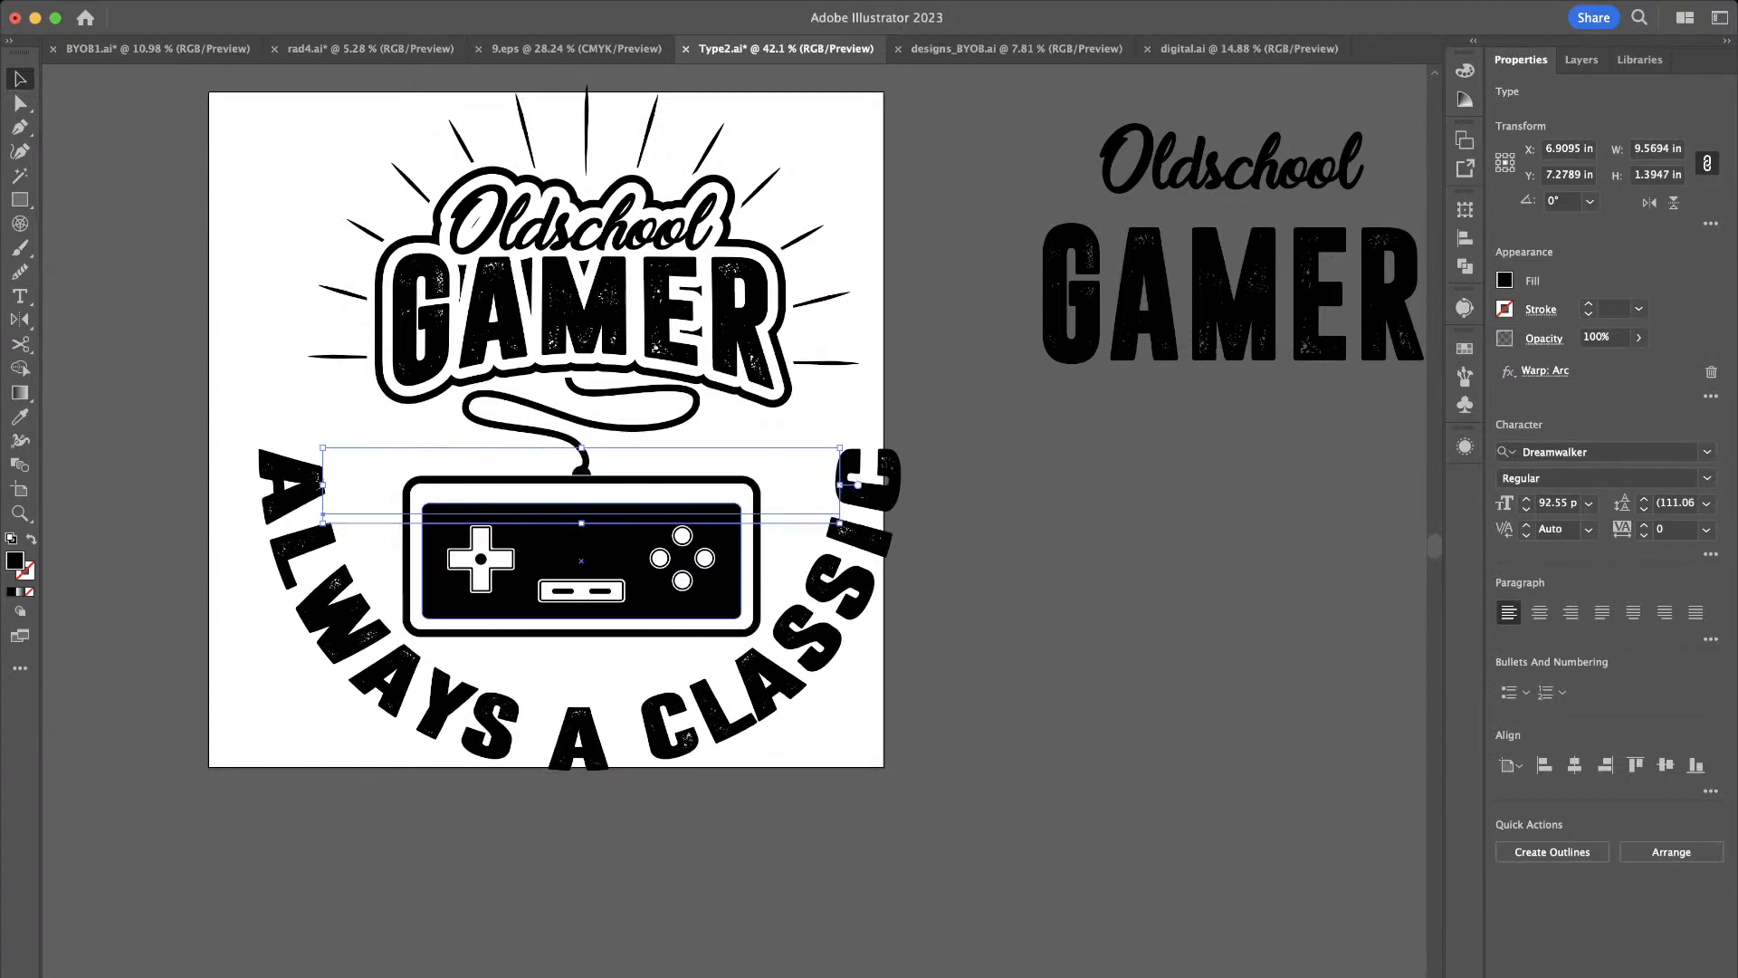
key(Down)
key(Down)
key(Down)
key(Down)
key(Down)
key(Down)
key(Down)
key(Down)
key(Down)
key(Down)
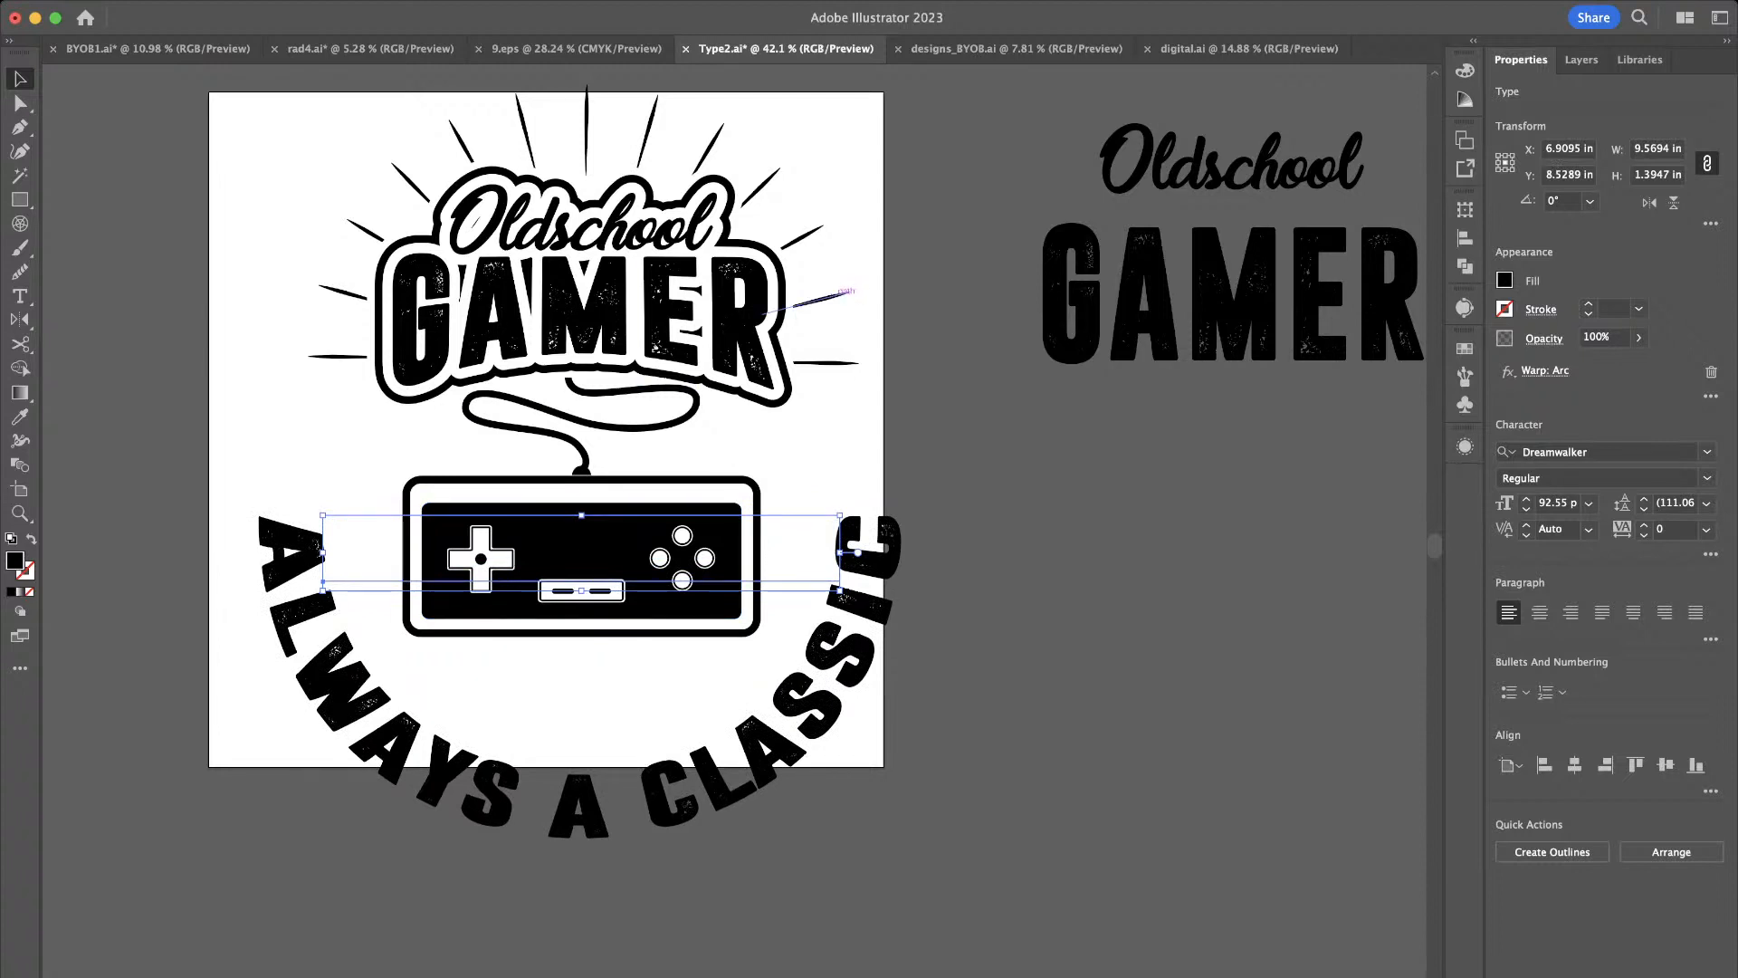
Enlarge the group of rays from its centre so it spreads wider around the lettering
click(842, 293)
scroll(830, 296, down, 2)
drag(852, 130, 905, 105)
click(903, 434)
scroll(904, 435, up, 3)
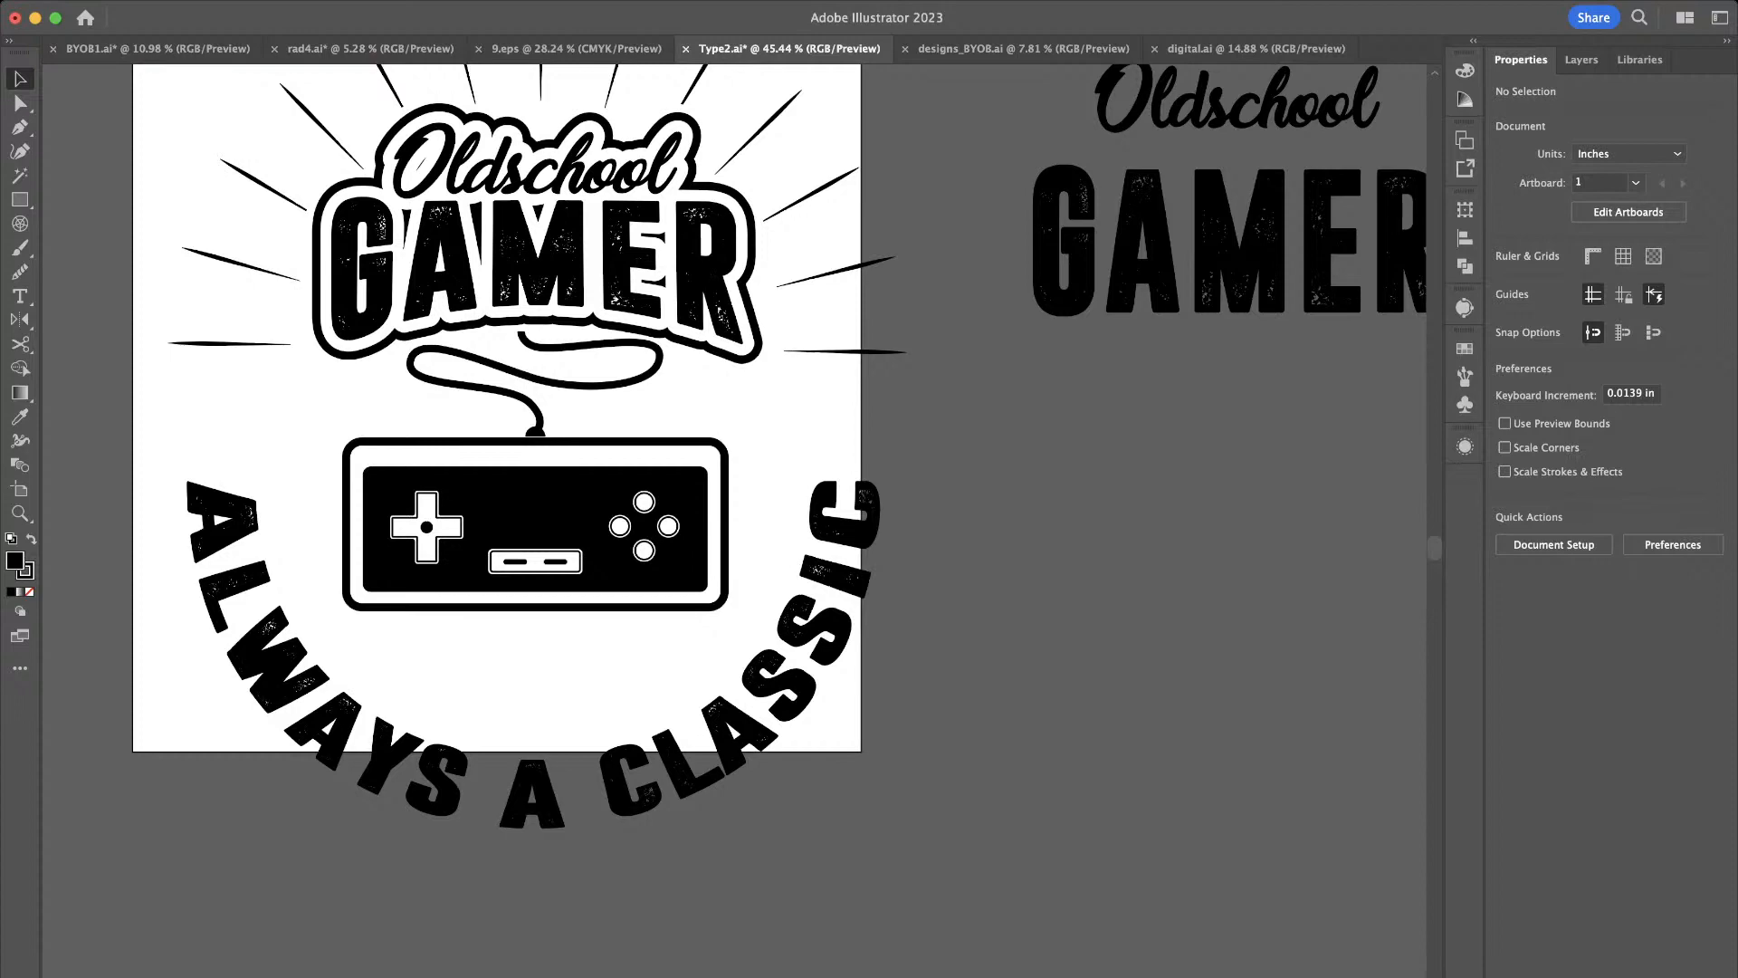
scroll(903, 488, down, 5)
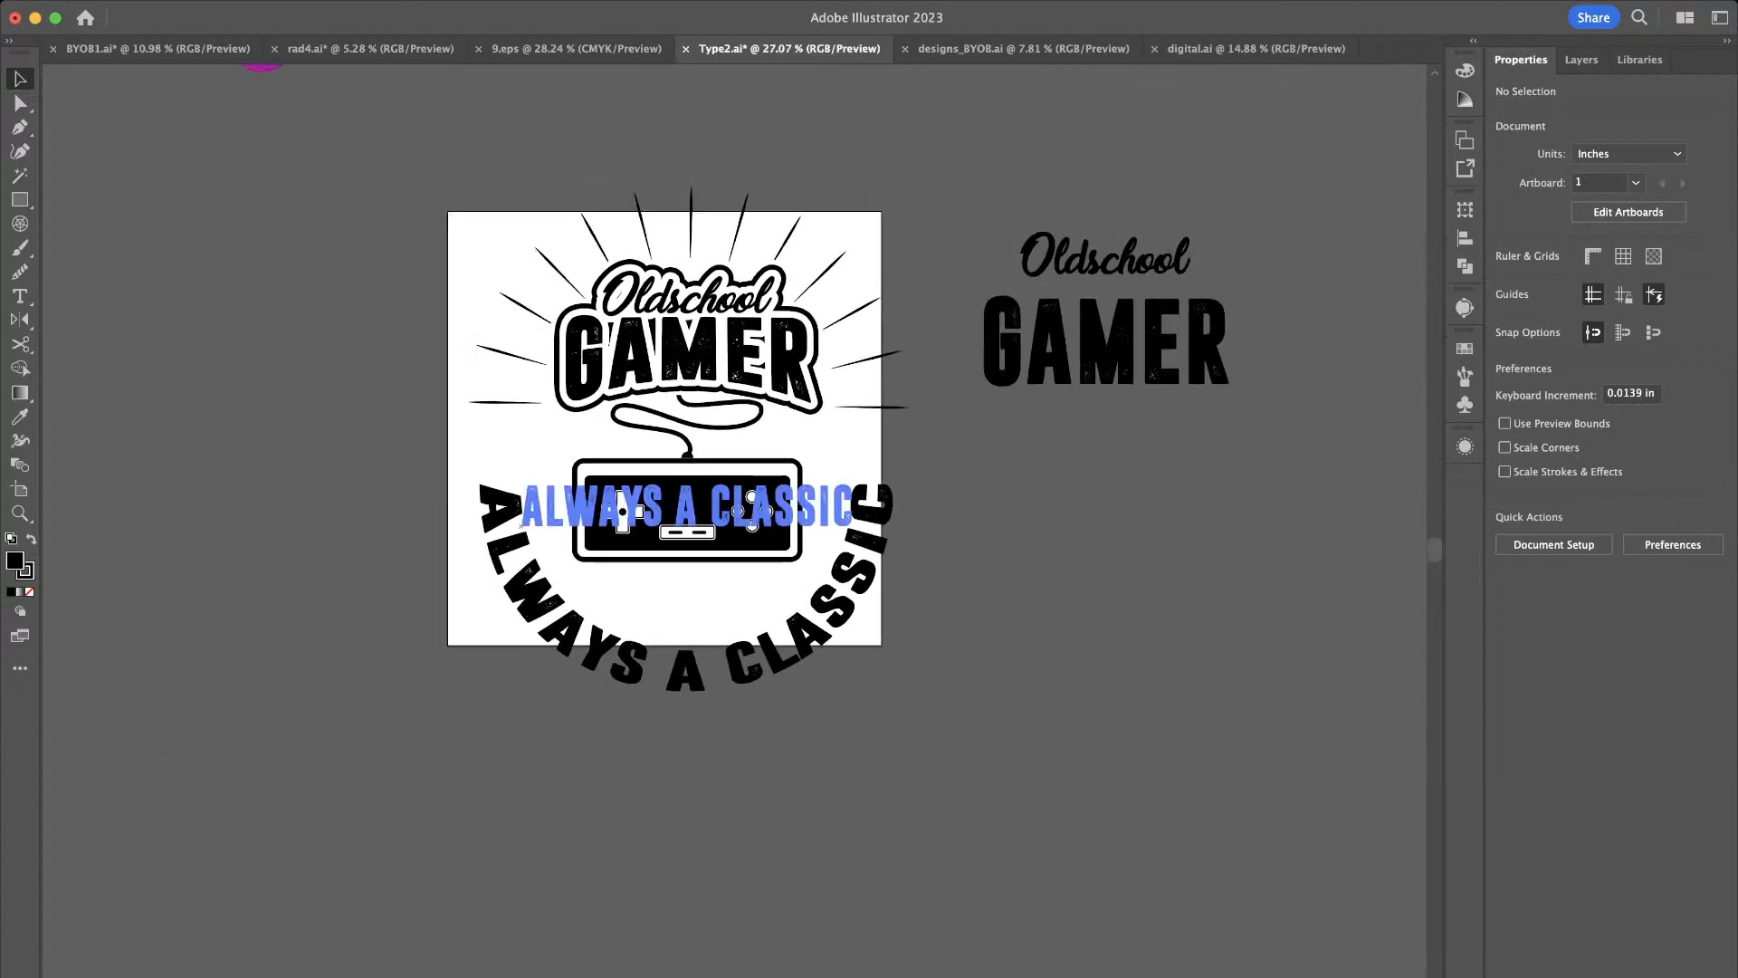
scroll(851, 507, up, 6)
scroll(842, 507, up, 3)
scroll(733, 516, right, 2)
scroll(733, 516, up, 1)
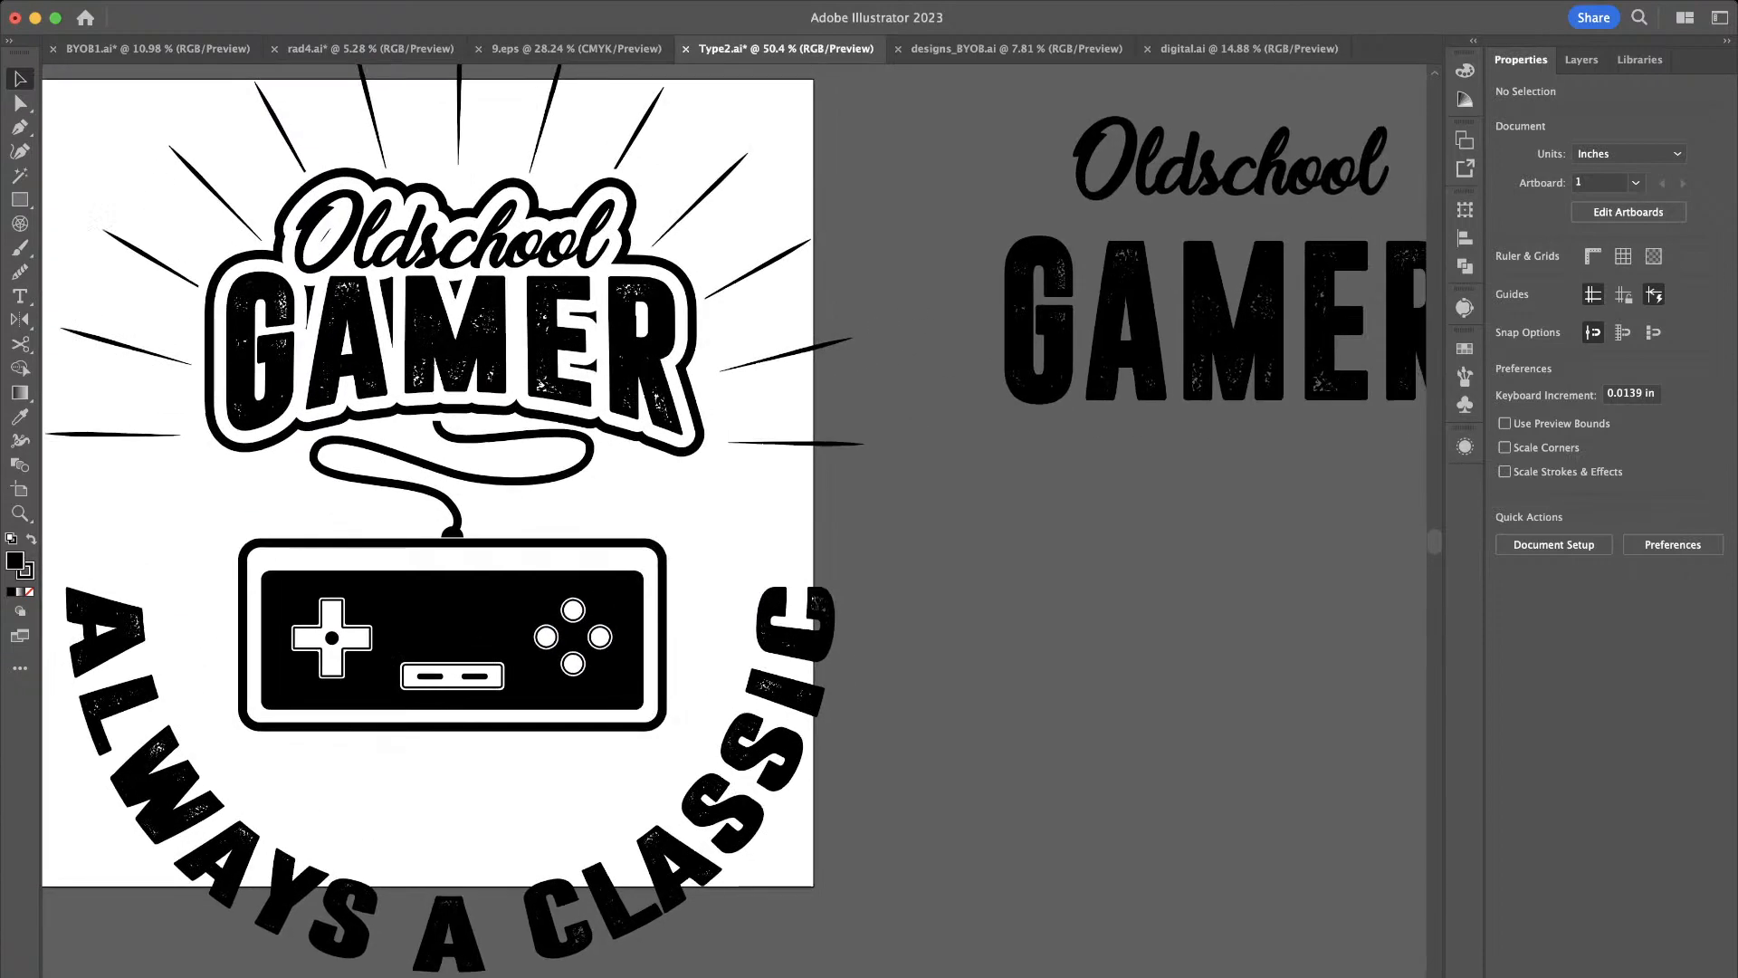
scroll(733, 516, left, 4)
scroll(733, 516, down, 2)
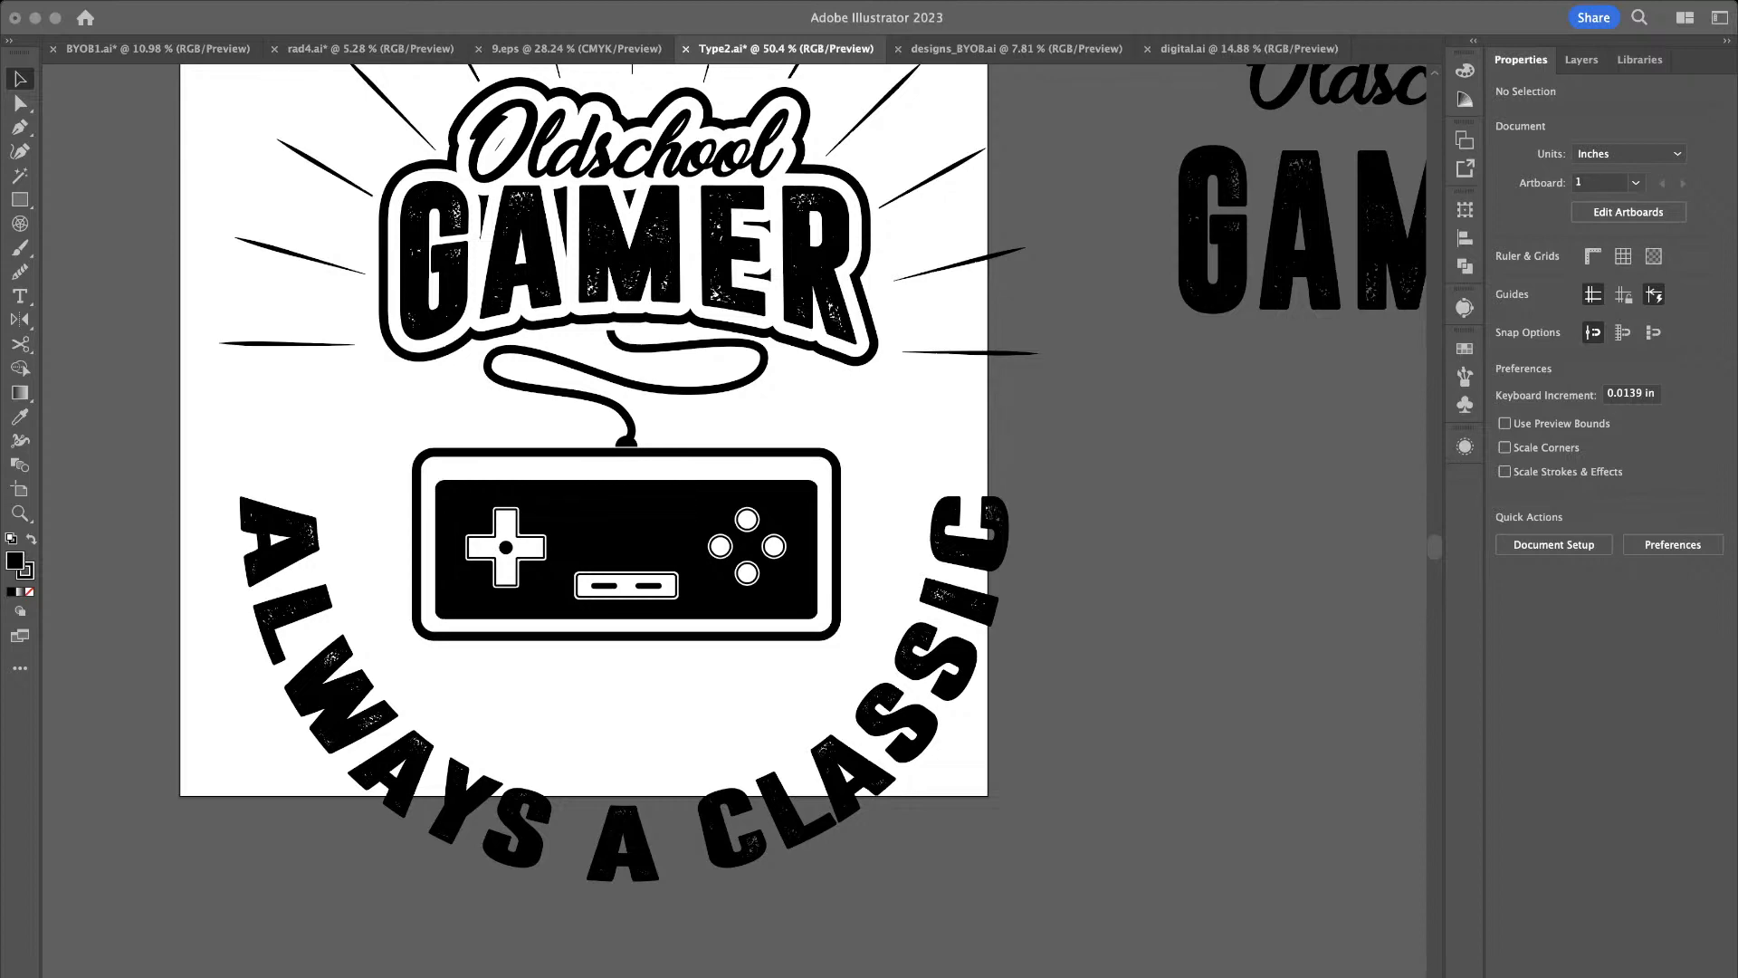
scroll(803, 470, down, 2)
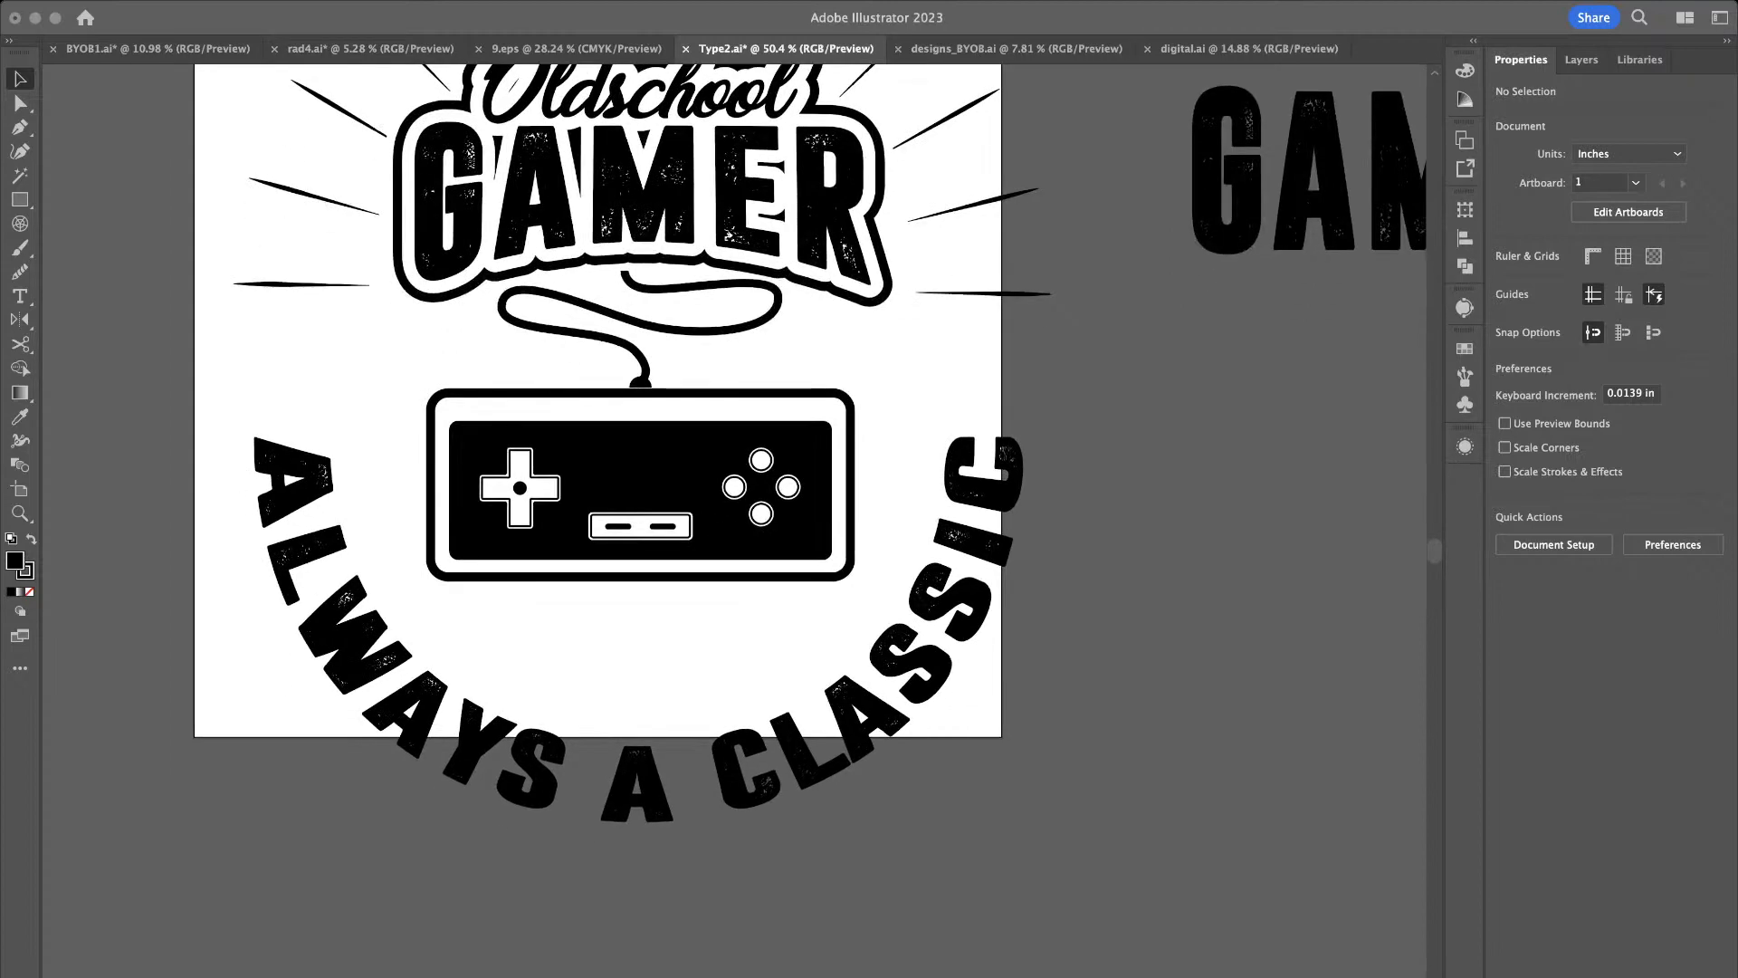
scroll(758, 520, up, 6)
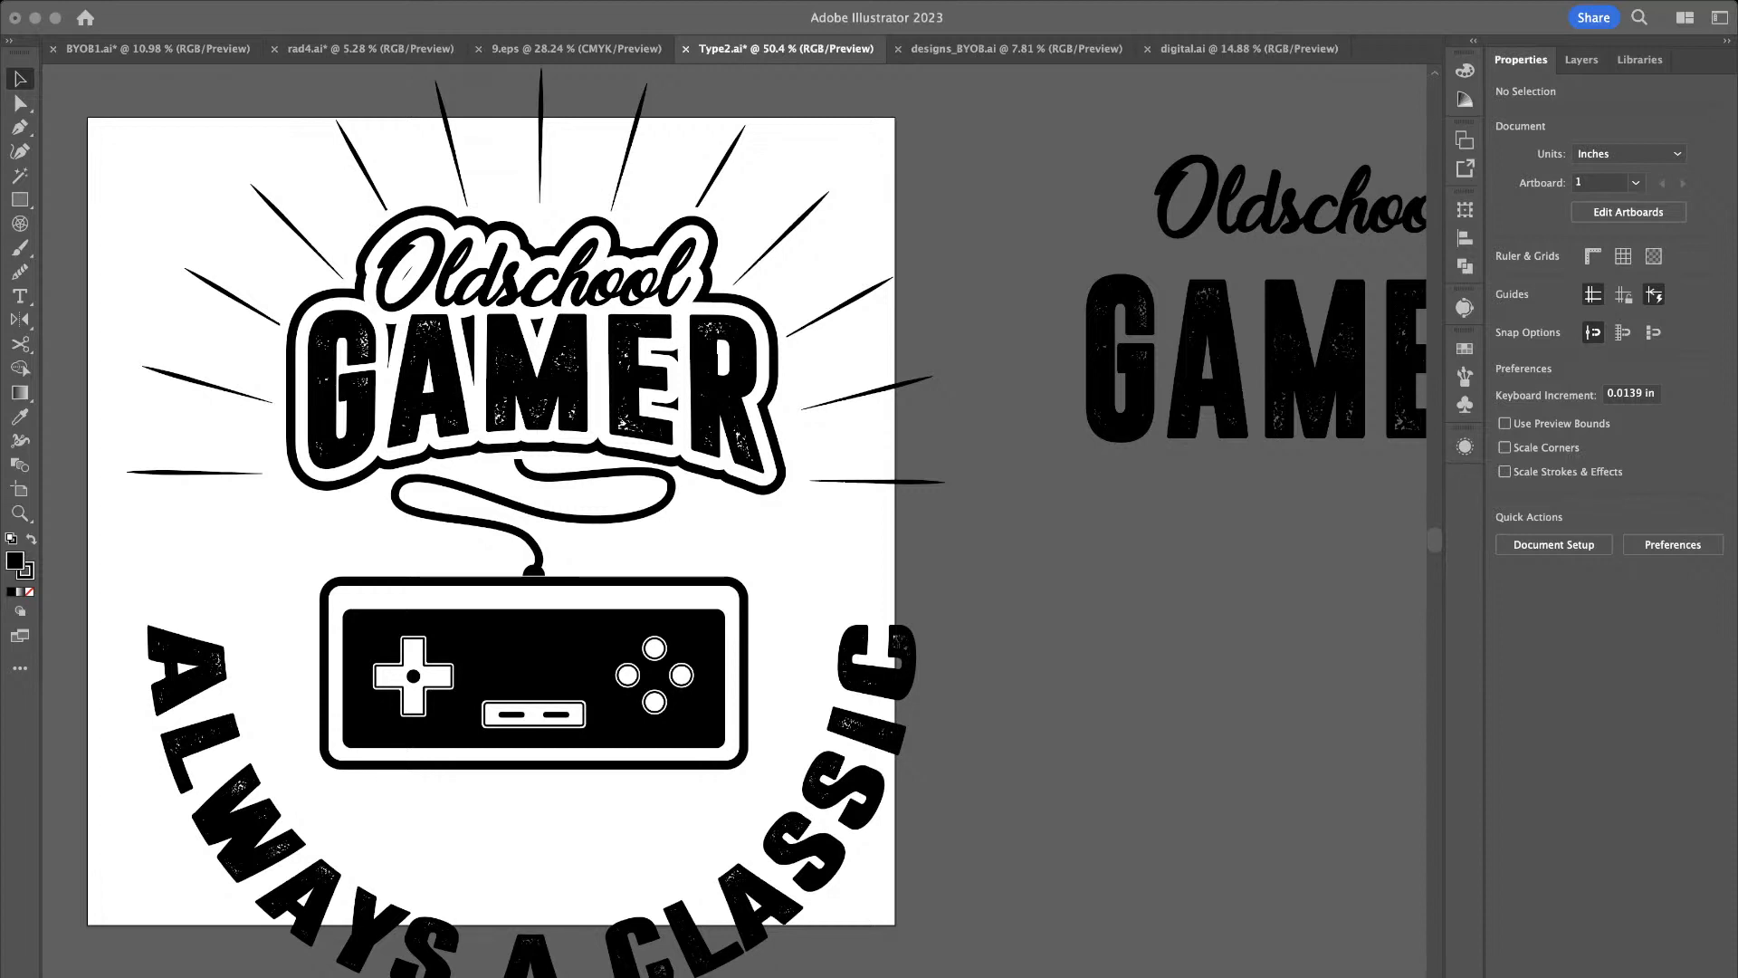
Draw the left half of a heart, about 0.76 in wide and 1.36 in tall, below the controller with the Pen tool
click(20, 127)
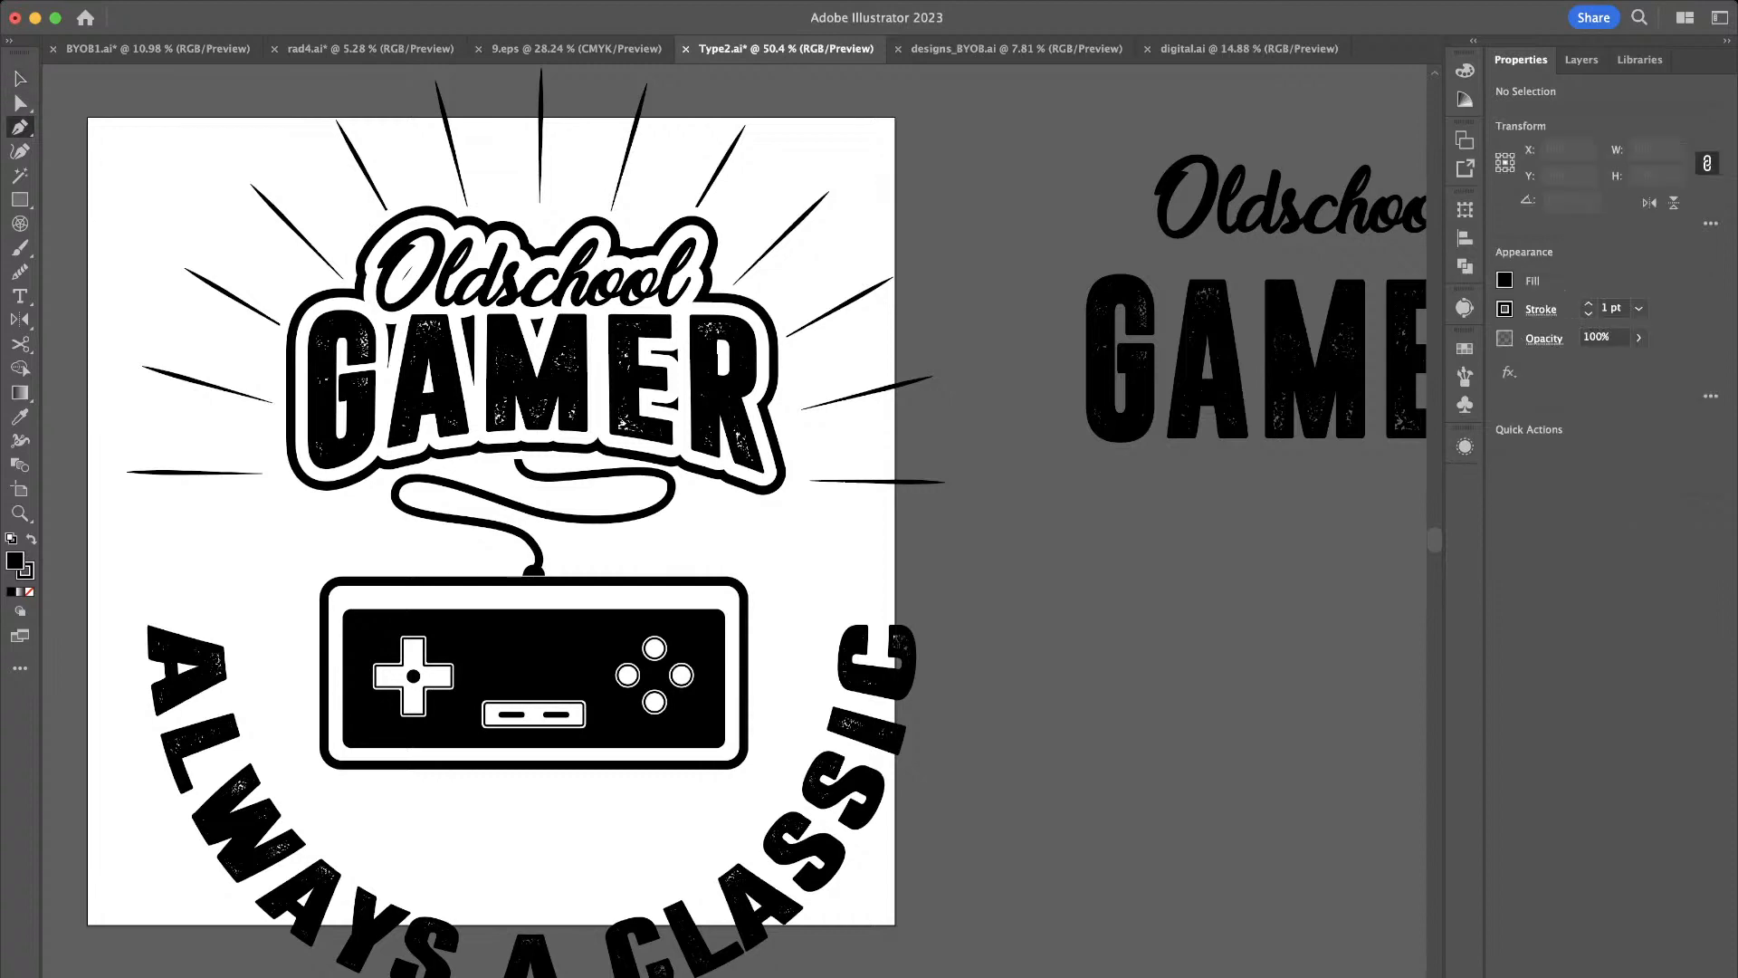
scroll(429, 665, down, 3)
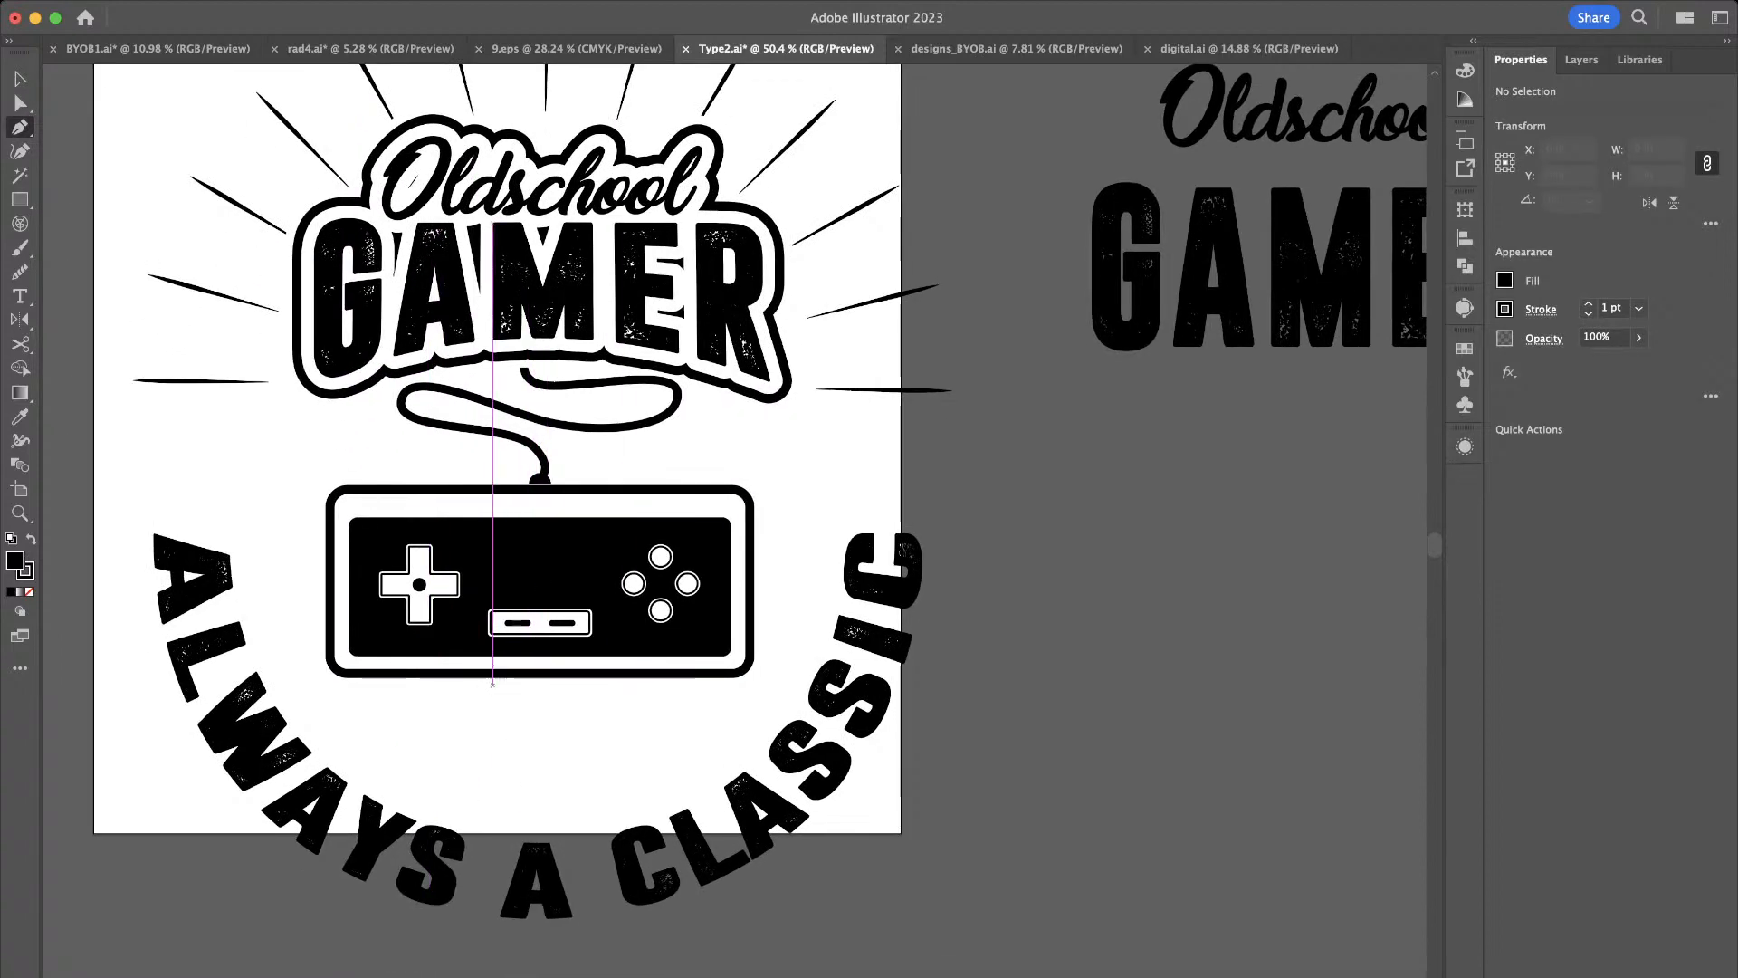
scroll(606, 697, up, 2)
scroll(469, 753, up, 3)
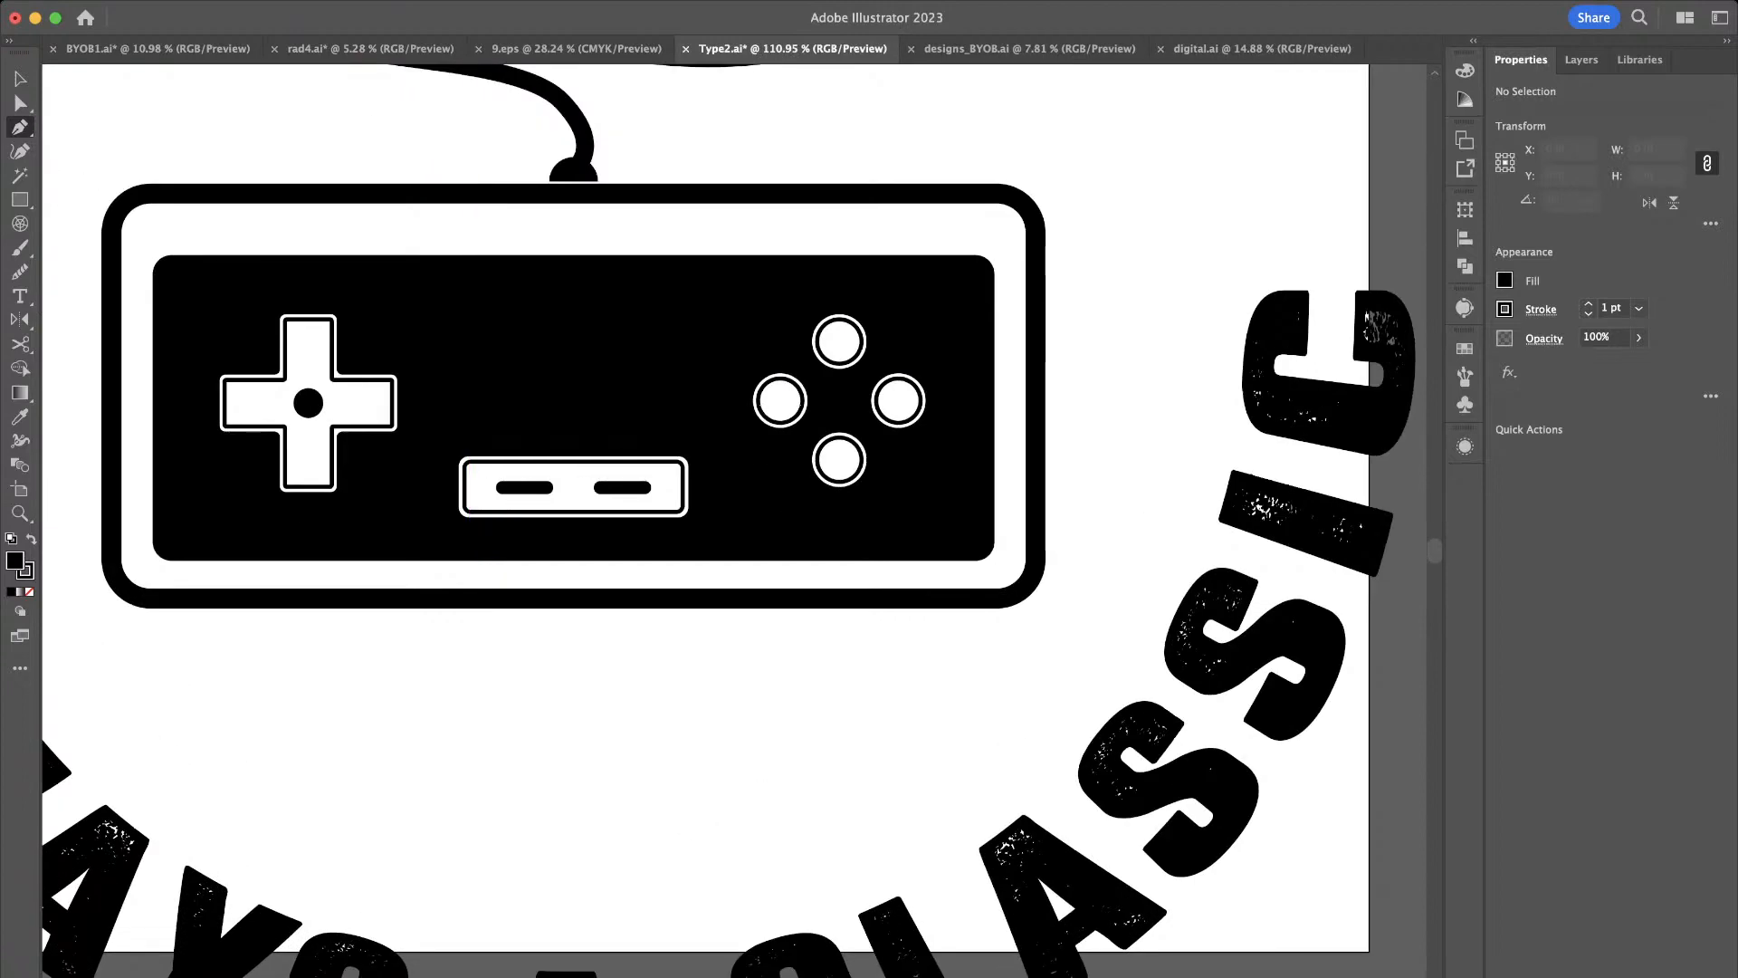
scroll(381, 724, left, 3)
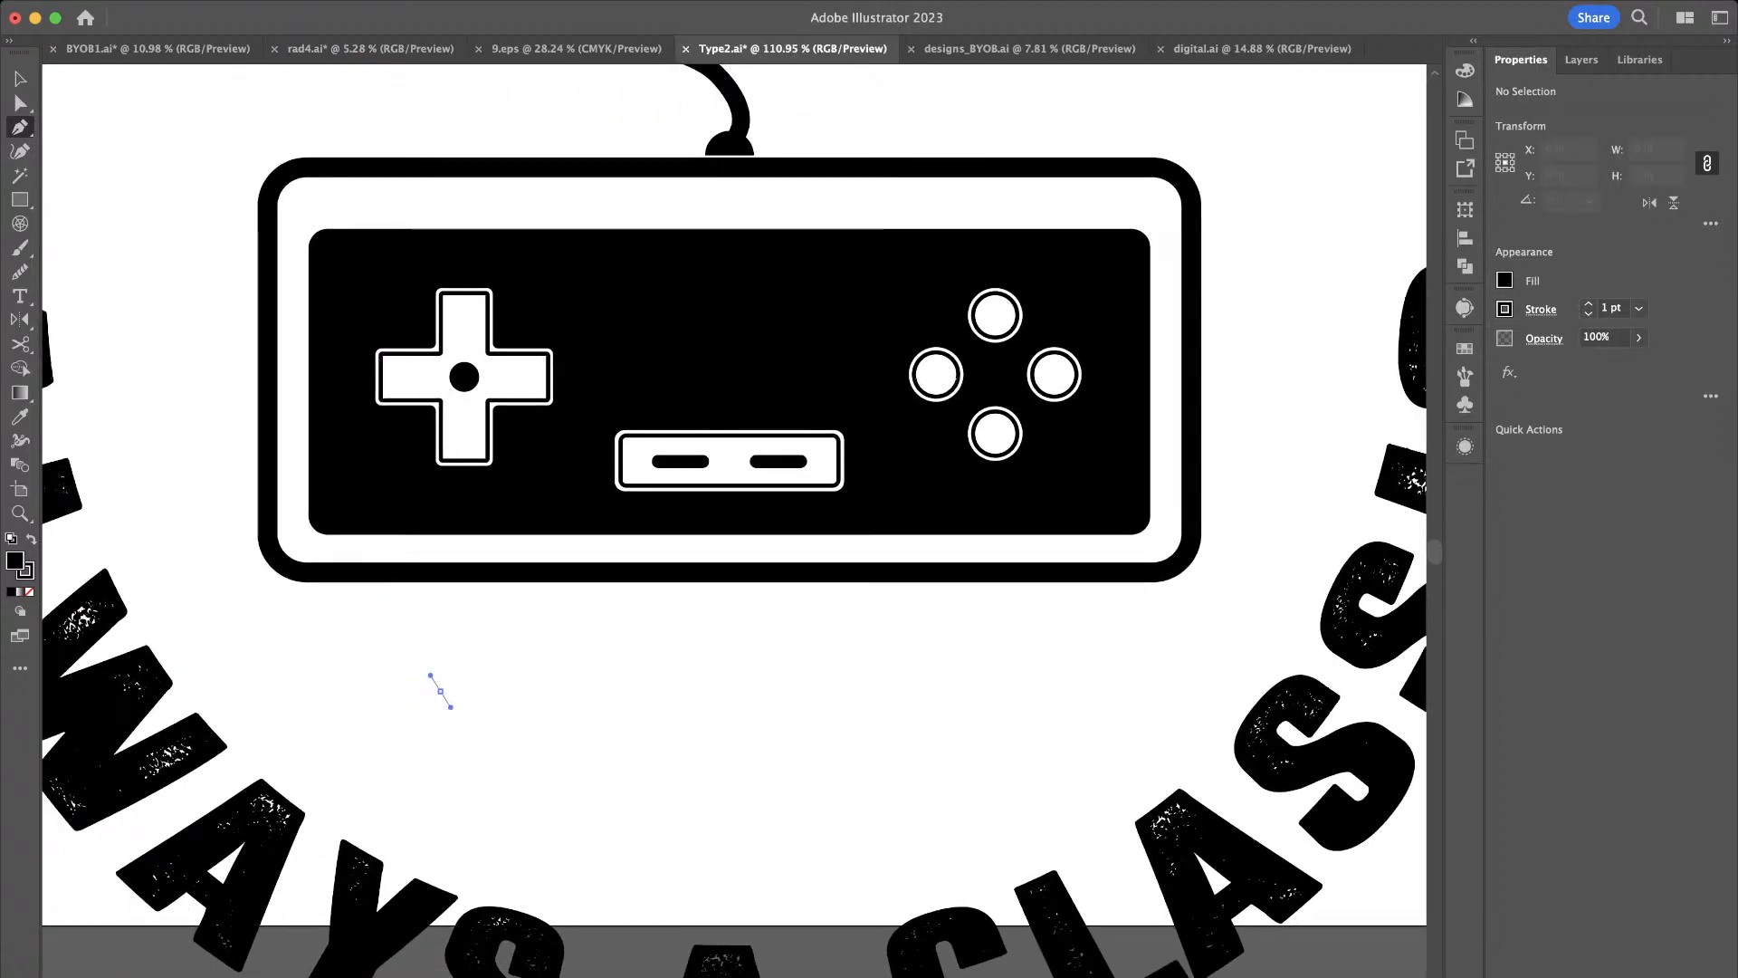
drag(441, 690, 516, 803)
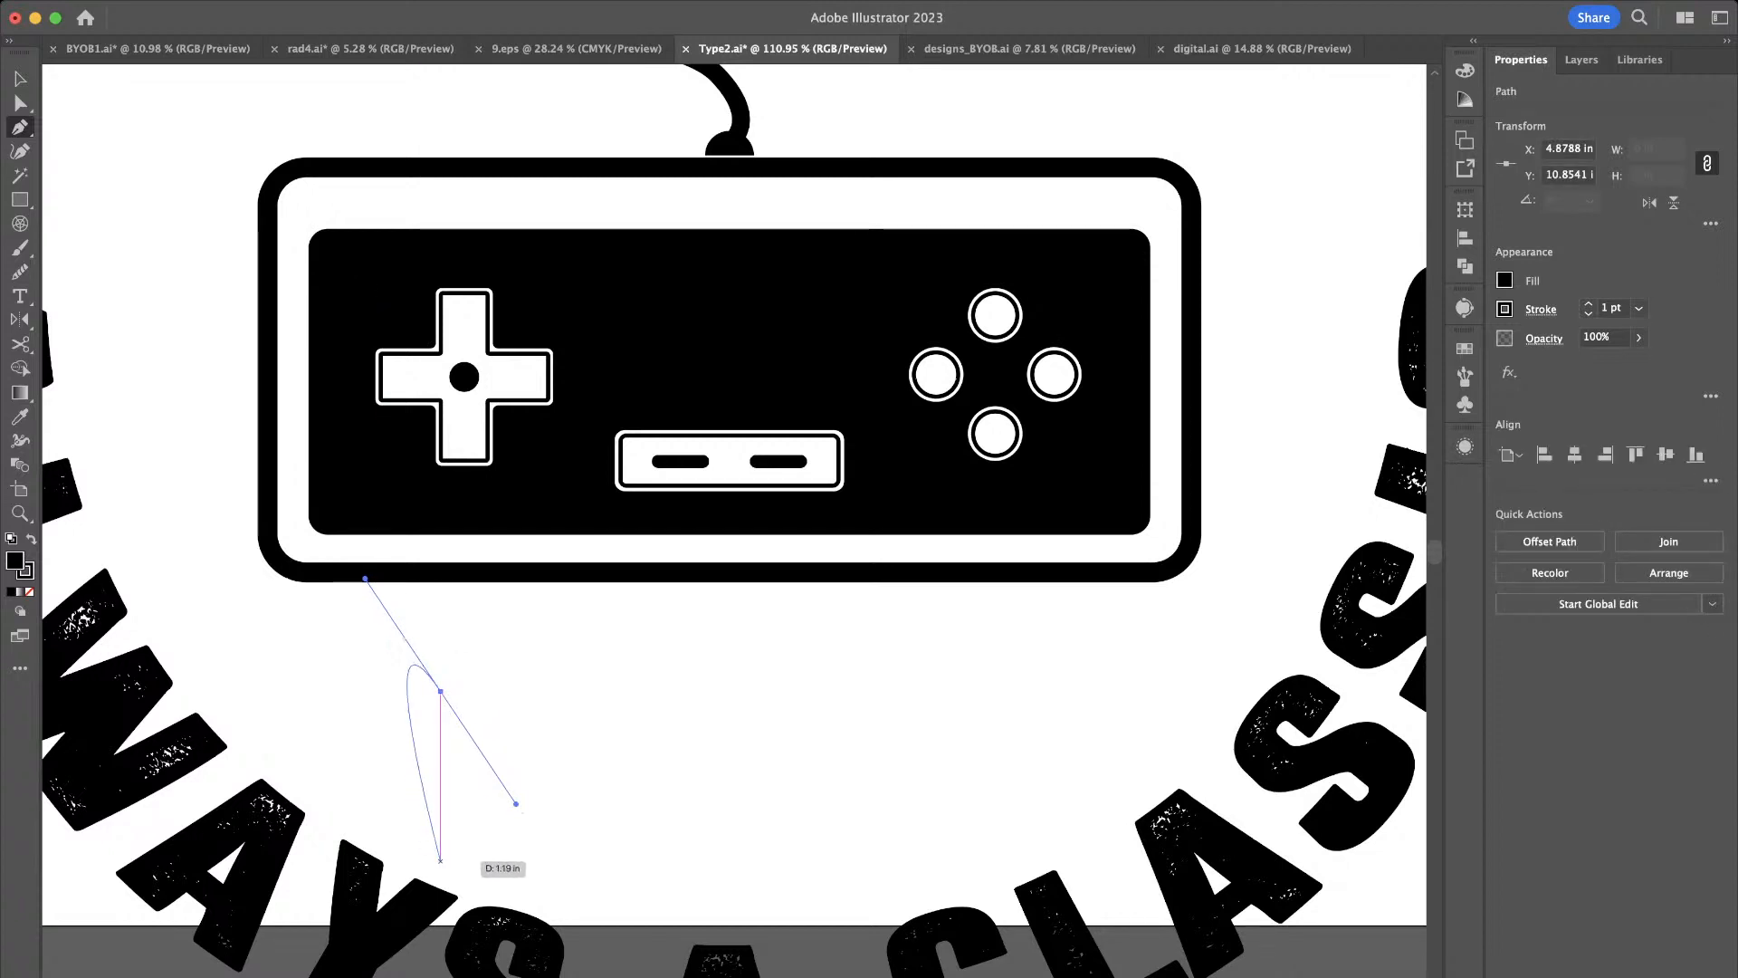
scroll(440, 860, down, 3)
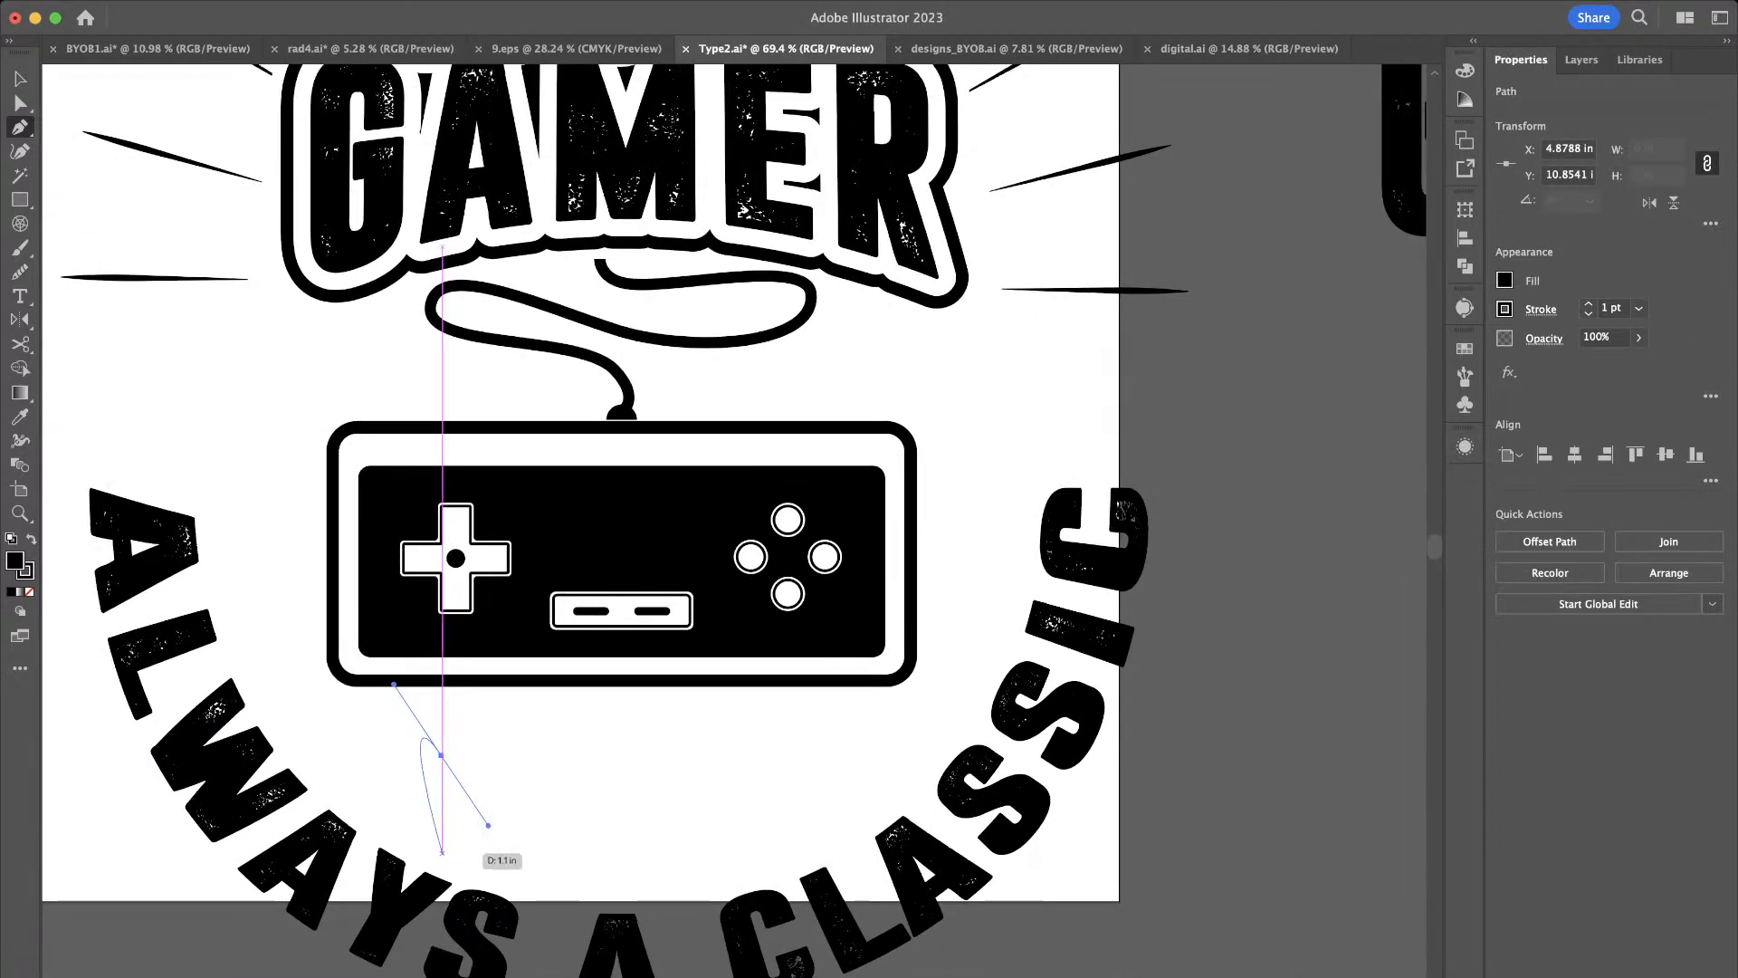
drag(441, 851, 564, 912)
key(v)
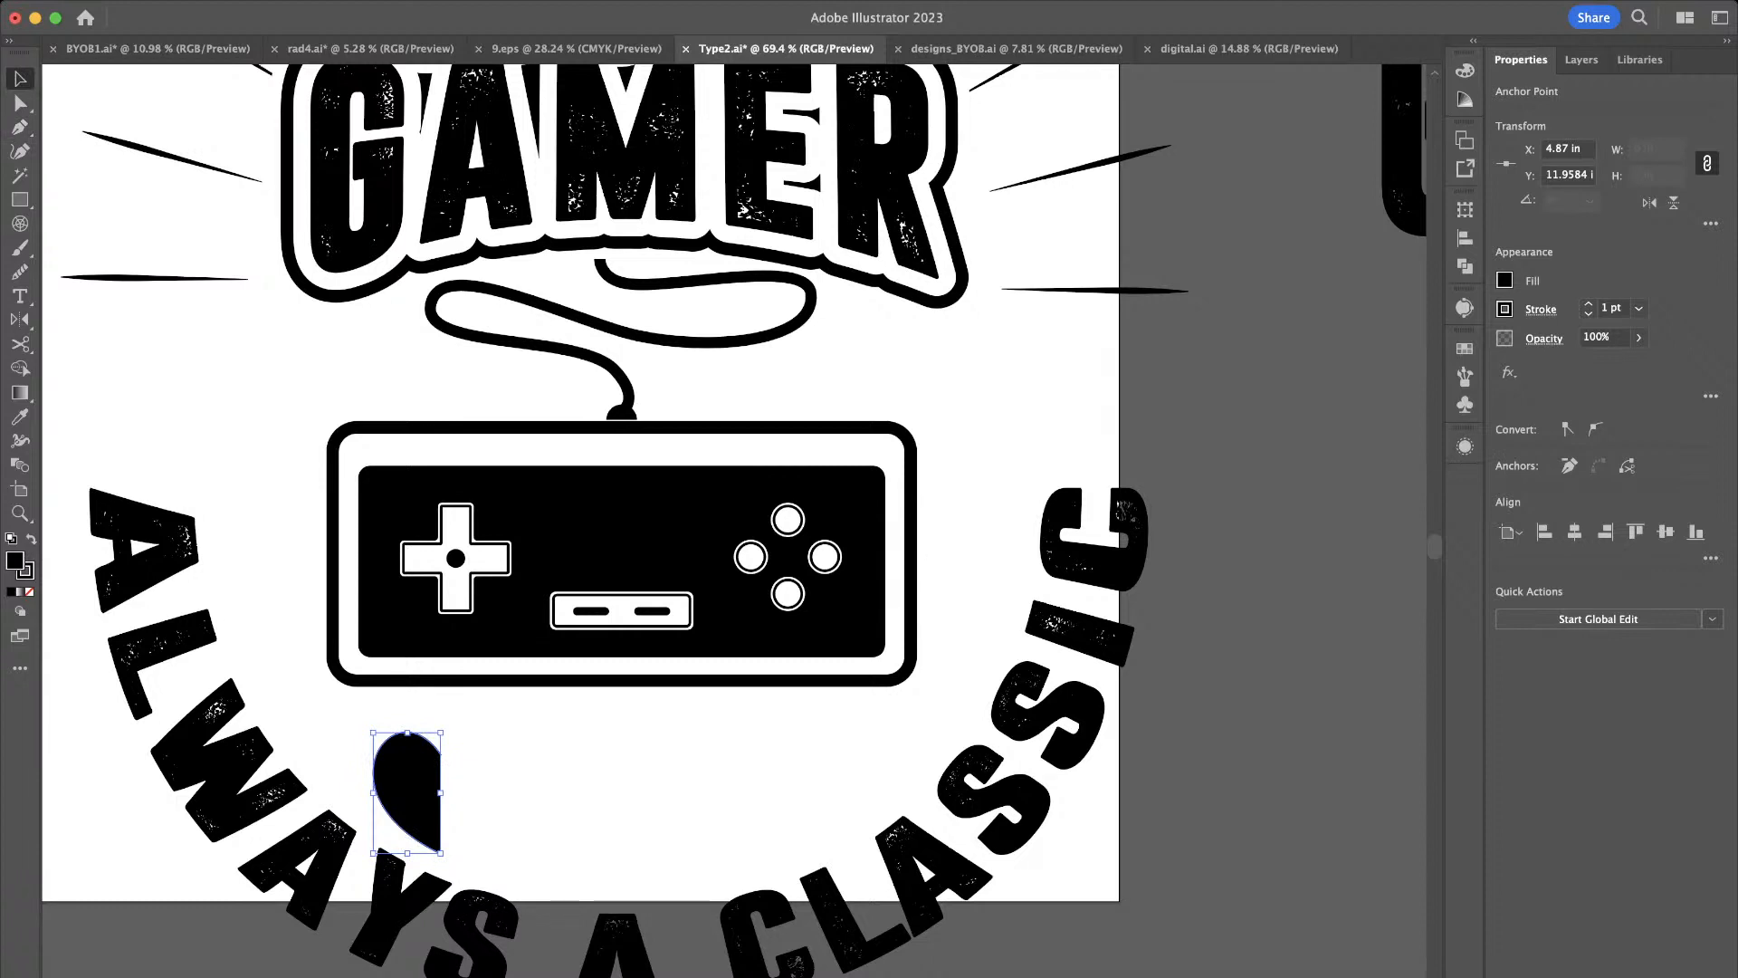
key(p)
scroll(447, 827, up, 3)
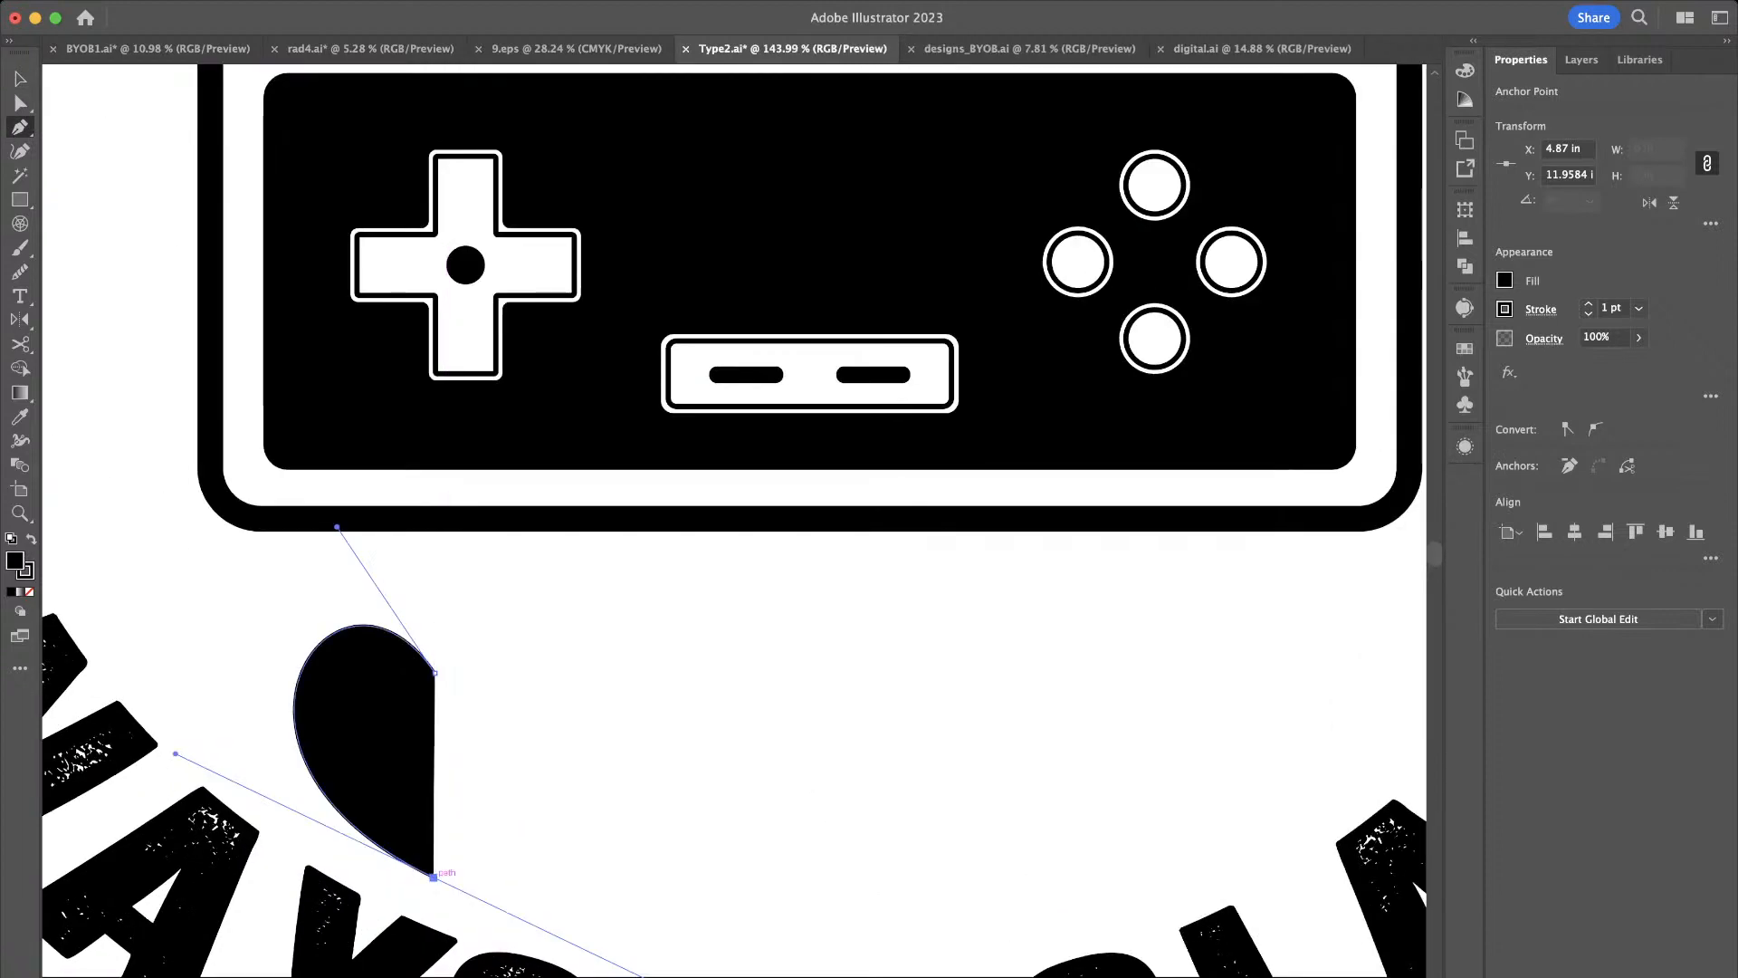
key(v)
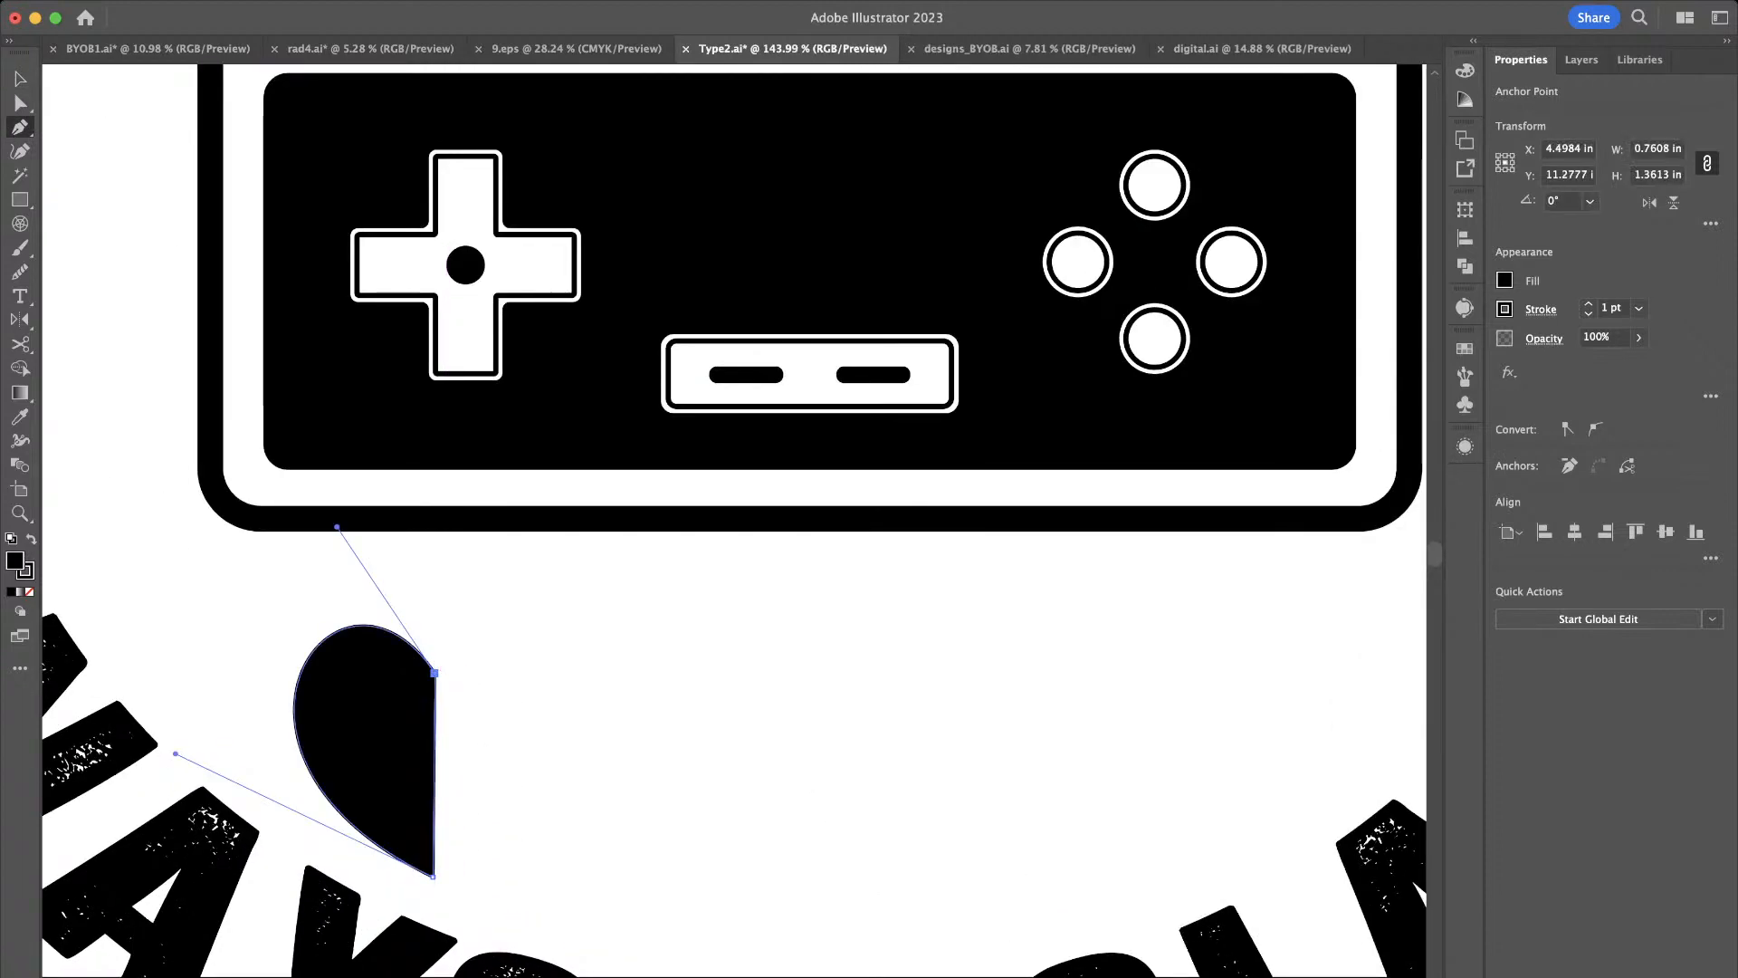
click(522, 715)
click(389, 724)
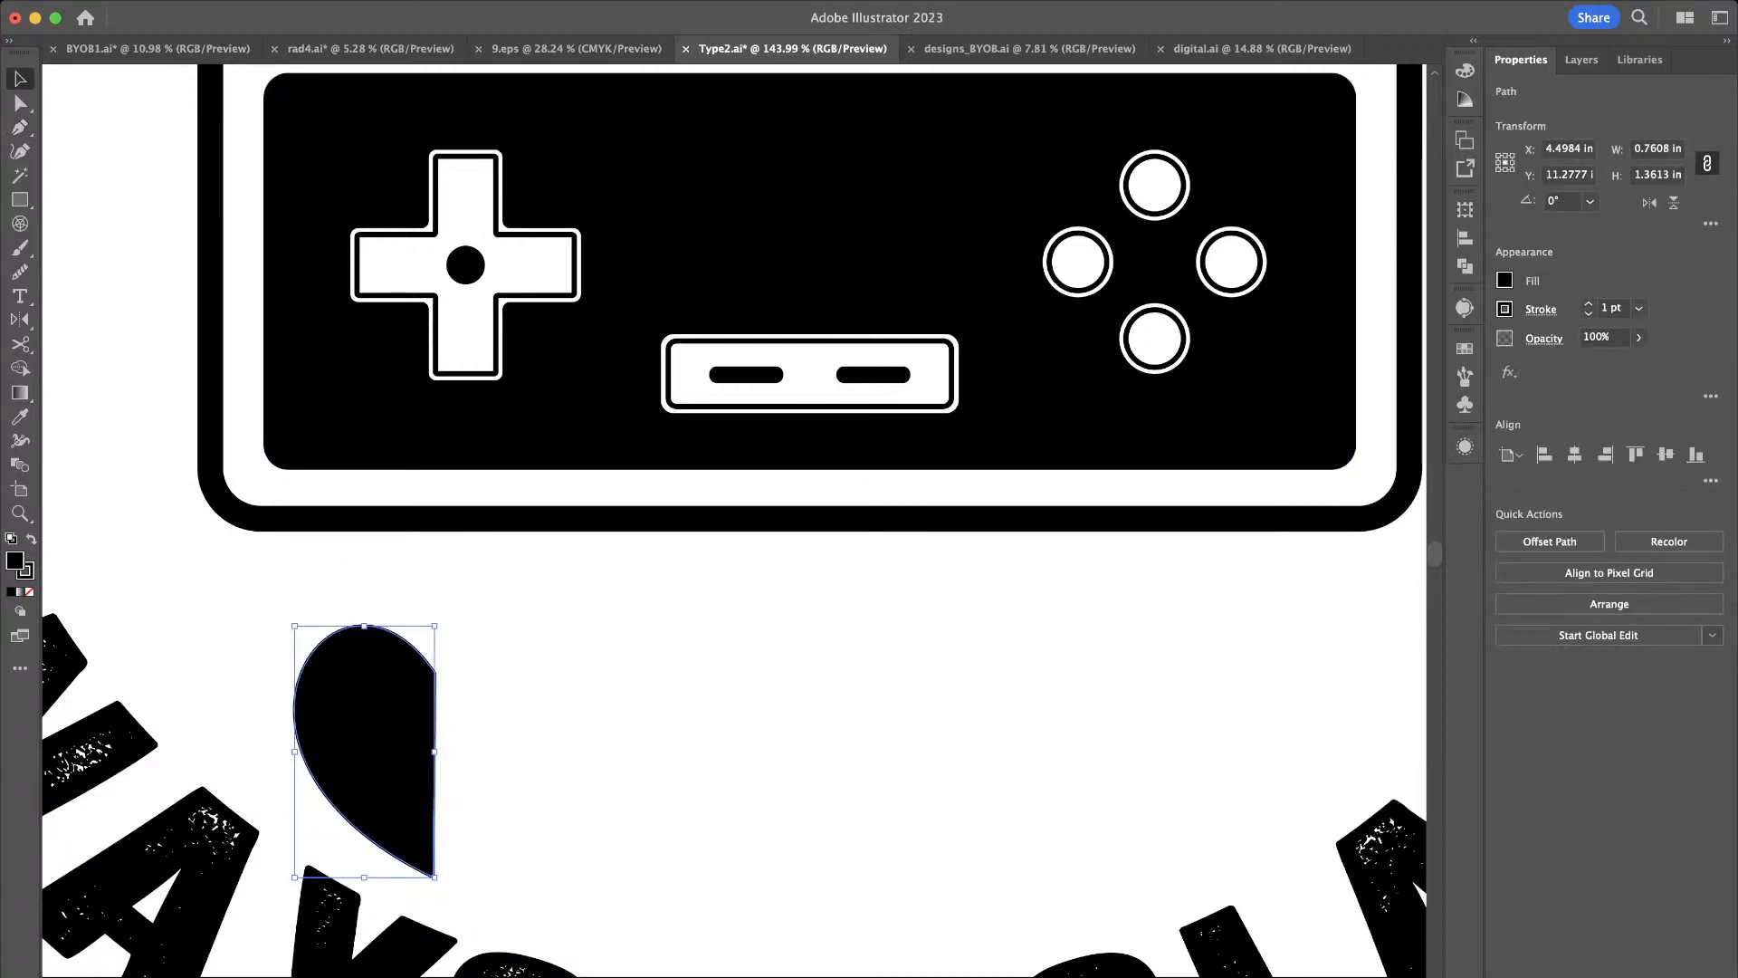
Place a mirrored copy against the half-heart's straight edge and group both halves
click(1649, 203)
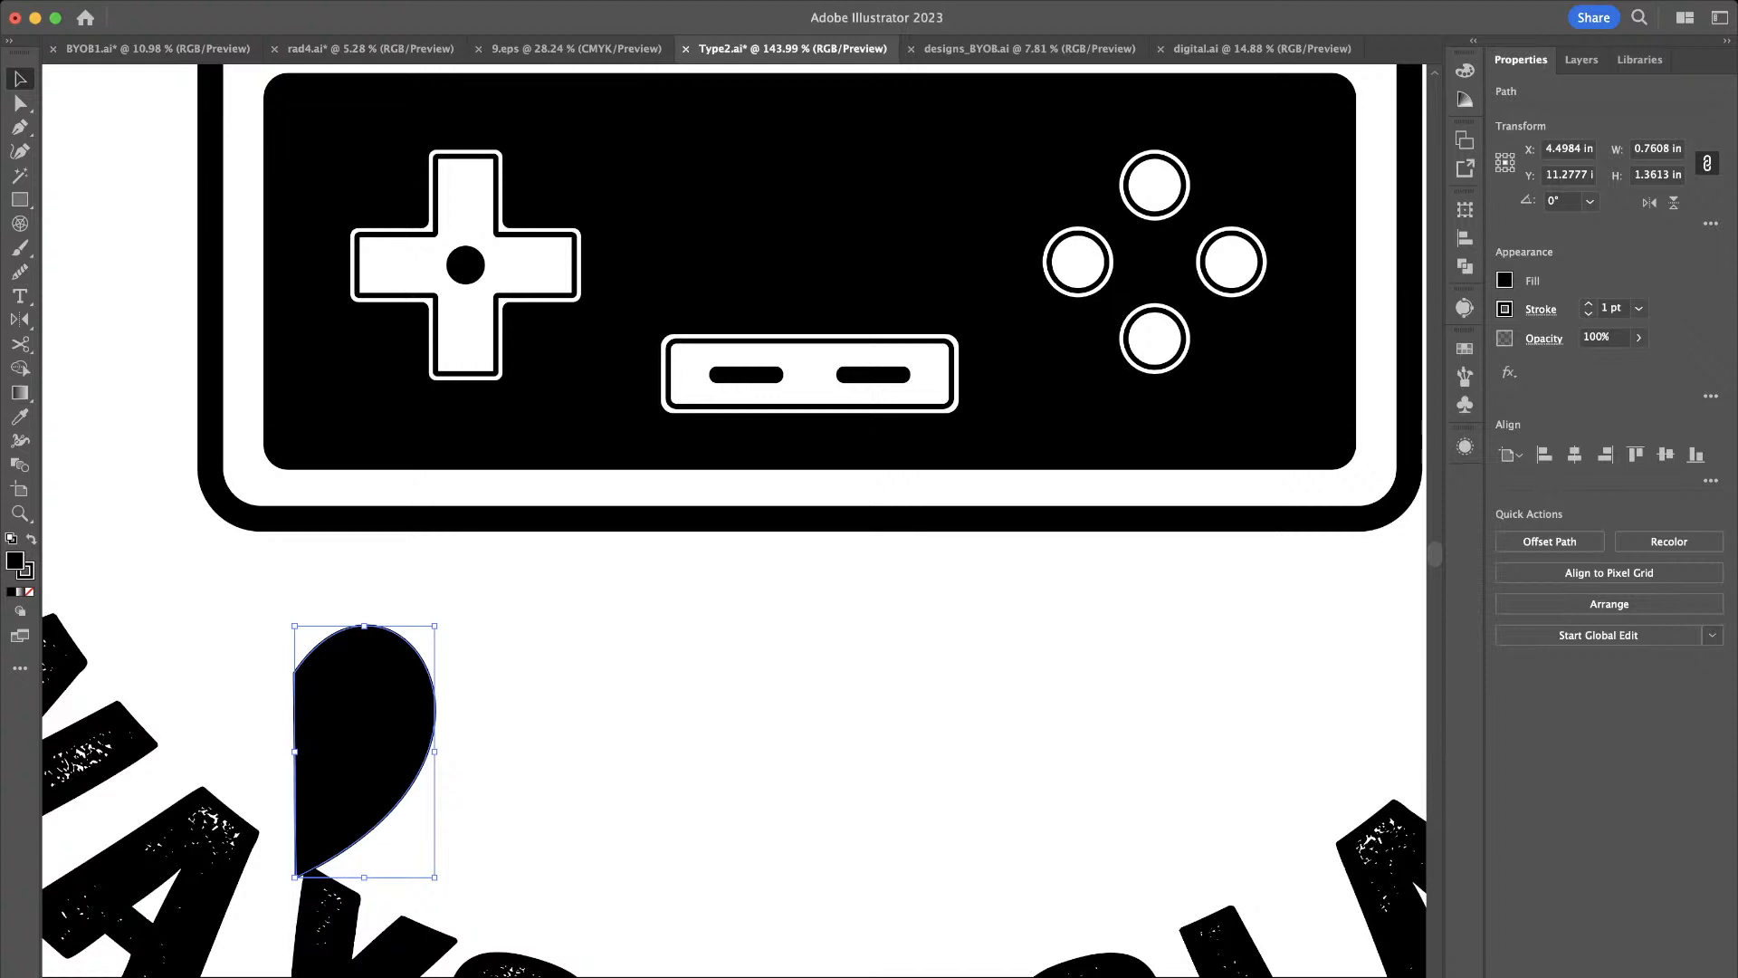
click(1649, 203)
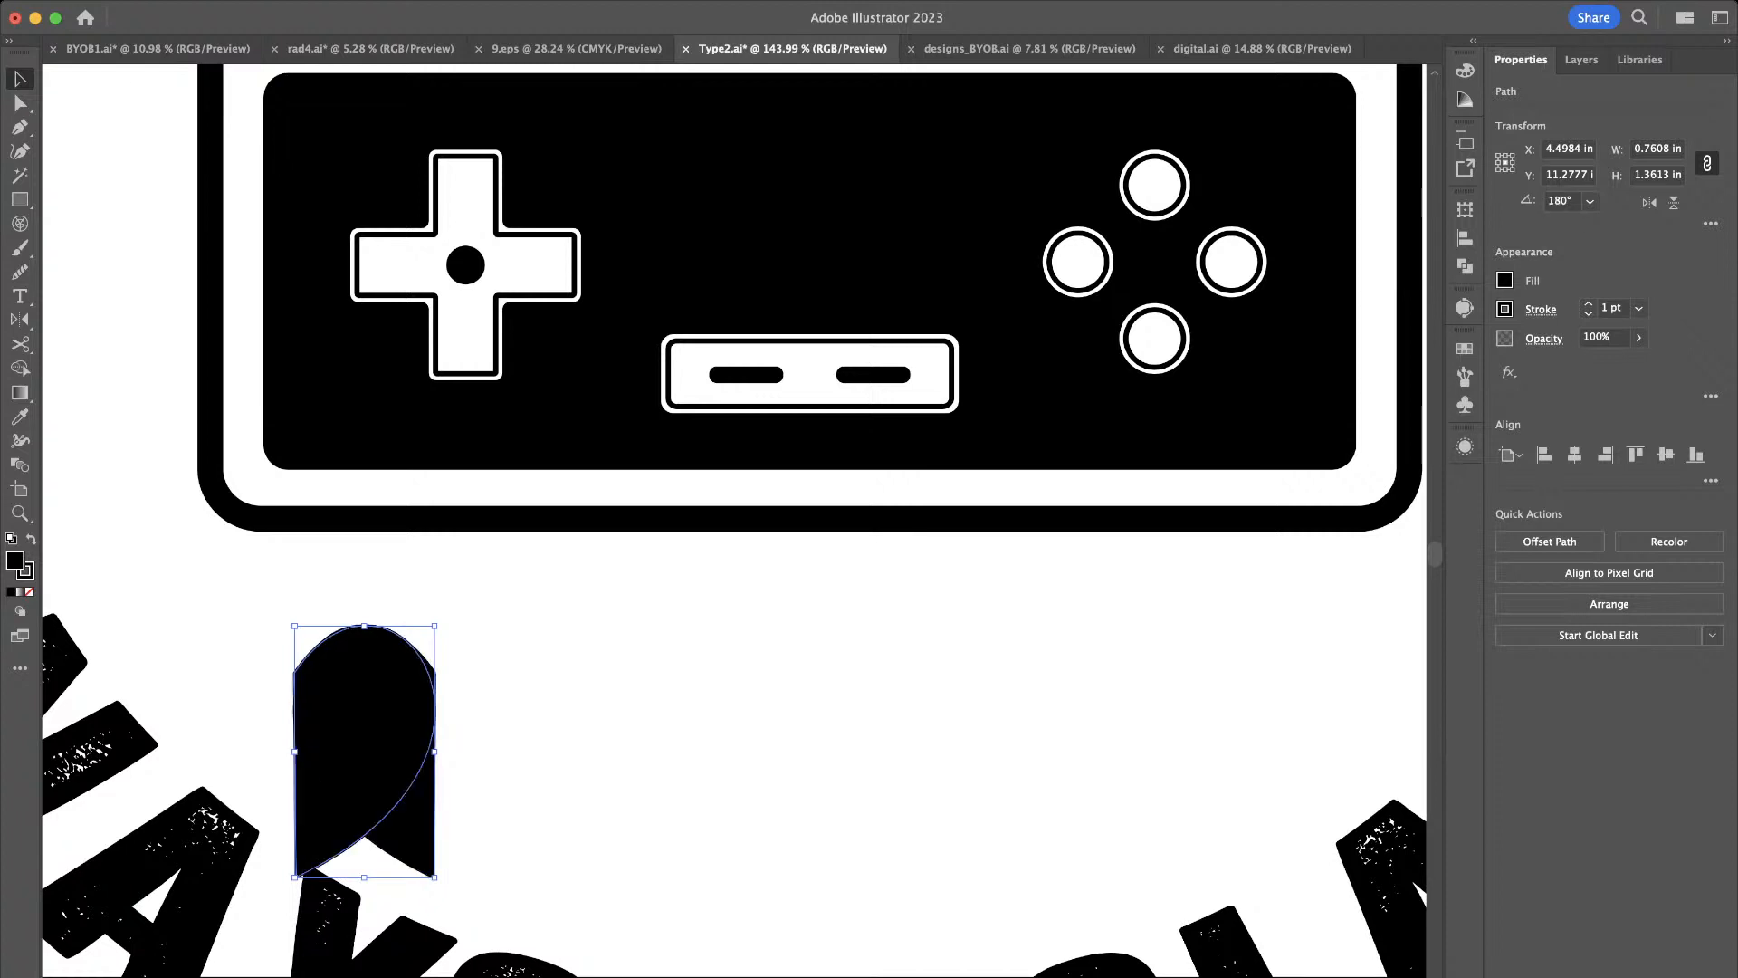
click(522, 724)
drag(396, 758, 537, 759)
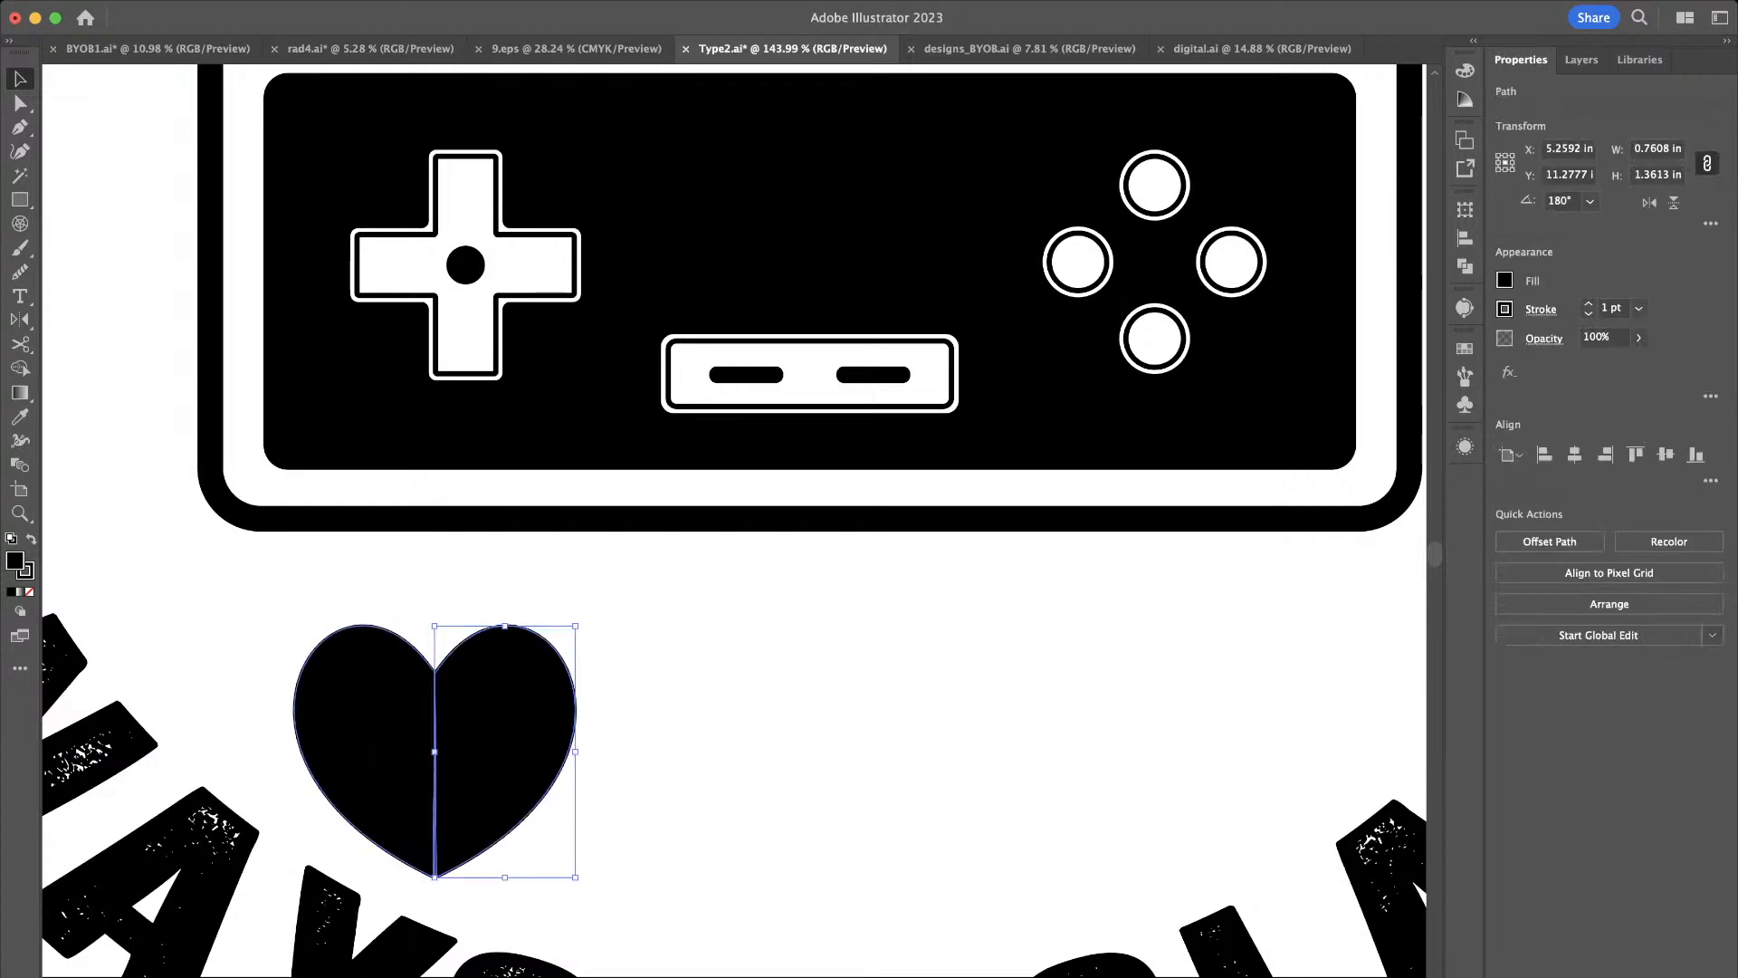
shift+click(388, 757)
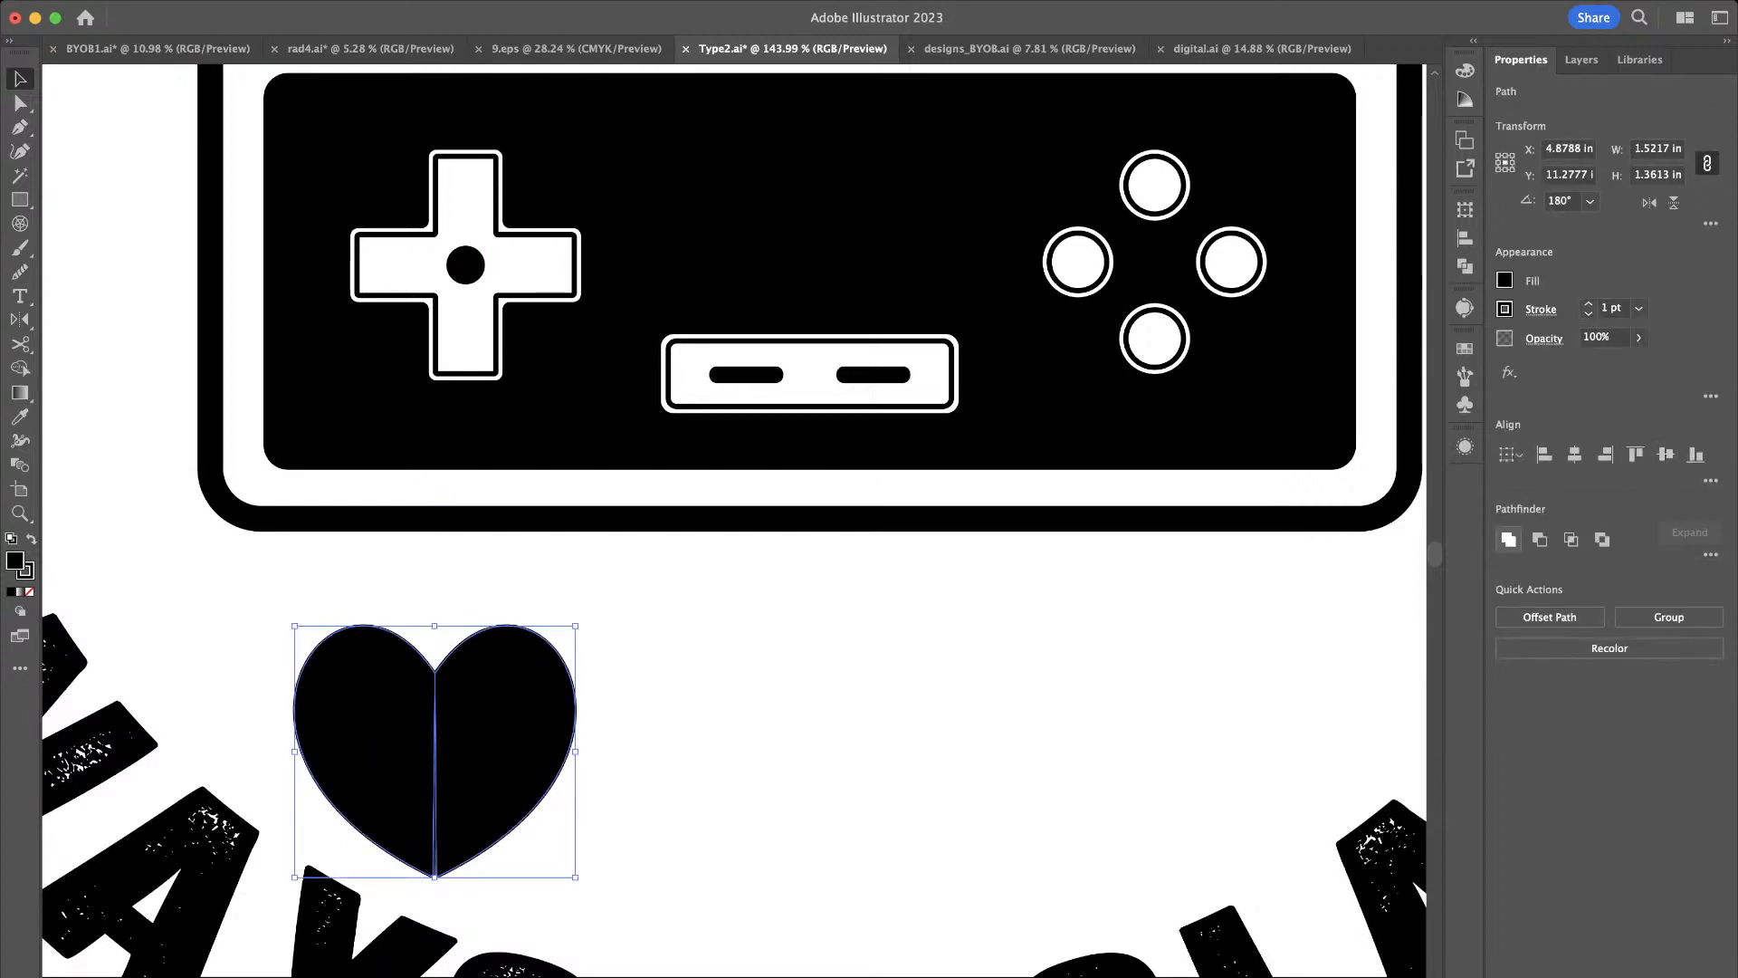
key(super+g)
scroll(471, 876, up, 3)
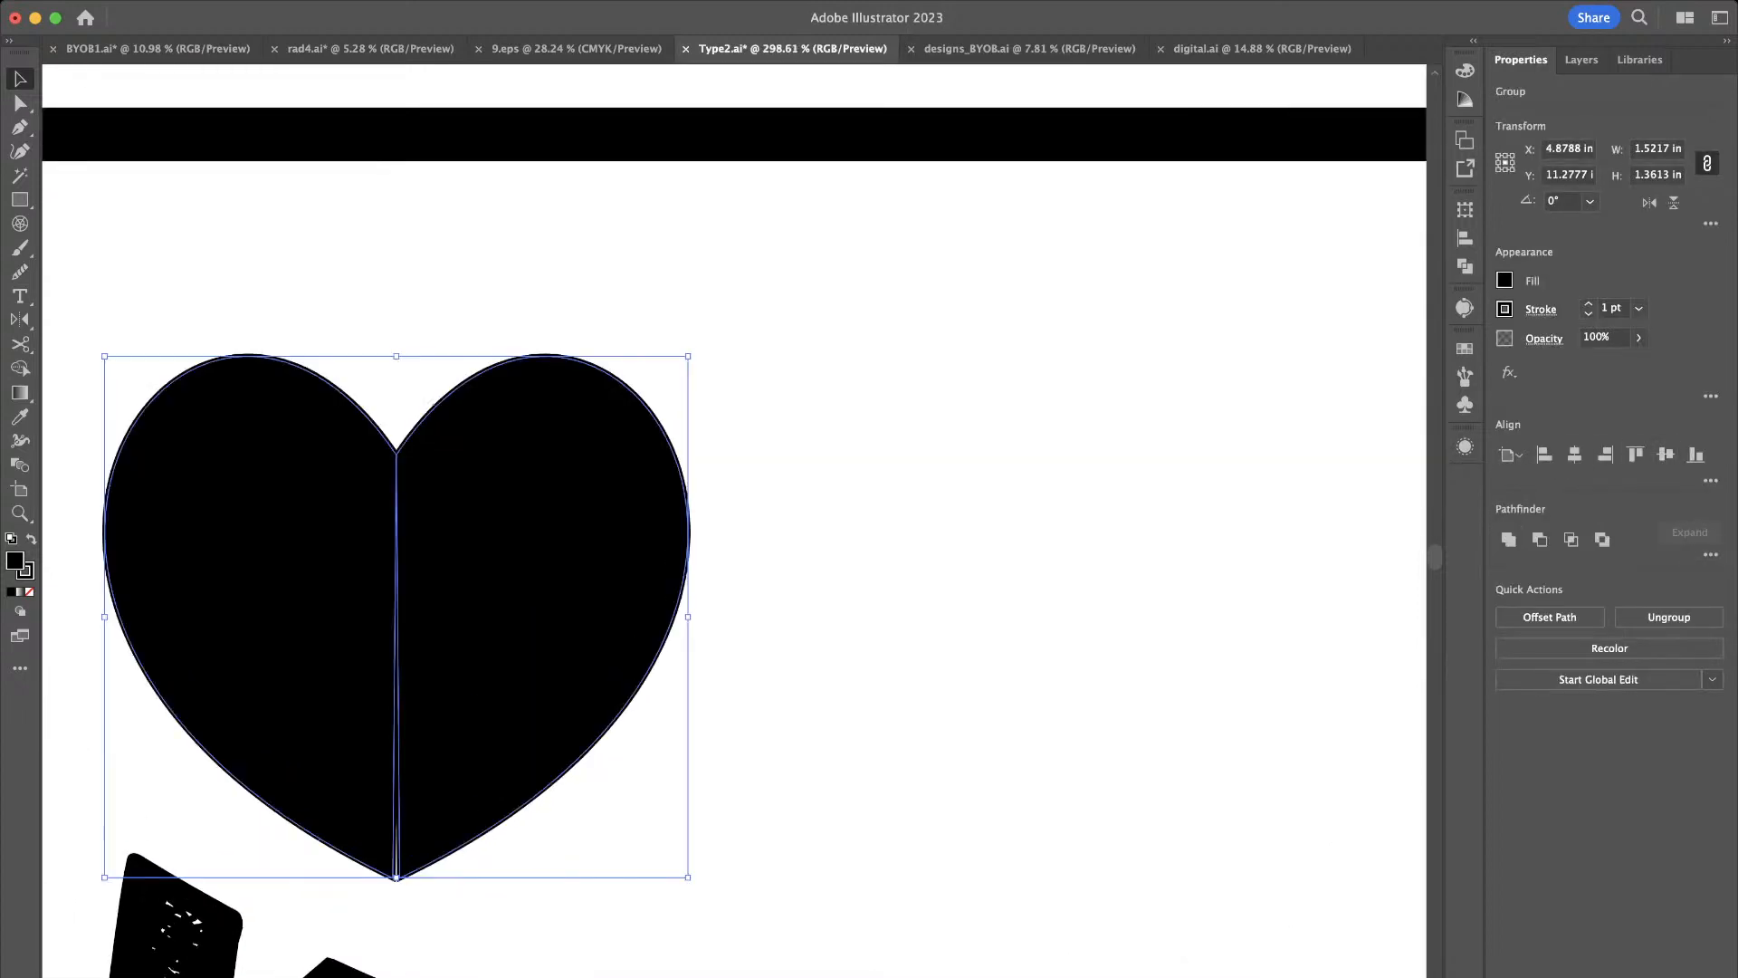
Undo the grouped heart and its first half, and try to redraw the left curve before undoing that path as well
key(super+z)
key(super+z)
key(super+z)
key(super+z)
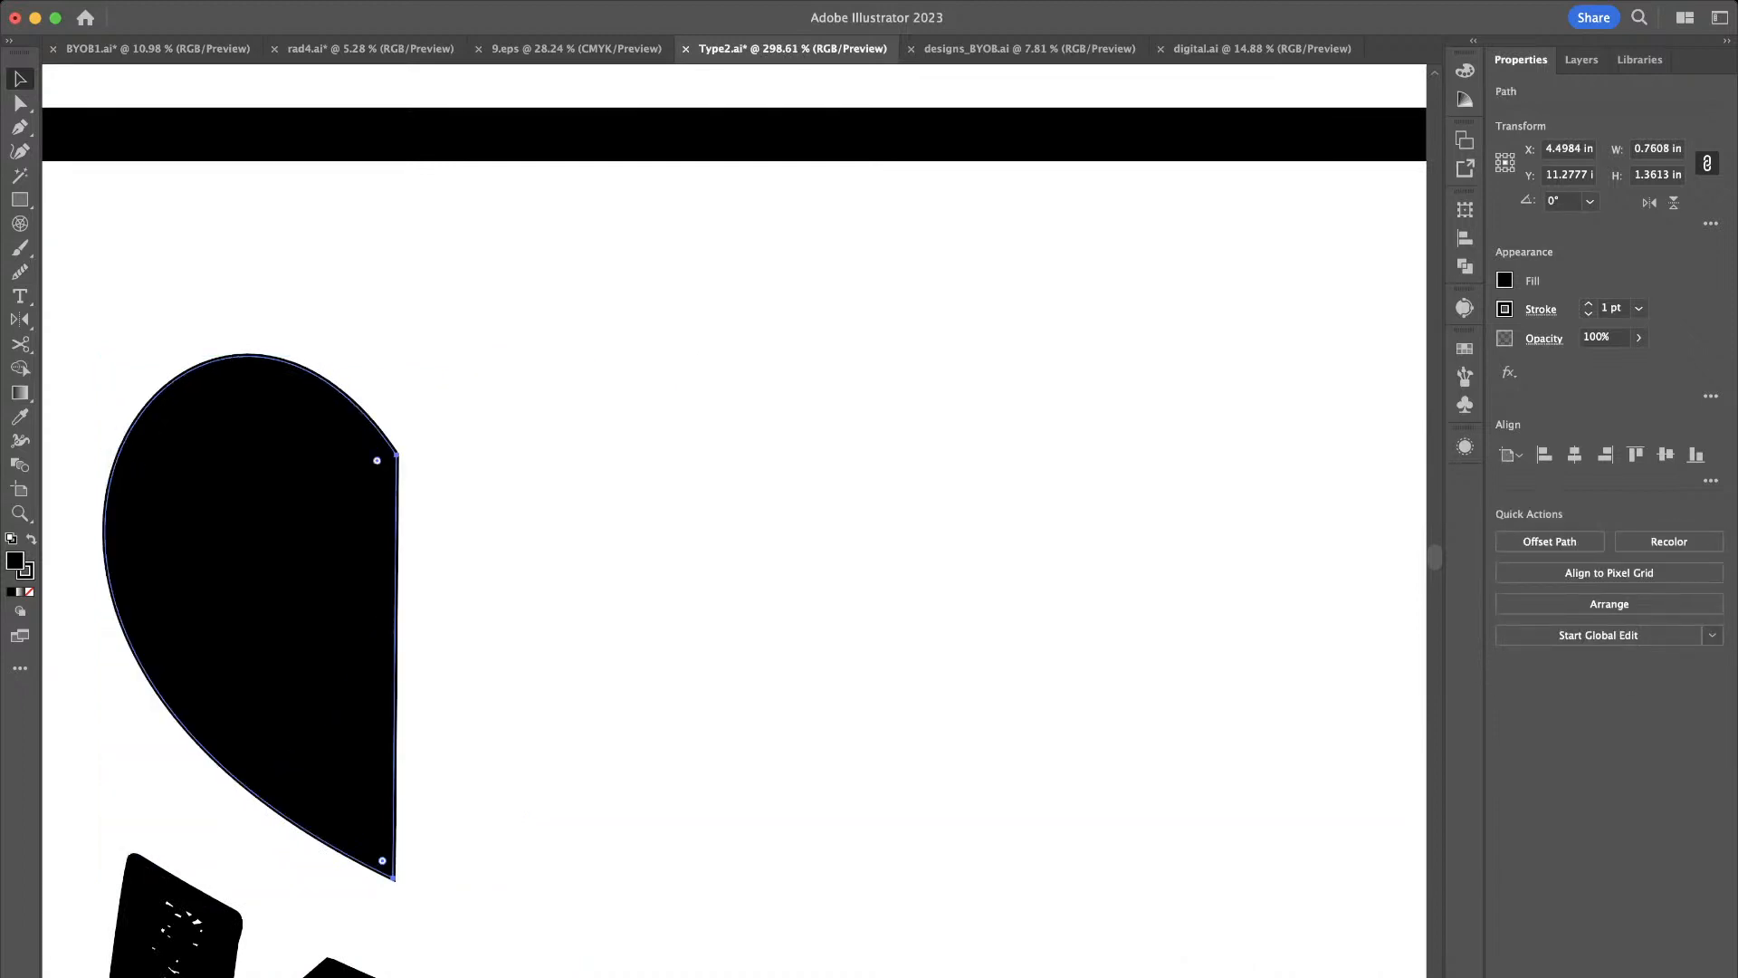
key(super+z)
key(super+z)
key(super+z)
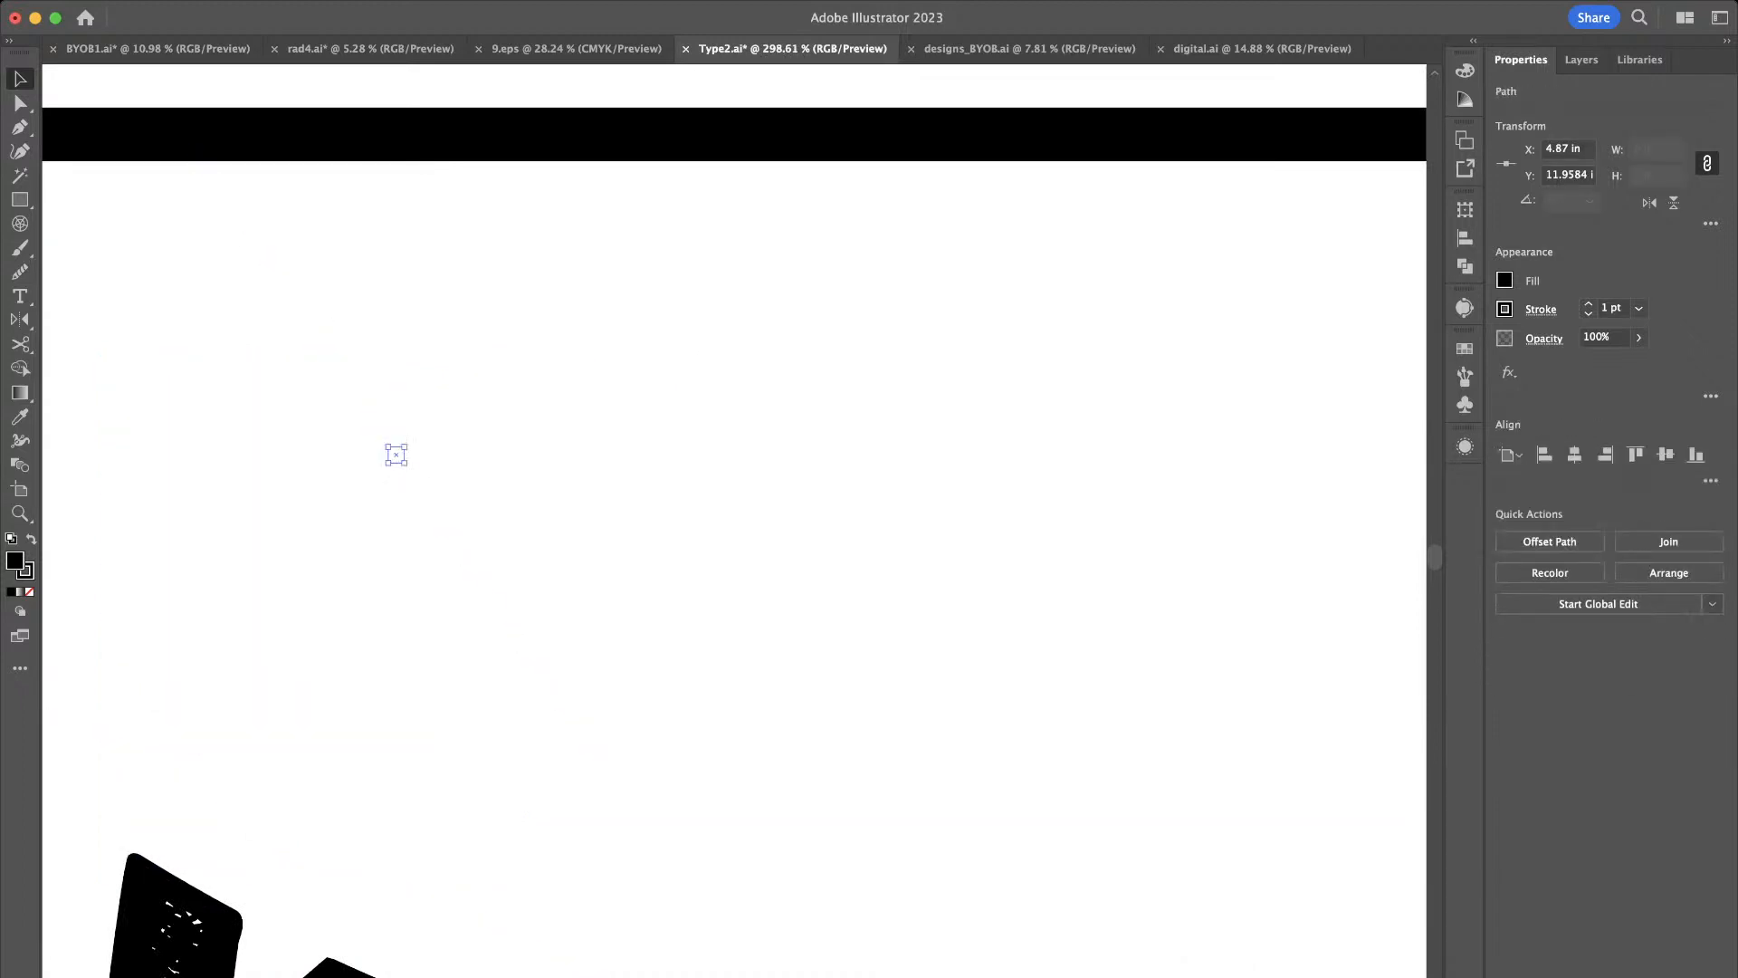
key(p)
scroll(494, 867, down, 3)
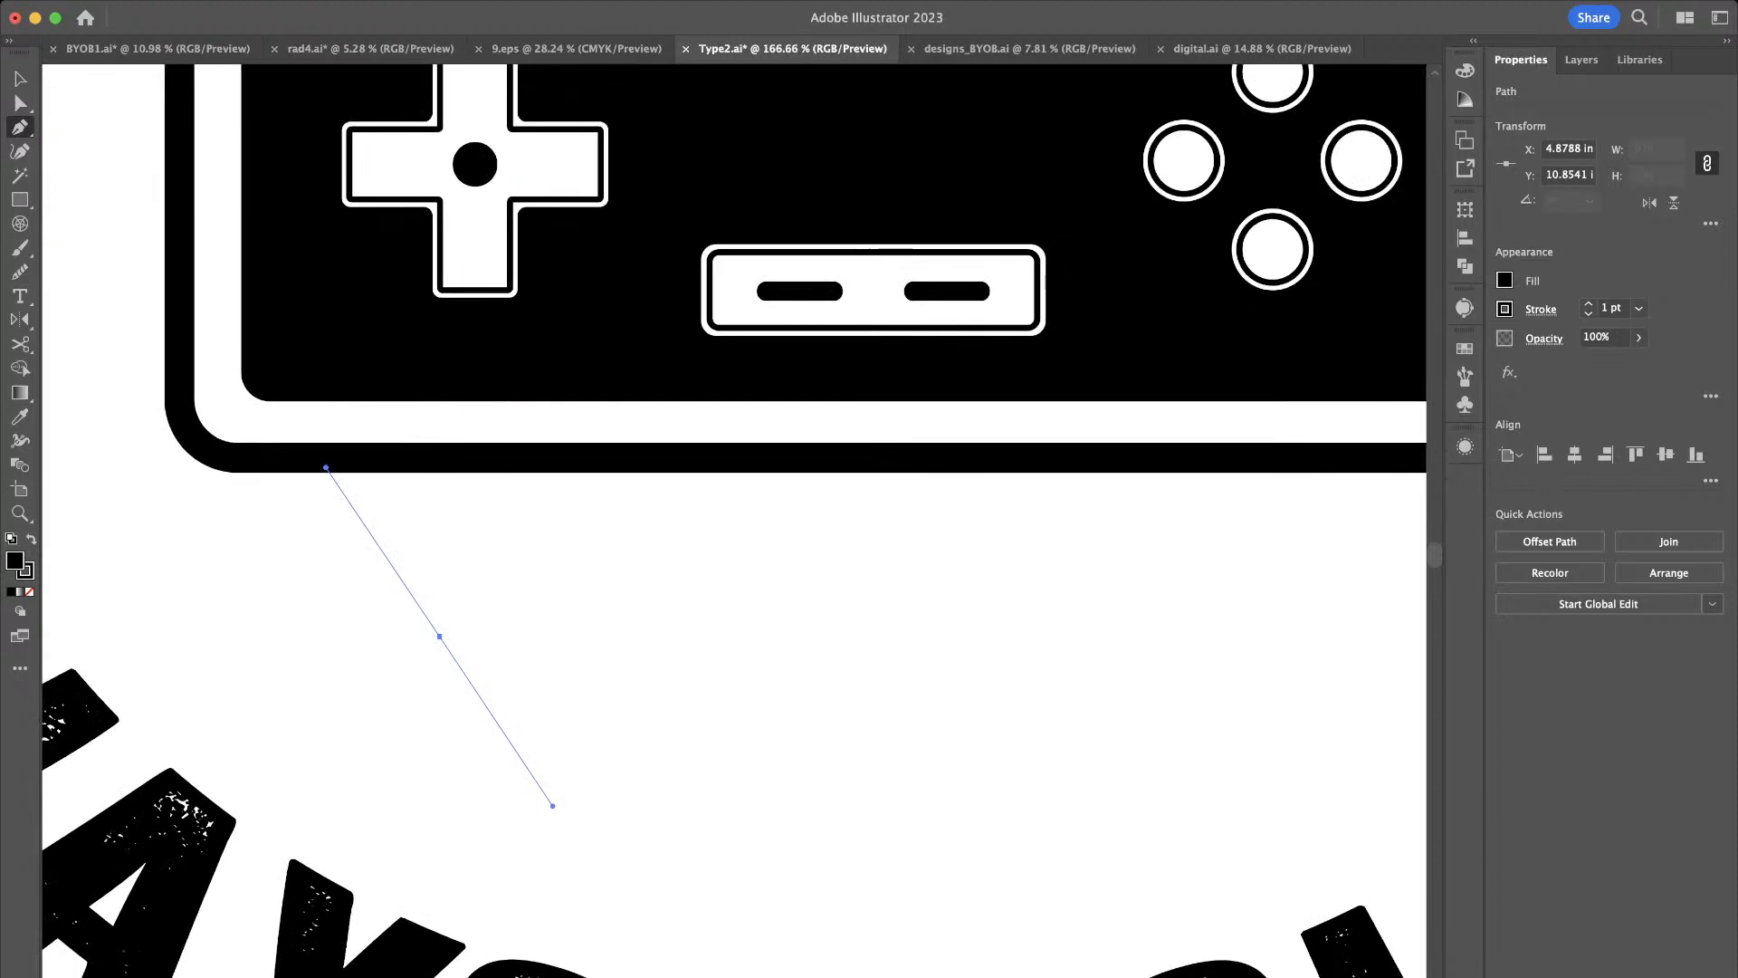
drag(439, 890, 579, 923)
key(super+z)
key(super+z)
Draw a closed left half of a heart, about 0.84 in wide and 1.45 in tall, below the controller with the Pen tool
drag(600, 673, 452, 514)
scroll(452, 514, down, 1)
scroll(452, 514, down, 3)
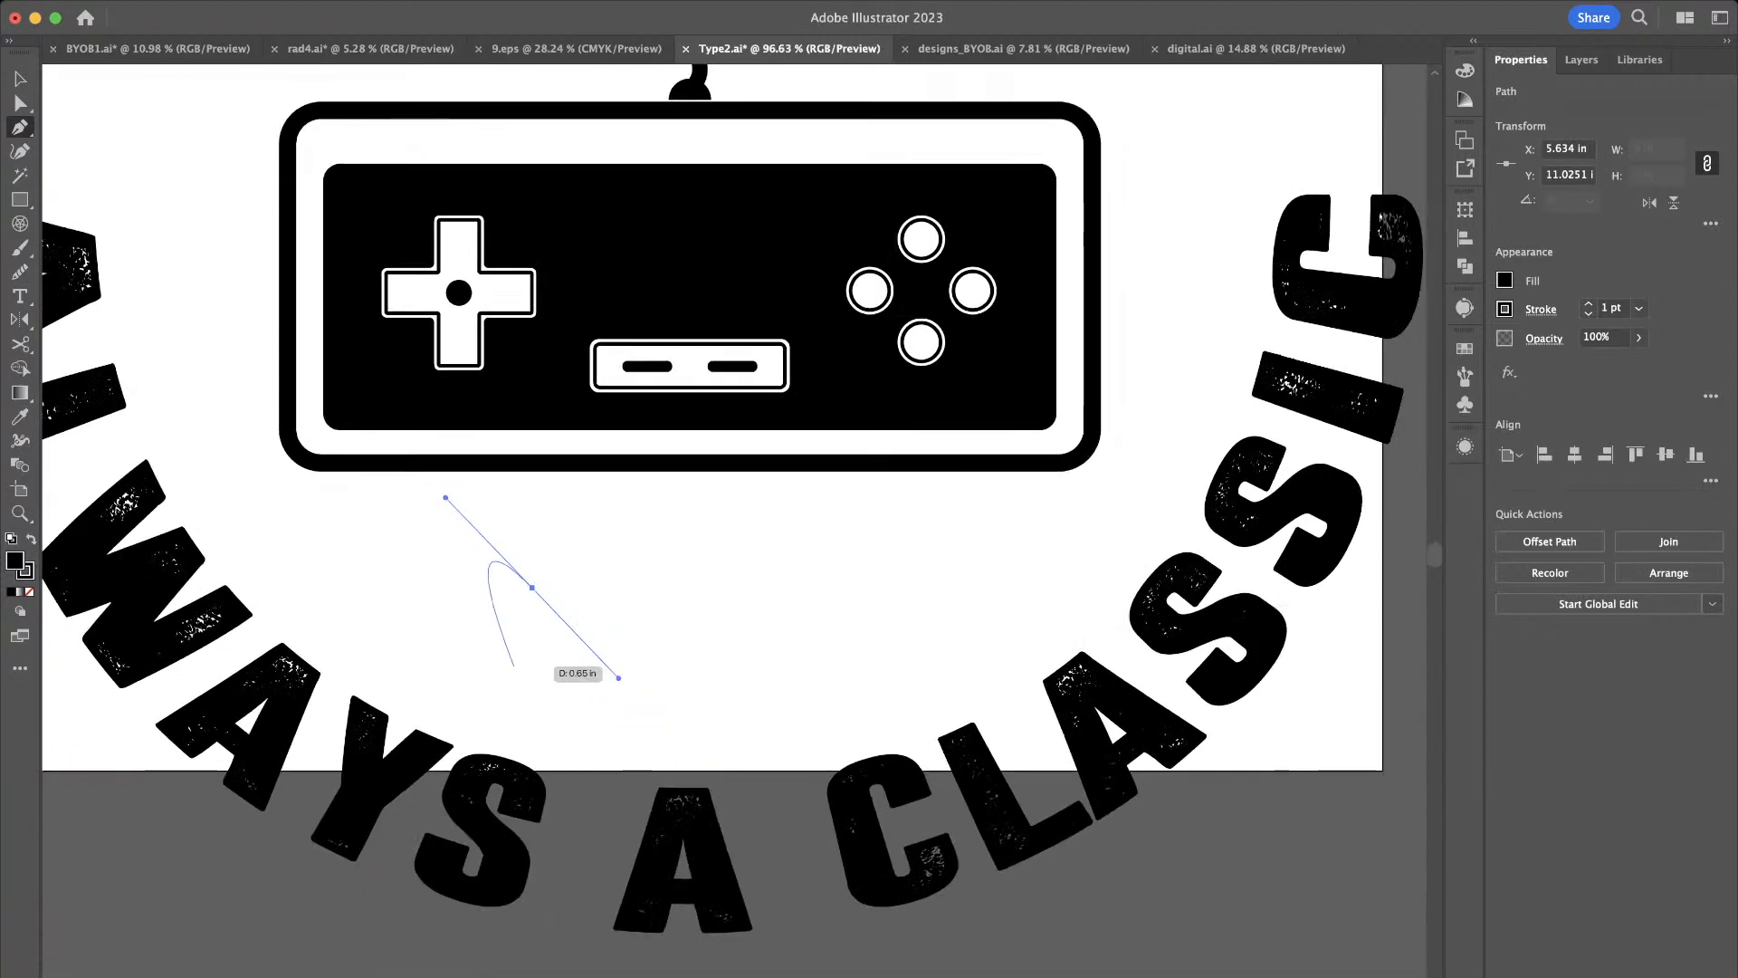
drag(531, 743, 714, 803)
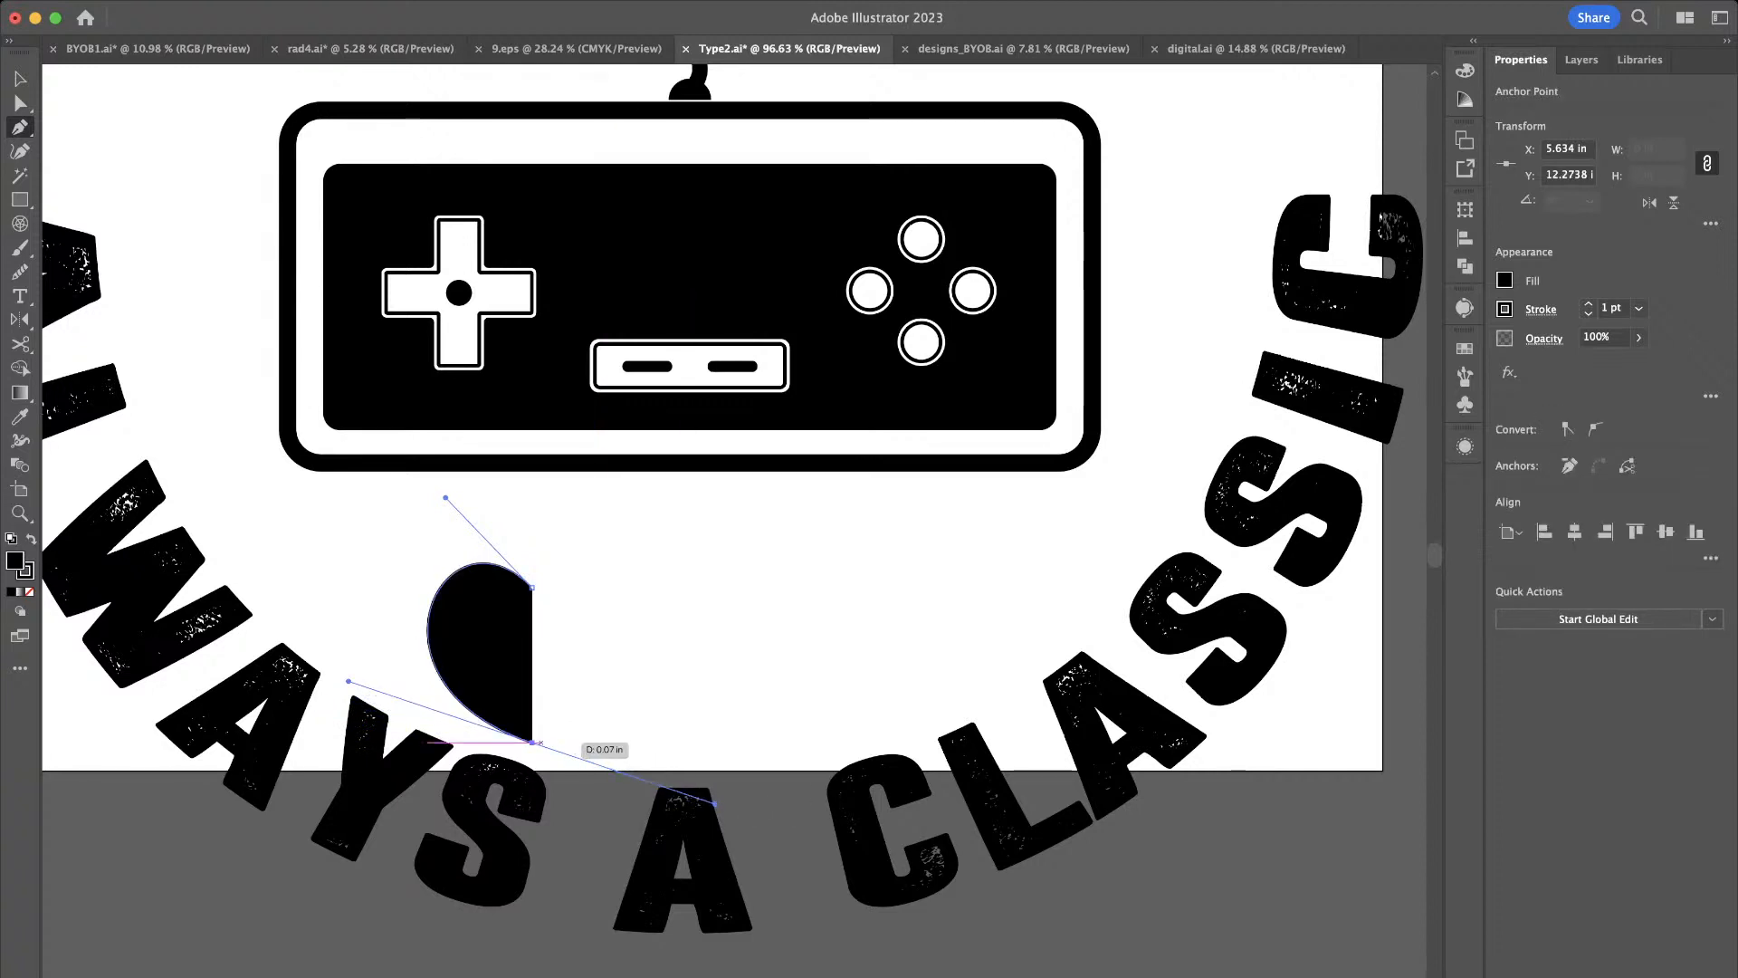
click(532, 742)
click(532, 587)
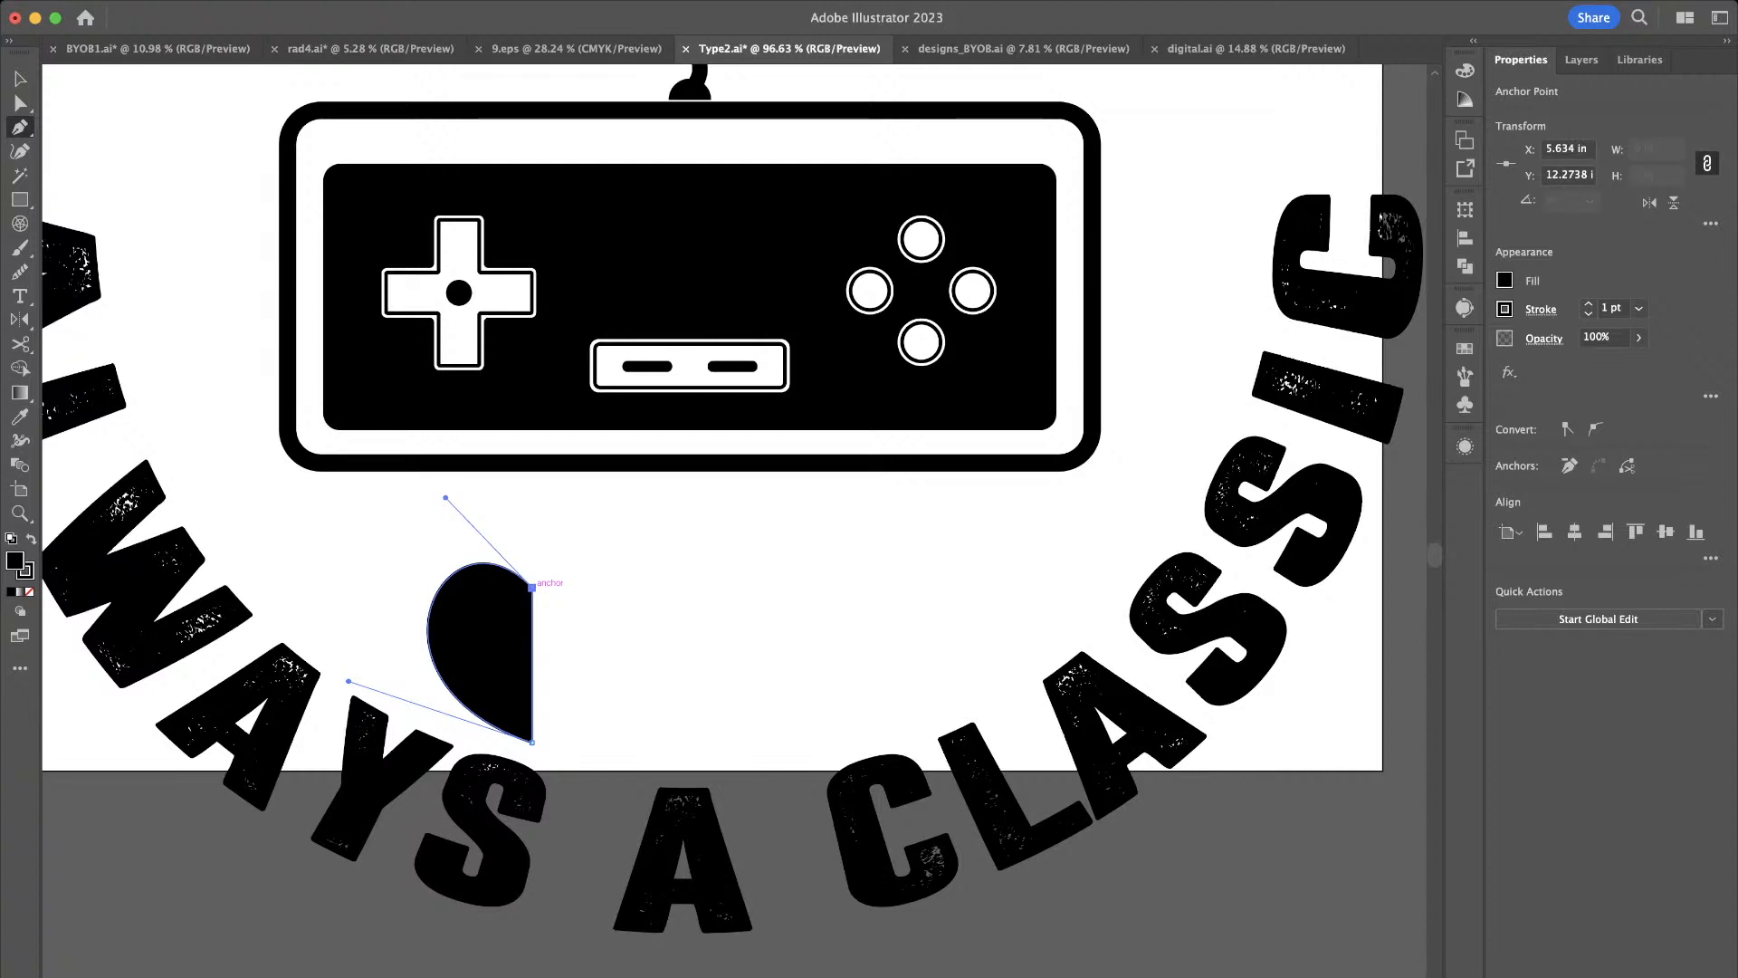
key(v)
click(590, 590)
click(479, 647)
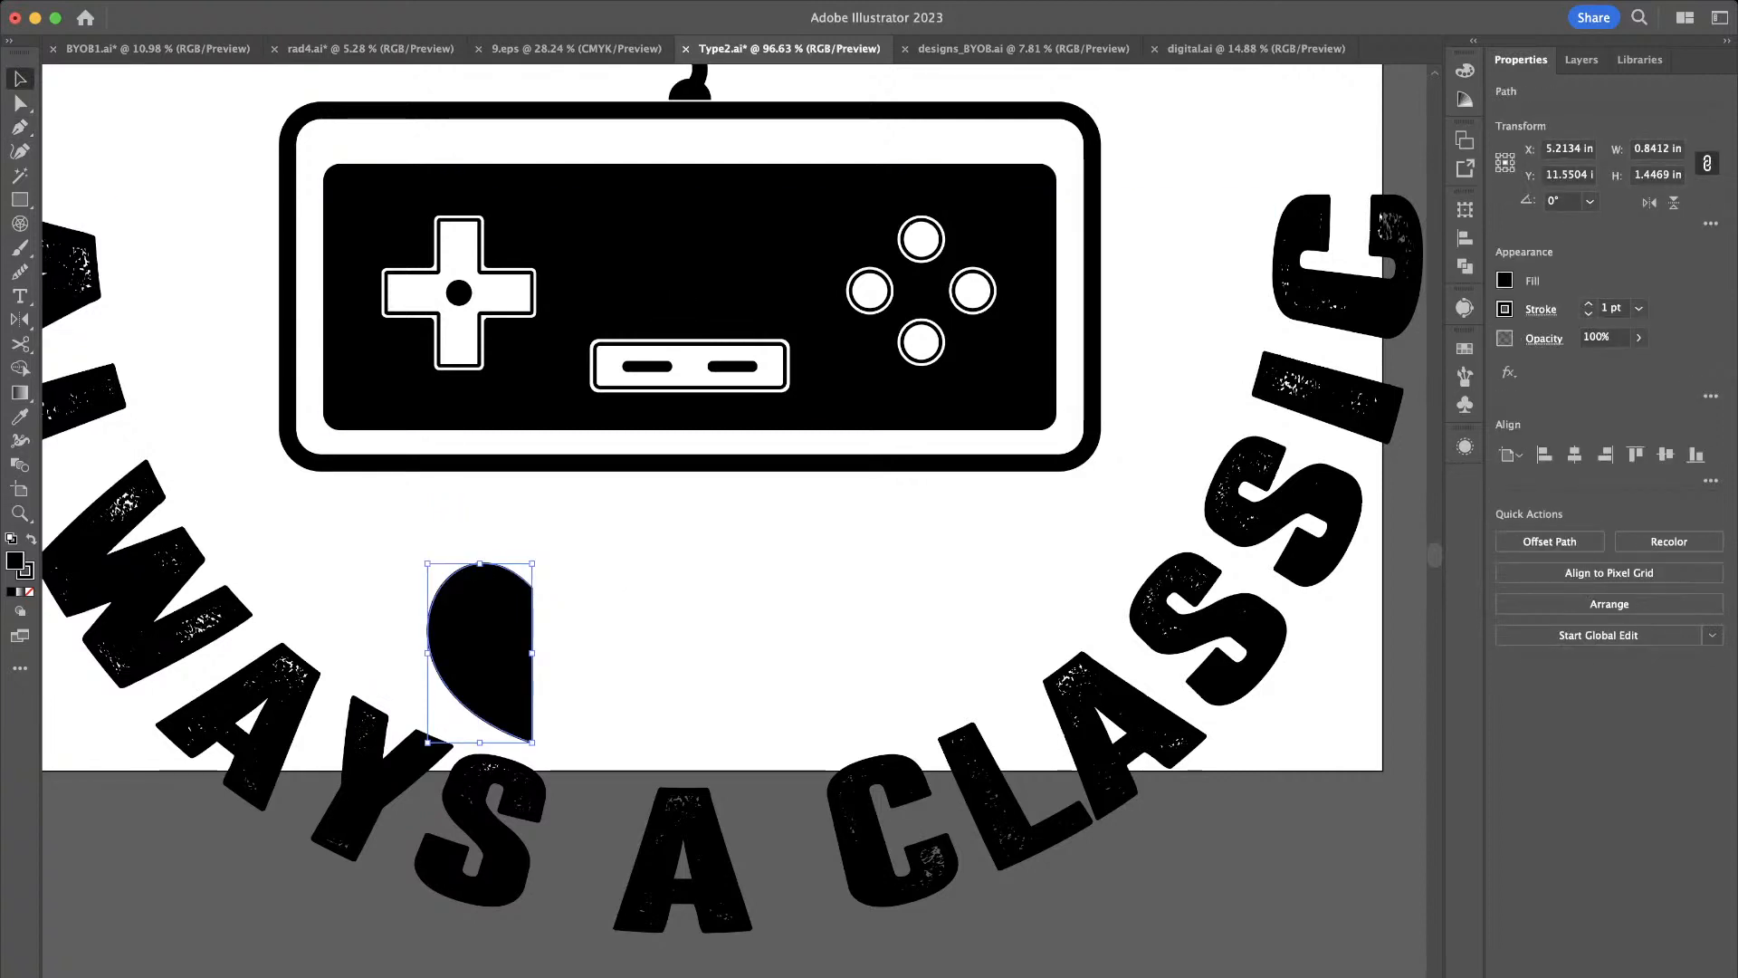
Complete the heart with a mirrored copy against the half's straight edge and unite both halves into one shape
key(alt+Return)
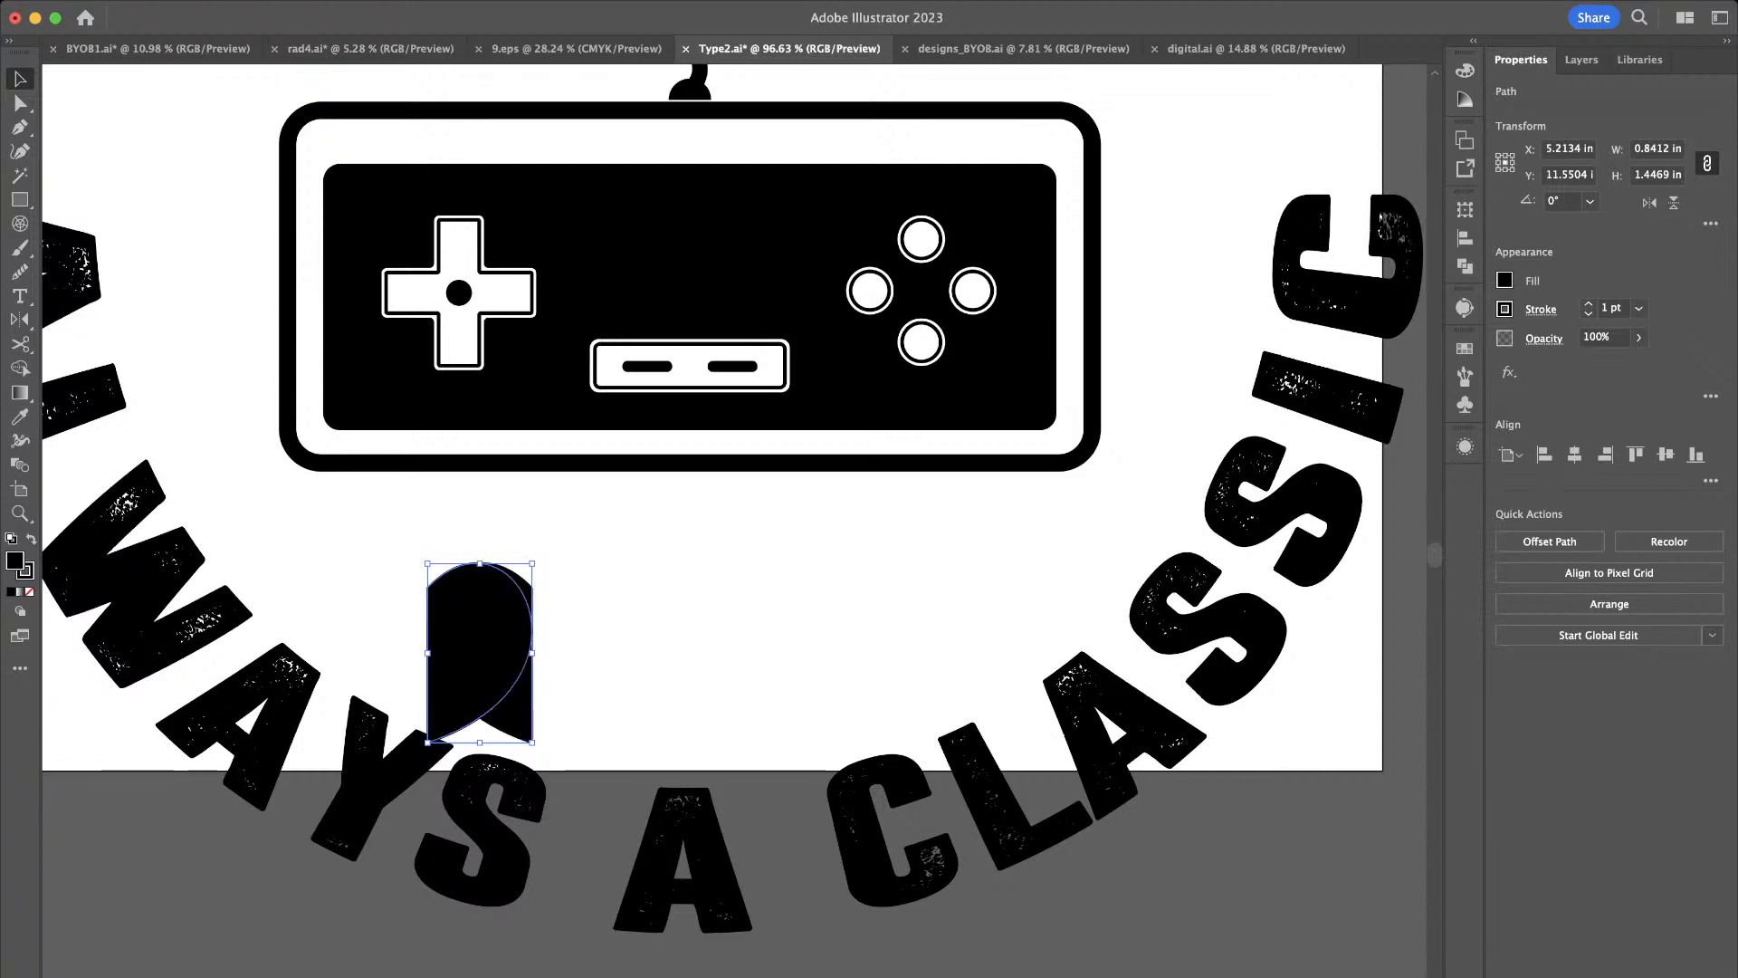
drag(505, 648, 611, 645)
shift+click(482, 650)
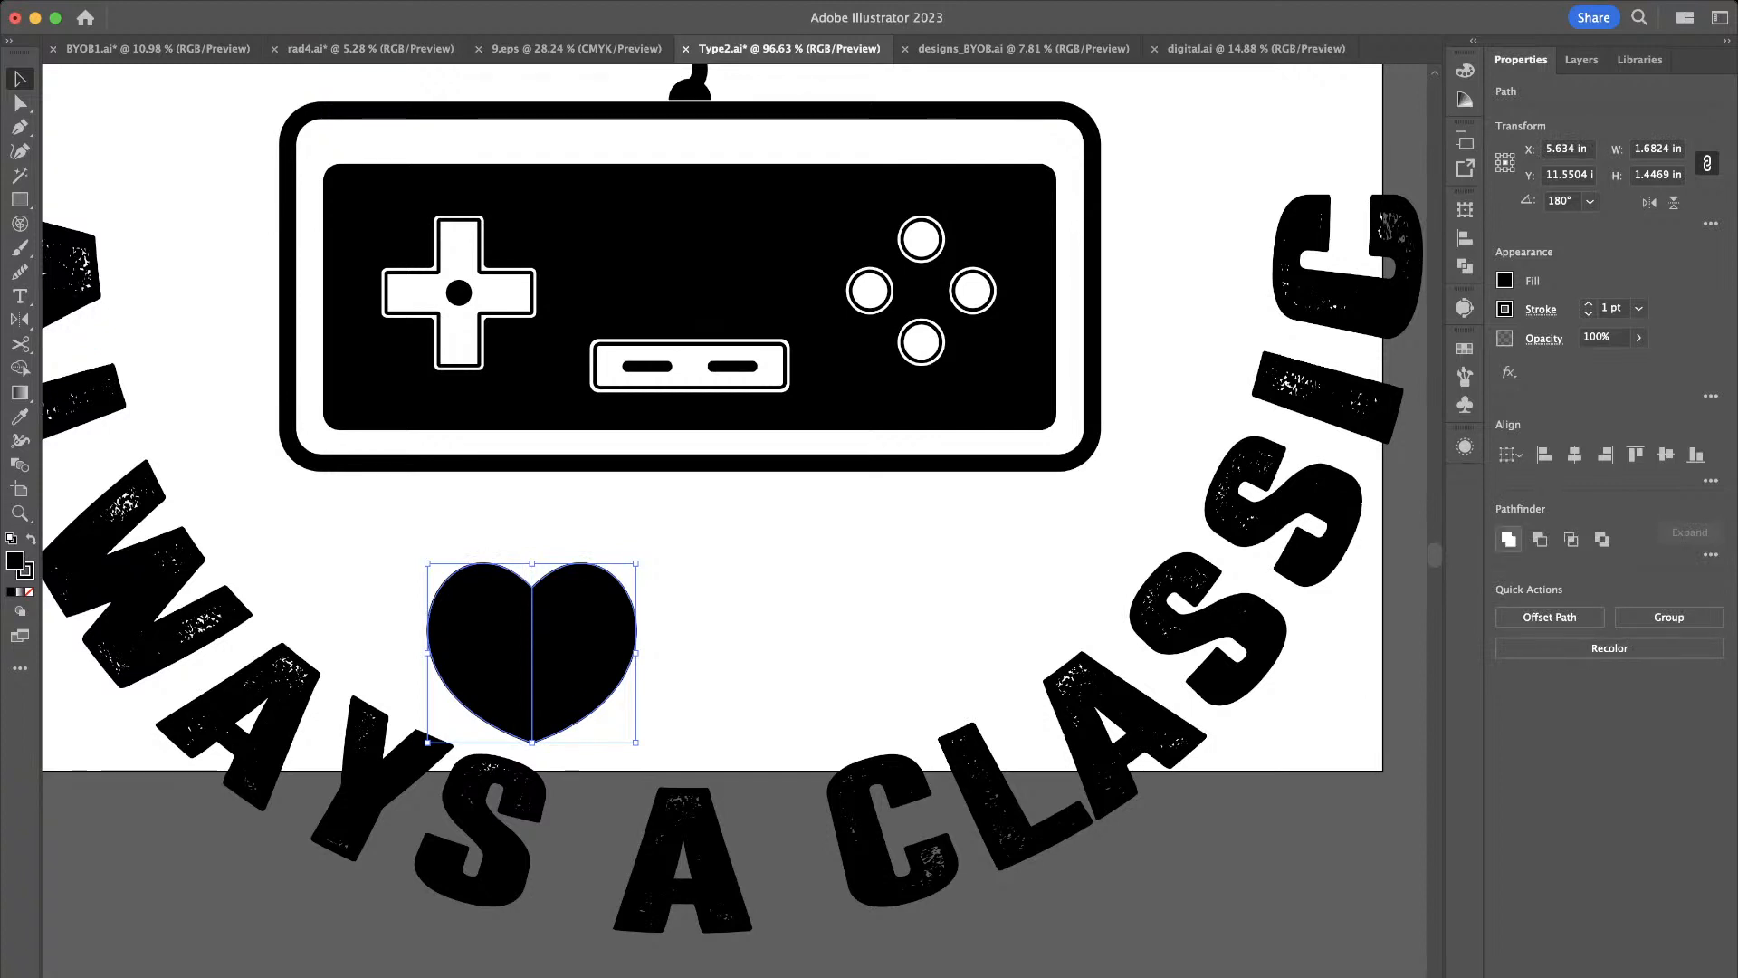
click(1508, 539)
key(super+shift+a)
scroll(652, 715, up, 5)
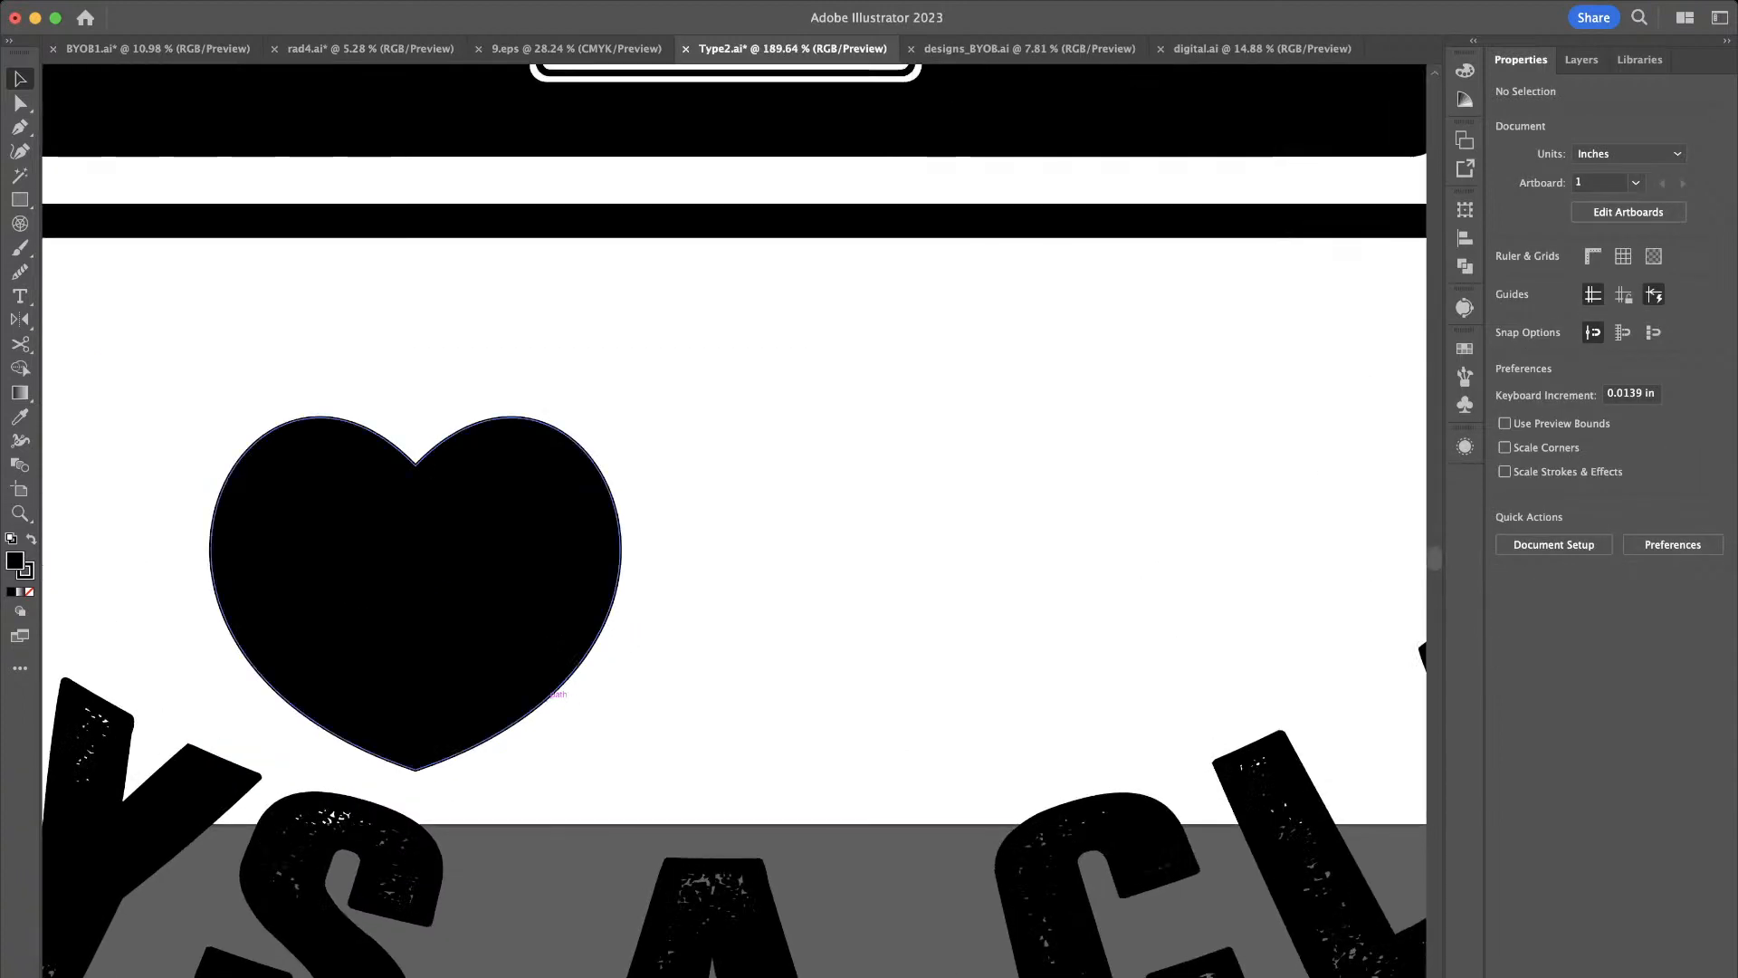
Narrow the heart to about 1.57 in wide and reduce its height to about 1.41 in
scroll(543, 698, down, 5)
click(541, 695)
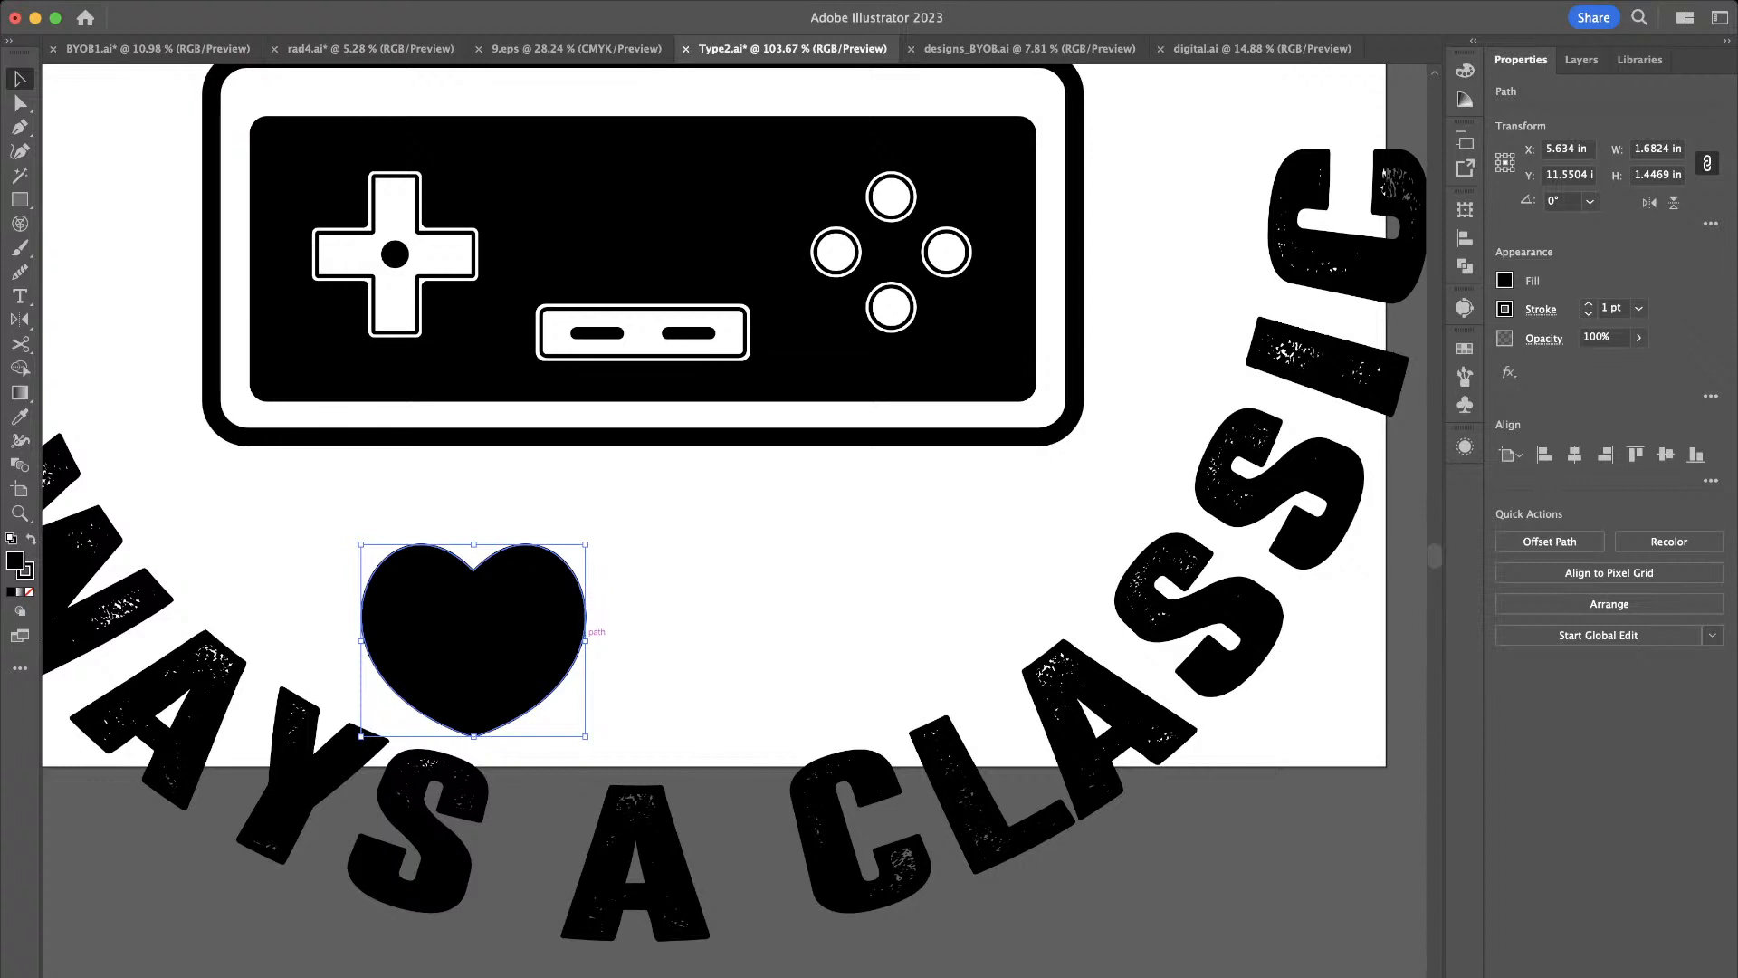
drag(585, 640, 570, 640)
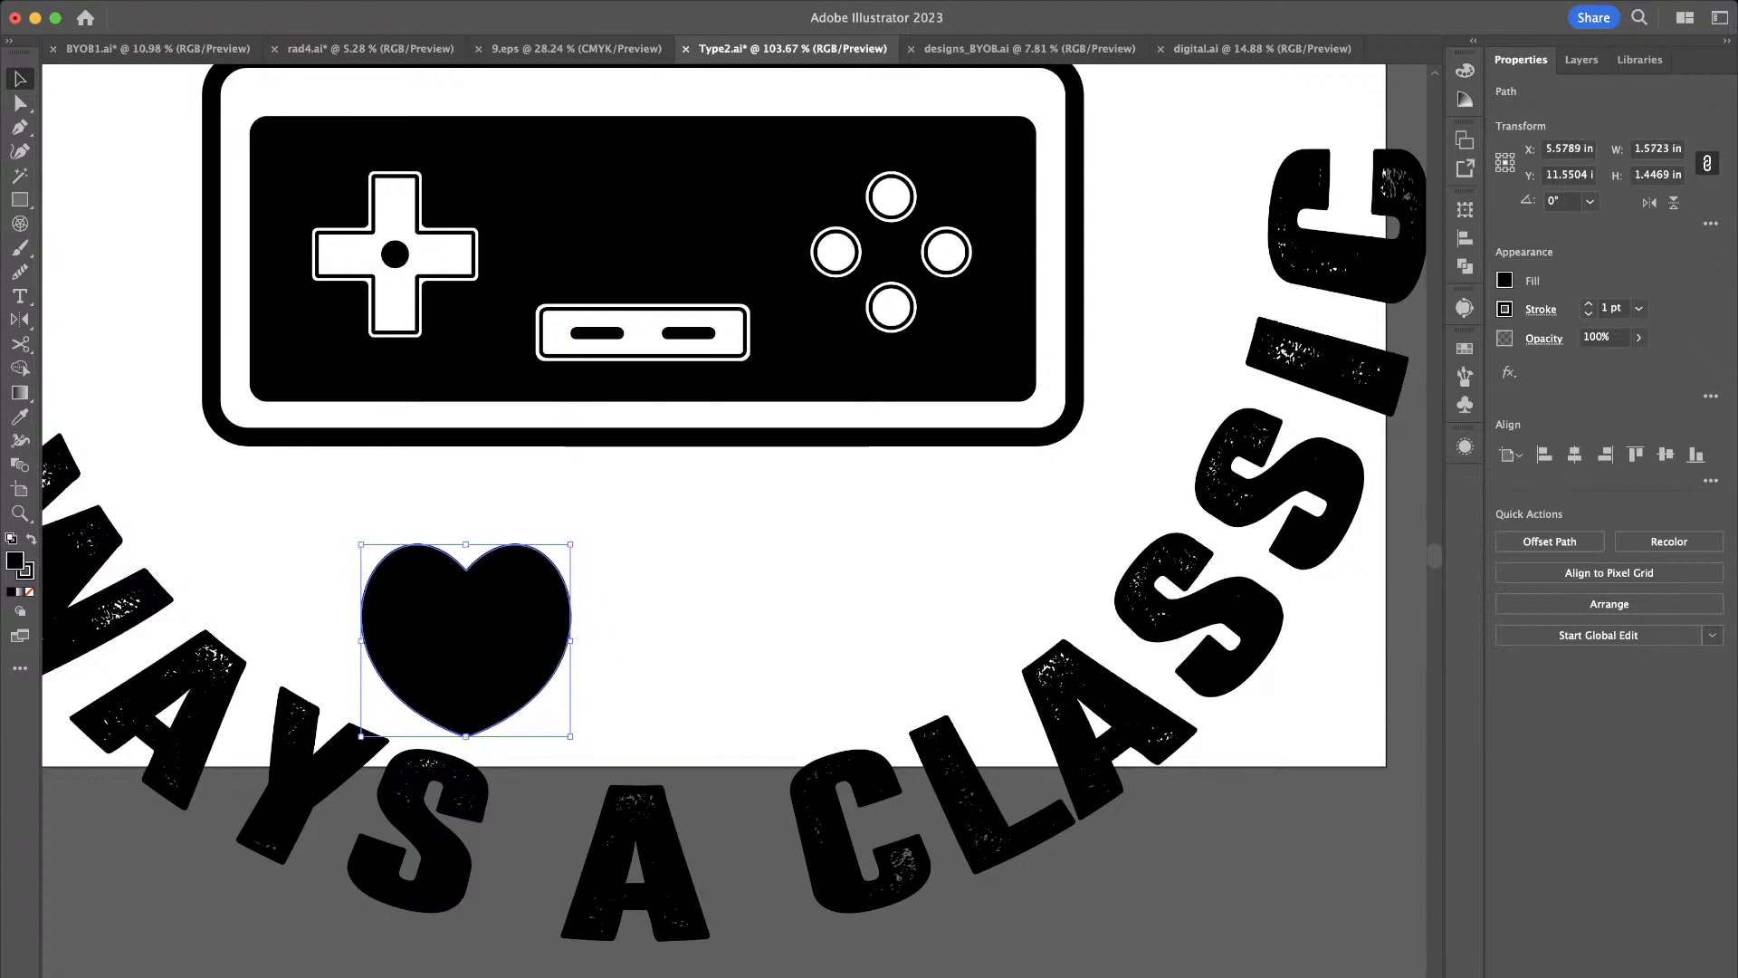
drag(466, 544, 466, 548)
click(580, 516)
scroll(552, 579, left, 1)
click(543, 625)
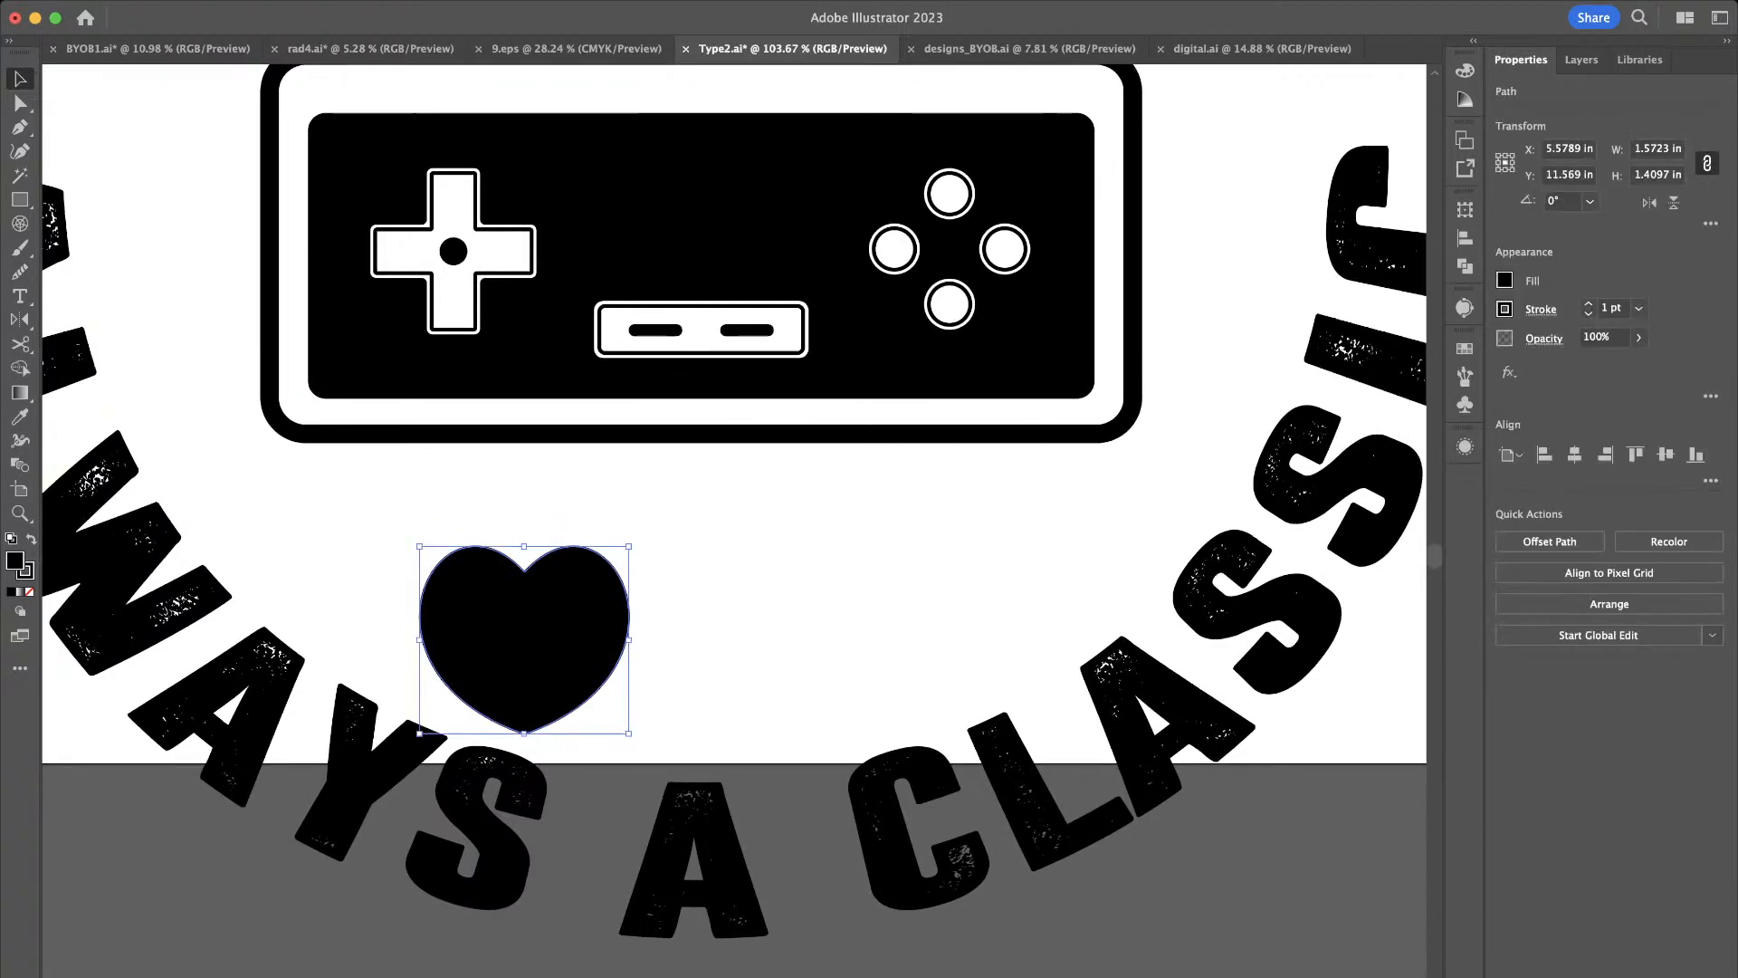
Move the heart up and left, closer beneath the controller, and shrink it to about 0.84 in wide by 0.83 in tall
drag(543, 625, 458, 542)
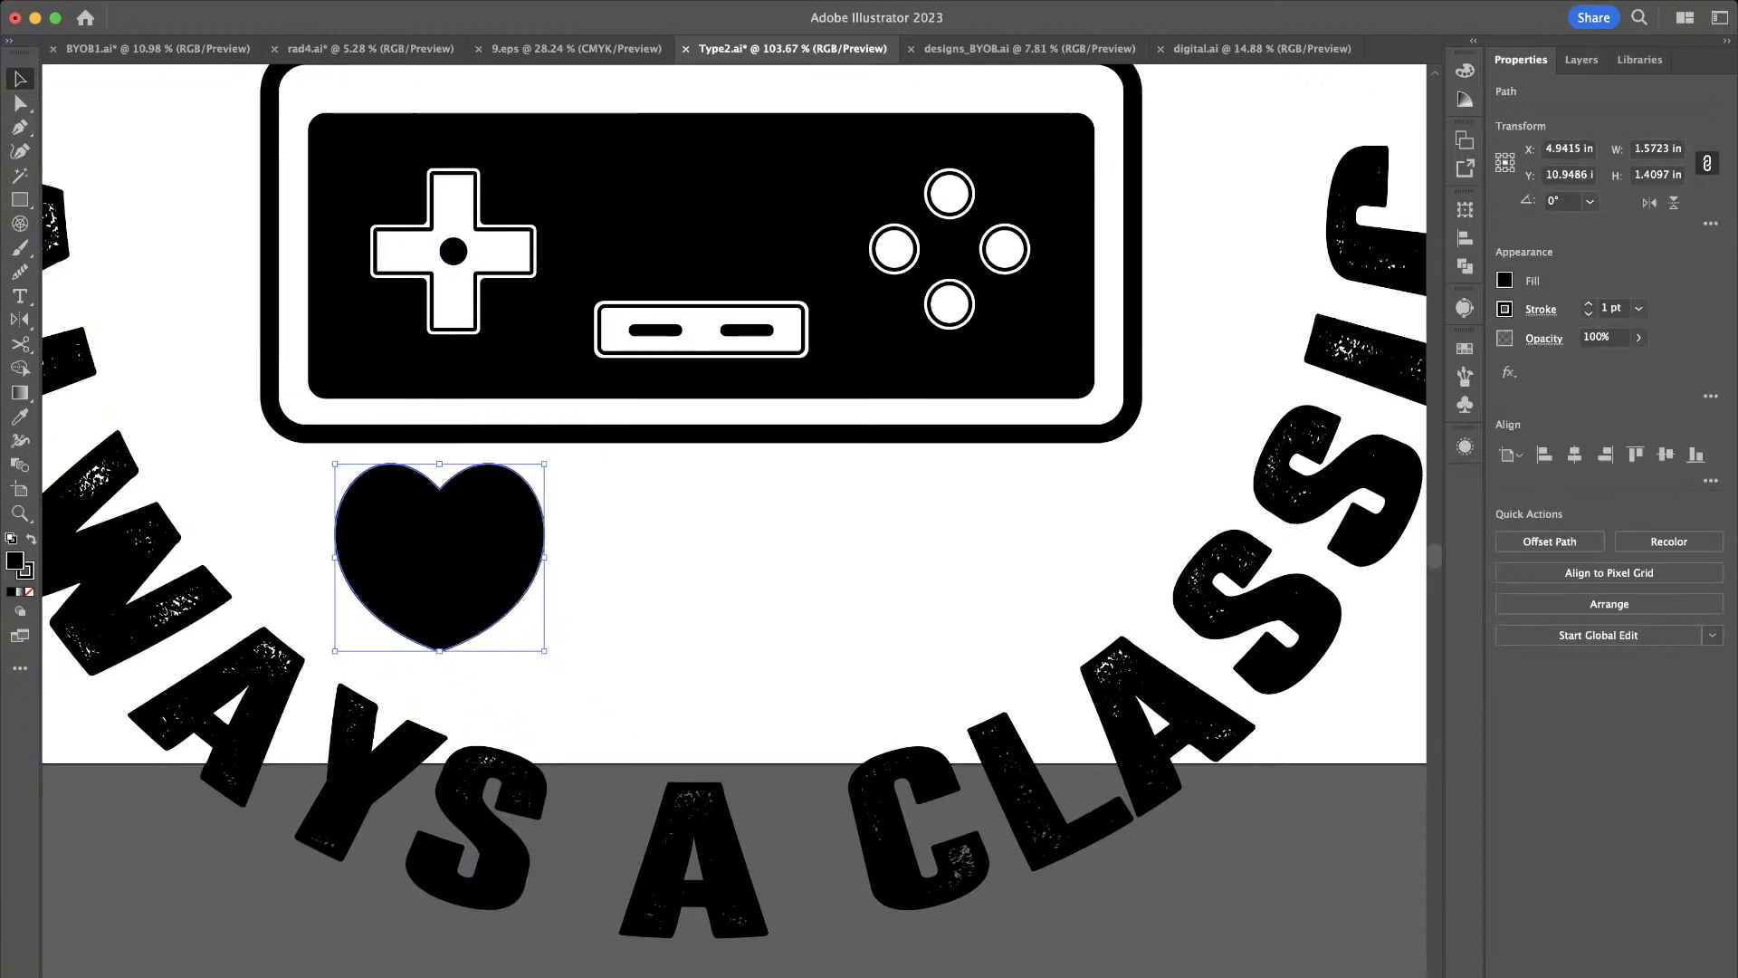
drag(544, 463, 496, 508)
scroll(503, 500, up, 3)
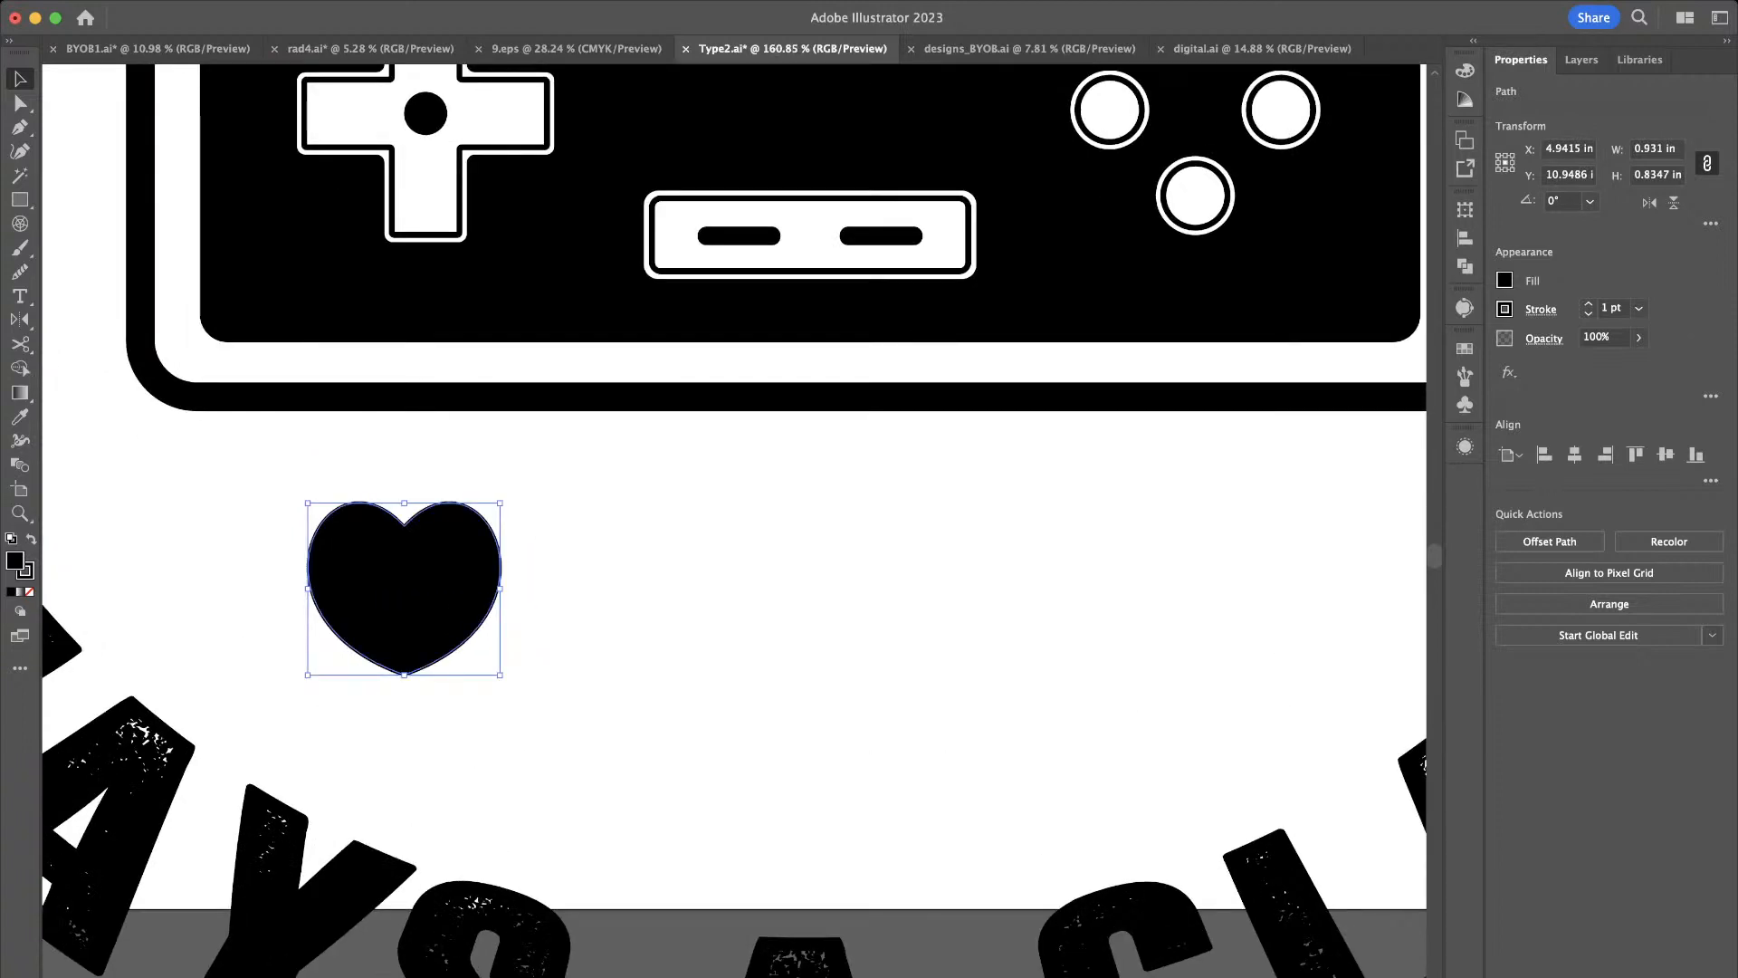
drag(500, 586, 480, 588)
click(554, 583)
scroll(554, 584, down, 3)
scroll(519, 598, up, 4)
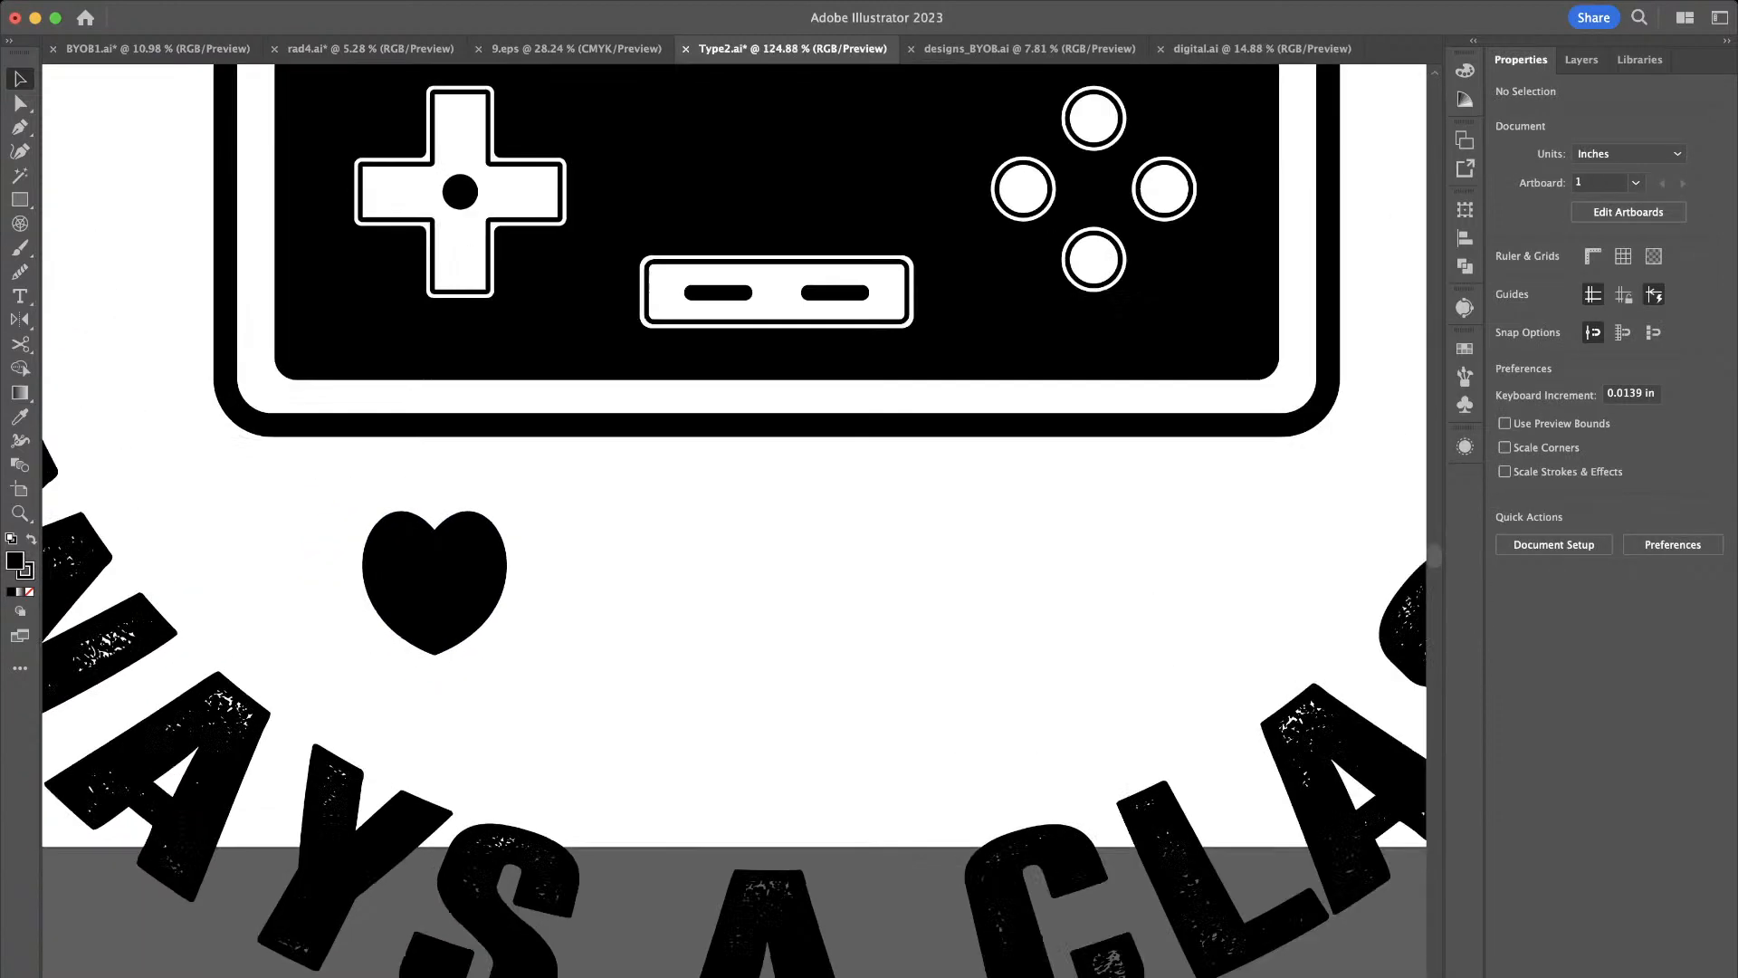
Try to reshape the heart's lower right curve with an added anchor point, and undo the changes
click(452, 584)
key(a)
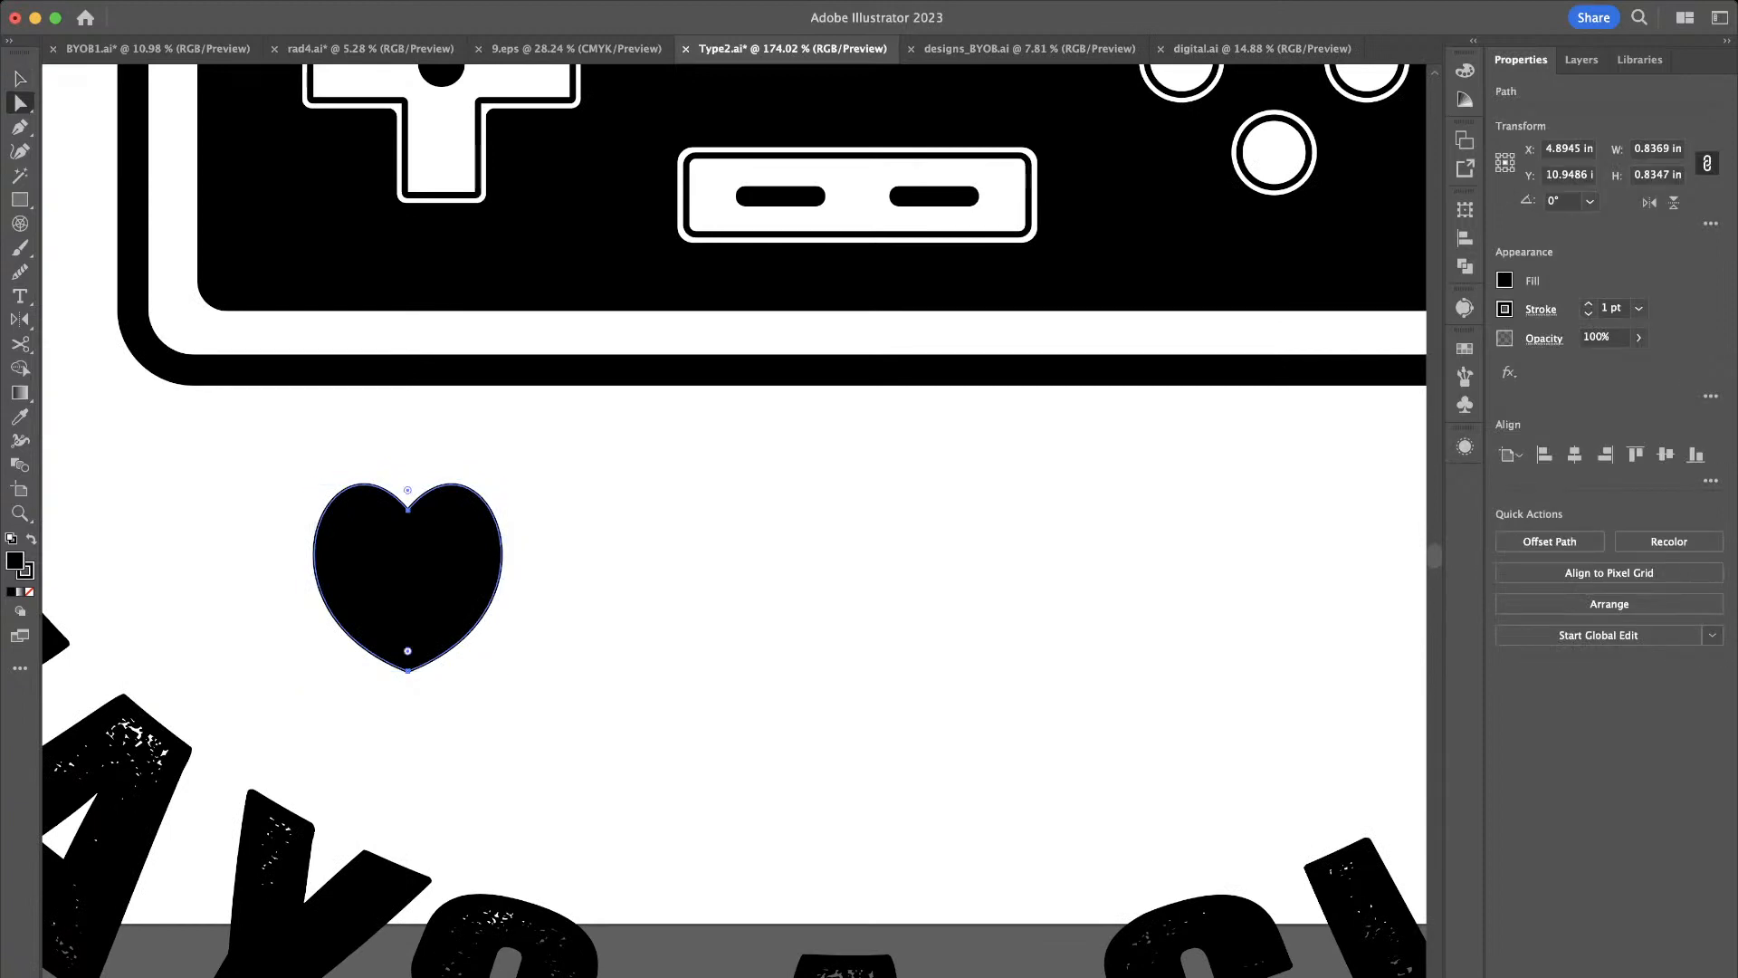
scroll(404, 633, up, 2)
click(369, 699)
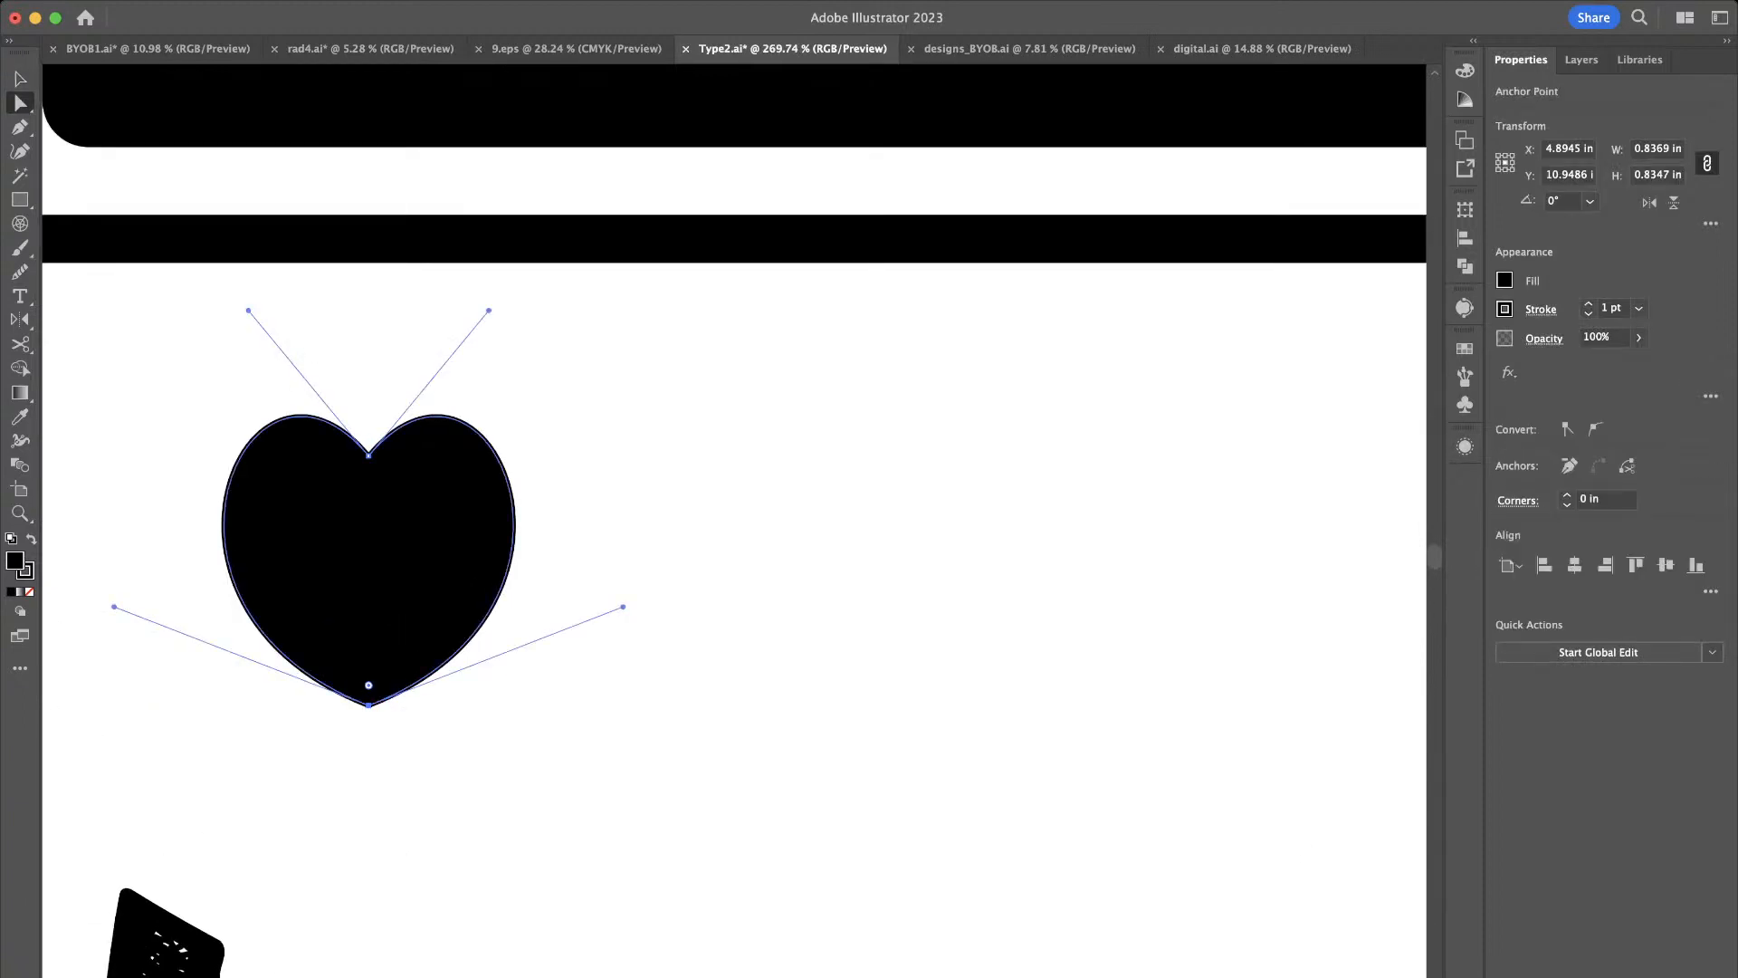
key(p)
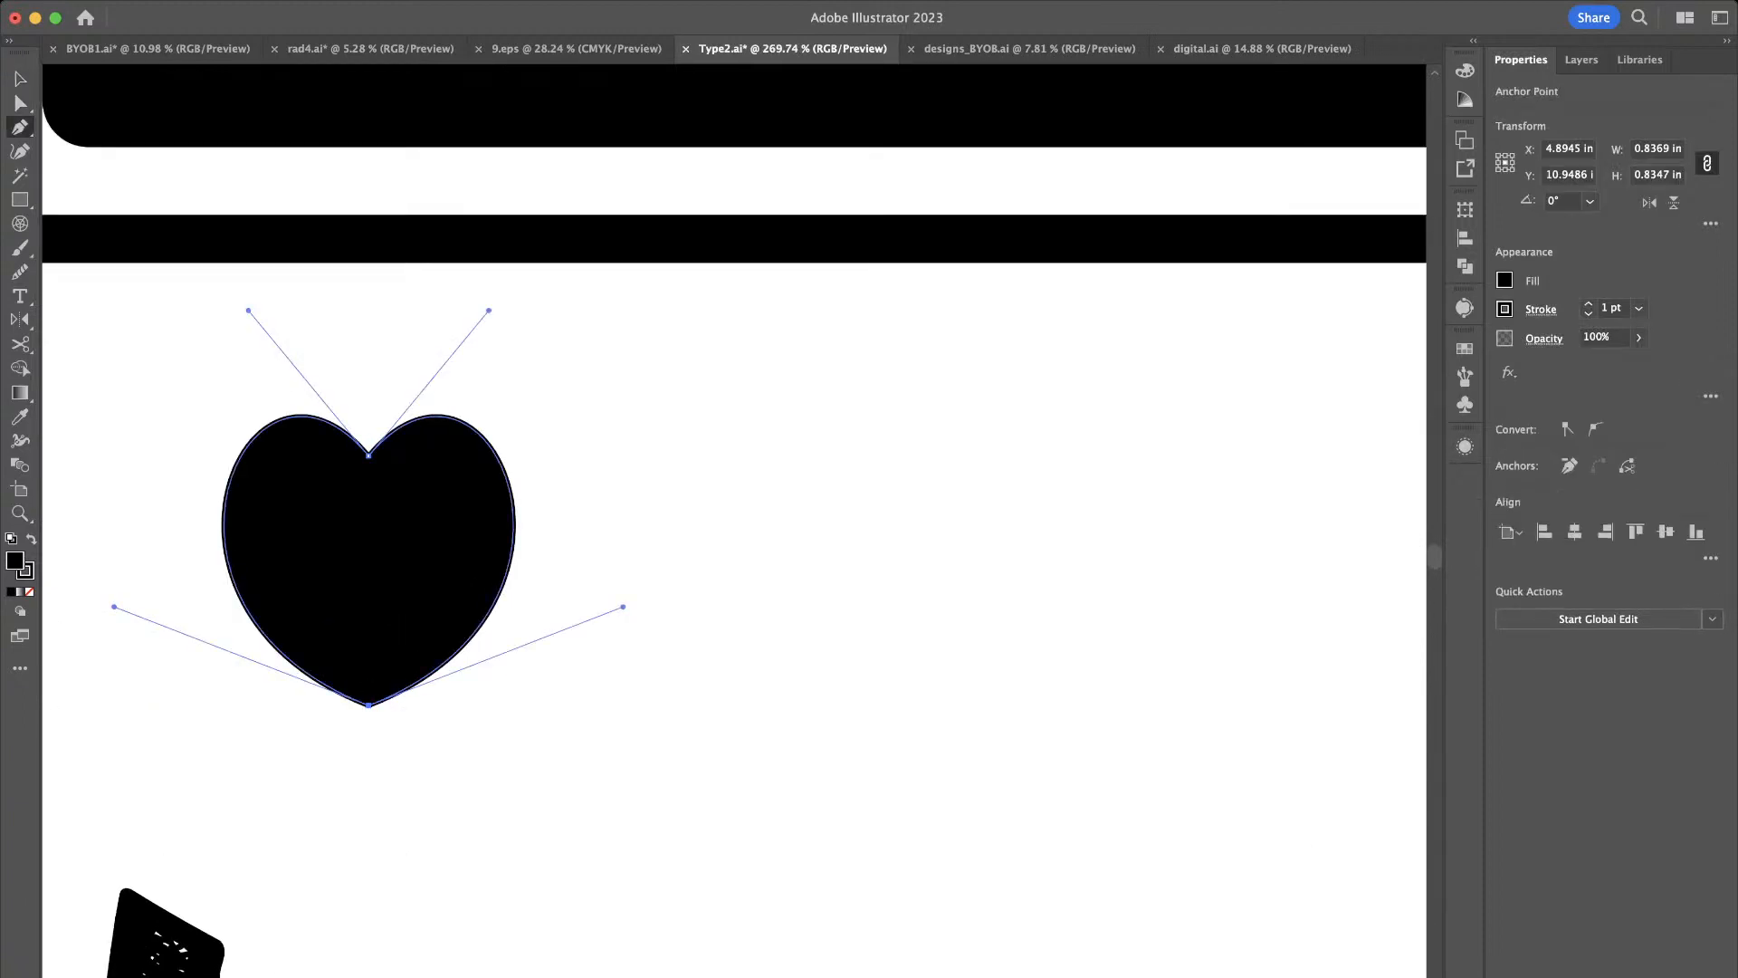
click(484, 618)
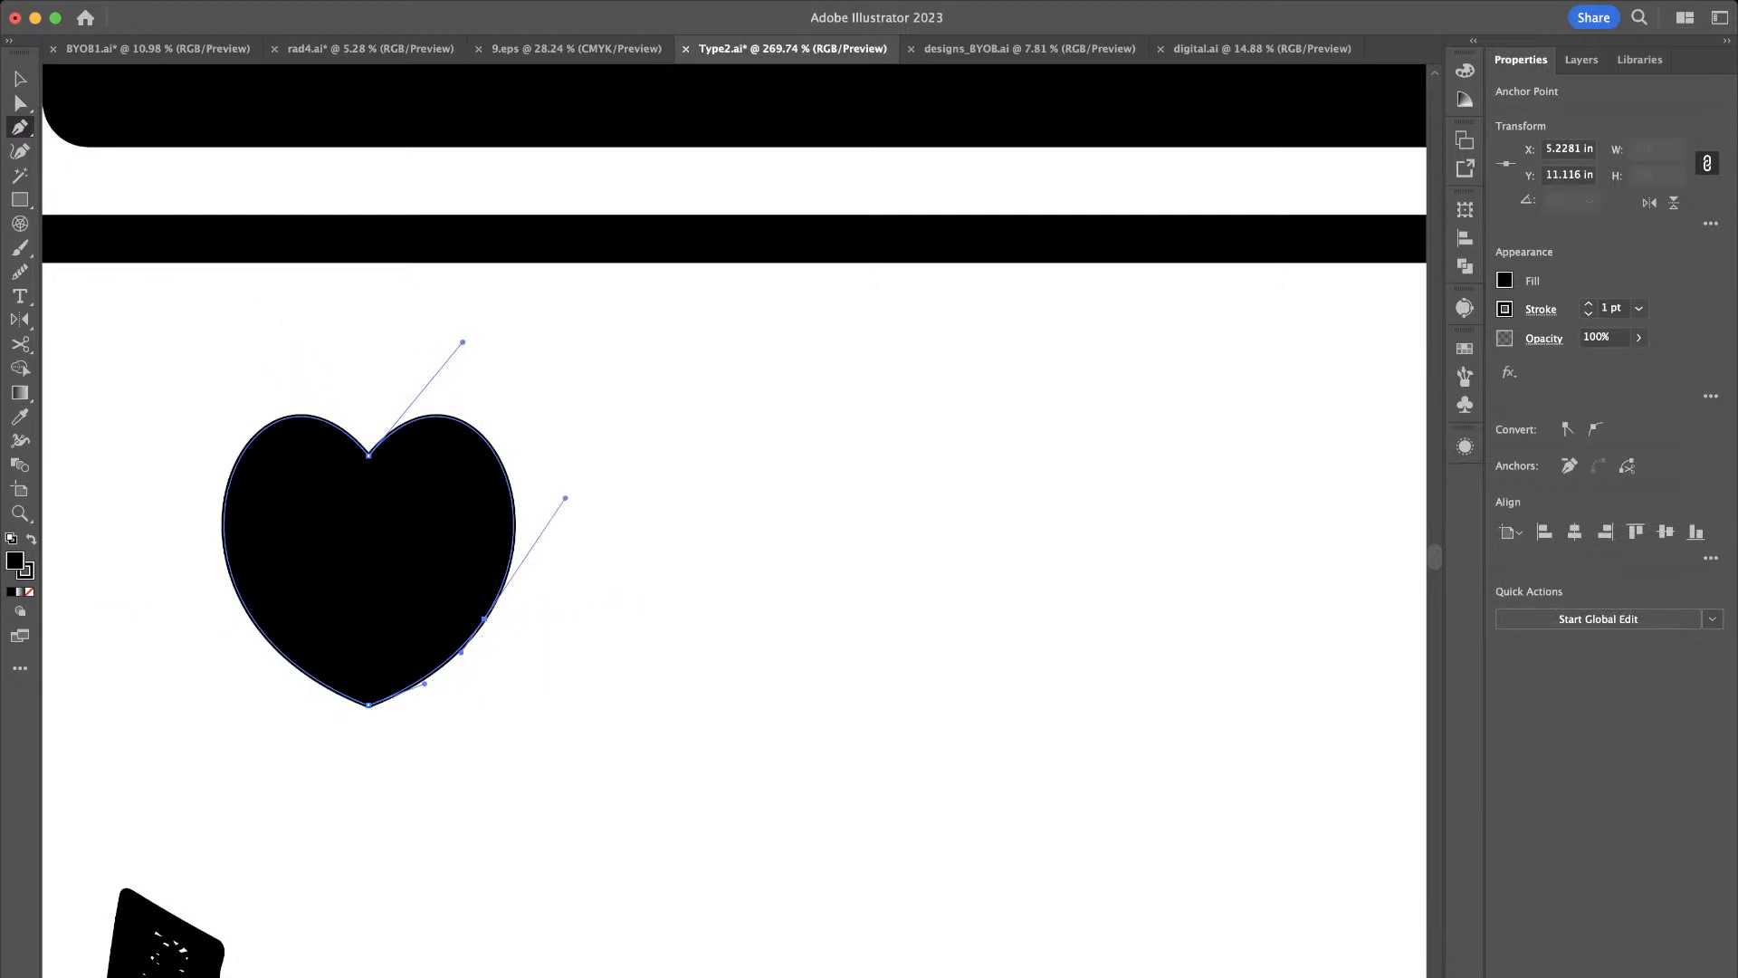
key(a)
drag(461, 650, 452, 645)
click(550, 658)
scroll(551, 658, down, 5)
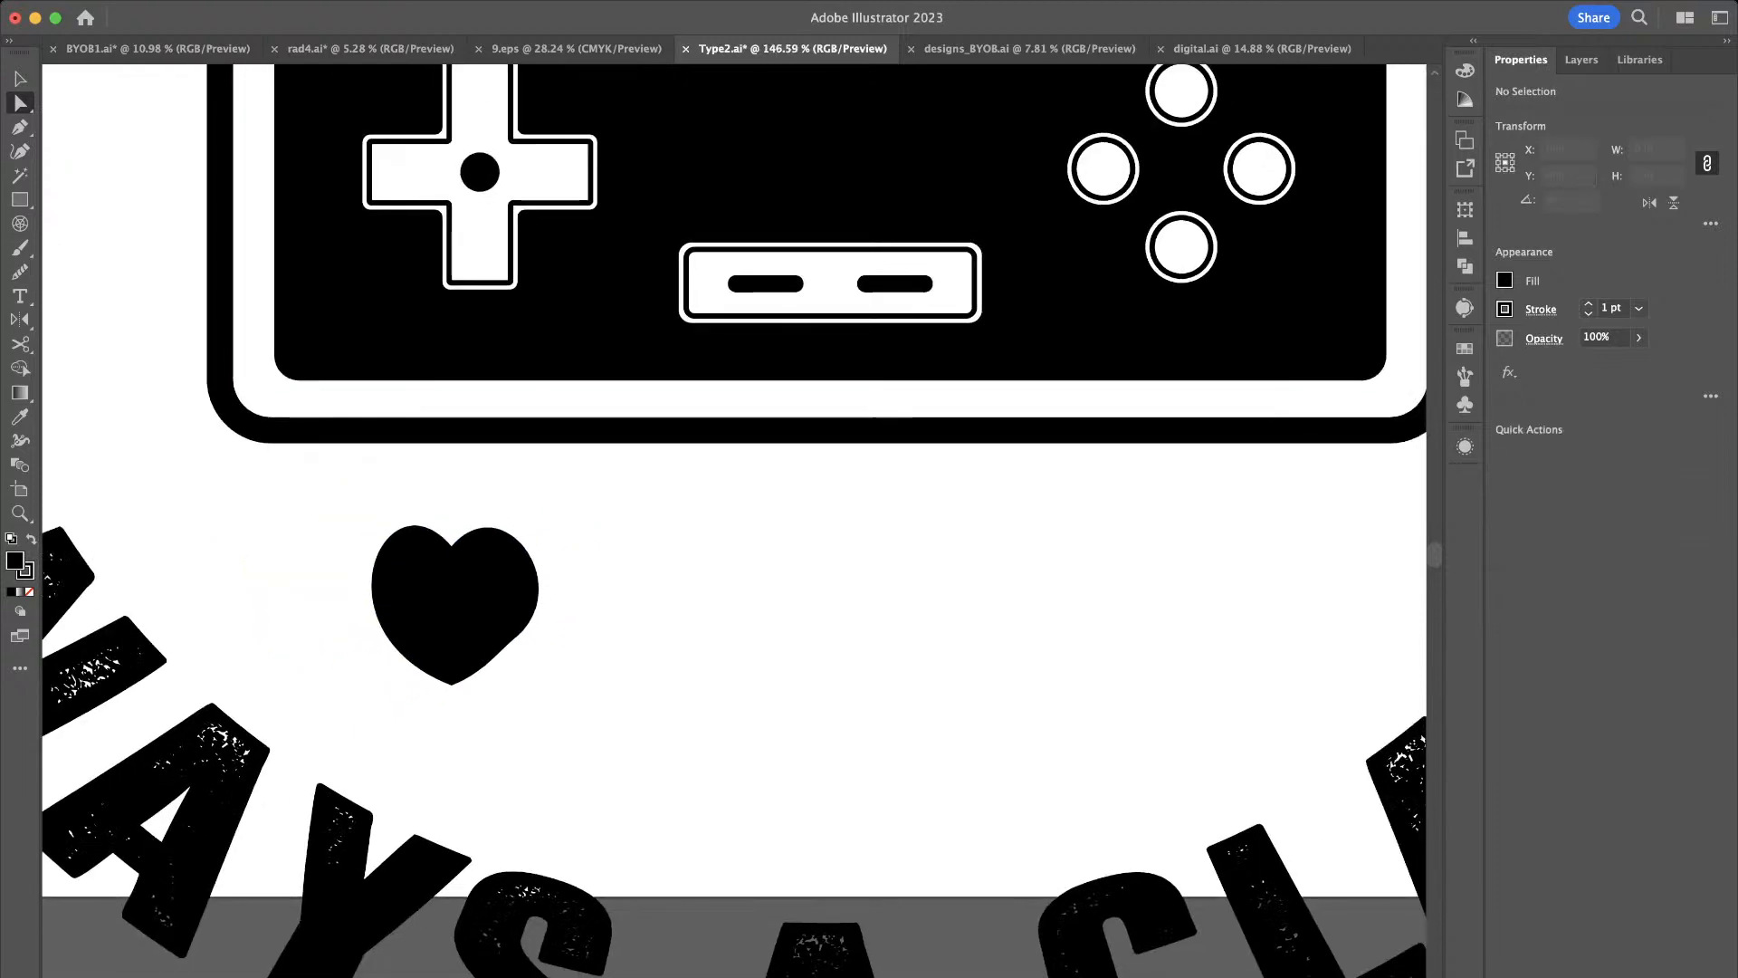
key(super+z)
key(super+z)
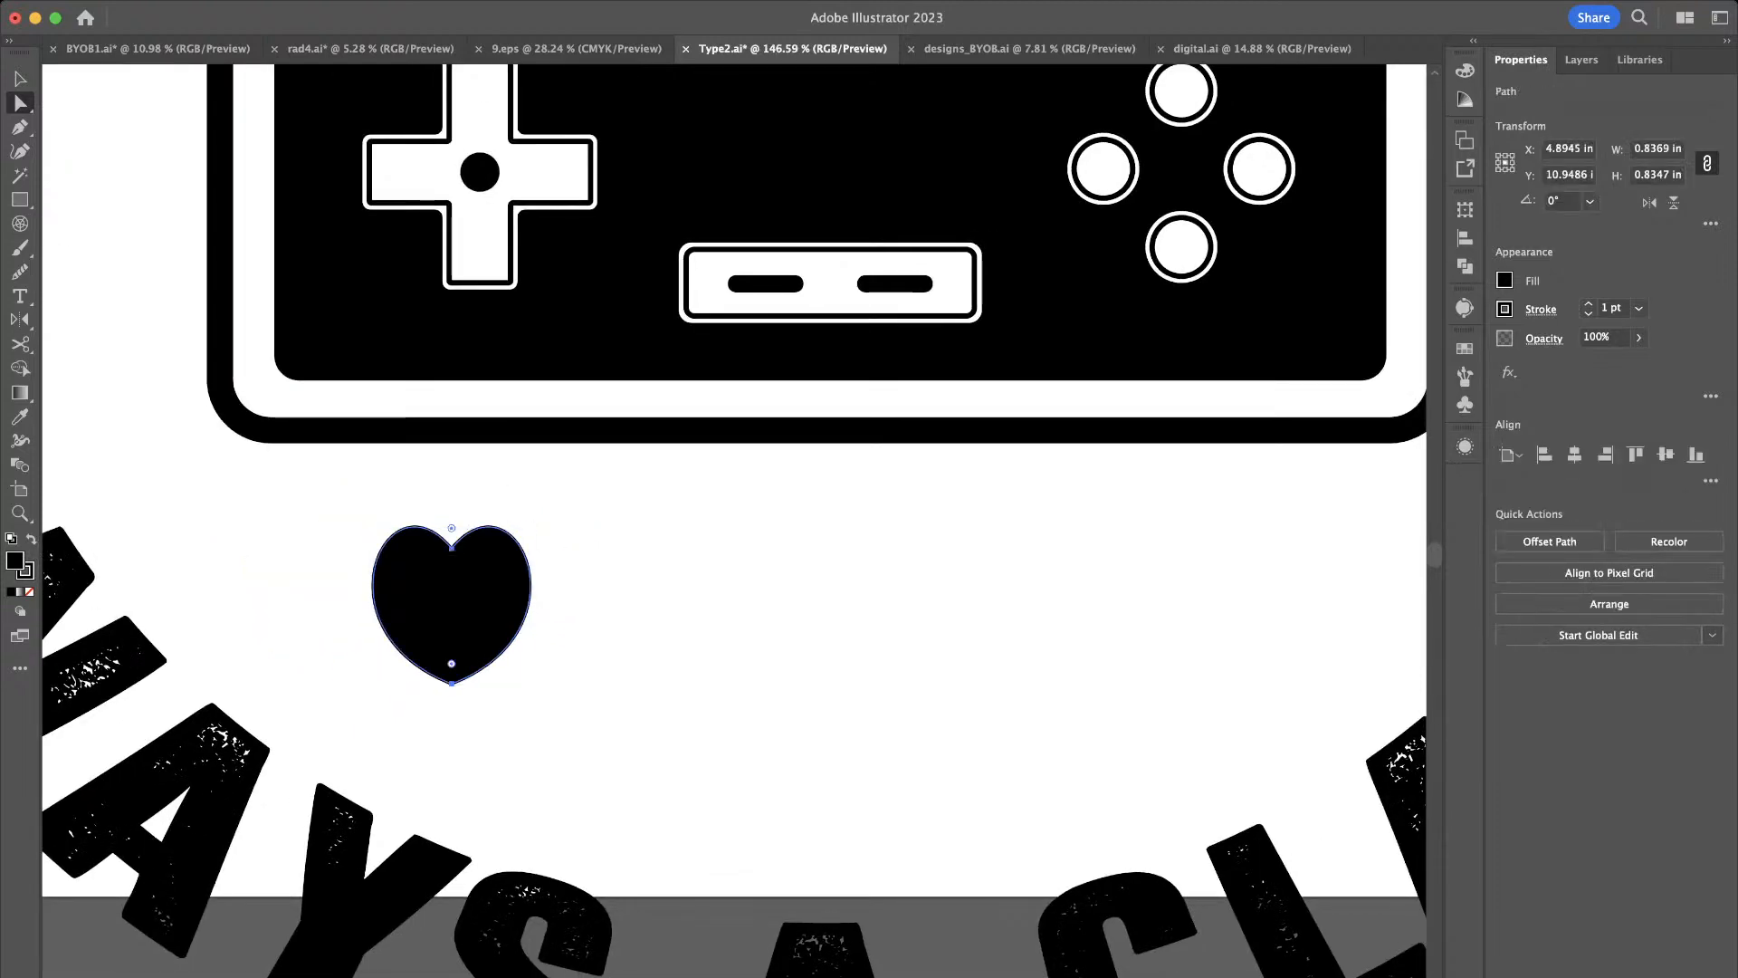
Shrink the heart to about 0.63 in wide and place five copies of it in a horizontal row beneath the controller
key(v)
scroll(549, 659, down, 3)
scroll(483, 626, up, 6)
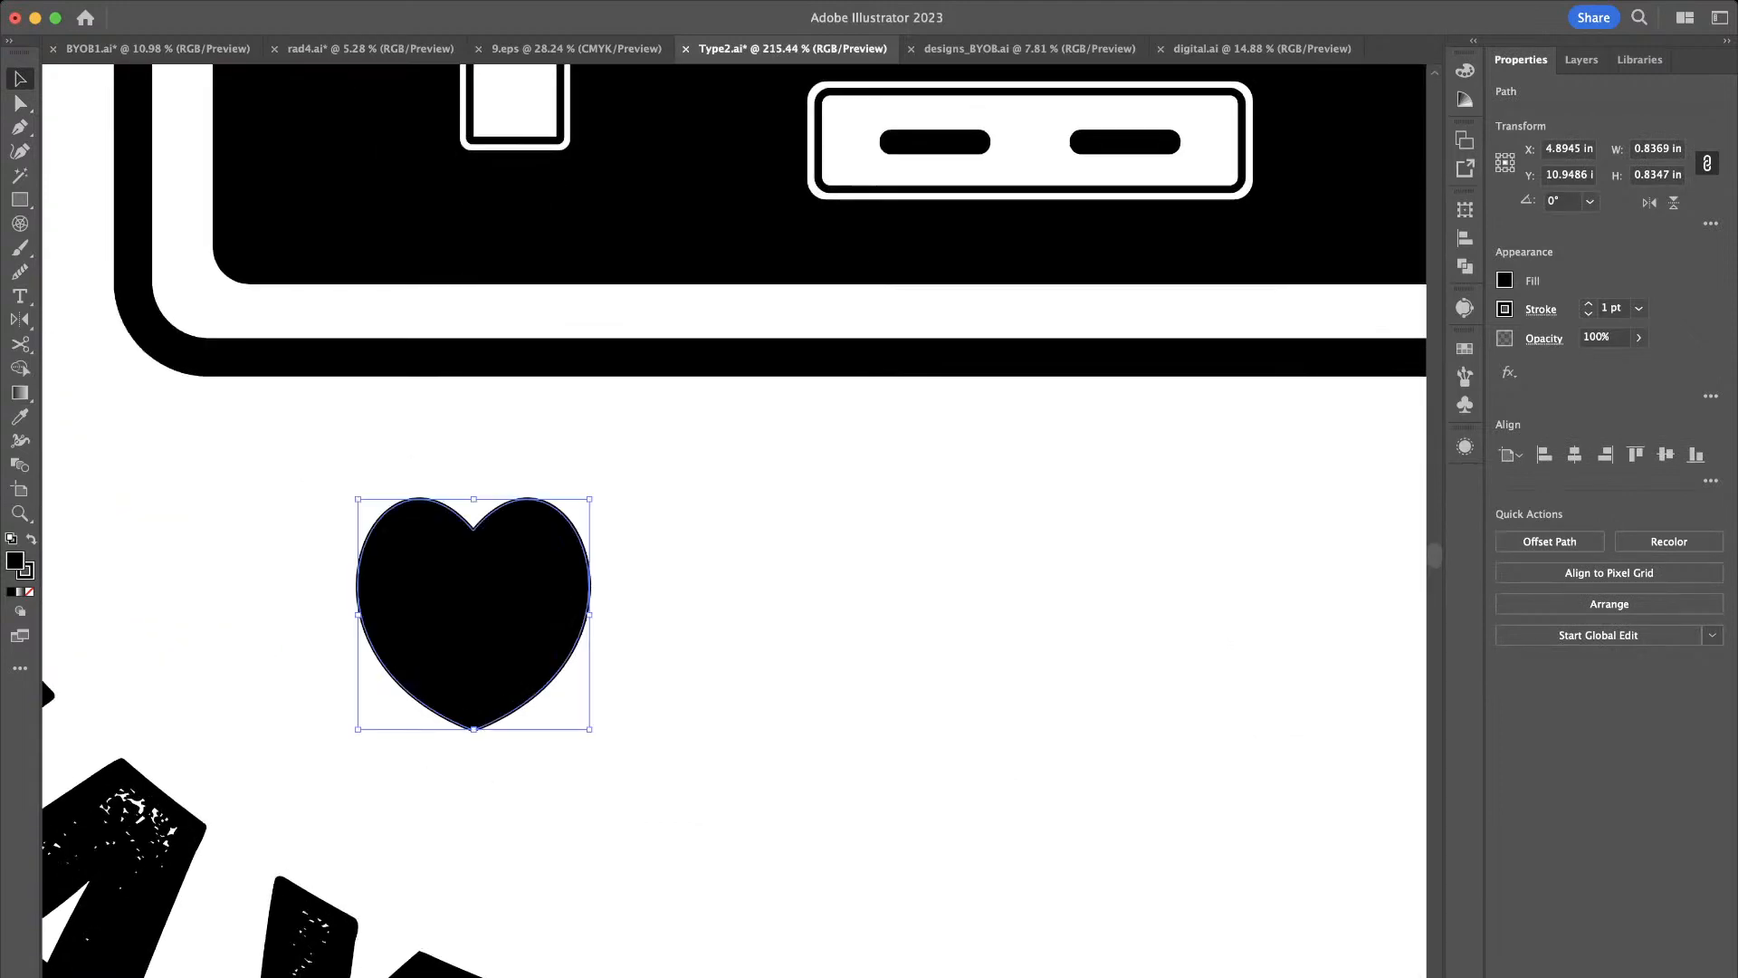
drag(589, 722, 571, 711)
drag(538, 677, 534, 673)
scroll(540, 673, down, 5)
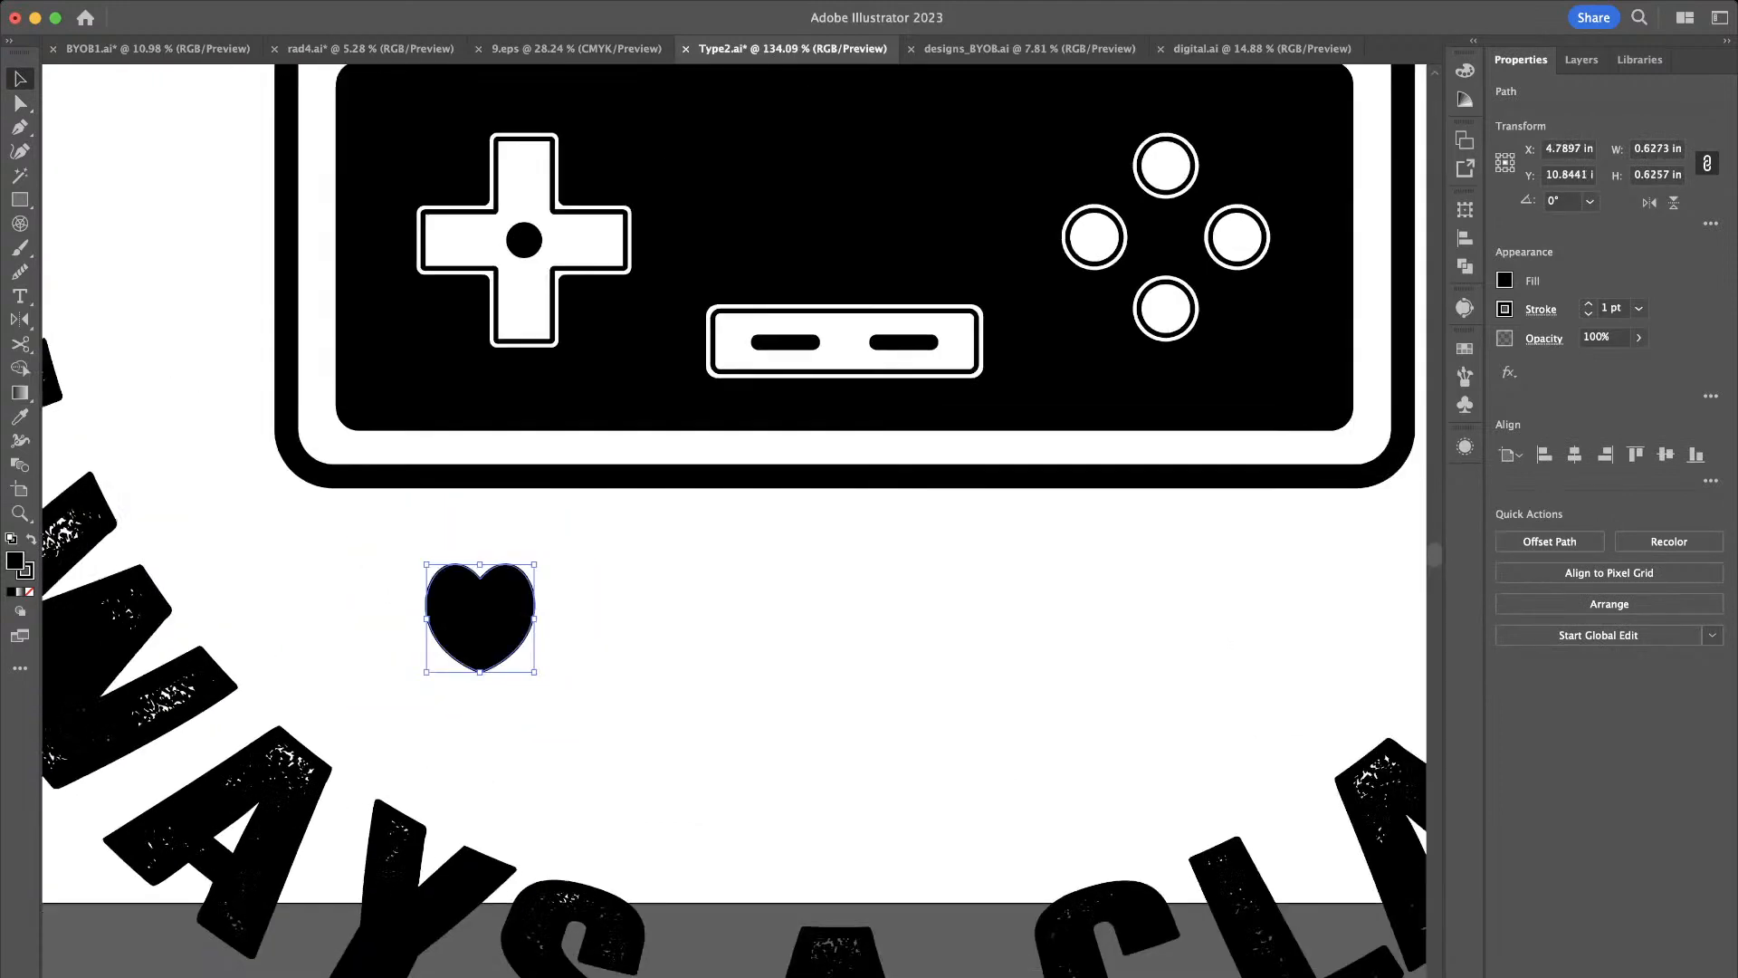
drag(480, 619, 1236, 618)
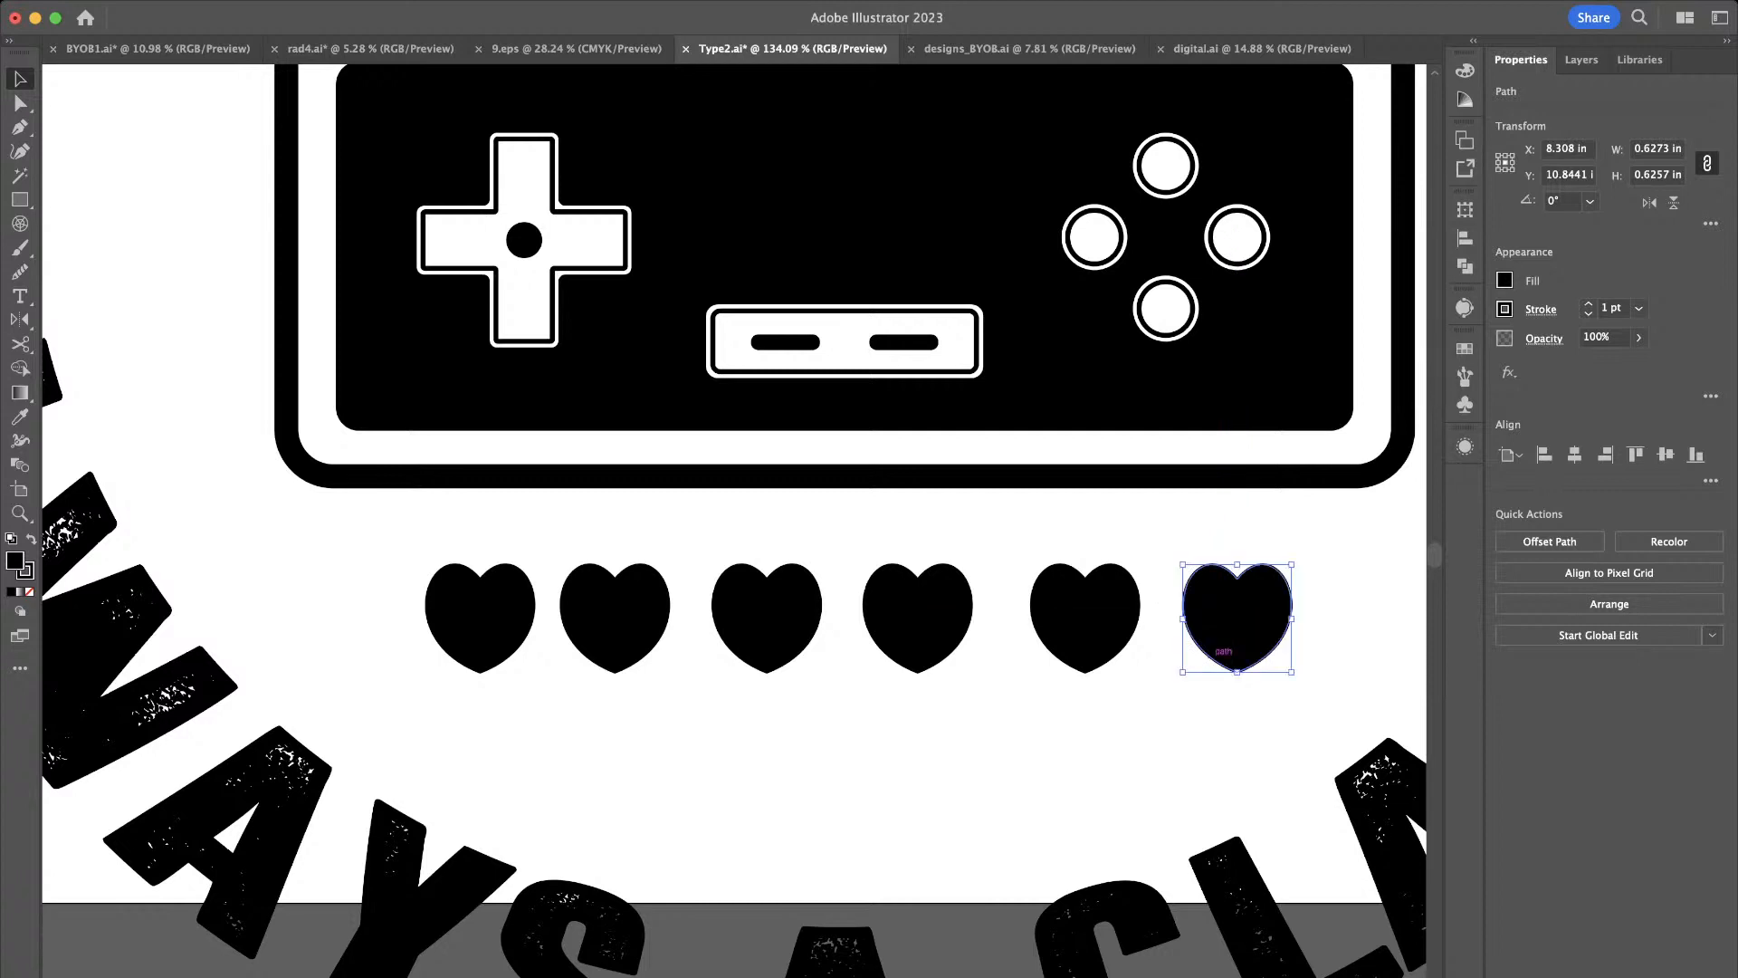
Distribute the six hearts evenly along the horizontal row
drag(1213, 709, 412, 609)
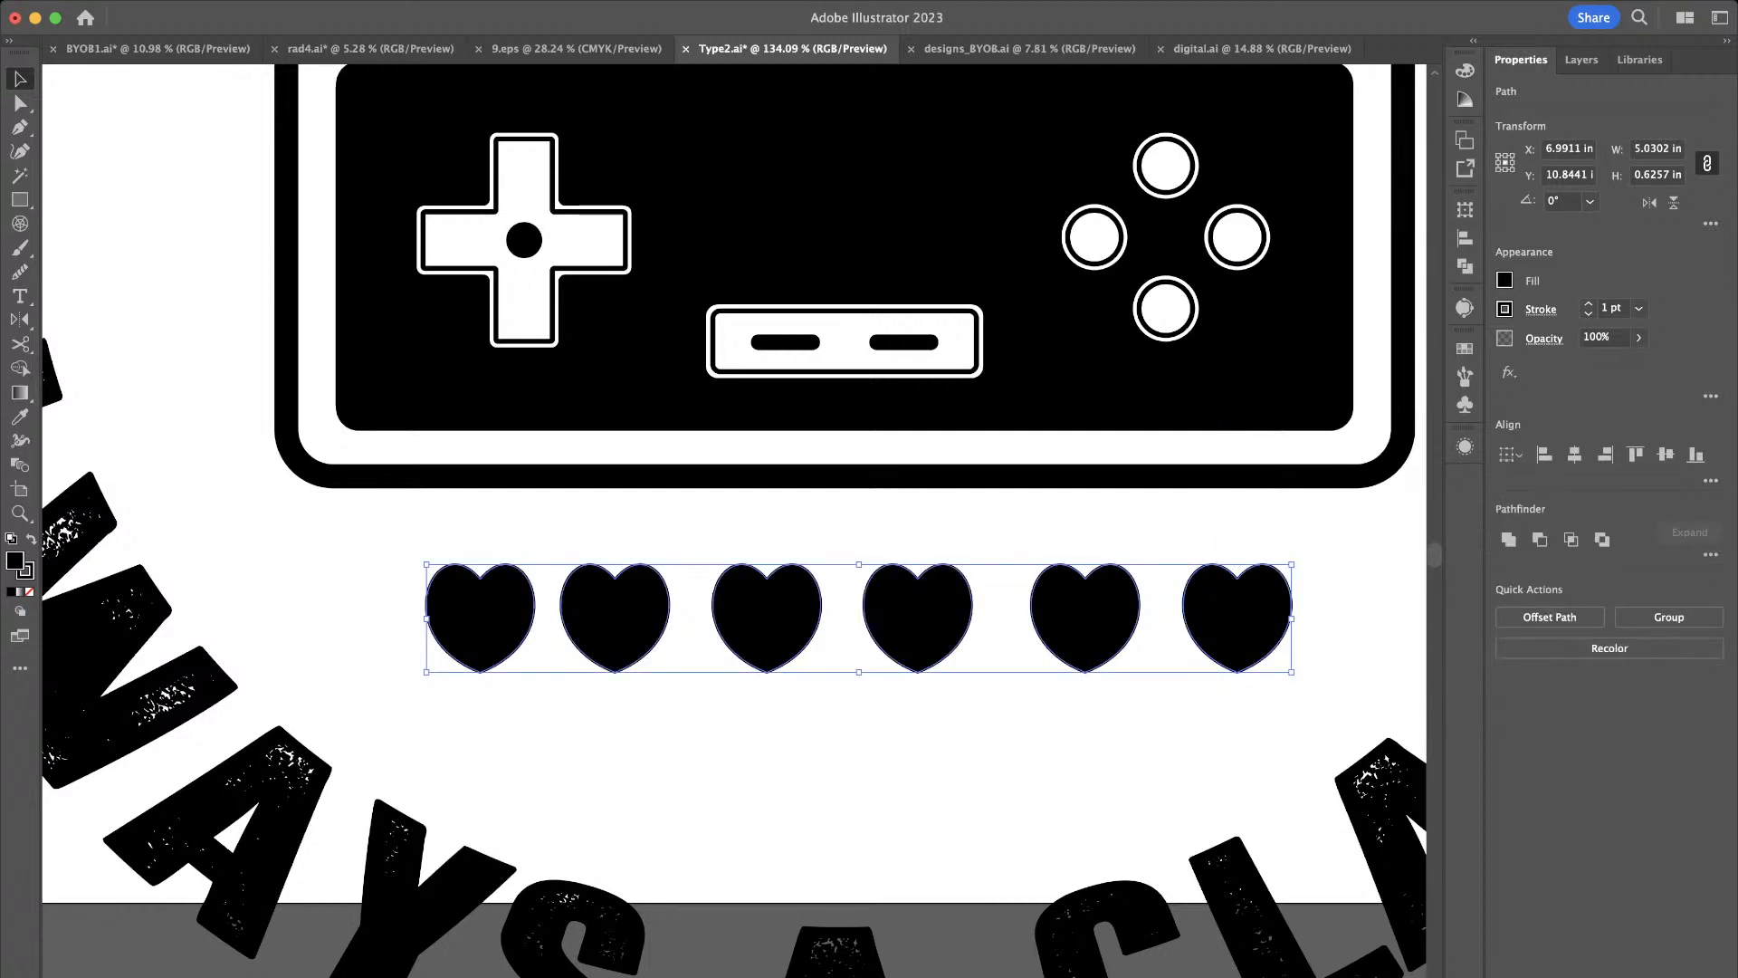
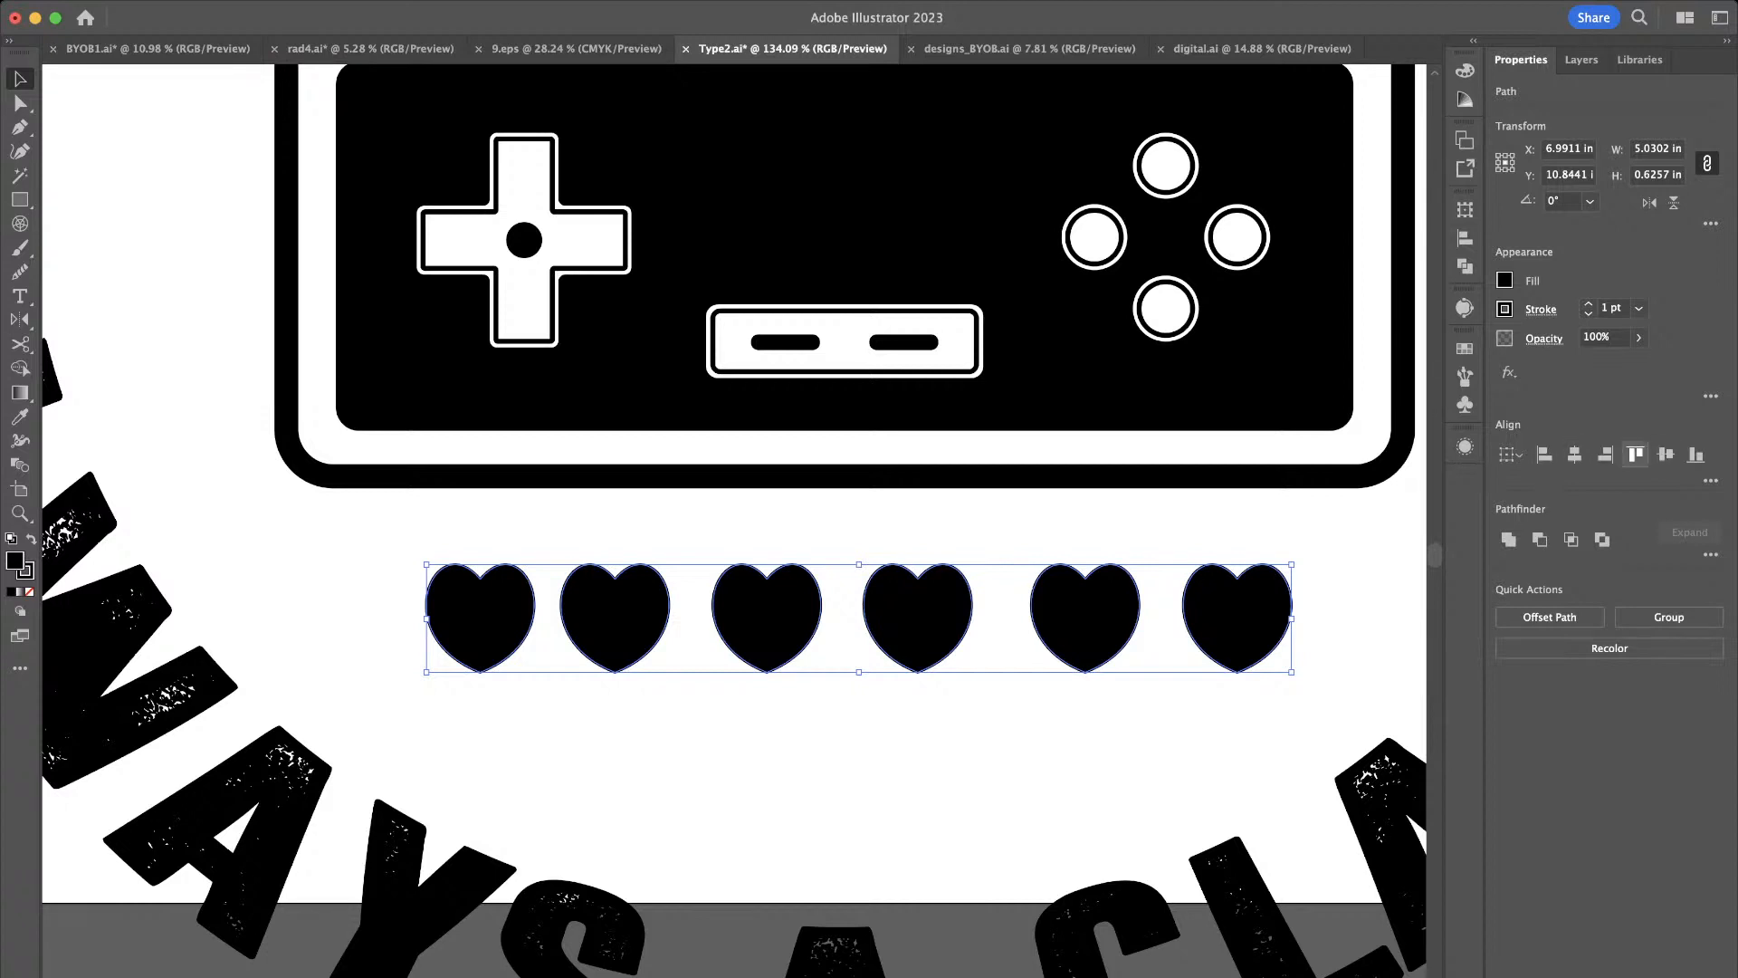
click(1270, 735)
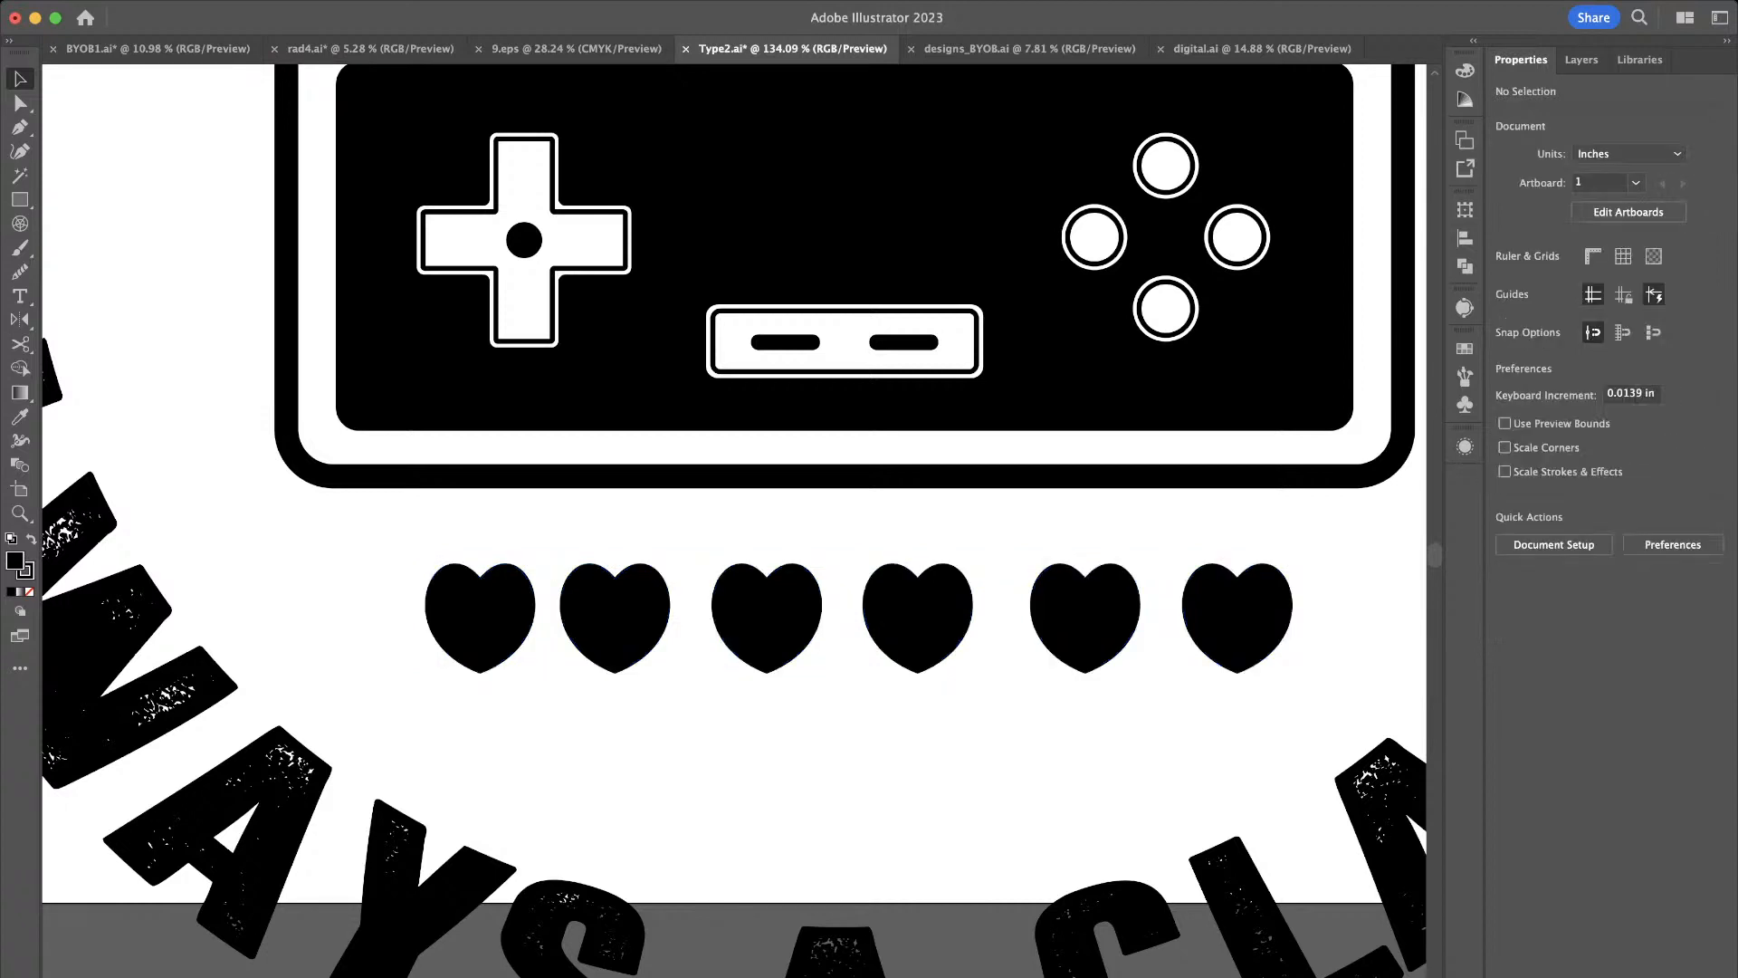
drag(1238, 698, 417, 554)
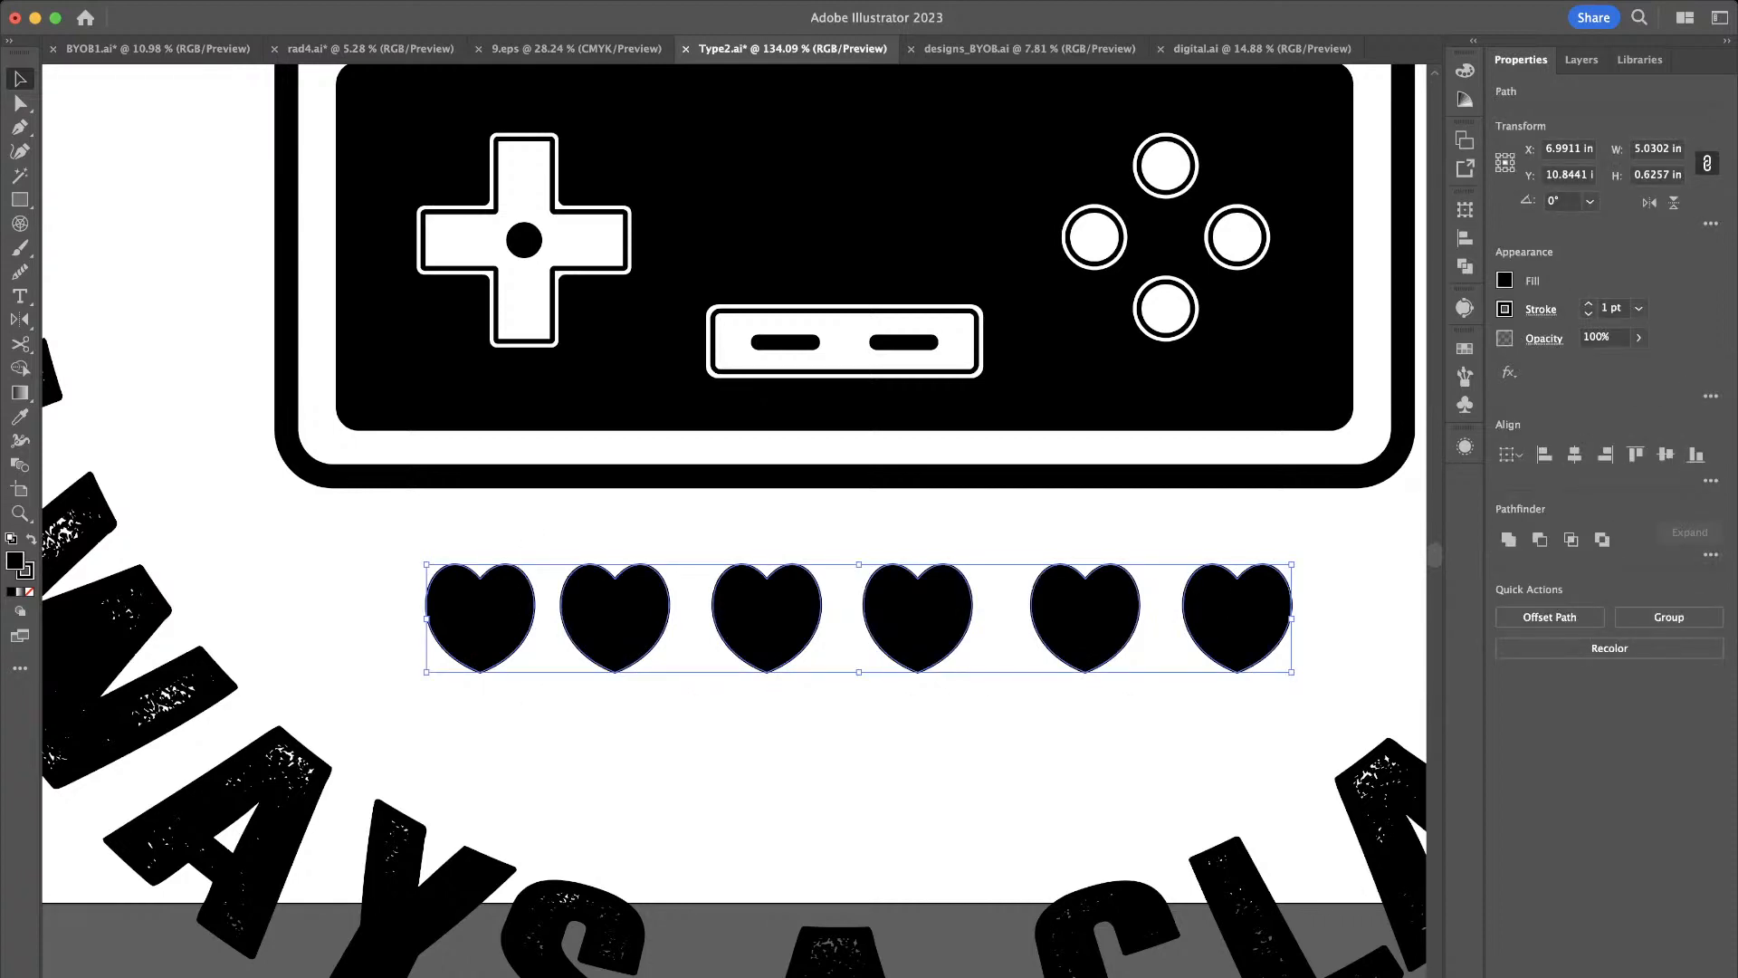
scroll(1122, 723, down, 2)
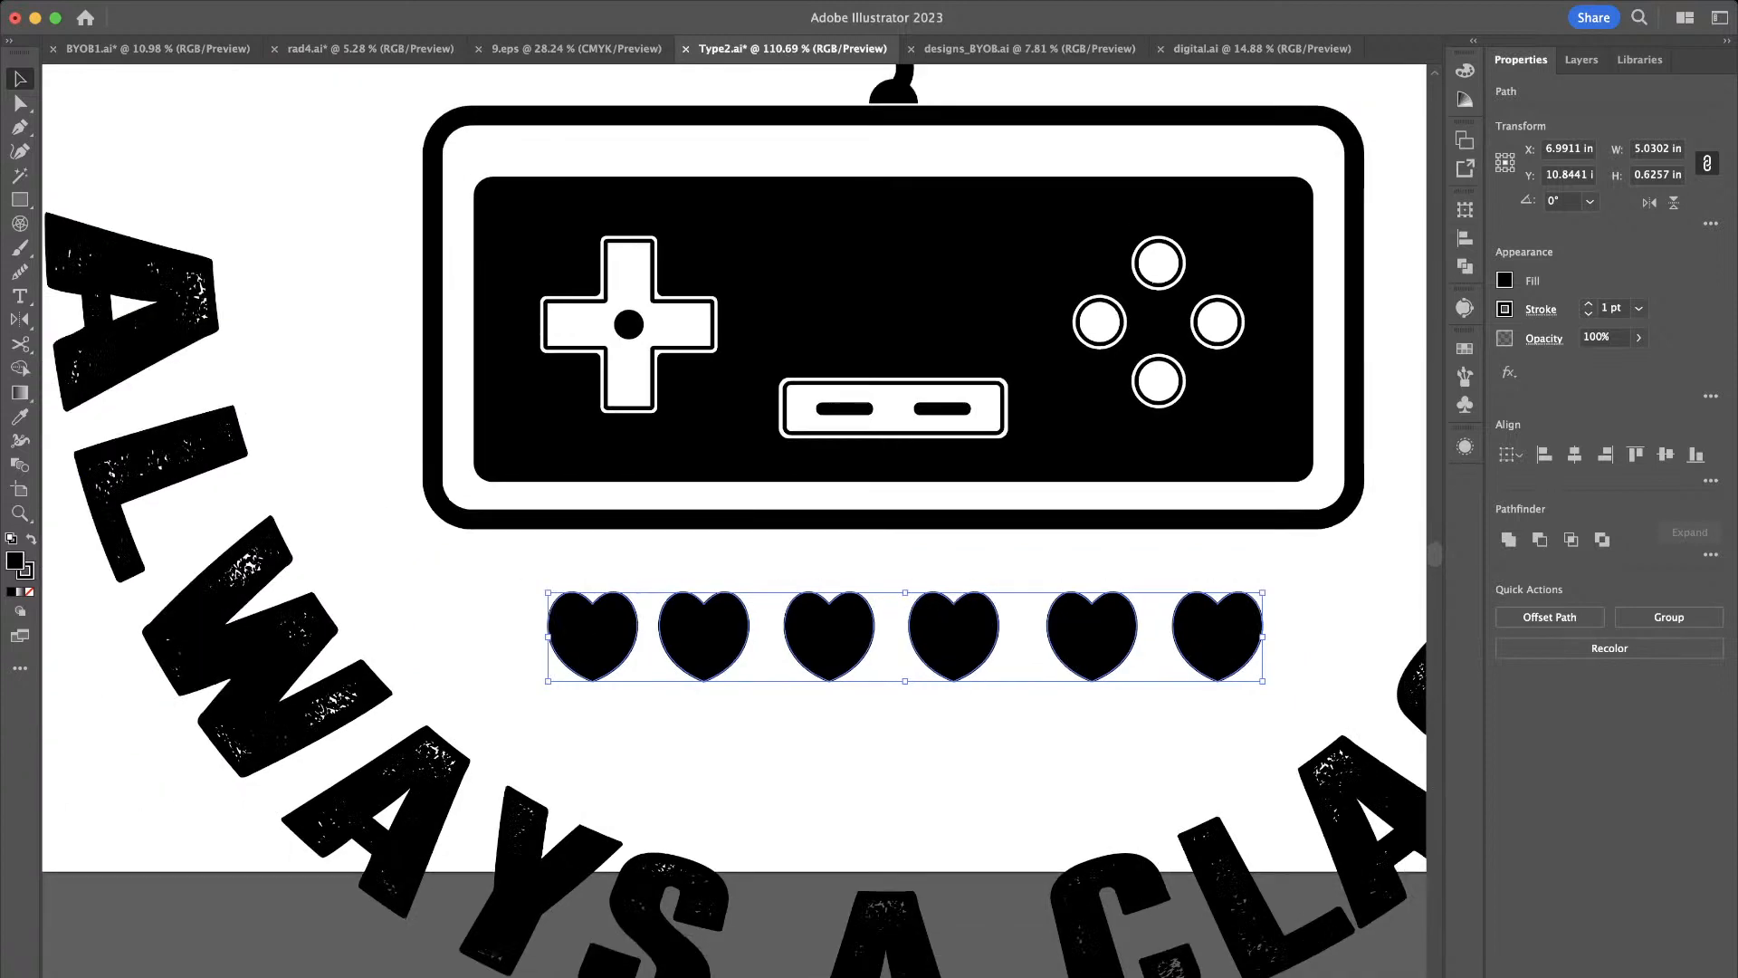
click(1041, 724)
click(953, 636)
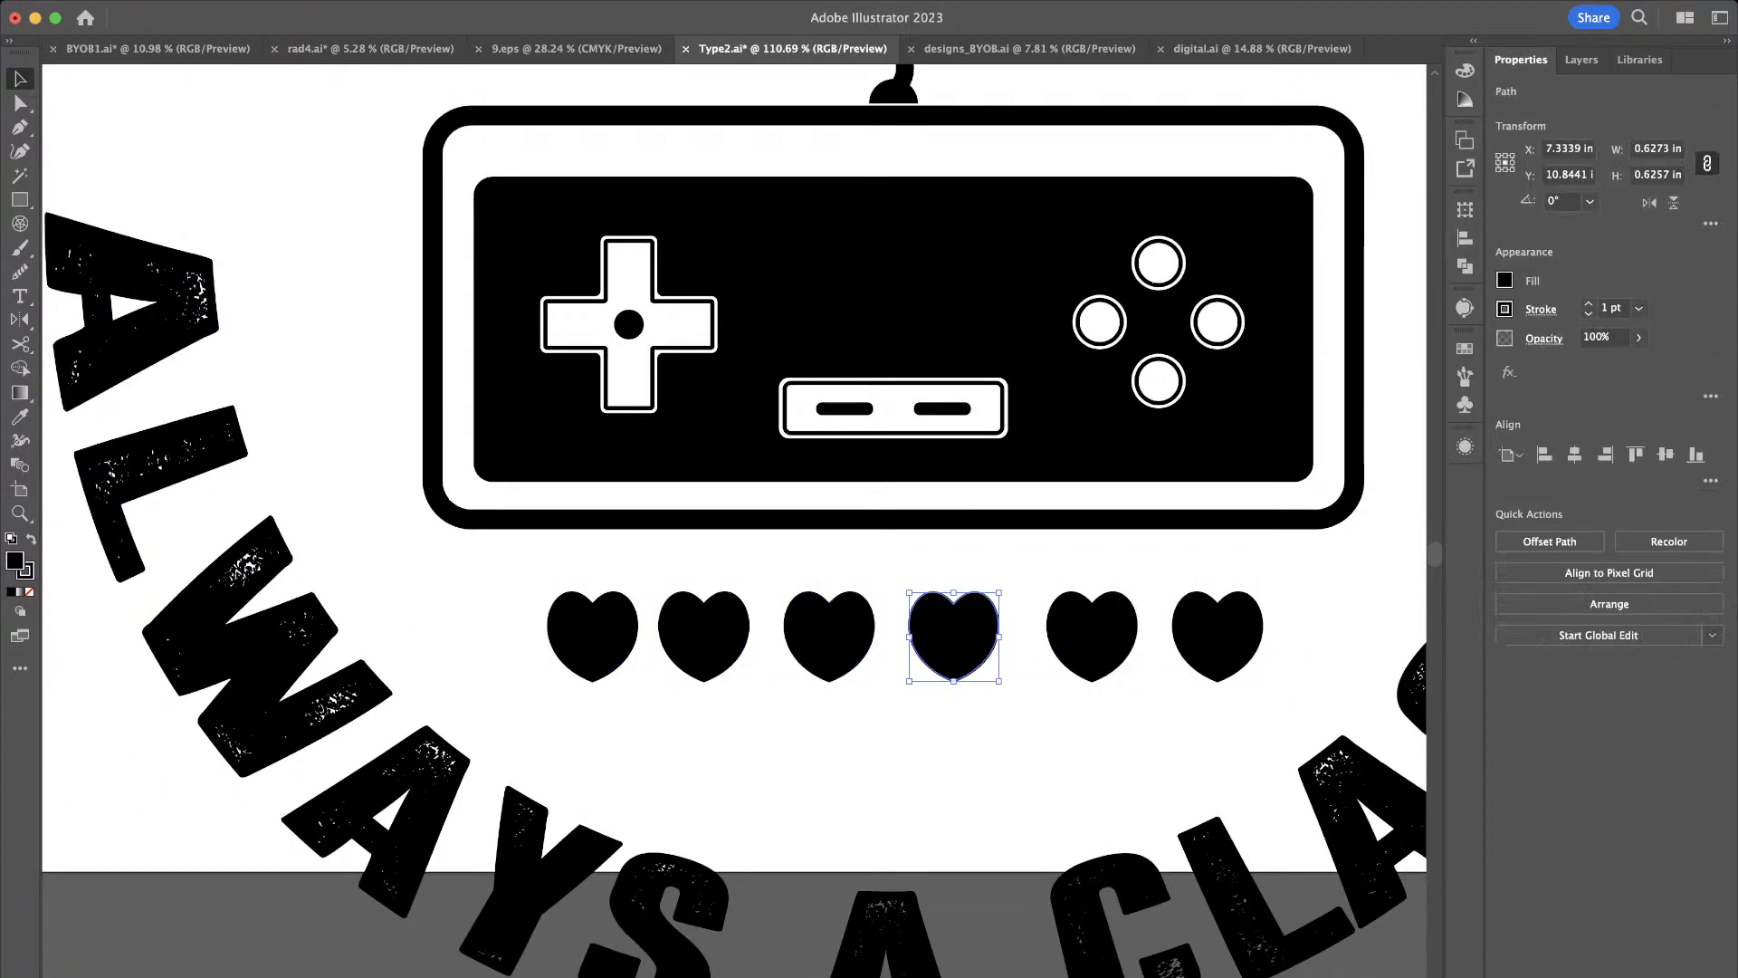
drag(509, 582, 1254, 624)
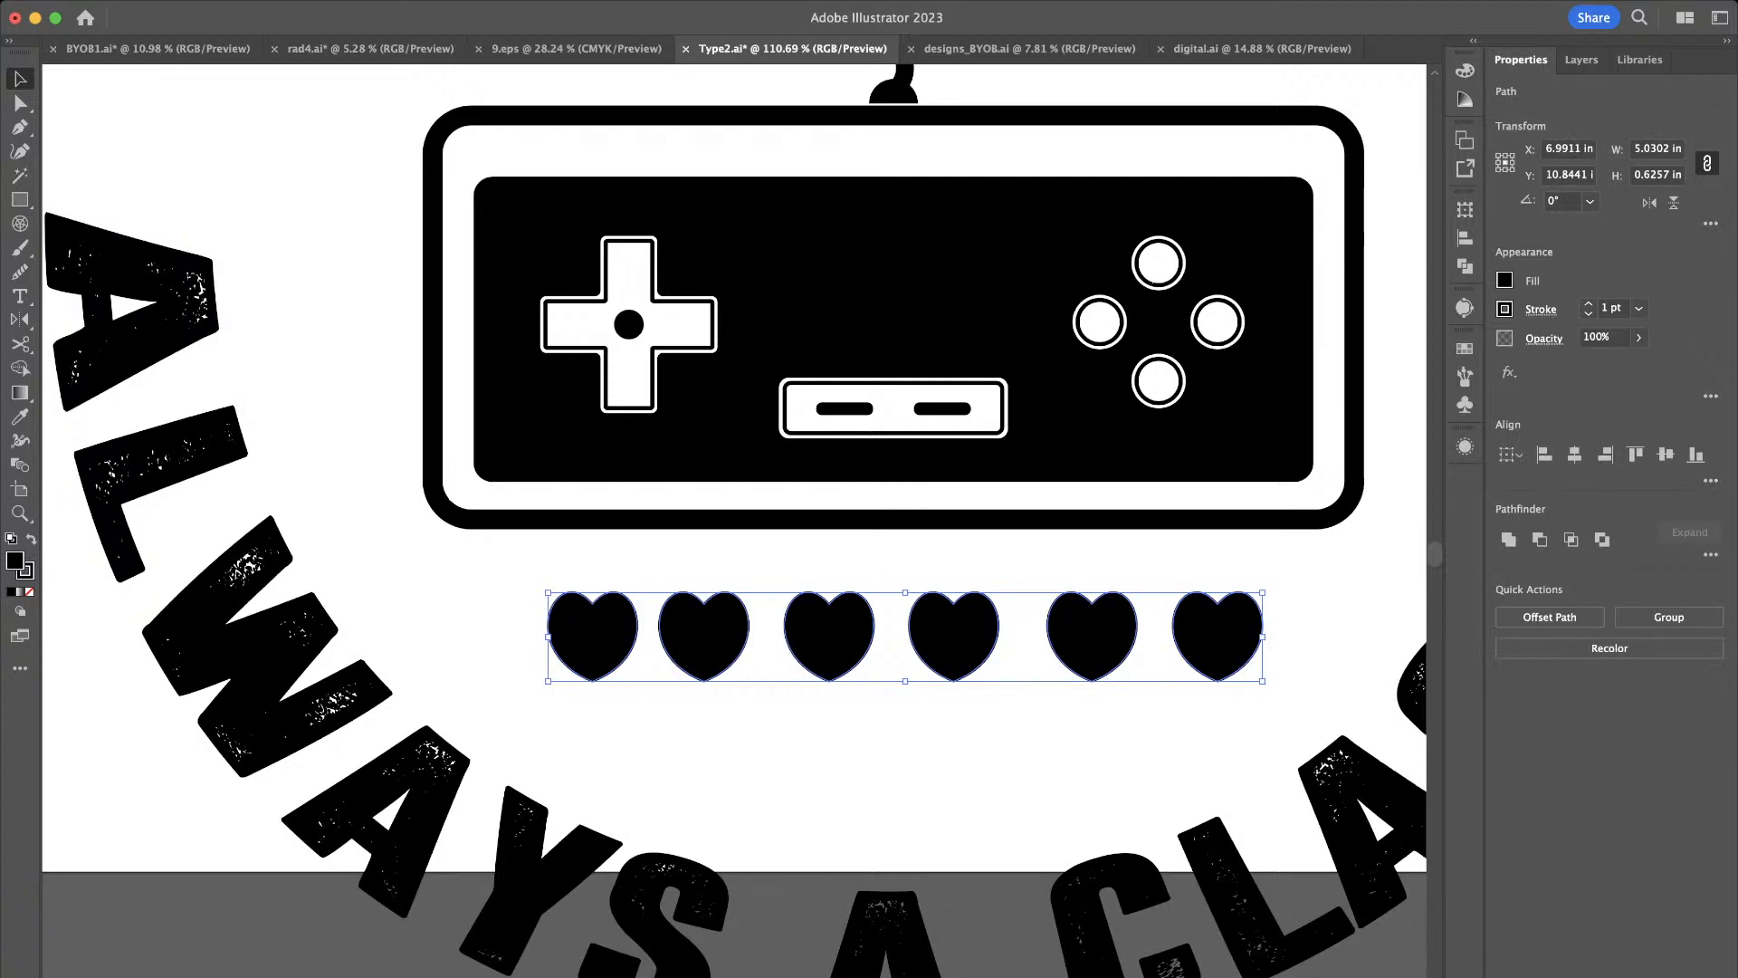
click(1665, 593)
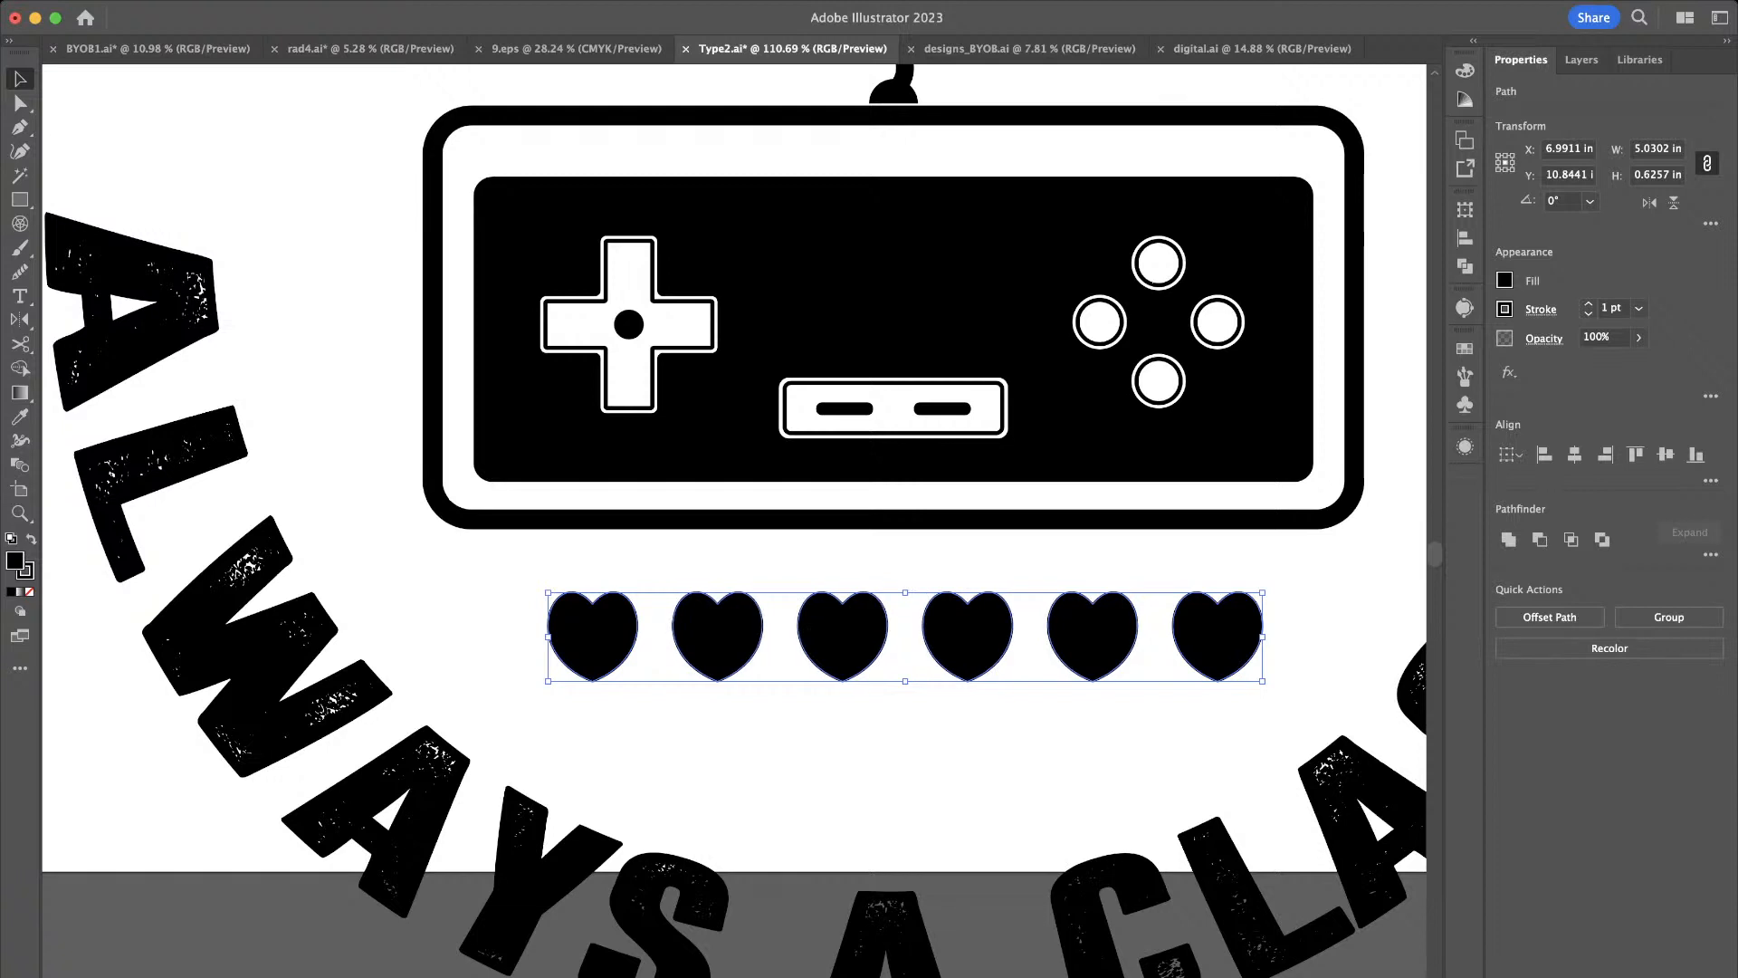
Group the six hearts and align the group with the controller on their horizontal centers
click(1271, 741)
drag(1269, 740, 554, 598)
key(super)
key(super+g)
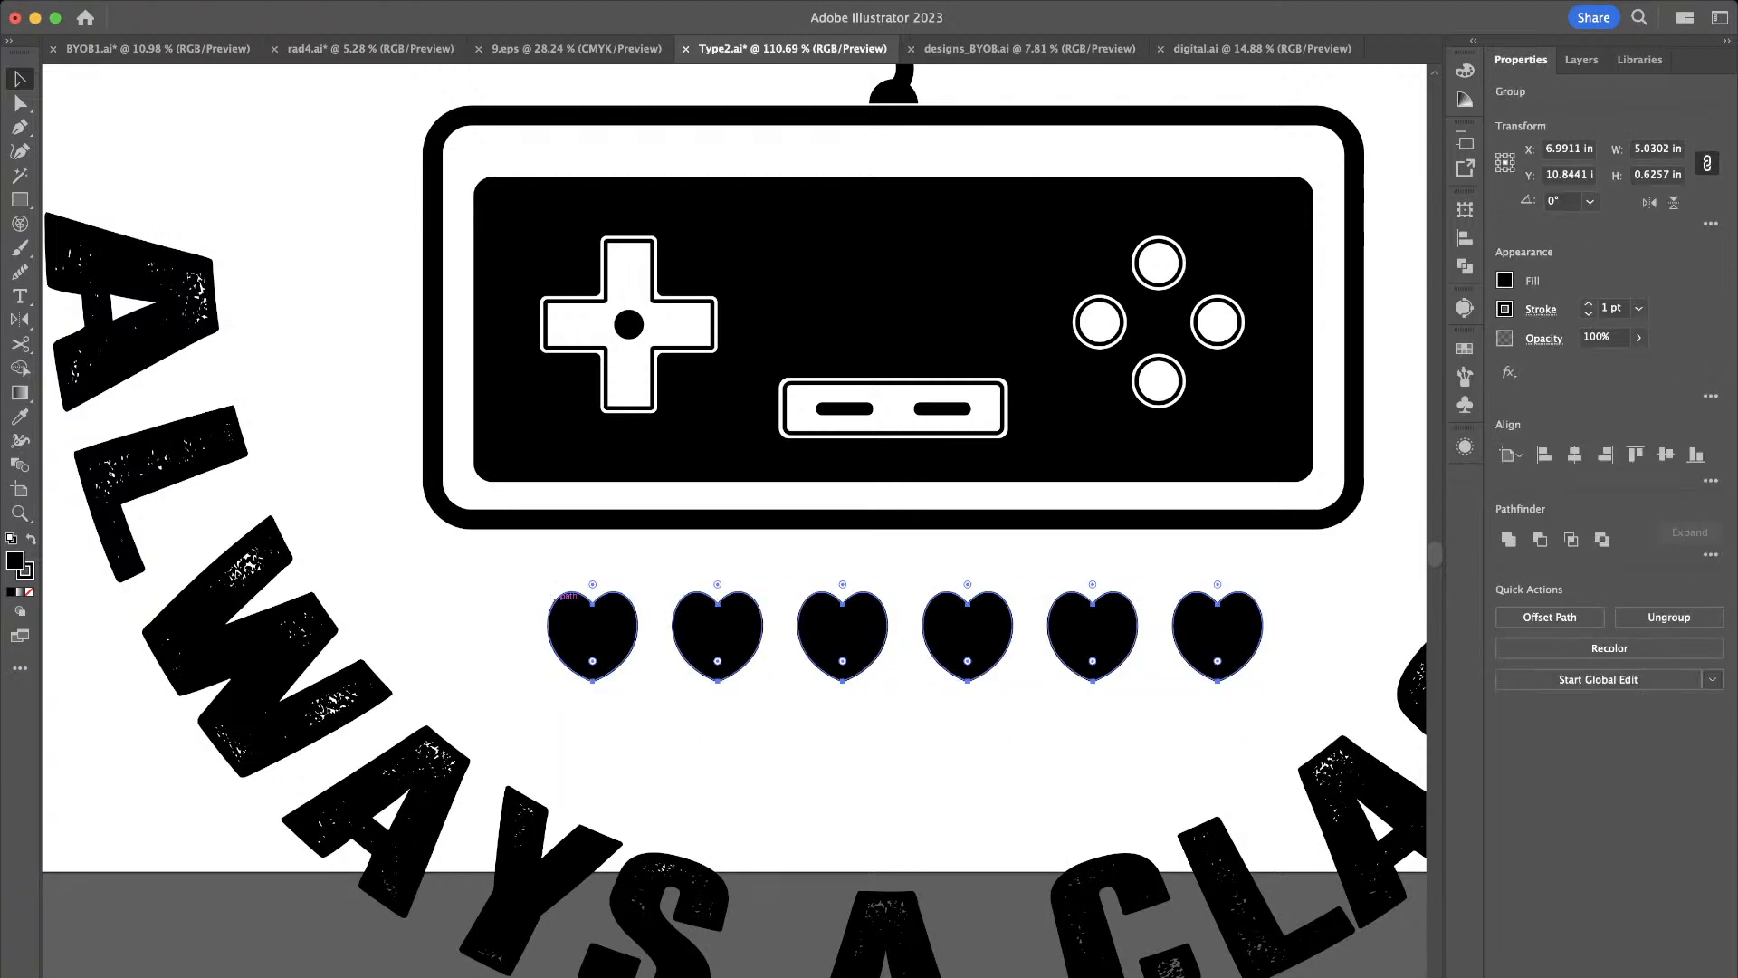
shift+click(724, 452)
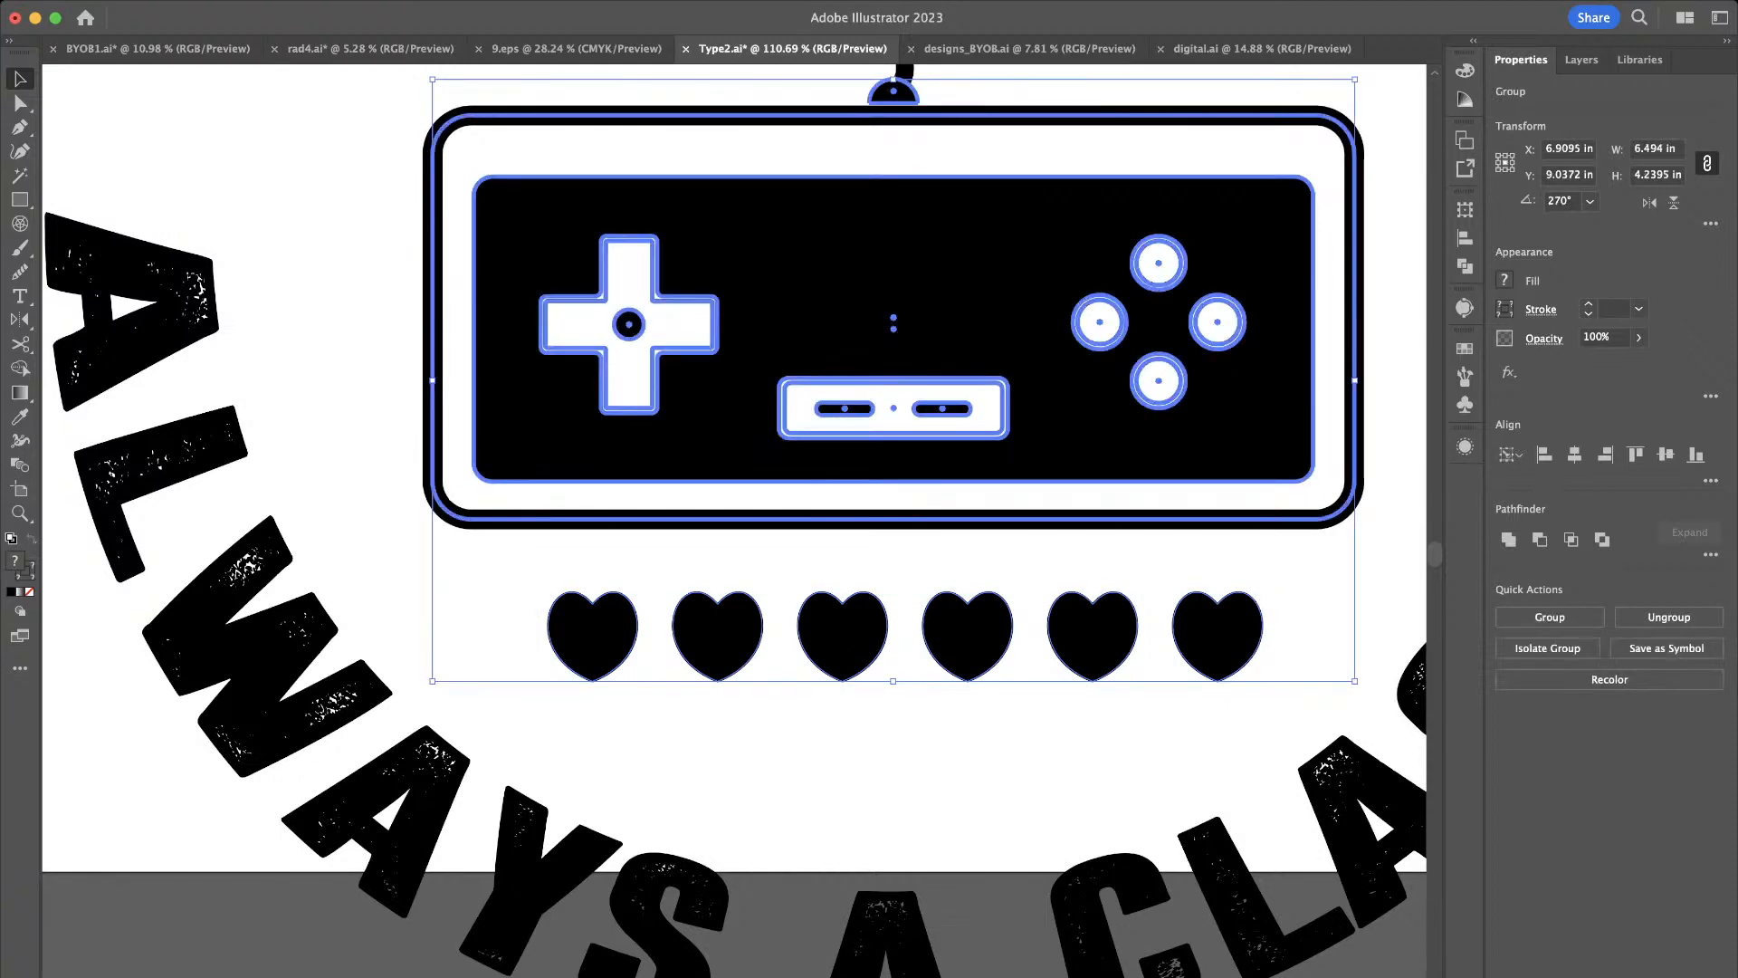
click(1574, 454)
key(super+shift+a)
Place a copy of the complete Oldschool Gamer design on the empty canvas below the artboard
scroll(991, 806, down, 5)
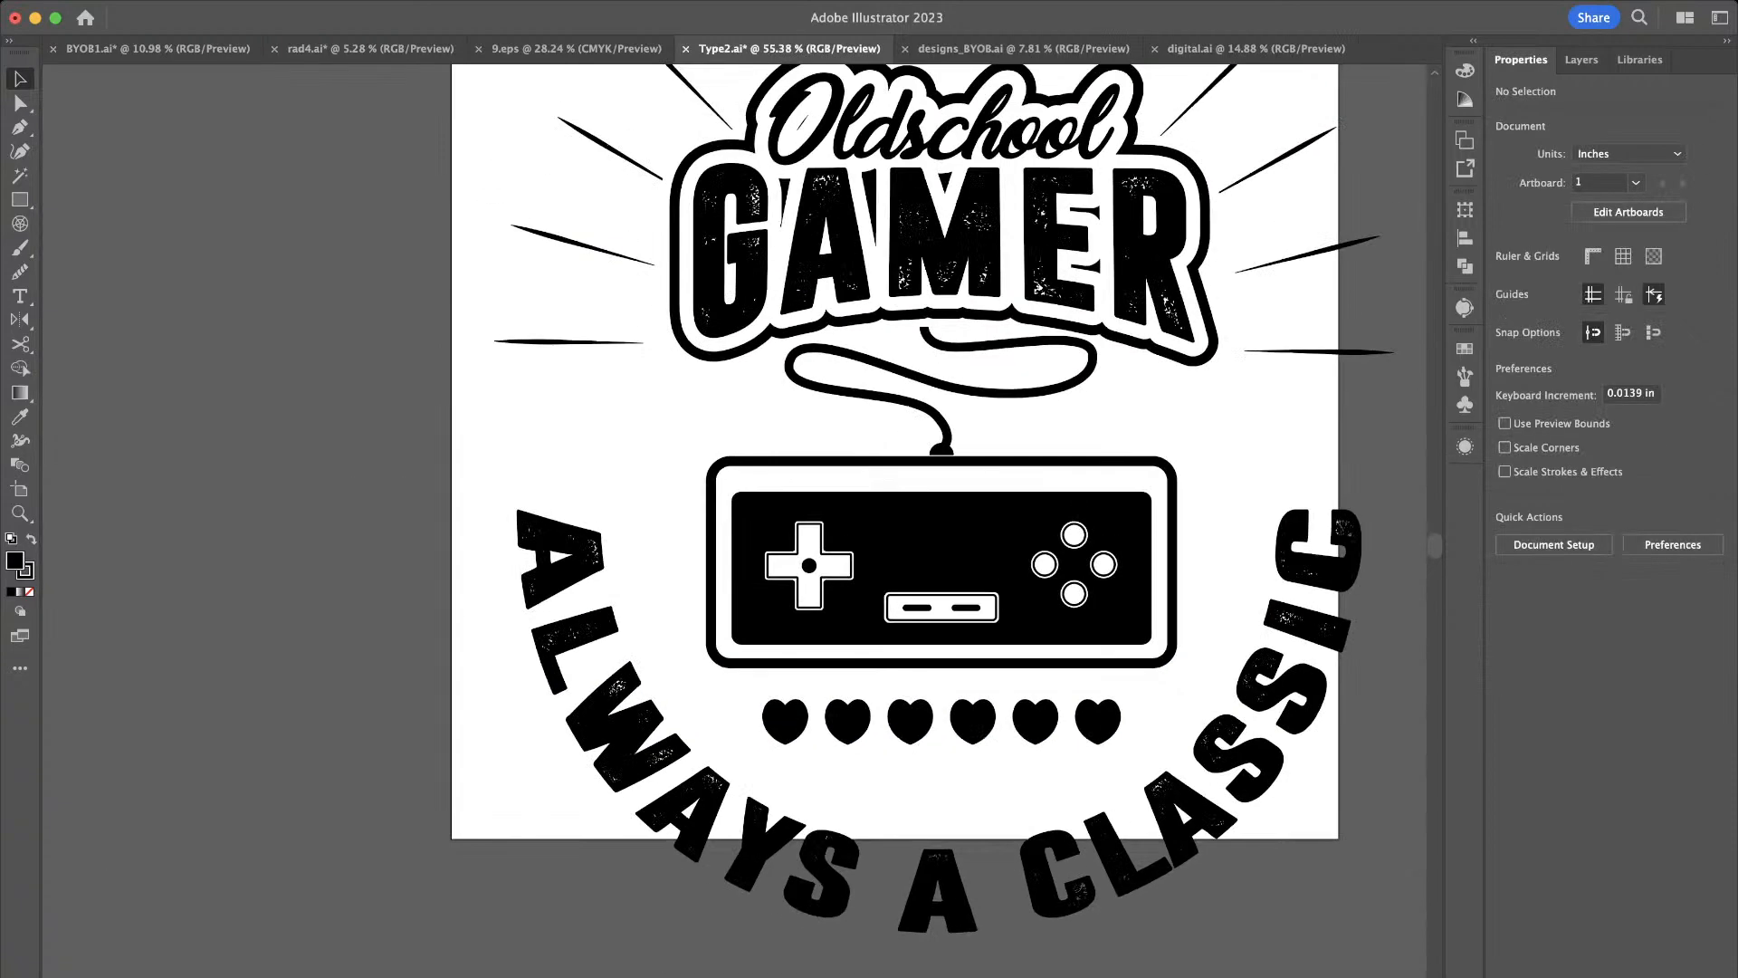
drag(991, 806, 828, 911)
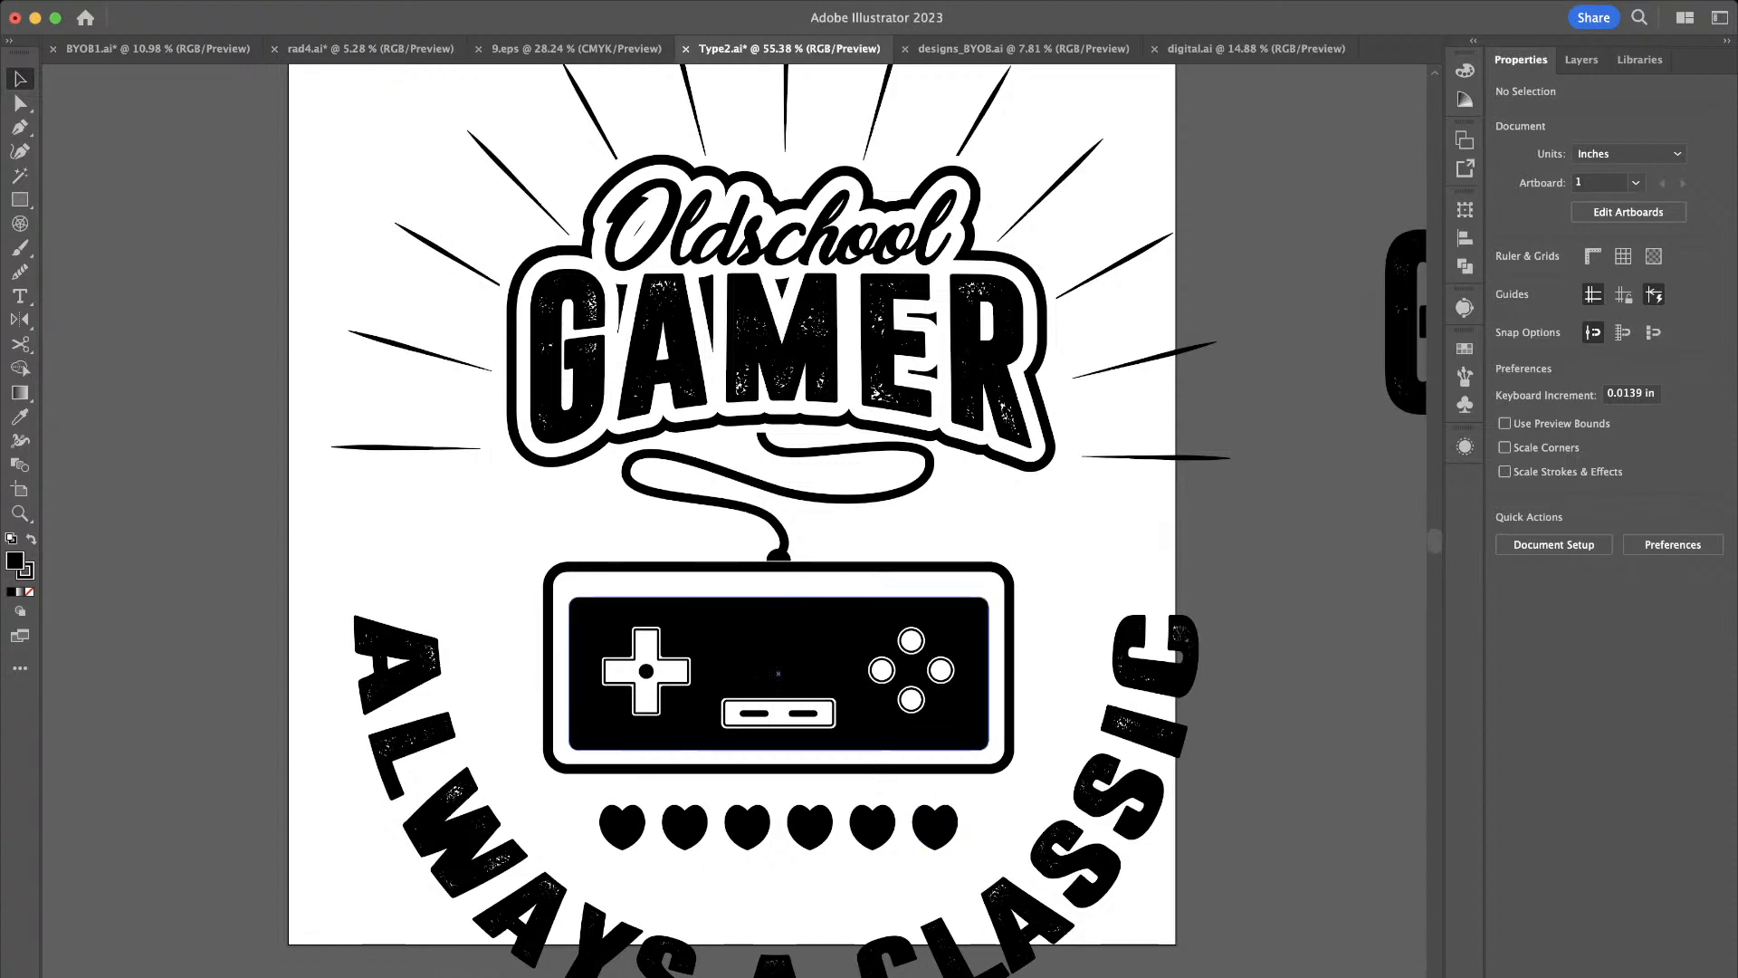
scroll(1026, 804, down, 2)
scroll(1050, 242, down, 2)
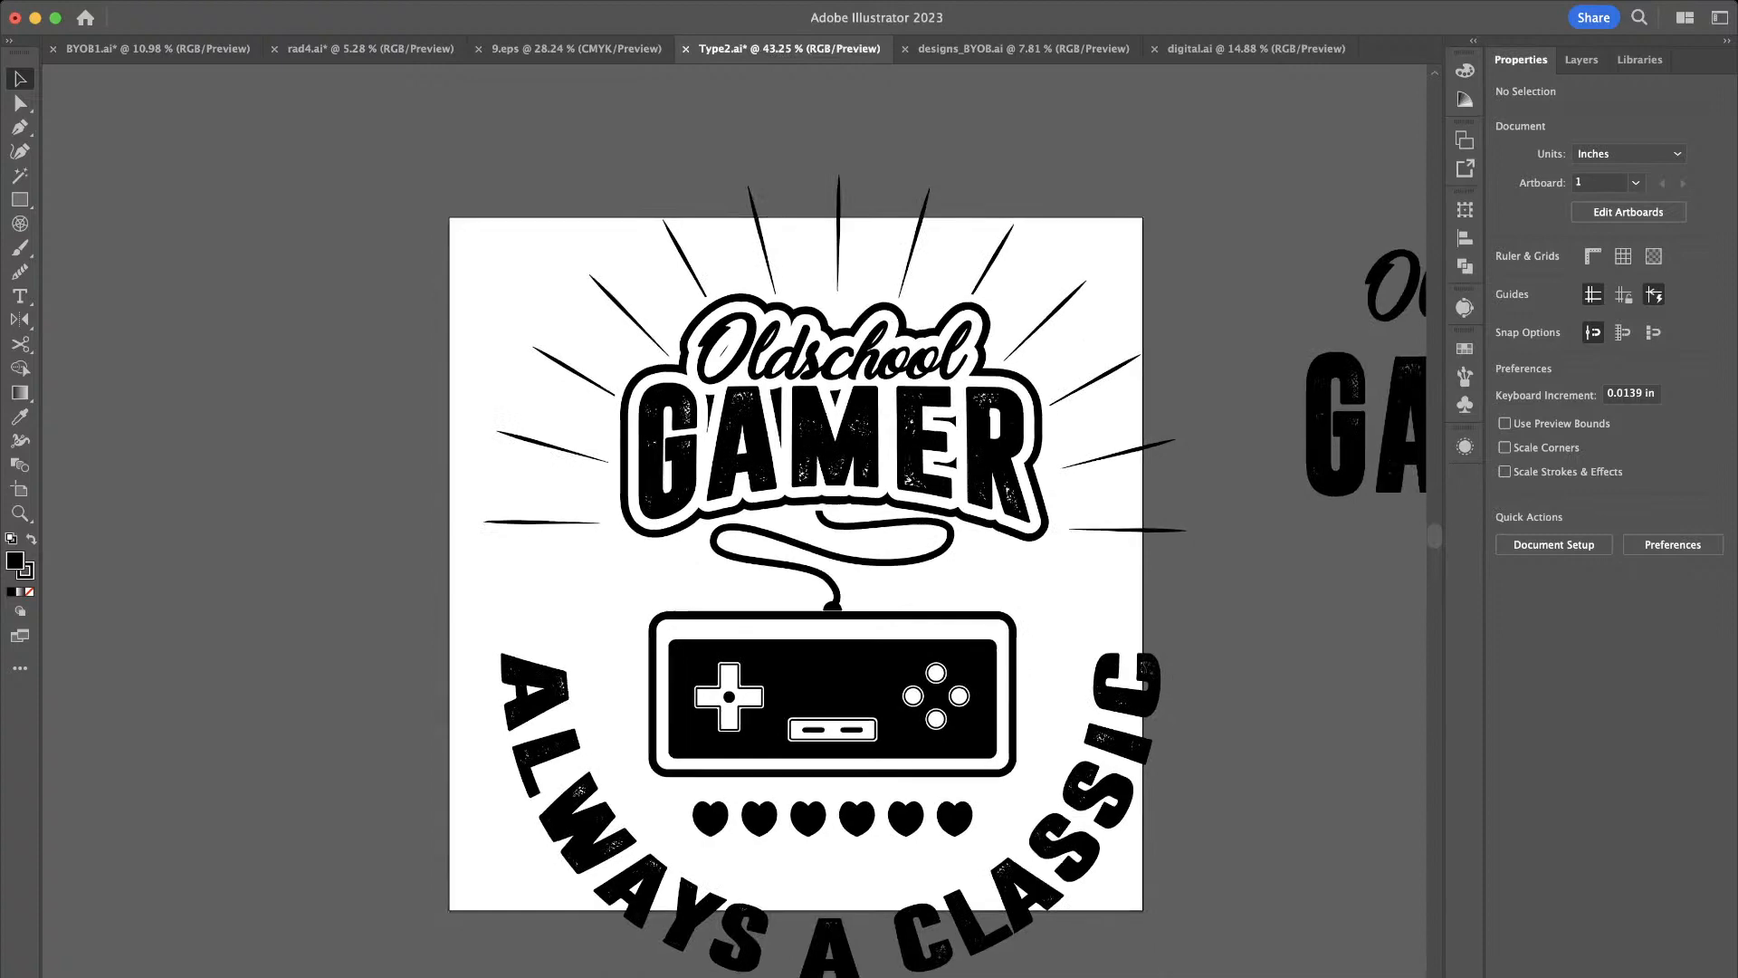
drag(552, 329, 561, 163)
scroll(809, 490, down, 2)
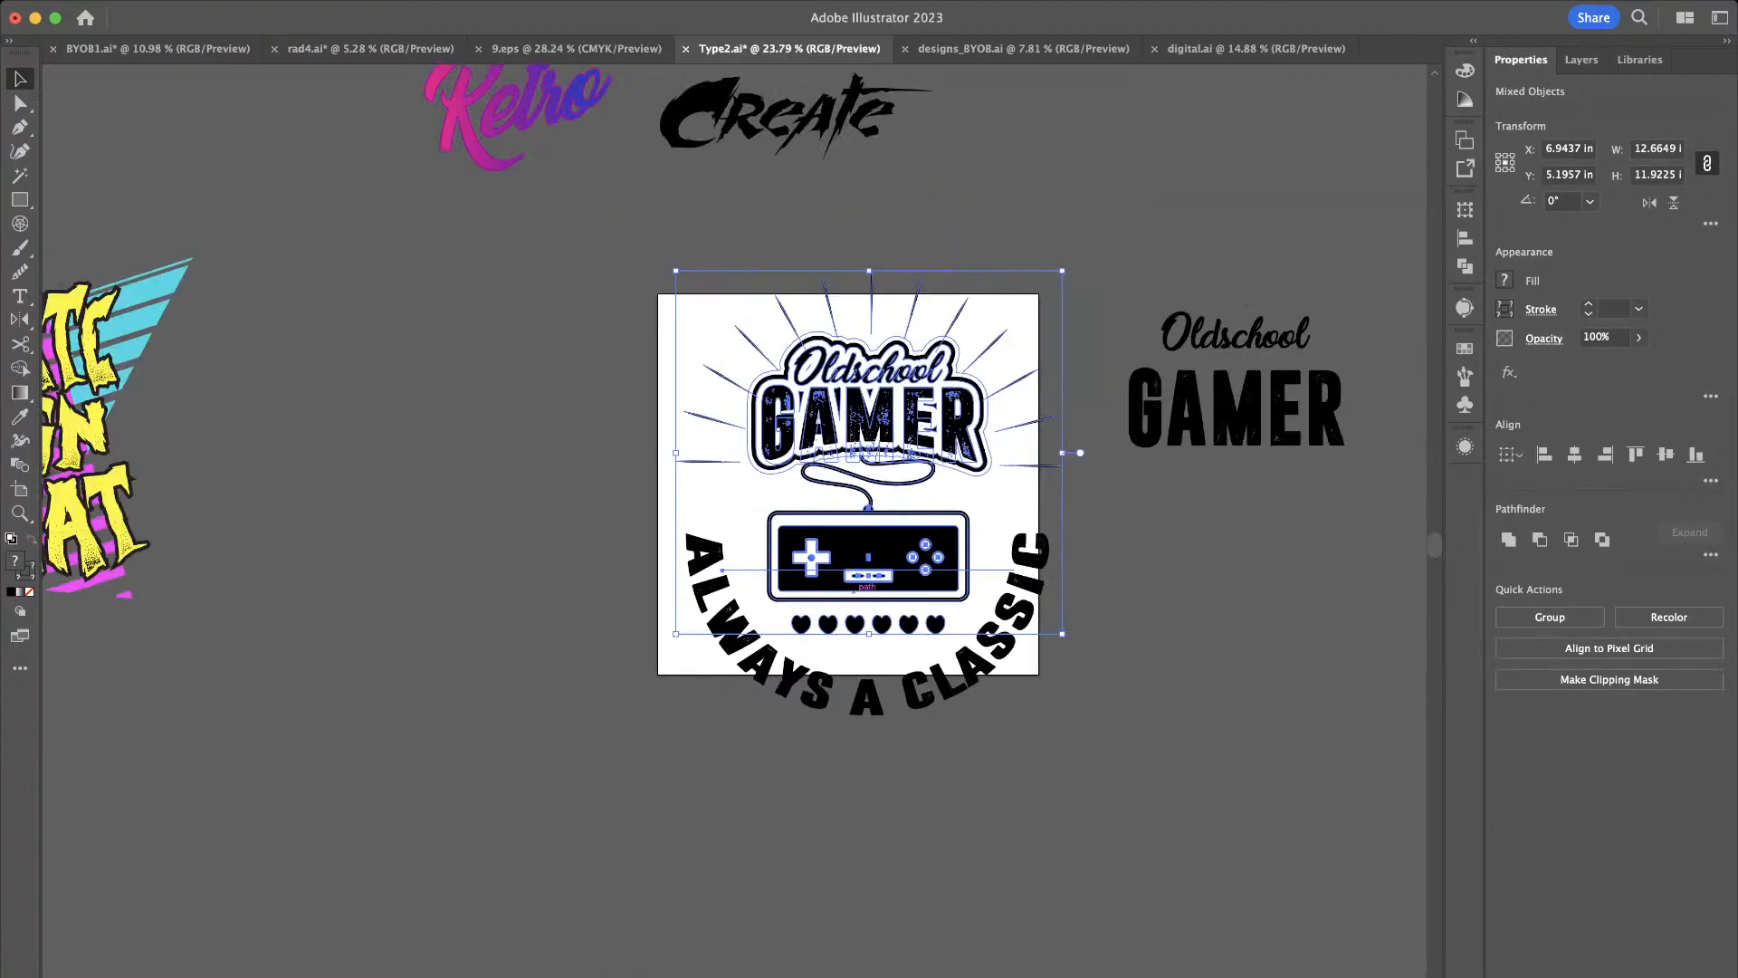
scroll(896, 580, down, 2)
drag(931, 310, 931, 732)
key(super+shift+o)
scroll(976, 806, up, 4)
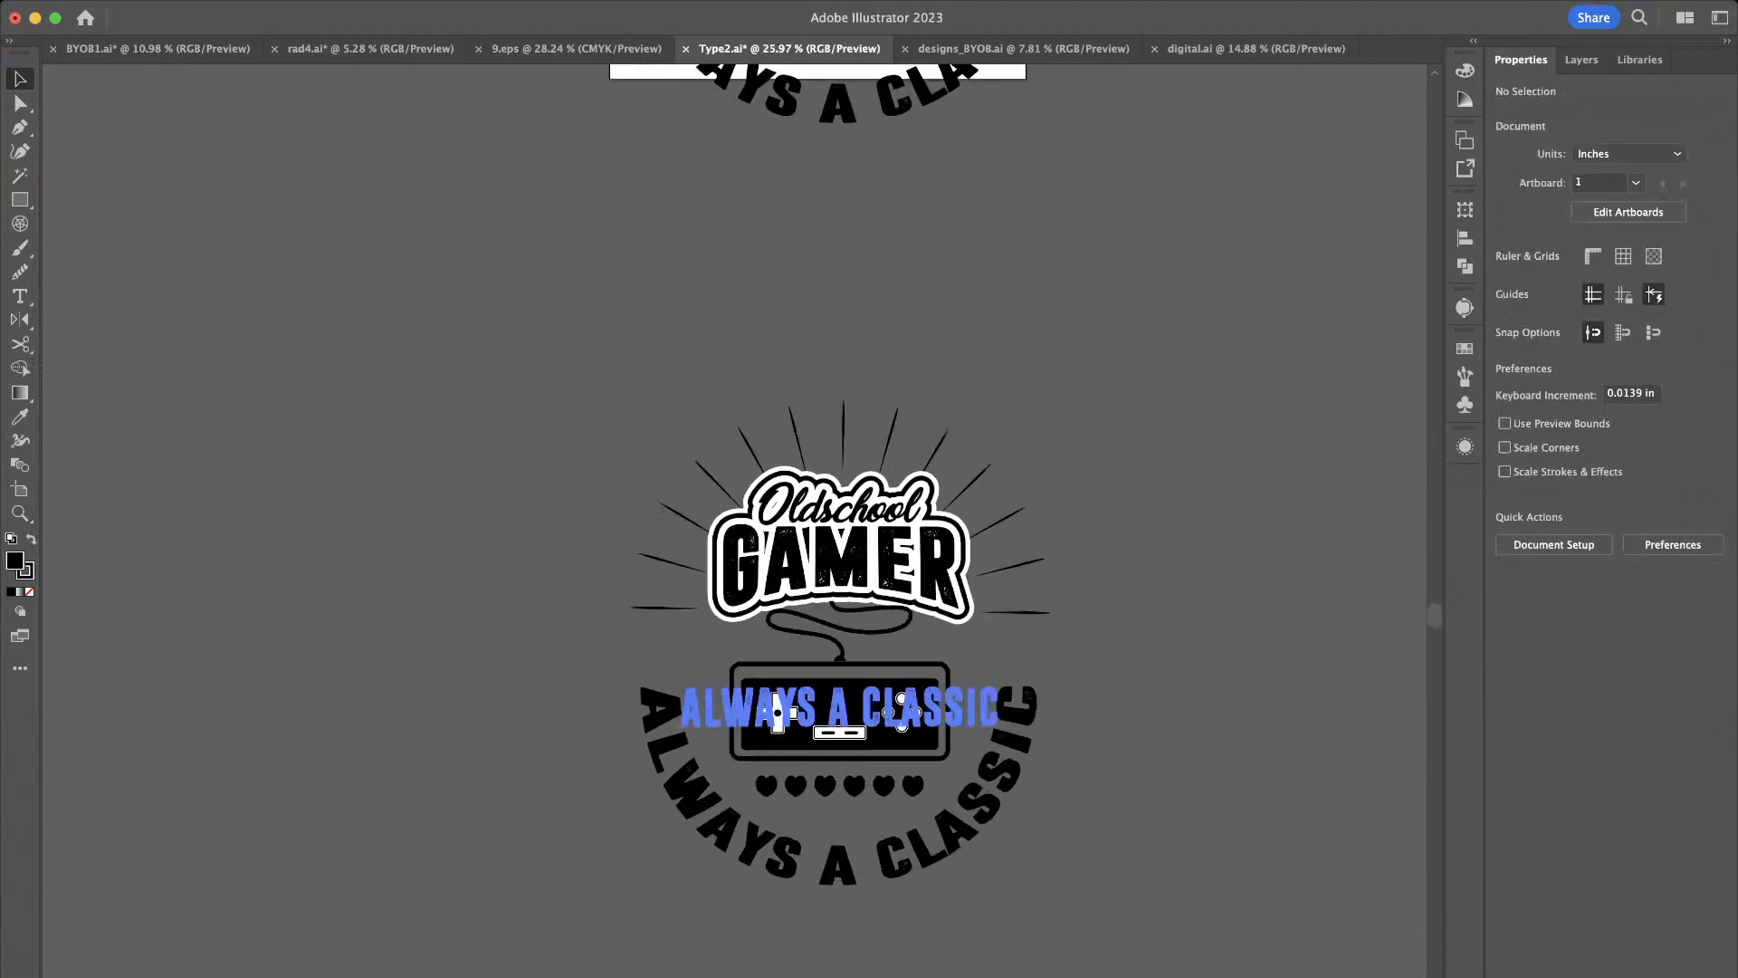
scroll(893, 630, up, 3)
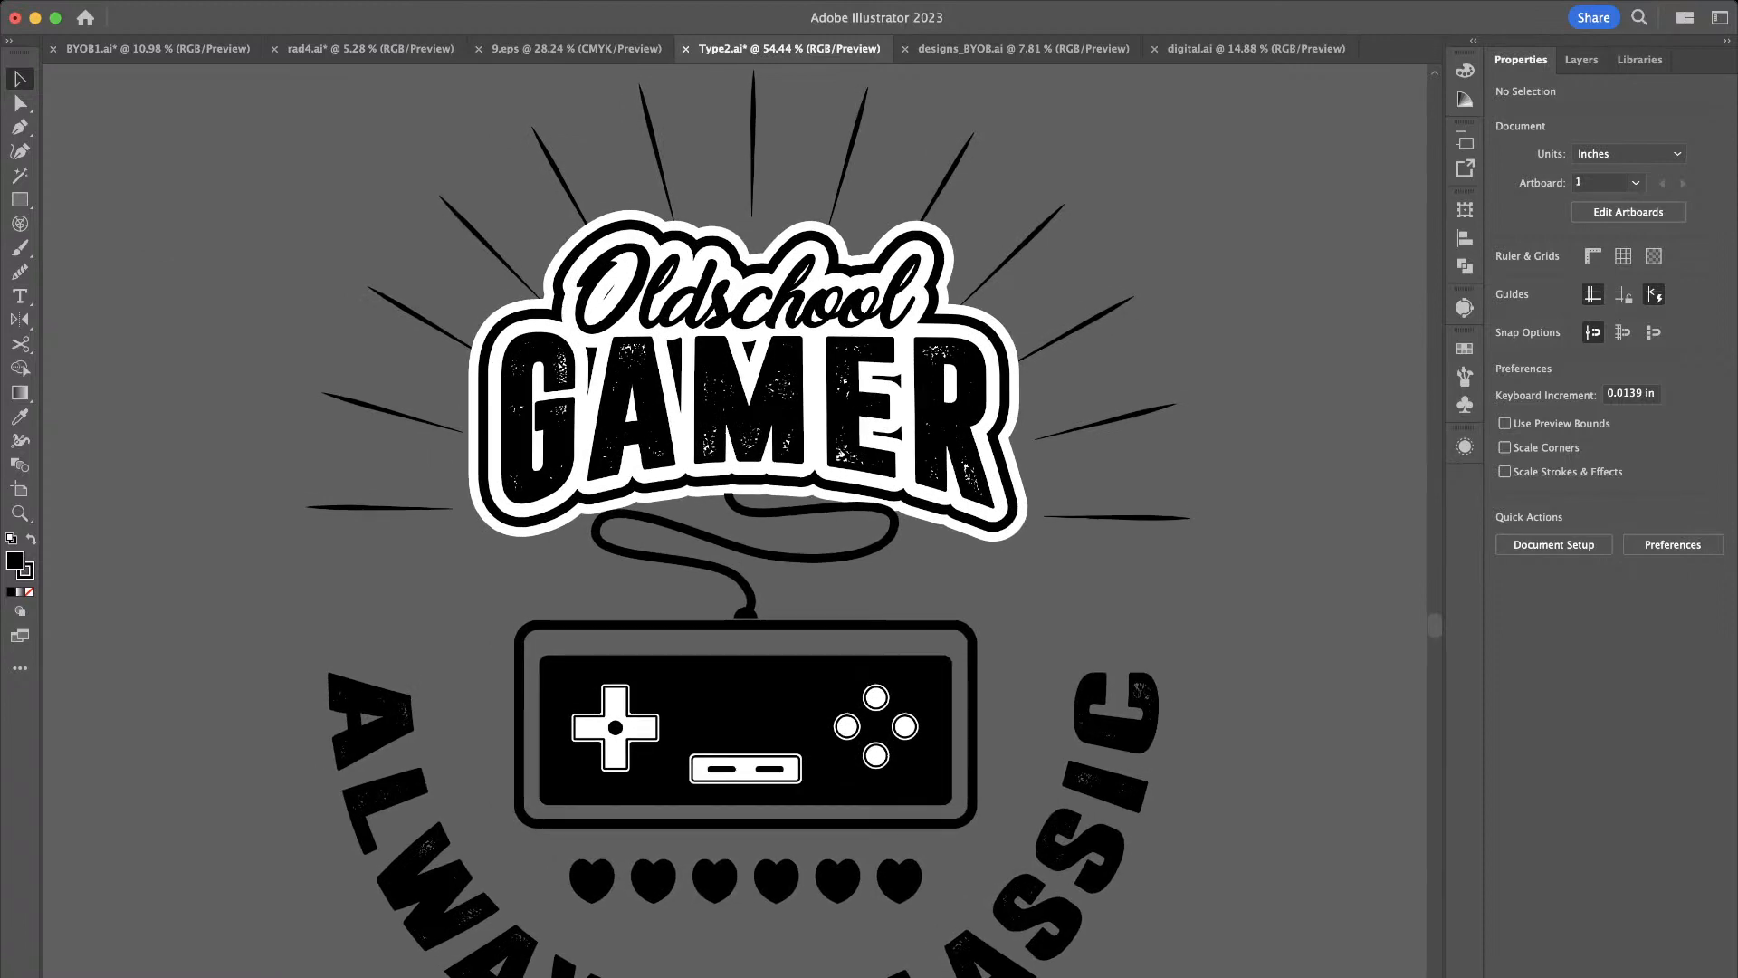
scroll(751, 525, left, 1)
scroll(752, 525, down, 1)
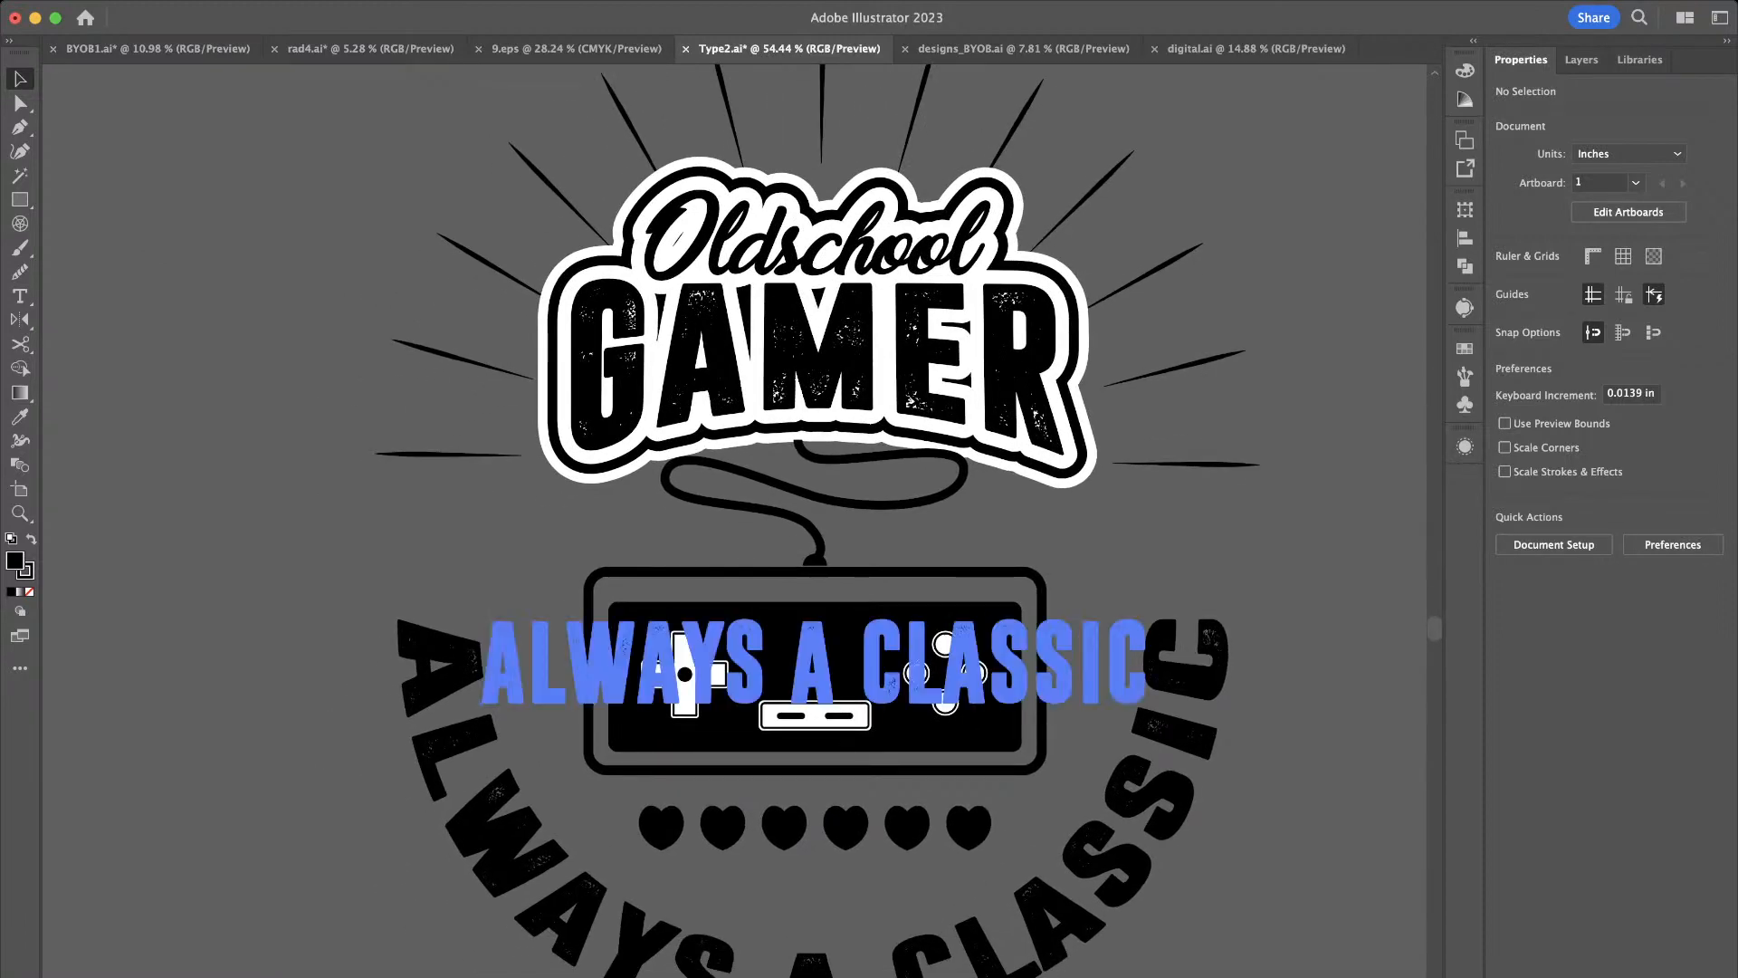
click(815, 648)
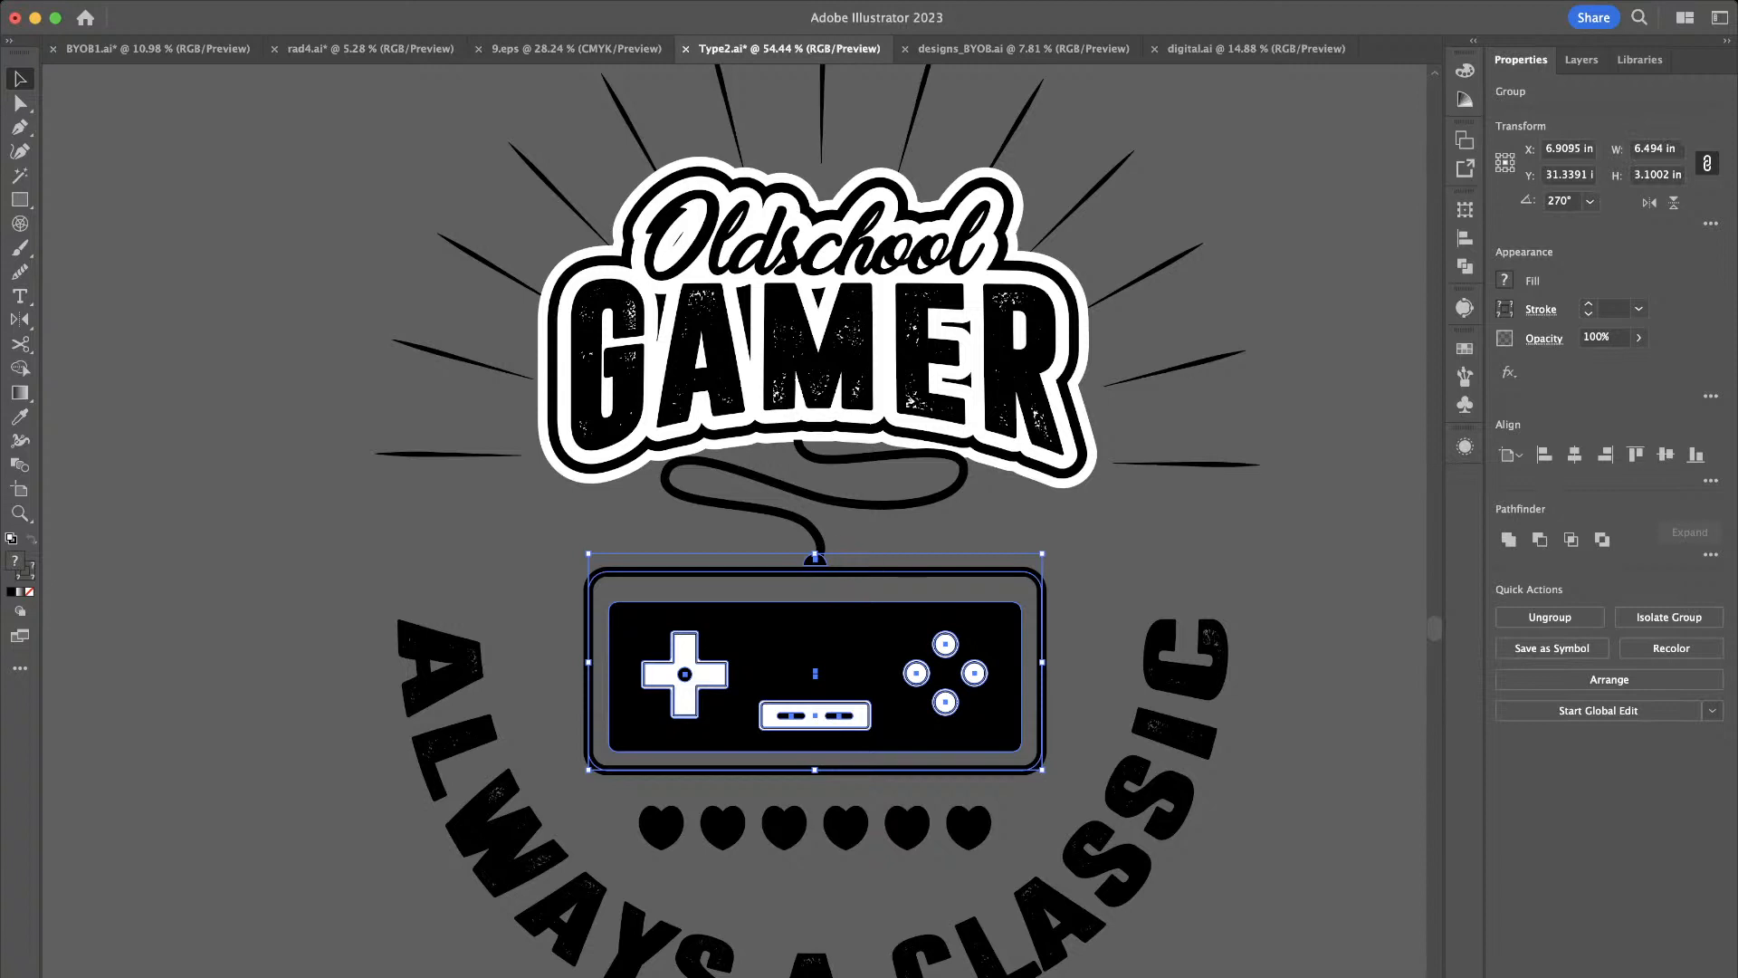
drag(712, 540, 953, 711)
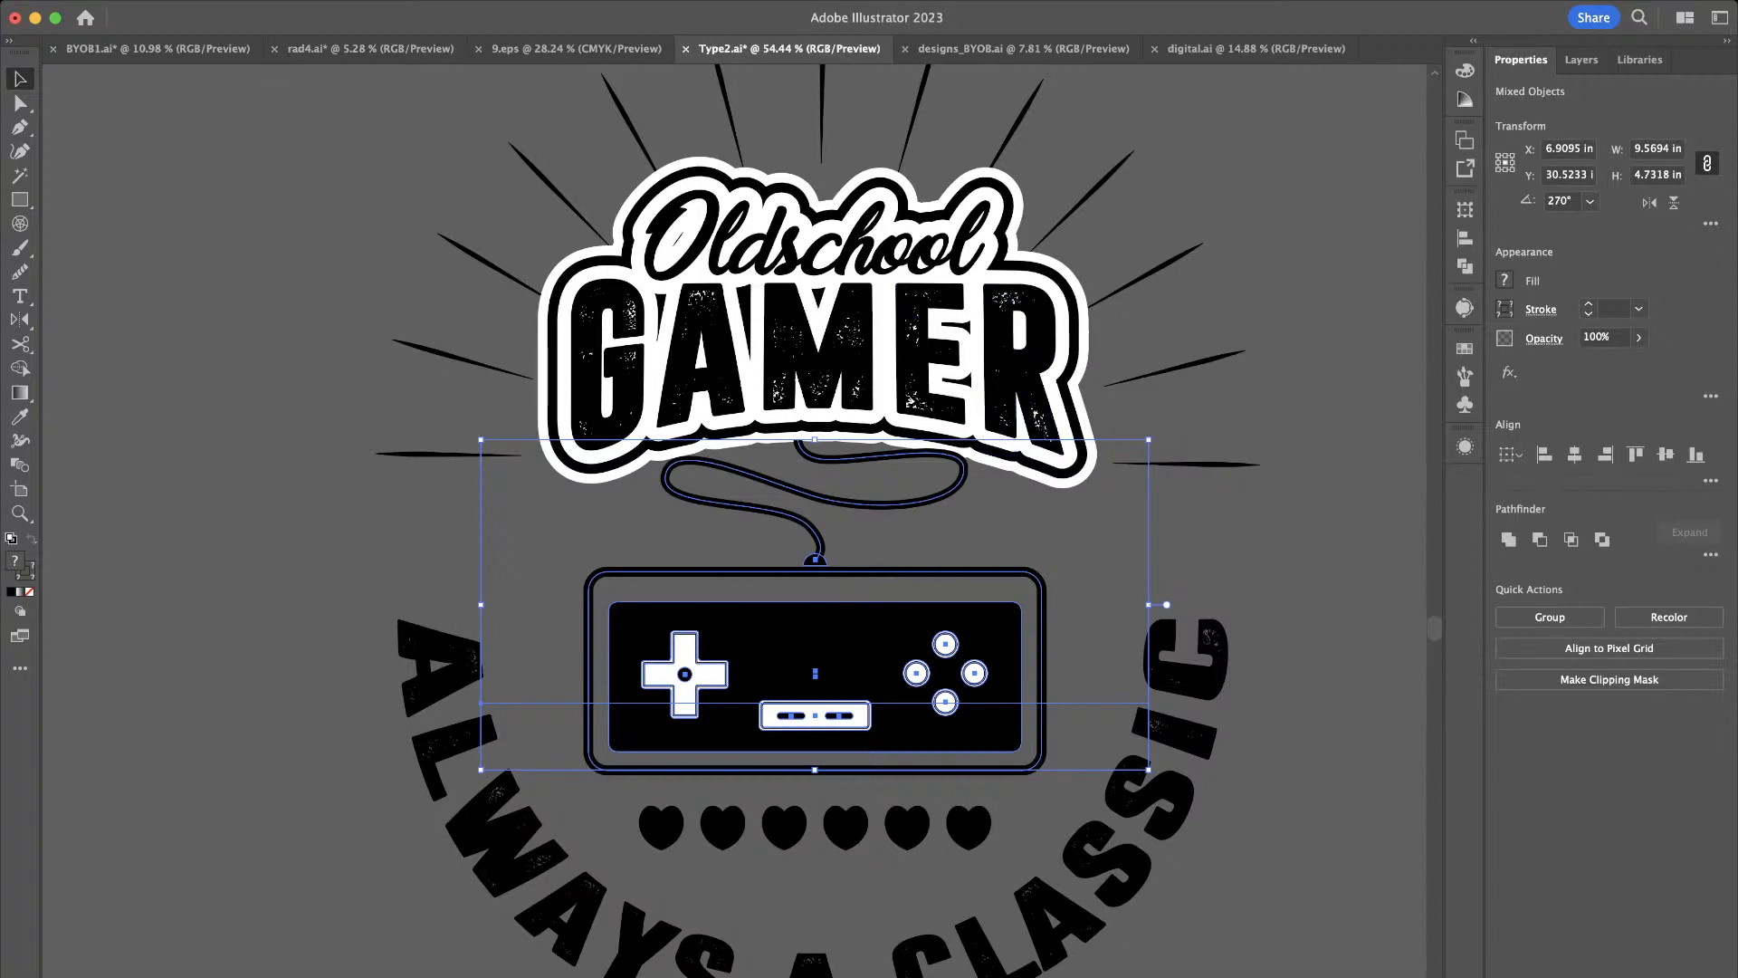
Fill the white outermost border around the copied Oldschool Gamer lettering with blue
scroll(1158, 424, up, 7)
scroll(1104, 420, up, 2)
click(965, 428)
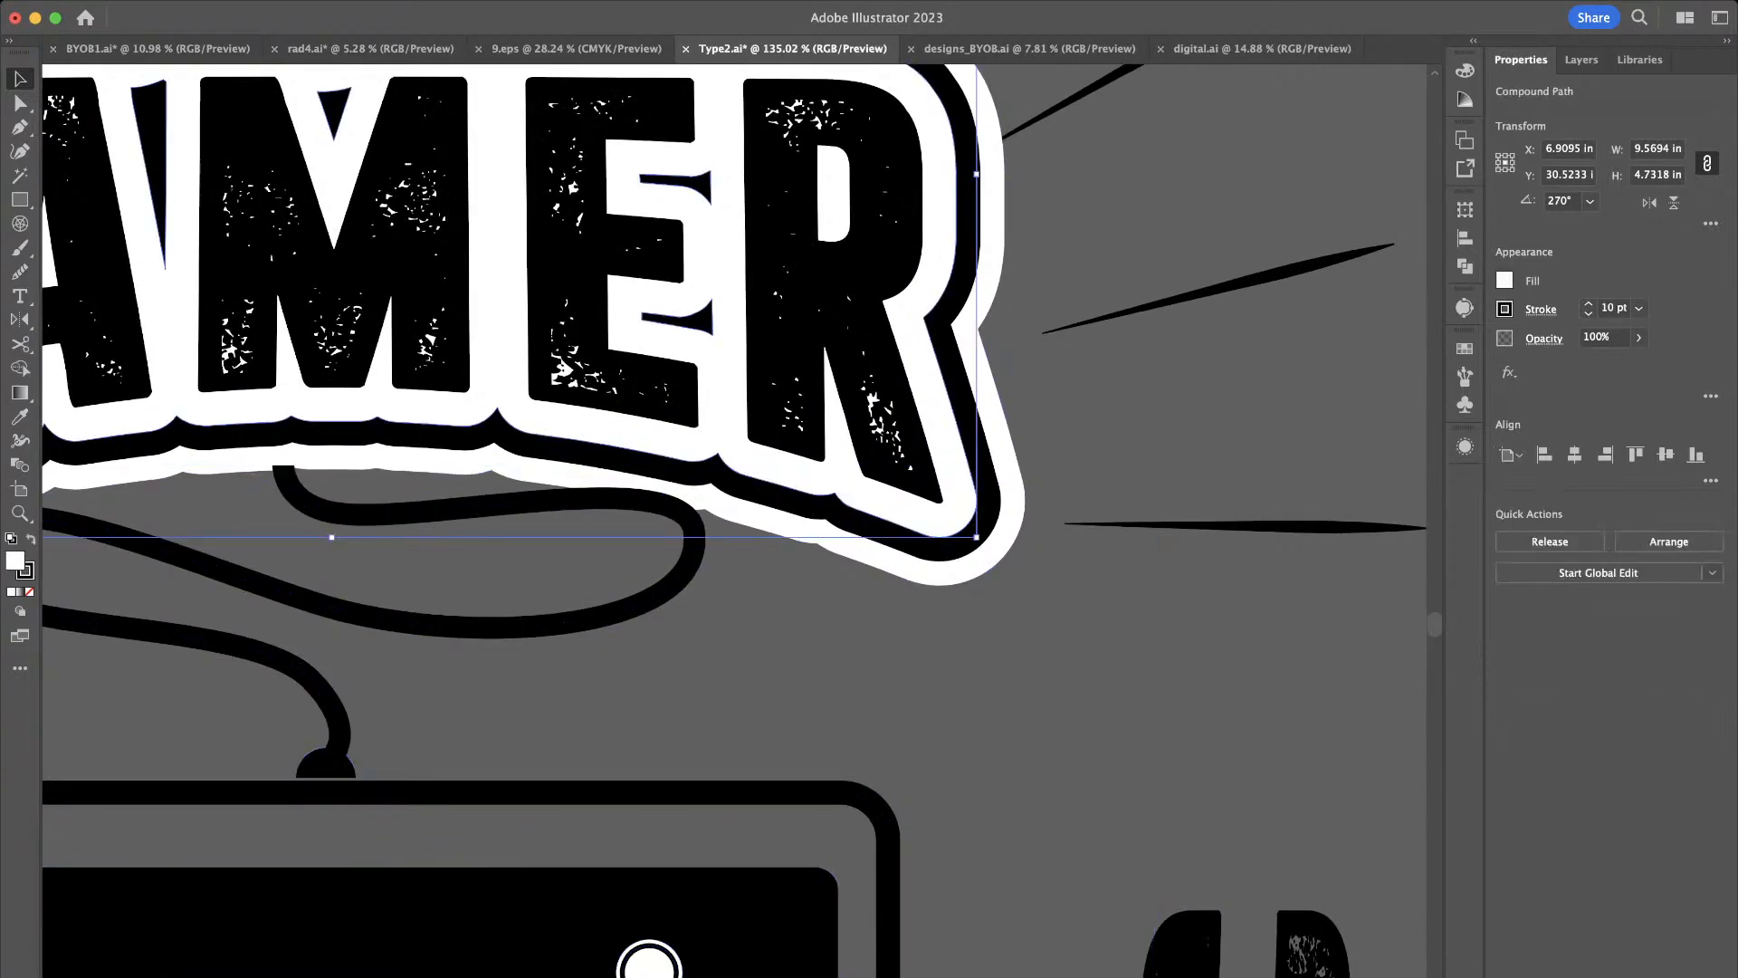
click(997, 435)
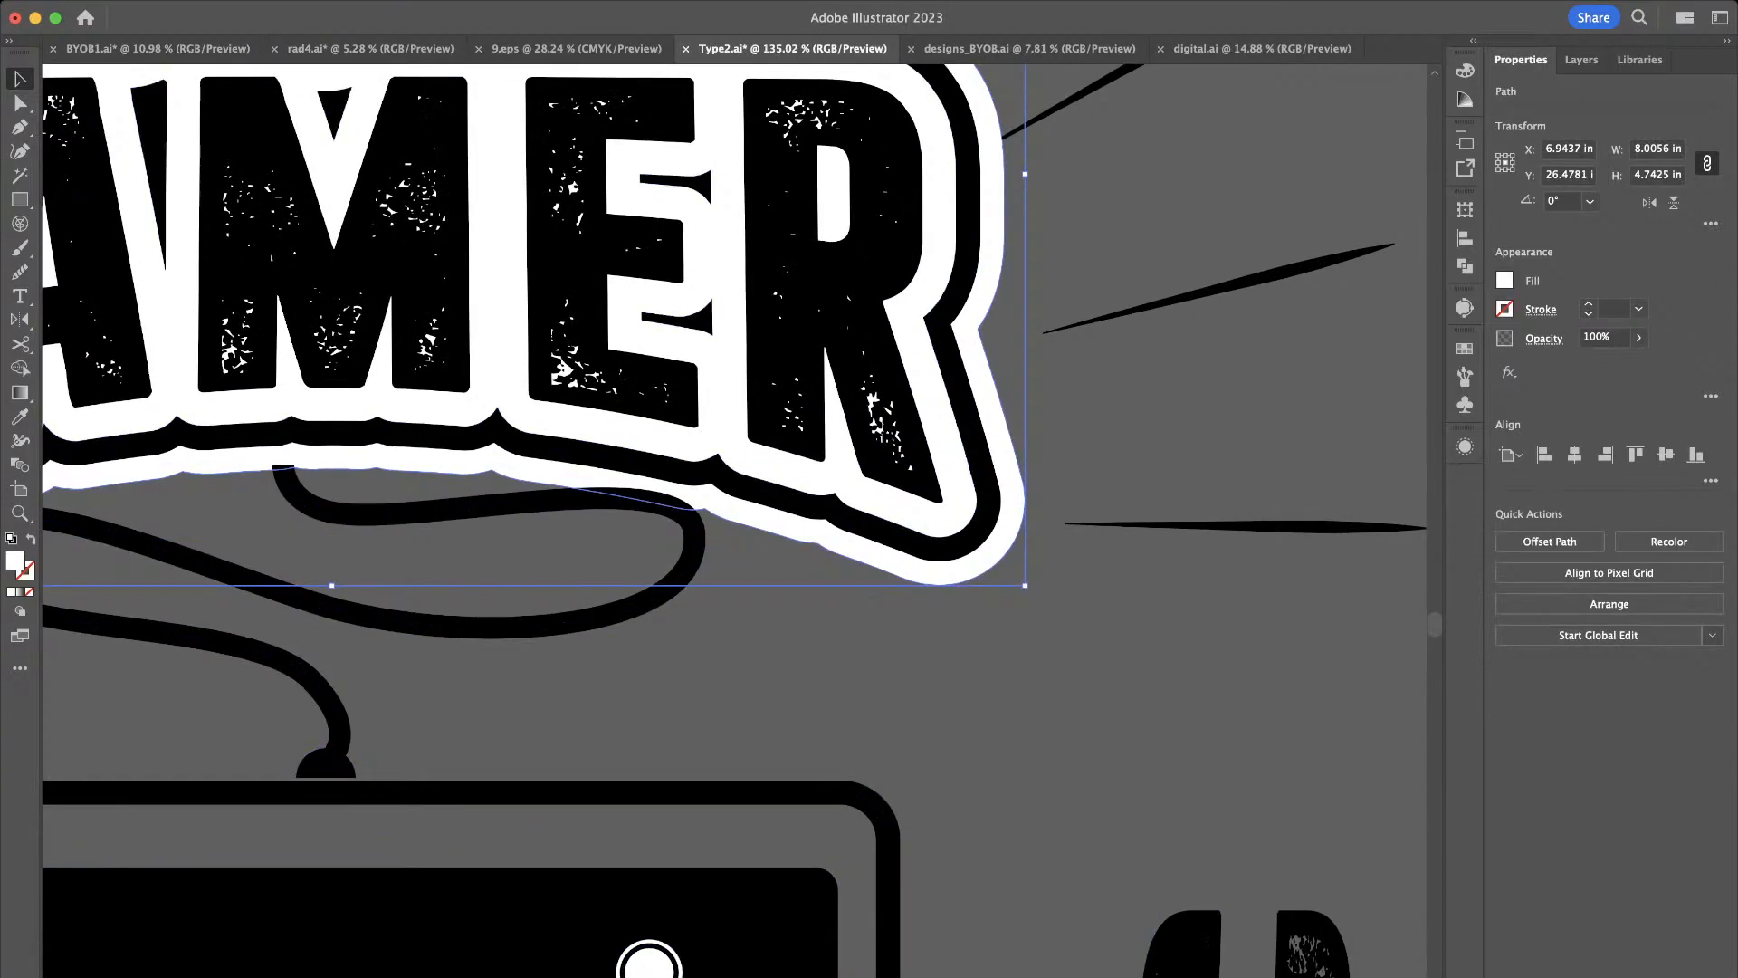
key(super+shift+a)
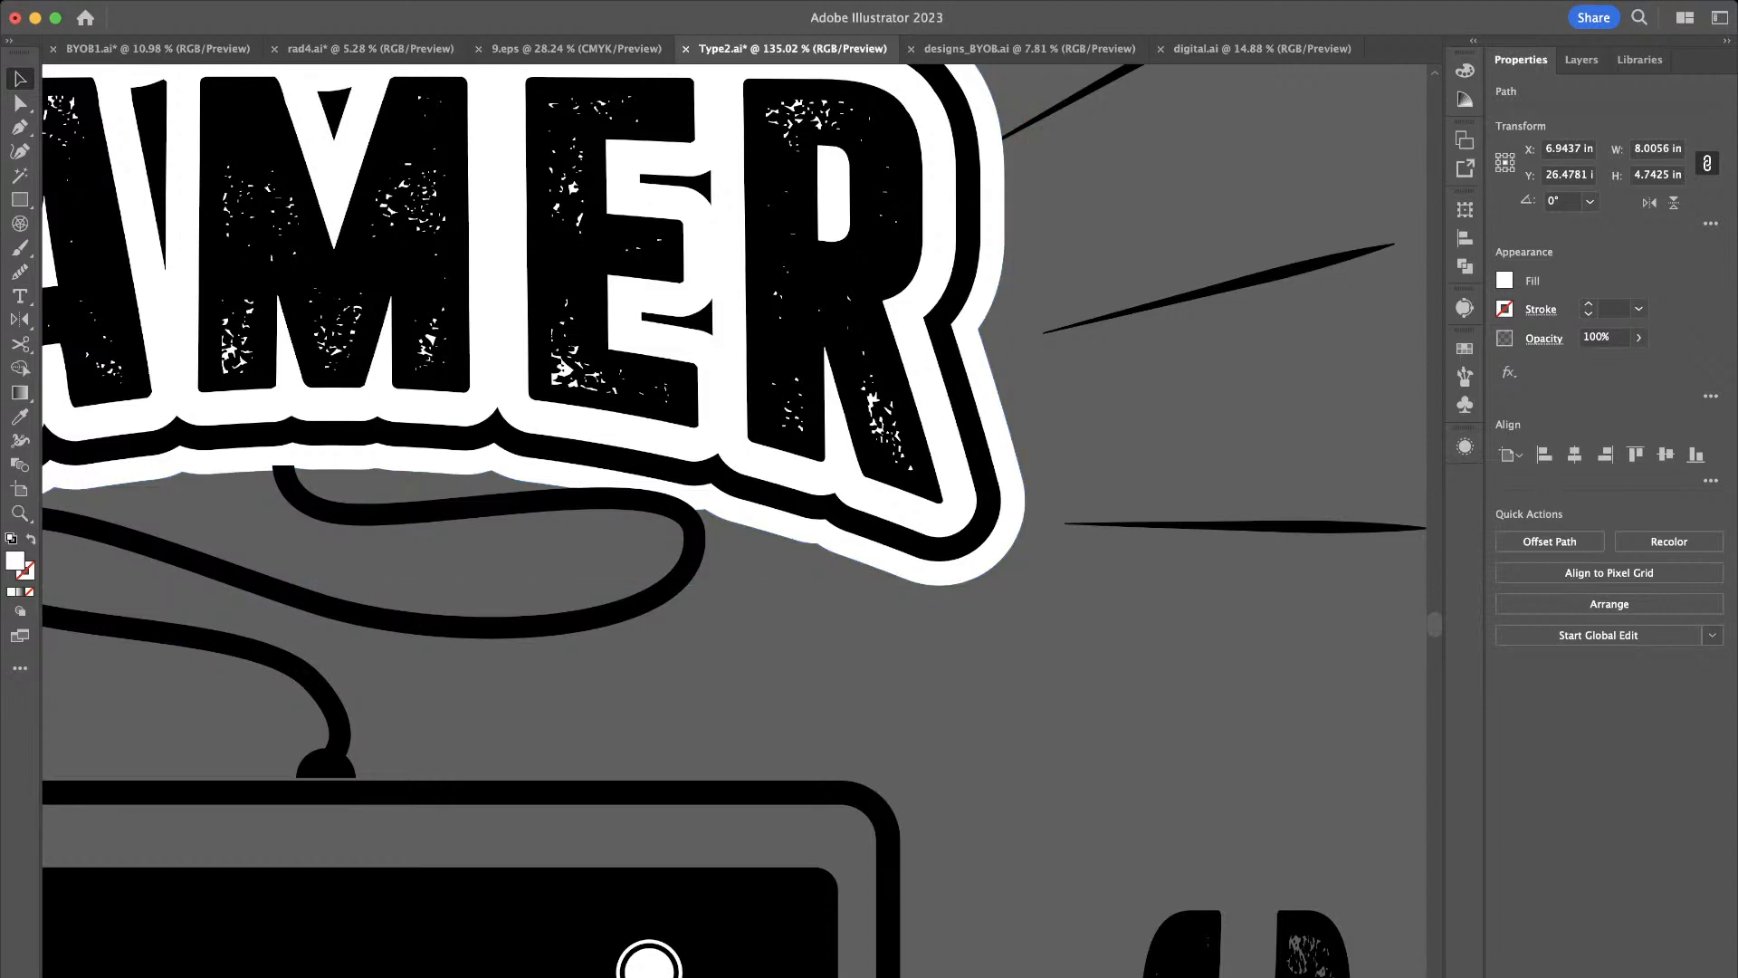
key(Return)
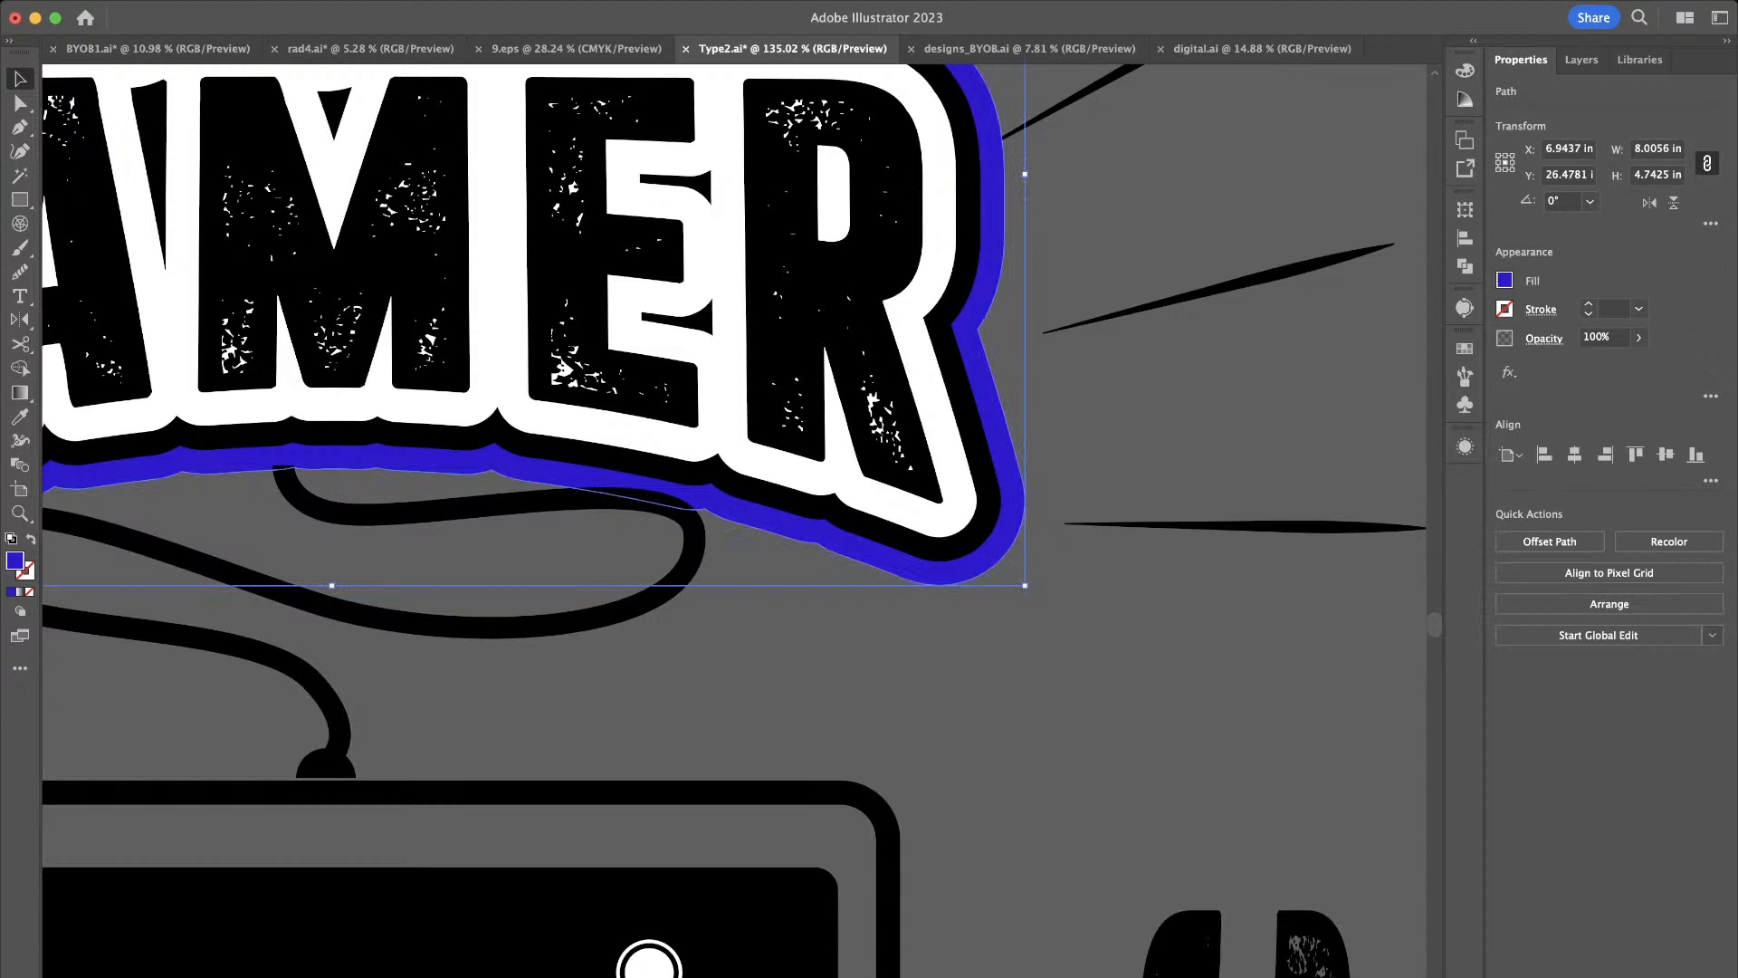
click(1181, 751)
Fill the outermost lettering border with the canvas's grey, sampled with the Eyedropper from the empty background
scroll(1181, 751, down, 5)
click(1079, 602)
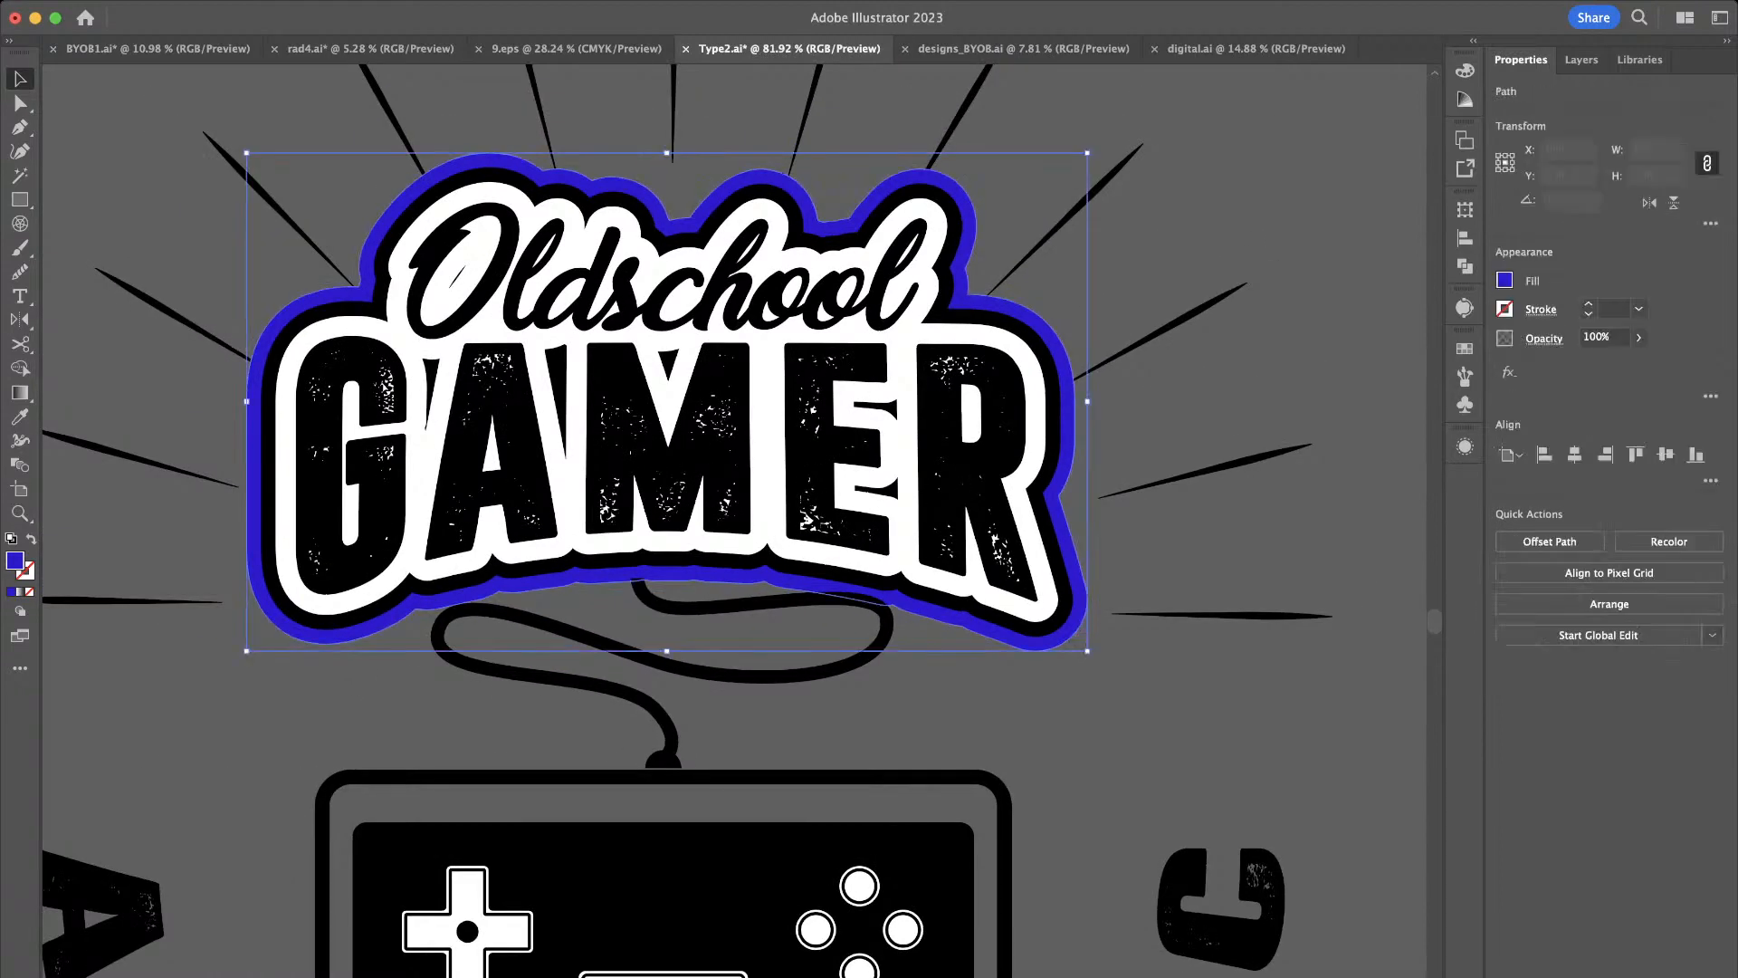
key(i)
click(1157, 688)
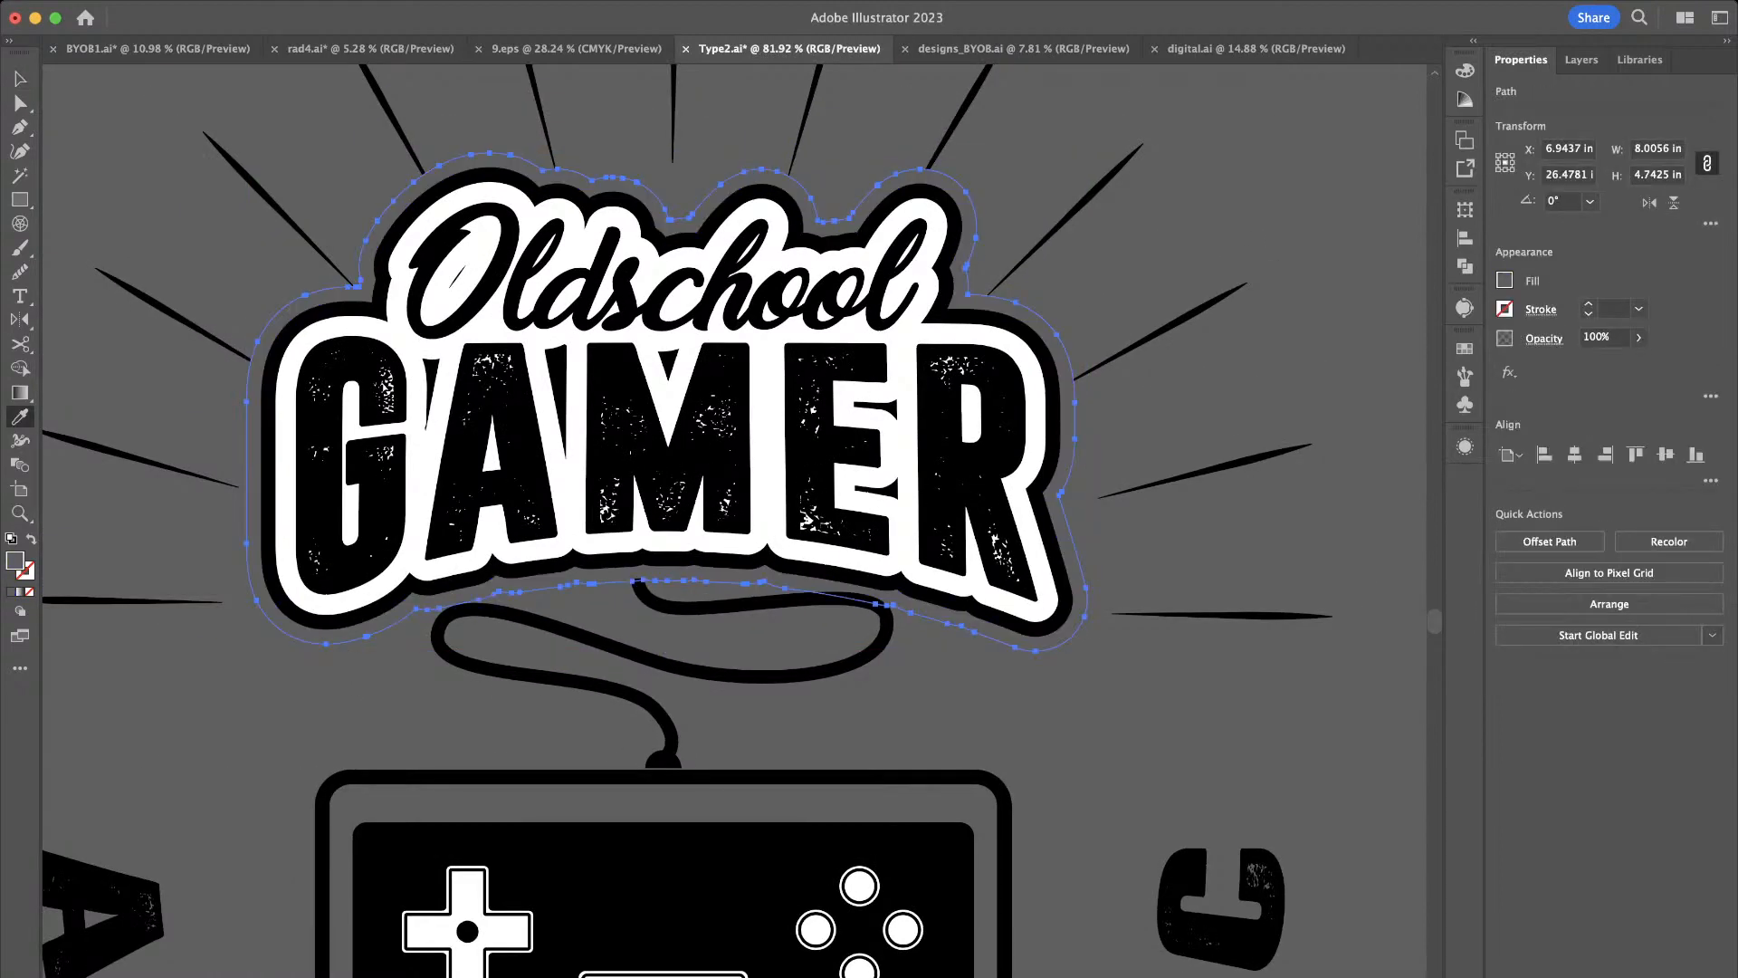
key(v)
click(1184, 721)
scroll(1184, 721, down, 5)
scroll(1184, 721, down, 4)
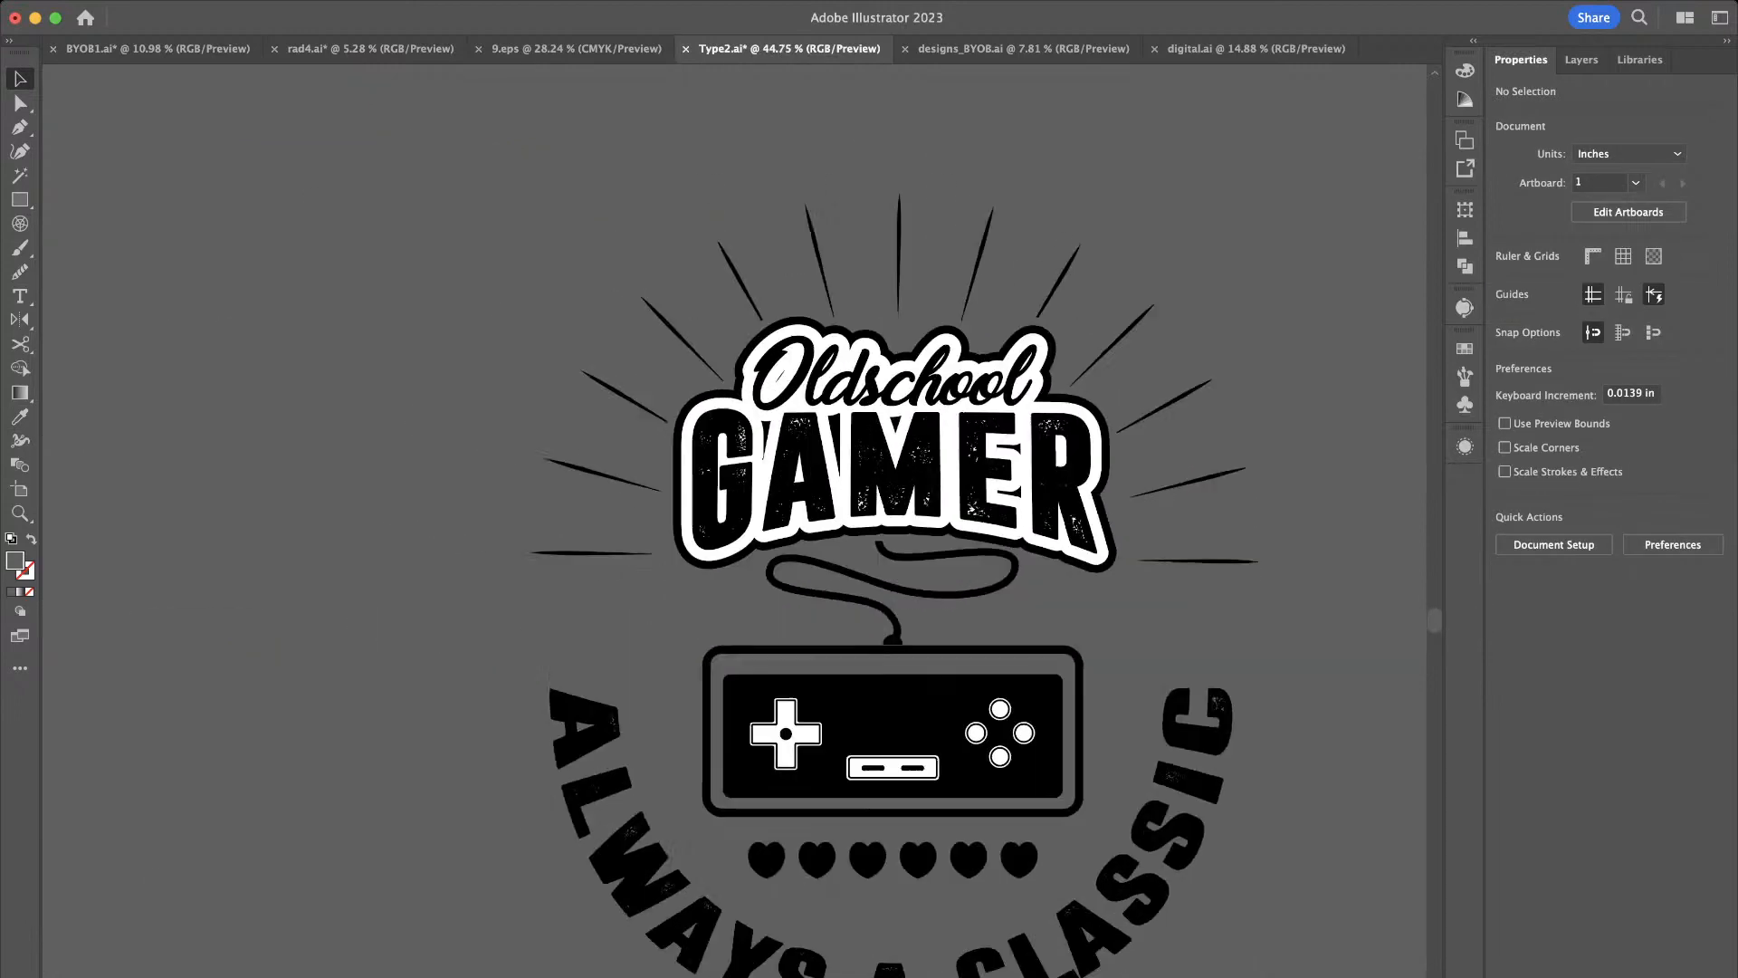
Place a copy of the spare GAMER text below the artboard and change its wording to PRESS
scroll(857, 496, right, 2)
scroll(857, 496, down, 1)
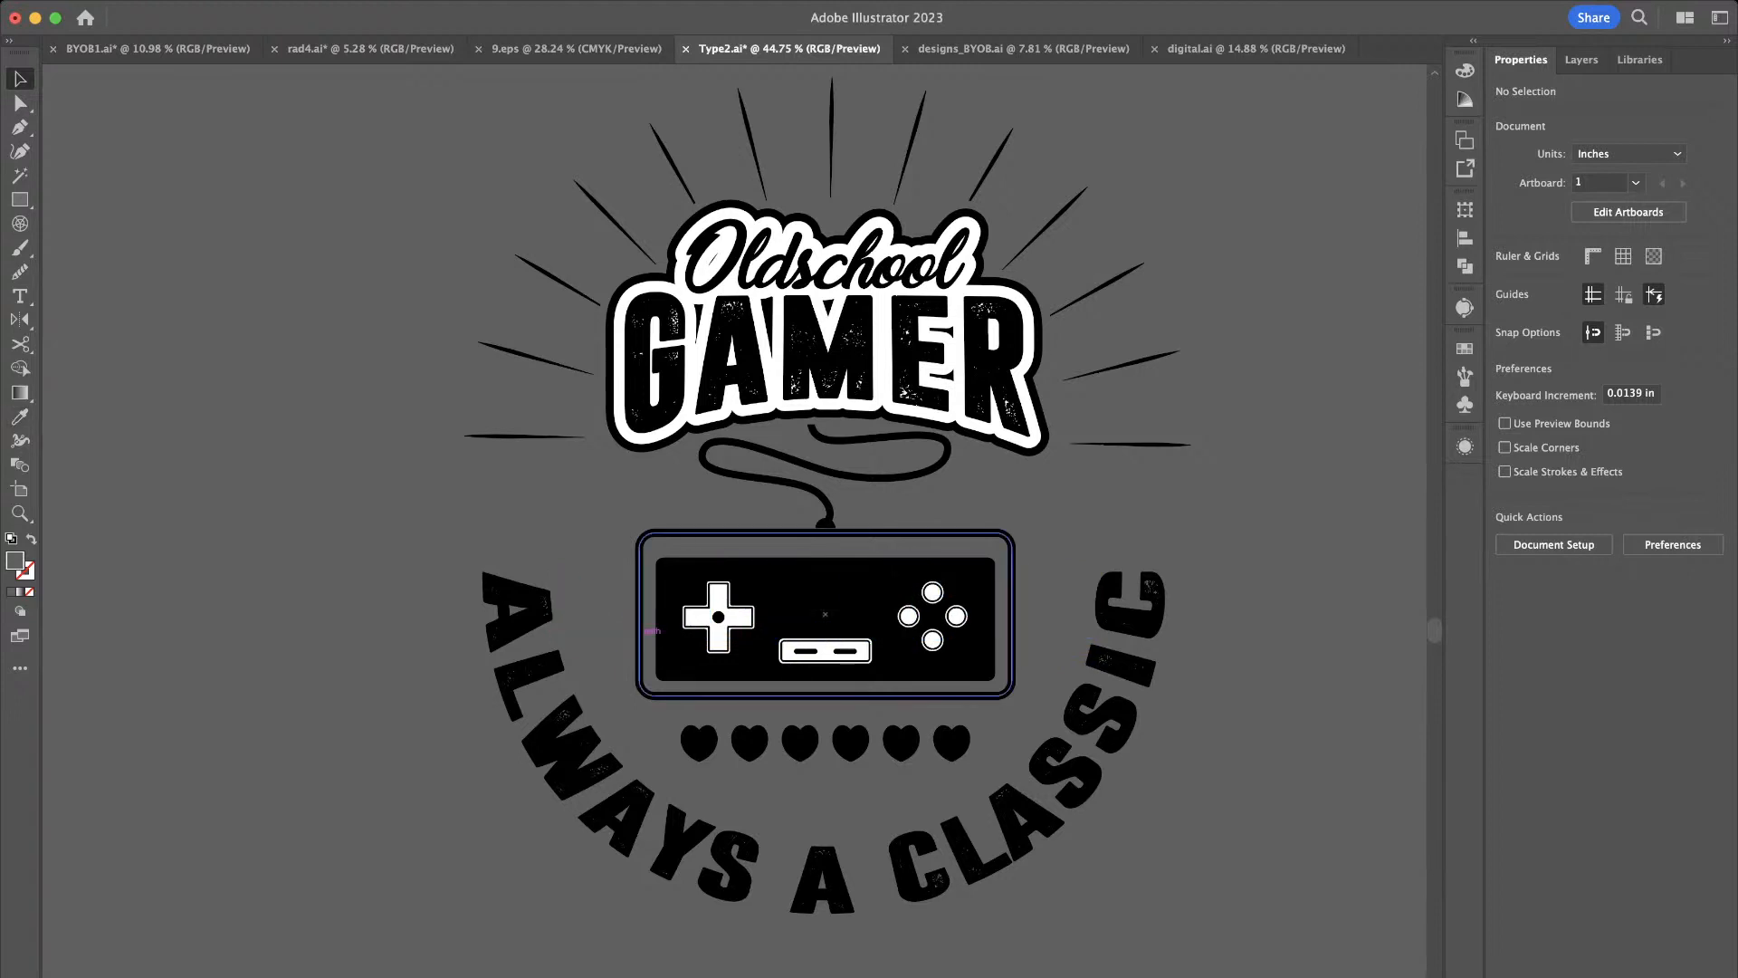
scroll(787, 760, up, 3)
scroll(787, 760, right, 1)
scroll(788, 760, down, 3)
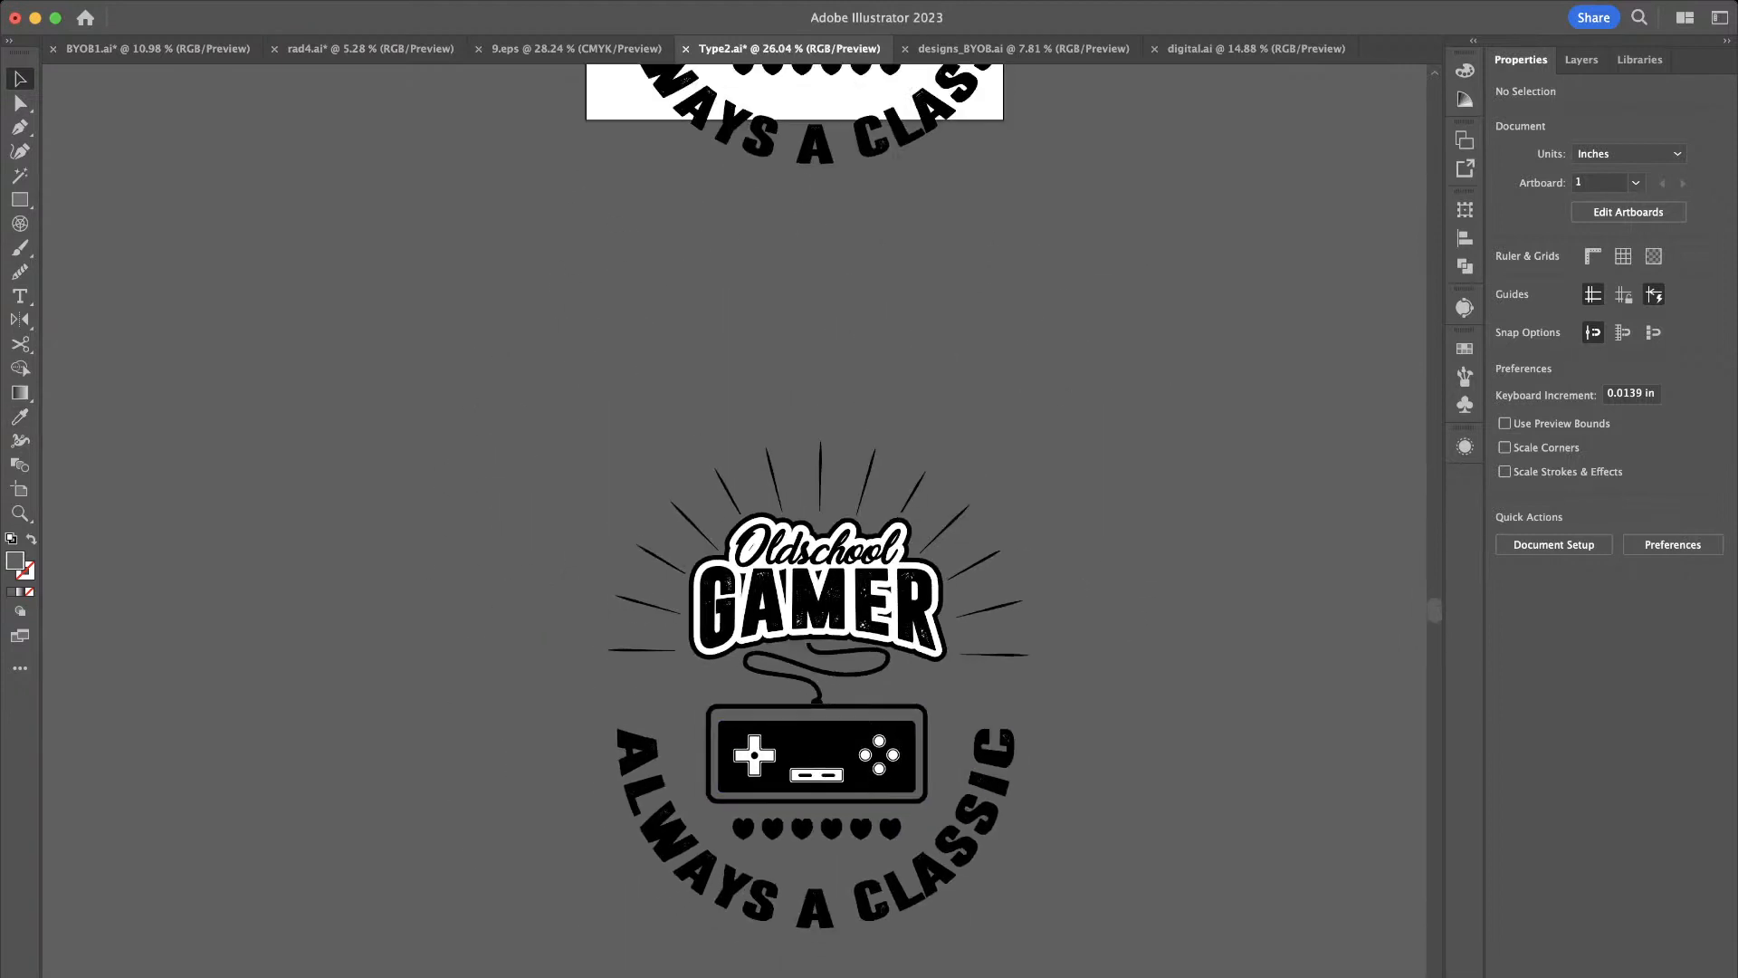
scroll(787, 760, up, 5)
scroll(788, 761, right, 1)
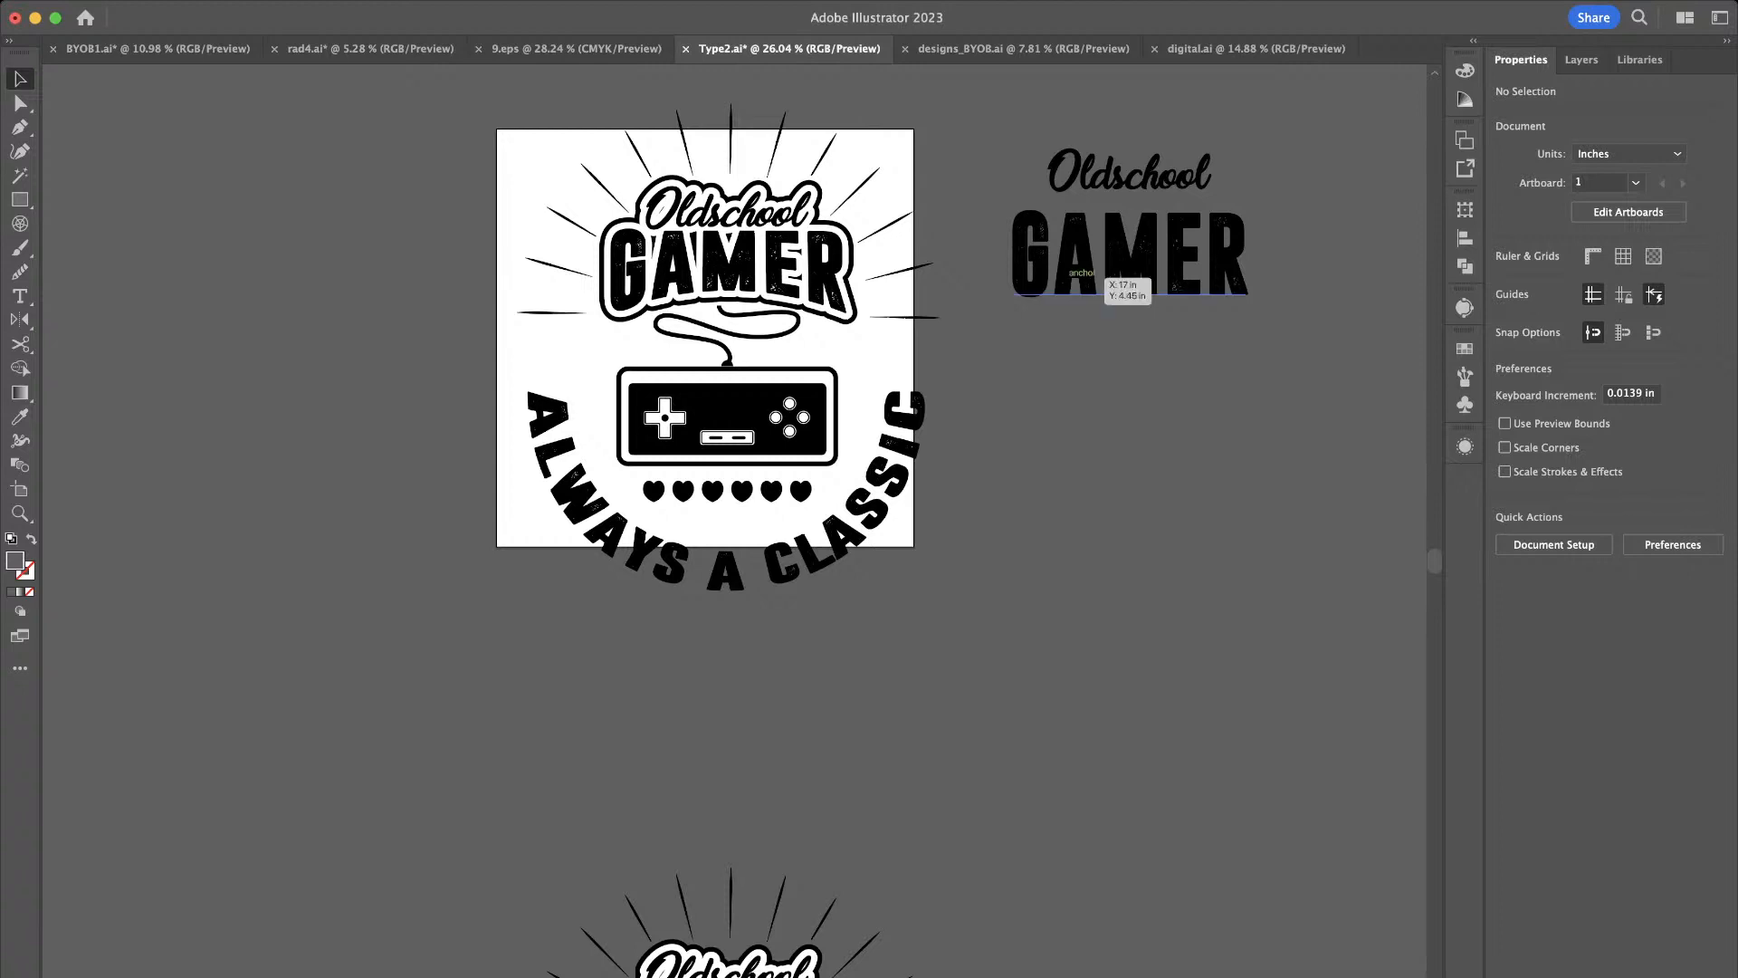
alt+drag(1122, 242, 928, 720)
key(t)
double_click(930, 724)
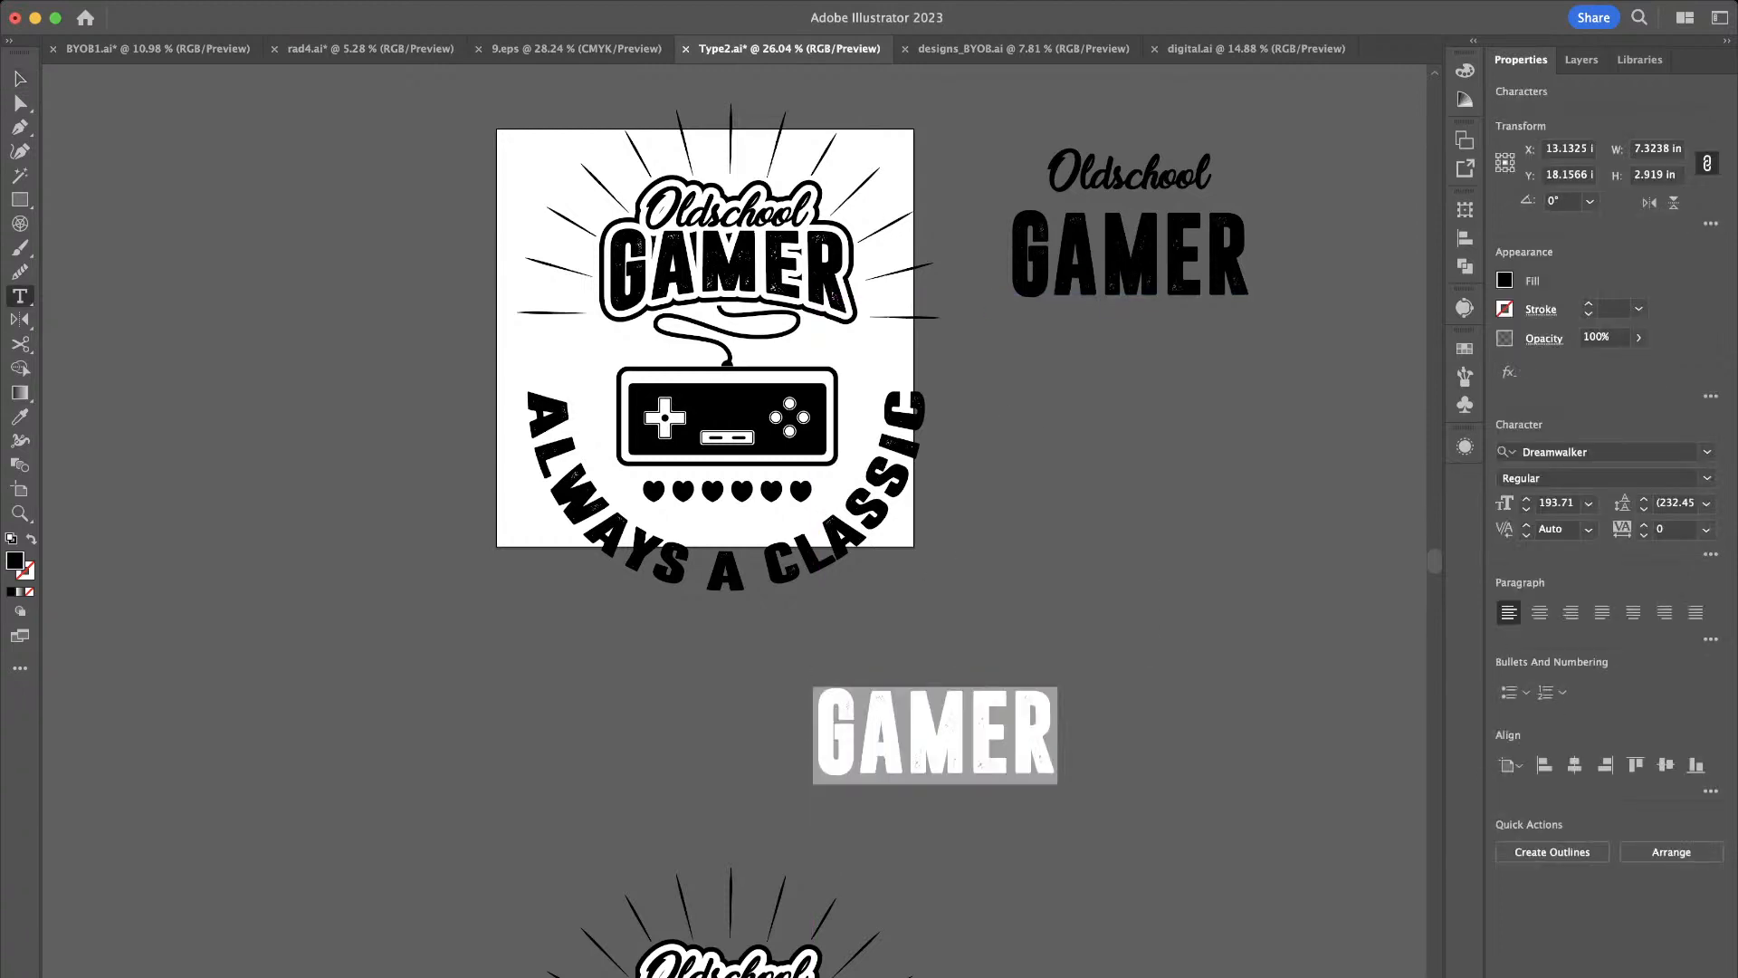
text(PRESS)
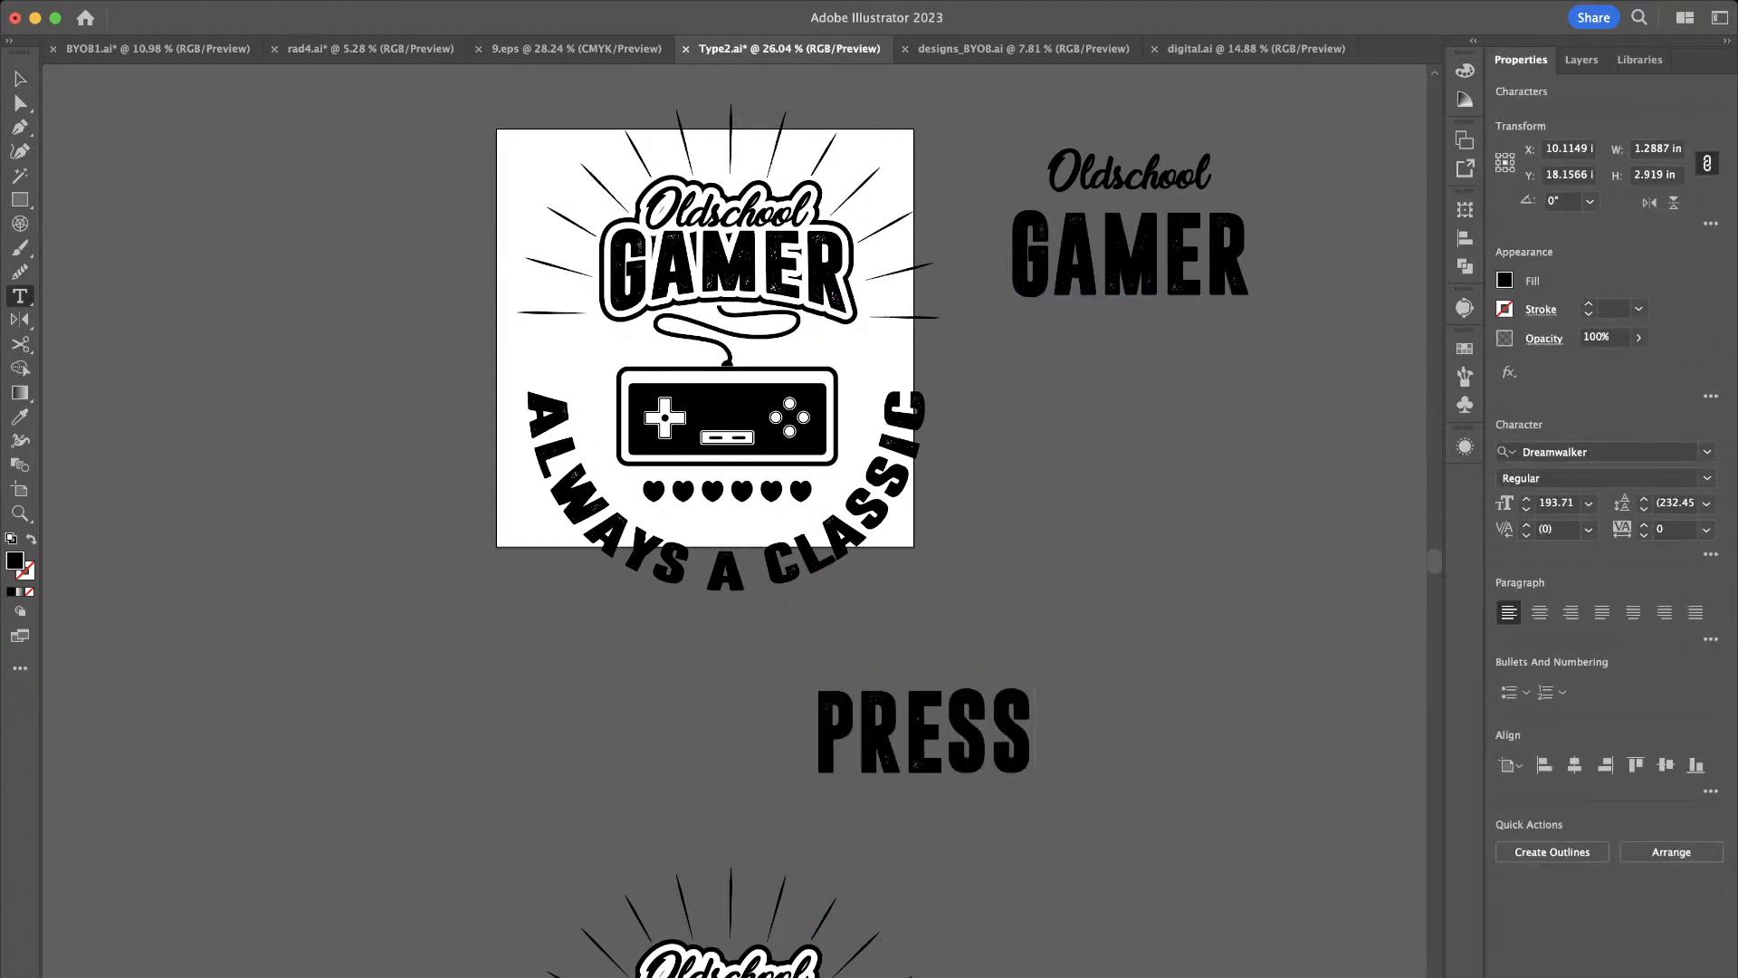
key(Escape)
Duplicate the PRESS text beside the original on its right and change the copy's wording to START
alt+drag(930, 757, 1212, 752)
double_click(1213, 729)
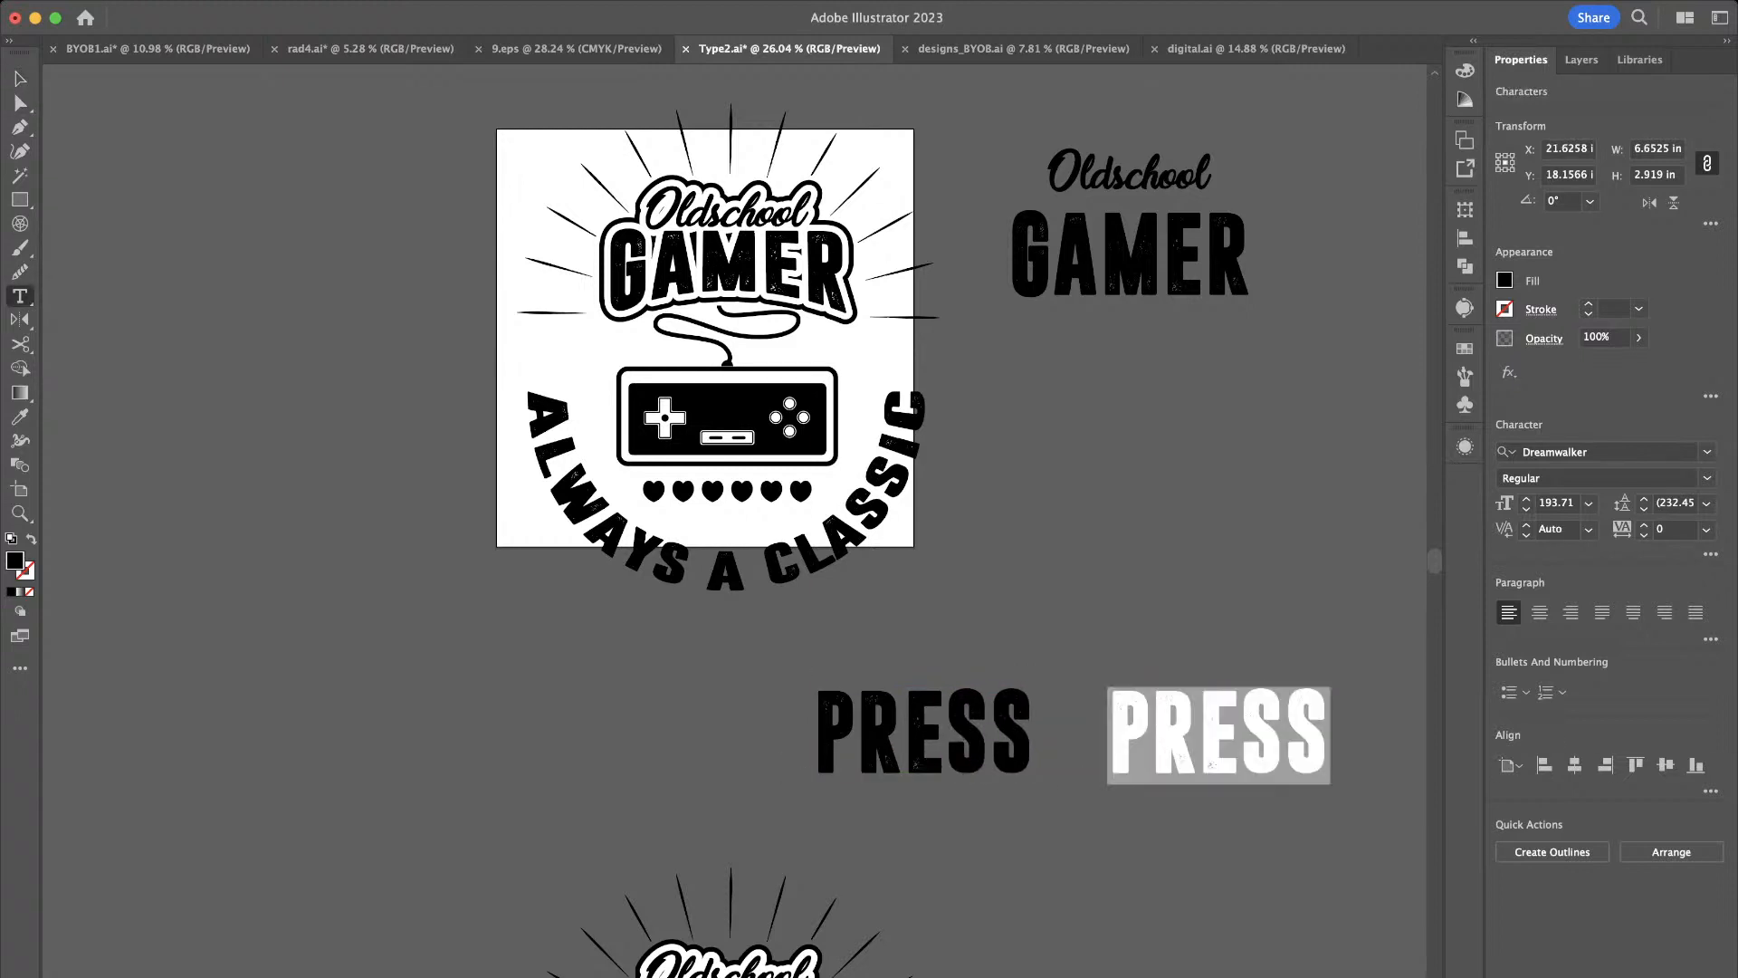
text(Z)
key(BackSpace)
text(ST)
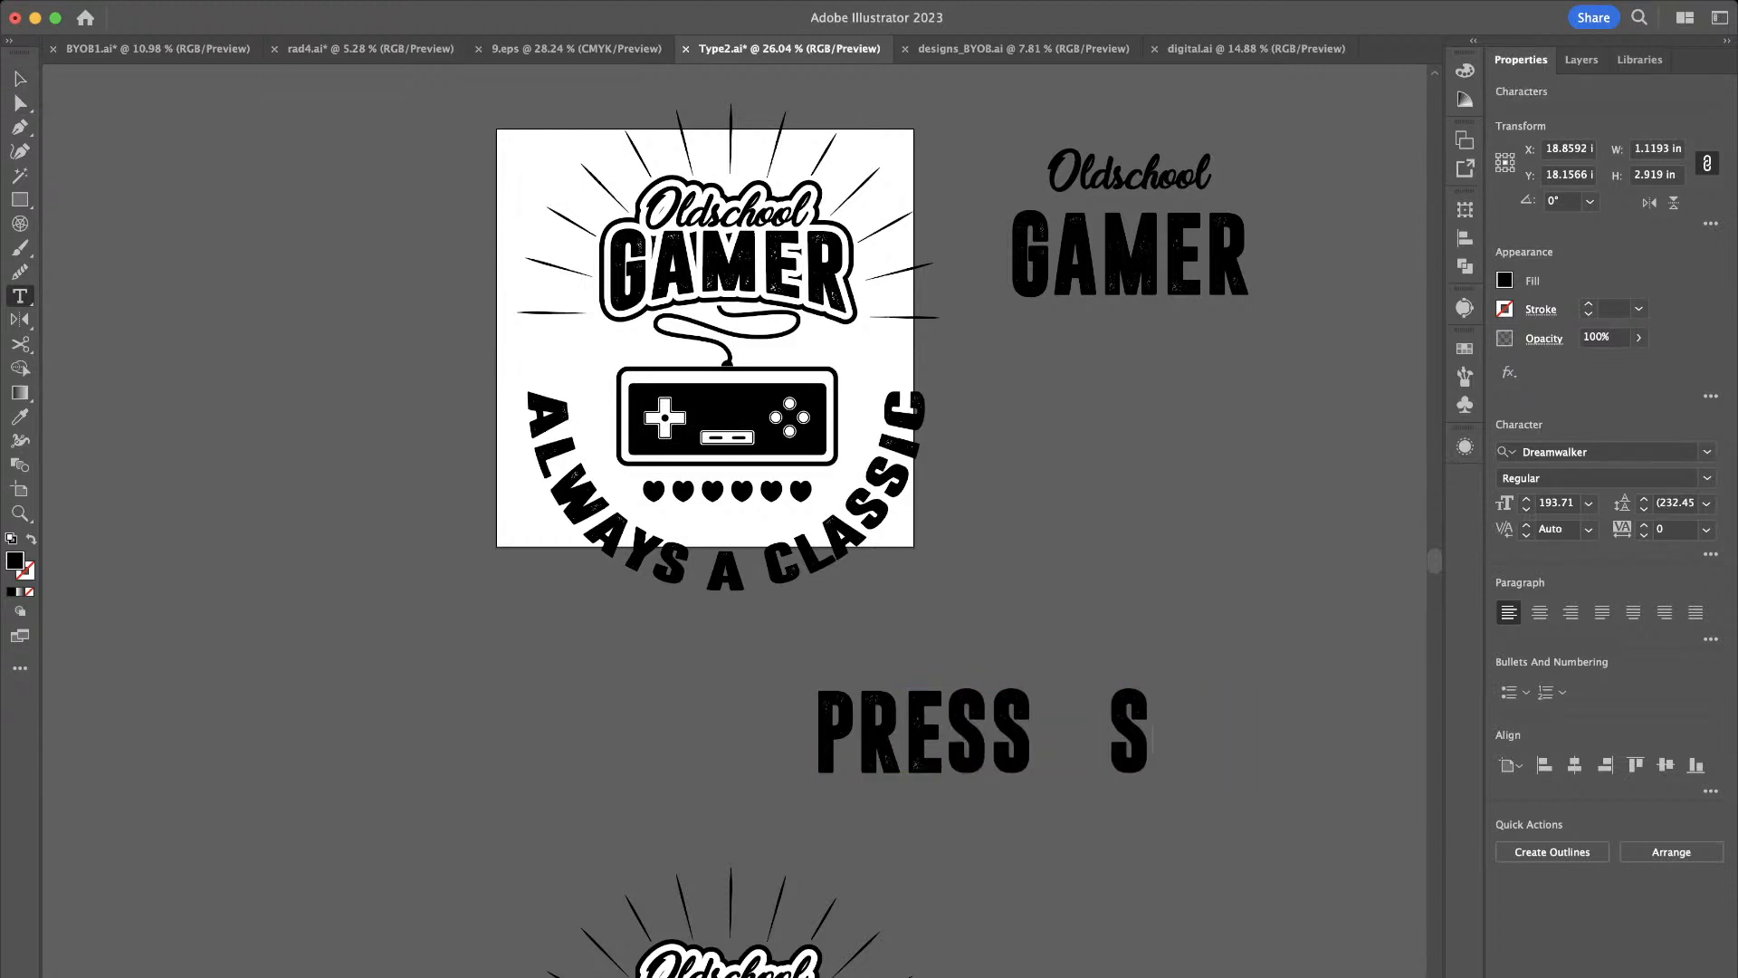
text(R)
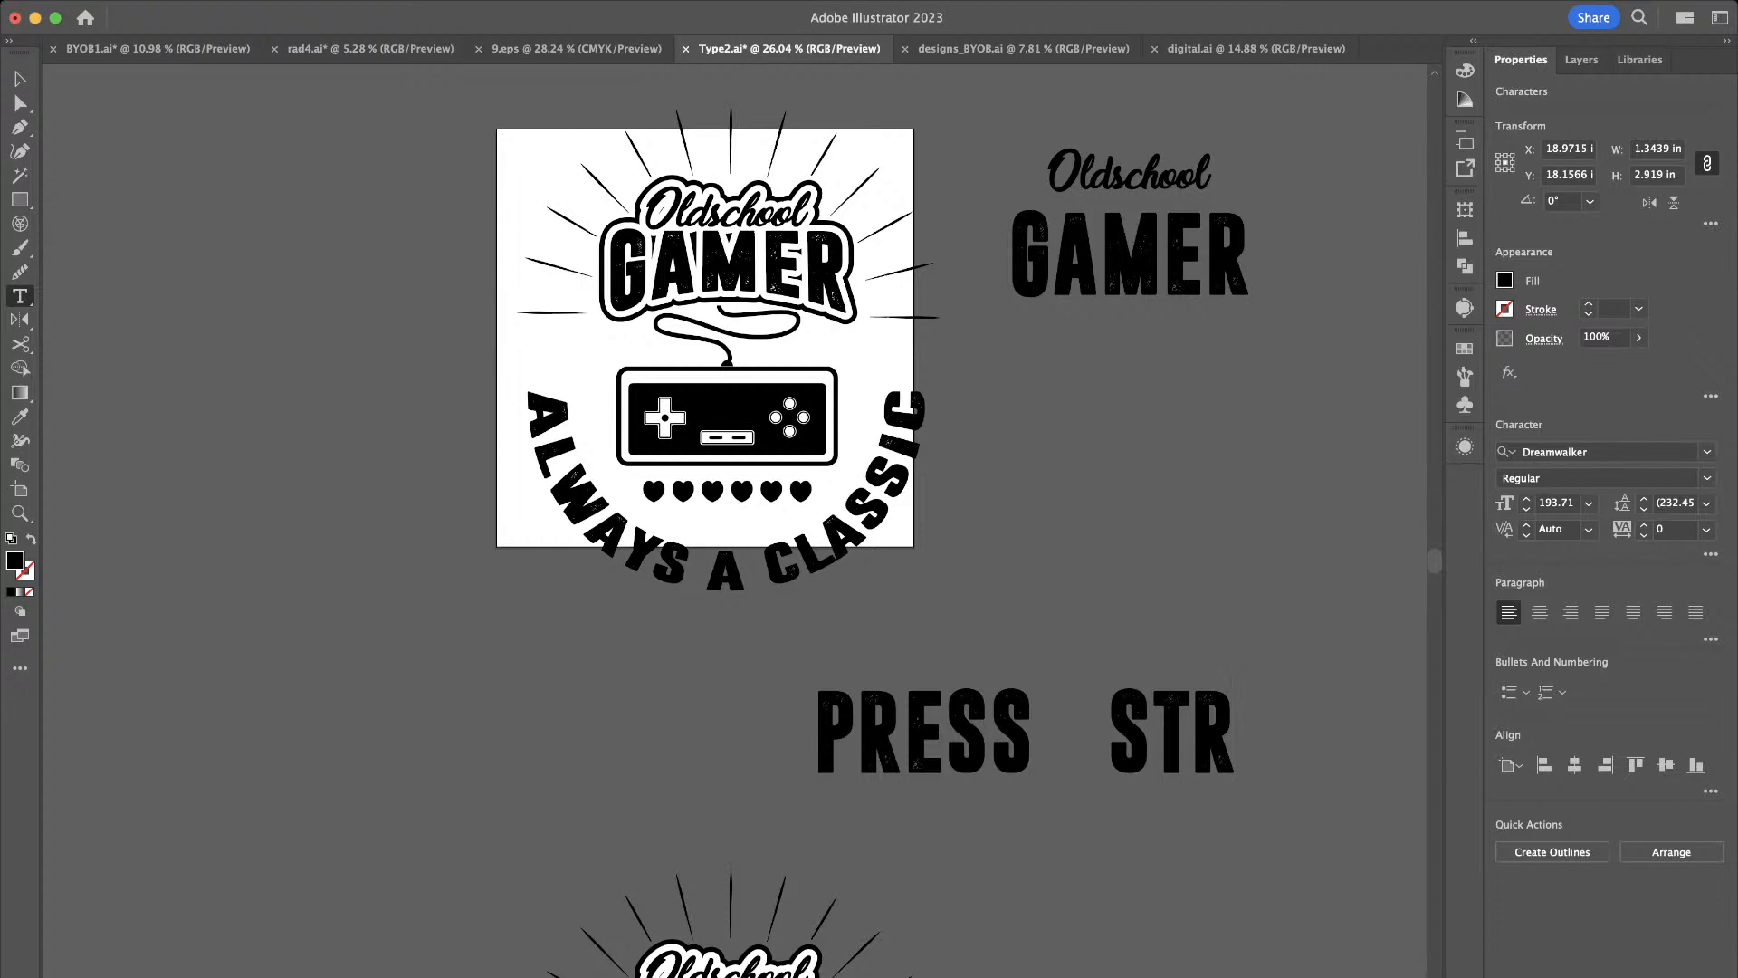
key(Escape)
key(t)
double_click(1172, 731)
text(START)
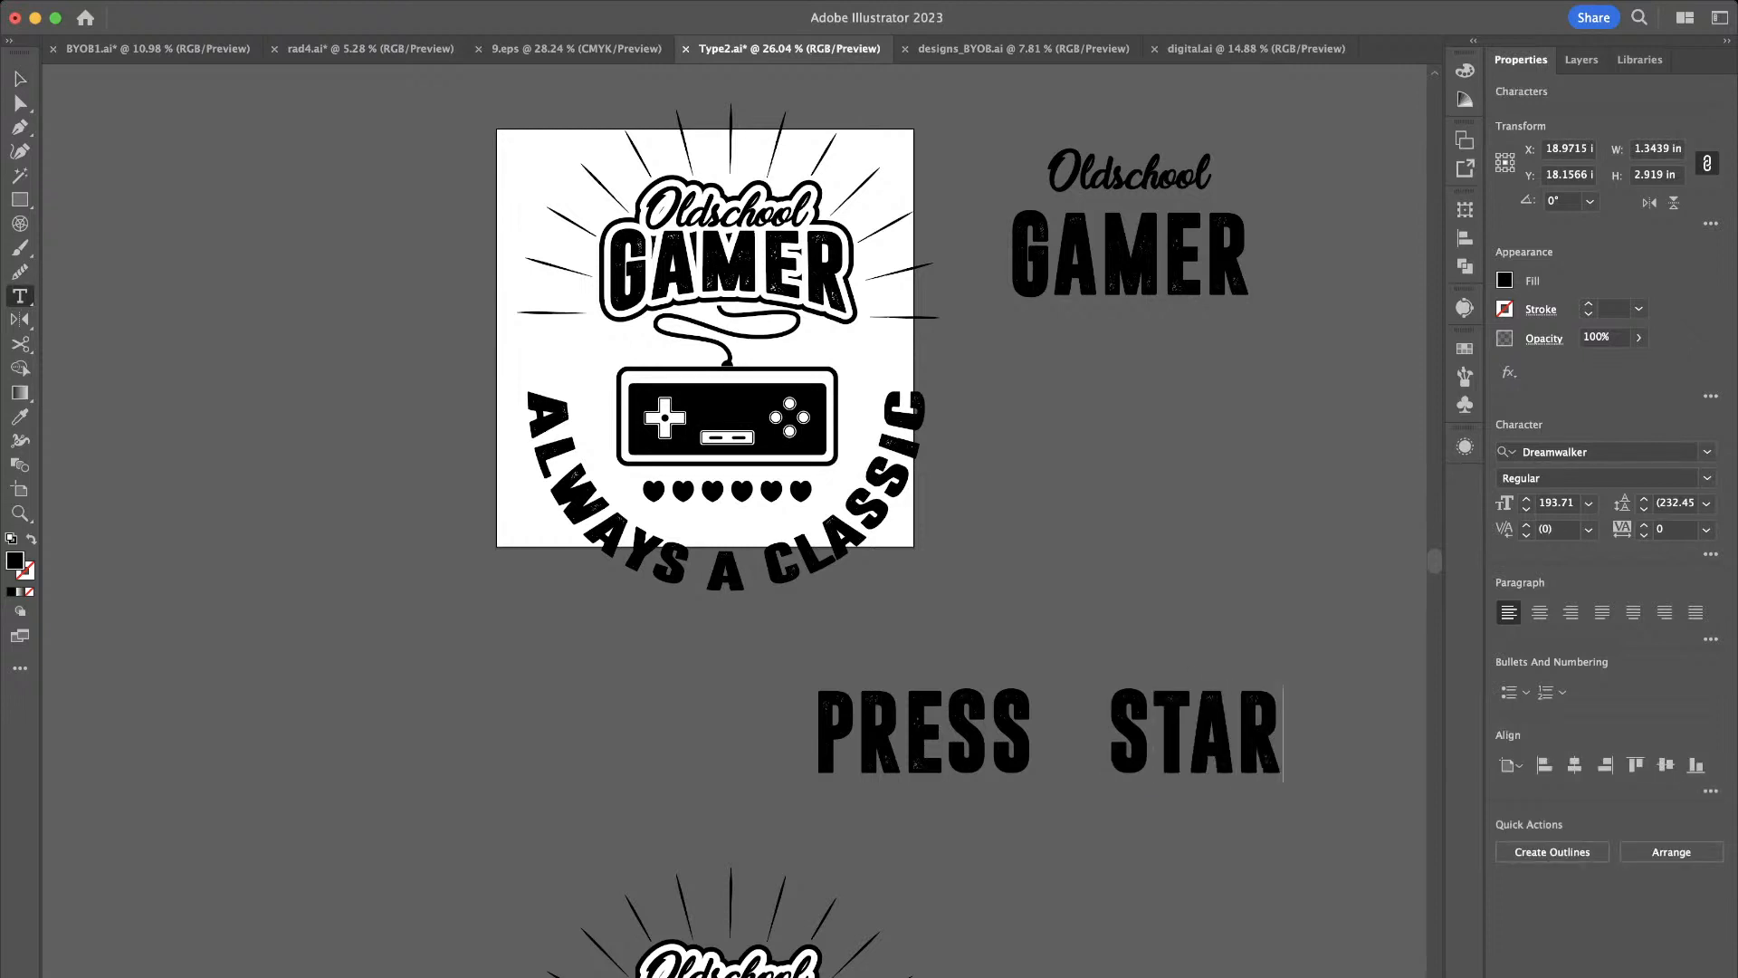
text(V)
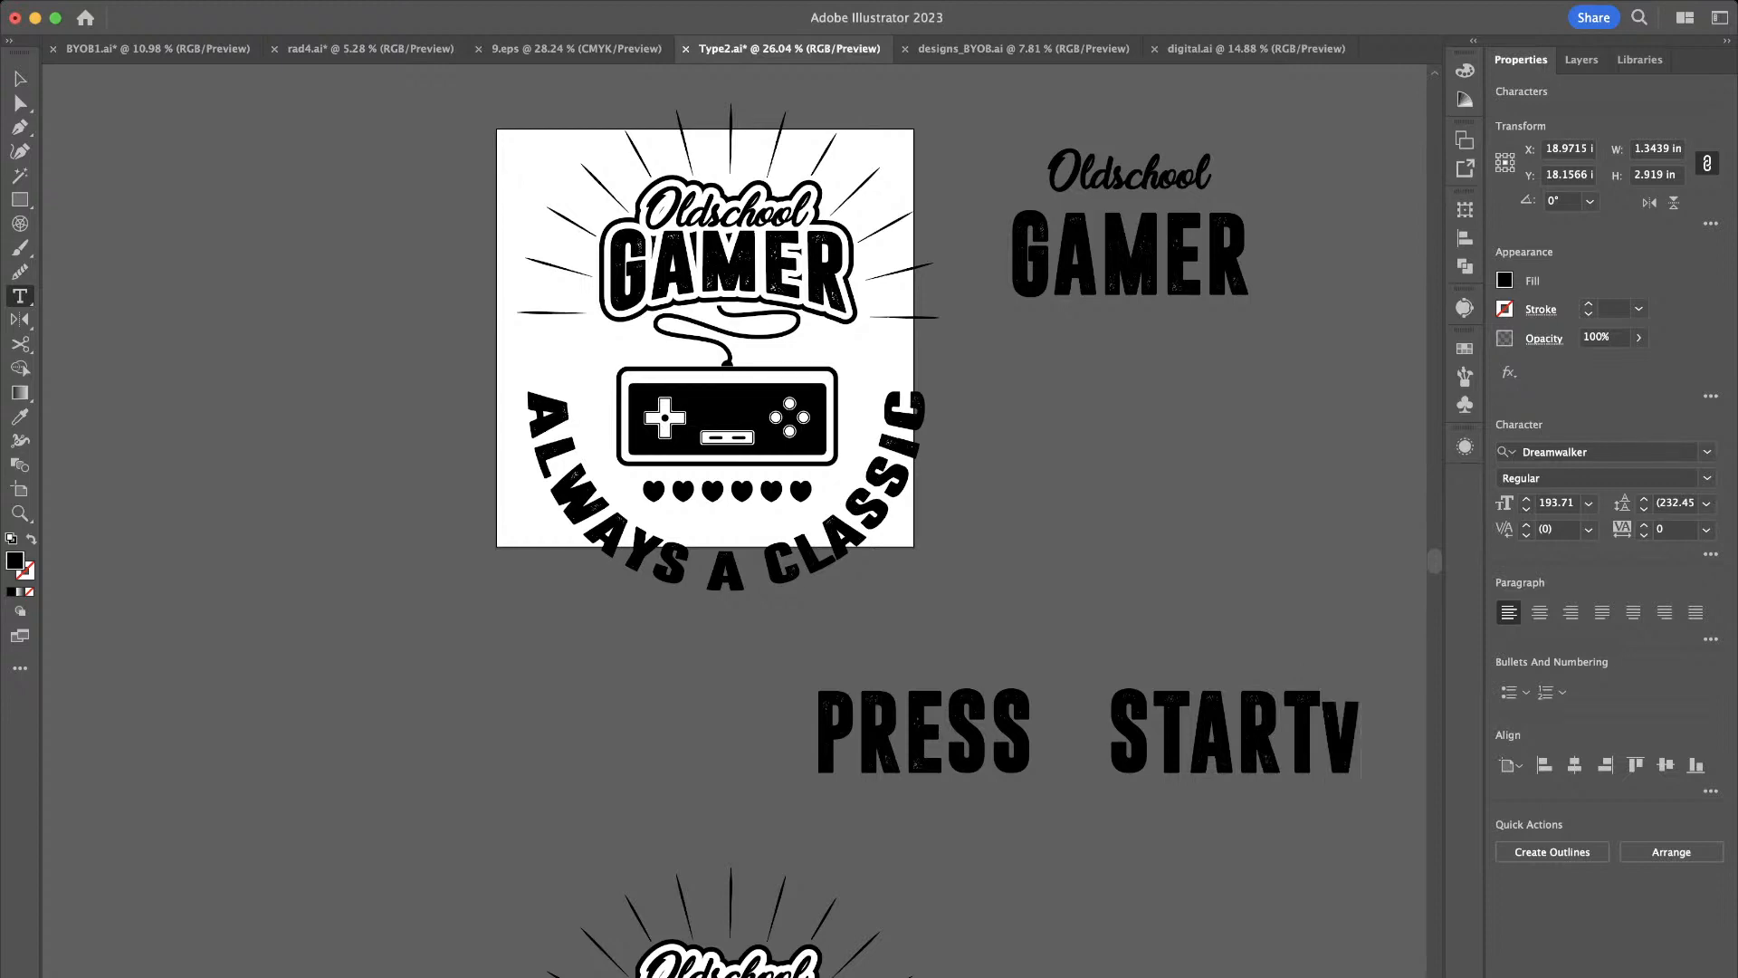
Remove the stray "v" from the end of the START text and finish editing it
key(BackSpace)
key(Escape)
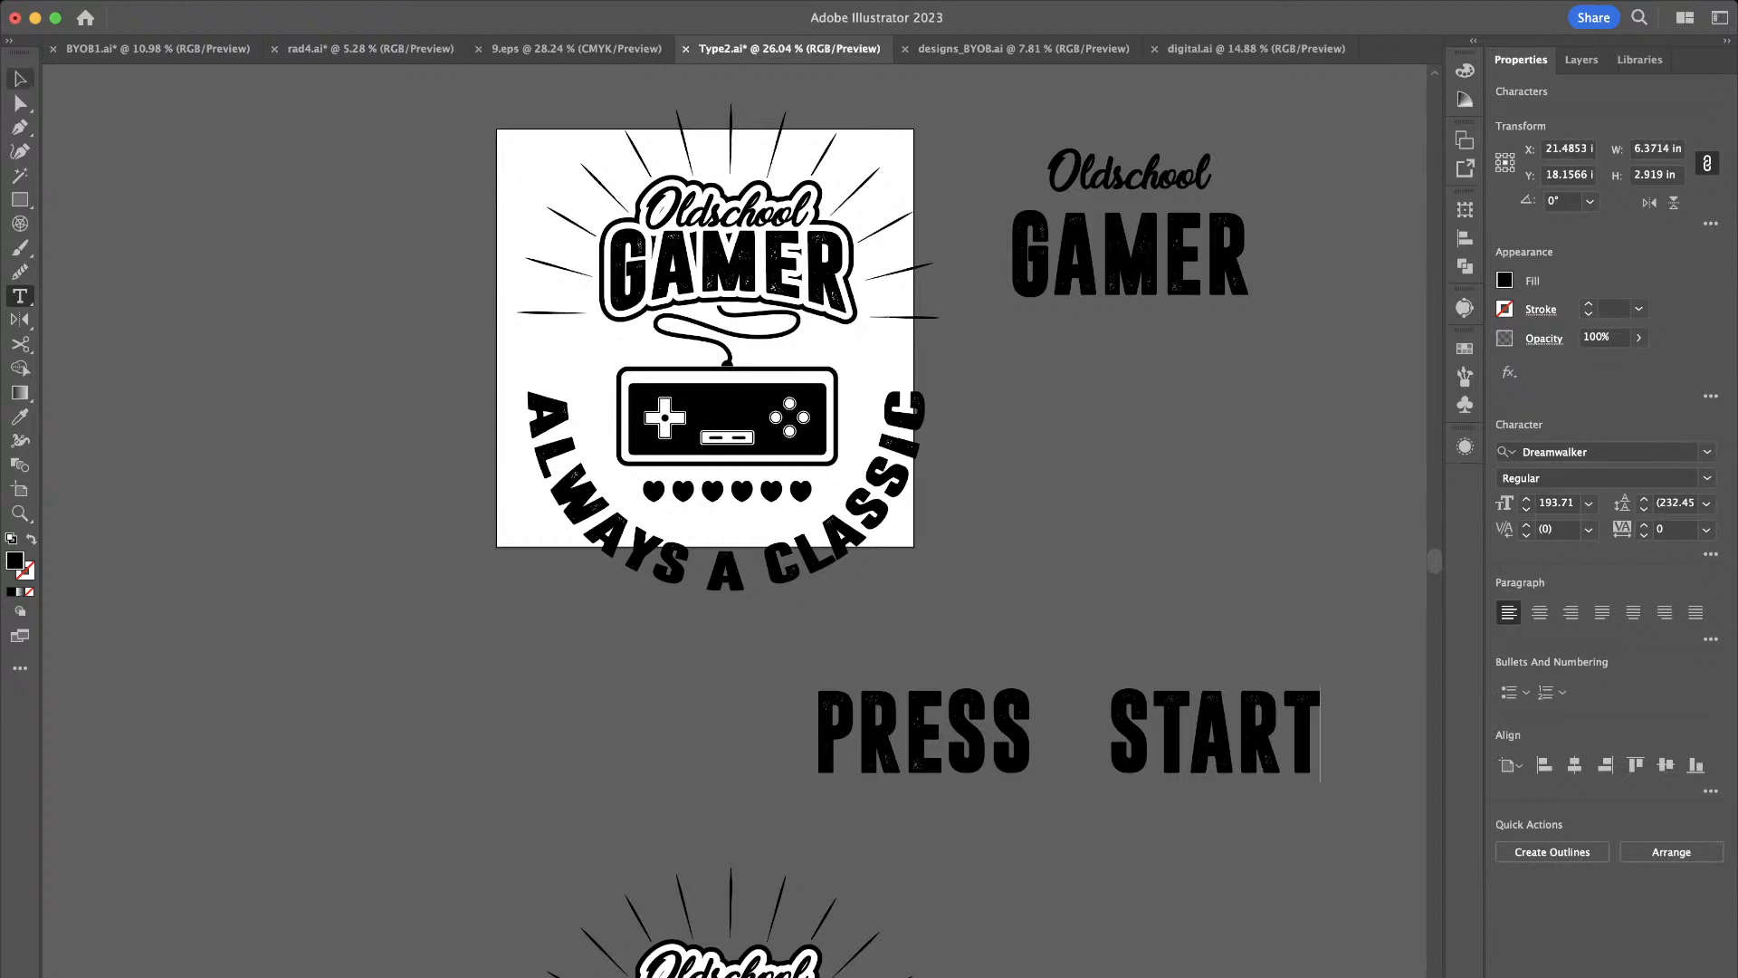
key(Escape)
Move the PRESS and START texts together onto the lower badge copy and scale them down to 69.48 pt
scroll(487, 640, down, 5)
scroll(734, 521, down, 5)
scroll(366, 695, up, 4)
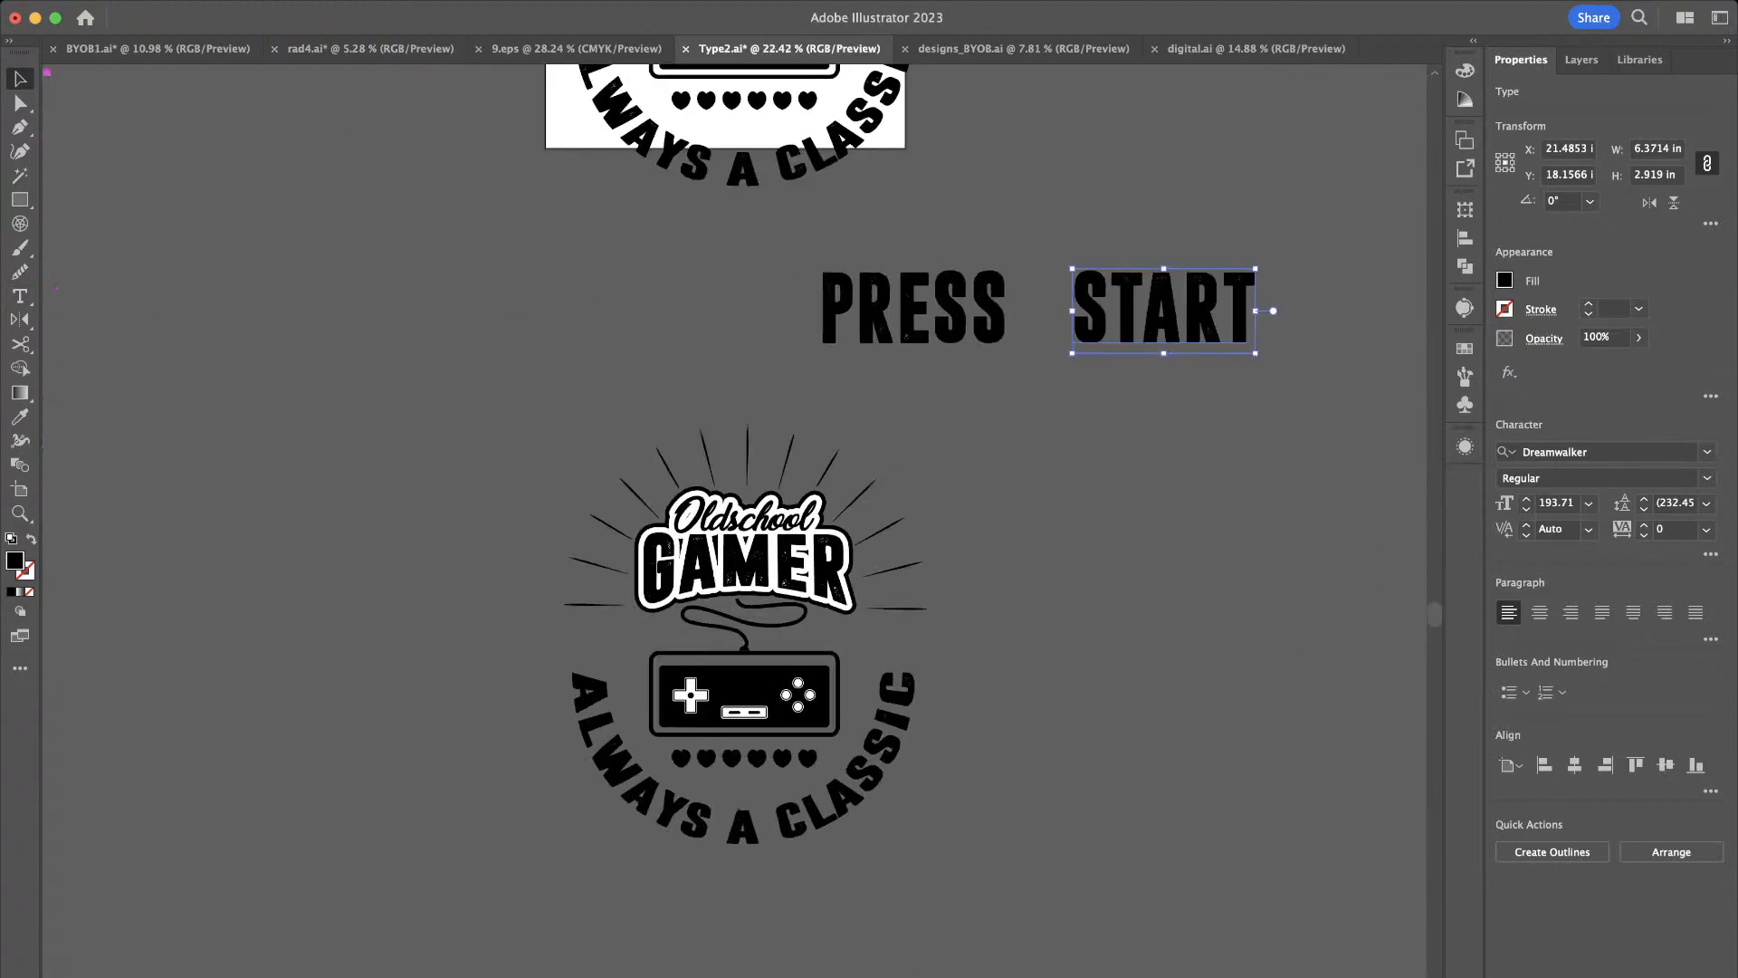
shift+click(941, 340)
drag(941, 339, 686, 637)
scroll(670, 637, down, 4)
scroll(670, 637, up, 9)
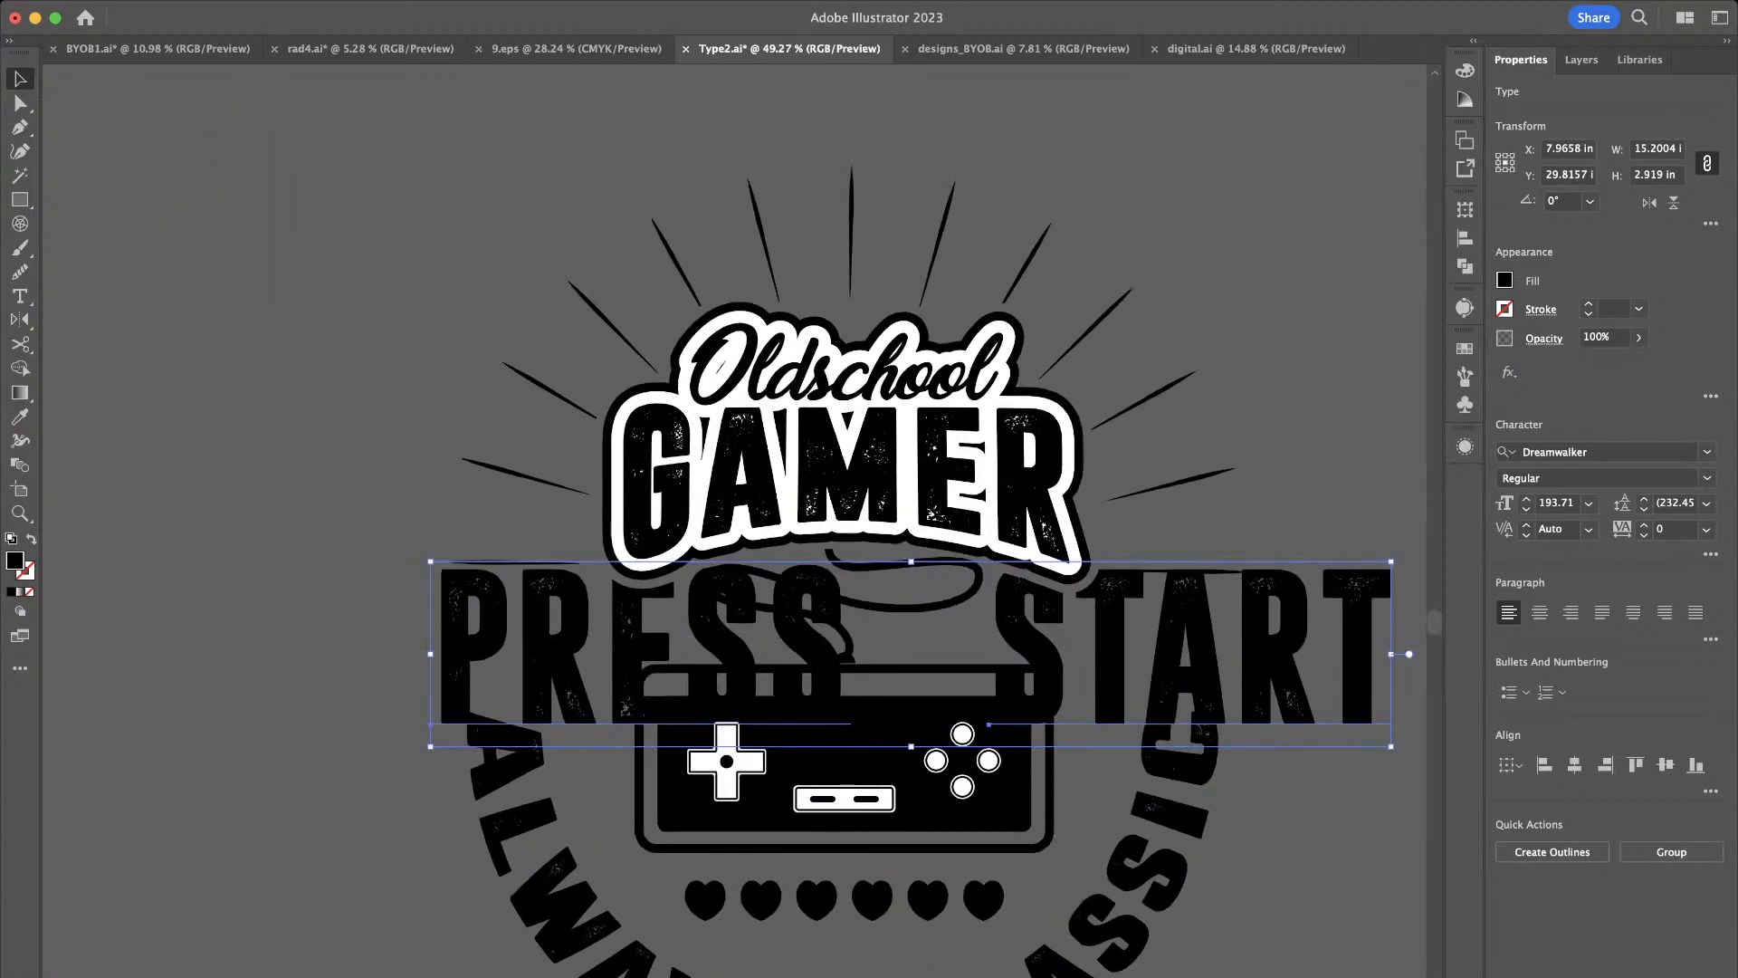
drag(1391, 561, 1309, 621)
click(1098, 659)
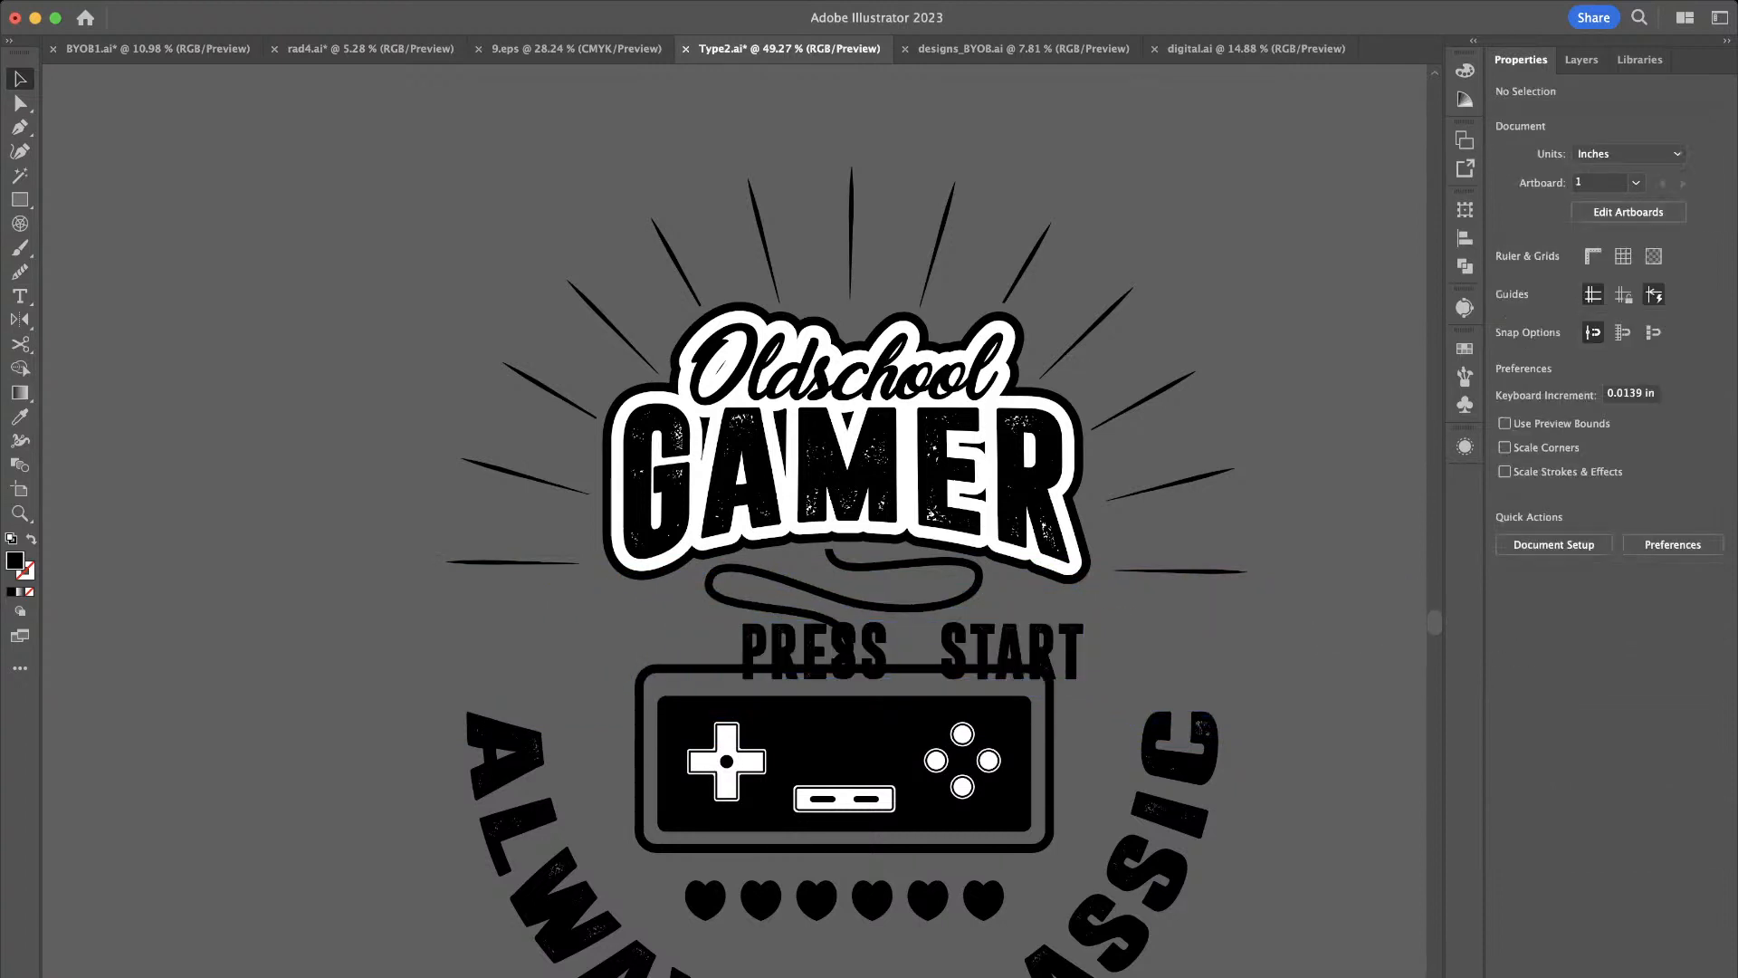
Place PRESS above the start of the curved slogan and START above its end, on opposite sides of the controller
drag(841, 645, 560, 652)
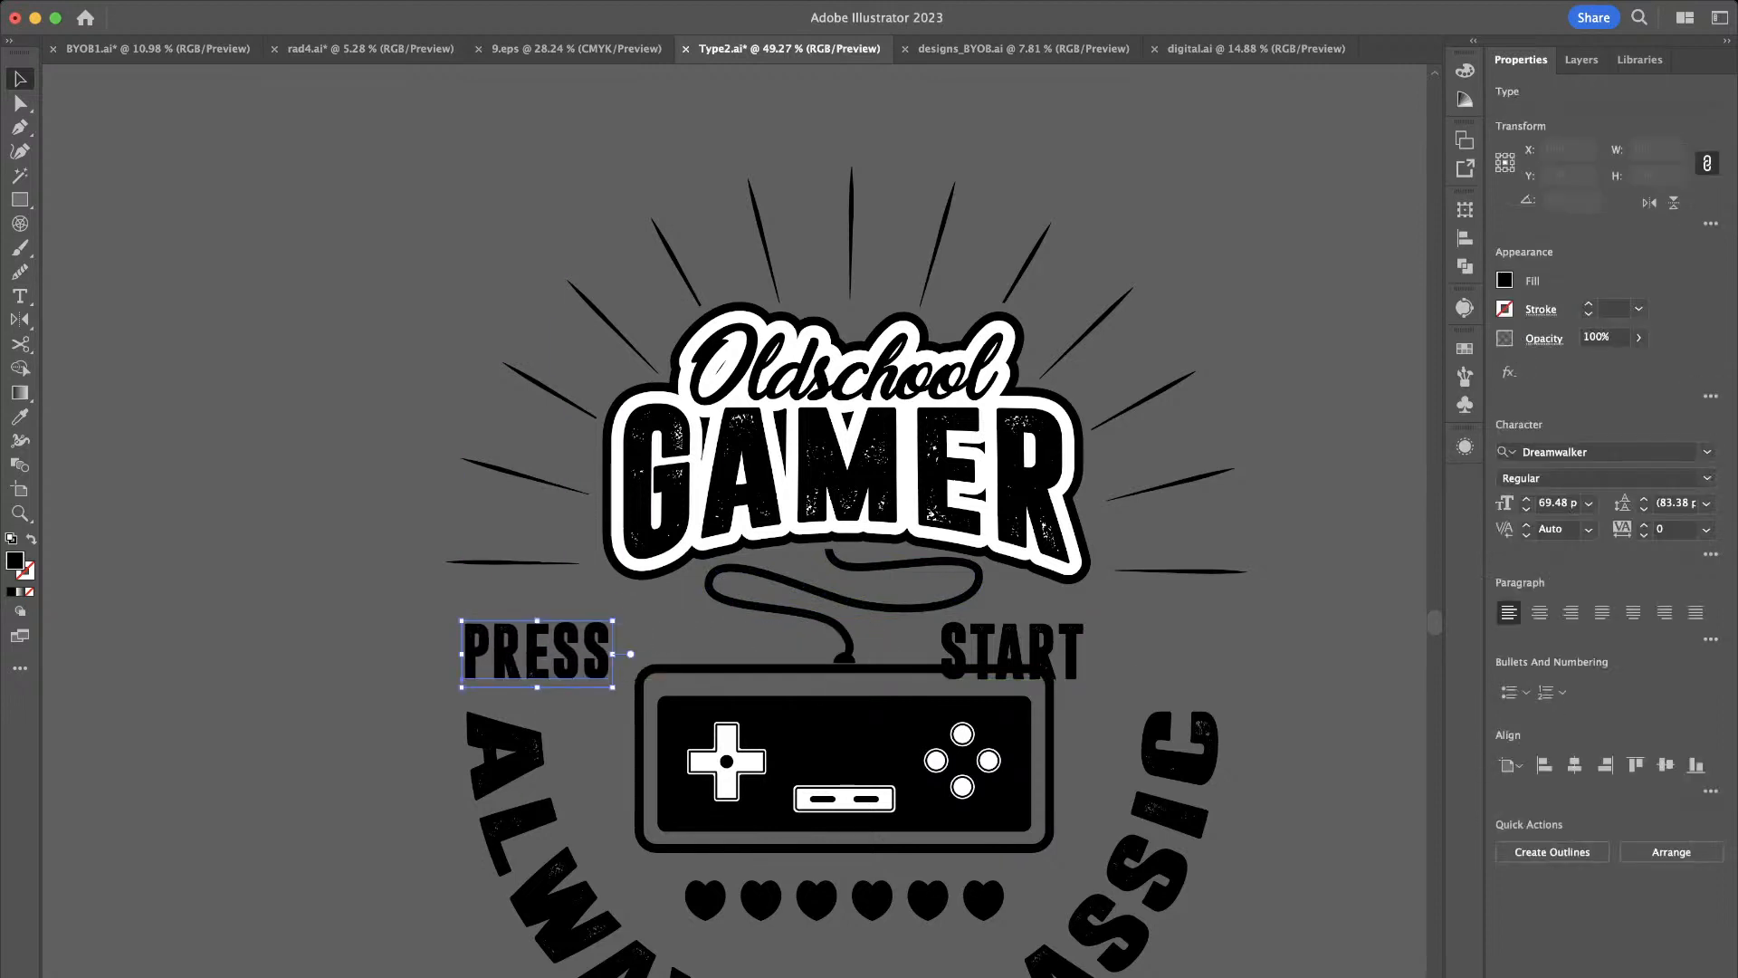
drag(1013, 649, 1174, 650)
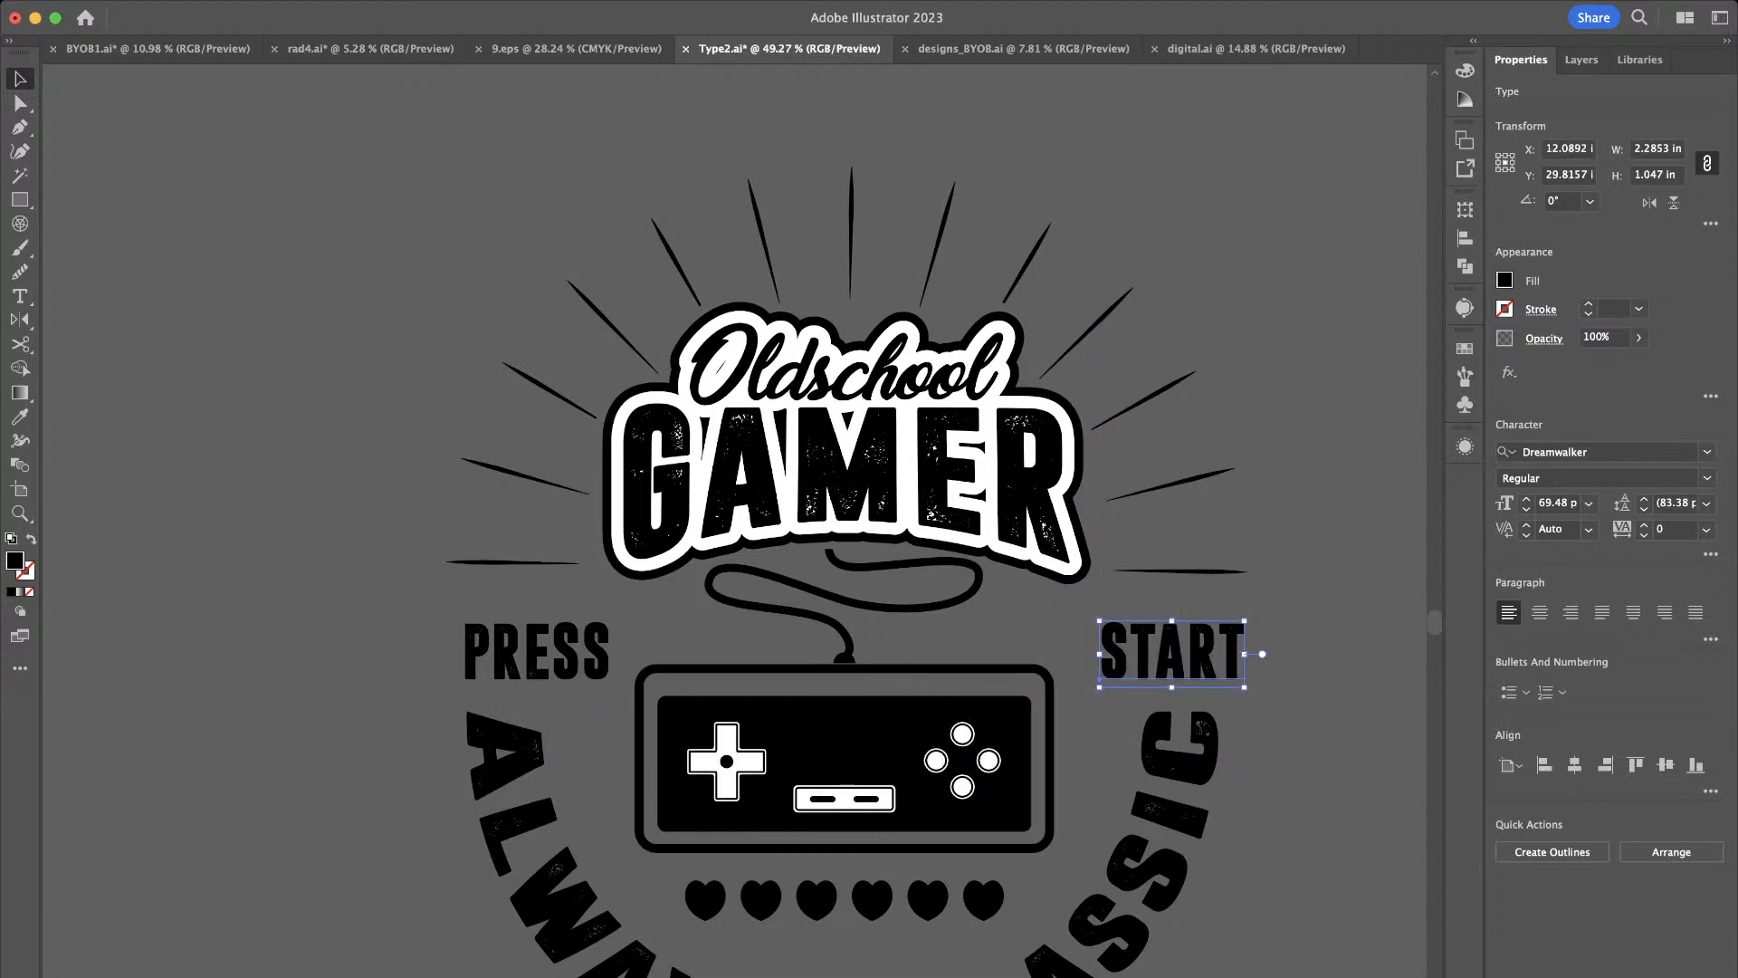
drag(1174, 650, 1155, 650)
click(1297, 713)
scroll(1296, 713, up, 10)
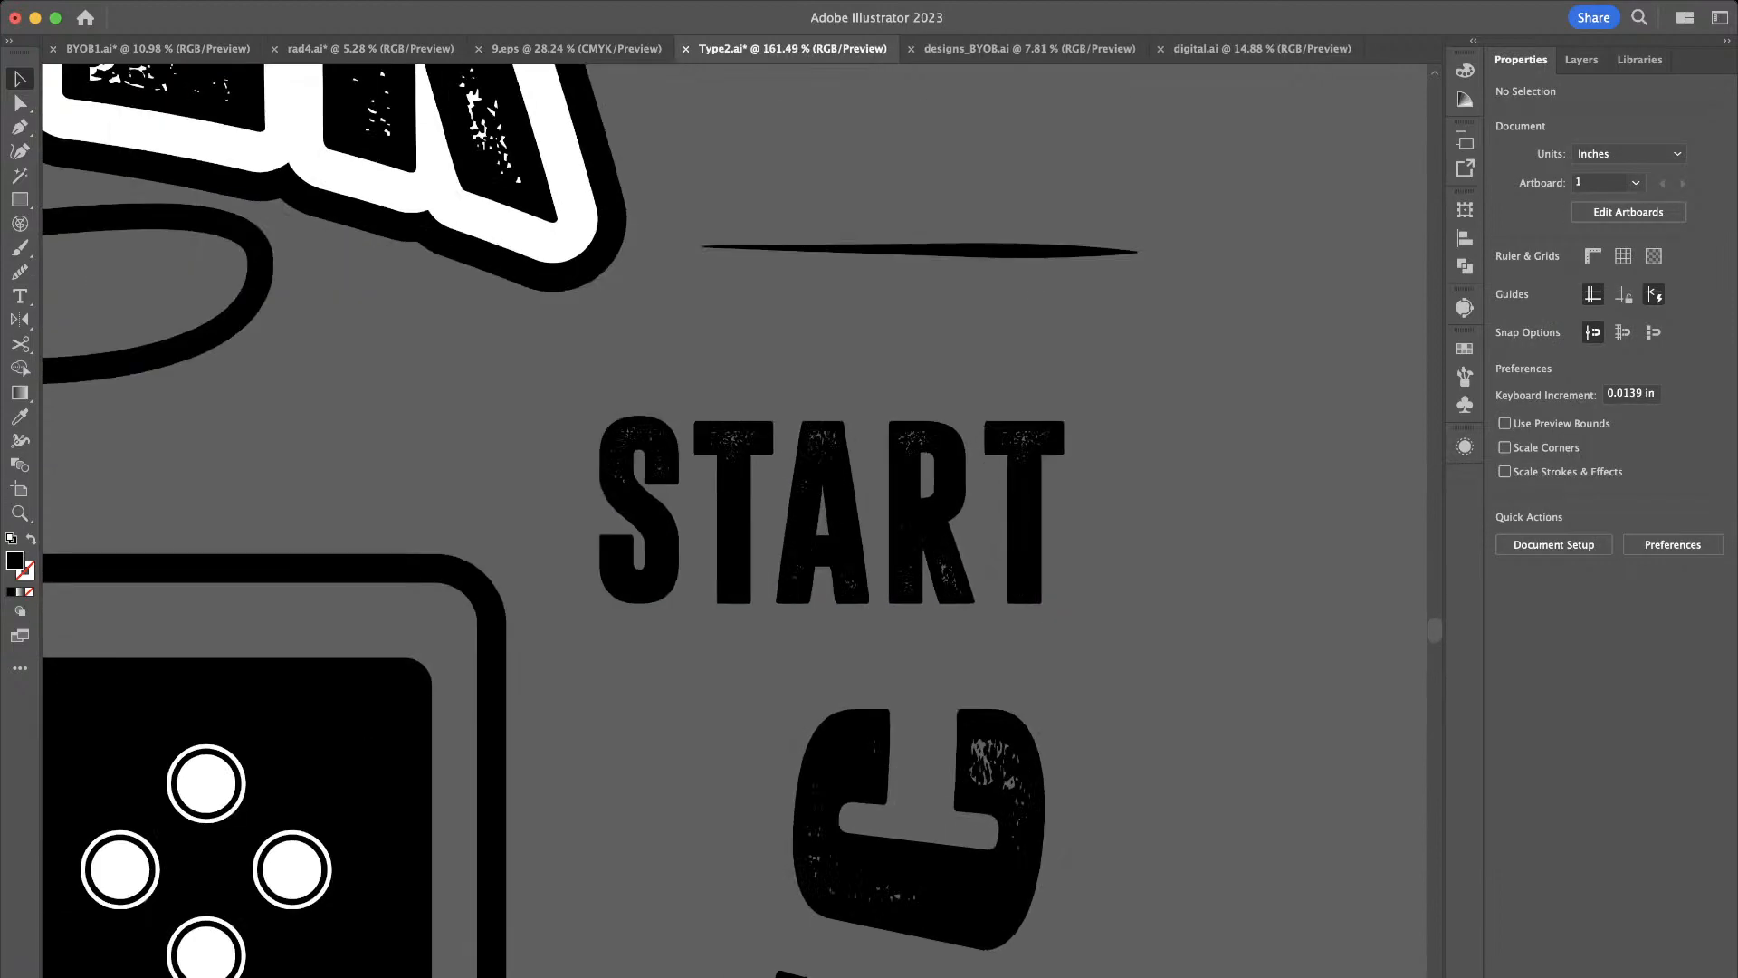
scroll(1296, 713, down, 12)
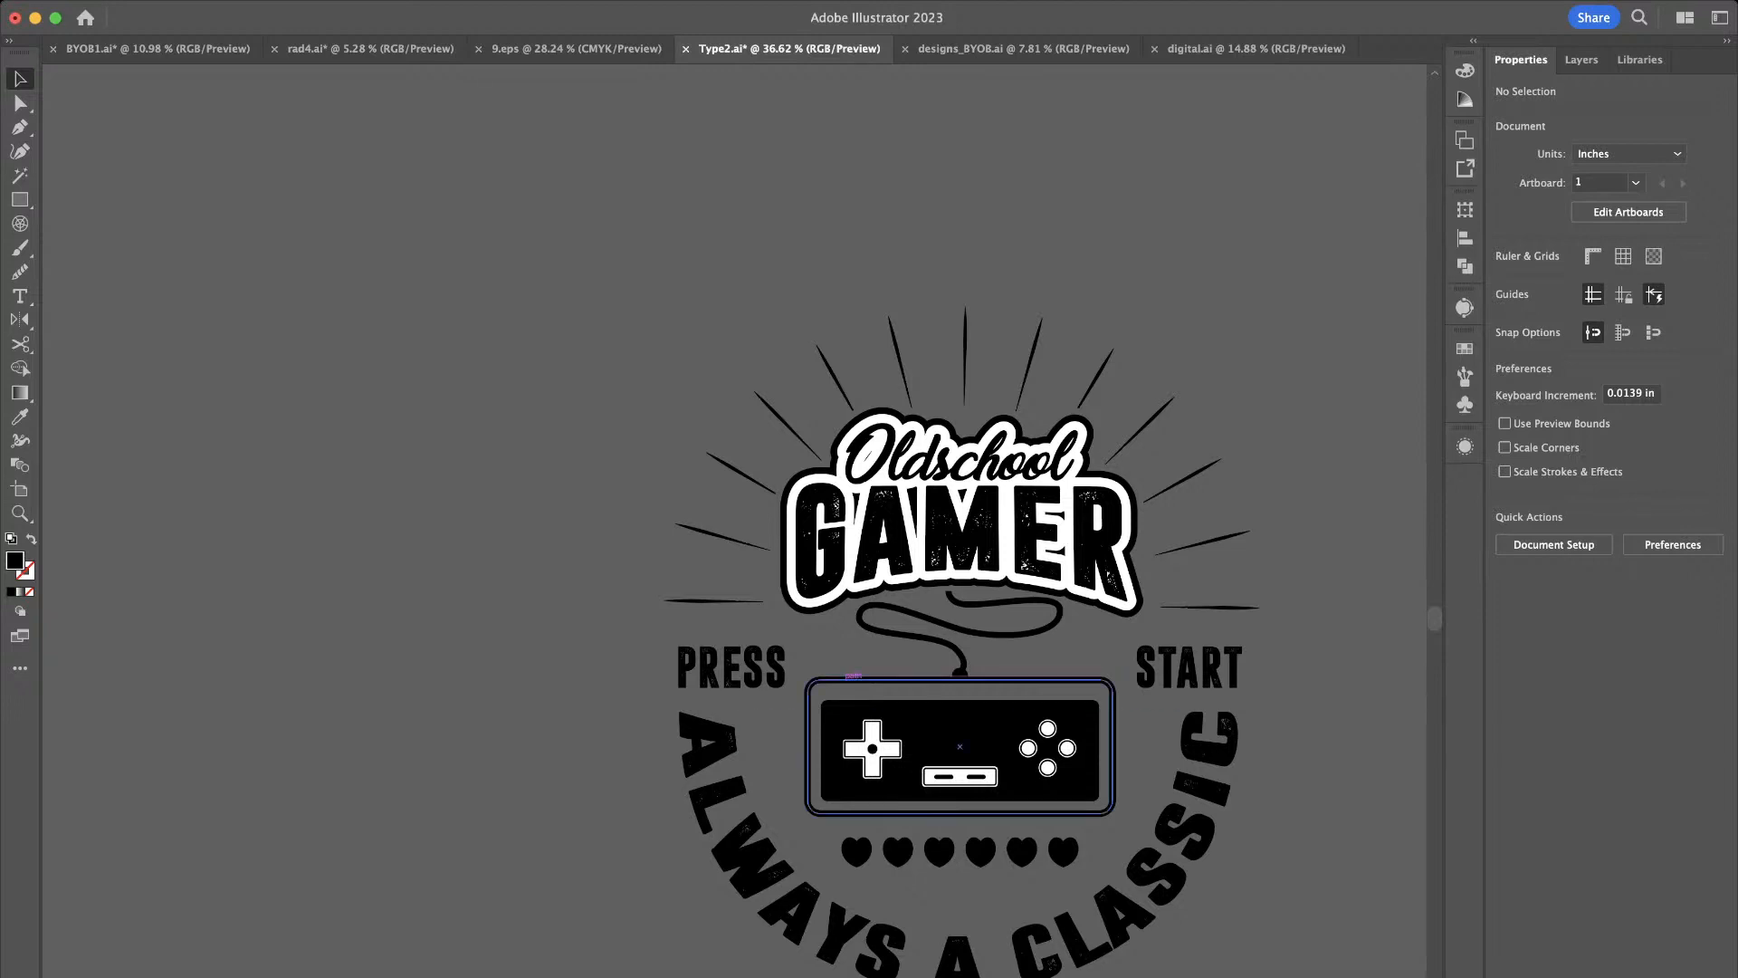
Scale the PRESS and START texts down together to 59.5 pt
scroll(807, 664, up, 2)
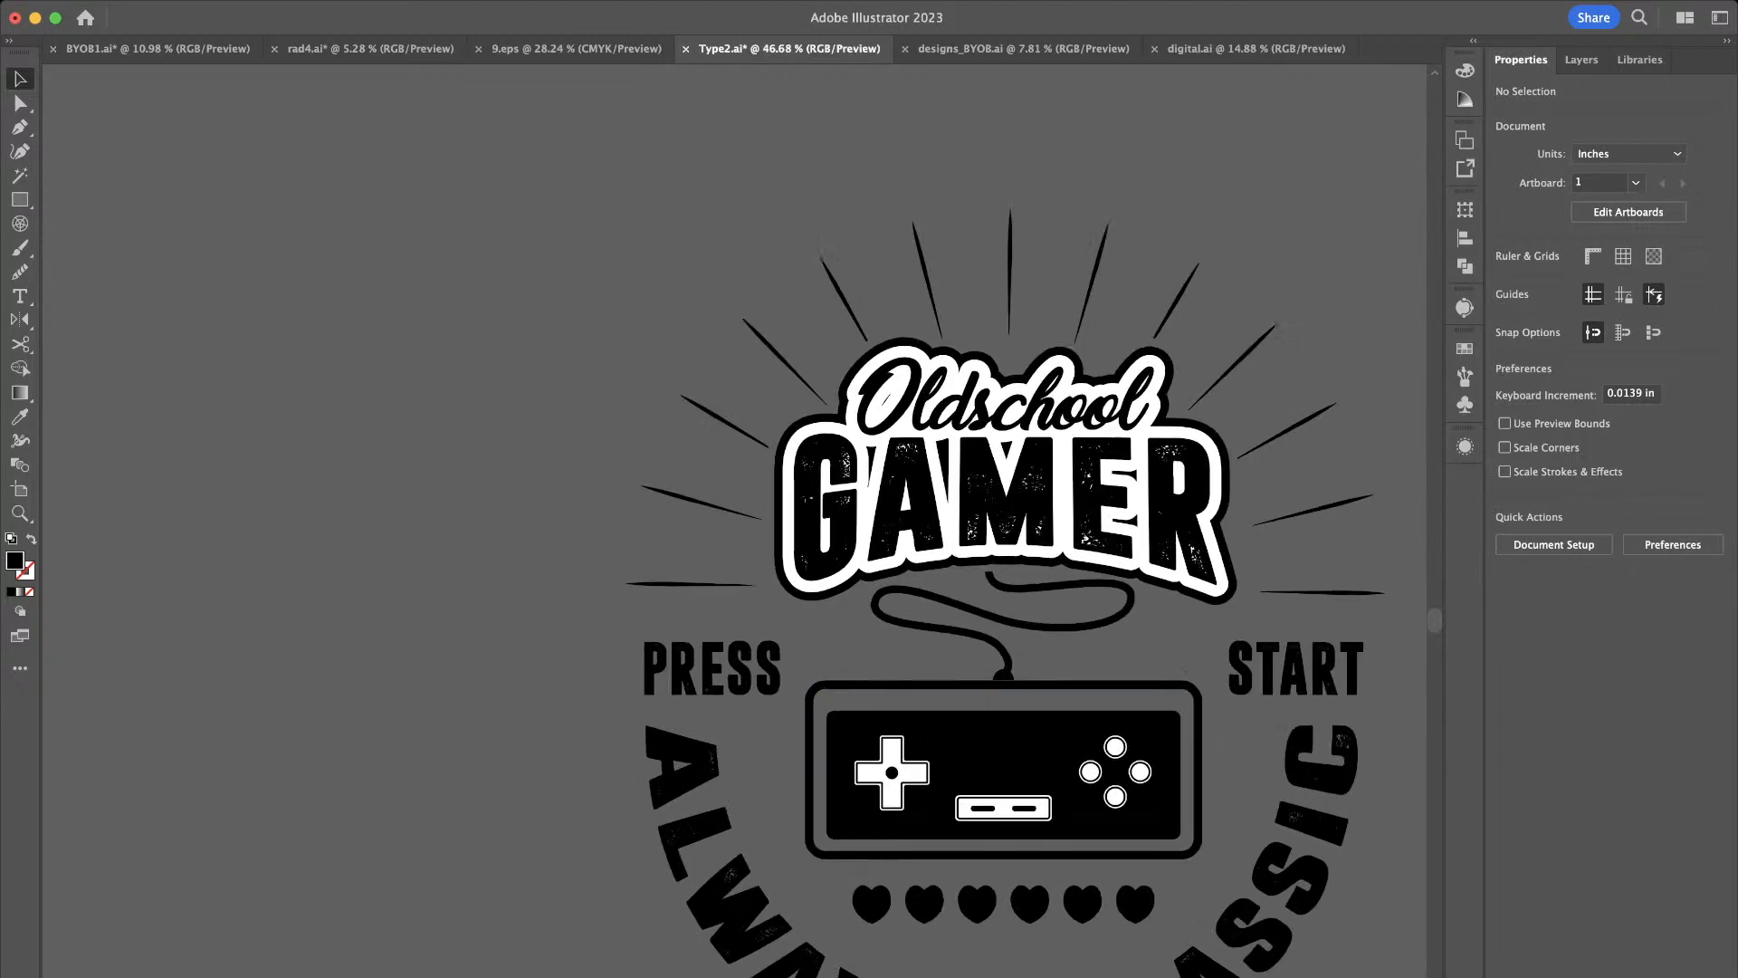
click(769, 669)
shift+click(1331, 661)
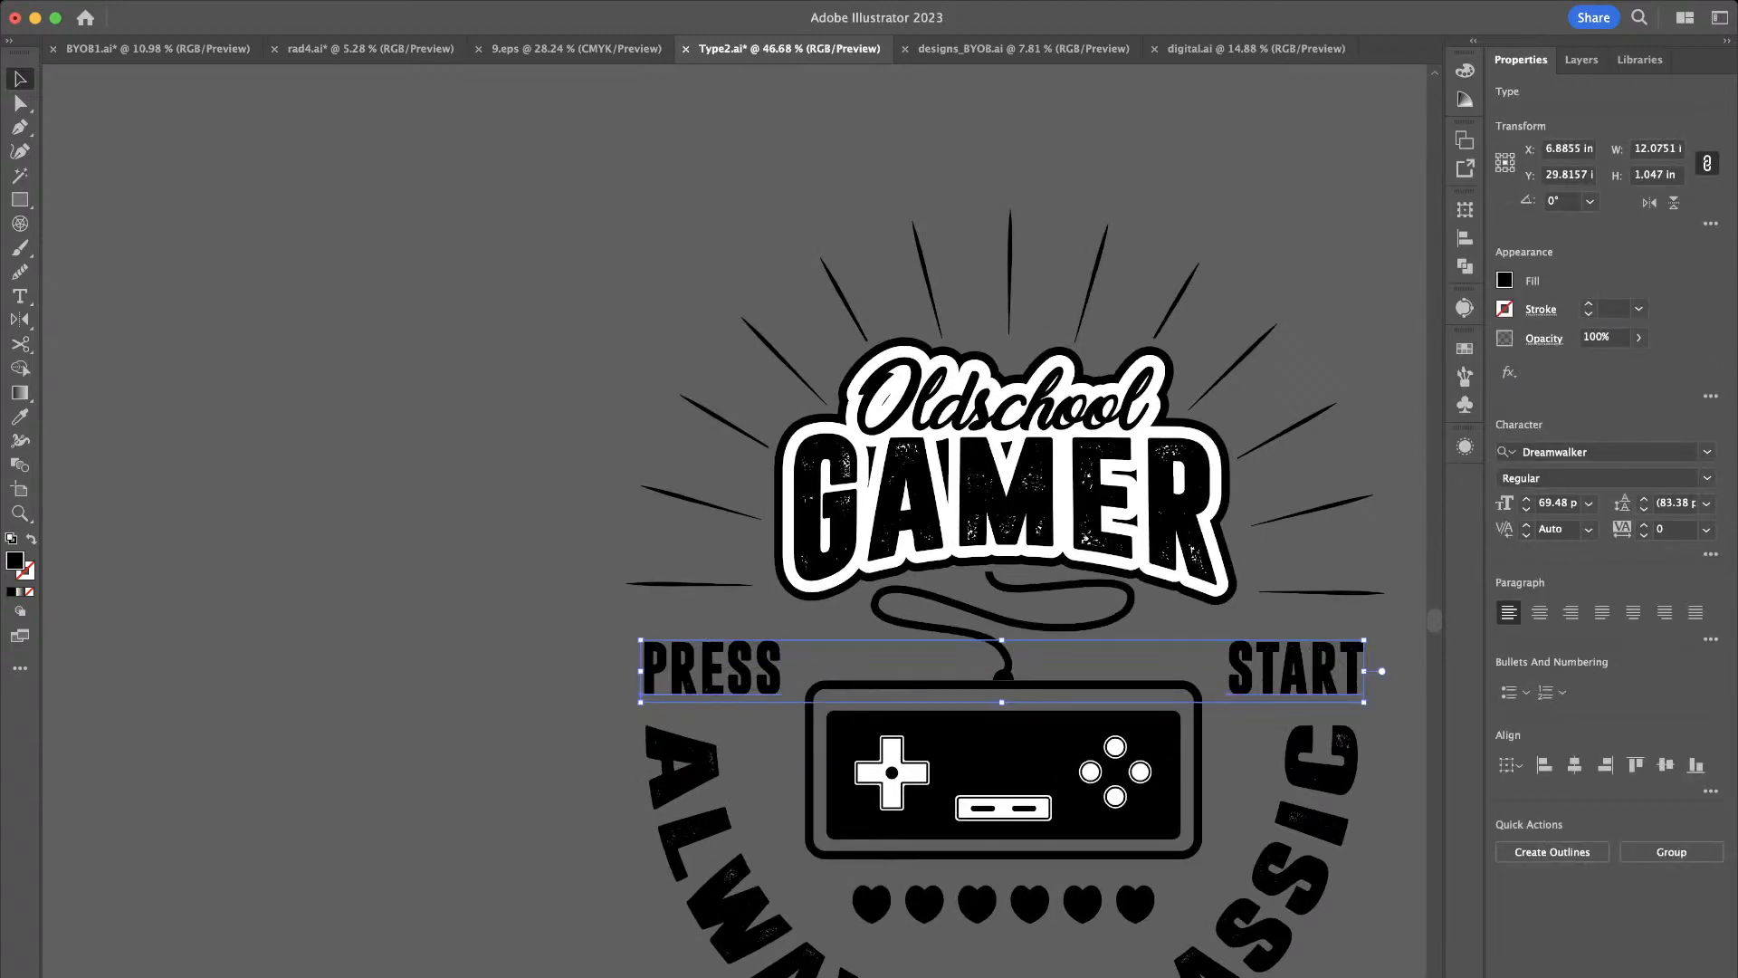
drag(1364, 640, 1311, 645)
click(614, 667)
Spread the reduced words outward, with PRESS above the slogan's first A and START above its final C
scroll(614, 667, up, 4)
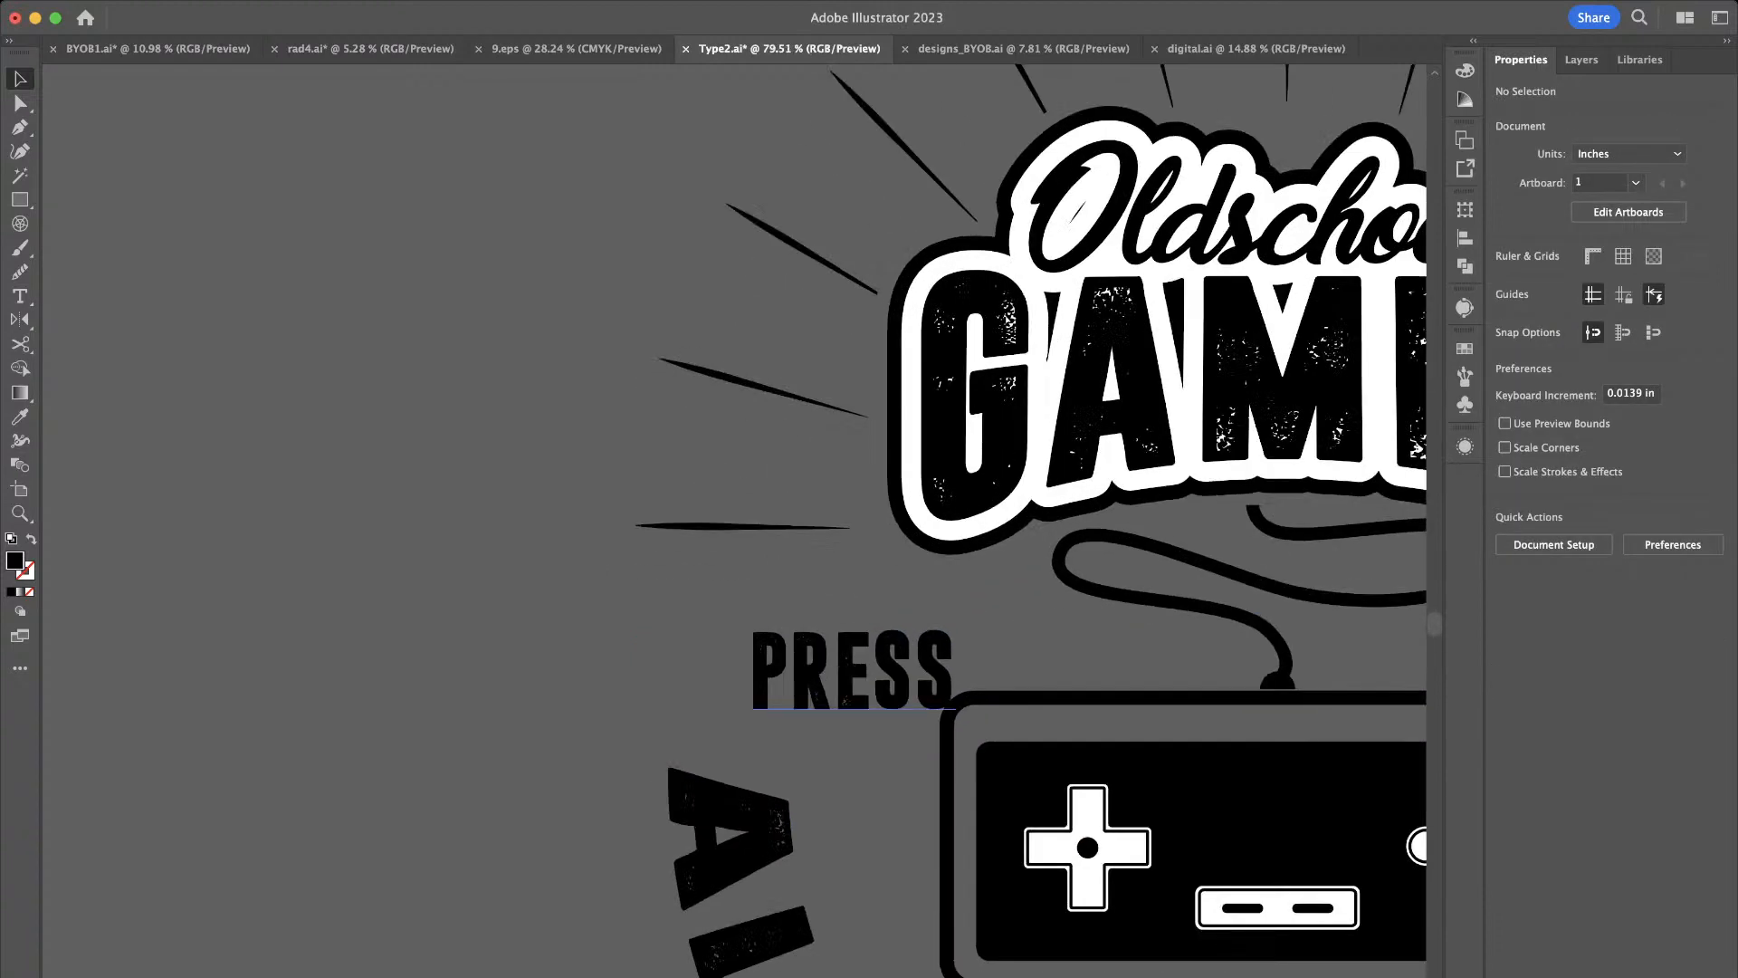
drag(831, 706, 743, 707)
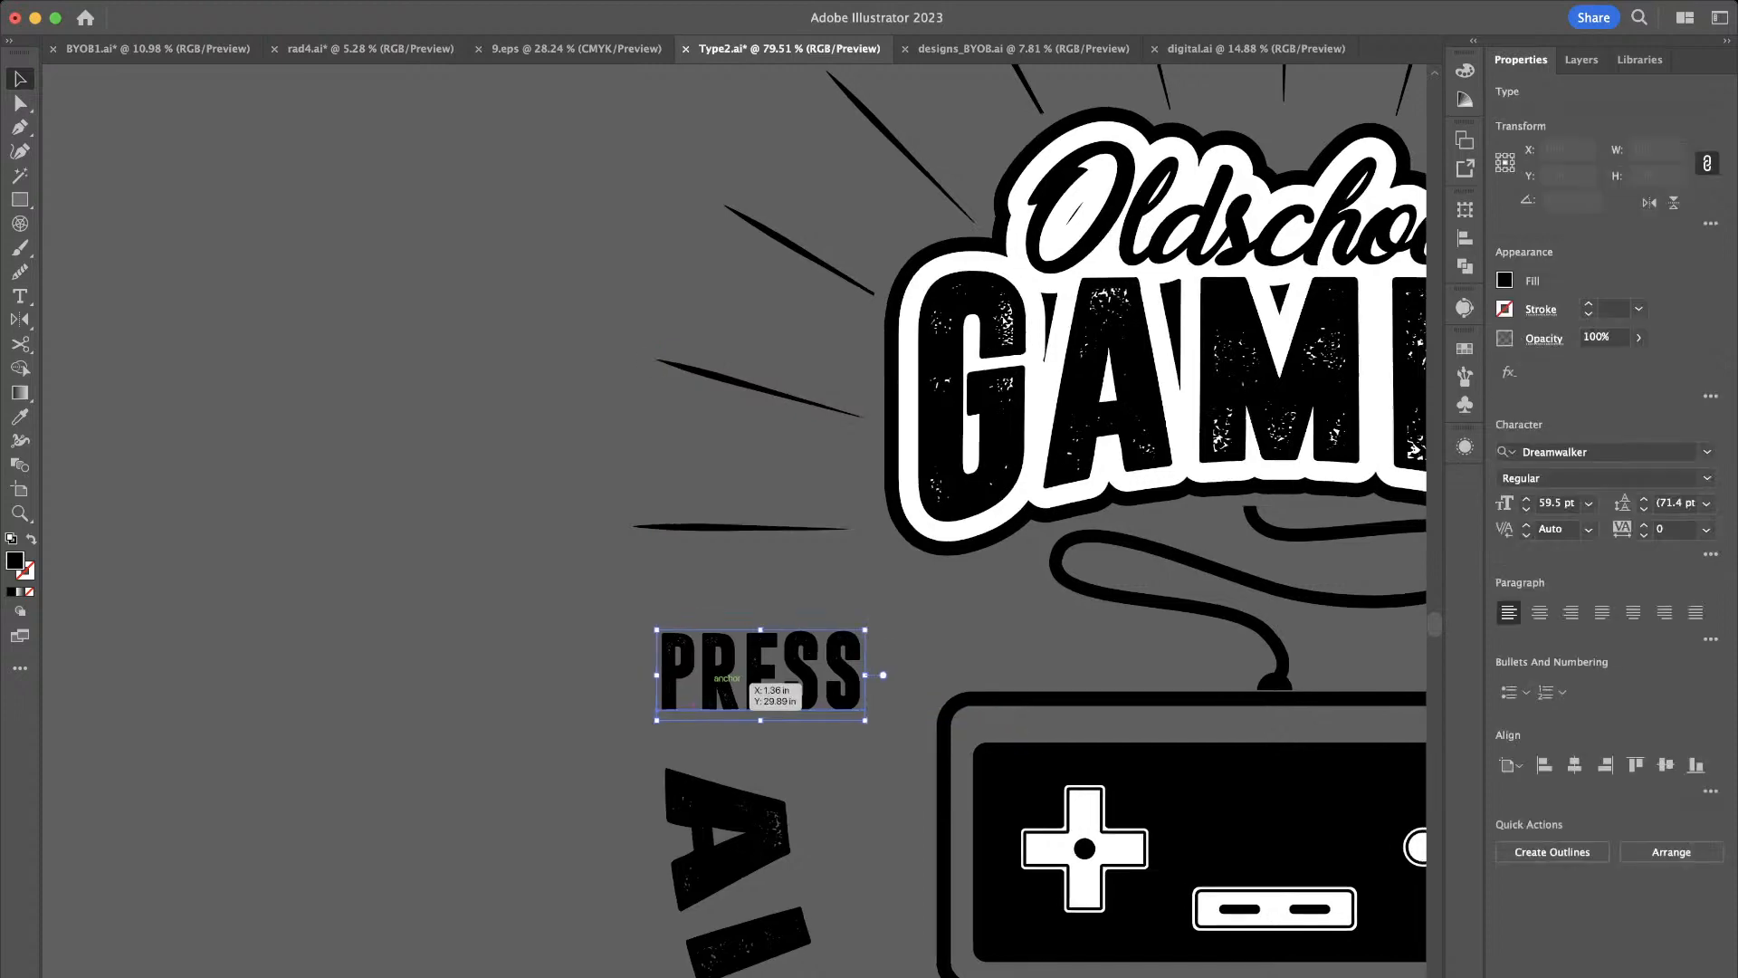
scroll(743, 708, right, 10)
drag(908, 636, 1050, 636)
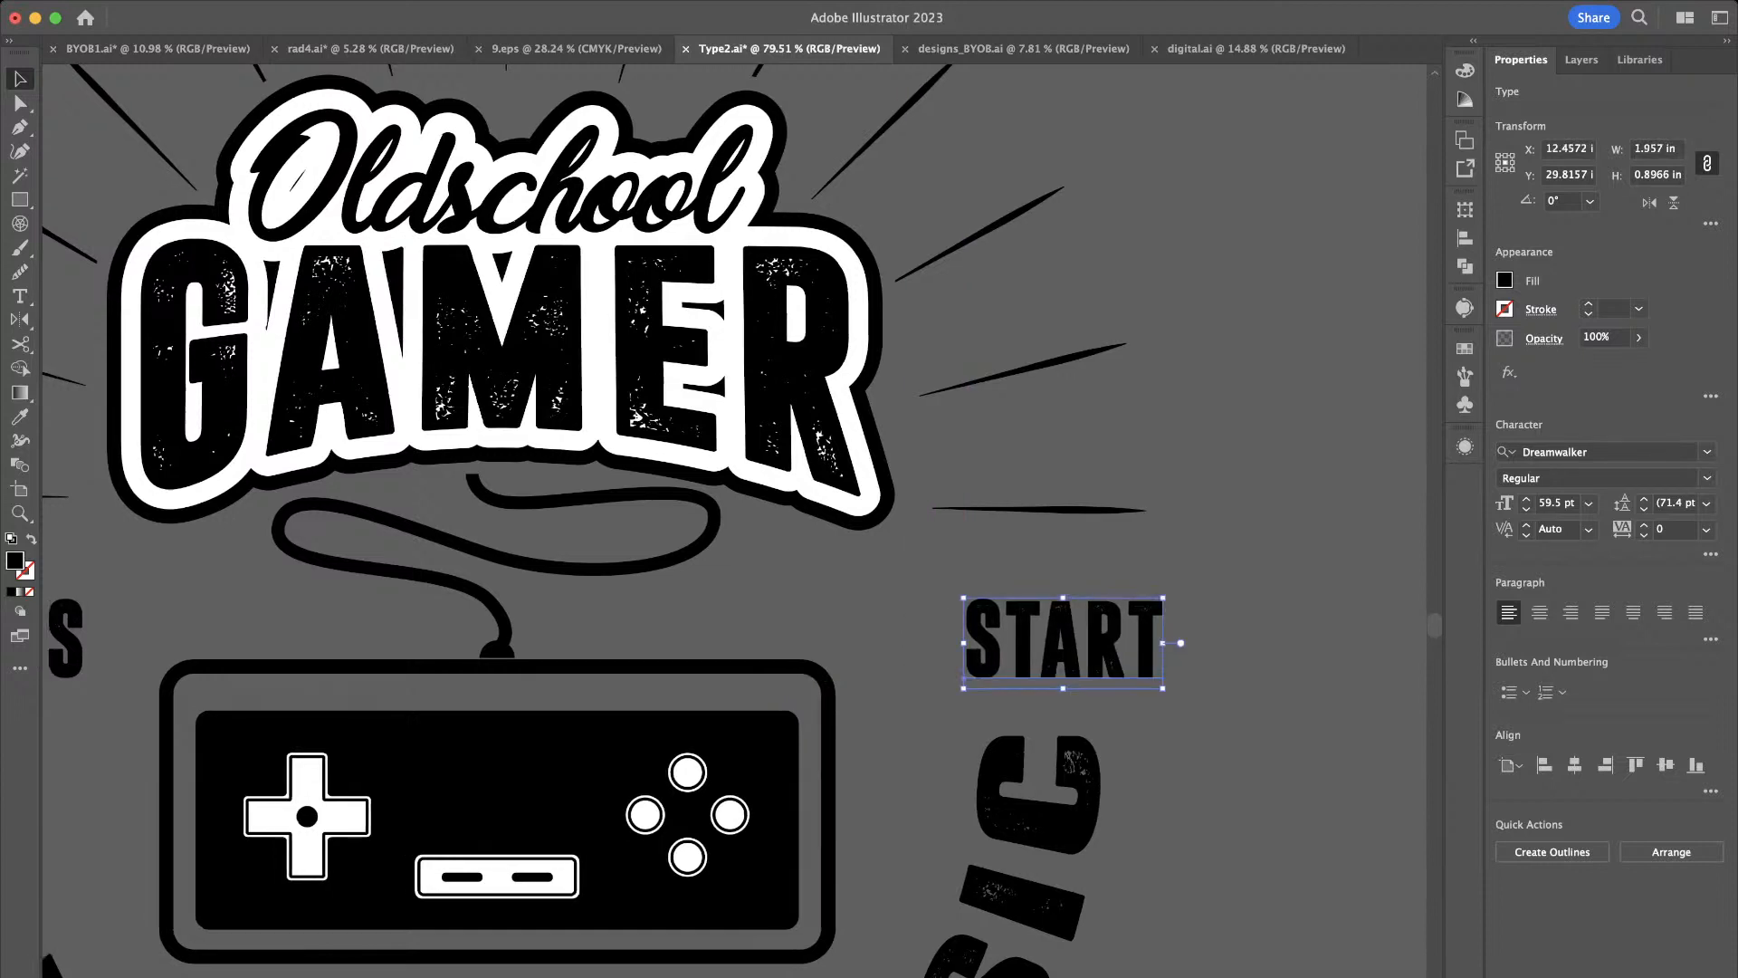
Nudge PRESS and START up together, closer to the lowest rays, and deselect them
scroll(725, 507, left, 5)
shift+click(348, 583)
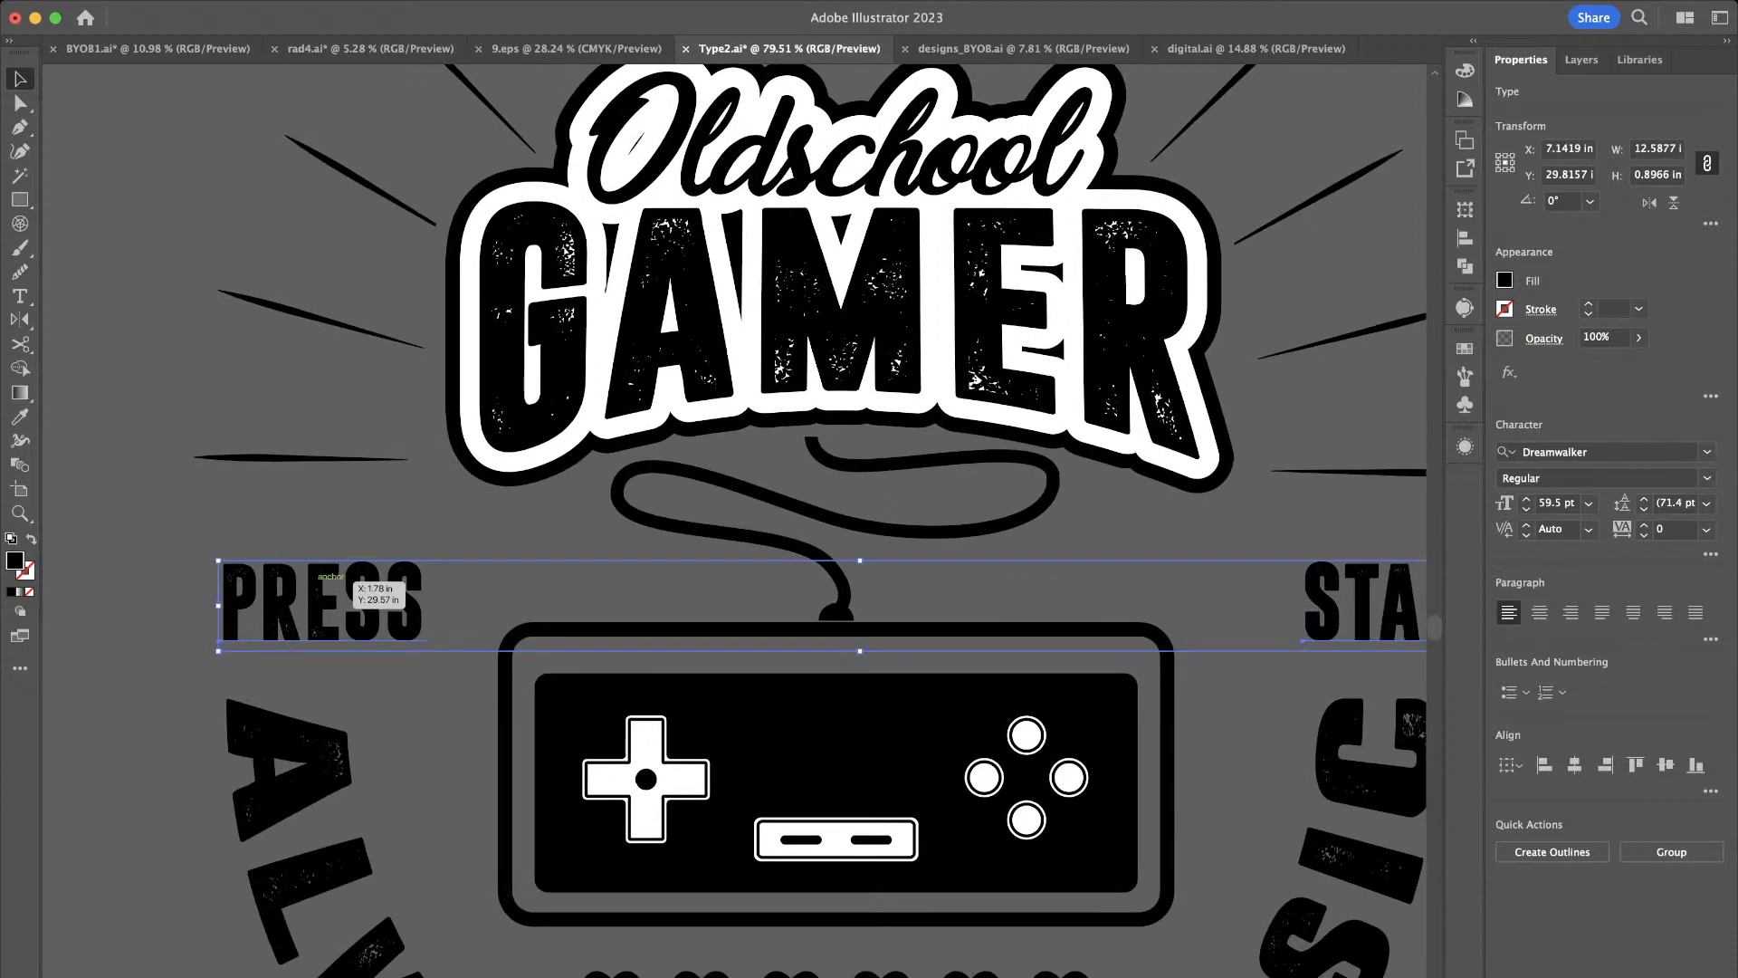
key(shift+Up)
click(498, 543)
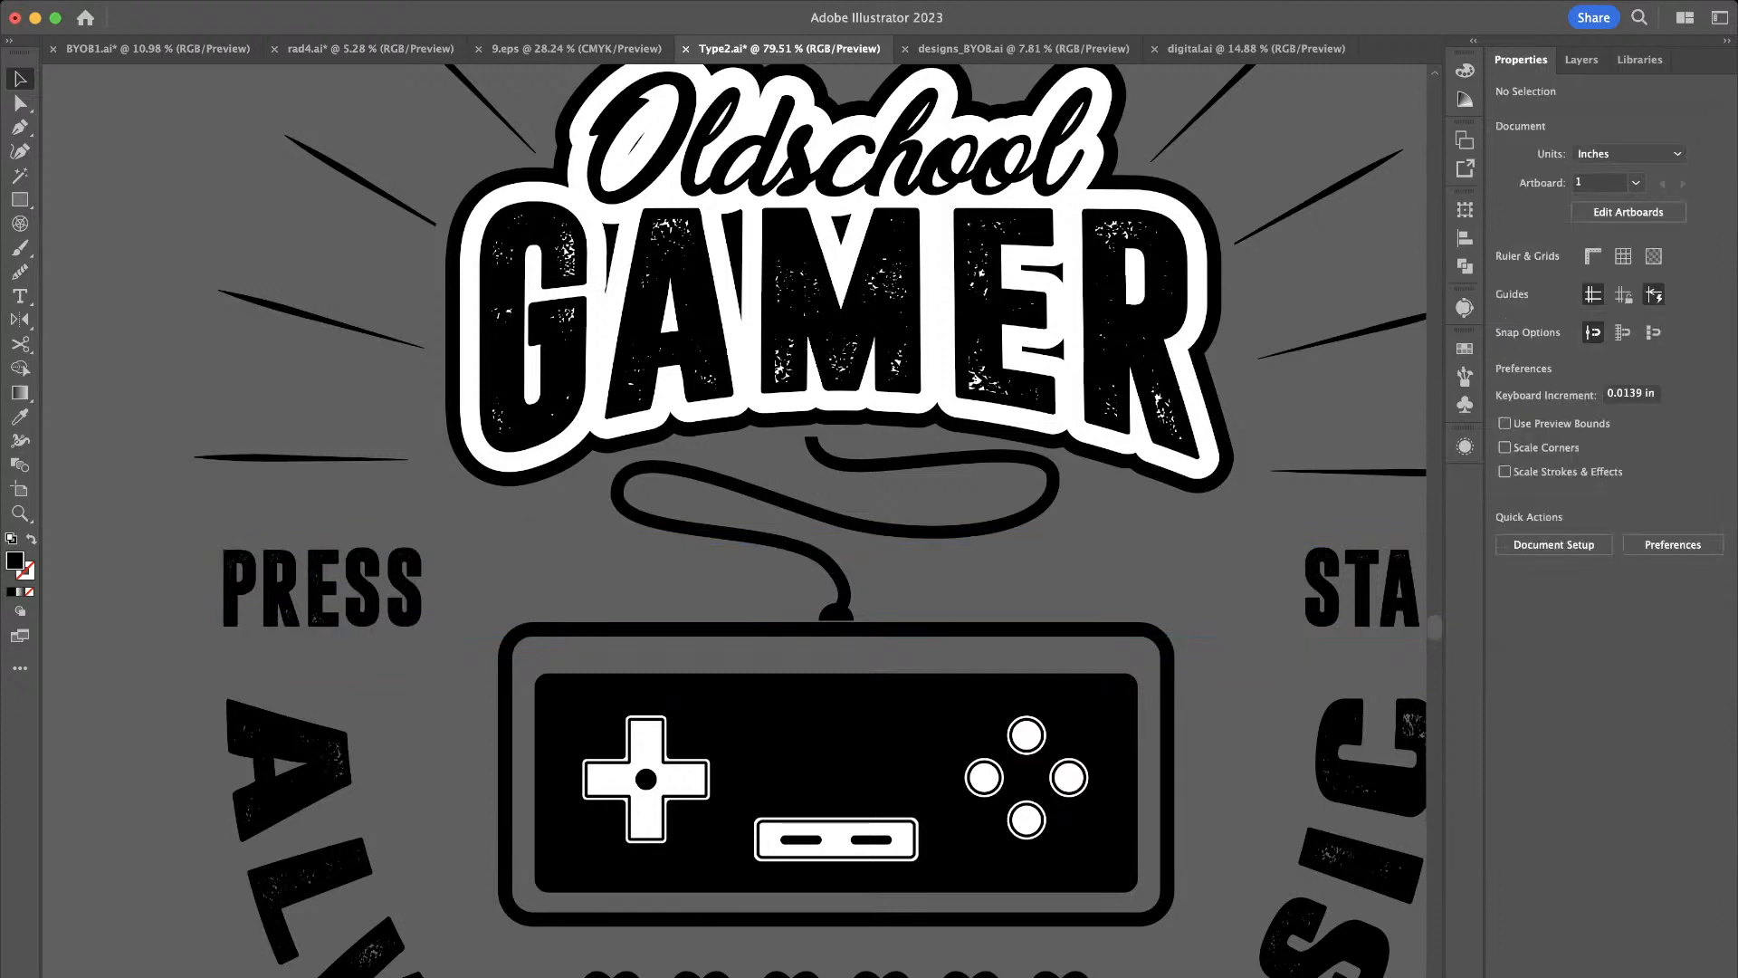
scroll(140, 537, down, 1)
click(308, 584)
shift+click(1303, 582)
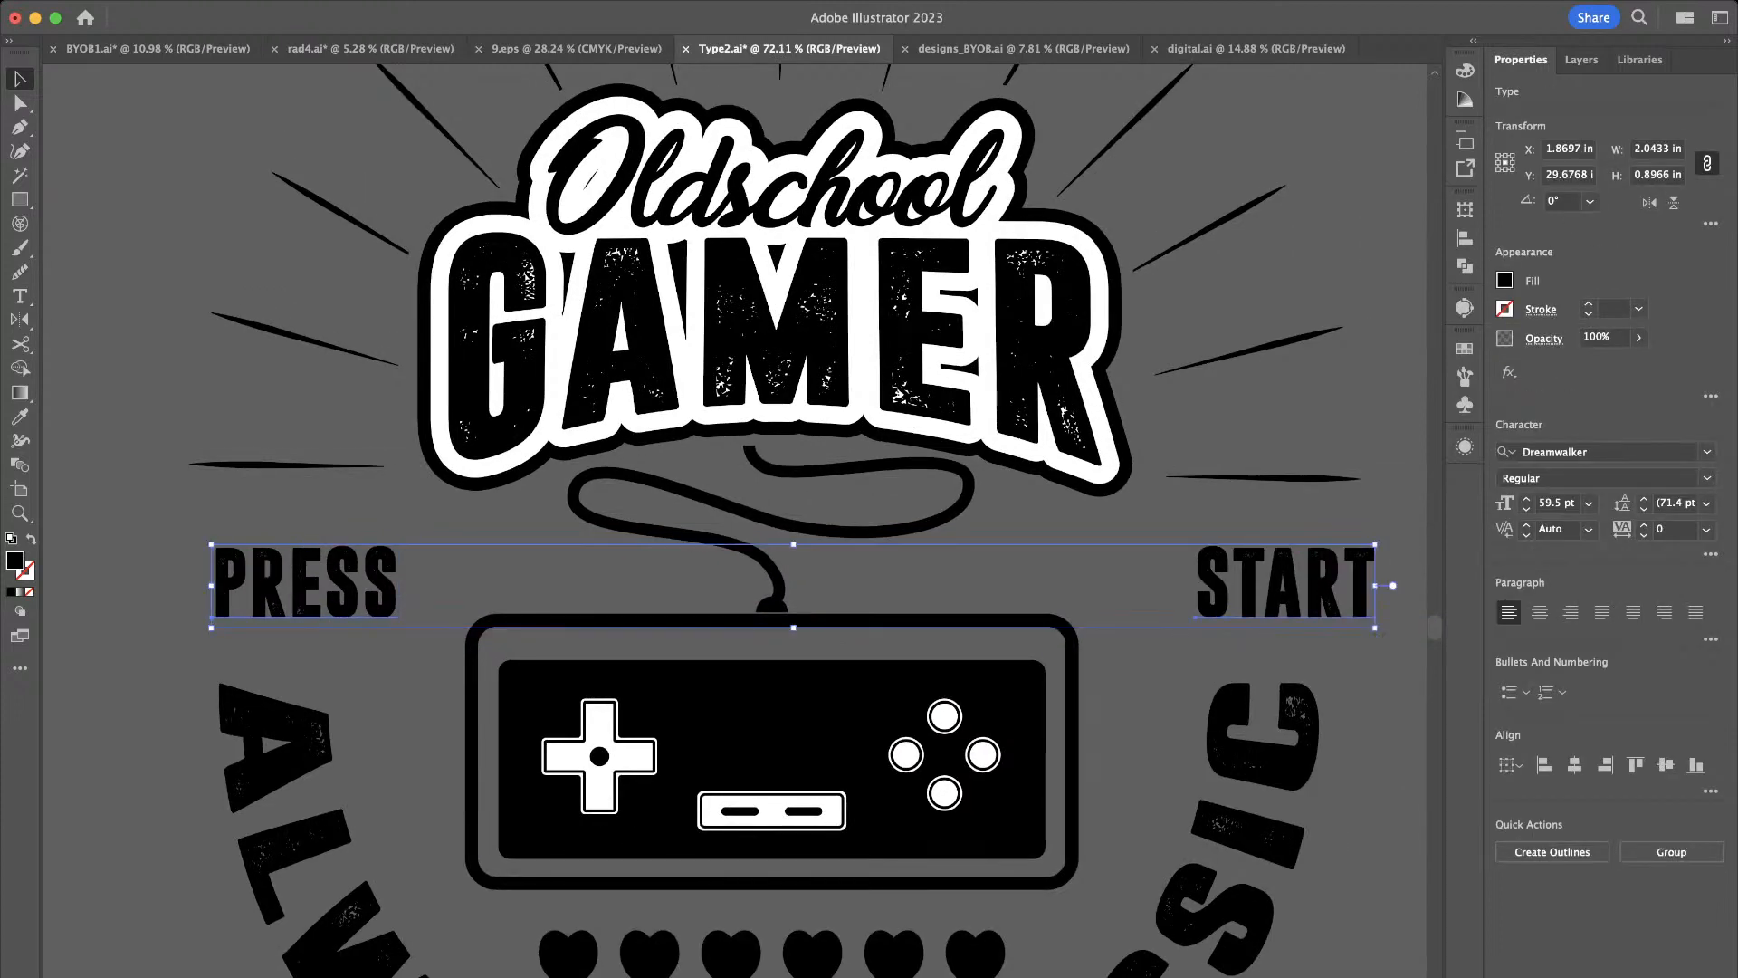
key(Up)
key(super+shift+a)
key(super+0)
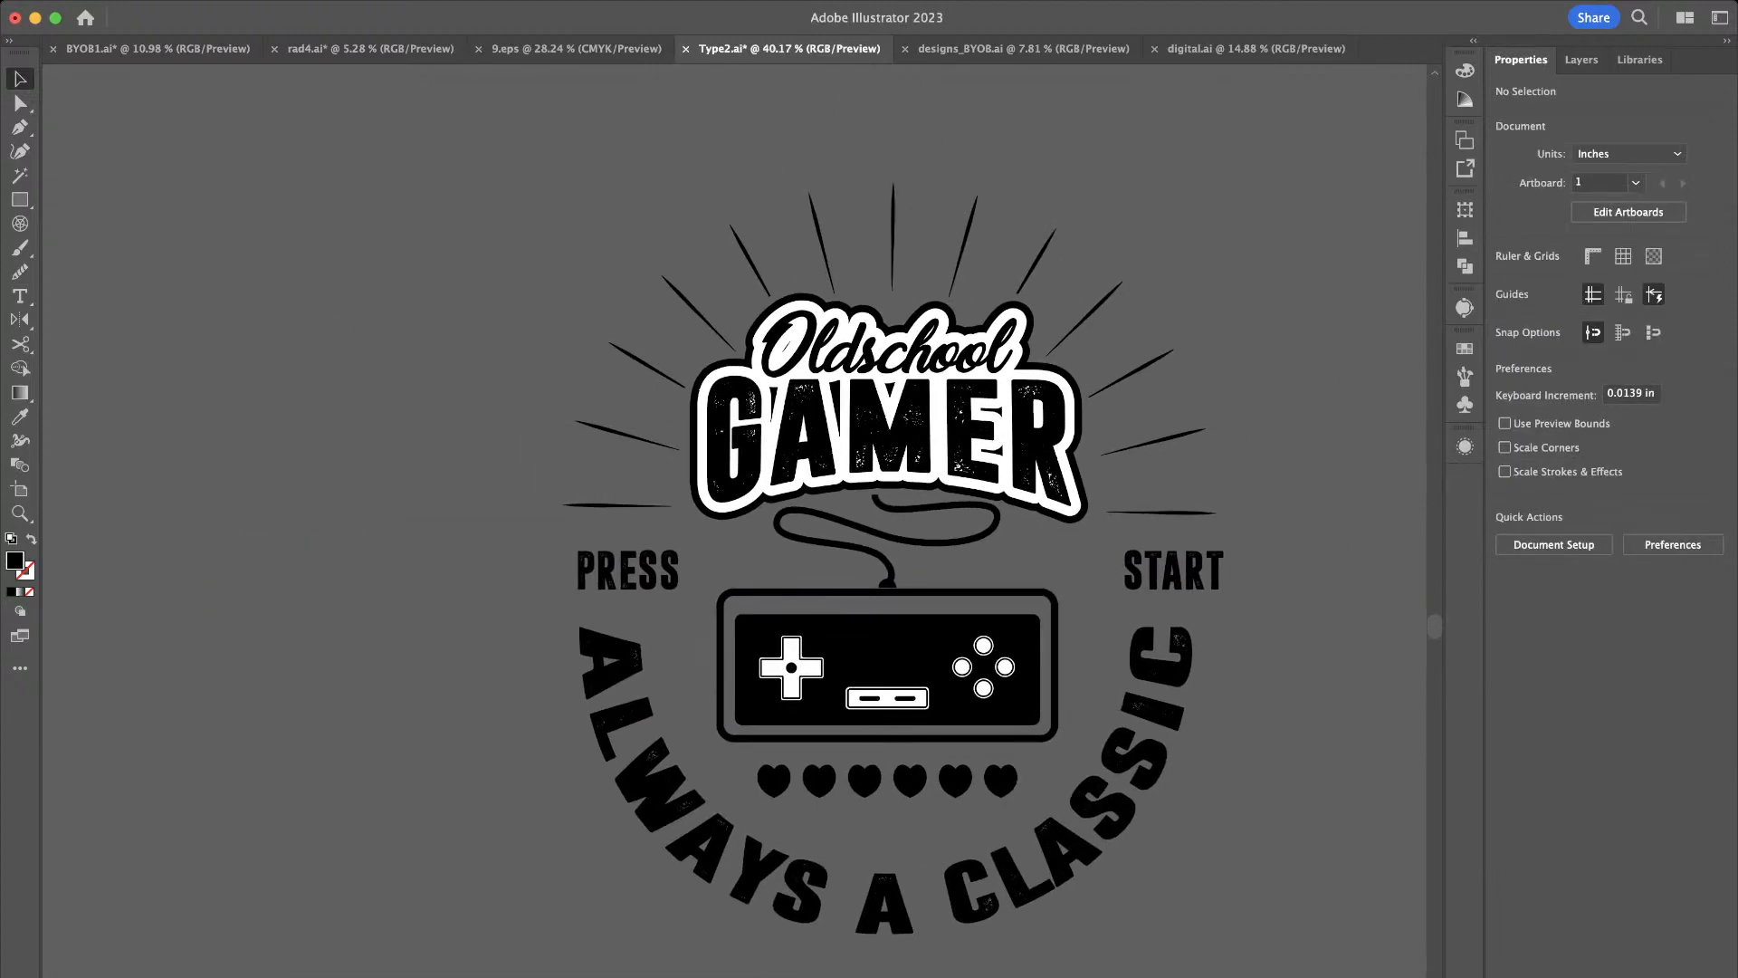
key(super+Tab)
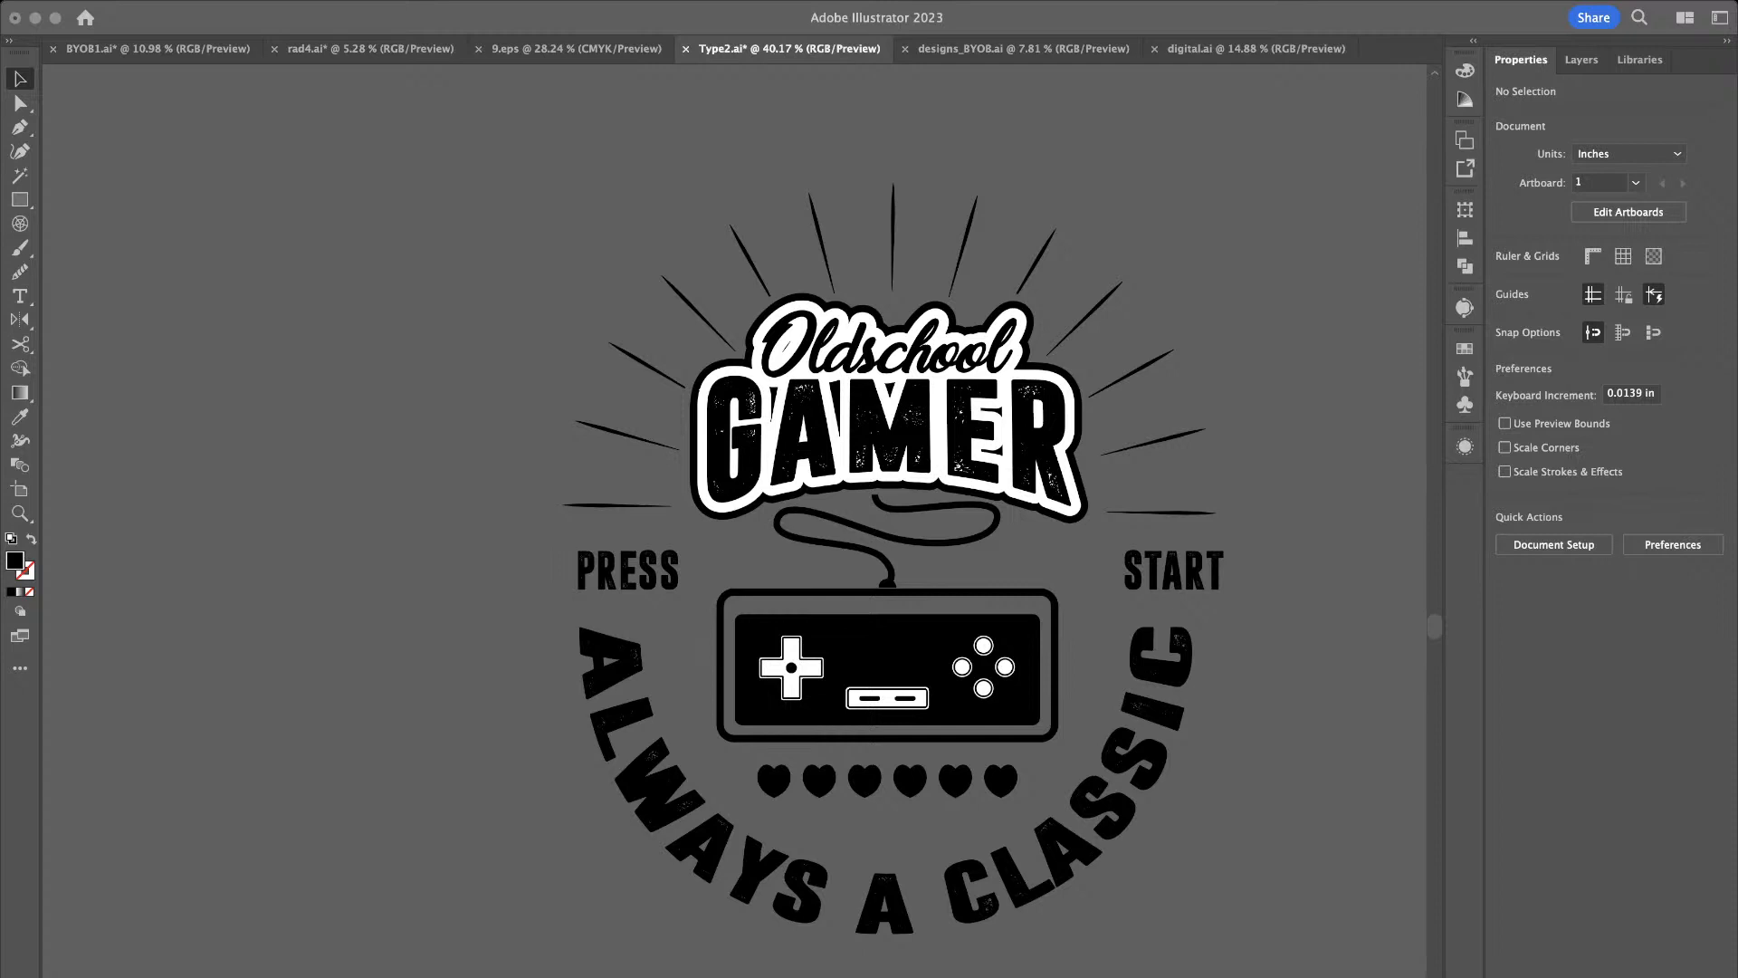
scroll(904, 843, up, 4)
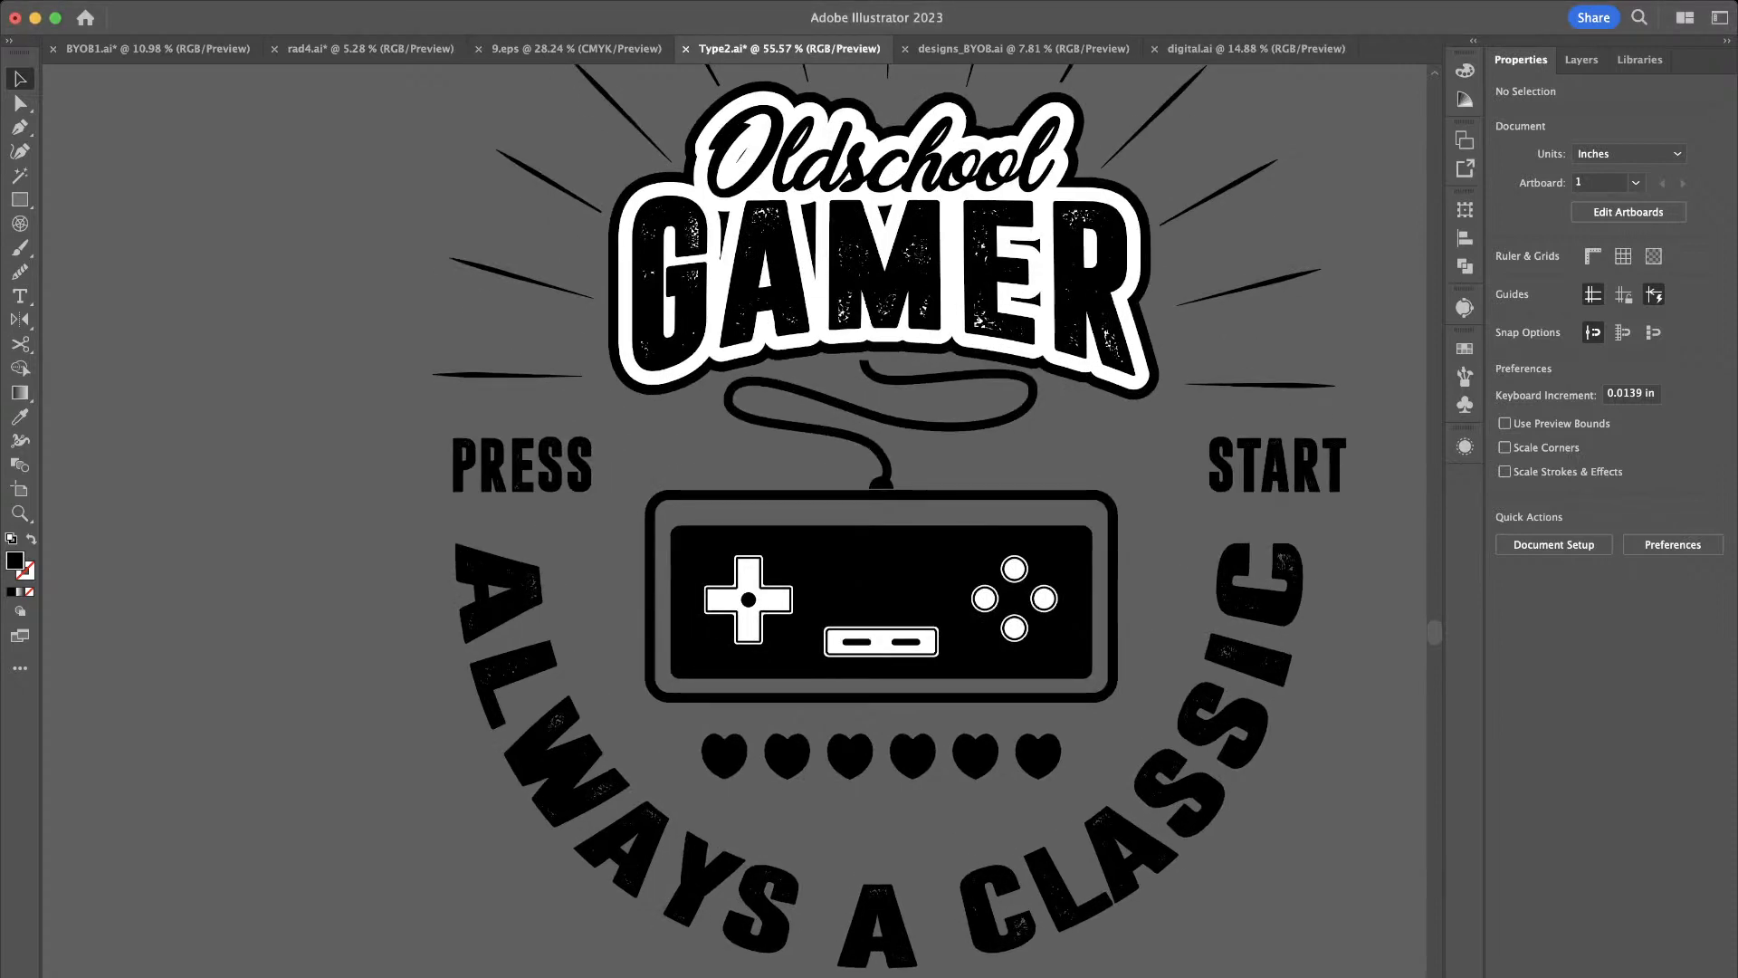
scroll(903, 845, down, 4)
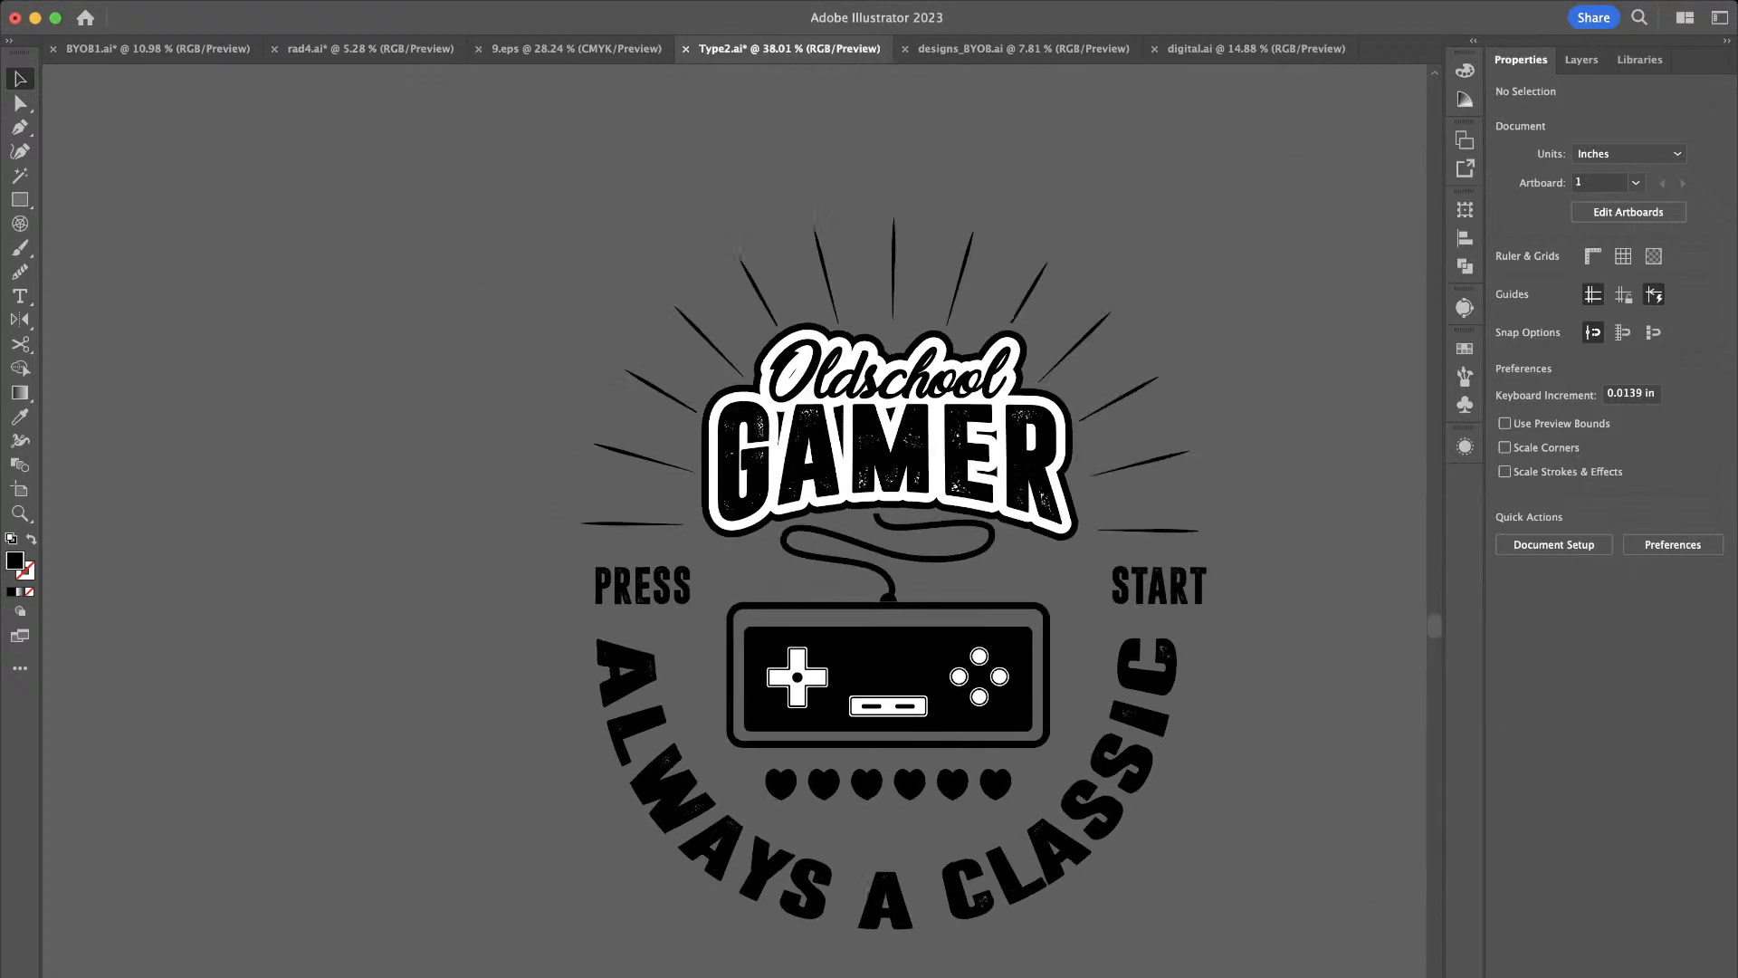
scroll(901, 851, down, 2)
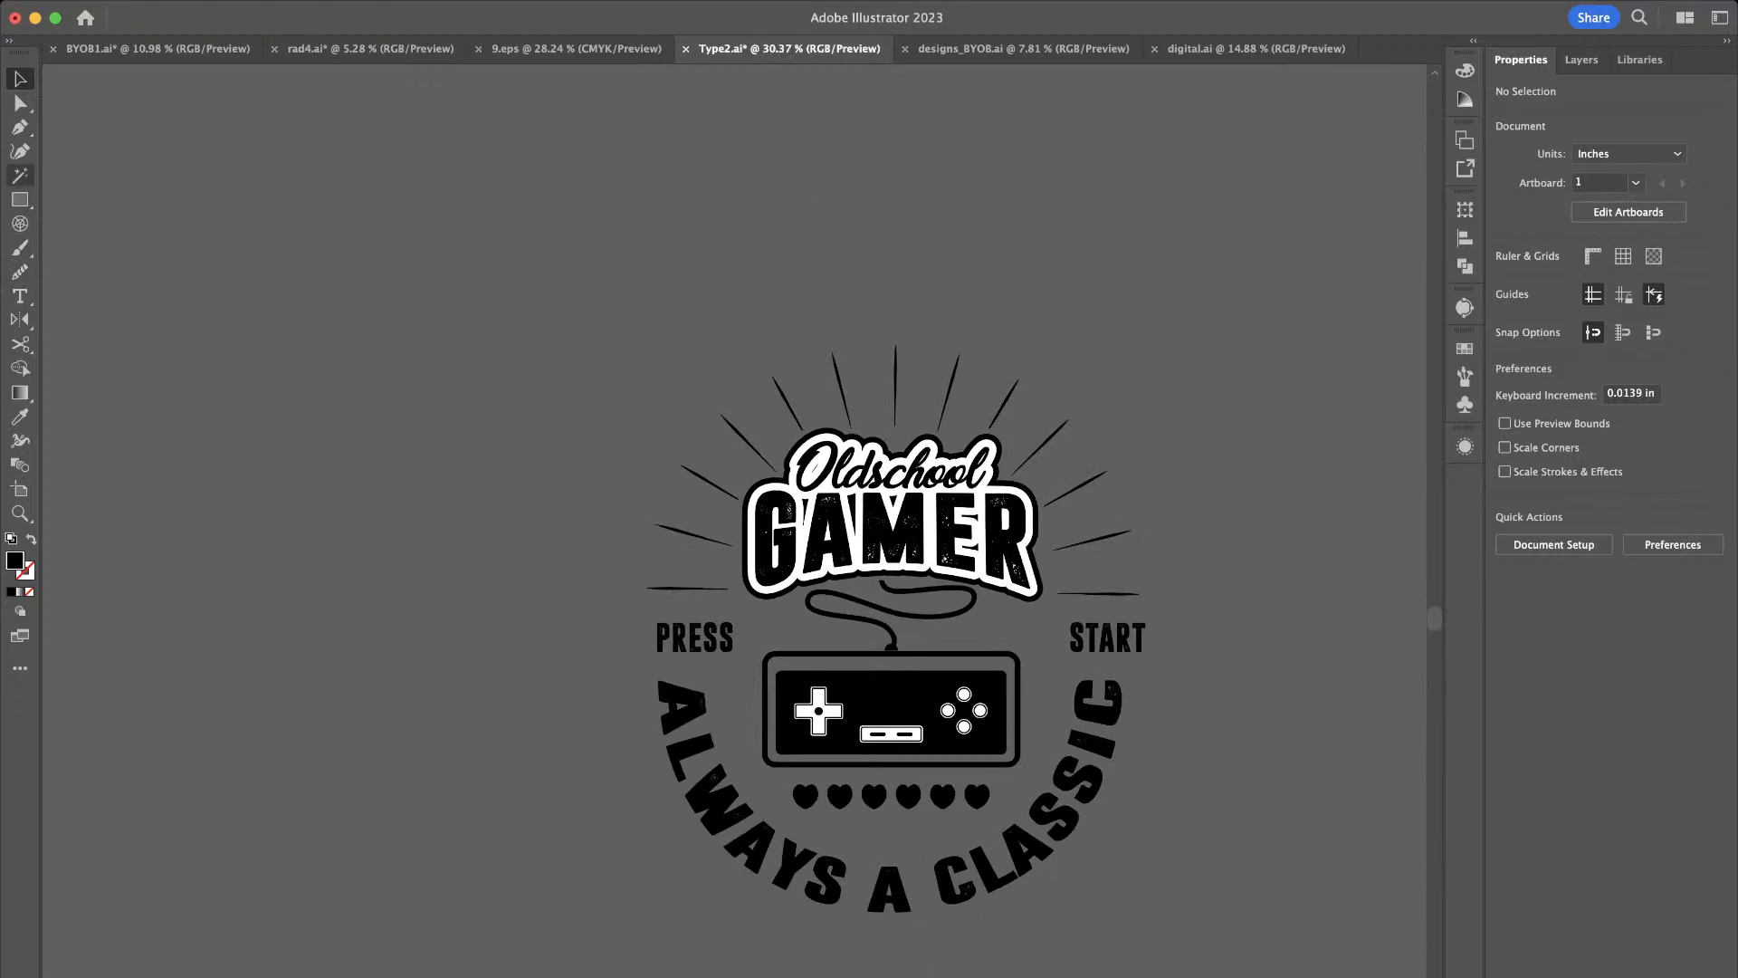
Draw a circle about 12.43 in across over the lower badge, and place it and a duplicate beside the badge
click(20, 199)
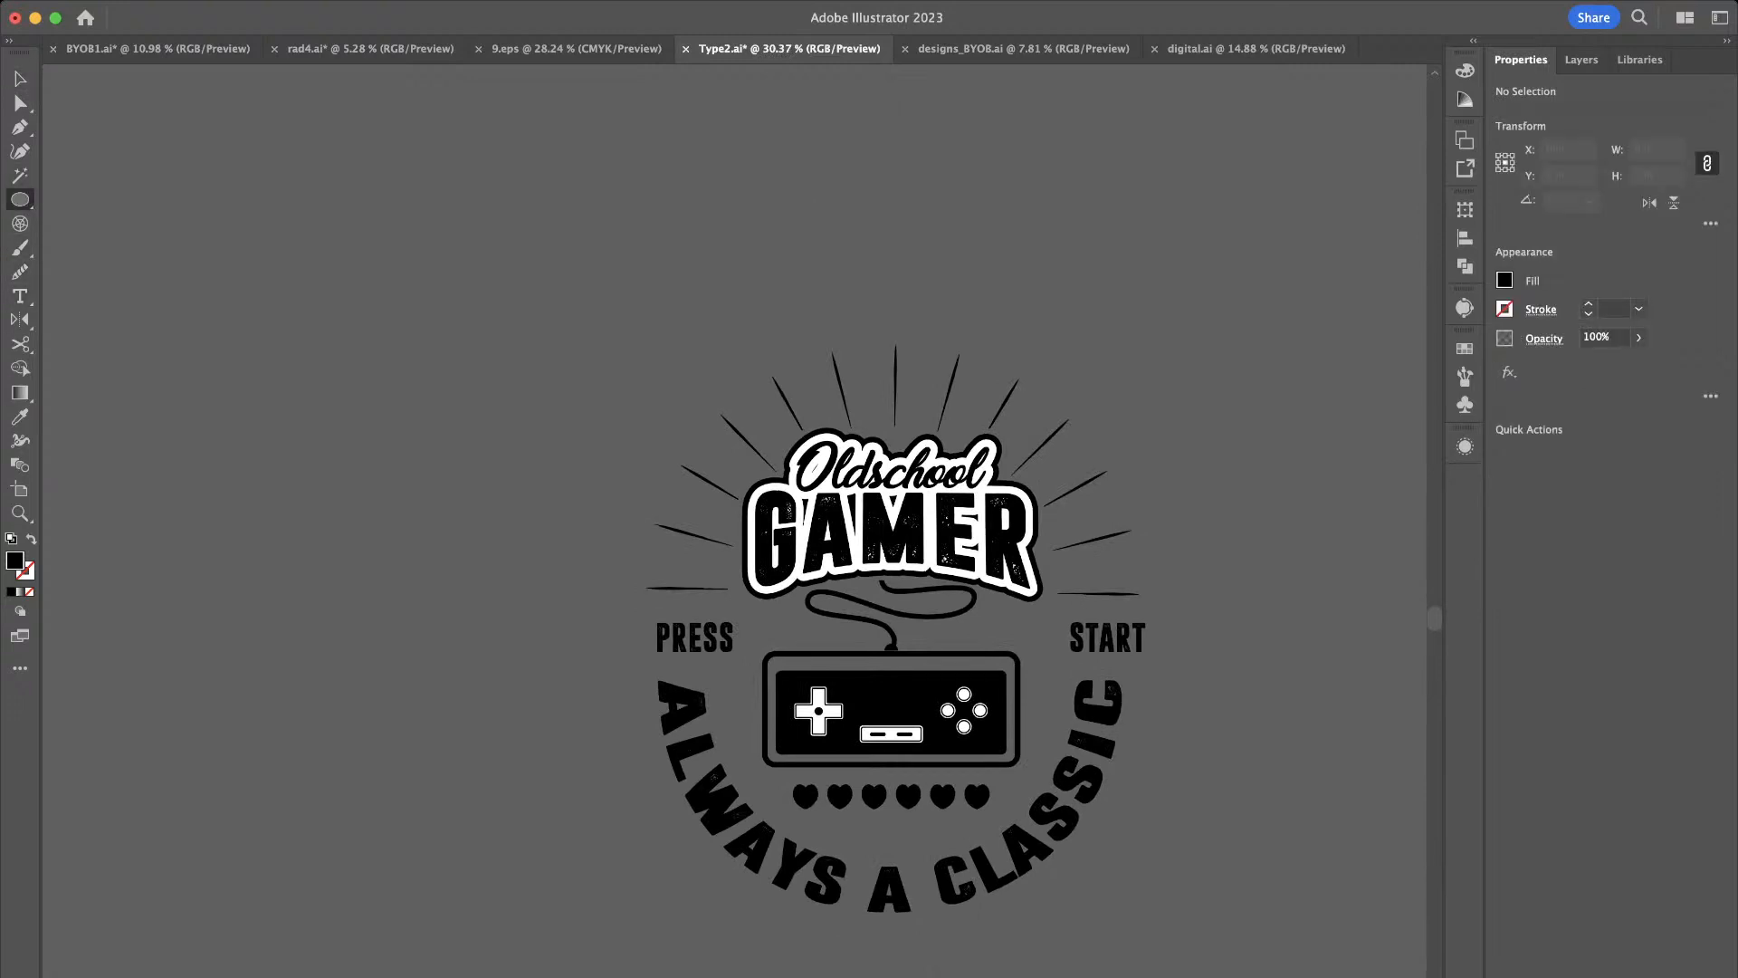
scroll(113, 218, down, 7)
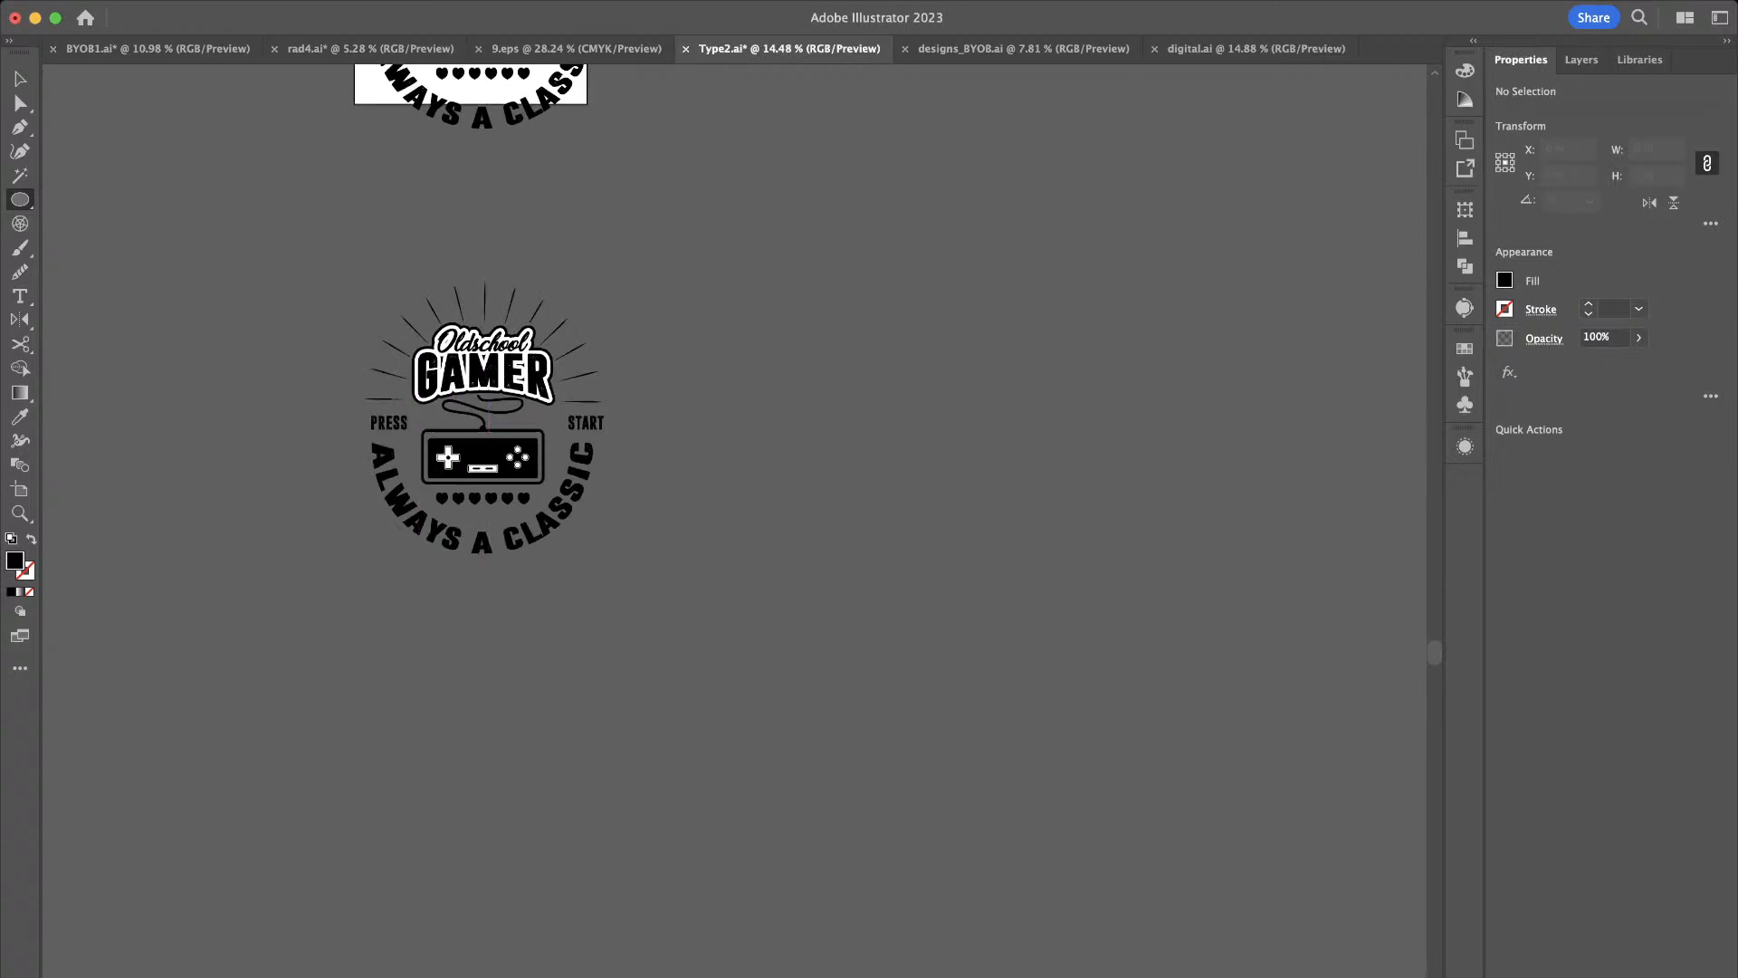
mouse_move(601, 554)
mouse_down()
mouse_move(337, 392)
mouse_move(371, 413)
mouse_up()
key(v)
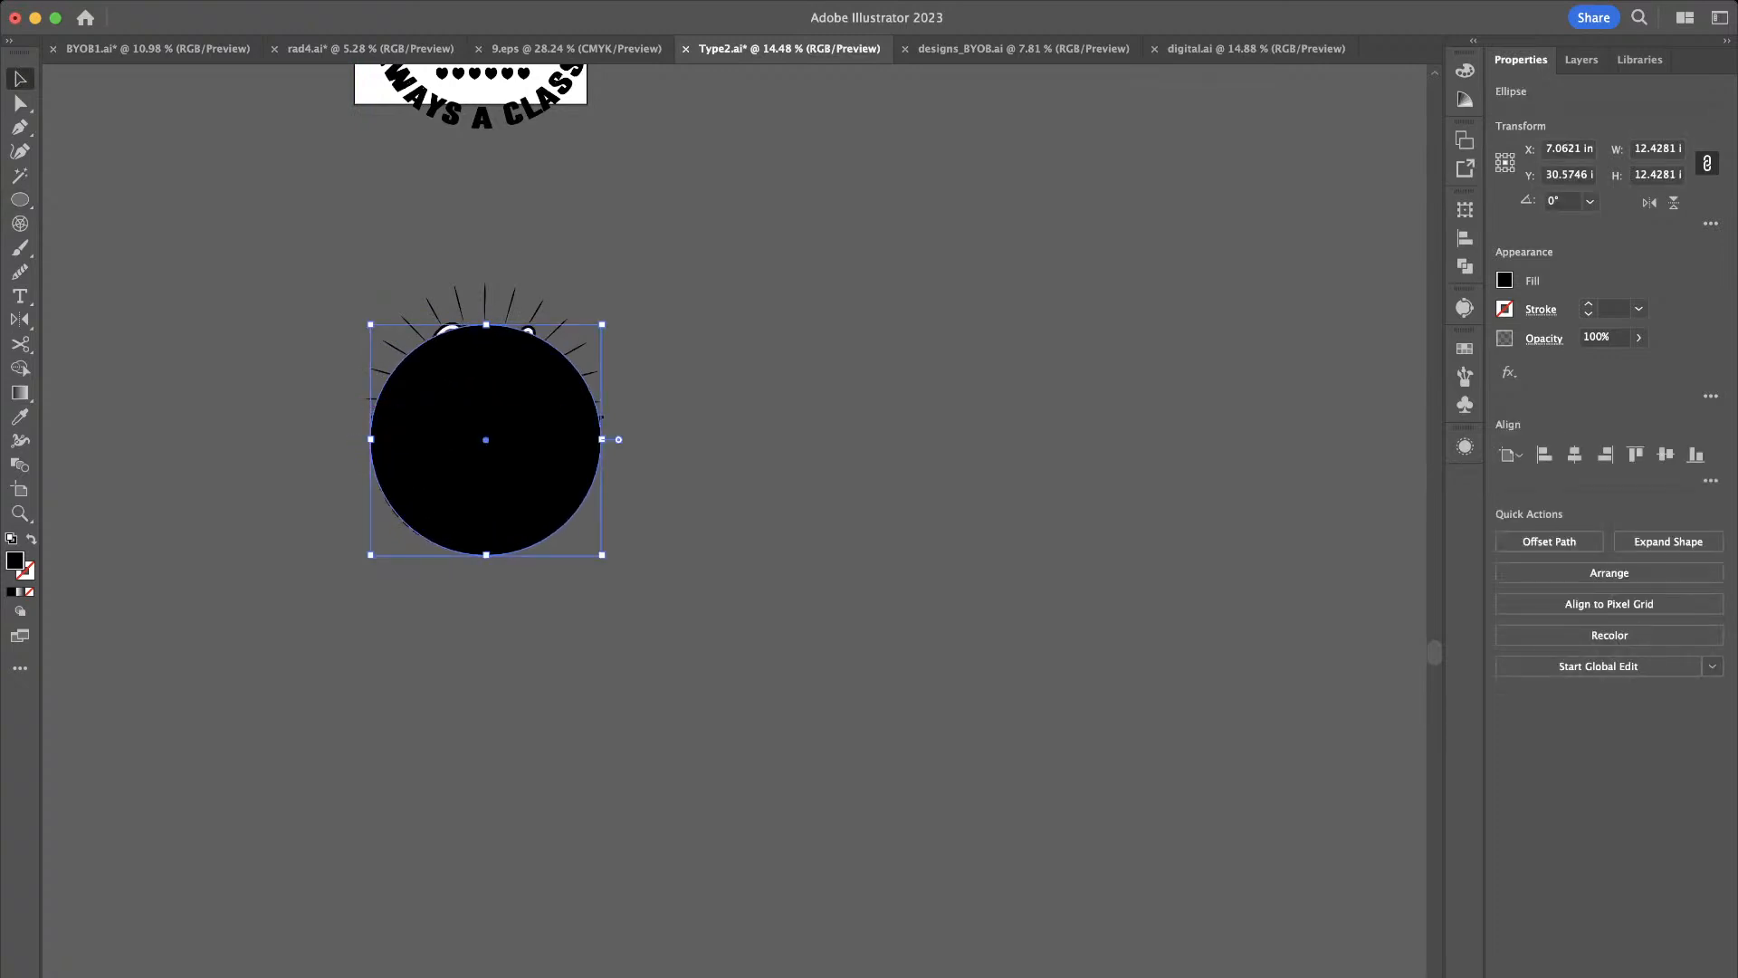
drag(480, 425, 828, 425)
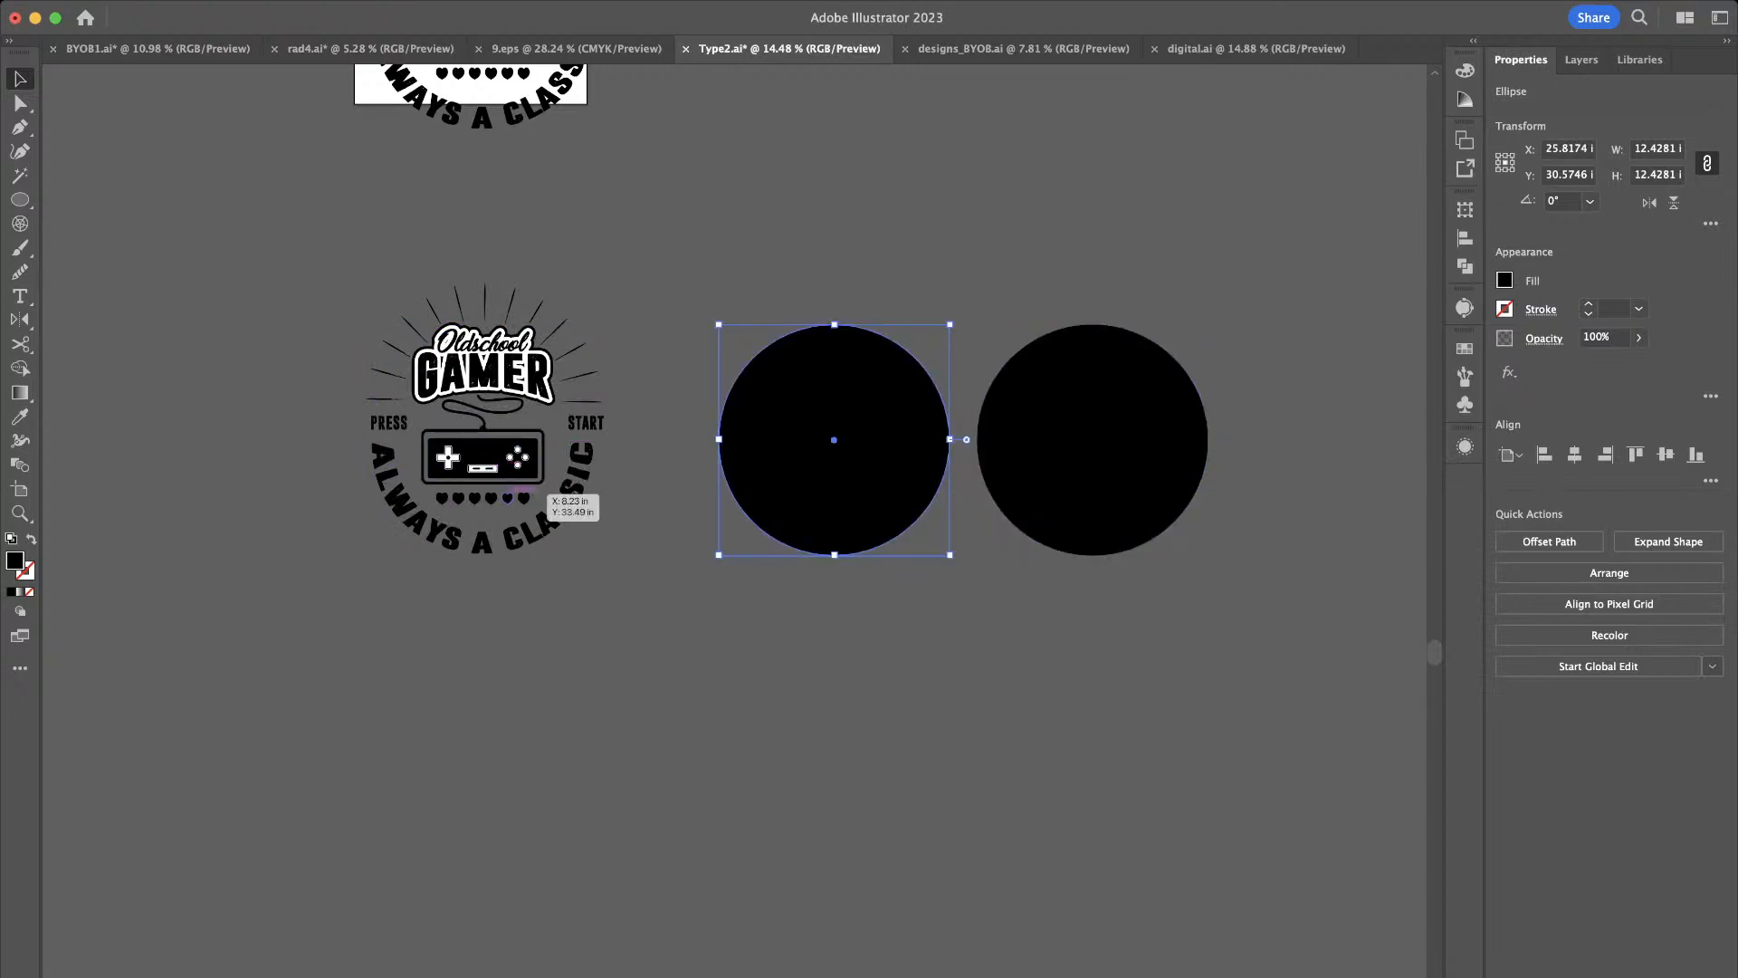
click(517, 450)
double_click(548, 453)
key(super+c)
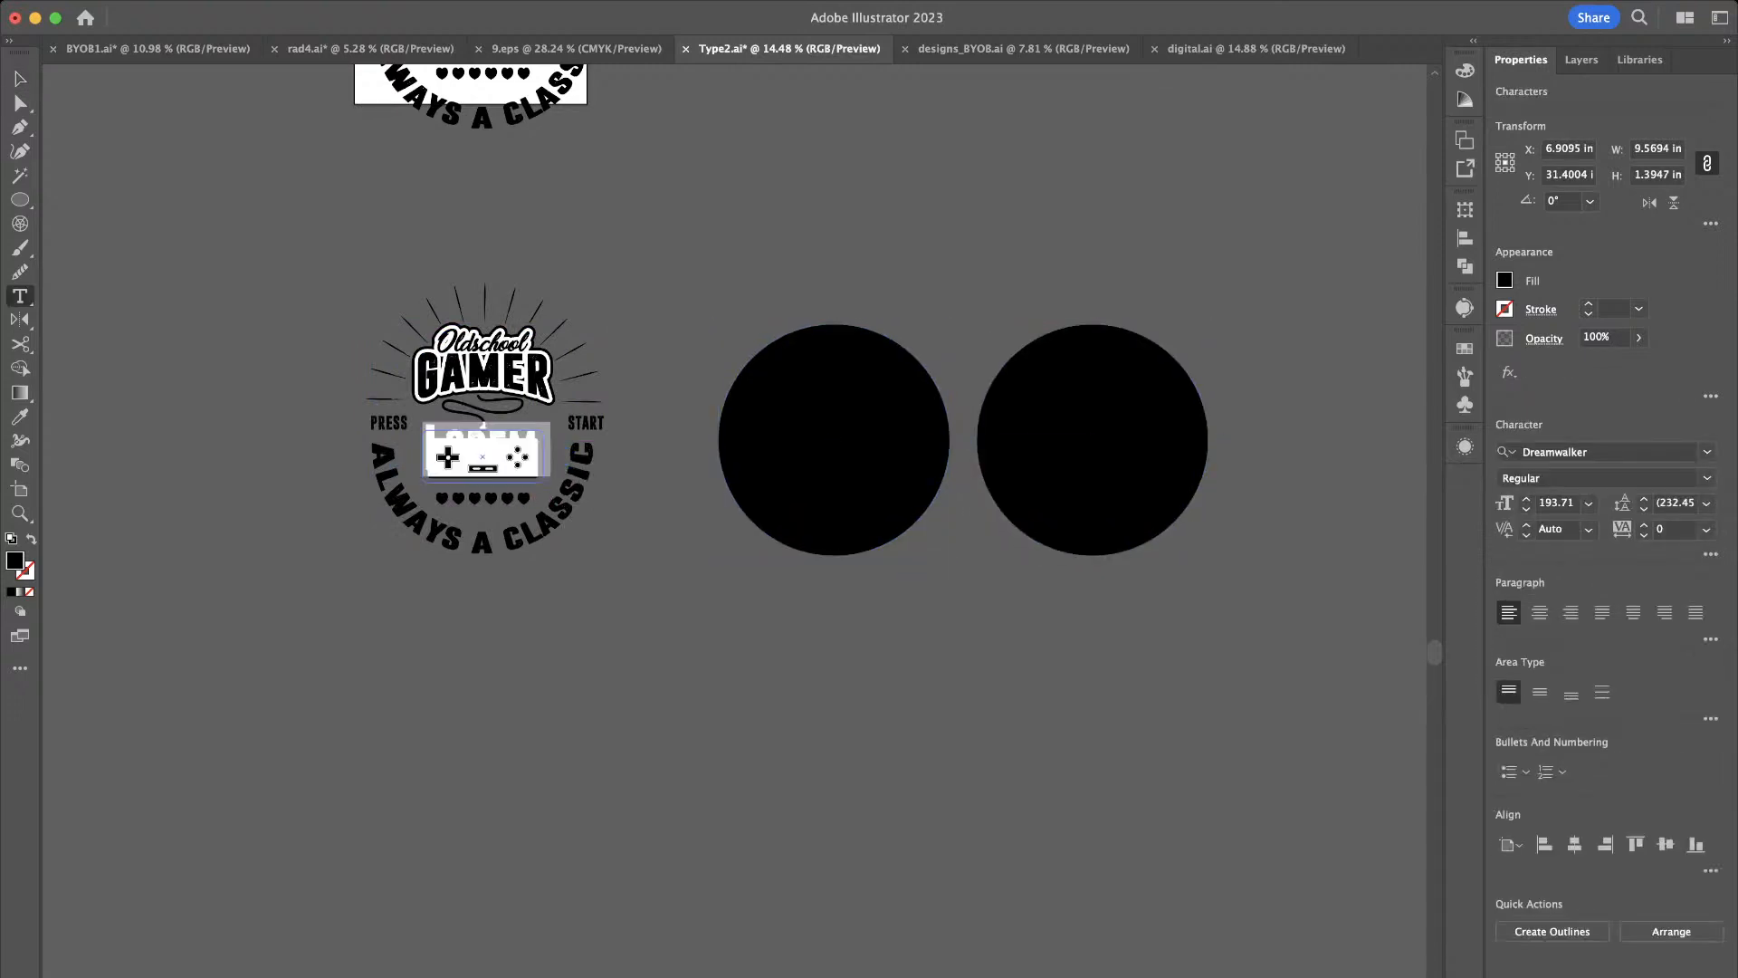
key(Escape)
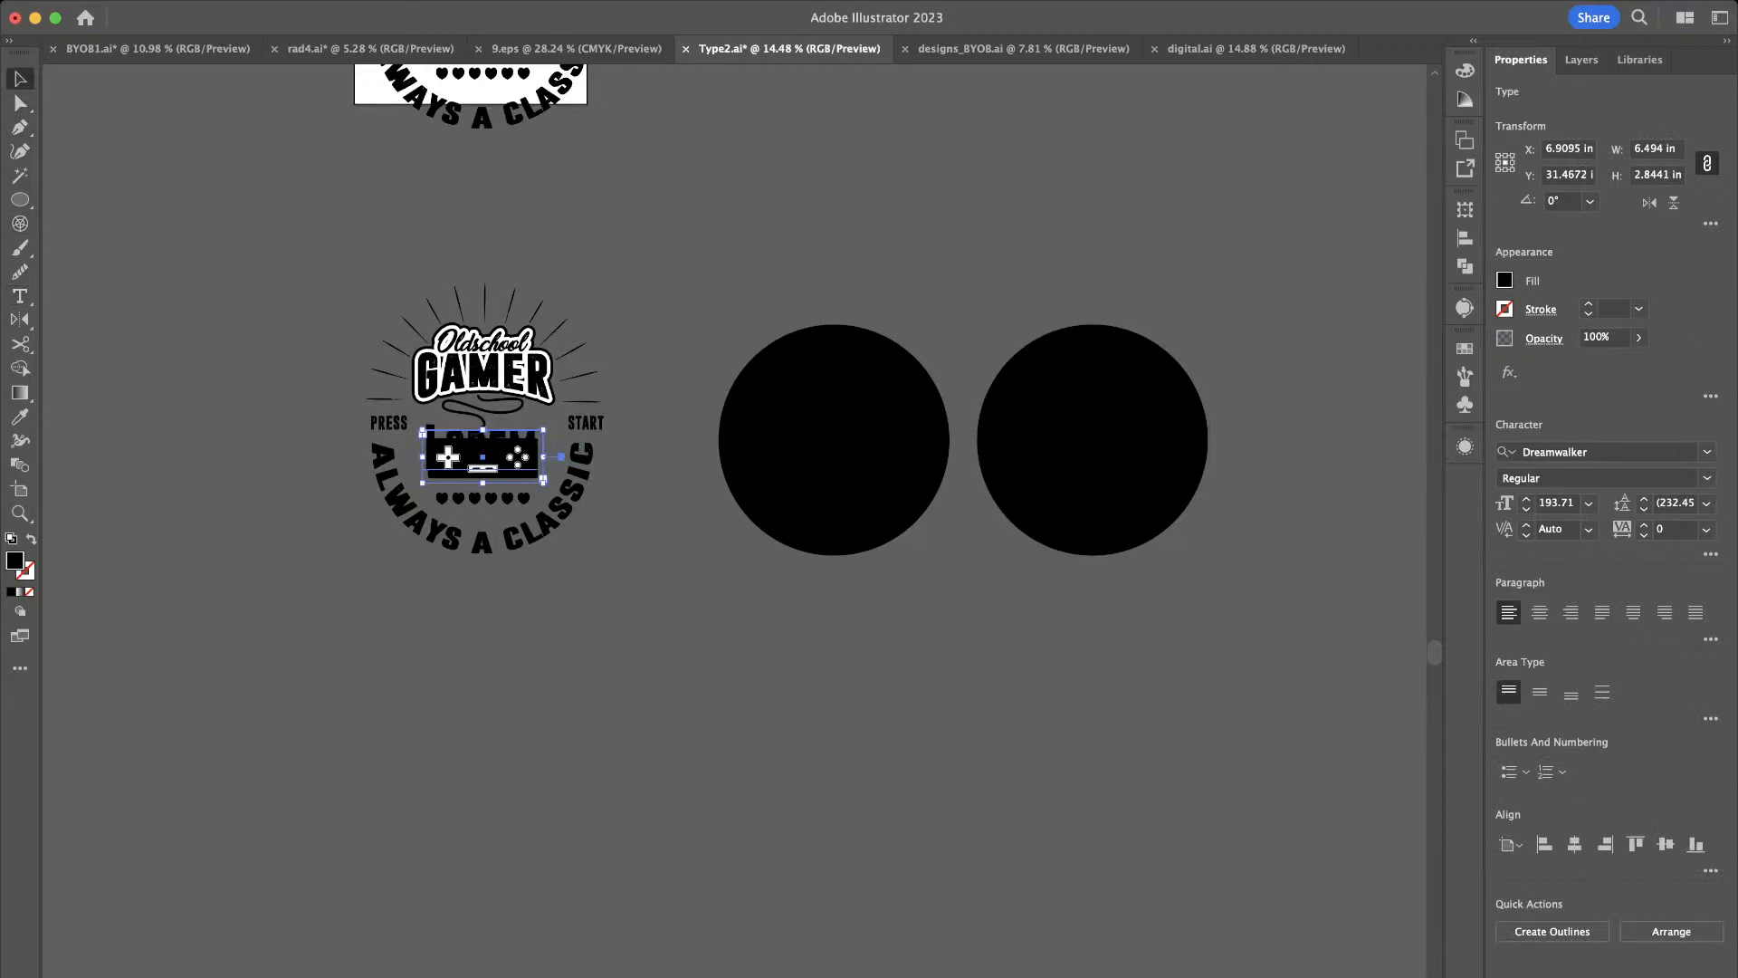
click(778, 529)
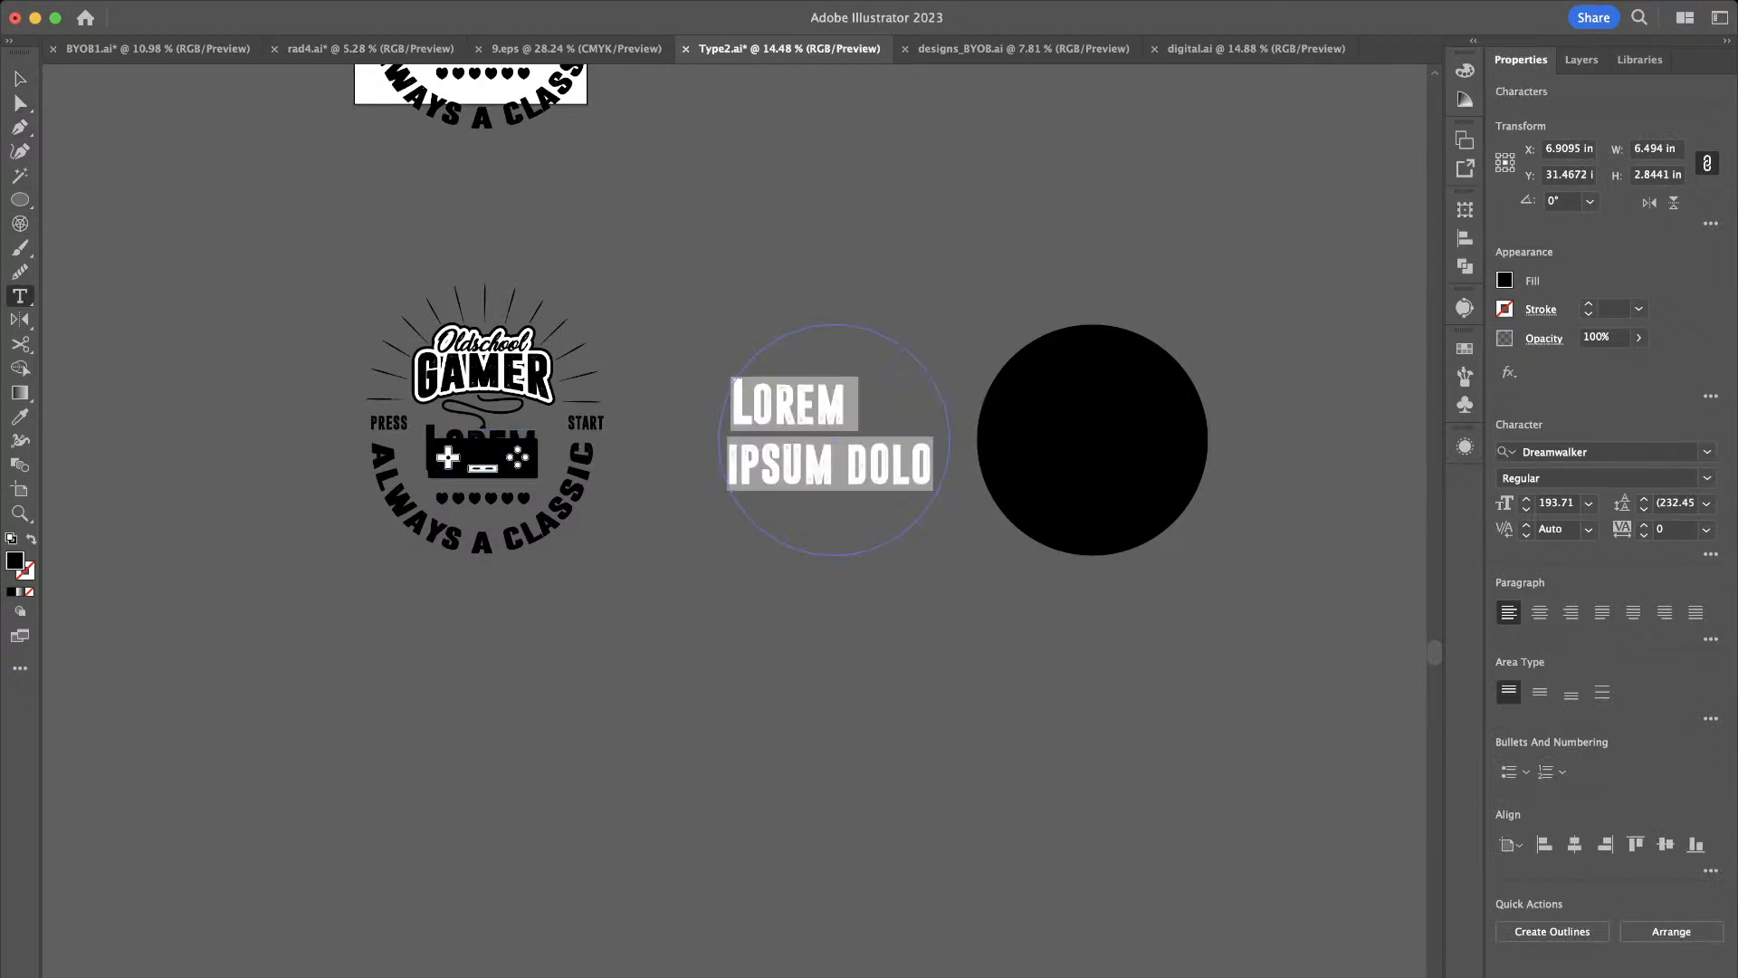
key(super+z)
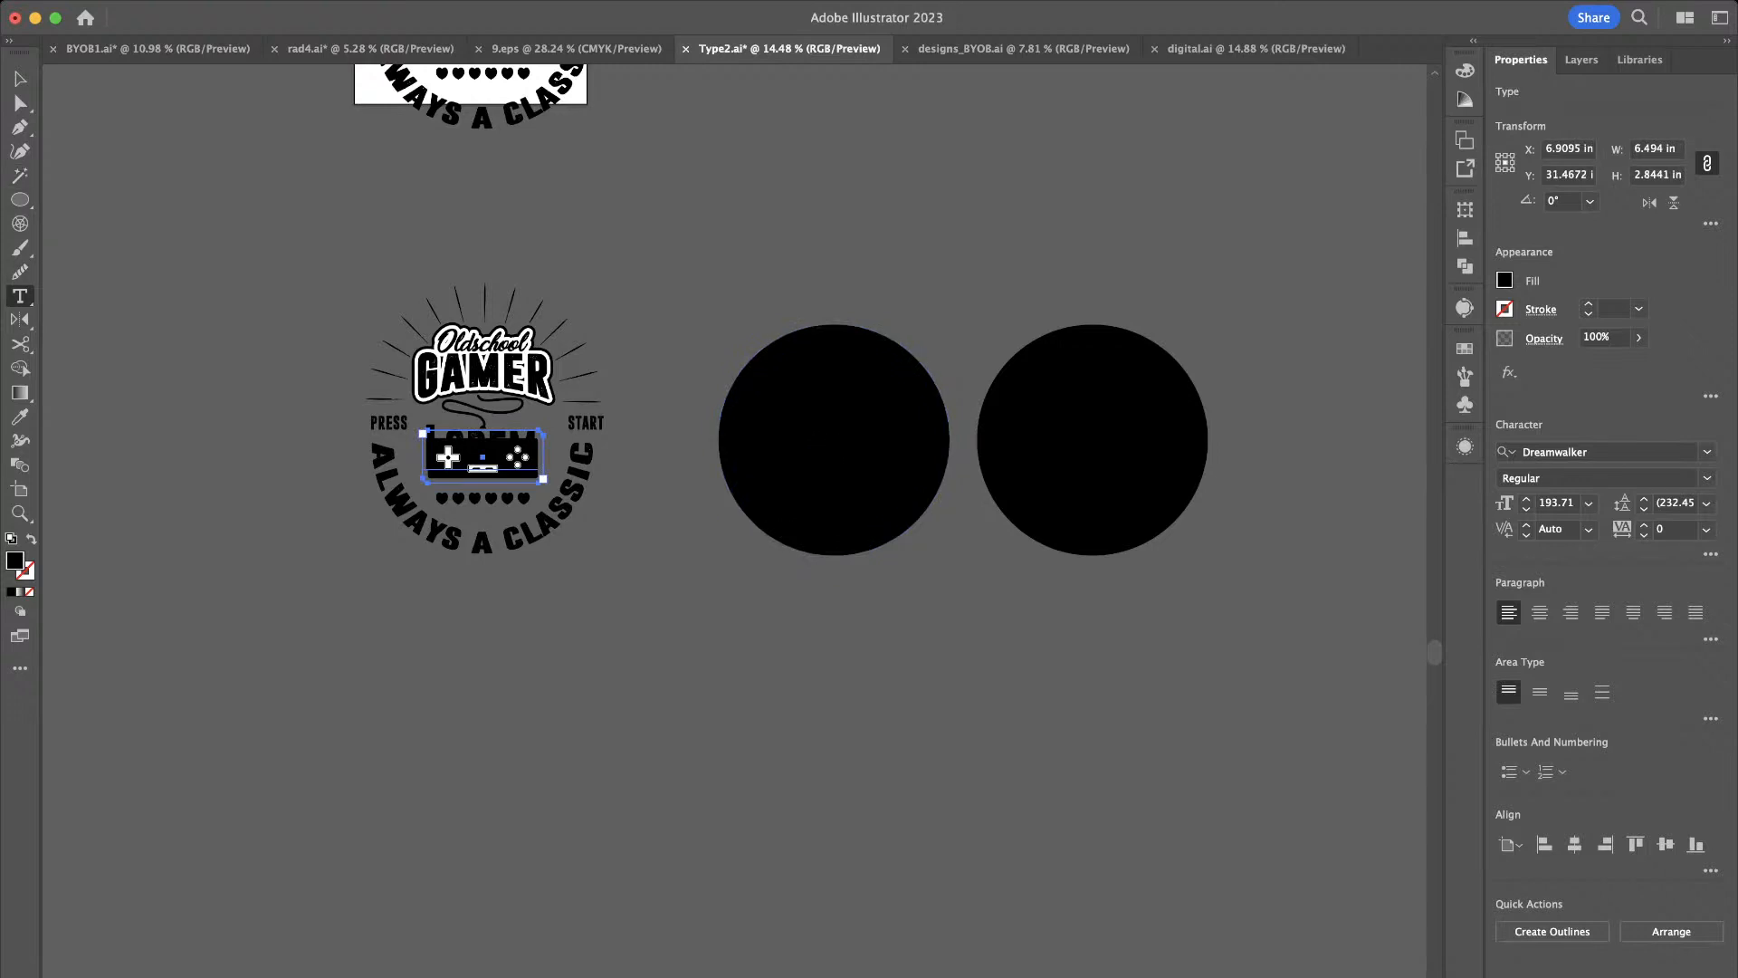
Set "ALWAYS A CLASSIC" as type on a path around the circle nearest the badge and flip it to the inside
key(alt)
click(737, 505)
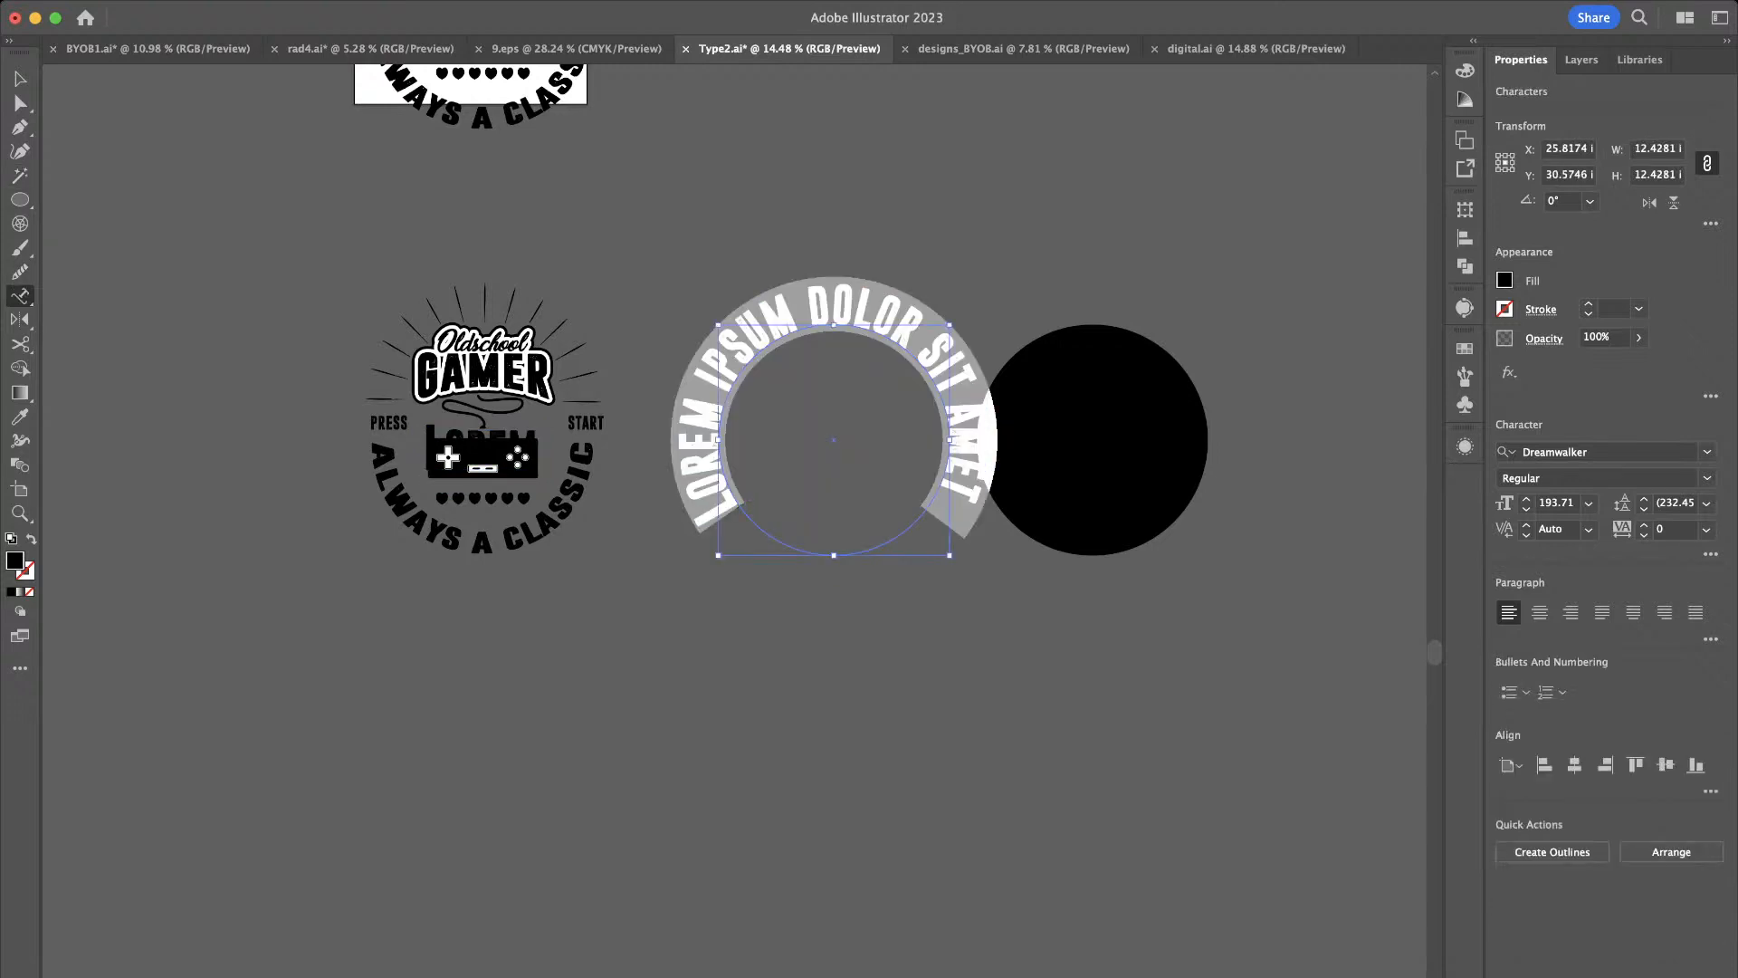
key(super+v)
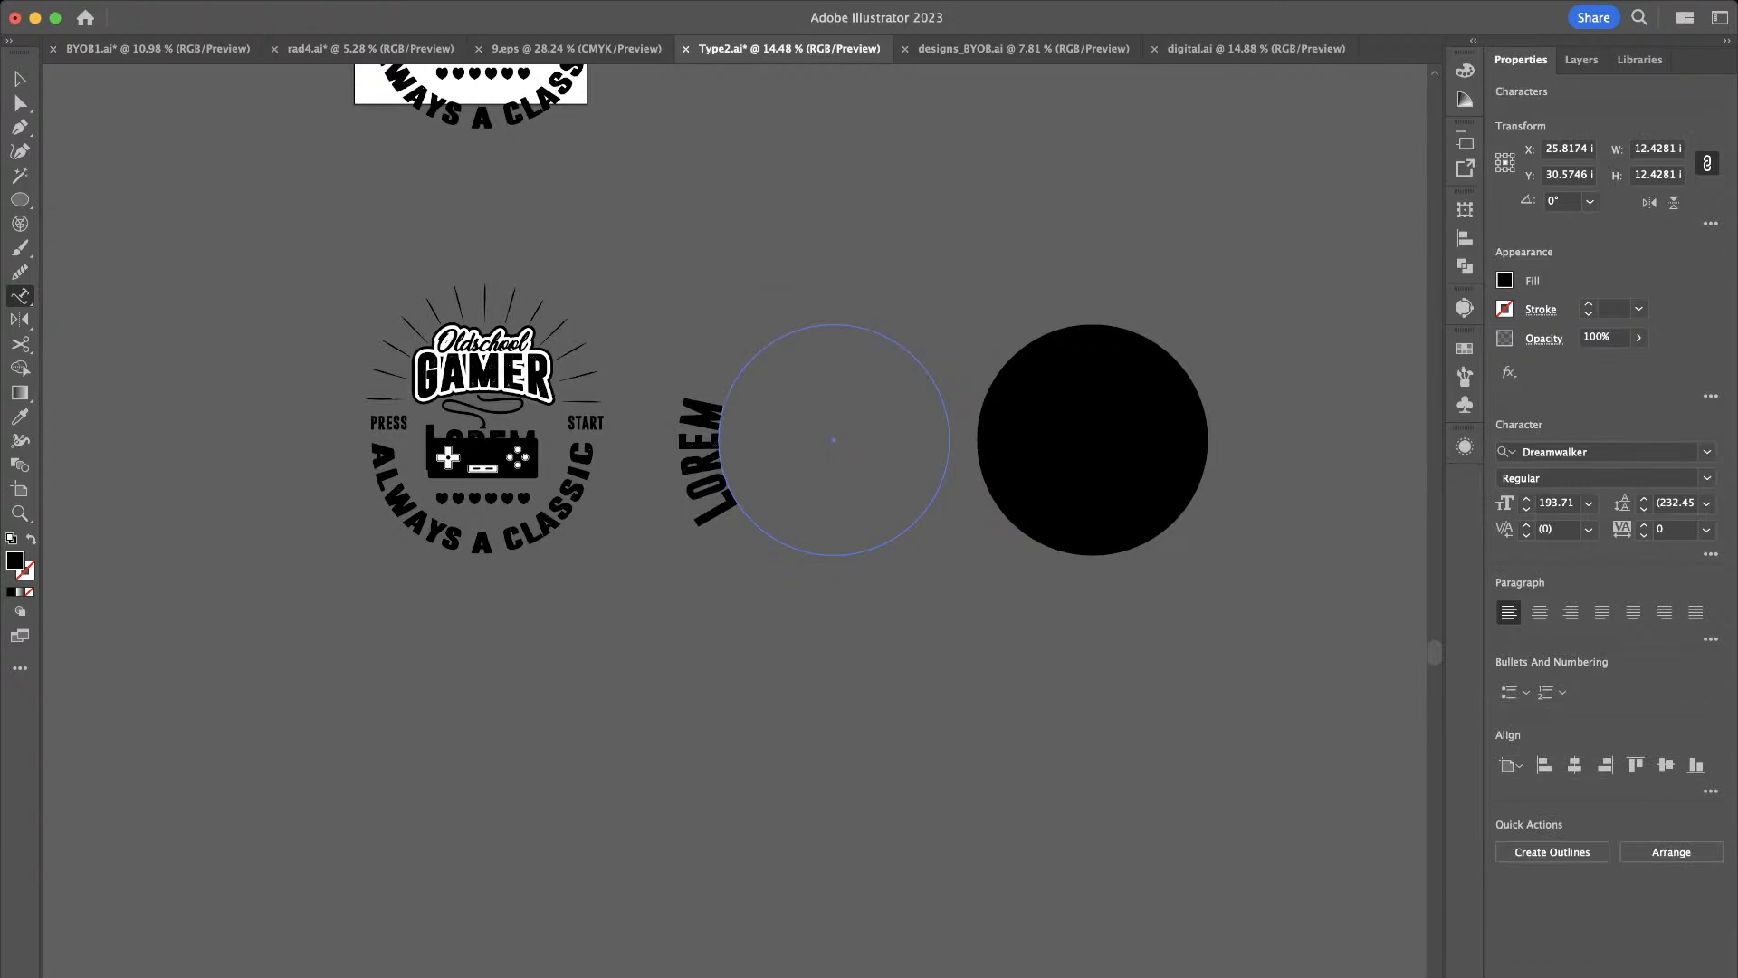
key(super+z)
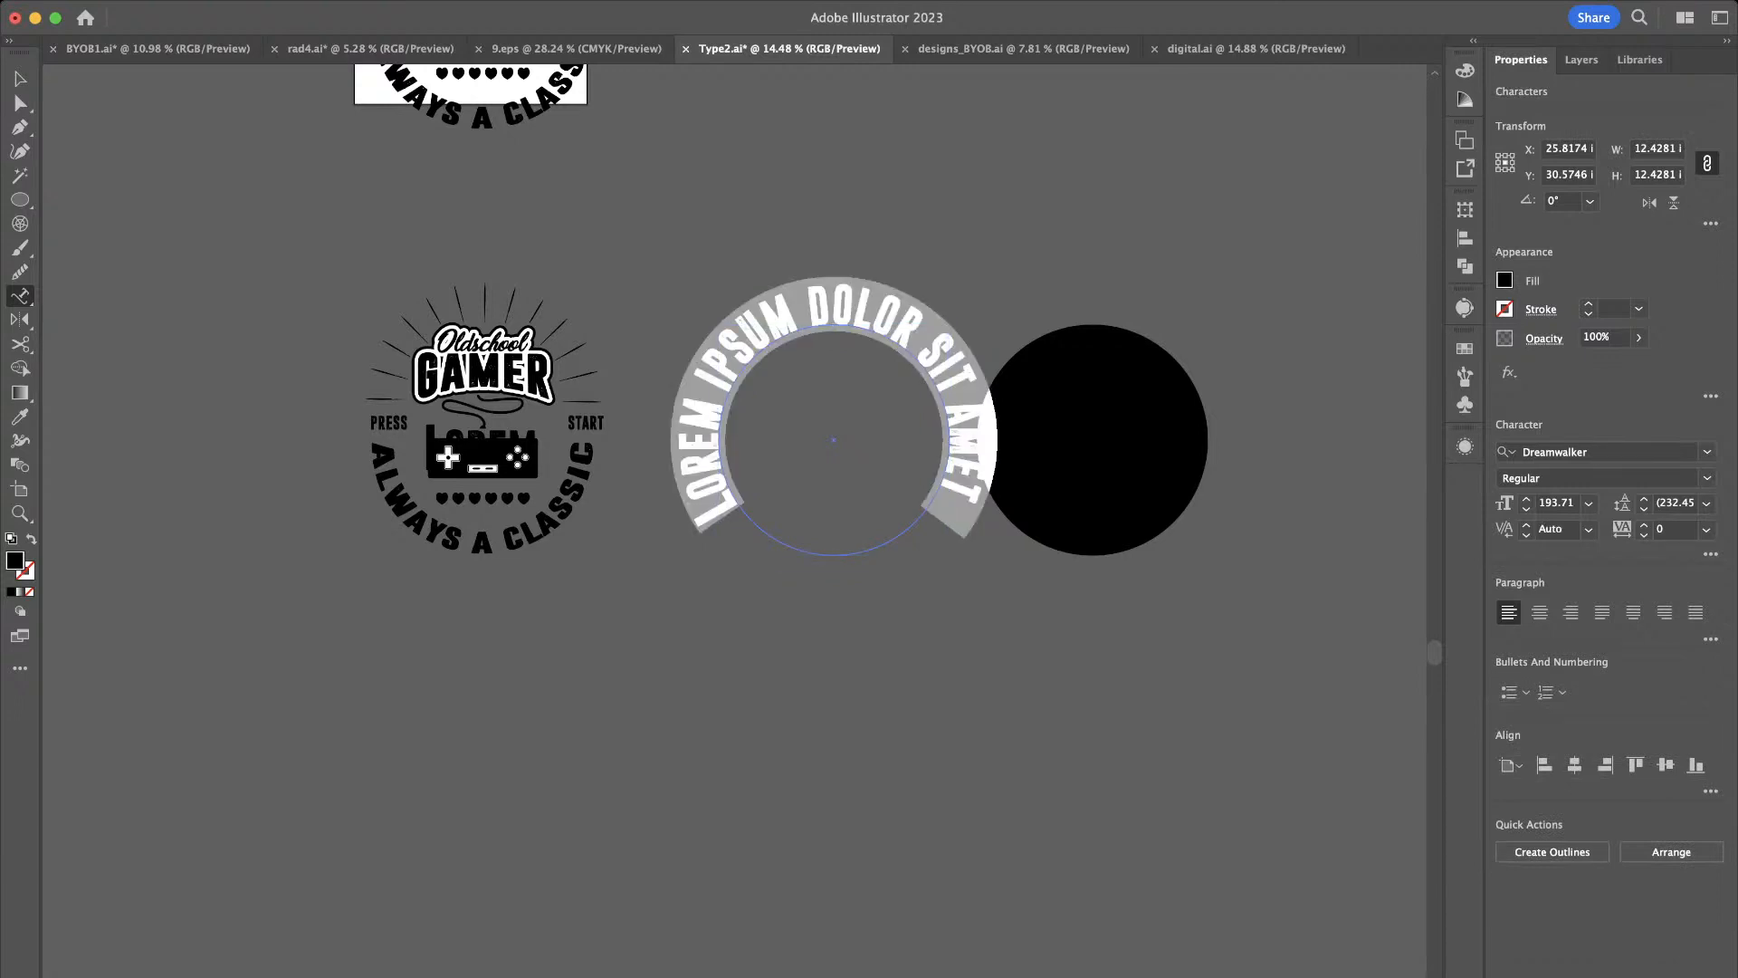
text(ALW)
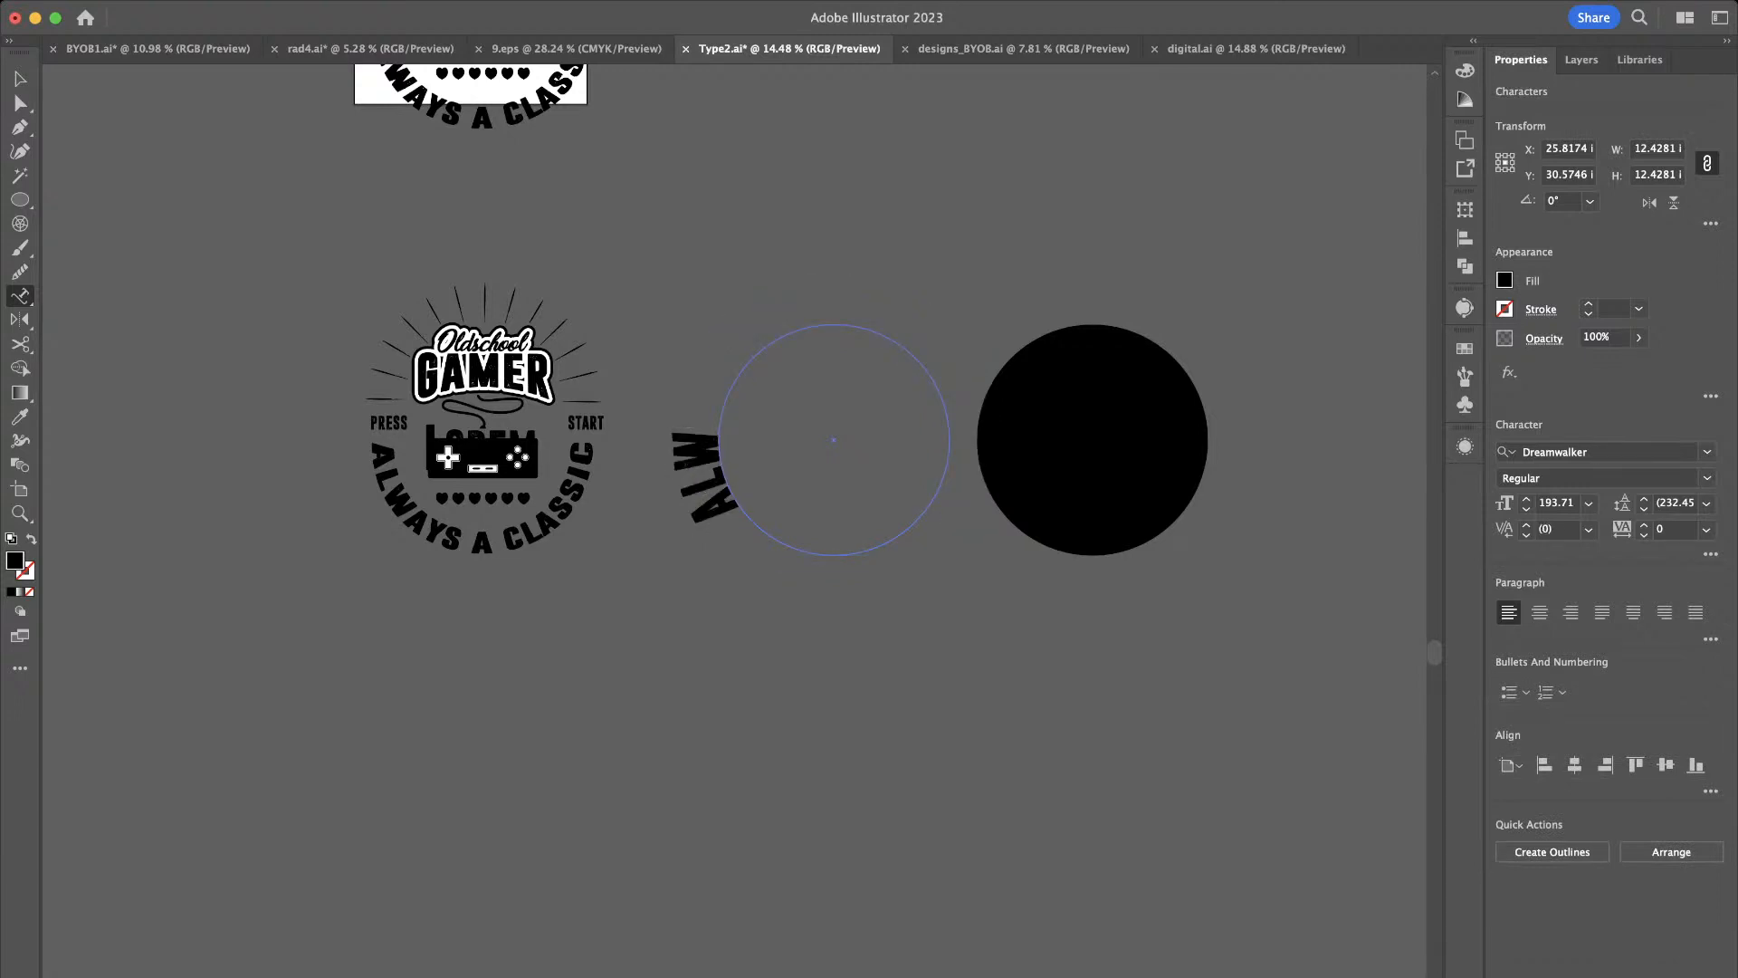
text(AYS A CLASSIC)
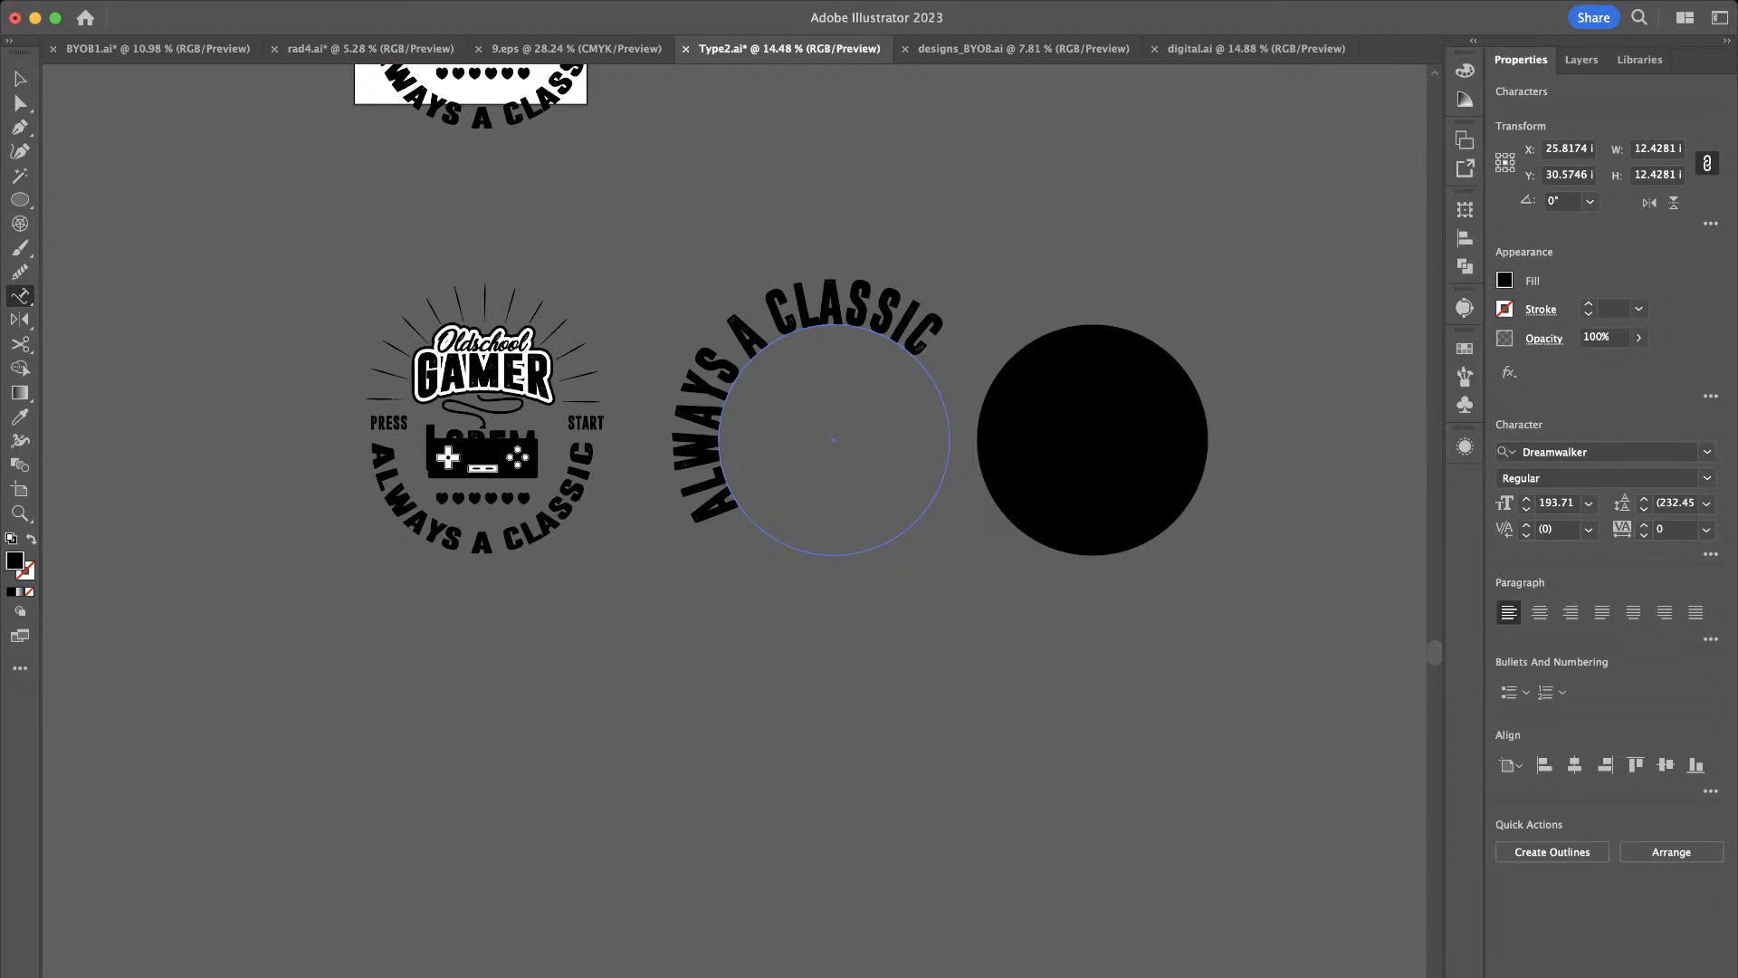
click(847, 427)
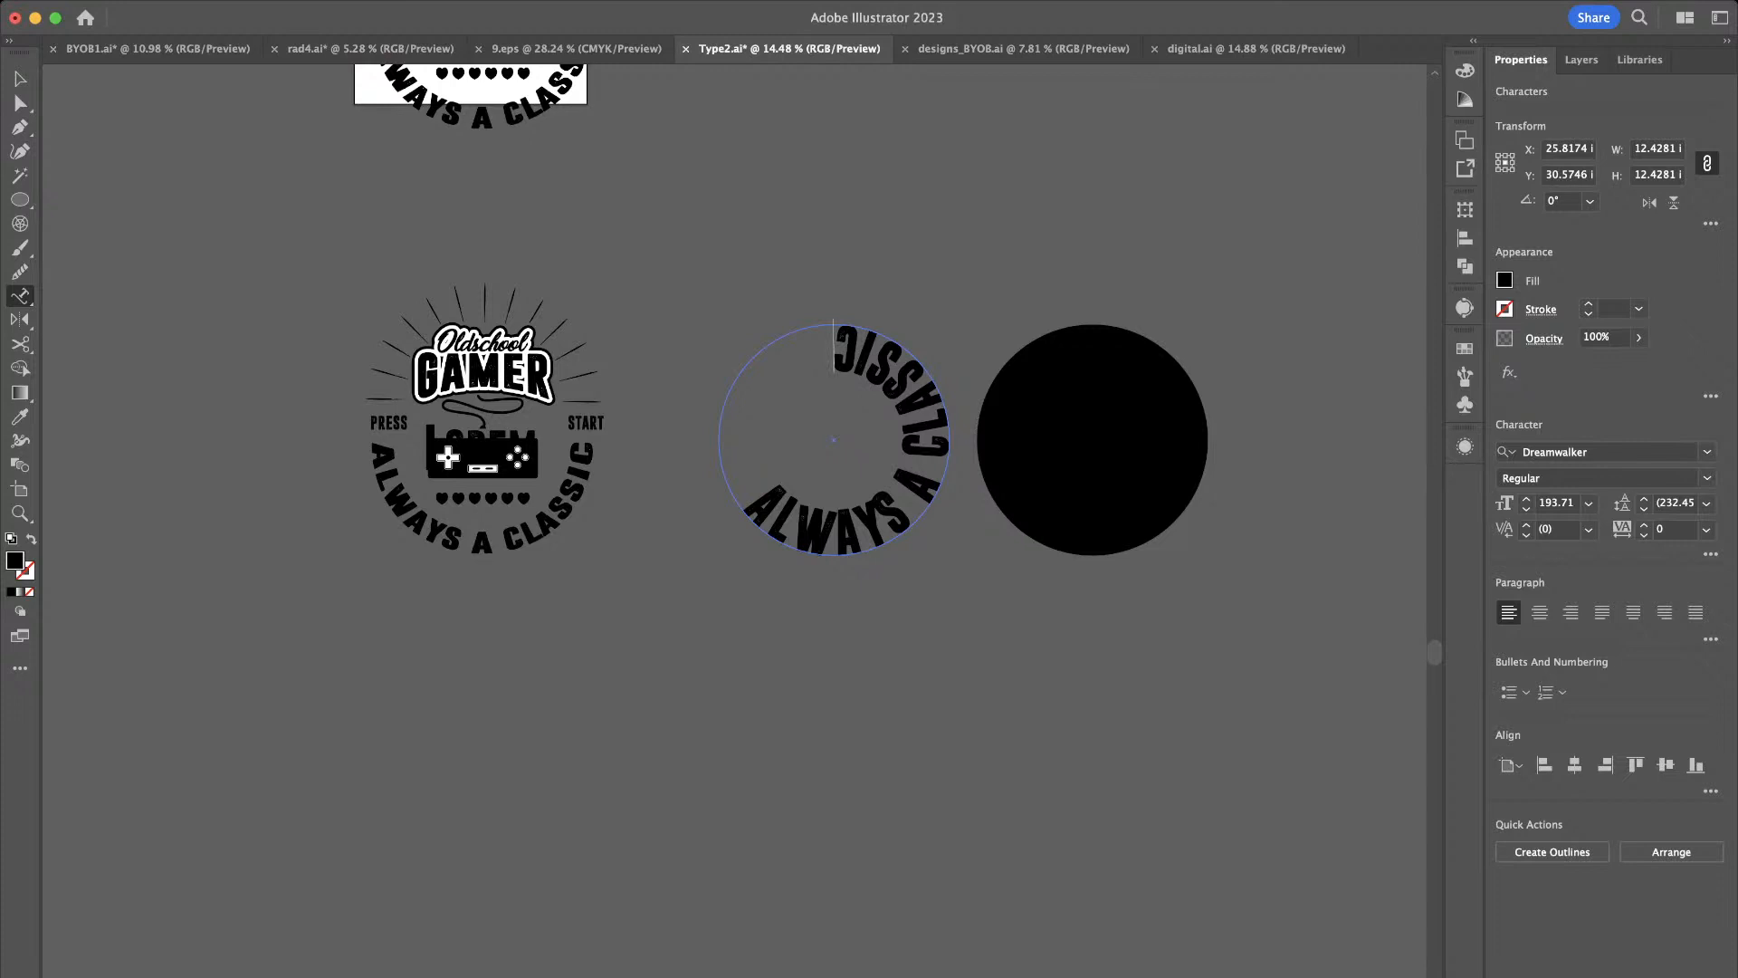
Move the slogan's circle slightly up toward the badge and slide the text's end bracket to the circle's upper-left arc
key(Escape)
scroll(792, 523, up, 3)
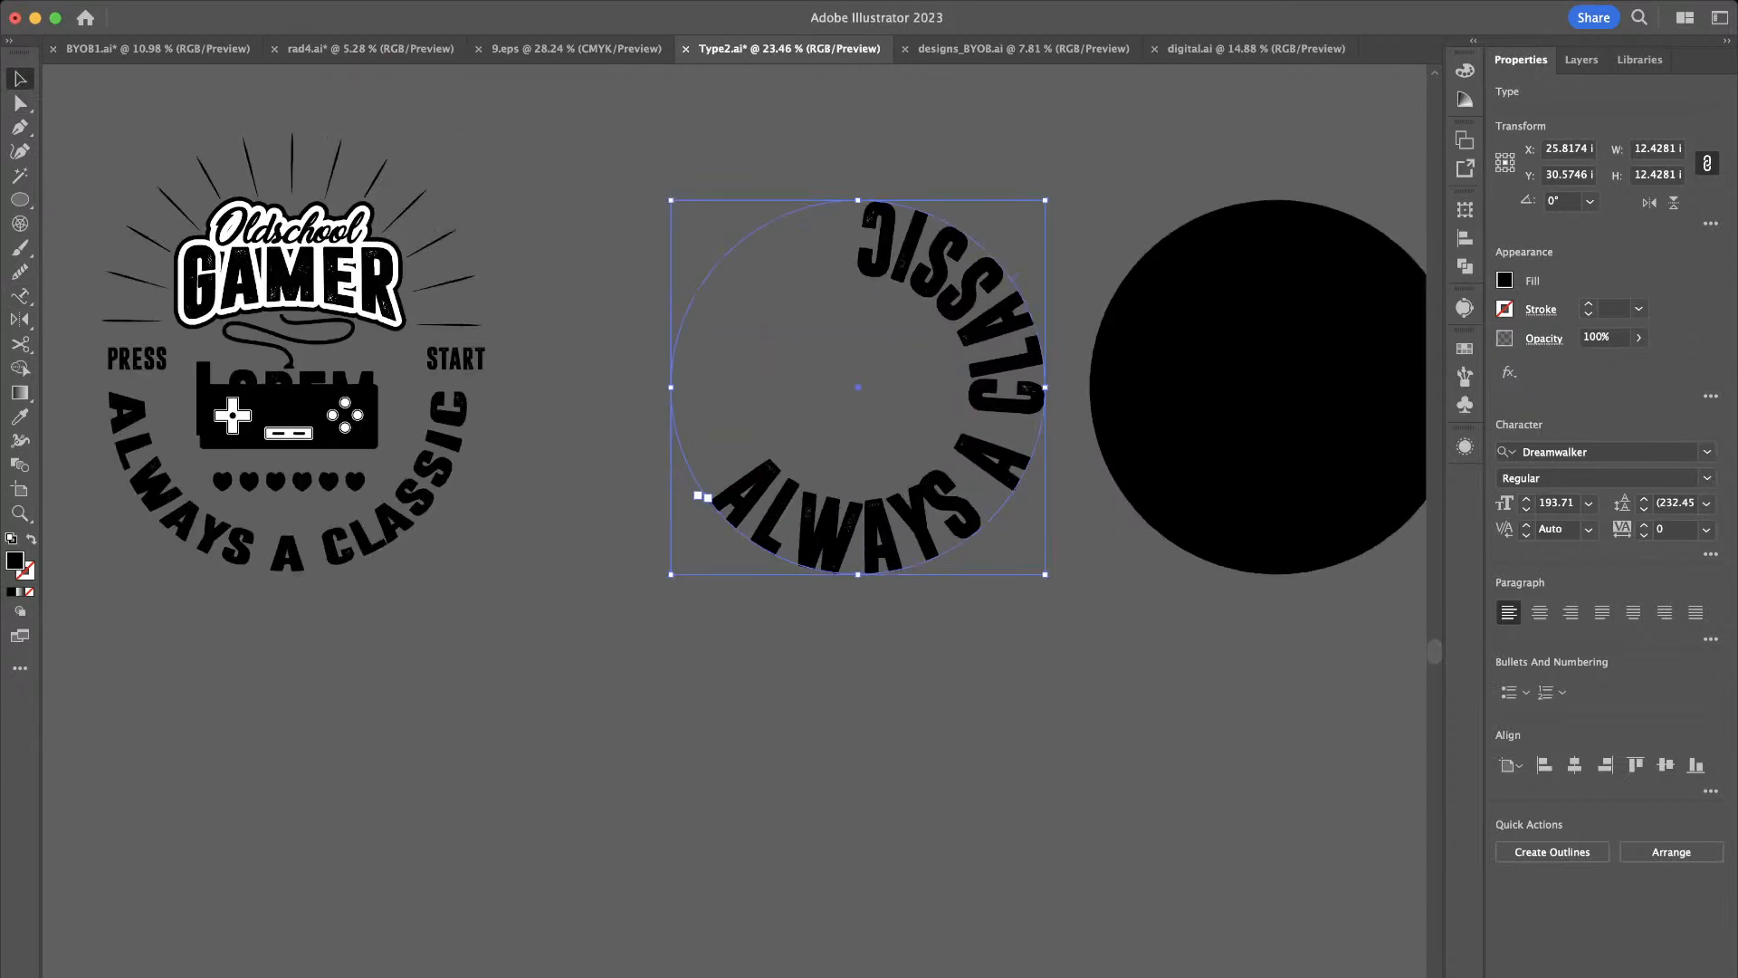
scroll(685, 487, up, 3)
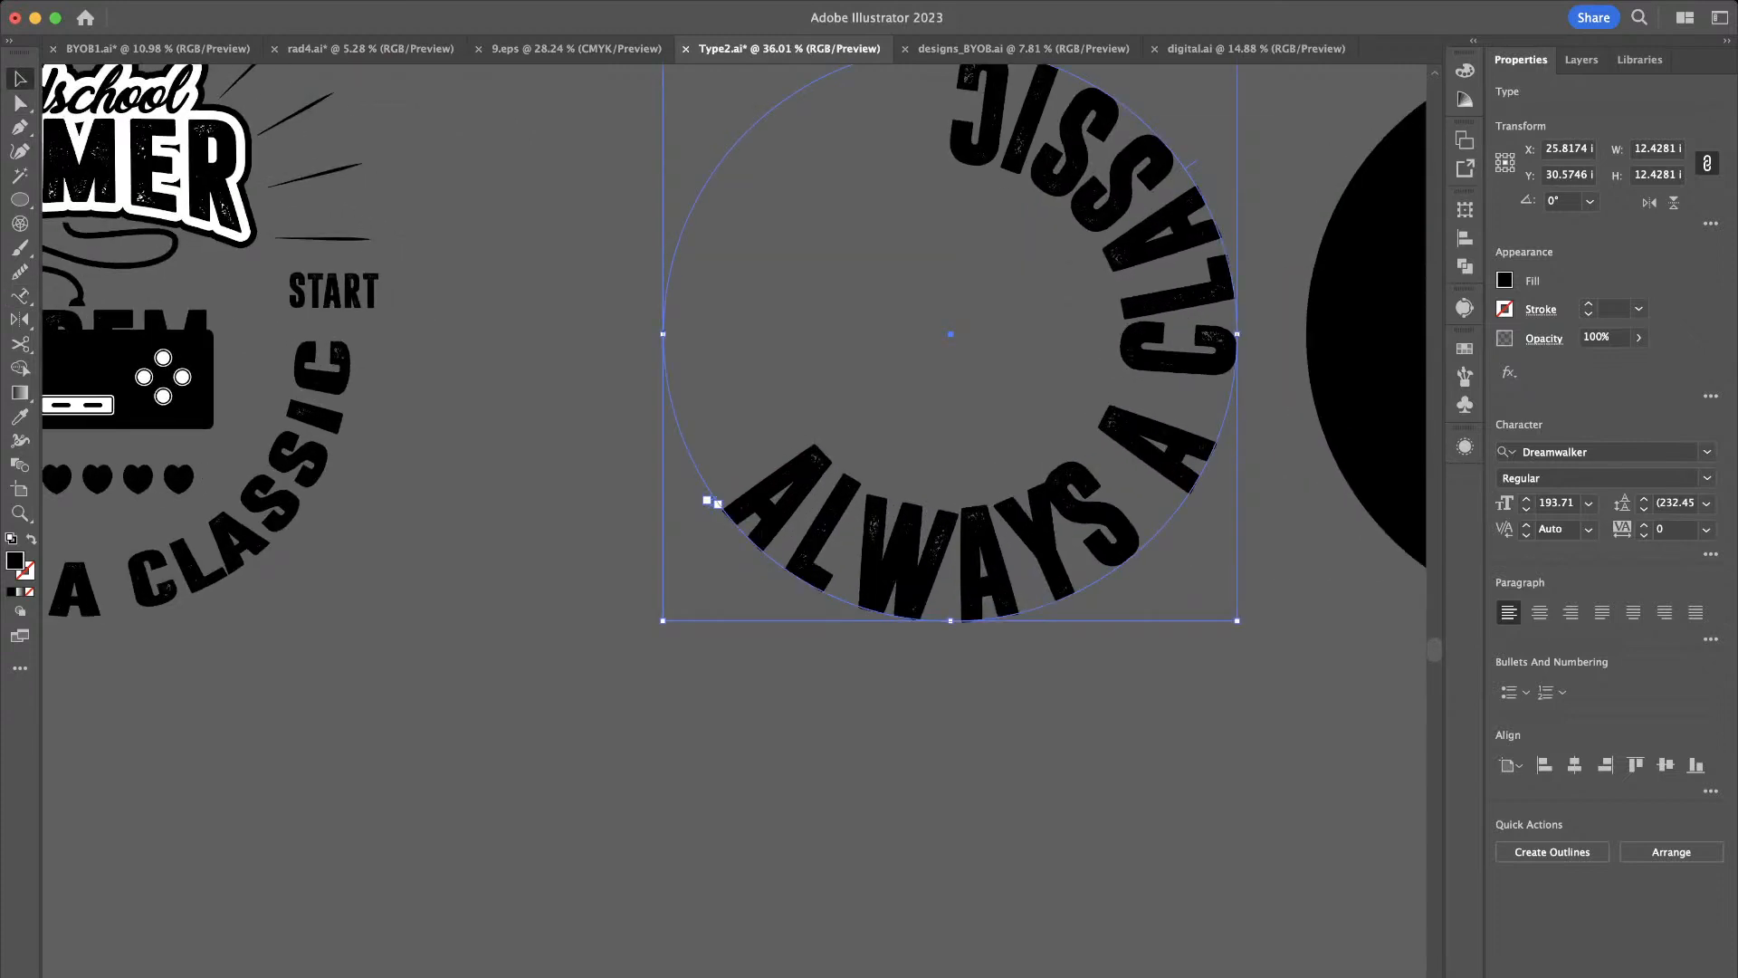
drag(718, 503, 674, 455)
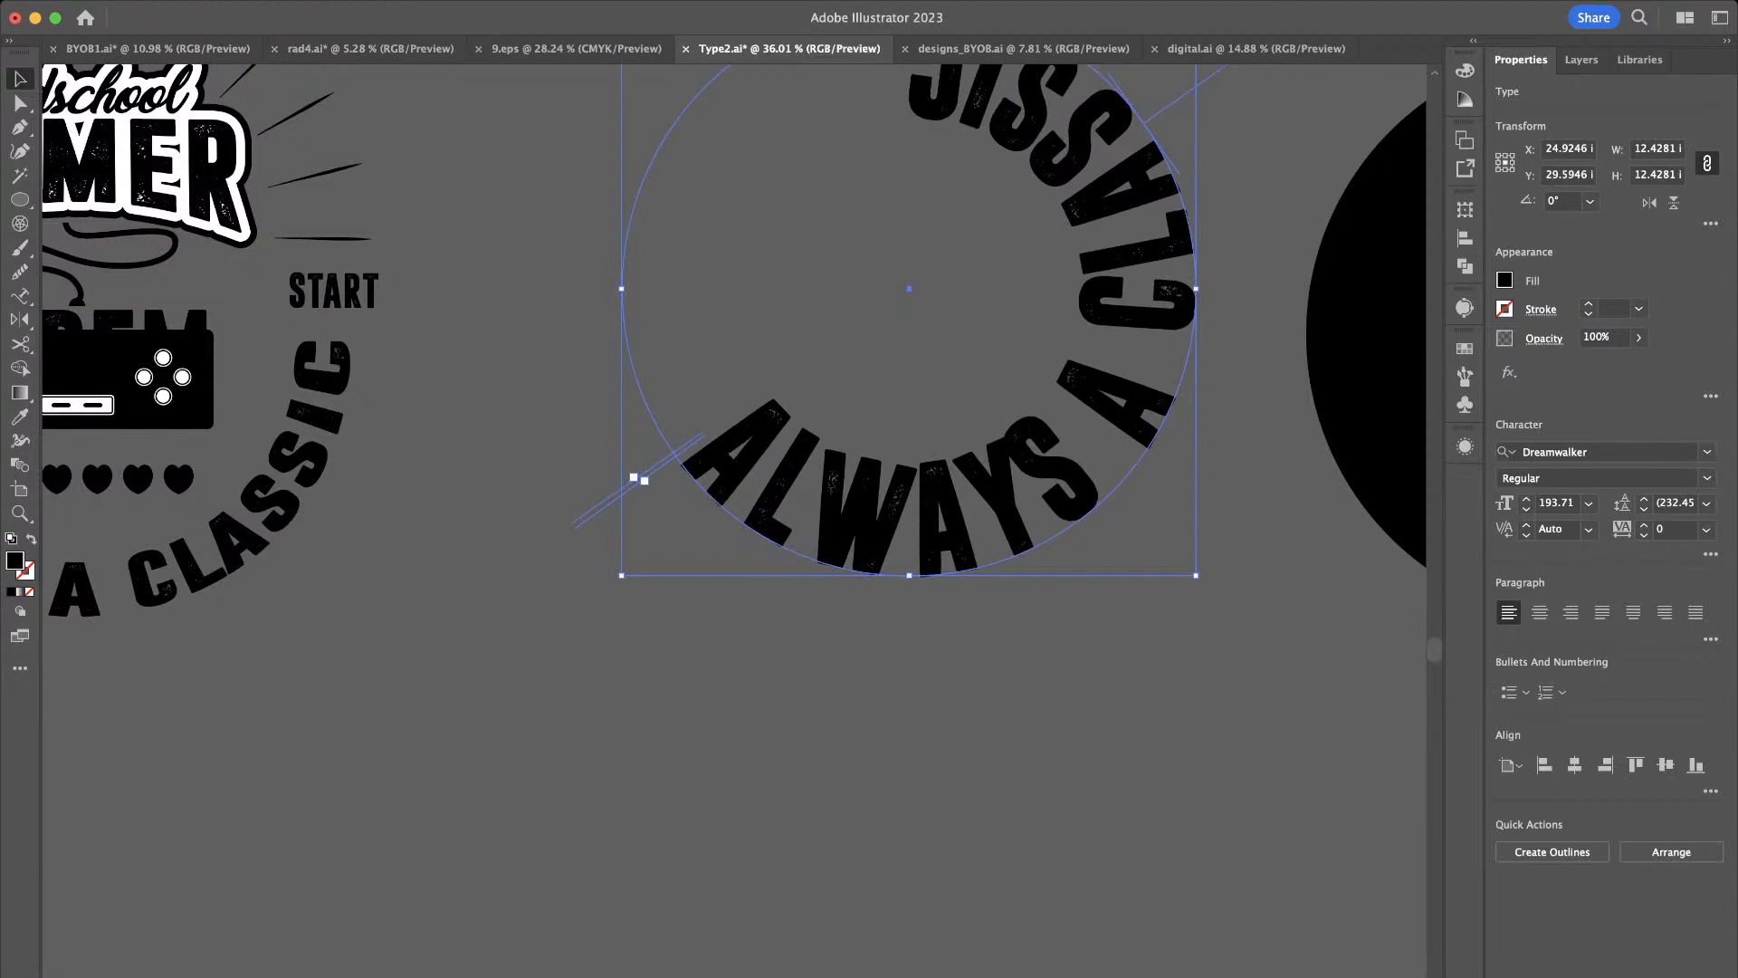
drag(644, 479, 642, 164)
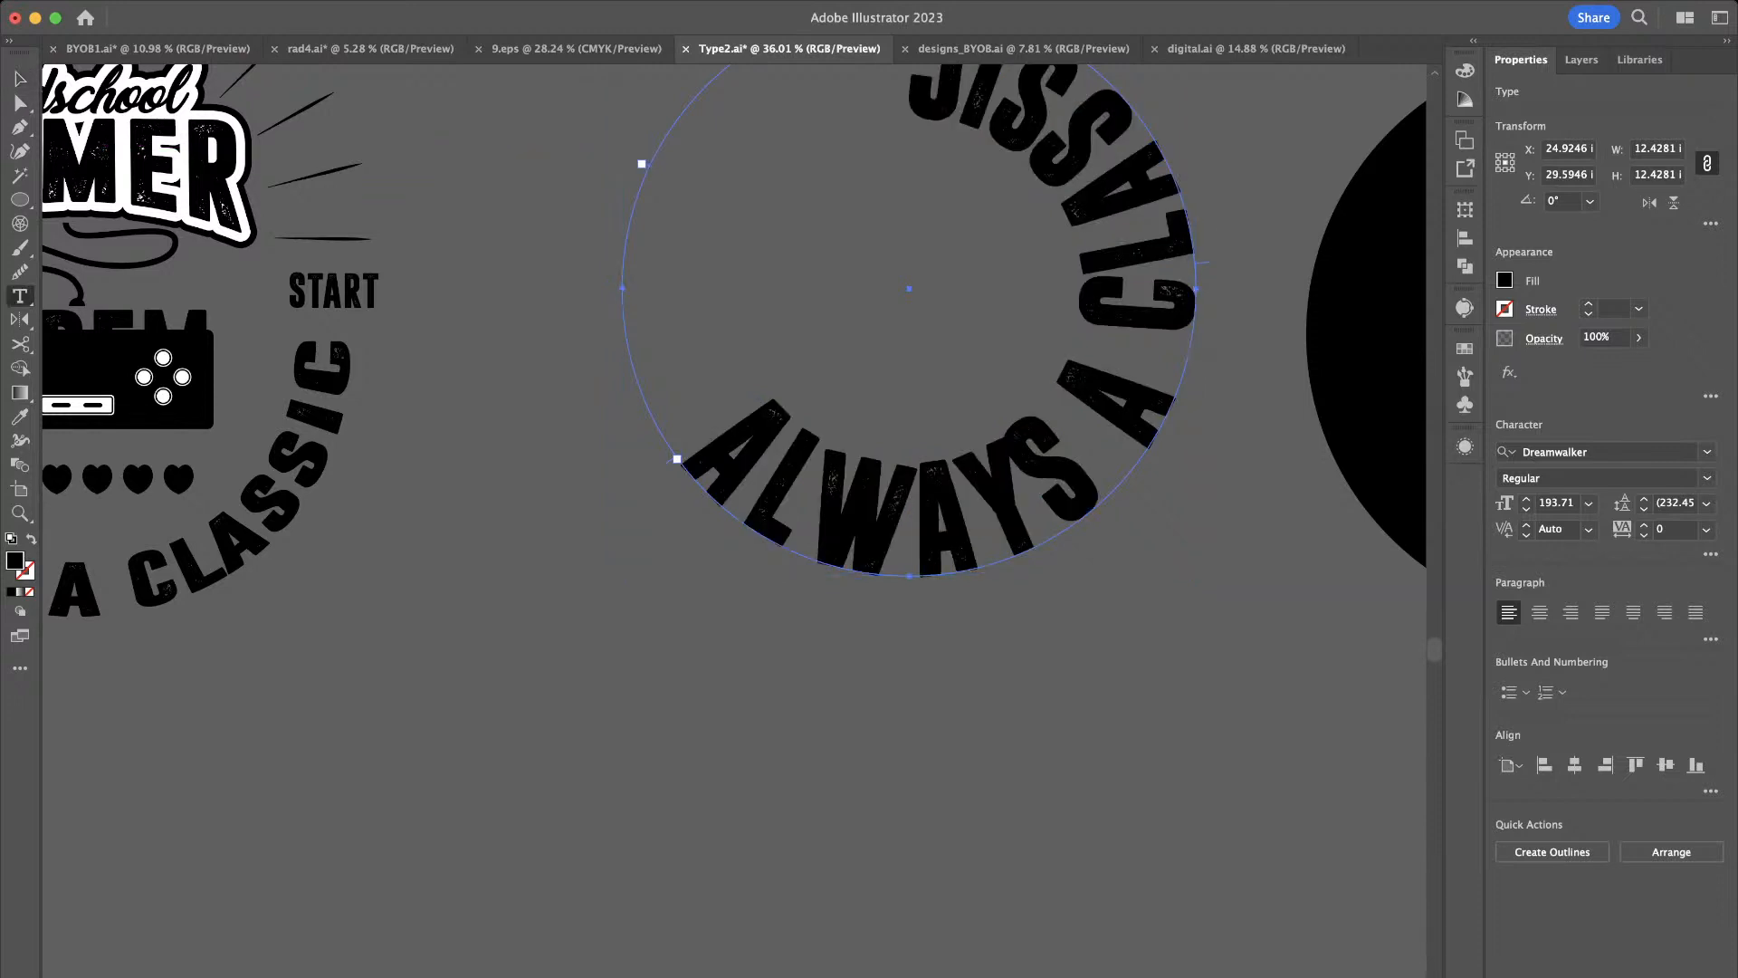
drag(678, 459, 641, 805)
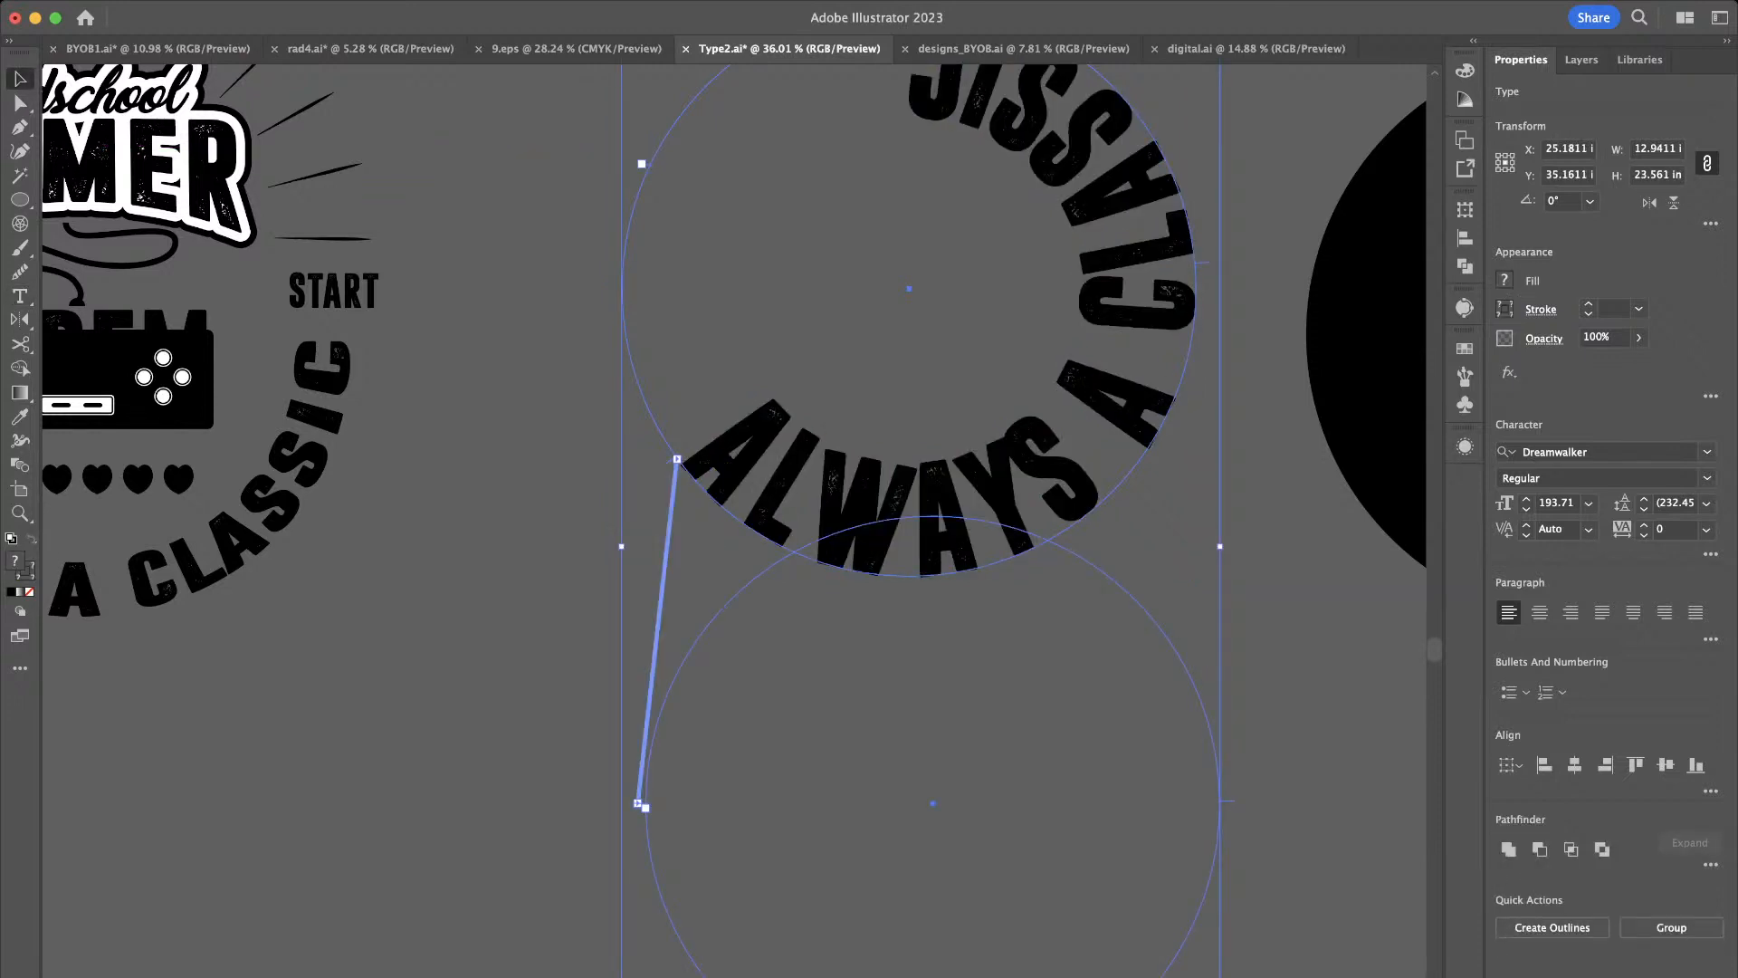
key(super+z)
click(641, 805)
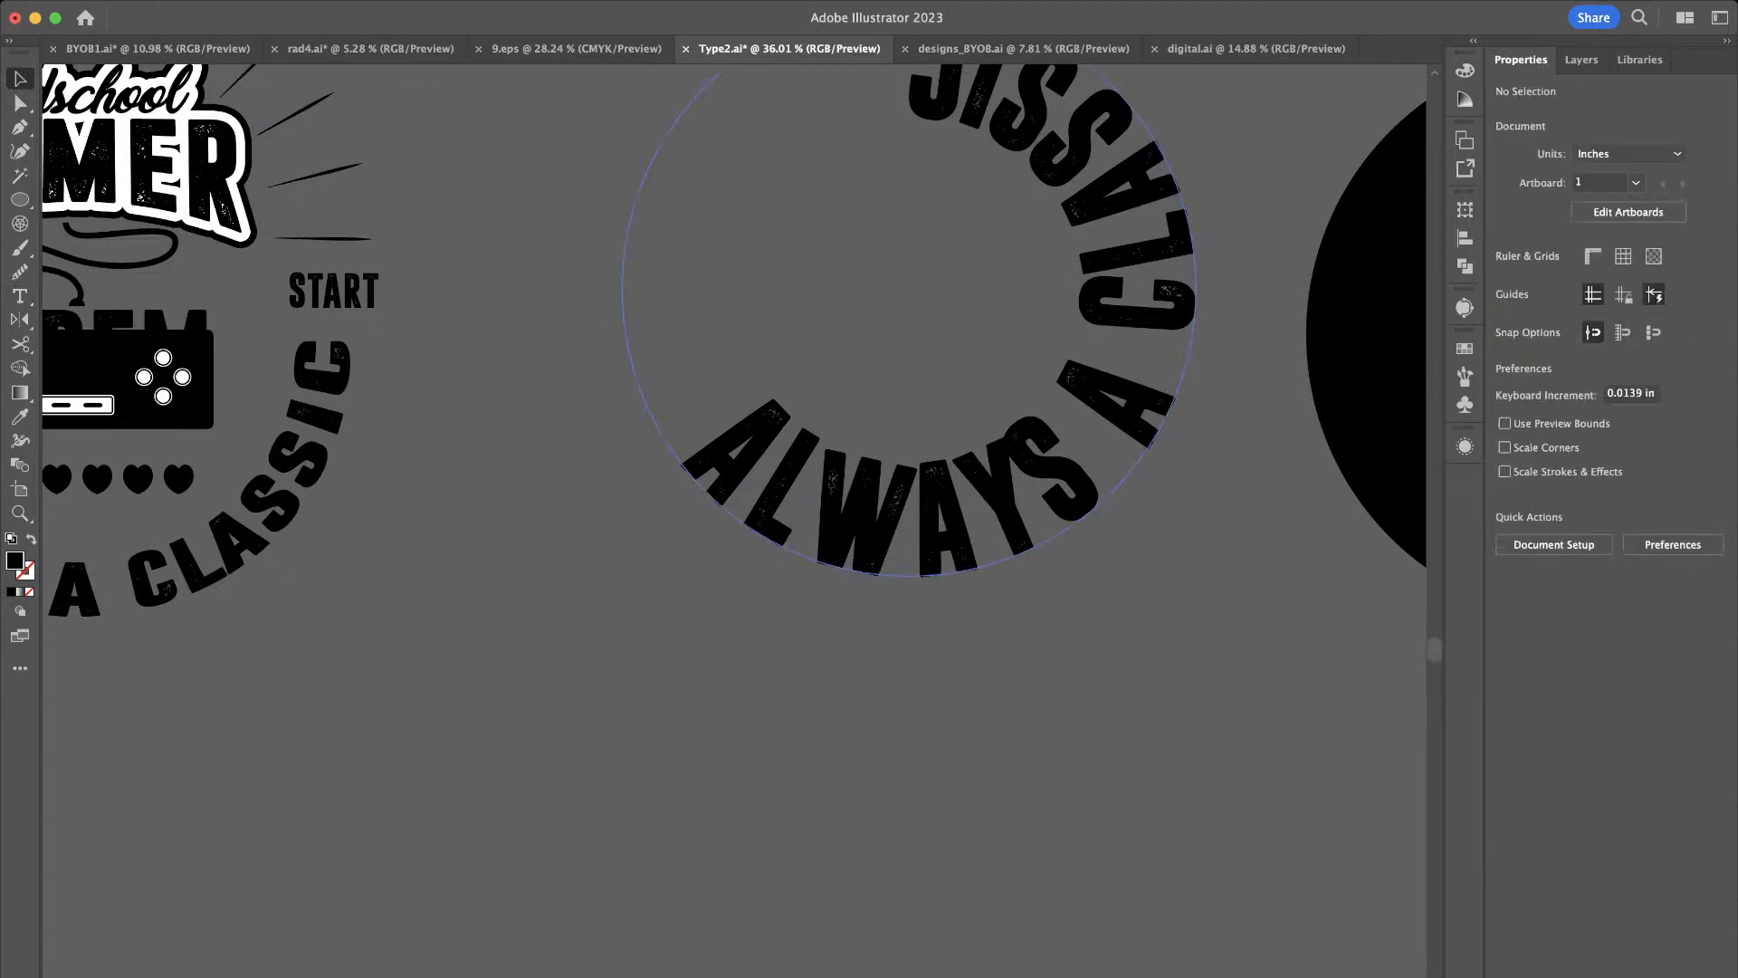
click(779, 475)
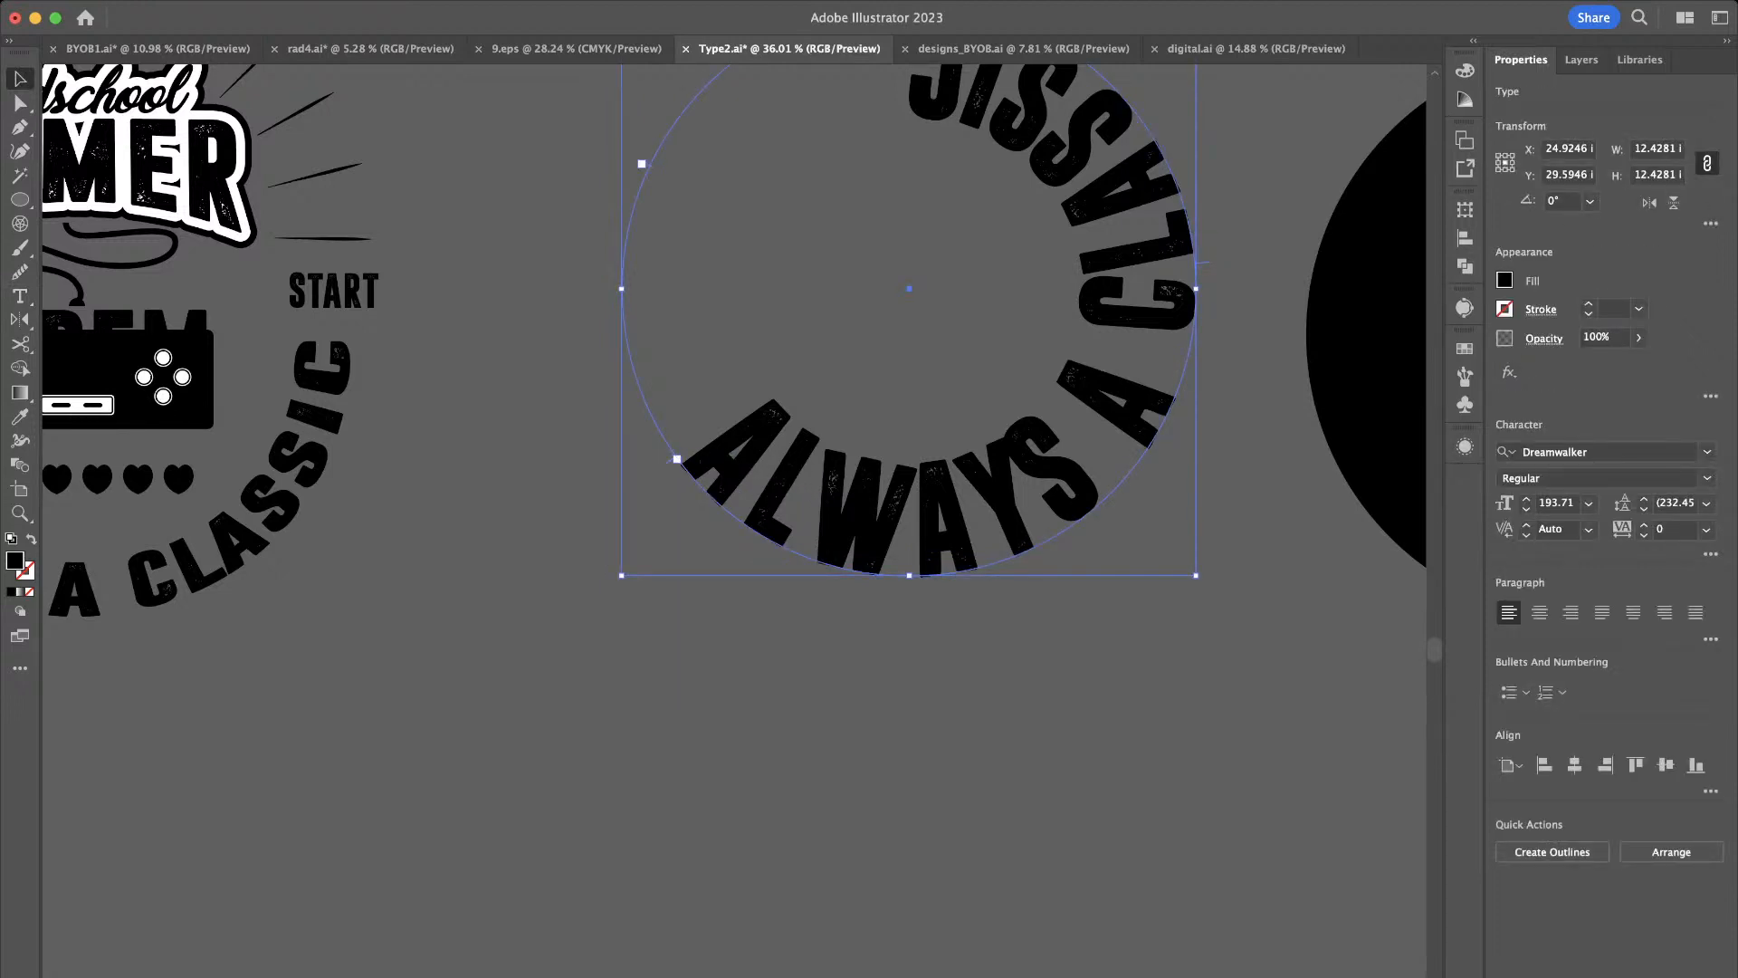
Try swinging the slogan around to the outside of its circle, and undo that flip
drag(677, 459, 1193, 315)
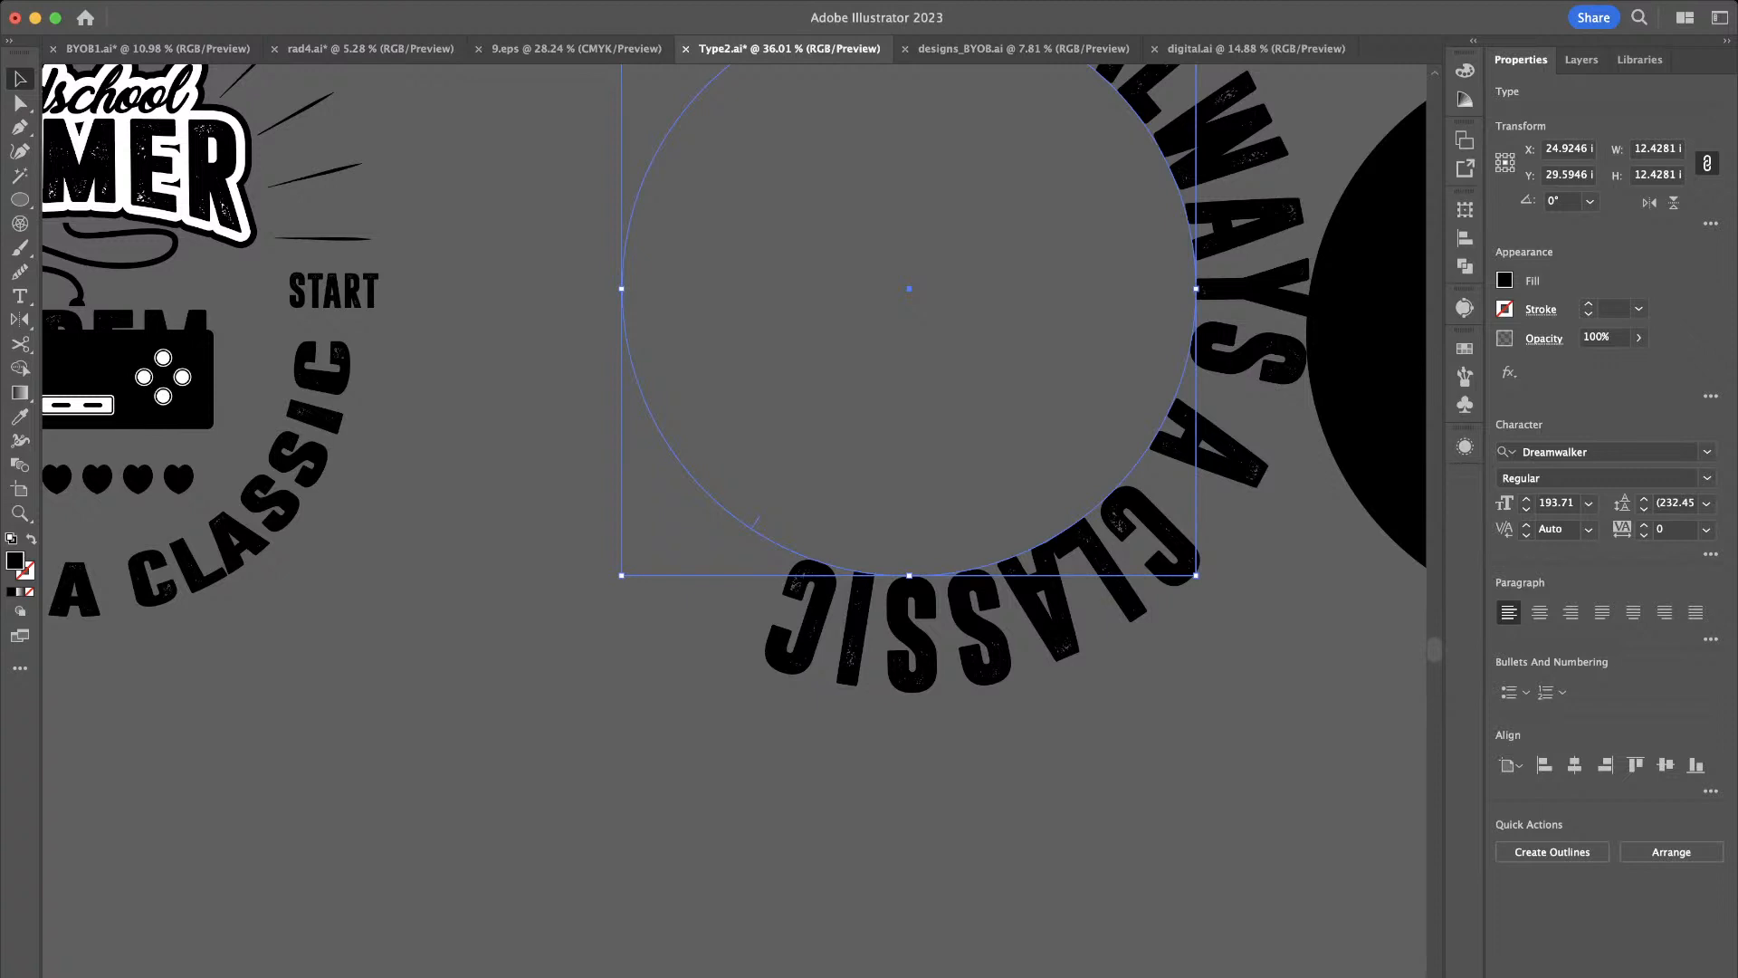
scroll(909, 362, up, 3)
scroll(908, 362, right, 2)
key(super+z)
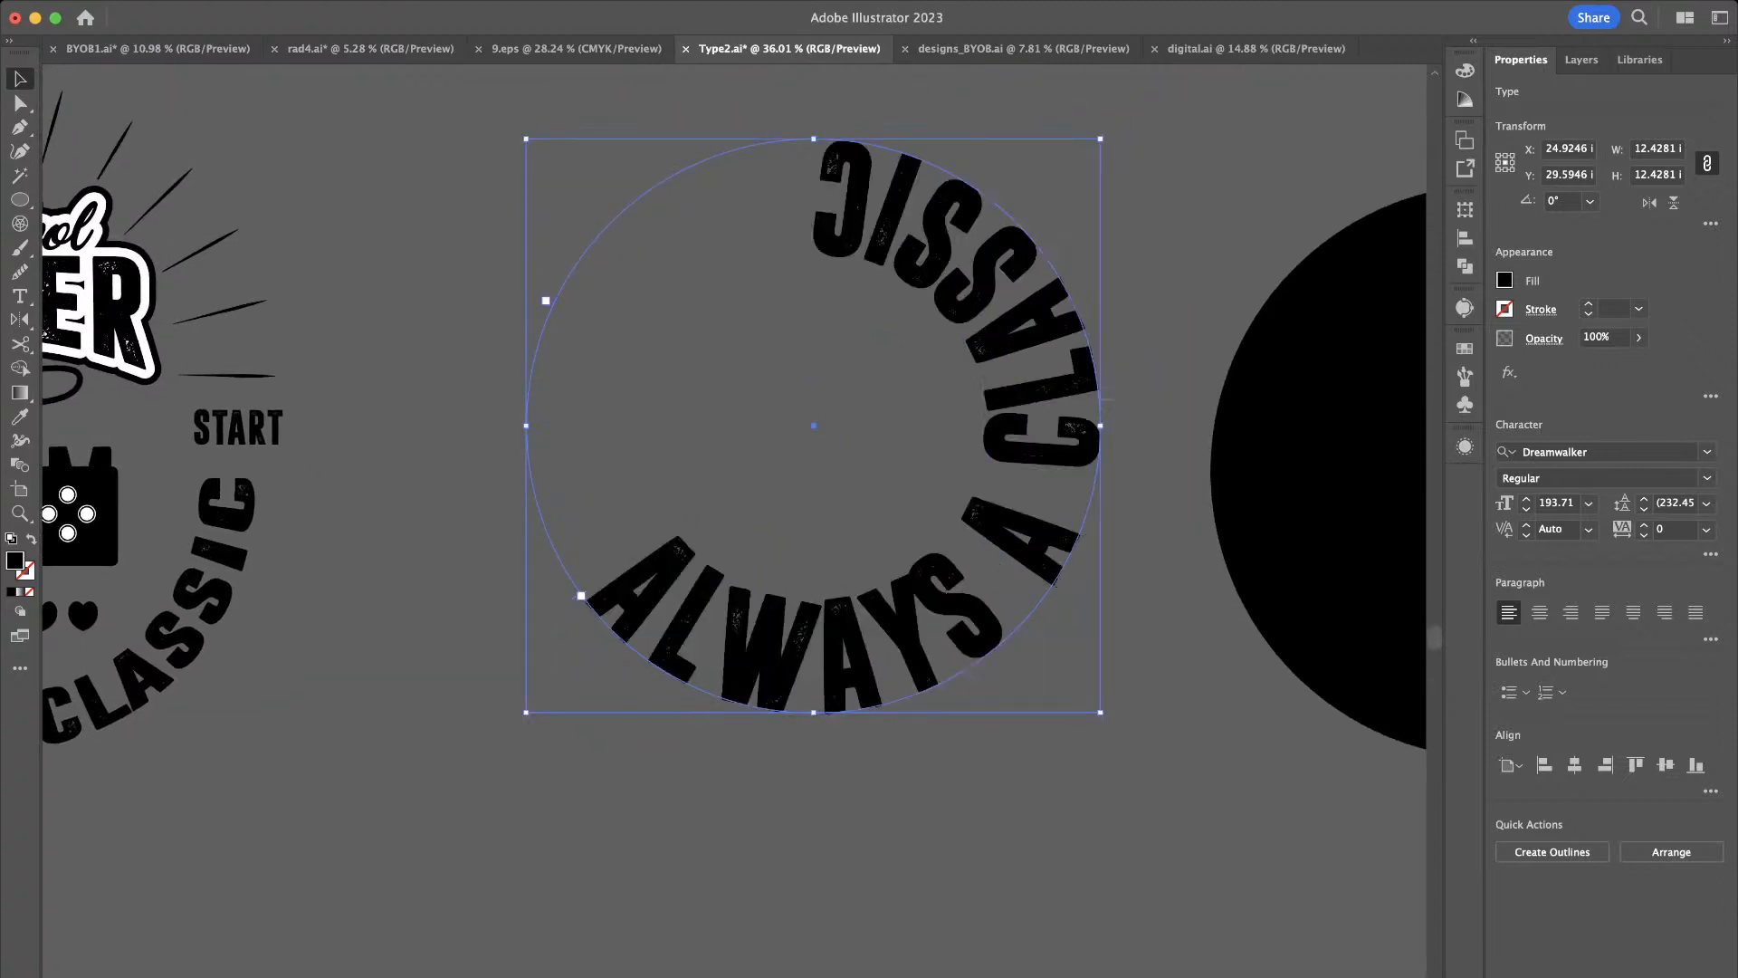
key(super+z)
key(super+z)
click(606, 605)
key(t)
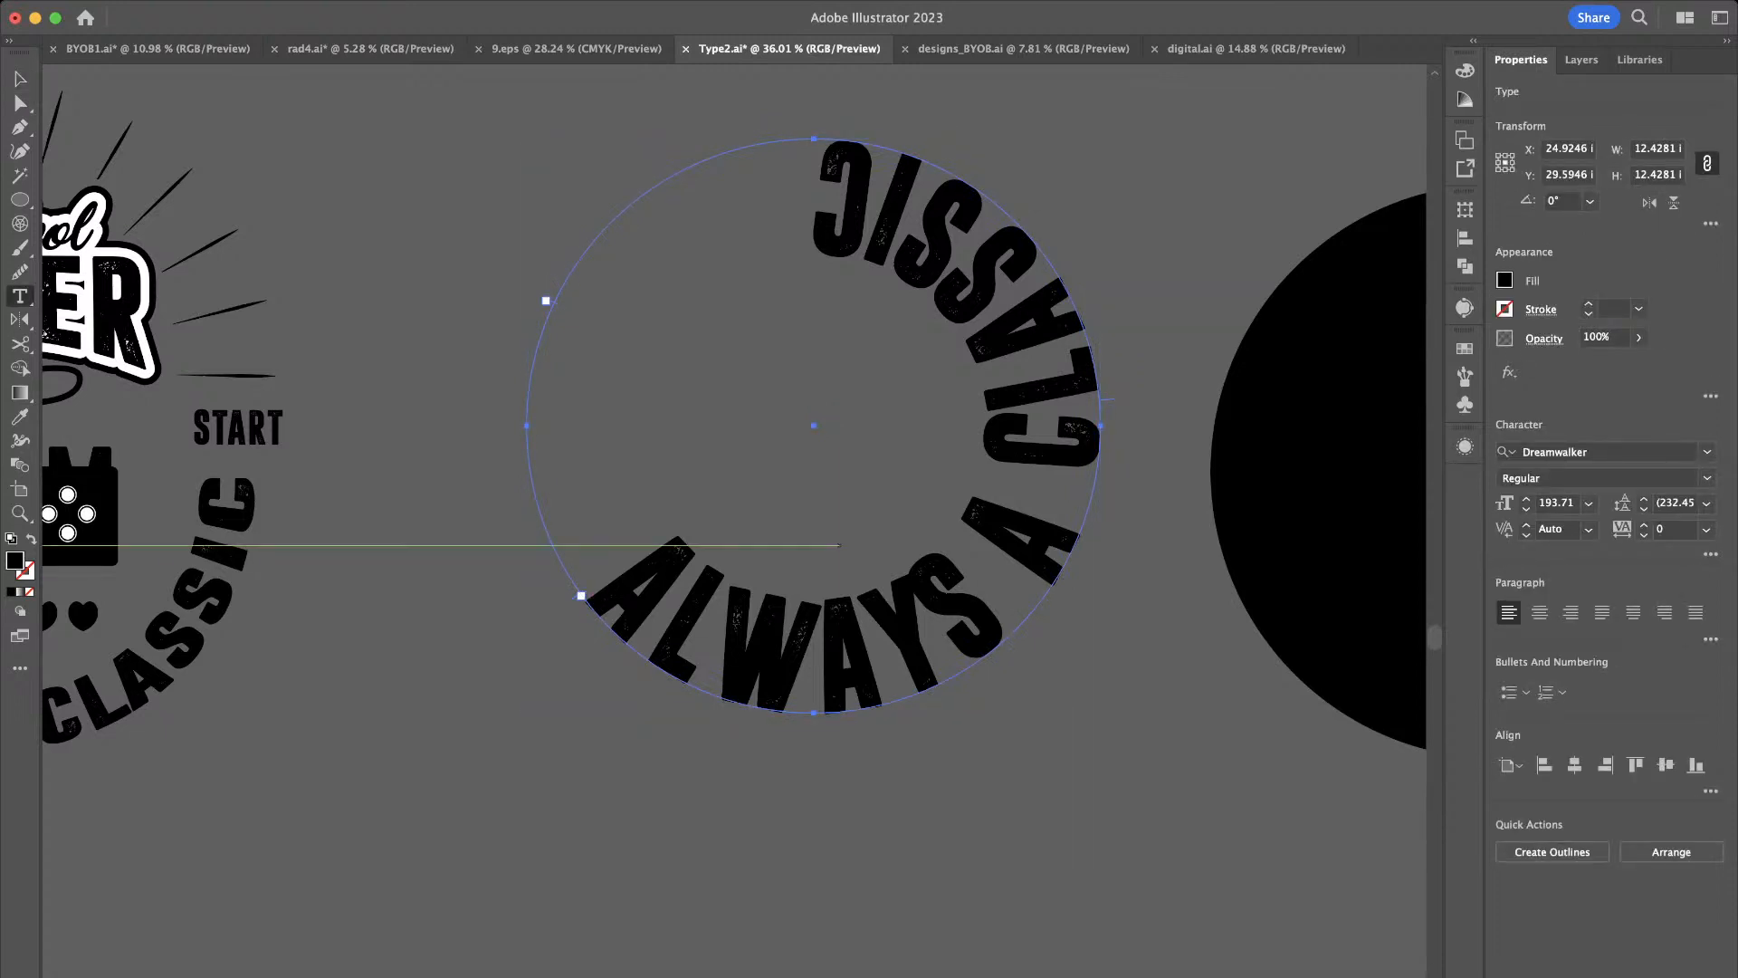
key(v)
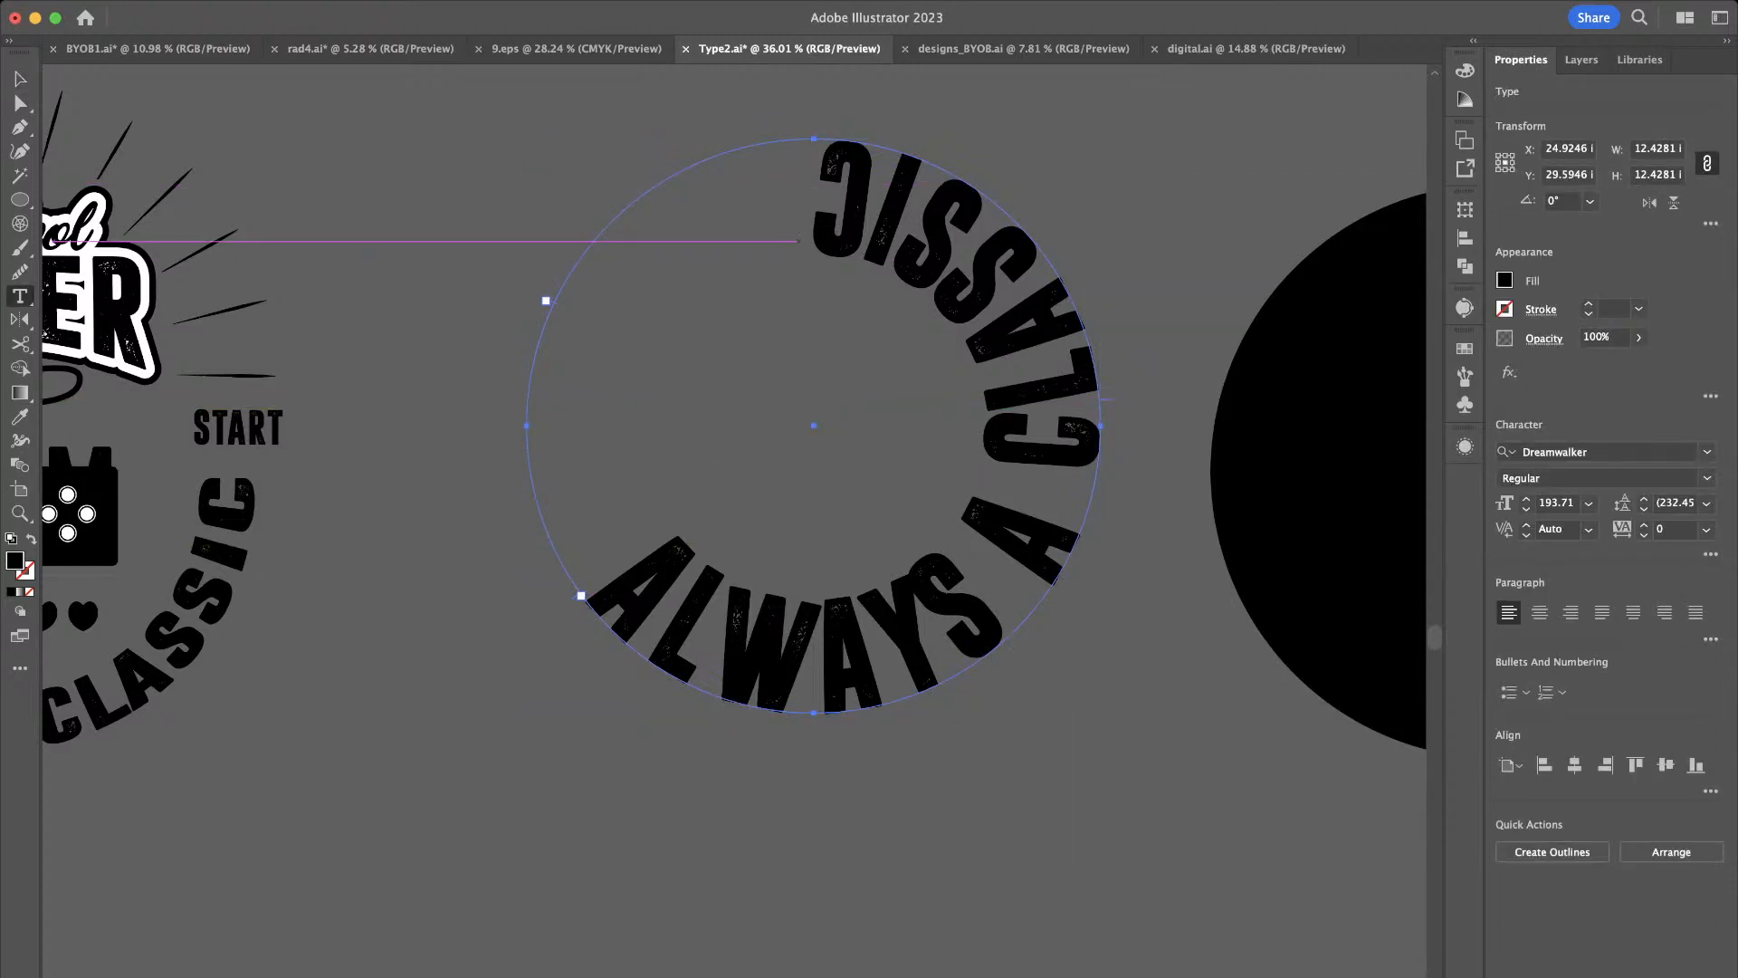
drag(527, 425, 545, 301)
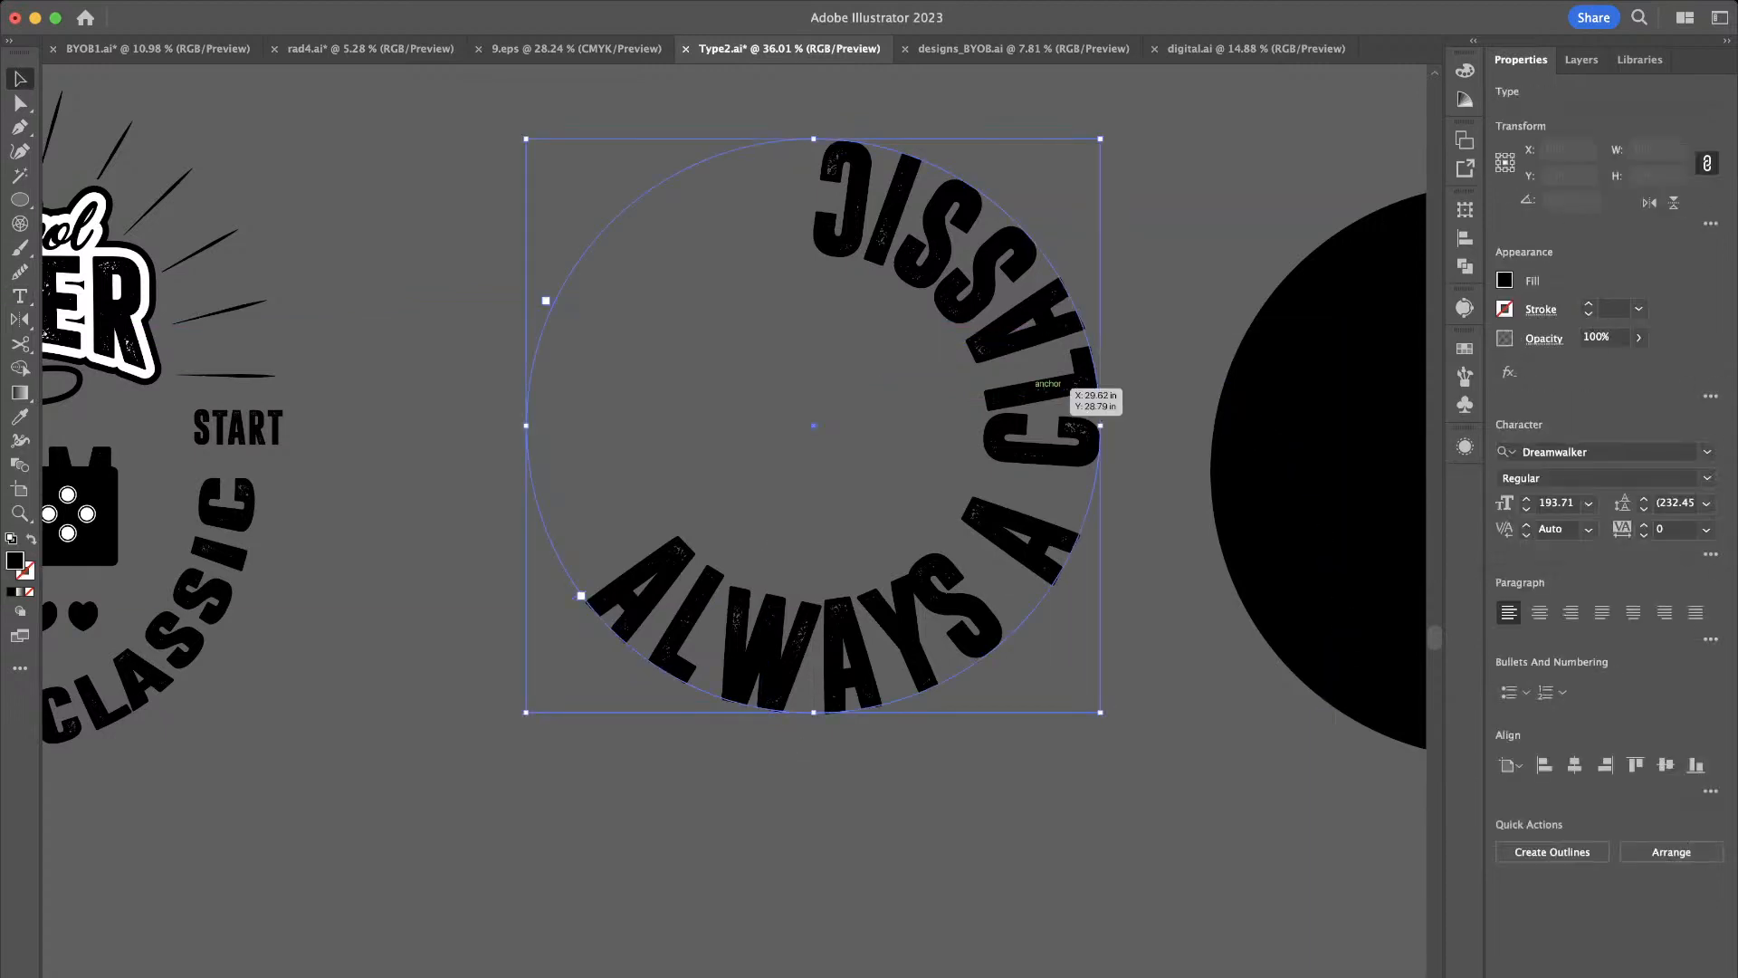
Swing the slogan around the outside of the circle with its start bracket at the right edge, and flip it back inside
scroll(1077, 391, up, 3)
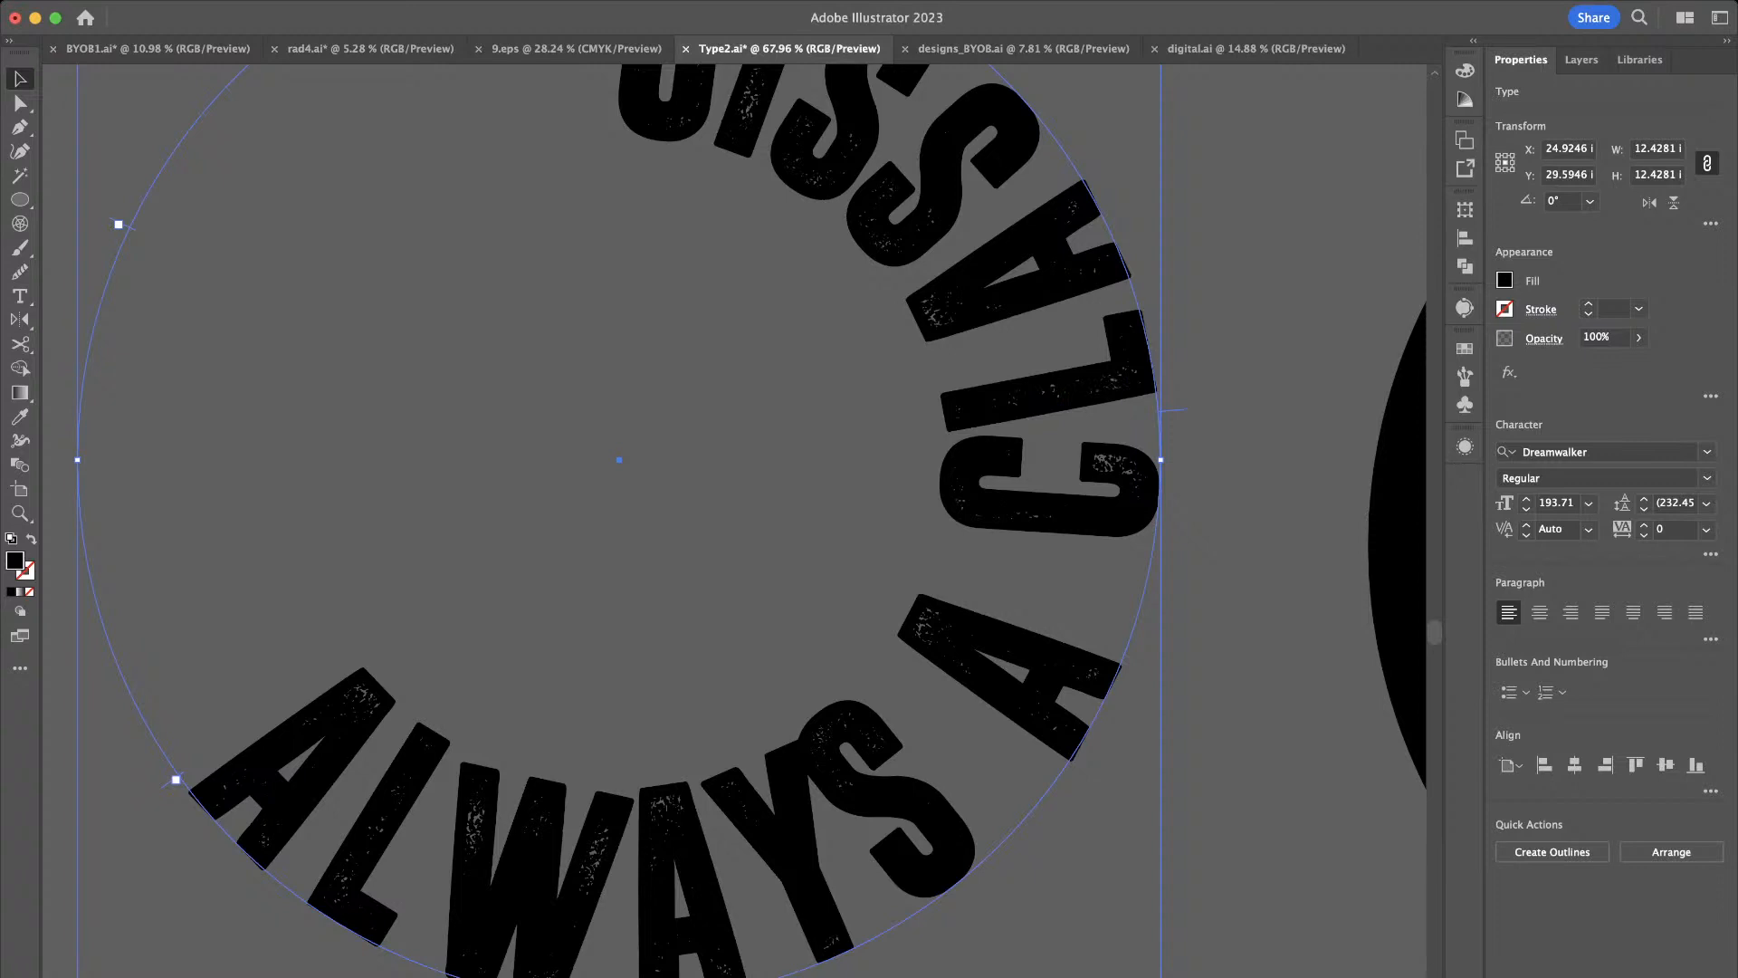
scroll(1123, 398, down, 2)
scroll(1140, 399, down, 1)
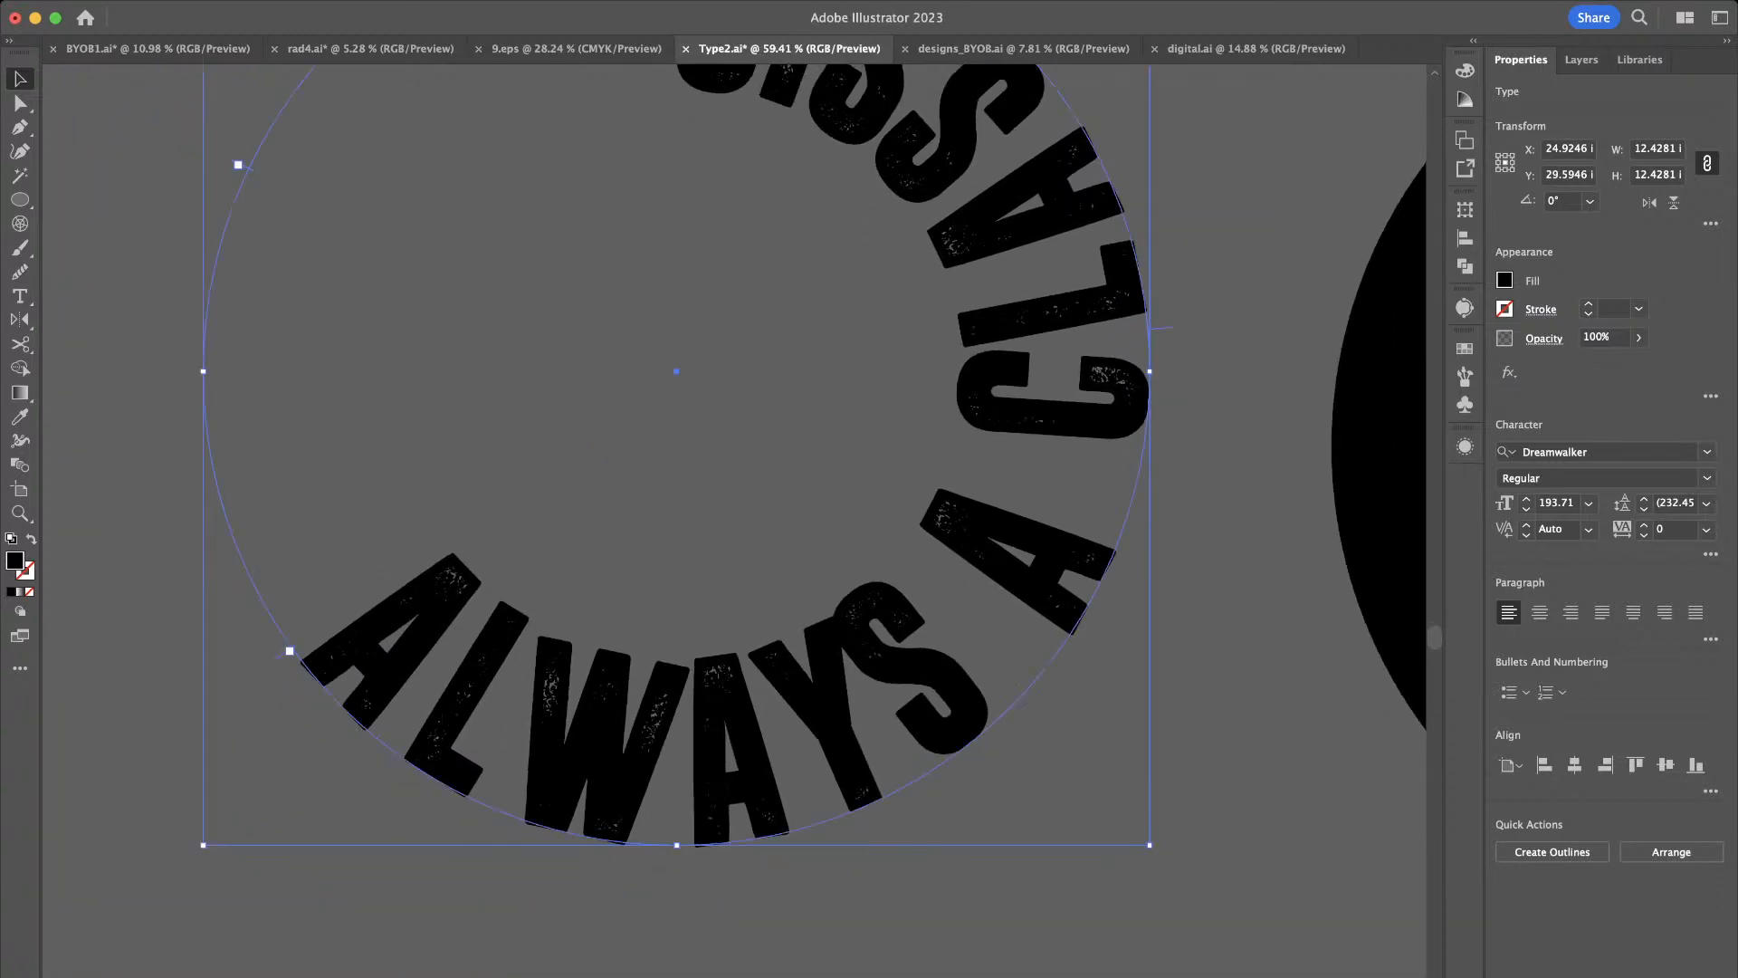
drag(1162, 328, 999, 695)
drag(795, 823, 1144, 420)
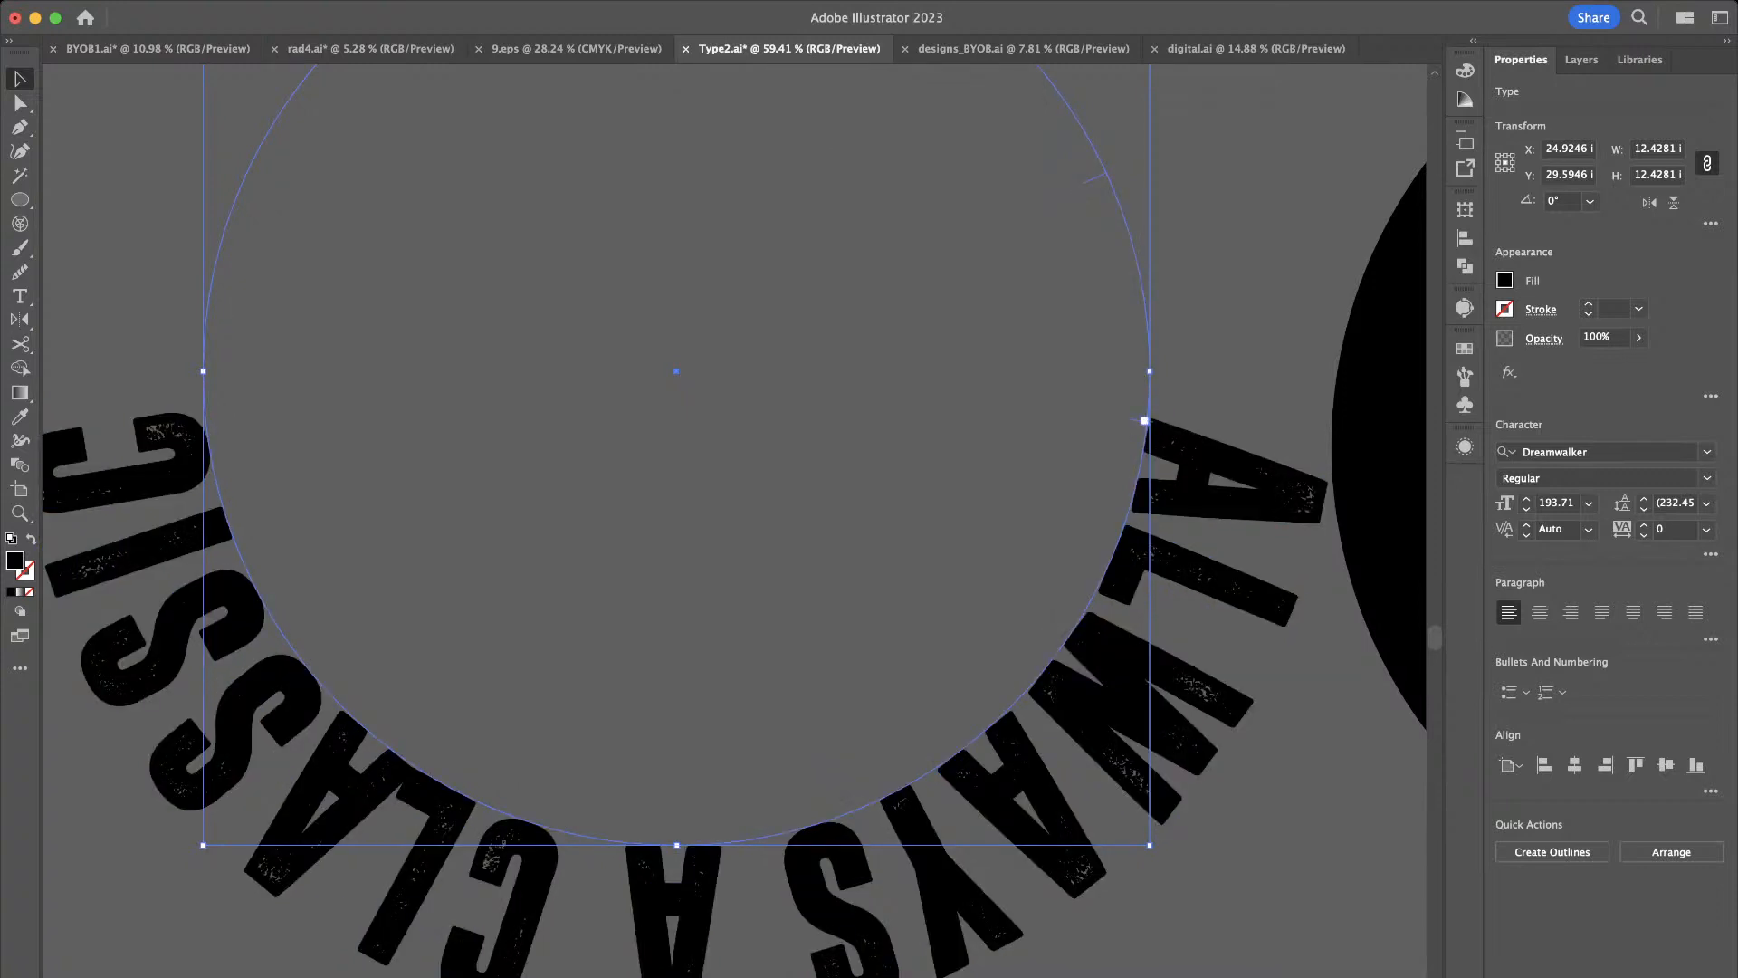
scroll(1132, 265, down, 2)
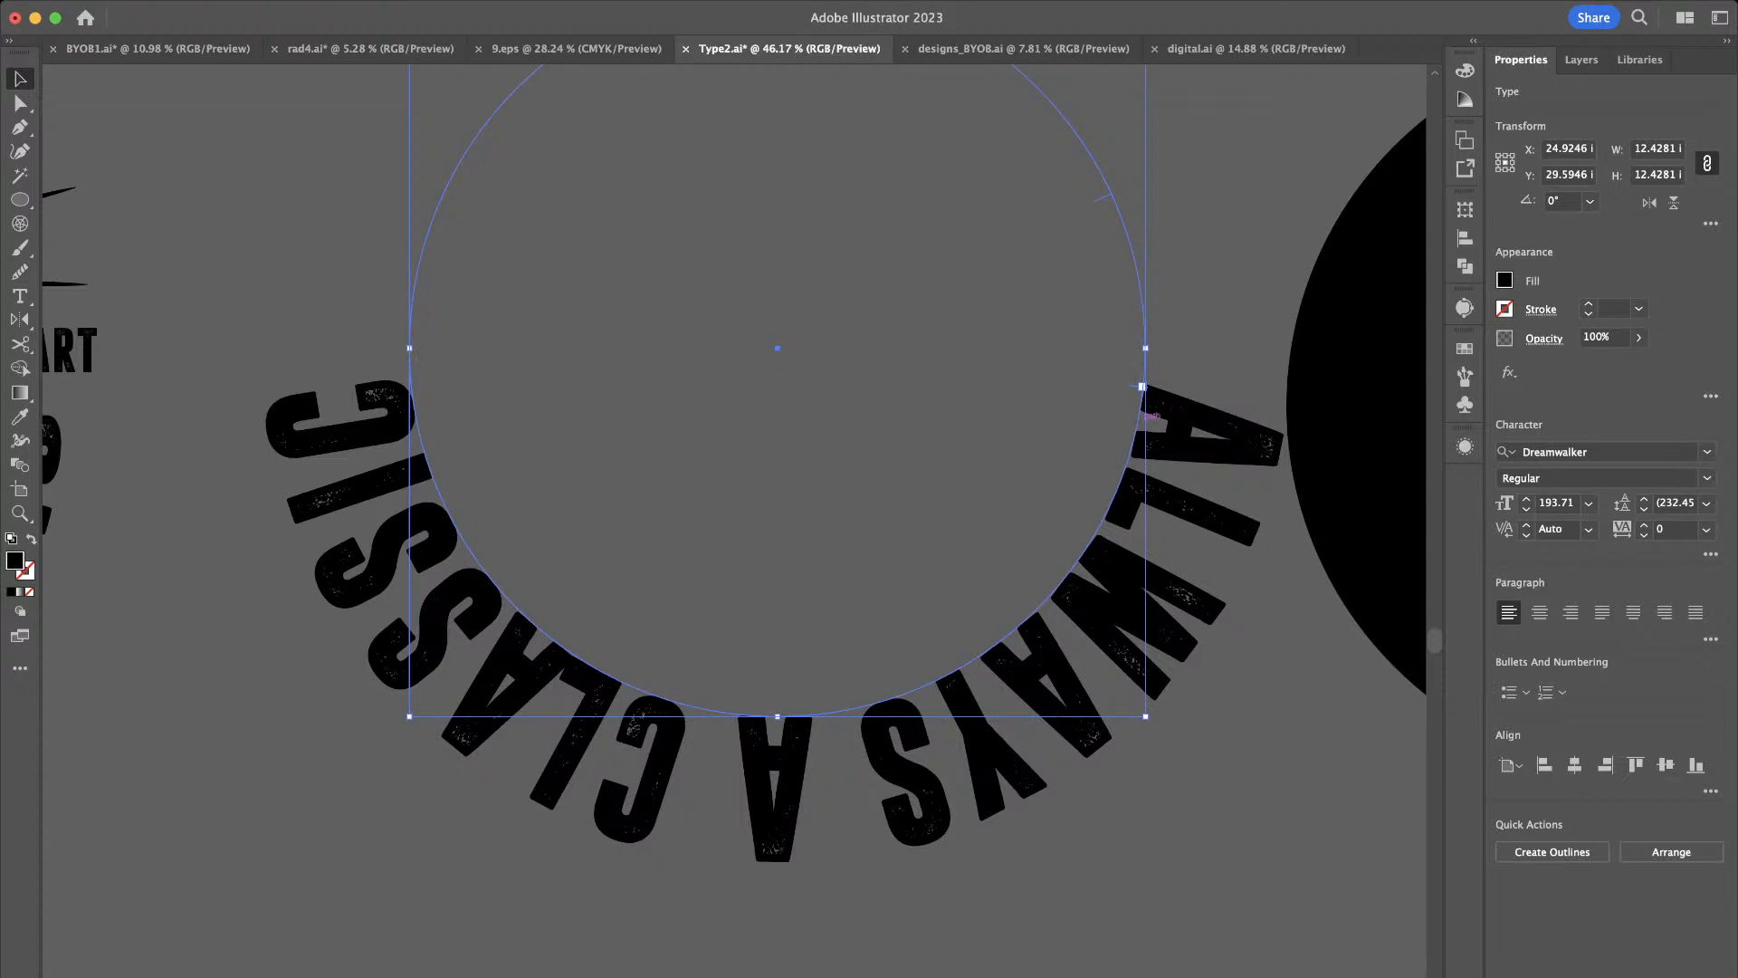
drag(1142, 386, 1141, 388)
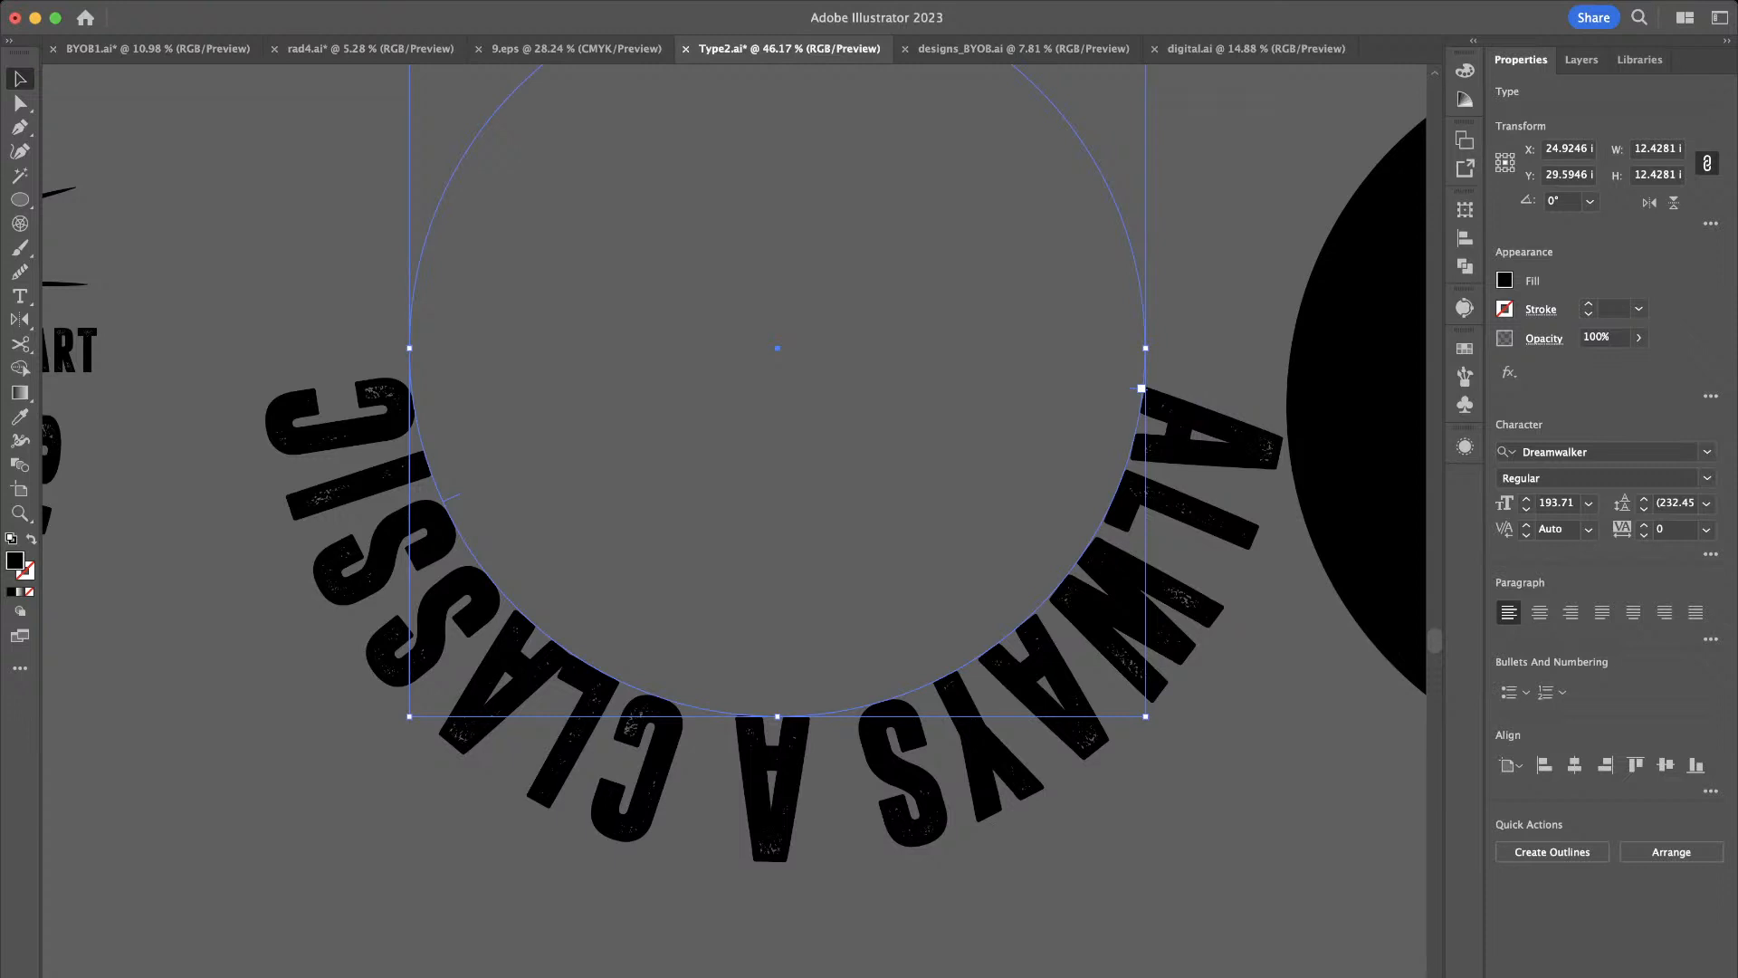
drag(444, 501, 460, 494)
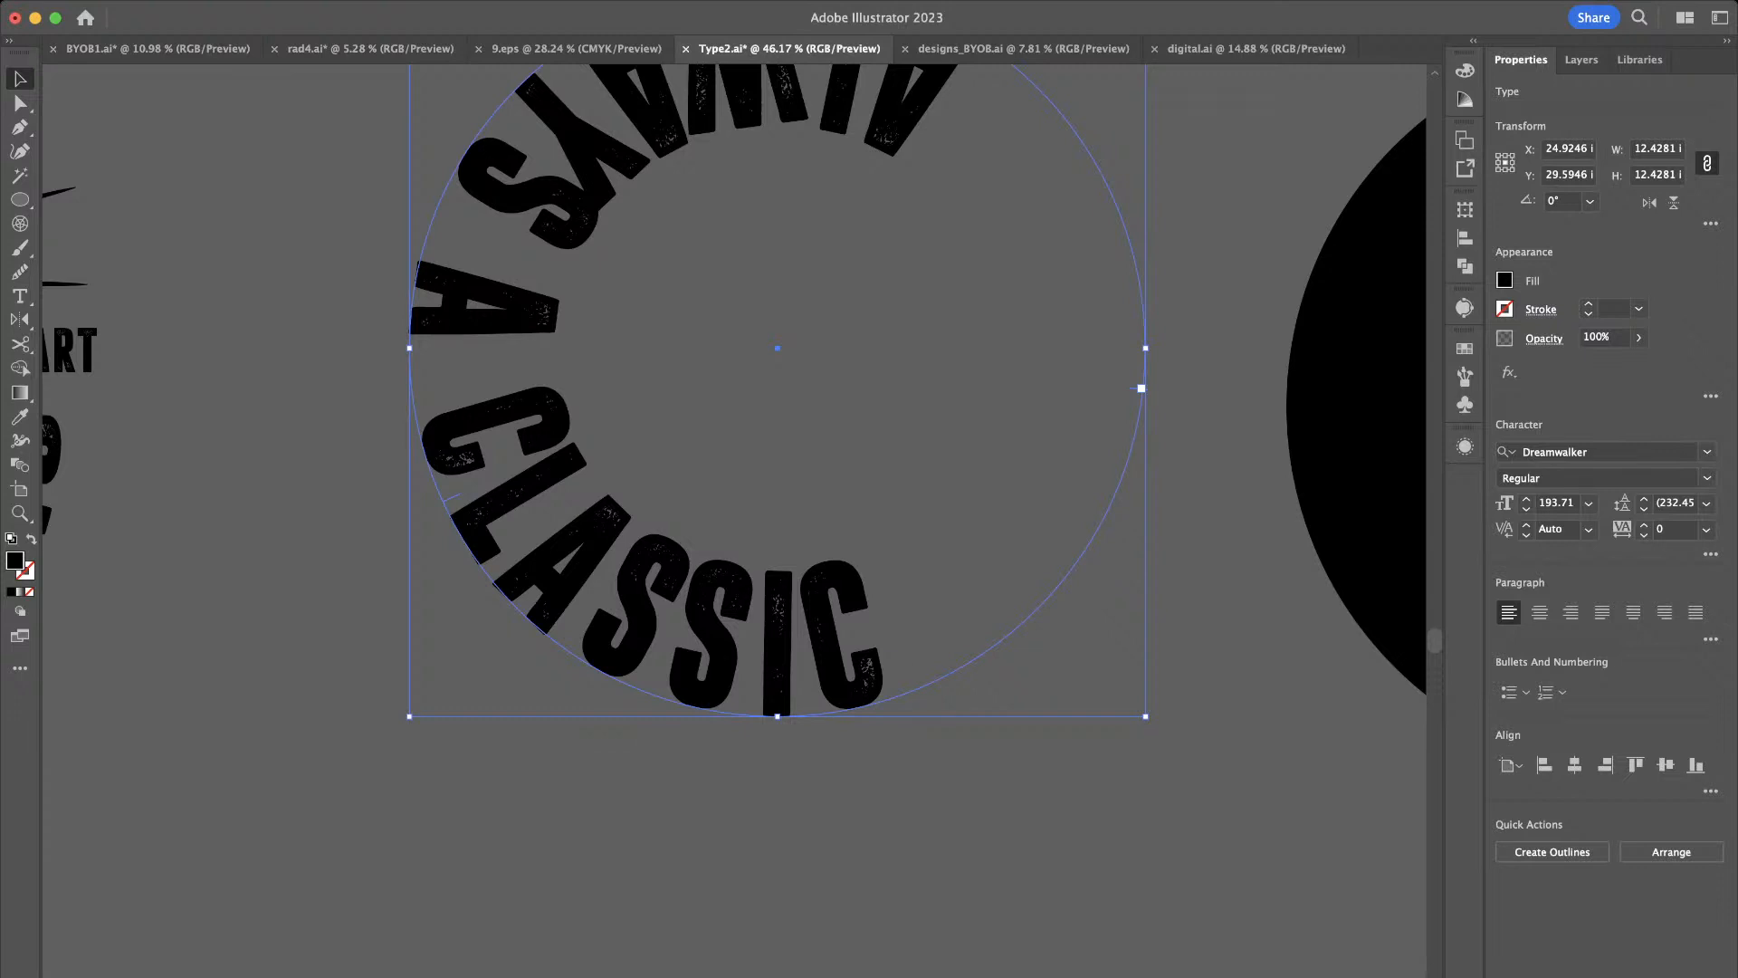
Set the slogan's start bracket at the circle's left edge and its end bracket on the upper-right arc, fitting in all of CLASSIC
scroll(818, 670, down, 3)
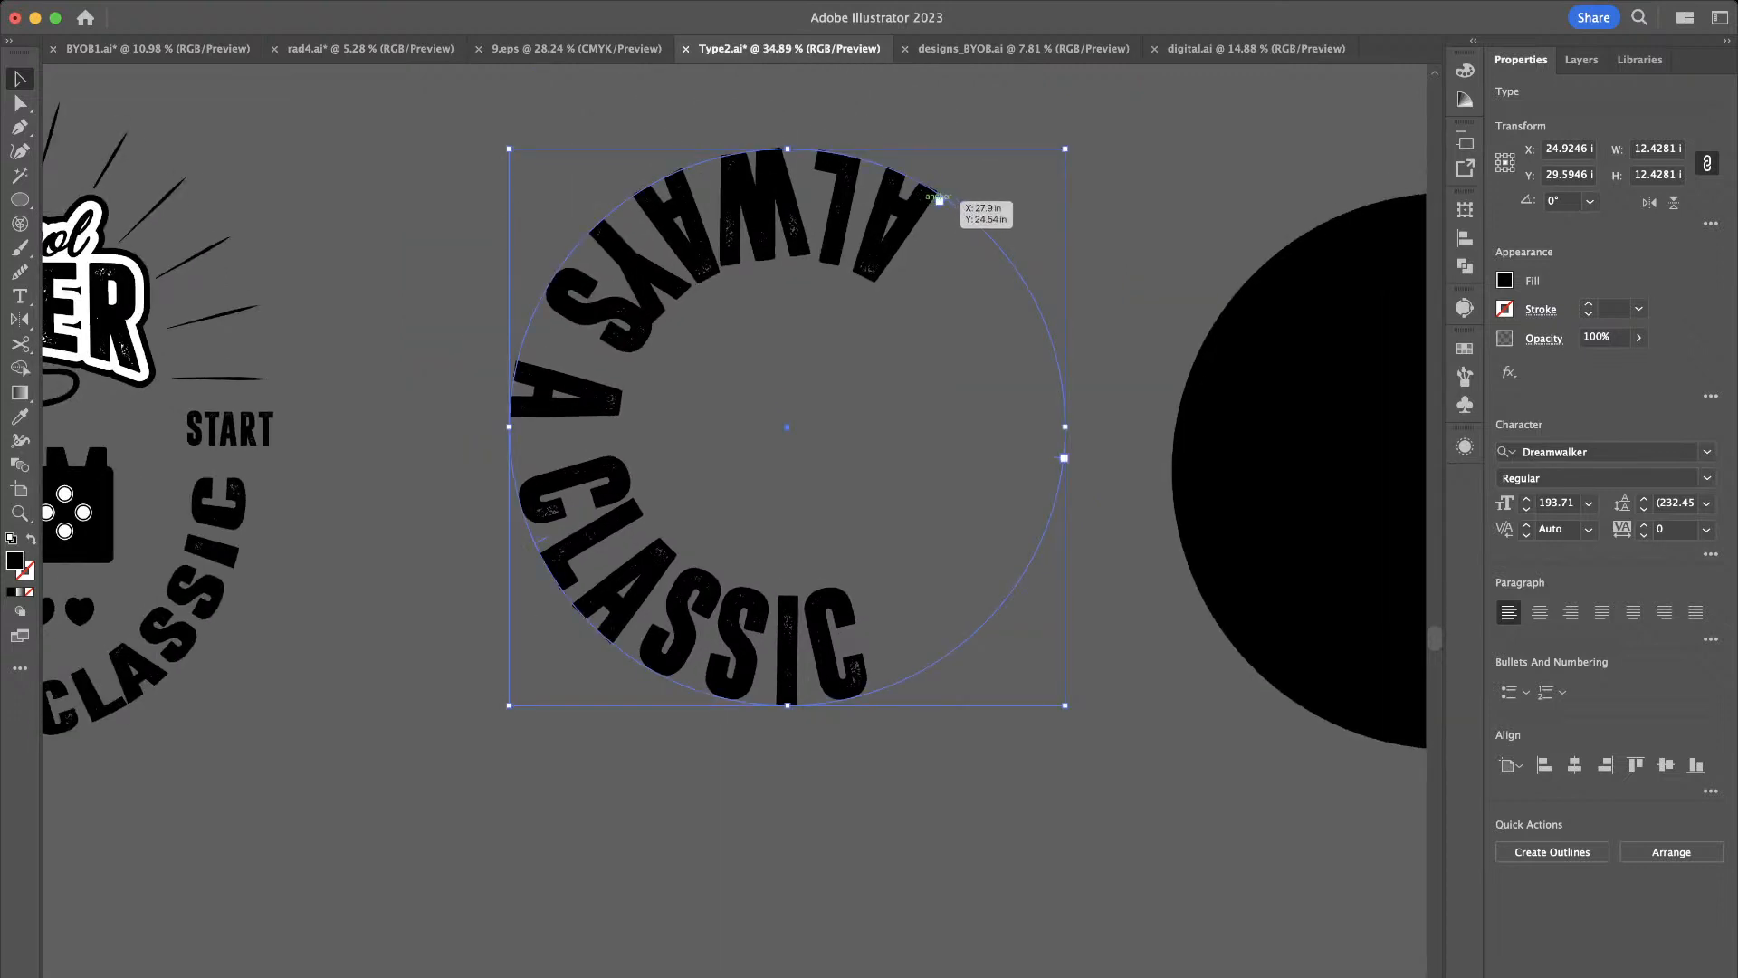
scroll(563, 214, up, 5)
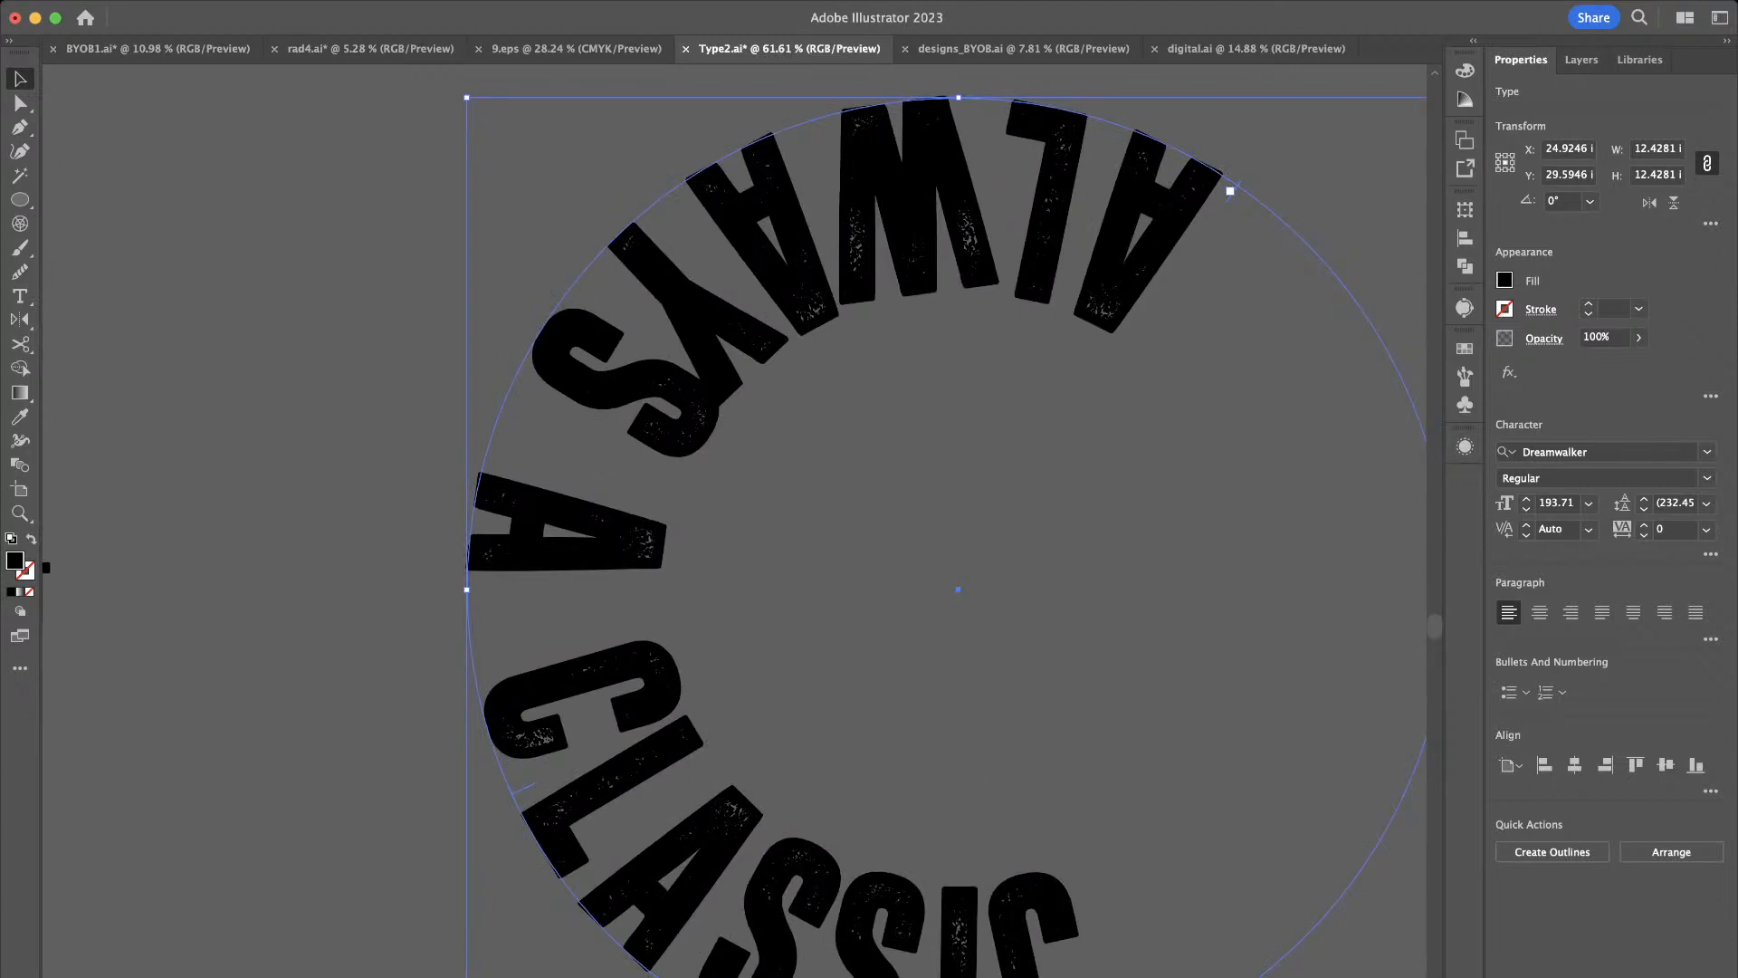
drag(1229, 190, 470, 611)
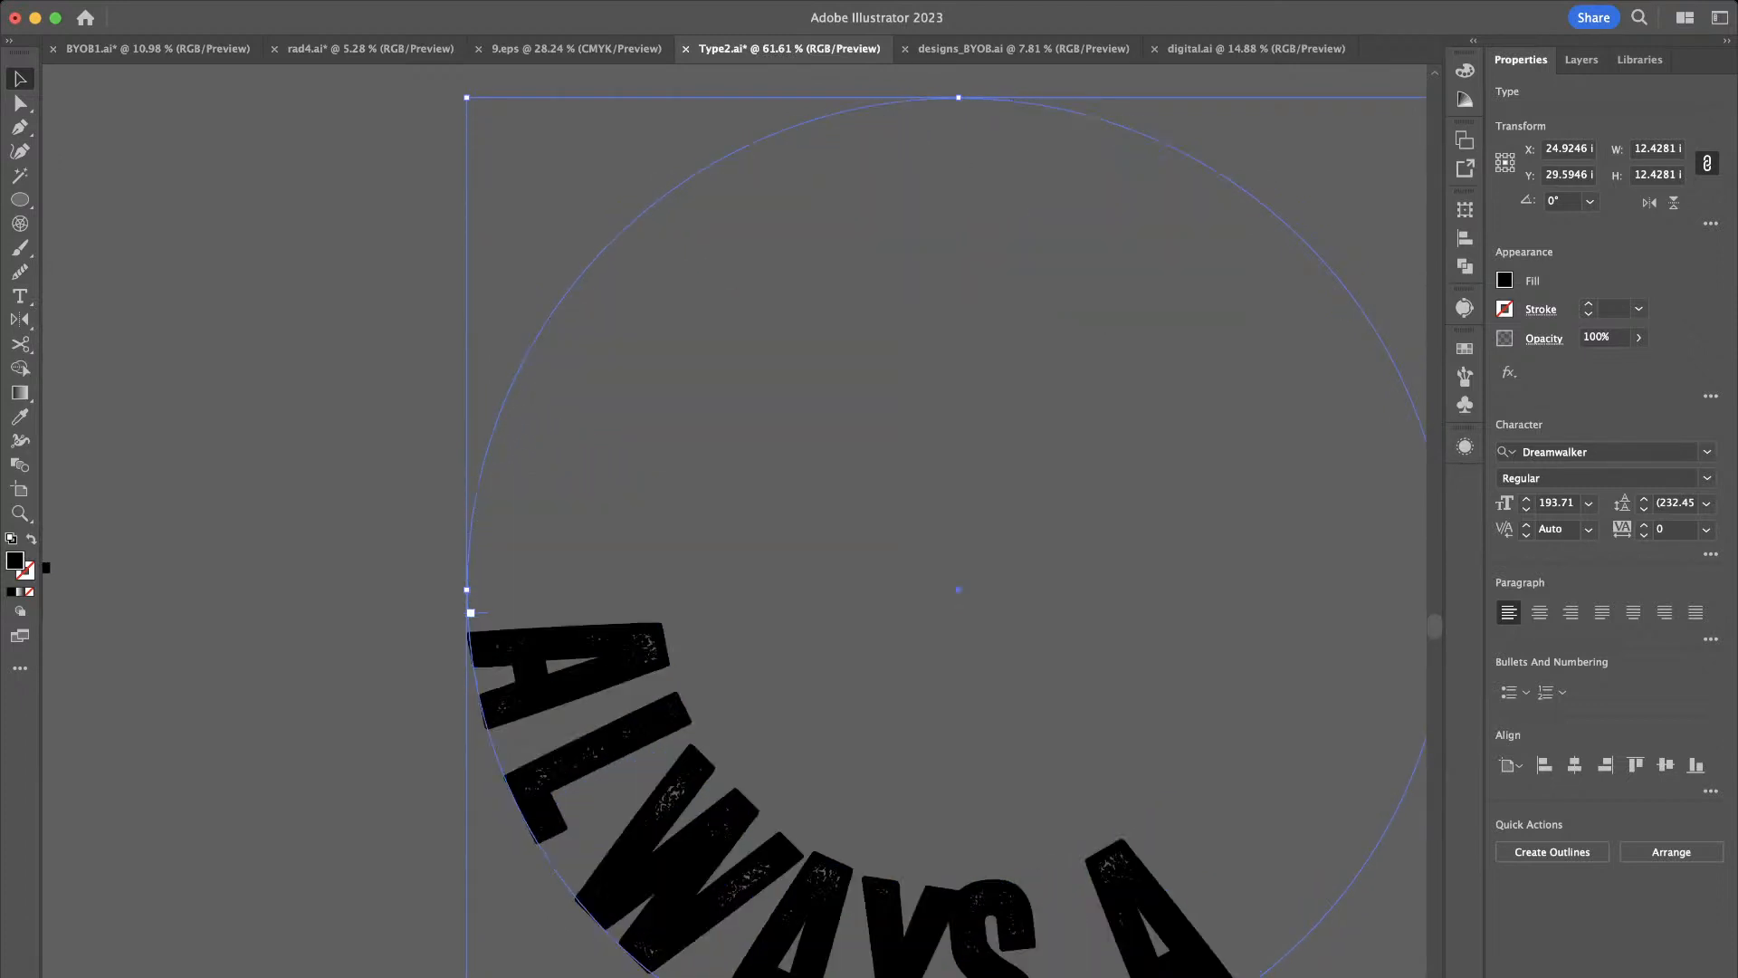
scroll(728, 536, right, 5)
scroll(729, 536, down, 1)
scroll(729, 536, down, 2)
scroll(729, 536, right, 1)
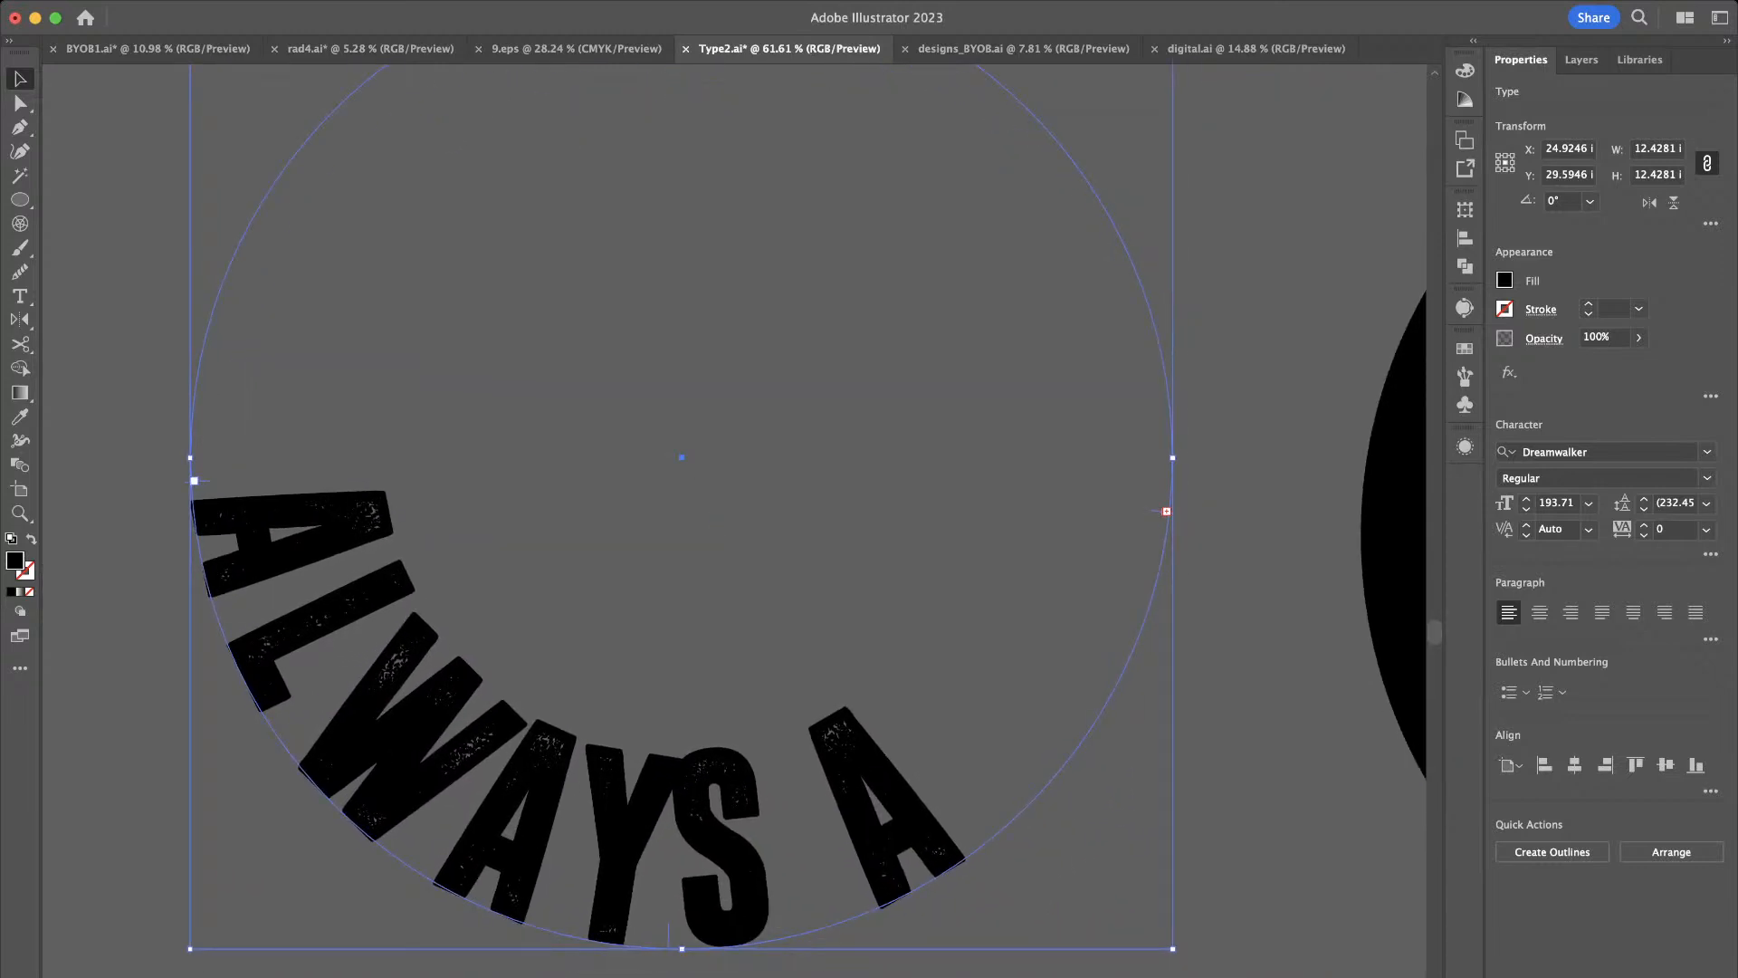
drag(1166, 510, 912, 50)
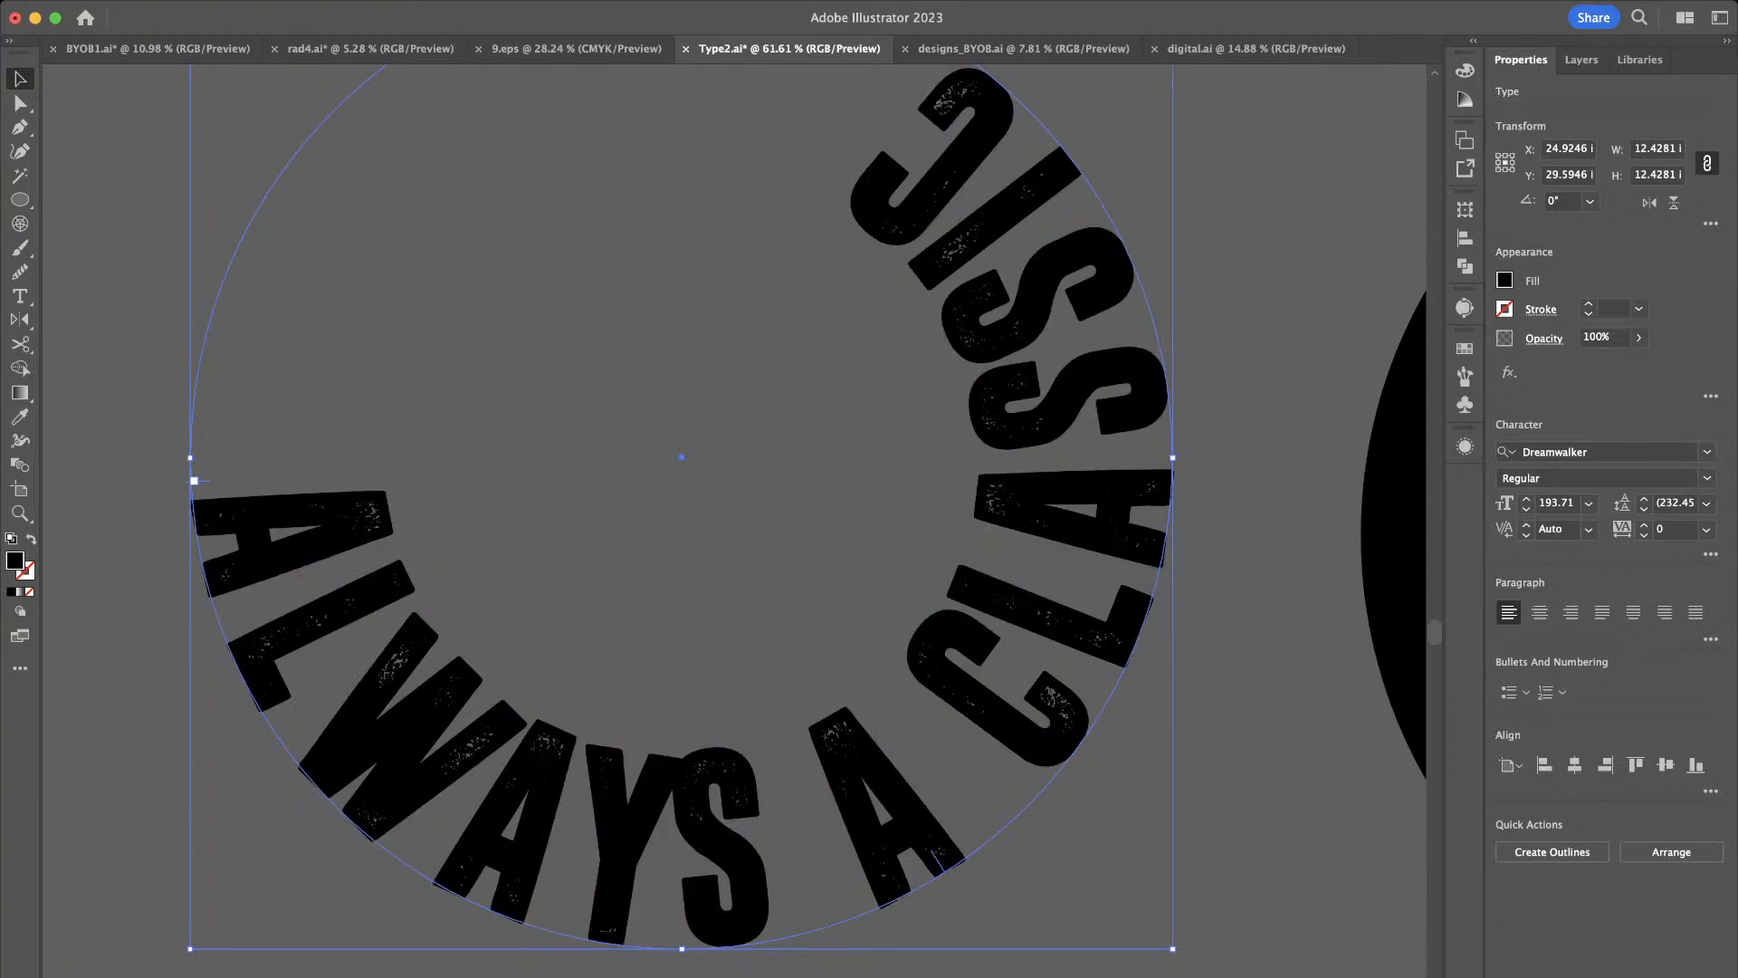
Slide the start bracket up to the circle's upper-left arc, centring the slogan evenly around the lower half
scroll(889, 401, down, 1)
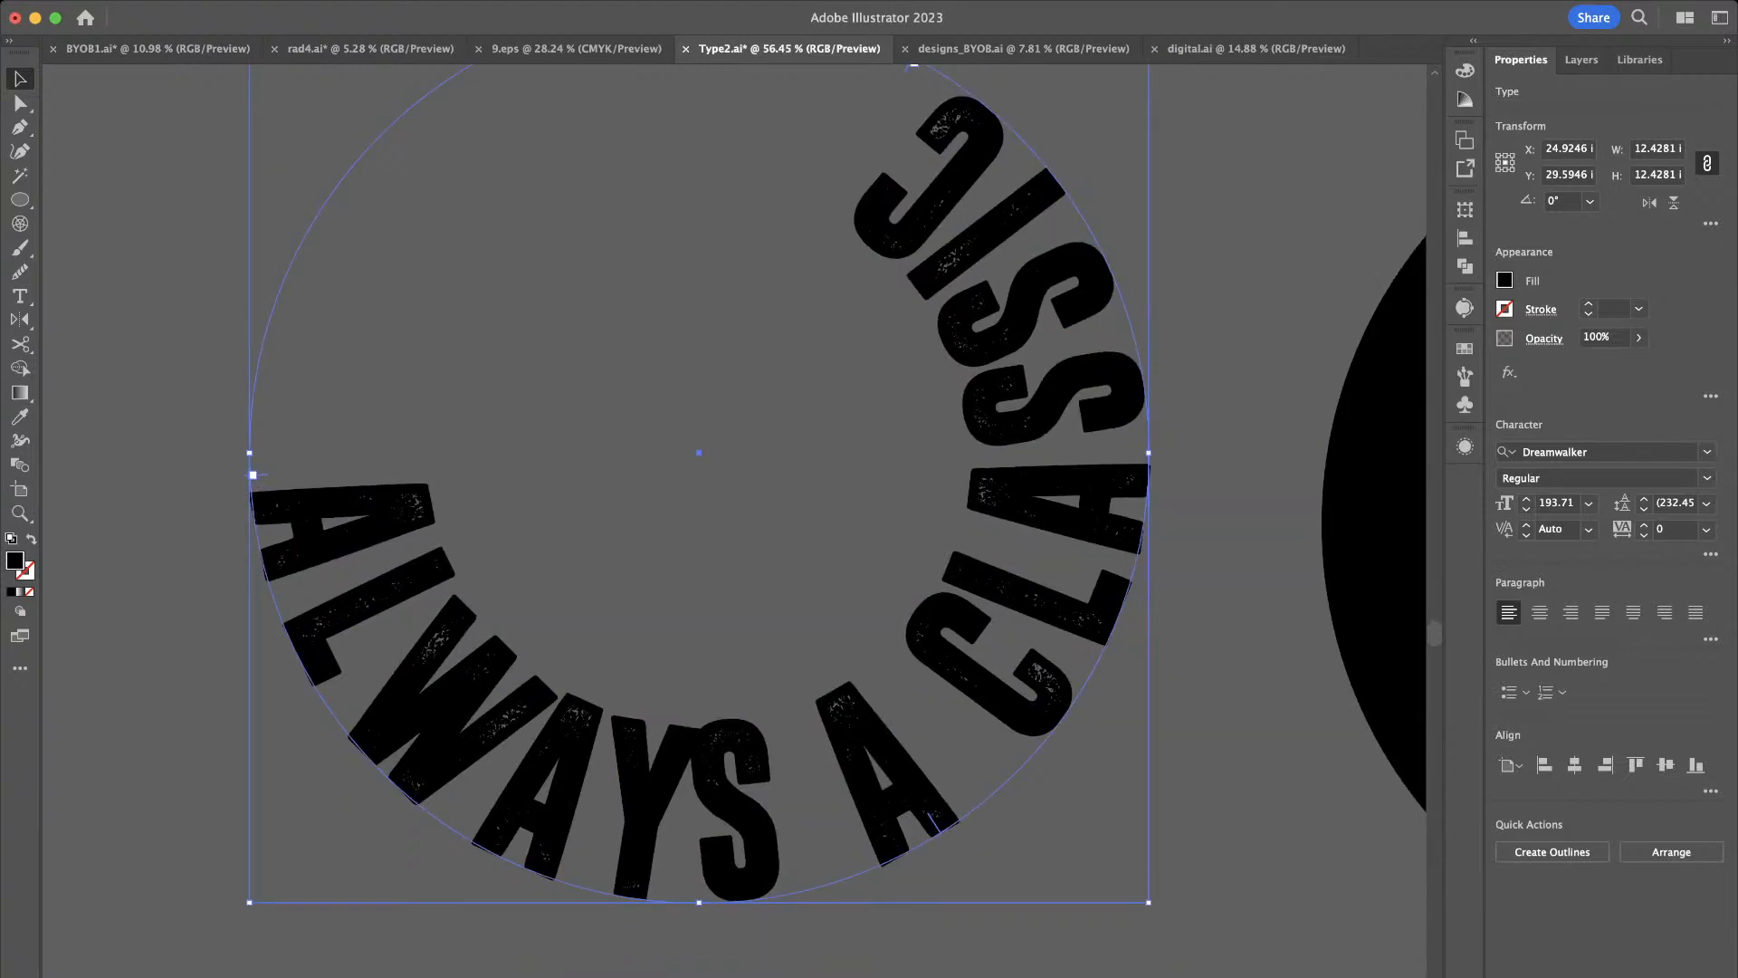
drag(253, 474, 301, 247)
scroll(301, 246, down, 5)
scroll(312, 249, left, 2)
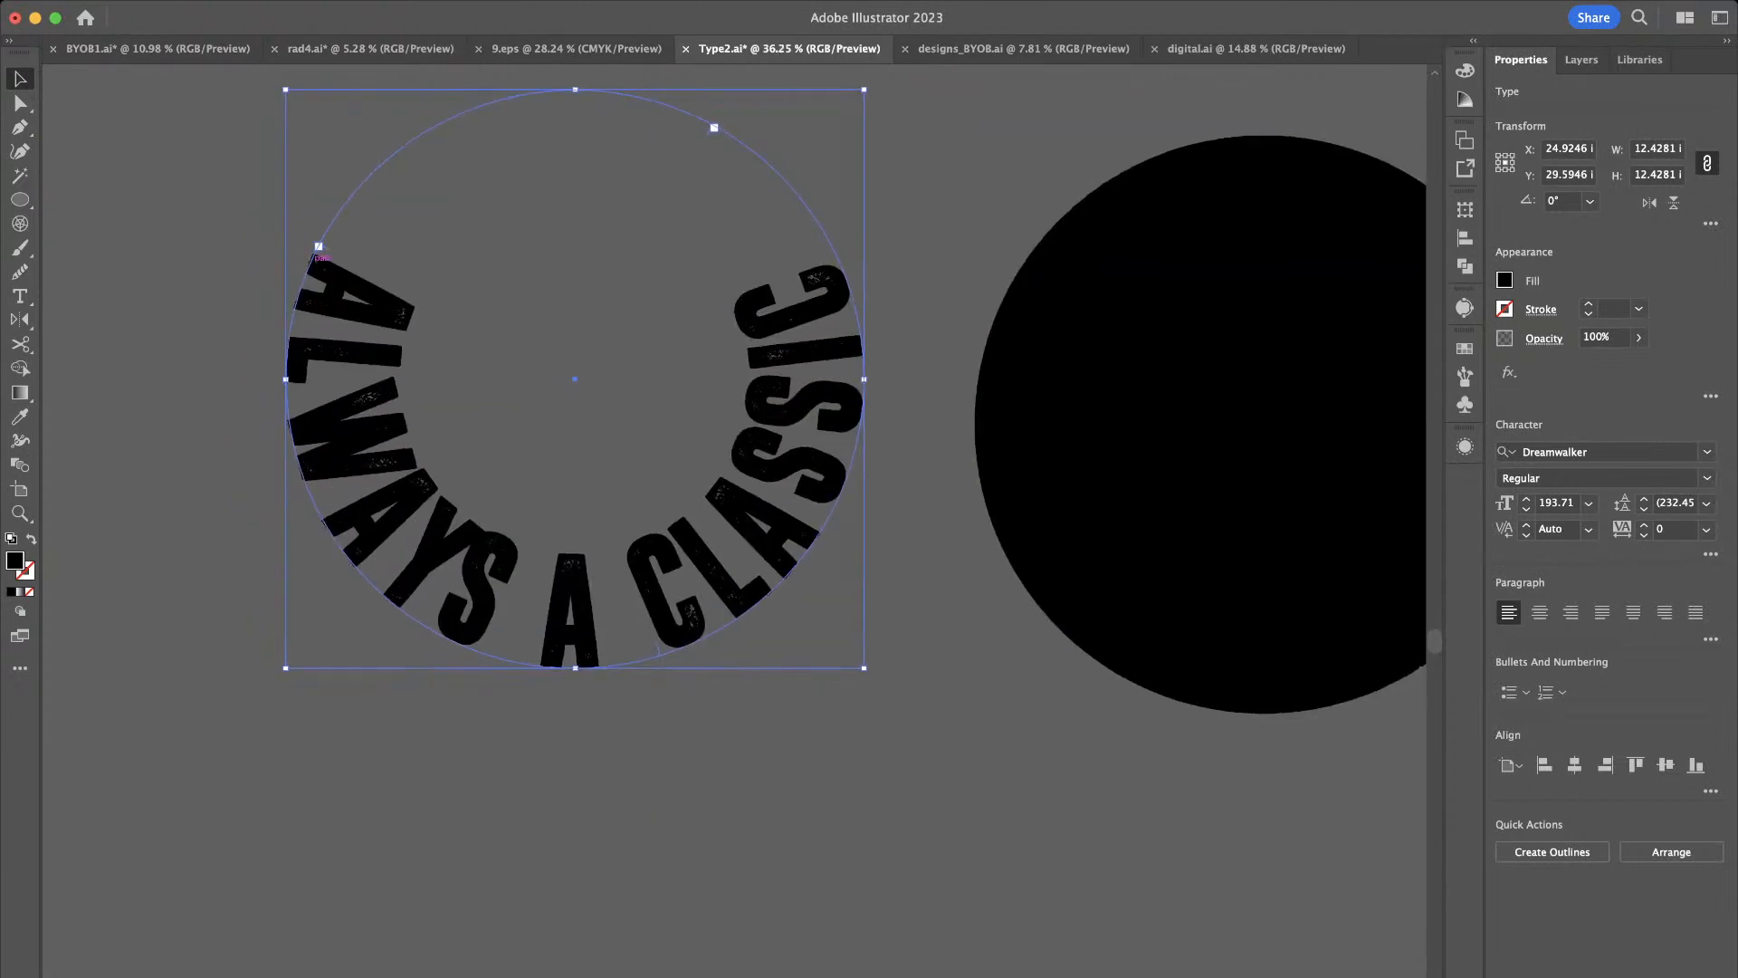
scroll(317, 251, down, 2)
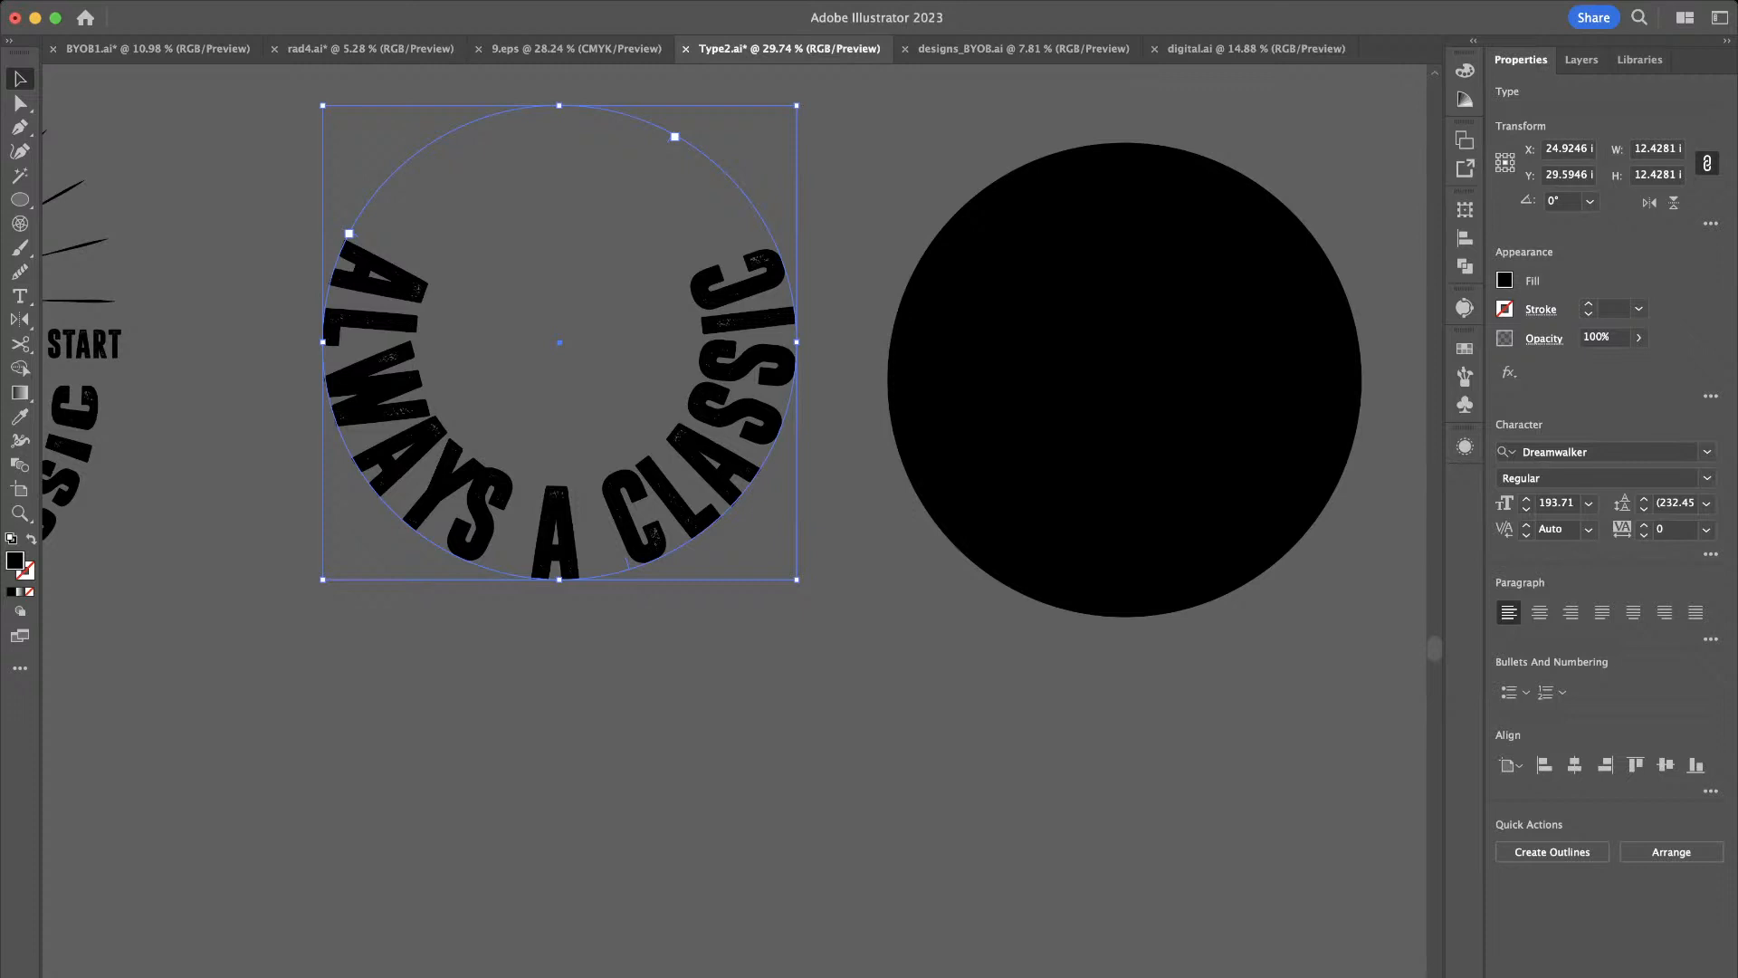
Try the slogan flipped outside the circle and with different baseline shifts, and return it to its centred inside position
drag(628, 563, 627, 561)
key(super+h)
key(super+z)
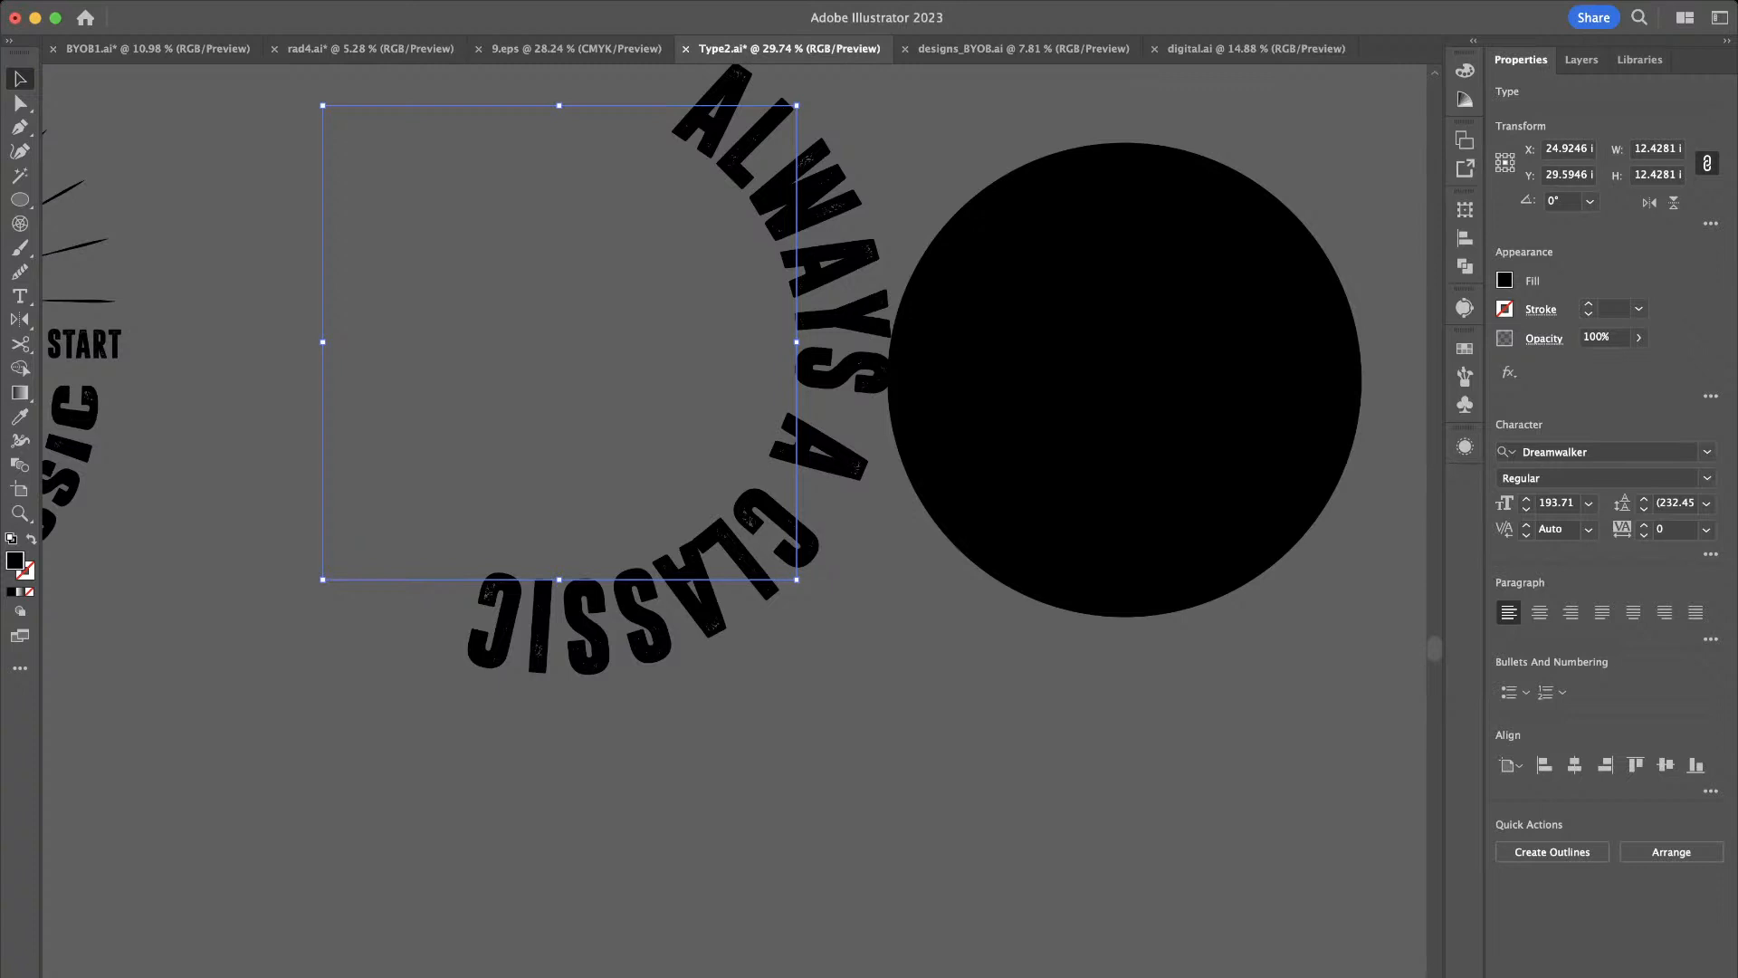
key(super+z)
key(super+z)
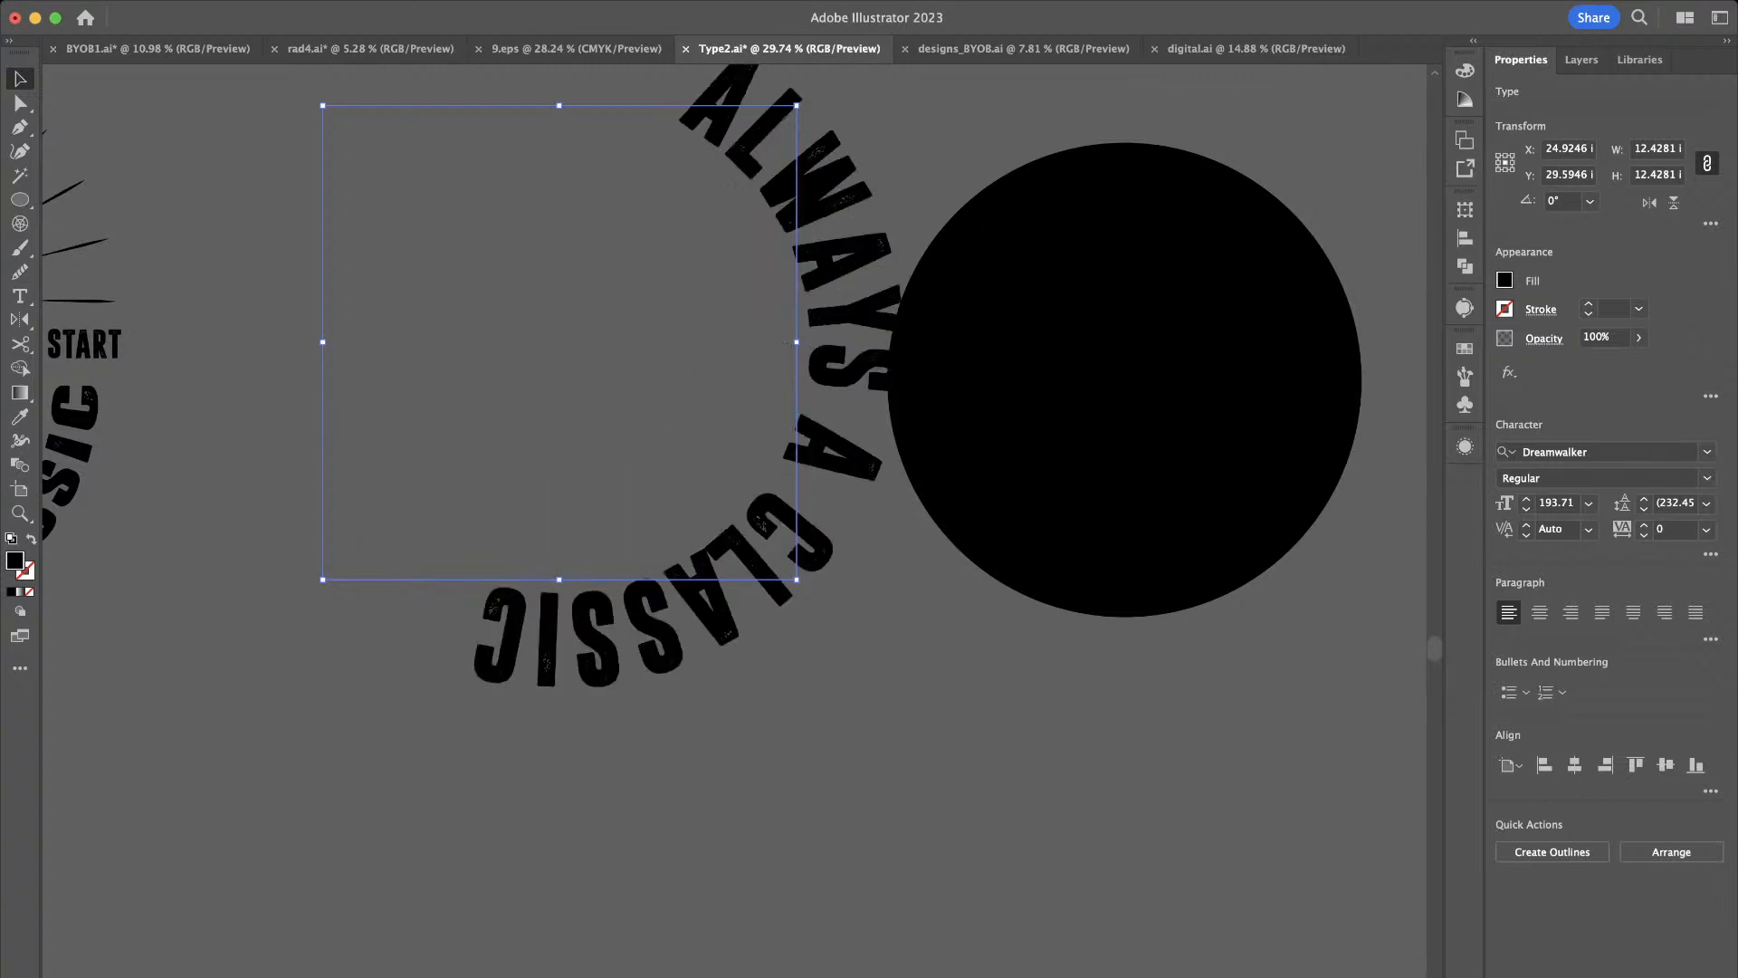
key(super+shift+z)
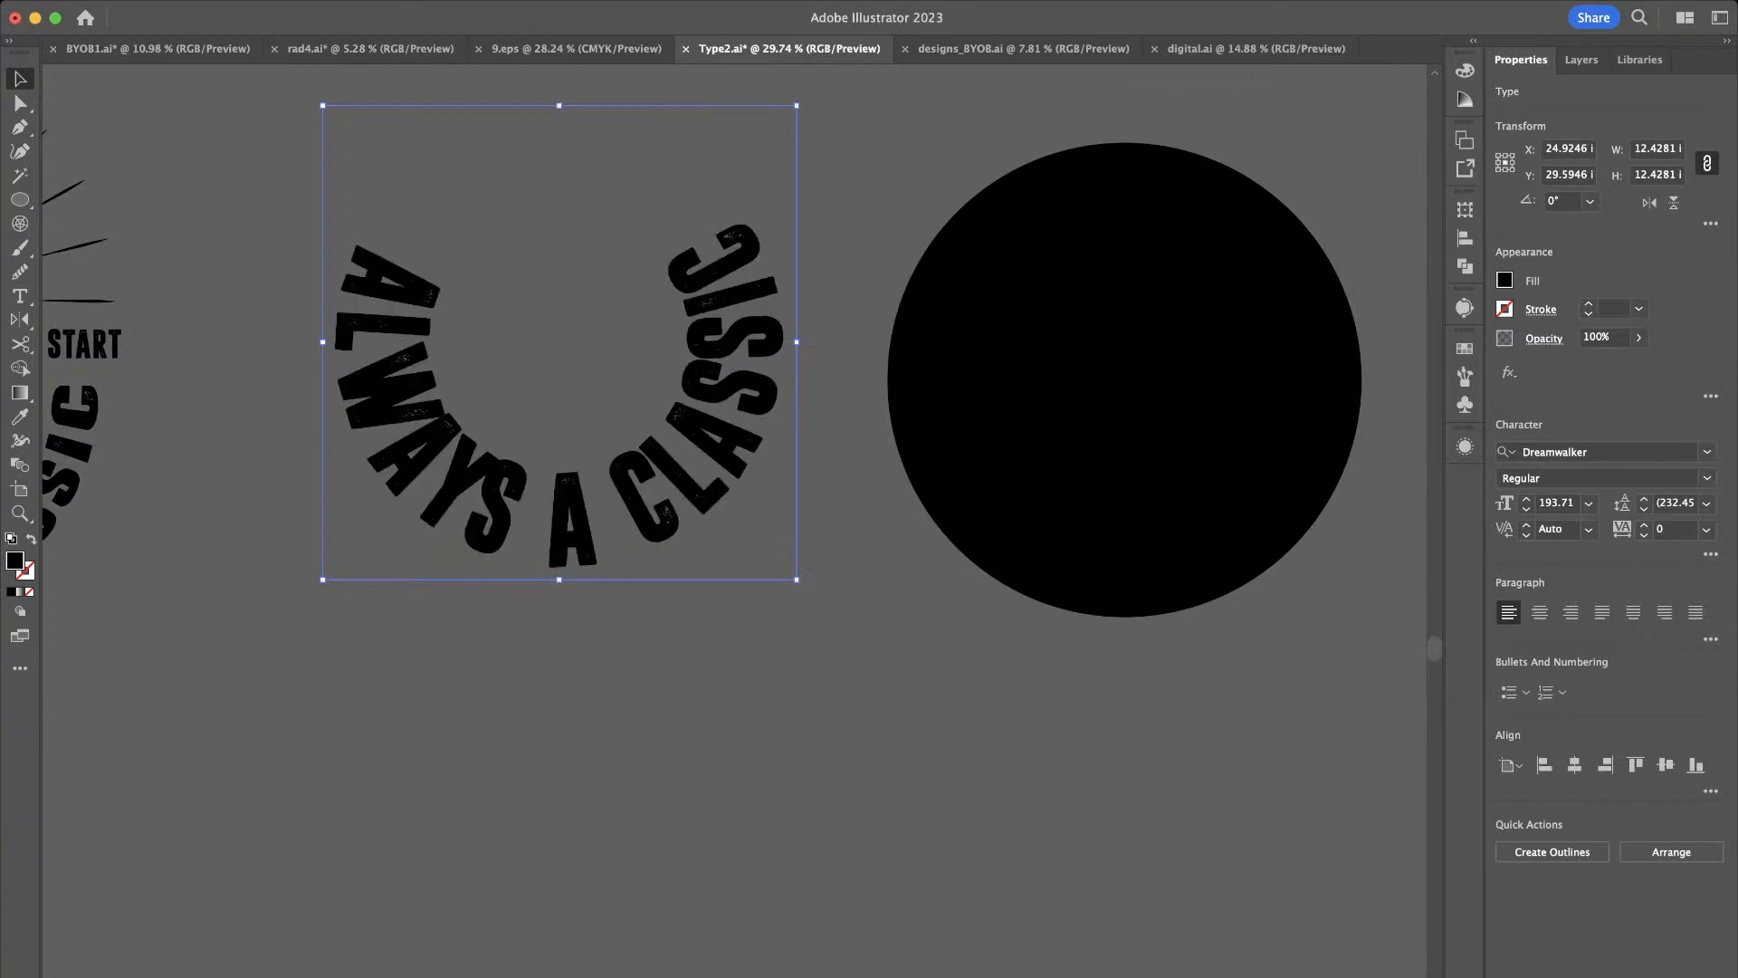
key(super+z)
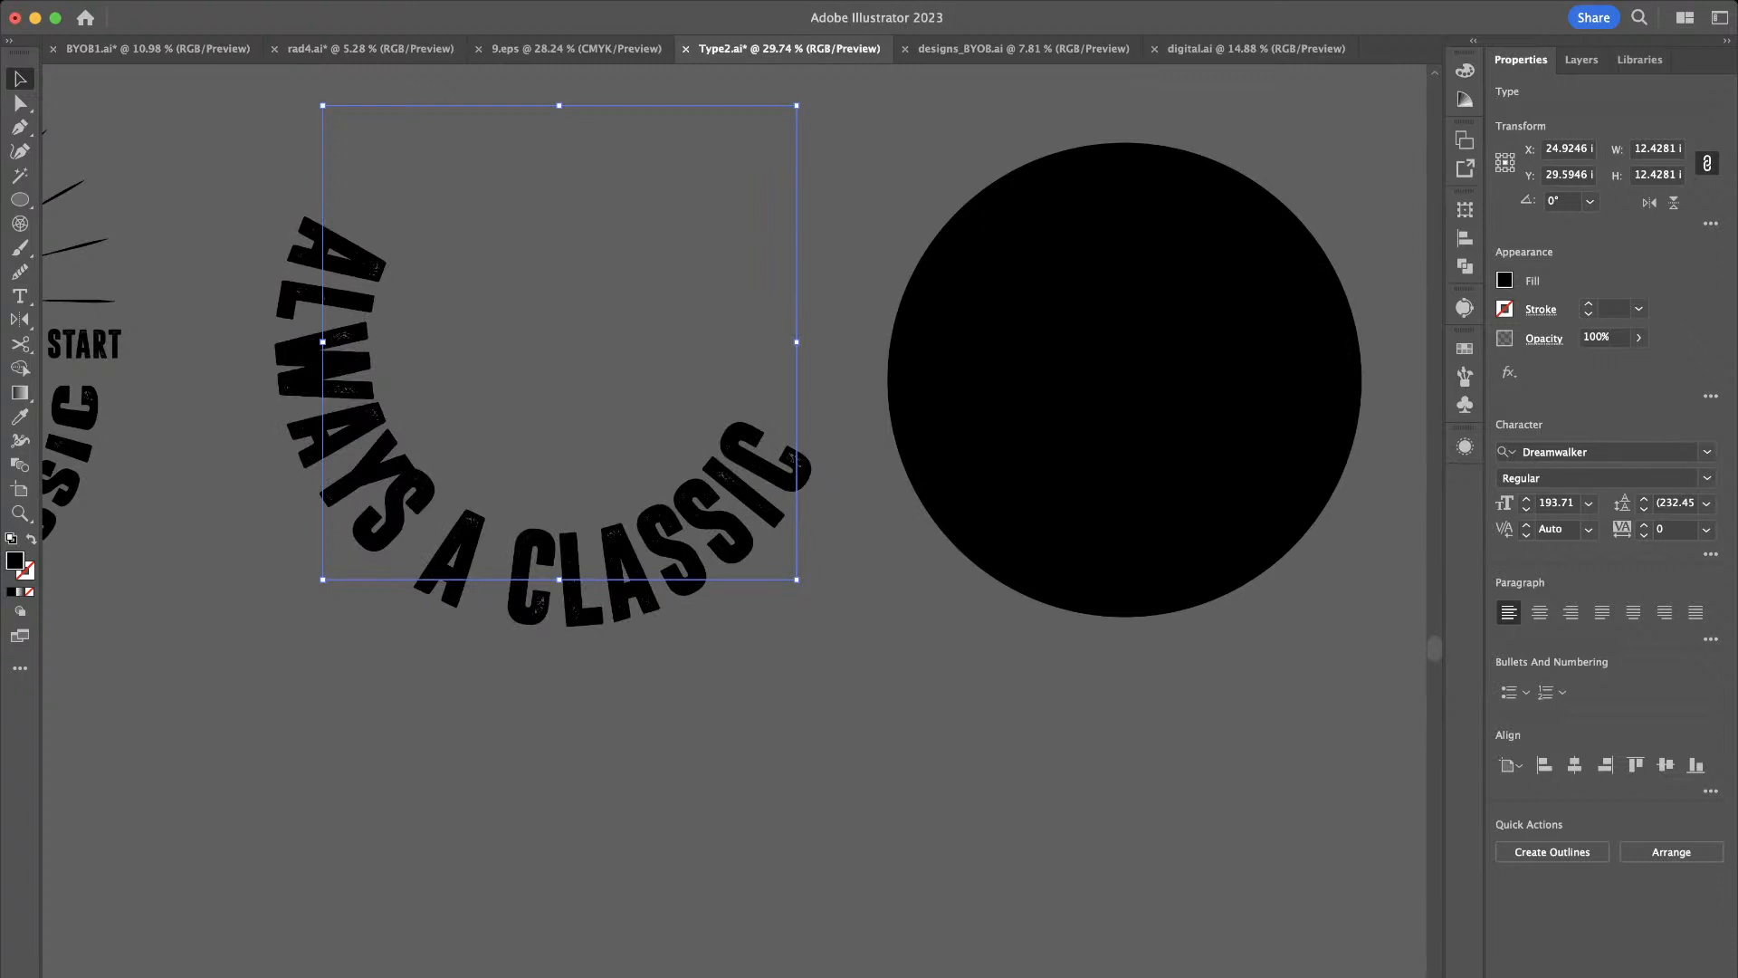
key(super+z)
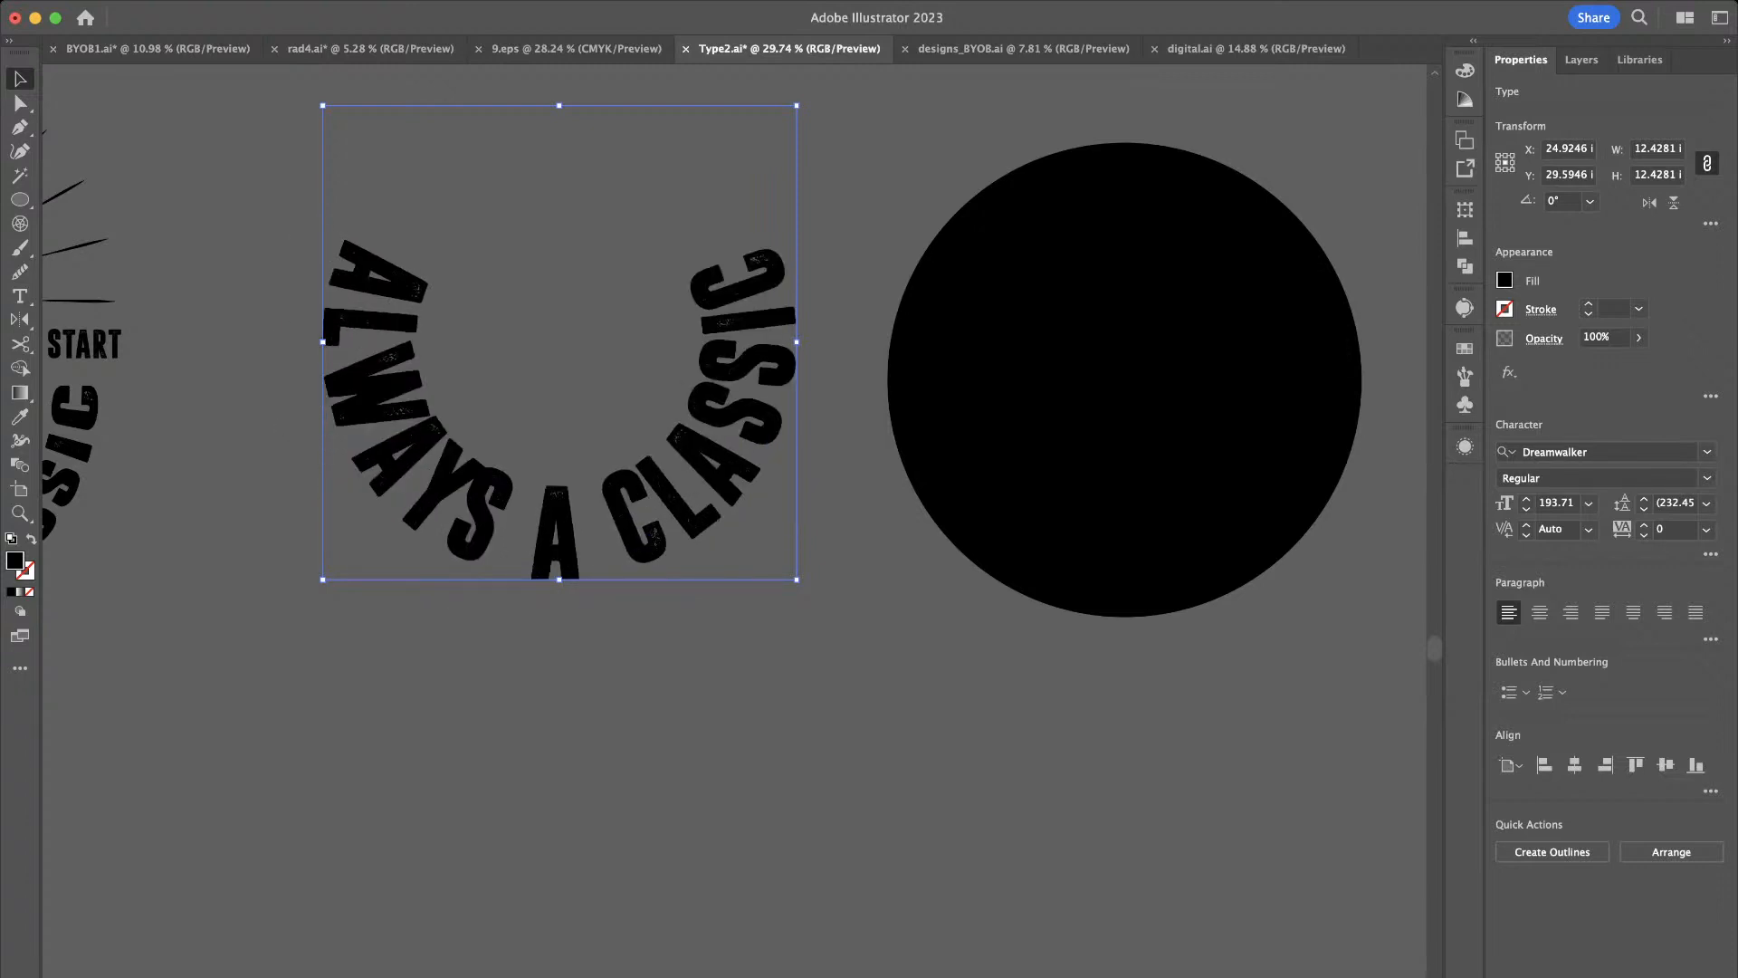
Lower the slogan's baseline shift to push the letters outside the circle, keeping them upright, and show the circle path again
key(alt+shift+Up)
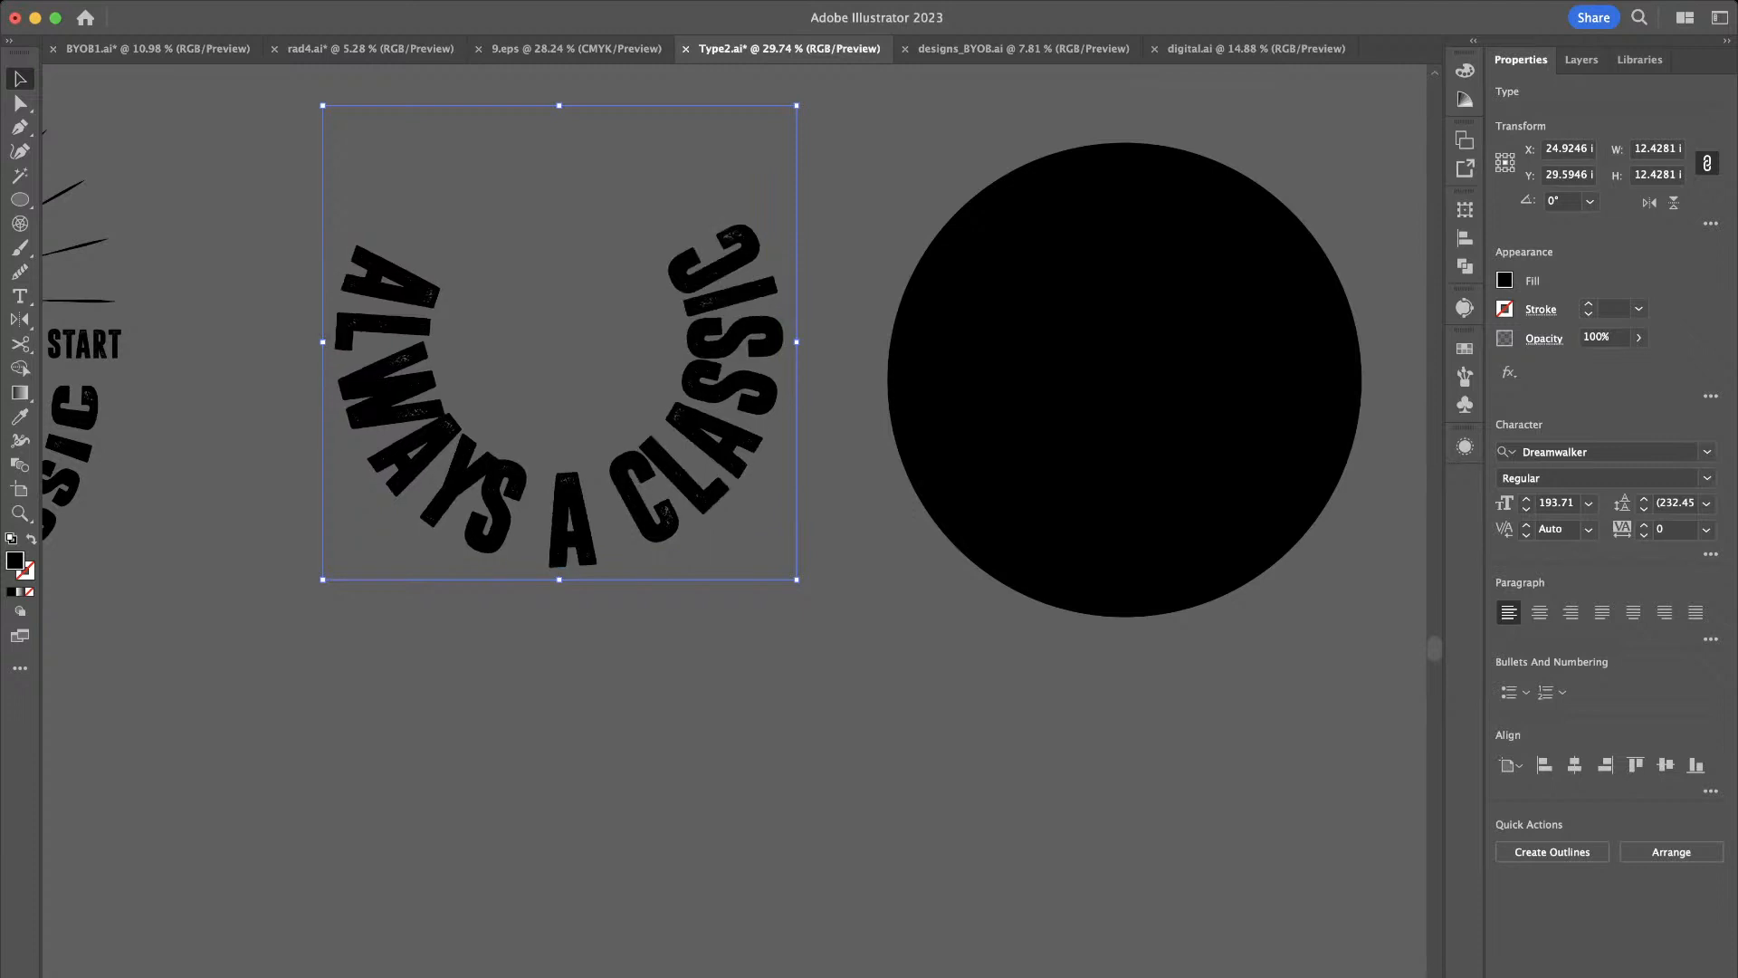
key(Up)
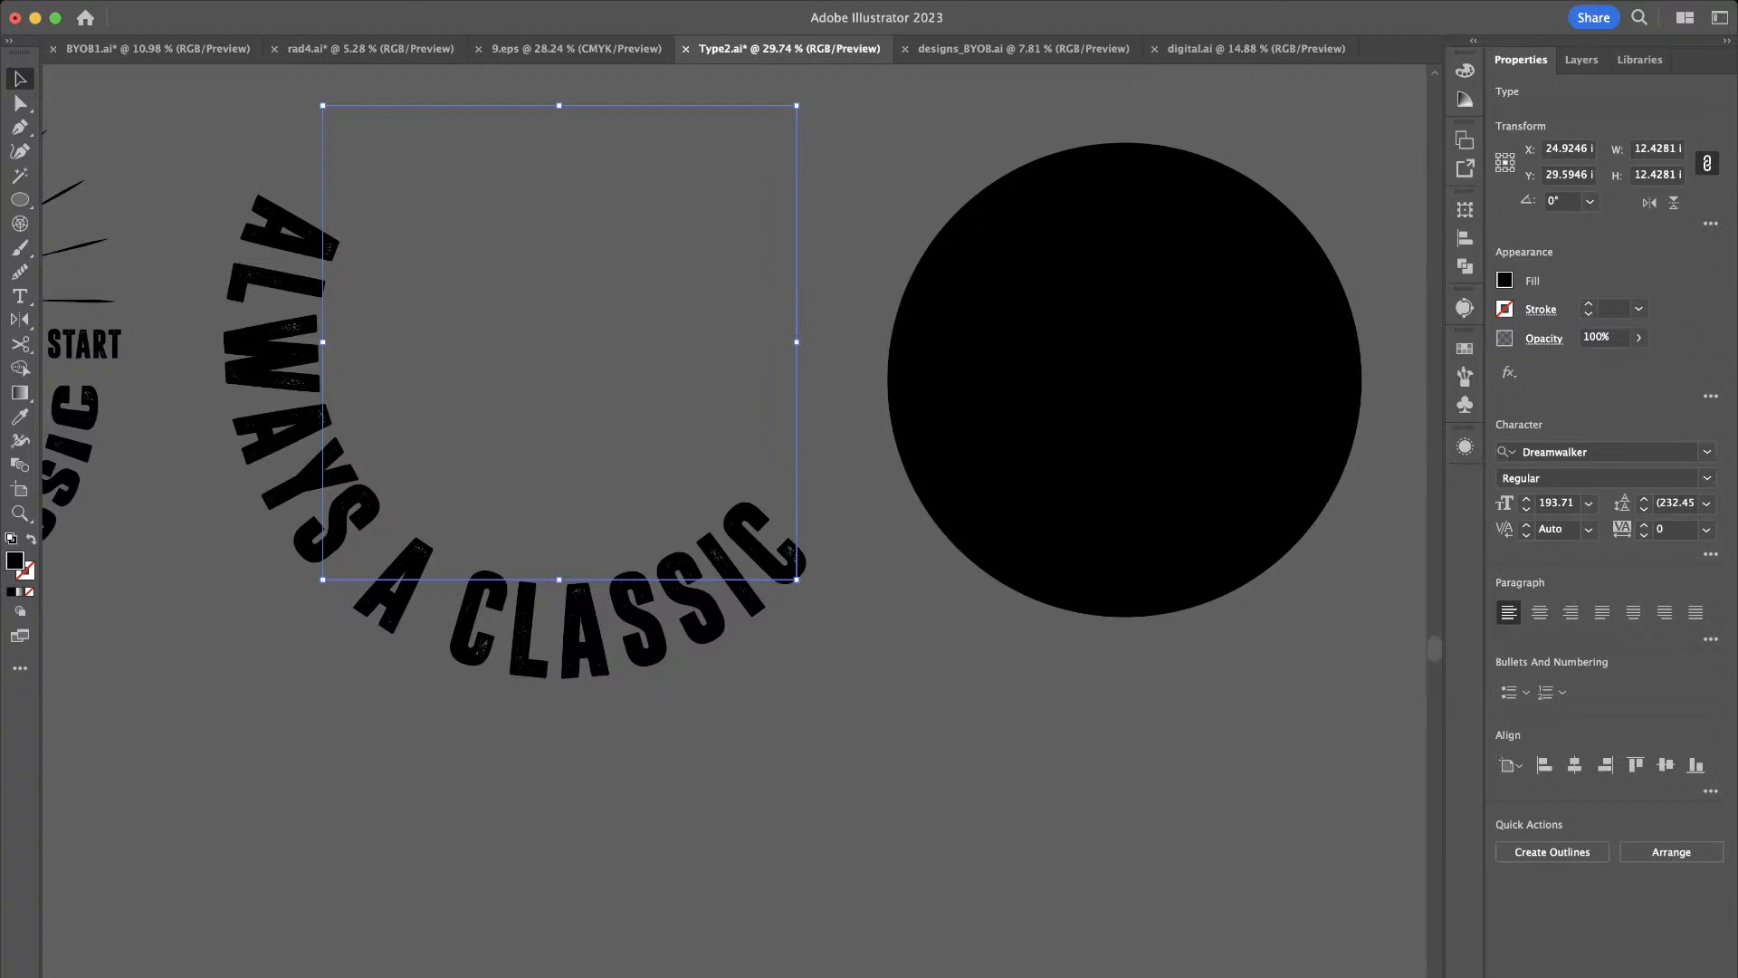
click(824, 665)
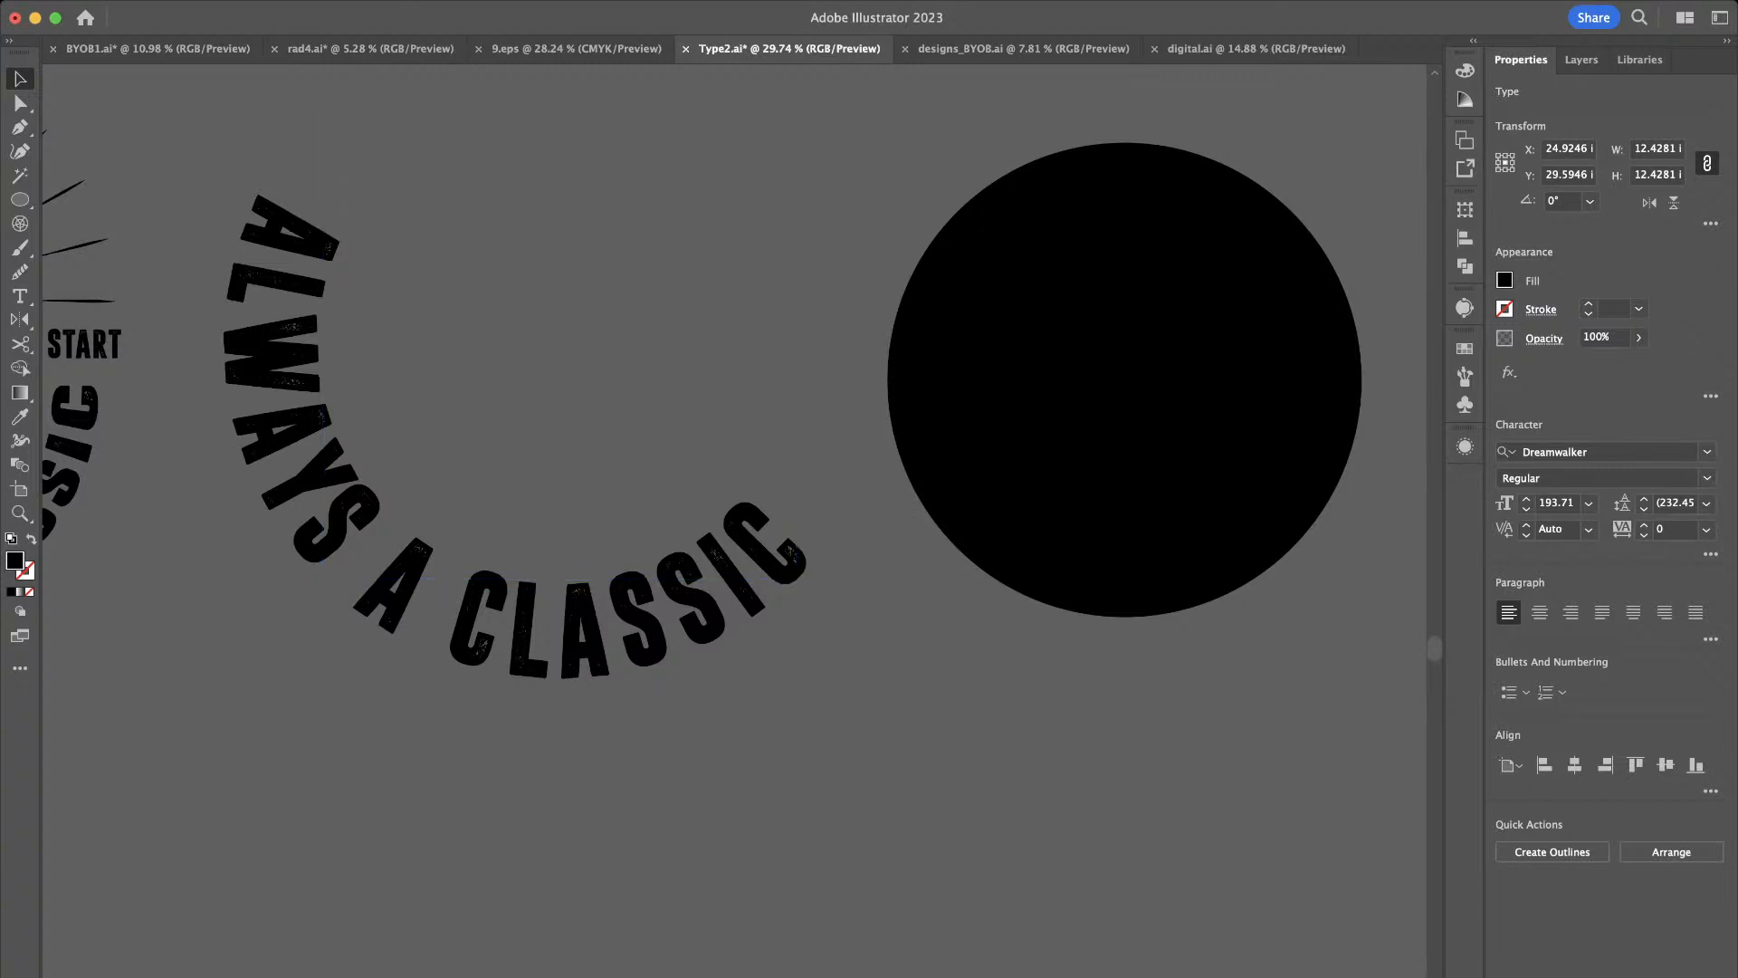
click(760, 561)
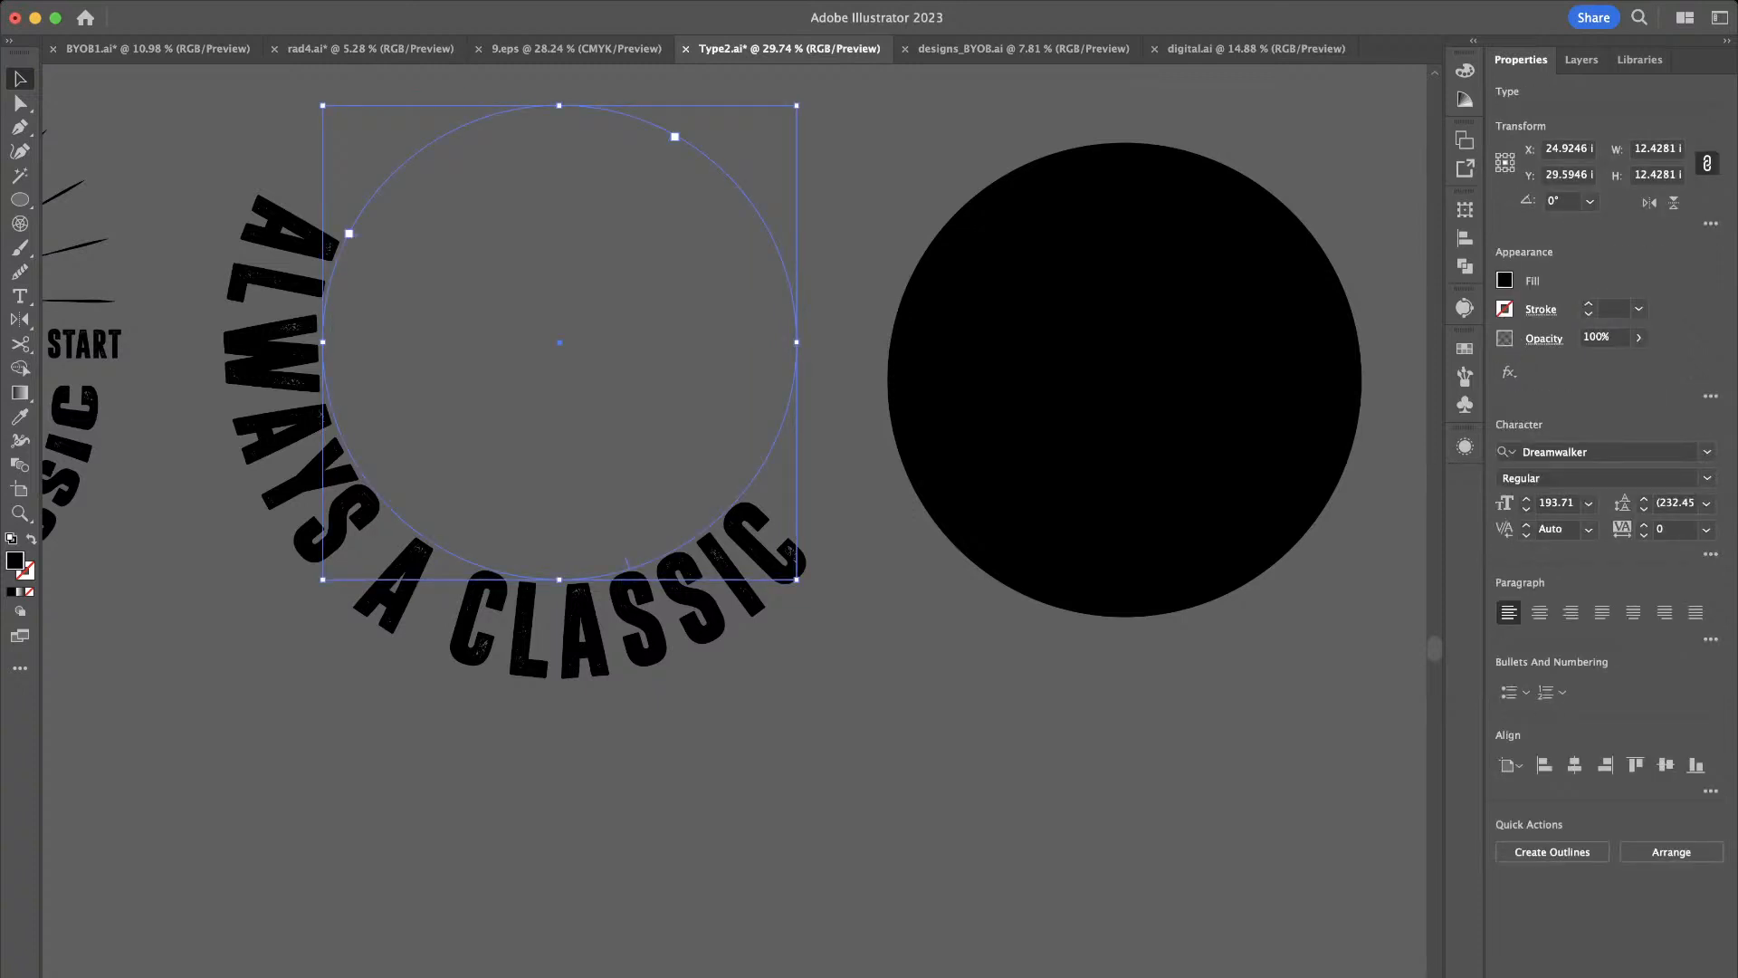
Slide the slogan's start bracket down to the circle's left edge, centring the outside lettering around the lower half
scroll(440, 278, up, 6)
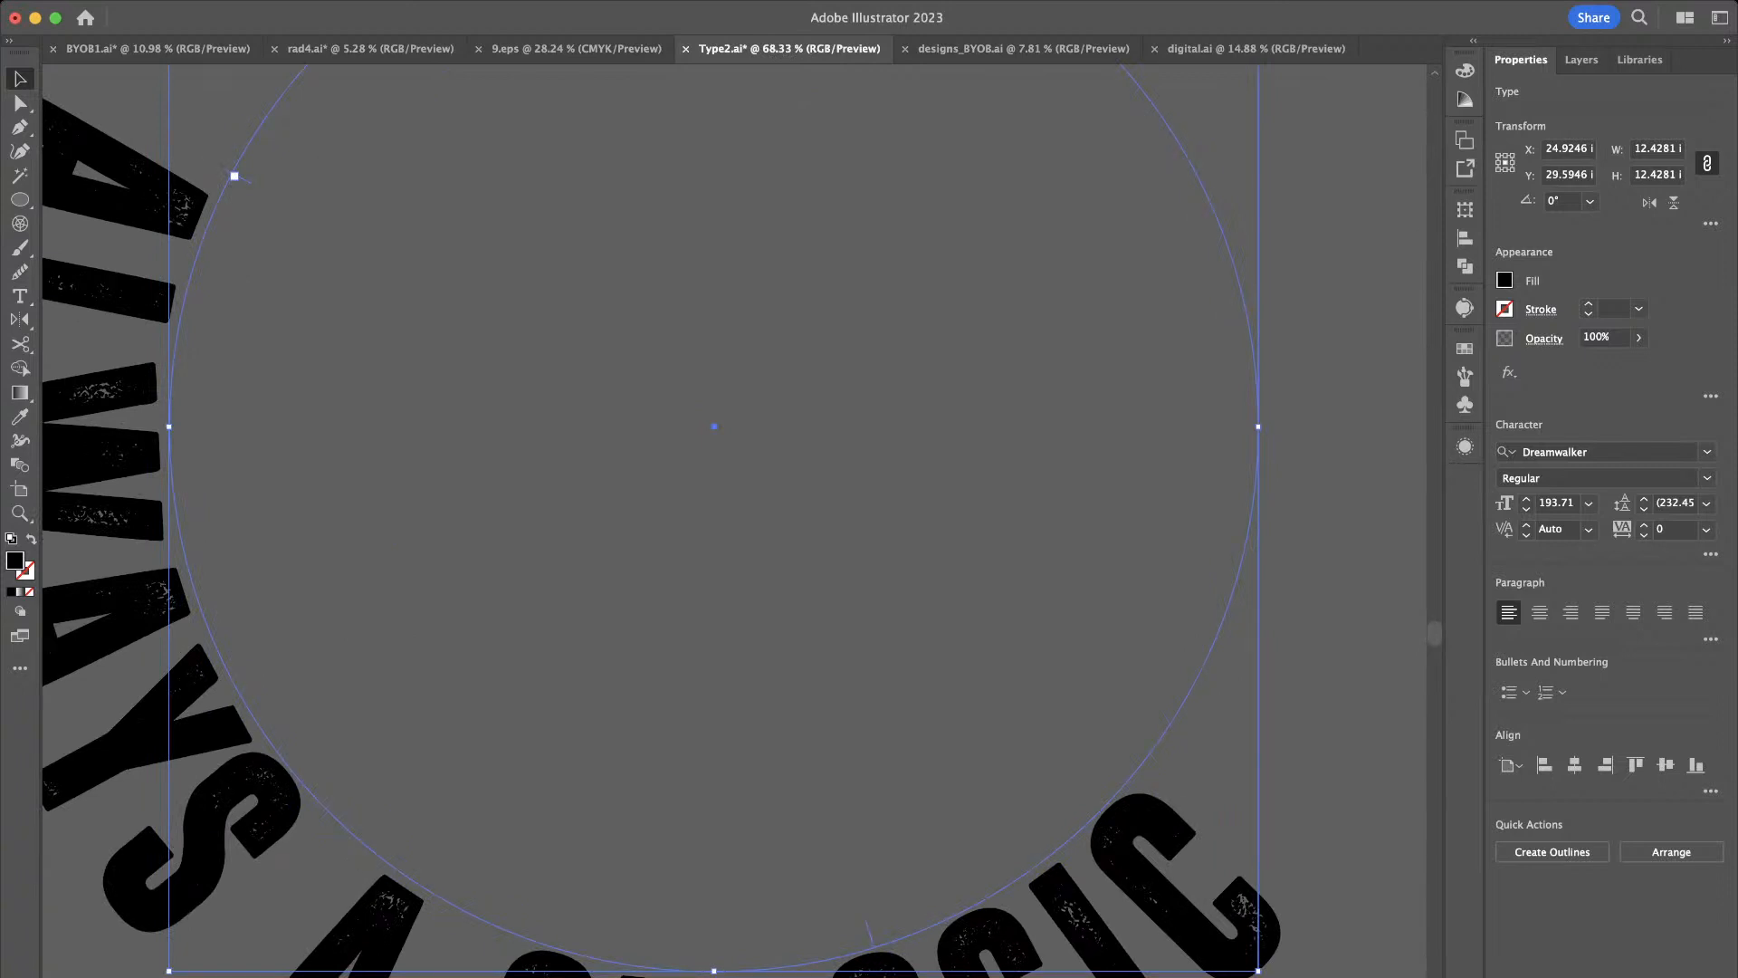
drag(235, 175, 175, 484)
click(485, 474)
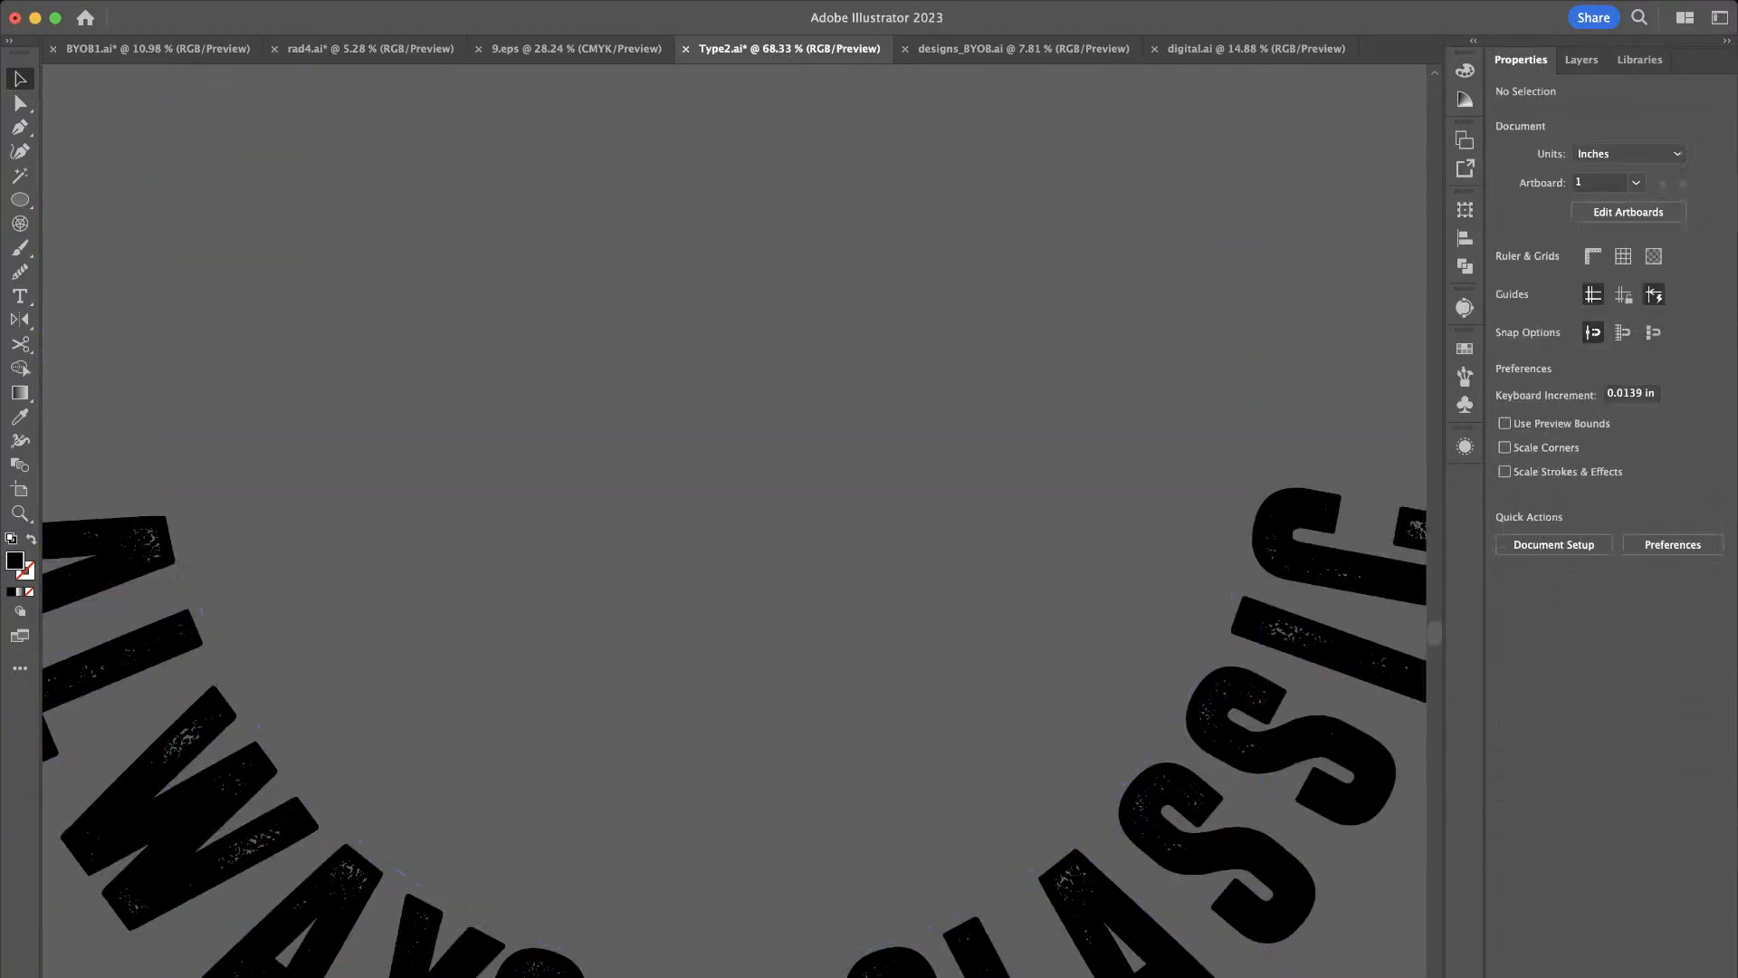
scroll(485, 474, down, 5)
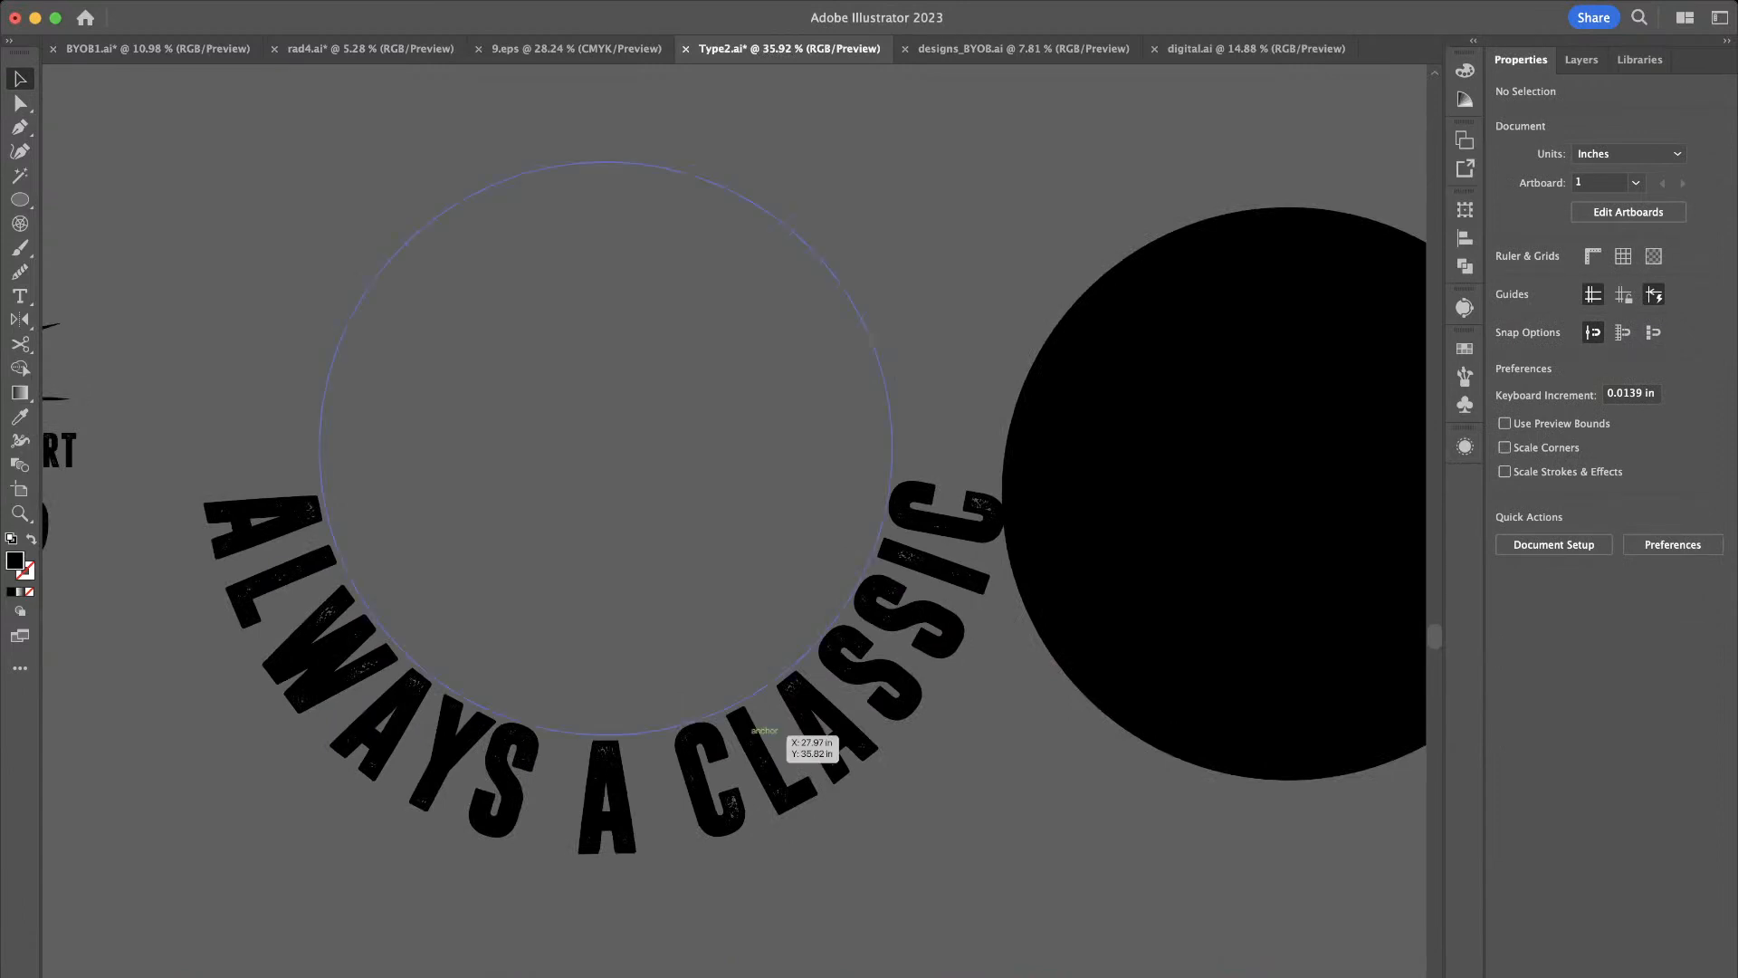
scroll(912, 851, down, 3)
Try duplicating the badge artwork to the left of the original
scroll(507, 578, left, 10)
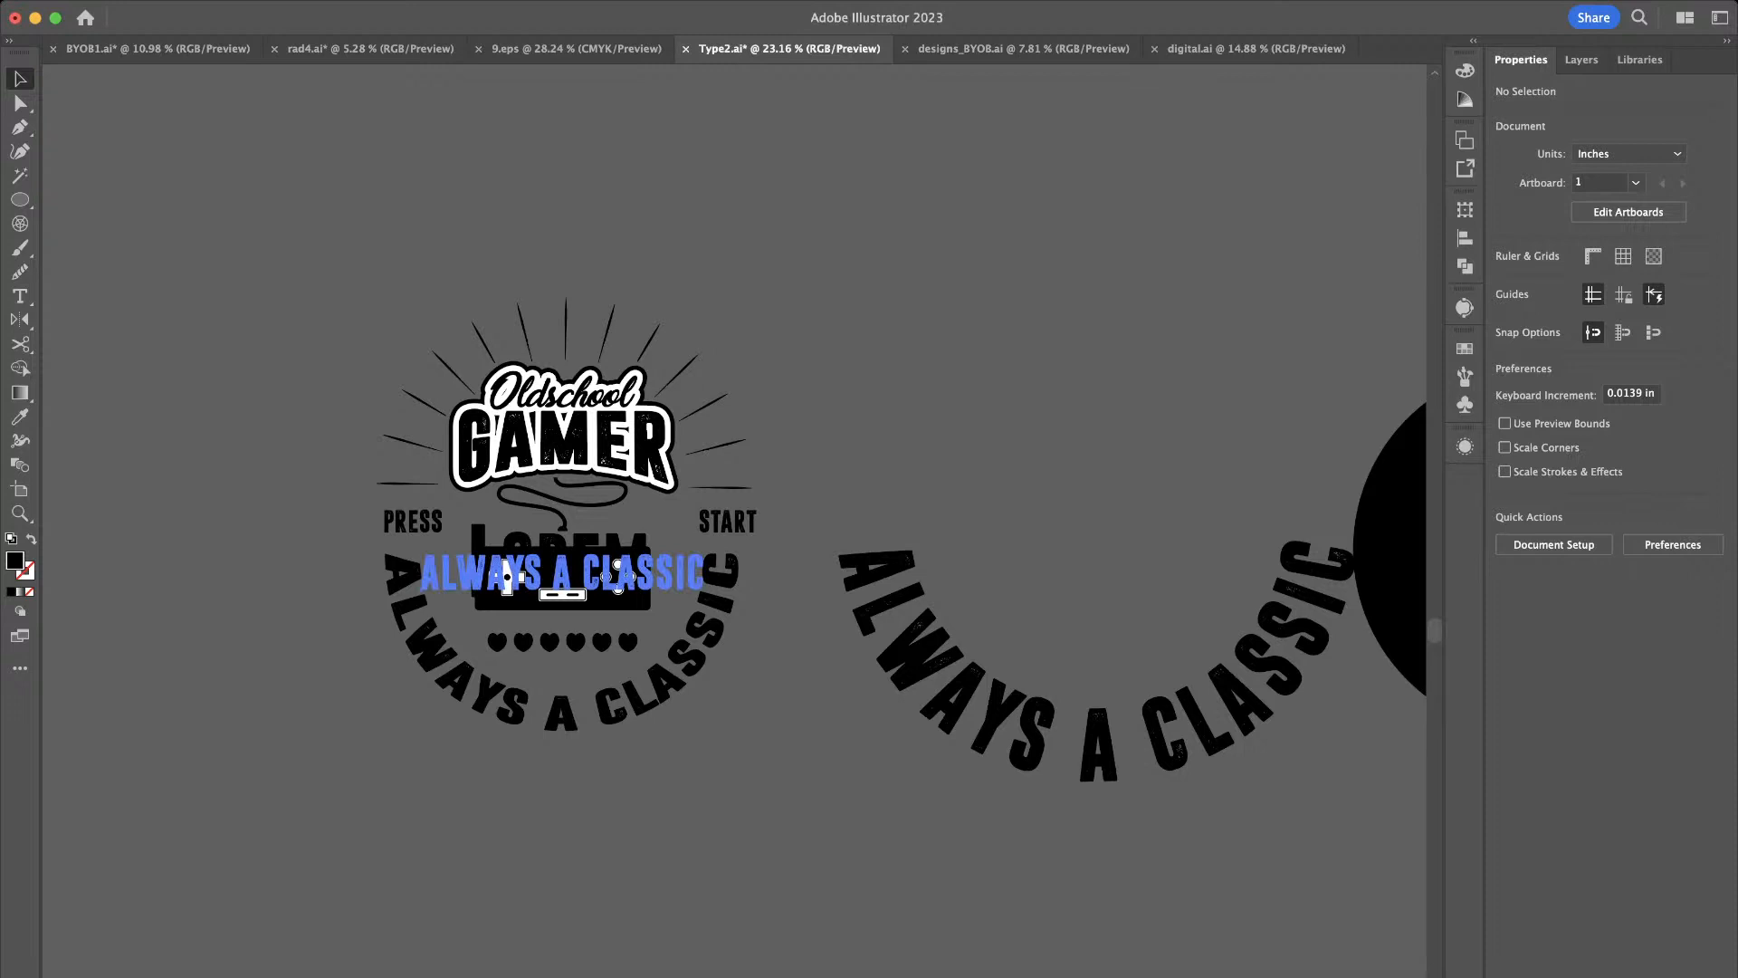
scroll(615, 715, down, 1)
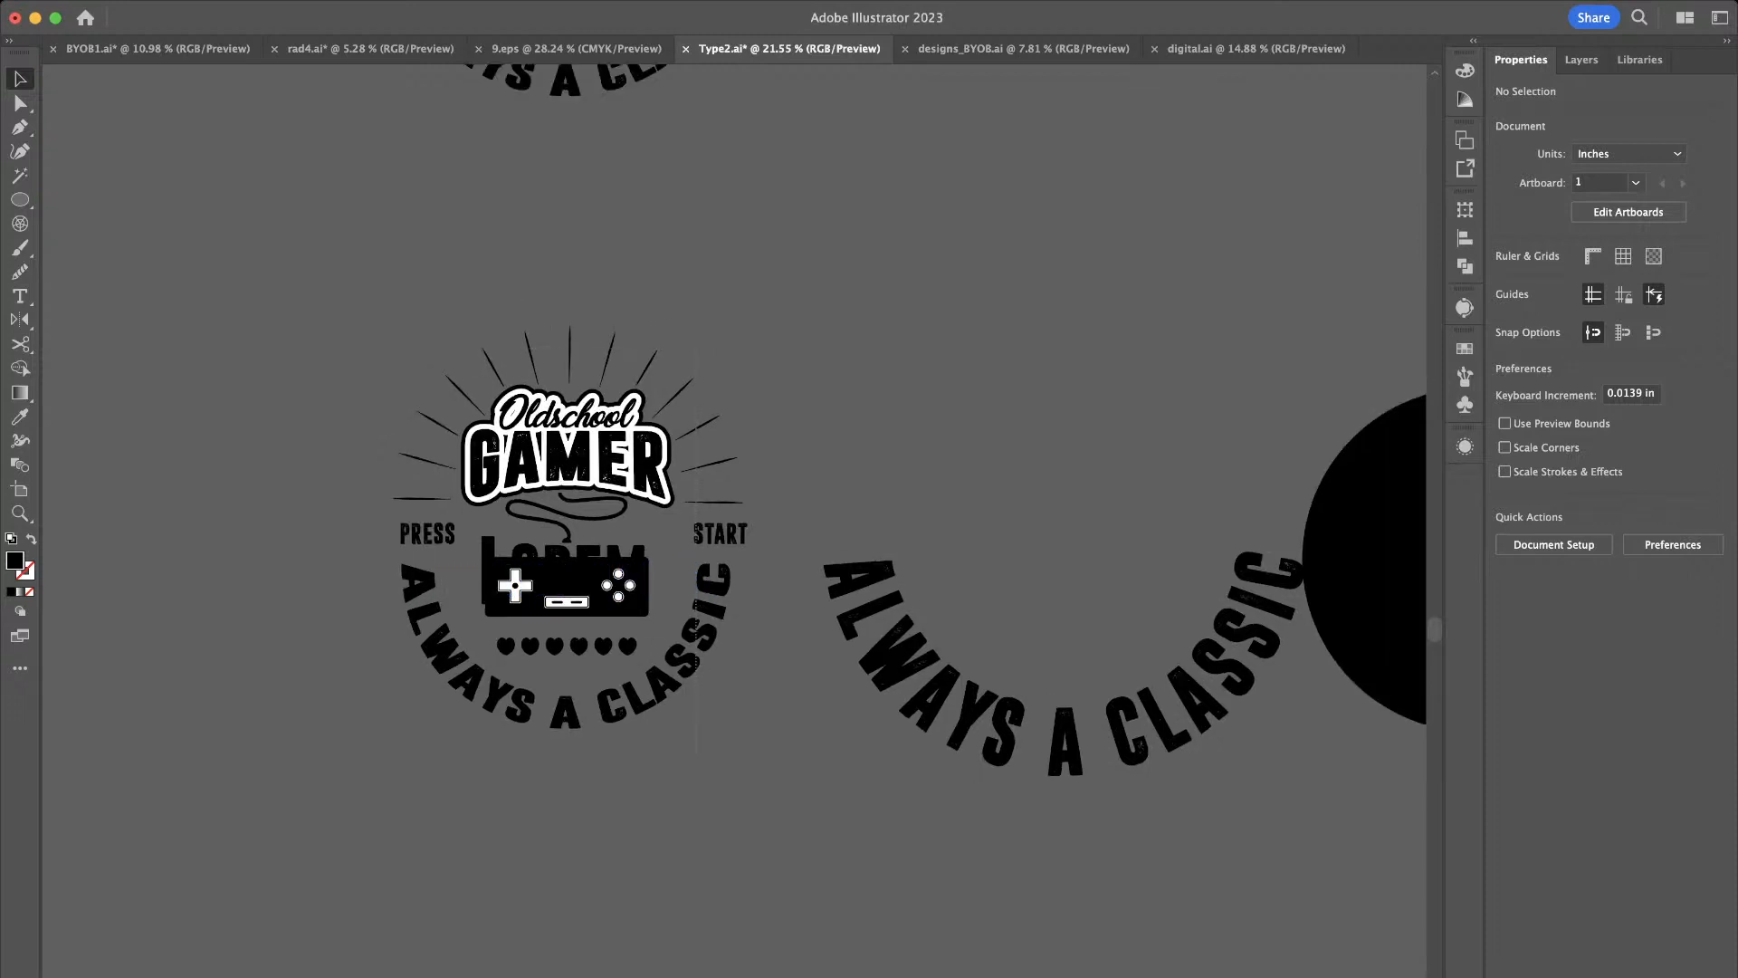
drag(696, 765, 433, 346)
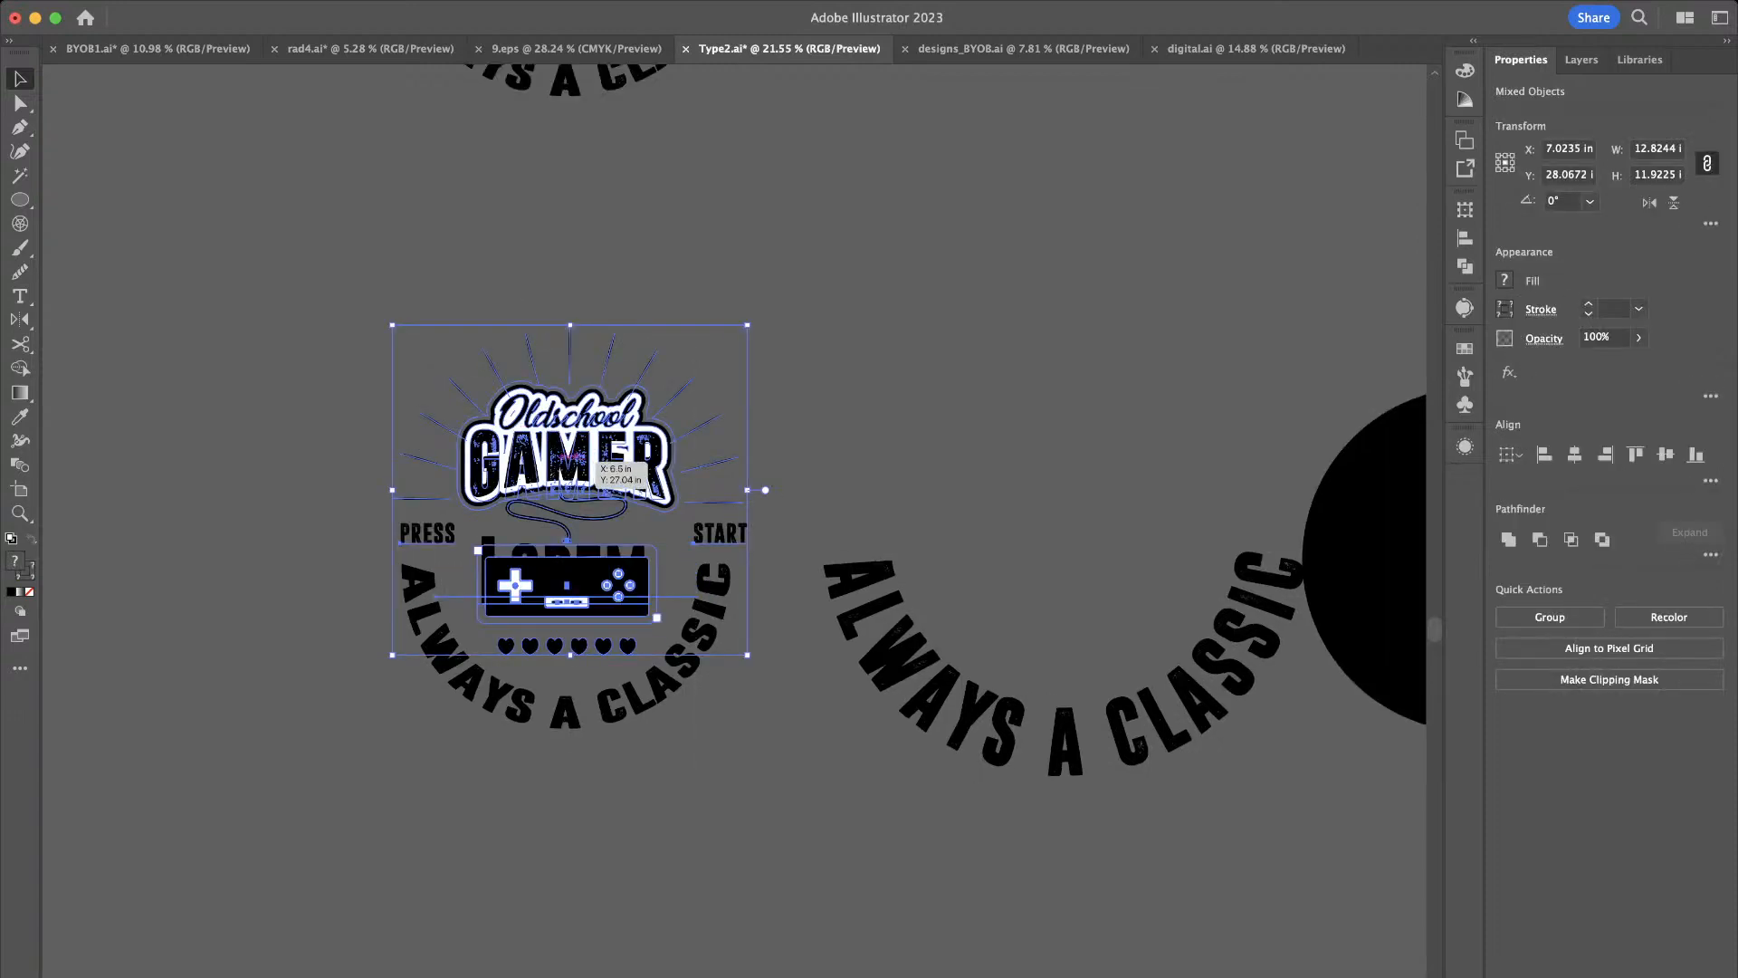
drag(588, 457, 129, 457)
scroll(514, 584, up, 5)
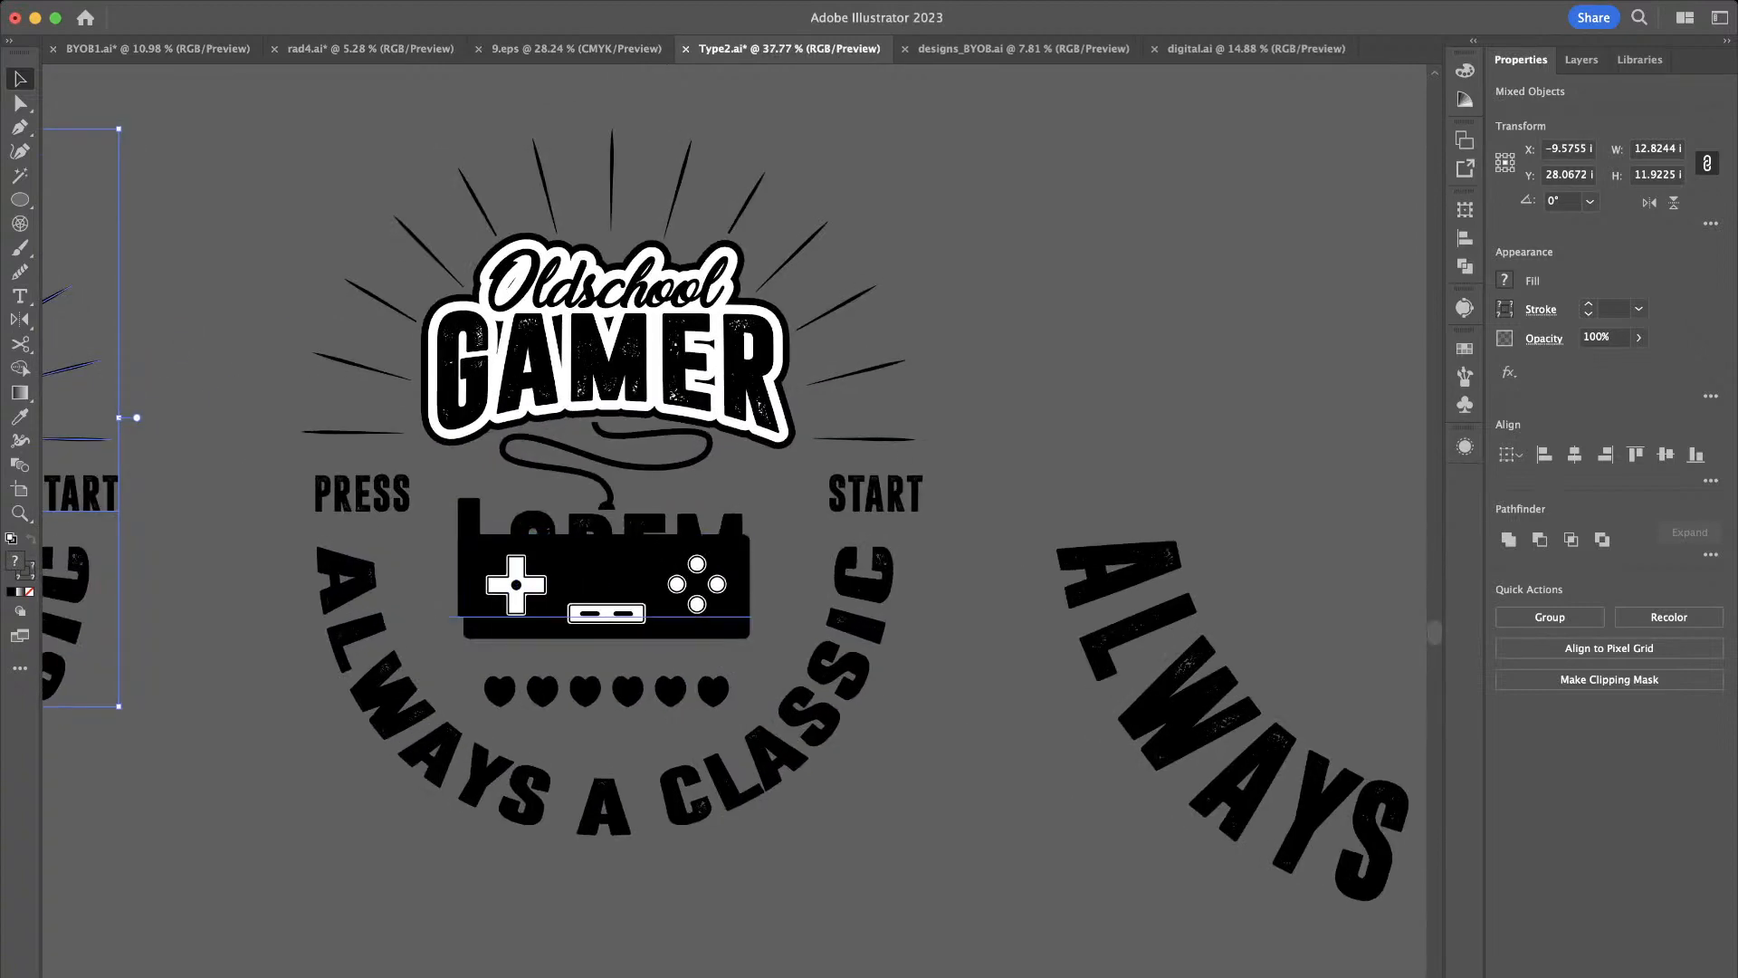
Examine the badge's controller group and the stray LOREM text overlapping its outline
click(514, 583)
scroll(534, 519, up, 8)
click(546, 471)
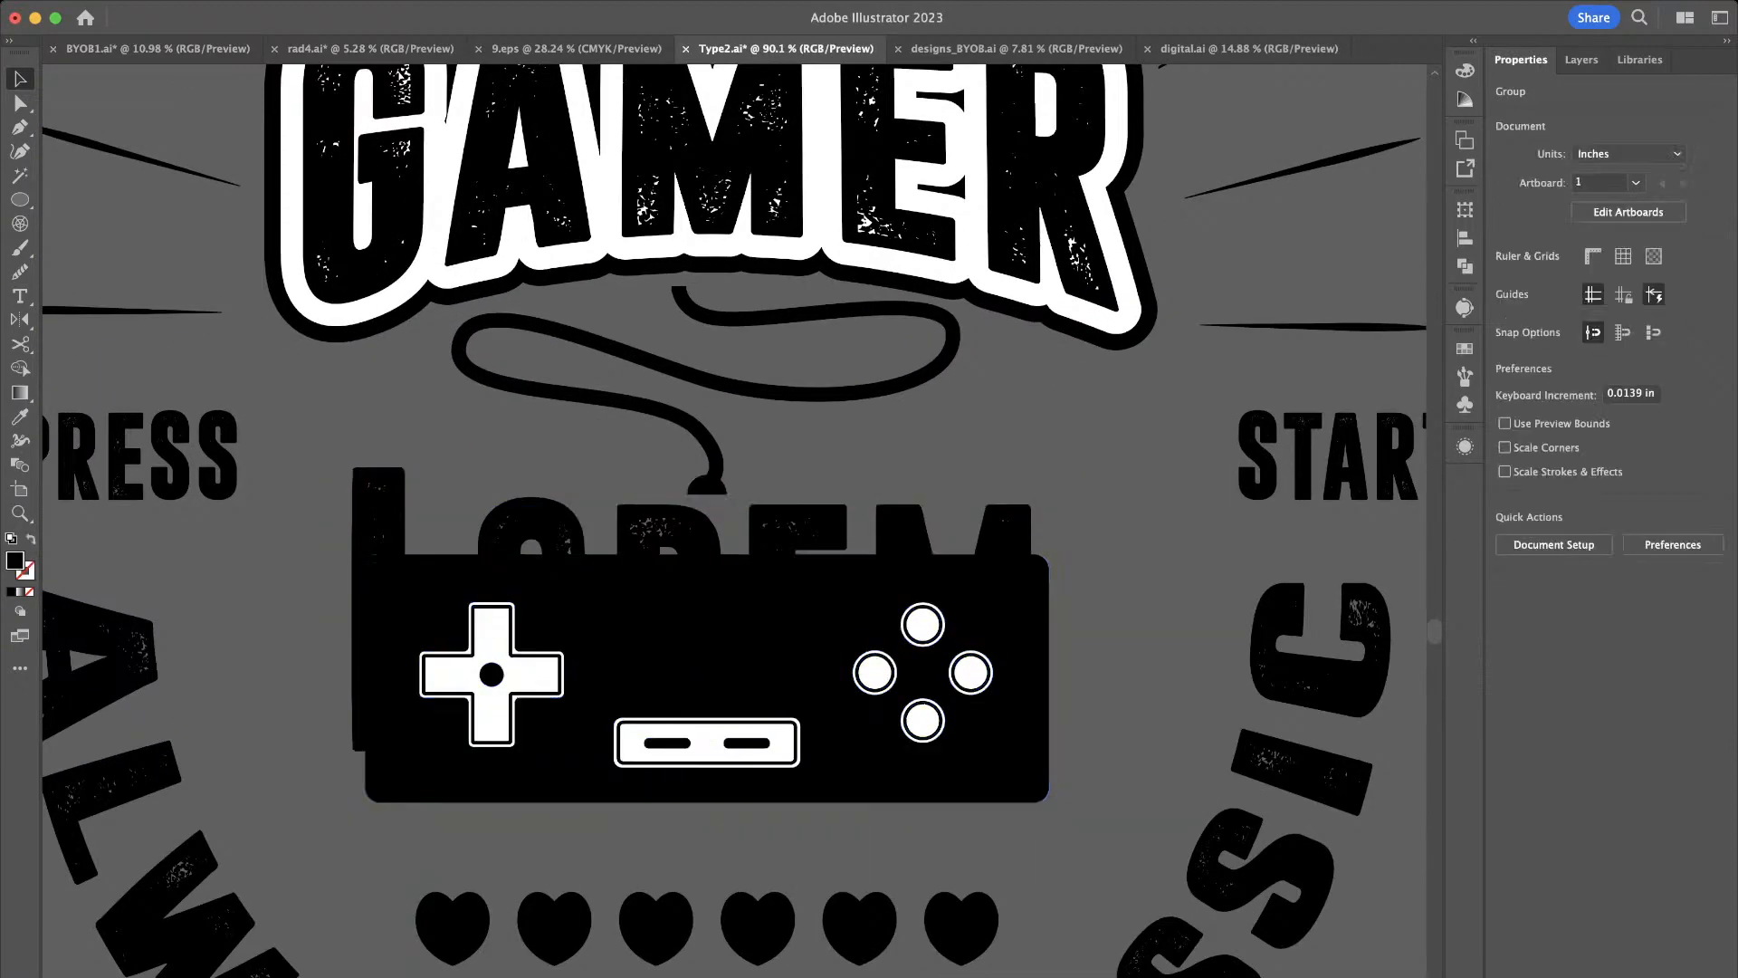
click(624, 615)
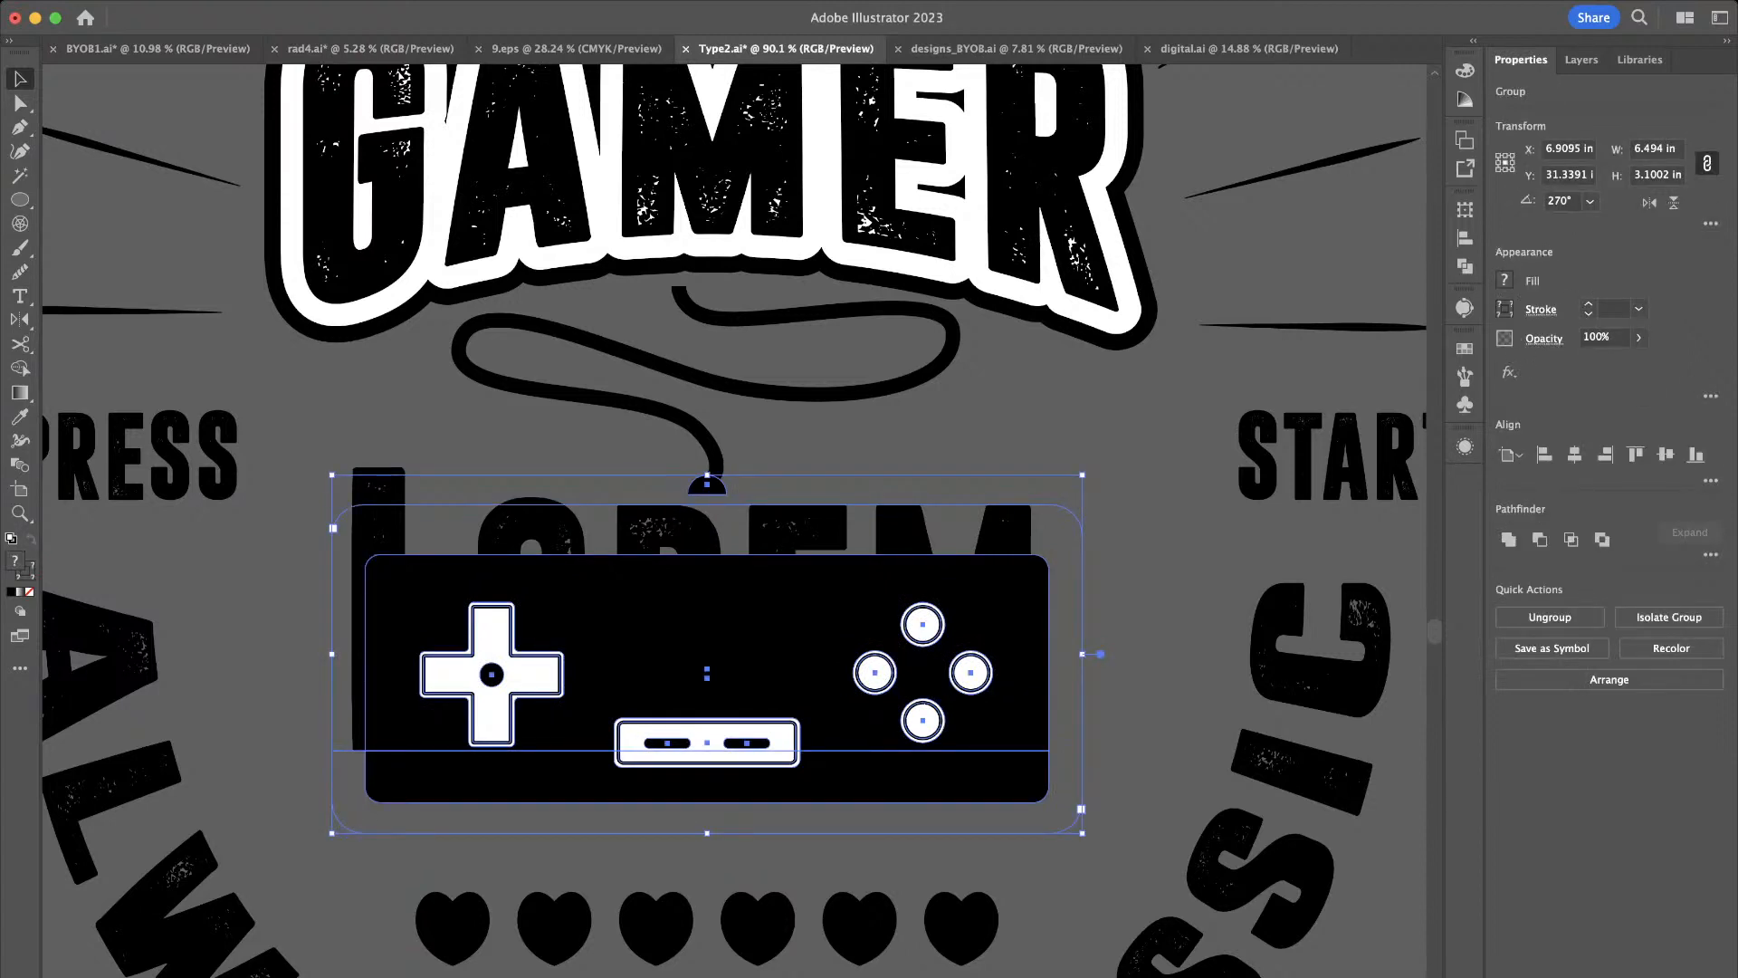
scroll(374, 467, up, 8)
click(378, 458)
drag(410, 473, 450, 394)
scroll(443, 407, down, 8)
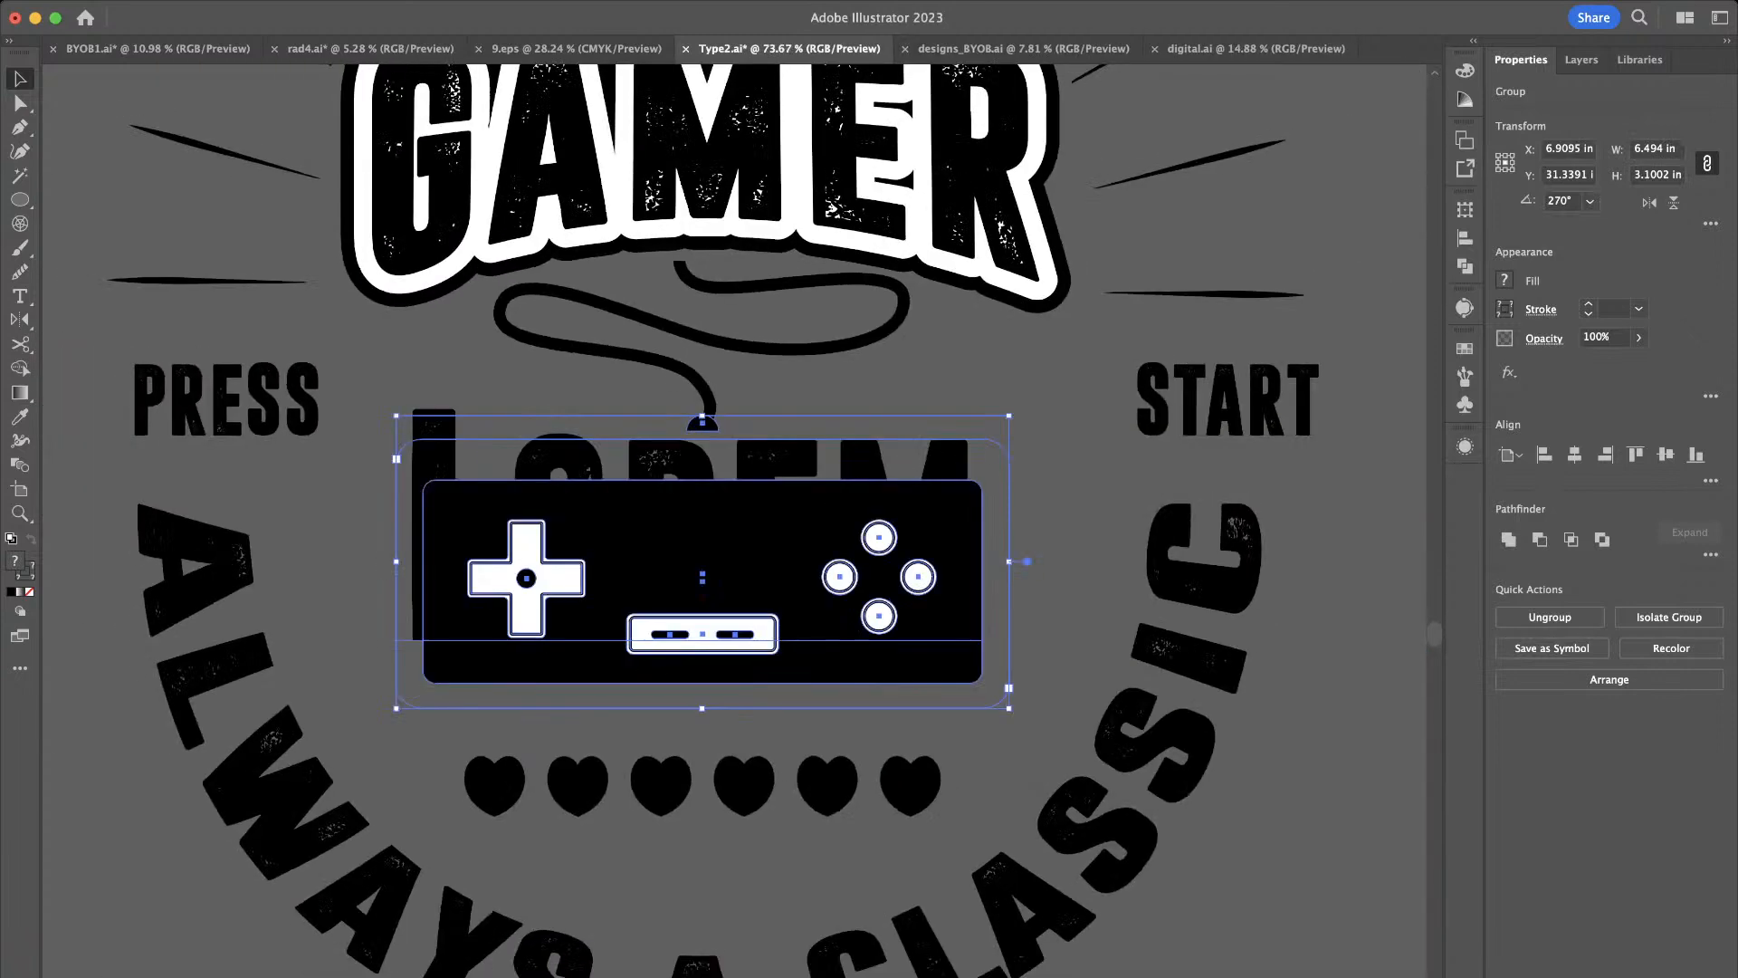
Undo the badge duplication and restore the slogan's centred position outside its circle
key(super+z)
key(super+z)
key(super+z)
key(super+z)
key(super+z)
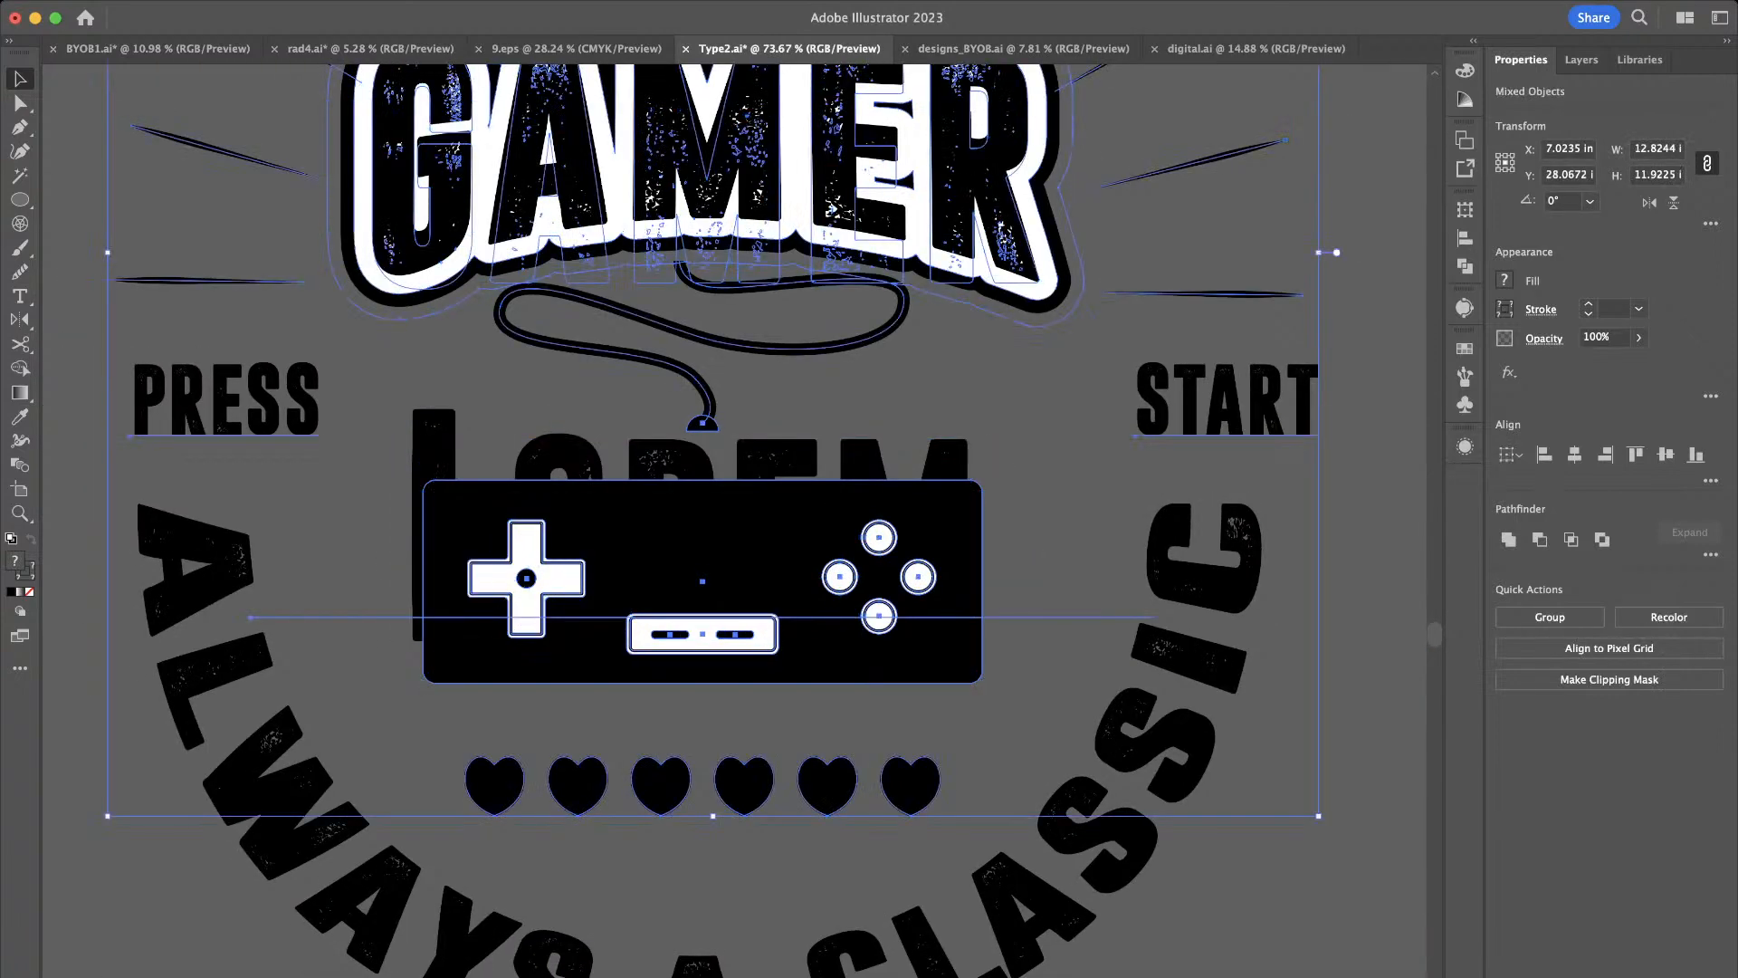
scroll(458, 380, down, 8)
scroll(456, 383, down, 1)
key(super+shift+z)
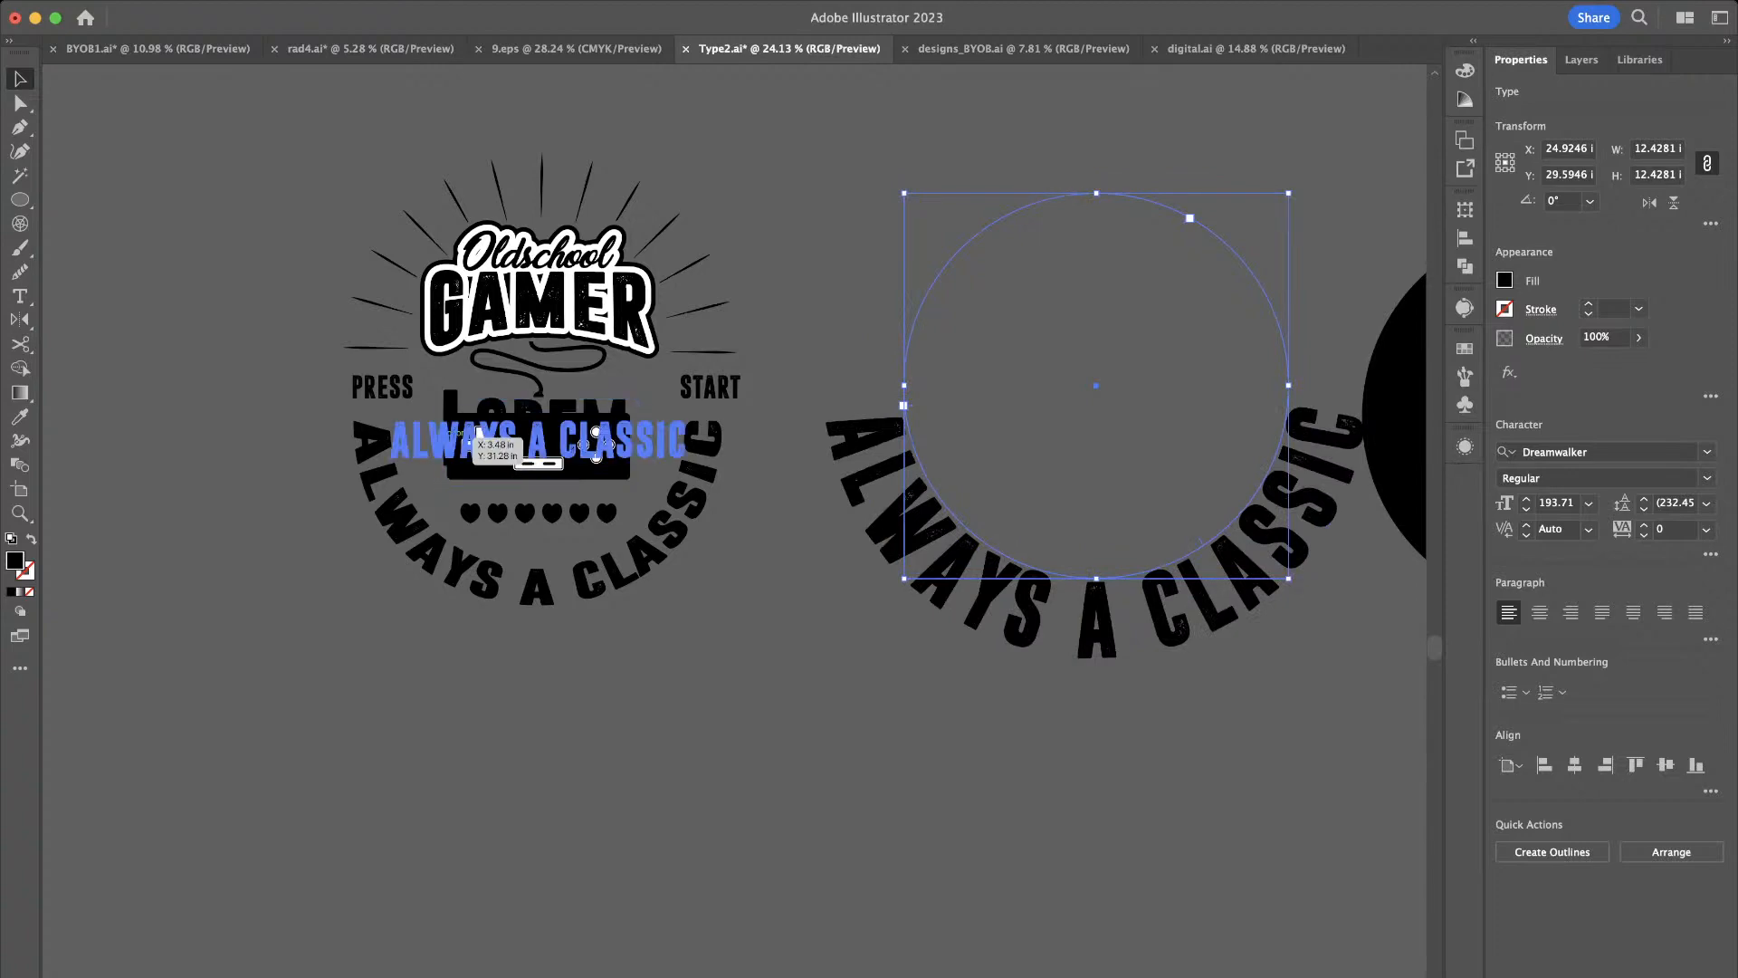
Check the controller artwork in the original badge and how its outline renders against the LOREM text
scroll(429, 438, up, 8)
scroll(572, 426, up, 5)
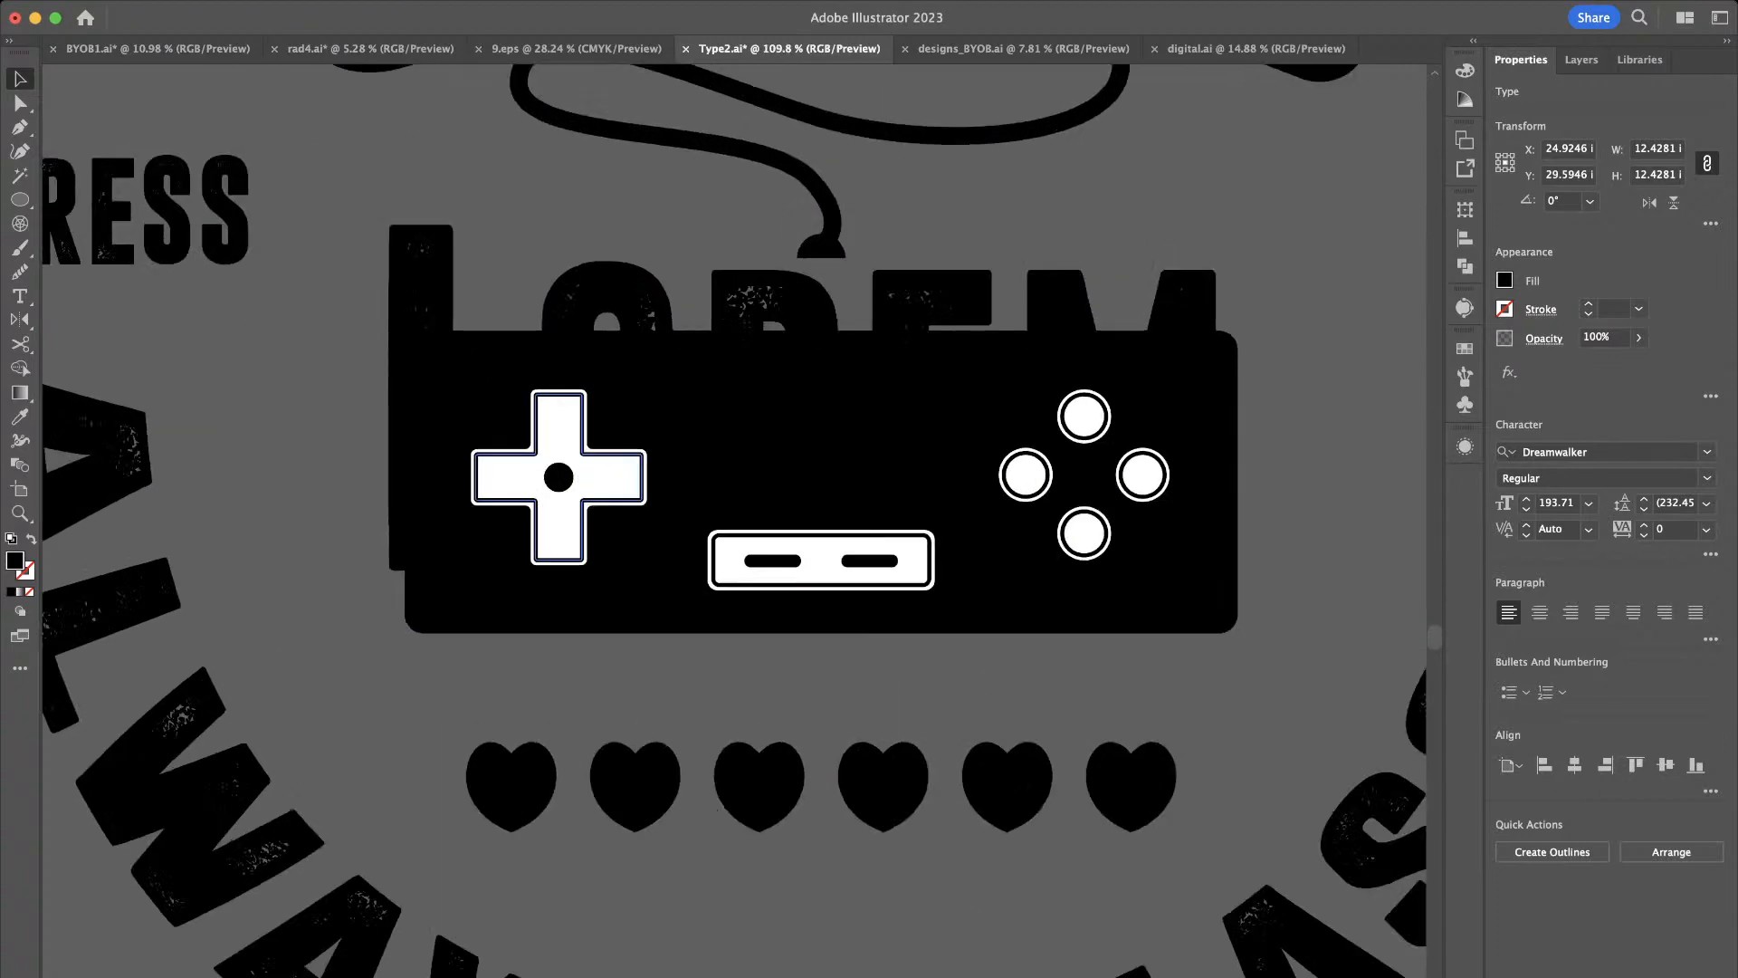
scroll(570, 421, down, 4)
scroll(502, 371, up, 5)
click(516, 398)
scroll(457, 338, down, 8)
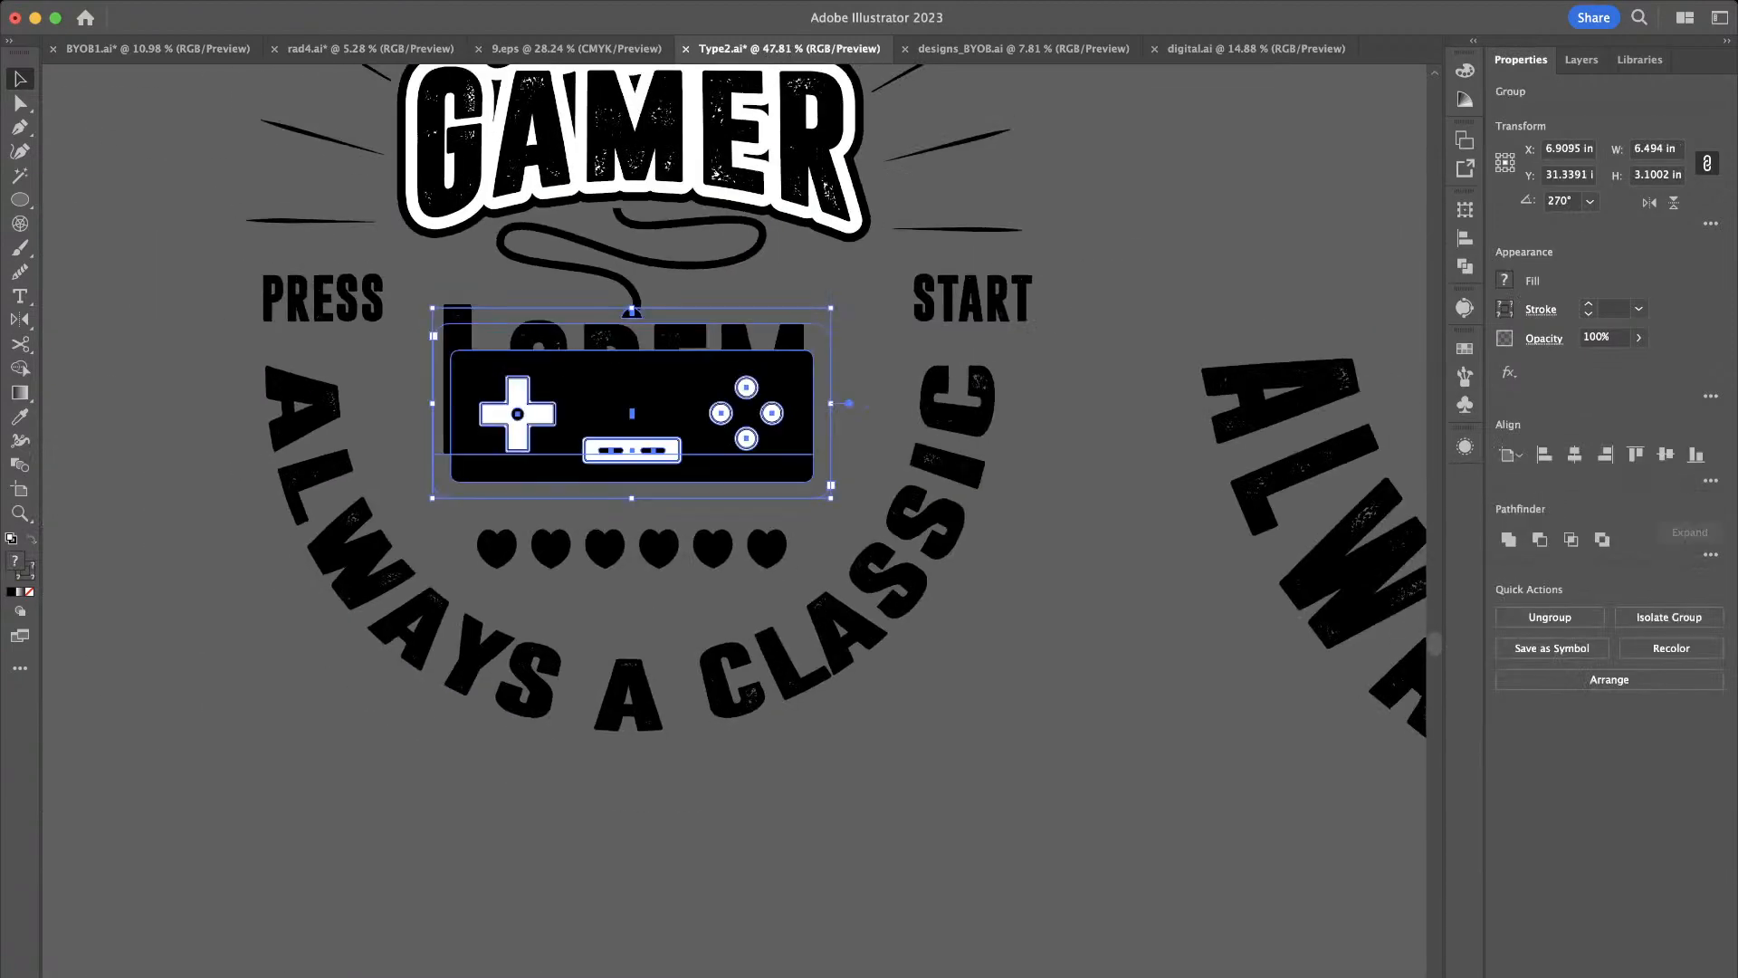
scroll(441, 414, down, 5)
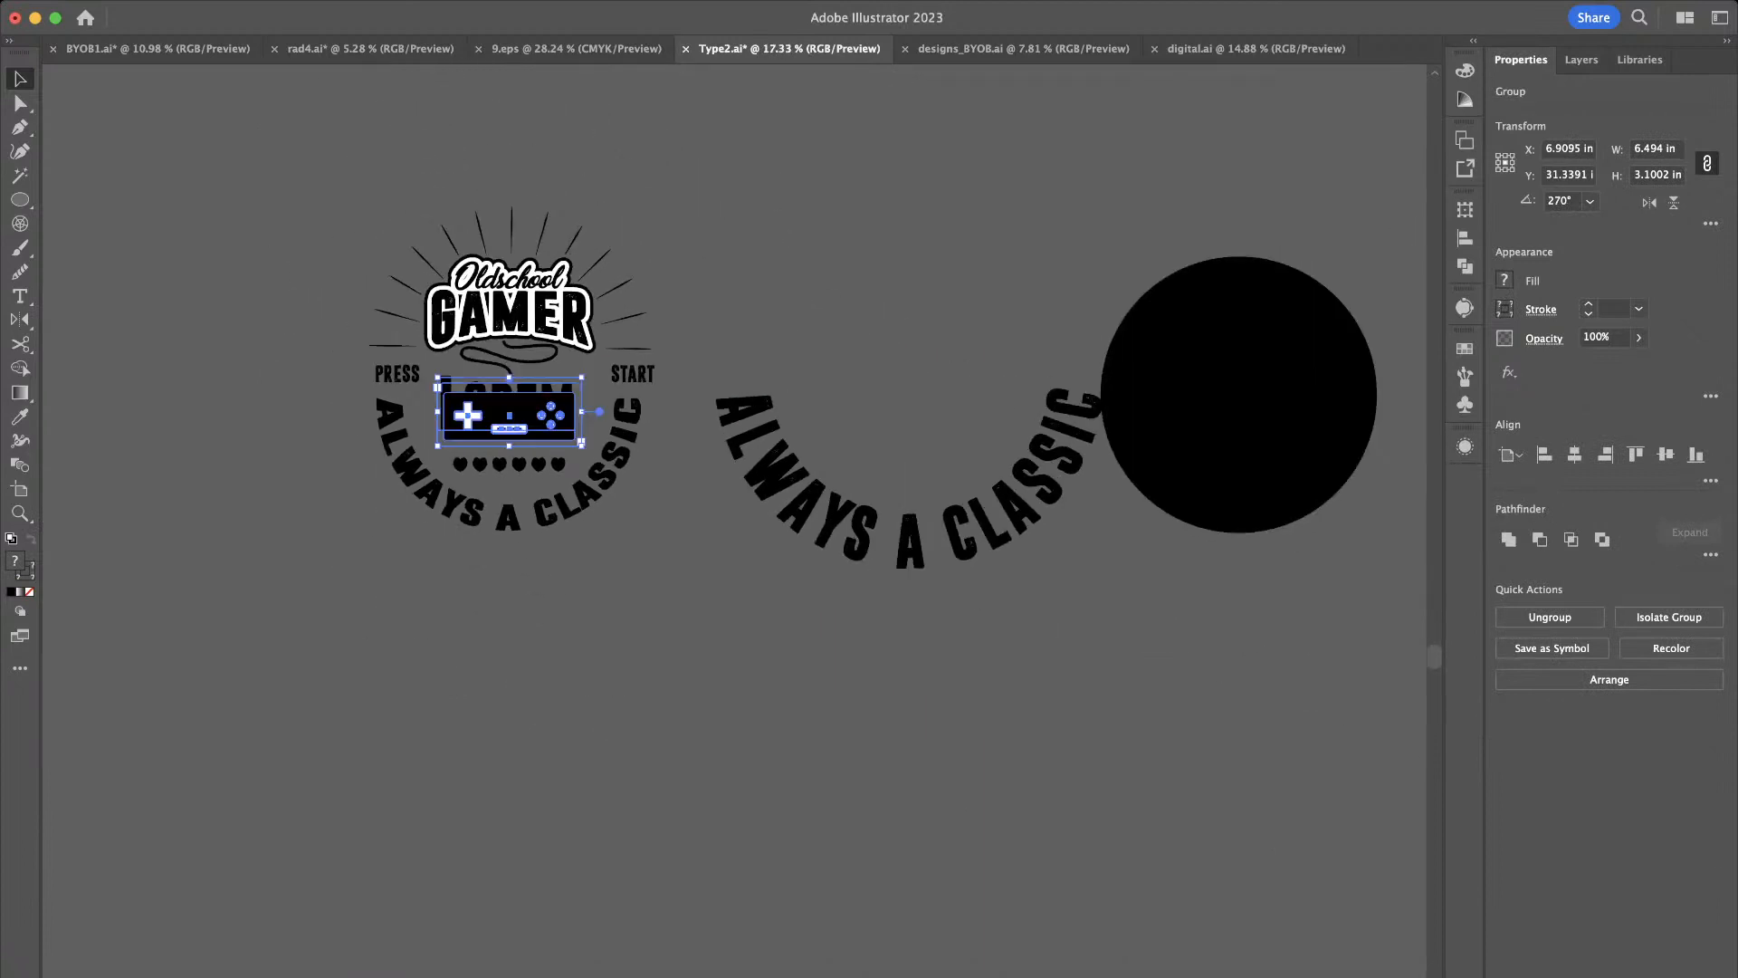
Copy the finished circular slogan into a new document
click(950, 534)
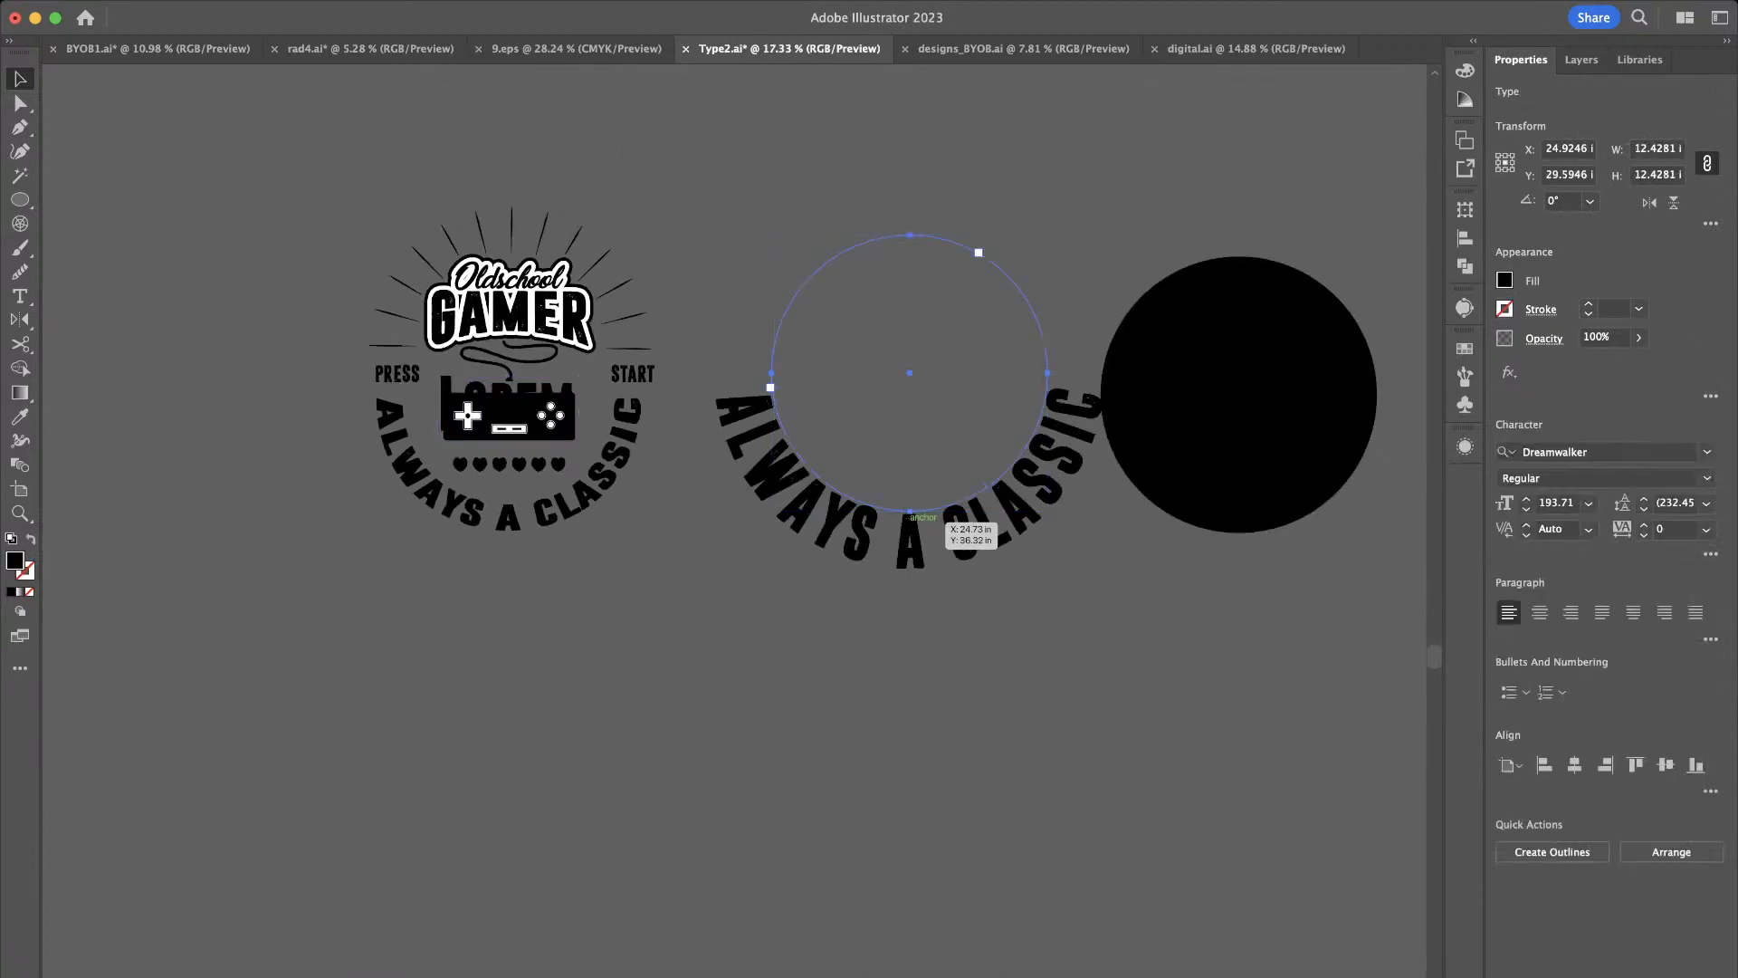
key(super+shift+b)
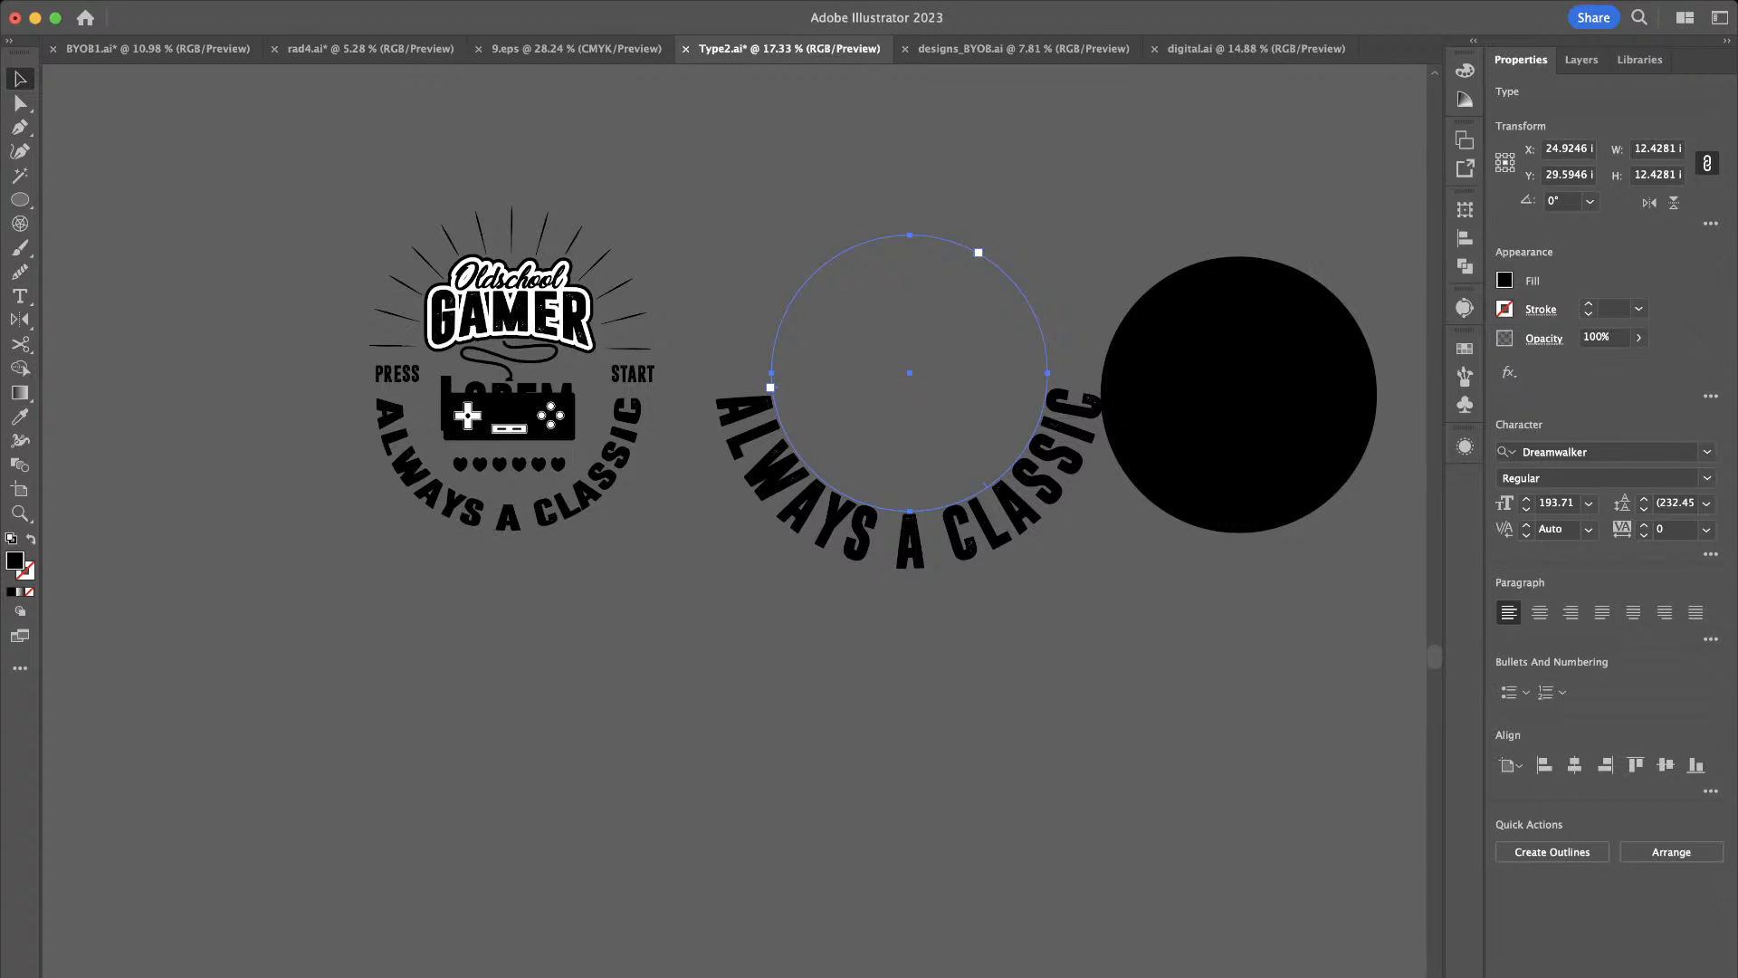
key(super+n)
key(super+v)
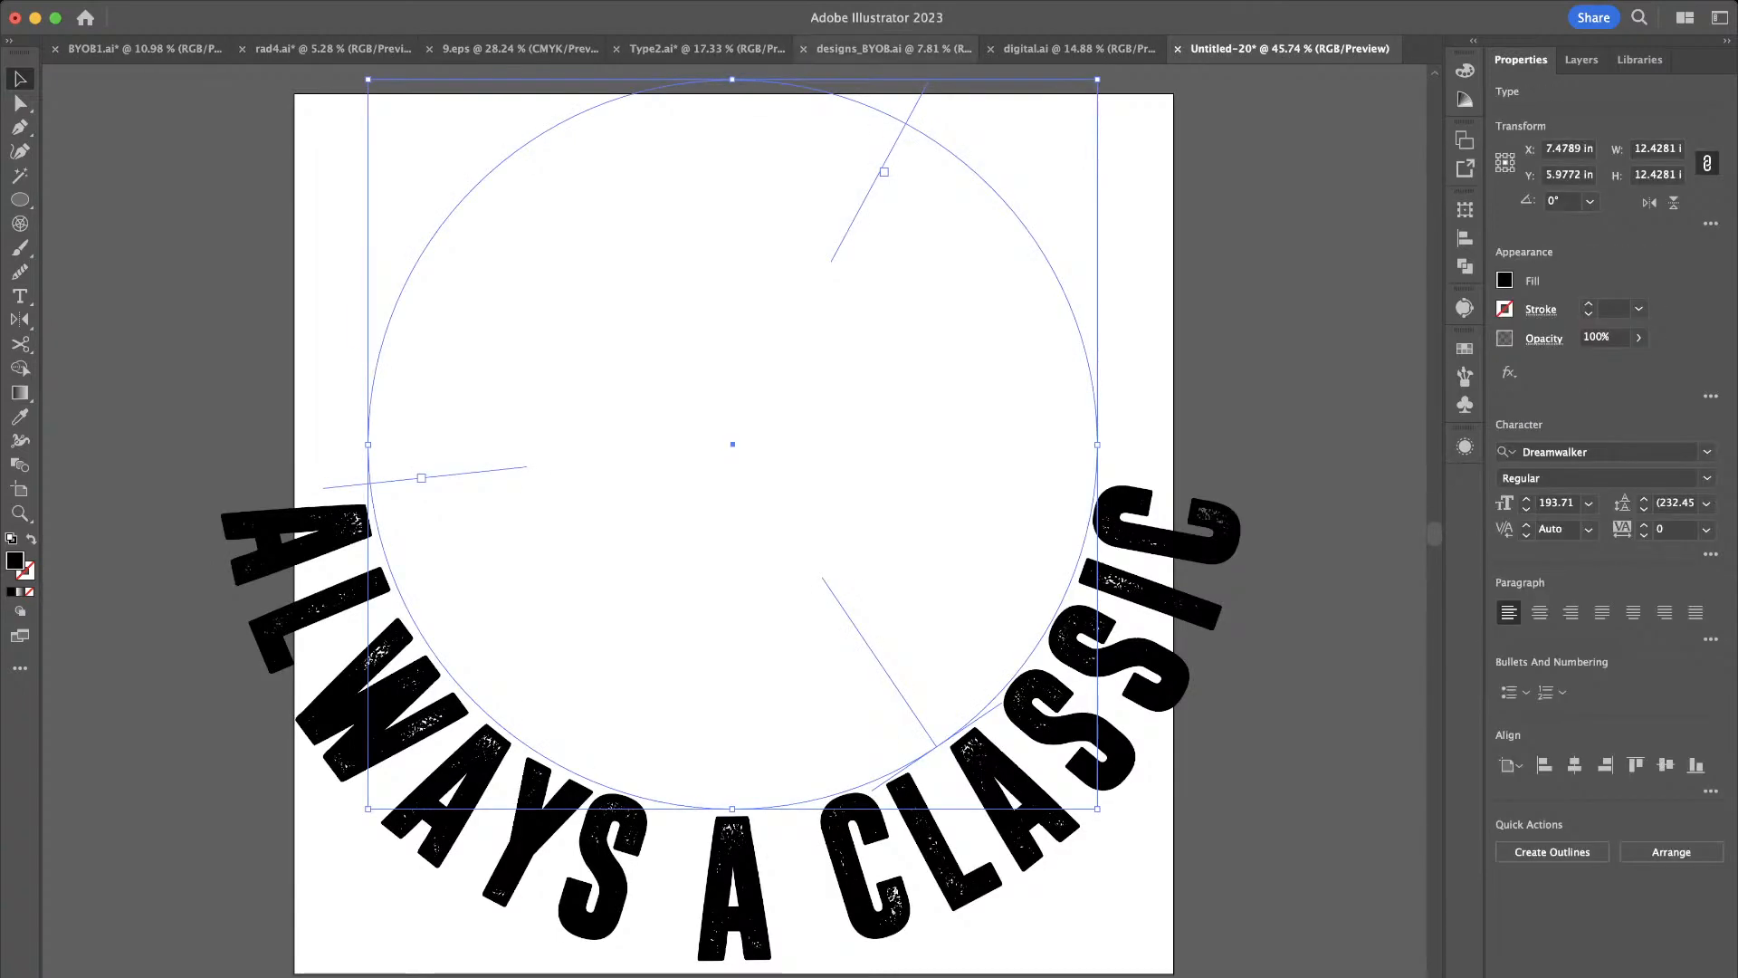
Return to Type2.ai and undo back to the two plain black circles, restoring the badge's controller outline
click(706, 49)
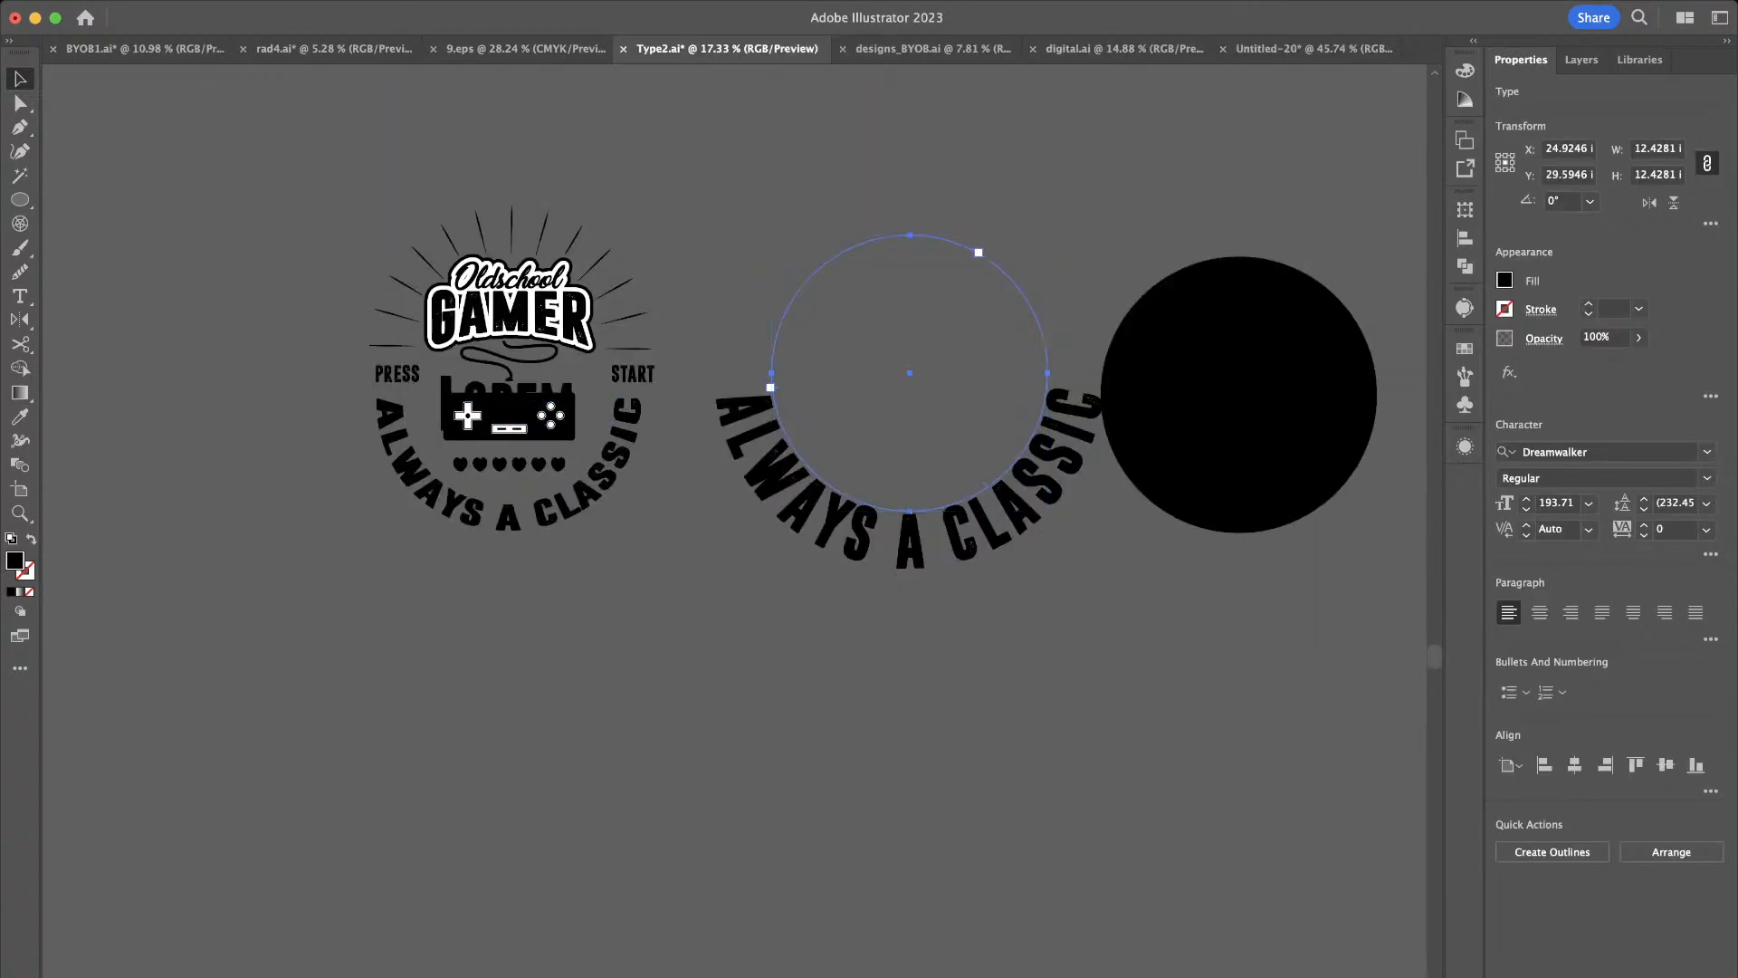
key(super+z)
key(super+z)
key(super+z)
key(super+z)
key(super+z)
key(super+z)
key(super+z)
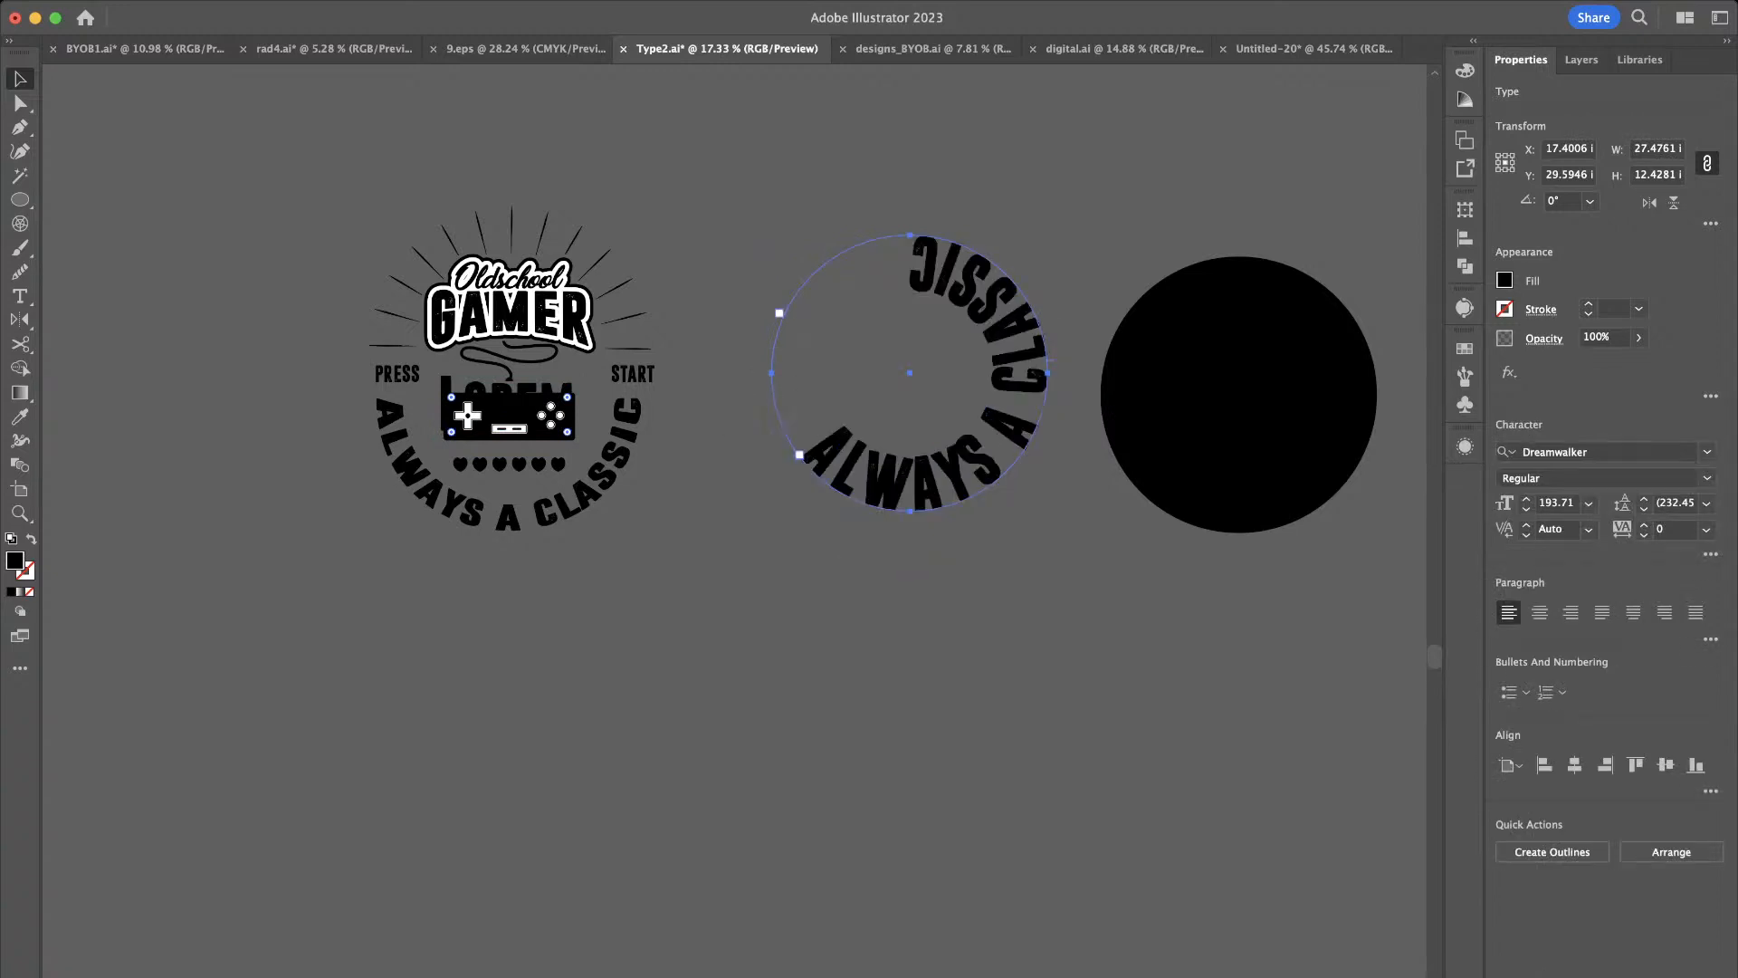
key(super+z)
key(super+z)
key(super+z)
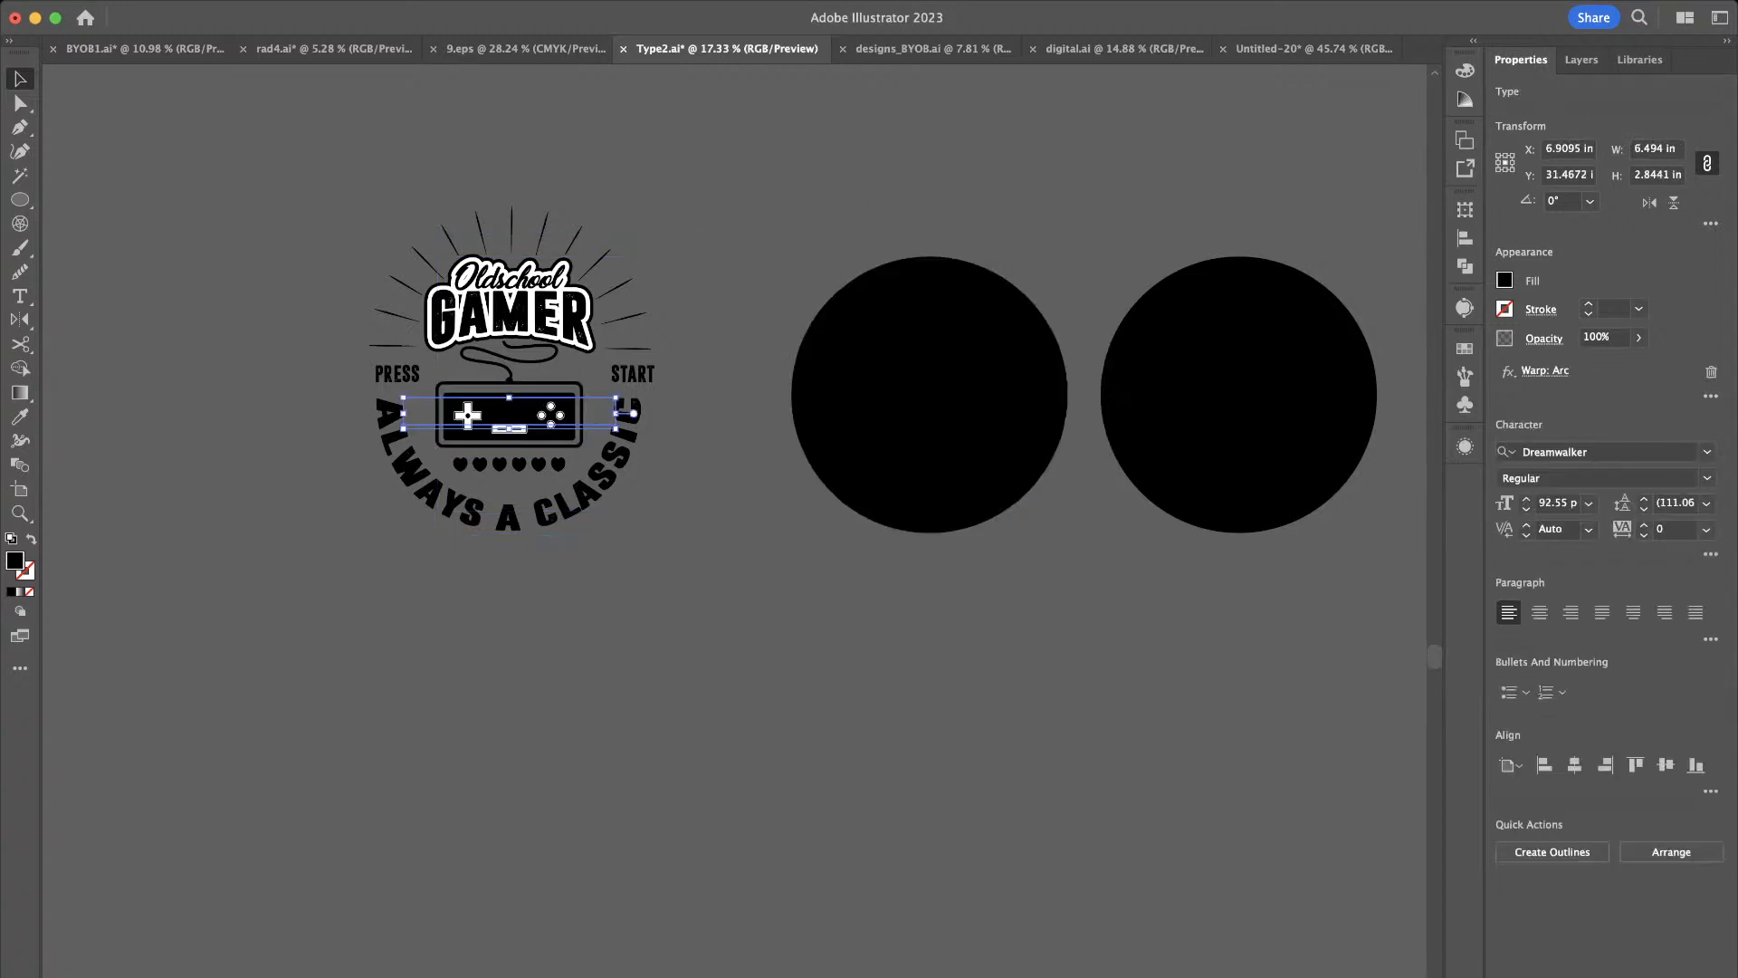
Delete the black circle nearer to the badge
click(828, 505)
scroll(827, 506, down, 2)
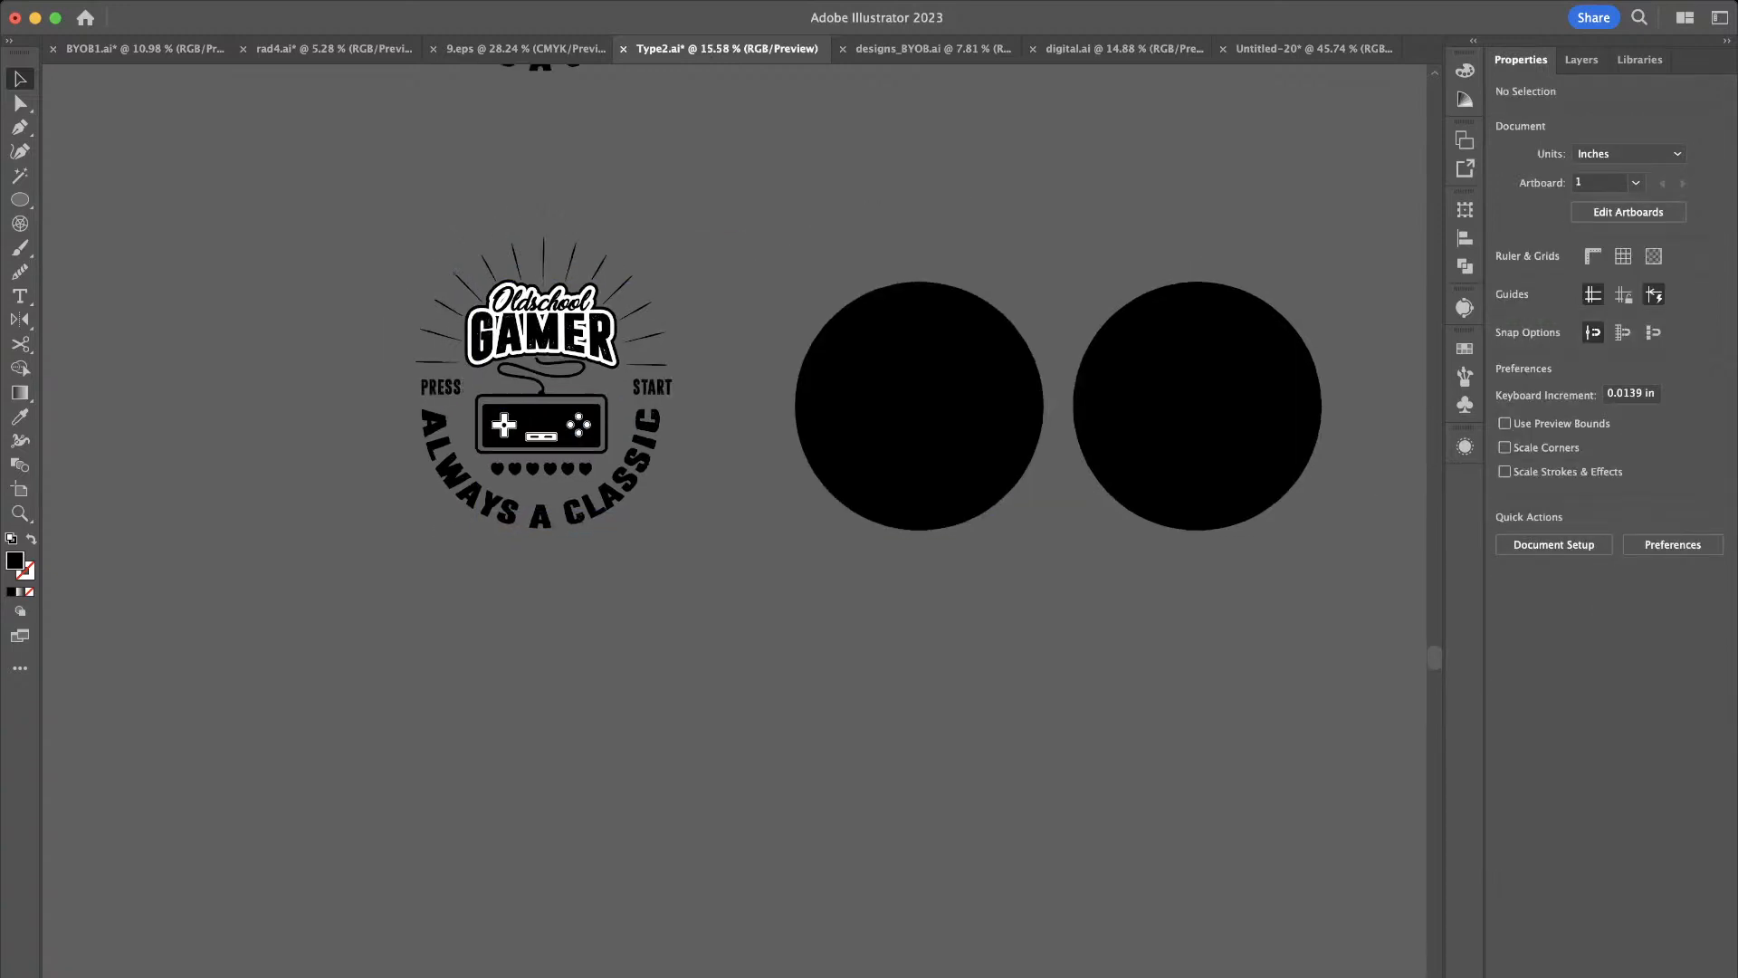
click(908, 417)
key(Delete)
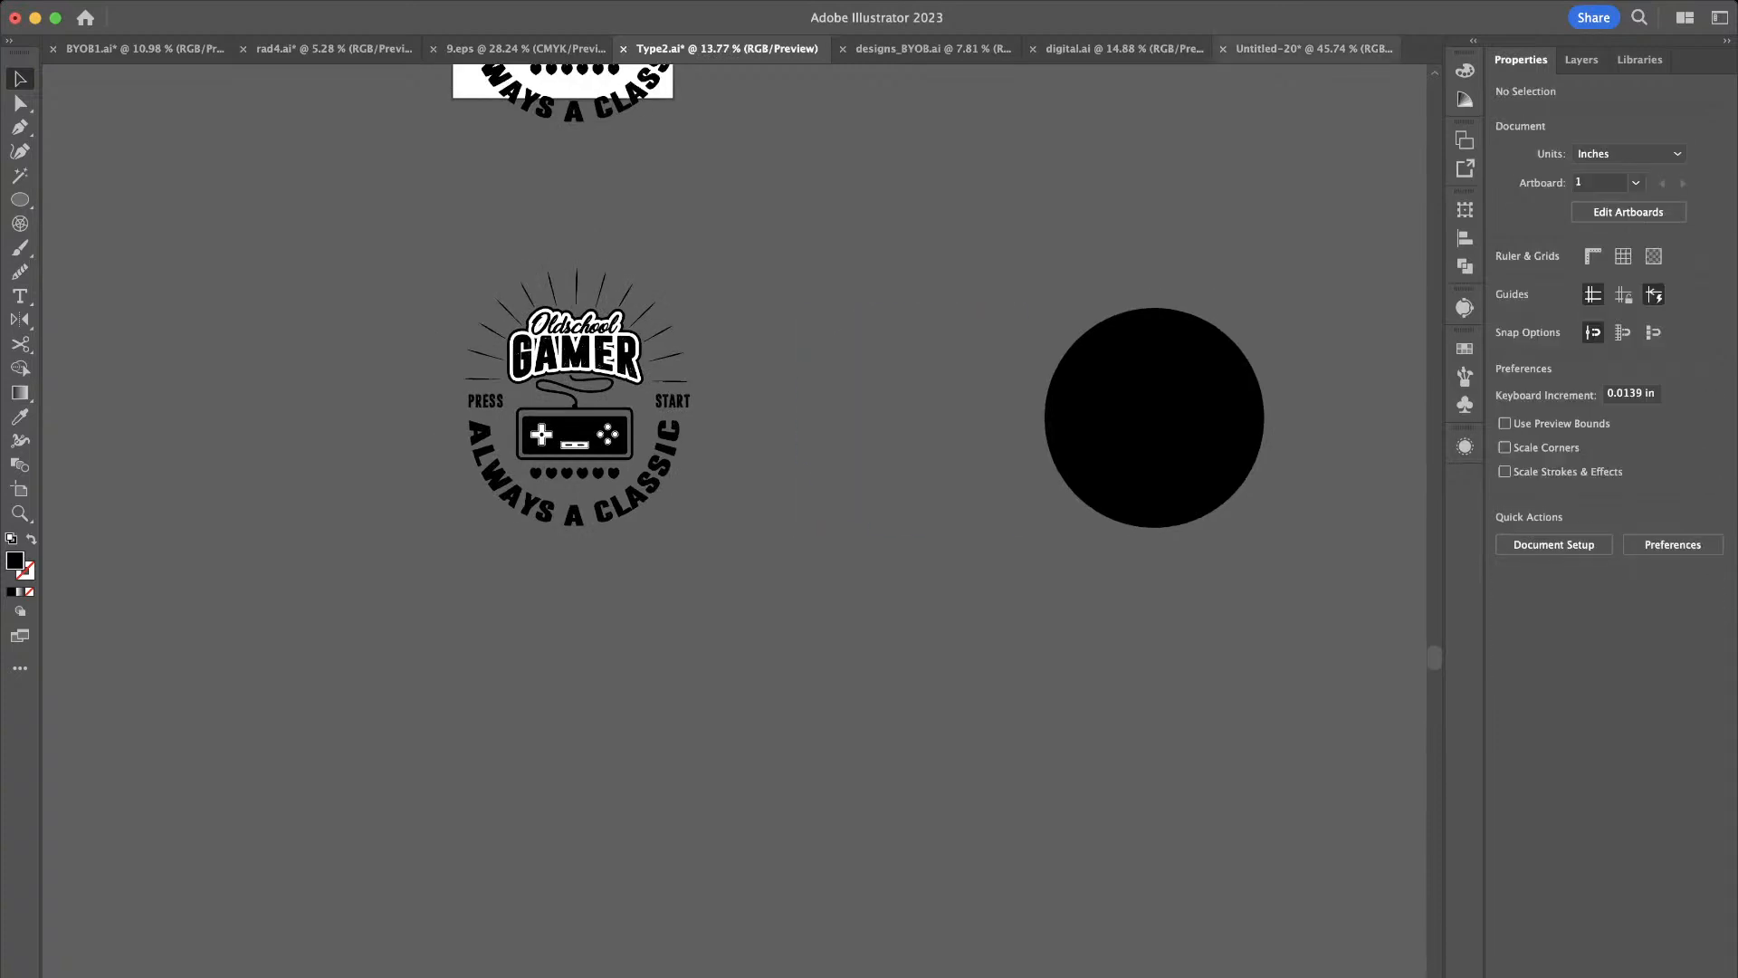
Paste the circular slogan from the untitled document into Type2.ai and move it below the badge
click(1313, 48)
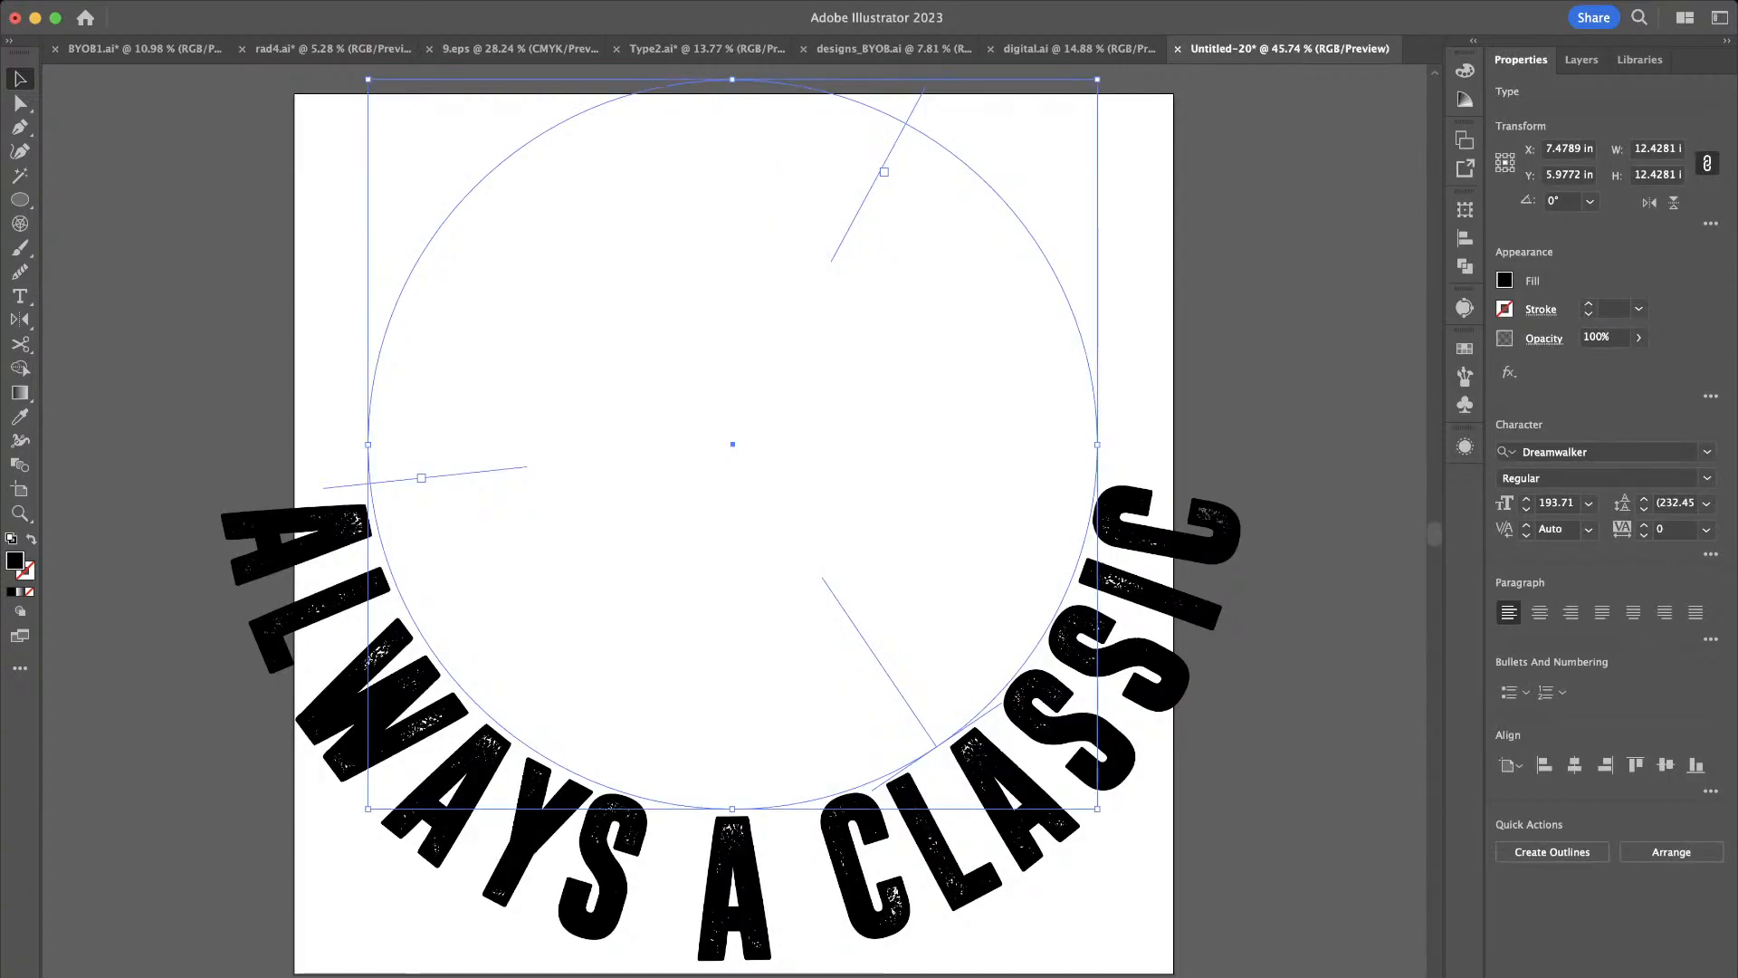
click(706, 48)
key(super+v)
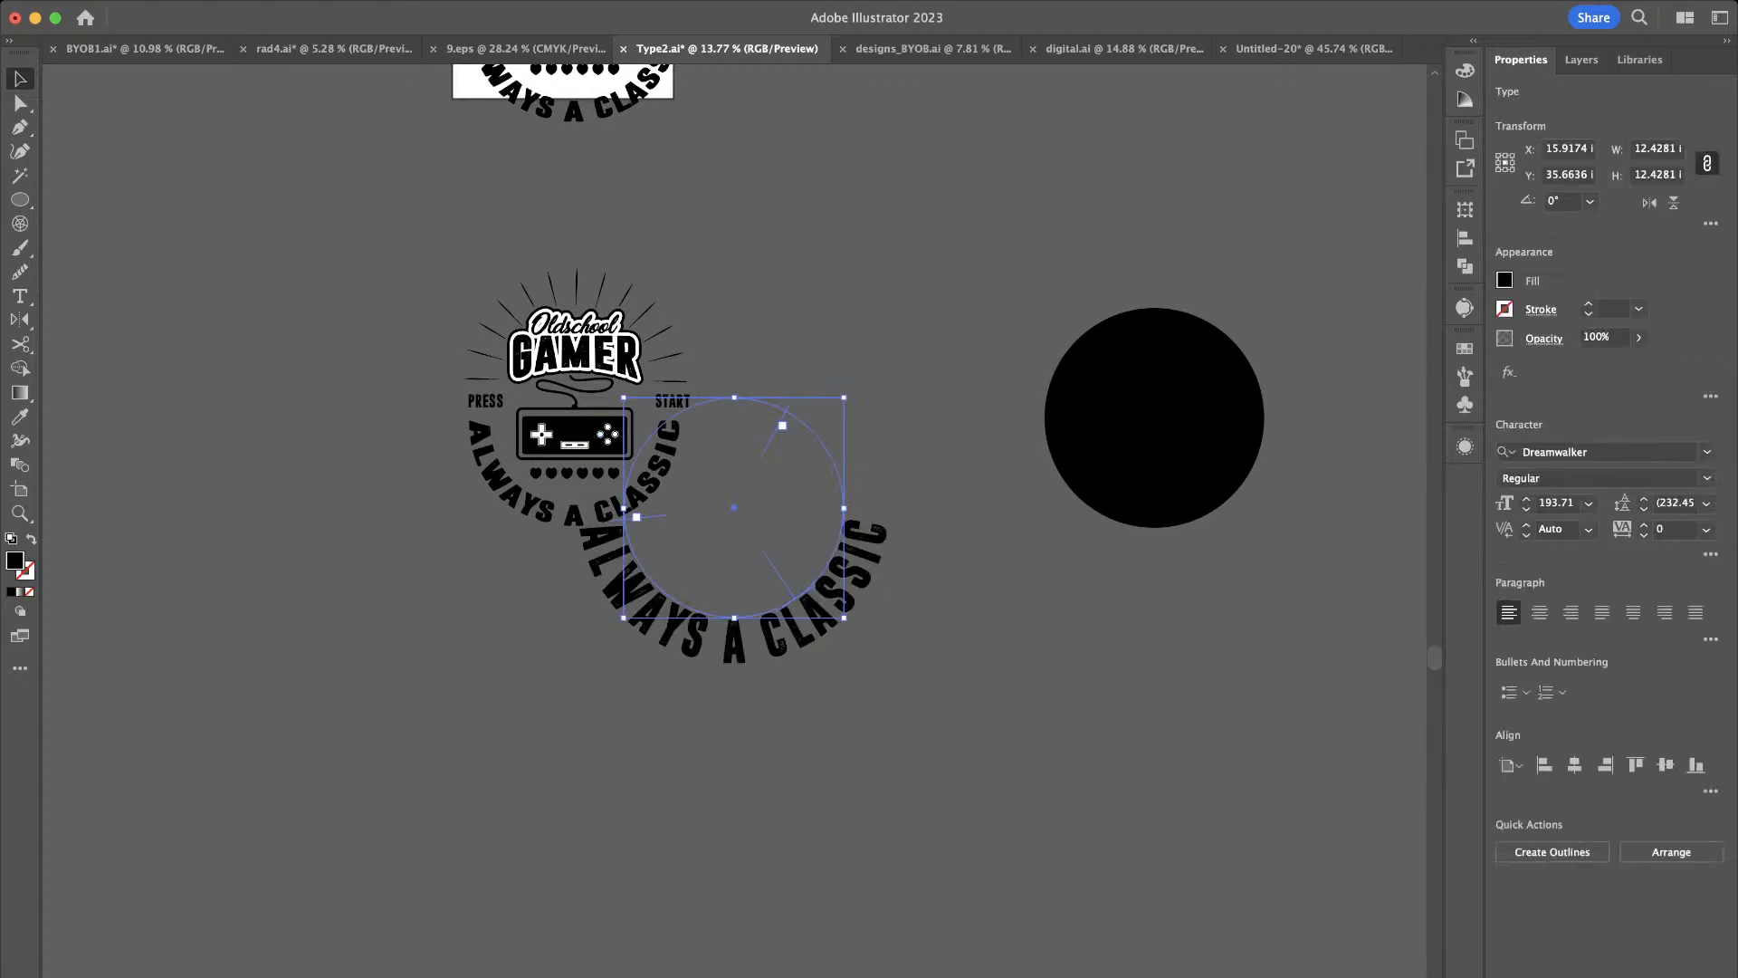
drag(780, 610, 776, 834)
Duplicate the badge to the right of the original and delete the old slogan from the copy
click(583, 342)
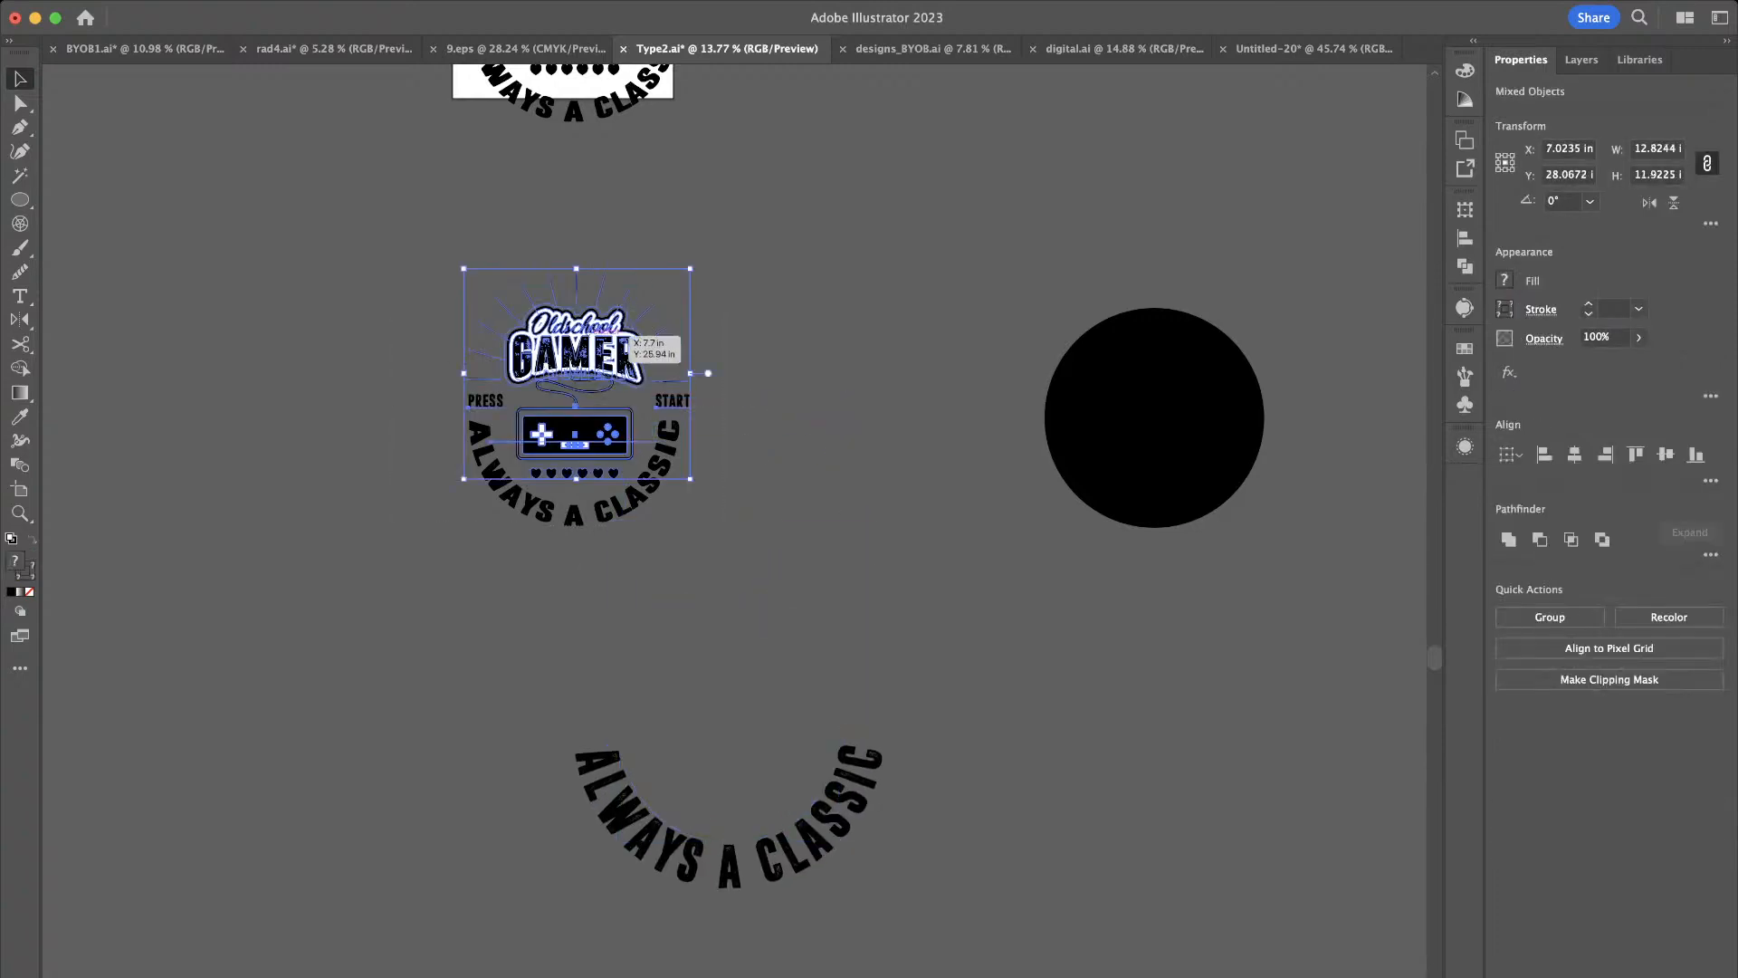
drag(584, 342, 889, 355)
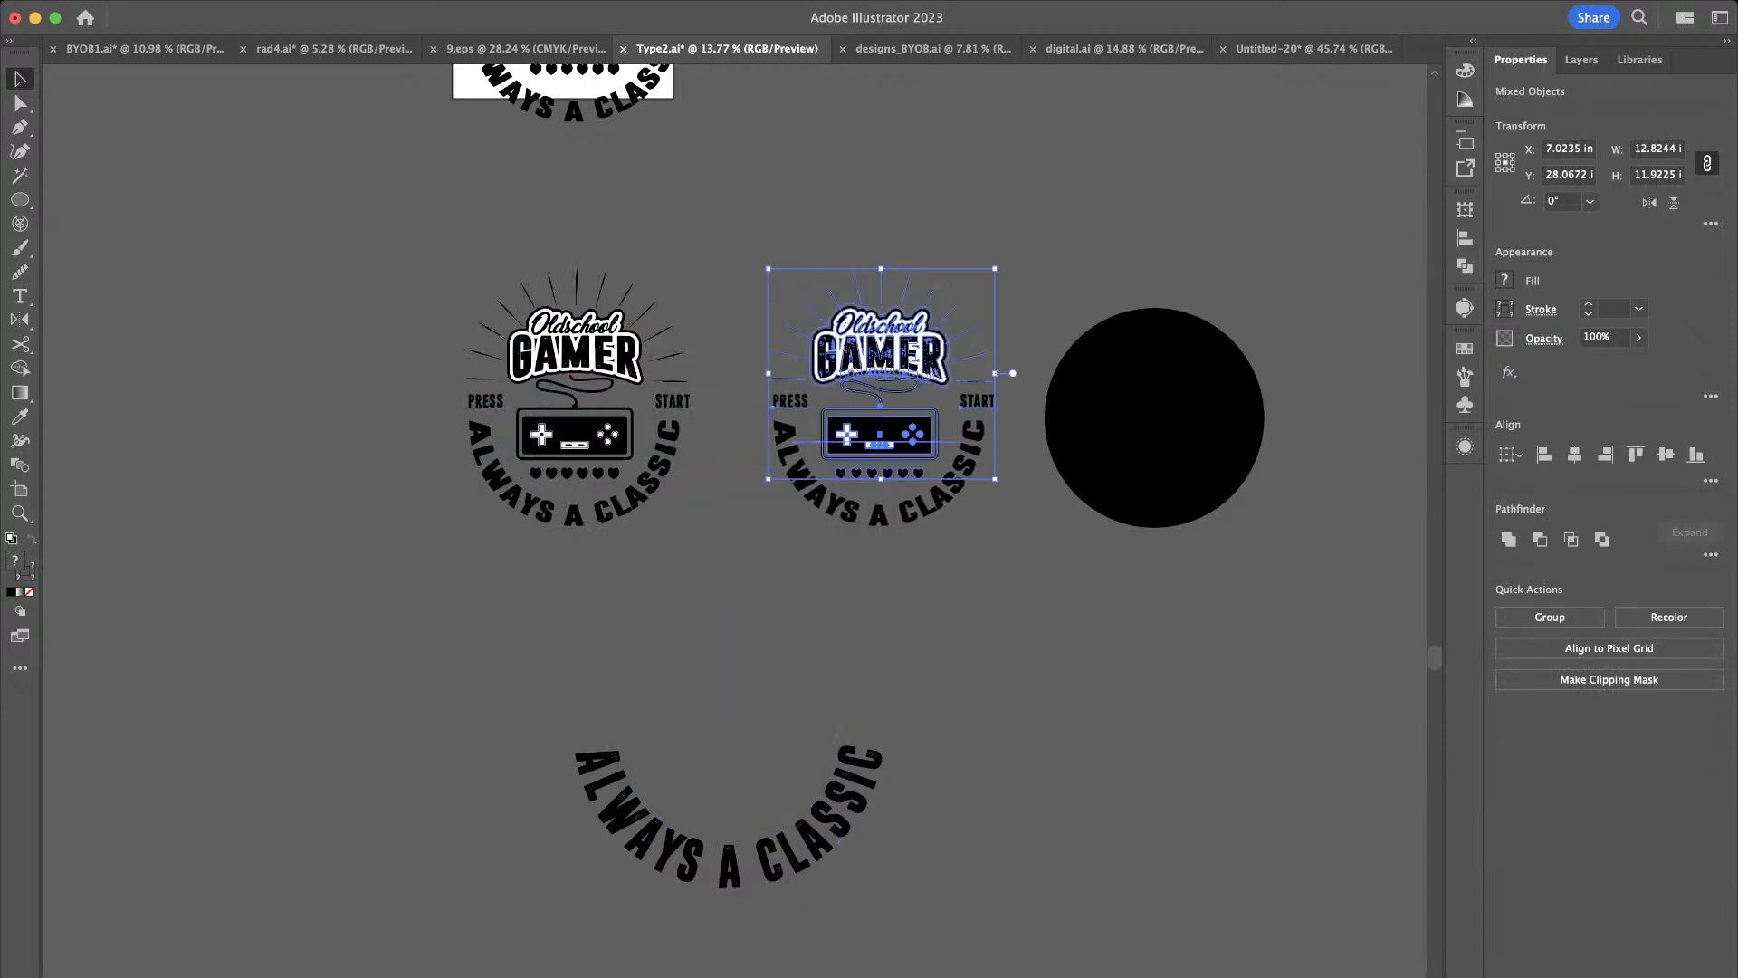
click(1012, 372)
click(847, 433)
key(Delete)
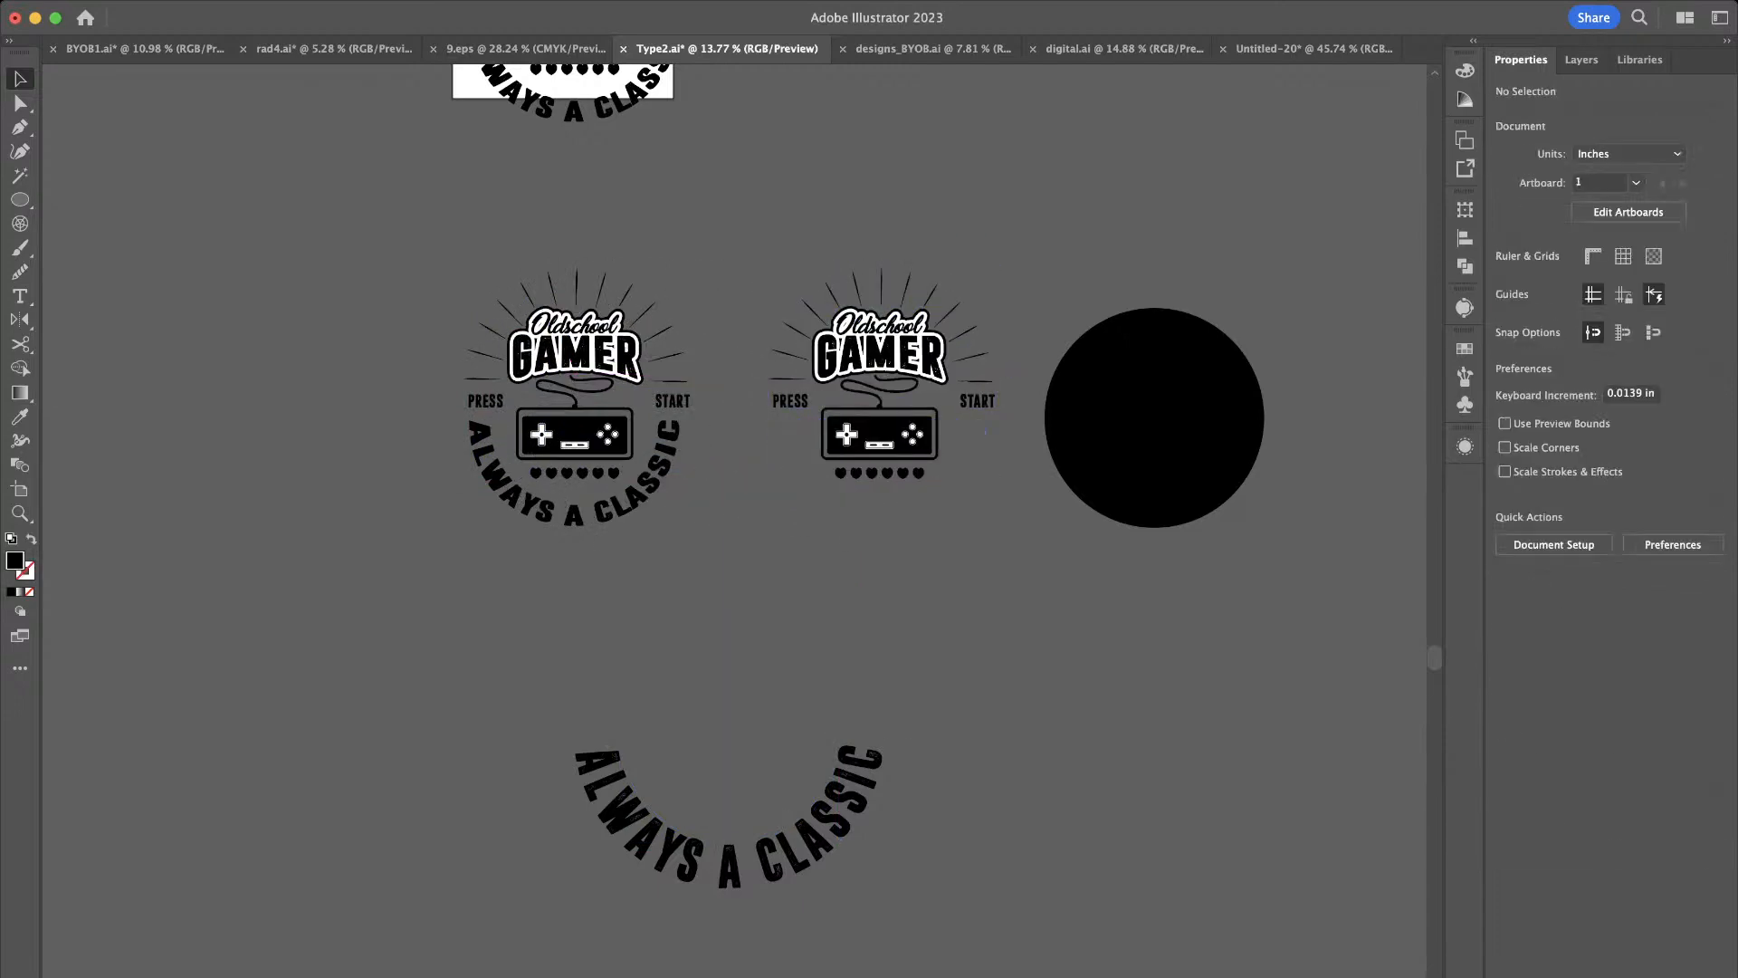
Move the pasted slogan onto the duplicated badge and scale its circle down proportionally to about 8.93 in wide
drag(772, 857, 923, 544)
scroll(903, 564, up, 5)
scroll(902, 564, down, 3)
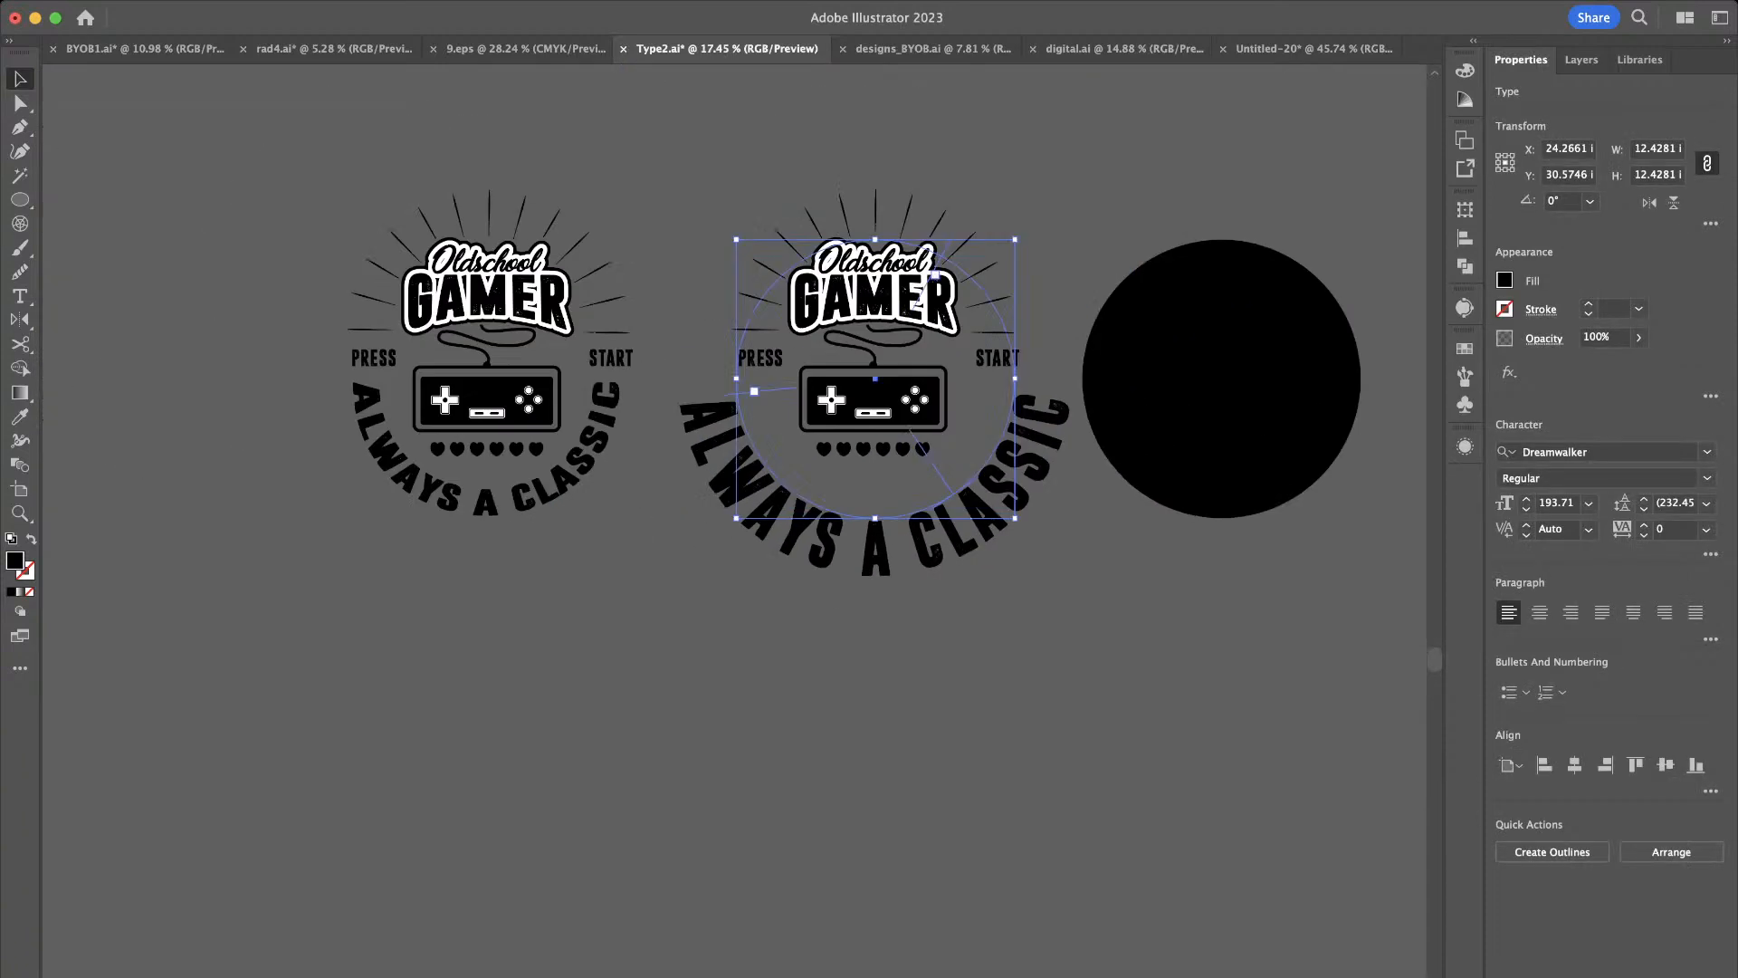
drag(1015, 240, 976, 276)
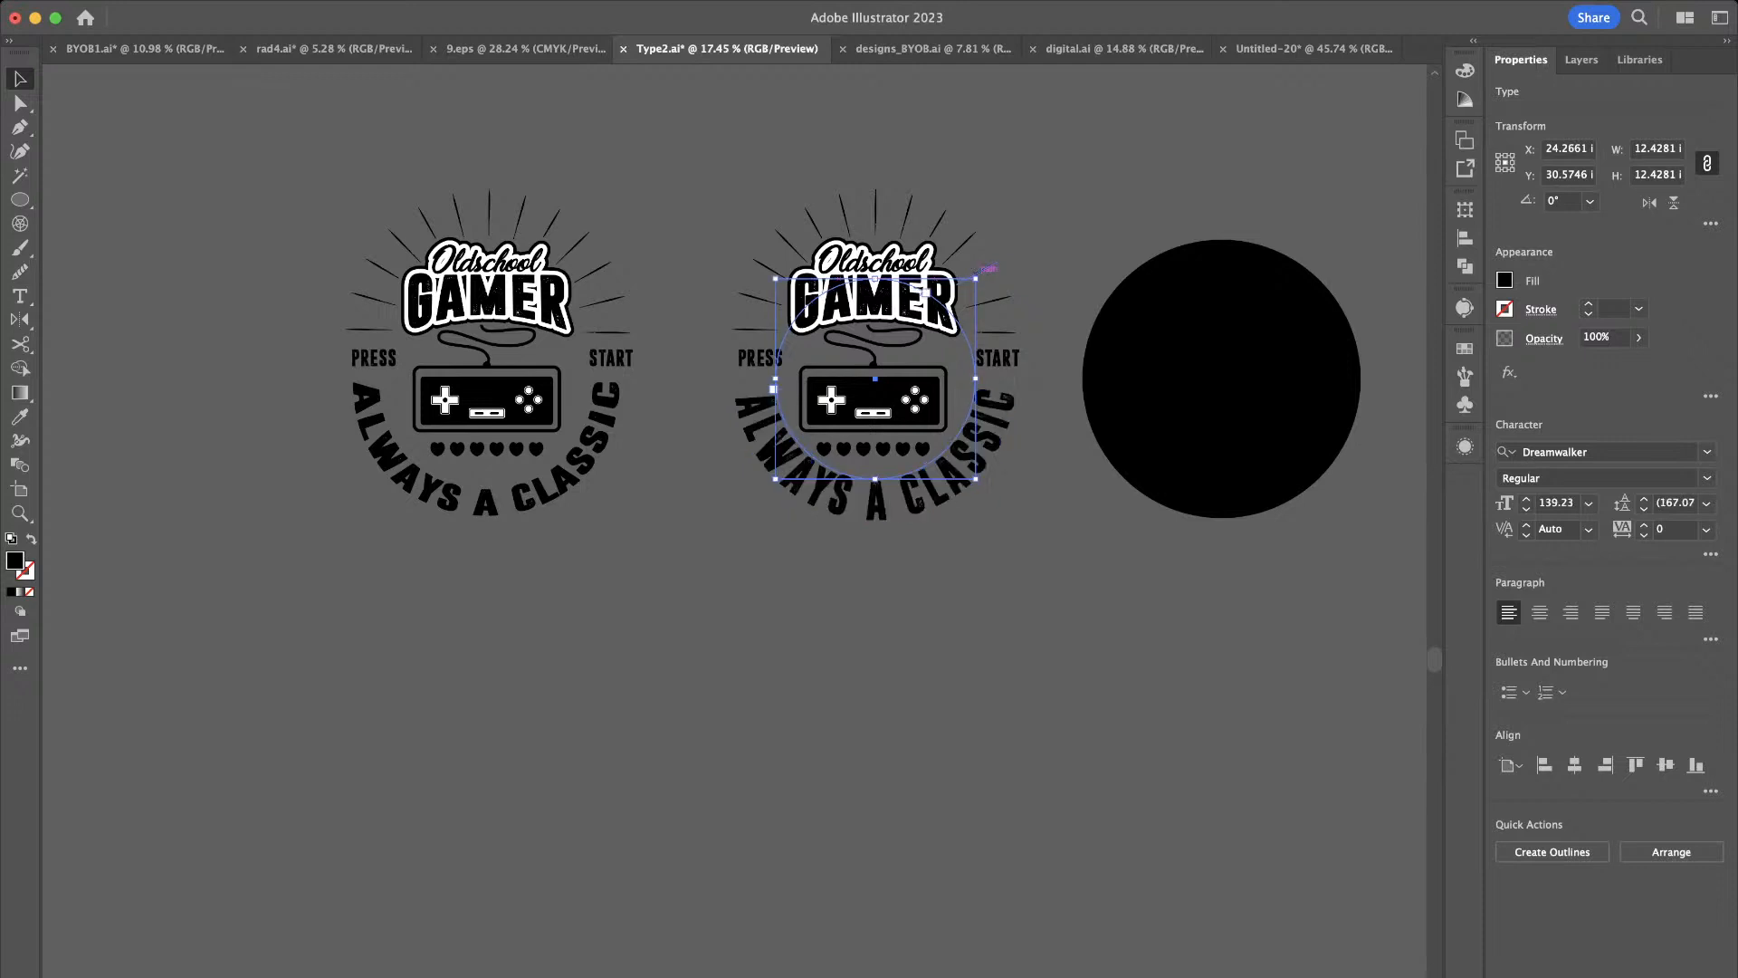
Nudge the slogan down about 0.69 in beneath the duplicated badge's PRESS and START lettering
scroll(988, 270, up, 3)
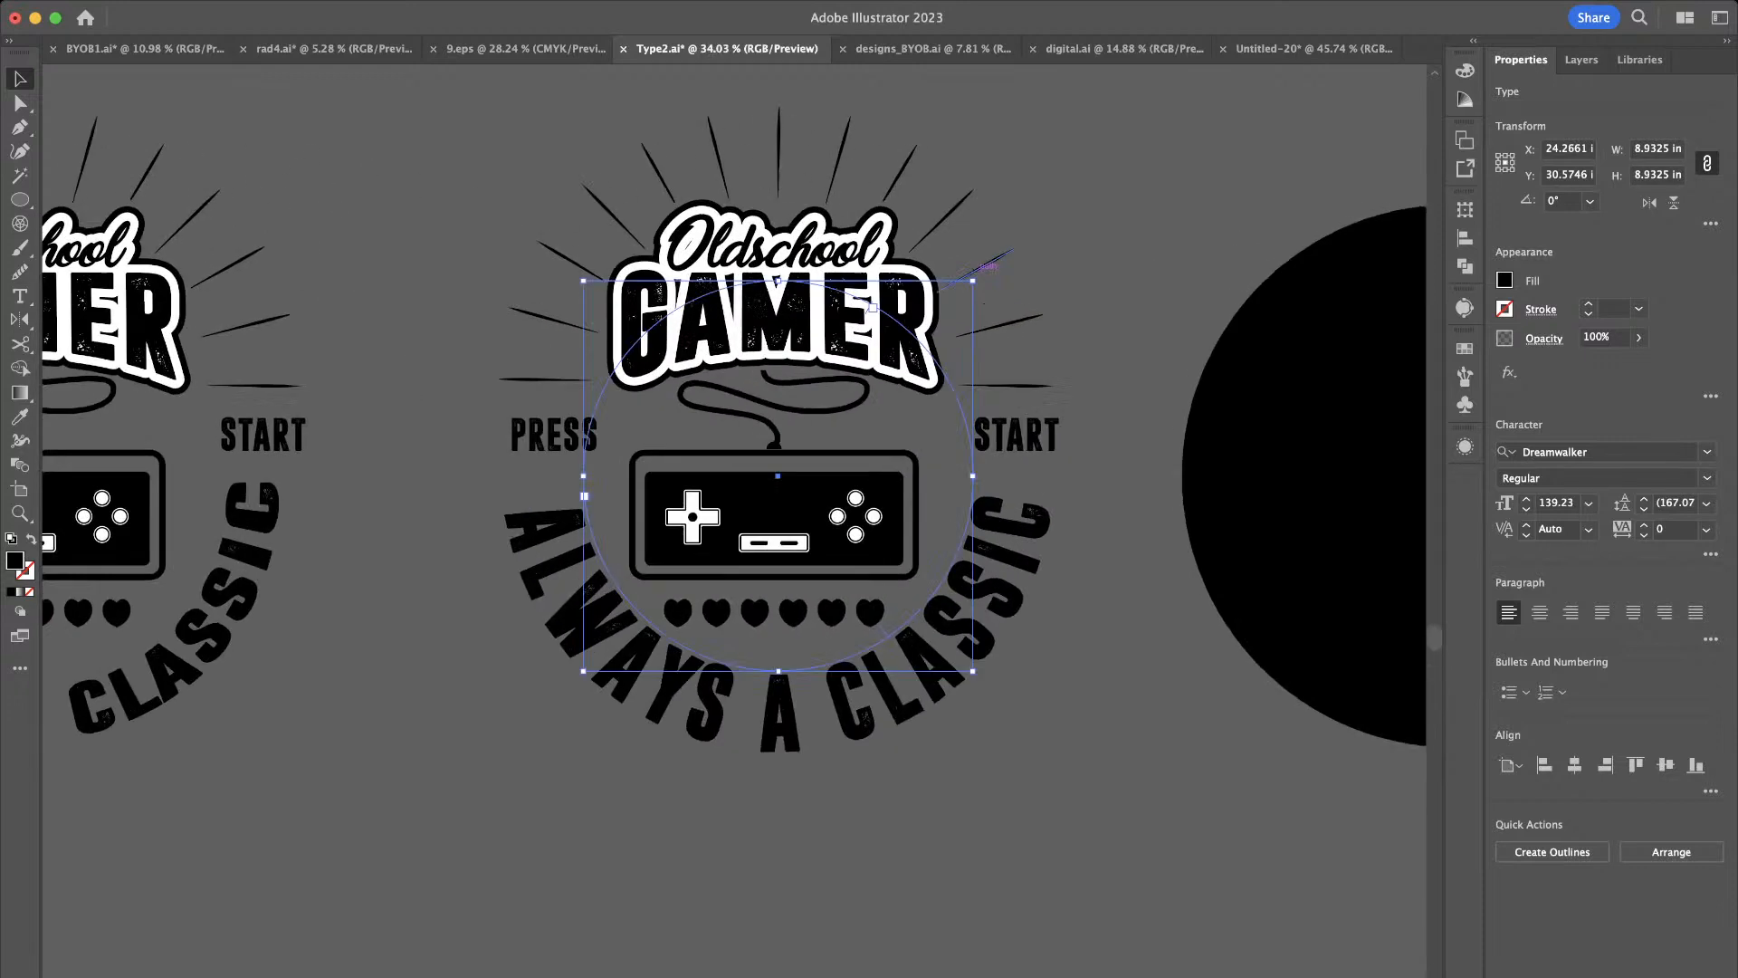
click(986, 267)
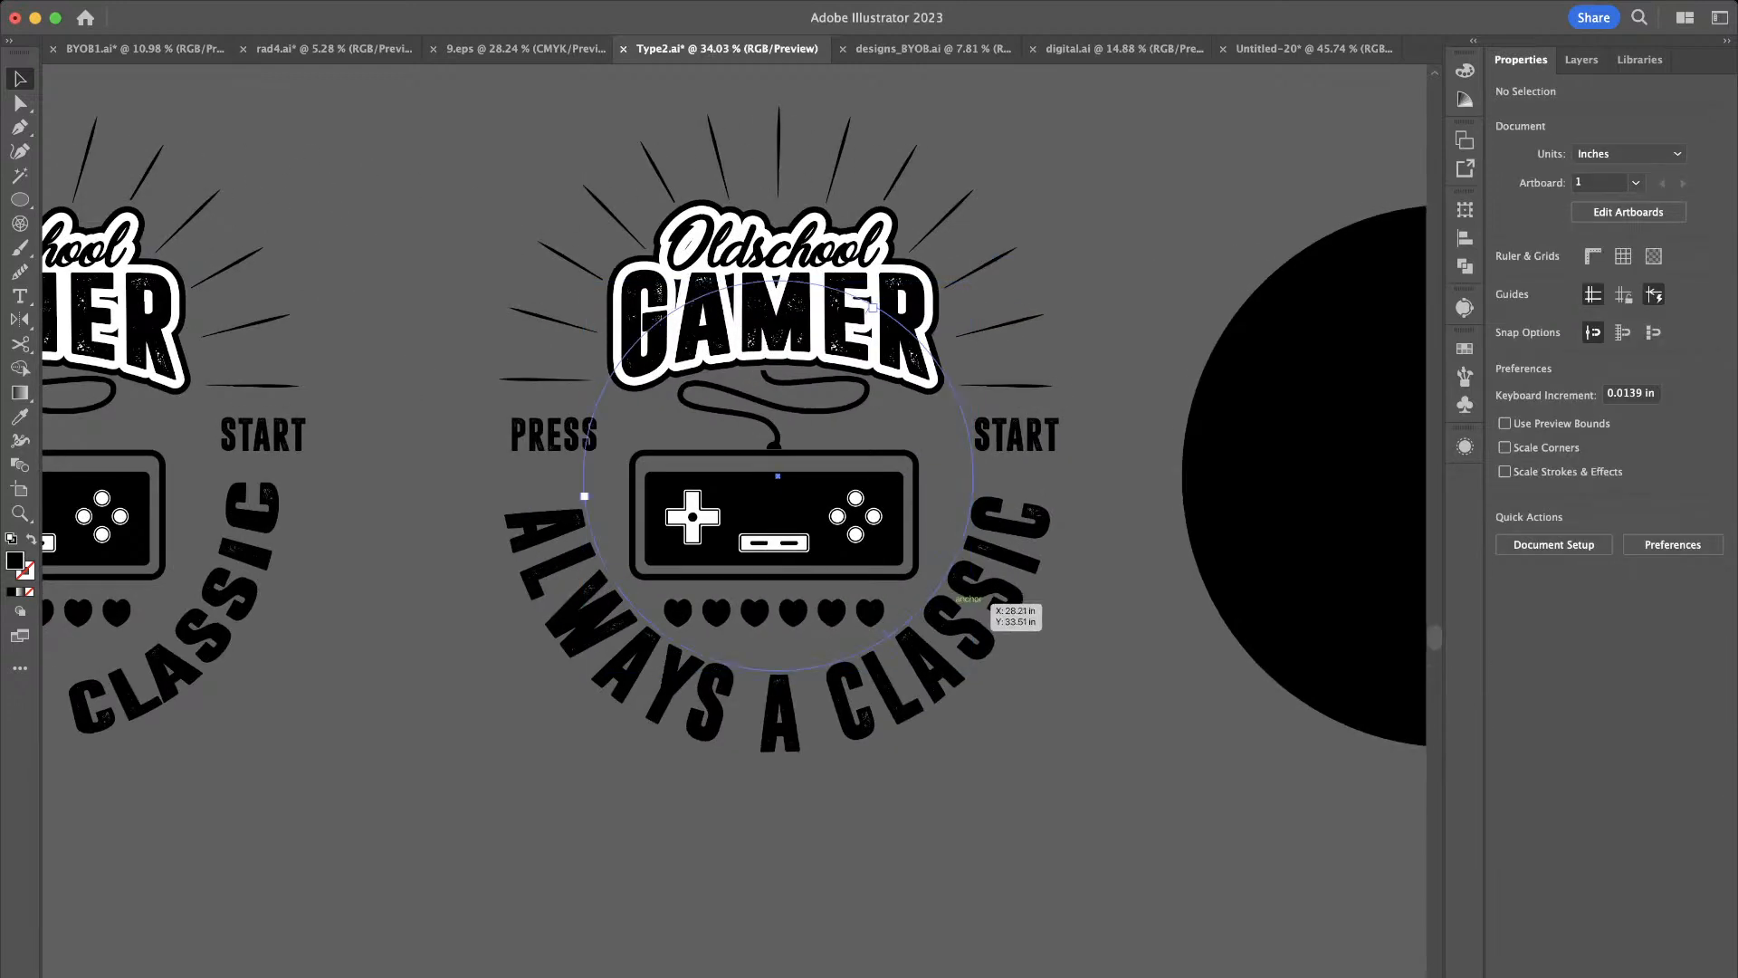
click(990, 604)
key(shift+Down)
key(shift+Down)
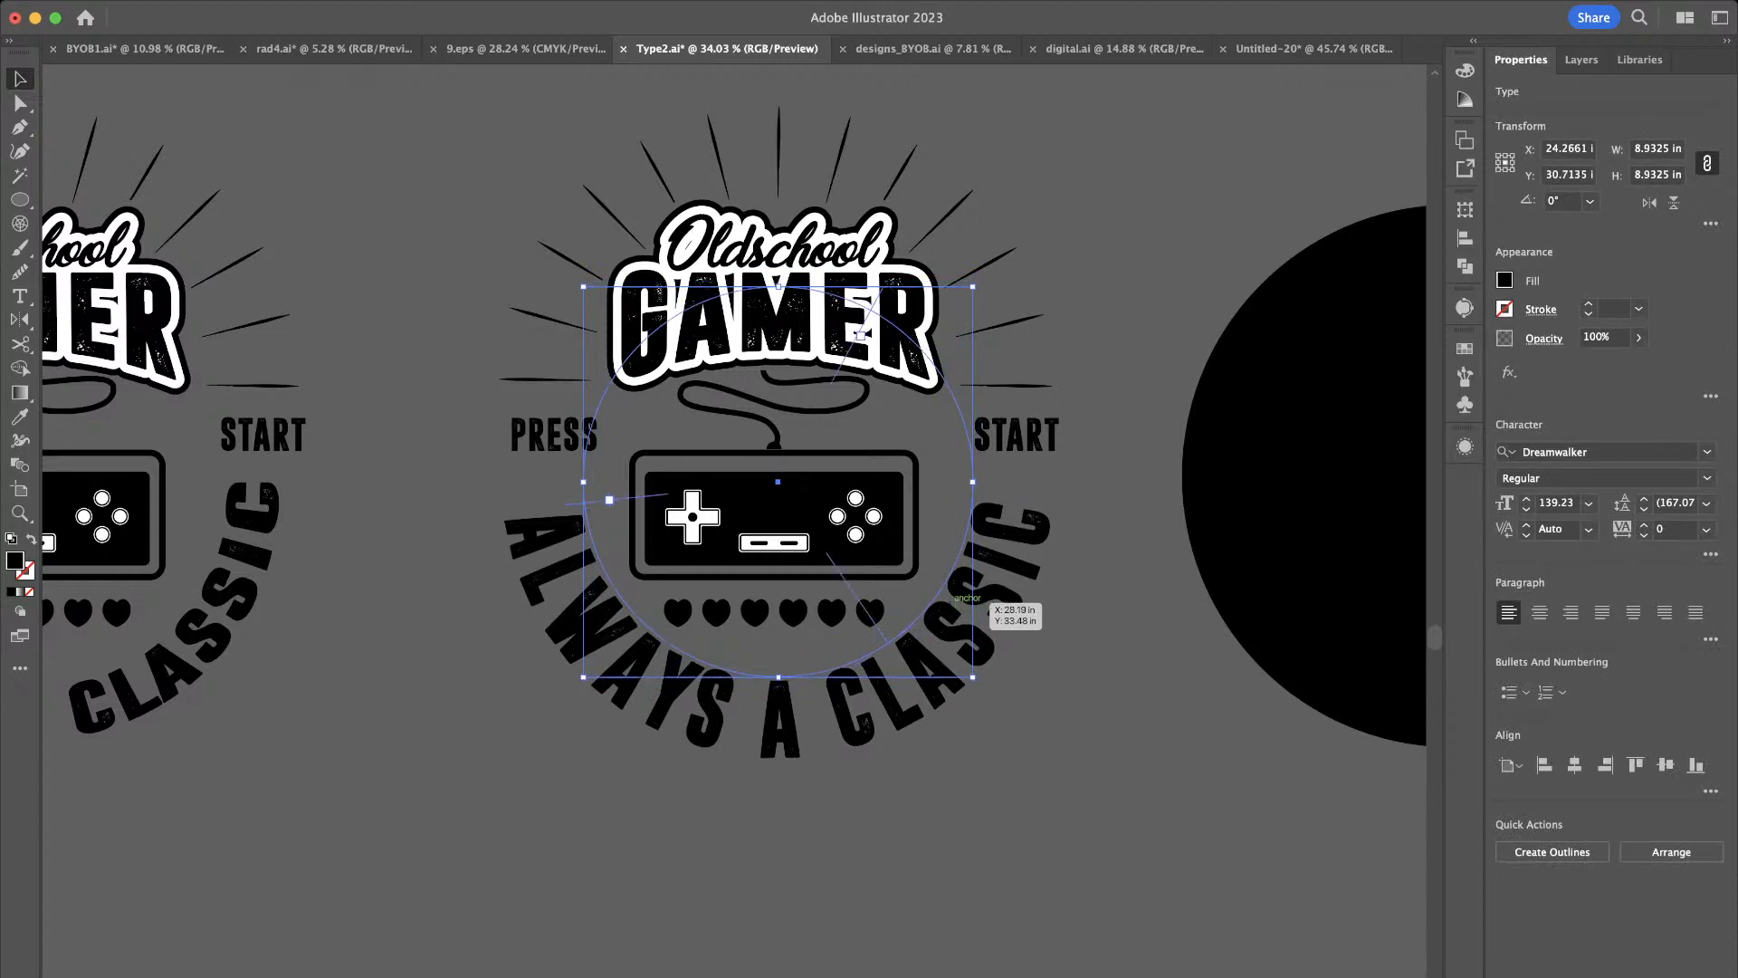
key(shift+Down)
key(shift+Down)
key(shift+Down)
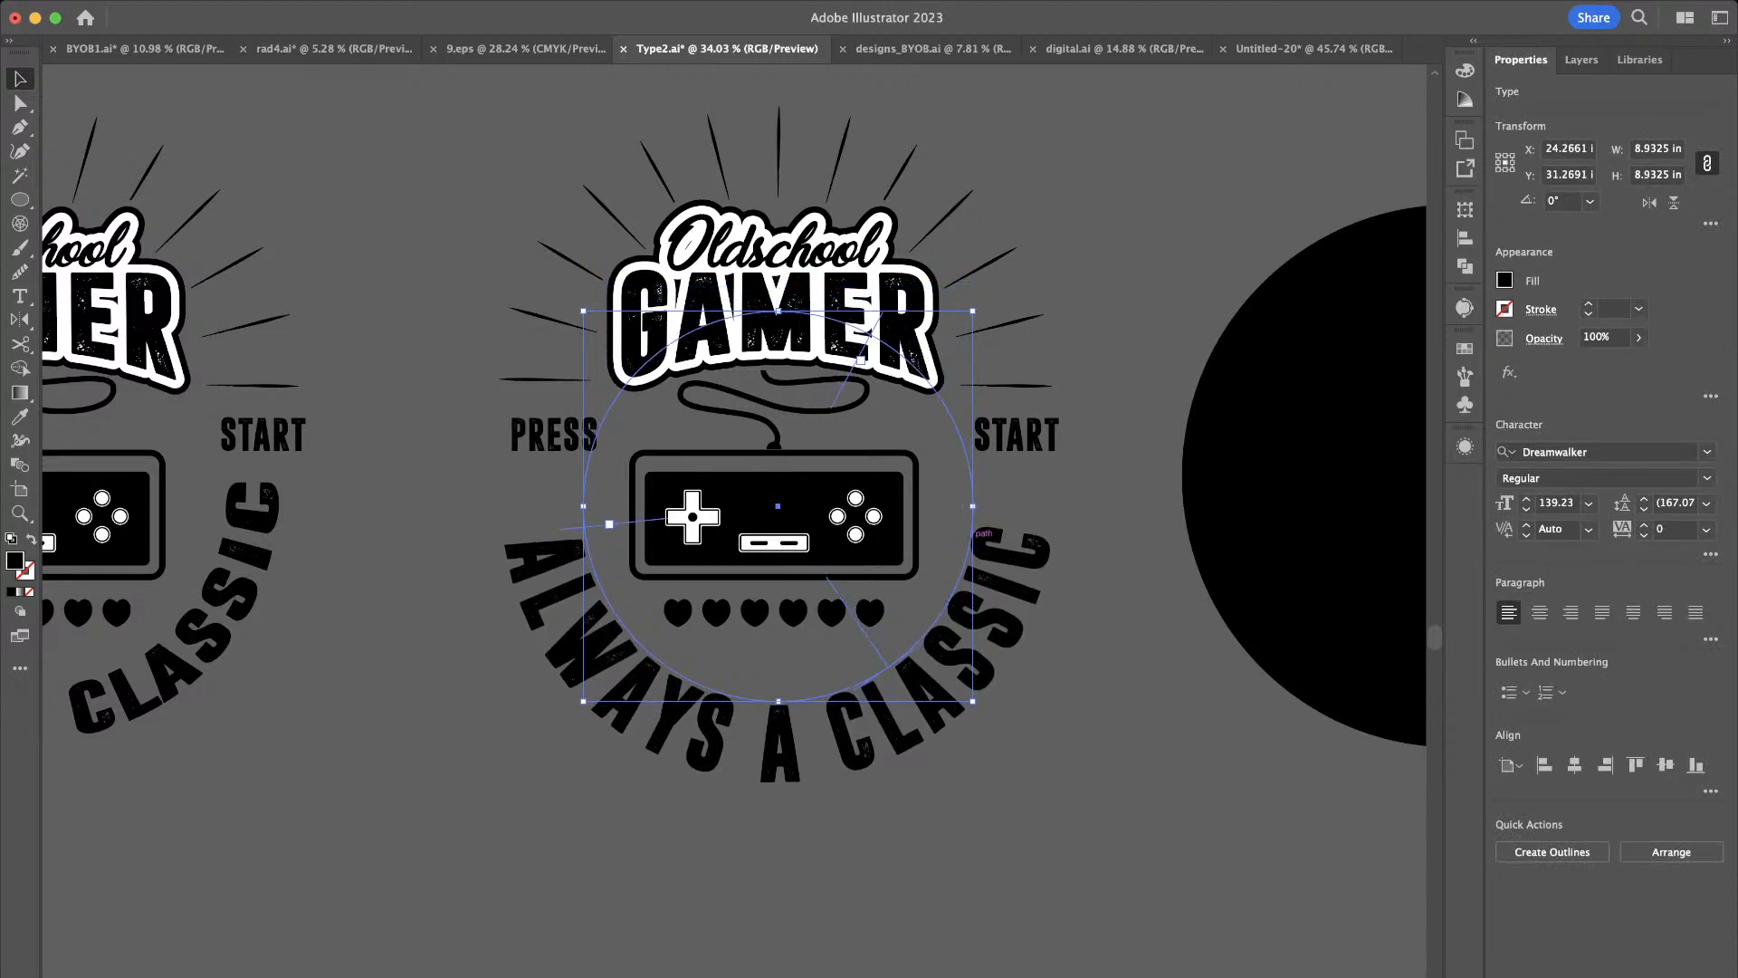
Centre the circular slogan horizontally on the game controller of the duplicated badge, keeping the controller in place
click(947, 538)
click(774, 505)
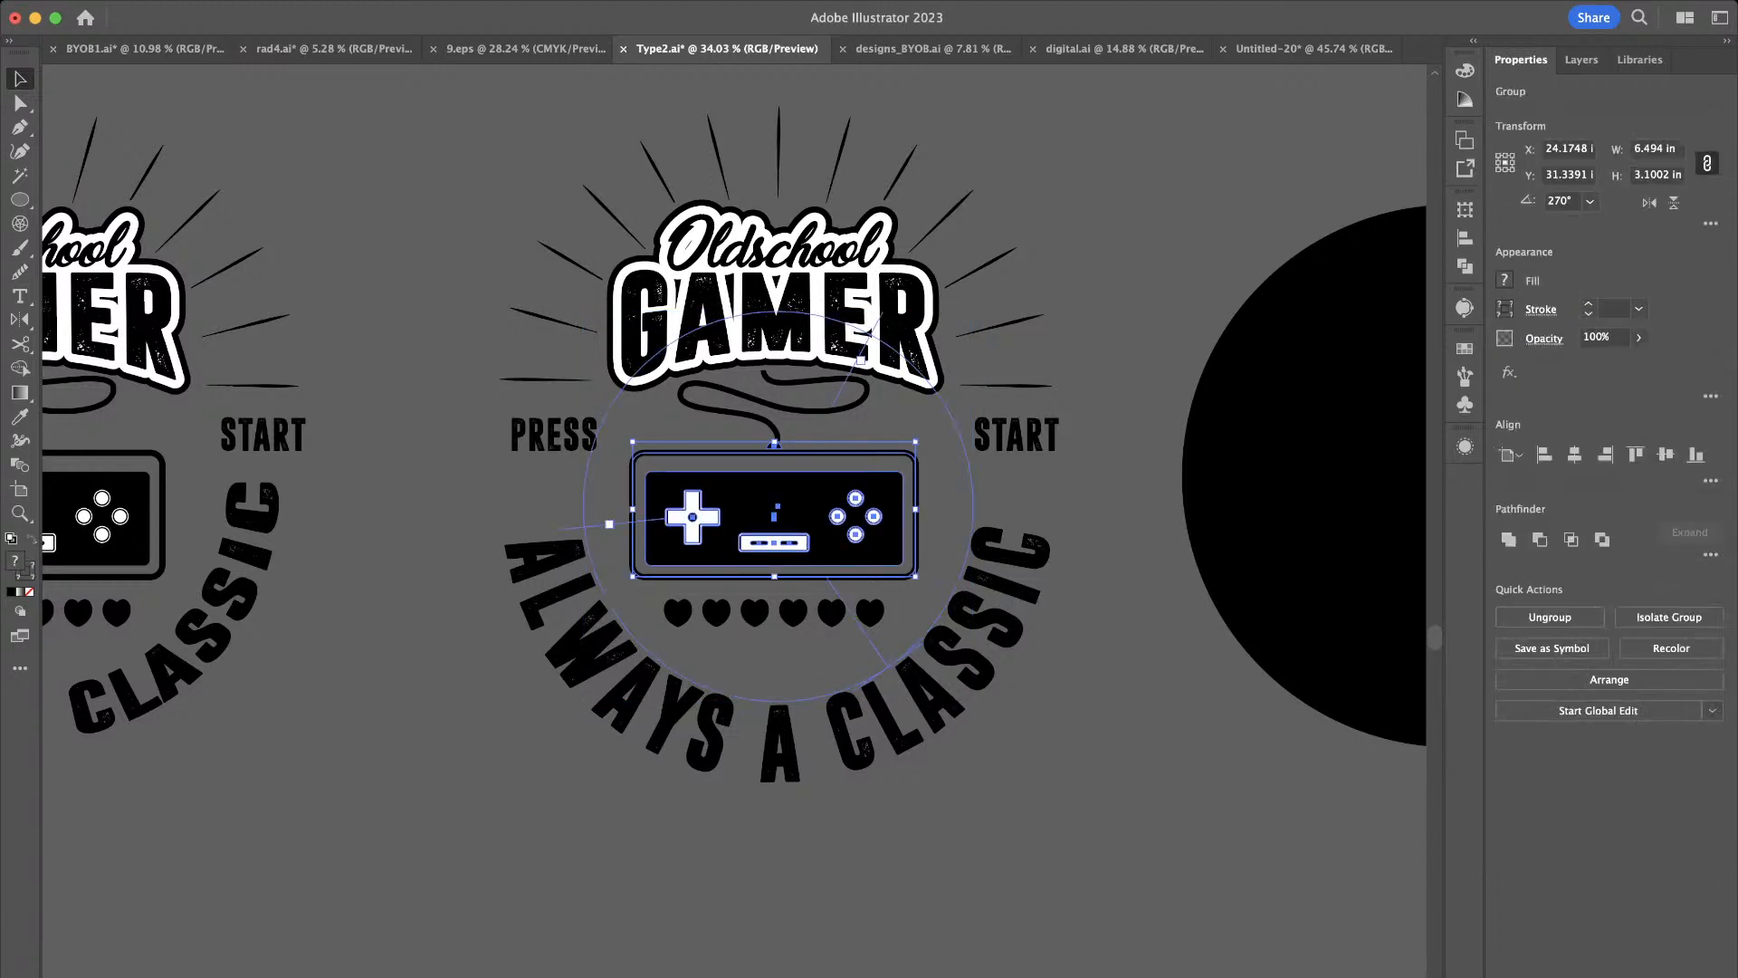
shift+click(780, 742)
click(774, 505)
click(1575, 454)
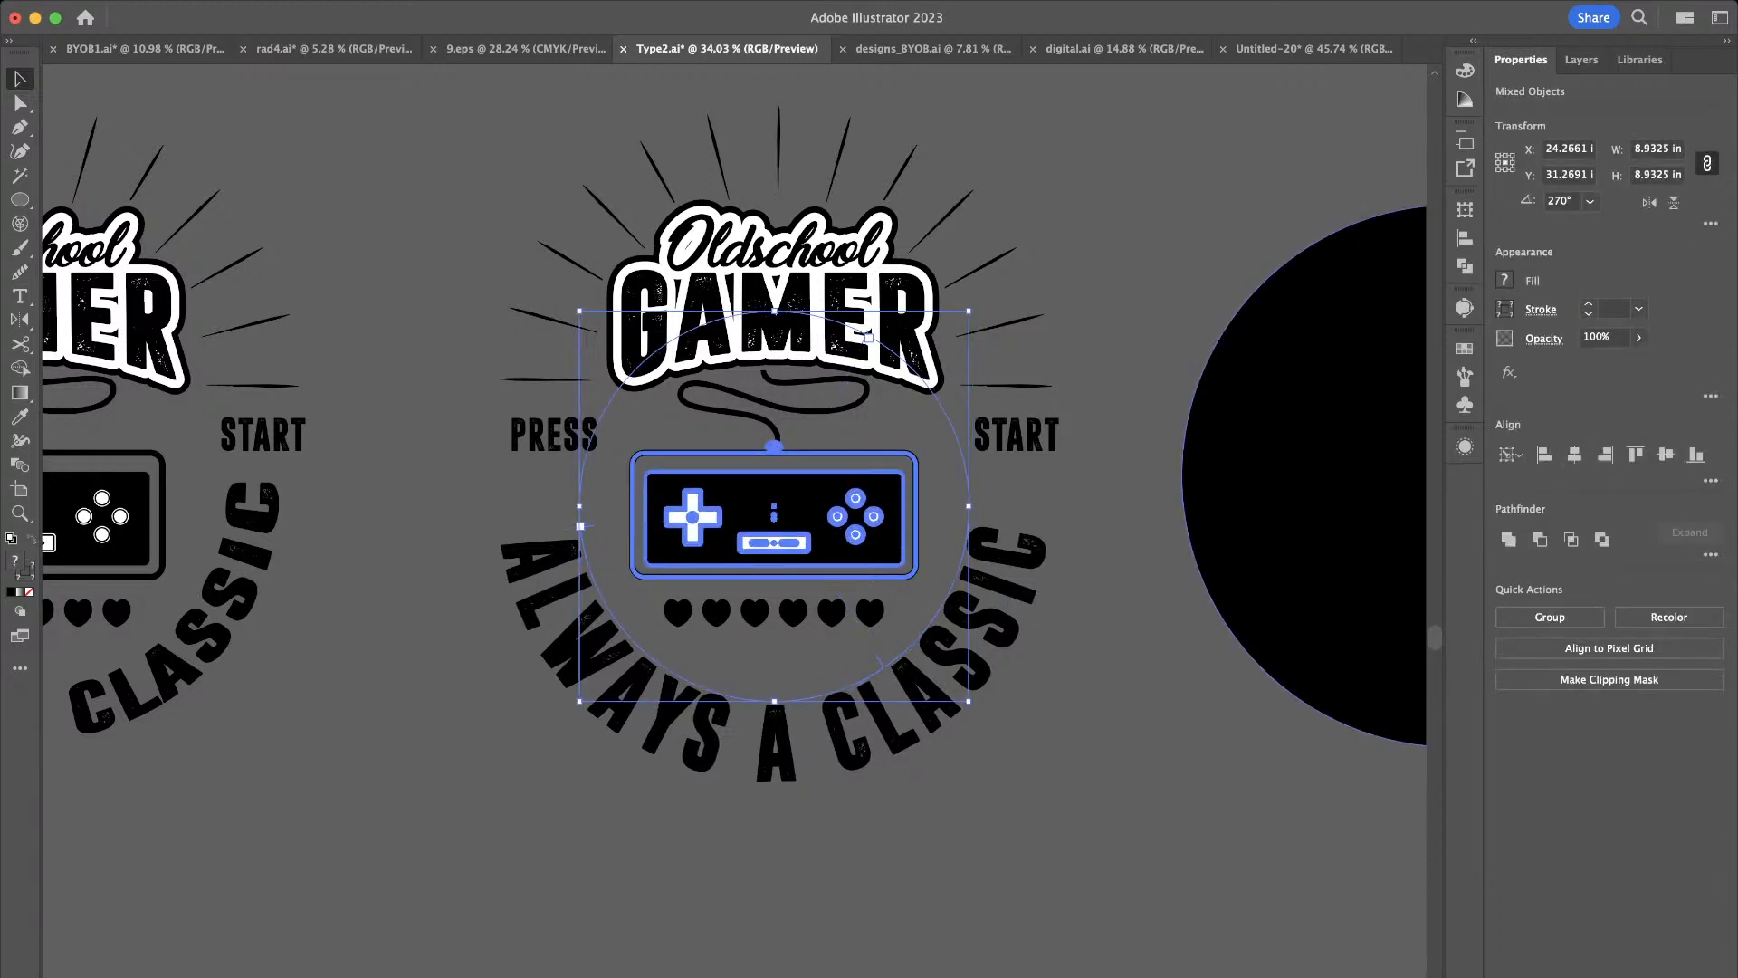
click(1115, 471)
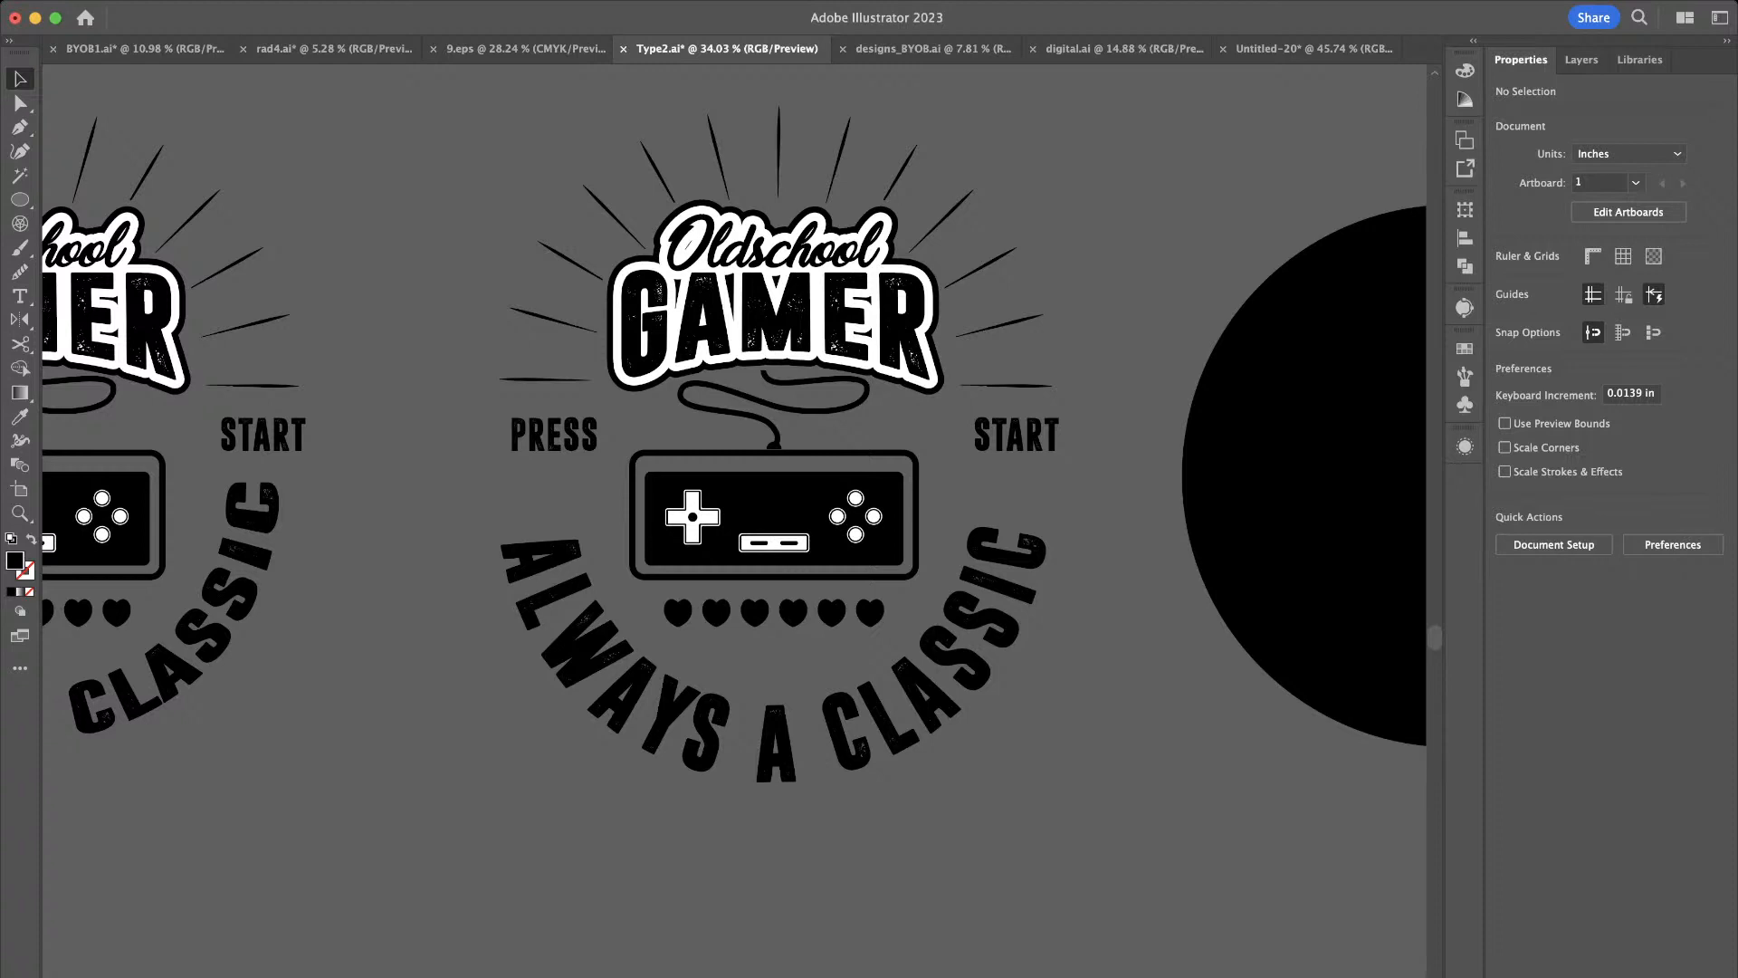
Try scaling the circular slogan slightly larger and smaller about its centre, and undo both changes
scroll(1063, 516, up, 2)
click(1030, 414)
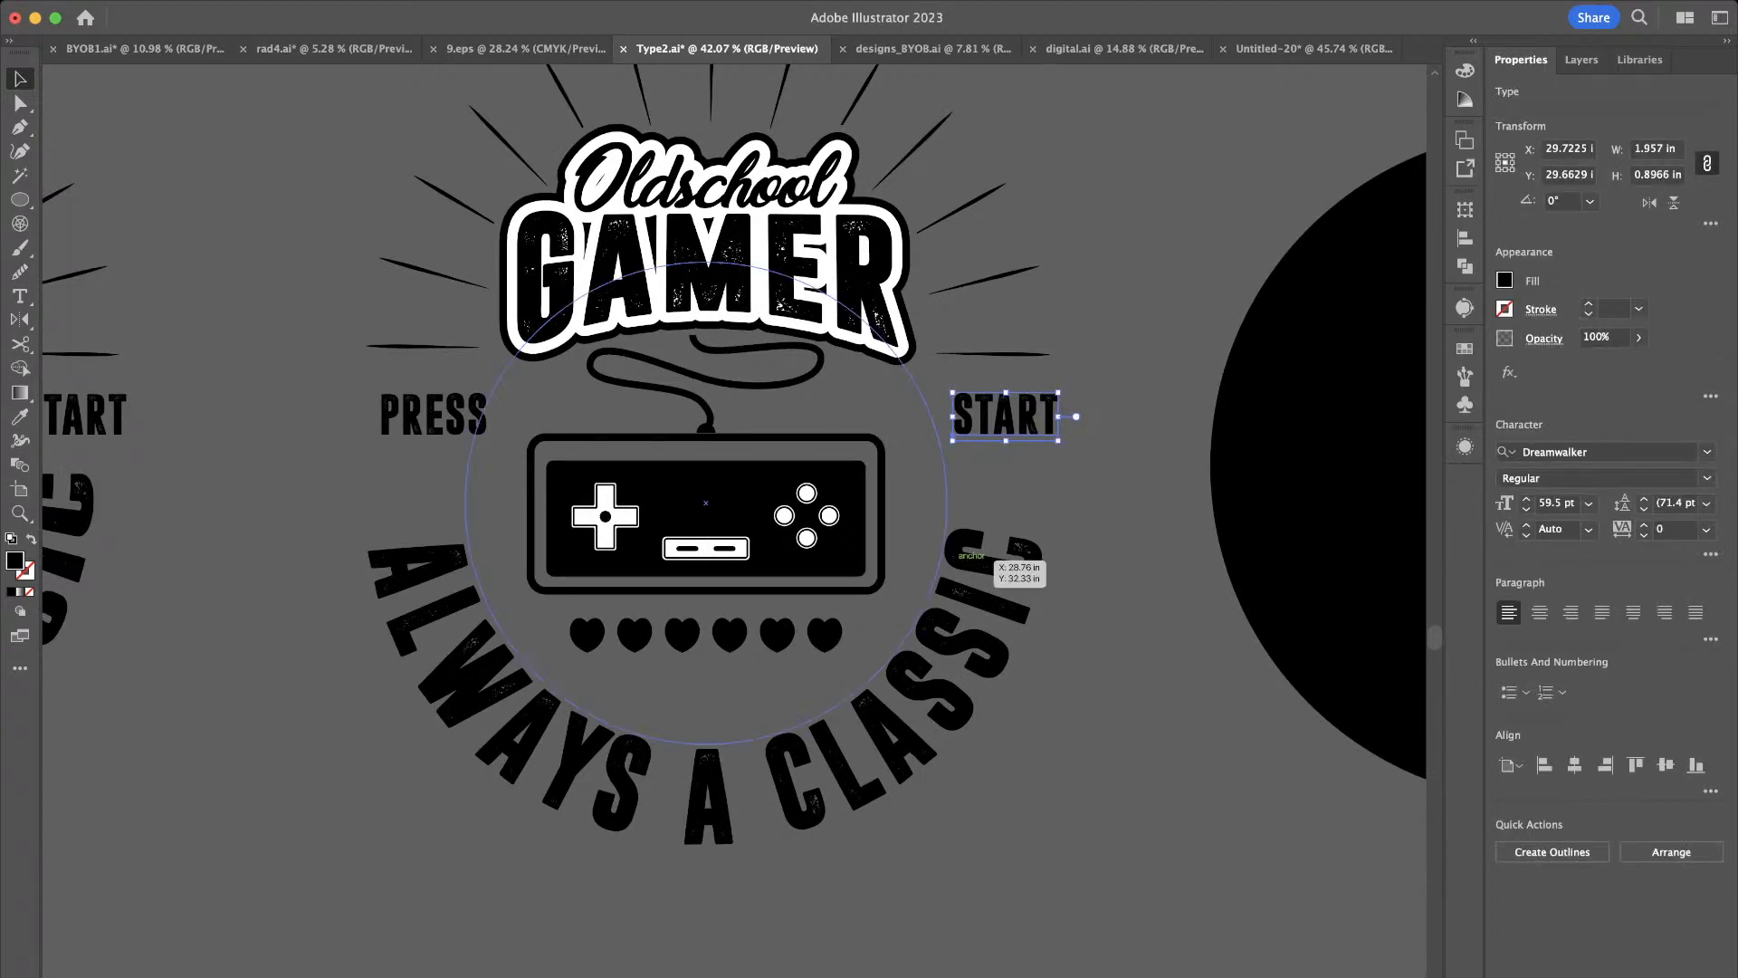
click(1004, 566)
drag(946, 261, 959, 249)
key(super+z)
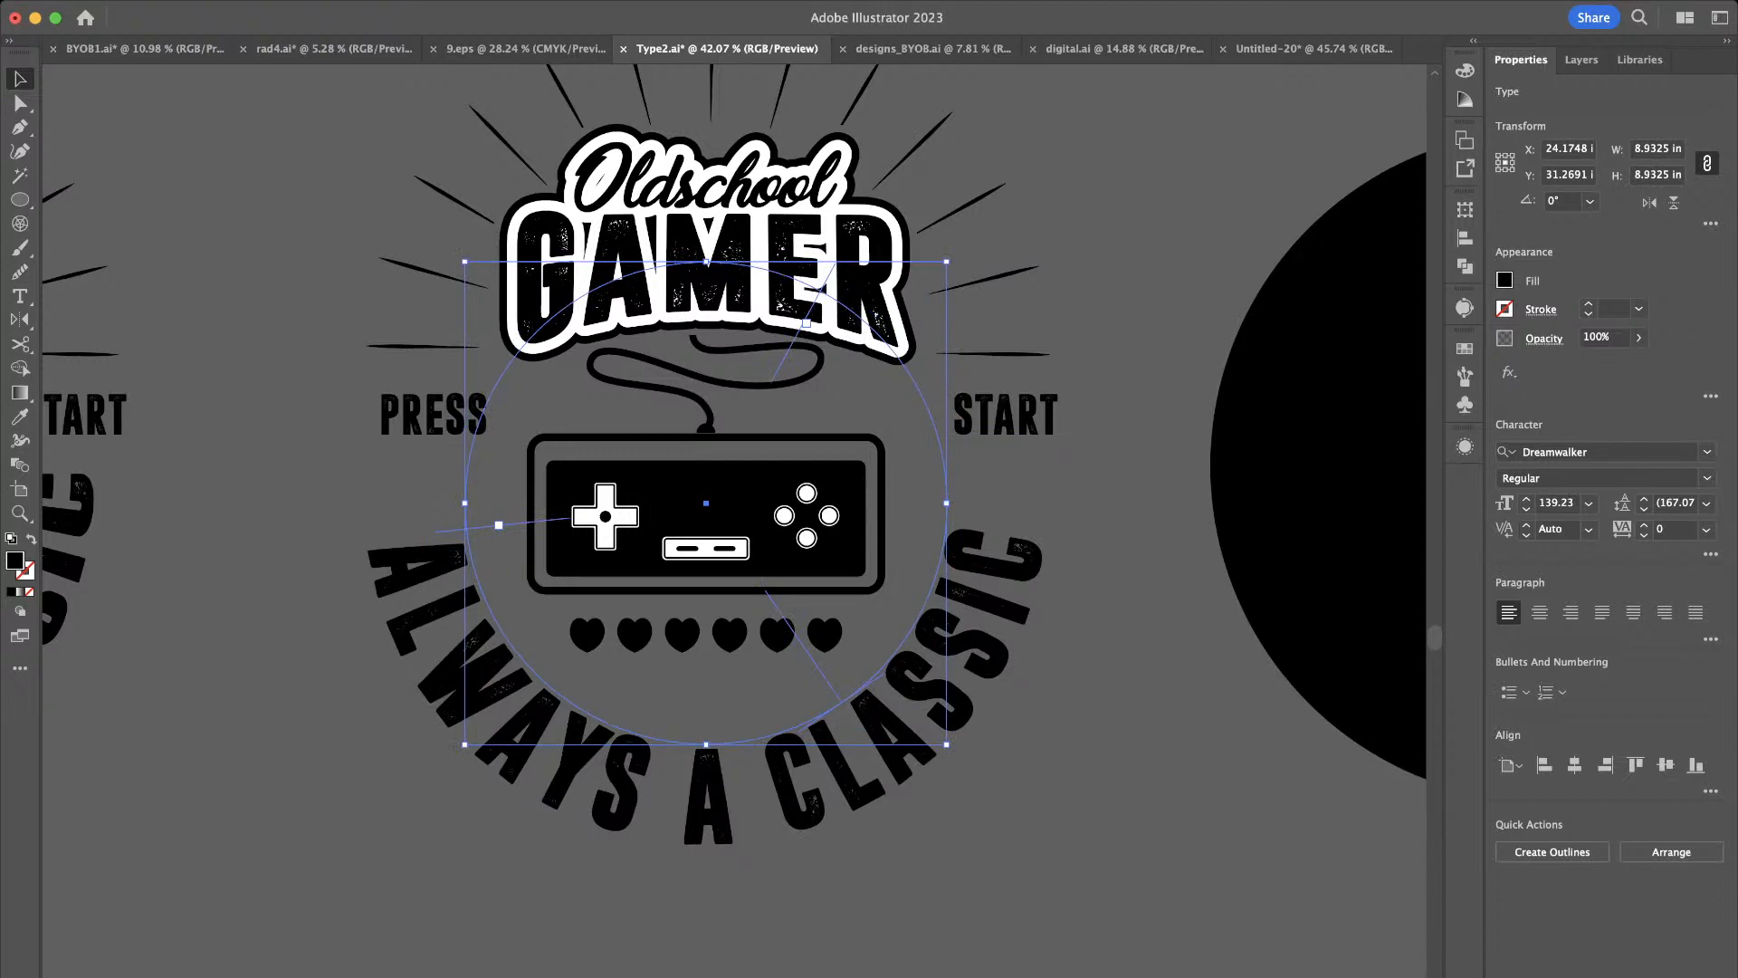
drag(946, 262, 936, 282)
click(1090, 290)
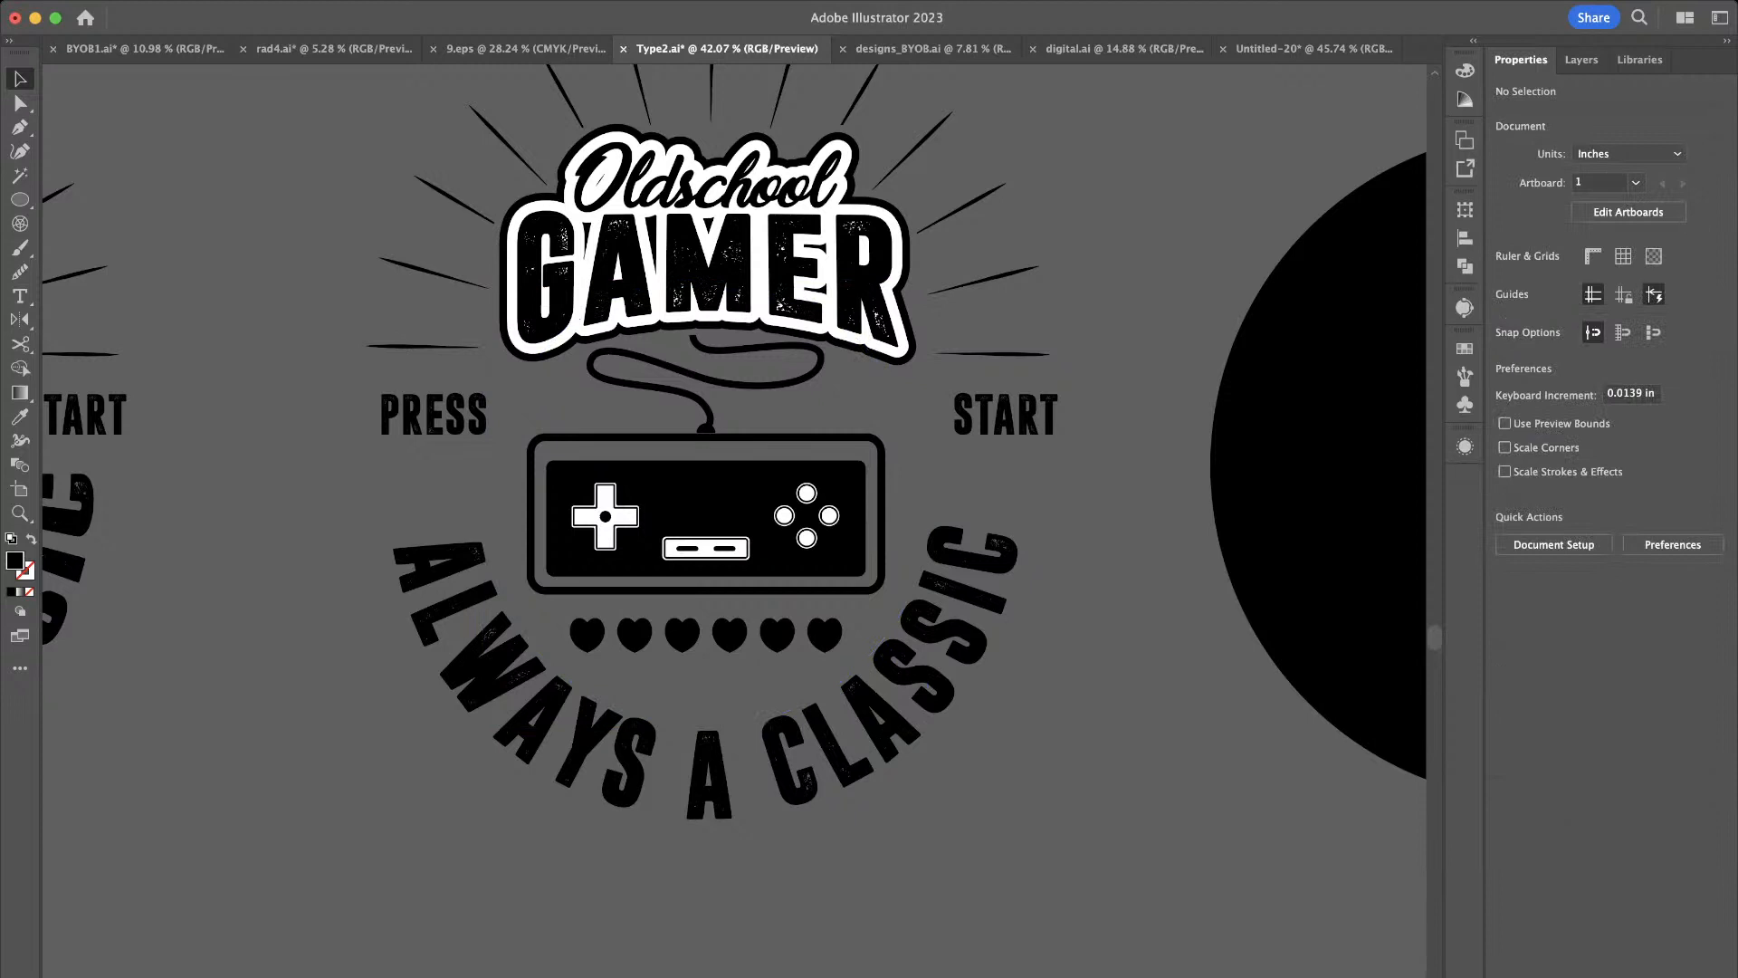
key(super+z)
key(super+z)
Scale the PRESS and START lettering up together proportionally to about 75.84 pt
click(1041, 453)
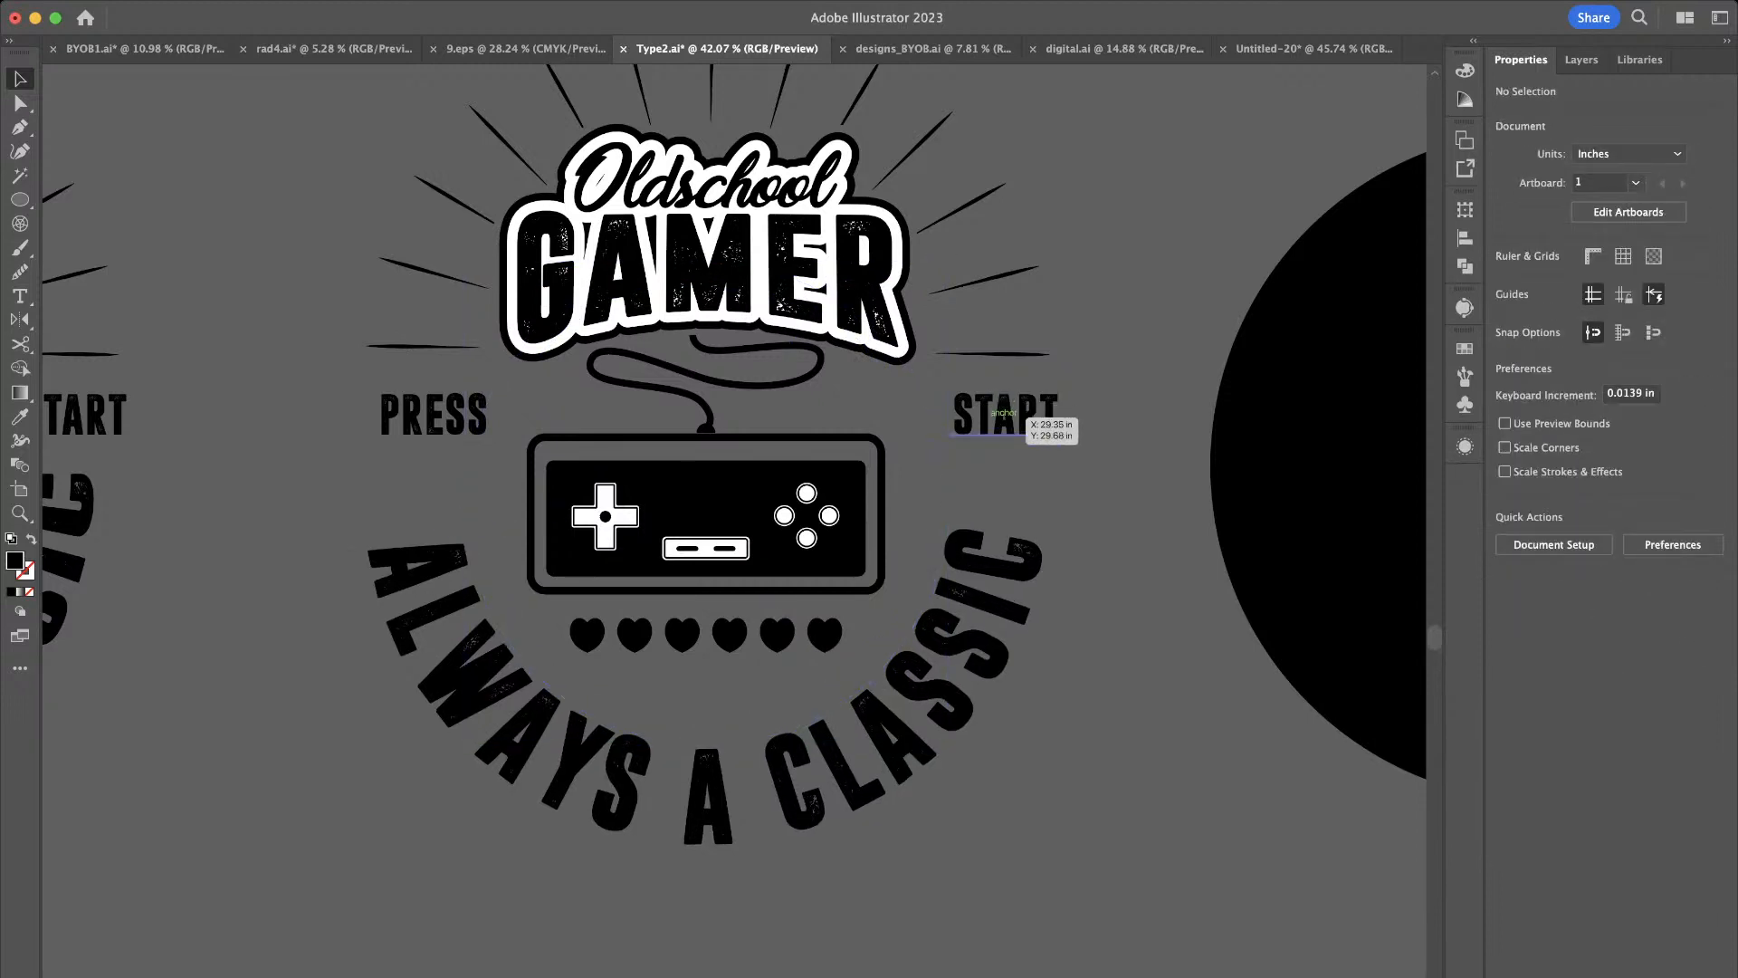
click(1020, 418)
drag(952, 441, 937, 450)
shift+click(470, 419)
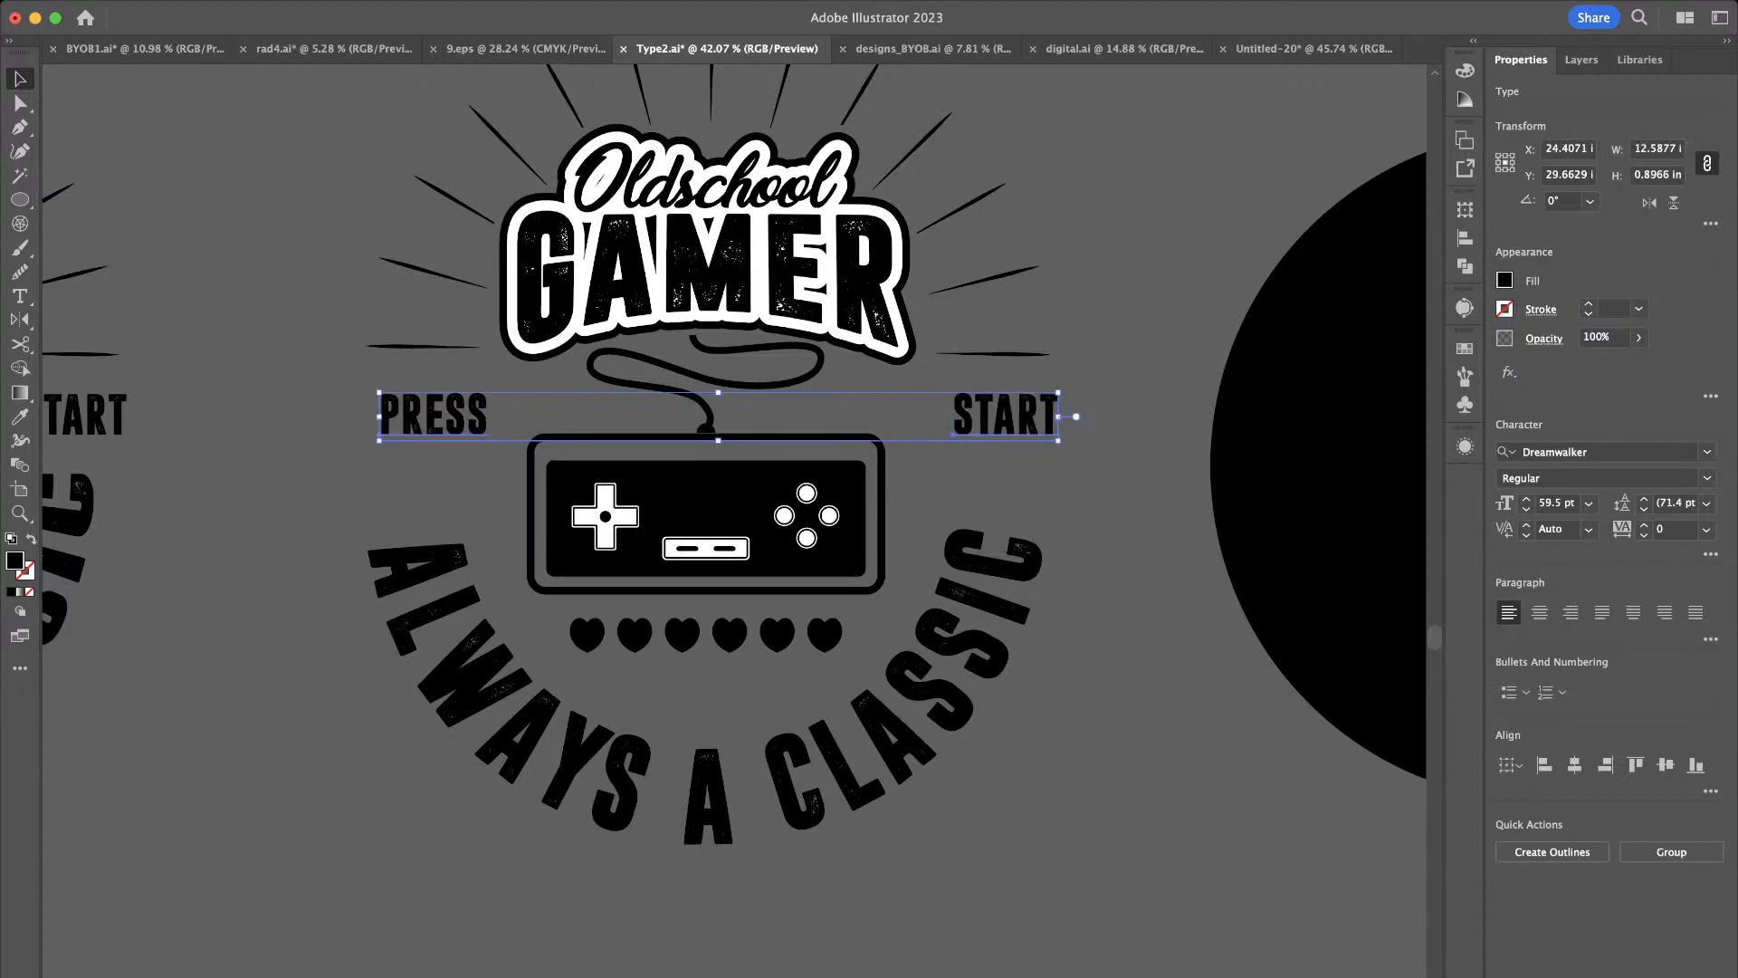
drag(378, 440, 284, 550)
click(300, 520)
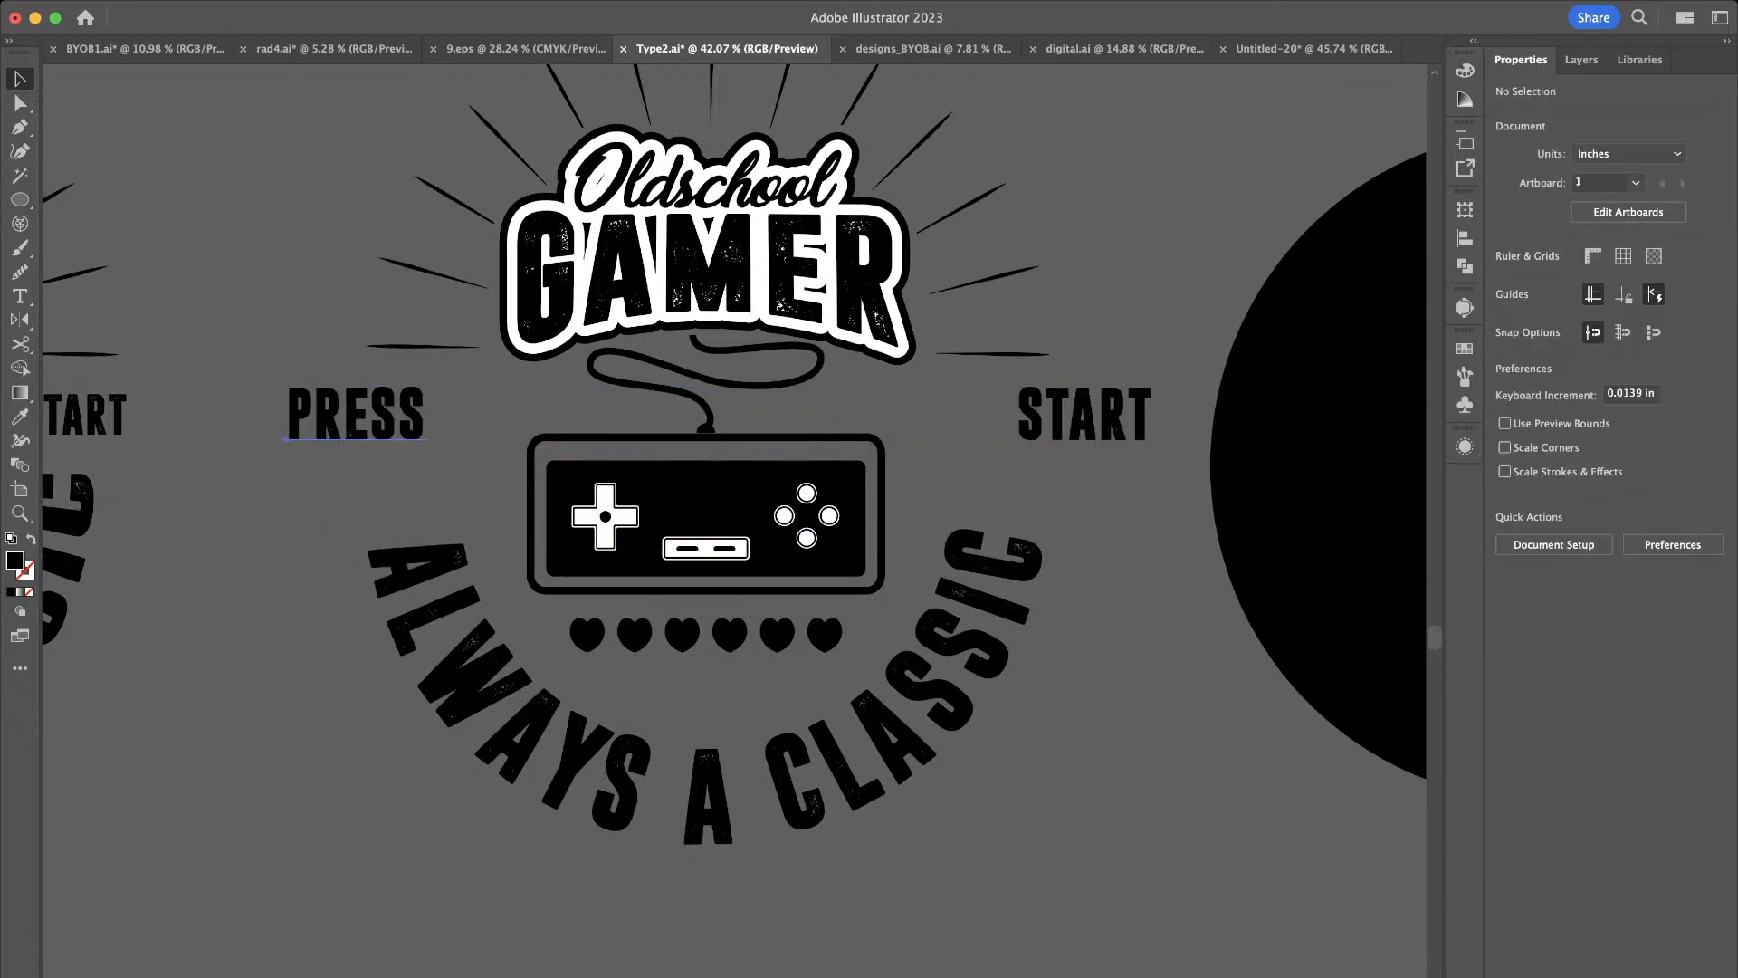
Move PRESS and START down and inward so they flank the controller just above the slogan's ends
drag(367, 425, 440, 464)
drag(1145, 406, 1055, 441)
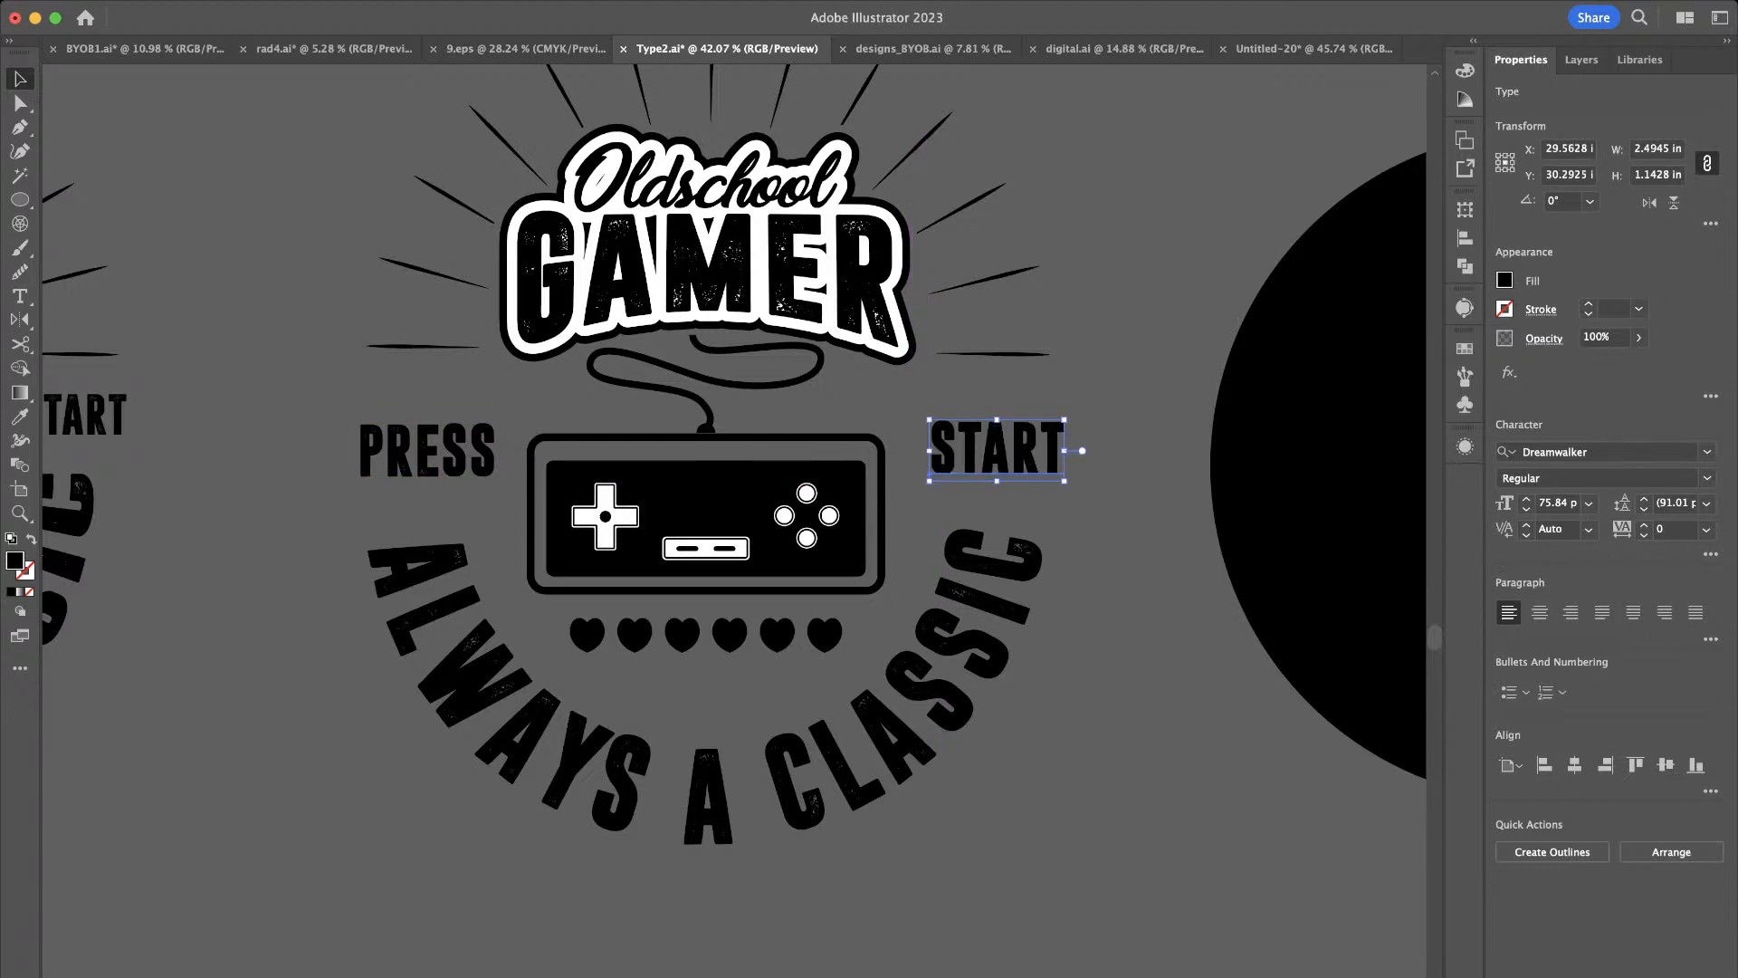
key(super+shift+a)
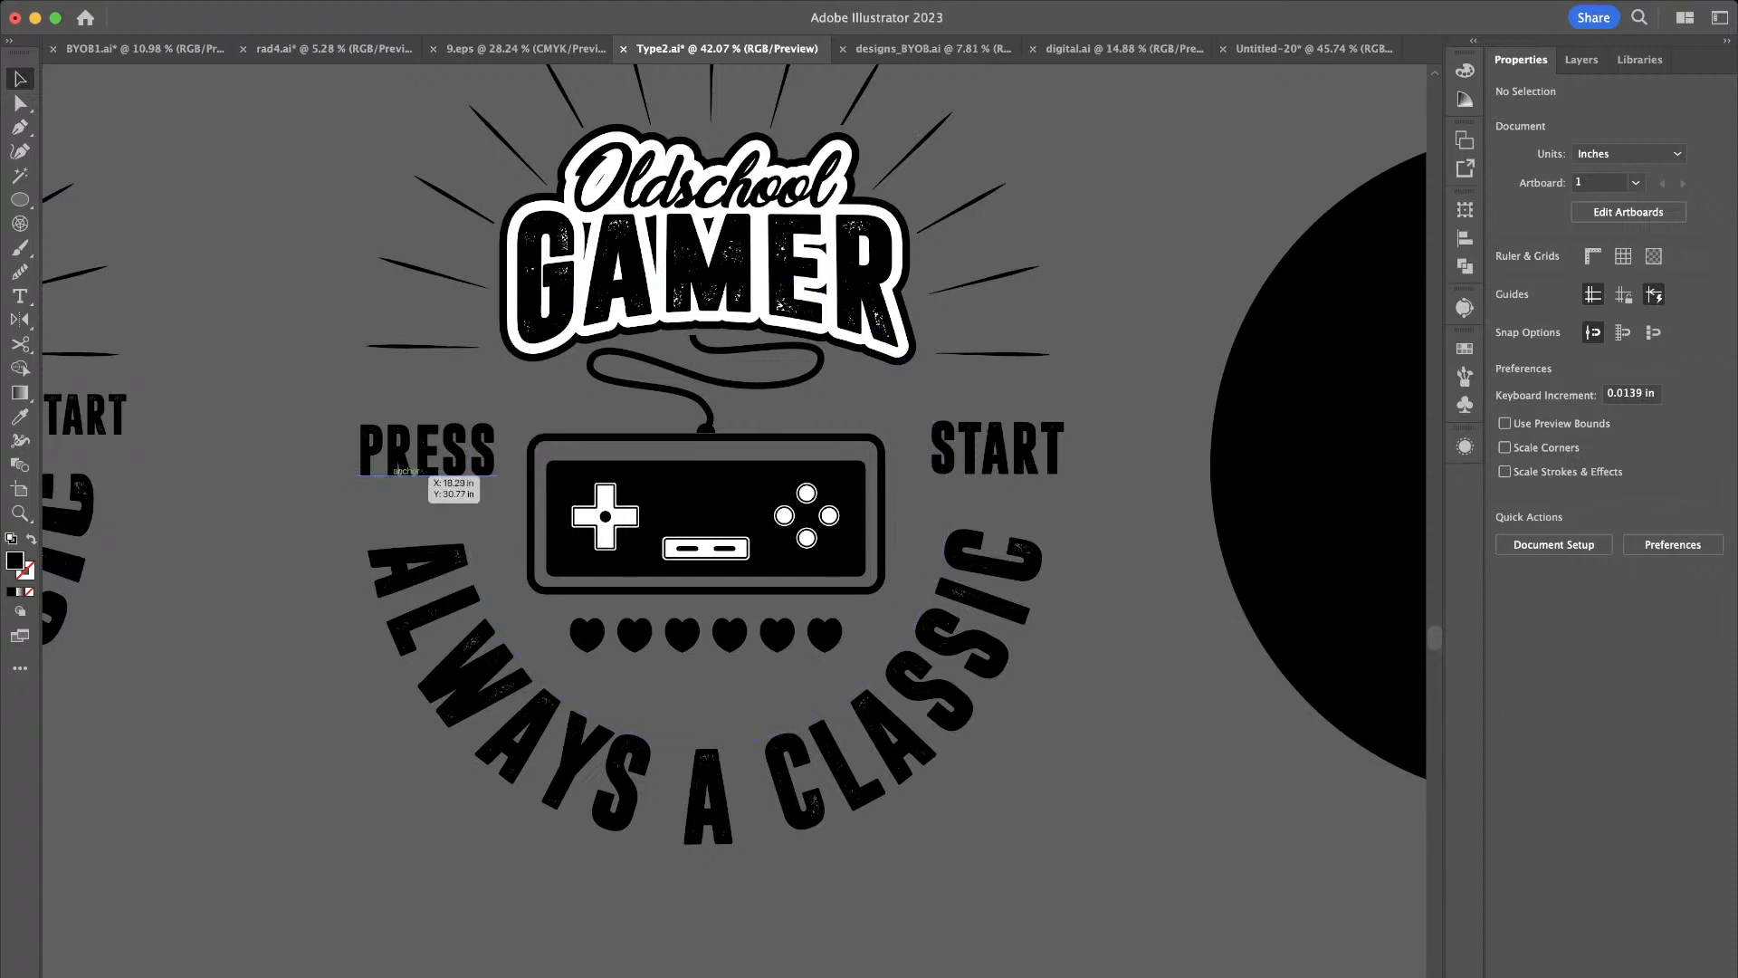
Scale PRESS and START down together proportionally about their centre to about 67.18 pt
scroll(406, 471, up, 3)
click(414, 466)
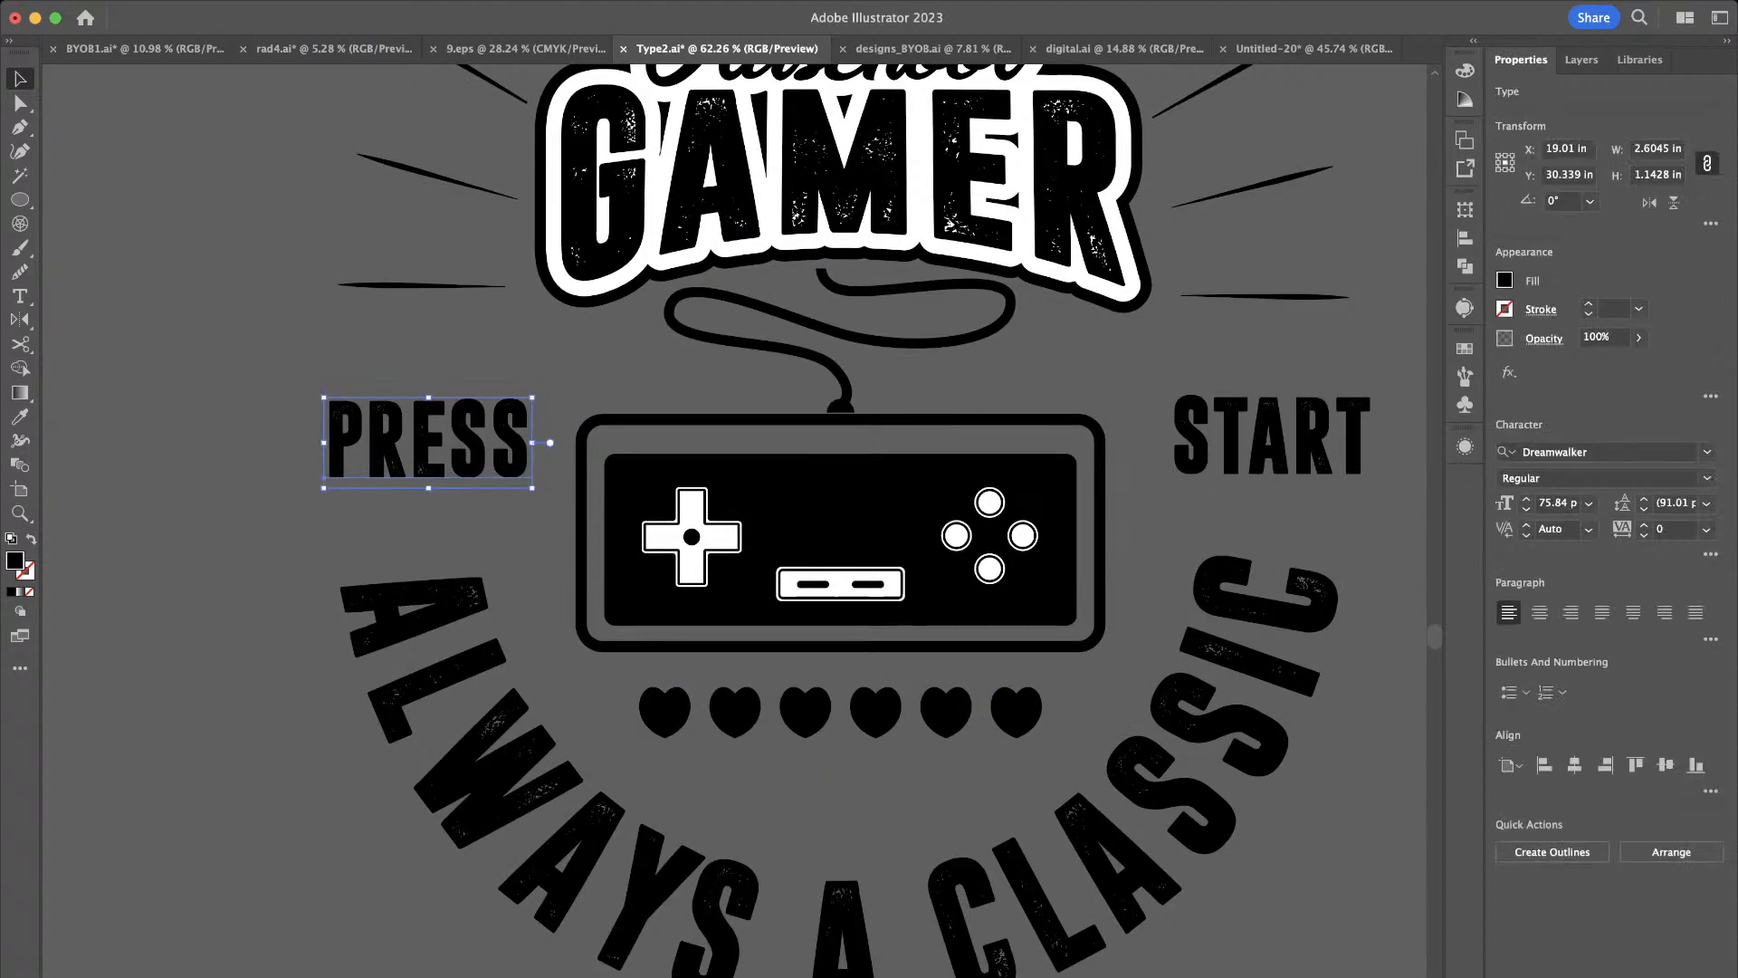
shift+click(1266, 450)
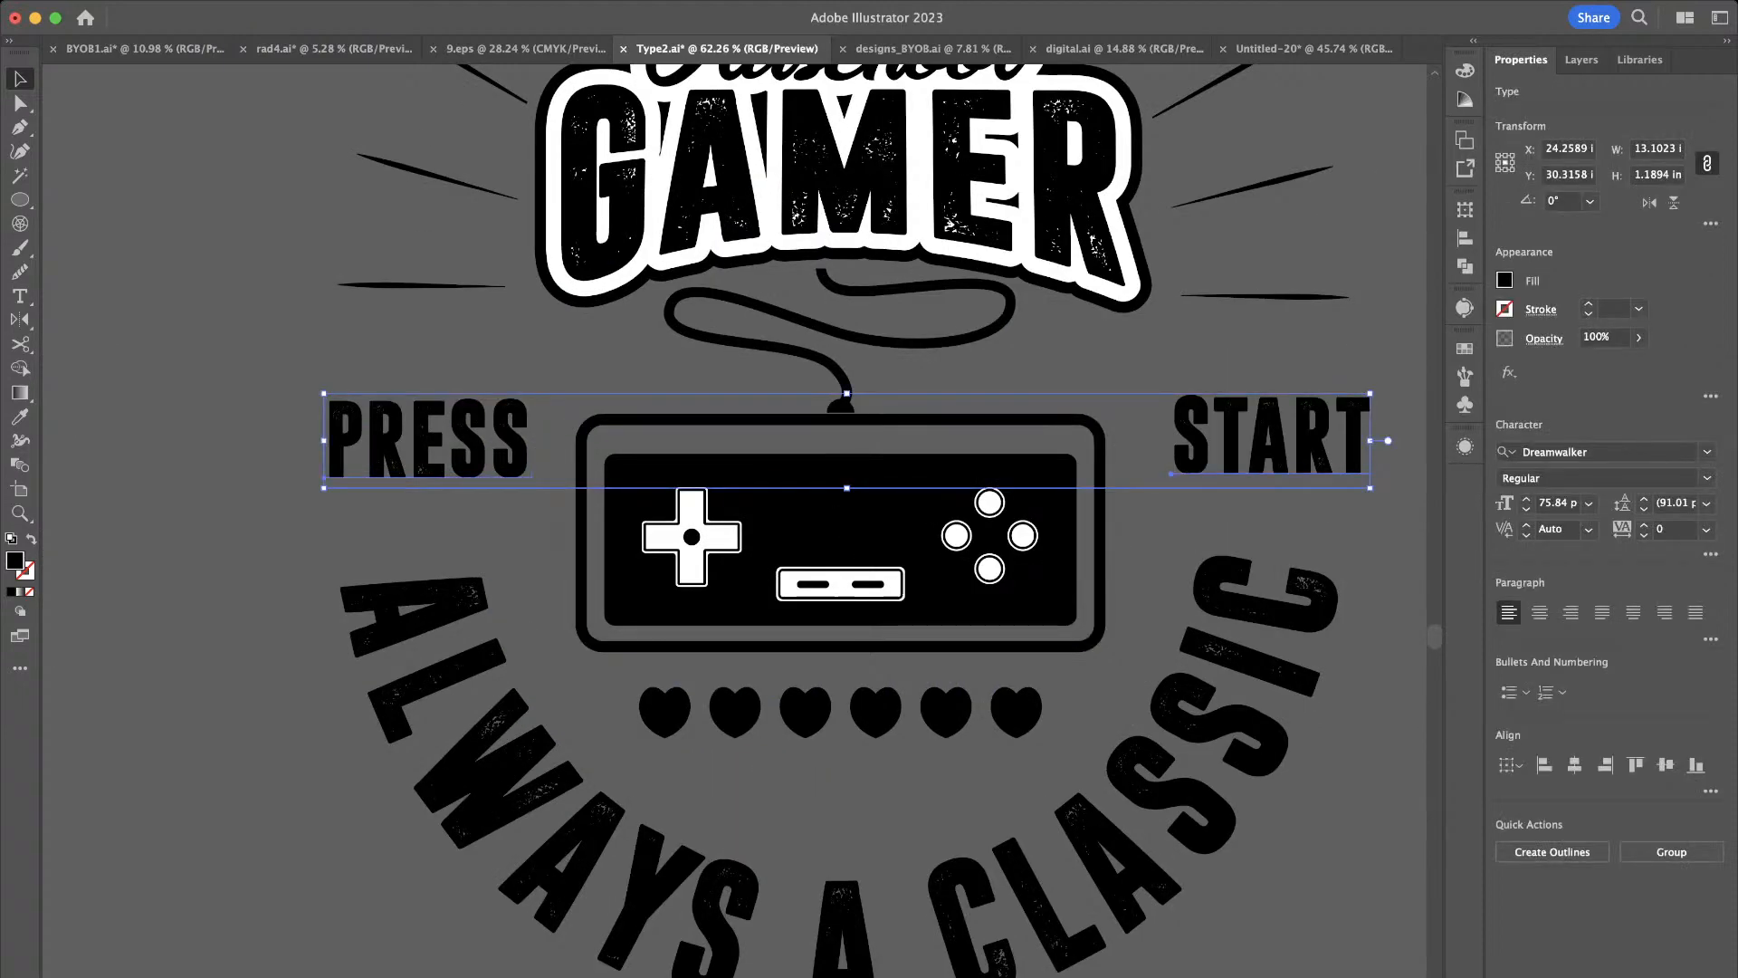
drag(1371, 393, 1310, 398)
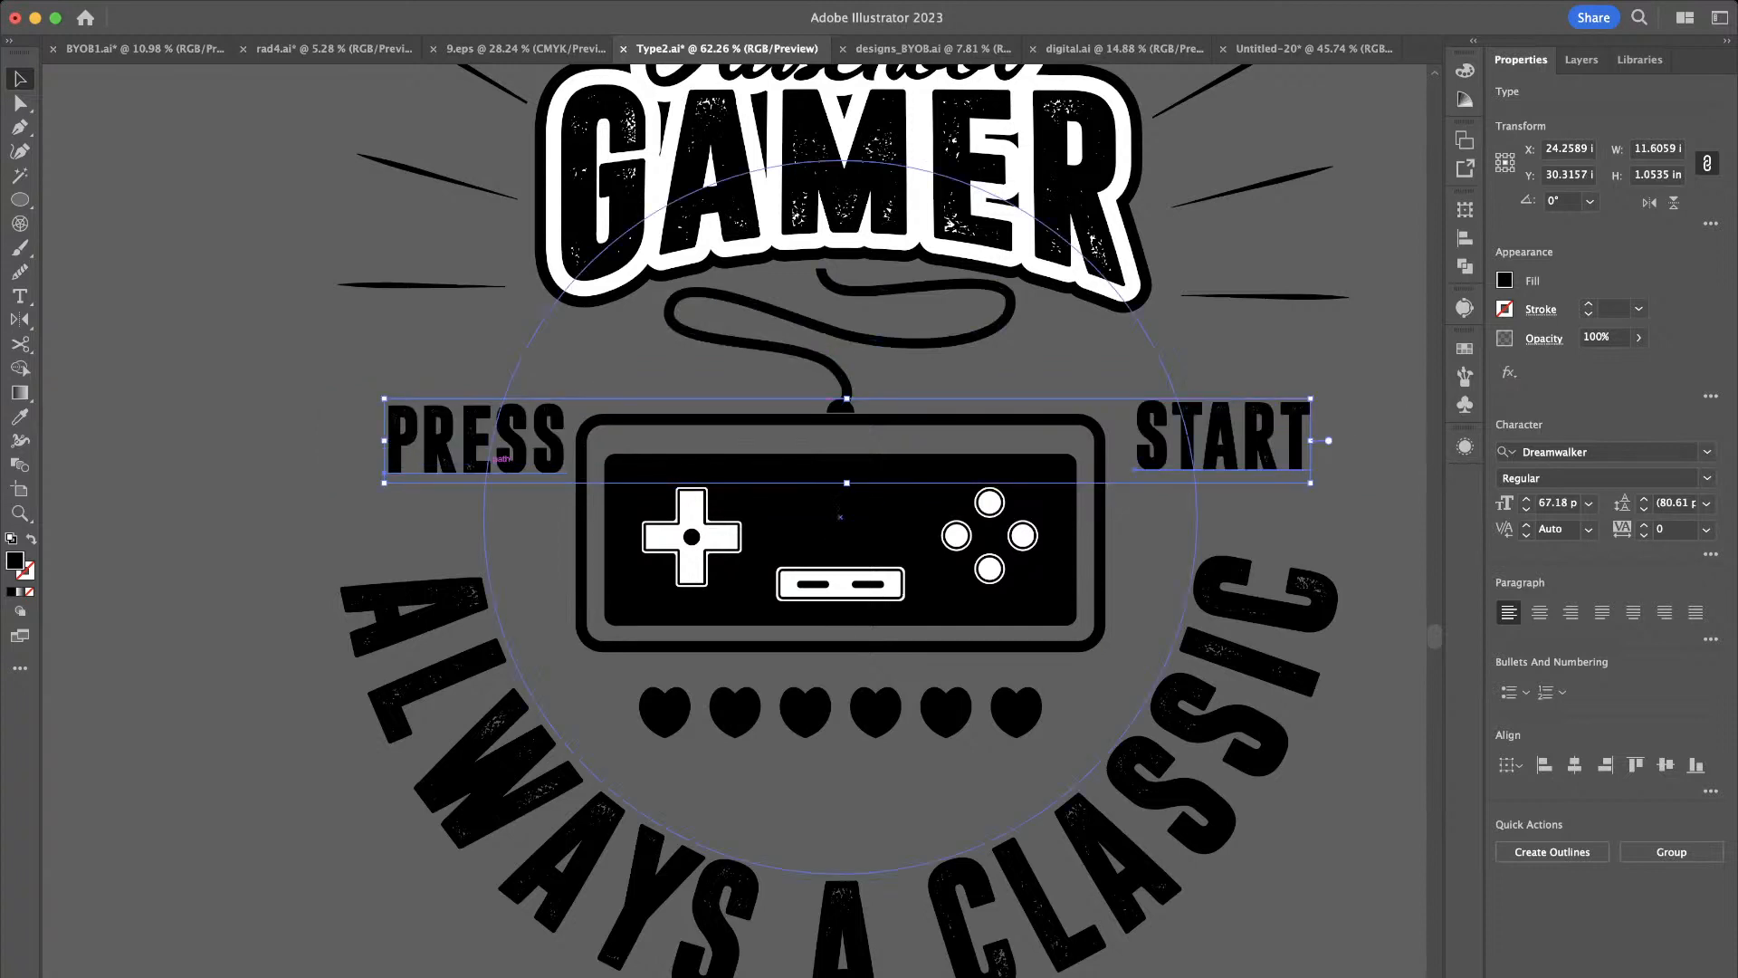
Draw a black rectangular bar about 0.69 in wide and 0.17 in high just to the left of PRESS
click(20, 200)
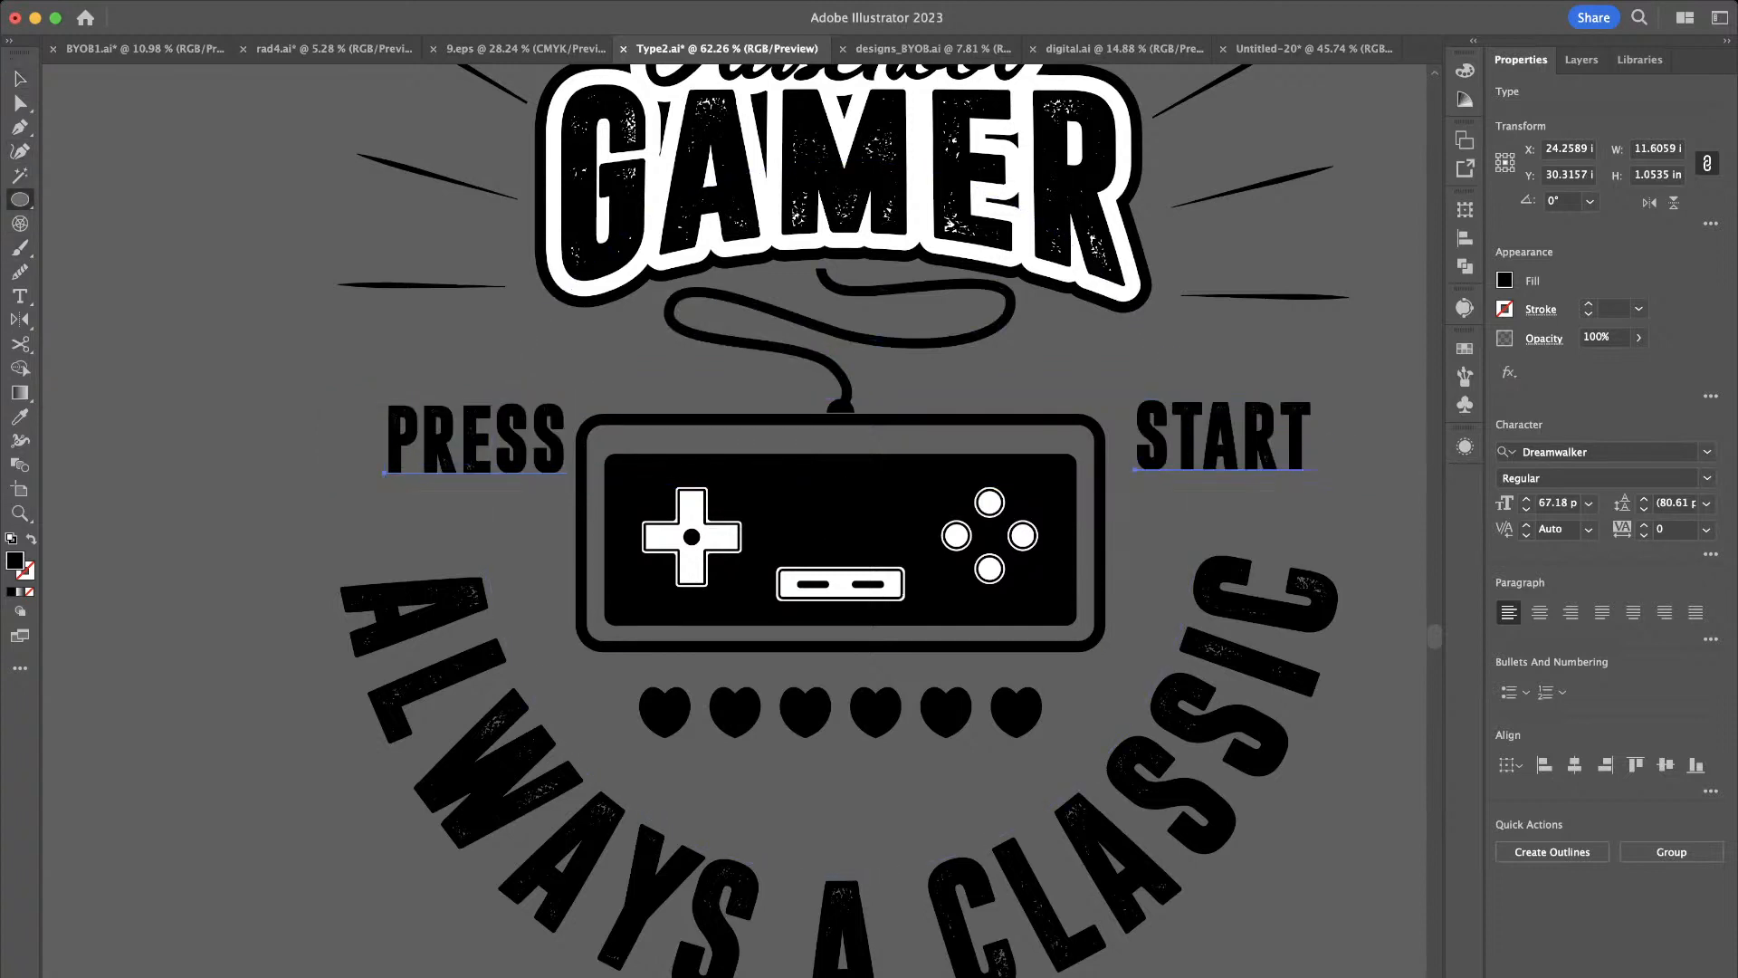
key(m)
scroll(345, 539, up, 5)
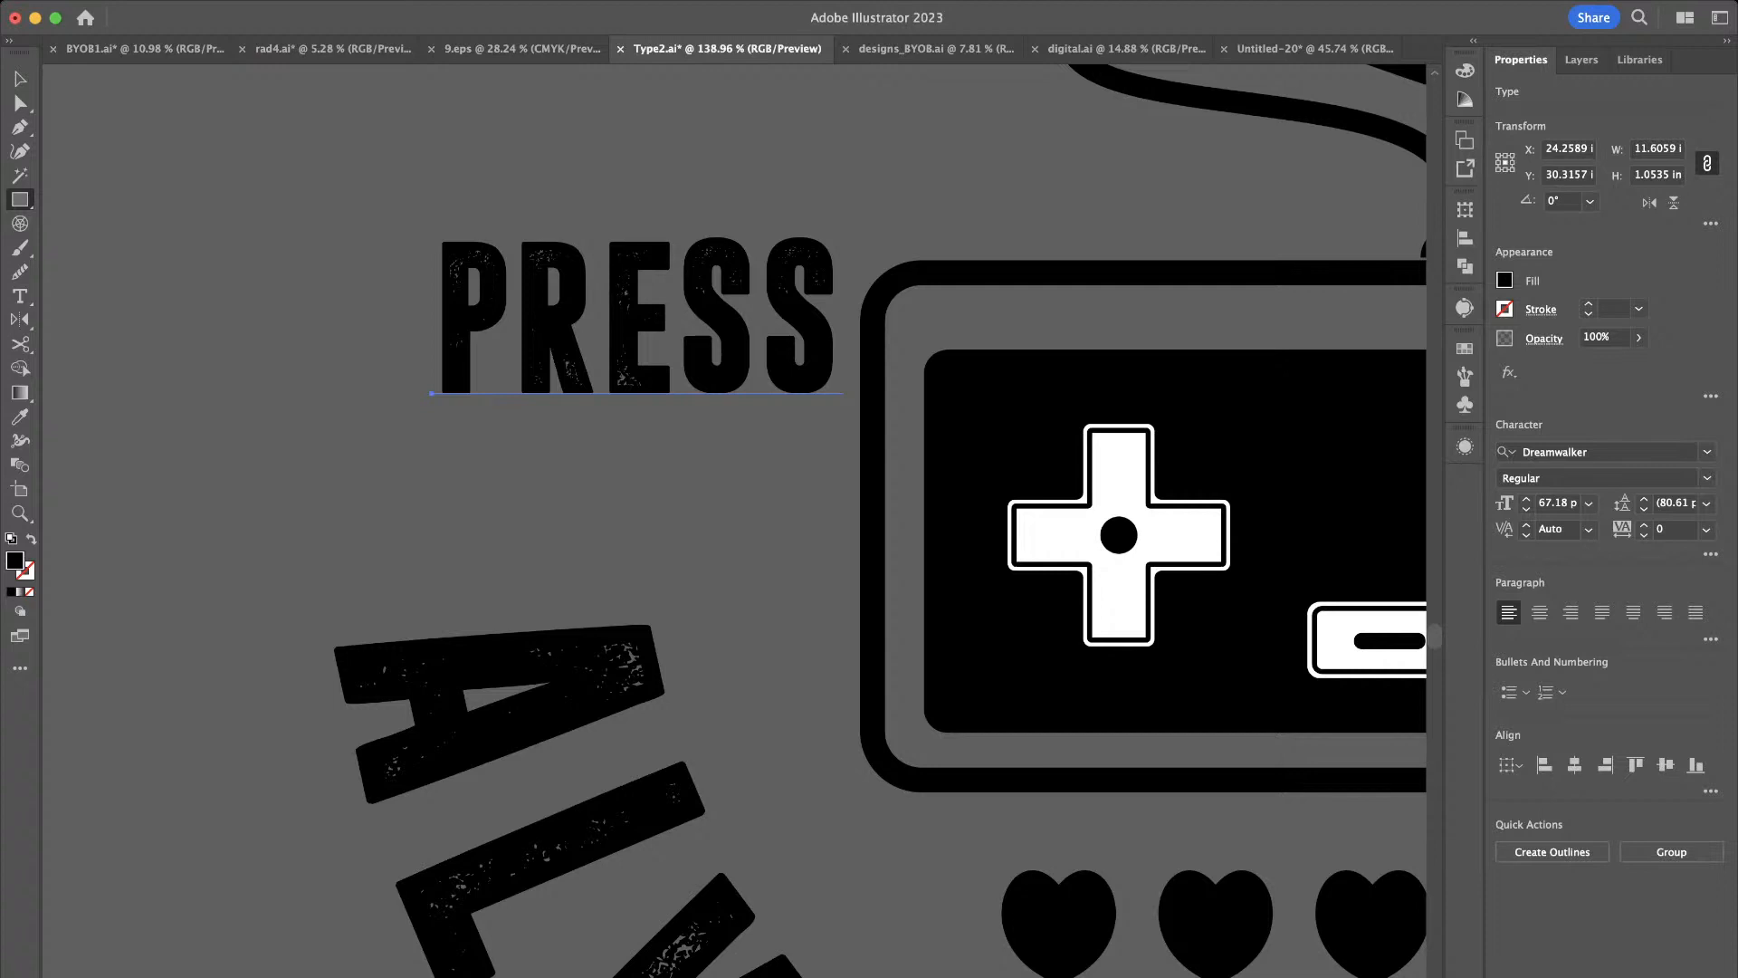
drag(412, 309, 291, 339)
key(v)
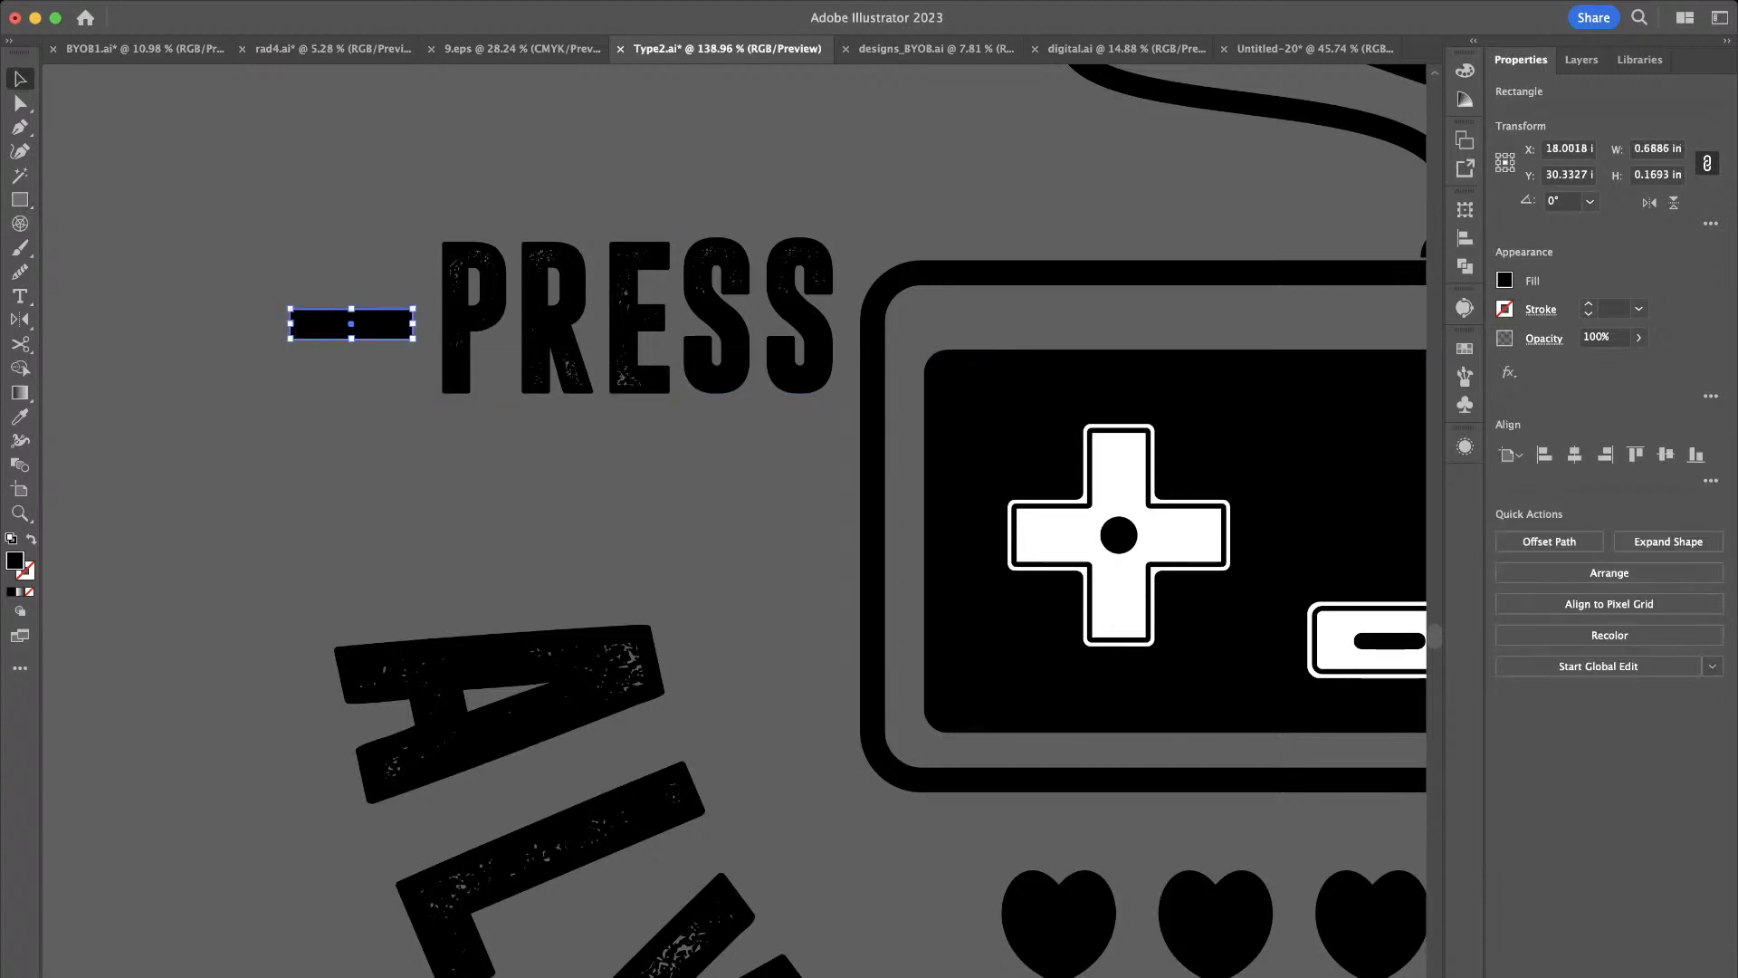
key(super+shift+a)
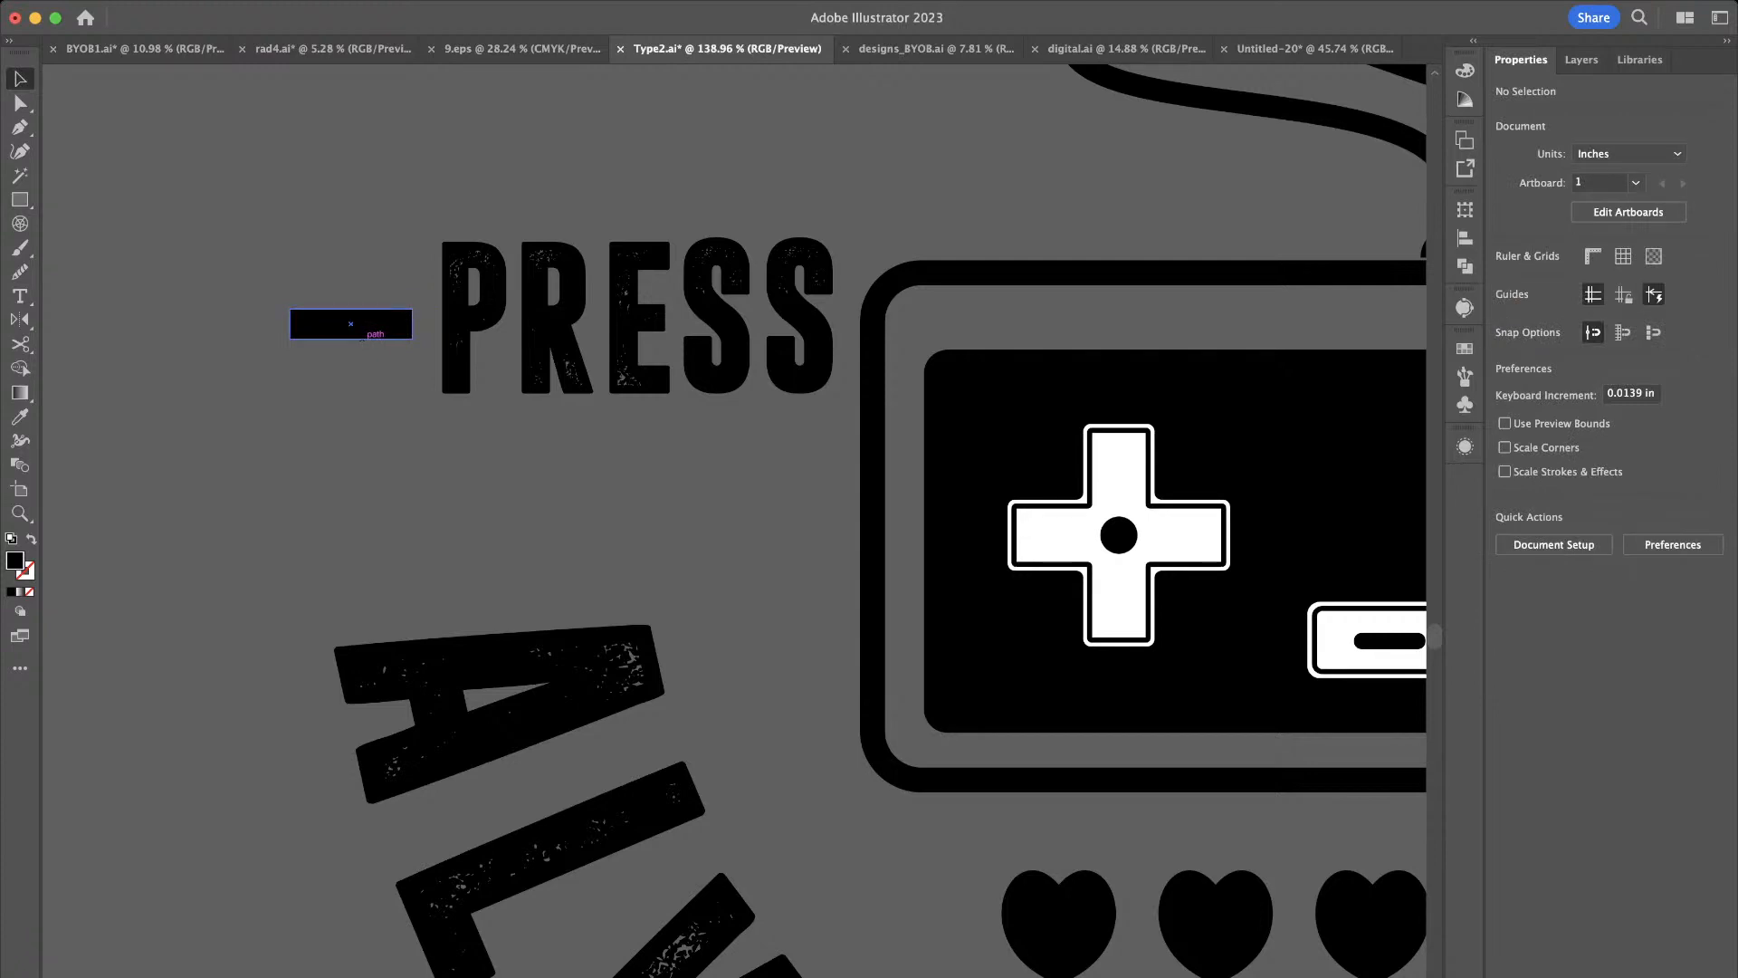
Align the bar and PRESS on their vertical centres and duplicate the bar to the right side of PRESS
drag(367, 371, 493, 281)
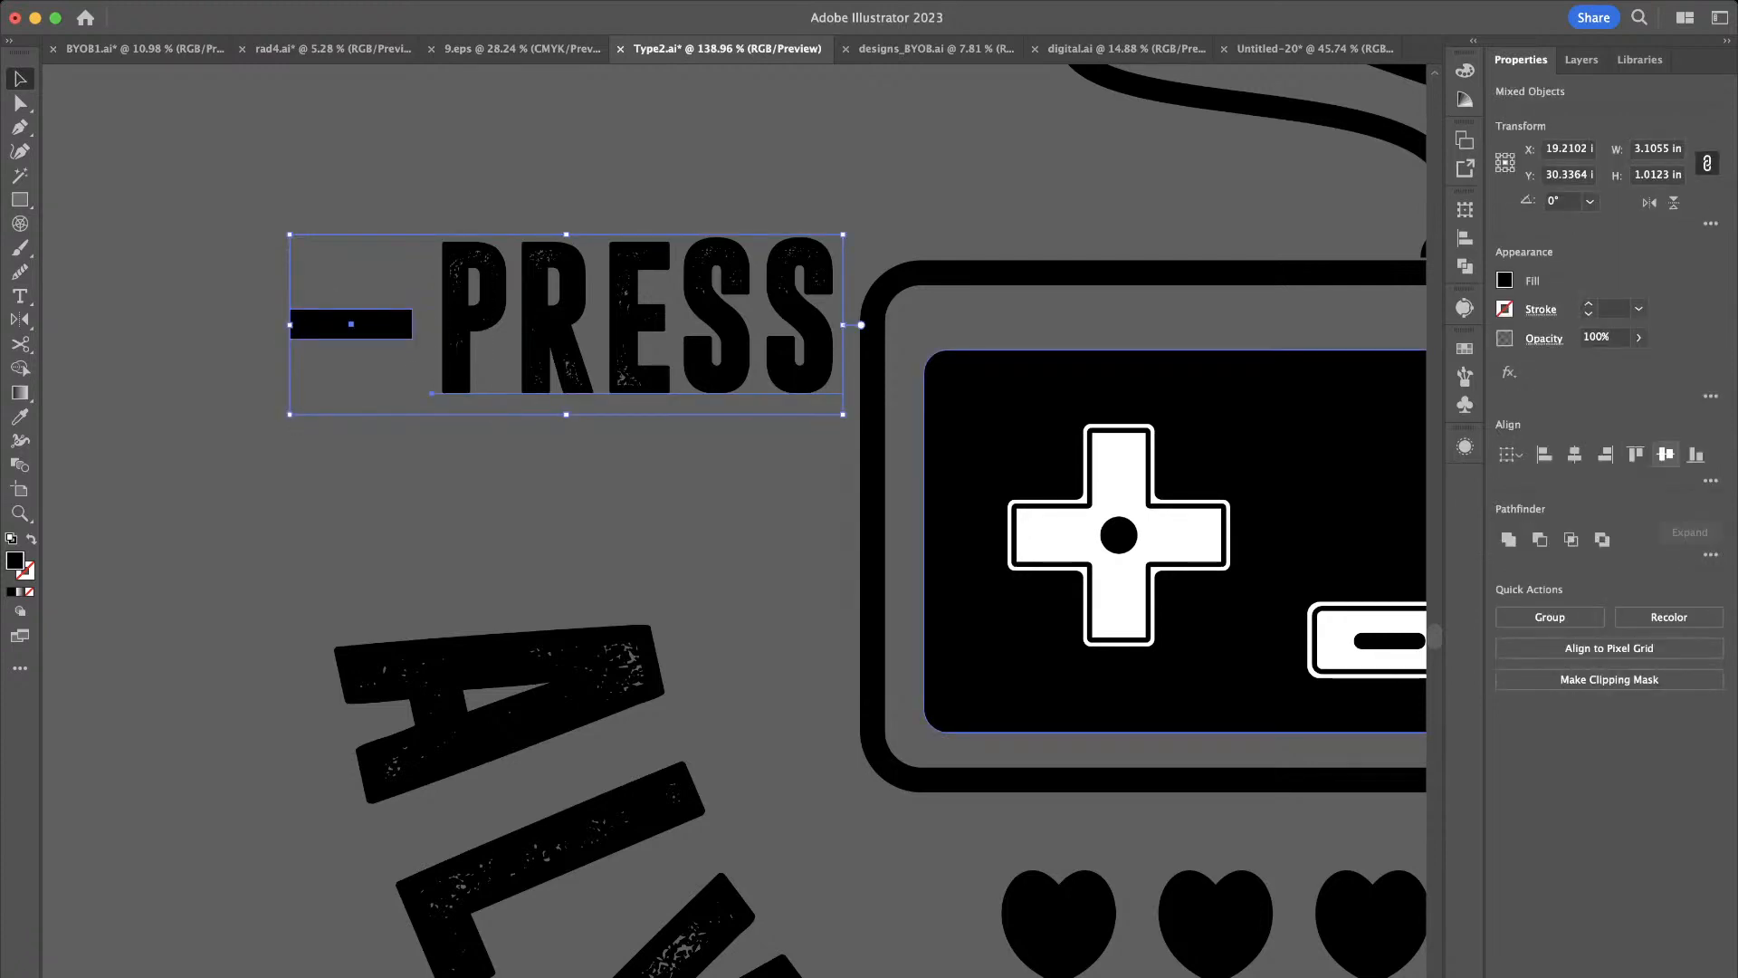
click(583, 484)
scroll(583, 484, down, 4)
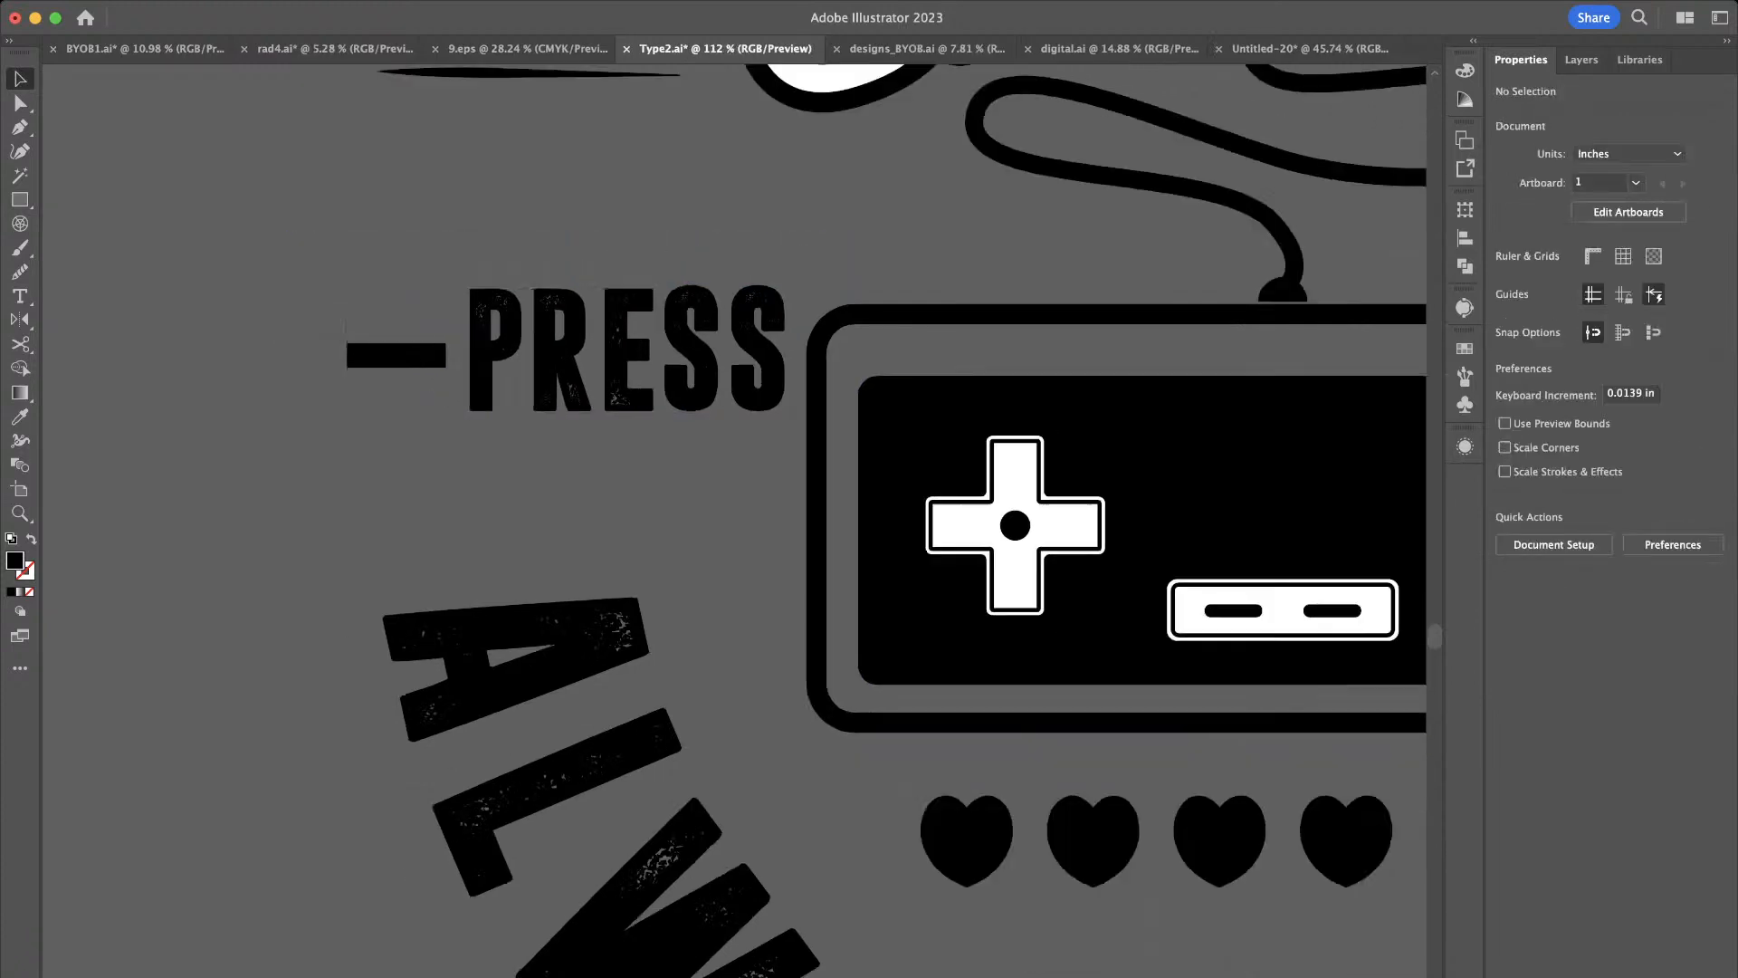
drag(431, 459, 745, 372)
click(380, 458)
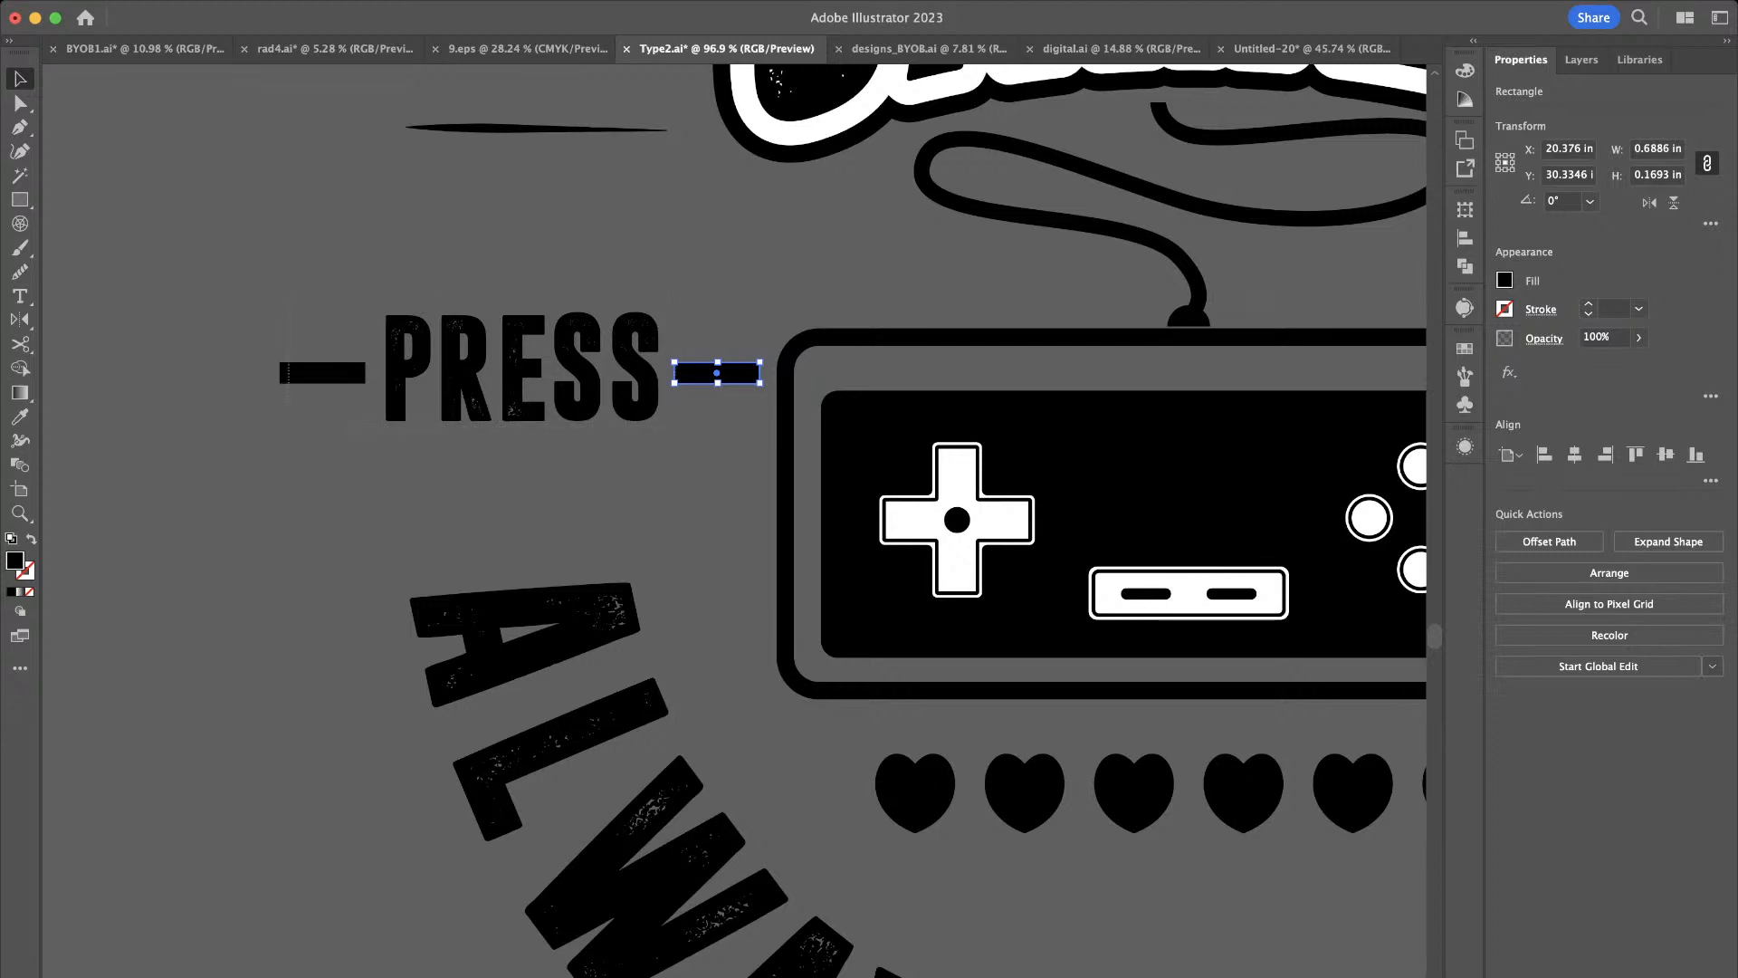
Convert PRESS to outlines and centre it horizontally and vertically between its two bars
key(super+a)
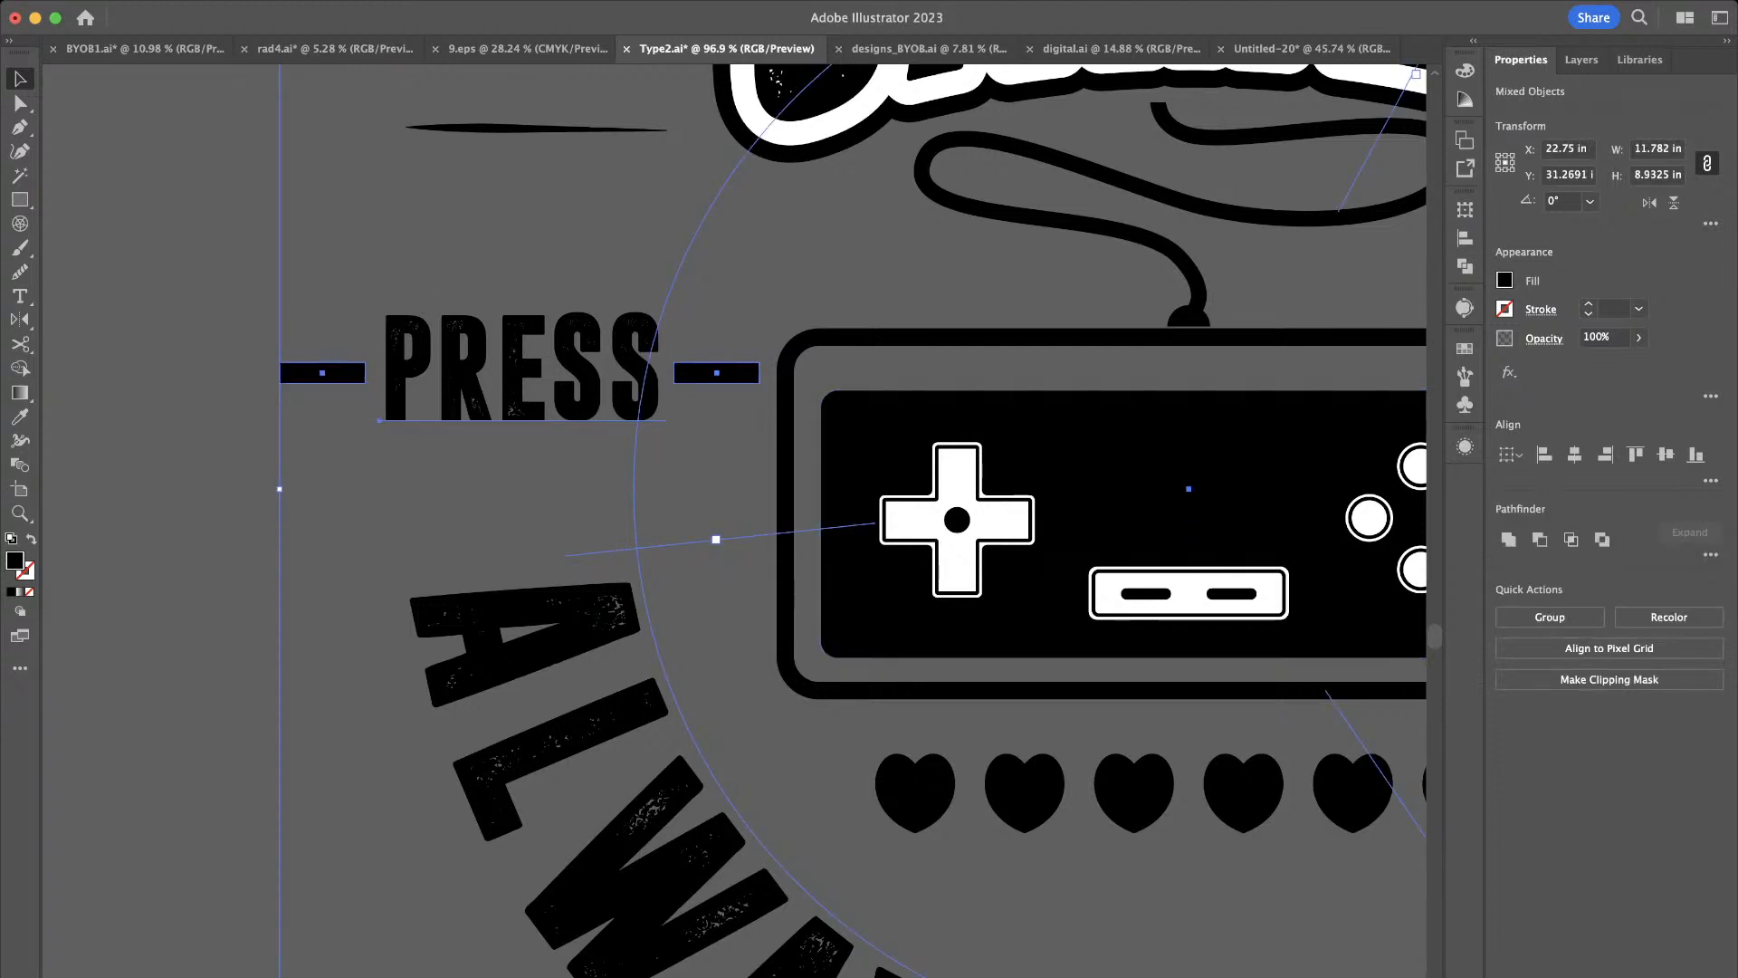
key(super+shift+a)
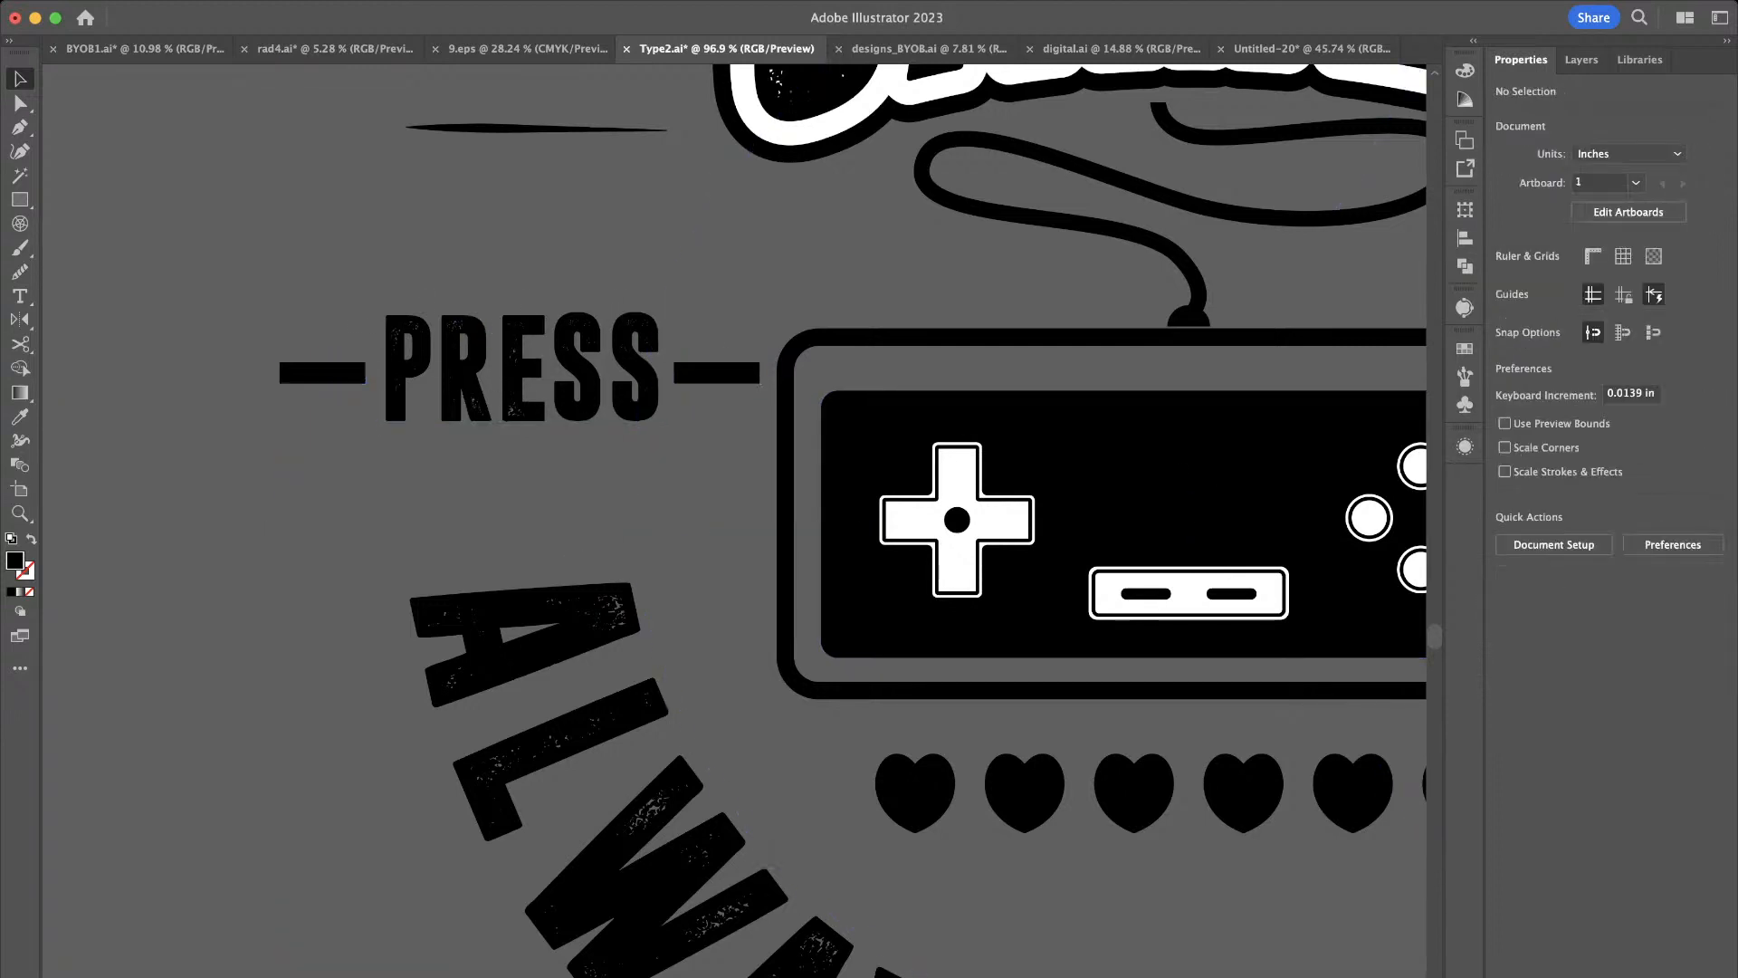
click(715, 373)
shift+click(577, 372)
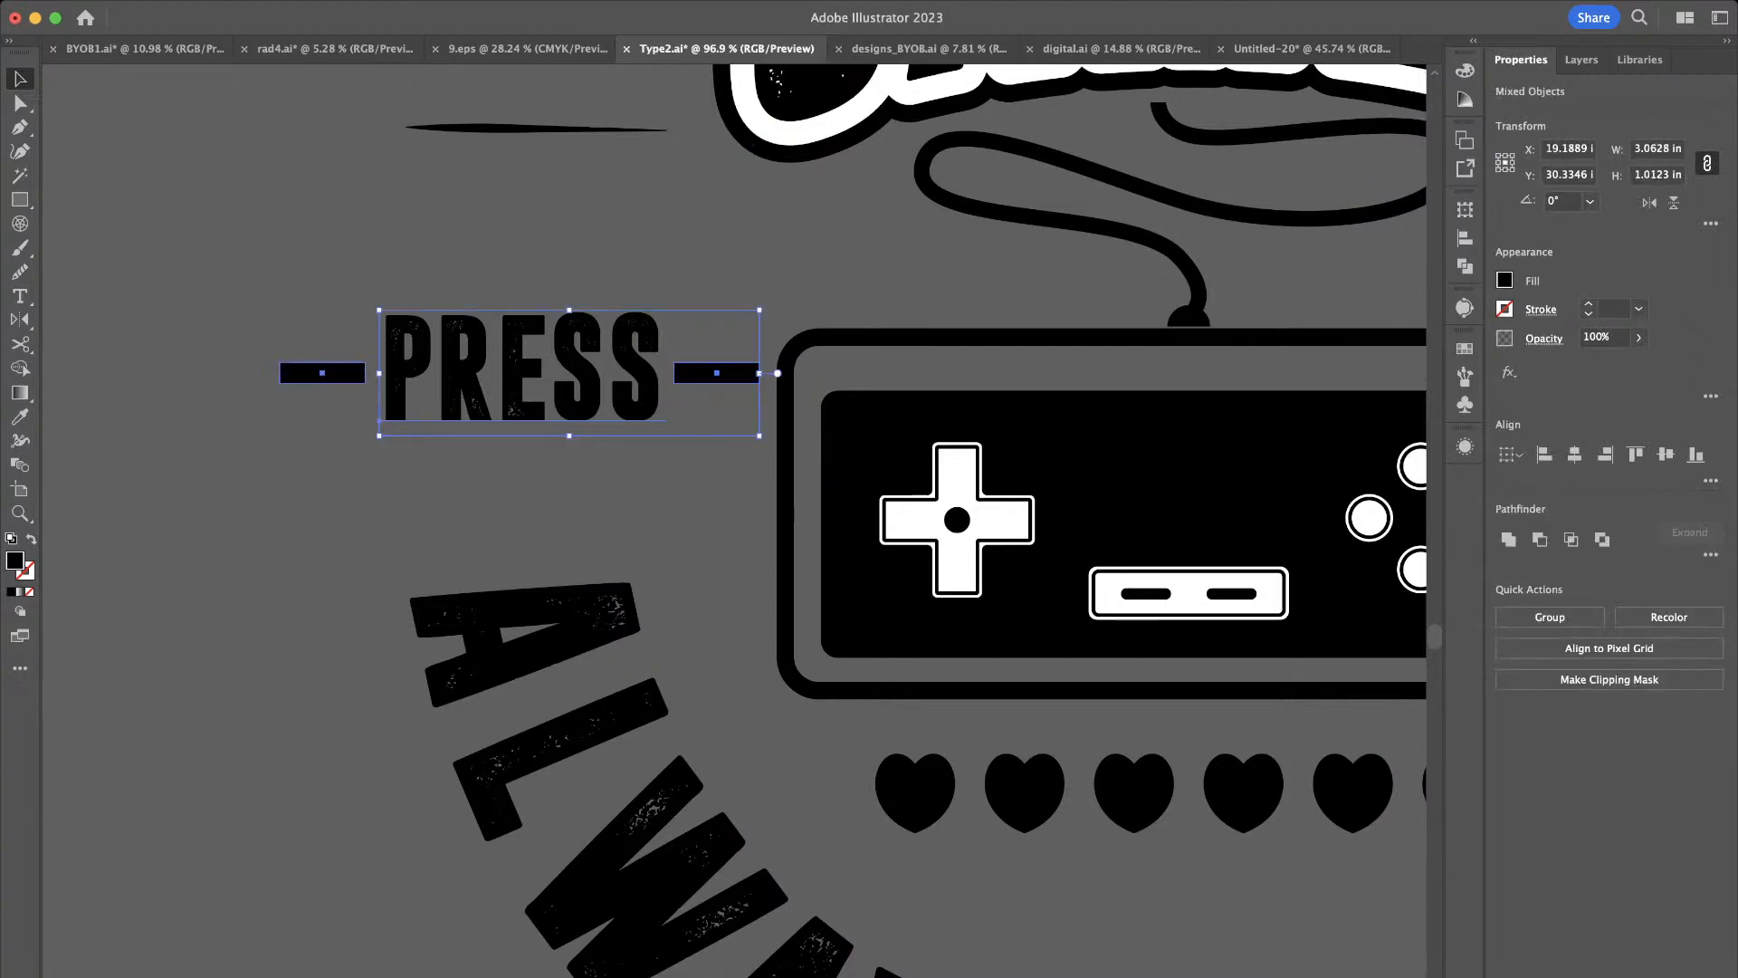
shift+click(322, 372)
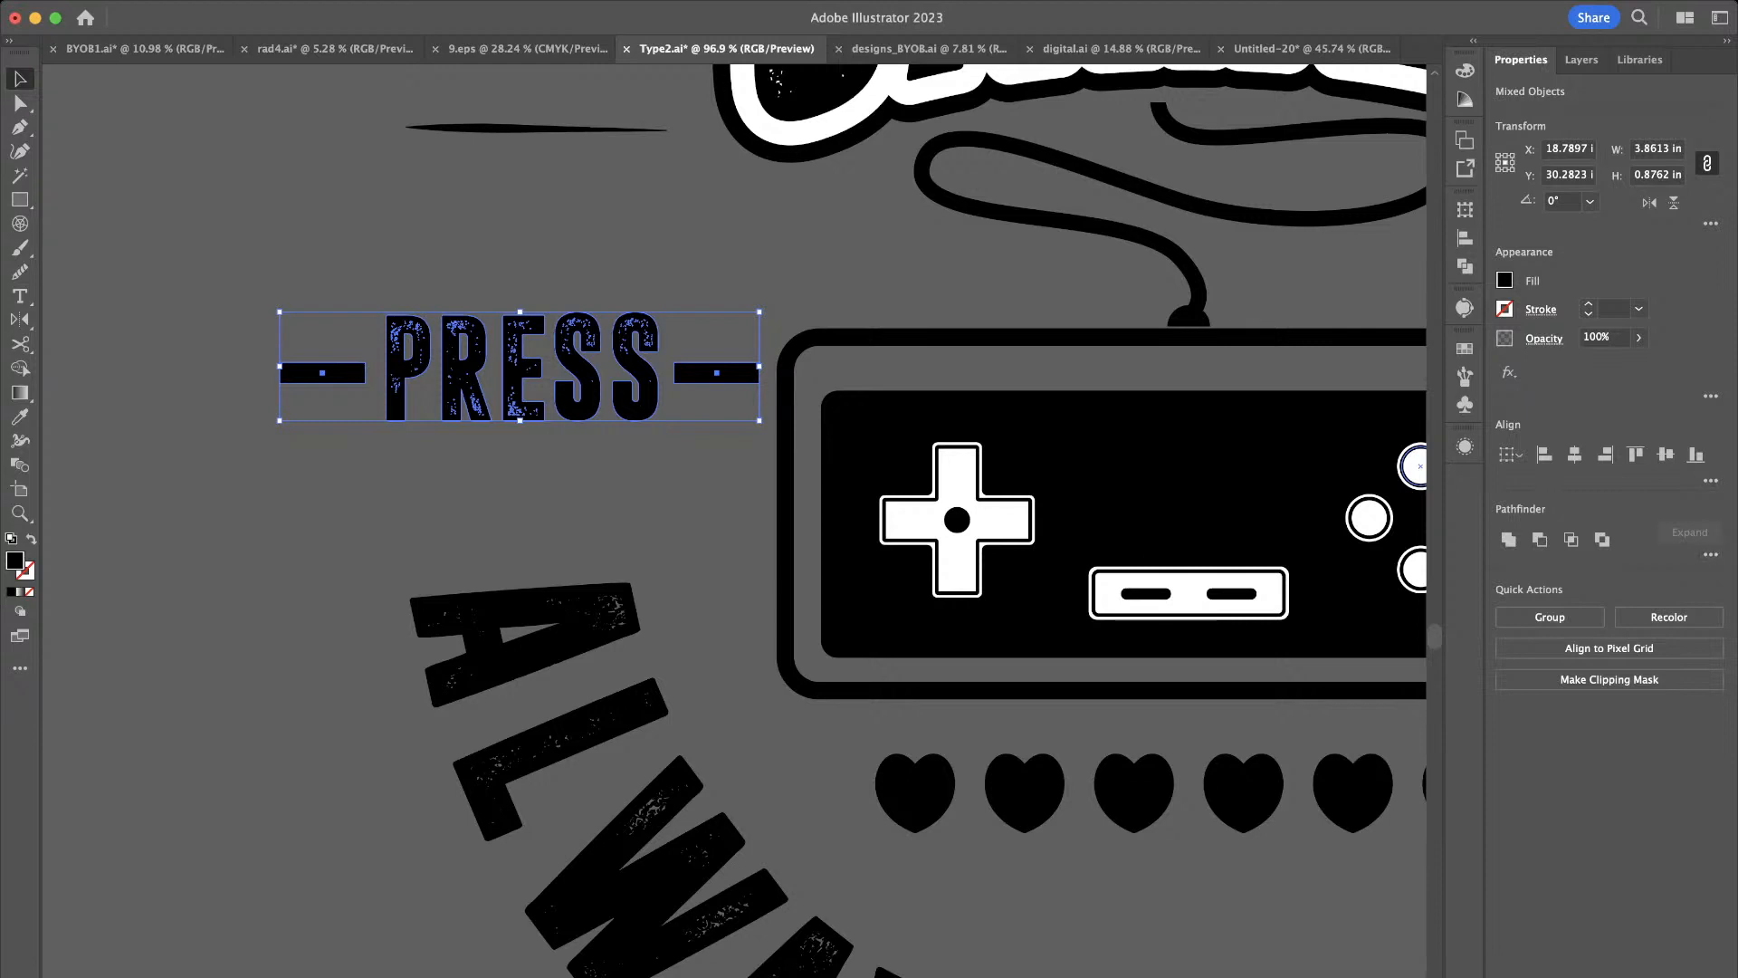
click(1664, 567)
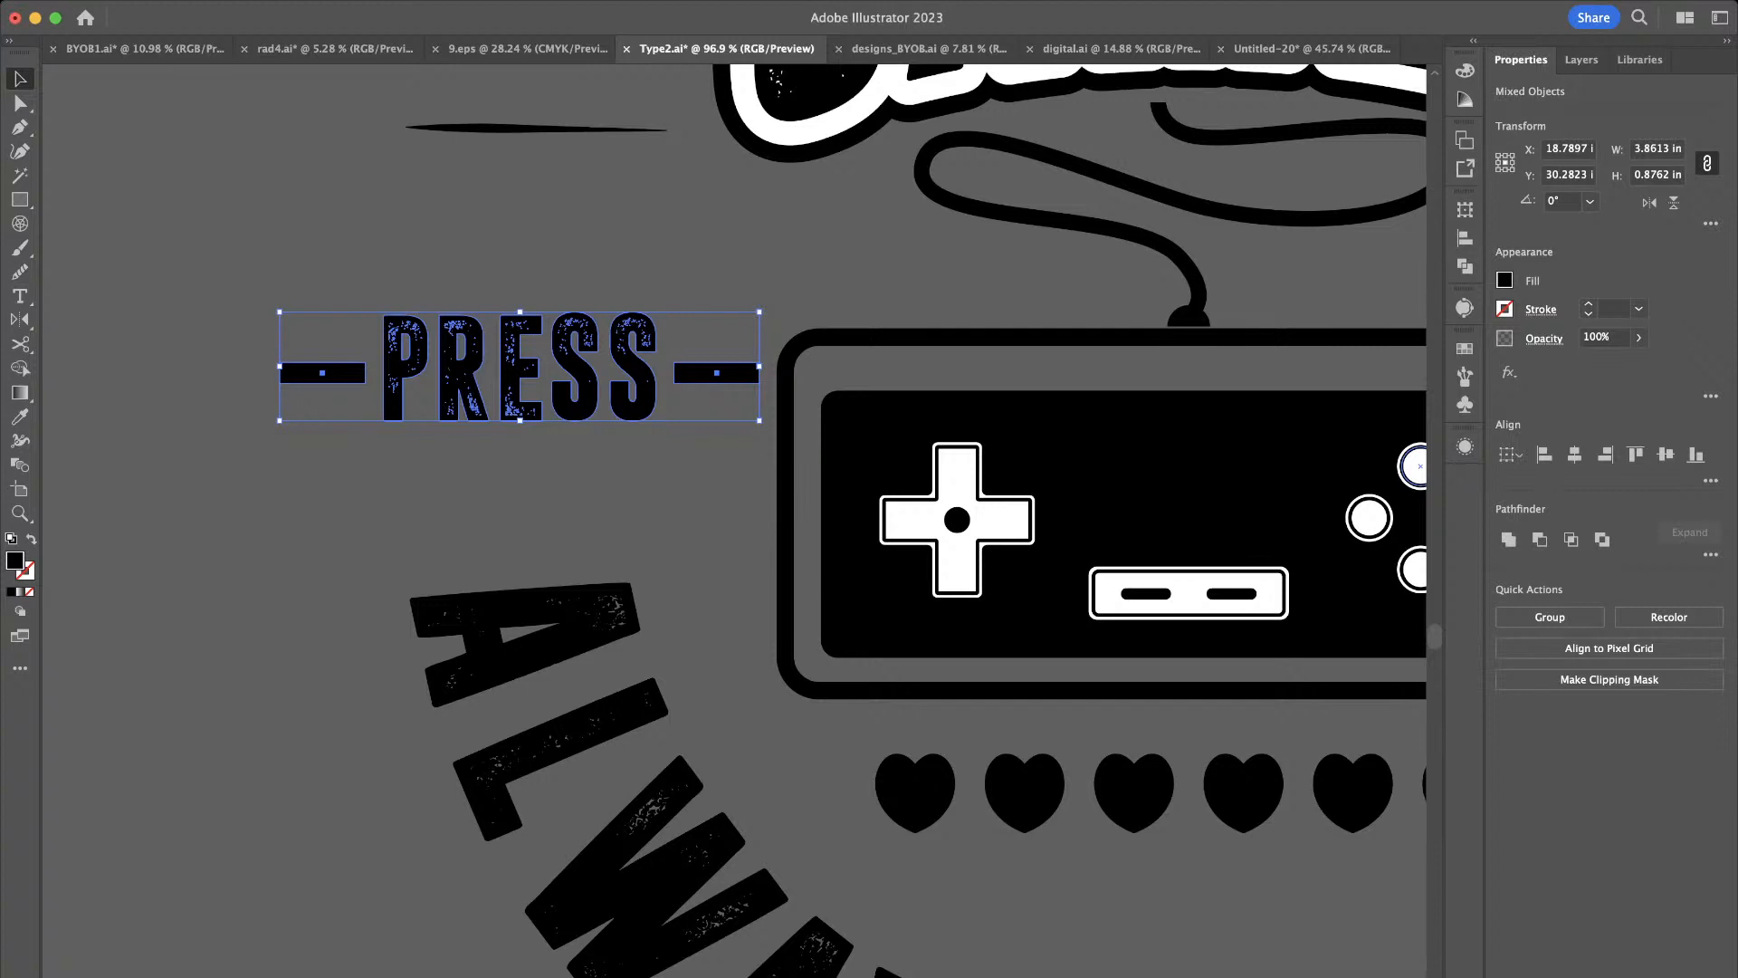
click(1666, 454)
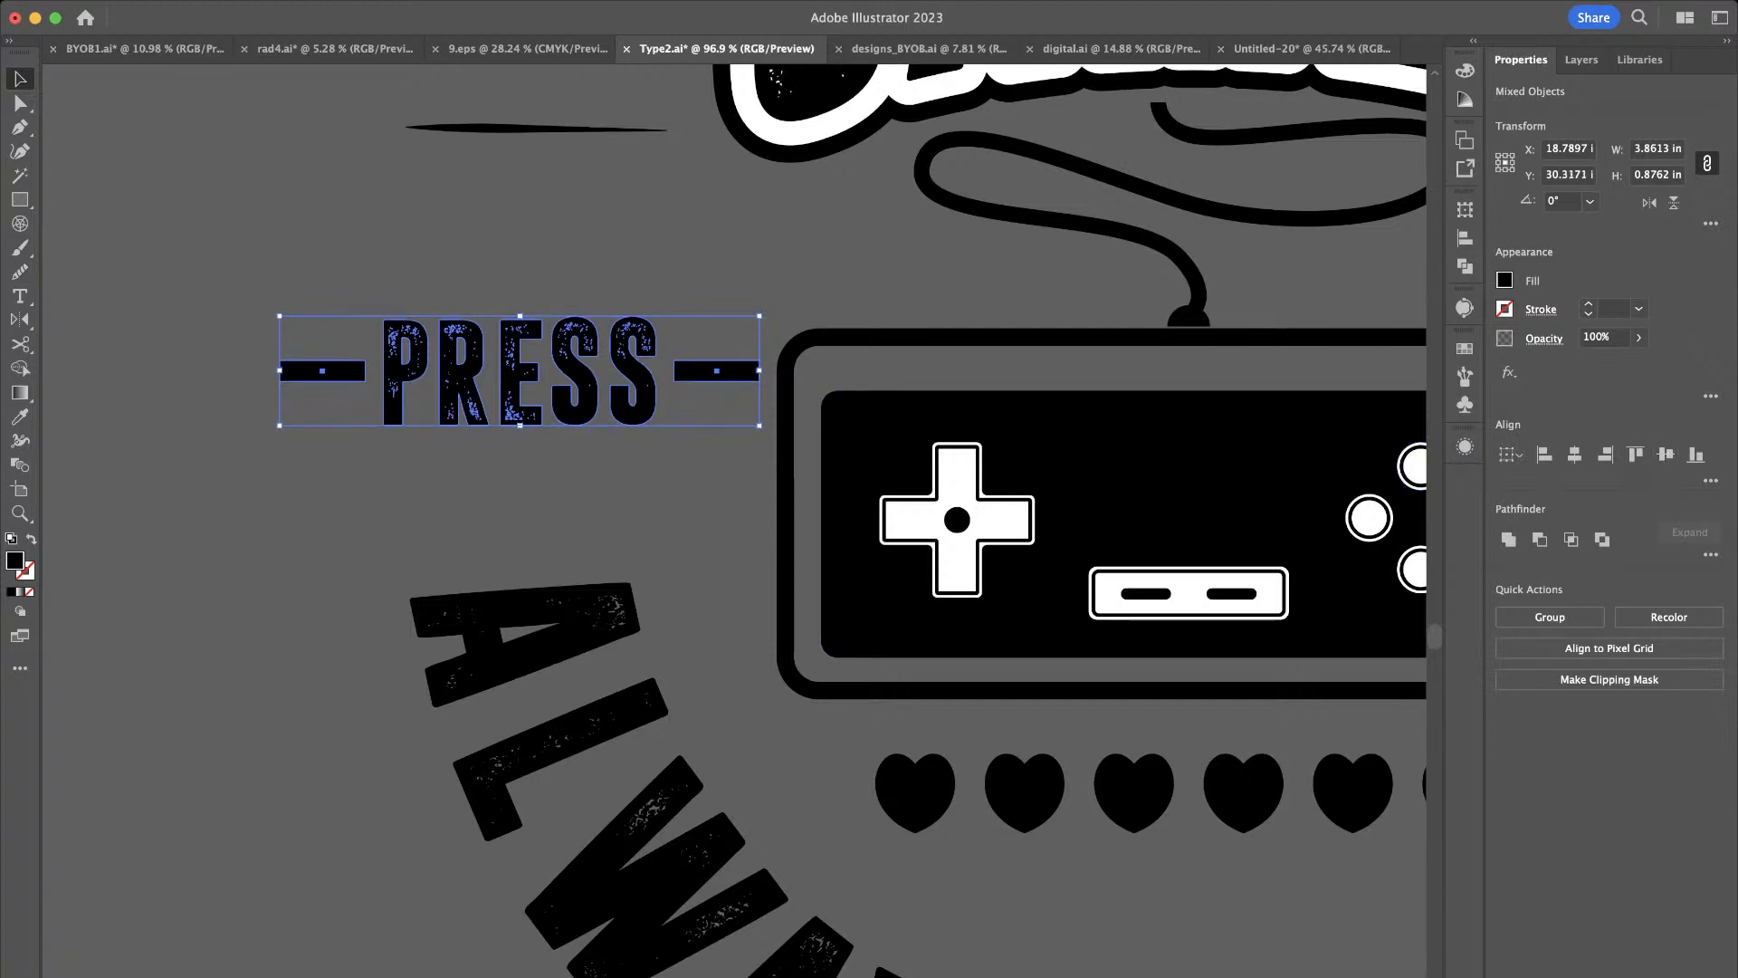
key(super+shift+a)
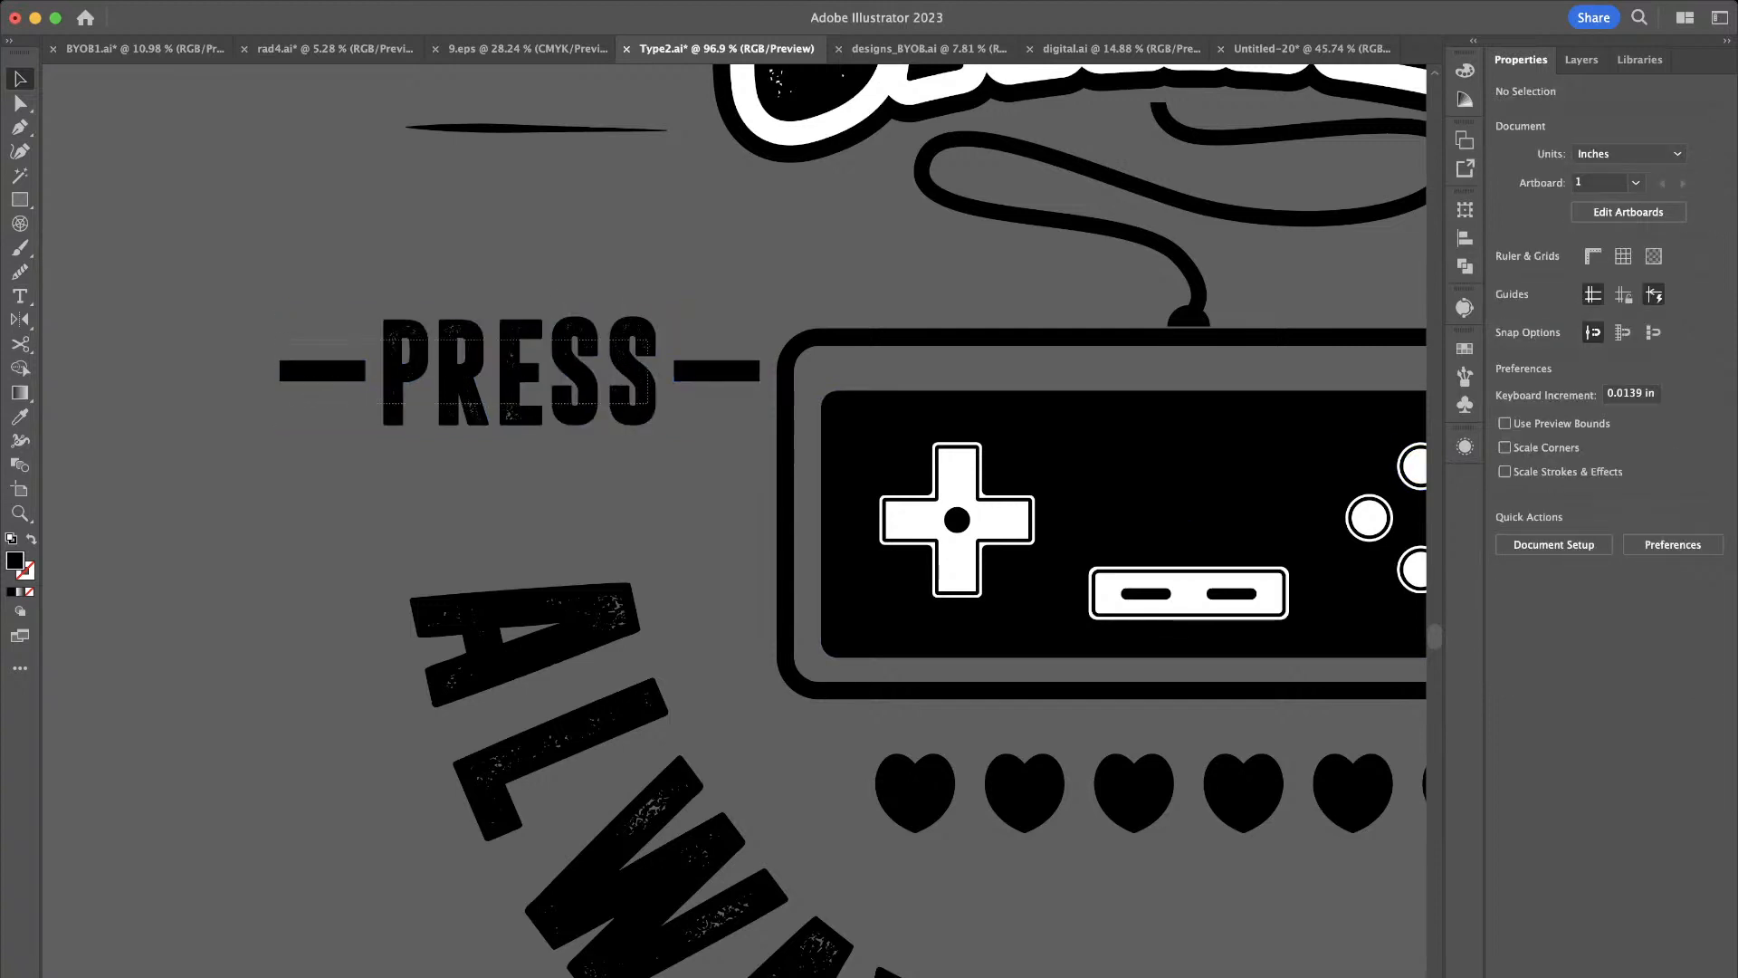
Duplicate the two bars flanking PRESS across to the START lettering at the same height
drag(291, 339, 663, 402)
scroll(442, 427, down, 5)
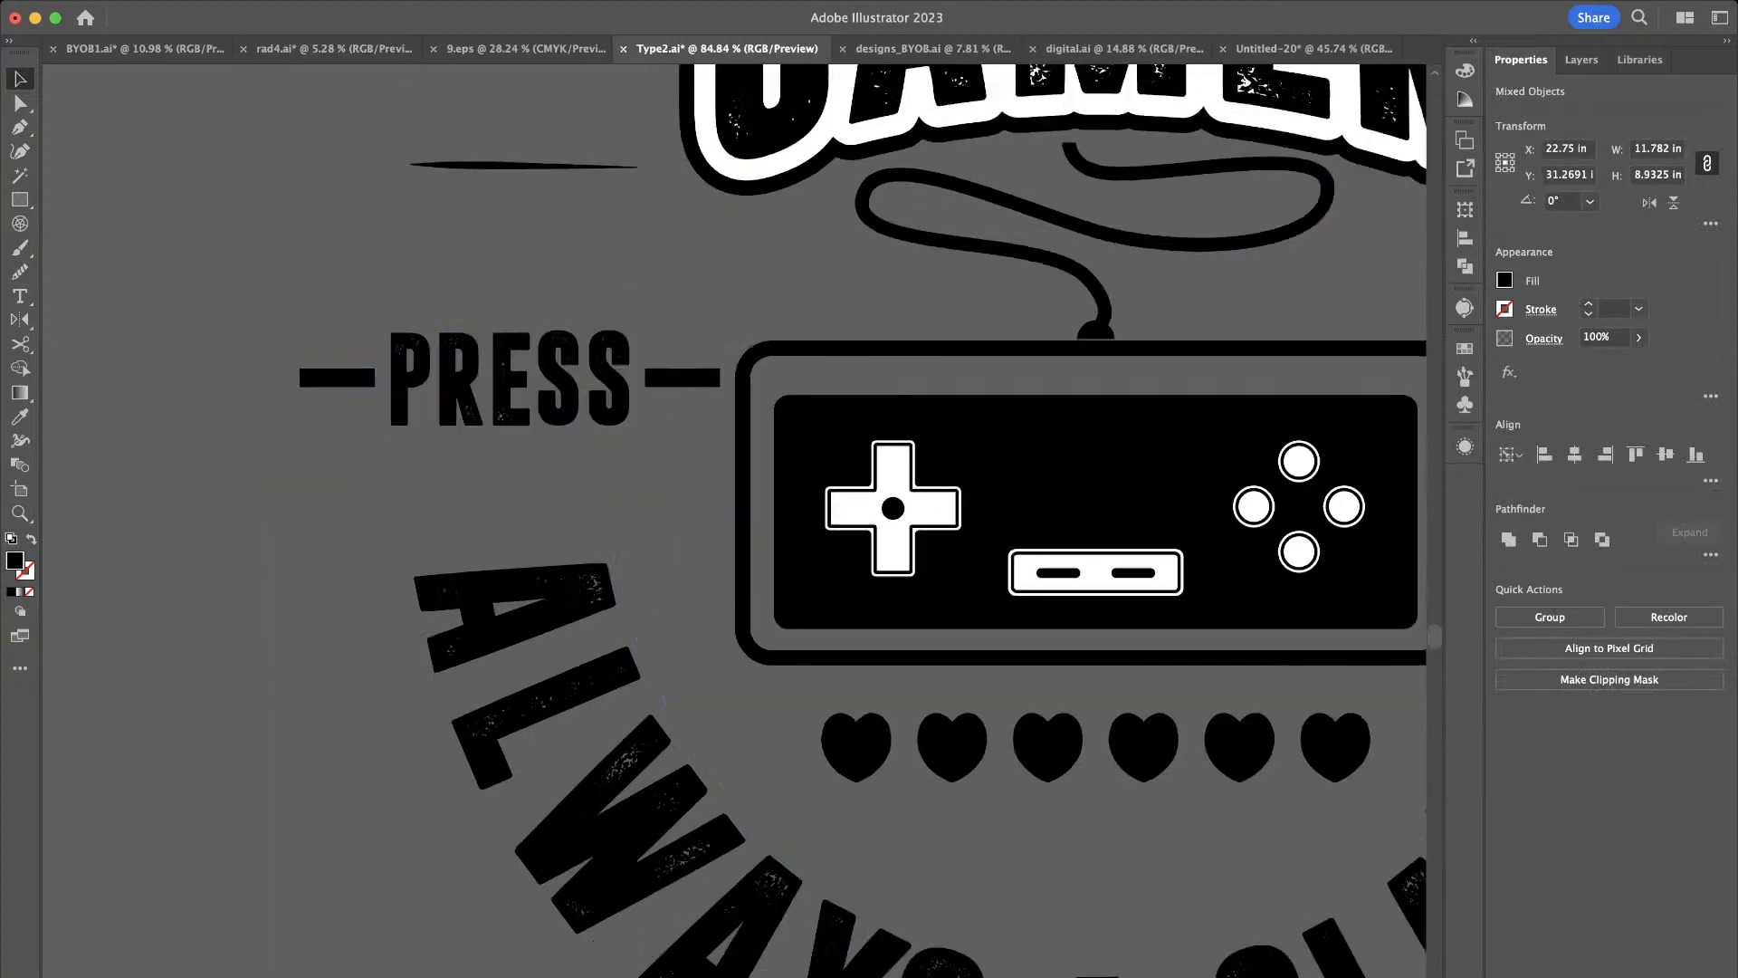
key(super+shift+a)
drag(374, 396, 1300, 414)
scroll(1275, 428, up, 3)
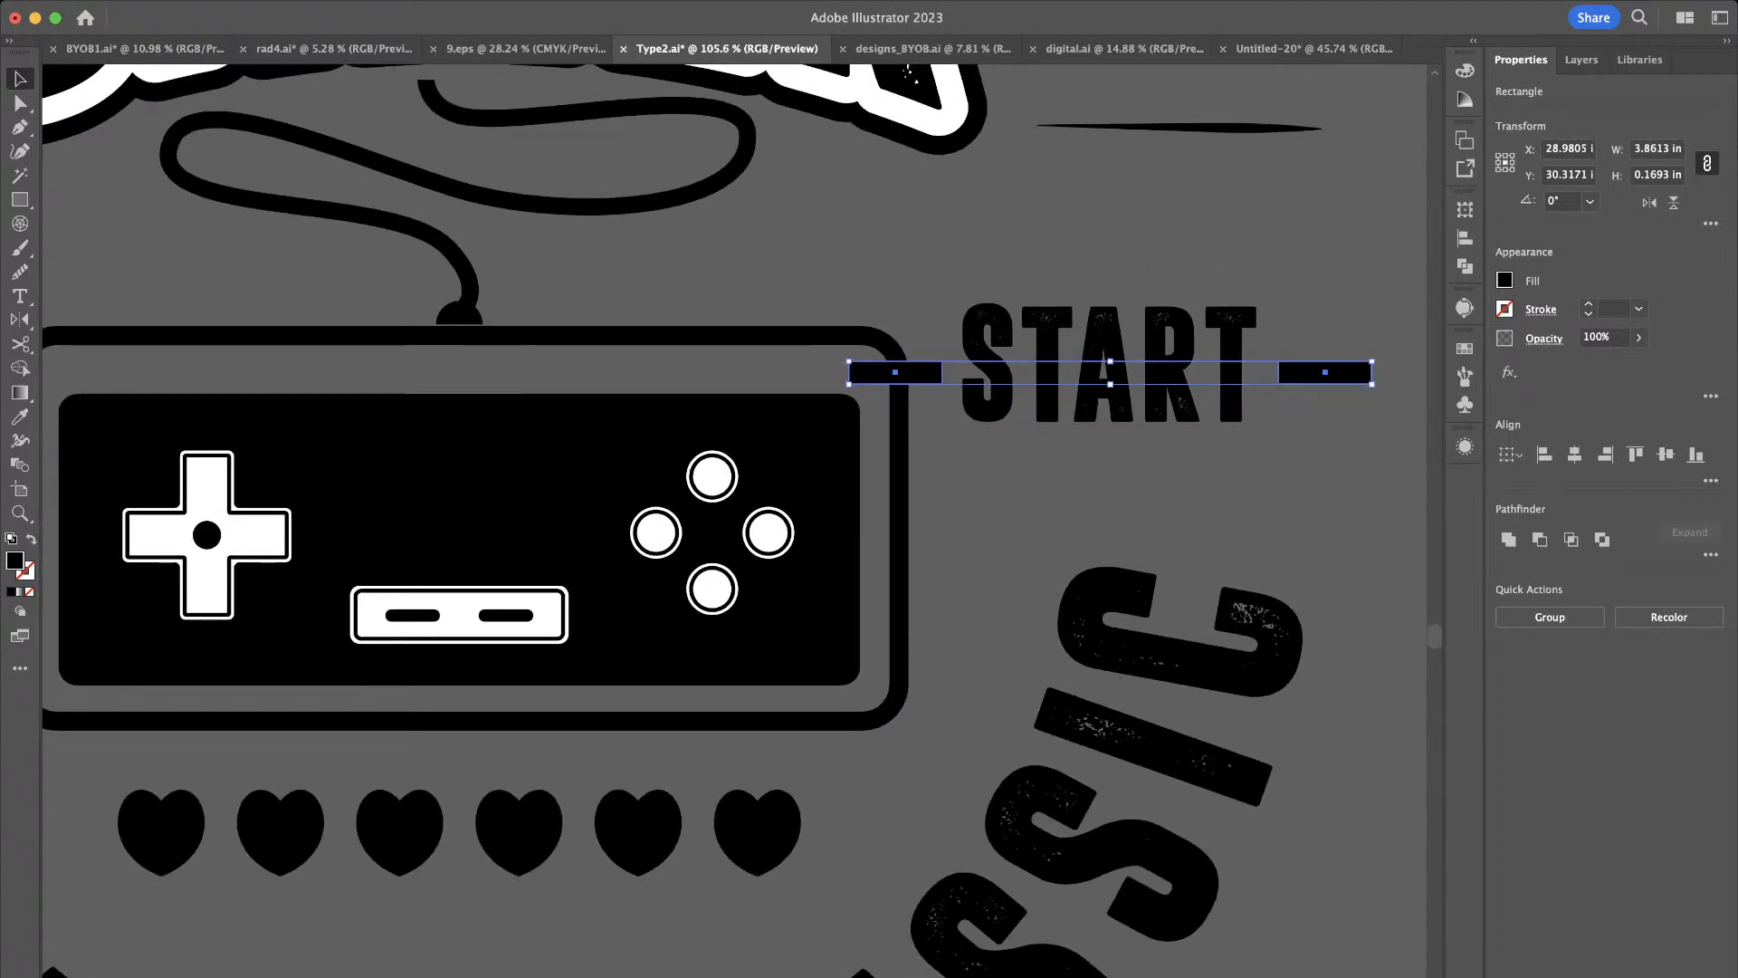
Group the two copied bars and centre them horizontally on START, keeping the lettering in place
key(super+g)
shift+click(1146, 327)
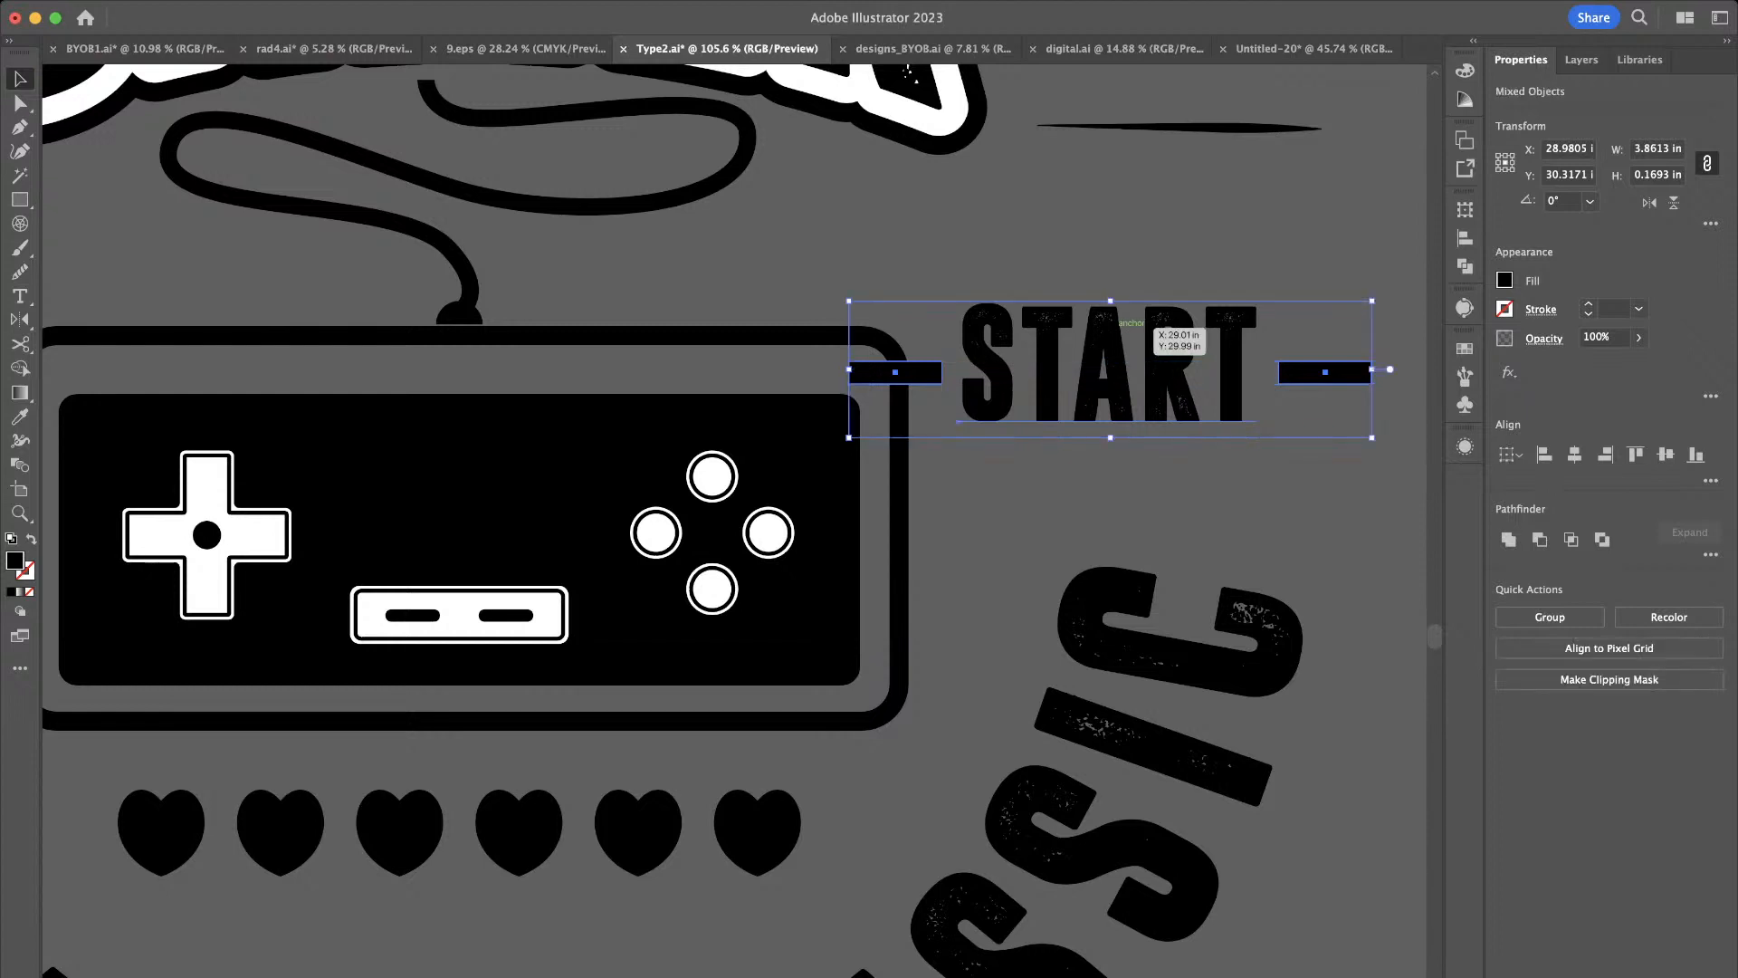
click(1118, 328)
click(1574, 454)
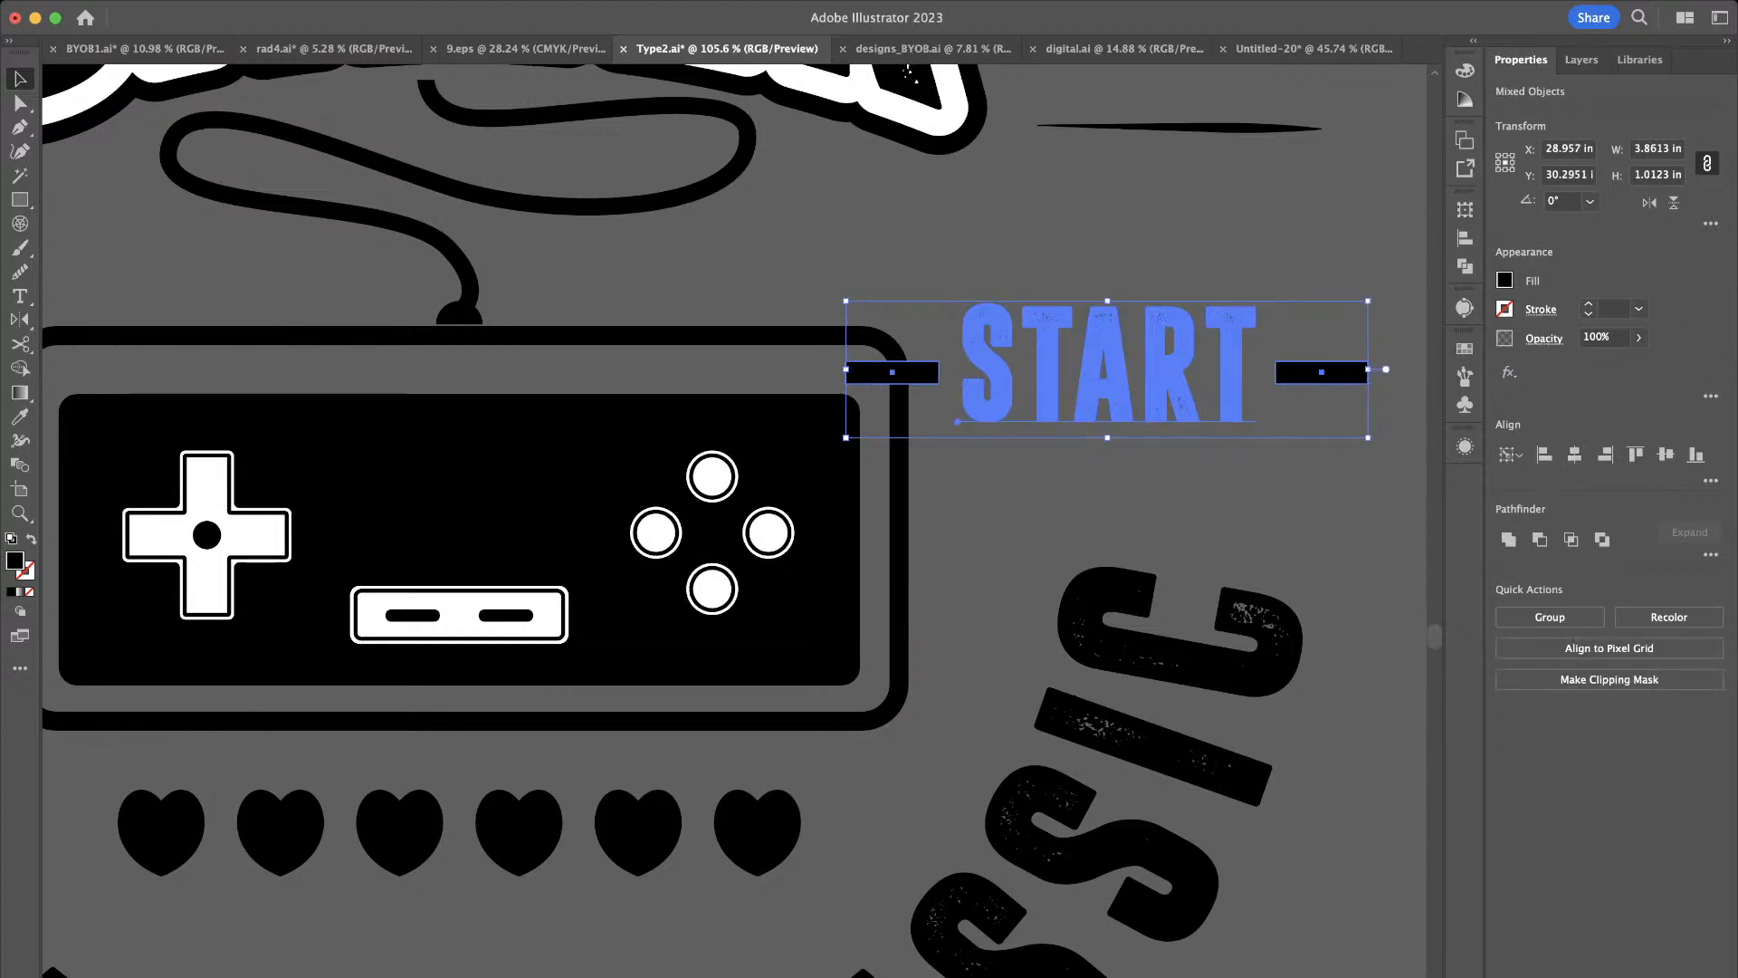
click(1339, 489)
scroll(1340, 489, down, 3)
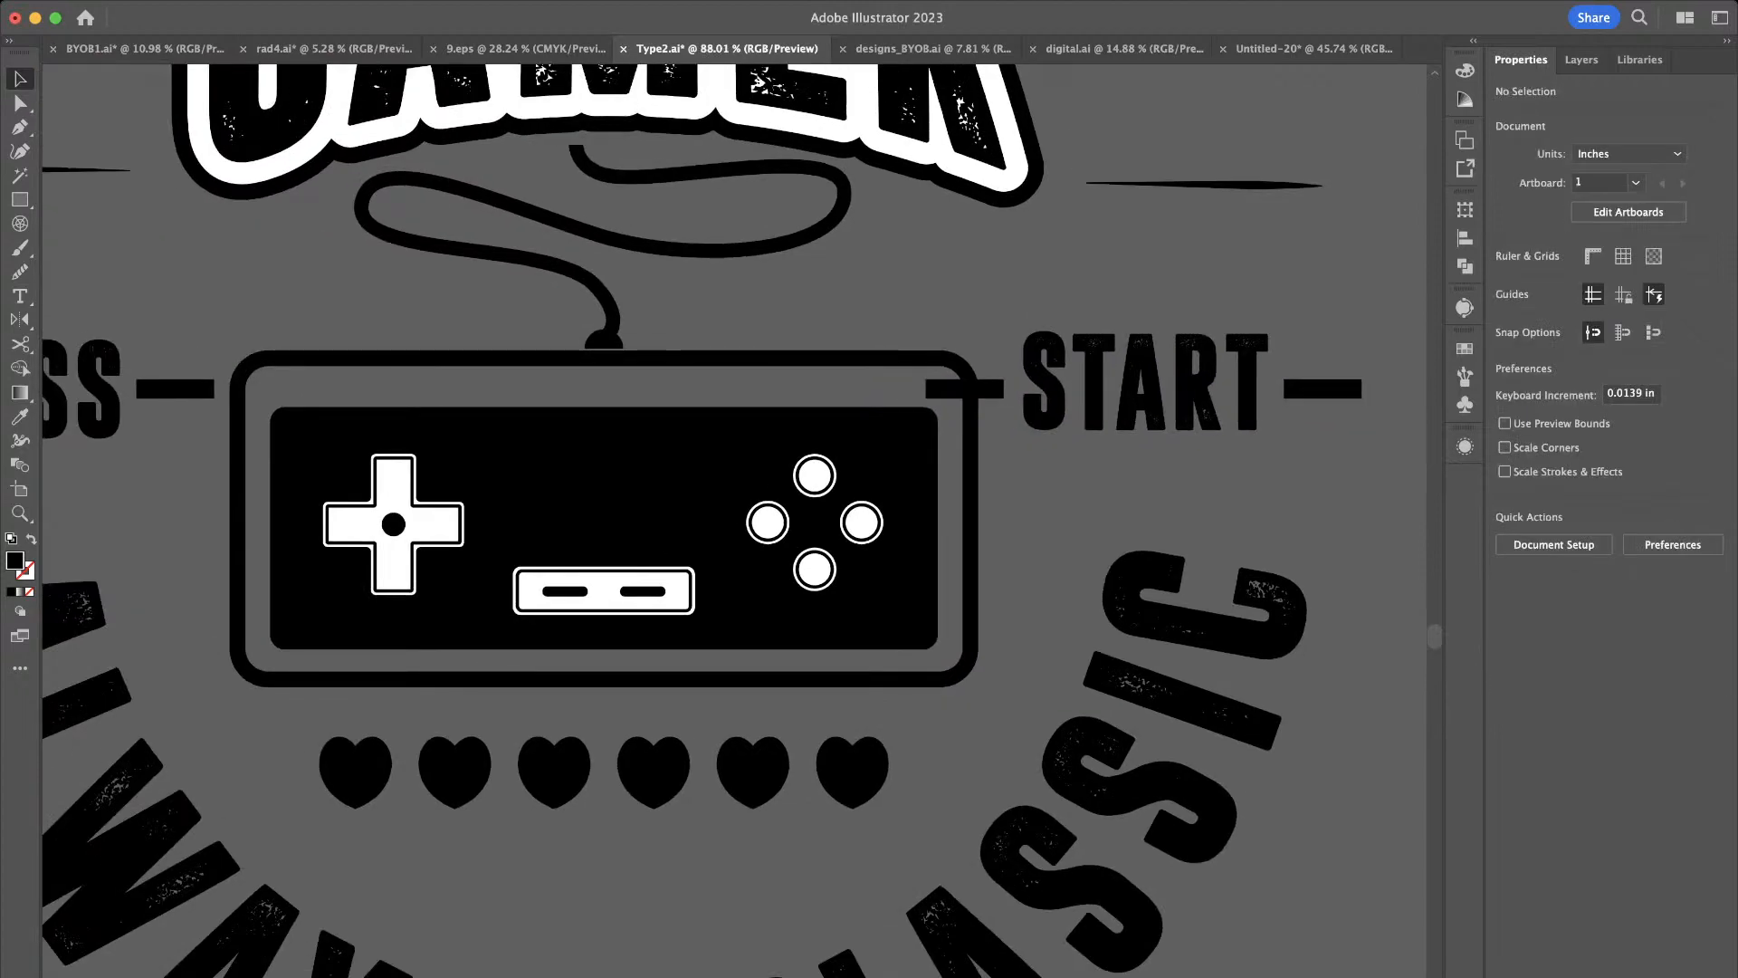
Ungroup the pair of bars flanking START and clear the selection
click(964, 390)
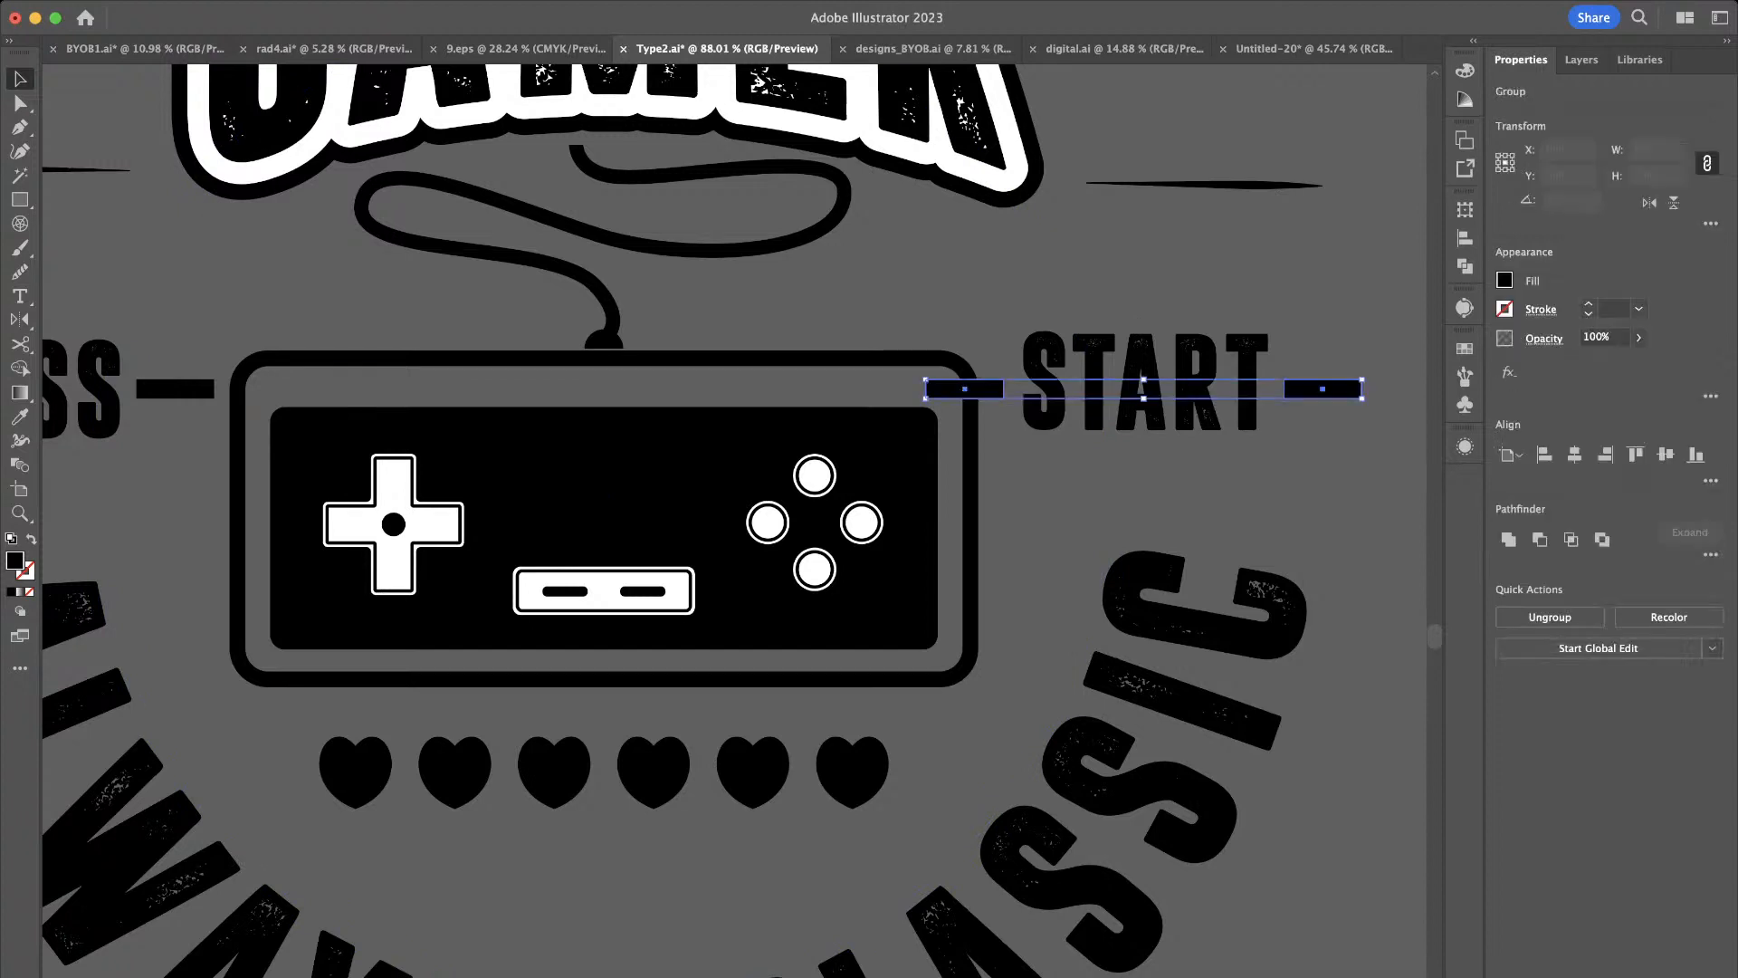
key(super+shift+g)
click(1294, 476)
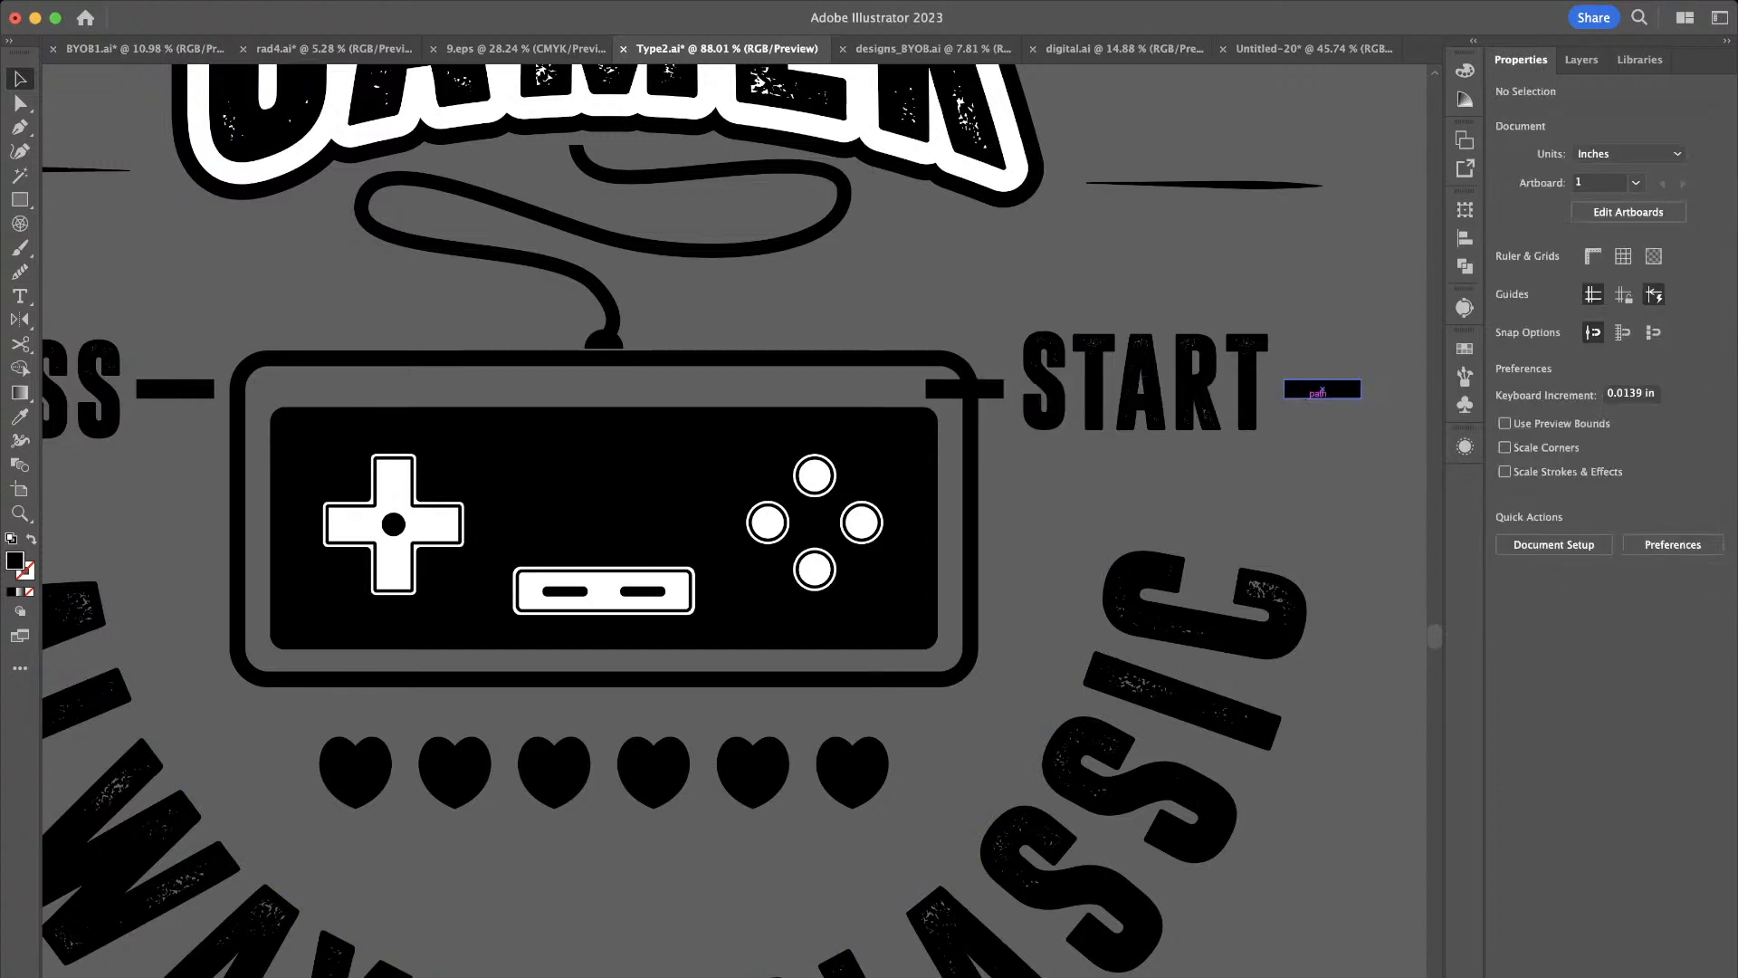
Nudge the bar after START closer to the end of the lettering, leaving a small gap
click(1321, 389)
key(shift+Left)
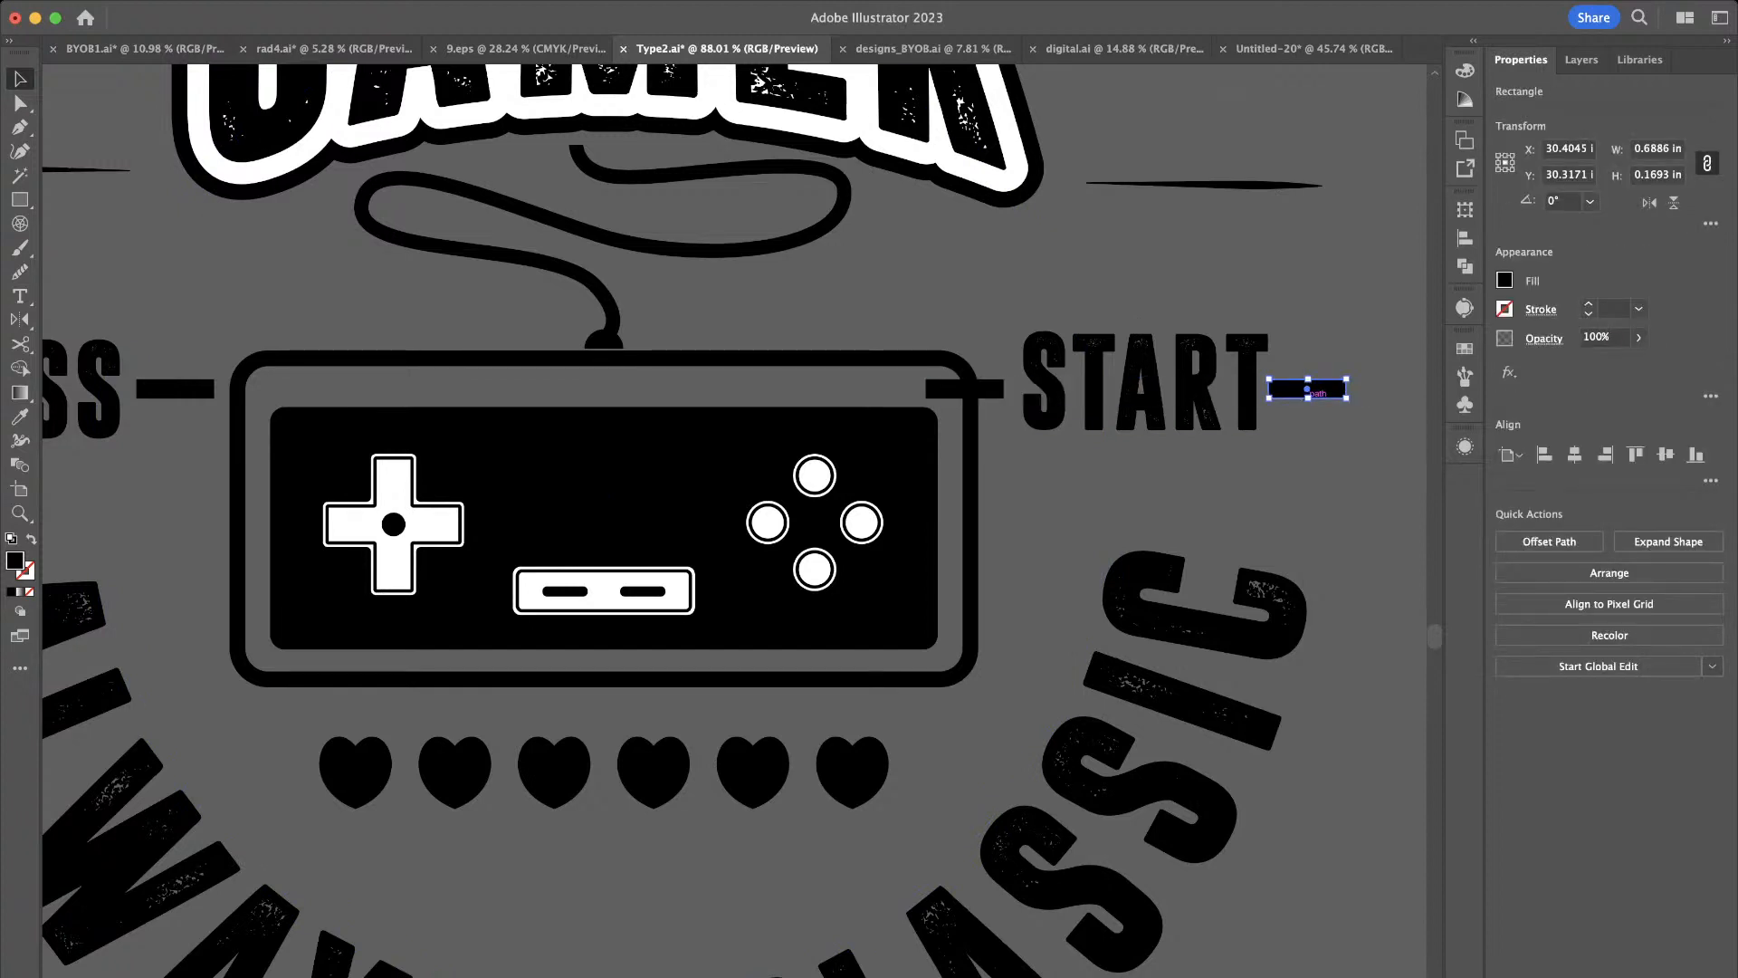
key(shift+Right)
key(Left)
key(Left)
key(Left)
key(Left)
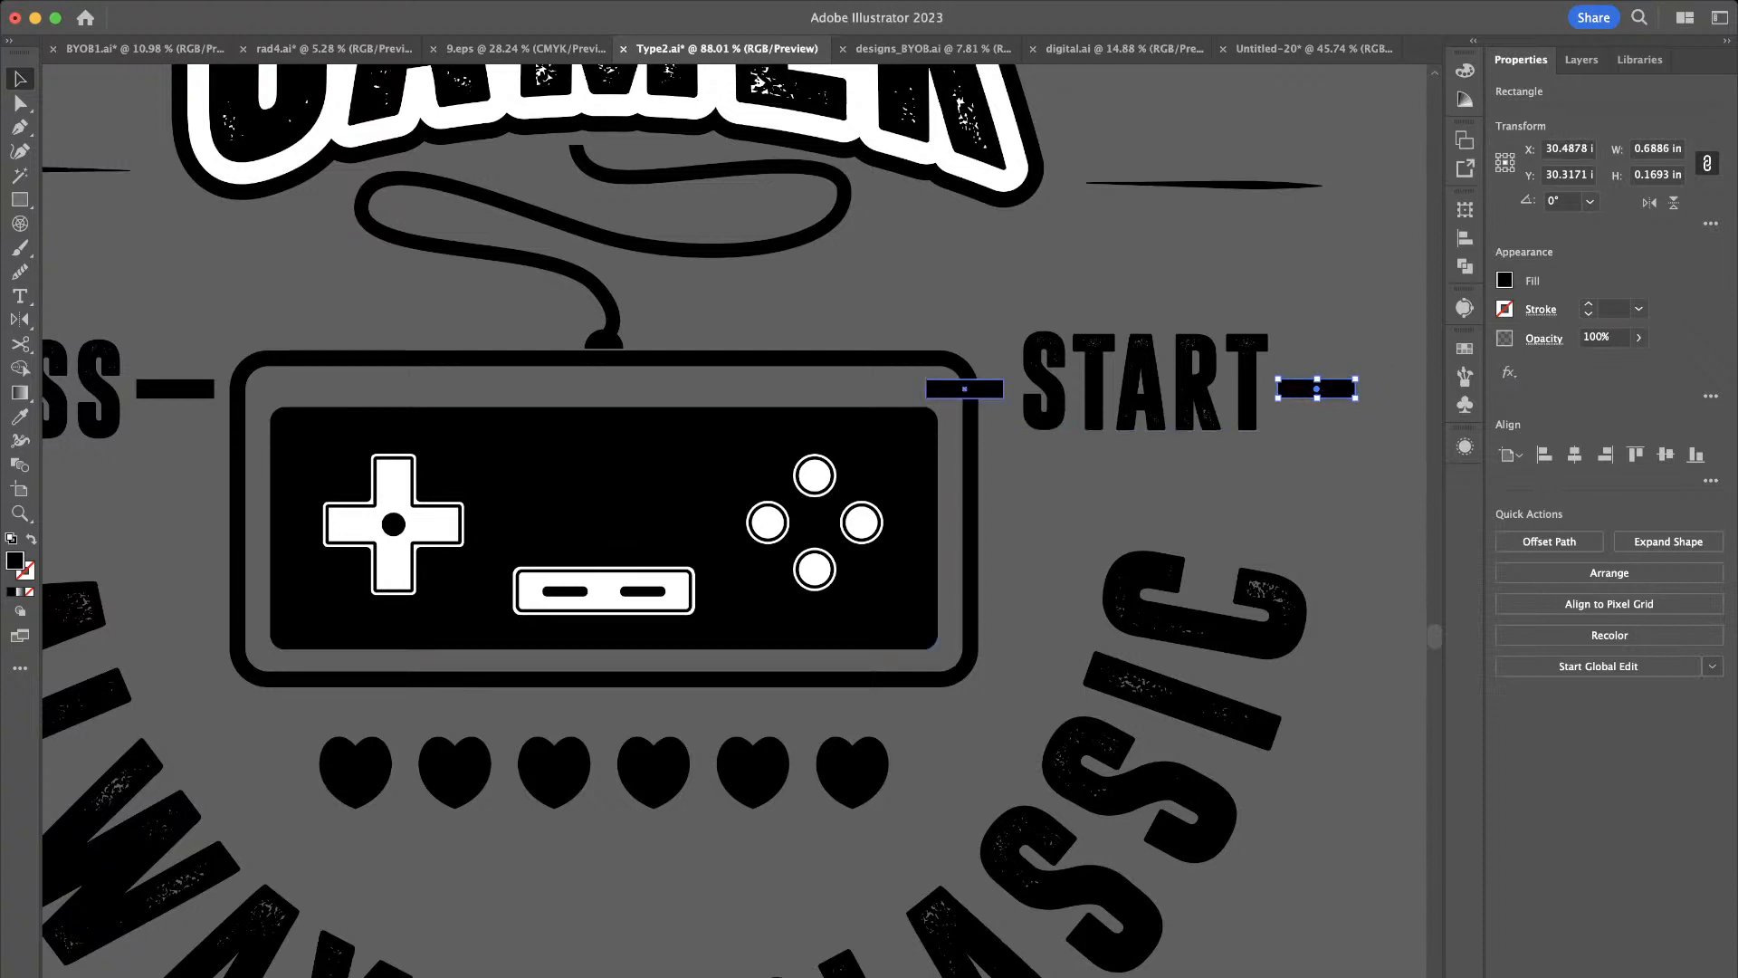
Nudge the bar before START slightly closer to the first letter
click(963, 390)
key(shift+Right)
key(shift+Left)
key(Right)
key(Right)
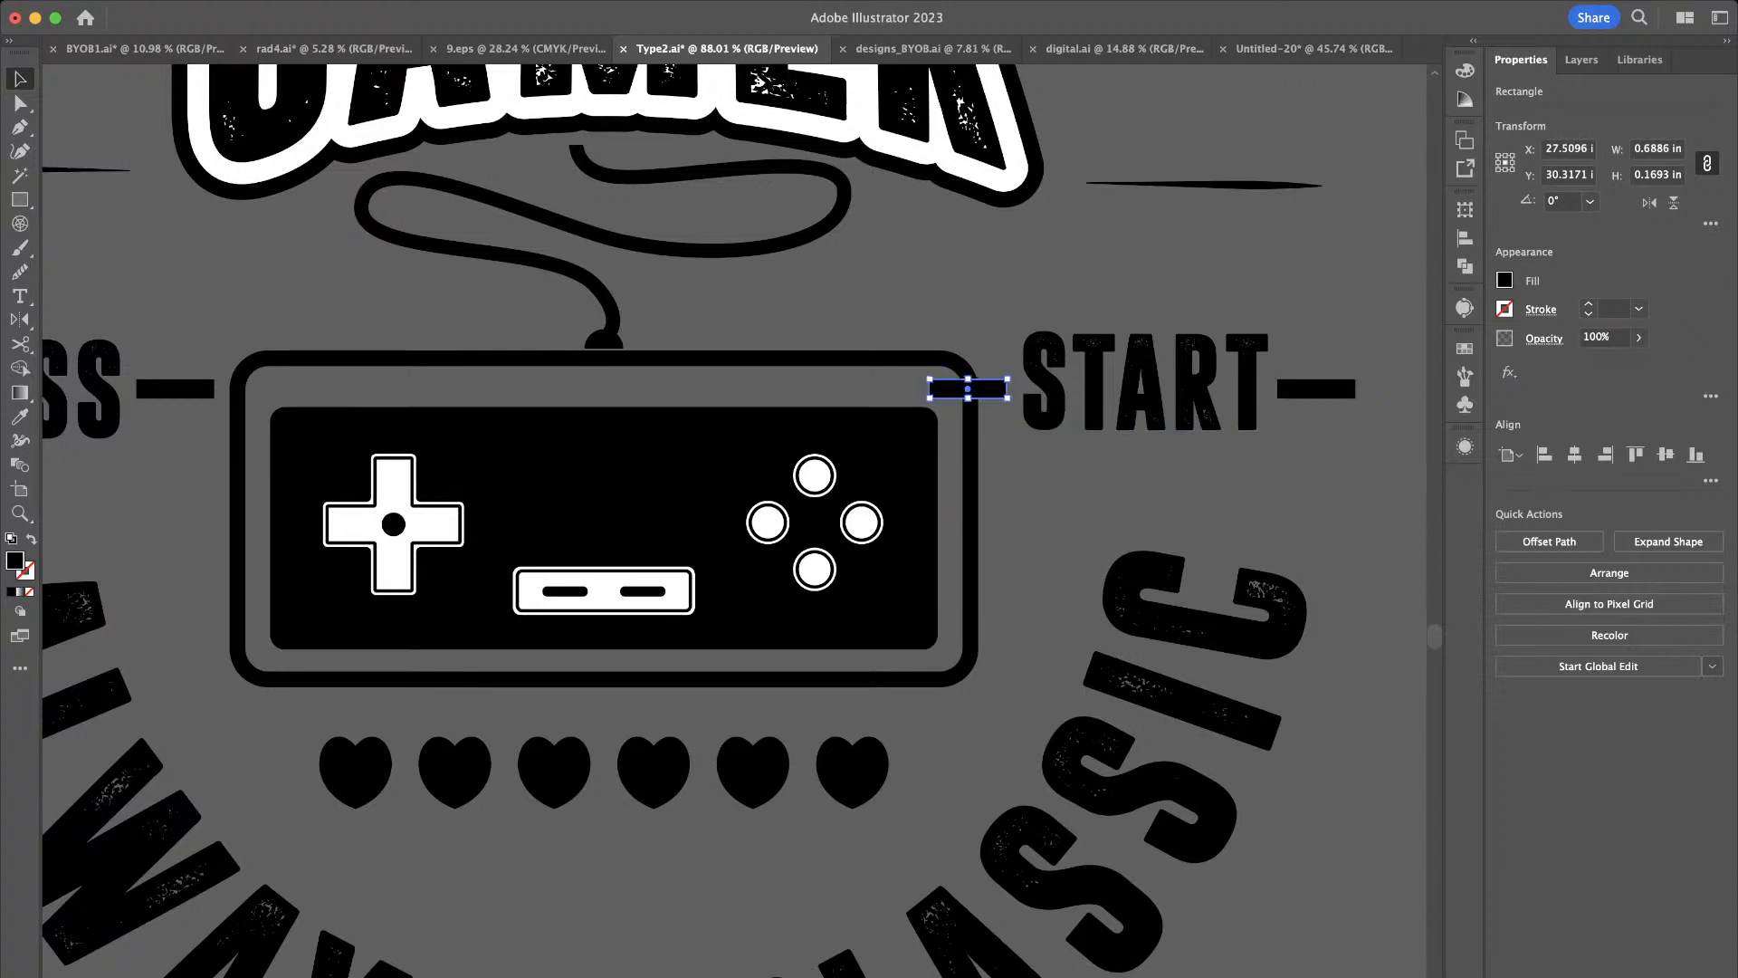
Convert START to outlines, centre it vertically with its two bars, and even out the horizontal spacing between the three objects
key(super+a)
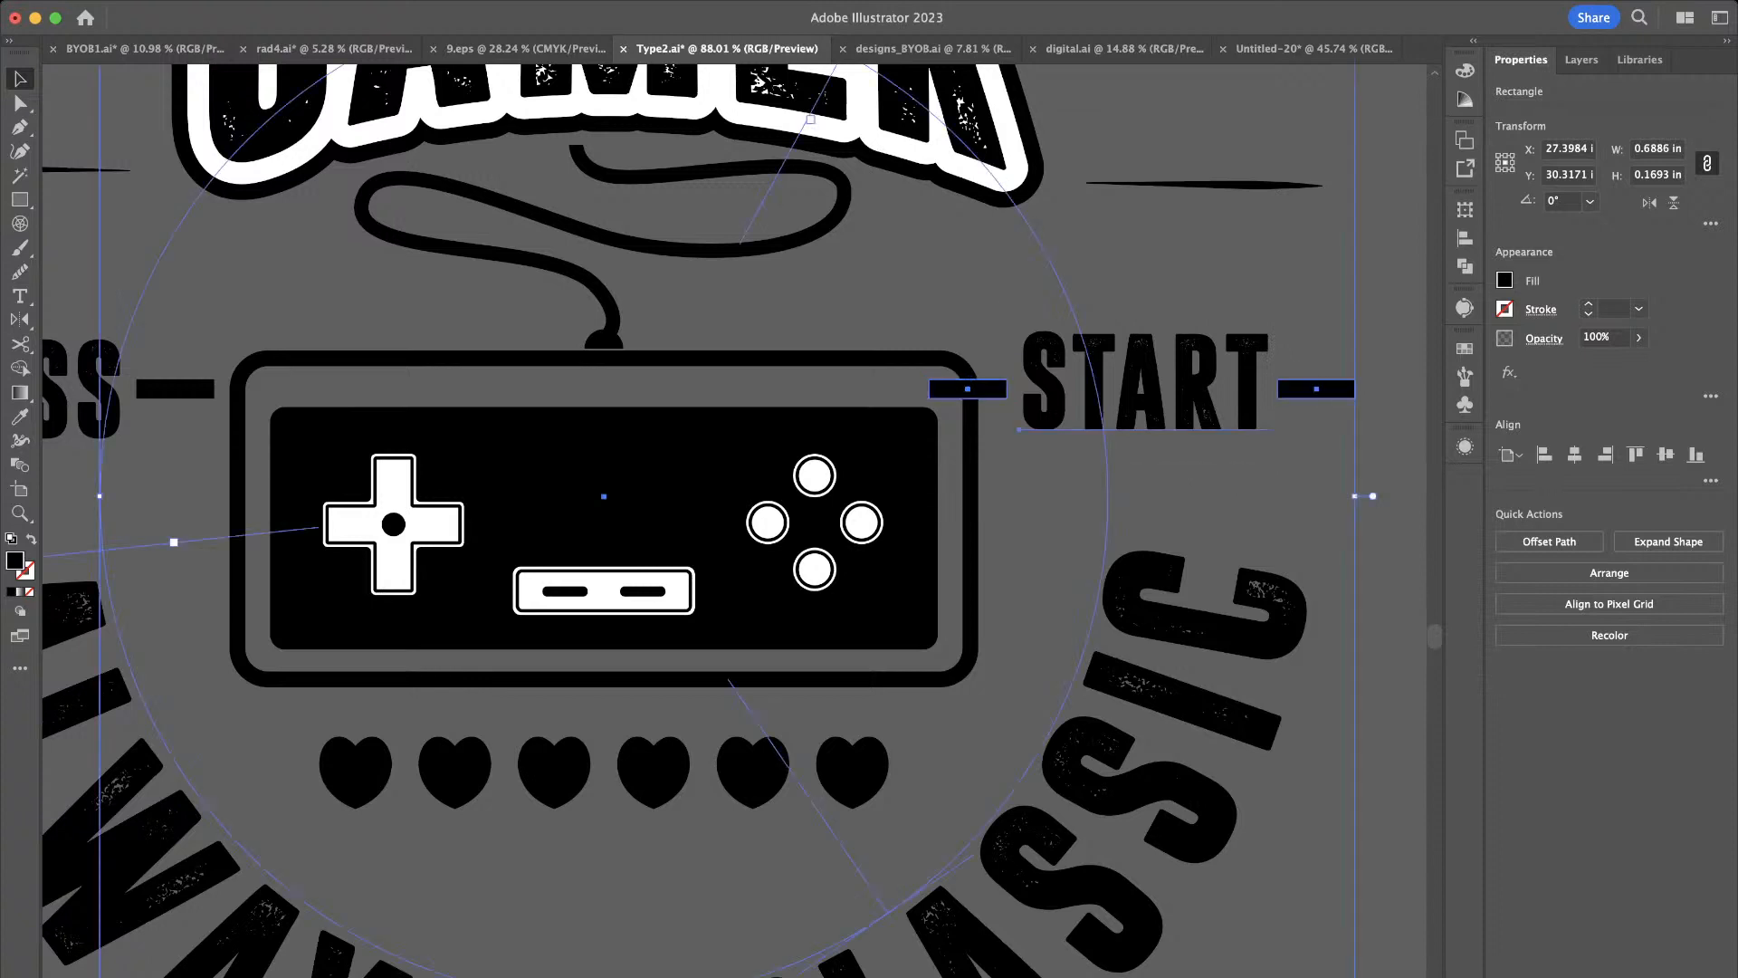
click(1372, 496)
click(966, 389)
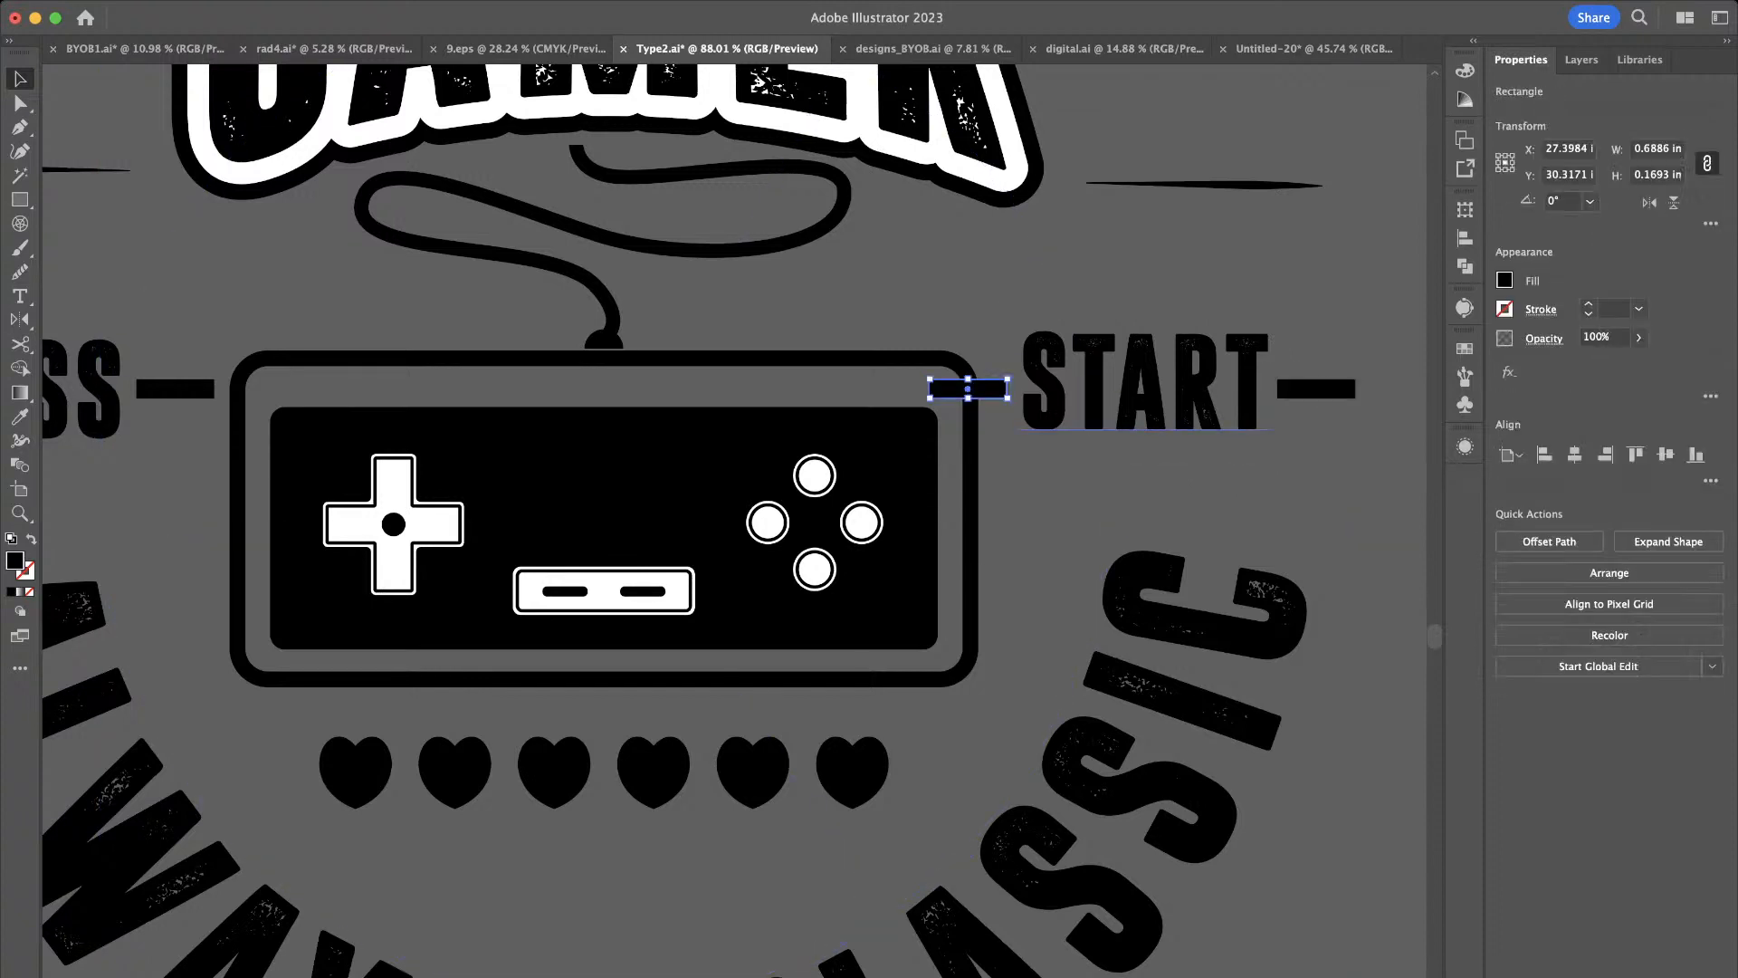
shift+click(1140, 380)
shift+click(1287, 386)
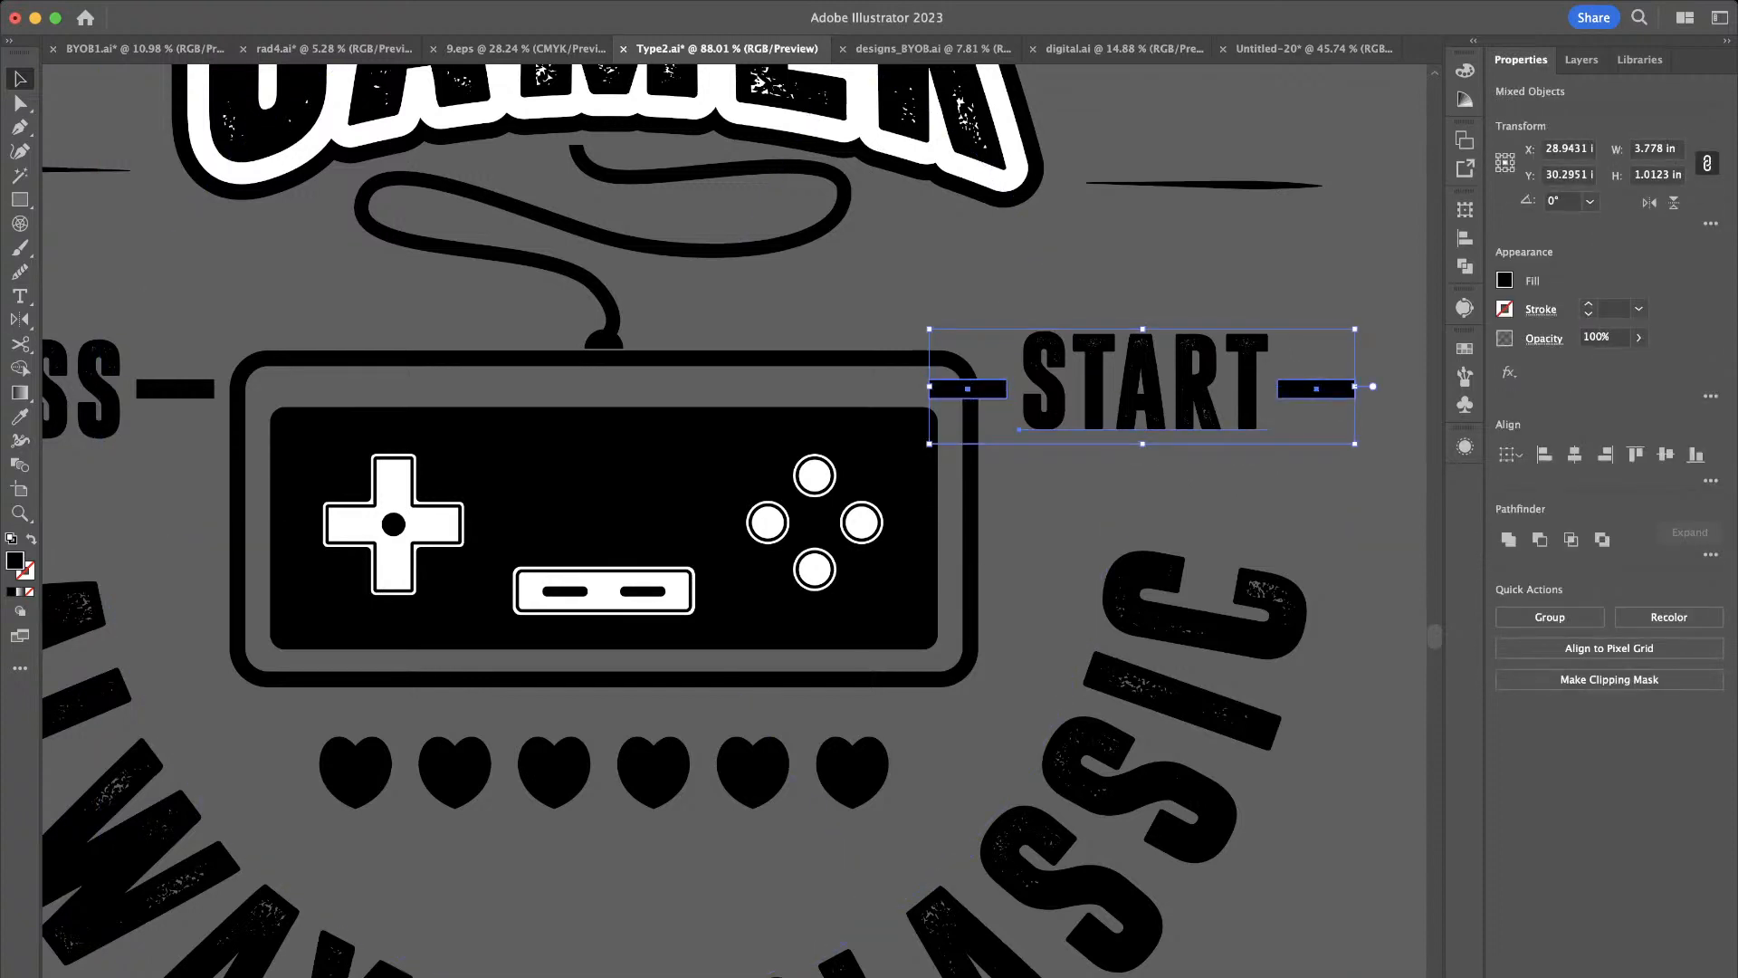
key(shift+super+o)
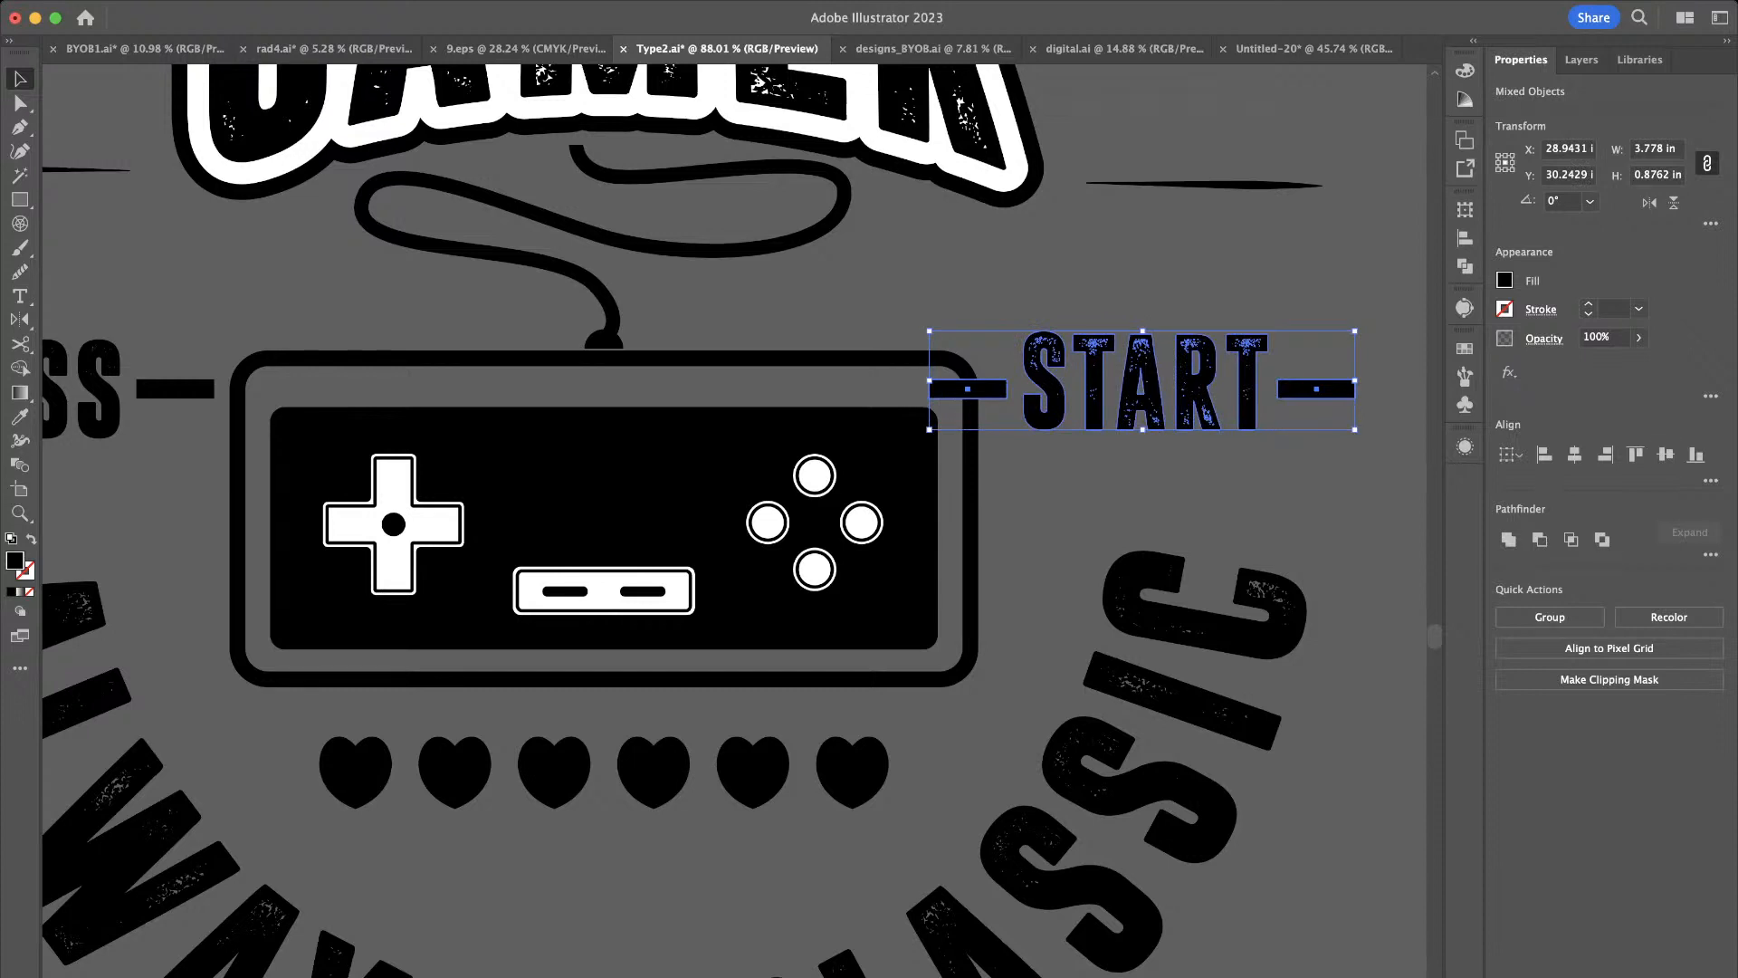
click(1666, 454)
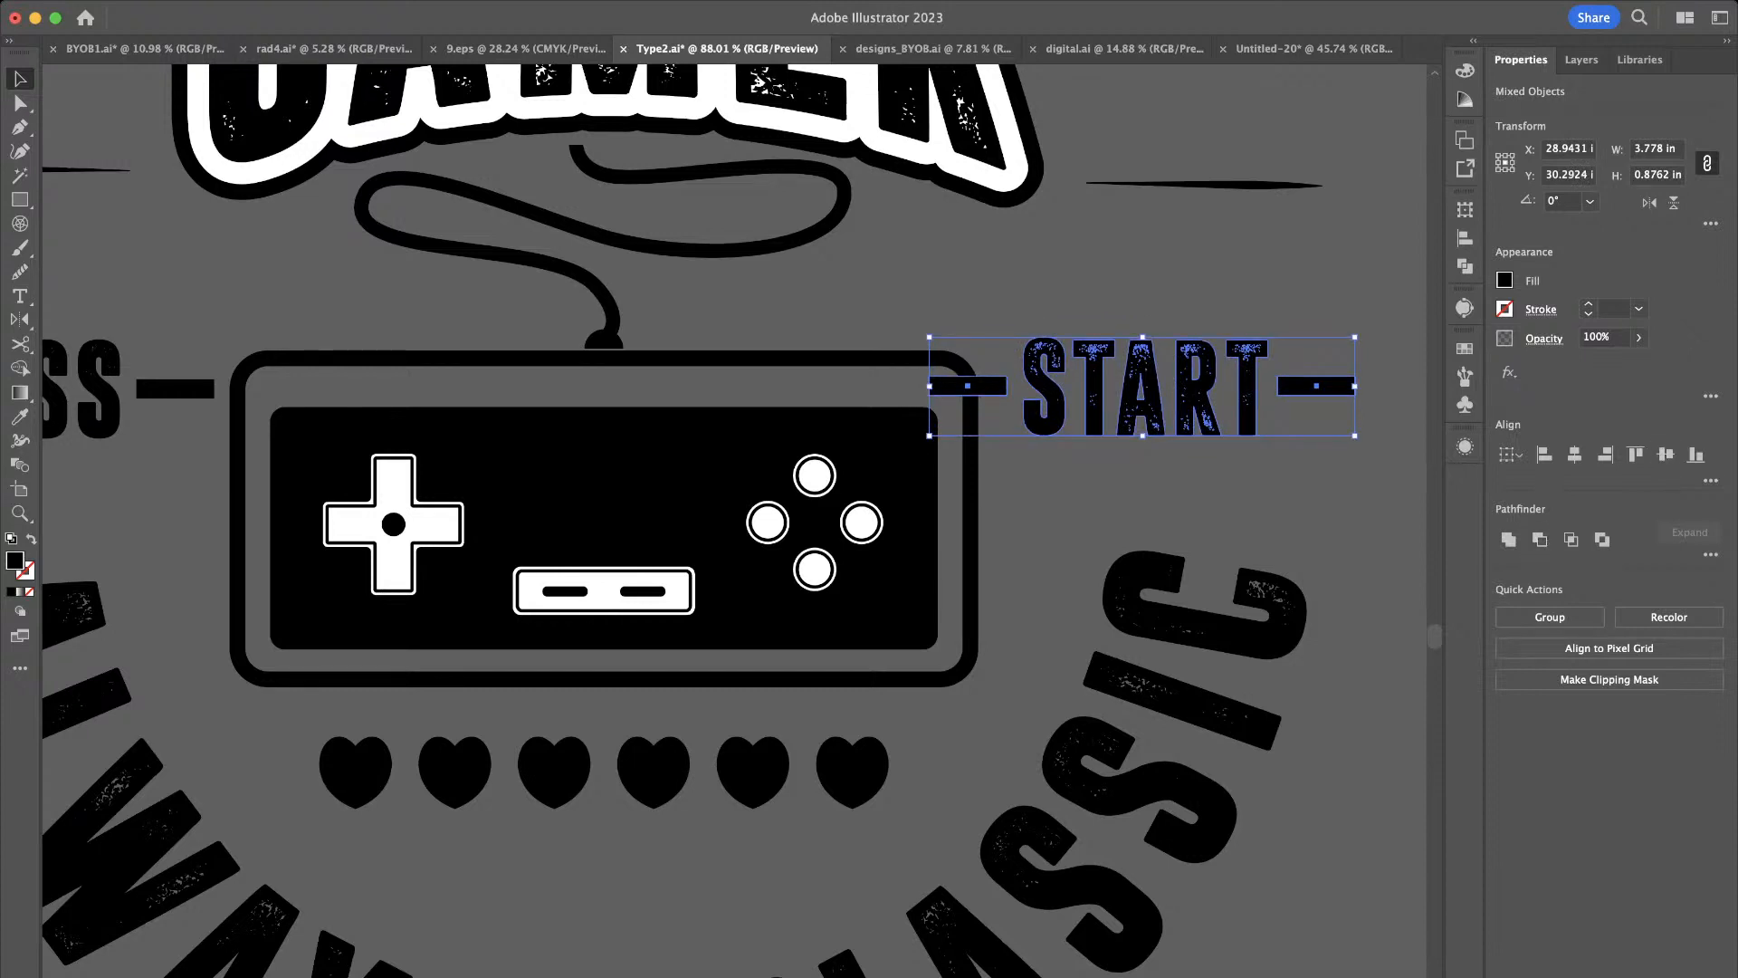
click(1664, 576)
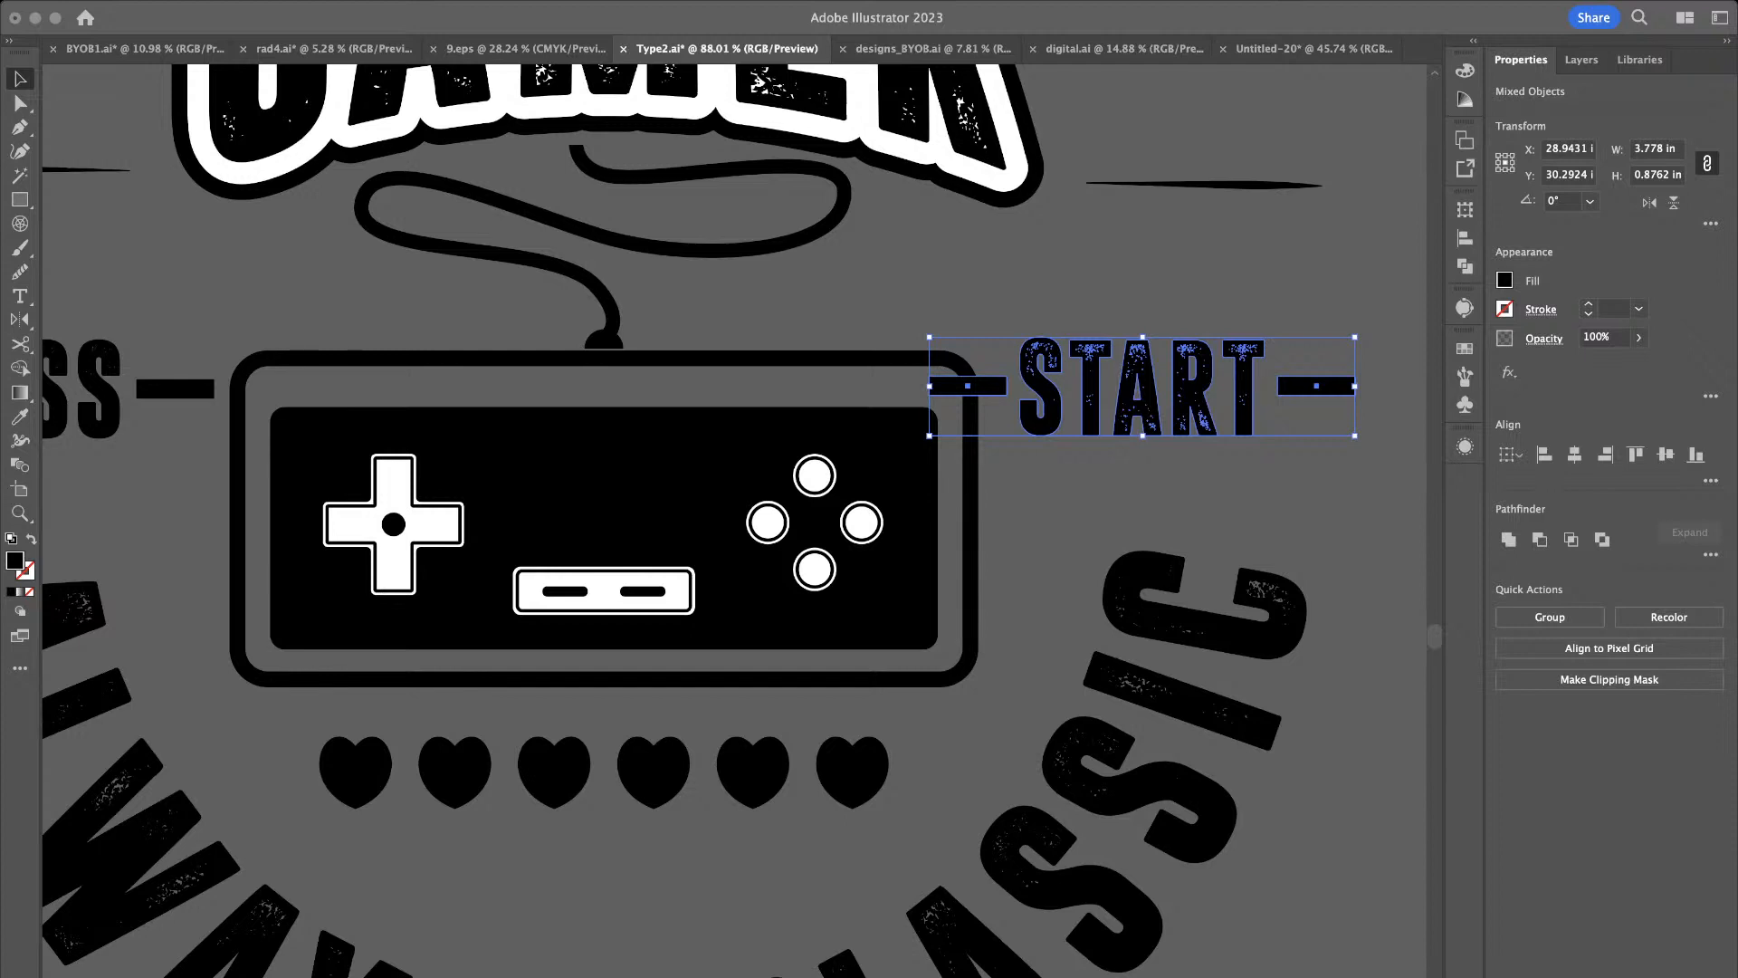
Group the PRESS lettering with its two flanking bars, keeping the group at its original size
scroll(1279, 488, down, 5)
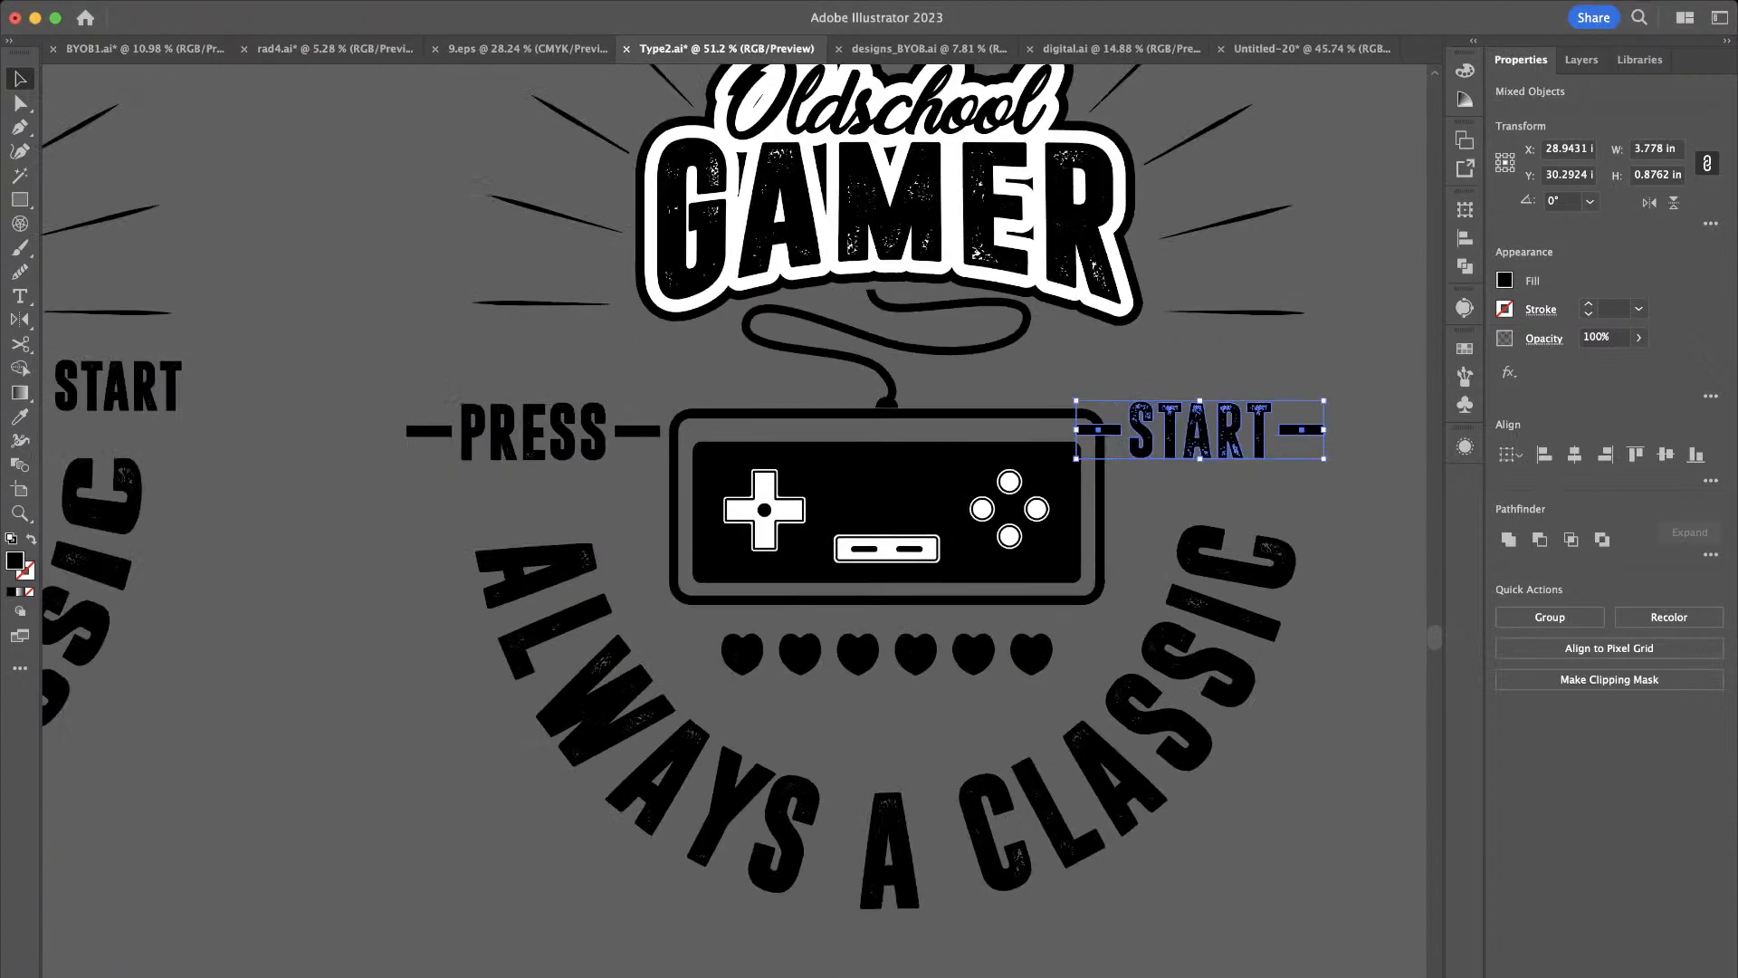
shift+click(534, 433)
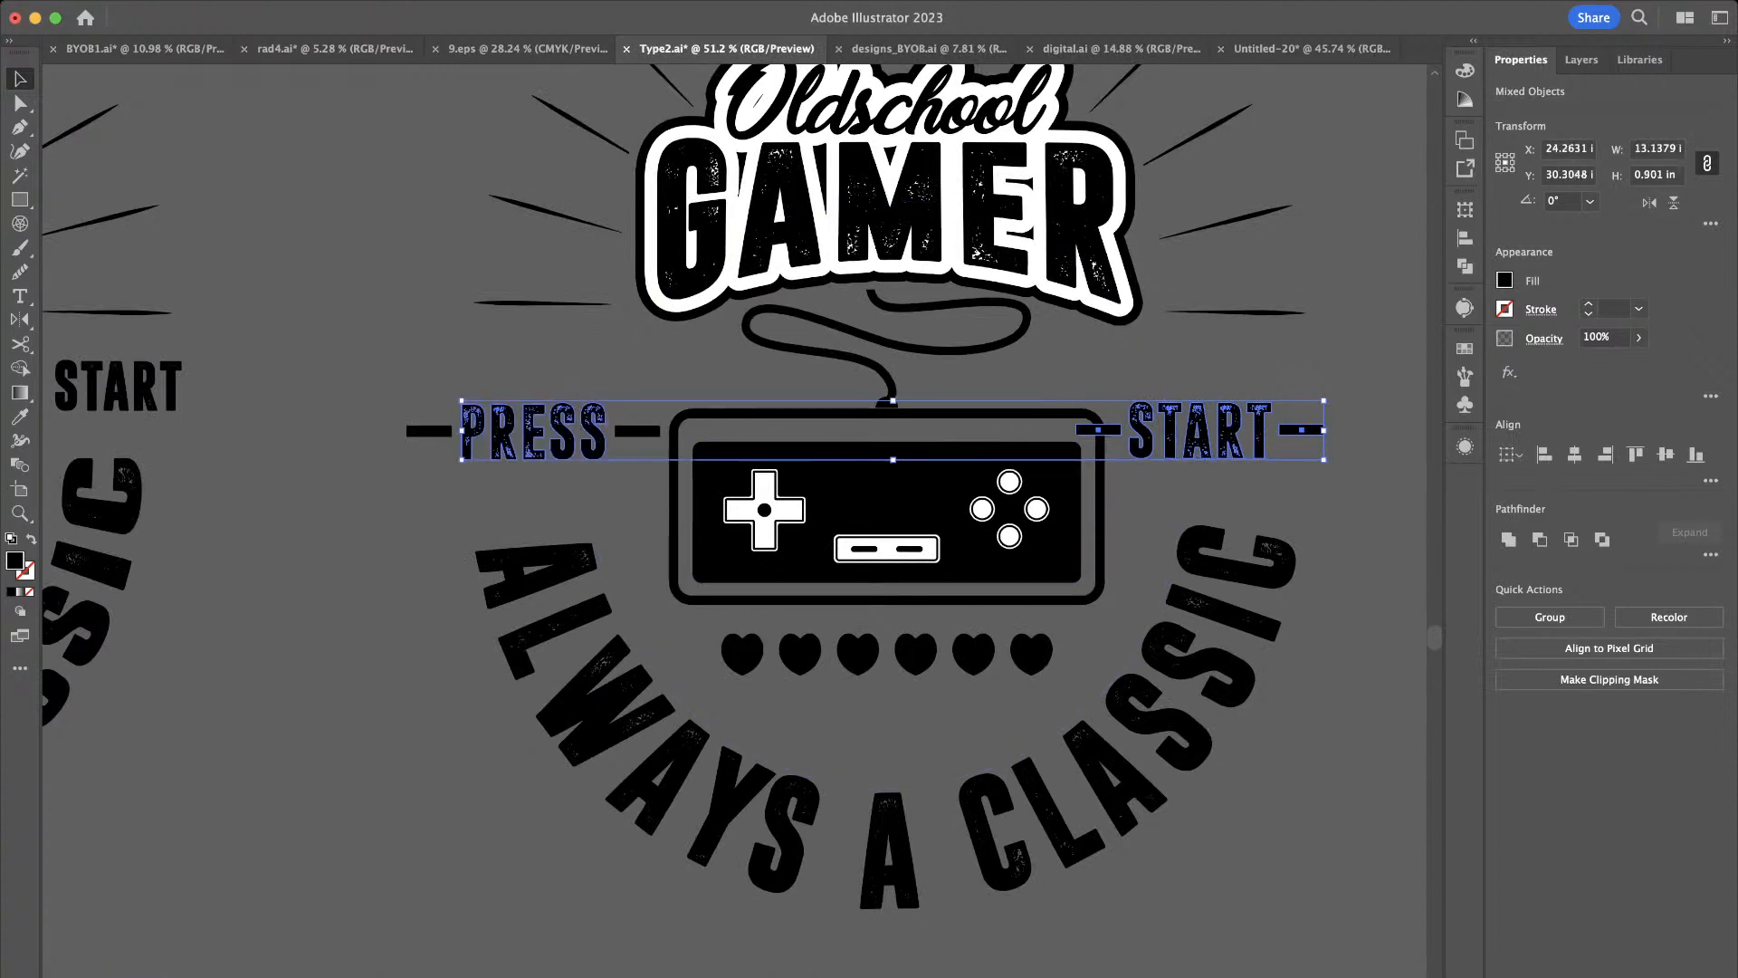
click(452, 376)
click(429, 431)
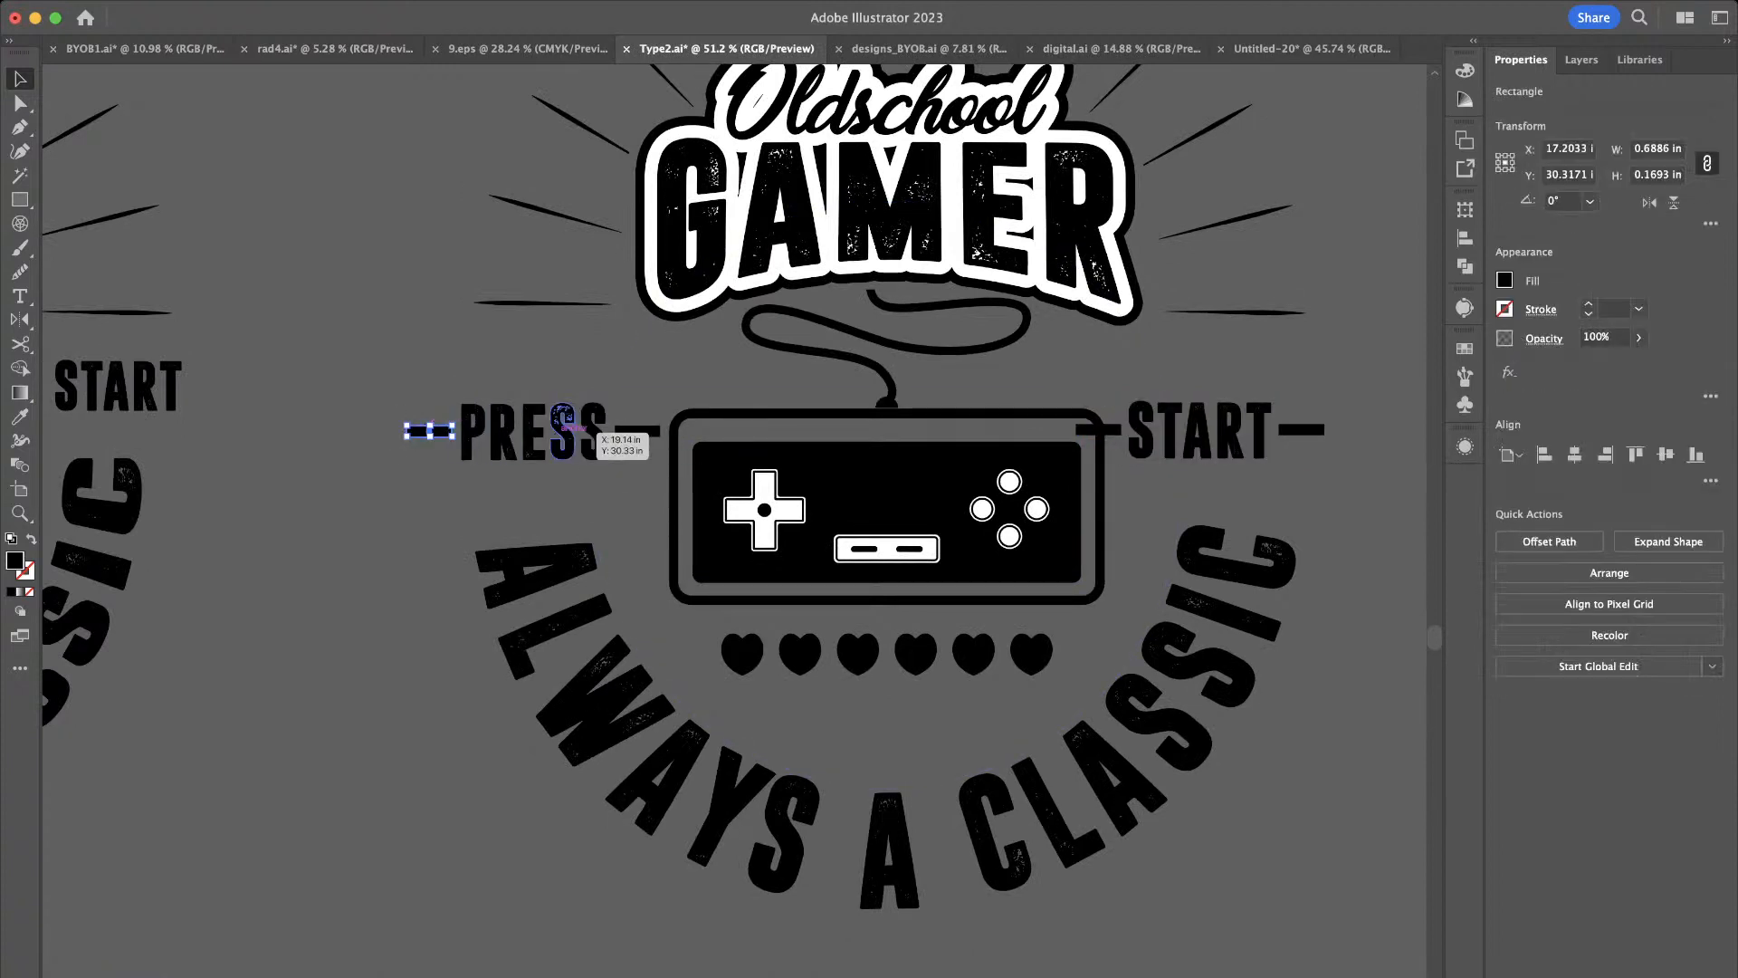
shift+click(578, 431)
shift+click(639, 430)
key(super+g)
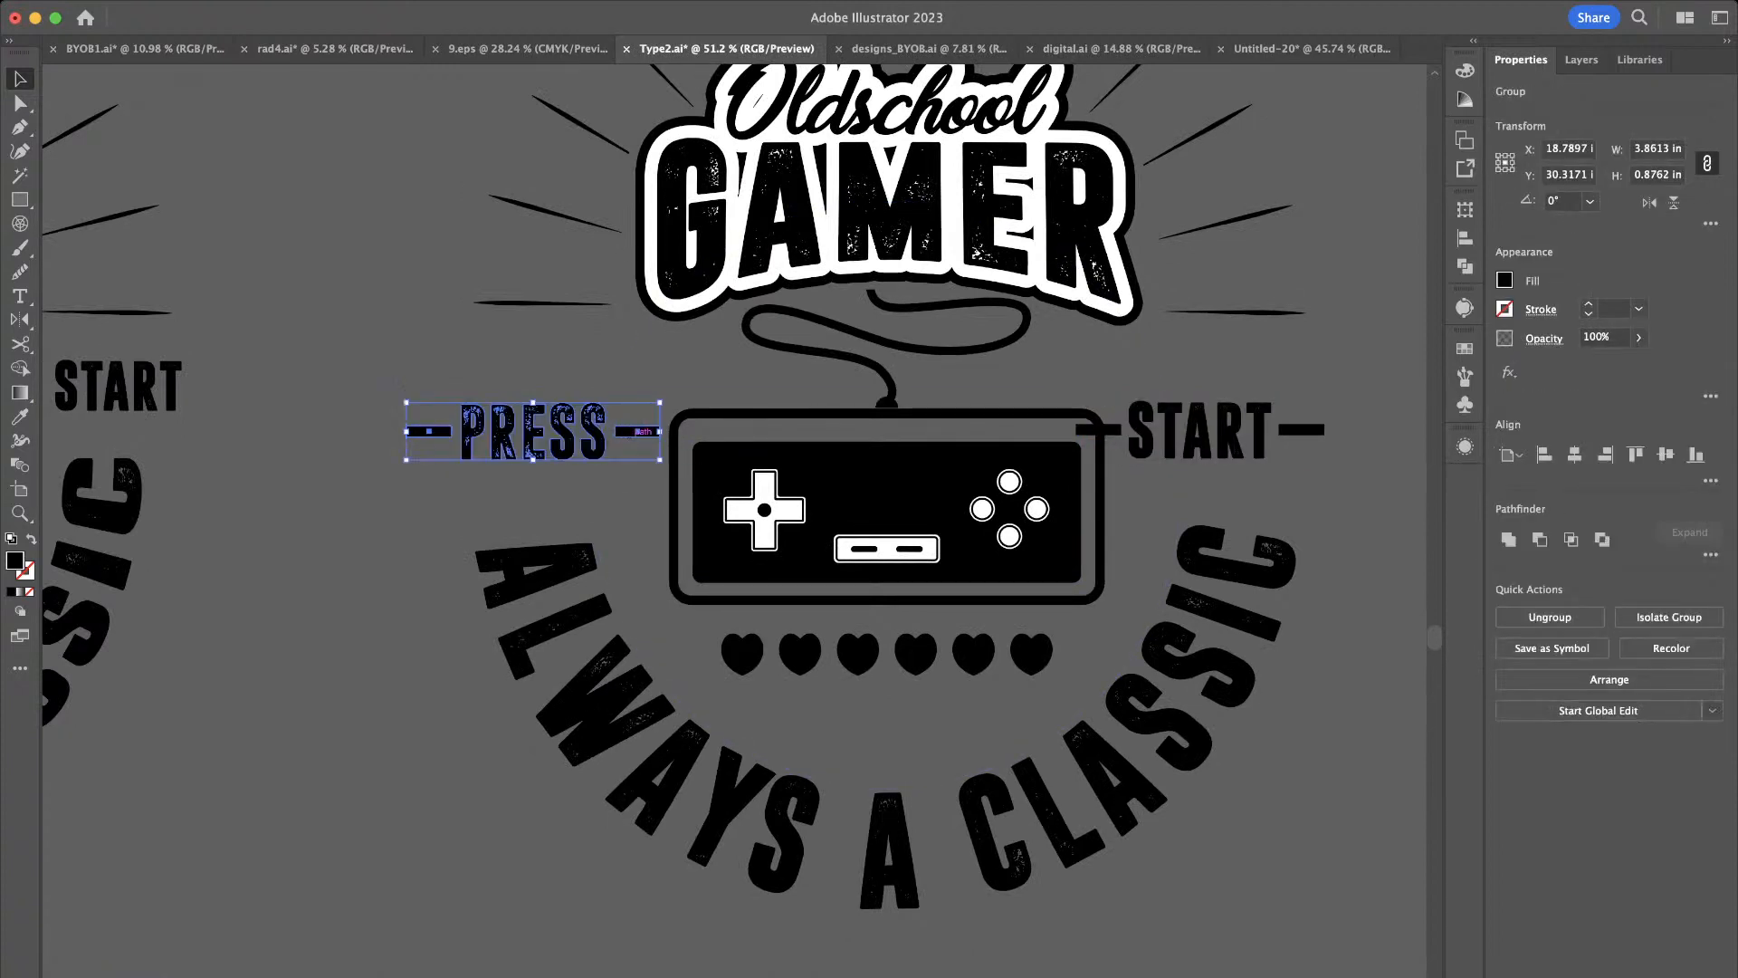
drag(660, 402, 649, 412)
key(super+z)
Group the START lettering with its two flanking bars, keeping the lettering unrotated
shift+click(1097, 429)
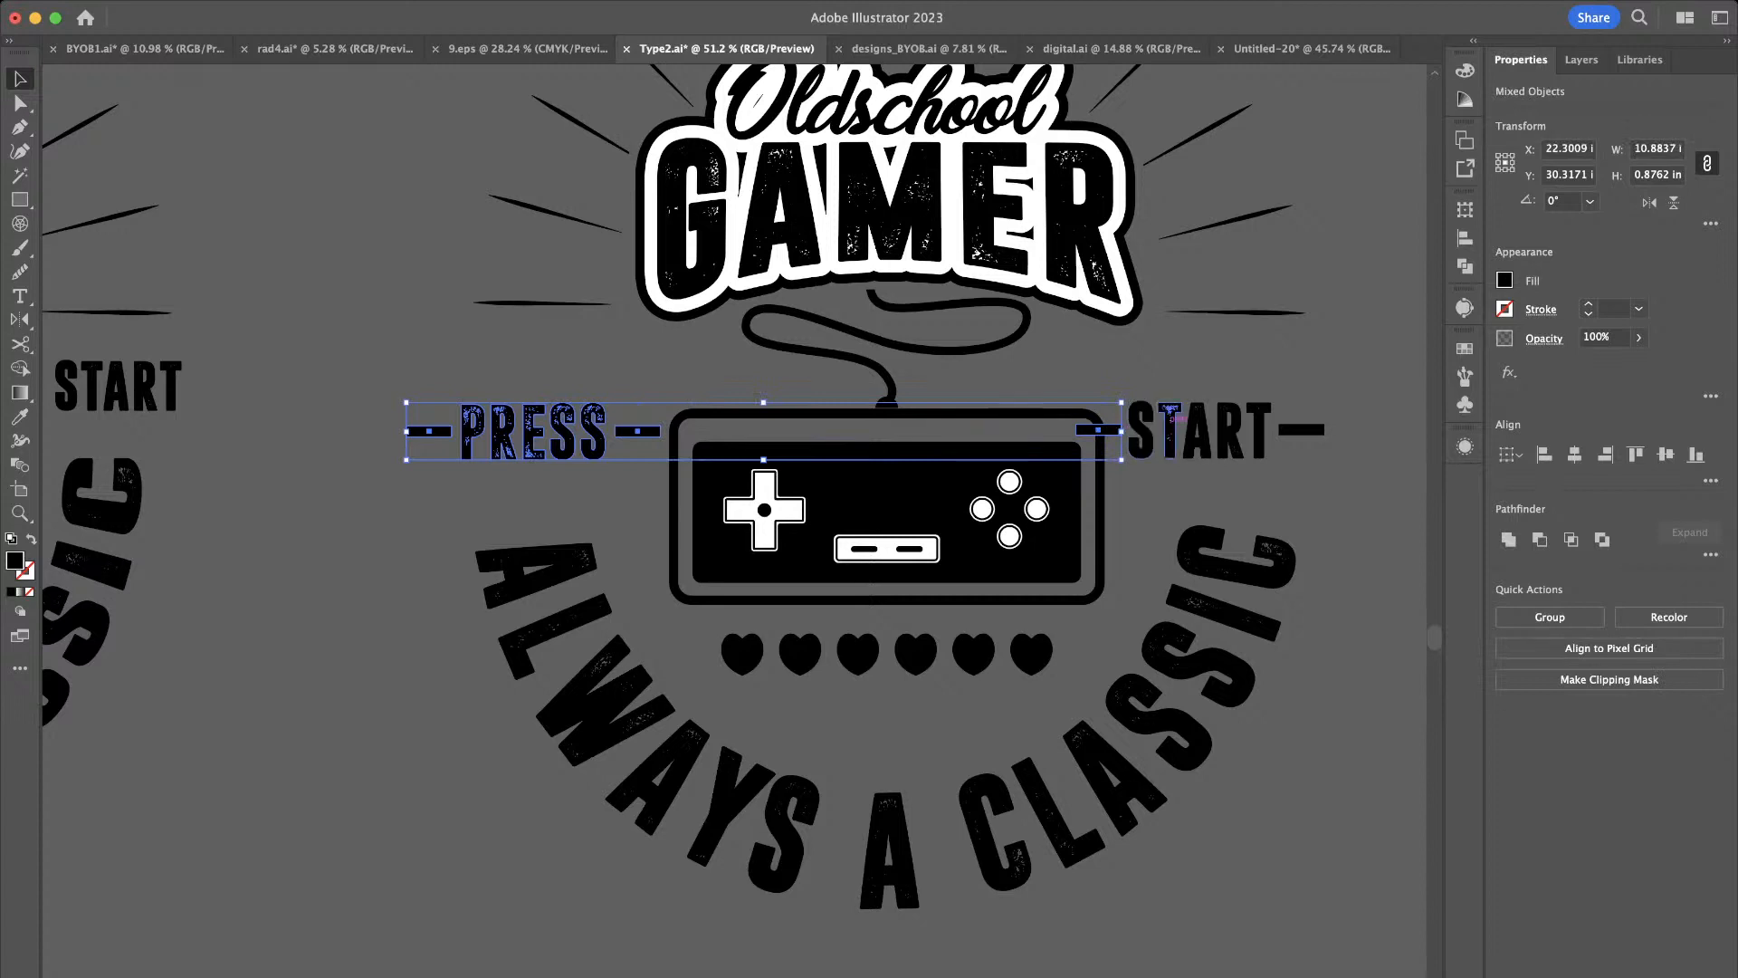
click(1177, 423)
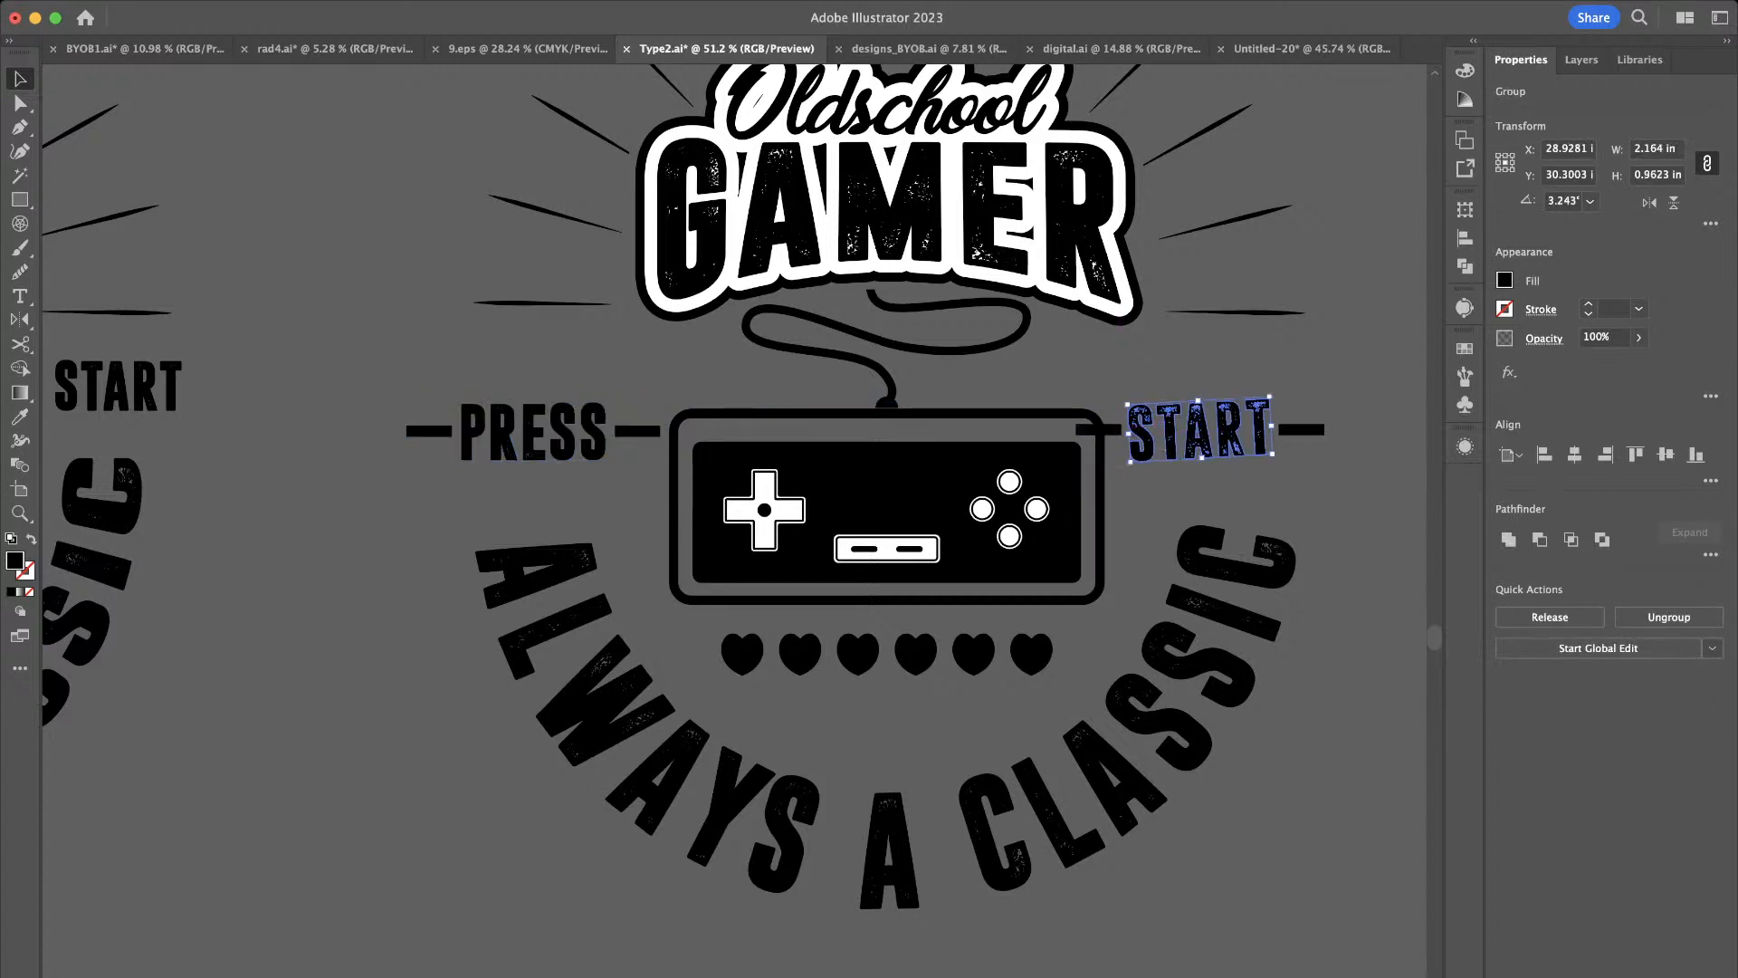
key(super+z)
scroll(1107, 431, up, 4)
click(1130, 369)
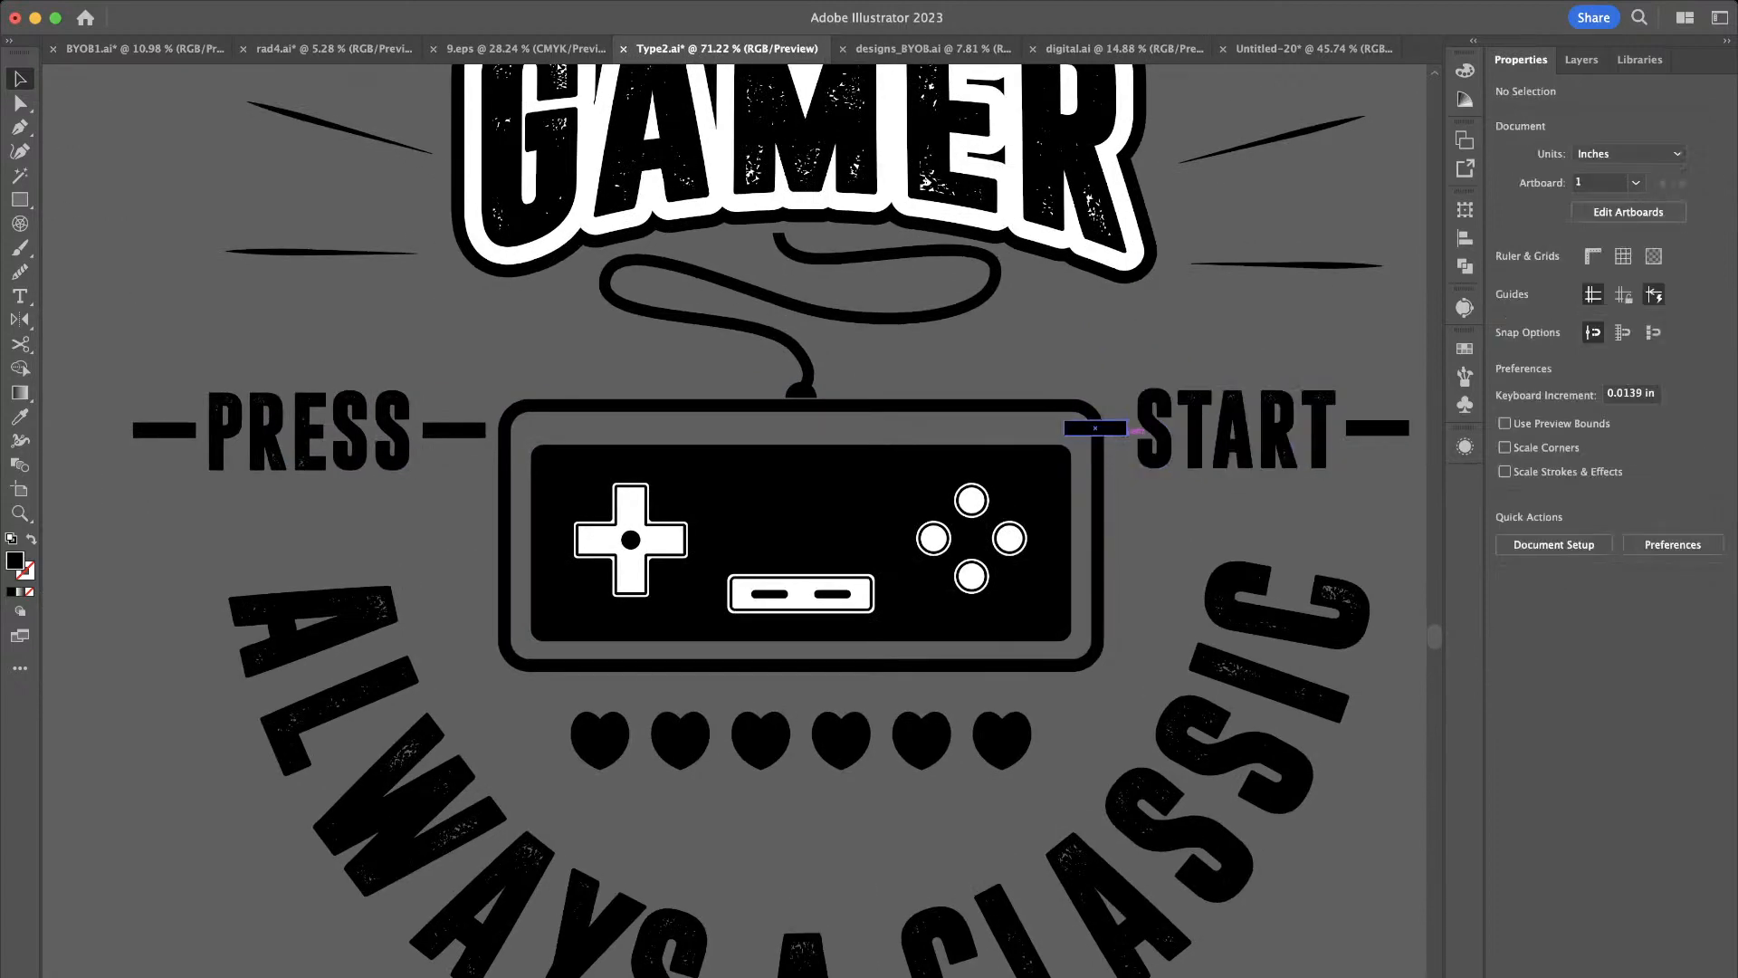
click(1122, 429)
shift+click(1159, 426)
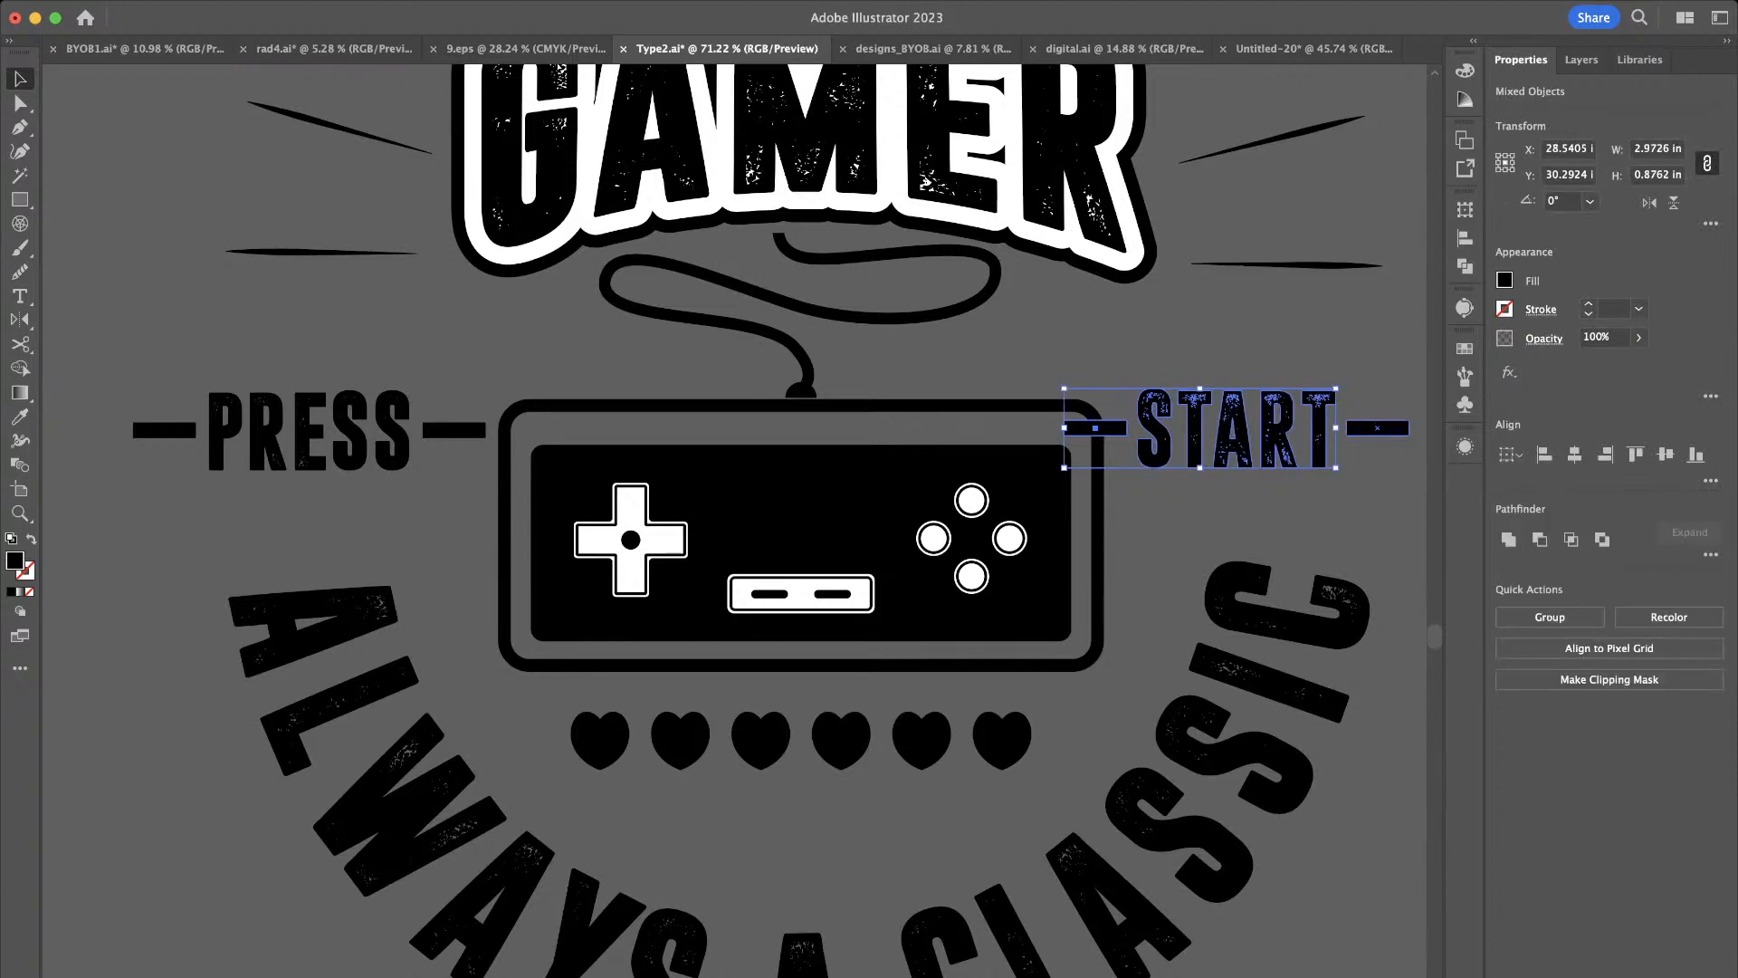
key(super+g)
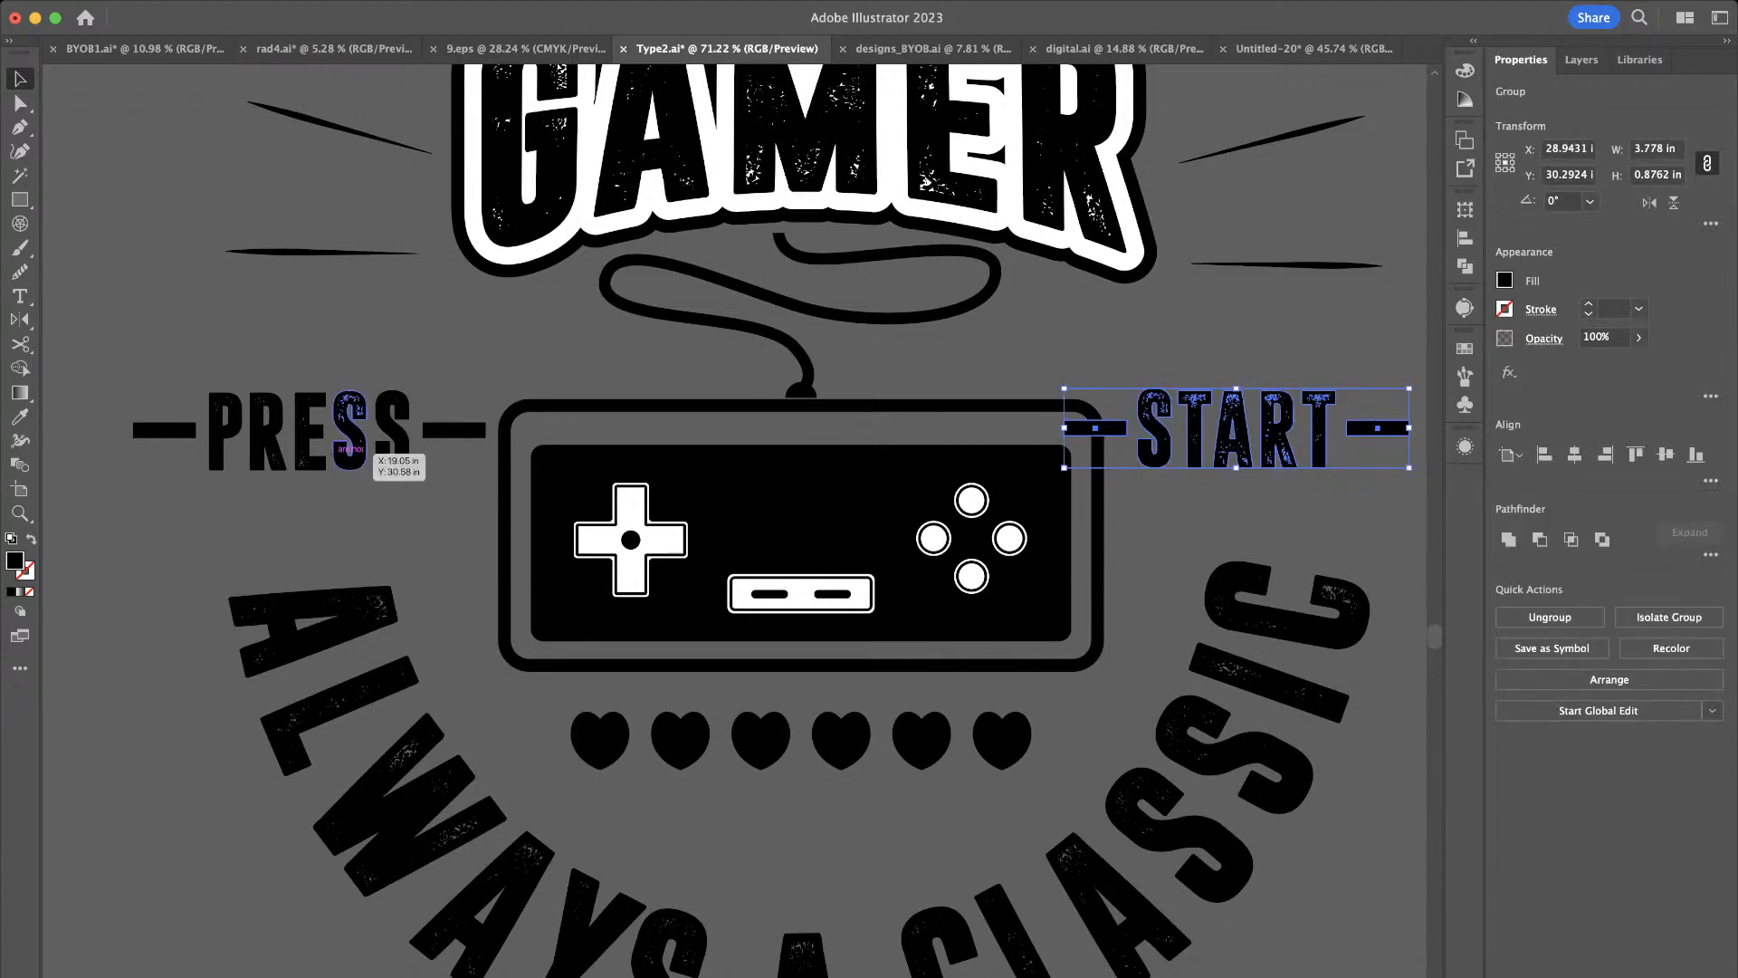
Scale the PRESS and START groups down together, PRESS to about 2.78 in wide, and position them on either side of the controller
shift+click(364, 446)
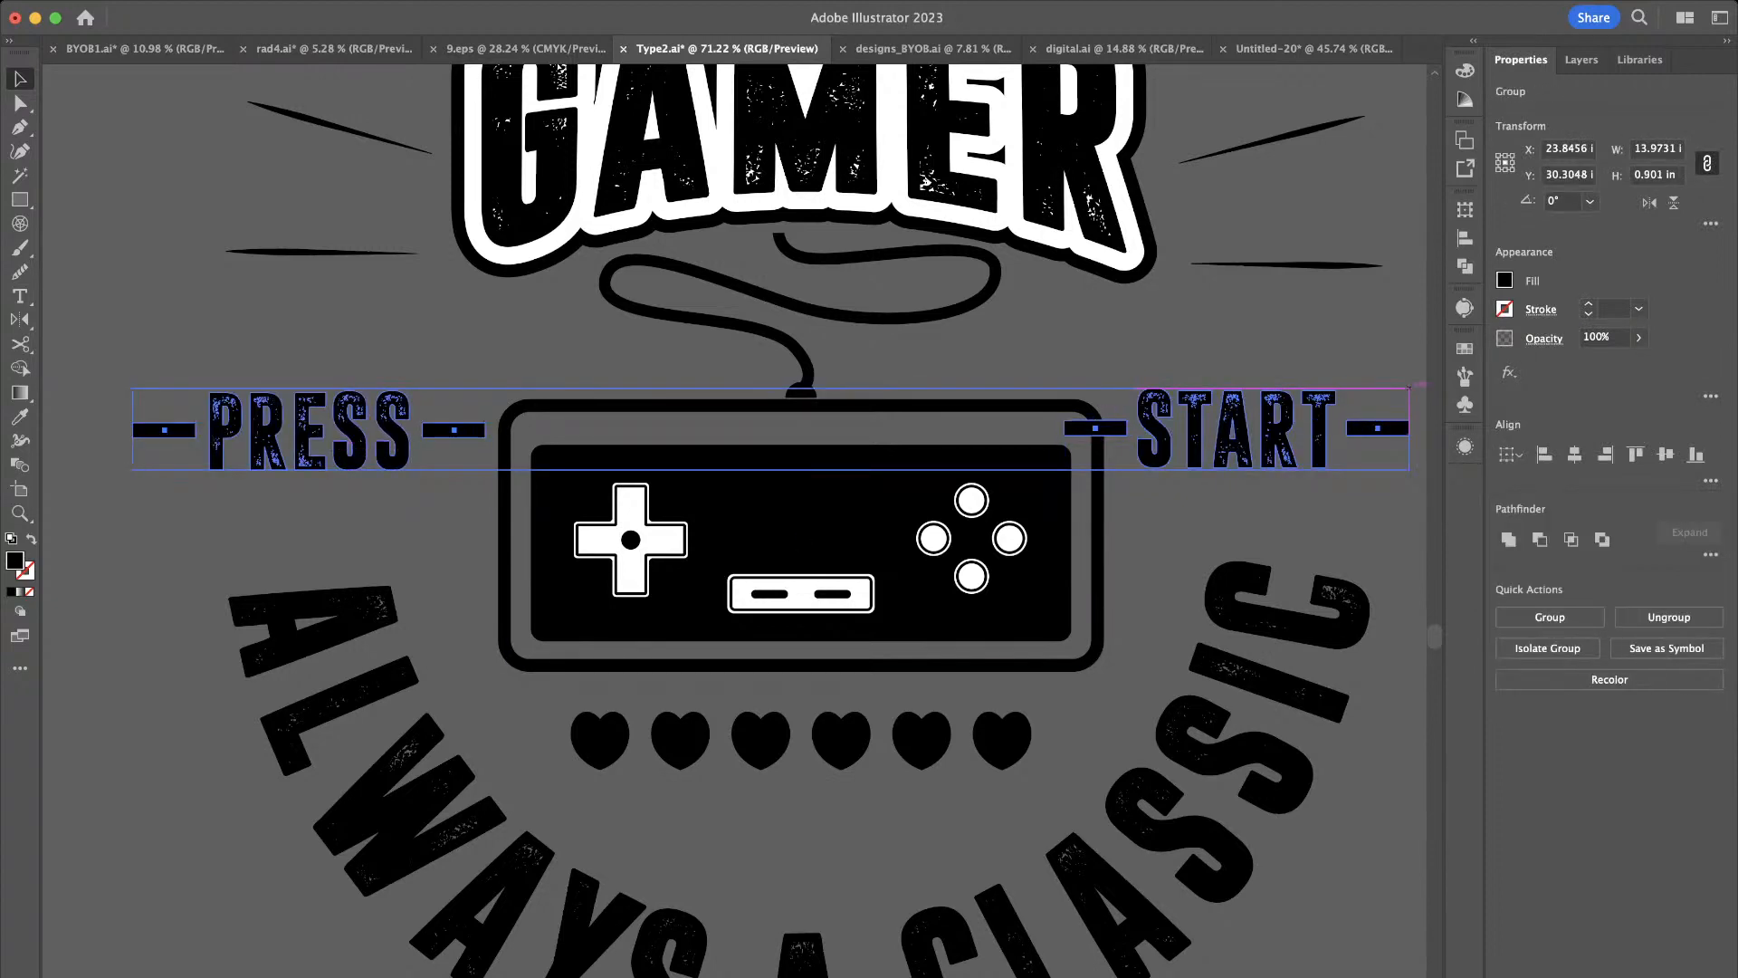
drag(1409, 388, 1318, 425)
click(1260, 371)
drag(471, 425, 367, 429)
click(405, 388)
scroll(407, 400, down, 5)
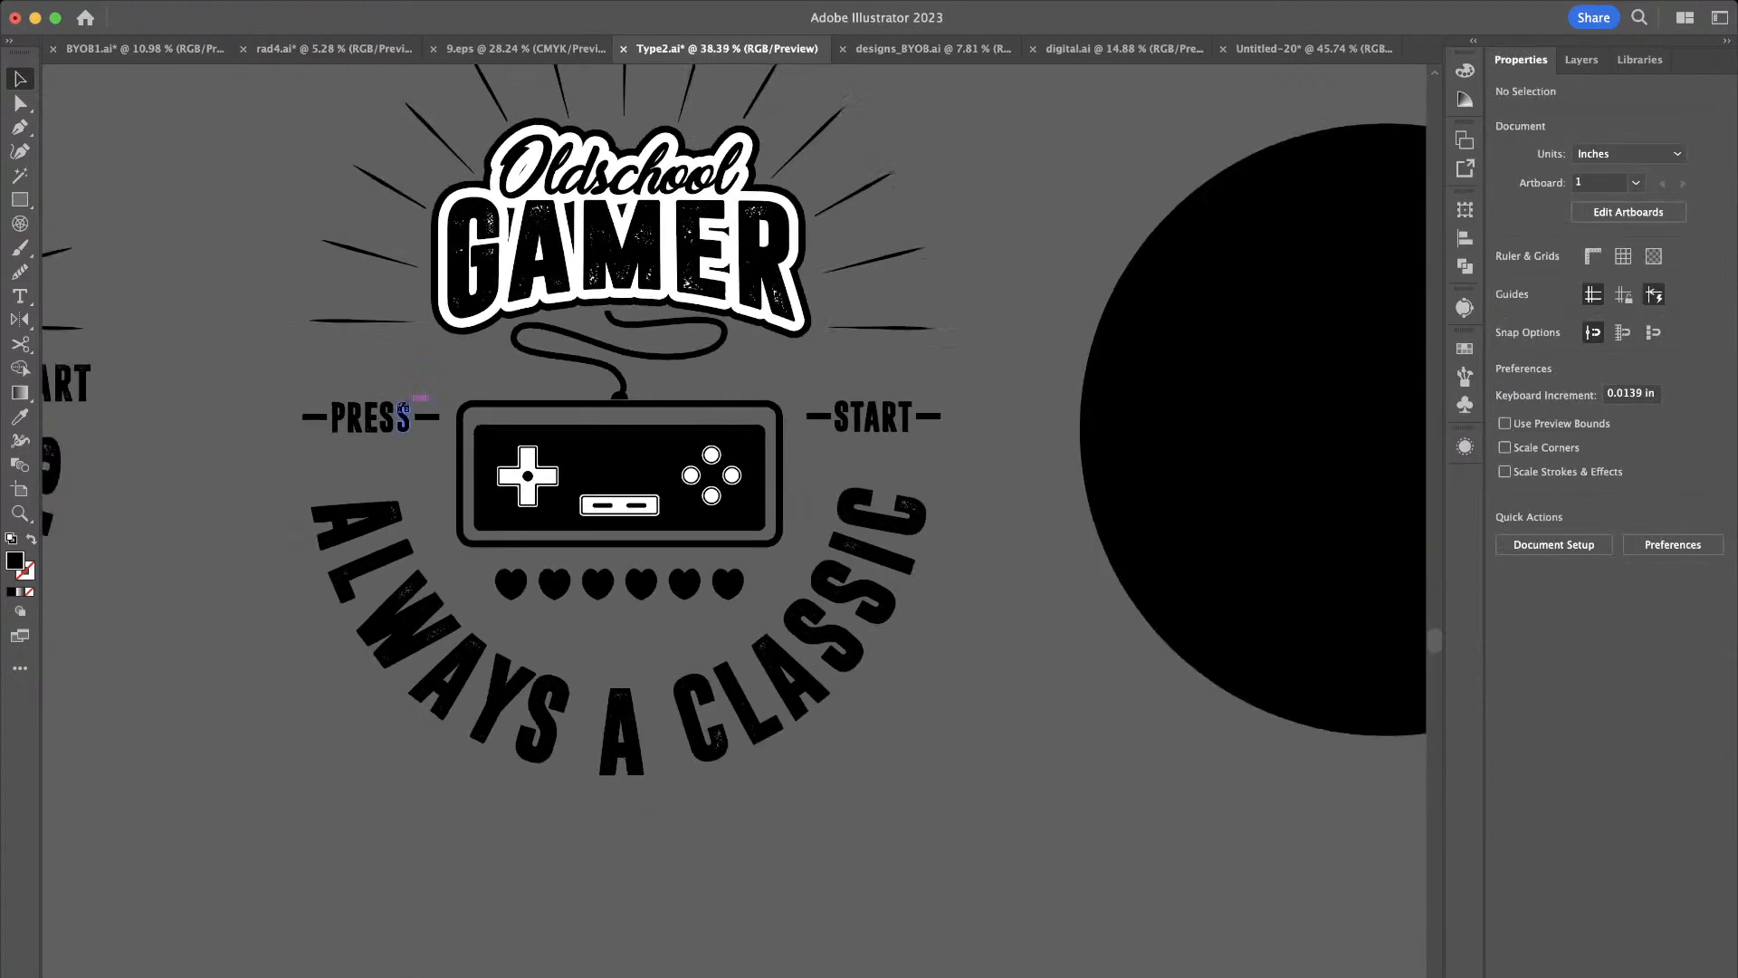
Draw a black square of about 0.72 in below PRESS and rotate it to 315° so it forms a diamond
scroll(404, 414, up, 3)
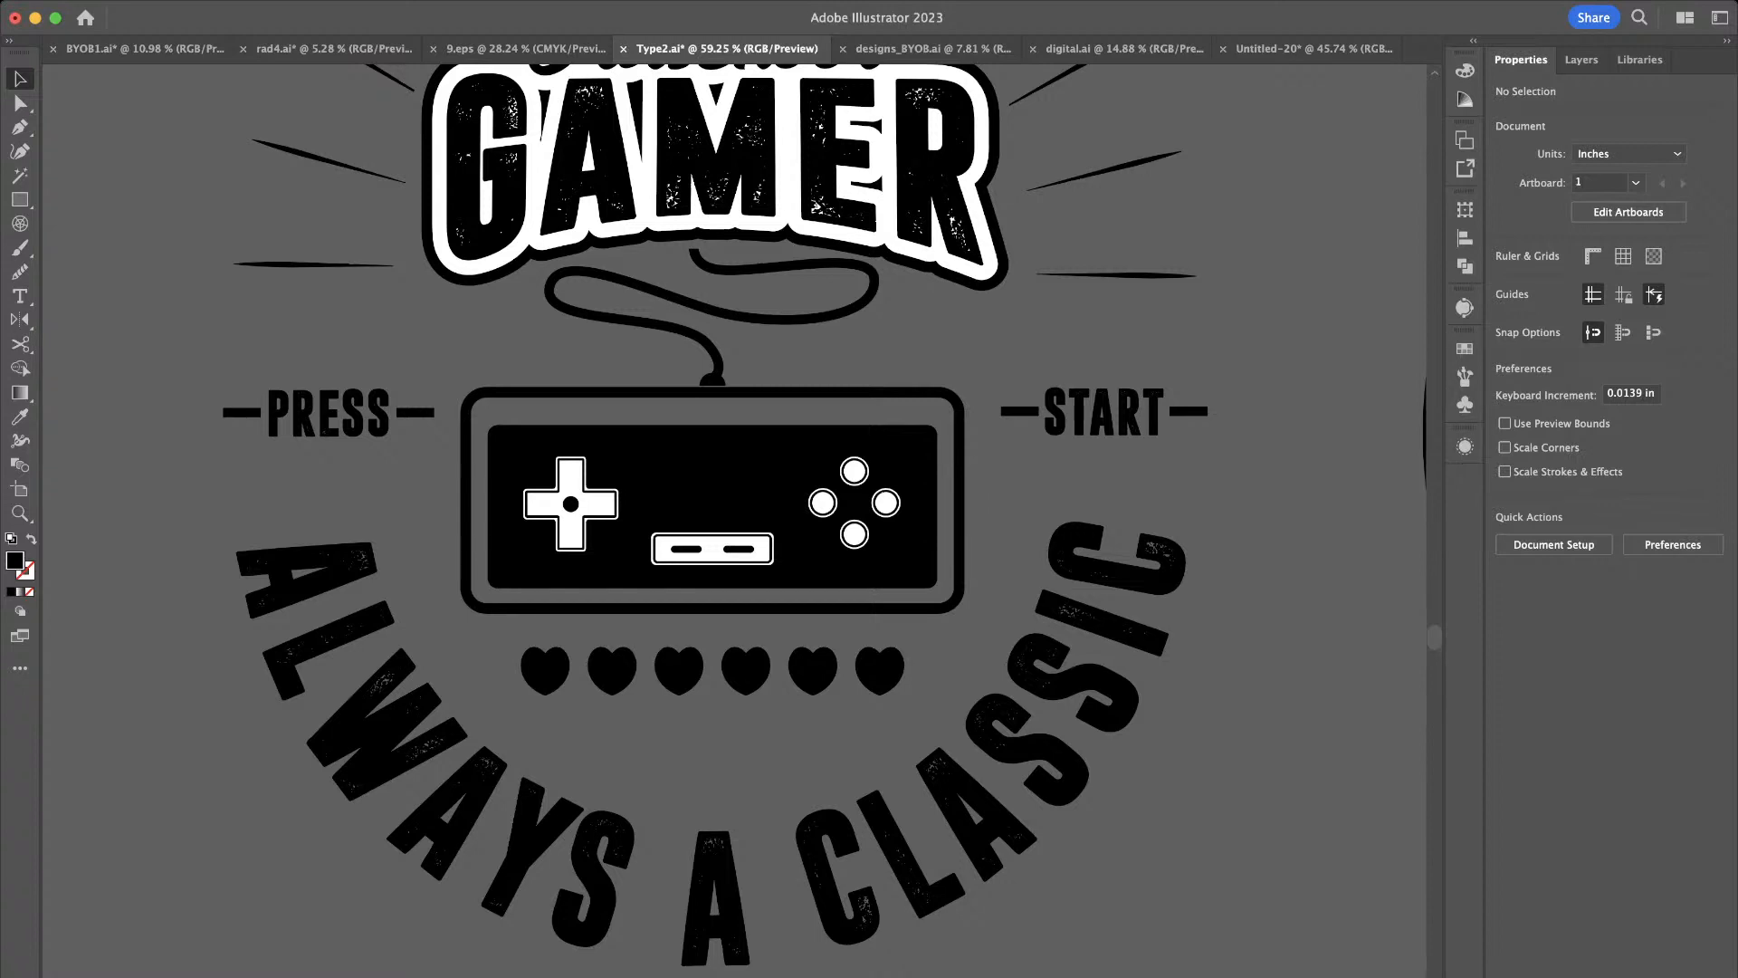
click(20, 199)
scroll(172, 409, up, 2)
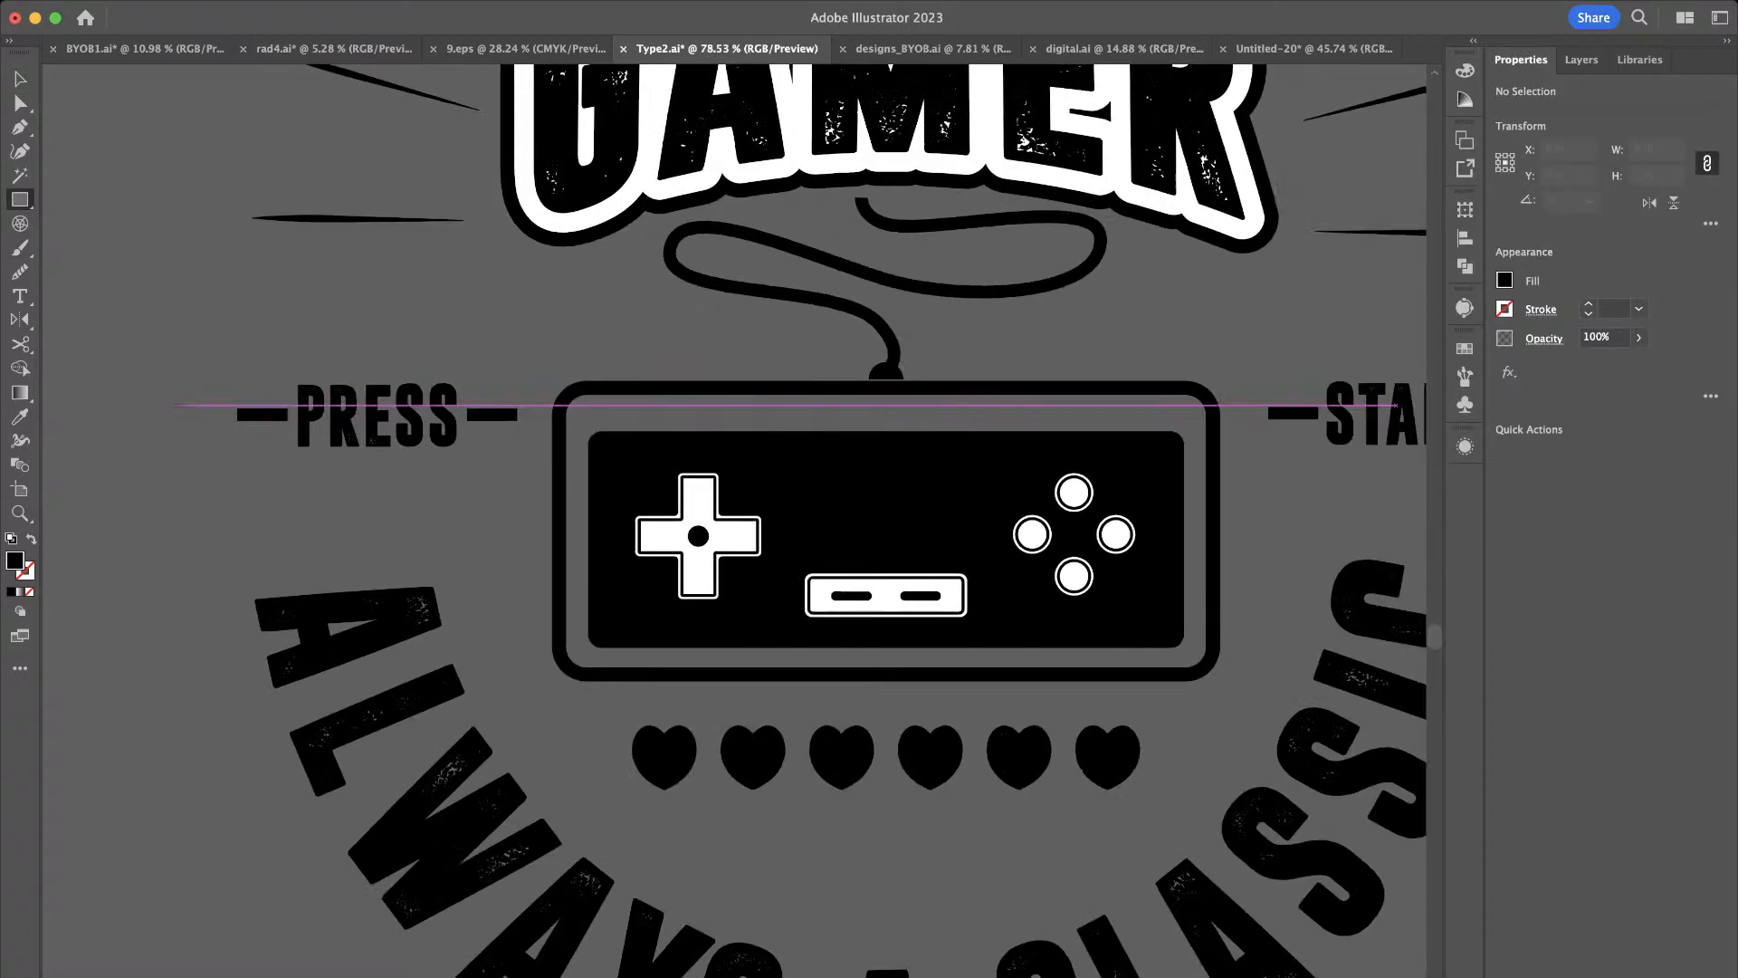
drag(324, 491, 396, 564)
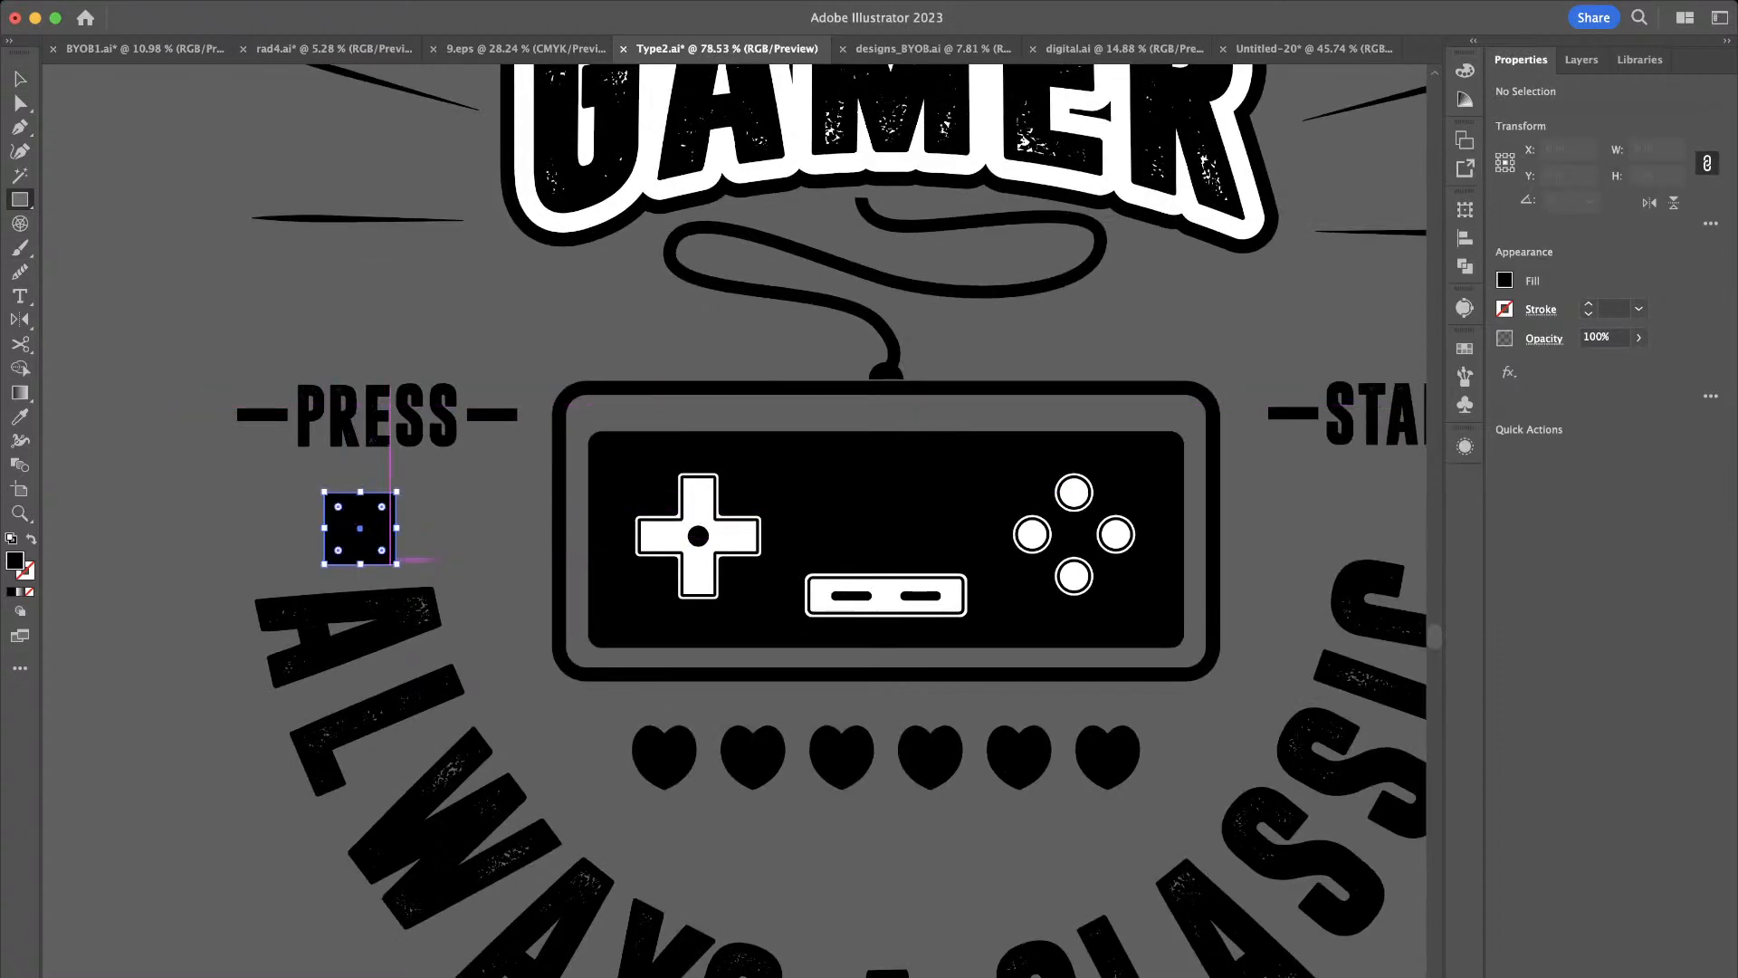
key(v)
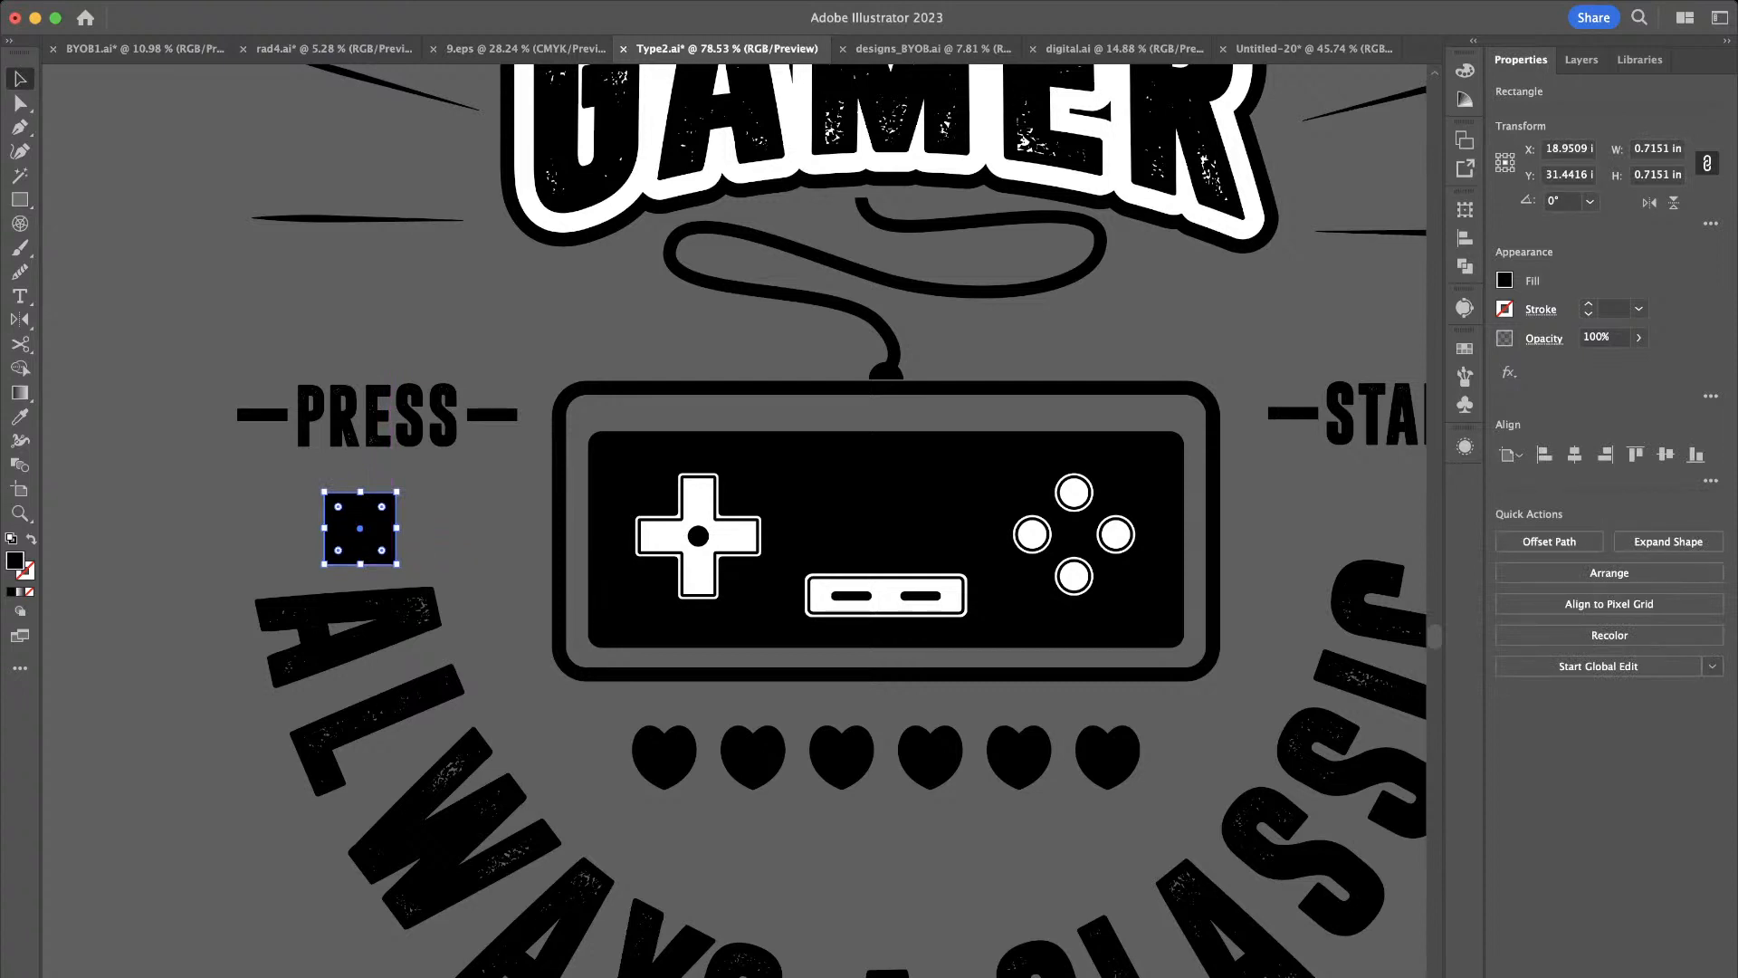
drag(423, 492, 422, 545)
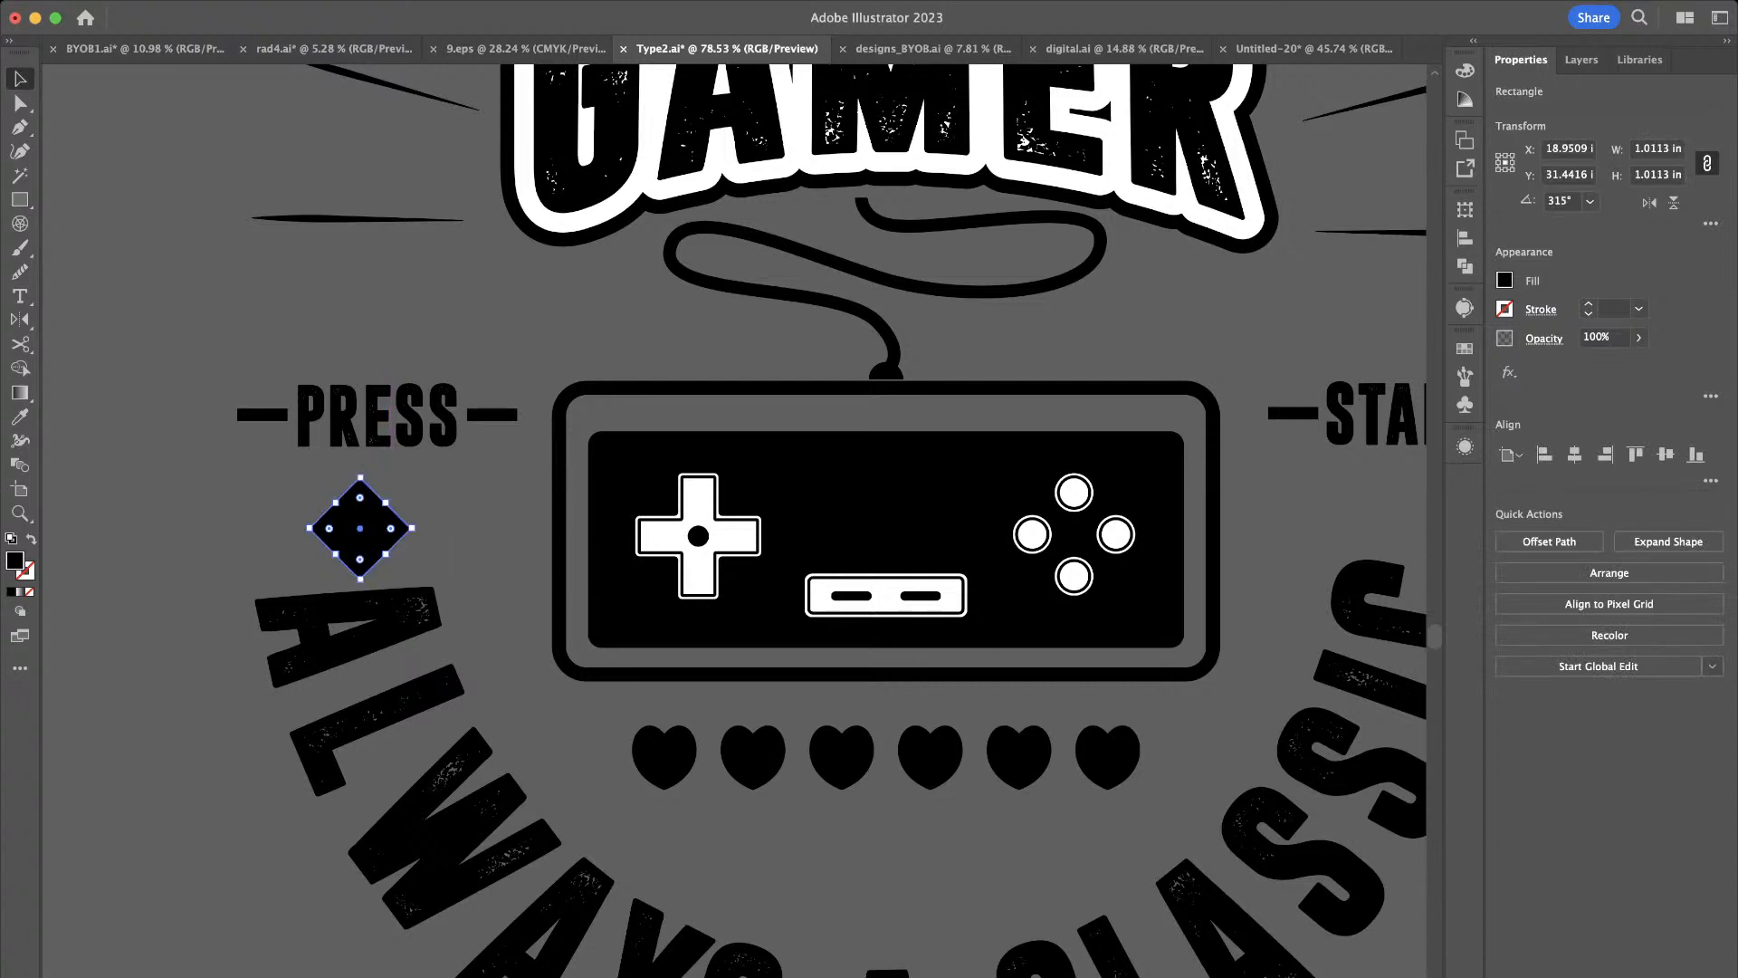
Apply a Bulge warp effect to the diamond below PRESS to make it taller, and clear the selection
scroll(342, 540, up, 4)
drag(367, 468, 369, 536)
key(super+z)
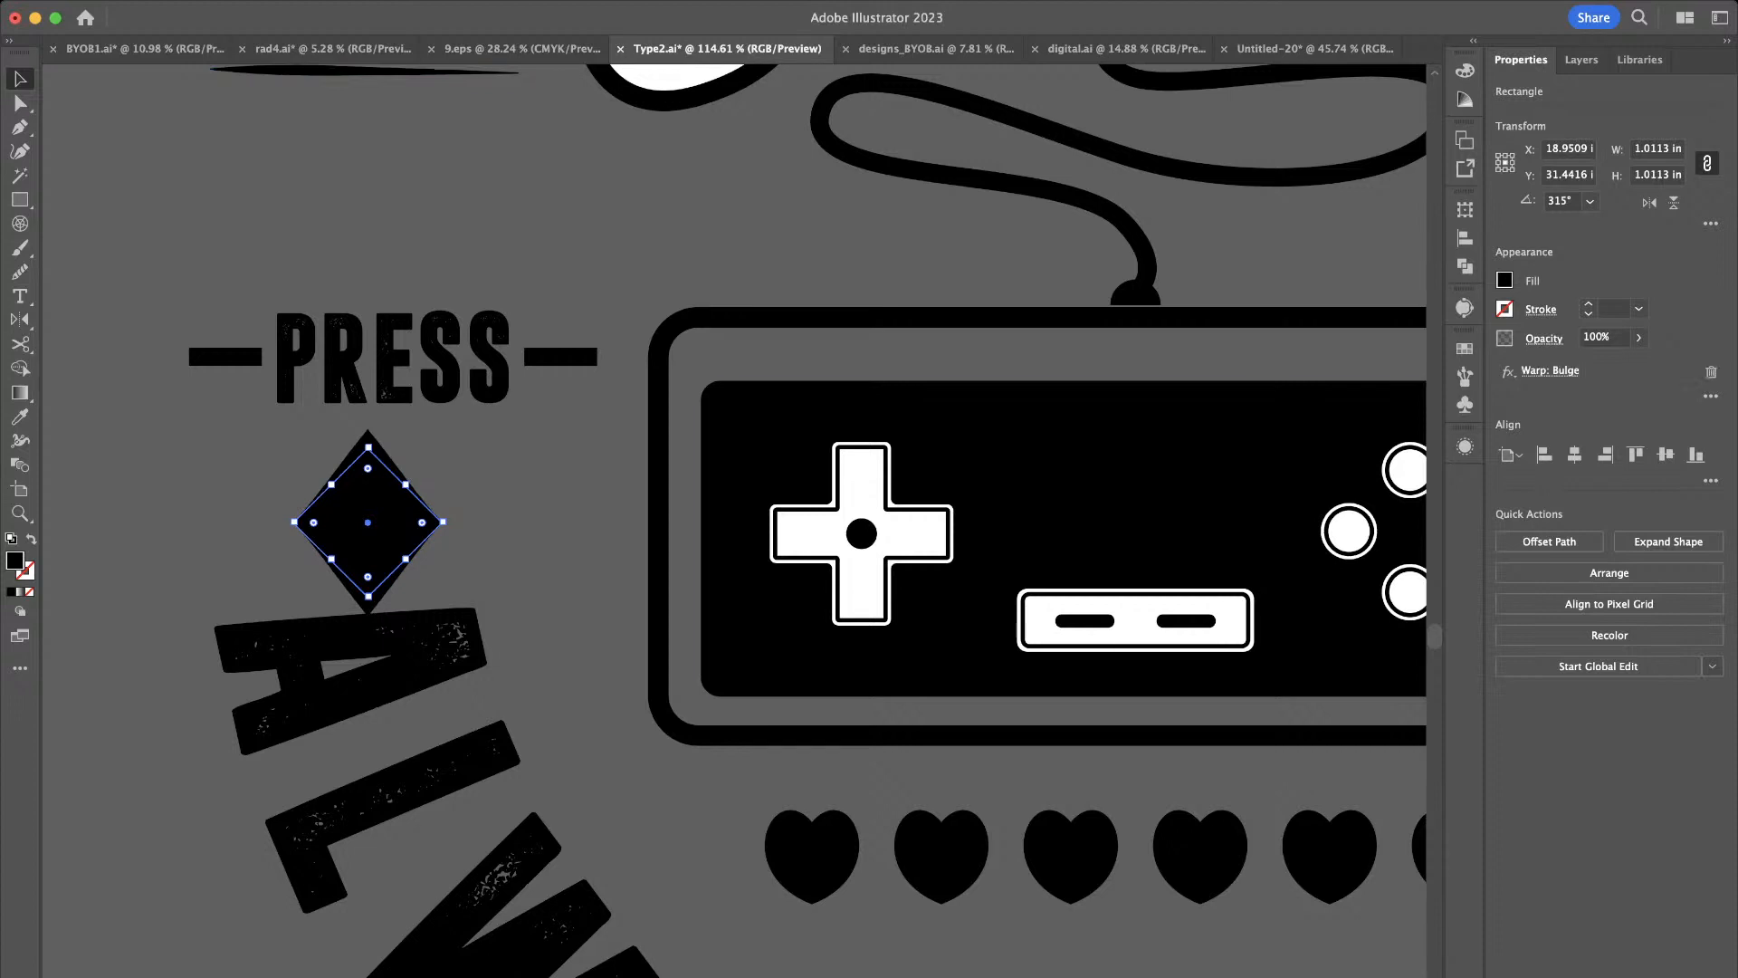
scroll(472, 514, up, 5)
click(472, 515)
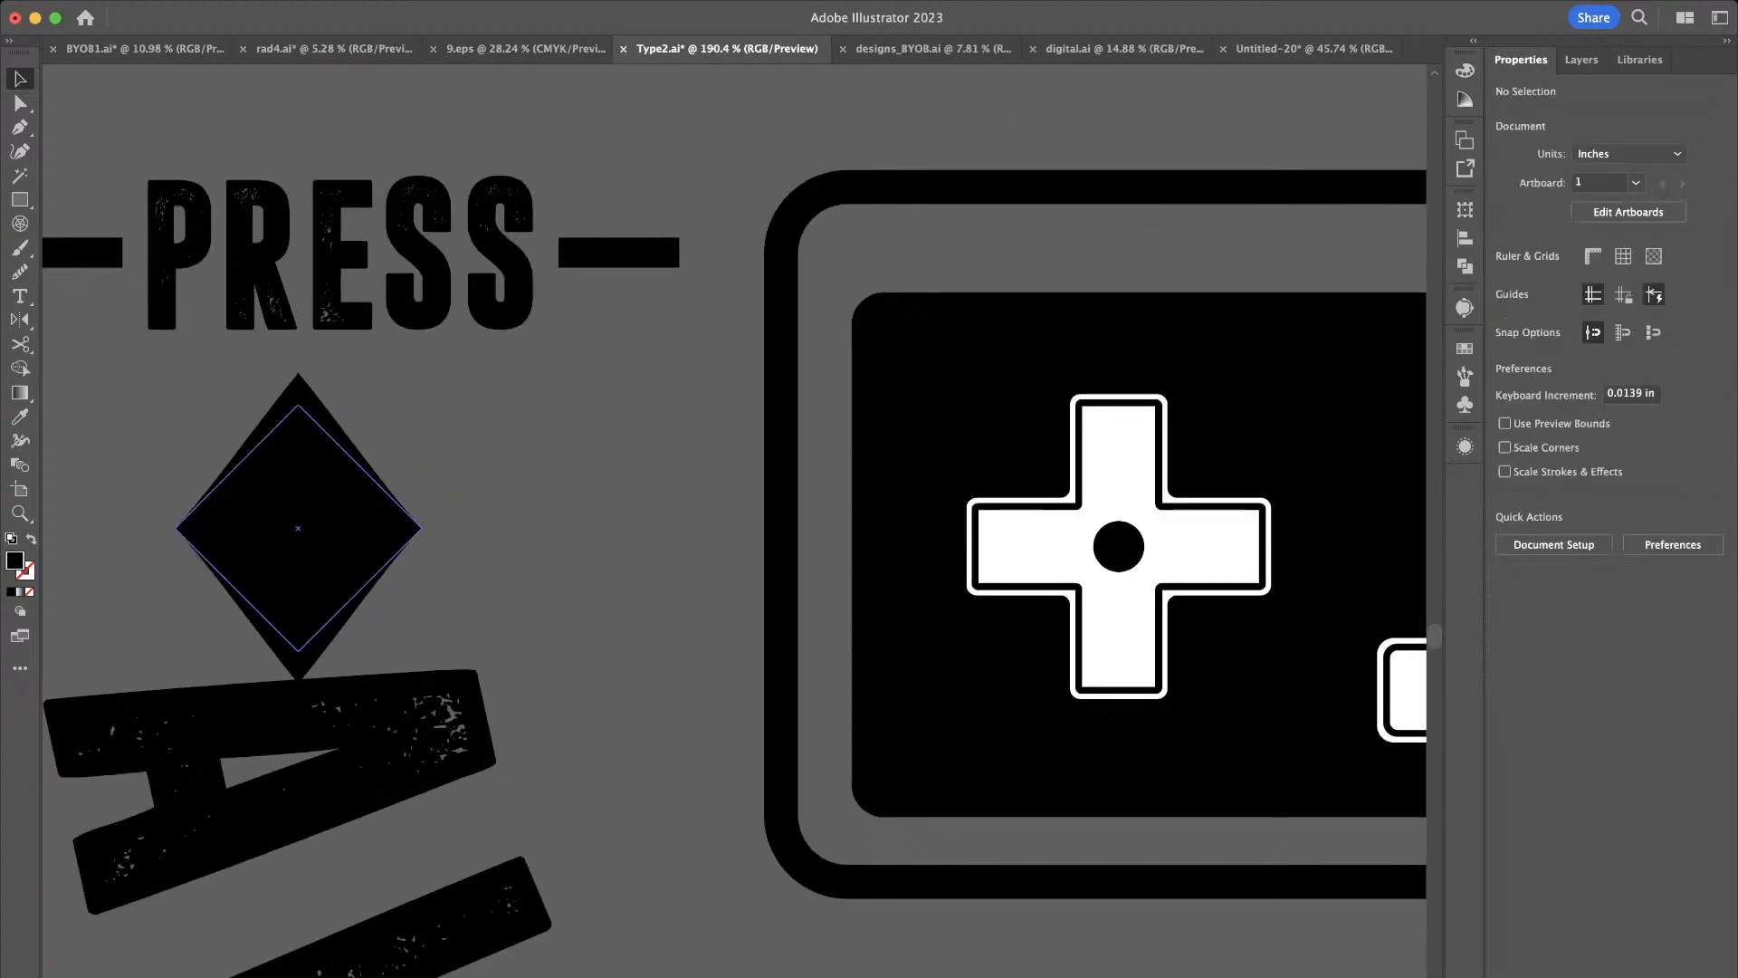
Shrink the warped diamond to about 0.59 in and centre it horizontally beneath the PRESS group, keeping PRESS in place
click(312, 489)
drag(299, 404, 299, 457)
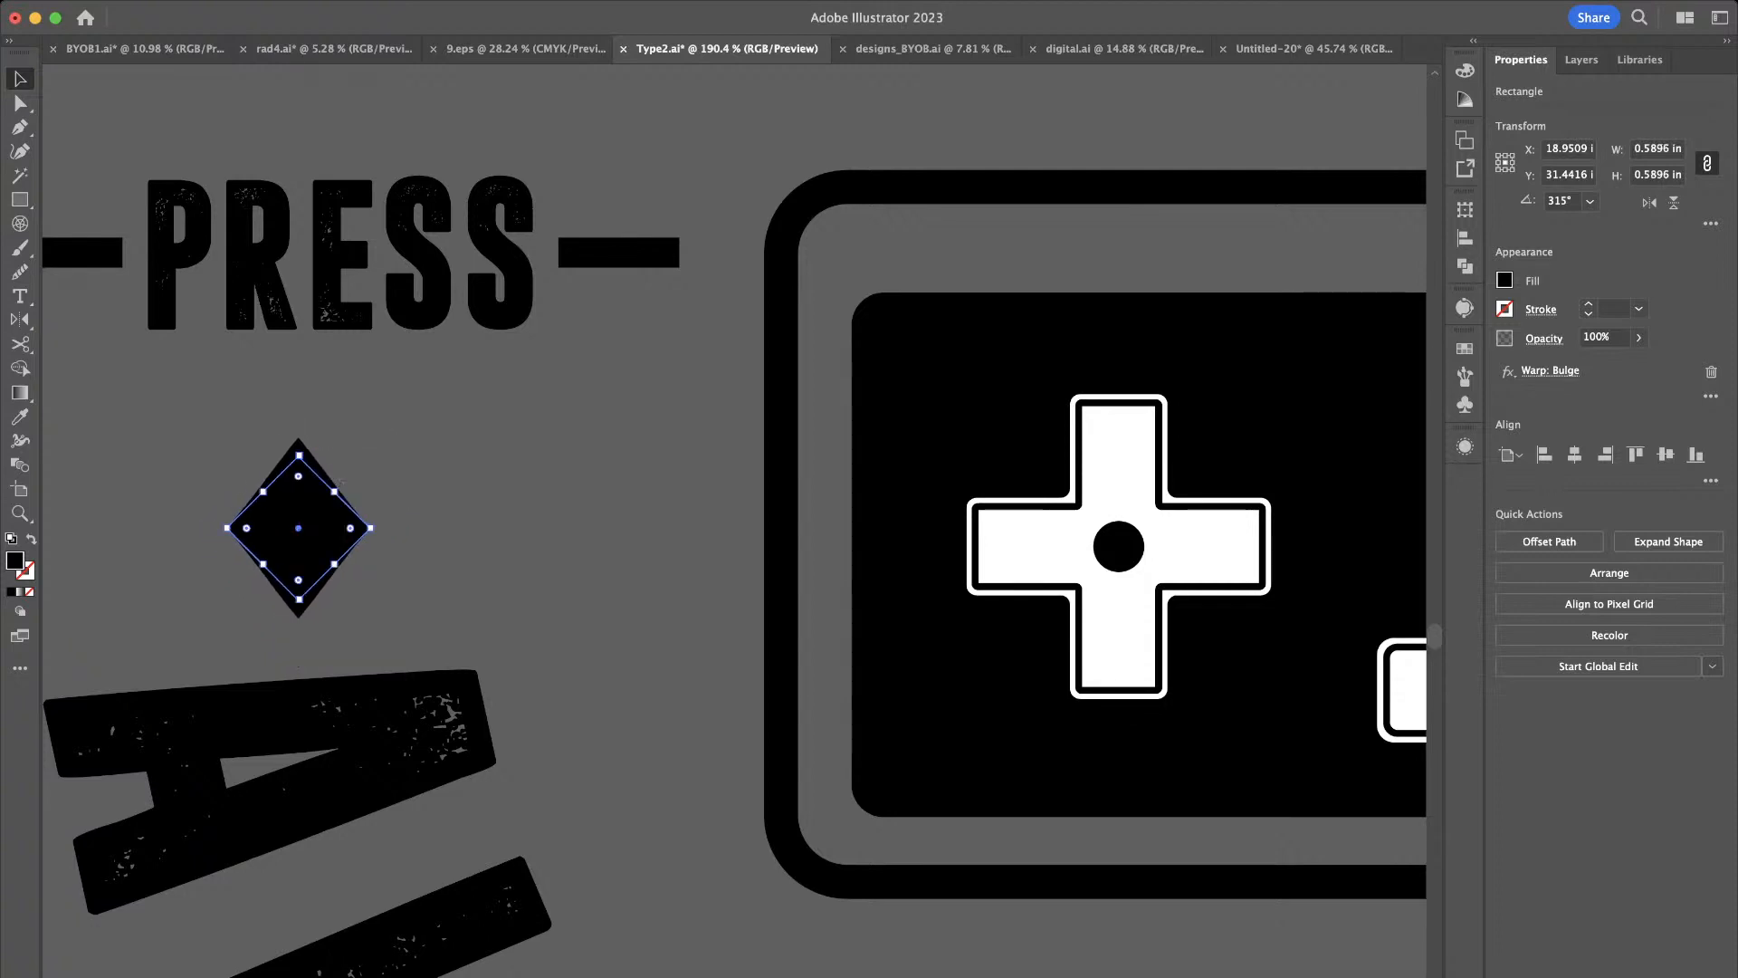
key(super+shift+a)
mouse_move(298, 528)
mouse_down()
mouse_move(314, 477)
mouse_move(312, 513)
mouse_up()
scroll(313, 513, down, 3)
shift+click(351, 390)
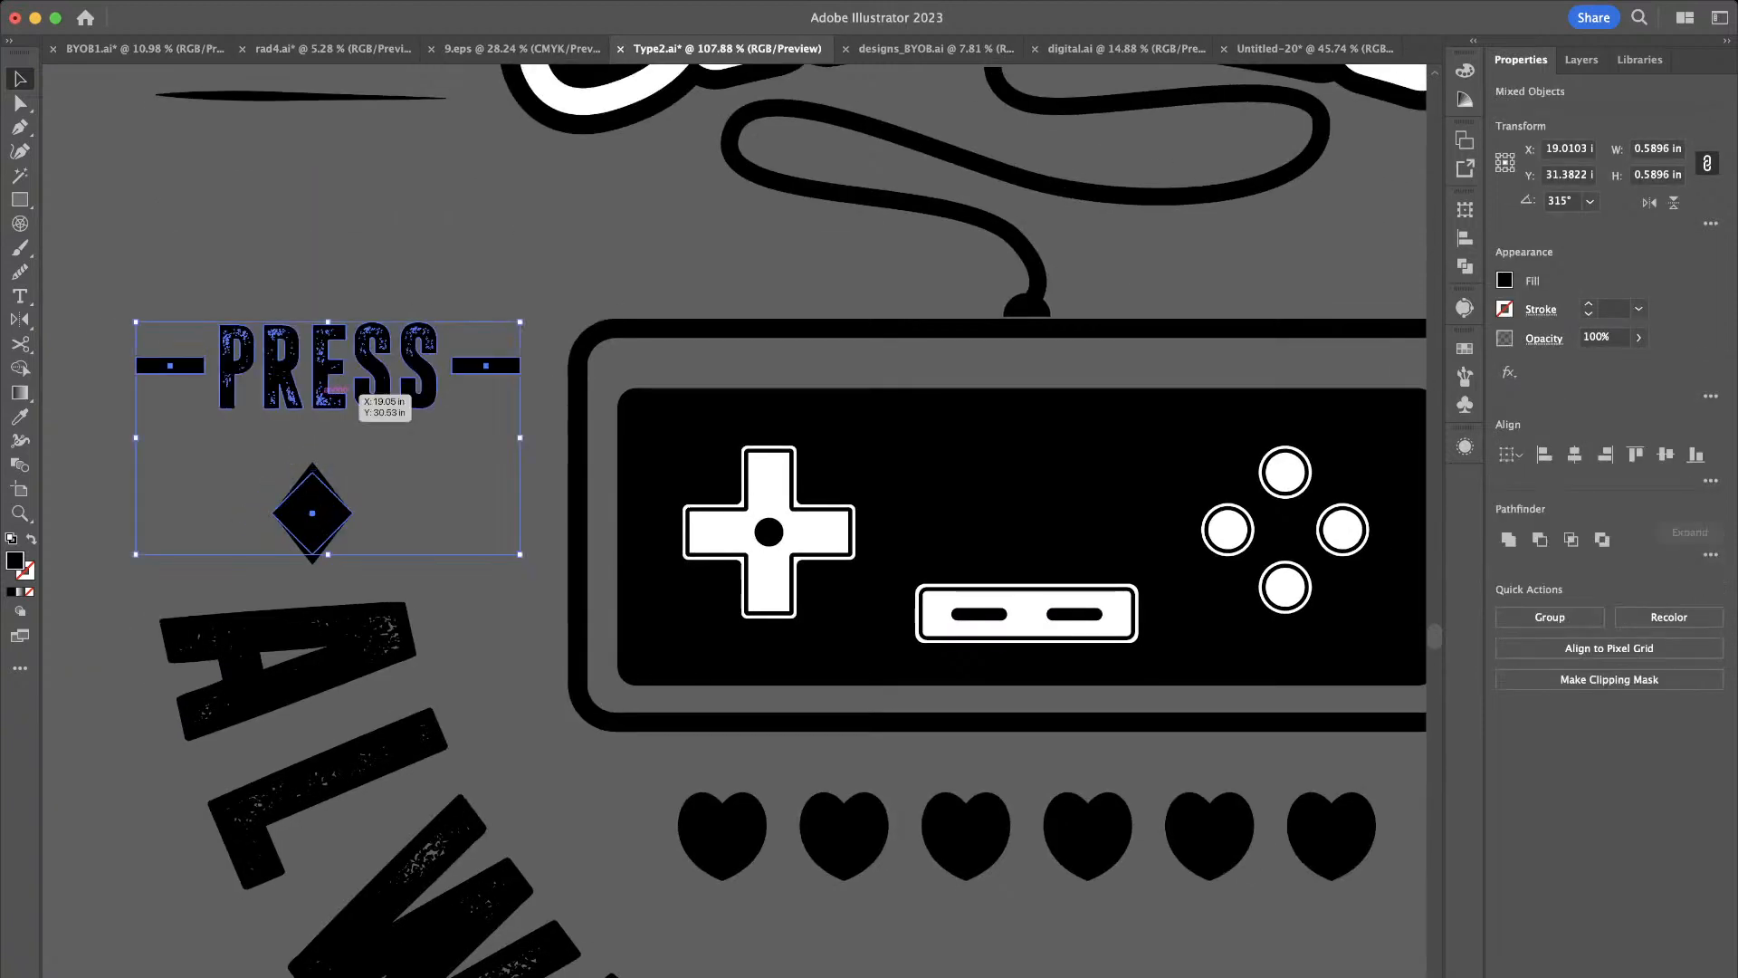
click(1574, 454)
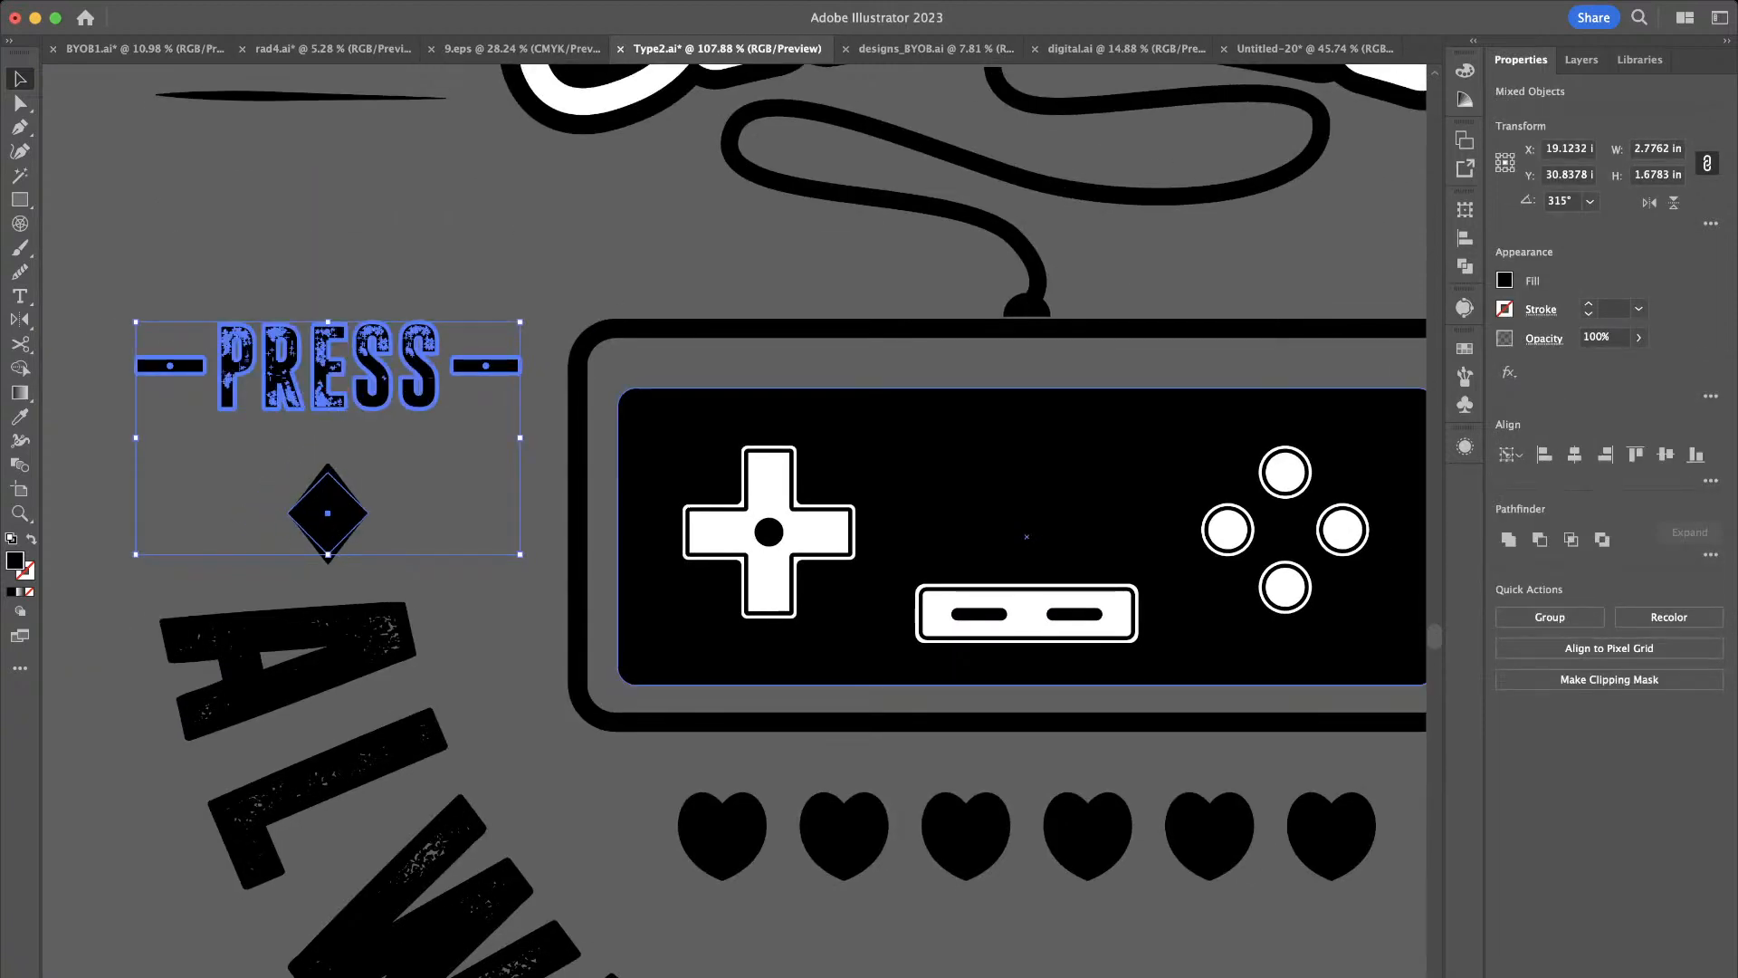
click(440, 476)
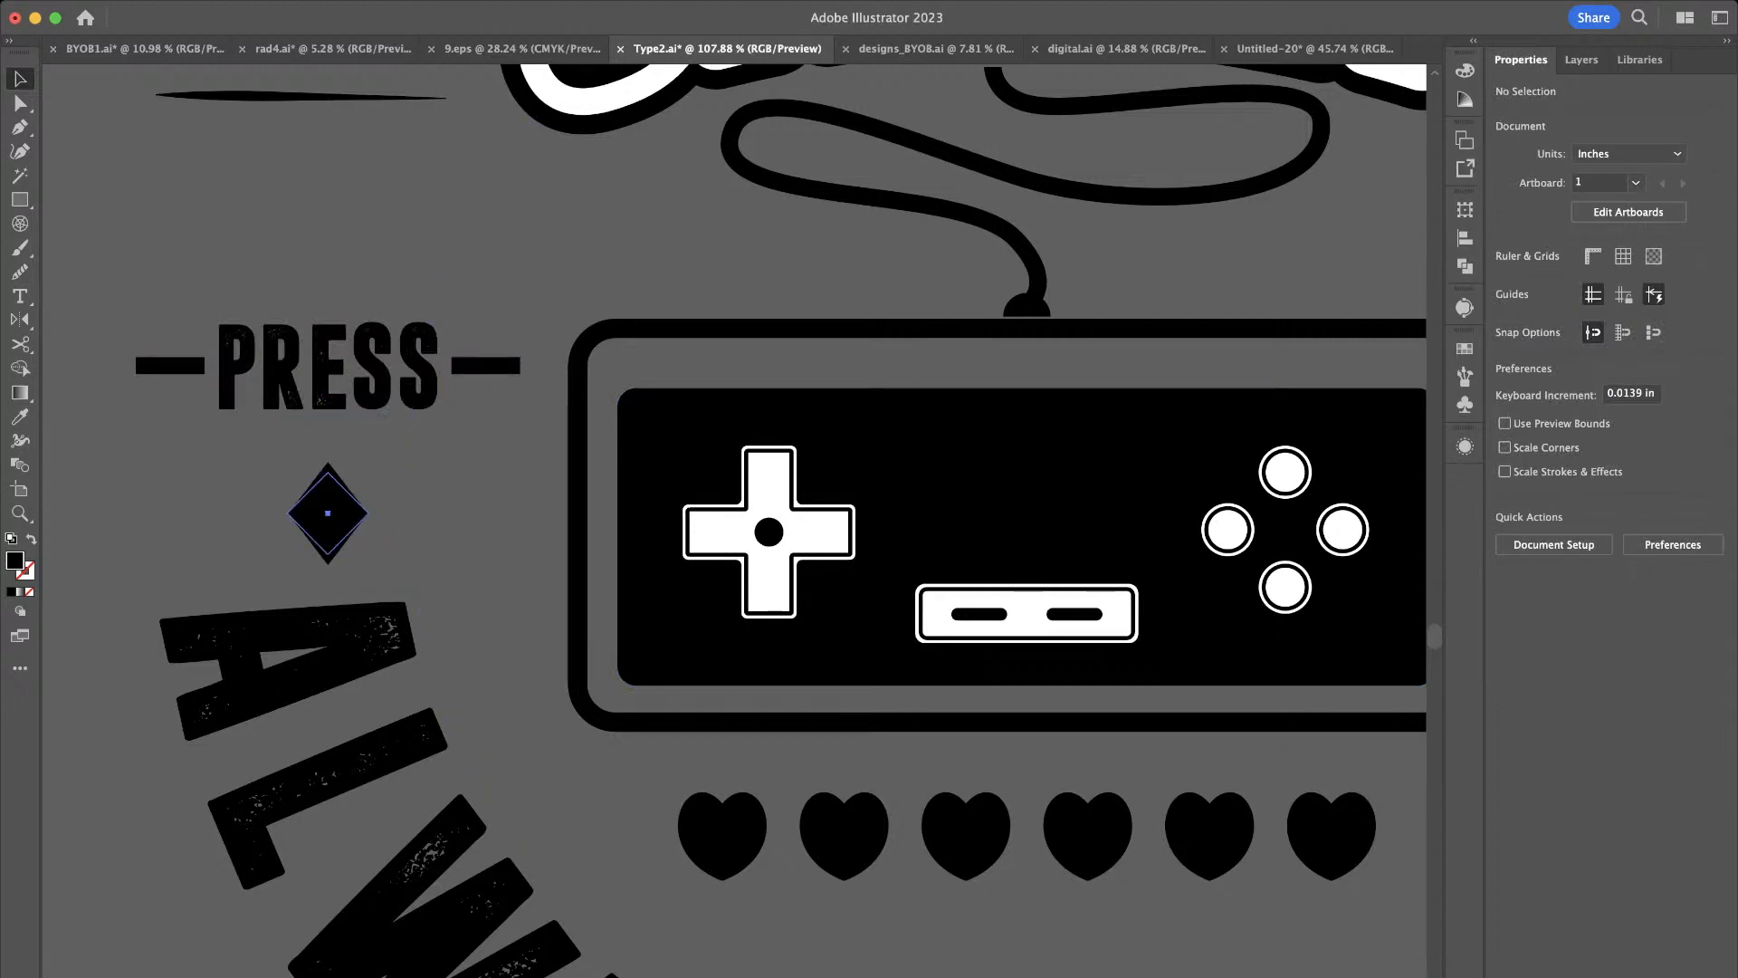
Shift the diamond slightly left beneath PRESS and duplicate it straight up above the lettering
drag(368, 513, 330, 216)
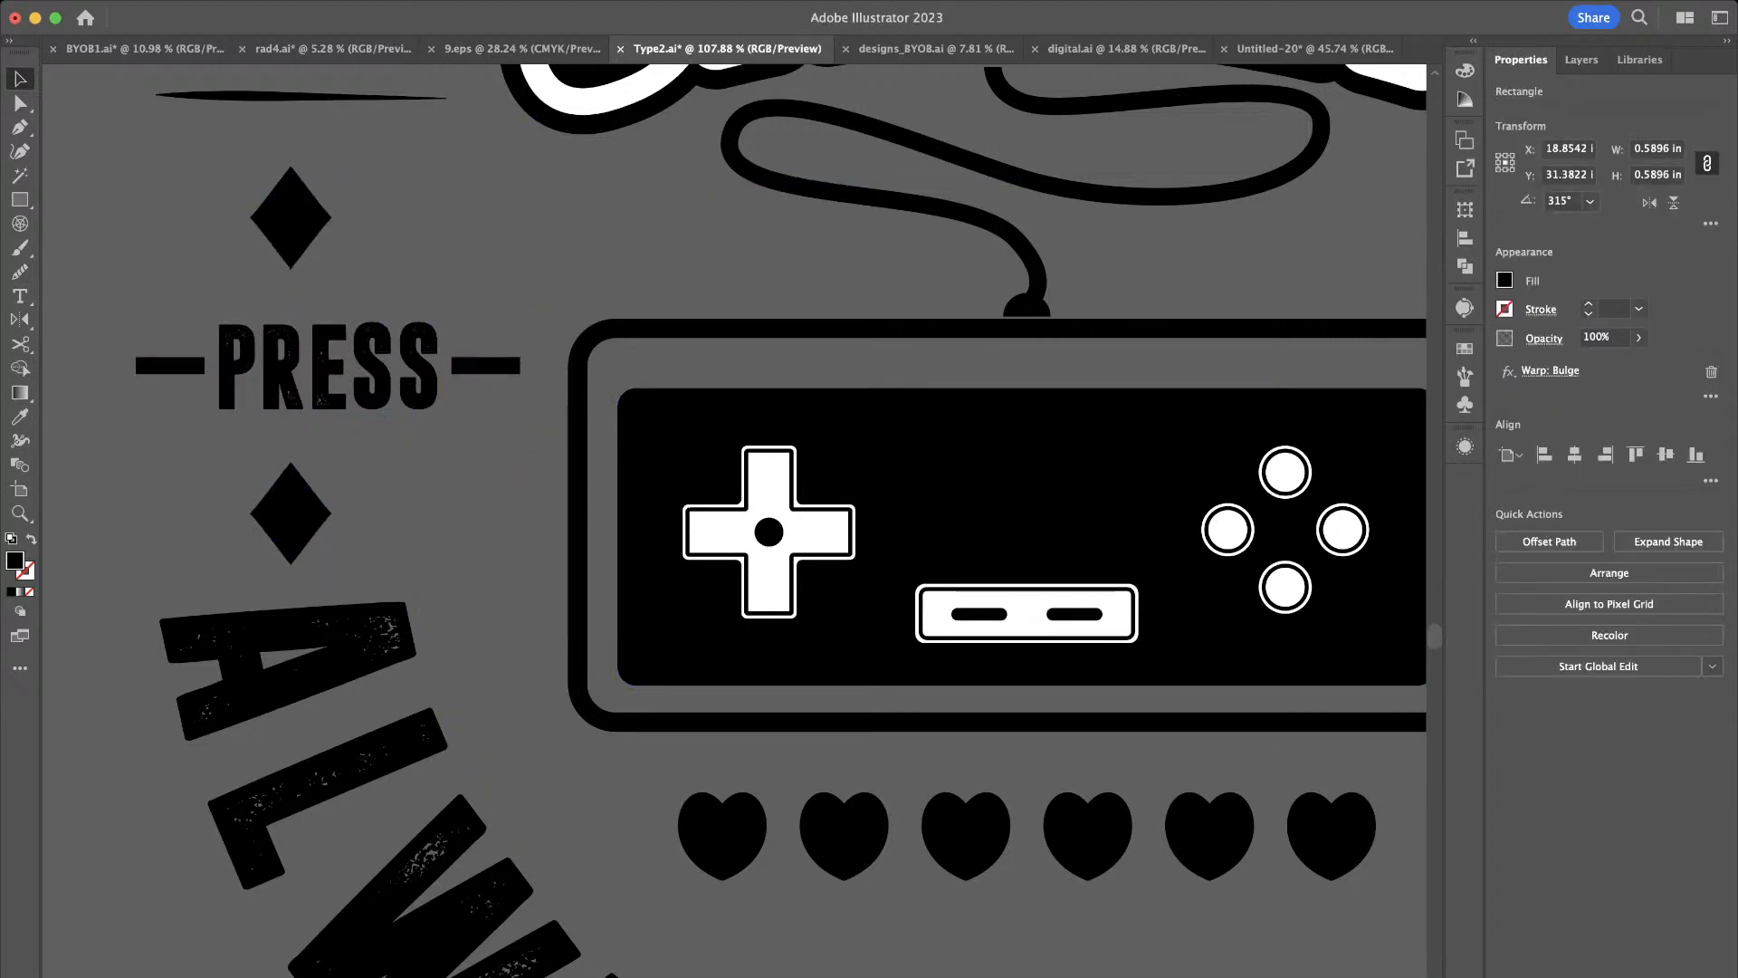
key(super+shift+a)
scroll(306, 489, down, 3)
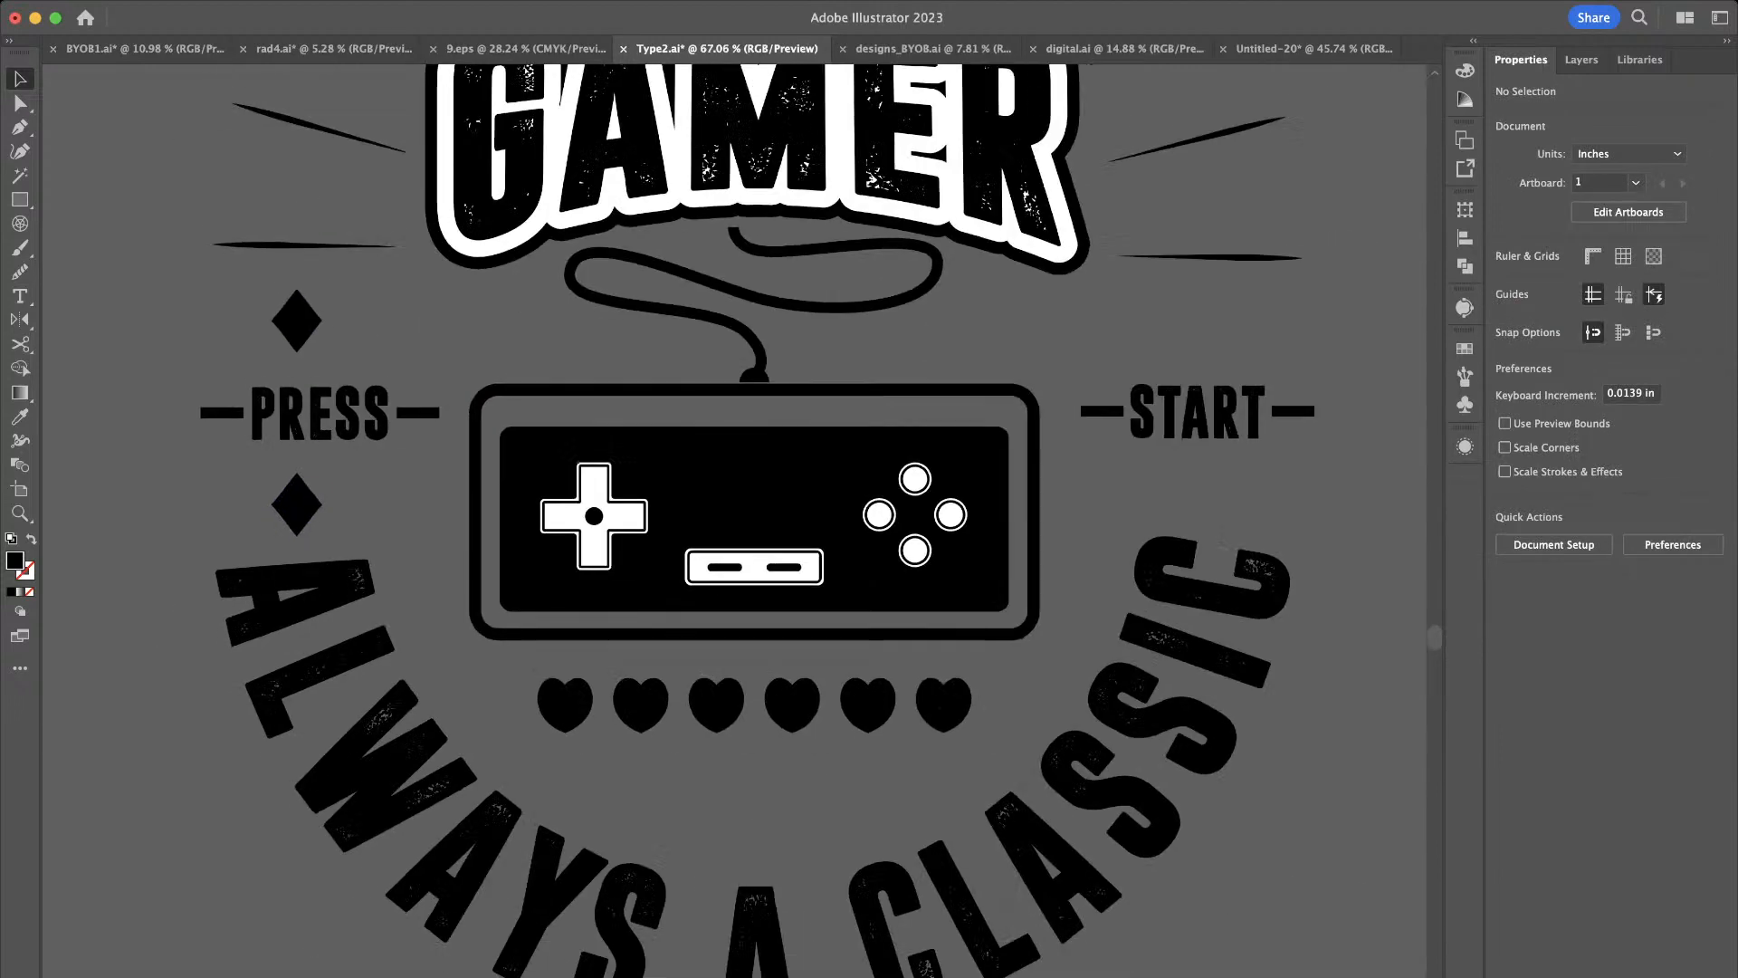
Duplicate both diamonds from PRESS across to START at the same height, one above and one below the lettering
click(305, 489)
shift+click(306, 320)
scroll(306, 320, down, 2)
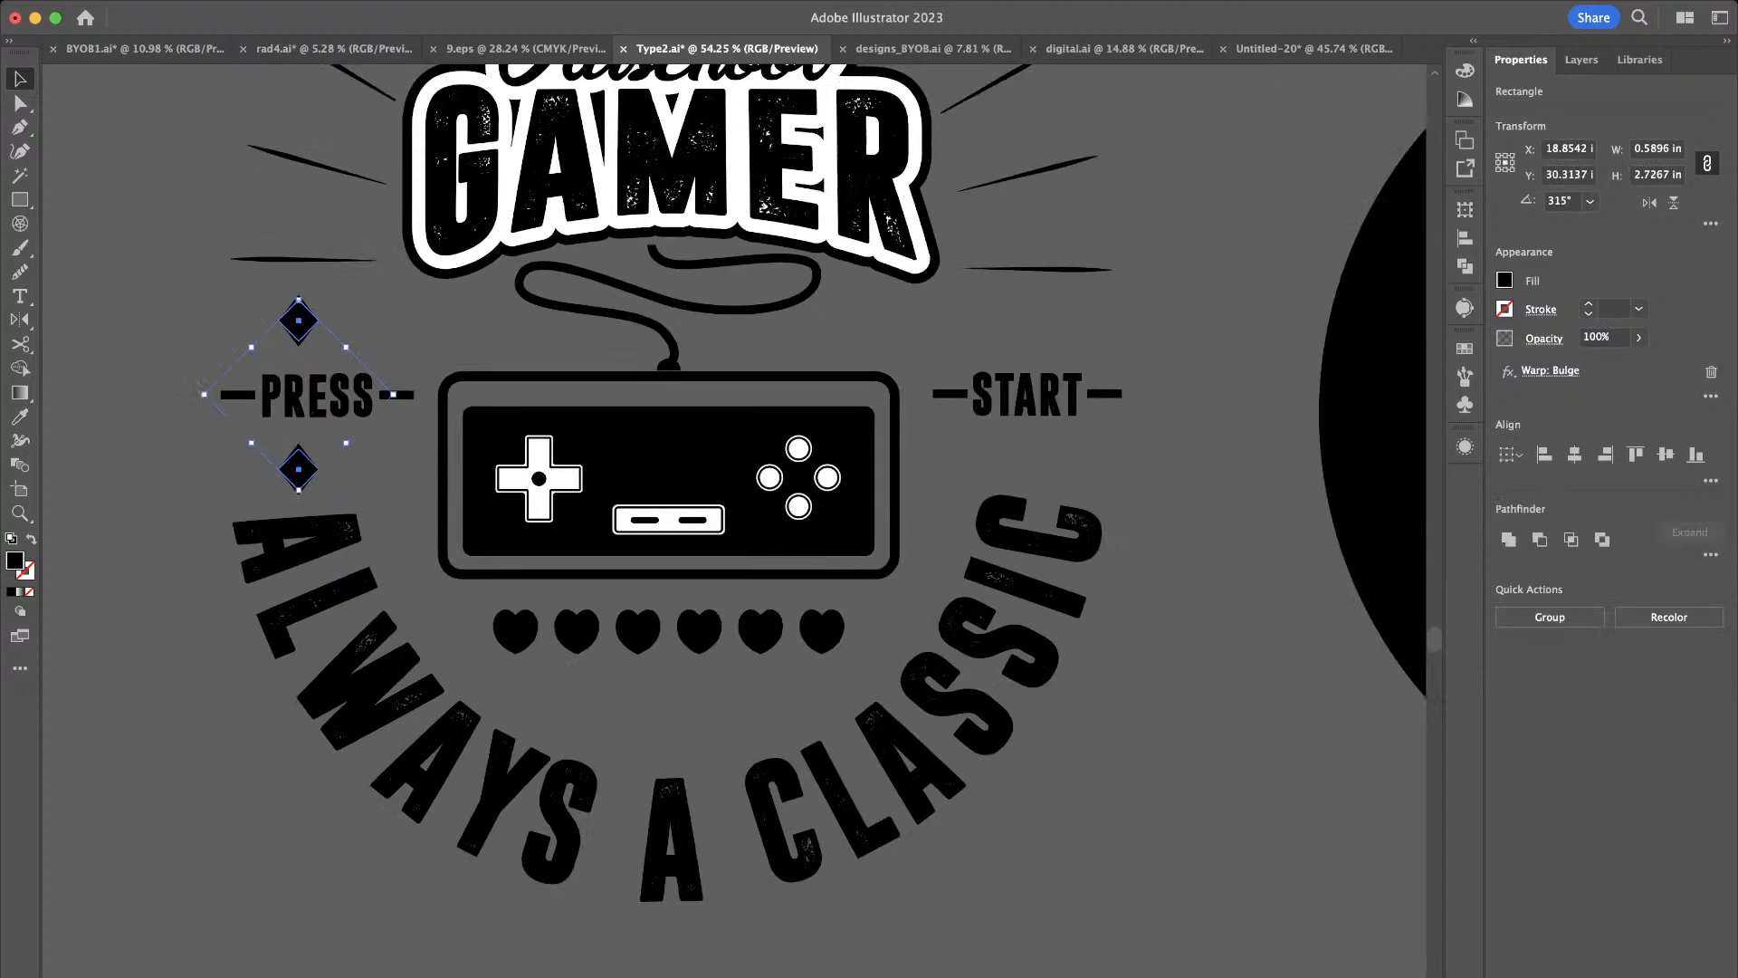
drag(306, 321, 1054, 320)
click(1142, 332)
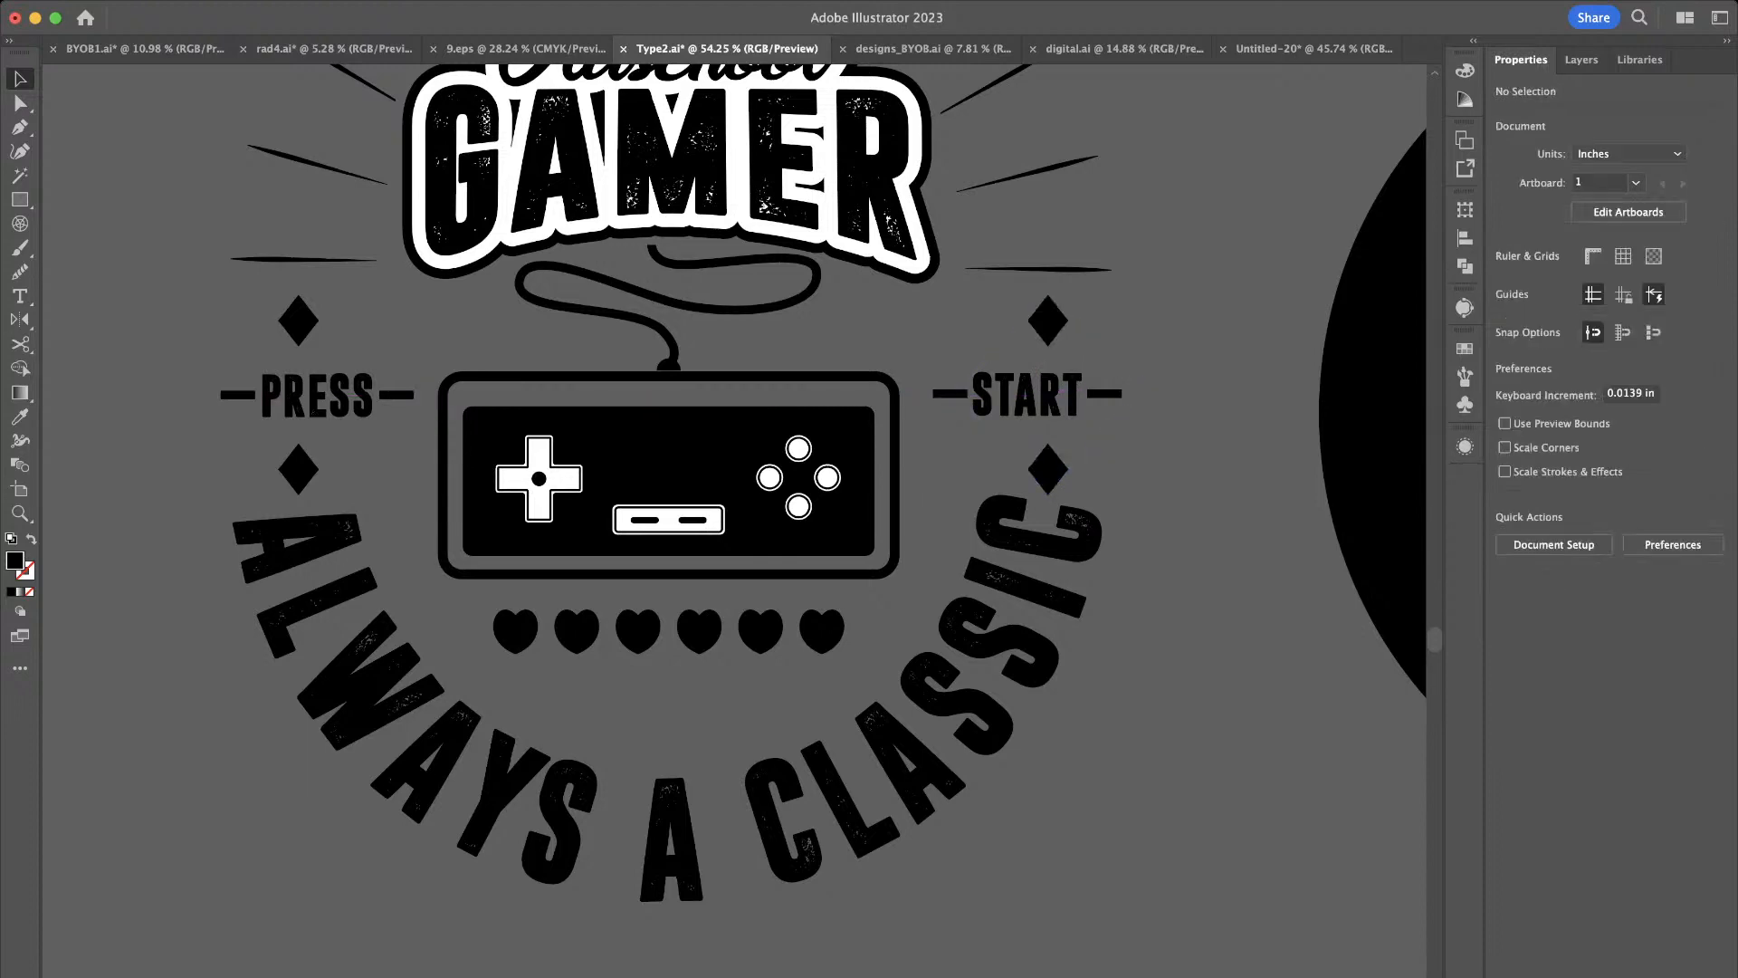
Shift the two diamonds above and below PRESS slightly right together, and clear the selection
scroll(1141, 332, down, 4)
scroll(652, 332, up, 5)
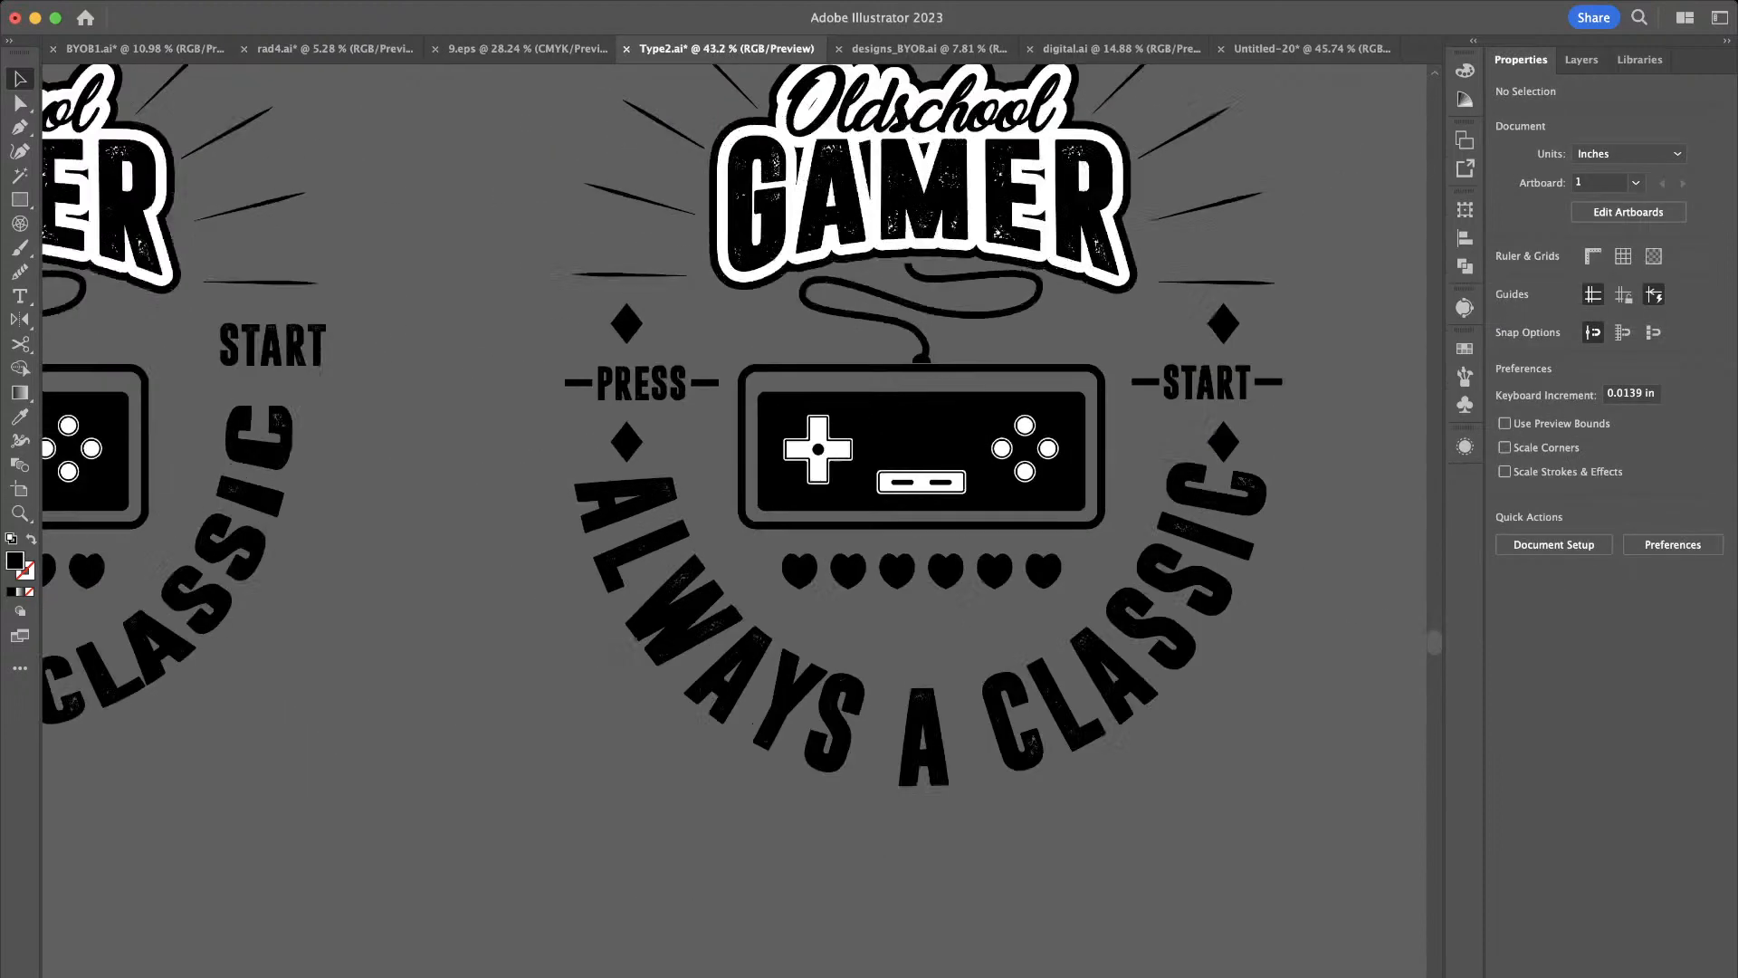
click(610, 512)
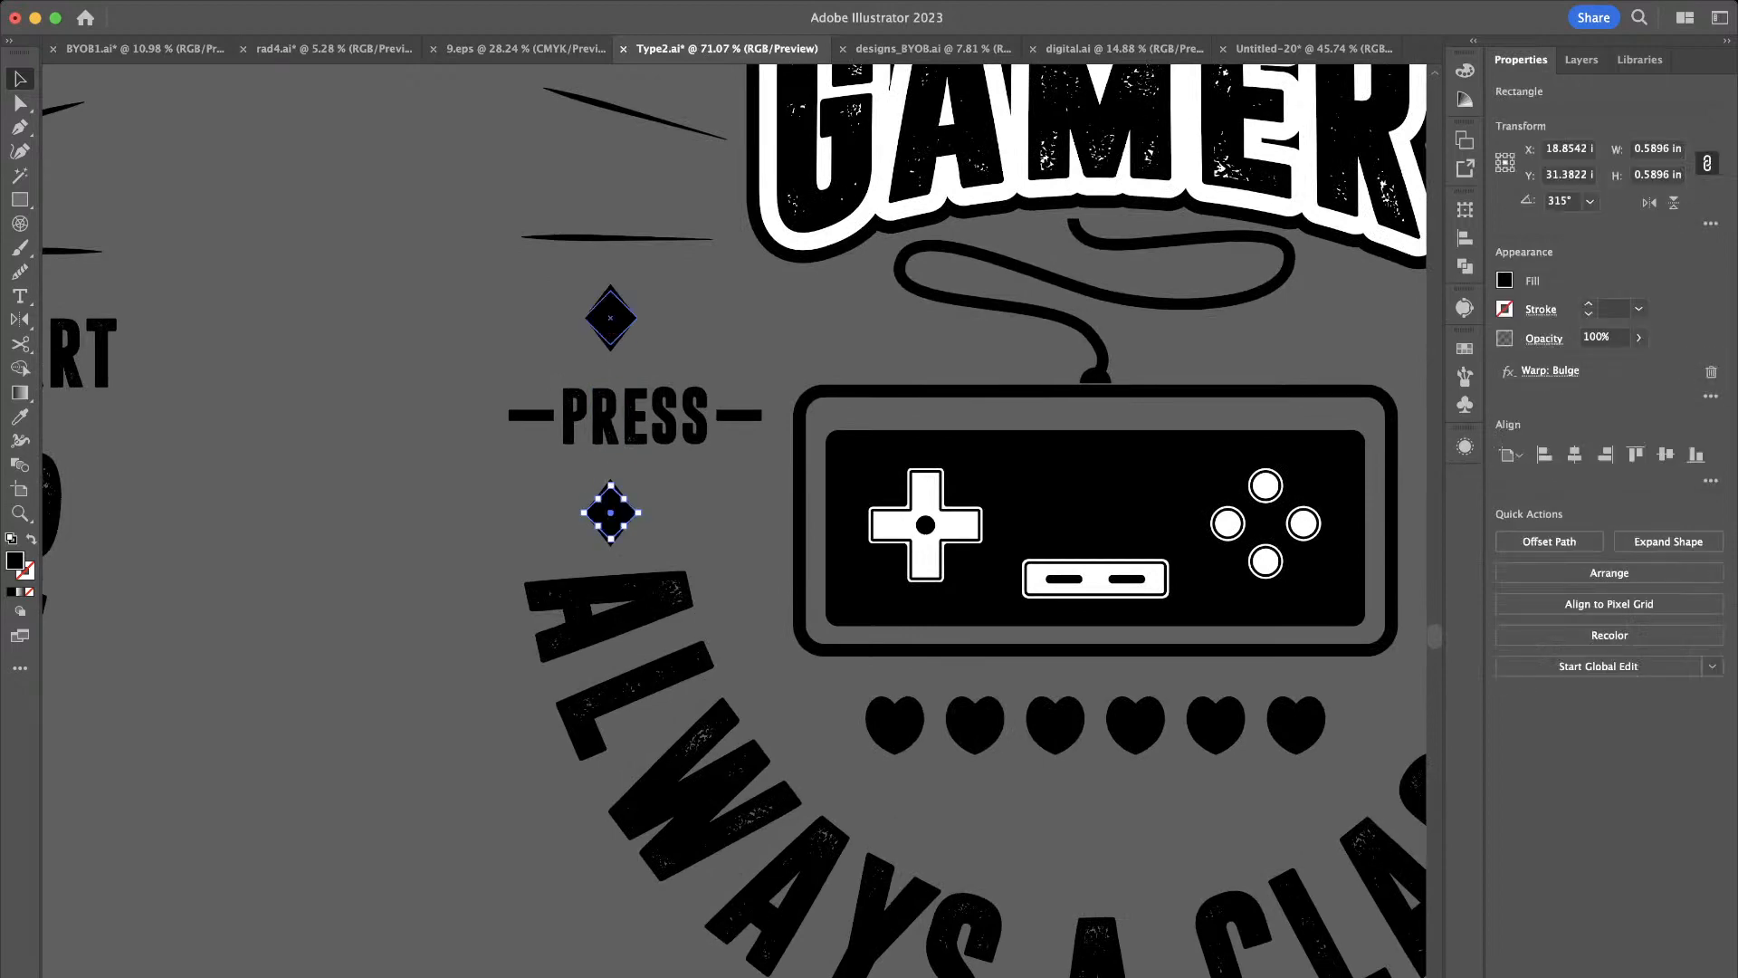
shift+click(610, 318)
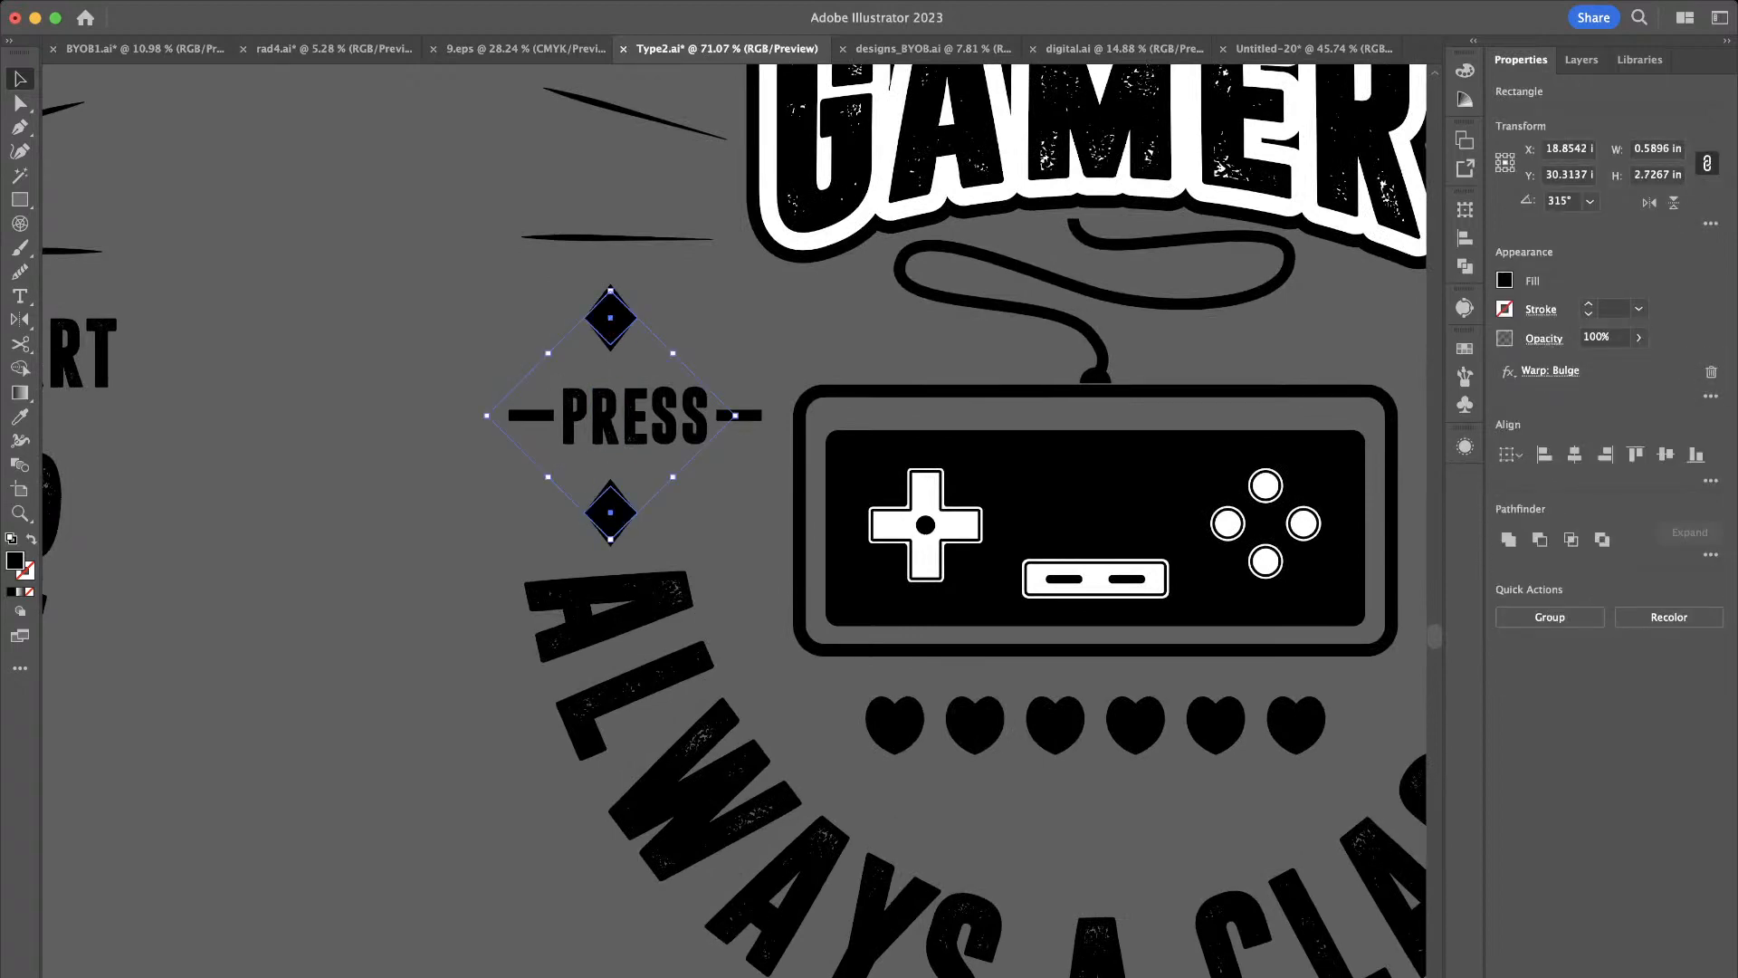
drag(636, 318, 661, 317)
click(686, 331)
scroll(686, 330, down, 2)
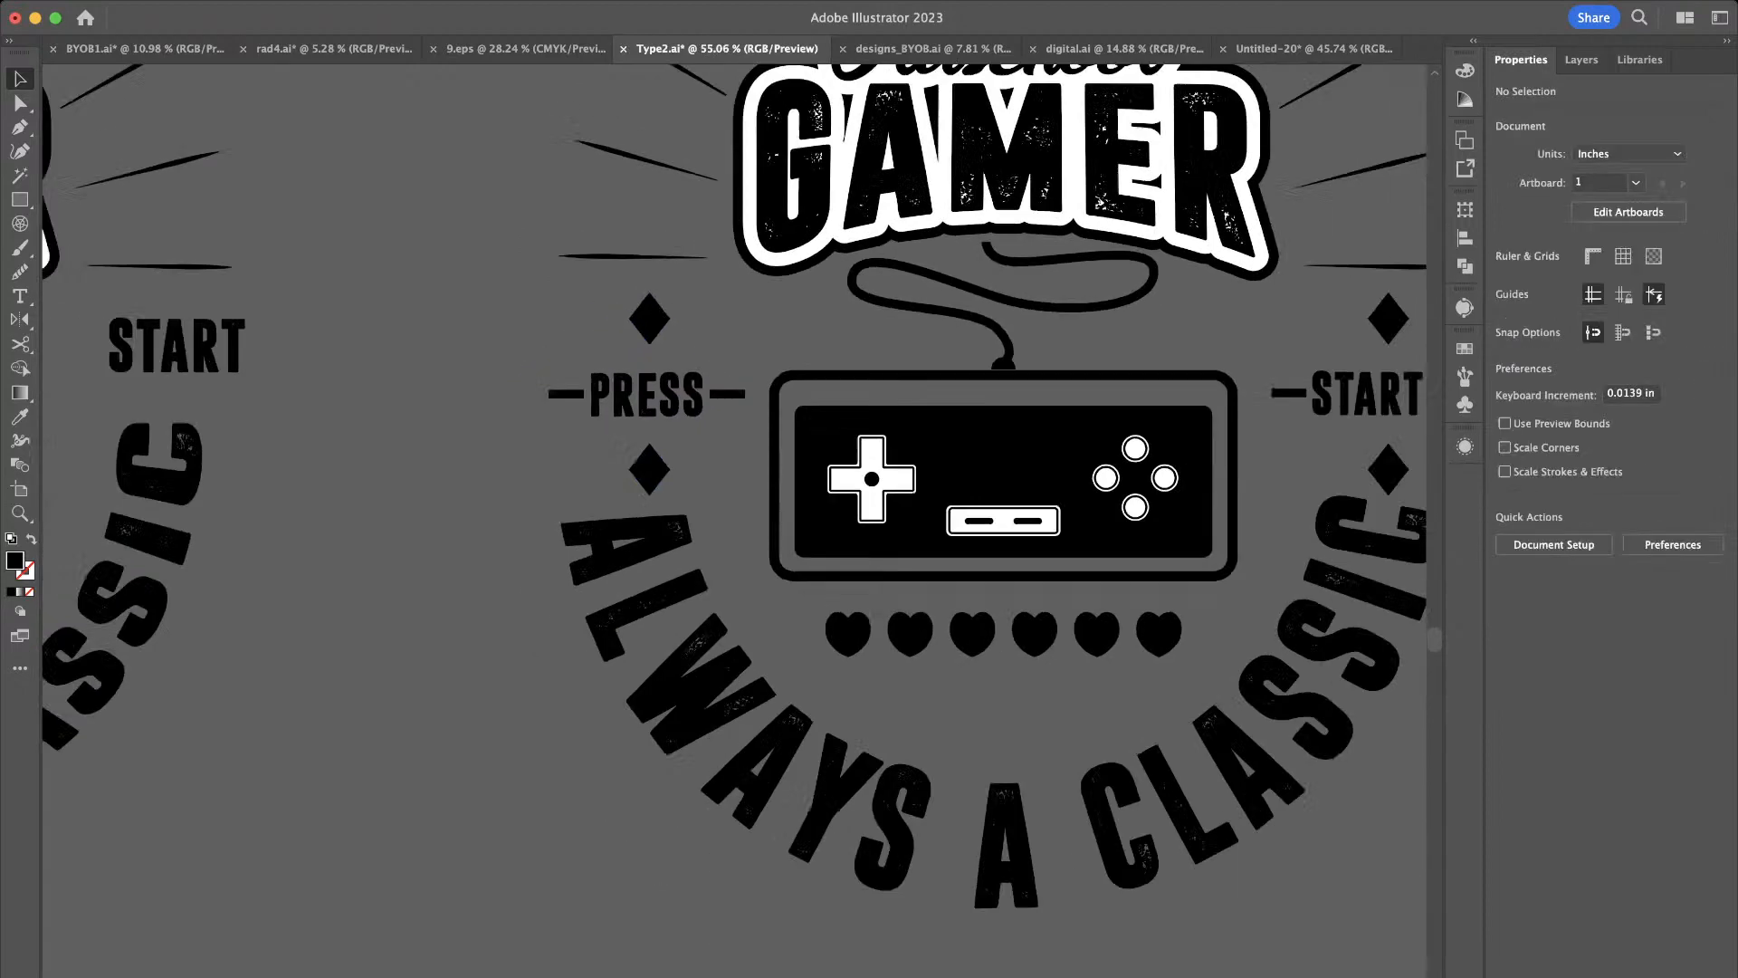
Try shifting the two diamonds above and below START slightly left, and undo the move
scroll(684, 312, down, 1)
click(1283, 318)
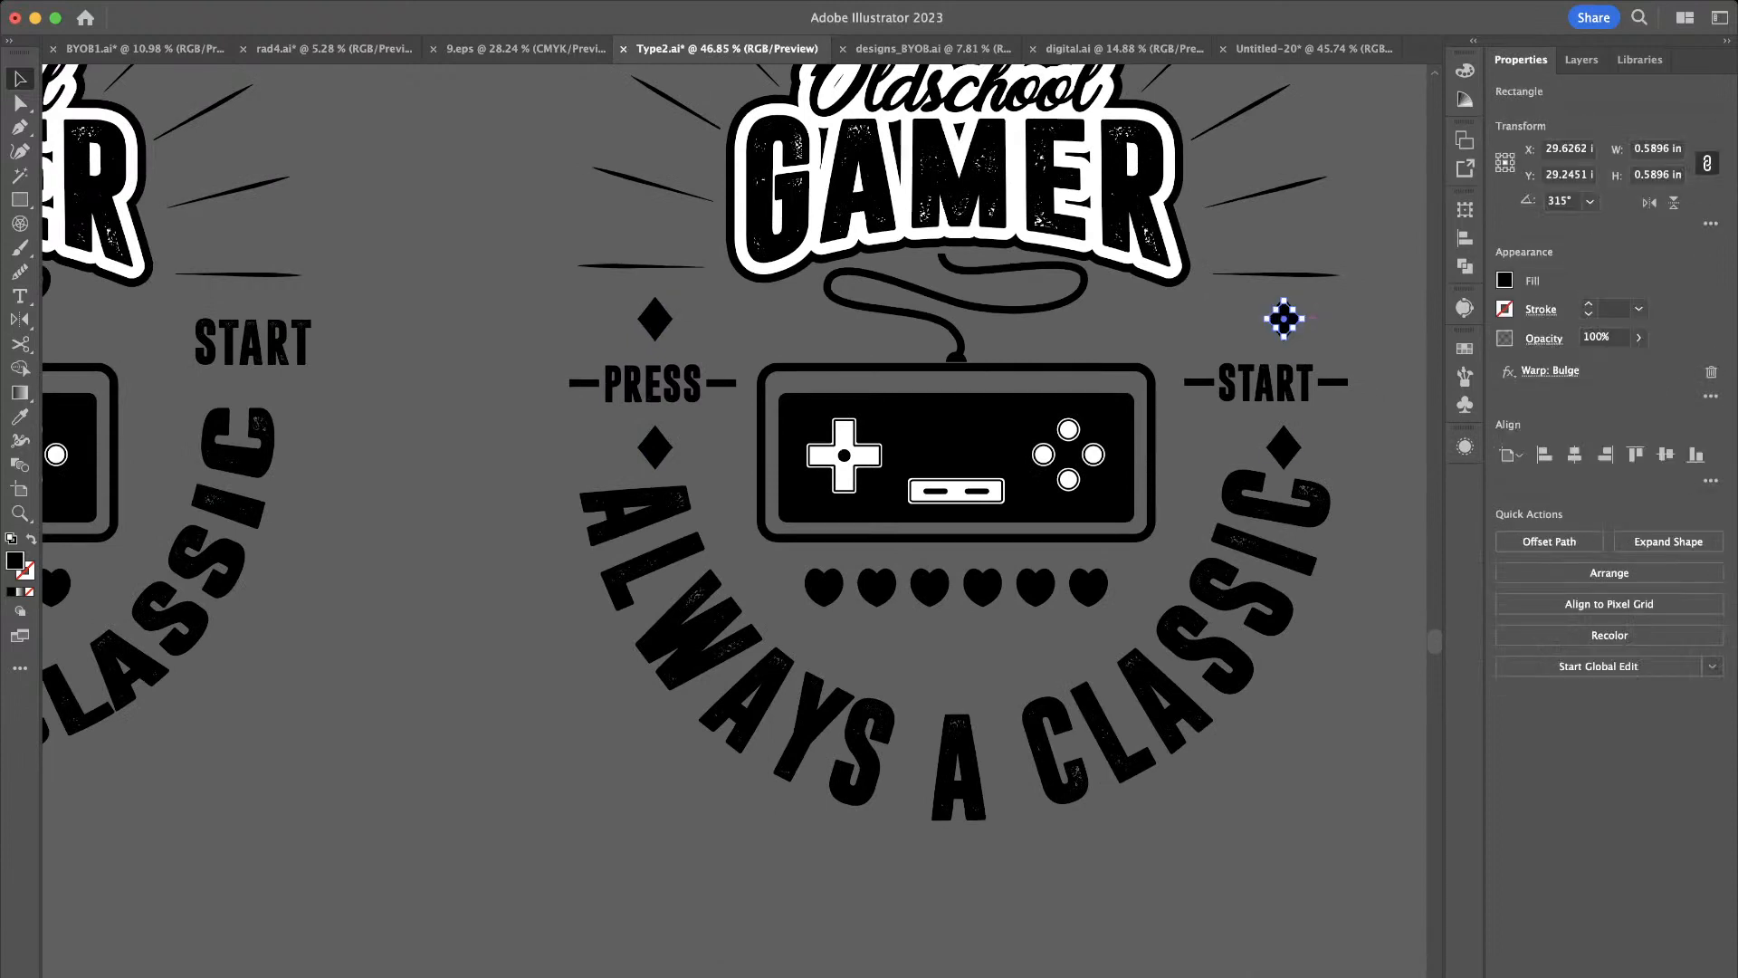
shift+click(1283, 447)
drag(1283, 447, 1264, 448)
key(super+shift+a)
scroll(1304, 452, down, 2)
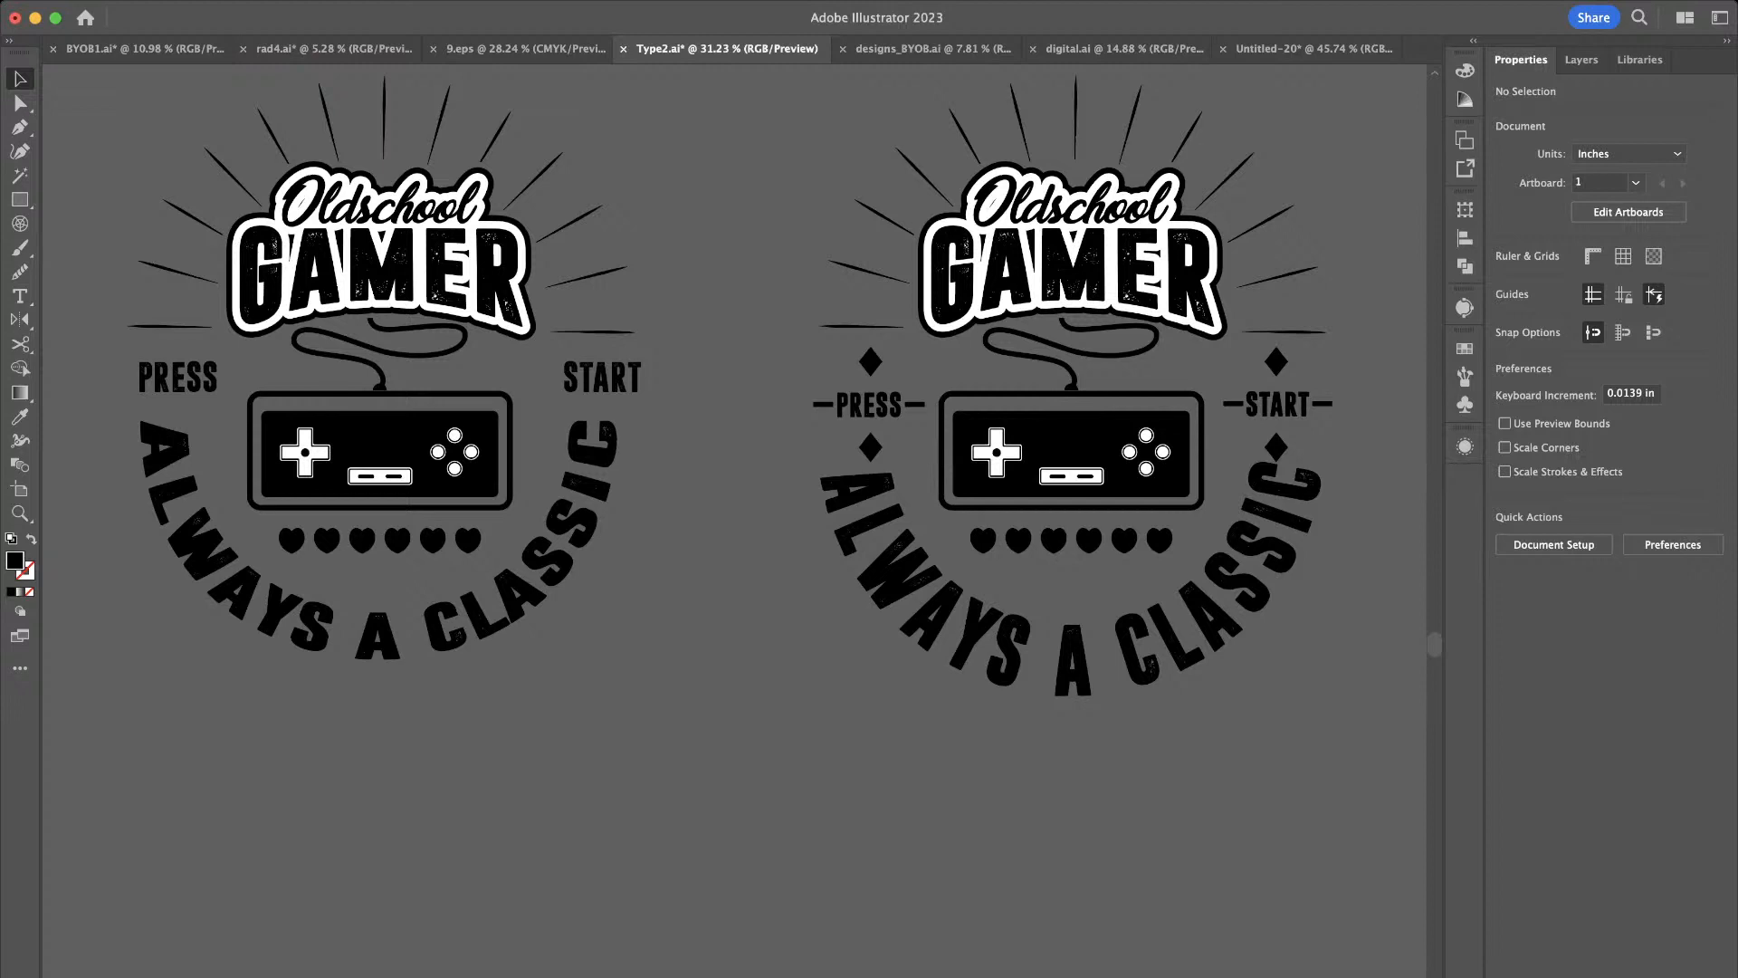
key(super+z)
key(super+shift+a)
Shrink the diamond below START to about 0.24 in, keeping its horizontal position and sitting it slightly closer to the lettering
scroll(1304, 462, up, 2)
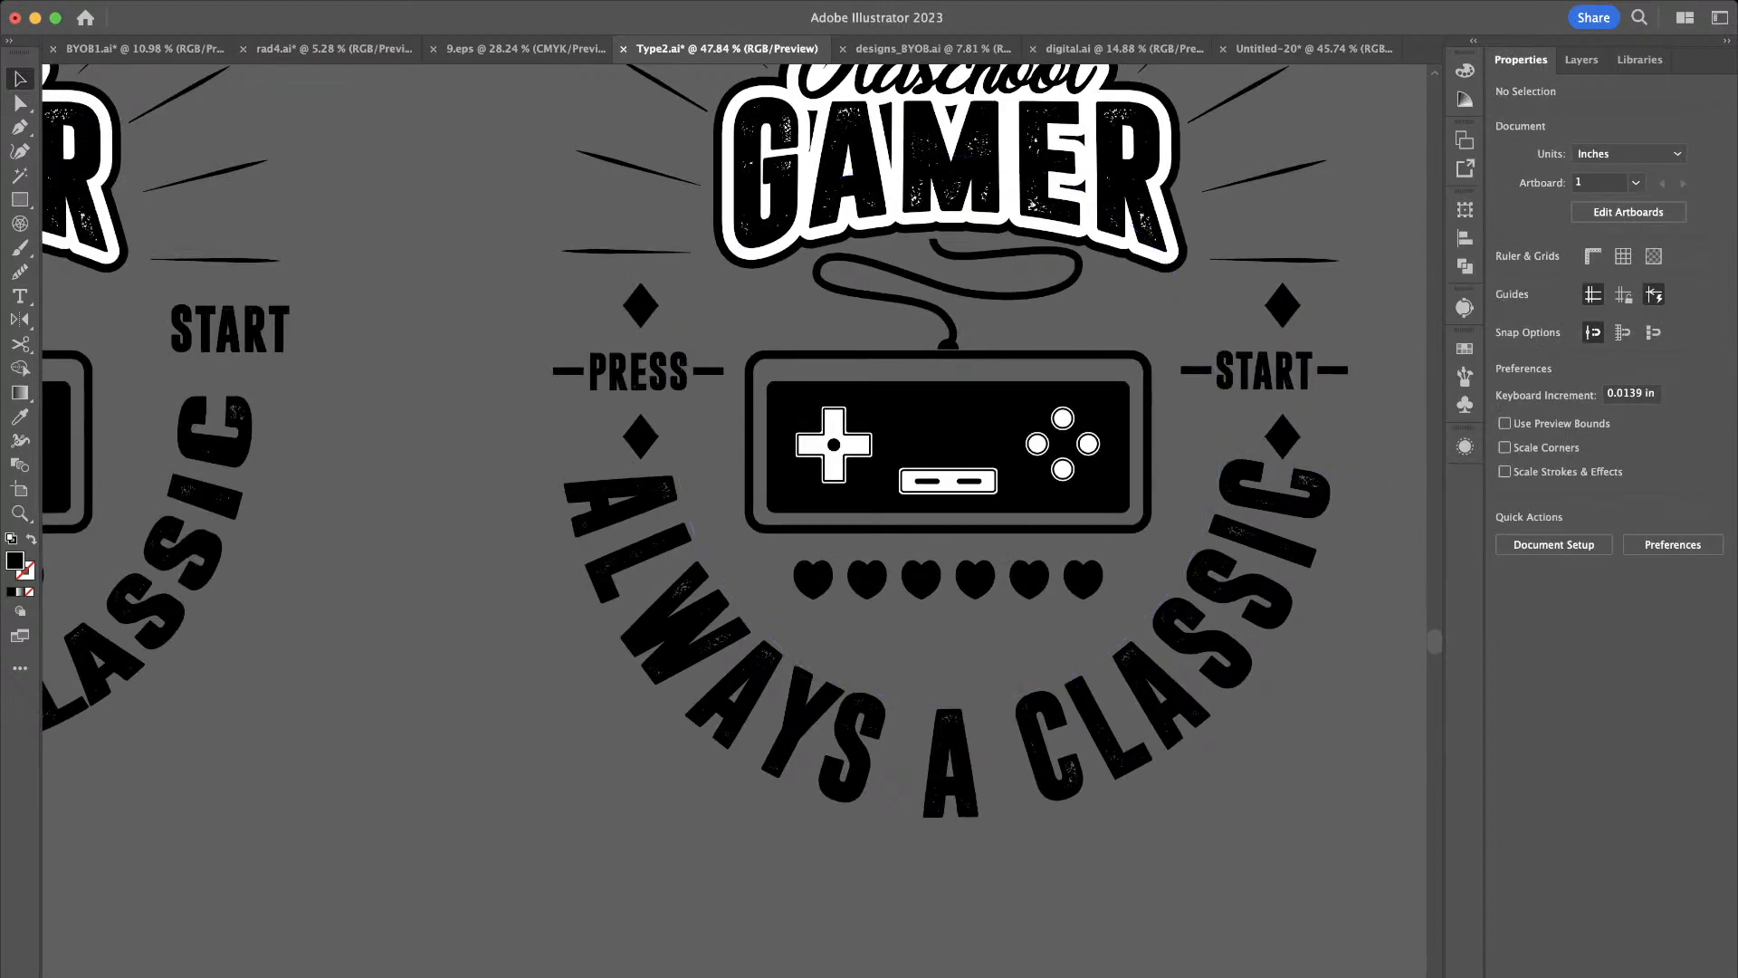
scroll(1312, 439, up, 1)
click(1281, 437)
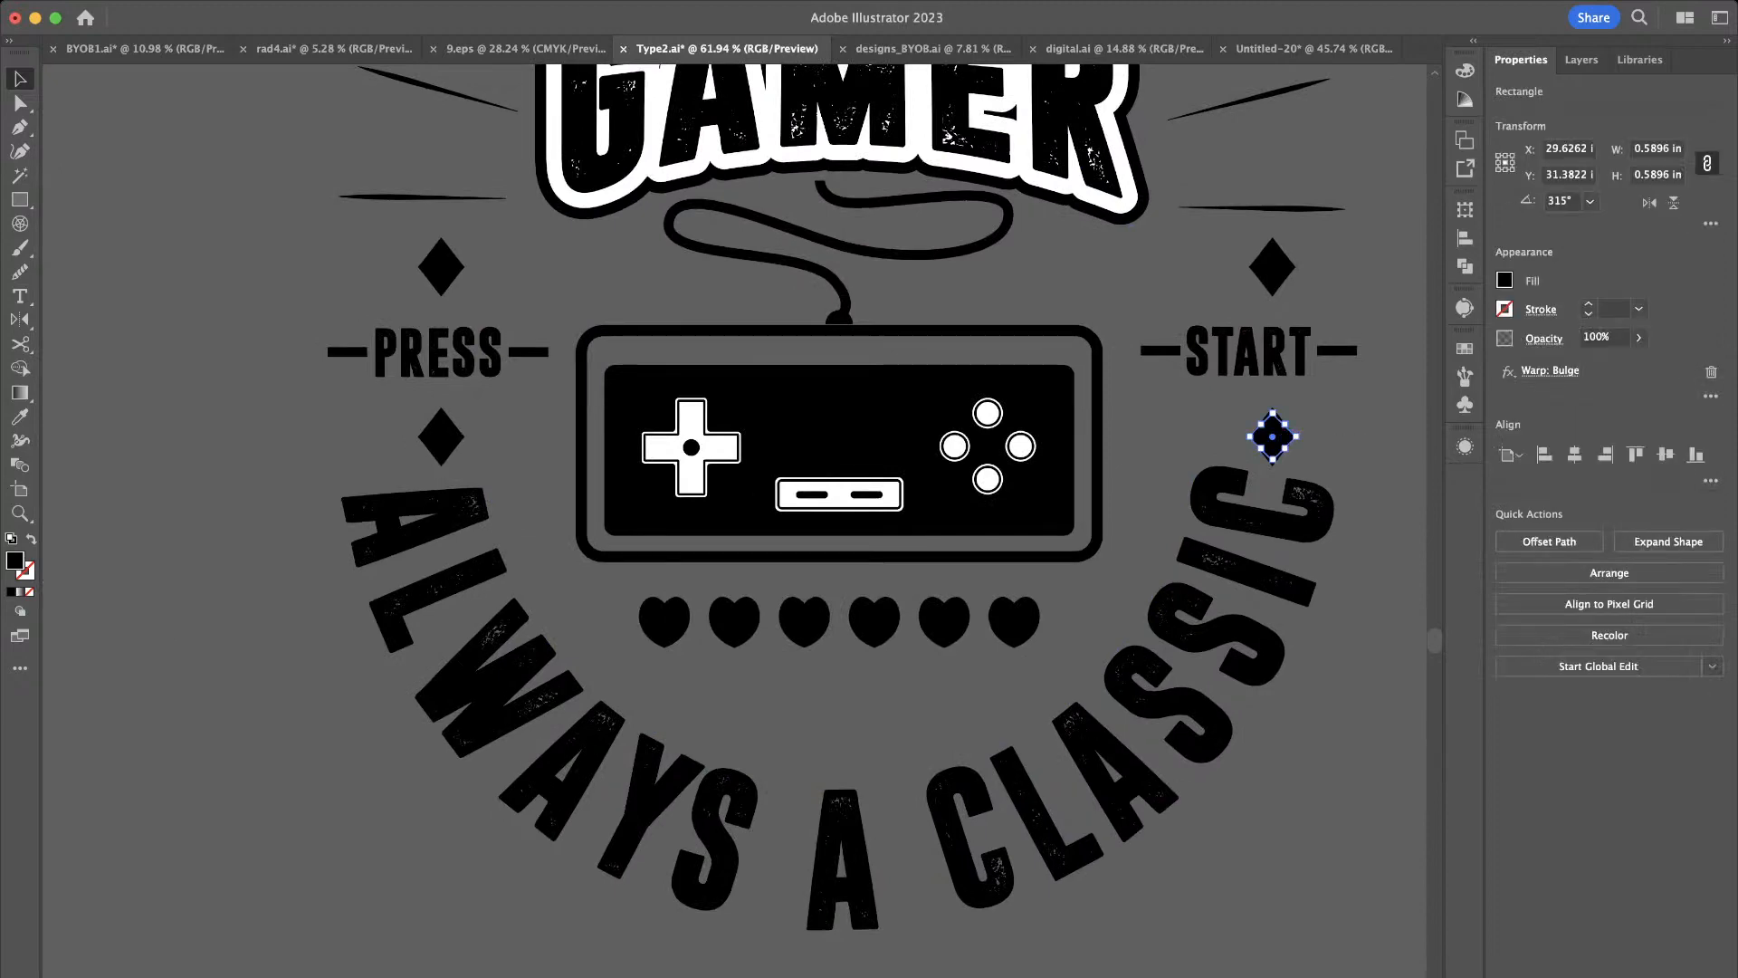
drag(1288, 417, 1208, 413)
scroll(1299, 435, up, 3)
key(super+z)
scroll(1298, 431, up, 2)
key(super+shift+a)
key(super+shift+a)
key(super+0)
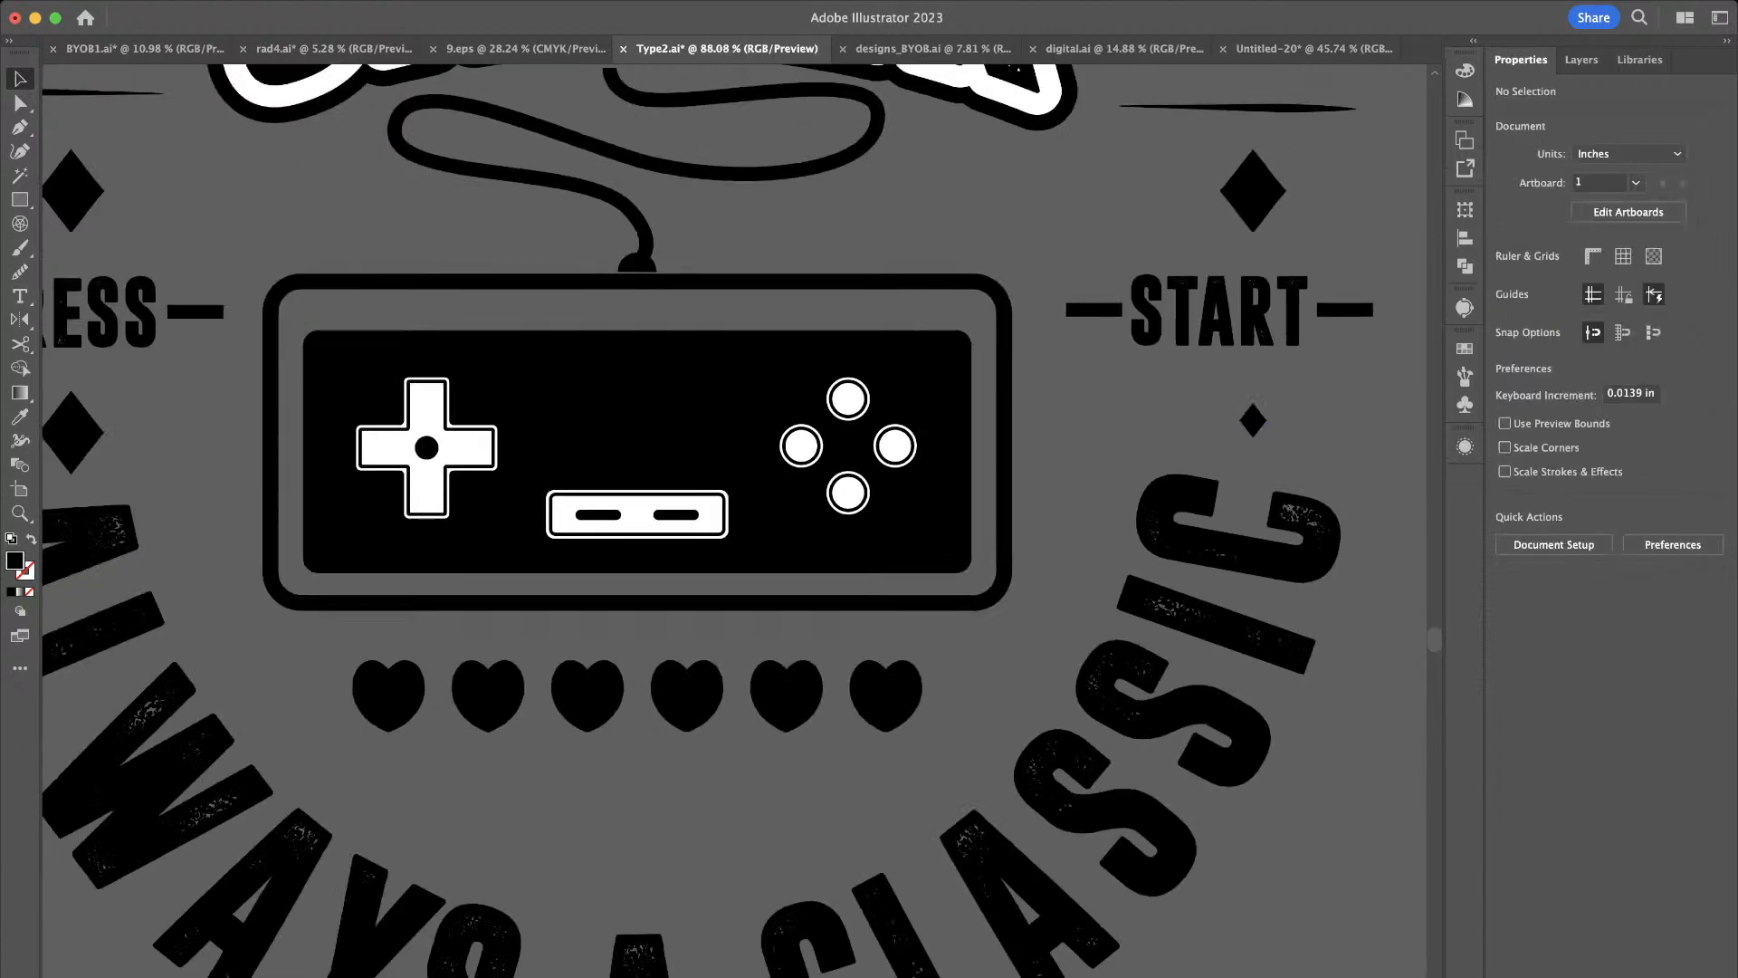
Replace the large diamond below PRESS with a copy of the small START diamond at the same height, slightly left of the lettering's centre
scroll(1283, 426, down, 3)
click(466, 430)
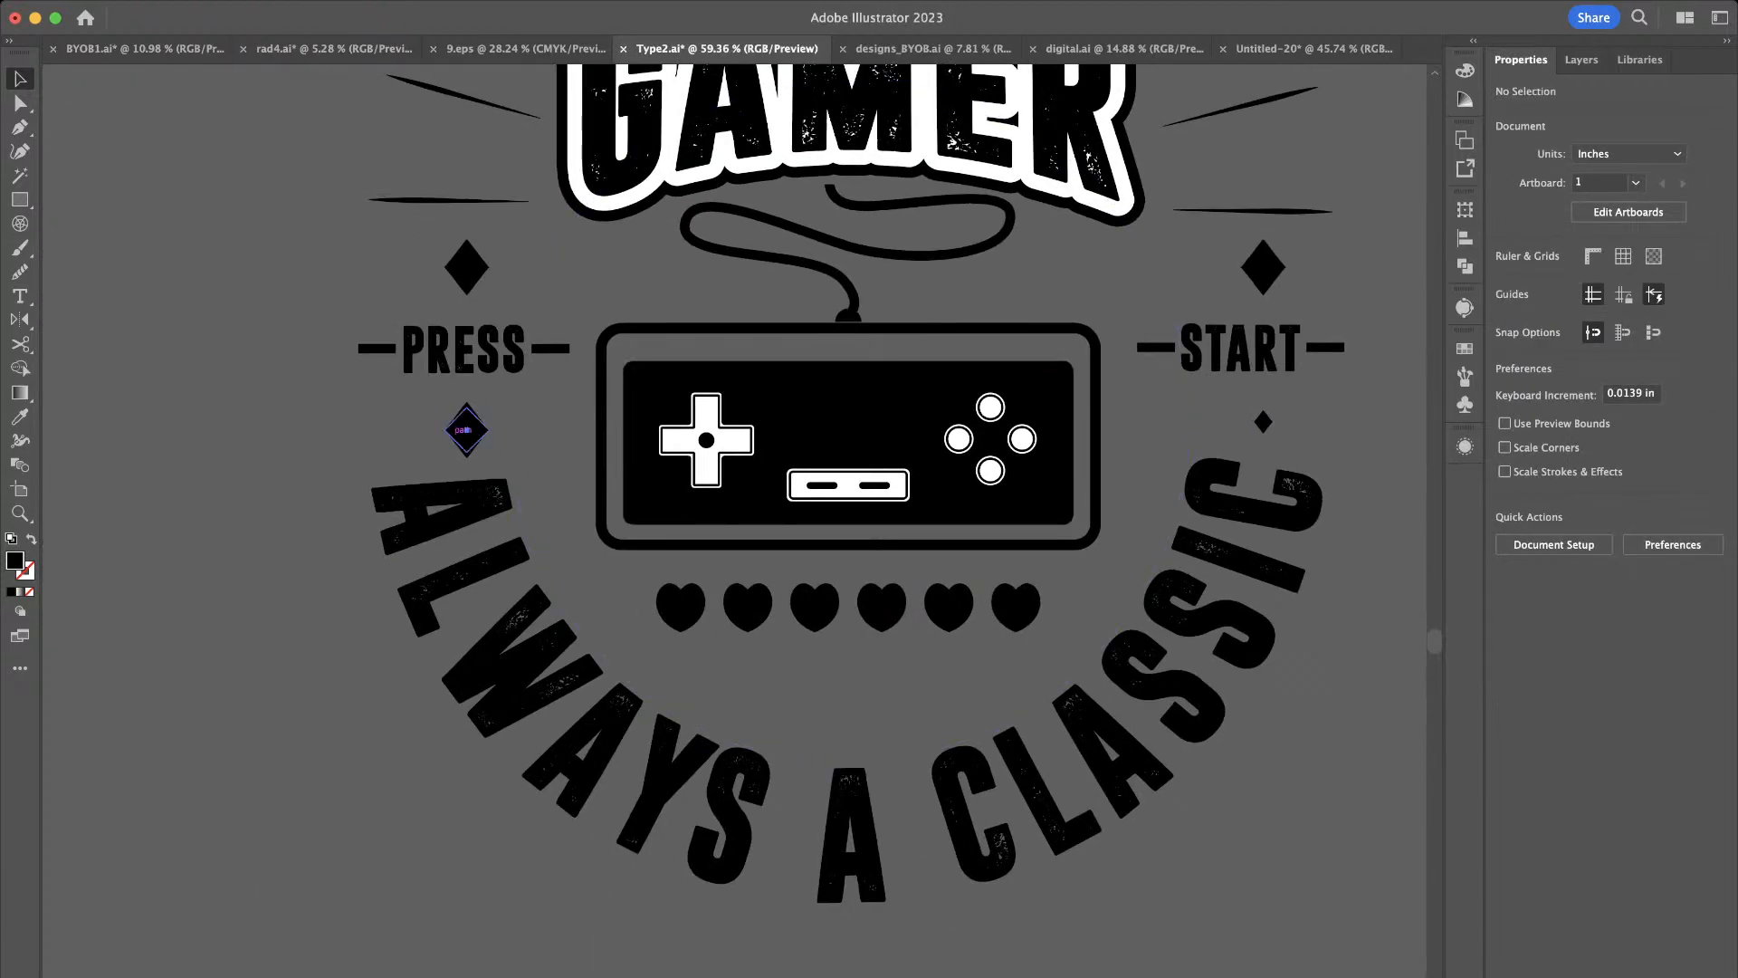
key(Delete)
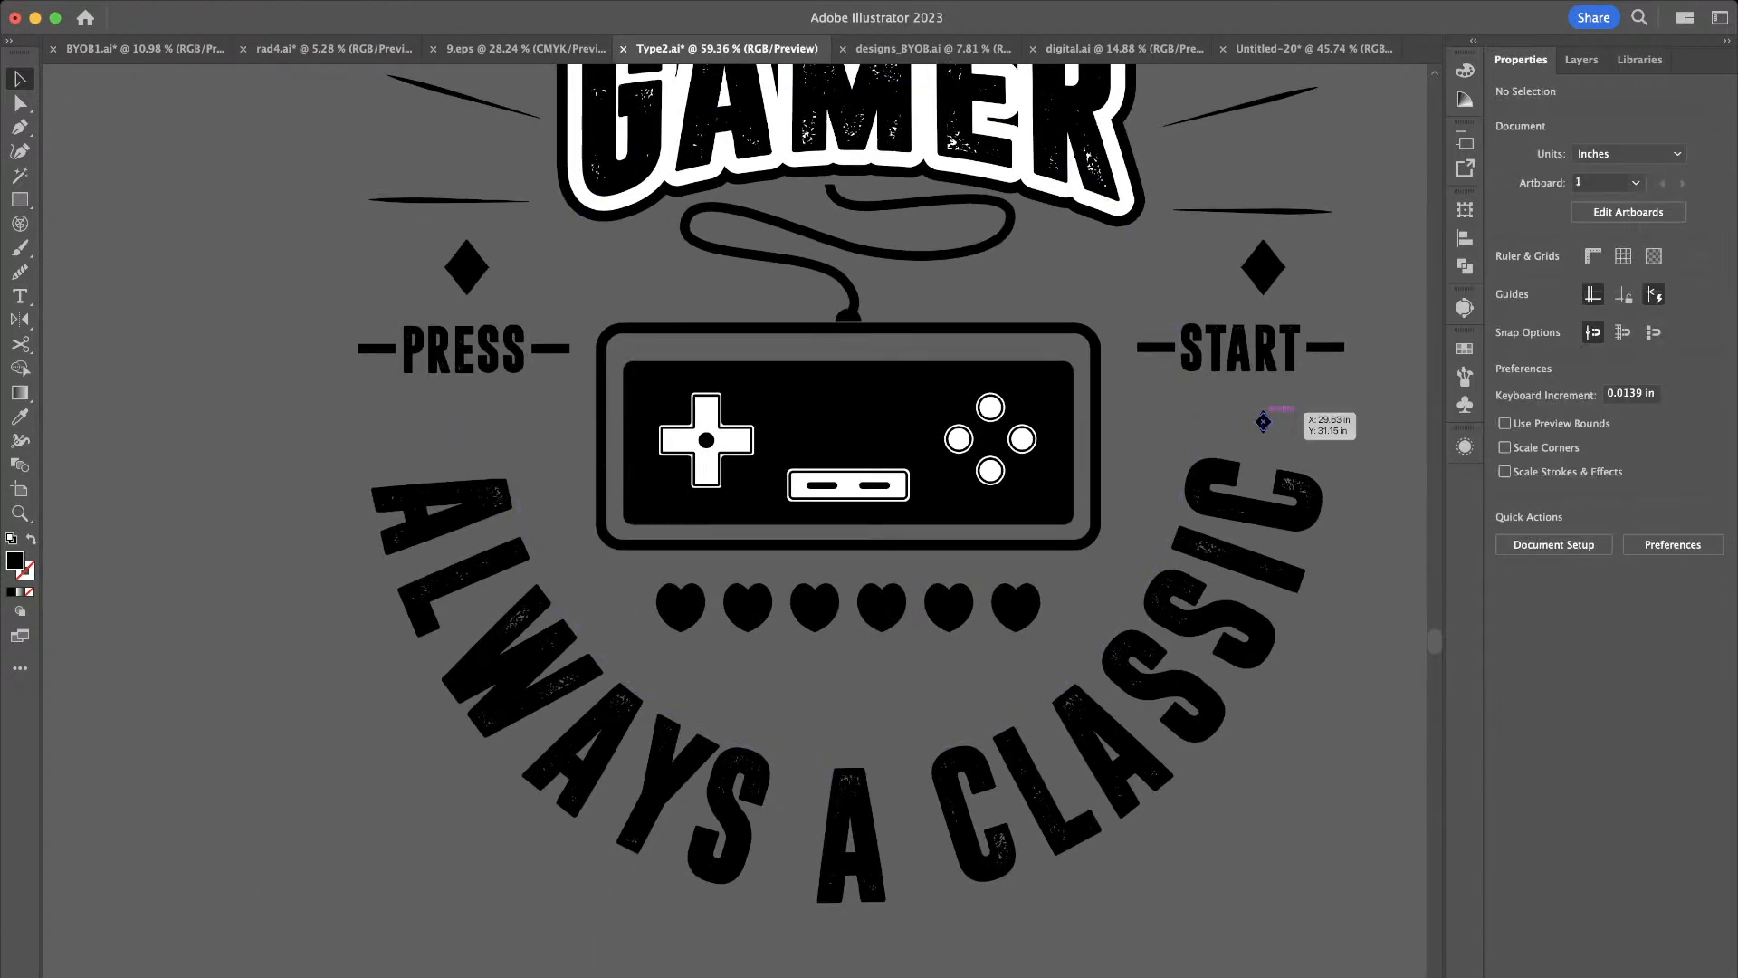
drag(1263, 422, 445, 422)
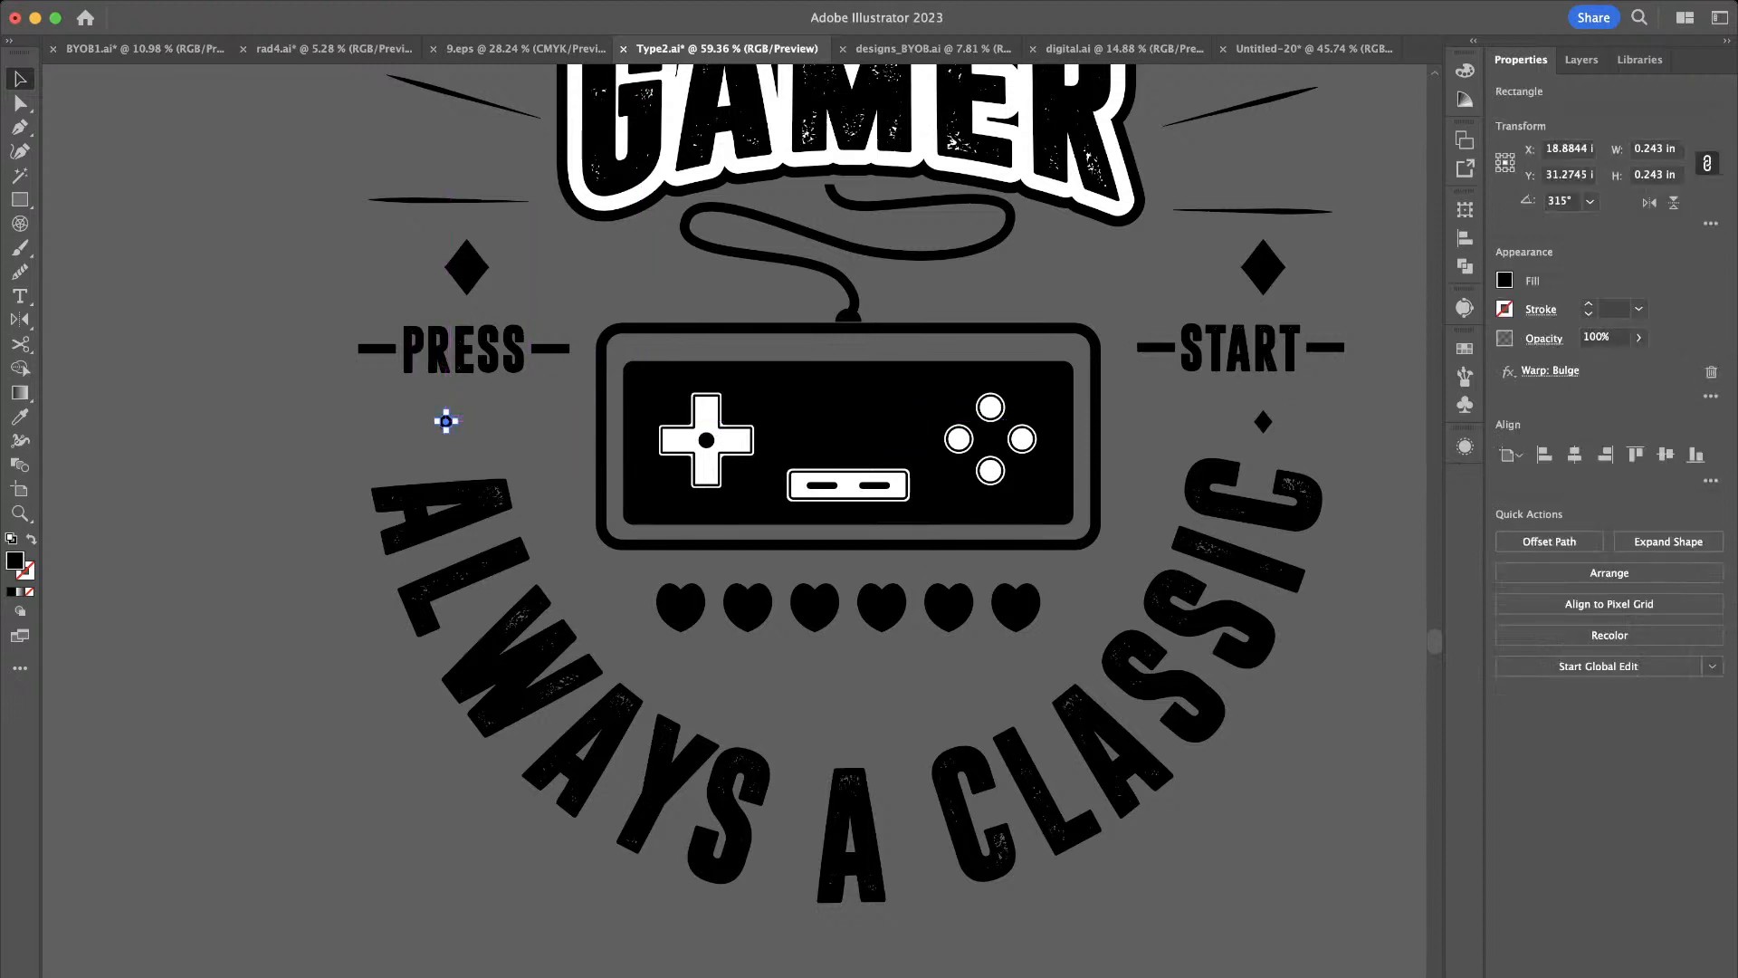
click(514, 411)
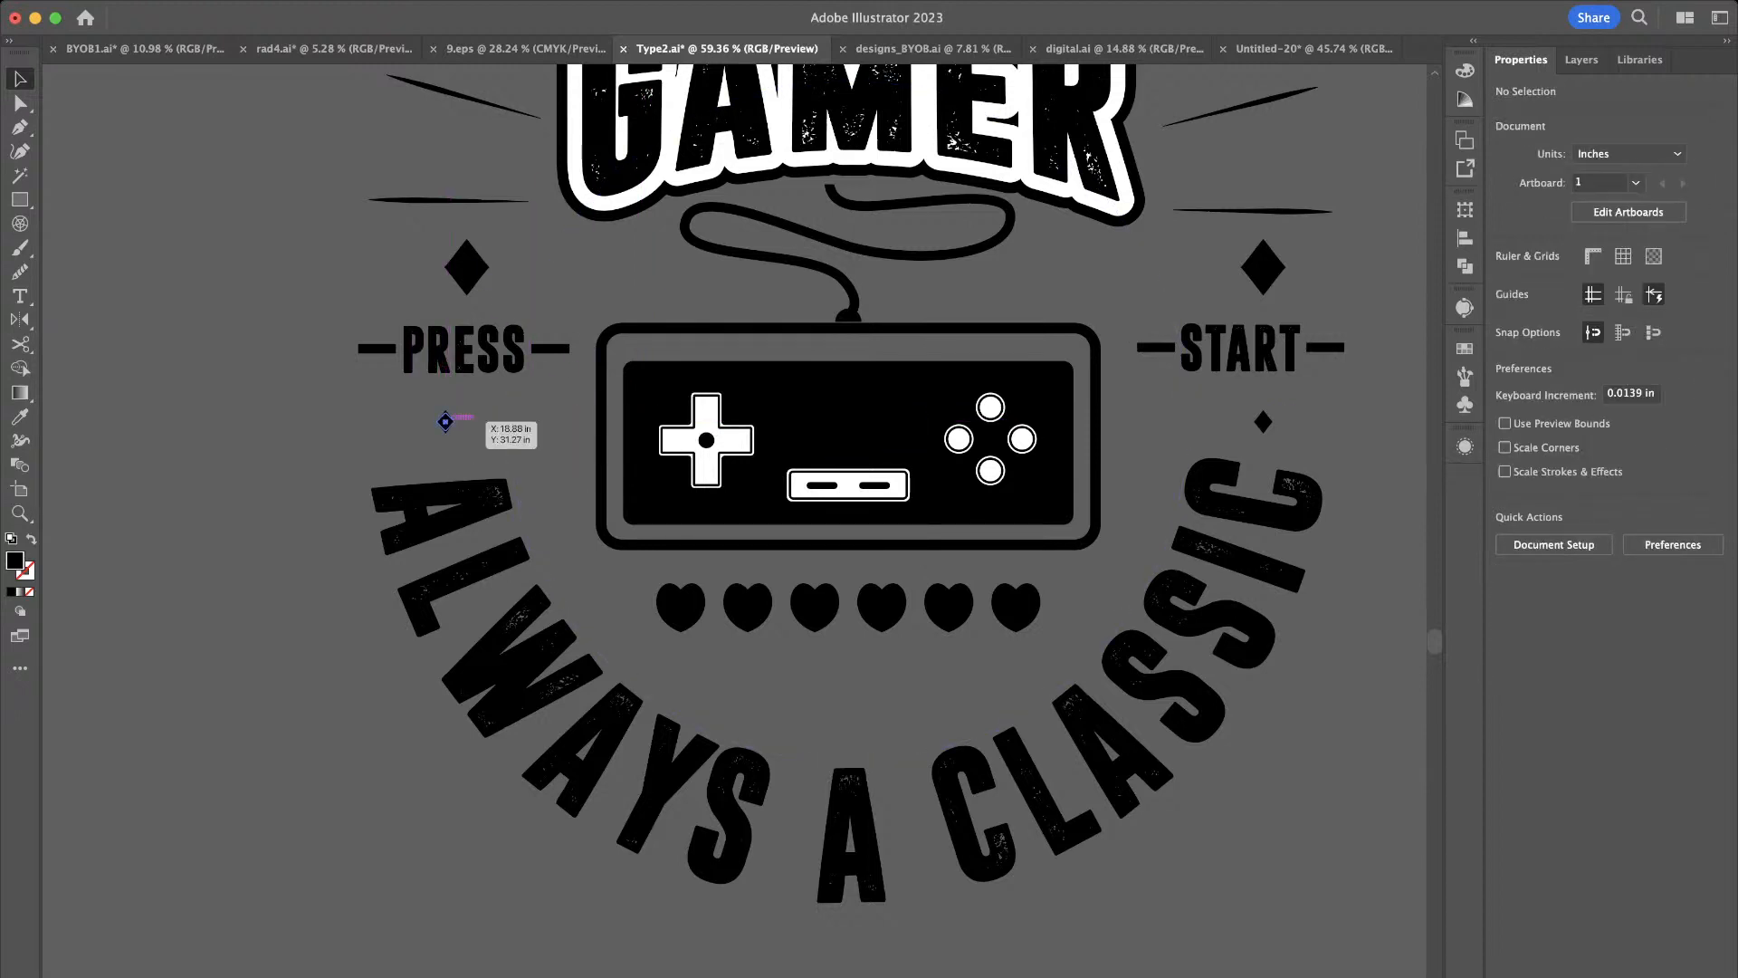
click(444, 422)
click(371, 420)
Delete the large diamonds above PRESS and START
scroll(370, 420, down, 3)
click(438, 312)
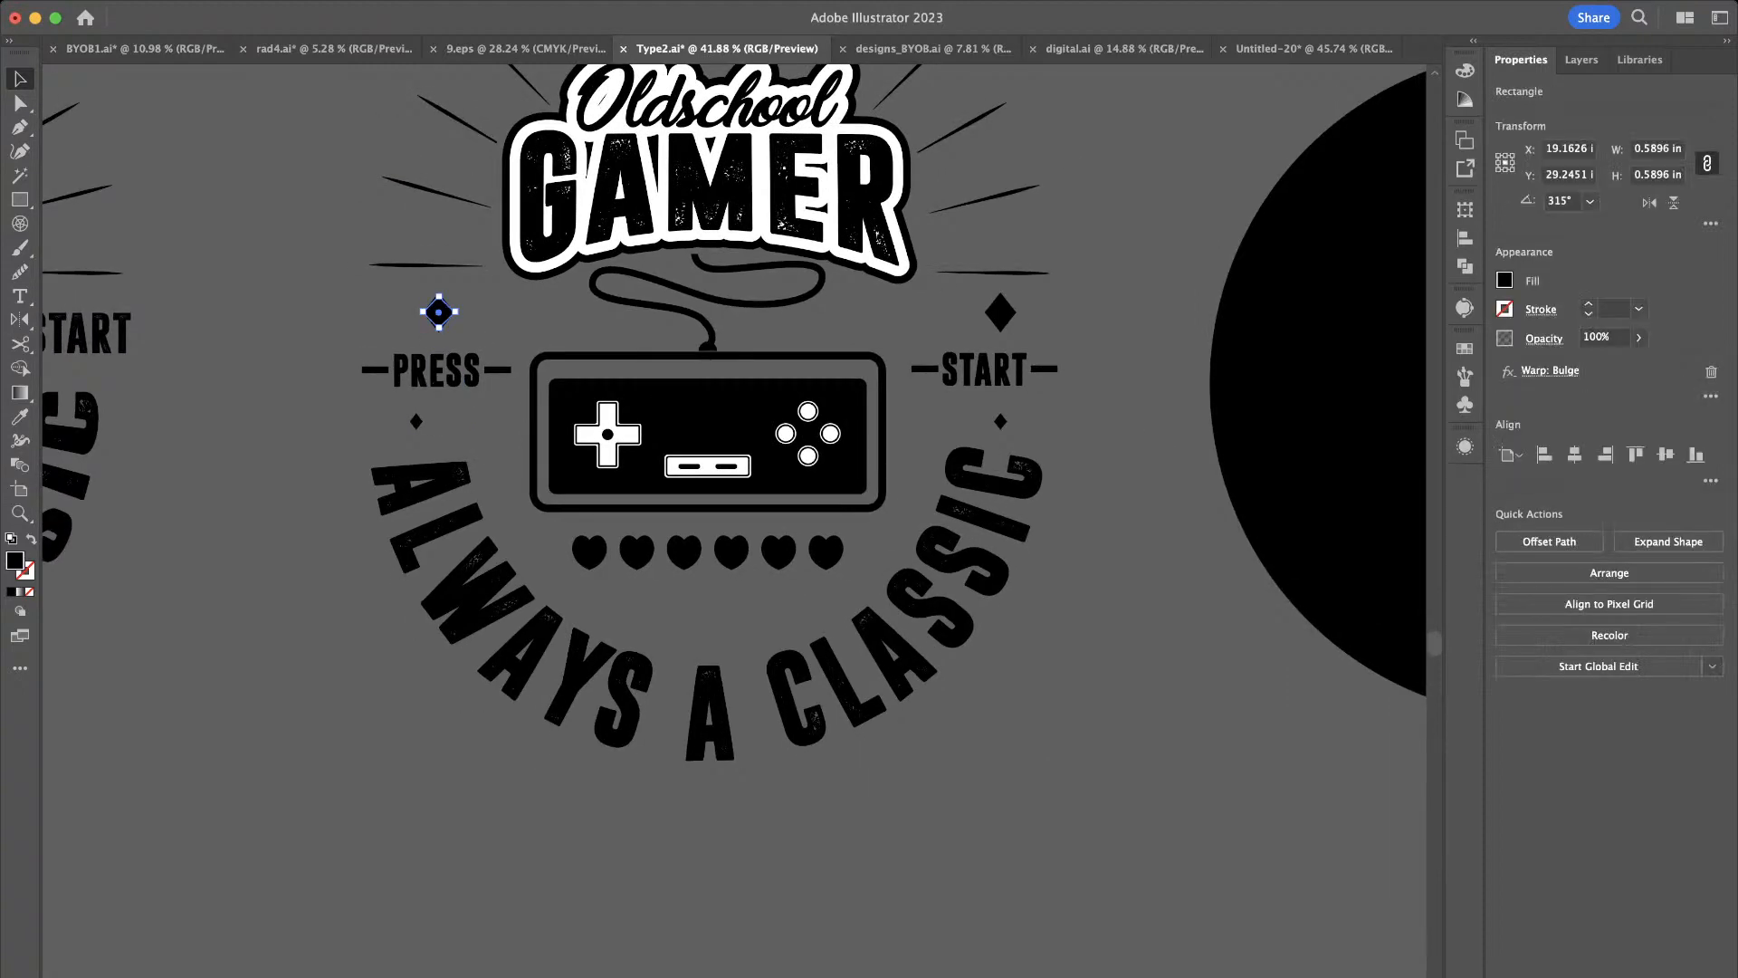
click(718, 608)
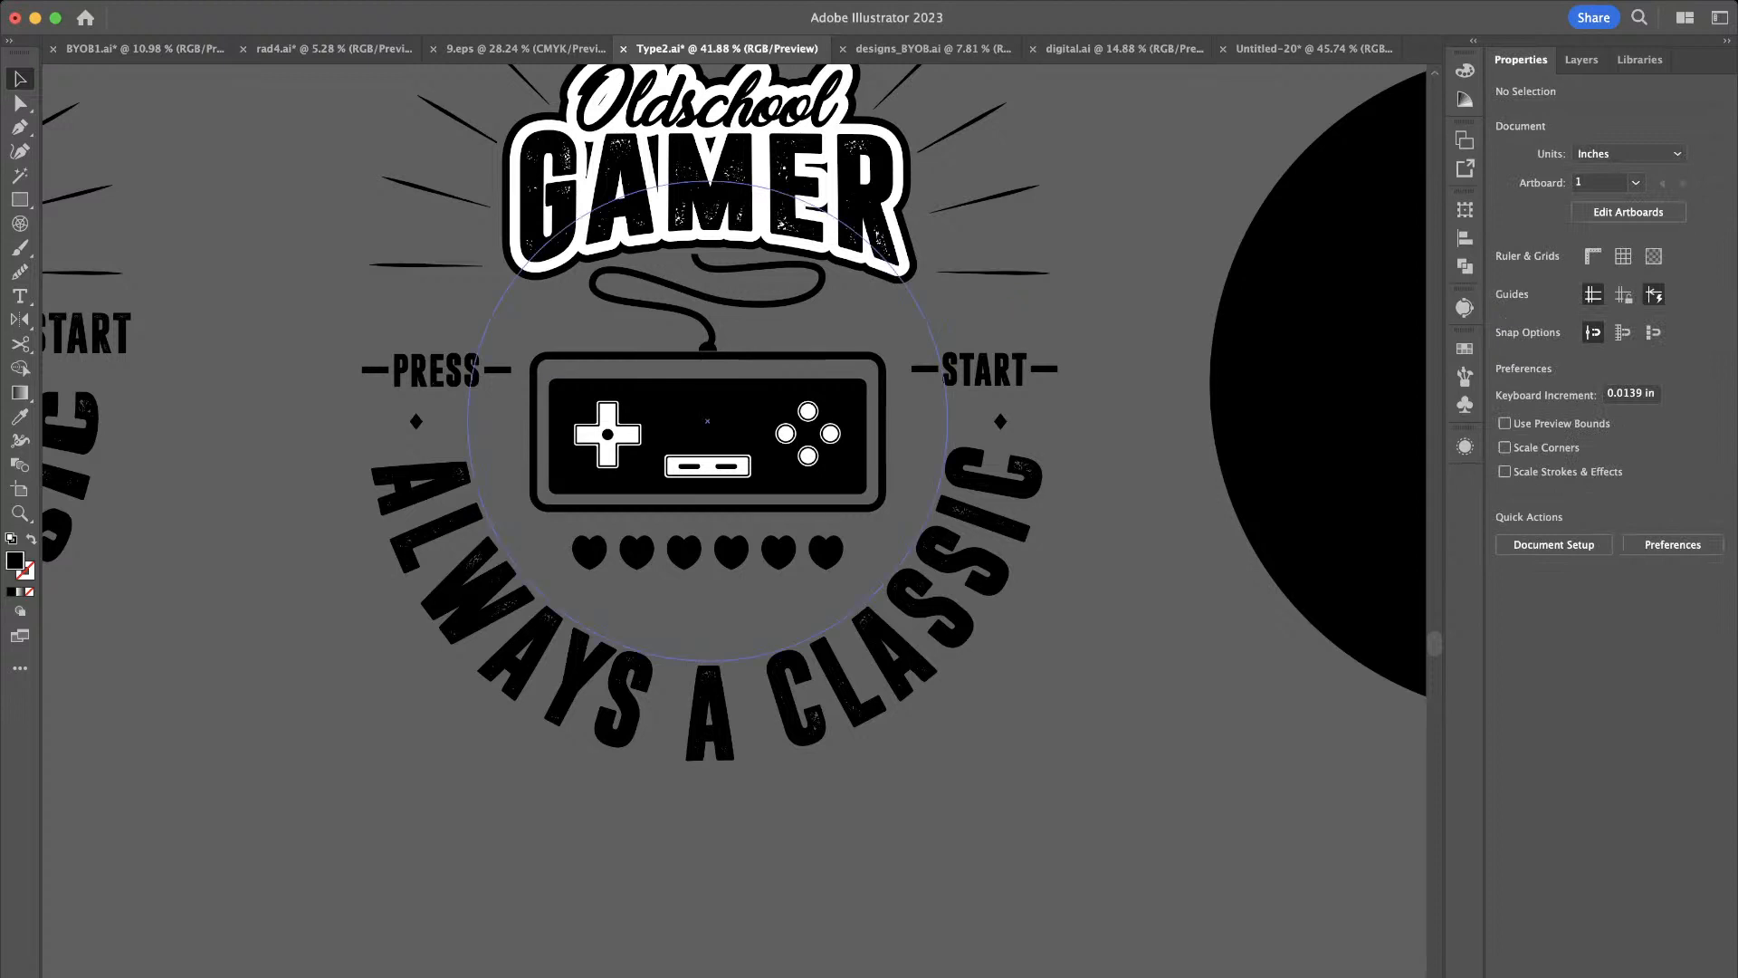
Try duplicating both small diamonds straight up above PRESS and START, and undo the copies
click(417, 420)
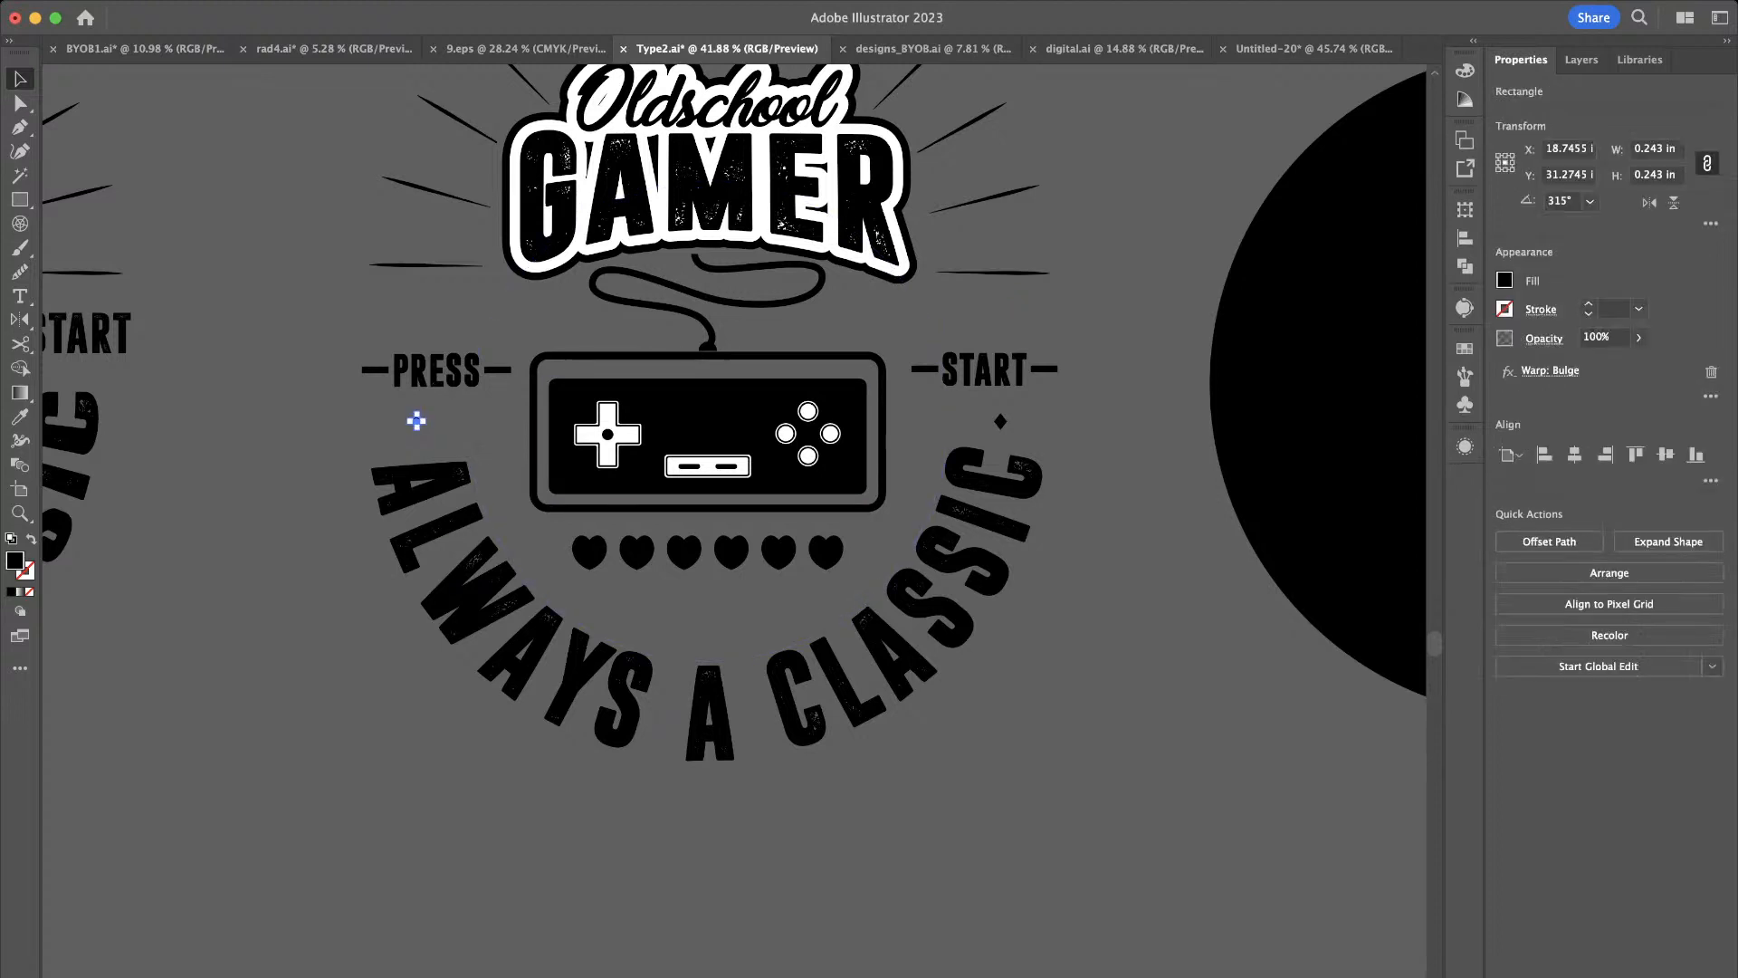
shift+click(1000, 421)
click(1032, 416)
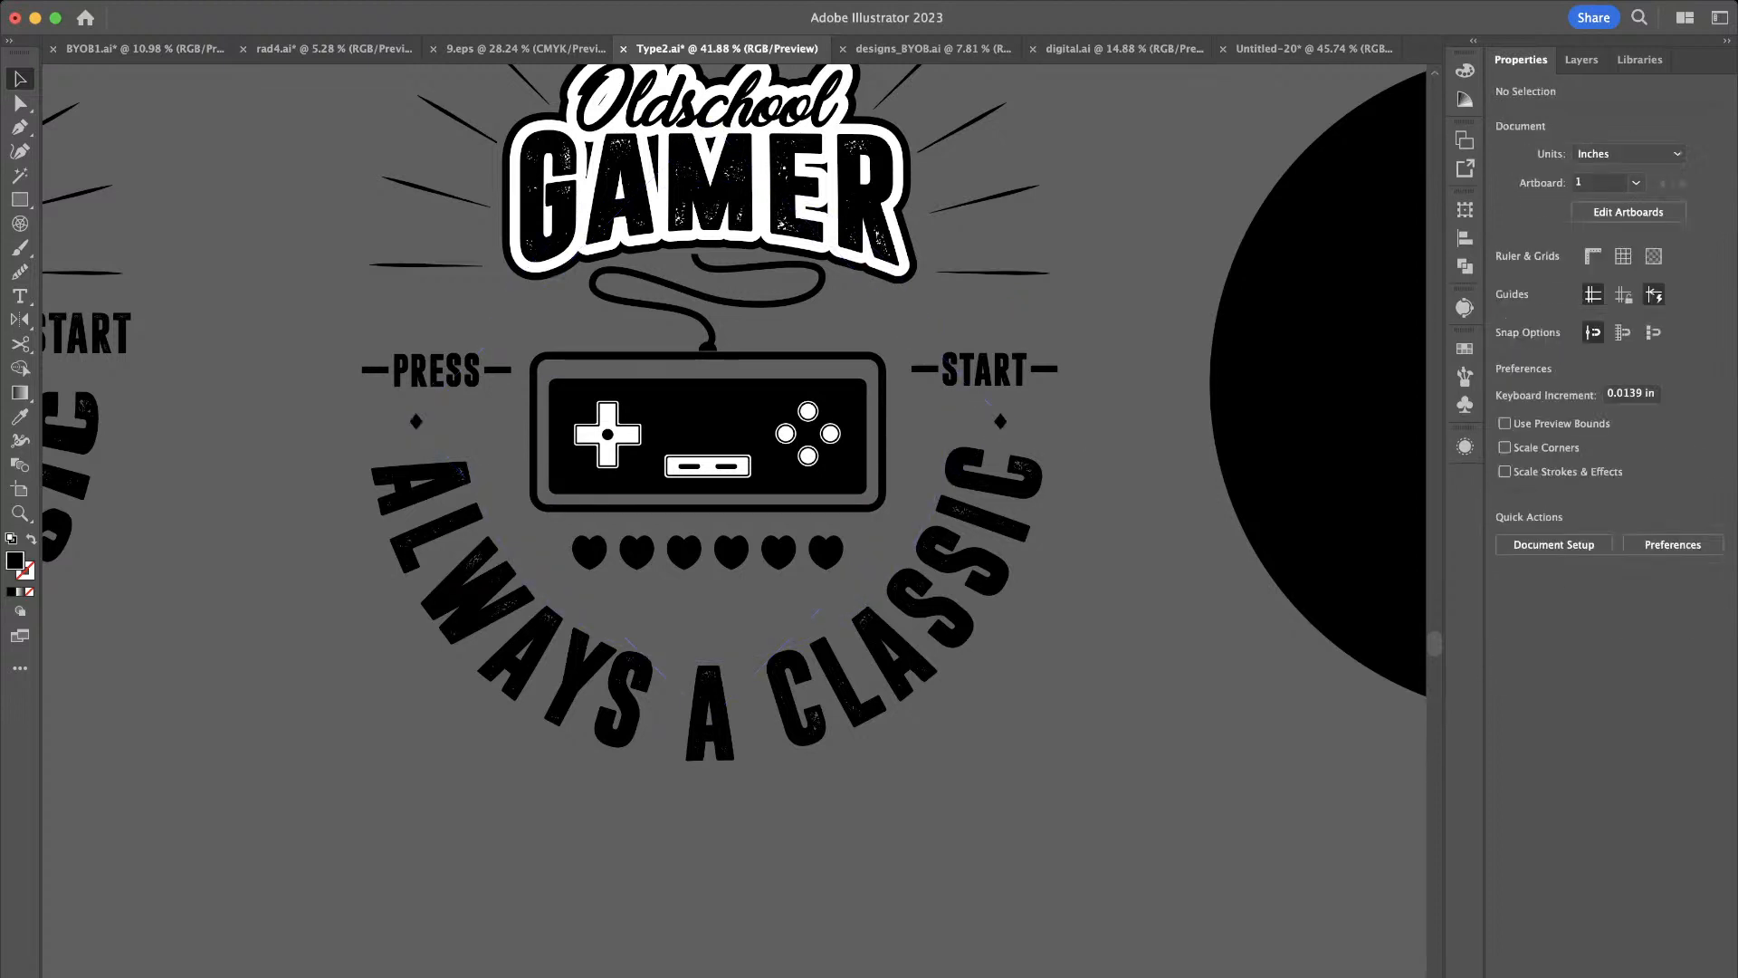
click(1000, 421)
shift+click(417, 422)
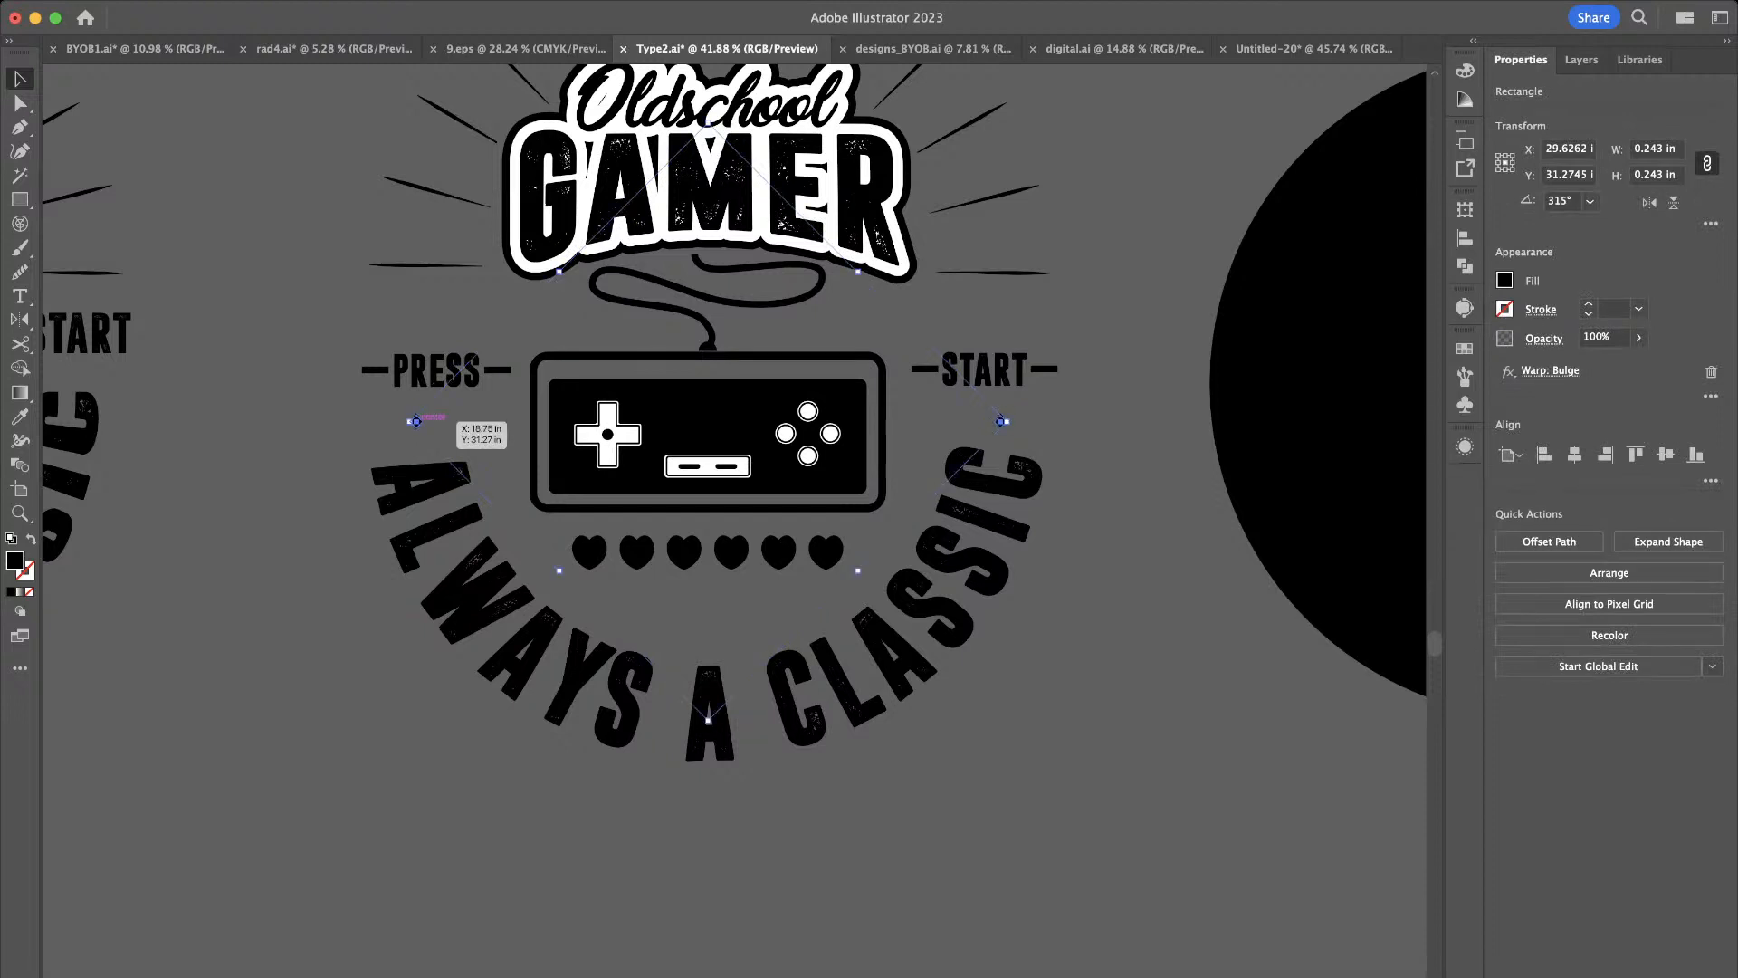
scroll(412, 423, up, 3)
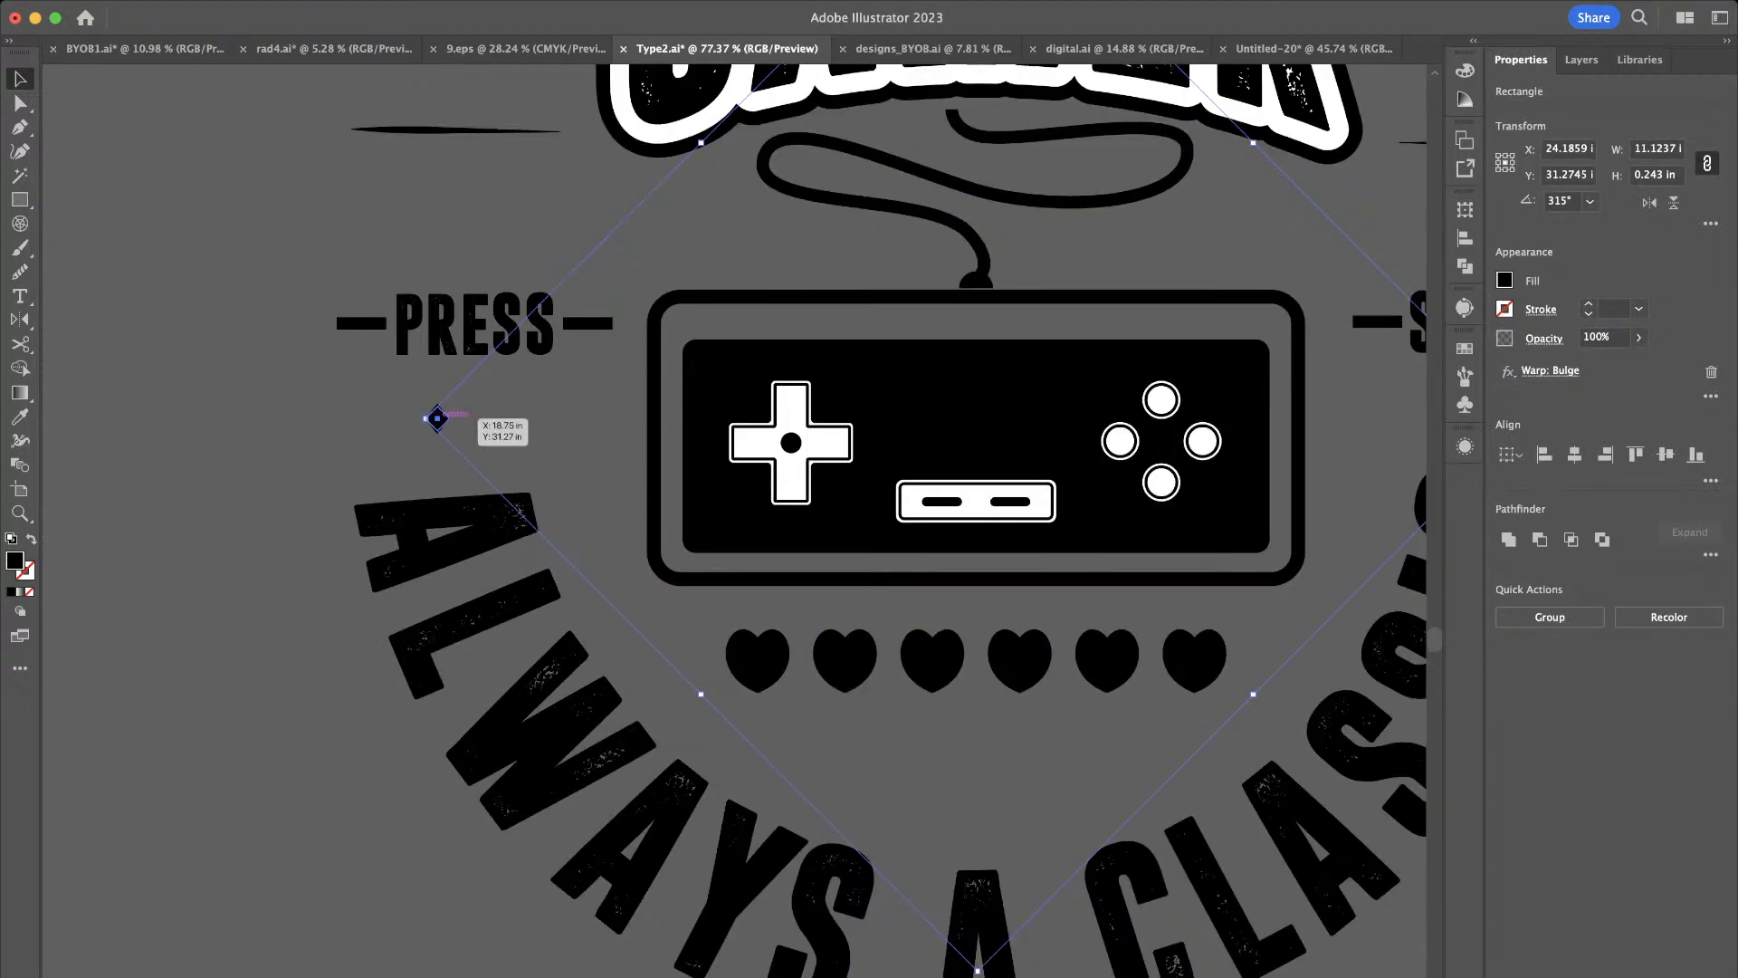
drag(438, 418, 437, 224)
click(346, 240)
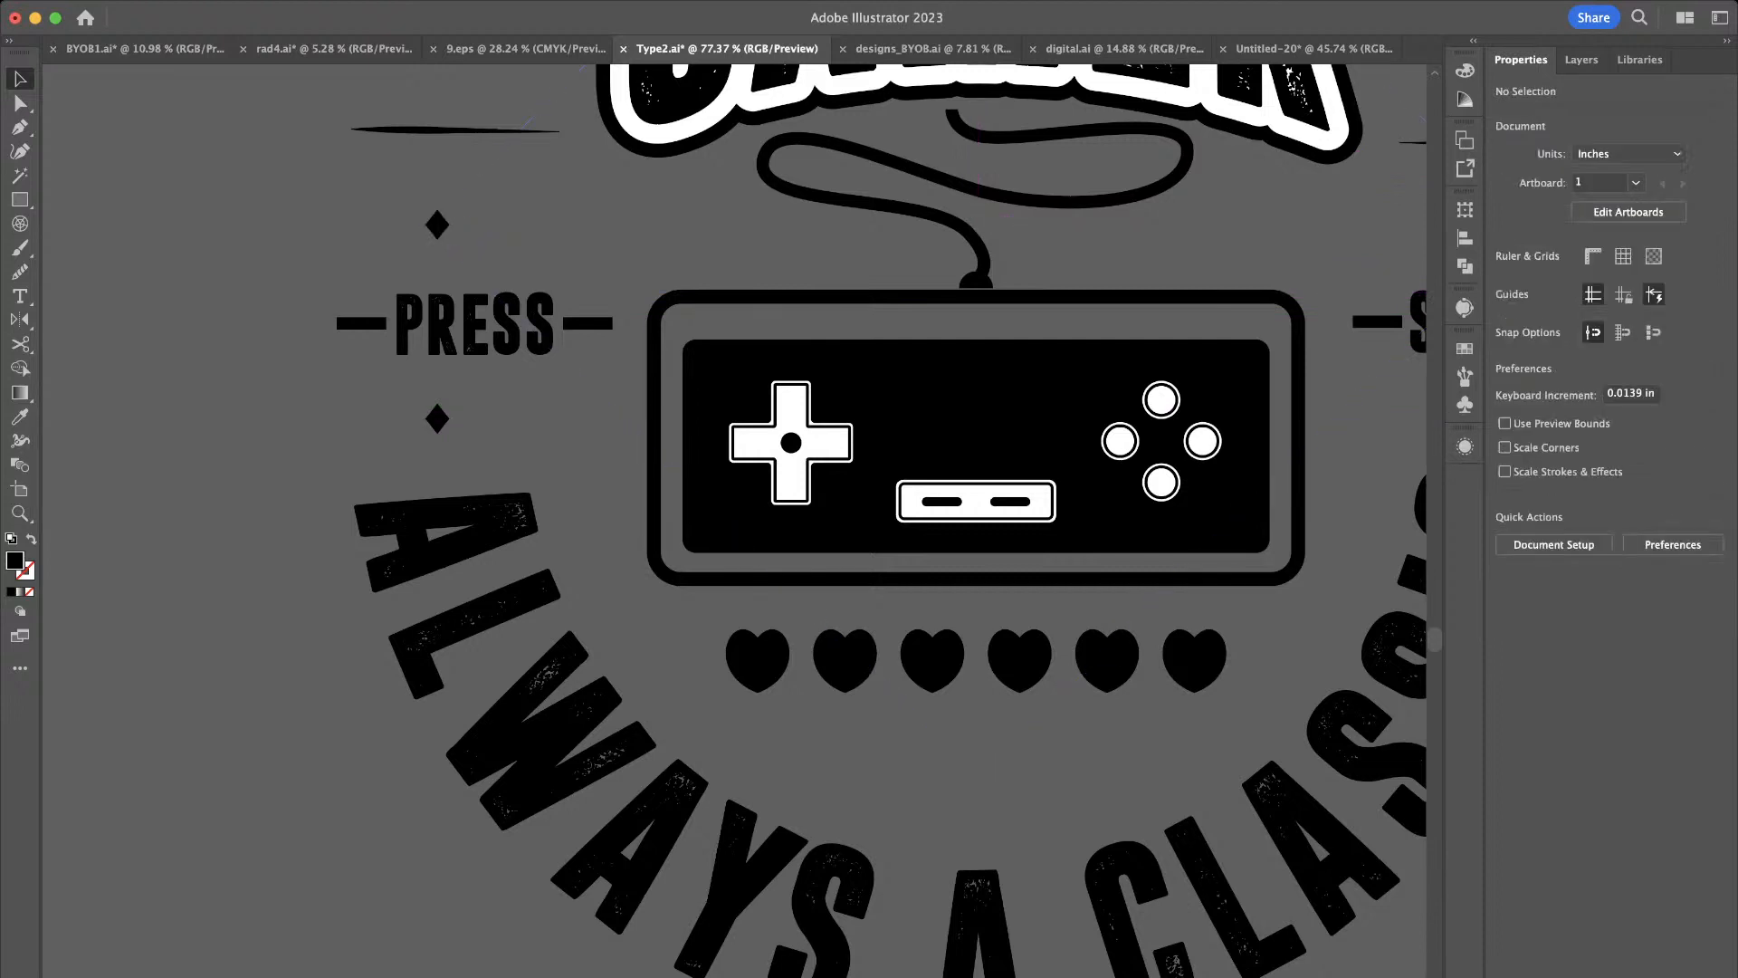
scroll(346, 240, down, 3)
key(super+z)
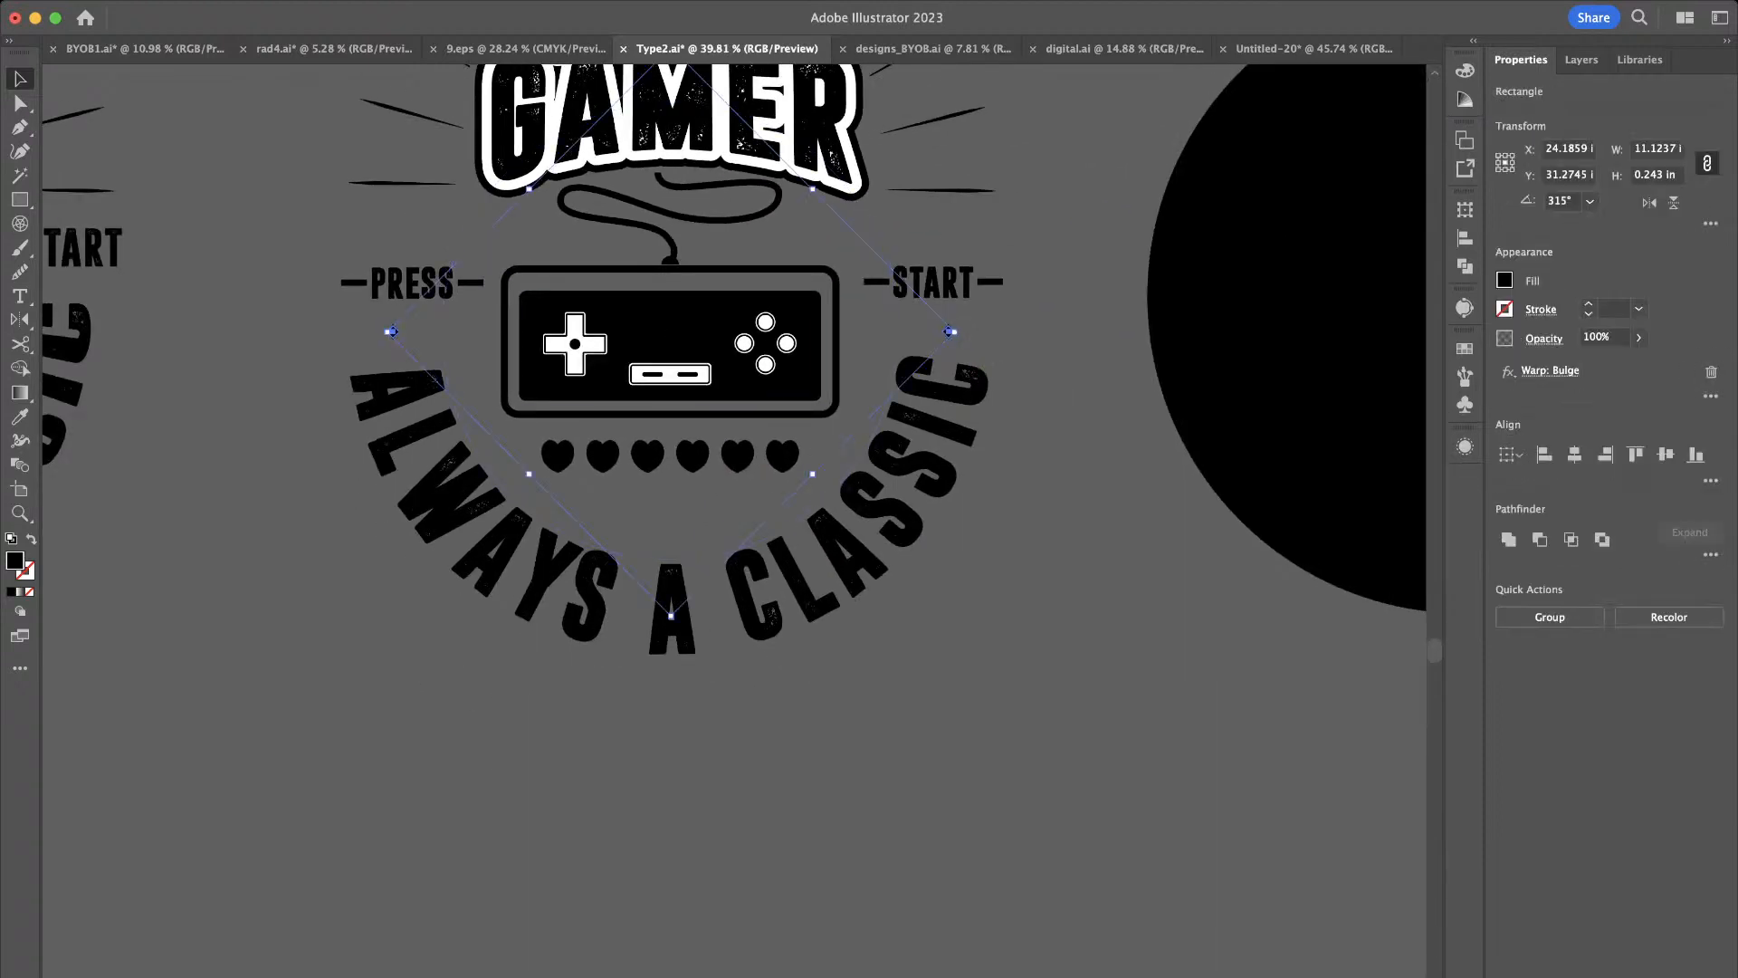
click(1040, 385)
scroll(734, 521, up, 2)
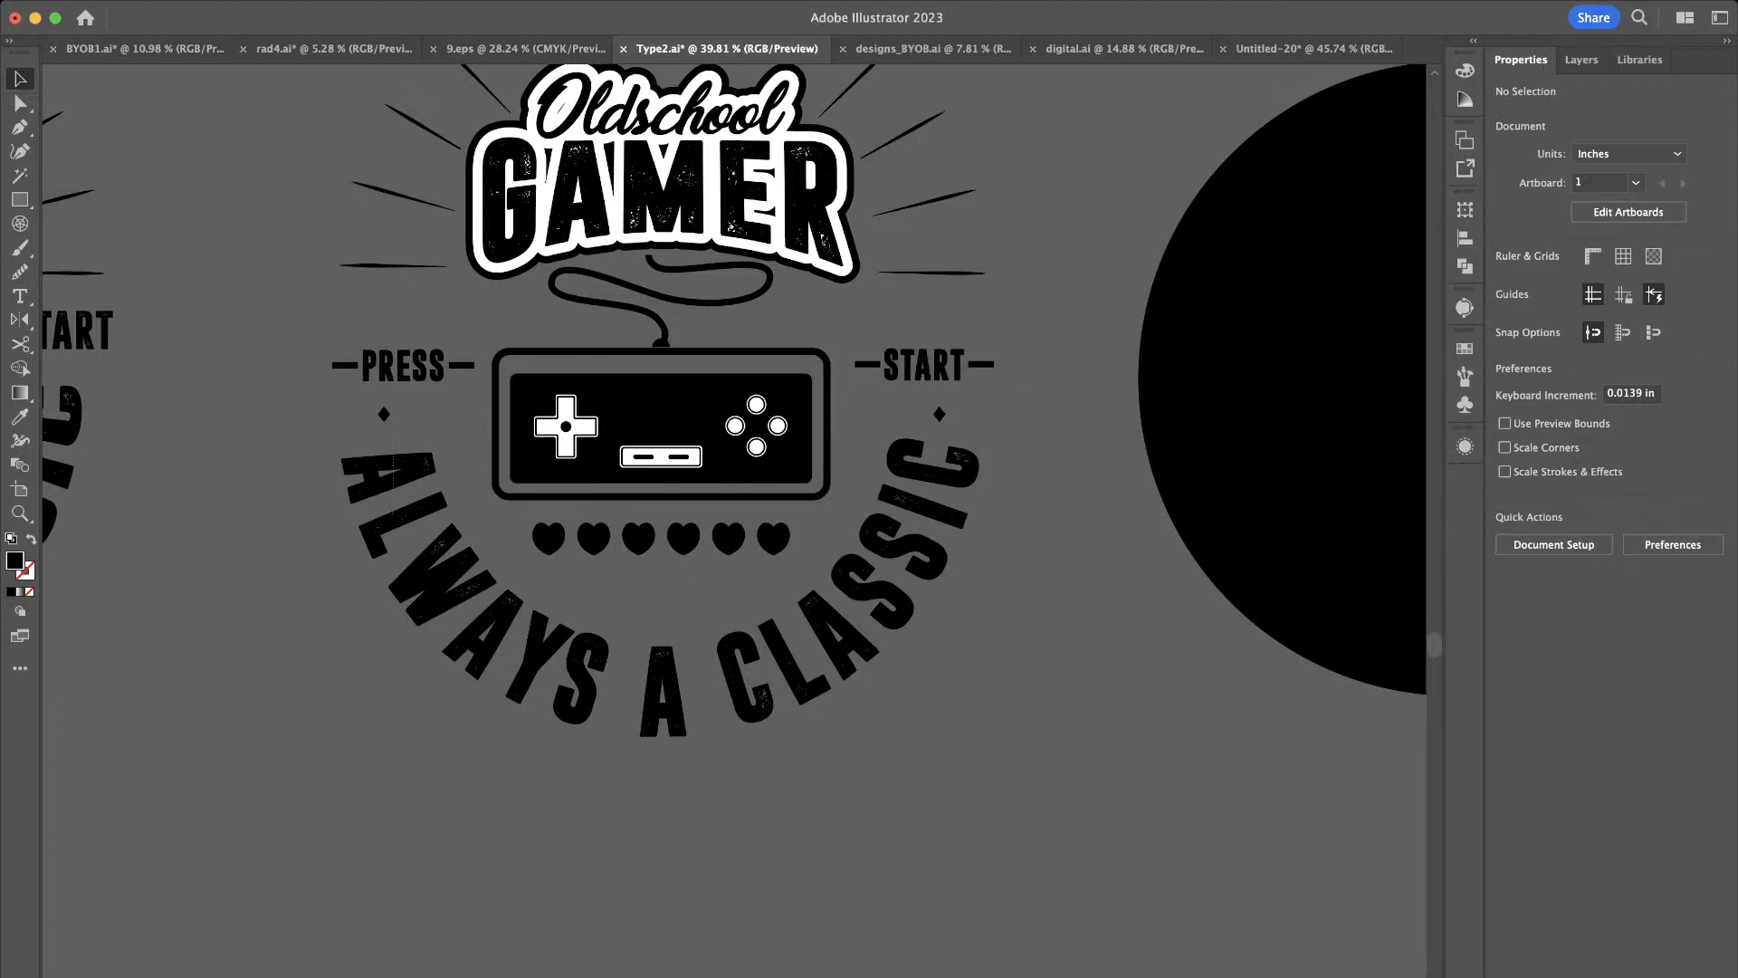
Group the PRESS and START lettering with their bars into one object, and clear the selection
drag(393, 498, 406, 514)
click(1032, 398)
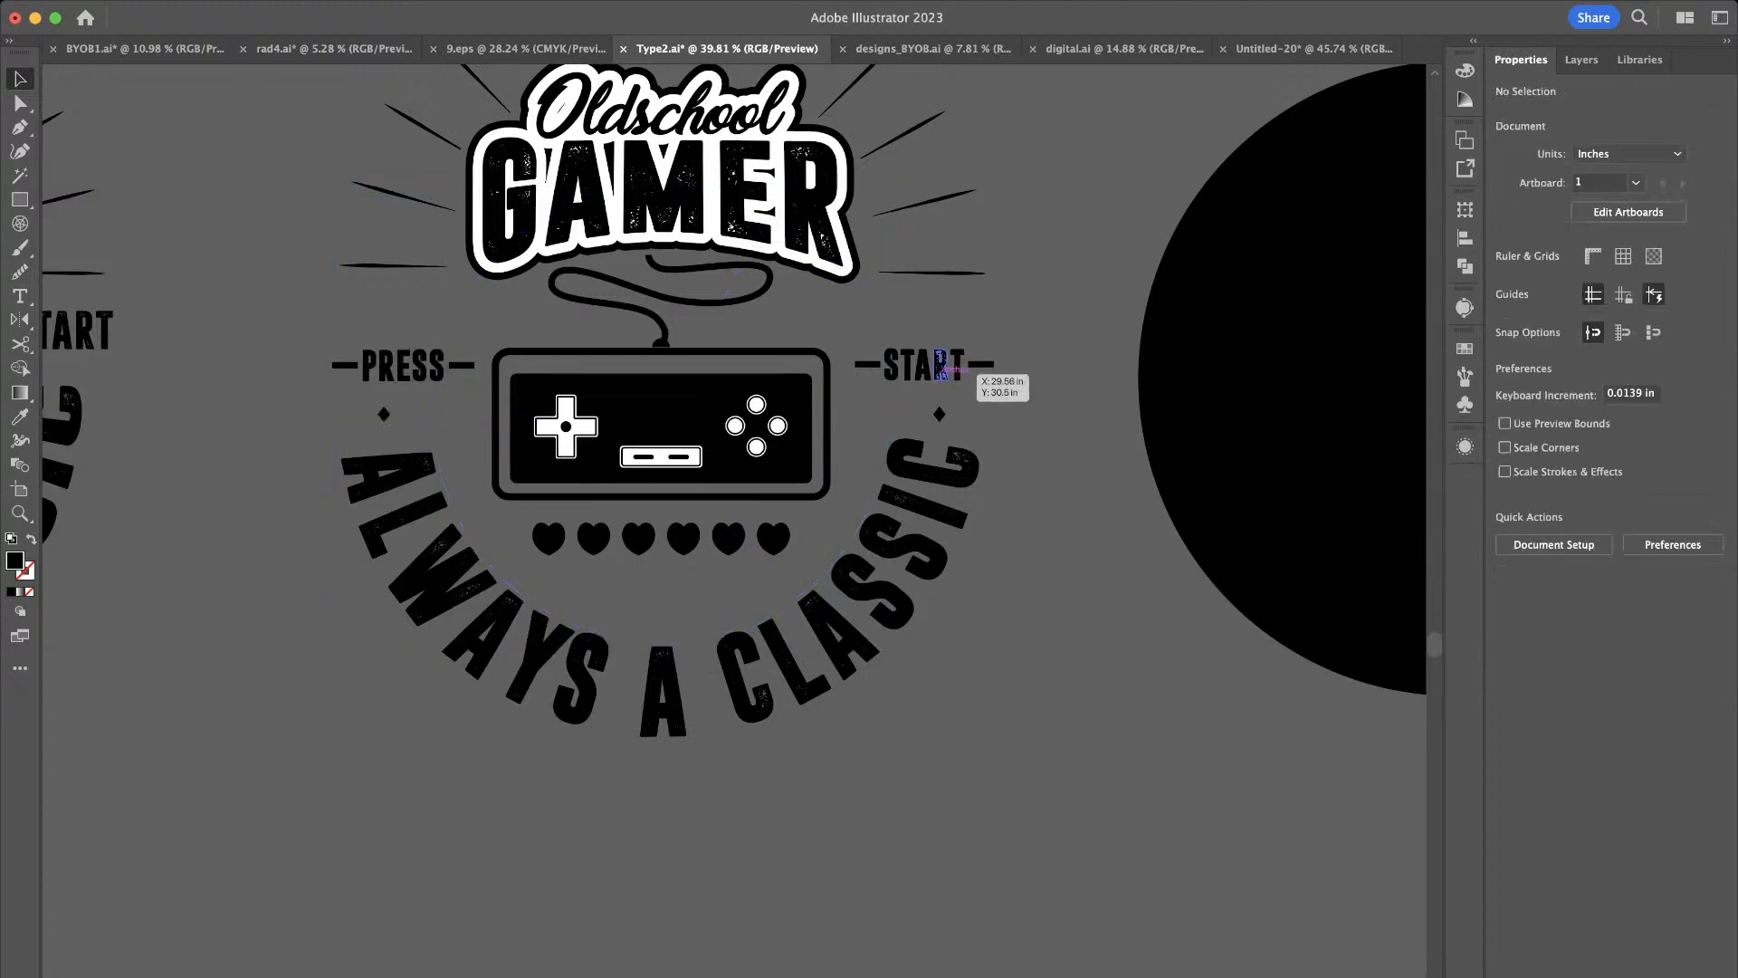
click(940, 362)
drag(409, 364, 409, 364)
shift+click(924, 365)
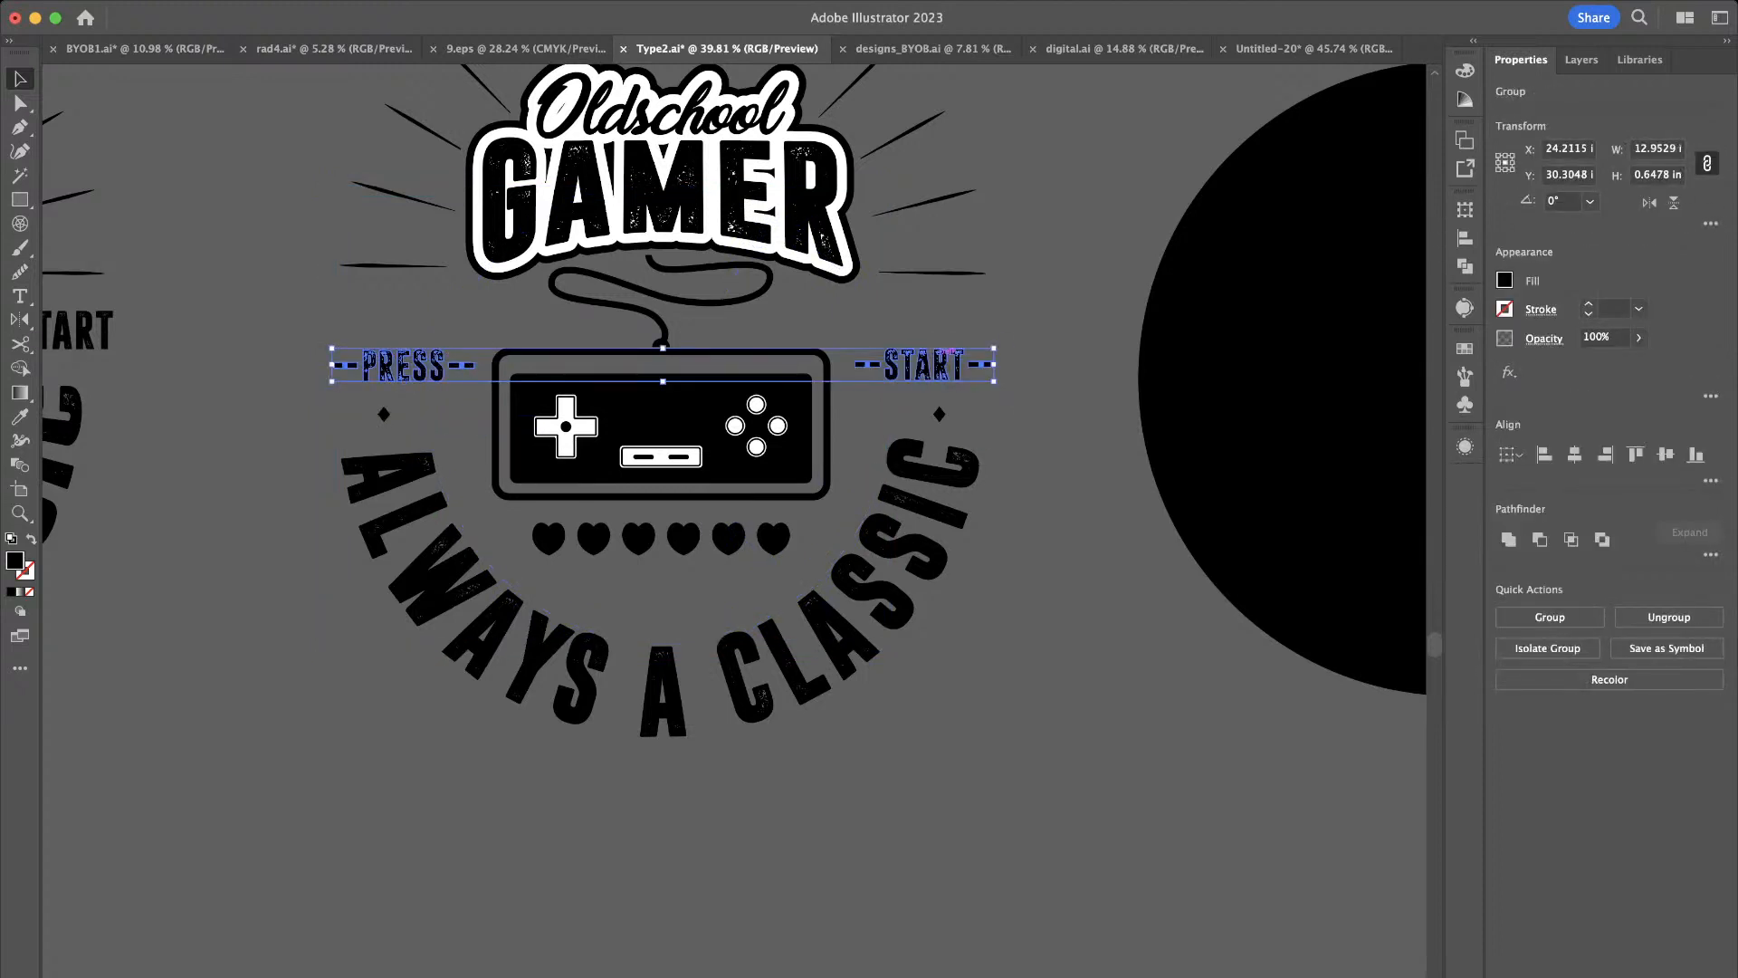
key(super+g)
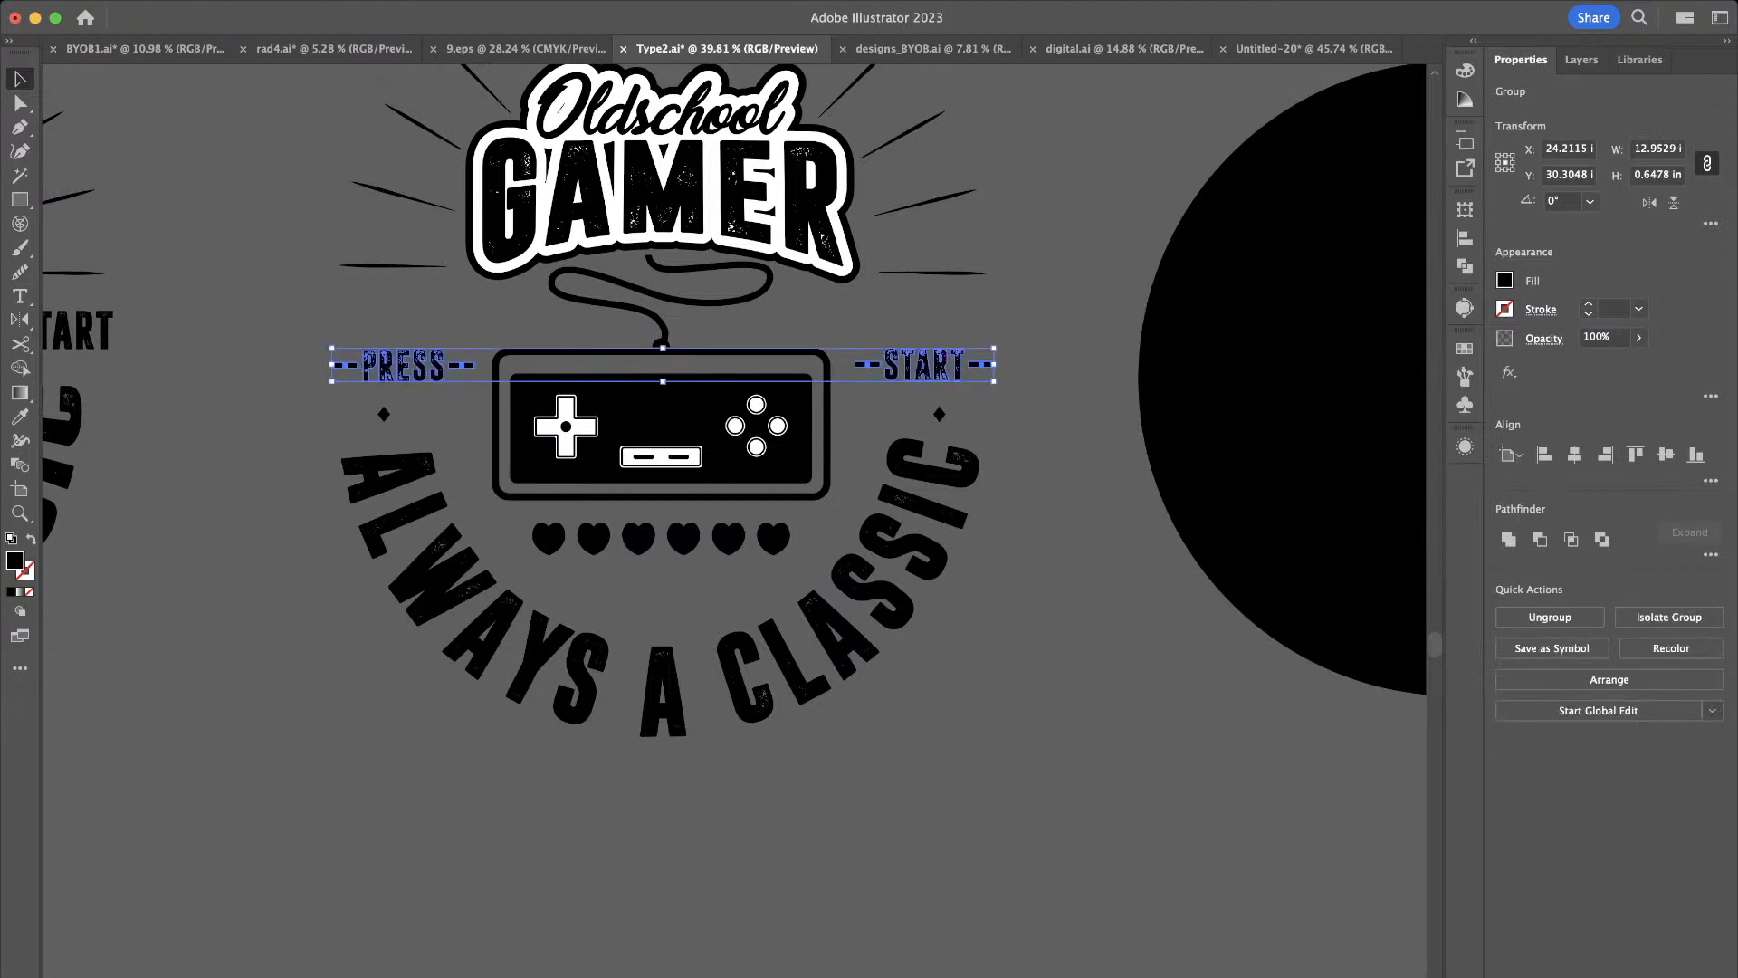
shift+click(939, 414)
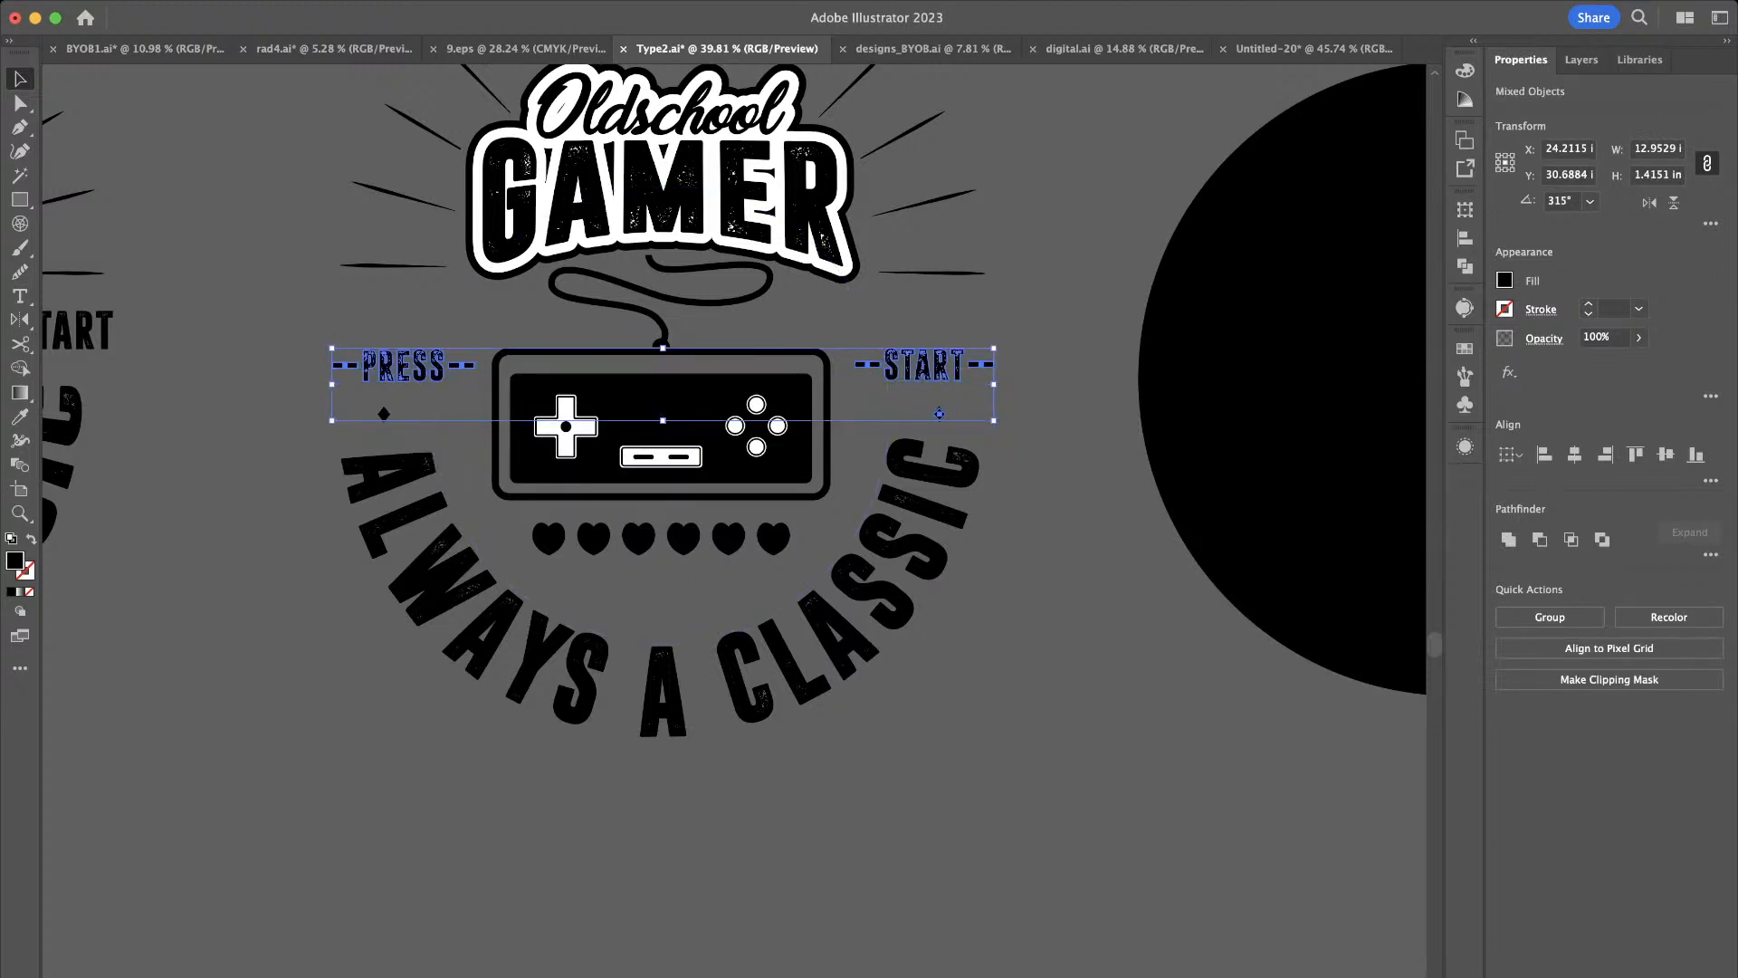
click(425, 443)
Group the two small diamonds with the curved ALWAYS A CLASSIC text
click(384, 414)
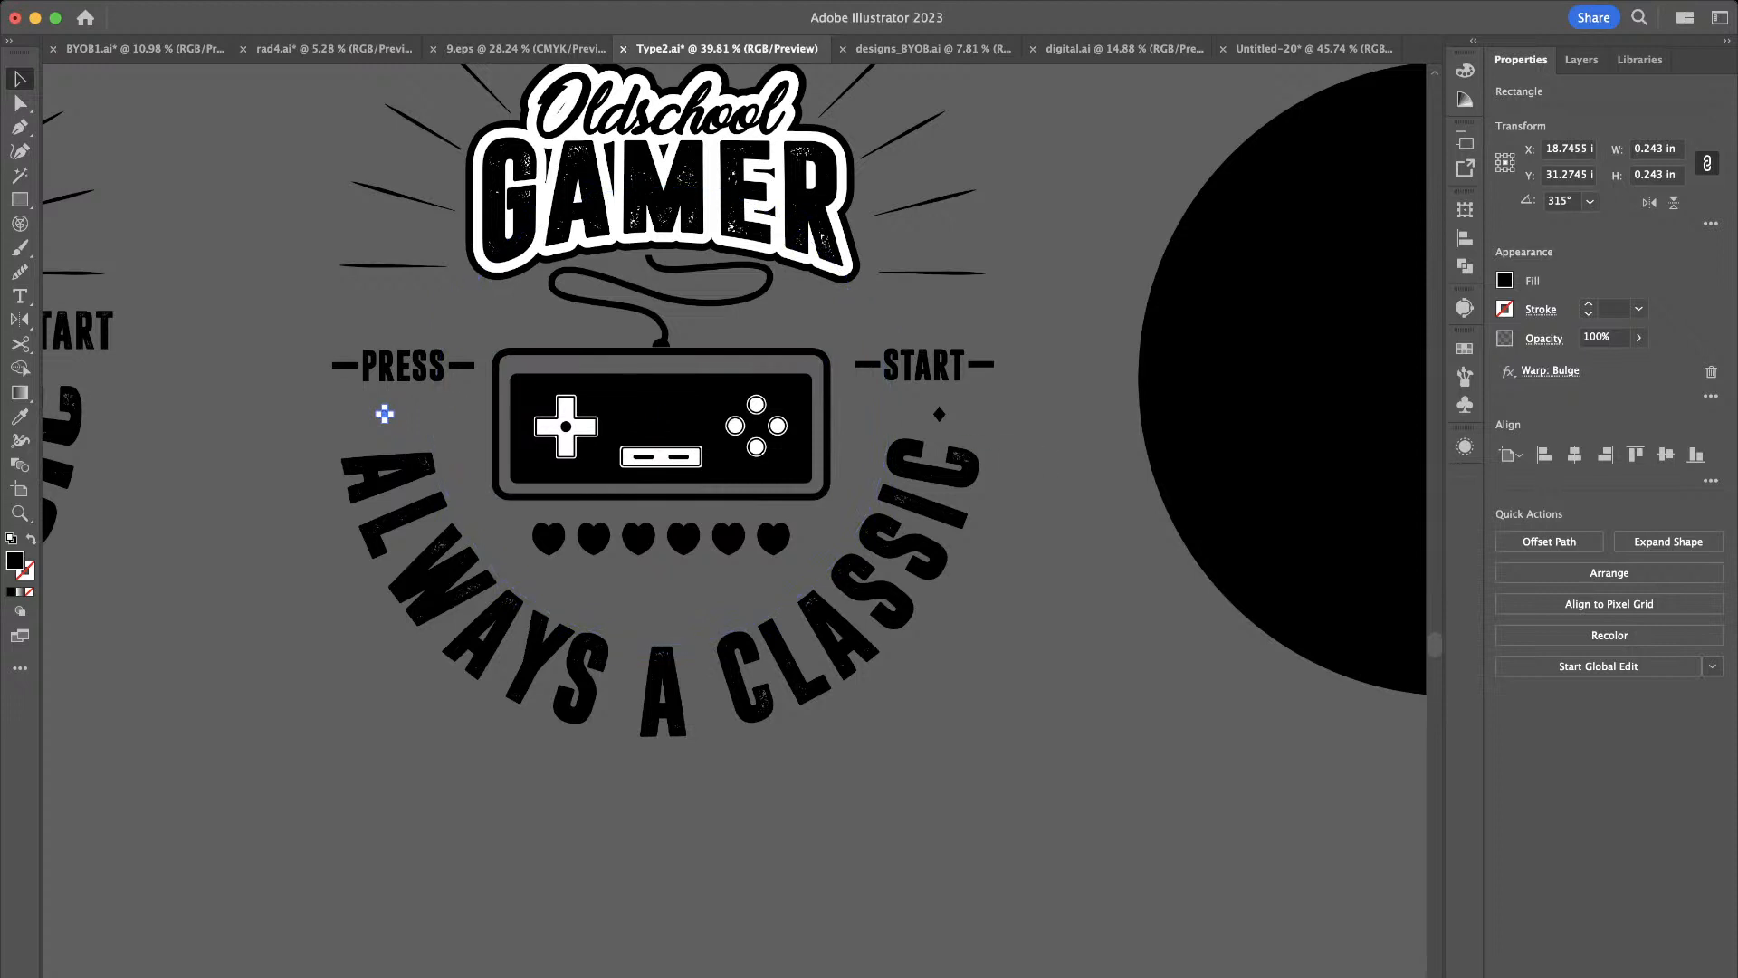
shift+click(940, 414)
shift+click(932, 464)
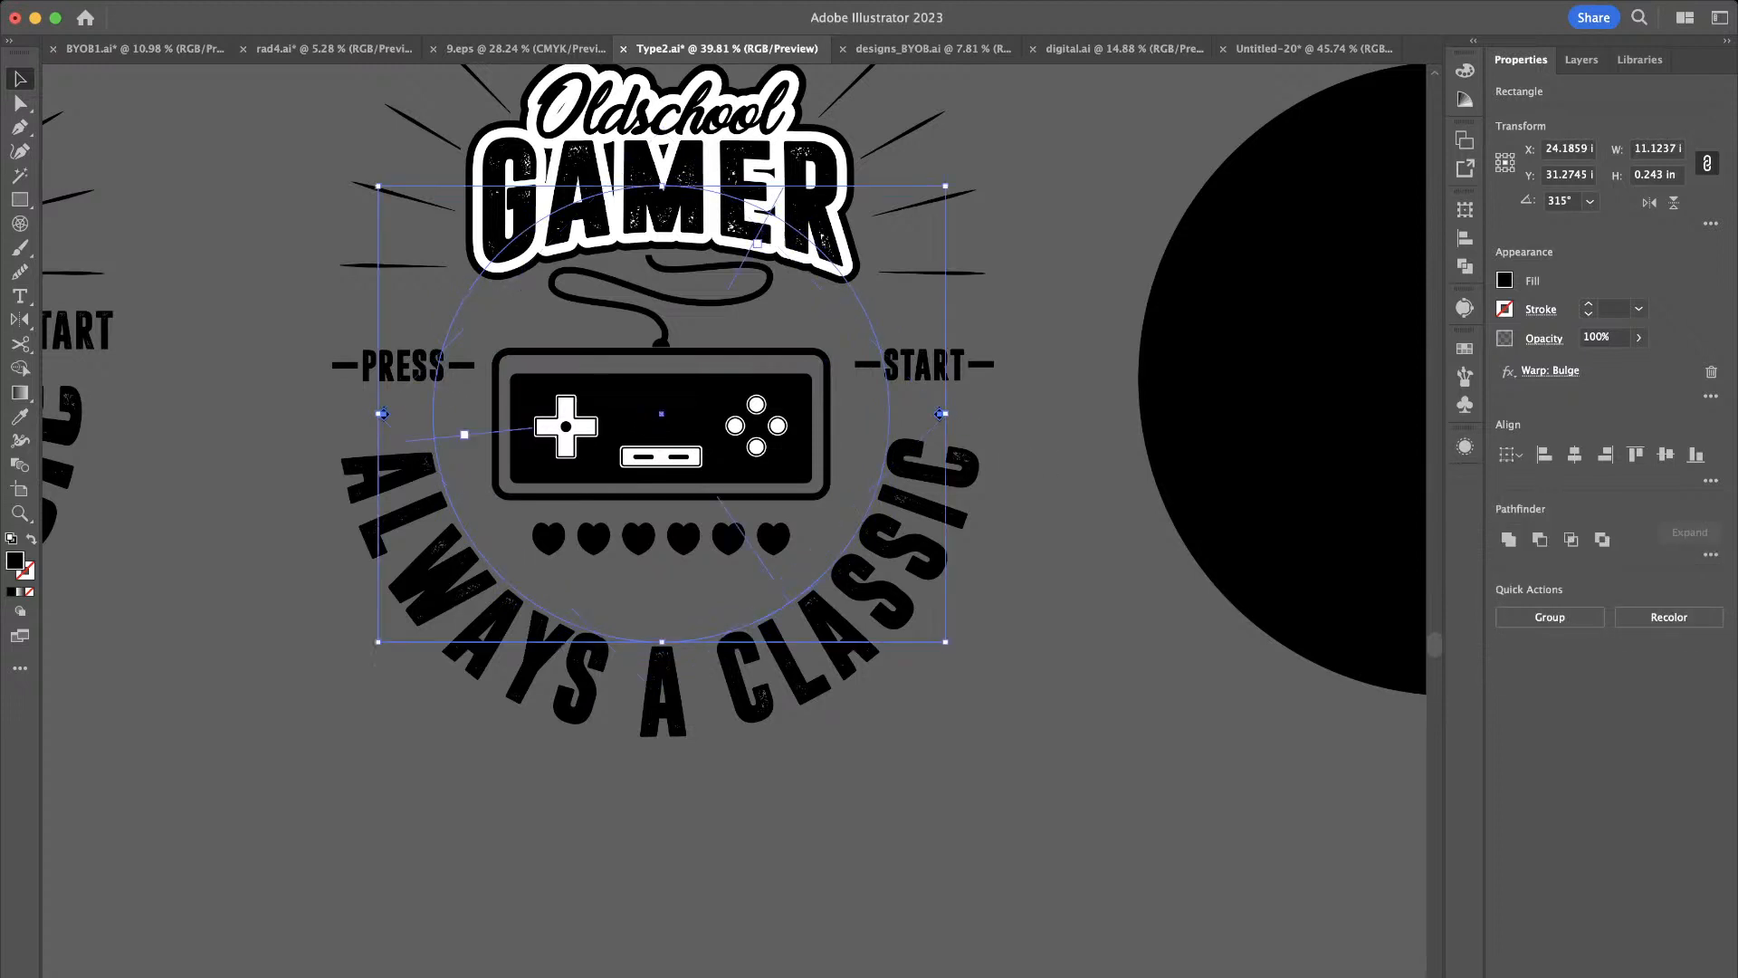
key(super+g)
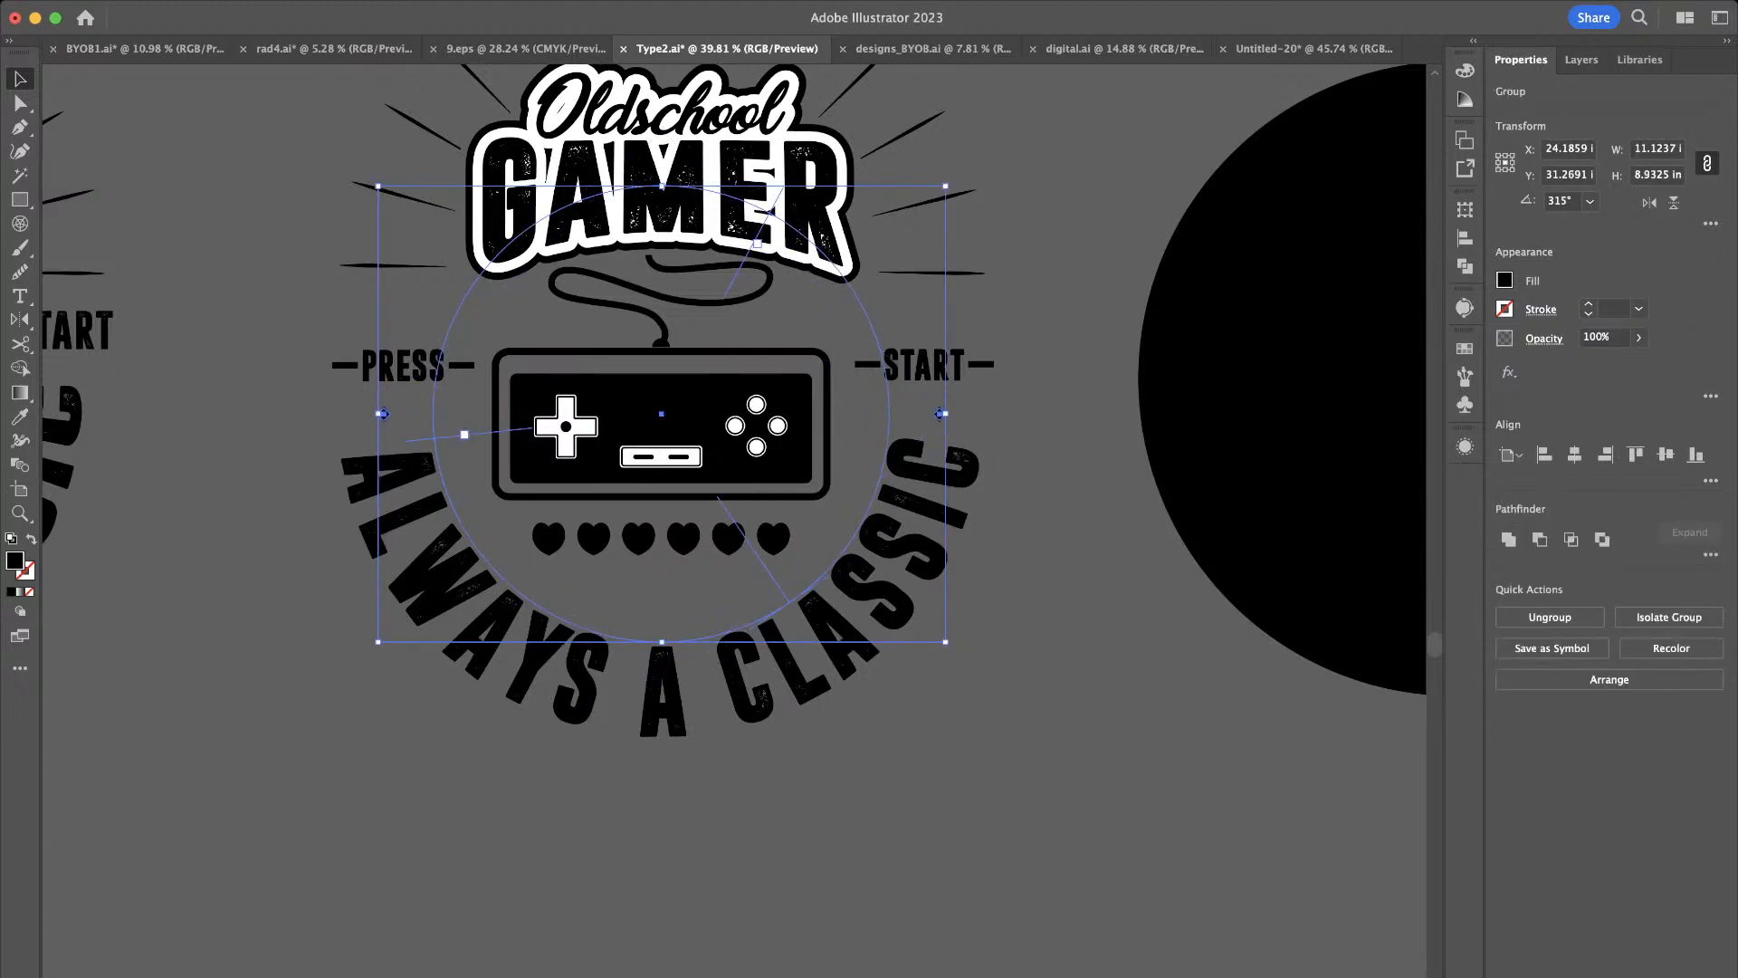
Move the PRESS and START group together with the diamonds and curved slogan up about 0.83 in, and clear the selection
shift+click(977, 364)
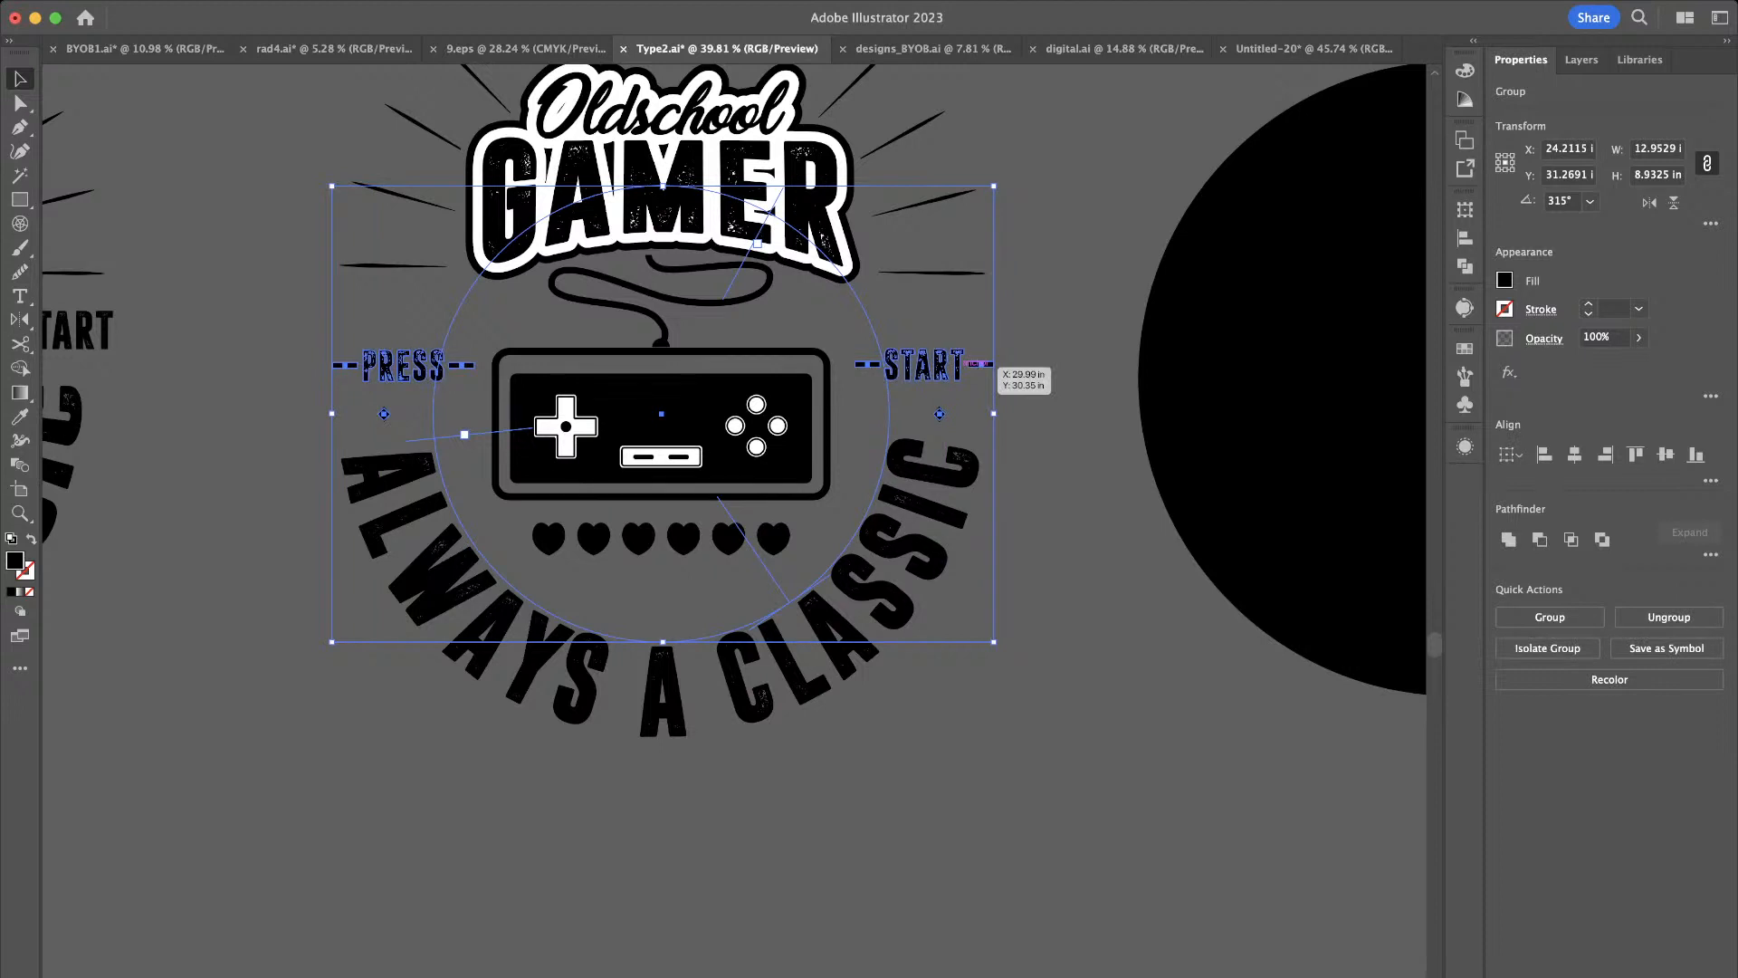
key(shift+Up)
key(shift+Up)
key(shift+Up)
key(shift+Up)
key(shift+Up)
key(shift+Up)
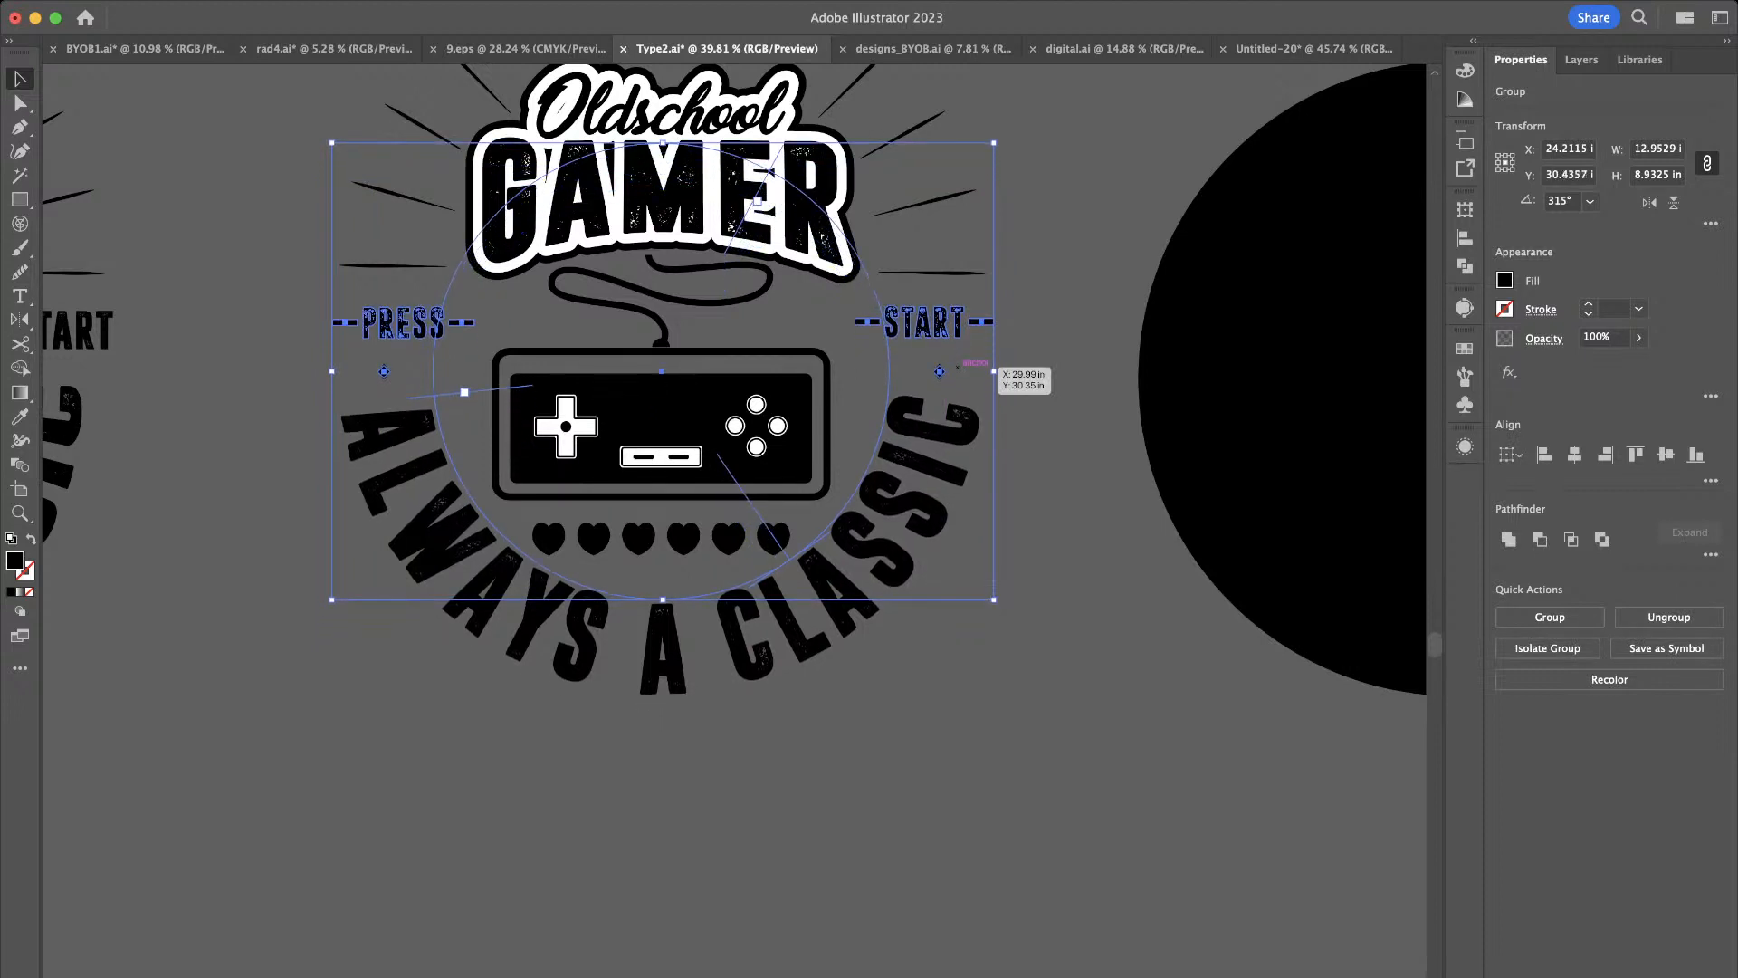
click(1022, 389)
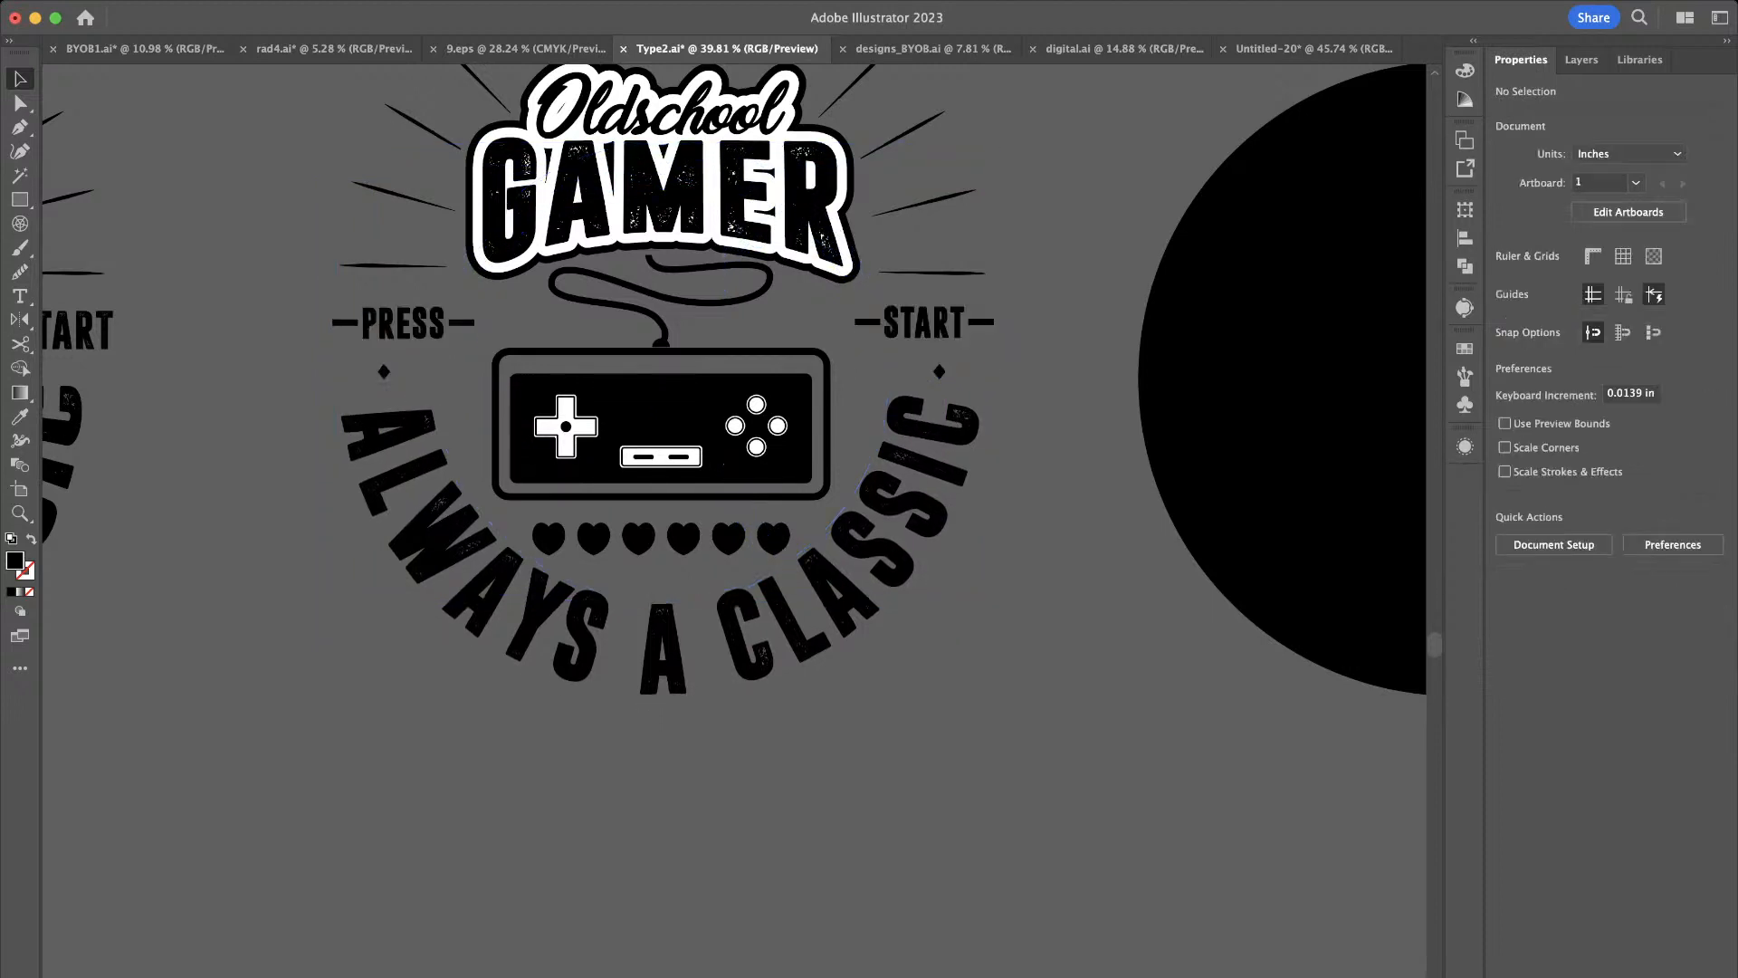
Scale the row of hearts down to about 3.87 in wide, position it centred just below the controller, and clear the selection
scroll(600, 574, up, 5)
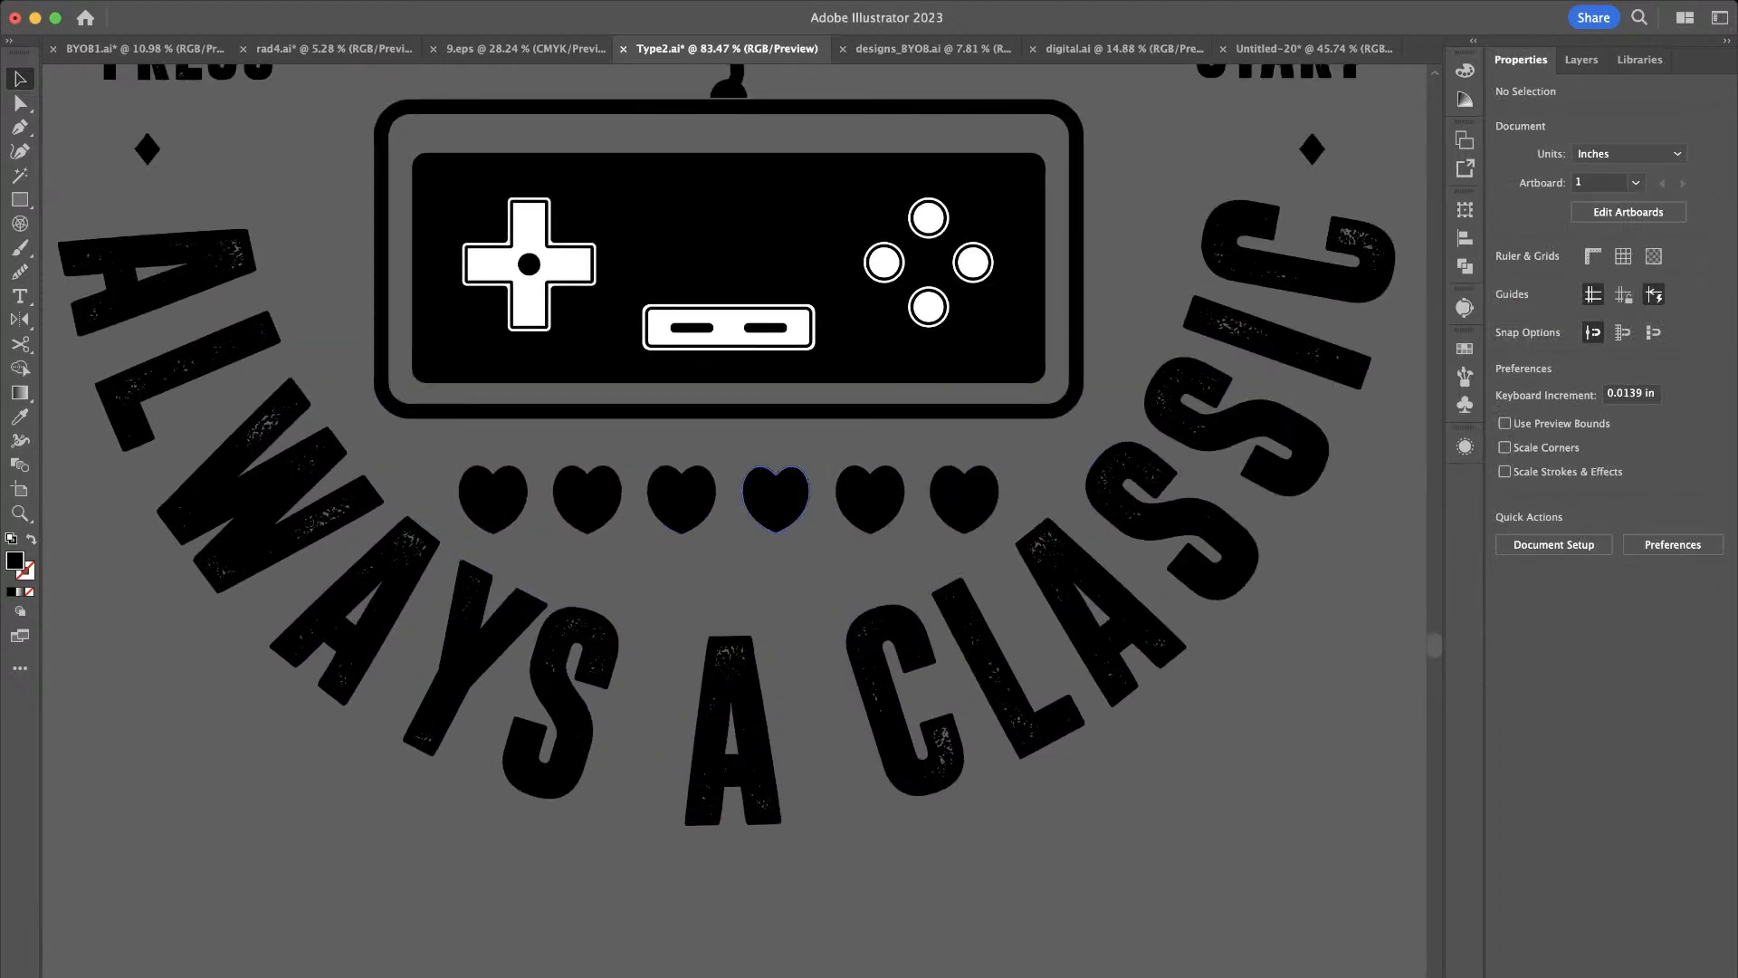
click(775, 499)
drag(997, 466, 958, 457)
key(Down)
key(Down)
key(Down)
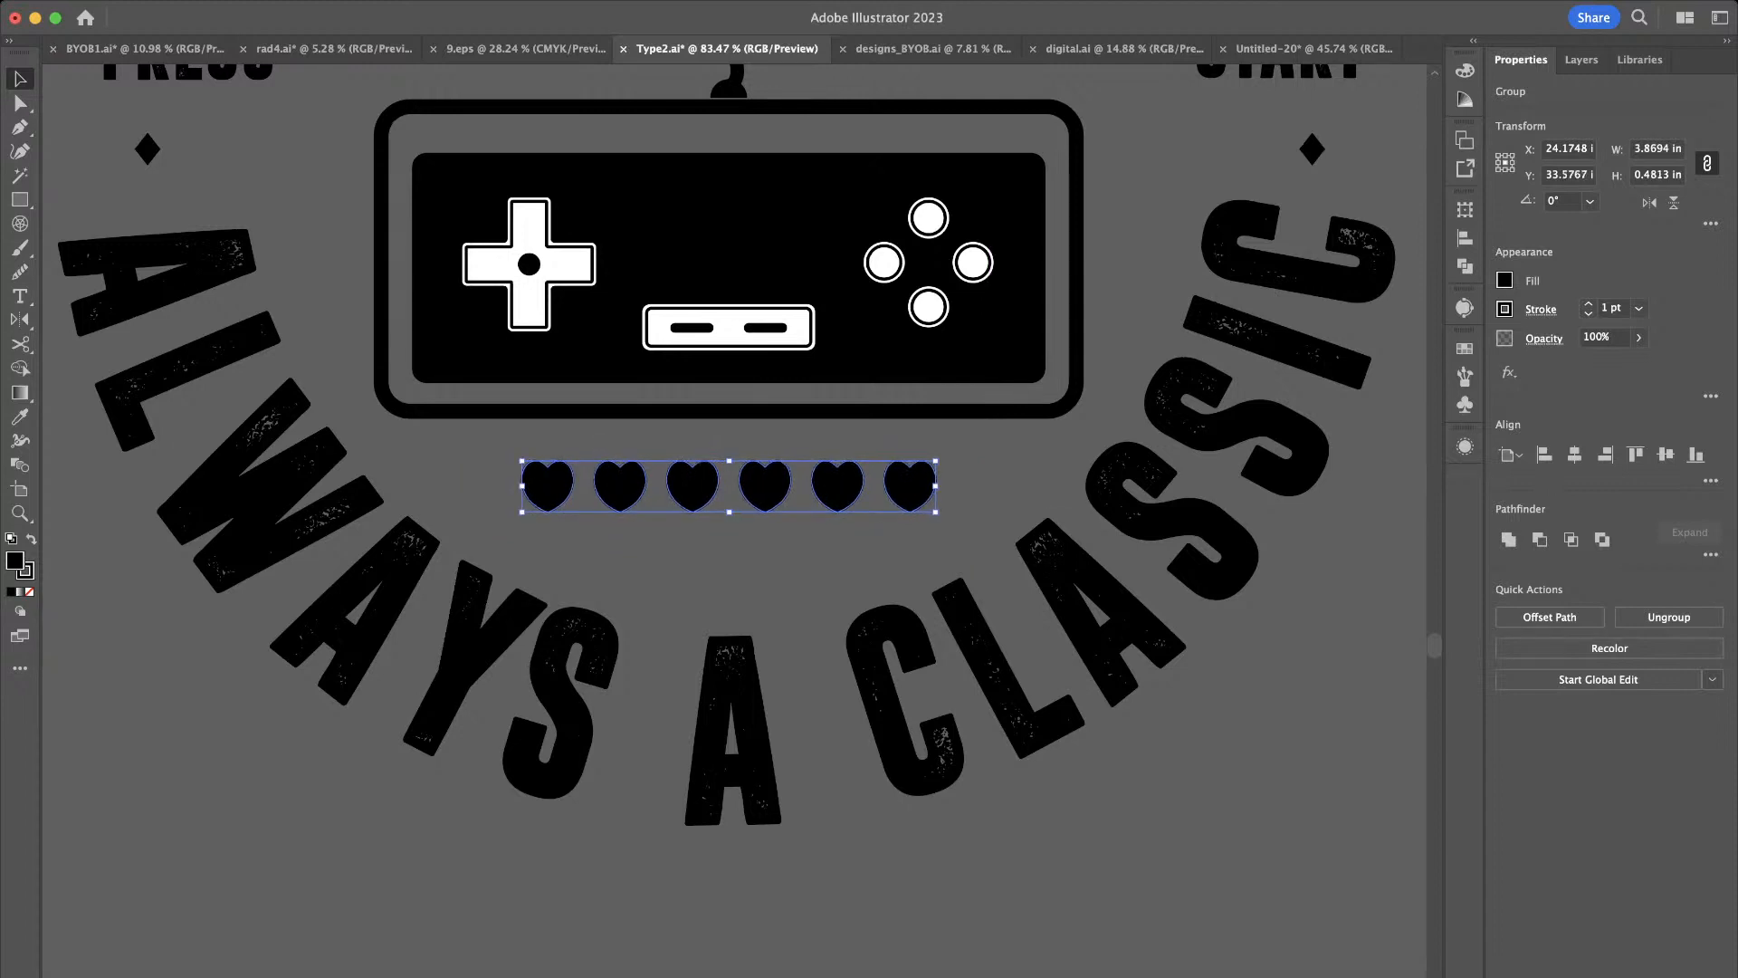
click(1007, 473)
scroll(1008, 472, down, 5)
scroll(610, 696, down, 3)
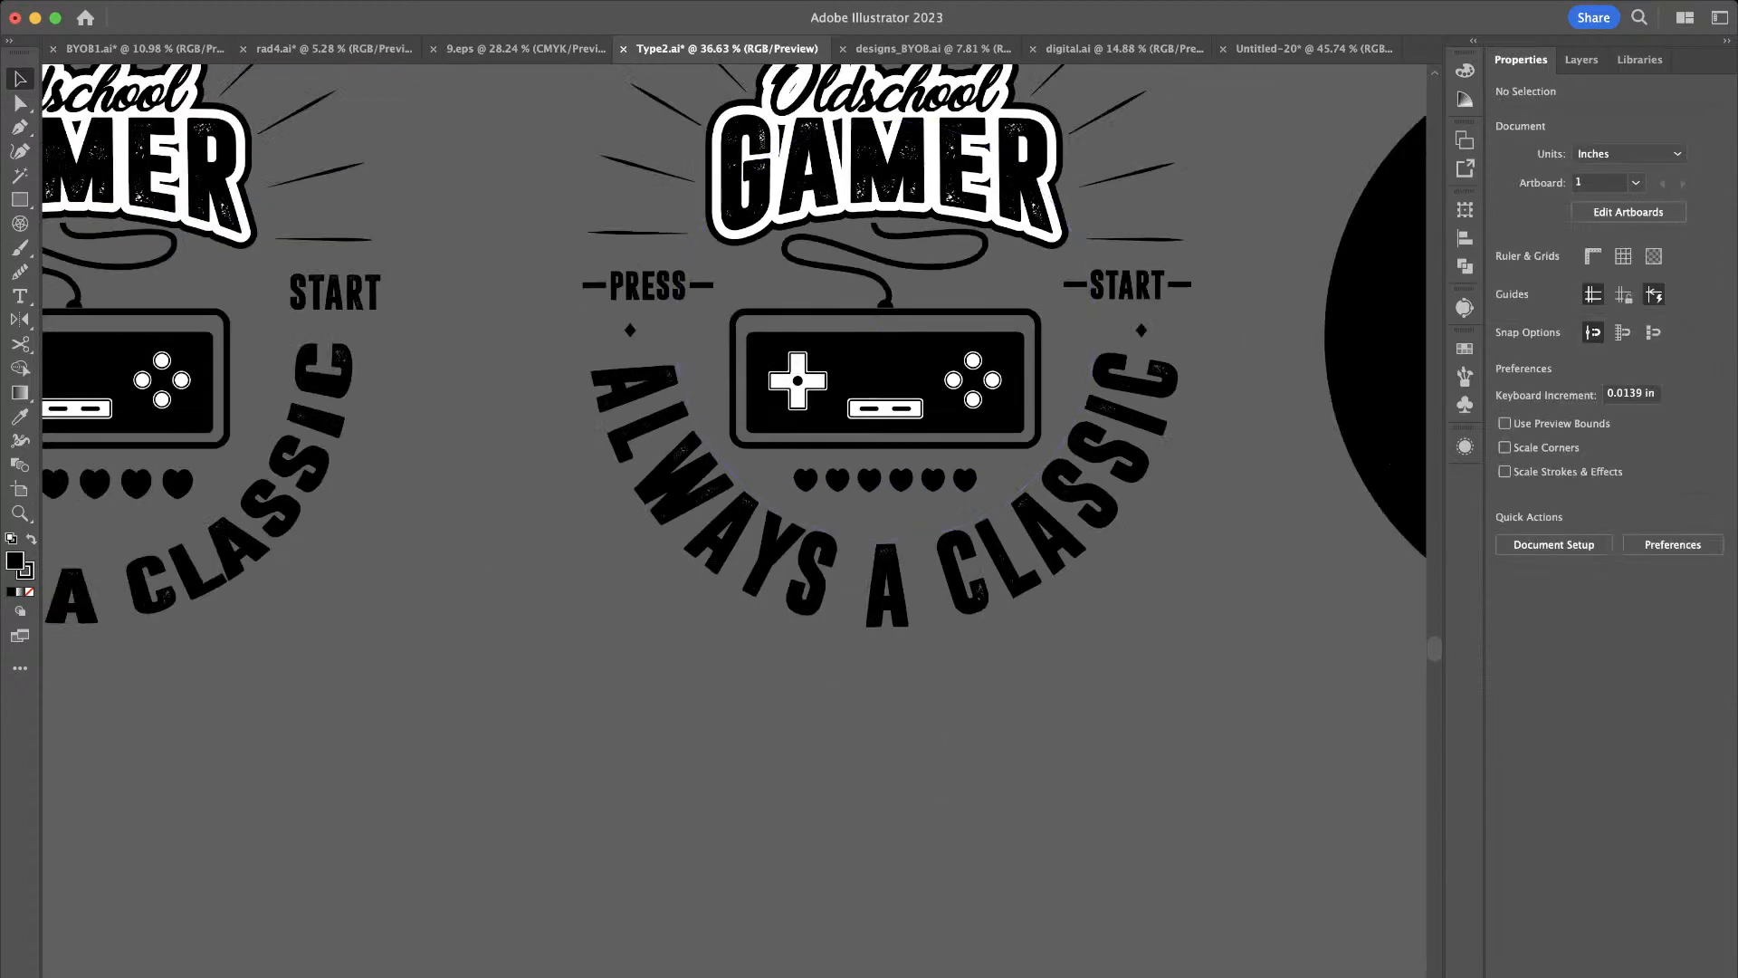
Copy the finished Oldschool Gamer badge with its rays, controller, lettering and curved slogan into a new document
scroll(734, 417, up, 2)
scroll(733, 416, right, 1)
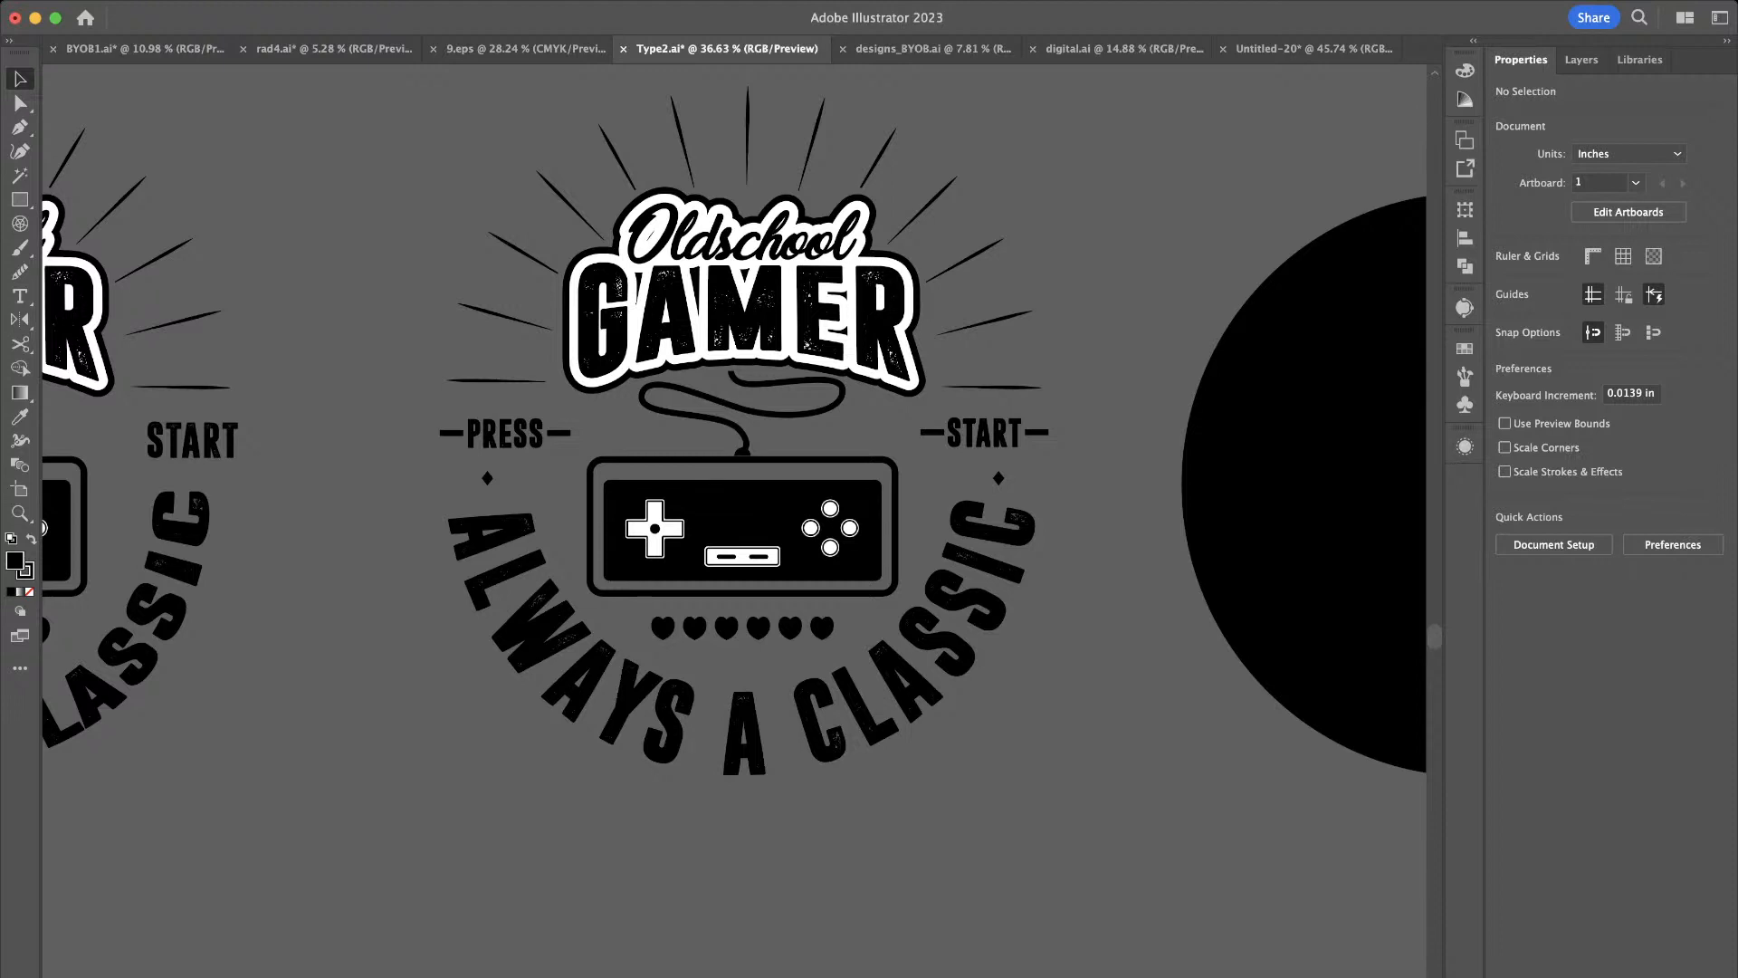
scroll(1027, 724, down, 1)
drag(1038, 856, 568, 297)
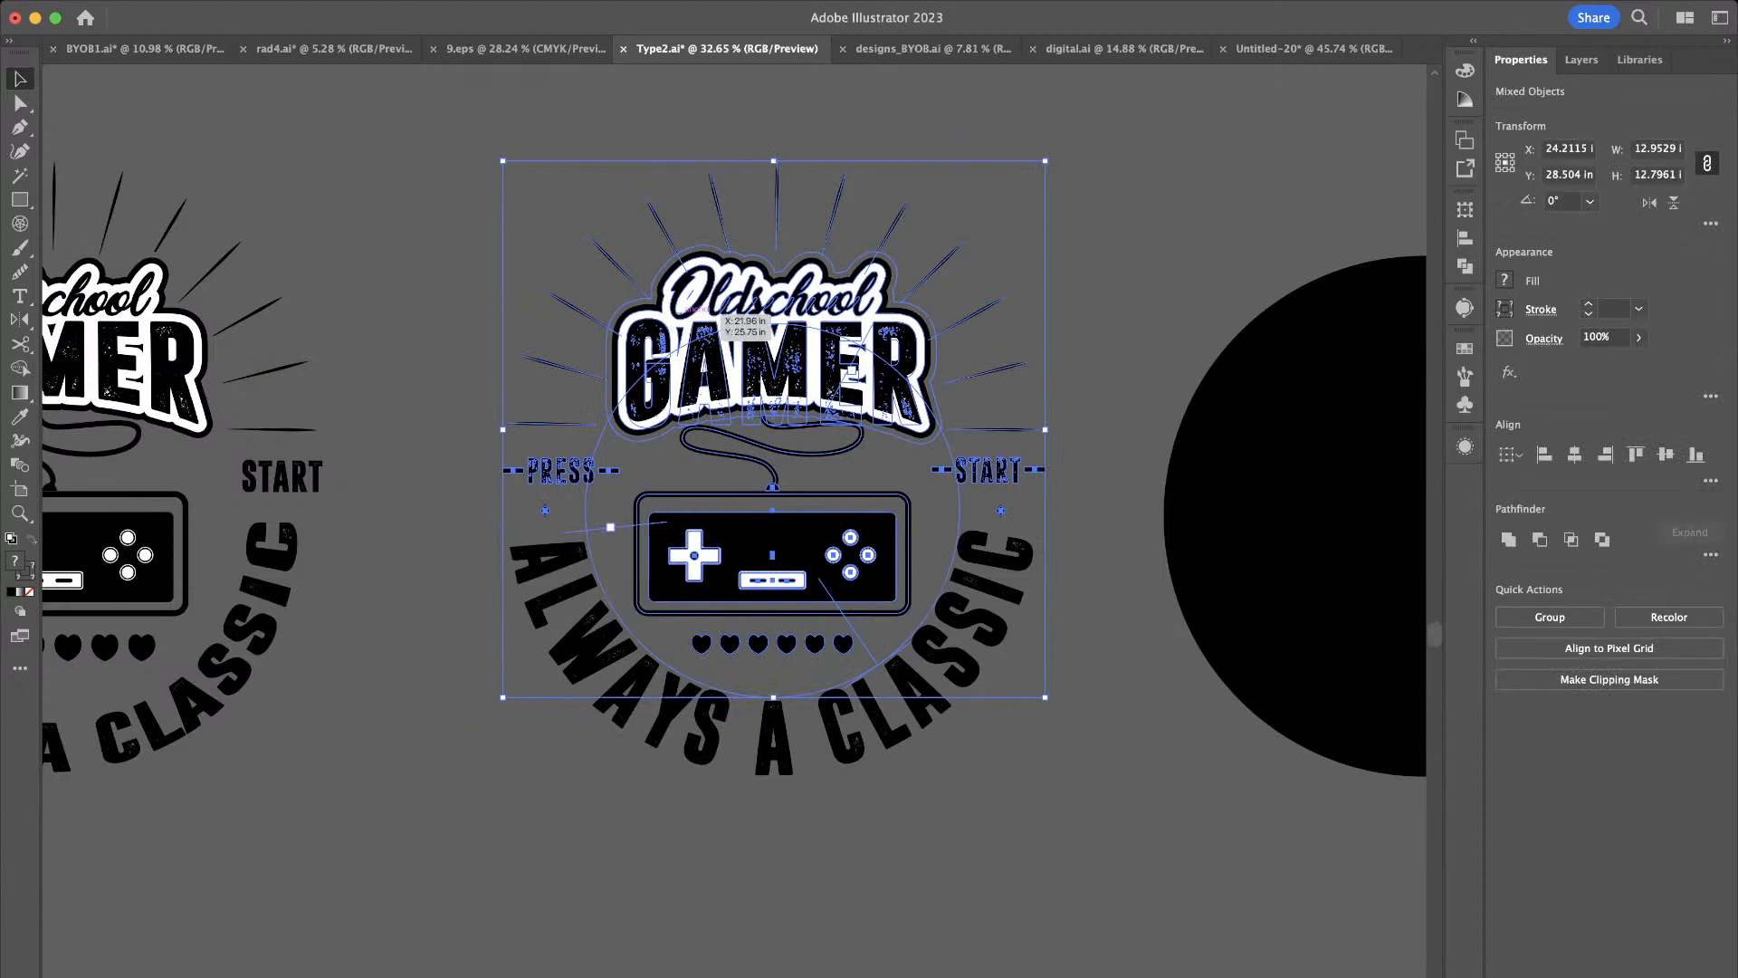
key(super+c)
key(super+n)
key(super+v)
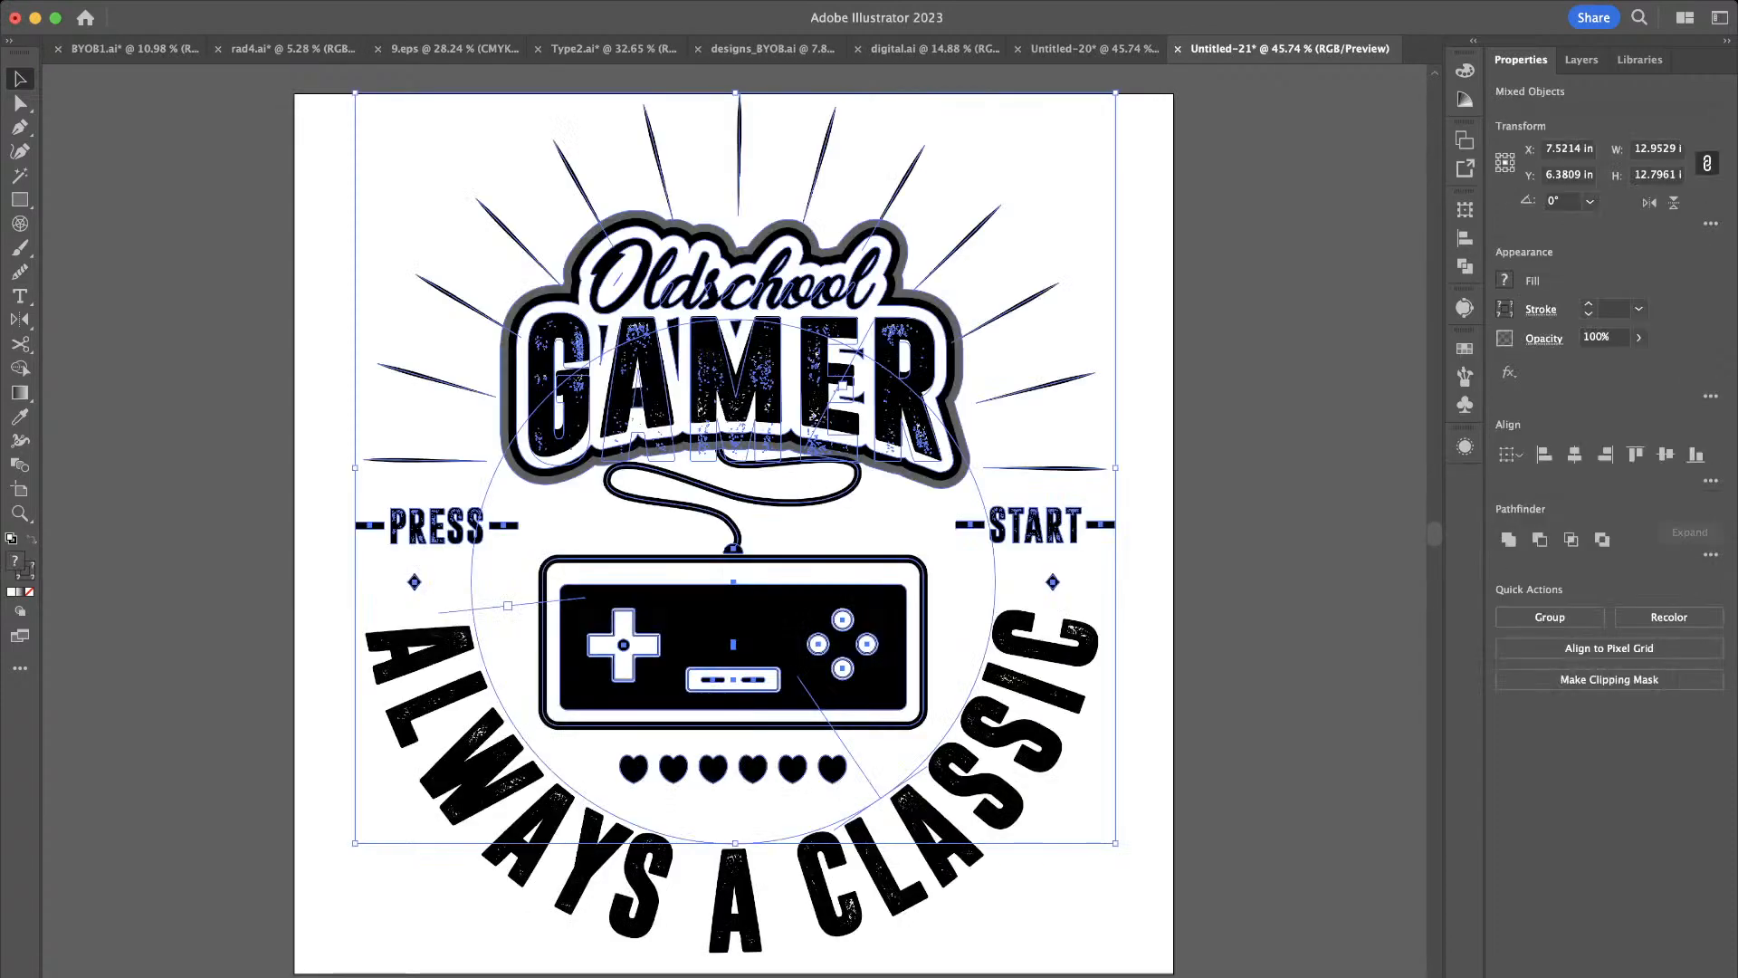
Group all of the pasted badge artwork into one object
scroll(1060, 430, down, 5)
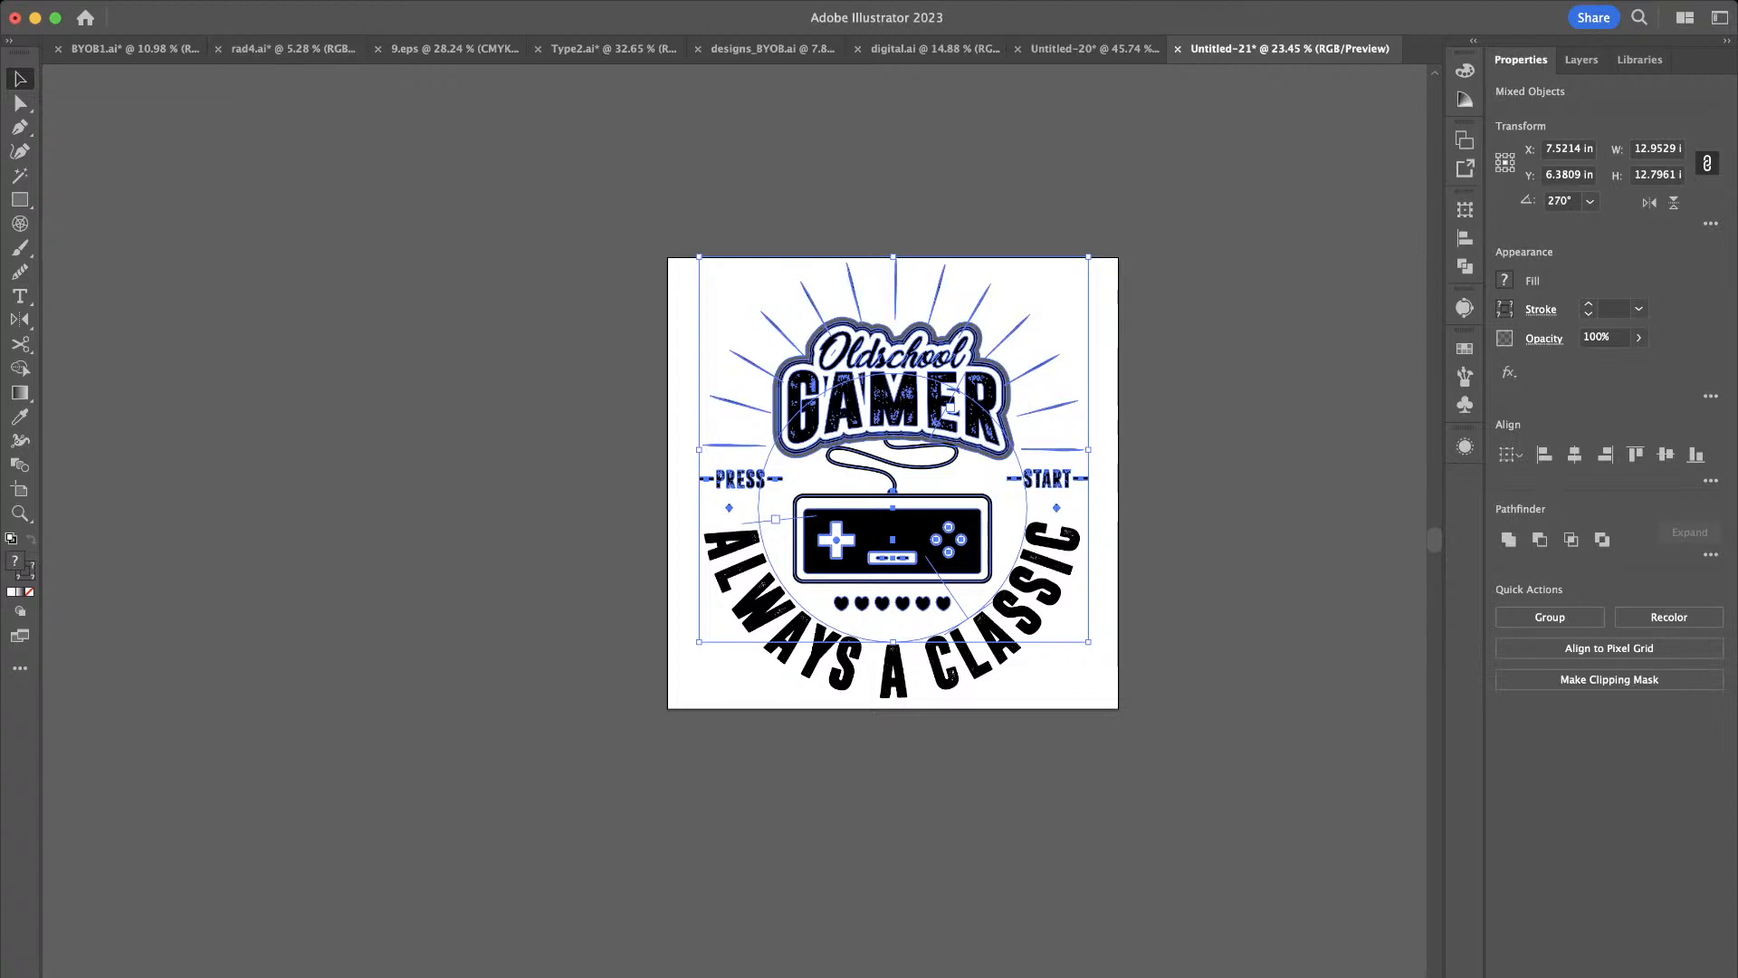
key(super+g)
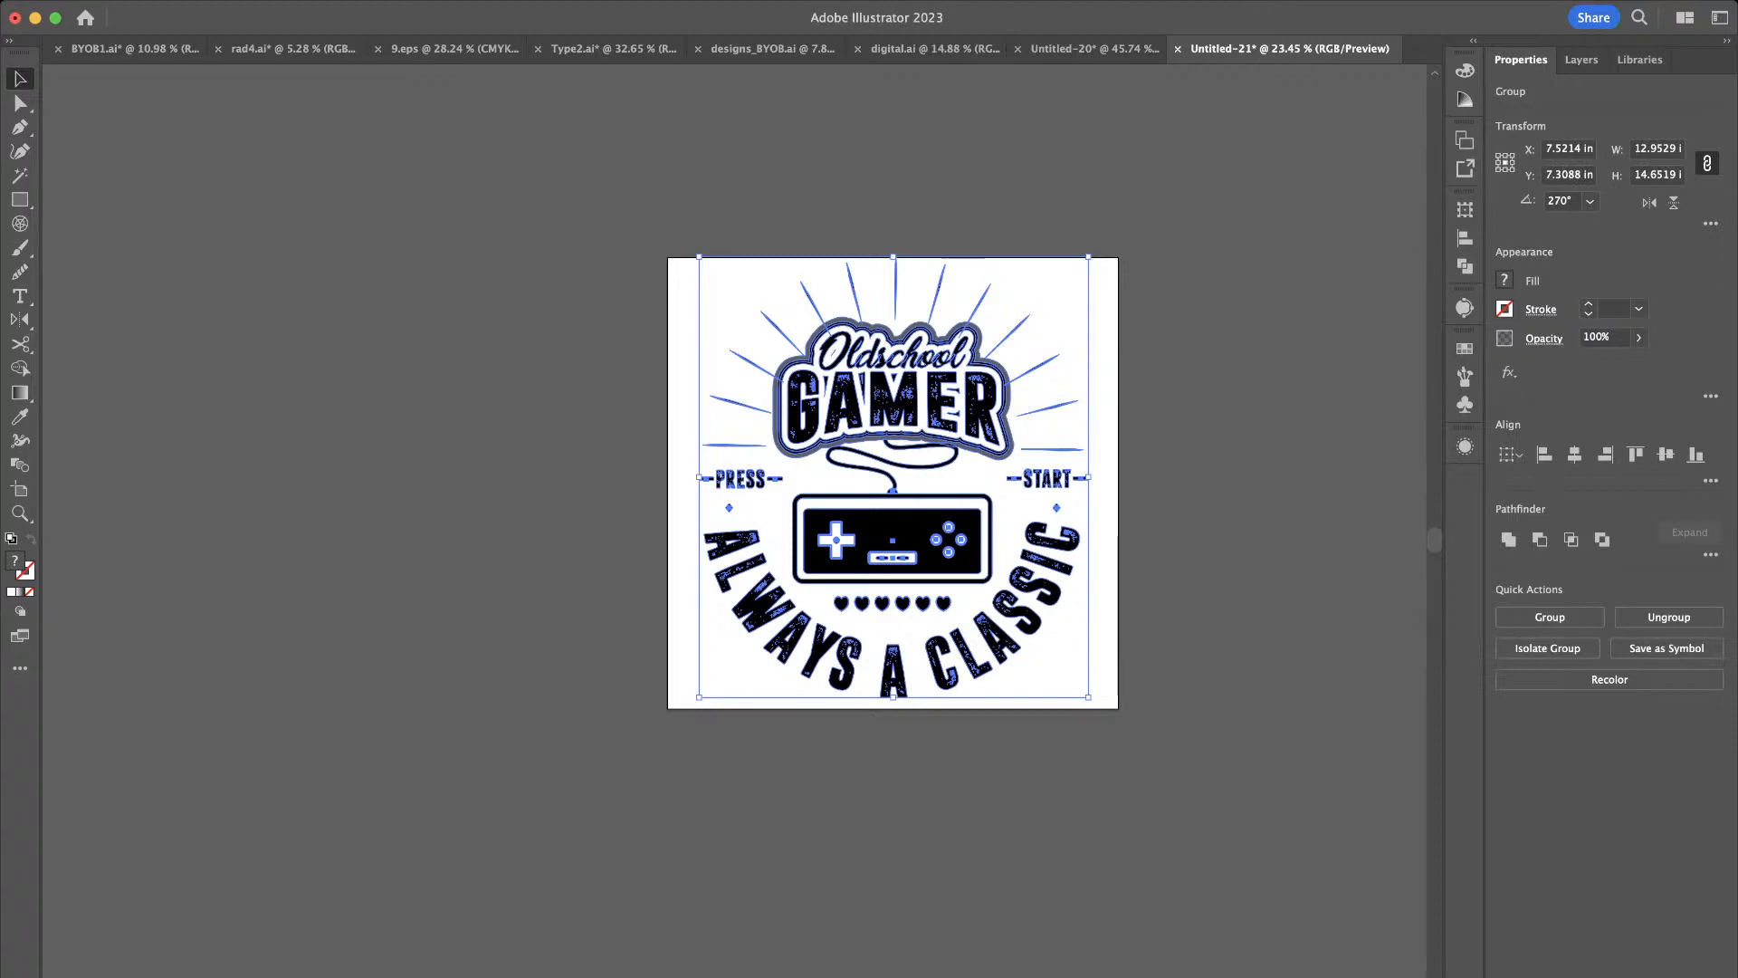
key(super+shift+a)
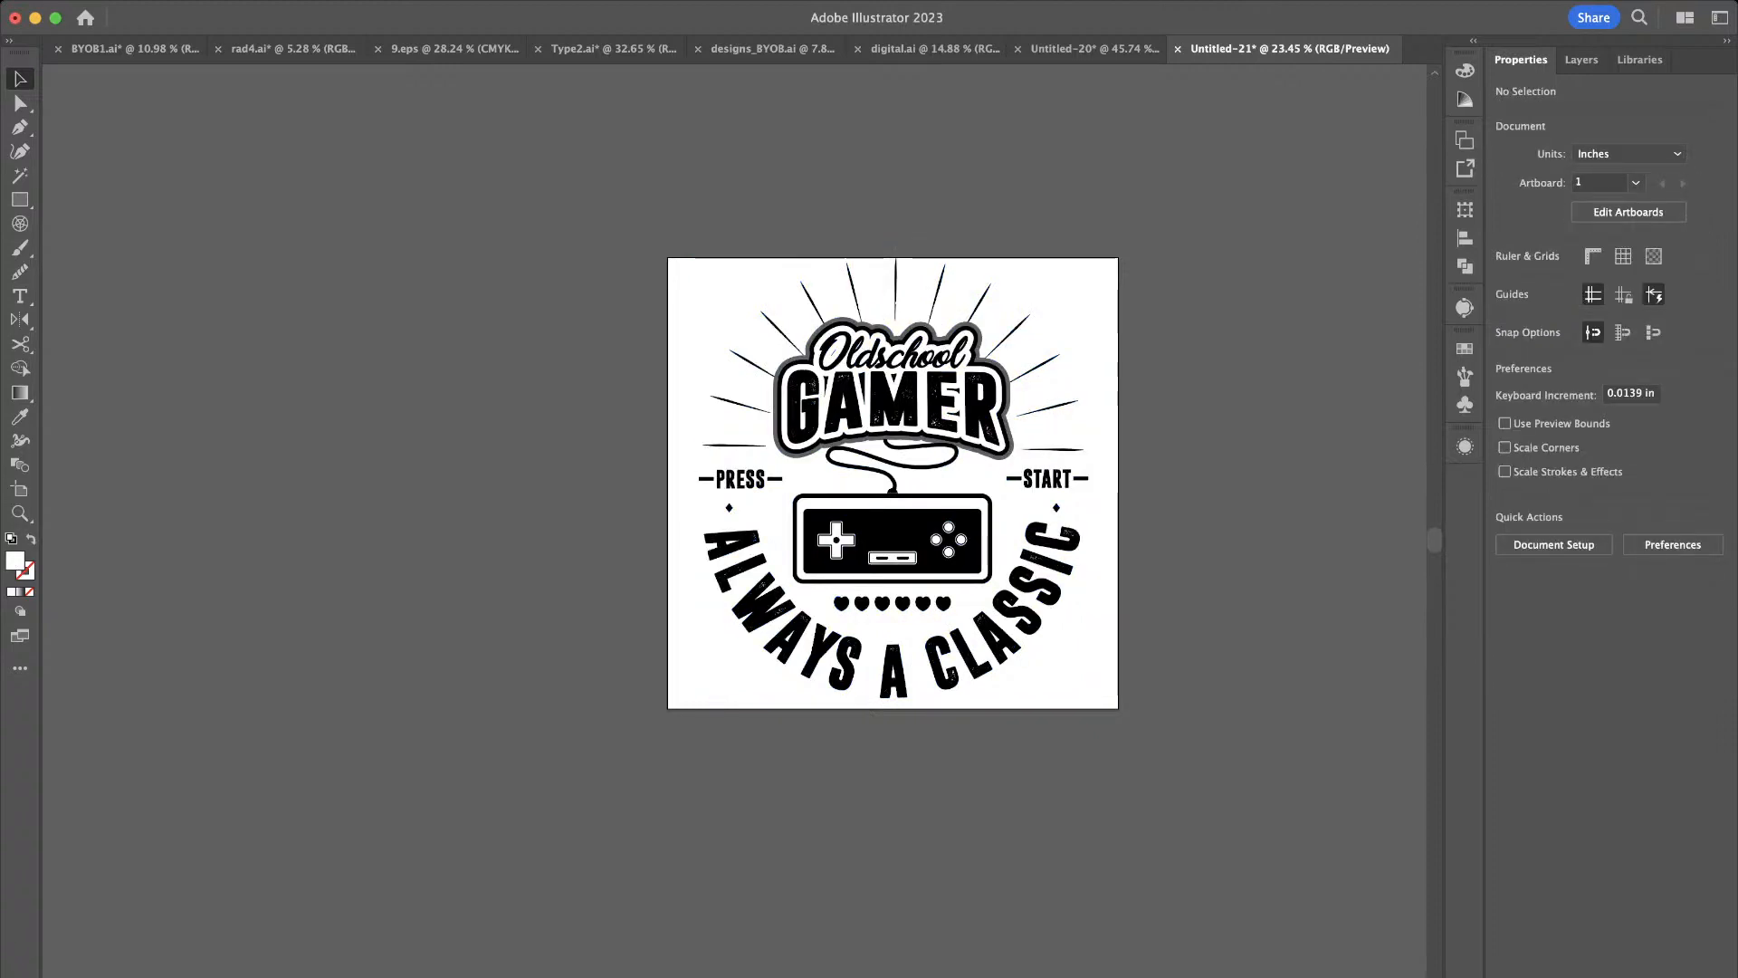
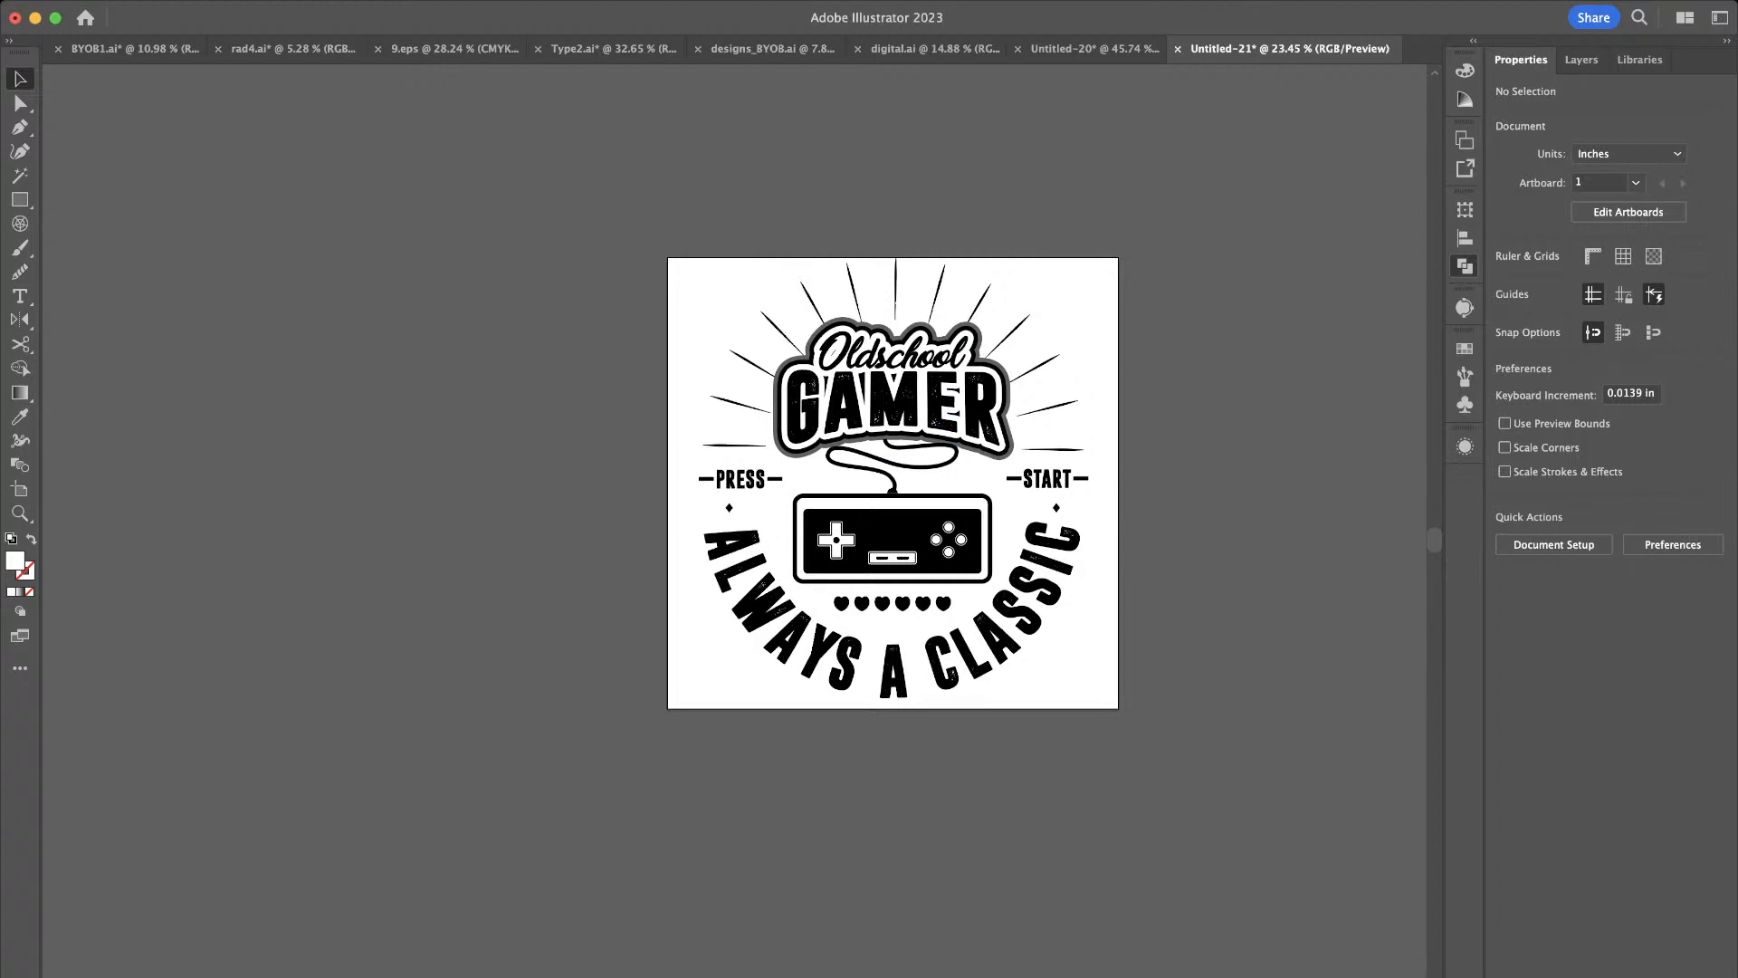
key(super+a)
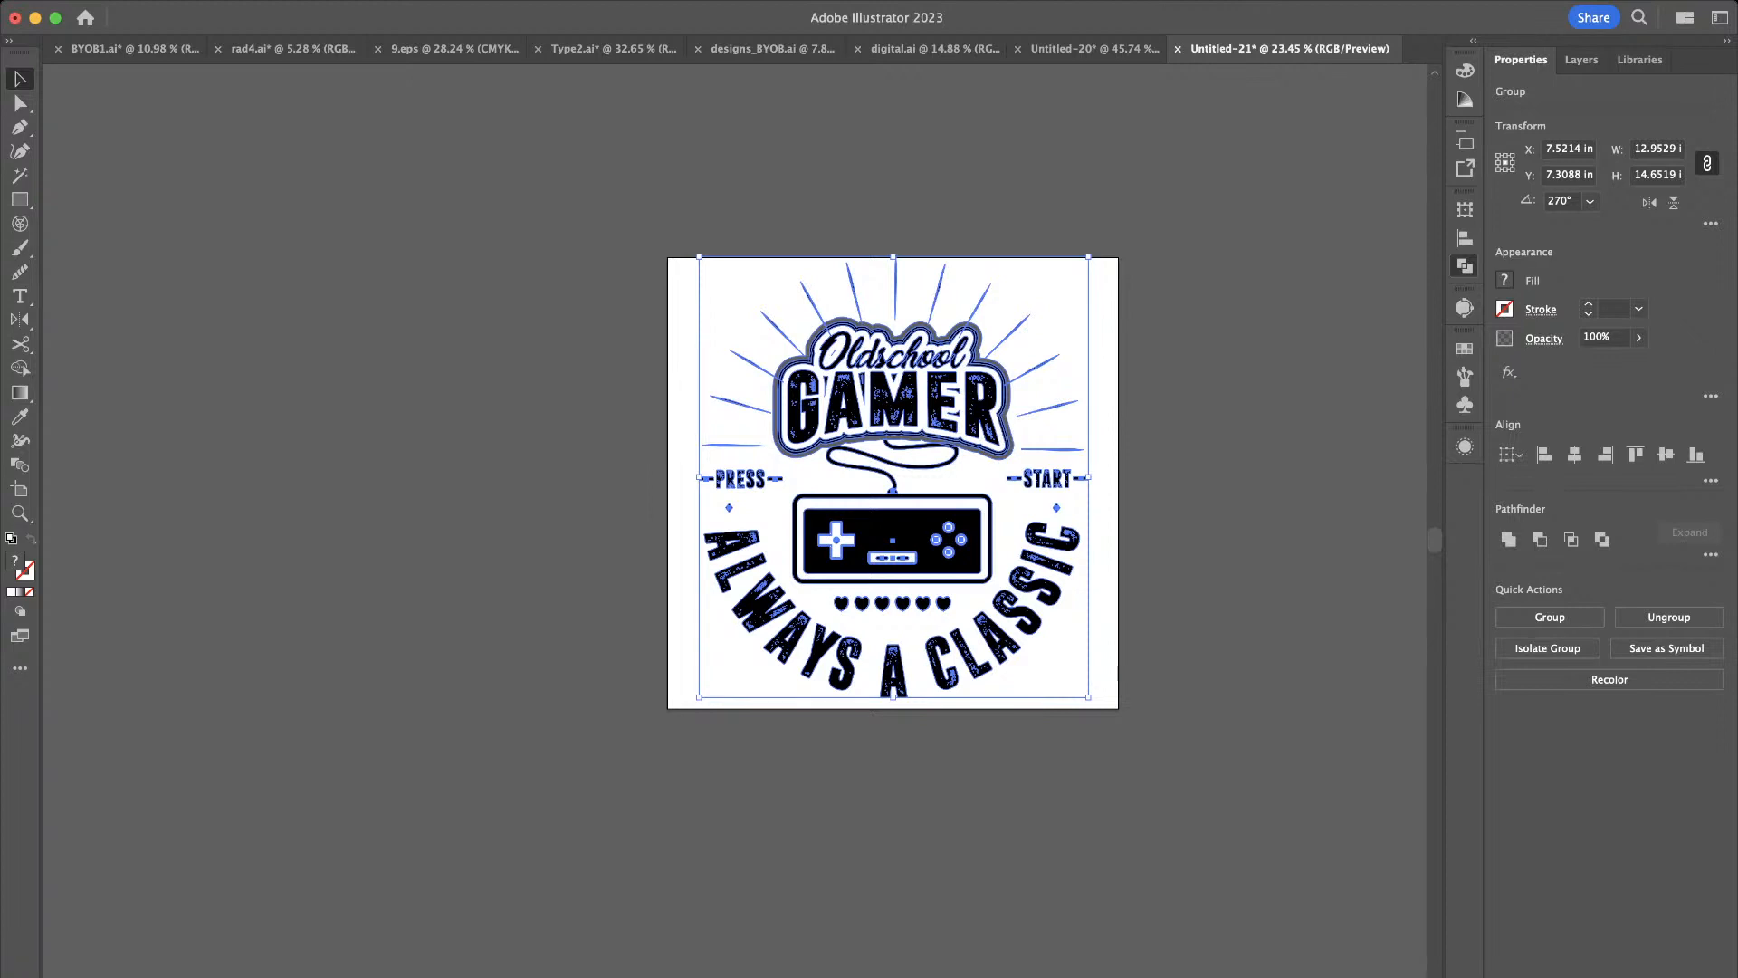
key(super+g)
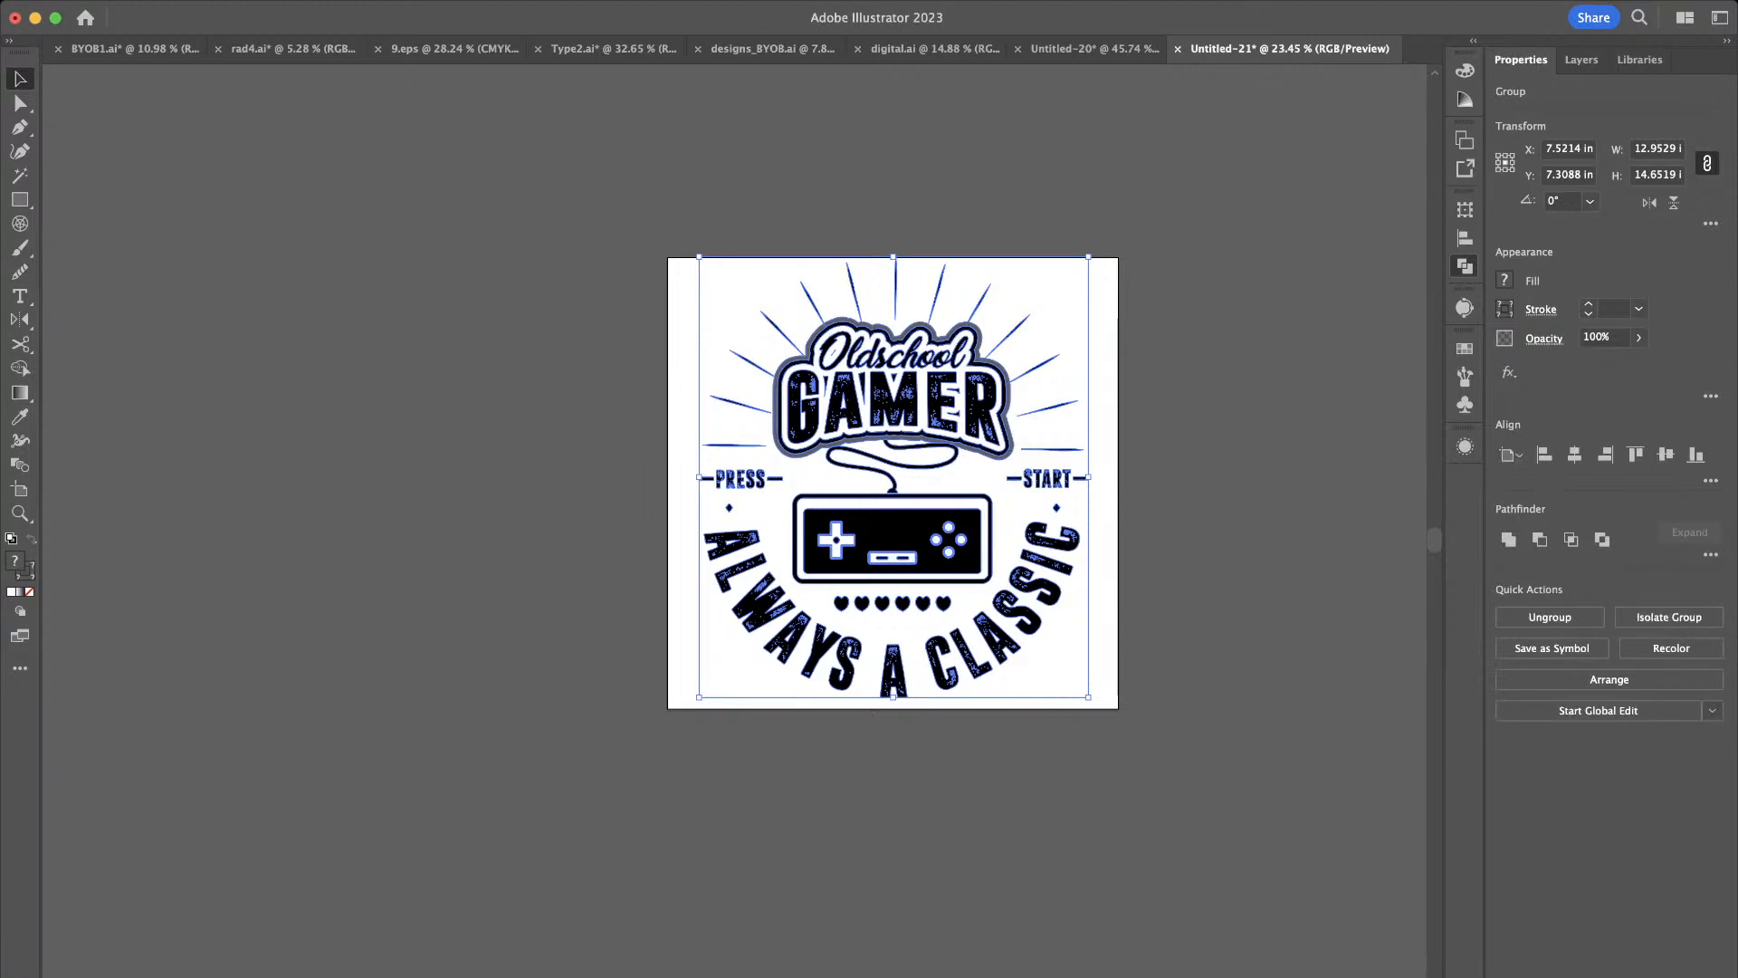
Select the grey outer outline around the Oldschool Gamer lettering with the Magic Wand tool and delete it
key(y)
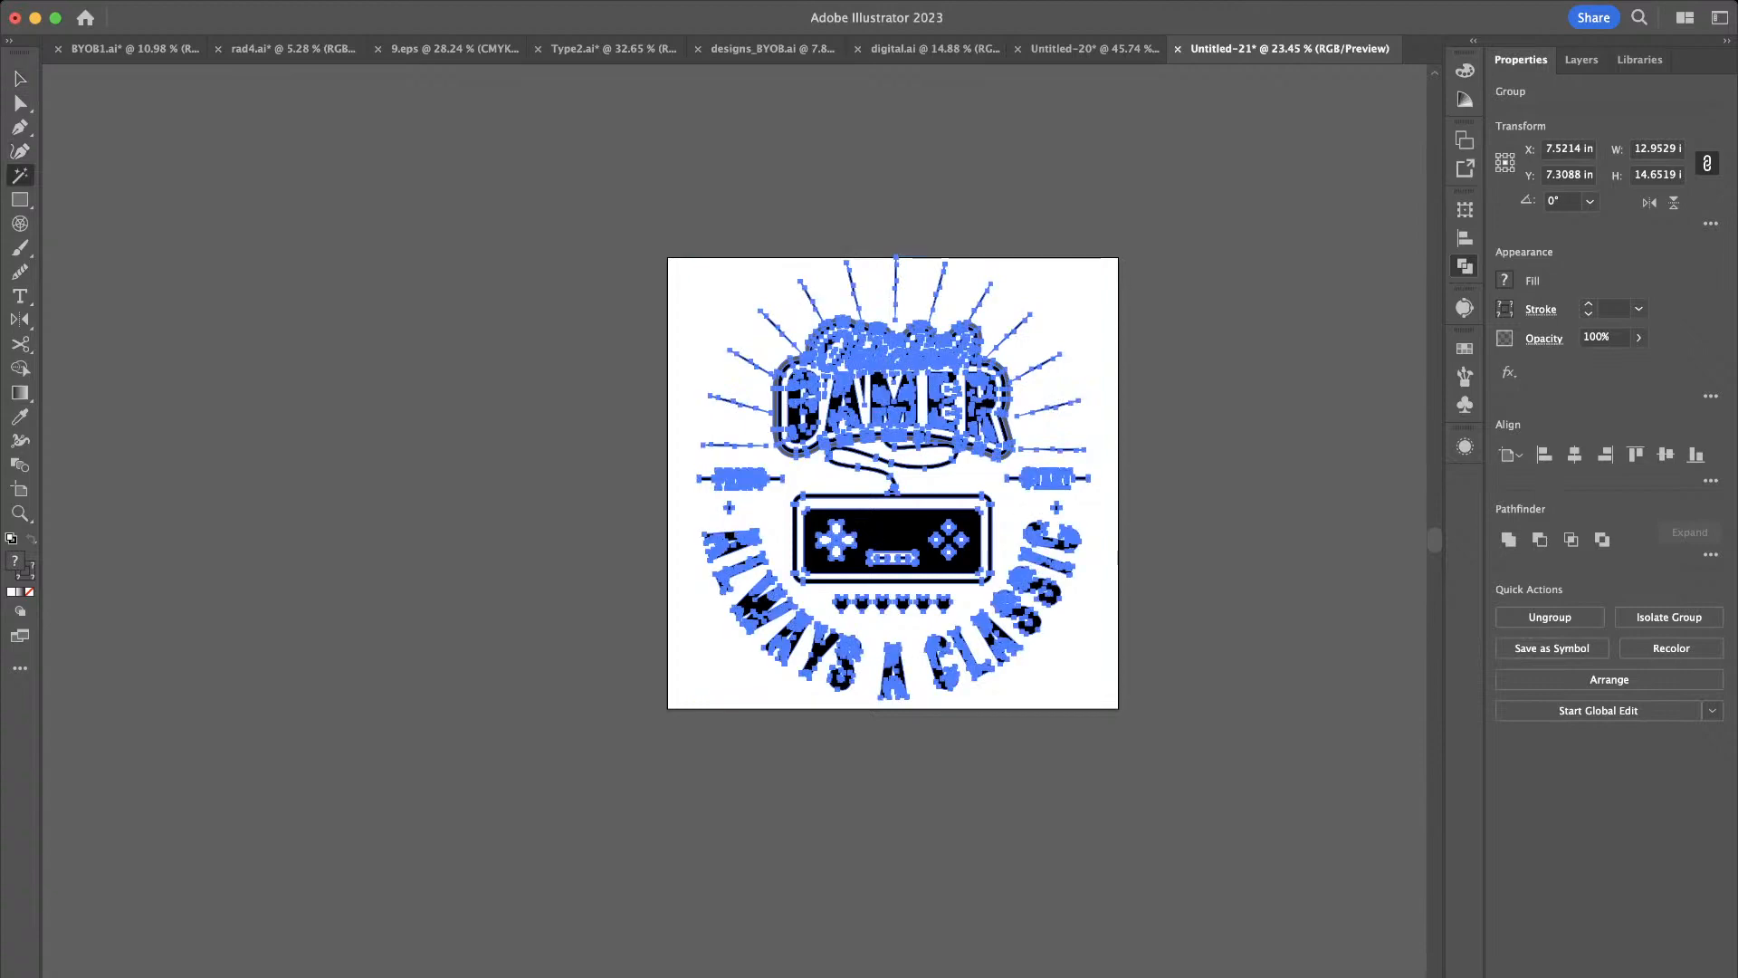
key(super+0)
scroll(906, 458, up, 1)
scroll(556, 429, up, 5)
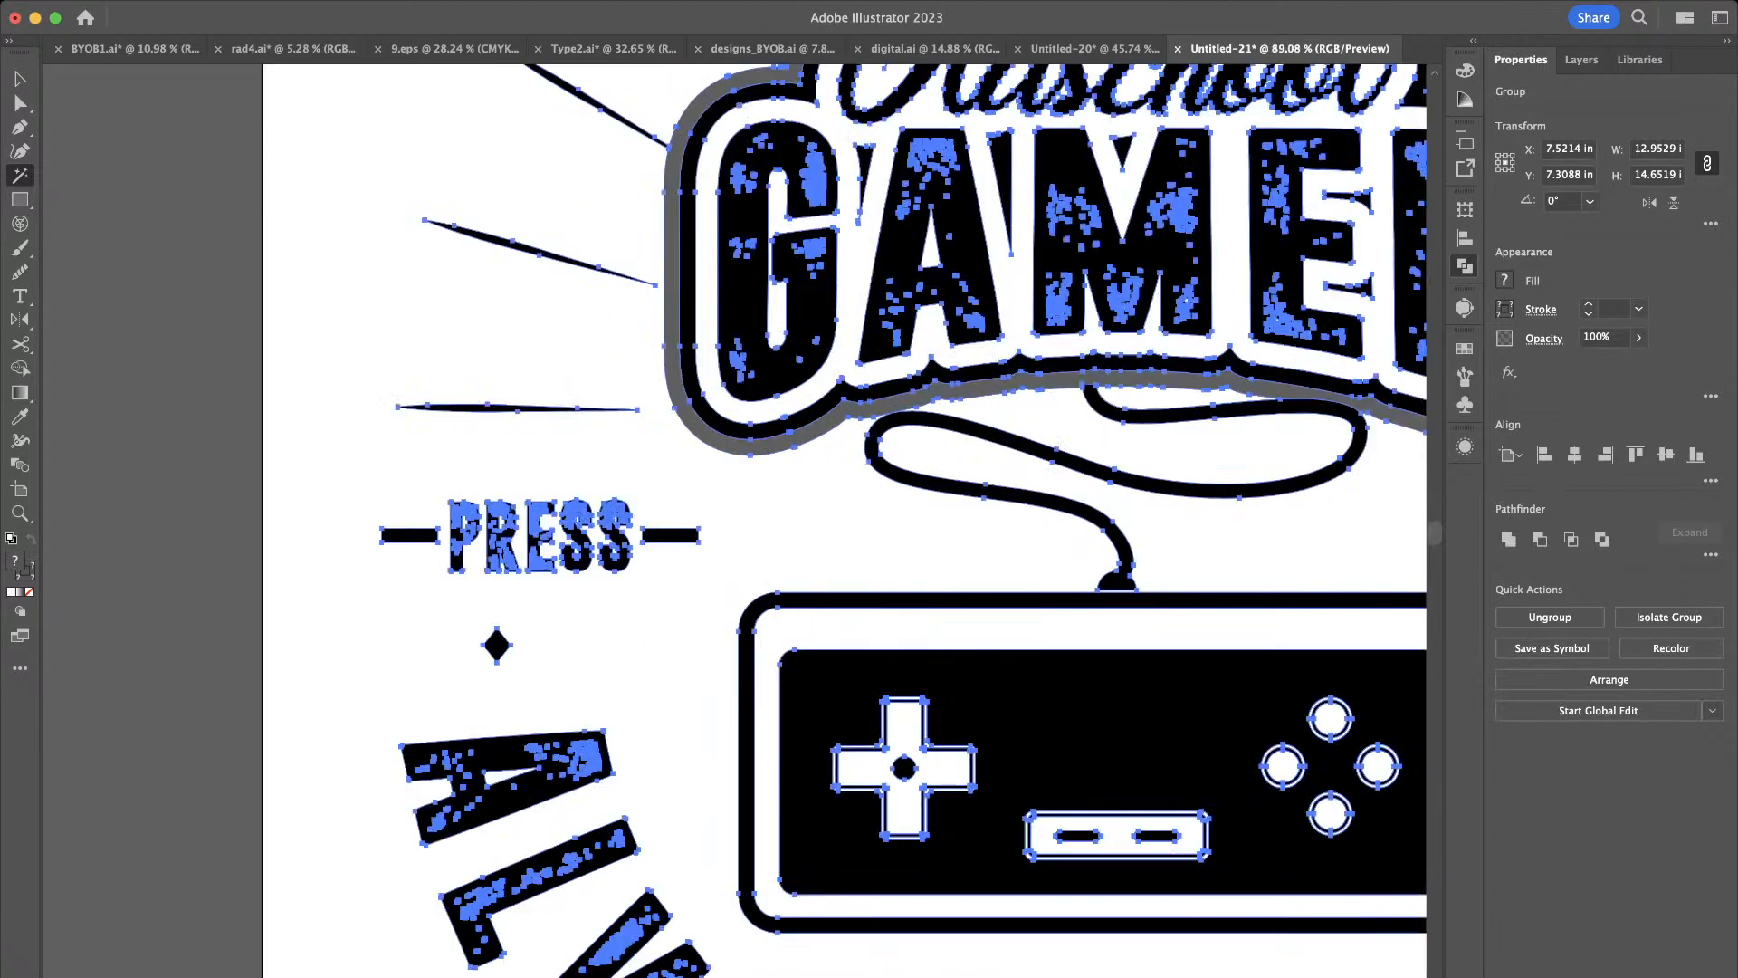
click(699, 404)
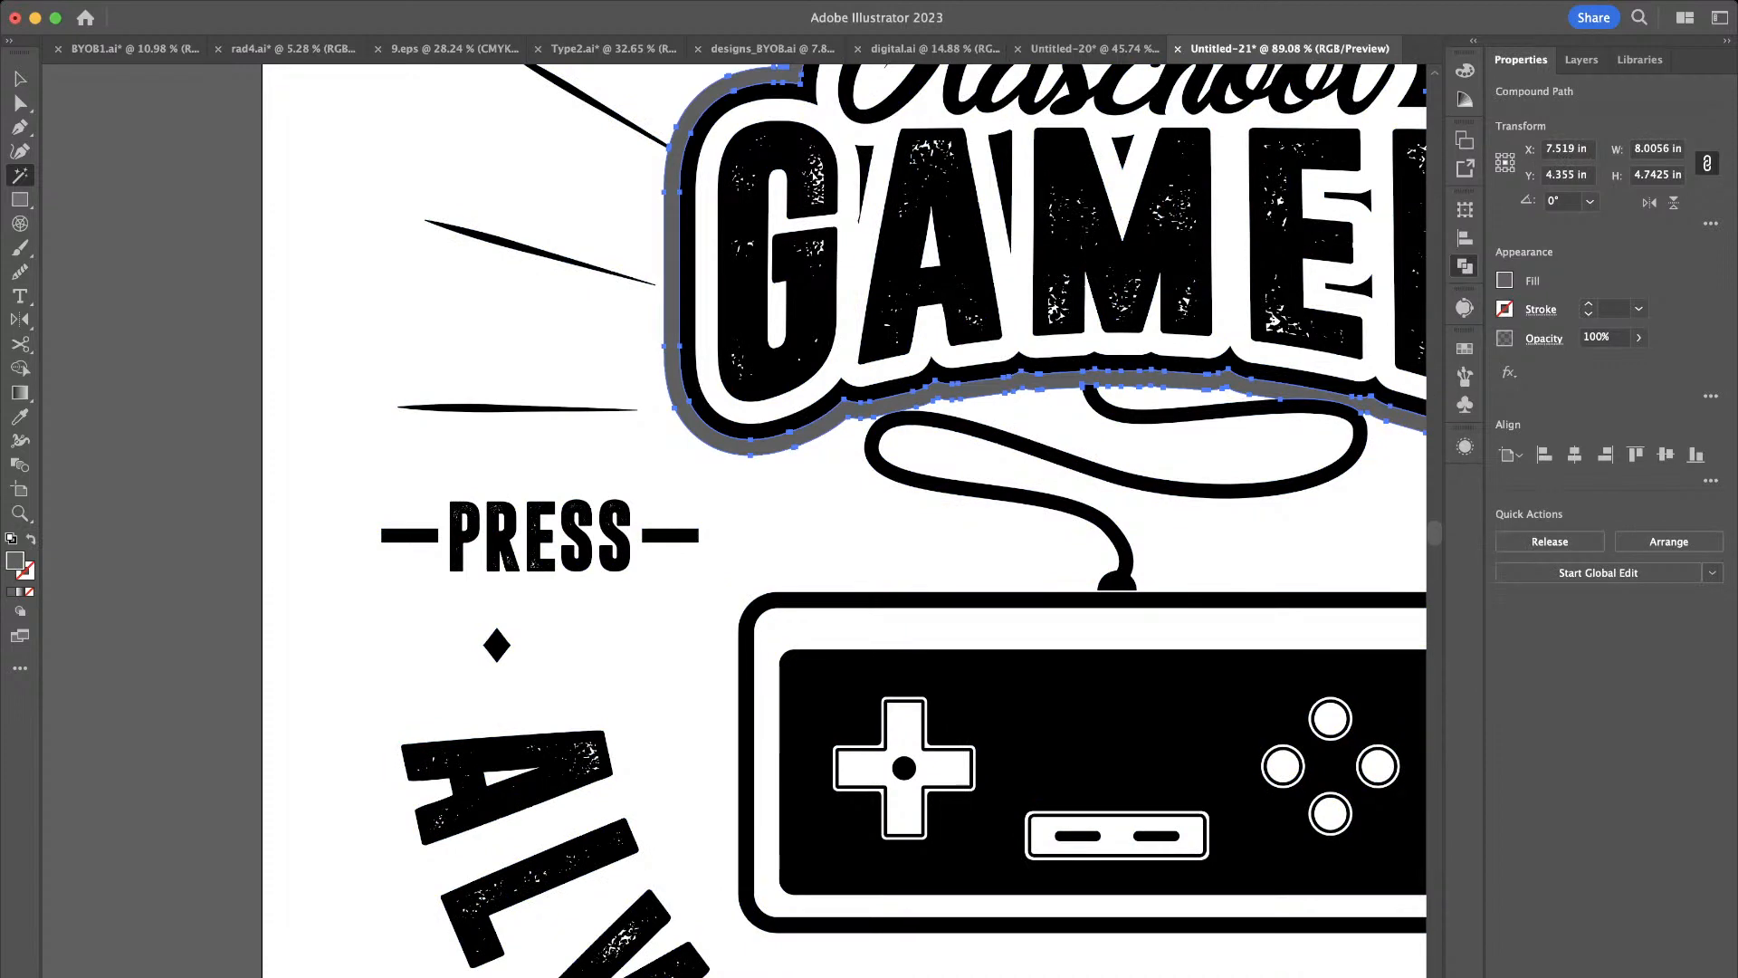
key(Delete)
Delete the stray leftover path between the GAMER lettering and the controller cable
key(super+a)
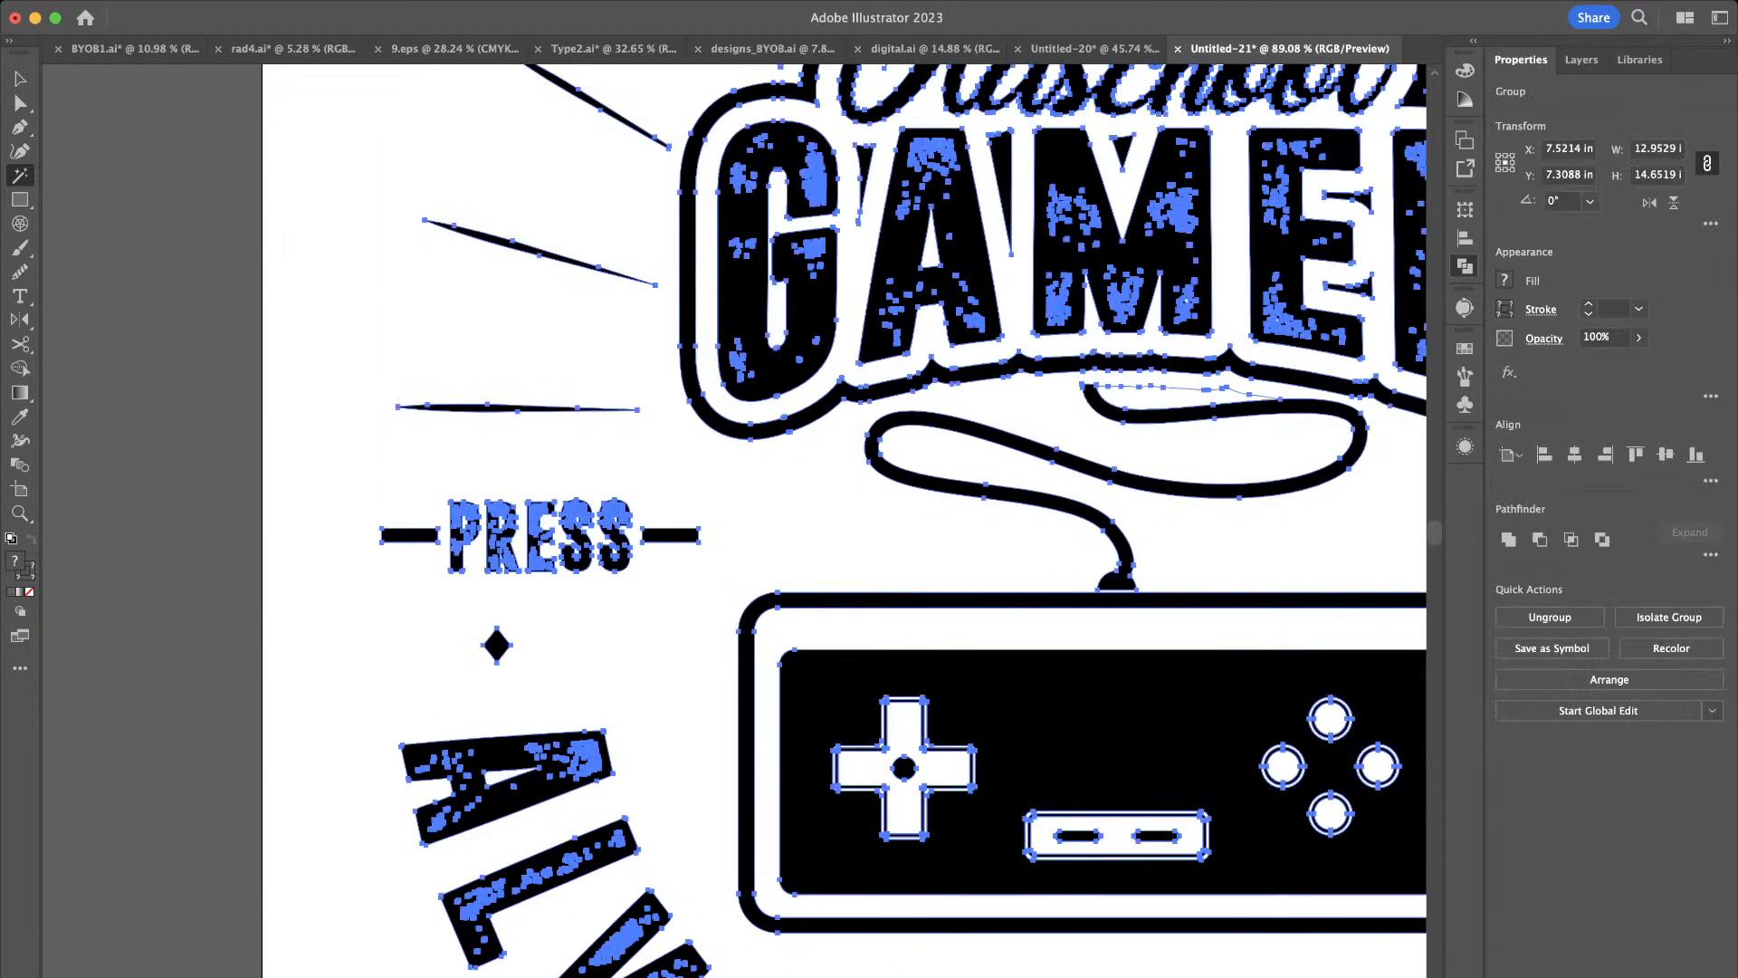
scroll(1177, 365, up, 5)
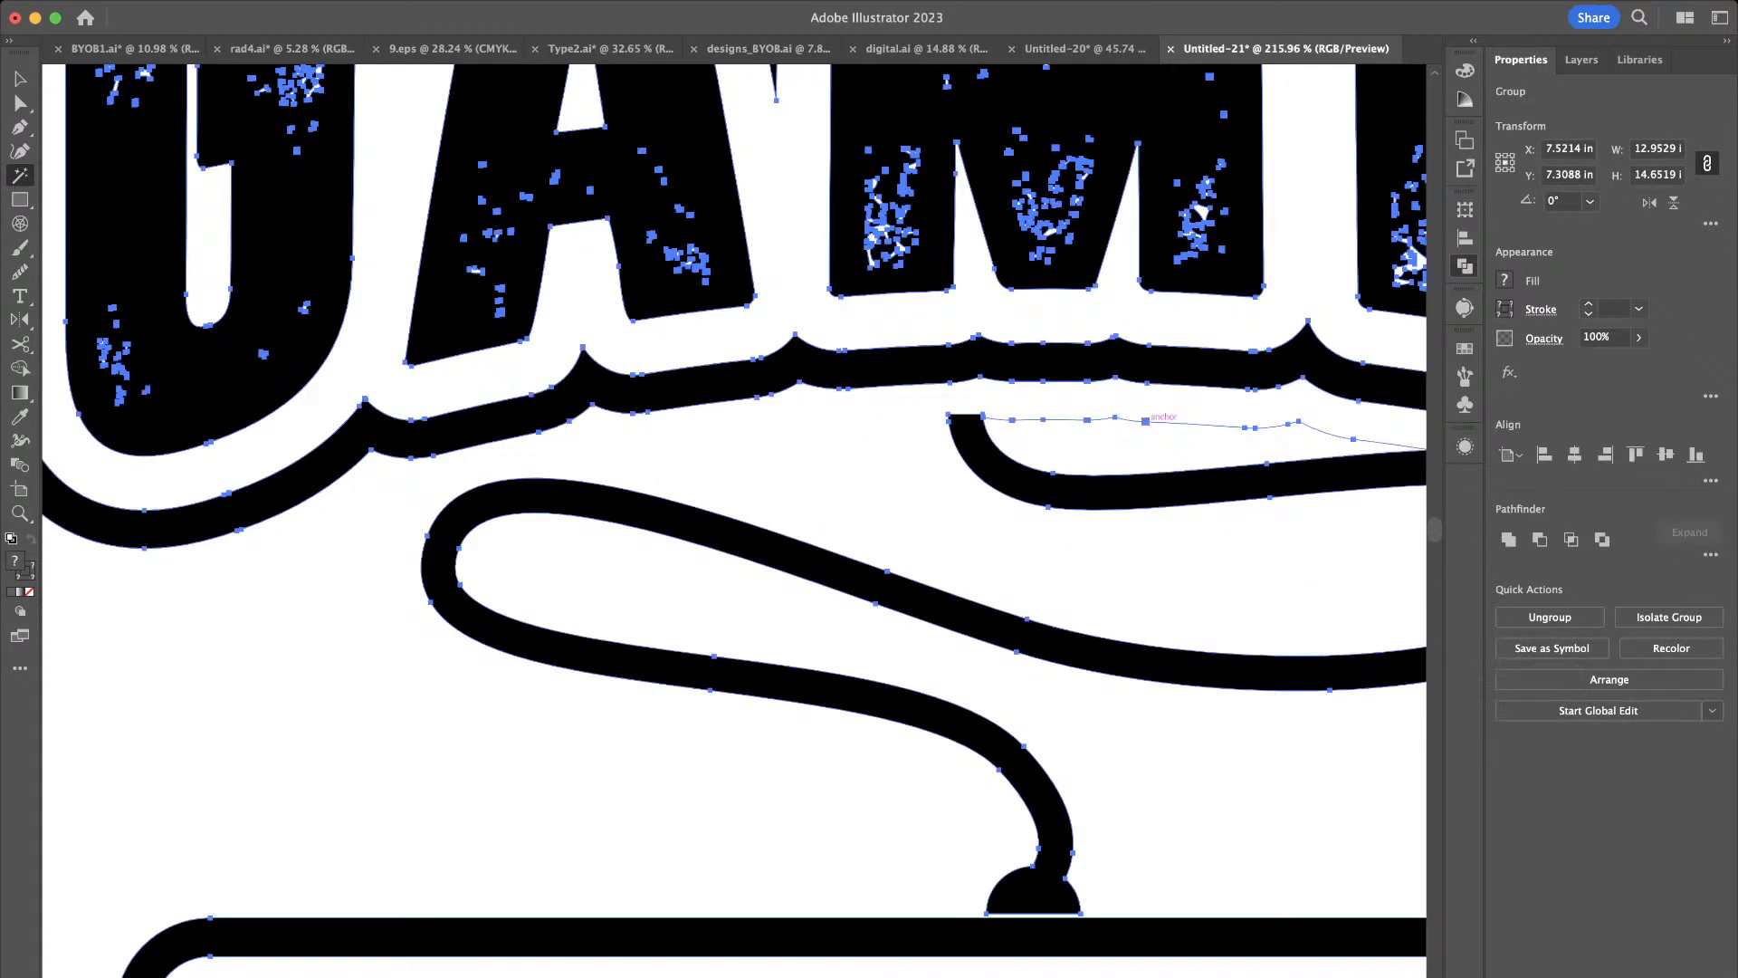
click(1145, 420)
key(Delete)
scroll(1147, 419, down, 6)
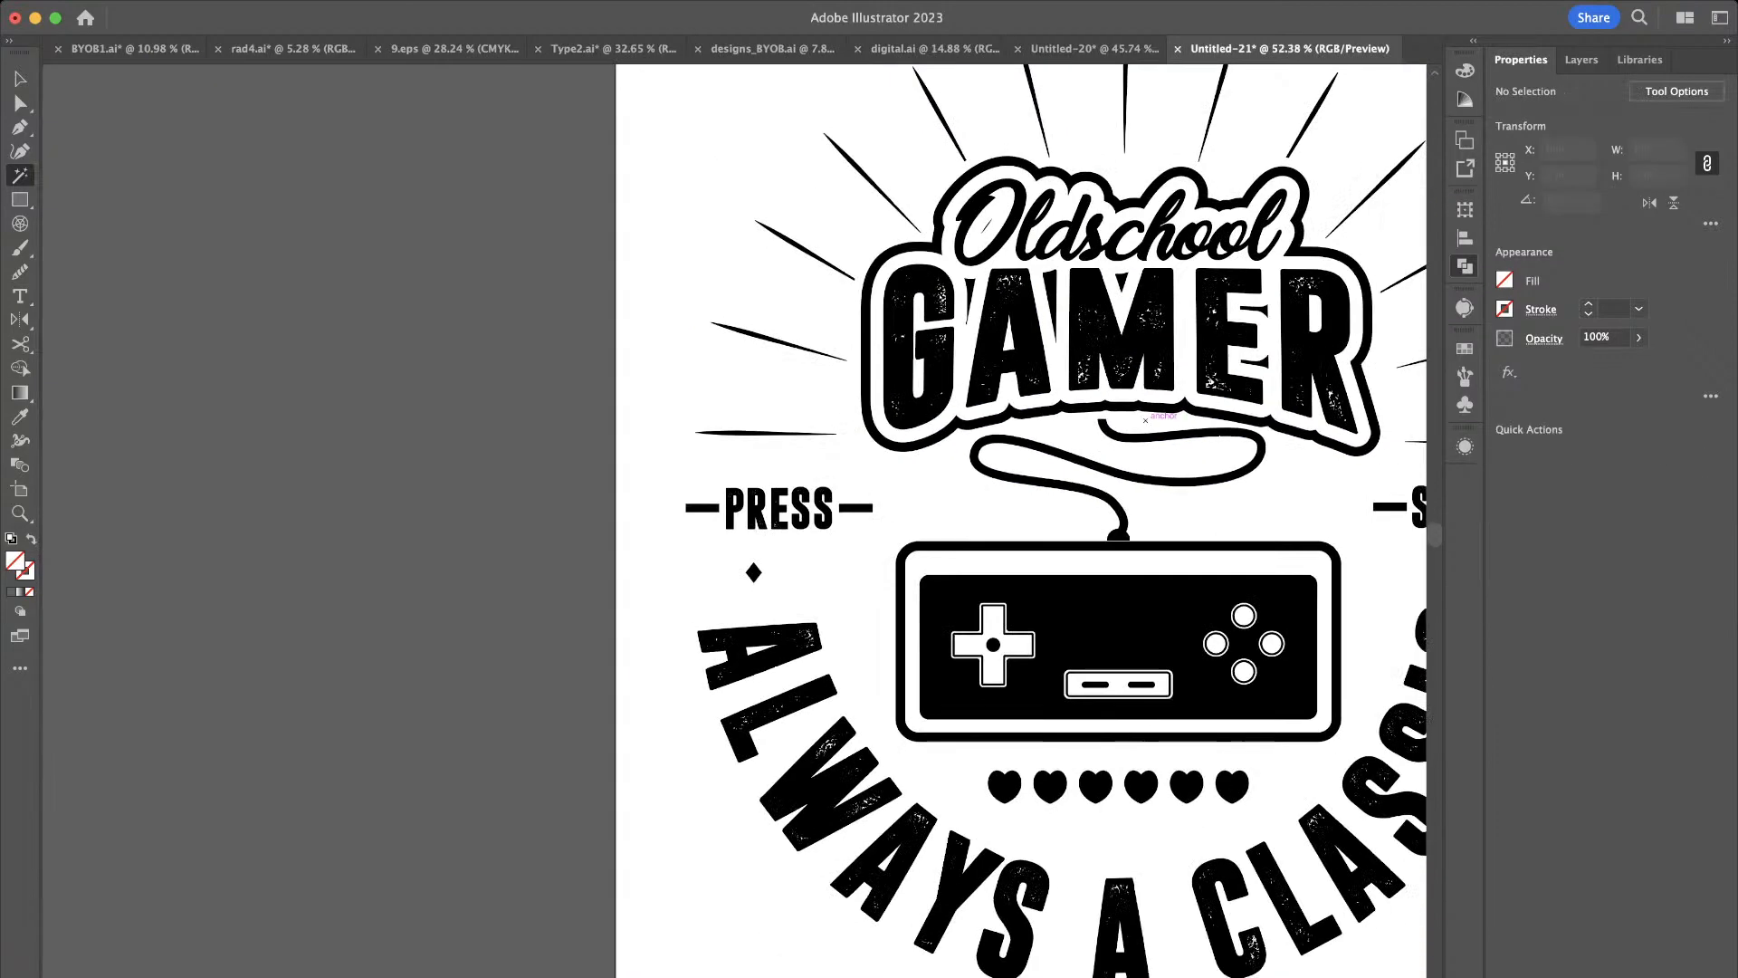
Show the transparency grid behind the badge
scroll(1145, 419, right, 3)
scroll(1143, 419, down, 1)
scroll(1142, 419, down, 1)
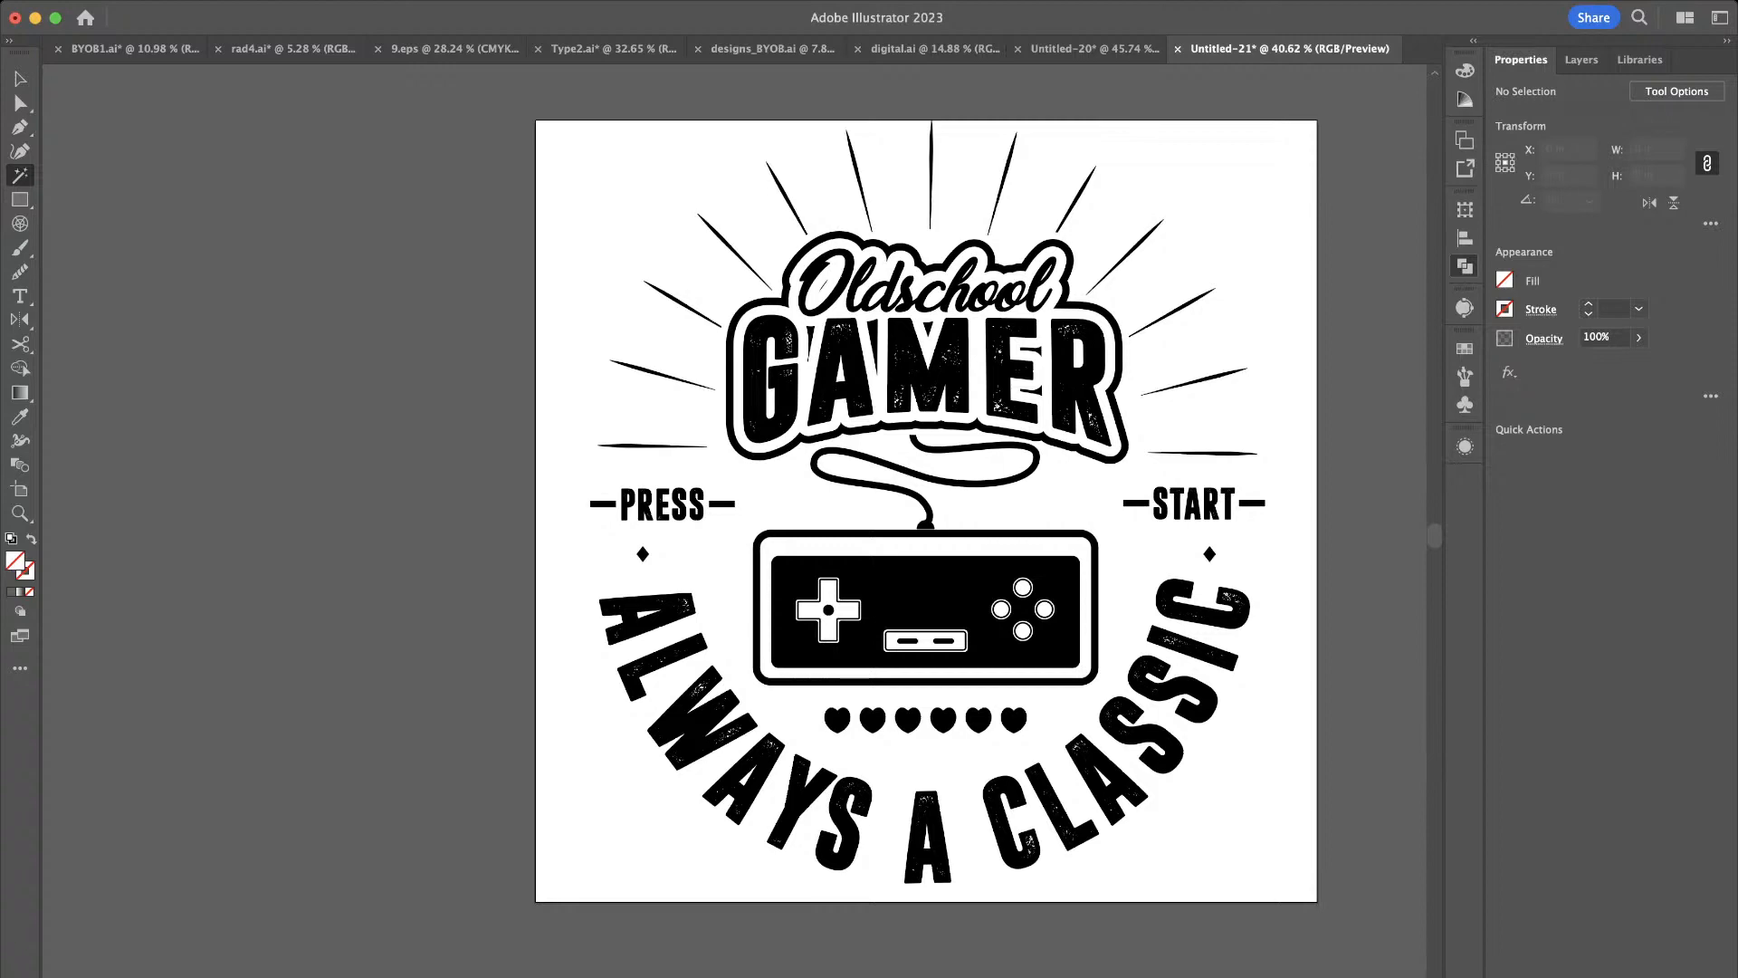
key(super+shift+d)
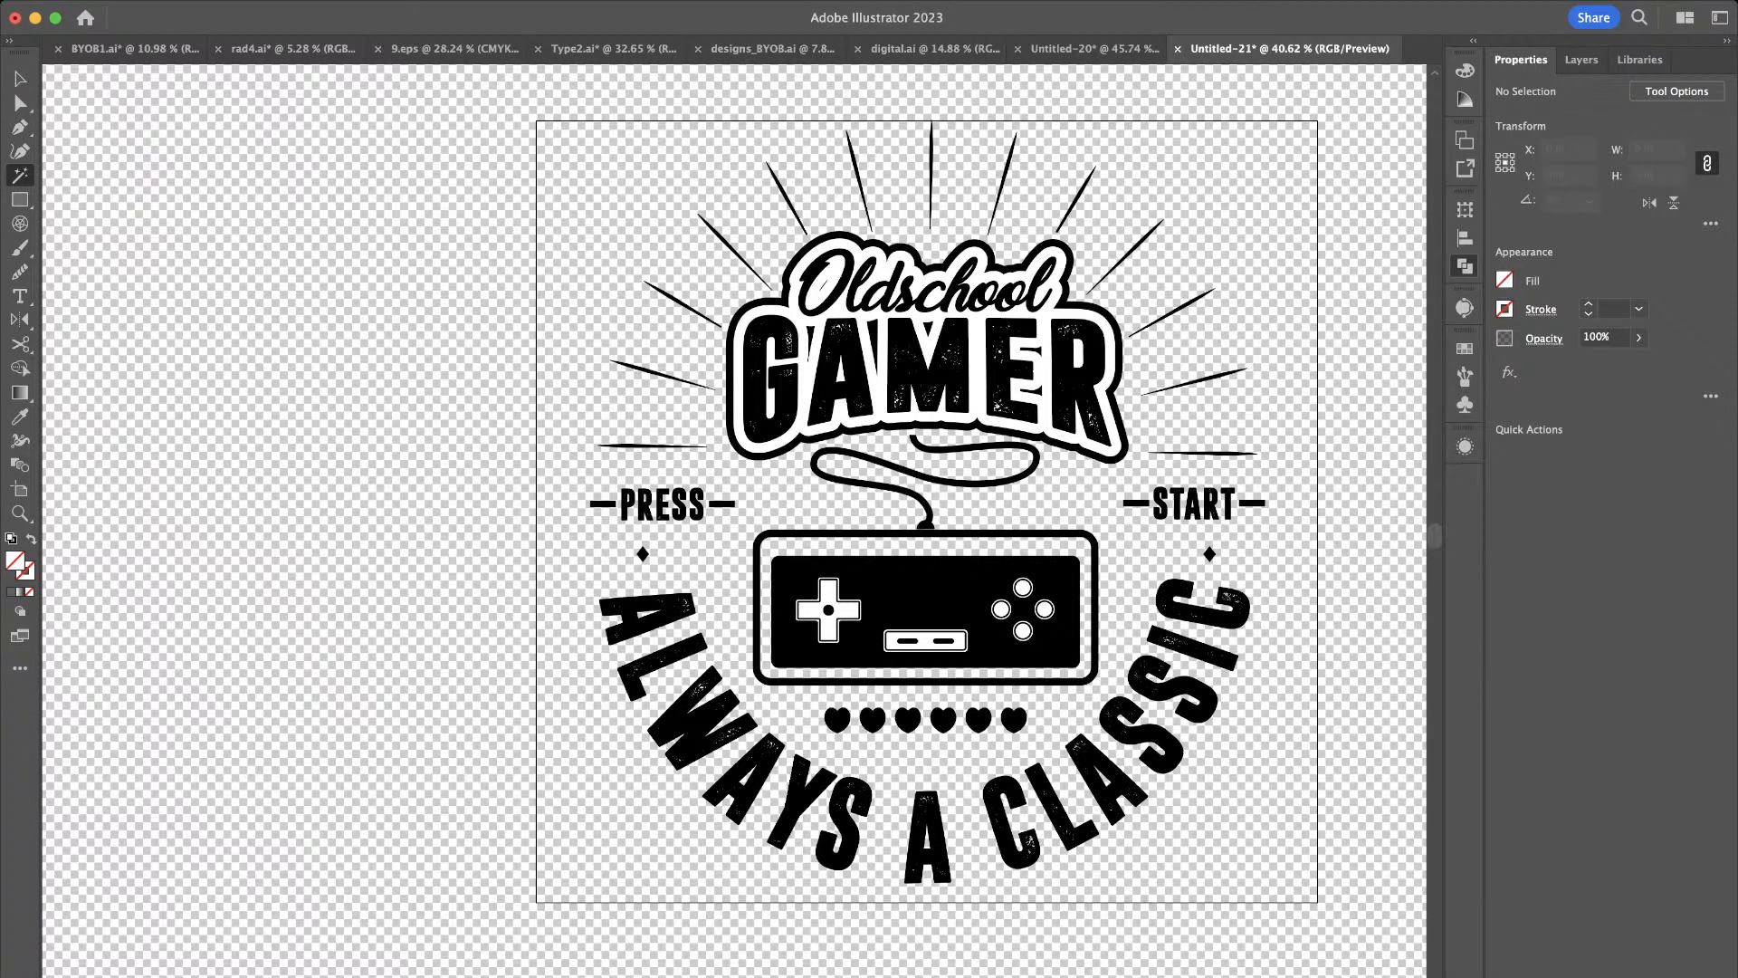
scroll(734, 520, right, 5)
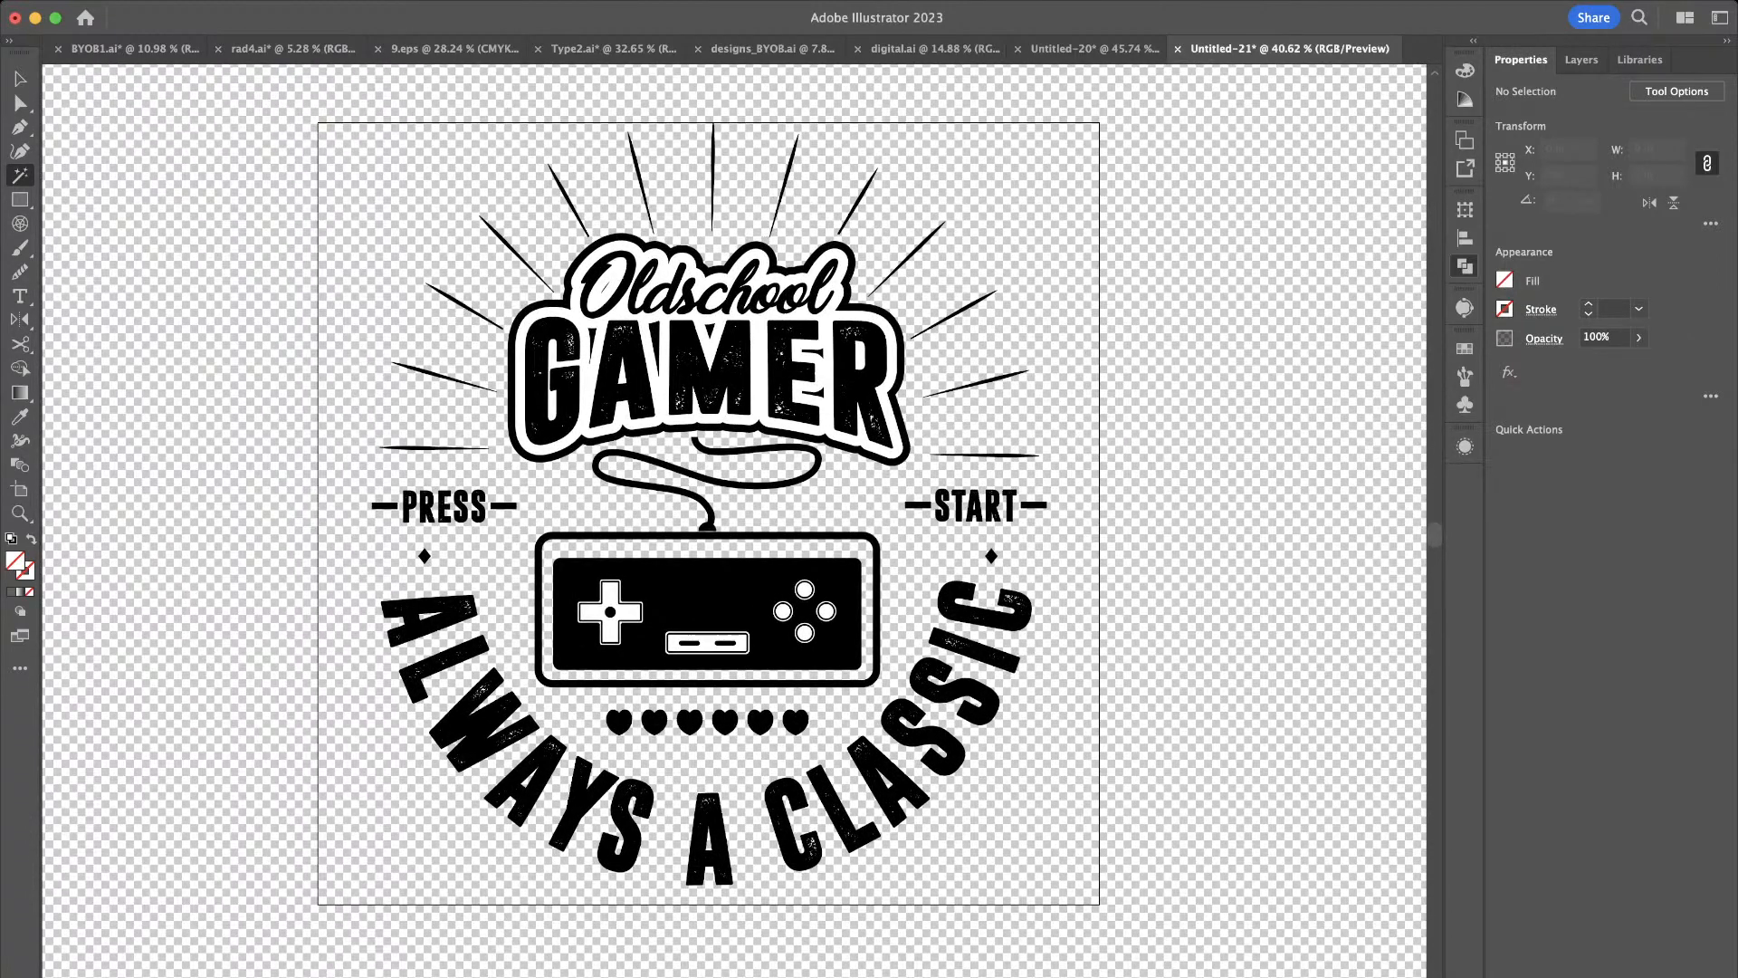
Copy the speckle texture group from 9.eps and paste it over the badge in the new document
key(v)
click(452, 48)
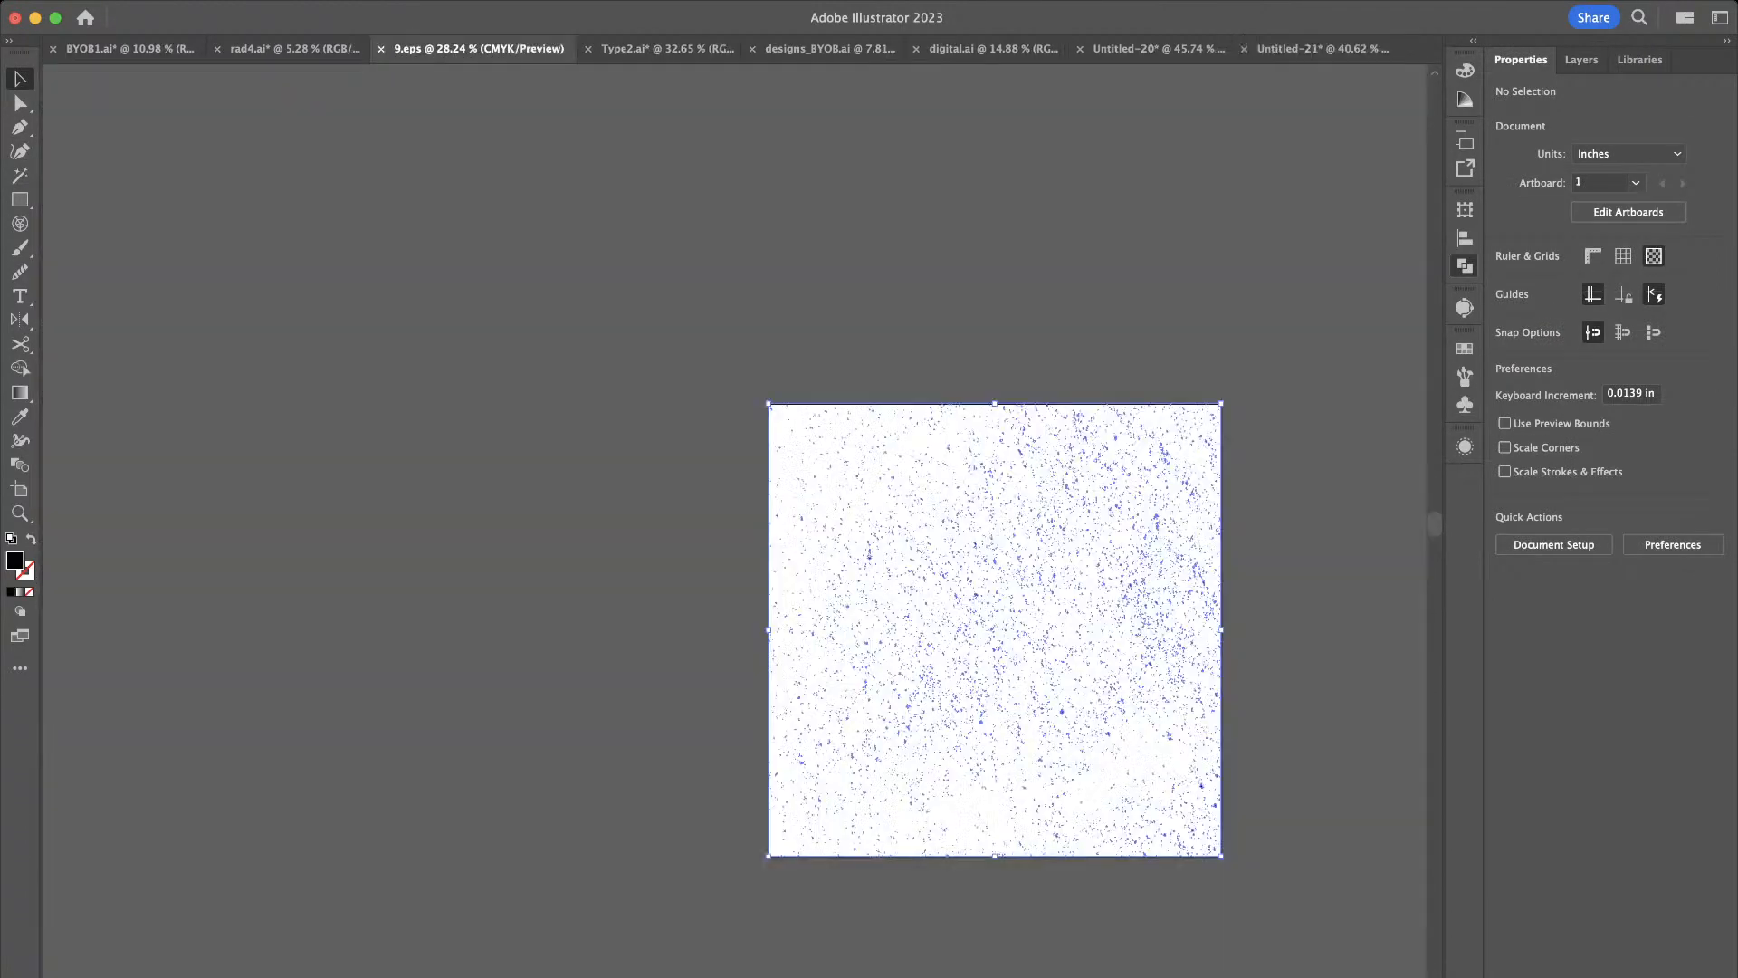
click(1013, 611)
click(1142, 618)
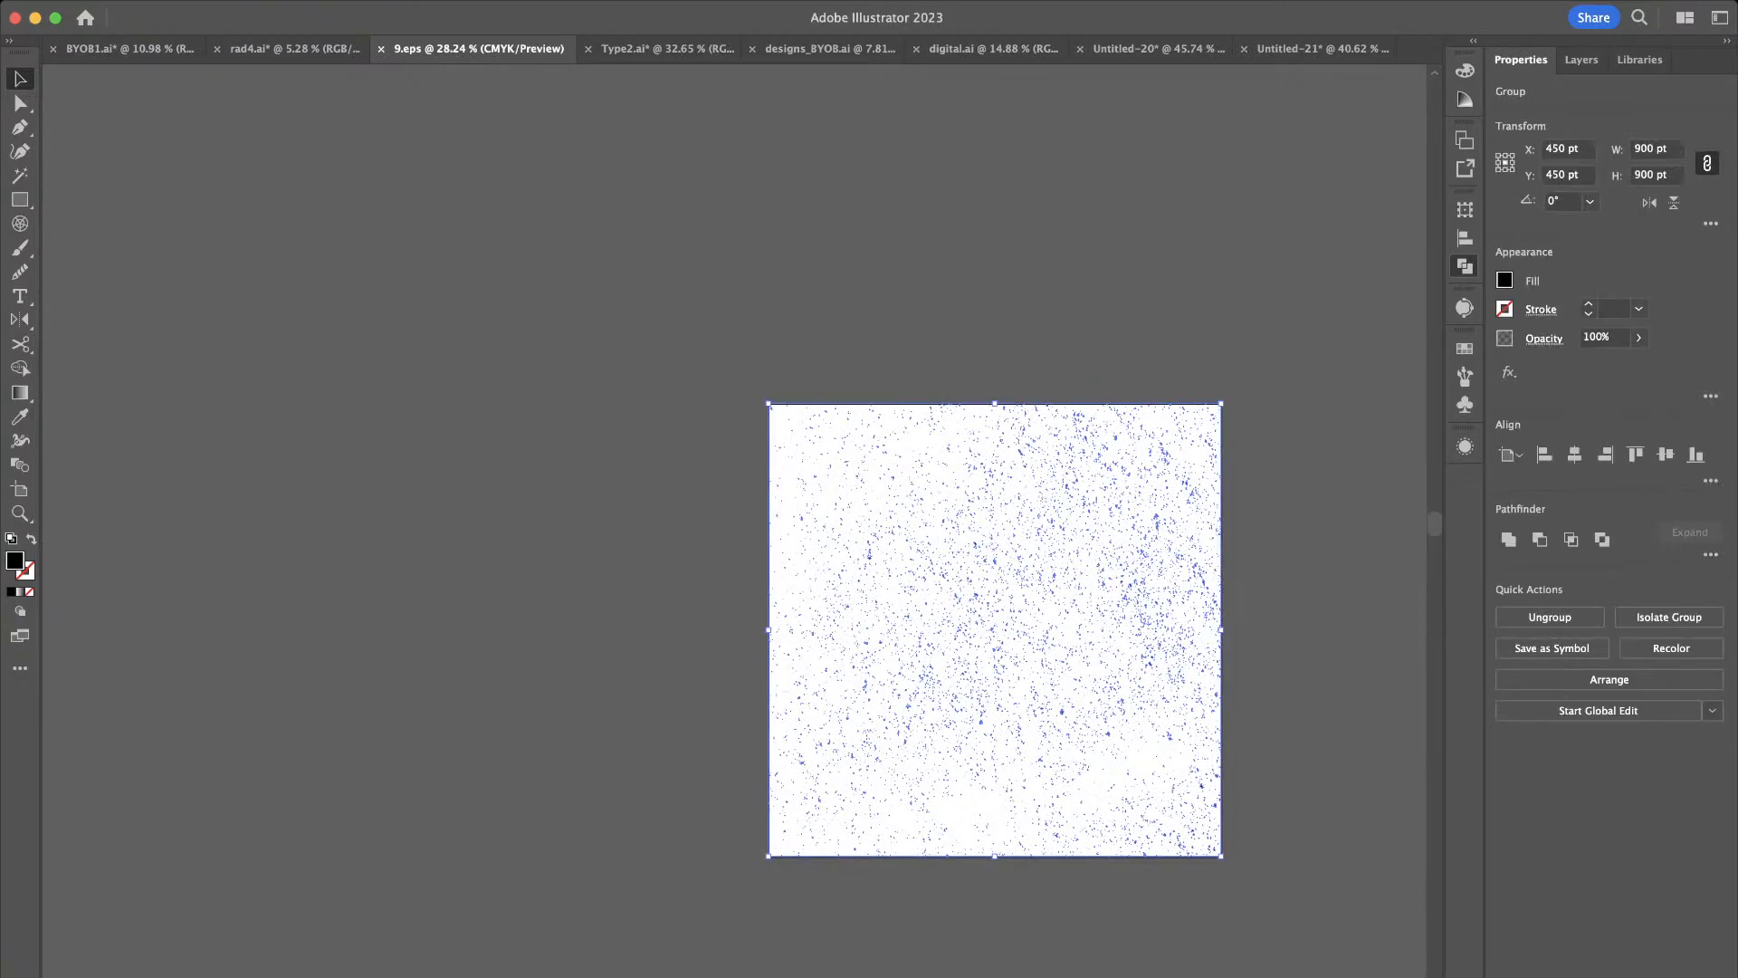
click(1322, 48)
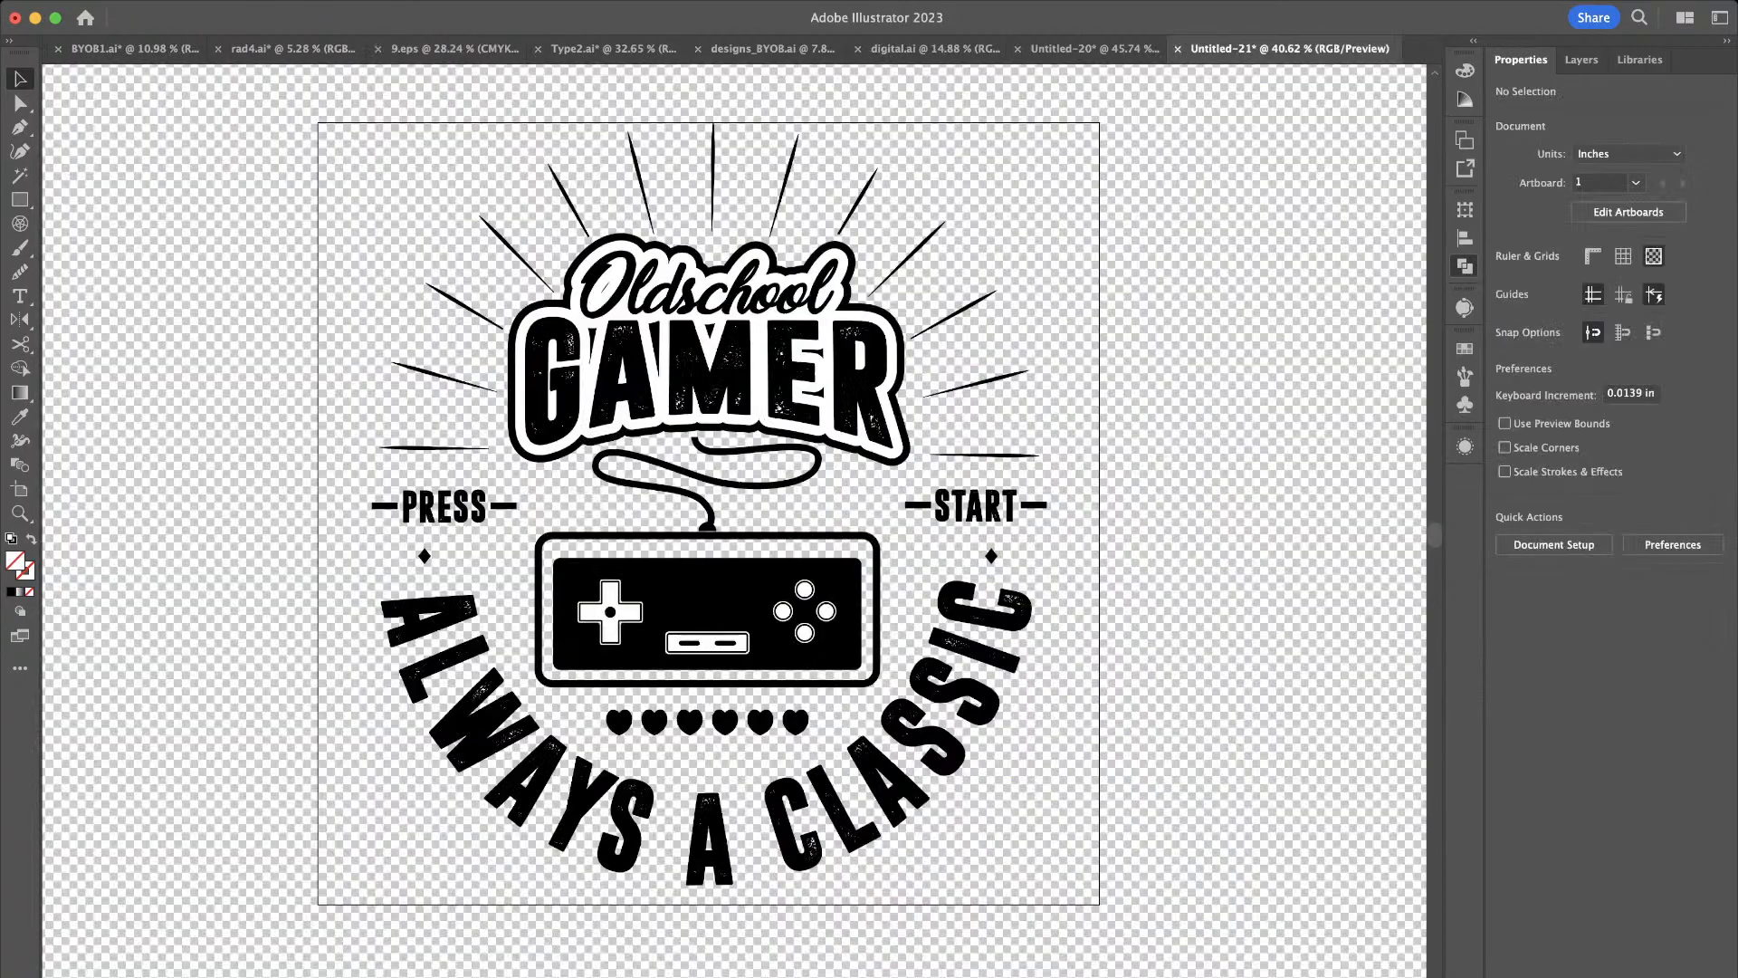
key(super+v)
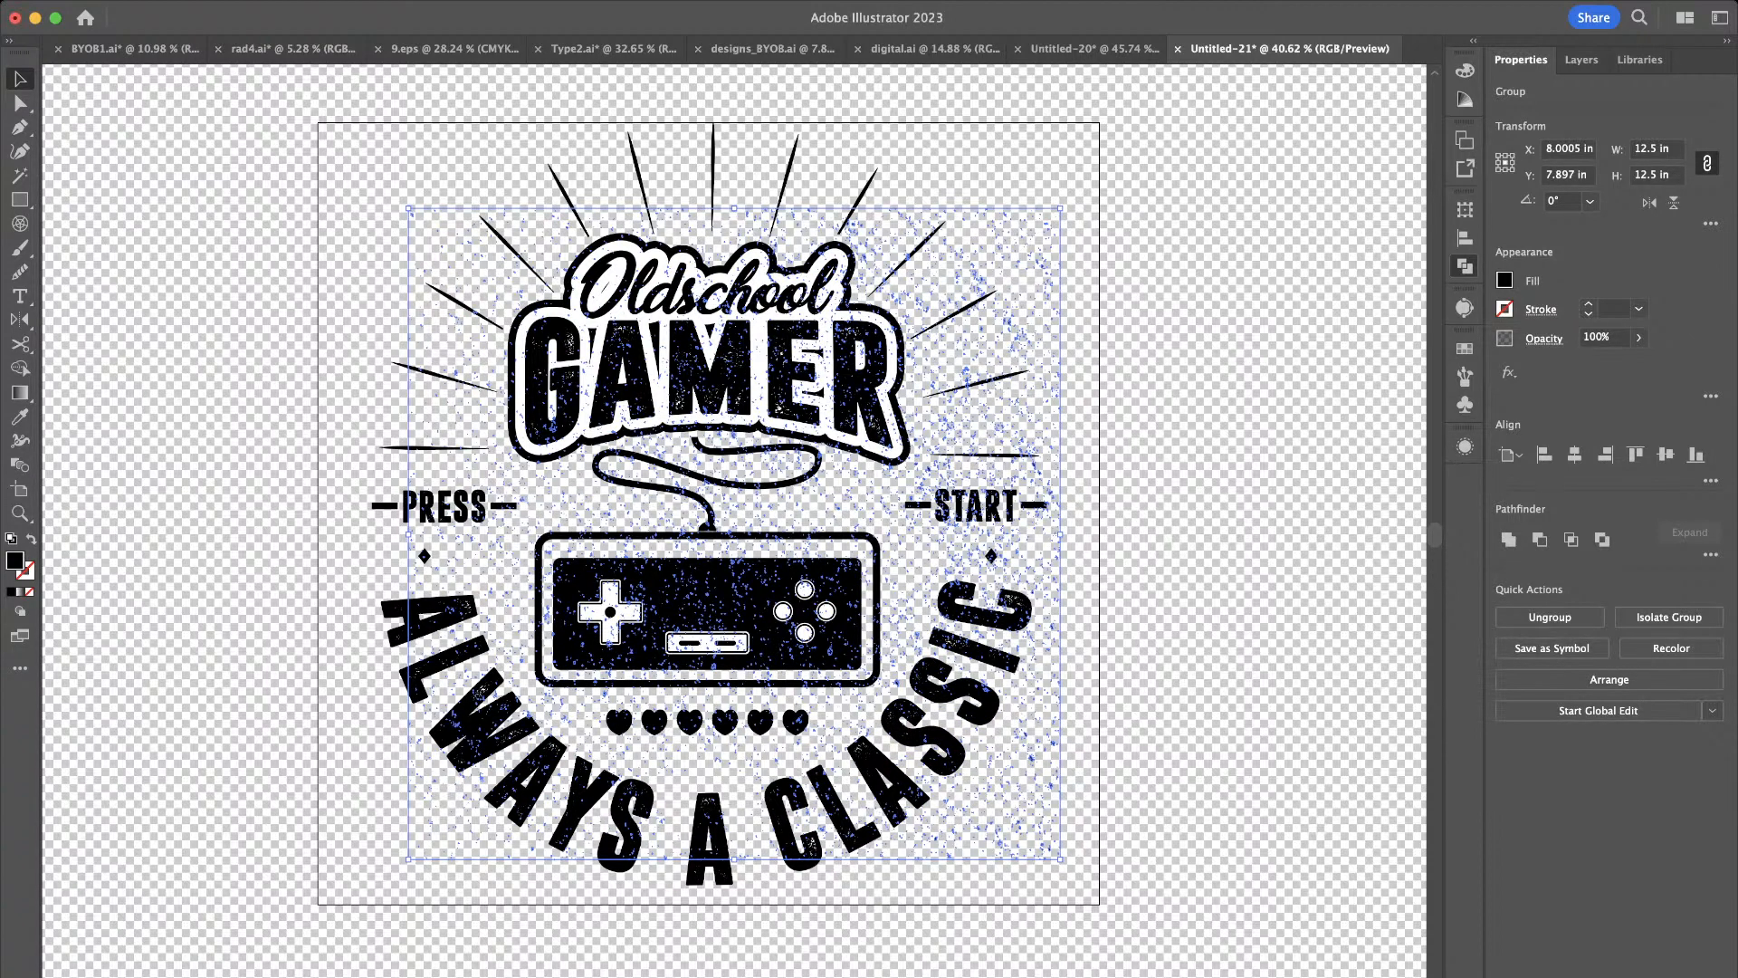
Recolor the pasted speckle texture with a red fill, and clear the selection
key(super+h)
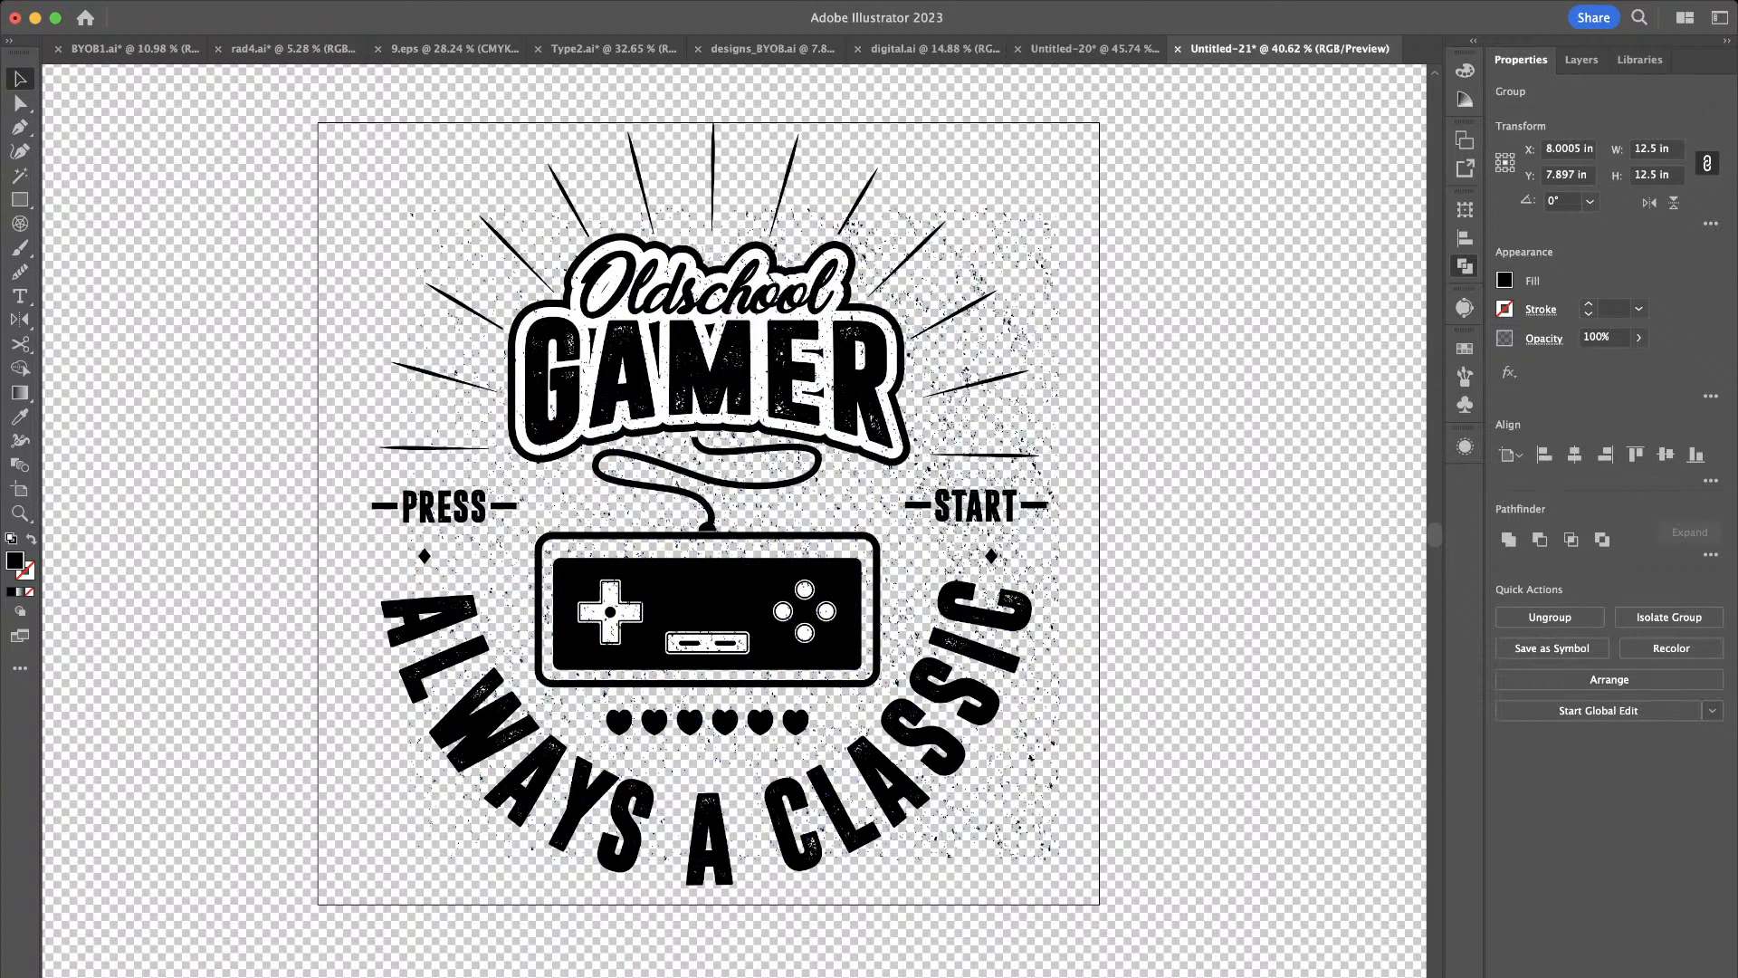
key(super+h)
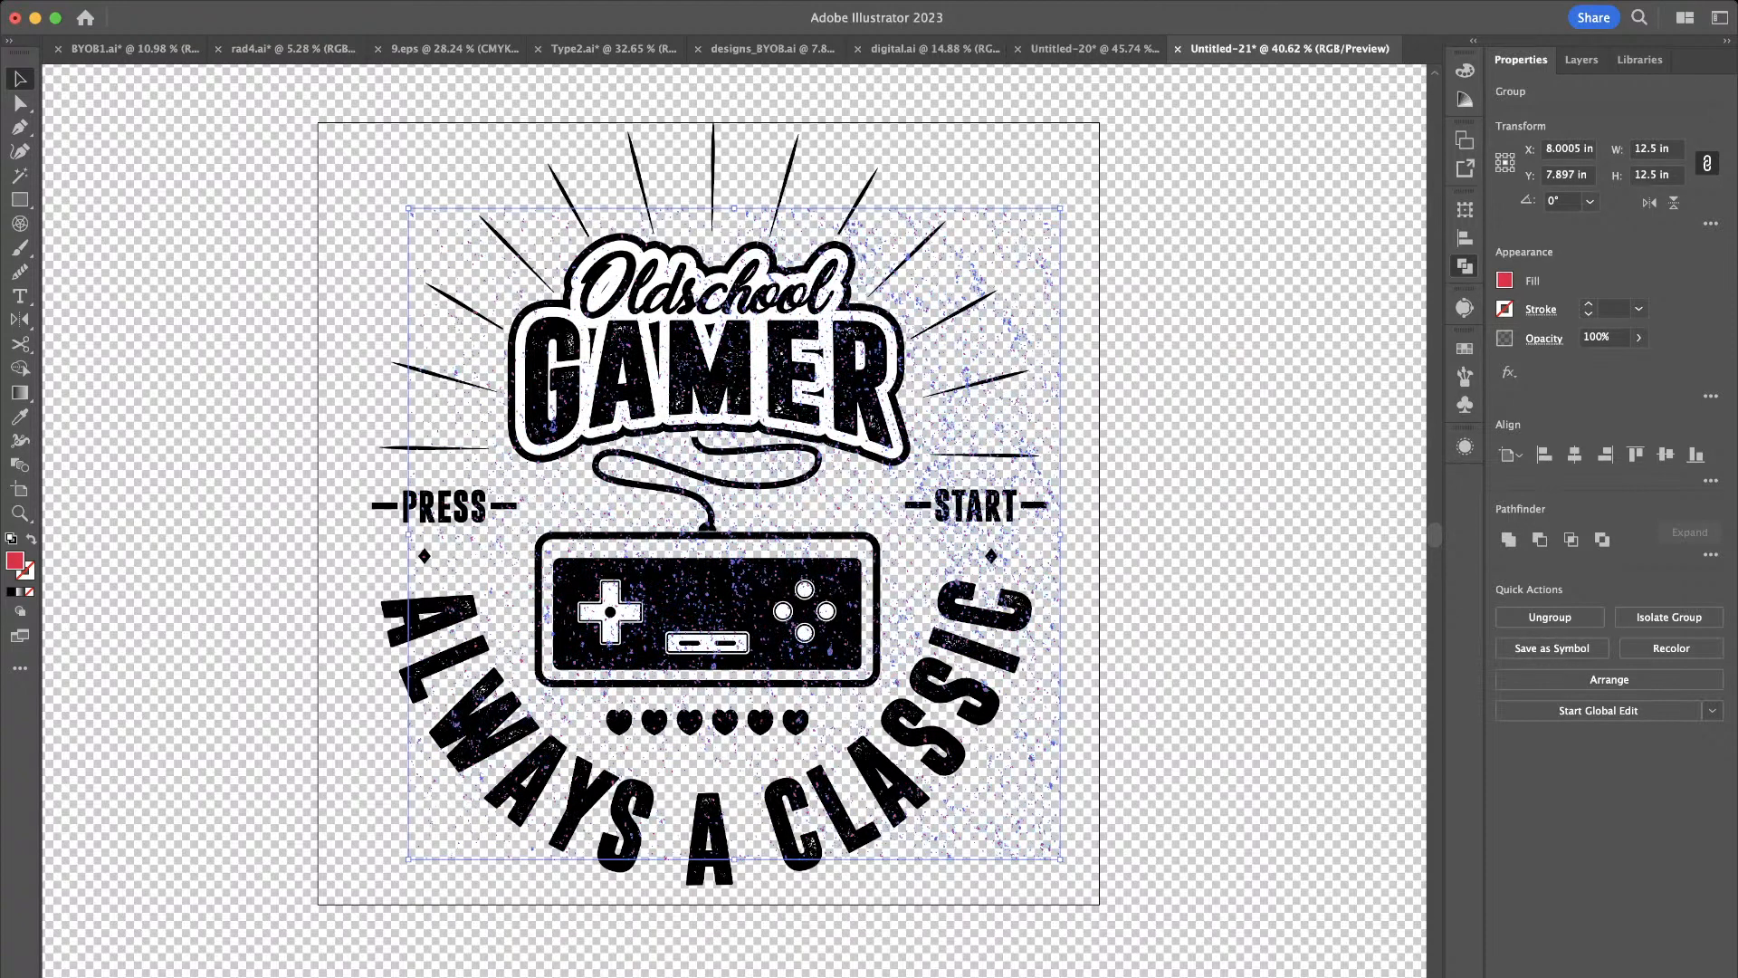
key(super+shift+a)
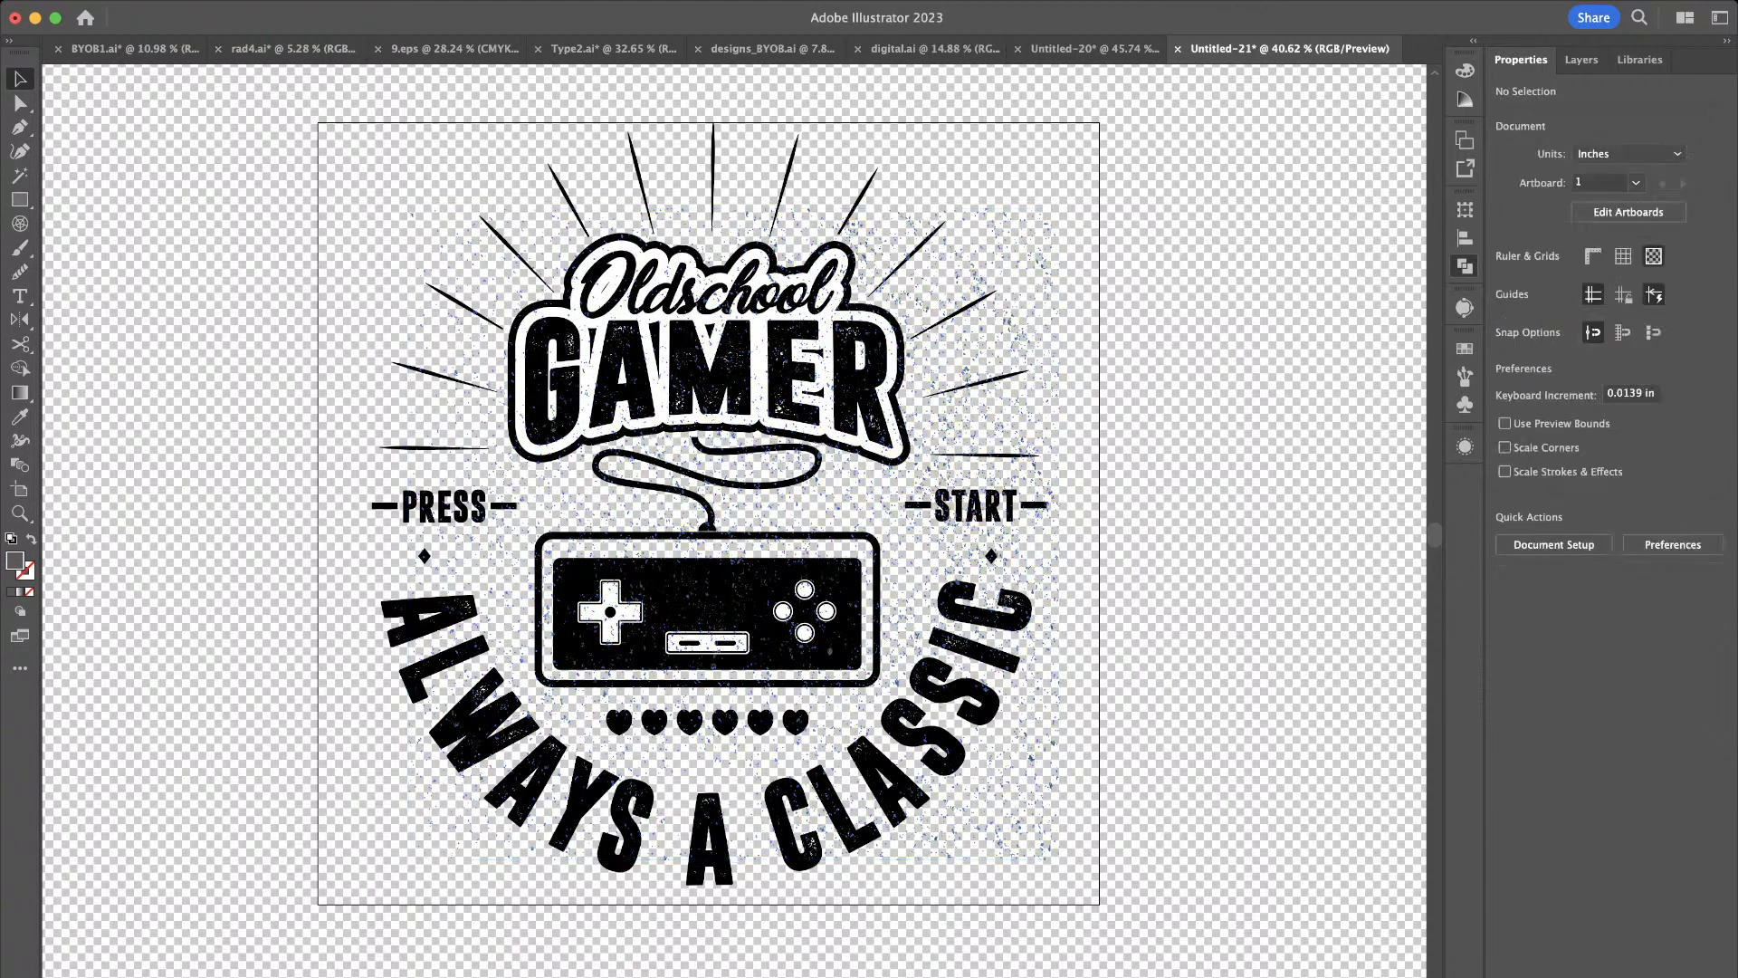
click(950, 578)
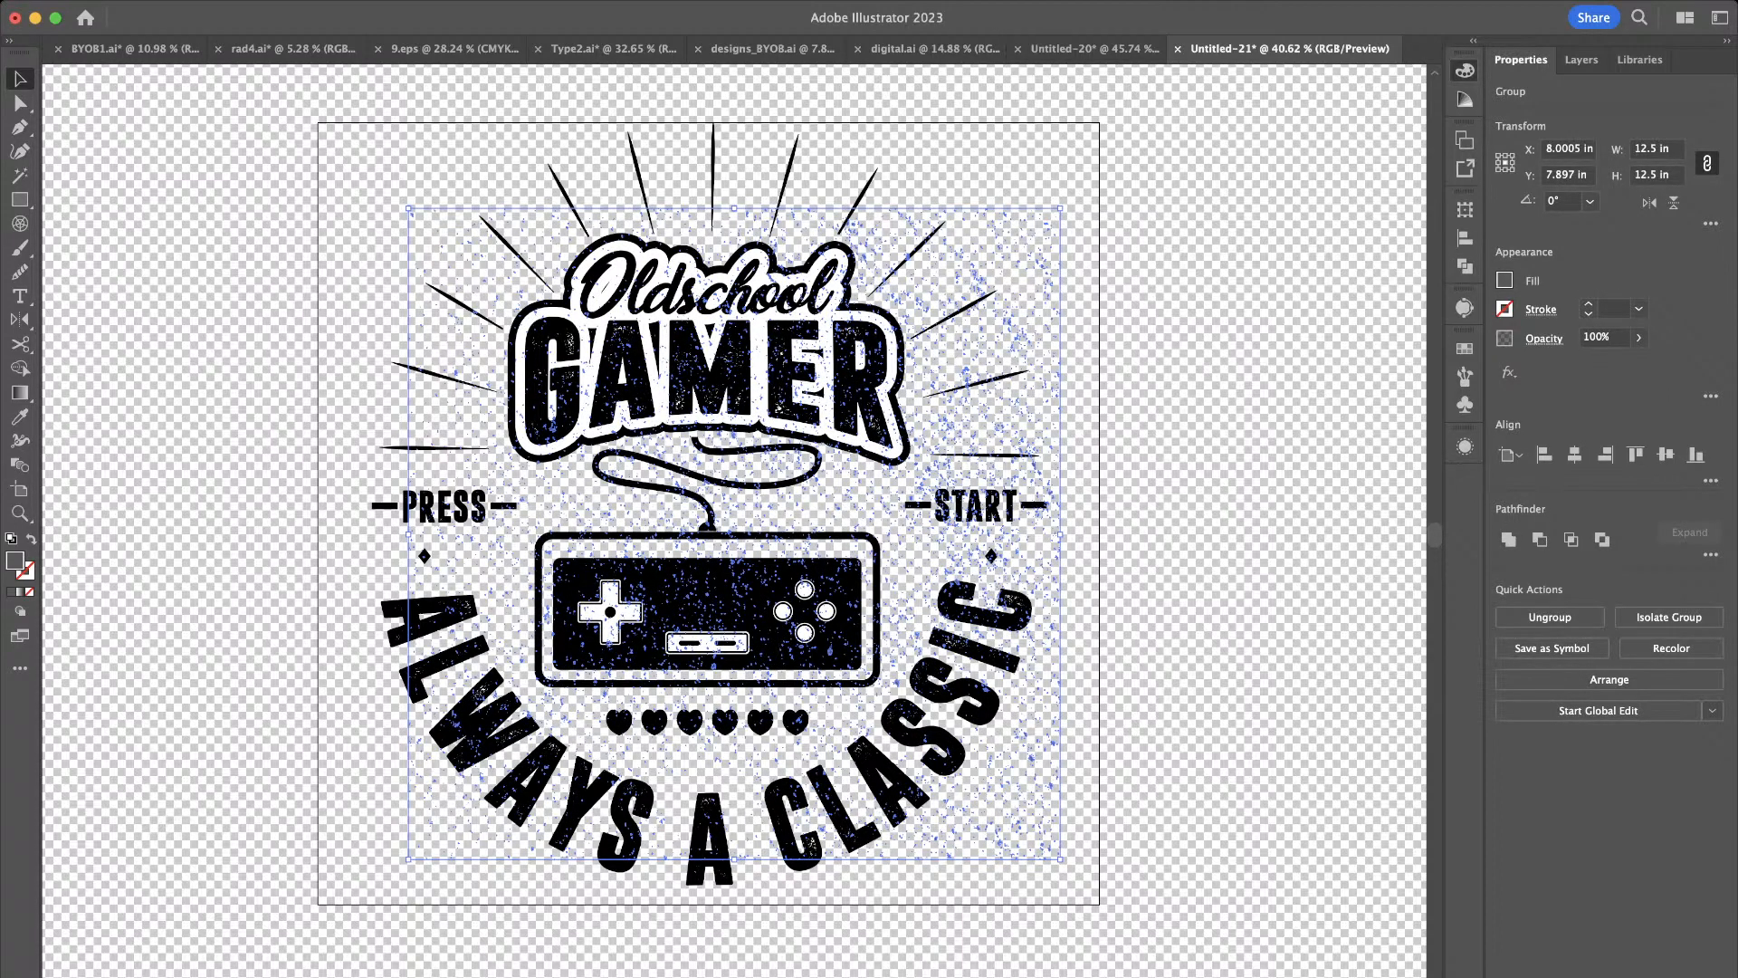
key(super+shift+a)
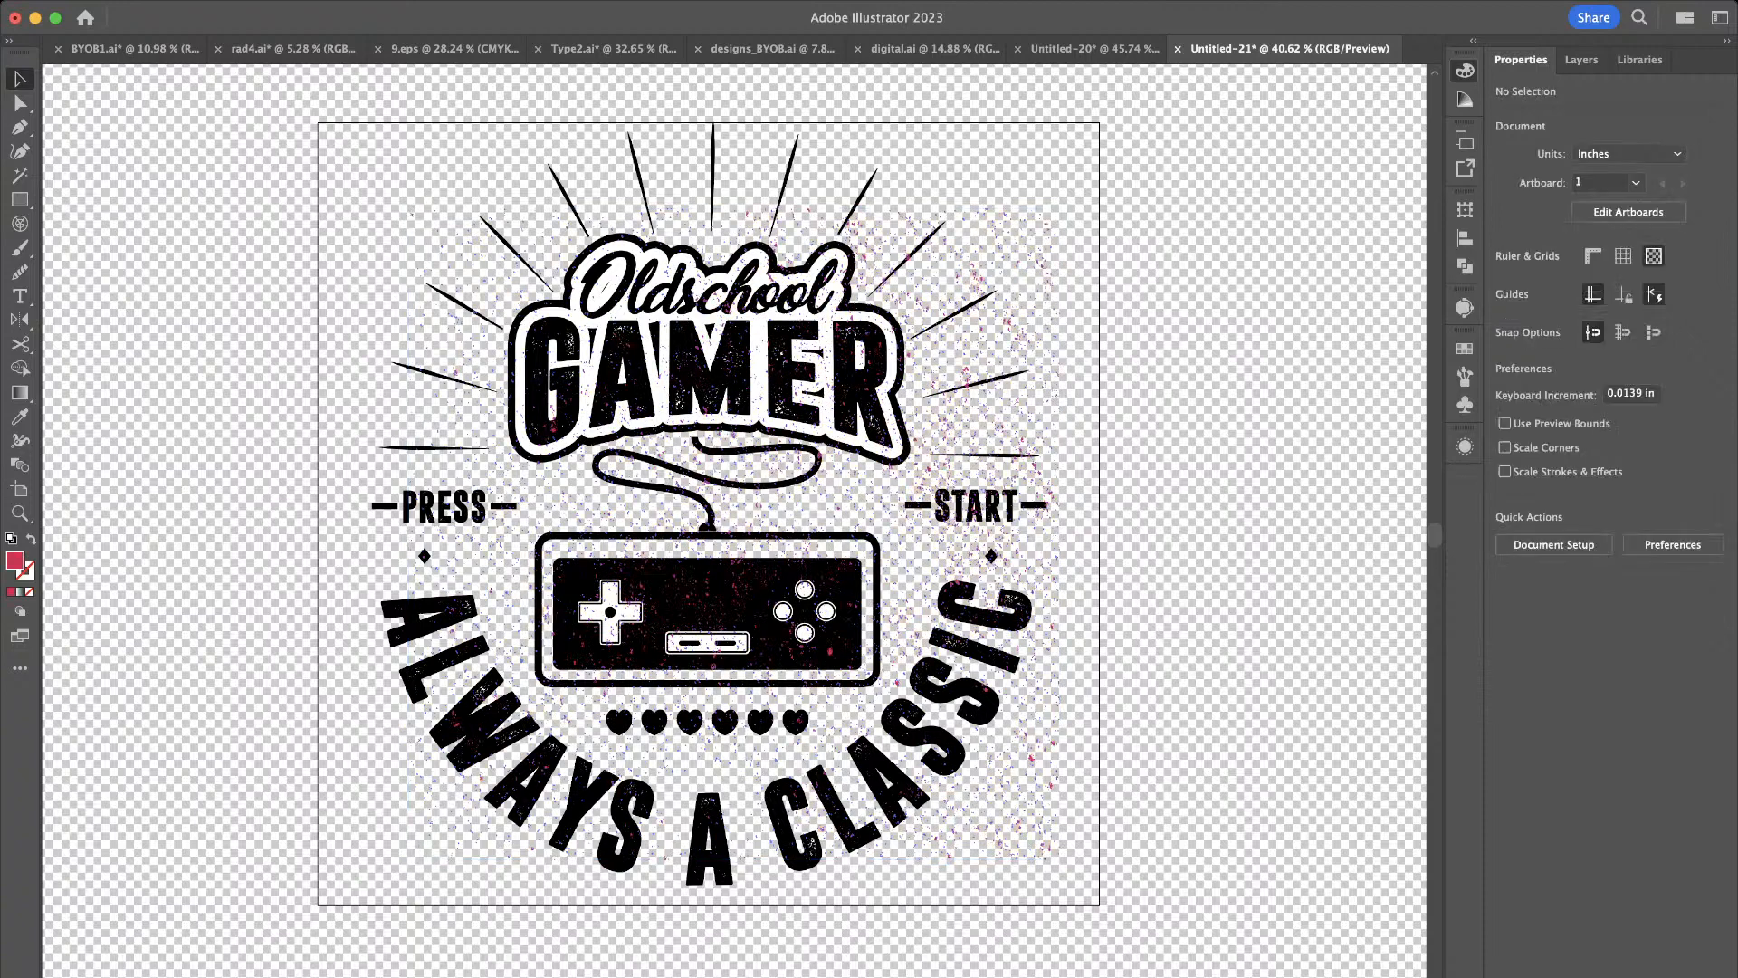
scroll(914, 533, down, 2)
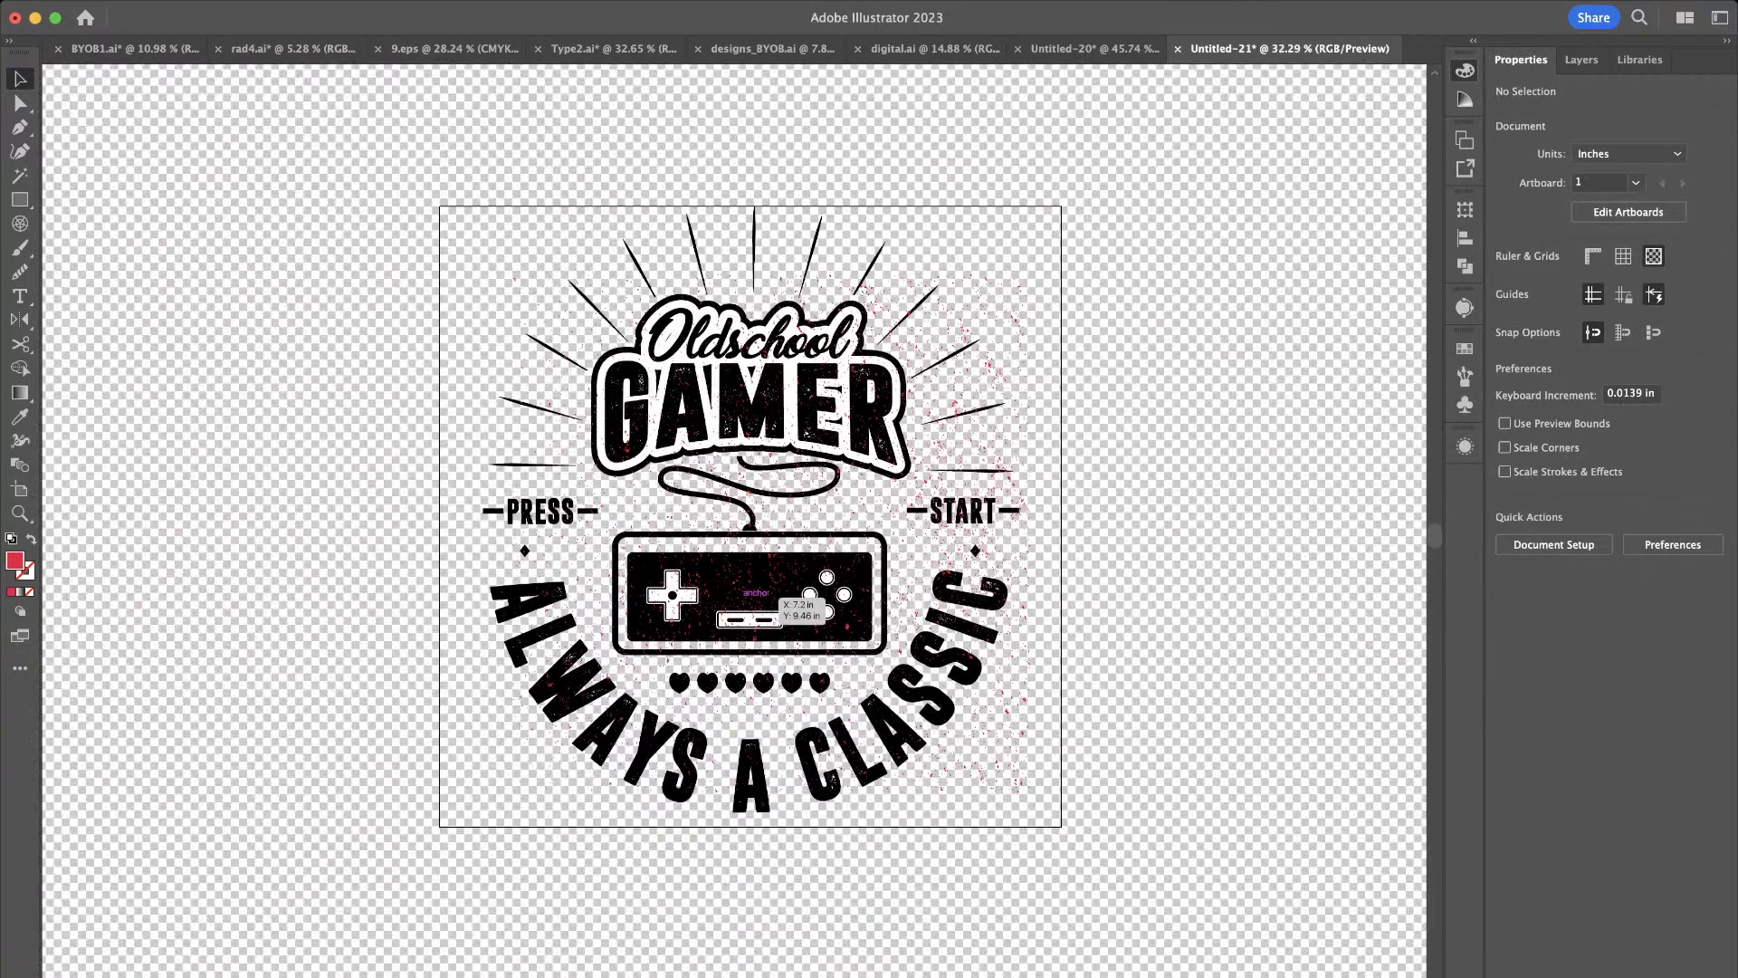
Scale the badge group down proportionally to about 10.84 in wide so it fits within the speckle texture
click(986, 511)
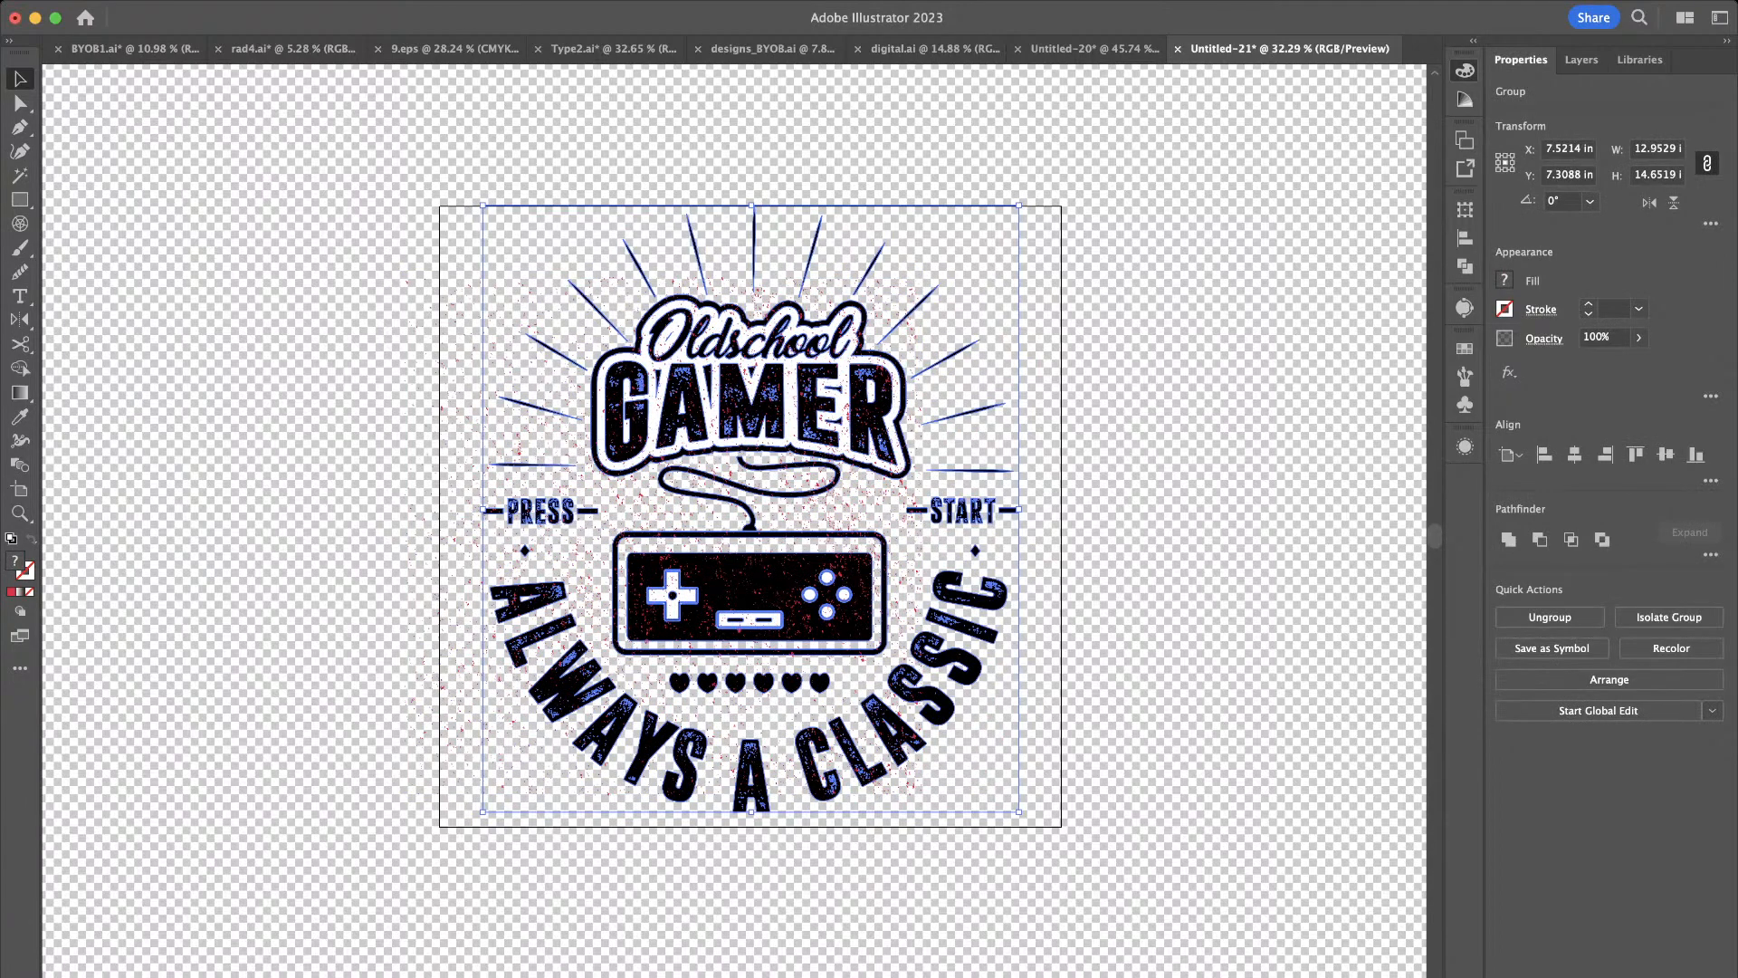
drag(1019, 205, 937, 284)
scroll(798, 502, up, 3)
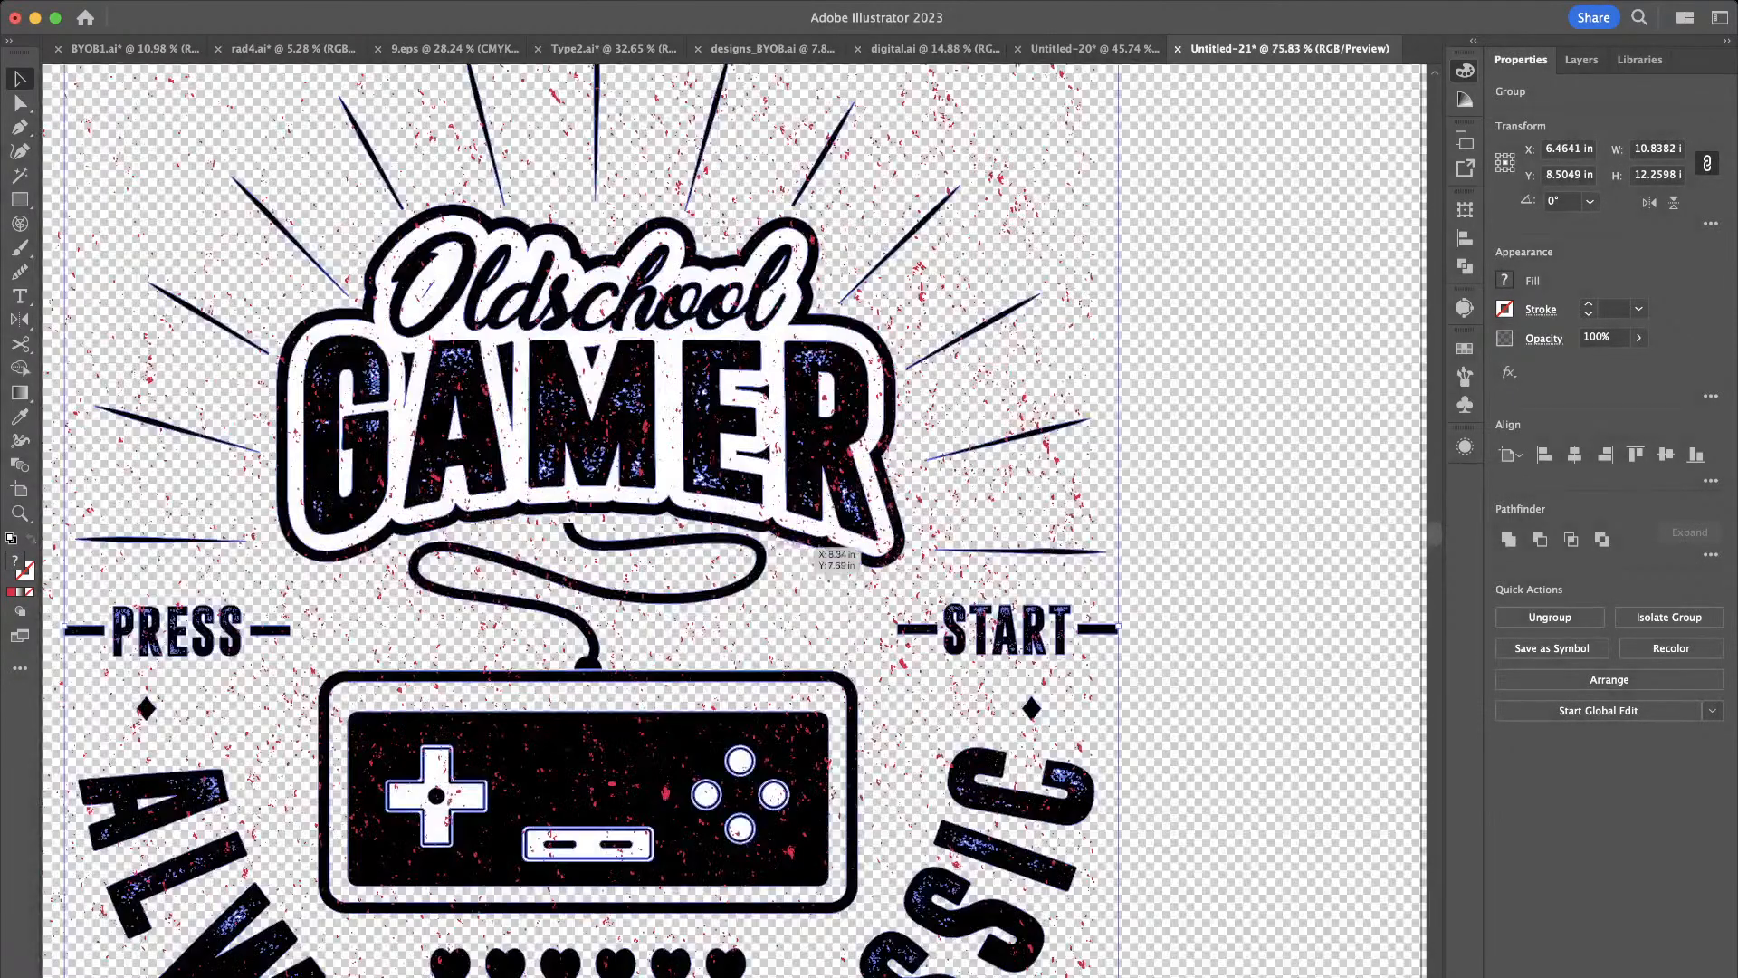
Move the badge group about 0.65 in left and 0.68 in up over the speckle texture, and clear the selection
drag(715, 727, 667, 639)
scroll(667, 639, up, 4)
scroll(667, 639, left, 1)
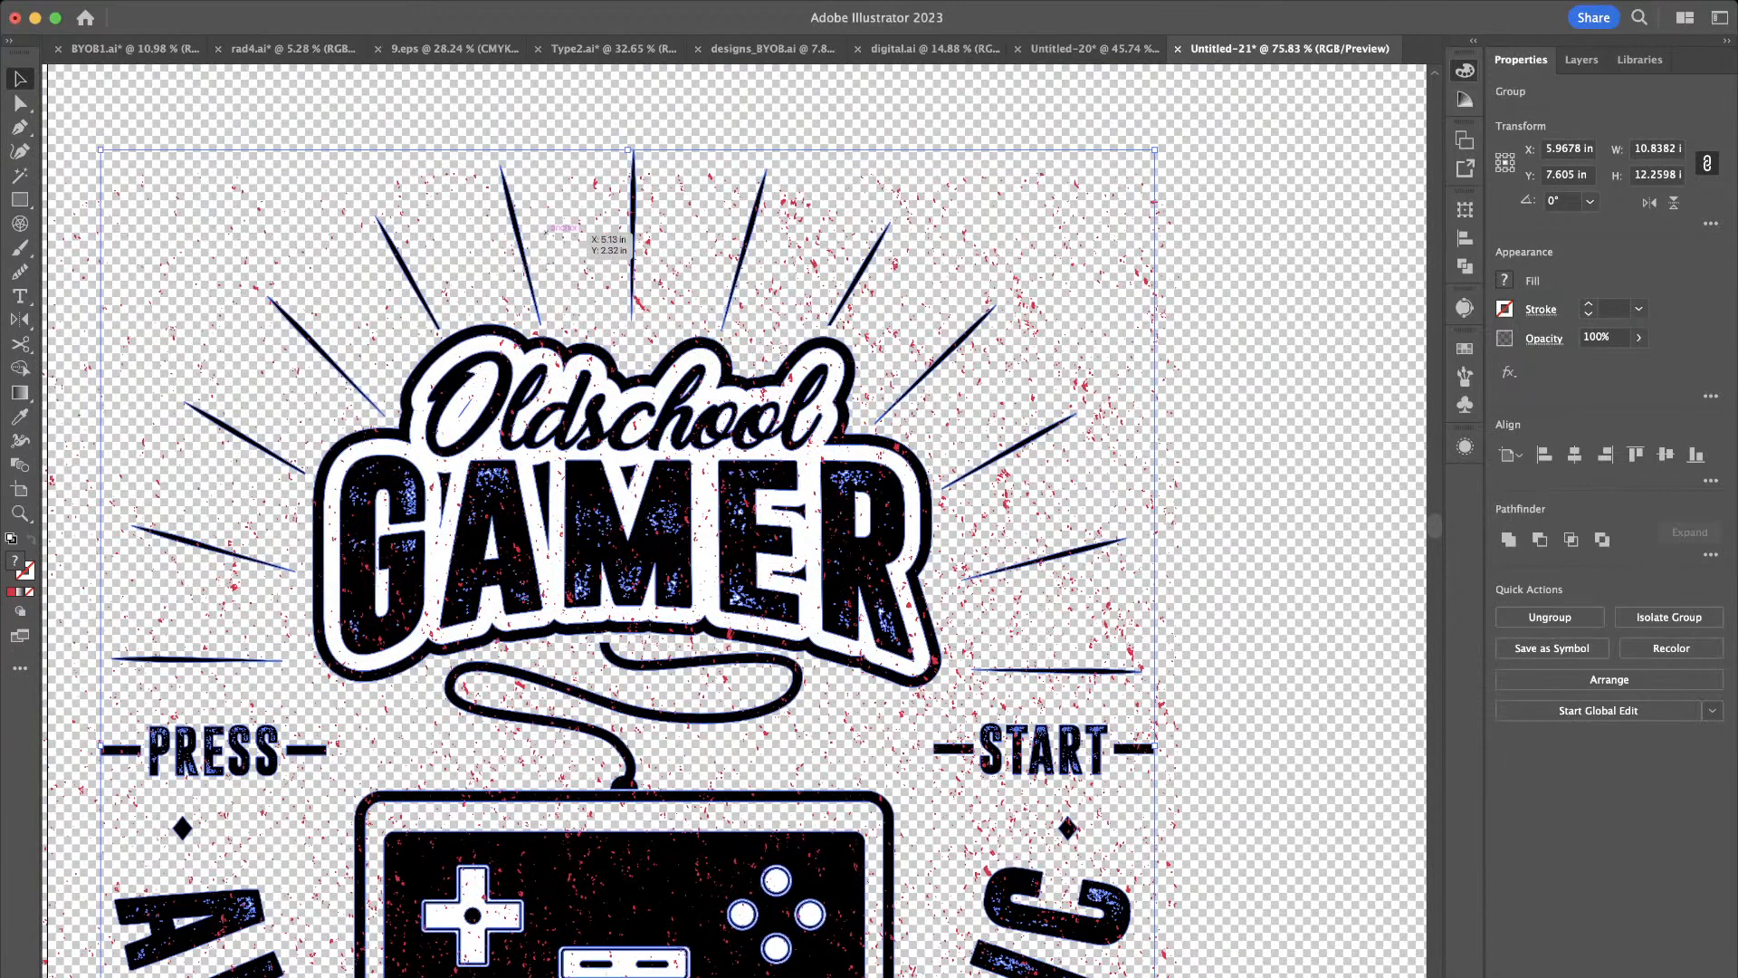
drag(518, 228, 503, 250)
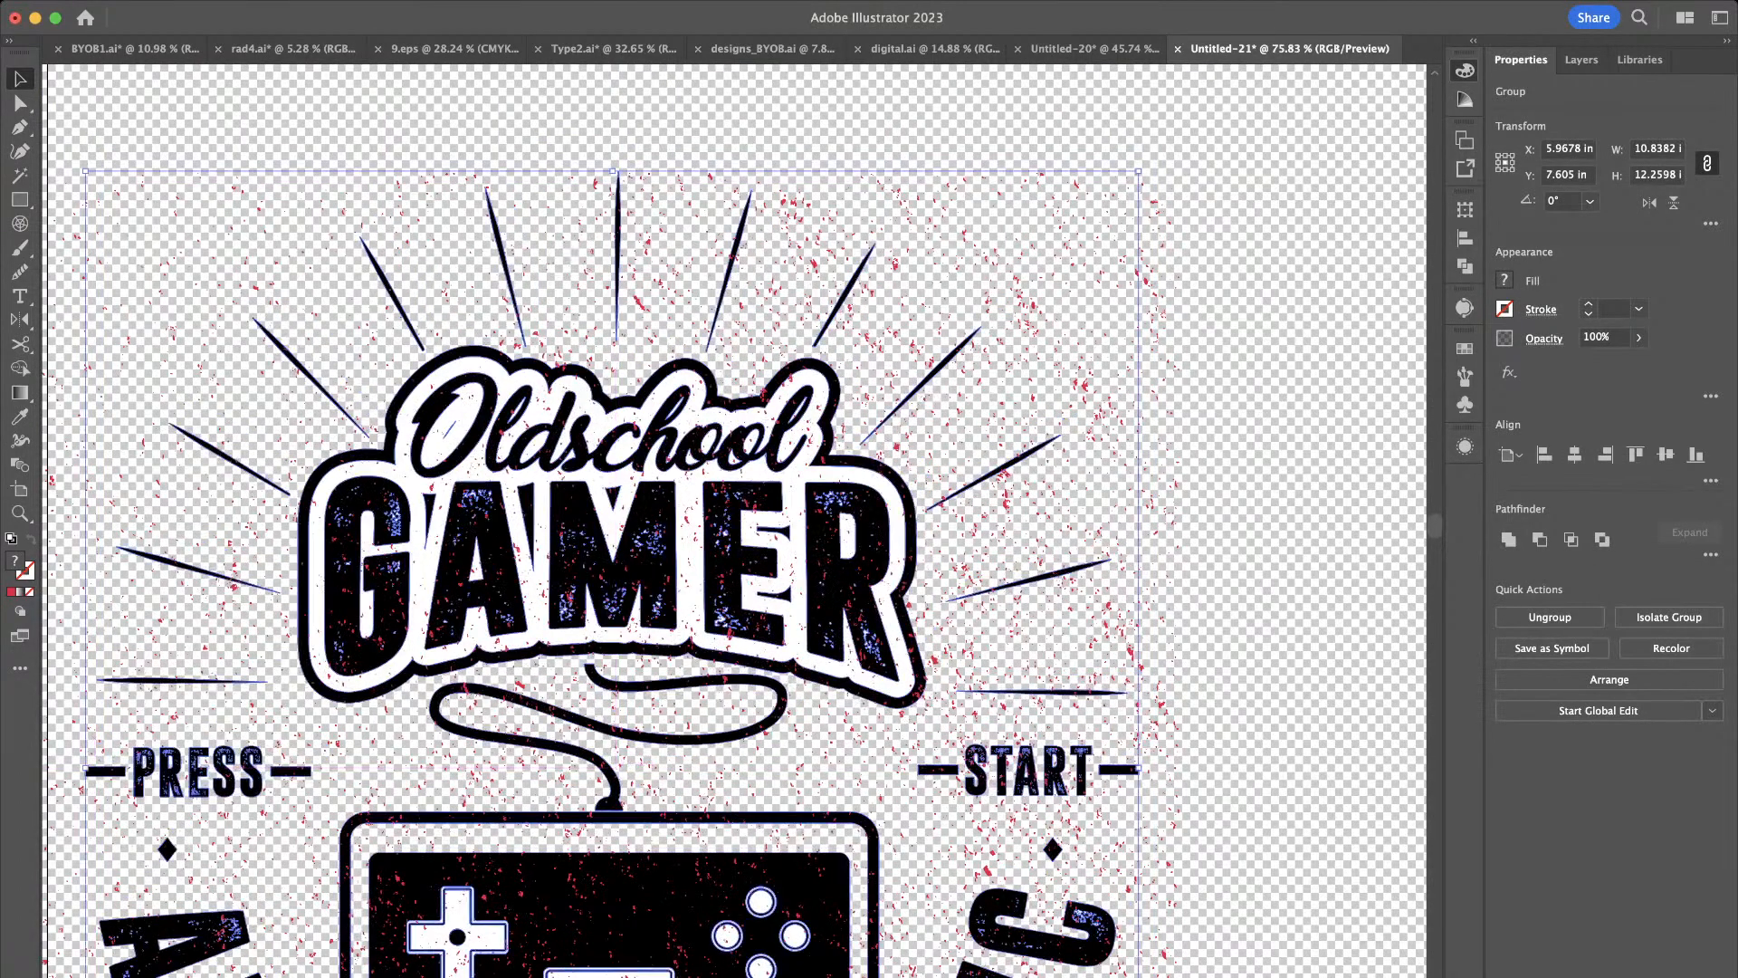
scroll(642, 320, down, 5)
scroll(641, 320, right, 2)
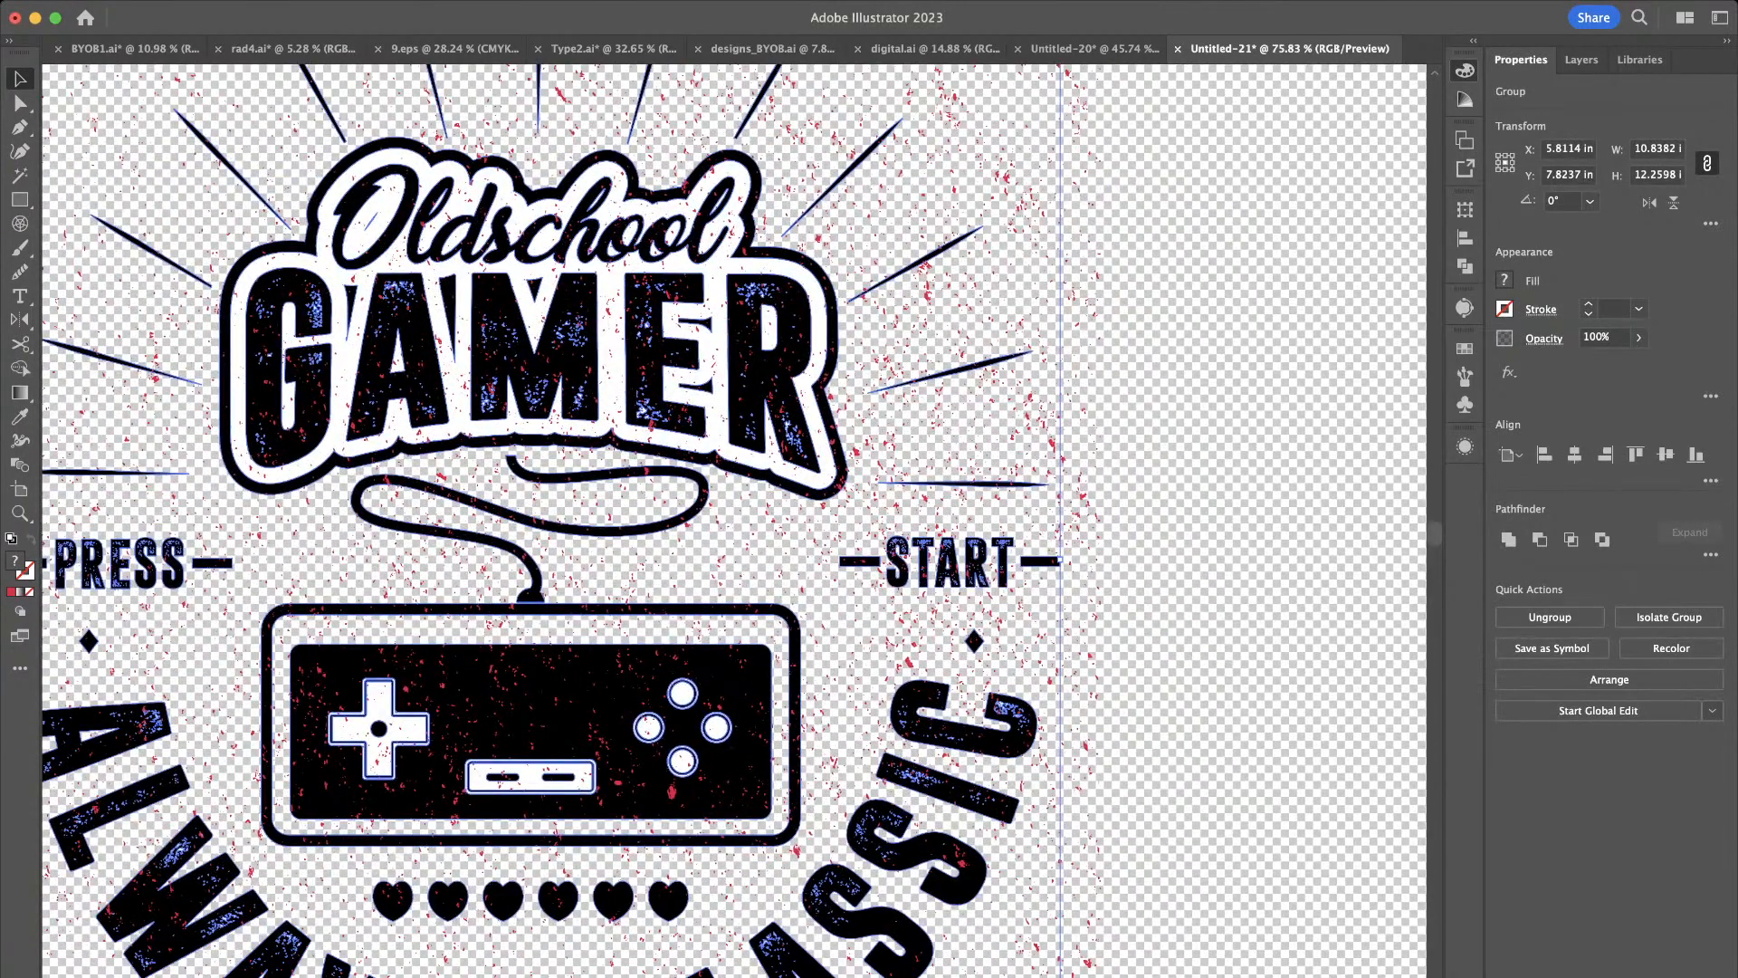
click(1182, 468)
scroll(1182, 468, down, 5)
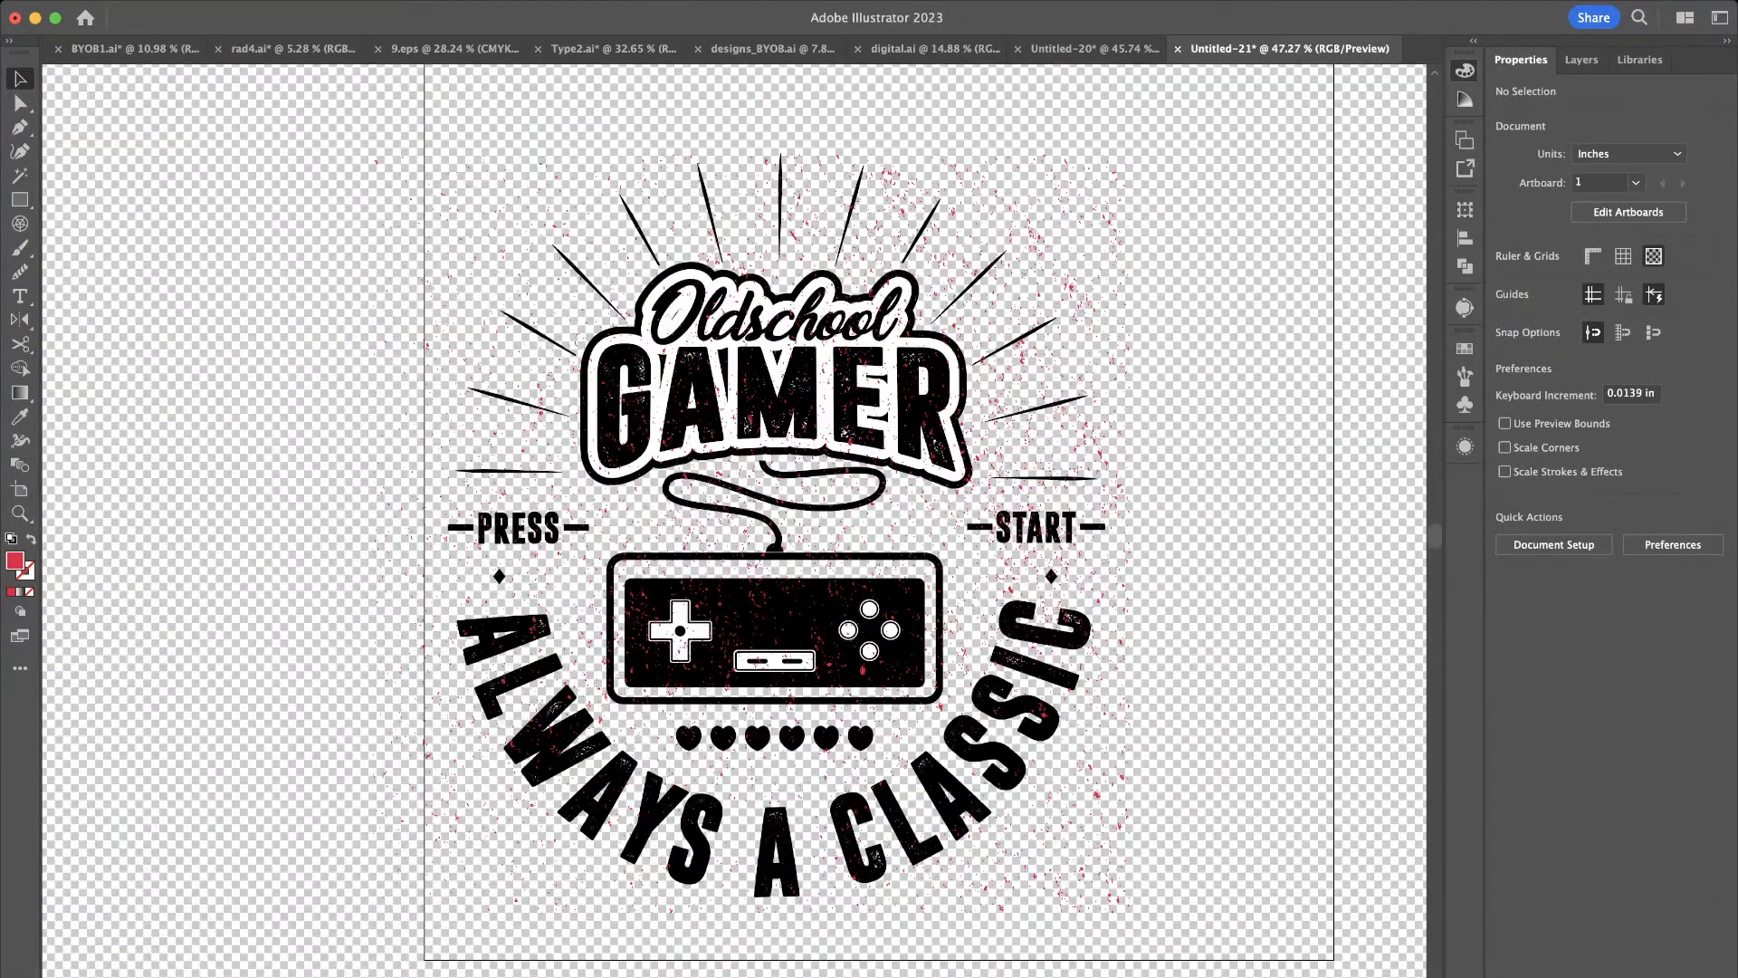
scroll(1147, 416, down, 2)
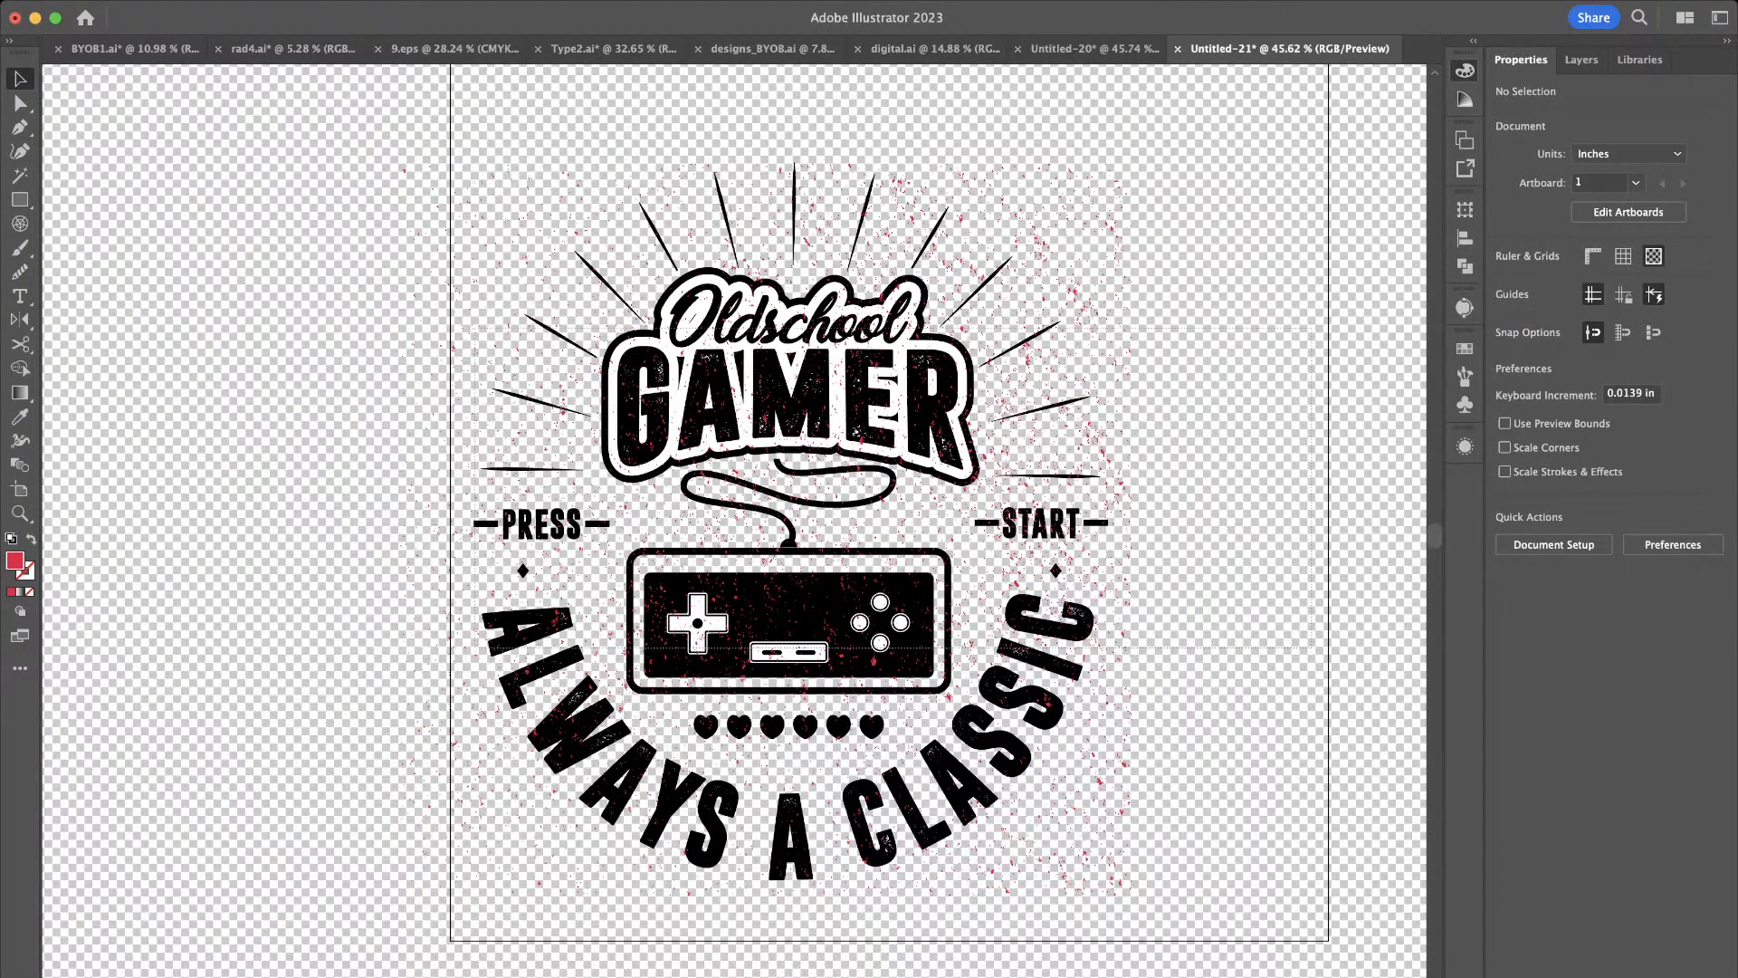
Group the badge and speckle texture together, select all the red speckles with the Magic Wand, and delete them to distress the artwork
key(super+a)
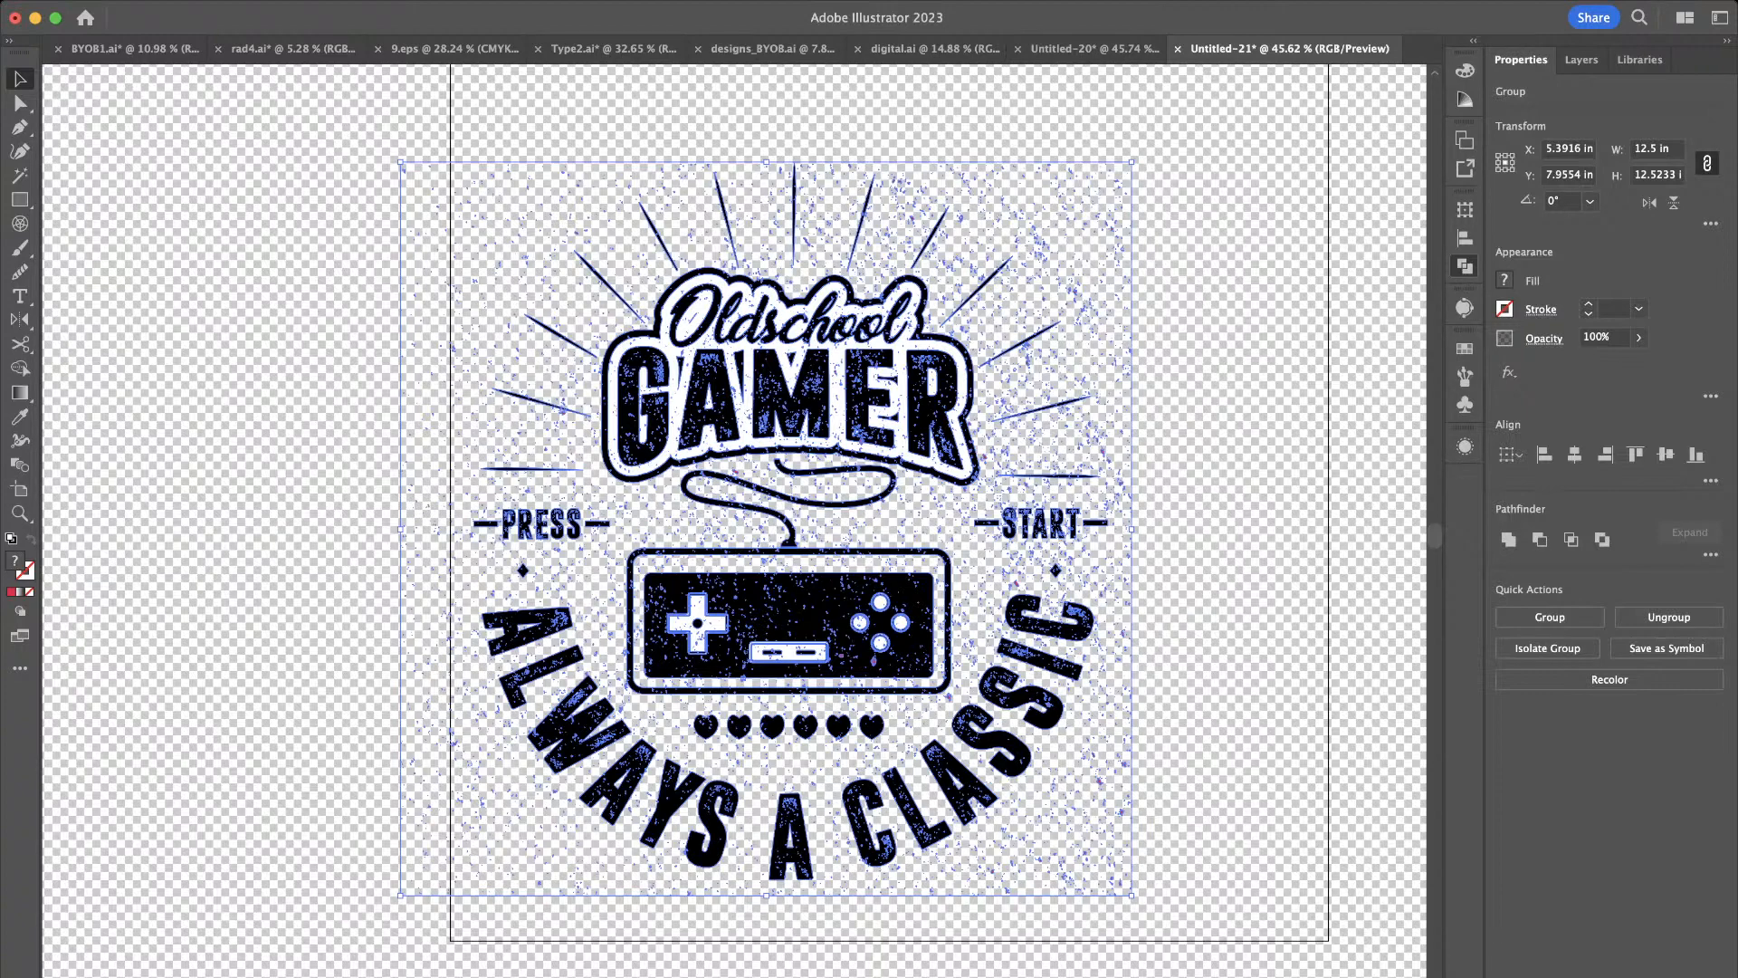
key(super+g)
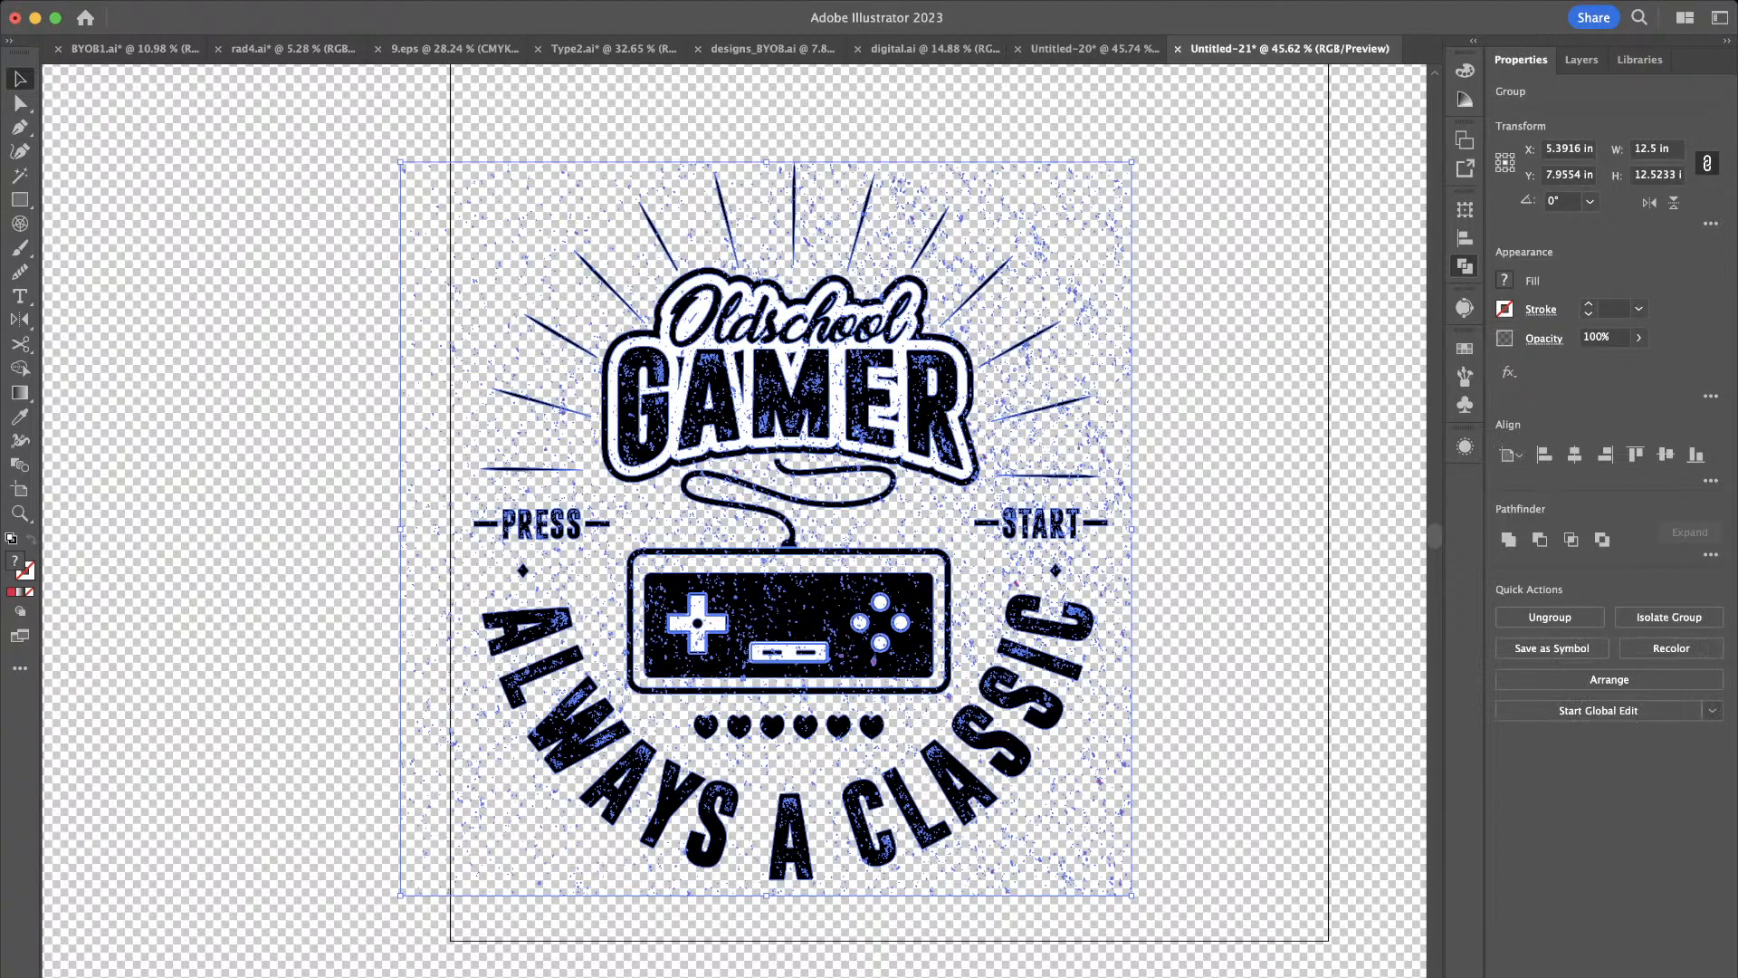
key(y)
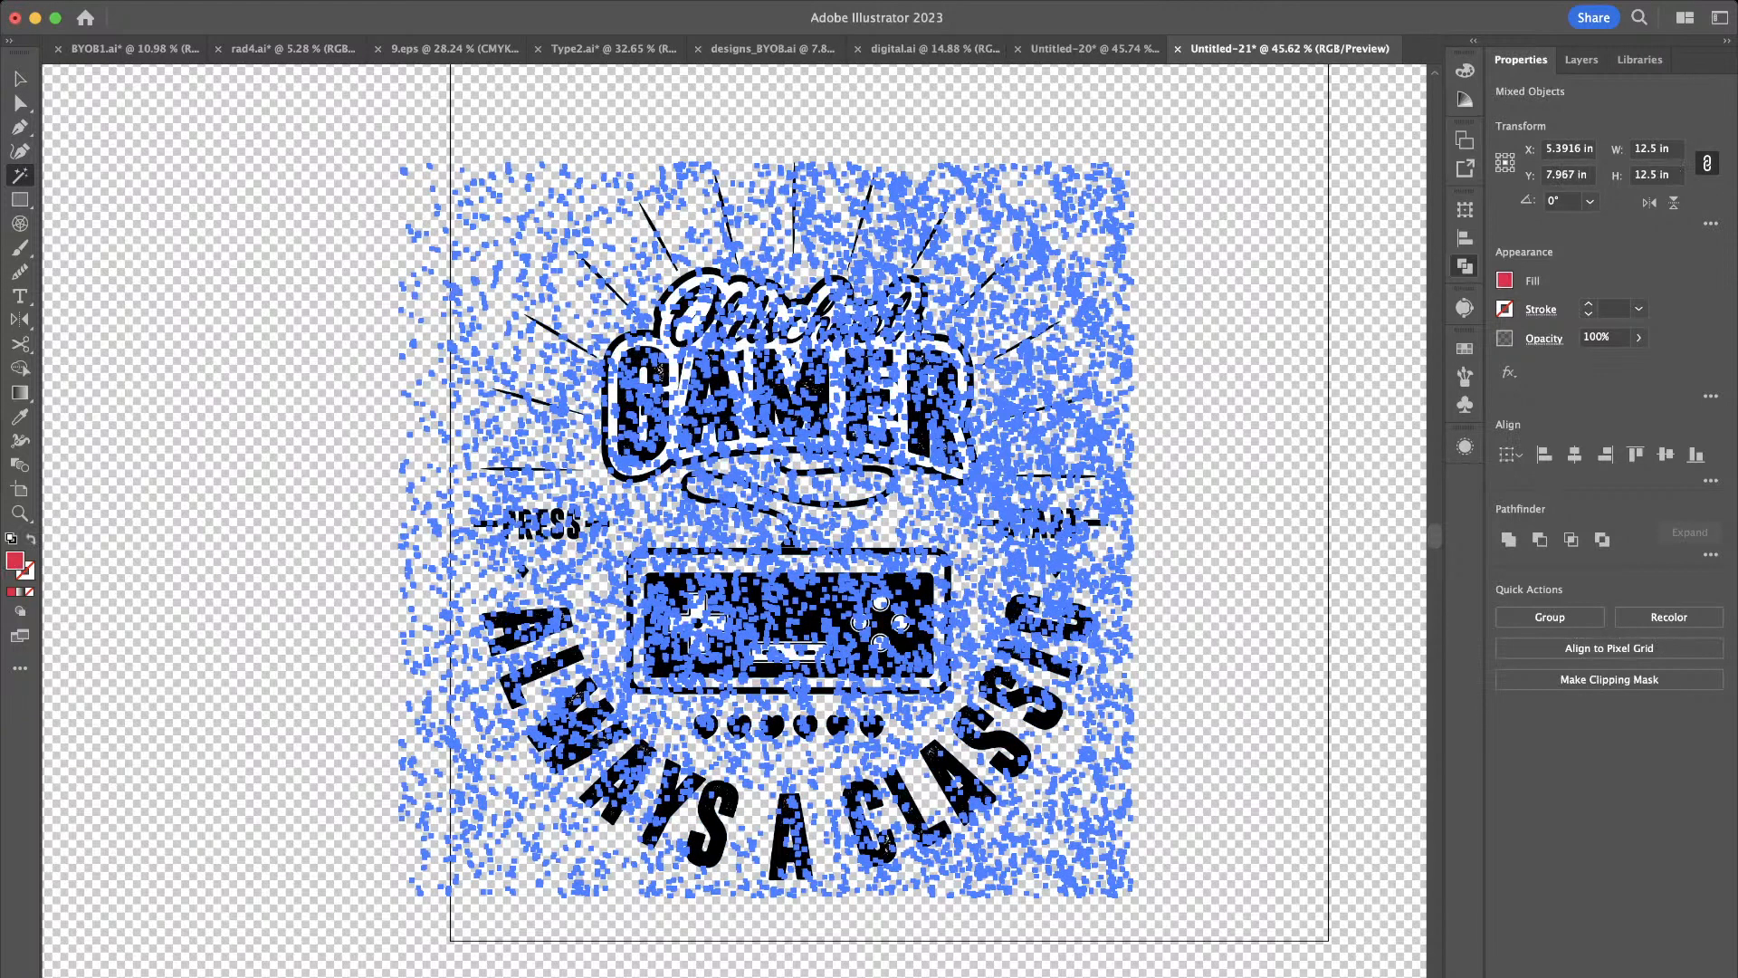
click(451, 279)
click(546, 315)
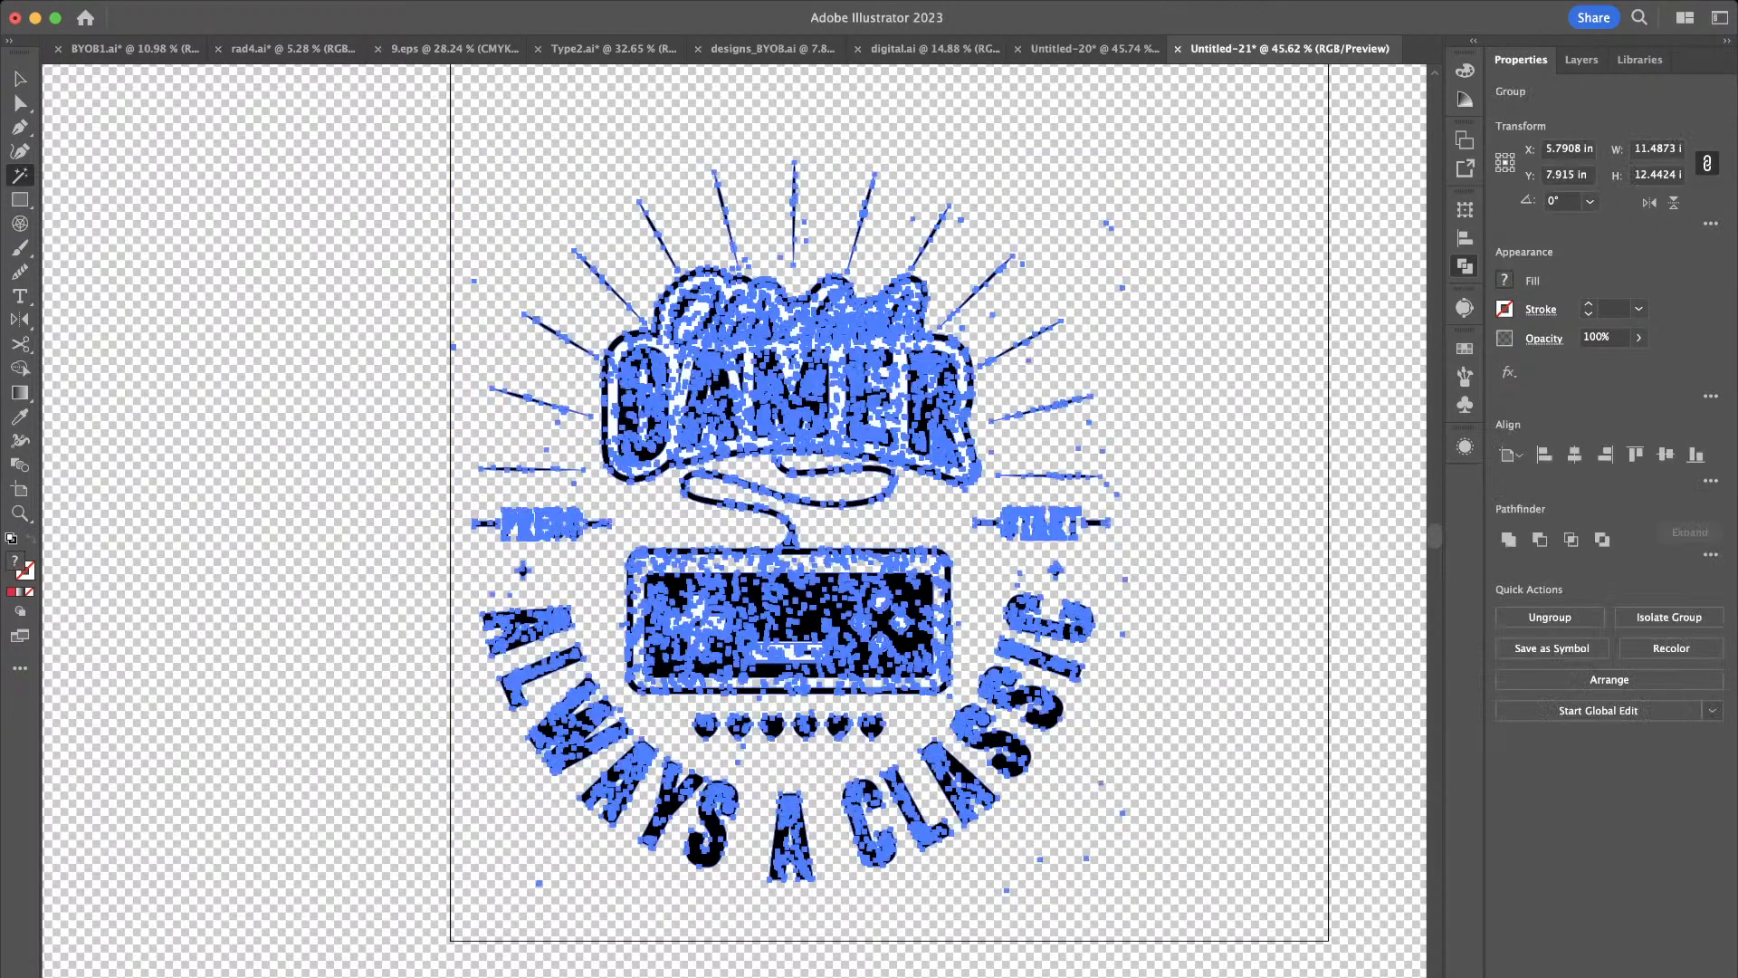
Select the leftover unfilled speckle fragments around the badge with the Magic Wand and remove them
scroll(547, 314, up, 3)
scroll(561, 548, up, 2)
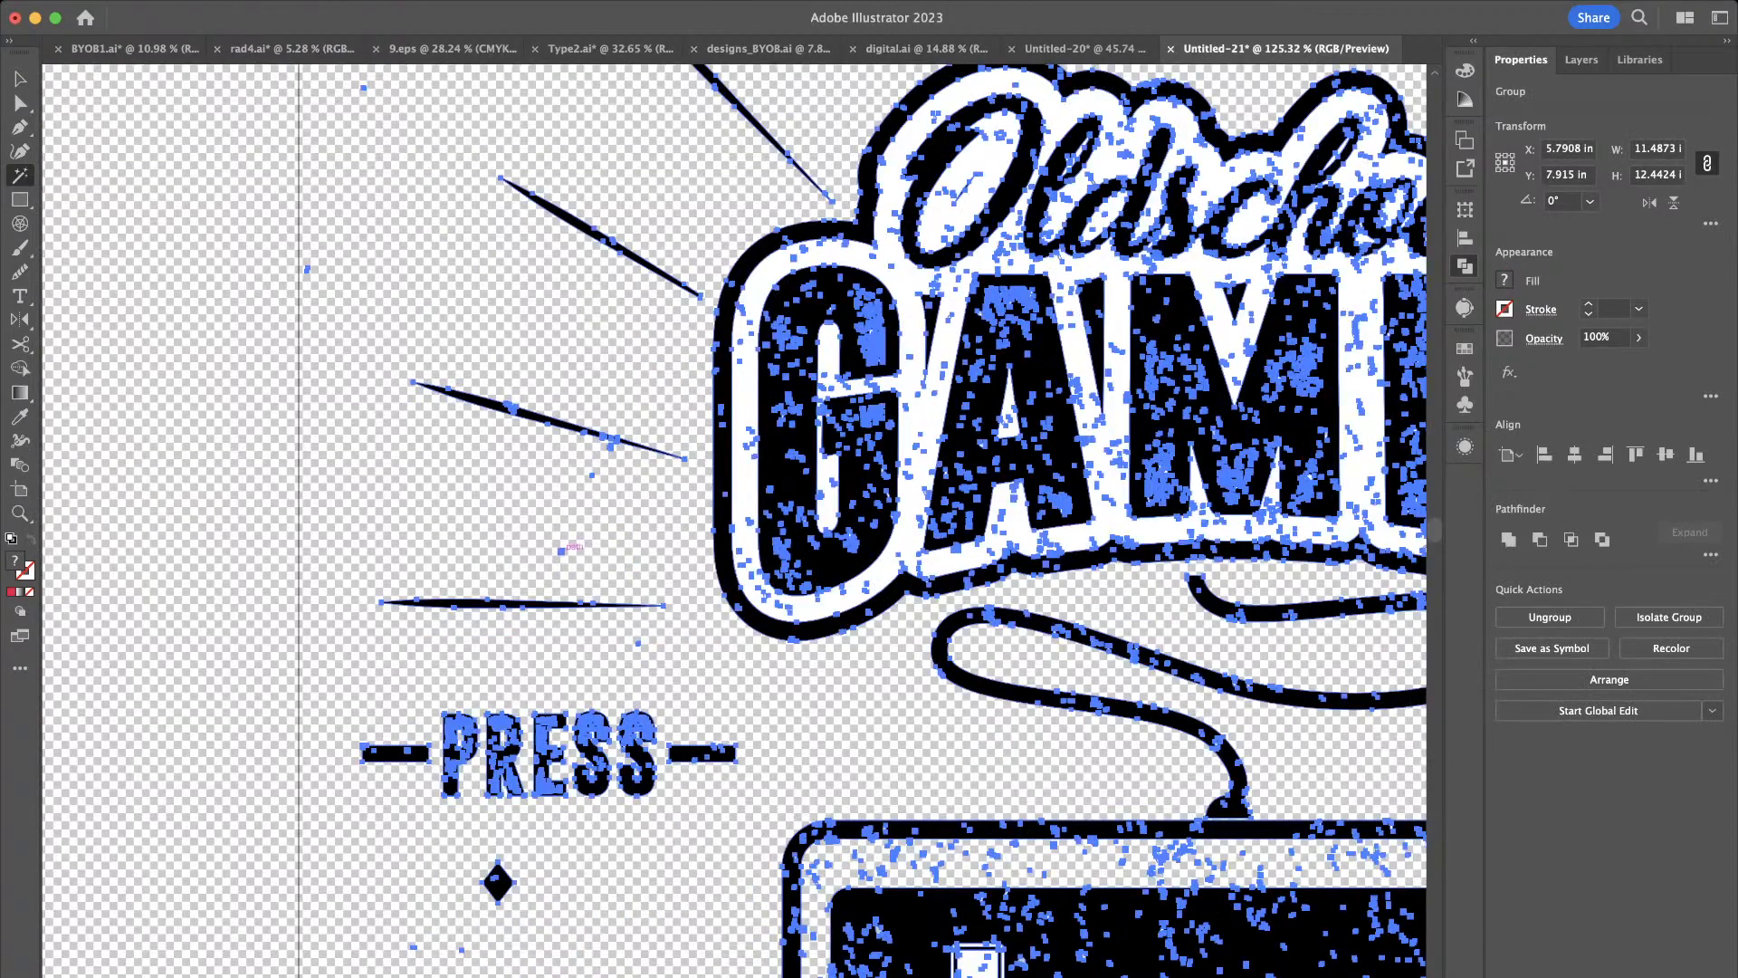
click(561, 549)
scroll(561, 548, down, 3)
click(560, 548)
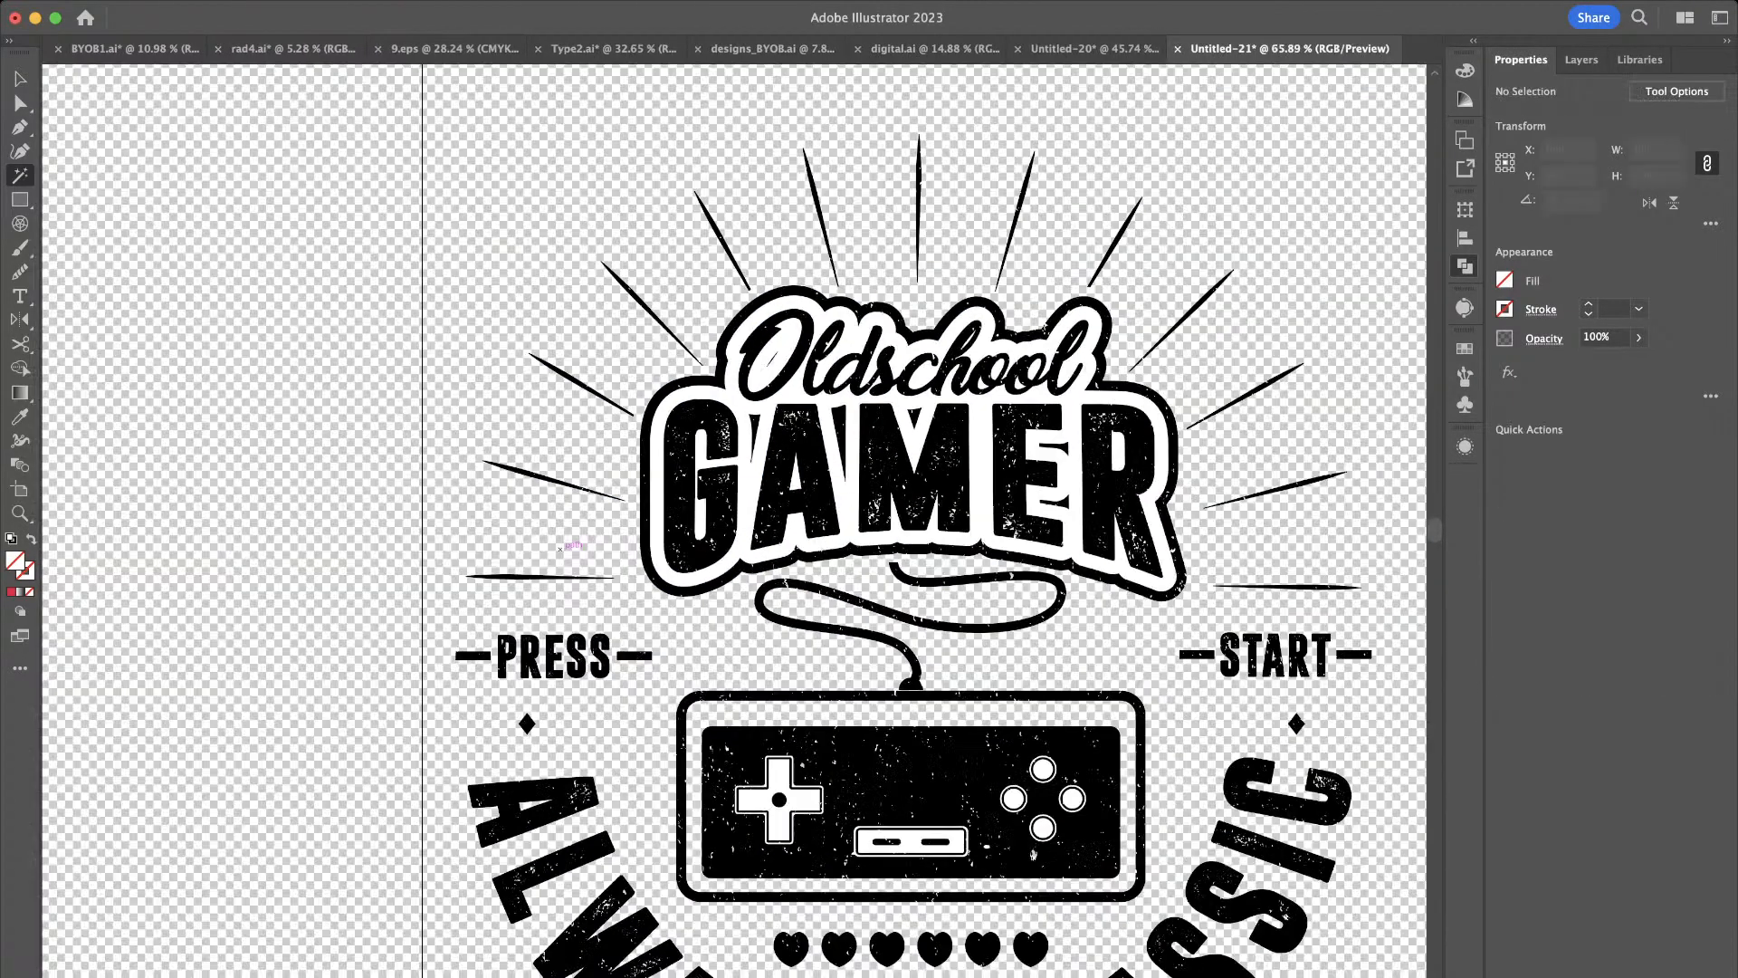
Inspect the distressed texture on the controller, the Oldschool Gamer lettering and the curved slogan up close
key(c)
scroll(560, 548, down, 3)
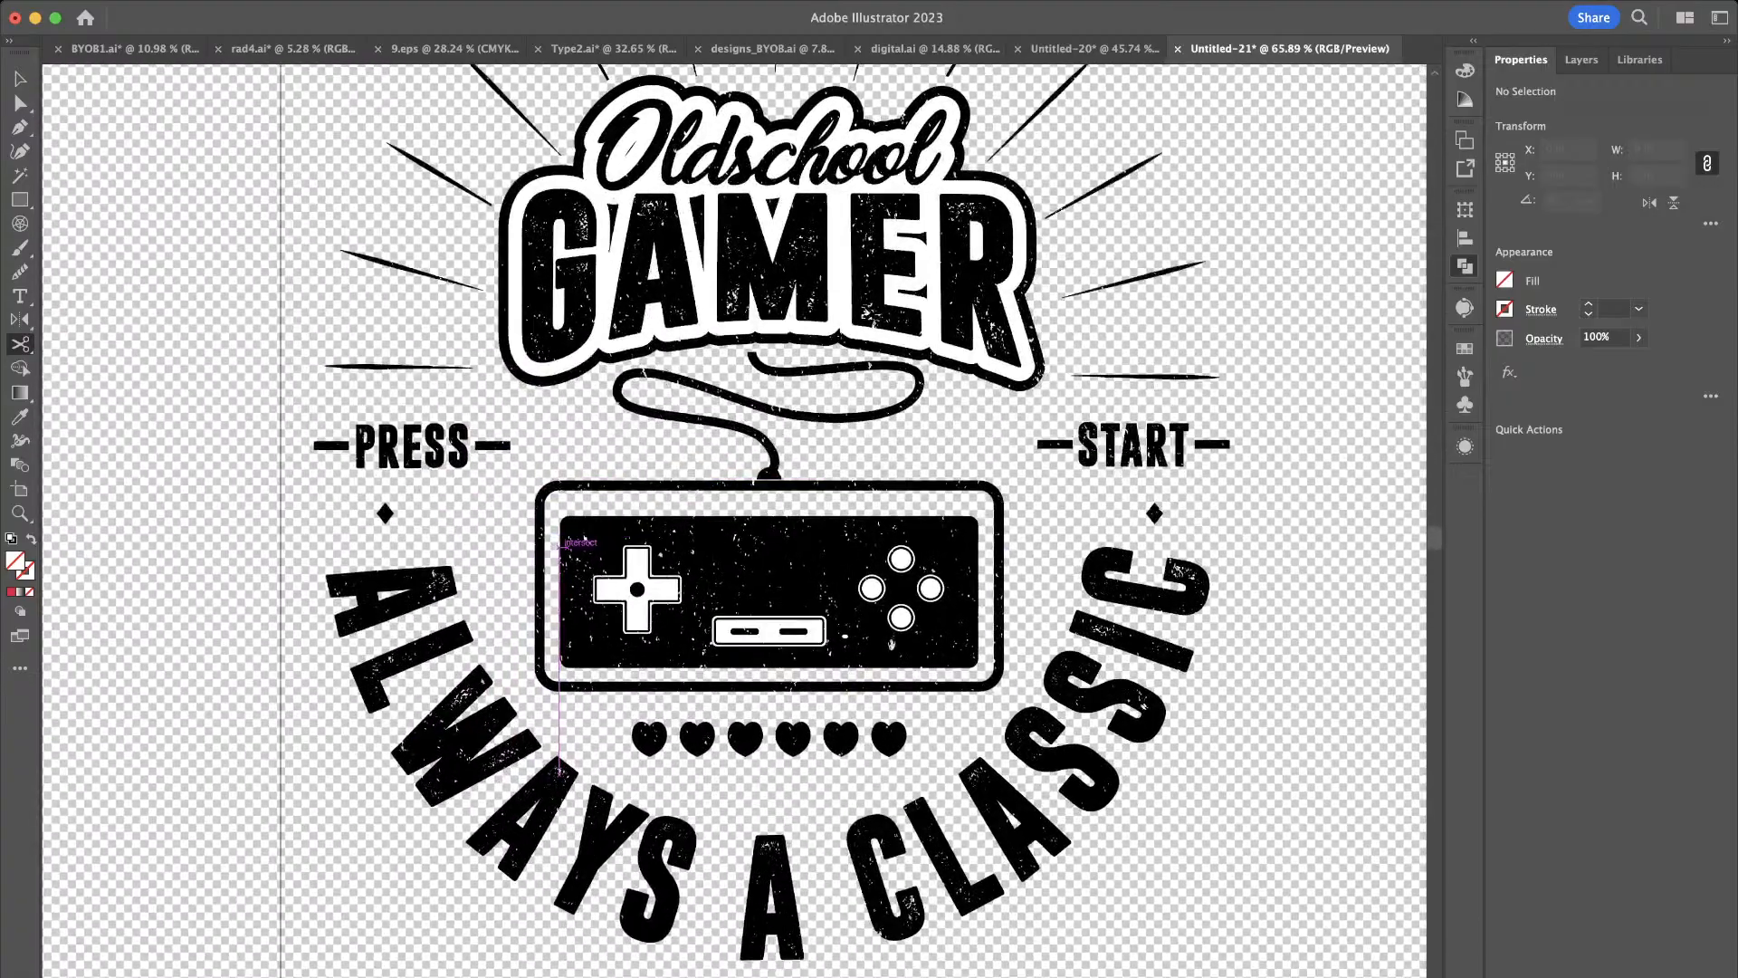
scroll(546, 554, up, 2)
scroll(546, 553, up, 3)
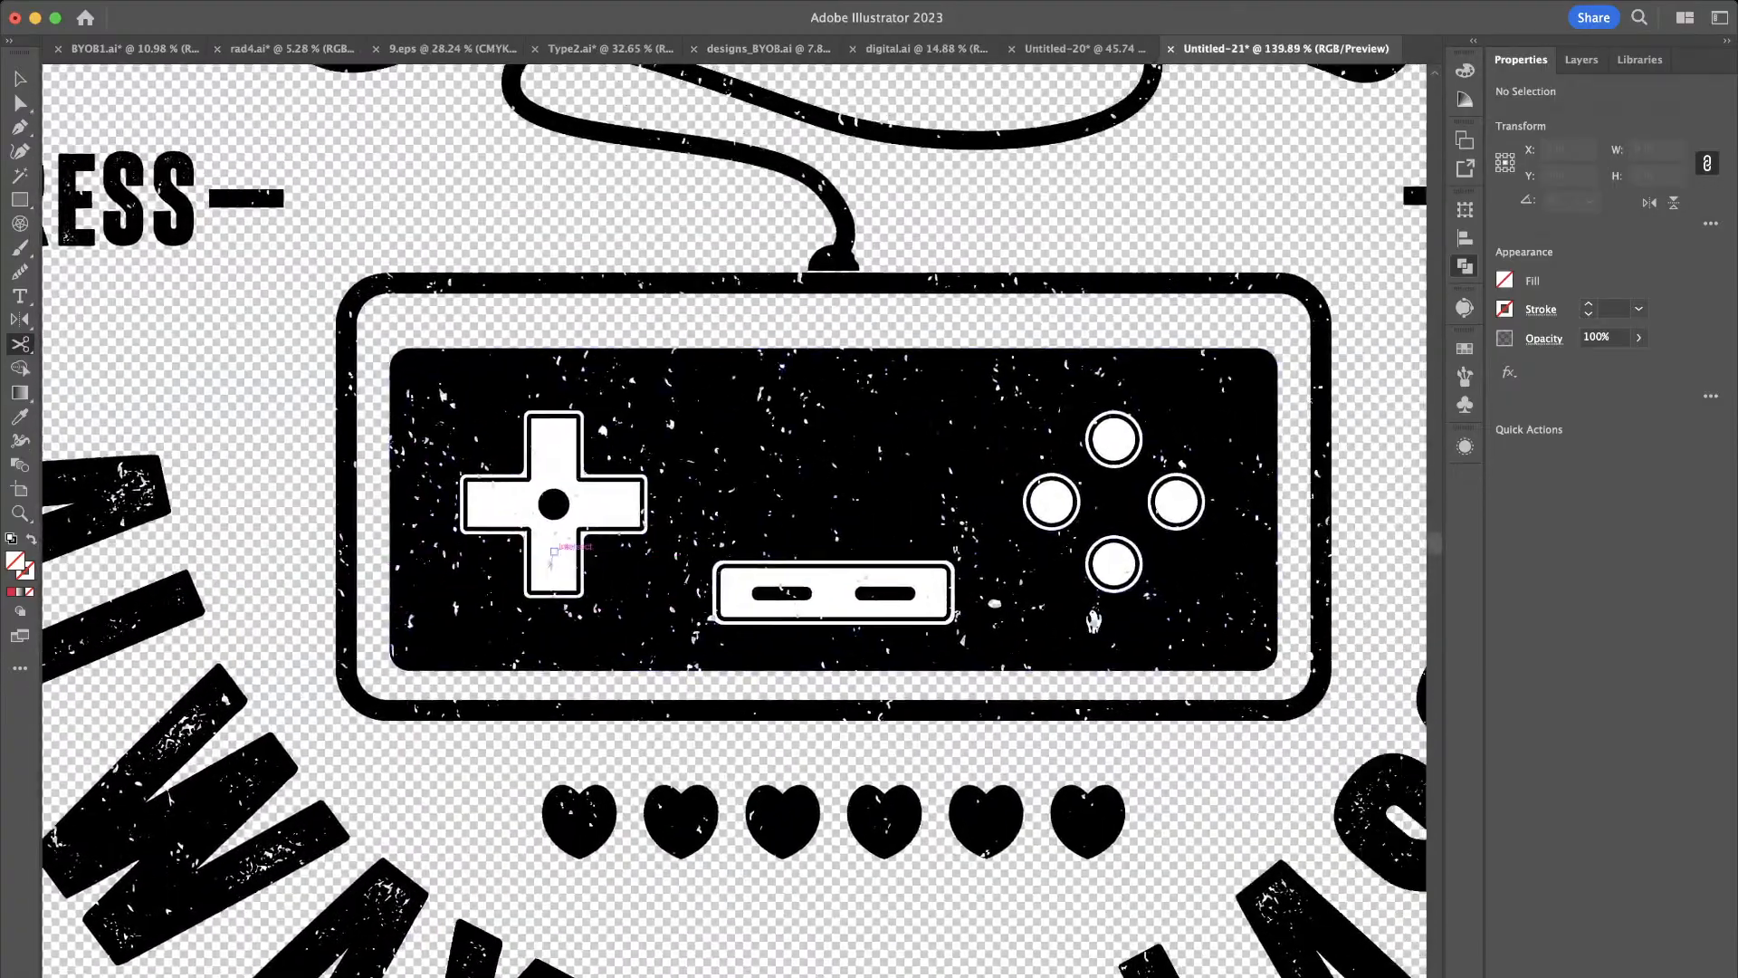
scroll(544, 547, down, 3)
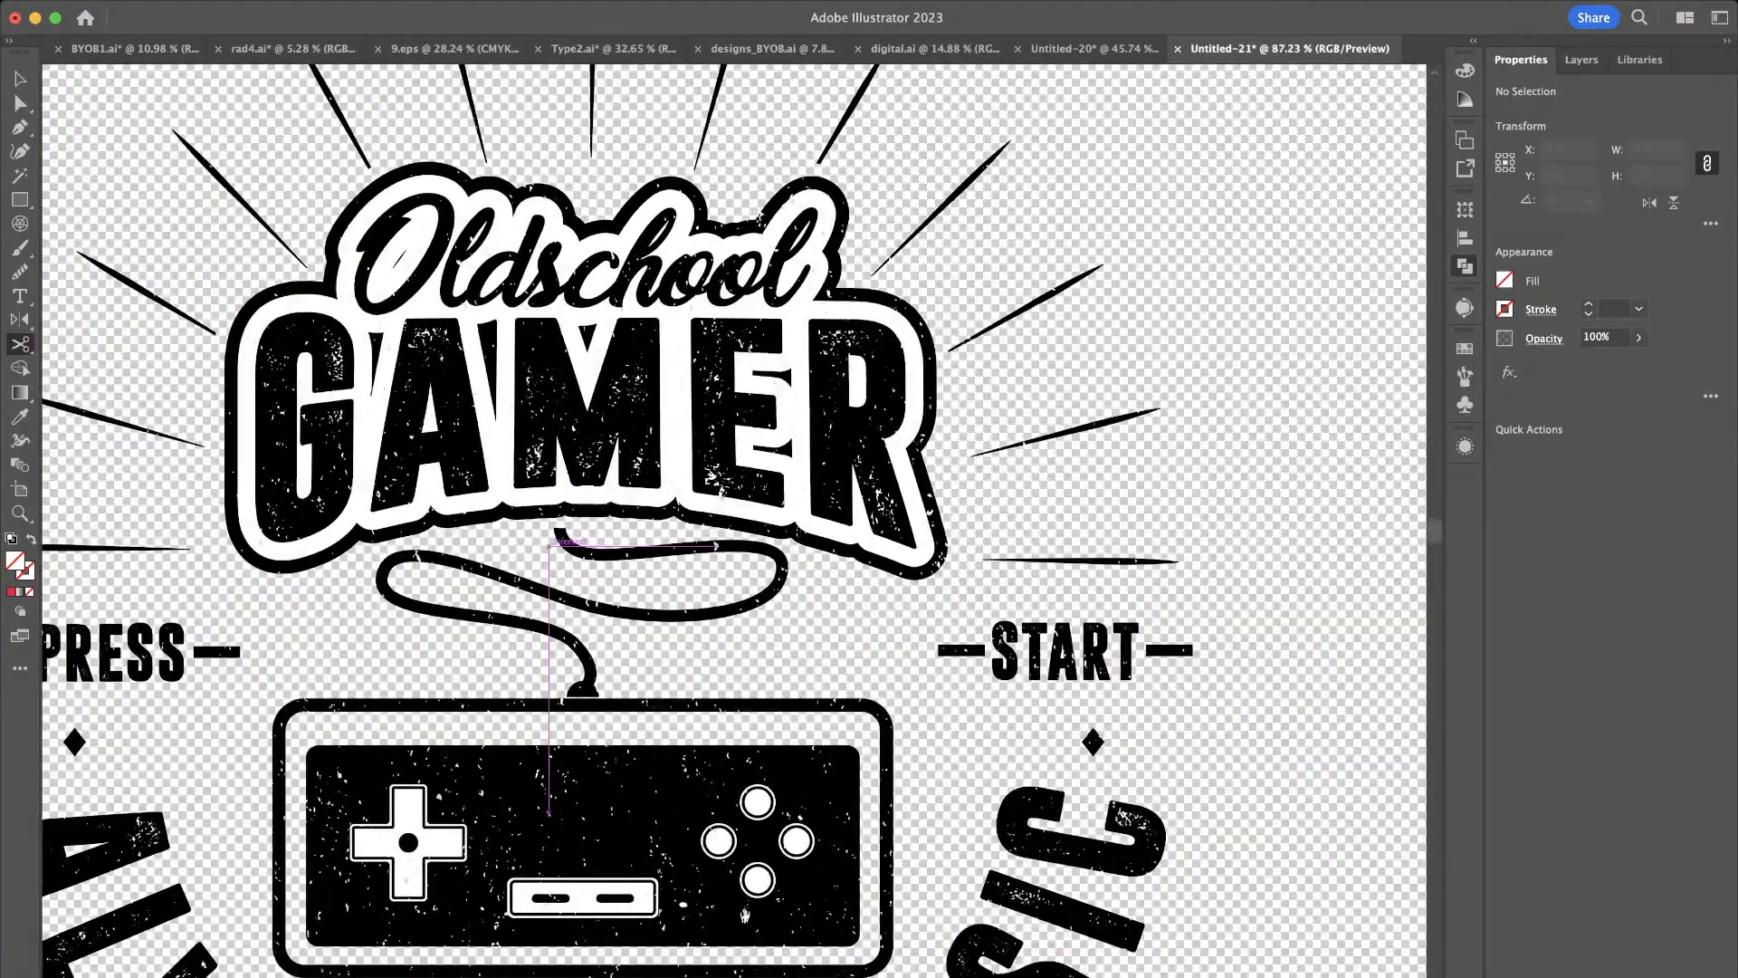
scroll(543, 548, down, 4)
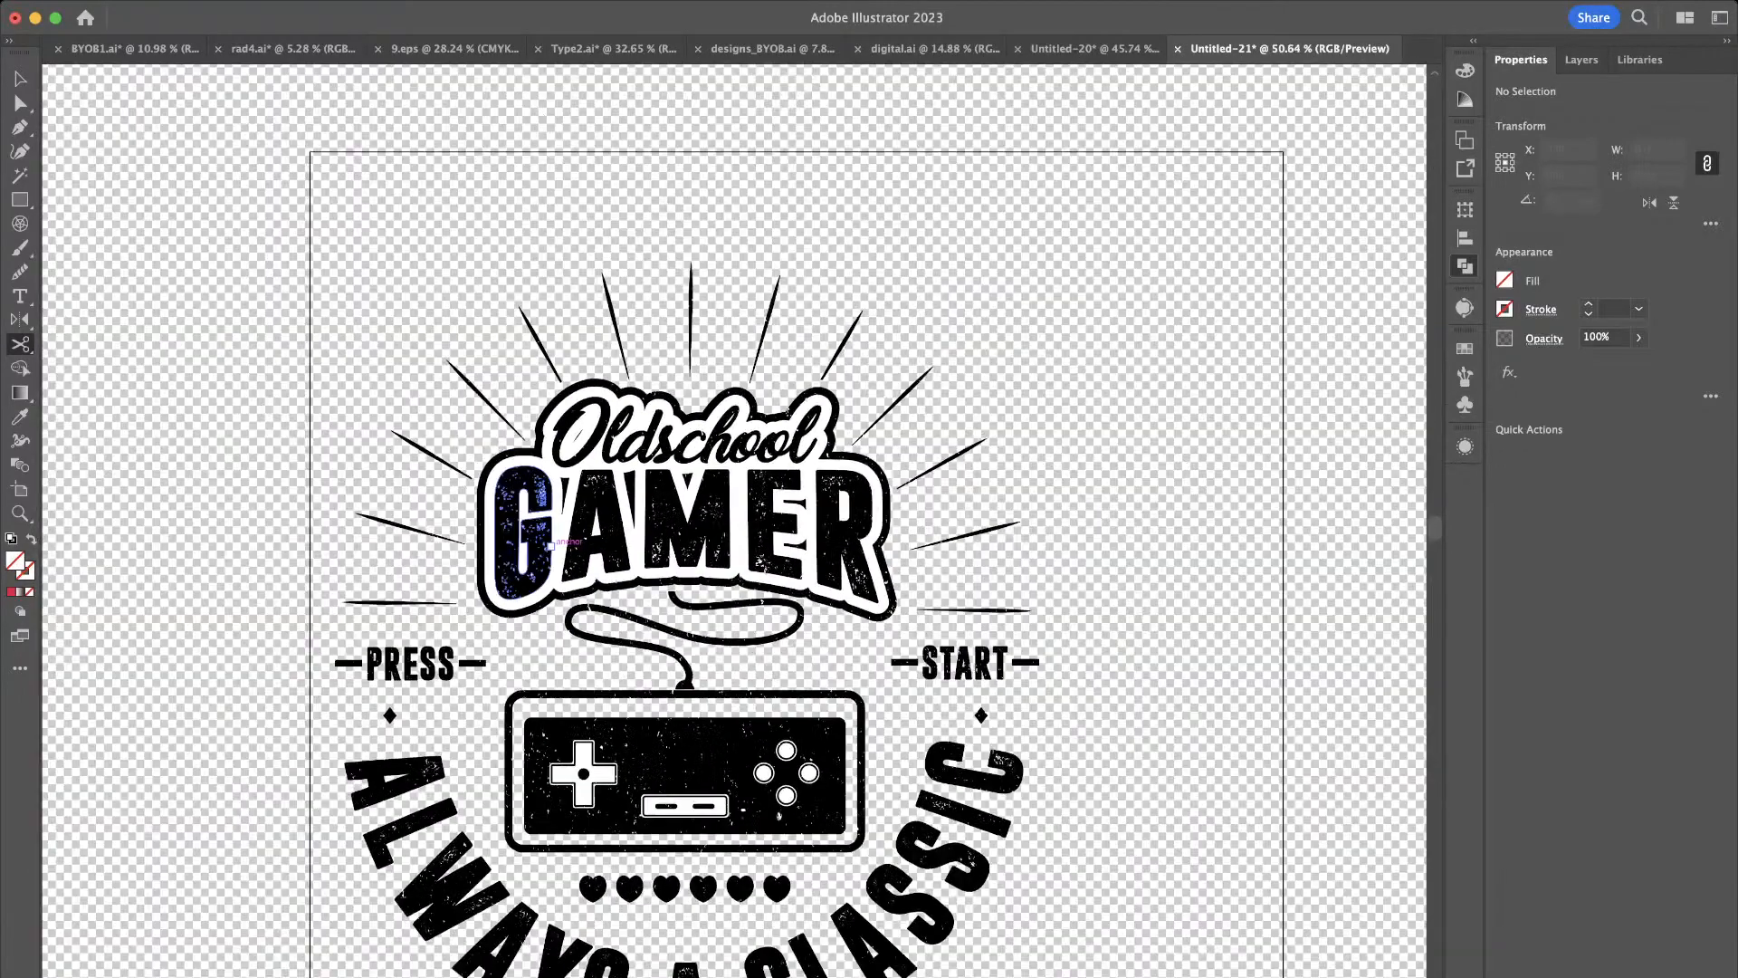
scroll(544, 546, up, 1)
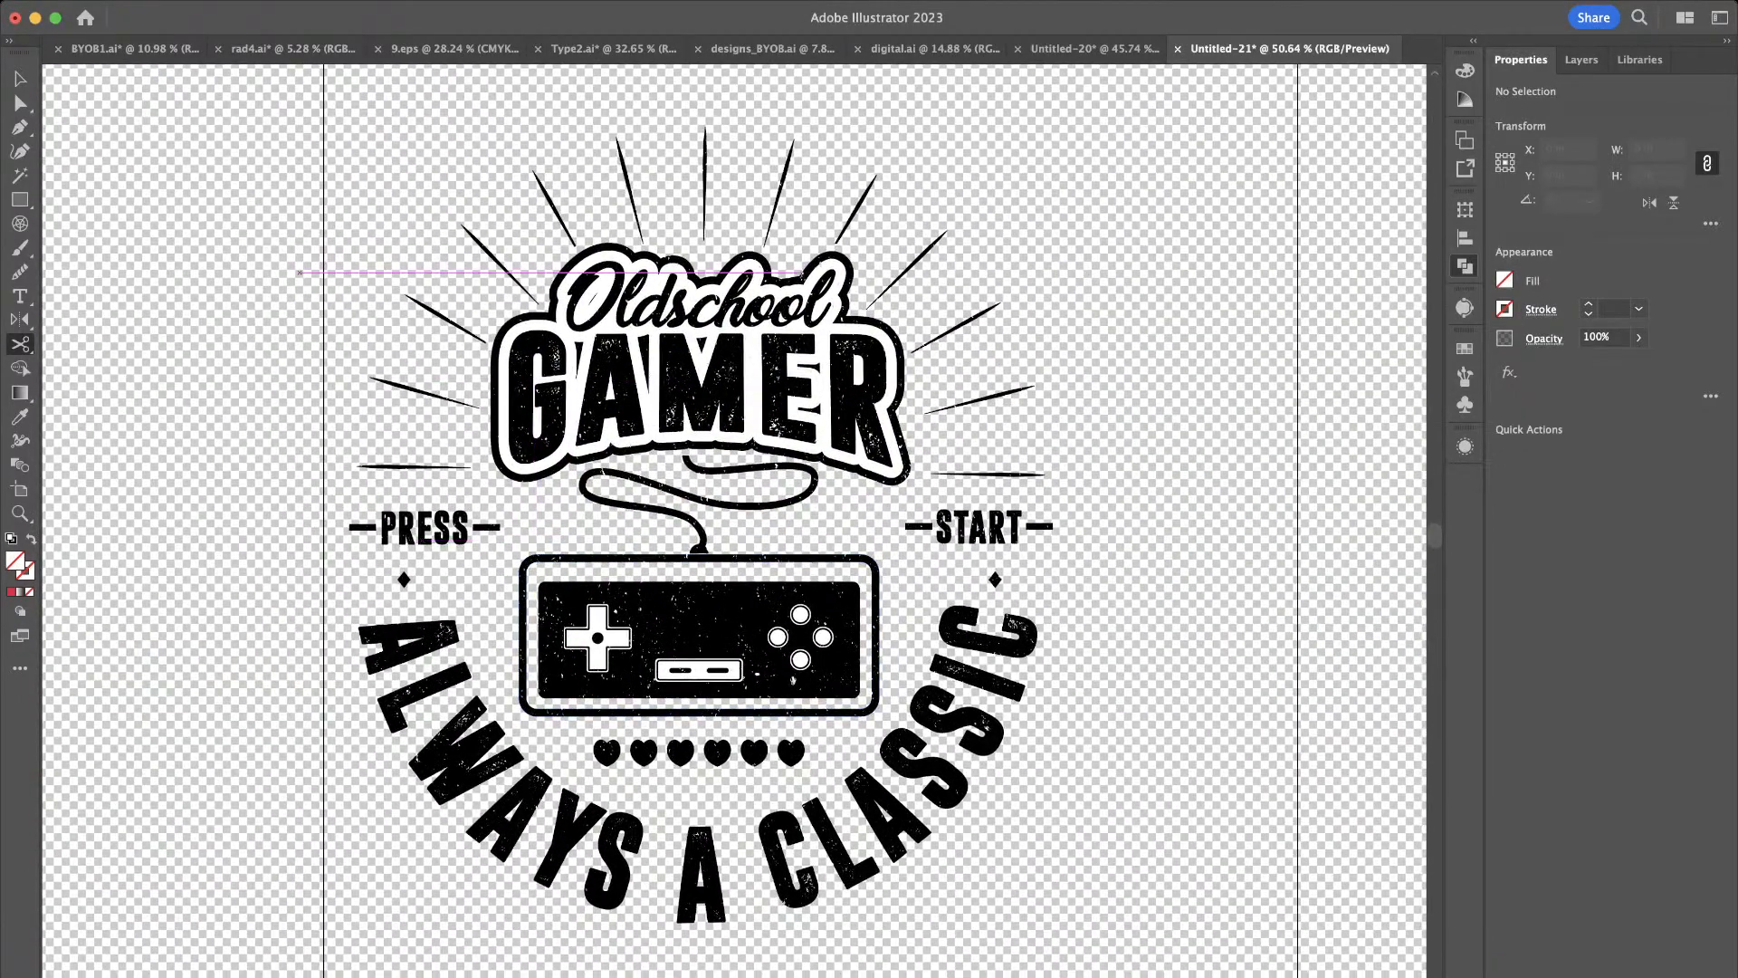
Turn off the transparency grid and move the badge group to about the center of the artboard
key(v)
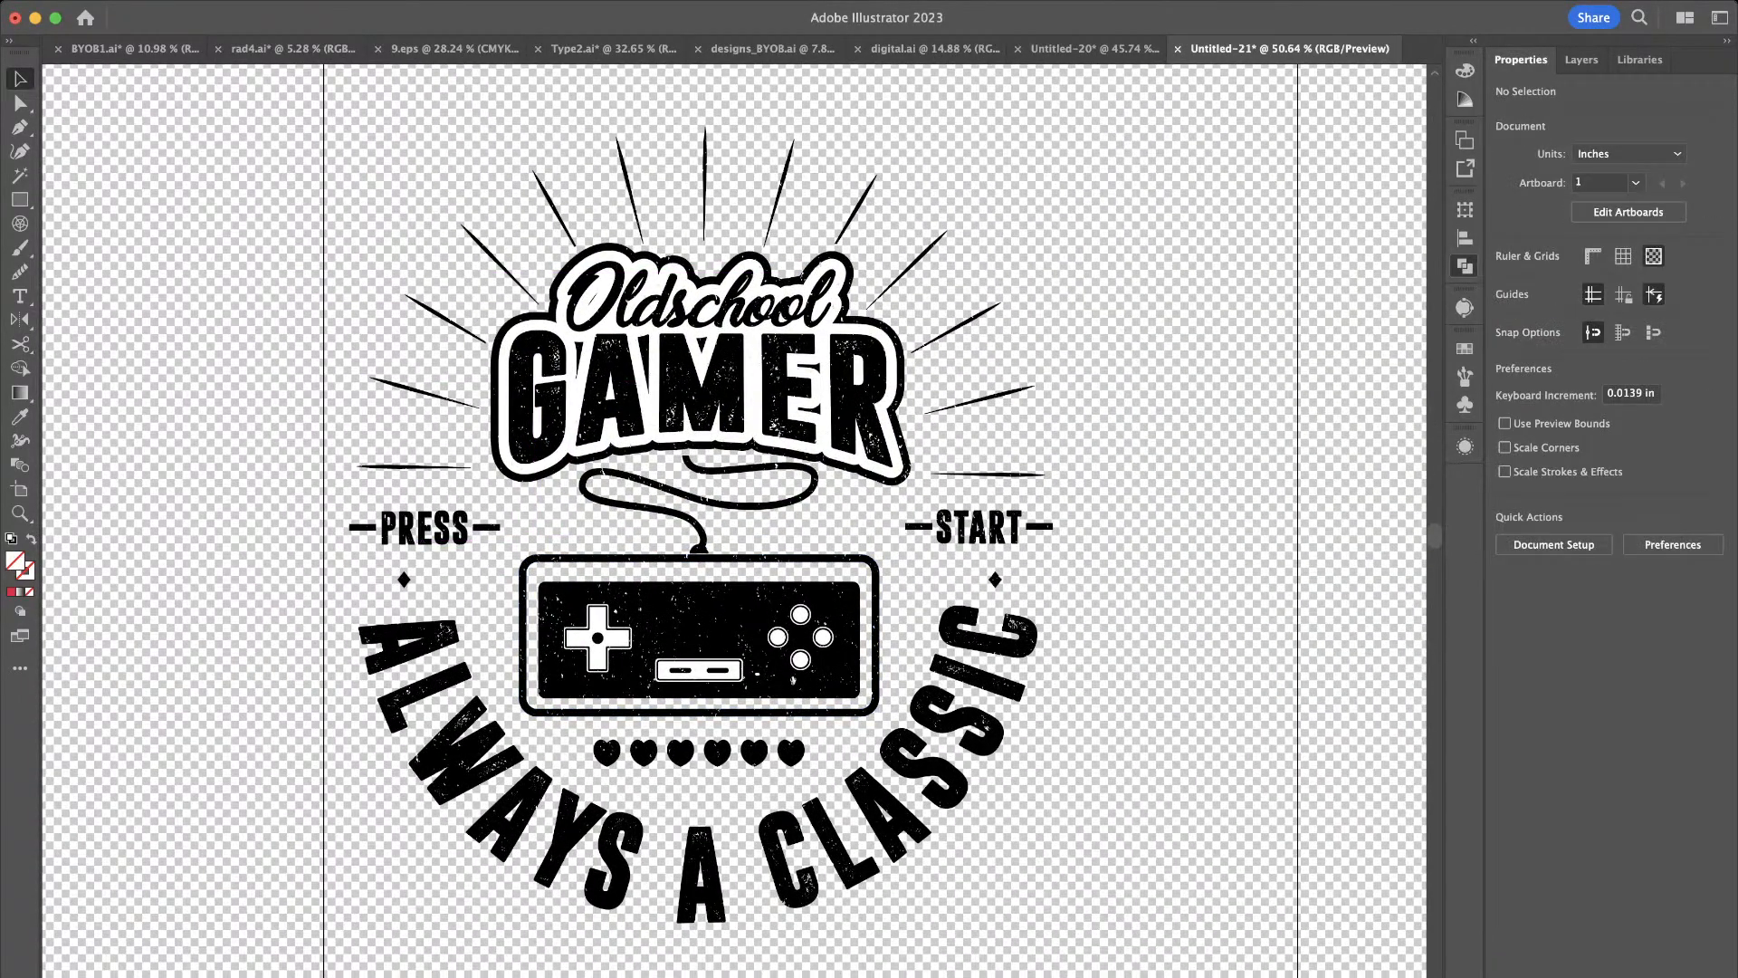
scroll(543, 546, down, 2)
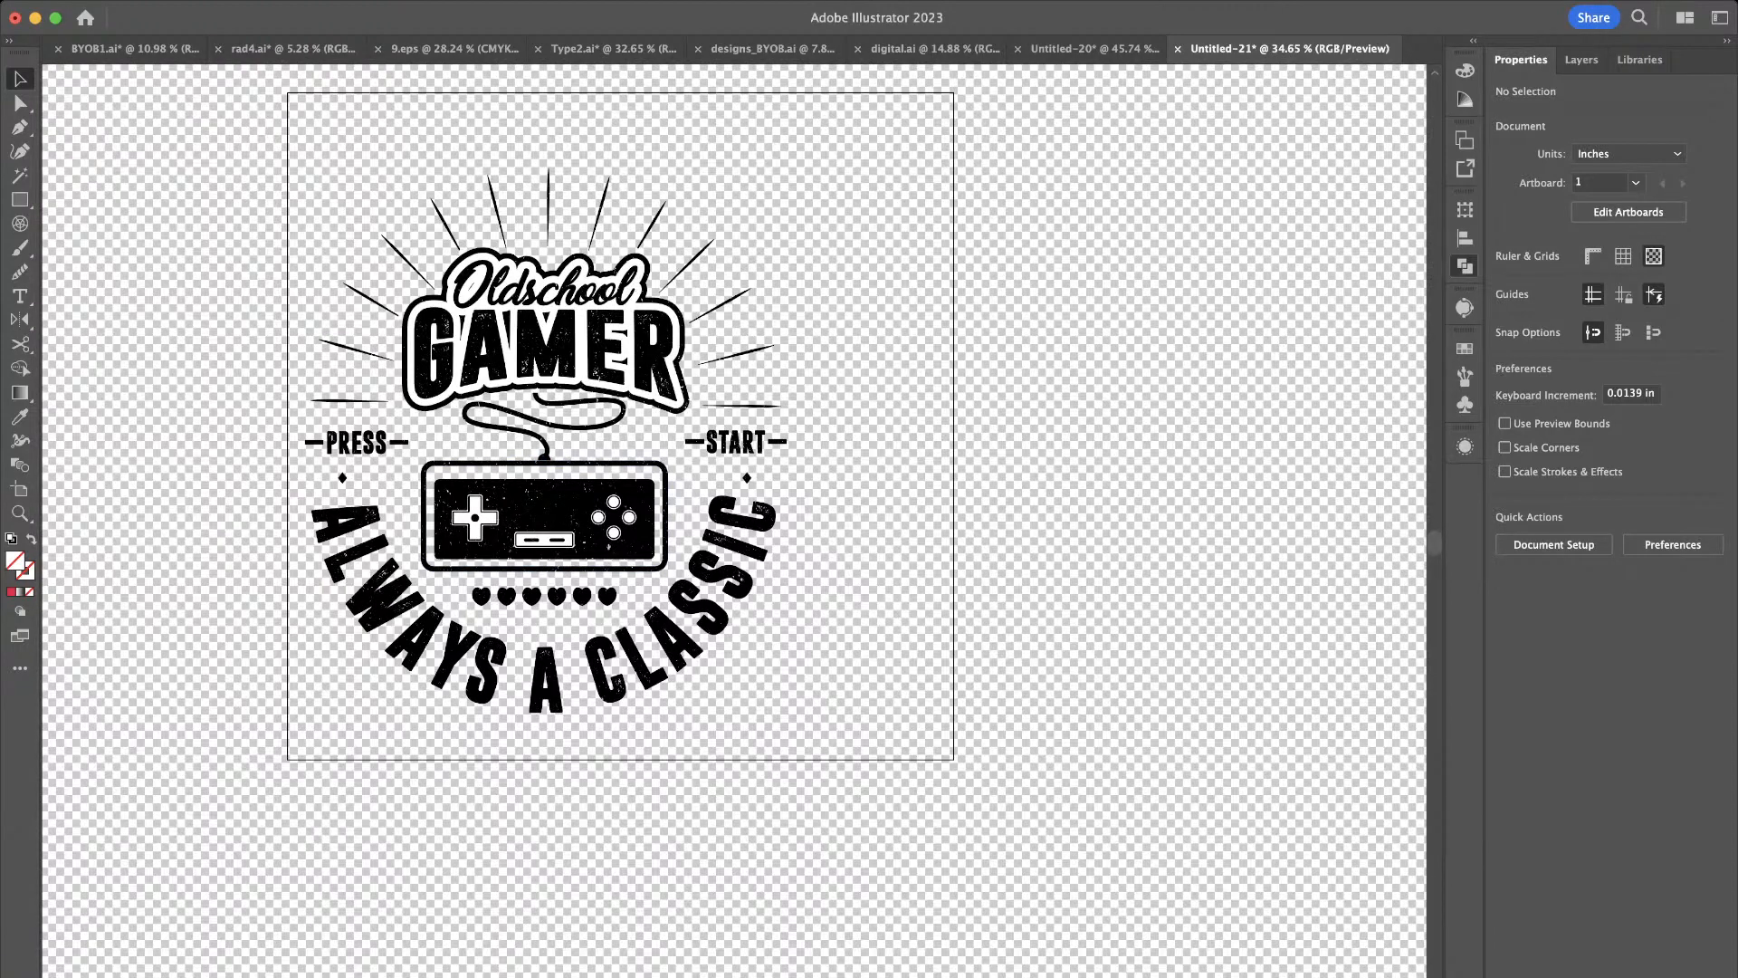
key(super+shift+d)
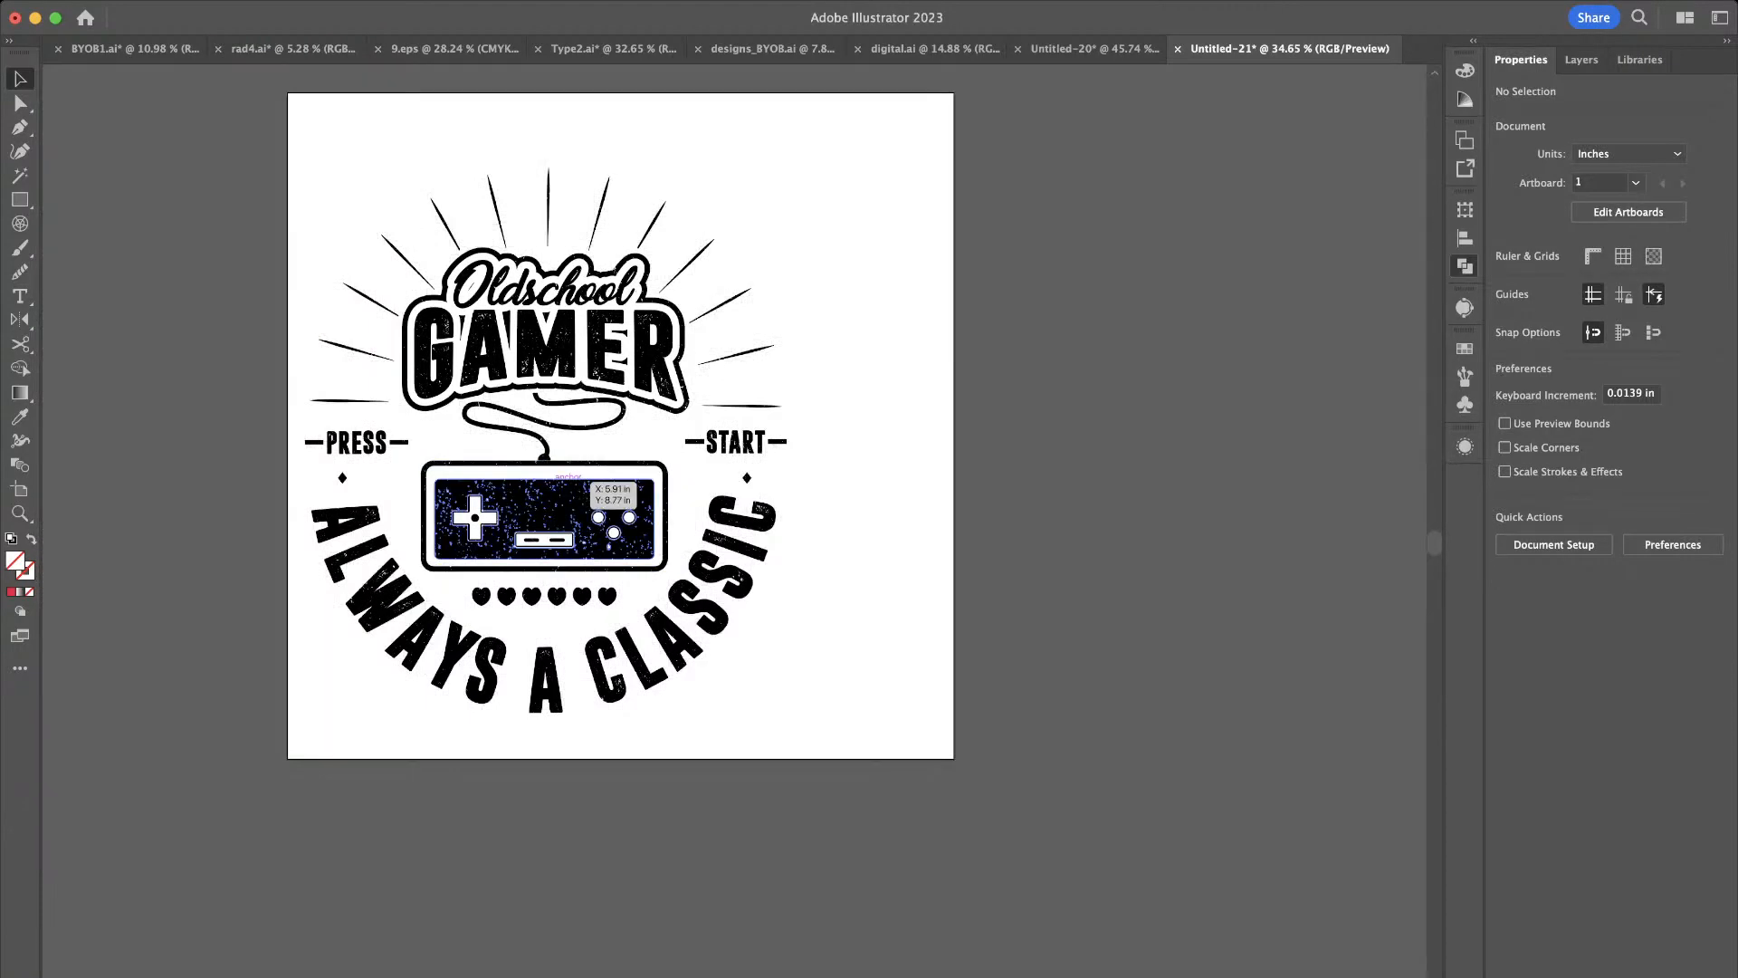
drag(567, 477, 656, 471)
drag(629, 453, 626, 452)
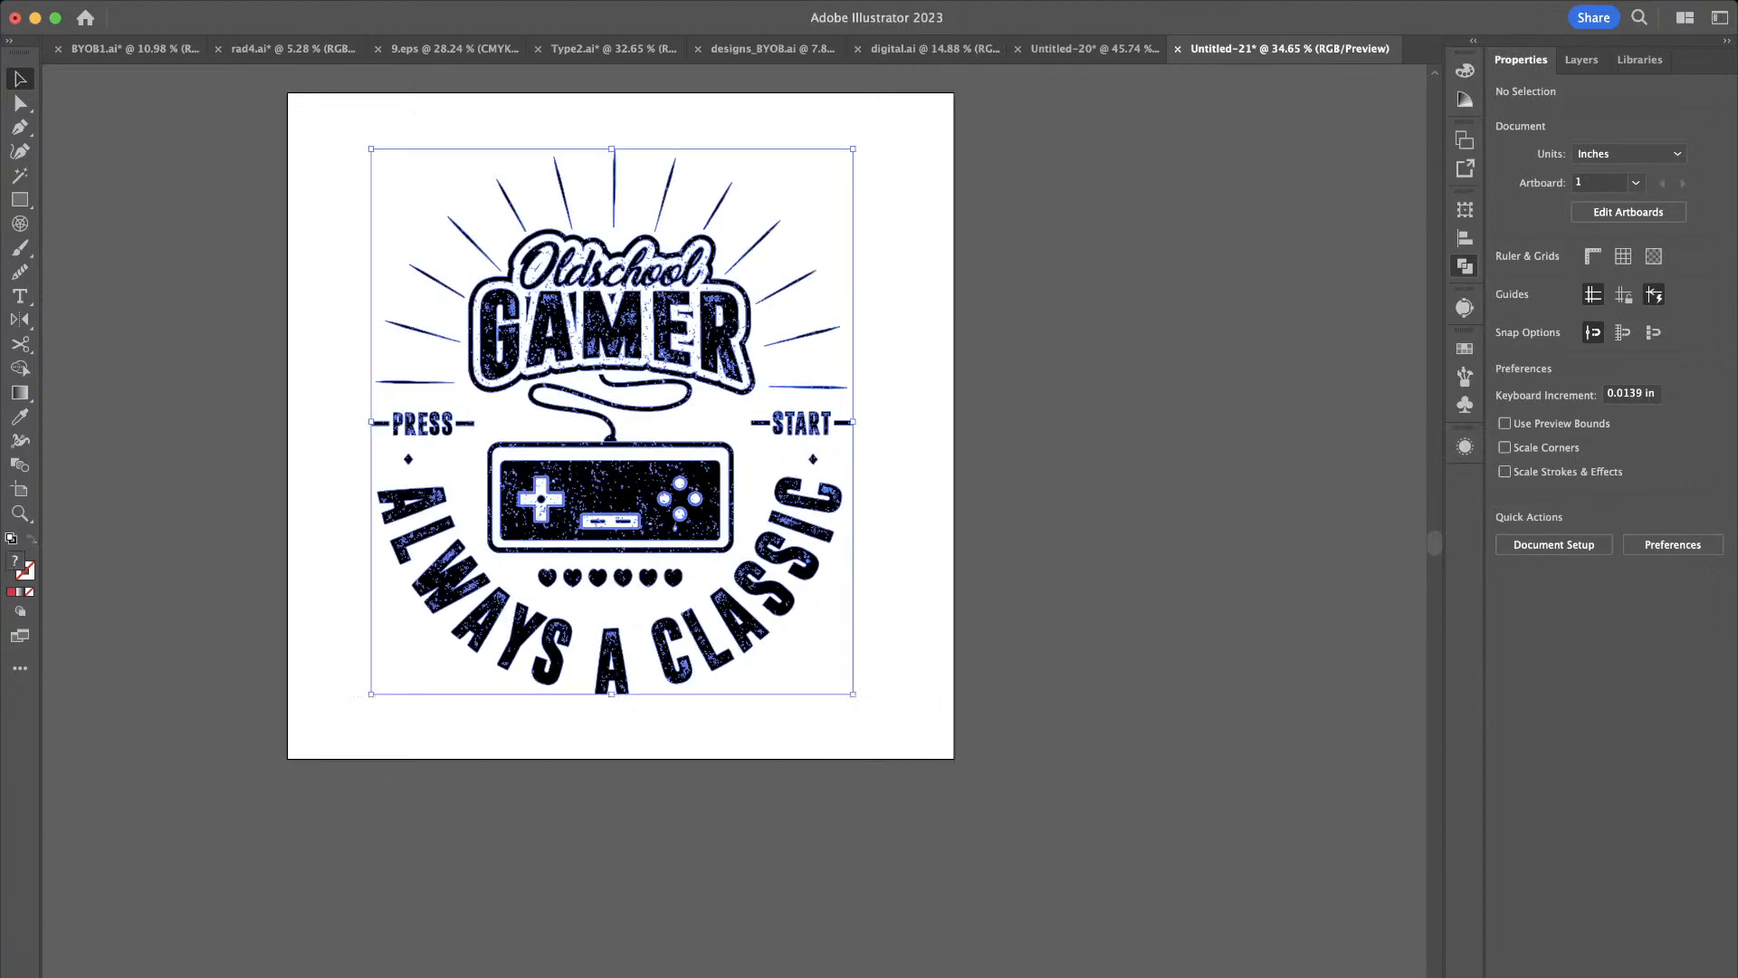
Enlarge the badge group proportionally from its center and set its height to 15 in
drag(852, 149, 888, 108)
double_click(1657, 175)
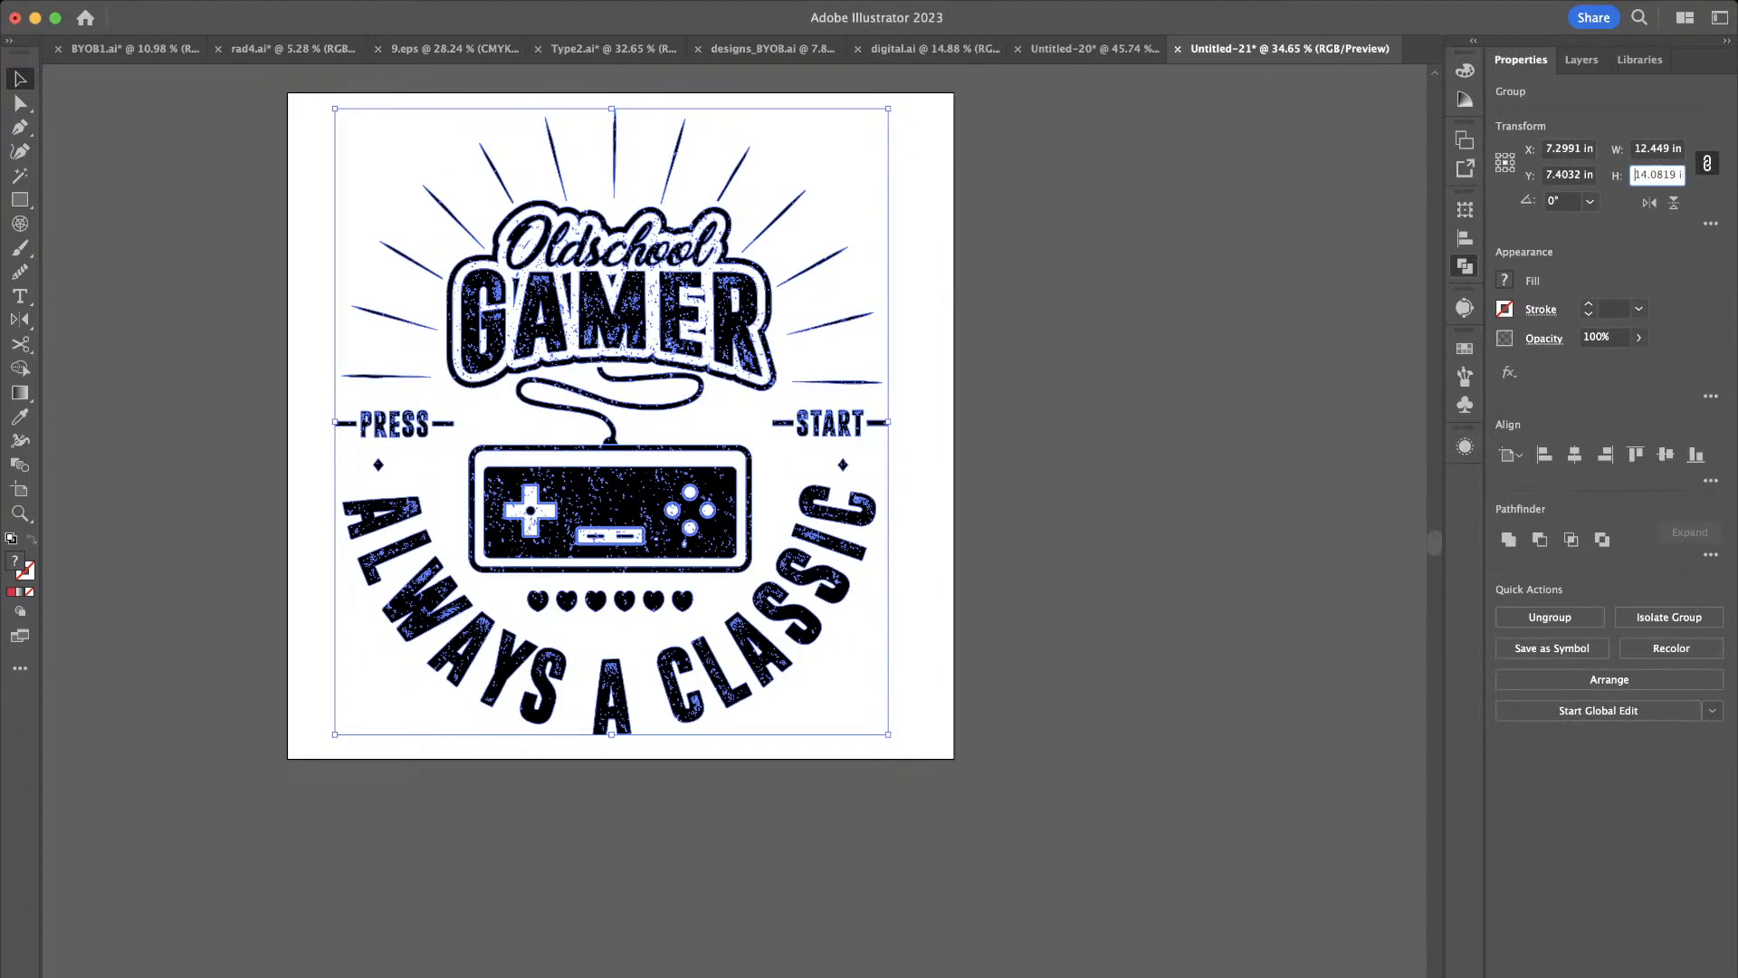
text(15)
key(Return)
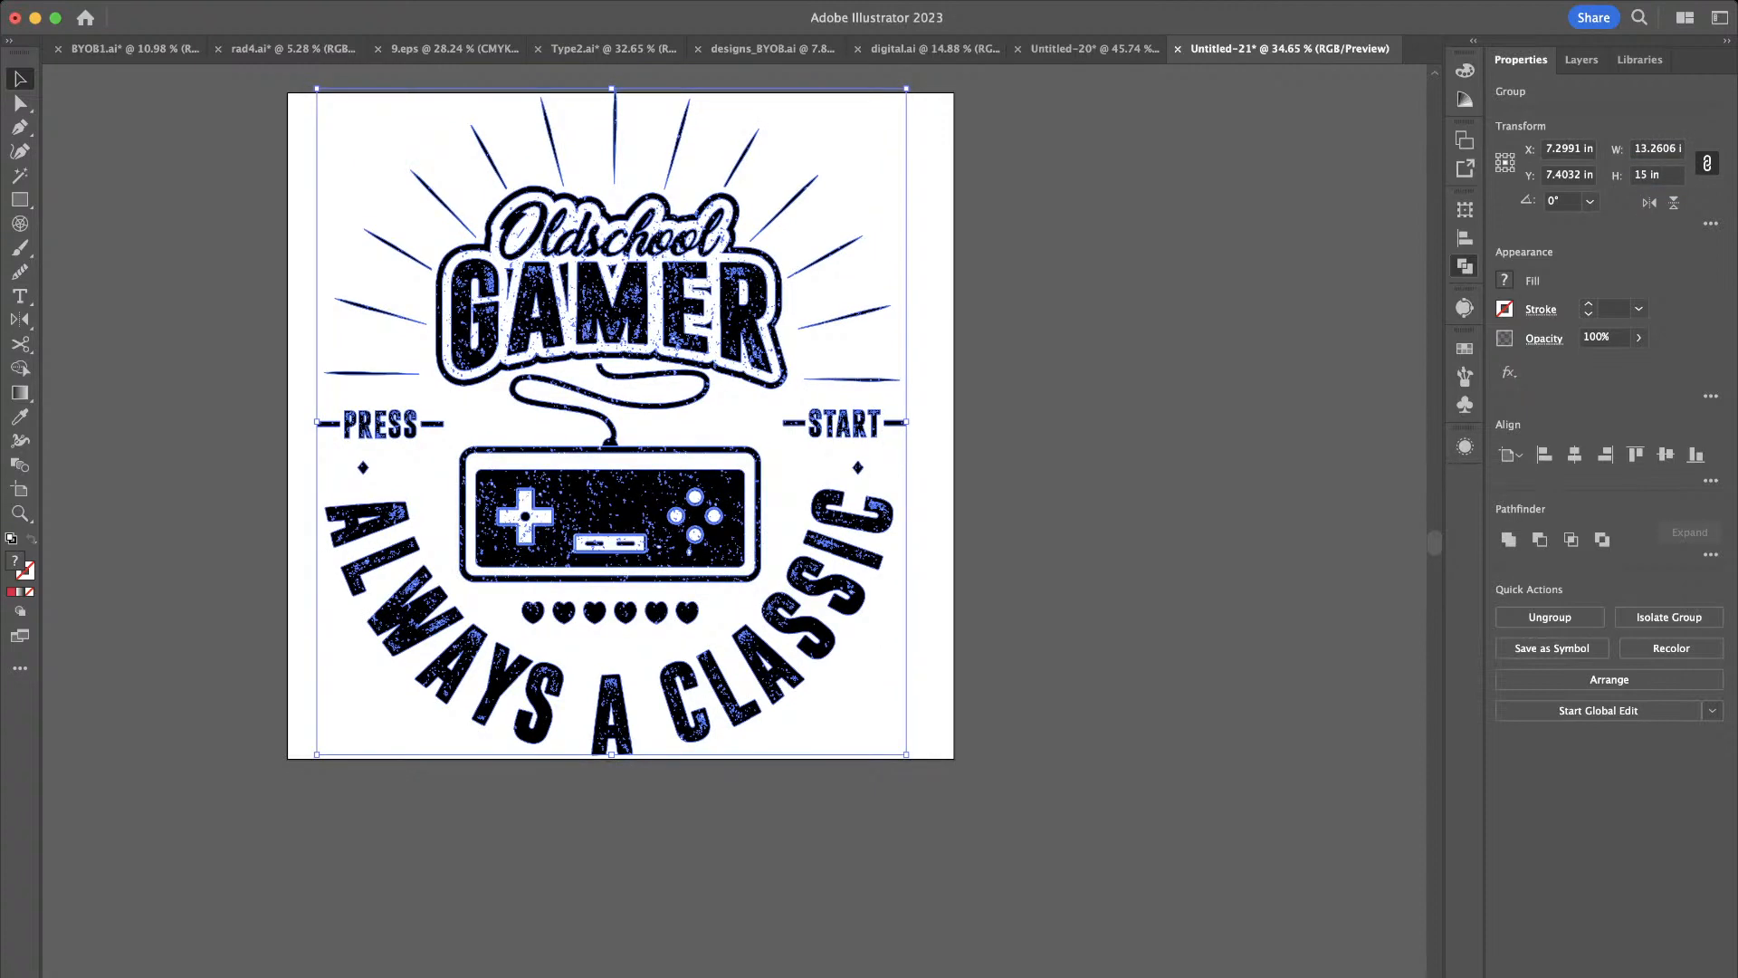
Nudge the badge group down about 0.14 in to fit the artboard vertically, and clear the selection
key(Down)
key(Down)
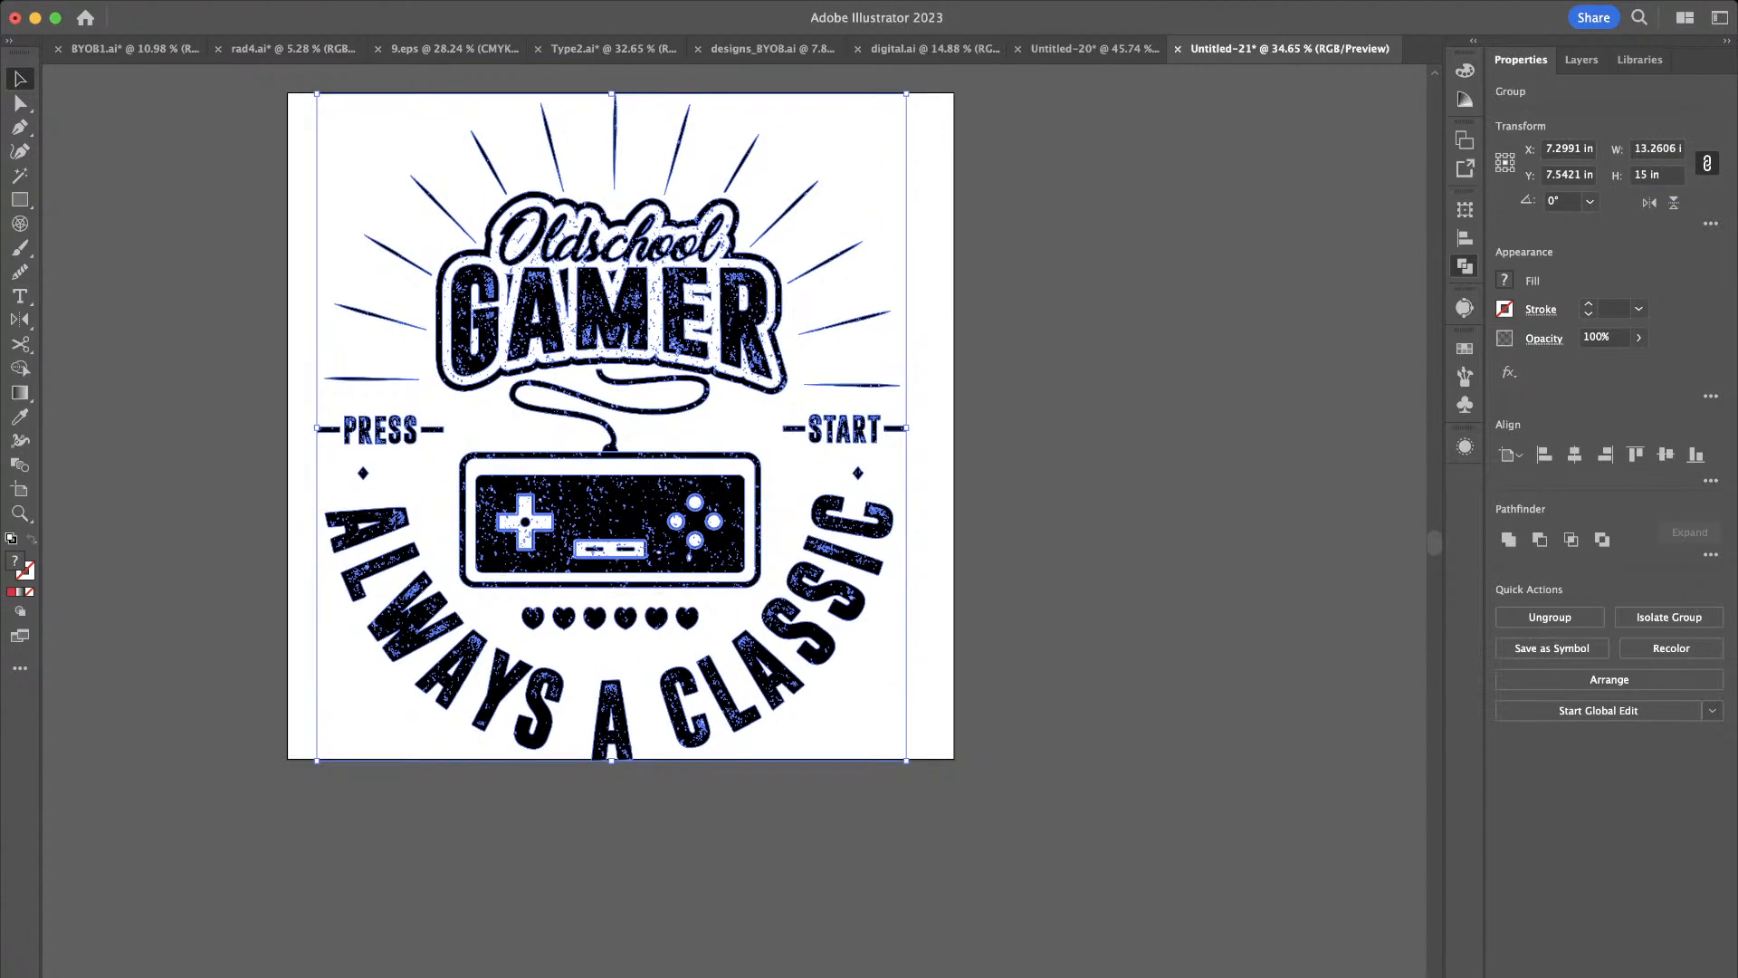
click(1077, 528)
scroll(1078, 527, down, 5)
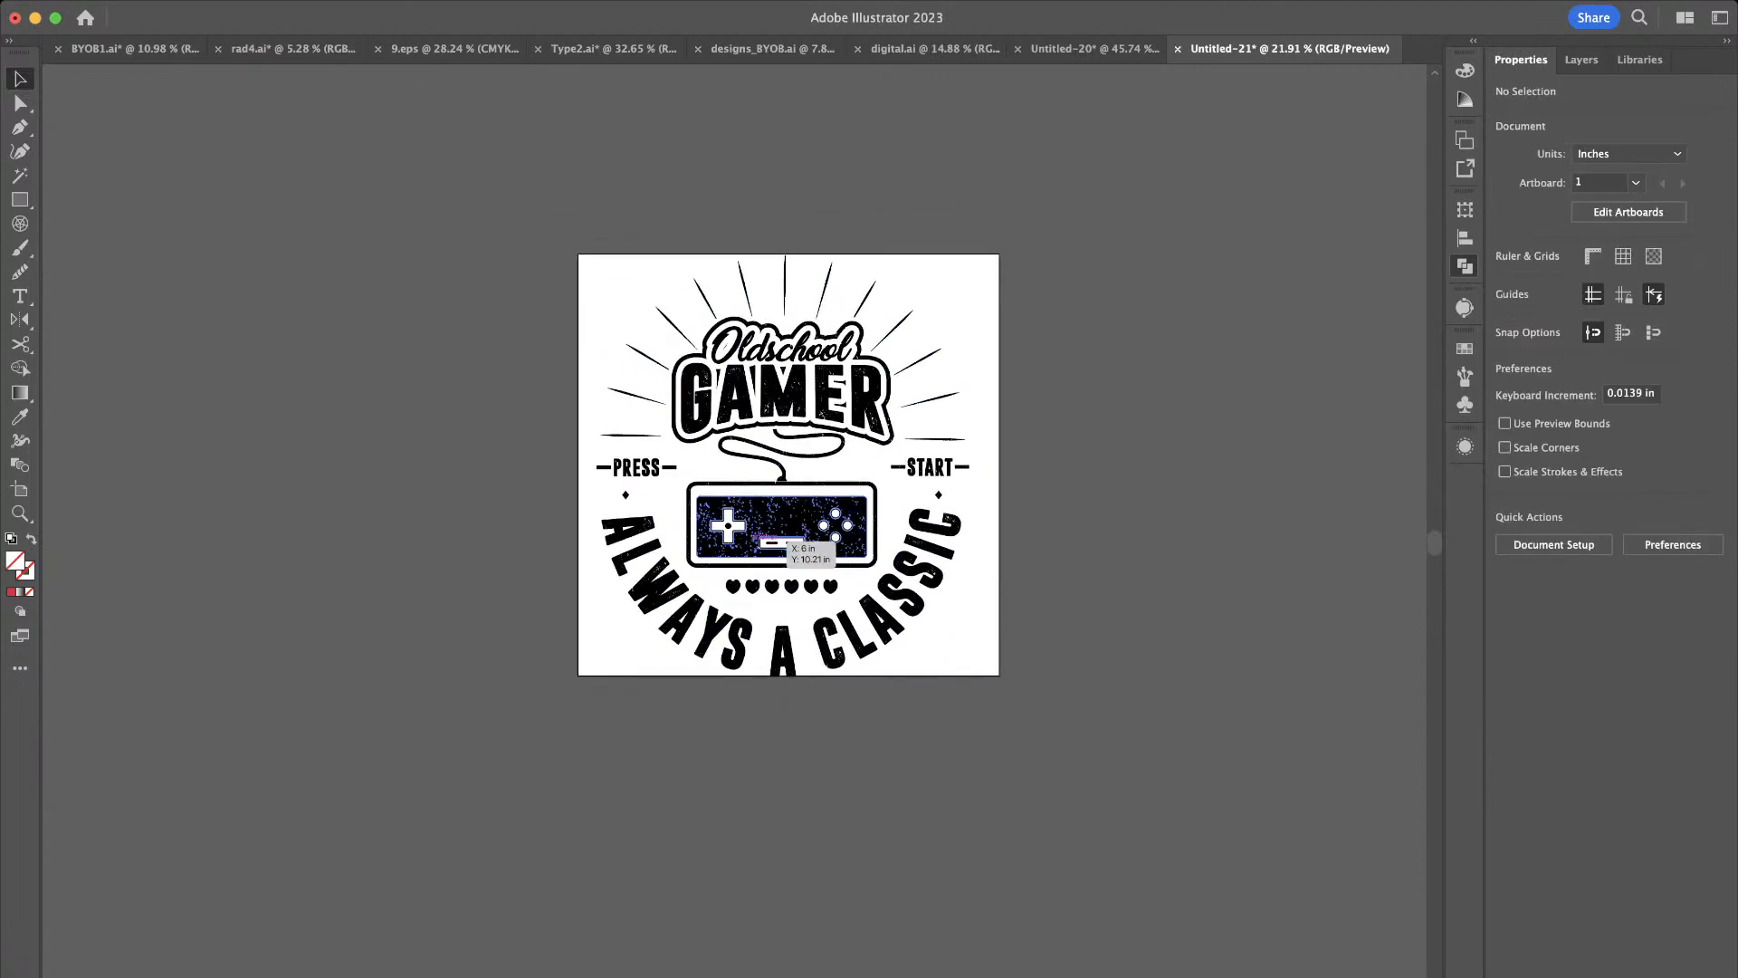
scroll(746, 541, up, 7)
scroll(788, 544, up, 3)
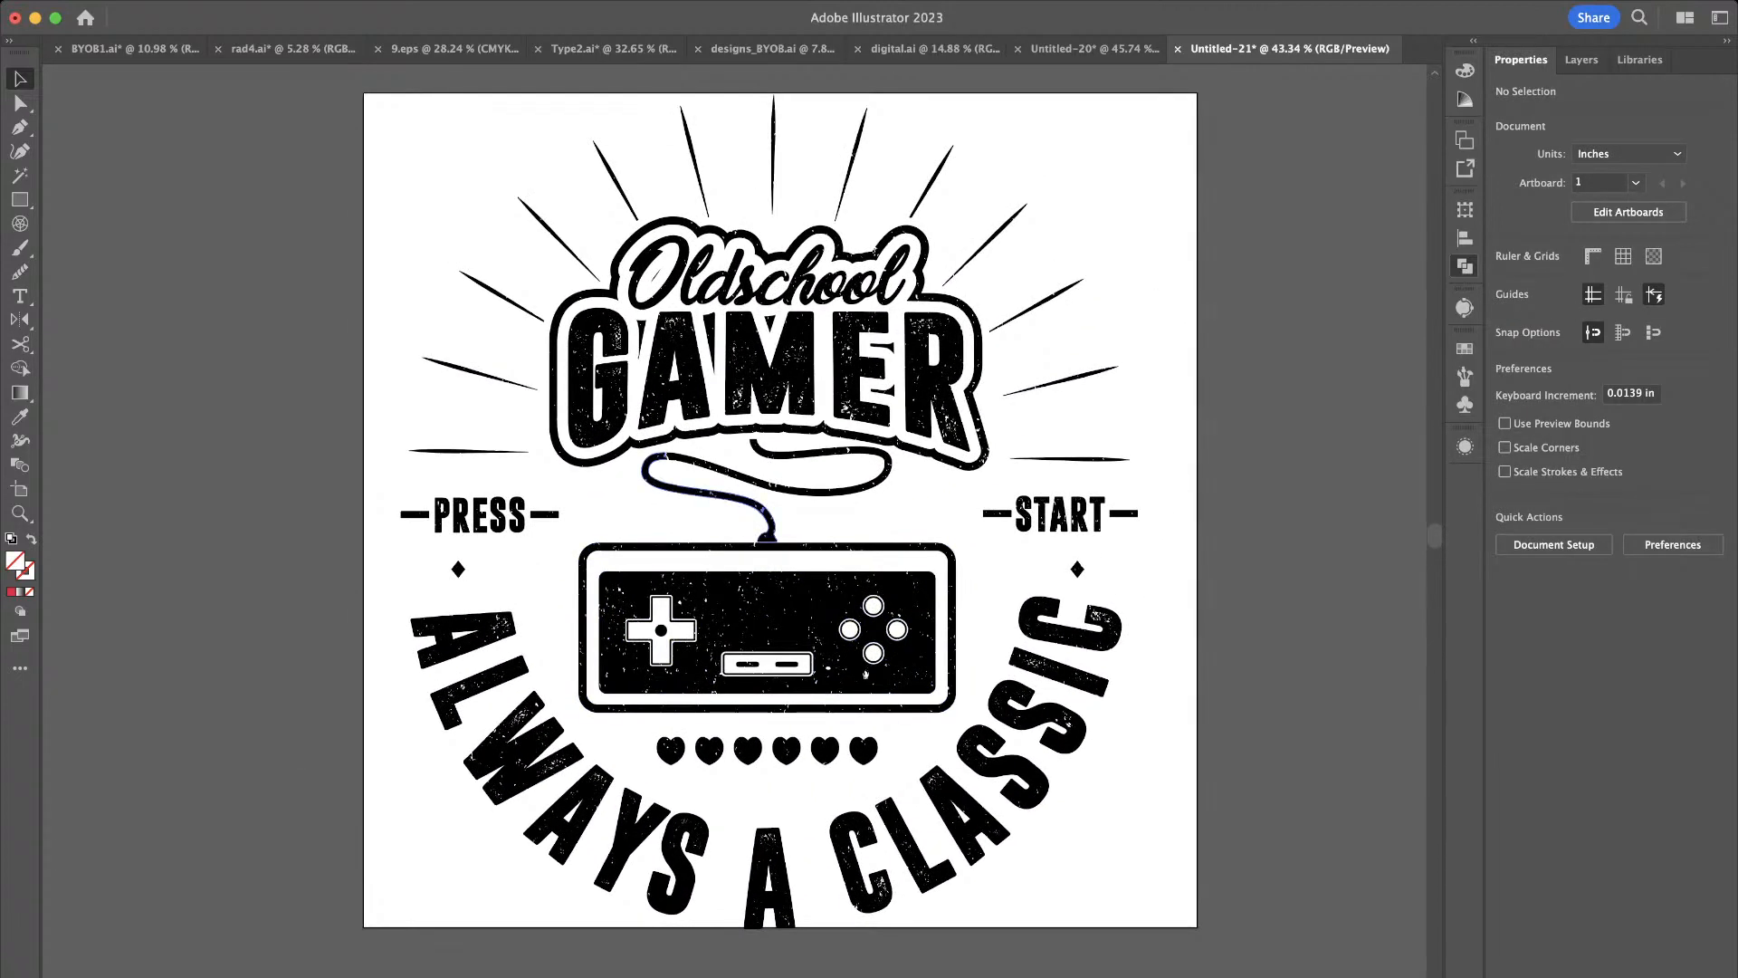
scroll(787, 543, up, 2)
scroll(760, 534, down, 2)
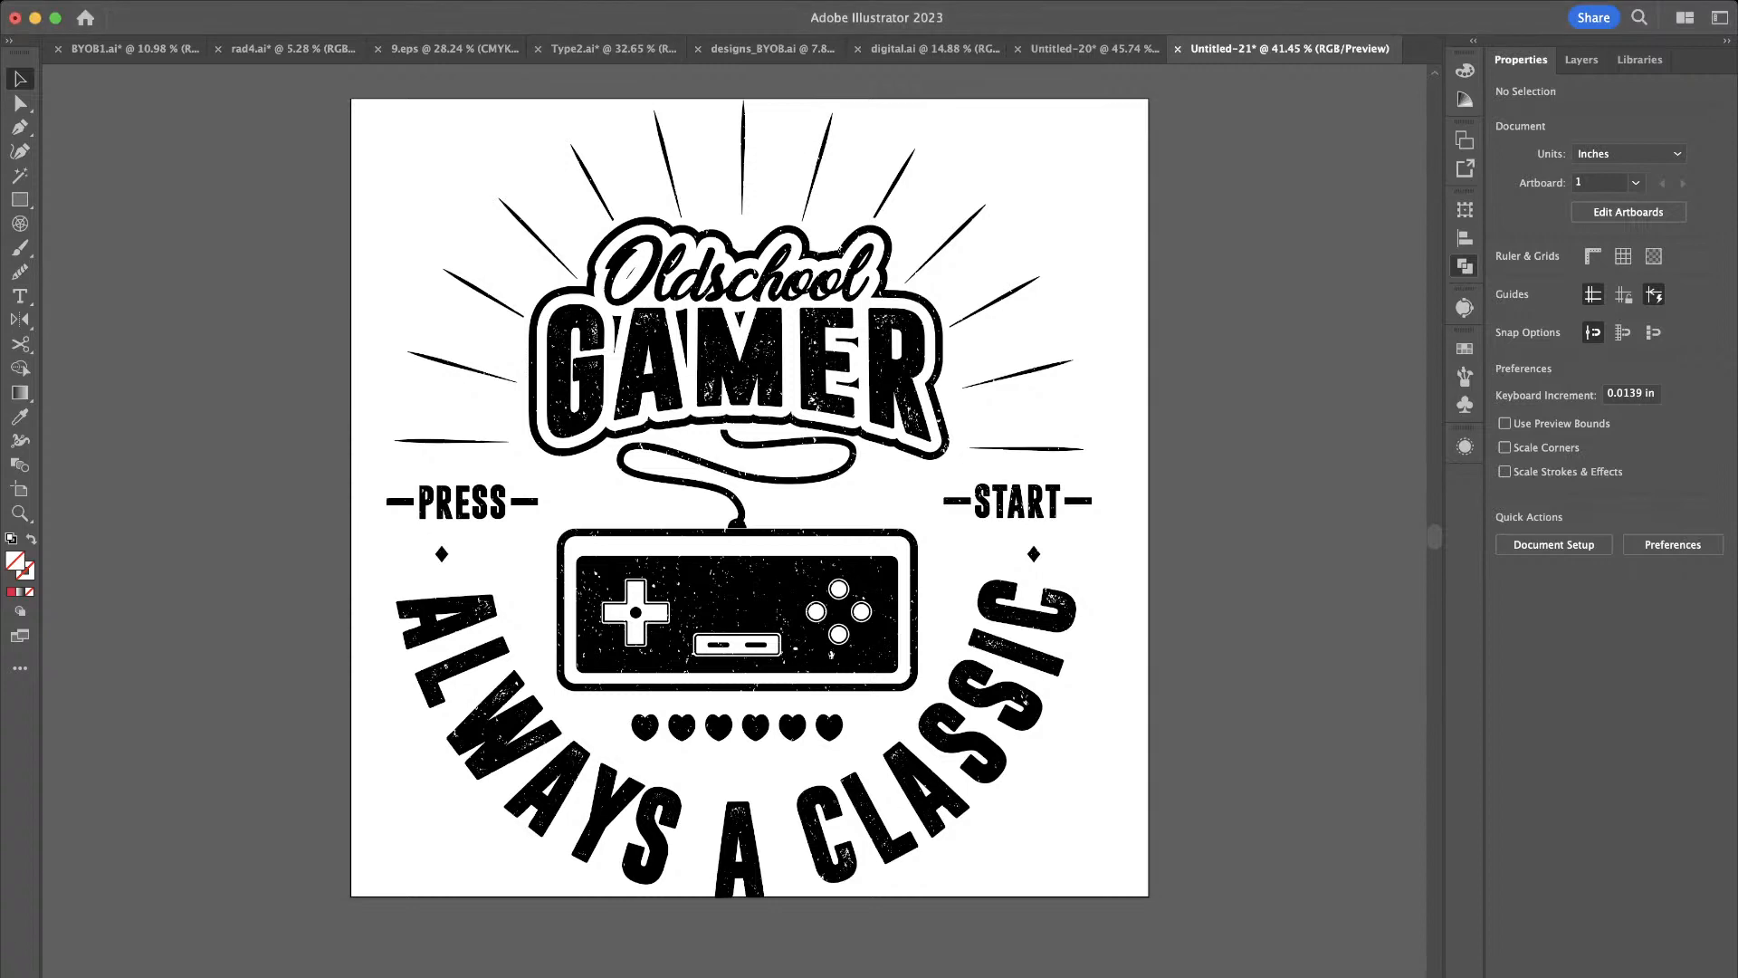
Go to Type2.ai and review the podcast, sugar skull, Do Something Awesome Today, Digital Frontier and Create Design Repeat designs
click(613, 48)
scroll(580, 431, down, 10)
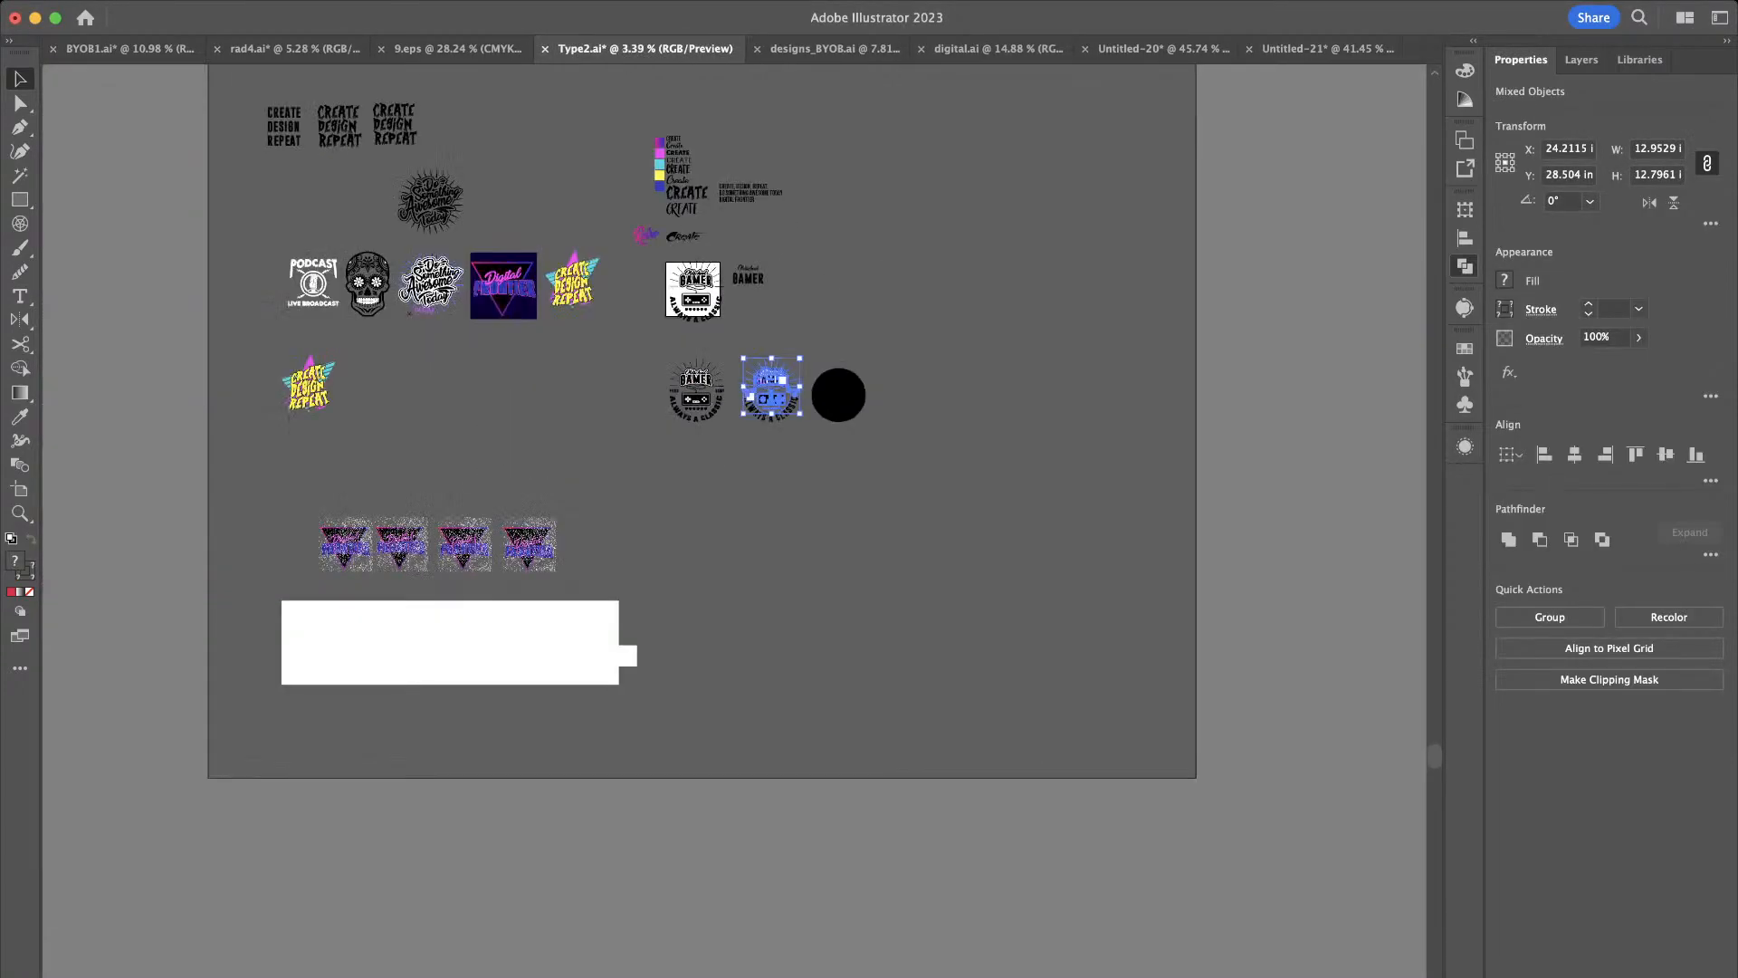
scroll(316, 271, up, 5)
scroll(326, 263, up, 6)
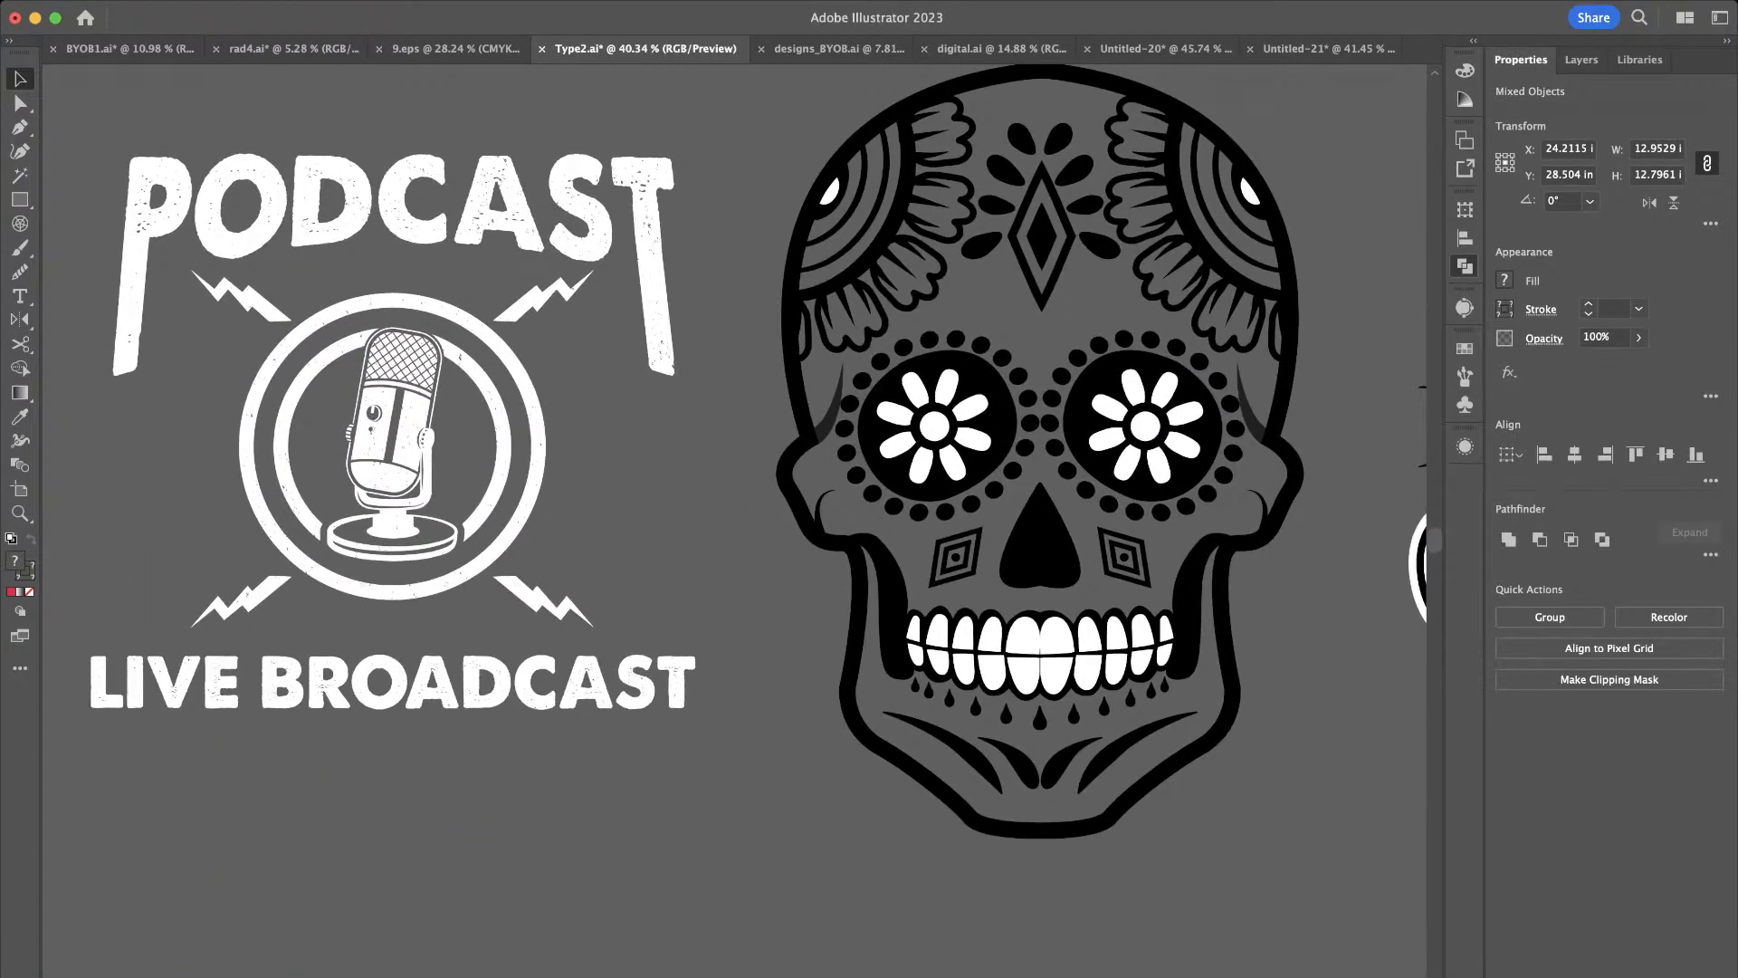
scroll(734, 452, right, 10)
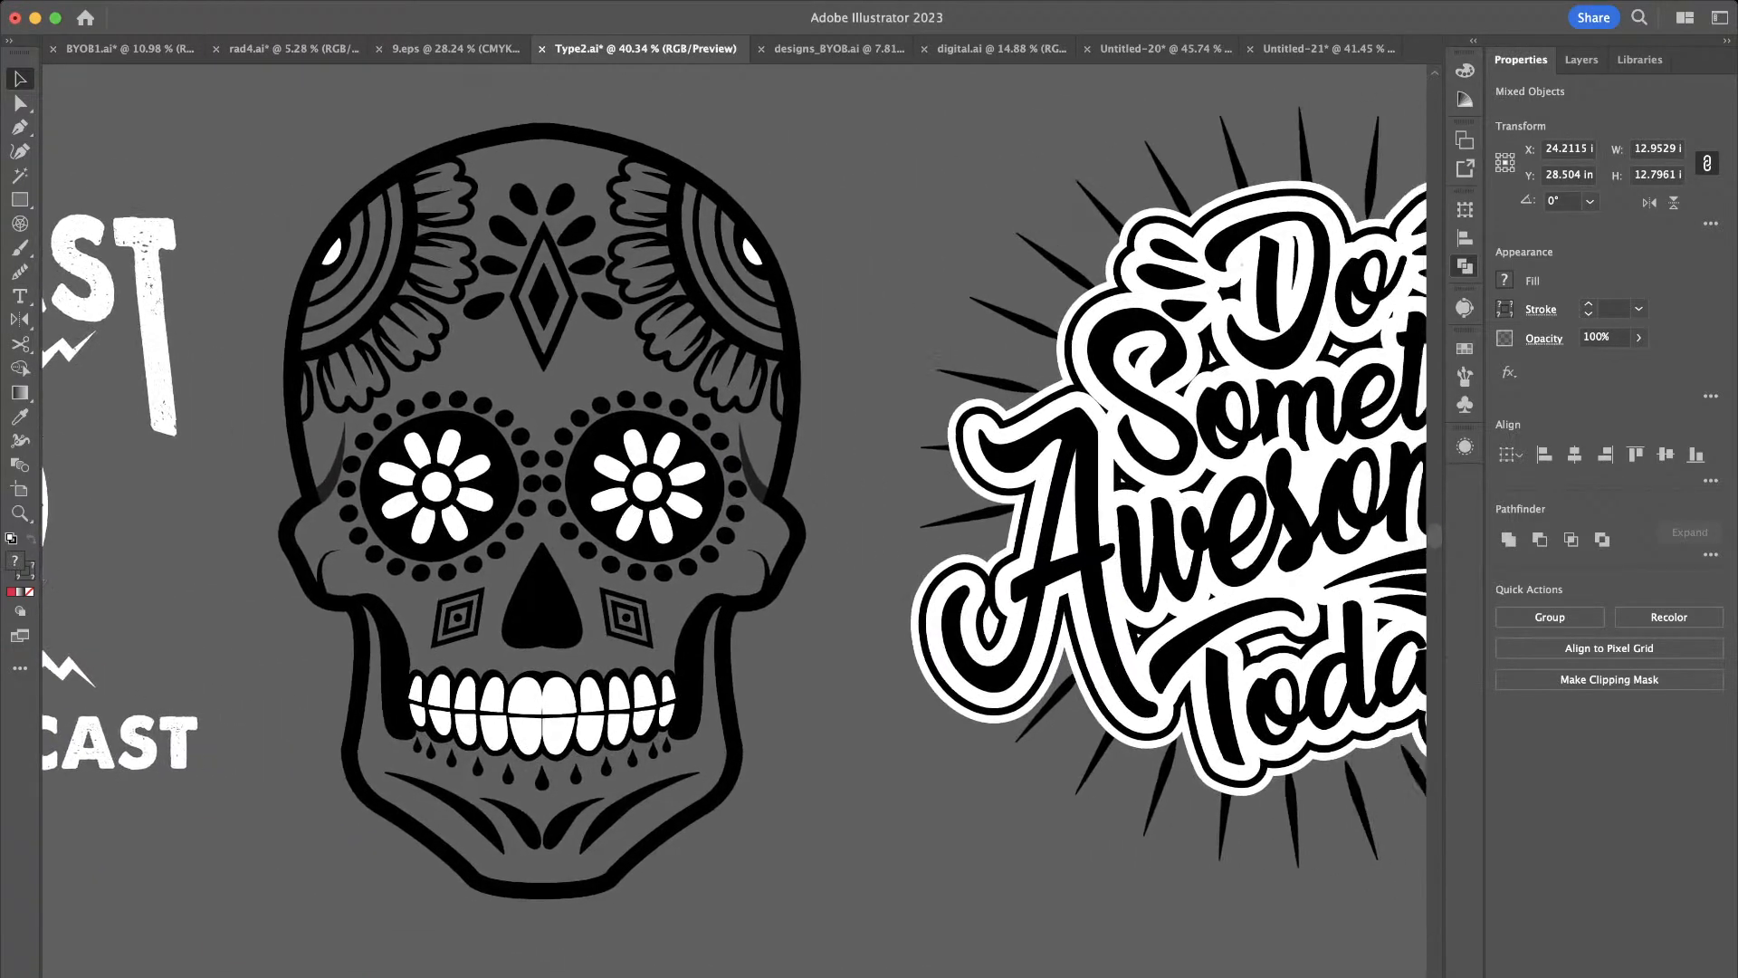
scroll(734, 513, right, 20)
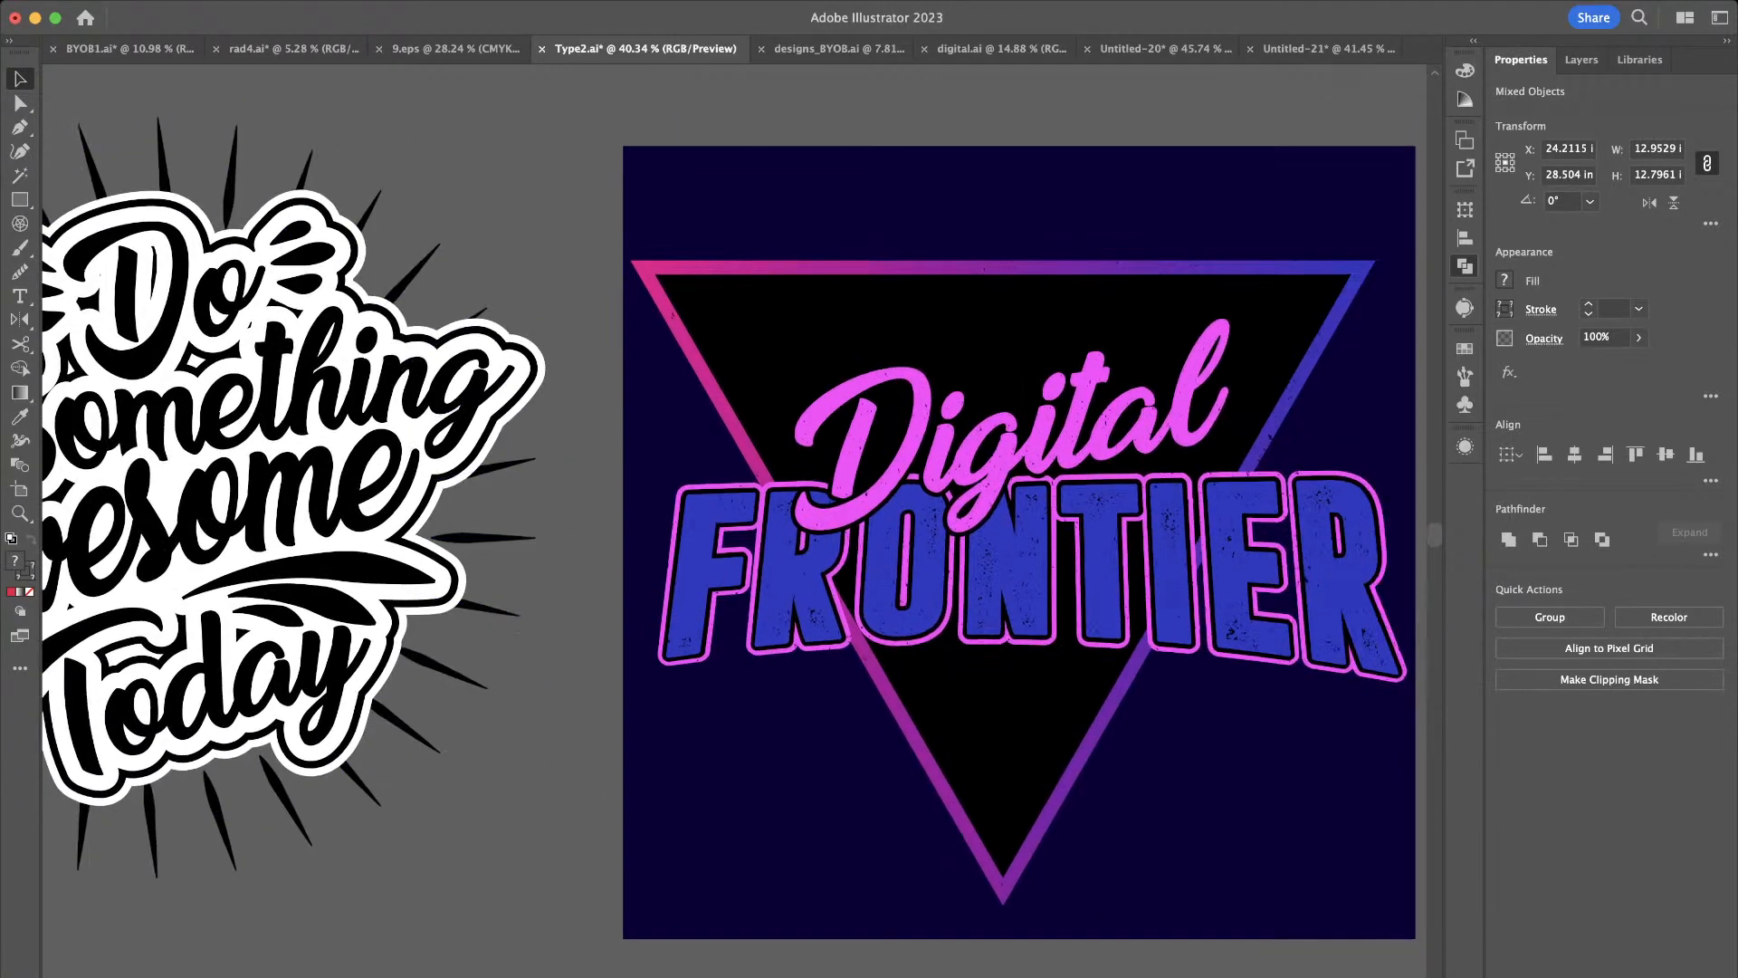
scroll(734, 514, right, 5)
scroll(734, 513, right, 10)
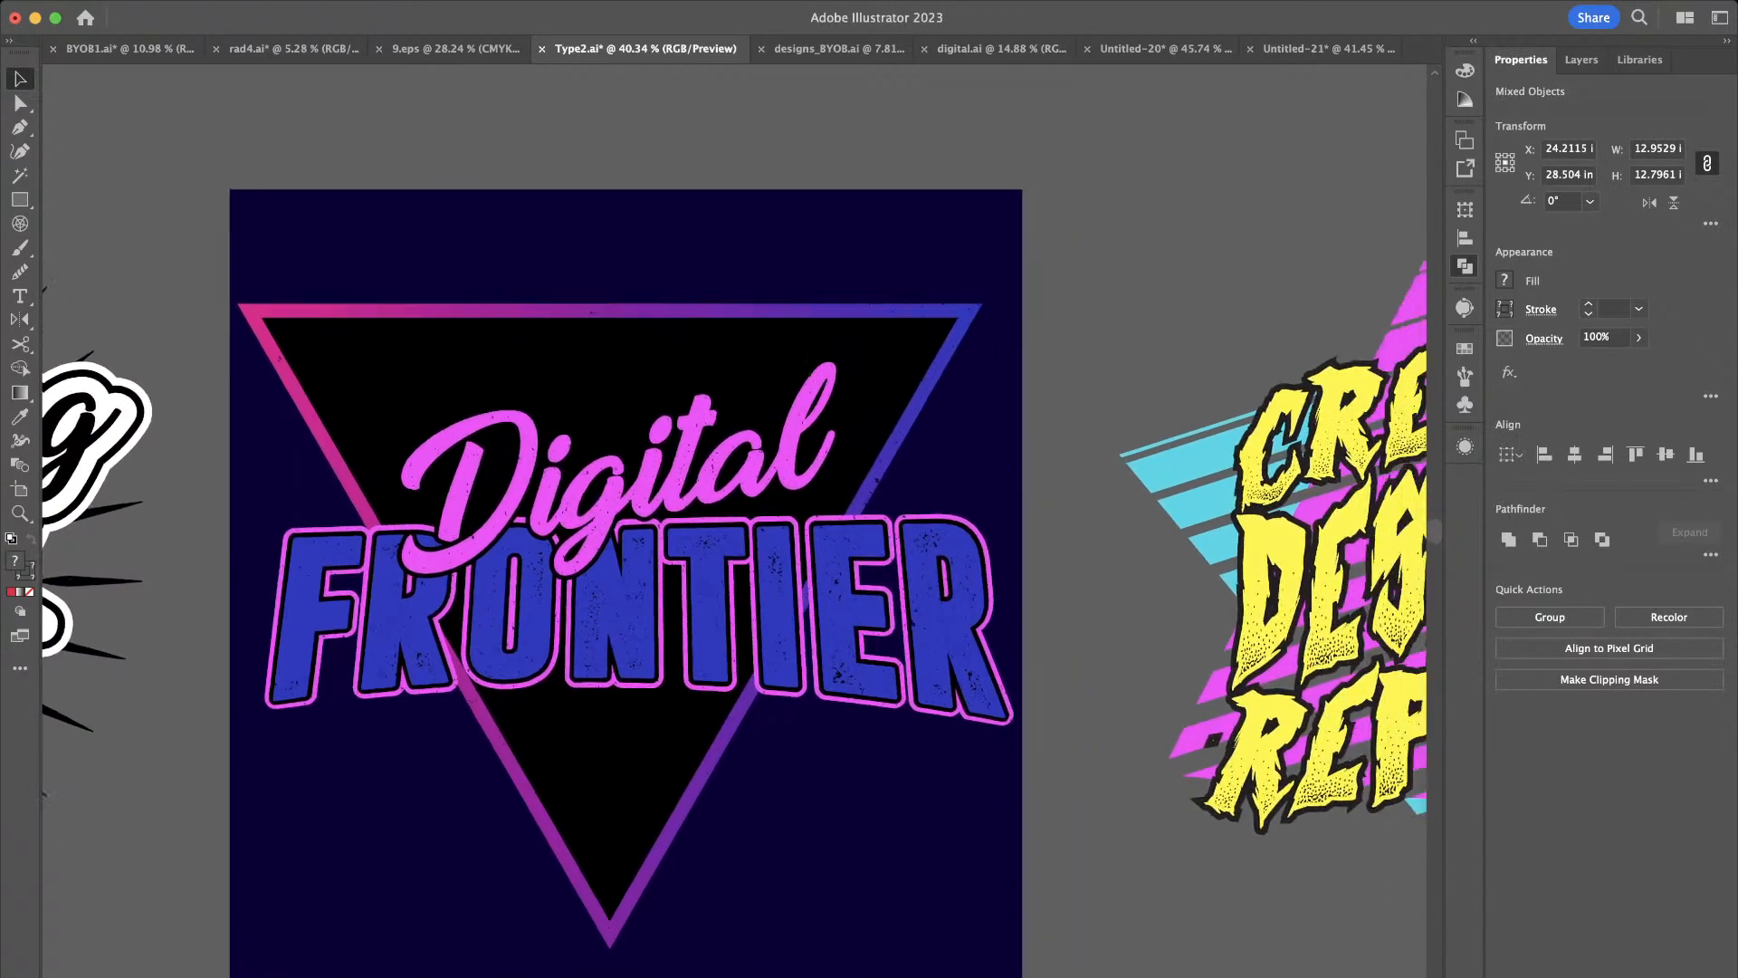
scroll(734, 513, right, 5)
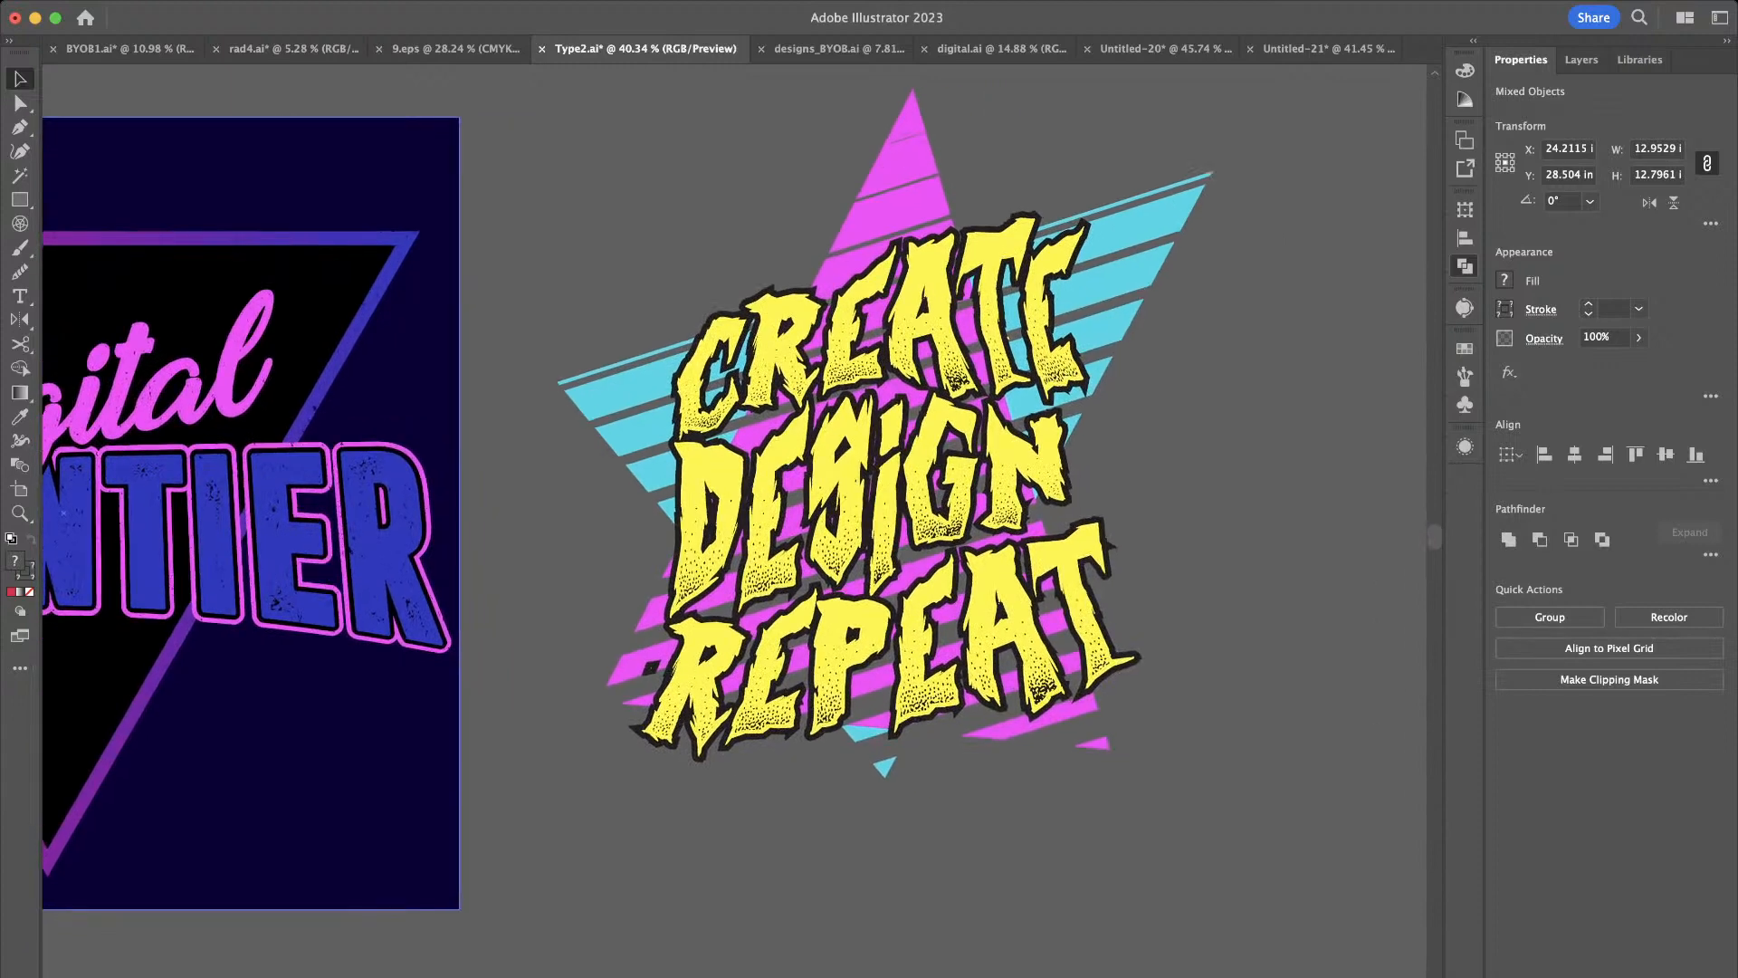
scroll(734, 513, right, 1)
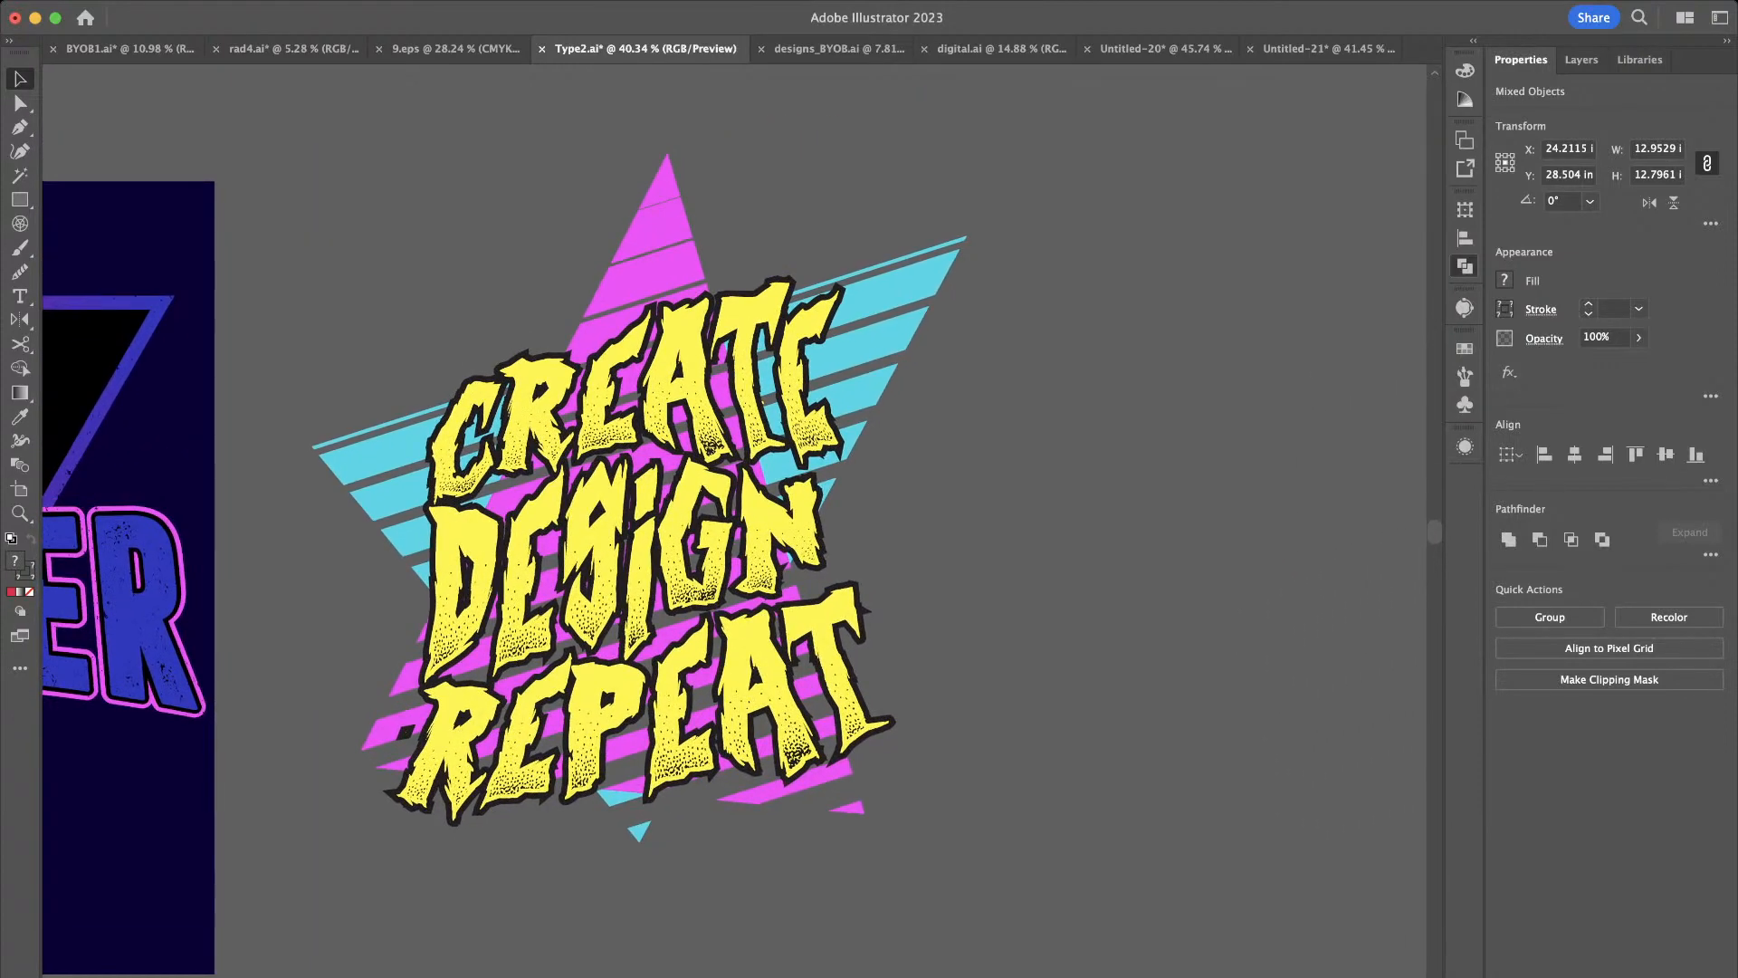
scroll(734, 514, right, 2)
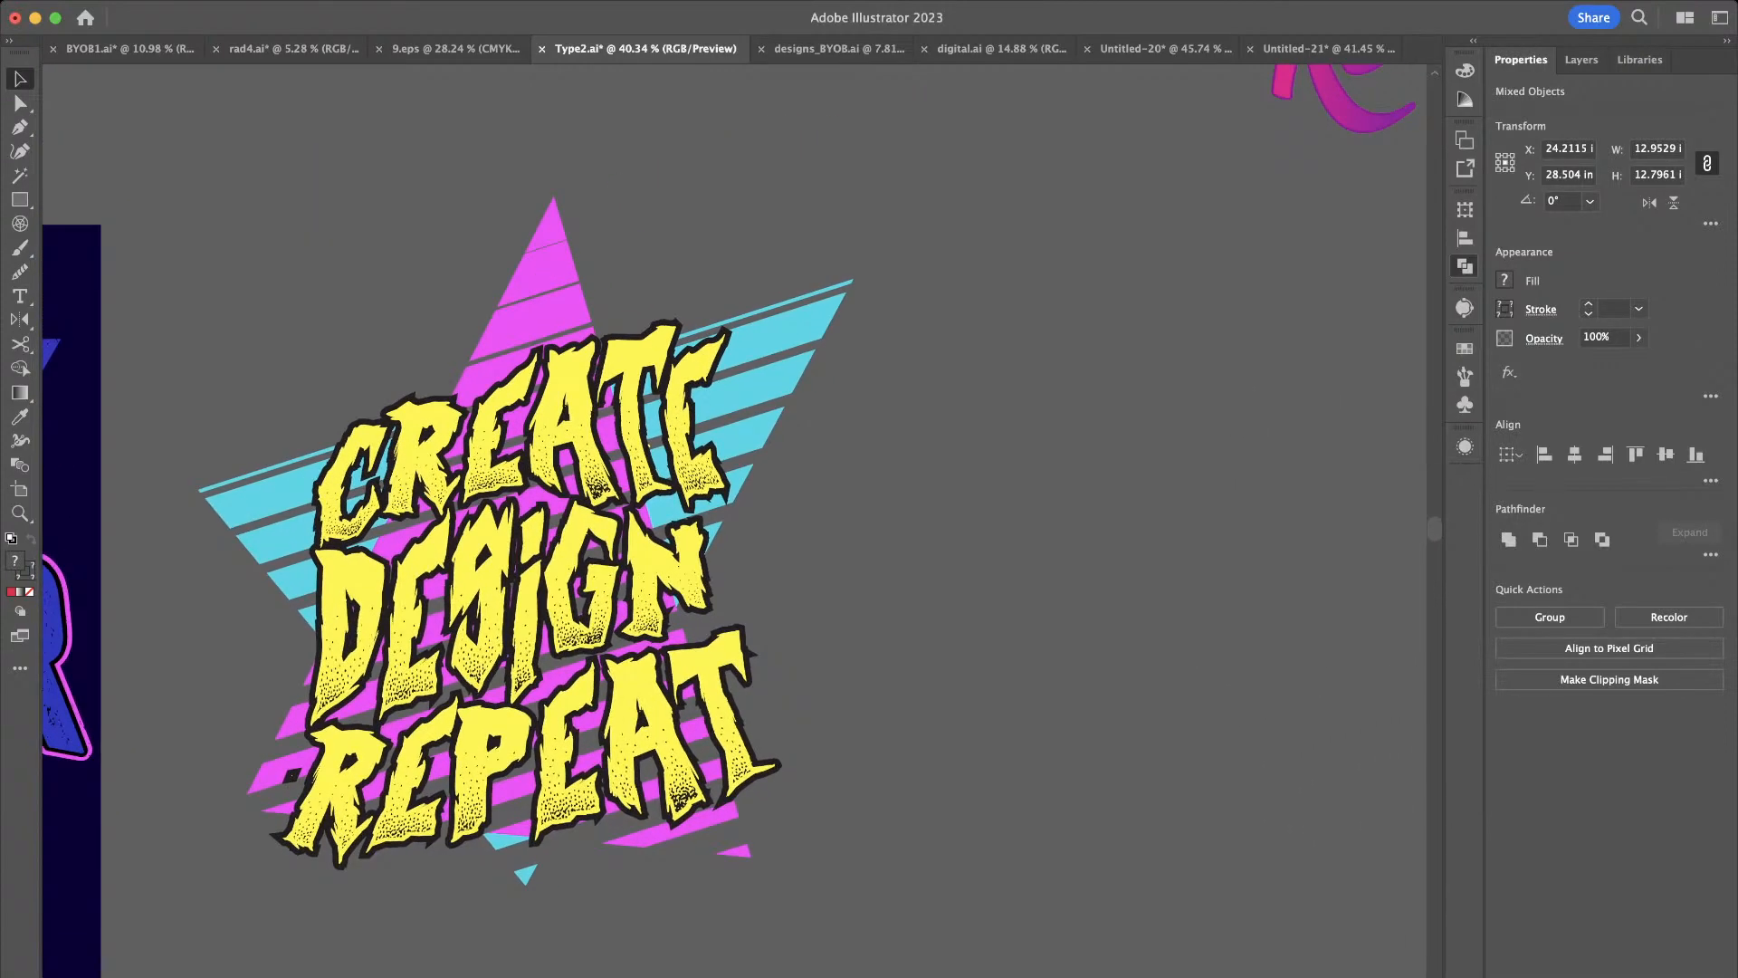
Switch to Firefox and look through the podcast Spreadshop page, including its shop examples, FAQ and ready-to-use design packs
key(super+n)
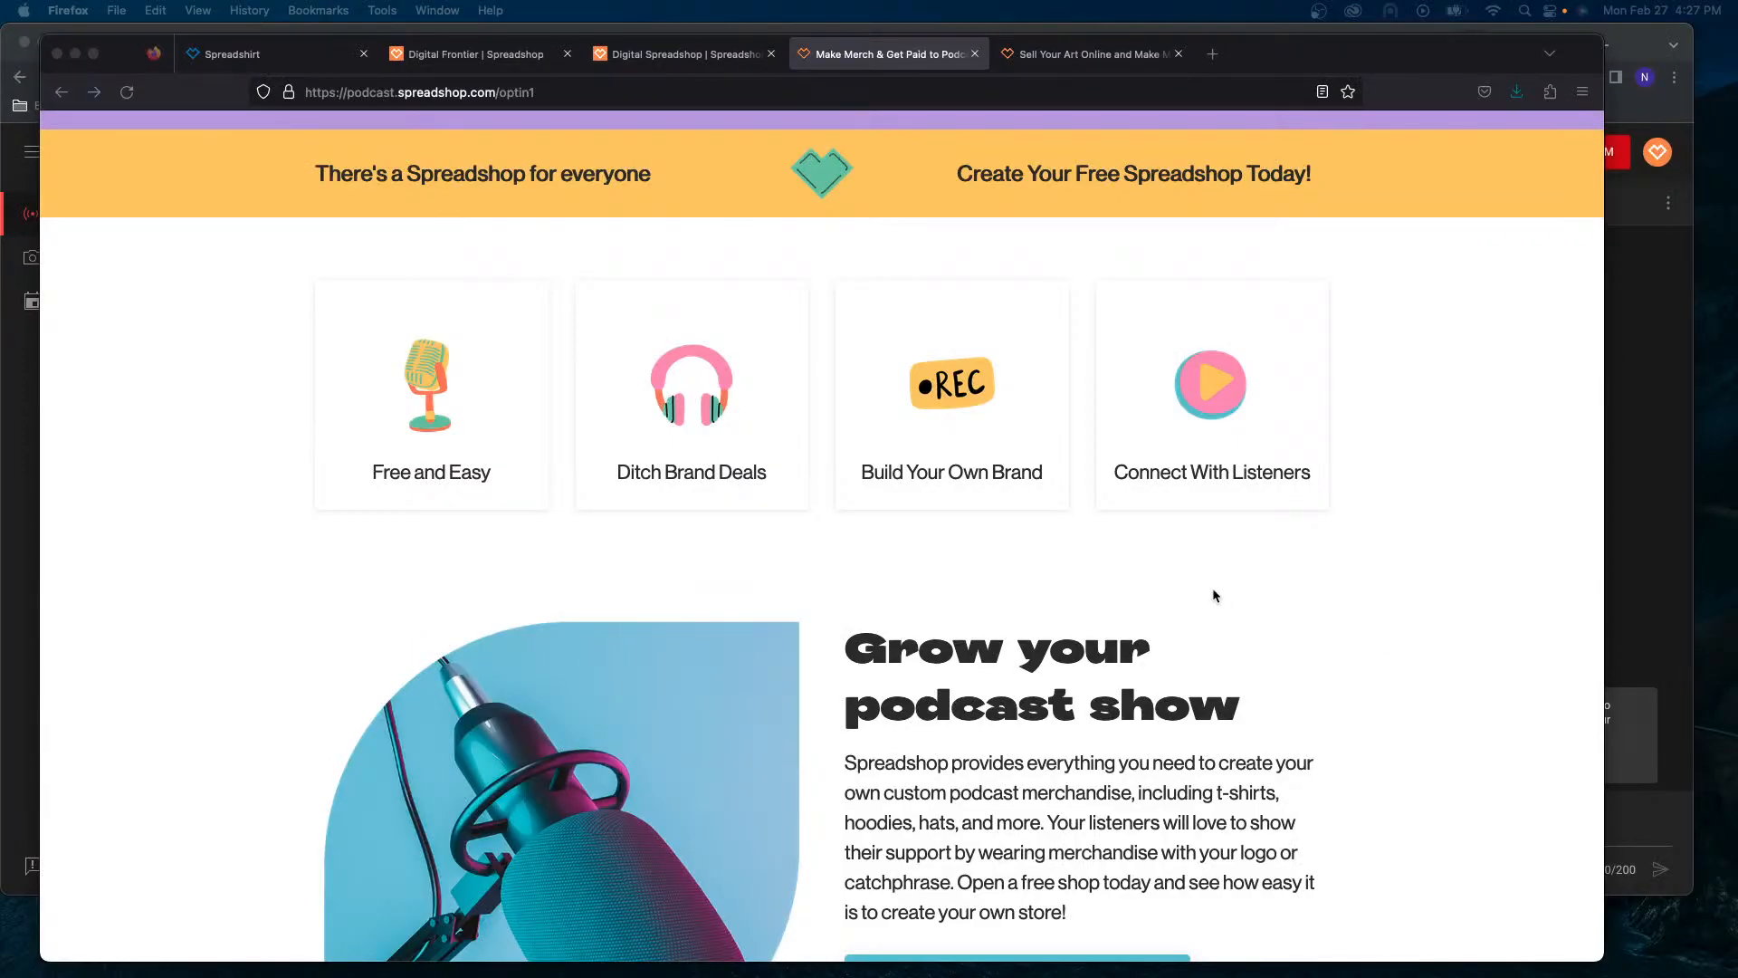
scroll(954, 640, up, 10)
scroll(954, 639, down, 15)
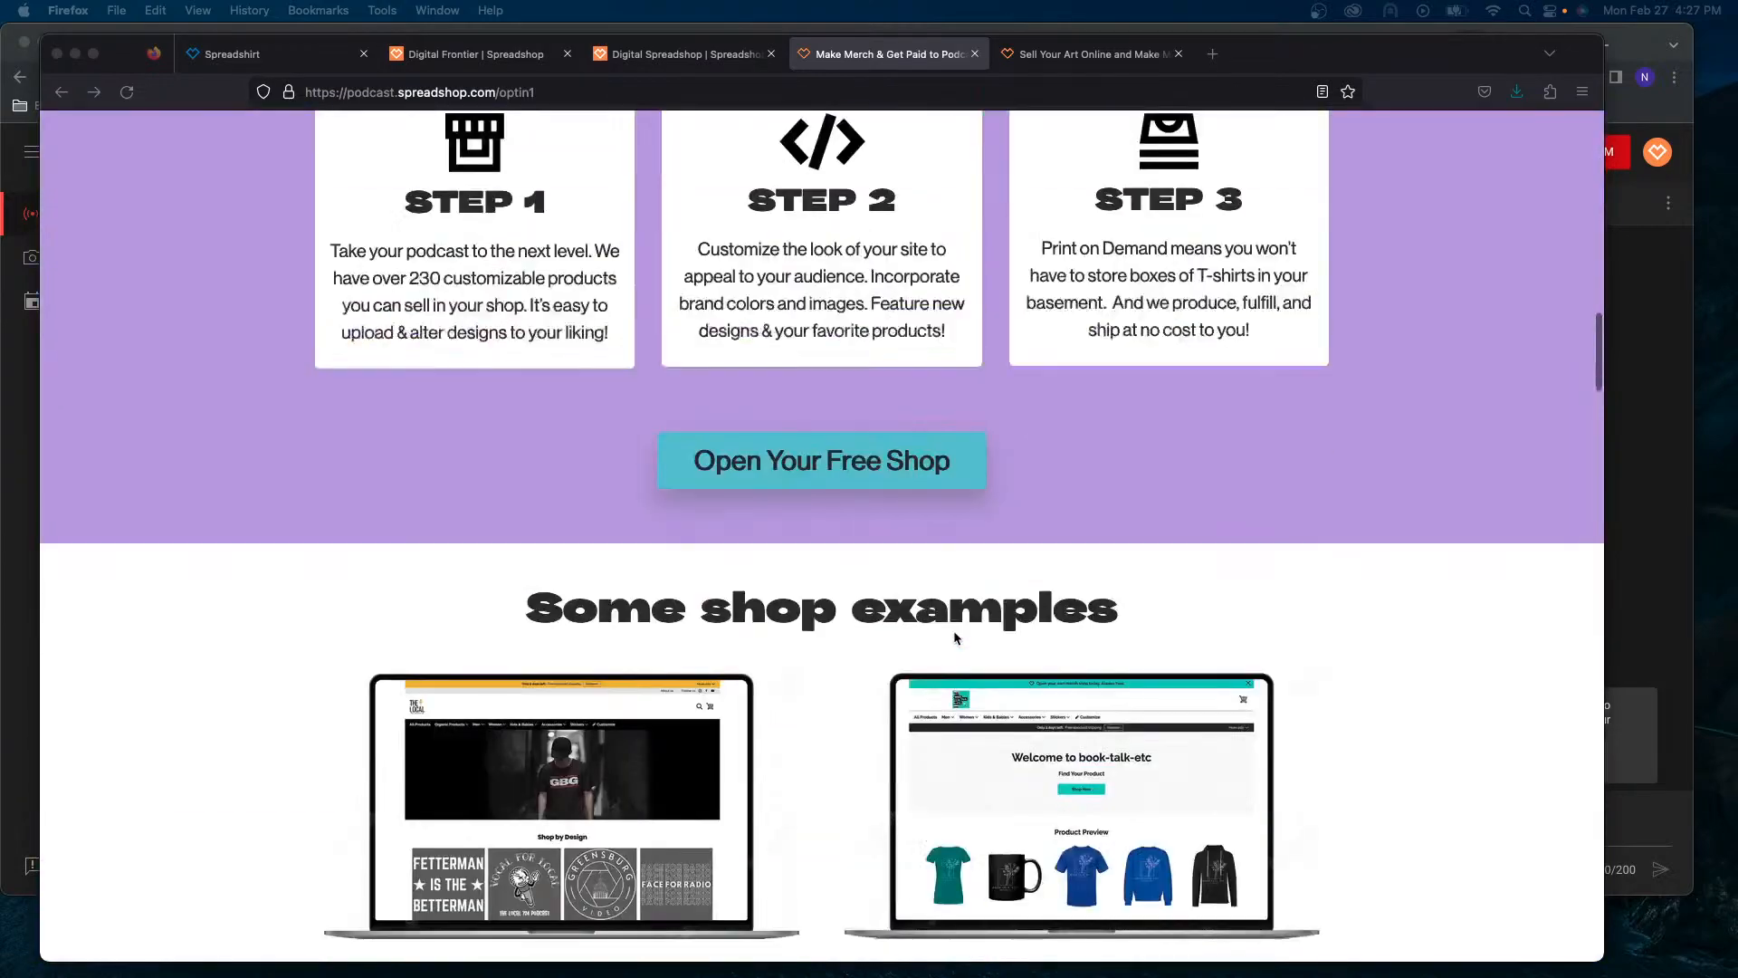
scroll(954, 638, down, 20)
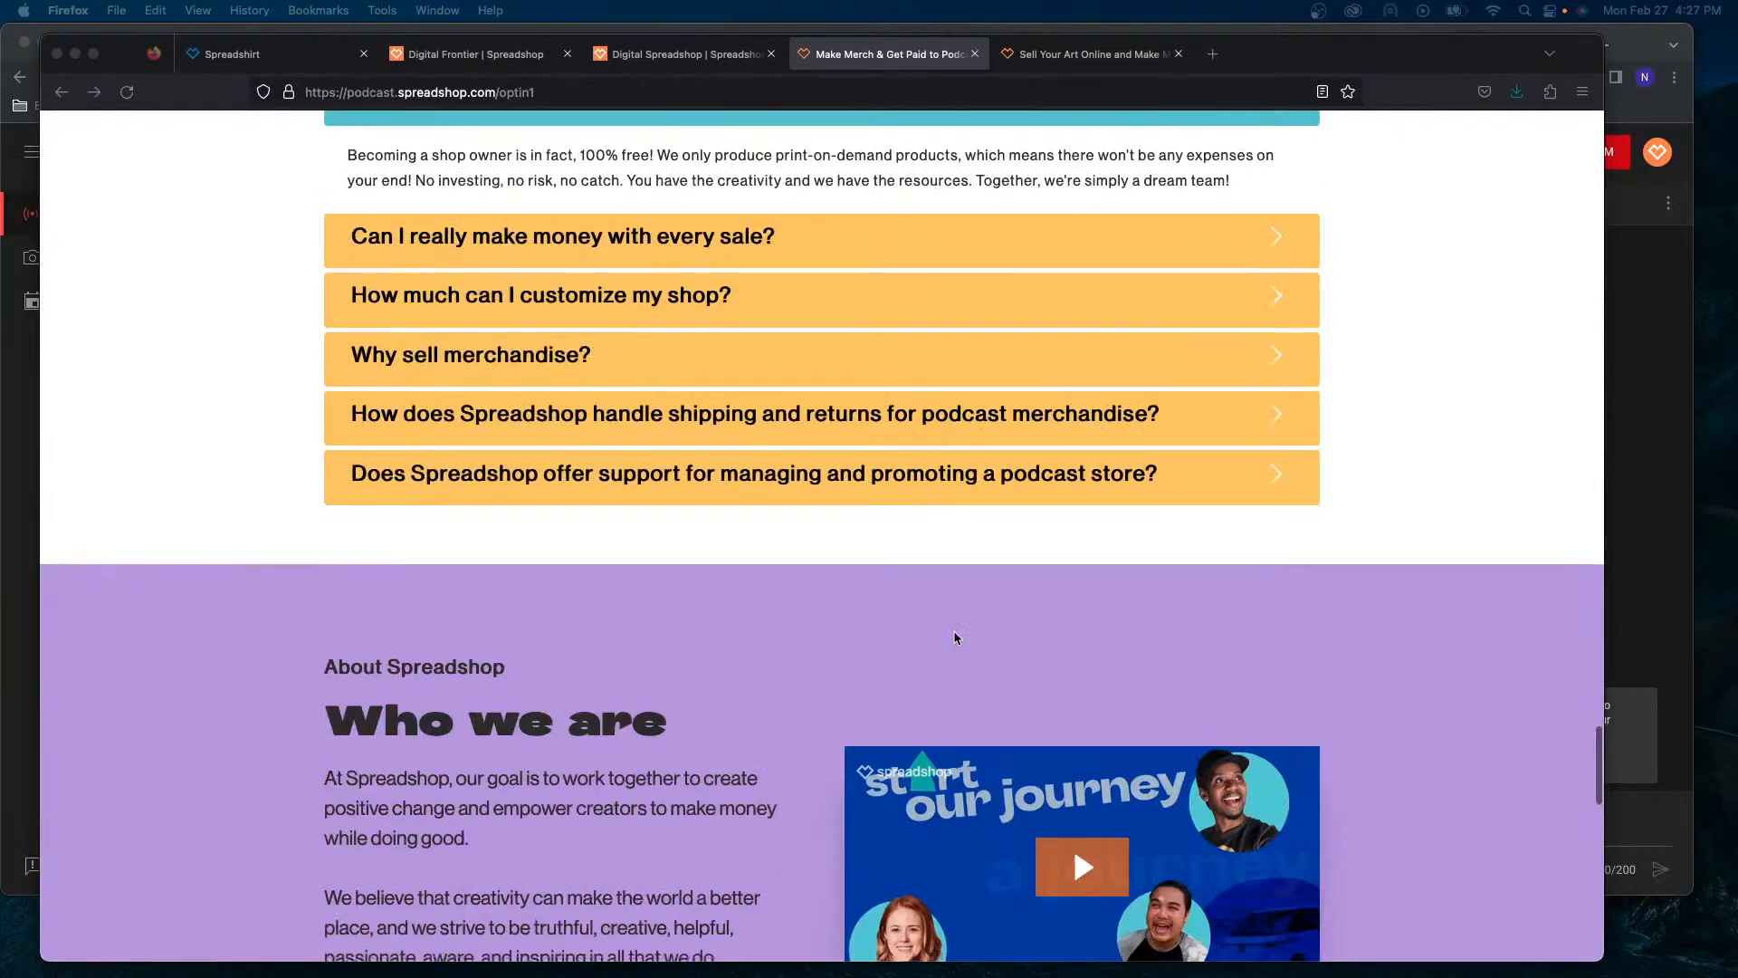
scroll(954, 638, up, 10)
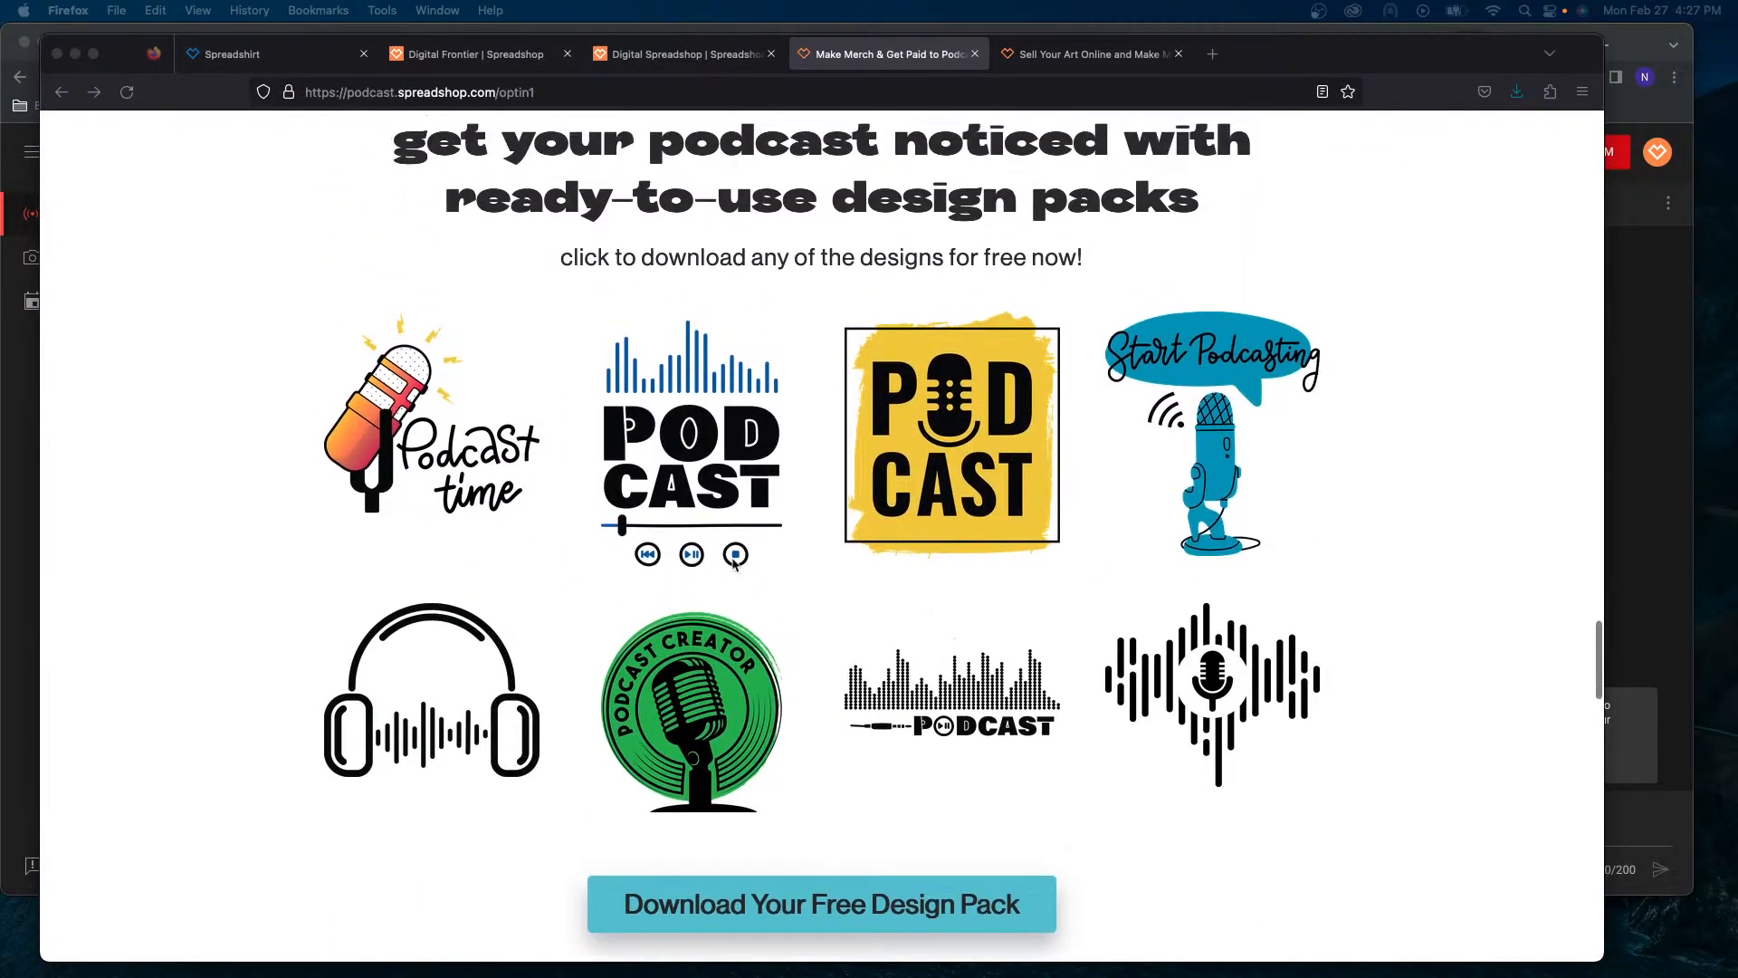
scroll(903, 593, up, 1)
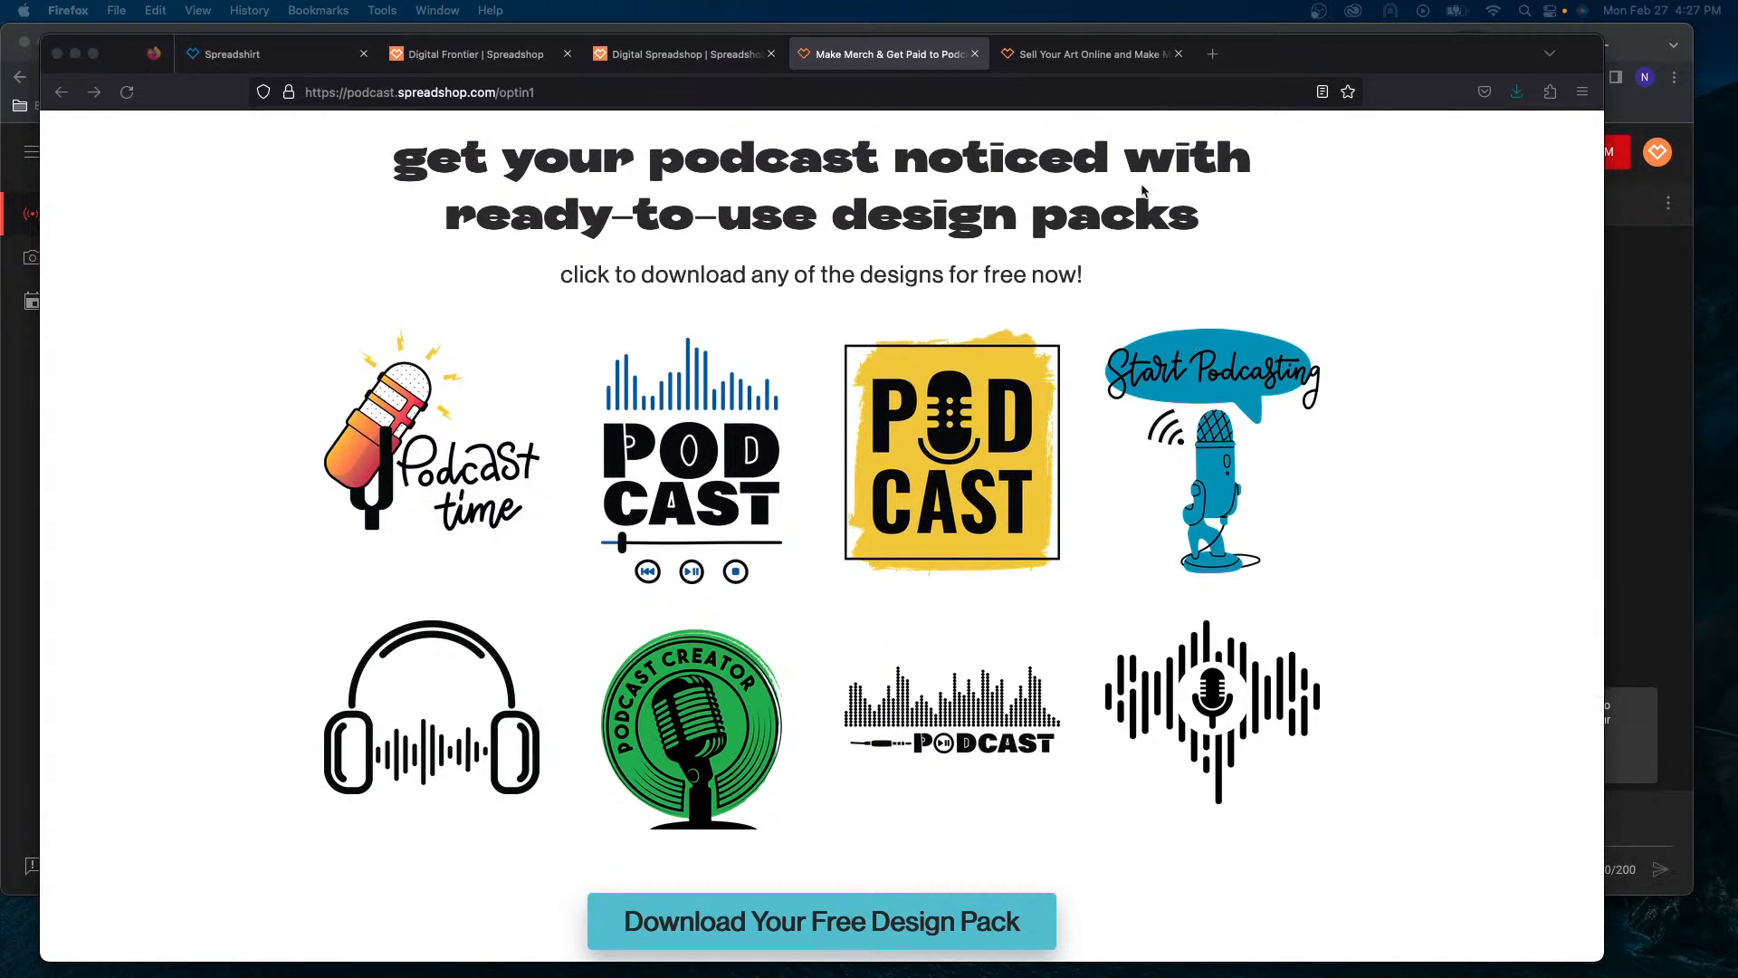
Open the Sell Your Art Online page for digital artists and read through its sections
click(1097, 69)
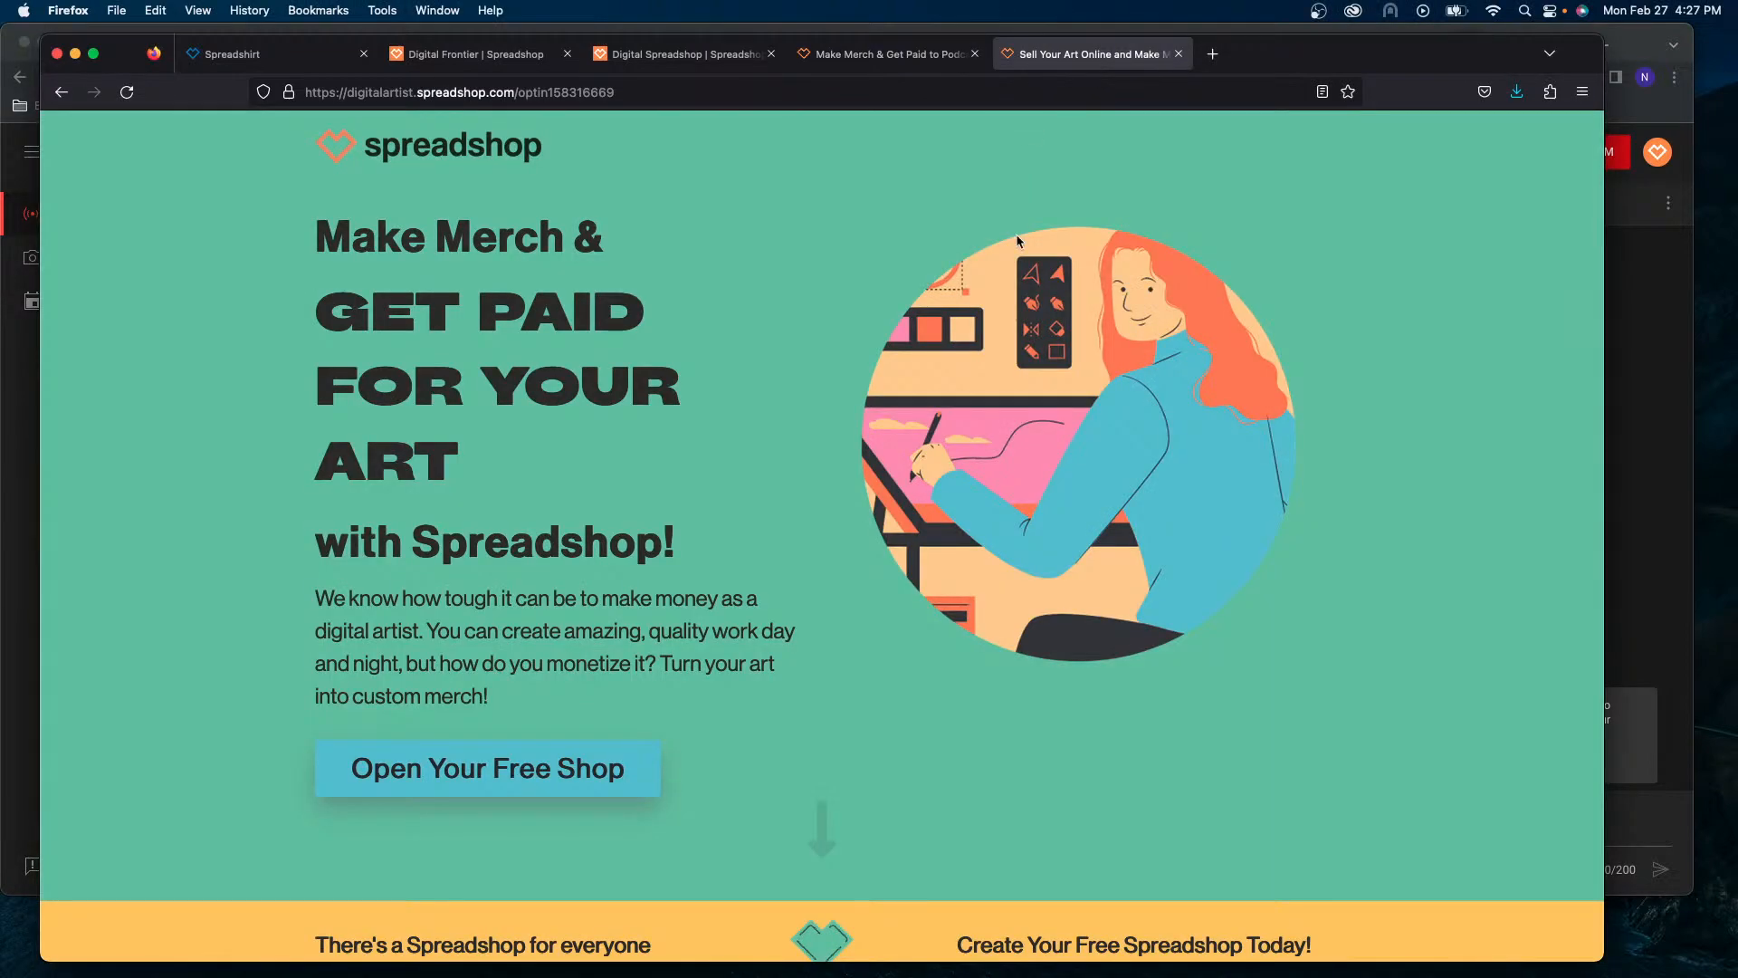
scroll(894, 322, down, 10)
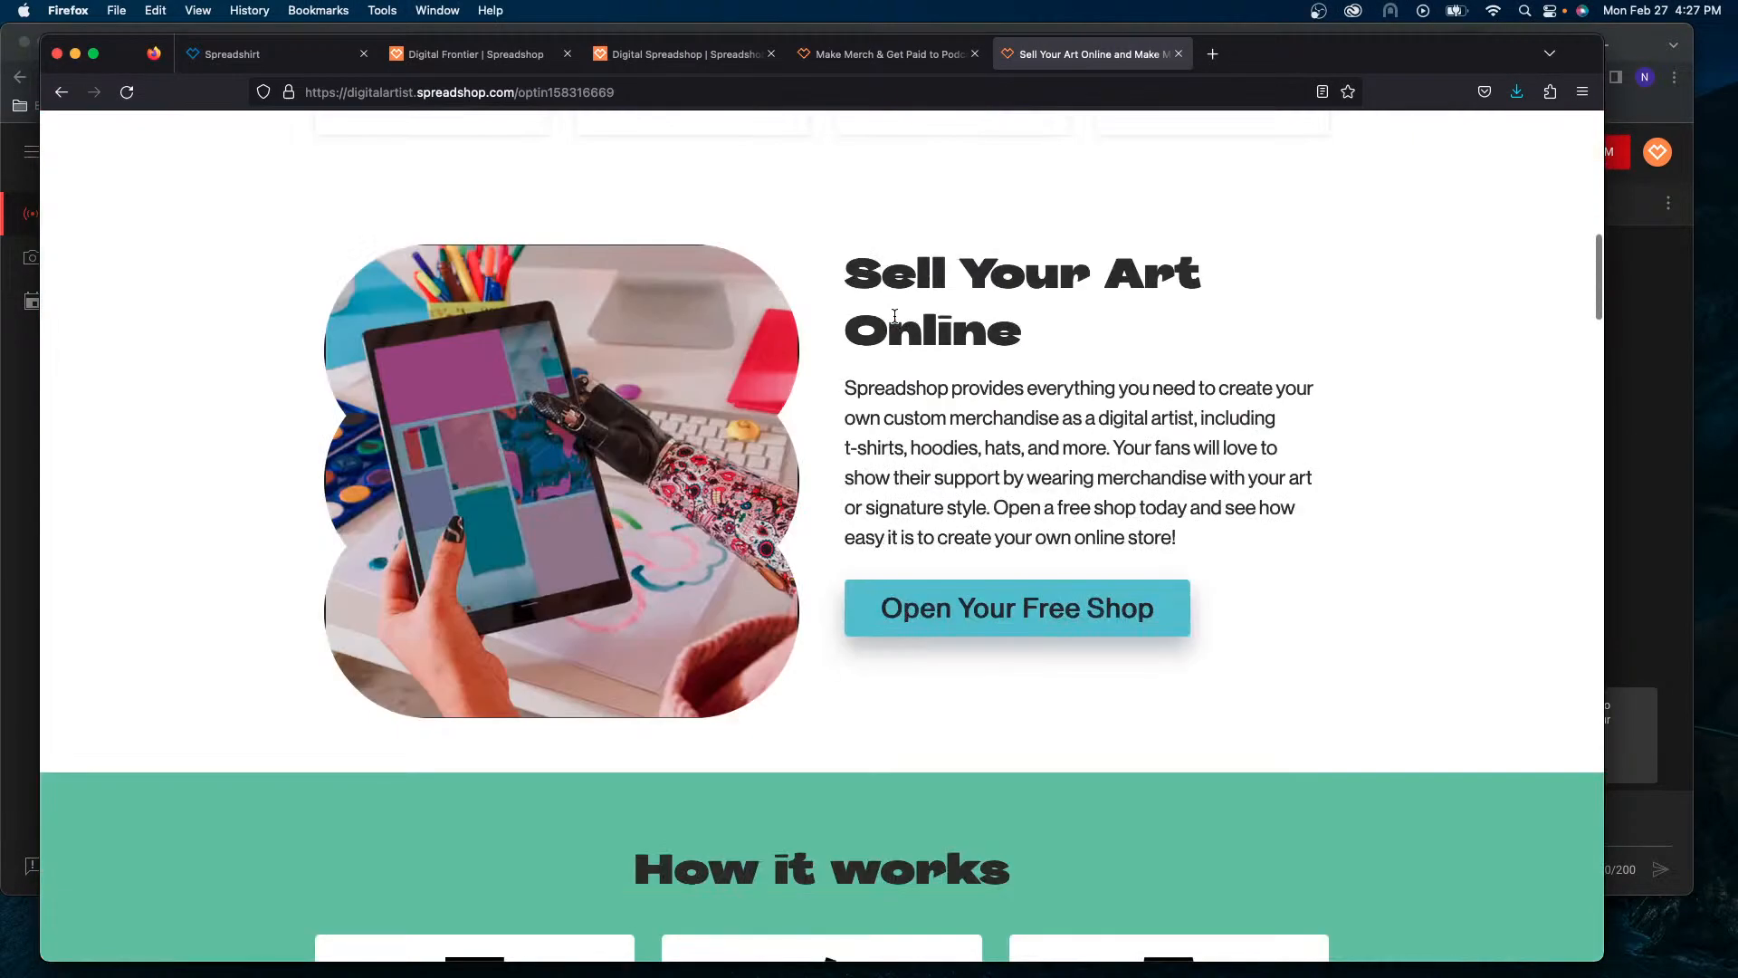
scroll(894, 322, down, 15)
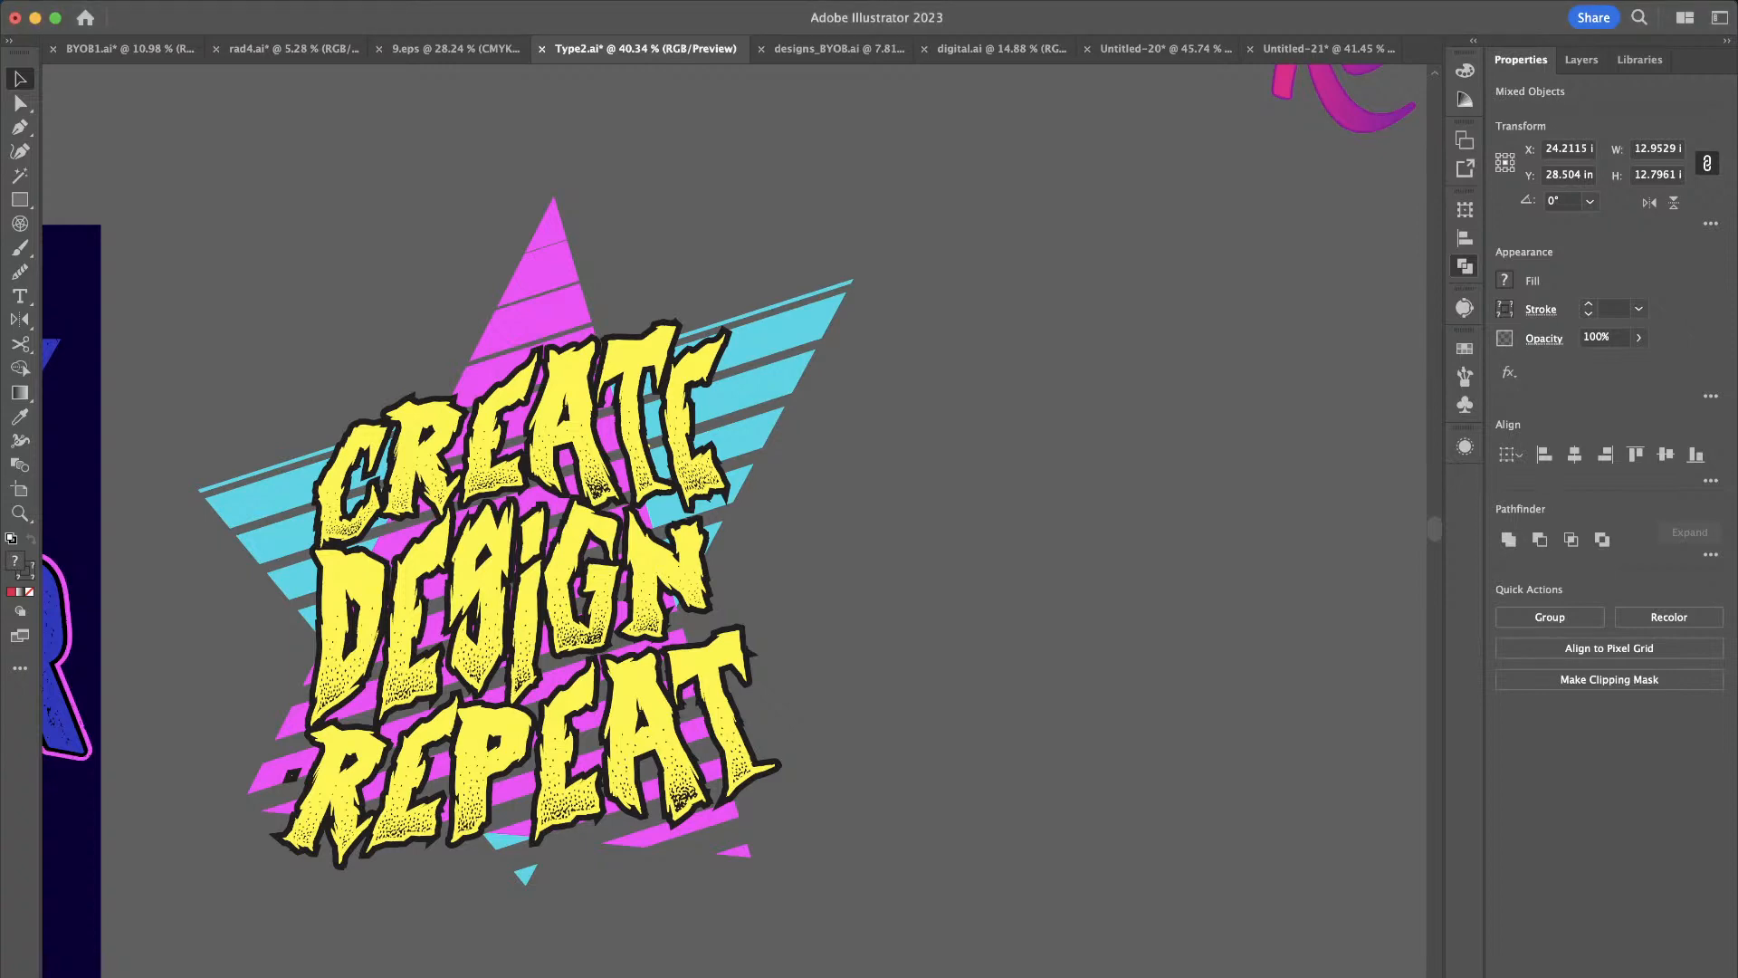
Back in Illustrator, look over the Create Design Repeat and gamer designs in Type2.ai, and bring up the finished badge in Untitled-21
alt+scroll(878, 322, down, 5)
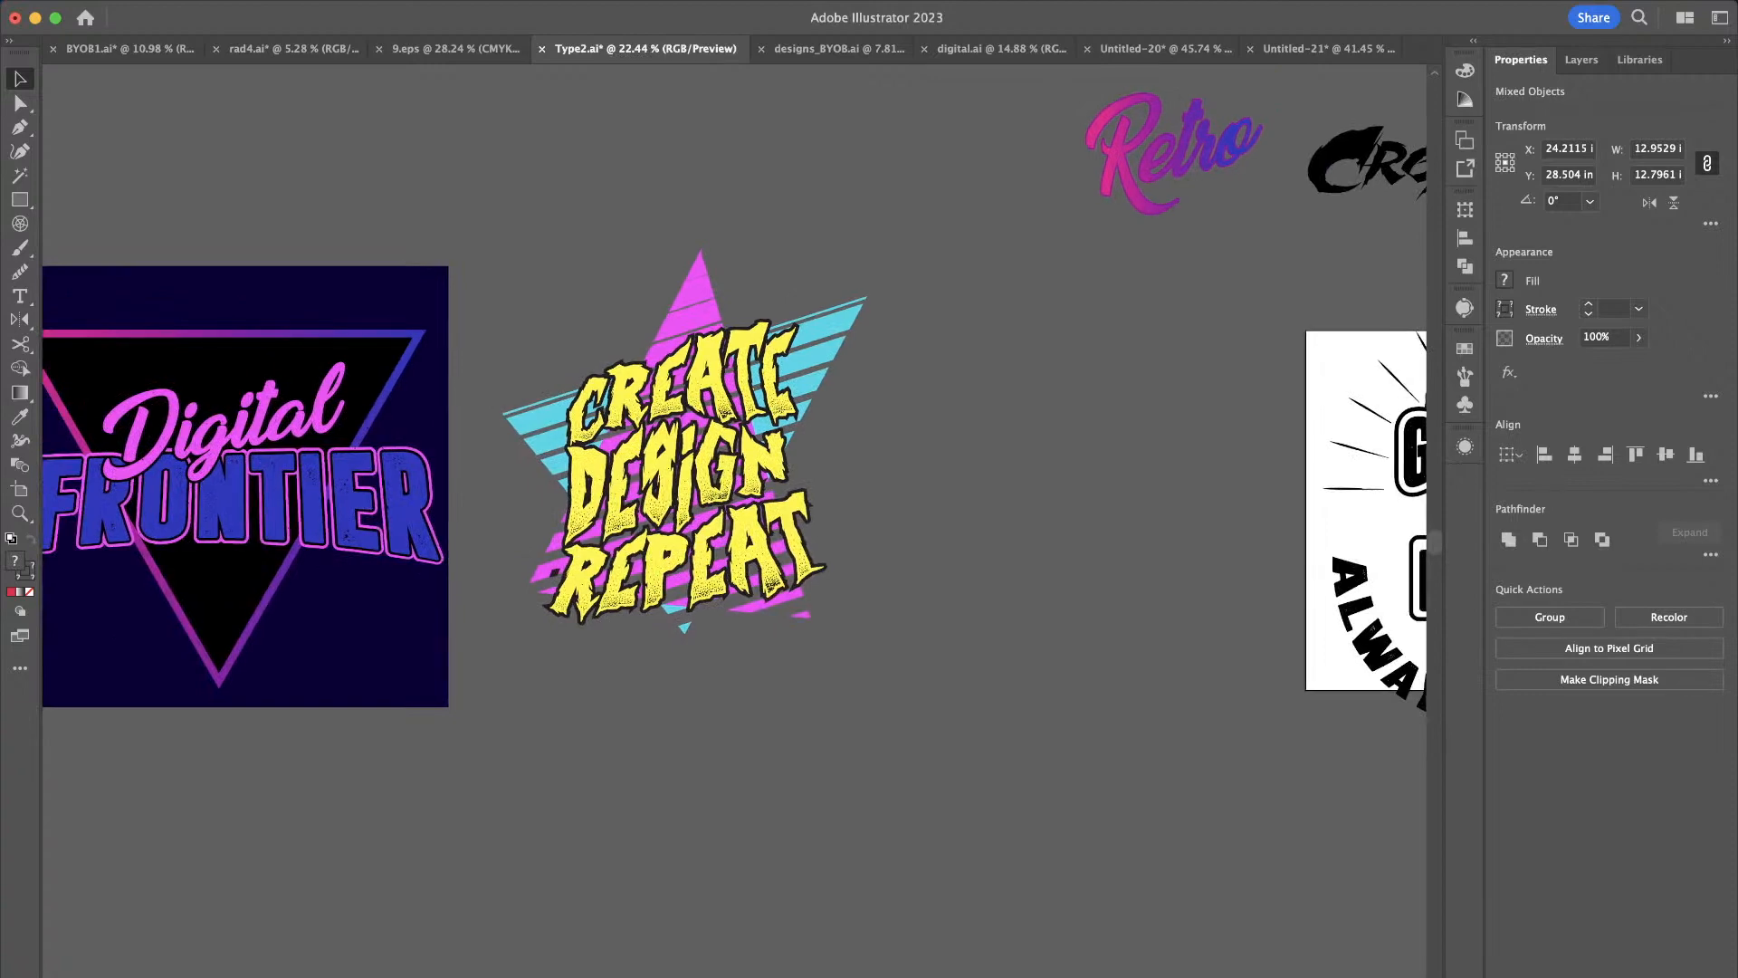
scroll(878, 321, right, 1)
scroll(878, 390, right, 6)
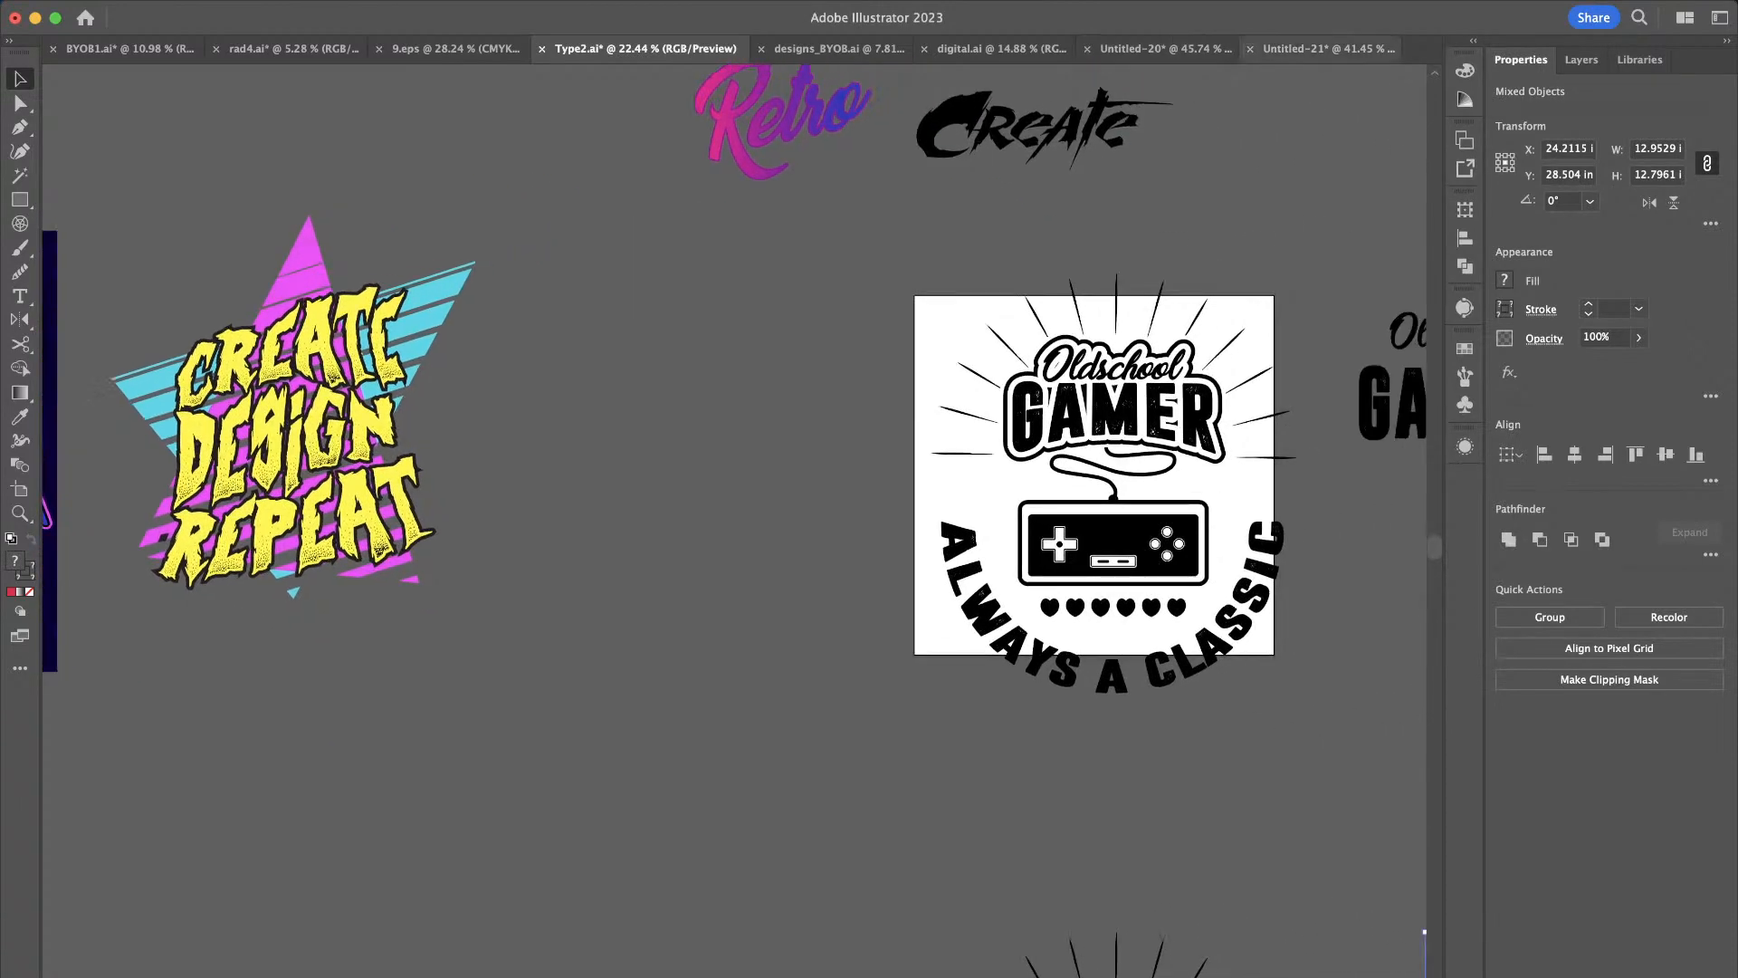
click(1328, 49)
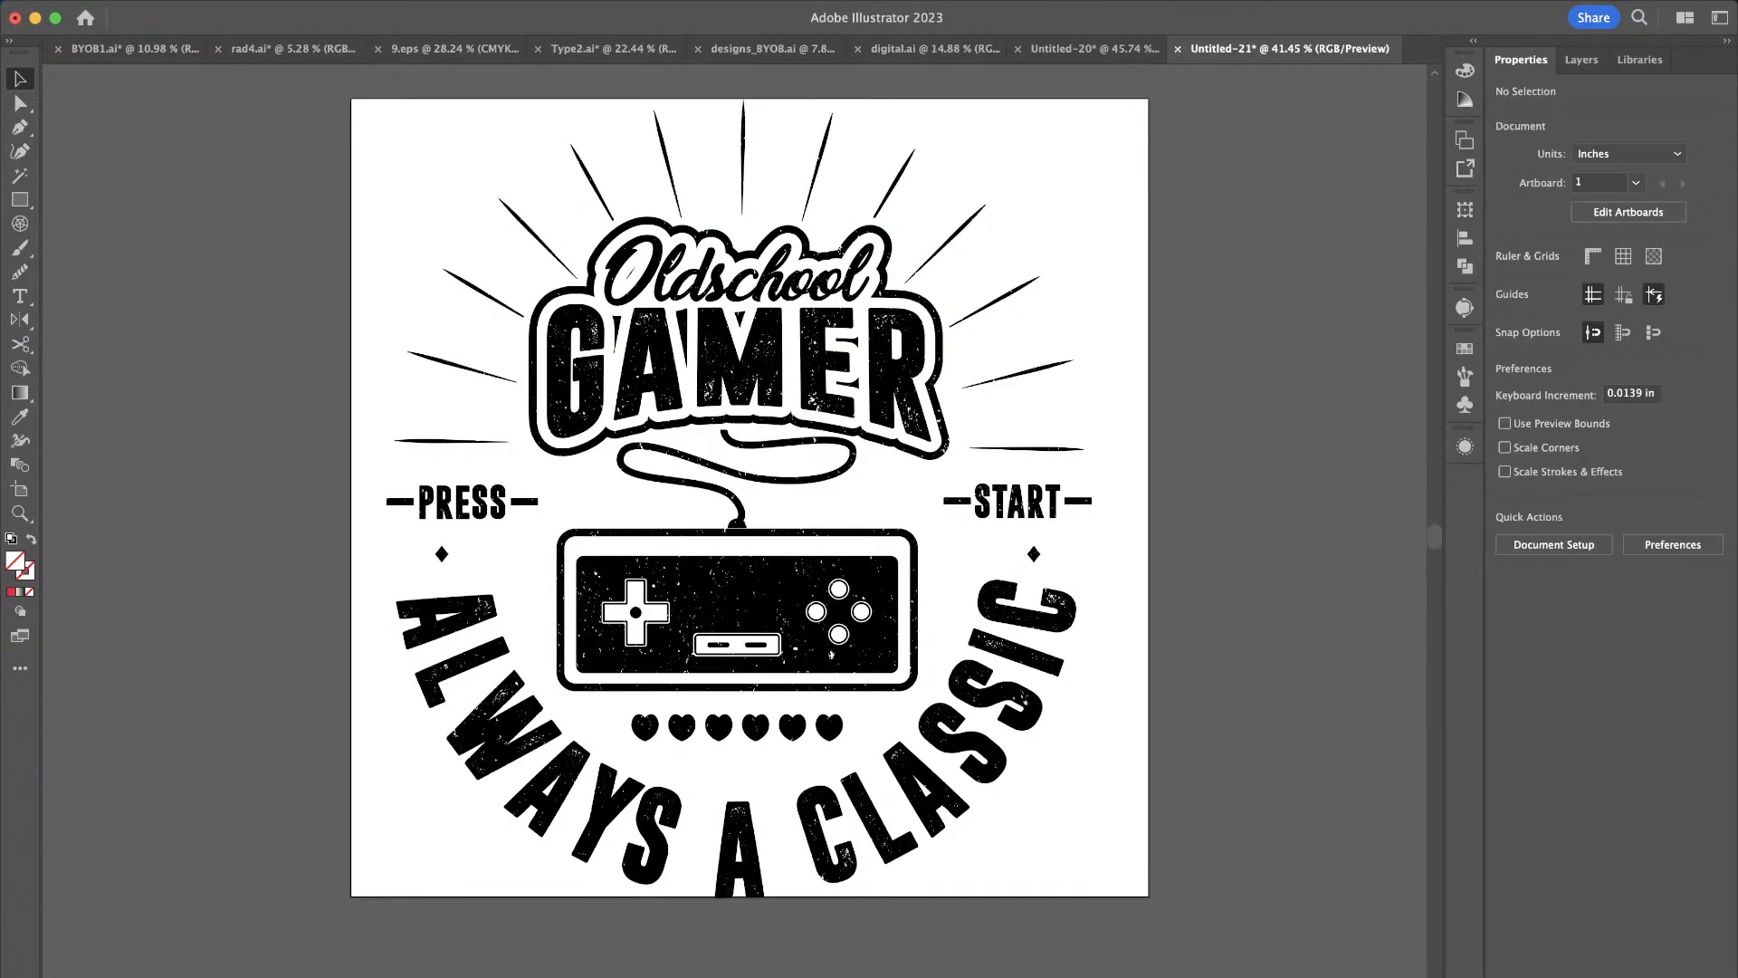